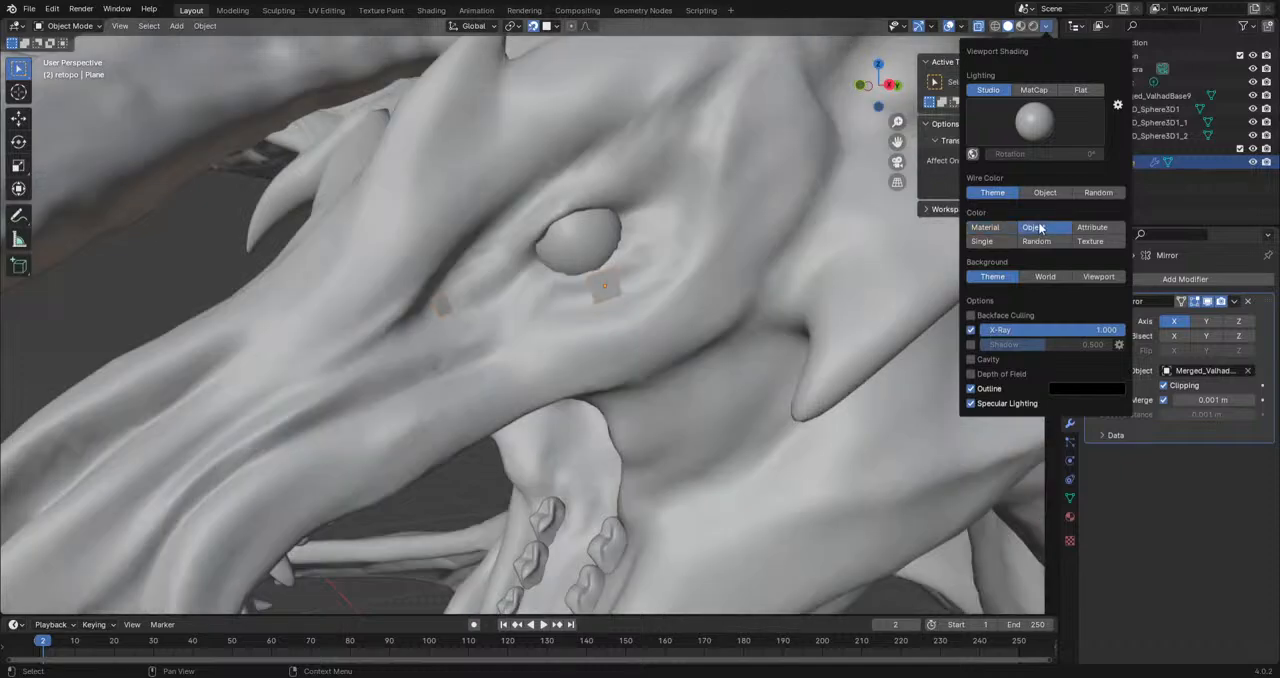
# Step: Set the viewport's wire color to Object and its object color to Random
pyautogui.click(1048, 26)
pyautogui.click(1040, 193)
pyautogui.click(1040, 193)
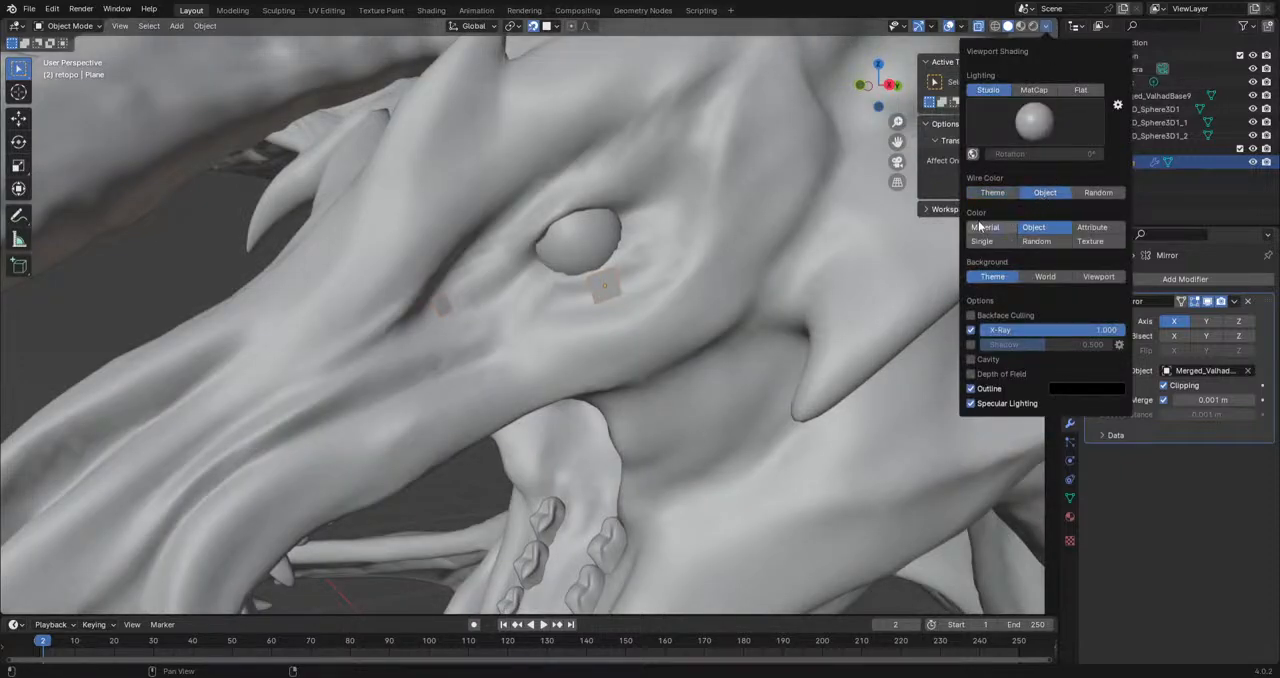
pyautogui.click(988, 228)
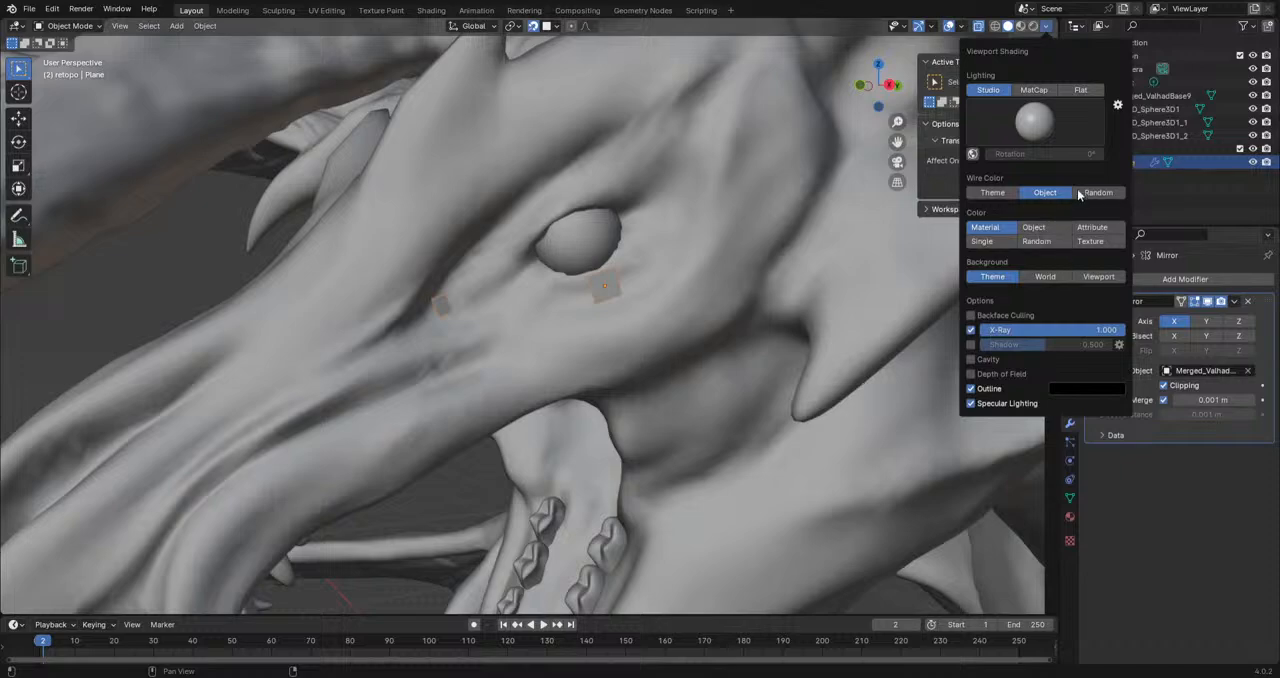
pyautogui.click(1092, 195)
pyautogui.click(1060, 243)
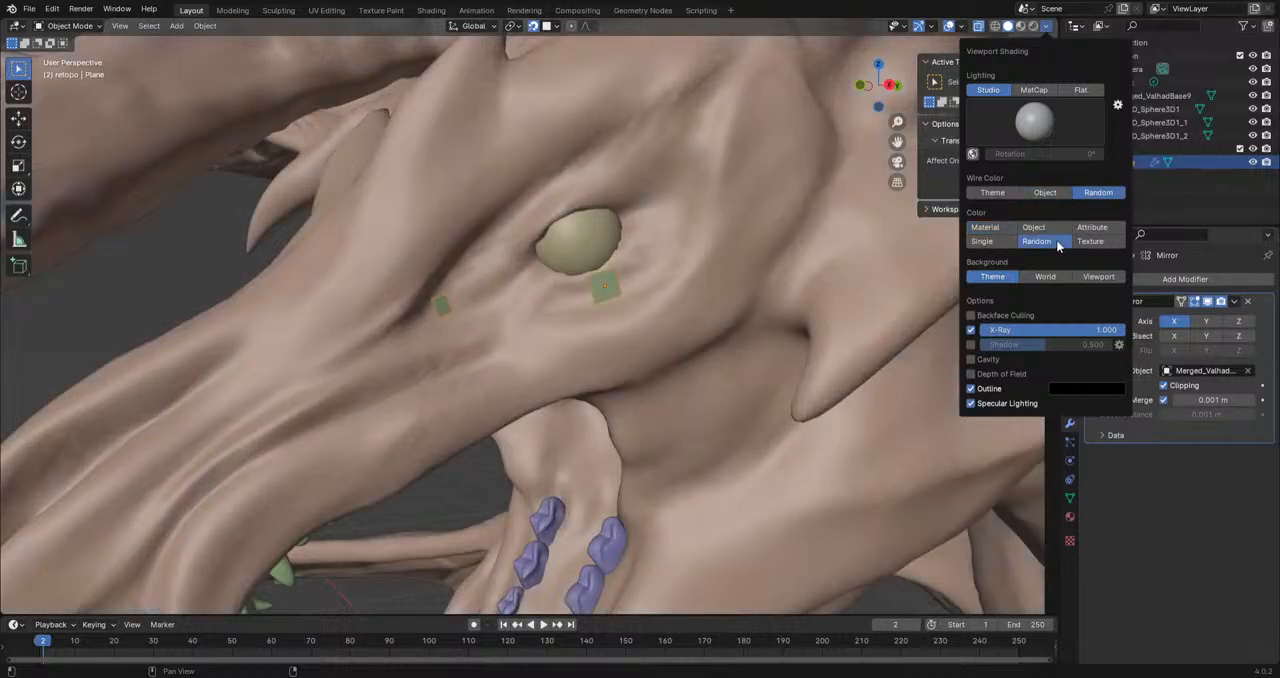
pyautogui.click(1048, 195)
pyautogui.click(1038, 230)
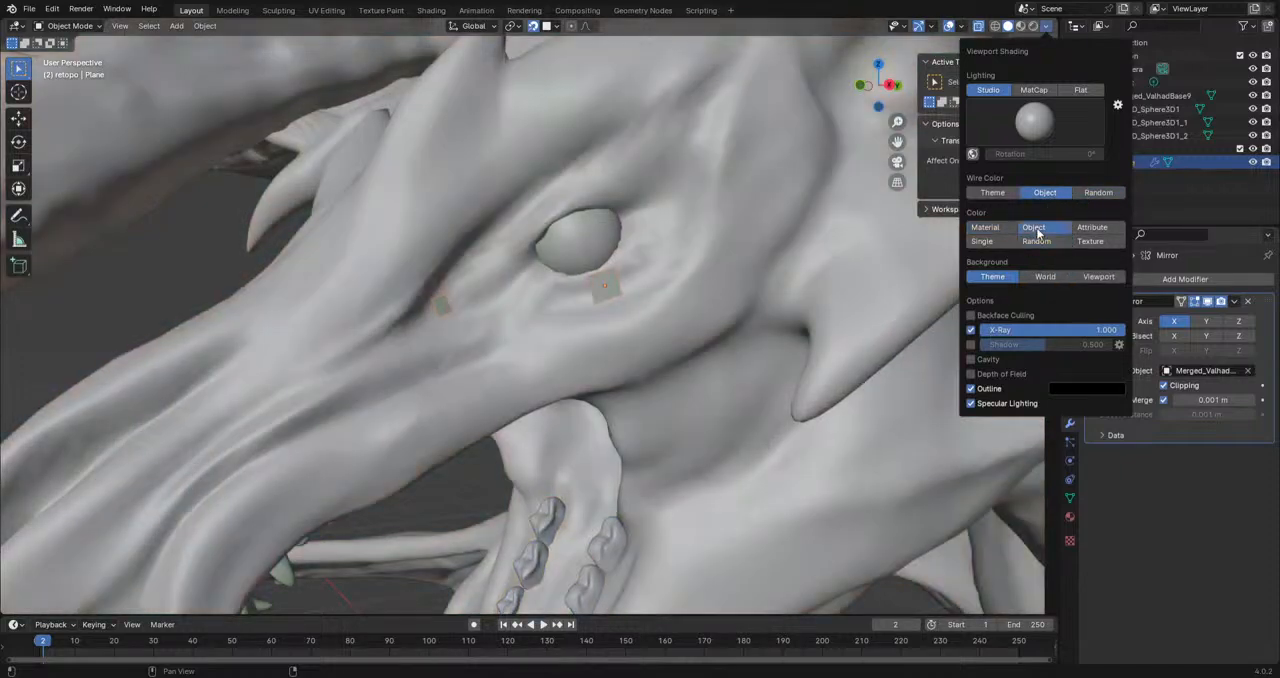
pyautogui.click(1040, 245)
# Step: Put the retopo plane below the eye into Edit Mode
pyautogui.scroll(2, 598, 297)
pyautogui.moveTo(598, 297); pyautogui.dragTo(936, 120, button='middle')
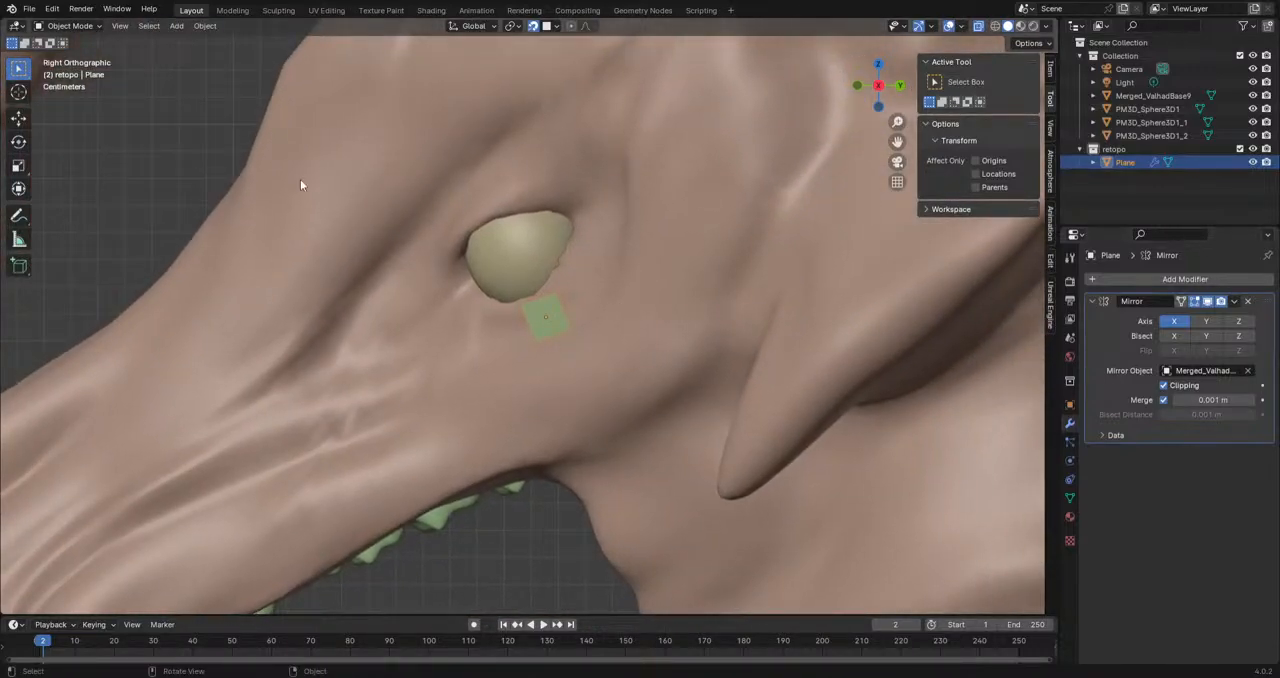
pyautogui.click(70, 25)
pyautogui.click(70, 55)
# Step: Move the small plane from below the eye onto the front of the eyeball
pyautogui.press('g')
pyautogui.click(540, 323)
pyautogui.moveTo(529, 288); pyautogui.dragTo(683, 337, button='middle')
pyautogui.press('g')
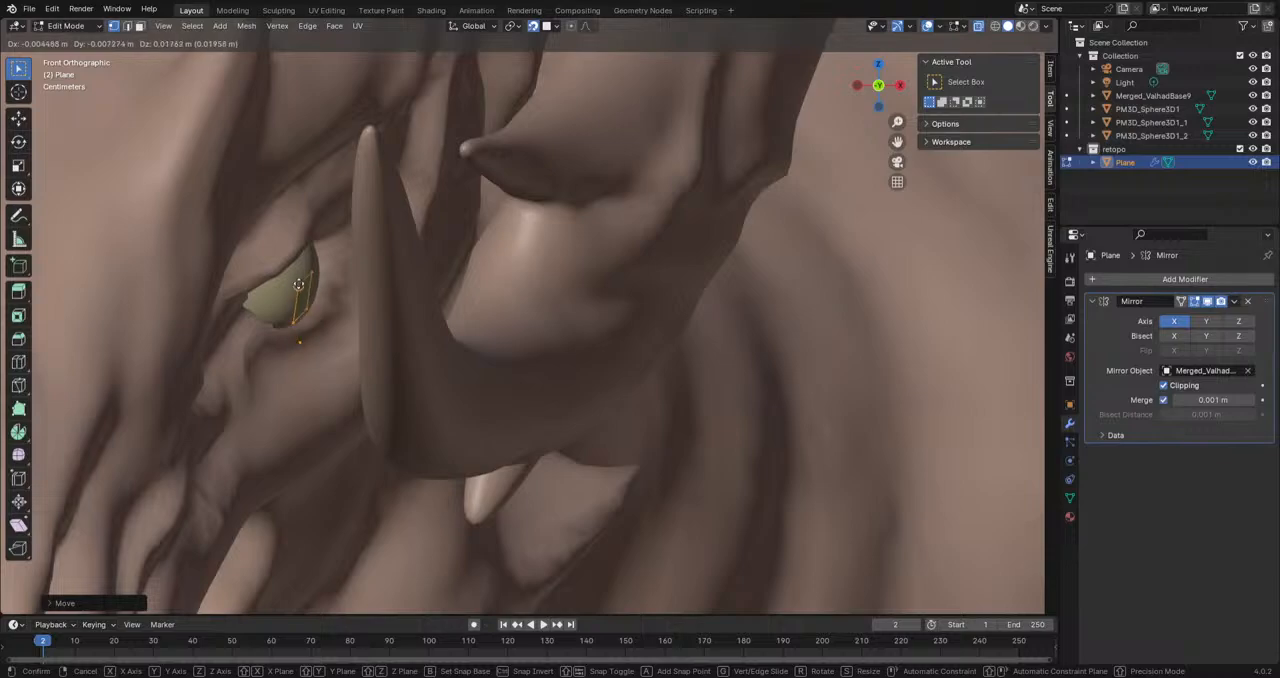
pyautogui.click(305, 275)
pyautogui.moveTo(305, 275); pyautogui.dragTo(169, 295, button='middle')
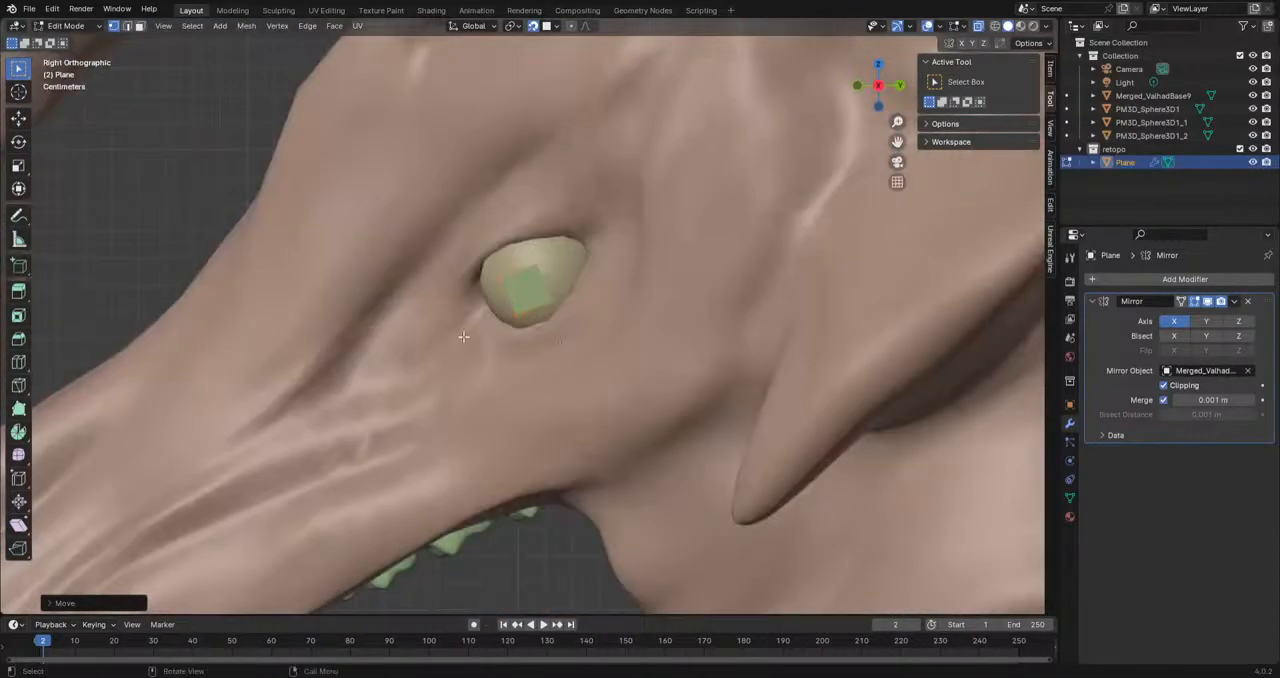
# Step: Scale up and rotate the plane, then position it so it covers the whole eye in the right view
pyautogui.press('s')
pyautogui.click(721, 342)
pyautogui.press('r')
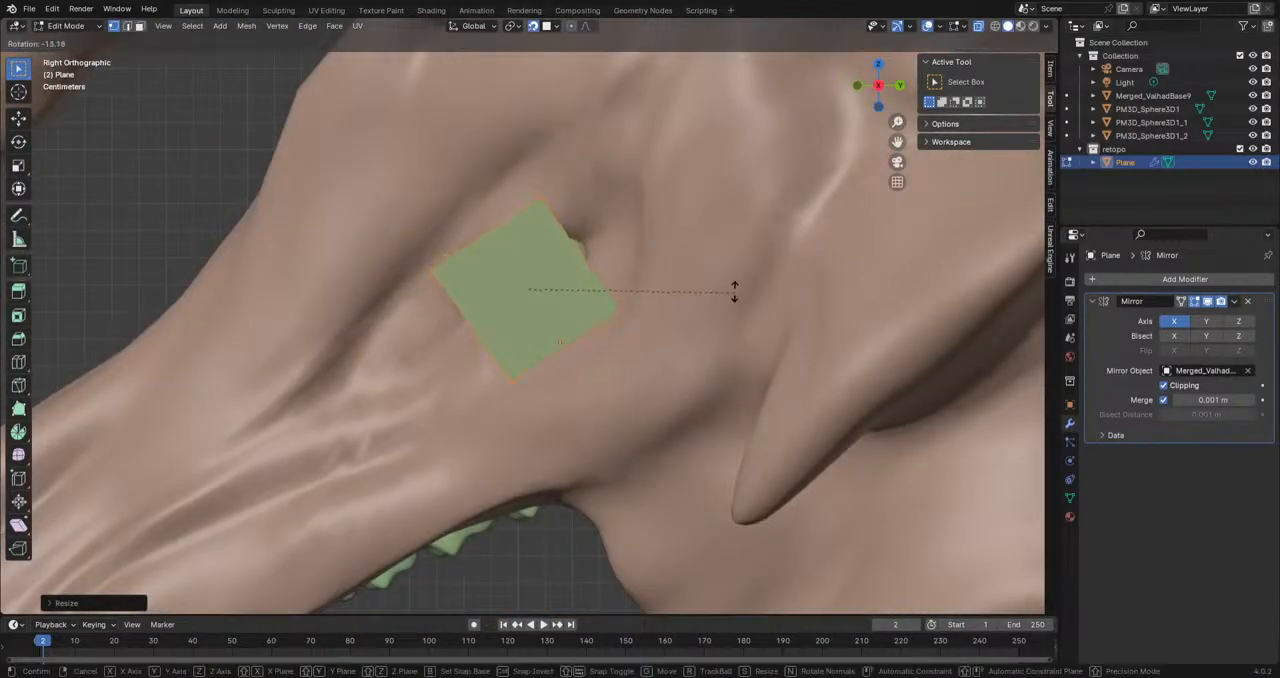
pyautogui.click(728, 299)
pyautogui.press('g')
pyautogui.click(622, 295)
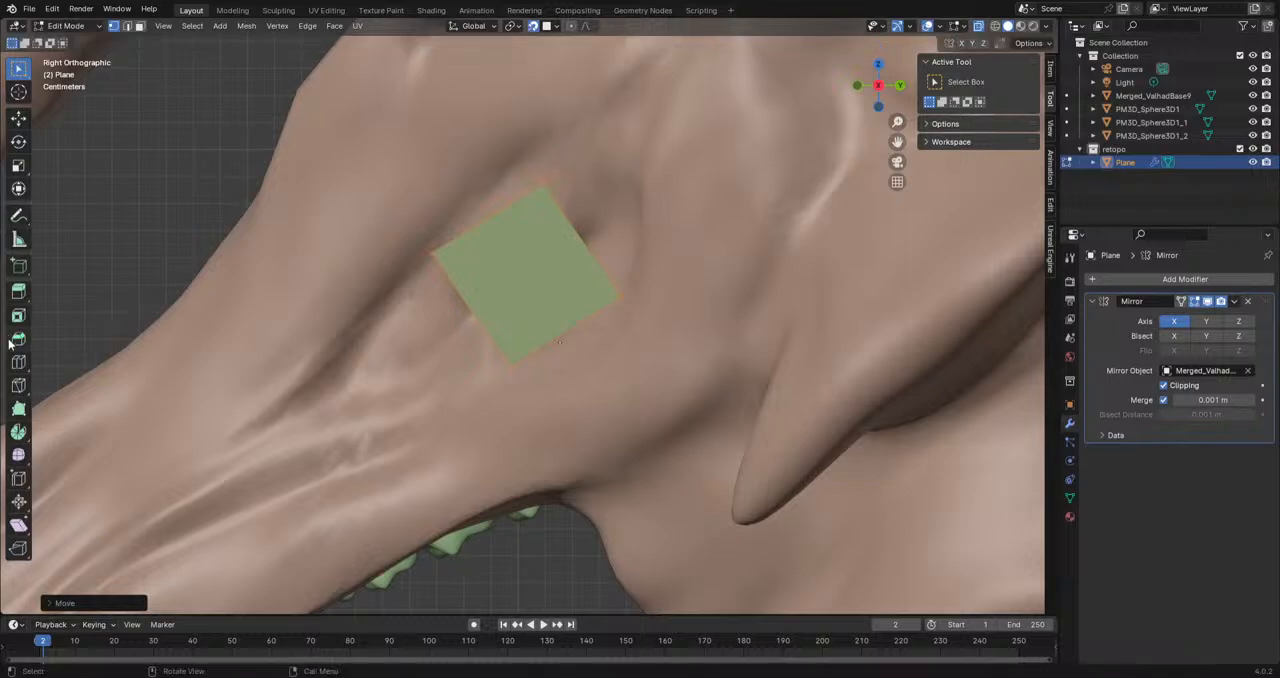
# Step: Try to add a loop cut across the enlarged plane over the eye
pyautogui.click(20, 362)
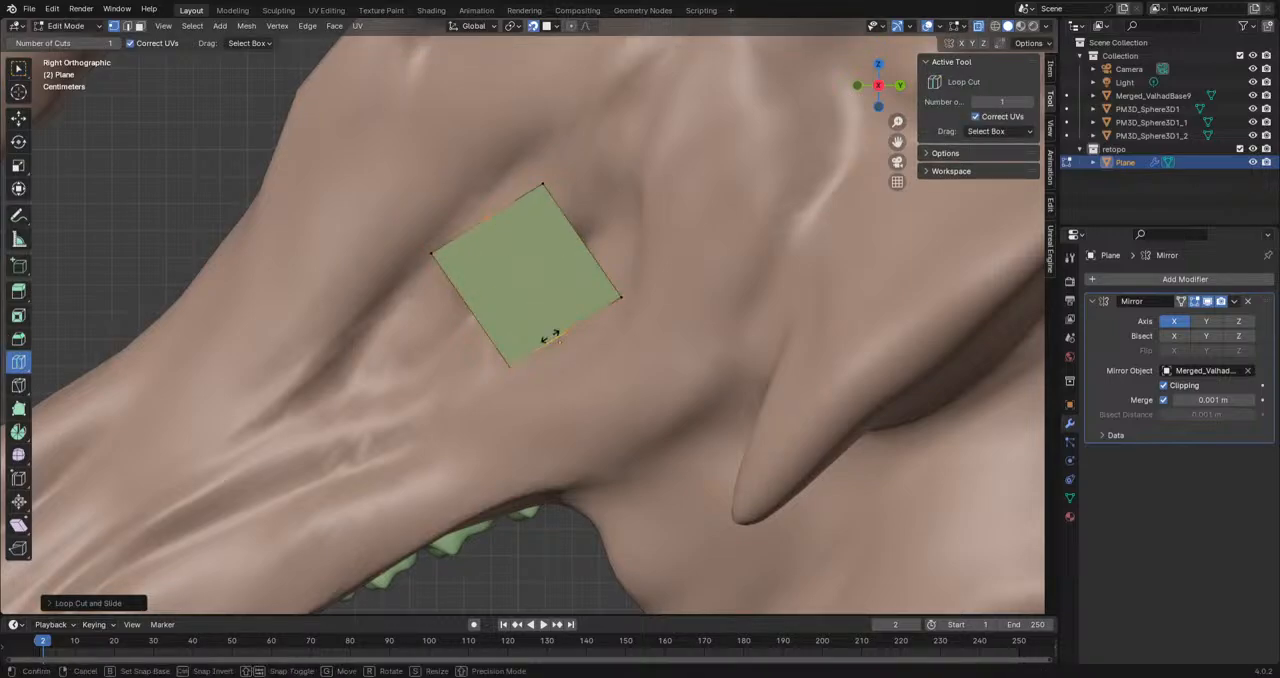
pyautogui.click(18, 68)
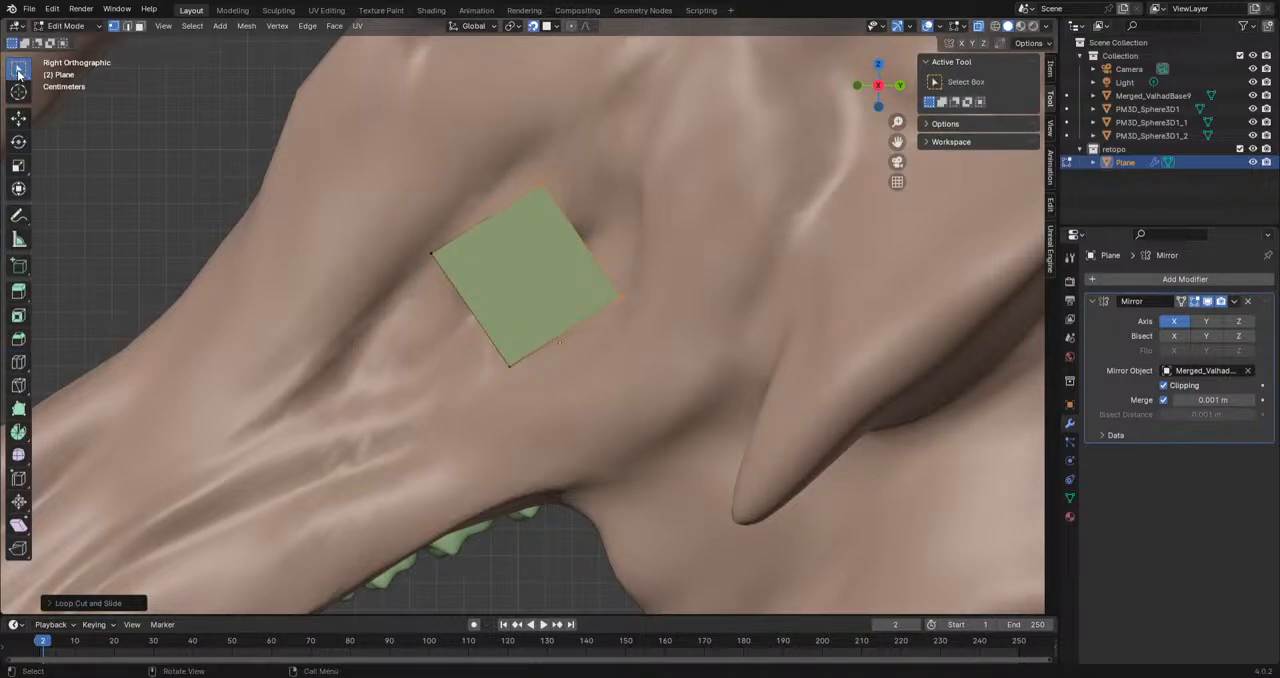
pyautogui.click(996, 27)
pyautogui.click(1008, 27)
pyautogui.moveTo(378, 322)
pyautogui.mouseDown(button='middle')
pyautogui.moveTo(535, 319)
pyautogui.moveTo(425, 375)
pyautogui.mouseUp(button='middle')
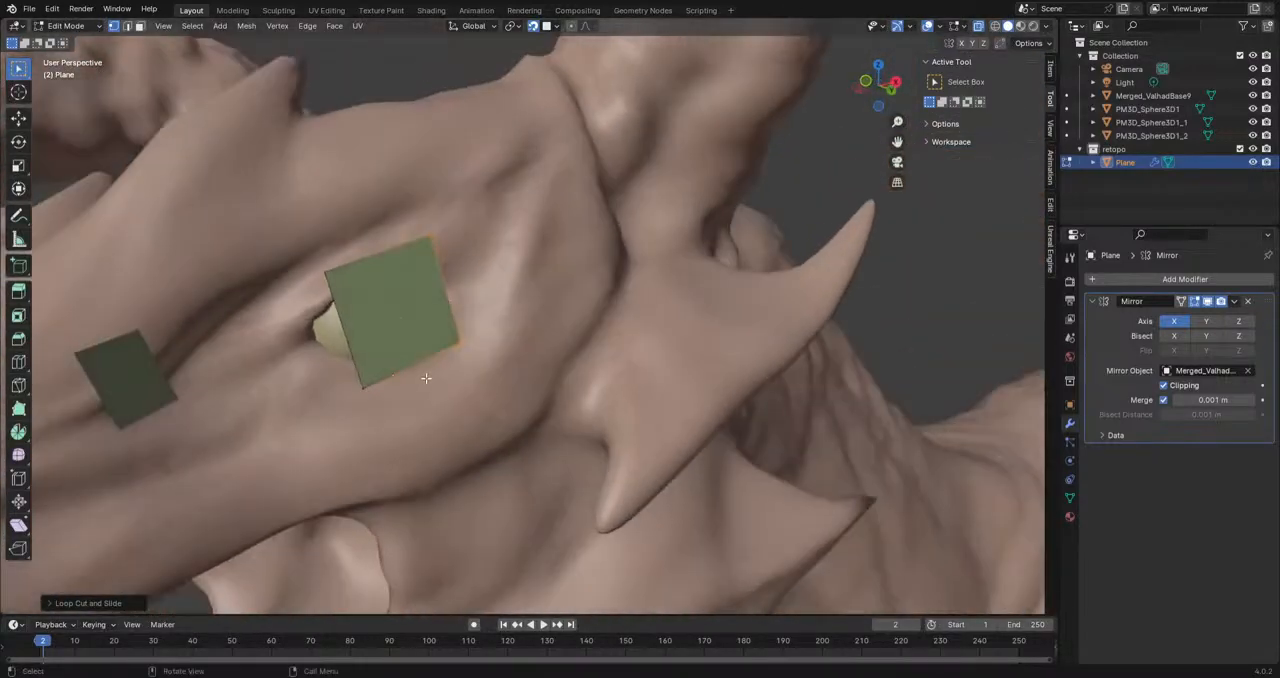
# Step: Set the viewport's object color to Material and its wire color to Theme
pyautogui.click(1046, 27)
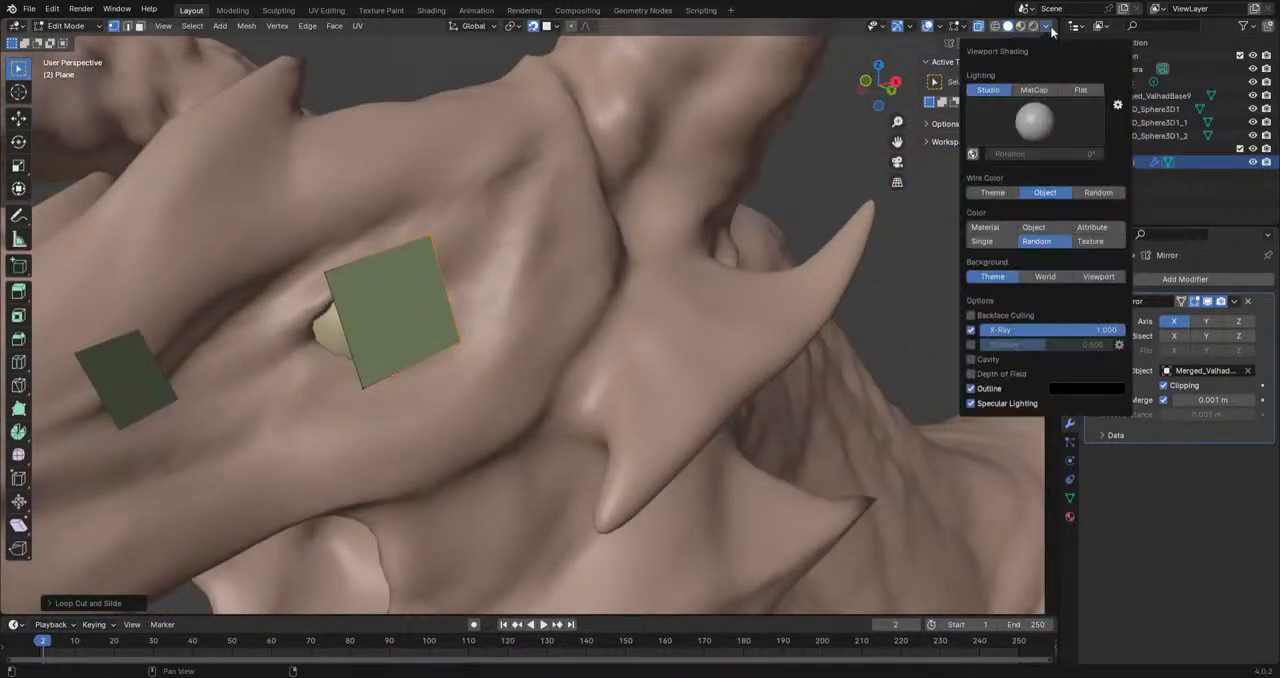
pyautogui.click(986, 227)
pyautogui.click(989, 194)
# Step: Try moving the enlarged plane's selected vertices from two viewing angles, undoing each move
pyautogui.moveTo(572, 282)
pyautogui.mouseDown(button='middle')
pyautogui.moveTo(786, 314)
pyautogui.moveTo(803, 298)
pyautogui.mouseUp(button='middle')
pyautogui.click(475, 330)
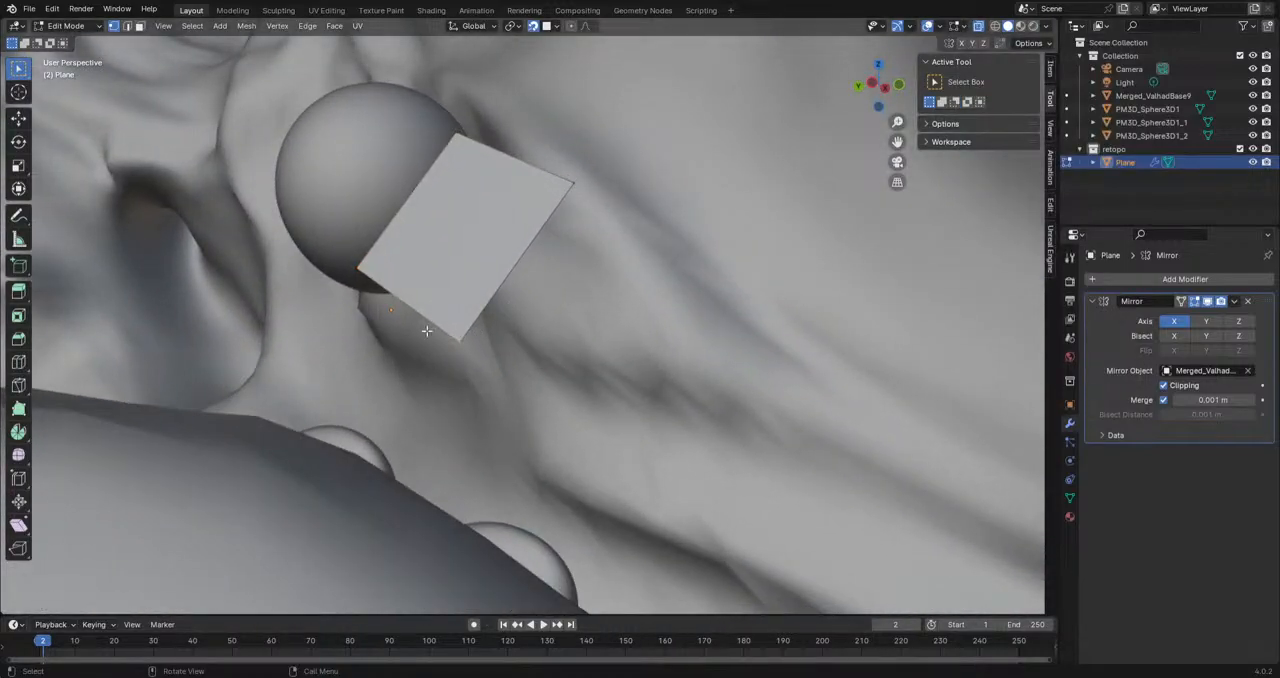
pyautogui.press('g')
pyautogui.click(357, 296)
pyautogui.hotkey('ctrl', 'z')
pyautogui.moveTo(590, 330)
pyautogui.mouseDown(button='middle')
pyautogui.moveTo(469, 363)
pyautogui.moveTo(362, 372)
pyautogui.mouseUp(button='middle')
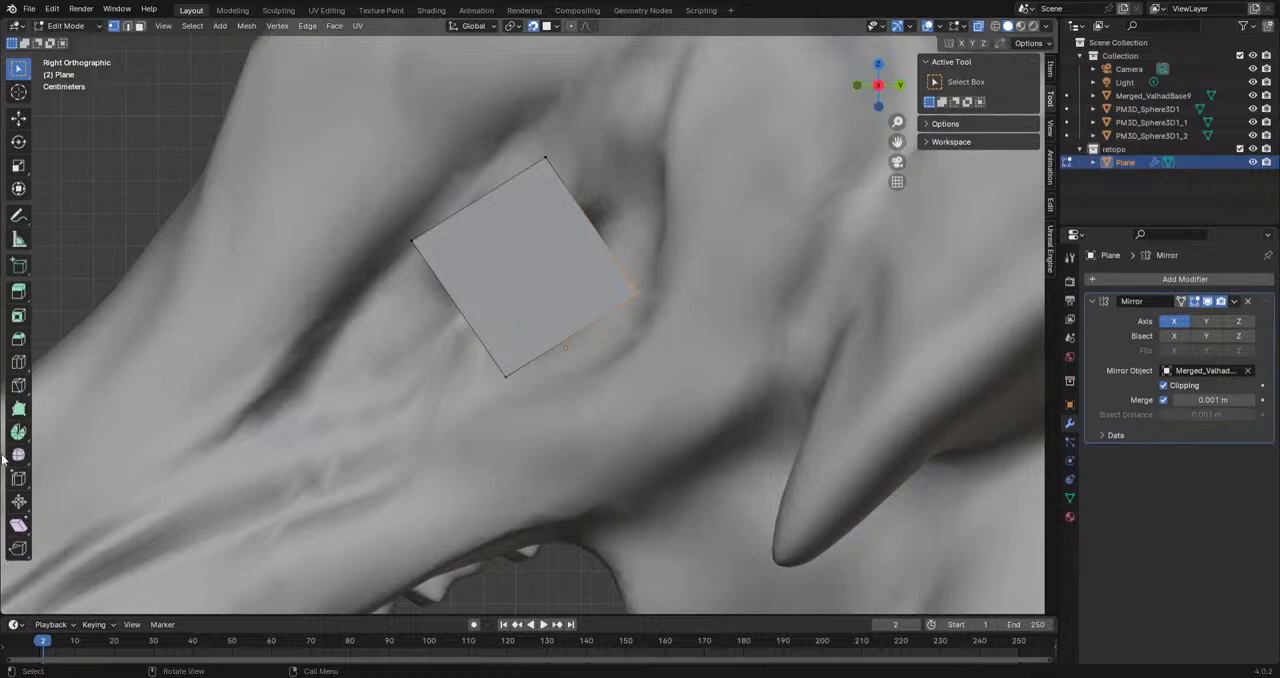
pyautogui.press('g')
pyautogui.click(664, 277)
pyautogui.hotkey('ctrl', 'z')
# Step: Try to divide the enlarged plane with loop cuts, then undo the cuts
pyautogui.click(18, 386)
pyautogui.click(15, 364)
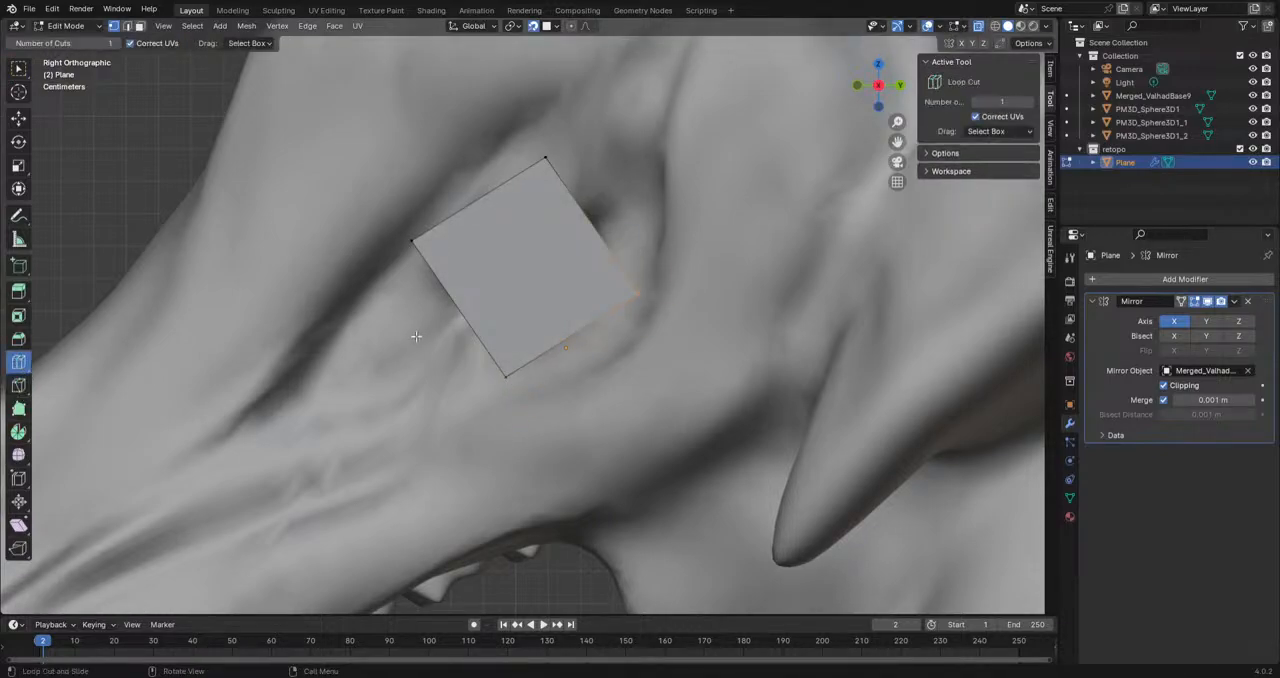
pyautogui.click(458, 318)
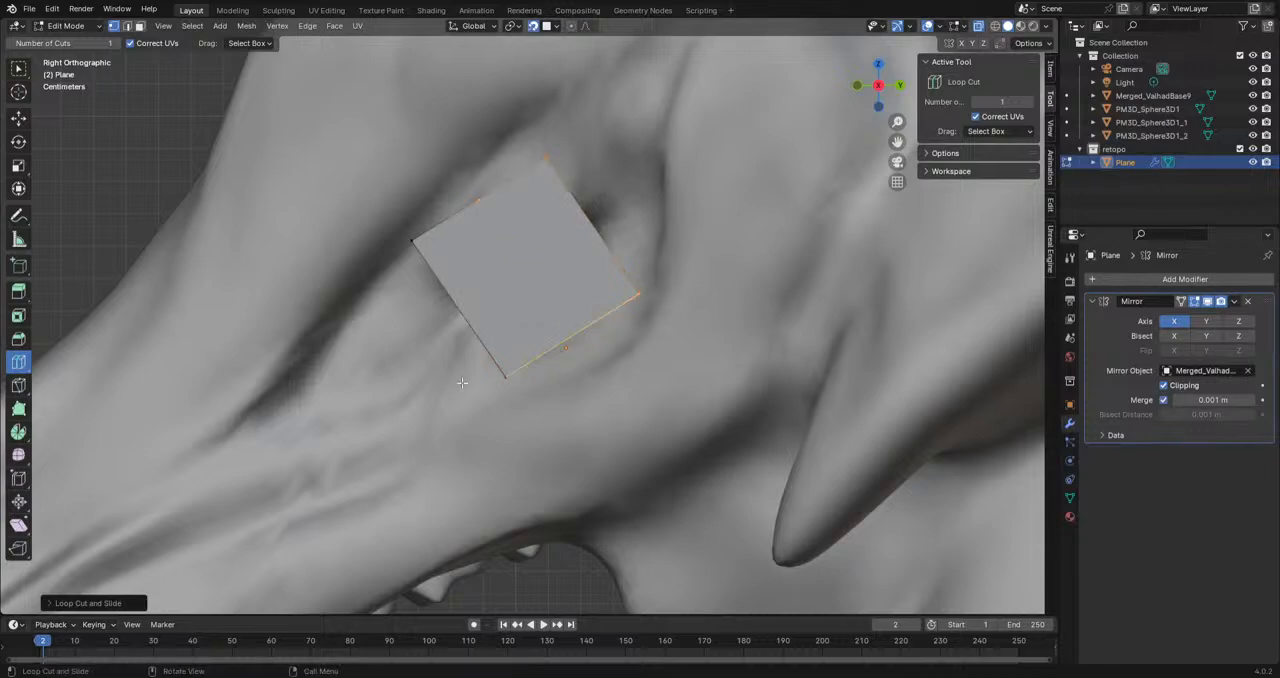
pyautogui.moveTo(456, 347); pyautogui.dragTo(418, 358)
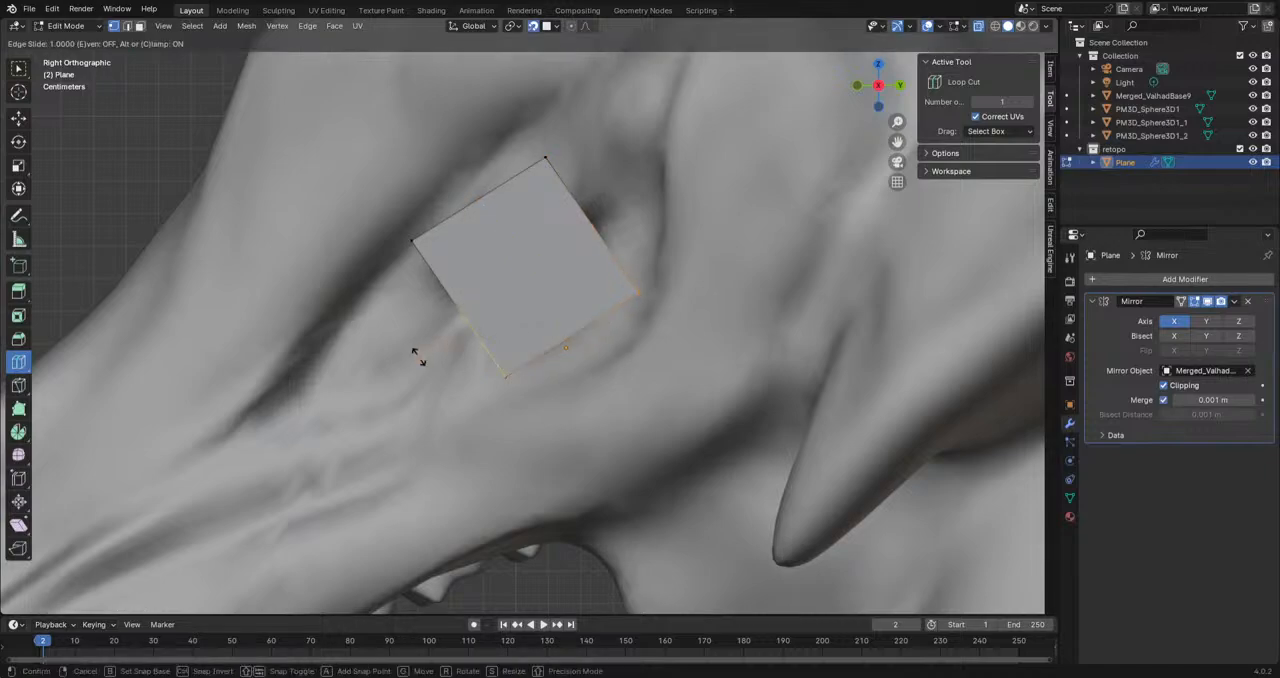
pyautogui.moveTo(588, 512); pyautogui.dragTo(494, 434)
pyautogui.moveTo(494, 434); pyautogui.dragTo(378, 333, button='middle')
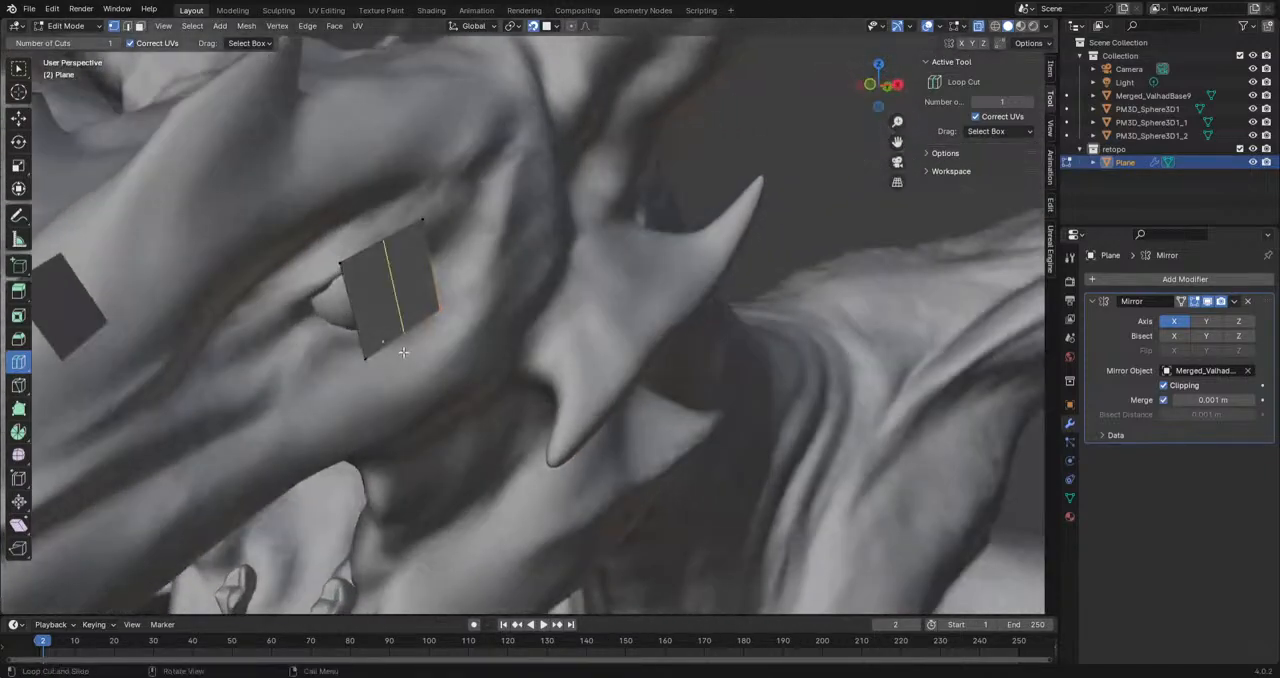
pyautogui.hotkey('ctrl', 'z')
# Step: Retry the loop cuts from an angled view, then undo back to the small plane in its original place below the eye
pyautogui.hotkey('ctrl', 'z')
pyautogui.click(351, 366)
pyautogui.moveTo(334, 349); pyautogui.dragTo(624, 483)
pyautogui.hotkey('ctrl', 'z')
pyautogui.moveTo(621, 481); pyautogui.dragTo(409, 381, button='middle')
pyautogui.moveTo(356, 322); pyautogui.dragTo(688, 440)
pyautogui.moveTo(688, 440); pyautogui.dragTo(531, 425, button='middle')
pyautogui.hotkey('ctrl', 'z')
pyautogui.hotkey('ctrl', 'z')
pyautogui.hotkey('ctrl', 'z')
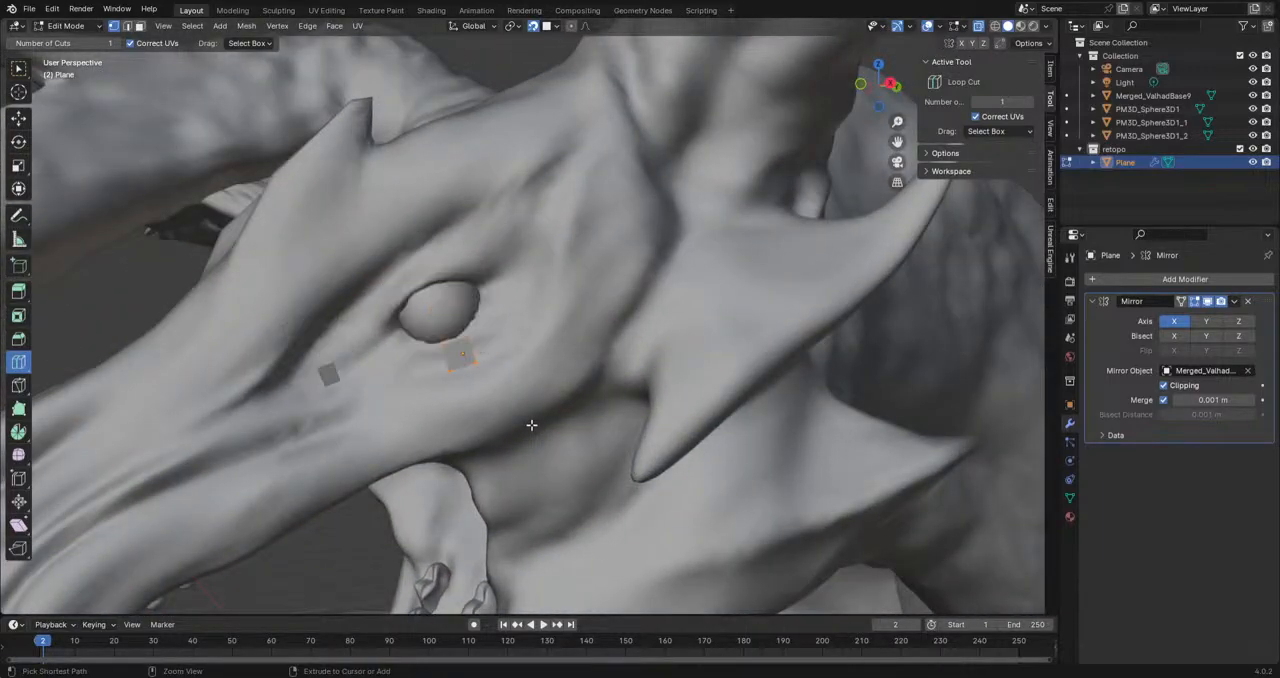
# Step: Try a loop cut on the small plane below the eye and undo it
pyautogui.moveTo(453, 360); pyautogui.dragTo(450, 368)
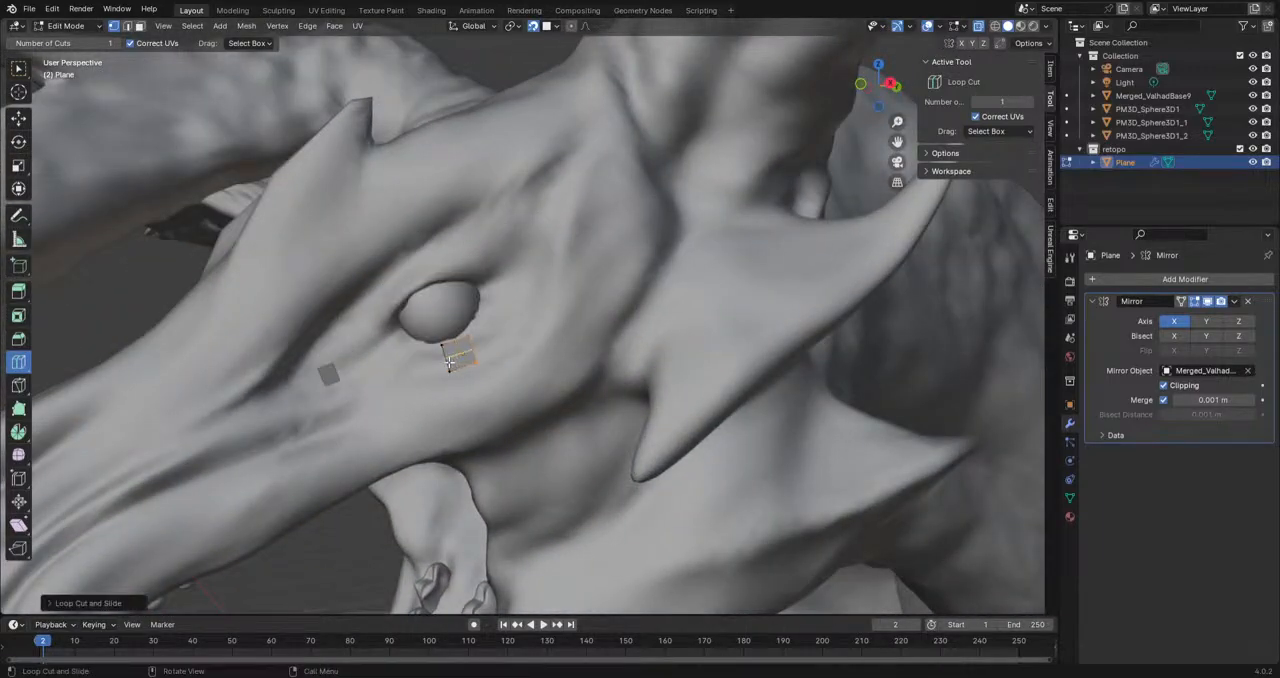
pyautogui.moveTo(559, 425); pyautogui.dragTo(524, 435, button='middle')
pyautogui.scroll(3, 542, 440)
pyautogui.hotkey('ctrl', 'z')
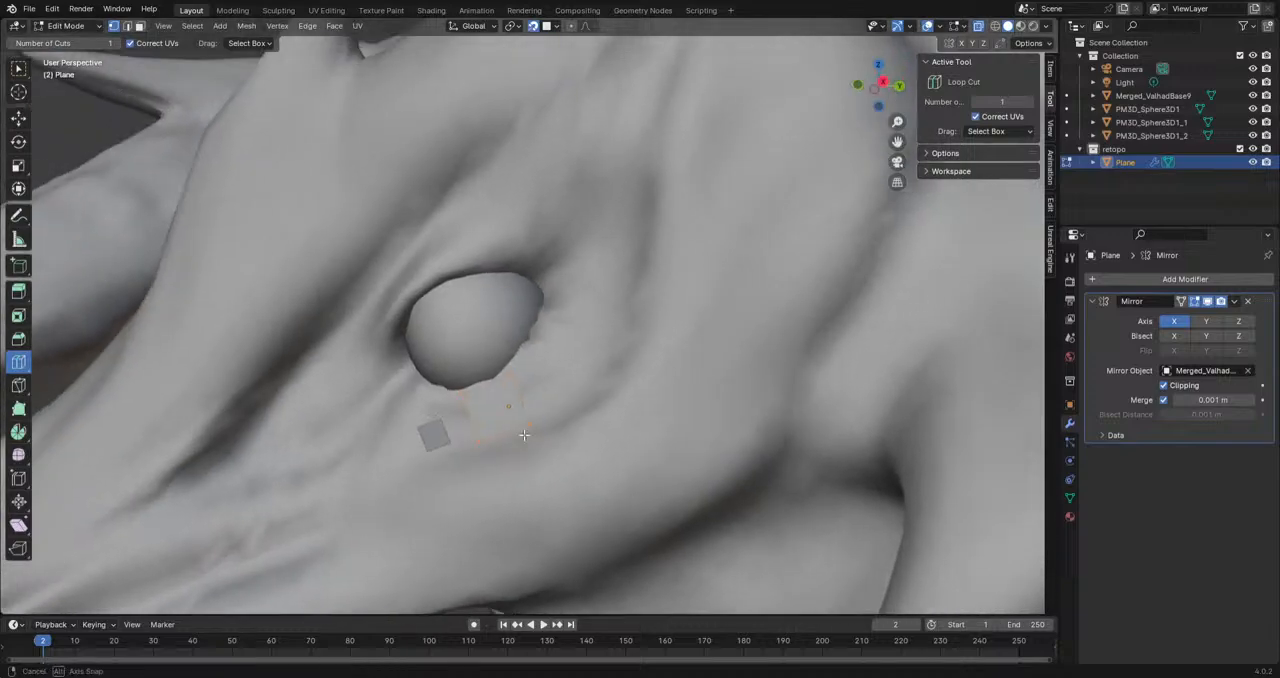
# Step: Move the small plane up onto the front of the eyeball
pyautogui.click(18, 68)
pyautogui.moveTo(526, 421); pyautogui.dragTo(552, 404, button='middle')
pyautogui.press('g')
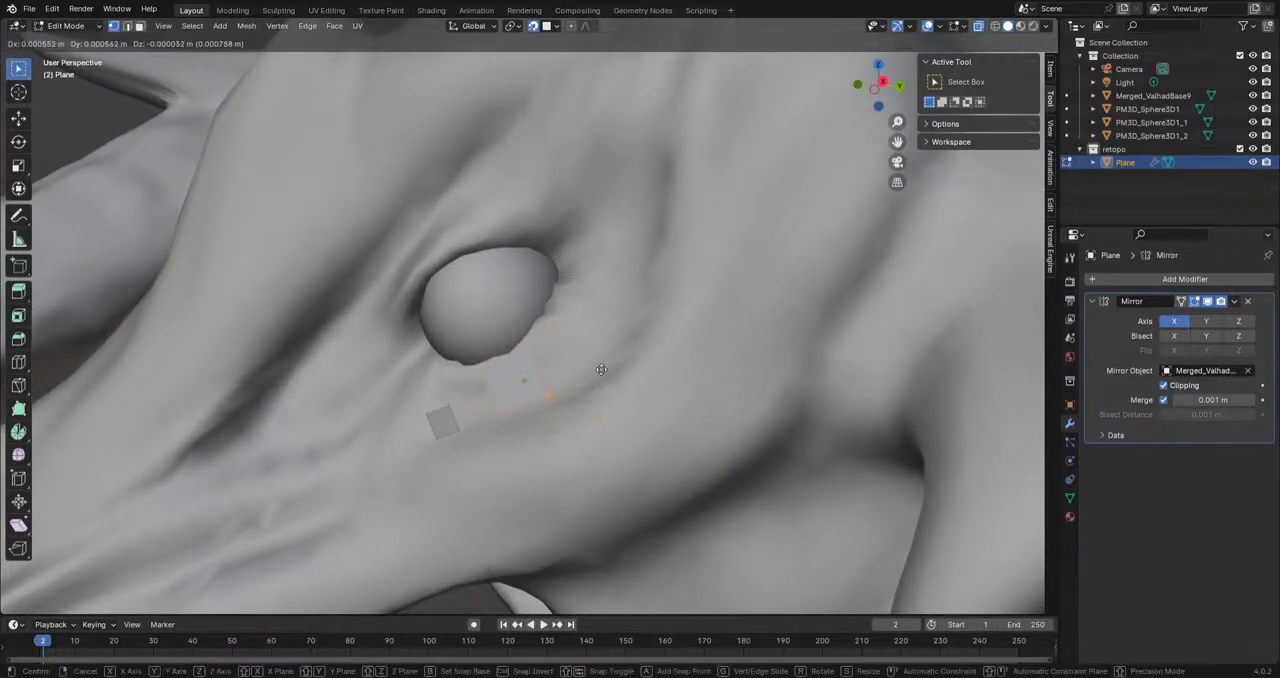
pyautogui.click(548, 350)
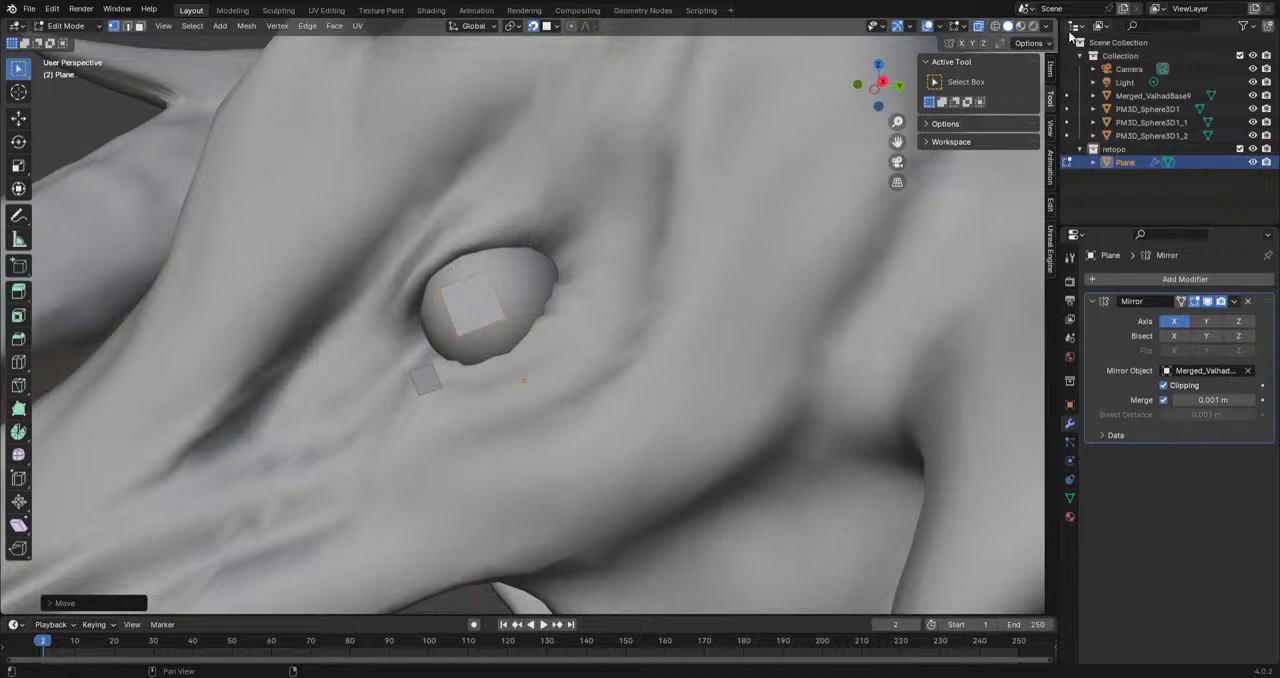
# Step: Show the viewport in wireframe shading with X-ray turned off
pyautogui.click(1046, 27)
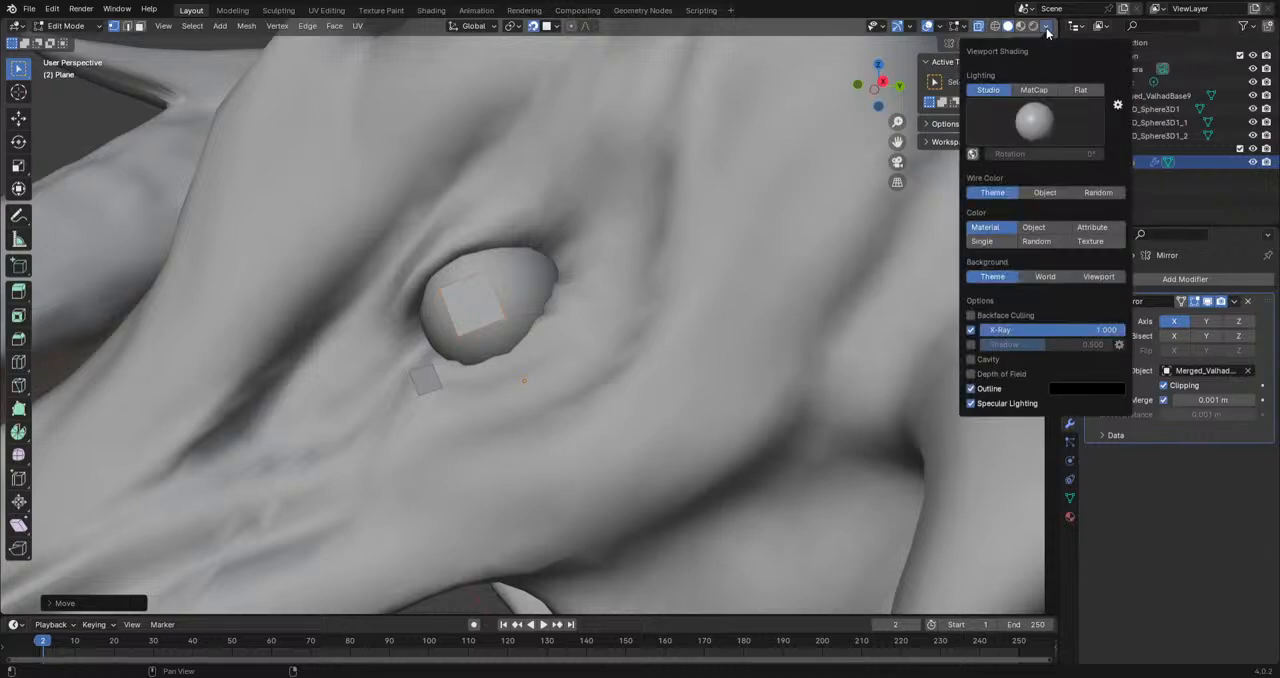
pyautogui.click(994, 27)
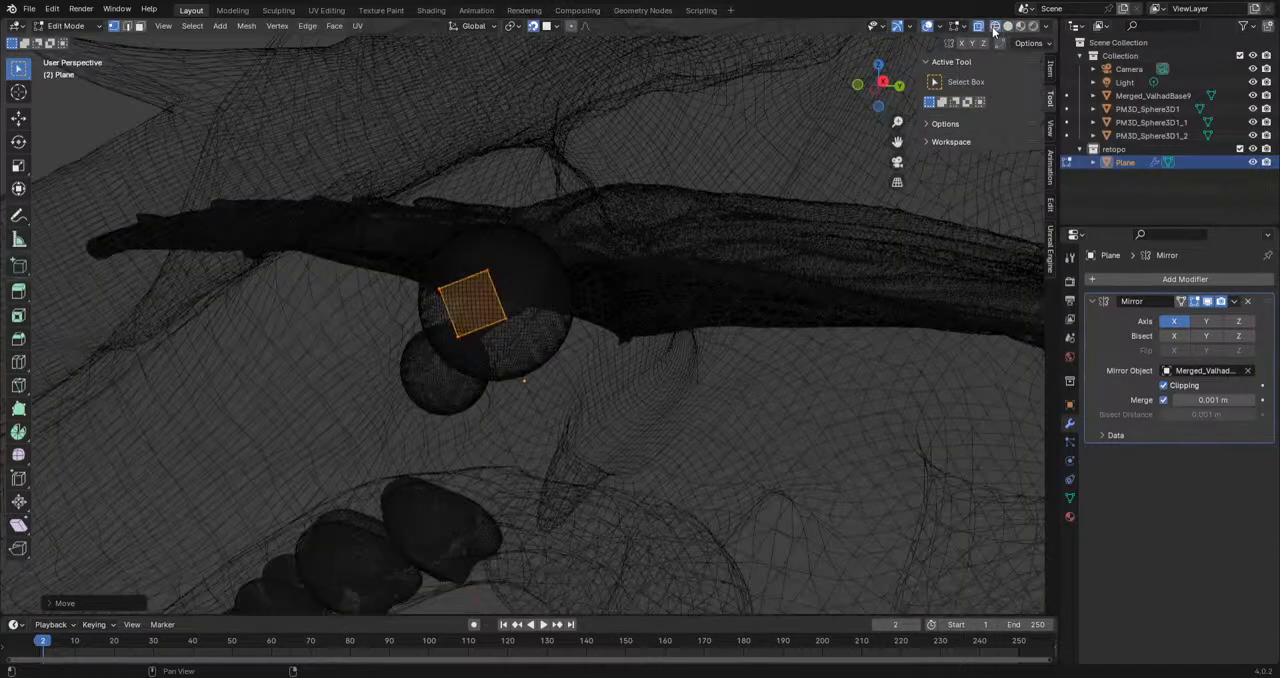
pyautogui.click(978, 27)
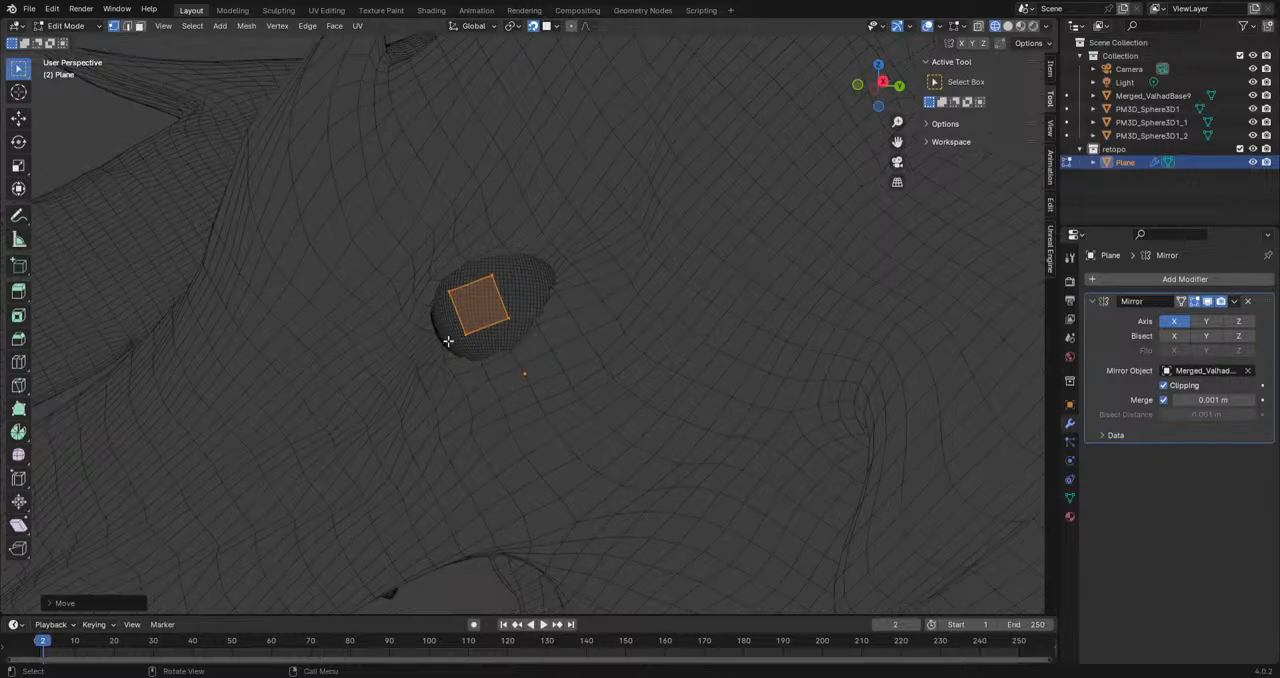
# Step: Scale up and rotate the plane, then center it over the eye opening
pyautogui.press('s')
pyautogui.click(796, 459)
pyautogui.press('r')
pyautogui.click(820, 417)
pyautogui.press('g')
pyautogui.click(515, 304)
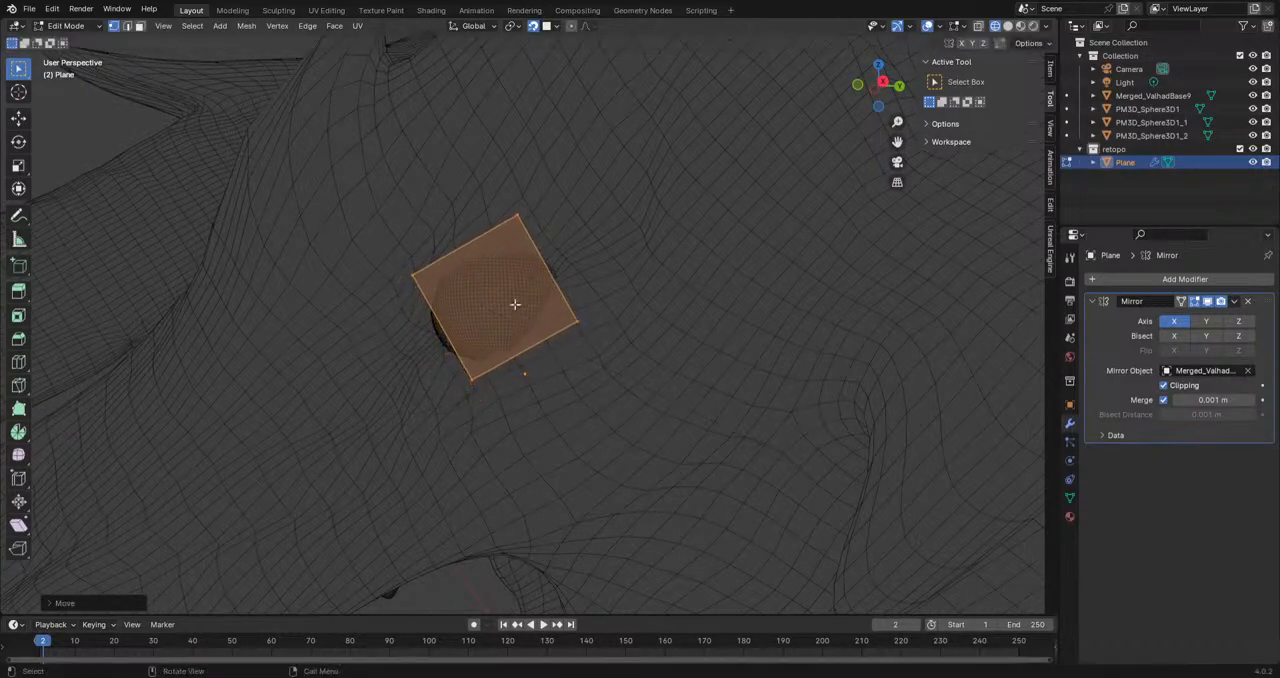
# Step: Divide the plane over the eye with two crossing loop cuts
pyautogui.click(18, 362)
pyautogui.click(523, 366)
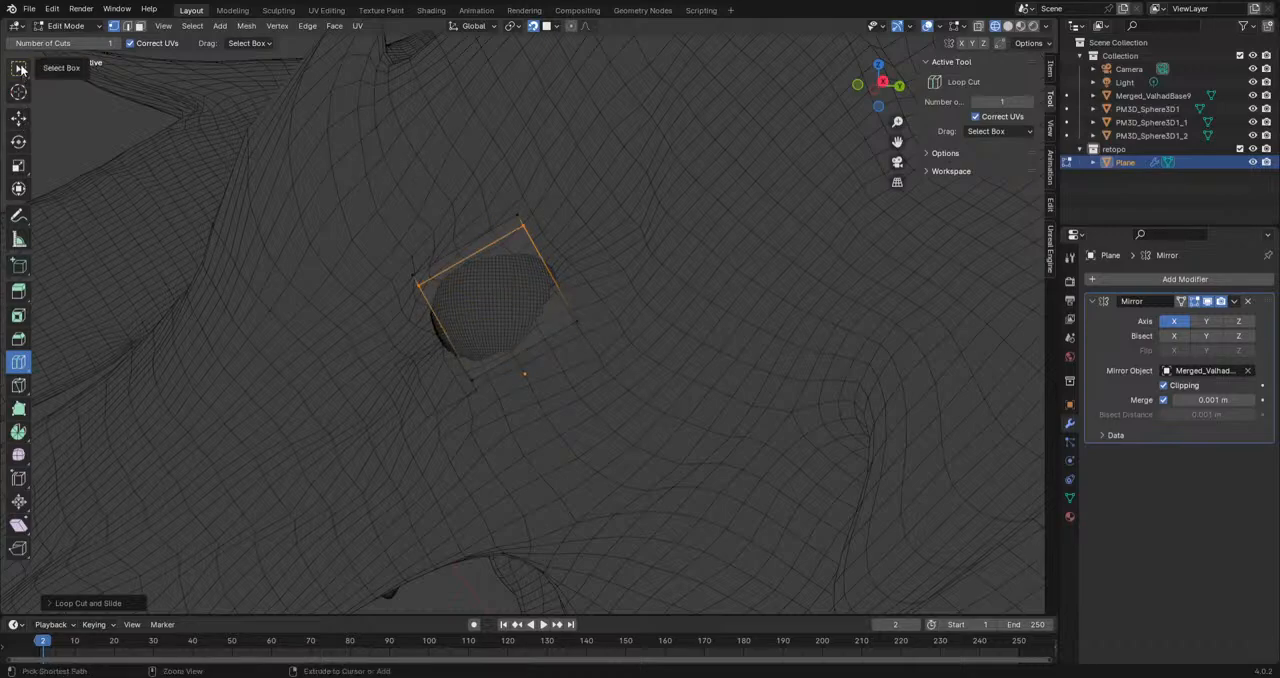
pyautogui.press('a')
pyautogui.keyDown('shift'); pyautogui.moveTo(760, 325); pyautogui.dragTo(431, 346, button='middle'); pyautogui.keyUp('shift')
pyautogui.click(341, 333)
pyautogui.click(310, 305)
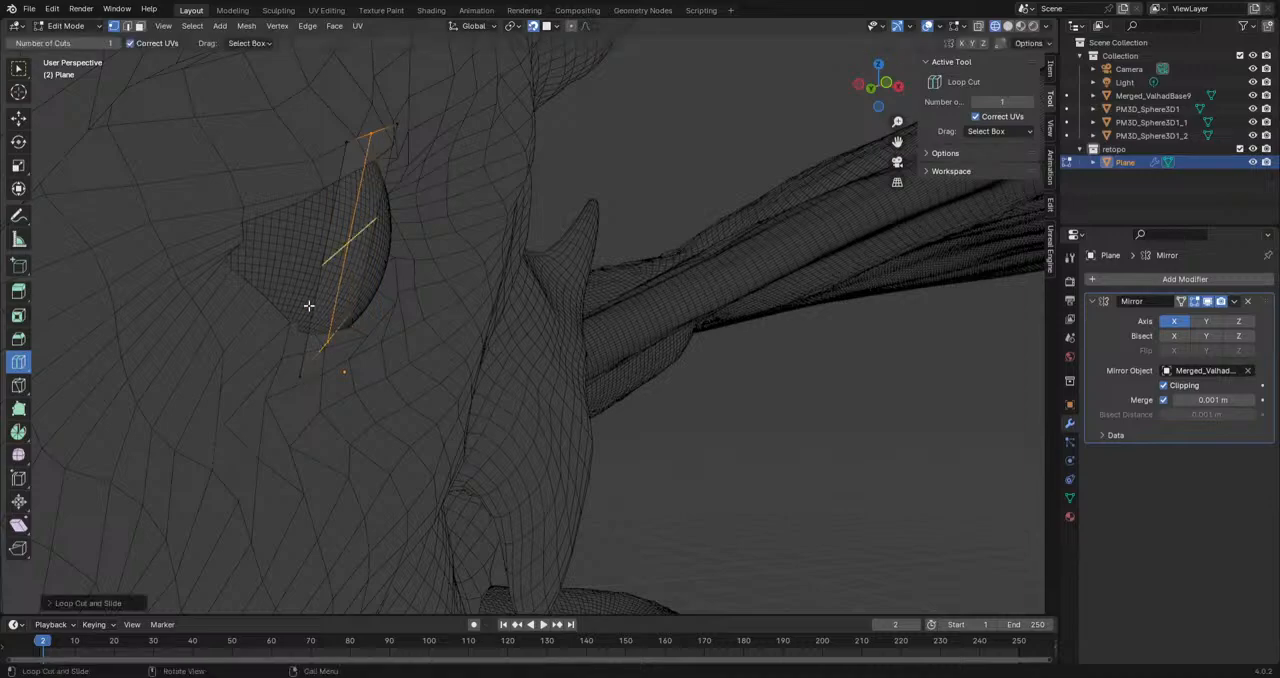
pyautogui.moveTo(425, 333); pyautogui.dragTo(340, 337, button='middle')
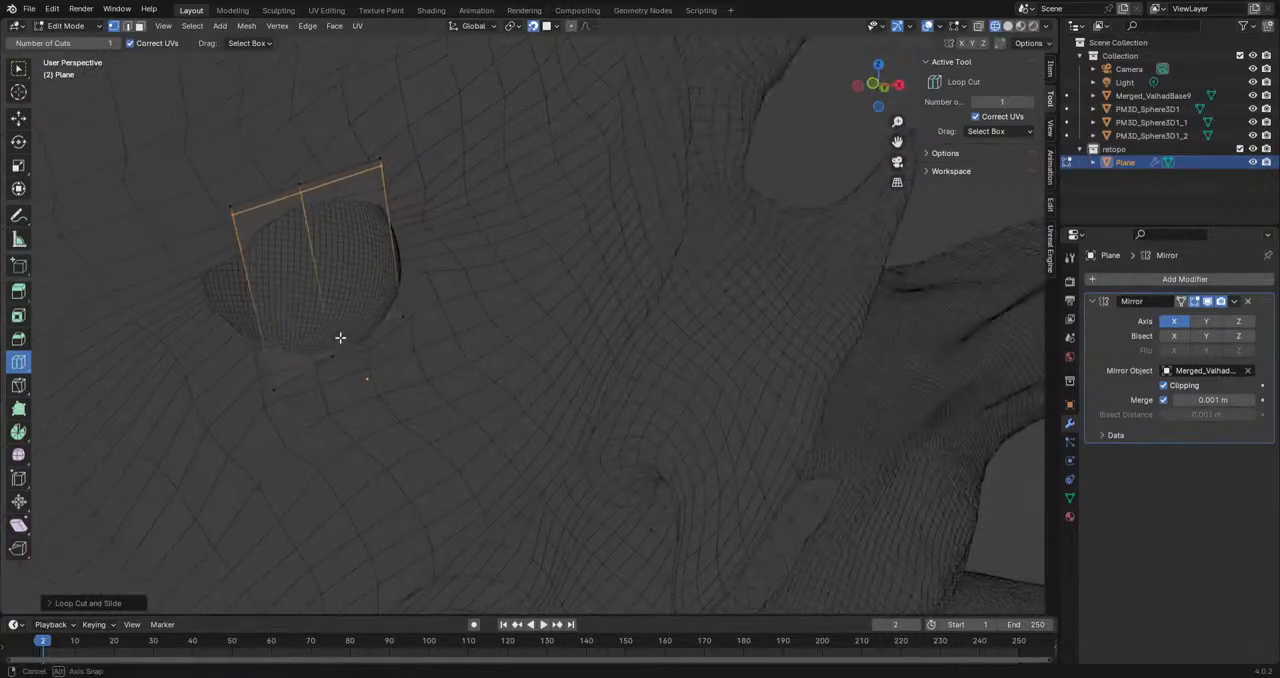
pyautogui.moveTo(331, 286); pyautogui.dragTo(414, 351, button='middle')
pyautogui.click(374, 294)
# Step: Move the lengthwise edge loop to the middle of the eye and adjust an outer vertex along the plane's upper edge
pyautogui.click(17, 72)
pyautogui.moveTo(128, 192); pyautogui.dragTo(386, 317, button='middle')
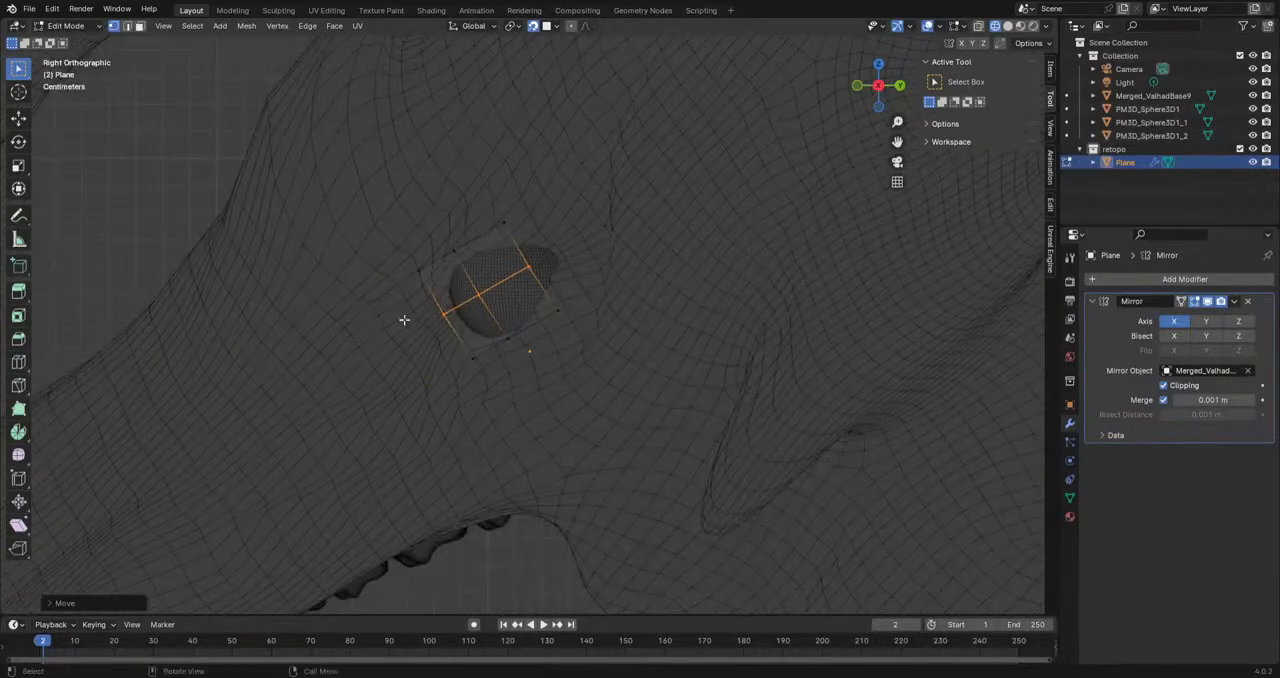
pyautogui.scroll(1, 400, 312)
pyautogui.click(439, 232)
pyautogui.press('g')
pyautogui.click(443, 239)
pyautogui.press('g')
pyautogui.click(437, 234)
# Step: Move the plane's rear upper and front lower corner vertices to fit around the eye opening
pyautogui.moveTo(548, 262); pyautogui.dragTo(567, 261, button='middle')
pyautogui.moveTo(555, 238); pyautogui.dragTo(402, 332)
pyautogui.press('g')
pyautogui.click(534, 249)
pyautogui.press('g')
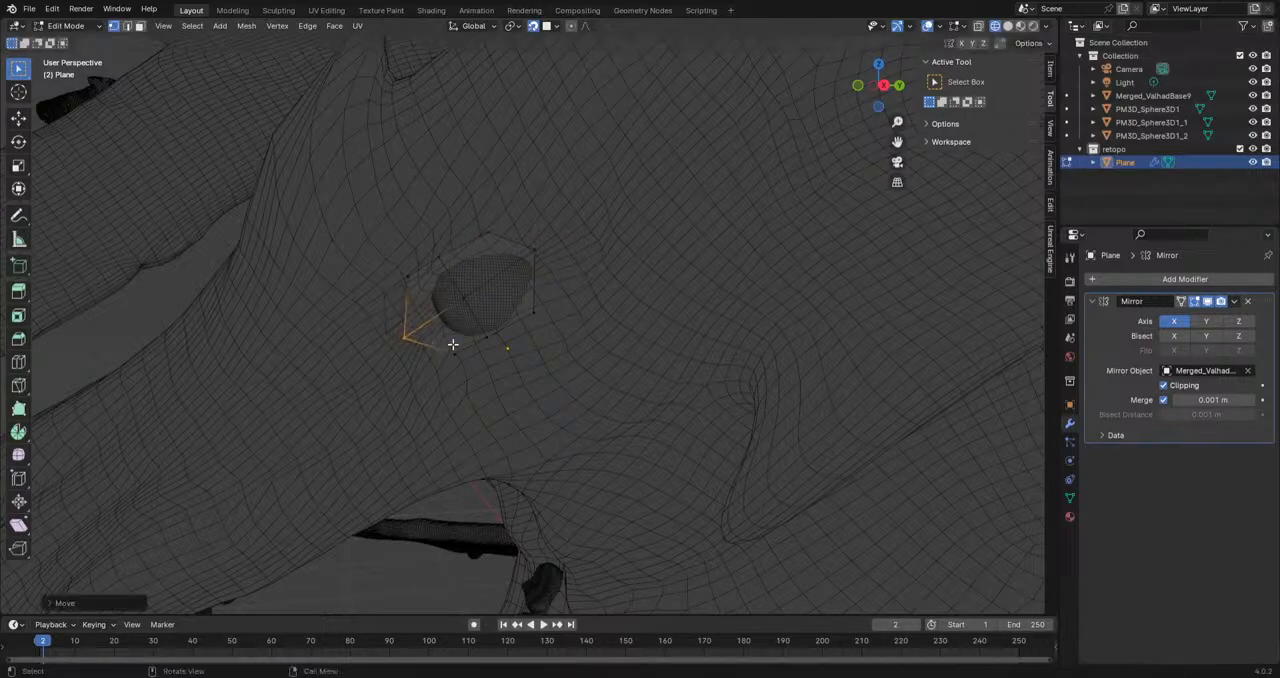
# Step: Adjust the middle vertices of the plane's lower and upper edges to follow the outline of the eye
pyautogui.click(490, 342)
pyautogui.press('g')
pyautogui.click(490, 348)
pyautogui.click(443, 255)
pyautogui.press('g')
pyautogui.click(462, 270)
# Step: Reposition the plane's front corner vertex around the eye opening
pyautogui.moveTo(467, 286); pyautogui.dragTo(534, 294, button='middle')
pyautogui.scroll(-2, 486, 289)
pyautogui.scroll(4, 534, 296)
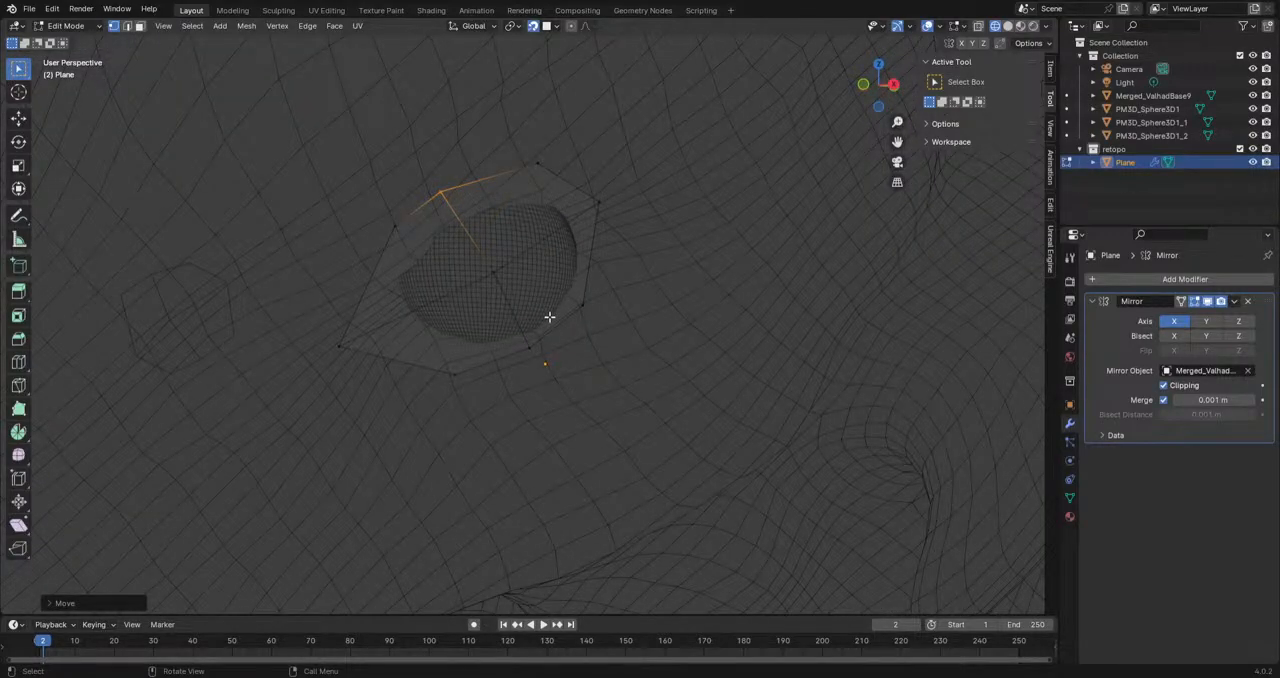
pyautogui.moveTo(577, 301); pyautogui.dragTo(514, 372, button='middle')
pyautogui.moveTo(394, 353); pyautogui.dragTo(357, 389)
pyautogui.press('g')
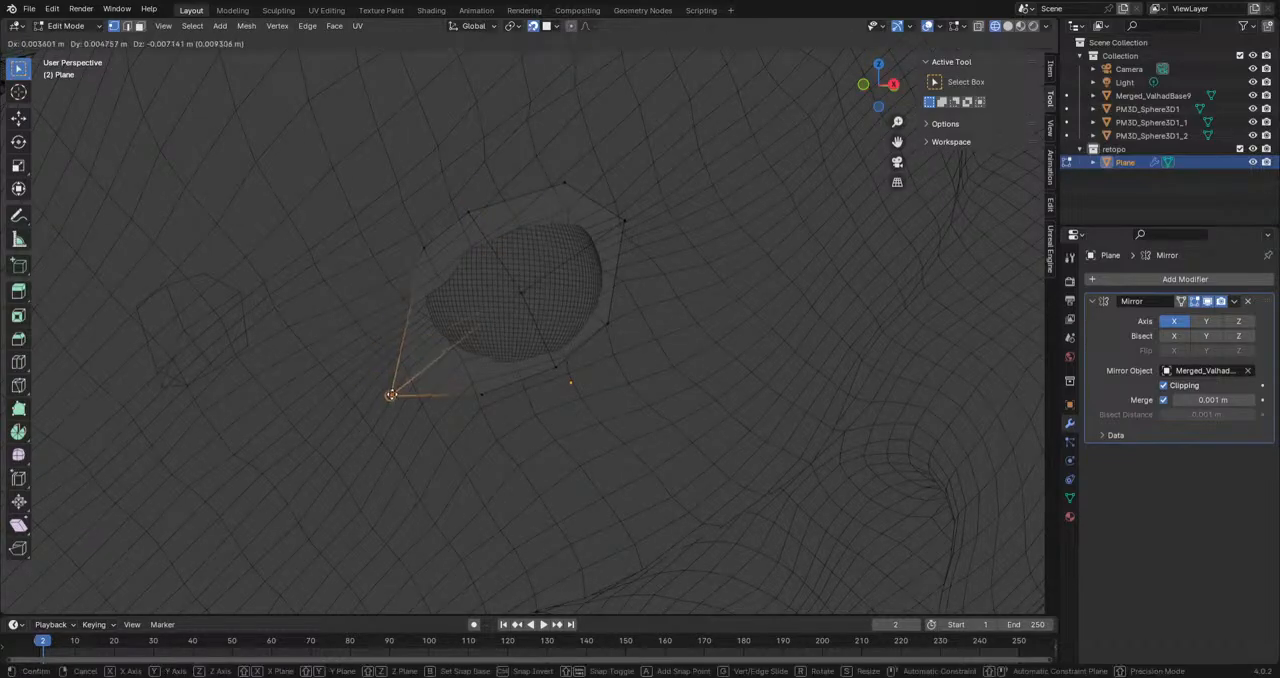
pyautogui.click(398, 362)
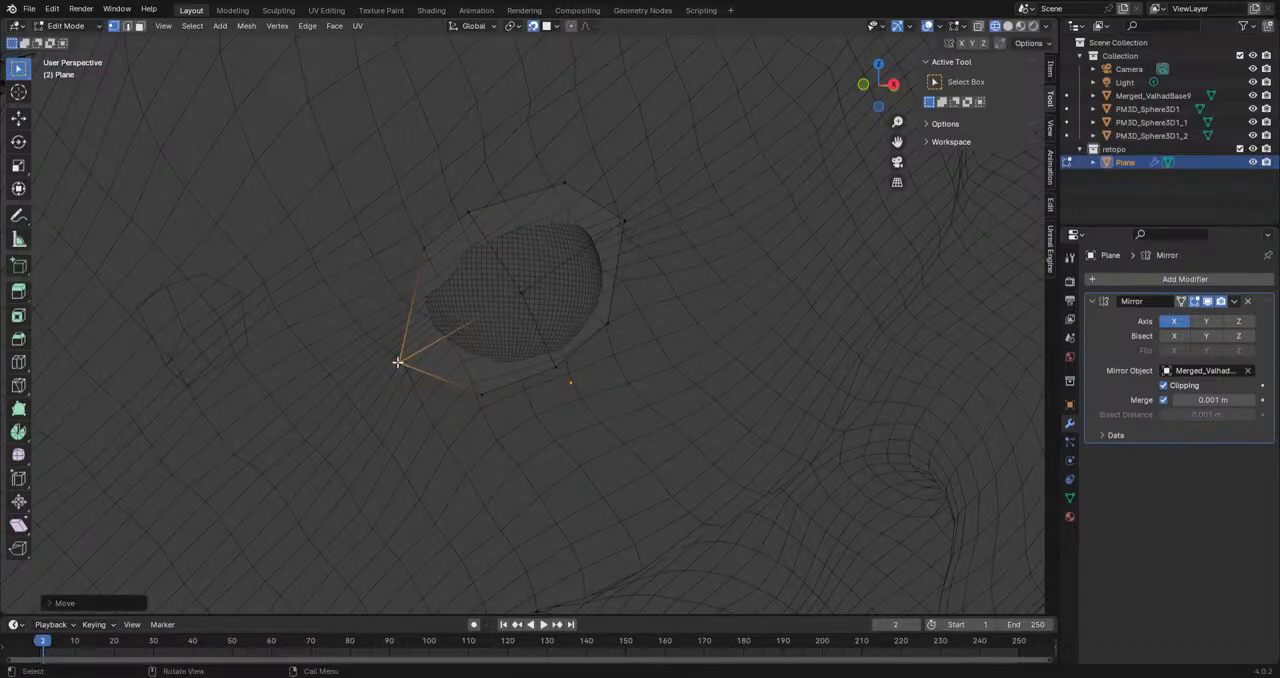
# Step: Move the plane's front edge vertex and its front lower corner to round off the outline ahead of the eye
pyautogui.keyDown('alt'); pyautogui.moveTo(398, 362); pyautogui.dragTo(586, 321, button='middle'); pyautogui.keyUp('alt')
pyautogui.press('g')
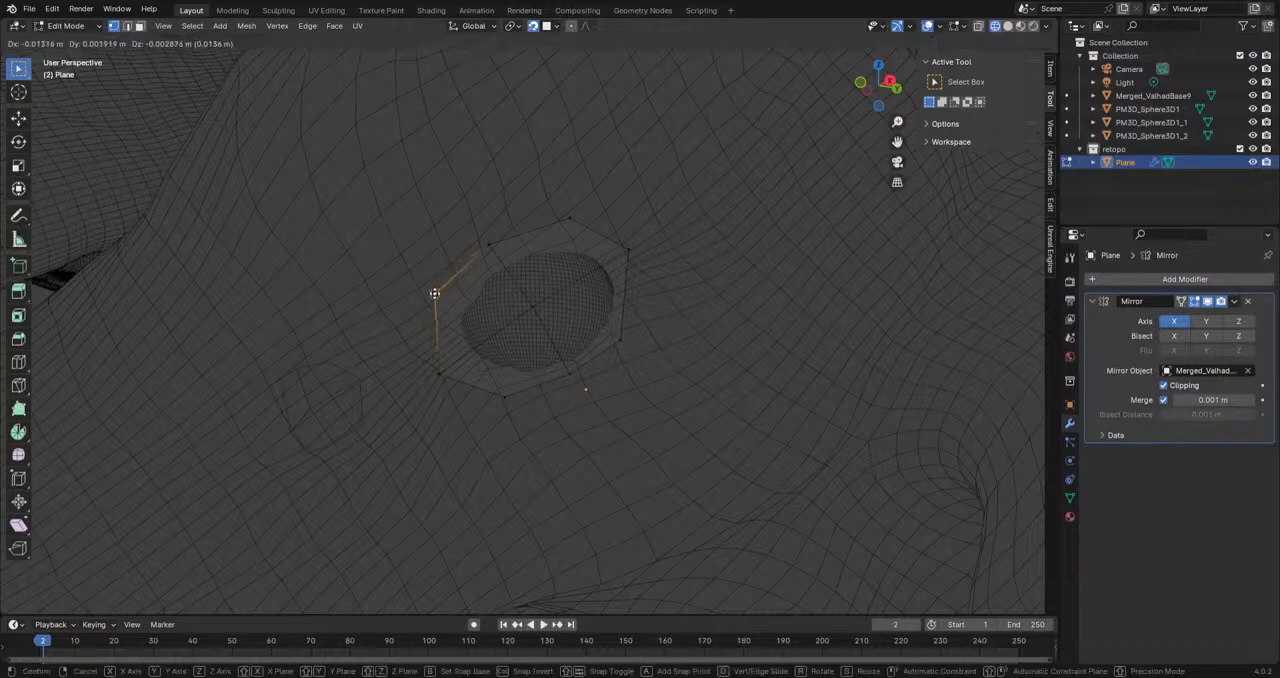
pyautogui.click(410, 315)
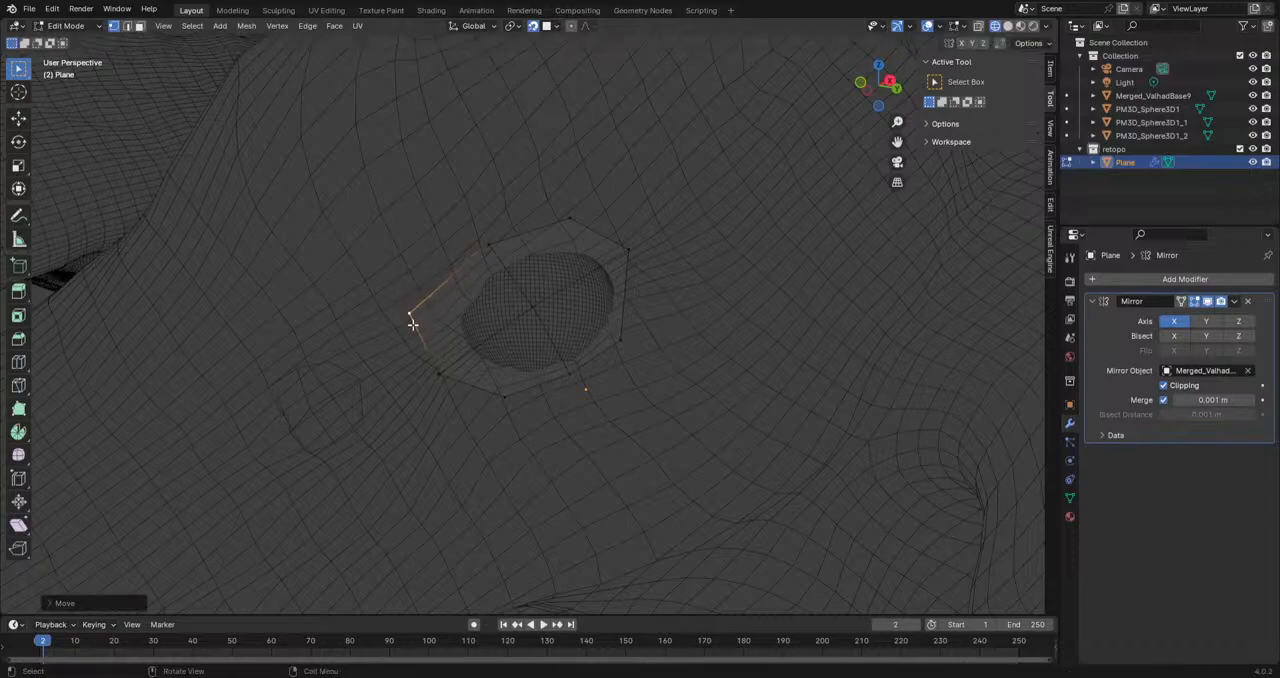
pyautogui.click(441, 376)
pyautogui.press('g')
pyautogui.click(438, 380)
# Step: Move the two vertices along the plane's lower edge to follow the lower outline of the eye
pyautogui.click(506, 400)
pyautogui.press('g')
pyautogui.click(486, 403)
pyautogui.click(574, 374)
pyautogui.press('g')
pyautogui.click(583, 382)
# Step: Move the plane's rear edge vertex and its upper rear vertex to even out the outline behind the eye
pyautogui.click(628, 341)
pyautogui.press('g')
pyautogui.click(644, 308)
pyautogui.click(578, 217)
pyautogui.press('g')
pyautogui.click(599, 231)
# Step: Scale the plane's outer edge loop up slightly and extrude it outward into a surrounding ring of faces
pyautogui.click(17, 363)
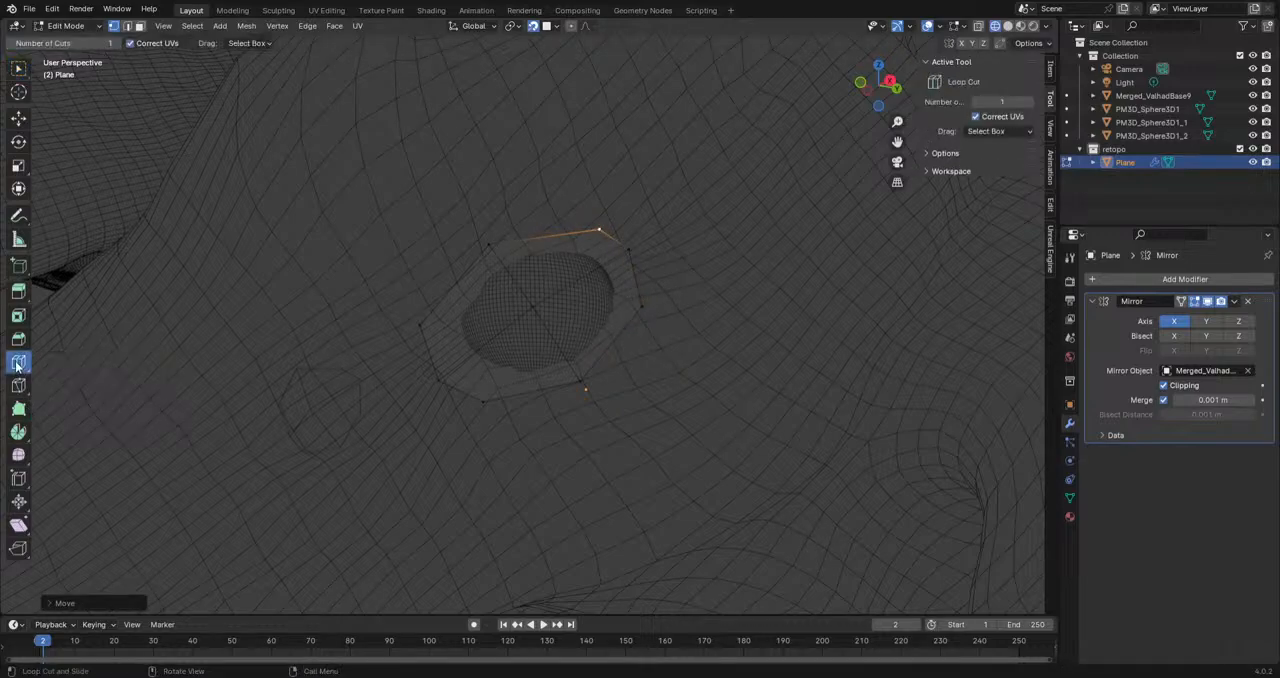
pyautogui.click(18, 68)
pyautogui.keyDown('alt'); pyautogui.click(429, 358); pyautogui.keyUp('alt')
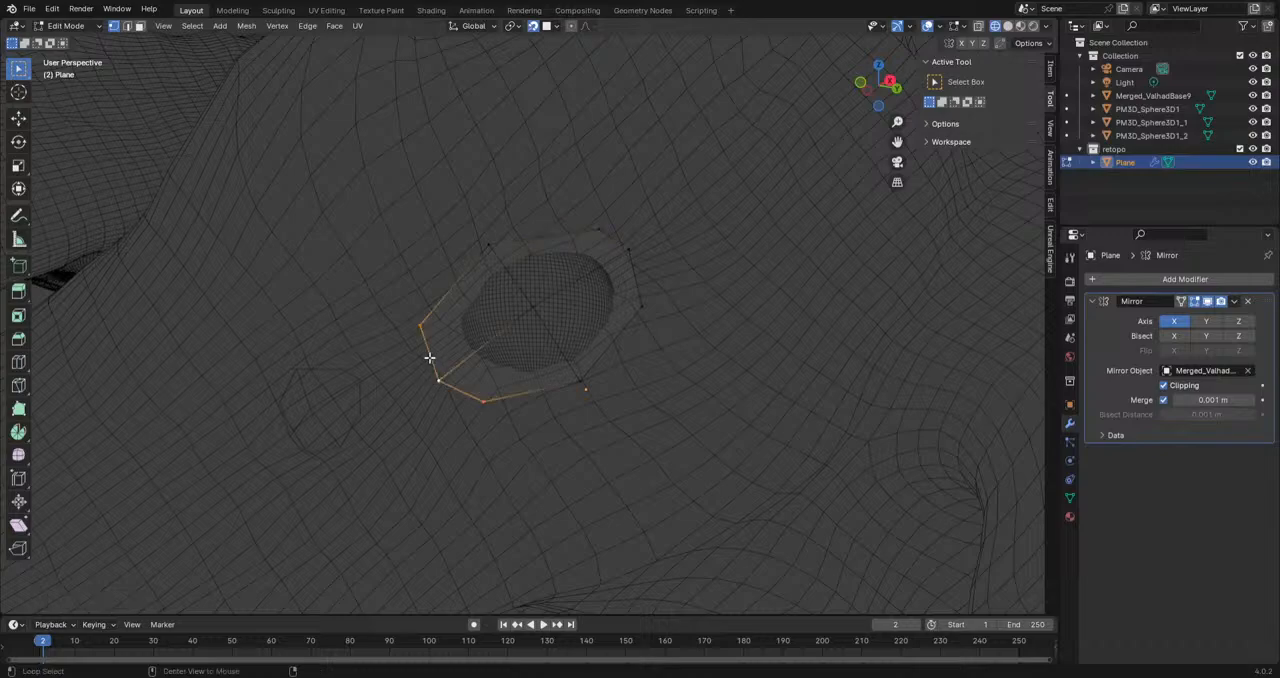
pyautogui.press('s')
pyautogui.click(596, 331)
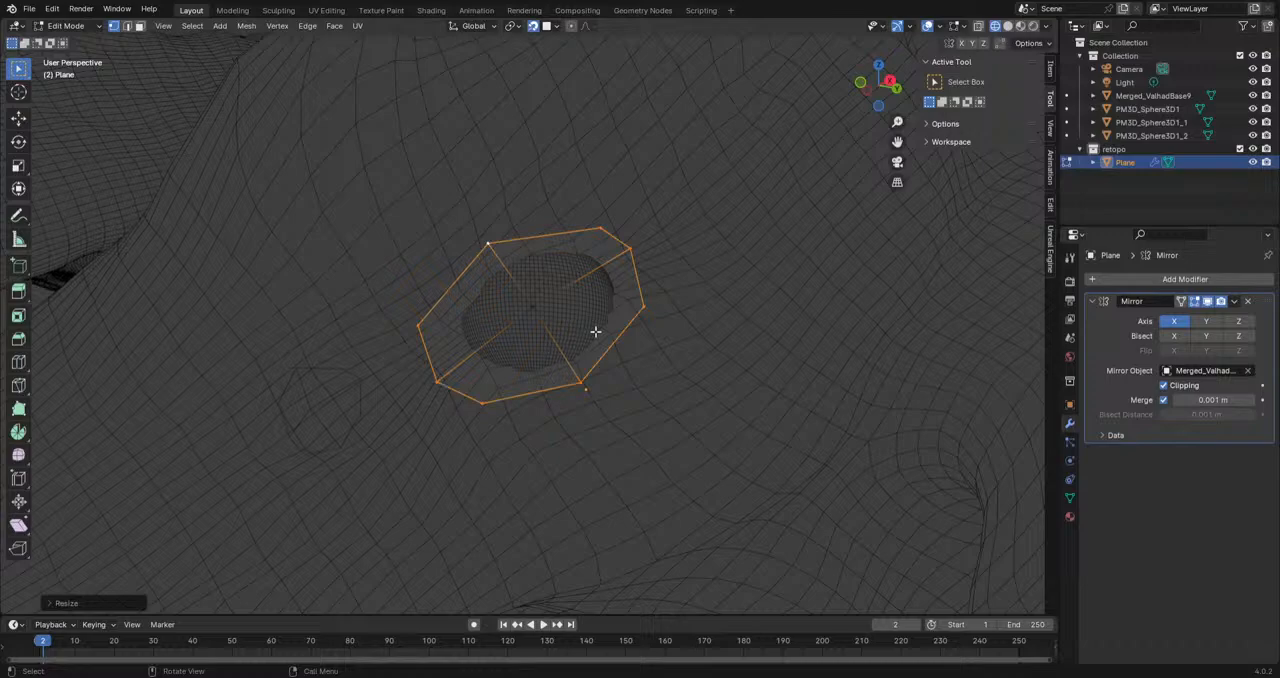
pyautogui.press('e')
pyautogui.press('s')
pyautogui.click(595, 362)
pyautogui.moveTo(595, 362); pyautogui.dragTo(559, 432, button='middle')
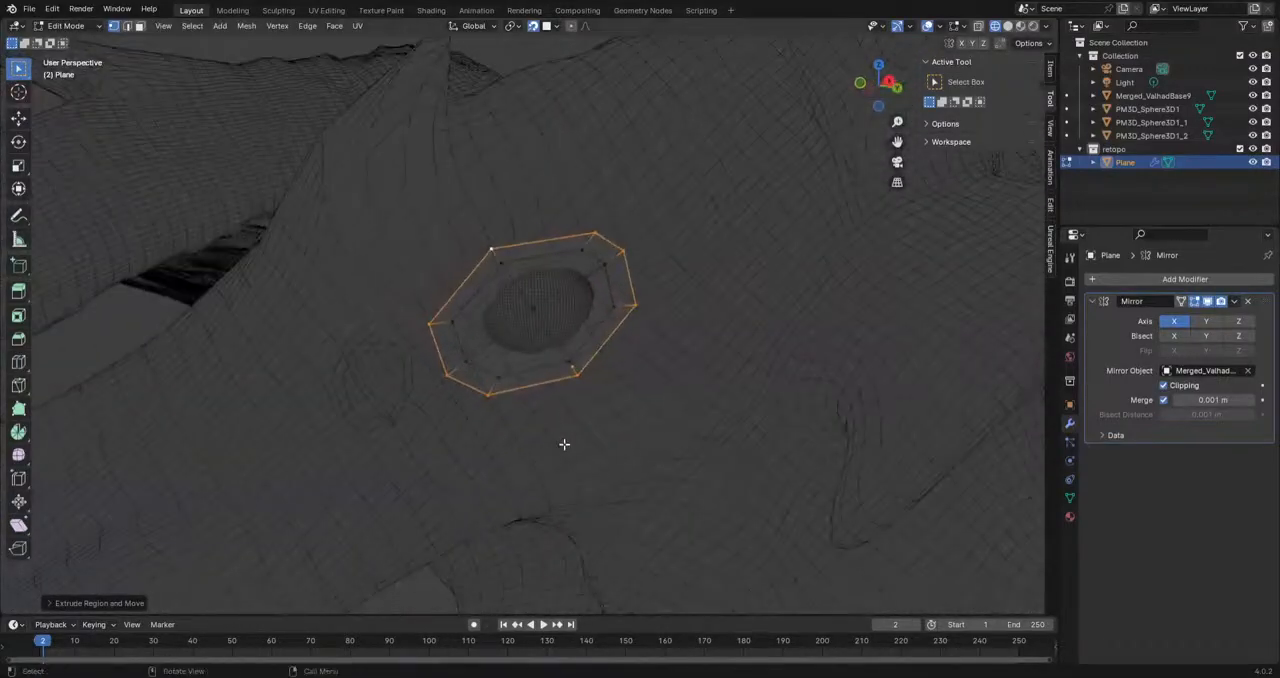
pyautogui.scroll(2, 559, 433)
# Step: Delete the inner faces that cover the eye, leaving only the surrounding ring
pyautogui.click(139, 26)
pyautogui.keyDown('shift'); pyautogui.click(523, 340); pyautogui.keyUp('shift')
pyautogui.keyDown('shift'); pyautogui.click(546, 266); pyautogui.keyUp('shift')
pyautogui.keyDown('shift'); pyautogui.click(576, 305); pyautogui.keyUp('shift')
pyautogui.press('x')
pyautogui.press('Down')
pyautogui.press('Down')
pyautogui.press('Return')
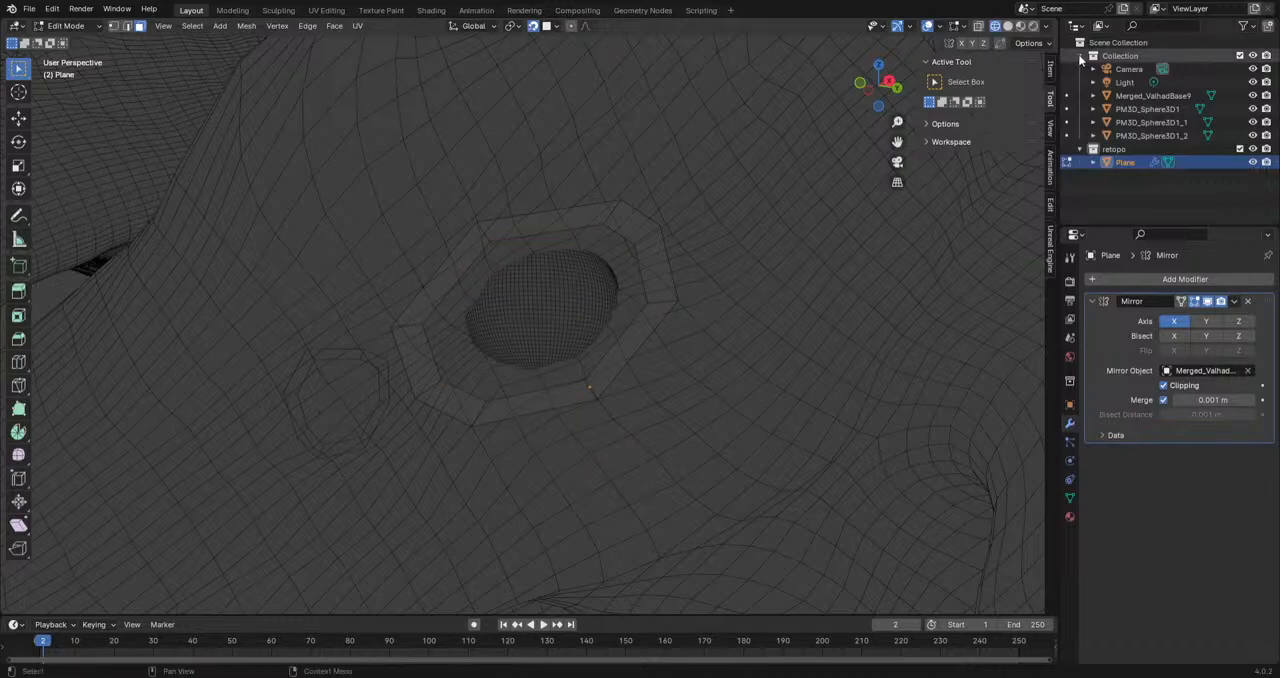
# Step: Switch the viewport to solid shading and extrude the ring's inner edge loop inward toward the rim of the eyeball
pyautogui.click(1007, 26)
pyautogui.moveTo(680, 309); pyautogui.dragTo(371, 341, button='middle')
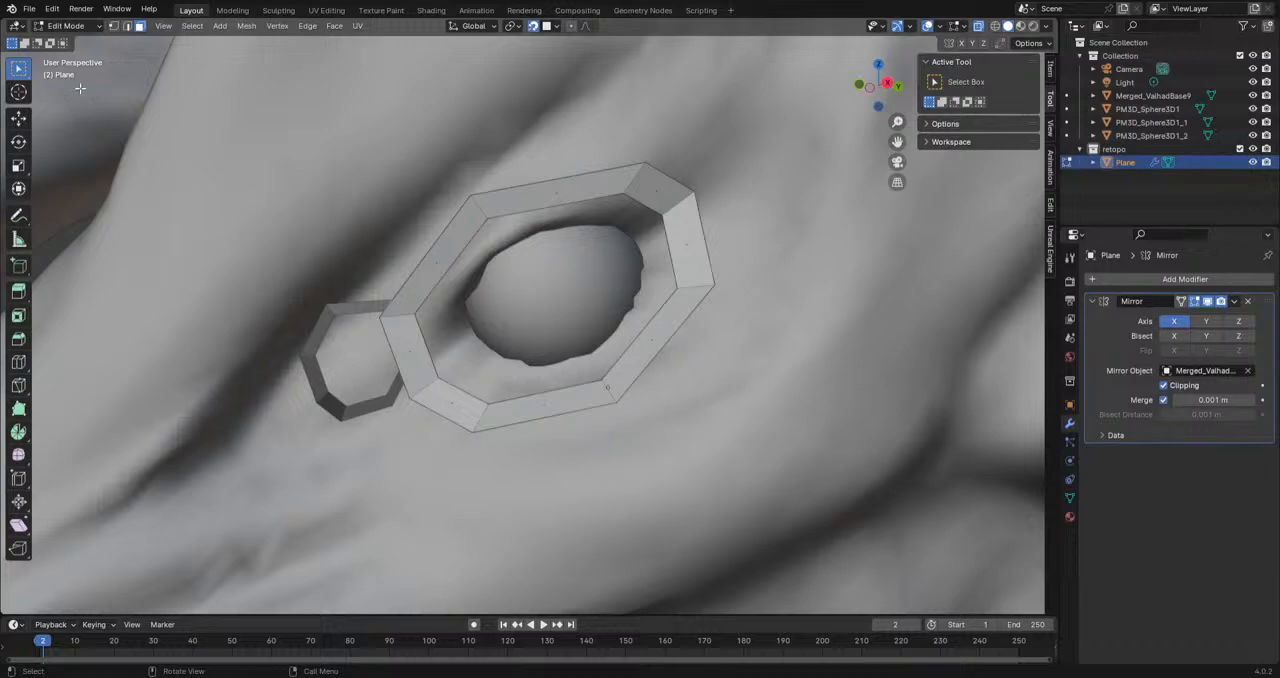
pyautogui.keyDown('alt'); pyautogui.click(433, 293); pyautogui.keyUp('alt')
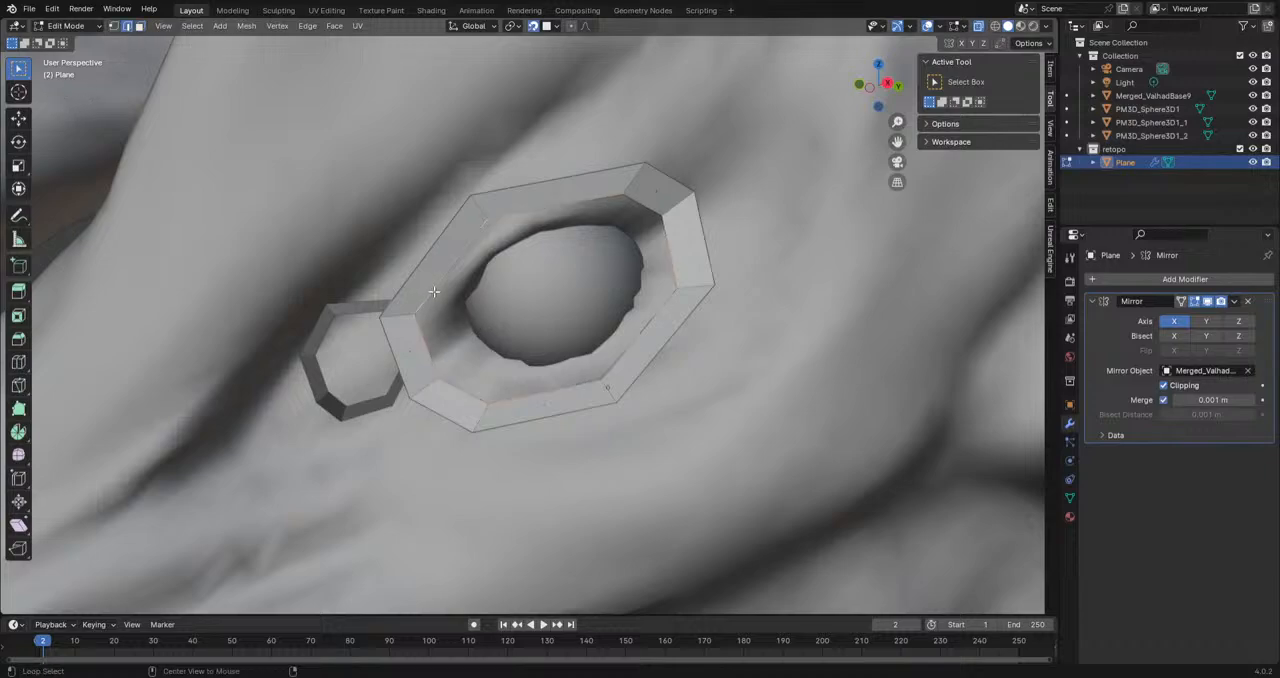
pyautogui.press('e')
pyautogui.click(692, 361)
pyautogui.press('s')
pyautogui.click(775, 357)
pyautogui.press('g')
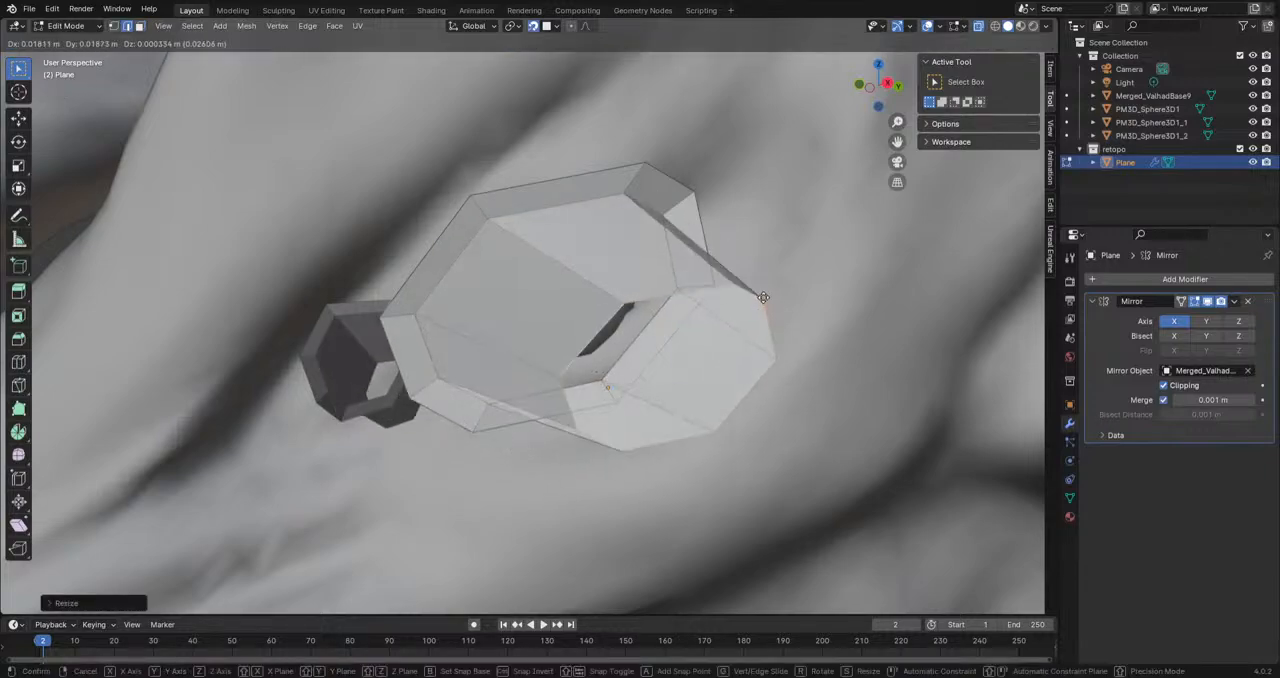
pyautogui.click(607, 219)
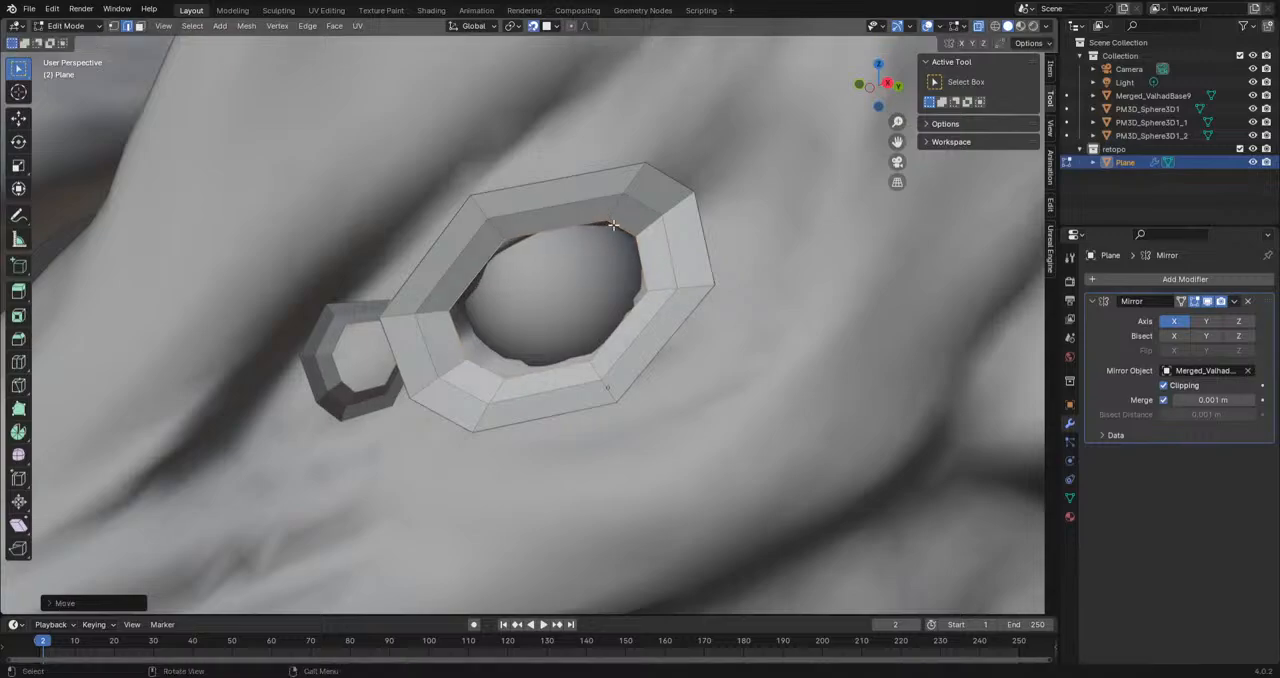
# Step: Undo the last change and reposition individual vertices of the inner edge loop to fit the edge of the eyeball
pyautogui.scroll(-4, 681, 349)
pyautogui.moveTo(681, 349); pyautogui.dragTo(820, 345, button='middle')
pyautogui.moveTo(700, 322); pyautogui.dragTo(587, 228, button='middle')
pyautogui.hotkey('ctrl', 'z')
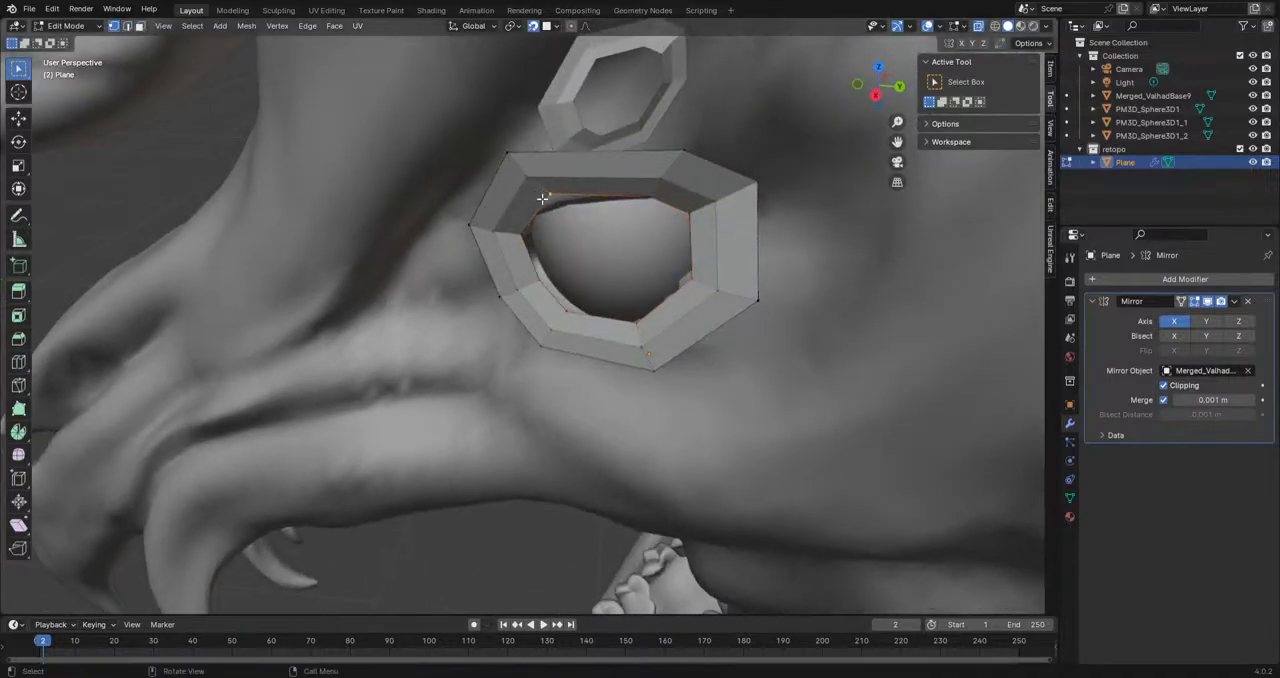
pyautogui.moveTo(543, 194); pyautogui.dragTo(760, 180, button='middle')
pyautogui.press('g')
pyautogui.click(598, 235)
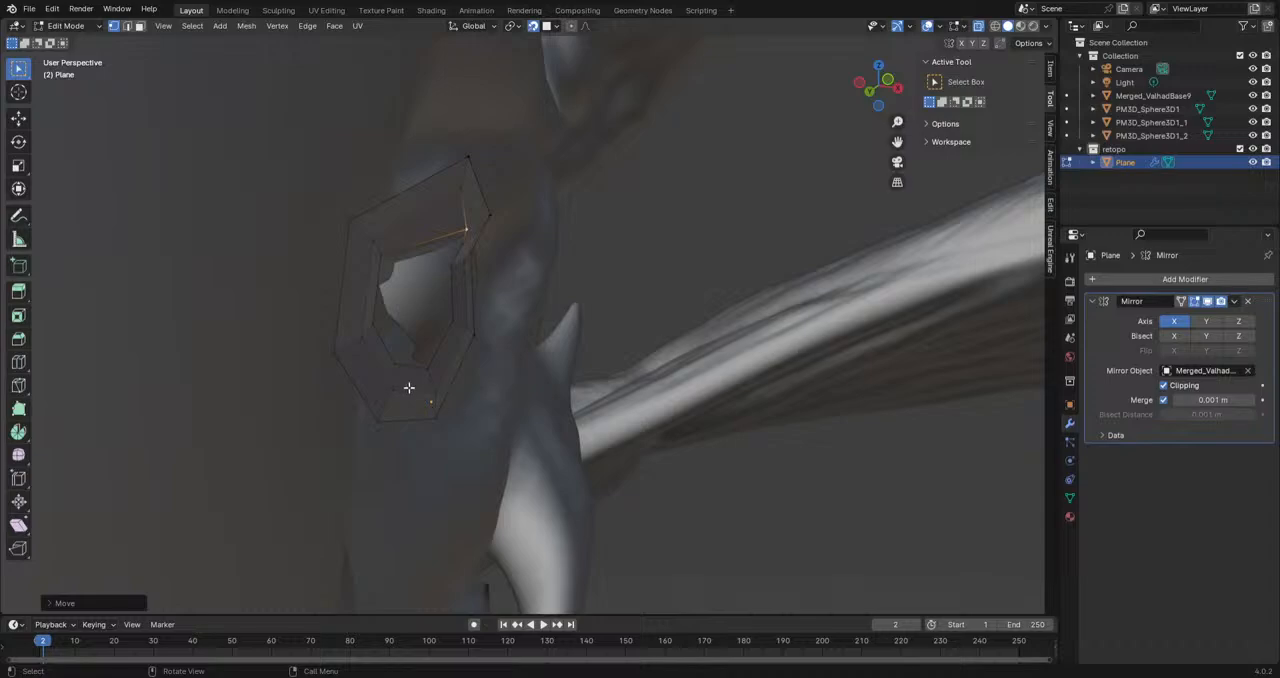
pyautogui.press('g')
pyautogui.click(502, 357)
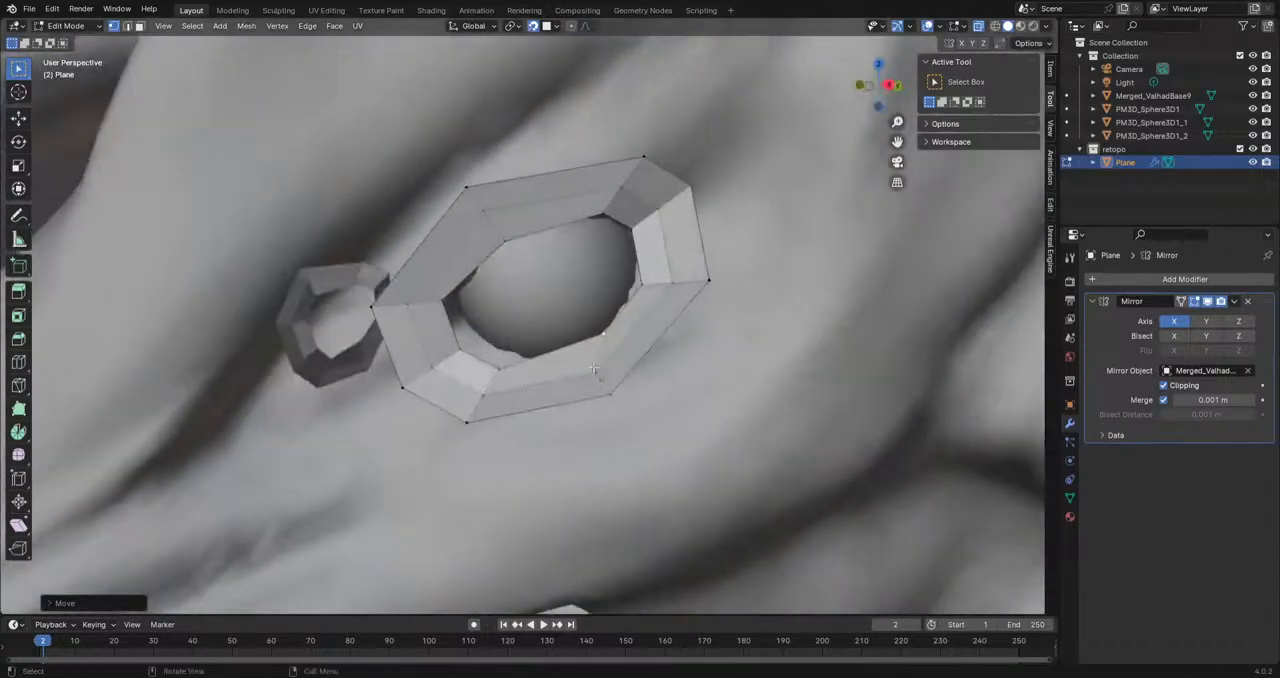
# Step: Move the lower and rear vertices of the inner edge loop against the eyeball
pyautogui.moveTo(569, 373); pyautogui.dragTo(527, 408, button='middle')
pyautogui.press('g')
pyautogui.click(550, 323)
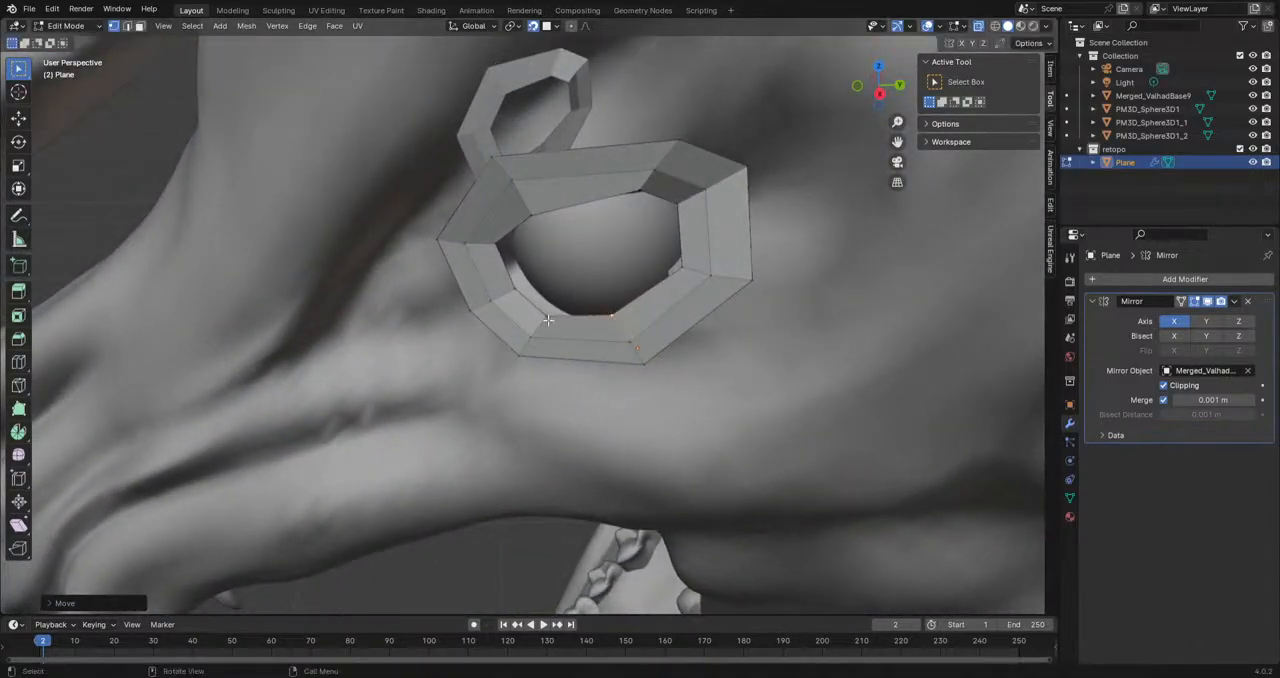
pyautogui.click(548, 320)
pyautogui.press('g')
pyautogui.click(552, 316)
pyautogui.click(687, 269)
pyautogui.press('g')
pyautogui.click(676, 262)
# Step: Extrude the outer edge loop outward in the right view and position the new ring of faces around the eye
pyautogui.scroll(-5, 659, 266)
pyautogui.scroll(-4, 659, 266)
pyautogui.keyDown('alt'); pyautogui.moveTo(657, 275); pyautogui.dragTo(618, 350, button='middle'); pyautogui.keyUp('alt')
pyautogui.scroll(6, 600, 409)
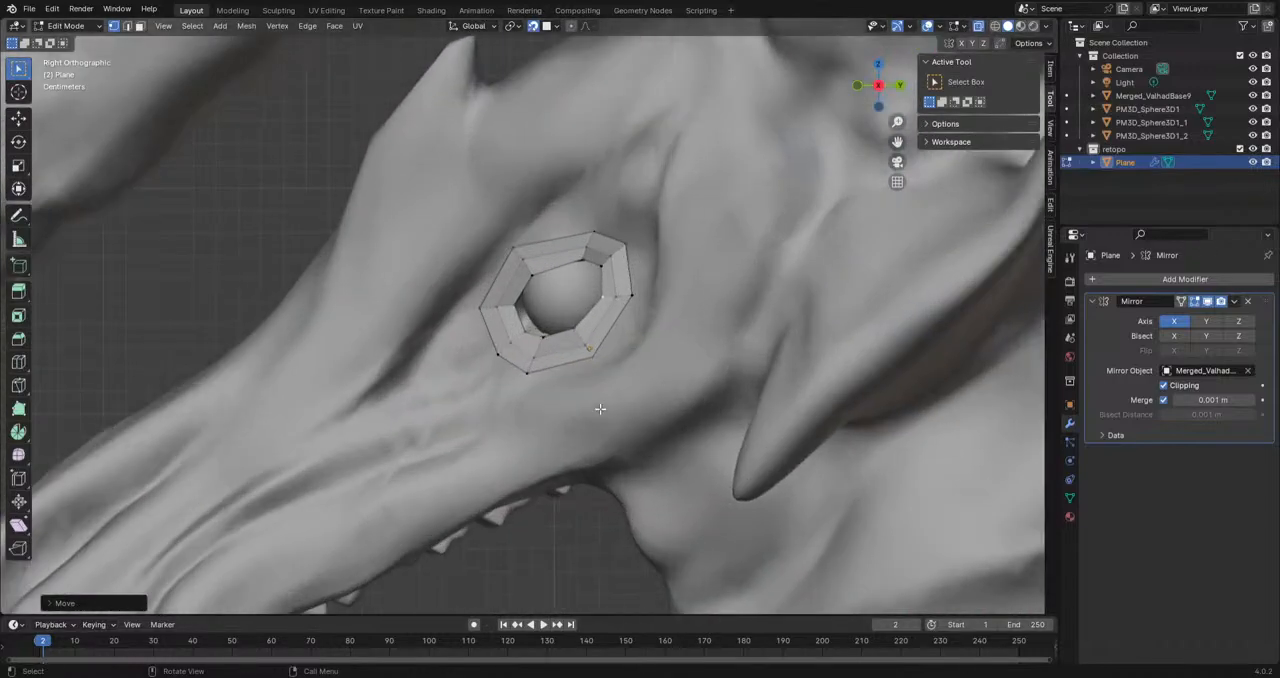
pyautogui.keyDown('alt'); pyautogui.click(566, 361); pyautogui.keyUp('alt')
pyautogui.press('e')
pyautogui.press('s')
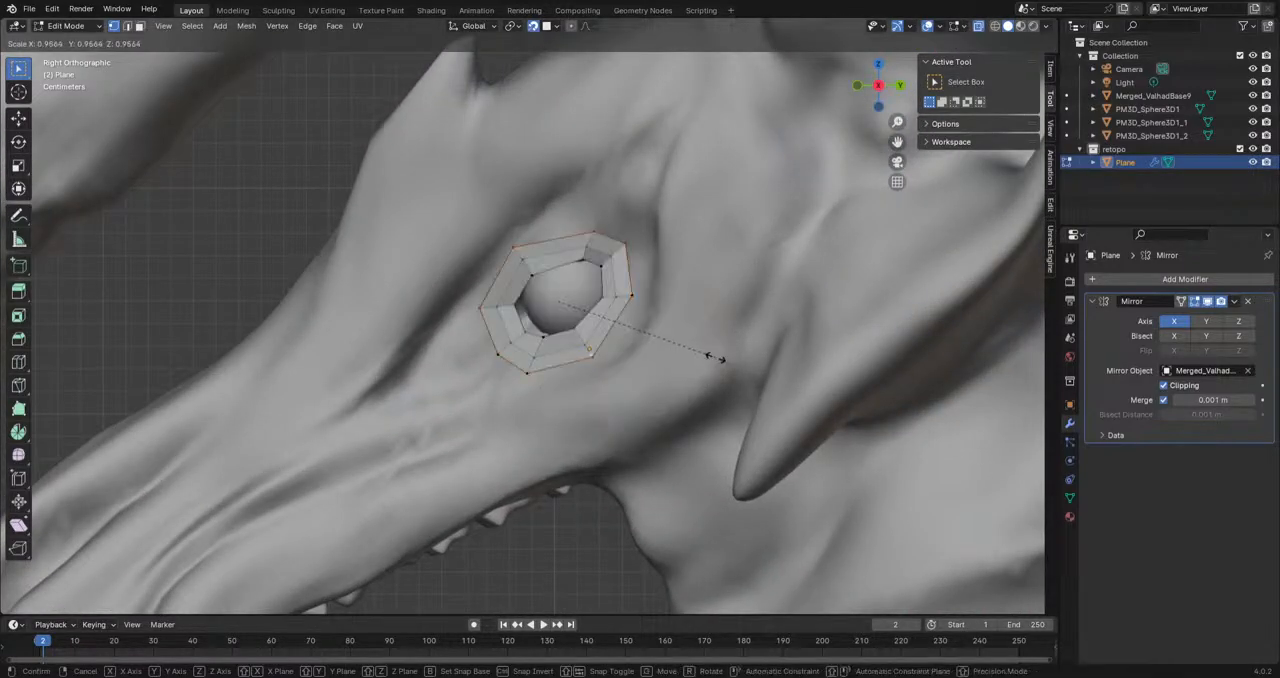
pyautogui.click(749, 371)
pyautogui.press('g')
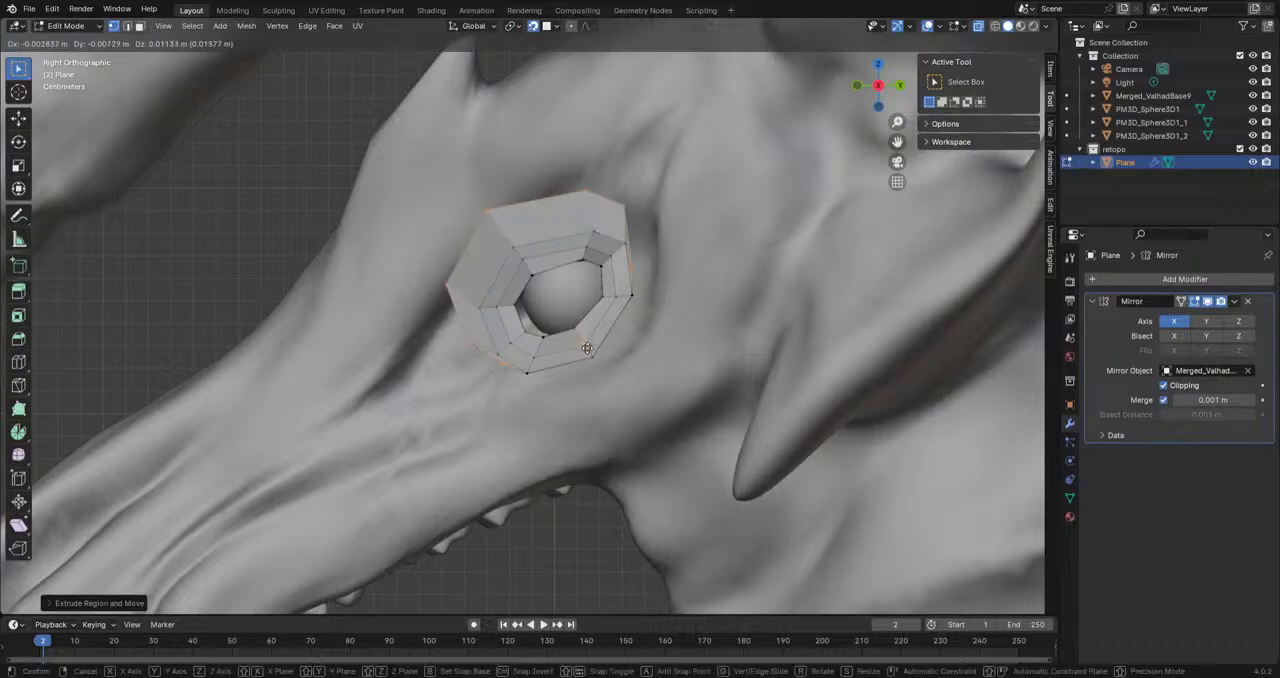
pyautogui.click(602, 368)
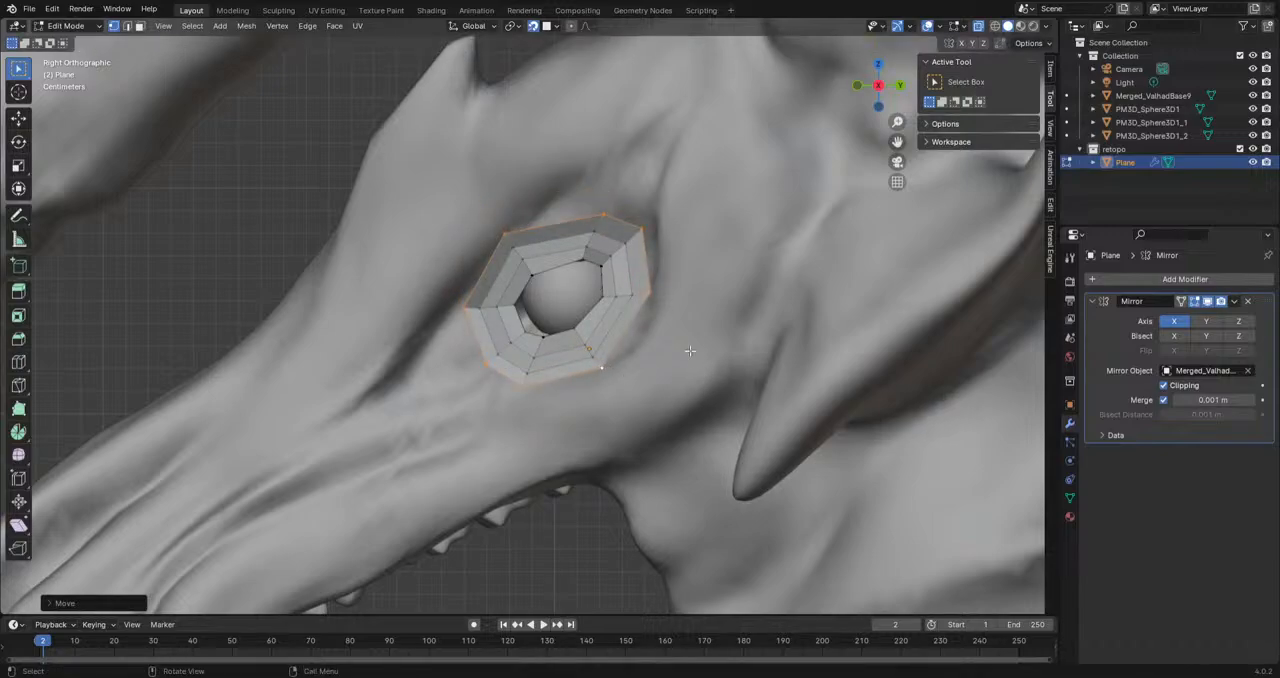
# Step: Add a single loop cut across the ring's front lower section
pyautogui.moveTo(541, 222); pyautogui.dragTo(610, 240, button='middle')
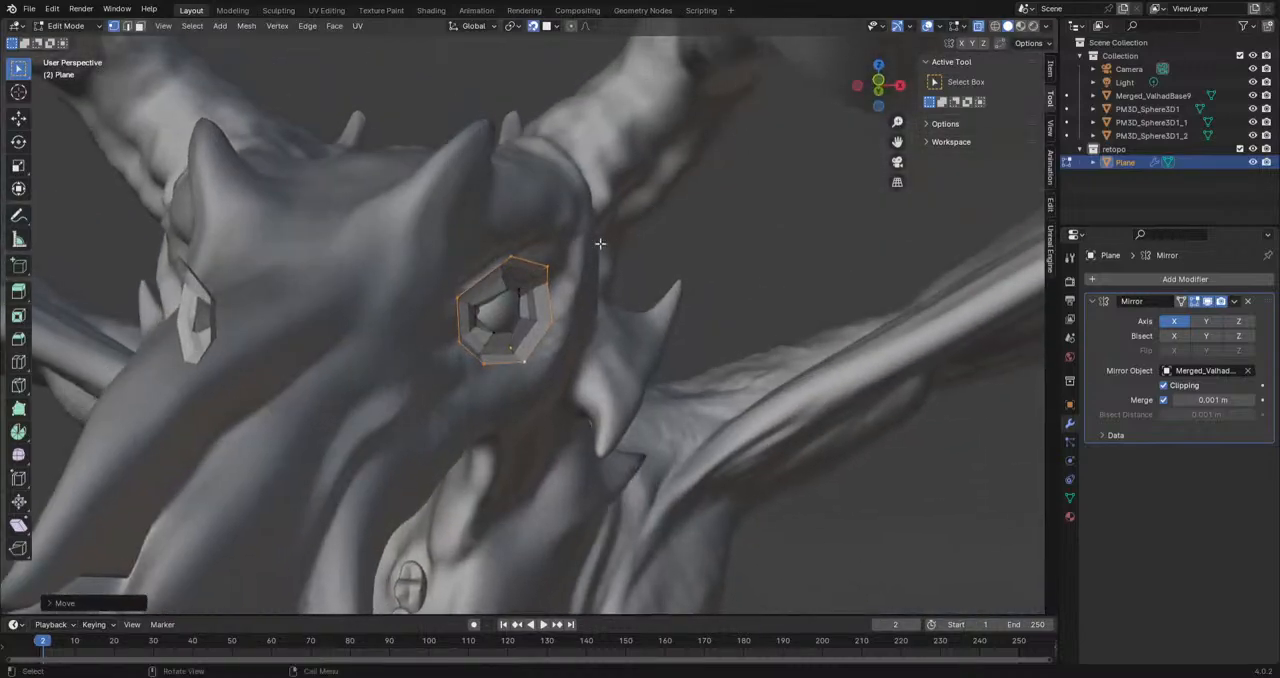
pyautogui.click(511, 254)
pyautogui.scroll(3, 511, 254)
pyautogui.moveTo(511, 254); pyautogui.dragTo(414, 306, button='middle')
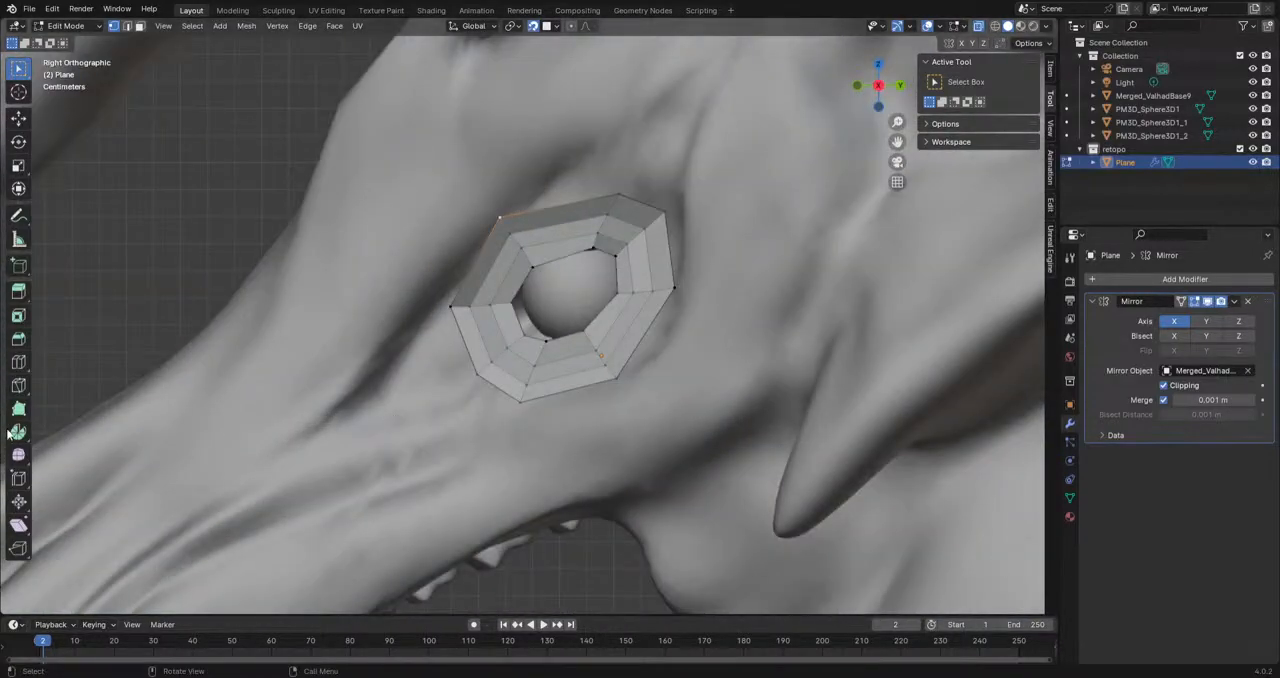
pyautogui.click(18, 362)
pyautogui.click(478, 338)
pyautogui.scroll(1, 583, 459)
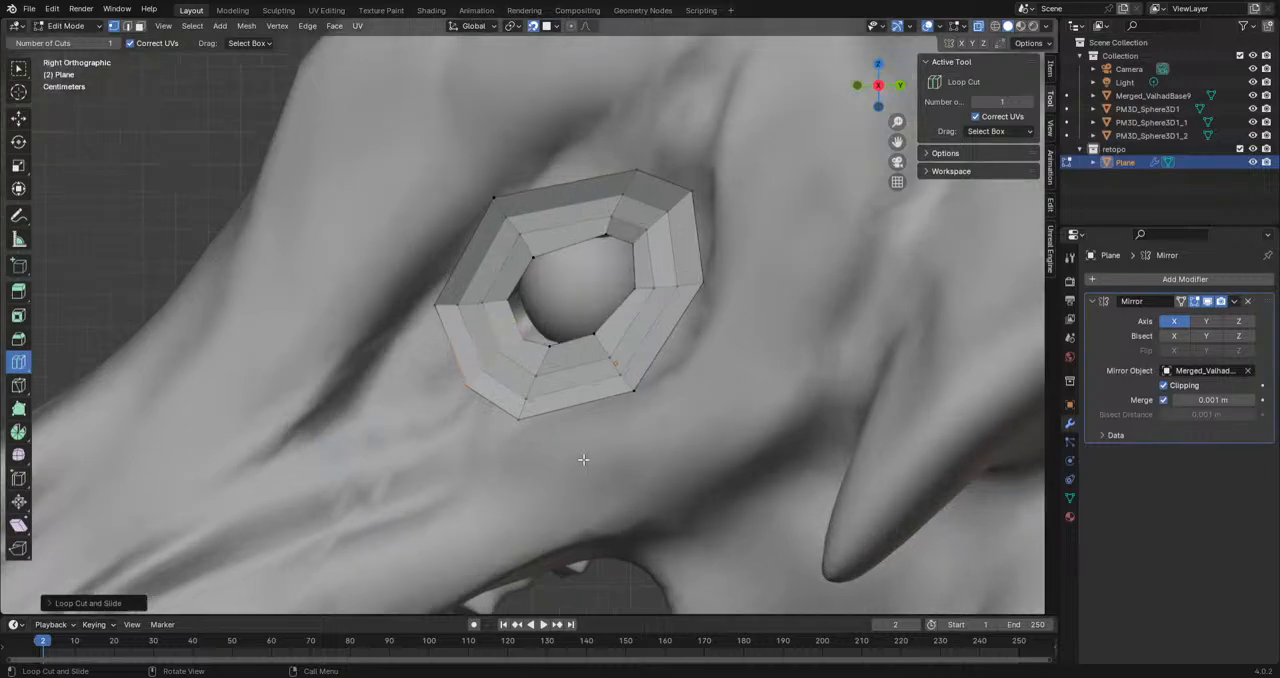
# Step: Move and rotate the new front crossing edges outward to round the ring's front lower section
pyautogui.click(21, 76)
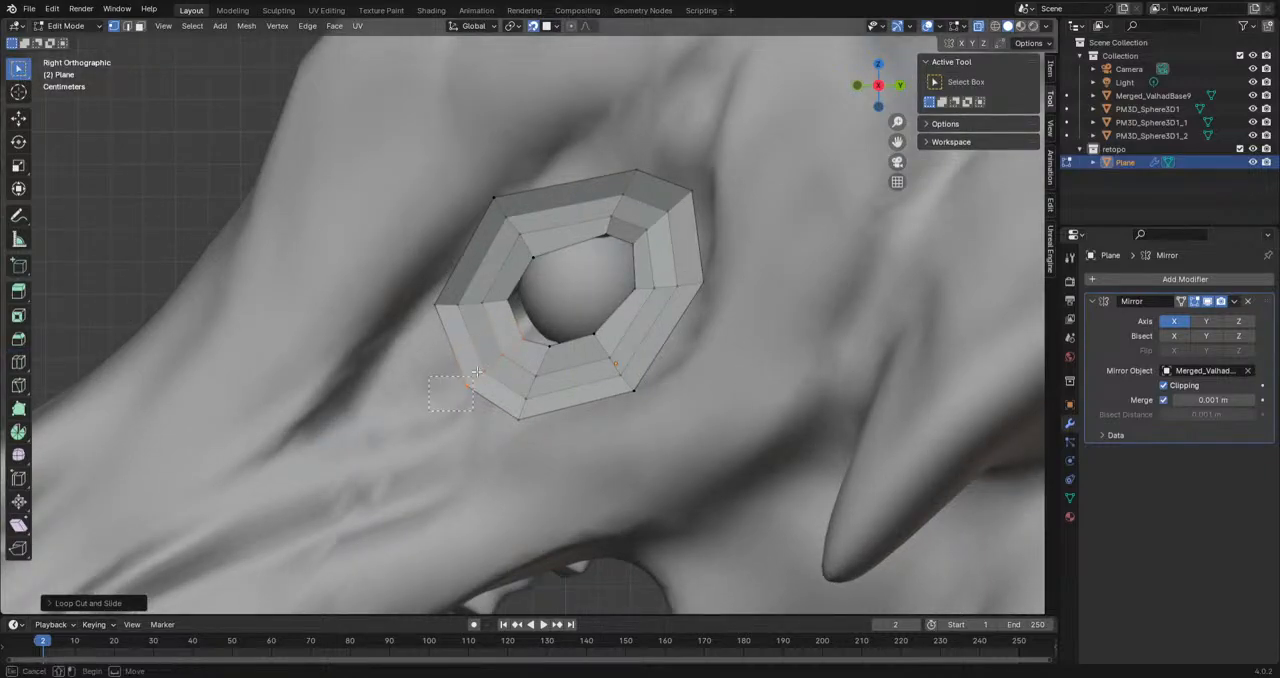
pyautogui.keyDown('alt'); pyautogui.click(477, 380); pyautogui.keyUp('alt')
pyautogui.press('g')
pyautogui.click(530, 348)
pyautogui.press('r')
pyautogui.click(677, 391)
pyautogui.press('g')
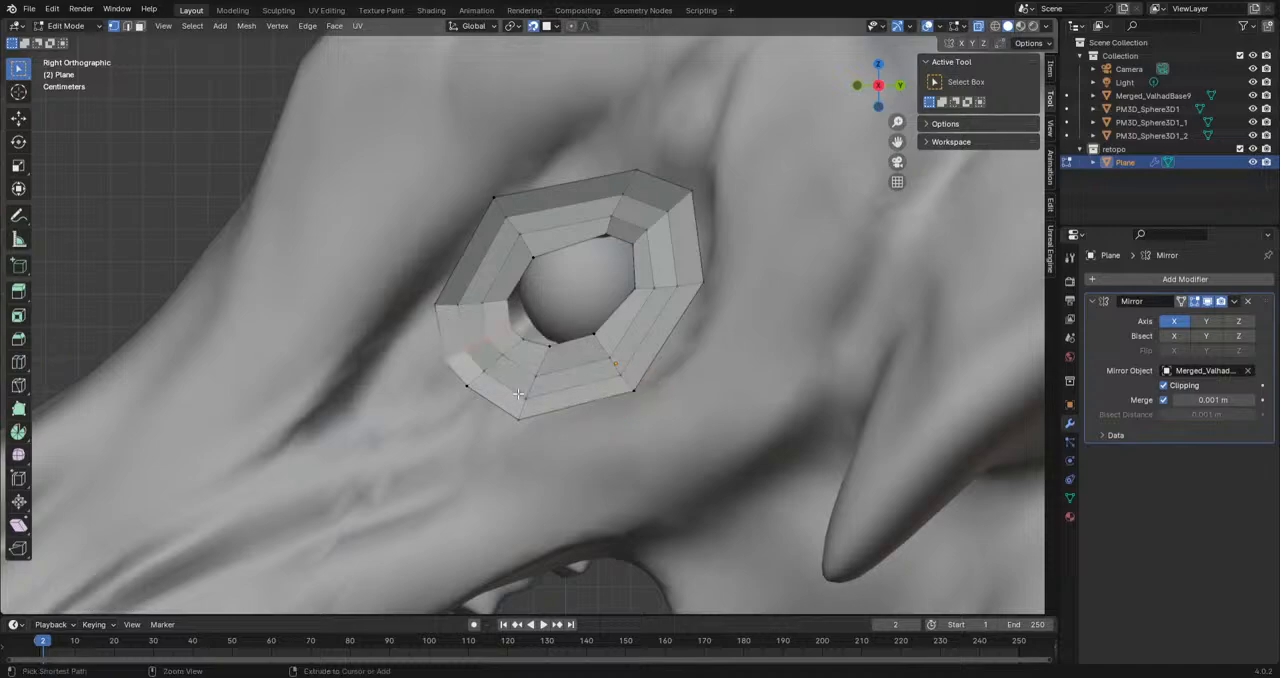
pyautogui.scroll(5, 443, 387)
pyautogui.click(480, 340)
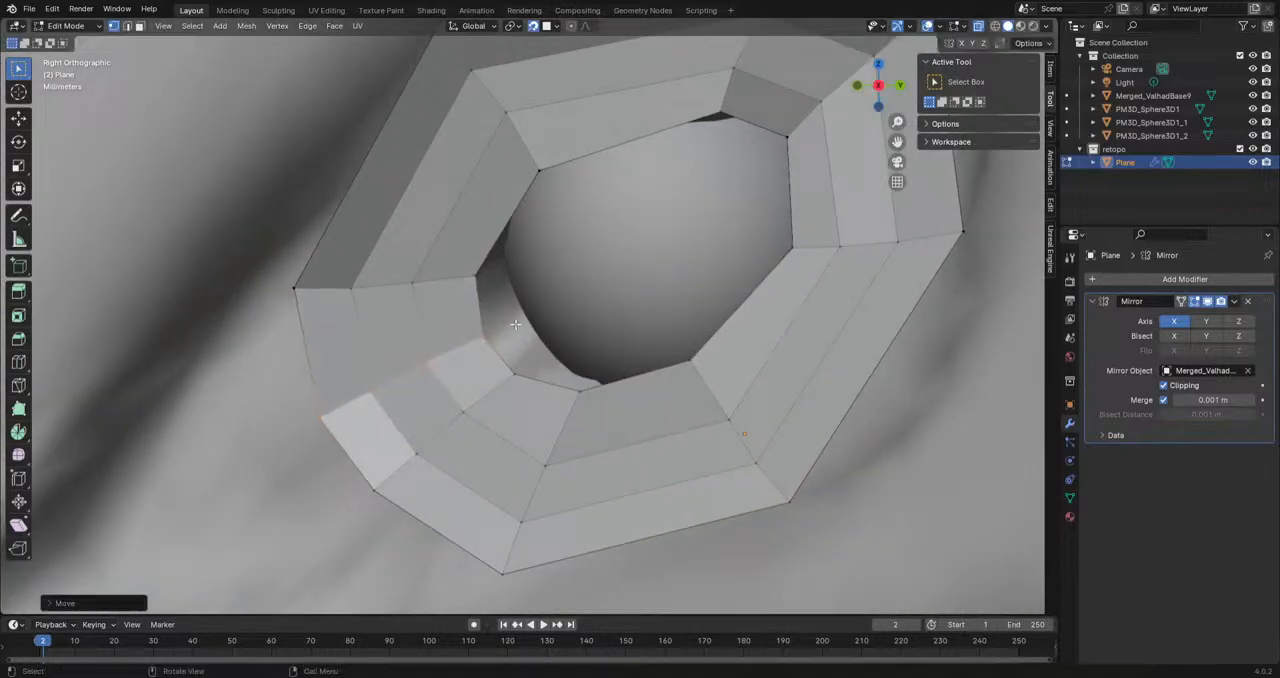
pyautogui.scroll(-2, 530, 317)
# Step: Shift the crossing edges at the ring's upper rear corner slightly
pyautogui.click(732, 173)
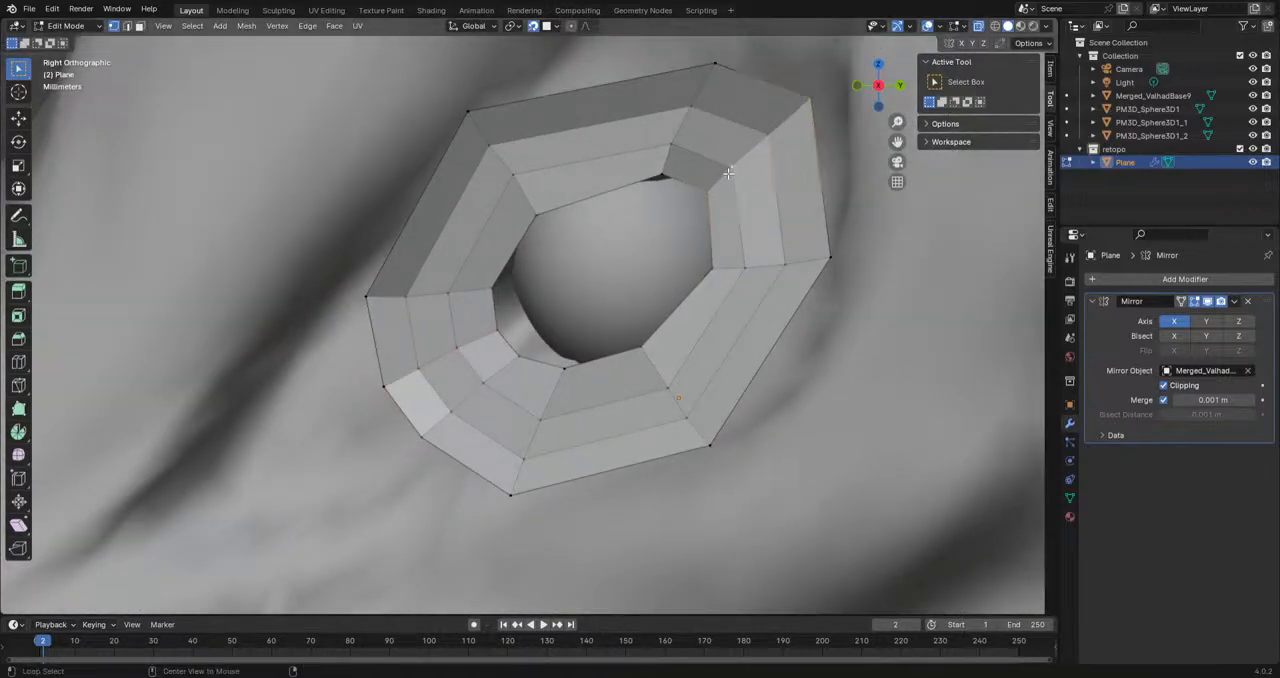
pyautogui.press('g')
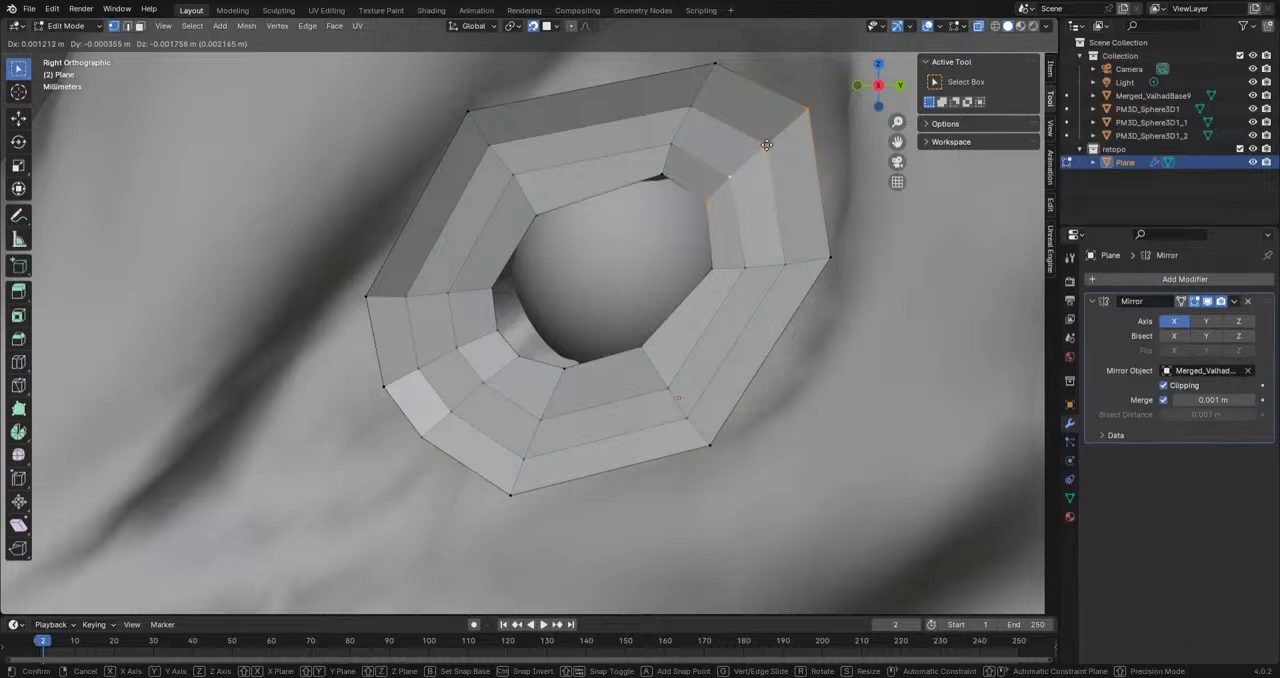
pyautogui.click(766, 145)
# Step: Add a loop cut across the ring's rear section, then rotate and move its edges outward to round the shape
pyautogui.click(18, 361)
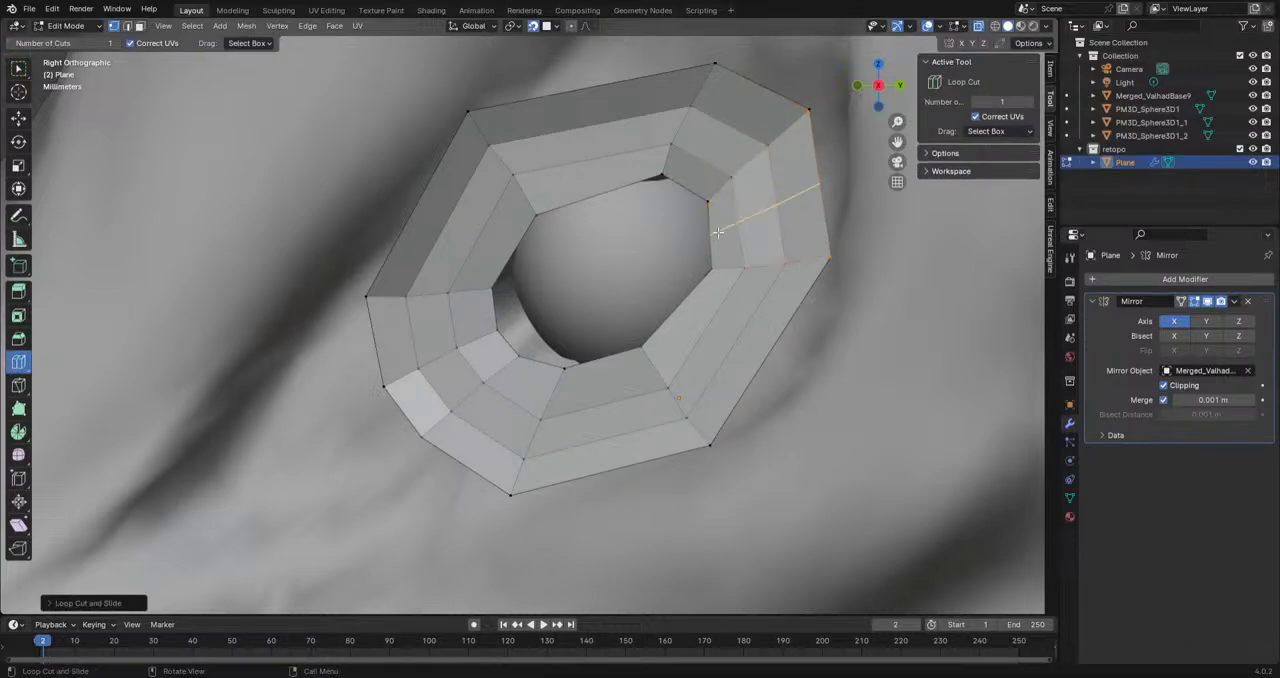
pyautogui.press('g')
pyautogui.click(842, 206)
pyautogui.press('r')
pyautogui.click(848, 178)
pyautogui.press('r')
pyautogui.click(857, 240)
pyautogui.press('g')
pyautogui.click(855, 230)
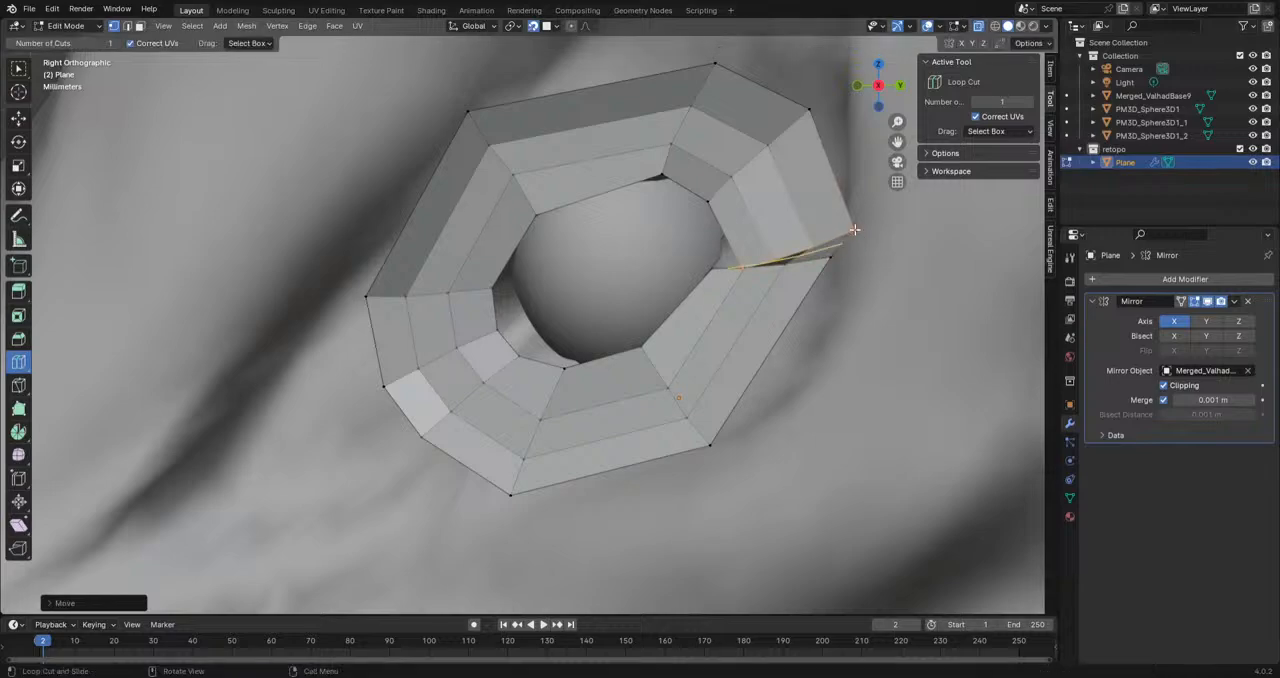
pyautogui.press('g')
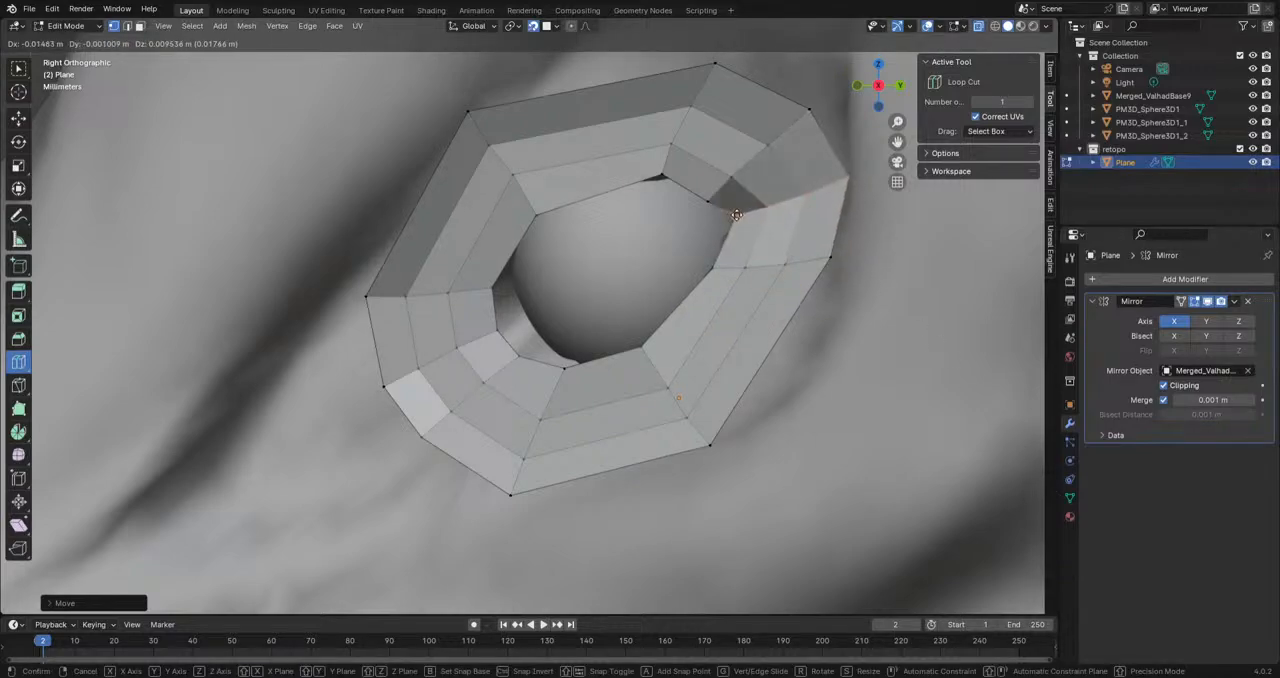
pyautogui.click(778, 250)
# Step: Reposition the crossing edges at the upper rear corner vertex by vertex, from the outer border in to the eyeball
pyautogui.scroll(-2, 768, 255)
pyautogui.keyDown('shift'); pyautogui.moveTo(768, 255); pyautogui.dragTo(731, 295, button='middle'); pyautogui.keyUp('shift')
pyautogui.click(18, 68)
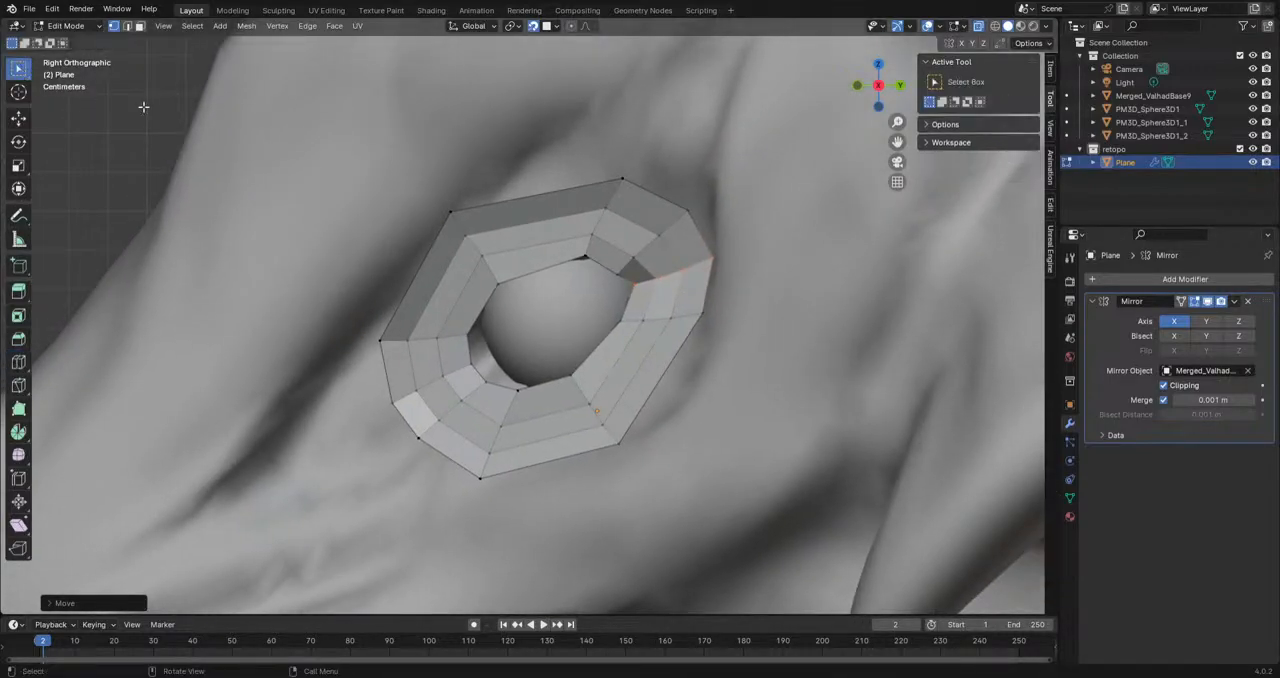
pyautogui.scroll(1, 145, 80)
pyautogui.moveTo(726, 153); pyautogui.dragTo(622, 282)
pyautogui.press('g')
pyautogui.click(733, 171)
pyautogui.press('g')
pyautogui.click(693, 202)
pyautogui.press('g')
pyautogui.click(660, 226)
pyautogui.press('g')
pyautogui.click(645, 249)
# Step: Reposition the inner border vertices at the ring's upper front corner to follow the top of the eyeball
pyautogui.moveTo(446, 351); pyautogui.dragTo(502, 267)
pyautogui.press('g')
pyautogui.click(461, 328)
pyautogui.press('g')
pyautogui.click(489, 272)
pyautogui.moveTo(604, 233); pyautogui.dragTo(589, 255)
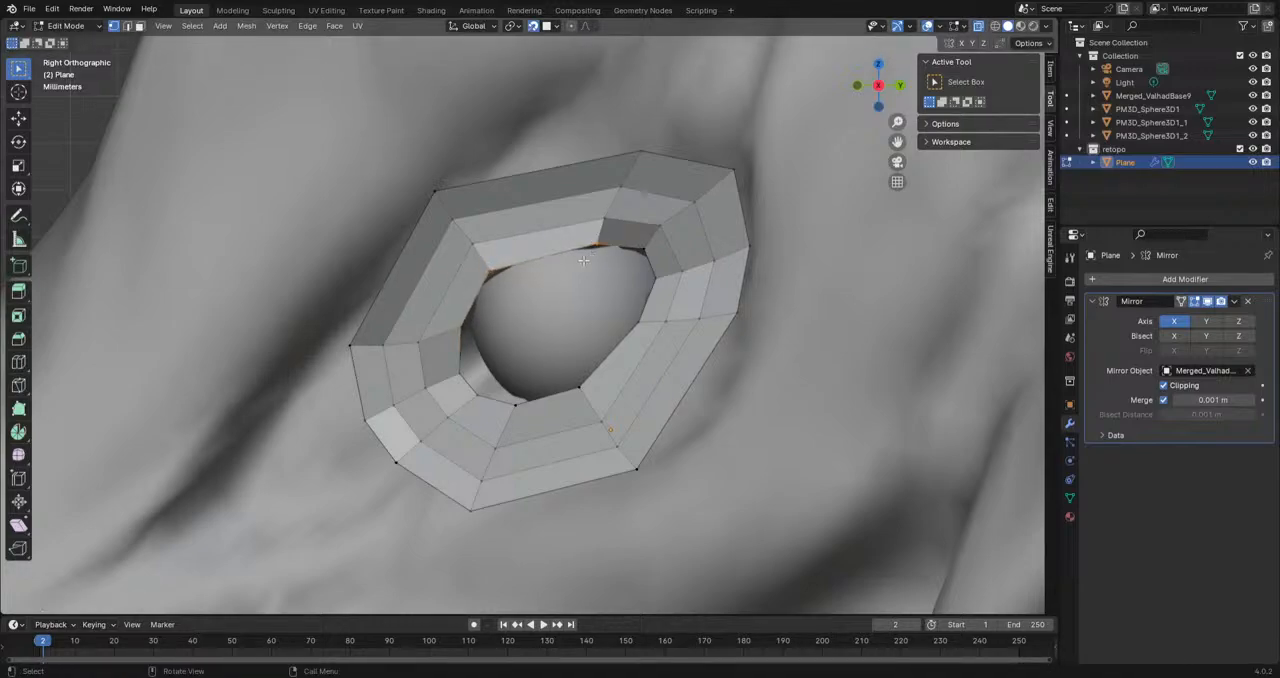
# Step: Add a loop cut across the ring's top section, then rotate and move its edges outward to round the shape
pyautogui.click(18, 362)
pyautogui.click(528, 223)
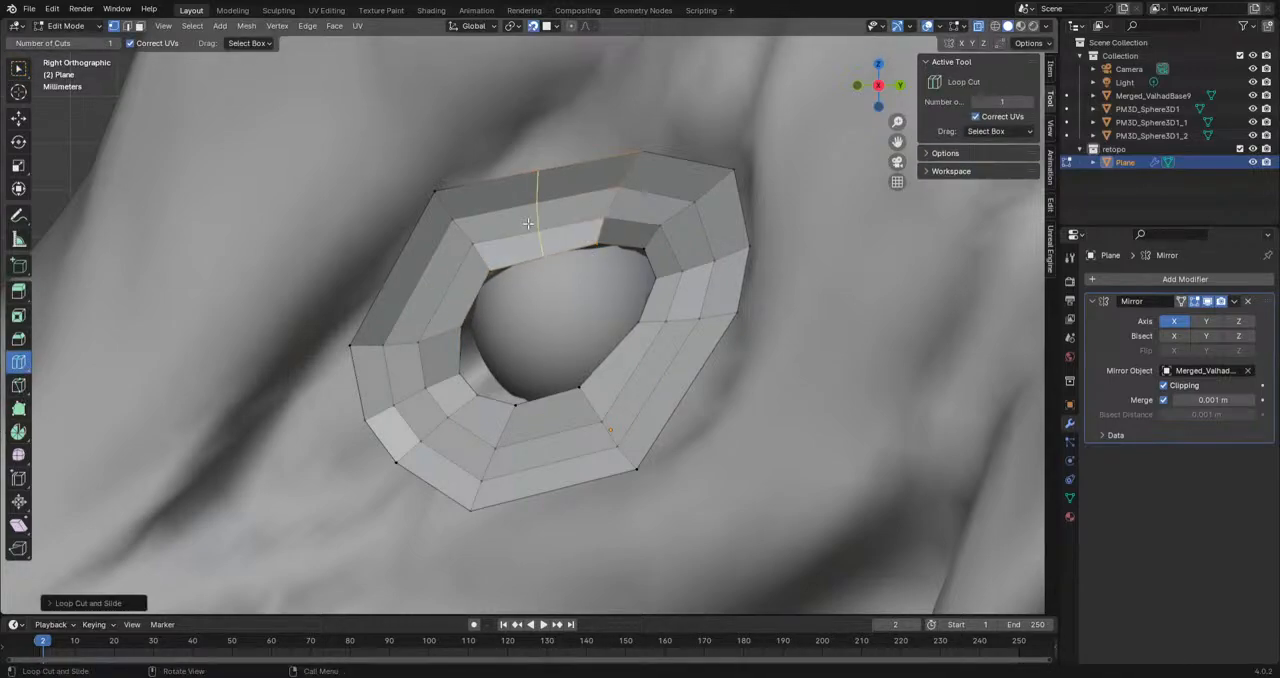
pyautogui.press('g')
pyautogui.click(543, 254)
pyautogui.press('r')
pyautogui.click(770, 201)
pyautogui.press('g')
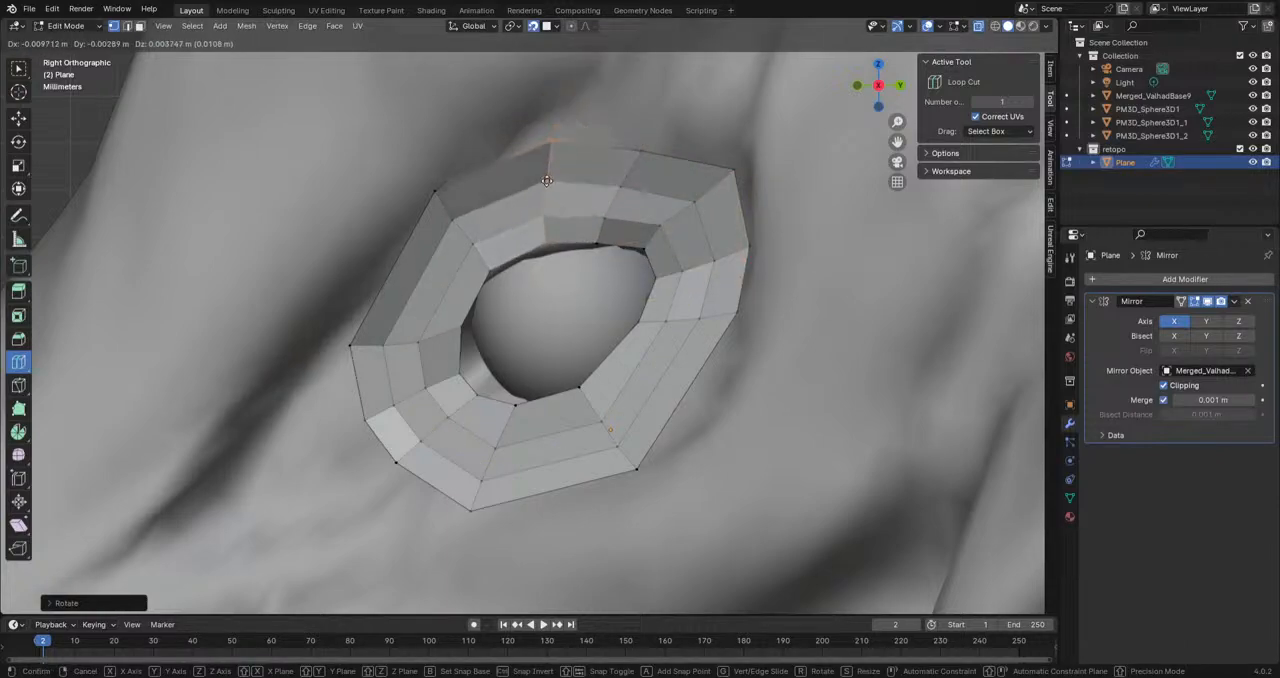
pyautogui.click(547, 193)
# Step: Add a loop cut across the ring's upper front section and move and rotate its edges outward
pyautogui.click(414, 299)
pyautogui.press('g')
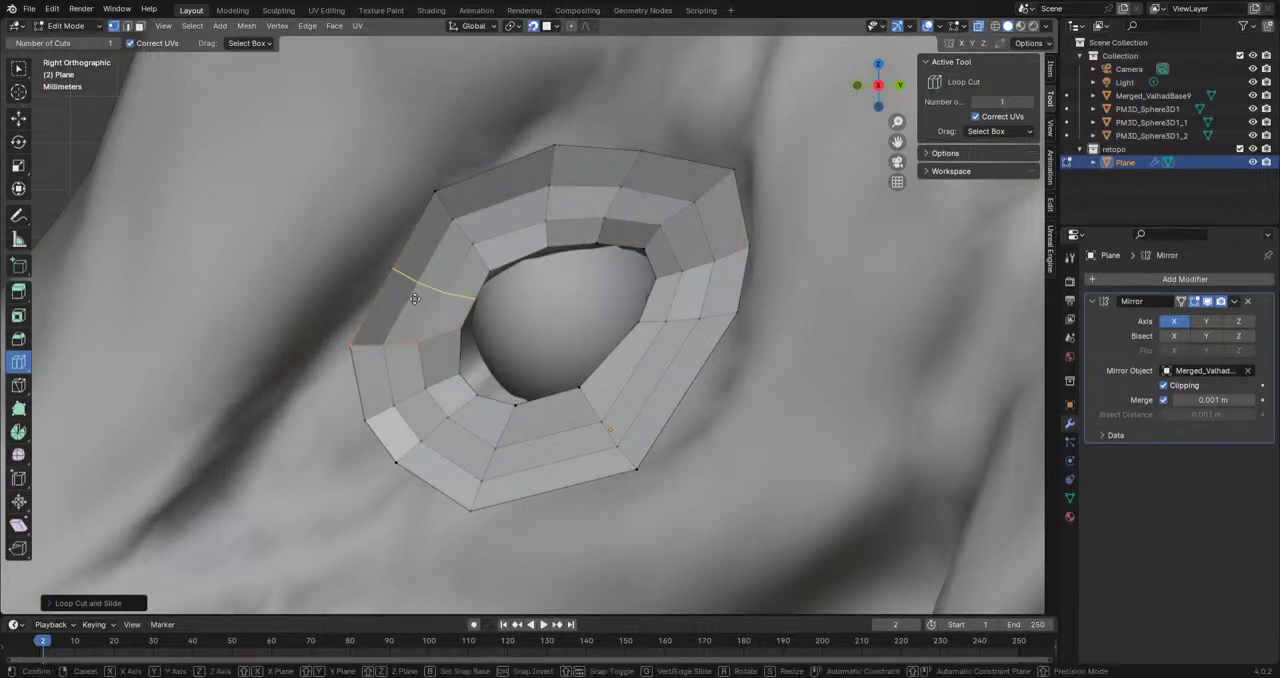
pyautogui.click(424, 281)
pyautogui.press('r')
pyautogui.click(563, 397)
pyautogui.press('g')
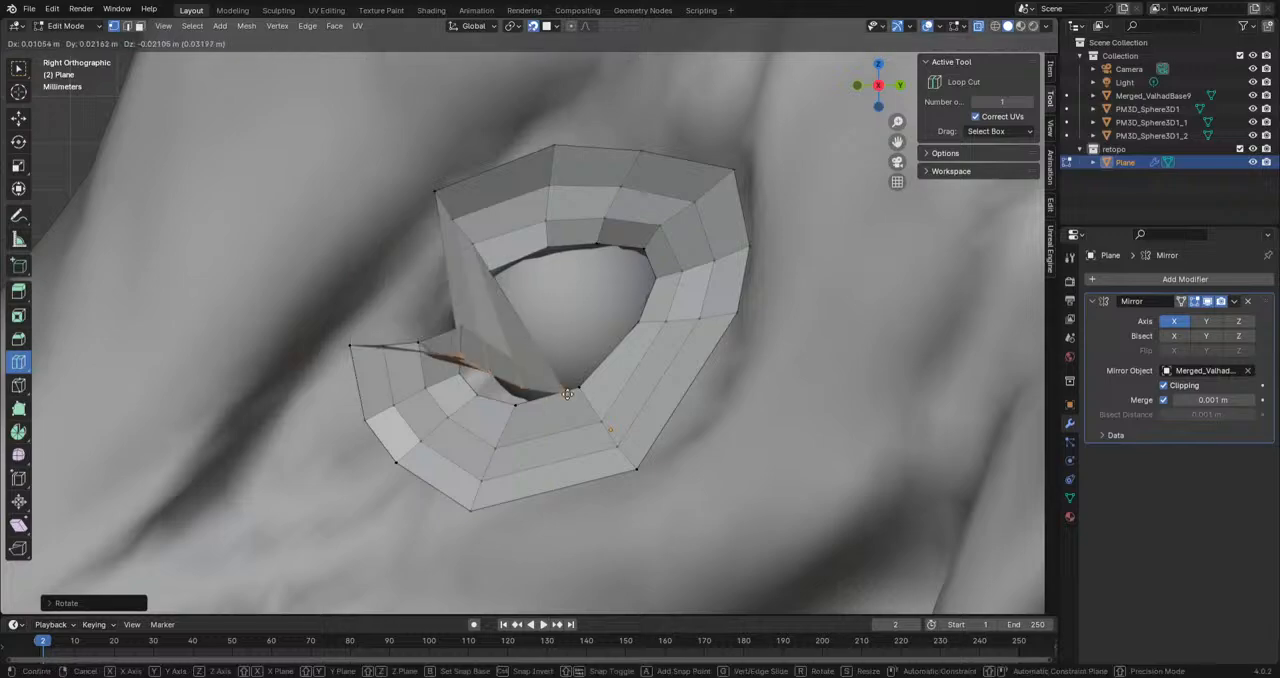
pyautogui.click(463, 291)
# Step: Add a loop cut across the ring's lower rear section, then move and rotate its edges outward
pyautogui.click(650, 370)
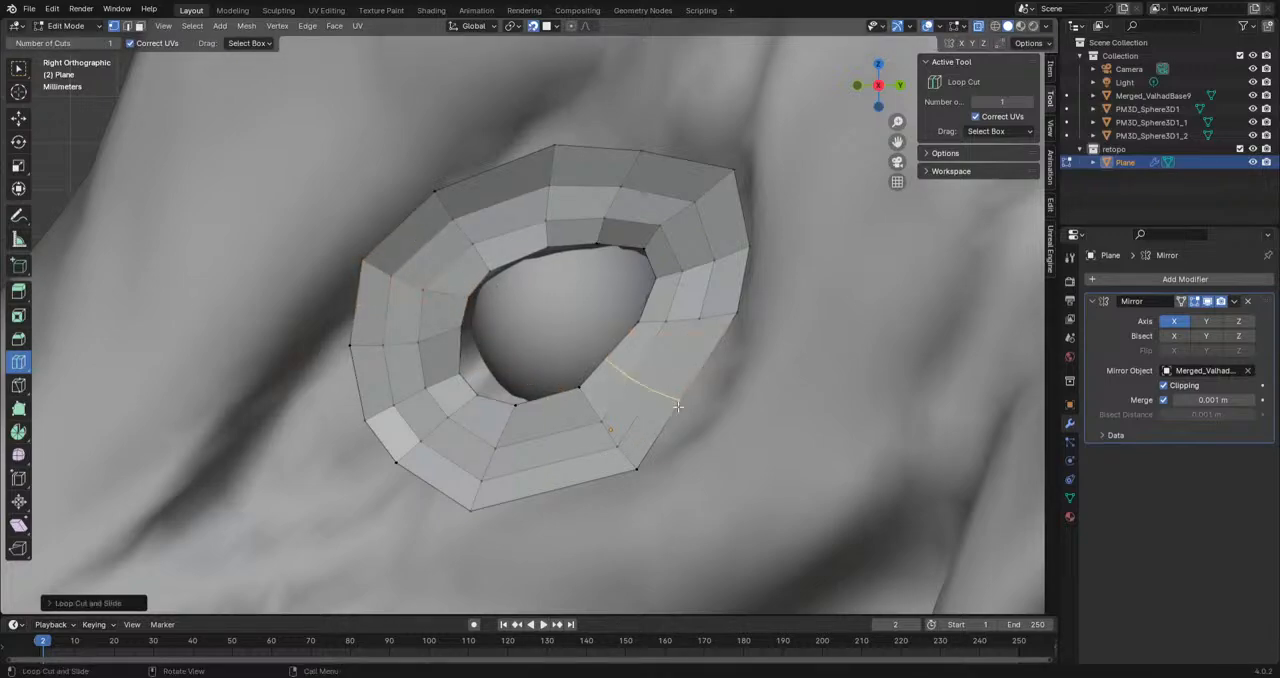
pyautogui.press('g')
pyautogui.click(719, 396)
pyautogui.press('r')
pyautogui.click(708, 468)
# Step: Add a loop cut across the ring's bottom section and move and rotate its edges down to round the underside
pyautogui.click(536, 482)
pyautogui.press('g')
pyautogui.click(560, 402)
pyautogui.press('r')
pyautogui.click(745, 419)
pyautogui.press('g')
pyautogui.click(556, 401)
pyautogui.press('s')
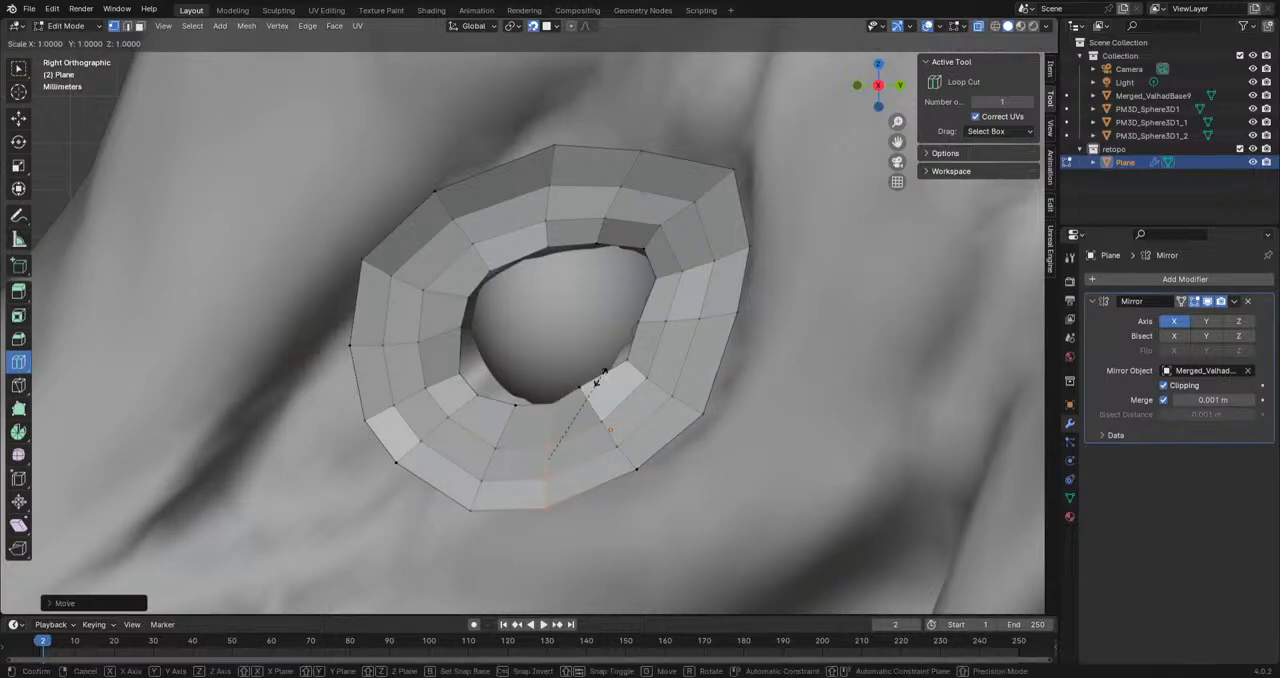
pyautogui.rightClick(598, 375)
# Step: Select the whole eye ring and even out its vertices with the Smooth tool
pyautogui.click(18, 70)
pyautogui.press('a')
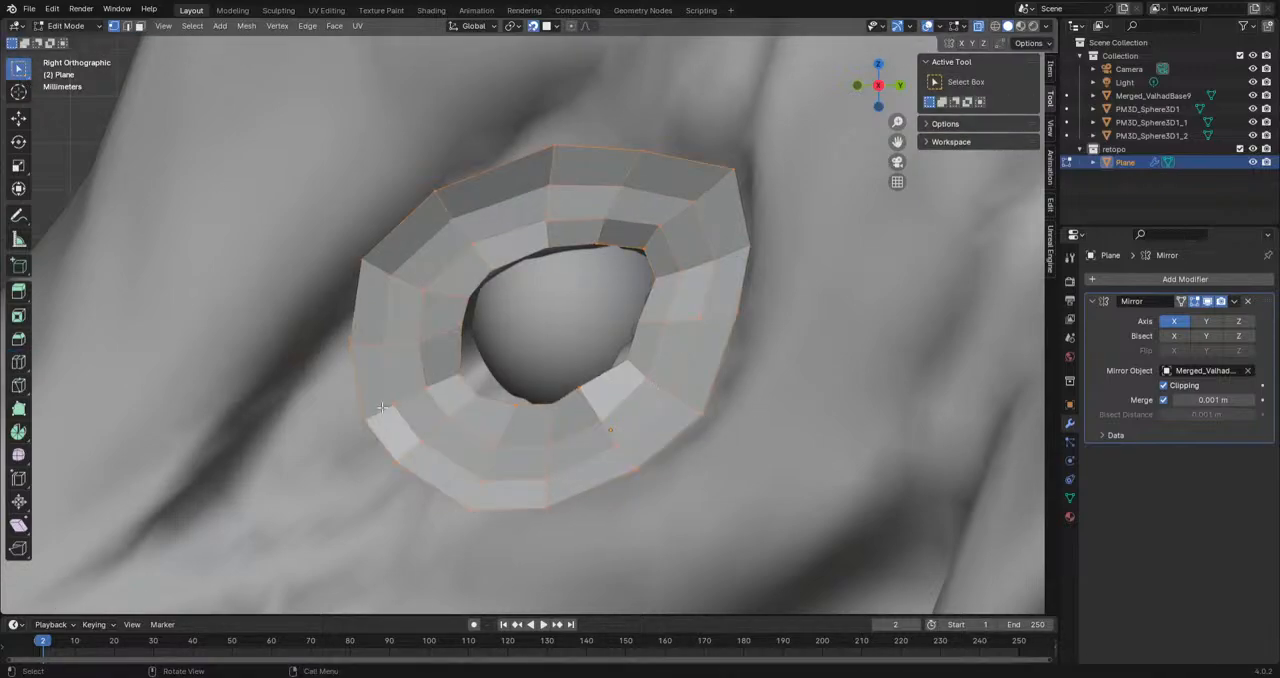
pyautogui.click(15, 455)
pyautogui.moveTo(511, 341); pyautogui.dragTo(664, 349)
pyautogui.click(703, 377)
pyautogui.scroll(-1, 703, 377)
pyautogui.scroll(-6, 703, 377)
pyautogui.moveTo(703, 377); pyautogui.dragTo(693, 232, button='middle')
pyautogui.scroll(6, 567, 390)
pyautogui.scroll(2, 567, 390)
pyautogui.scroll(-8, 691, 229)
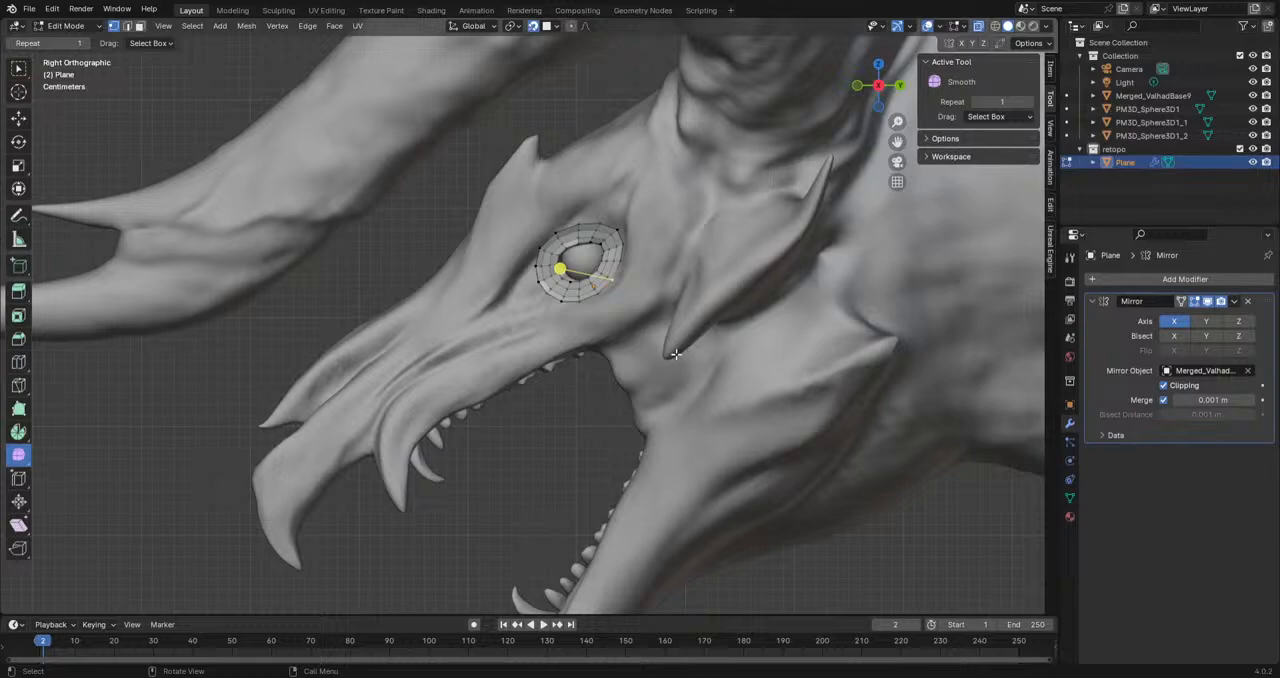
pyautogui.scroll(10, 676, 354)
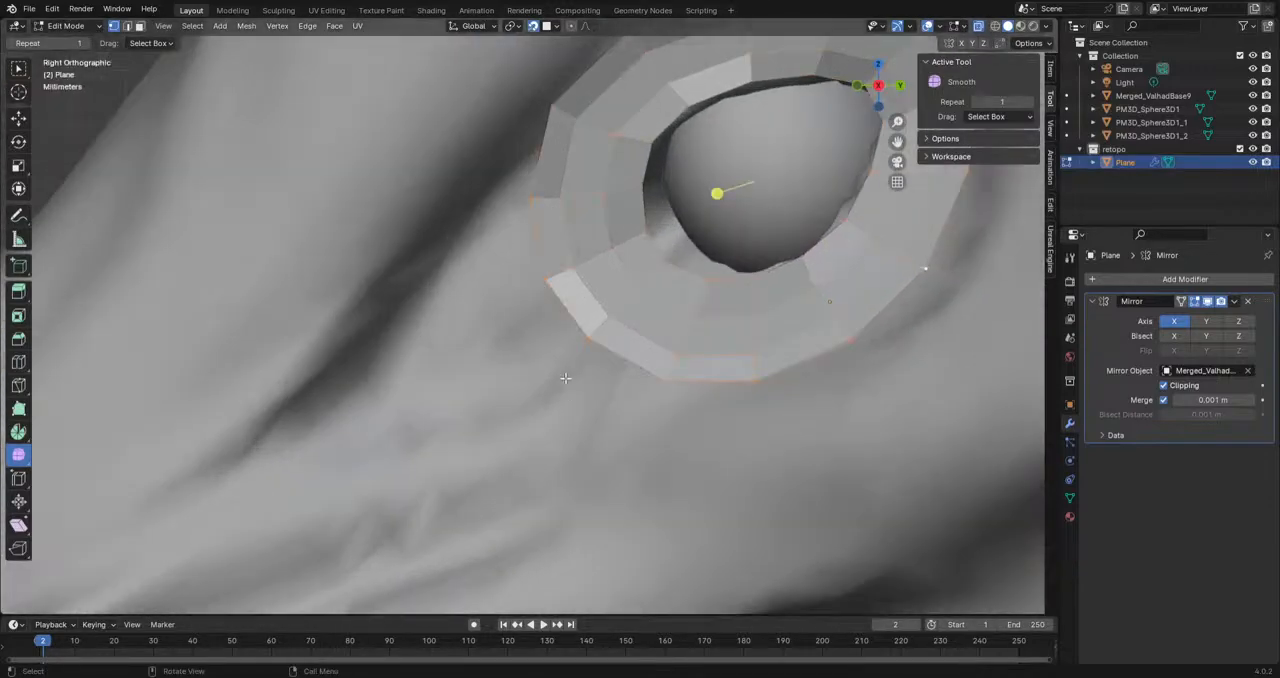
# Step: Recalculate the normals of the selected eye ring to face outside
pyautogui.click(245, 27)
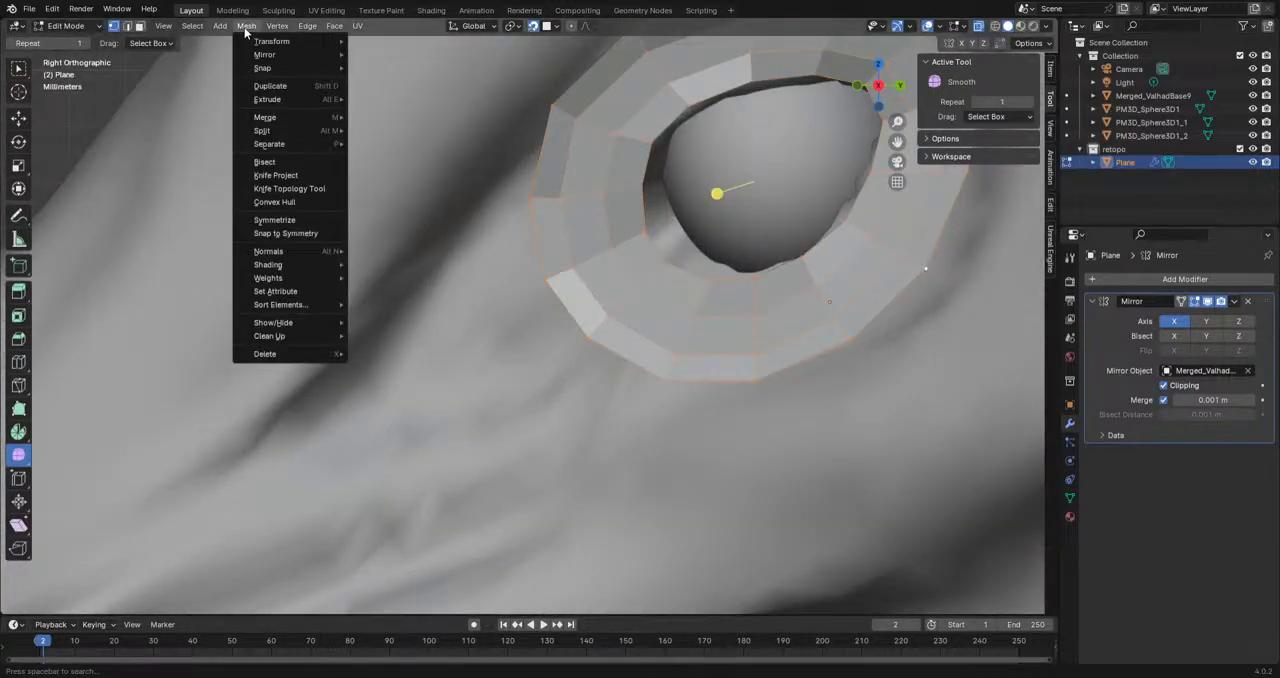
pyautogui.moveTo(290, 251)
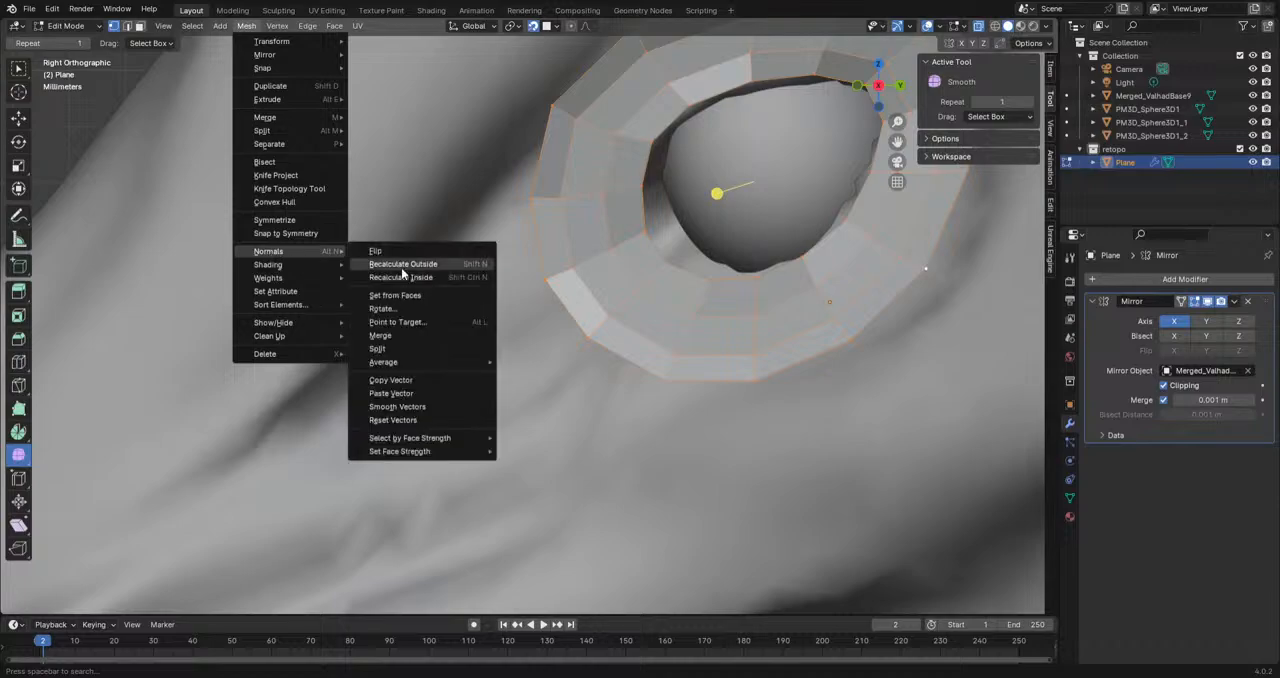
pyautogui.click(400, 265)
# Step: Move the outer border vertex on the ring's front side to fit the head surface
pyautogui.moveTo(683, 349); pyautogui.dragTo(432, 293, button='middle')
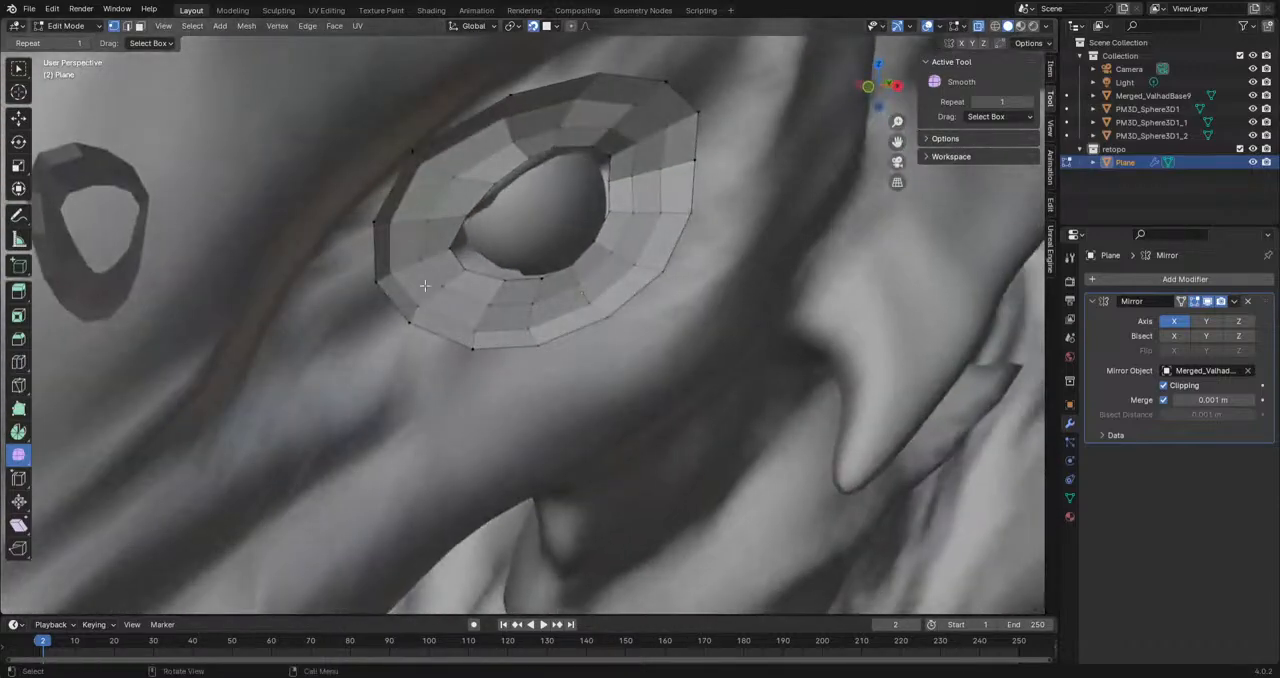
pyautogui.press('g')
pyautogui.click(376, 256)
# Step: Extrude the ring's lower front border edges twice toward the snout, scaling and repositioning the second extrusion to narrow it
pyautogui.moveTo(370, 260); pyautogui.dragTo(463, 331, button='middle')
pyautogui.scroll(-4, 463, 331)
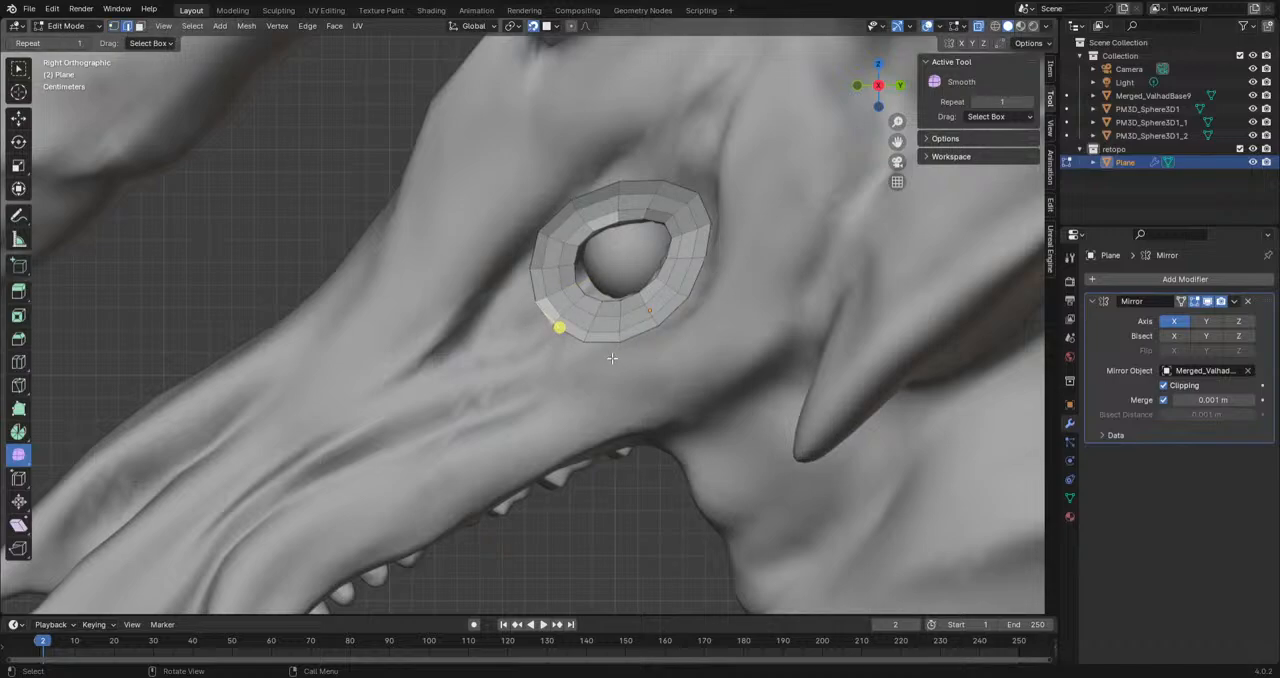
pyautogui.press('e')
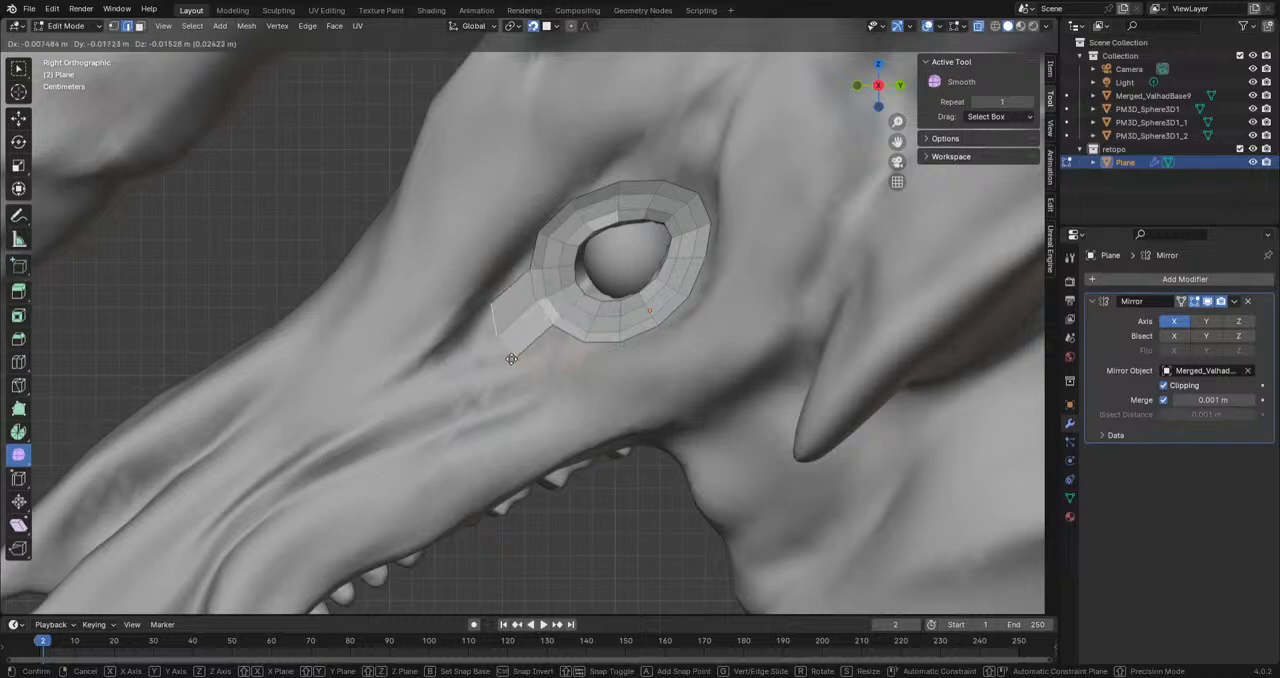
pyautogui.click(522, 347)
pyautogui.press('e')
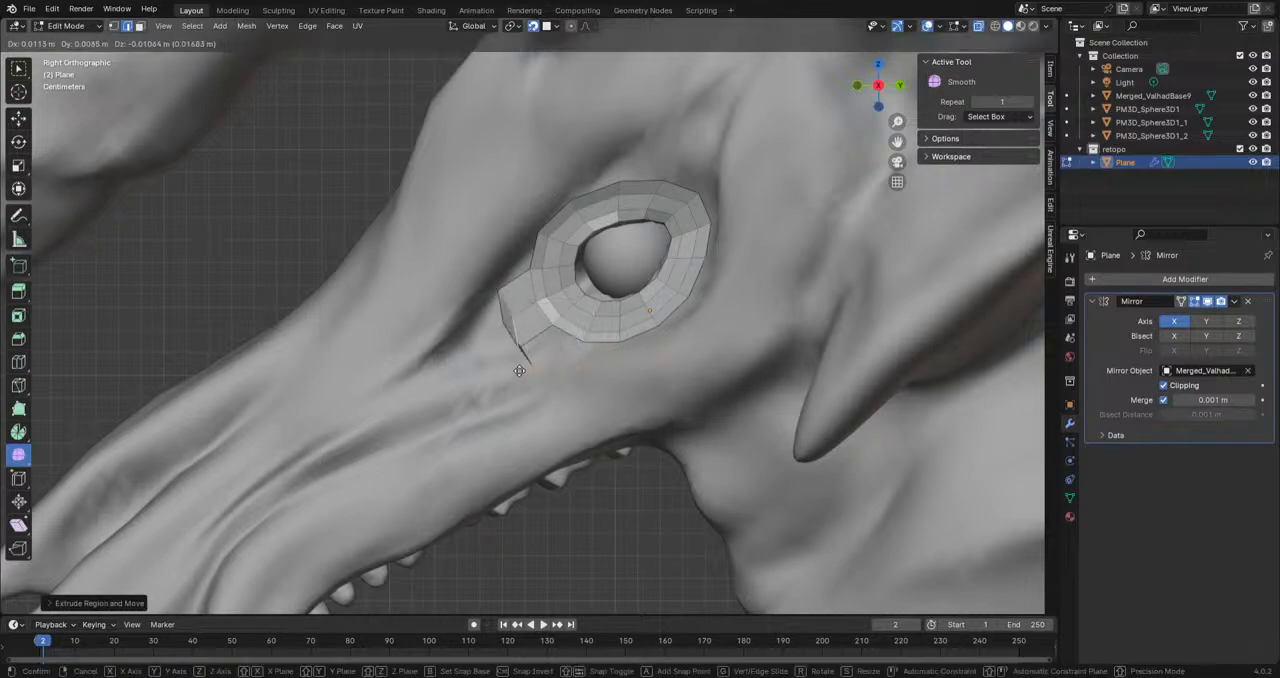
pyautogui.click(476, 371)
pyautogui.press('s')
pyautogui.click(571, 369)
pyautogui.press('g')
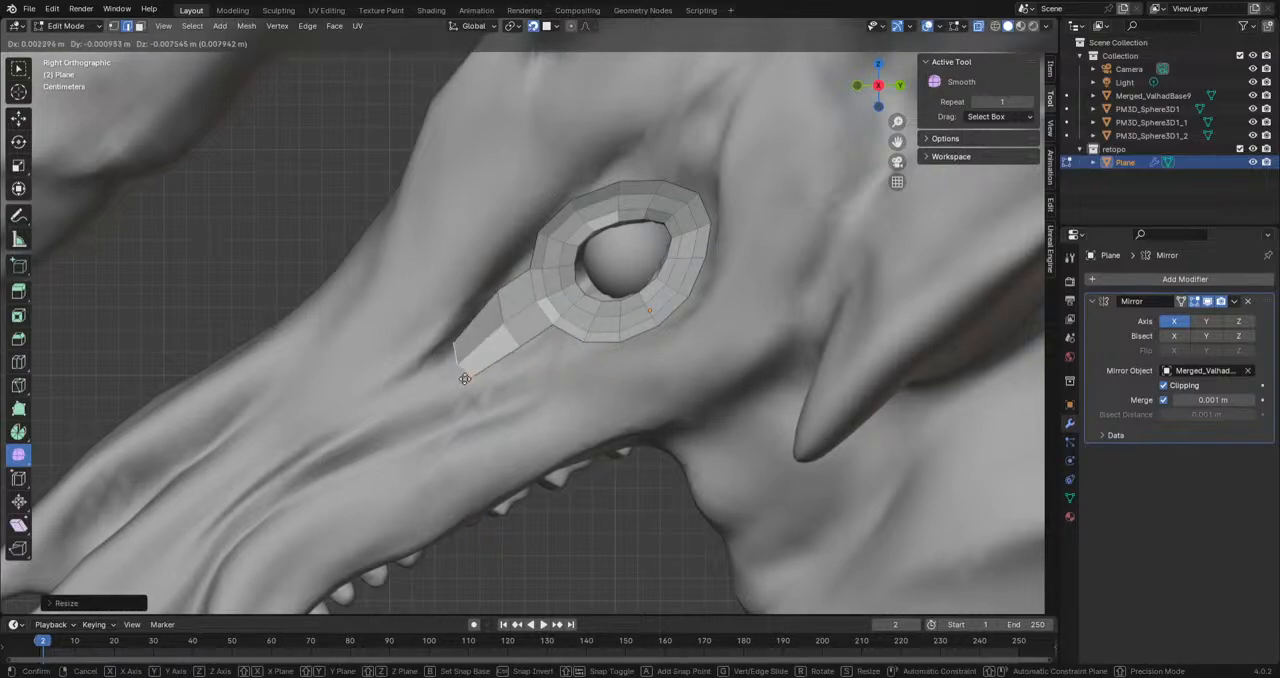
pyautogui.click(449, 377)
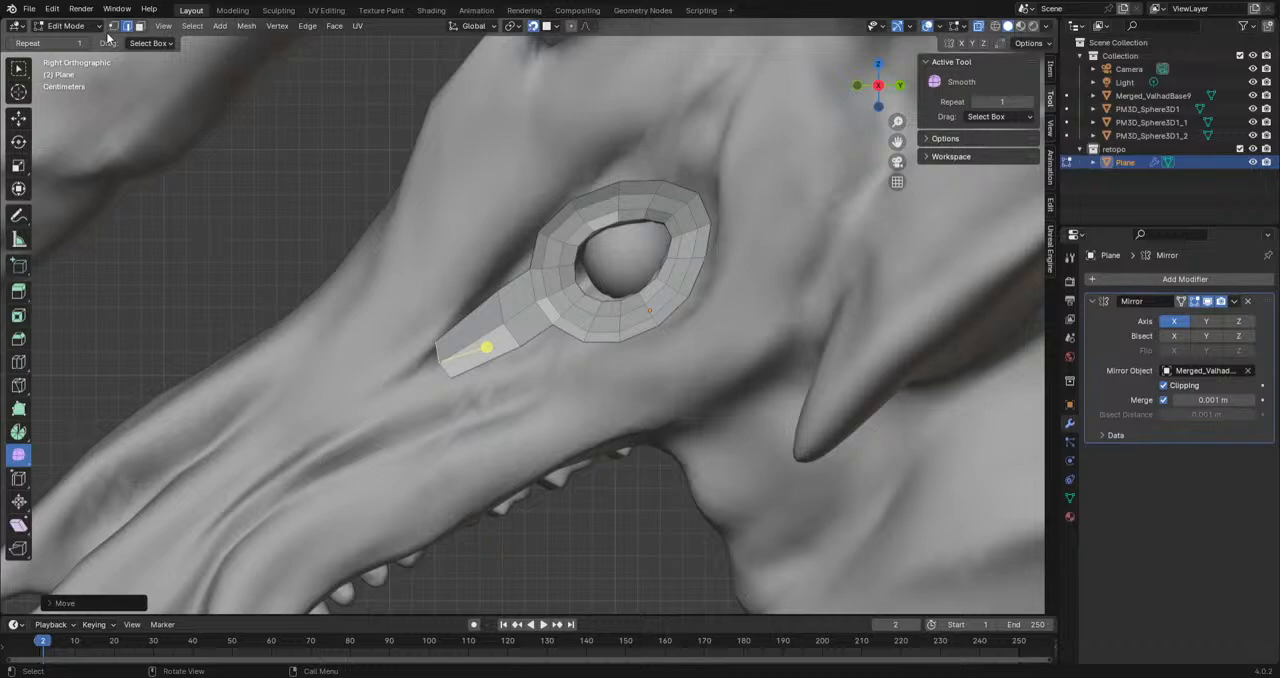
# Step: Move the extruded strip's tip and lower vertices one by one to taper it into the crease in front of the eye
pyautogui.click(113, 26)
pyautogui.click(442, 352)
pyautogui.click(433, 337)
pyautogui.press('g')
pyautogui.click(440, 344)
pyautogui.click(452, 380)
pyautogui.press('g')
pyautogui.click(468, 366)
pyautogui.click(523, 346)
pyautogui.press('g')
pyautogui.click(516, 348)
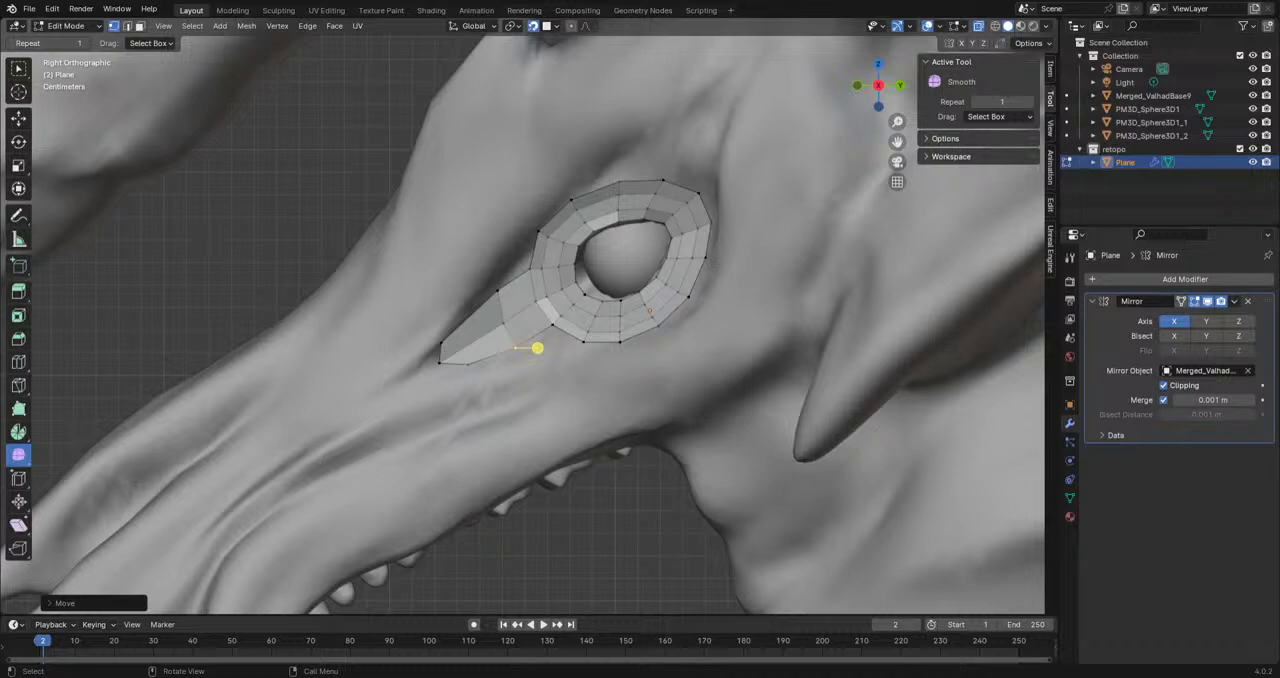
# Step: Examine the snout and upper jaw surface in front of and below the eye to plan the next faces
pyautogui.scroll(-5, 497, 297)
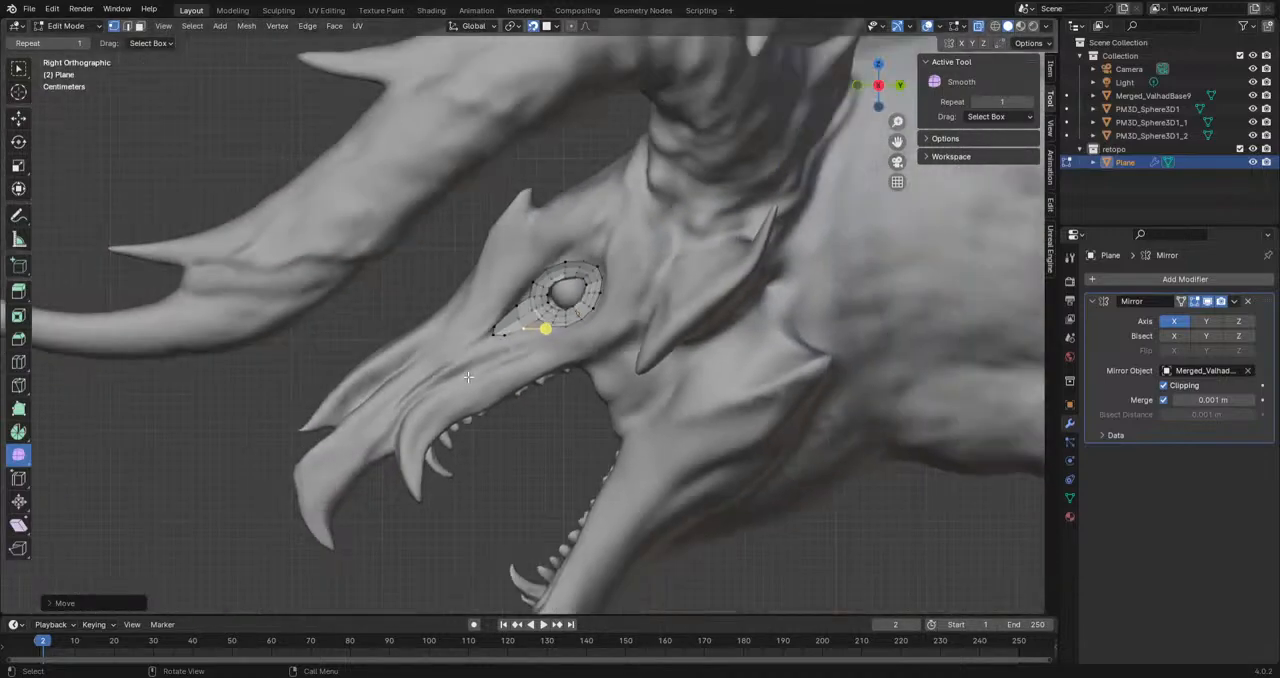
pyautogui.keyDown('shift'); pyautogui.moveTo(443, 538); pyautogui.dragTo(517, 478, button='middle'); pyautogui.keyUp('shift')
pyautogui.scroll(4, 517, 478)
pyautogui.keyDown('shift'); pyautogui.moveTo(562, 443); pyautogui.dragTo(574, 414, button='middle'); pyautogui.keyUp('shift')
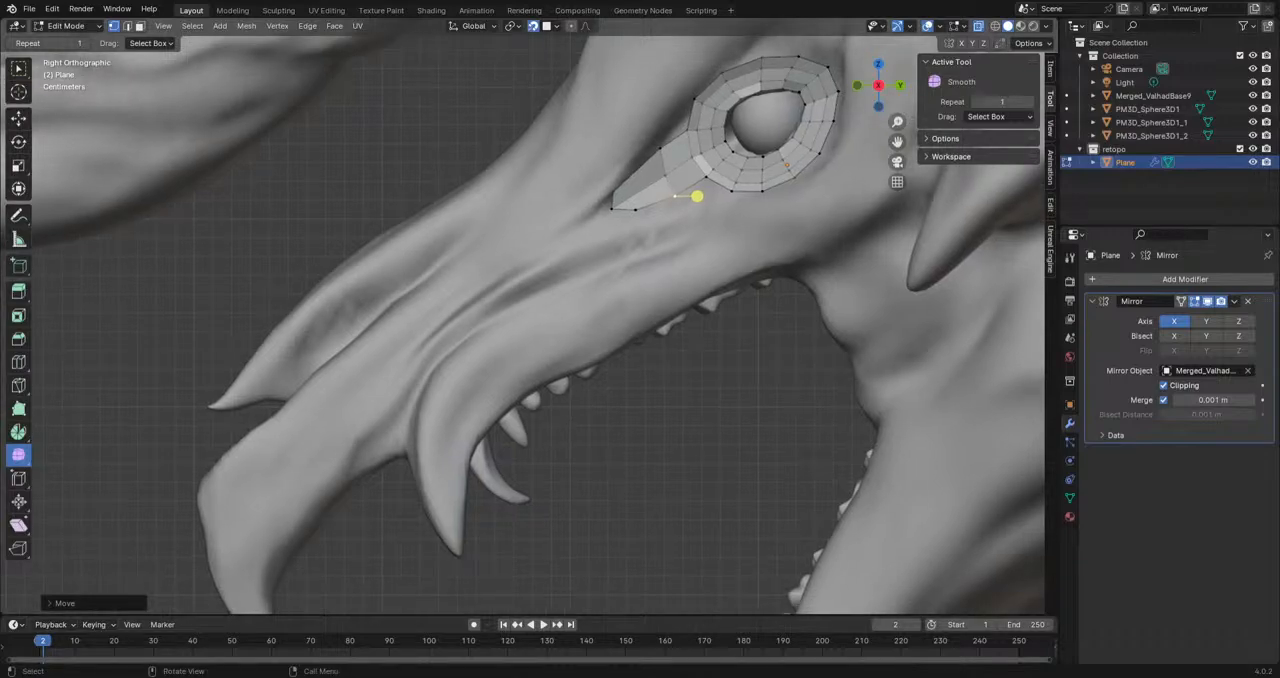
pyautogui.scroll(2, 683, 233)
pyautogui.keyDown('shift'); pyautogui.moveTo(683, 233); pyautogui.dragTo(620, 318, button='middle'); pyautogui.keyUp('shift')
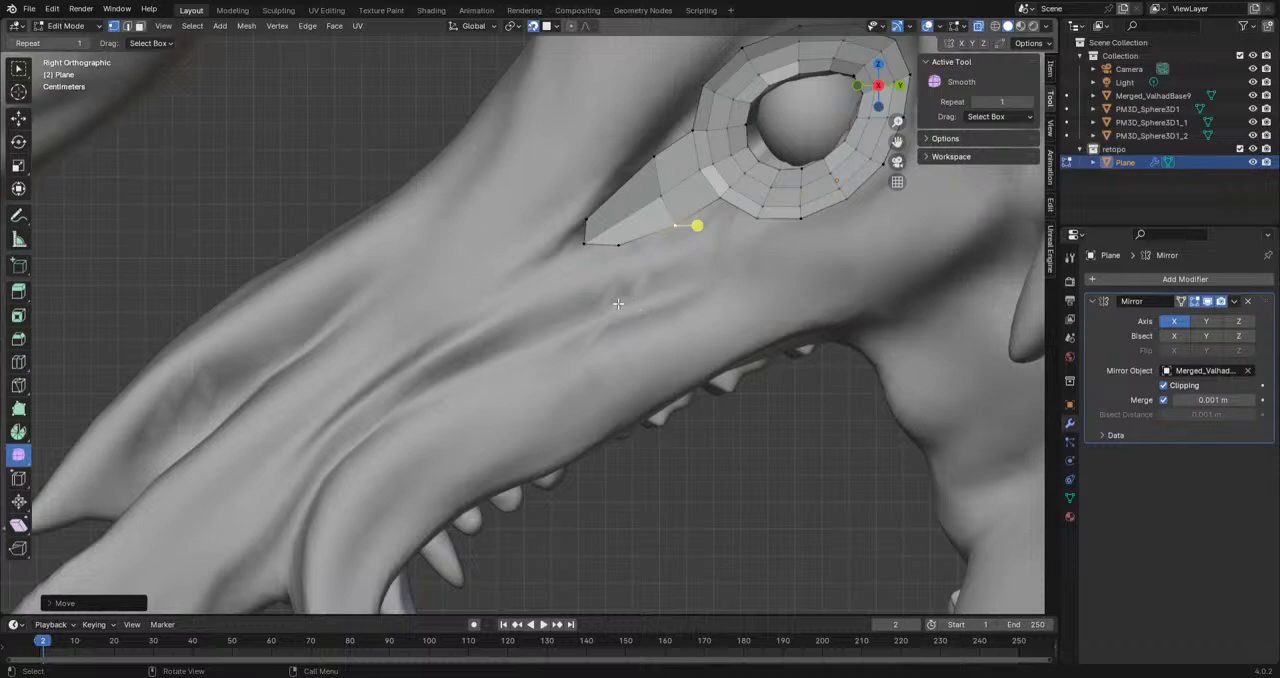
pyautogui.scroll(-3, 618, 303)
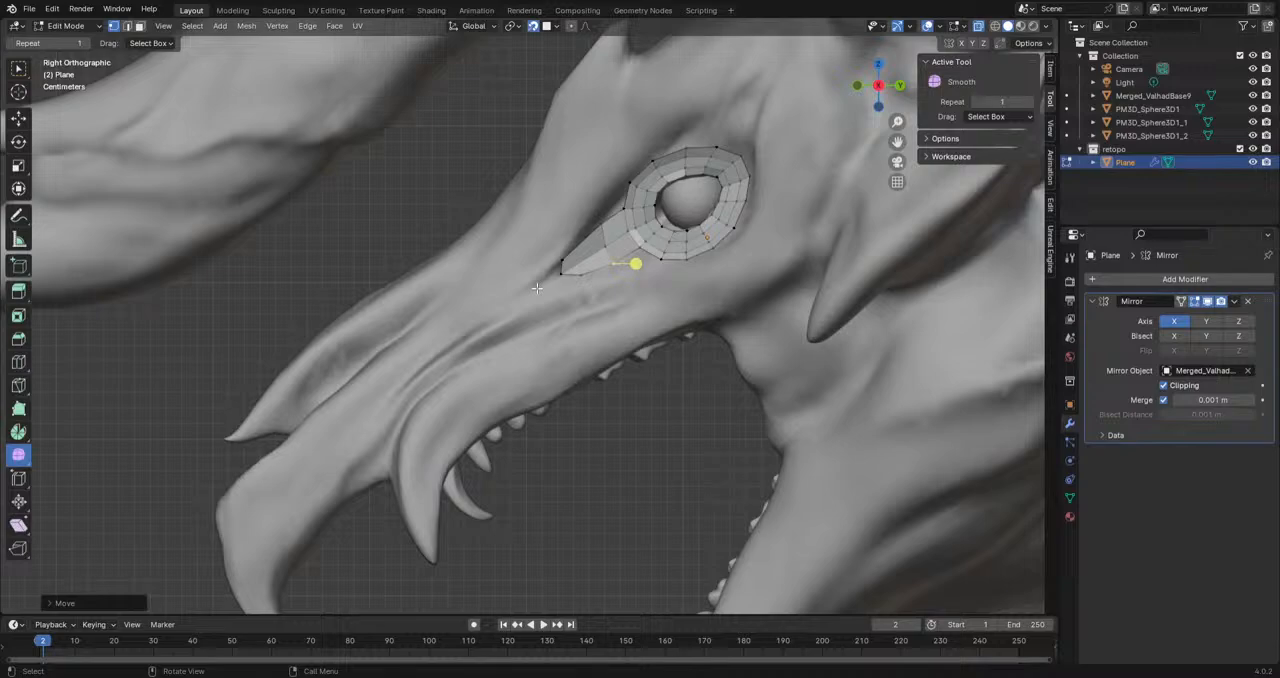
pyautogui.scroll(2, 569, 309)
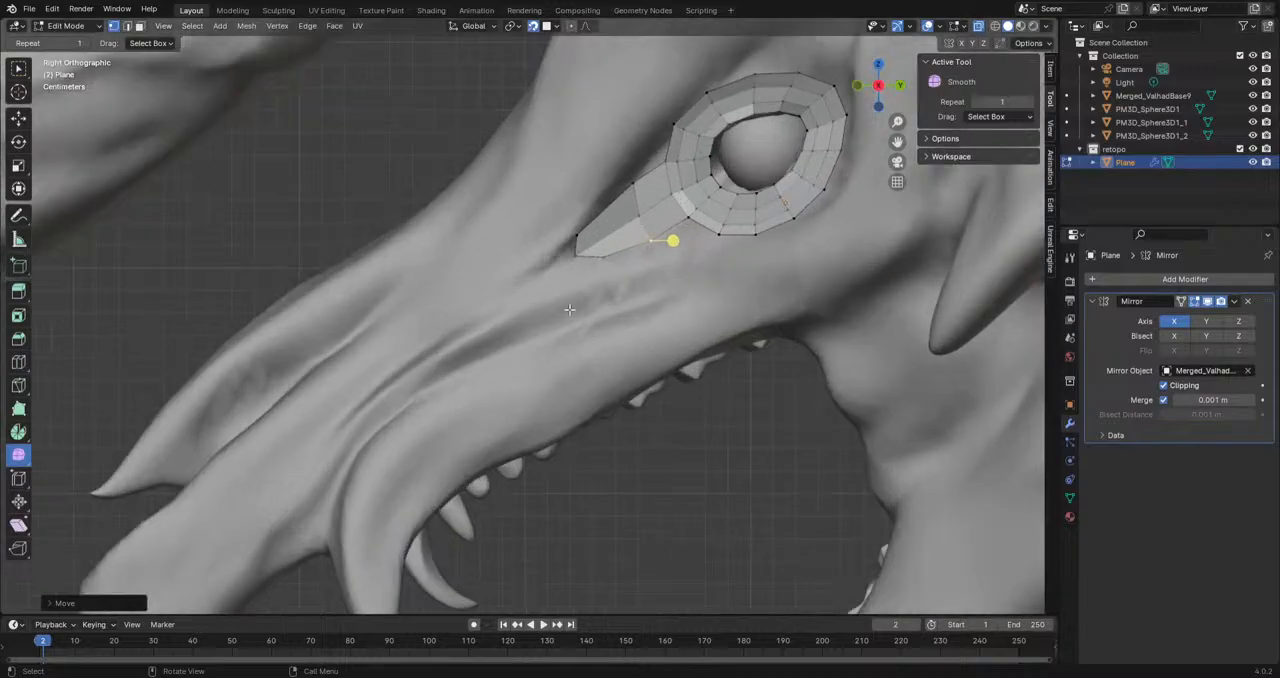
pyautogui.keyDown('shift'); pyautogui.moveTo(565, 328); pyautogui.dragTo(621, 284, button='middle'); pyautogui.keyUp('shift')
pyautogui.scroll(-2, 640, 260)
# Step: Pull the outer border vertices along the ring's top and upper rear corner outward toward the brow
pyautogui.keyDown('shift'); pyautogui.moveTo(680, 209); pyautogui.dragTo(535, 302, button='middle'); pyautogui.keyUp('shift')
pyautogui.scroll(4, 620, 292)
pyautogui.scroll(3, 660, 217)
pyautogui.click(535, 302)
pyautogui.press('g')
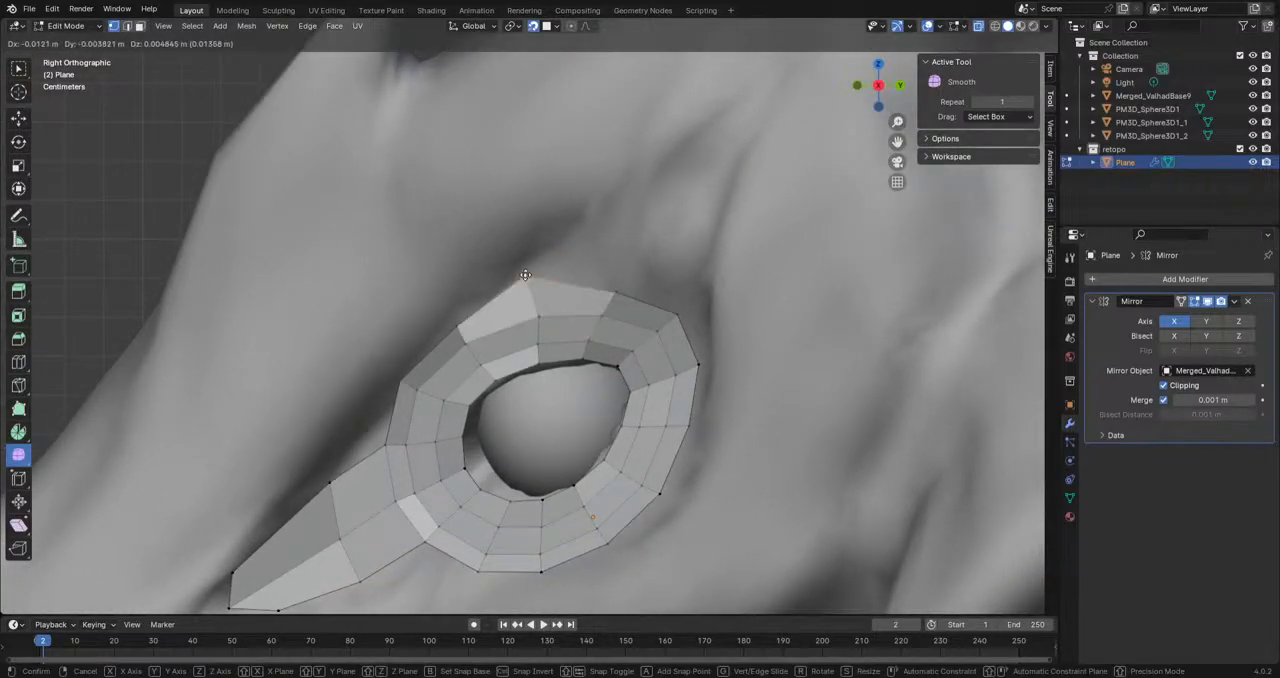
pyautogui.click(531, 274)
pyautogui.click(612, 292)
pyautogui.press('g')
pyautogui.click(630, 237)
pyautogui.click(677, 310)
pyautogui.press('g')
pyautogui.click(702, 296)
# Step: Nudge the outer border vertices outward along the ring's rear side and lower rear section
pyautogui.click(699, 365)
pyautogui.press('g')
pyautogui.click(708, 368)
pyautogui.click(689, 424)
pyautogui.press('g')
pyautogui.click(697, 428)
pyautogui.click(658, 494)
pyautogui.press('g')
pyautogui.click(666, 509)
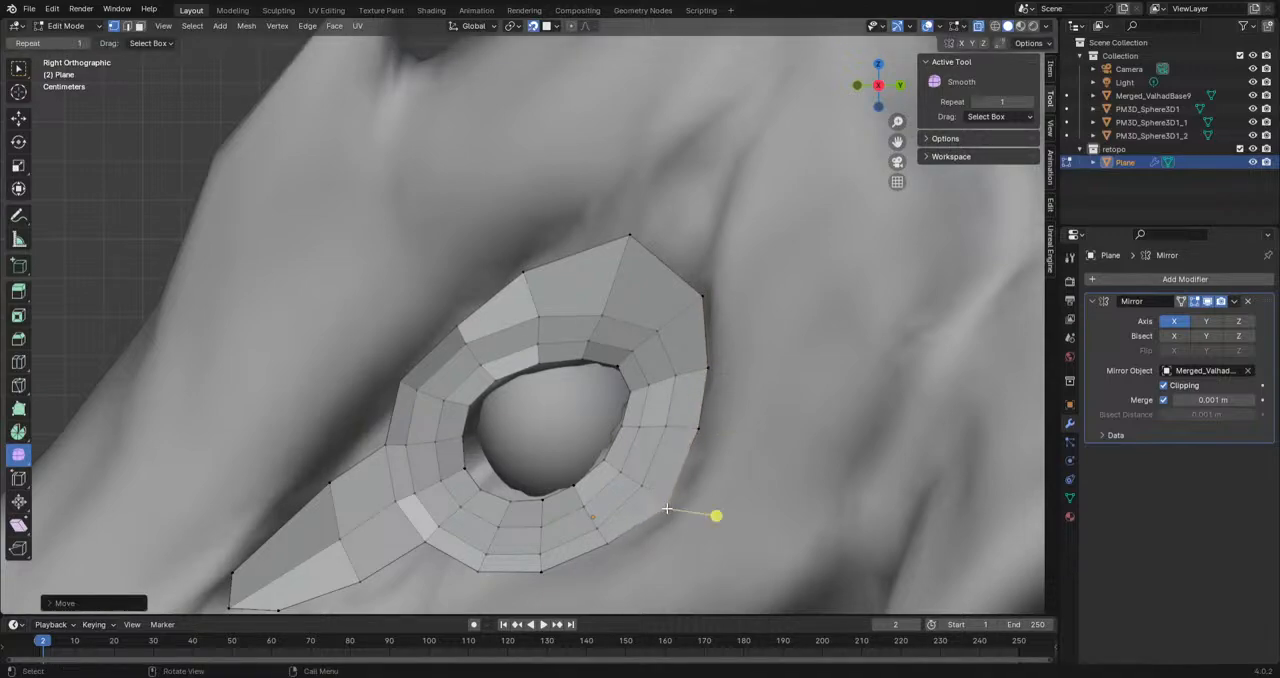
pyautogui.click(606, 544)
pyautogui.press('g')
pyautogui.click(609, 546)
# Step: Extrude the border vertex under the ring's front toward the snout and fill a face between it and the tapered strip
pyautogui.scroll(-2, 662, 322)
pyautogui.keyDown('shift'); pyautogui.moveTo(711, 306); pyautogui.dragTo(639, 349, button='middle'); pyautogui.keyUp('shift')
pyautogui.click(596, 394)
pyautogui.keyDown('alt'); pyautogui.scroll(1, 605, 390); pyautogui.keyUp('alt')
pyautogui.scroll(-4, 607, 391)
pyautogui.scroll(4, 614, 329)
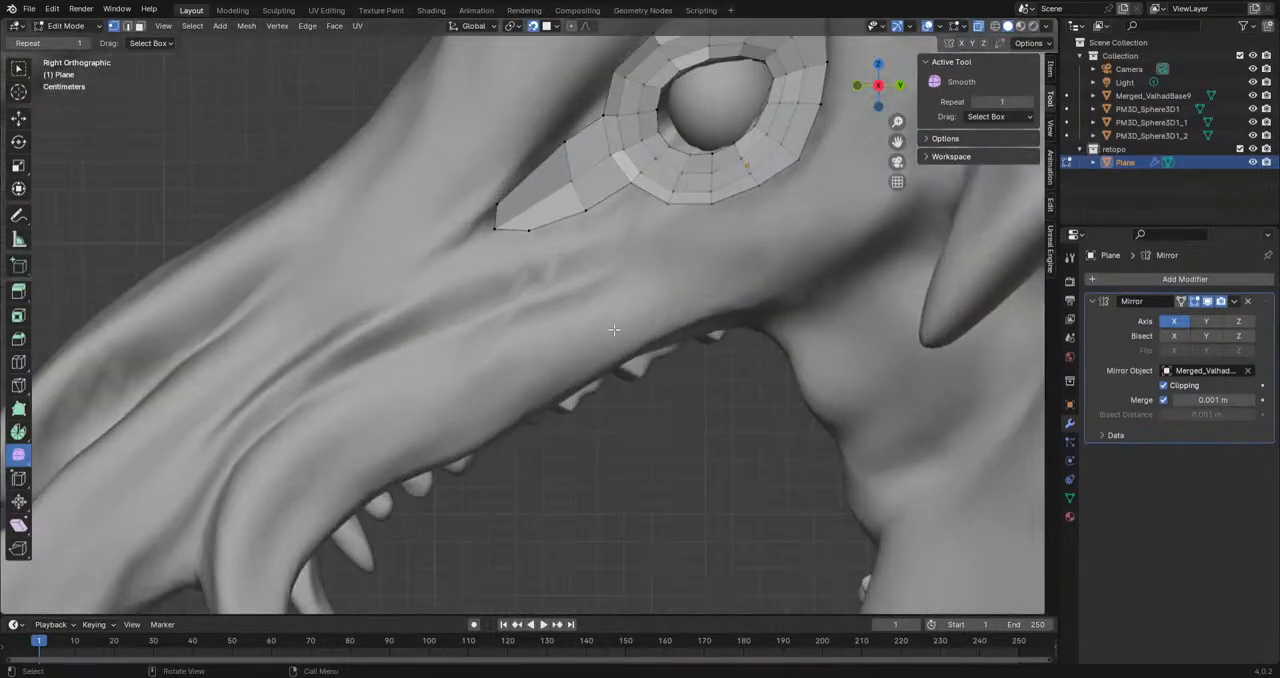
pyautogui.moveTo(638, 275)
pyautogui.keyDown('shift'); pyautogui.mouseDown(button='middle')
pyautogui.moveTo(628, 218)
pyautogui.moveTo(629, 275)
pyautogui.mouseUp(button='middle'); pyautogui.keyUp('shift')
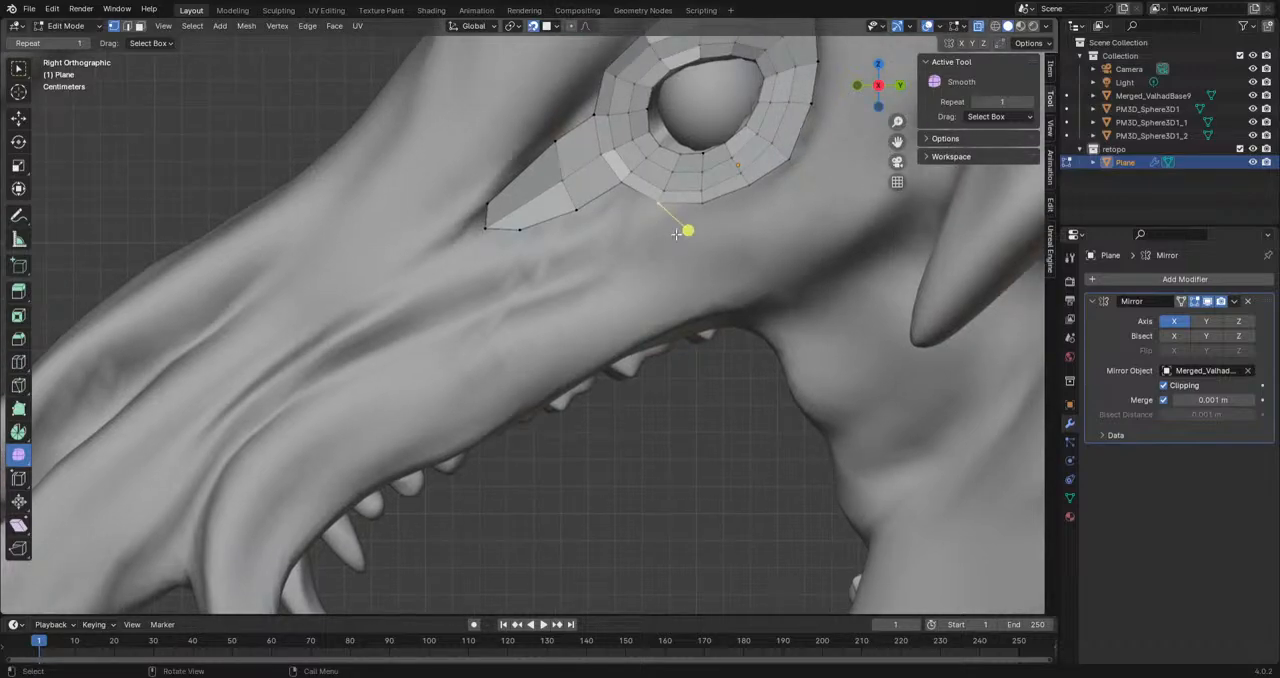
pyautogui.press('e')
pyautogui.click(611, 234)
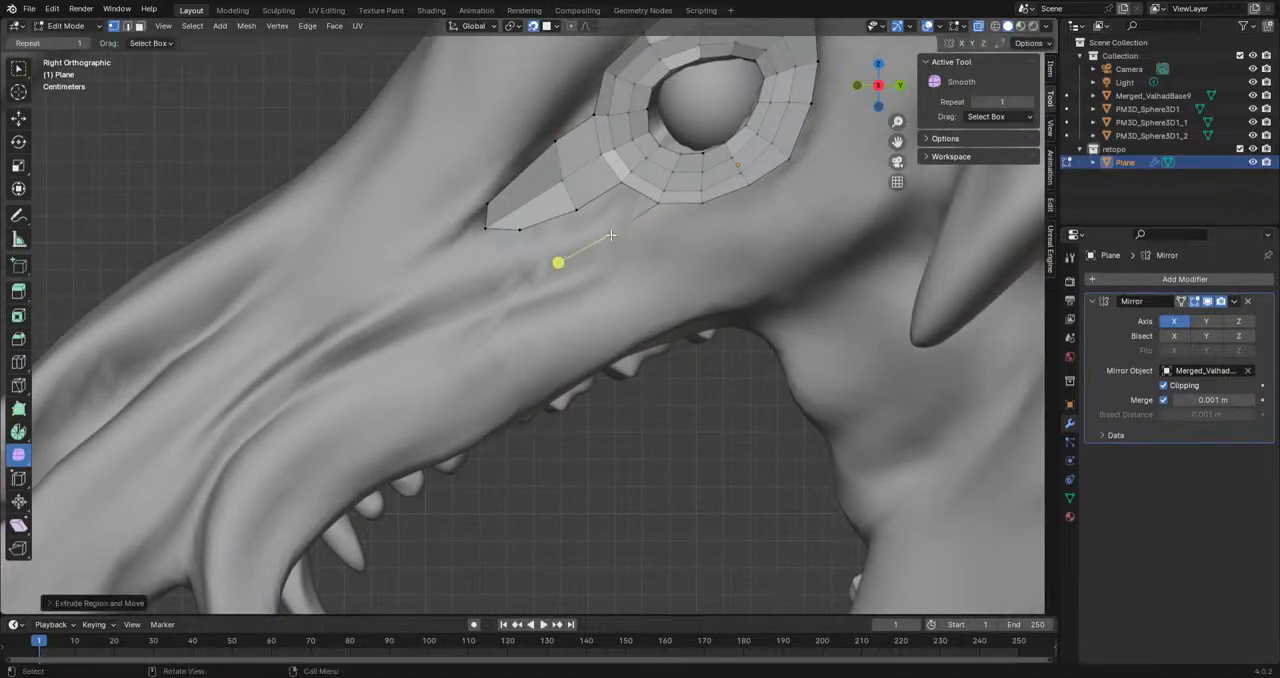
pyautogui.click(657, 202)
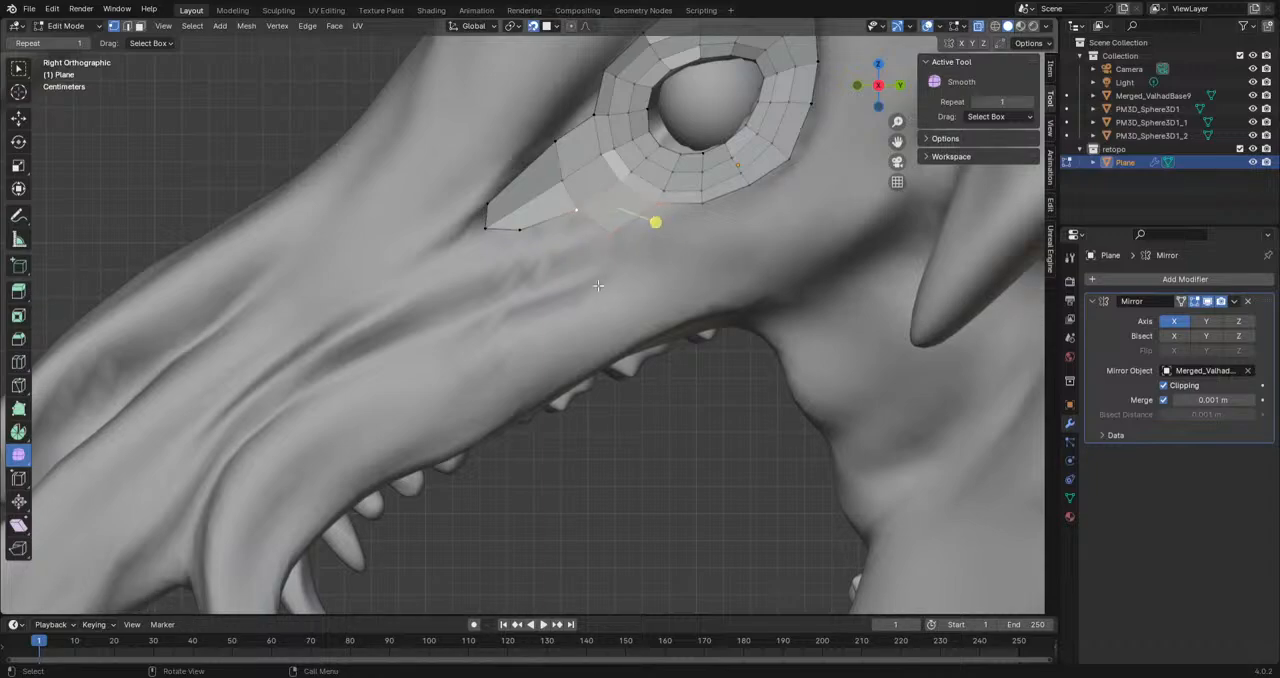
# Step: Extrude the new lower corner vertex three times forward, forming a chain of edges below the strip and onto the snout
pyautogui.click(607, 233)
pyautogui.keyDown('shift'); pyautogui.moveTo(608, 236); pyautogui.dragTo(702, 230, button='middle'); pyautogui.keyUp('shift')
pyautogui.press('e')
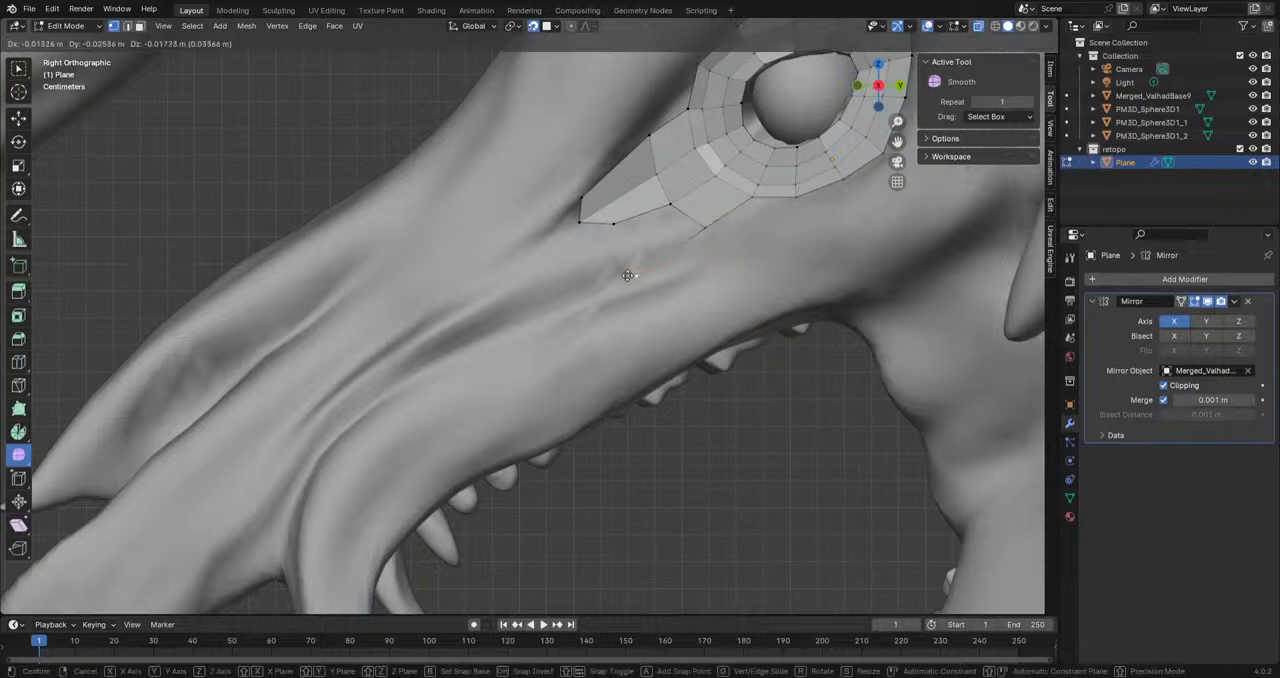
pyautogui.click(615, 251)
pyautogui.press('e')
pyautogui.click(551, 246)
pyautogui.press('e')
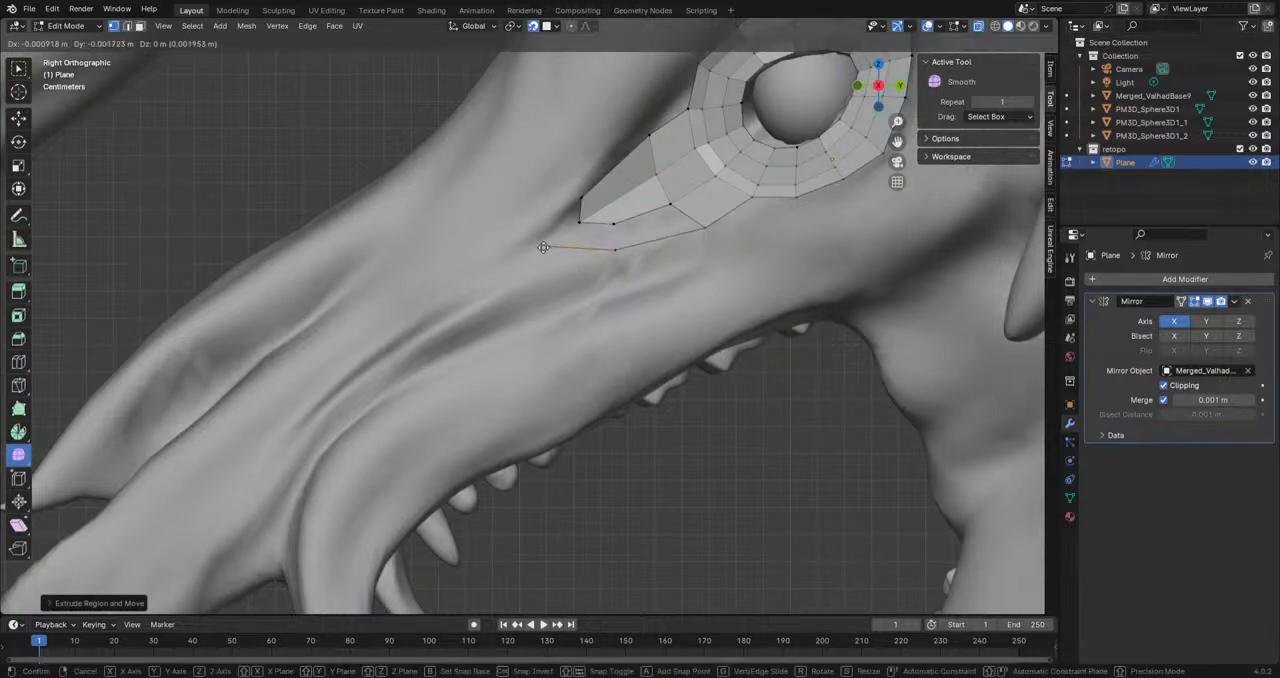
pyautogui.click(491, 275)
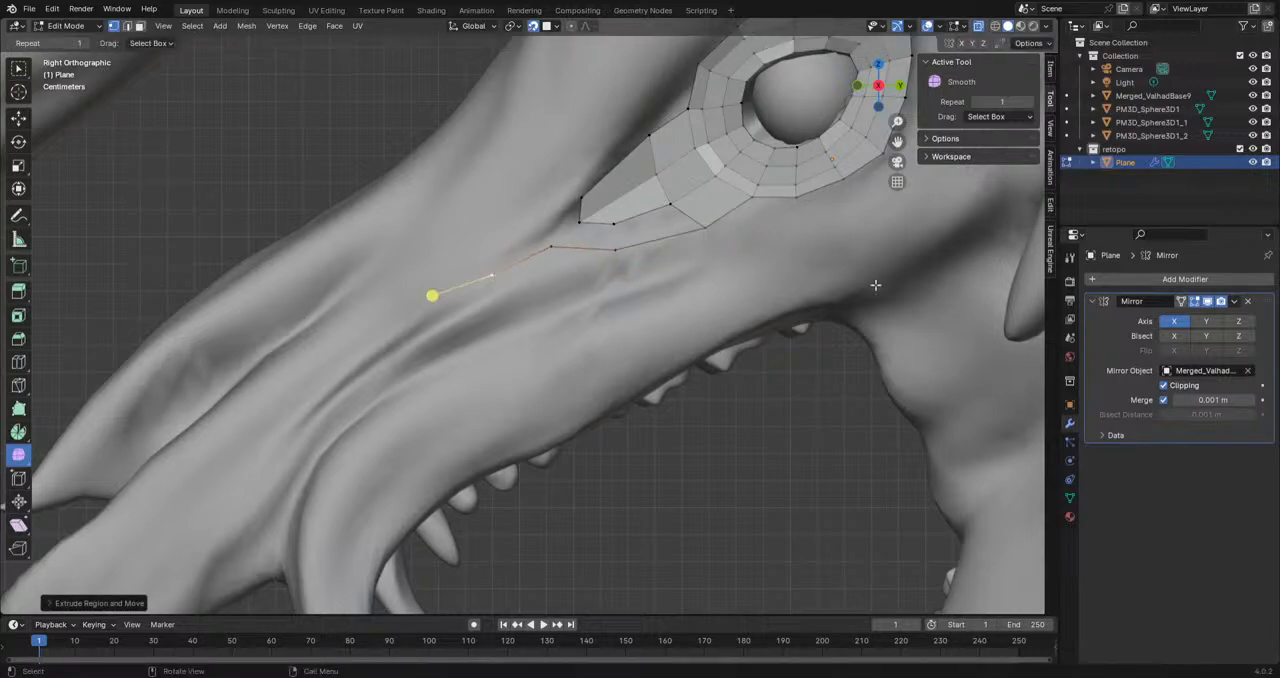
# Step: Fill faces between the extruded vertex chain and the lower border of the tapered strip up to its tip
pyautogui.click(702, 227)
pyautogui.keyDown('shift'); pyautogui.click(677, 208); pyautogui.keyUp('shift')
pyautogui.press('f')
pyautogui.press('f')
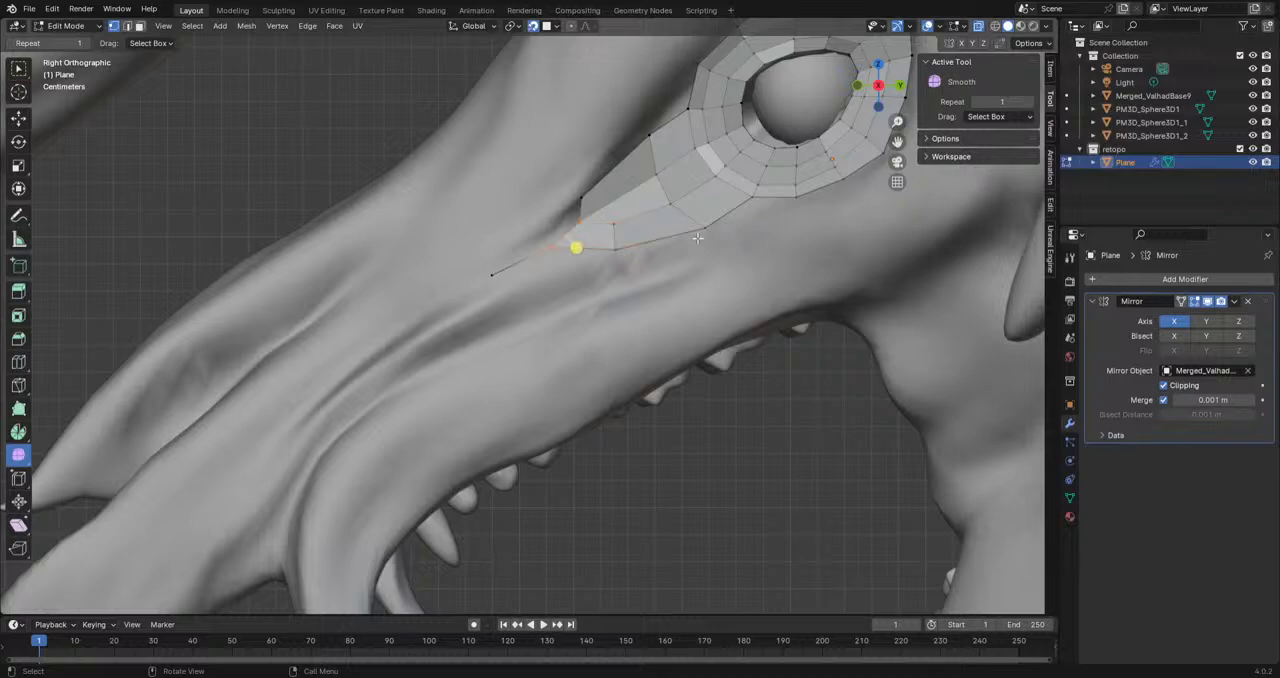
# Step: Extrude the lower border vertex behind the strip's tip forward along the snout, alongside the existing edge chain
pyautogui.scroll(-1, 686, 275)
pyautogui.keyDown('shift'); pyautogui.moveTo(676, 230); pyautogui.dragTo(530, 276, button='middle'); pyautogui.keyUp('shift')
pyautogui.keyDown('shift'); pyautogui.moveTo(552, 324); pyautogui.dragTo(693, 213, button='middle'); pyautogui.keyUp('shift')
pyautogui.click(488, 212)
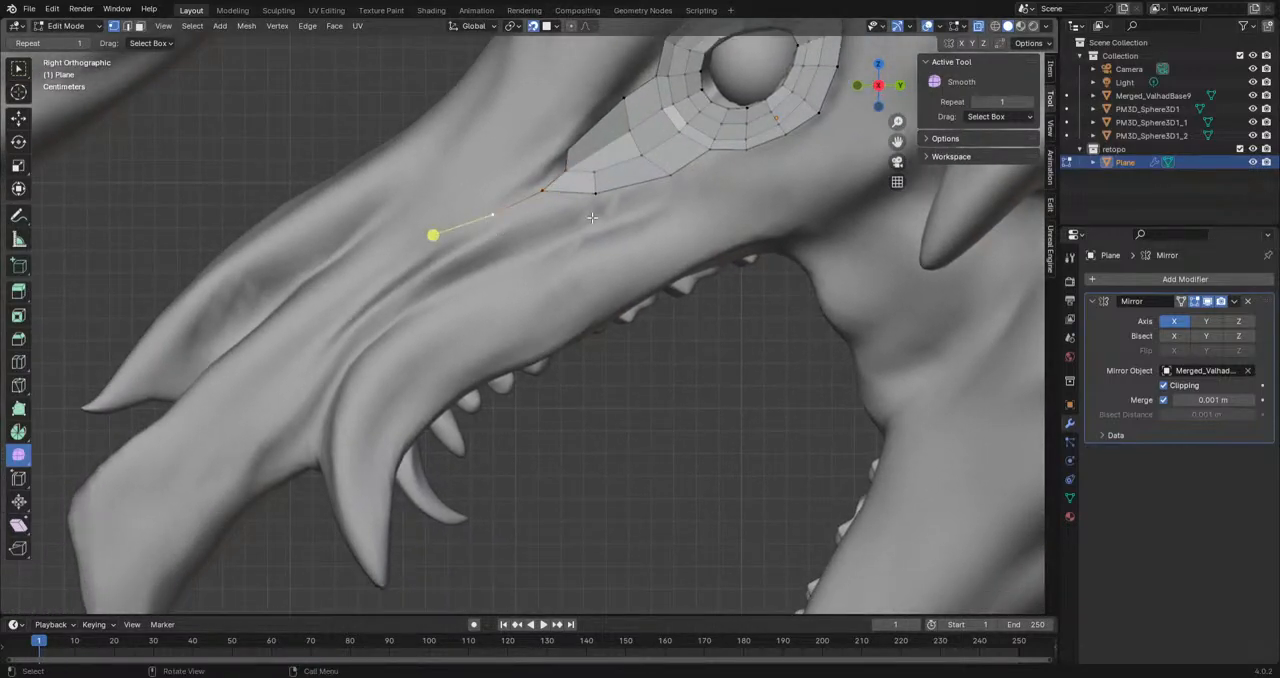
pyautogui.click(595, 196)
pyautogui.moveTo(596, 198); pyautogui.dragTo(618, 215, button='middle')
pyautogui.press('g')
pyautogui.click(508, 230)
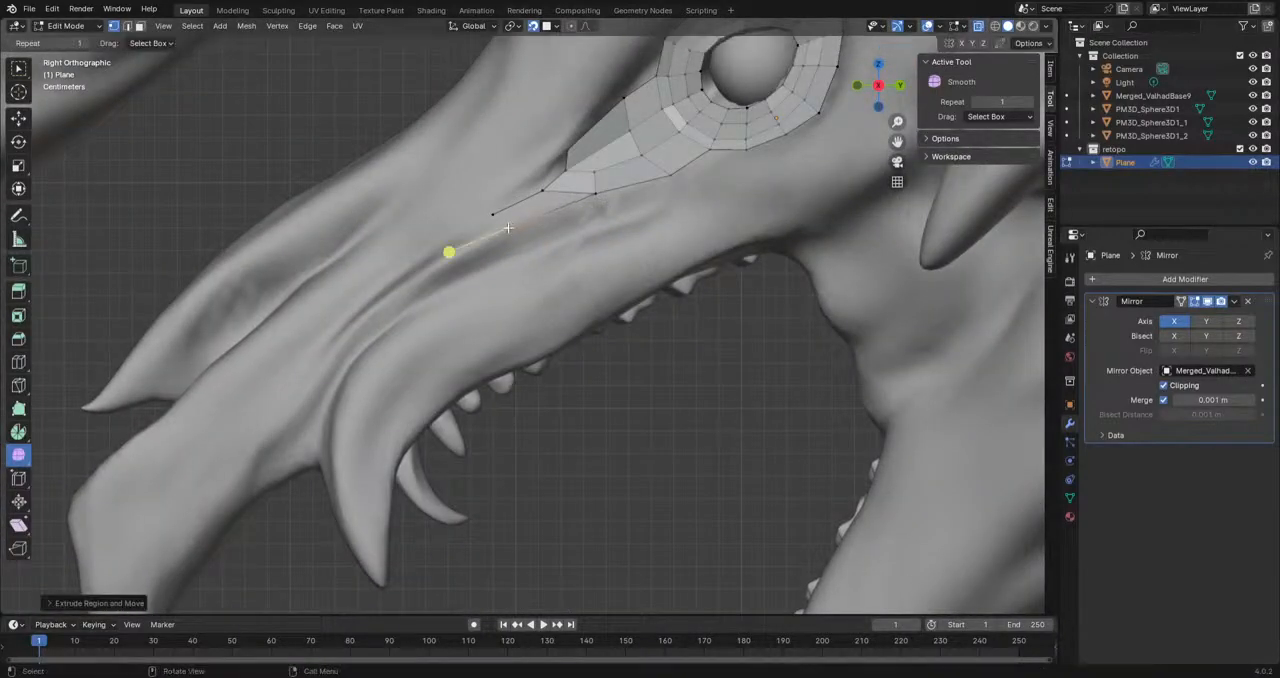
# Step: Fill the face between the two forward edges at the strip's tip and adjust its upper rear vertex
pyautogui.click(583, 194)
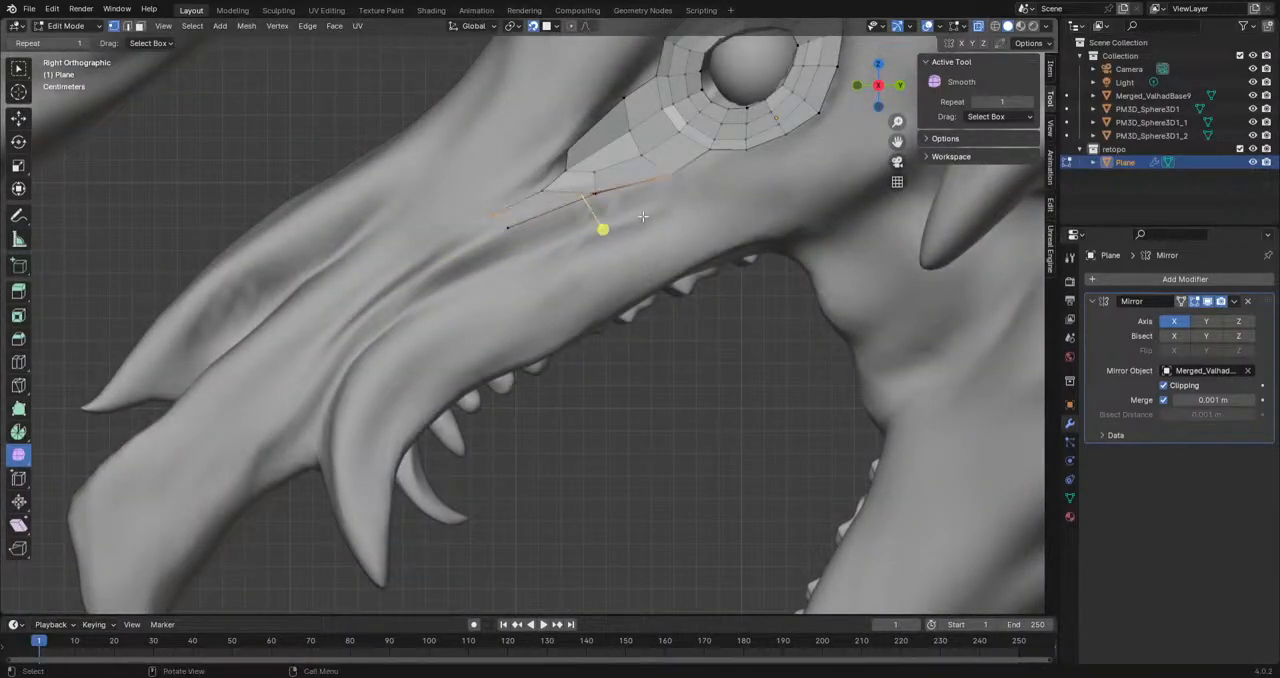
pyautogui.click(578, 203)
pyautogui.keyDown('shift'); pyautogui.click(505, 230); pyautogui.keyUp('shift')
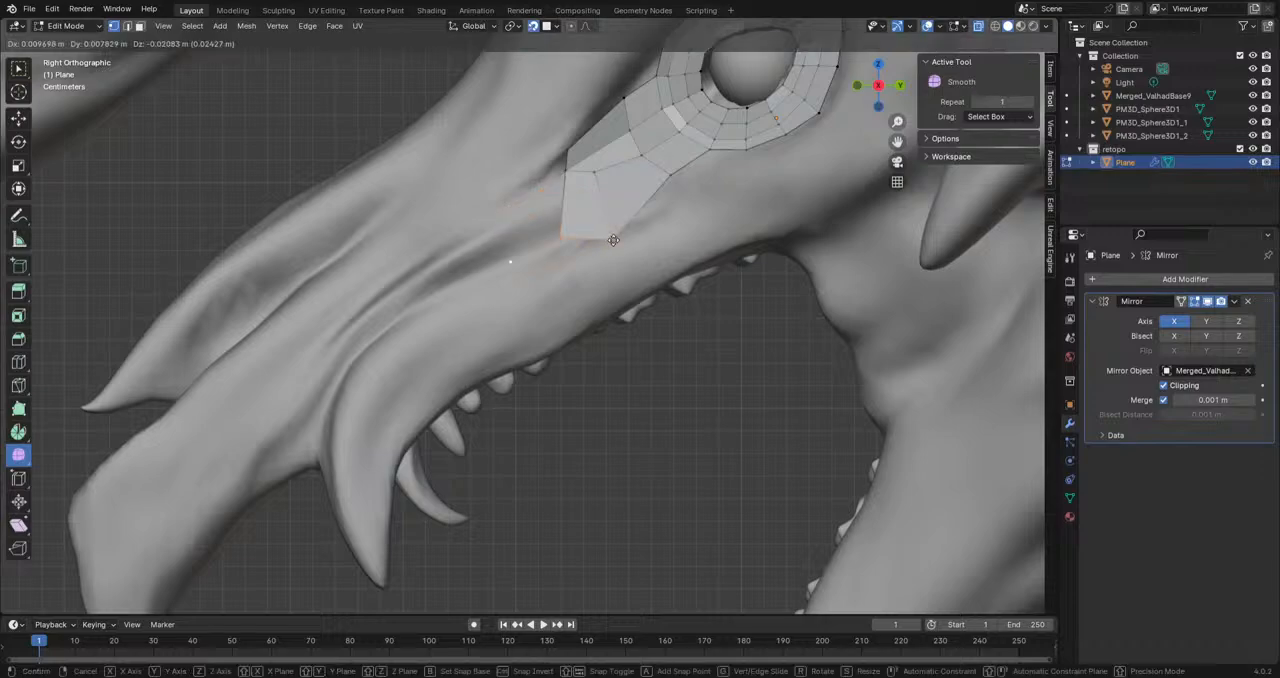
pyautogui.press('f')
pyautogui.click(542, 194)
pyautogui.press('g')
pyautogui.click(545, 186)
pyautogui.scroll(4, 558, 175)
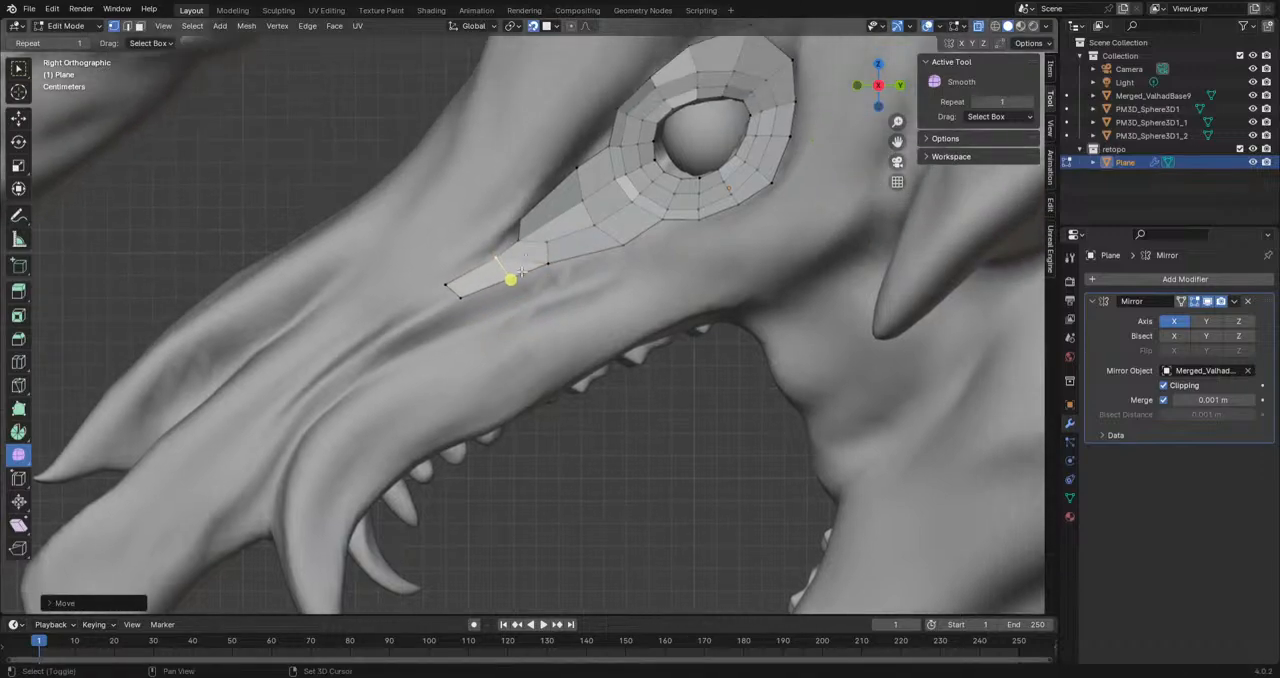
# Step: Extrude the vertex at the base of the tip face upward and fill a face against the strip's front end
pyautogui.press('g')
pyautogui.click(491, 153)
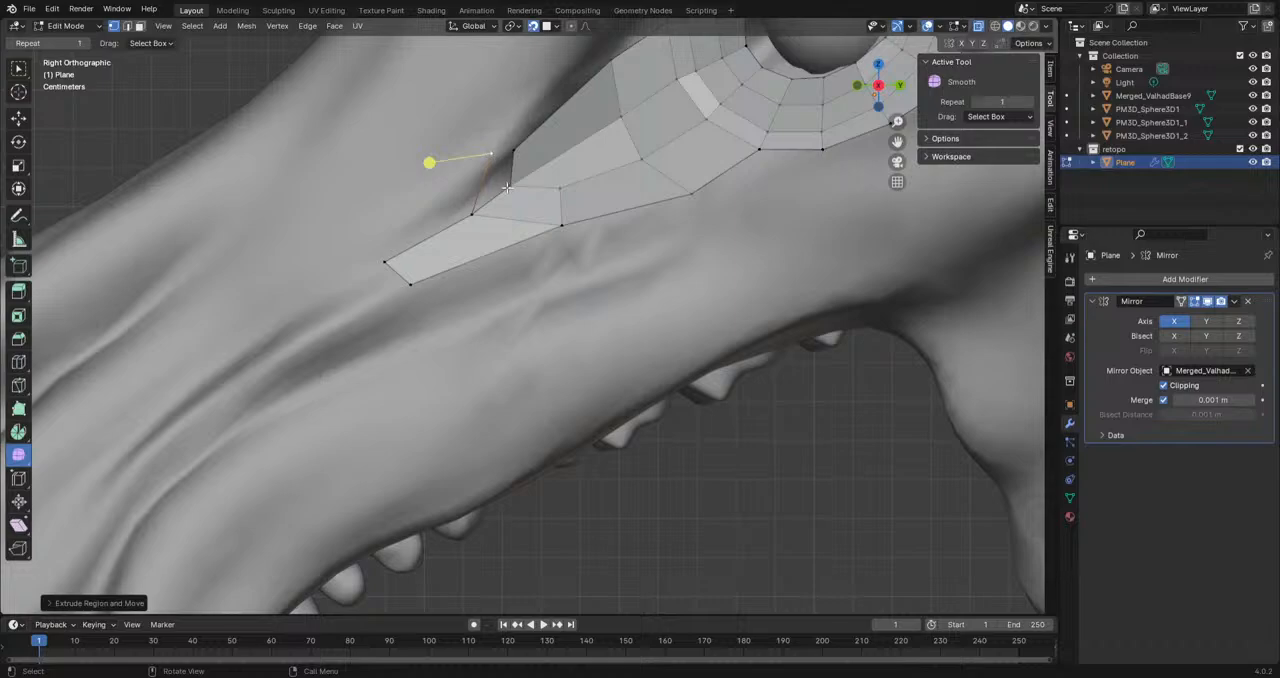
pyautogui.click(508, 184)
pyautogui.keyDown('shift'); pyautogui.click(473, 214); pyautogui.keyUp('shift')
pyautogui.keyDown('shift'); pyautogui.click(489, 157); pyautogui.keyUp('shift')
pyautogui.keyDown('shift'); pyautogui.click(514, 150); pyautogui.keyUp('shift')
pyautogui.press('f')
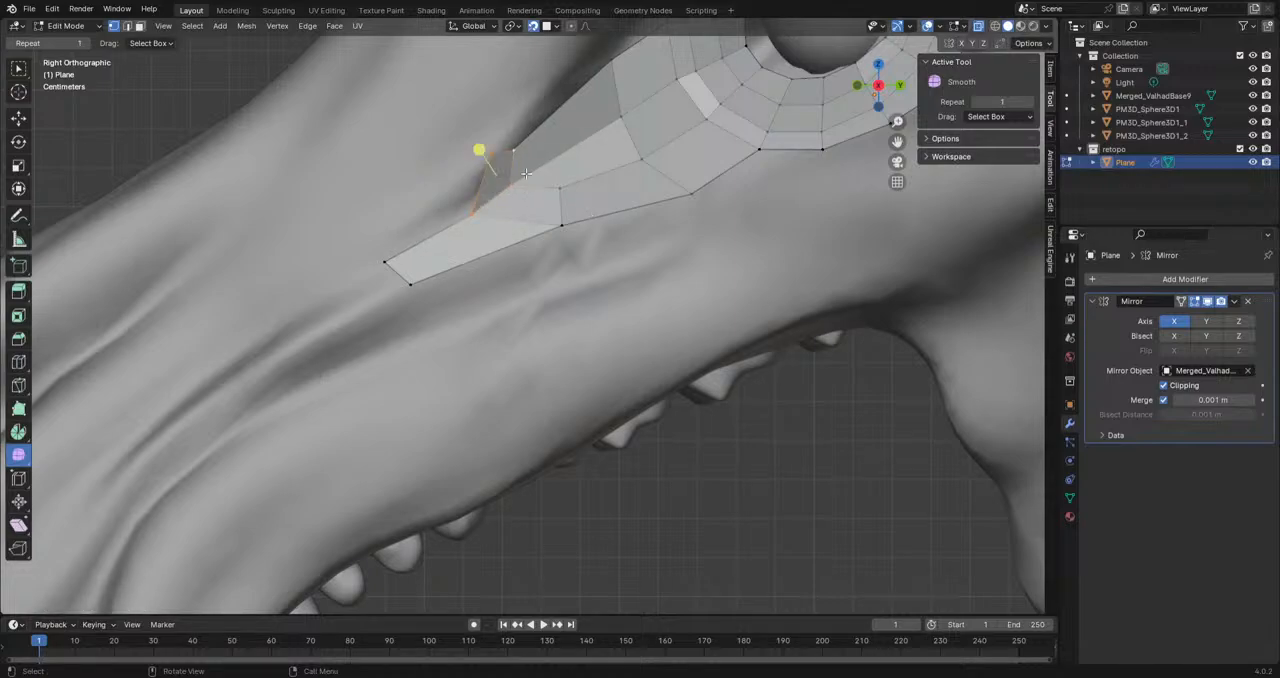
# Step: Extrude the new upper vertex twice back along the strip's upper border toward the eye ring
pyautogui.keyDown('shift'); pyautogui.moveTo(526, 153); pyautogui.dragTo(408, 394, button='middle'); pyautogui.keyUp('shift')
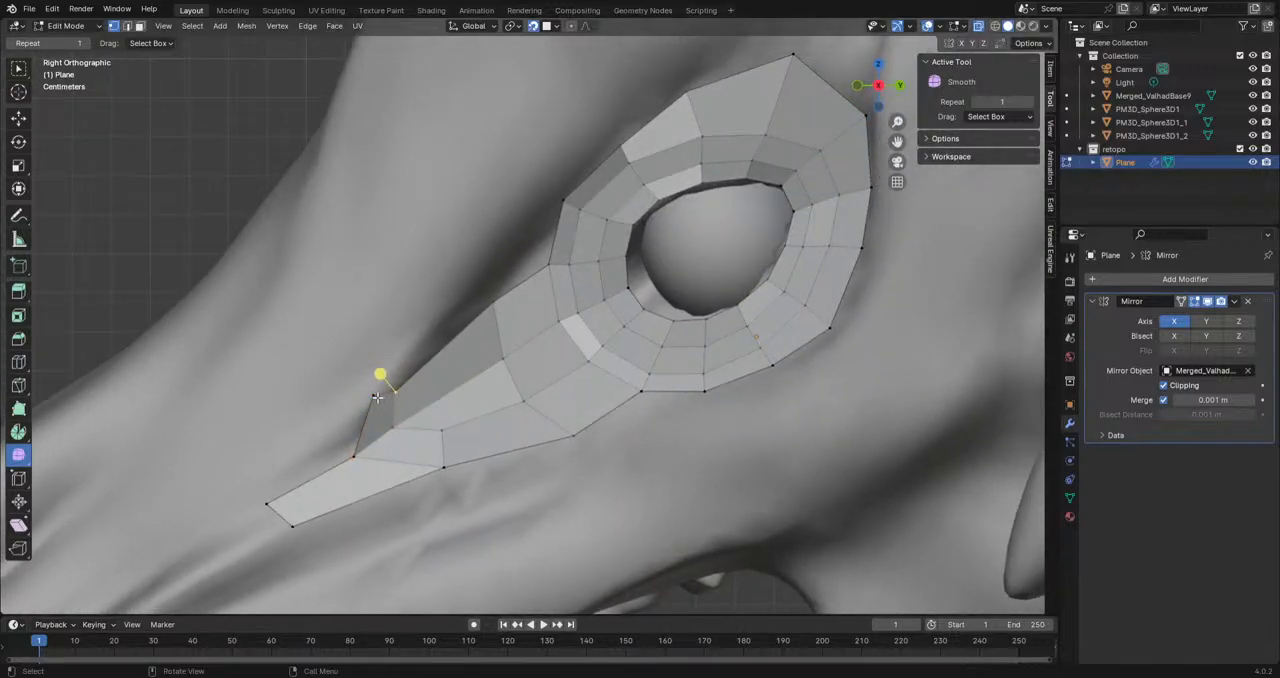
pyautogui.press('e')
pyautogui.click(482, 291)
pyautogui.press('e')
pyautogui.click(531, 216)
# Step: Fill faces between the upper chain and the strip, and merge the chain's end at last into the ring's outer vertex
pyautogui.click(392, 396)
pyautogui.press('f')
pyautogui.rightClick(392, 396)
pyautogui.hotkey('ctrl', 'z')
pyautogui.keyDown('shift'); pyautogui.click(375, 395); pyautogui.keyUp('shift')
pyautogui.press('f')
pyautogui.press('f')
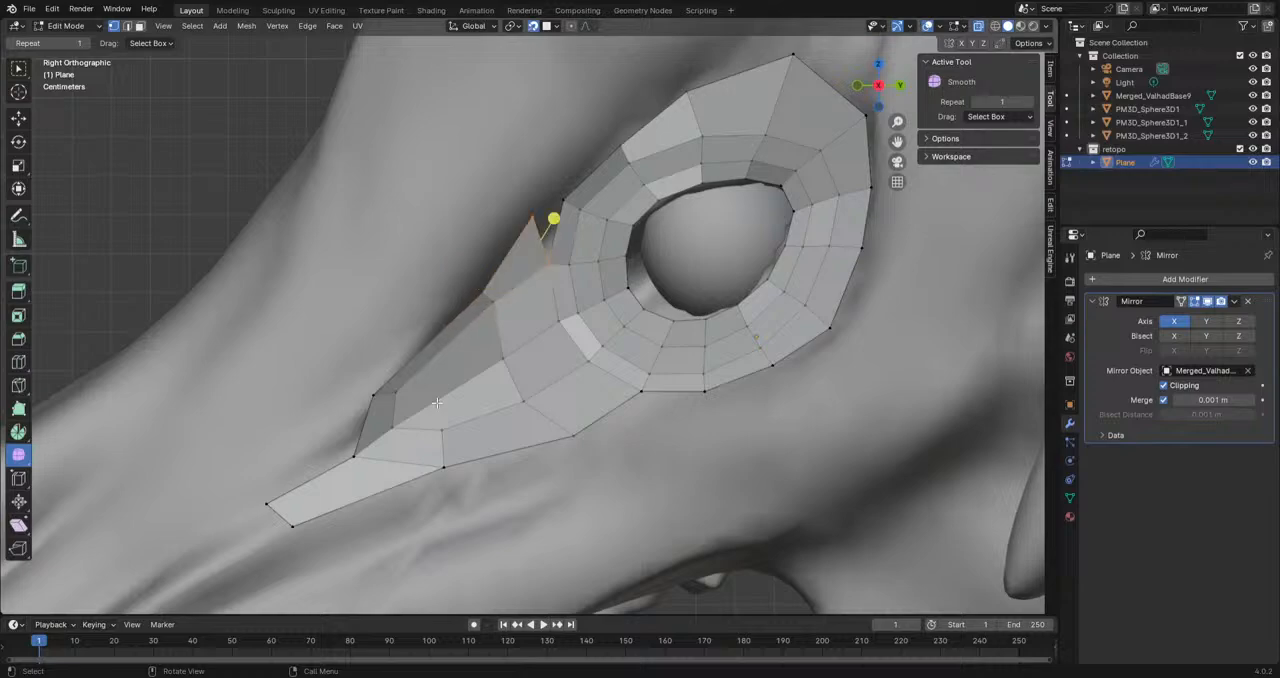
pyautogui.press('m')
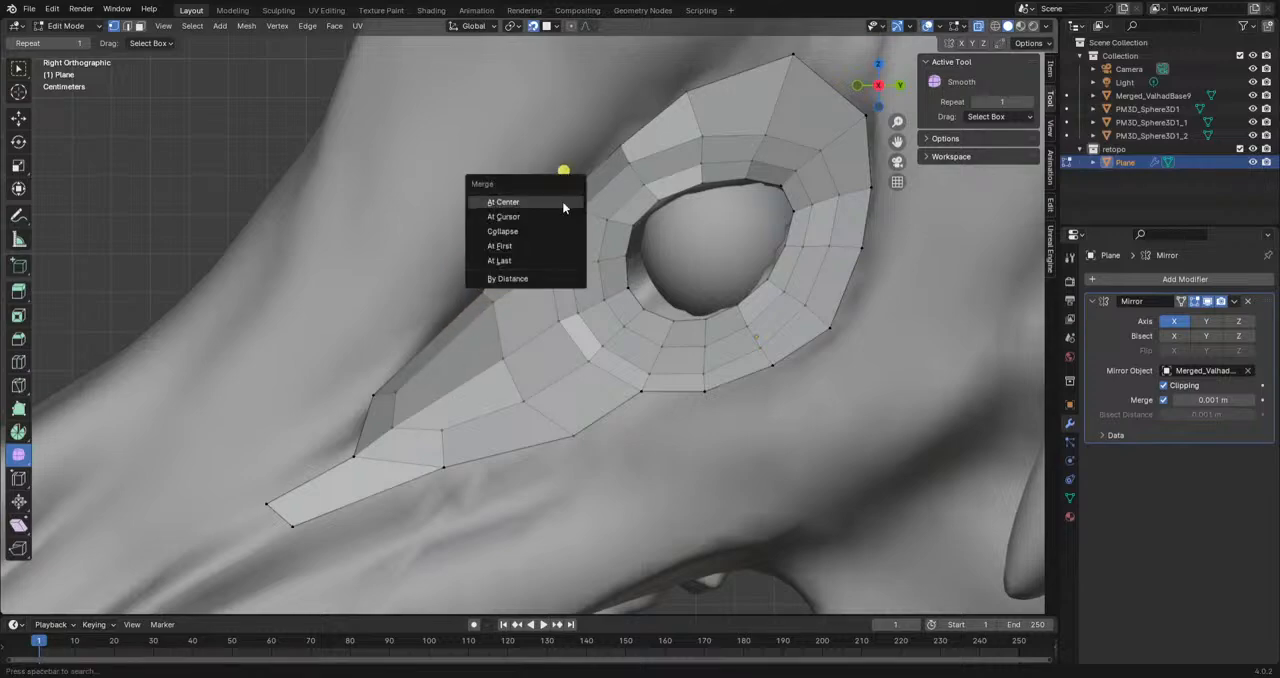
pyautogui.click(524, 260)
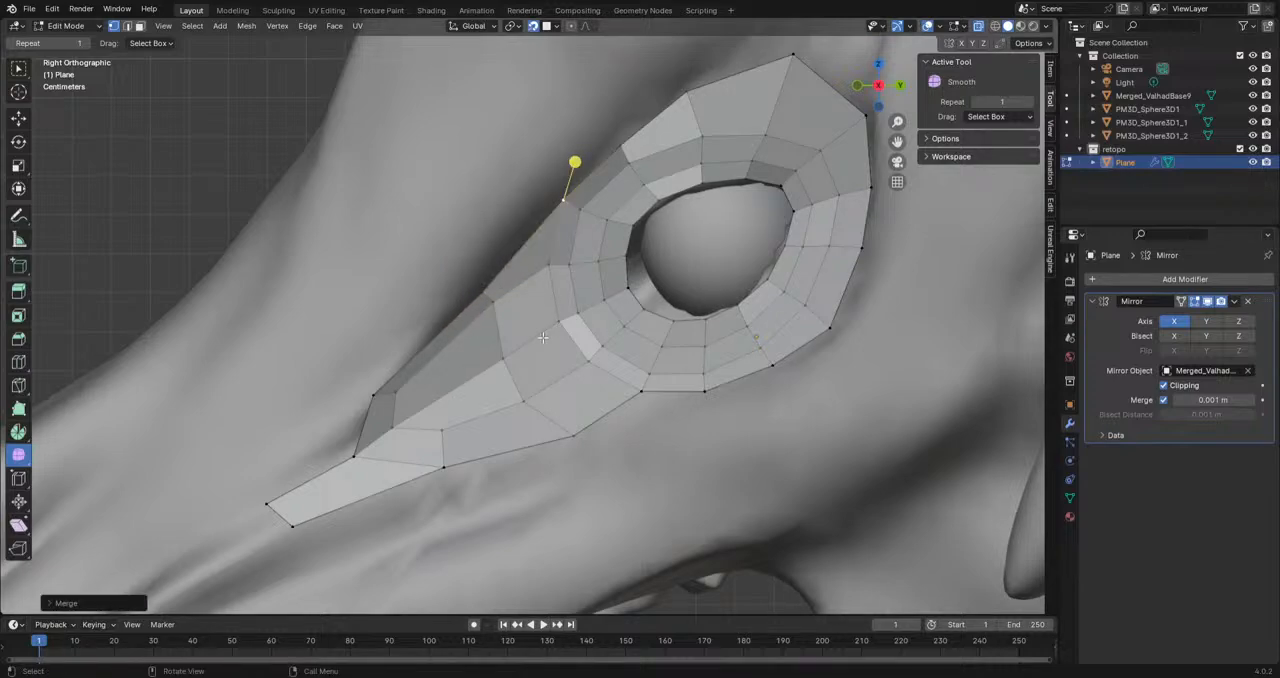
# Step: Move the interior vertices between the ring's front and the tapered strip forward to even out the faces
pyautogui.click(548, 267)
pyautogui.press('g')
pyautogui.click(539, 279)
pyautogui.click(556, 328)
pyautogui.press('g')
pyautogui.click(501, 372)
pyautogui.click(502, 359)
pyautogui.press('g')
pyautogui.click(481, 369)
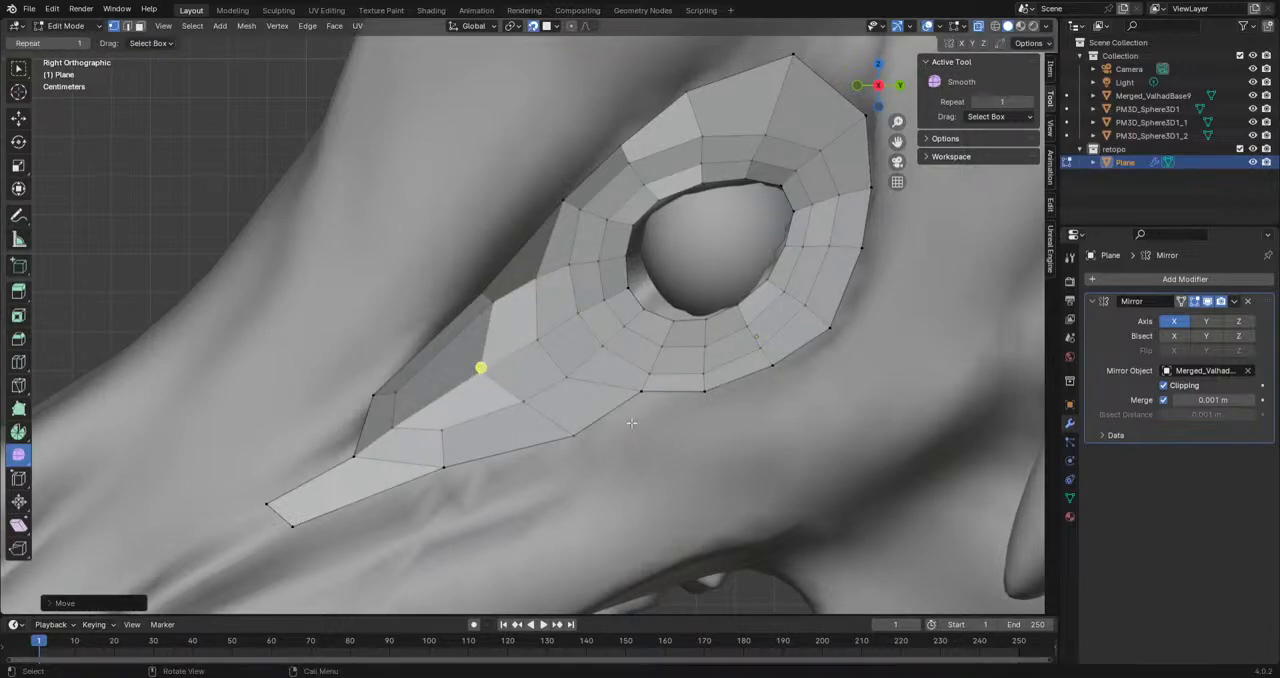
# Step: Fine-tune the ring's front vertex, the upper border vertex beside it and the lower border vertex of the strip
pyautogui.click(541, 278)
pyautogui.press('g')
pyautogui.click(531, 270)
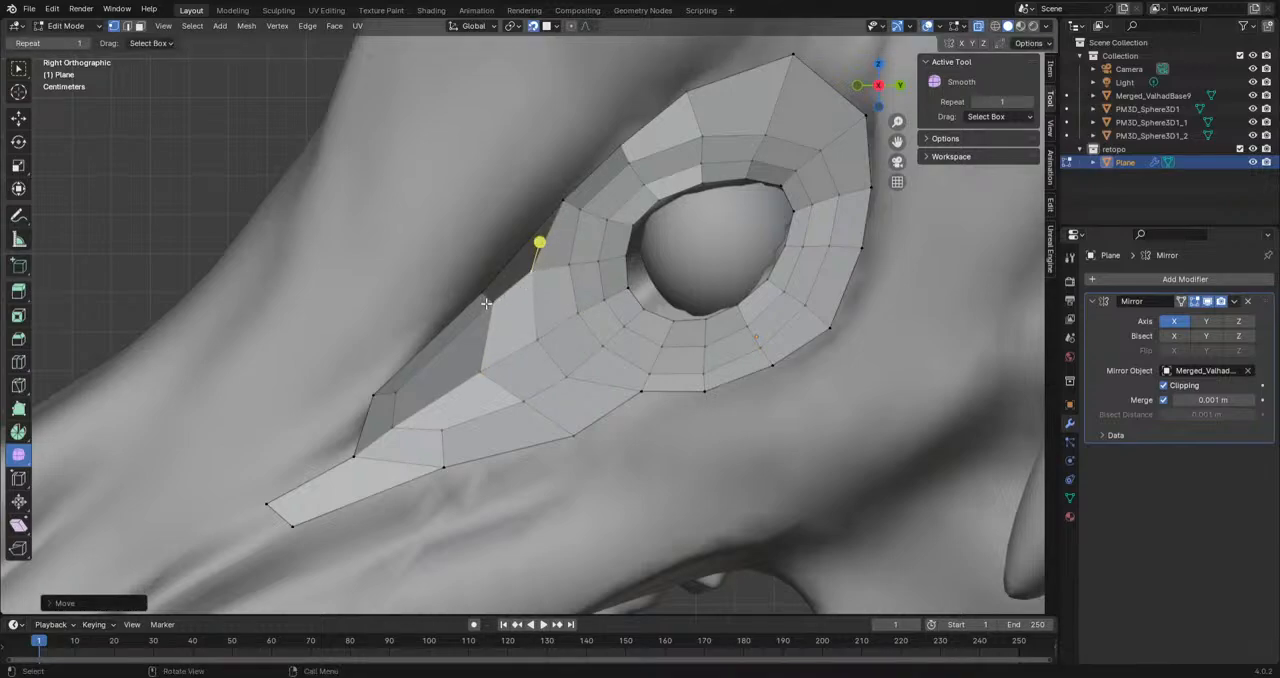
pyautogui.press('g')
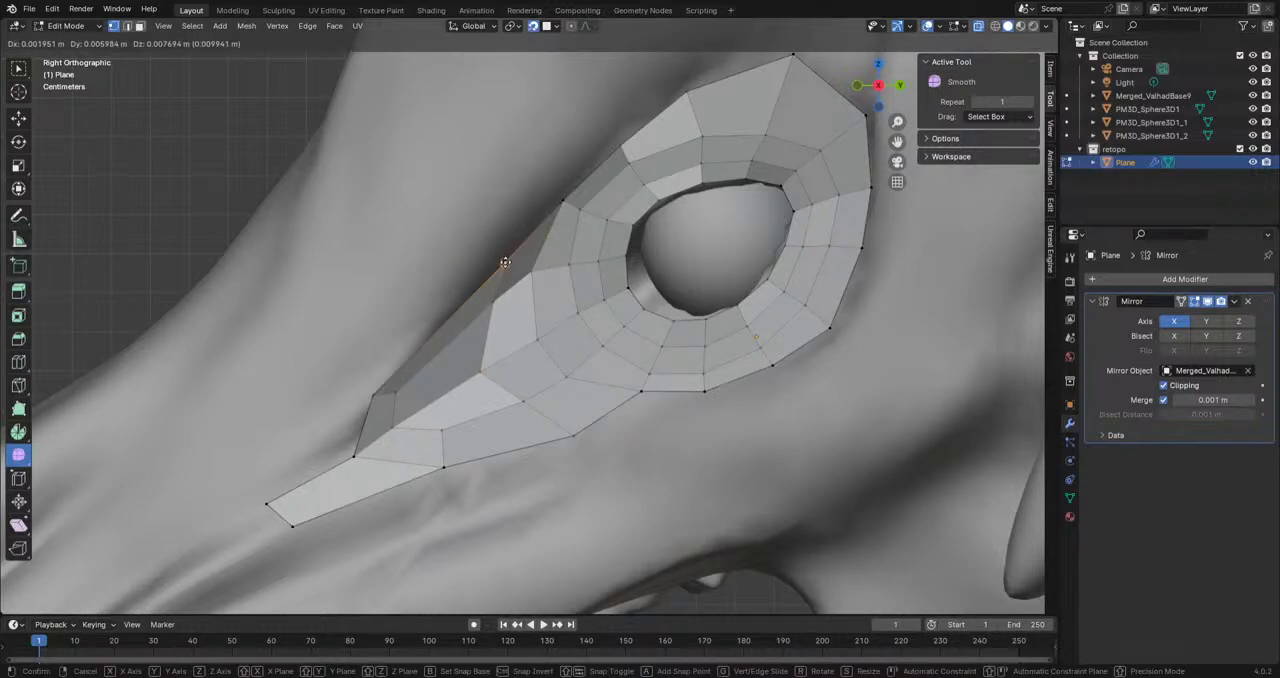
pyautogui.click(505, 262)
pyautogui.click(580, 434)
pyautogui.press('g')
pyautogui.click(572, 426)
# Step: Hide the PM3D_Sphere3D1, PM3D_Sphere3D1_1 and PM3D_Sphere3D1_2 objects, and toggle Merged_ValhadBase9 off and on to check the retopo mesh
pyautogui.scroll(-7, 711, 386)
pyautogui.keyDown('shift'); pyautogui.moveTo(575, 404); pyautogui.dragTo(885, 372, button='middle'); pyautogui.keyUp('shift')
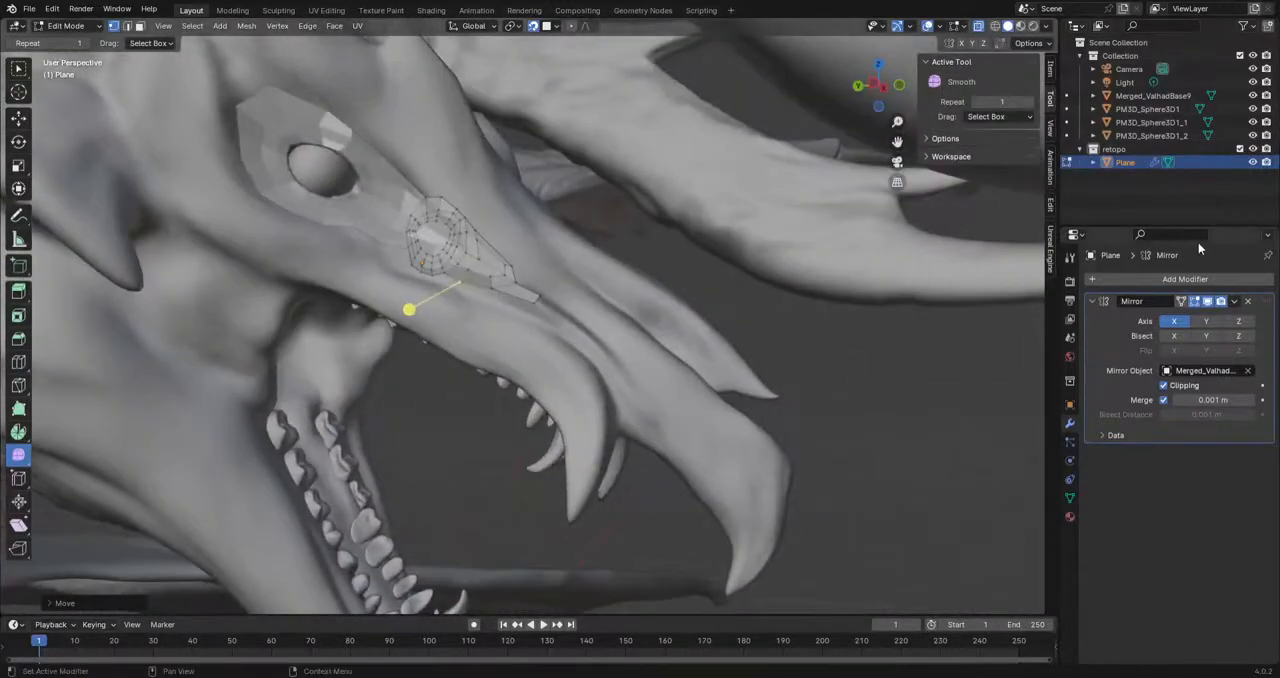
pyautogui.click(1253, 122)
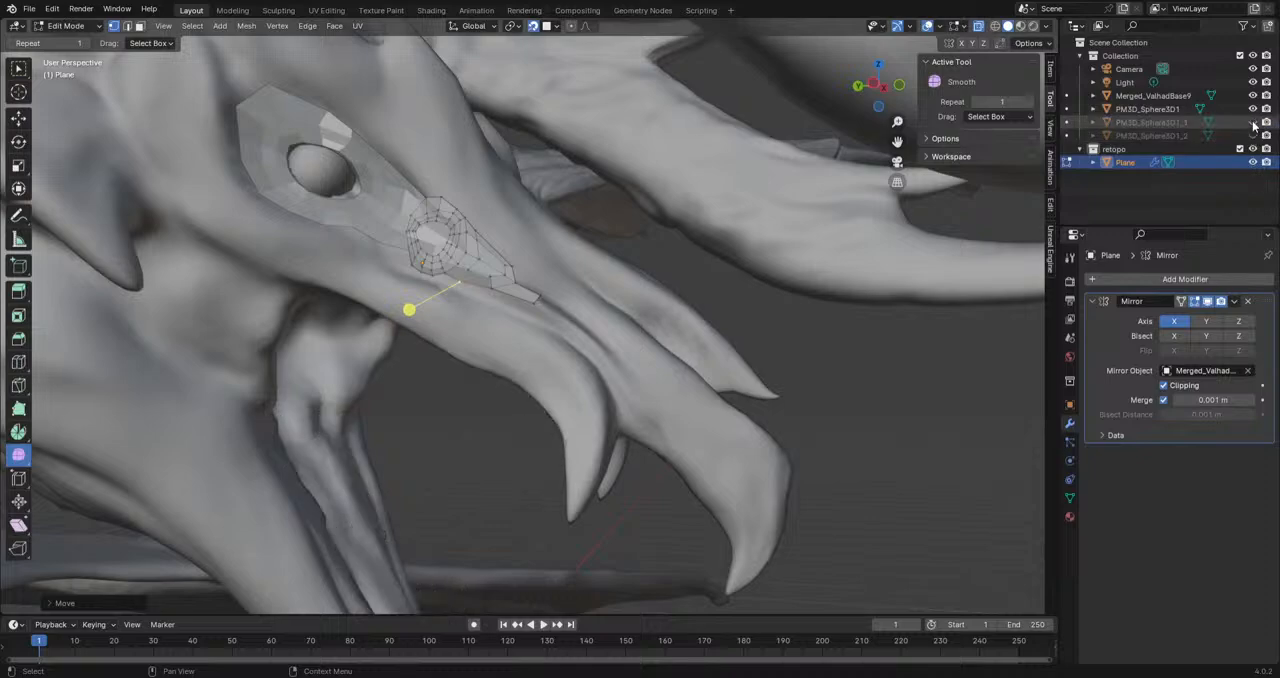
pyautogui.click(1253, 108)
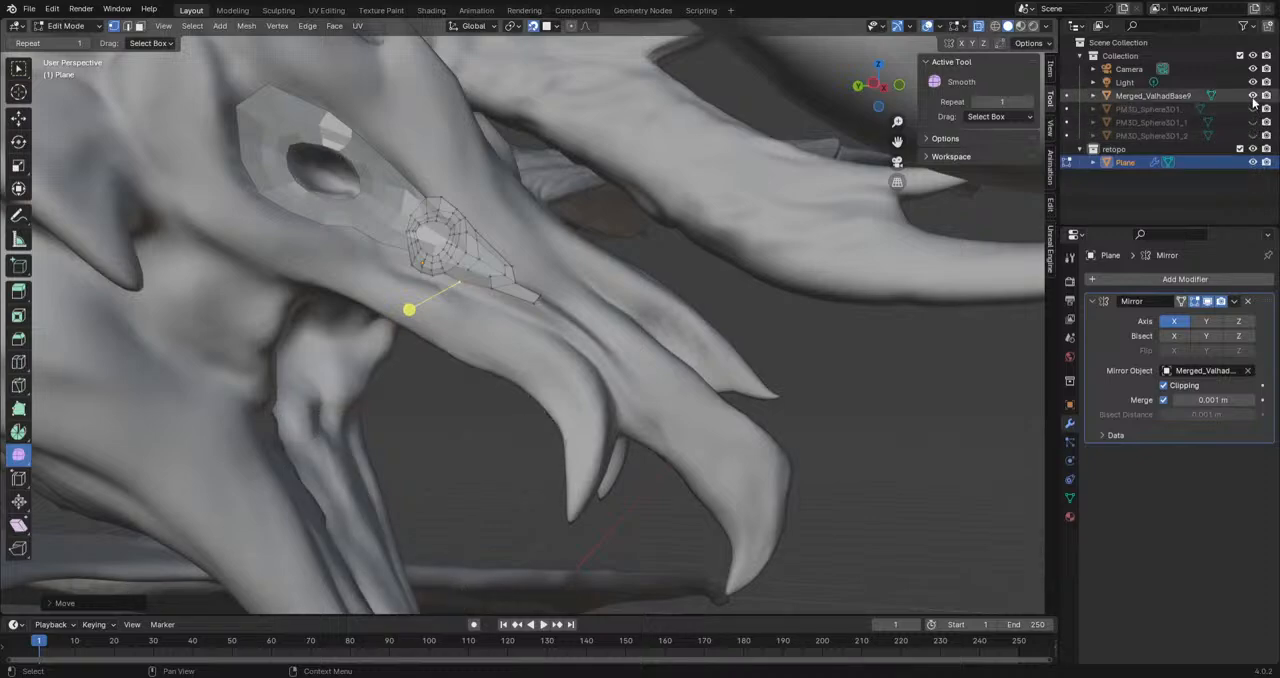
pyautogui.click(1253, 95)
pyautogui.moveTo(948, 229); pyautogui.dragTo(457, 289, button='middle')
pyautogui.scroll(5, 457, 289)
pyautogui.click(1253, 95)
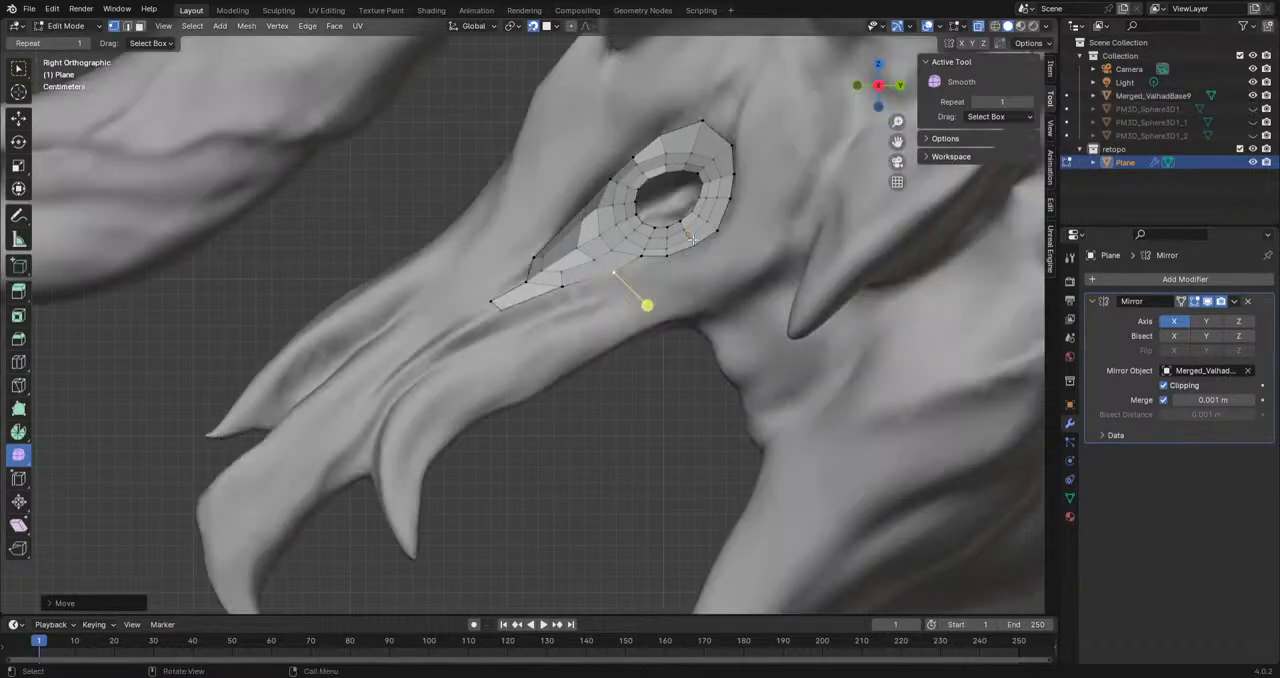
# Step: Shade the retopo plane smooth in Object Mode and return to Edit Mode
pyautogui.scroll(3, 640, 254)
pyautogui.scroll(-1, 614, 248)
pyautogui.click(72, 27)
pyautogui.click(74, 41)
pyautogui.press('a')
pyautogui.rightClick(631, 163)
pyautogui.click(689, 185)
pyautogui.rightClick(689, 185)
pyautogui.click(678, 186)
pyautogui.scroll(-5, 714, 322)
pyautogui.click(626, 446)
pyautogui.moveTo(626, 448); pyautogui.dragTo(585, 438, button='middle')
pyautogui.scroll(3, 555, 380)
pyautogui.click(561, 263)
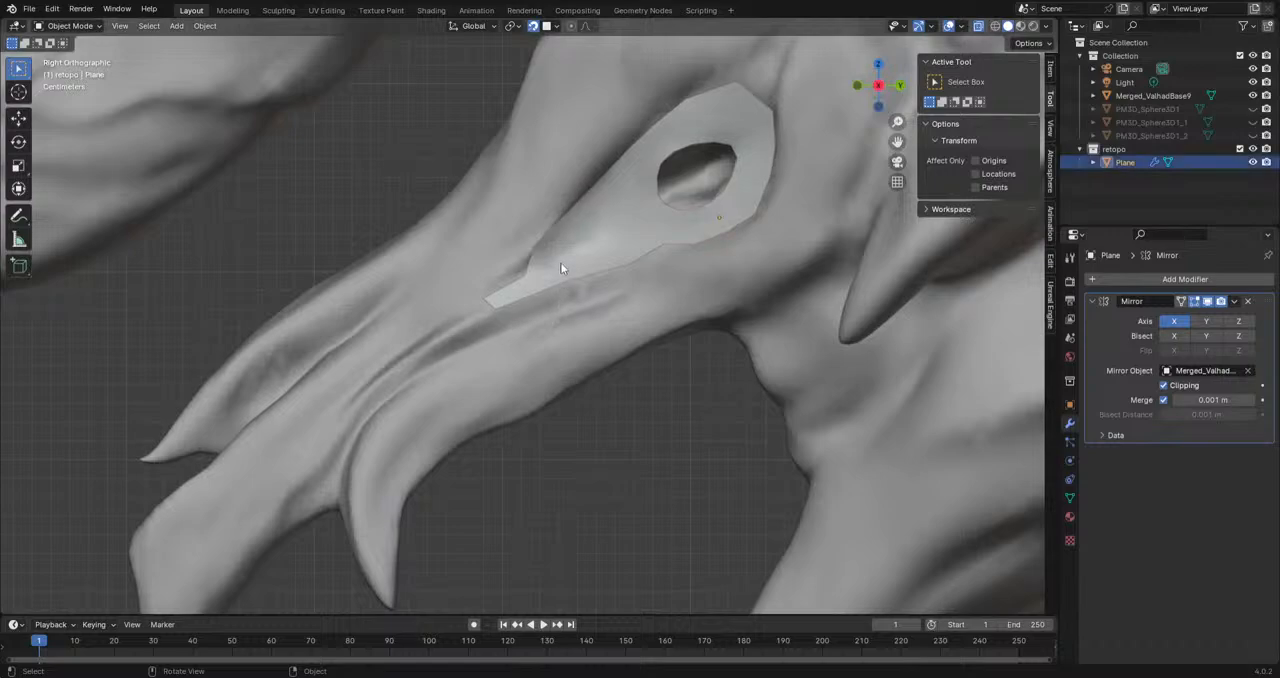
pyautogui.click(60, 28)
pyautogui.click(72, 55)
# Step: Extrude the strip's front end edge three times along the snout, scaling it wider toward the nose
pyautogui.scroll(3, 517, 330)
pyautogui.keyDown('shift'); pyautogui.moveTo(512, 368); pyautogui.dragTo(673, 221, button='middle'); pyautogui.keyUp('shift')
pyautogui.scroll(-2, 673, 221)
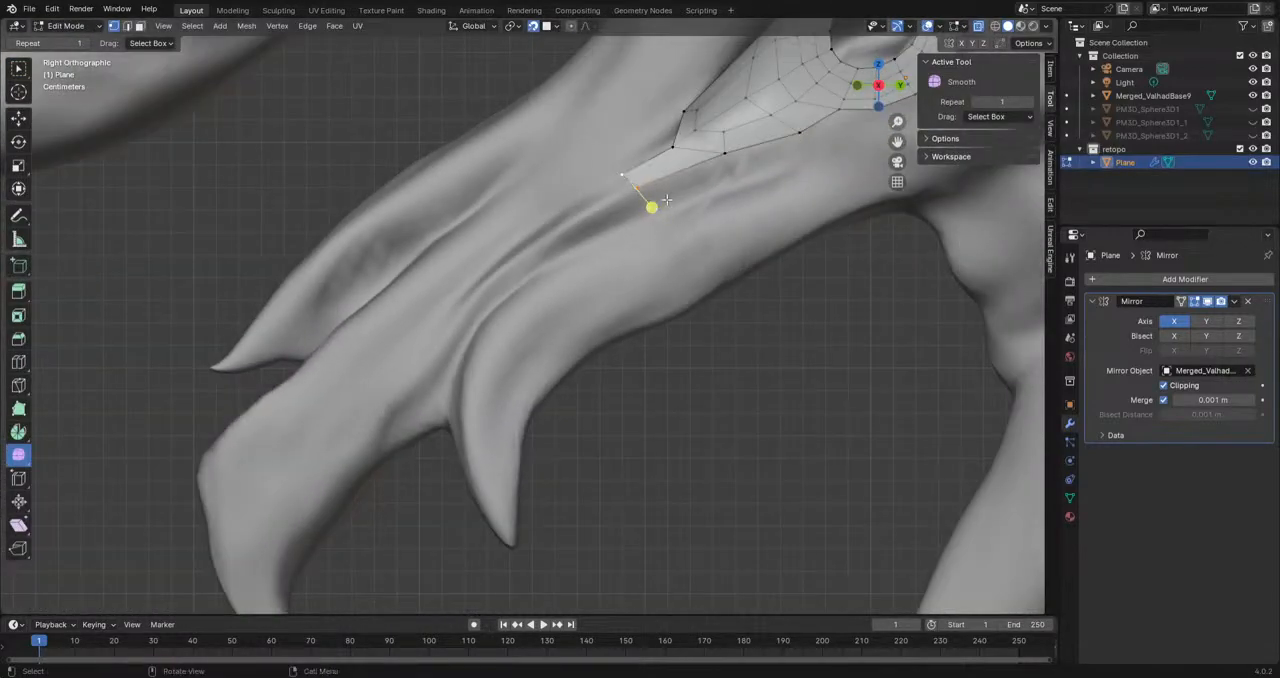
pyautogui.press('e')
pyautogui.click(530, 217)
pyautogui.press('e')
pyautogui.click(404, 307)
pyautogui.press('s')
pyautogui.click(619, 387)
pyautogui.scroll(-2, 524, 318)
pyautogui.press('e')
pyautogui.click(388, 371)
# Step: Reposition a lower border vertex of the new snout strip on the sculpt from a front view
pyautogui.moveTo(388, 371); pyautogui.dragTo(493, 332, button='middle')
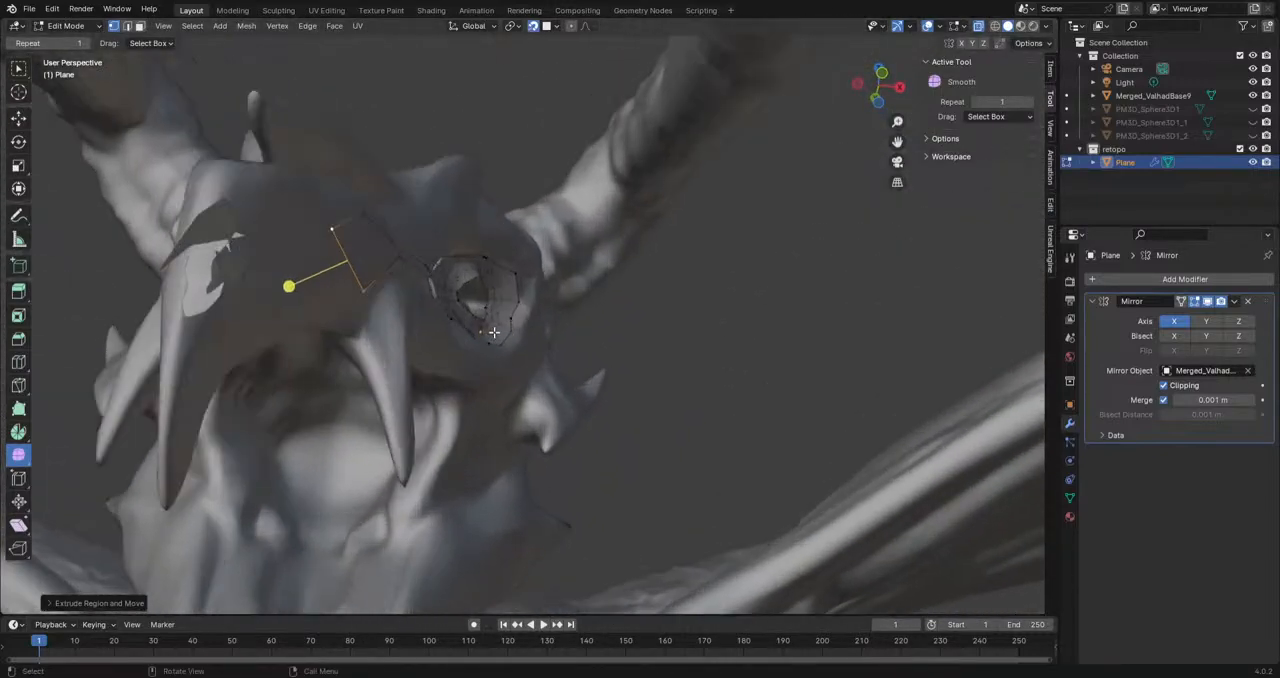
pyautogui.press('e')
pyautogui.click(335, 297)
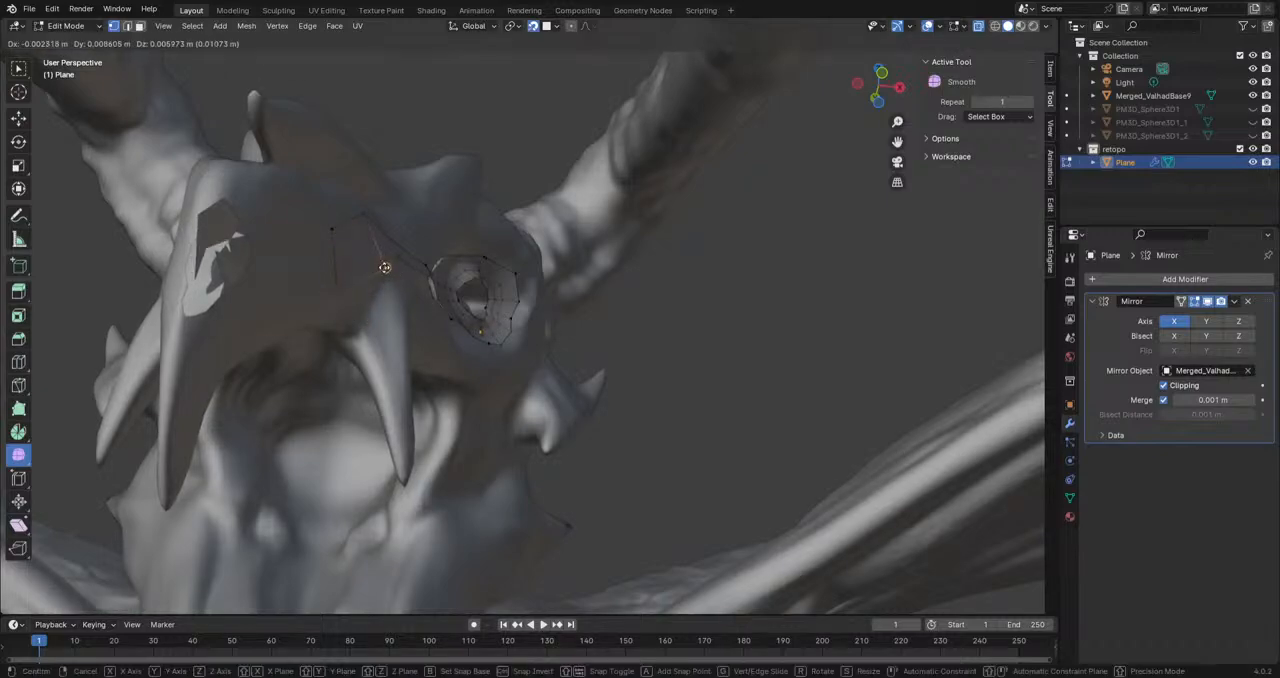
pyautogui.press('g')
pyautogui.click(414, 282)
pyautogui.moveTo(680, 300); pyautogui.dragTo(622, 321, button='middle')
pyautogui.scroll(2, 574, 326)
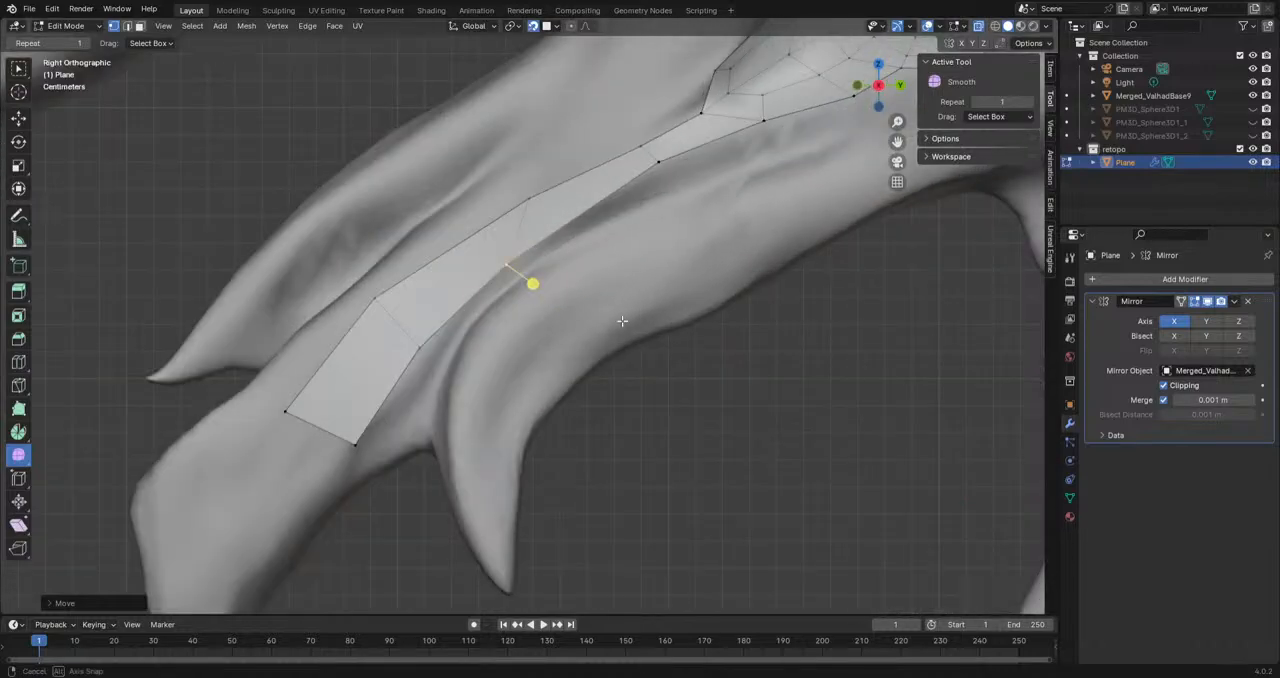
# Step: Move the border vertices at the rear and middle of the snout strip to even out its width
pyautogui.press('g')
pyautogui.click(508, 269)
pyautogui.click(660, 164)
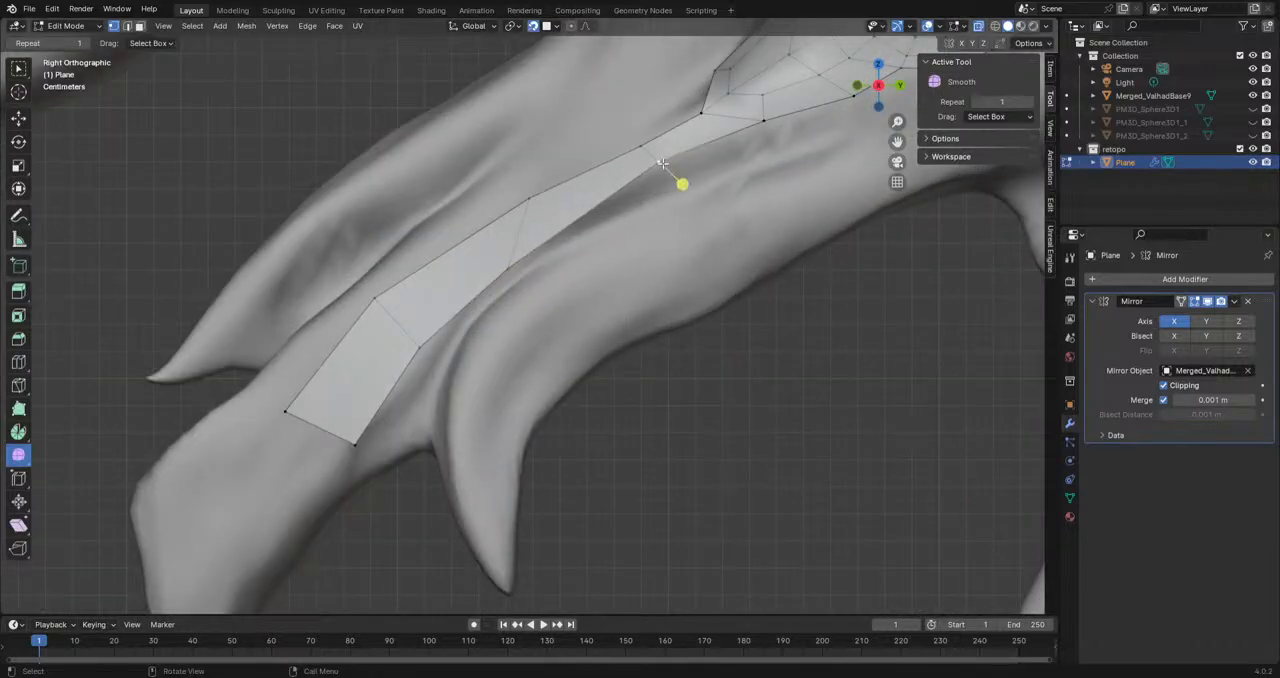
pyautogui.press('g')
pyautogui.click(696, 165)
pyautogui.click(661, 156)
pyautogui.press('g')
pyautogui.click(650, 138)
pyautogui.click(530, 199)
pyautogui.press('g')
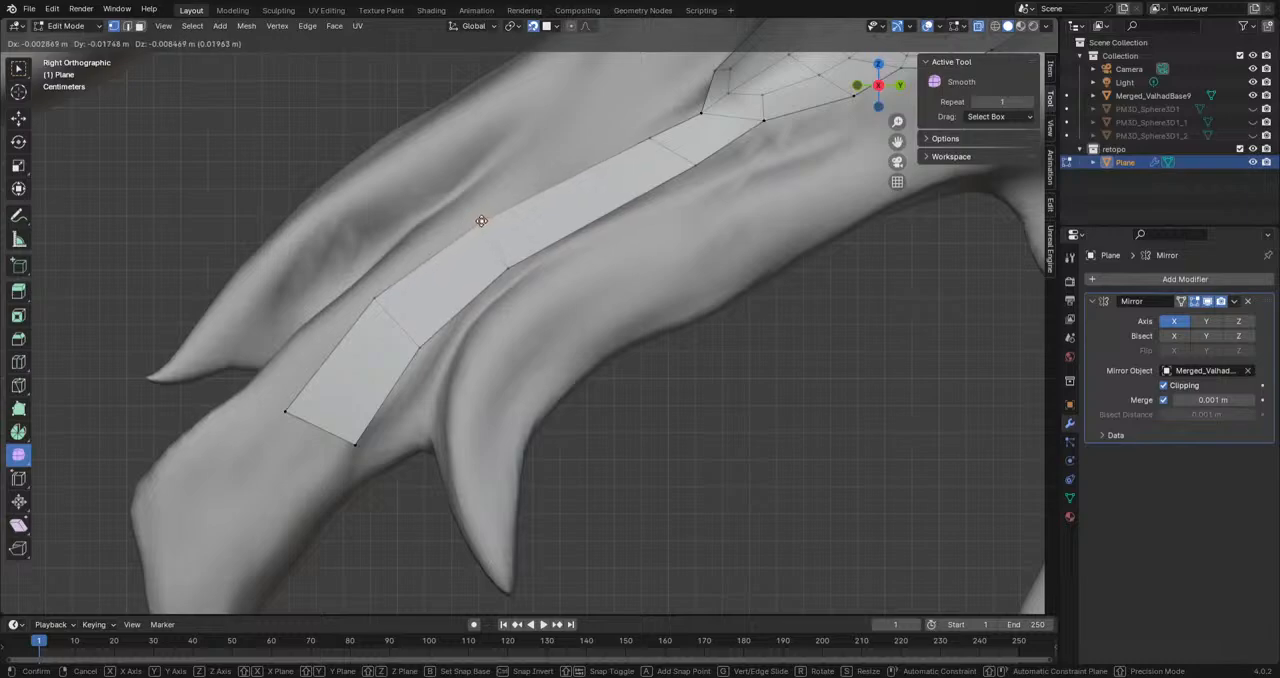
pyautogui.click(481, 220)
# Step: Add one loop cut across the long middle segment of the snout strip, then move and rotate it
pyautogui.click(18, 362)
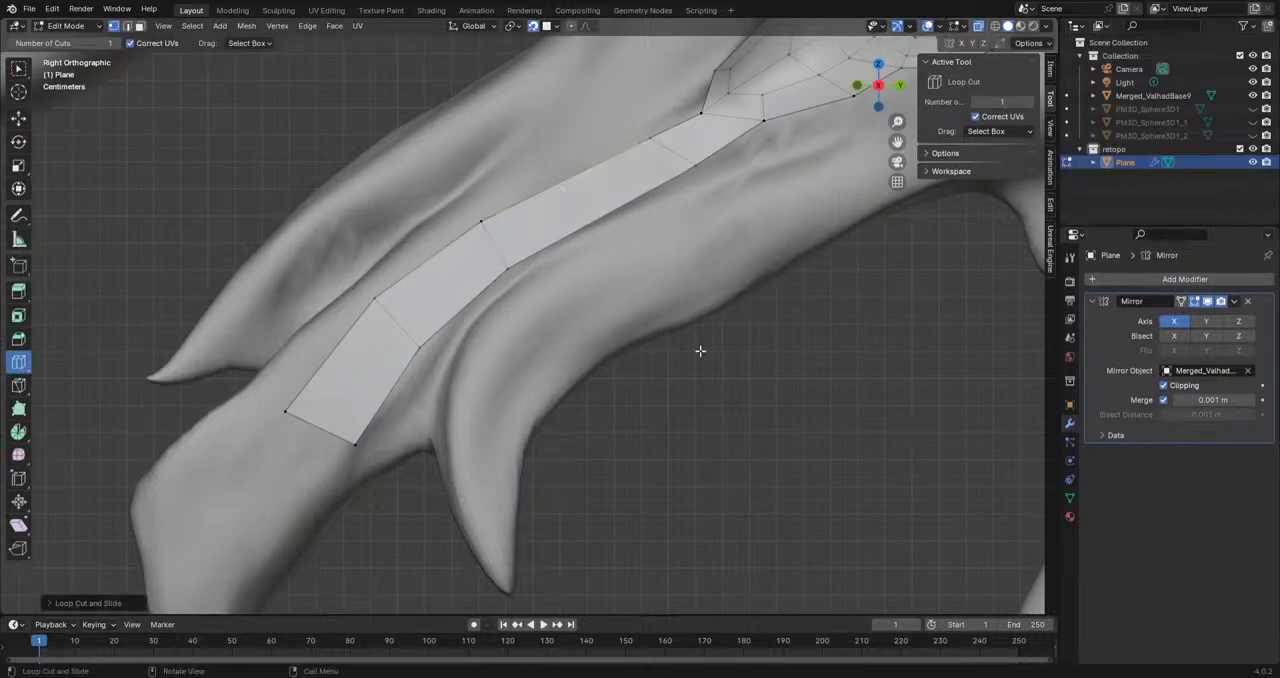
pyautogui.press('g')
pyautogui.click(562, 172)
pyautogui.press('r')
pyautogui.click(757, 272)
# Step: Move the loop cut's lower and upper end vertices to follow the snout's curve
pyautogui.click(18, 69)
pyautogui.click(605, 212)
pyautogui.press('g')
pyautogui.click(596, 206)
pyautogui.click(566, 169)
pyautogui.press('g')
pyautogui.click(567, 171)
# Step: Adjust the last two lower border vertices at the front end of the snout strip
pyautogui.click(420, 348)
pyautogui.press('g')
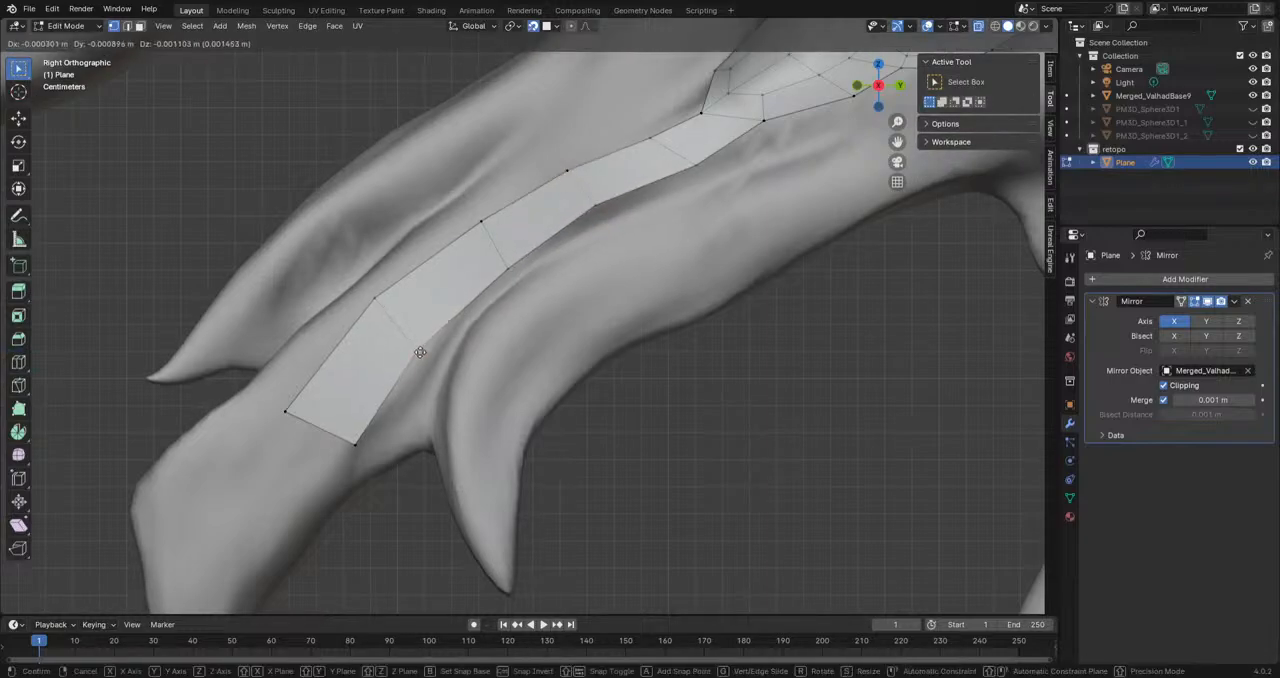
pyautogui.click(429, 360)
pyautogui.click(358, 444)
pyautogui.press('g')
pyautogui.click(367, 425)
# Step: Extrude the upper corner vertex in front of the ring five times forward, forming an edge chain above the snout strip
pyautogui.scroll(-3, 367, 425)
pyautogui.scroll(1, 367, 425)
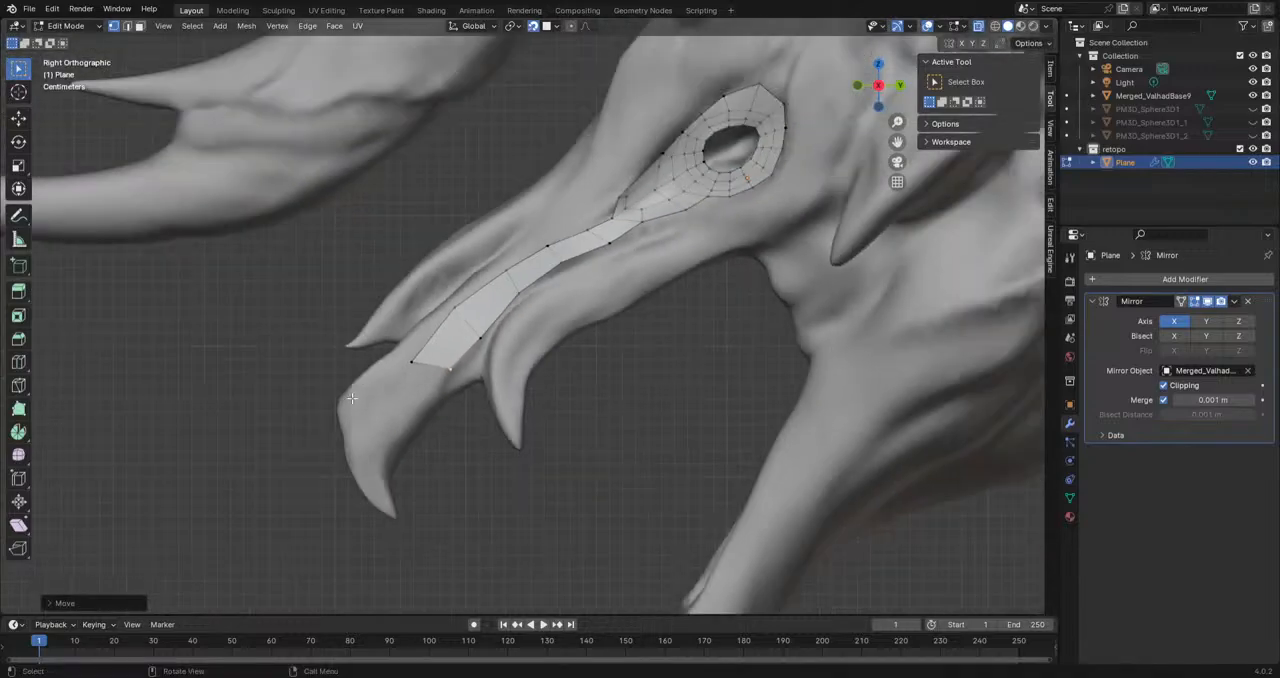
pyautogui.moveTo(600, 380); pyautogui.dragTo(444, 369, button='middle')
pyautogui.scroll(4, 444, 369)
pyautogui.keyDown('shift'); pyautogui.moveTo(688, 133); pyautogui.dragTo(678, 313, button='middle'); pyautogui.keyUp('shift')
pyautogui.click(714, 248)
pyautogui.press('g')
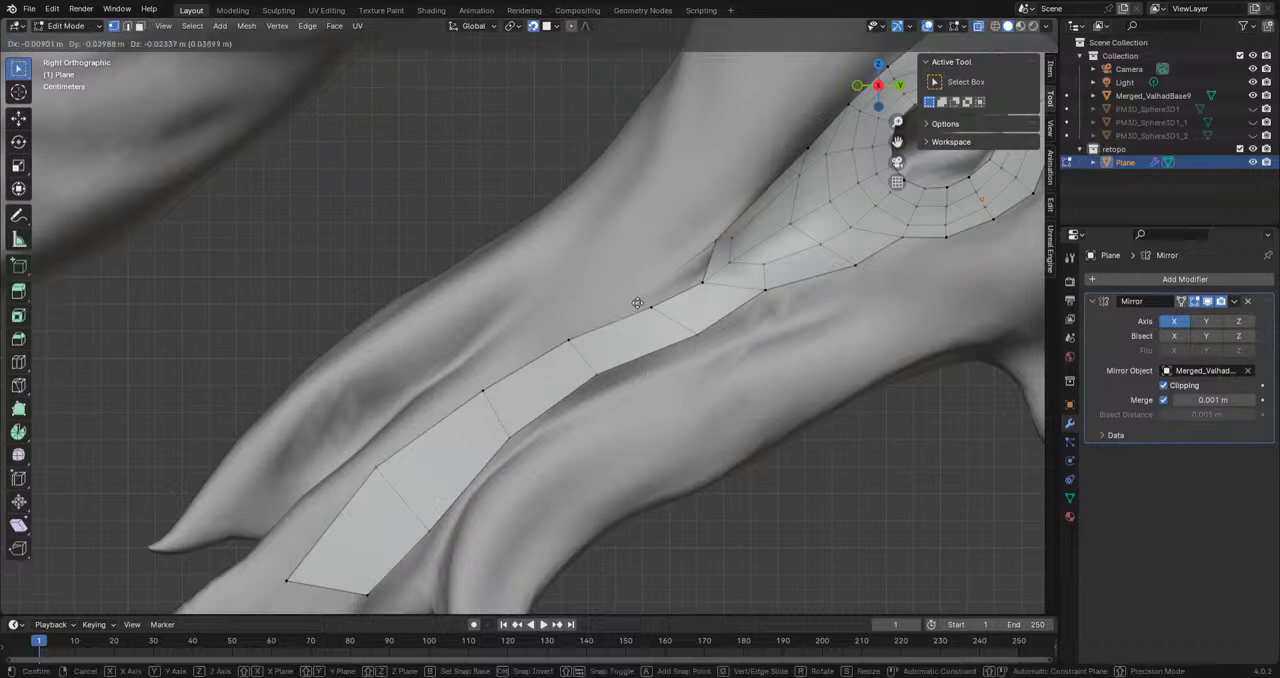
pyautogui.click(640, 273)
pyautogui.press('e')
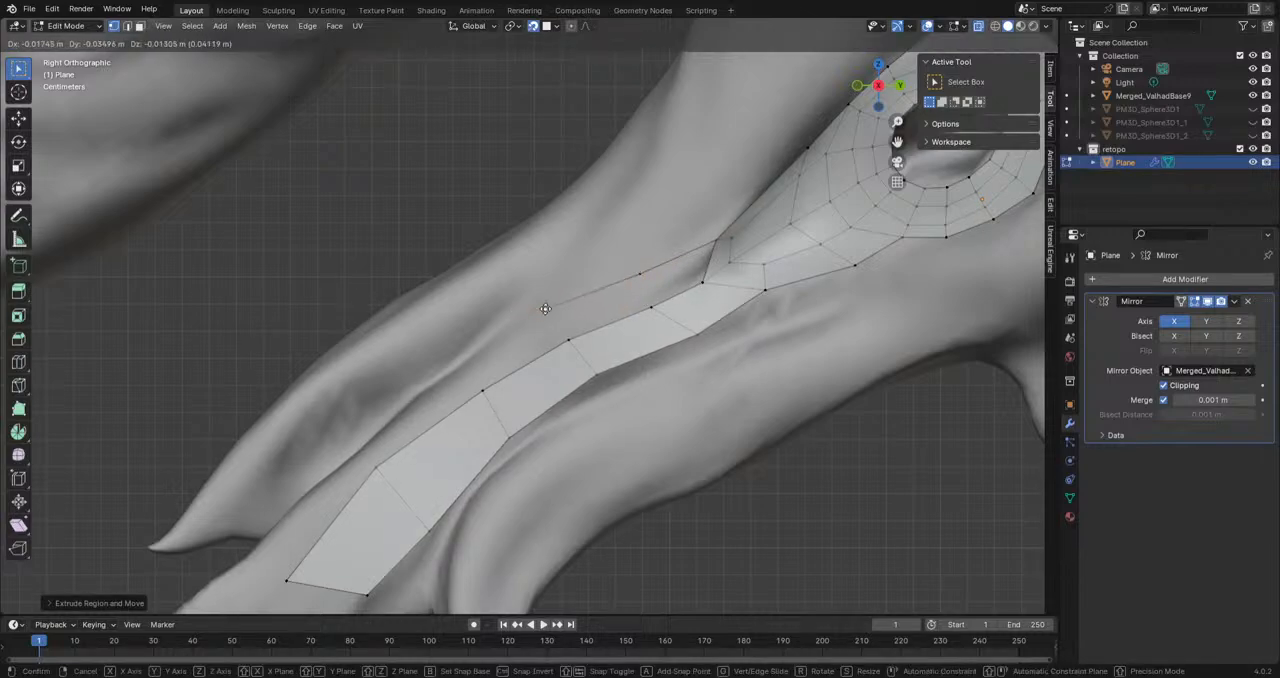
pyautogui.click(542, 309)
pyautogui.press('e')
pyautogui.click(464, 364)
pyautogui.press('e')
pyautogui.click(363, 447)
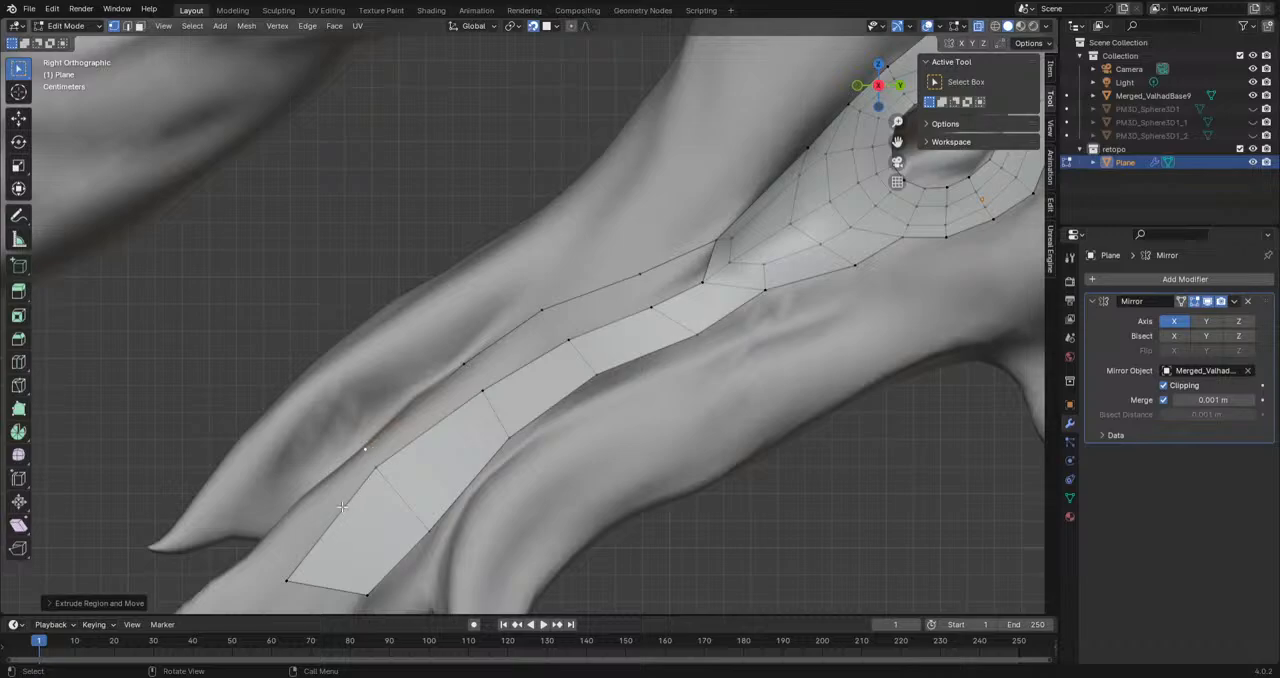
pyautogui.press('e')
pyautogui.click(257, 548)
# Step: Fill faces between the new chain and the snout strip's upper border, and adjust a chain vertex on the sculpt
pyautogui.click(708, 258)
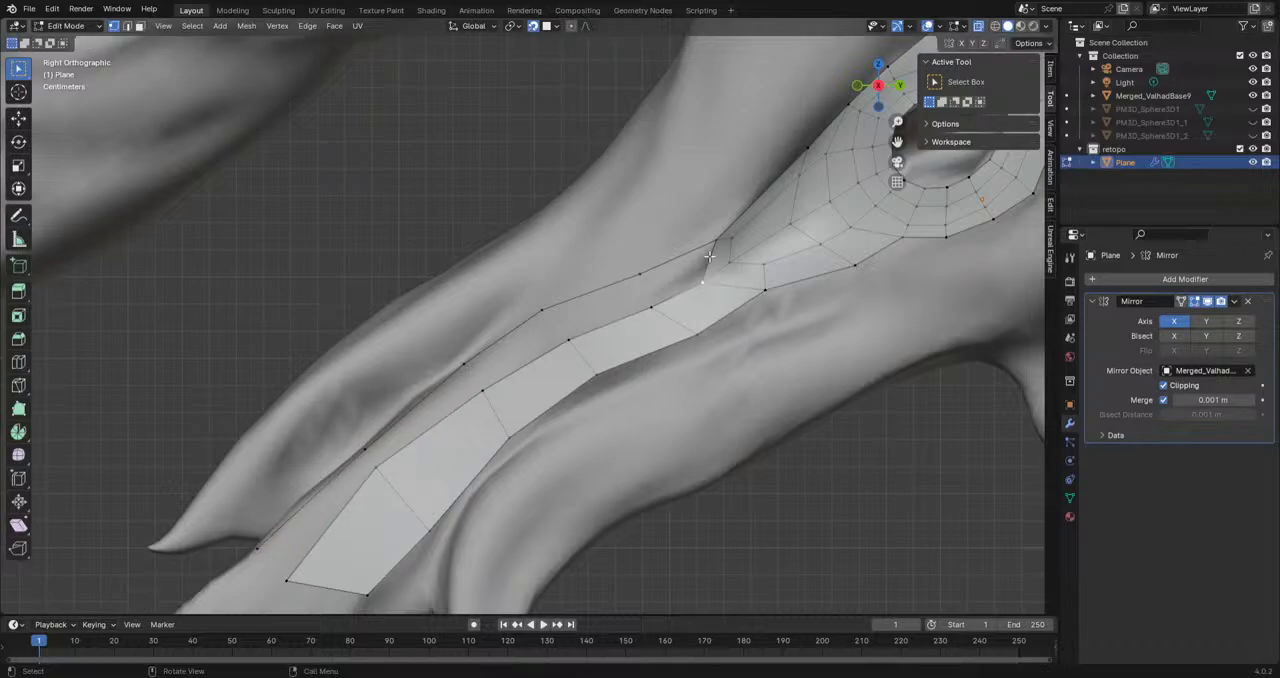
pyautogui.moveTo(751, 325); pyautogui.dragTo(607, 362, button='middle')
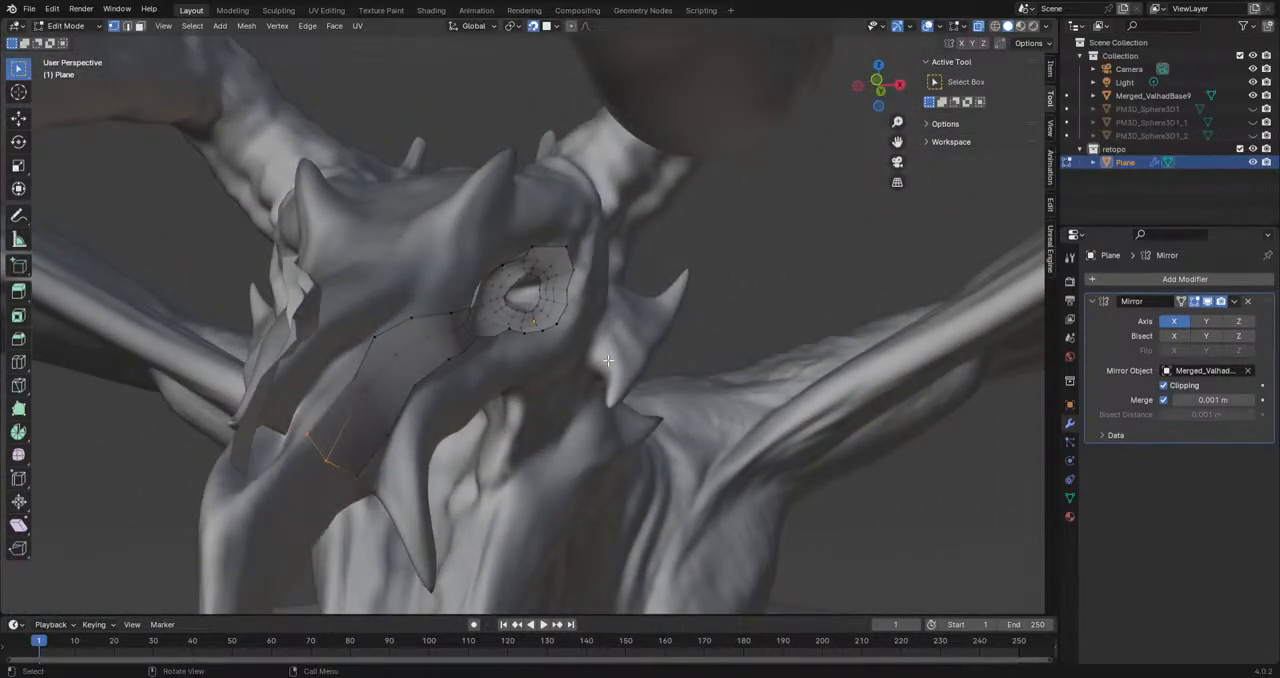
pyautogui.click(357, 374)
pyautogui.press('g')
pyautogui.click(351, 372)
pyautogui.moveTo(470, 371); pyautogui.dragTo(351, 391, button='middle')
pyautogui.scroll(3, 509, 375)
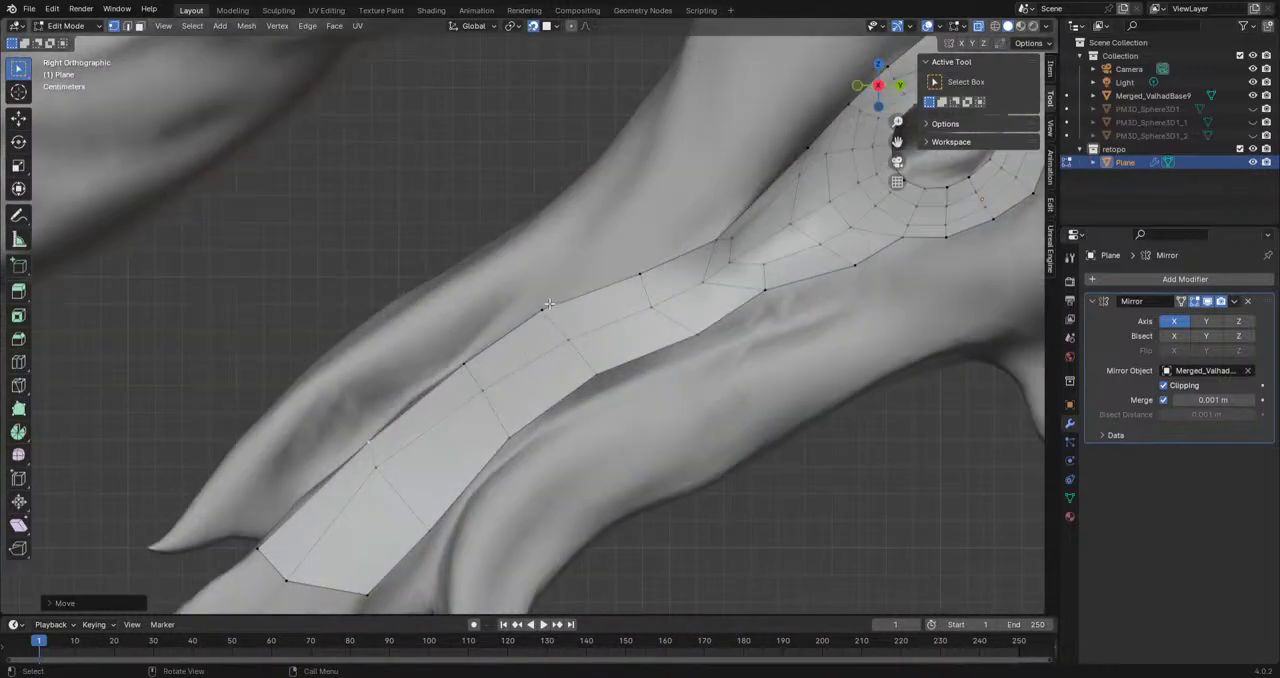
# Step: Extrude the second upper border edge in front of the ring upward onto the snout and scale it narrower
pyautogui.keyDown('shift'); pyautogui.click(639, 276); pyautogui.keyUp('shift')
pyautogui.press('e')
pyautogui.click(655, 268)
pyautogui.press('s')
pyautogui.click(650, 255)
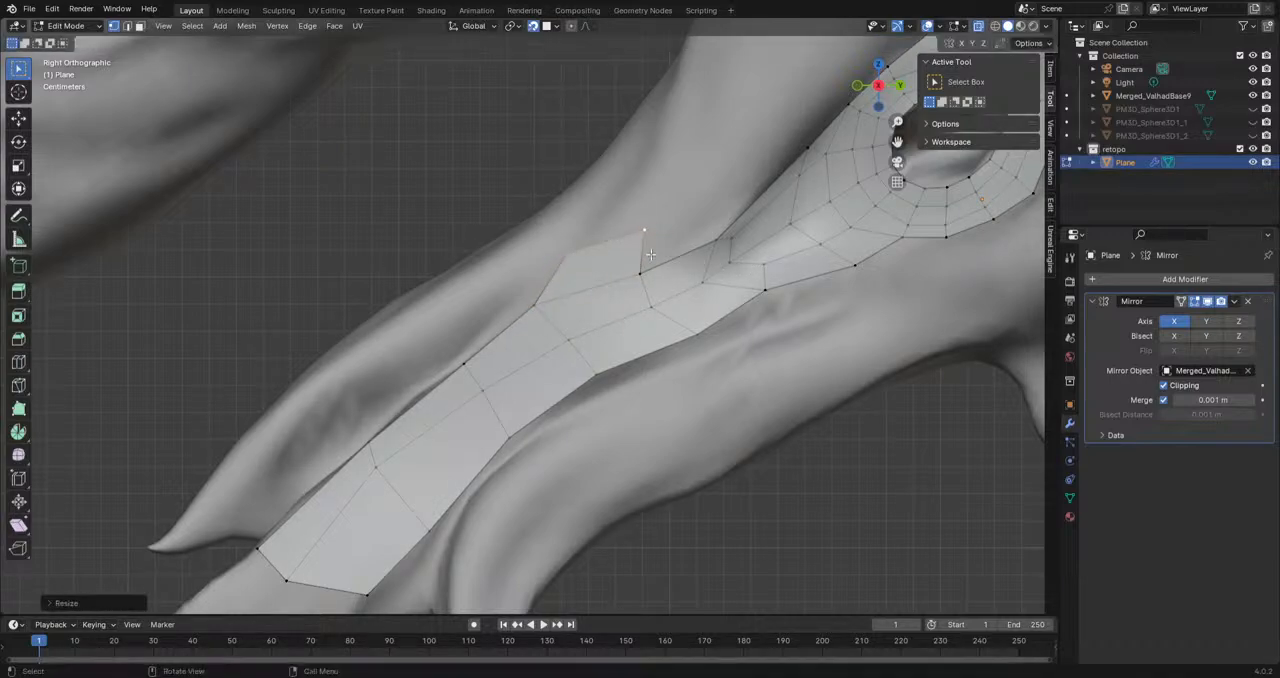
# Step: Rotate the extruded edge above the snout strip, move its vertices into line with the snout, and extrude the front vertex farther forward
pyautogui.press('r')
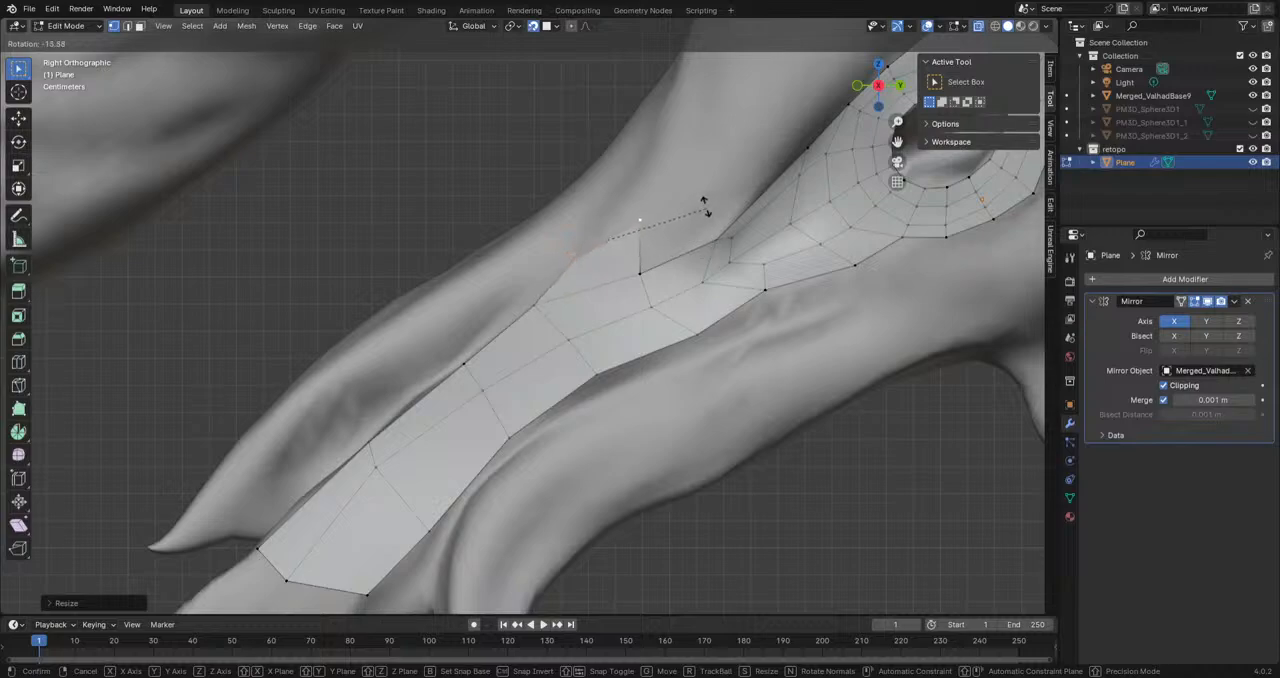
pyautogui.click(705, 209)
pyautogui.press('g')
pyautogui.click(613, 221)
pyautogui.click(545, 261)
pyautogui.press('e')
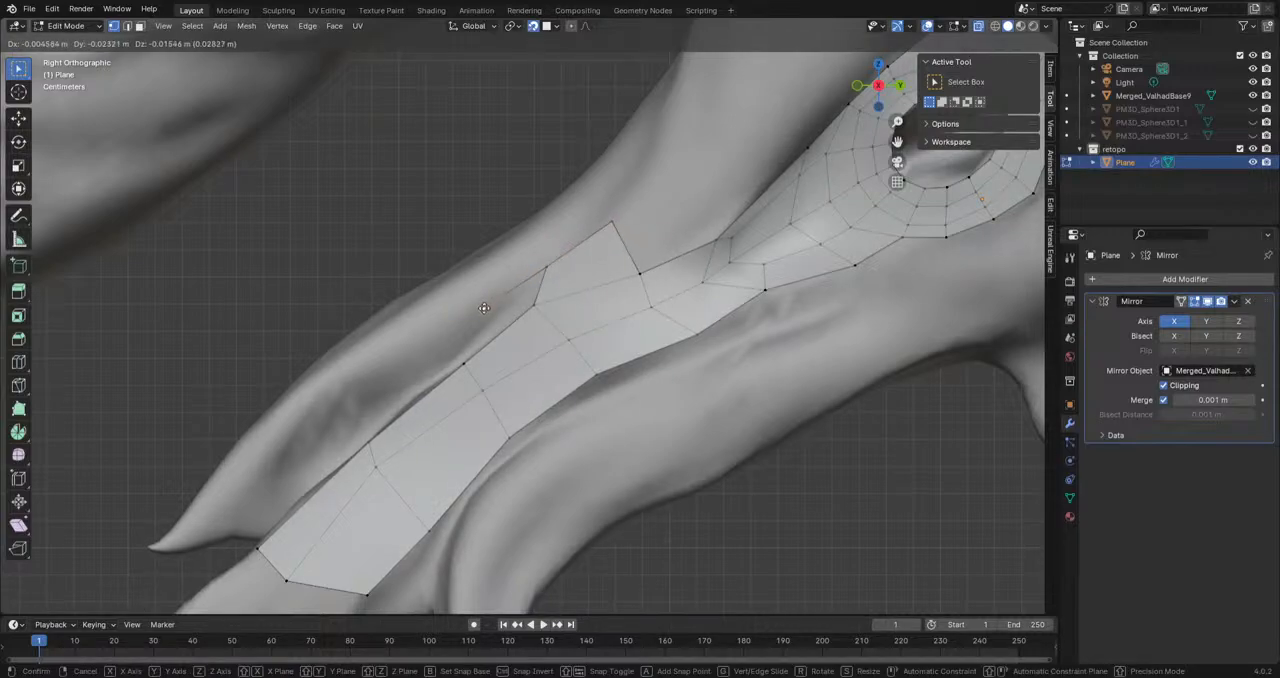
pyautogui.click(484, 308)
pyautogui.moveTo(484, 308); pyautogui.dragTo(477, 345, button='middle')
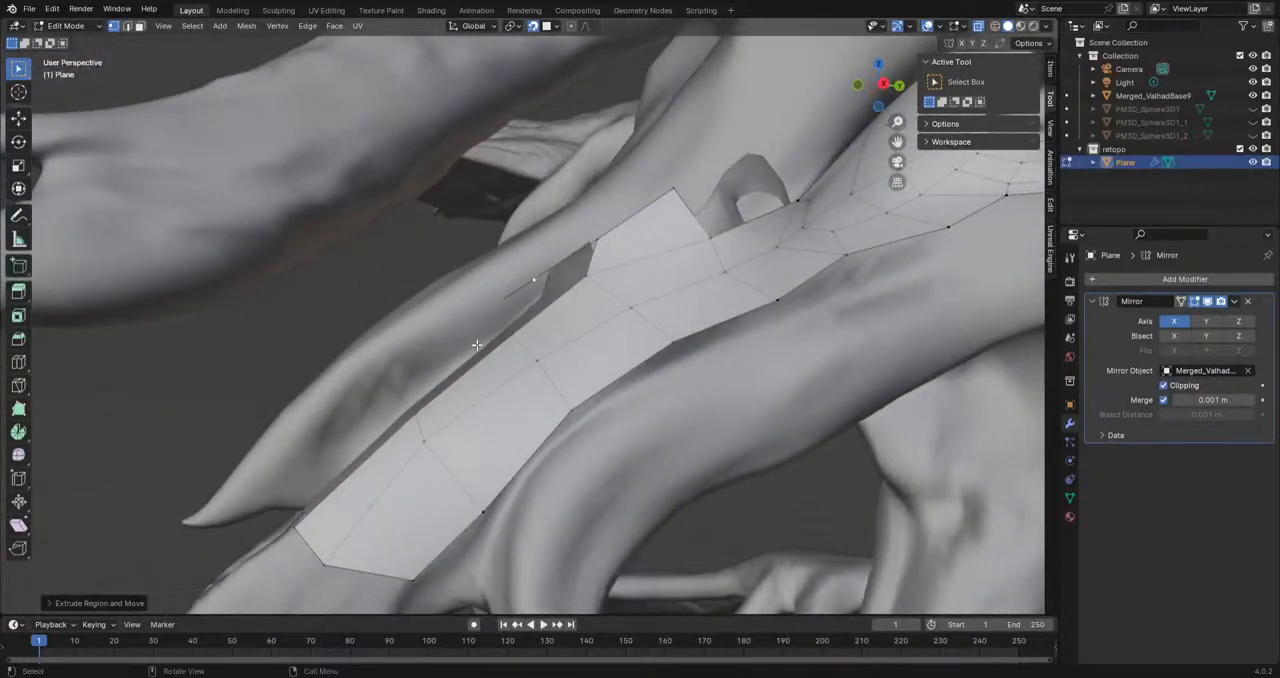
# Step: Enable Backface Culling in the viewport shading and switch to Object Mode to check the strip's face direction
pyautogui.click(1046, 27)
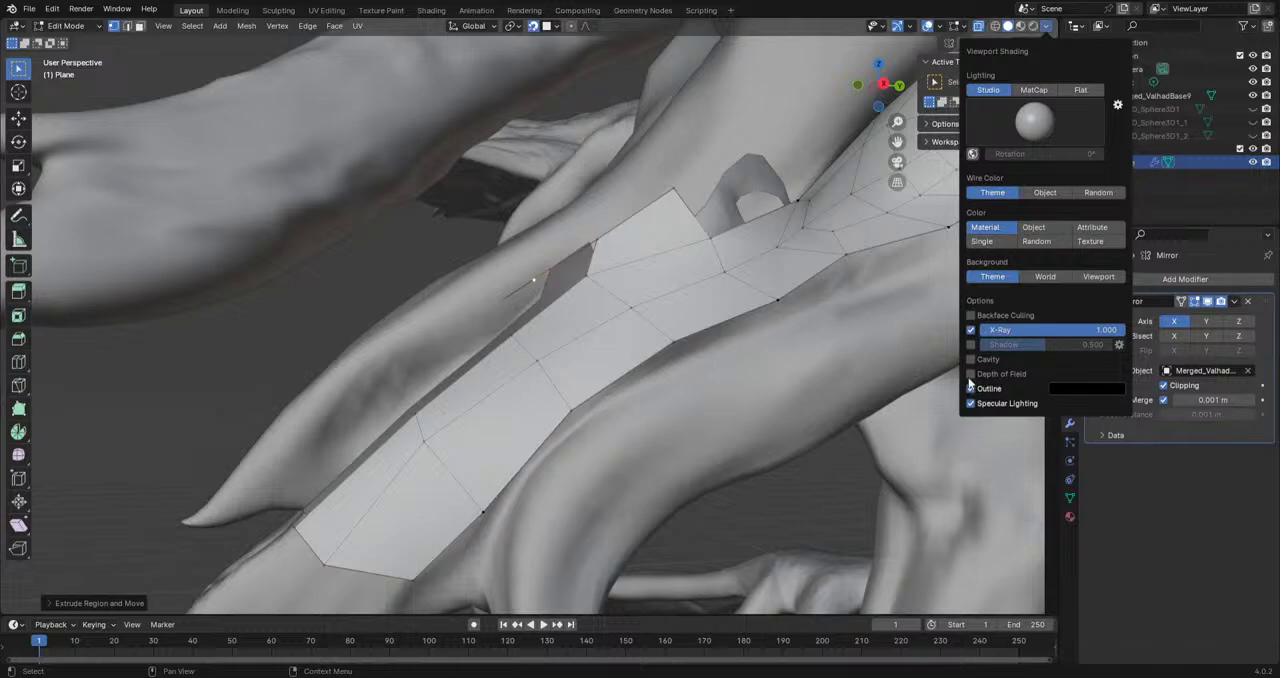
pyautogui.click(970, 315)
pyautogui.moveTo(620, 295)
pyautogui.mouseDown(button='middle')
pyautogui.moveTo(766, 280)
pyautogui.moveTo(751, 323)
pyautogui.moveTo(620, 282)
pyautogui.mouseUp(button='middle')
pyautogui.click(70, 27)
pyautogui.click(72, 45)
pyautogui.moveTo(628, 341)
pyautogui.mouseDown(button='middle')
pyautogui.moveTo(486, 334)
pyautogui.moveTo(581, 341)
pyautogui.mouseUp(button='middle')
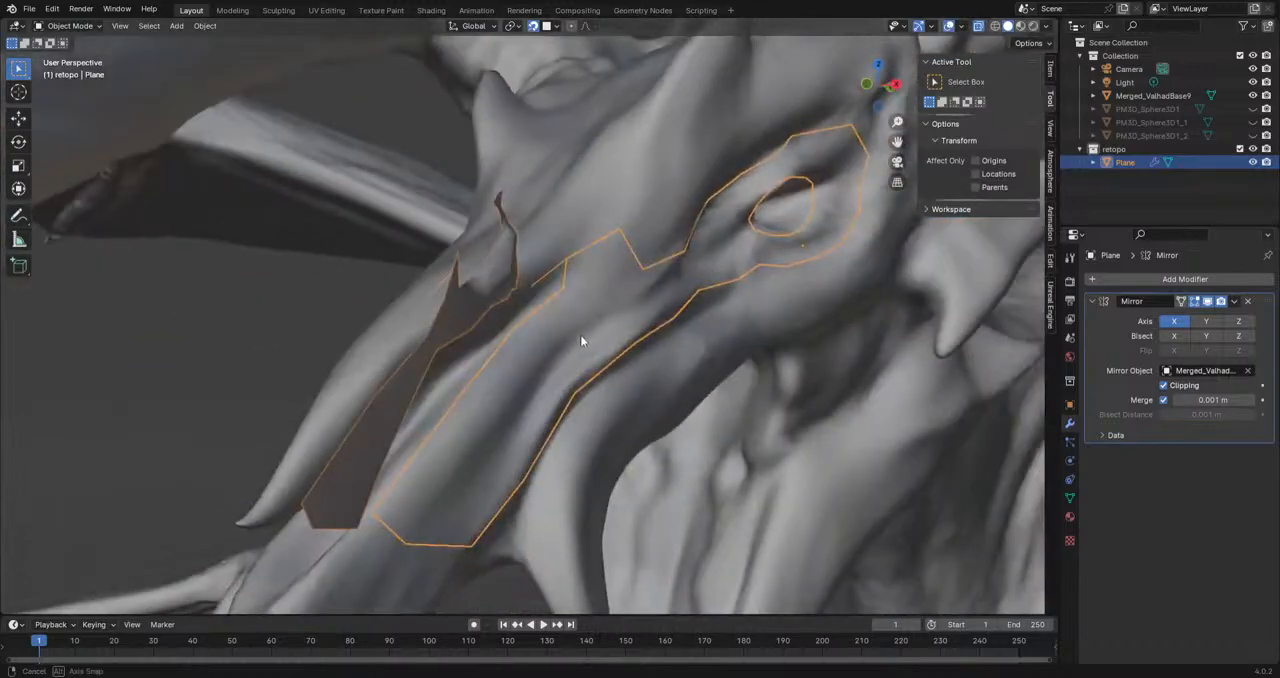
# Step: Return to Edit Mode, select the whole retopology mesh and flip its normals
pyautogui.click(203, 26)
pyautogui.moveTo(34, 28)
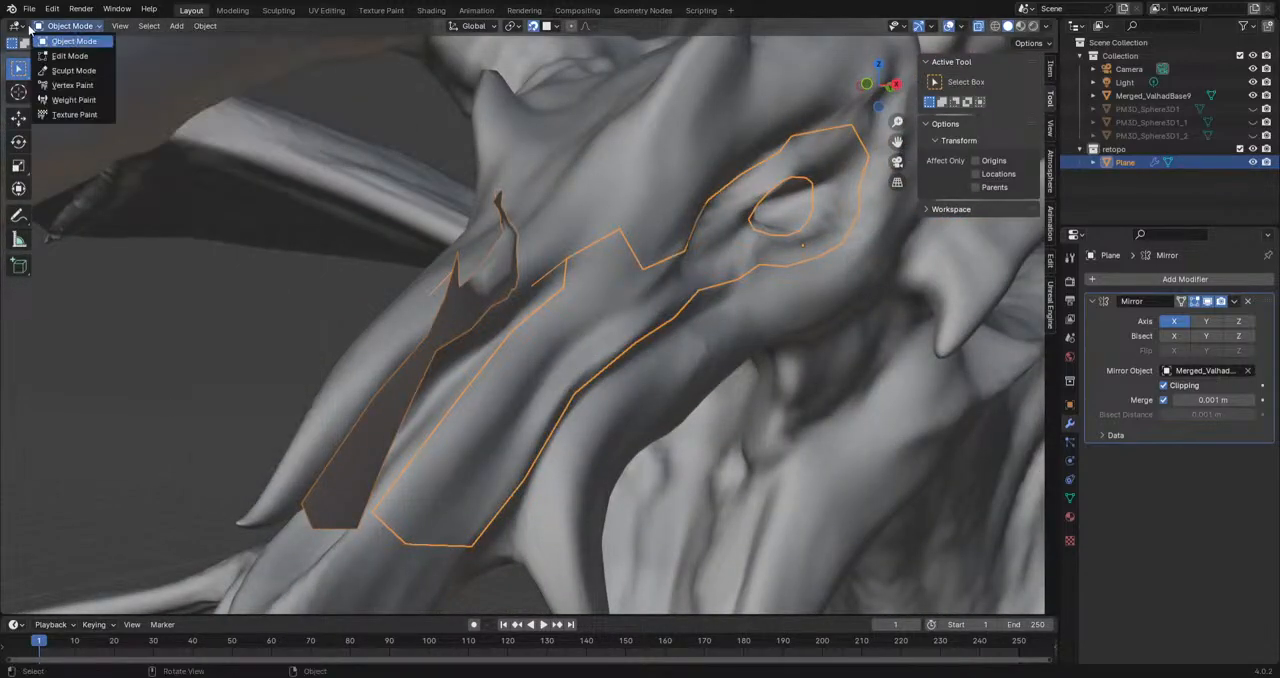
pyautogui.click(55, 57)
pyautogui.press('a')
pyautogui.click(246, 26)
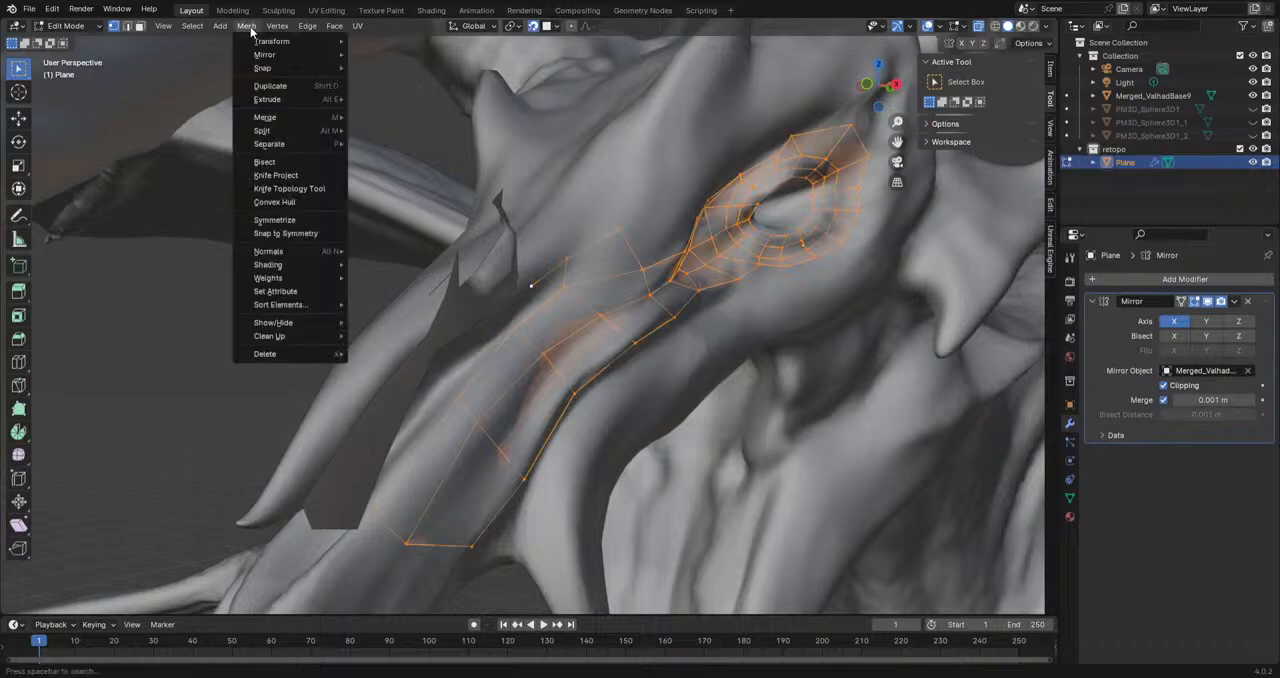
pyautogui.moveTo(293, 250)
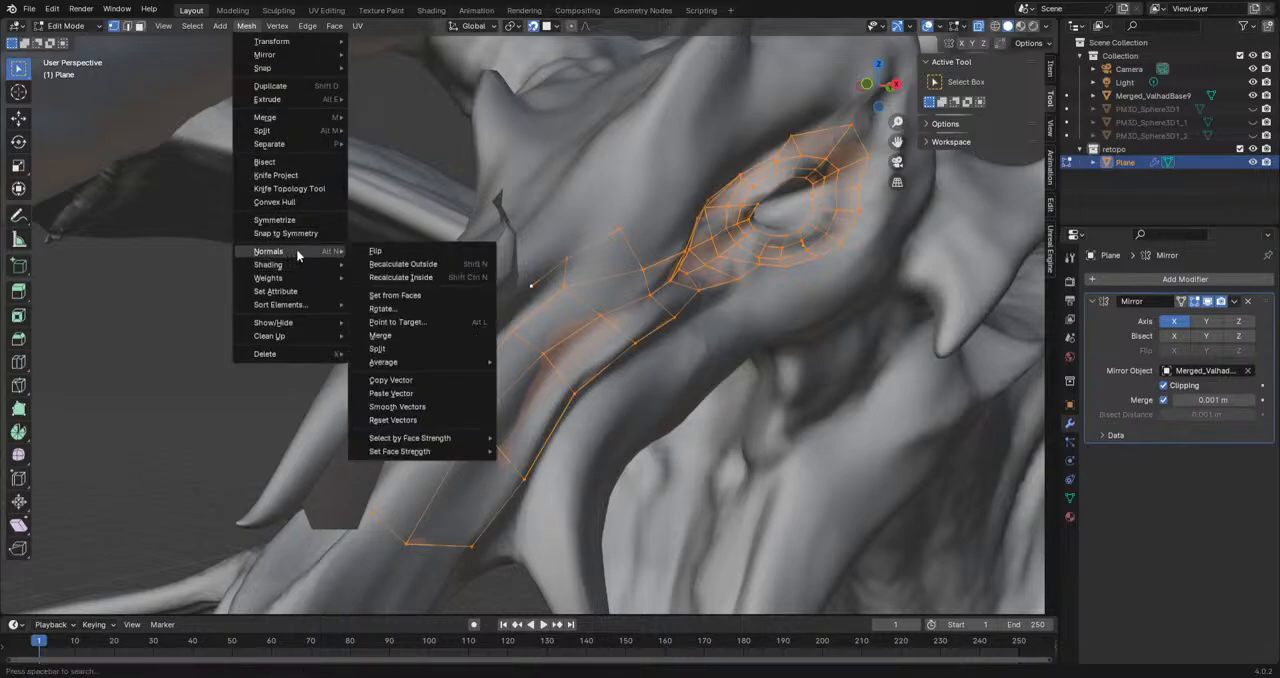
pyautogui.click(386, 252)
pyautogui.moveTo(716, 386); pyautogui.dragTo(620, 386, button='middle')
pyautogui.click(62, 13)
pyautogui.click(447, 215)
pyautogui.moveTo(592, 287)
pyautogui.keyDown('shift'); pyautogui.mouseDown(button='middle')
pyautogui.moveTo(510, 269)
pyautogui.moveTo(609, 260)
pyautogui.moveTo(617, 229)
pyautogui.moveTo(476, 280)
pyautogui.moveTo(586, 276)
pyautogui.mouseUp(button='middle'); pyautogui.keyUp('shift')
pyautogui.scroll(1, 485, 281)
pyautogui.scroll(1, 589, 274)
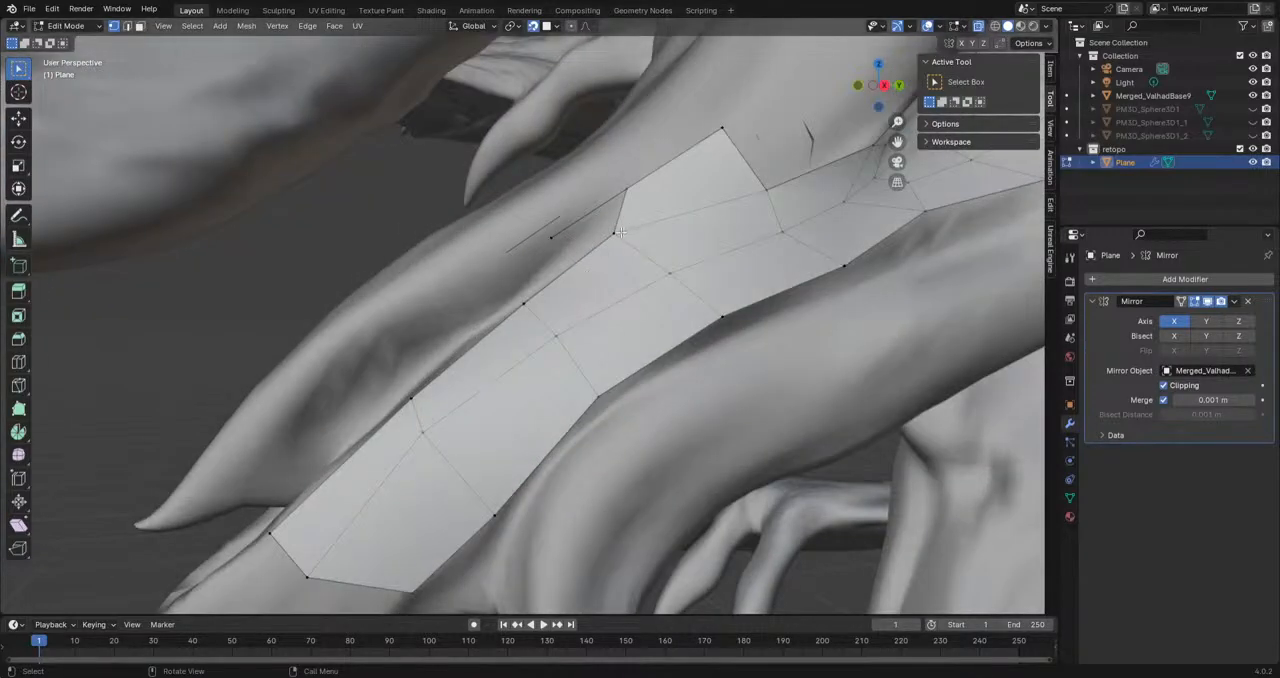
# Step: Extrude the upper rear corner vertex of the new snout face backward along the brow ridge, and adjust its position on the sculpt
pyautogui.scroll(-3, 552, 300)
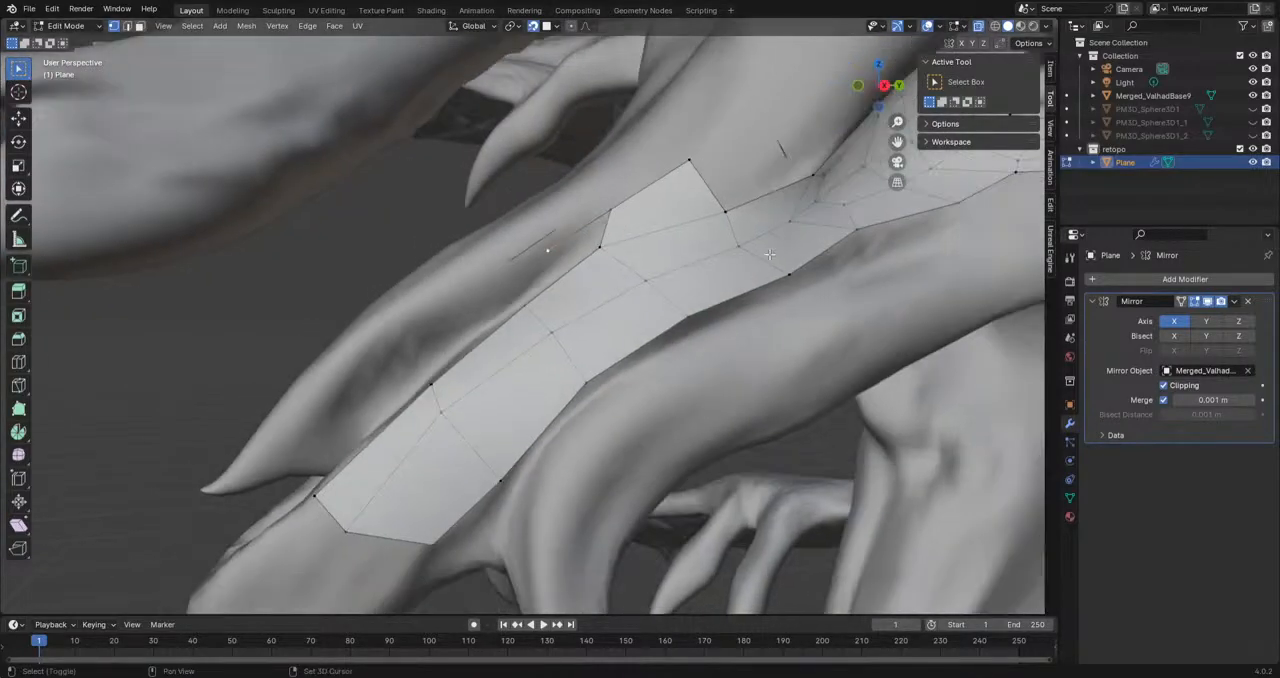
pyautogui.scroll(2, 608, 294)
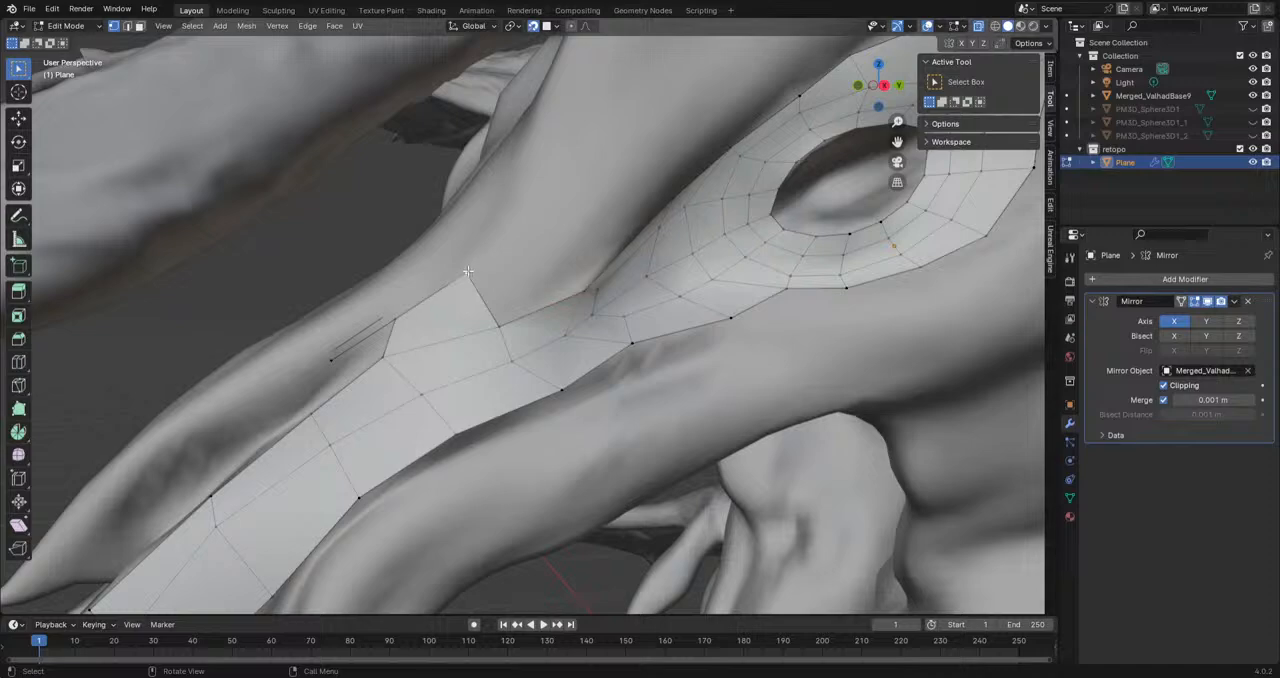
pyautogui.press('g')
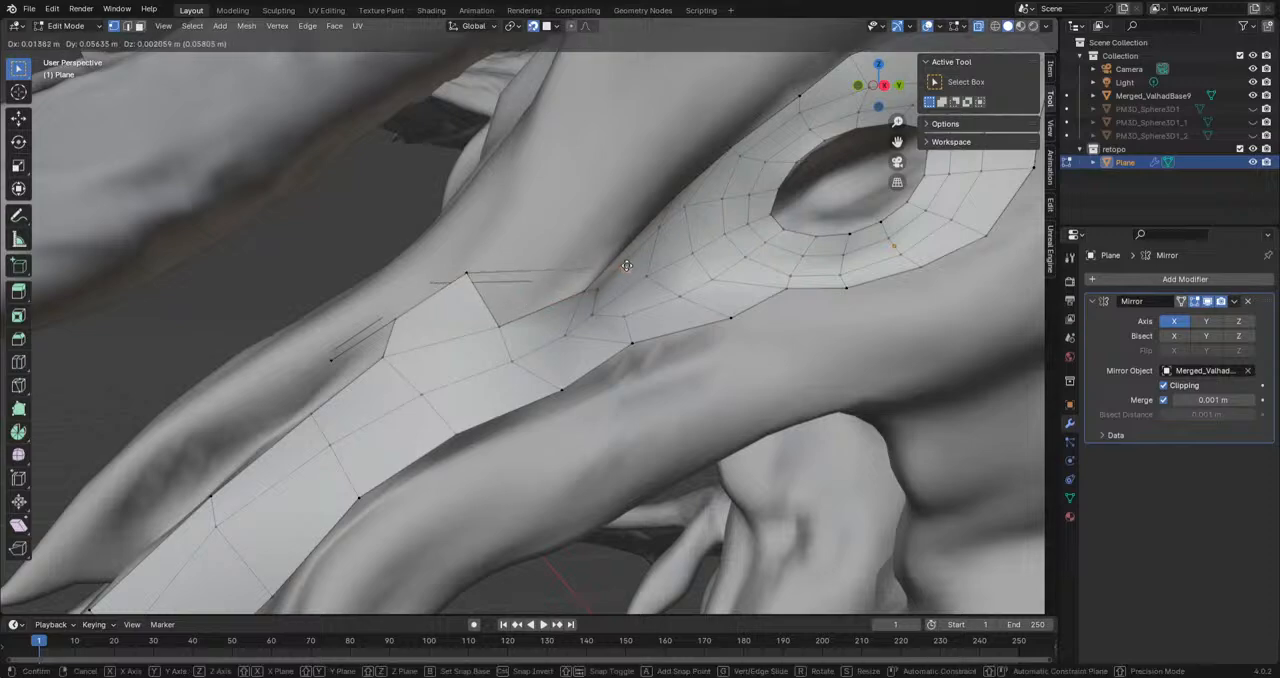
pyautogui.click(570, 200)
pyautogui.keyDown('alt'); pyautogui.moveTo(569, 205); pyautogui.dragTo(486, 355, button='middle'); pyautogui.keyUp('alt')
pyautogui.press('g')
pyautogui.click(548, 299)
pyautogui.scroll(2, 560, 299)
# Step: Extrude the lower end edge at the front of the snout strip down the beak and fit it to the beak's rear contour
pyautogui.keyDown('shift'); pyautogui.moveTo(623, 201); pyautogui.dragTo(525, 385, button='middle'); pyautogui.keyUp('shift')
pyautogui.keyDown('shift'); pyautogui.moveTo(451, 420); pyautogui.dragTo(656, 112, button='middle'); pyautogui.keyUp('shift')
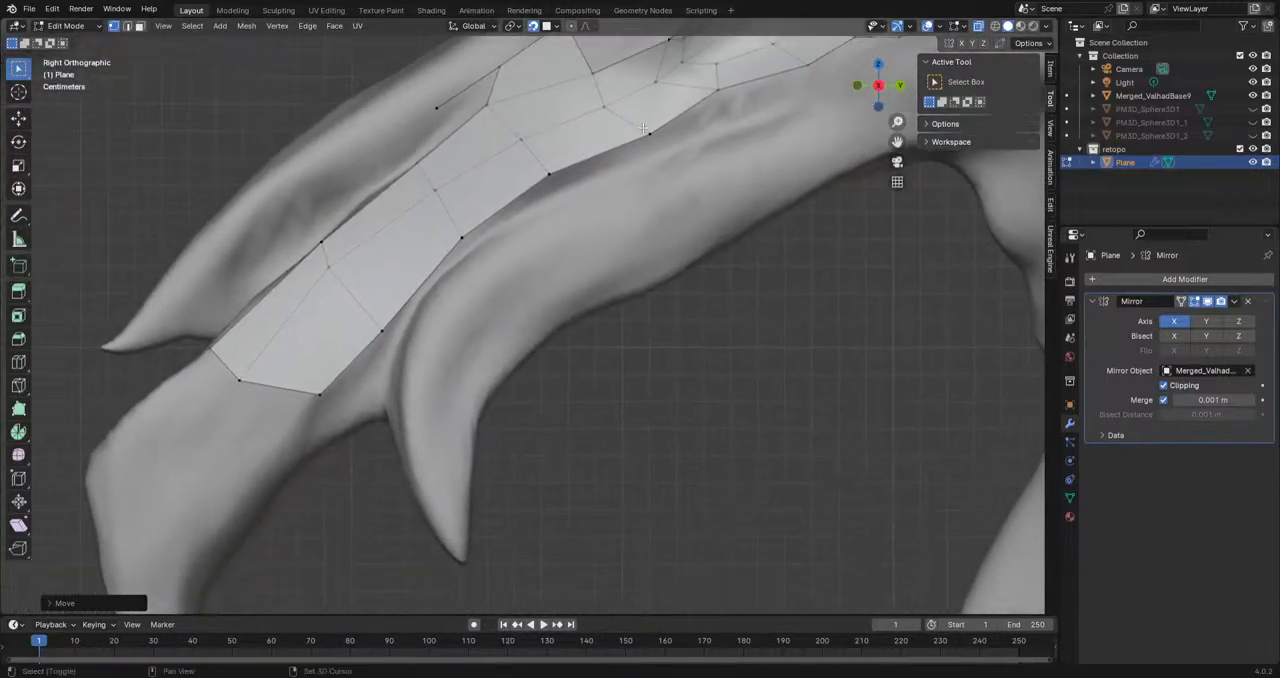
pyautogui.keyDown('shift'); pyautogui.moveTo(320, 409); pyautogui.dragTo(501, 240, button='middle'); pyautogui.keyUp('shift')
pyautogui.click(507, 226)
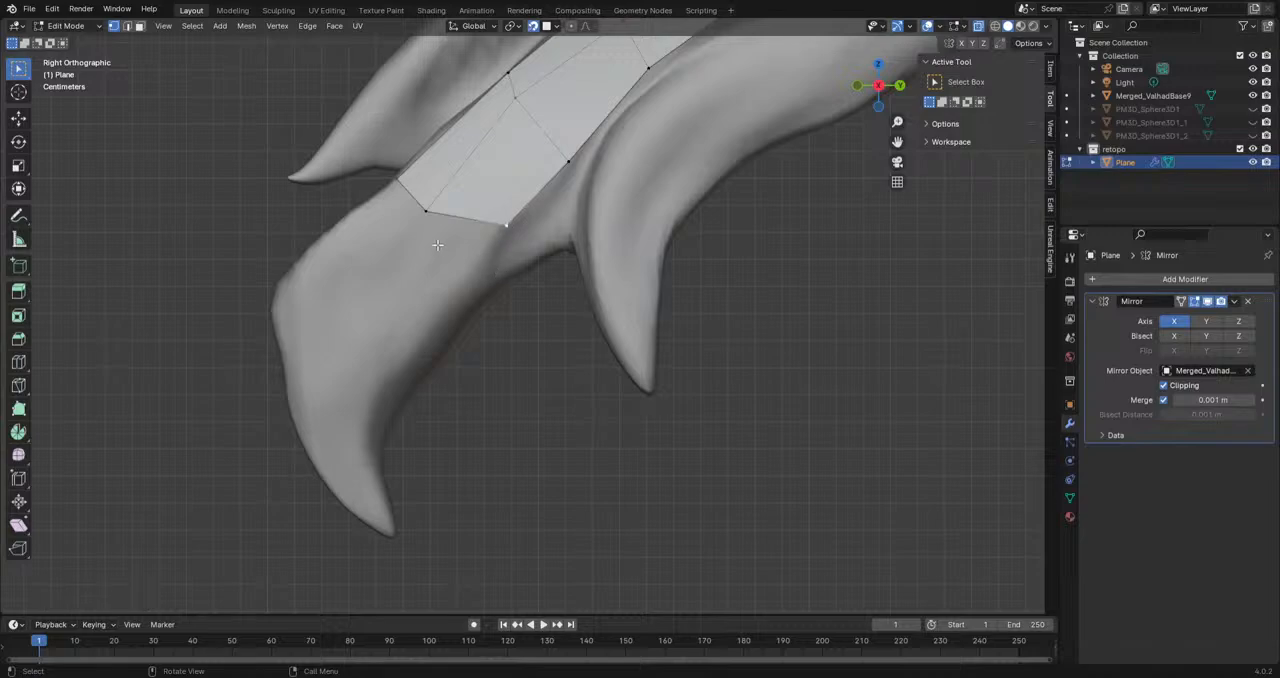
pyautogui.press('e')
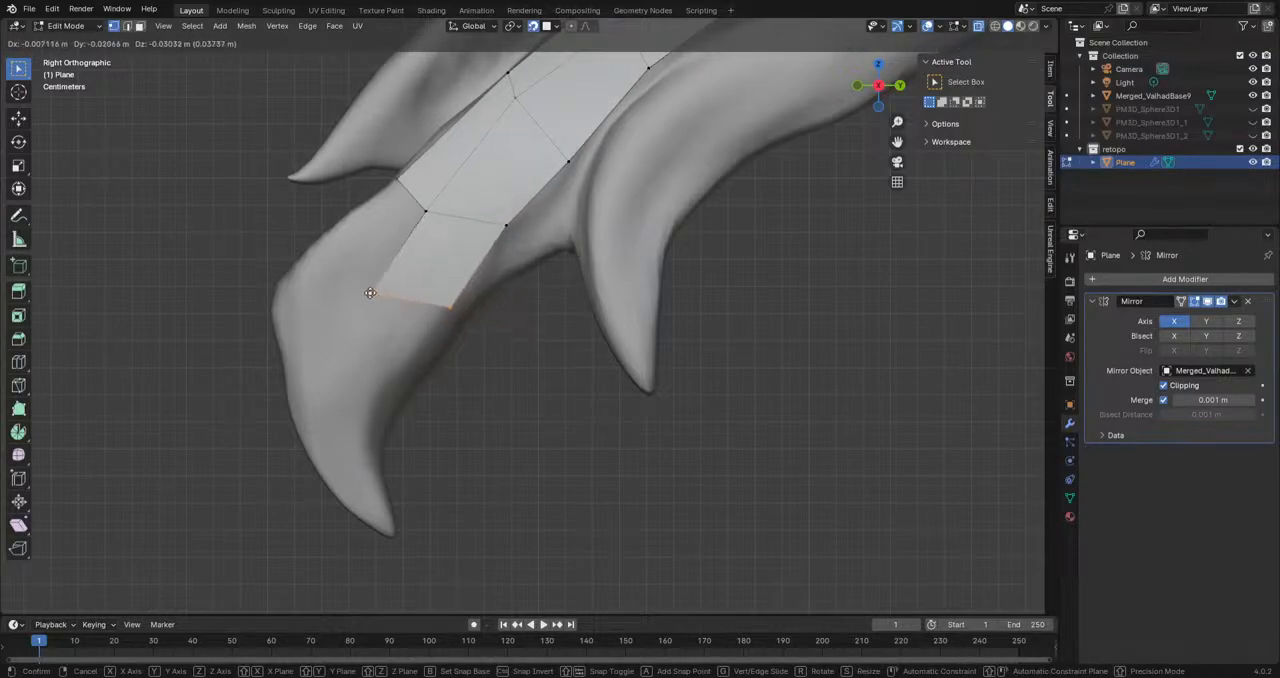
pyautogui.click(550, 311)
pyautogui.press('g')
pyautogui.click(525, 321)
# Step: Extrude the beak strip's end edge a second time farther down and scale it narrower
pyautogui.press('e')
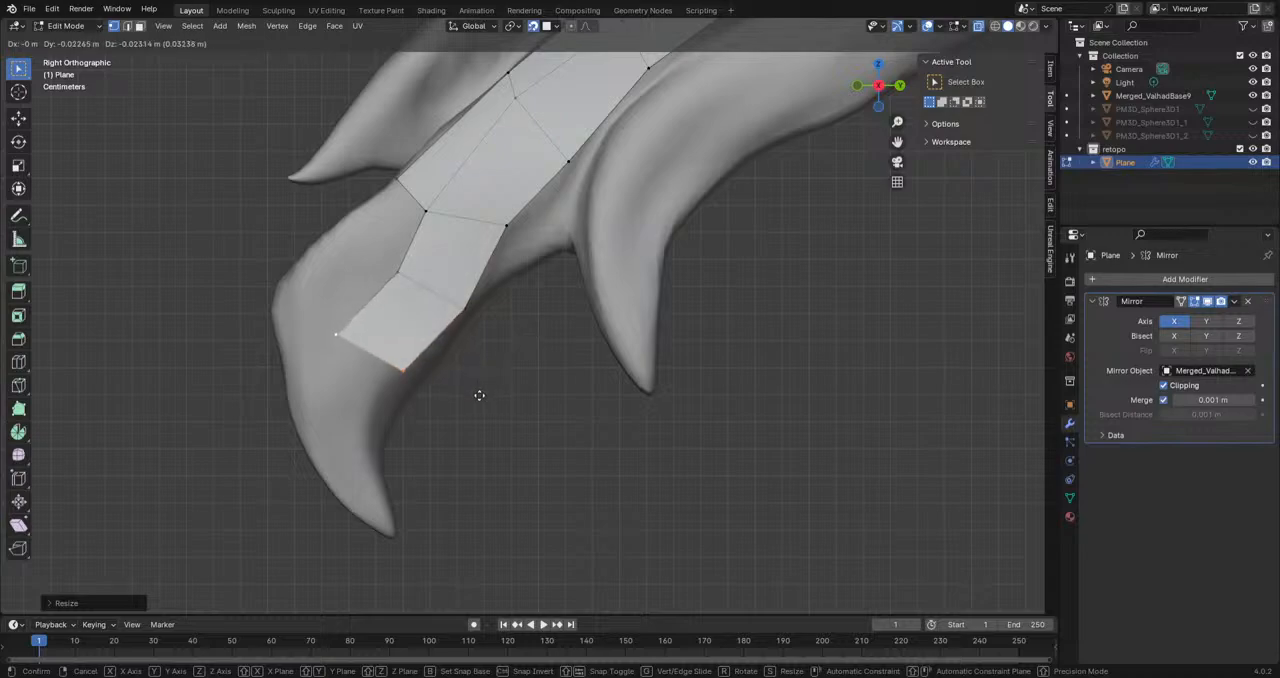
pyautogui.click(478, 397)
pyautogui.press('s')
pyautogui.click(503, 392)
# Step: Extrude a third beak segment toward the hooked tip, then scale, rotate and move its end edge to follow the curve
pyautogui.press('e')
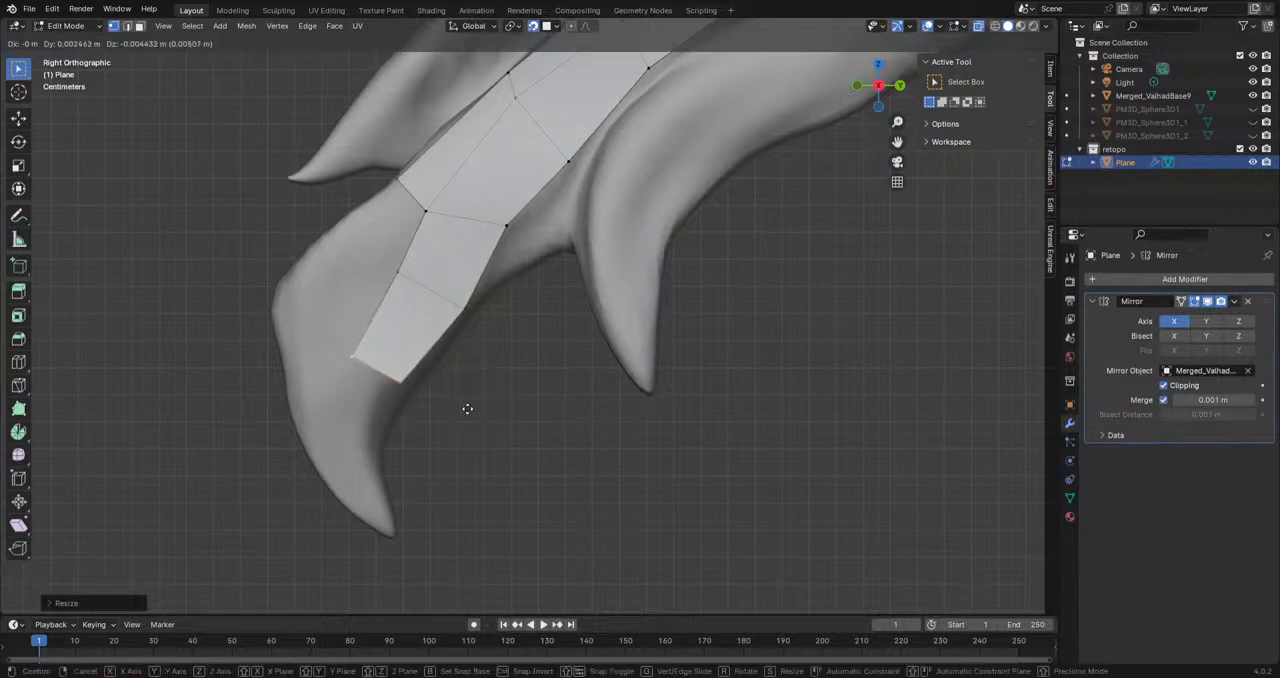
pyautogui.click(417, 477)
pyautogui.press('s')
pyautogui.click(468, 468)
pyautogui.press('r')
pyautogui.click(495, 420)
pyautogui.press('g')
pyautogui.click(501, 434)
# Step: Examine from several angles how the new beak segments sit on the sculpt
pyautogui.scroll(-9, 789, 260)
pyautogui.keyDown('shift'); pyautogui.moveTo(843, 282); pyautogui.dragTo(696, 298, button='middle'); pyautogui.keyUp('shift')
pyautogui.keyDown('shift'); pyautogui.moveTo(790, 310); pyautogui.dragTo(460, 225, button='middle'); pyautogui.keyUp('shift')
pyautogui.scroll(-5, 503, 311)
pyautogui.moveTo(690, 343); pyautogui.dragTo(751, 391, button='middle')
pyautogui.scroll(-5, 540, 361)
pyautogui.moveTo(857, 254); pyautogui.dragTo(515, 388, button='middle')
pyautogui.scroll(5, 371, 317)
# Step: Move the beak strip's rear border vertices in side view so they follow the beak's back contour
pyautogui.press('KP_3')
pyautogui.scroll(10, 617, 380)
pyautogui.scroll(4, 515, 388)
pyautogui.keyDown('shift'); pyautogui.moveTo(403, 537); pyautogui.dragTo(613, 361, button='middle'); pyautogui.keyUp('shift')
pyautogui.scroll(2, 613, 361)
pyautogui.scroll(2, 642, 412)
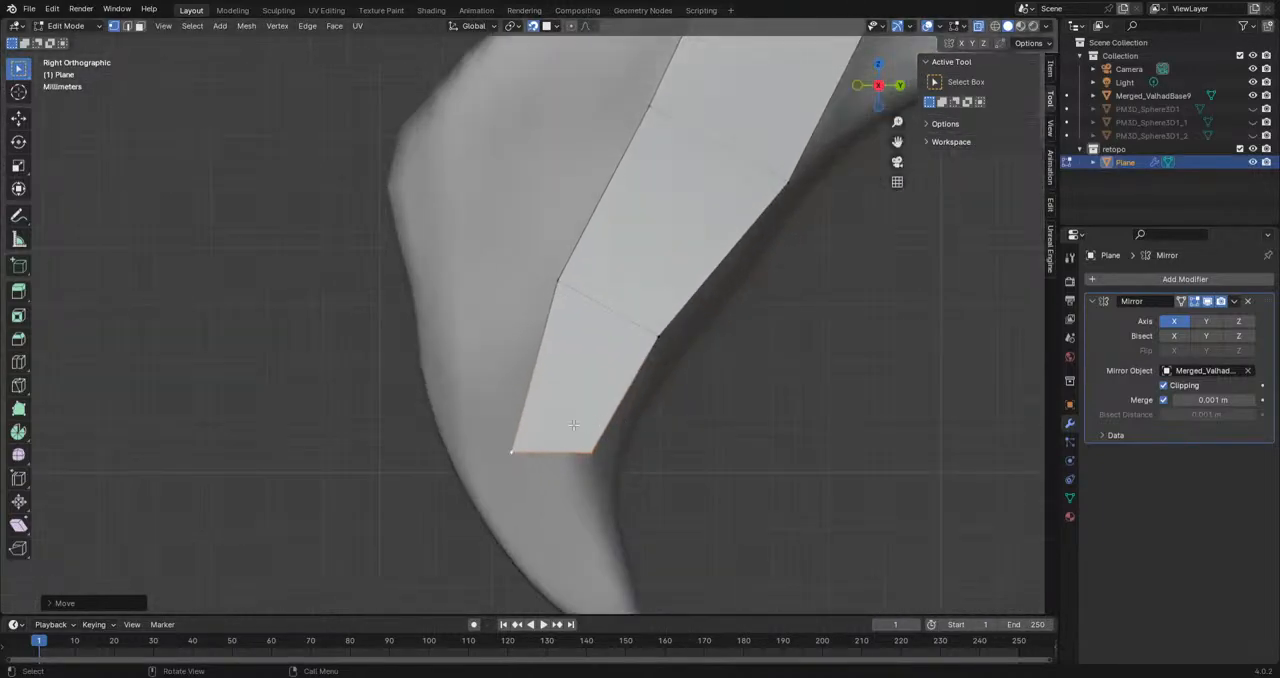
pyautogui.click(590, 464)
pyautogui.press('g')
pyautogui.click(605, 483)
pyautogui.click(671, 339)
pyautogui.press('g')
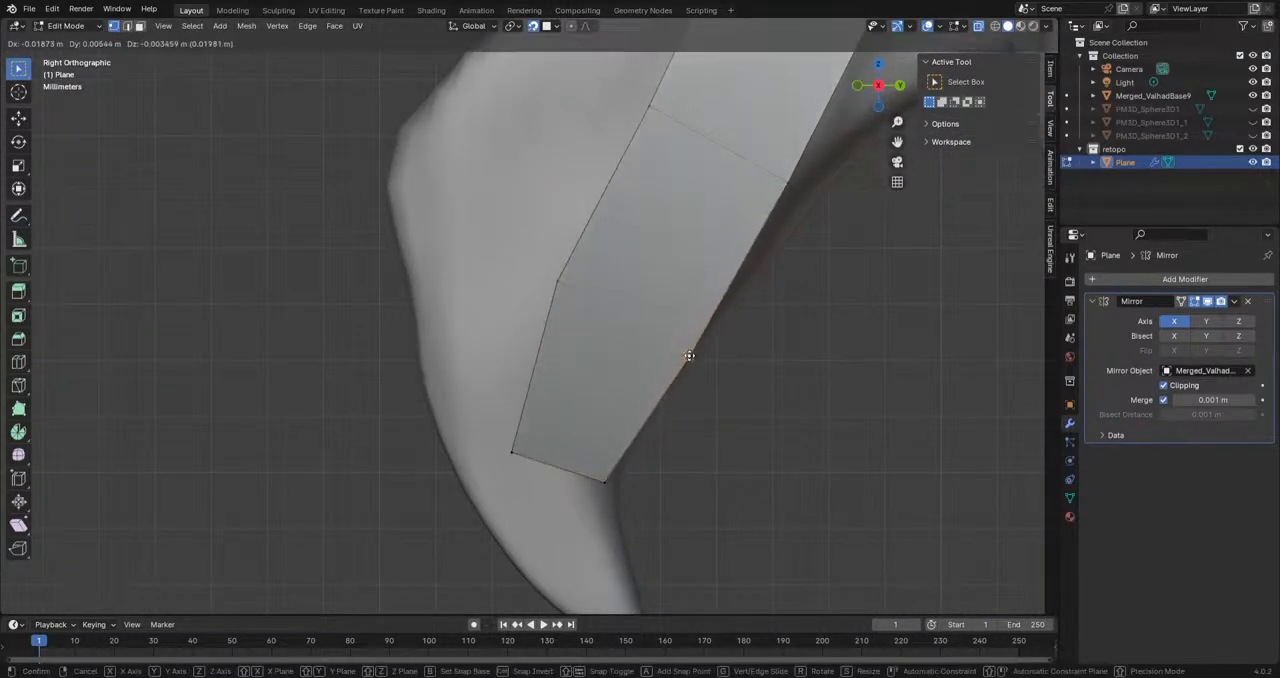
pyautogui.click(658, 350)
pyautogui.click(653, 252)
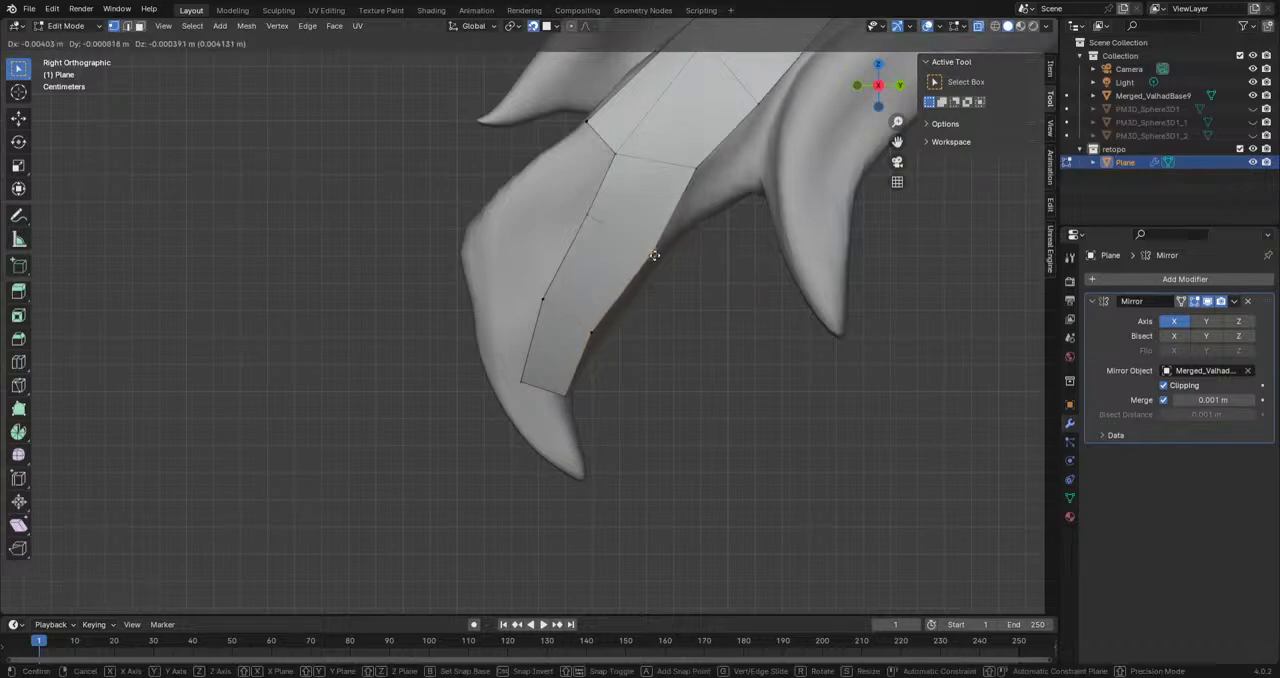
pyautogui.scroll(3, 654, 257)
# Step: Extrude the snout strip's upper front corner vertex twice along the beak's top ridge, and fill the faces down to the beak strip
pyautogui.click(640, 97)
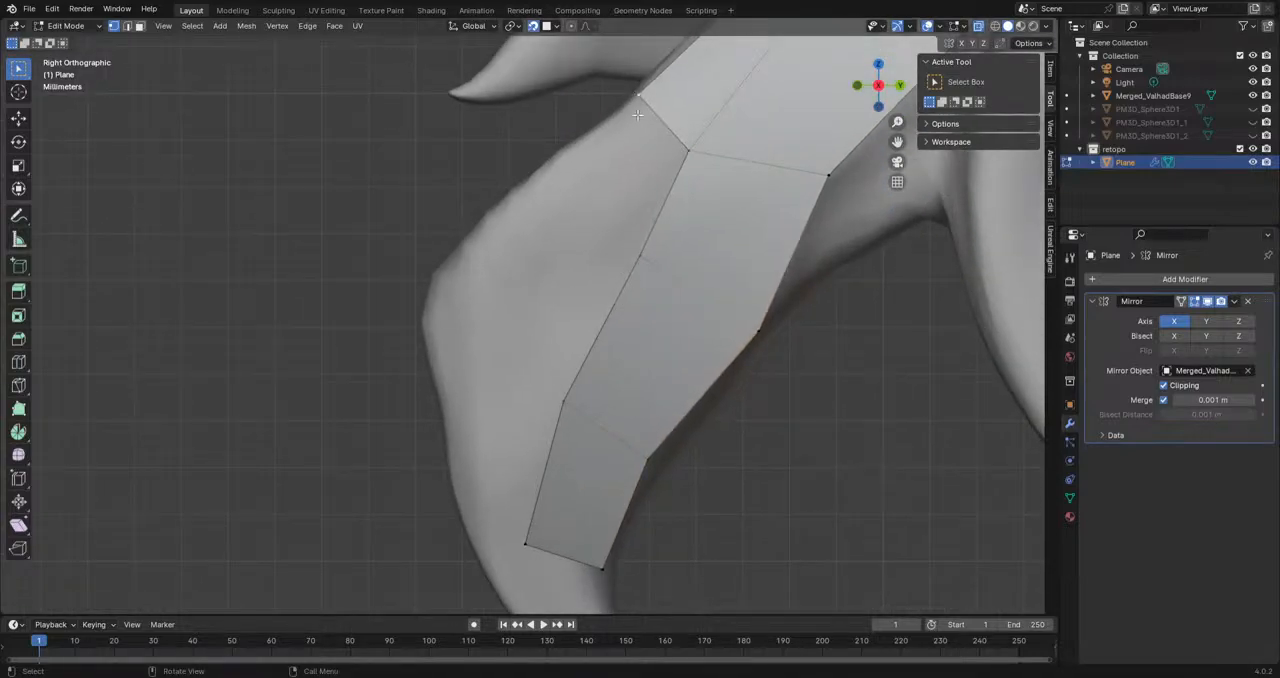
pyautogui.press('e')
pyautogui.click(532, 188)
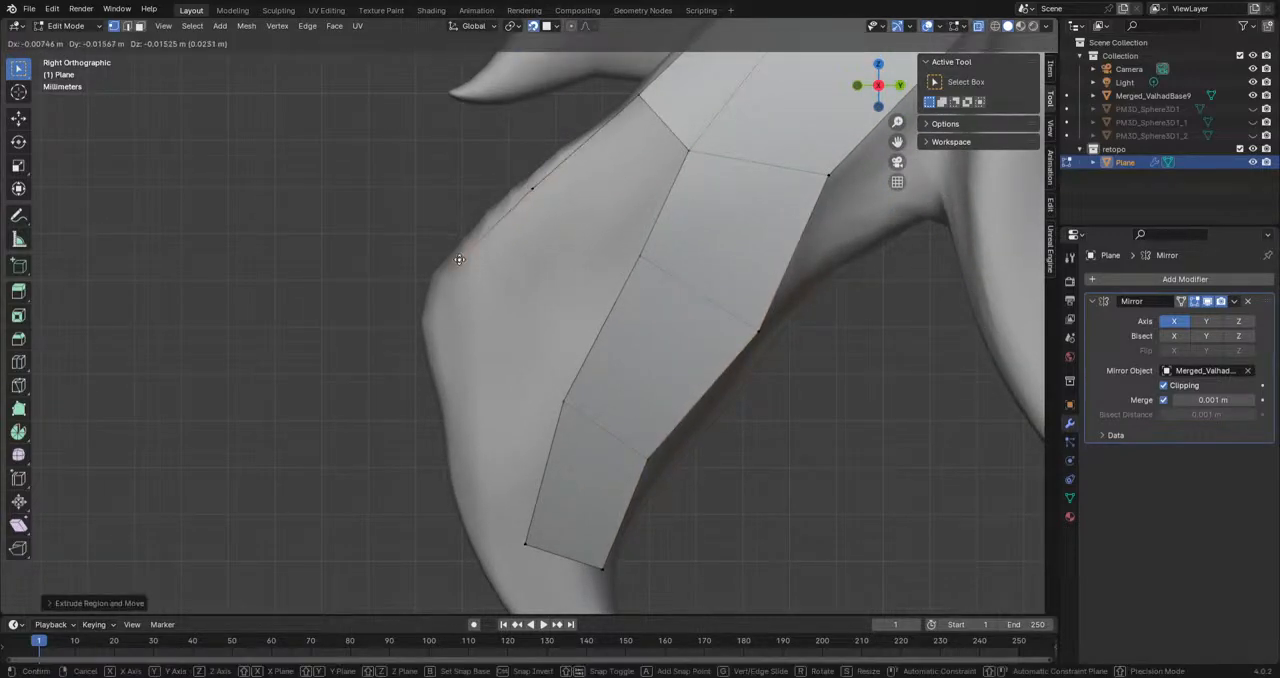
pyautogui.click(699, 147)
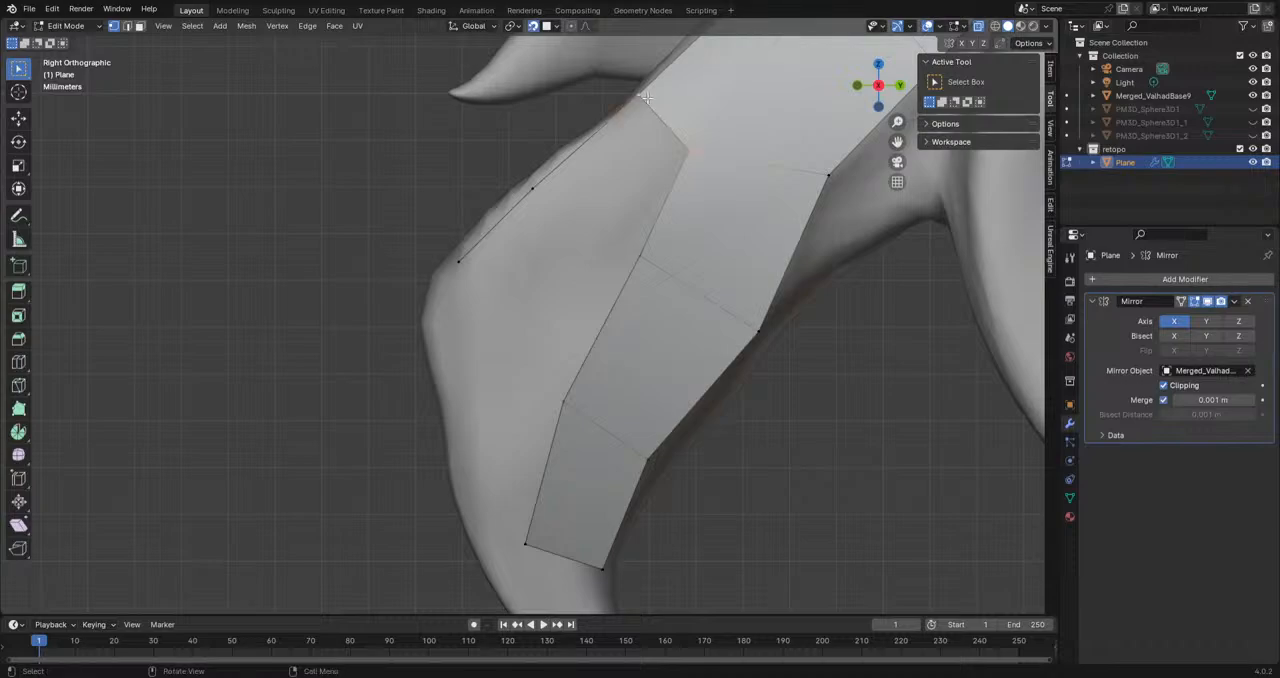
pyautogui.scroll(-2, 557, 224)
# Step: Extrude the front edge of the filled beak faces forward, then scale, rotate and move it around the front of the beak
pyautogui.moveTo(560, 354); pyautogui.dragTo(714, 342, button='middle')
pyautogui.moveTo(433, 334); pyautogui.dragTo(394, 318, button='middle')
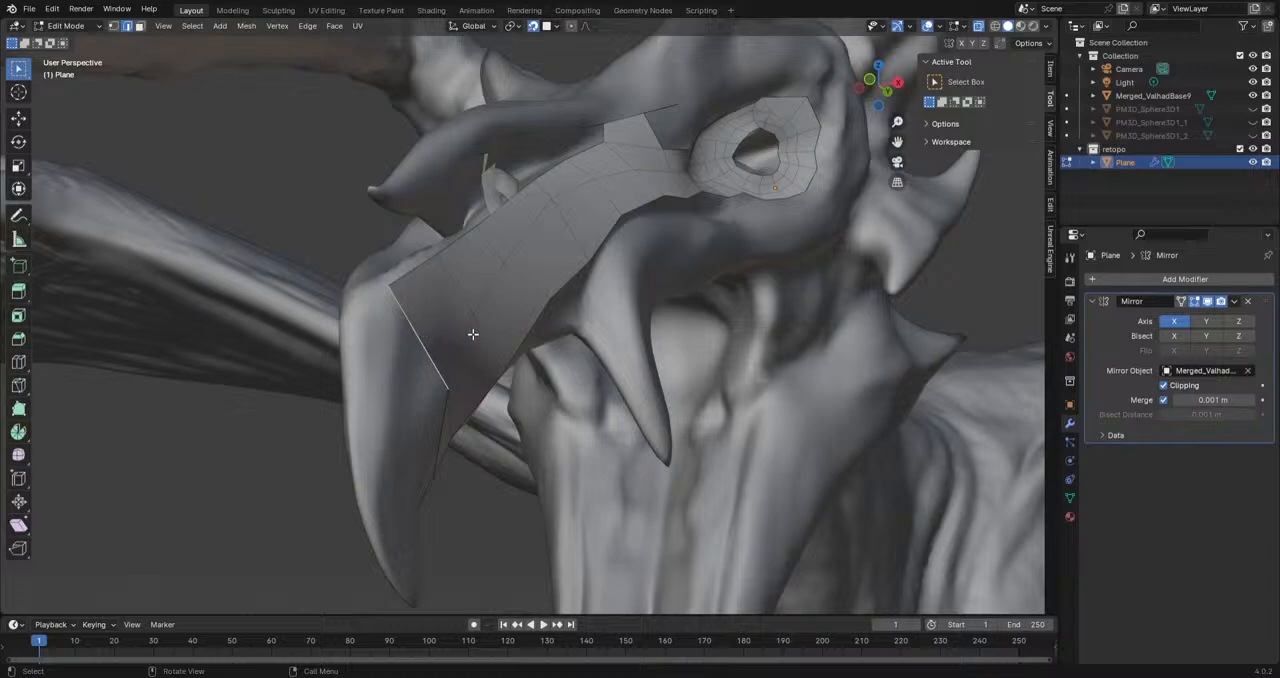
pyautogui.press('e')
pyautogui.click(460, 410)
pyautogui.press('s')
pyautogui.click(450, 408)
pyautogui.press('r')
pyautogui.click(482, 400)
pyautogui.press('g')
pyautogui.click(363, 329)
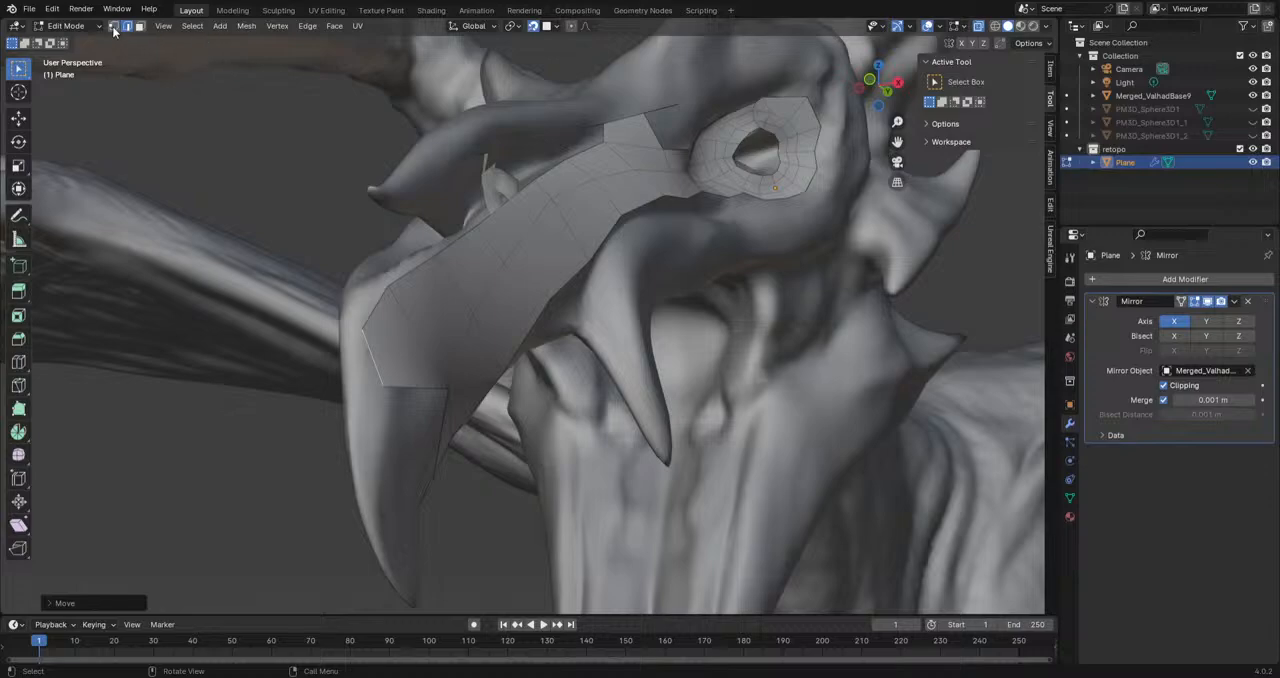
# Step: Adjust the upper and lower vertices of the new front edge individually on the beak surface
pyautogui.click(114, 26)
pyautogui.press('g')
pyautogui.click(371, 334)
pyautogui.press('g')
pyautogui.click(390, 388)
pyautogui.moveTo(390, 388); pyautogui.dragTo(440, 367, button='middle')
pyautogui.press('g')
pyautogui.click(380, 381)
pyautogui.press('g')
pyautogui.click(380, 382)
# Step: Extrude the front edge to the mirror centre line, joining both halves of the beak, and adjust its upper centre vertex
pyautogui.moveTo(882, 378); pyautogui.dragTo(673, 395, button='middle')
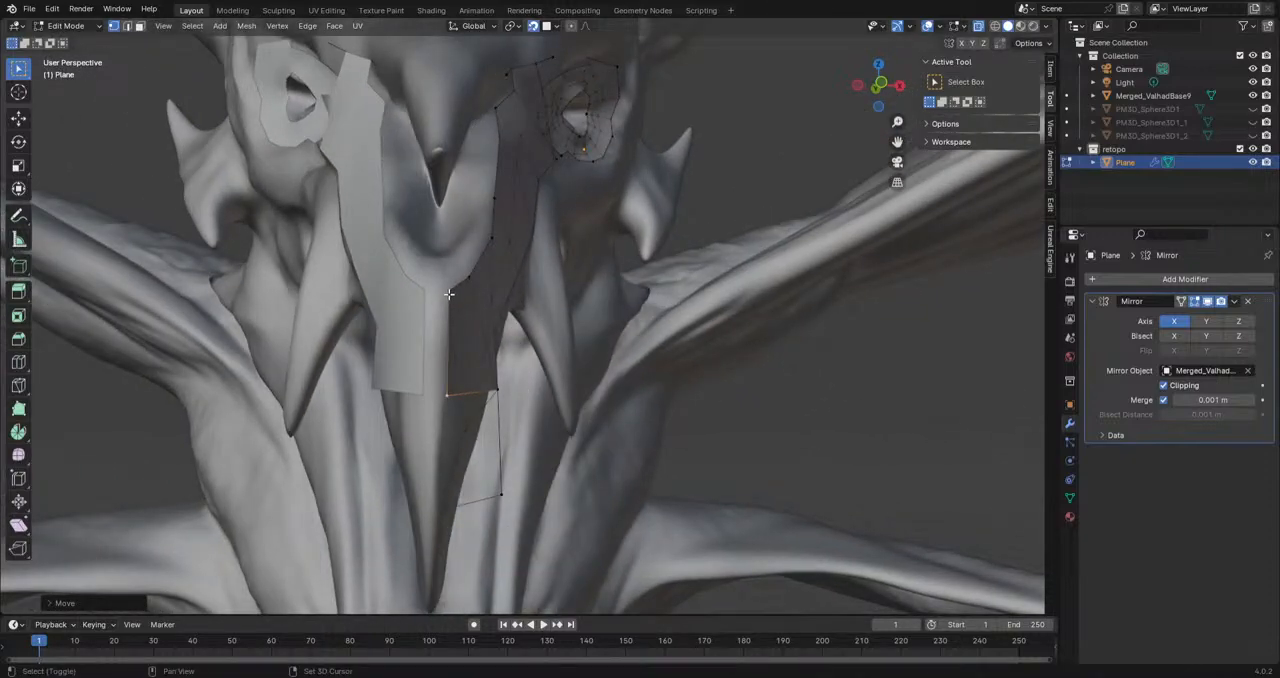
pyautogui.press('e')
pyautogui.click(461, 400)
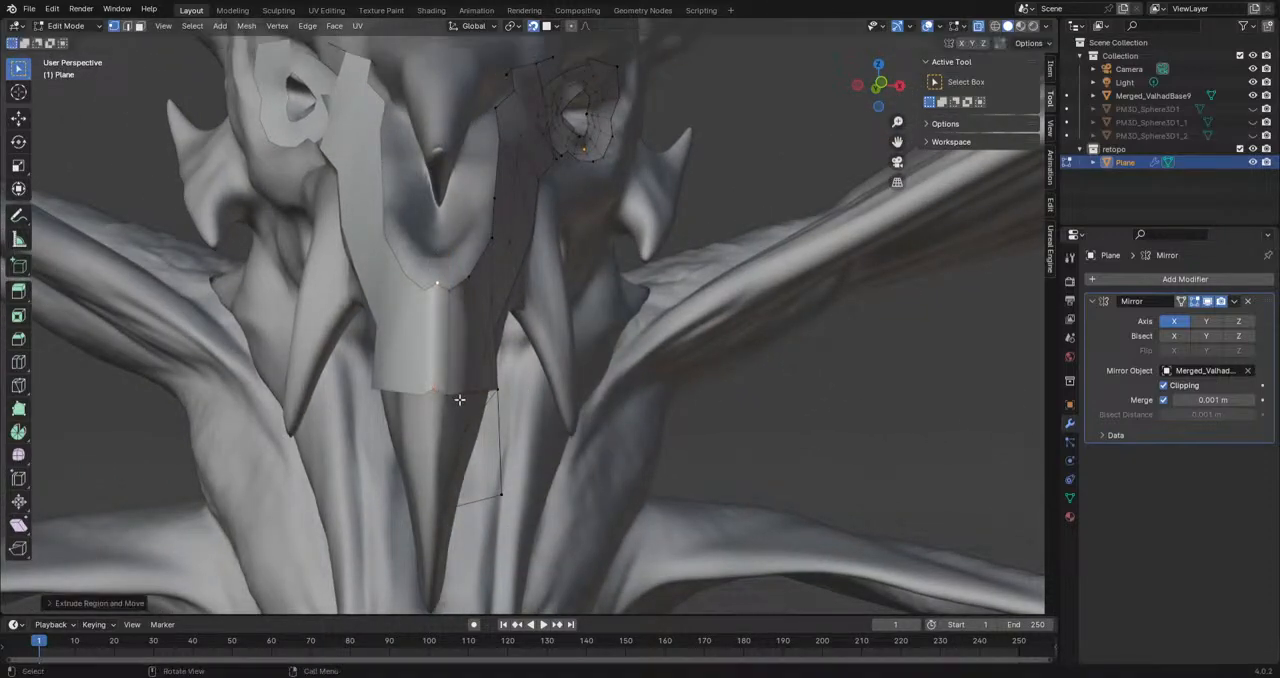
pyautogui.click(437, 284)
pyautogui.press('g')
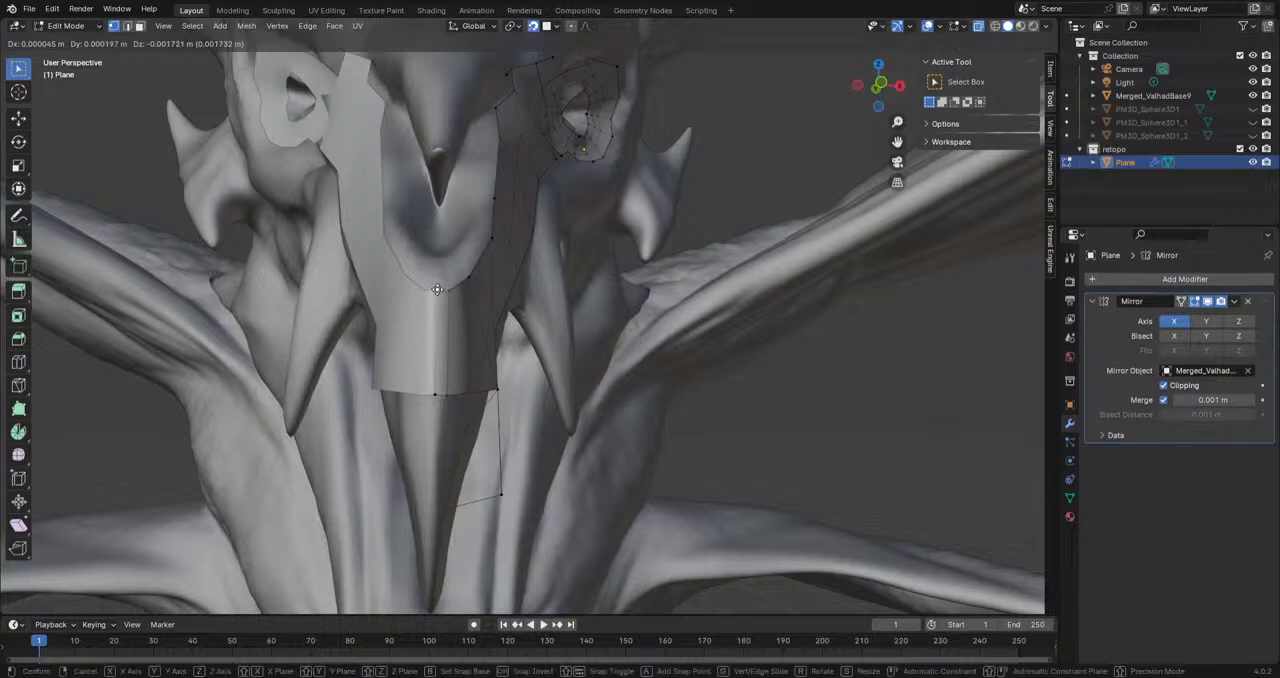
pyautogui.click(437, 288)
# Step: Move the two inner vertices of the beak faces forward in side view, toward the beak's front contour
pyautogui.moveTo(437, 288); pyautogui.dragTo(349, 298, button='middle')
pyautogui.keyDown('alt'); pyautogui.scroll(1, 352, 304); pyautogui.keyUp('alt')
pyautogui.scroll(-6, 405, 283)
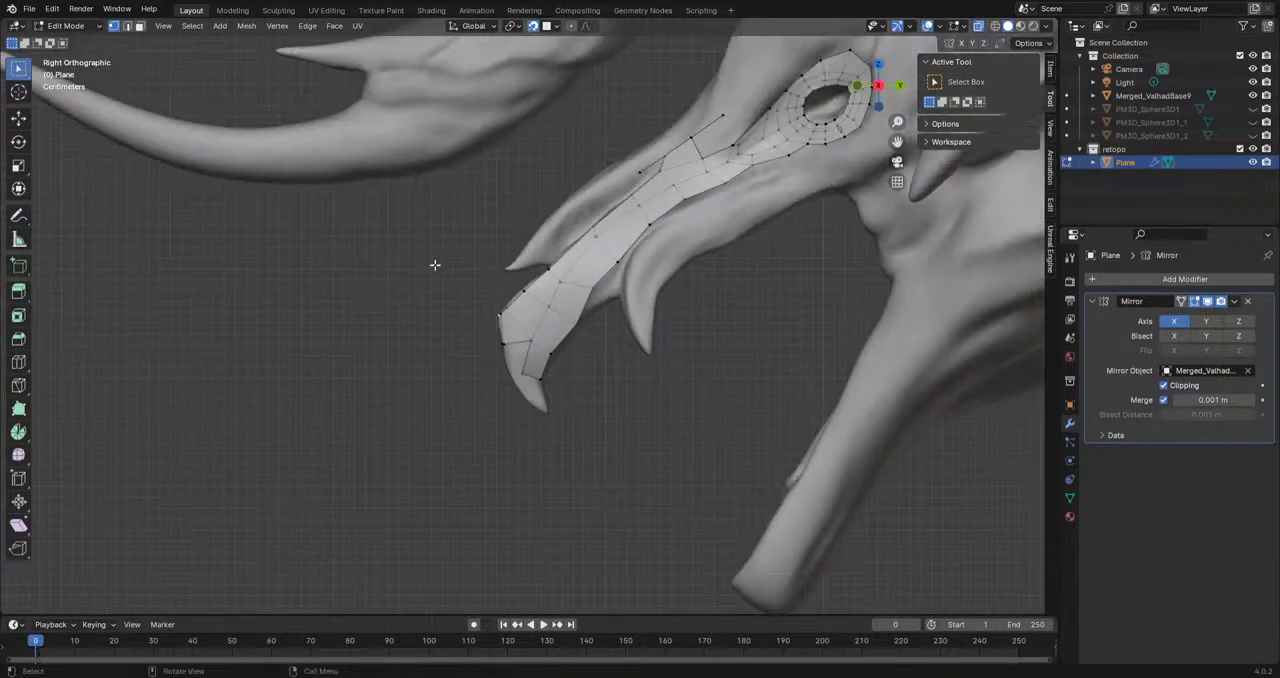
pyautogui.scroll(4, 753, 147)
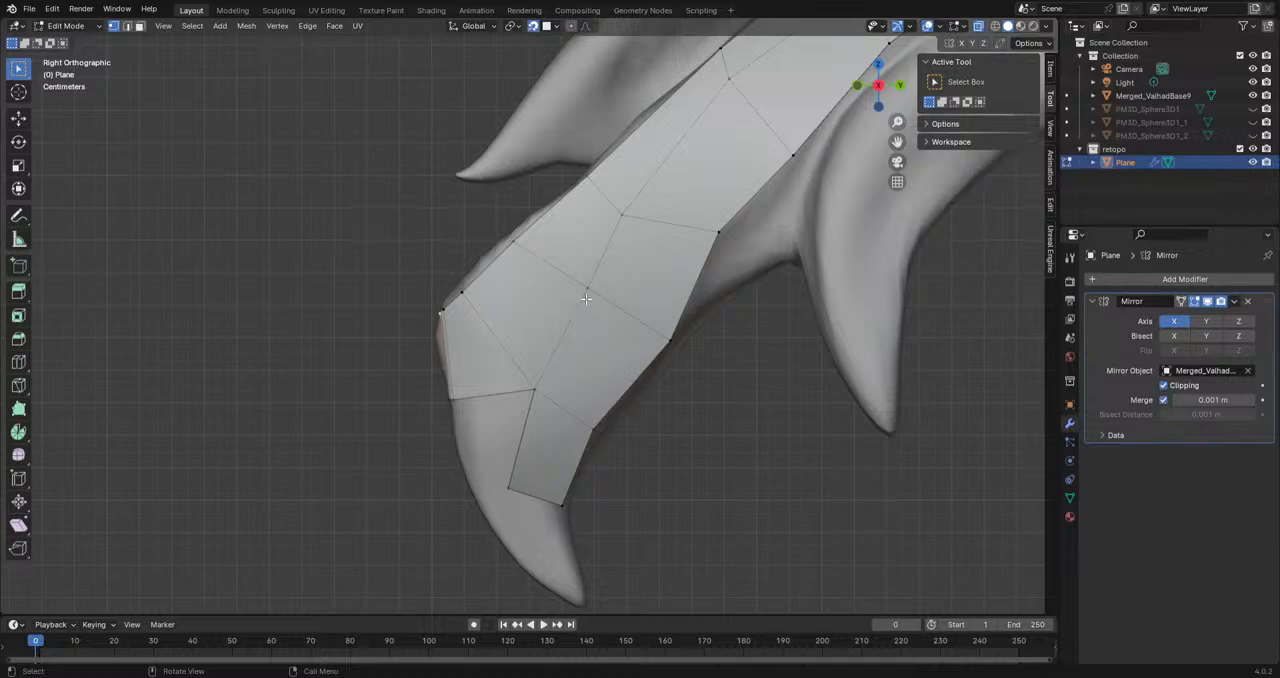
pyautogui.press('g')
pyautogui.click(543, 279)
pyautogui.moveTo(528, 390); pyautogui.dragTo(486, 338)
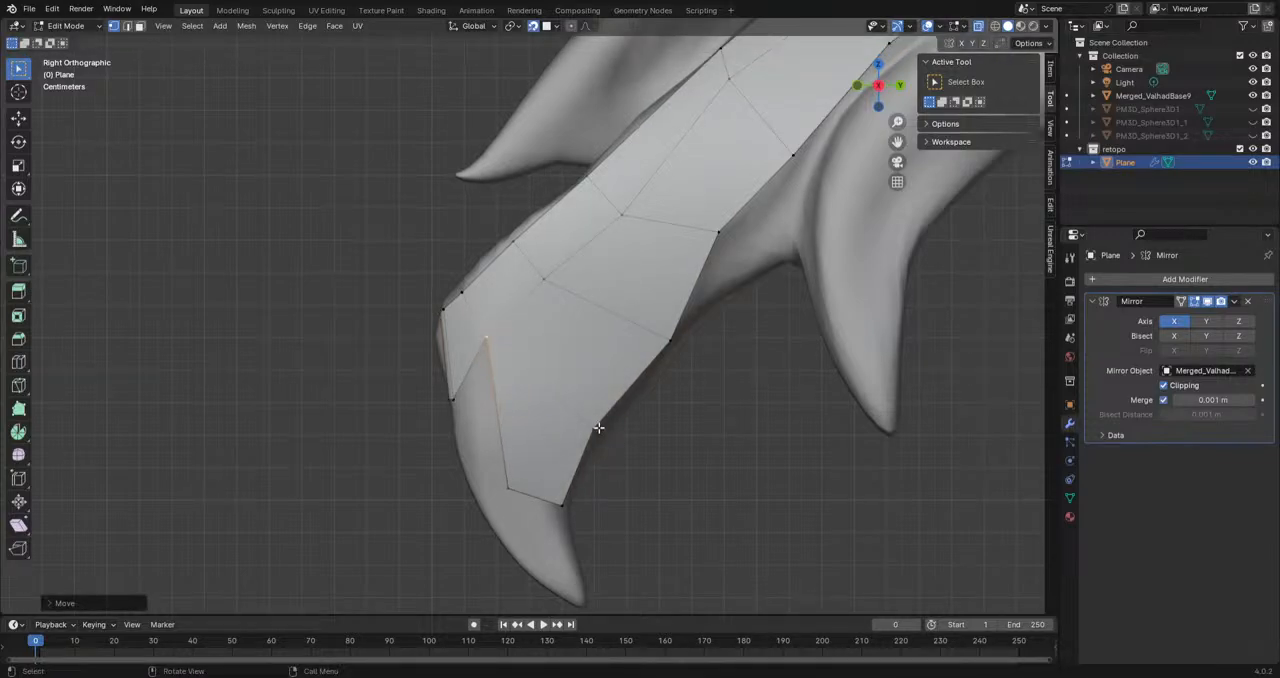
# Step: Knife-cut a new edge line lengthwise through the beak faces to the upper border, with a short branch to the lower-edge vertex
pyautogui.click(19, 391)
pyautogui.keyDown('shift'); pyautogui.moveTo(515, 448); pyautogui.dragTo(406, 494, button='middle'); pyautogui.keyUp('shift')
pyautogui.keyDown('shift'); pyautogui.moveTo(537, 390); pyautogui.dragTo(436, 468, button='middle'); pyautogui.keyUp('shift')
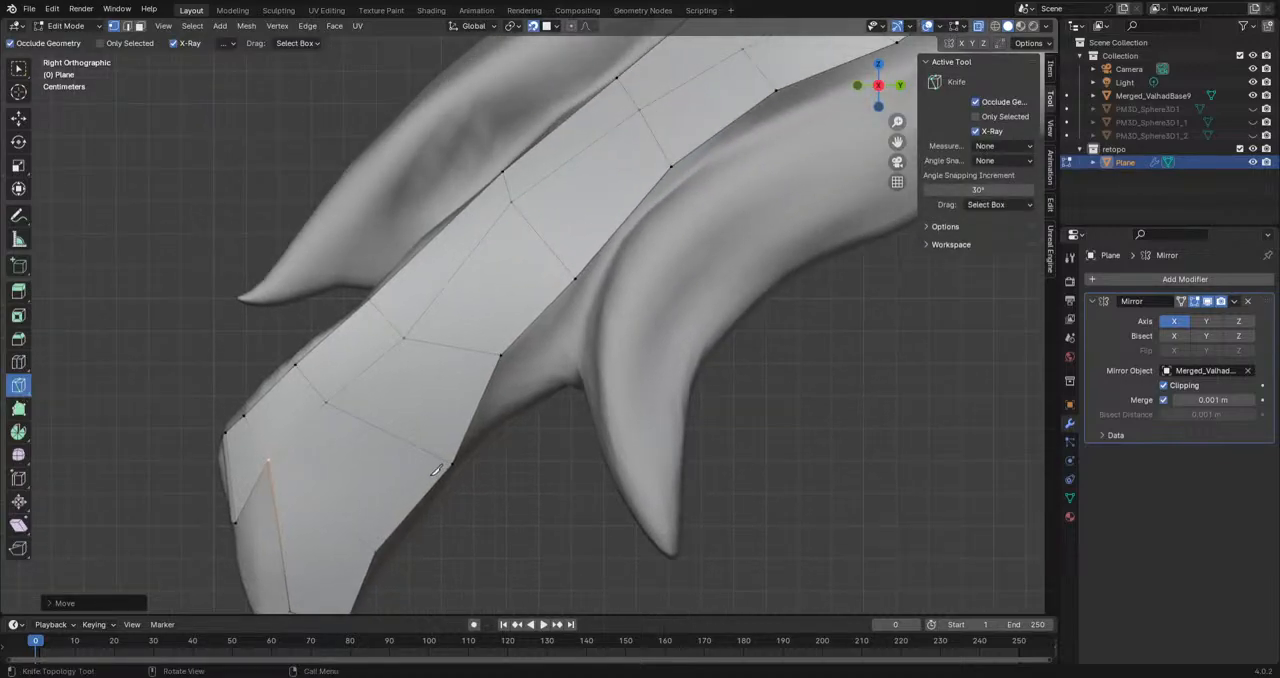
pyautogui.scroll(-2, 436, 470)
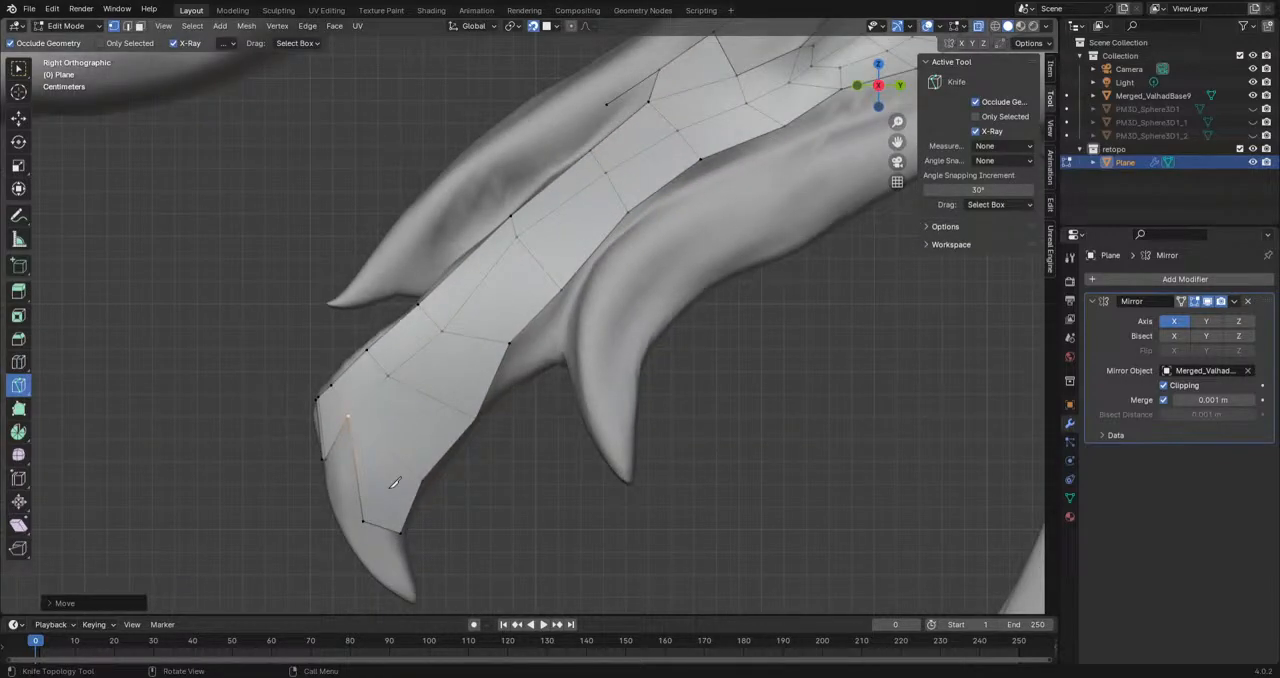
pyautogui.scroll(2, 409, 420)
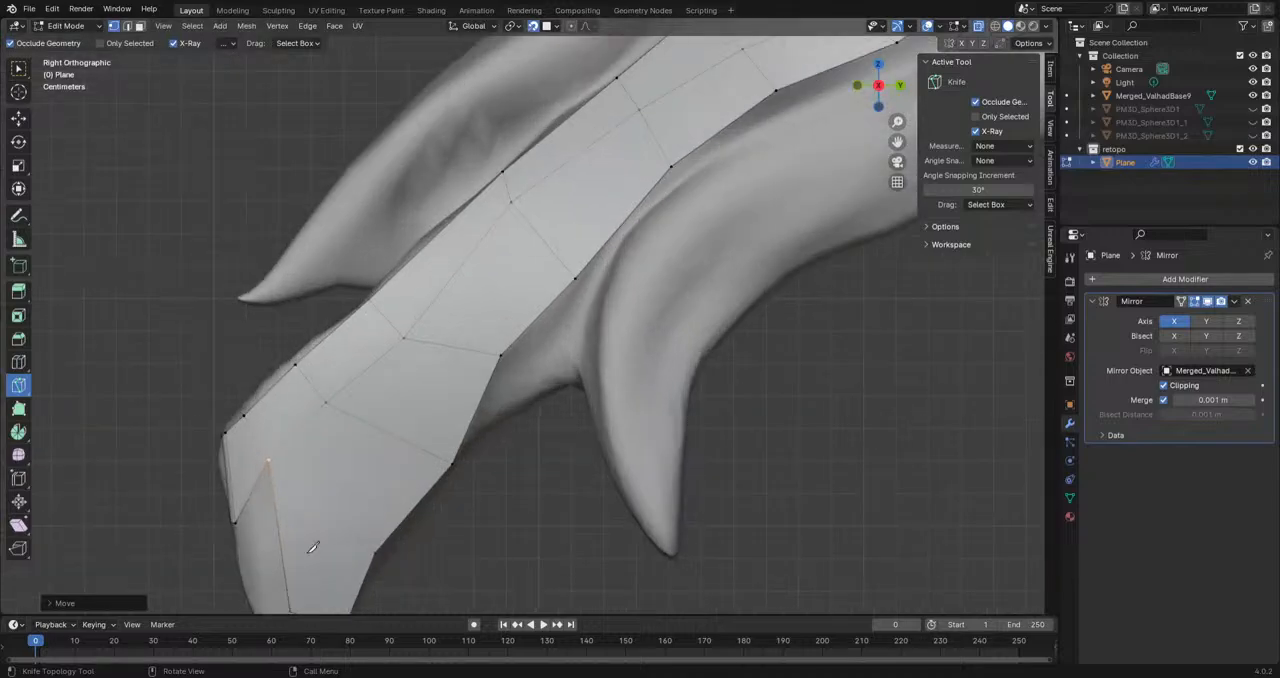
pyautogui.scroll(-1, 316, 537)
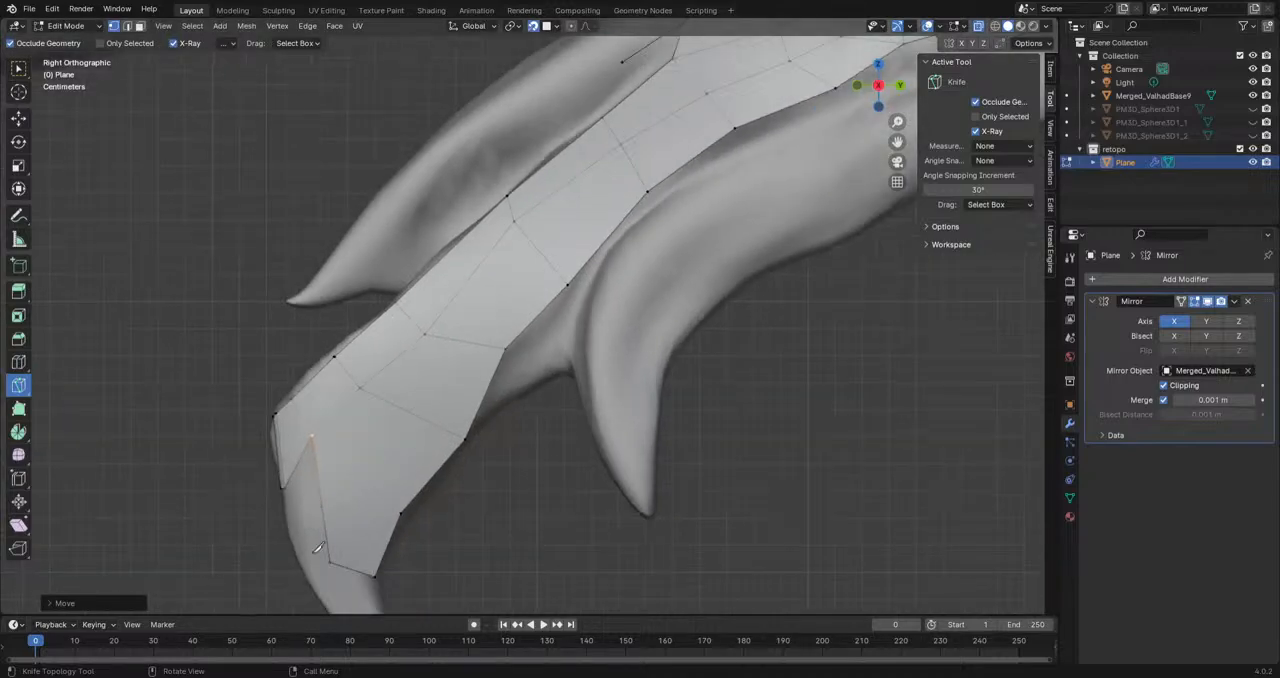
pyautogui.click(331, 561)
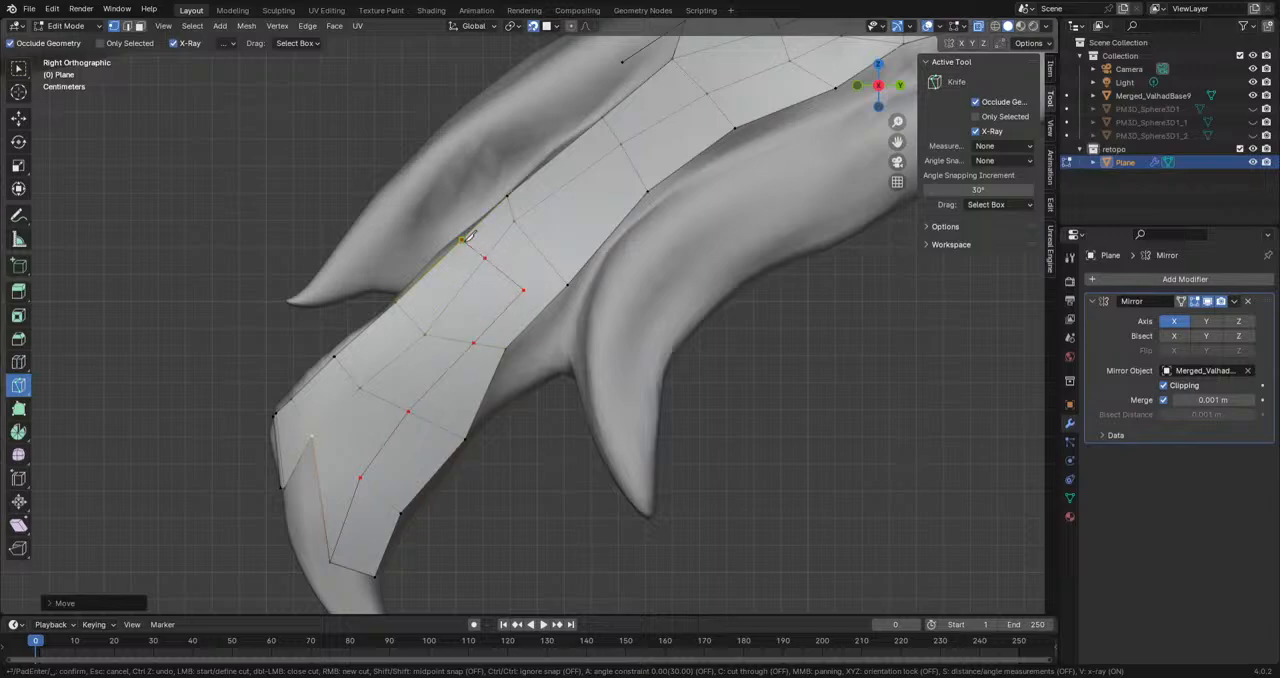
pyautogui.press('Return')
pyautogui.click(522, 290)
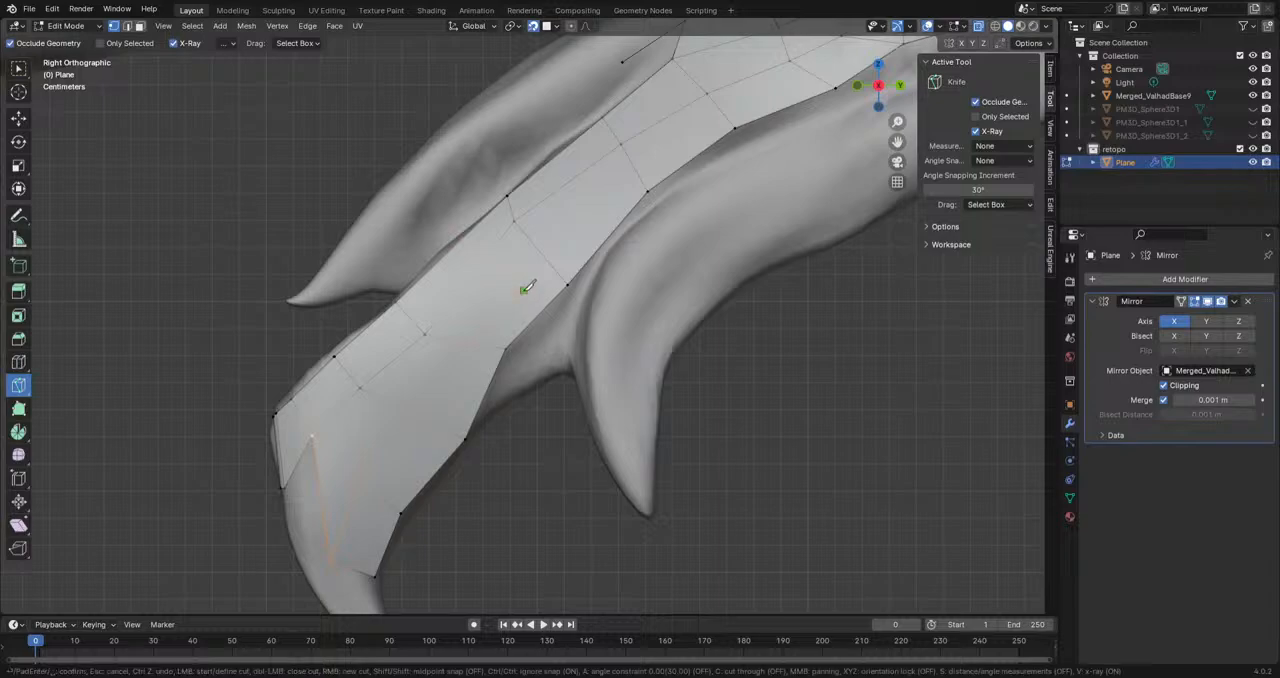
pyautogui.press('Escape')
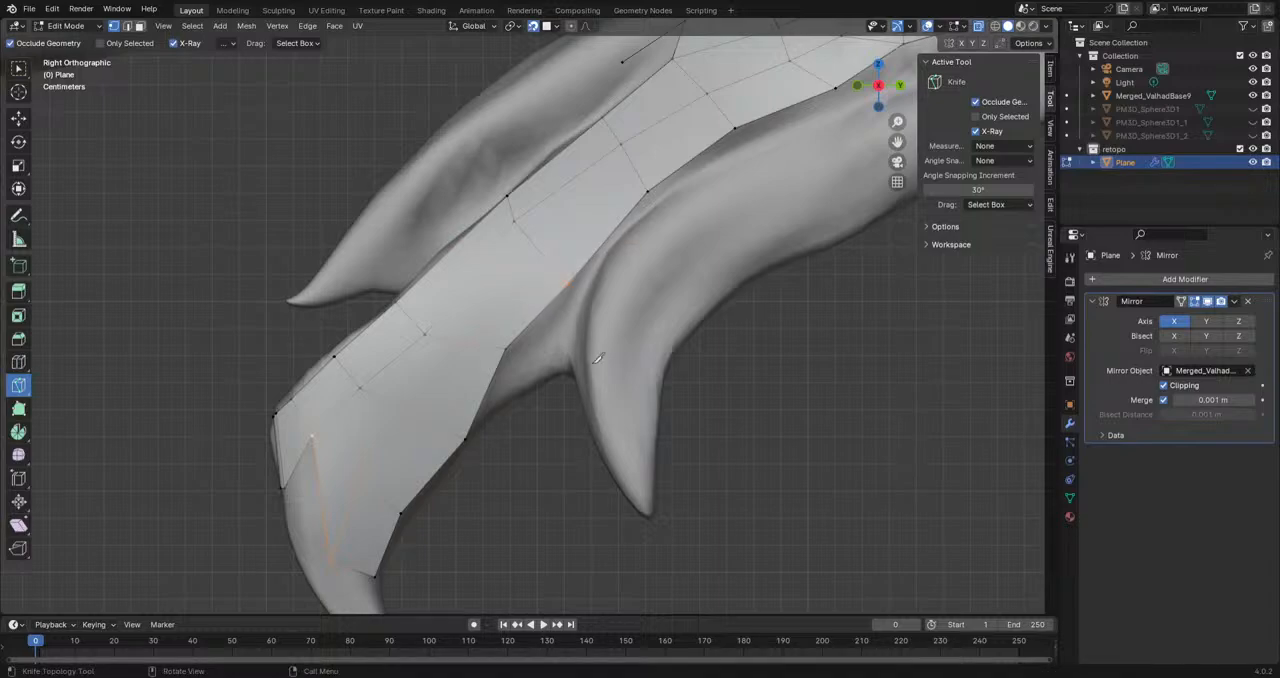
# Step: Delete the front face beside the new cut on the lower part of the beak
pyautogui.keyDown('shift'); pyautogui.moveTo(506, 539); pyautogui.dragTo(563, 437, button='middle'); pyautogui.keyUp('shift')
pyautogui.click(19, 70)
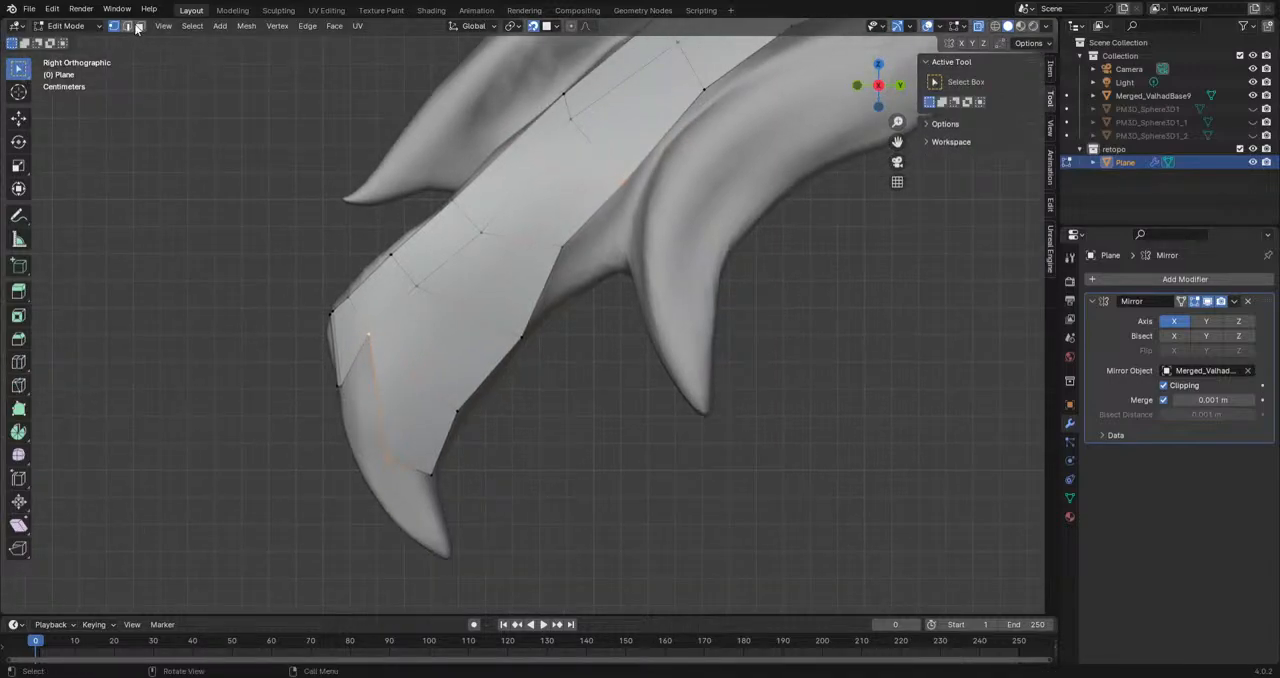
pyautogui.press('x')
pyautogui.click(388, 364)
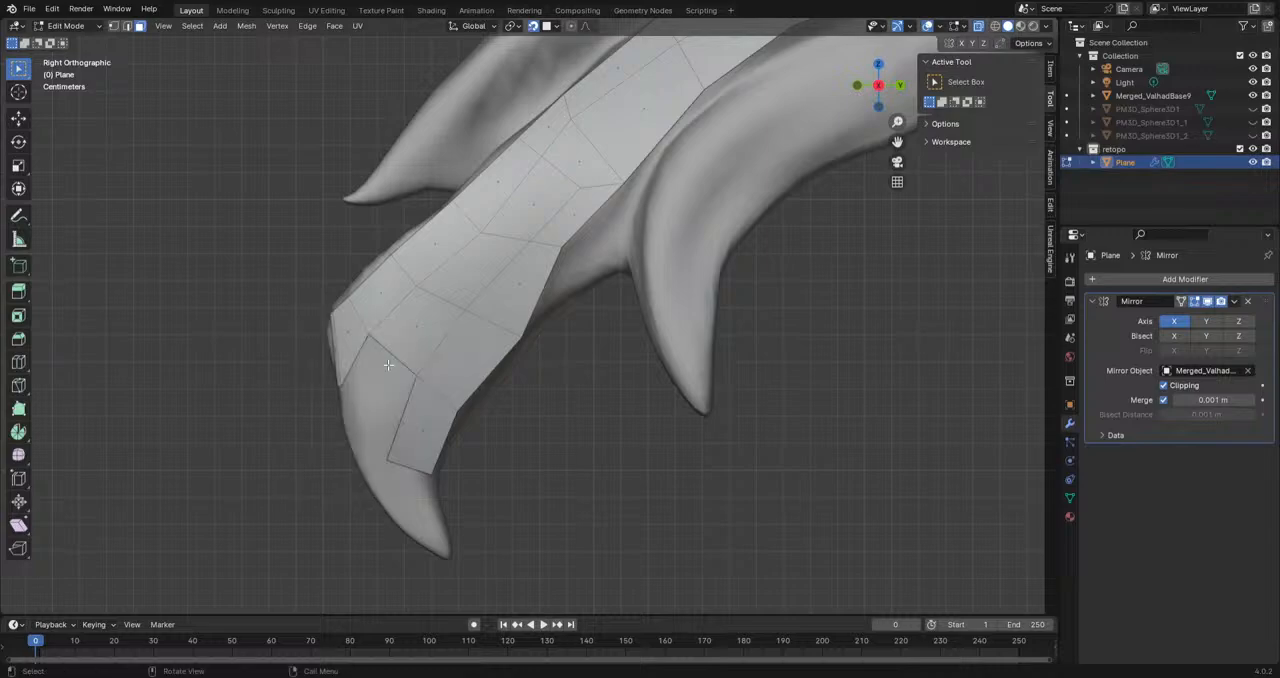
pyautogui.keyDown('shift'); pyautogui.moveTo(465, 468); pyautogui.dragTo(518, 453, button='middle'); pyautogui.keyUp('shift')
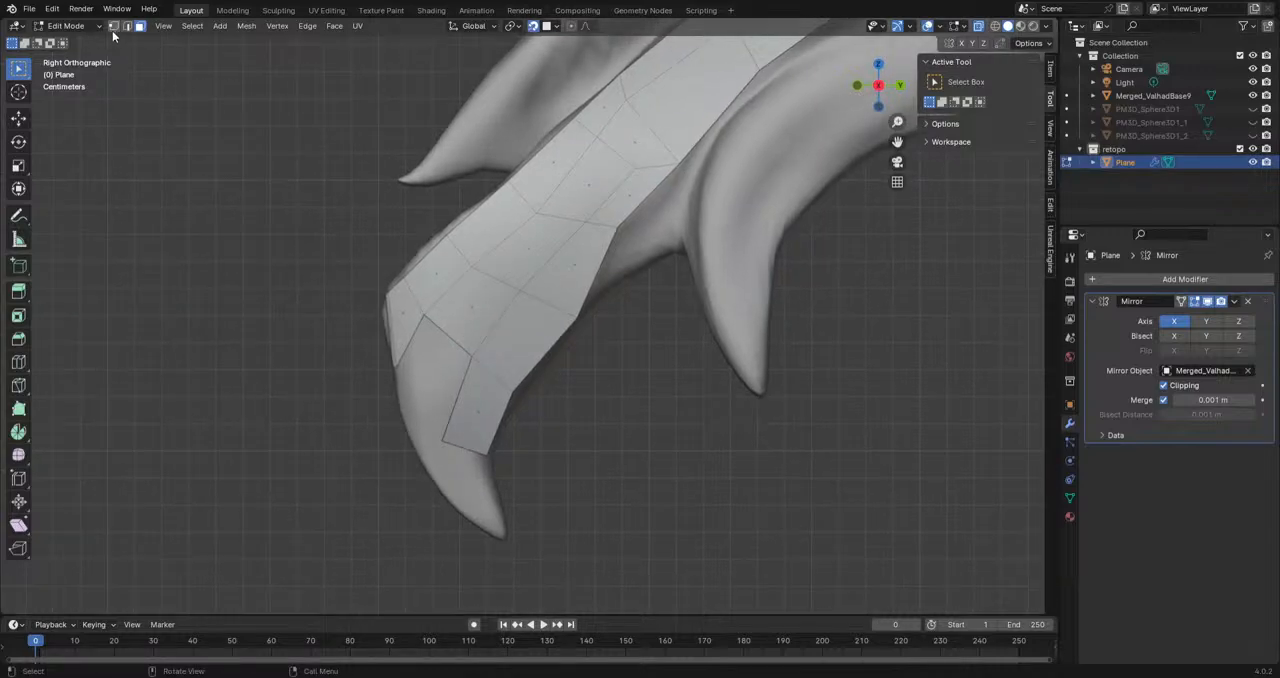
# Step: Move the lower front vertex on the beak, then fill the gap between the front border vertices with a face
pyautogui.press('g')
pyautogui.click(436, 415)
pyautogui.click(471, 360)
pyautogui.keyDown('shift'); pyautogui.click(425, 318); pyautogui.keyUp('shift')
pyautogui.moveTo(488, 375); pyautogui.dragTo(442, 390, button='middle')
pyautogui.press('f')
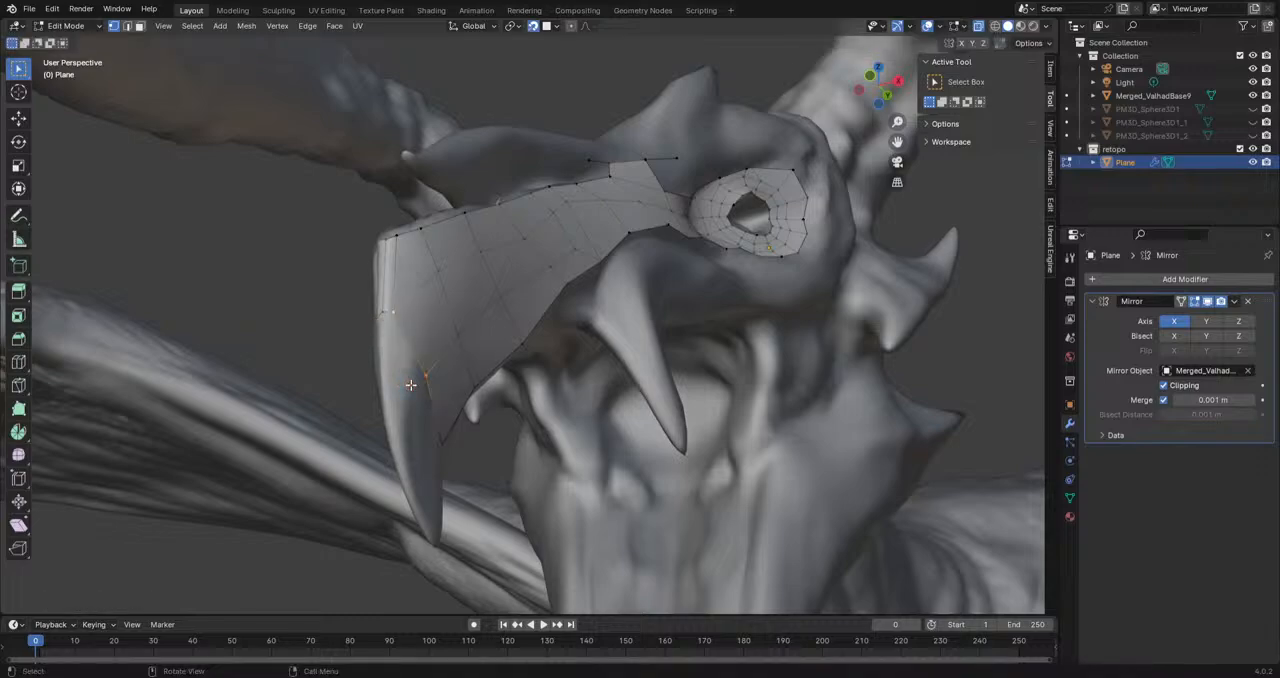
# Step: Reposition the front and inner vertices around the filled face to follow the beak surface
pyautogui.scroll(2, 370, 407)
pyautogui.moveTo(332, 451); pyautogui.dragTo(228, 500, button='middle')
pyautogui.scroll(-1, 232, 499)
pyautogui.press('g')
pyautogui.click(365, 444)
pyautogui.click(456, 374)
pyautogui.press('g')
pyautogui.click(400, 366)
pyautogui.press('g')
pyautogui.click(484, 280)
# Step: Move the vertices along the beak's lower edge and its lowest corner to fit the inner contour of the hook
pyautogui.click(508, 426)
pyautogui.press('g')
pyautogui.click(478, 443)
pyautogui.click(596, 322)
pyautogui.press('g')
pyautogui.click(552, 372)
pyautogui.scroll(-3, 590, 350)
pyautogui.scroll(5, 540, 340)
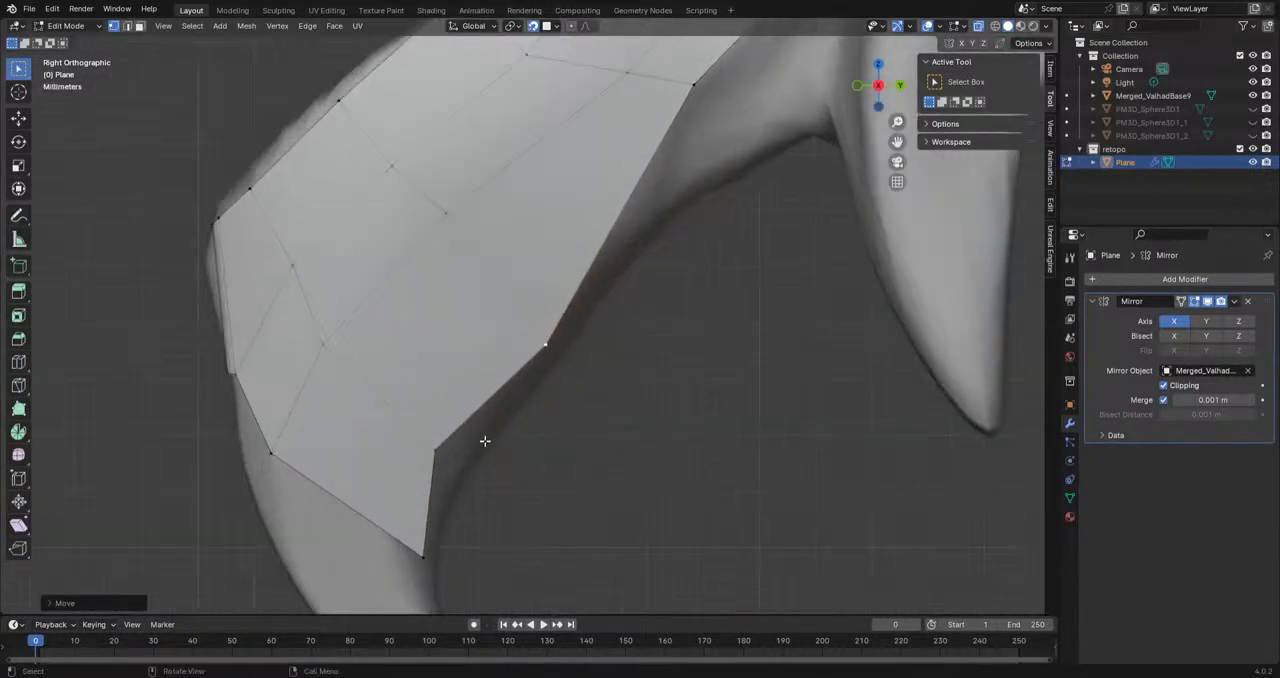
pyautogui.click(422, 551)
pyautogui.press('g')
pyautogui.click(405, 560)
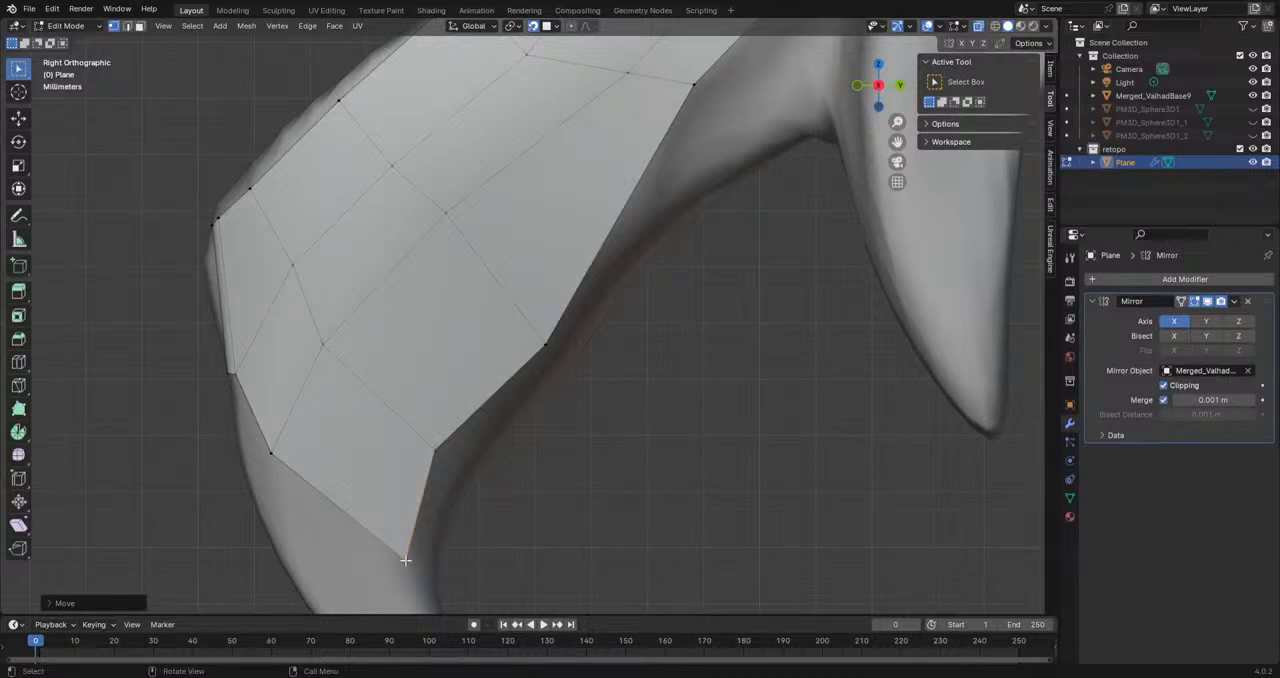
# Step: Try to move the whole edge row across the middle of the beak toward the tip
pyautogui.scroll(-3, 512, 391)
pyautogui.click(541, 338)
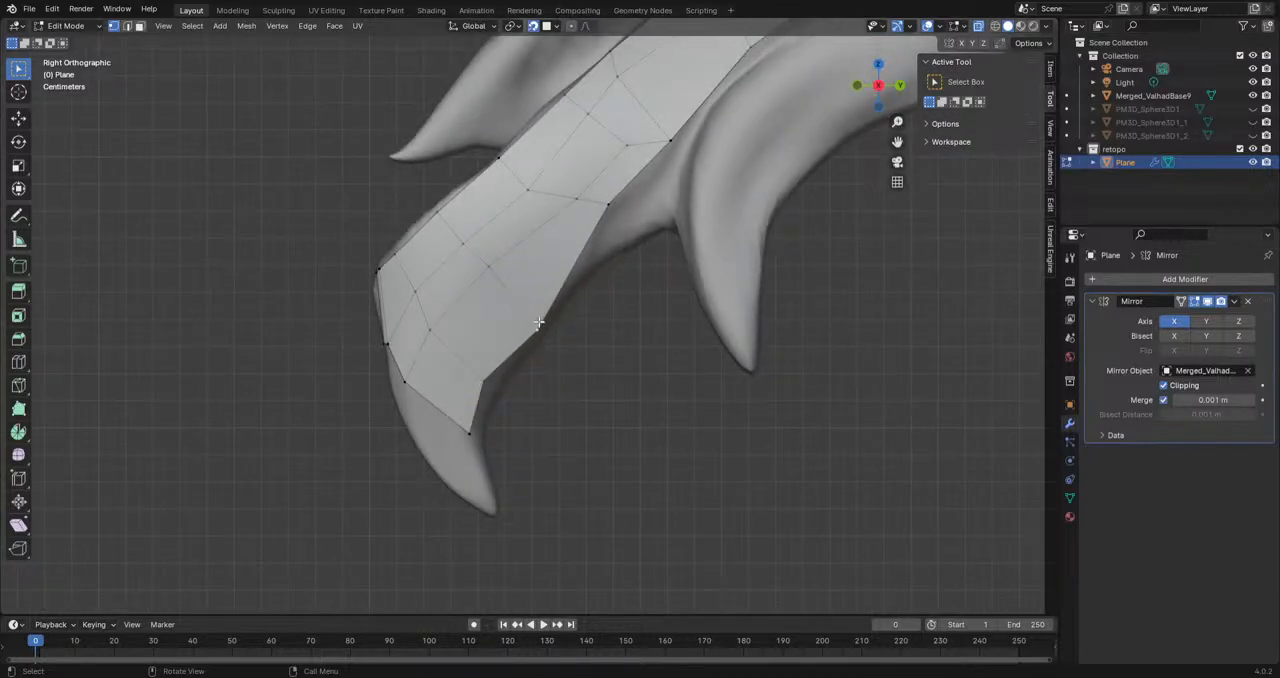
pyautogui.keyDown('alt'); pyautogui.click(511, 298); pyautogui.keyUp('alt')
pyautogui.press('g')
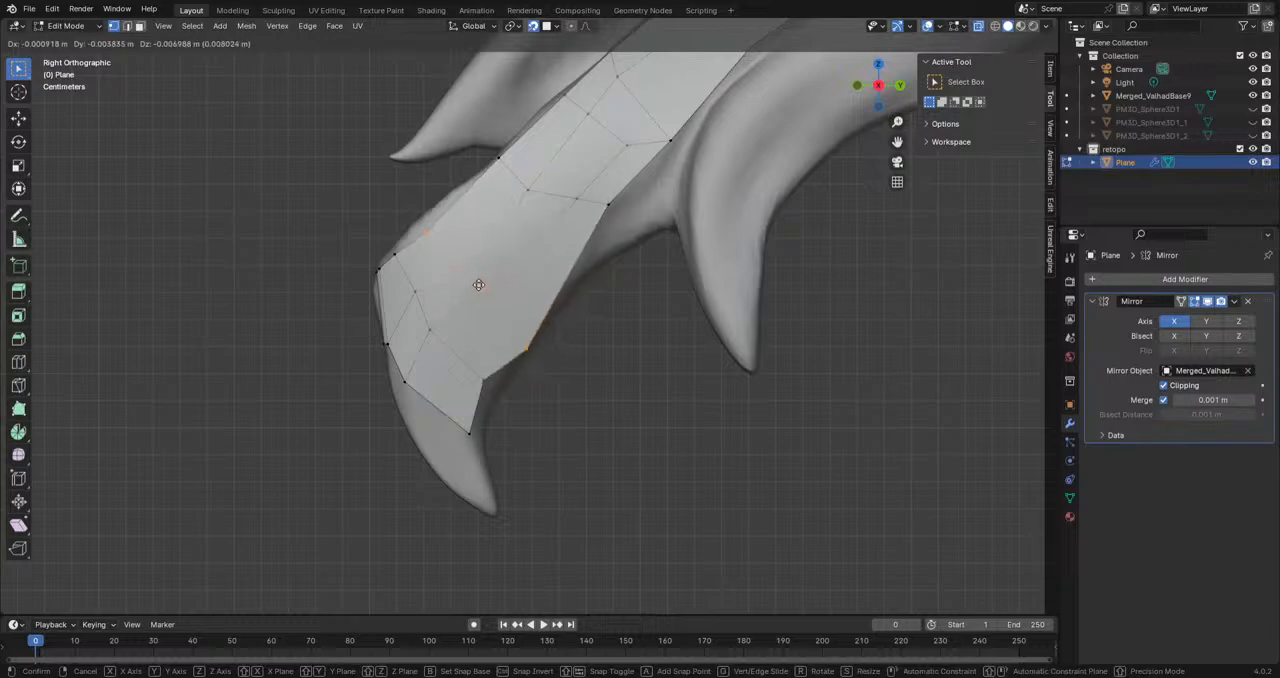
pyautogui.click(479, 285)
pyautogui.hotkey('ctrl', 'z')
# Step: Move the four vertices of the row across the beak individually toward the tip
pyautogui.click(436, 221)
pyautogui.press('g')
pyautogui.click(424, 229)
pyautogui.click(460, 243)
pyautogui.press('g')
pyautogui.click(444, 257)
pyautogui.click(492, 269)
pyautogui.press('g')
pyautogui.click(467, 292)
pyautogui.click(538, 332)
pyautogui.press('g')
pyautogui.click(500, 355)
# Step: Adjust the lower-edge, inner and upper vertices of the next row up the beak to straighten that row
pyautogui.keyDown('shift'); pyautogui.moveTo(592, 320); pyautogui.dragTo(537, 389, button='middle'); pyautogui.keyUp('shift')
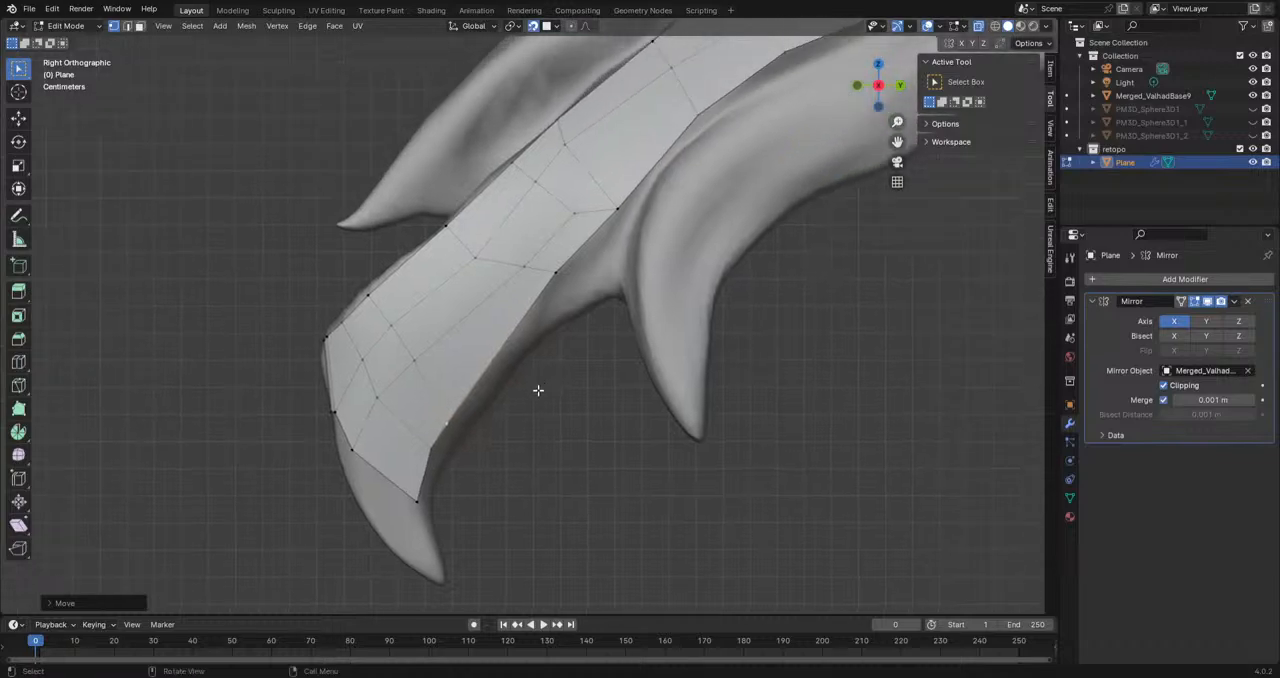
pyautogui.scroll(2, 541, 370)
pyautogui.click(572, 258)
pyautogui.press('g')
pyautogui.click(556, 268)
pyautogui.click(450, 233)
pyautogui.press('g')
pyautogui.click(459, 227)
pyautogui.click(411, 185)
pyautogui.press('g')
pyautogui.click(419, 174)
pyautogui.click(459, 227)
pyautogui.press('g')
pyautogui.click(470, 210)
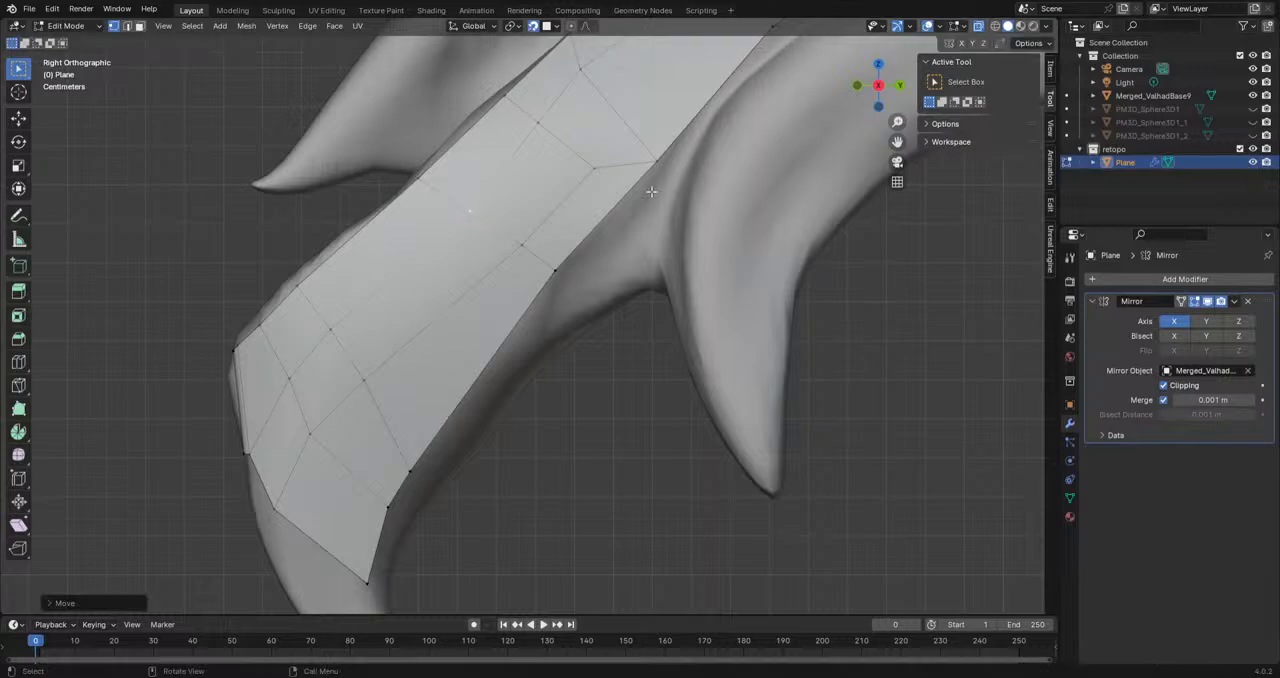
# Step: Add one loop cut across the long beak faces between the two adjusted rows and move it onto the surface
pyautogui.click(19, 364)
pyautogui.click(434, 357)
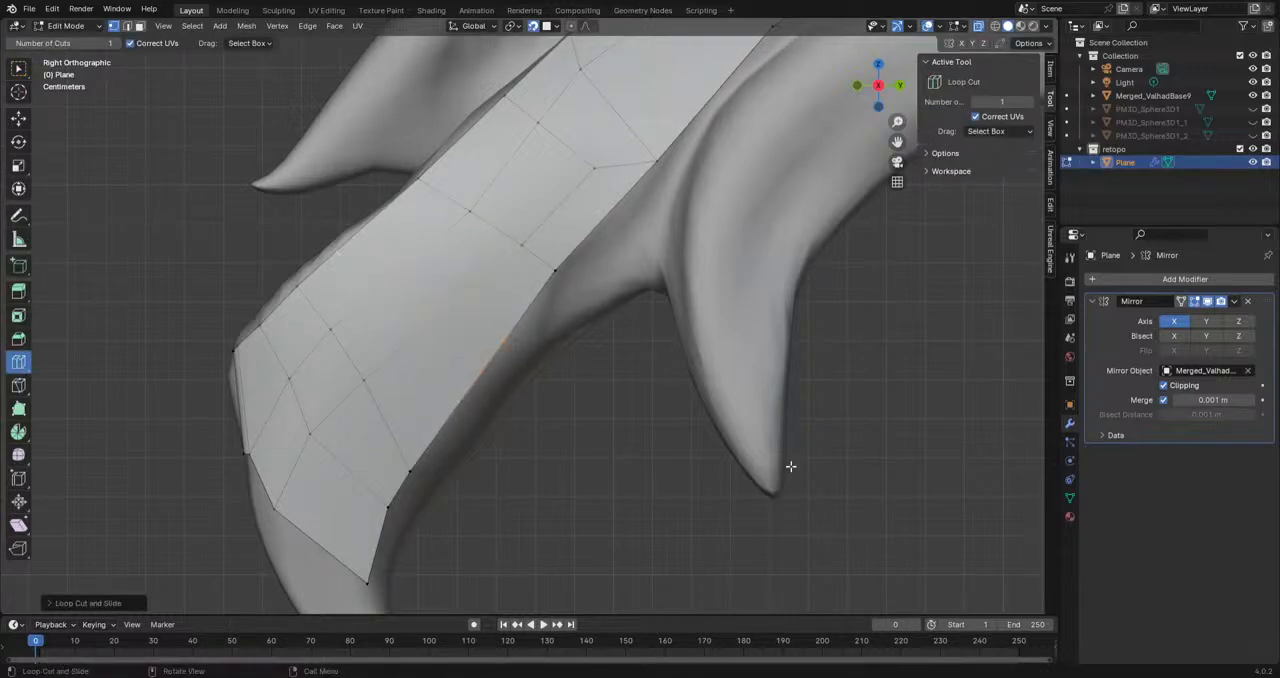
pyautogui.press('g')
pyautogui.click(642, 432)
# Step: Adjust the new loop's vertices one by one, from the upper border to the lower edge of the beak
pyautogui.click(19, 68)
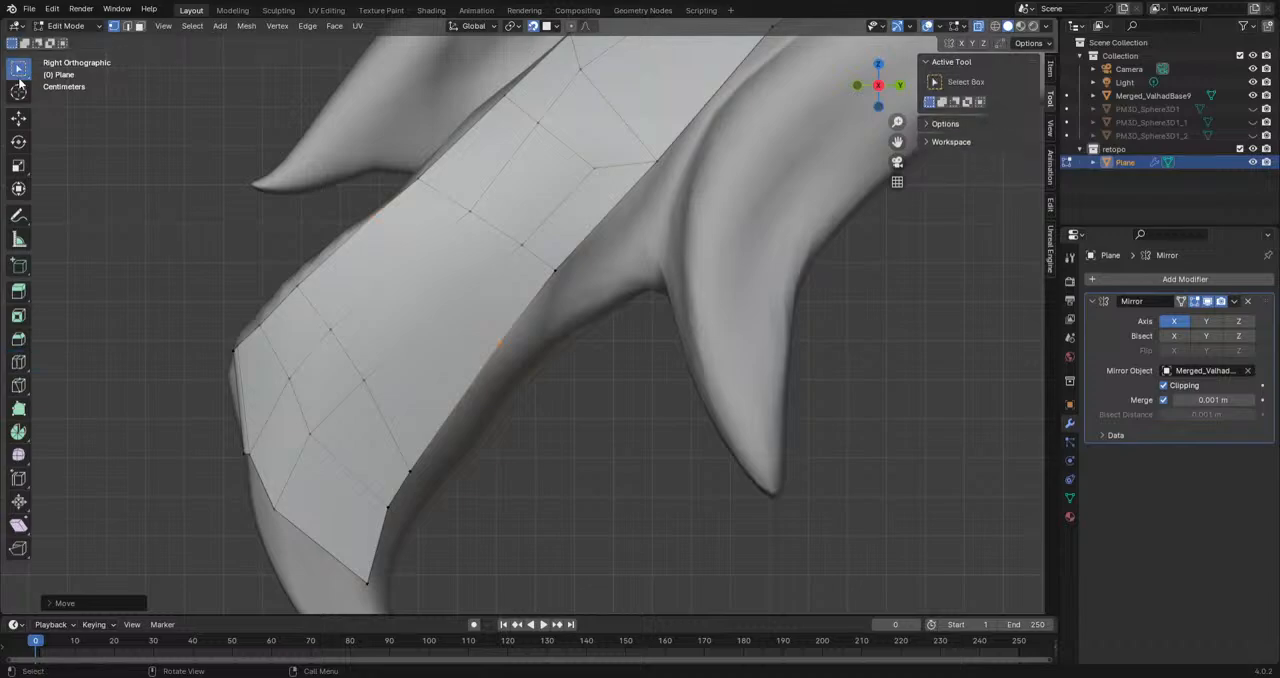
pyautogui.press('g')
pyautogui.click(364, 242)
pyautogui.click(360, 239)
pyautogui.press('g')
pyautogui.click(357, 236)
pyautogui.click(456, 323)
pyautogui.press('g')
pyautogui.click(452, 320)
pyautogui.click(486, 362)
pyautogui.press('g')
pyautogui.click(503, 383)
# Step: Reposition the lower-edge vertices near the beak tip and the two end vertices to even out the last faces
pyautogui.click(416, 473)
pyautogui.press('g')
pyautogui.click(436, 460)
pyautogui.click(383, 510)
pyautogui.press('g')
pyautogui.click(385, 528)
pyautogui.click(365, 583)
pyautogui.press('g')
pyautogui.click(367, 571)
pyautogui.click(278, 503)
pyautogui.press('g')
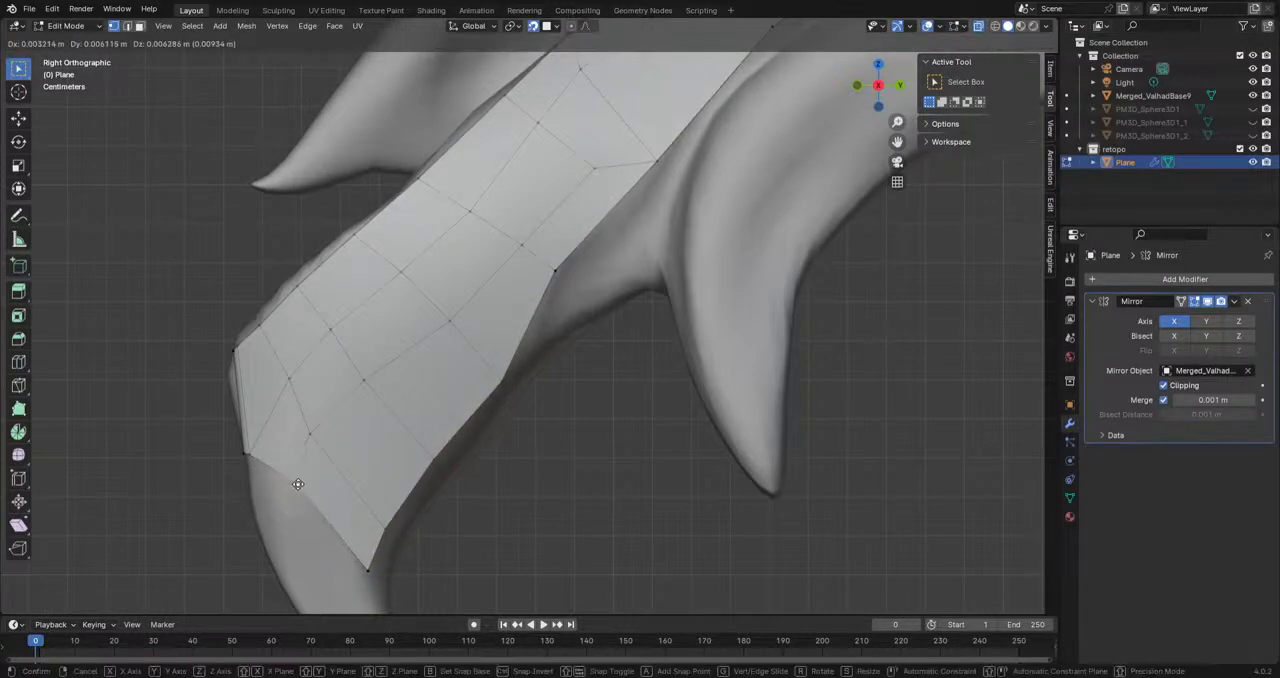
pyautogui.click(297, 486)
# Step: Move the inner and lower-edge vertices where the snout bends into the beak to even out the surrounding faces
pyautogui.scroll(-6, 334, 409)
pyautogui.scroll(5, 543, 343)
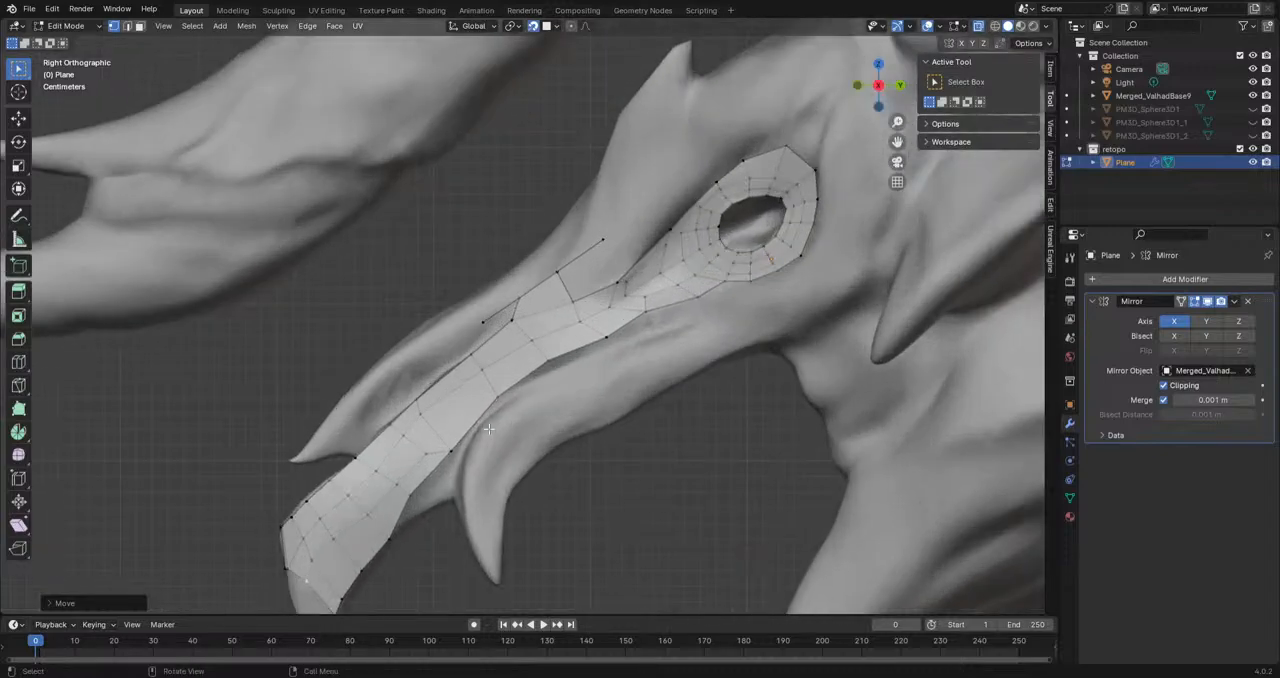
pyautogui.scroll(2, 479, 441)
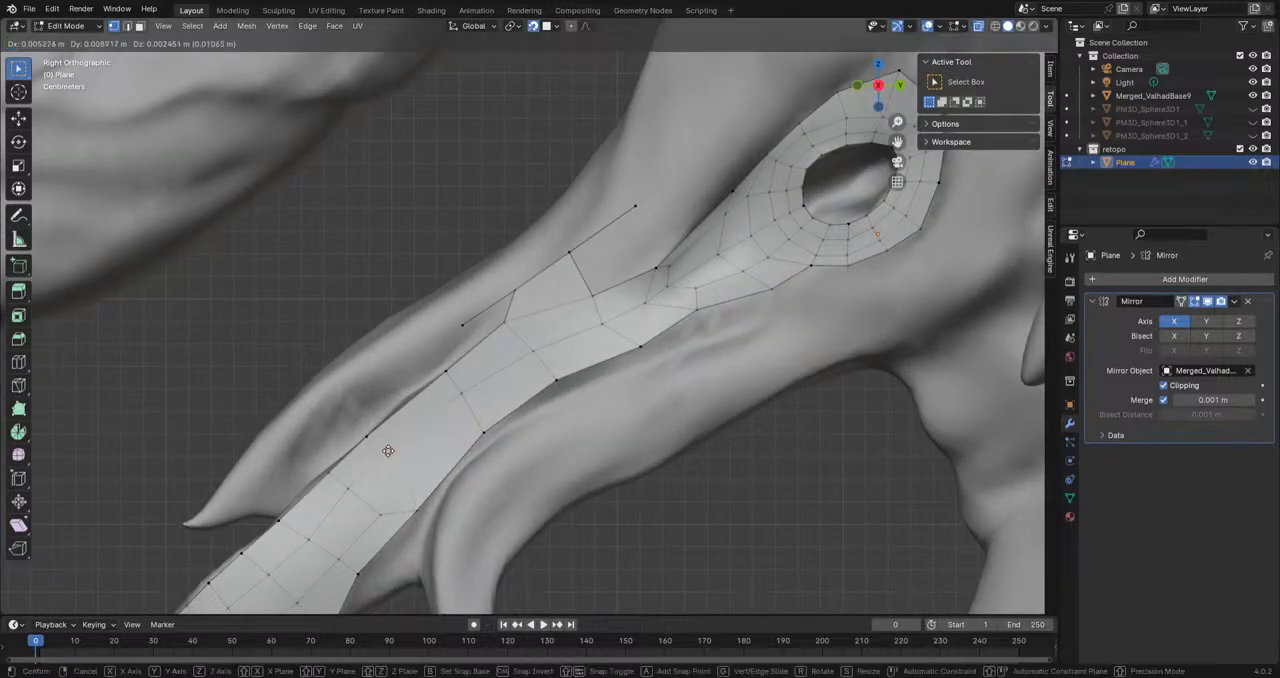
pyautogui.press('g')
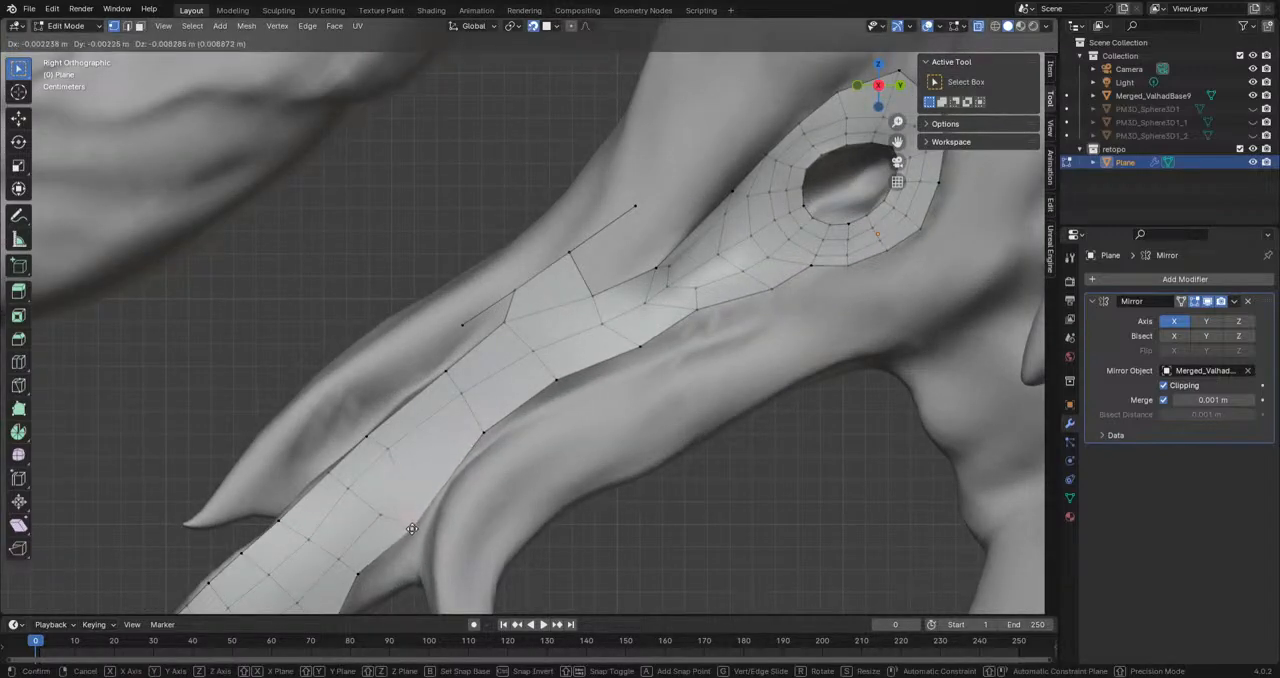
pyautogui.click(361, 525)
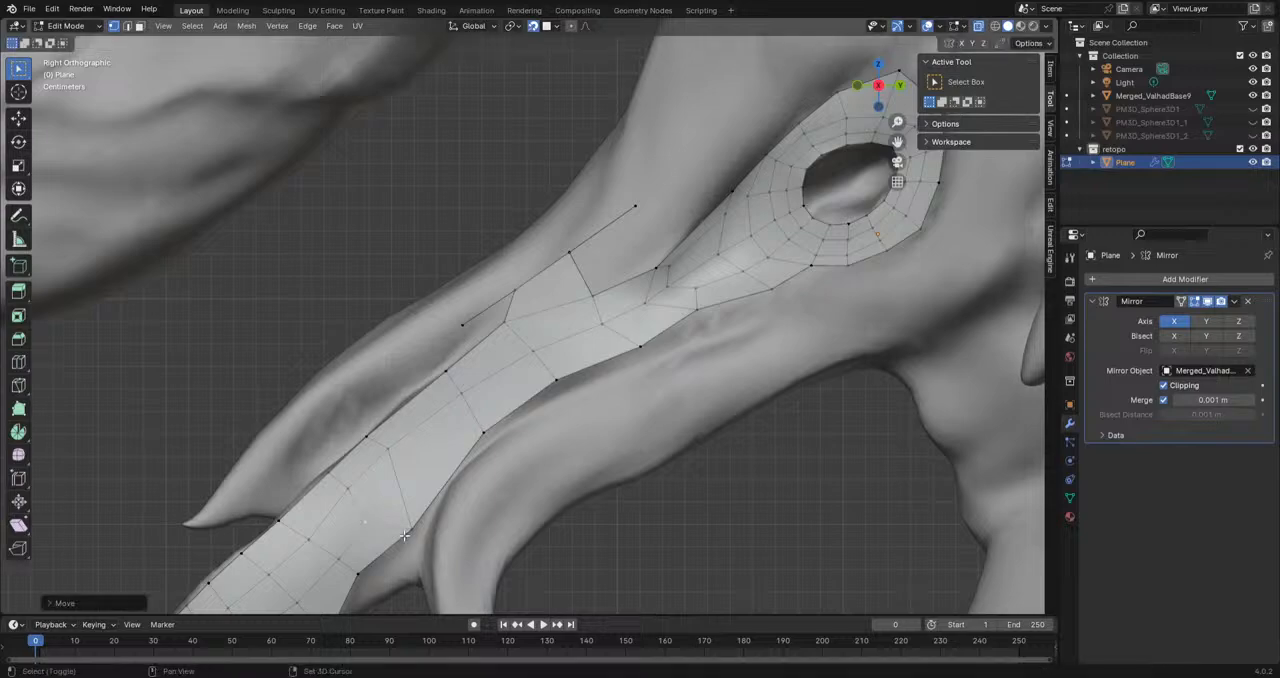
pyautogui.keyDown('shift'); pyautogui.moveTo(325, 634); pyautogui.dragTo(385, 491, button='middle'); pyautogui.keyUp('shift')
pyautogui.press('g')
pyautogui.click(400, 479)
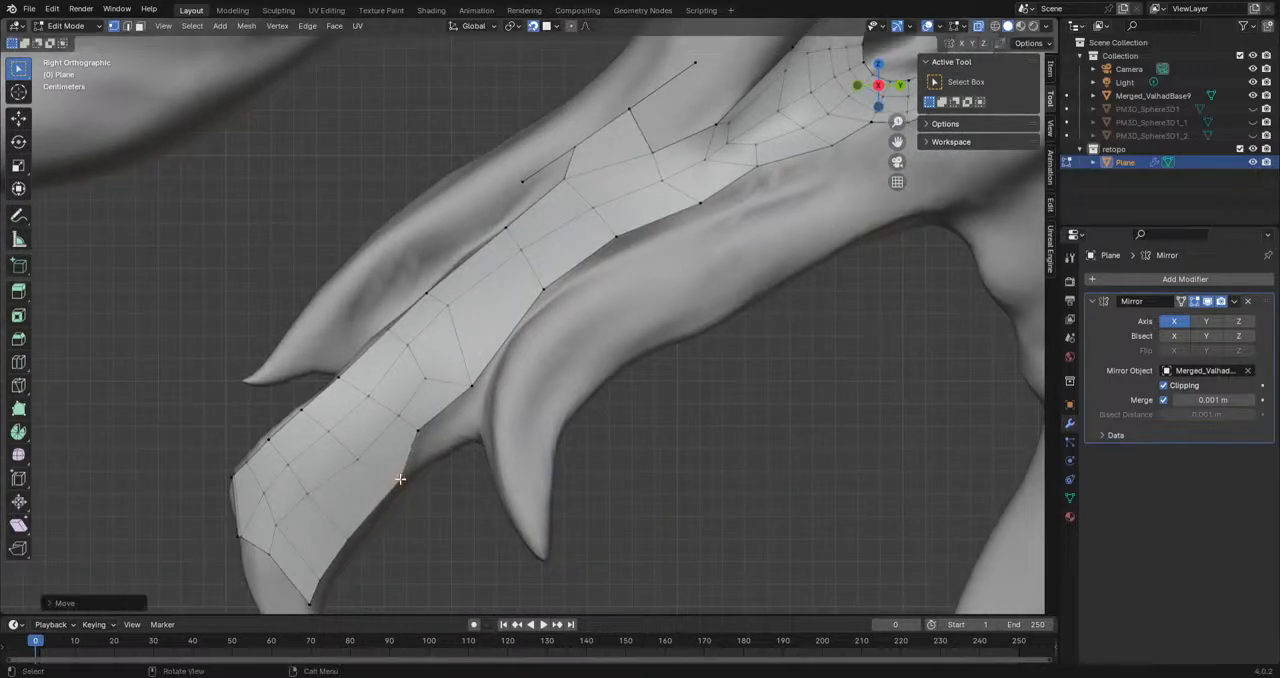
pyautogui.keyDown('shift'); pyautogui.click(354, 543); pyautogui.keyUp('shift')
pyautogui.press('g')
pyautogui.click(356, 545)
pyautogui.scroll(-5, 446, 477)
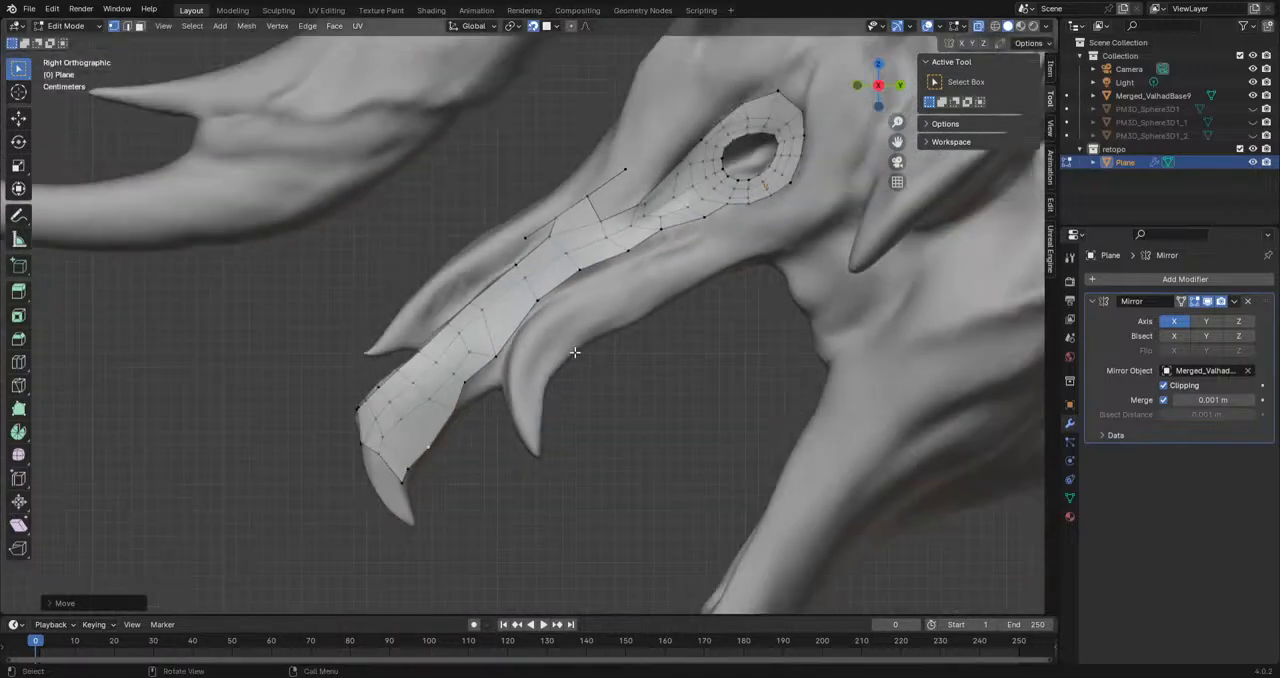
# Step: Delete the two loose end vertices with their stray edges above the snout faces
pyautogui.keyDown('shift'); pyautogui.moveTo(582, 329); pyautogui.dragTo(478, 395, button='middle'); pyautogui.keyUp('shift')
pyautogui.moveTo(440, 338); pyautogui.dragTo(645, 315, button='middle')
pyautogui.scroll(6, 455, 325)
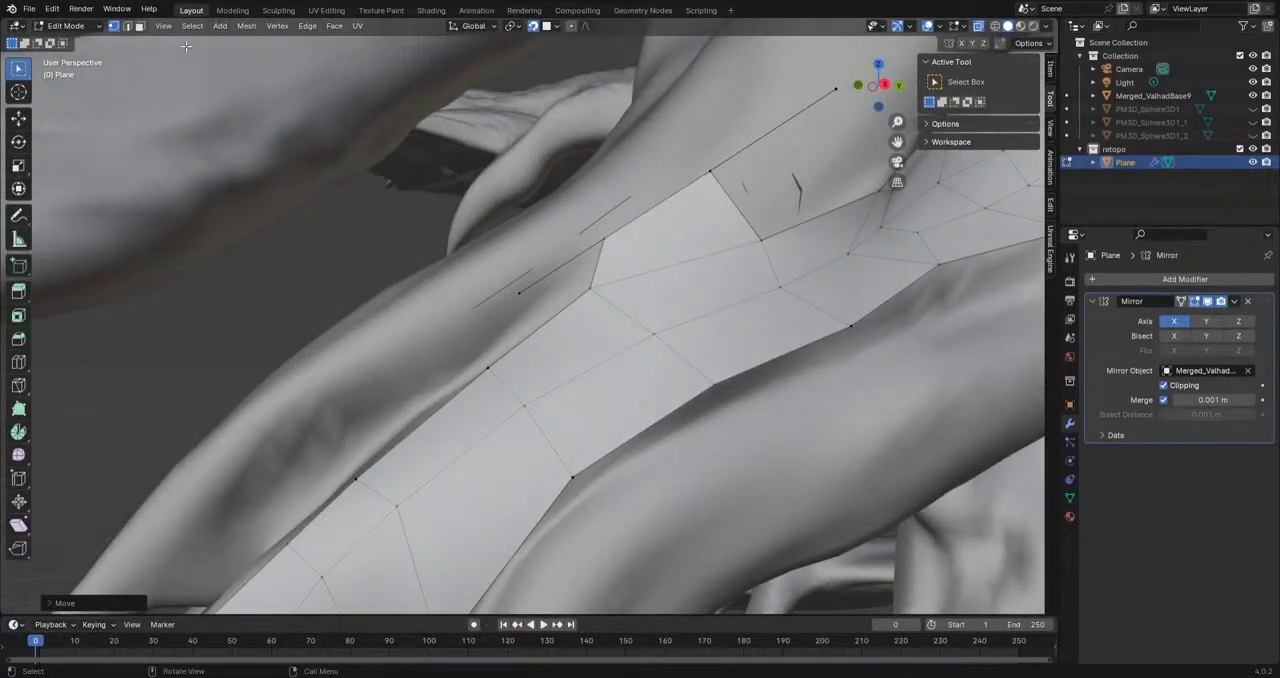
pyautogui.click(525, 293)
pyautogui.scroll(-1, 829, 162)
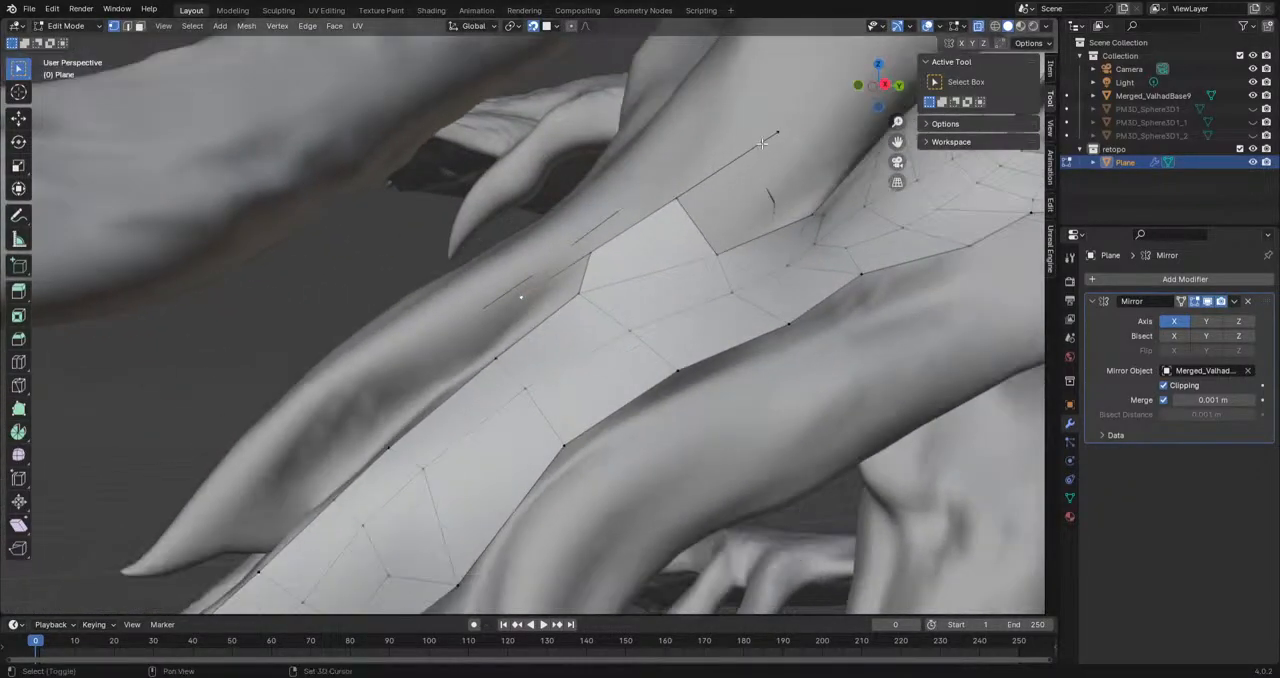
pyautogui.press('x')
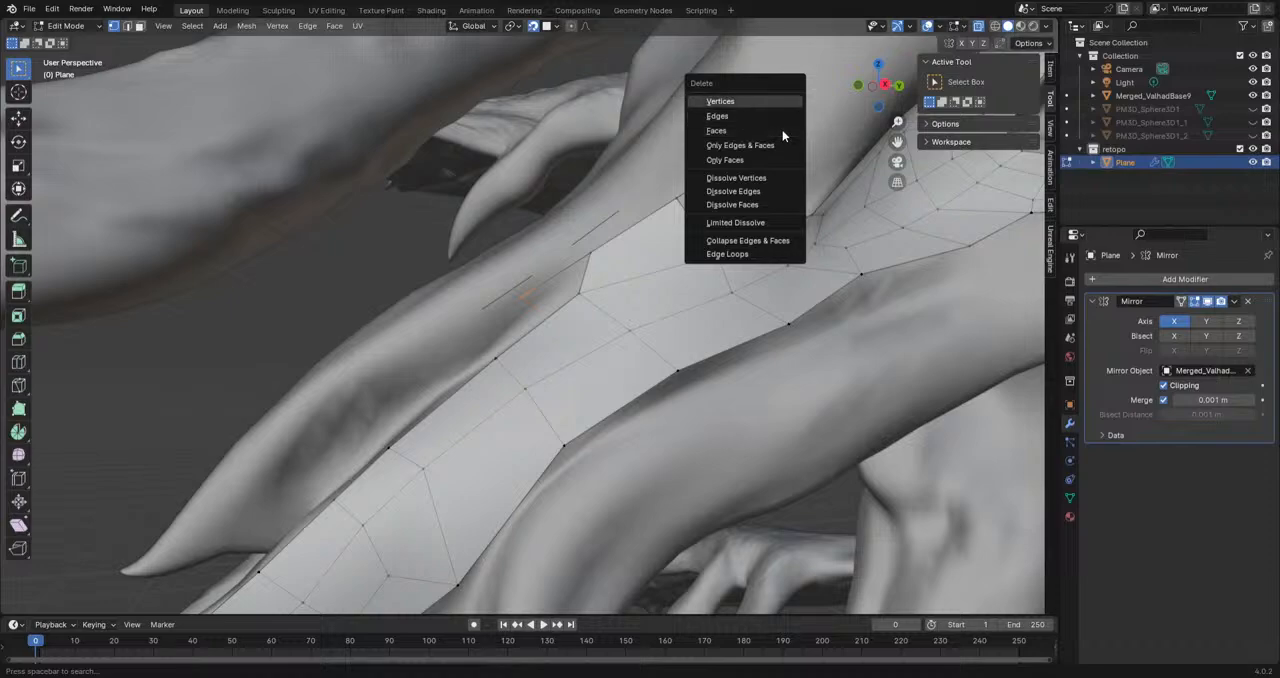
pyautogui.click(776, 106)
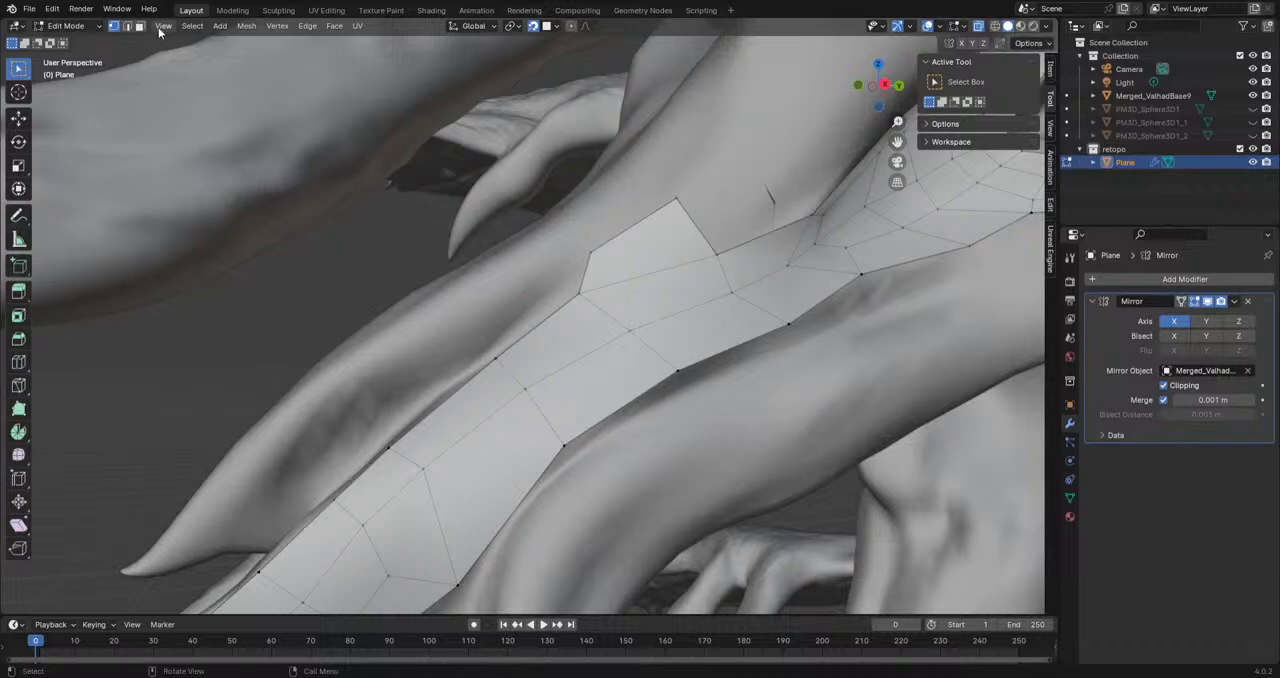
# Step: Extrude the short open edge above the snout forward along the upper ridge and rotate it to follow the ridge
pyautogui.moveTo(268, 268); pyautogui.dragTo(331, 291, button='middle')
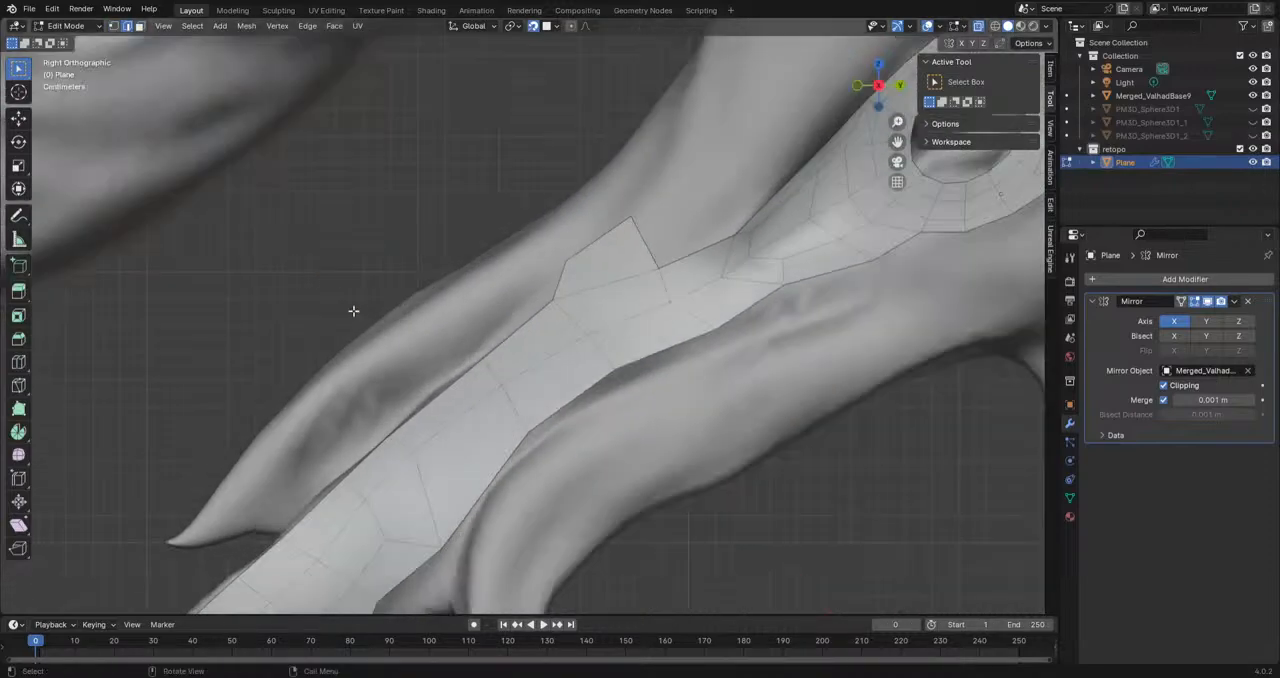
pyautogui.scroll(1, 505, 331)
pyautogui.click(559, 282)
pyautogui.press('e')
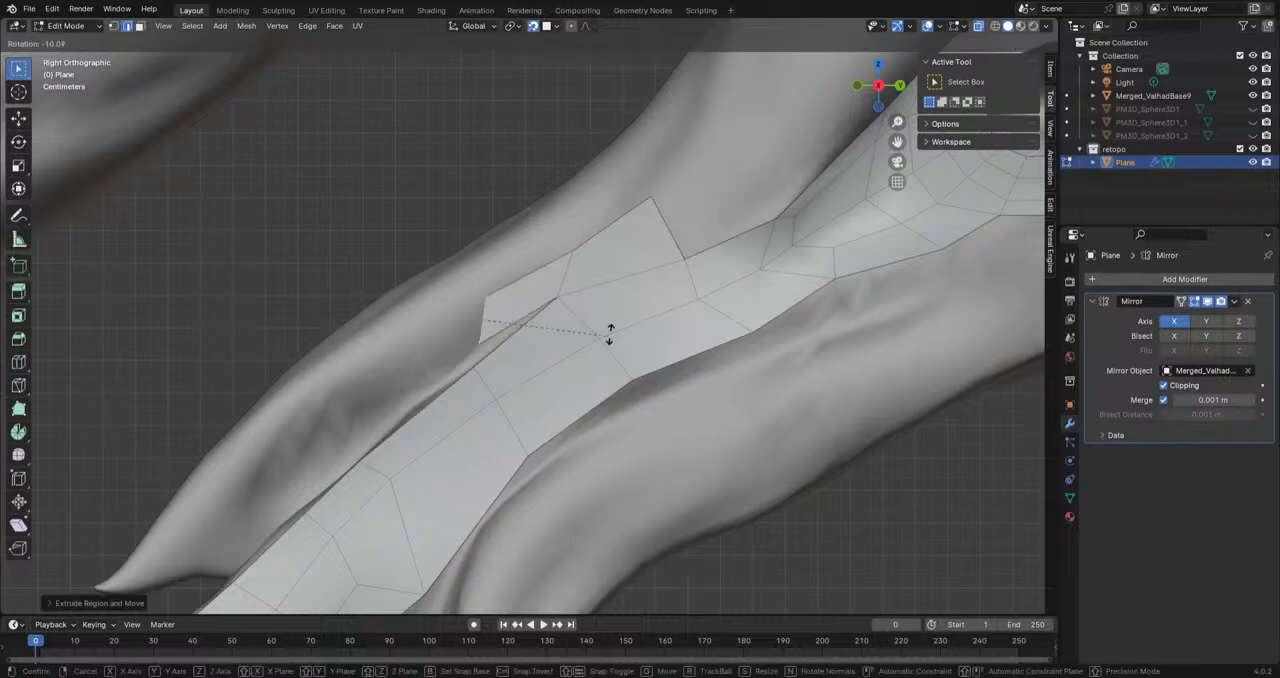
pyautogui.click(465, 350)
# Step: Extend the ridge strip by a second face toward the spike and scale its front edge
pyautogui.press('g')
pyautogui.click(373, 407)
pyautogui.moveTo(380, 405); pyautogui.dragTo(424, 403, button='middle')
pyautogui.press('s')
pyautogui.click(543, 358)
# Step: Extrude the ridge strip's front edge by two more faces toward the spike's tip, rotating the first new edge to fit
pyautogui.moveTo(543, 358)
pyautogui.mouseDown(button='middle')
pyautogui.moveTo(463, 418)
pyautogui.moveTo(490, 320)
pyautogui.moveTo(601, 238)
pyautogui.mouseUp(button='middle')
pyautogui.press('e')
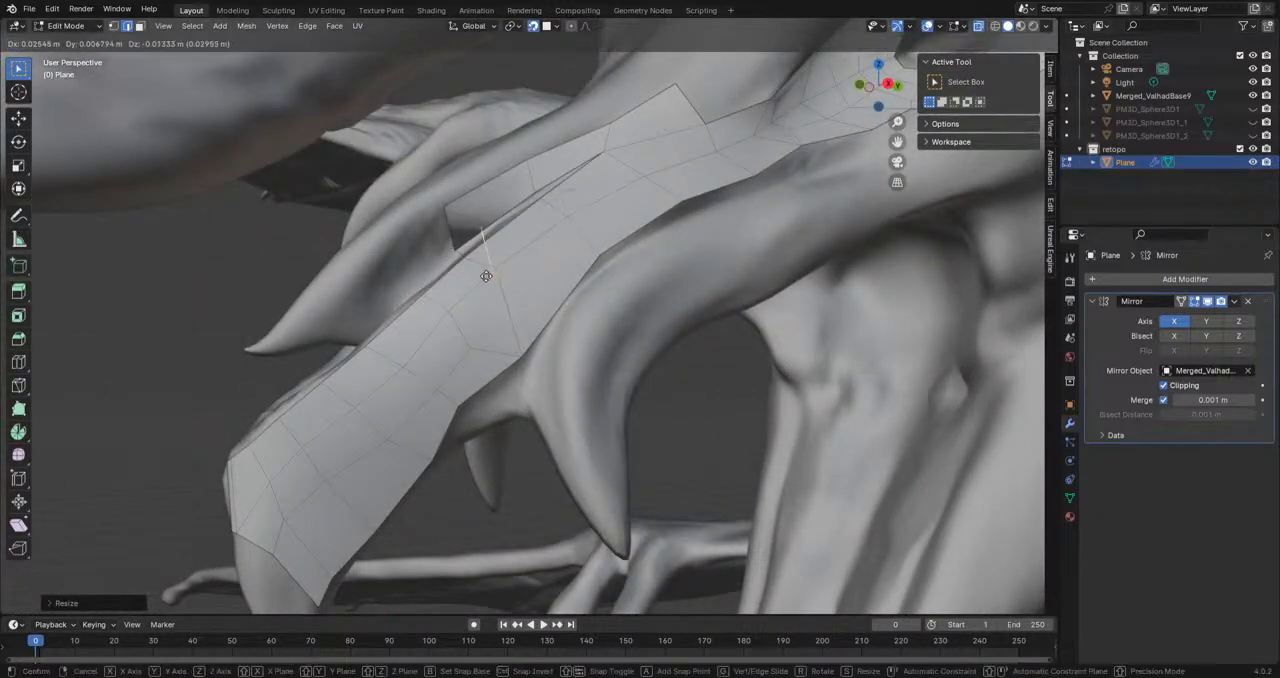
pyautogui.click(394, 309)
pyautogui.scroll(2, 404, 303)
pyautogui.moveTo(405, 303)
pyautogui.keyDown('shift'); pyautogui.mouseDown(button='middle')
pyautogui.moveTo(482, 372)
pyautogui.moveTo(458, 335)
pyautogui.mouseUp(button='middle'); pyautogui.keyUp('shift')
pyautogui.press('r')
pyautogui.click(482, 335)
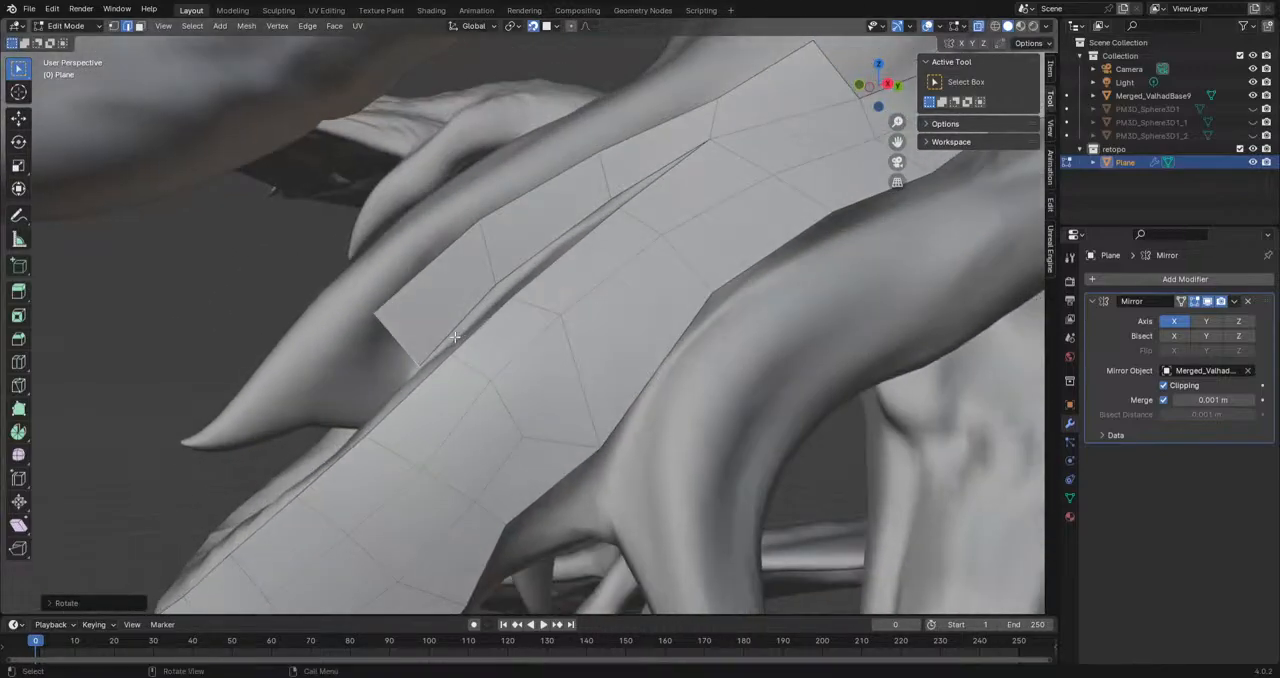
pyautogui.press('e')
pyautogui.click(358, 395)
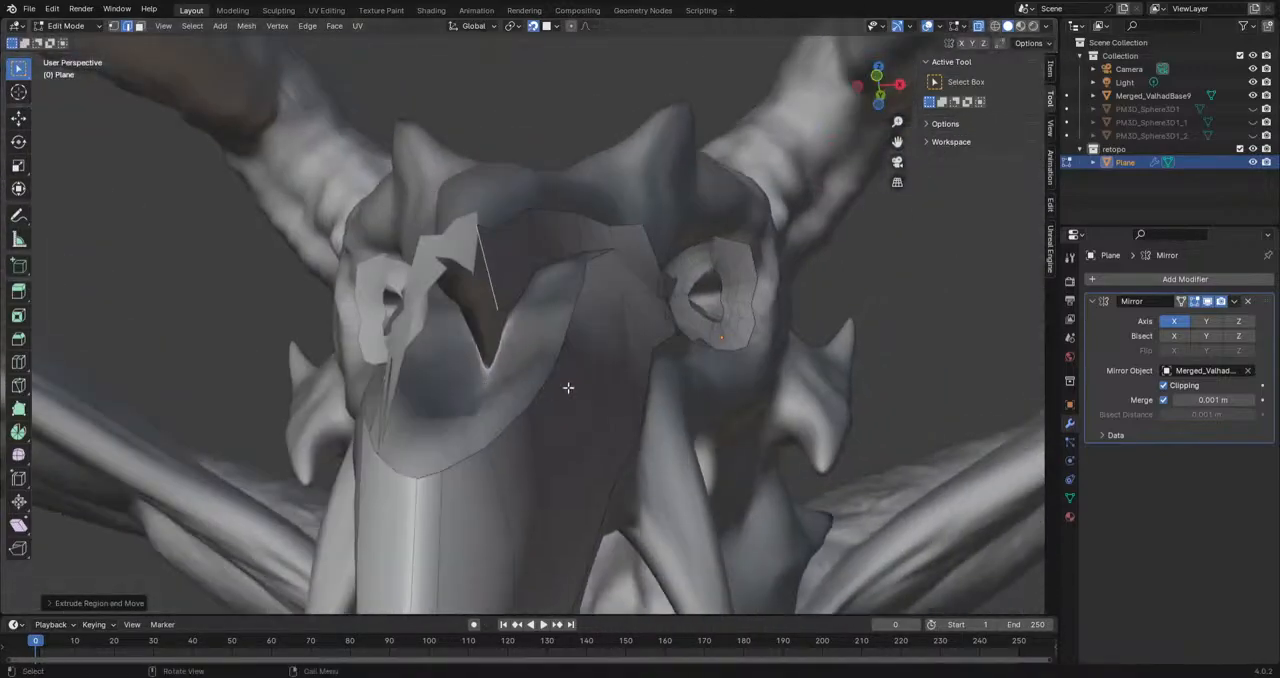
# Step: Move the lower corner vertex of the ridge strip's front edge back toward the snout faces
pyautogui.moveTo(568, 388); pyautogui.dragTo(529, 382, button='middle')
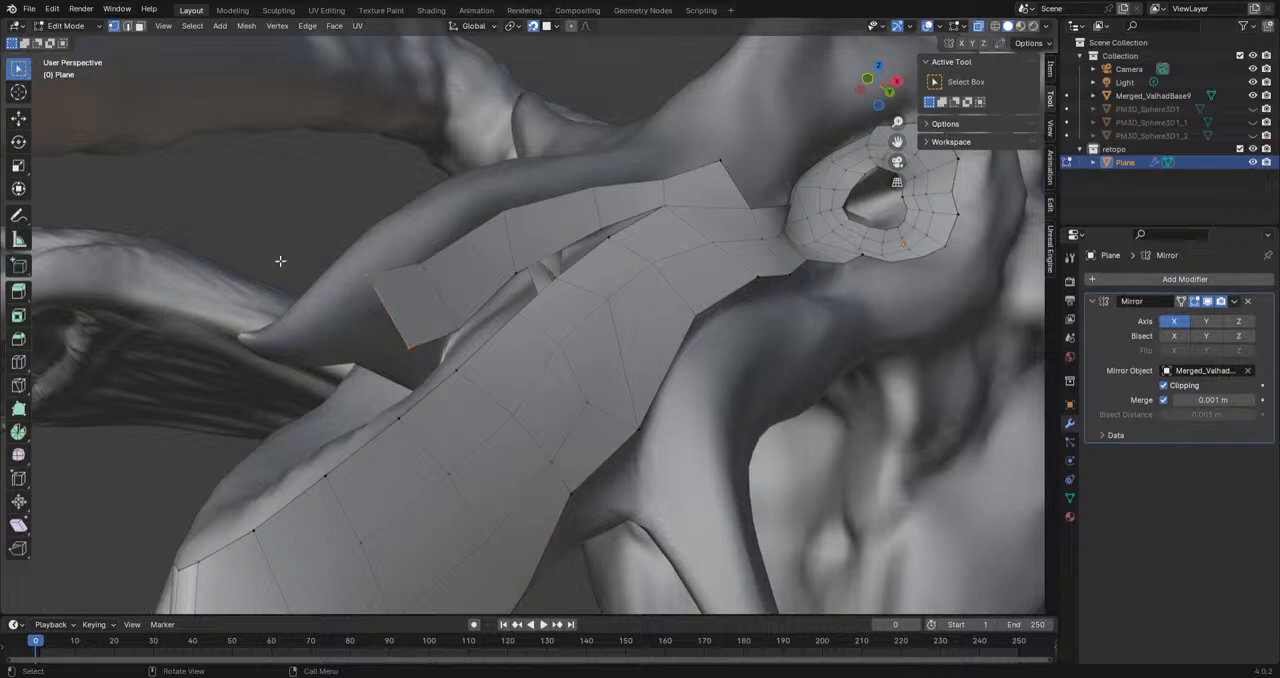
pyautogui.click(406, 348)
pyautogui.moveTo(407, 348); pyautogui.dragTo(453, 352, button='middle')
pyautogui.press('g')
pyautogui.click(463, 374)
# Step: Try repositioning the vertices of the ridge strip's front faces and undo the moves
pyautogui.click(433, 279)
pyautogui.press('g')
pyautogui.click(479, 291)
pyautogui.hotkey('ctrl', 'z')
pyautogui.moveTo(481, 314); pyautogui.dragTo(372, 338, button='middle')
pyautogui.scroll(2, 368, 340)
pyautogui.press('g')
pyautogui.click(333, 385)
pyautogui.moveTo(334, 389); pyautogui.dragTo(290, 379, button='middle')
pyautogui.hotkey('ctrl', 'z')
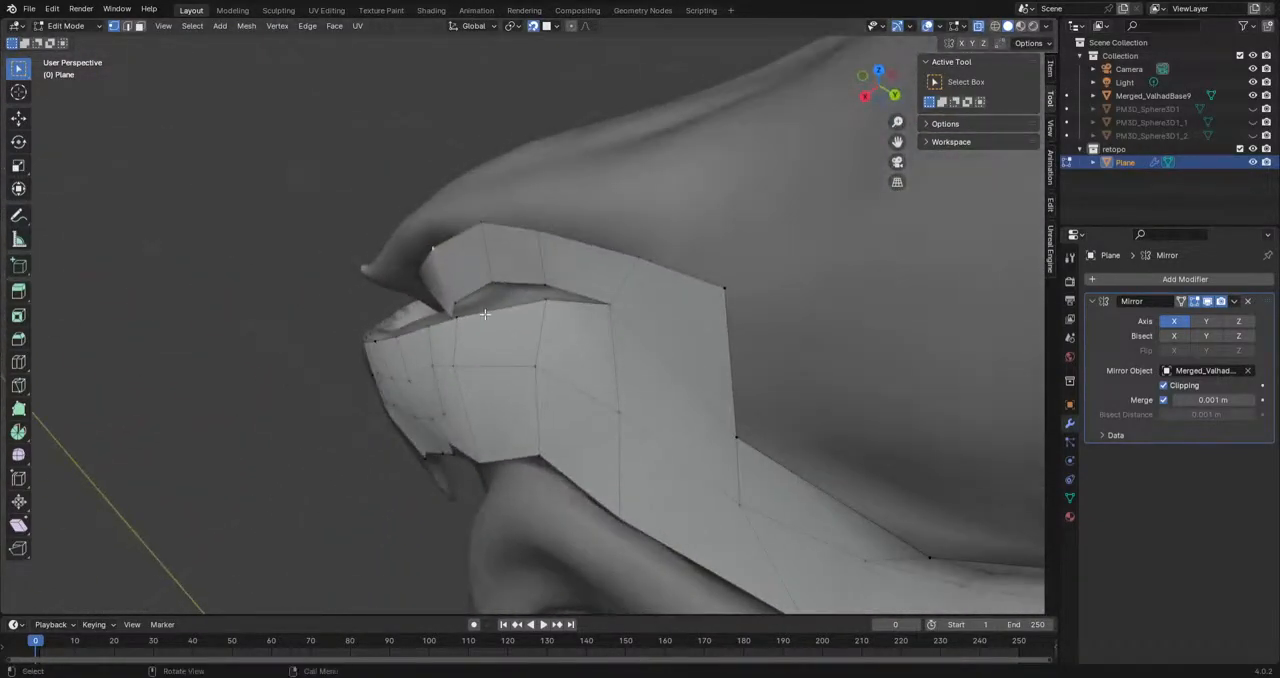
# Step: Shift the ridge strip's upper vertices back along the spike and extrude its front edge by one short face
pyautogui.press('g')
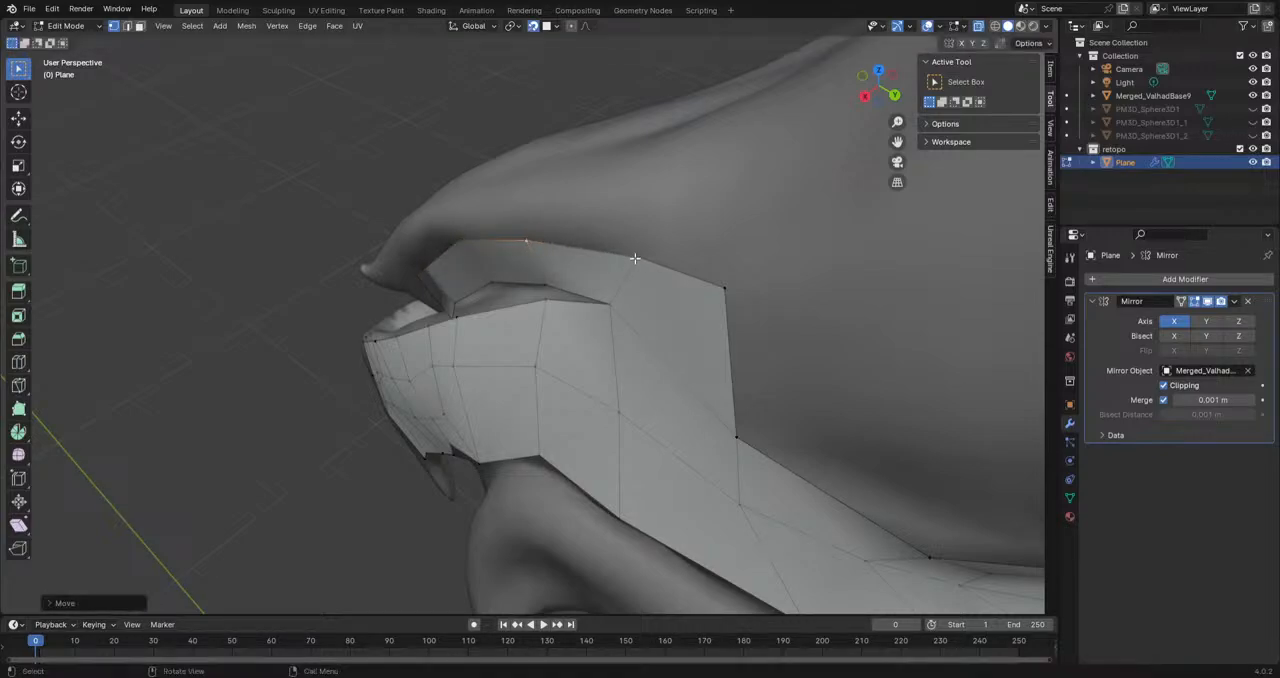
pyautogui.click(601, 256)
pyautogui.moveTo(421, 273); pyautogui.dragTo(413, 376, button='middle')
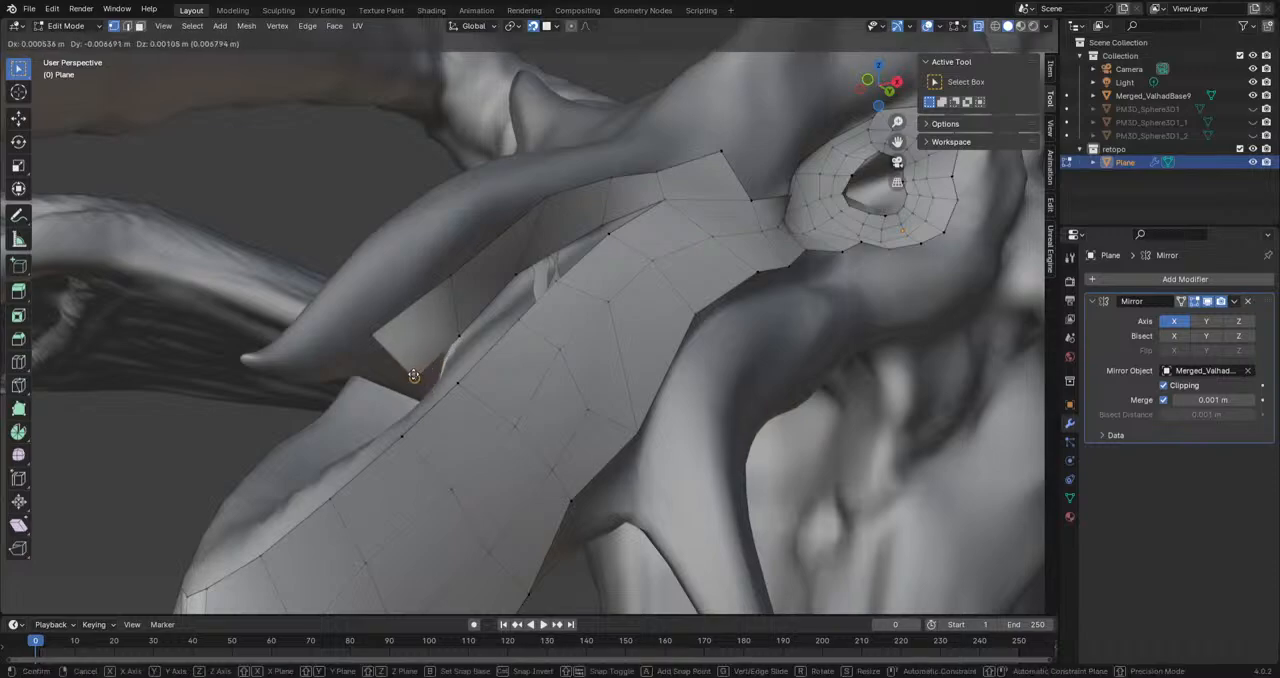
pyautogui.press('e')
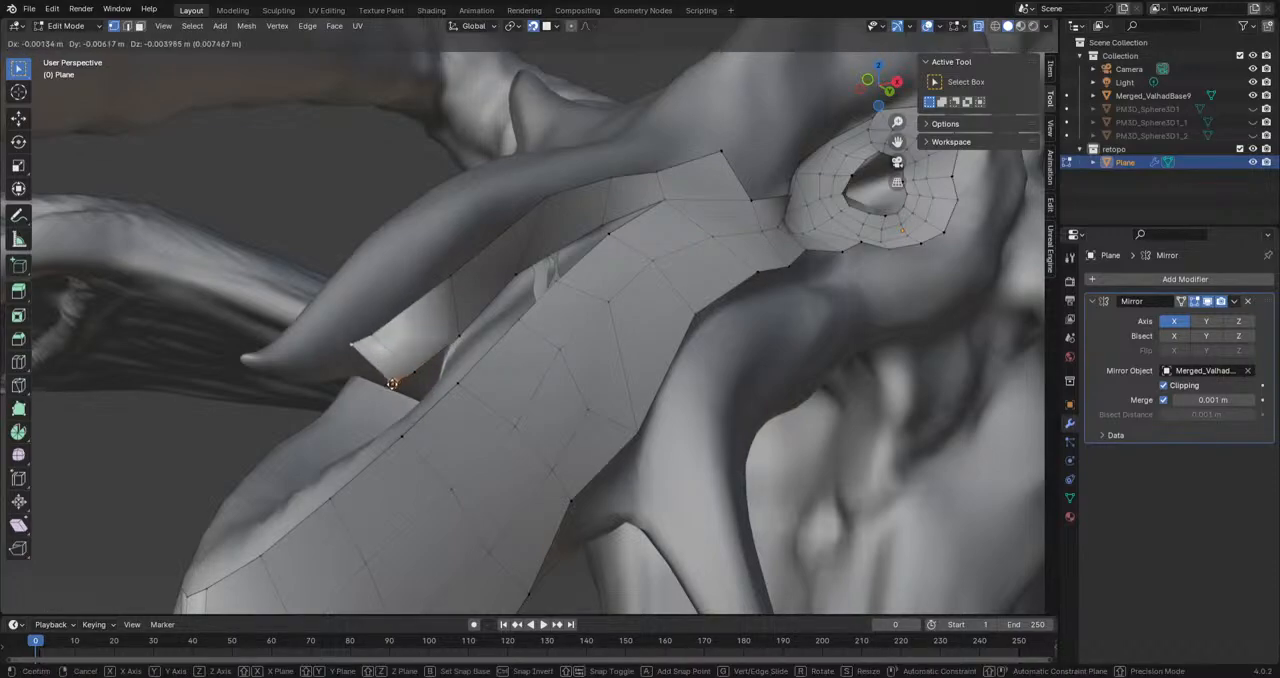
pyautogui.click(397, 394)
pyautogui.press('g')
pyautogui.click(397, 391)
pyautogui.moveTo(396, 391)
pyautogui.mouseDown(button='middle')
pyautogui.moveTo(429, 371)
pyautogui.moveTo(459, 383)
pyautogui.moveTo(400, 389)
pyautogui.mouseUp(button='middle')
# Step: Move the ridge strip's front corner vertices down onto the lower rim at the spike's base
pyautogui.scroll(4, 297, 394)
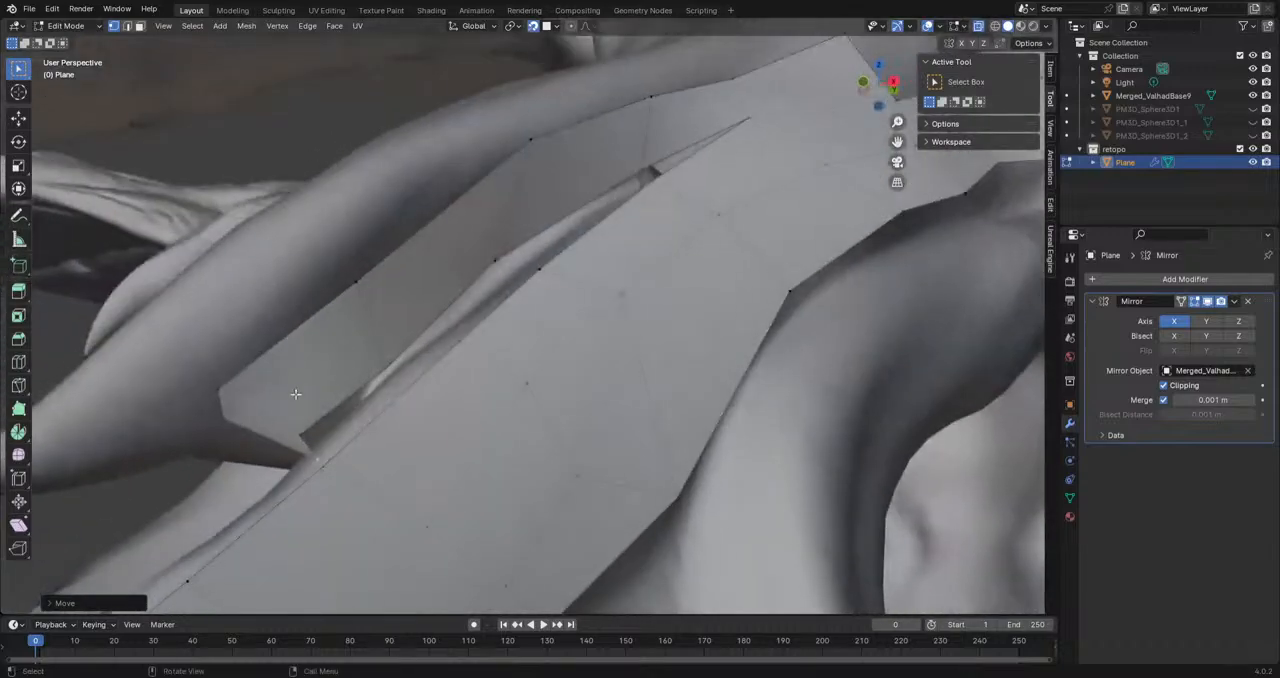
pyautogui.press('g')
pyautogui.click(183, 463)
pyautogui.moveTo(183, 463); pyautogui.dragTo(220, 457, button='middle')
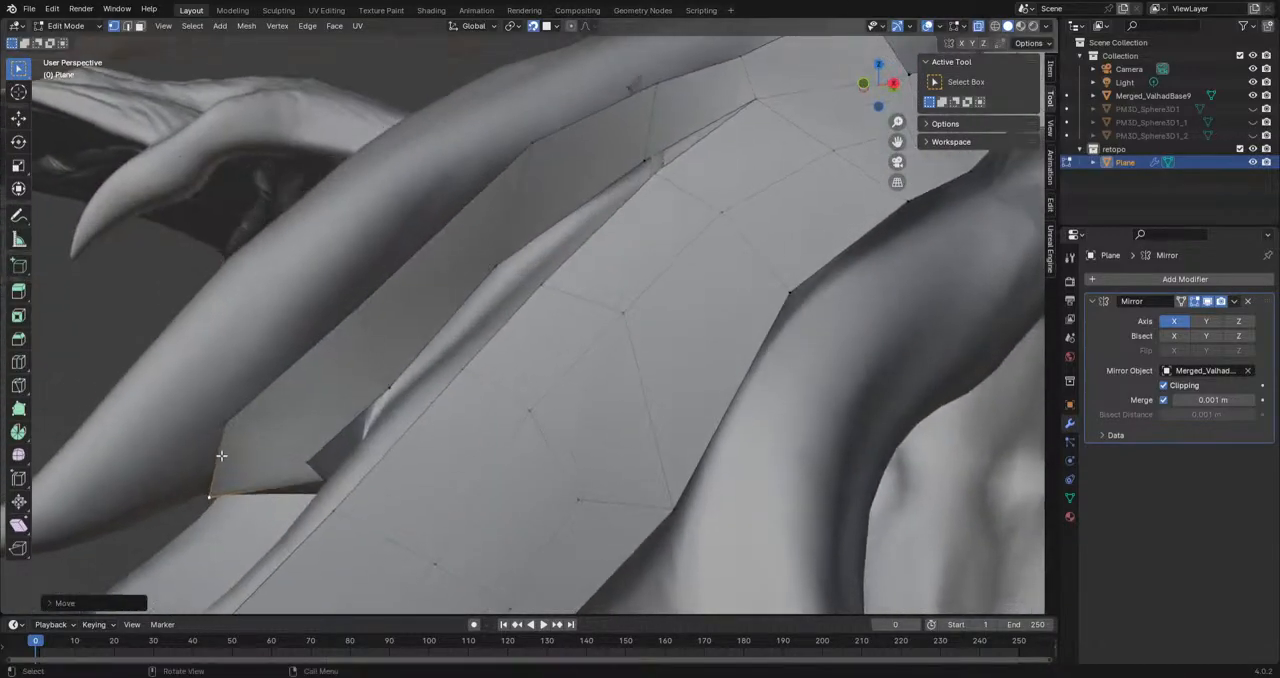
pyautogui.press('g')
pyautogui.click(276, 493)
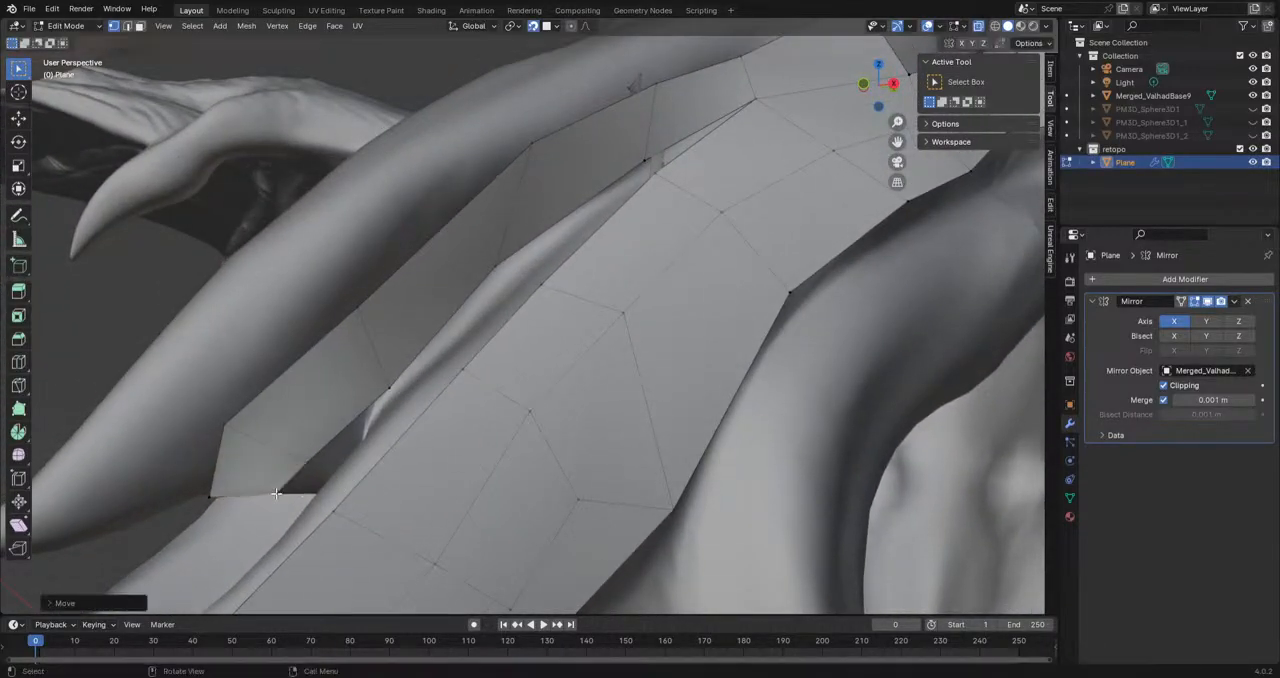
# Step: Undo the last vertex move, turn off mirror clipping and reposition the ridge strip's vertices on the spike's underside near the centre line
pyautogui.scroll(-6, 266, 484)
pyautogui.moveTo(266, 484); pyautogui.dragTo(552, 450, button='middle')
pyautogui.moveTo(540, 449); pyautogui.dragTo(417, 350, button='middle')
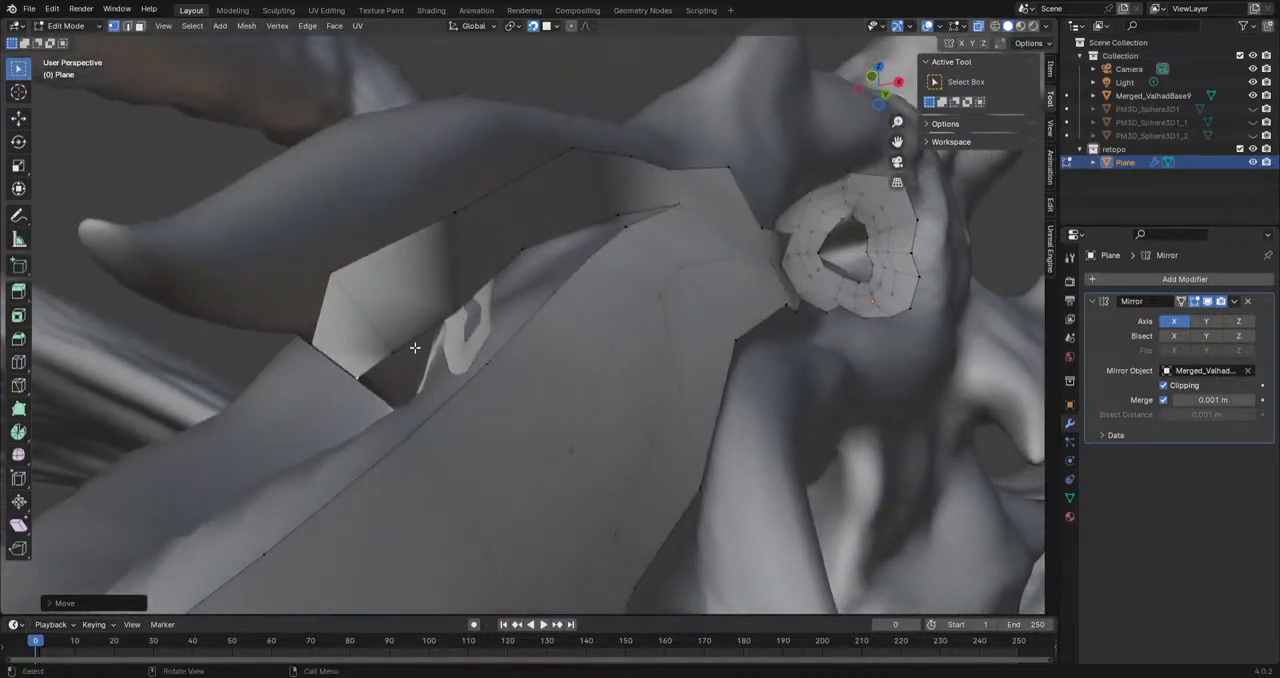
pyautogui.hotkey('ctrl', 'z')
pyautogui.moveTo(354, 288); pyautogui.dragTo(478, 300, button='middle')
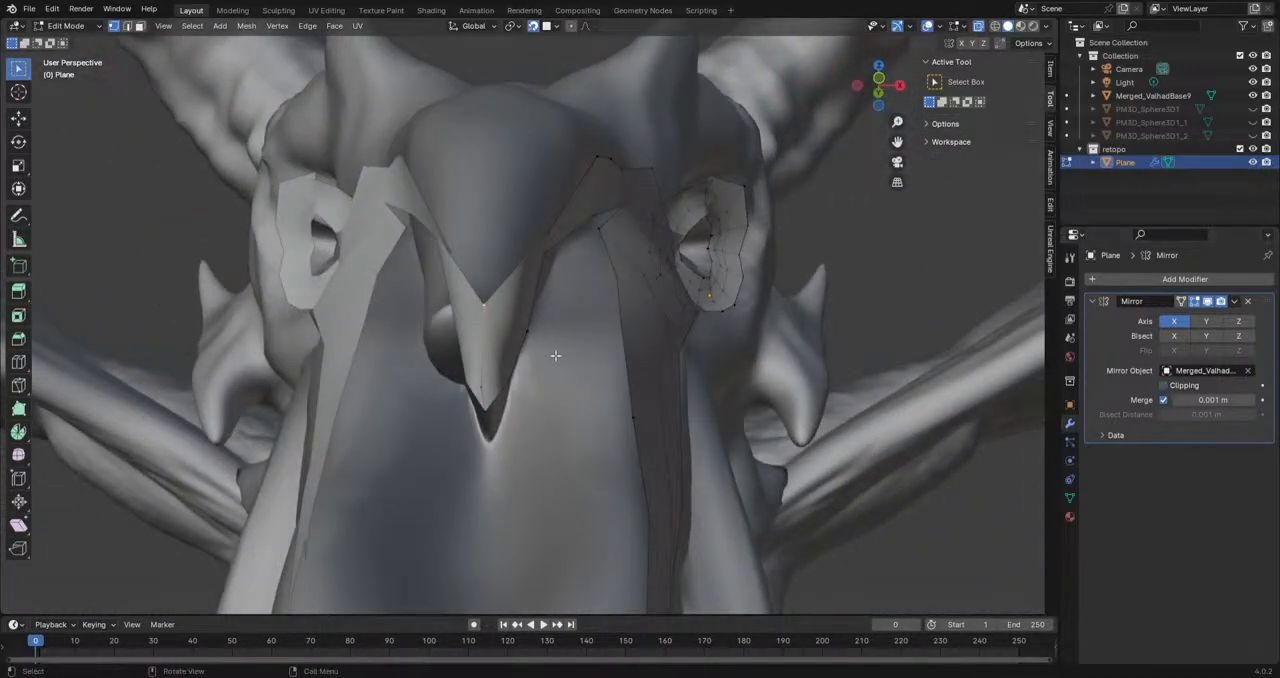
pyautogui.moveTo(608, 359); pyautogui.dragTo(693, 351, button='middle')
pyautogui.press('g')
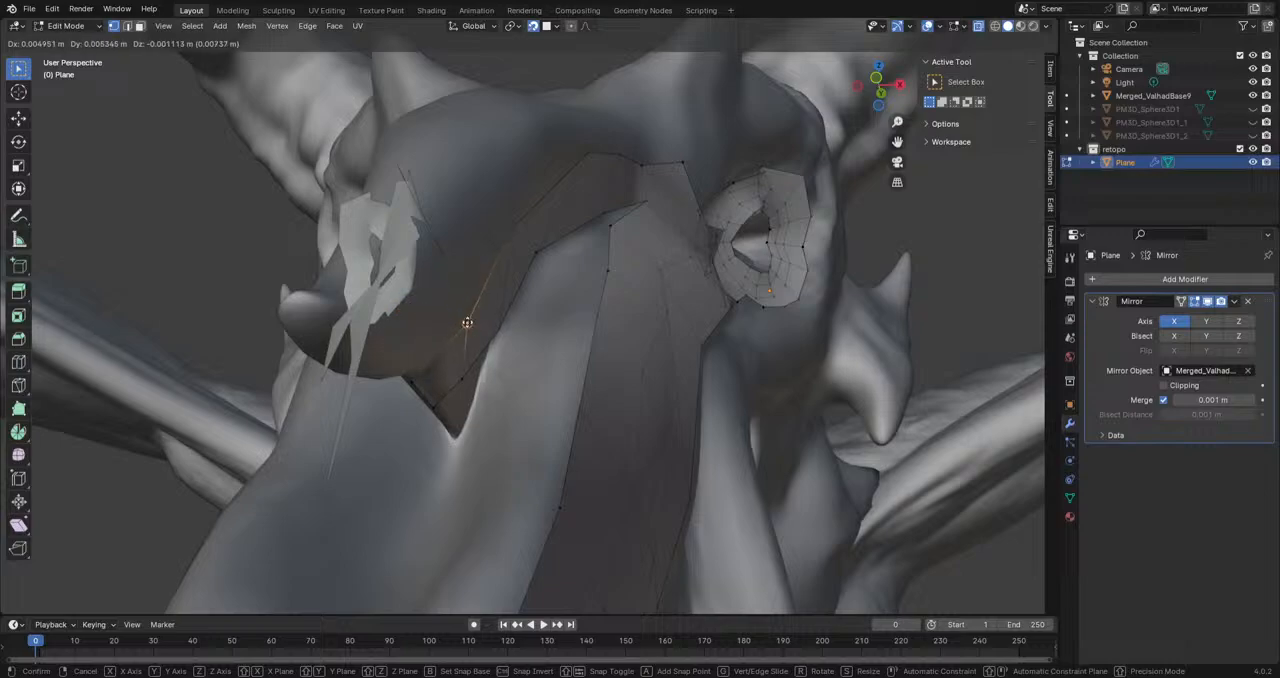
pyautogui.click(471, 329)
pyautogui.moveTo(471, 329); pyautogui.dragTo(370, 370, button='middle')
pyautogui.press('g')
pyautogui.click(317, 331)
# Step: Adjust the vertices where the ridge strip meets the upper border of the snout faces to fit the sculpt
pyautogui.moveTo(317, 331); pyautogui.dragTo(548, 238, button='middle')
pyautogui.moveTo(604, 316); pyautogui.dragTo(425, 380, button='middle')
pyautogui.keyDown('shift'); pyautogui.moveTo(636, 371); pyautogui.dragTo(600, 338, button='middle'); pyautogui.keyUp('shift')
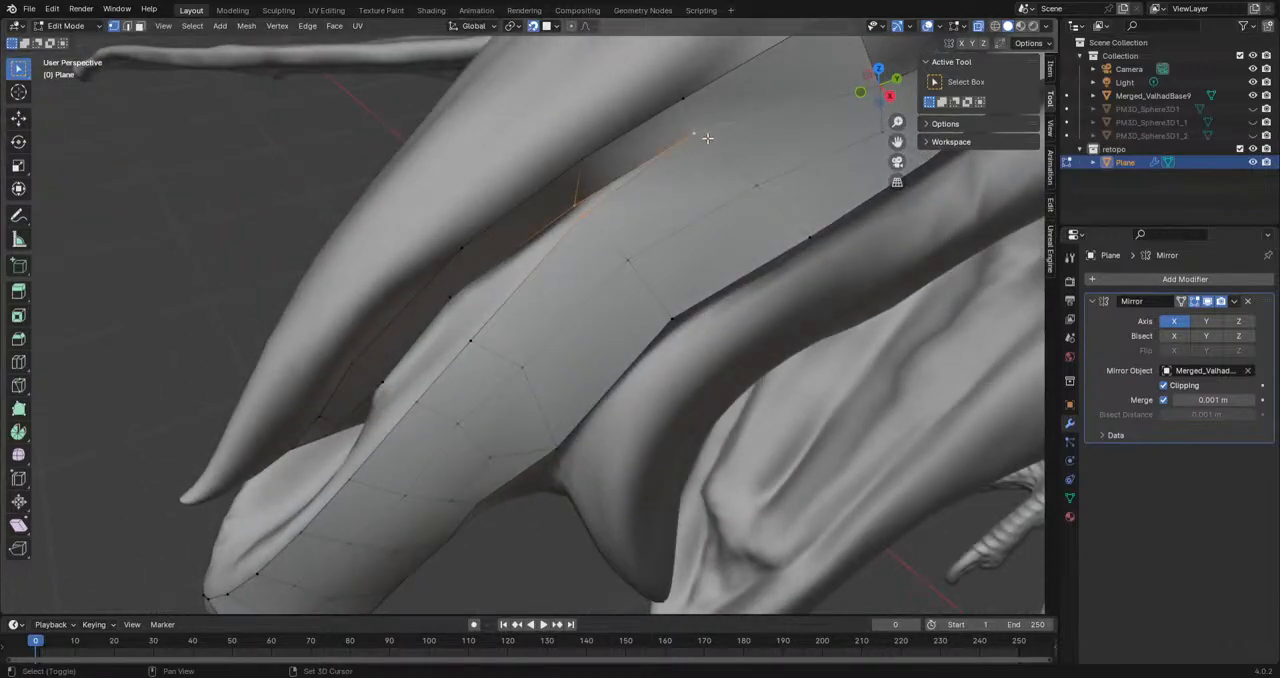
pyautogui.moveTo(706, 136); pyautogui.dragTo(580, 192, button='middle')
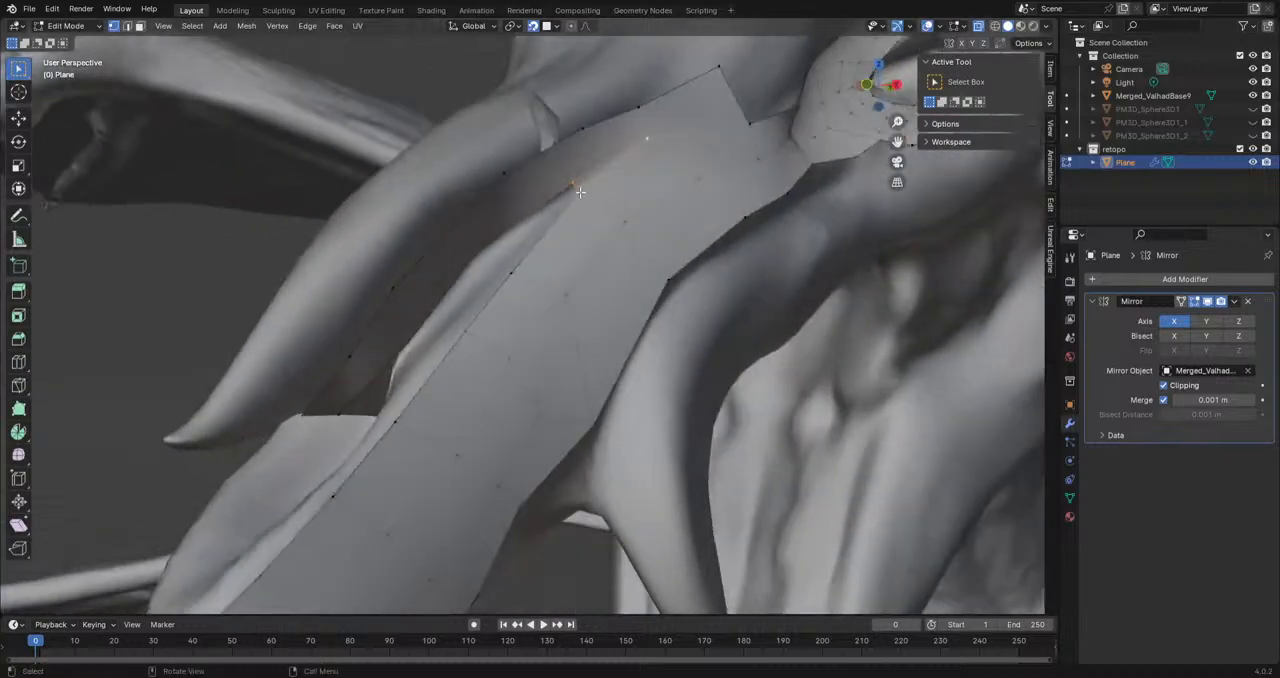
pyautogui.press('g')
pyautogui.click(624, 216)
pyautogui.moveTo(592, 285); pyautogui.dragTo(640, 260, button='middle')
pyautogui.press('g')
pyautogui.click(617, 289)
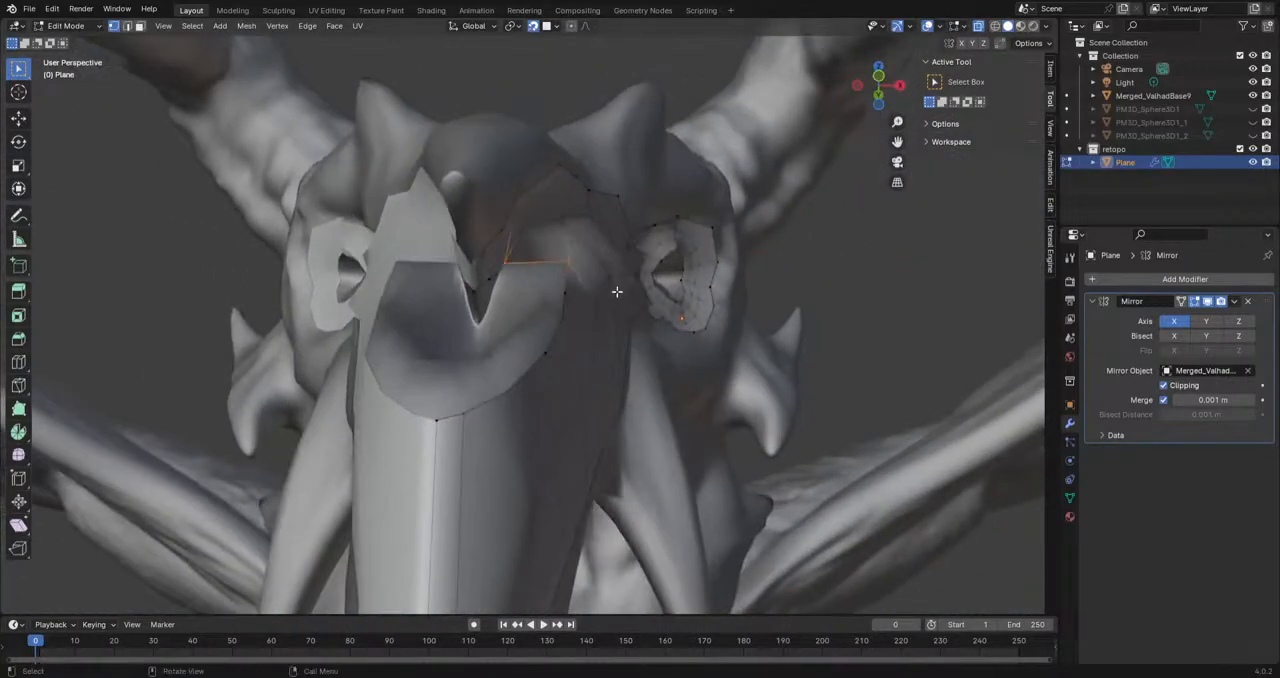
# Step: Extrude a vertex upward from the snout mesh's front tip and place it on the rim of the hollow
pyautogui.moveTo(617, 302); pyautogui.dragTo(588, 326, button='middle')
pyautogui.moveTo(520, 383); pyautogui.dragTo(568, 334, button='middle')
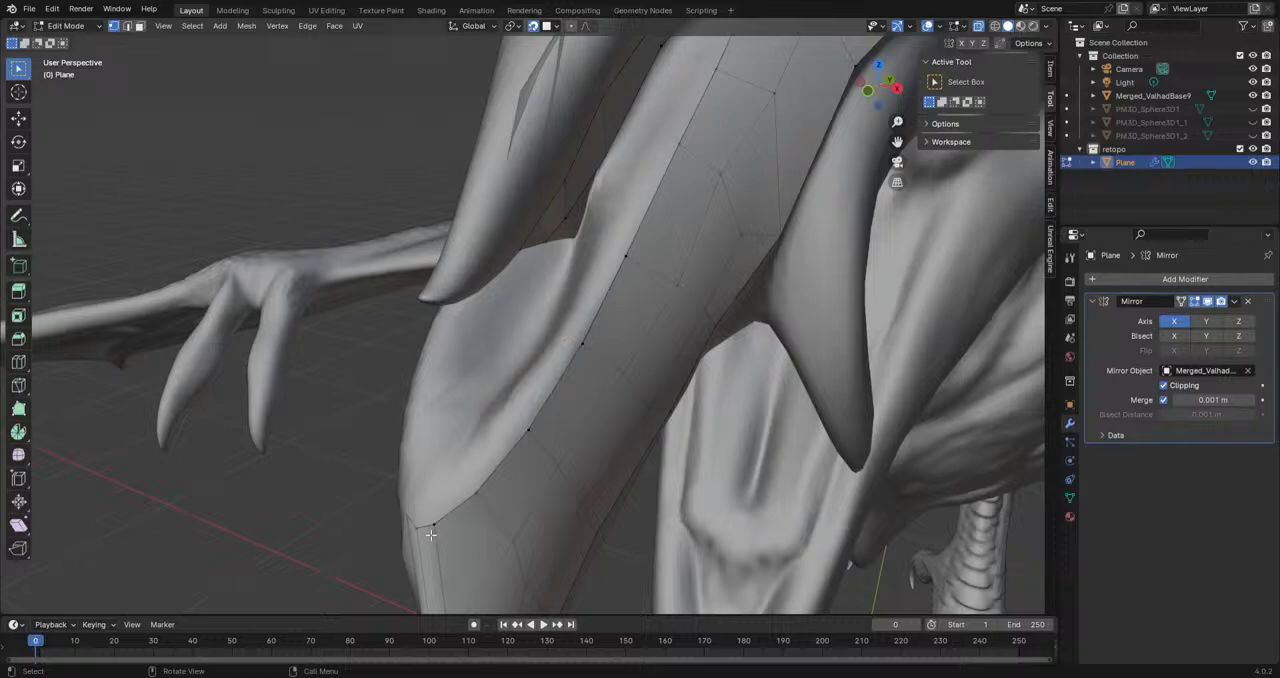
pyautogui.press('g')
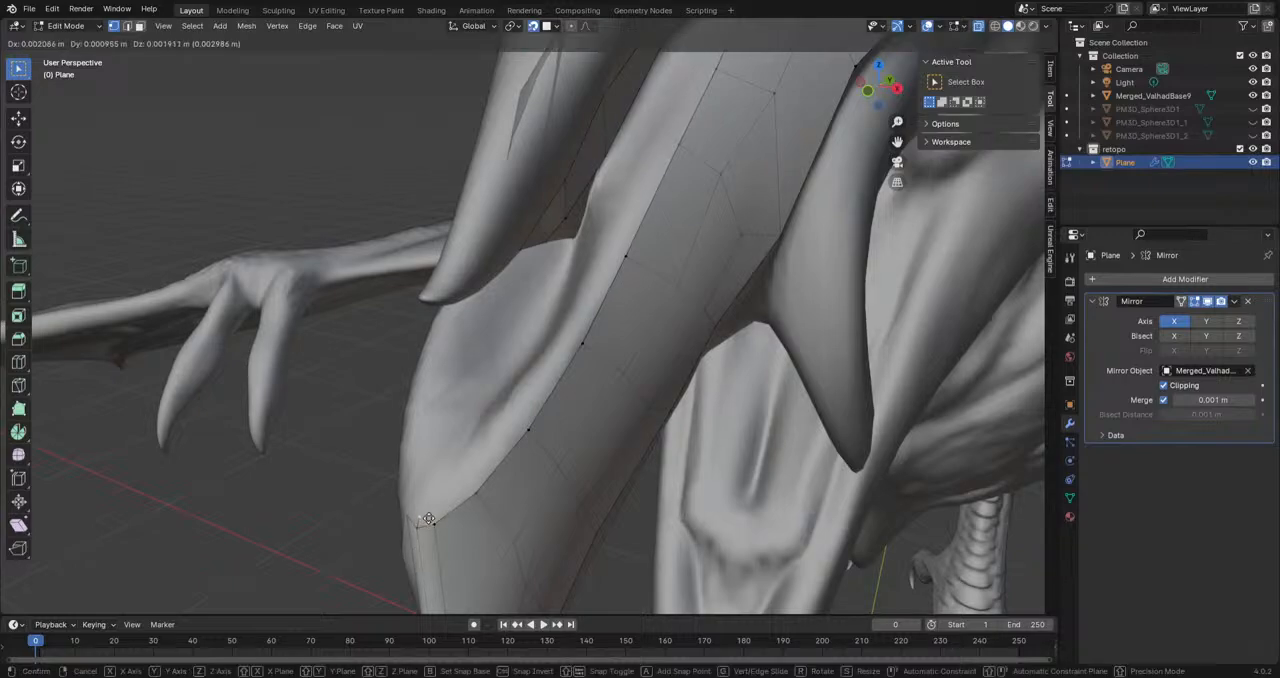
pyautogui.click(427, 483)
pyautogui.moveTo(429, 480); pyautogui.dragTo(264, 483, button='middle')
pyautogui.press('g')
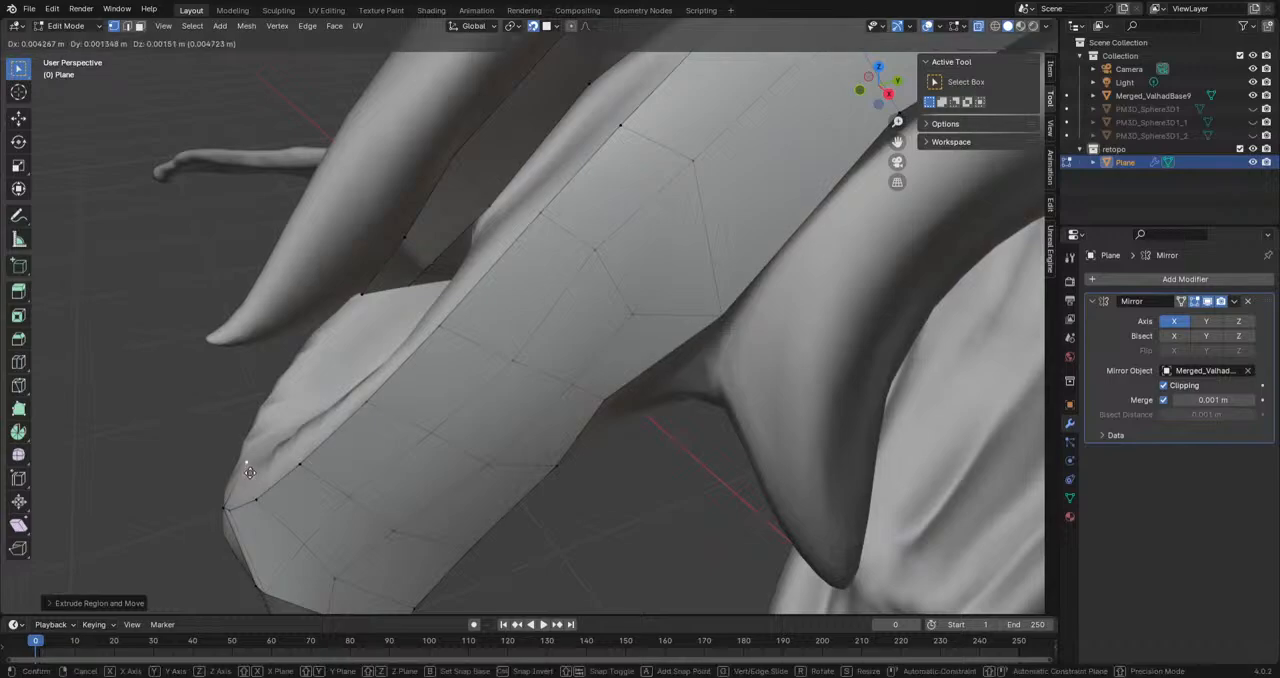
pyautogui.click(235, 489)
# Step: Extrude a chain of vertices from the snout's front tip back along the hollow toward the ridge strip's front end
pyautogui.press('e')
pyautogui.click(255, 467)
pyautogui.moveTo(256, 466); pyautogui.dragTo(270, 485, button='middle')
pyautogui.press('e')
pyautogui.click(335, 447)
pyautogui.moveTo(336, 446); pyautogui.dragTo(498, 342, button='middle')
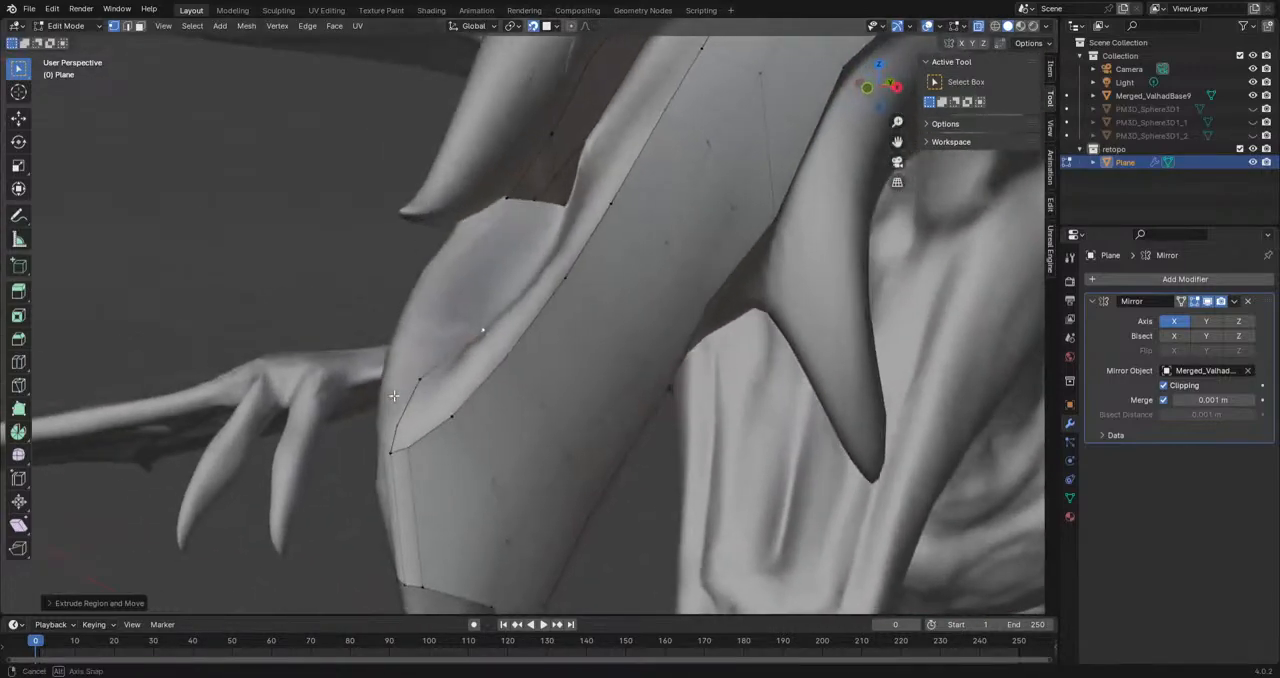
pyautogui.press('e')
pyautogui.moveTo(594, 245); pyautogui.dragTo(432, 358, button='middle')
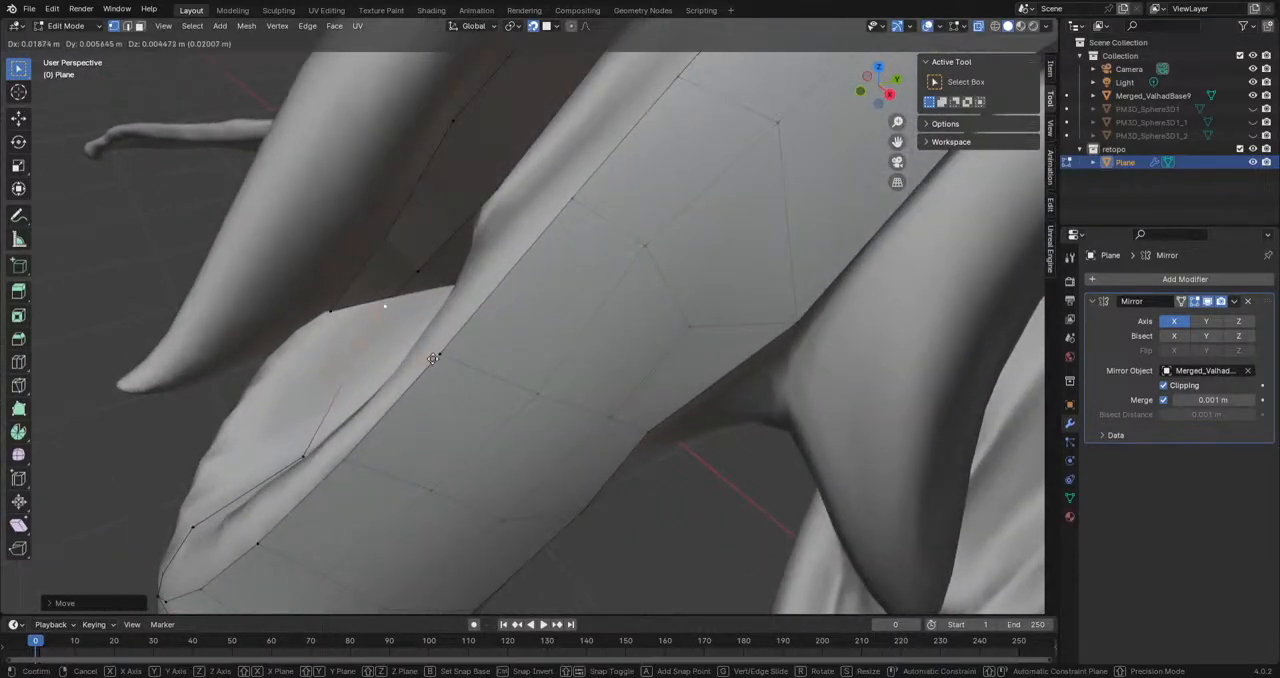
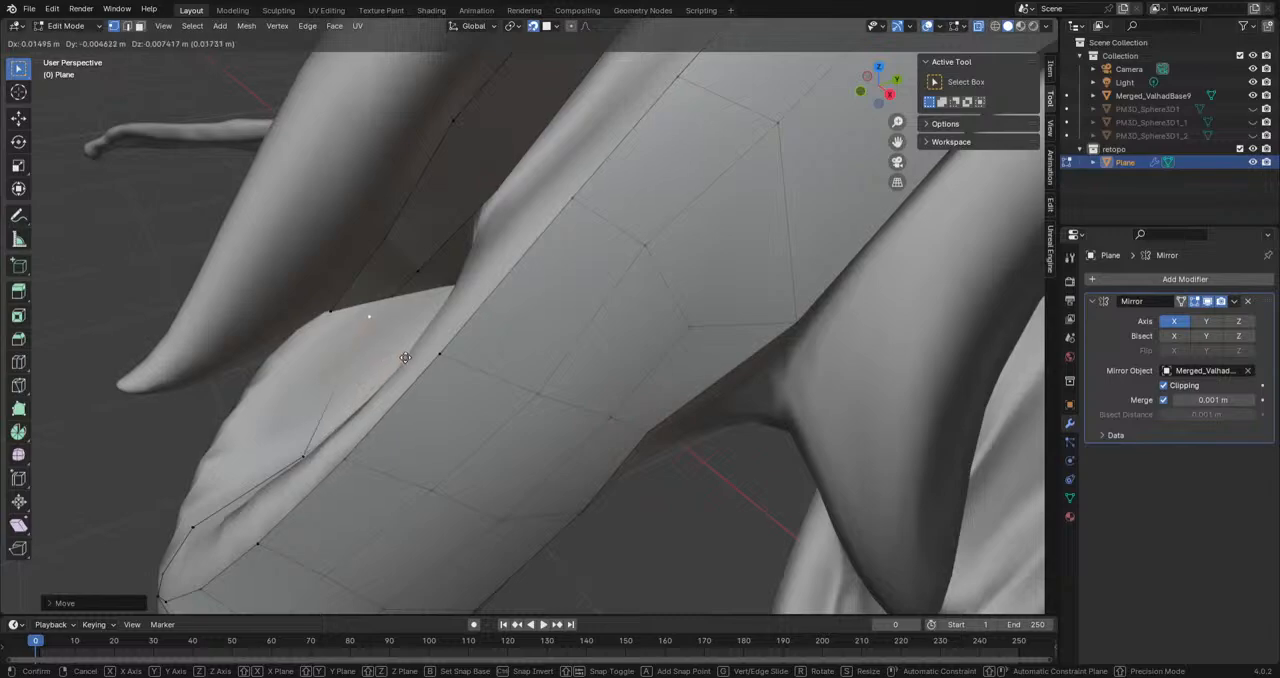
# Step: Extend the vertex chain back along the hollow and join it to the ridge strip's front end
pyautogui.click(501, 420)
pyautogui.moveTo(490, 410)
pyautogui.mouseDown(button='middle')
pyautogui.moveTo(578, 243)
pyautogui.moveTo(598, 241)
pyautogui.mouseUp(button='middle')
pyautogui.press('e')
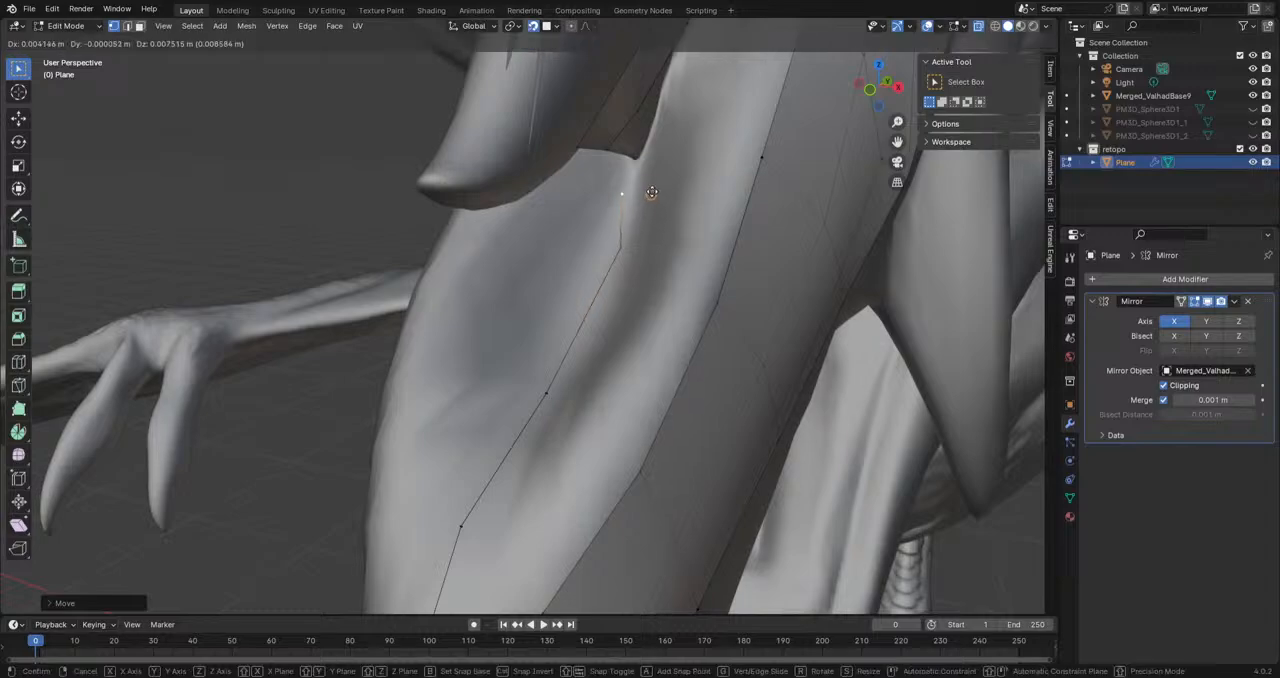
pyautogui.click(632, 168)
pyautogui.moveTo(632, 168); pyautogui.dragTo(624, 207, button='middle')
pyautogui.keyDown('shift'); pyautogui.click(525, 121); pyautogui.keyUp('shift')
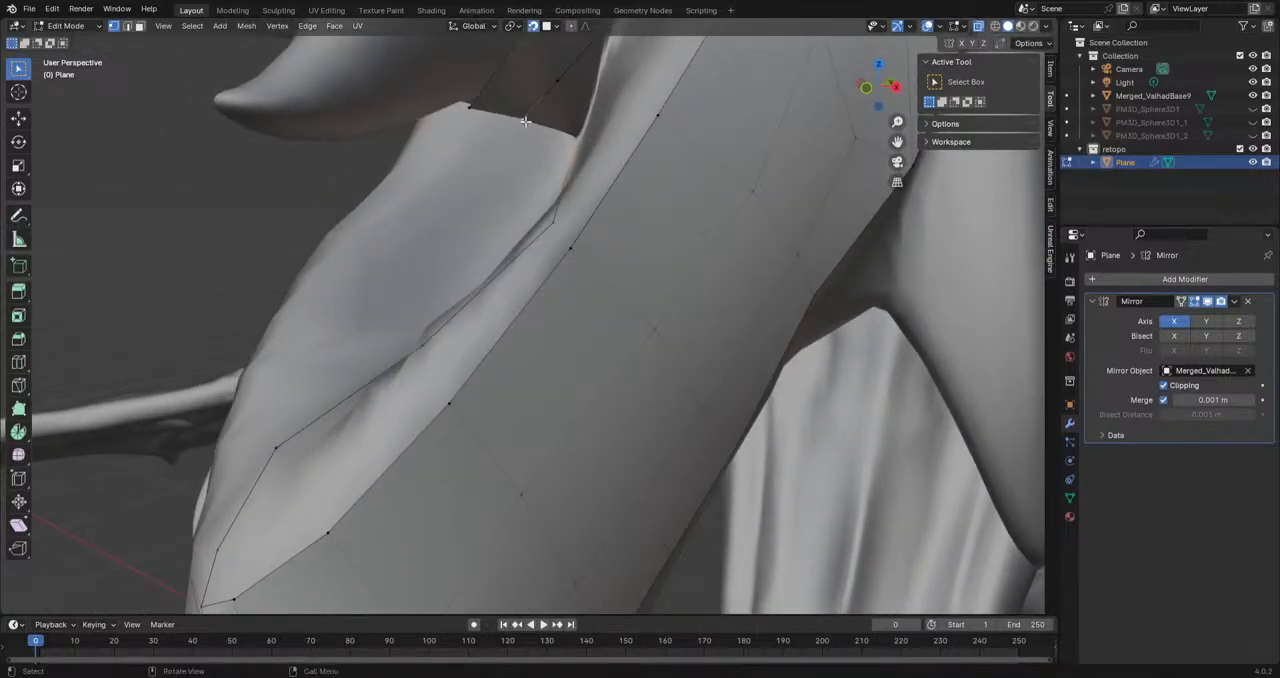
pyautogui.moveTo(525, 121); pyautogui.dragTo(476, 597, button='middle')
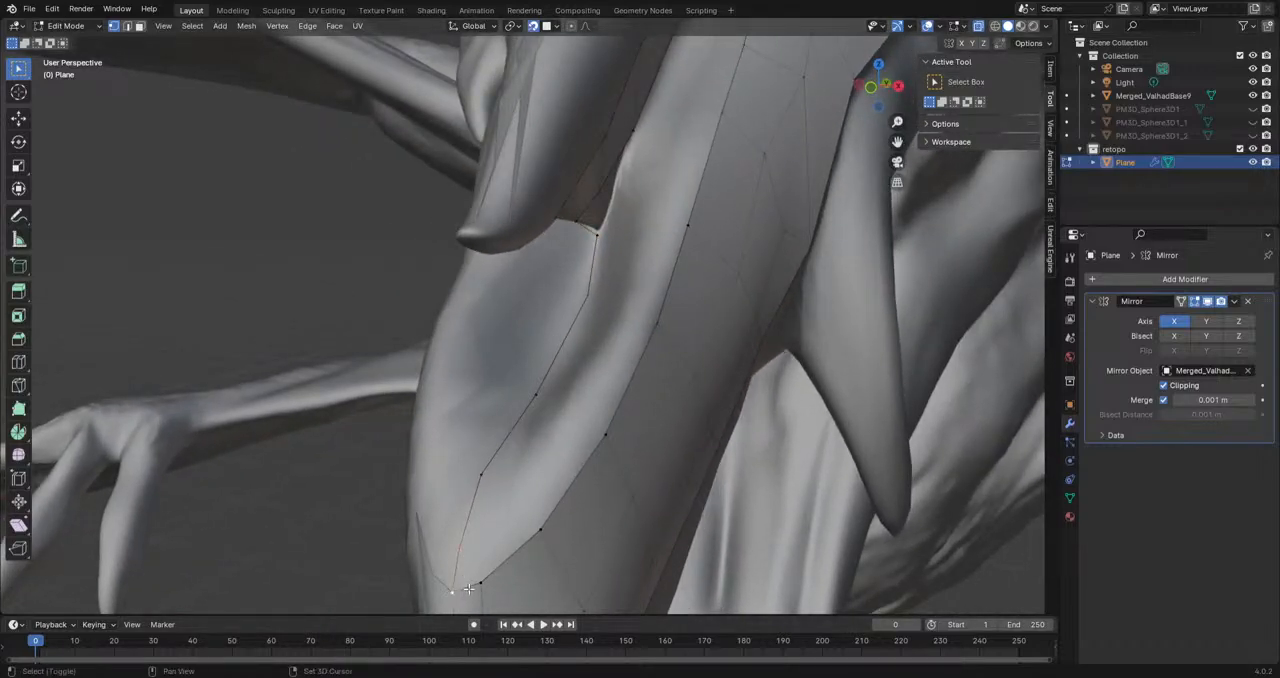
# Step: Add a vertex to the centre chain just behind the snout mesh's front tip
pyautogui.press('e')
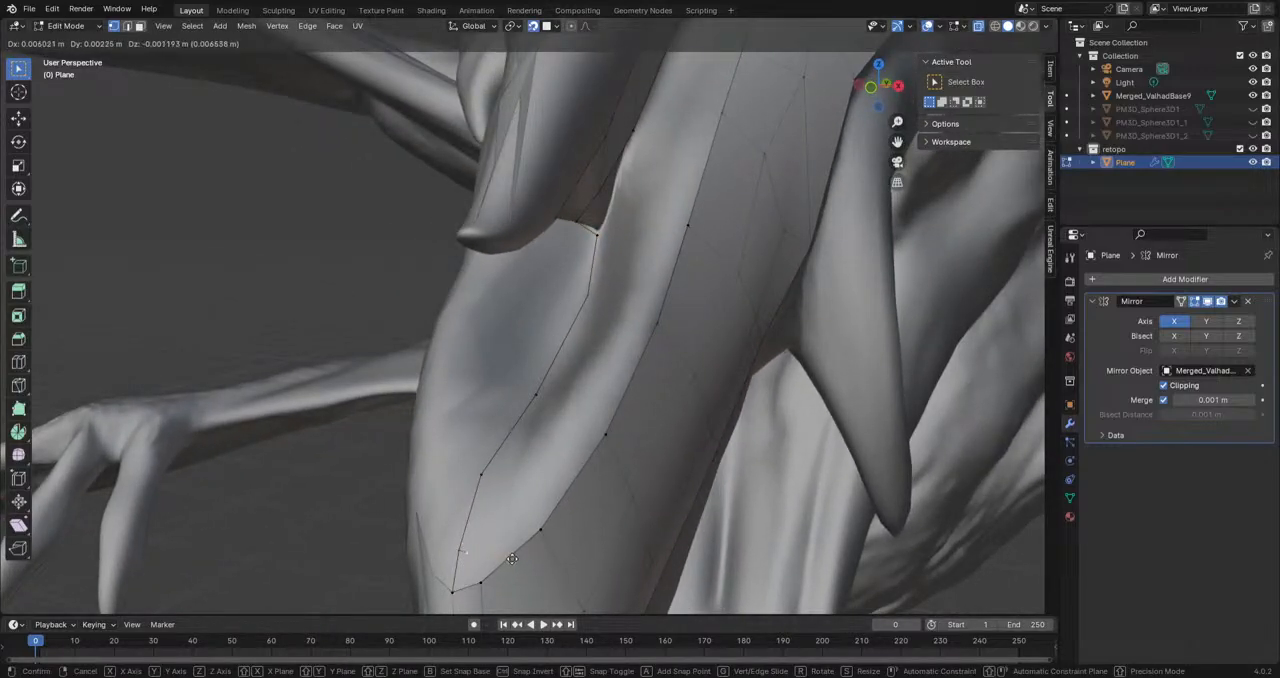
pyautogui.click(520, 556)
pyautogui.moveTo(520, 556)
pyautogui.mouseDown(button='middle')
pyautogui.moveTo(484, 552)
pyautogui.moveTo(506, 546)
pyautogui.mouseUp(button='middle')
pyautogui.hotkey('ctrl', 'z')
pyautogui.moveTo(683, 551); pyautogui.dragTo(654, 547, button='middle')
pyautogui.press('e')
pyautogui.rightClick(436, 492)
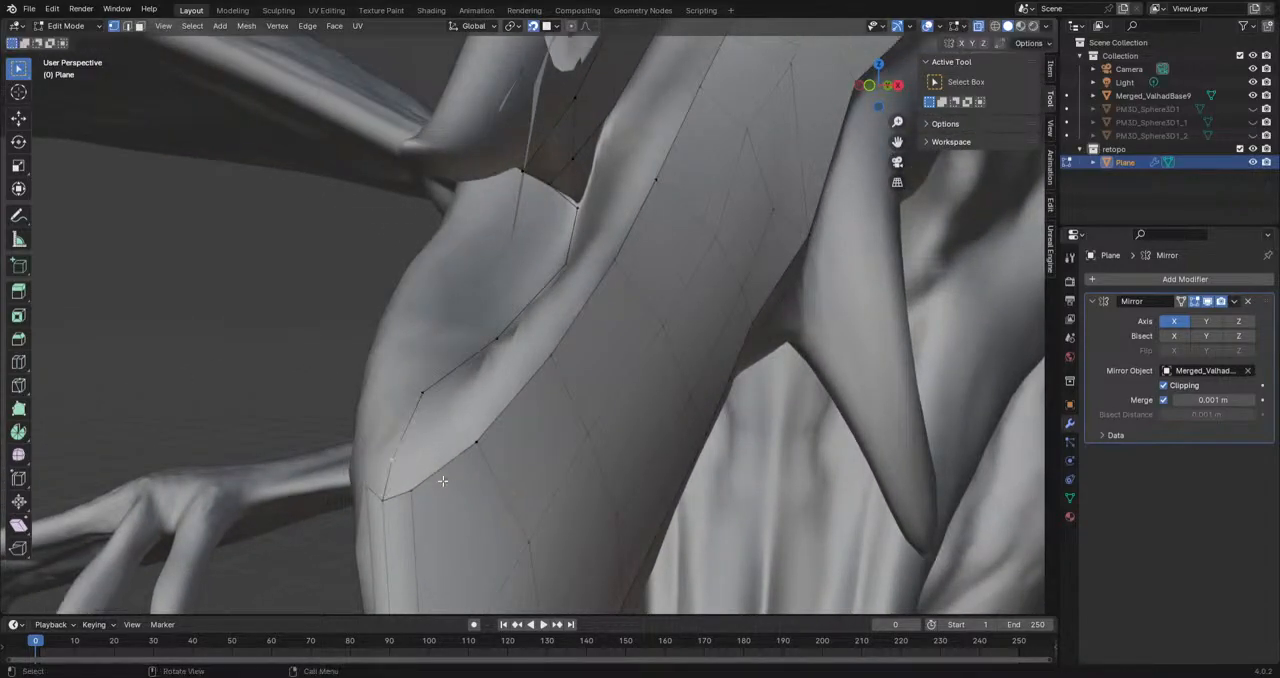
# Step: Extrude the vertex beside the snout's front tip upward and fill a face between it and the centre chain
pyautogui.moveTo(410, 515); pyautogui.dragTo(433, 542, button='middle')
pyautogui.press('e')
pyautogui.click(416, 528)
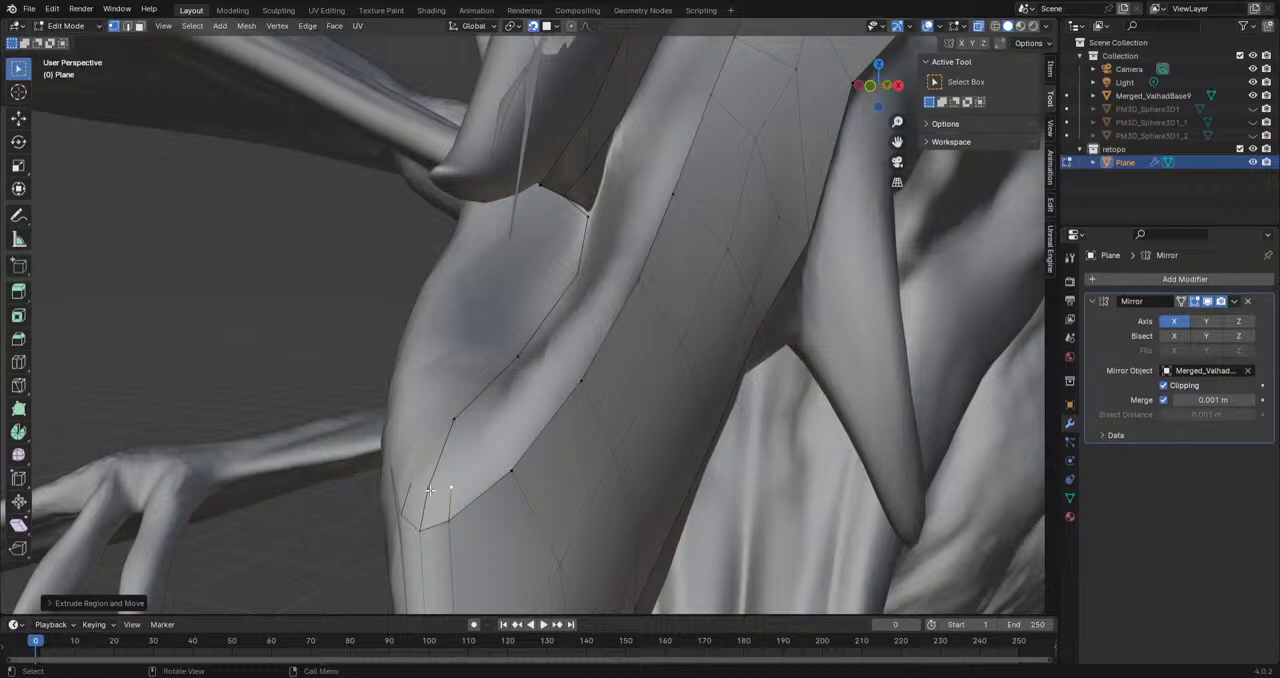
pyautogui.click(430, 489)
pyautogui.keyDown('shift'); pyautogui.click(448, 515); pyautogui.keyUp('shift')
pyautogui.keyDown('shift'); pyautogui.click(450, 495); pyautogui.keyUp('shift')
pyautogui.press('f')
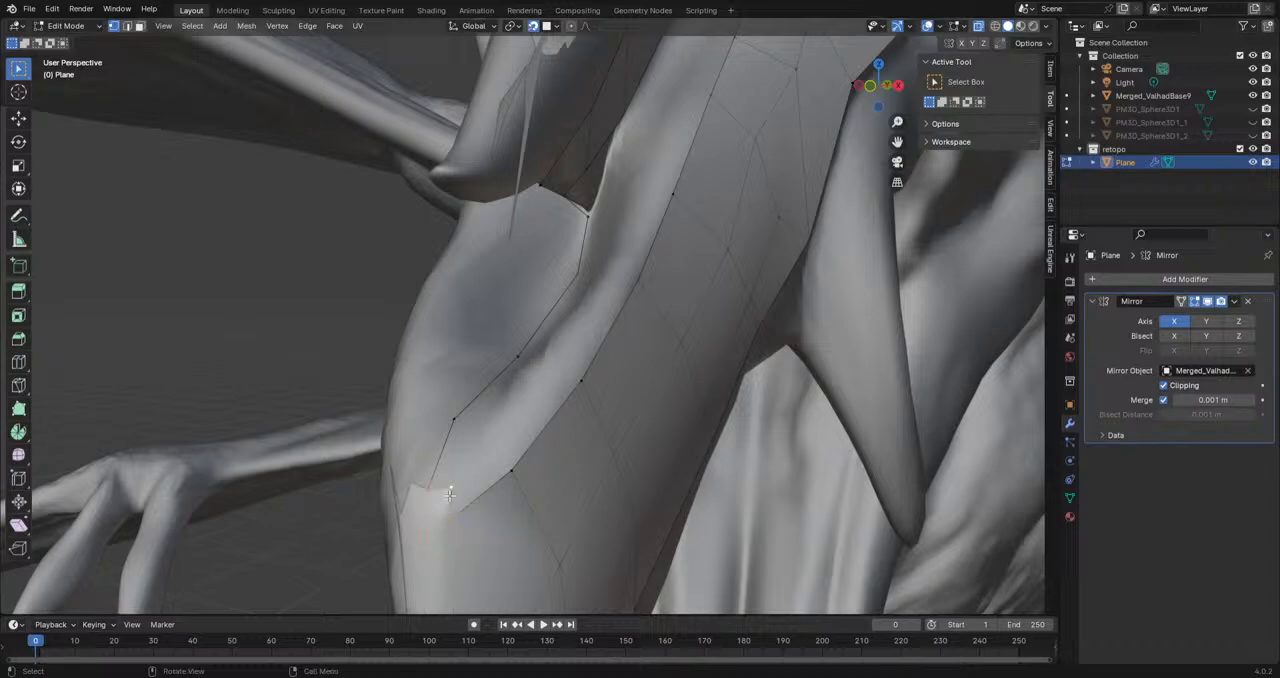
# Step: Extrude the front three vertices of the snout mesh's upper border a short way inward toward the hollow
pyautogui.press('e')
pyautogui.click(495, 459)
pyautogui.click(580, 381)
pyautogui.press('e')
pyautogui.click(562, 367)
pyautogui.click(634, 280)
pyautogui.press('e')
pyautogui.click(615, 271)
# Step: Continue the inner row by extruding the next three border vertices farther back along the snout inward
pyautogui.keyDown('shift'); pyautogui.moveTo(673, 266); pyautogui.dragTo(610, 368, button='middle'); pyautogui.keyUp('shift')
pyautogui.click(579, 364)
pyautogui.press('e')
pyautogui.click(565, 352)
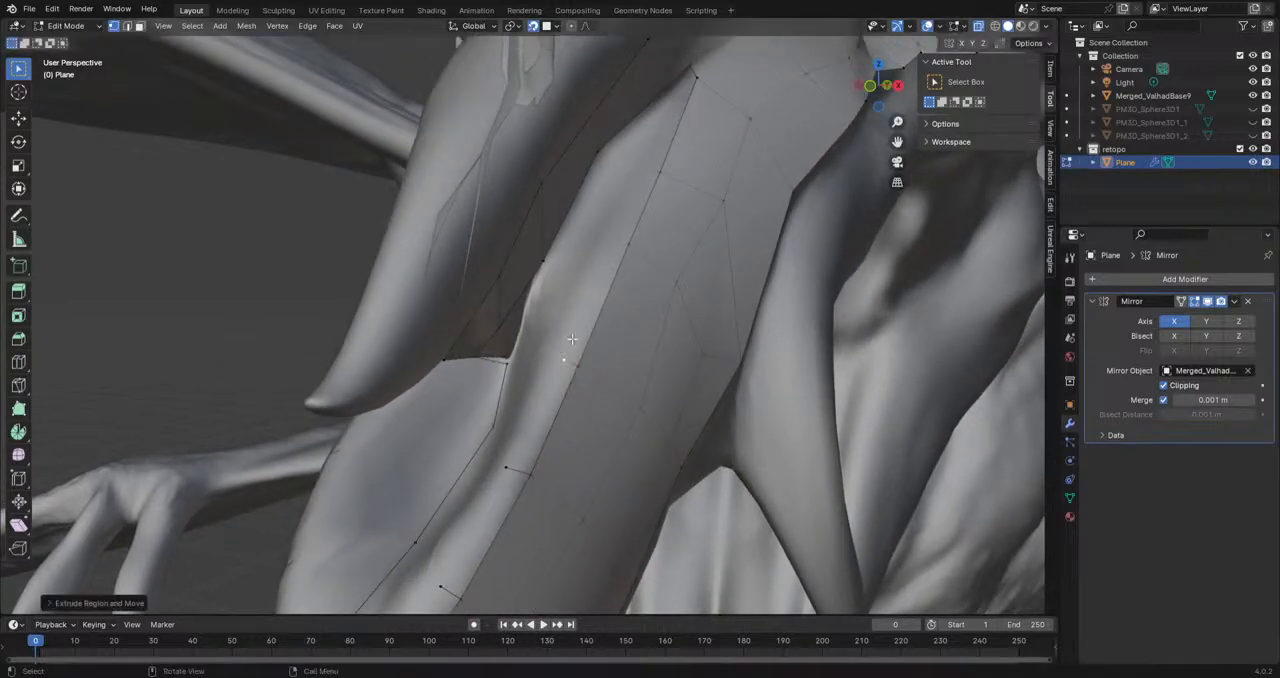
pyautogui.click(628, 244)
pyautogui.press('e')
pyautogui.click(602, 234)
pyautogui.press('e')
pyautogui.click(632, 157)
# Step: Fill the front faces between the snout mesh's upper border and the new inner row of vertices
pyautogui.moveTo(697, 251); pyautogui.dragTo(444, 519, button='middle')
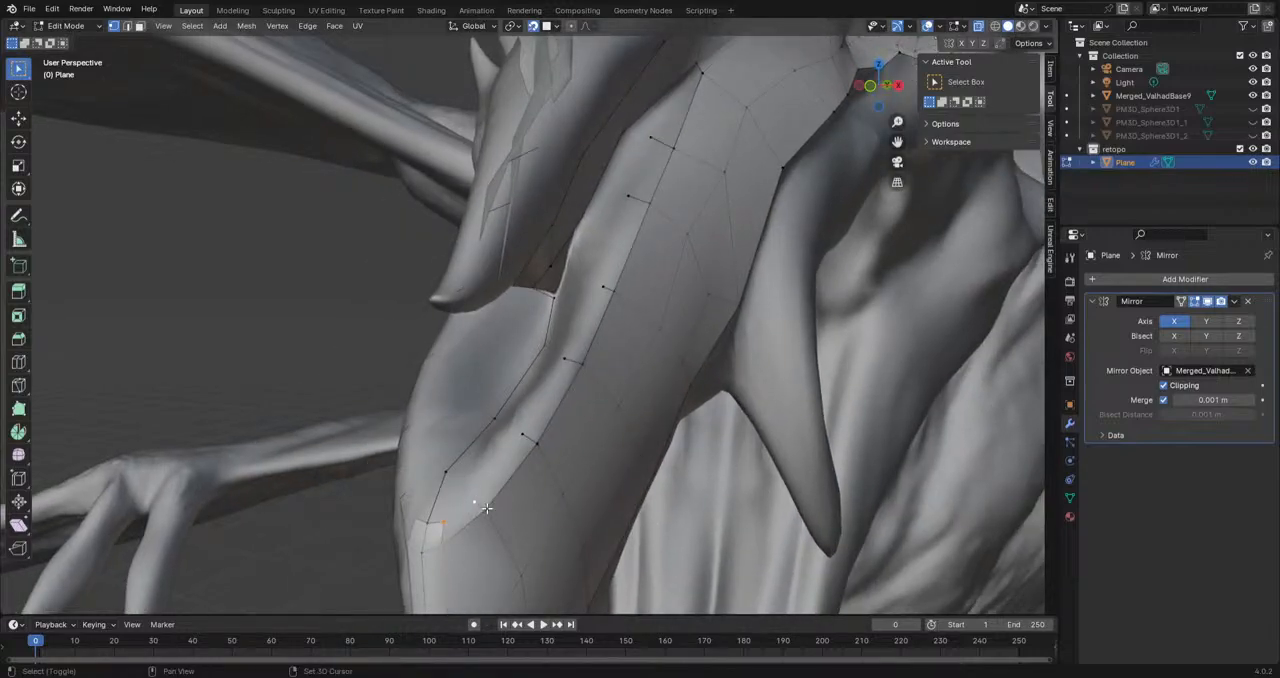
pyautogui.press('f')
pyautogui.keyDown('shift'); pyautogui.click(525, 436); pyautogui.keyUp('shift')
pyautogui.press('f')
pyautogui.click(525, 436)
pyautogui.keyDown('shift'); pyautogui.click(537, 441); pyautogui.keyUp('shift')
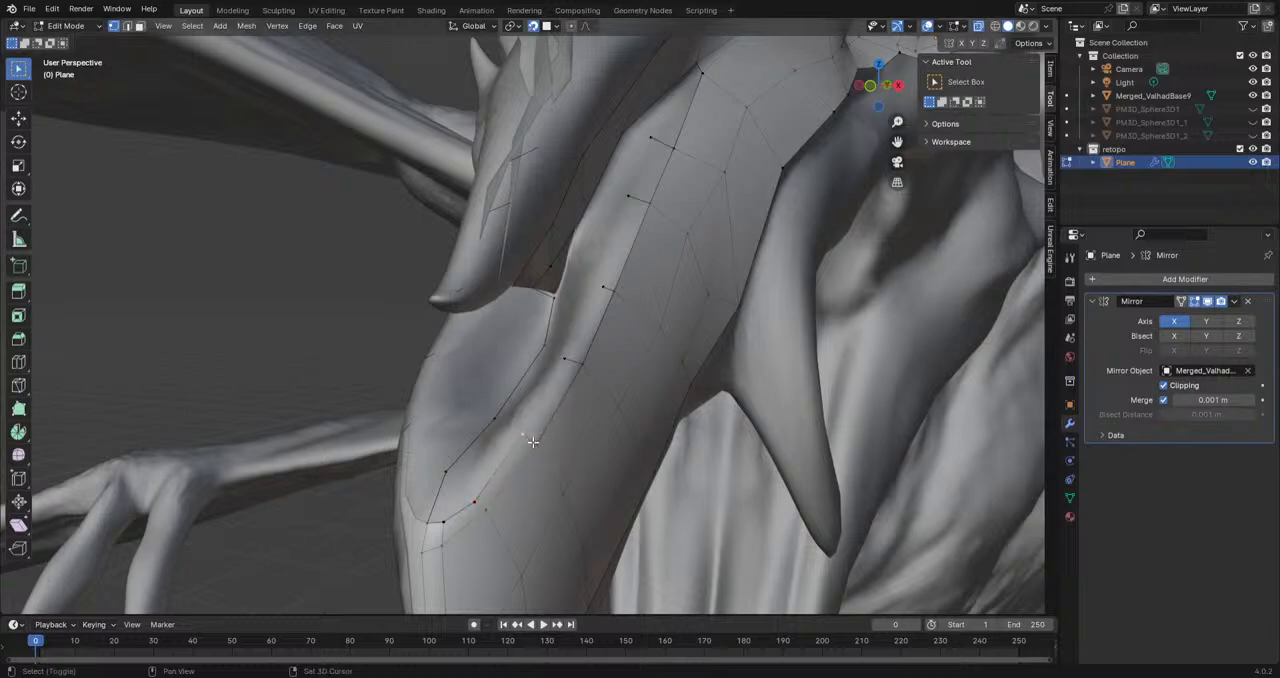
pyautogui.keyDown('shift'); pyautogui.click(567, 362); pyautogui.keyUp('shift')
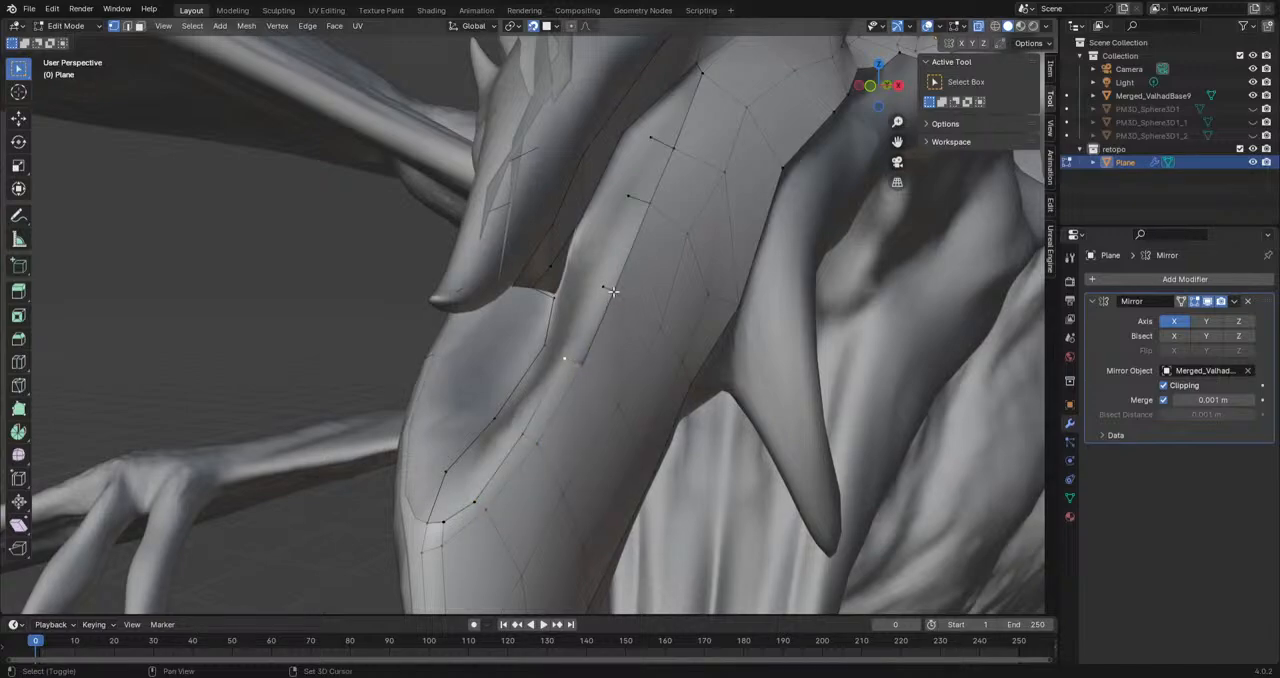
pyautogui.press('f')
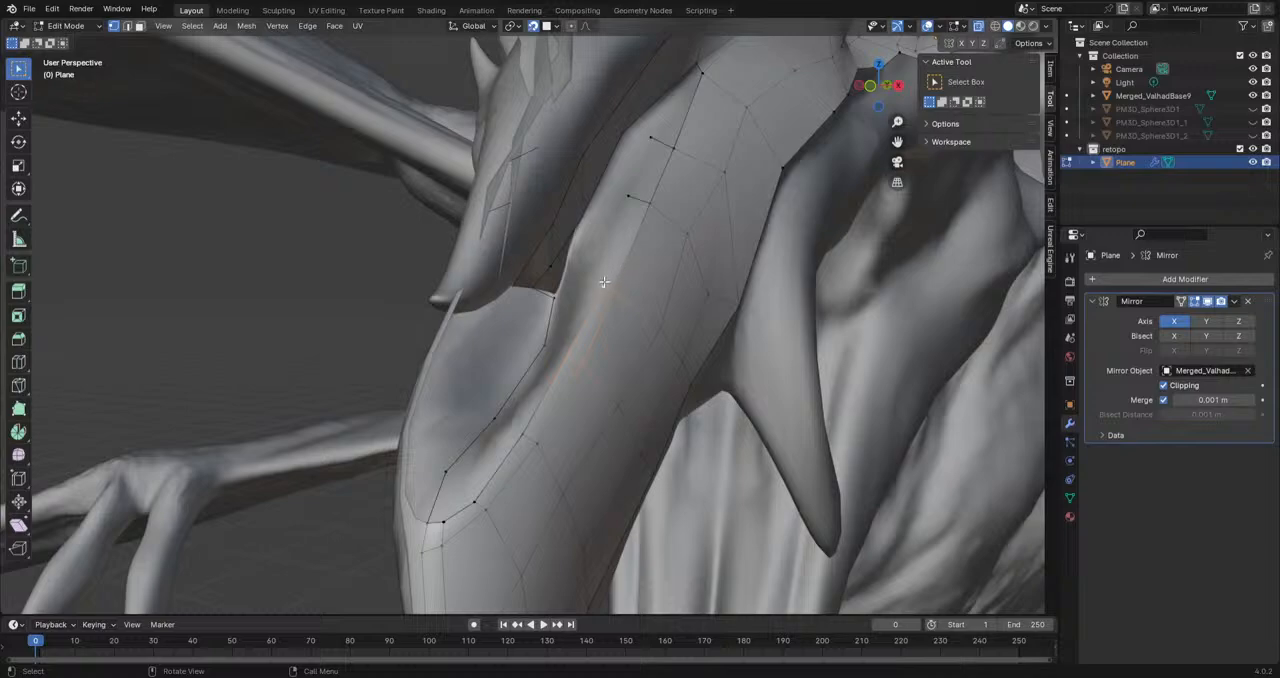
# Step: Fill the remaining faces between the inner row and the snout's border back to where the ridge strip meets it
pyautogui.moveTo(596, 304); pyautogui.dragTo(645, 198)
pyautogui.moveTo(660, 228); pyautogui.dragTo(562, 314, button='middle')
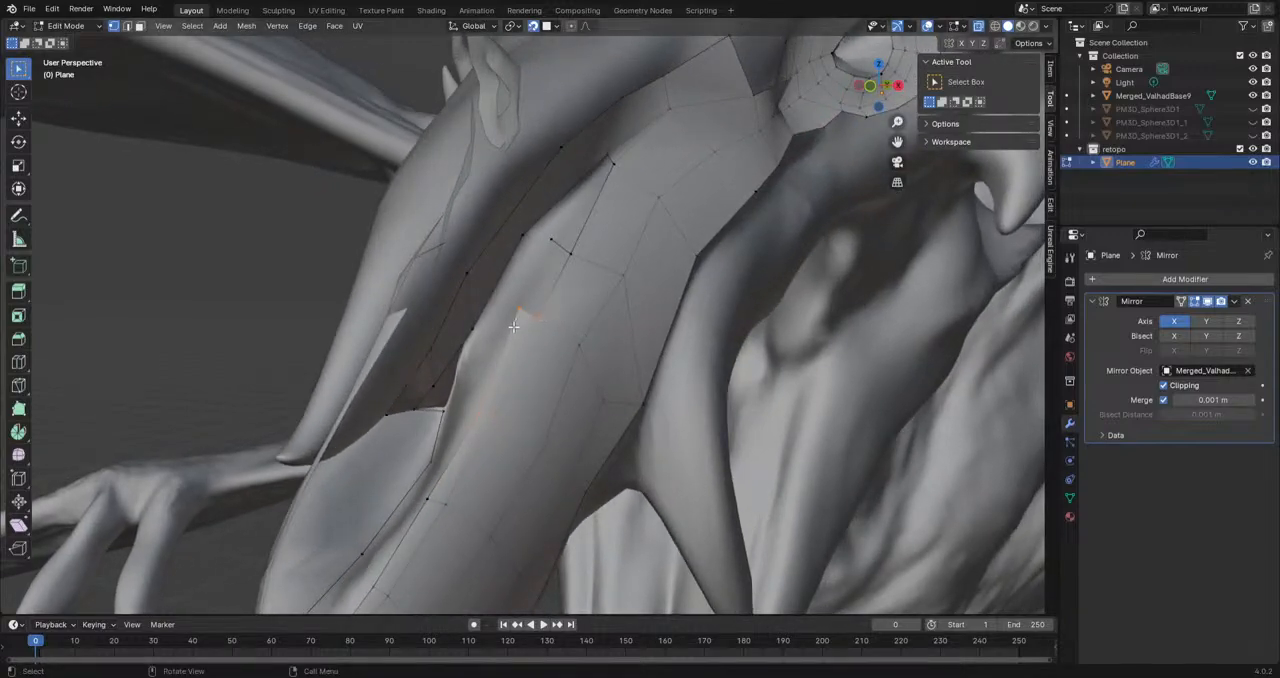
pyautogui.moveTo(604, 231)
pyautogui.mouseDown(button='middle')
pyautogui.moveTo(580, 220)
pyautogui.moveTo(547, 371)
pyautogui.mouseUp(button='middle')
pyautogui.scroll(1, 542, 346)
pyautogui.moveTo(518, 369); pyautogui.dragTo(502, 351)
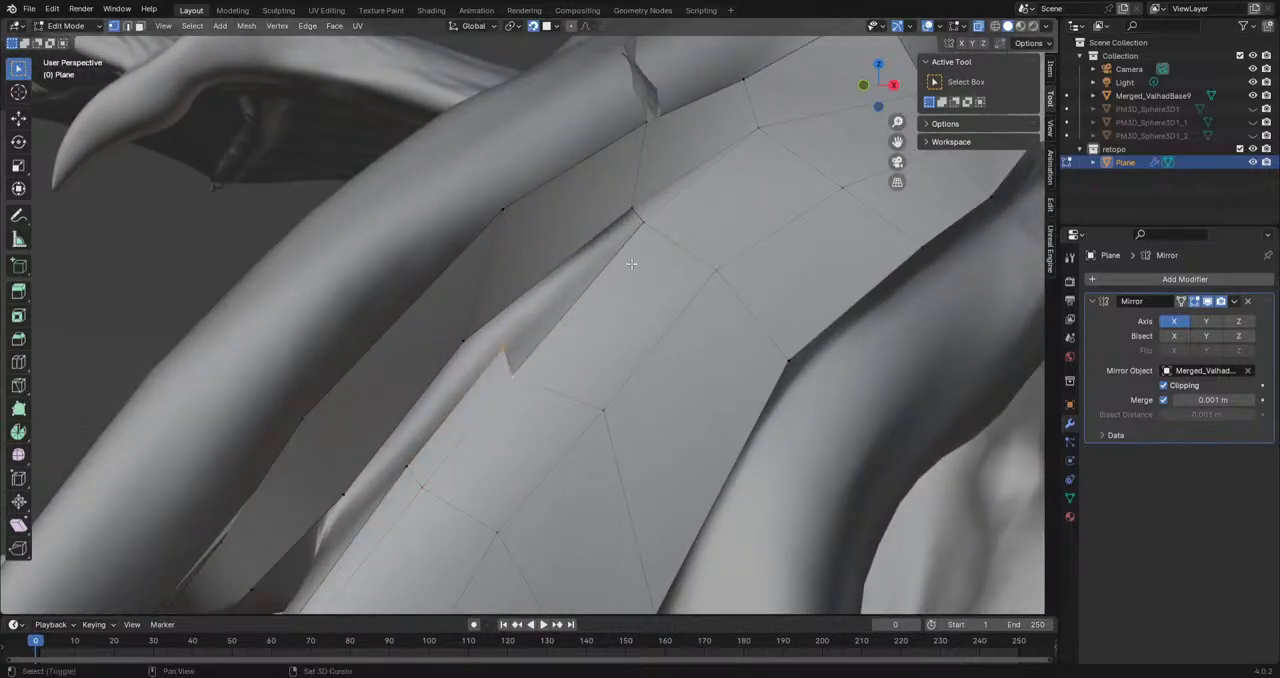
pyautogui.press('f')
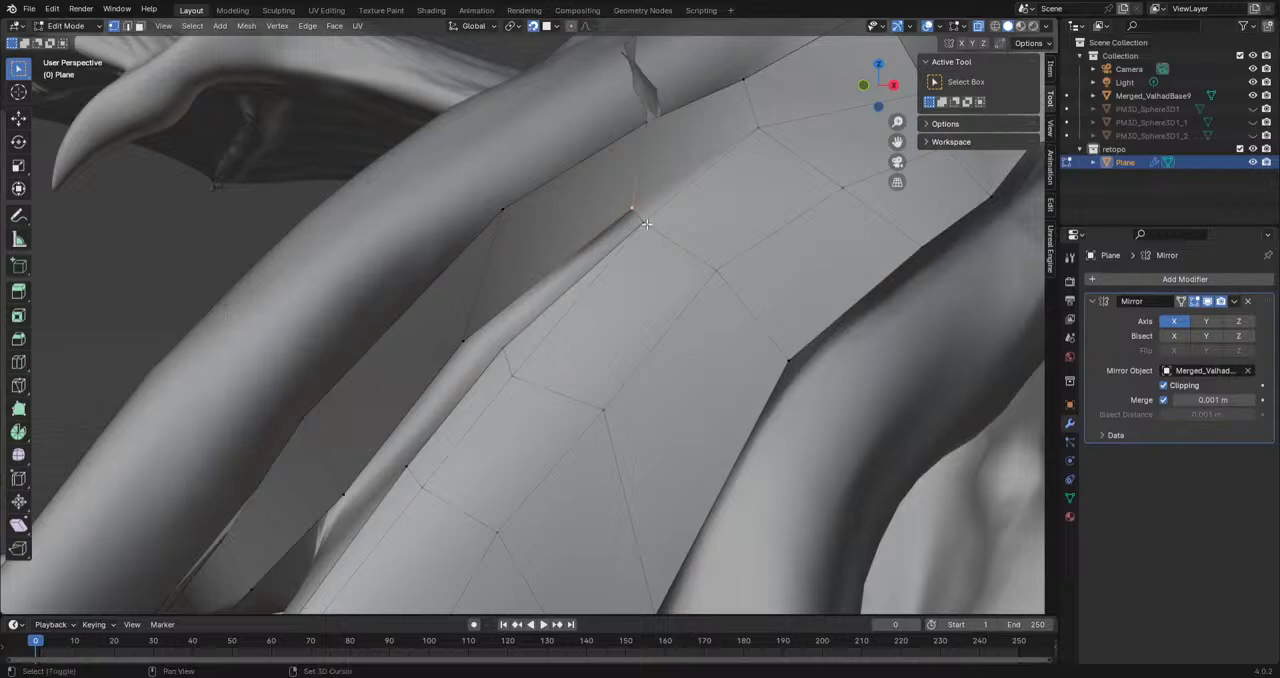
pyautogui.moveTo(468, 343)
pyautogui.mouseDown(button='middle')
pyautogui.moveTo(578, 286)
pyautogui.moveTo(606, 306)
pyautogui.mouseUp(button='middle')
# Step: Examine the retopology mesh with overlays off, both alone and against the sculpt, and restore the sculpt and overlays
pyautogui.scroll(-4, 606, 306)
pyautogui.keyDown('shift'); pyautogui.moveTo(618, 385); pyautogui.dragTo(735, 270, button='middle'); pyautogui.keyUp('shift')
pyautogui.click(931, 28)
pyautogui.scroll(-1, 640, 280)
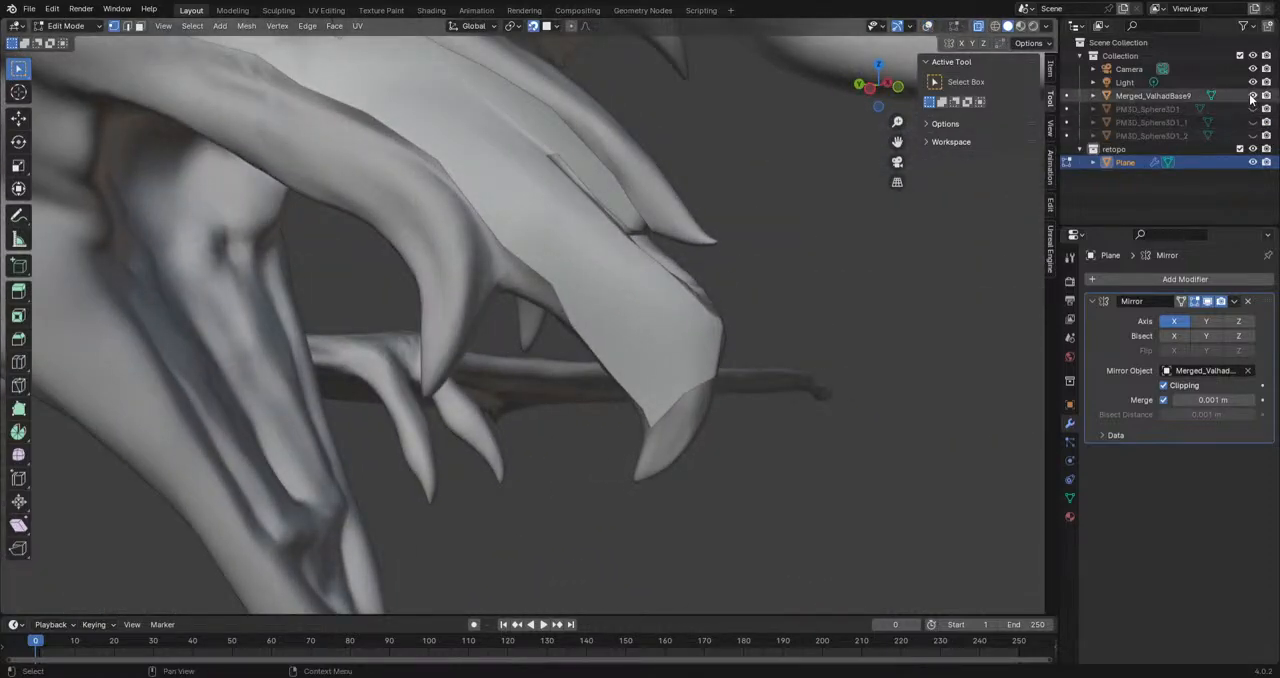
pyautogui.click(1252, 97)
pyautogui.scroll(-2, 637, 274)
pyautogui.moveTo(637, 274); pyautogui.dragTo(488, 332, button='middle')
pyautogui.scroll(-5, 600, 360)
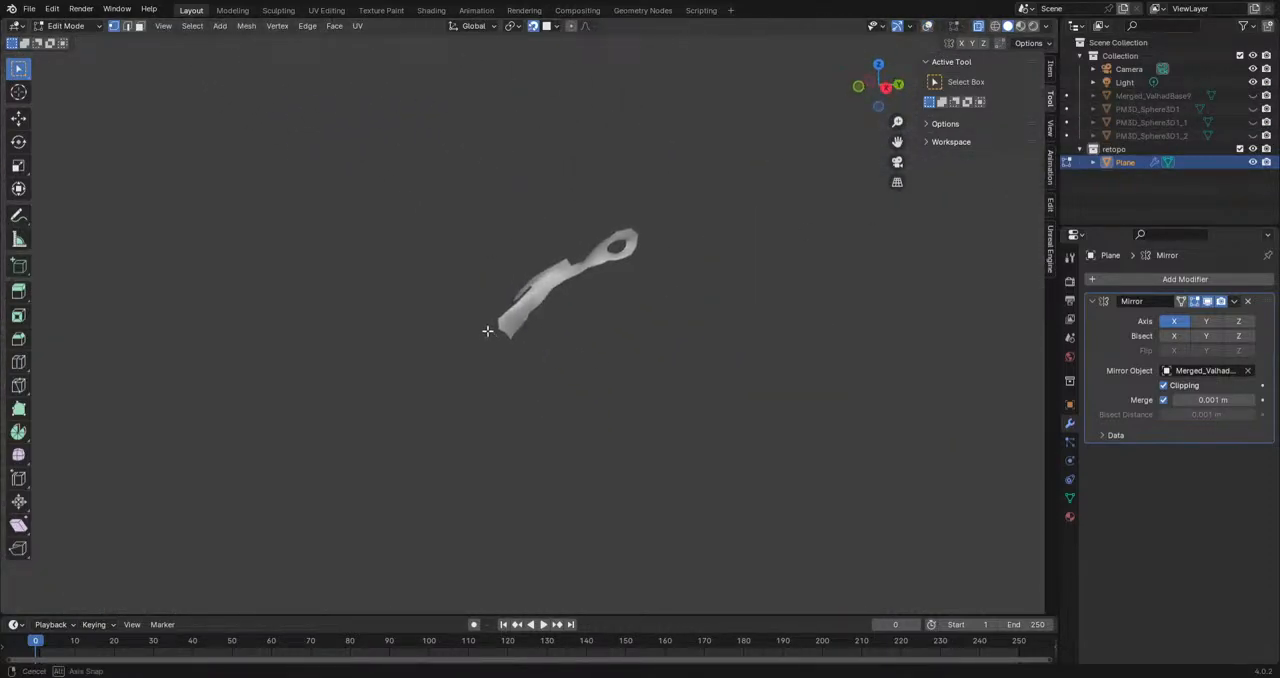
pyautogui.scroll(6, 488, 332)
pyautogui.click(1252, 96)
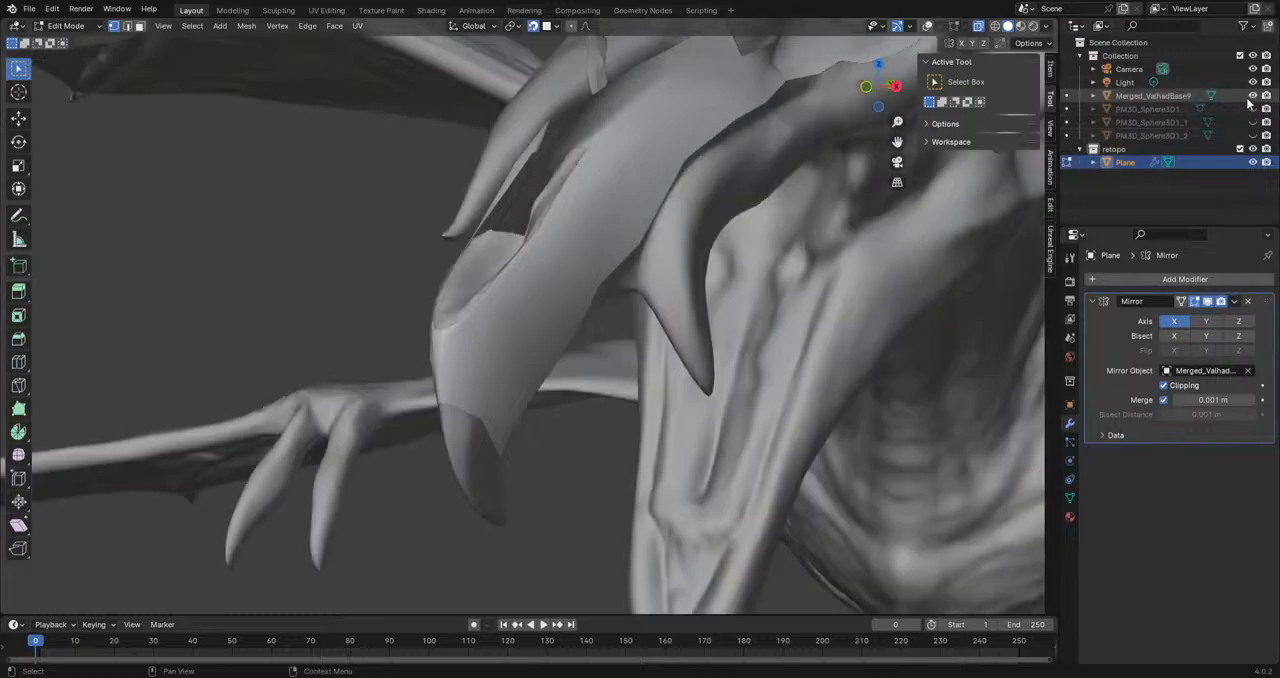
pyautogui.scroll(2, 583, 252)
pyautogui.keyDown('shift'); pyautogui.moveTo(583, 252); pyautogui.dragTo(540, 372, button='middle'); pyautogui.keyUp('shift')
pyautogui.click(928, 26)
# Step: Extrude the edge beside the front tip into the hollow, rotate it, and fill the face between it and the centre chain
pyautogui.moveTo(690, 280); pyautogui.dragTo(535, 395, button='middle')
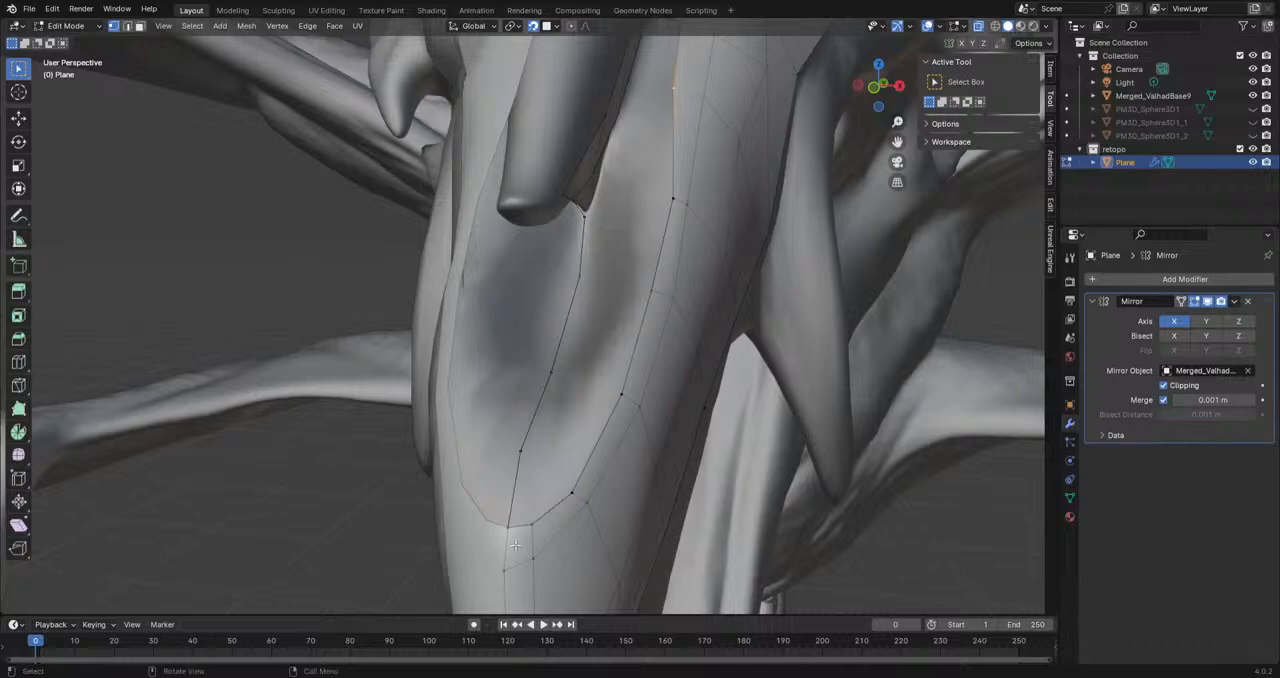
pyautogui.moveTo(538, 493); pyautogui.dragTo(611, 553, button='middle')
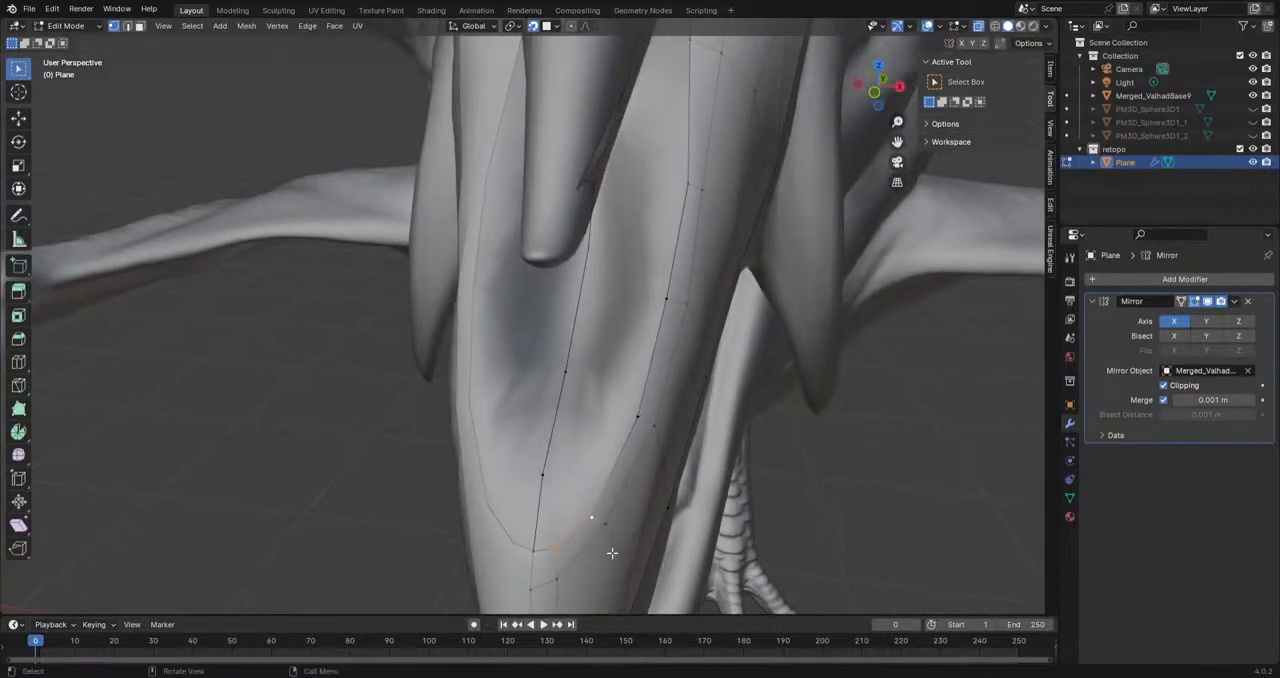
pyautogui.press('e')
pyautogui.click(670, 495)
pyautogui.press('r')
pyautogui.click(654, 535)
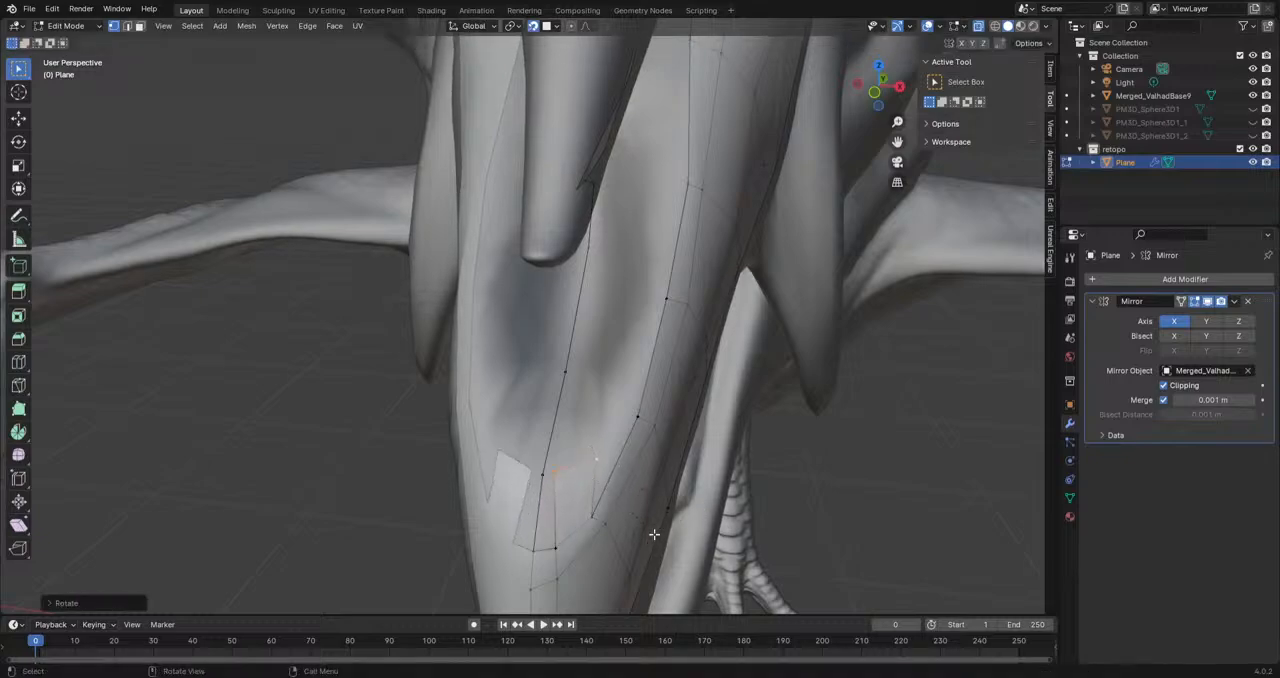
pyautogui.keyDown('shift'); pyautogui.click(540, 546); pyautogui.keyUp('shift')
pyautogui.keyDown('shift'); pyautogui.click(552, 471); pyautogui.keyUp('shift')
pyautogui.press('f')
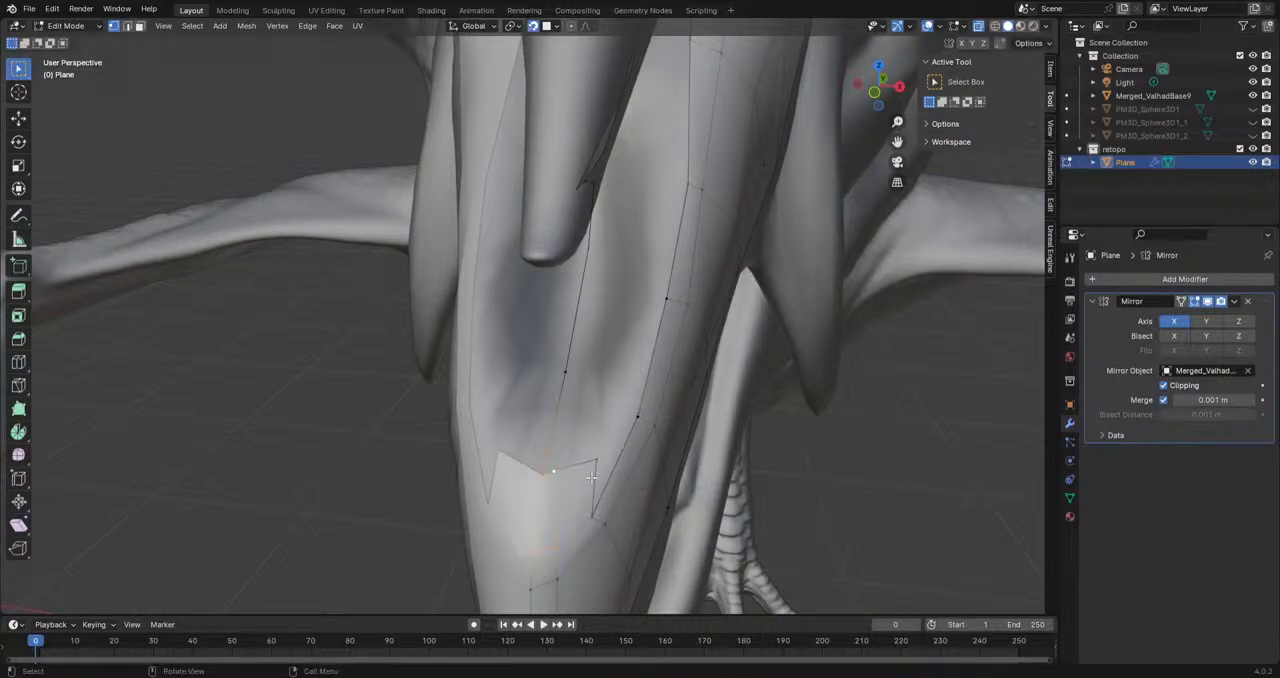
# Step: Move the extruded edge's outer vertex inward to level it with the face at the centre chain
pyautogui.click(593, 515)
pyautogui.click(597, 459)
pyautogui.press('g')
pyautogui.click(581, 475)
pyautogui.click(553, 472)
pyautogui.press('g')
pyautogui.click(578, 477)
pyautogui.hotkey('ctrl', 'z')
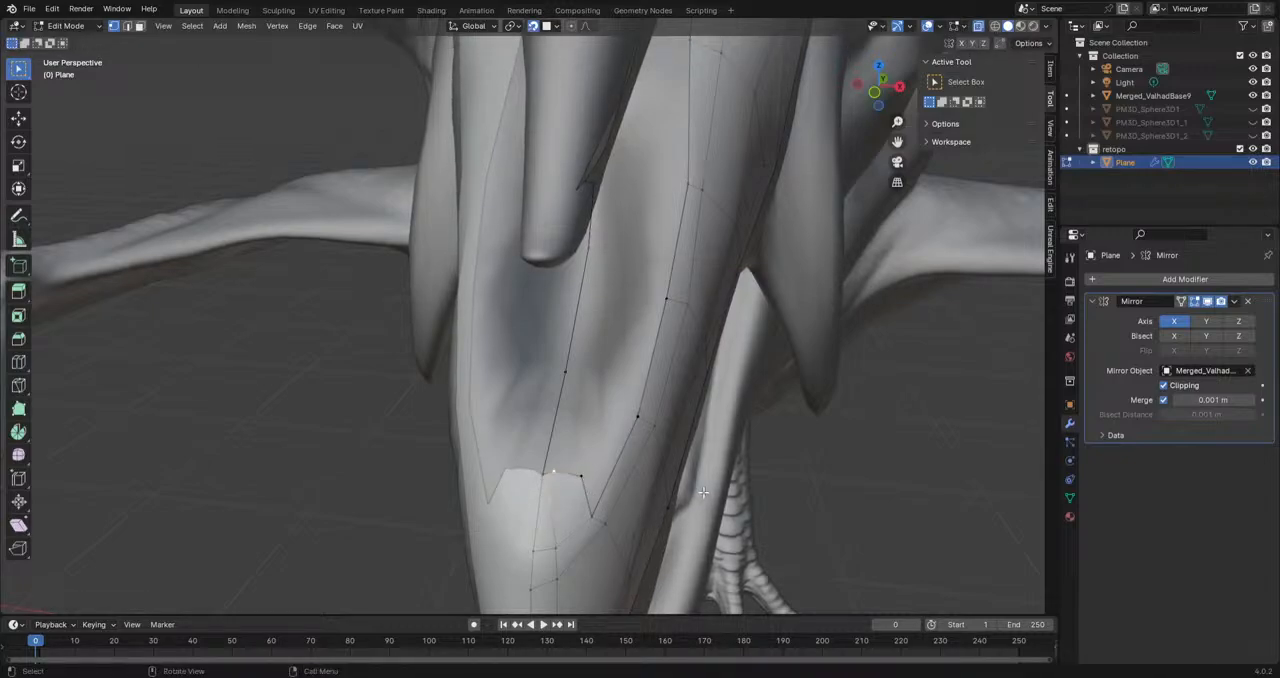
# Step: Turn off mirror clipping, space the front faces' upper vertices away from the centre line, and turn clipping back on
pyautogui.click(1165, 385)
pyautogui.press('g')
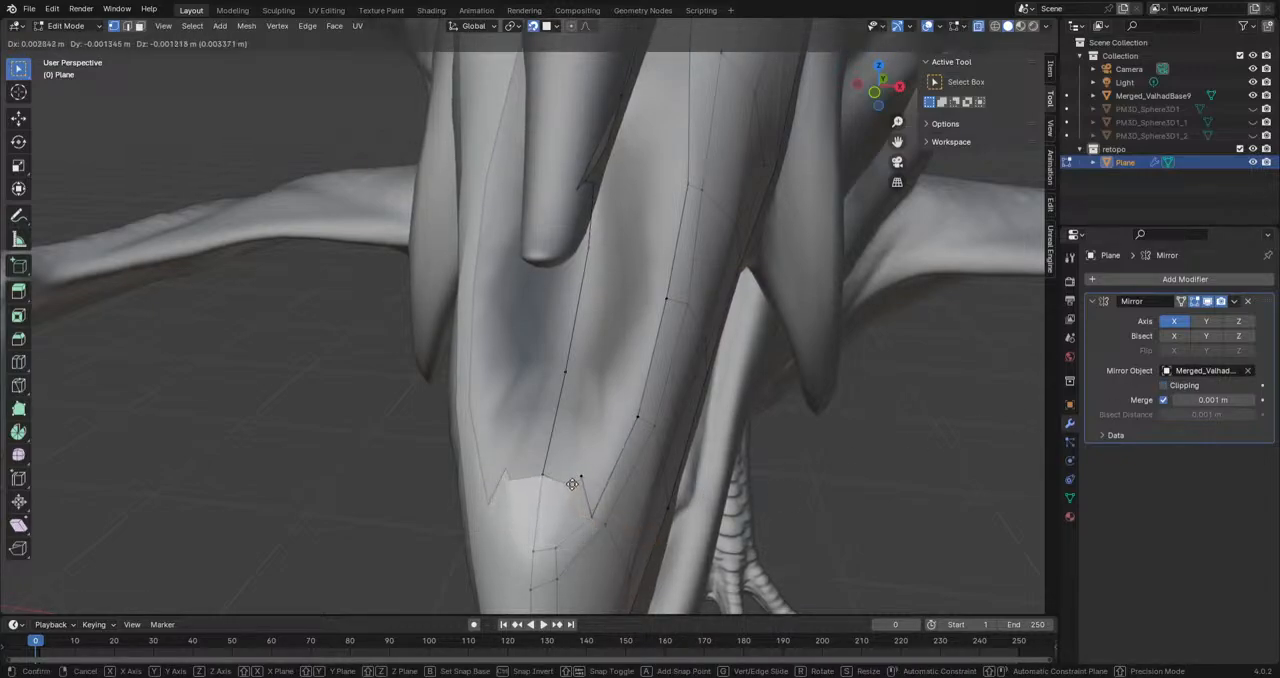
pyautogui.click(567, 482)
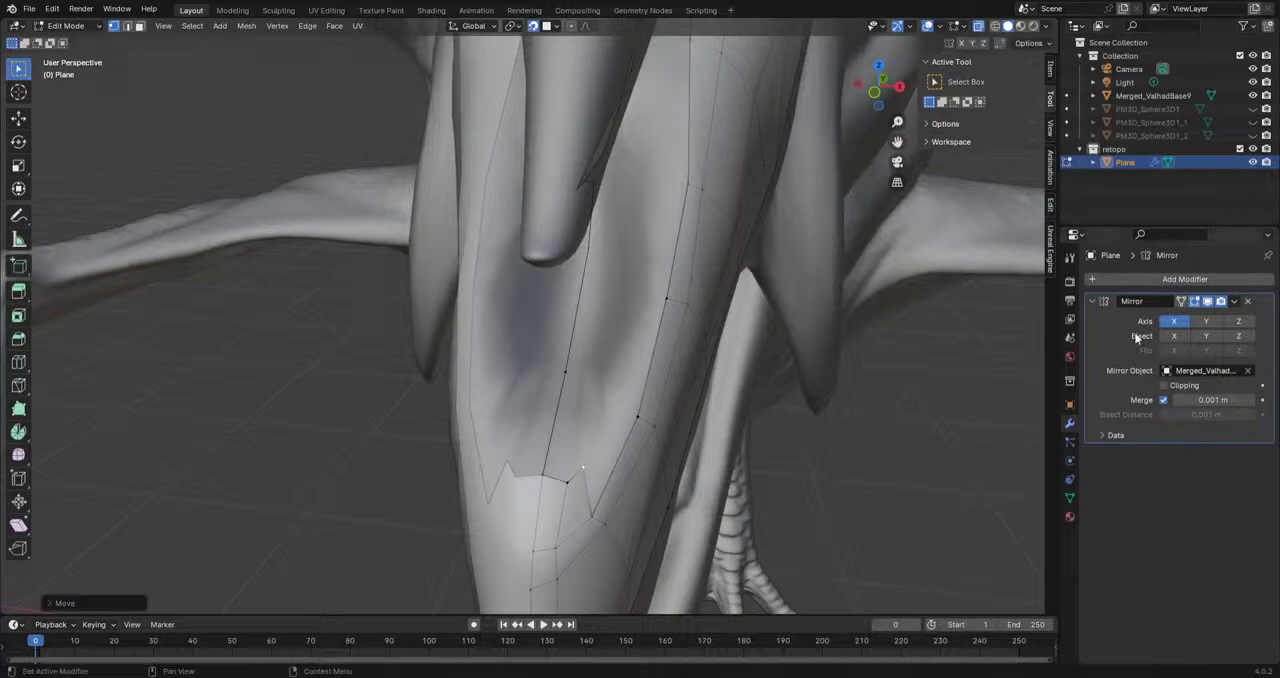
pyautogui.moveTo(600, 460); pyautogui.dragTo(530, 493, button='middle')
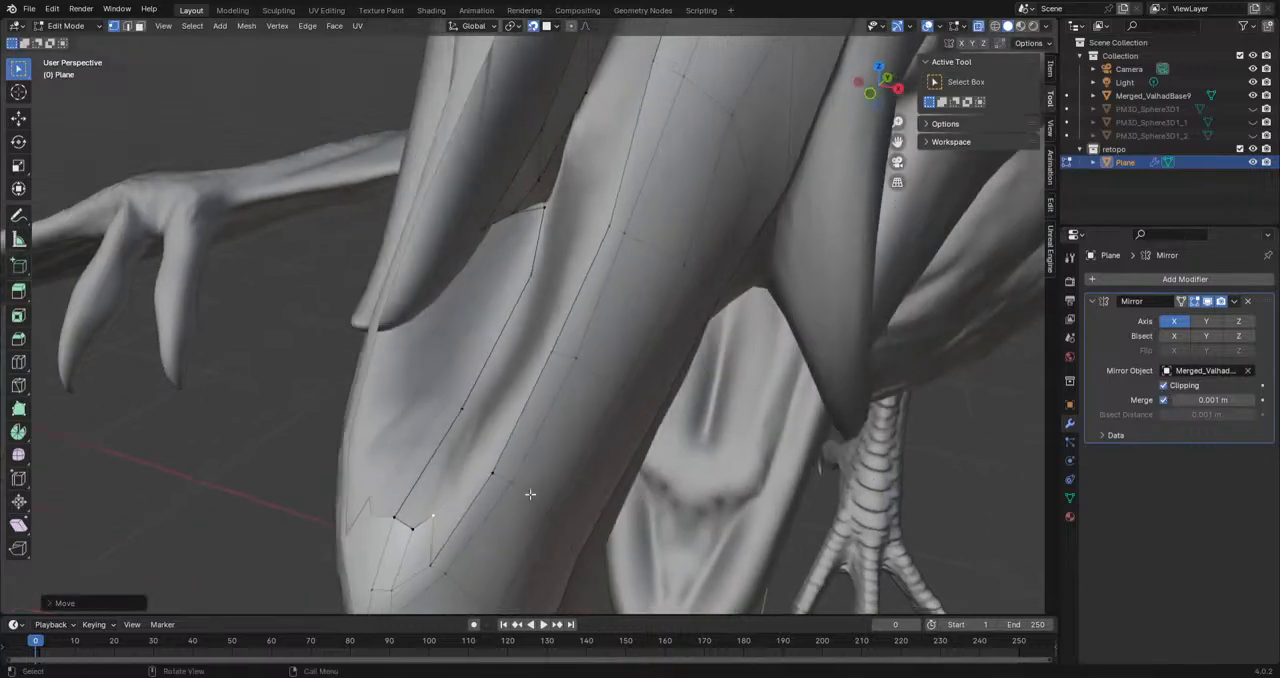
# Step: Extrude the next vertex of the inner row a short way into the hollow
pyautogui.click(428, 561)
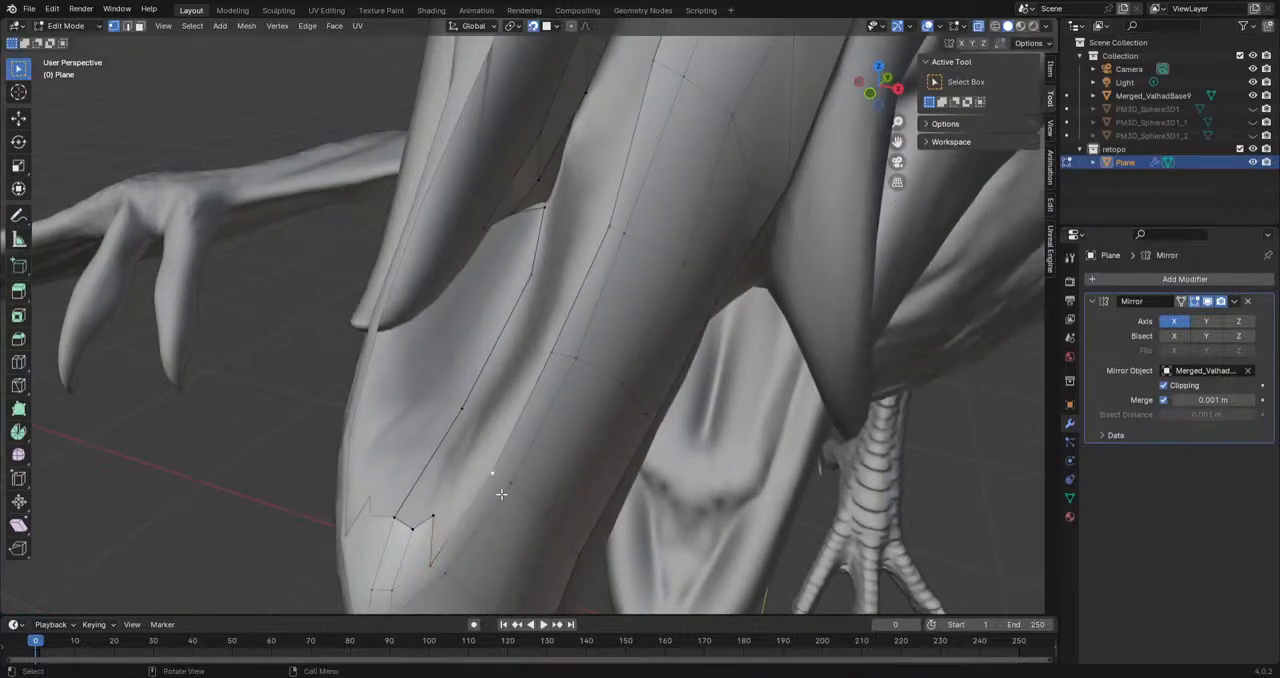
pyautogui.press('e')
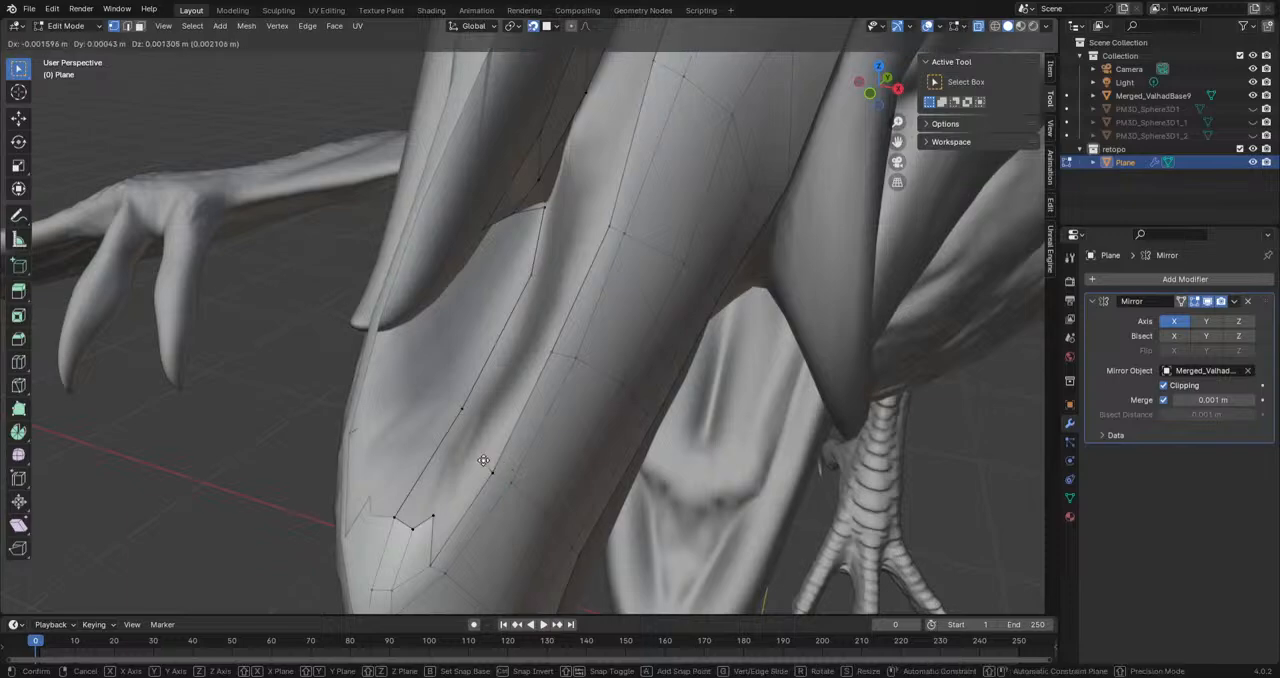
pyautogui.click(475, 469)
# Step: Connect the rear of the inner row to the ridge strip's border and fit the row's neighbouring vertex to the sculpt
pyautogui.moveTo(557, 358); pyautogui.dragTo(621, 144, button='middle')
pyautogui.click(603, 101)
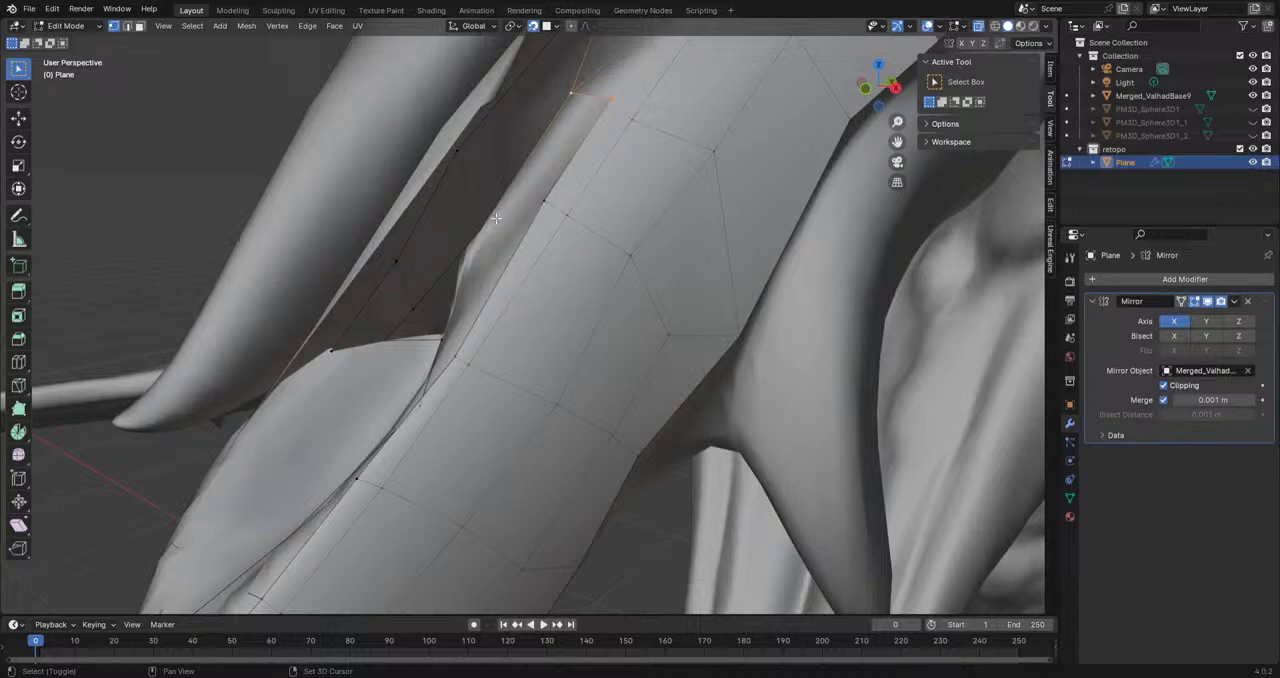
pyautogui.keyDown('shift'); pyautogui.click(540, 205); pyautogui.keyUp('shift')
pyautogui.press('f')
pyautogui.moveTo(540, 205); pyautogui.dragTo(676, 227, button='middle')
pyautogui.press('g')
pyautogui.click(658, 259)
pyautogui.moveTo(611, 451); pyautogui.dragTo(603, 418, button='middle')
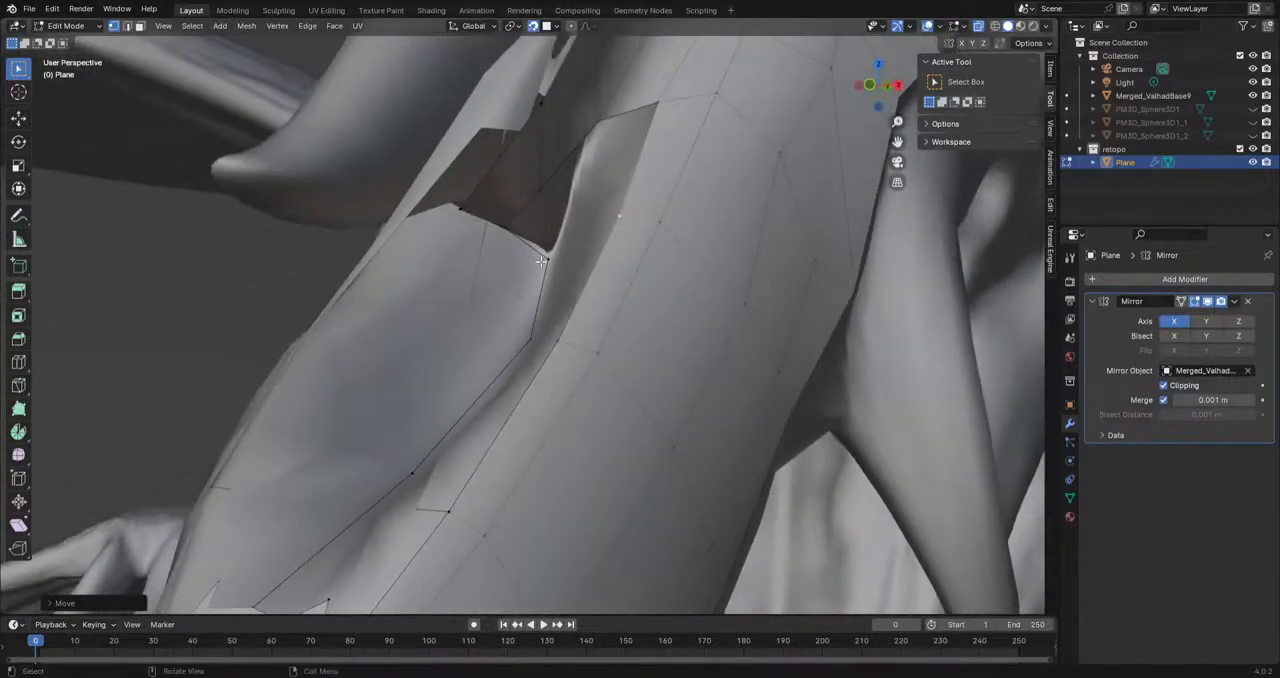
# Step: Turn off mirror clipping and extrude two vertices back along the hollow's edge from the ridge strip's front corner
pyautogui.click(550, 257)
pyautogui.moveTo(580, 255); pyautogui.dragTo(680, 300, button='middle')
pyautogui.press('g')
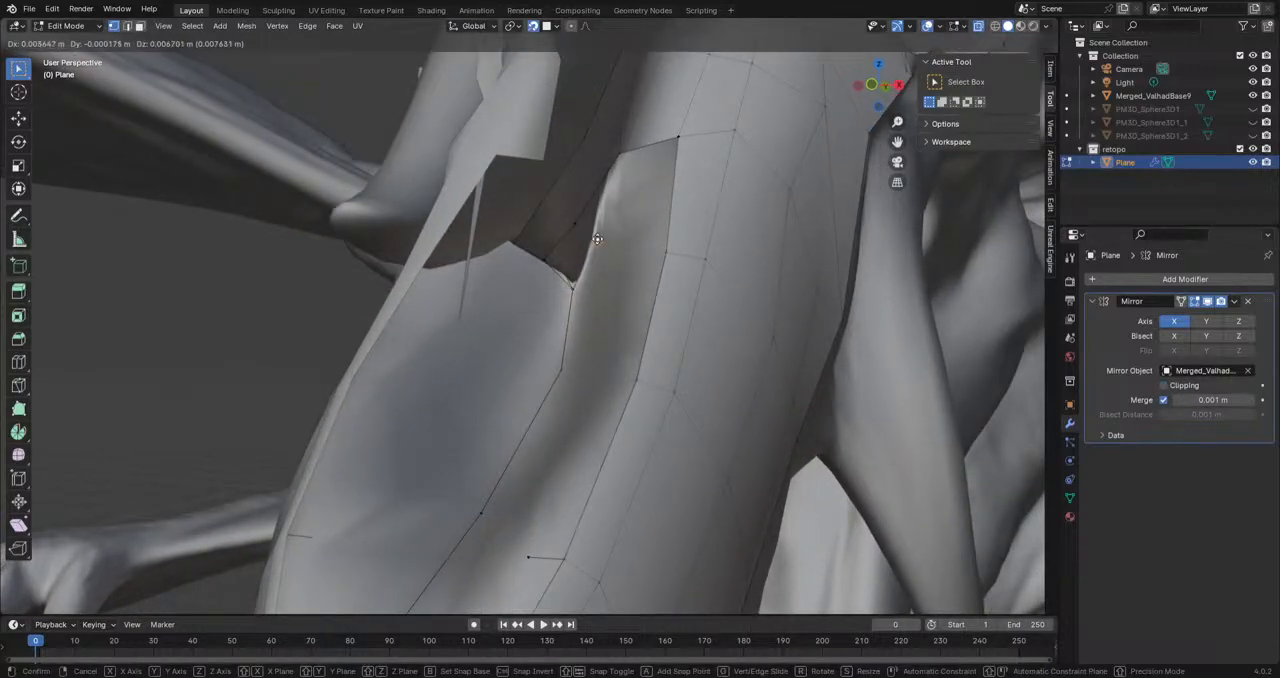
pyautogui.click(606, 244)
pyautogui.moveTo(603, 249); pyautogui.dragTo(540, 203, button='middle')
pyautogui.click(535, 203)
pyautogui.keyDown('shift'); pyautogui.click(534, 263); pyautogui.keyUp('shift')
pyautogui.moveTo(534, 263); pyautogui.dragTo(519, 340, button='middle')
pyautogui.click(509, 342)
pyautogui.press('e')
pyautogui.click(541, 275)
# Step: Fill the gap between the new edge vertices and the ridge strip, and extend the faces toward the inner row's rear
pyautogui.click(504, 343)
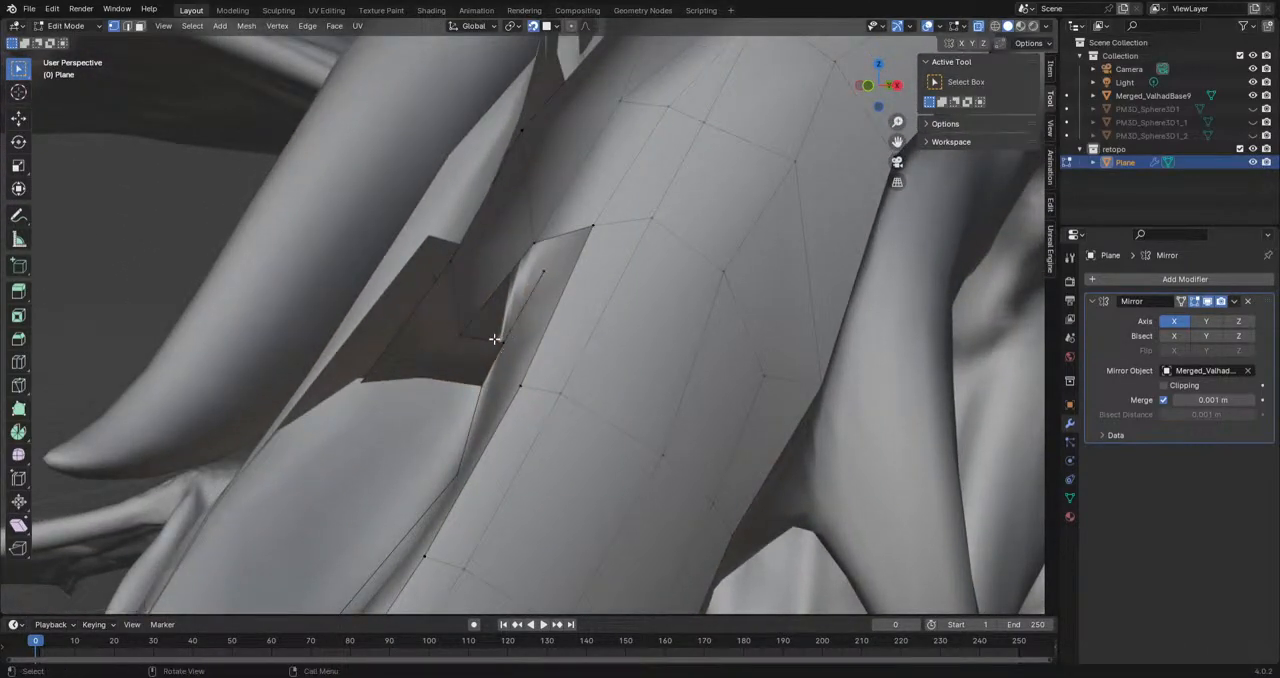
pyautogui.keyDown('shift'); pyautogui.click(545, 273); pyautogui.keyUp('shift')
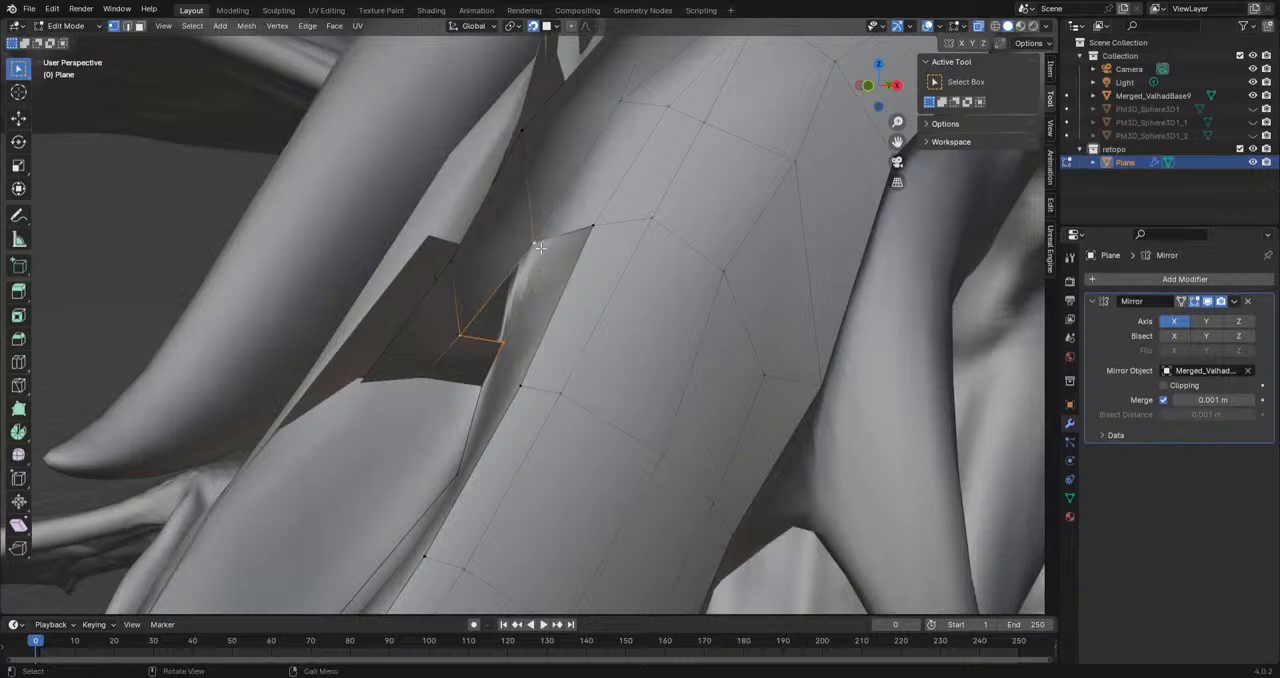
pyautogui.press('e')
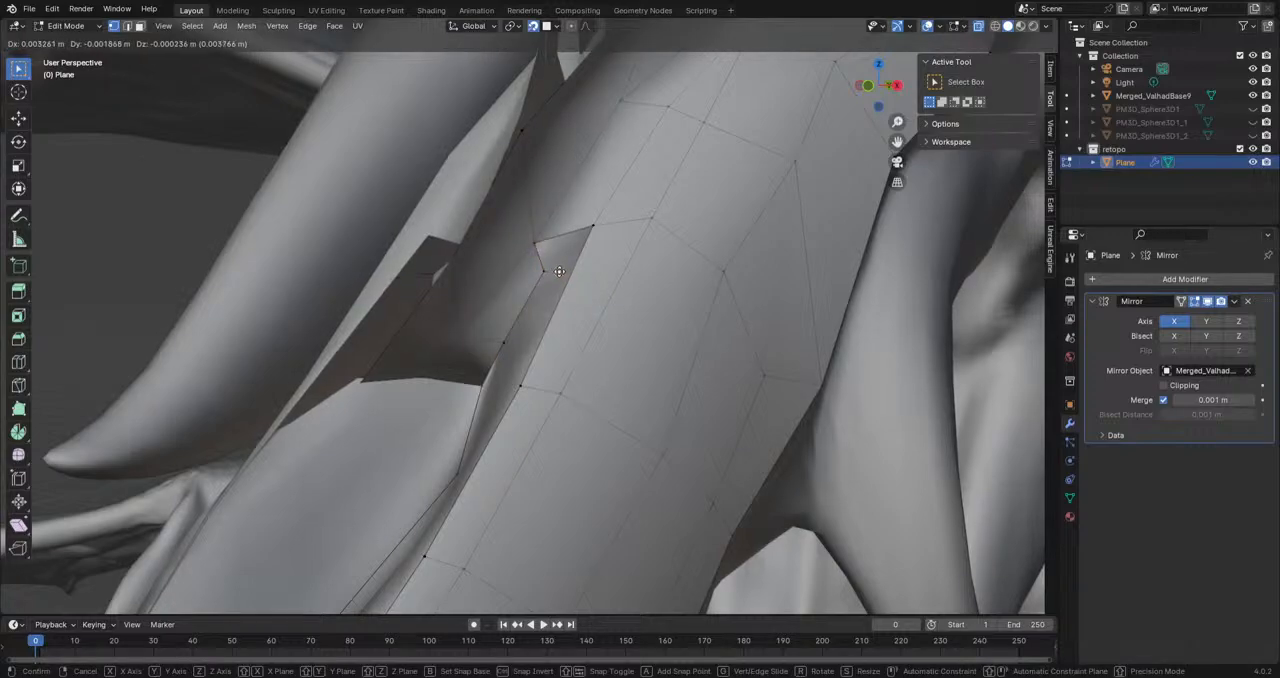
pyautogui.click(559, 272)
pyautogui.click(545, 271)
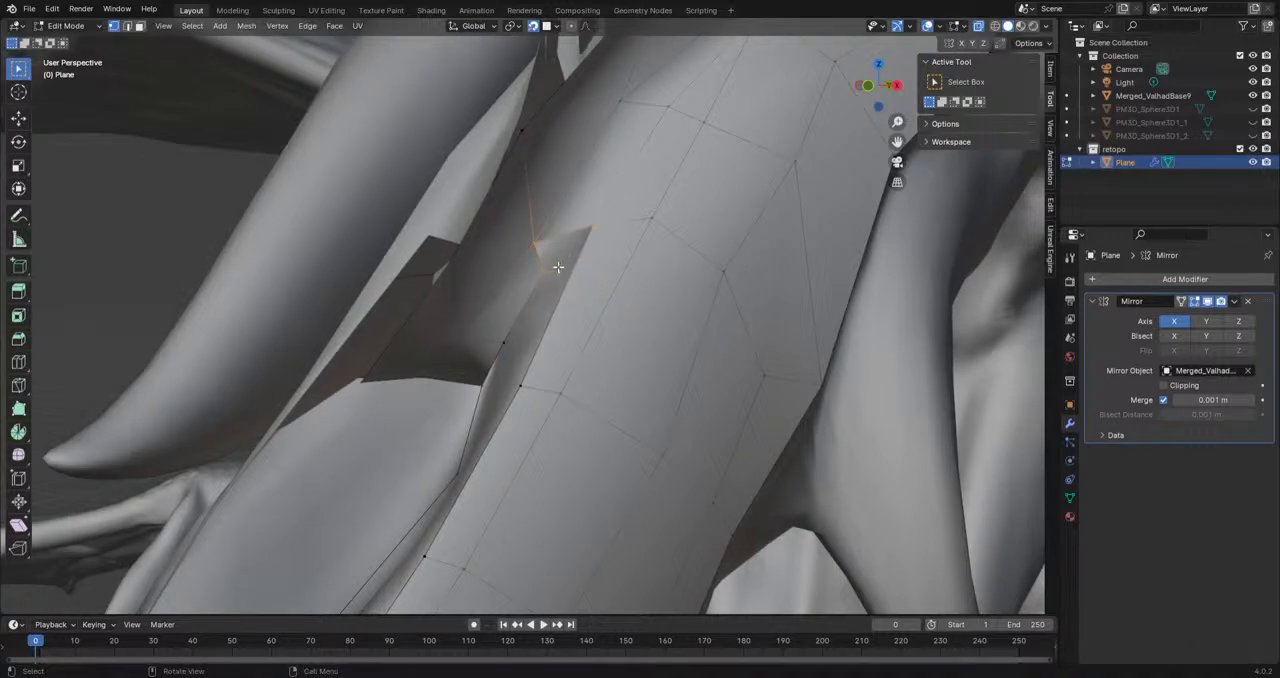
# Step: Extrude two vertices forward along the hollow's rim from the rear notch and fill the face to the neighbouring border
pyautogui.moveTo(558, 267); pyautogui.dragTo(619, 308, button='middle')
pyautogui.press('e')
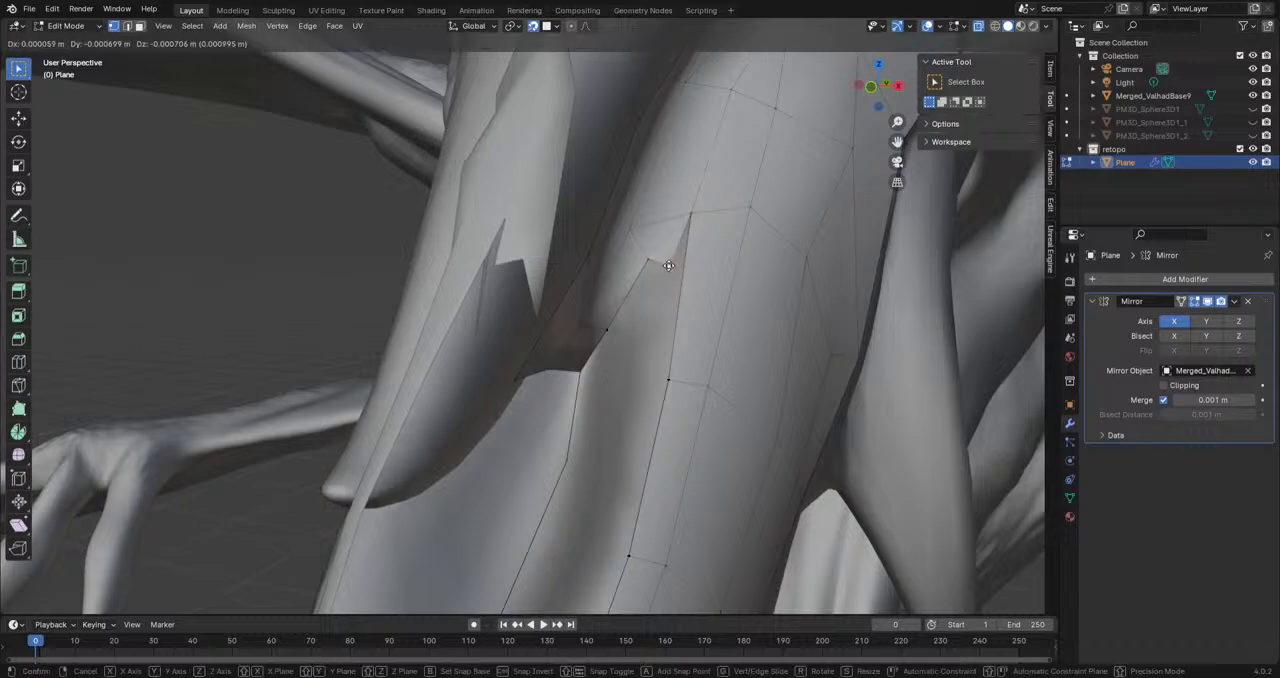
pyautogui.click(661, 261)
pyautogui.press('e')
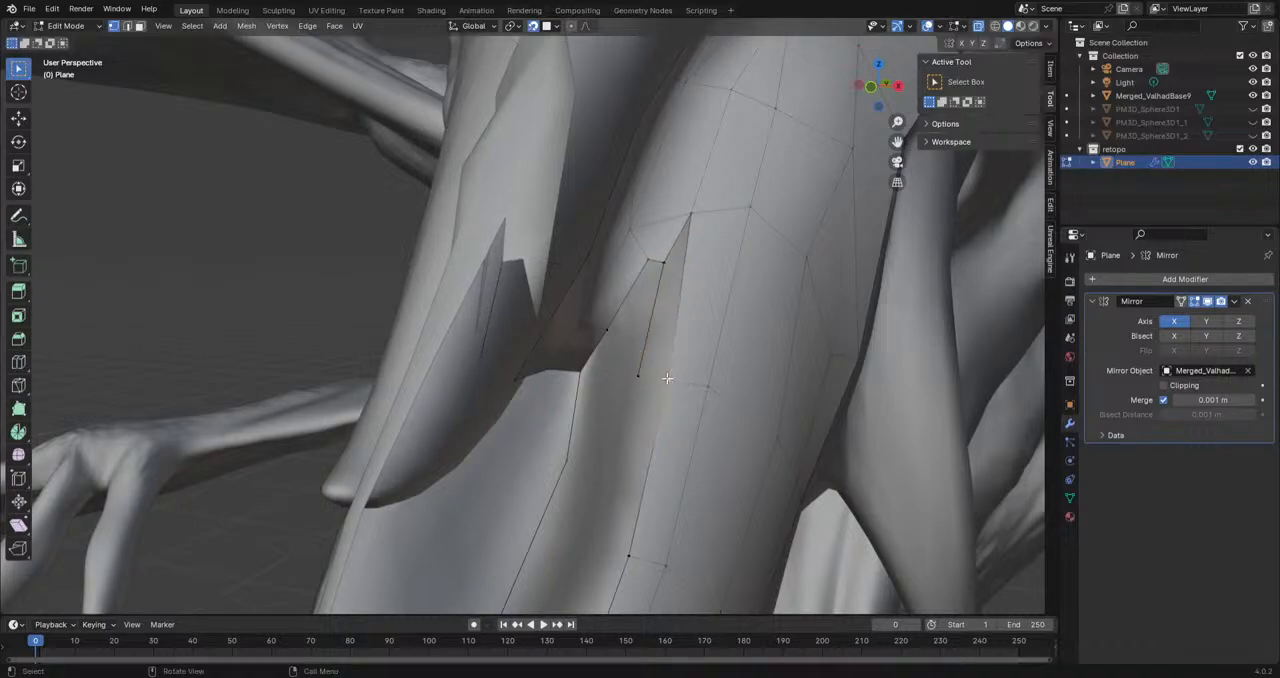
pyautogui.keyDown('shift'); pyautogui.click(692, 211); pyautogui.keyUp('shift')
pyautogui.press('f')
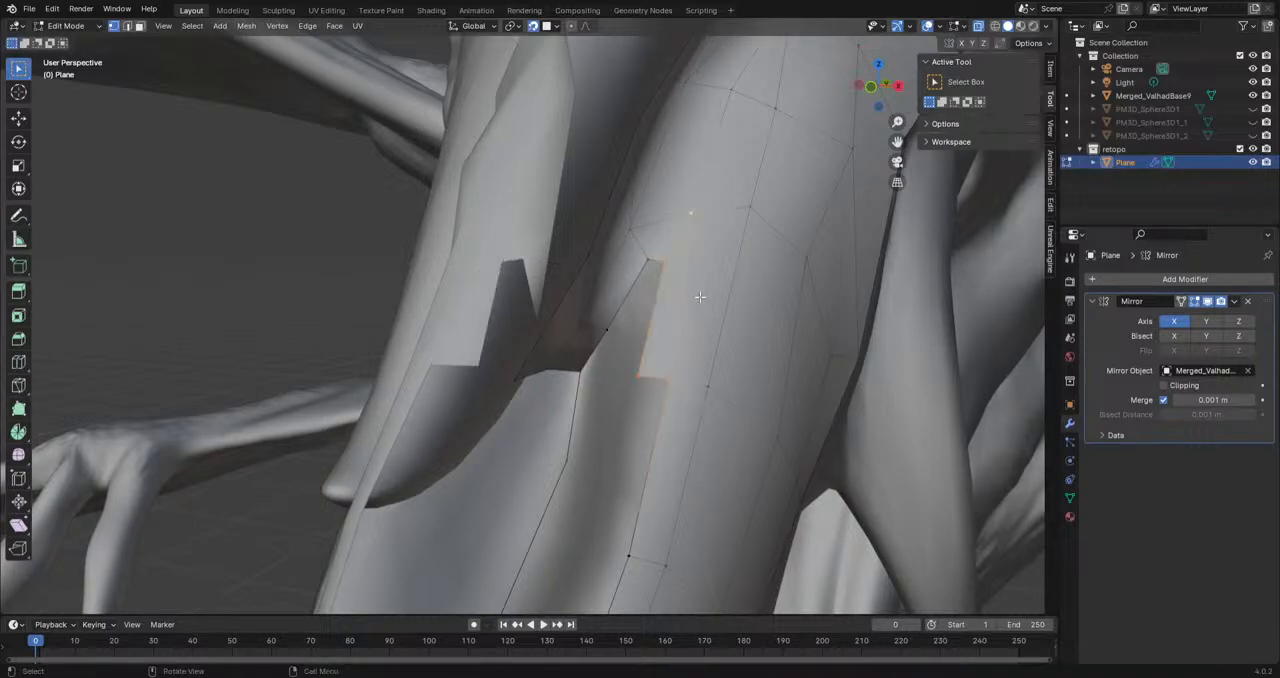
# Step: Extrude short edges inward from the next rim vertices and fill the first face between them
pyautogui.moveTo(790, 360); pyautogui.dragTo(754, 343, button='middle')
pyautogui.click(750, 278)
pyautogui.press('e')
pyautogui.click(715, 277)
pyautogui.keyDown('shift'); pyautogui.click(767, 146); pyautogui.keyUp('shift')
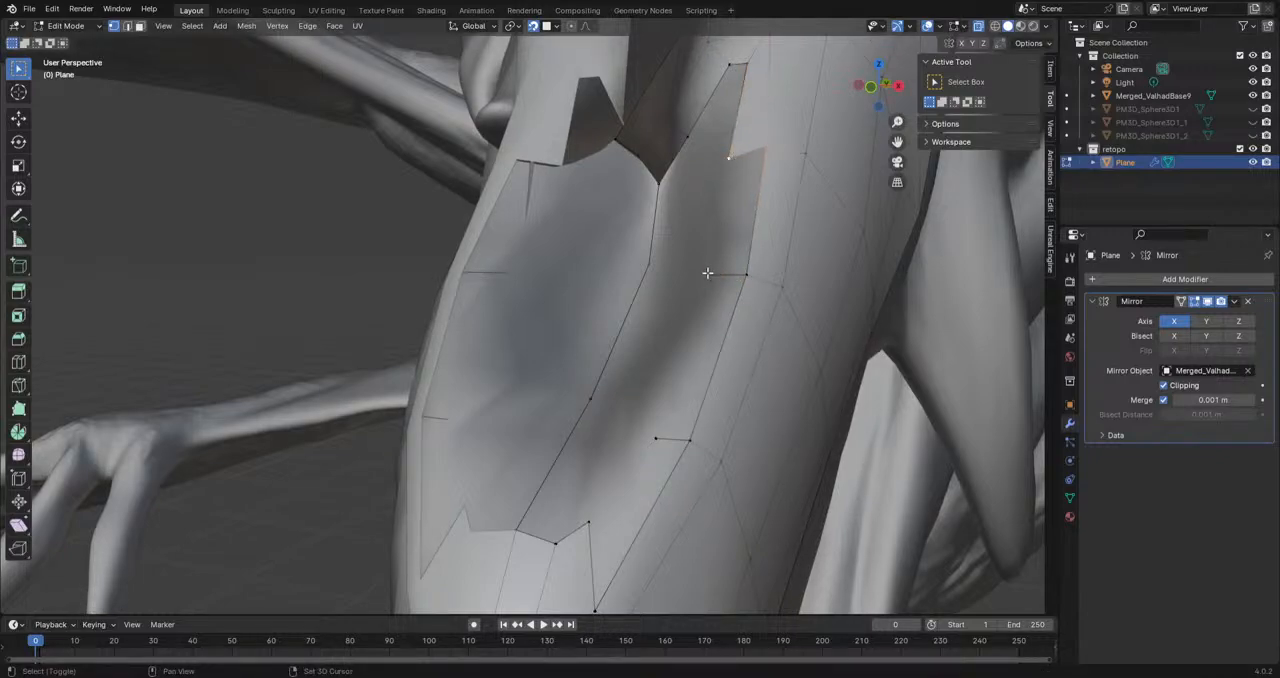
pyautogui.keyDown('shift'); pyautogui.click(747, 275); pyautogui.keyUp('shift')
pyautogui.press('f')
# Step: Continue filling the inner rim faces forward until they meet the snout faces at the hollow's front end
pyautogui.click(686, 444)
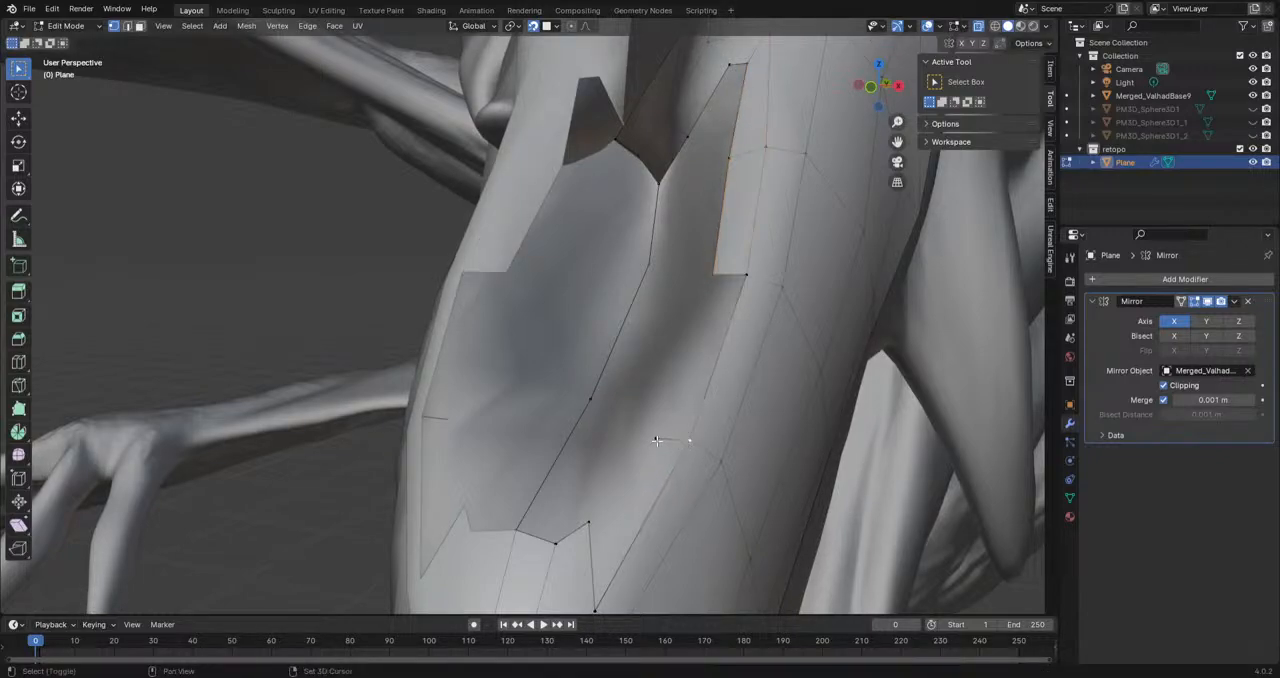
pyautogui.keyDown('shift'); pyautogui.click(749, 277); pyautogui.keyUp('shift')
pyautogui.press('f')
pyautogui.click(689, 442)
pyautogui.keyDown('shift'); pyautogui.moveTo(661, 450); pyautogui.dragTo(682, 391, button='middle'); pyautogui.keyUp('shift')
pyautogui.keyDown('shift'); pyautogui.click(624, 540); pyautogui.keyUp('shift')
pyautogui.press('f')
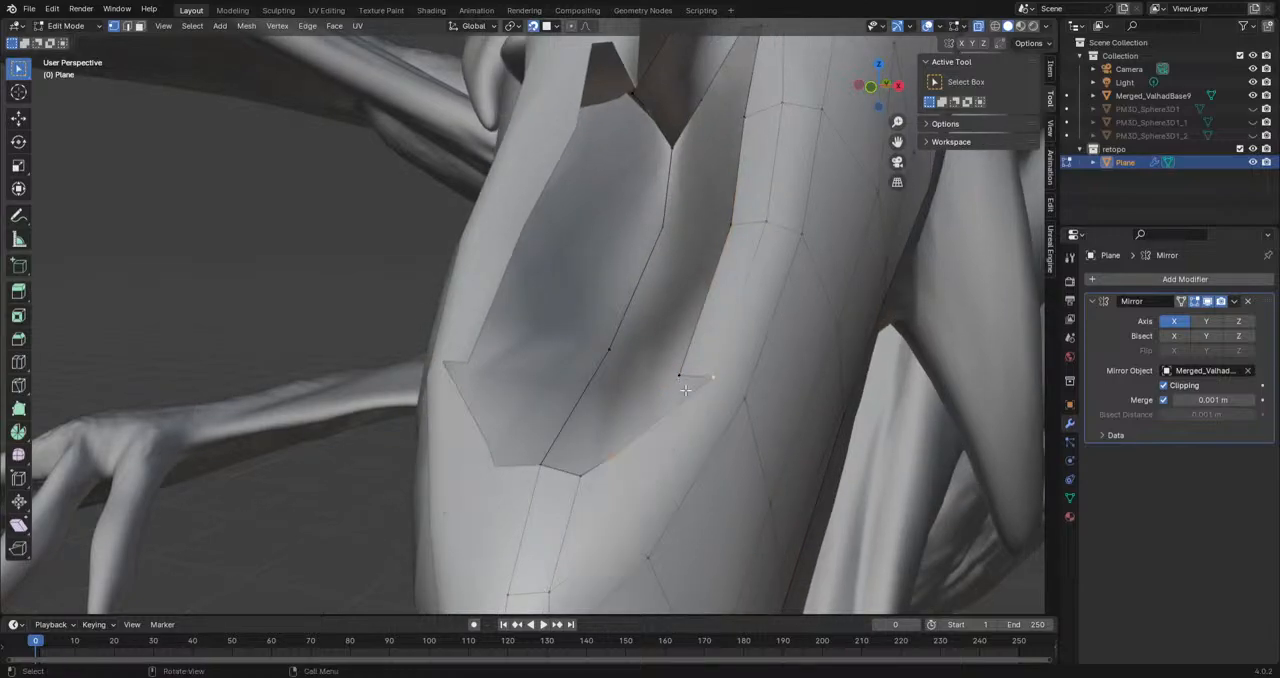
pyautogui.hotkey('ctrl', 'z')
pyautogui.keyDown('shift'); pyautogui.click(682, 378); pyautogui.keyUp('shift')
pyautogui.press('f')
pyautogui.keyDown('shift'); pyautogui.moveTo(713, 349); pyautogui.dragTo(686, 330, button='middle'); pyautogui.keyUp('shift')
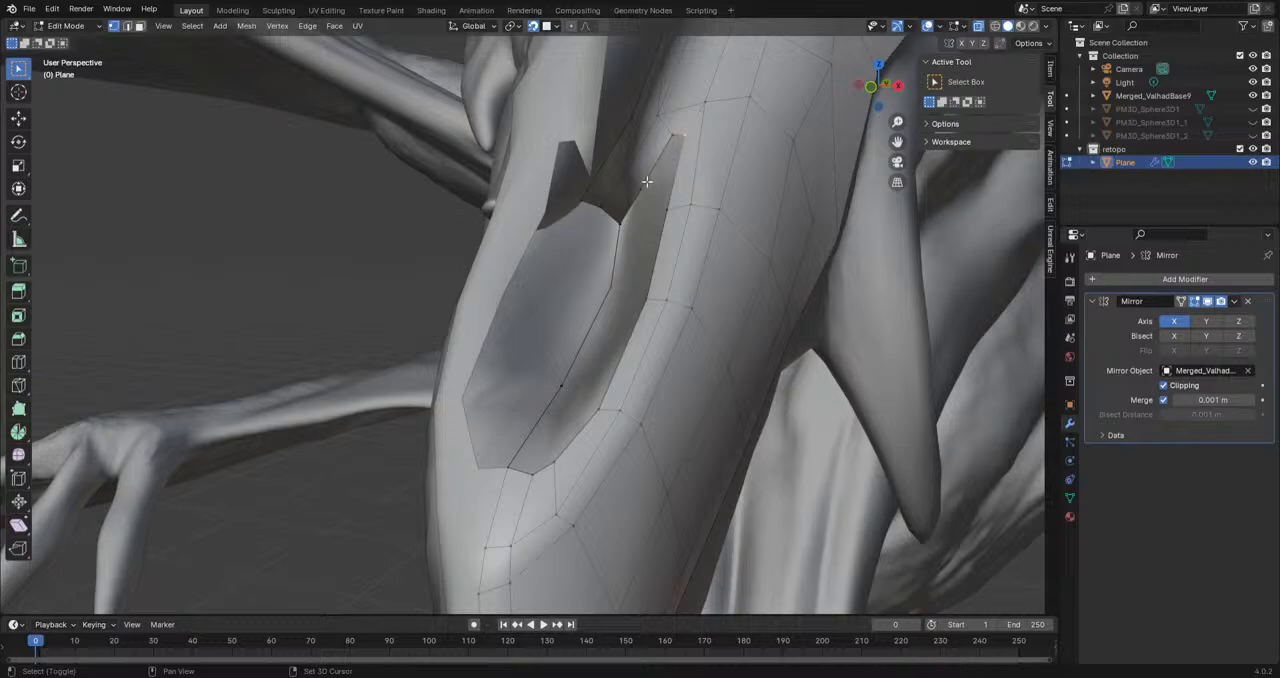
# Step: Fill the remaining rim gap at the rear of the hollow beside the ridge strip
pyautogui.keyDown('shift'); pyautogui.click(669, 140); pyautogui.keyUp('shift')
pyautogui.press('f')
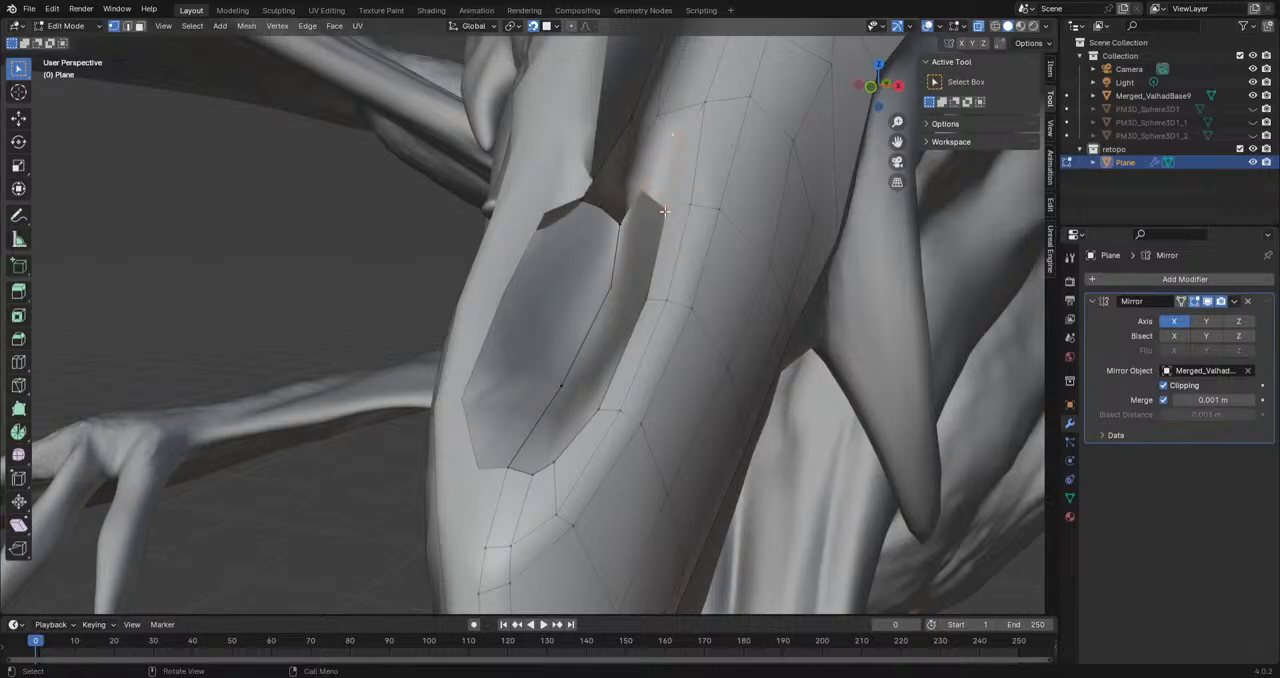
pyautogui.moveTo(660, 210); pyautogui.dragTo(661, 452, button='middle')
pyautogui.moveTo(677, 538); pyautogui.dragTo(754, 394, button='middle')
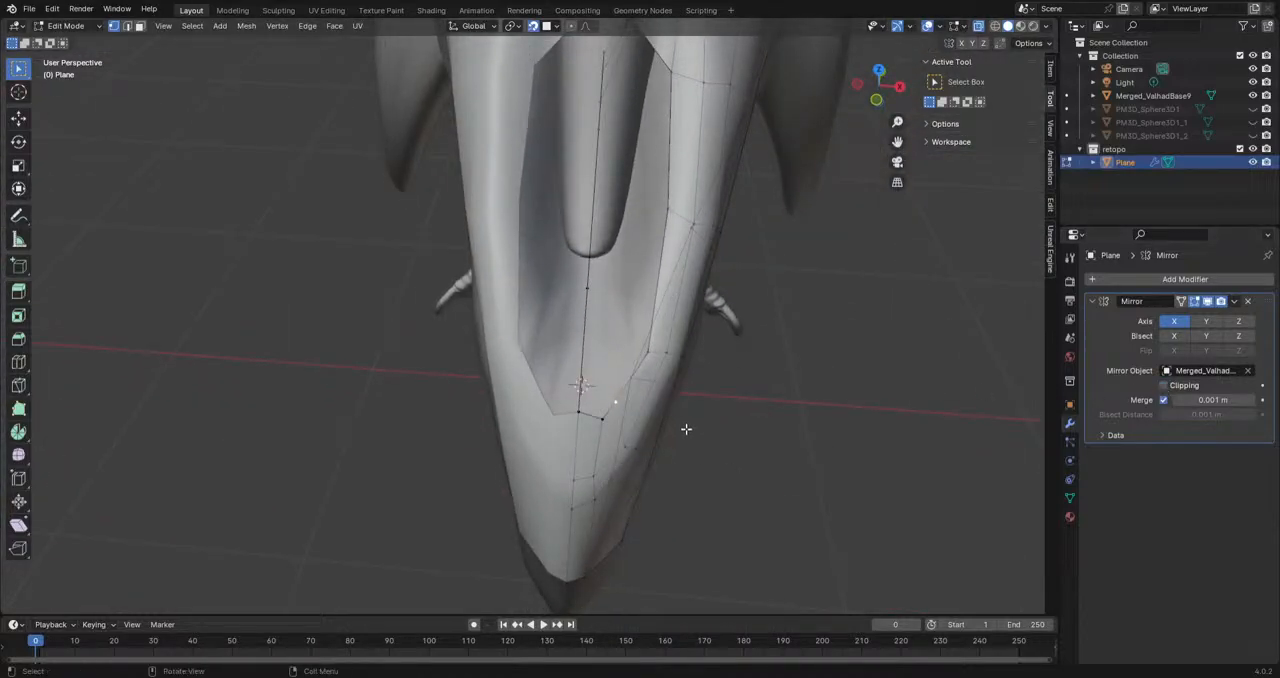
# Step: Reposition the inner rim vertices at the hollow's front end to even out the border
pyautogui.press('g')
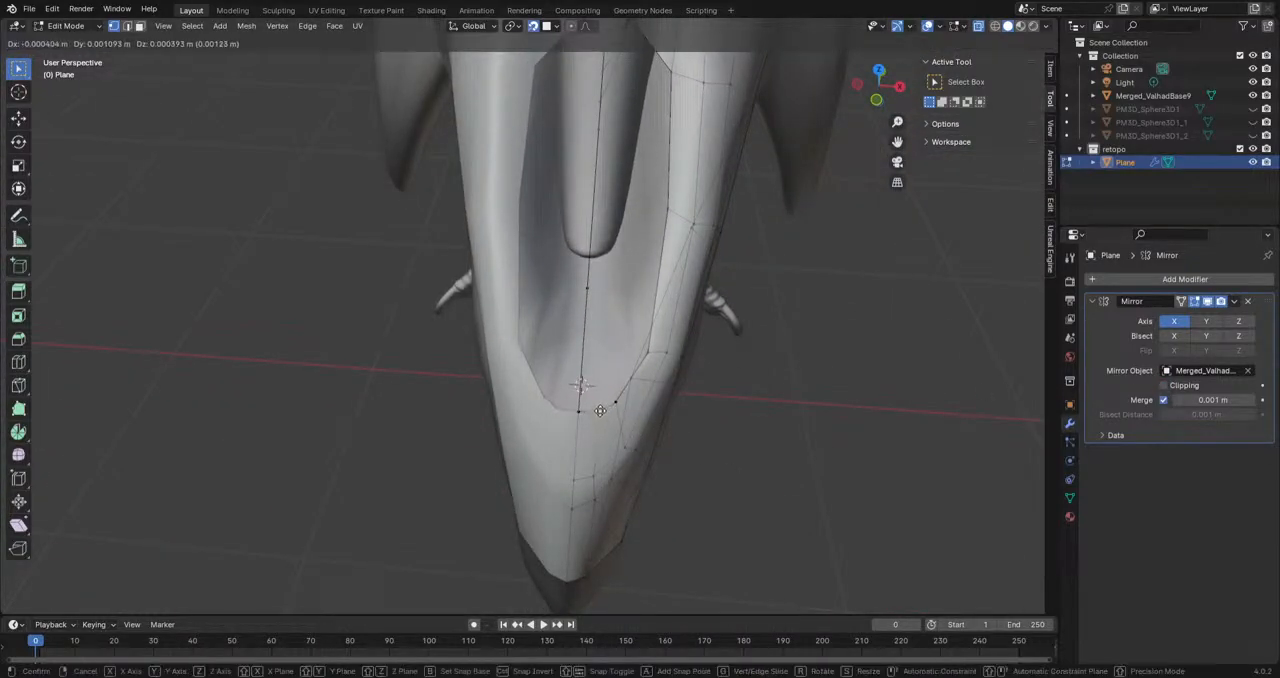
pyautogui.click(626, 381)
pyautogui.press('g')
pyautogui.click(648, 325)
pyautogui.moveTo(648, 325); pyautogui.dragTo(583, 460, button='middle')
# Step: Fill the rear of the hollow with faces between the centre line and the inner rim
pyautogui.scroll(4, 480, 320)
pyautogui.scroll(4, 583, 460)
pyautogui.moveTo(530, 405); pyautogui.dragTo(613, 377, button='middle')
pyautogui.moveTo(646, 310); pyautogui.dragTo(665, 294, button='middle')
pyautogui.scroll(-1, 665, 294)
pyautogui.click(614, 272)
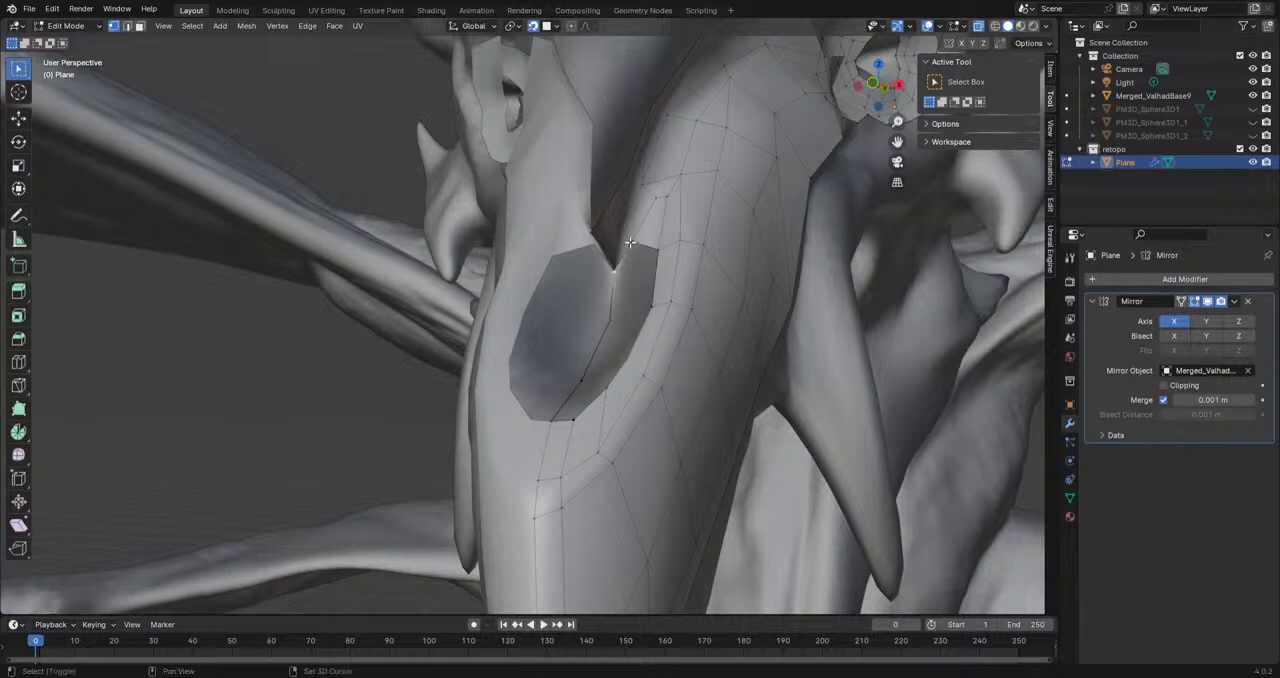
pyautogui.moveTo(655, 299); pyautogui.dragTo(651, 340, button='middle')
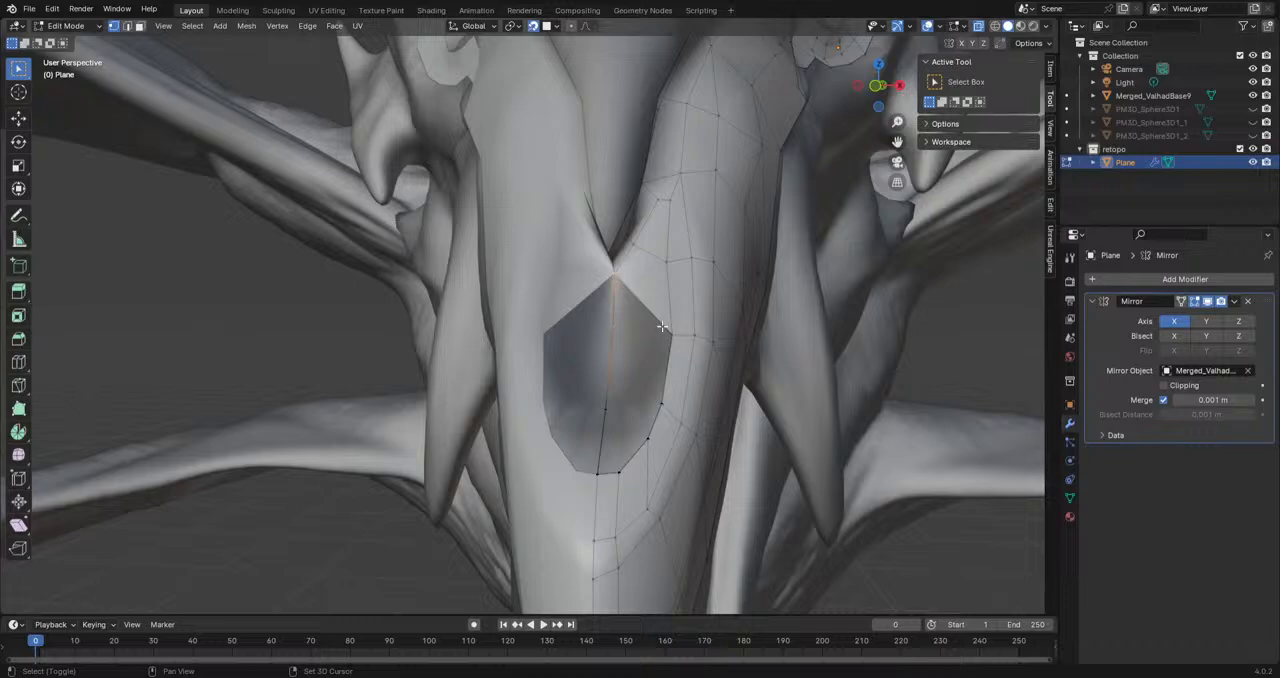
pyautogui.keyDown('shift'); pyautogui.click(660, 409); pyautogui.keyUp('shift')
pyautogui.press('f')
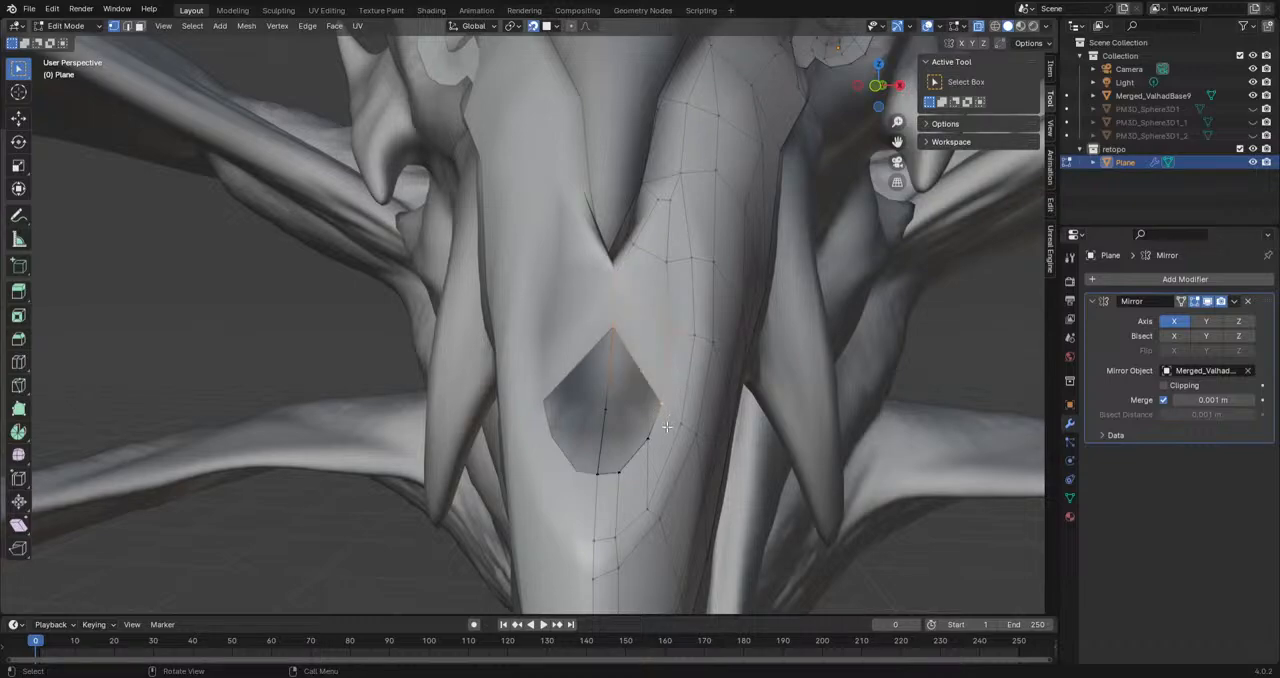
# Step: Turn on mirror clipping and fill the remaining faces between the centre line and the rim toward the hollow's front
pyautogui.click(660, 406)
pyautogui.keyDown('shift'); pyautogui.click(646, 441); pyautogui.keyUp('shift')
pyautogui.keyDown('shift'); pyautogui.click(612, 331); pyautogui.keyUp('shift')
pyautogui.press('f')
pyautogui.click(1163, 386)
pyautogui.click(619, 472)
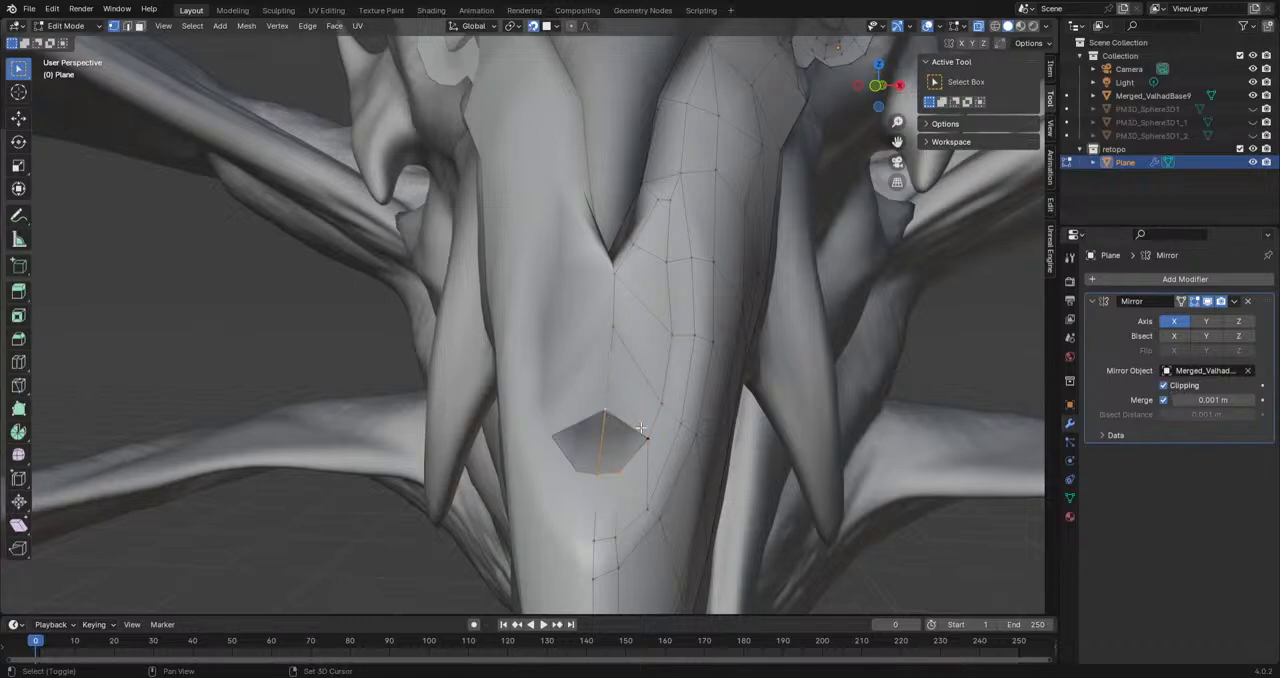
pyautogui.hotkey('ctrl', 'z')
# Step: Move the centre-line vertices of the filled hollow to space them evenly on the sculpt
pyautogui.press('g')
pyautogui.click(650, 369)
pyautogui.click(618, 322)
pyautogui.scroll(2, 615, 340)
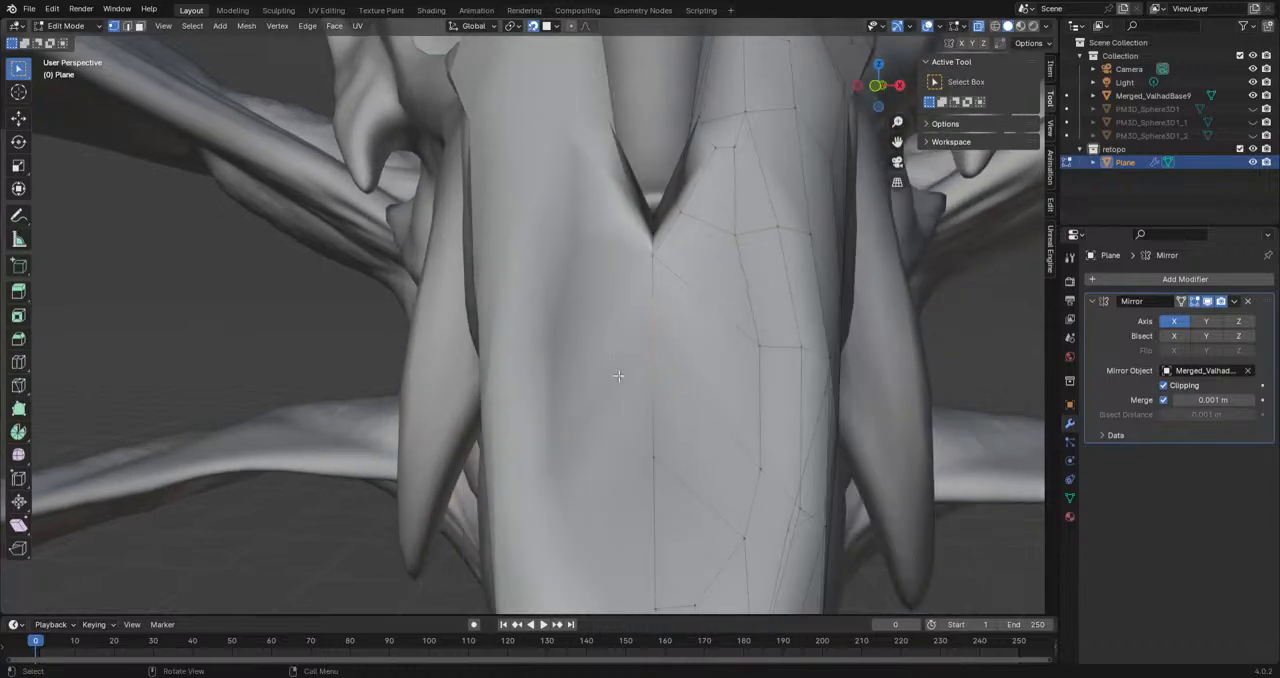
pyautogui.press('g')
pyautogui.click(654, 350)
# Step: Reposition two inner rim vertices beside the centre line to smooth the face flow
pyautogui.click(756, 476)
pyautogui.press('g')
pyautogui.click(754, 472)
pyautogui.click(754, 348)
pyautogui.press('g')
pyautogui.click(760, 333)
pyautogui.moveTo(756, 330); pyautogui.dragTo(716, 335, button='middle')
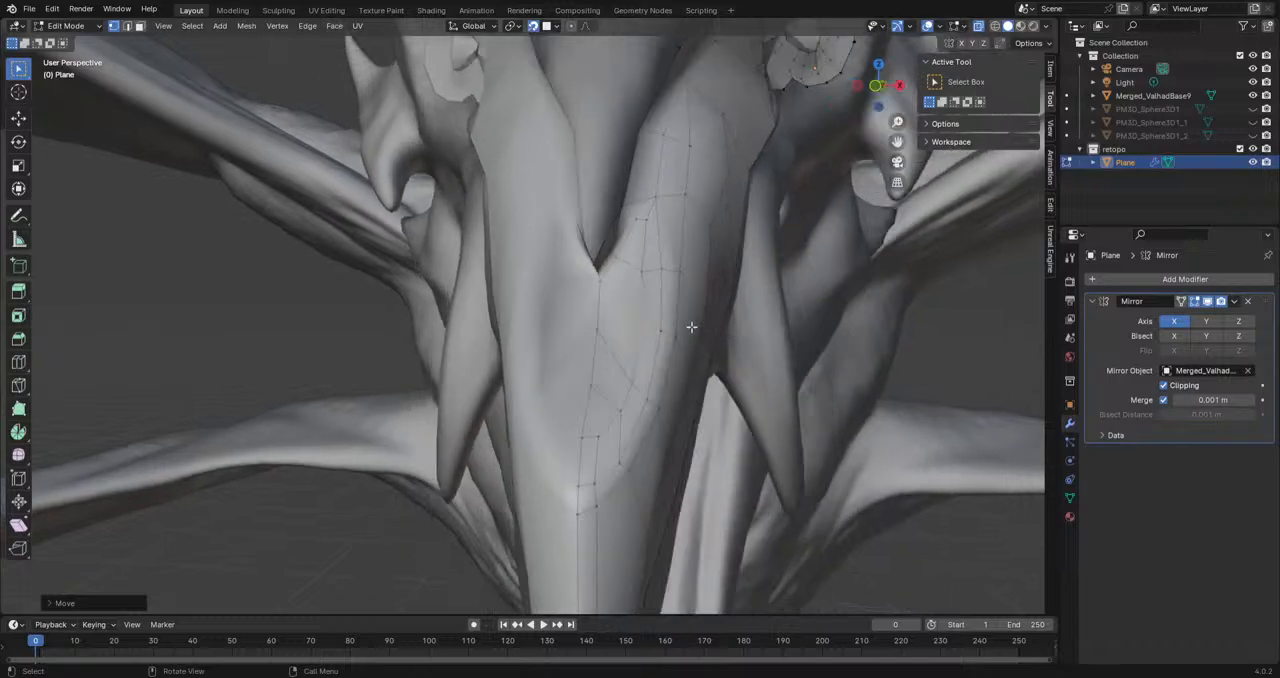
# Step: Adjust the closely spaced rim vertices beside the rear notch under the spike
pyautogui.click(640, 219)
pyautogui.press('g')
pyautogui.click(635, 221)
pyautogui.click(643, 220)
pyautogui.press('g')
pyautogui.click(648, 216)
# Step: Examine the filled hollow from several angles, toggling the sculpt's visibility and the viewport overlays
pyautogui.scroll(-5, 650, 314)
pyautogui.click(927, 26)
pyautogui.click(1252, 96)
pyautogui.moveTo(718, 302)
pyautogui.mouseDown(button='middle')
pyautogui.moveTo(706, 309)
pyautogui.moveTo(729, 329)
pyautogui.moveTo(734, 397)
pyautogui.moveTo(577, 372)
pyautogui.moveTo(491, 403)
pyautogui.moveTo(629, 400)
pyautogui.moveTo(519, 415)
pyautogui.moveTo(577, 380)
pyautogui.moveTo(634, 374)
pyautogui.moveTo(676, 262)
pyautogui.moveTo(683, 363)
pyautogui.moveTo(762, 302)
pyautogui.moveTo(665, 318)
pyautogui.mouseUp(button='middle')
pyautogui.scroll(8, 665, 318)
pyautogui.moveTo(674, 243); pyautogui.dragTo(662, 290, button='middle')
pyautogui.click(927, 26)
pyautogui.moveTo(645, 246); pyautogui.dragTo(544, 261, button='middle')
# Step: In side view, fit the ridge strip's front vertex to the spike's base and extrude an edge forward along the underside
pyautogui.click(520, 289)
pyautogui.moveTo(598, 312); pyautogui.dragTo(519, 432, button='middle')
pyautogui.scroll(4, 428, 385)
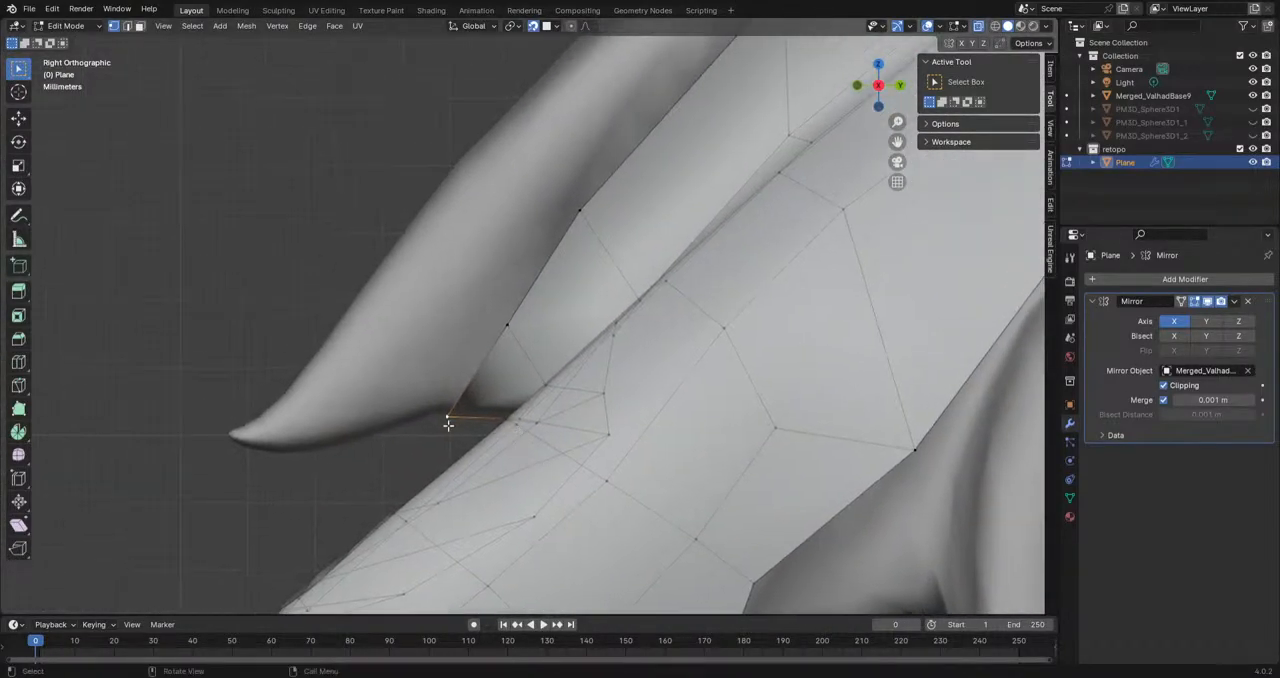
pyautogui.scroll(2, 471, 428)
pyautogui.press('g')
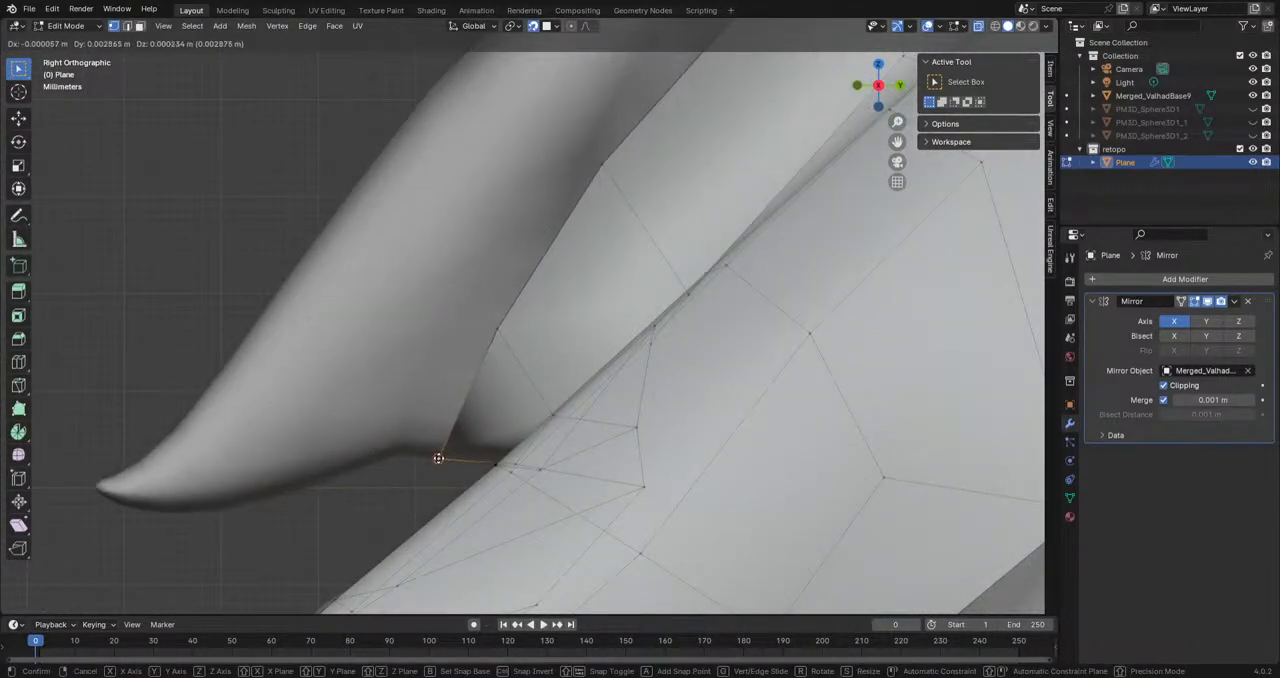
pyautogui.click(438, 458)
pyautogui.press('g')
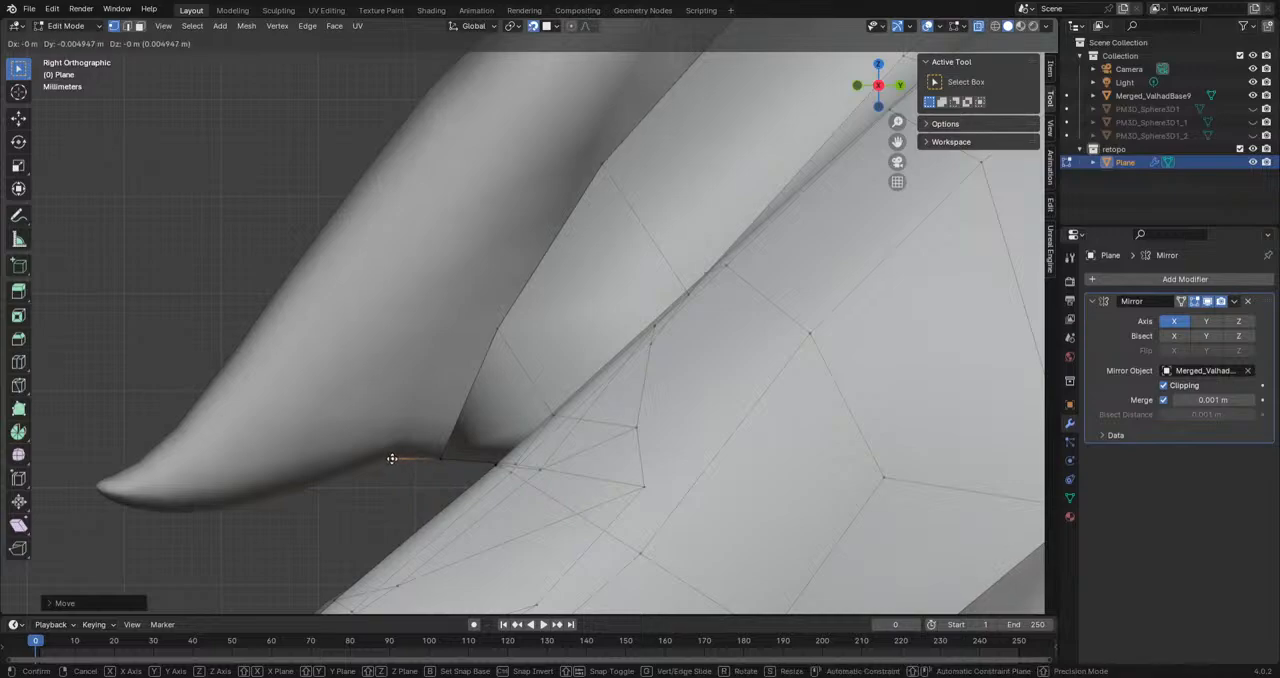
pyautogui.click(371, 457)
# Step: Extrude further vertices along the spike's underside toward its tip and fit them to the silhouette
pyautogui.press('e')
pyautogui.click(257, 503)
pyautogui.press('e')
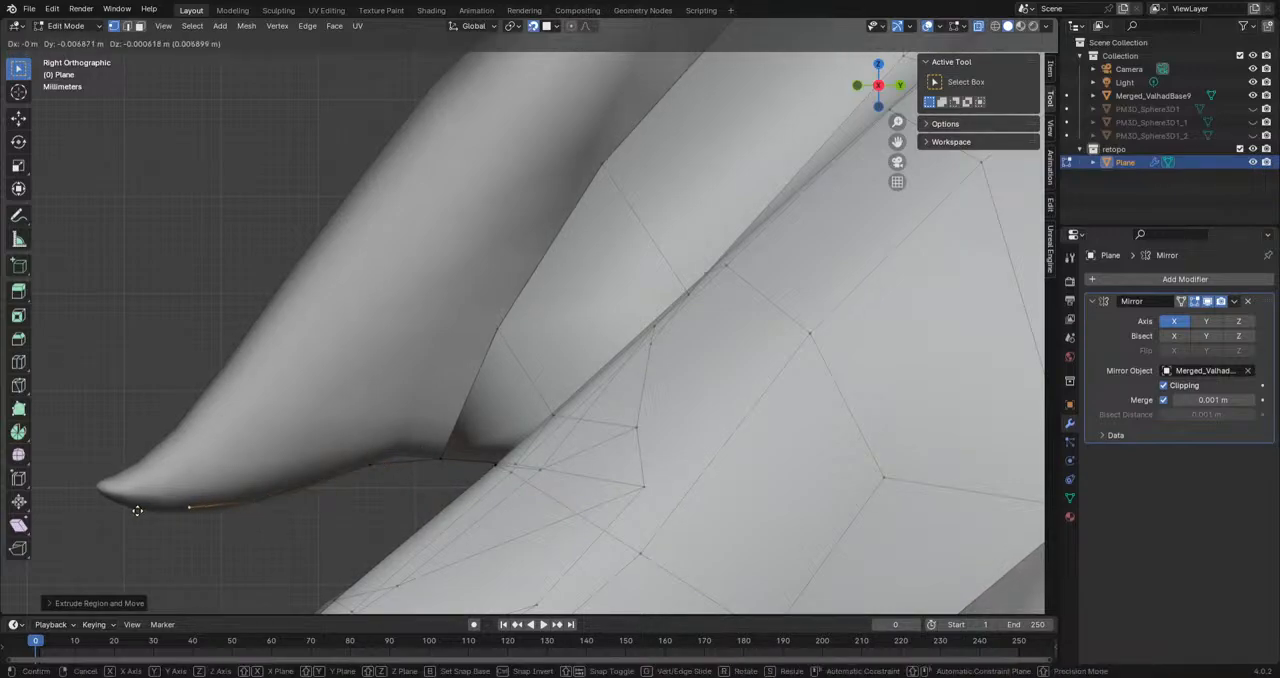
pyautogui.click(278, 525)
pyautogui.press('g')
pyautogui.click(200, 517)
# Step: Extrude the outline around the spike's tip and position its vertices up to the start of the upper edge
pyautogui.press('e')
pyautogui.click(113, 487)
pyautogui.keyDown('shift'); pyautogui.moveTo(113, 487); pyautogui.dragTo(207, 474, button='middle'); pyautogui.keyUp('shift')
pyautogui.press('g')
pyautogui.click(183, 470)
pyautogui.press('g')
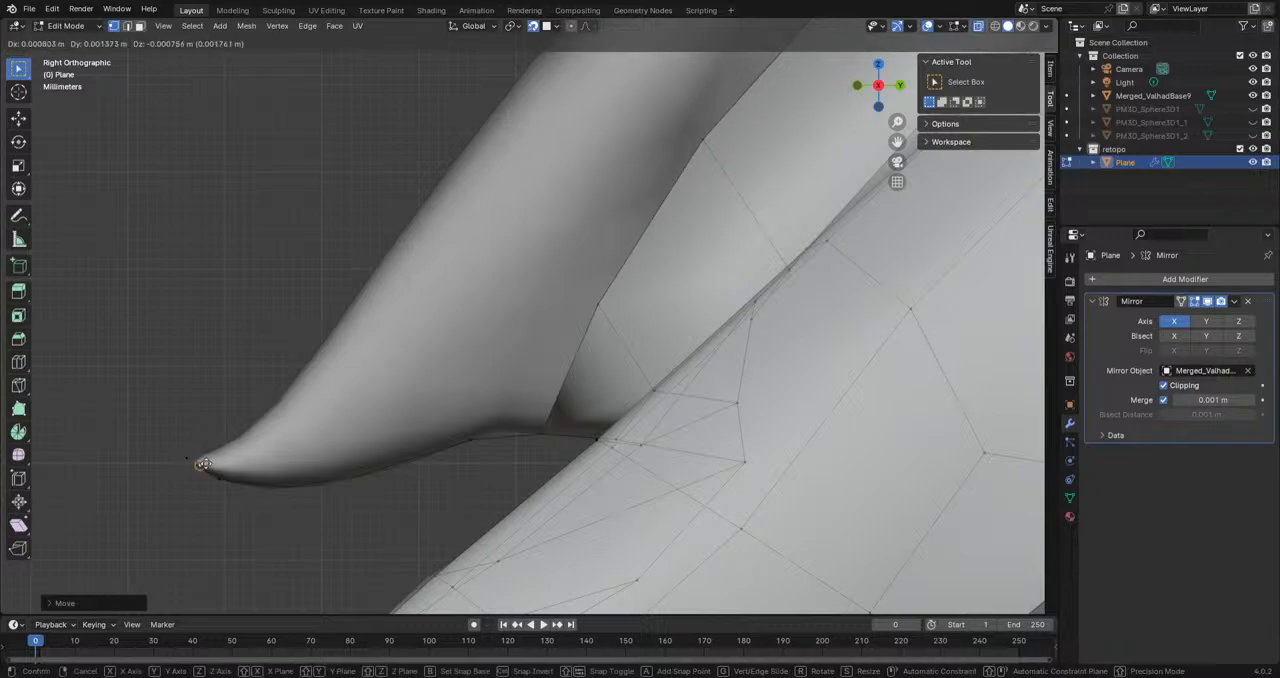
pyautogui.click(231, 444)
# Step: Extrude the outline back along the spike's upper edge
pyautogui.press('e')
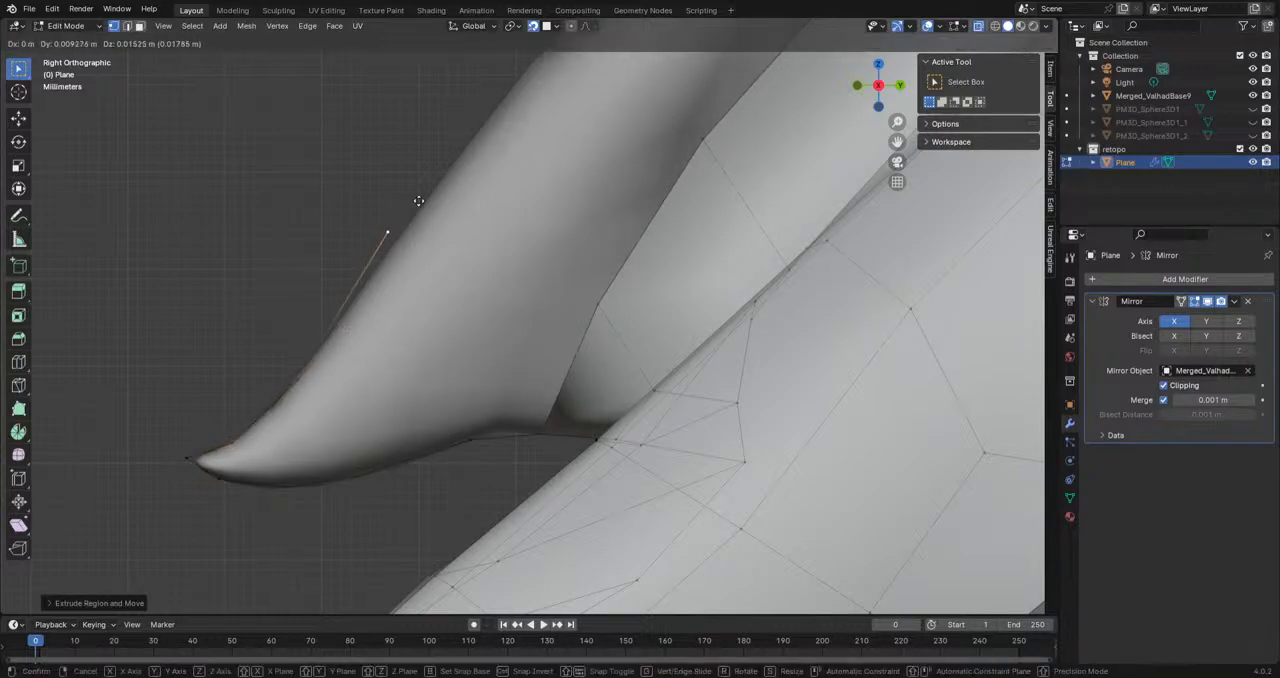
pyautogui.click(420, 207)
pyautogui.moveTo(420, 207); pyautogui.dragTo(500, 378, button='middle')
pyautogui.scroll(2, 500, 378)
# Step: Extrude the ridge strip's border vertex forward onto the spike's side and fill the face down to the underside outline
pyautogui.click(618, 290)
pyautogui.keyDown('alt'); pyautogui.moveTo(618, 290); pyautogui.dragTo(597, 342, button='middle'); pyautogui.keyUp('alt')
pyautogui.press('e')
pyautogui.click(497, 353)
pyautogui.click(530, 394)
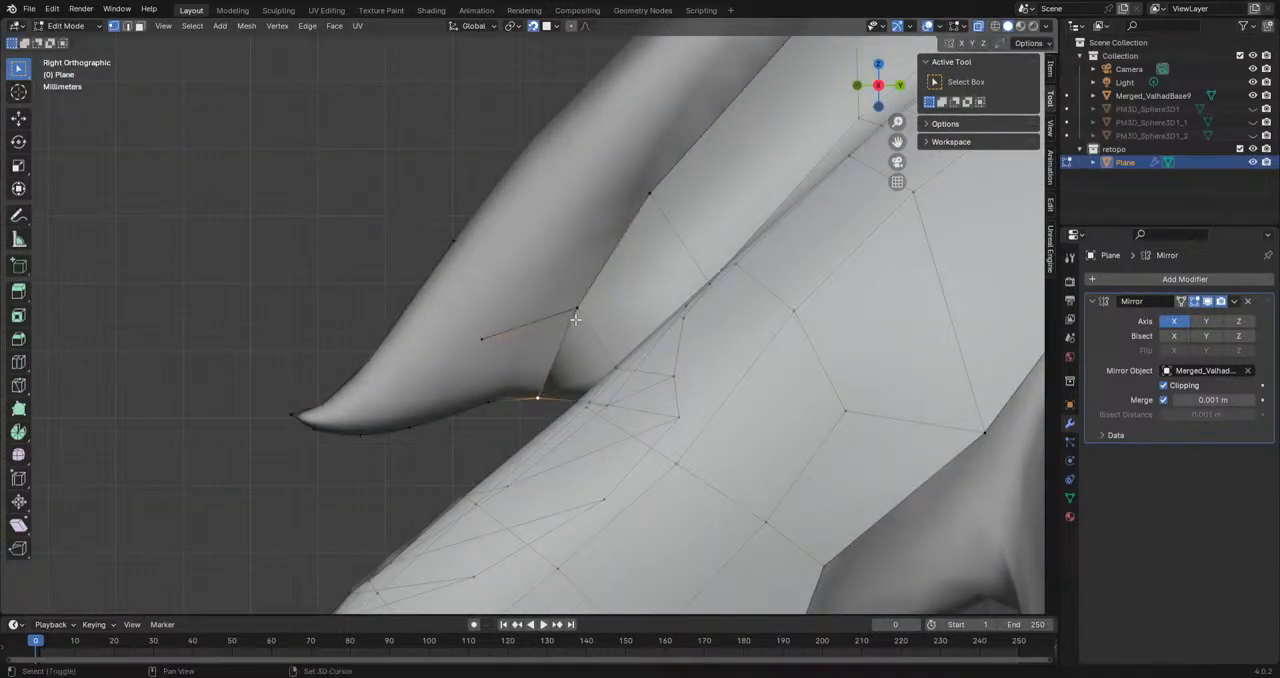
pyautogui.keyDown('shift'); pyautogui.click(491, 396); pyautogui.keyUp('shift')
pyautogui.press('f')
# Step: Switch to the Tweak tool, extrude the next side vertex toward the tip and fill the face below it
pyautogui.click(485, 344)
pyautogui.press('w')
pyautogui.rightClick(403, 378)
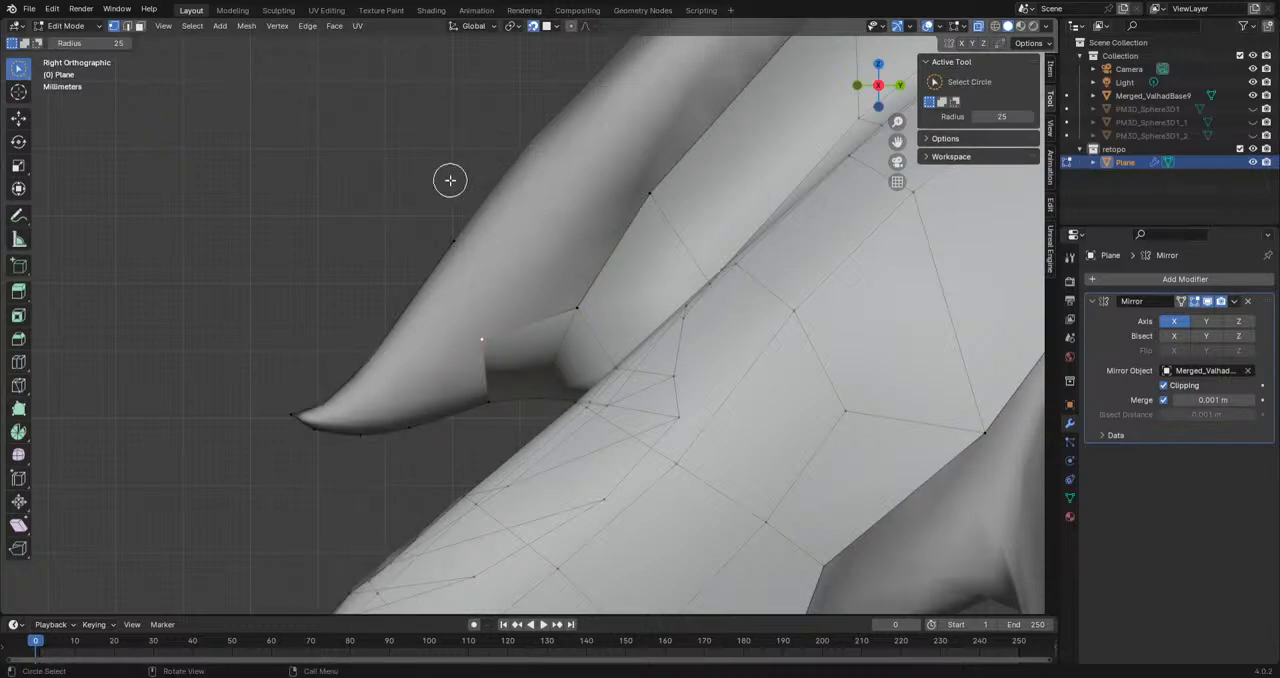
pyautogui.moveTo(20, 70); pyautogui.dragTo(70, 78)
pyautogui.press('e')
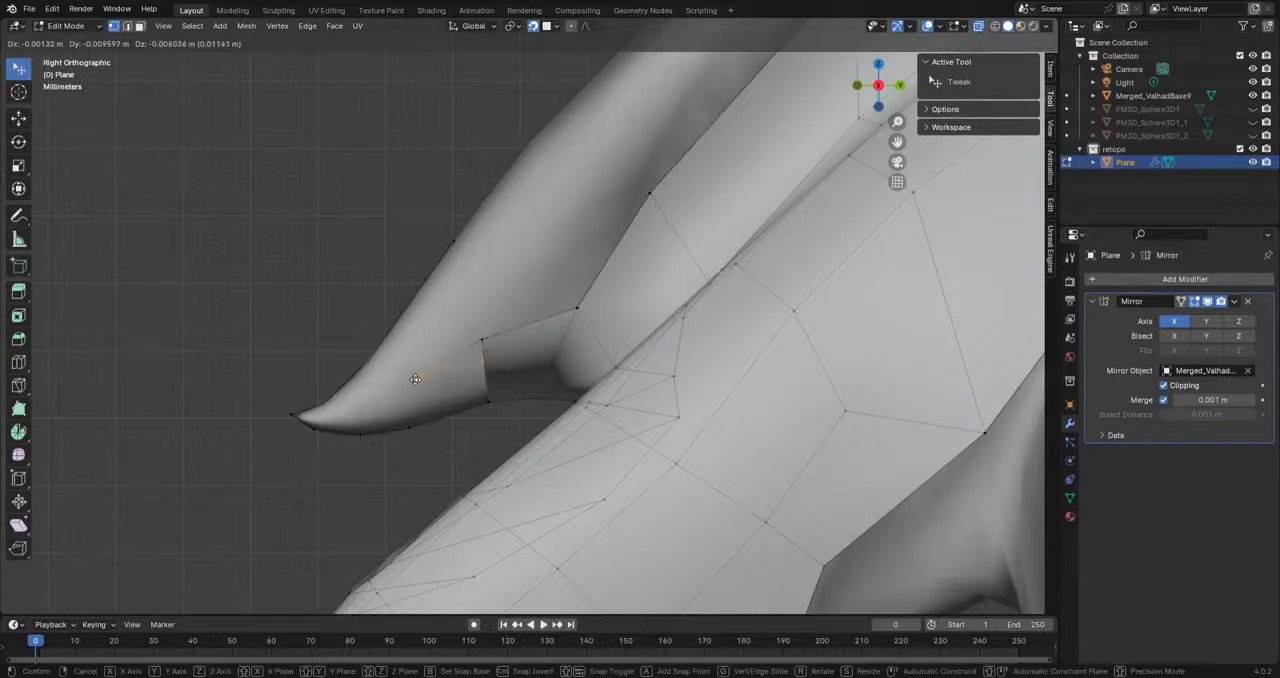
pyautogui.click(408, 379)
pyautogui.keyDown('shift'); pyautogui.click(492, 401); pyautogui.keyUp('shift')
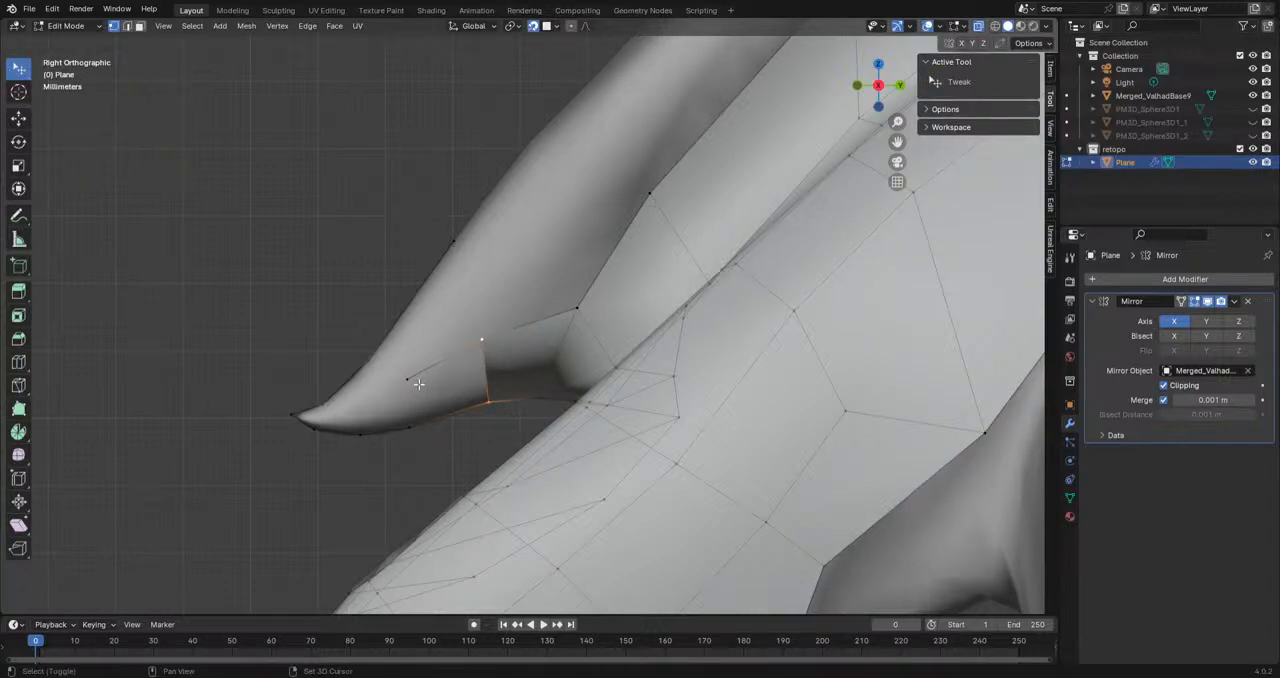
pyautogui.keyDown('shift'); pyautogui.click(410, 422); pyautogui.keyUp('shift')
pyautogui.keyDown('shift'); pyautogui.moveTo(429, 415); pyautogui.dragTo(522, 401, button='middle'); pyautogui.keyUp('shift')
pyautogui.press('f')
# Step: Extrude one more side vertex close to the spike's tip and fill the face between it and the underside outline
pyautogui.scroll(2, 495, 434)
pyautogui.click(478, 392)
pyautogui.press('e')
pyautogui.click(420, 412)
pyautogui.keyDown('shift'); pyautogui.click(488, 454); pyautogui.keyUp('shift')
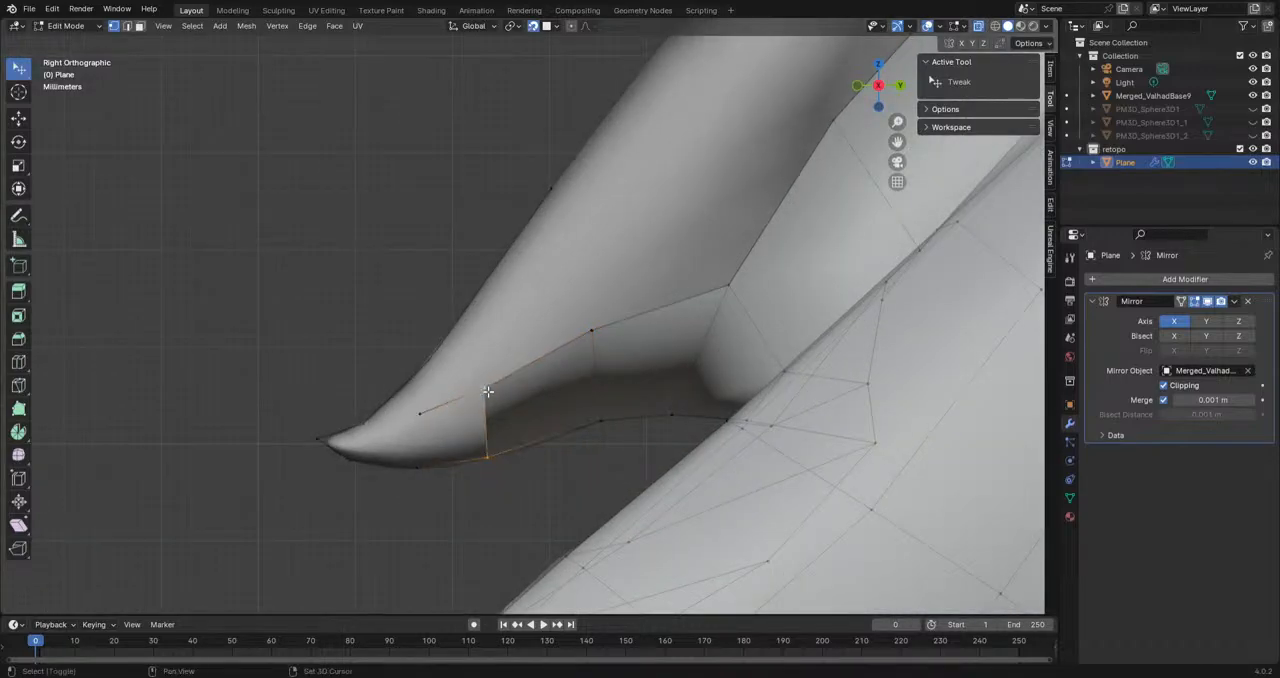
pyautogui.keyDown('shift'); pyautogui.click(420, 466); pyautogui.keyUp('shift')
pyautogui.press('f')
# Step: Tweak the vertices of the new side strip and the spike's base so they follow the sculpt
pyautogui.keyDown('shift'); pyautogui.moveTo(420, 466); pyautogui.dragTo(436, 414, button='middle'); pyautogui.keyUp('shift')
pyautogui.moveTo(499, 338); pyautogui.dragTo(660, 395, button='middle')
pyautogui.hotkey('alt', 'a')
pyautogui.moveTo(619, 401); pyautogui.dragTo(627, 384)
pyautogui.moveTo(596, 345); pyautogui.dragTo(587, 352)
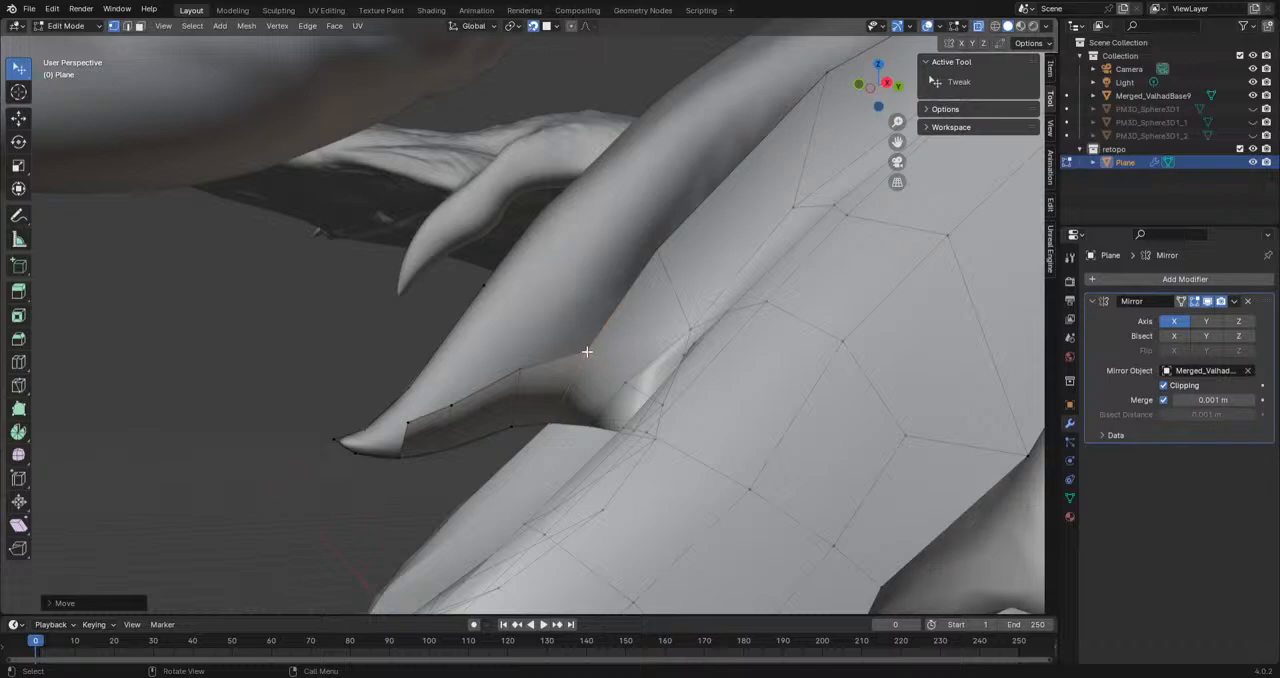
pyautogui.moveTo(589, 351); pyautogui.dragTo(589, 332, button='middle')
pyautogui.click(472, 371)
pyautogui.keyDown('alt'); pyautogui.moveTo(471, 374); pyautogui.dragTo(497, 371, button='middle'); pyautogui.keyUp('alt')
pyautogui.scroll(2, 507, 363)
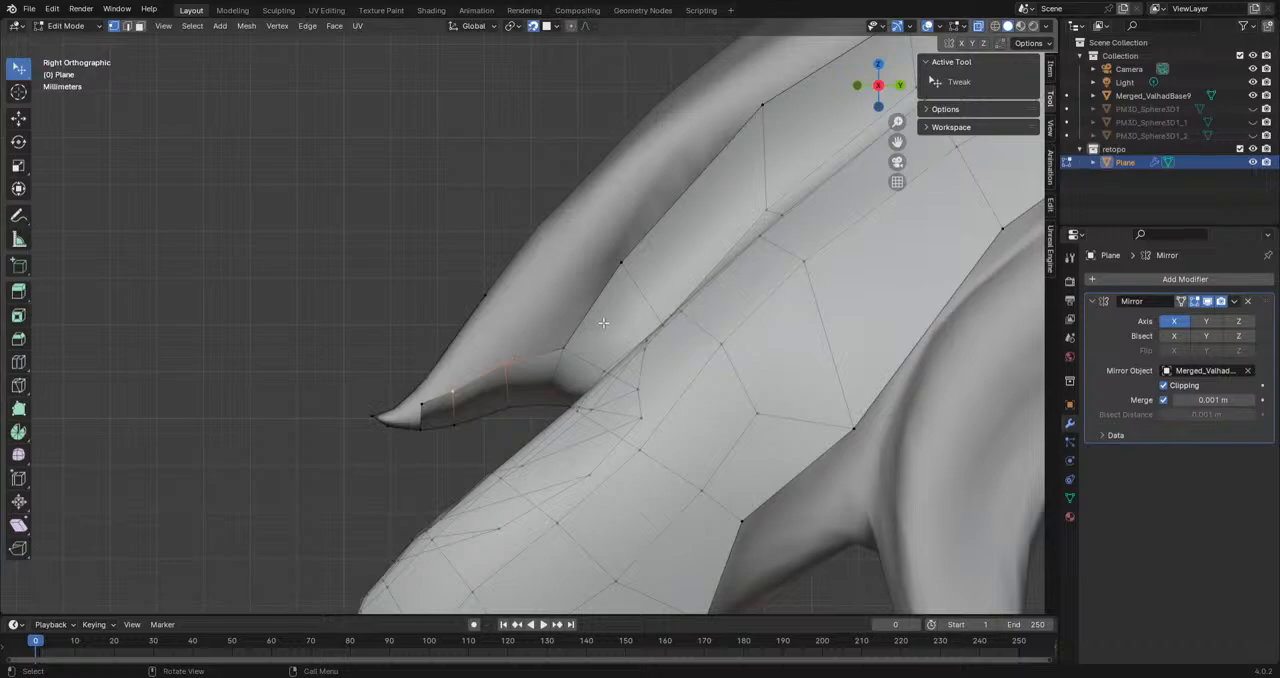
pyautogui.moveTo(510, 363); pyautogui.dragTo(511, 371)
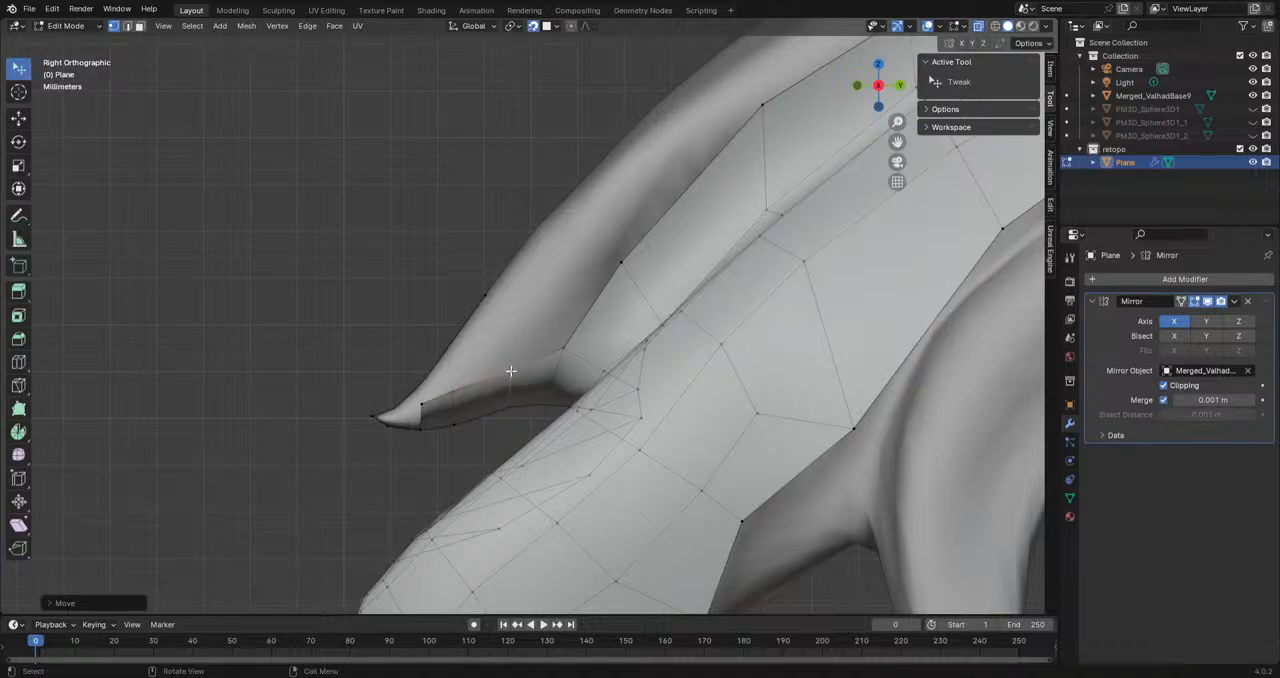
# Step: Extrude the side strip's upper edge up the spike, then rotate and move the new edge into place
pyautogui.keyDown('shift'); pyautogui.click(452, 390); pyautogui.keyUp('shift')
pyautogui.press('e')
pyautogui.click(530, 337)
pyautogui.press('r')
pyautogui.click(599, 326)
pyautogui.press('g')
pyautogui.click(497, 329)
# Step: Fill the gap between the newly extruded side edge and the spike's upper outline
pyautogui.moveTo(503, 331); pyautogui.dragTo(603, 351, button='middle')
pyautogui.moveTo(517, 371); pyautogui.dragTo(474, 391, button='middle')
pyautogui.keyDown('shift'); pyautogui.click(447, 392); pyautogui.keyUp('shift')
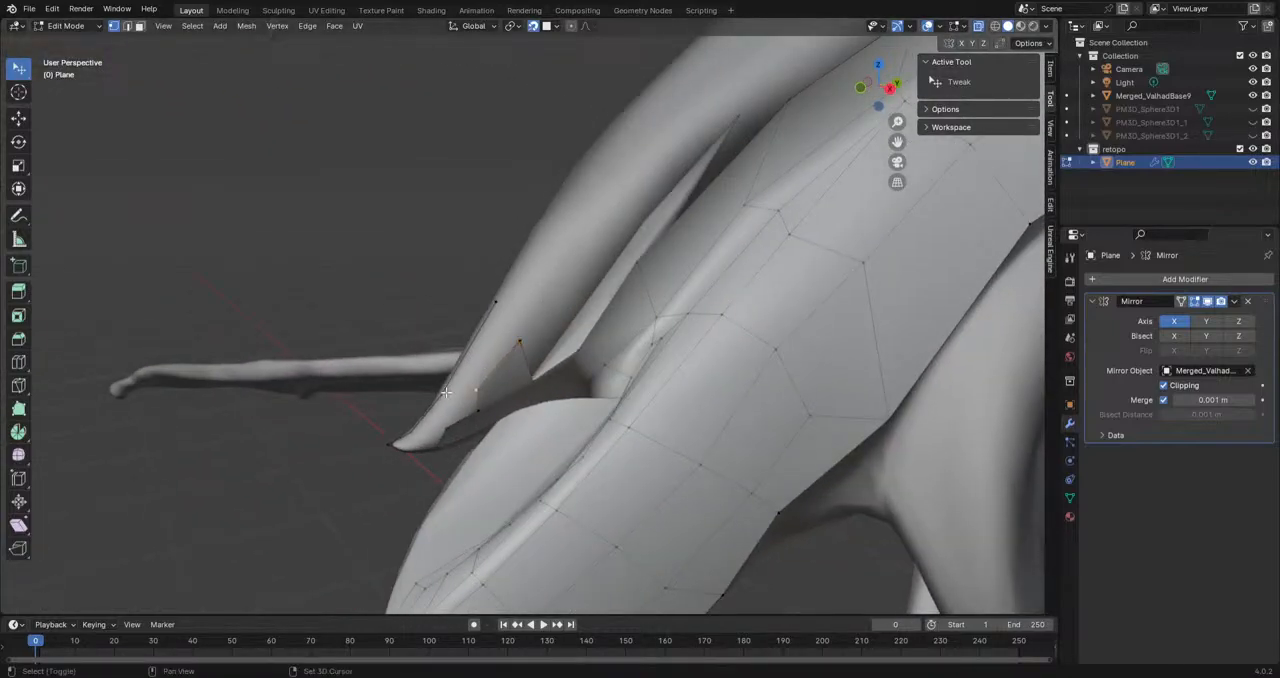
pyautogui.press('f')
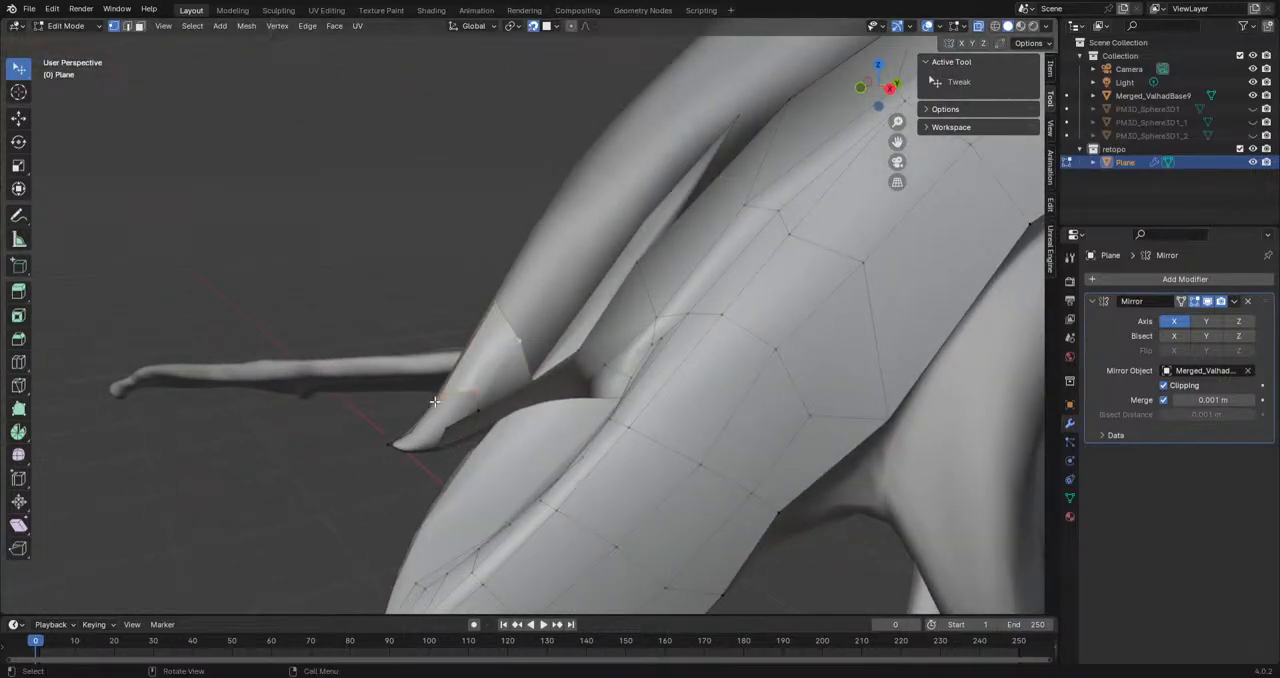
# Step: Reposition the spike's upper outline vertex and the side strip's front vertex near the tip to follow the sculpt
pyautogui.press('KP_3')
pyautogui.scroll(4, 480, 403)
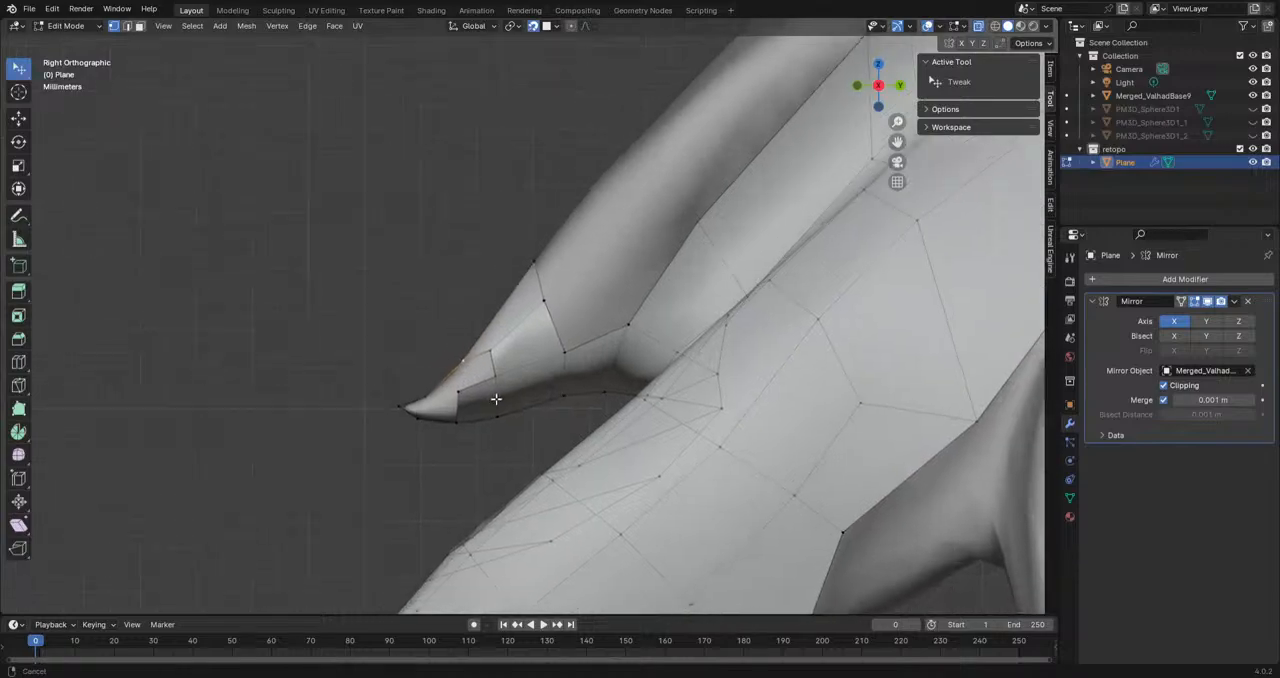
pyautogui.moveTo(450, 439); pyautogui.dragTo(460, 422)
pyautogui.click(514, 430)
pyautogui.keyDown('shift'); pyautogui.click(530, 352); pyautogui.keyUp('shift')
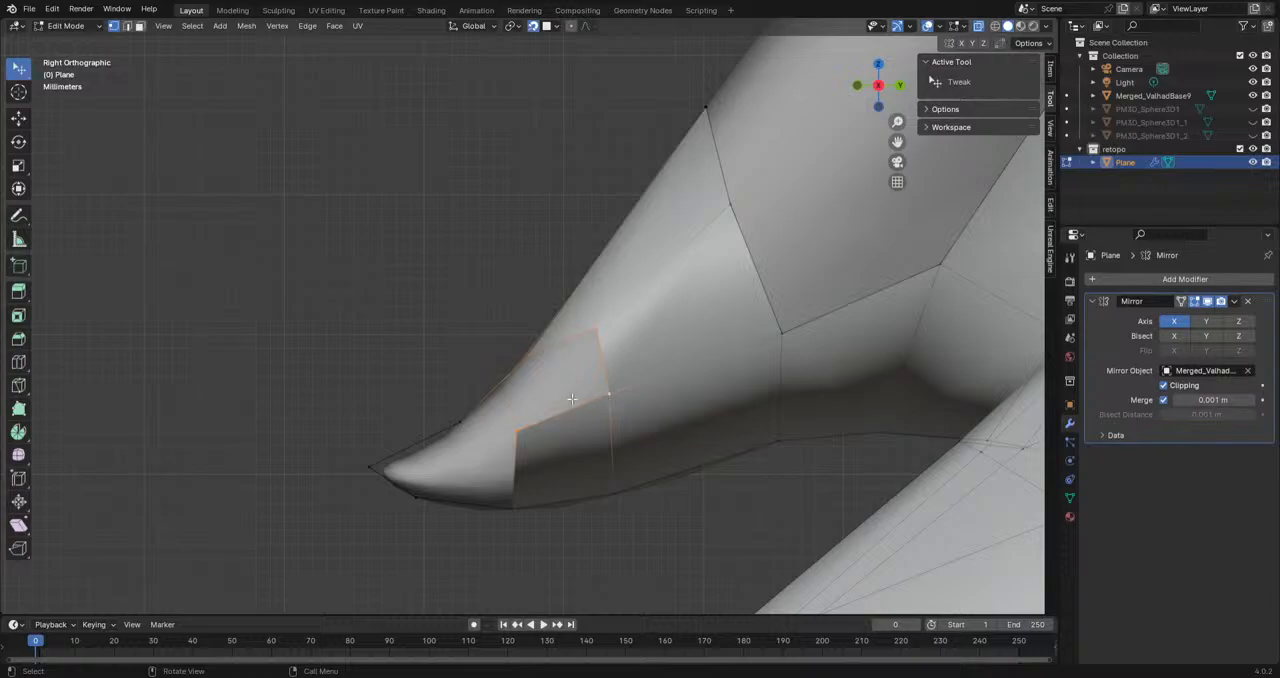
pyautogui.moveTo(570, 395); pyautogui.dragTo(620, 460, button='middle')
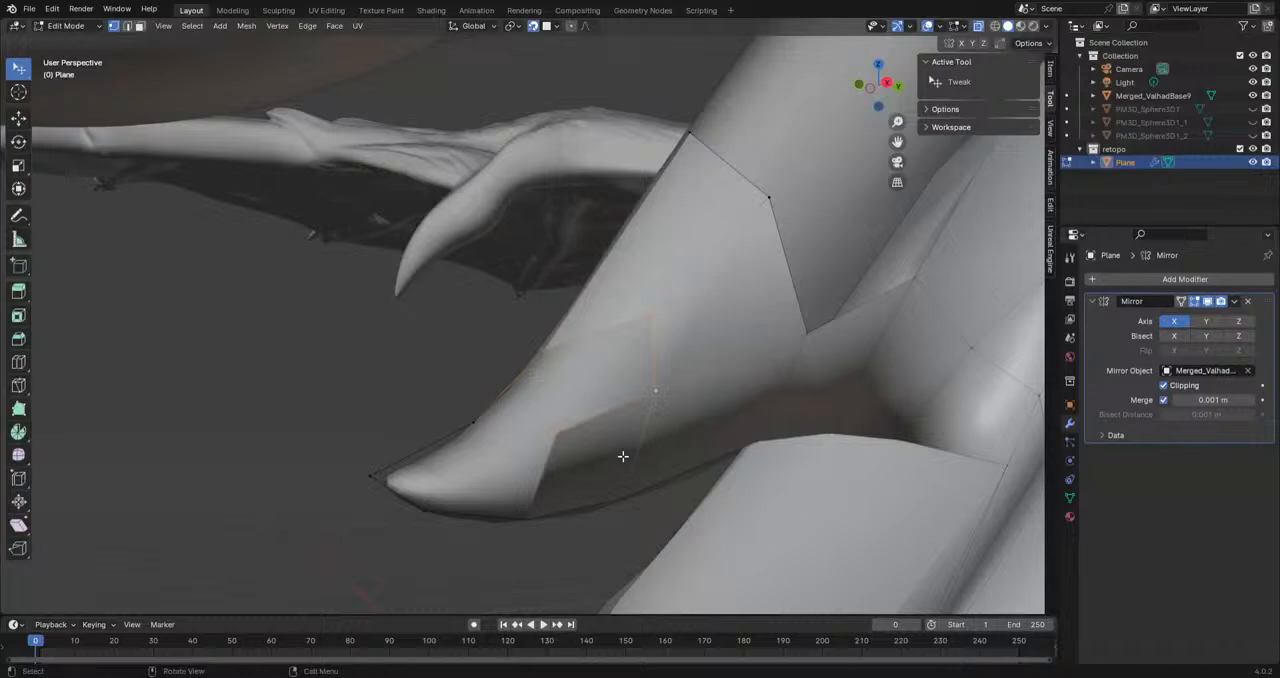
pyautogui.press('KP_3')
pyautogui.moveTo(514, 436); pyautogui.dragTo(526, 467)
# Step: Extrude a vertex from the side strip's upper corner towards the spike's tip and fill the face behind it
pyautogui.click(596, 337)
pyautogui.press('e')
pyautogui.click(498, 427)
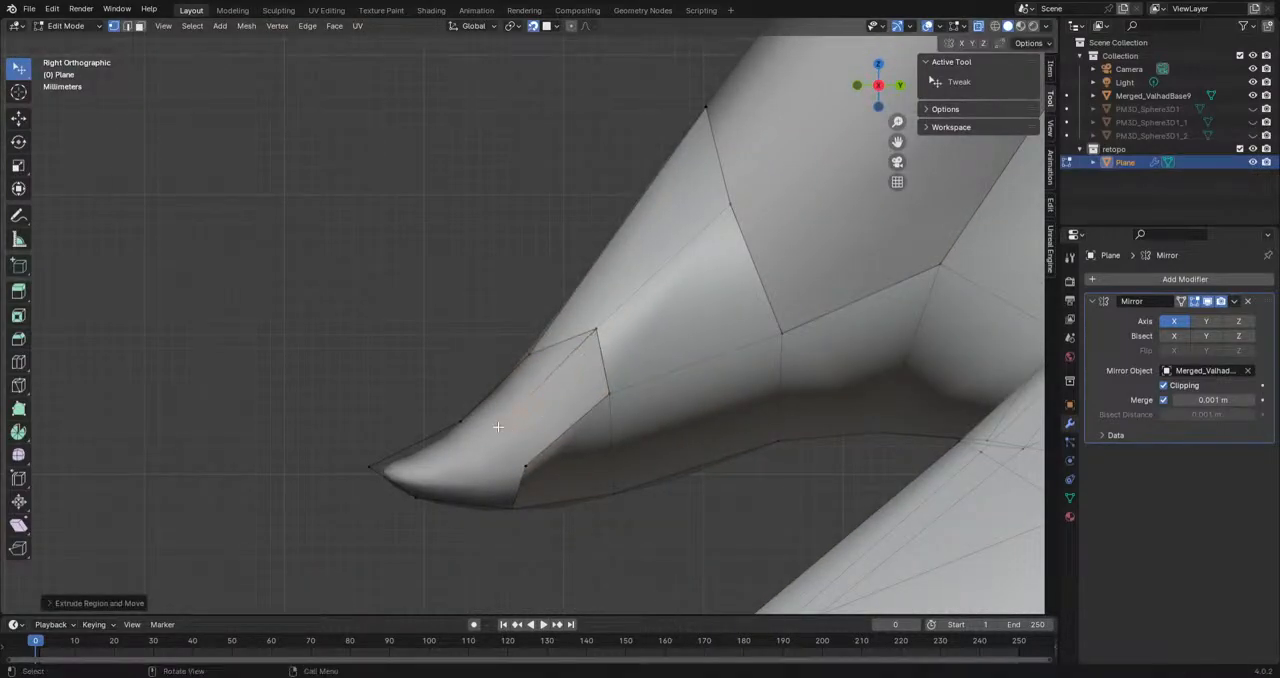
pyautogui.keyDown('shift'); pyautogui.click(596, 330); pyautogui.keyUp('shift')
pyautogui.keyDown('shift'); pyautogui.click(530, 462); pyautogui.keyUp('shift')
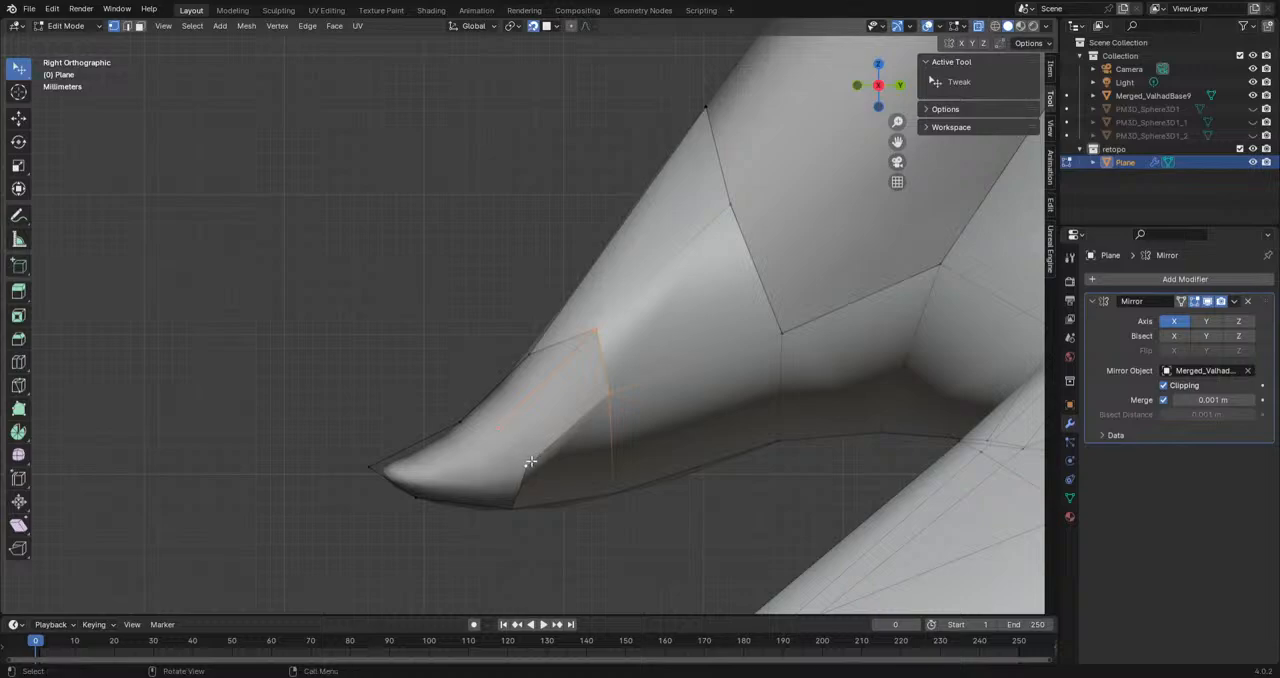
pyautogui.press('f')
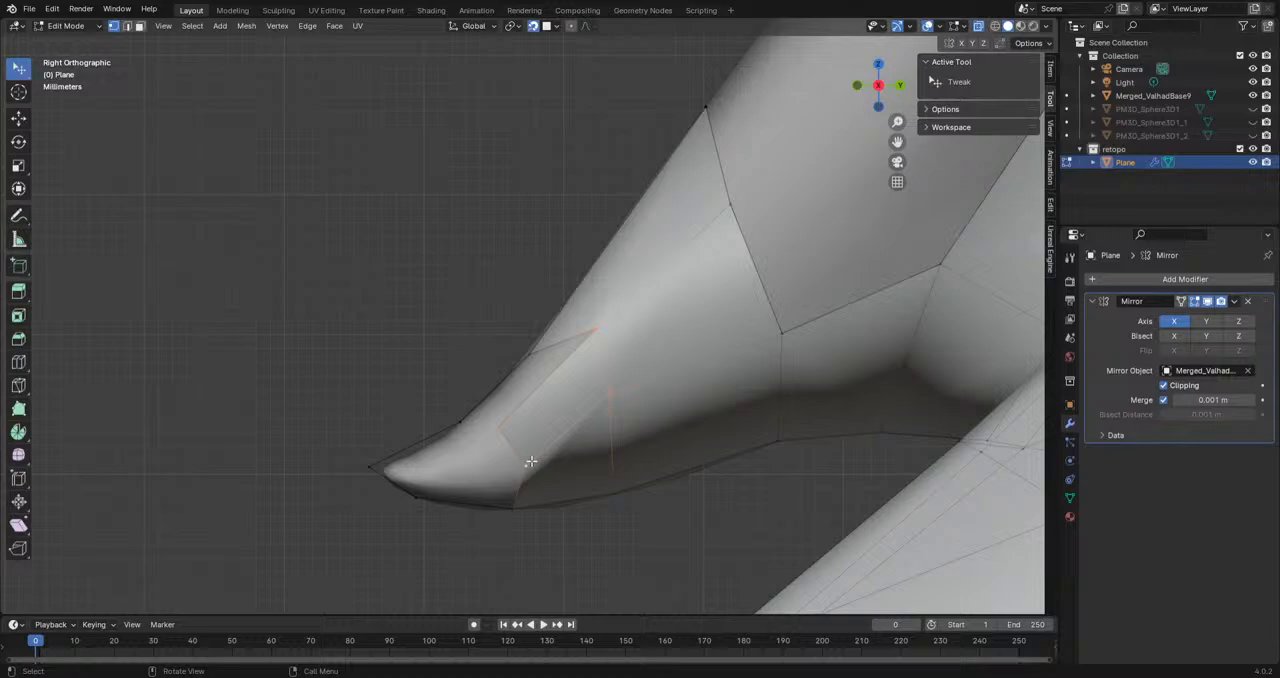
# Step: Lower the side vertices along the spike towards its underside so the faces follow the sculpt
pyautogui.moveTo(530, 461); pyautogui.dragTo(490, 455, button='middle')
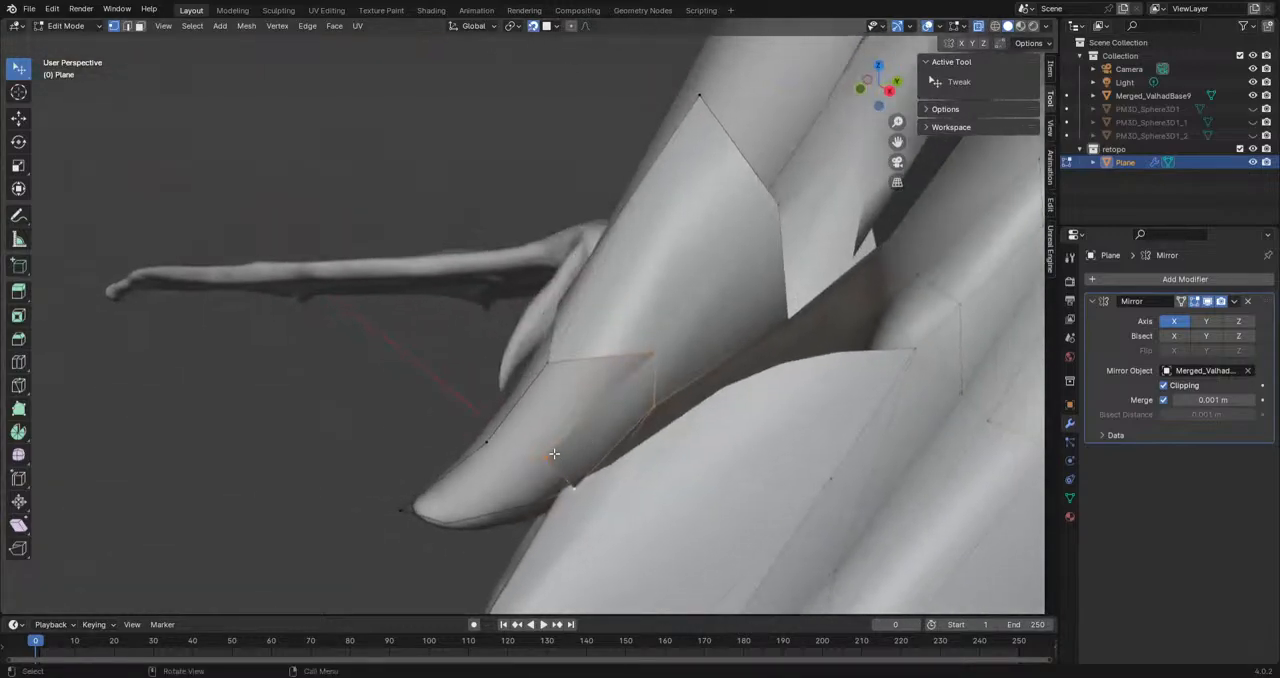
pyautogui.moveTo(655, 354); pyautogui.dragTo(633, 448, button='middle')
pyautogui.moveTo(634, 490)
pyautogui.mouseDown(button='middle')
pyautogui.moveTo(614, 418)
pyautogui.moveTo(637, 377)
pyautogui.moveTo(694, 349)
pyautogui.moveTo(766, 451)
pyautogui.moveTo(637, 483)
pyautogui.mouseUp(button='middle')
pyautogui.moveTo(614, 414); pyautogui.dragTo(614, 460)
pyautogui.moveTo(780, 331)
pyautogui.mouseDown()
pyautogui.moveTo(780, 377)
pyautogui.moveTo(780, 353)
pyautogui.mouseUp()
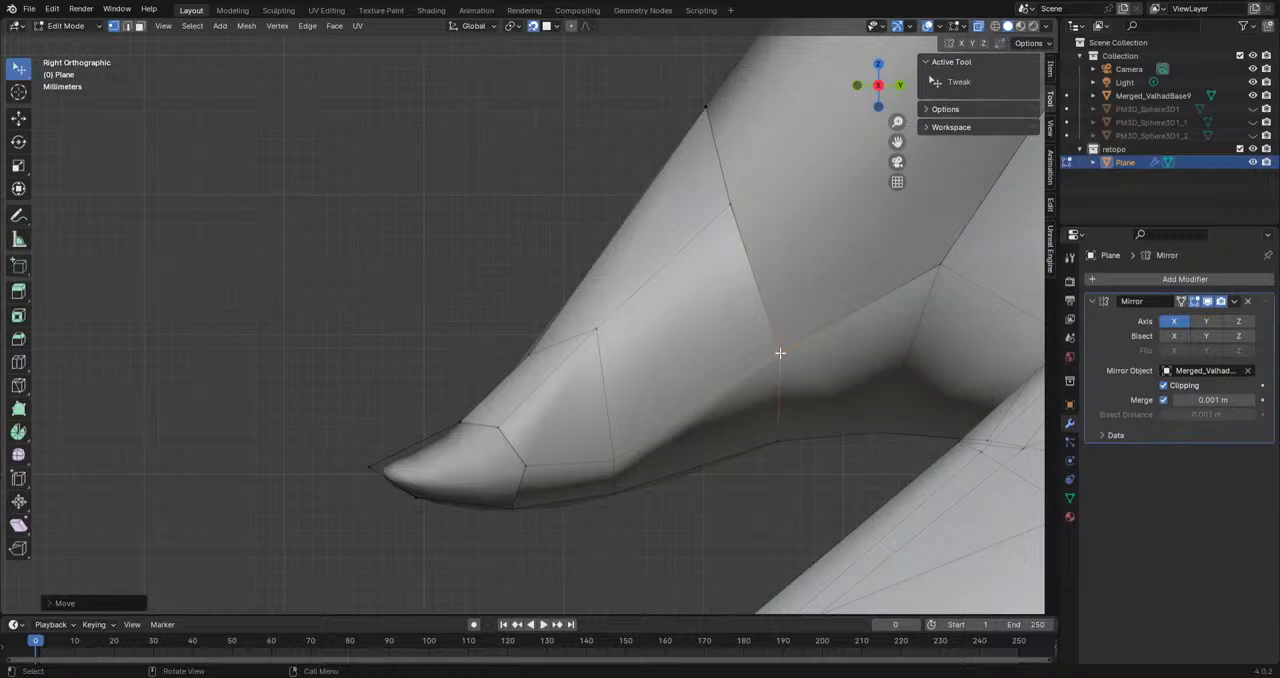
# Step: Add a vertex on the spike's side nearer the tip and fill the face between it and the side strip
pyautogui.keyDown('shift'); pyautogui.moveTo(438, 467); pyautogui.dragTo(493, 449, button='middle'); pyautogui.keyUp('shift')
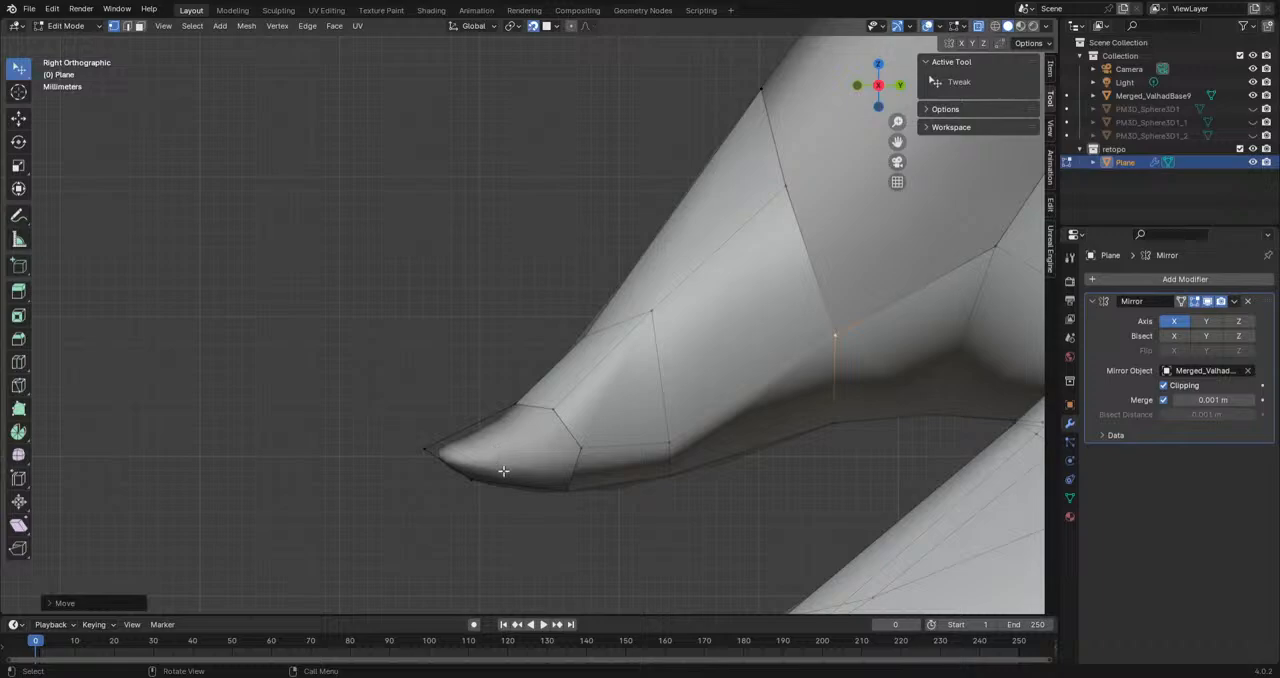
pyautogui.click(582, 451)
pyautogui.press('g')
pyautogui.click(493, 446)
pyautogui.keyDown('shift'); pyautogui.click(554, 411); pyautogui.keyUp('shift')
pyautogui.click(580, 446)
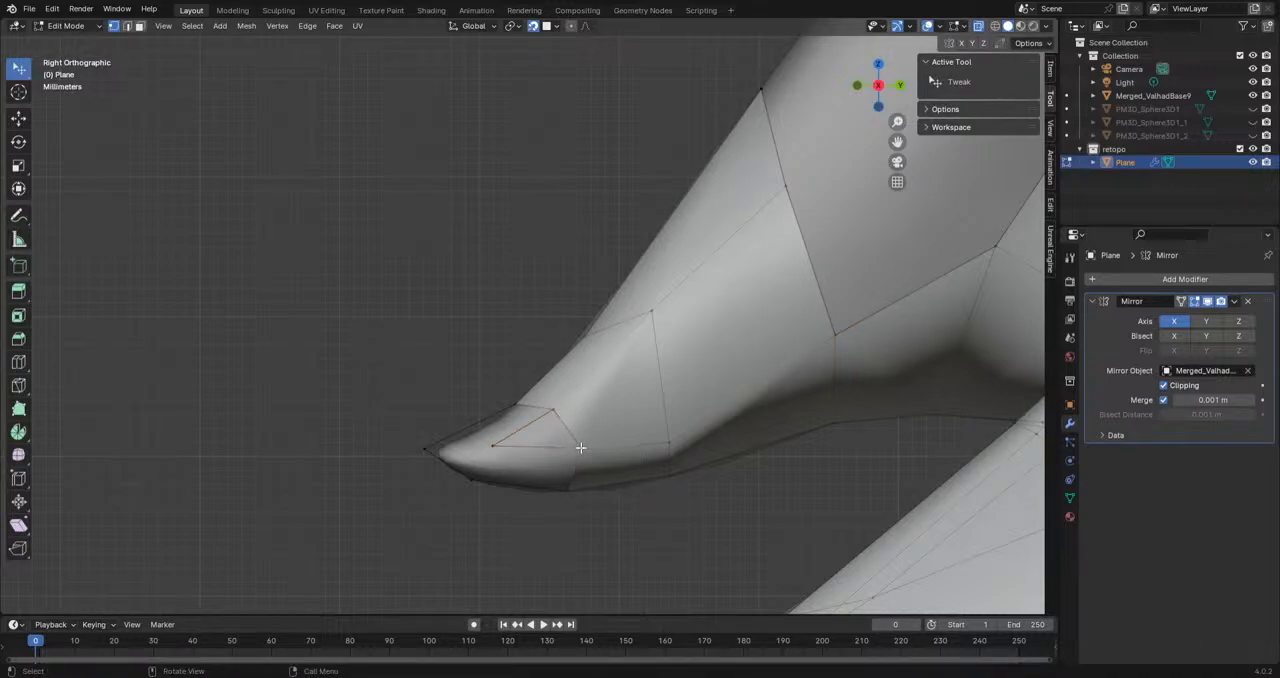
pyautogui.keyDown('shift'); pyautogui.click(553, 411); pyautogui.keyUp('shift')
pyautogui.keyDown('shift'); pyautogui.click(495, 443); pyautogui.keyUp('shift')
pyautogui.press('f')
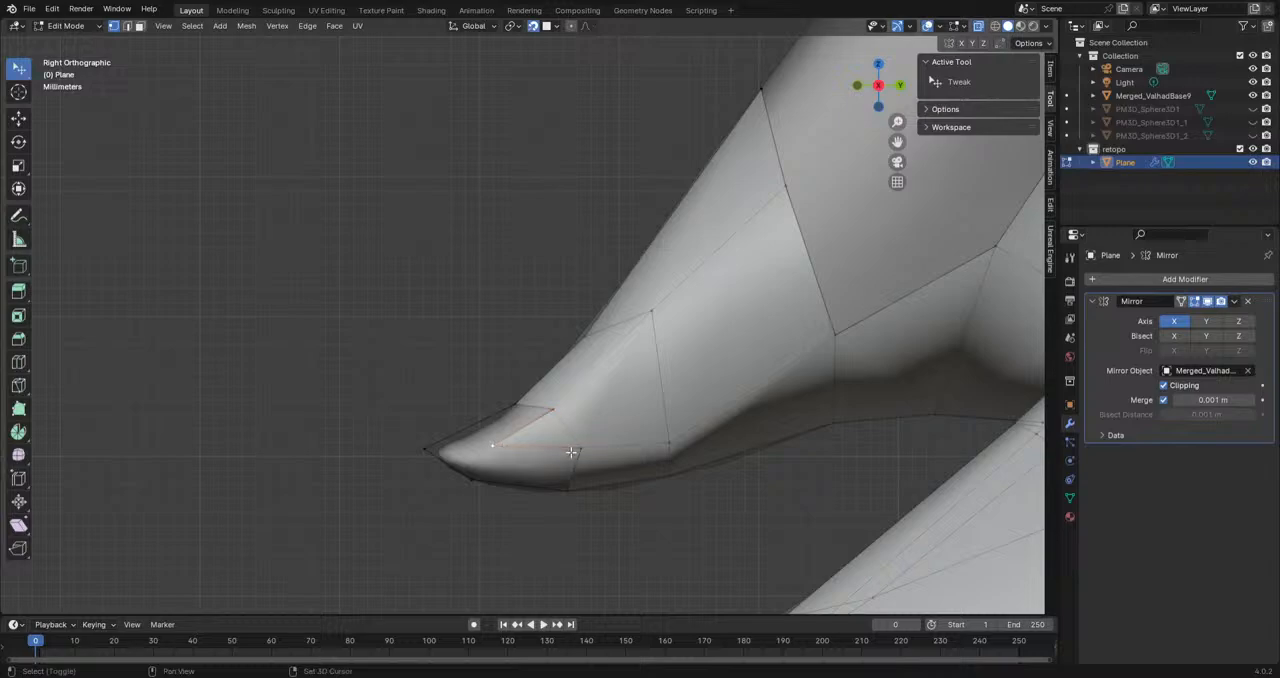
# Step: Fill the remaining gaps around the foremost side vertex with faces below it, above it and at the spike's tip
pyautogui.keyDown('shift'); pyautogui.click(568, 489); pyautogui.keyUp('shift')
pyautogui.keyDown('shift'); pyautogui.click(475, 480); pyautogui.keyUp('shift')
pyautogui.press('f')
pyautogui.click(498, 452)
pyautogui.keyDown('shift'); pyautogui.click(551, 411); pyautogui.keyUp('shift')
pyautogui.keyDown('shift'); pyautogui.click(516, 406); pyautogui.keyUp('shift')
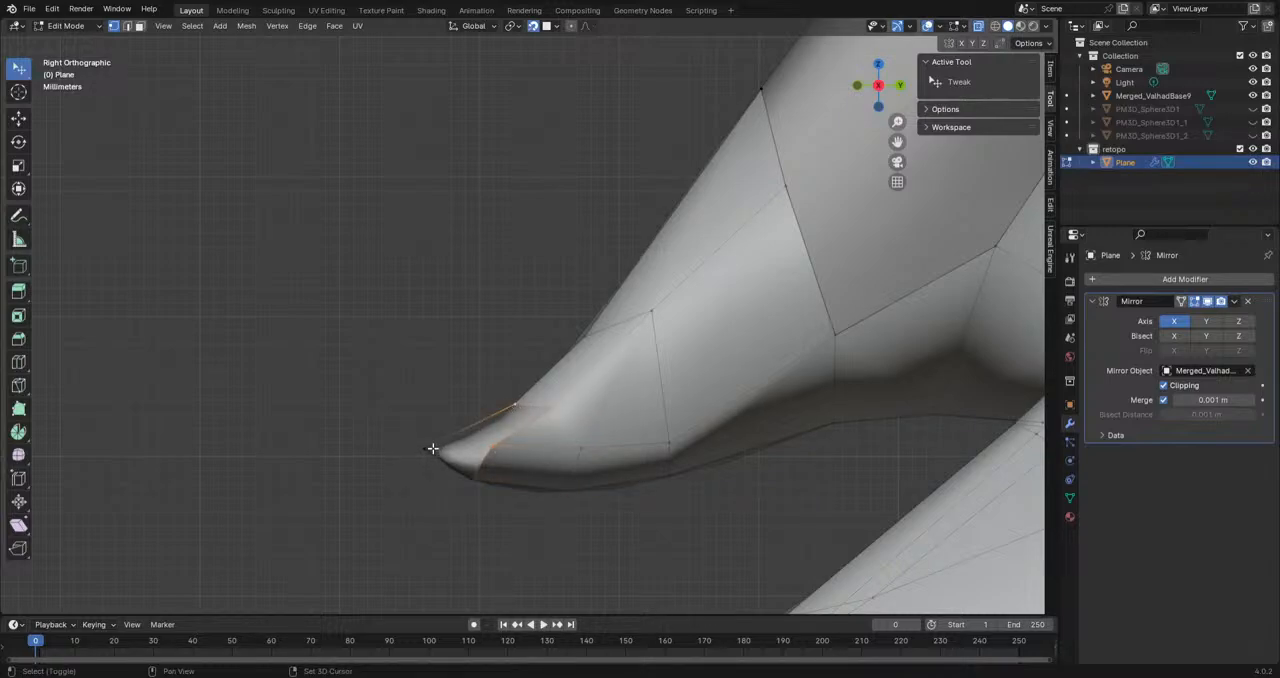
pyautogui.keyDown('shift'); pyautogui.click(433, 450); pyautogui.keyUp('shift')
pyautogui.press('f')
pyautogui.click(468, 473)
pyautogui.keyDown('shift'); pyautogui.click(490, 451); pyautogui.keyUp('shift')
pyautogui.keyDown('shift'); pyautogui.click(429, 449); pyautogui.keyUp('shift')
pyautogui.press('f')
pyautogui.click(459, 515)
# Step: Hide the Merged_ValhadBase9 sculpt and the overlays, examine the retopology mesh on its own, and show both again
pyautogui.moveTo(459, 515); pyautogui.dragTo(986, 271, button='middle')
pyautogui.click(1252, 96)
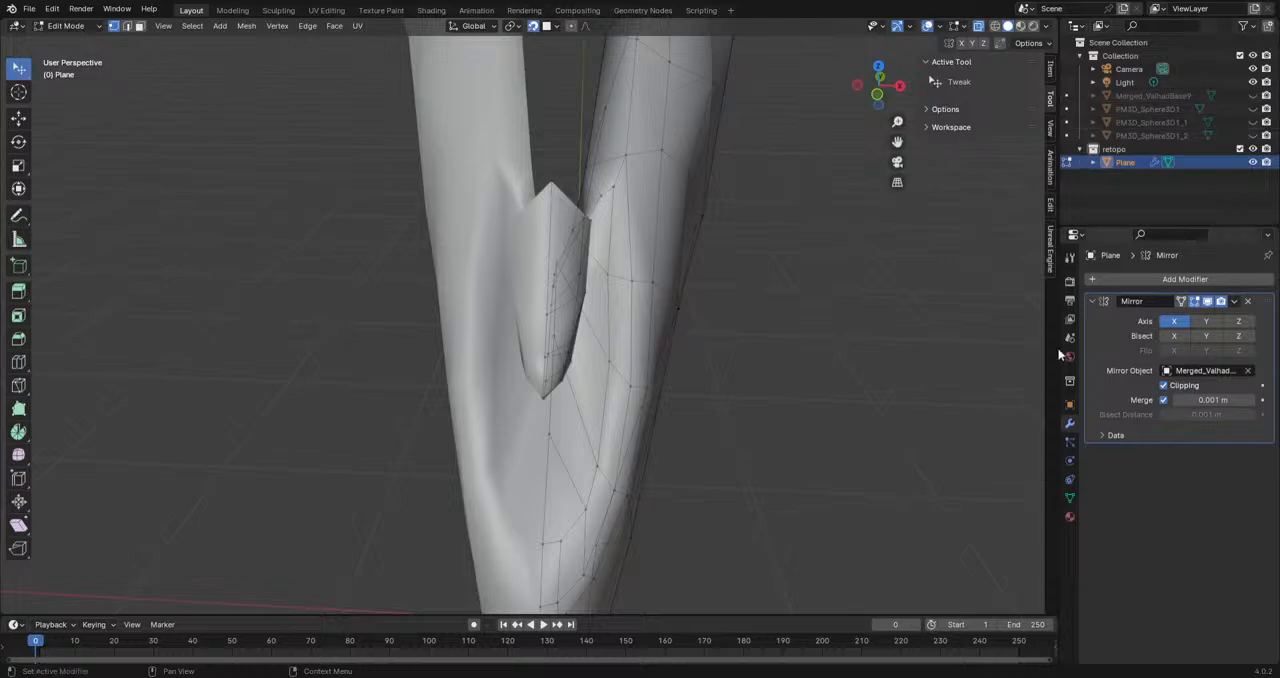
pyautogui.click(927, 27)
pyautogui.scroll(-7, 586, 420)
pyautogui.moveTo(586, 420); pyautogui.dragTo(512, 365, button='middle')
pyautogui.scroll(-5, 660, 417)
pyautogui.scroll(5, 512, 365)
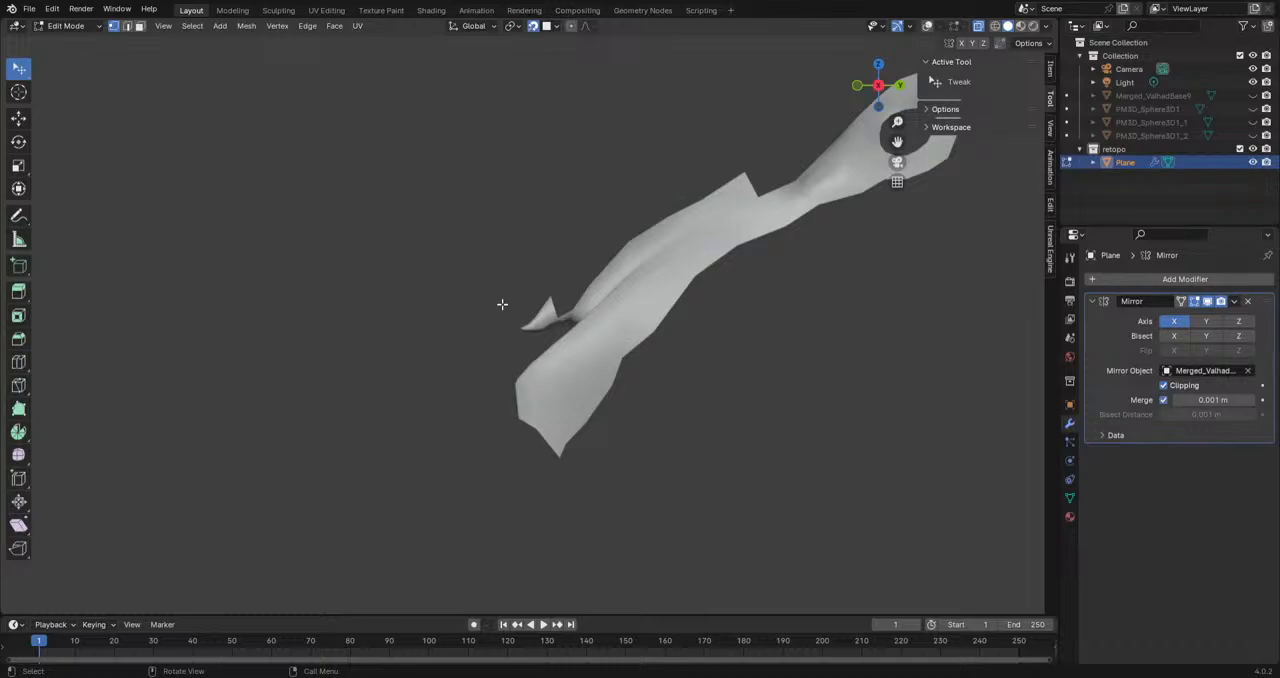
pyautogui.press('KP_3')
pyautogui.scroll(5, 615, 306)
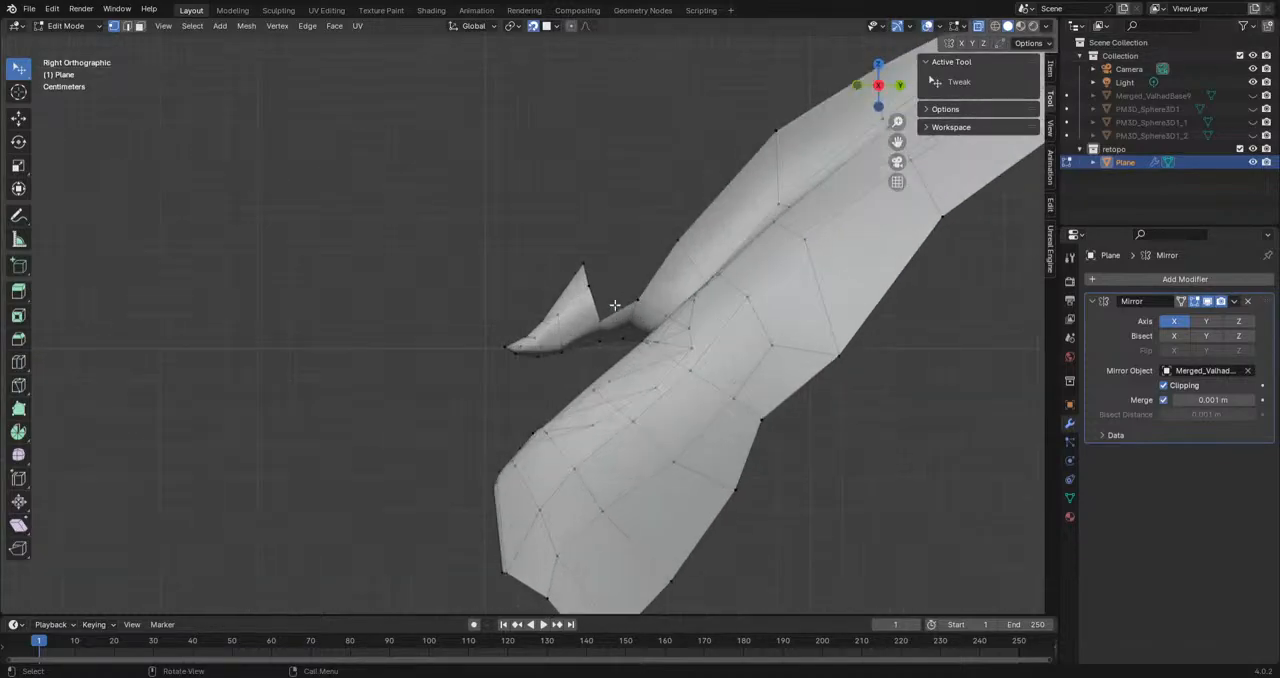
pyautogui.keyDown('shift'); pyautogui.moveTo(634, 307); pyautogui.dragTo(534, 376, button='middle'); pyautogui.keyUp('shift')
pyautogui.click(1253, 96)
# Step: Extrude the outline vertex at the hollow behind the spike upwards onto the spike's side
pyautogui.keyDown('shift'); pyautogui.moveTo(646, 361); pyautogui.dragTo(580, 458, button='middle'); pyautogui.keyUp('shift')
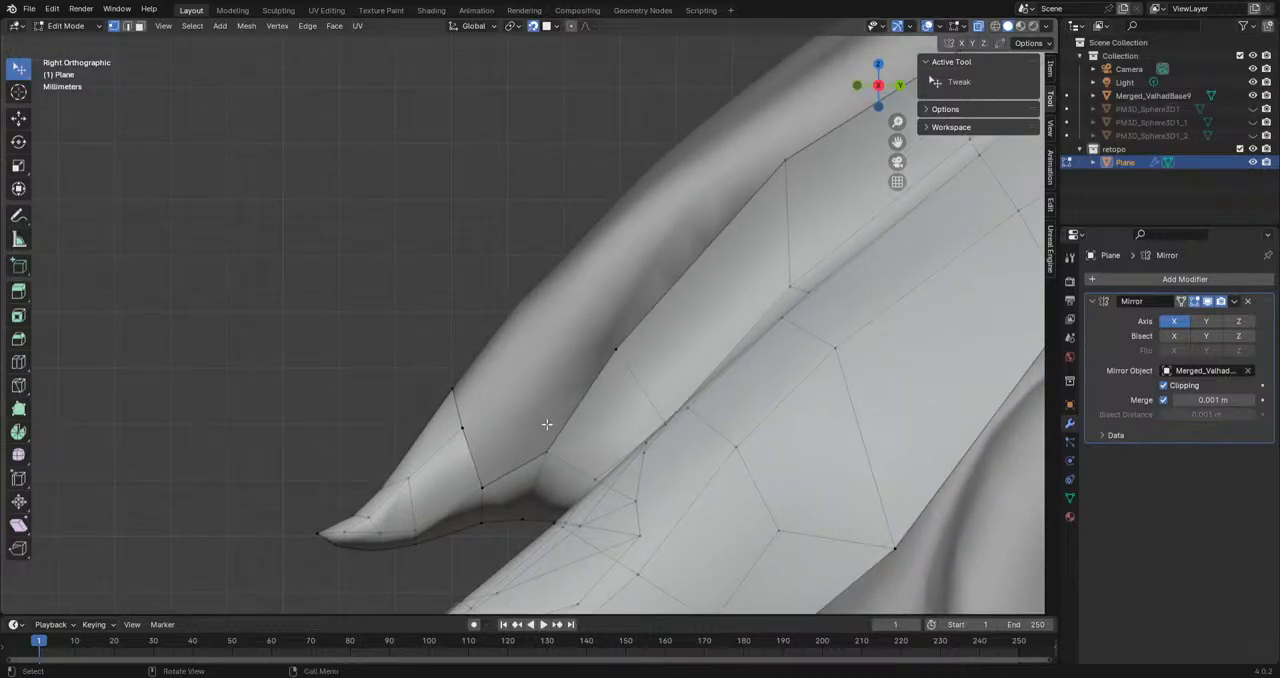
pyautogui.click(547, 452)
pyautogui.press('e')
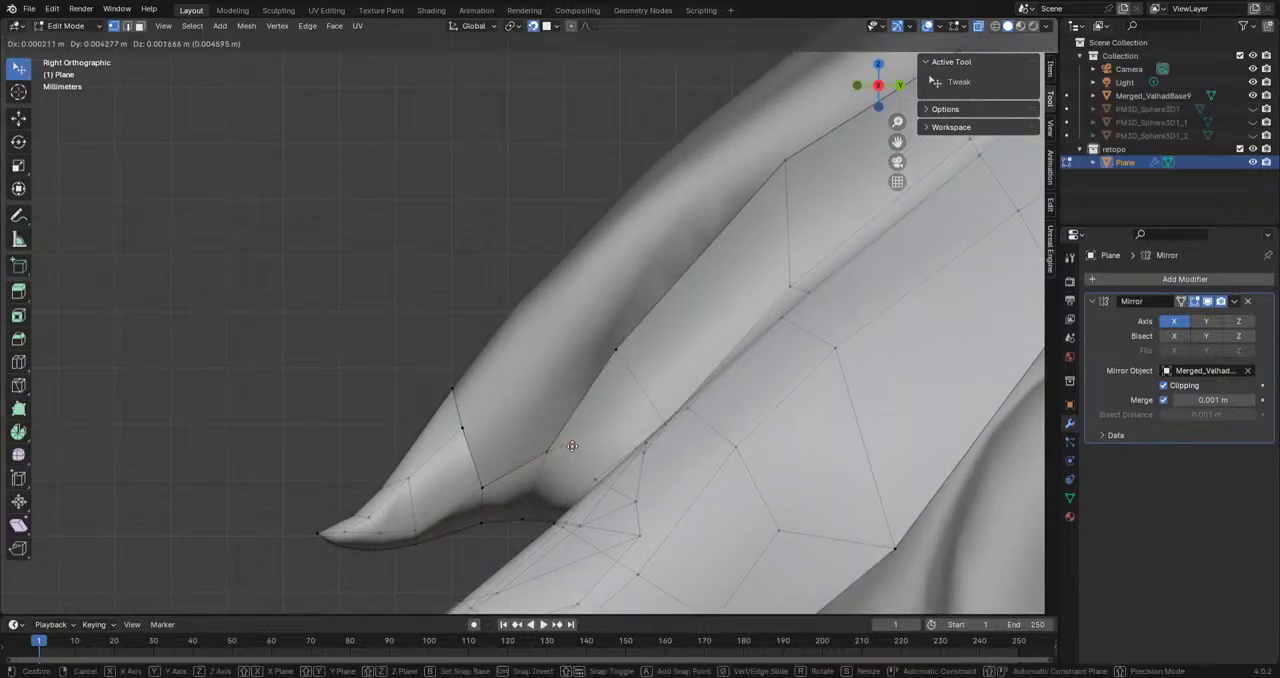
pyautogui.click(530, 399)
# Step: Examine the dragon's head, horns, neck and body around the retopologized area from the side and in perspective
pyautogui.scroll(-6, 530, 399)
pyautogui.scroll(-5, 480, 472)
pyautogui.moveTo(677, 360)
pyautogui.mouseDown(button='middle')
pyautogui.moveTo(691, 369)
pyautogui.moveTo(741, 349)
pyautogui.moveTo(522, 386)
pyautogui.mouseUp(button='middle')
pyautogui.keyDown('alt'); pyautogui.scroll(-1, 741, 349); pyautogui.keyUp('alt')
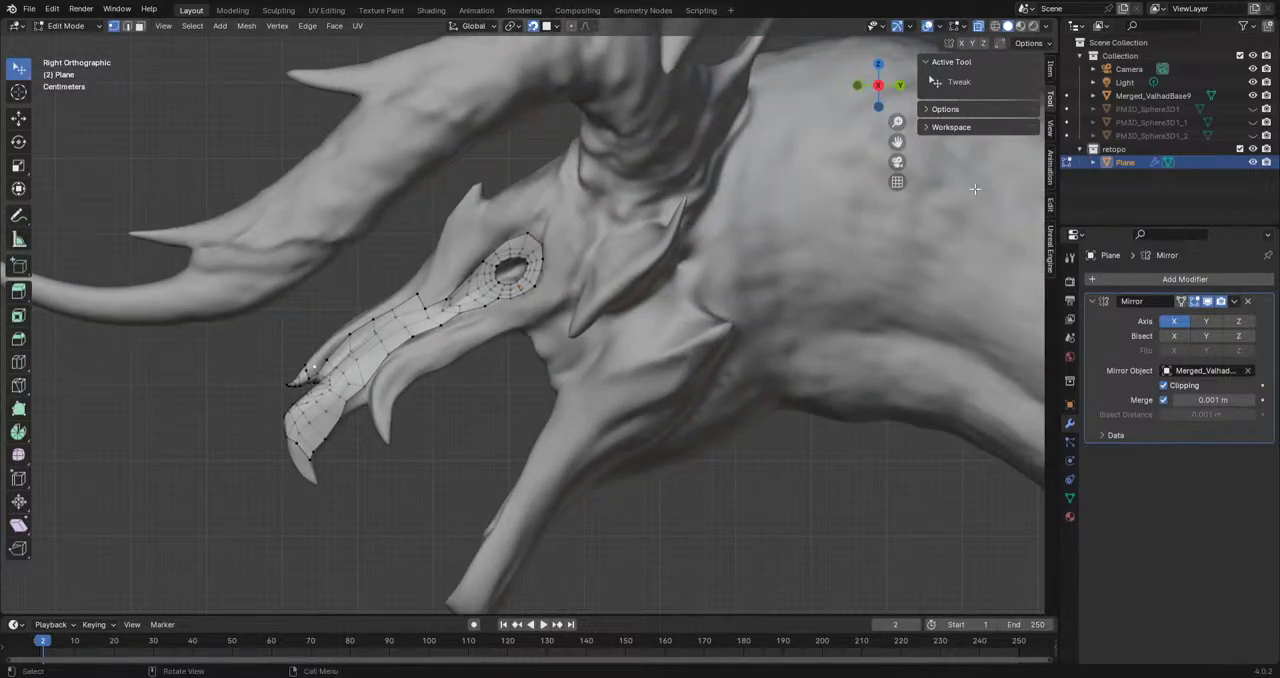
pyautogui.keyDown('shift'); pyautogui.moveTo(828, 240); pyautogui.dragTo(467, 241, button='middle'); pyautogui.keyUp('shift')
pyautogui.scroll(-6, 757, 368)
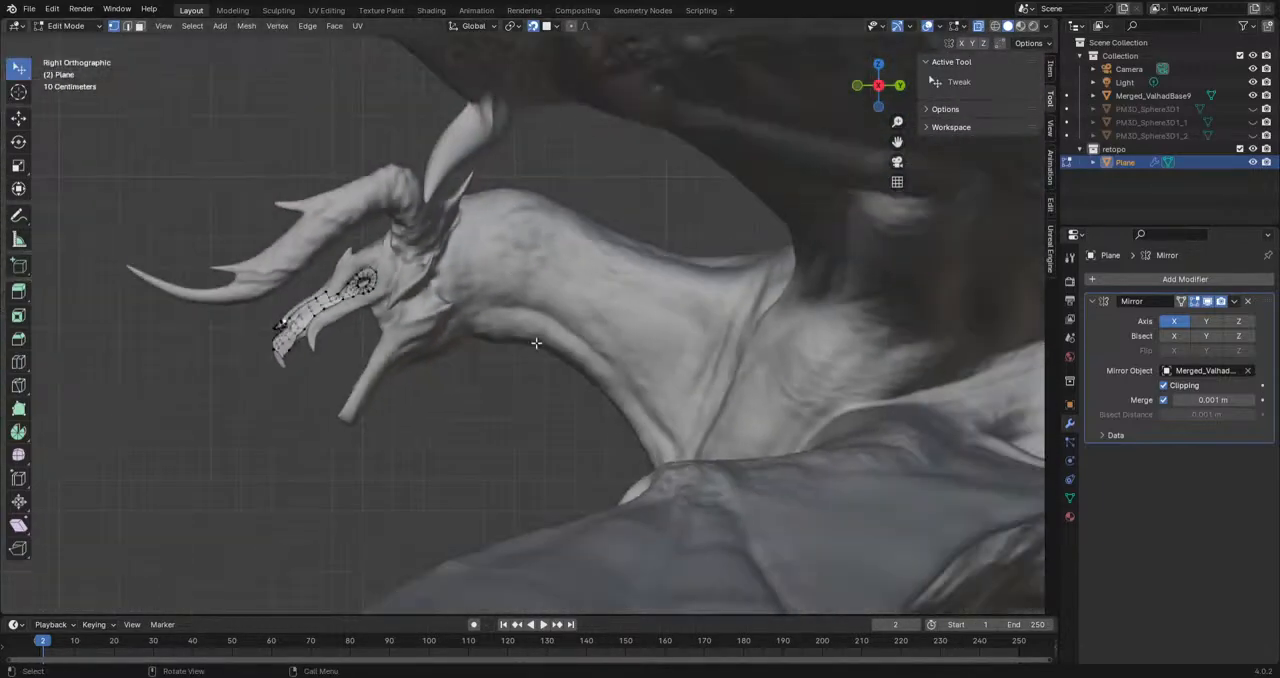
pyautogui.scroll(1, 848, 350)
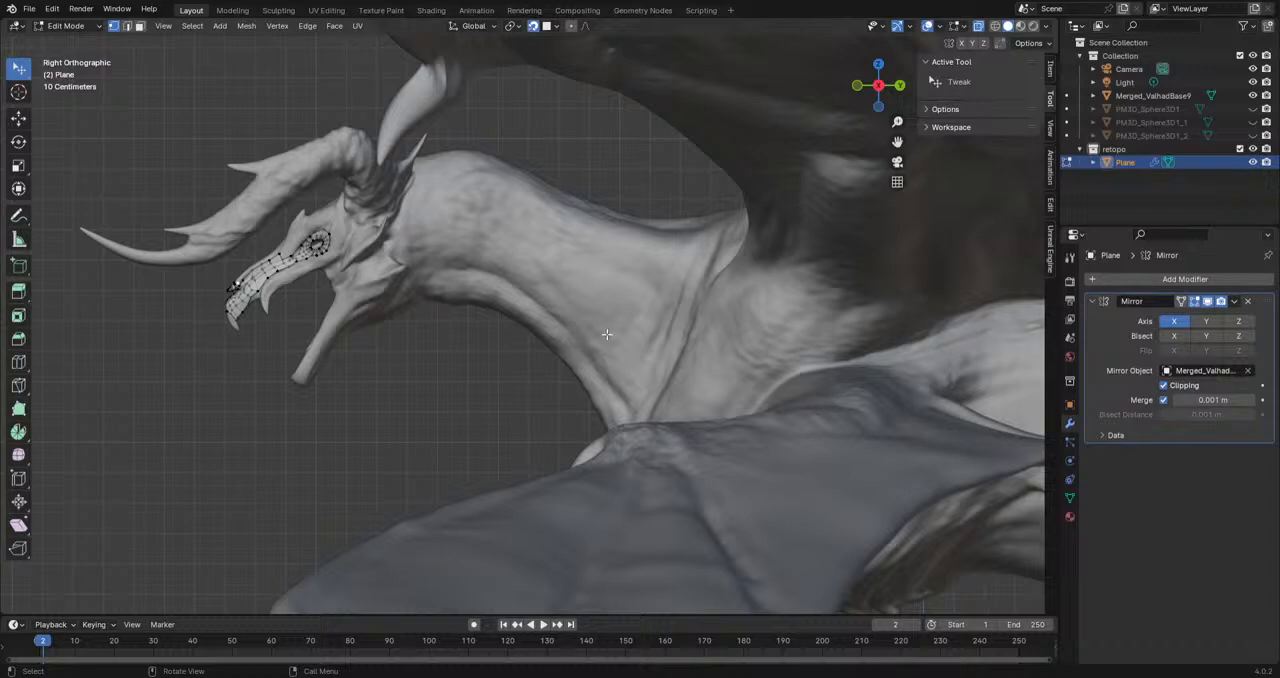
pyautogui.keyDown('shift'); pyautogui.moveTo(423, 366); pyautogui.dragTo(603, 383, button='middle'); pyautogui.keyUp('shift')
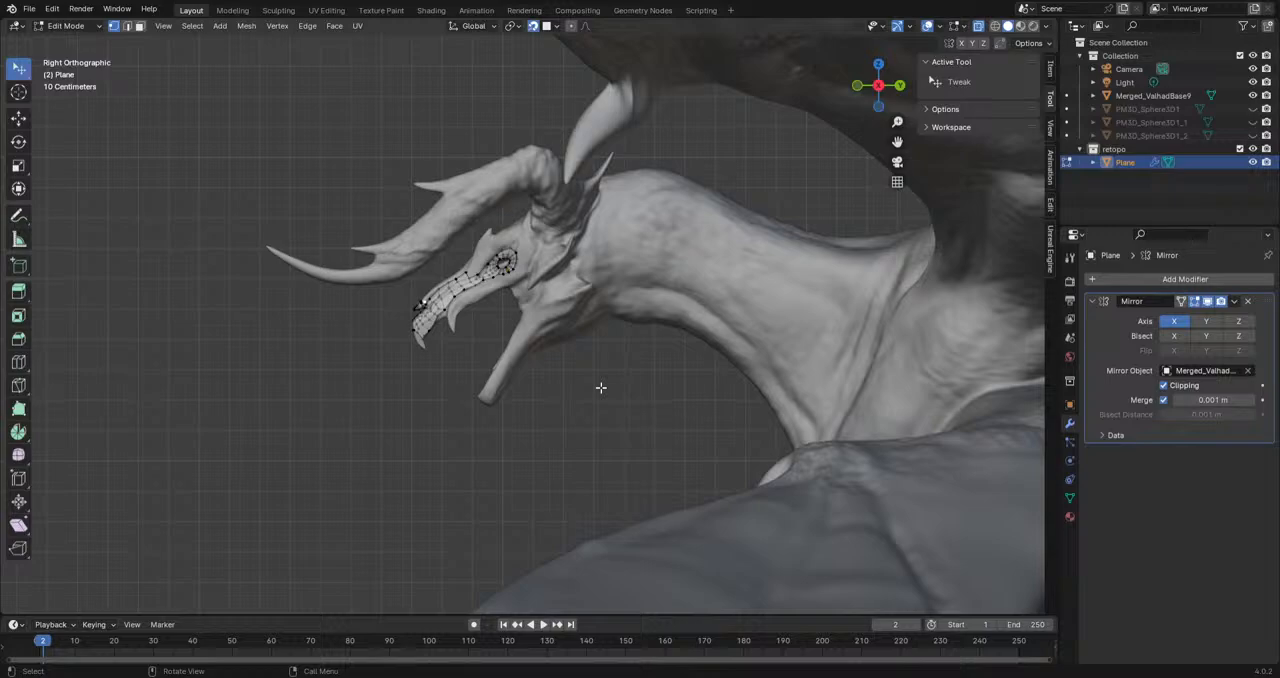
pyautogui.scroll(5, 601, 387)
pyautogui.keyDown('shift'); pyautogui.moveTo(603, 383); pyautogui.dragTo(608, 403, button='middle'); pyautogui.keyUp('shift')
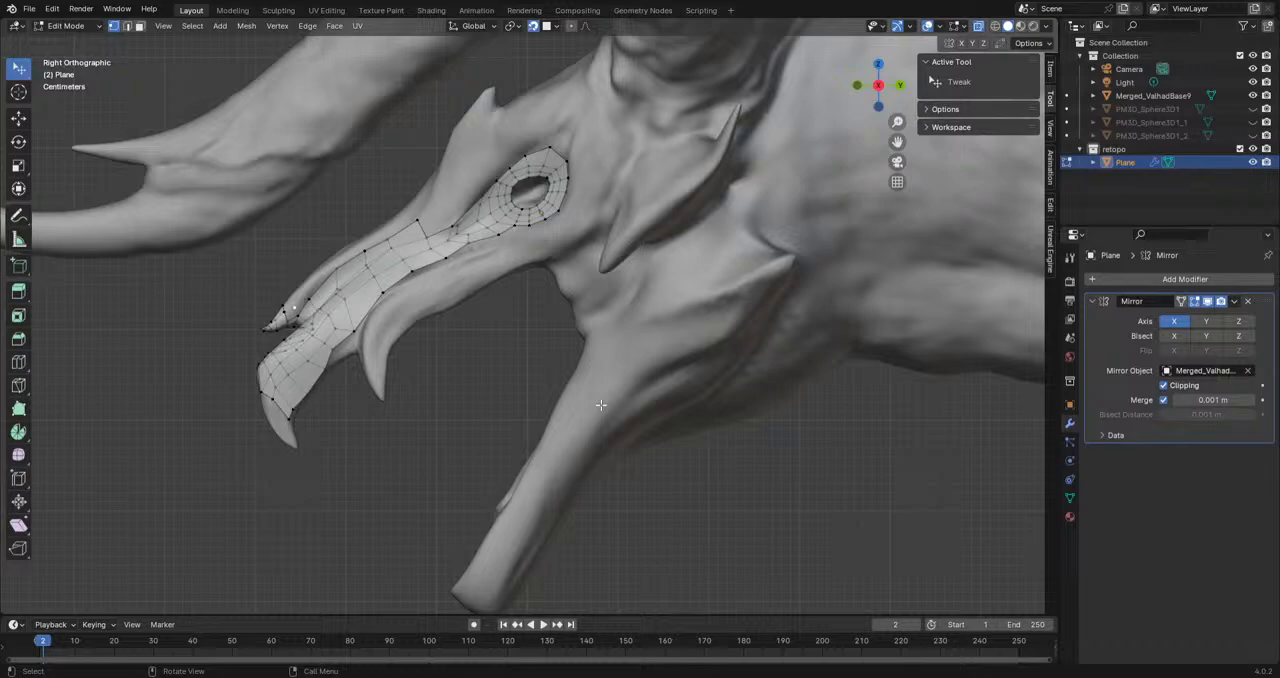
pyautogui.keyDown('shift'); pyautogui.moveTo(583, 300); pyautogui.dragTo(617, 400, button='middle'); pyautogui.keyUp('shift')
pyautogui.scroll(3, 617, 400)
pyautogui.moveTo(507, 345); pyautogui.dragTo(481, 329, button='middle')
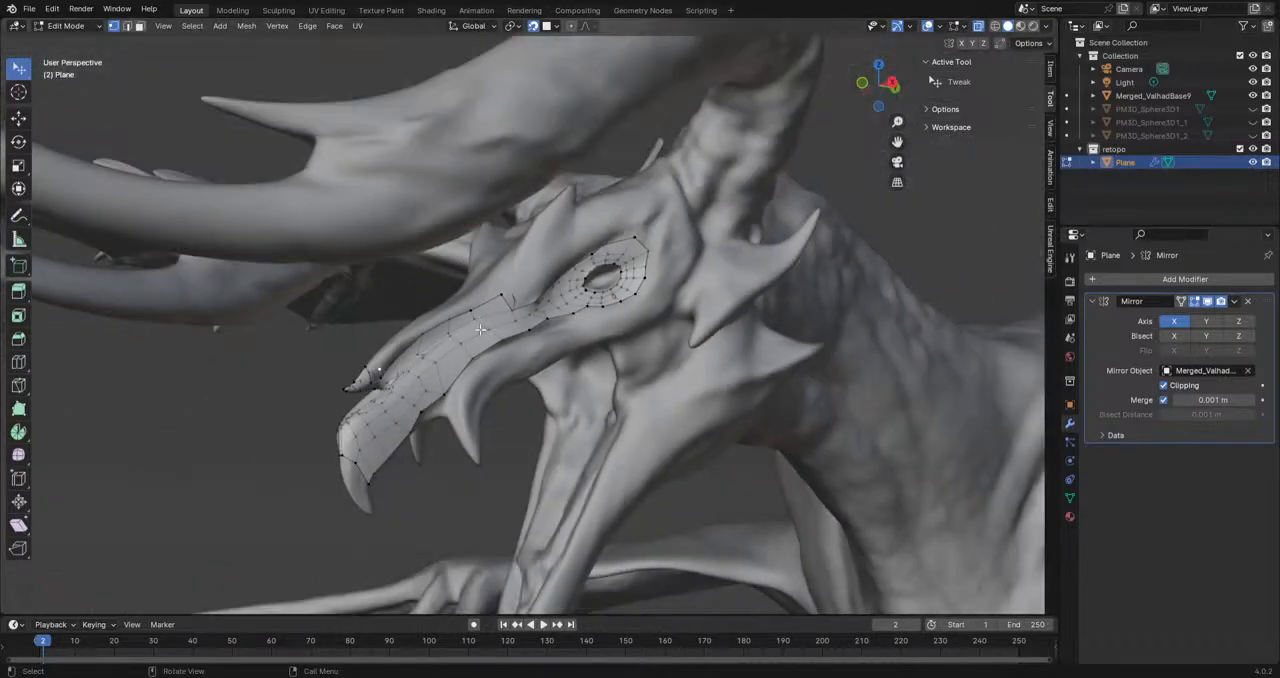
pyautogui.moveTo(736, 128); pyautogui.dragTo(545, 305, button='middle')
pyautogui.moveTo(668, 227); pyautogui.dragTo(682, 258, button='middle')
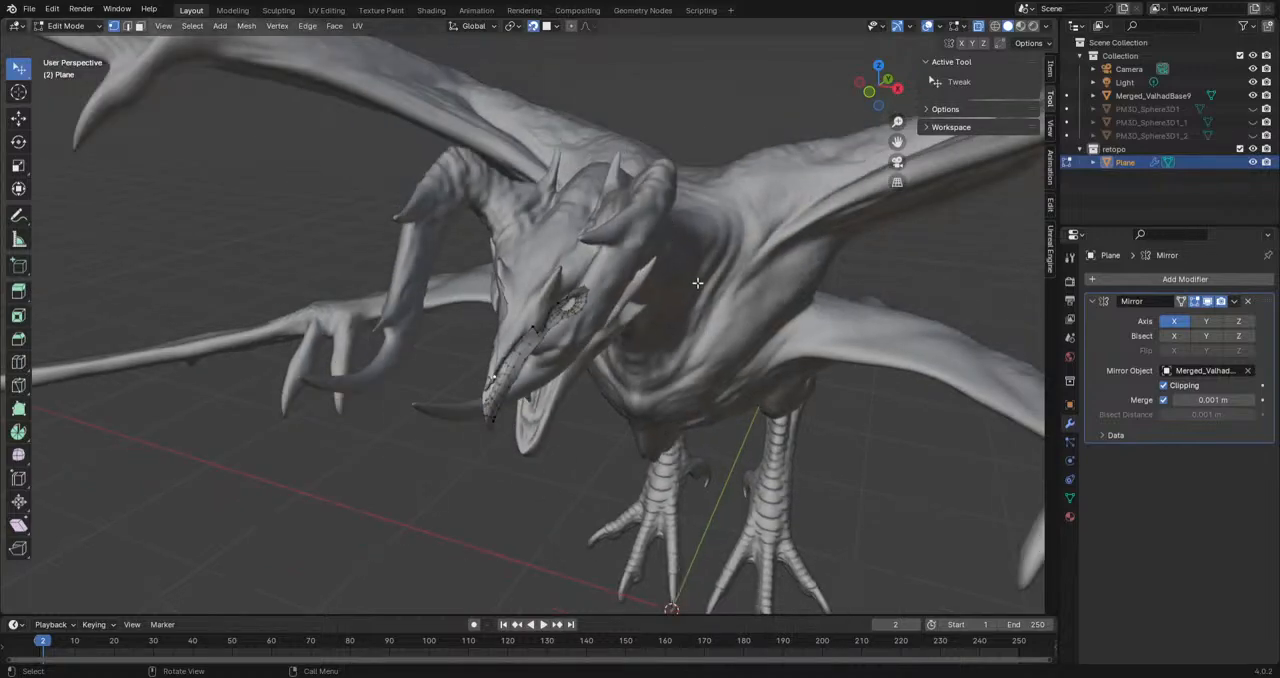
pyautogui.moveTo(778, 345); pyautogui.dragTo(636, 460, button='middle')
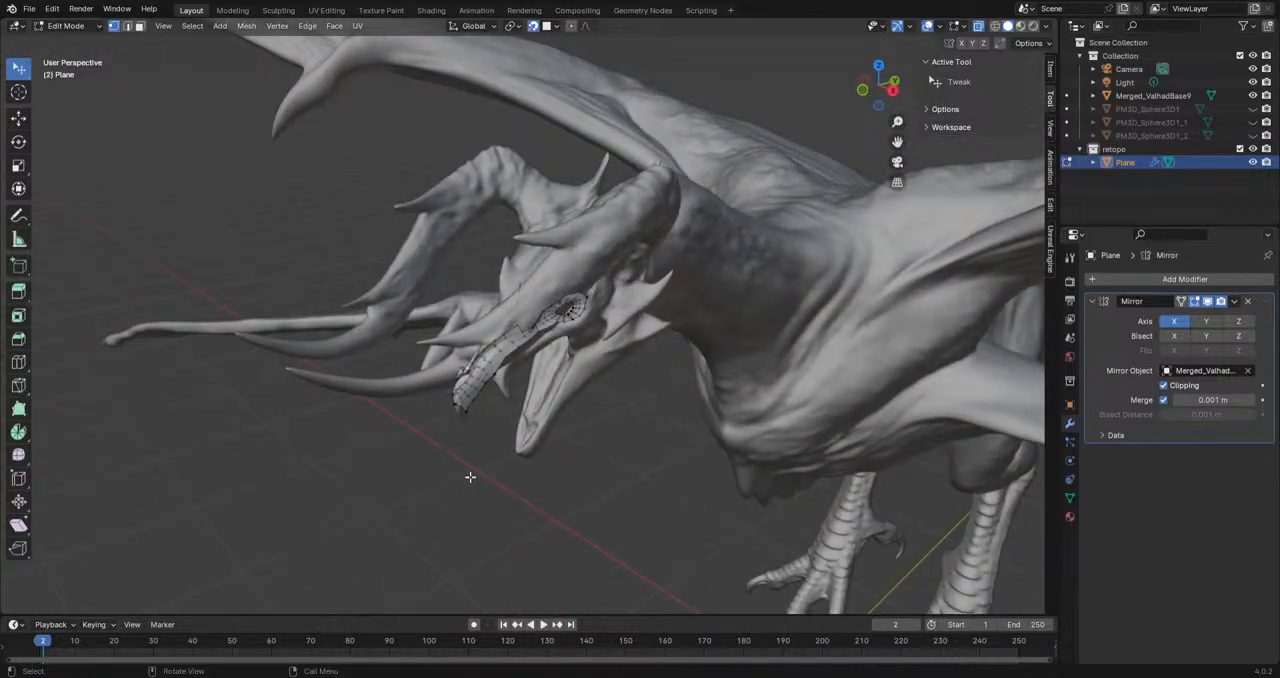
pyautogui.moveTo(484, 406); pyautogui.dragTo(437, 352, button='middle')
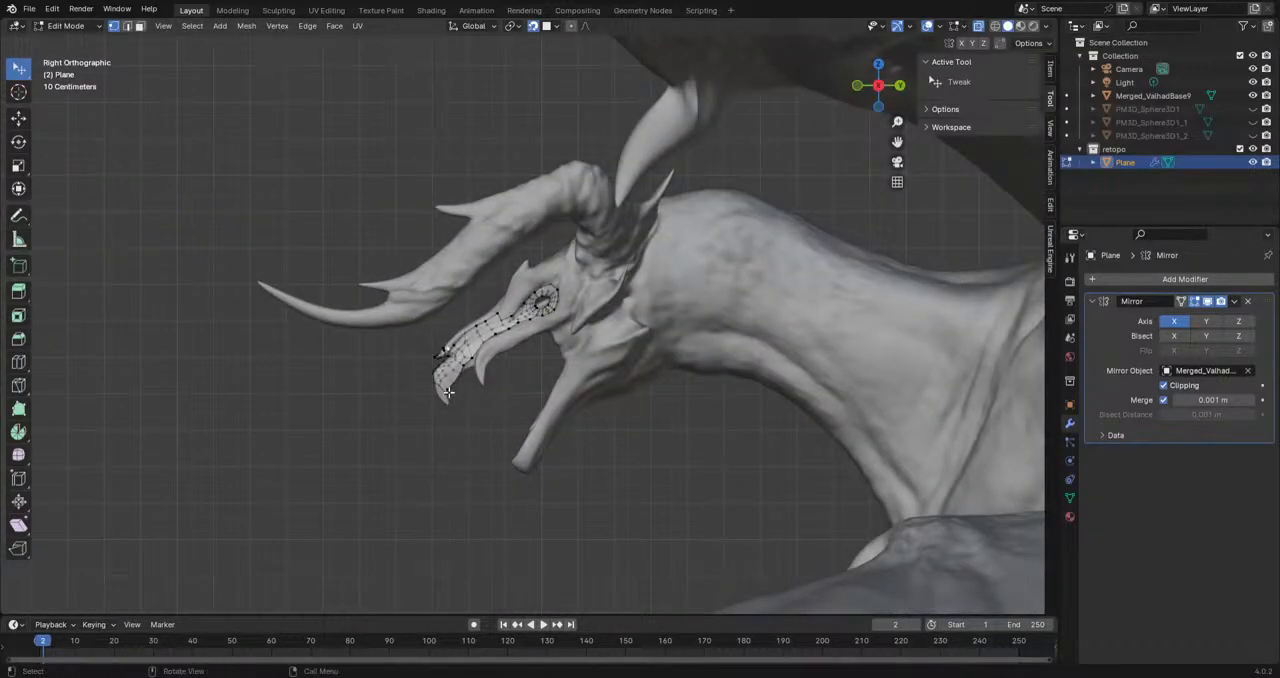
# Step: Fill the face between the spike's rear edge and the vertex extruded above the hollow, and adjust that vertex's position
pyautogui.scroll(8, 462, 357)
pyautogui.keyDown('shift'); pyautogui.moveTo(462, 357); pyautogui.dragTo(550, 391, button='middle'); pyautogui.keyUp('shift')
pyautogui.scroll(1, 528, 255)
pyautogui.scroll(4, 532, 396)
pyautogui.scroll(-4, 685, 252)
pyautogui.scroll(2, 549, 391)
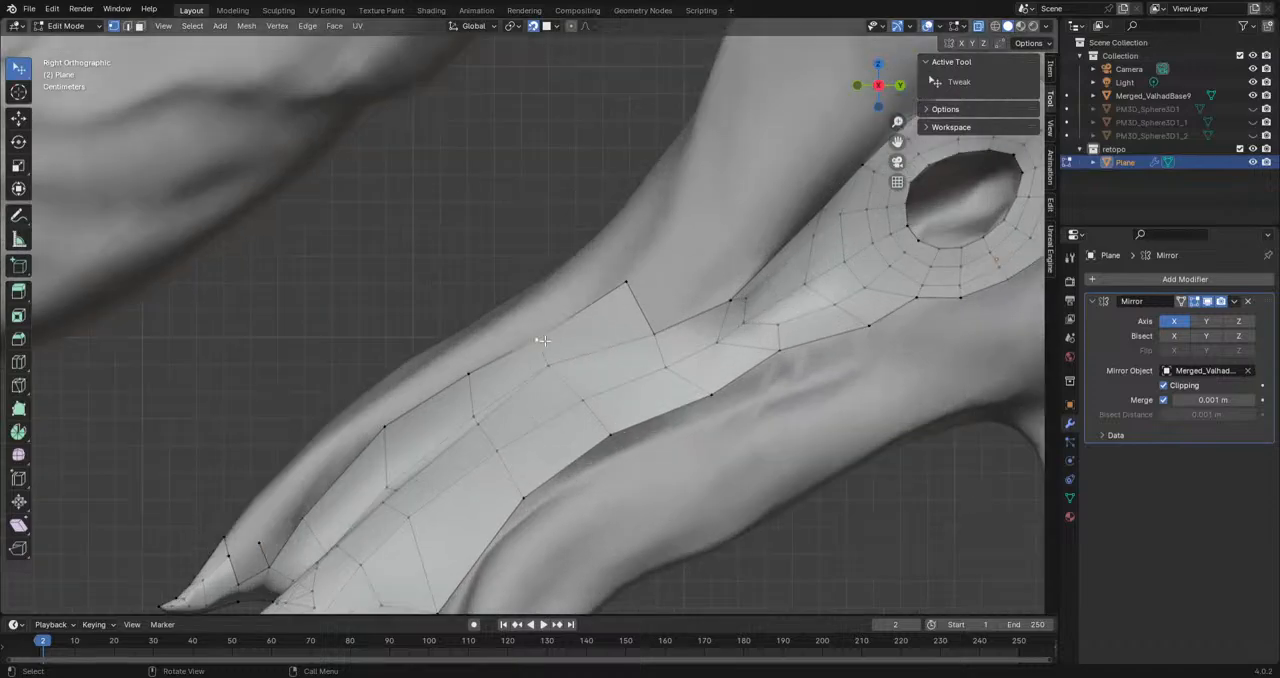
pyautogui.press('g')
pyautogui.click(591, 398)
pyautogui.scroll(-2, 270, 514)
pyautogui.keyDown('shift'); pyautogui.moveTo(270, 514); pyautogui.dragTo(530, 313, button='middle'); pyautogui.keyUp('shift')
pyautogui.scroll(2, 530, 313)
pyautogui.scroll(2, 531, 314)
pyautogui.click(486, 414)
pyautogui.keyDown('shift'); pyautogui.click(470, 373); pyautogui.keyUp('shift')
pyautogui.keyDown('shift'); pyautogui.click(515, 358); pyautogui.keyUp('shift')
pyautogui.click(534, 391)
pyautogui.click(515, 353)
pyautogui.press('g')
pyautogui.click(505, 349)
pyautogui.click(536, 390)
# Step: Extrude the snout's upper outline edge behind the spike upwards, then move and rotate the new edge into place
pyautogui.click(577, 320)
pyautogui.press('e')
pyautogui.click(554, 296)
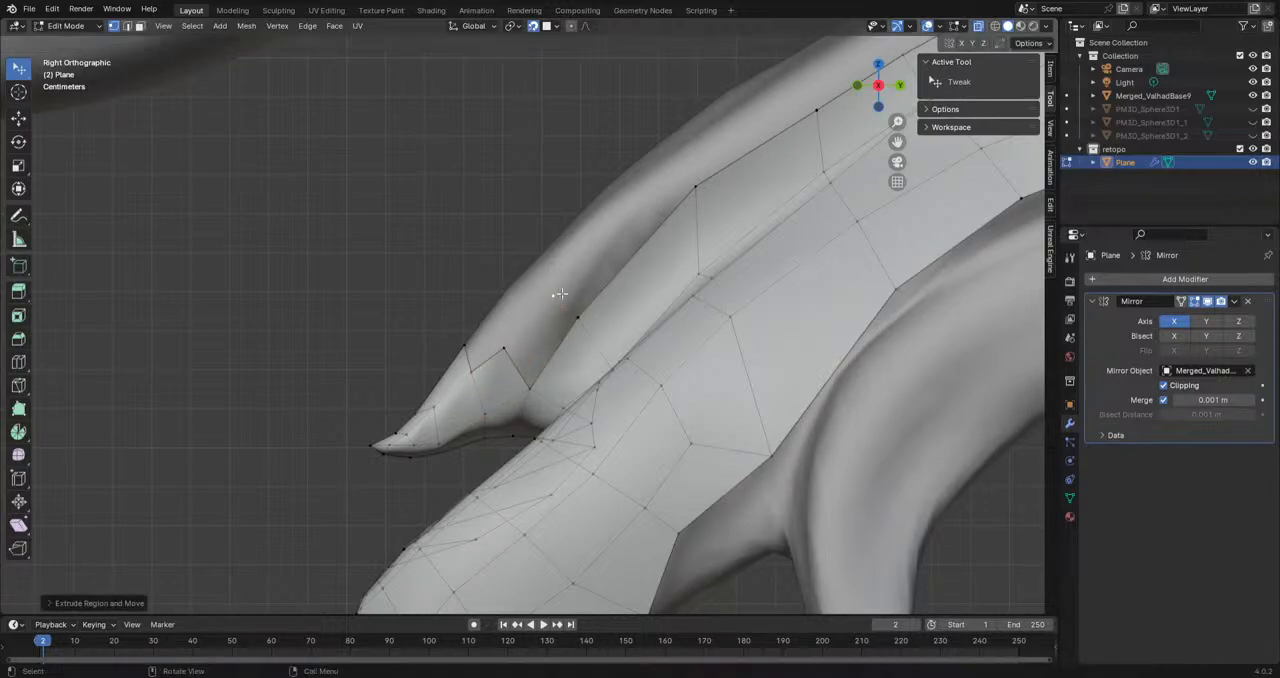
pyautogui.press('g')
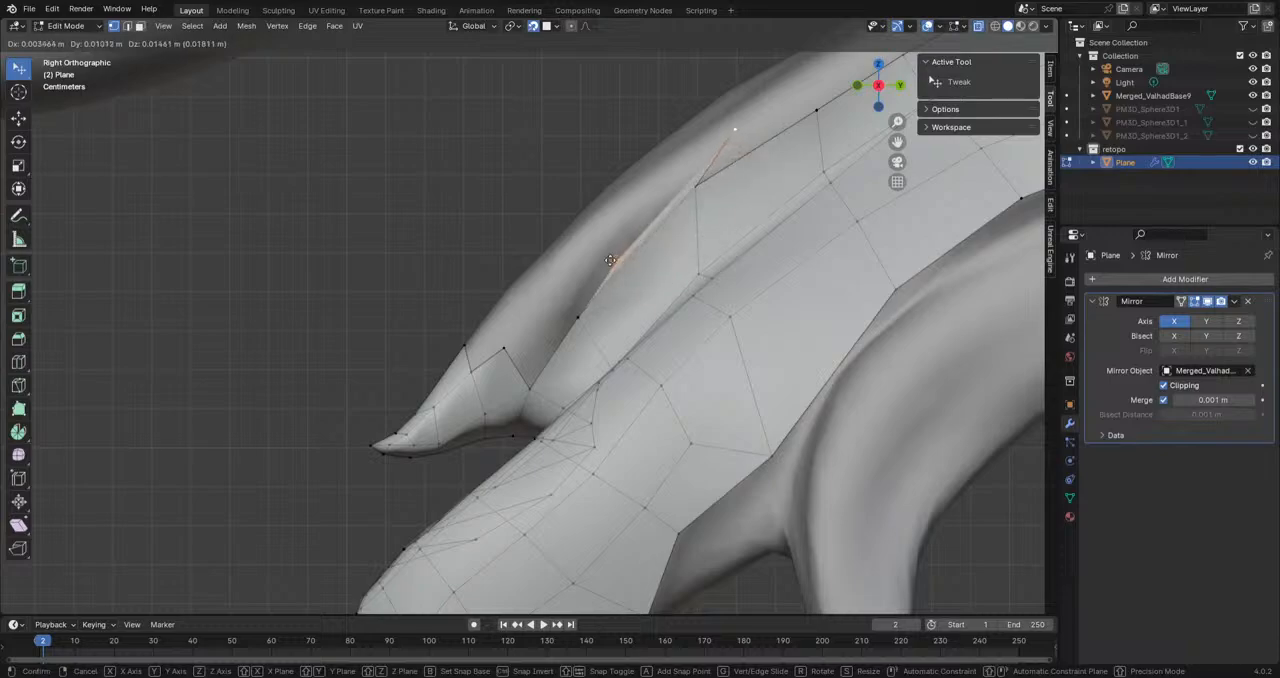
pyautogui.click(560, 285)
pyautogui.press('r')
pyautogui.click(823, 261)
# Step: Fill the face between the spike's rear edge and the newly extruded snout edge
pyautogui.click(529, 384)
pyautogui.keyDown('shift'); pyautogui.click(506, 351); pyautogui.keyUp('shift')
pyautogui.keyDown('shift'); pyautogui.click(542, 284); pyautogui.keyUp('shift')
pyautogui.keyDown('shift'); pyautogui.click(580, 316); pyautogui.keyUp('shift')
pyautogui.press('f')
# Step: Extrude a chain of vertices from the spike's top outline back along the ridge of the snout
pyautogui.moveTo(456, 307)
pyautogui.mouseDown(button='middle')
pyautogui.moveTo(571, 337)
pyautogui.moveTo(534, 372)
pyautogui.moveTo(471, 380)
pyautogui.moveTo(424, 357)
pyautogui.mouseUp(button='middle')
pyautogui.moveTo(474, 344); pyautogui.dragTo(488, 314)
pyautogui.click(488, 315)
pyautogui.press('e')
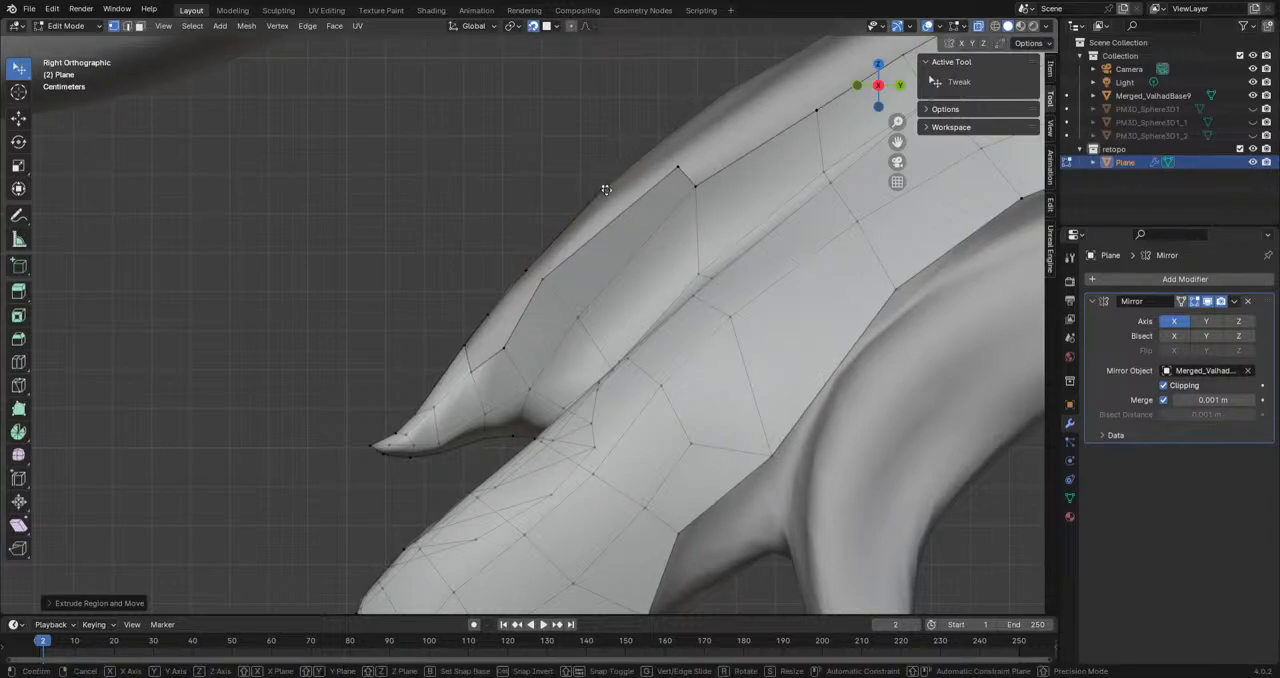
pyautogui.scroll(-1, 700, 120)
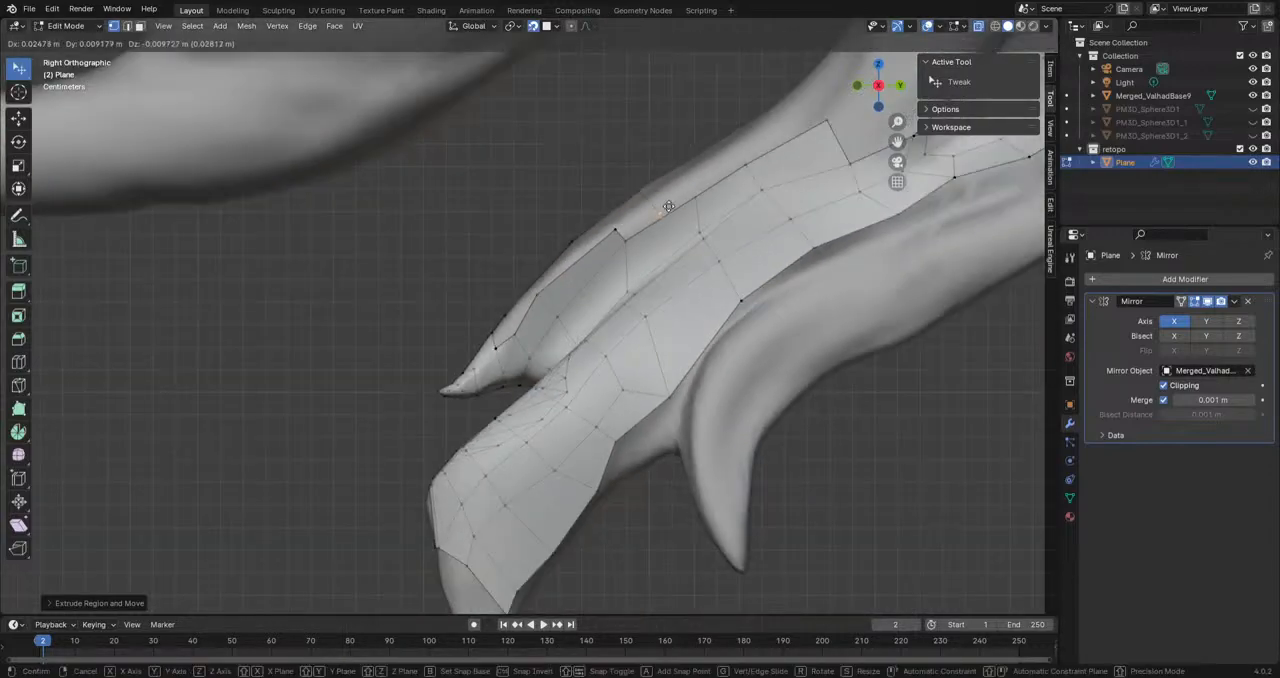
pyautogui.click(698, 155)
pyautogui.press('e')
pyautogui.click(774, 107)
pyautogui.scroll(2, 610, 240)
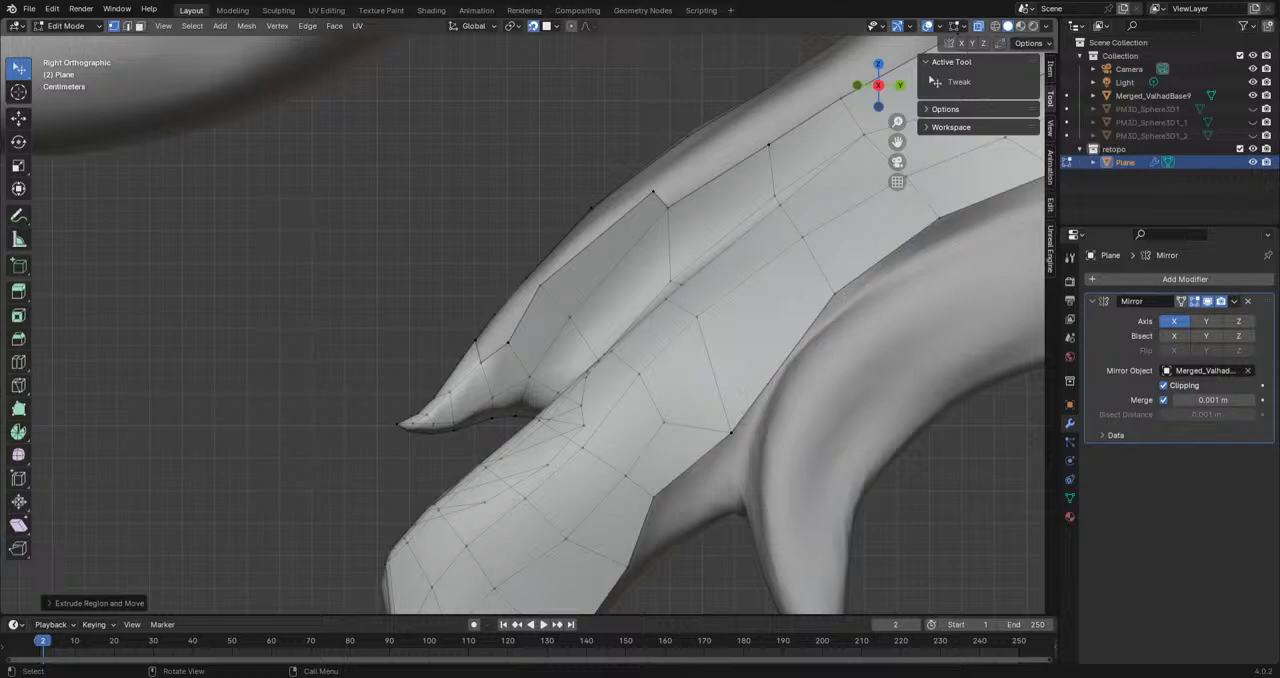
# Step: Fill the first face between the spike's rear edge and the new ridge chain
pyautogui.scroll(3, 500, 333)
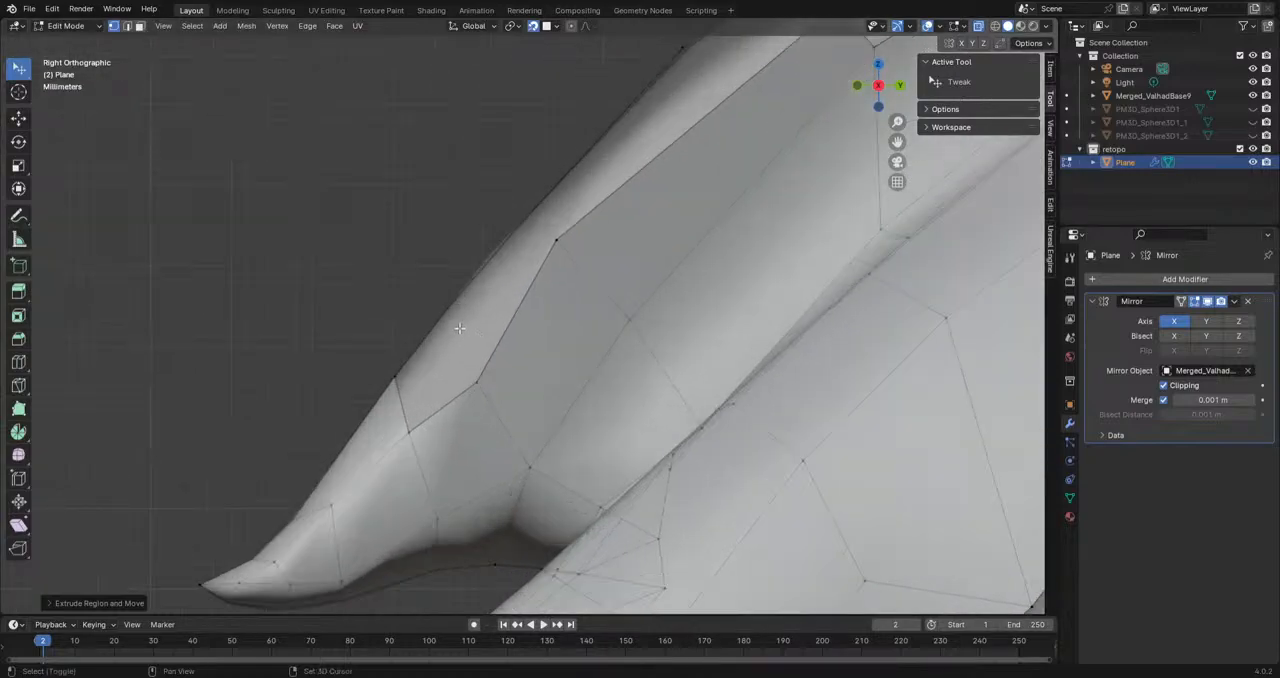
pyautogui.scroll(-2, 473, 389)
pyautogui.moveTo(473, 389); pyautogui.dragTo(559, 304, button='middle')
pyautogui.click(545, 372)
pyautogui.keyDown('shift'); pyautogui.click(497, 411); pyautogui.keyUp('shift')
pyautogui.keyDown('shift'); pyautogui.click(464, 370); pyautogui.keyUp('shift')
pyautogui.press('g')
pyautogui.click(538, 354)
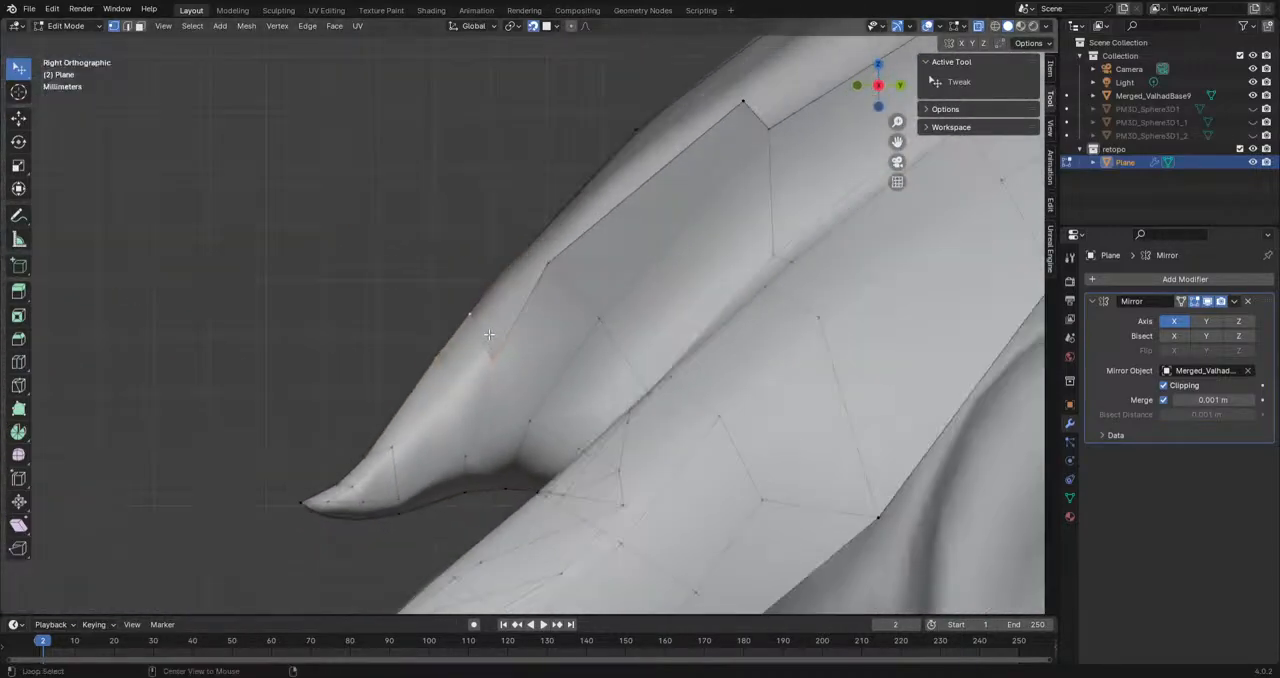
# Step: Reposition the outline vertices of the face behind the spike to follow the sculpted surface
pyautogui.scroll(-1, 559, 304)
pyautogui.click(542, 287)
pyautogui.press('g')
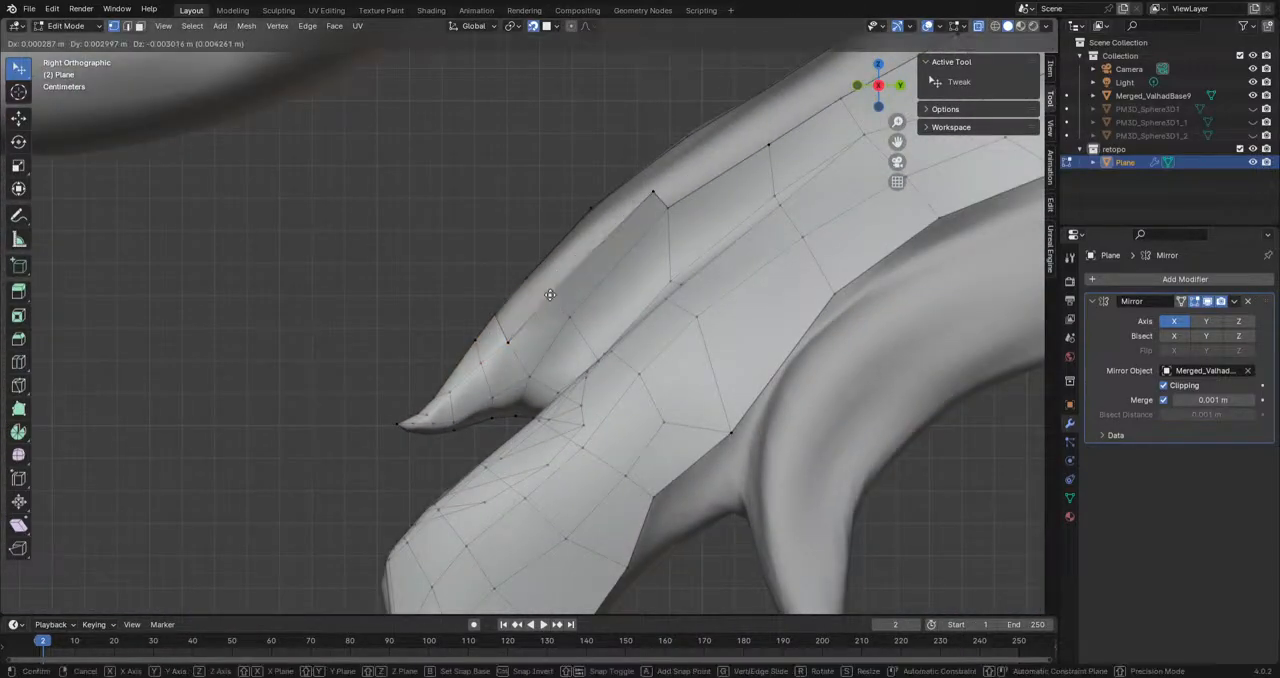
pyautogui.click(552, 297)
pyautogui.moveTo(552, 297); pyautogui.dragTo(449, 431, button='middle')
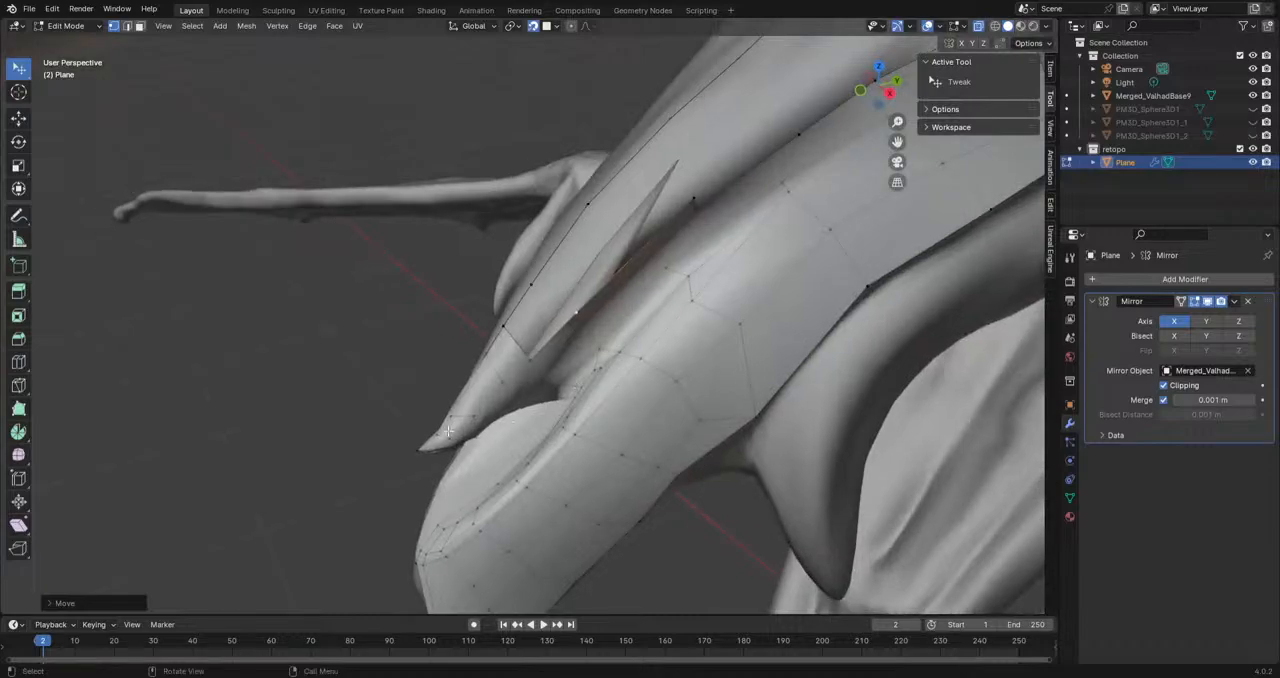
pyautogui.moveTo(613, 320); pyautogui.dragTo(538, 411, button='middle')
# Step: Extrude from the strip beside the ridge behind the spike and adjust the new vertices on the surface
pyautogui.moveTo(660, 314)
pyautogui.mouseDown(button='middle')
pyautogui.moveTo(500, 404)
pyautogui.moveTo(524, 442)
pyautogui.moveTo(523, 486)
pyautogui.moveTo(655, 312)
pyautogui.mouseUp(button='middle')
pyautogui.press('e')
pyautogui.click(609, 394)
pyautogui.moveTo(655, 312); pyautogui.dragTo(657, 365)
pyautogui.keyDown('shift'); pyautogui.moveTo(503, 525); pyautogui.dragTo(656, 424, button='middle'); pyautogui.keyUp('shift')
pyautogui.click(610, 410)
pyautogui.moveTo(768, 296); pyautogui.dragTo(542, 476, button='middle')
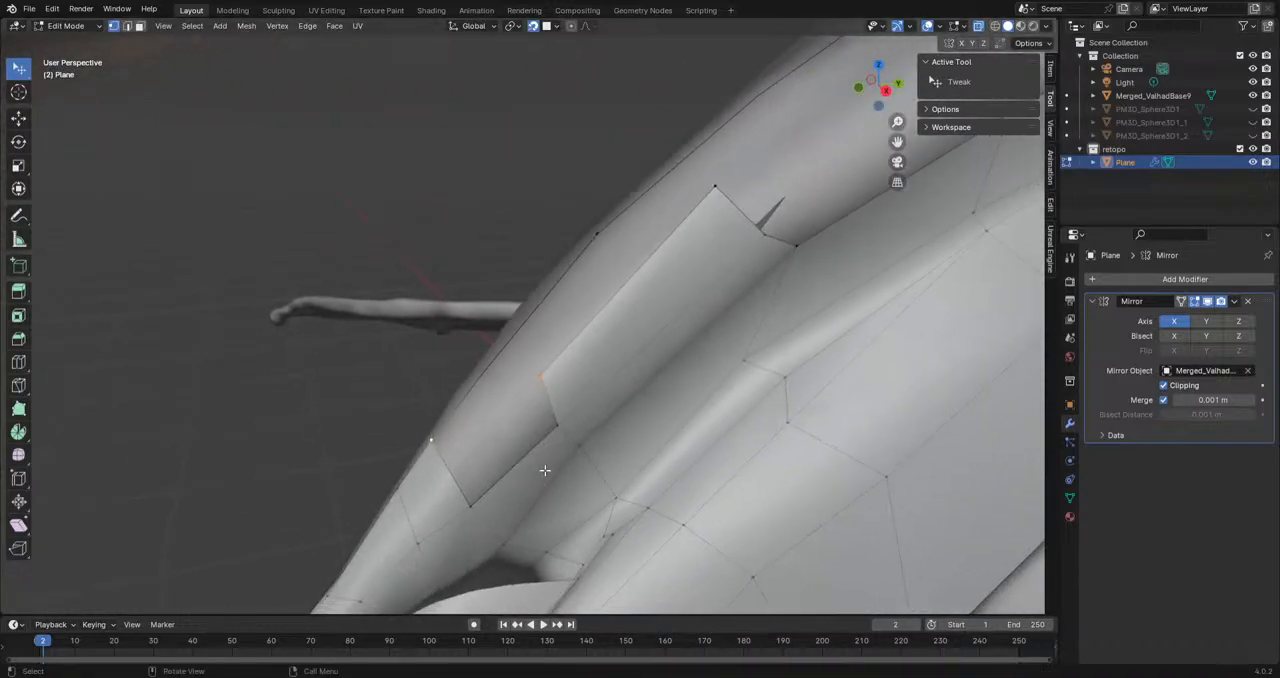
# Step: Fill the faces between the spike's rear strip and the ridge chain, working back along the snout
pyautogui.click(544, 380)
pyautogui.keyDown('shift'); pyautogui.click(472, 510); pyautogui.keyUp('shift')
pyautogui.keyDown('shift'); pyautogui.click(559, 429); pyautogui.keyUp('shift')
pyautogui.press('f')
pyautogui.click(470, 502)
pyautogui.keyDown('shift'); pyautogui.click(431, 441); pyautogui.keyUp('shift')
pyautogui.keyDown('shift'); pyautogui.click(488, 371); pyautogui.keyUp('shift')
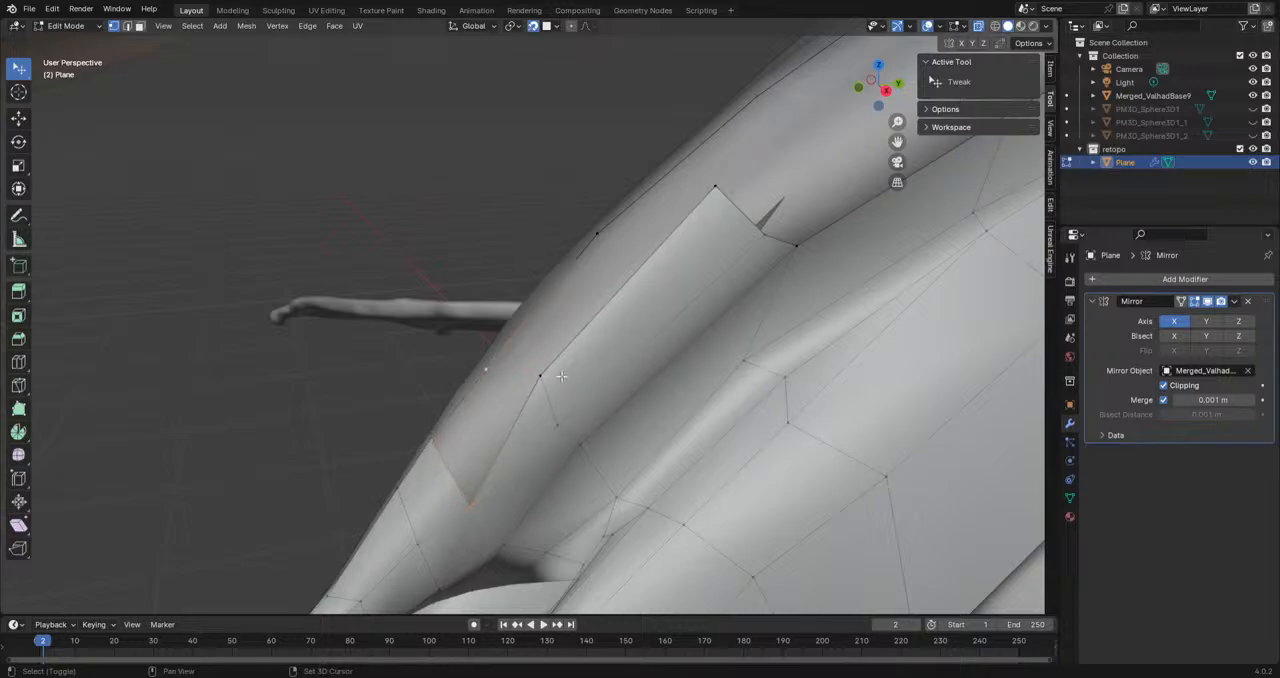
pyautogui.keyDown('shift'); pyautogui.click(540, 377); pyautogui.keyUp('shift')
pyautogui.press('f')
pyautogui.click(540, 377)
pyautogui.keyDown('shift'); pyautogui.click(596, 228); pyautogui.keyUp('shift')
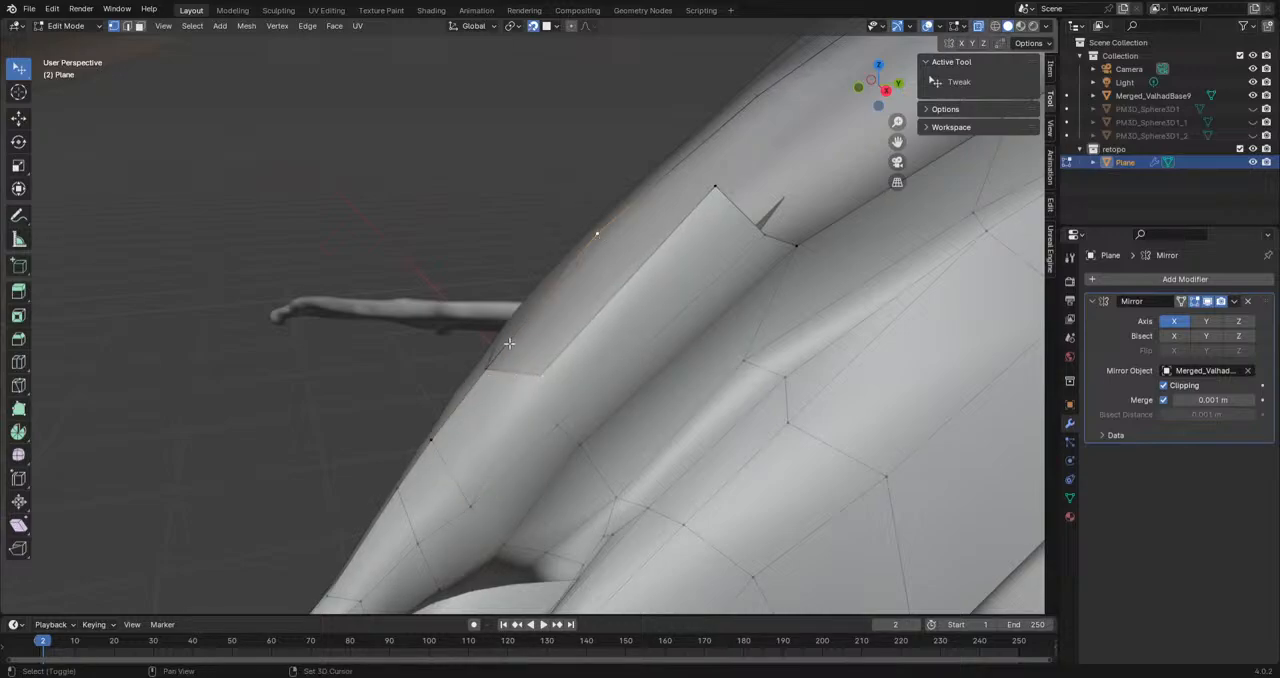
# Step: Move the vertices on the filled strip's rear border to line up across the snout in side view
pyautogui.moveTo(718, 192); pyautogui.dragTo(573, 262, button='middle')
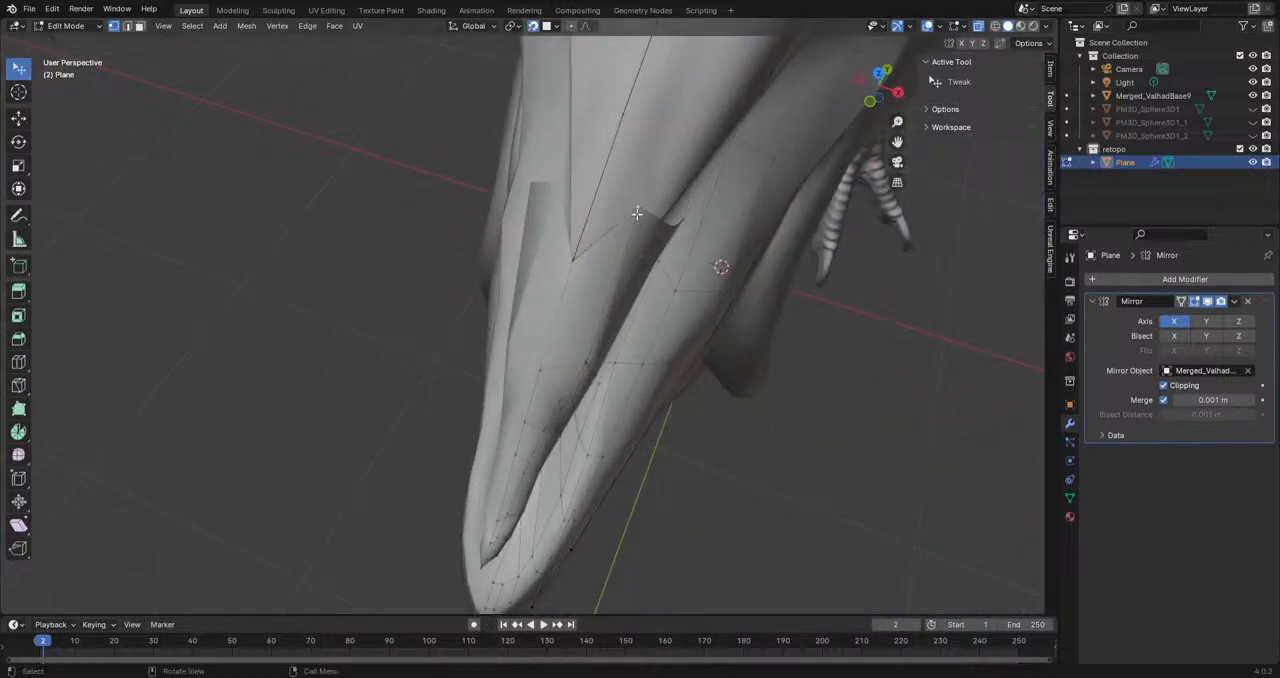
pyautogui.press('KP_3')
pyautogui.press('g')
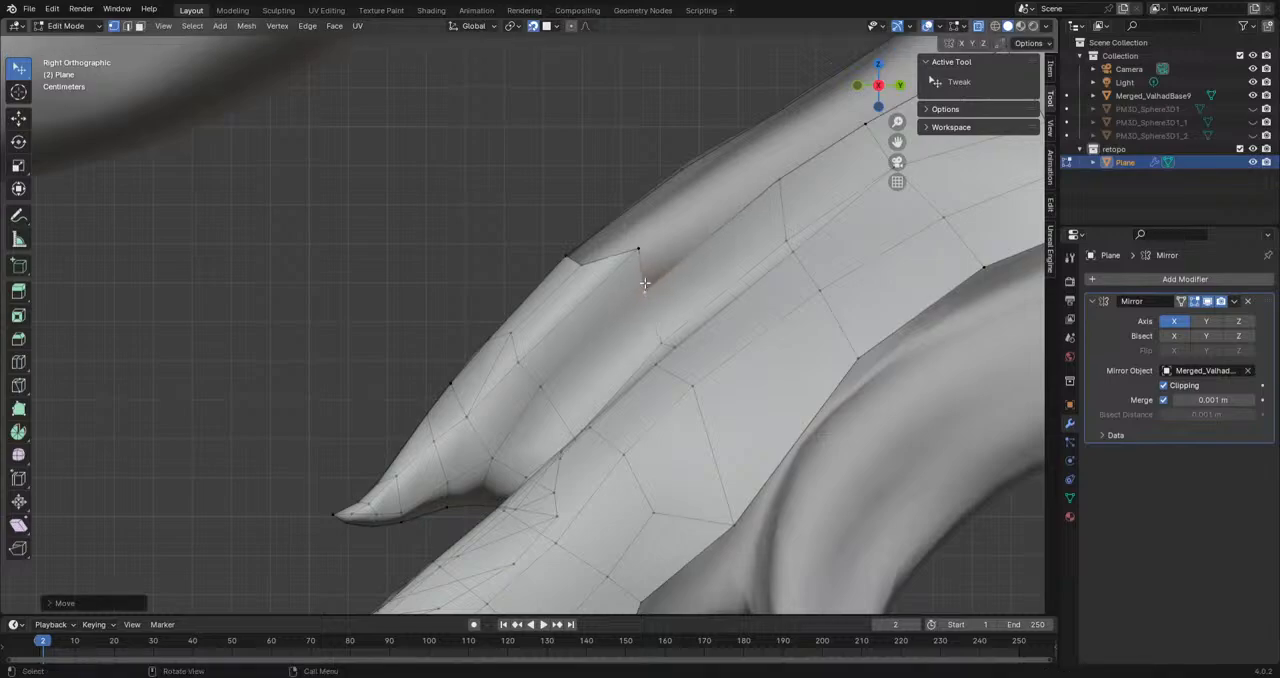
pyautogui.click(610, 278)
pyautogui.keyDown('shift'); pyautogui.moveTo(696, 270); pyautogui.dragTo(583, 413, button='middle'); pyautogui.keyUp('shift')
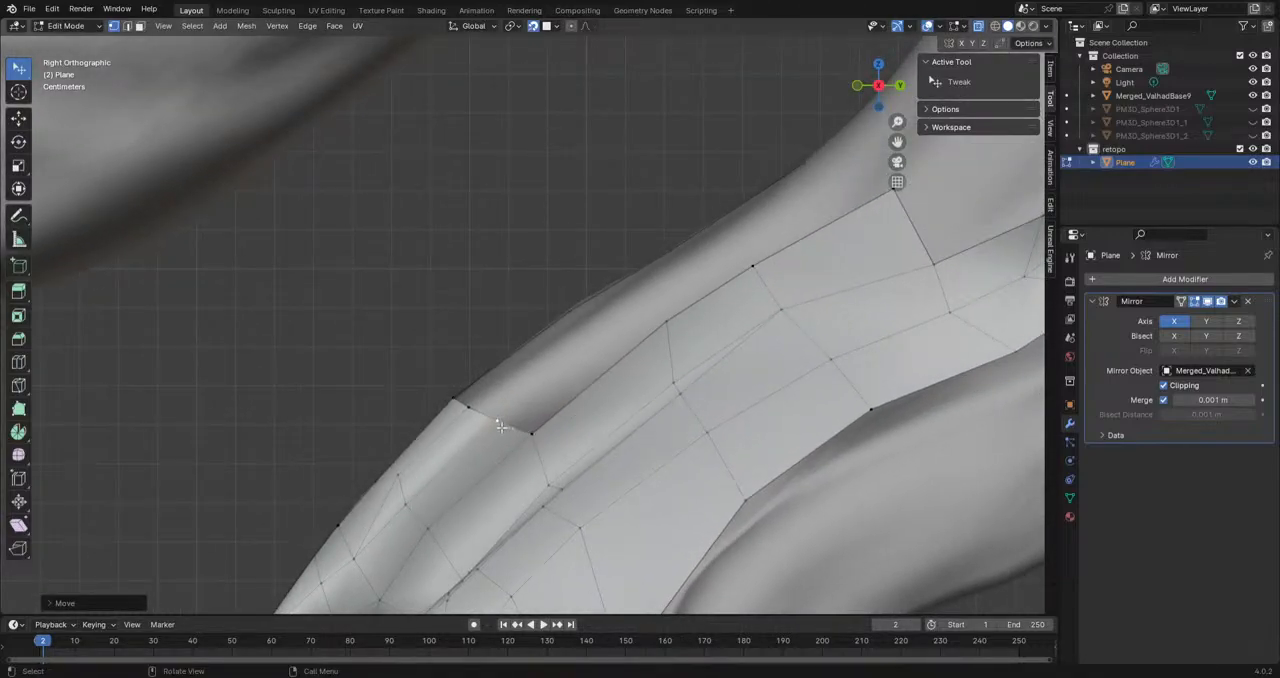
# Step: Extrude the rear border edge back along the snout in segments and fill the gaps to the neighbouring outlines
pyautogui.press('e')
pyautogui.click(617, 328)
pyautogui.press('e')
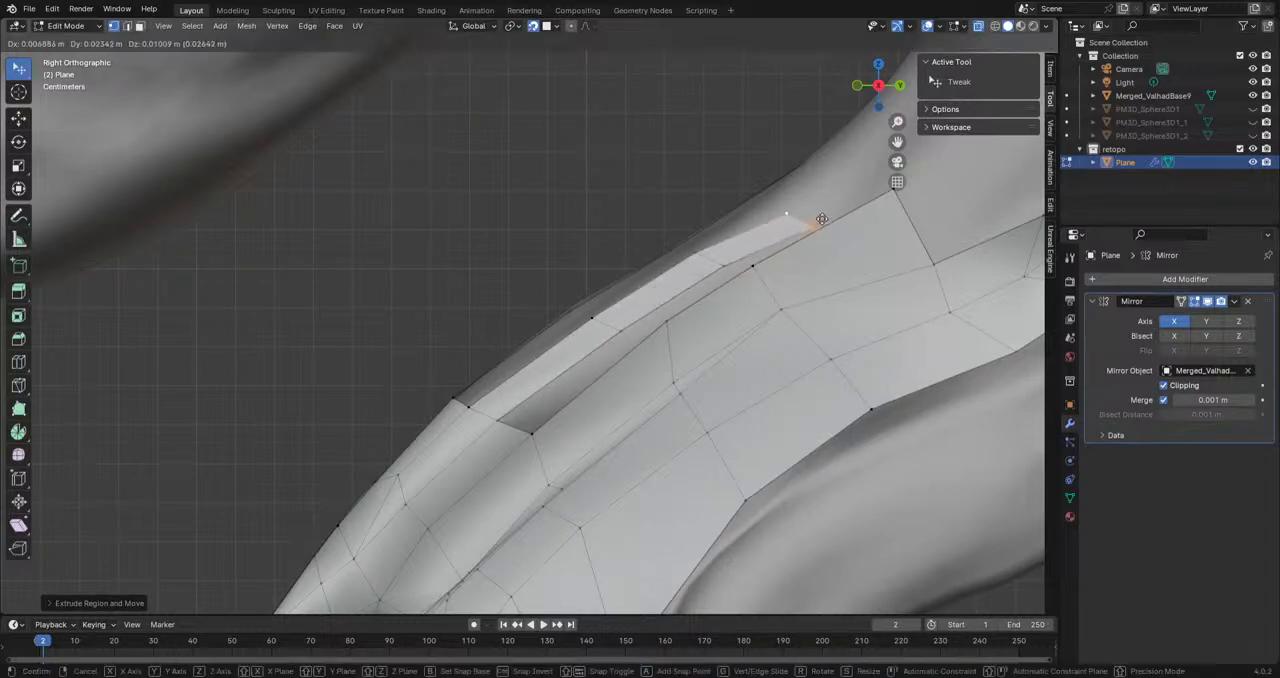
pyautogui.click(855, 185)
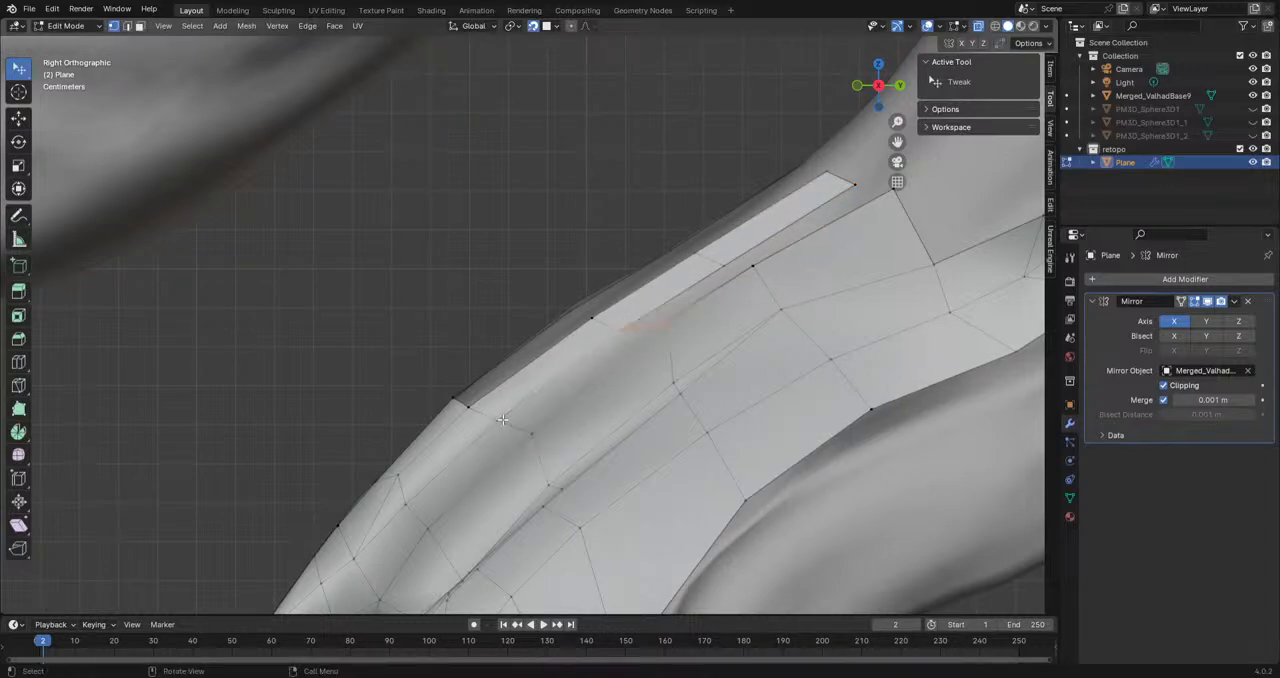
pyautogui.moveTo(502, 420); pyautogui.dragTo(762, 506, button='middle')
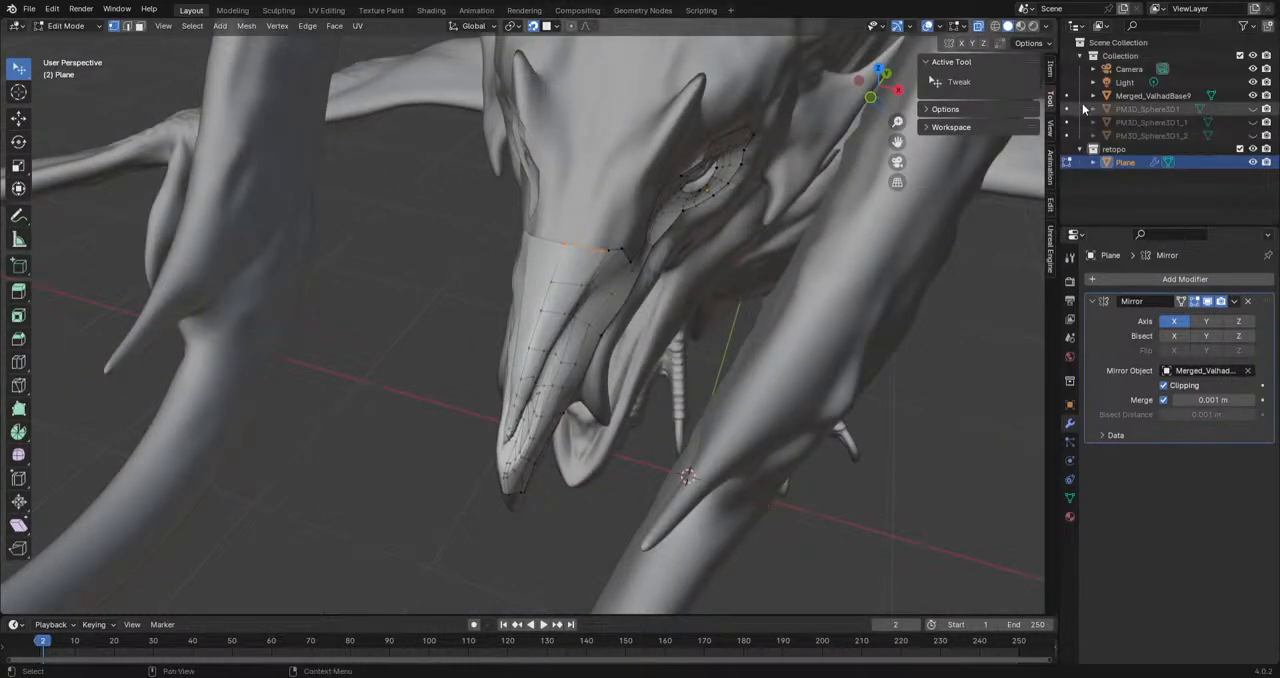
# Step: Inspect the retopo mesh alone with the sculpt and overlays hidden, and restore both
pyautogui.click(1253, 96)
pyautogui.click(927, 27)
pyautogui.moveTo(735, 262); pyautogui.dragTo(476, 360, button='middle')
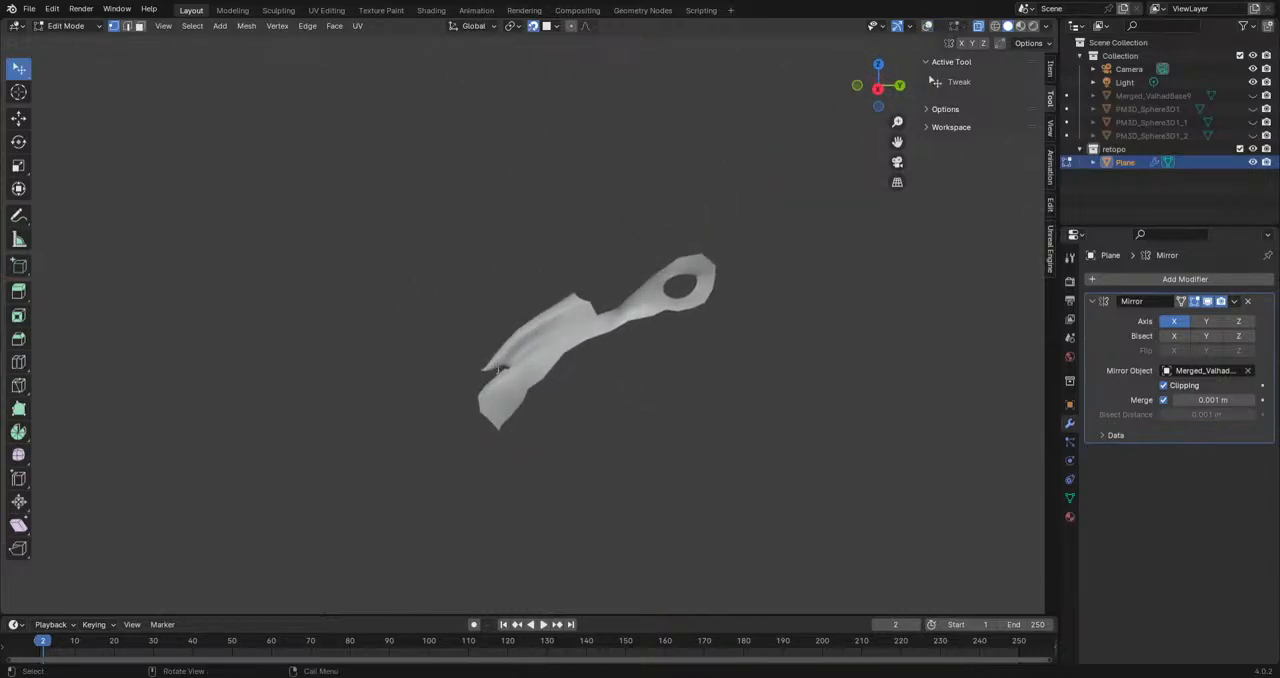
pyautogui.moveTo(513, 368); pyautogui.dragTo(525, 396, button='middle')
pyautogui.scroll(3, 568, 358)
pyautogui.click(1253, 83)
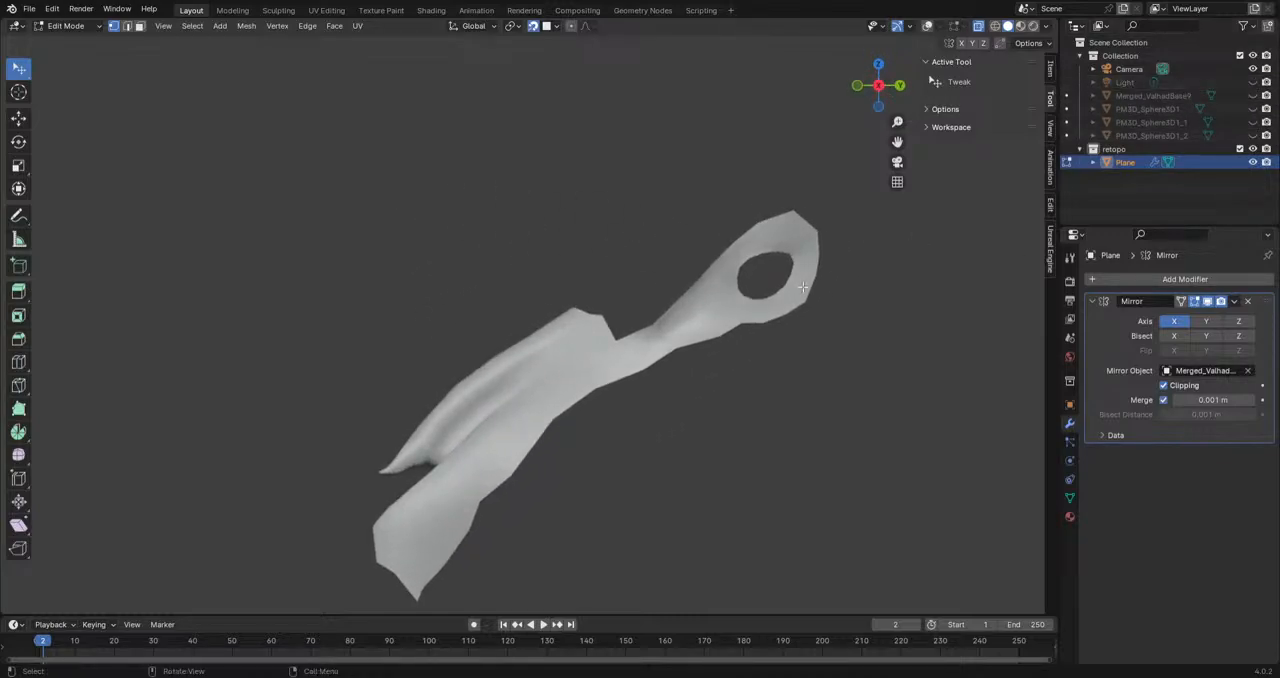
pyautogui.click(1253, 83)
pyautogui.click(1253, 96)
pyautogui.moveTo(858, 333); pyautogui.dragTo(533, 440, button='middle')
pyautogui.click(930, 28)
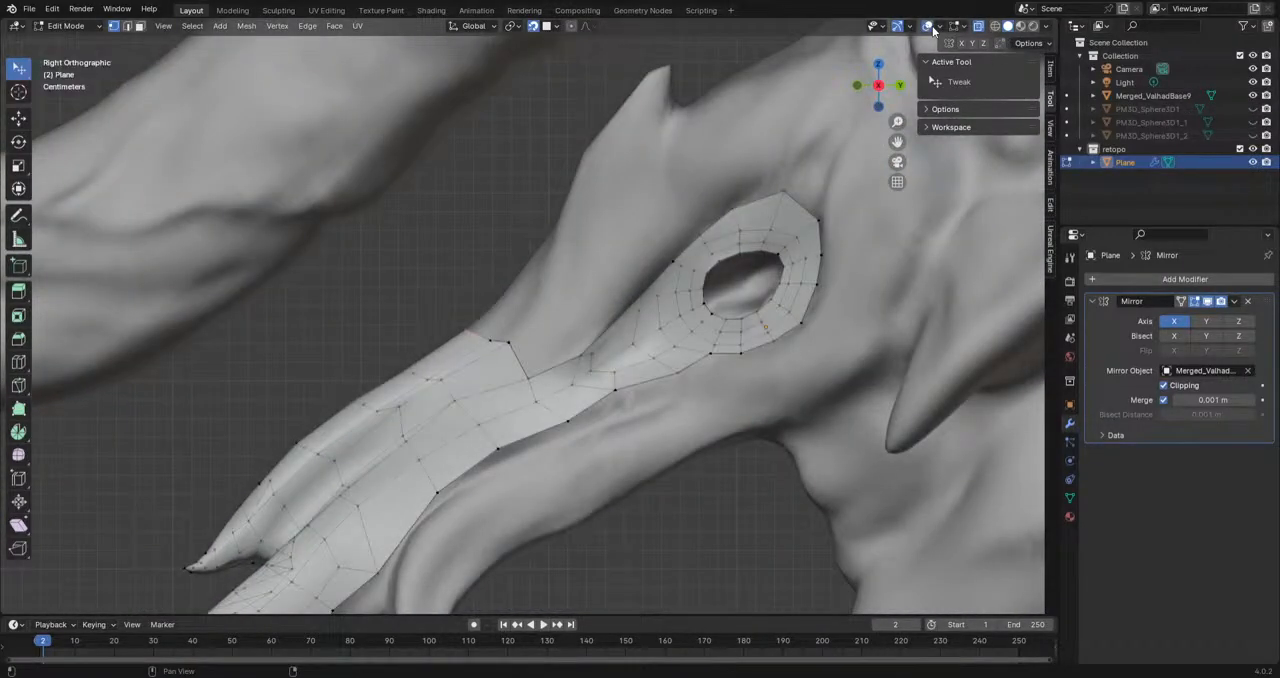
# Step: Try smoothing the entire retopo mesh with the Smooth tool, checking the surface with overlays hidden
pyautogui.scroll(-4, 484, 388)
pyautogui.press('a')
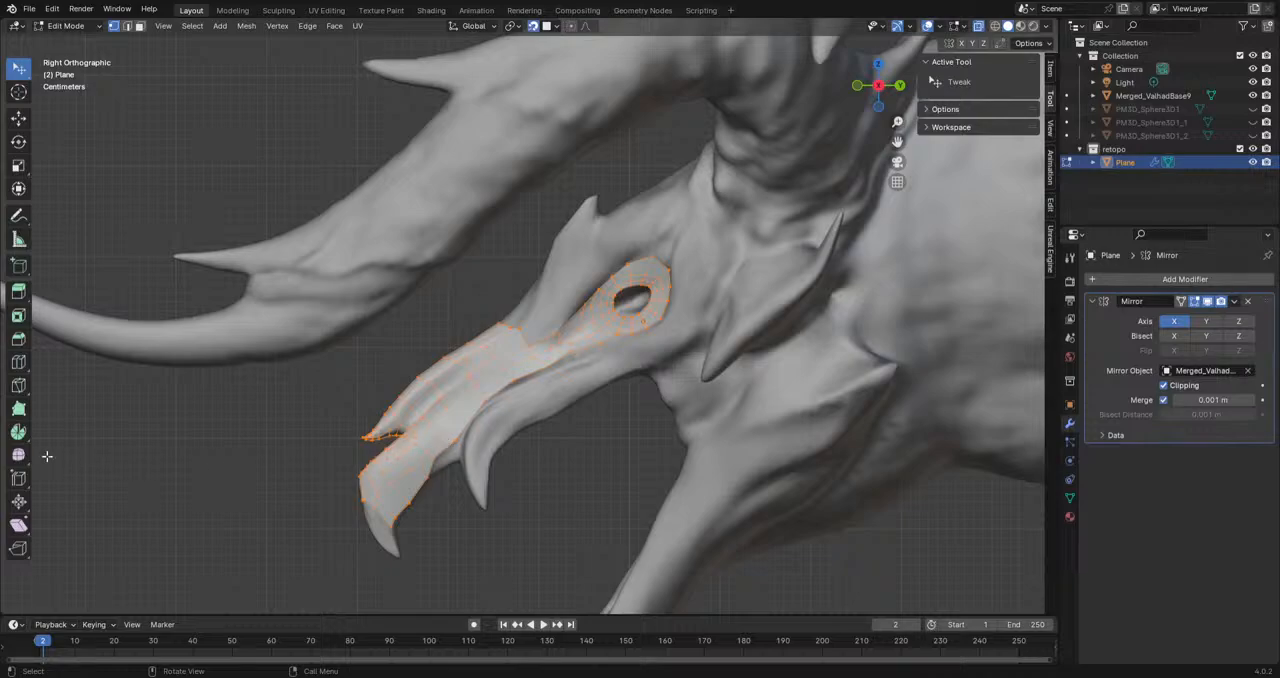
pyautogui.click(18, 455)
pyautogui.moveTo(461, 374)
pyautogui.mouseDown()
pyautogui.moveTo(484, 374)
pyautogui.moveTo(472, 375)
pyautogui.mouseUp()
pyautogui.click(927, 26)
pyautogui.moveTo(900, 290); pyautogui.dragTo(723, 291, button='middle')
pyautogui.hotkey('ctrl', 'z')
pyautogui.moveTo(545, 305); pyautogui.dragTo(370, 300, button='middle')
pyautogui.scroll(4, 410, 297)
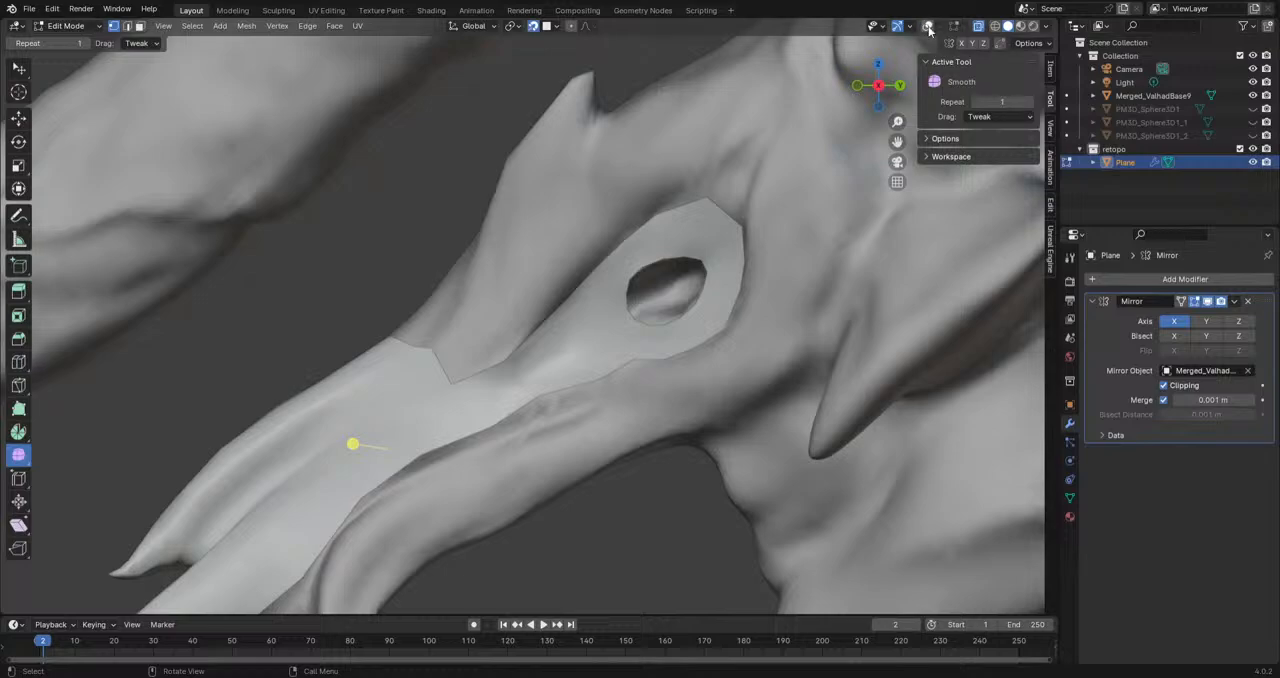
pyautogui.click(928, 27)
# Step: Move the outer vertices along the upper rim of the eye loop to even out its outline
pyautogui.scroll(1, 705, 305)
pyautogui.keyDown('shift'); pyautogui.moveTo(644, 265); pyautogui.dragTo(596, 292, button='middle'); pyautogui.keyUp('shift')
pyautogui.click(592, 248)
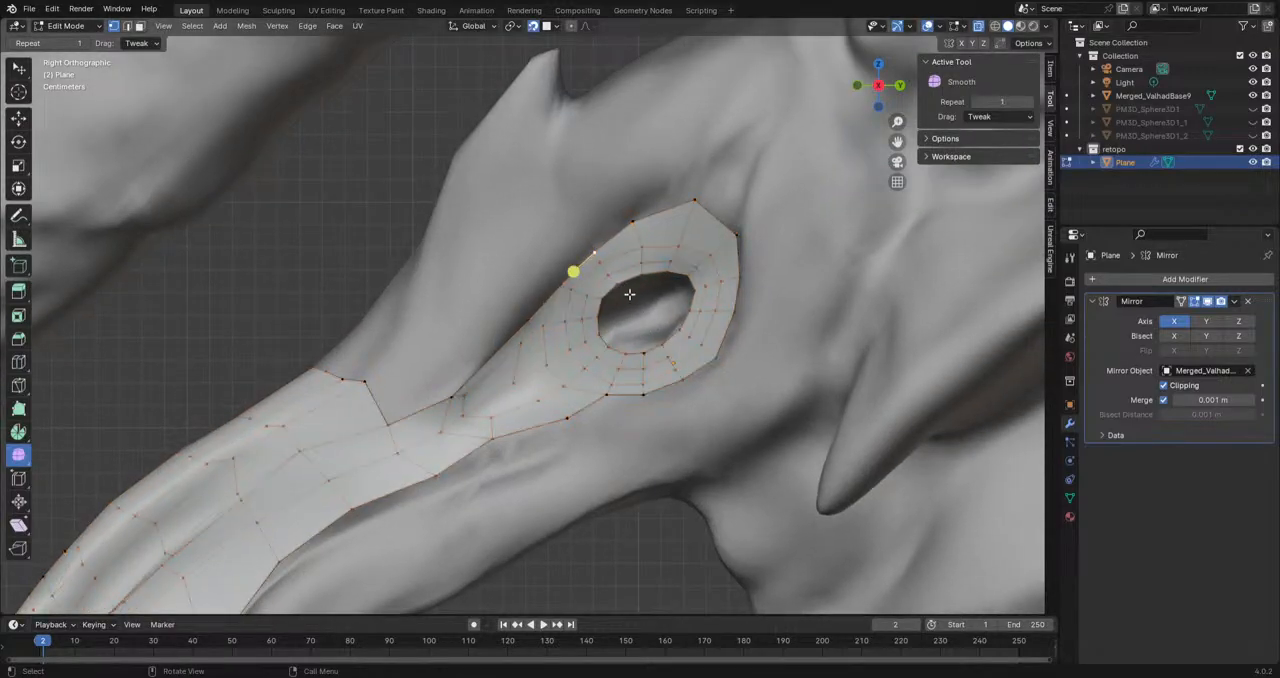
pyautogui.press('g')
pyautogui.click(590, 250)
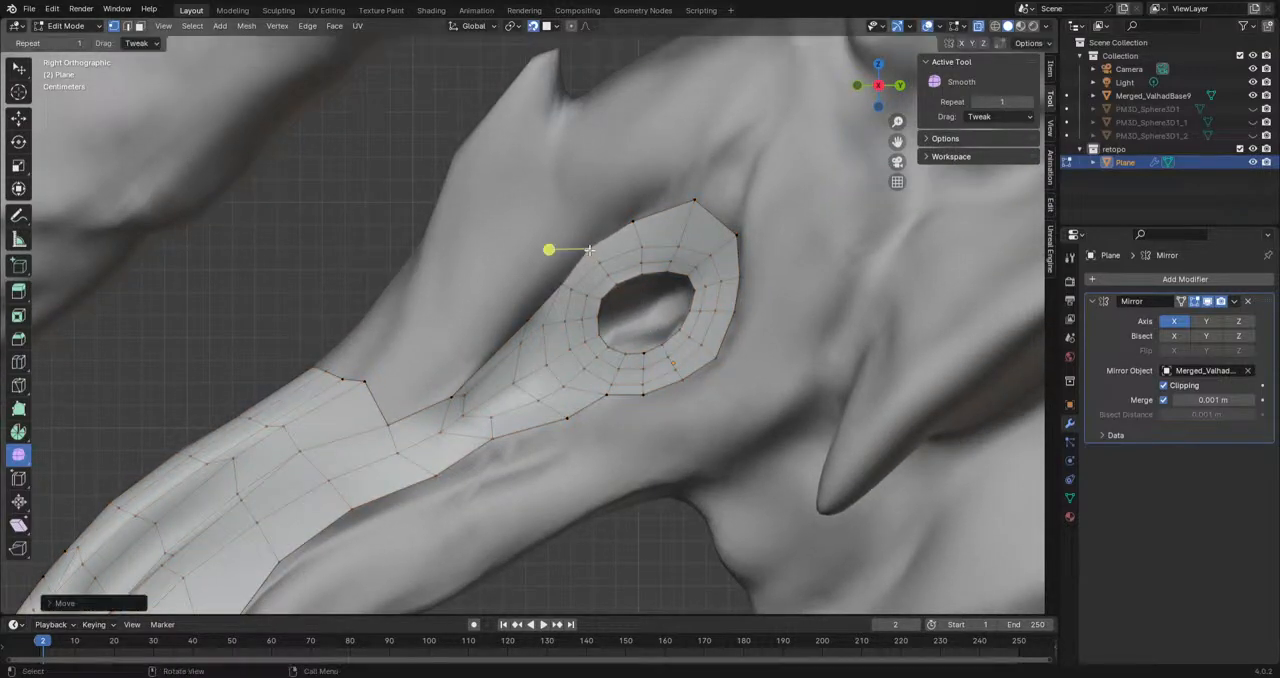
pyautogui.moveTo(677, 227); pyautogui.dragTo(662, 260, button='middle')
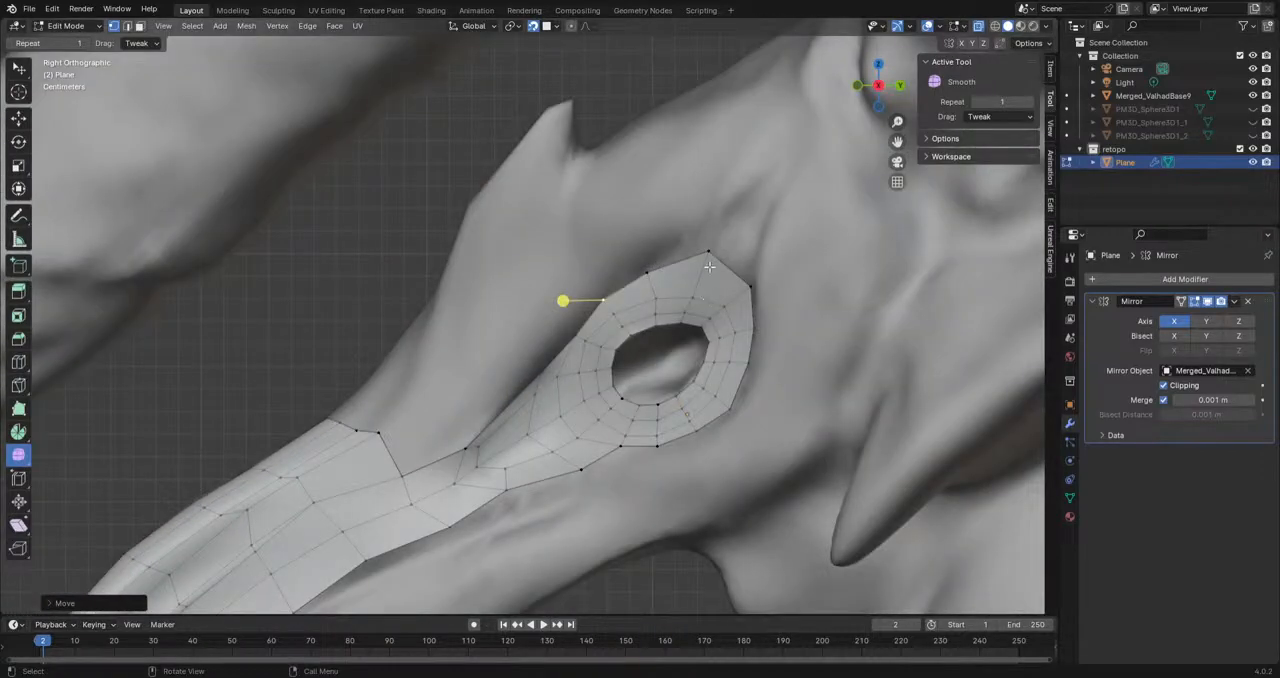
pyautogui.press('g')
pyautogui.click(690, 242)
# Step: Extrude the eye loop's upper rear edge twice up and back, scaling the new edges into a narrowing strip
pyautogui.keyDown('shift'); pyautogui.click(746, 286); pyautogui.keyUp('shift')
pyautogui.press('e')
pyautogui.click(774, 230)
pyautogui.press('s')
pyautogui.click(789, 210)
pyautogui.press('g')
pyautogui.click(762, 218)
pyautogui.press('e')
pyautogui.click(798, 174)
pyautogui.press('s')
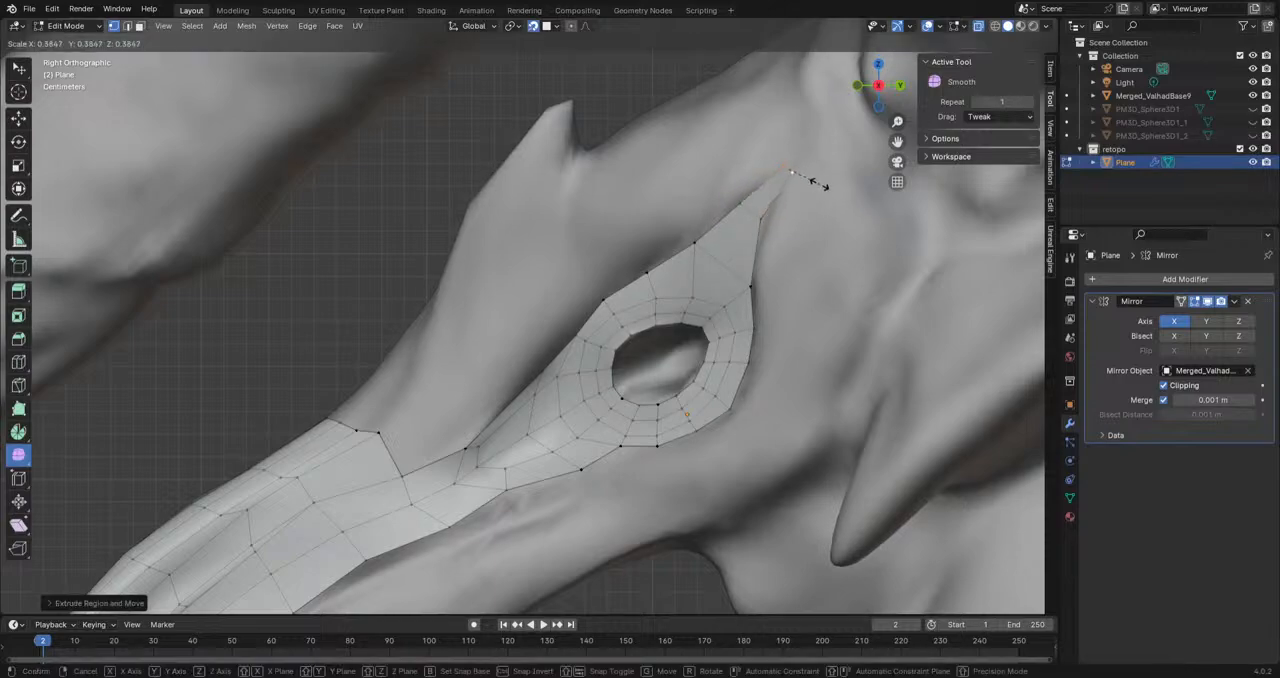
pyautogui.click(820, 185)
# Step: Extrude three vertices upwards from the outline between the snout and the eye loop
pyautogui.moveTo(506, 361)
pyautogui.keyDown('shift'); pyautogui.mouseDown(button='middle')
pyautogui.moveTo(563, 292)
pyautogui.moveTo(525, 344)
pyautogui.moveTo(513, 341)
pyautogui.mouseUp(button='middle'); pyautogui.keyUp('shift')
pyautogui.click(526, 310)
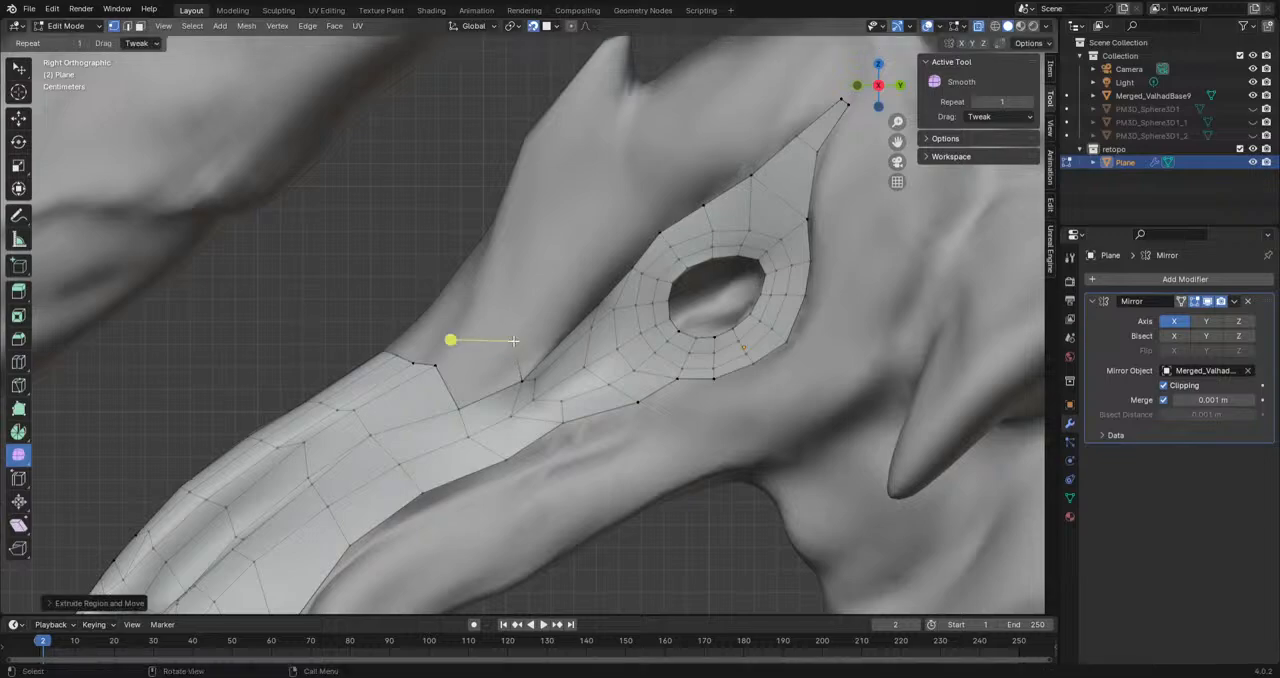
pyautogui.click(600, 301)
pyautogui.press('e')
pyautogui.click(588, 274)
pyautogui.click(629, 266)
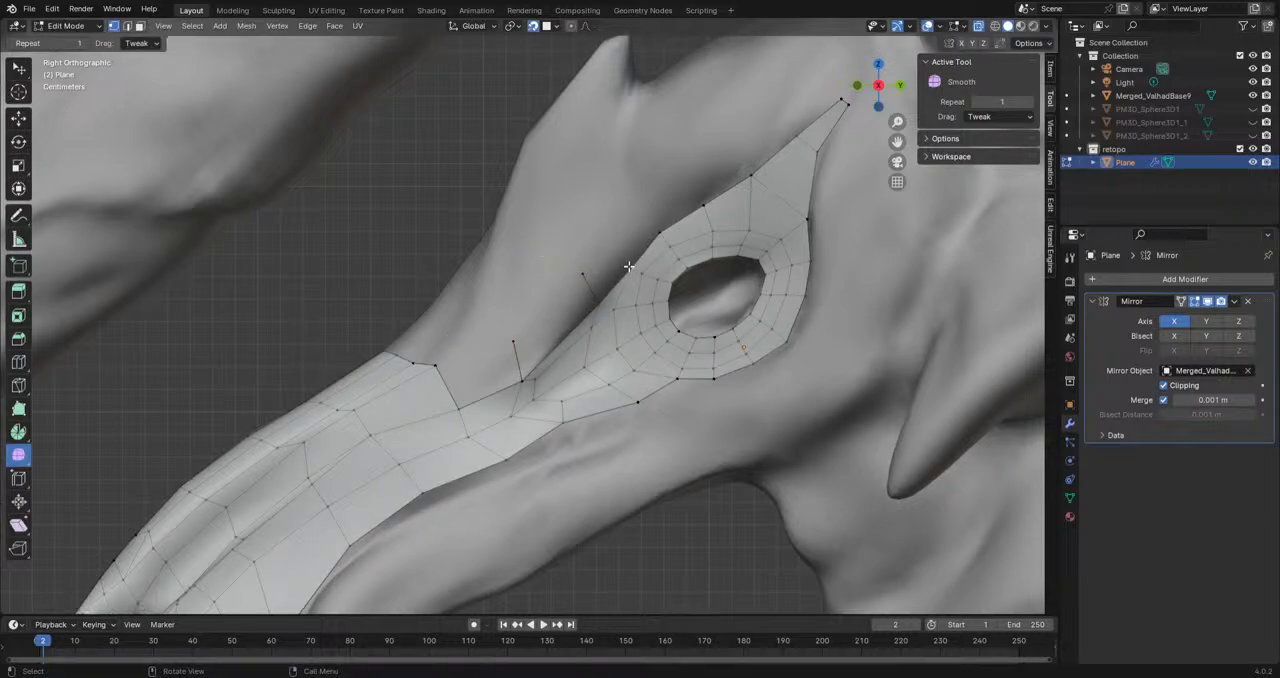
pyautogui.press('g')
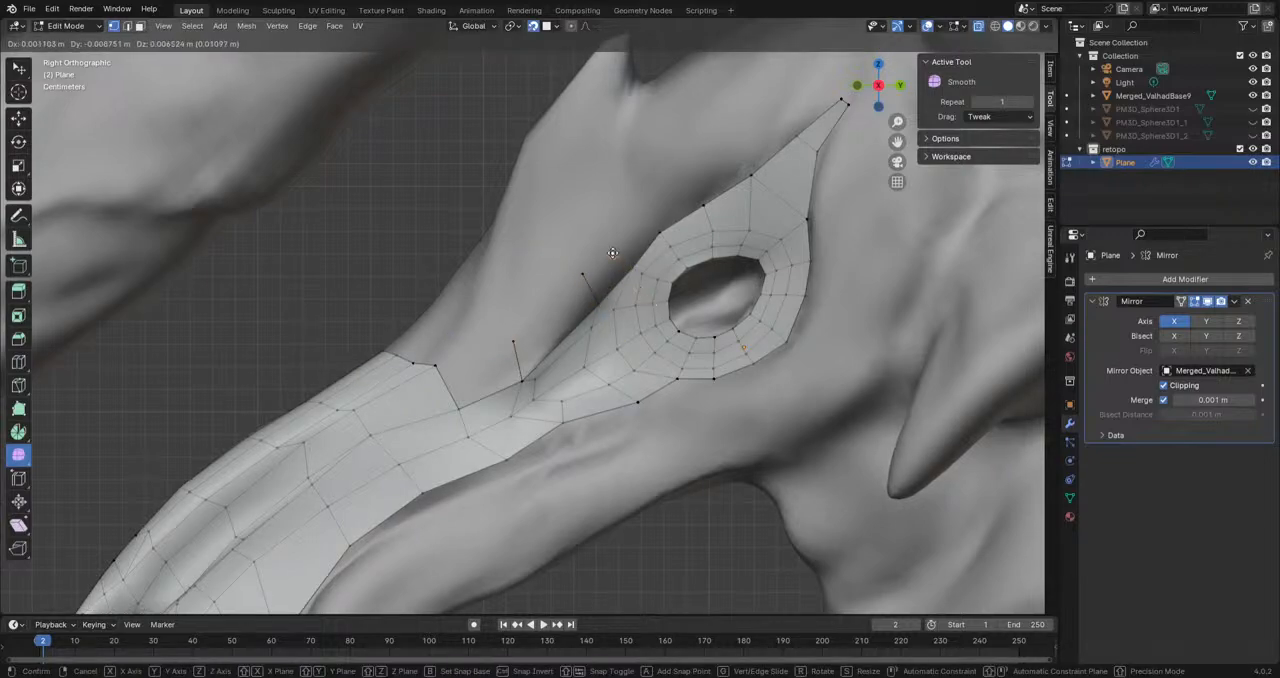
pyautogui.click(613, 253)
# Step: Fill the faces between the extruded vertices, the eye loop and the snout's rear edge
pyautogui.keyDown('shift'); pyautogui.click(633, 268); pyautogui.keyUp('shift')
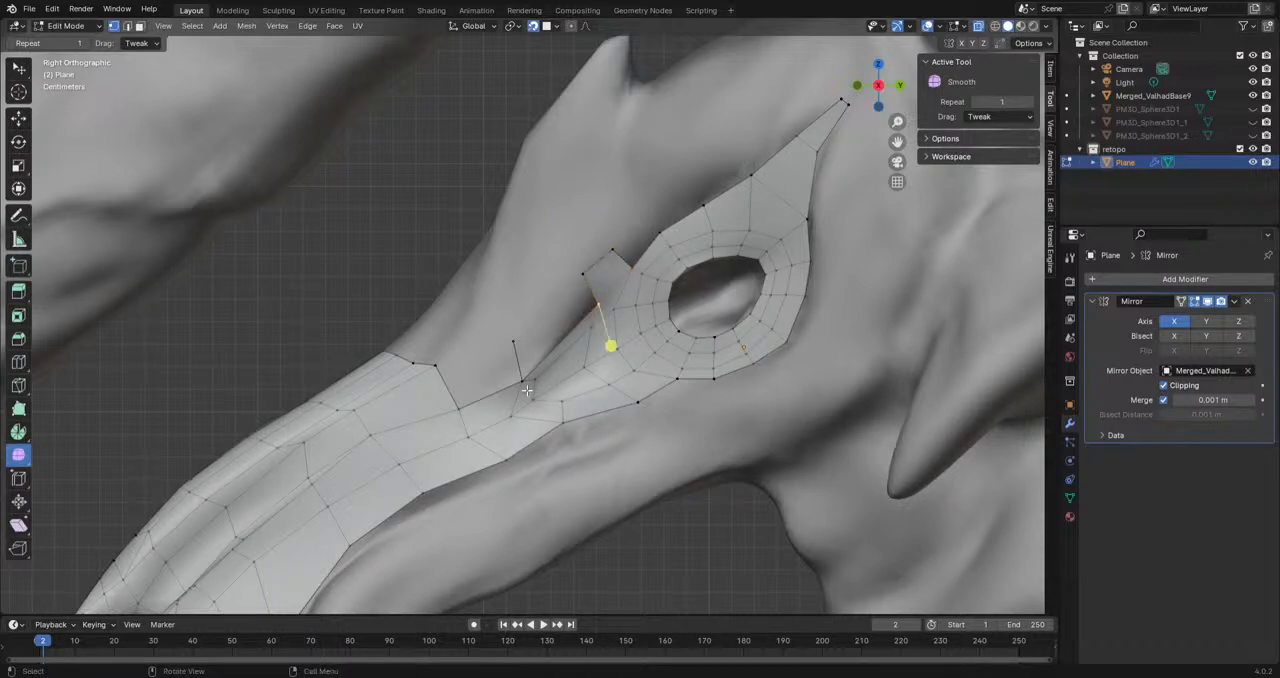
pyautogui.keyDown('shift'); pyautogui.click(600, 302); pyautogui.keyUp('shift')
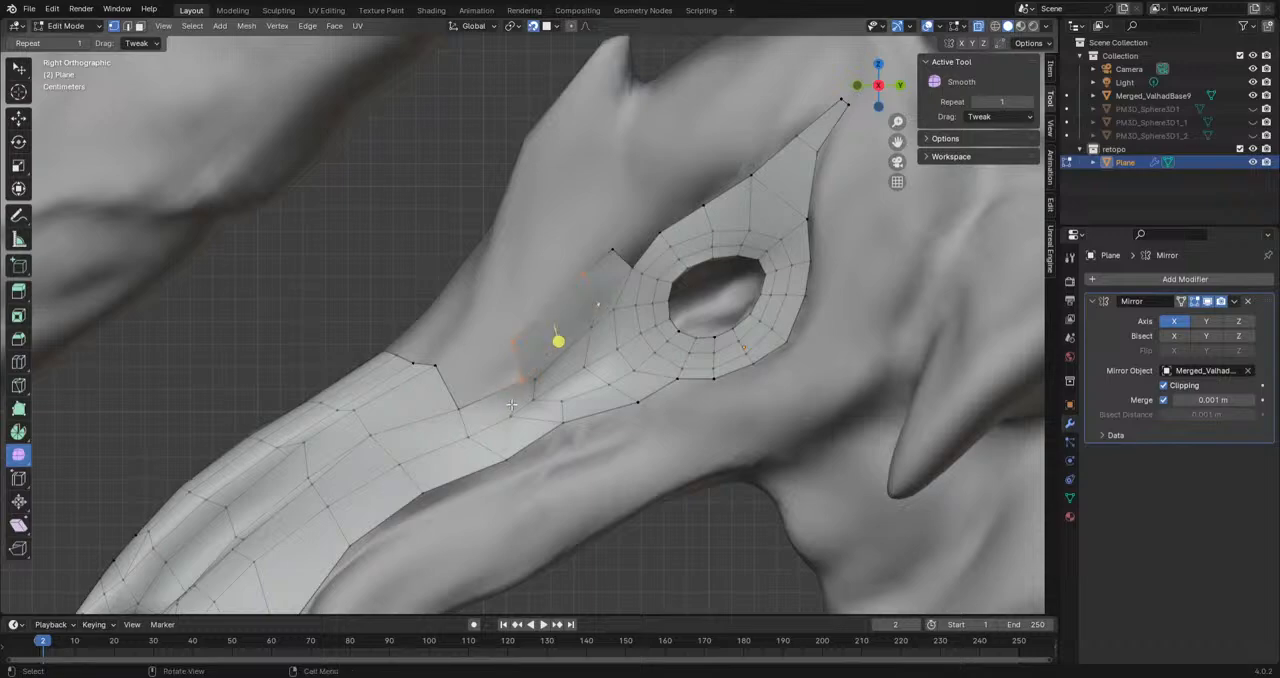
pyautogui.keyDown('shift'); pyautogui.click(460, 407); pyautogui.keyUp('shift')
pyautogui.press('f')
# Step: Move the vertices along the snout's upper rear border to fit the sculpted surface
pyautogui.moveTo(480, 343); pyautogui.dragTo(540, 455, button='middle')
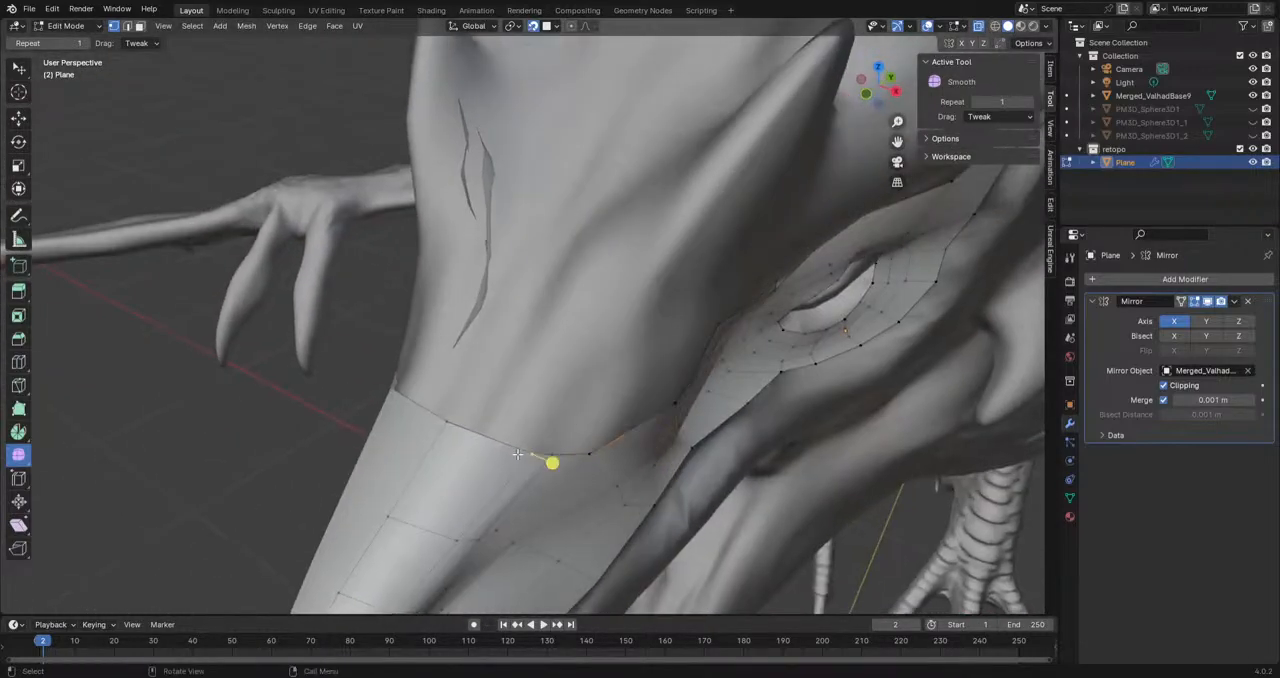
pyautogui.press('g')
pyautogui.click(506, 430)
pyautogui.click(457, 543)
pyautogui.press('g')
pyautogui.click(429, 521)
pyautogui.keyDown('shift'); pyautogui.moveTo(439, 500); pyautogui.dragTo(506, 353, button='middle'); pyautogui.keyUp('shift')
pyautogui.moveTo(465, 459); pyautogui.dragTo(435, 454)
# Step: Adjust the vertices between the spike and the eye in side view to even out the snout's faces
pyautogui.moveTo(406, 537)
pyautogui.mouseDown(button='middle')
pyautogui.moveTo(478, 466)
pyautogui.moveTo(435, 440)
pyautogui.moveTo(352, 426)
pyautogui.mouseUp(button='middle')
pyautogui.scroll(2, 352, 426)
pyautogui.moveTo(359, 332); pyautogui.dragTo(344, 348)
pyautogui.moveTo(418, 300); pyautogui.dragTo(416, 310)
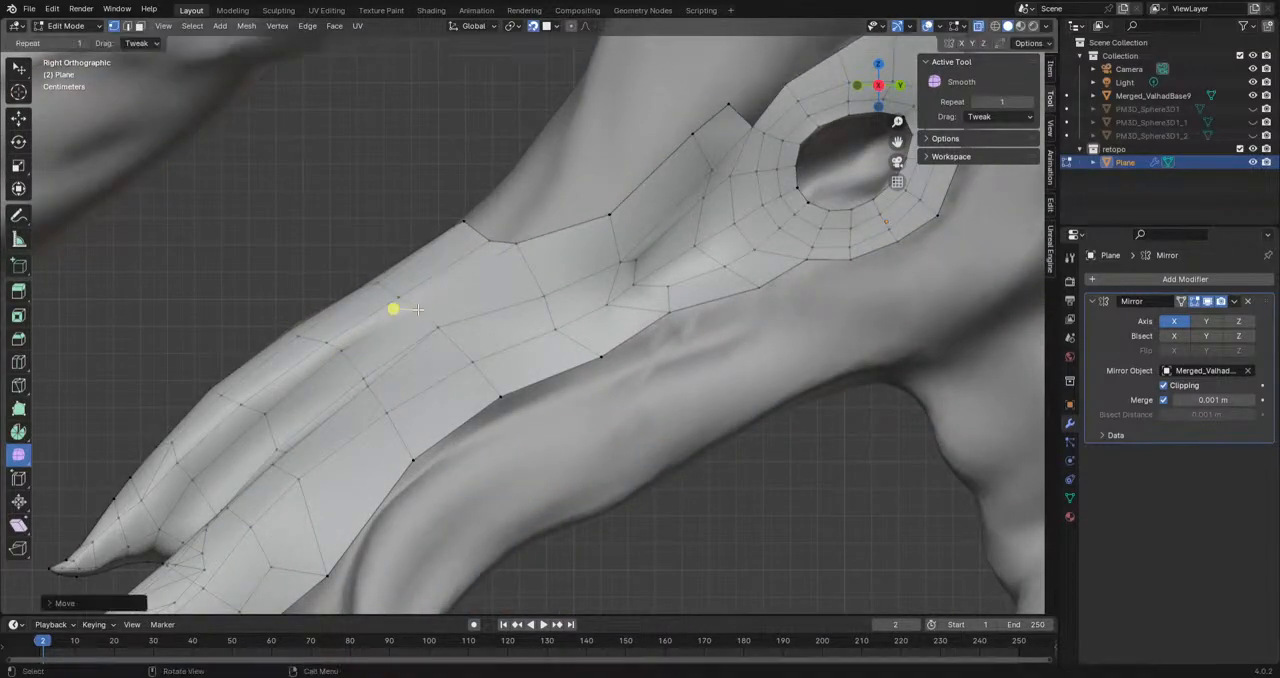
pyautogui.keyDown('shift'); pyautogui.moveTo(440, 335); pyautogui.dragTo(405, 406, button='middle'); pyautogui.keyUp('shift')
pyautogui.moveTo(481, 314); pyautogui.dragTo(486, 332)
pyautogui.keyDown('shift'); pyautogui.moveTo(622, 303); pyautogui.dragTo(568, 457, button='middle'); pyautogui.keyUp('shift')
pyautogui.keyDown('shift'); pyautogui.moveTo(654, 353); pyautogui.dragTo(636, 394, button='middle'); pyautogui.keyUp('shift')
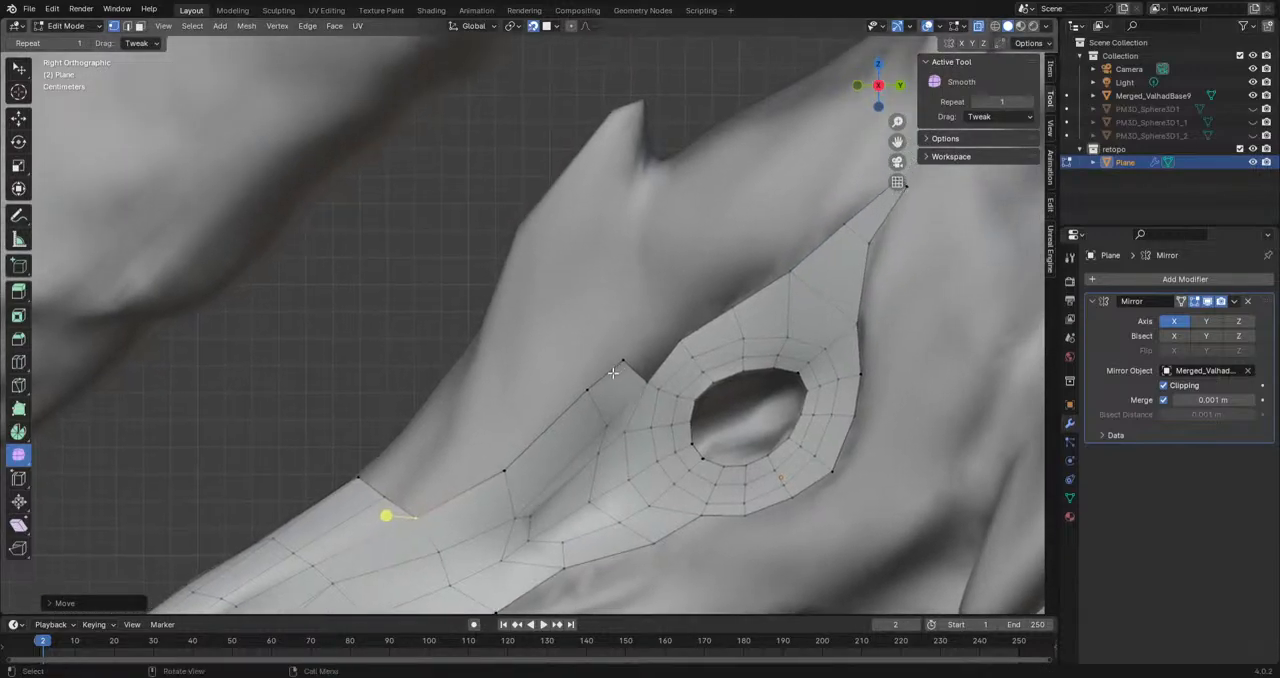
# Step: Duplicate the short outline edge in front of the eye, moving and rotating the copy onto the brow horn's side
pyautogui.click(591, 388)
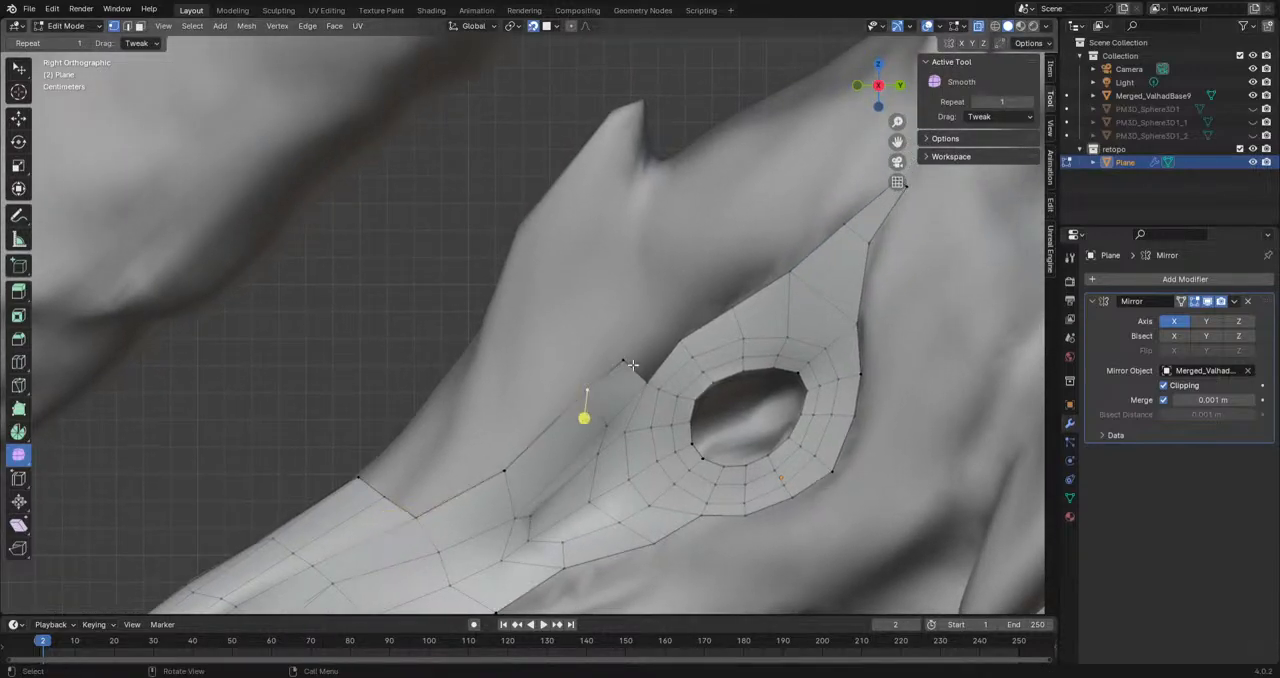
pyautogui.press('g')
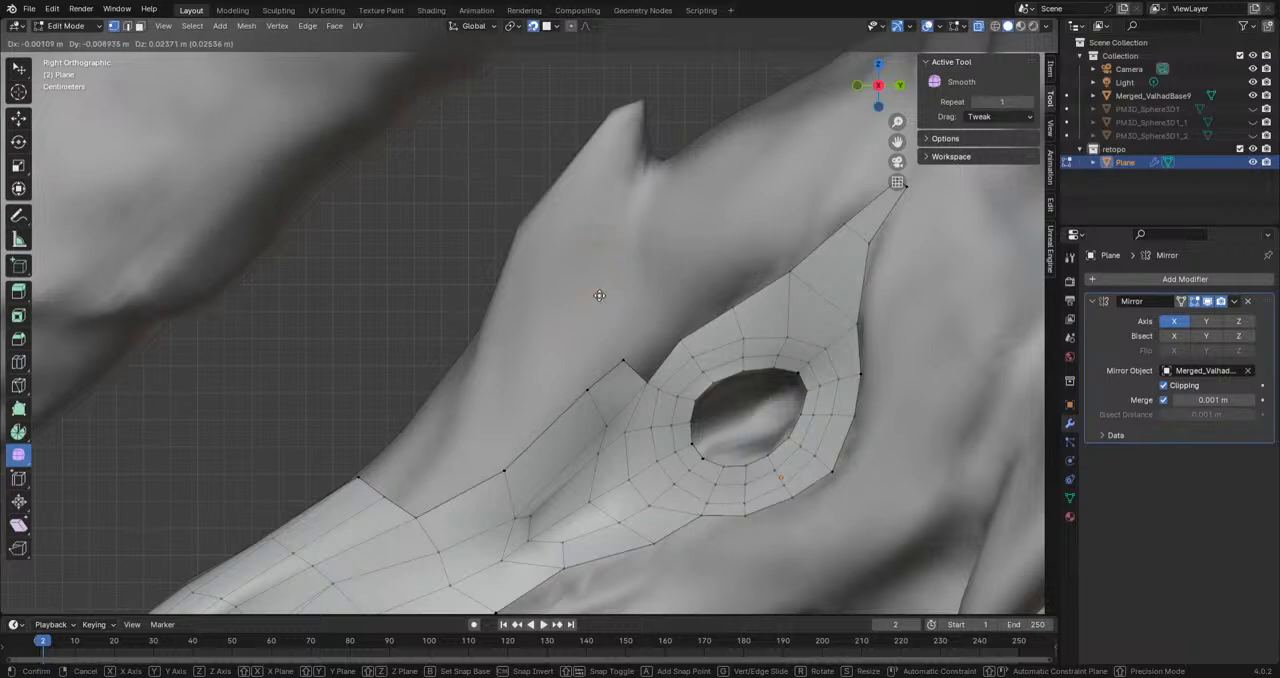
pyautogui.click(599, 295)
pyautogui.press('r')
pyautogui.click(676, 357)
# Step: Extrude the duplicated edge upwards into a strip of three faces on the side of the brow horn
pyautogui.press('e')
pyautogui.click(621, 253)
pyautogui.press('g')
pyautogui.click(612, 280)
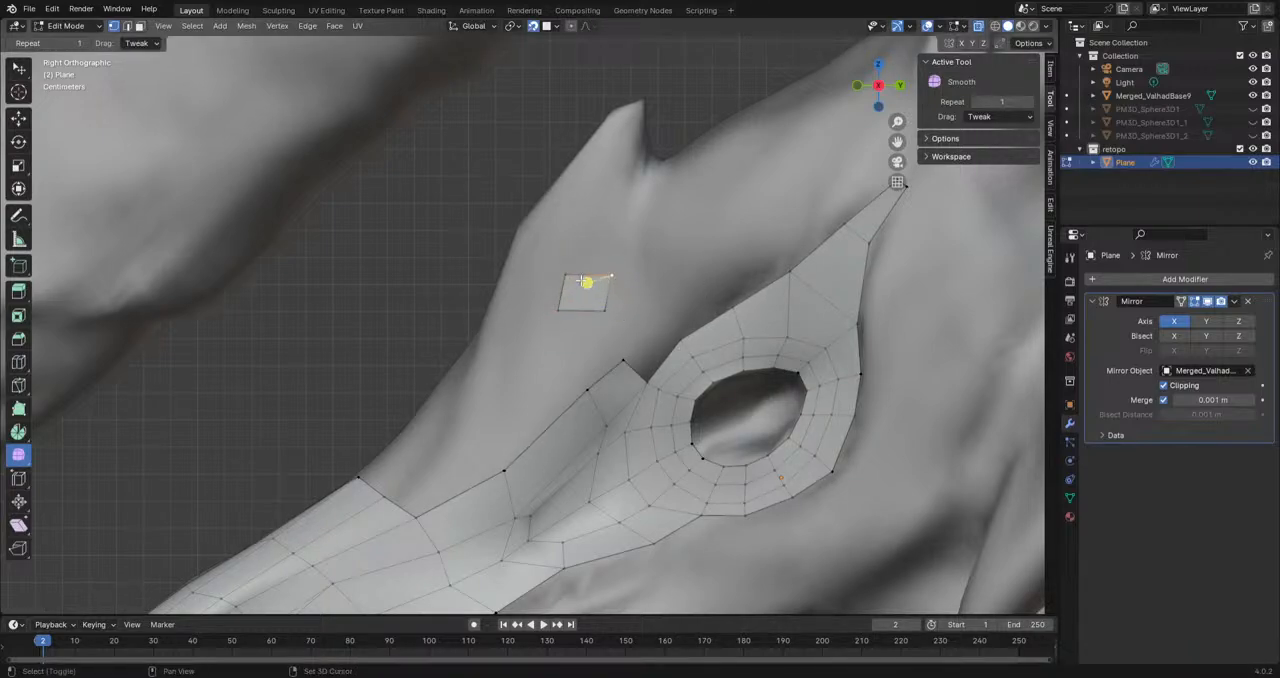
pyautogui.press('e')
pyautogui.click(575, 250)
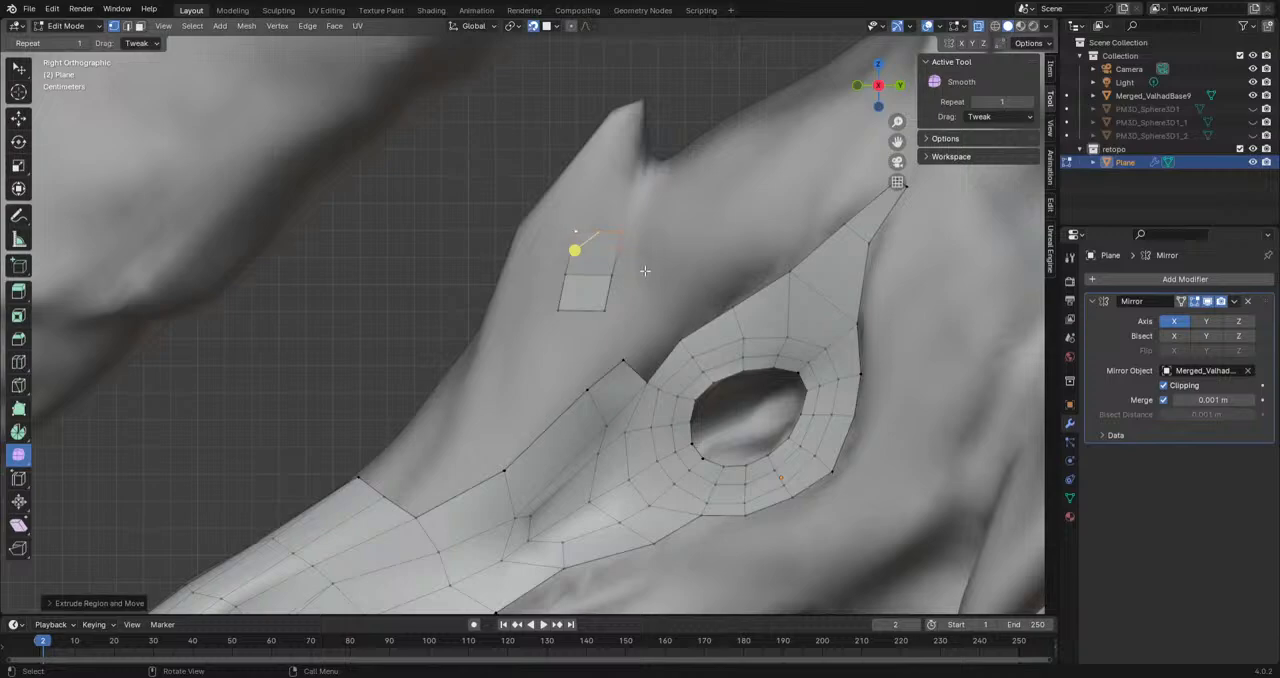
pyautogui.press('e')
pyautogui.click(710, 201)
pyautogui.hotkey('ctrl', 'z')
# Step: Move the upper vertices of the brow horn strip onto the horn's surface
pyautogui.moveTo(616, 289)
pyautogui.keyDown('shift'); pyautogui.mouseDown(button='middle')
pyautogui.moveTo(653, 392)
pyautogui.moveTo(780, 365)
pyautogui.moveTo(873, 366)
pyautogui.mouseUp(button='middle'); pyautogui.keyUp('shift')
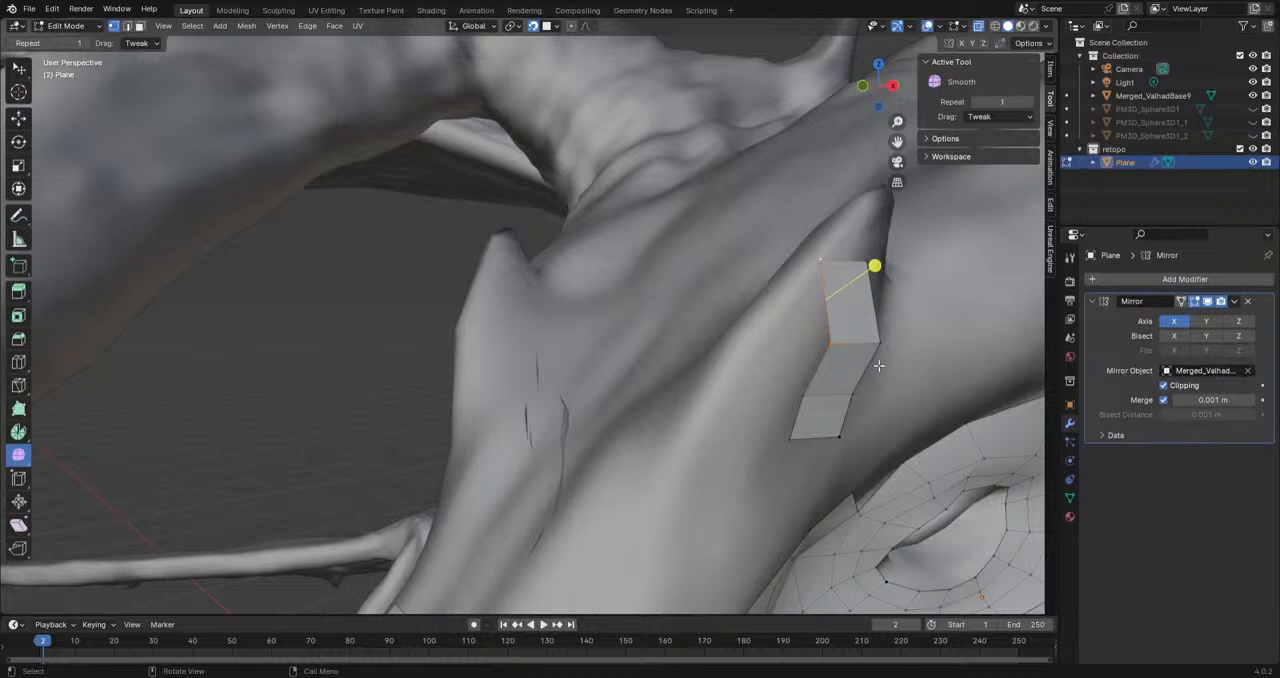
pyautogui.moveTo(823, 260); pyautogui.dragTo(881, 271)
pyautogui.click(836, 352)
pyautogui.press('g')
pyautogui.click(837, 346)
pyautogui.click(807, 399)
# Step: Reshape the rest of the brow horn strip by moving its vertices to follow the horn's curve
pyautogui.moveTo(808, 399); pyautogui.dragTo(774, 345, button='middle')
pyautogui.press('g')
pyautogui.moveTo(774, 330); pyautogui.dragTo(764, 247)
pyautogui.moveTo(786, 300); pyautogui.dragTo(729, 295)
pyautogui.moveTo(842, 305); pyautogui.dragTo(780, 333)
pyautogui.moveTo(849, 273); pyautogui.dragTo(838, 295)
pyautogui.moveTo(805, 204); pyautogui.dragTo(785, 332, button='middle')
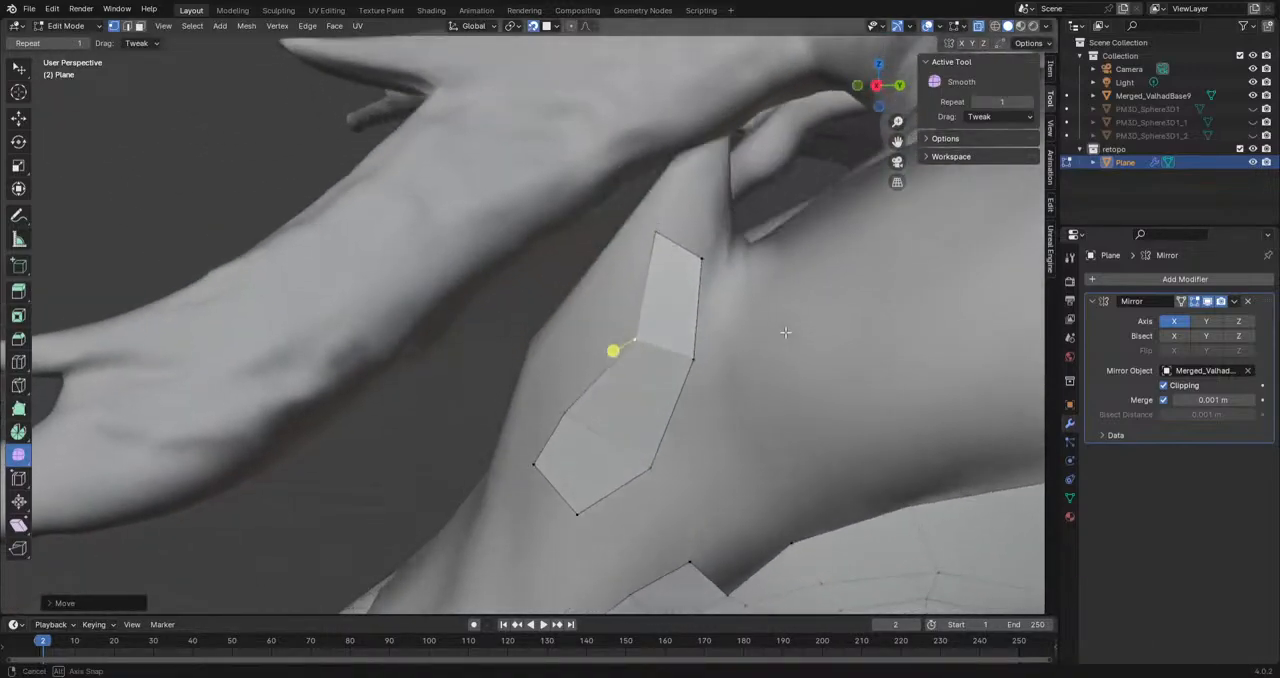
pyautogui.moveTo(700, 258); pyautogui.dragTo(722, 291)
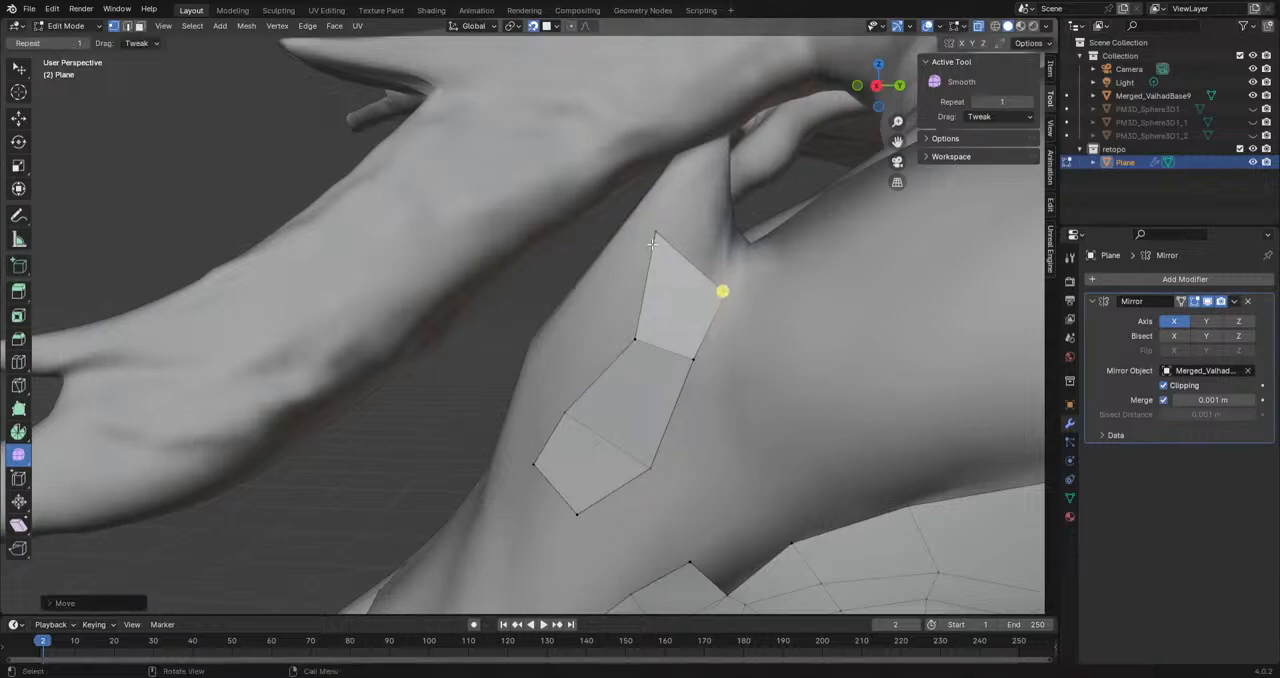
# Step: Move the top two vertices of the brow horn strip closer together along the horn's side
pyautogui.moveTo(656, 233); pyautogui.dragTo(677, 240)
pyautogui.moveTo(725, 293); pyautogui.dragTo(718, 263)
pyautogui.moveTo(629, 306); pyautogui.dragTo(665, 388, button='middle')
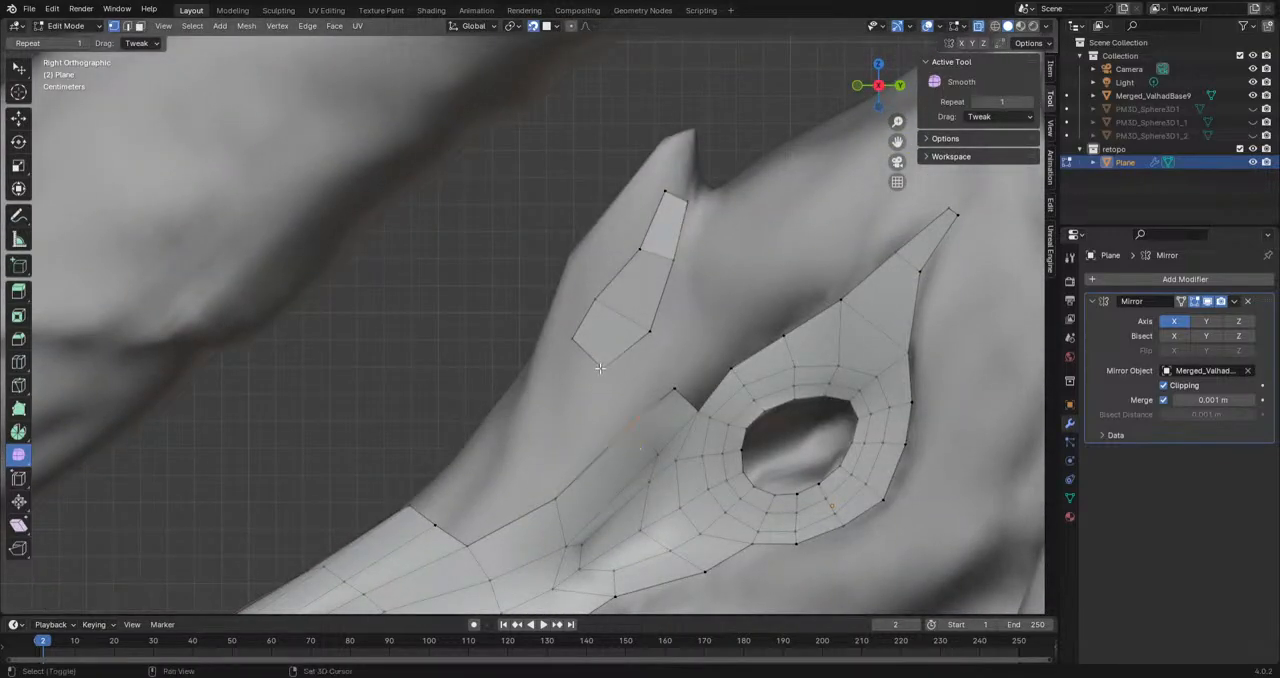
pyautogui.moveTo(540, 363); pyautogui.dragTo(624, 468, button='middle')
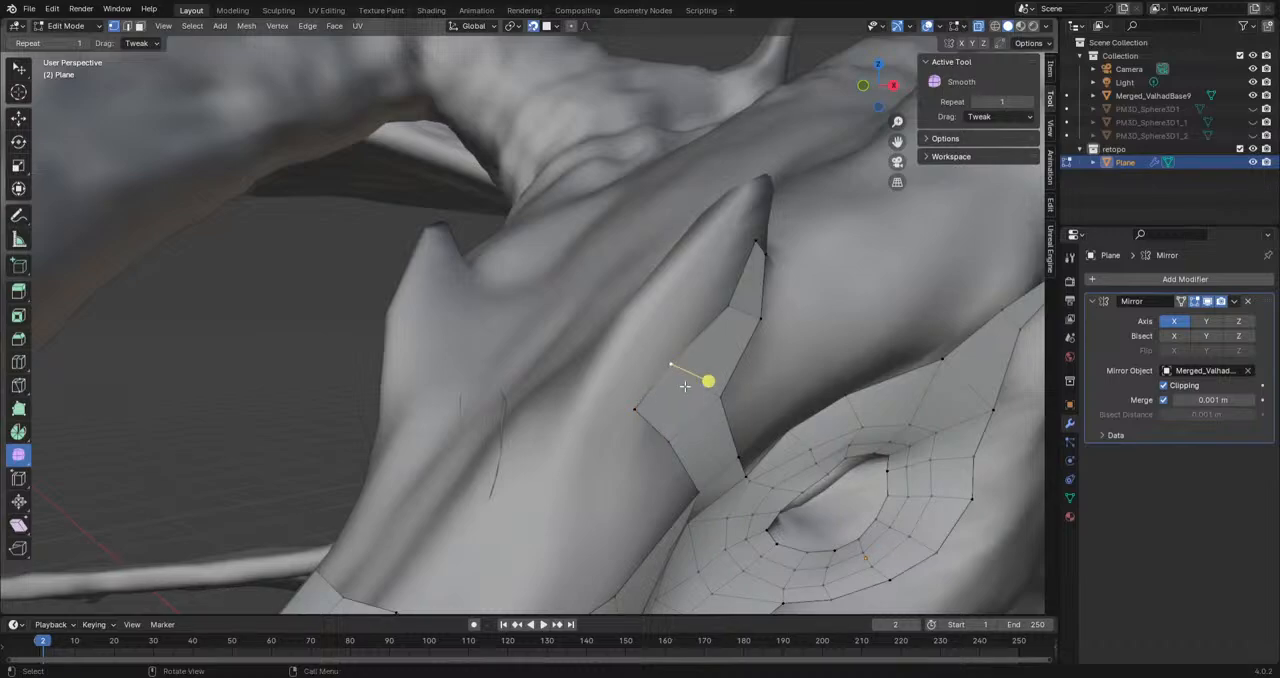
# Step: Extrude the front edge of the brow horn strip across the horn's front, then move and rotate the new edge into line
pyautogui.keyDown('shift'); pyautogui.click(643, 407); pyautogui.keyUp('shift')
pyautogui.press('e')
pyautogui.click(592, 388)
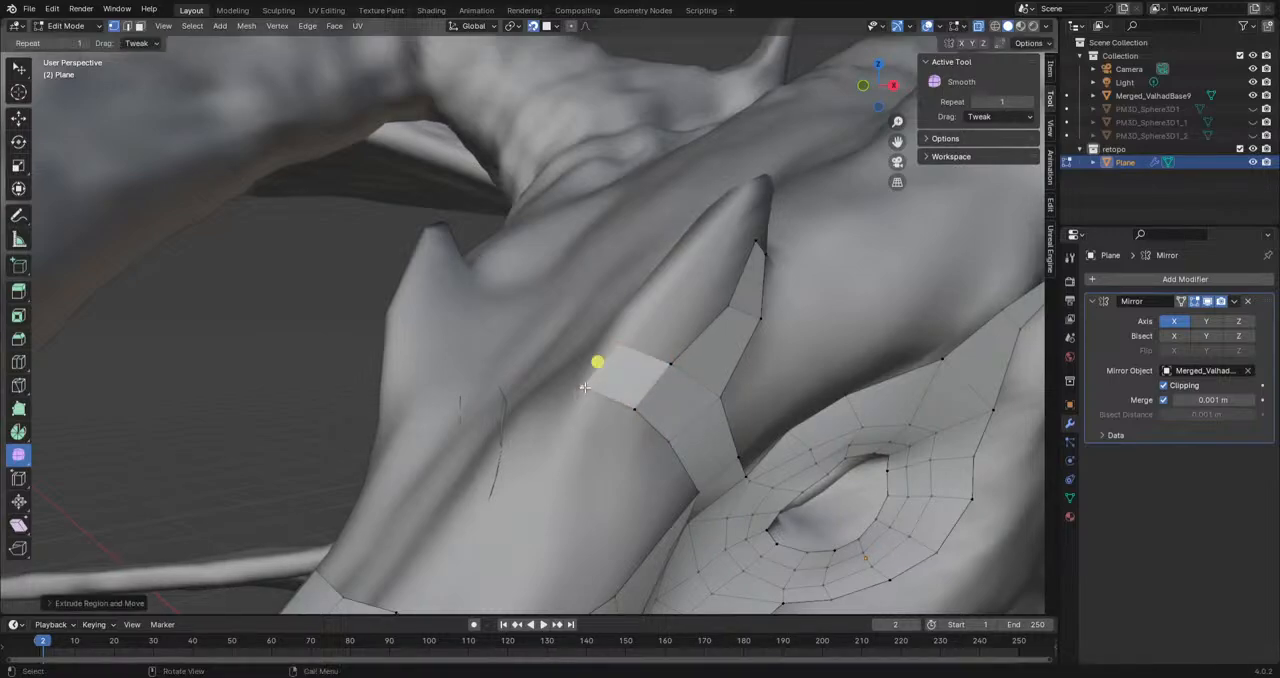
pyautogui.moveTo(596, 390); pyautogui.dragTo(690, 432, button='middle')
pyautogui.press('g')
pyautogui.click(633, 397)
pyautogui.press('r')
pyautogui.click(731, 417)
# Step: Extrude two more faces across the front of the horn's base towards the forehead, aligning the first with rotation and movement
pyautogui.press('e')
pyautogui.click(597, 372)
pyautogui.moveTo(597, 372); pyautogui.dragTo(655, 372, button='middle')
pyautogui.press('r')
pyautogui.click(612, 358)
pyautogui.press('g')
pyautogui.click(618, 368)
pyautogui.press('e')
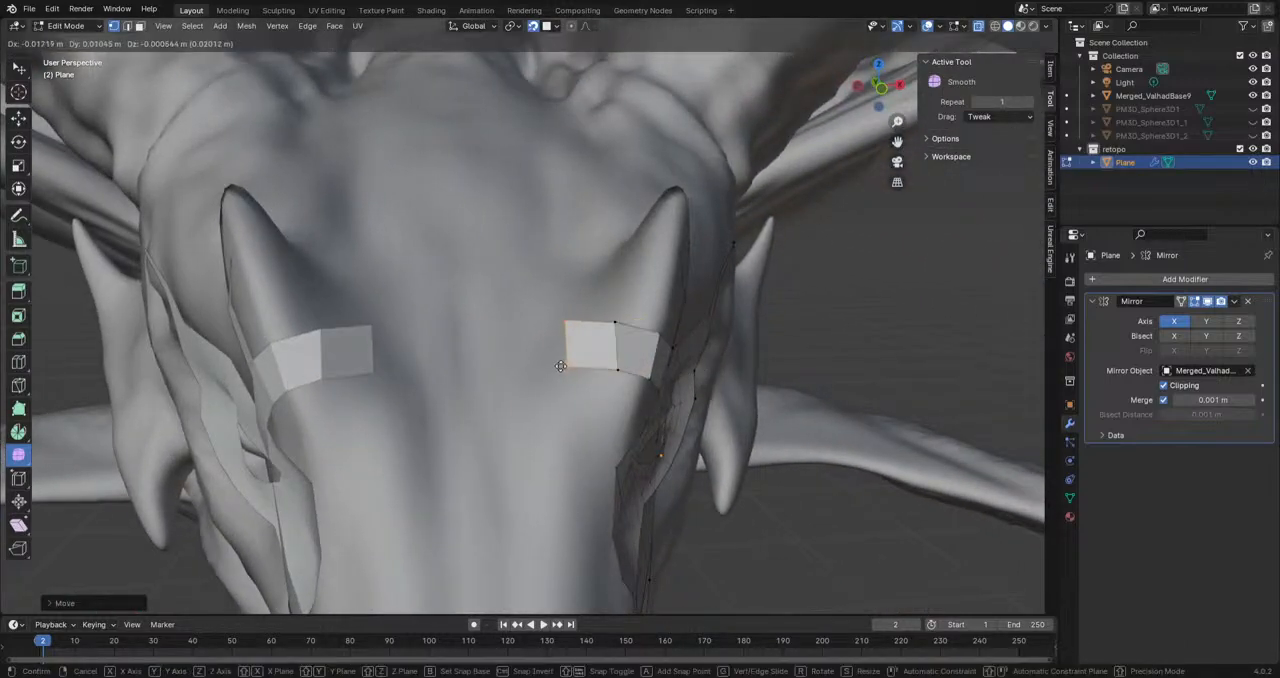
pyautogui.click(555, 368)
# Step: Move the middle vertices of the new front faces so the band curves around the horn's base
pyautogui.moveTo(600, 350); pyautogui.dragTo(578, 430, button='middle')
pyautogui.click(611, 344)
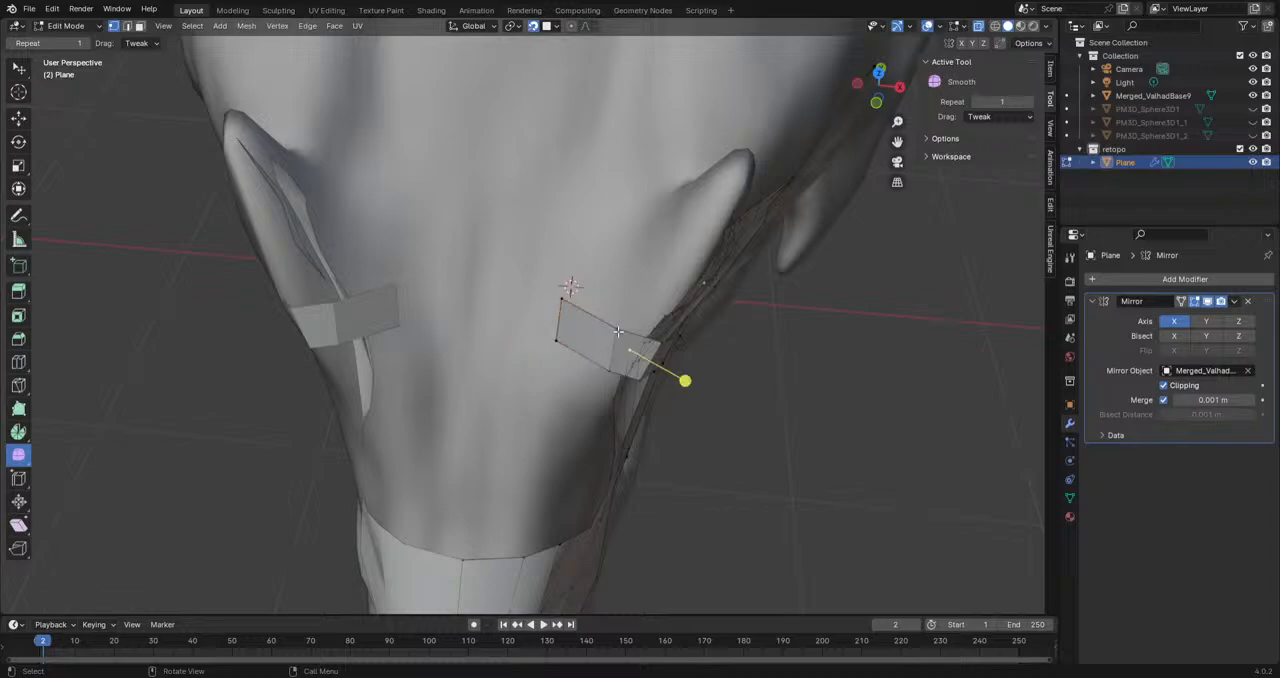
pyautogui.press('g')
pyautogui.click(609, 329)
pyautogui.click(608, 373)
pyautogui.press('g')
pyautogui.click(597, 380)
# Step: Reshape the front band further by moving its upper and lower vertices to wrap the horn's base
pyautogui.moveTo(596, 380); pyautogui.dragTo(612, 348, button='middle')
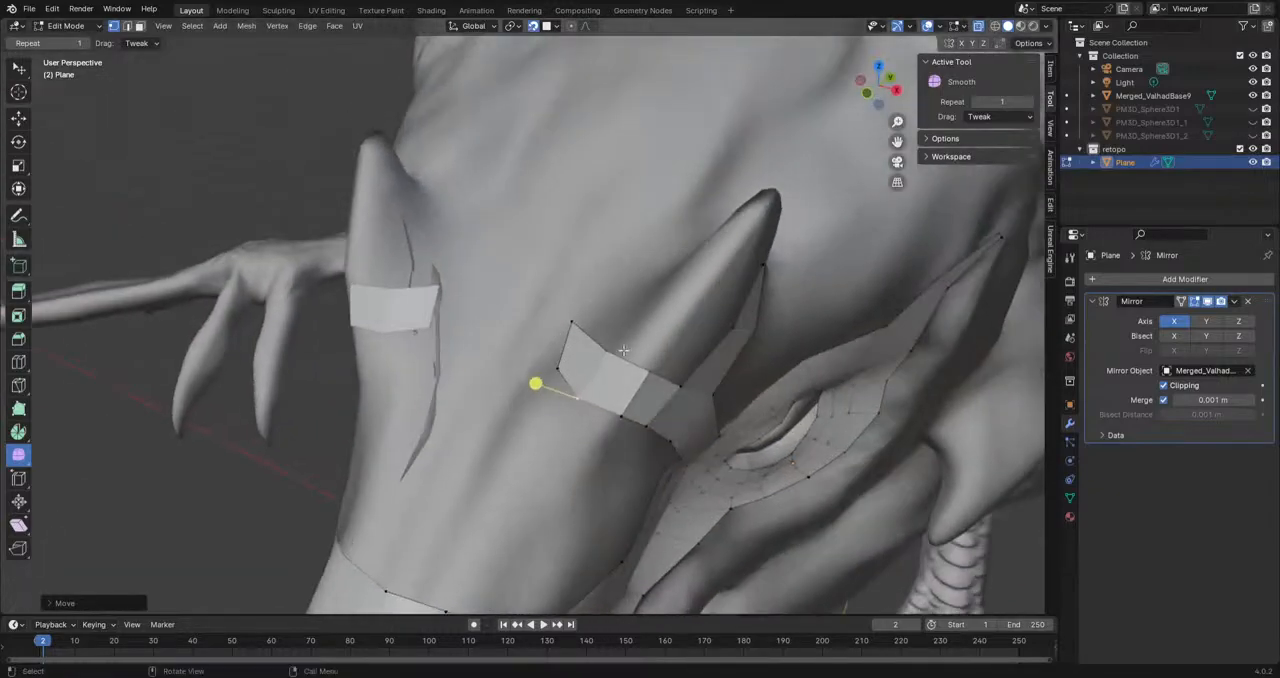
pyautogui.press('g')
pyautogui.click(635, 382)
pyautogui.click(623, 418)
pyautogui.press('g')
pyautogui.click(600, 439)
pyautogui.click(685, 386)
pyautogui.moveTo(685, 386); pyautogui.dragTo(612, 347)
pyautogui.click(607, 354)
pyautogui.keyDown('shift'); pyautogui.click(574, 323); pyautogui.keyUp('shift')
pyautogui.moveTo(570, 326); pyautogui.dragTo(588, 424, button='middle')
# Step: Extrude the band's inner upper edge backwards along the horn's forehead side and pull the new edge nearer to the band
pyautogui.press('e')
pyautogui.click(585, 443)
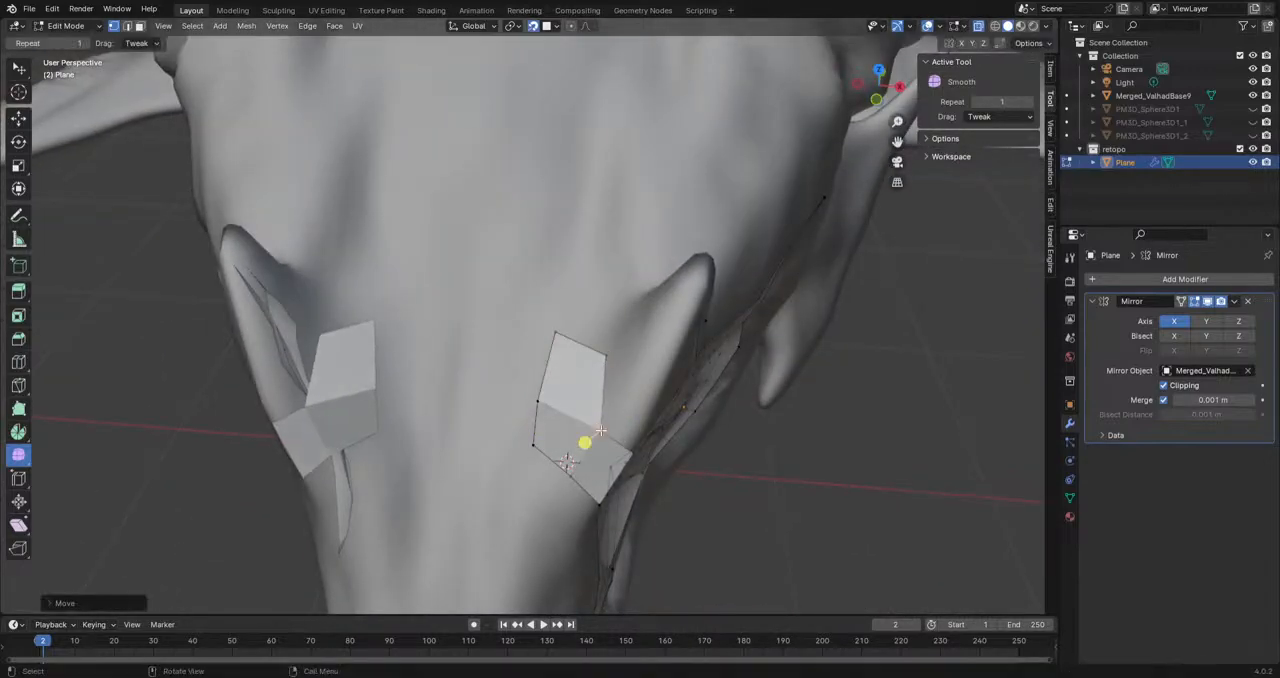
pyautogui.click(608, 362)
pyautogui.keyDown('shift'); pyautogui.click(567, 339); pyautogui.keyUp('shift')
pyautogui.press('g')
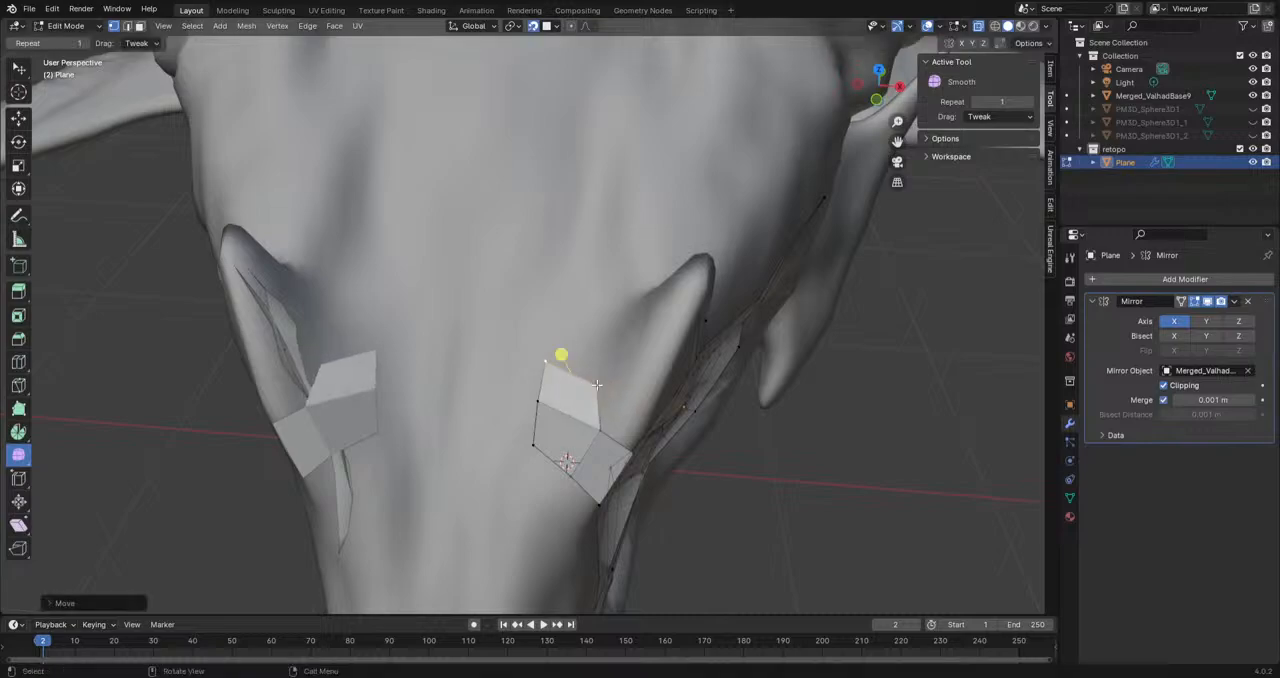
# Step: Extrude another face along the horn's forehead side and adjust the vertices beside the horn
pyautogui.click(598, 386)
pyautogui.press('e')
pyautogui.click(630, 305)
pyautogui.click(605, 428)
pyautogui.moveTo(597, 386); pyautogui.dragTo(609, 382)
pyautogui.moveTo(601, 431); pyautogui.dragTo(599, 437)
pyautogui.moveTo(659, 361); pyautogui.dragTo(578, 372, button='middle')
# Step: Extrude the end edge towards the rear of the horn's base, rotating and moving it to follow the curve
pyautogui.press('e')
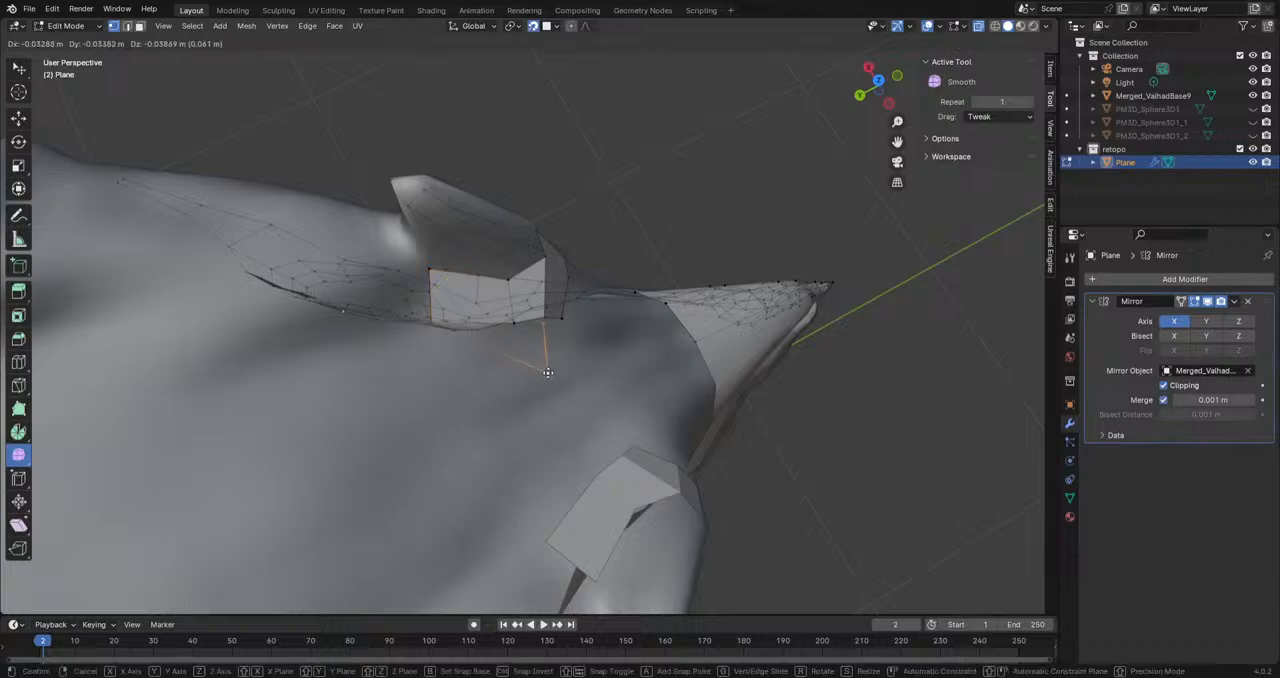
pyautogui.click(509, 291)
pyautogui.press('r')
pyautogui.click(381, 326)
pyautogui.press('g')
pyautogui.click(340, 262)
# Step: Extrude one more face around behind the horn, then rotate and move its end edge towards the outer side
pyautogui.press('e')
pyautogui.click(323, 222)
pyautogui.press('r')
pyautogui.click(384, 236)
pyautogui.press('g')
pyautogui.click(381, 218)
# Step: Reposition the vertices of the faces behind and beside the horn so they follow the surface around its base
pyautogui.moveTo(392, 284); pyautogui.dragTo(629, 277, button='middle')
pyautogui.press('g')
pyautogui.click(611, 317)
pyautogui.moveTo(587, 366); pyautogui.dragTo(606, 381)
pyautogui.moveTo(634, 317); pyautogui.dragTo(505, 511, button='middle')
pyautogui.moveTo(548, 371); pyautogui.dragTo(532, 391)
pyautogui.moveTo(546, 433); pyautogui.dragTo(521, 426)
pyautogui.moveTo(600, 452); pyautogui.dragTo(553, 456)
pyautogui.moveTo(616, 390); pyautogui.dragTo(624, 447, button='middle')
pyautogui.moveTo(538, 391); pyautogui.dragTo(534, 389)
pyautogui.moveTo(534, 389); pyautogui.dragTo(626, 362, button='middle')
# Step: Widen and smooth the loop on the horn's forehead side by moving its inner and outer vertices
pyautogui.click(447, 444)
pyautogui.moveTo(447, 444); pyautogui.dragTo(430, 463)
pyautogui.moveTo(465, 489); pyautogui.dragTo(442, 523)
pyautogui.moveTo(471, 535); pyautogui.dragTo(487, 488, button='middle')
pyautogui.moveTo(495, 475); pyautogui.dragTo(501, 497)
pyautogui.moveTo(469, 426); pyautogui.dragTo(457, 422)
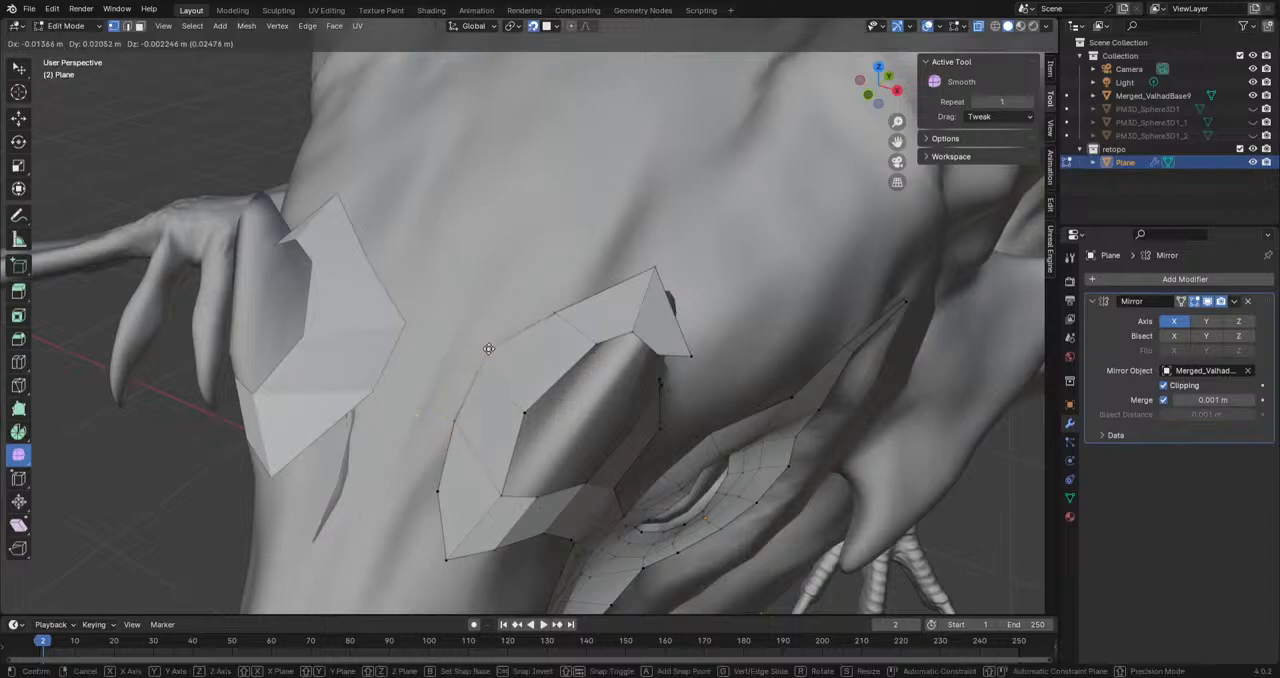
pyautogui.moveTo(490, 350)
pyautogui.mouseDown(button='middle')
pyautogui.moveTo(590, 335)
pyautogui.moveTo(460, 339)
pyautogui.mouseUp(button='middle')
pyautogui.moveTo(611, 562); pyautogui.dragTo(550, 580, button='middle')
pyautogui.moveTo(510, 448); pyautogui.dragTo(455, 467, button='middle')
# Step: Close the ring around the horn with a face joining the rear end to the side strip, and even out its vertices
pyautogui.scroll(3, 455, 467)
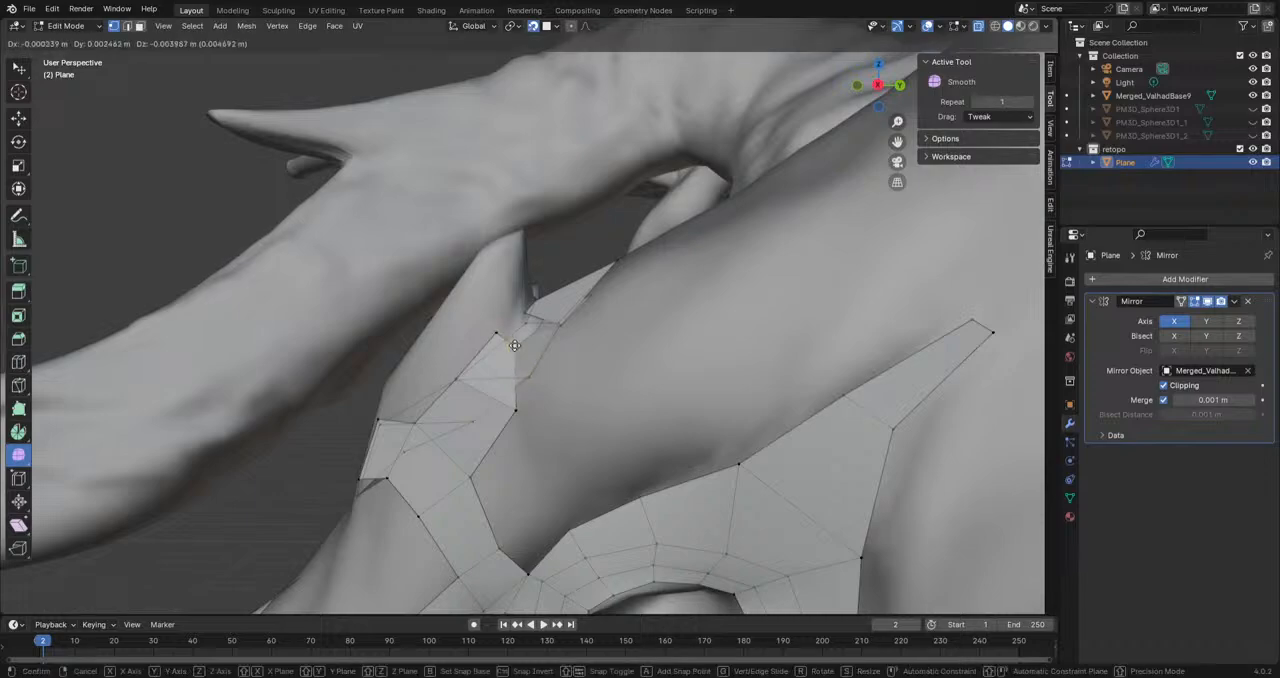
pyautogui.moveTo(497, 335); pyautogui.dragTo(527, 418, button='middle')
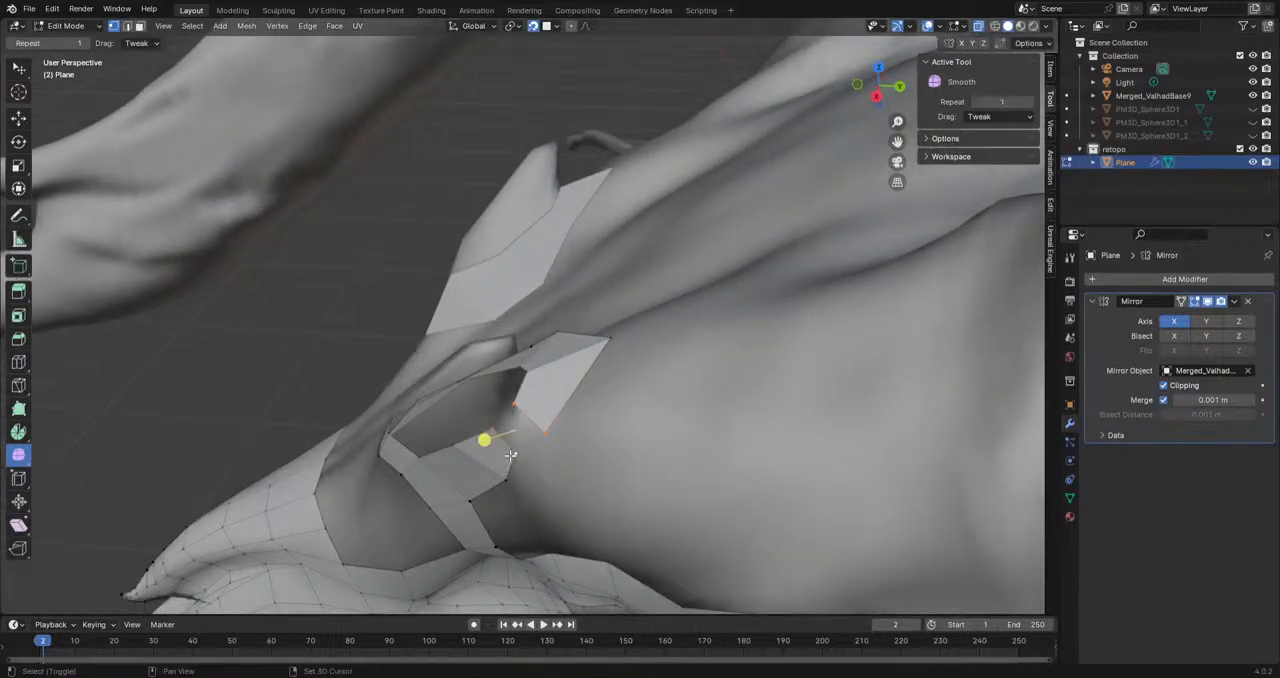
pyautogui.press('f')
pyautogui.moveTo(536, 449); pyautogui.dragTo(531, 434, button='middle')
pyautogui.moveTo(525, 435); pyautogui.dragTo(588, 390)
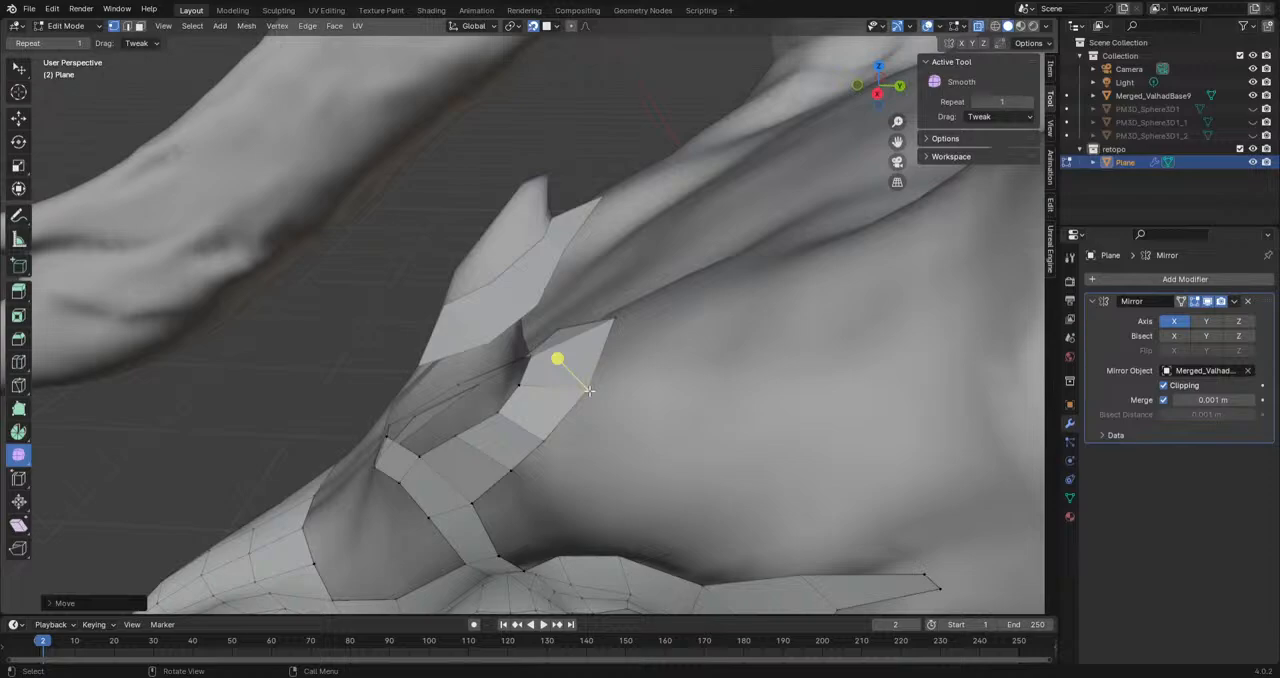
pyautogui.moveTo(571, 389); pyautogui.dragTo(612, 350, button='middle')
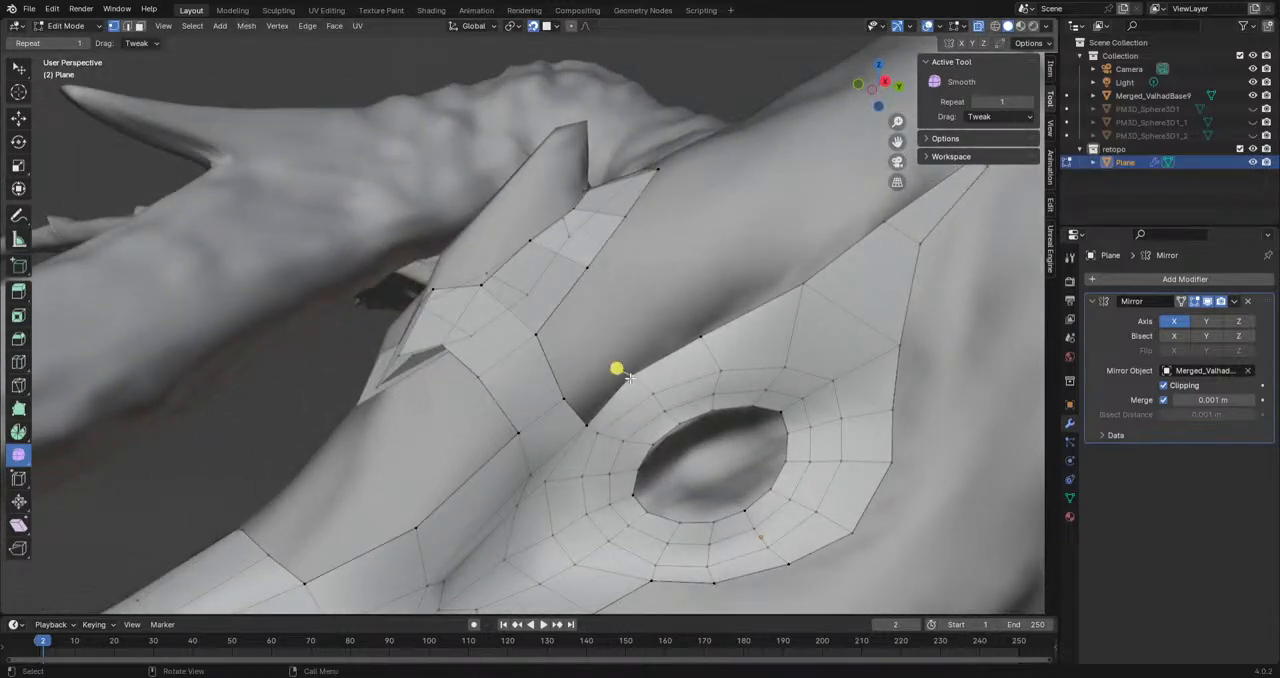
# Step: Extrude a vertex between the horn ring and the eye loop and fill the gap there with two faces
pyautogui.press('e')
pyautogui.click(609, 330)
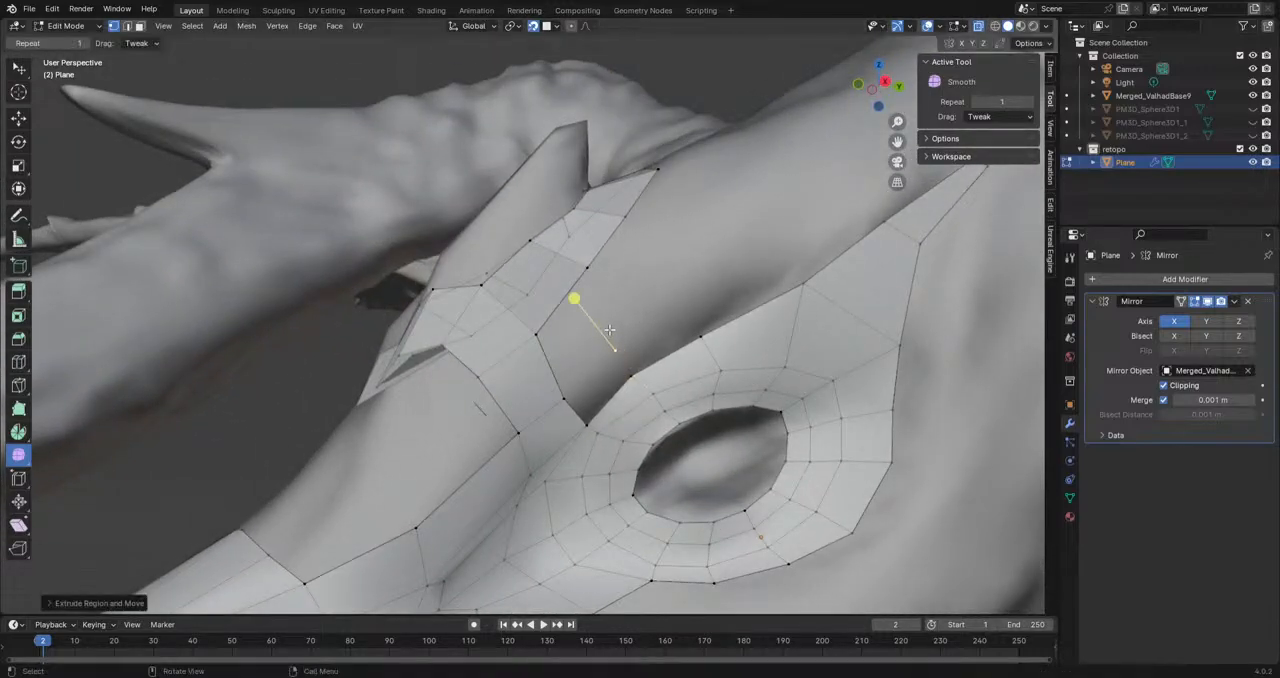
pyautogui.keyDown('shift'); pyautogui.click(584, 270); pyautogui.keyUp('shift')
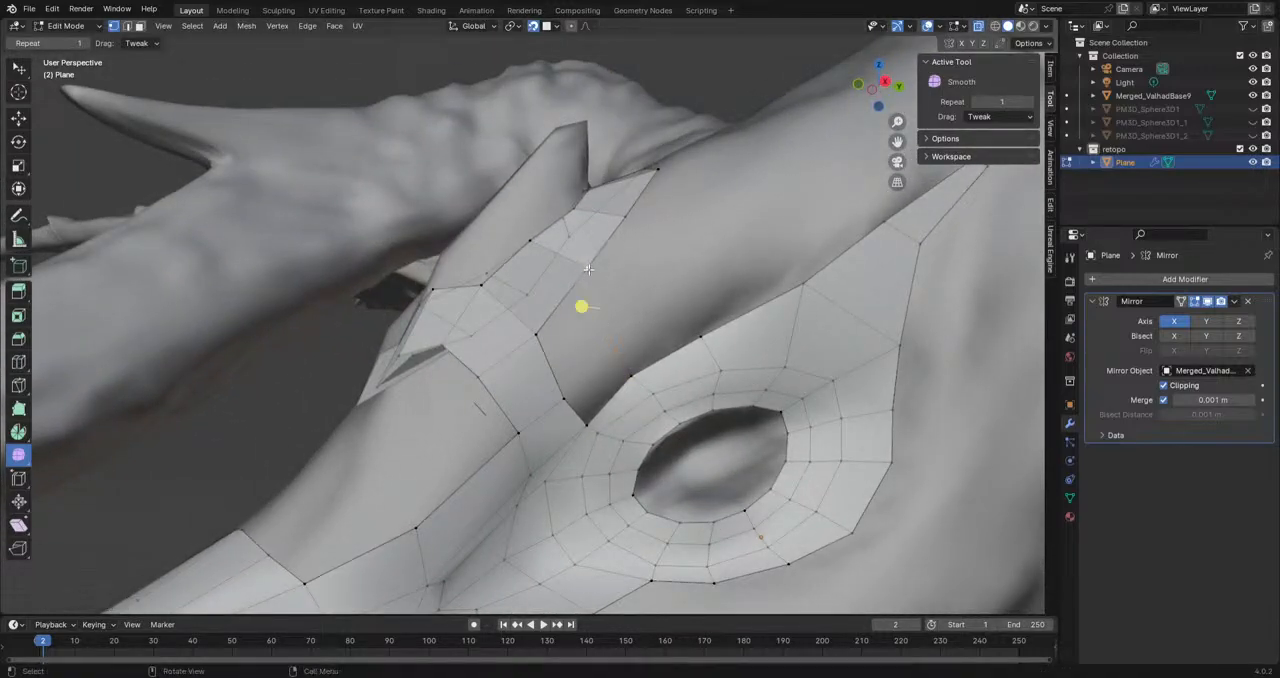
pyautogui.keyDown('shift'); pyautogui.click(637, 375); pyautogui.keyUp('shift')
pyautogui.press('f')
pyautogui.press('f')
# Step: Adjust a ring vertex, then extrude the ring's inner edge up the horn's outer side and rotate it to match the surface
pyautogui.keyDown('shift'); pyautogui.moveTo(482, 415); pyautogui.dragTo(559, 404, button='middle'); pyautogui.keyUp('shift')
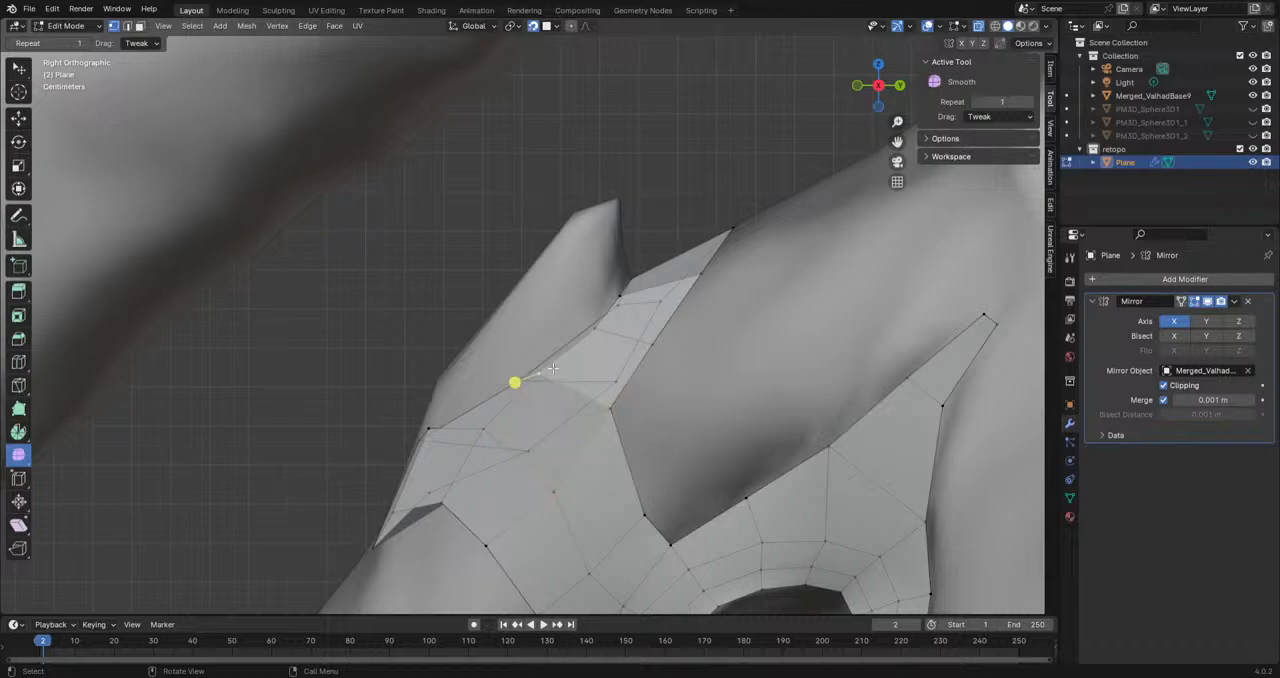
pyautogui.keyDown('alt'); pyautogui.click(549, 362); pyautogui.keyUp('alt')
pyautogui.moveTo(482, 422)
pyautogui.mouseDown()
pyautogui.moveTo(501, 456)
pyautogui.moveTo(482, 430)
pyautogui.mouseUp()
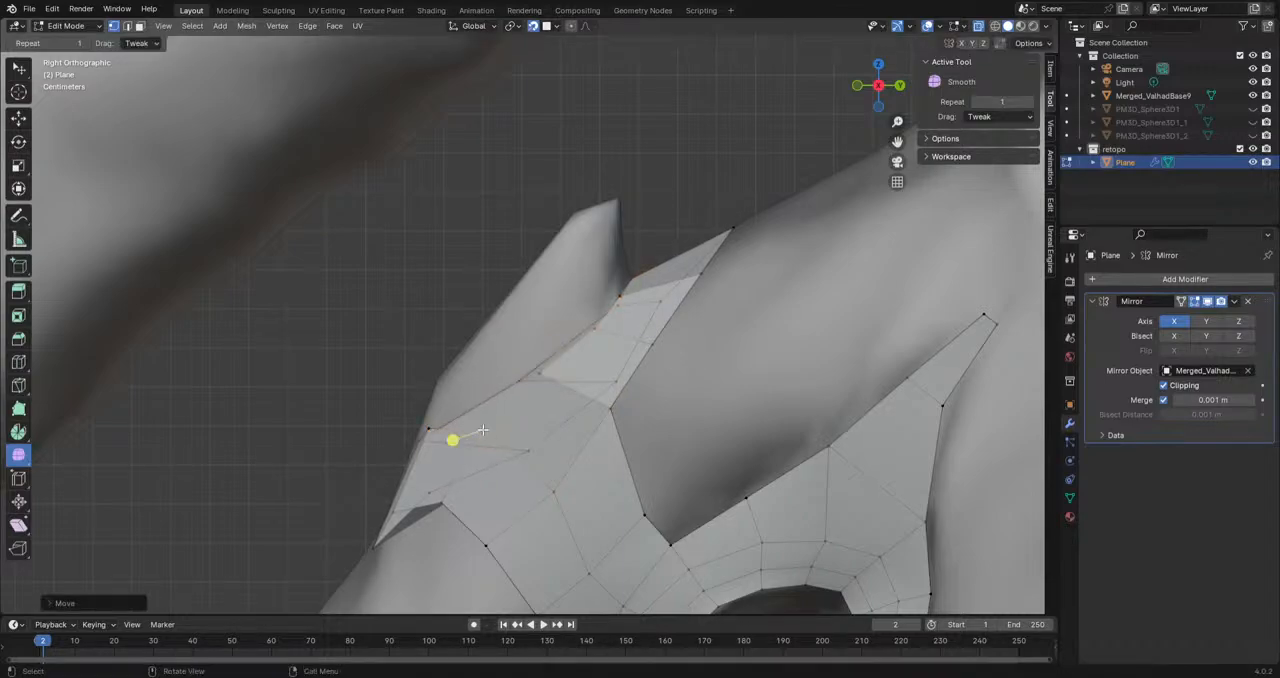
pyautogui.keyDown('shift'); pyautogui.click(536, 380); pyautogui.keyUp('shift')
pyautogui.press('e')
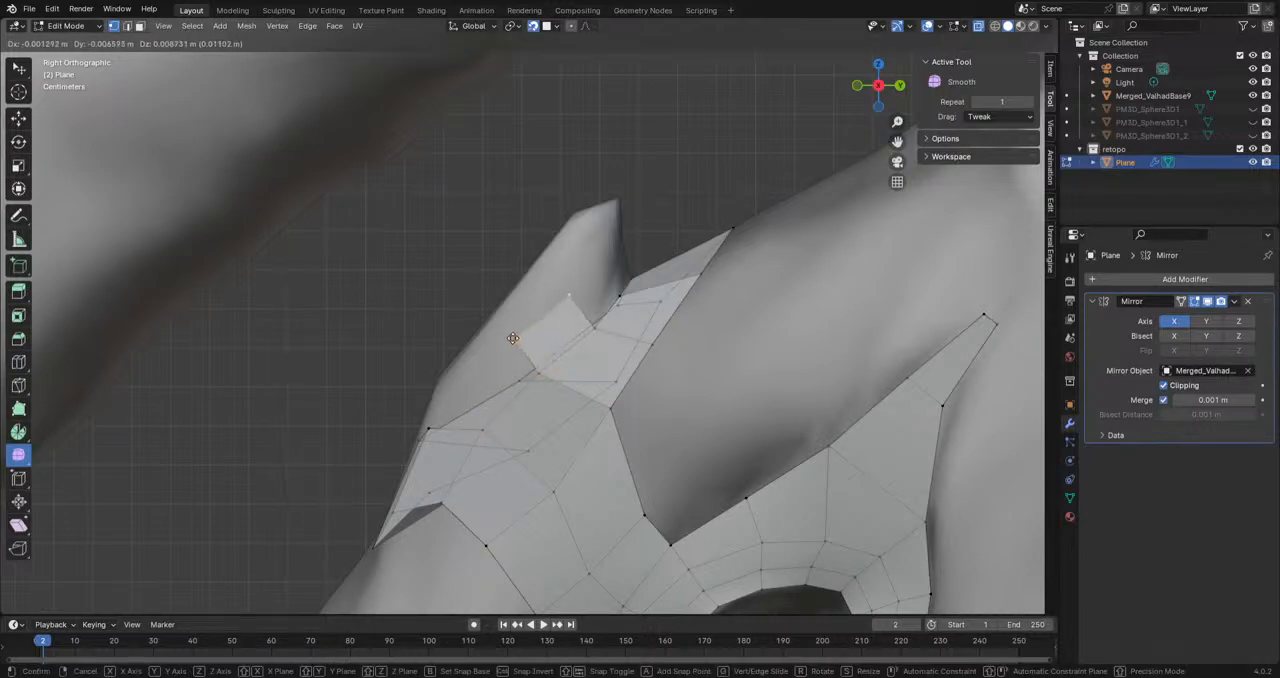
pyautogui.click(630, 322)
pyautogui.press('r')
pyautogui.click(640, 327)
pyautogui.moveTo(640, 330); pyautogui.dragTo(711, 366, button='middle')
pyautogui.press('e')
pyautogui.click(622, 327)
pyautogui.moveTo(621, 327); pyautogui.dragTo(667, 396, button='middle')
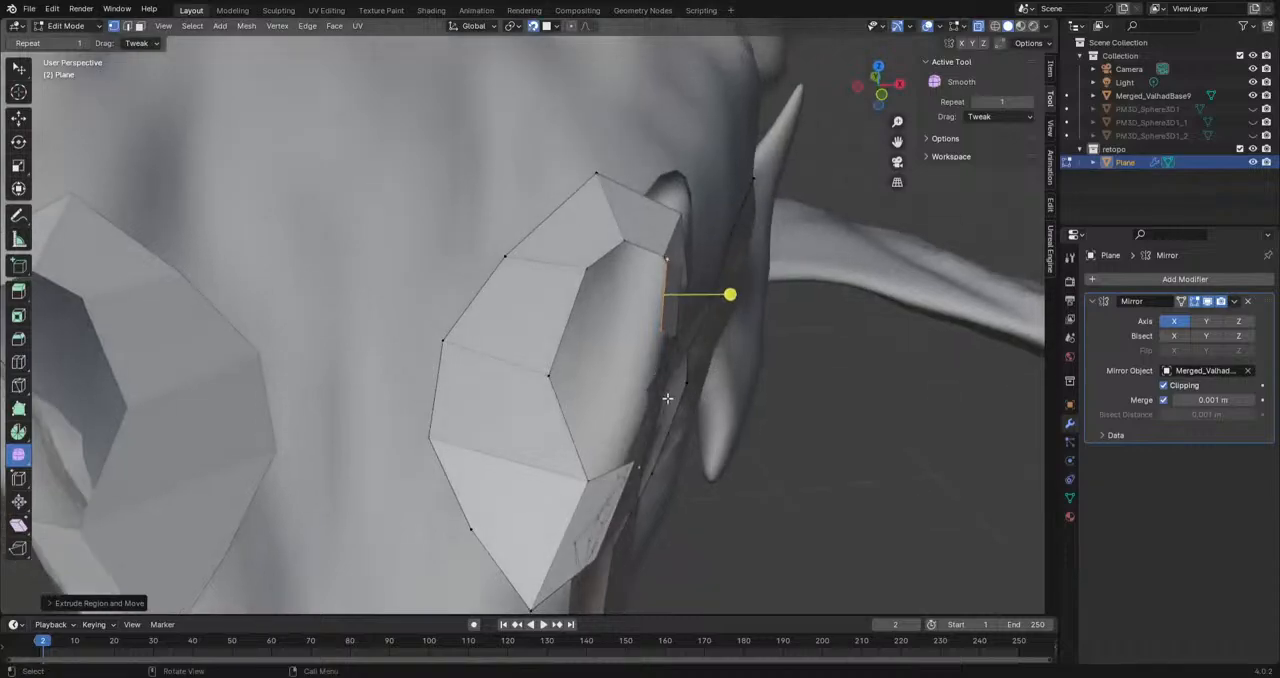
# Step: Extrude the ring's inner edge on the forehead side onto the horn and position the new edge on the surface
pyautogui.click(596, 338)
pyautogui.press('e')
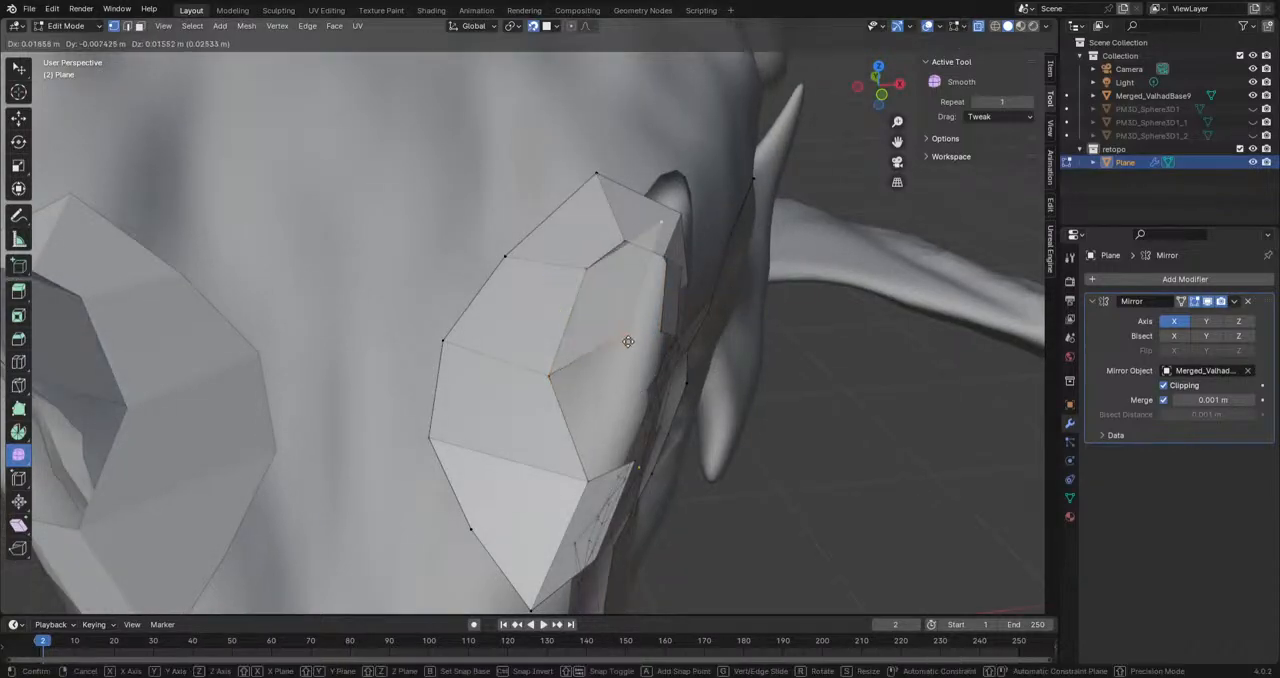
pyautogui.click(604, 312)
pyautogui.moveTo(604, 312); pyautogui.dragTo(578, 376, button='middle')
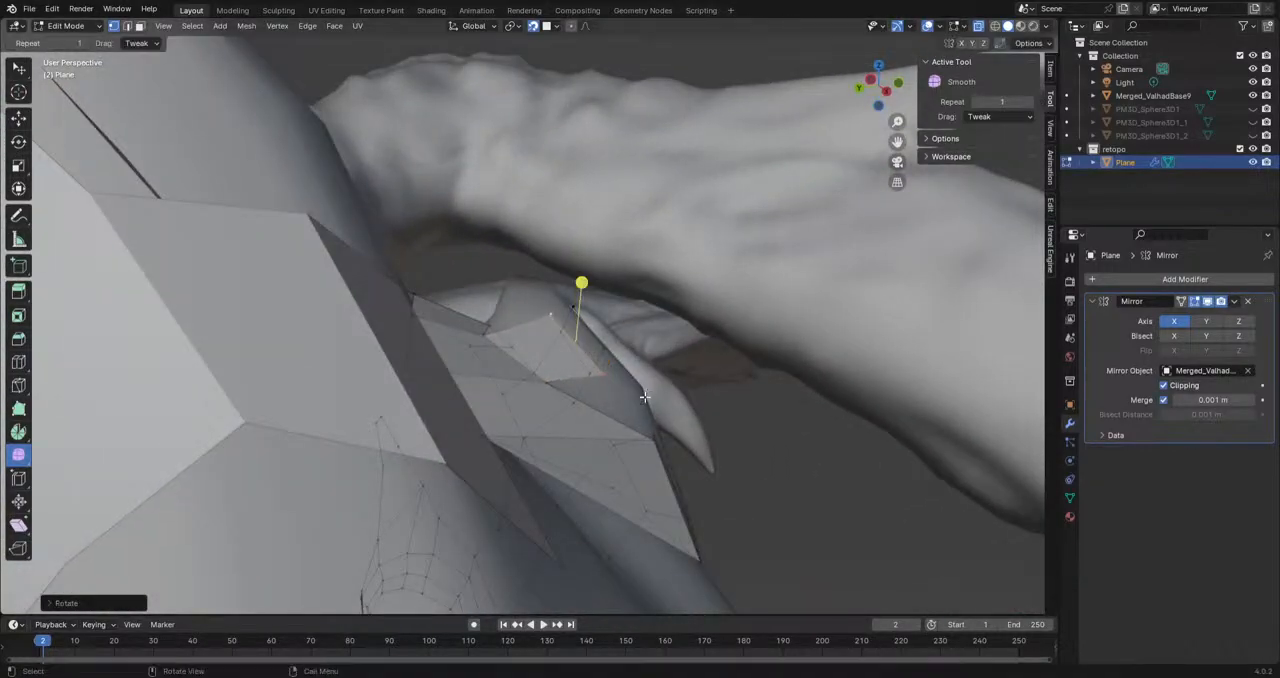
pyautogui.press('g')
pyautogui.click(550, 321)
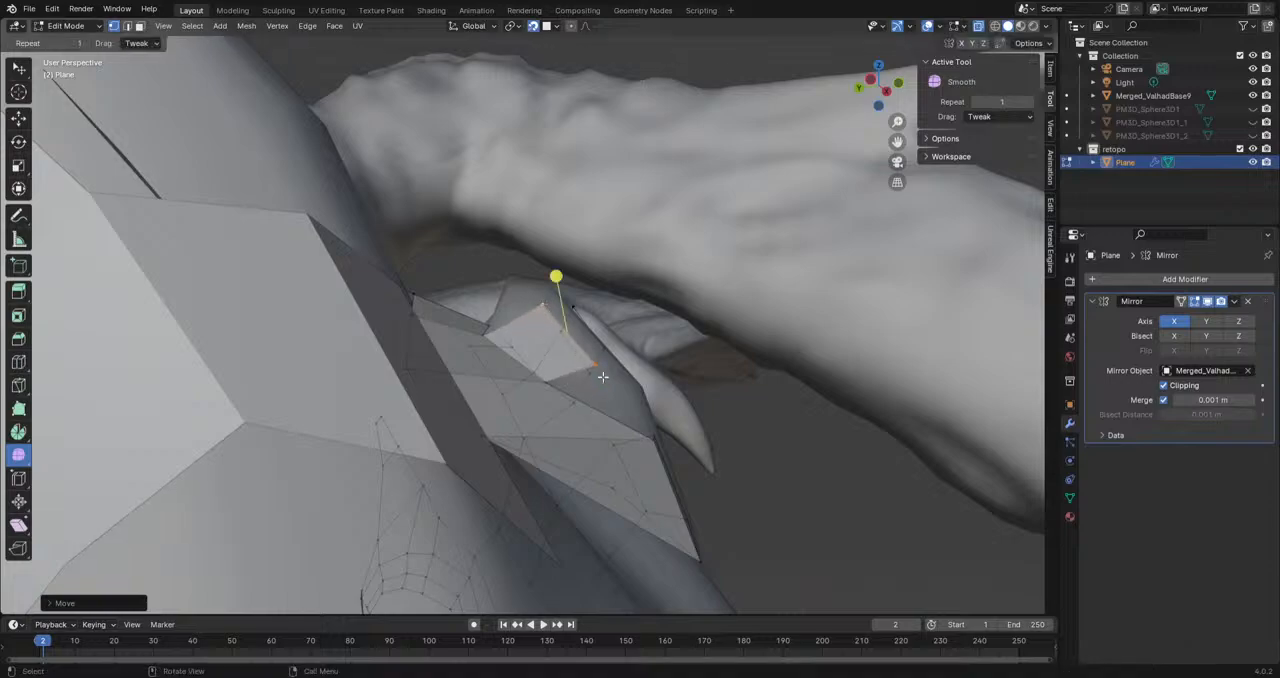
# Step: Move the vertices of the new horn faces to wrap them around the horn
pyautogui.moveTo(541, 311); pyautogui.dragTo(614, 474, button='middle')
pyautogui.press('g')
pyautogui.click(514, 338)
pyautogui.press('g')
pyautogui.click(689, 393)
pyautogui.moveTo(585, 397); pyautogui.dragTo(600, 470, button='middle')
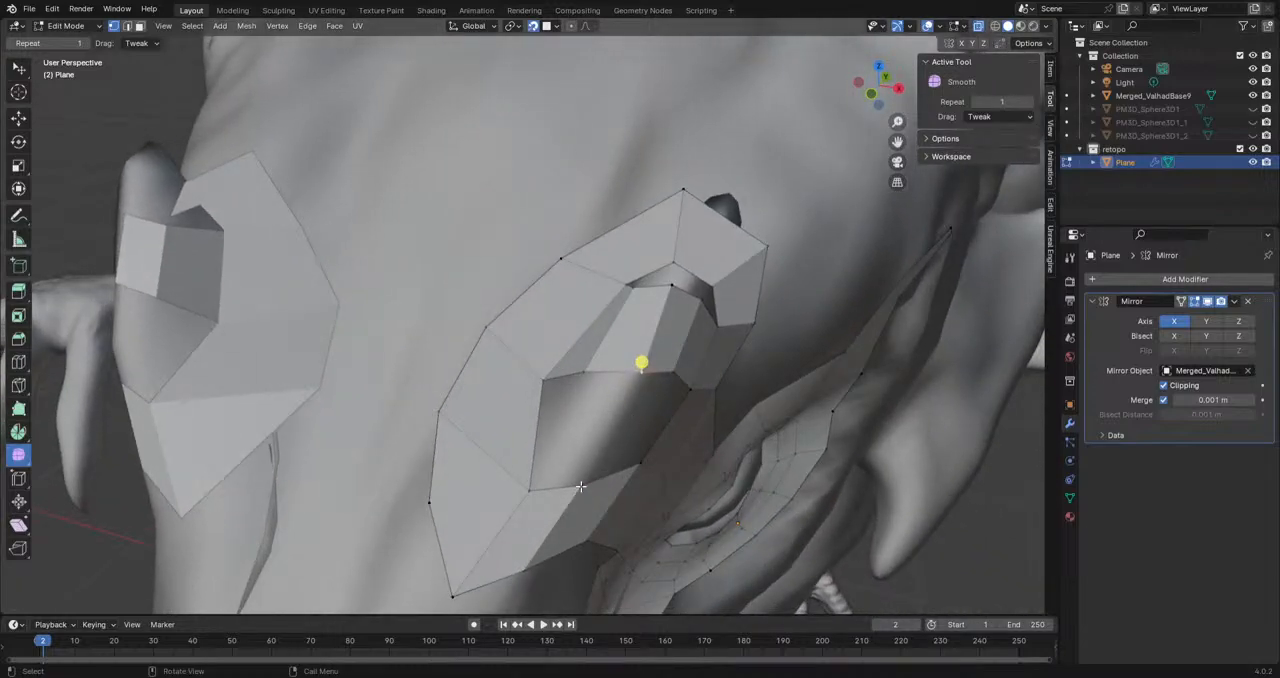
# Step: Fill the openings on the horn's front with faces between the extruded row and the ring below
pyautogui.press('j')
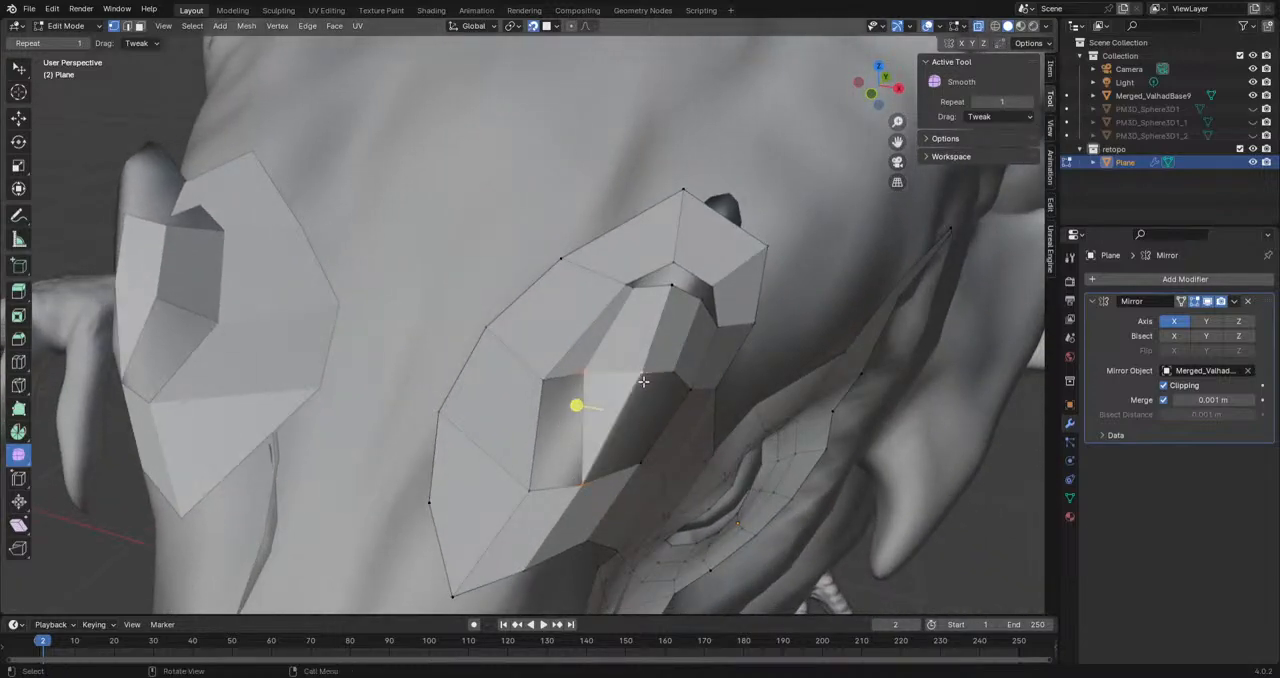
pyautogui.click(579, 485)
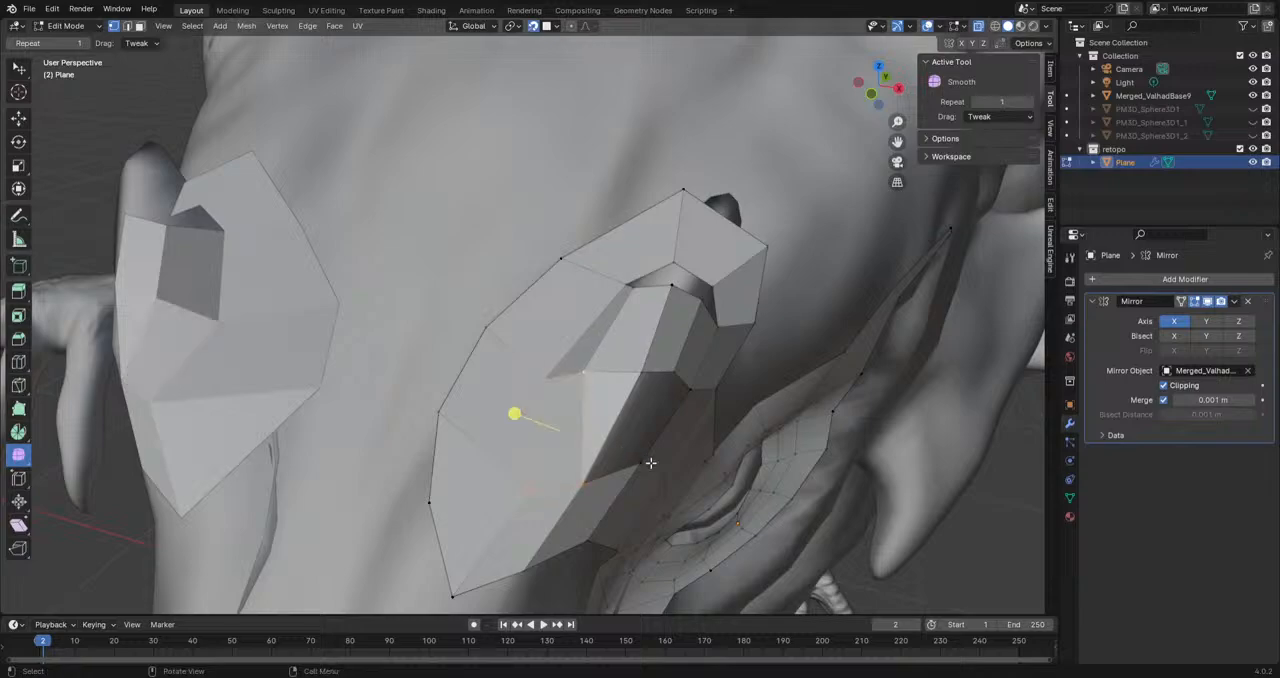
pyautogui.moveTo(557, 377); pyautogui.dragTo(600, 440, button='middle')
pyautogui.moveTo(527, 464); pyautogui.dragTo(593, 442, button='middle')
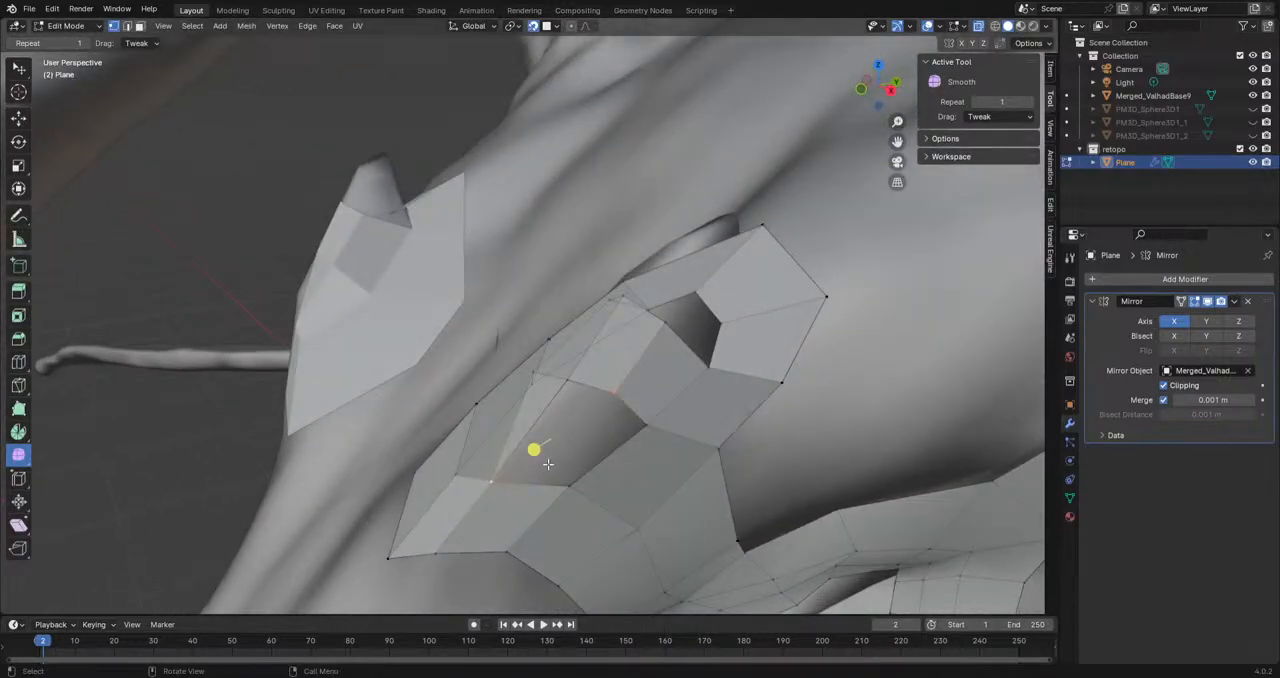
pyautogui.keyDown('shift'); pyautogui.click(576, 394); pyautogui.keyUp('shift')
pyautogui.press('f')
pyautogui.click(582, 477)
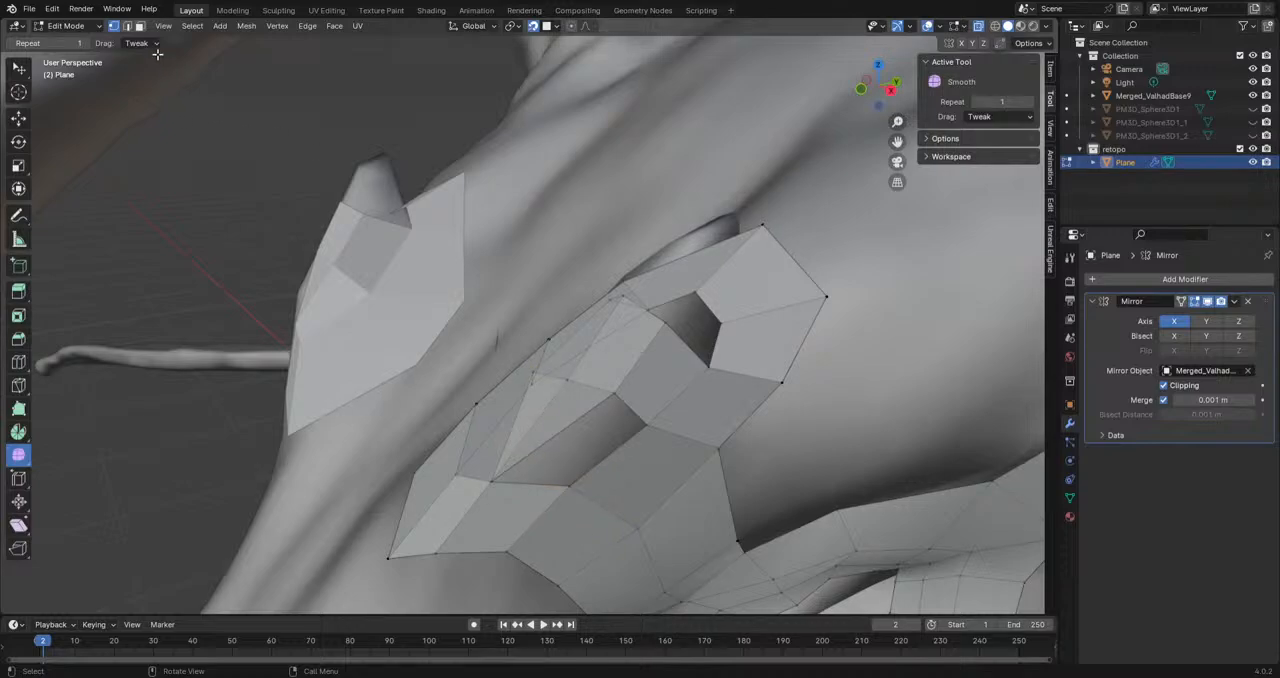
pyautogui.click(127, 26)
pyautogui.press('x')
pyautogui.press('Down')
pyautogui.press('Down')
pyautogui.press('Up')
pyautogui.press('Return')
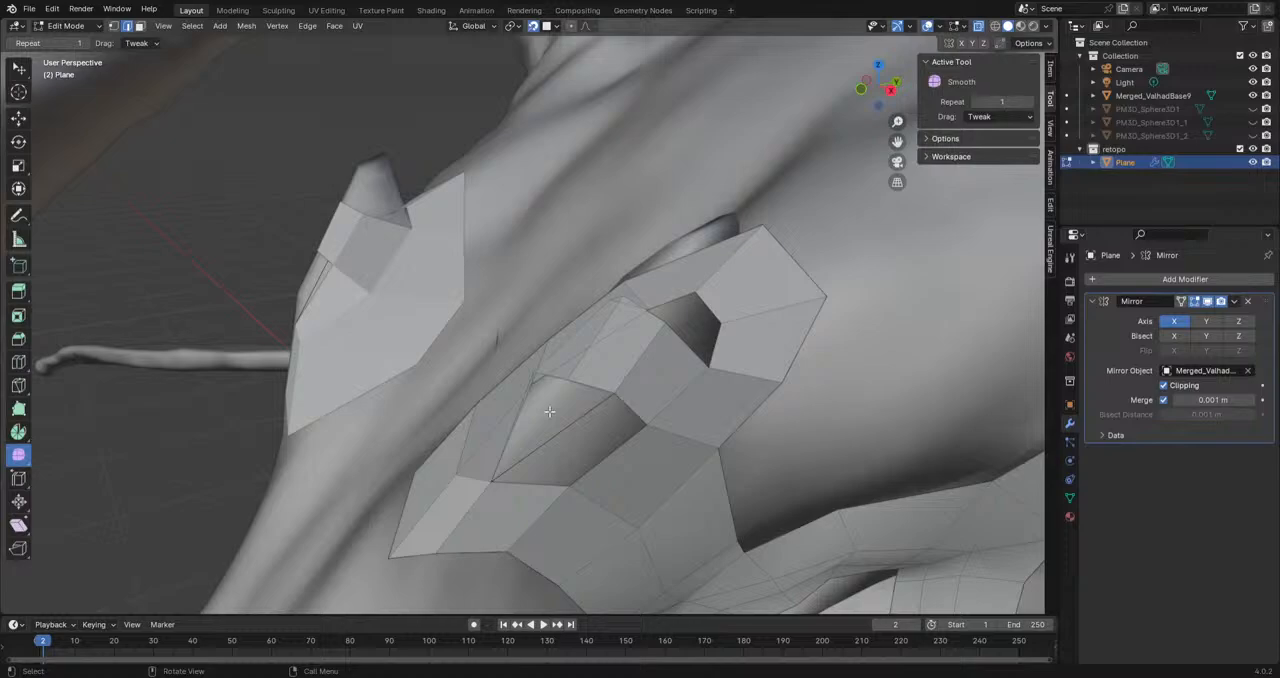
pyautogui.hotkey('ctrl', 'z')
# Step: Dissolve the surplus edge between the faces on the horn's front
pyautogui.press('x')
pyautogui.press('Down')
pyautogui.press('Down')
pyautogui.press('Down')
pyautogui.press('Down')
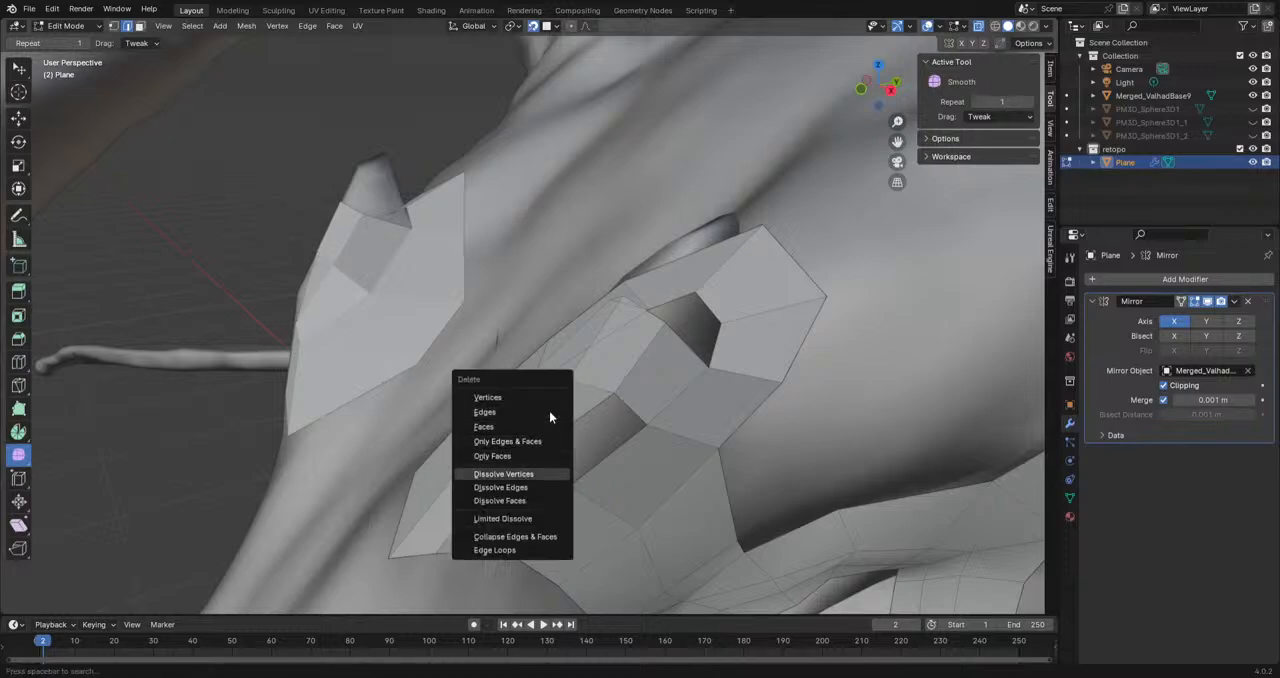
pyautogui.press('Down')
pyautogui.press('Return')
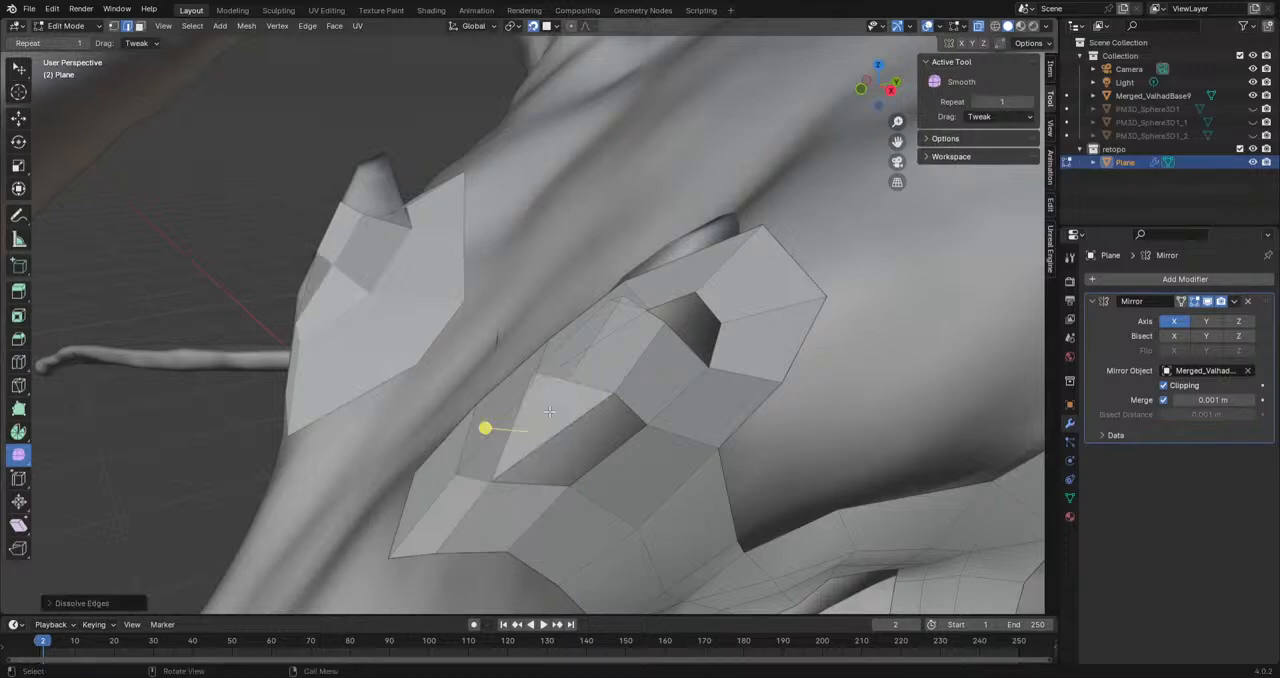
# Step: Return to vertex selection and fill the remaining gap on the horn's outer front with a face
pyautogui.moveTo(563, 414); pyautogui.dragTo(530, 455, button='middle')
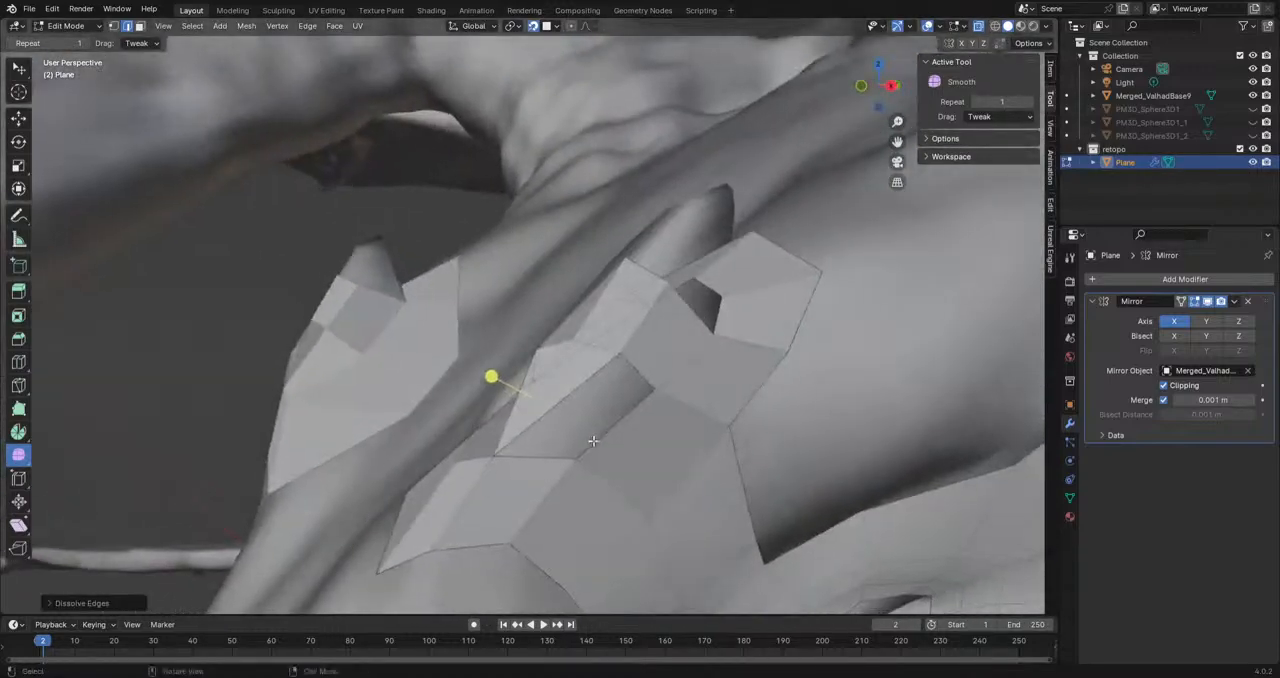
pyautogui.click(114, 26)
pyautogui.keyDown('shift'); pyautogui.click(485, 458); pyautogui.keyUp('shift')
pyautogui.press('f')
# Step: Move the vertices of the new horn faces to sit evenly along the horn's front and side
pyautogui.moveTo(613, 362); pyautogui.dragTo(626, 328)
pyautogui.moveTo(563, 362)
pyautogui.mouseDown()
pyautogui.moveTo(582, 382)
pyautogui.moveTo(568, 376)
pyautogui.mouseUp()
pyautogui.moveTo(652, 372); pyautogui.dragTo(619, 386)
pyautogui.moveTo(626, 334); pyautogui.dragTo(605, 364)
pyautogui.moveTo(605, 364)
pyautogui.mouseDown(button='middle')
pyautogui.moveTo(614, 352)
pyautogui.moveTo(757, 389)
pyautogui.moveTo(640, 363)
pyautogui.moveTo(542, 369)
pyautogui.moveTo(590, 358)
pyautogui.mouseUp(button='middle')
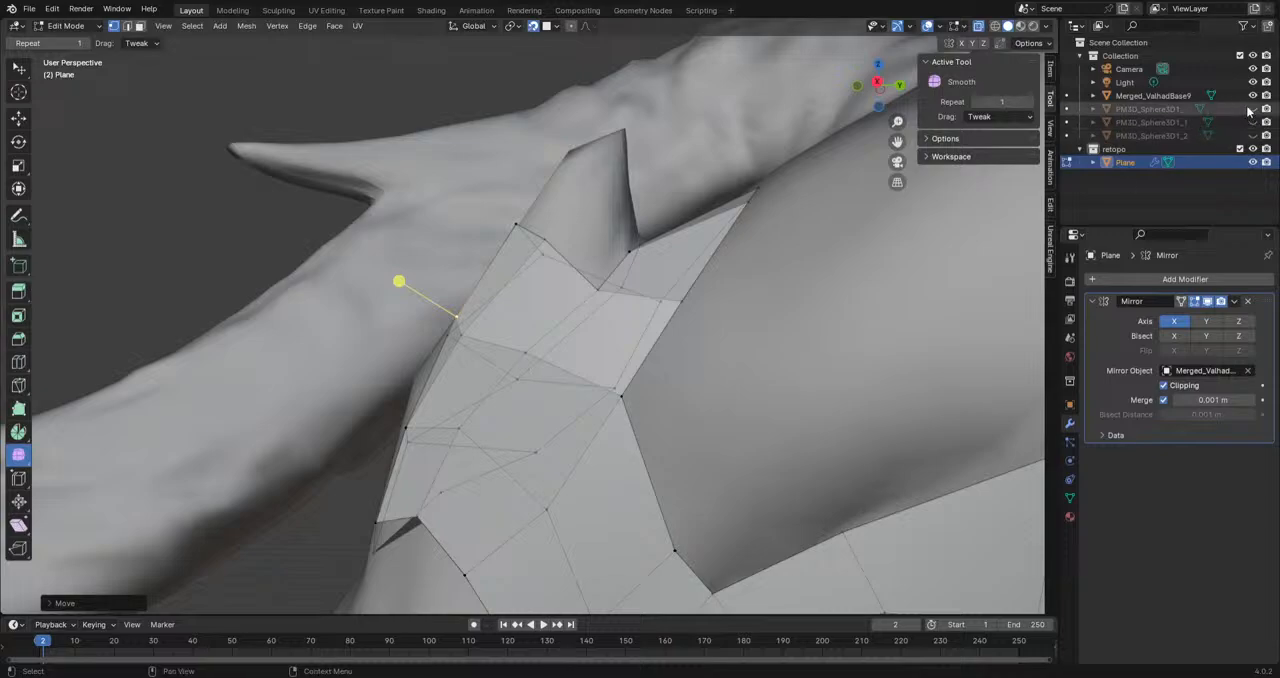
# Step: Hide the dragon sculpt and apply smooth shading to the whole retopo mesh in Object Mode
pyautogui.click(1253, 95)
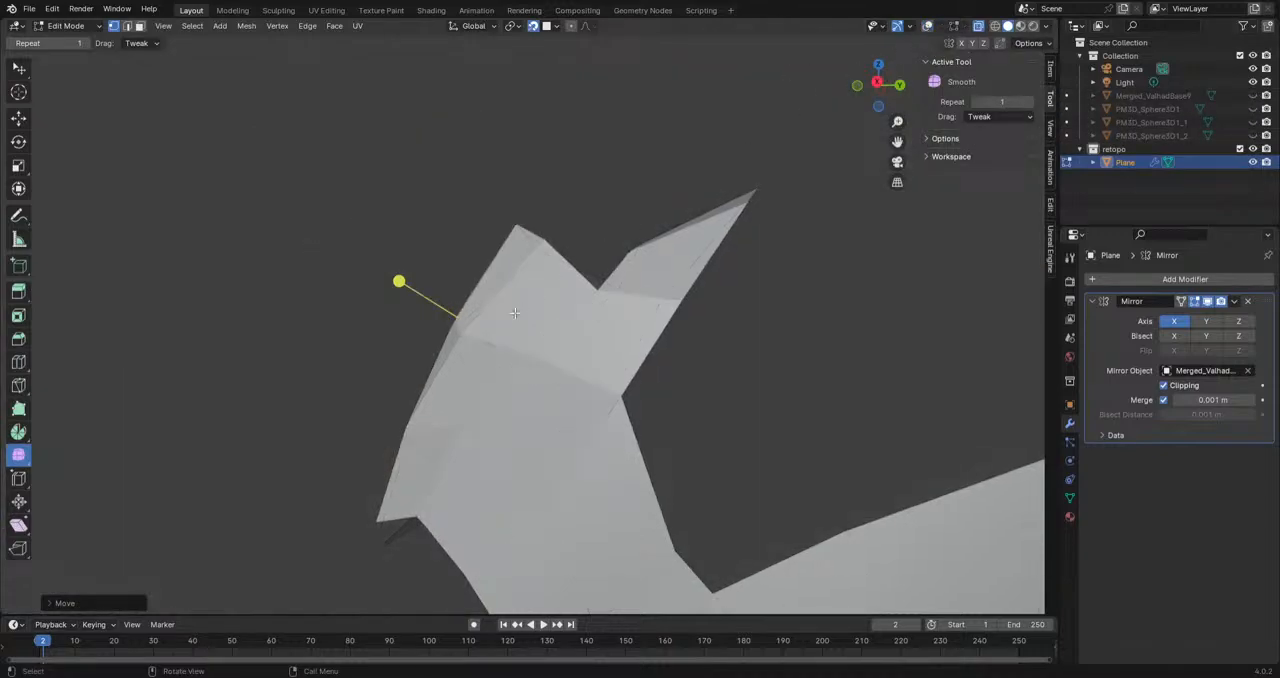
pyautogui.scroll(-6, 480, 366)
pyautogui.moveTo(480, 366); pyautogui.dragTo(655, 392, button='middle')
pyautogui.click(88, 28)
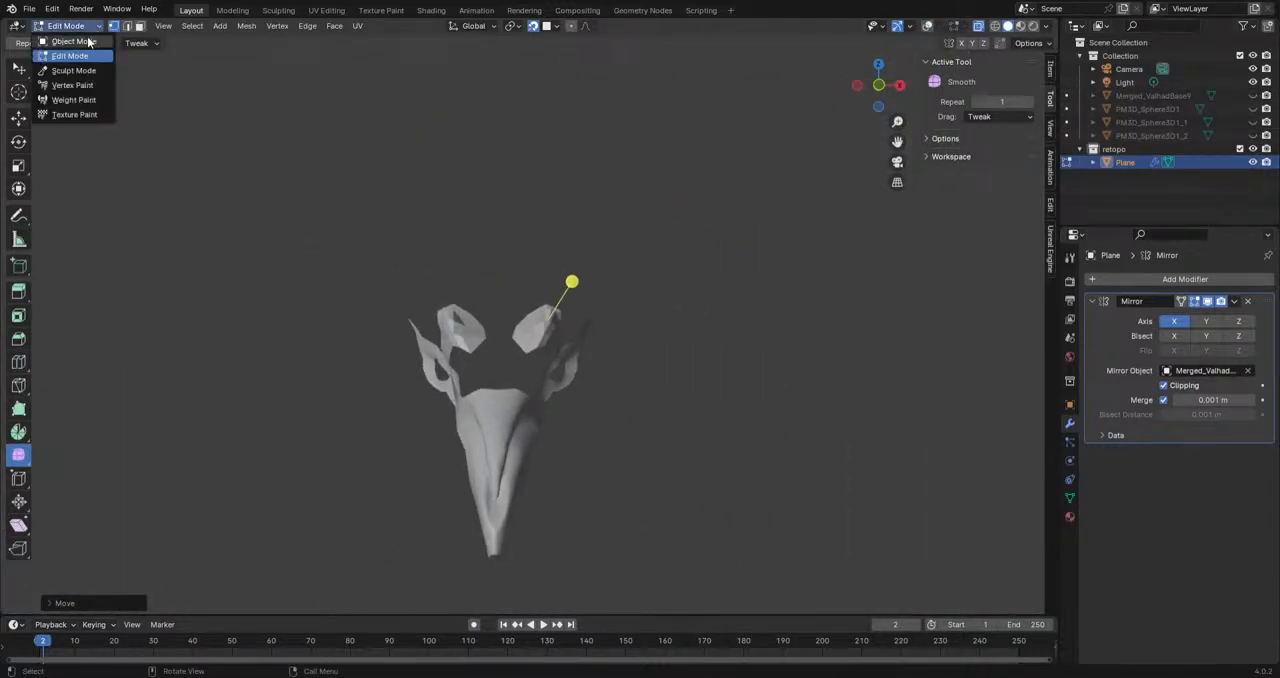
pyautogui.click(88, 41)
pyautogui.rightClick(539, 328)
pyautogui.click(539, 328)
pyautogui.click(679, 387)
pyautogui.moveTo(679, 391); pyautogui.dragTo(539, 345, button='middle')
pyautogui.scroll(5, 539, 345)
pyautogui.click(534, 351)
pyautogui.click(68, 26)
pyautogui.click(70, 75)
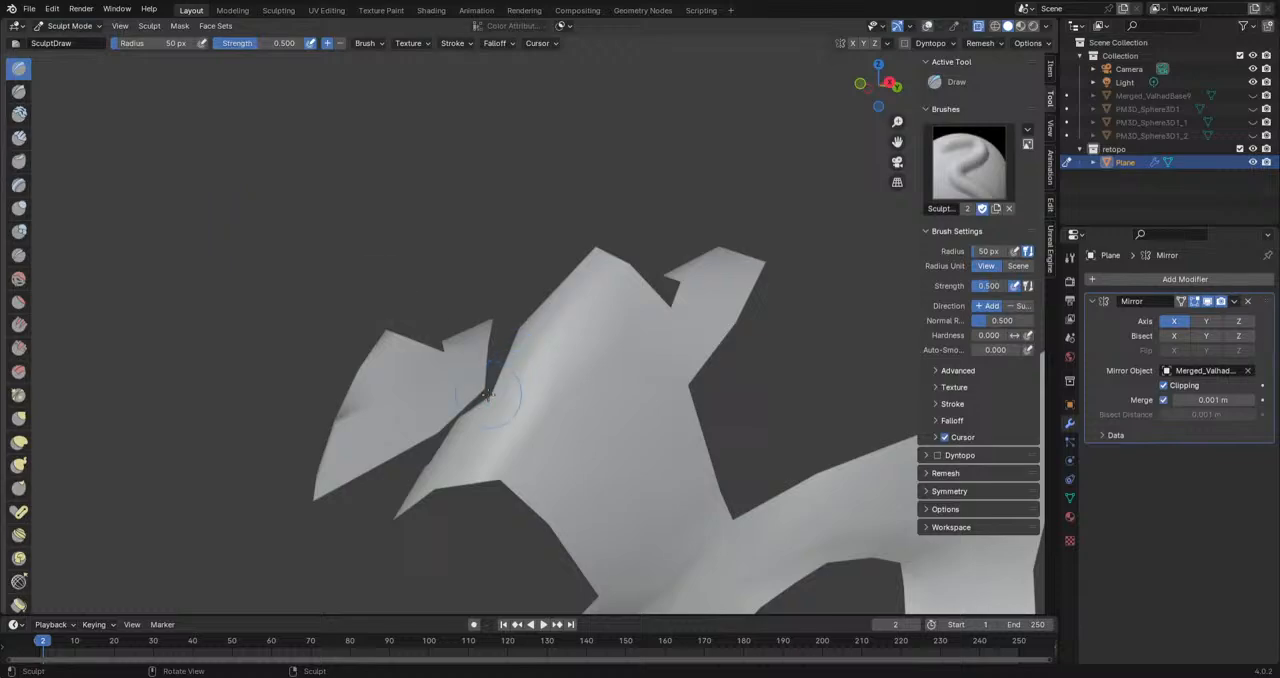
pyautogui.moveTo(480, 372)
pyautogui.mouseDown(button='middle')
pyautogui.moveTo(420, 391)
pyautogui.moveTo(597, 373)
pyautogui.moveTo(2, 60)
pyautogui.mouseUp(button='middle')
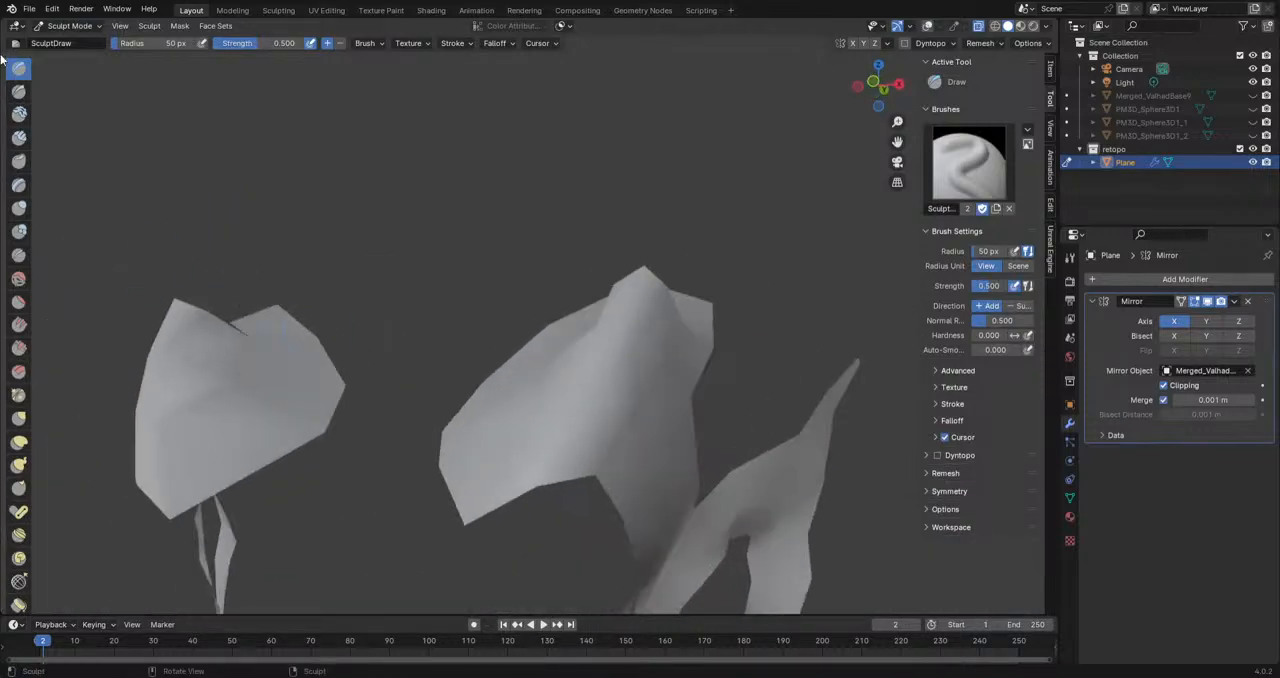
# Step: Return the retopo mesh to Edit Mode and turn the viewport overlays back on
pyautogui.click(74, 26)
pyautogui.click(66, 57)
pyautogui.moveTo(450, 350); pyautogui.dragTo(745, 320, button='middle')
pyautogui.click(928, 29)
pyautogui.moveTo(752, 385); pyautogui.dragTo(649, 435, button='middle')
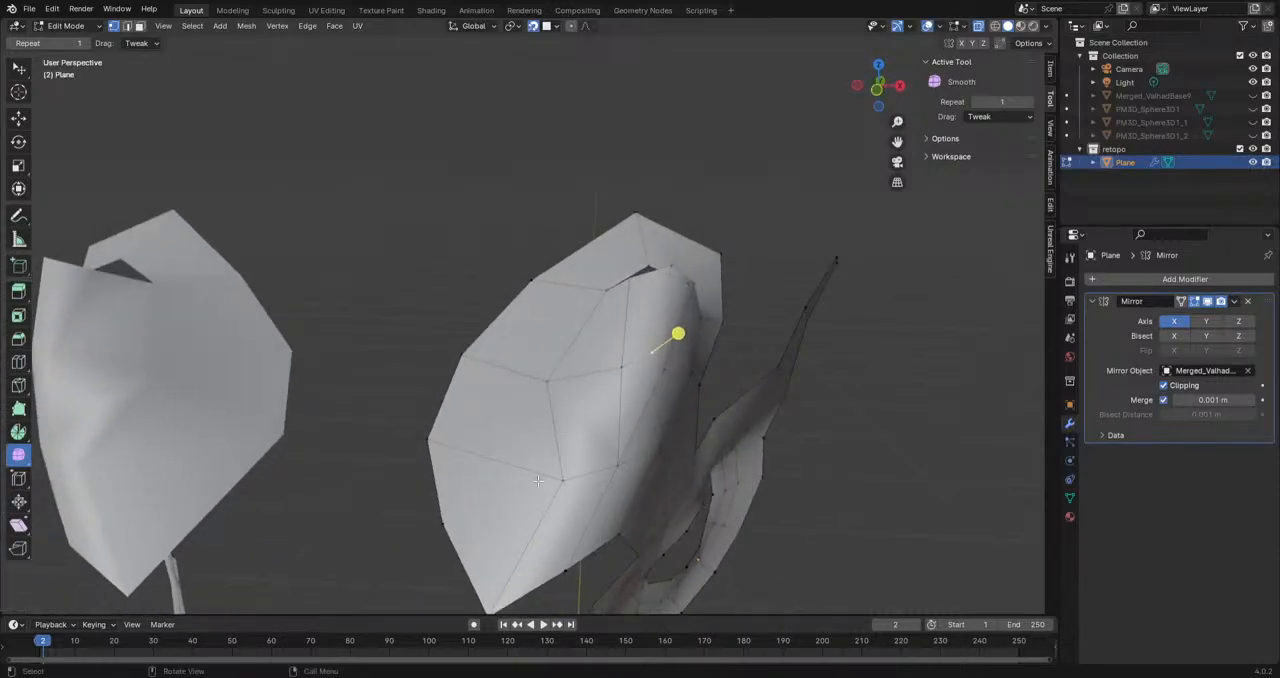
# Step: Cut a new edge with the Knife tool from a vertex on the horn's front toward the neighbouring edge loop
pyautogui.click(18, 385)
pyautogui.click(563, 480)
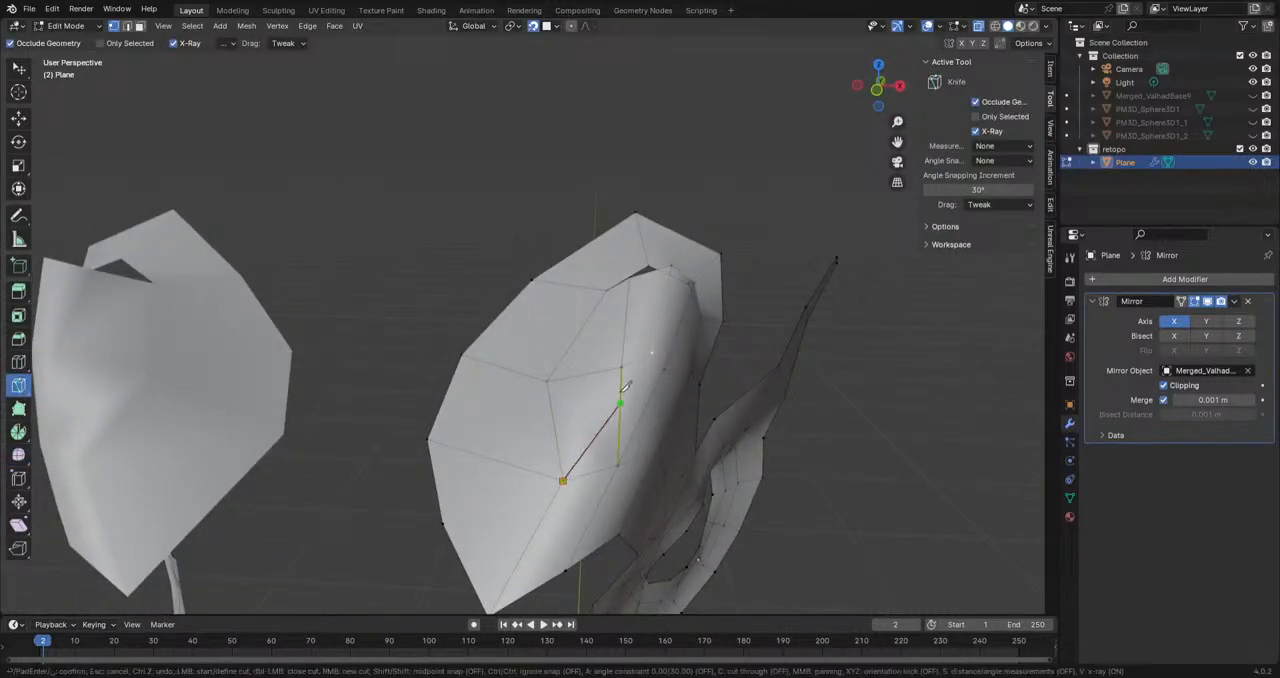
pyautogui.press('Return')
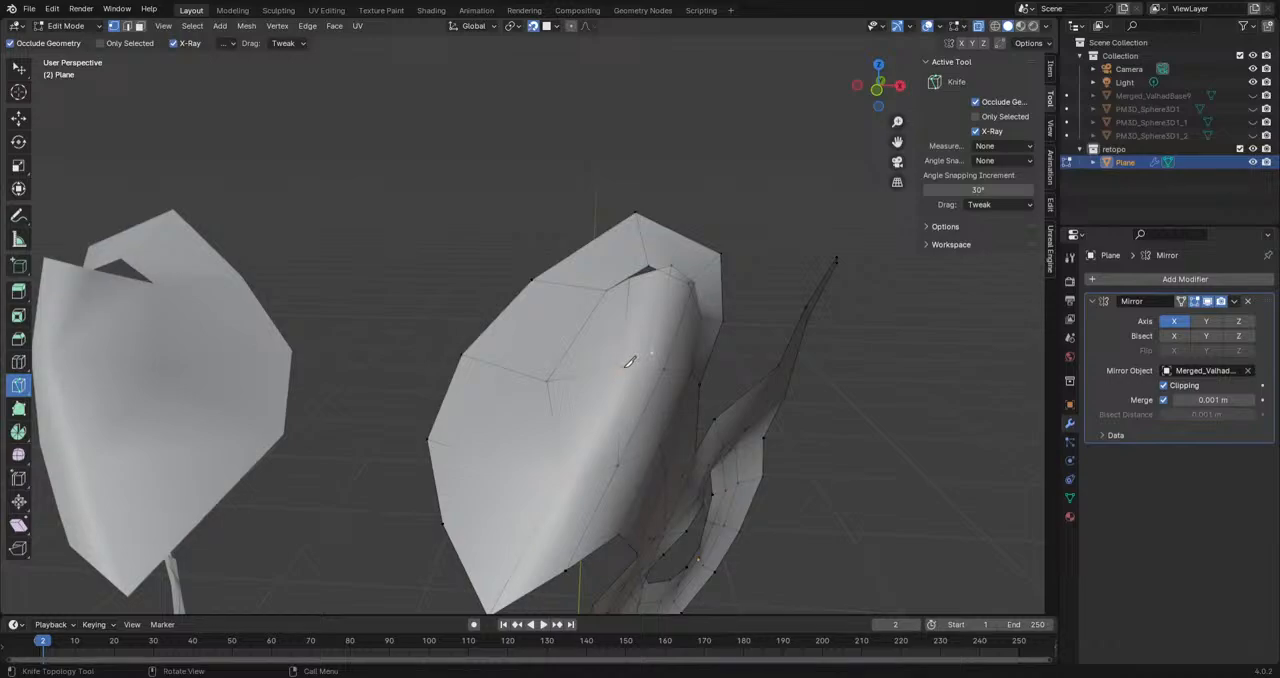
pyautogui.scroll(-1, 629, 365)
pyautogui.moveTo(692, 470); pyautogui.dragTo(604, 443, button='middle')
# Step: Switch to the Tweak selection tool and show the dragon sculpt with the viewport overlays again
pyautogui.click(19, 68)
pyautogui.moveTo(611, 262); pyautogui.dragTo(1053, 42, button='middle')
pyautogui.moveTo(520, 380); pyautogui.dragTo(985, 288, button='middle')
pyautogui.click(1253, 97)
pyautogui.moveTo(722, 345); pyautogui.dragTo(735, 290, button='middle')
pyautogui.click(927, 26)
pyautogui.moveTo(830, 290)
pyautogui.mouseDown(button='middle')
pyautogui.moveTo(786, 340)
pyautogui.moveTo(475, 455)
pyautogui.moveTo(588, 500)
pyautogui.moveTo(530, 450)
pyautogui.moveTo(550, 395)
pyautogui.moveTo(486, 474)
pyautogui.moveTo(390, 440)
pyautogui.moveTo(354, 457)
pyautogui.moveTo(626, 594)
pyautogui.moveTo(606, 366)
pyautogui.moveTo(586, 349)
pyautogui.moveTo(629, 491)
pyautogui.moveTo(485, 469)
pyautogui.moveTo(578, 522)
pyautogui.moveTo(460, 448)
pyautogui.mouseUp(button='middle')
pyautogui.scroll(-10, 475, 455)
pyautogui.scroll(9, 535, 445)
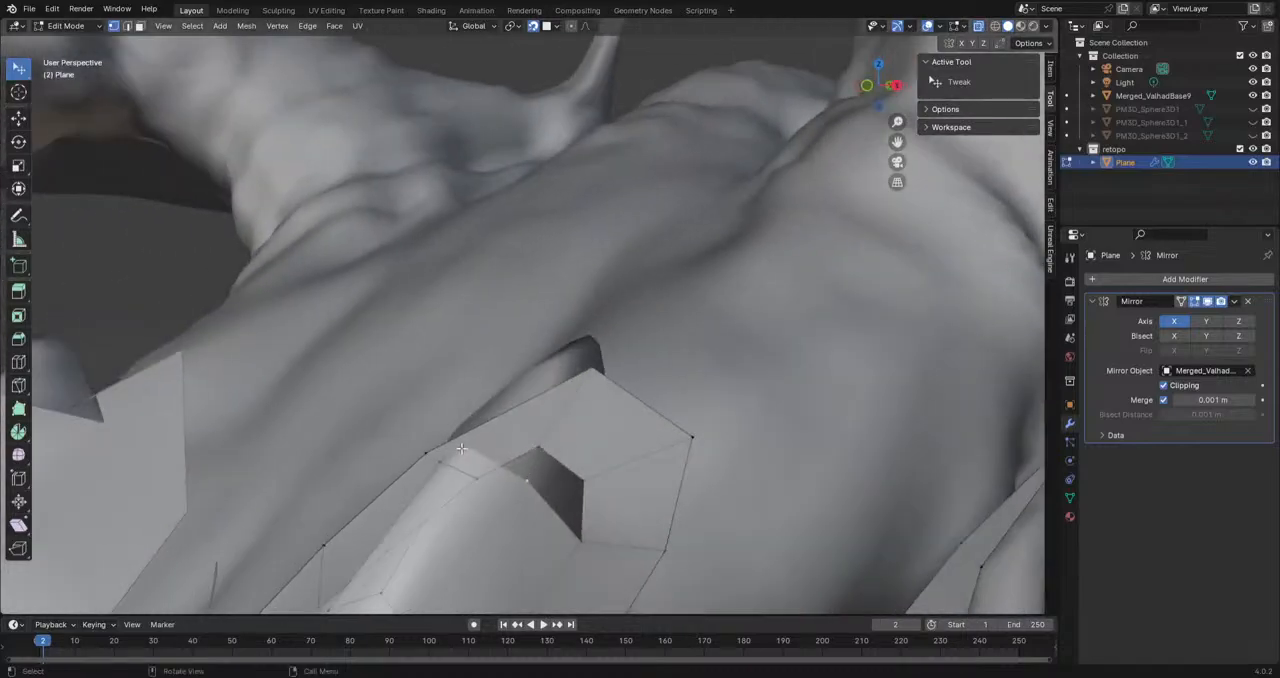
# Step: Extrude two vertices in succession from the rim of the opening up over the horn and place them on its surface
pyautogui.press('e')
pyautogui.click(548, 375)
pyautogui.moveTo(548, 375); pyautogui.dragTo(548, 342, button='middle')
pyautogui.press('e')
pyautogui.click(543, 400)
pyautogui.press('g')
pyautogui.click(534, 383)
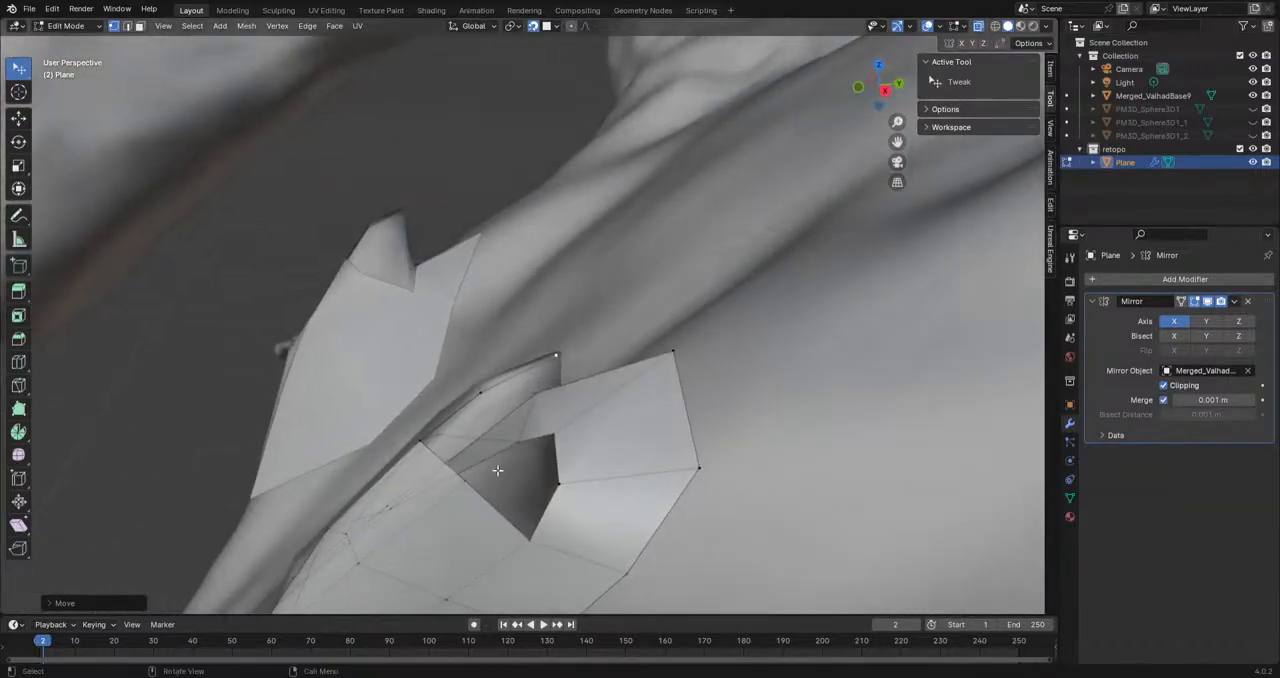
# Step: Fill a face between the opening's rim and the newly extruded vertices on the horn's side
pyautogui.click(498, 466)
pyautogui.press('g')
pyautogui.click(516, 427)
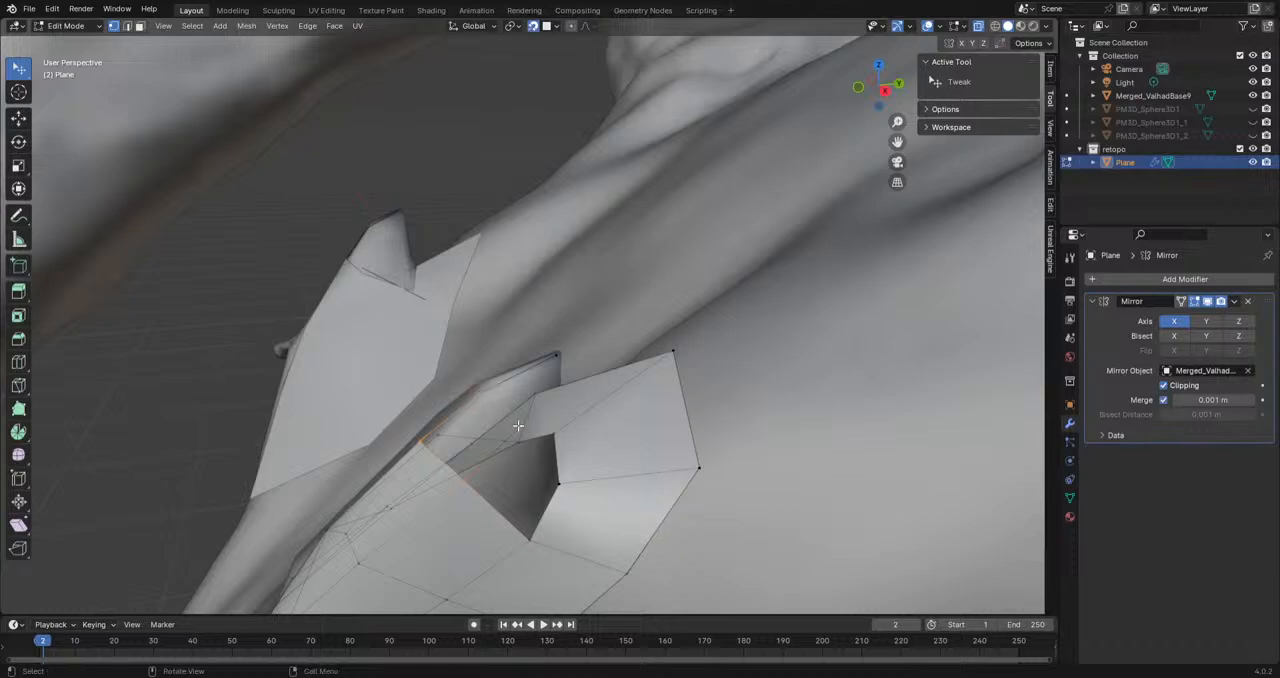
pyautogui.press('f')
pyautogui.moveTo(564, 457); pyautogui.dragTo(523, 502, button='middle')
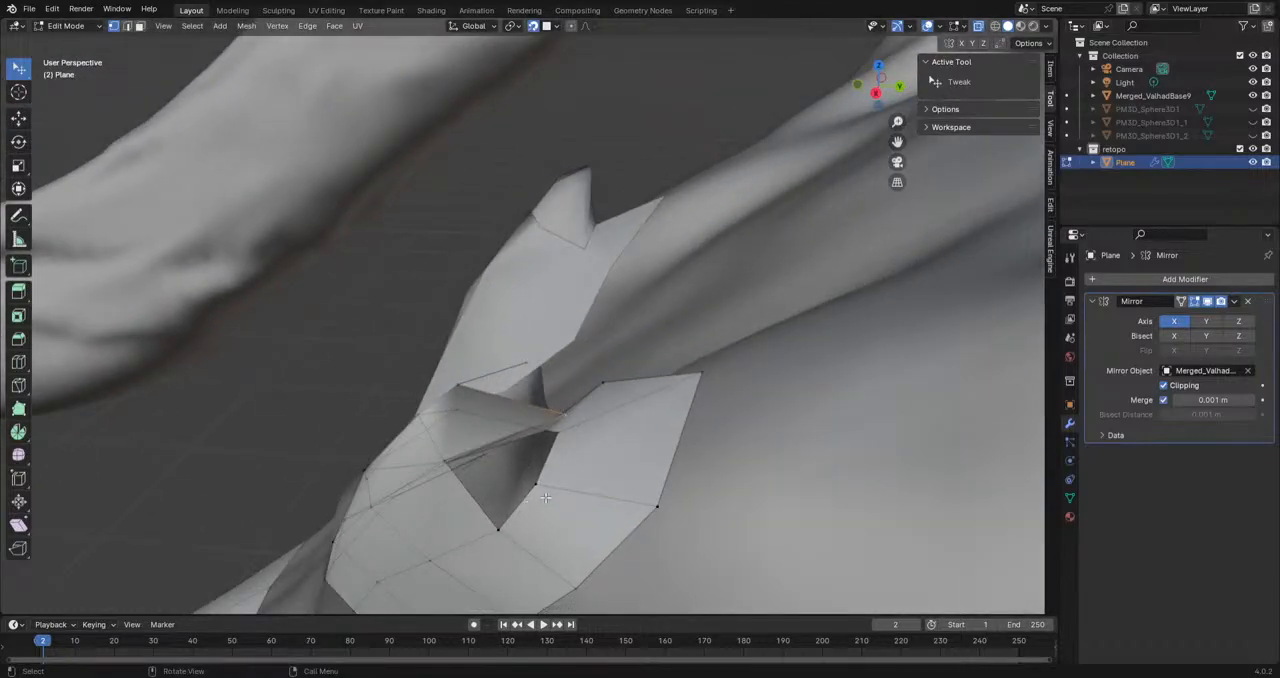
pyautogui.moveTo(560, 413); pyautogui.dragTo(603, 325, button='middle')
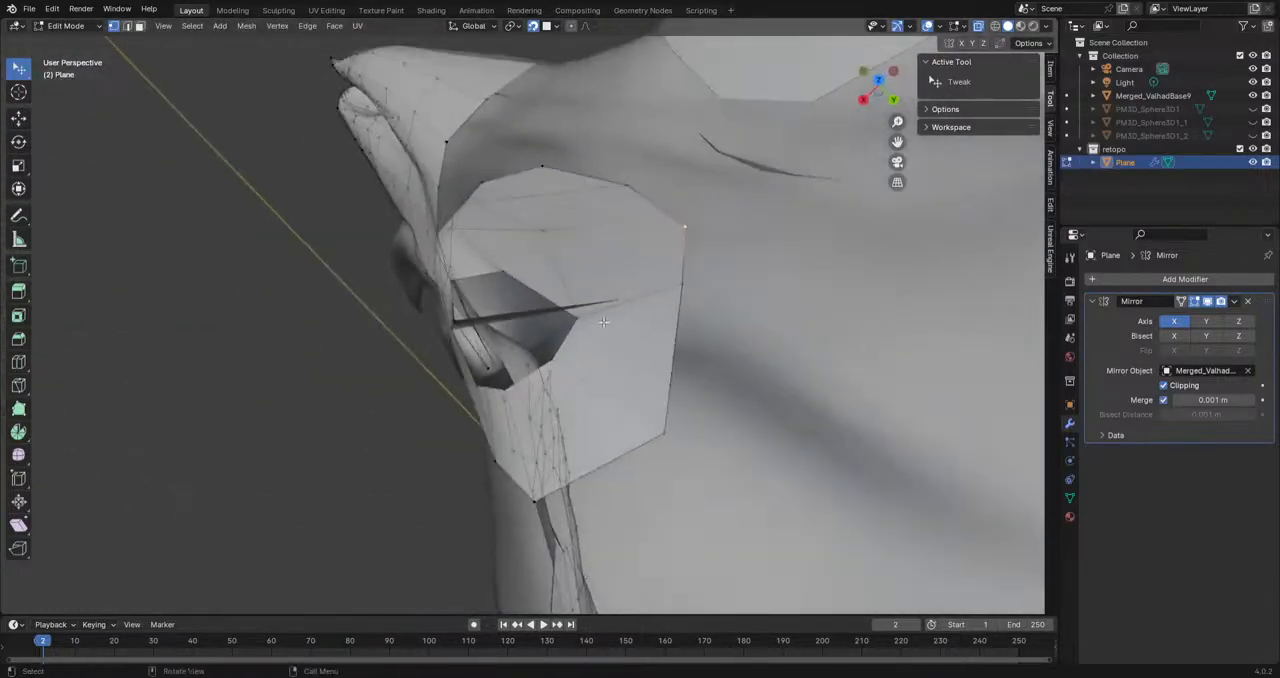
# Step: Adjust the vertices of the new side face so that they follow the horn's surface
pyautogui.moveTo(637, 305); pyautogui.dragTo(480, 337)
pyautogui.moveTo(490, 345); pyautogui.dragTo(623, 246, button='middle')
pyautogui.moveTo(543, 383); pyautogui.dragTo(525, 426)
pyautogui.moveTo(525, 426); pyautogui.dragTo(616, 398, button='middle')
pyautogui.moveTo(616, 398); pyautogui.dragTo(610, 406)
pyautogui.moveTo(618, 446); pyautogui.dragTo(540, 461, button='middle')
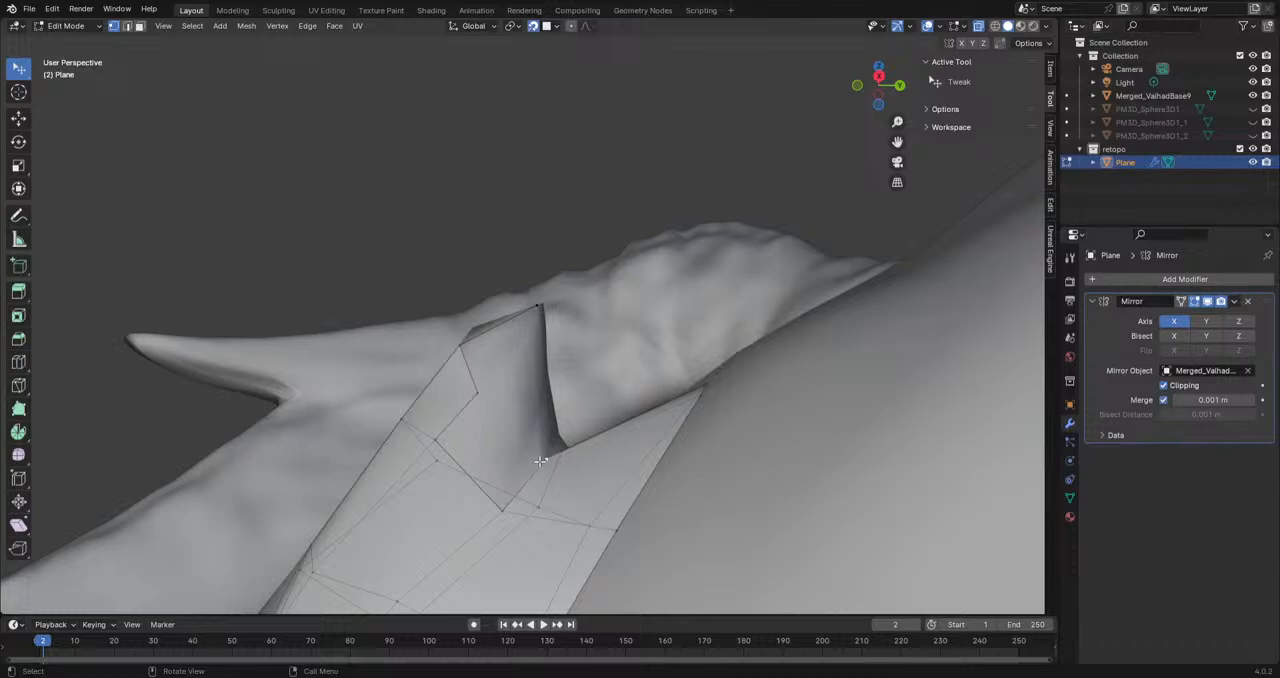
# Step: Extrude the opening's side rim up the horn and fill a face to the vertex near the horn's tip
pyautogui.moveTo(497, 510); pyautogui.dragTo(446, 437, button='middle')
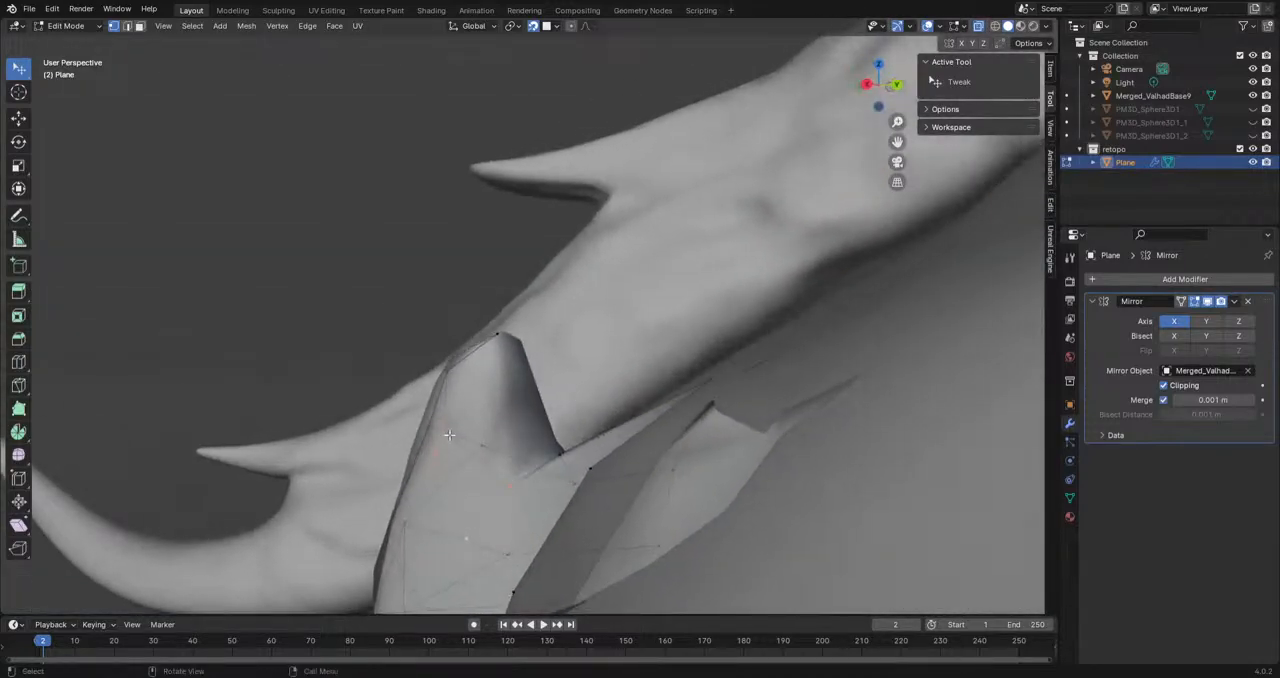
pyautogui.press('e')
pyautogui.click(501, 389)
pyautogui.keyDown('shift'); pyautogui.click(498, 338); pyautogui.keyUp('shift')
pyautogui.press('f')
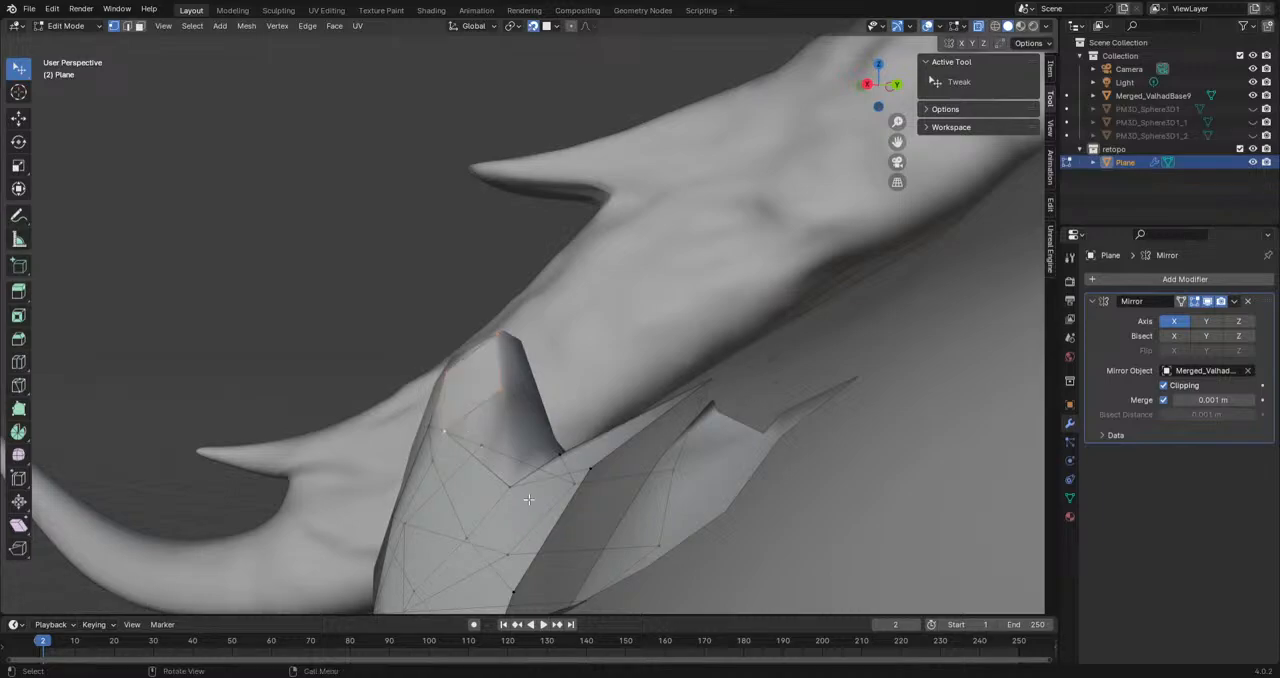
# Step: Extrude further vertices from the opening's lower rim up the horn's inner side and position them on the sculpt
pyautogui.moveTo(510, 404); pyautogui.dragTo(477, 447, button='middle')
pyautogui.moveTo(404, 449); pyautogui.dragTo(517, 386, button='middle')
pyautogui.moveTo(487, 443); pyautogui.dragTo(524, 510, button='middle')
pyautogui.press('e')
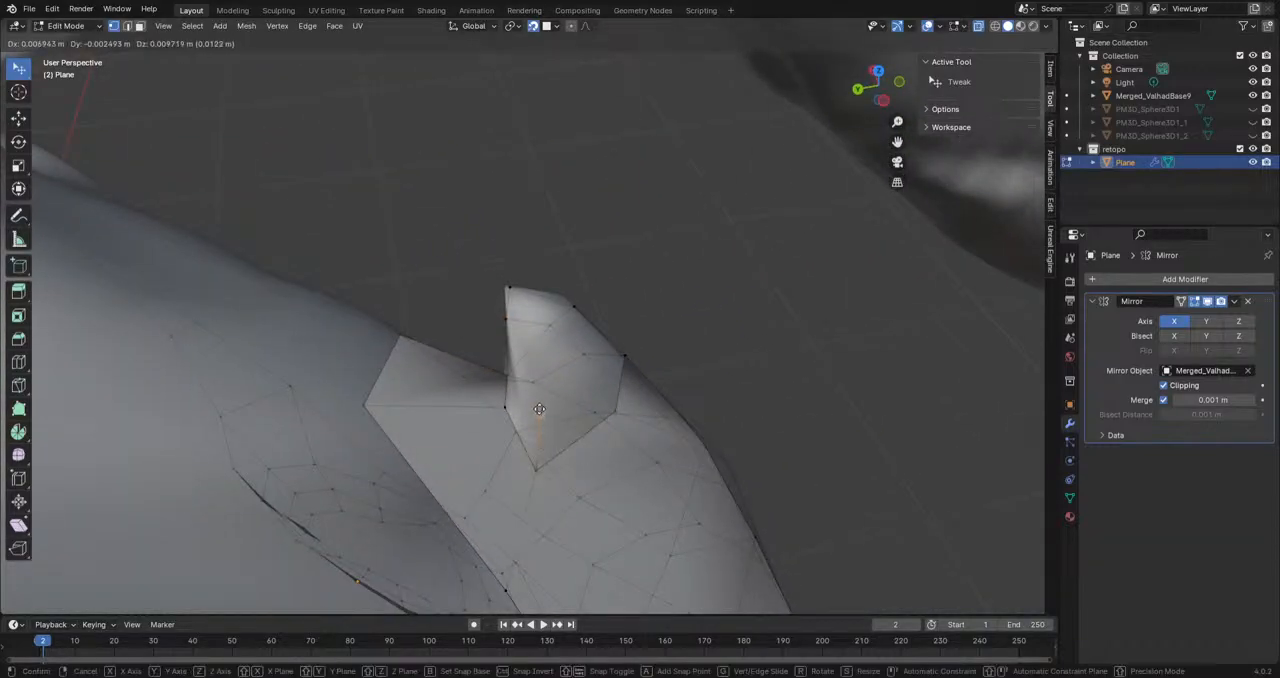
pyautogui.click(538, 406)
pyautogui.moveTo(634, 450); pyautogui.dragTo(557, 484, button='middle')
pyautogui.click(589, 460)
pyautogui.press('e')
pyautogui.click(566, 438)
pyautogui.moveTo(568, 440)
pyautogui.mouseDown(button='middle')
pyautogui.moveTo(660, 437)
pyautogui.moveTo(670, 422)
pyautogui.moveTo(602, 430)
pyautogui.moveTo(593, 414)
pyautogui.moveTo(584, 458)
pyautogui.mouseUp(button='middle')
pyautogui.keyDown('shift'); pyautogui.click(535, 428); pyautogui.keyUp('shift')
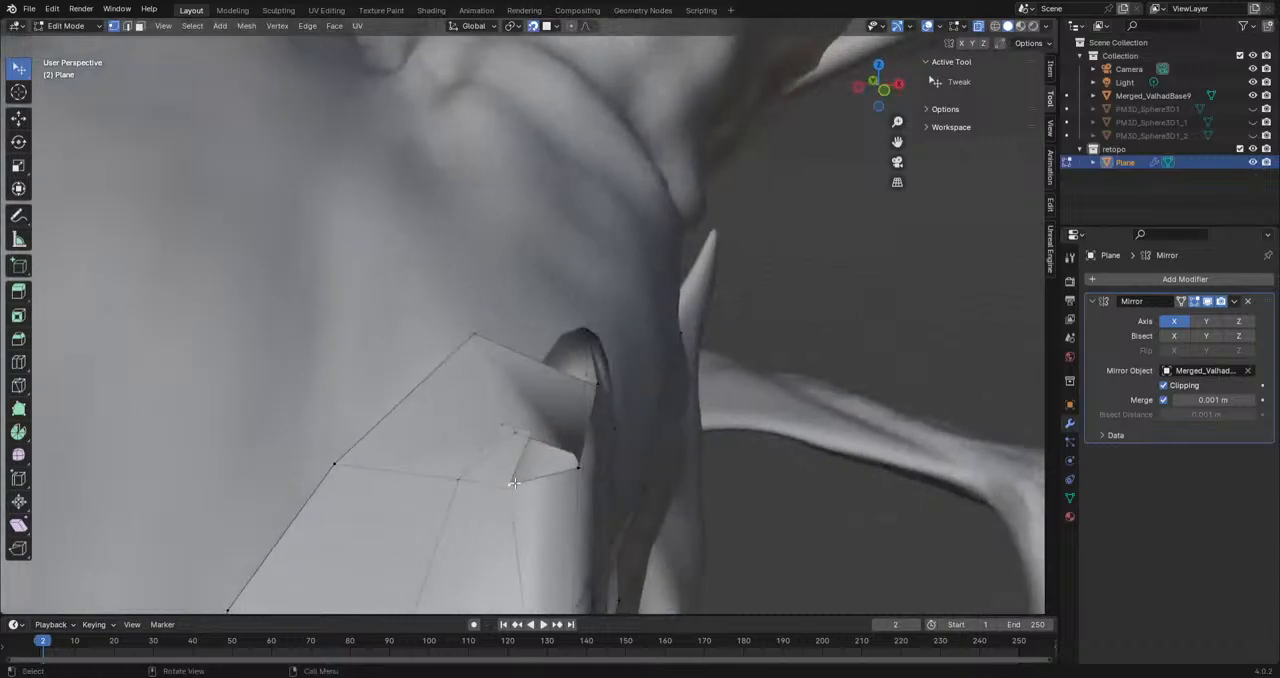
# Step: Extrude another vertex along the upper edge of the opening at the back of the horn
pyautogui.keyDown('shift'); pyautogui.click(585, 403); pyautogui.keyUp('shift')
pyautogui.moveTo(585, 403); pyautogui.dragTo(449, 330, button='middle')
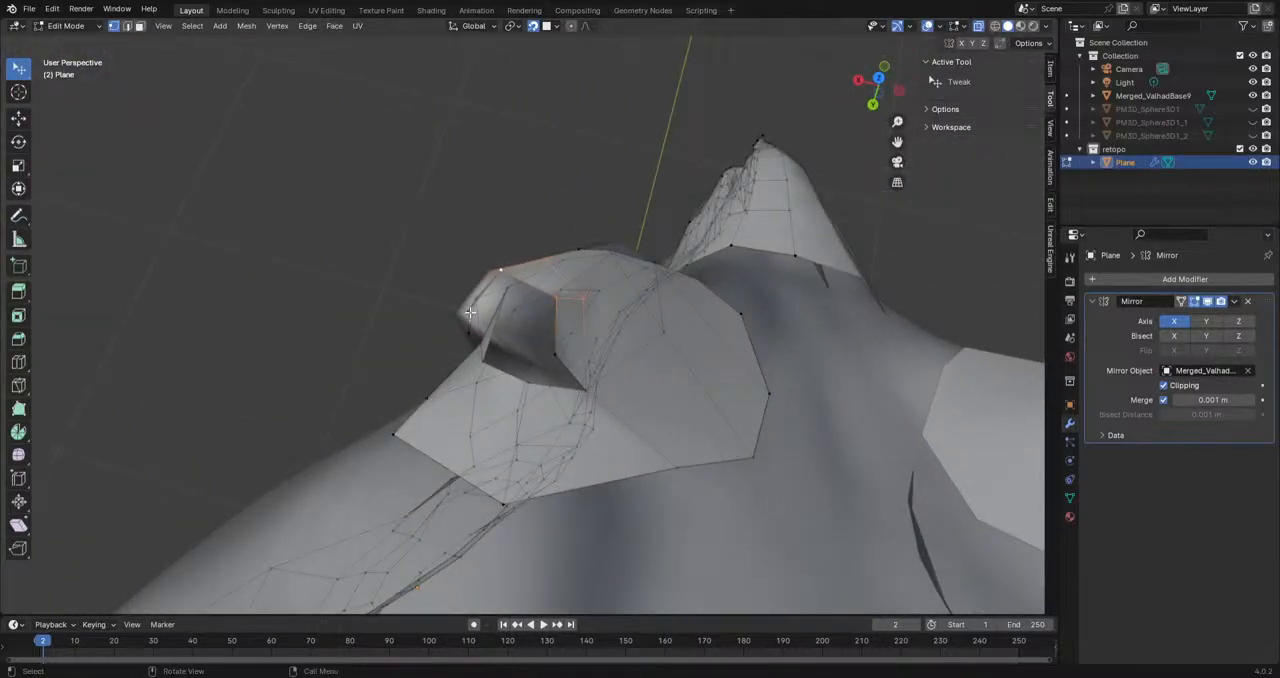
pyautogui.moveTo(561, 327); pyautogui.dragTo(484, 334, button='middle')
pyautogui.press('e')
pyautogui.click(514, 322)
pyautogui.keyDown('shift'); pyautogui.click(564, 277); pyautogui.keyUp('shift')
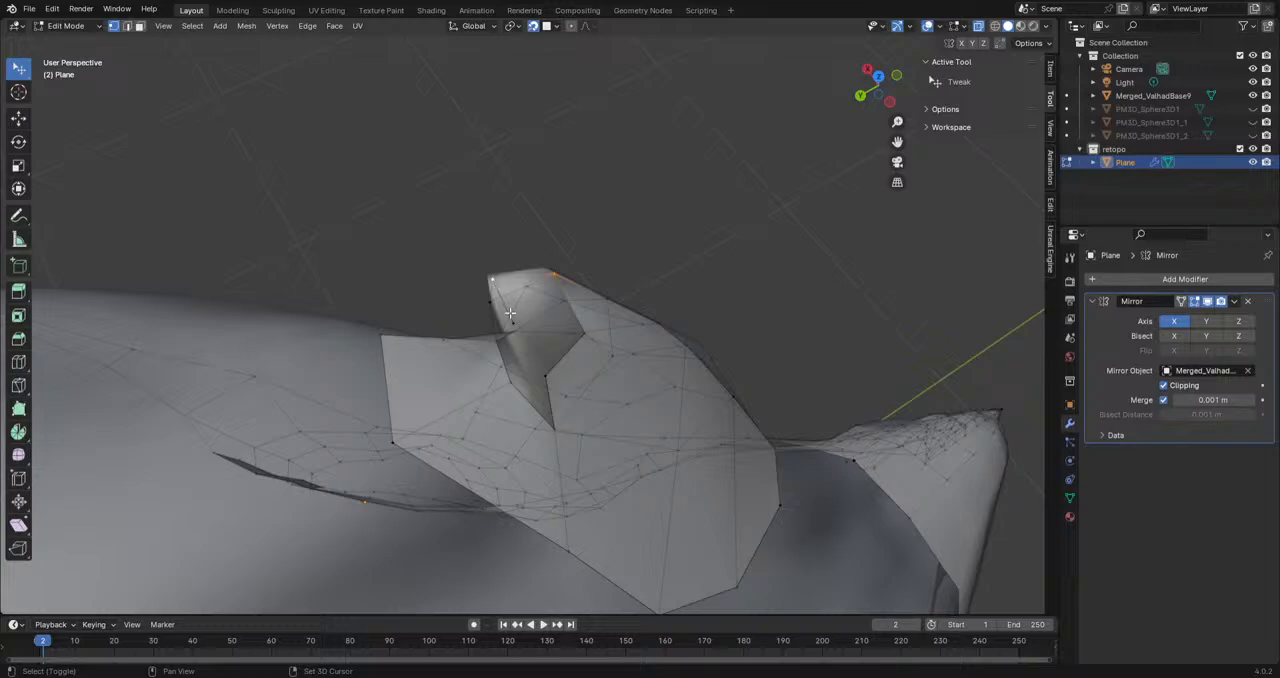
# Step: Undo the last two changes around the horn's opening and switch to the Select Box tool
pyautogui.moveTo(585, 328); pyautogui.dragTo(600, 375, button='middle')
pyautogui.moveTo(517, 352); pyautogui.dragTo(589, 342, button='middle')
pyautogui.moveTo(477, 397); pyautogui.dragTo(508, 381, button='middle')
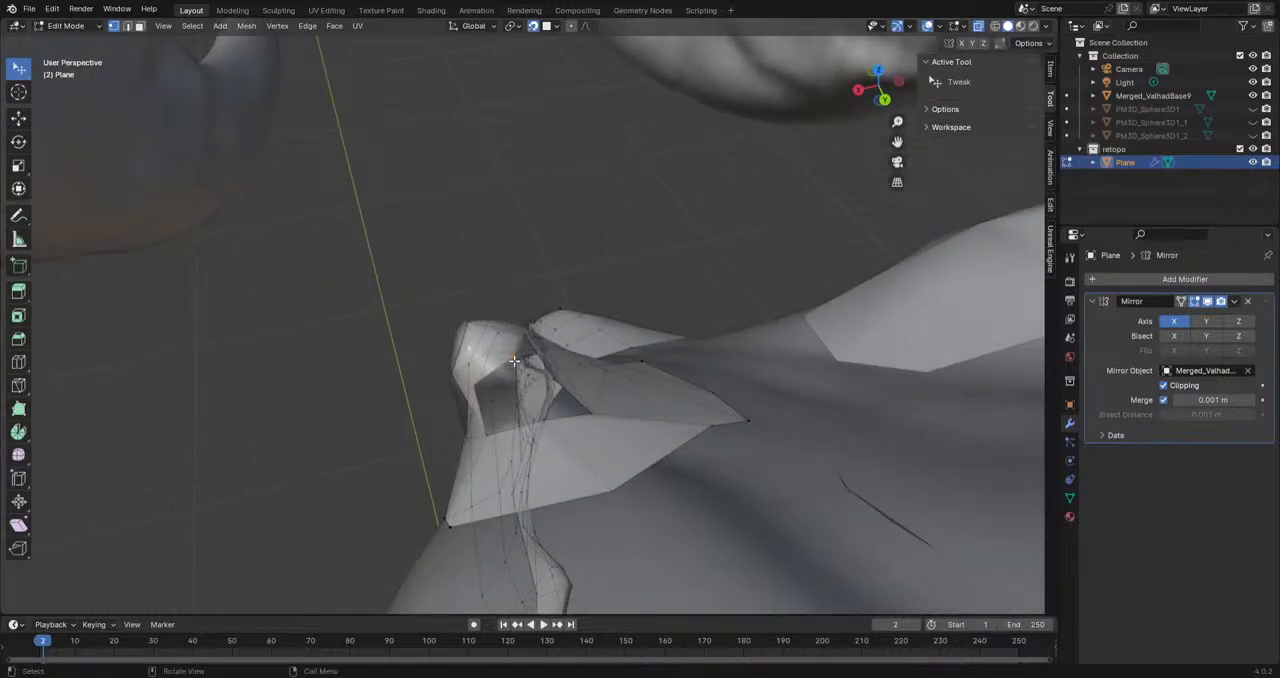
pyautogui.moveTo(480, 433); pyautogui.dragTo(620, 400, button='middle')
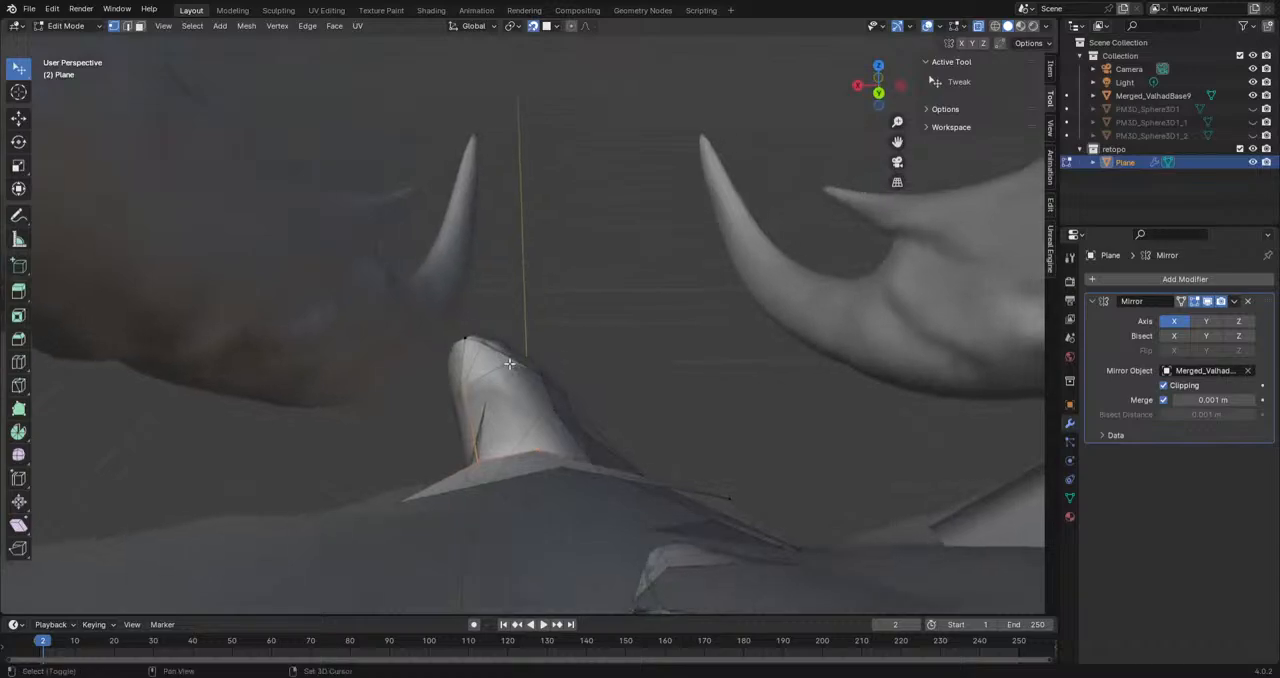
pyautogui.hotkey('ctrl', 'z')
pyautogui.scroll(-2, 695, 483)
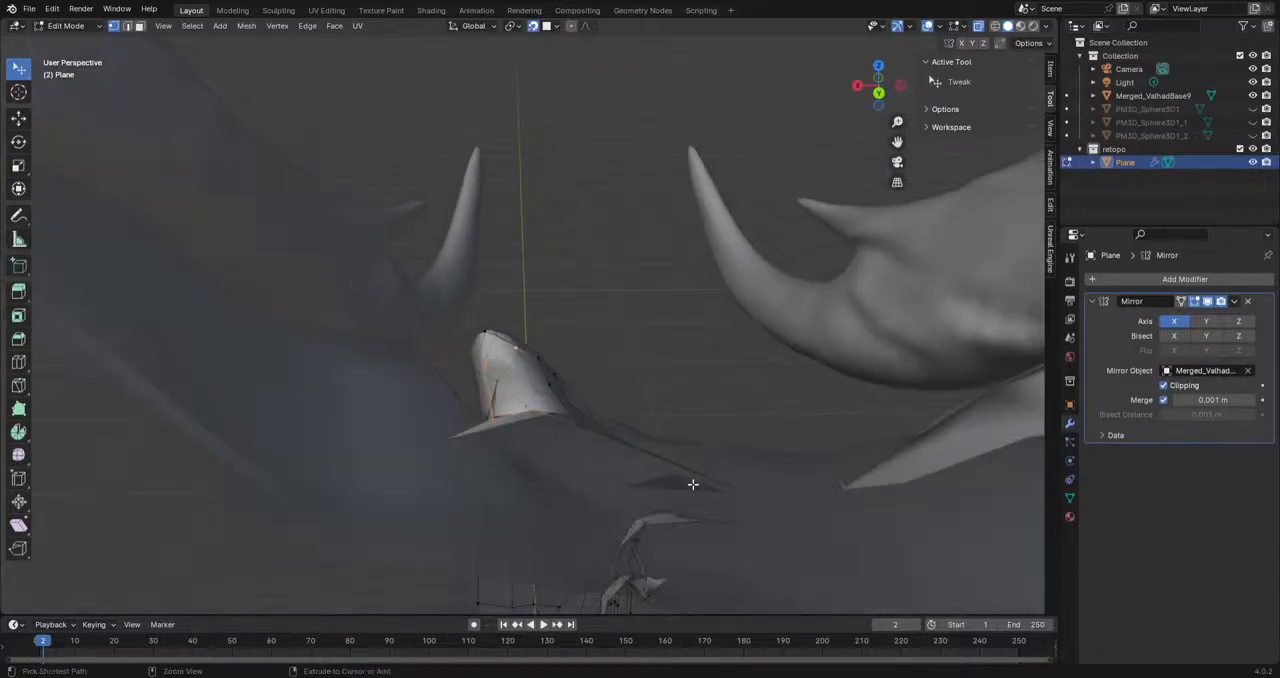
pyautogui.scroll(1, 634, 545)
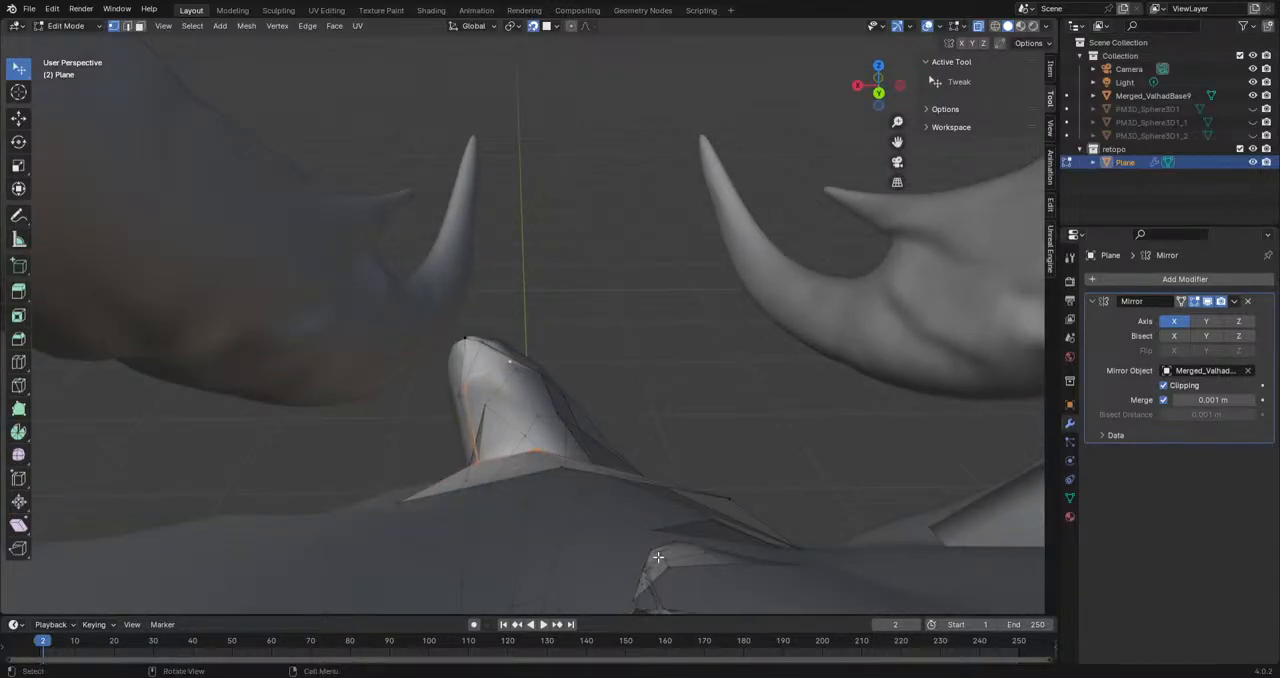
pyautogui.hotkey('ctrl', 'z')
pyautogui.click(19, 68)
pyautogui.click(80, 101)
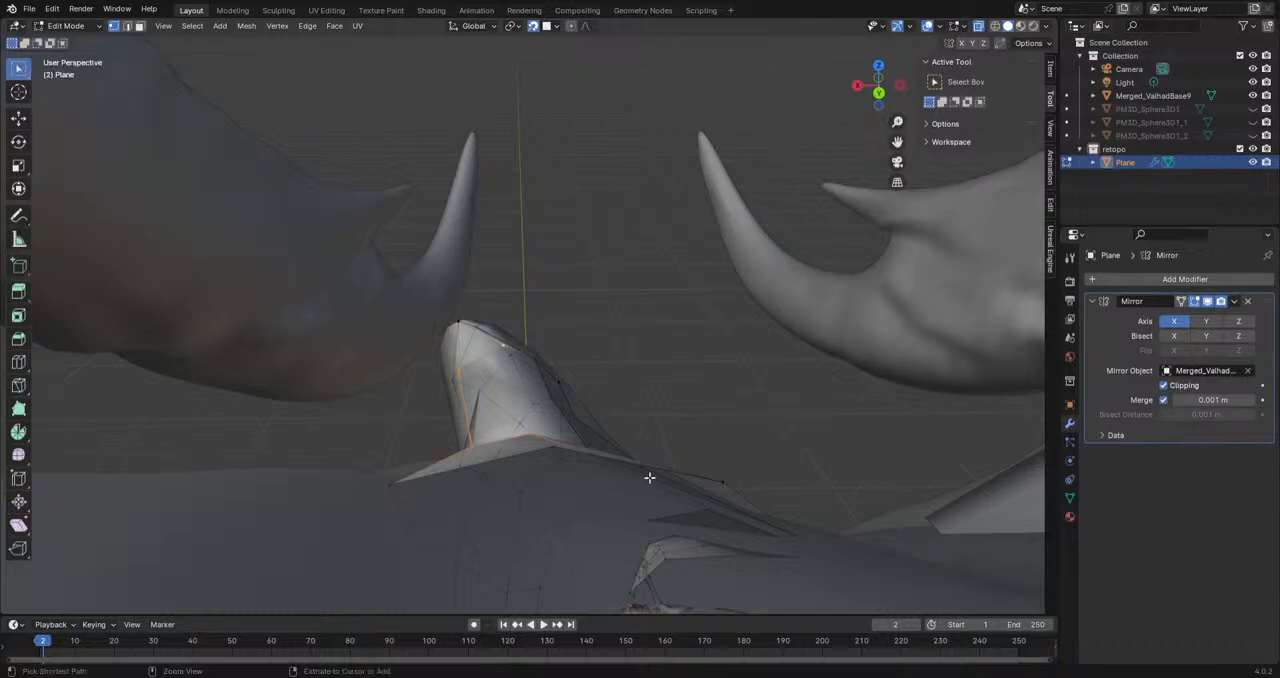
# Step: Fill the remaining openings on the back of the horn with faces between its upper and lower rims
pyautogui.scroll(1, 557, 509)
pyautogui.moveTo(549, 488); pyautogui.dragTo(433, 437, button='middle')
pyautogui.keyDown('shift'); pyautogui.click(551, 459); pyautogui.keyUp('shift')
pyautogui.press('f')
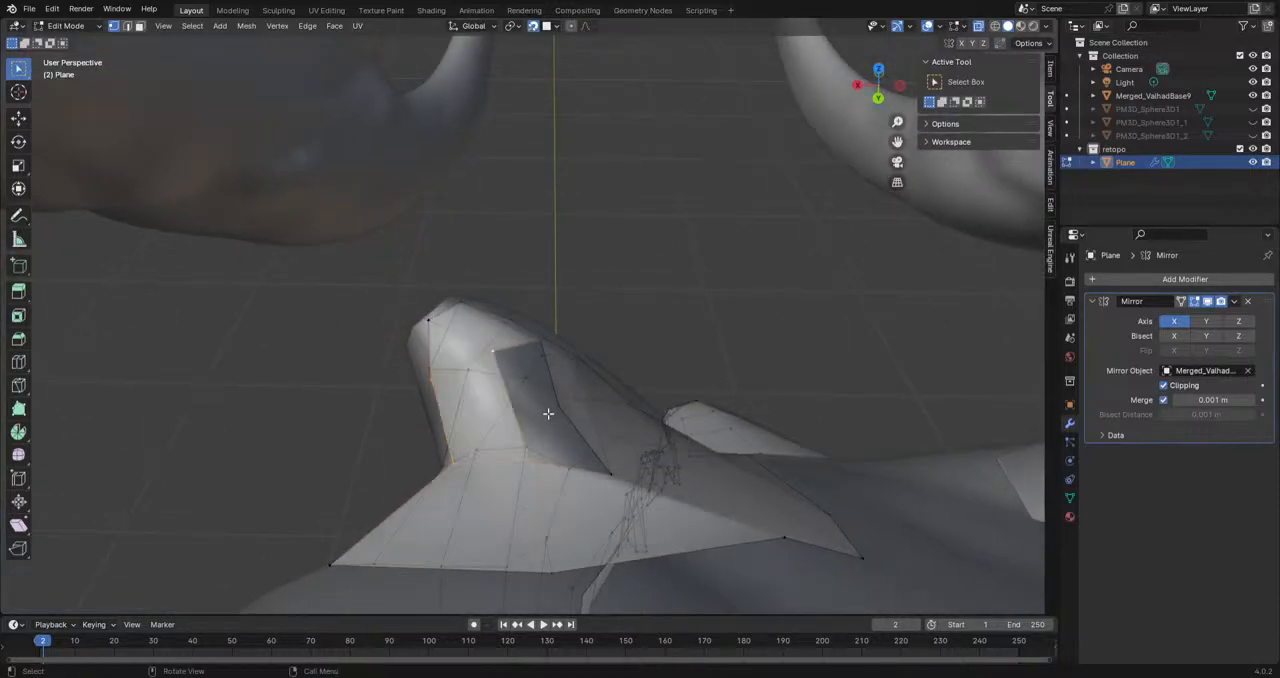
pyautogui.moveTo(600, 489); pyautogui.dragTo(560, 503, button='middle')
pyautogui.click(560, 409)
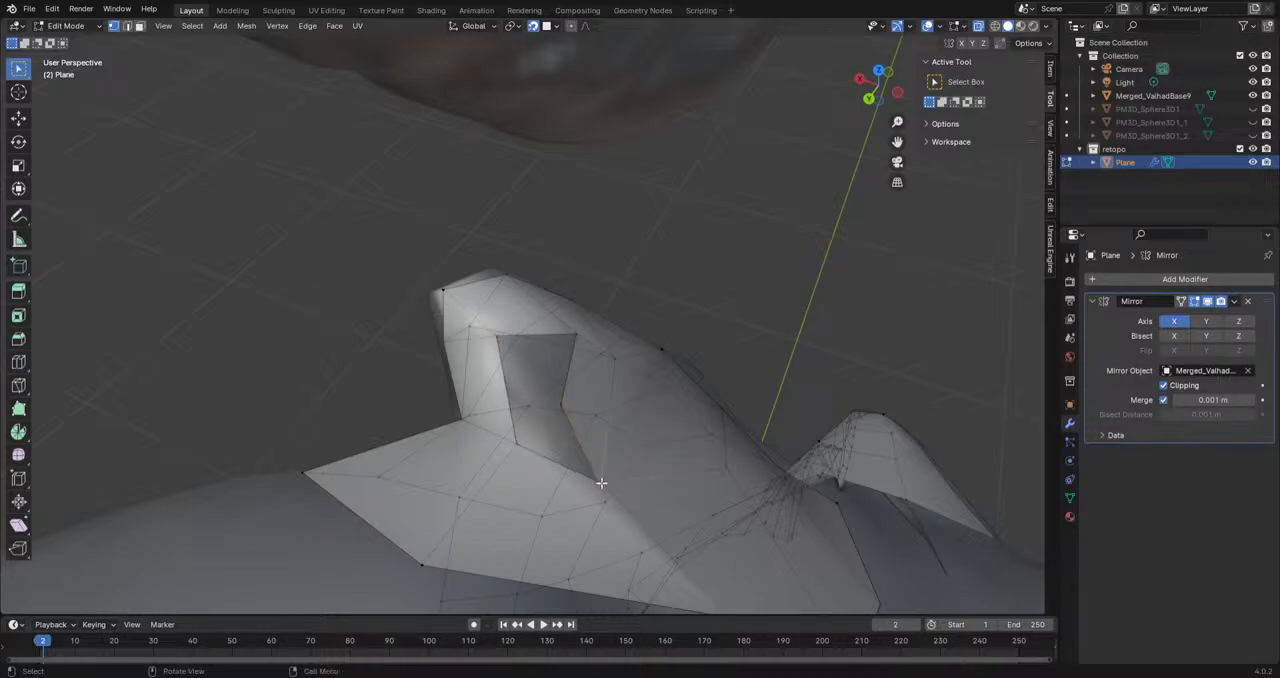
pyautogui.press('f')
pyautogui.press('f')
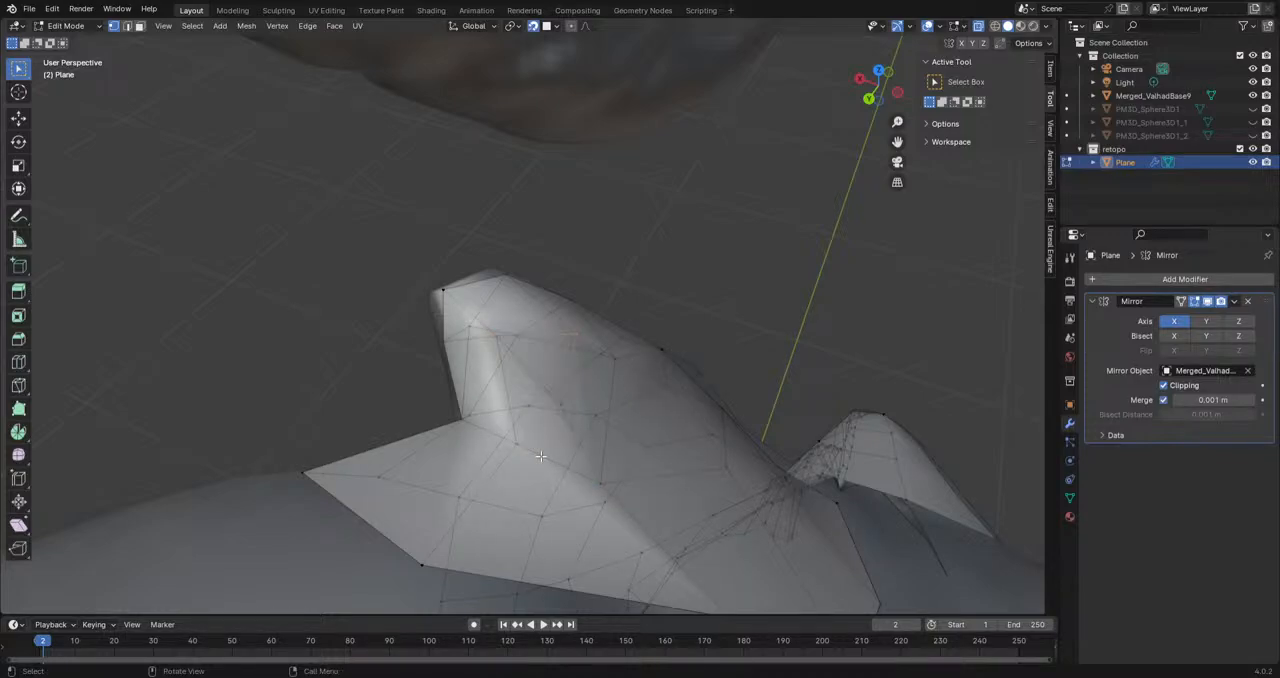
# Step: Hide the dragon sculpt, examine the mirrored horn faces from several angles and show the sculpt again
pyautogui.scroll(-4, 658, 297)
pyautogui.moveTo(658, 297); pyautogui.dragTo(423, 280, button='middle')
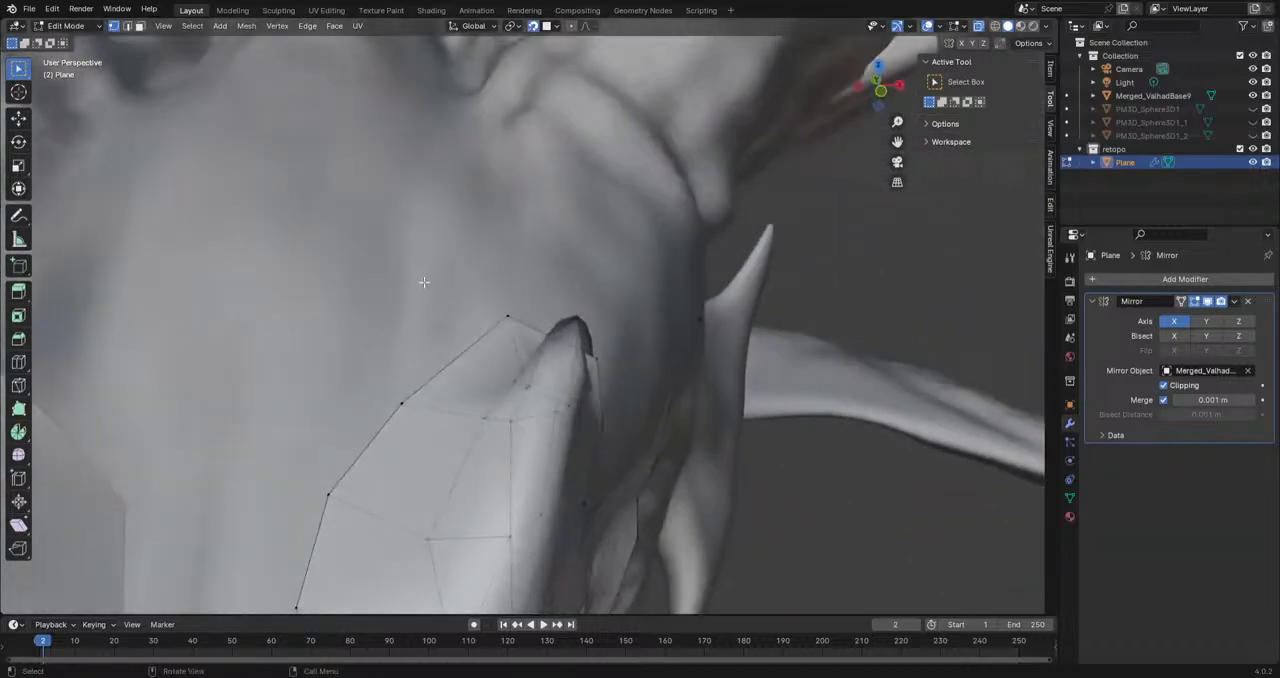
pyautogui.scroll(-6, 432, 295)
pyautogui.scroll(-5, 437, 302)
pyautogui.click(1253, 95)
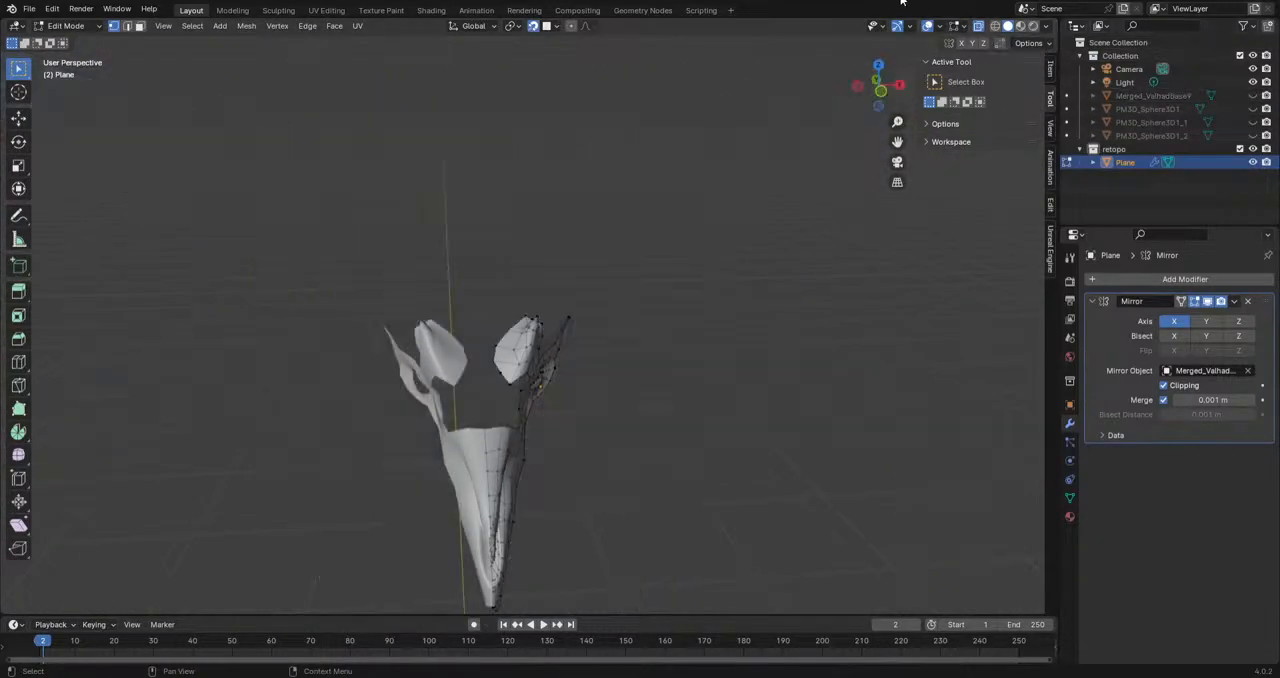
pyautogui.moveTo(783, 406); pyautogui.dragTo(723, 454, button='middle')
pyautogui.scroll(6, 686, 471)
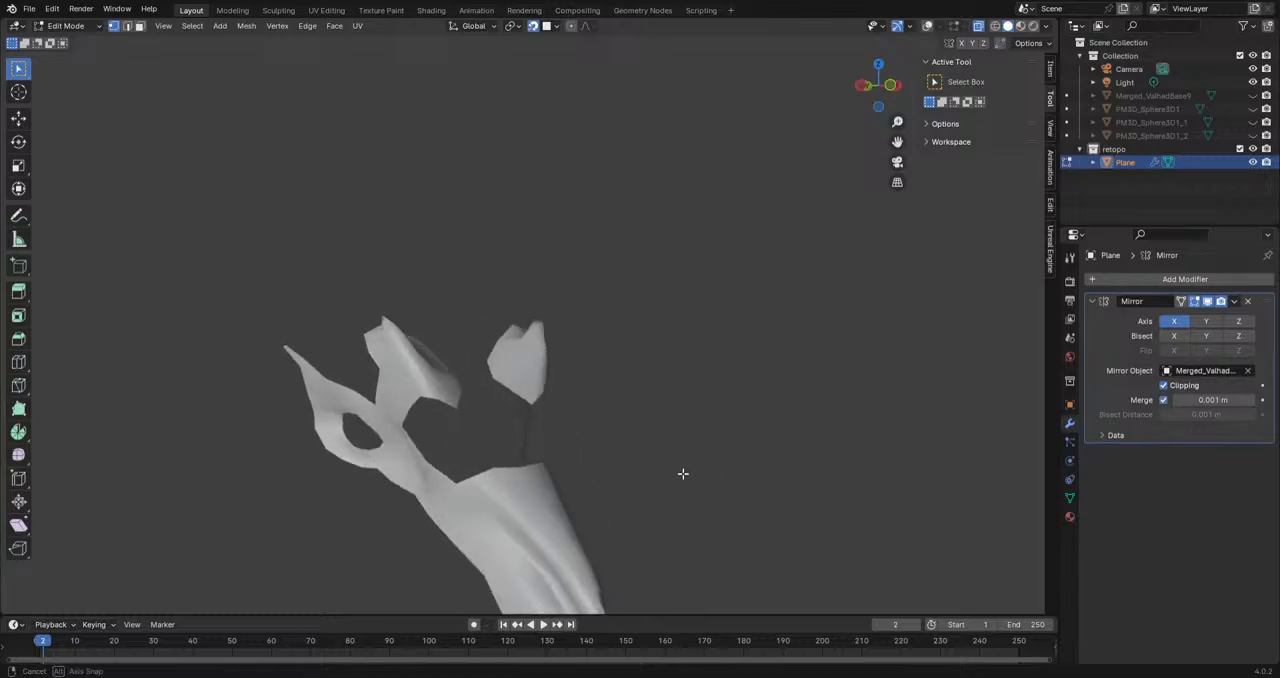
pyautogui.click(1253, 95)
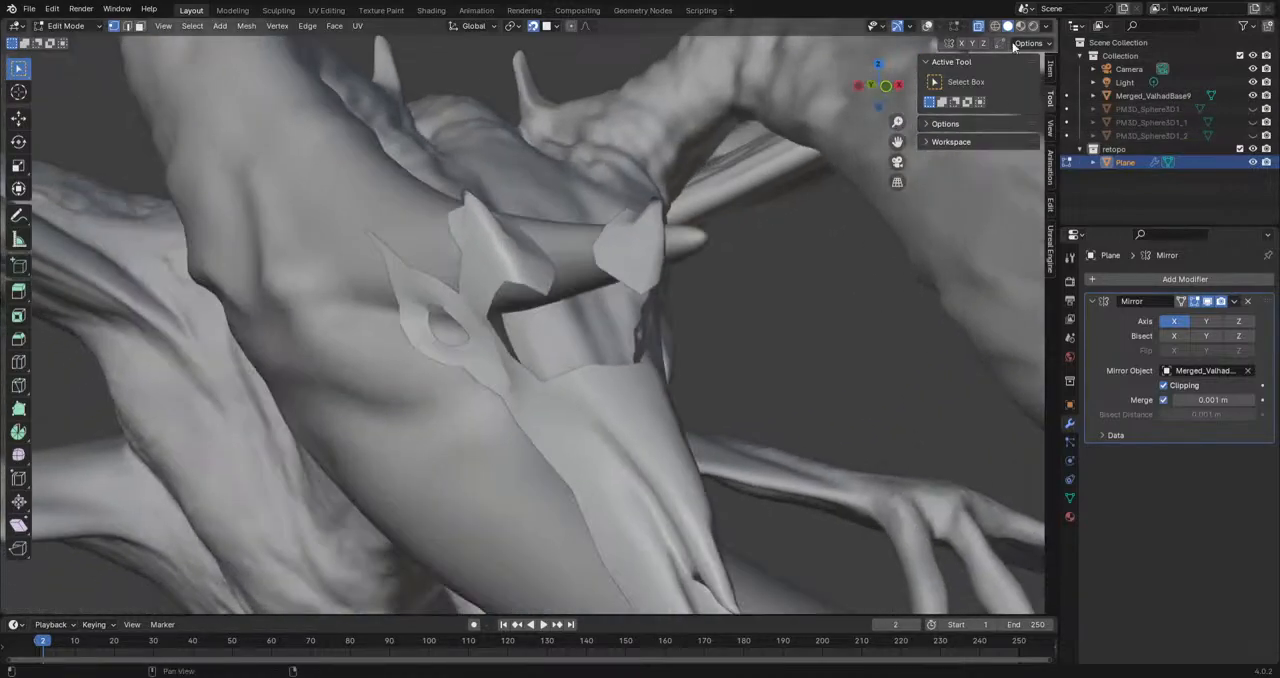
# Step: Switch to wireframe shading with overlays on and compare the retopo mesh with the dragon sculpt's dense mesh
pyautogui.click(996, 26)
pyautogui.scroll(-4, 752, 285)
pyautogui.moveTo(752, 285); pyautogui.dragTo(604, 258, button='middle')
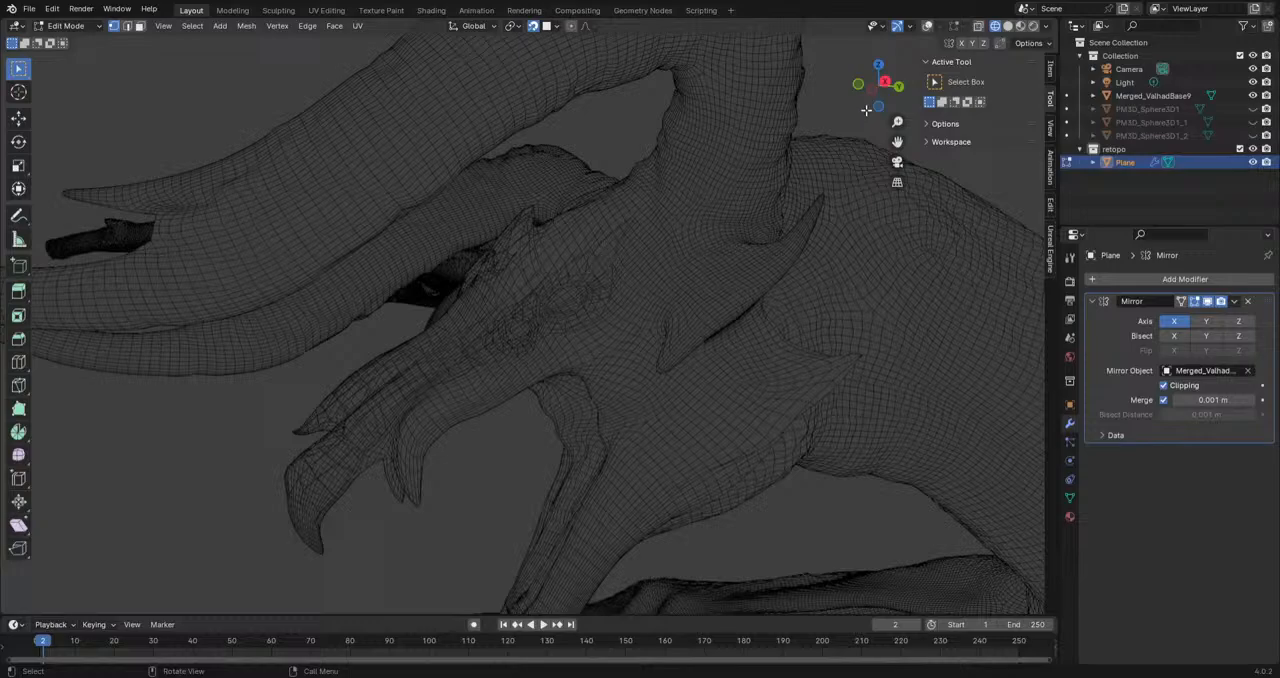
pyautogui.click(927, 27)
pyautogui.moveTo(459, 277); pyautogui.dragTo(508, 278, button='middle')
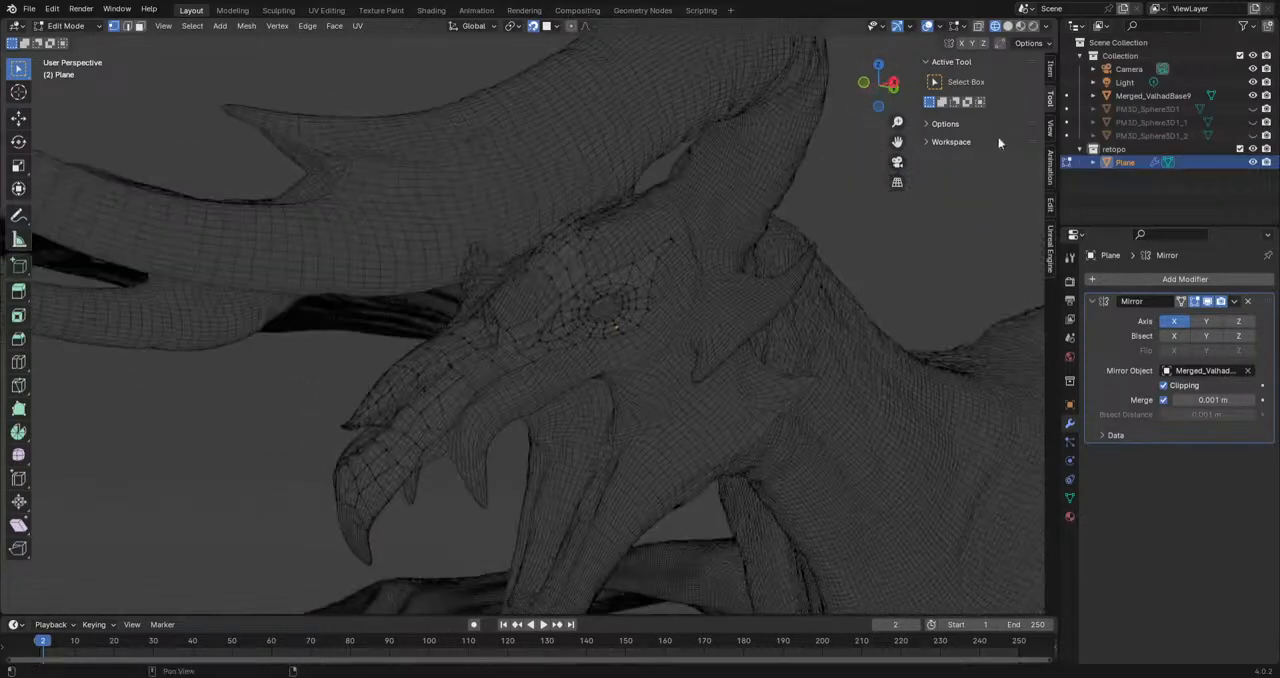
# Step: Hide the dragon sculpt and view the retopo mesh in solid shading from the right orthographic side
pyautogui.click(1253, 96)
pyautogui.scroll(3, 777, 256)
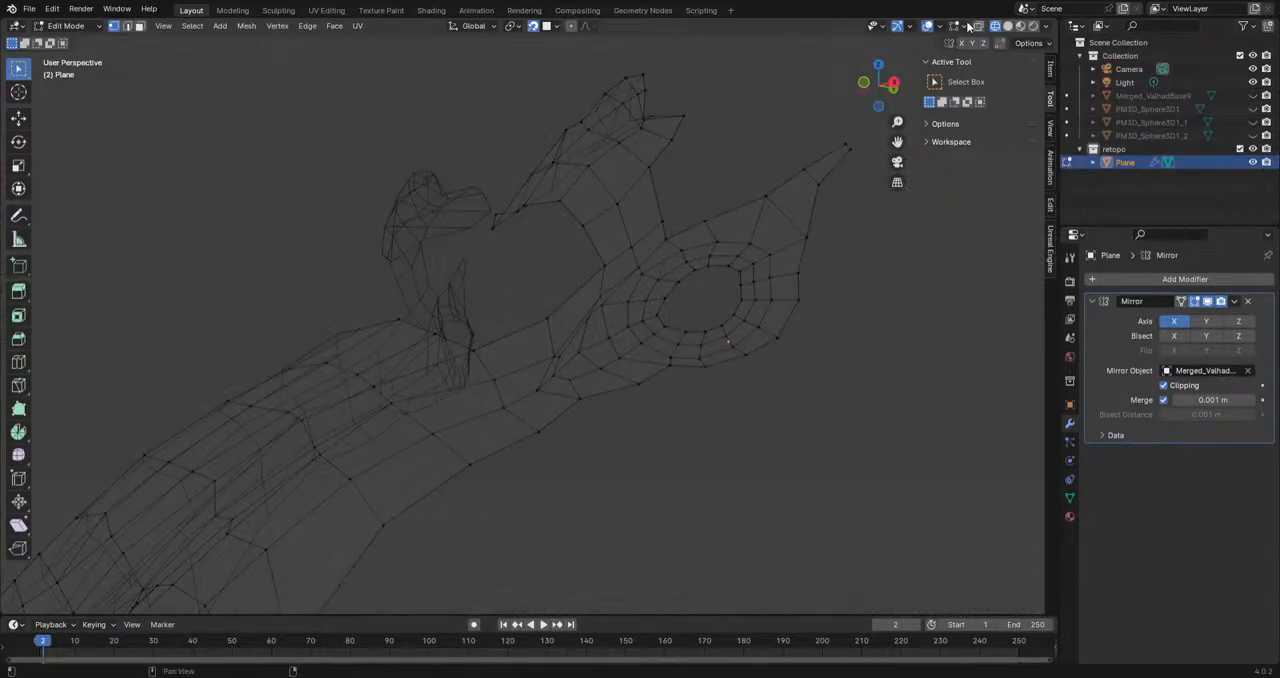
pyautogui.click(1007, 26)
pyautogui.press('KP_3')
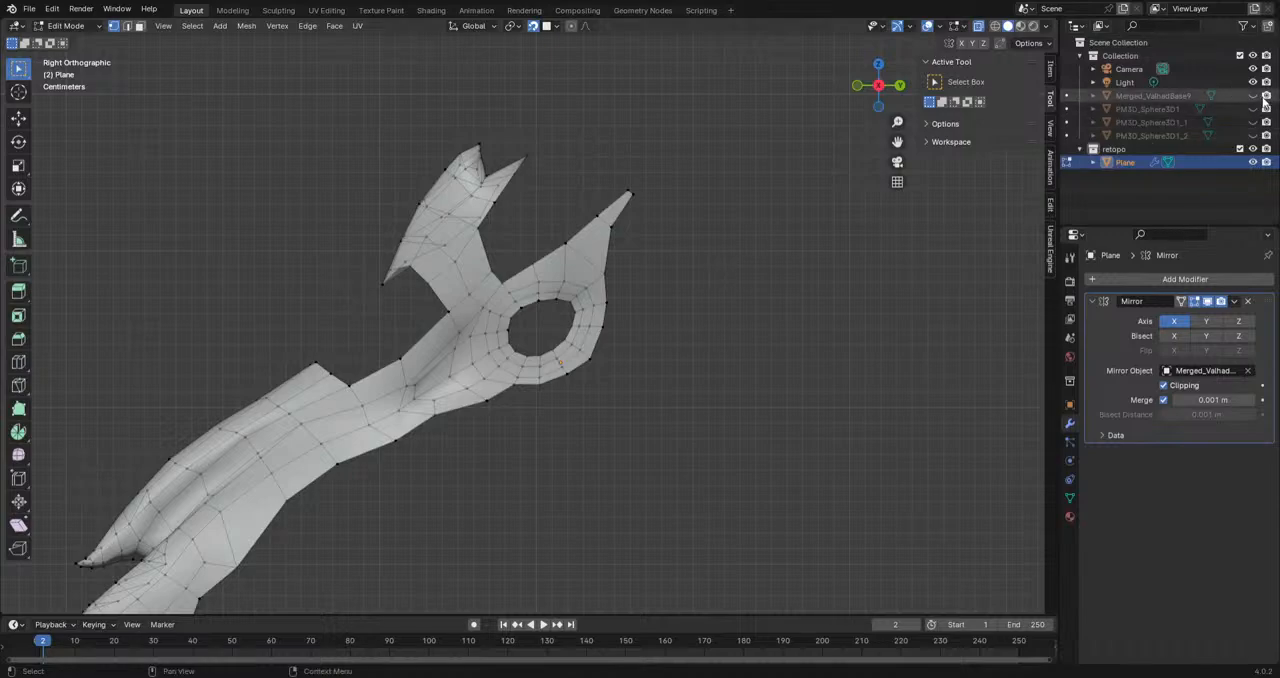
# Step: Show the dragon sculpt and extrude two vertices across the gap between snout and brow horn, filling faces along the outer edge
pyautogui.click(1254, 96)
pyautogui.scroll(5, 563, 341)
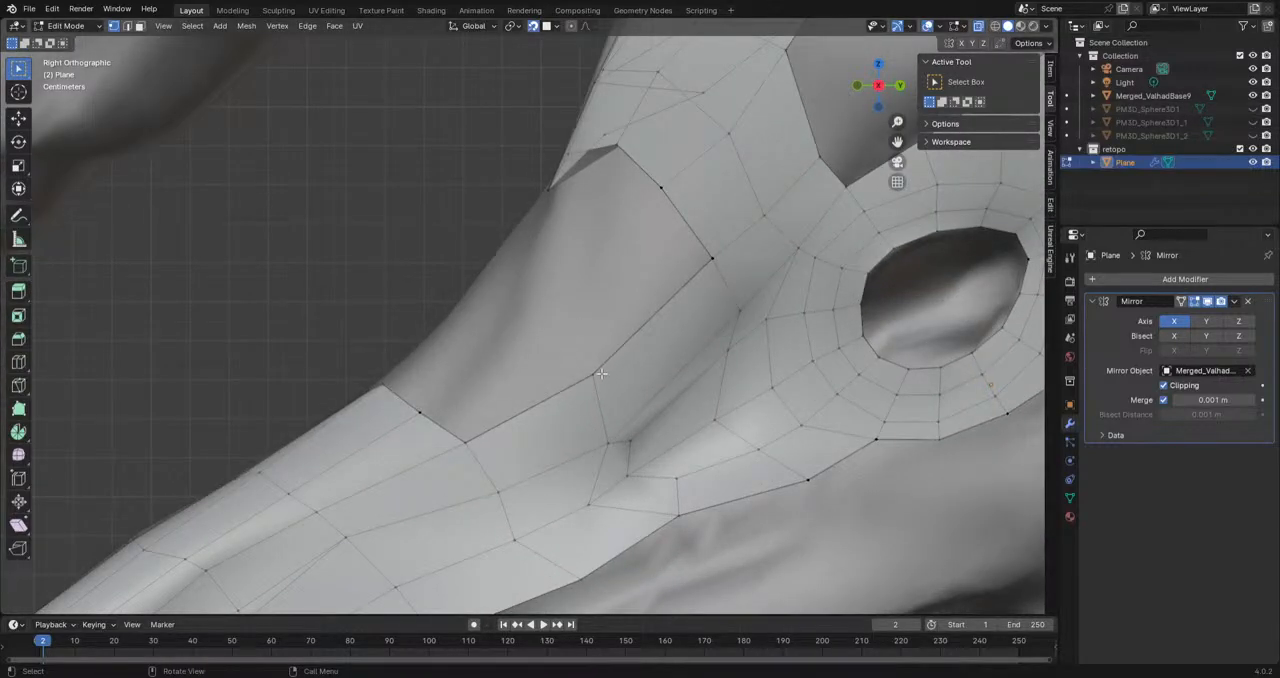
pyautogui.press('e')
pyautogui.click(550, 311)
pyautogui.press('e')
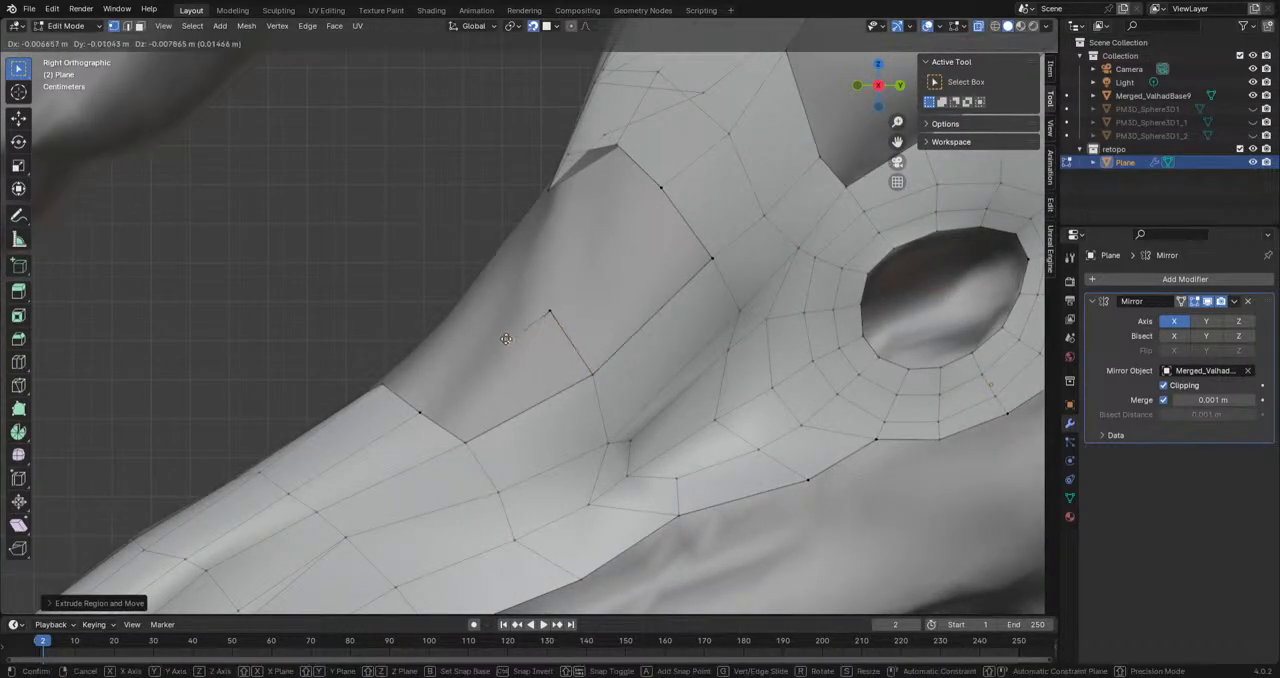
pyautogui.click(494, 296)
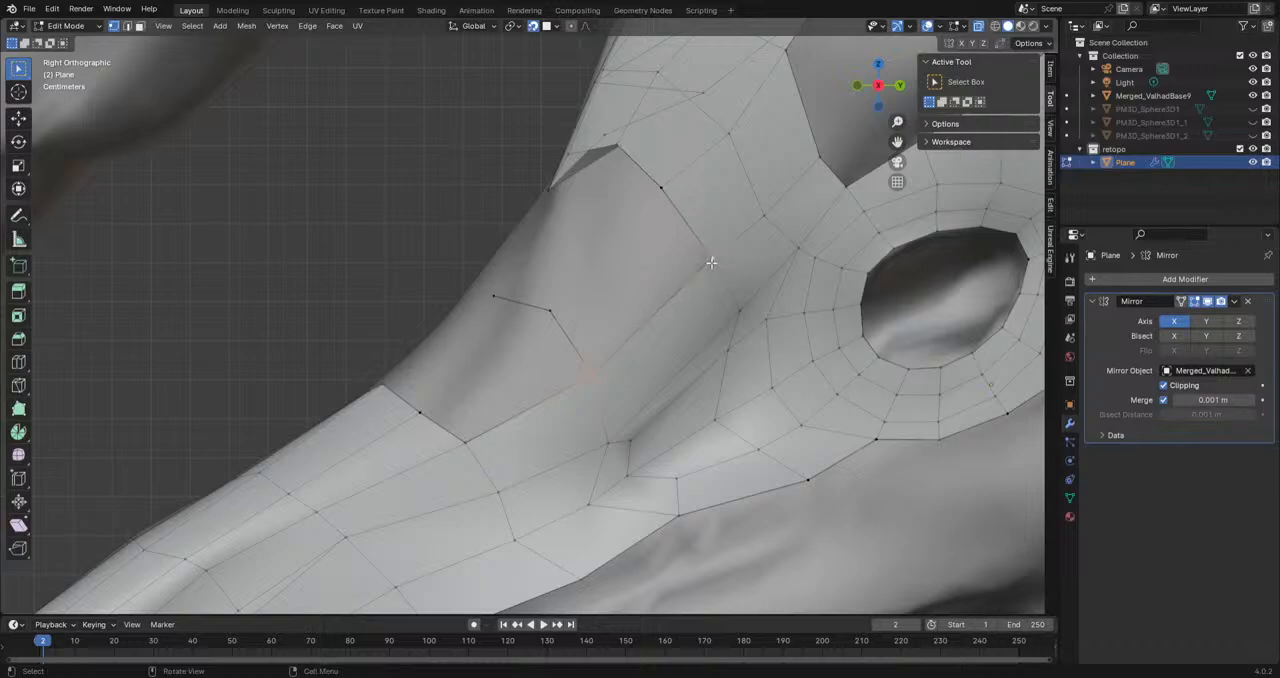
pyautogui.press('f')
pyautogui.press('f')
pyautogui.moveTo(462, 430); pyautogui.dragTo(645, 394, button='middle')
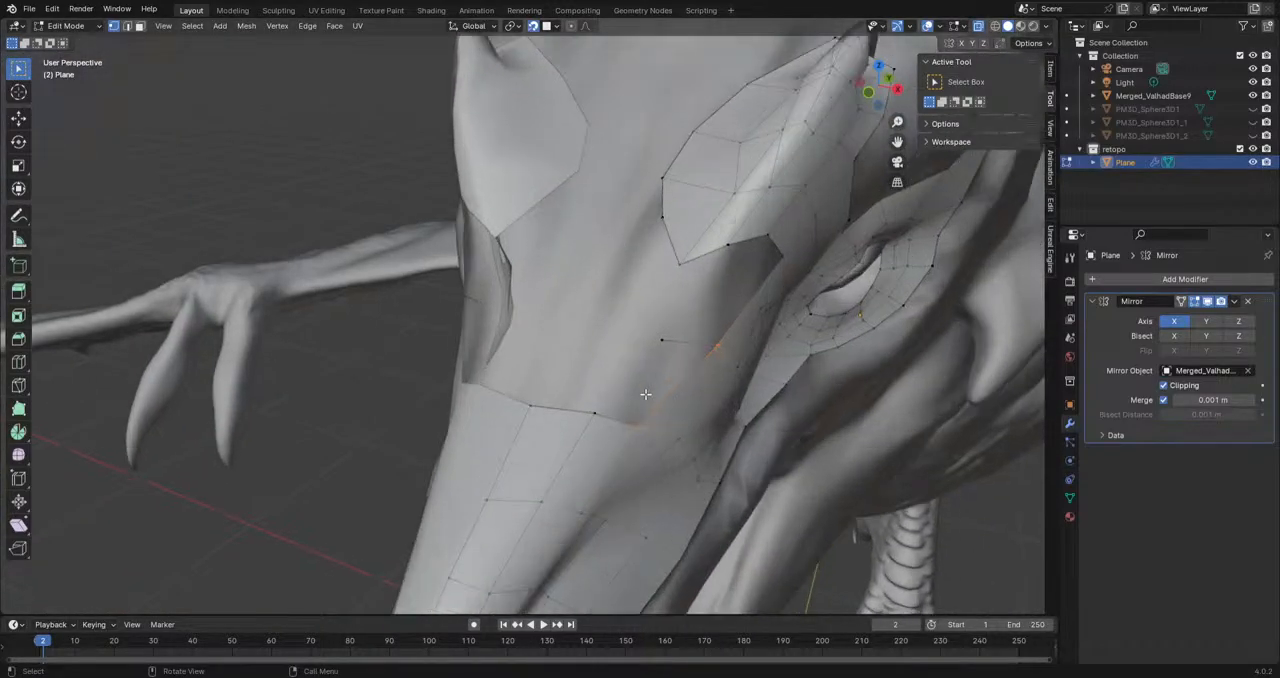
# Step: Extrude a chain of five vertices along the head's centre line from the snout up between the brow horns
pyautogui.moveTo(537, 407); pyautogui.dragTo(572, 350, button='middle')
pyautogui.press('e')
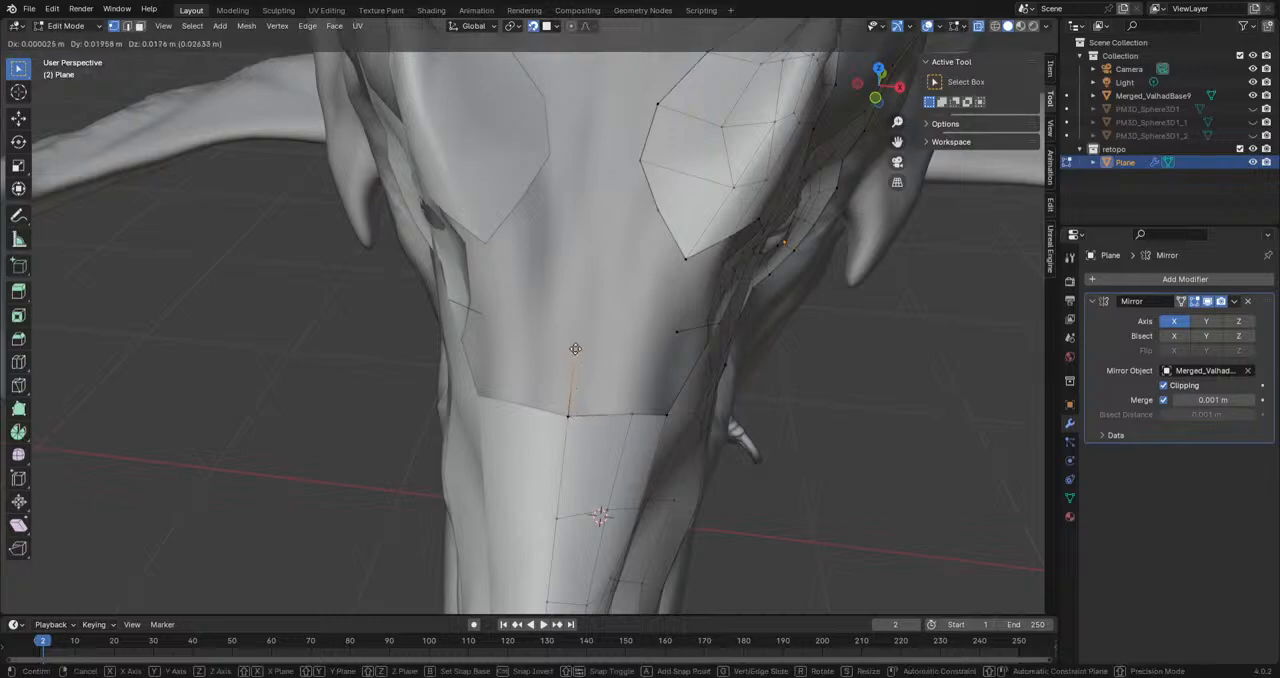
pyautogui.click(577, 347)
pyautogui.press('e')
pyautogui.click(586, 285)
pyautogui.press('e')
pyautogui.click(611, 222)
pyautogui.press('e')
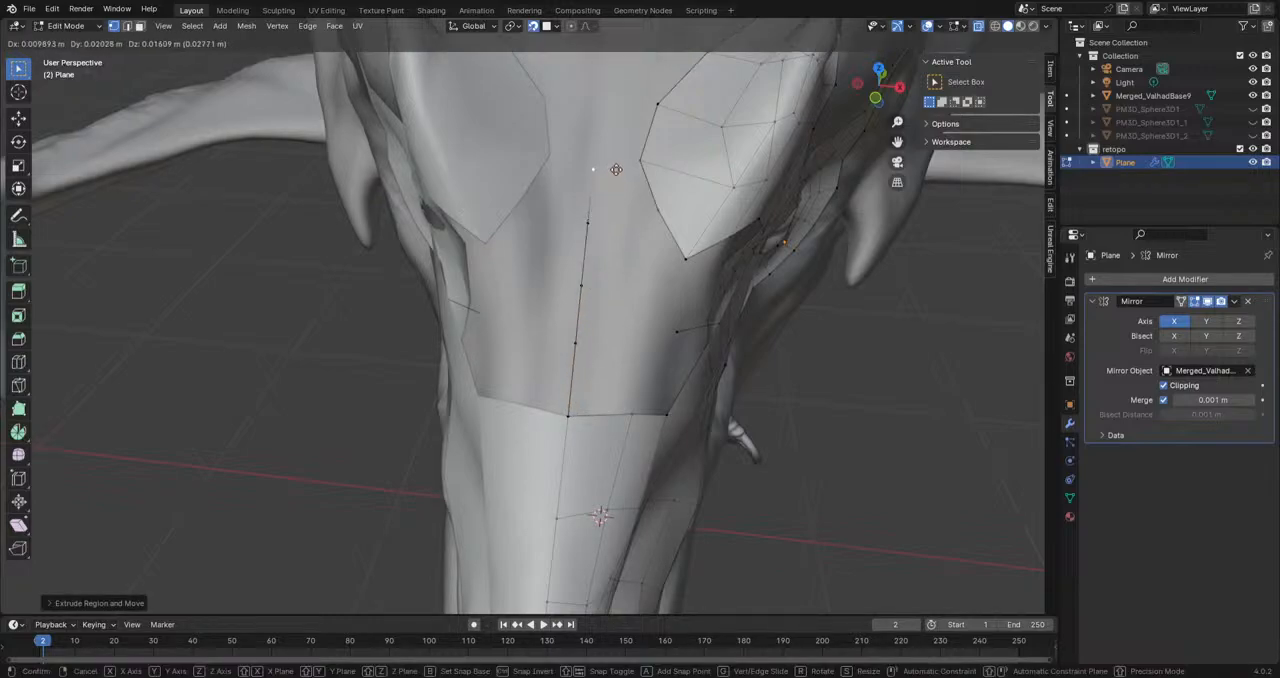
pyautogui.click(620, 162)
pyautogui.press('e')
pyautogui.click(635, 103)
# Step: Fill faces between the upper centre-line vertices and the inner edge of the brow horn
pyautogui.keyDown('shift'); pyautogui.click(658, 105); pyautogui.keyUp('shift')
pyautogui.press('f')
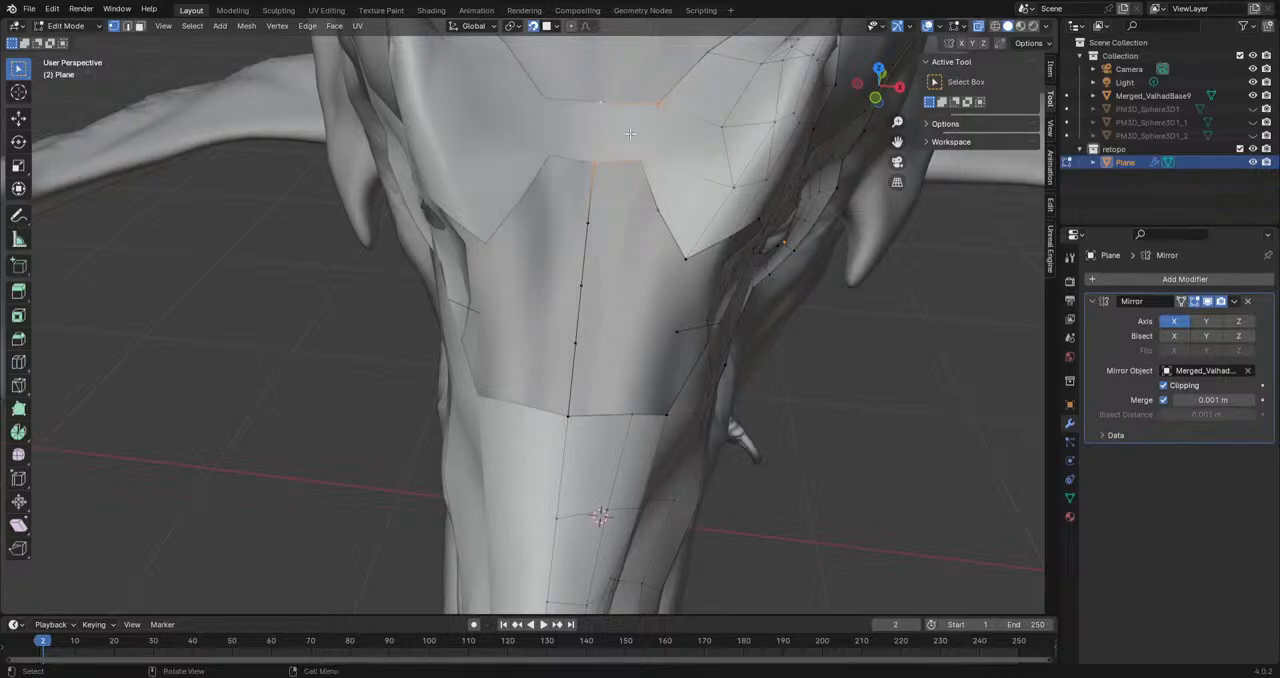
pyautogui.keyDown('shift'); pyautogui.click(588, 167); pyautogui.keyUp('shift')
pyautogui.keyDown('shift'); pyautogui.click(596, 164); pyautogui.keyUp('shift')
pyautogui.press('f')
pyautogui.press('f')
# Step: Reposition the vertices around the remaining opening between the snout and the base of the brow horn
pyautogui.moveTo(719, 380); pyautogui.dragTo(767, 233, button='middle')
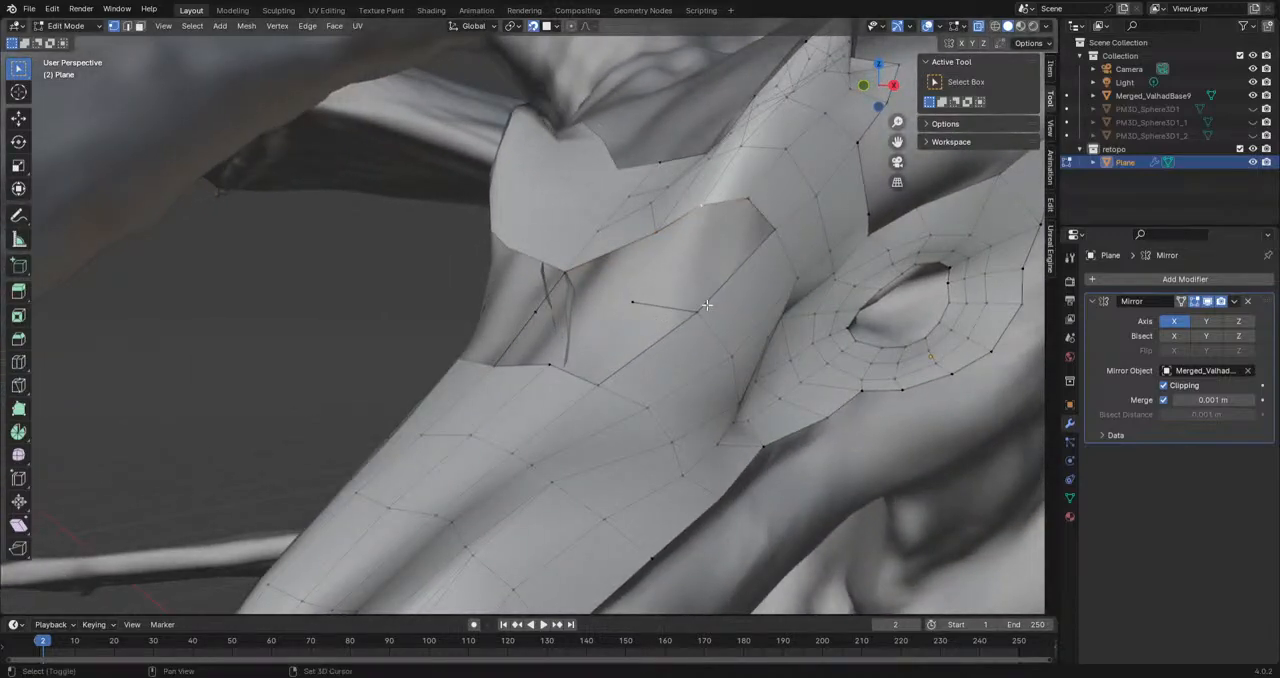
pyautogui.moveTo(737, 306); pyautogui.dragTo(591, 340, button='middle')
pyautogui.moveTo(661, 257); pyautogui.dragTo(685, 283)
pyautogui.moveTo(631, 346); pyautogui.dragTo(716, 369, button='middle')
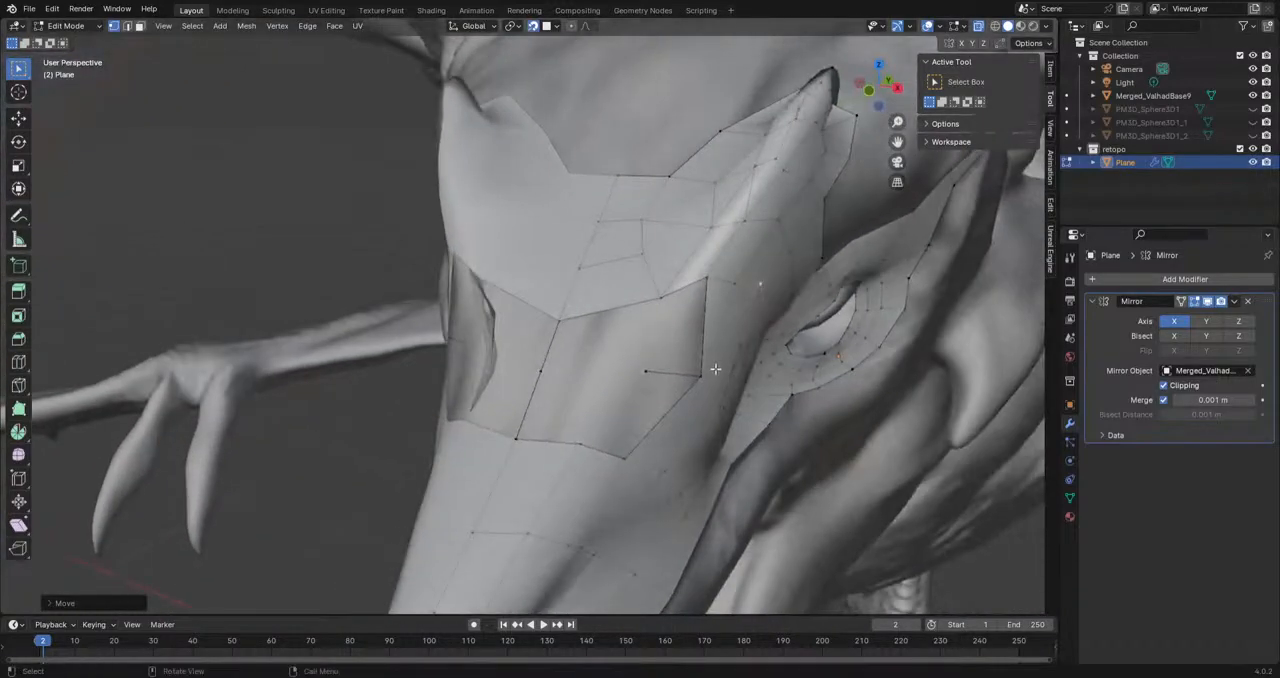
# Step: Fill the remaining opening between the snout, brow horn and centre line with quad faces
pyautogui.click(646, 372)
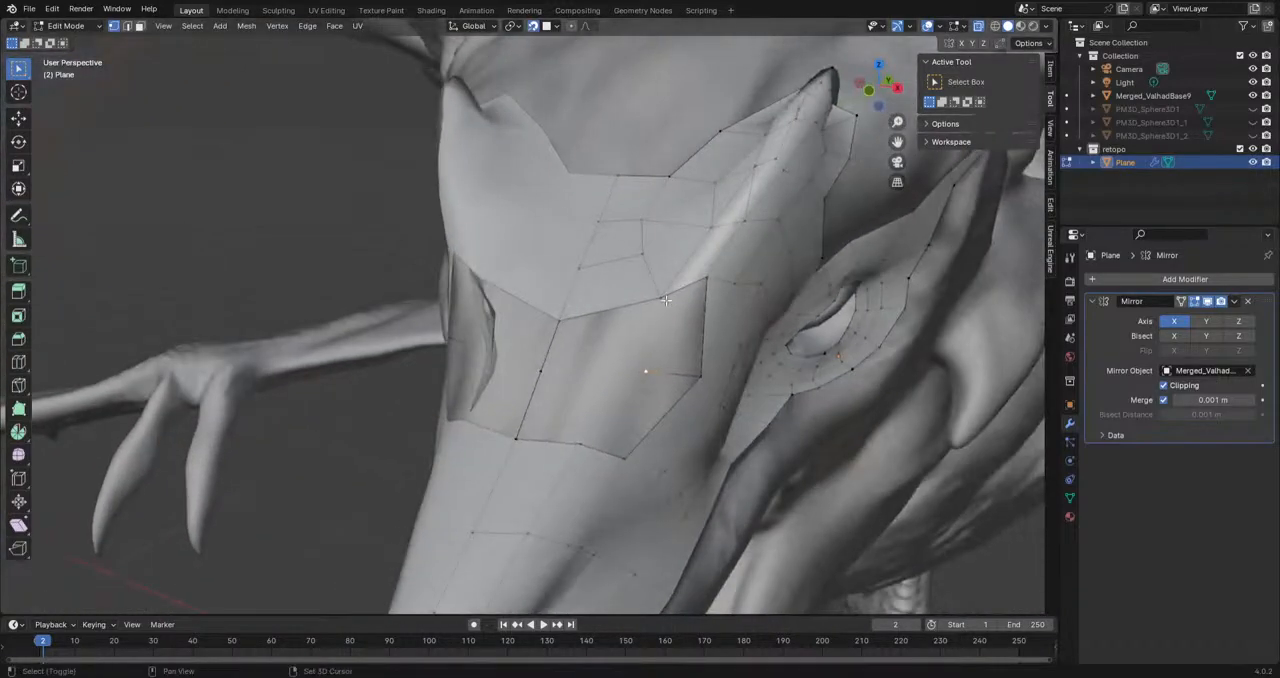
pyautogui.keyDown('shift'); pyautogui.click(704, 377); pyautogui.keyUp('shift')
pyautogui.press('f')
pyautogui.click(646, 372)
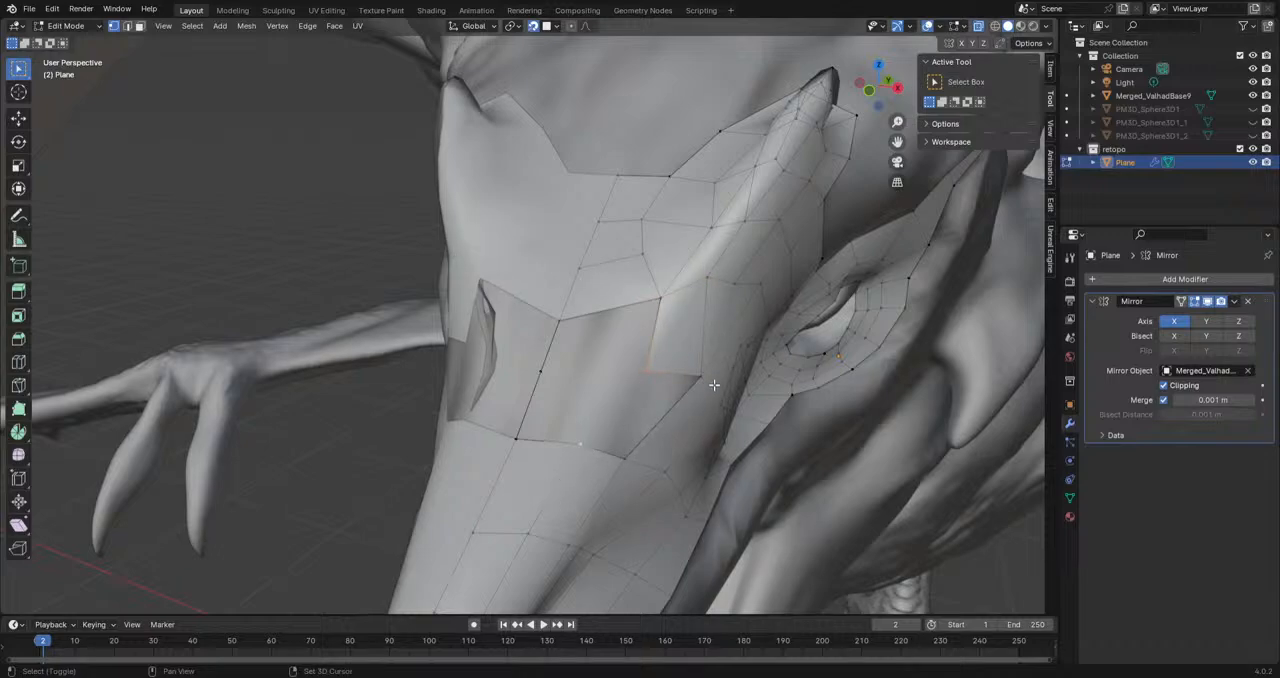
pyautogui.keyDown('shift'); pyautogui.click(620, 462); pyautogui.keyUp('shift')
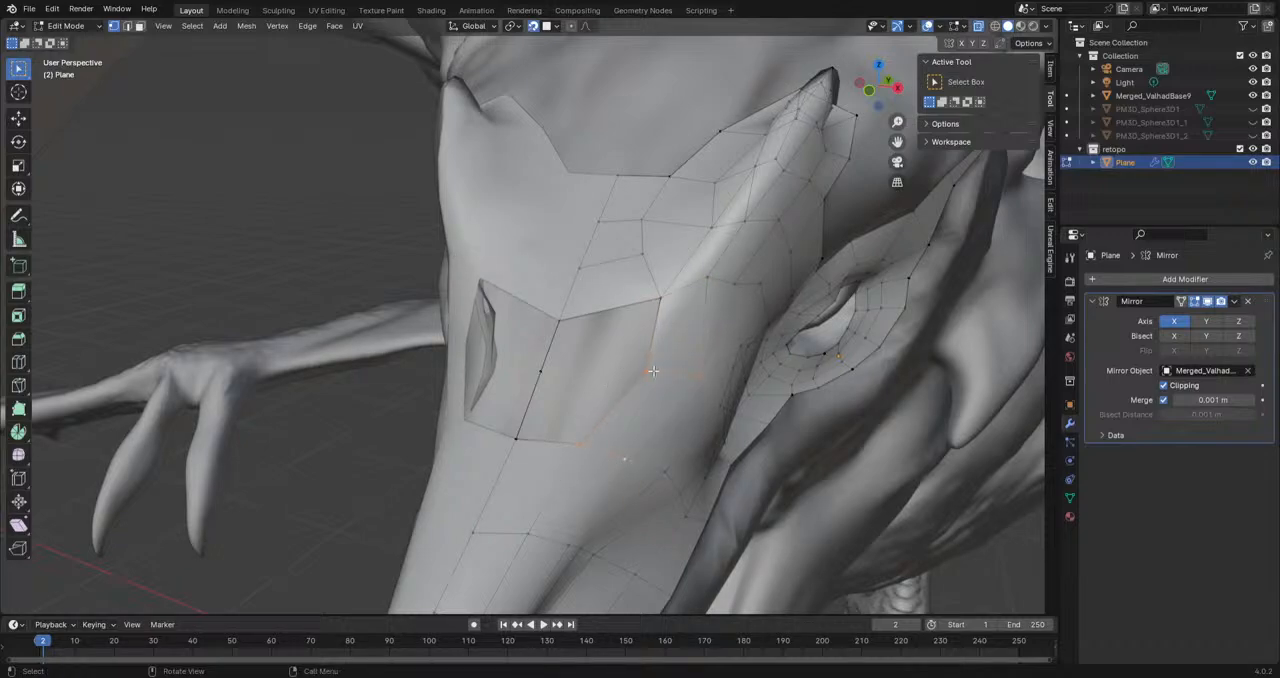
pyautogui.keyDown('shift'); pyautogui.click(548, 379); pyautogui.keyUp('shift')
pyautogui.press('x')
pyautogui.click(576, 425)
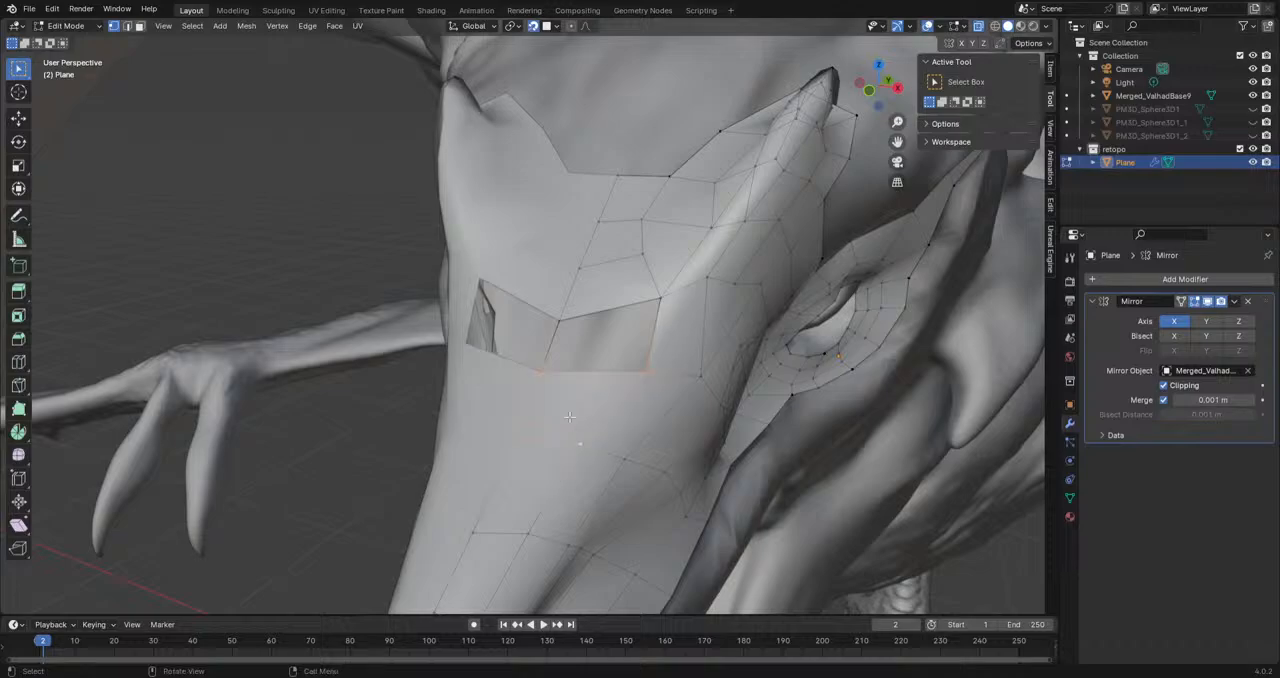
pyautogui.press('x')
pyautogui.click(633, 367)
# Step: Reposition vertices on the new forehead faces and along the brow horn's base to even out the spacing
pyautogui.moveTo(610, 387); pyautogui.dragTo(642, 346, button='middle')
pyautogui.moveTo(700, 259); pyautogui.dragTo(688, 314)
pyautogui.moveTo(748, 274)
pyautogui.mouseDown()
pyautogui.moveTo(767, 321)
pyautogui.moveTo(780, 316)
pyautogui.mouseUp()
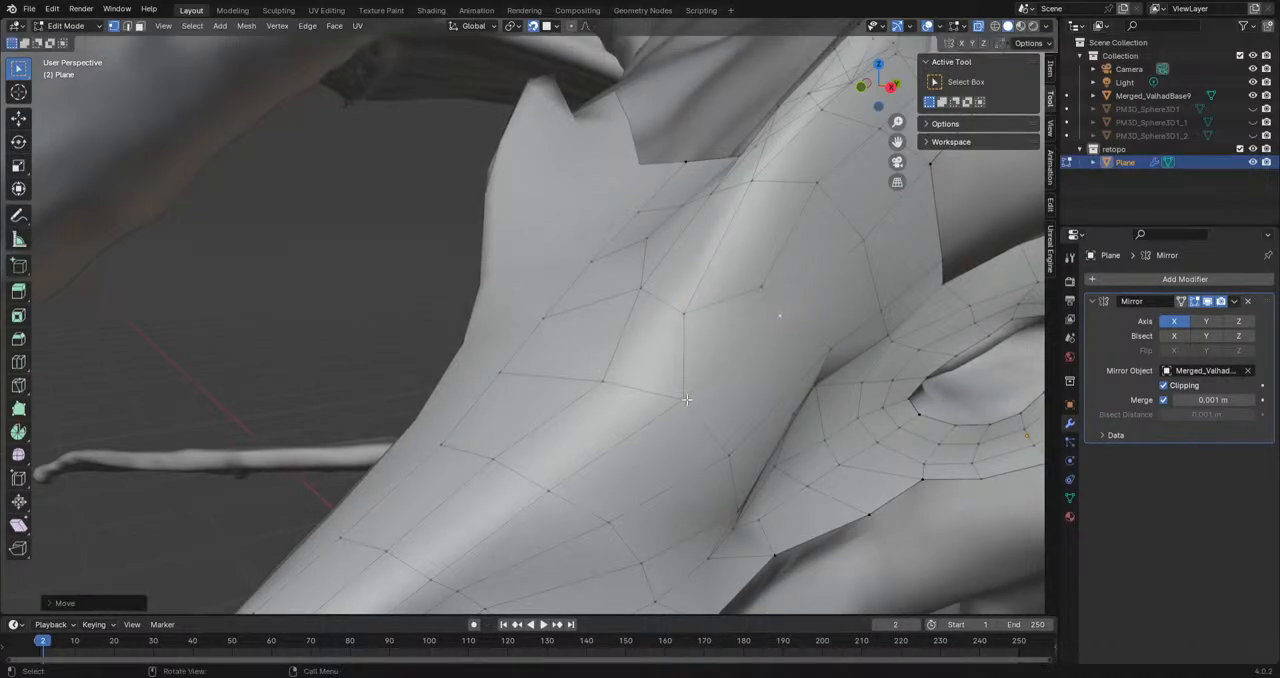
pyautogui.moveTo(686, 399); pyautogui.dragTo(692, 399)
pyautogui.moveTo(814, 190); pyautogui.dragTo(826, 226)
pyautogui.keyDown('shift'); pyautogui.moveTo(832, 248); pyautogui.dragTo(682, 324, button='middle'); pyautogui.keyUp('shift')
pyautogui.moveTo(687, 236)
pyautogui.mouseDown()
pyautogui.moveTo(677, 244)
pyautogui.moveTo(697, 251)
pyautogui.mouseUp()
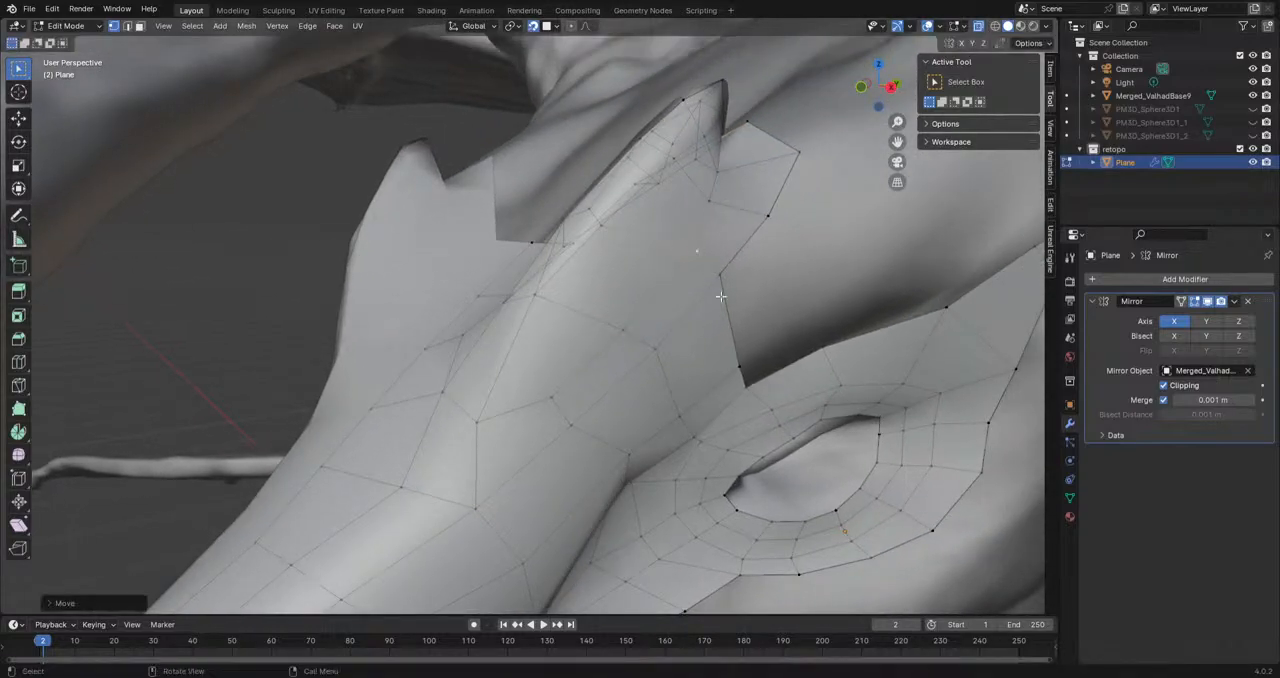
# Step: Adjust vertices between the horn and the eye loop, undo one move and even out the horn's inner side
pyautogui.moveTo(658, 416); pyautogui.dragTo(646, 410, button='middle')
pyautogui.moveTo(626, 382); pyautogui.dragTo(638, 385)
pyautogui.hotkey('ctrl', 'z')
pyautogui.moveTo(551, 317); pyautogui.dragTo(597, 332)
pyautogui.moveTo(578, 388); pyautogui.dragTo(596, 395)
pyautogui.moveTo(563, 237); pyautogui.dragTo(660, 249)
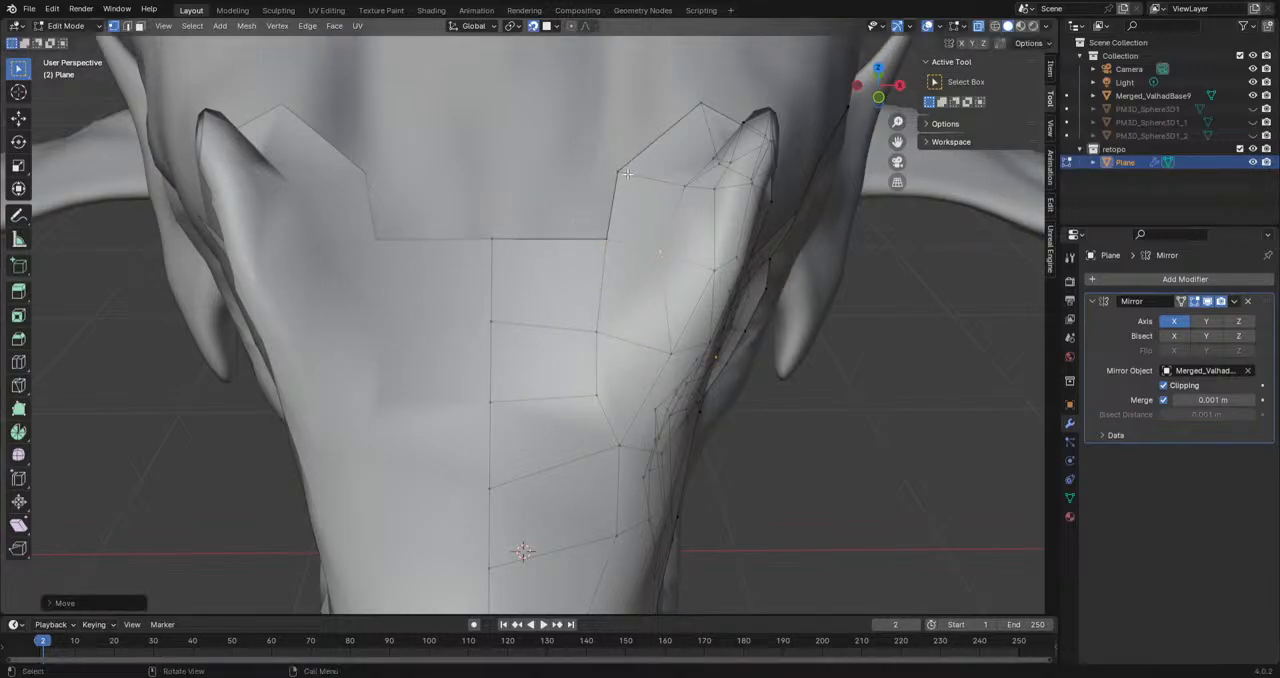
# Step: Reposition the forehead vertices beside the centre line so the rows run evenly from the snout to the horn
pyautogui.scroll(-4, 629, 172)
pyautogui.moveTo(622, 350); pyautogui.dragTo(522, 422, button='middle')
pyautogui.moveTo(598, 407); pyautogui.dragTo(560, 443, button='middle')
pyautogui.moveTo(560, 446); pyautogui.dragTo(544, 446)
pyautogui.moveTo(561, 397)
pyautogui.mouseDown()
pyautogui.moveTo(548, 393)
pyautogui.moveTo(570, 395)
pyautogui.mouseUp()
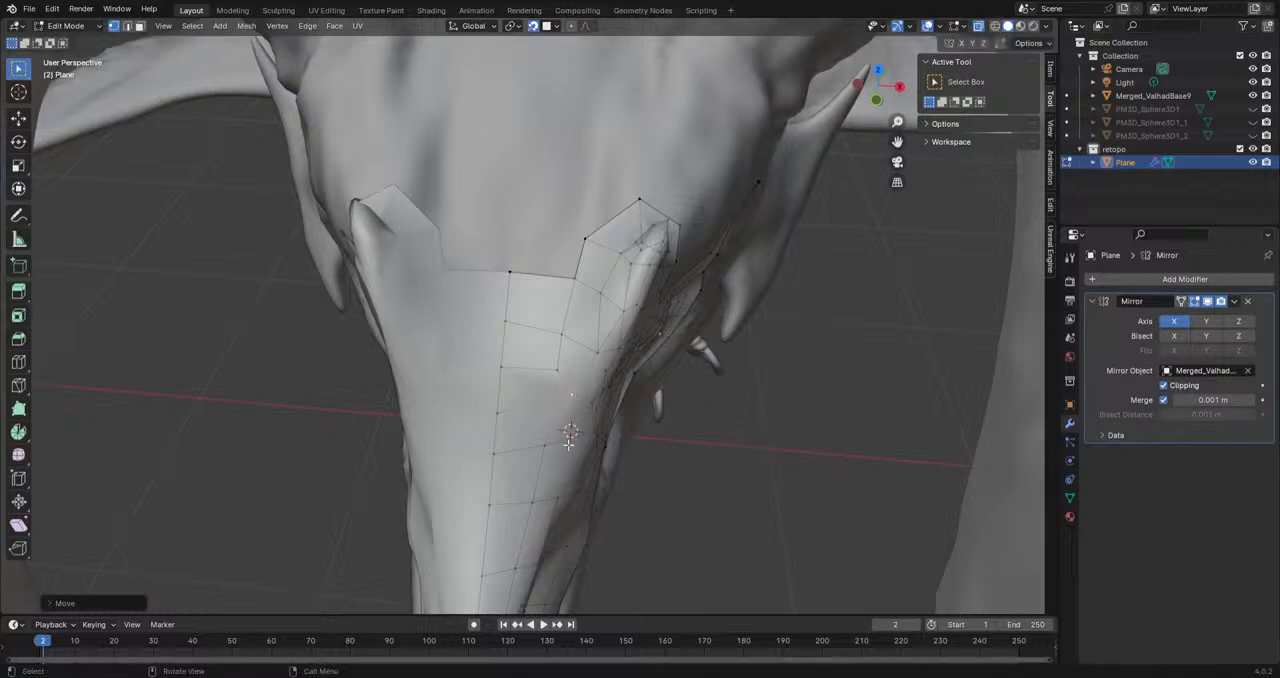
pyautogui.moveTo(558, 362)
pyautogui.mouseDown(button='middle')
pyautogui.moveTo(589, 380)
pyautogui.moveTo(593, 341)
pyautogui.moveTo(549, 349)
pyautogui.mouseUp(button='middle')
pyautogui.click(560, 355)
pyautogui.moveTo(596, 384); pyautogui.dragTo(595, 337, button='middle')
pyautogui.press('g')
pyautogui.click(522, 352)
# Step: Extrude two vertices backward from the corner between horn and eye loop and fill faces toward the horn's rear edge
pyautogui.click(595, 337)
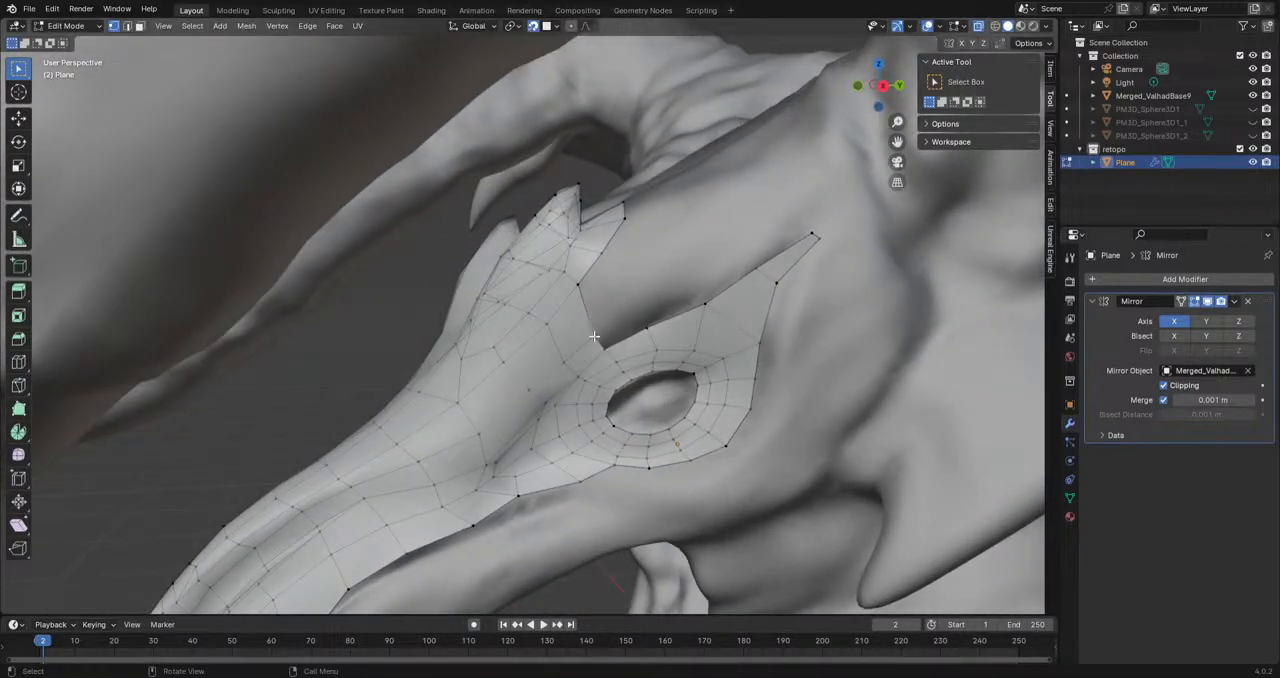
pyautogui.press('e')
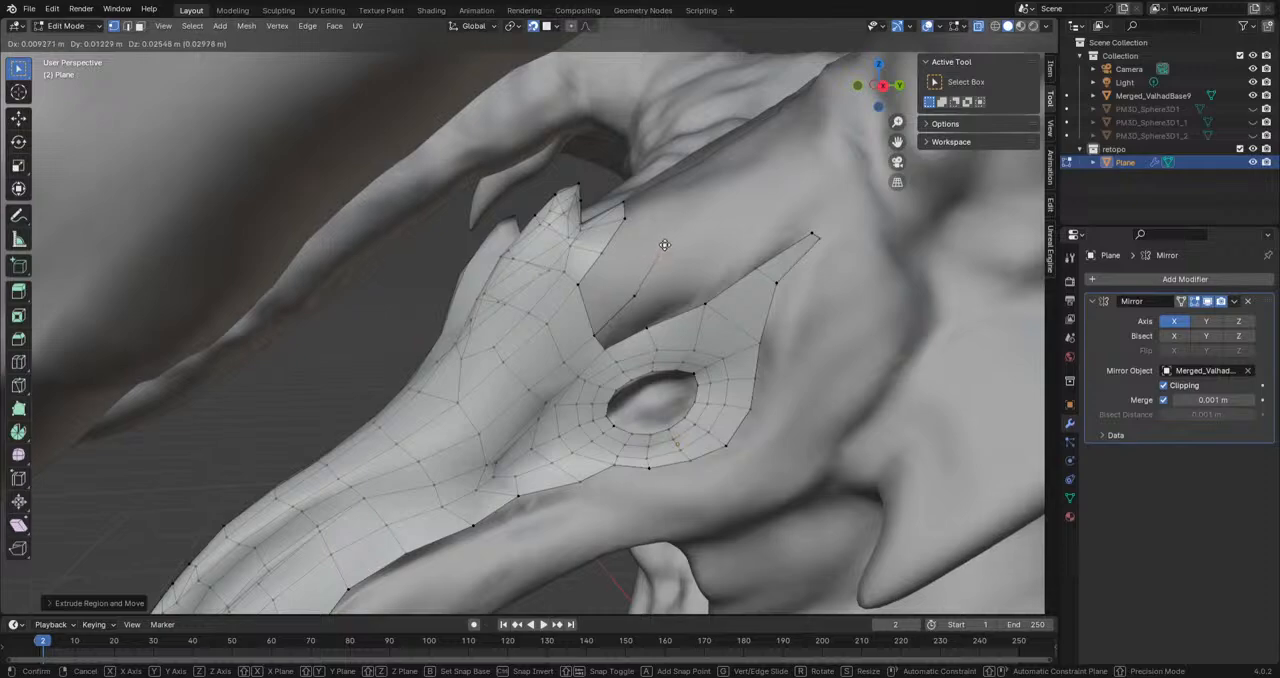
pyautogui.click(666, 236)
pyautogui.keyDown('shift'); pyautogui.click(593, 337); pyautogui.keyUp('shift')
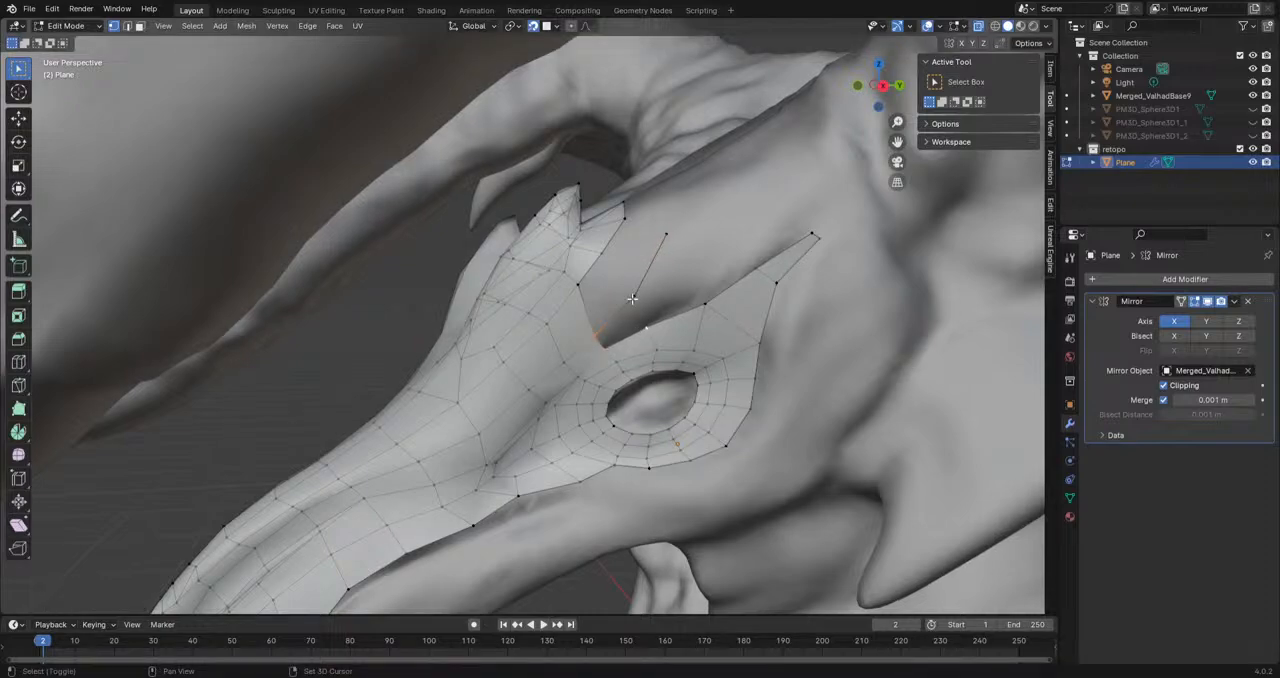
pyautogui.press('f')
pyautogui.moveTo(592, 287); pyautogui.dragTo(640, 247, button='middle')
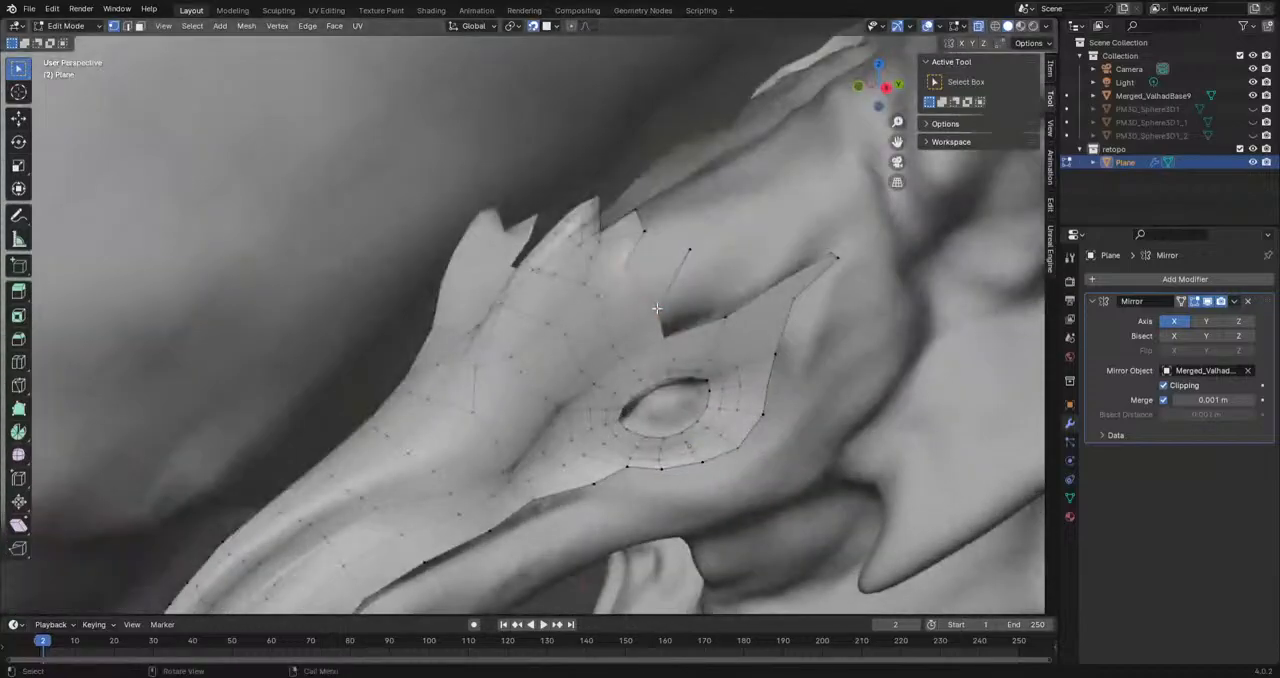
pyautogui.keyDown('shift'); pyautogui.click(618, 270); pyautogui.keyUp('shift')
# Step: Extrude a chain of four vertices backward along the head's centre line from the forehead edge
pyautogui.moveTo(687, 271); pyautogui.dragTo(572, 402, button='middle')
pyautogui.click(498, 398)
pyautogui.press('e')
pyautogui.click(503, 354)
pyautogui.press('e')
pyautogui.click(512, 303)
pyautogui.press('e')
pyautogui.click(511, 213)
pyautogui.press('e')
pyautogui.click(508, 110)
# Step: Extrude a vertex backward from the outer edge behind the brow horn and fill a face joining it to the horn
pyautogui.moveTo(508, 110); pyautogui.dragTo(635, 412, button='middle')
pyautogui.click(656, 415)
pyautogui.press('e')
pyautogui.click(642, 343)
pyautogui.press('e')
pyautogui.press('Escape')
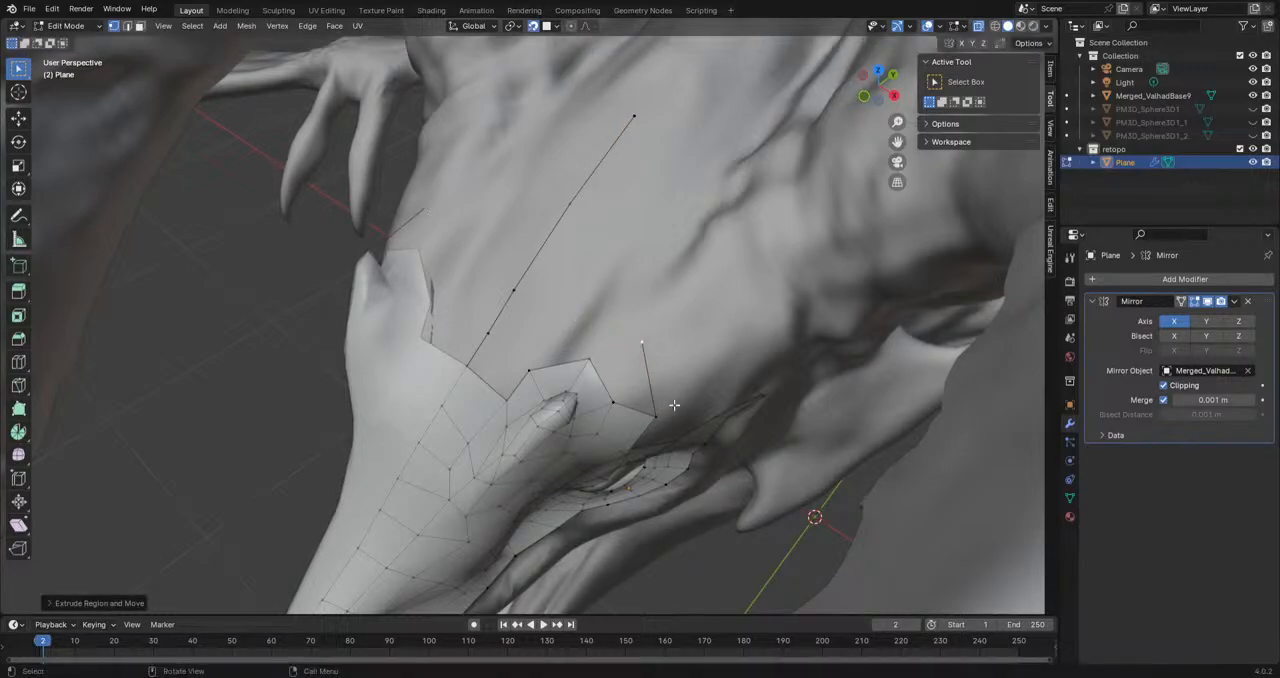
pyautogui.keyDown('shift'); pyautogui.click(647, 393); pyautogui.keyUp('shift')
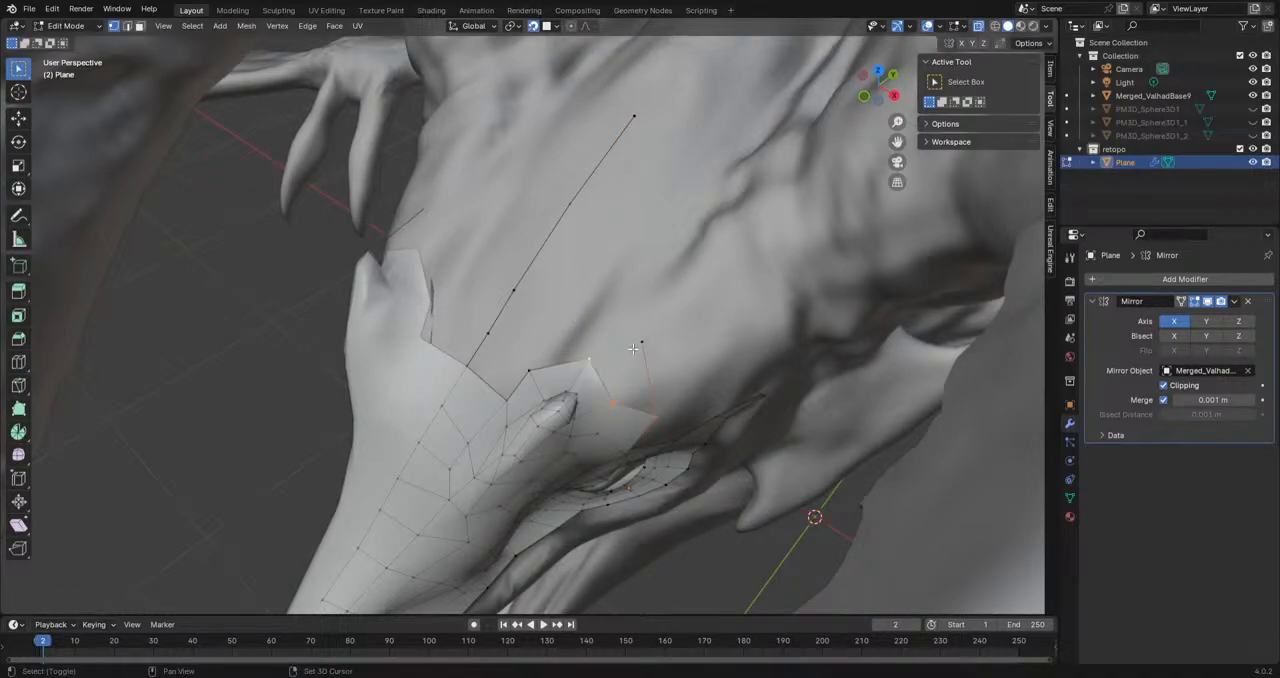
pyautogui.keyDown('shift'); pyautogui.click(641, 343); pyautogui.keyUp('shift')
pyautogui.press('f')
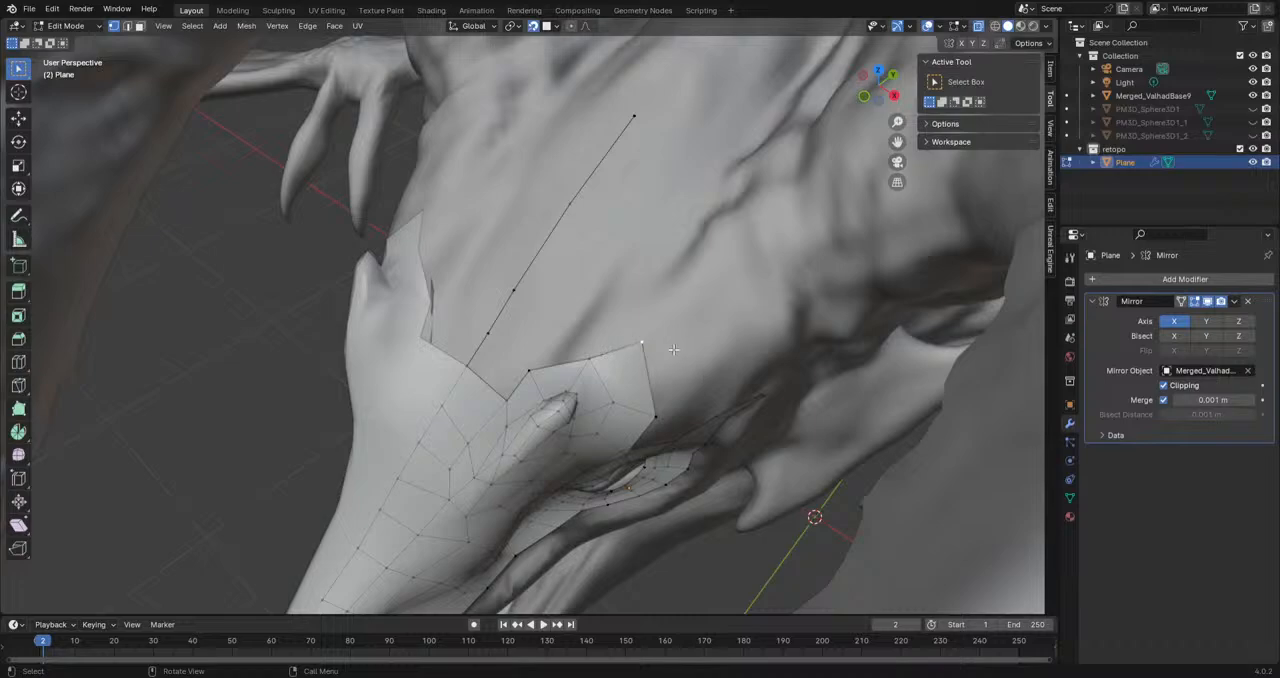
# Step: Fill the face between centre line and horn, then extrude the horn's rear edge backward and join it to the neighbouring face
pyautogui.moveTo(652, 353); pyautogui.dragTo(633, 364, button='middle')
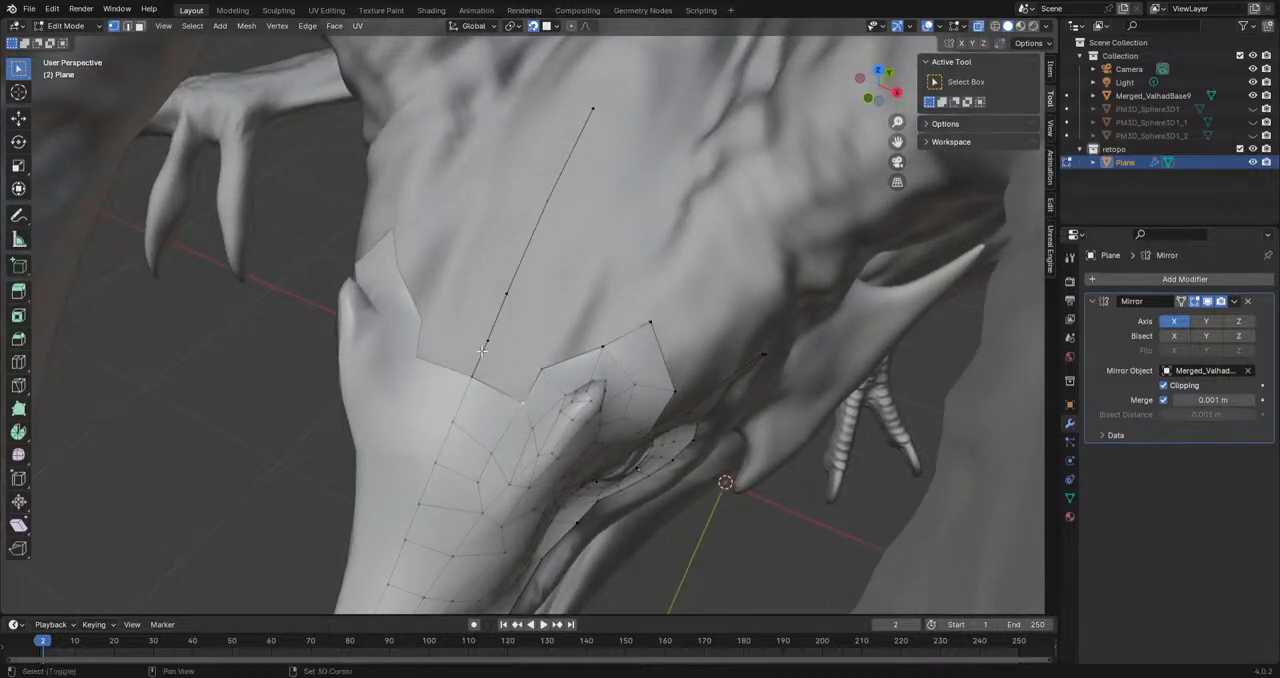
pyautogui.press('f')
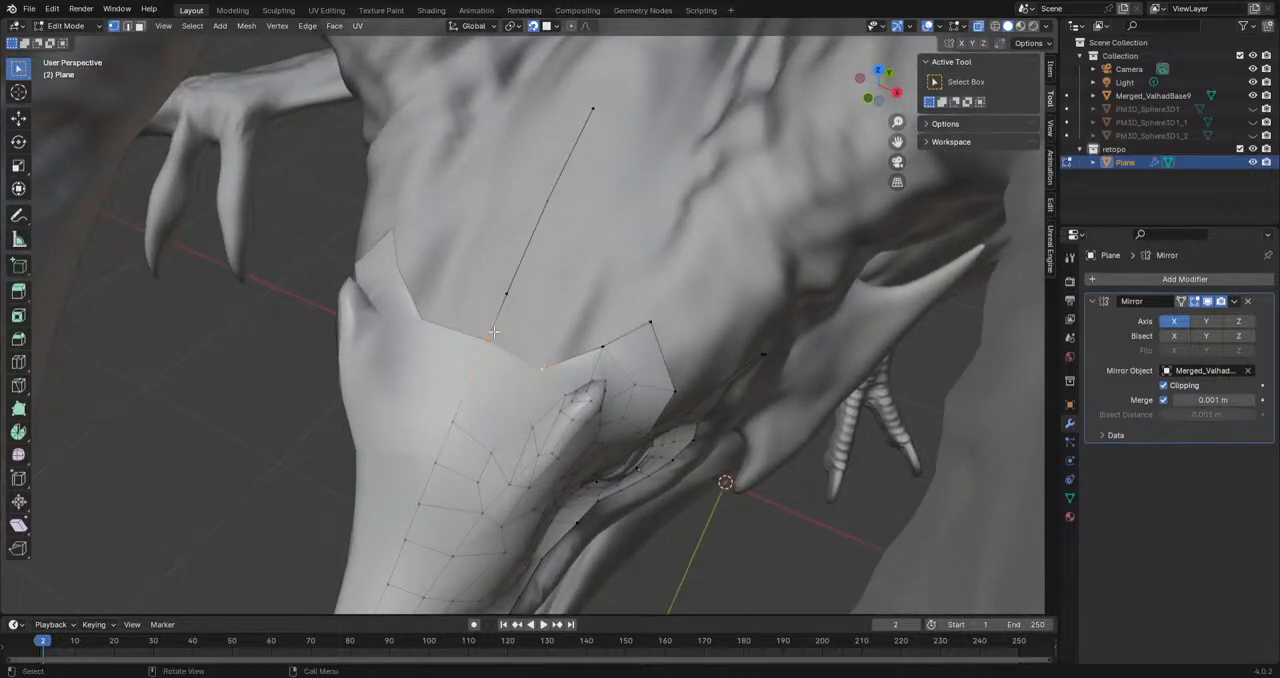
pyautogui.click(543, 367)
pyautogui.keyDown('shift'); pyautogui.click(543, 369); pyautogui.keyUp('shift')
pyautogui.press('e')
pyautogui.click(590, 300)
pyautogui.click(602, 345)
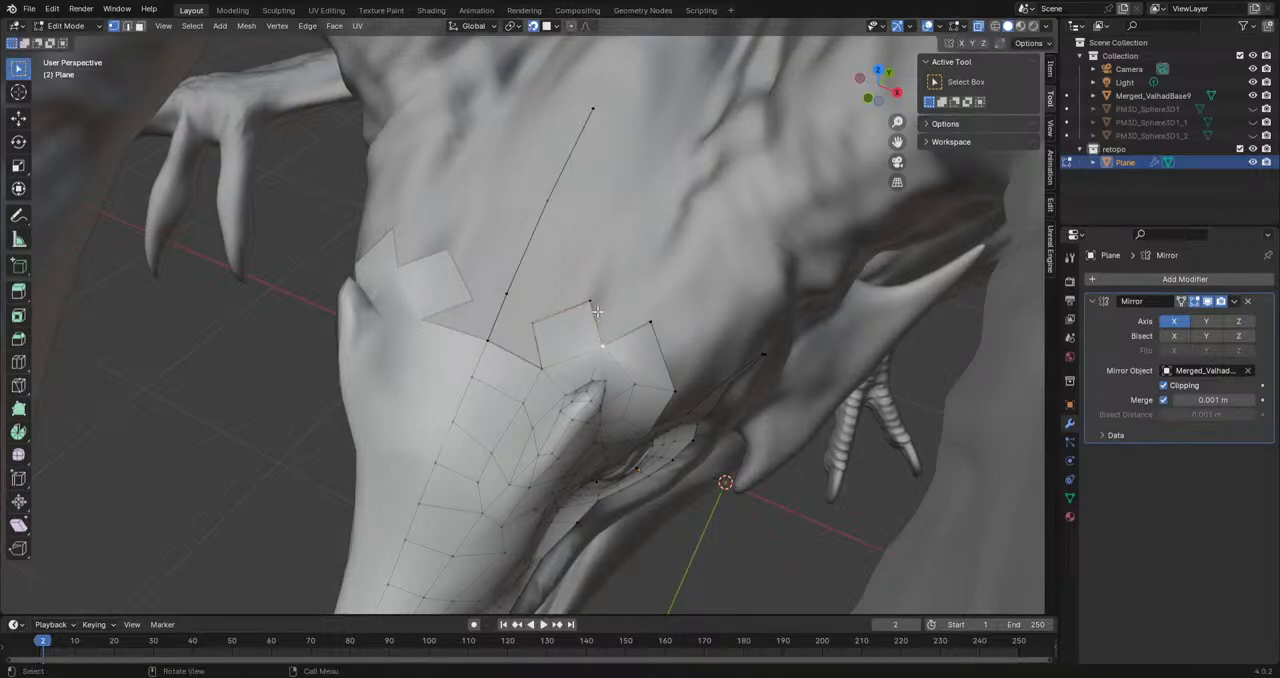
pyautogui.press('f')
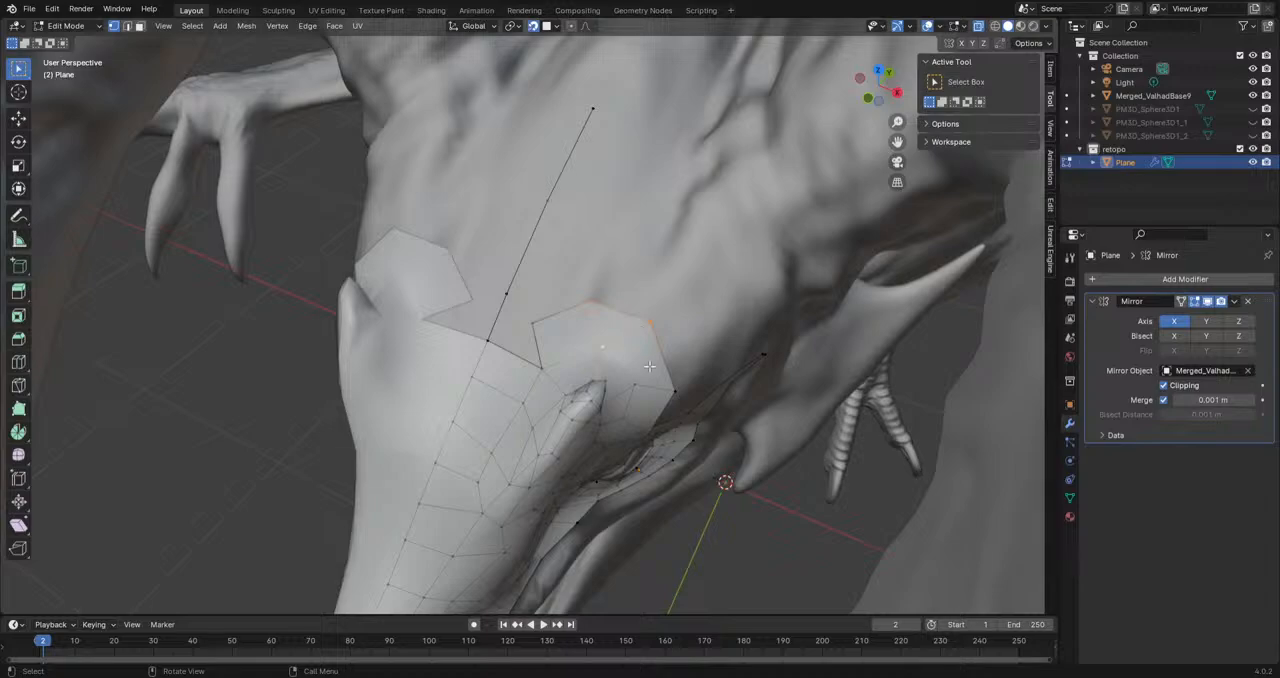
# Step: Move the next centre-line vertex closer, fill the face to the strip behind the horn and adjust the new edge's vertices
pyautogui.click(507, 294)
pyautogui.press('g')
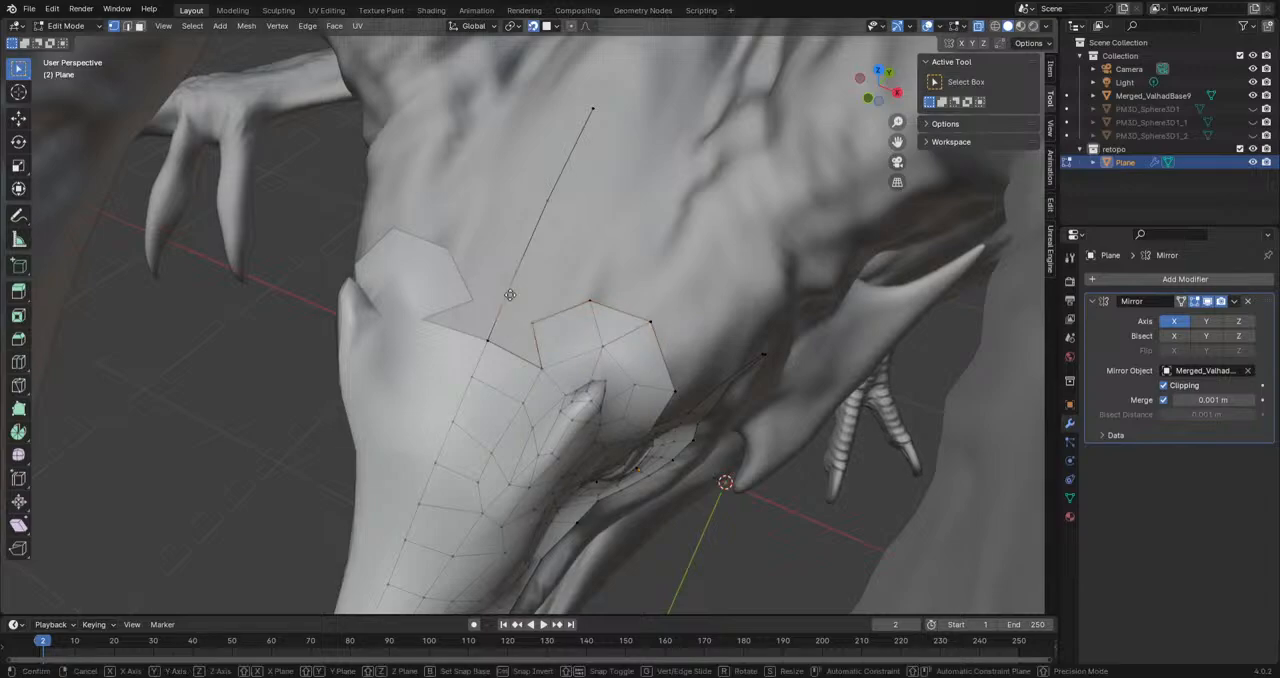
pyautogui.click(499, 318)
pyautogui.click(530, 324)
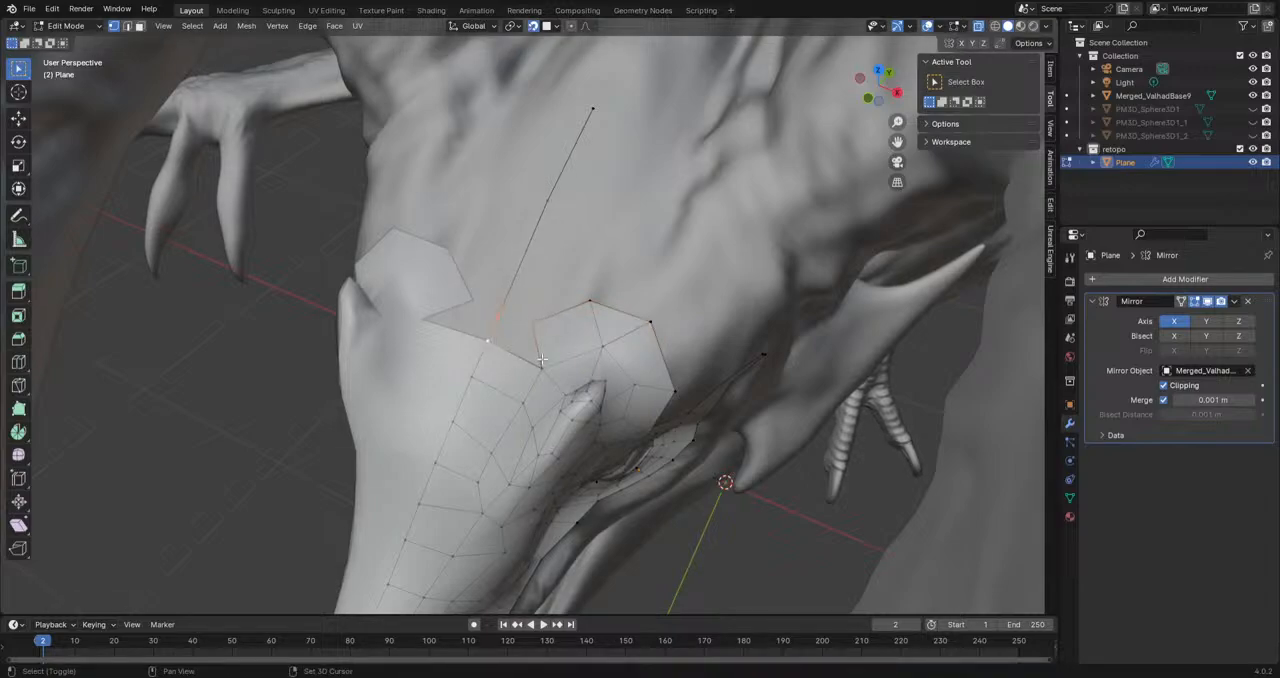
pyautogui.press('f')
pyautogui.moveTo(569, 272); pyautogui.dragTo(506, 328, button='middle')
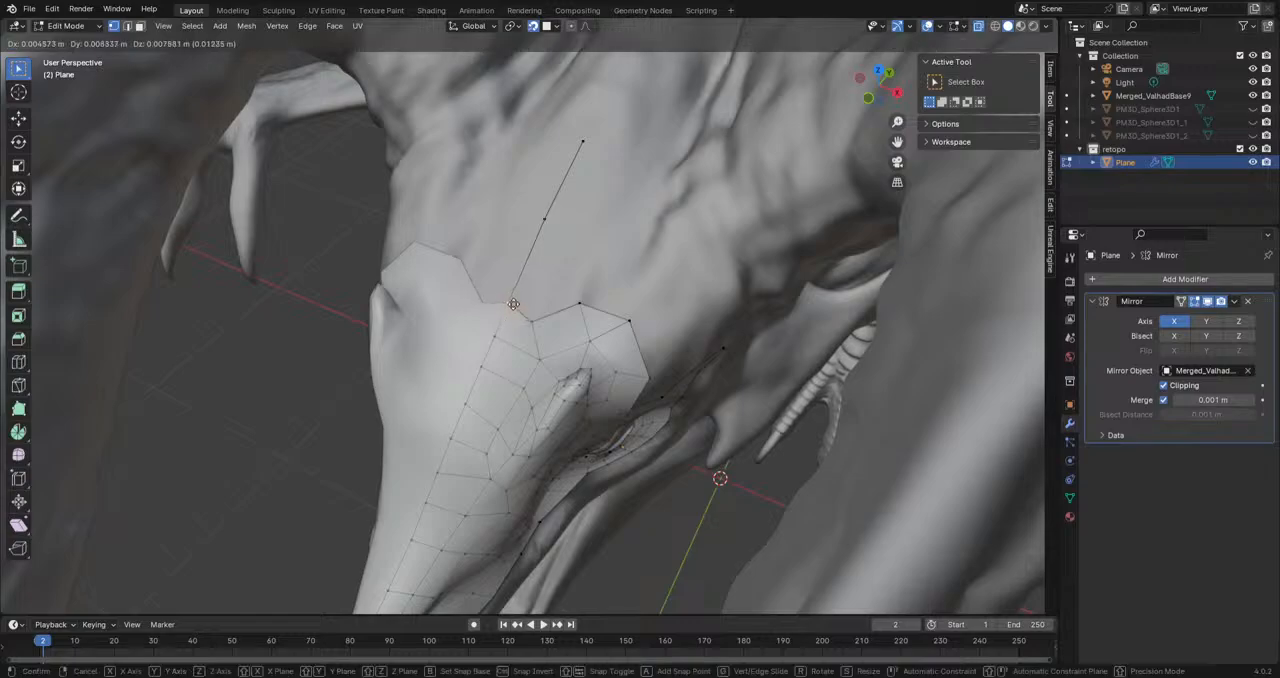
pyautogui.press('g')
pyautogui.click(540, 309)
pyautogui.moveTo(540, 309); pyautogui.dragTo(787, 213, button='middle')
# Step: Hide the overlays and the dragon sculpt, examine the retopo mesh's overall shape and show both again
pyautogui.click(929, 27)
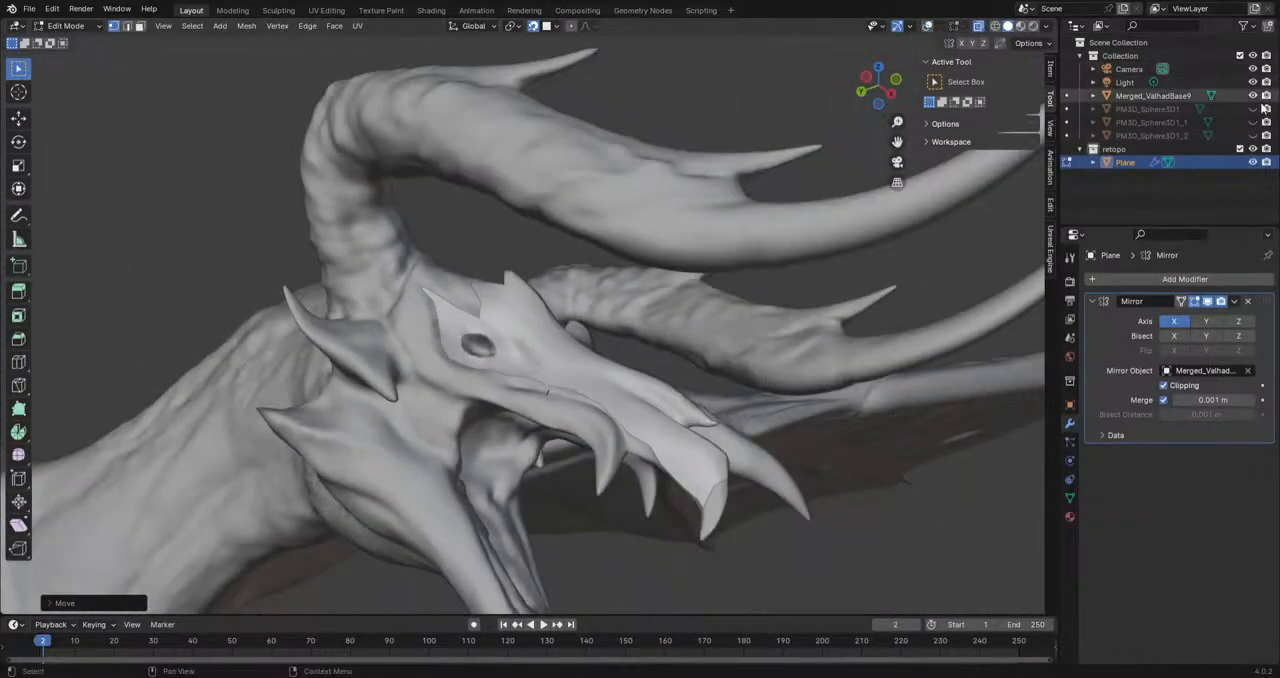
pyautogui.click(1253, 95)
pyautogui.moveTo(700, 420); pyautogui.dragTo(613, 431, button='middle')
pyautogui.scroll(-3, 613, 431)
pyautogui.moveTo(665, 556); pyautogui.dragTo(746, 377, button='middle')
pyautogui.click(1253, 96)
pyautogui.scroll(-5, 680, 325)
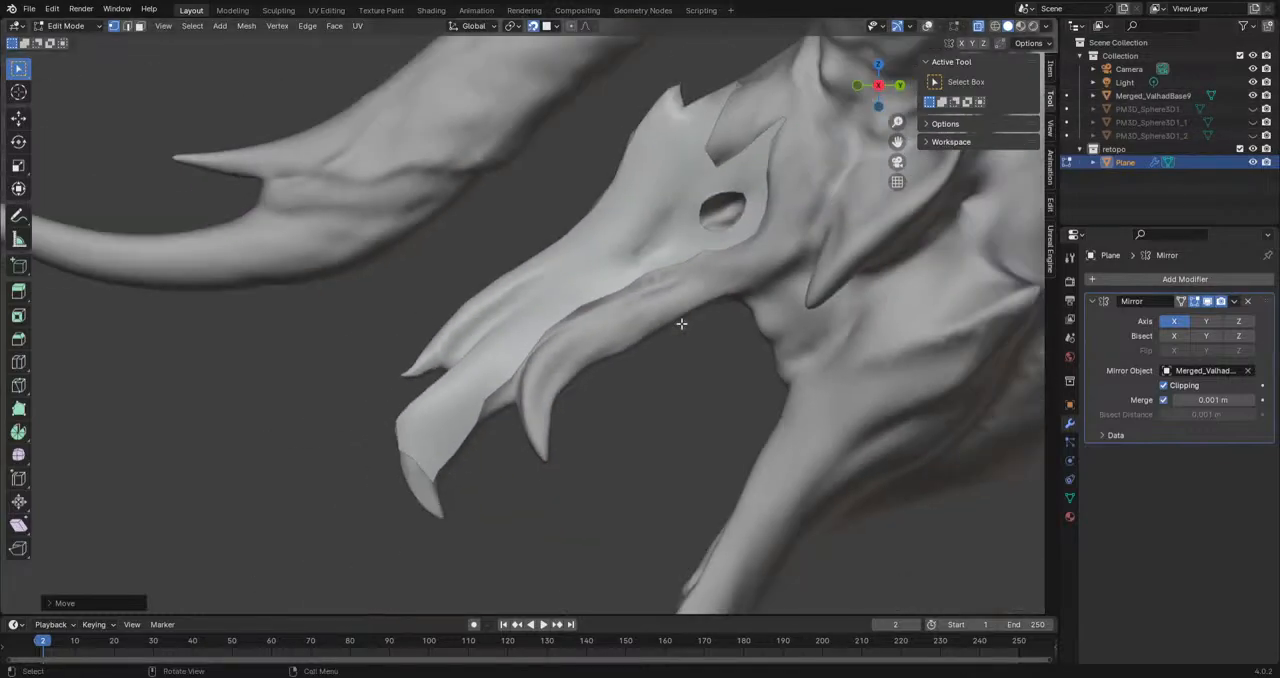
pyautogui.scroll(2, 676, 334)
pyautogui.click(928, 27)
# Step: Move two vertices on the mesh's lower border in front of the eye to follow the sculpt's lip line
pyautogui.scroll(4, 692, 377)
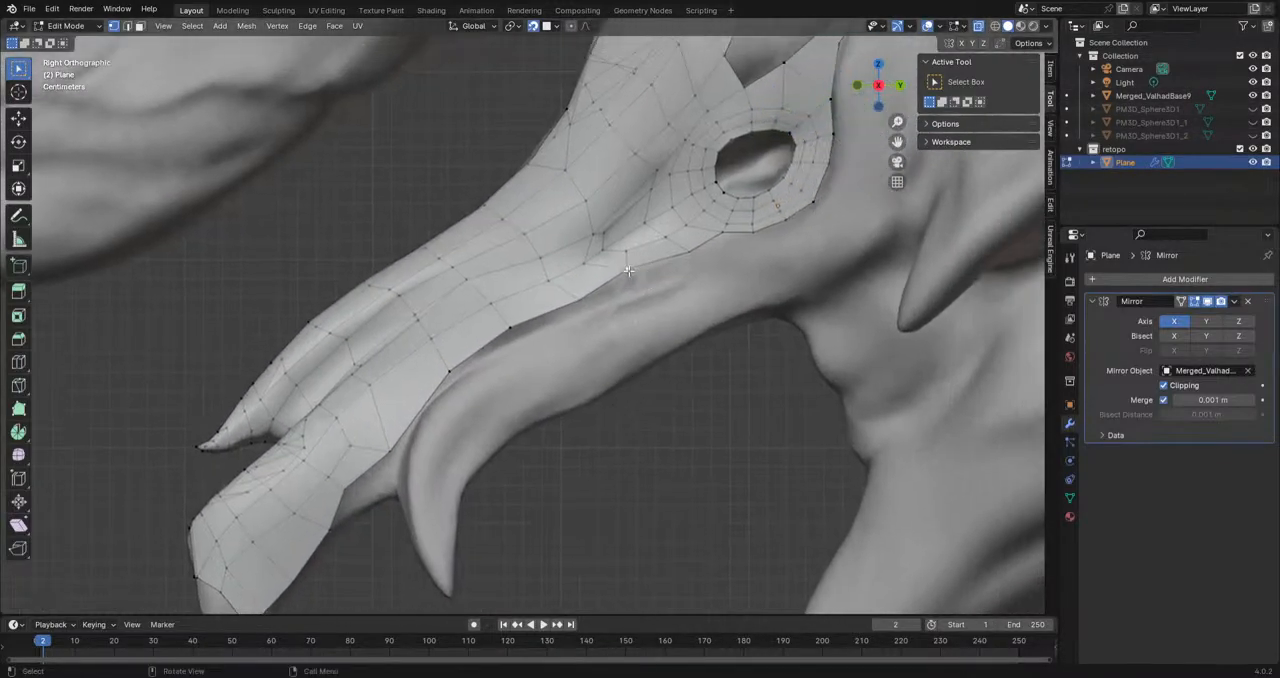
pyautogui.click(629, 270)
pyautogui.press('g')
pyautogui.click(632, 280)
pyautogui.click(688, 254)
pyautogui.press('g')
pyautogui.click(694, 258)
# Step: Move the lower-border vertex in front of the fang to follow the sculpt's lip line
pyautogui.keyDown('shift'); pyautogui.moveTo(534, 342); pyautogui.dragTo(576, 318, button='middle'); pyautogui.keyUp('shift')
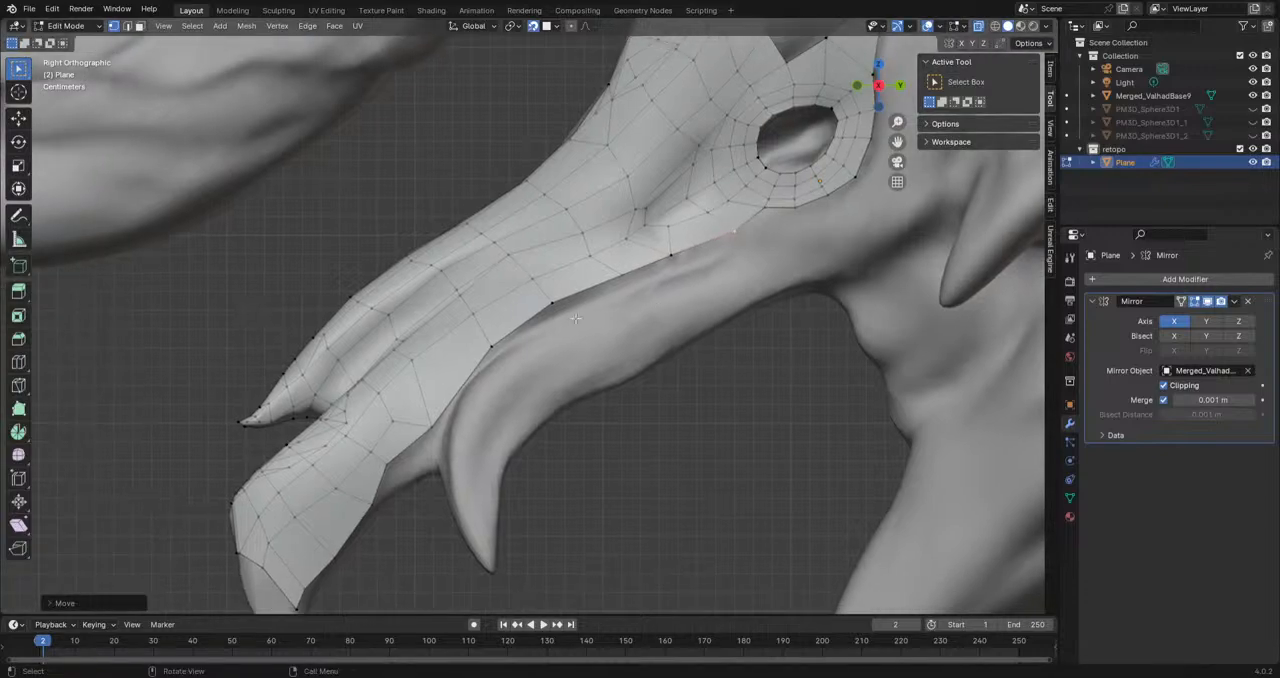
pyautogui.click(487, 348)
pyautogui.keyDown('shift'); pyautogui.moveTo(445, 452); pyautogui.dragTo(495, 397, button='middle'); pyautogui.keyUp('shift')
pyautogui.click(442, 414)
pyautogui.press('g')
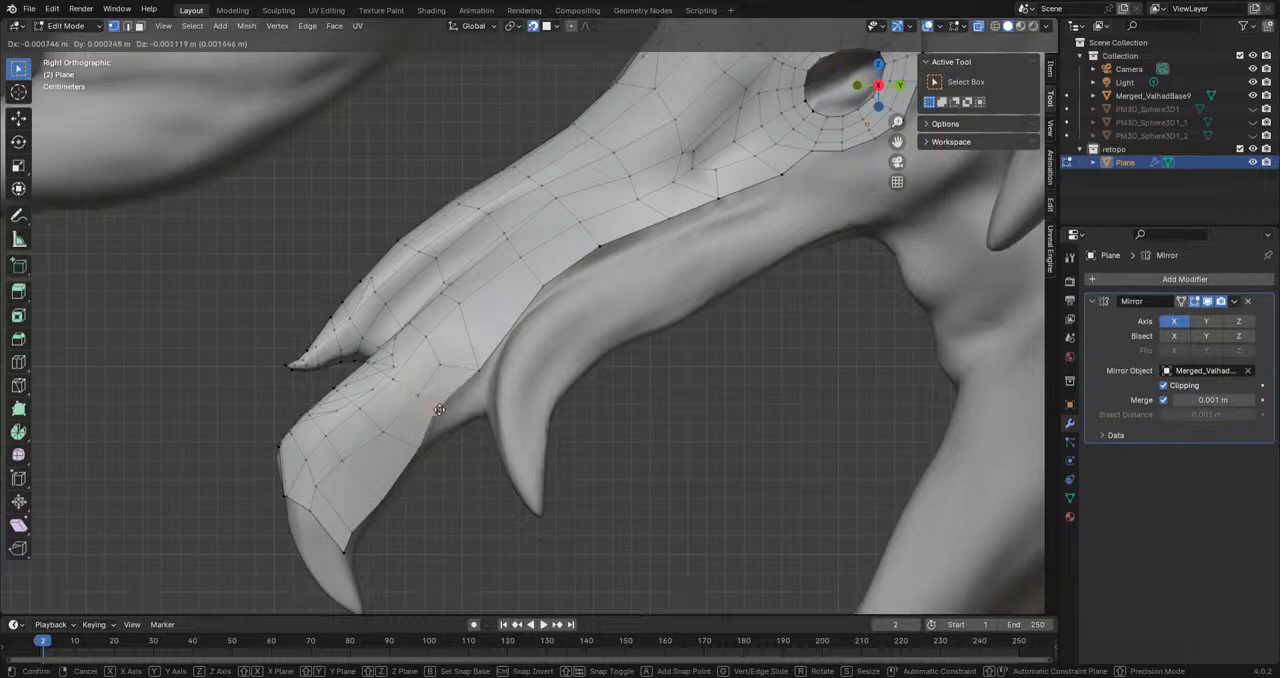
pyautogui.click(437, 409)
# Step: Extrude the border edge ahead of the fang outward, scale it and position its two vertices along the lip
pyautogui.scroll(4, 563, 401)
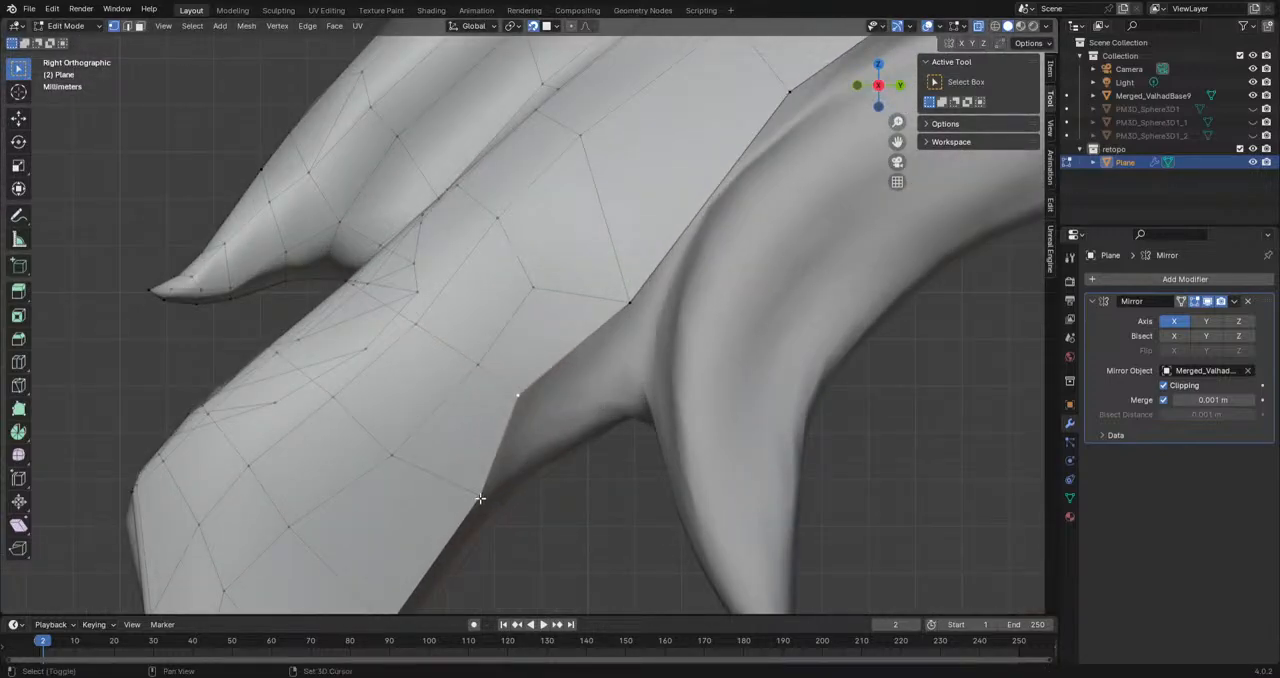
pyautogui.keyDown('shift'); pyautogui.click(480, 498); pyautogui.keyUp('shift')
pyautogui.press('e')
pyautogui.click(561, 462)
pyautogui.press('s')
pyautogui.click(577, 452)
pyautogui.press('g')
pyautogui.click(535, 435)
pyautogui.click(530, 454)
pyautogui.press('g')
pyautogui.click(519, 463)
pyautogui.click(538, 422)
pyautogui.press('g')
pyautogui.click(542, 421)
# Step: Extrude a new vertex toward the fang's base and fill the face between it and the lip edge
pyautogui.keyDown('shift'); pyautogui.click(524, 400); pyautogui.keyUp('shift')
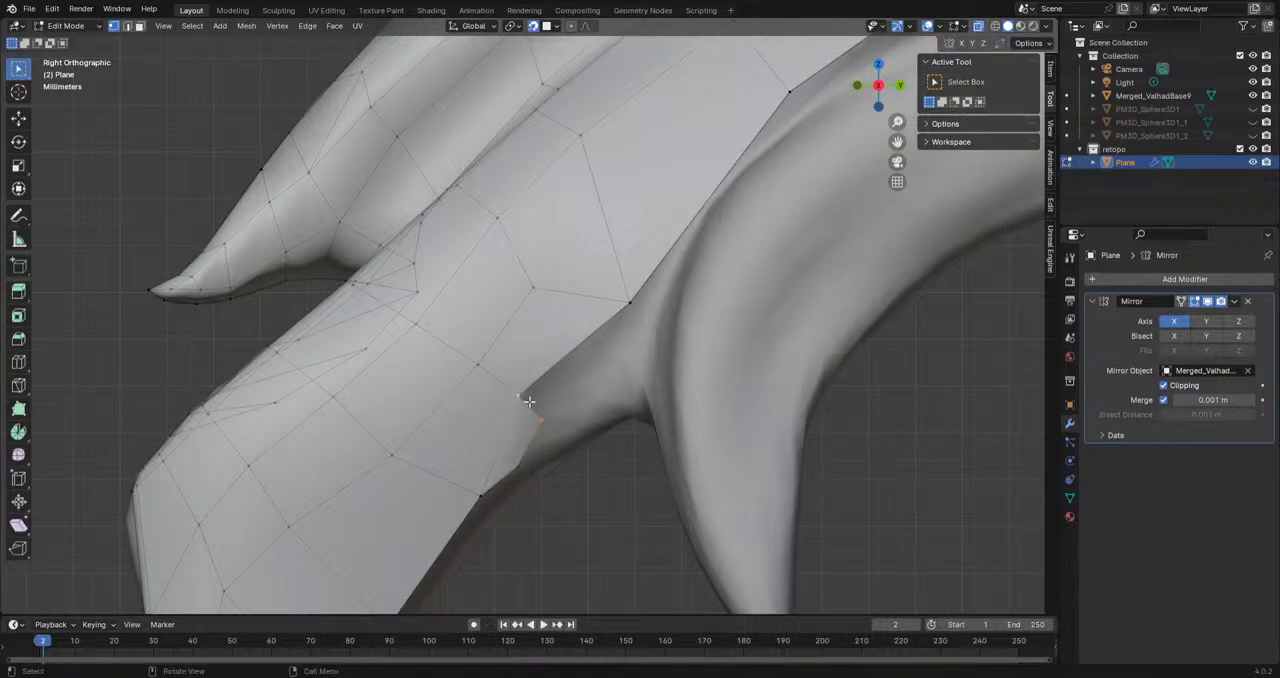
pyautogui.press('e')
pyautogui.click(635, 331)
pyautogui.click(533, 421)
pyautogui.press('f')
pyautogui.hotkey('ctrl', 'z')
pyautogui.press('f')
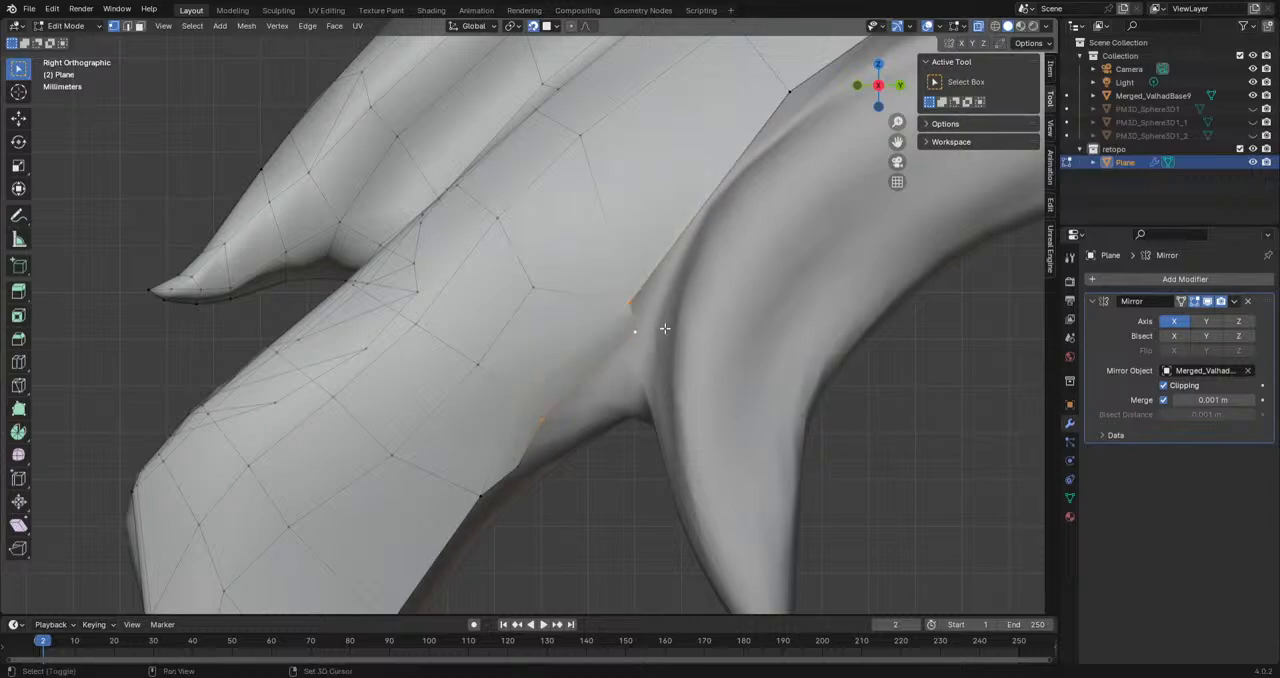
# Step: Shift the border vertices above the fang and the inner vertex beside them forward to even out the faces
pyautogui.scroll(-3, 636, 345)
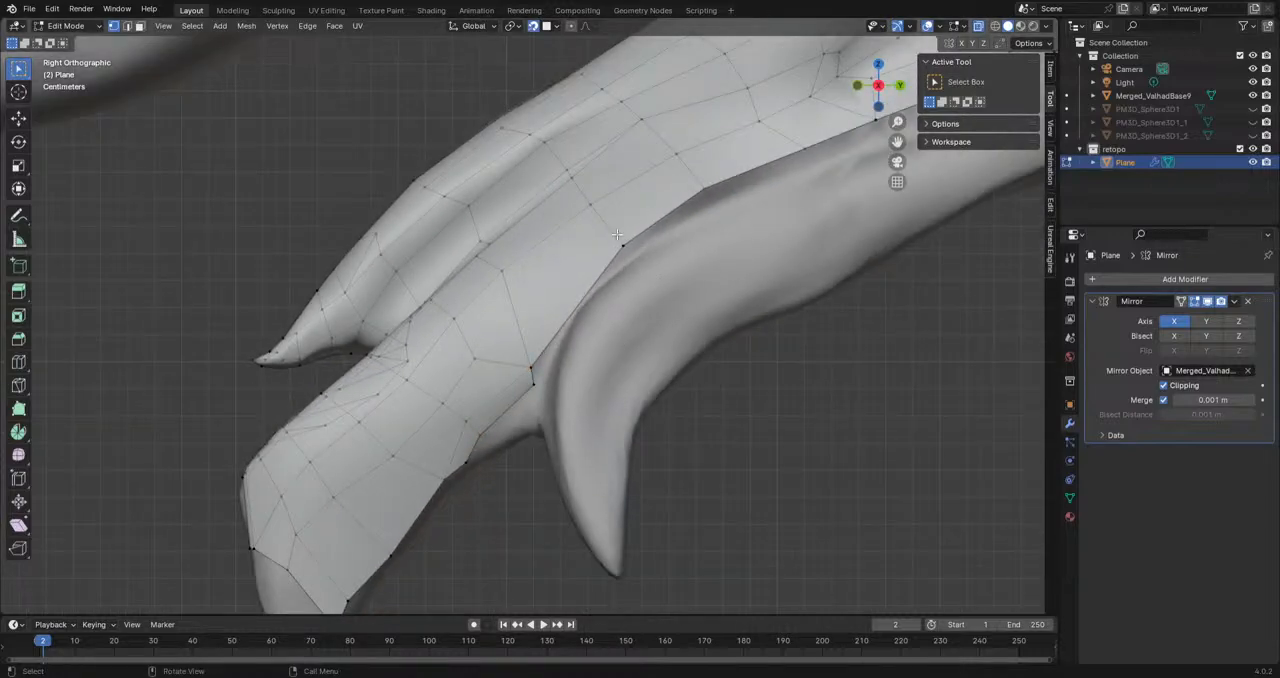
pyautogui.press('g')
pyautogui.click(706, 192)
pyautogui.press('g')
pyautogui.click(677, 207)
pyautogui.click(590, 212)
pyautogui.press('g')
pyautogui.click(583, 213)
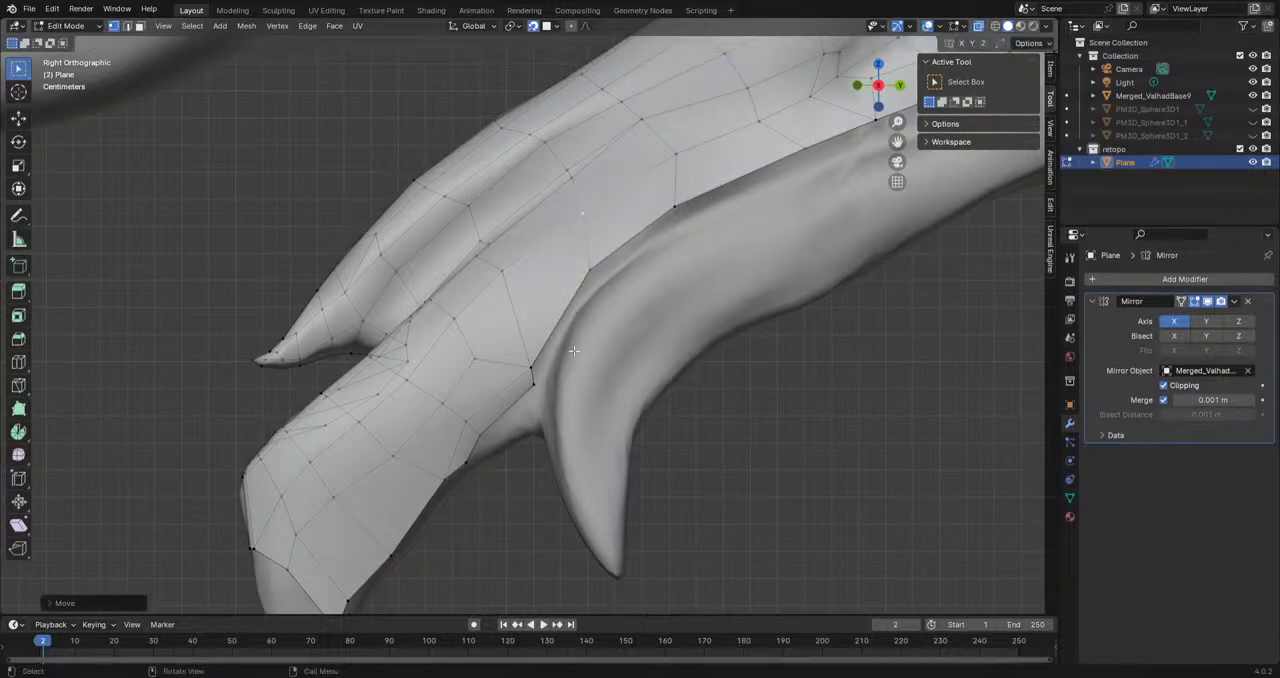
# Step: Extrude the two border vertices at the fang's base downward and fill the face between them
pyautogui.moveTo(556, 384); pyautogui.dragTo(686, 302, button='middle')
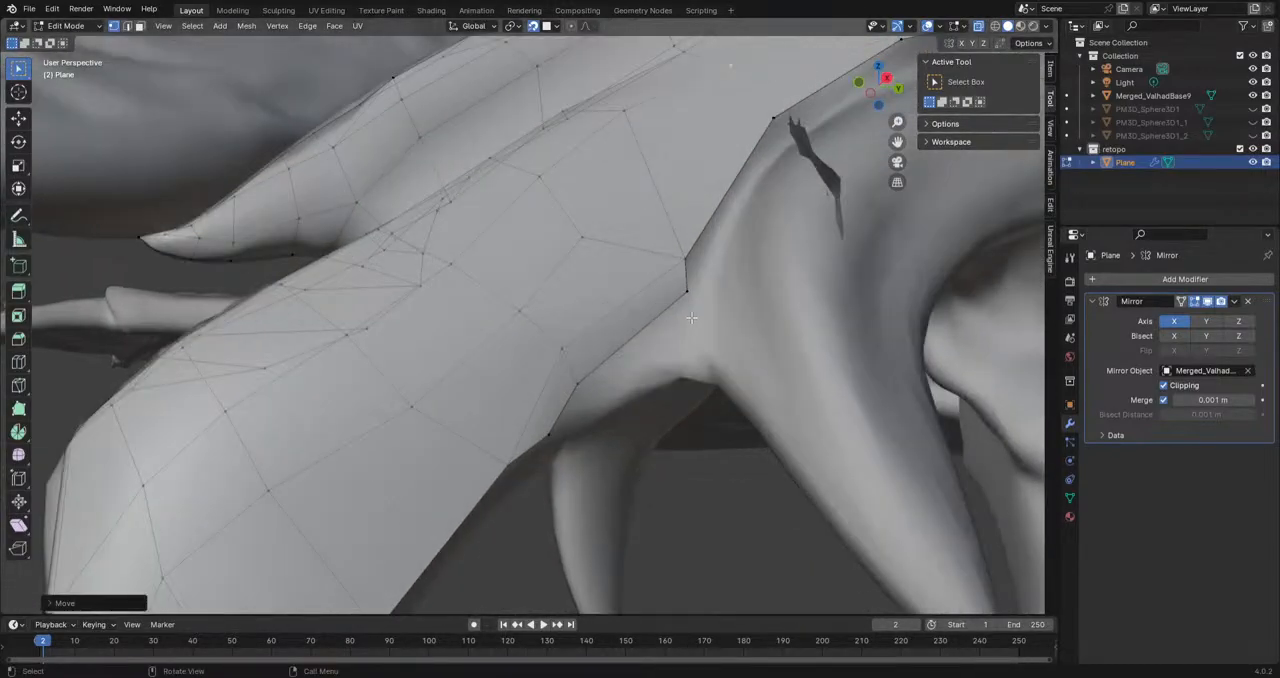
pyautogui.press('e')
pyautogui.click(707, 360)
pyautogui.click(691, 258)
pyautogui.press('e')
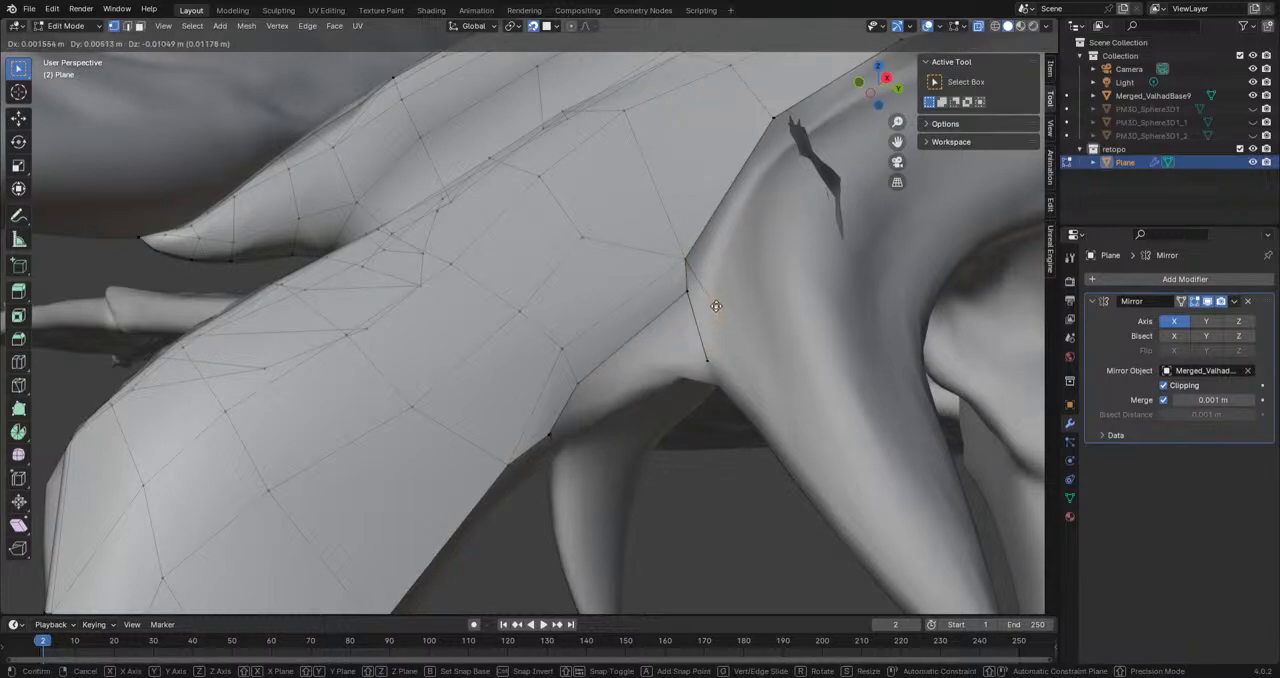
pyautogui.click(716, 306)
pyautogui.press('f')
# Step: Reposition the new vertex at the fang's base and the border vertex above it
pyautogui.click(706, 356)
pyautogui.press('g')
pyautogui.click(705, 322)
pyautogui.click(686, 291)
pyautogui.press('g')
pyautogui.click(683, 305)
pyautogui.moveTo(683, 305)
pyautogui.mouseDown(button='middle')
pyautogui.moveTo(602, 450)
pyautogui.moveTo(615, 401)
pyautogui.mouseUp(button='middle')
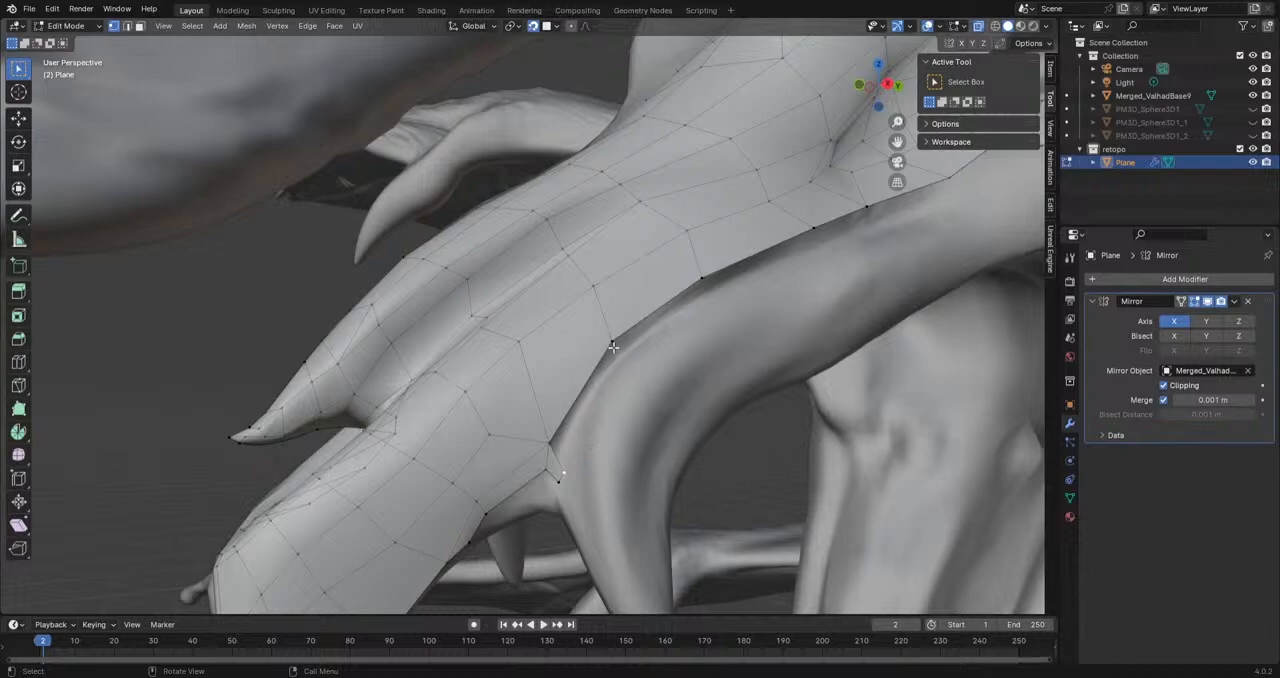
# Step: Move two border vertices above the fang and one inner vertex forward to even the spacing
pyautogui.press('g')
pyautogui.click(598, 359)
pyautogui.click(706, 282)
pyautogui.press('g')
pyautogui.click(678, 300)
pyautogui.click(686, 231)
pyautogui.press('g')
pyautogui.click(663, 238)
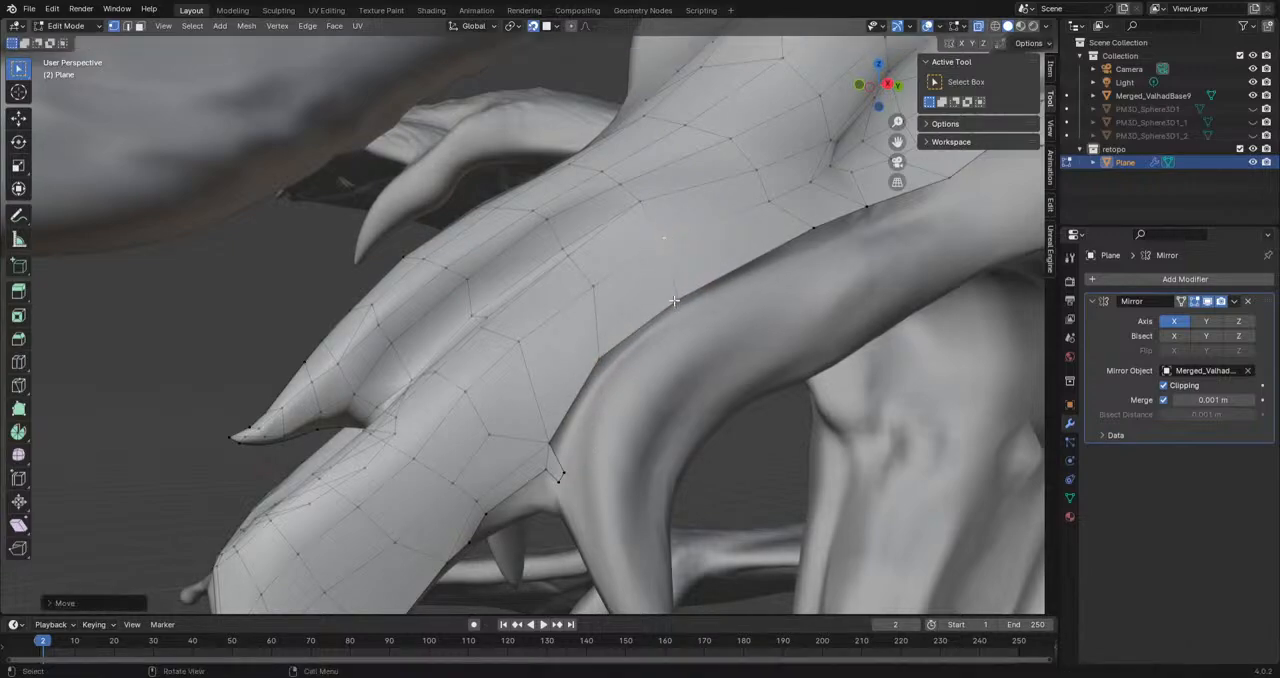
# Step: Extrude a vertex chain from the fang's base up along the lip and fill the faces to the mesh border
pyautogui.click(563, 477)
pyautogui.press('g')
pyautogui.click(605, 376)
pyautogui.press('e')
pyautogui.click(681, 307)
pyautogui.click(566, 471)
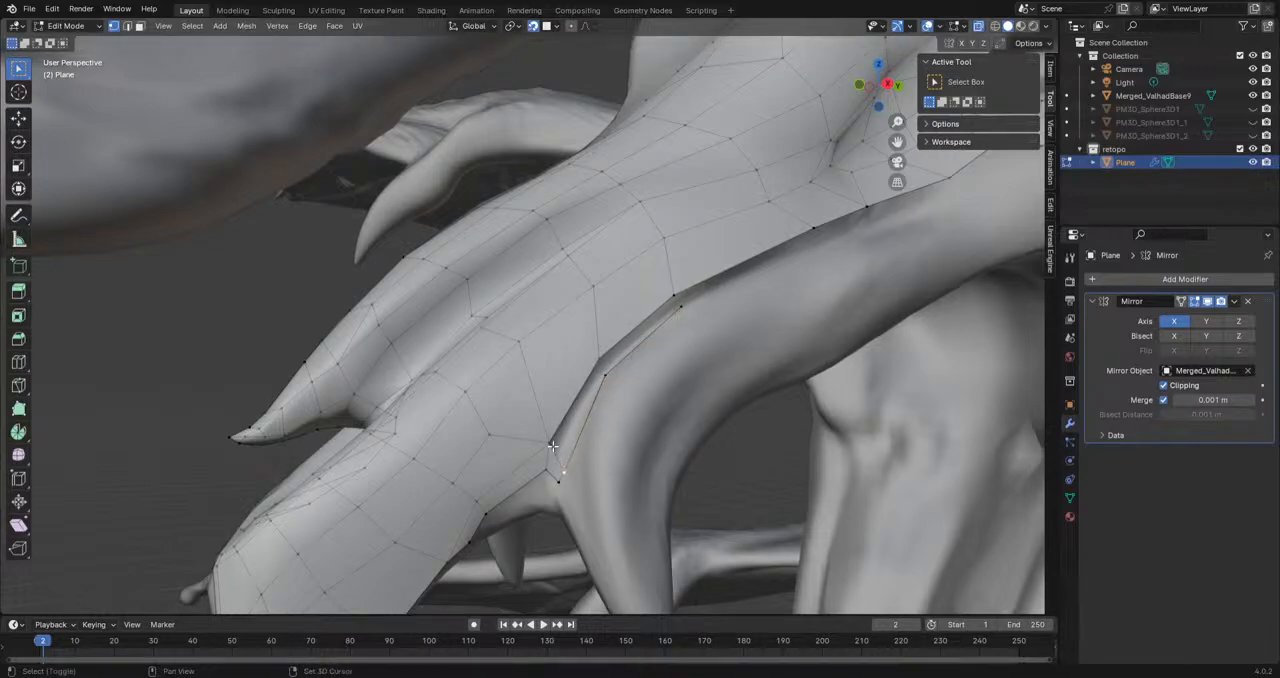
pyautogui.keyDown('shift'); pyautogui.click(552, 445); pyautogui.keyUp('shift')
pyautogui.press('f')
pyautogui.press('f')
# Step: Continue extruding the lip's vertex chain backward to below the front of the eye
pyautogui.moveTo(620, 420); pyautogui.dragTo(619, 463, button='middle')
pyautogui.scroll(2, 623, 461)
pyautogui.press('g')
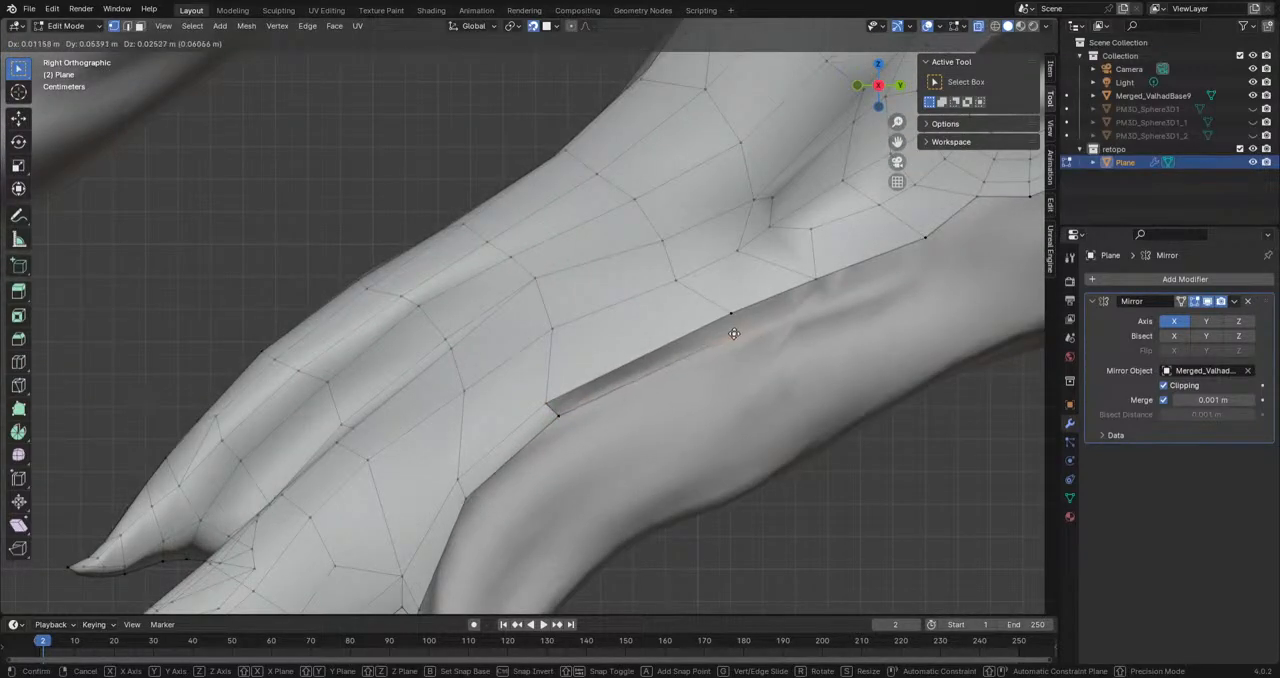
pyautogui.click(734, 333)
pyautogui.press('e')
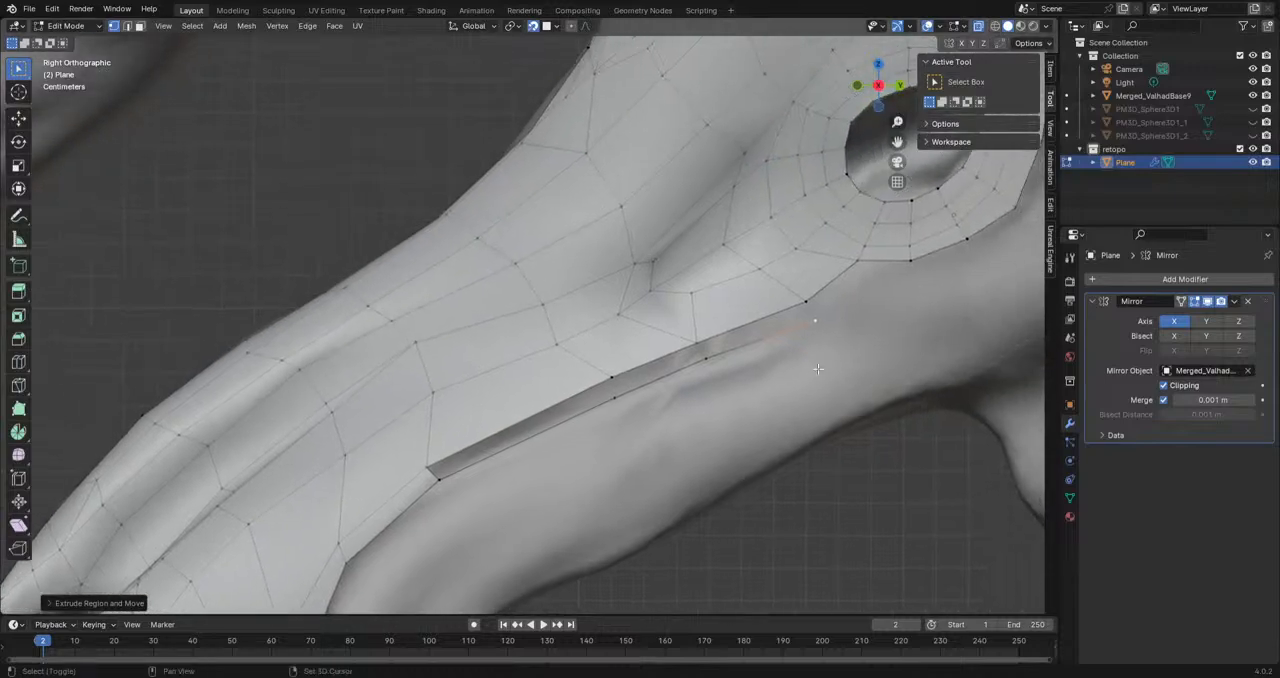
pyautogui.scroll(2, 935, 258)
pyautogui.click(888, 284)
pyautogui.hotkey('ctrl', 'z')
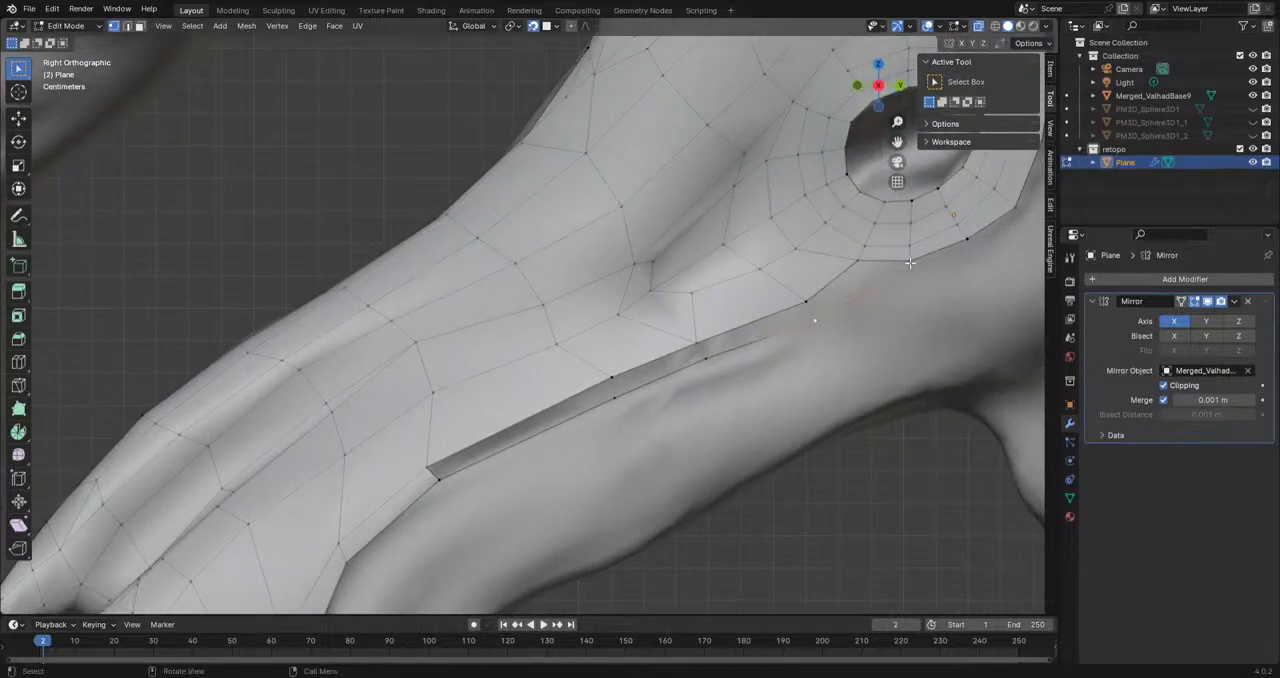
# Step: Fill the strip of faces between the lip's vertex chain and the mesh border, from the eye forward
pyautogui.press('f')
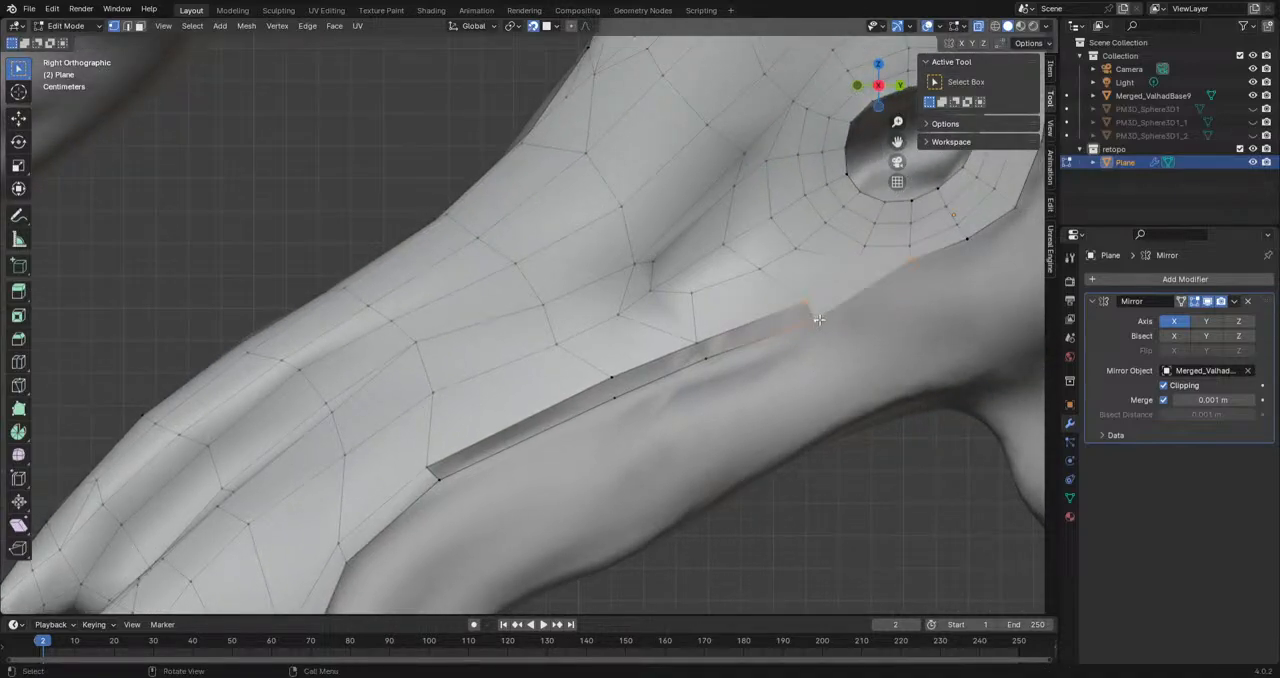
pyautogui.press('f')
pyautogui.press('f')
pyautogui.press('f')
pyautogui.scroll(-2, 757, 368)
pyautogui.keyDown('shift'); pyautogui.moveTo(488, 466); pyautogui.dragTo(621, 315, button='middle'); pyautogui.keyUp('shift')
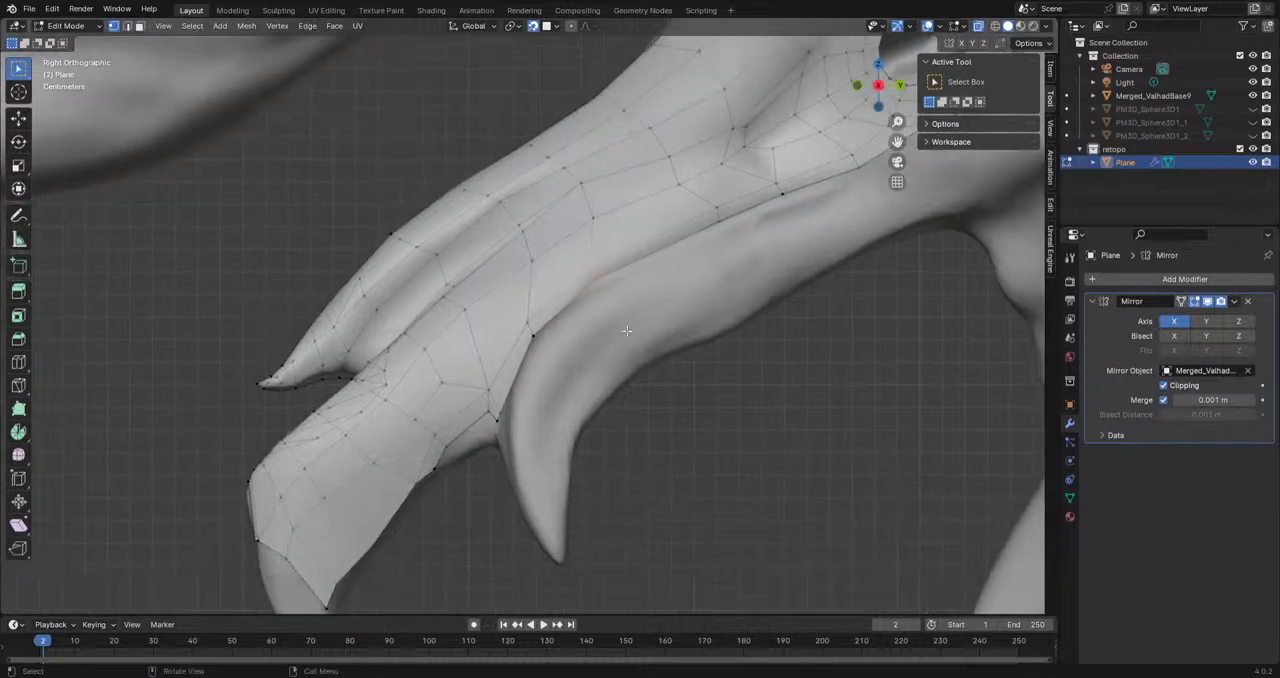
# Step: Extrude the lower vertex at the fang's base forward along the lip toward the face ahead of it
pyautogui.moveTo(469, 497); pyautogui.dragTo(662, 413, button='middle')
pyautogui.scroll(6, 593, 422)
pyautogui.press('e')
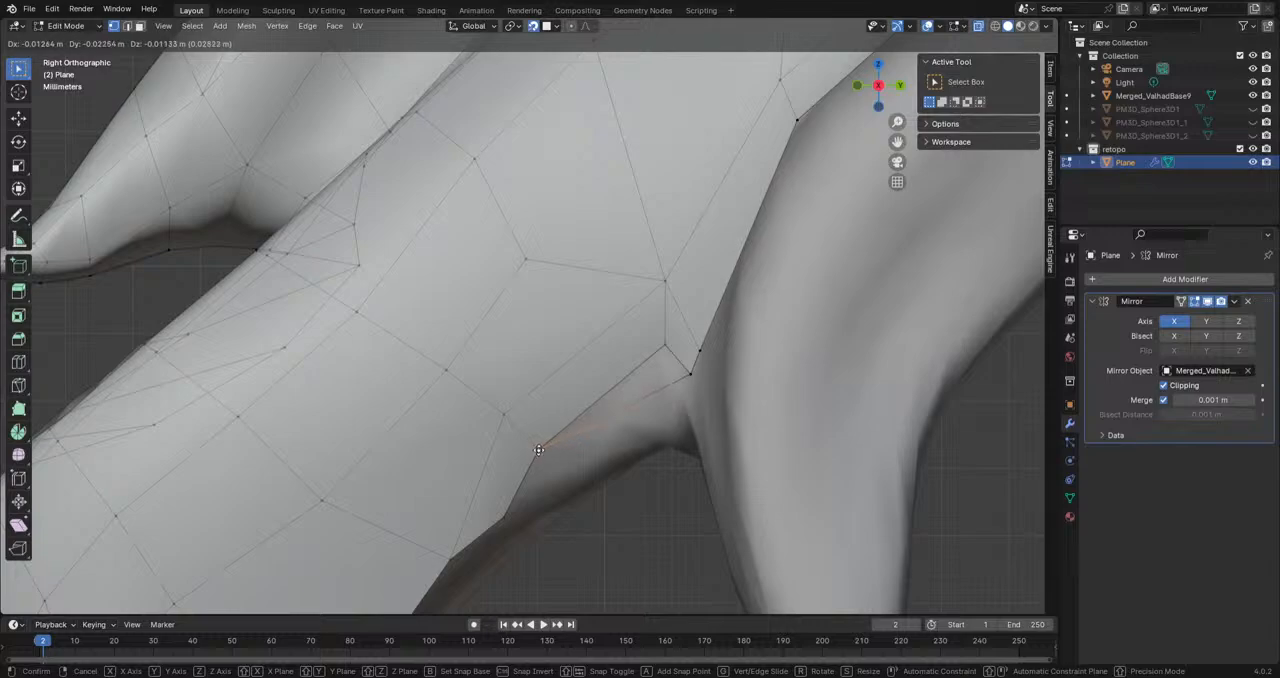
pyautogui.click(576, 442)
pyautogui.moveTo(664, 346); pyautogui.dragTo(620, 438, button='middle')
# Step: Hide the sculpt and the overlays, examine the retopo mesh's shape around head and eye, and show both again
pyautogui.click(1252, 96)
pyautogui.scroll(-5, 763, 177)
pyautogui.click(929, 28)
pyautogui.moveTo(720, 230); pyautogui.dragTo(622, 386, button='middle')
pyautogui.click(1254, 97)
pyautogui.scroll(4, 749, 399)
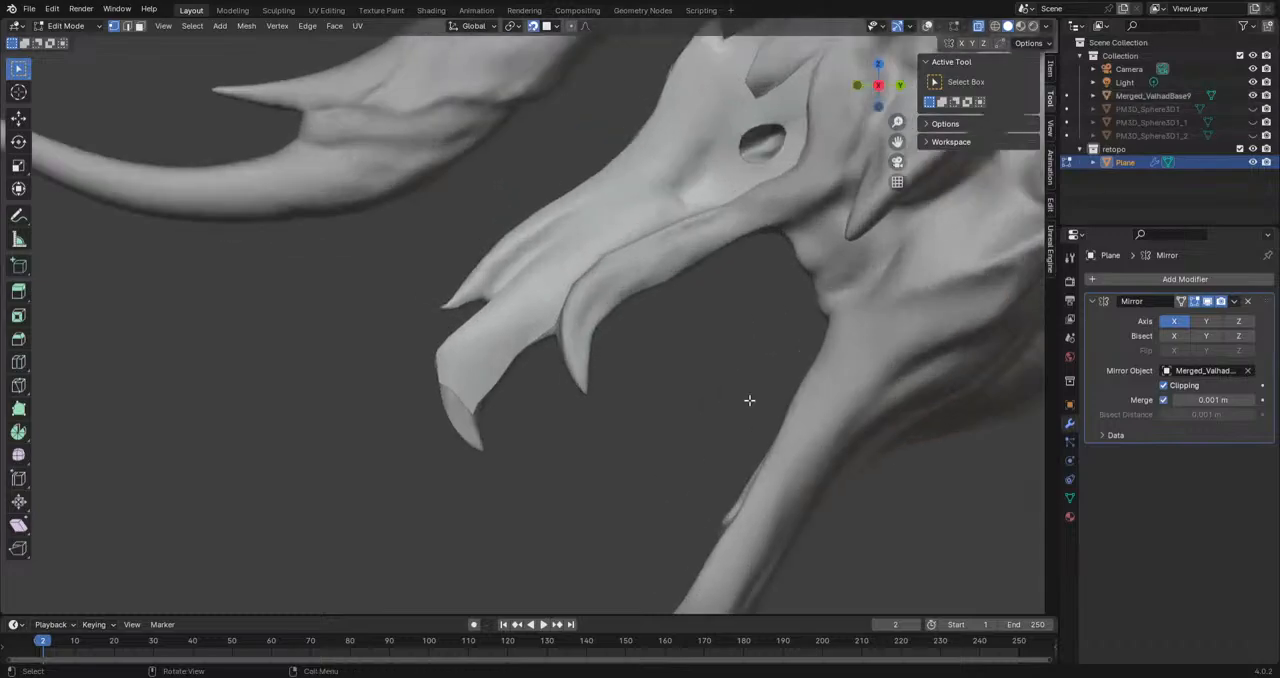
pyautogui.keyDown('shift'); pyautogui.moveTo(749, 389); pyautogui.dragTo(490, 535, button='middle'); pyautogui.keyUp('shift')
pyautogui.scroll(4, 563, 383)
pyautogui.scroll(4, 563, 383)
pyautogui.moveTo(563, 383); pyautogui.dragTo(575, 415, button='middle')
pyautogui.click(929, 26)
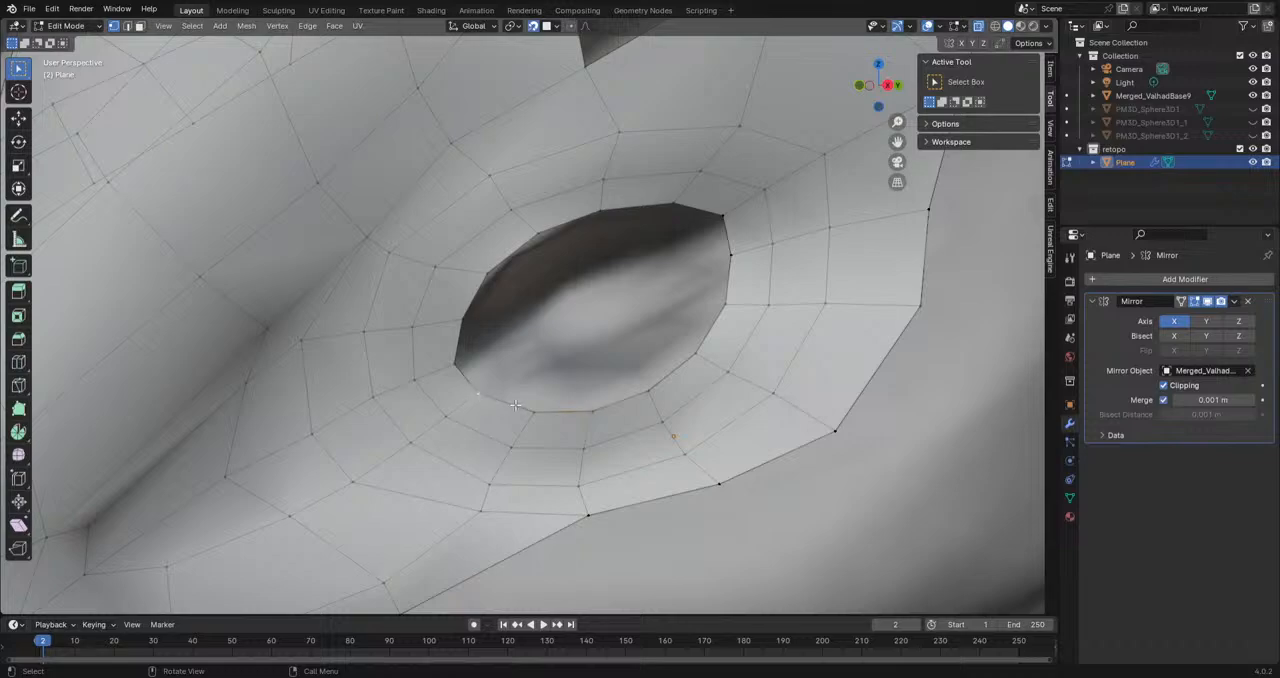
# Step: Extrude the eye opening's front-corner edge inward, redoing the first attempt, and adjust its vertices
pyautogui.press('g')
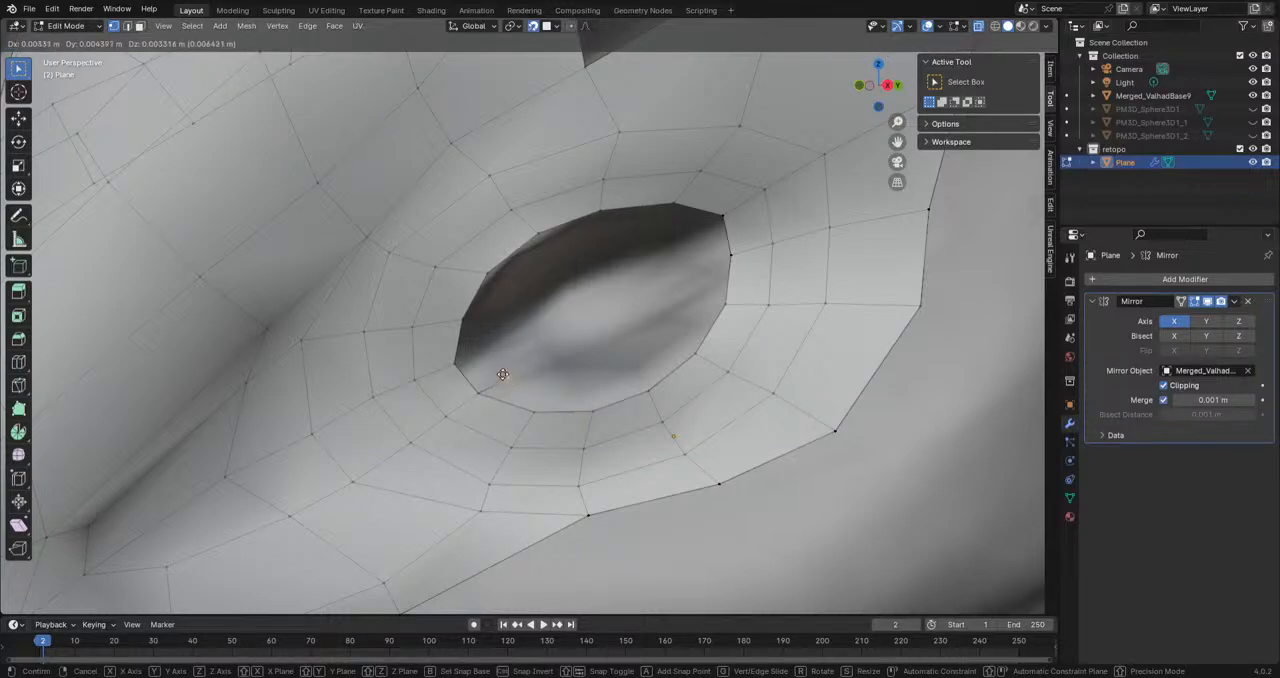
pyautogui.click(484, 361)
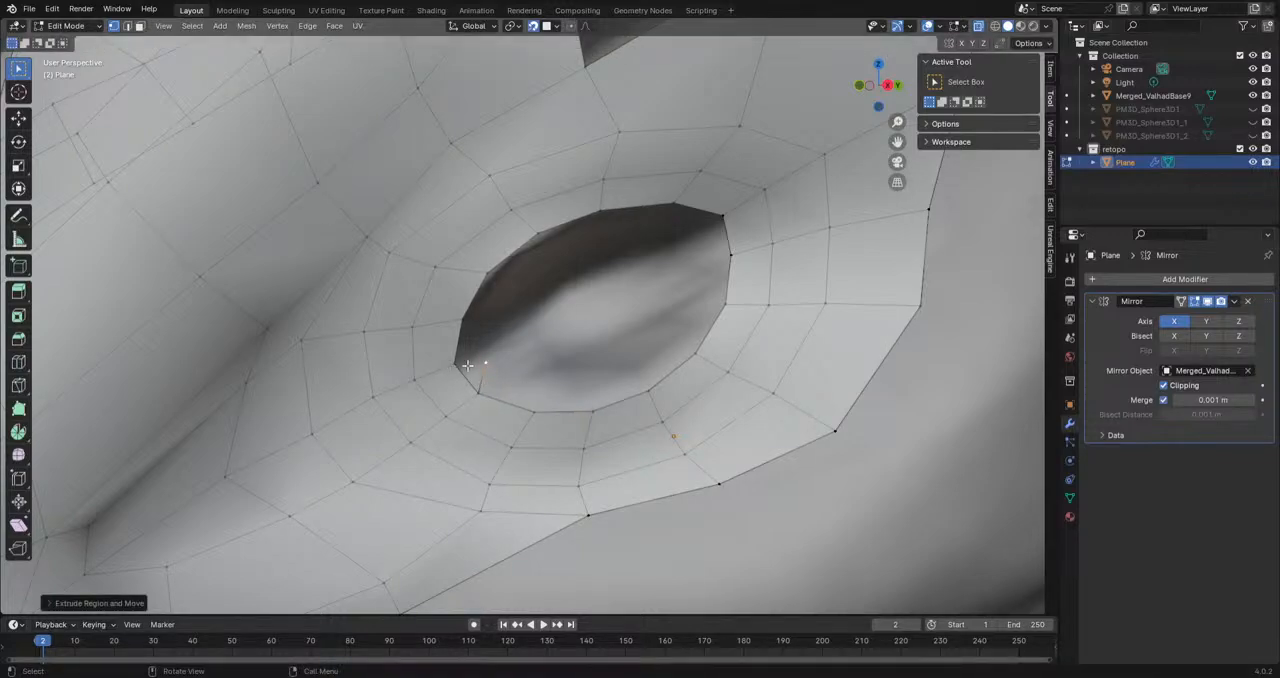
pyautogui.hotkey('ctrl', 'z')
pyautogui.press('g')
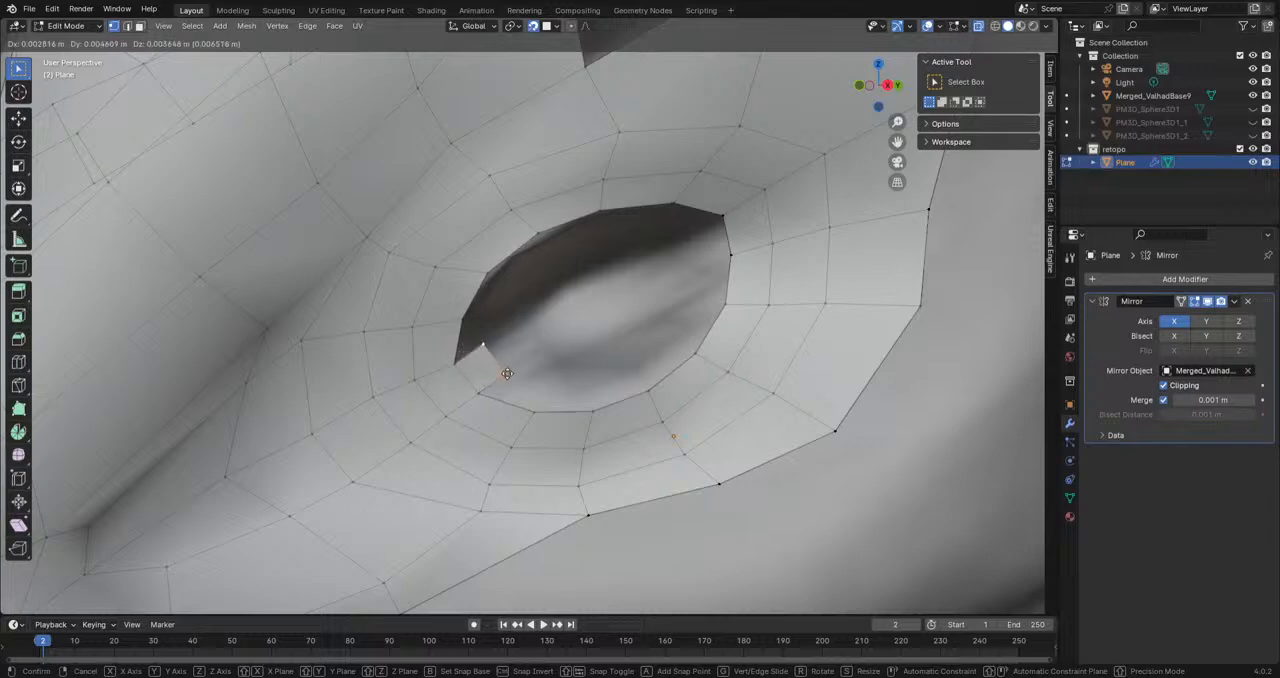
pyautogui.click(491, 375)
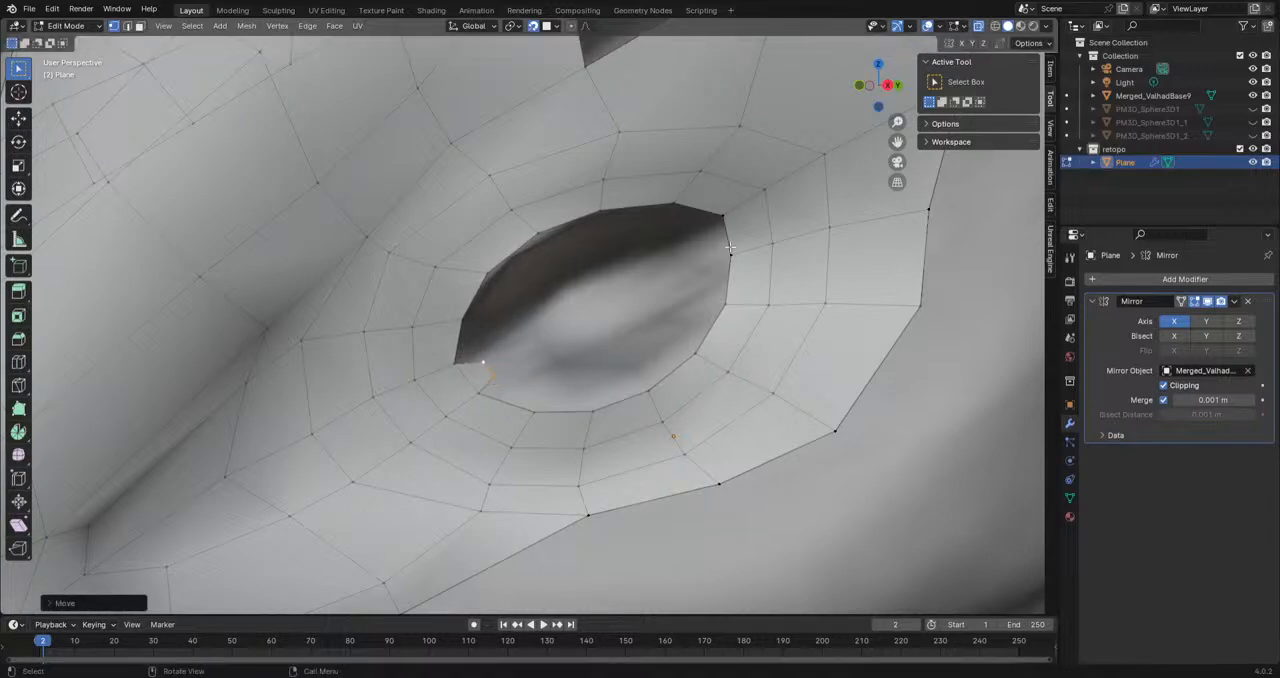
# Step: Extrude the edge at the eye opening's rear corner inward and scale it down
pyautogui.click(725, 225)
pyautogui.moveTo(730, 257); pyautogui.dragTo(890, 278, button='middle')
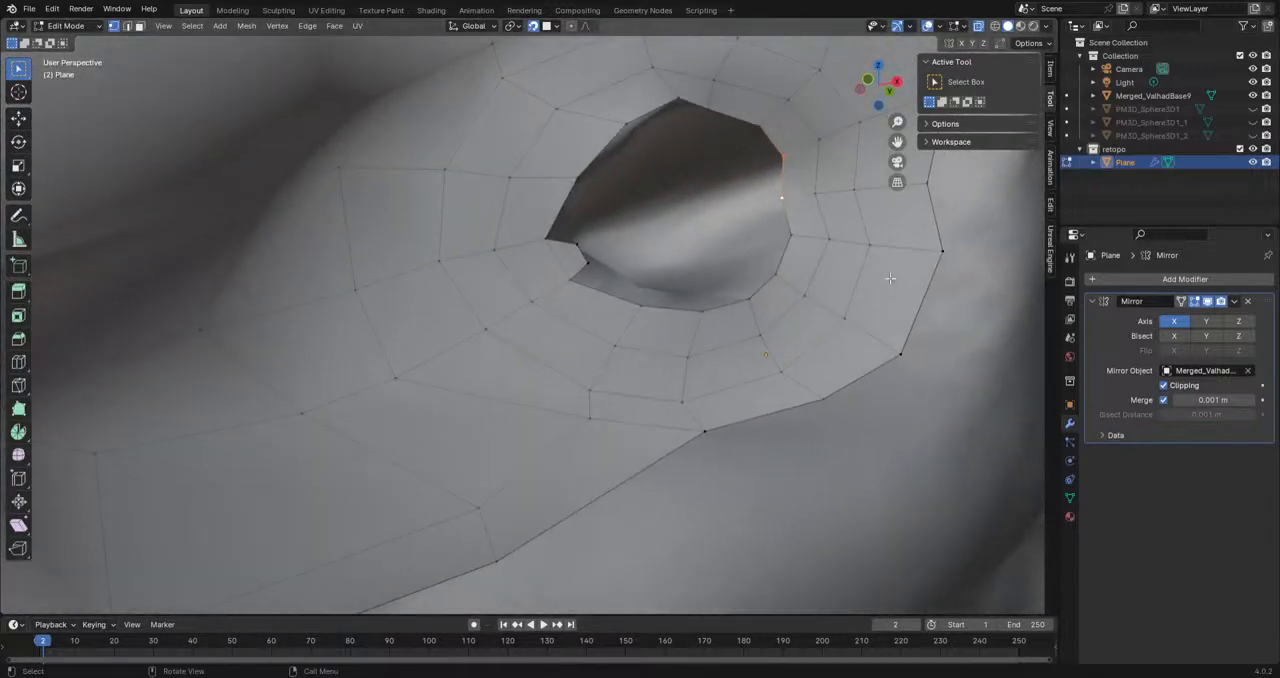
pyautogui.press('e')
pyautogui.click(768, 197)
pyautogui.press('s')
pyautogui.click(802, 206)
pyautogui.moveTo(789, 278); pyautogui.dragTo(686, 373, button='middle')
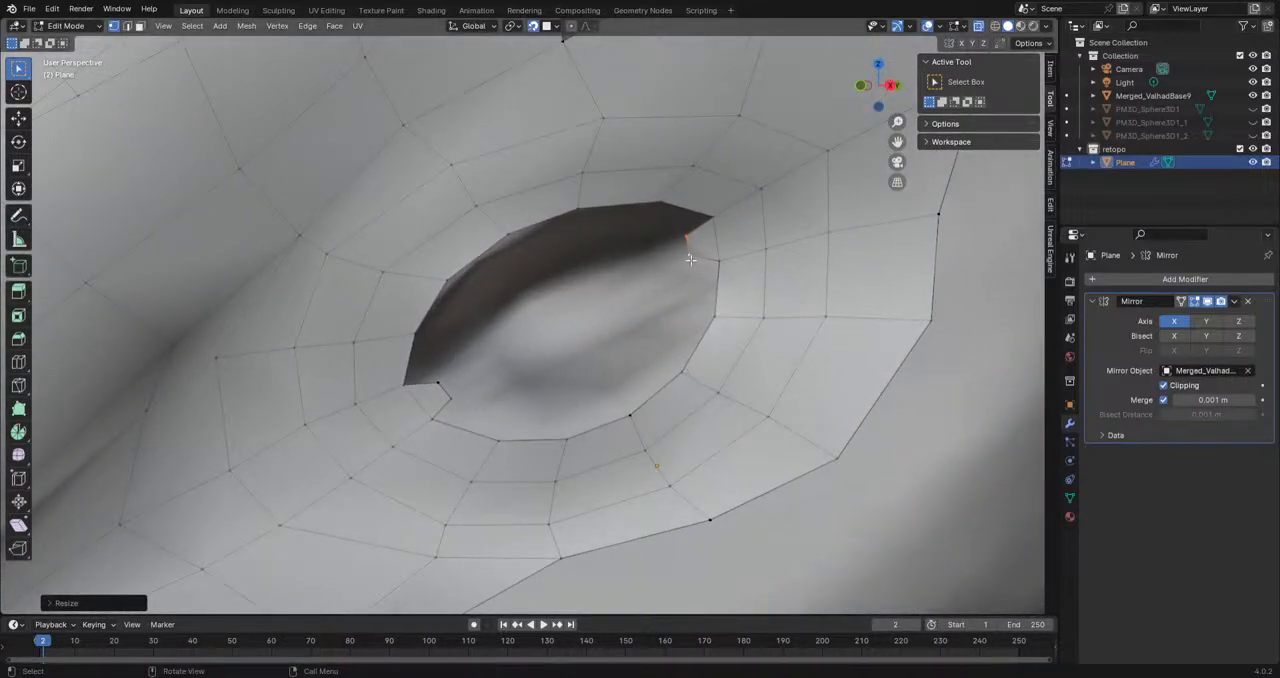
# Step: Extrude a chain of vertices from the rear eye corner forward along the lower eyelid
pyautogui.press('g')
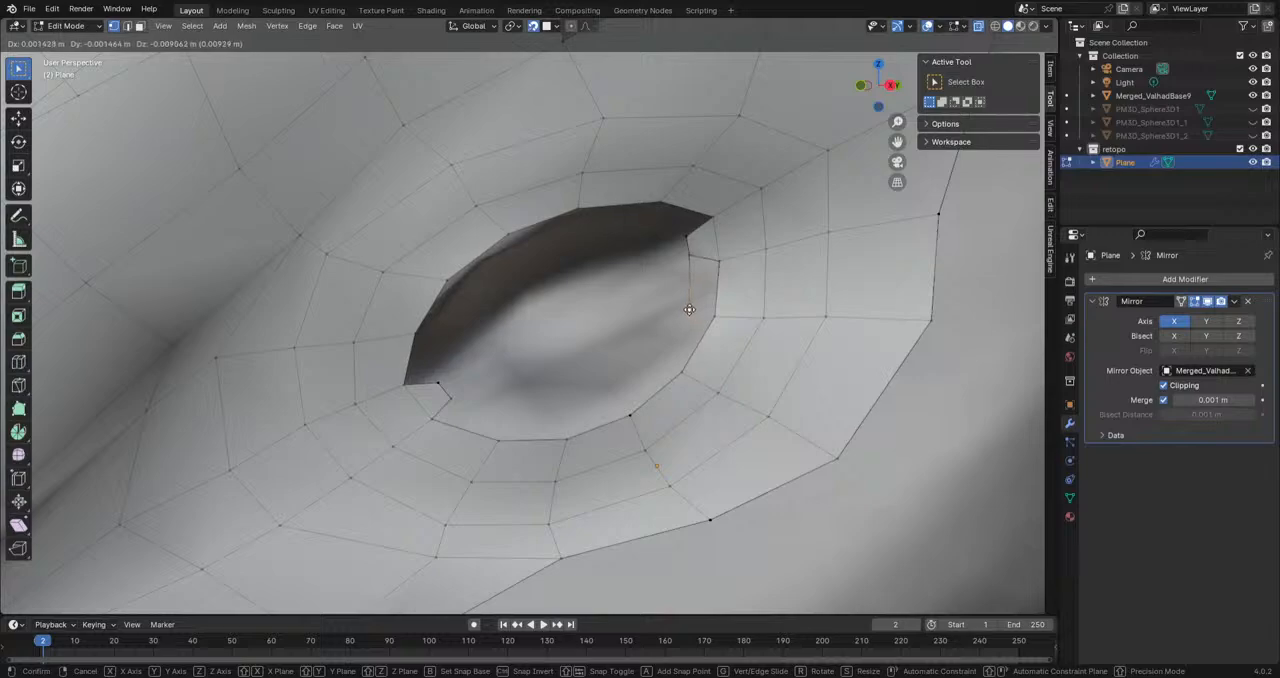
pyautogui.click(688, 312)
pyautogui.press('e')
pyautogui.click(667, 356)
pyautogui.press('e')
pyautogui.click(619, 394)
pyautogui.press('e')
pyautogui.click(559, 415)
pyautogui.press('e')
pyautogui.click(503, 414)
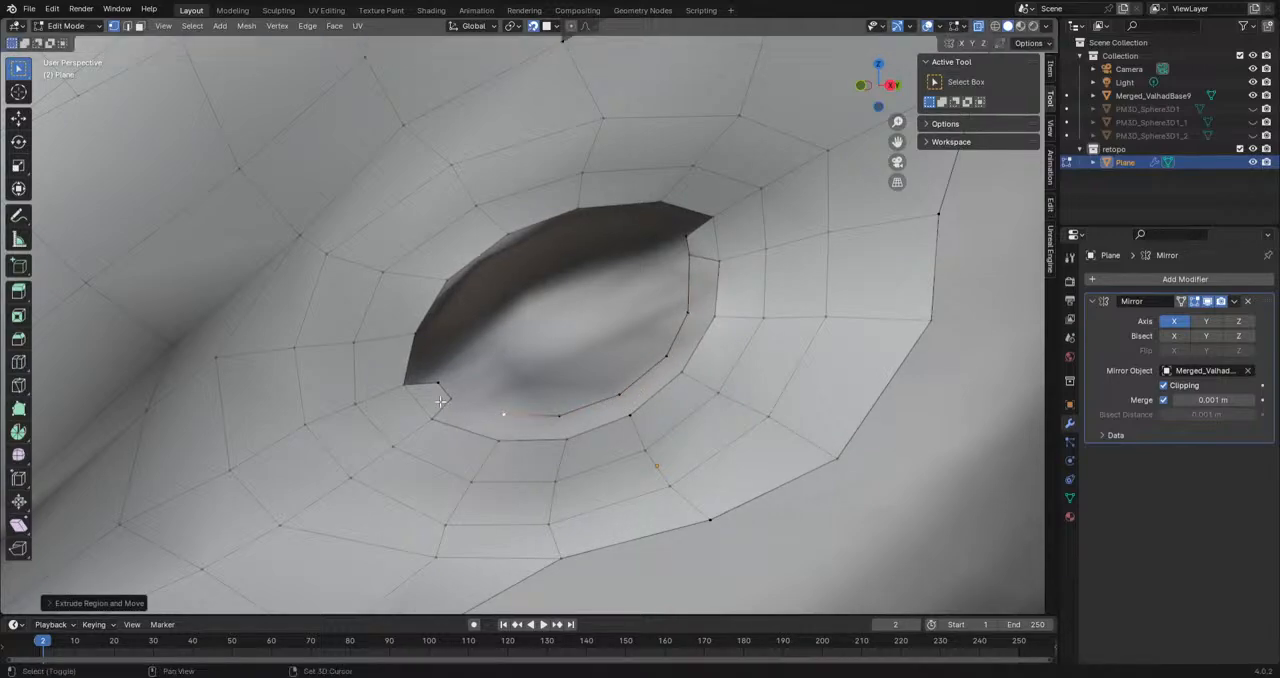
# Step: Join the lower eyelid's vertex chain to the front corner and fill the faces along the eyelid
pyautogui.press('e')
pyautogui.click(500, 410)
pyautogui.keyDown('shift'); pyautogui.click(450, 401); pyautogui.keyUp('shift')
pyautogui.press('f')
pyautogui.press('f')
pyautogui.press('f')
pyautogui.press('f')
pyautogui.press('f')
pyautogui.press('f')
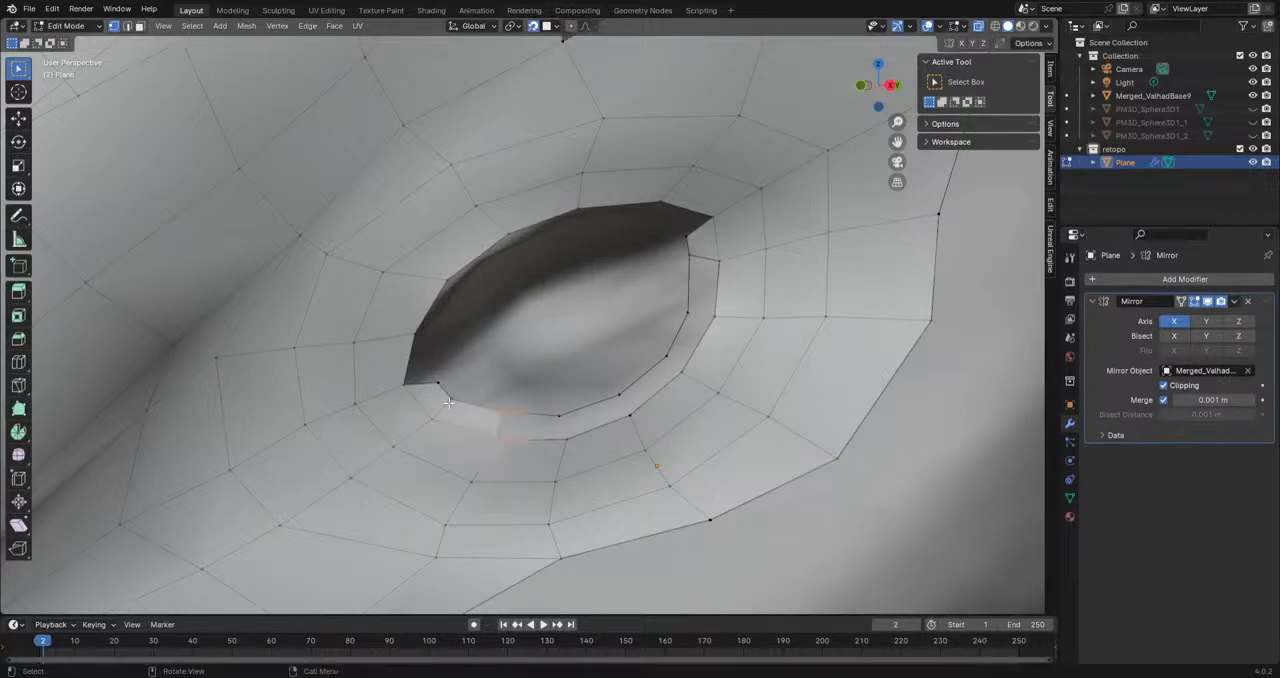
# Step: Reposition two vertices at the eye opening's rear corner to fit the sculpted eyelid
pyautogui.keyDown('shift'); pyautogui.moveTo(526, 382); pyautogui.dragTo(661, 482, button='middle'); pyautogui.keyUp('shift')
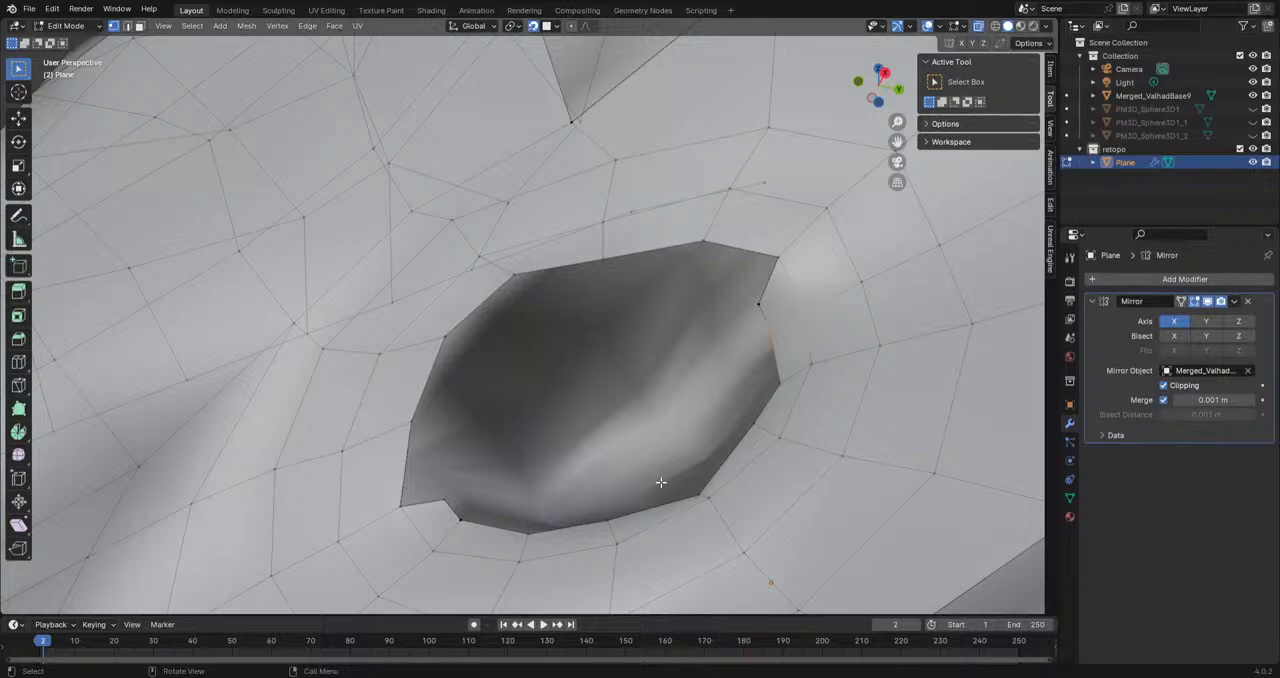
pyautogui.keyDown('shift'); pyautogui.moveTo(659, 483); pyautogui.dragTo(769, 393, button='middle'); pyautogui.keyUp('shift')
pyautogui.click(797, 303)
pyautogui.press('g')
pyautogui.click(803, 289)
pyautogui.click(810, 326)
pyautogui.press('g')
pyautogui.click(830, 328)
# Step: Extrude a chain of vertices from the rear eye corner along the upper eyelid toward the front corner
pyautogui.click(802, 288)
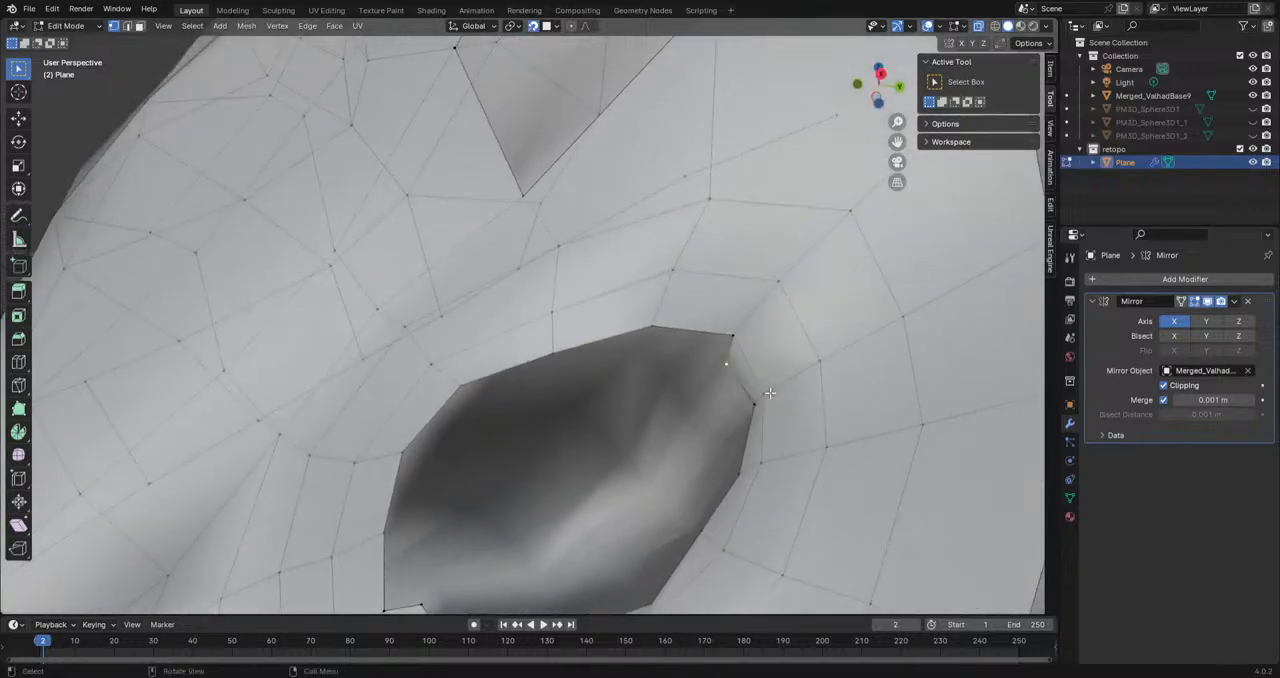
pyautogui.press('e')
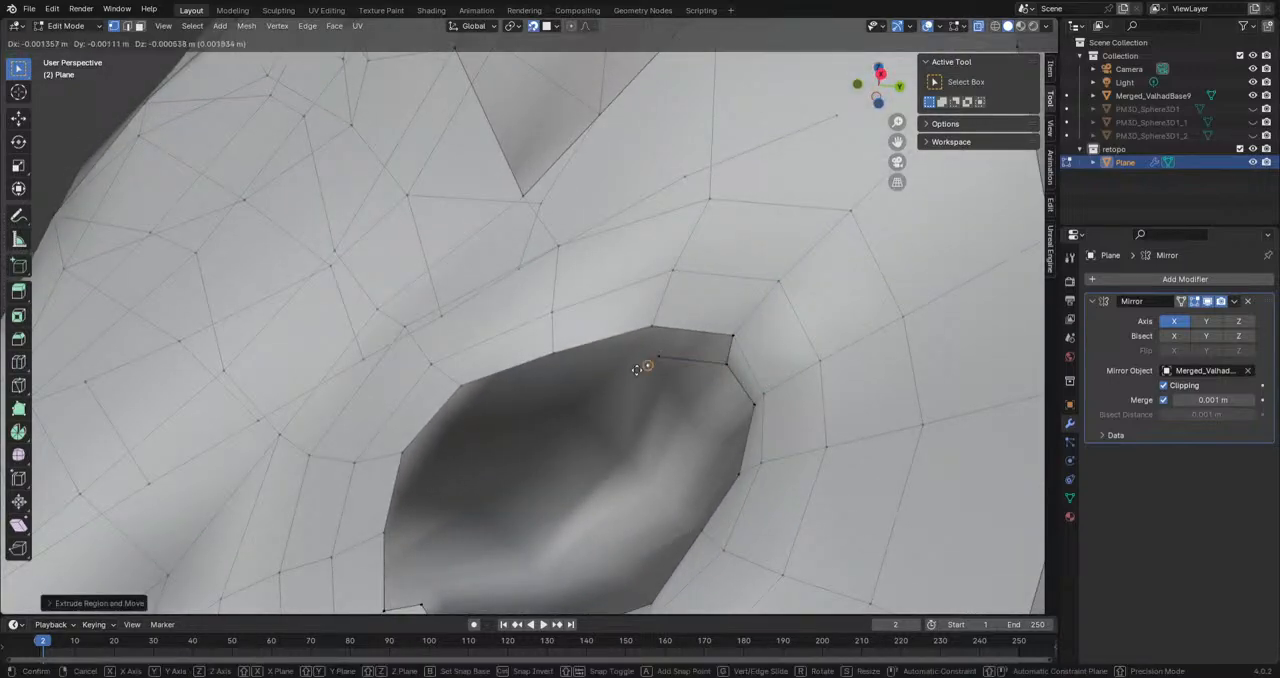
pyautogui.click(437, 458)
pyautogui.moveTo(437, 458); pyautogui.dragTo(537, 455, button='middle')
pyautogui.press('e')
pyautogui.click(467, 464)
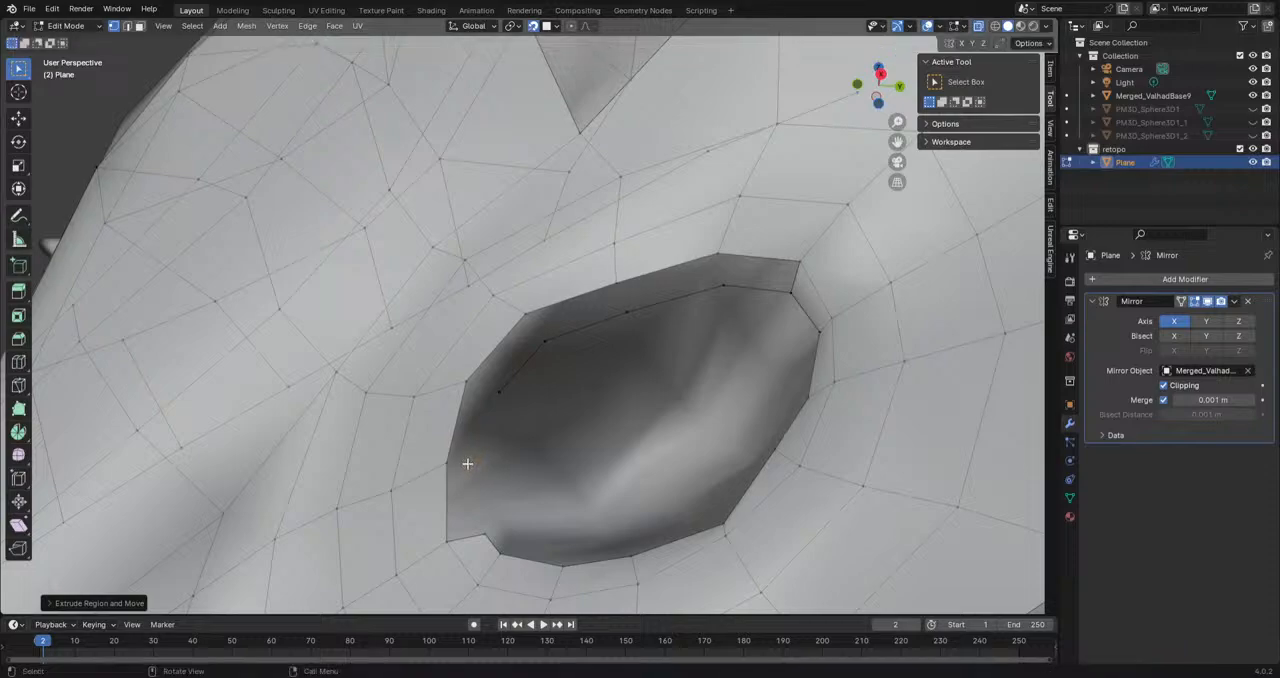
pyautogui.keyDown('shift'); pyautogui.click(488, 540); pyautogui.keyUp('shift')
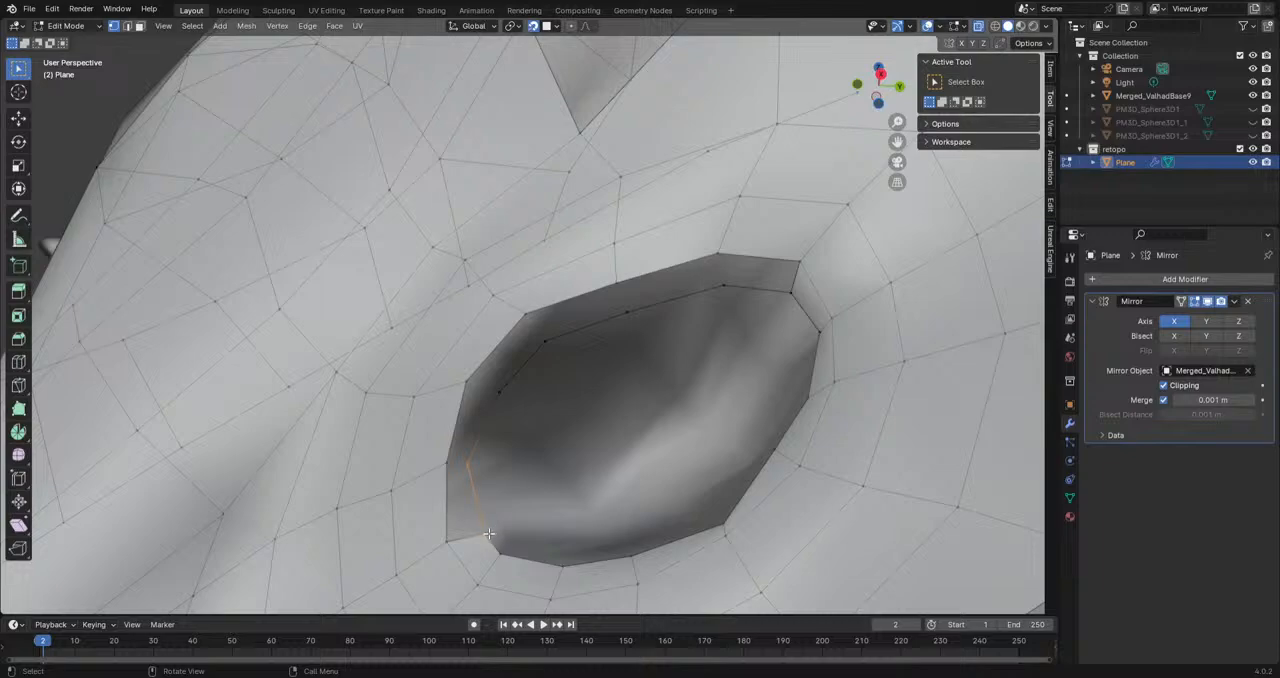
# Step: Fill the faces between the upper eyelid's vertex chain and the surrounding edge of the eye opening
pyautogui.press('f')
pyautogui.press('f')
pyautogui.press('f')
pyautogui.press('f')
pyautogui.press('f')
pyautogui.press('f')
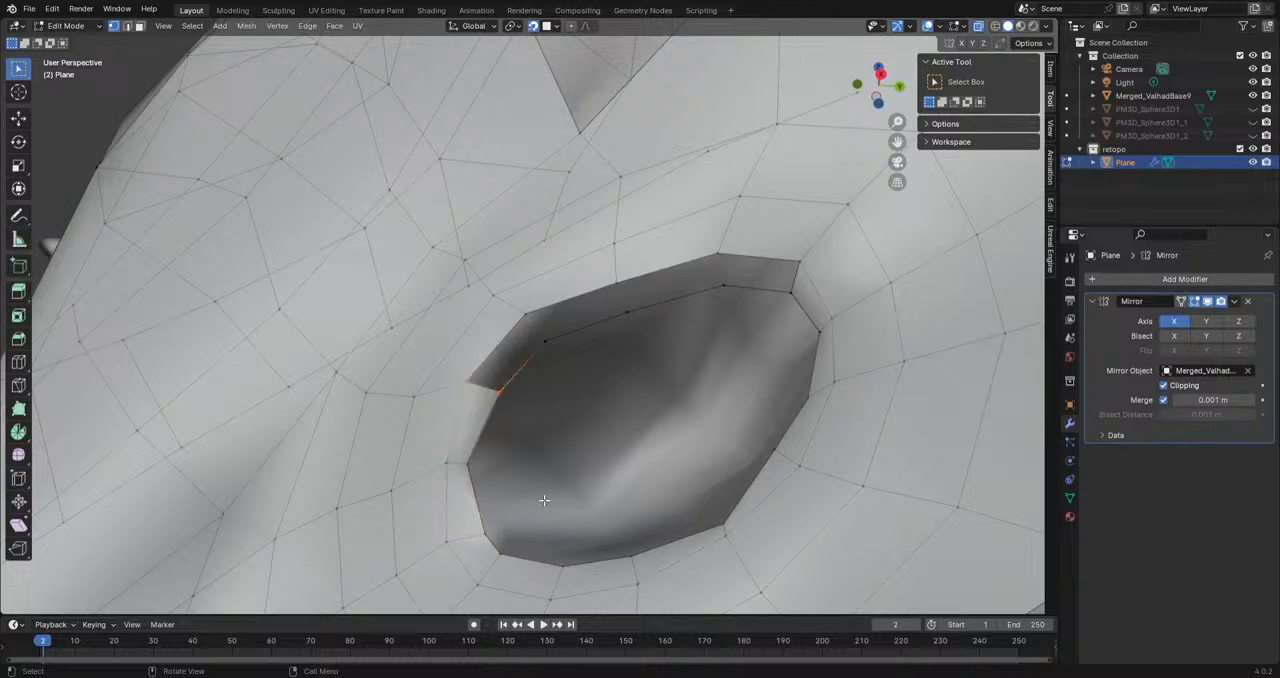
# Step: Reposition three vertices along the eye opening's rim to fit the sculpted eyelid
pyautogui.scroll(-3, 558, 376)
pyautogui.moveTo(558, 376)
pyautogui.mouseDown(button='middle')
pyautogui.moveTo(600, 430)
pyautogui.moveTo(558, 377)
pyautogui.mouseUp(button='middle')
pyautogui.scroll(3, 530, 410)
pyautogui.click(476, 474)
pyautogui.press('g')
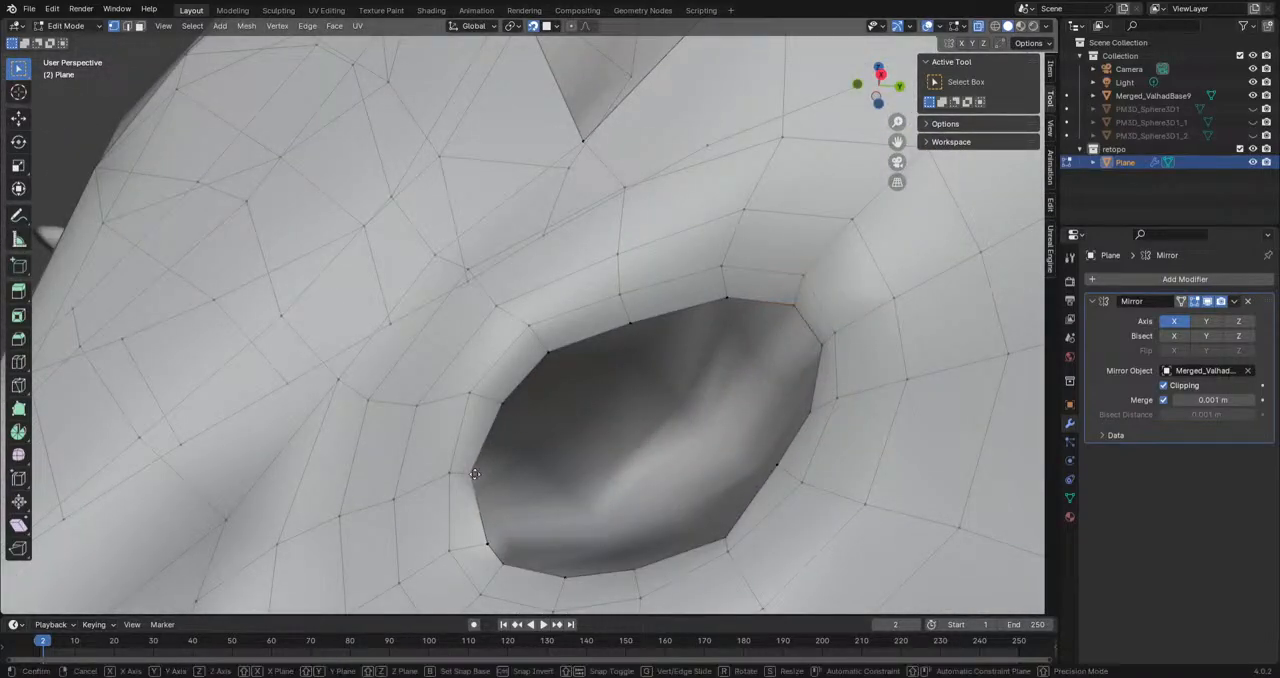
pyautogui.click(484, 474)
pyautogui.scroll(-2, 600, 515)
pyautogui.moveTo(689, 497)
pyautogui.keyDown('shift'); pyautogui.mouseDown(button='middle')
pyautogui.moveTo(609, 489)
pyautogui.moveTo(673, 501)
pyautogui.mouseUp(button='middle'); pyautogui.keyUp('shift')
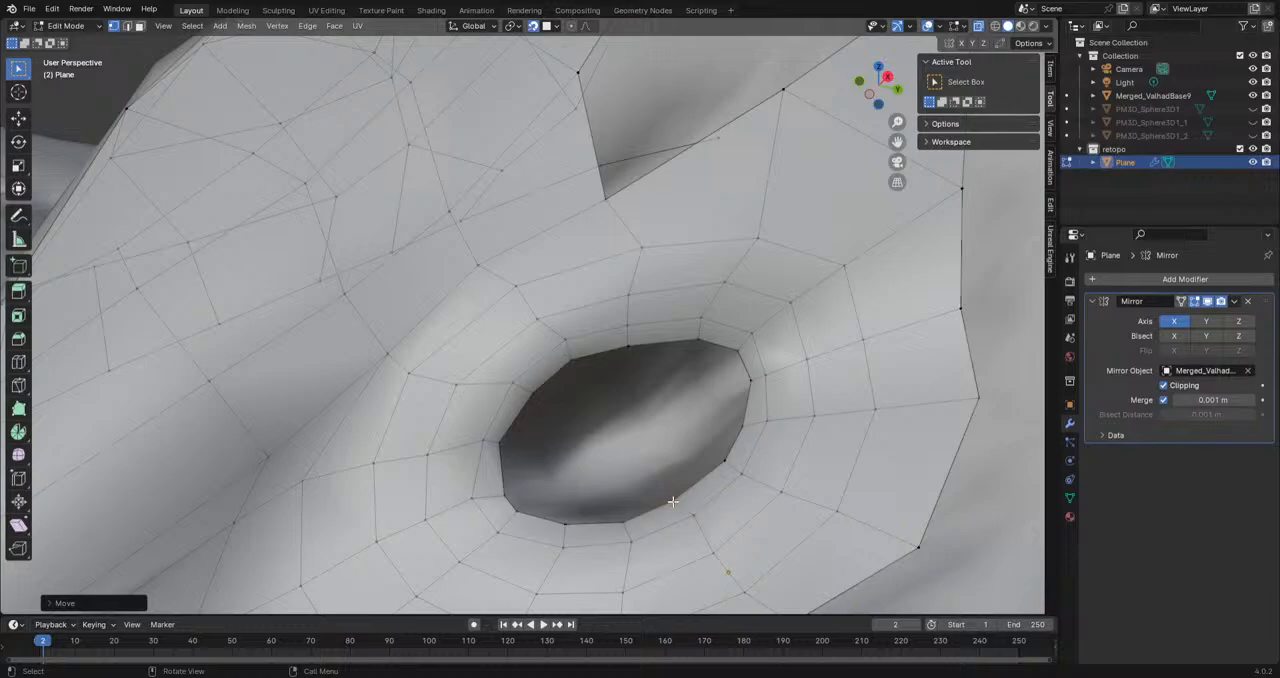
pyautogui.scroll(-4, 673, 501)
pyautogui.moveTo(668, 501); pyautogui.dragTo(545, 450, button='middle')
pyautogui.scroll(4, 705, 517)
pyautogui.press('g')
pyautogui.click(554, 452)
pyautogui.click(593, 404)
pyautogui.press('g')
pyautogui.click(589, 395)
# Step: Examine the open eyelid's shading without overlays, both with the sculpt hidden and shown
pyautogui.moveTo(591, 394); pyautogui.dragTo(355, 335, button='middle')
pyautogui.moveTo(354, 428); pyautogui.dragTo(481, 422, button='middle')
pyautogui.click(948, 27)
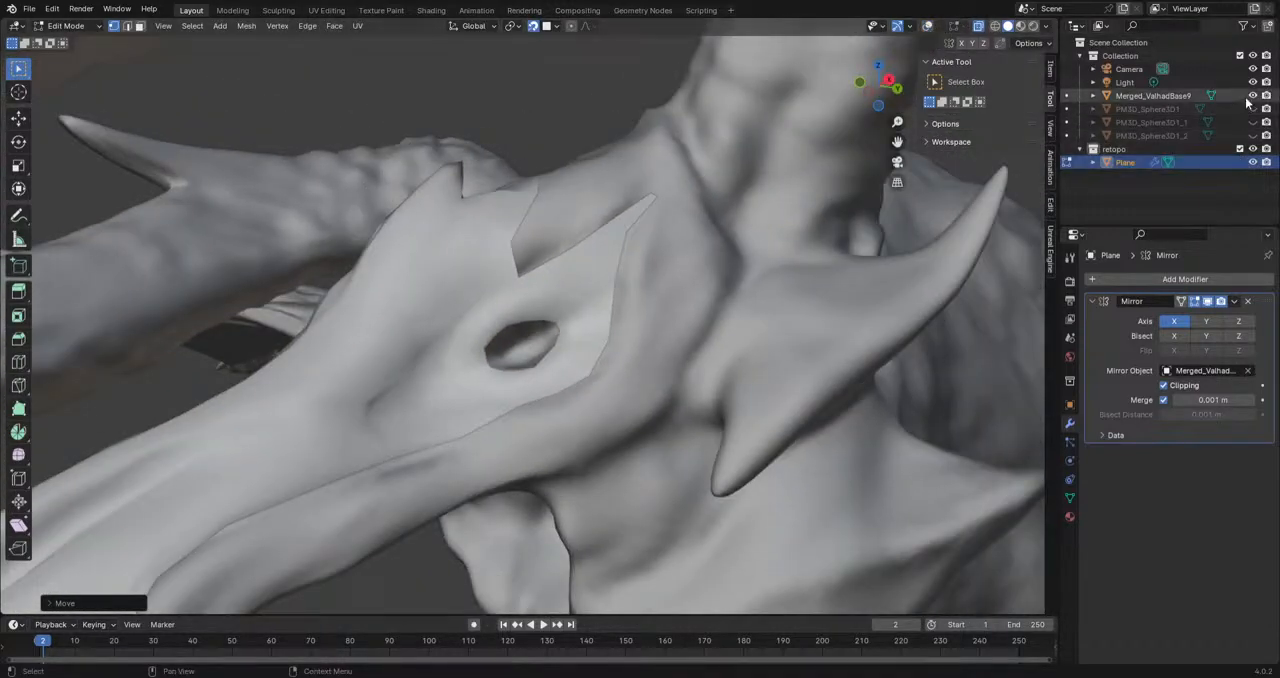
pyautogui.click(1252, 96)
pyautogui.moveTo(640, 330); pyautogui.dragTo(600, 354, button='middle')
pyautogui.scroll(4, 600, 354)
pyautogui.click(1253, 96)
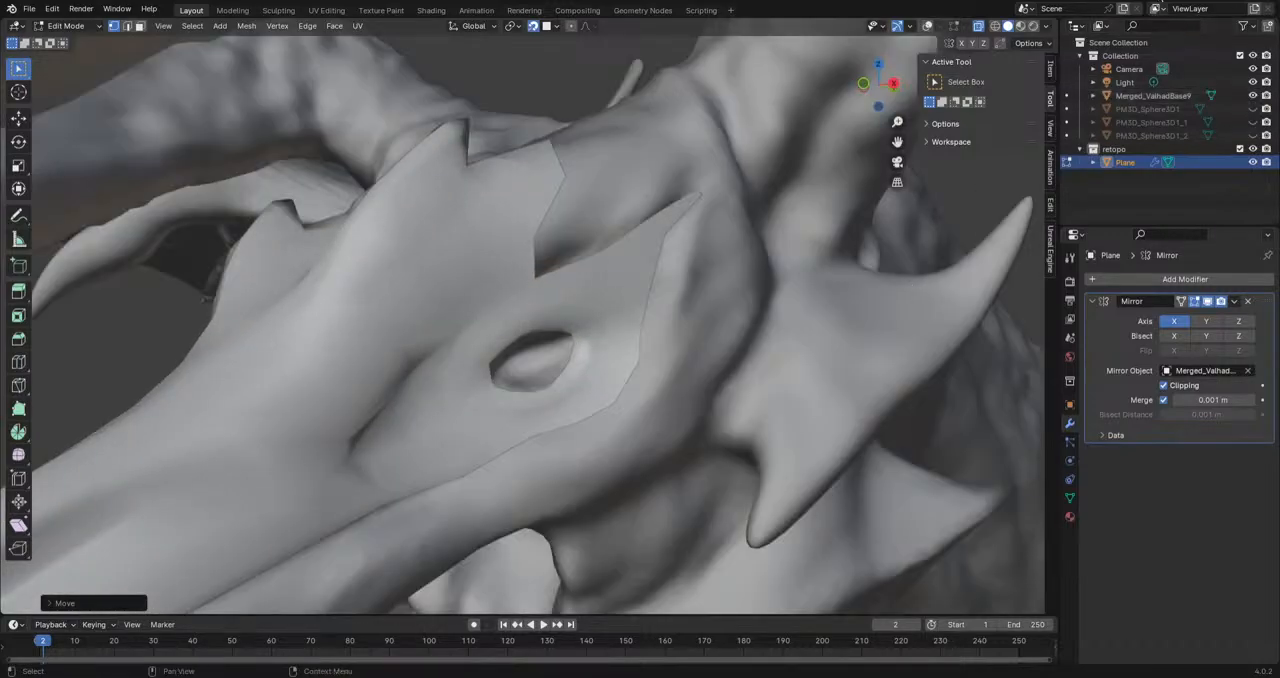
pyautogui.click(927, 26)
pyautogui.scroll(-4, 548, 437)
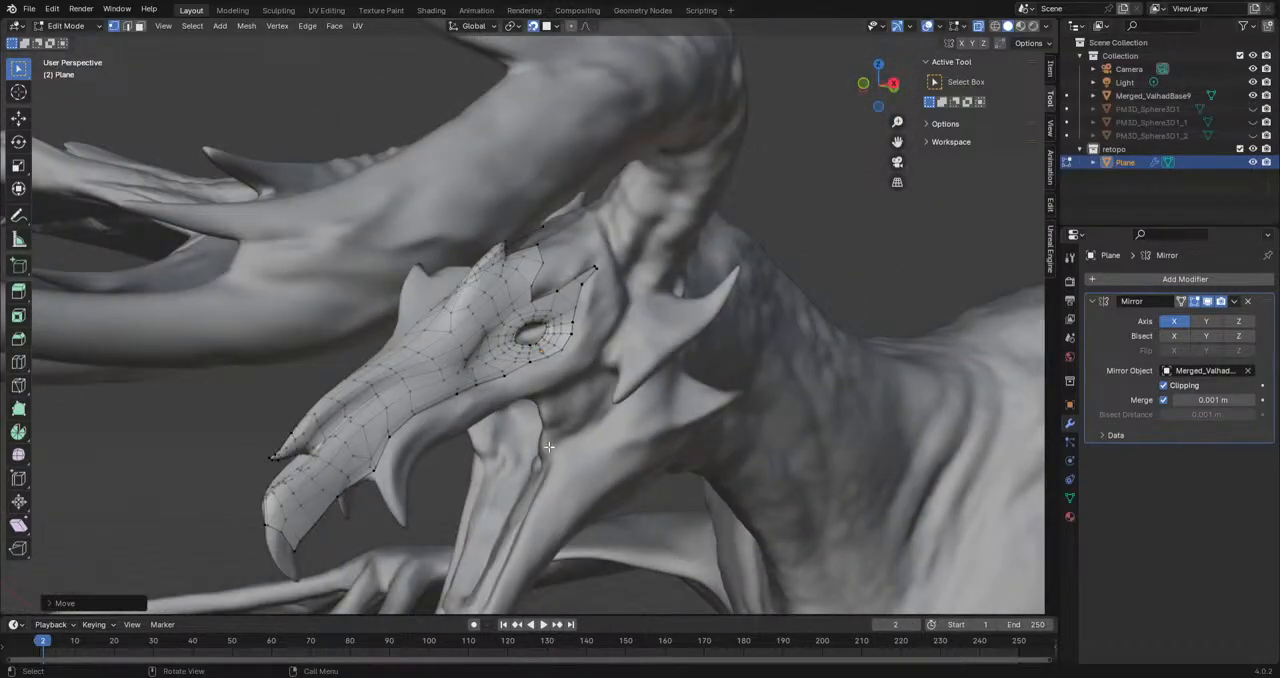
# Step: Extrude the eye opening's whole edge loop, scale it inward to about 0.63, and move it into the socket
pyautogui.scroll(8, 548, 447)
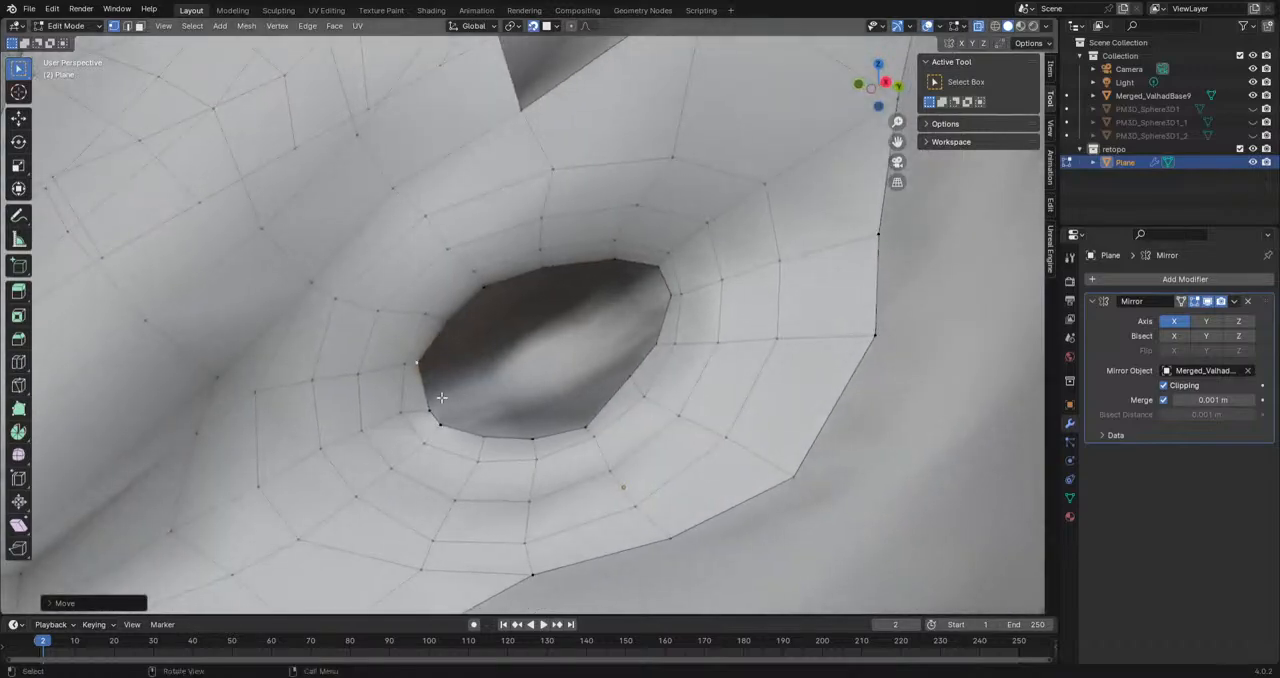
pyautogui.scroll(2, 445, 397)
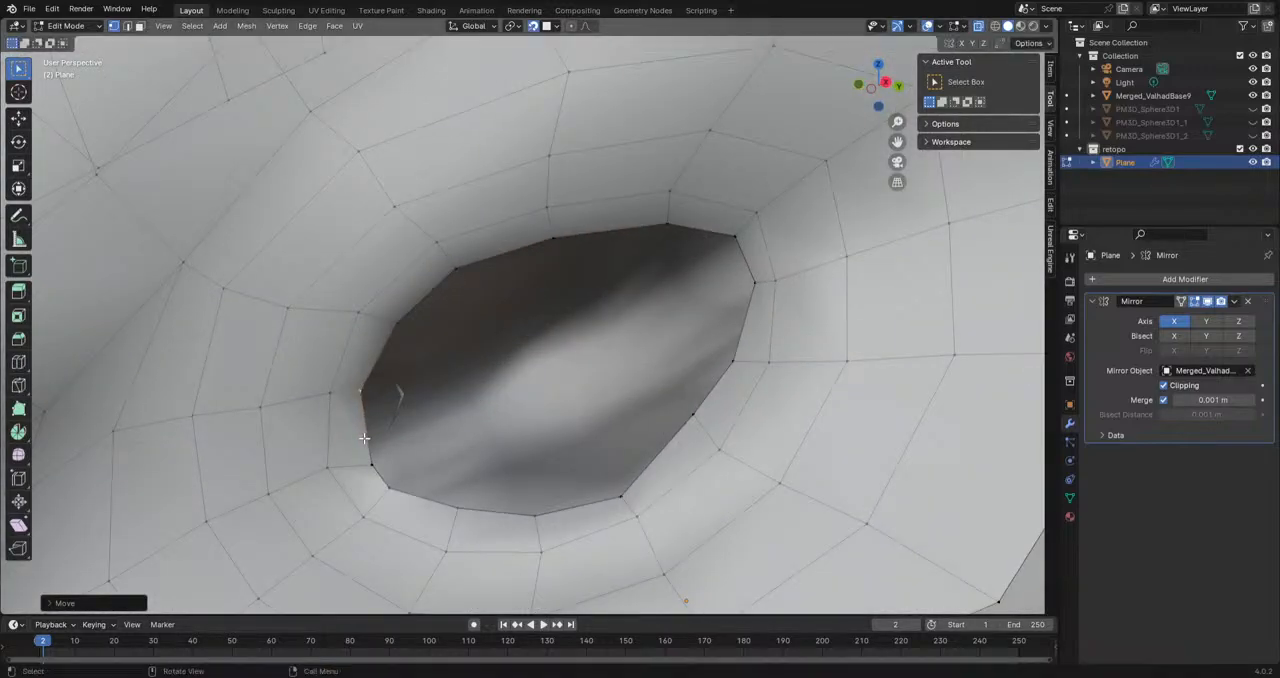
pyautogui.keyDown('alt'); pyautogui.click(364, 438); pyautogui.keyUp('alt')
pyautogui.press('e')
pyautogui.click(649, 422)
pyautogui.press('s')
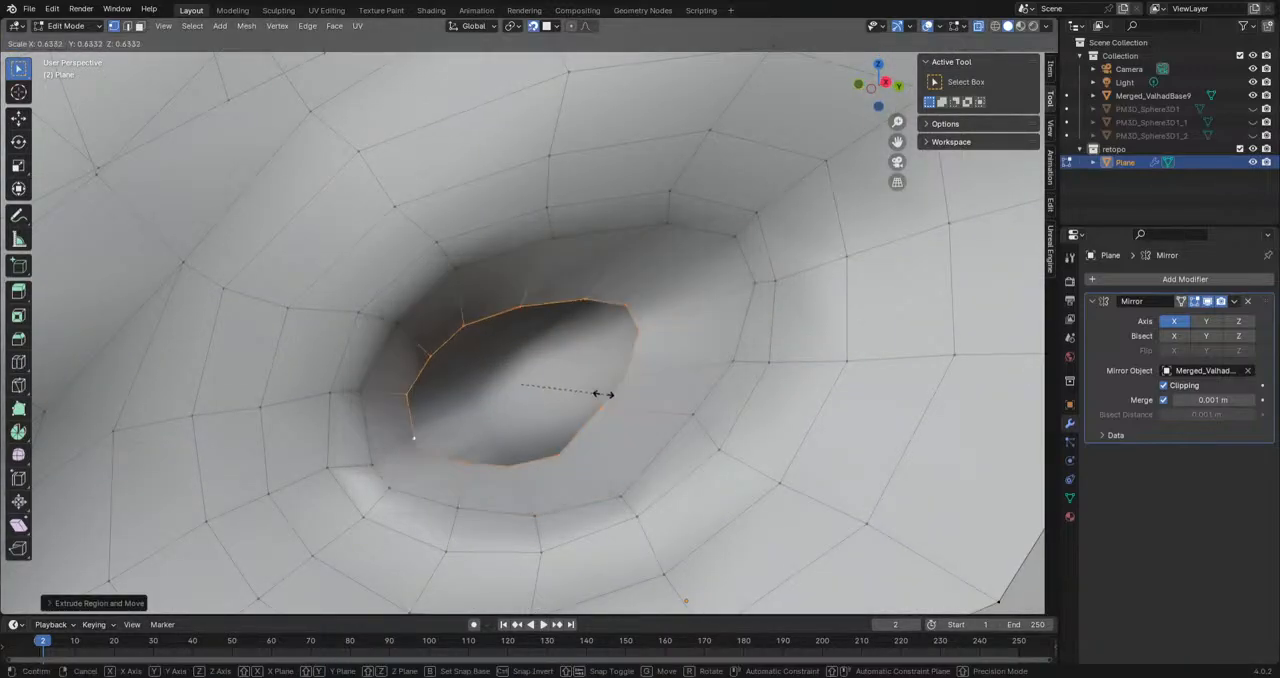
pyautogui.click(604, 392)
pyautogui.press('g')
pyautogui.click(663, 328)
pyautogui.scroll(1, 623, 431)
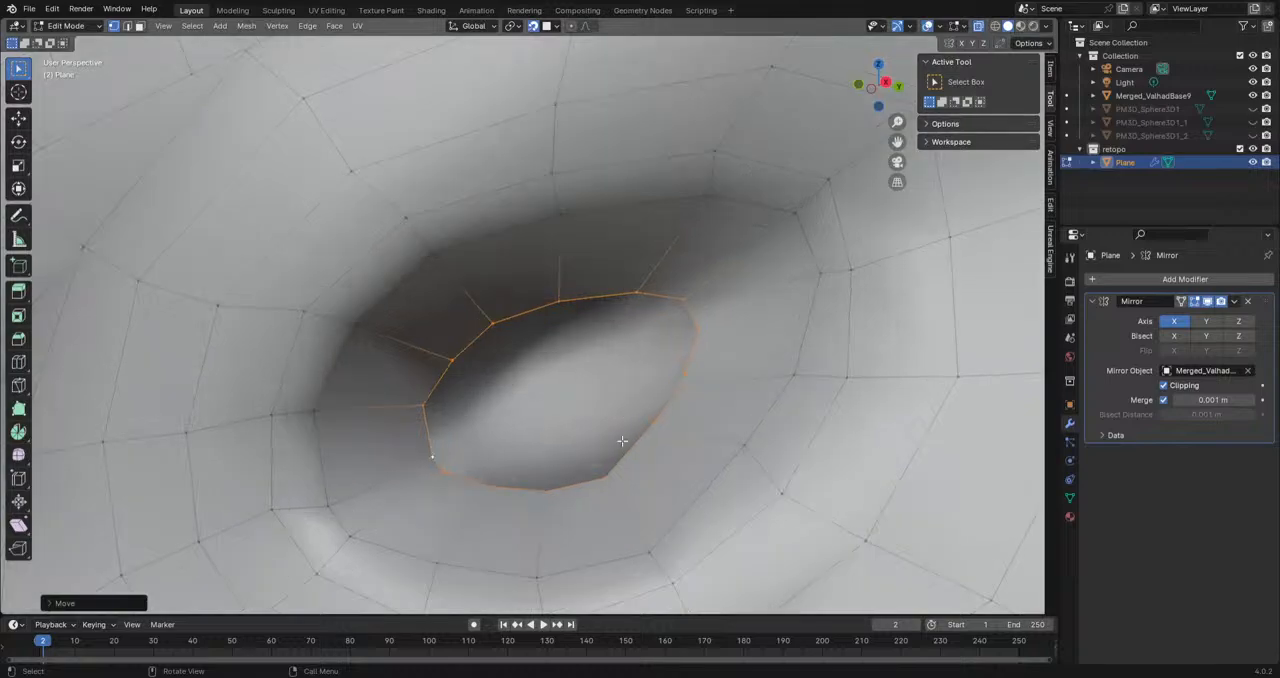
pyautogui.moveTo(623, 431); pyautogui.dragTo(630, 442, button='middle')
# Step: Close the inner eye opening by bridging its upper and lower vertices with a row of faces
pyautogui.click(618, 442)
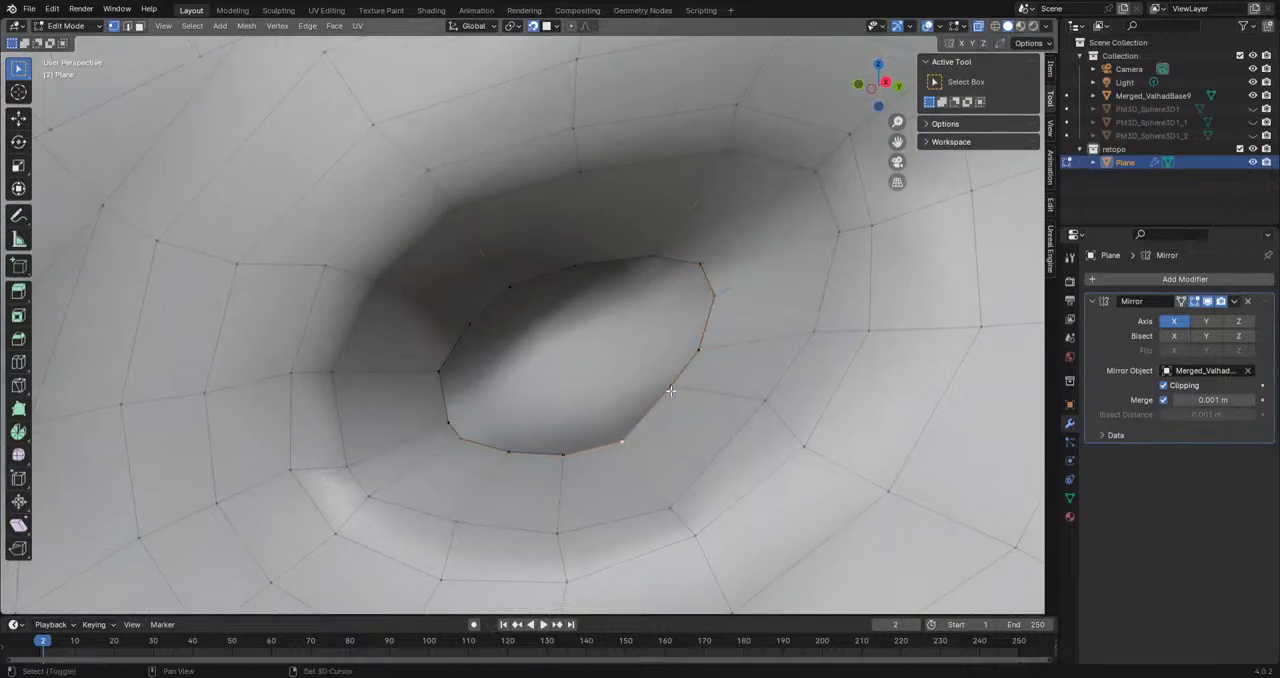
pyautogui.keyDown('shift'); pyautogui.click(572, 270); pyautogui.keyUp('shift')
pyautogui.press('f')
pyautogui.click(611, 444)
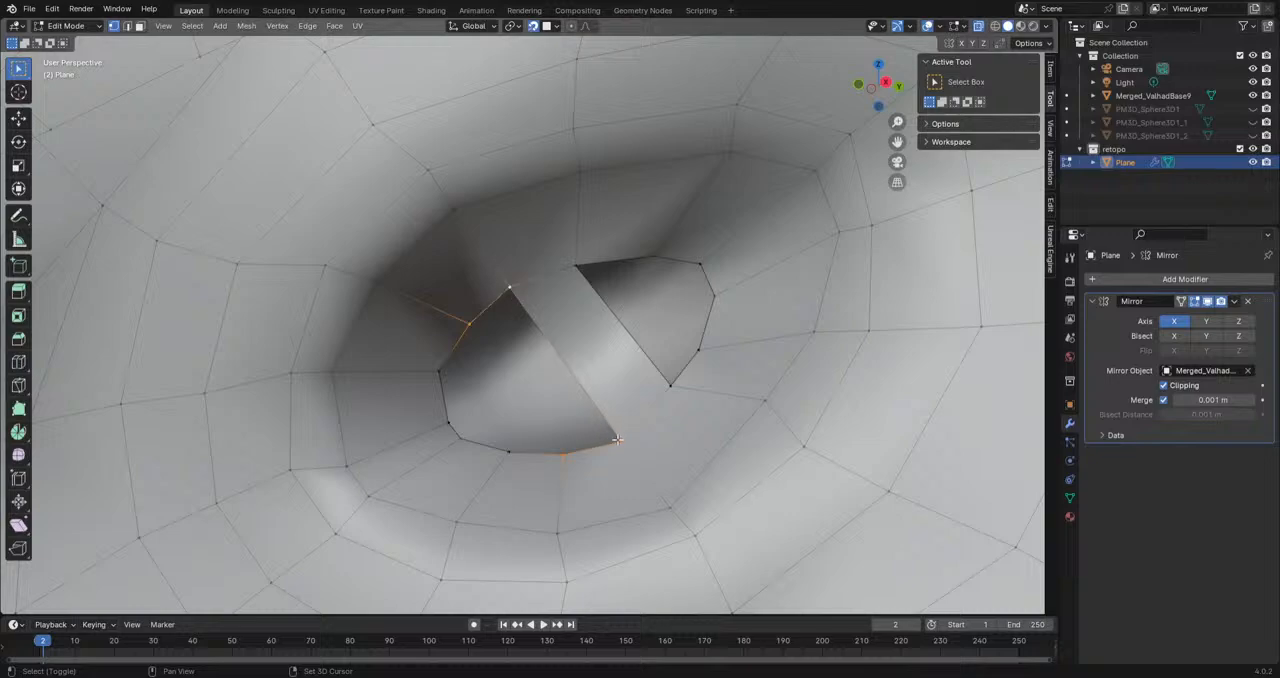
pyautogui.press('f')
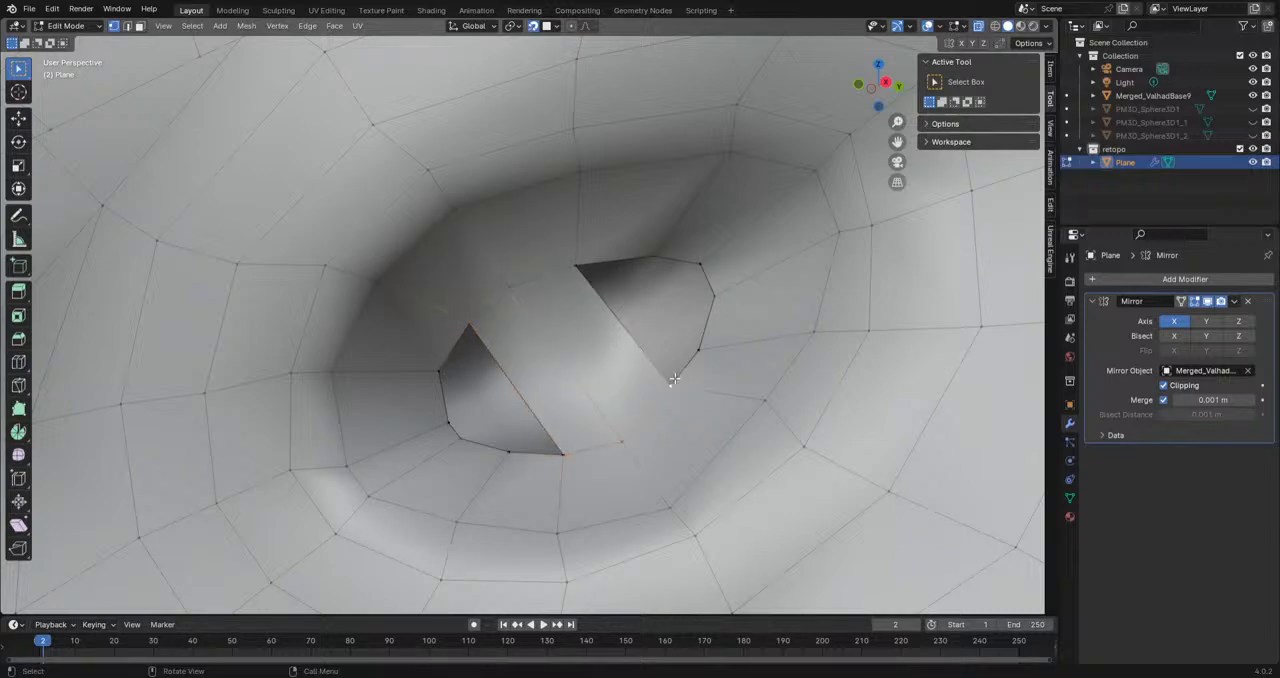
pyautogui.keyDown('shift'); pyautogui.click(570, 267); pyautogui.keyUp('shift')
pyautogui.press('f')
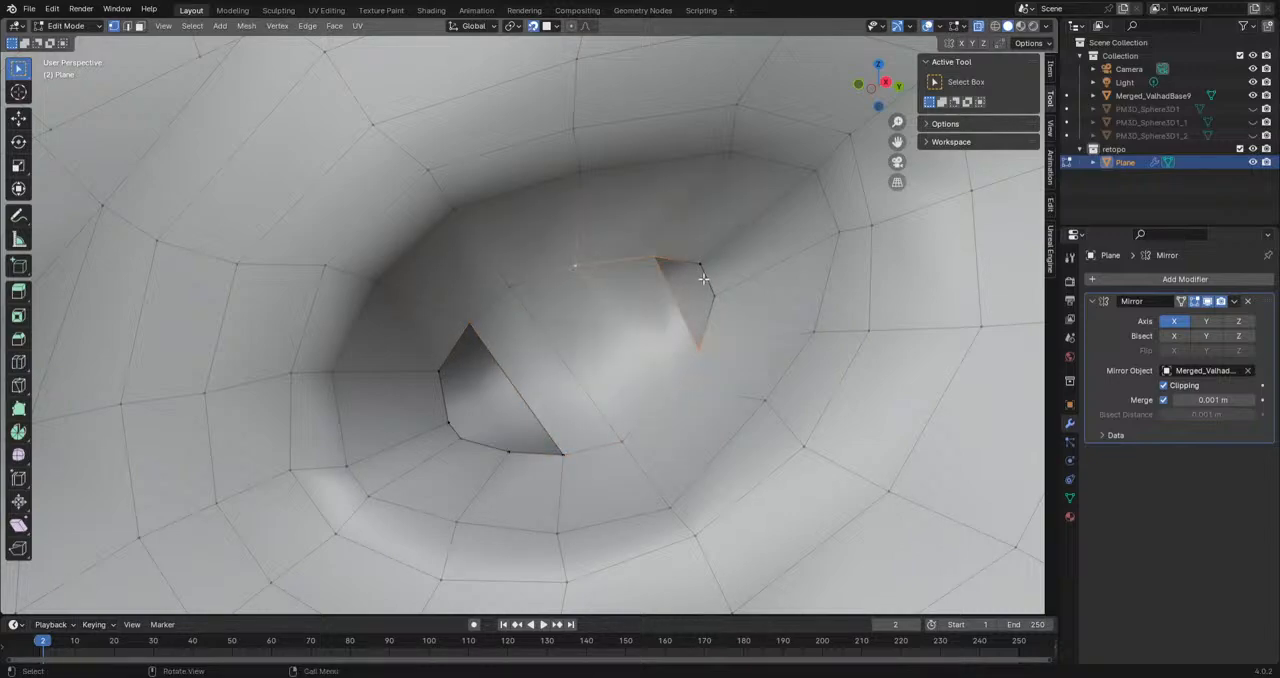
pyautogui.press('f')
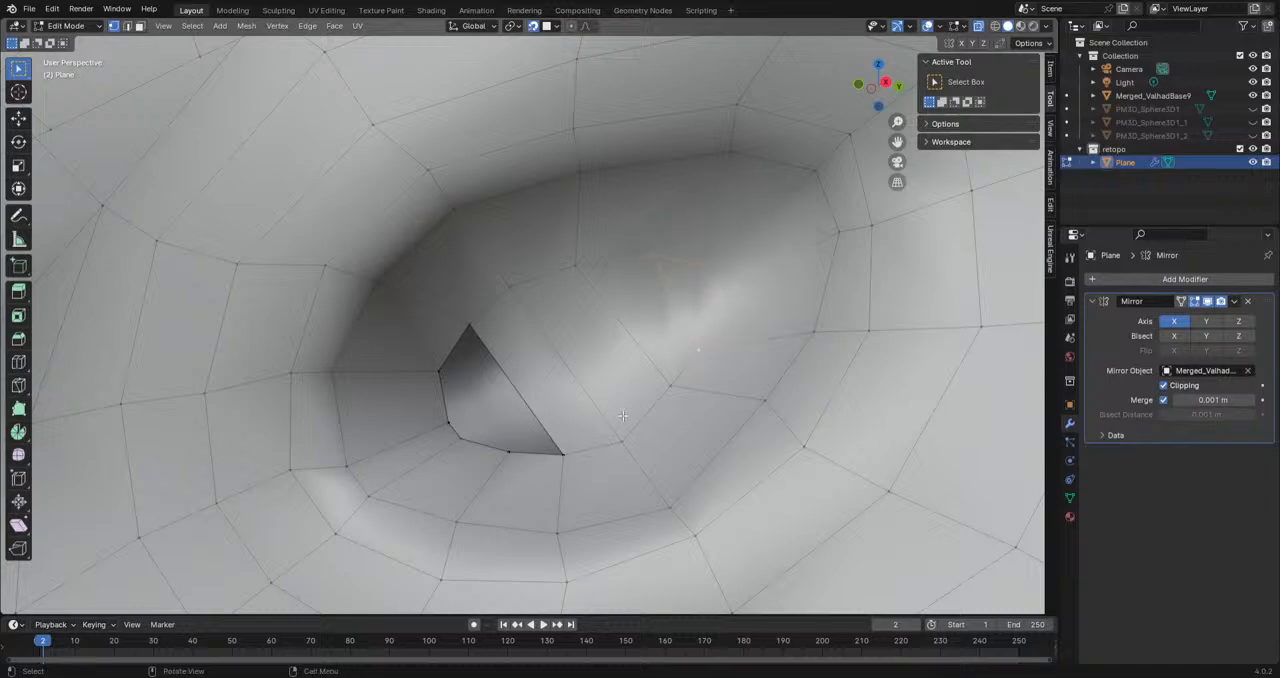
pyautogui.keyDown('shift'); pyautogui.click(560, 453); pyautogui.keyUp('shift')
pyautogui.press('f')
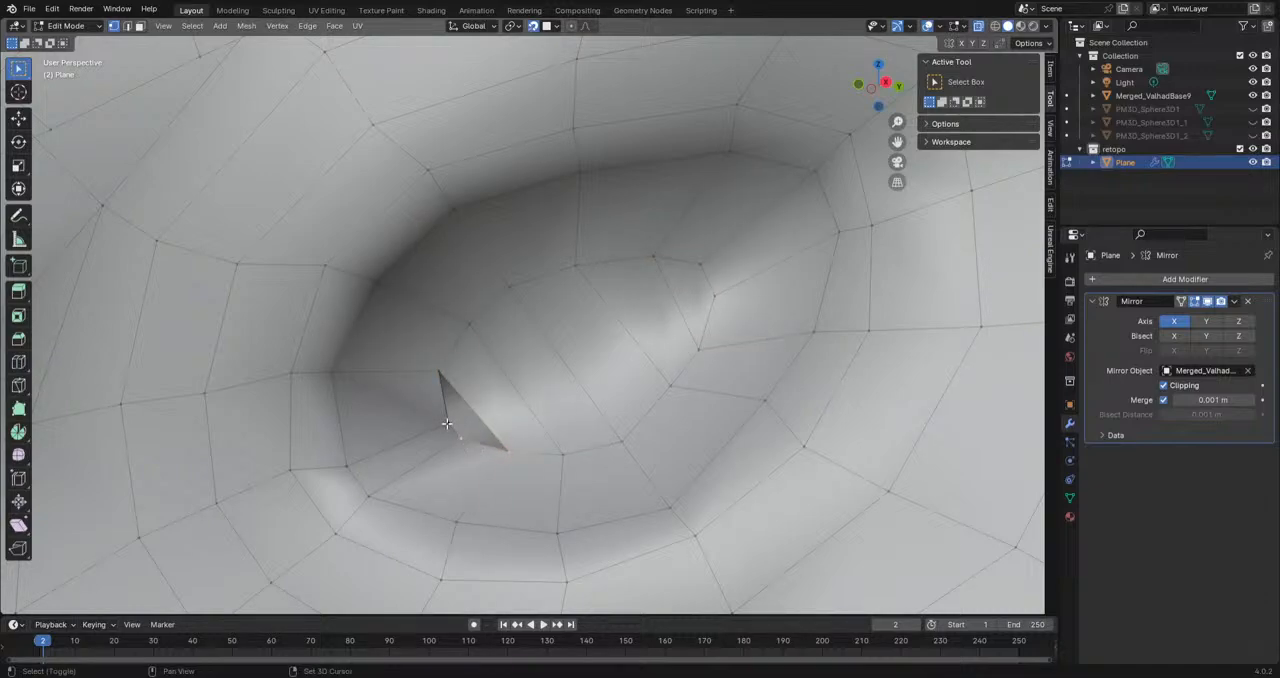
pyautogui.keyDown('shift'); pyautogui.click(443, 377); pyautogui.keyUp('shift')
pyautogui.press('f')
pyautogui.scroll(-6, 571, 413)
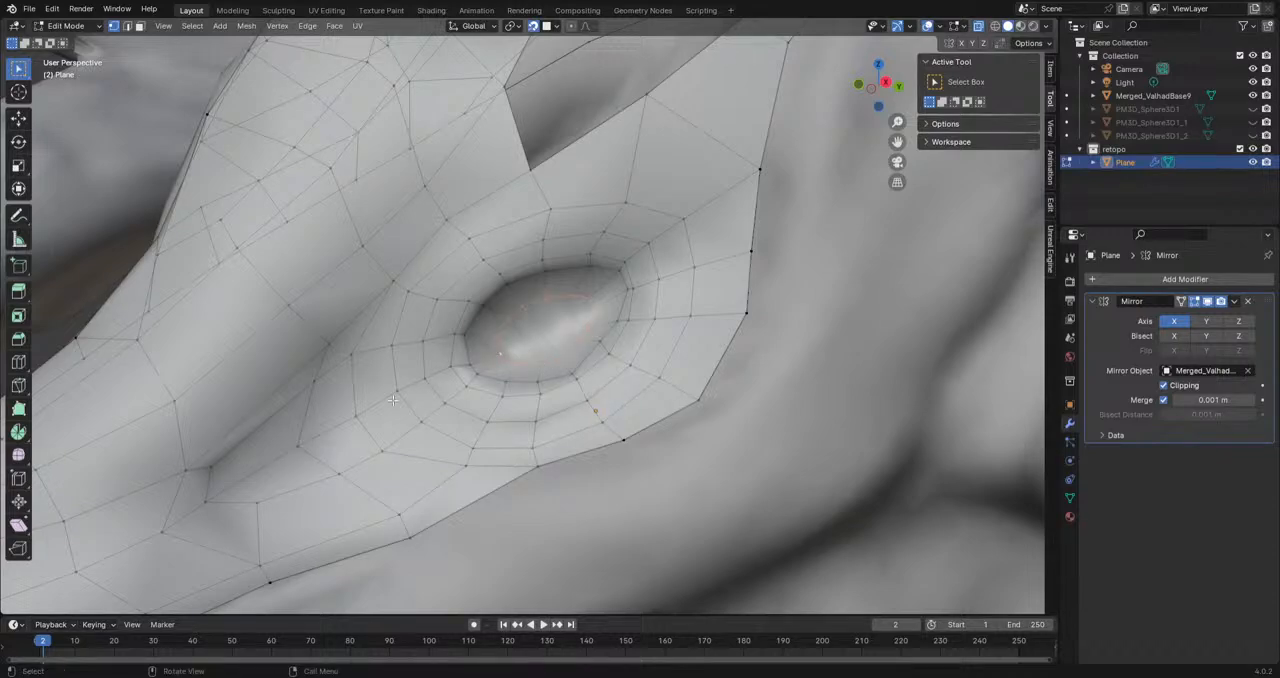
# Step: Smooth the selected inner eye vertices with the Smooth tool to even out the closed eye surface
pyautogui.click(18, 454)
pyautogui.moveTo(543, 331); pyautogui.dragTo(659, 339)
pyautogui.moveTo(541, 331); pyautogui.dragTo(619, 352, button='middle')
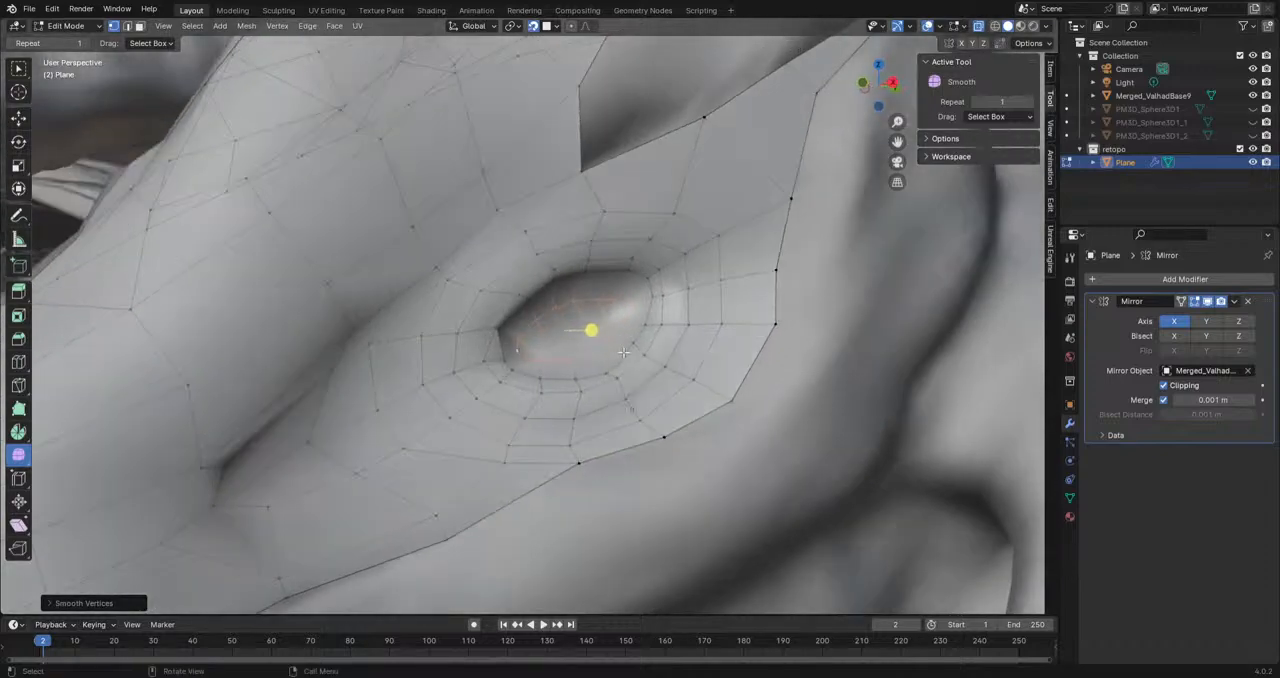
pyautogui.moveTo(727, 341); pyautogui.dragTo(592, 352, button='middle')
pyautogui.moveTo(489, 331); pyautogui.dragTo(594, 312, button='middle')
# Step: Inspect the closed eye and the snout's shading without overlays, comparing the retopology mesh with the sculpt
pyautogui.click(931, 26)
pyautogui.scroll(-3, 722, 320)
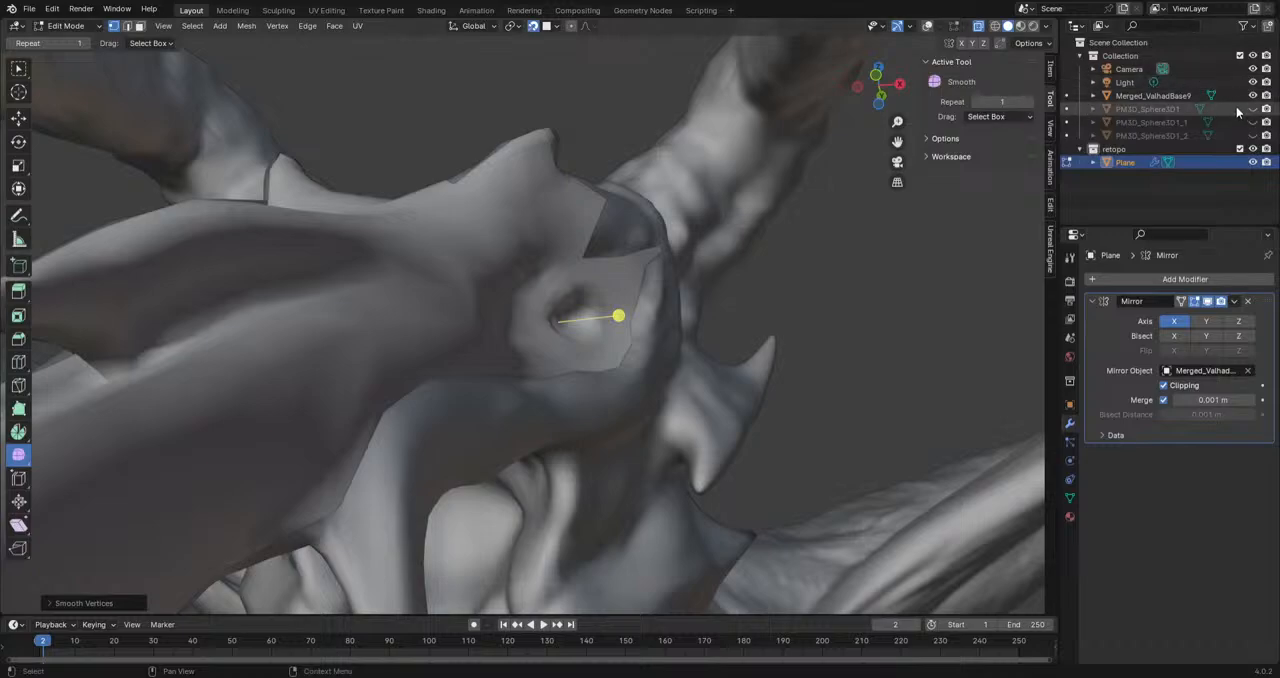
pyautogui.click(1254, 96)
pyautogui.scroll(-5, 872, 298)
pyautogui.moveTo(865, 302); pyautogui.dragTo(783, 280, button='middle')
pyautogui.scroll(3, 783, 286)
pyautogui.keyDown('shift'); pyautogui.moveTo(883, 202); pyautogui.dragTo(643, 400, button='middle'); pyautogui.keyUp('shift')
pyautogui.click(1253, 95)
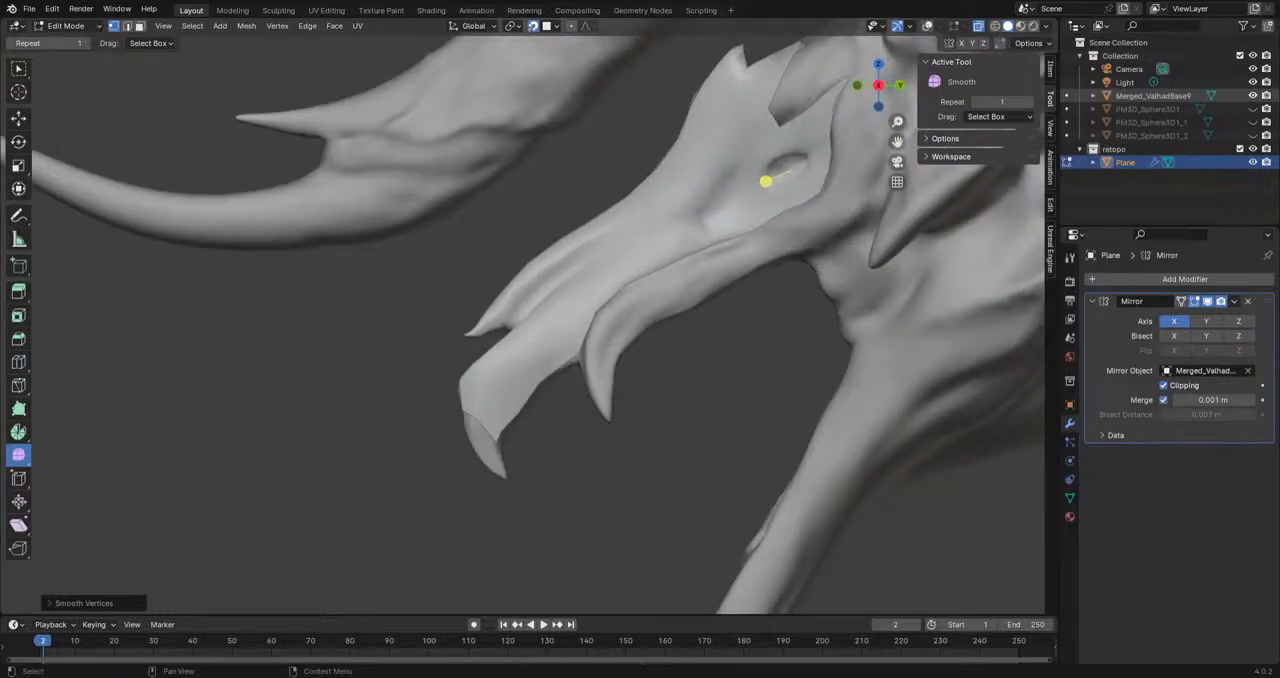
pyautogui.scroll(2, 867, 252)
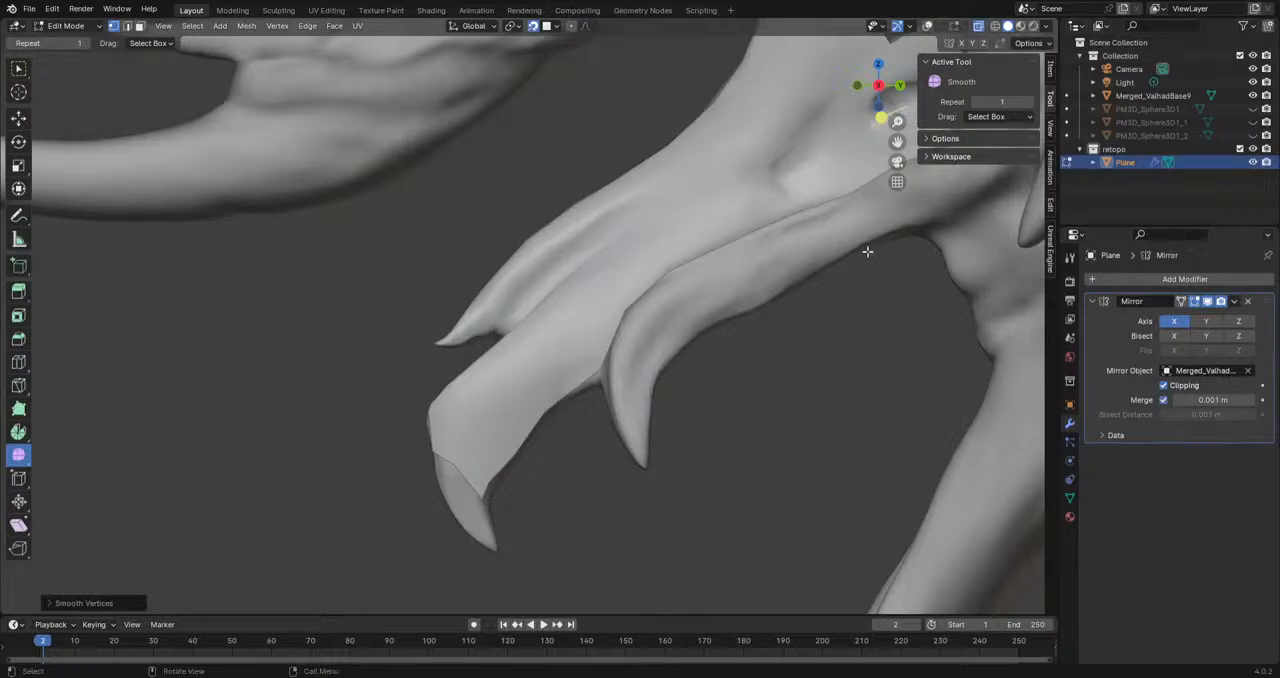
pyautogui.click(928, 27)
# Step: Extrude the border edge below the eye down across the upper jaw and reposition the new corner vertices
pyautogui.keyDown('shift'); pyautogui.moveTo(837, 248); pyautogui.dragTo(639, 300, button='middle'); pyautogui.keyUp('shift')
pyautogui.scroll(1, 745, 271)
pyautogui.scroll(1, 639, 300)
pyautogui.keyDown('shift'); pyautogui.moveTo(786, 252); pyautogui.dragTo(702, 304, button='middle'); pyautogui.keyUp('shift')
pyautogui.scroll(1, 702, 304)
pyautogui.moveTo(684, 247); pyautogui.dragTo(557, 277, button='middle')
pyautogui.press('g')
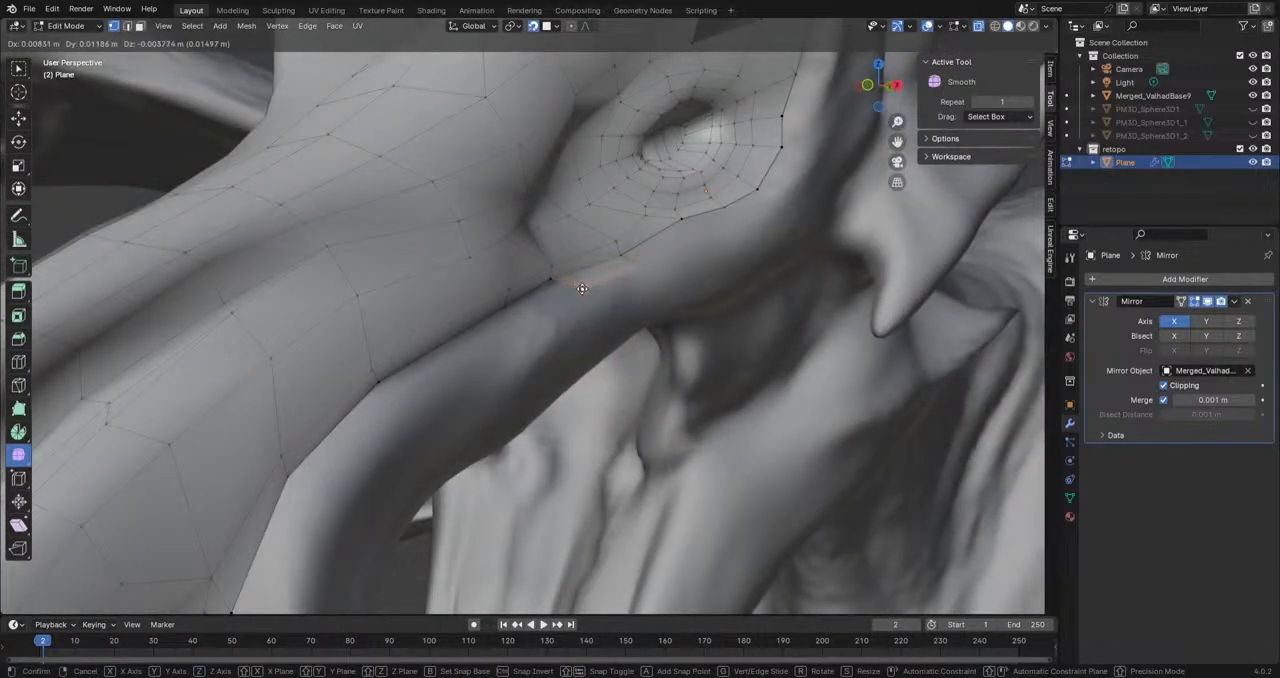
pyautogui.click(582, 288)
pyautogui.press('e')
pyautogui.click(677, 308)
pyautogui.moveTo(677, 308); pyautogui.dragTo(572, 303, button='middle')
pyautogui.click(730, 305)
pyautogui.press('g')
pyautogui.click(725, 301)
pyautogui.click(641, 338)
pyautogui.press('g')
pyautogui.click(641, 341)
# Step: Extrude a chain of four vertices from the patch below the eye forward along the upper lip to the fang's base
pyautogui.moveTo(641, 341); pyautogui.dragTo(725, 258, button='middle')
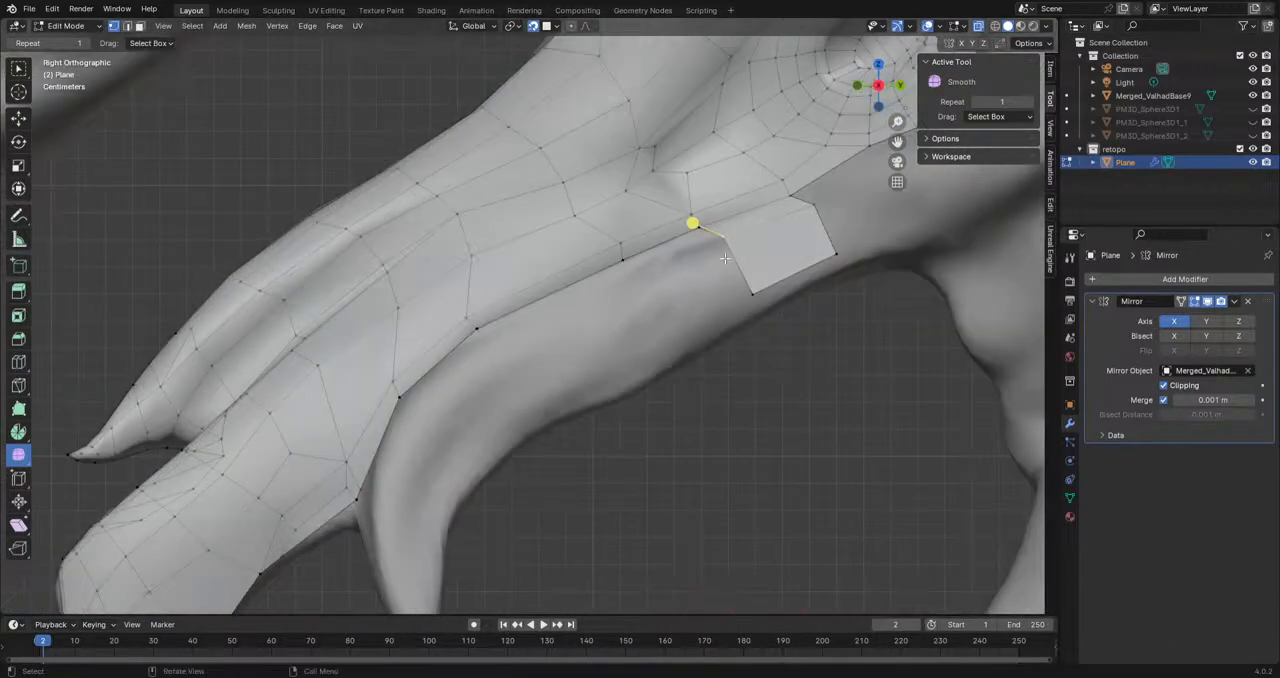
pyautogui.press('g')
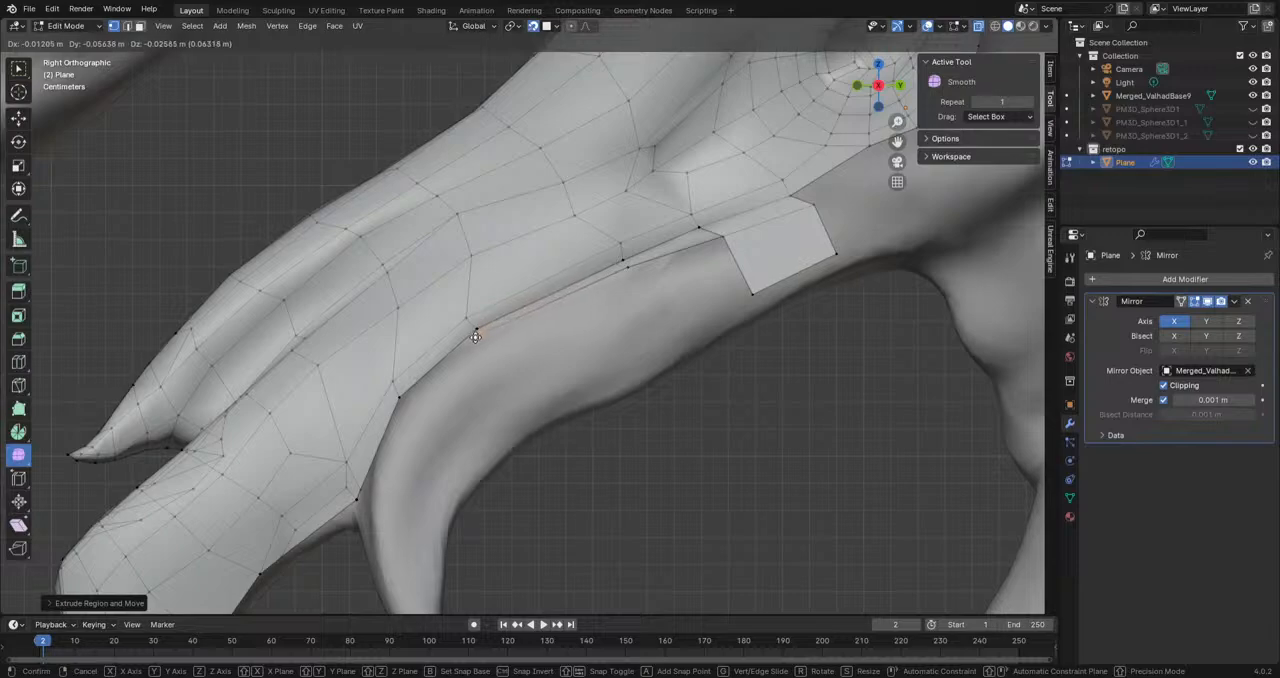
pyautogui.click(367, 491)
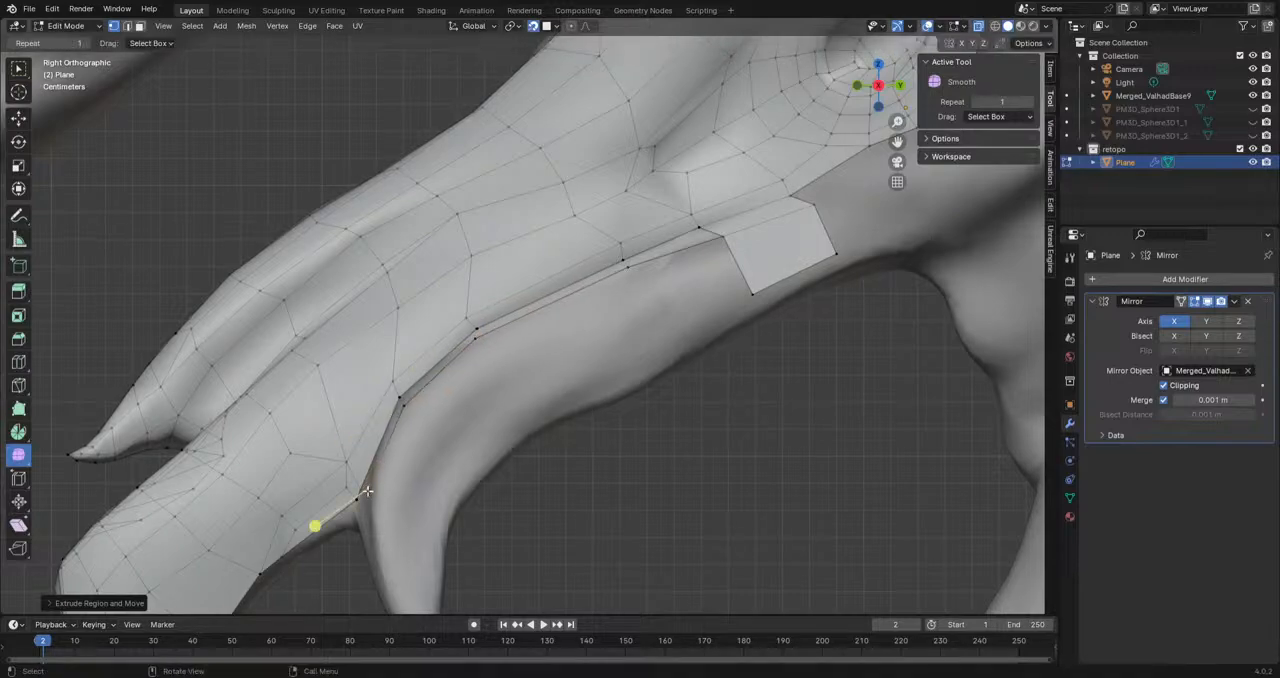
# Step: Try to fill faces between the upper lip's vertex chain and the mesh border, starting at the patch below the eye
pyautogui.click(721, 240)
pyautogui.keyDown('shift'); pyautogui.click(700, 230); pyautogui.keyUp('shift')
pyautogui.press('f')
# Step: Fill the narrow strip of faces between the upper lip's vertex chain and the mesh border down to the fang
pyautogui.press('f')
pyautogui.hotkey('ctrl', 'z')
pyautogui.hotkey('ctrl', 'z')
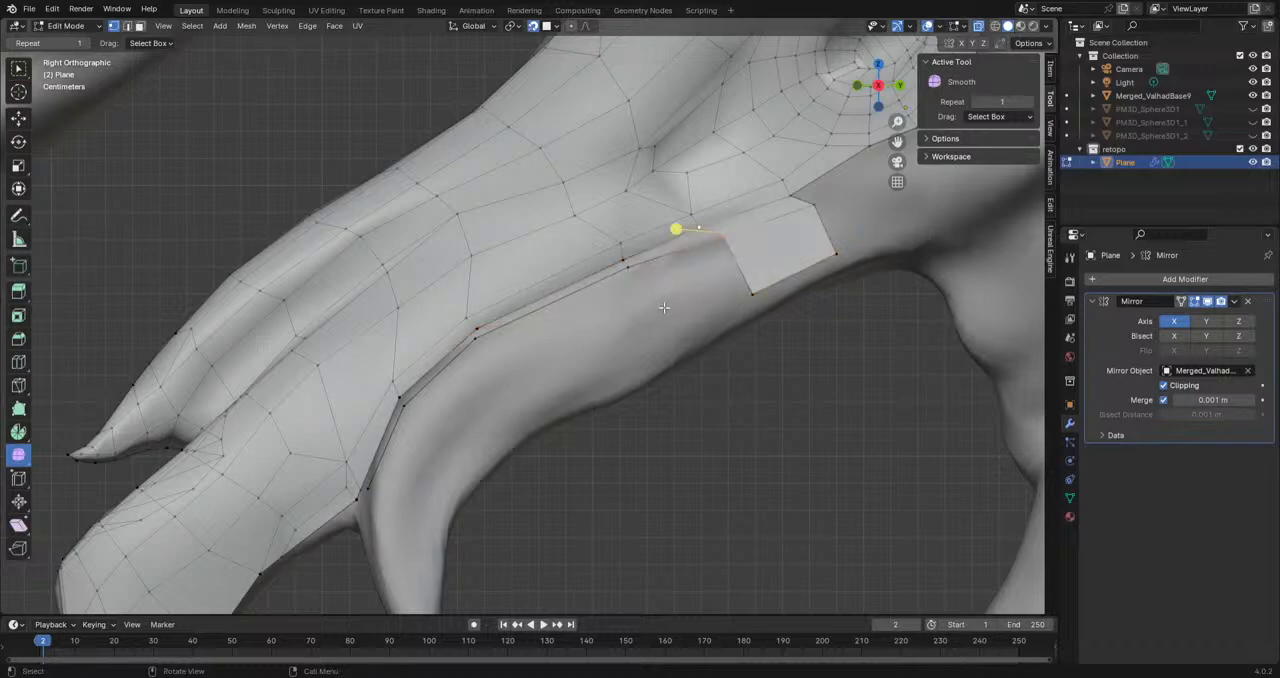
pyautogui.moveTo(663, 308); pyautogui.dragTo(638, 263, button='middle')
pyautogui.keyDown('shift'); pyautogui.click(615, 256); pyautogui.keyUp('shift')
pyautogui.press('f')
pyautogui.click(611, 254)
pyautogui.keyDown('shift'); pyautogui.click(611, 255); pyautogui.keyUp('shift')
pyautogui.press('f')
pyautogui.press('f')
pyautogui.press('f')
# Step: Extrude new geometry downward from the mesh border at the fang's base and move its vertices onto the fang
pyautogui.moveTo(382, 404); pyautogui.dragTo(416, 462, button='middle')
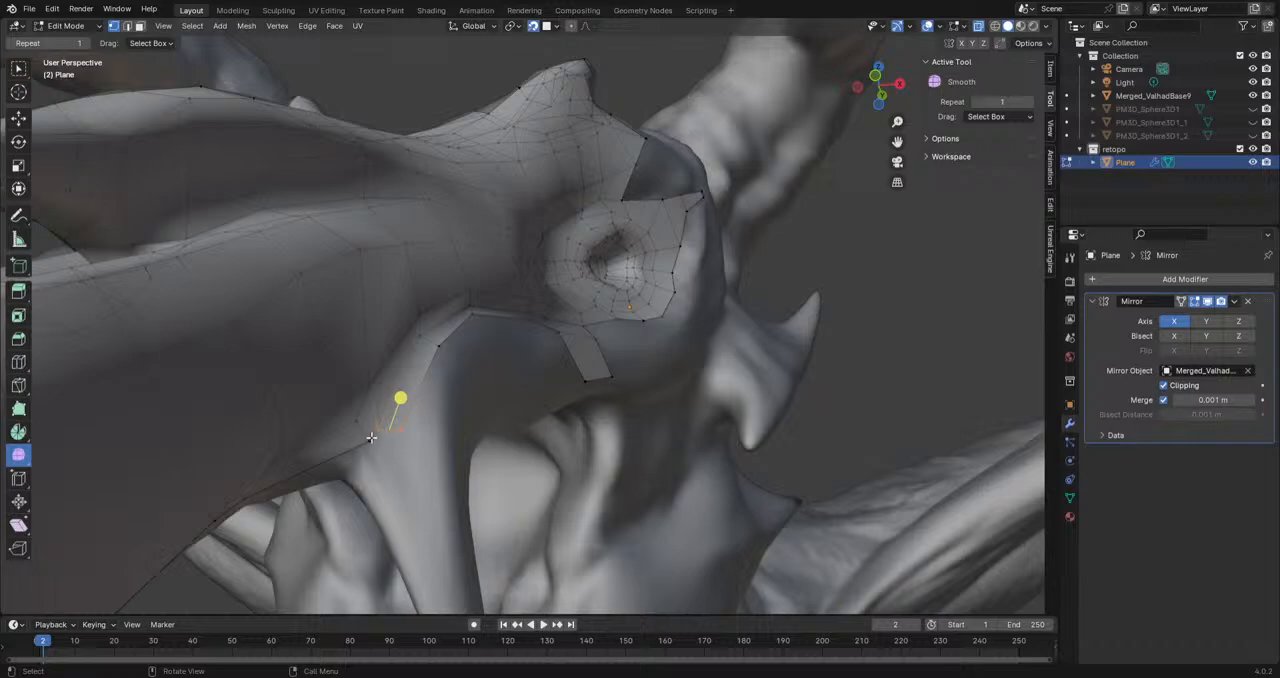
pyautogui.press('e')
pyautogui.click(407, 454)
pyautogui.click(387, 457)
pyautogui.press('g')
pyautogui.click(394, 480)
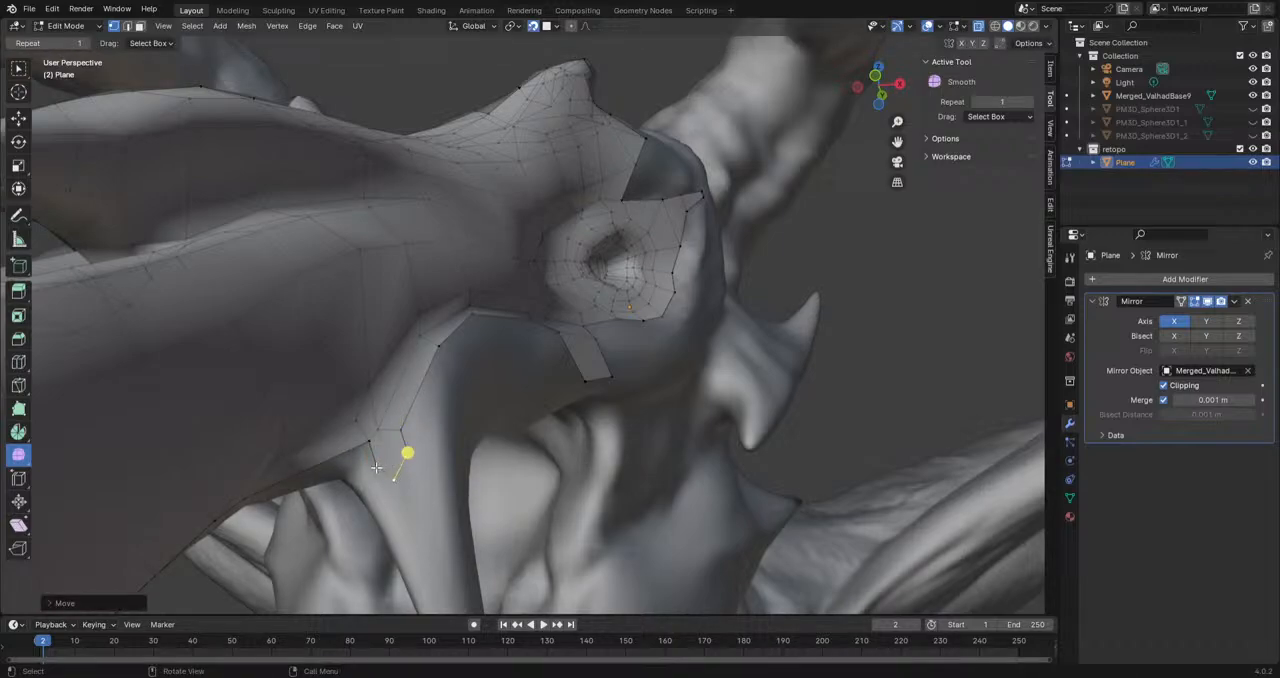
pyautogui.moveTo(376, 467); pyautogui.dragTo(337, 443, button='middle')
pyautogui.press('g')
pyautogui.click(318, 458)
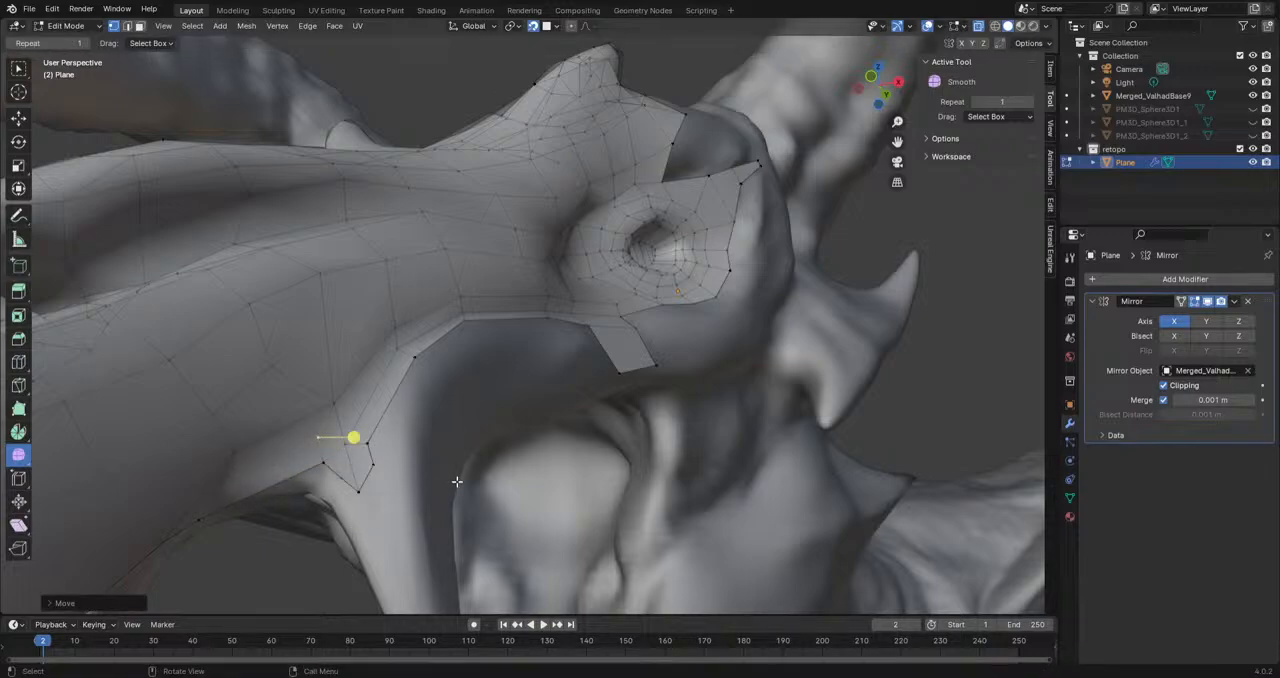
# Step: Reposition the vertices around the small patch at the fang's base to fit the sculpted surface
pyautogui.click(353, 490)
pyautogui.press('g')
pyautogui.click(357, 495)
pyautogui.click(373, 465)
pyautogui.press('g')
pyautogui.click(375, 474)
pyautogui.press('g')
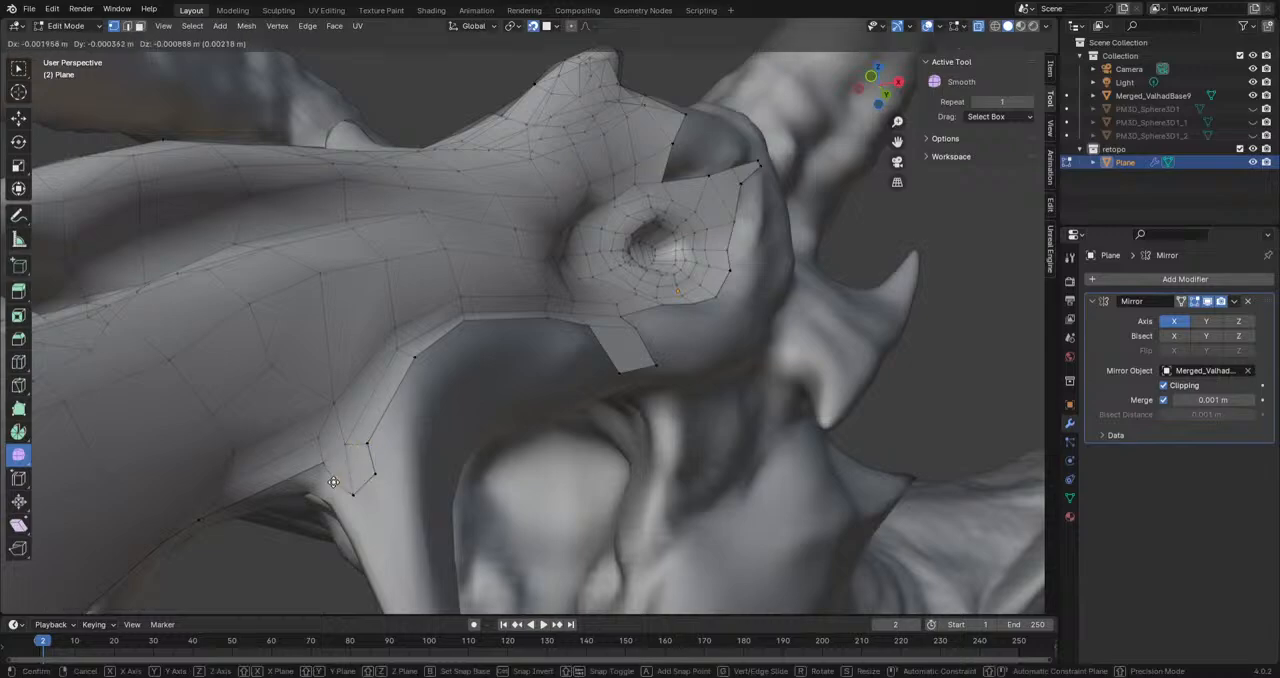
pyautogui.click(333, 482)
pyautogui.moveTo(400, 502)
pyautogui.mouseDown(button='middle')
pyautogui.moveTo(340, 510)
pyautogui.moveTo(353, 515)
pyautogui.mouseUp(button='middle')
pyautogui.moveTo(440, 484); pyautogui.dragTo(366, 510, button='middle')
pyautogui.keyDown('shift'); pyautogui.moveTo(668, 355); pyautogui.dragTo(377, 457, button='middle'); pyautogui.keyUp('shift')
pyautogui.scroll(-4, 596, 366)
pyautogui.press('g')
pyautogui.click(419, 397)
# Step: Extrude a chain of four vertices from the jaw patch's lower corner forward along the jaw and down onto the fang
pyautogui.keyDown('shift'); pyautogui.moveTo(474, 440); pyautogui.dragTo(596, 325, button='middle'); pyautogui.keyUp('shift')
pyautogui.scroll(2, 750, 207)
pyautogui.keyDown('shift'); pyautogui.moveTo(750, 207); pyautogui.dragTo(728, 274, button='middle'); pyautogui.keyUp('shift')
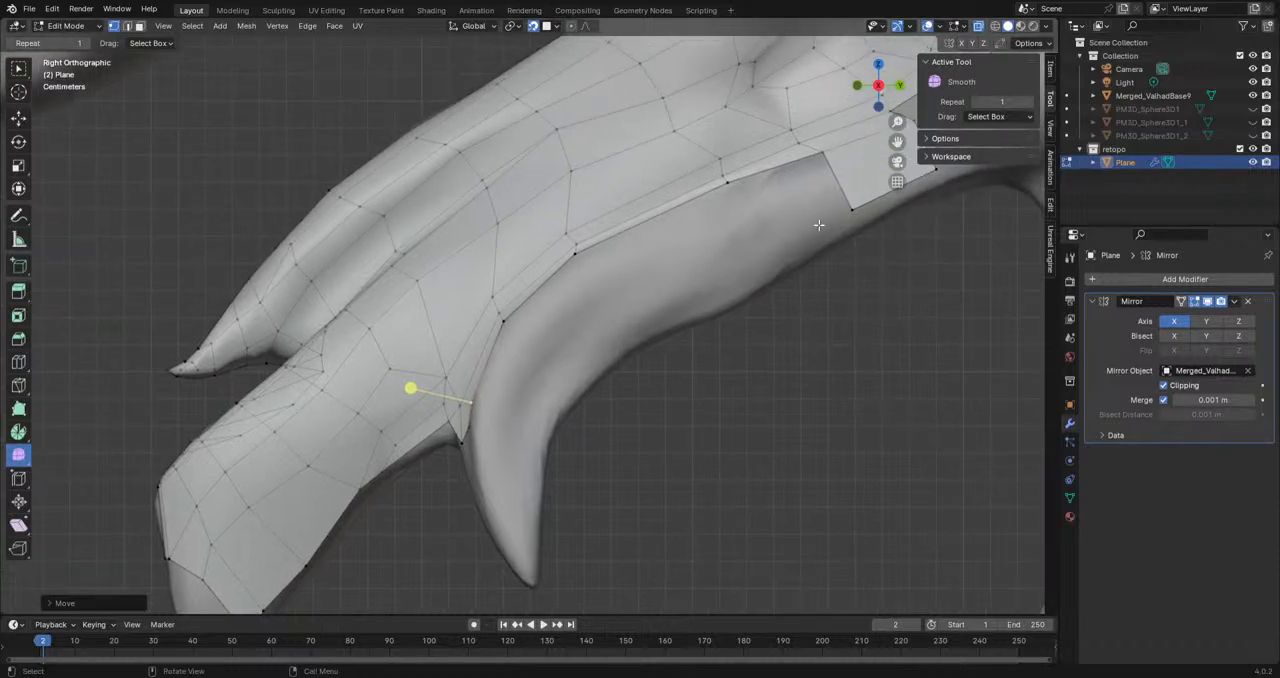
pyautogui.click(851, 209)
pyautogui.press('e')
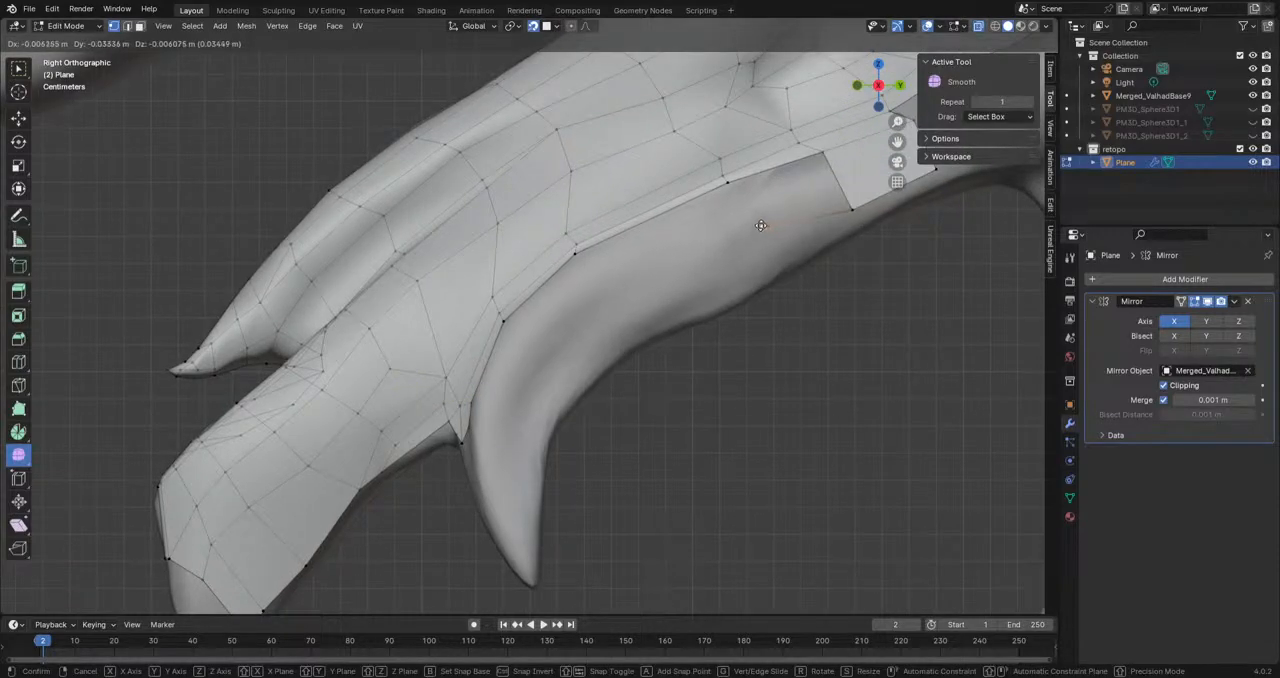
pyautogui.click(757, 225)
pyautogui.press('e')
pyautogui.click(592, 296)
pyautogui.press('e')
pyautogui.click(530, 374)
pyautogui.press('e')
pyautogui.click(508, 441)
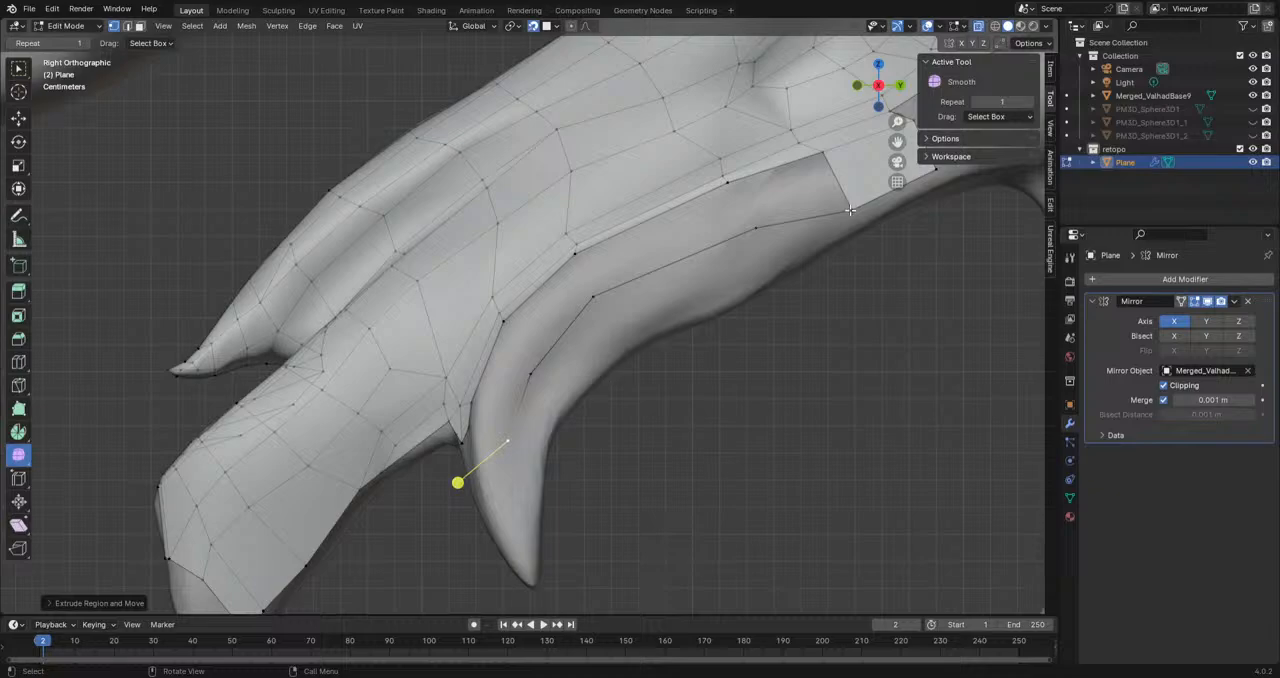
pyautogui.moveTo(550, 408)
pyautogui.keyDown('shift'); pyautogui.mouseDown(button='middle')
pyautogui.moveTo(540, 328)
pyautogui.moveTo(437, 357)
pyautogui.mouseUp(button='middle'); pyautogui.keyUp('shift')
pyautogui.keyDown('shift'); pyautogui.click(434, 350); pyautogui.keyUp('shift')
pyautogui.press('e')
pyautogui.rightClick(489, 391)
pyautogui.hotkey('ctrl', 'z')
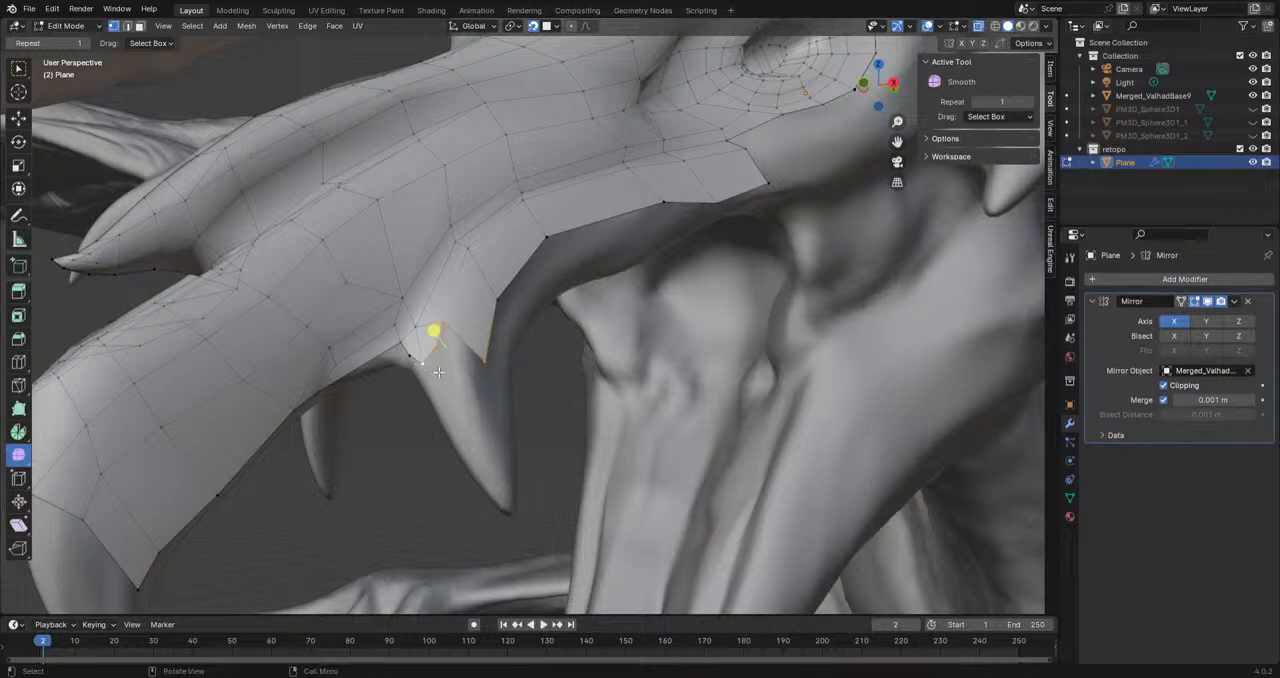
# Step: Fill the gap at the fang's base with a face and adjust its lower corner vertices
pyautogui.press('f')
pyautogui.click(482, 370)
pyautogui.press('g')
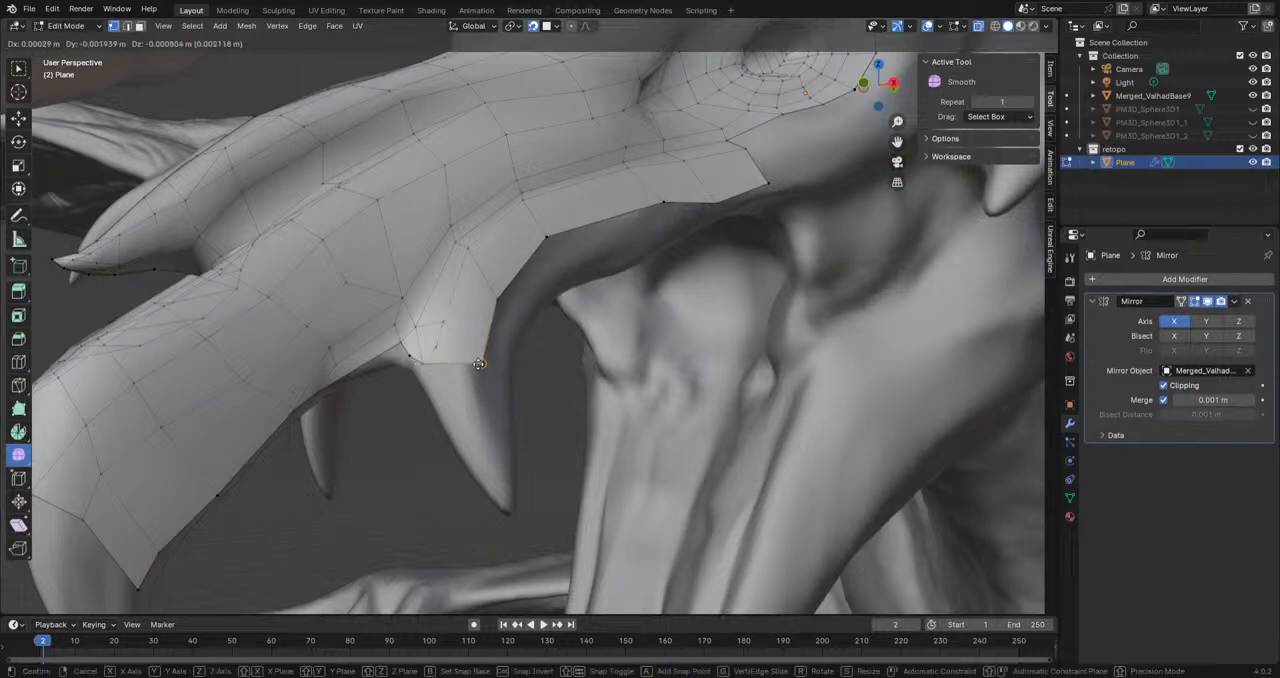
pyautogui.click(465, 369)
pyautogui.click(439, 351)
pyautogui.keyDown('shift'); pyautogui.click(417, 368); pyautogui.keyUp('shift')
# Step: Extrude the lower edge down the fang, scale it, and move its two end vertices to fit the sculpt
pyautogui.moveTo(416, 368); pyautogui.dragTo(440, 349, button='middle')
pyautogui.press('e')
pyautogui.click(480, 397)
pyautogui.press('s')
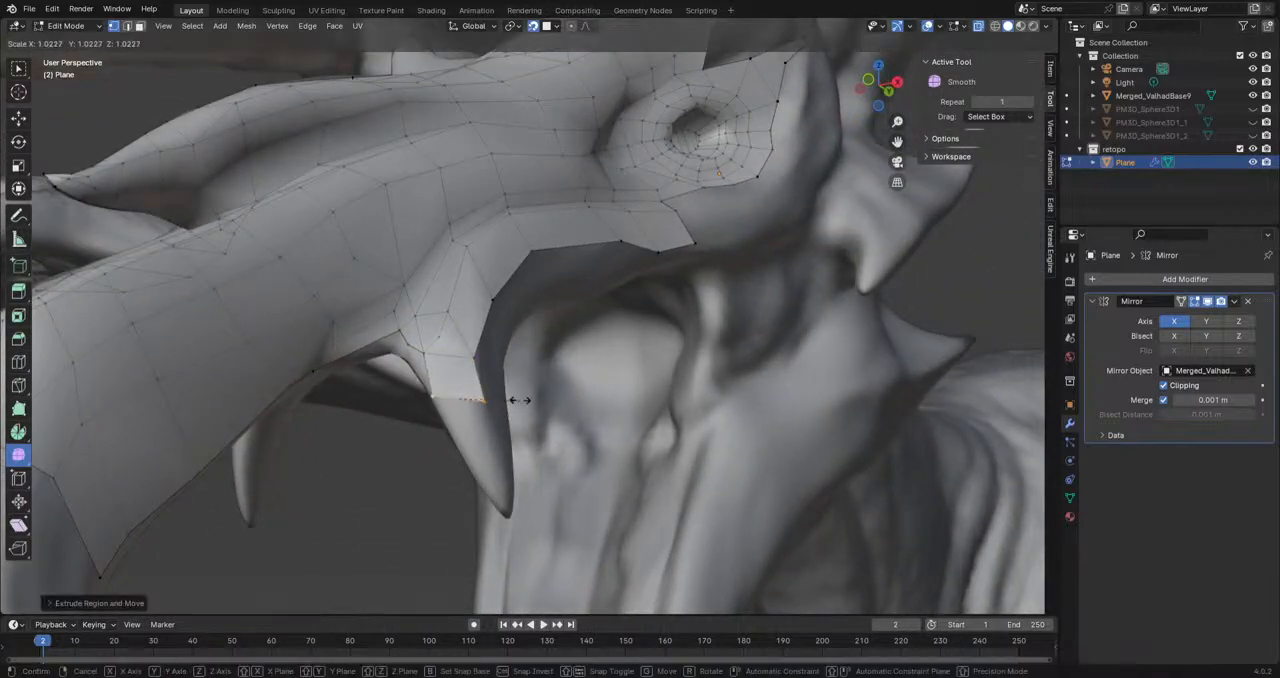
pyautogui.click(504, 394)
pyautogui.click(485, 403)
pyautogui.press('g')
pyautogui.click(484, 404)
pyautogui.click(436, 400)
pyautogui.press('g')
pyautogui.click(443, 406)
# Step: Extrude the edge further down toward the fang's tip, then scale and reposition it
pyautogui.keyDown('shift'); pyautogui.click(468, 401); pyautogui.keyUp('shift')
pyautogui.press('e')
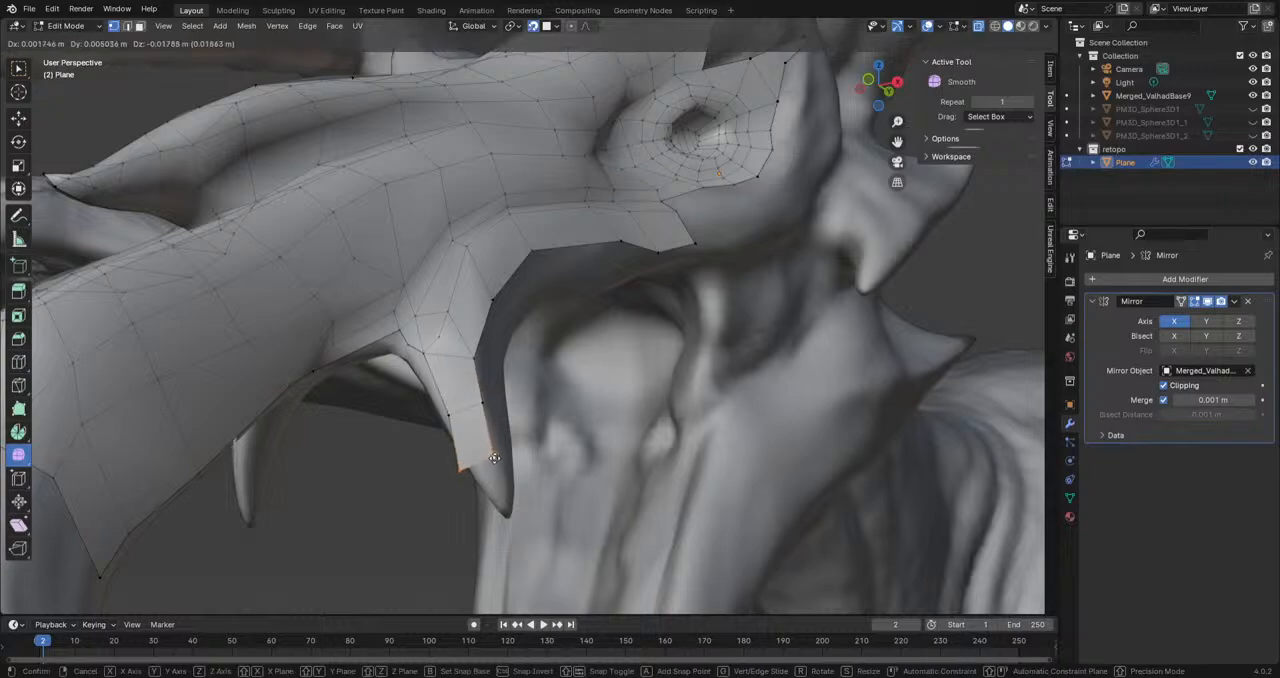
pyautogui.click(502, 484)
pyautogui.press('s')
pyautogui.click(512, 466)
pyautogui.press('g')
pyautogui.click(518, 480)
# Step: Extrude a vertex onto the fang's tip and join it to the end of the strip above
pyautogui.keyDown('shift'); pyautogui.moveTo(523, 482); pyautogui.dragTo(498, 398, button='middle'); pyautogui.keyUp('shift')
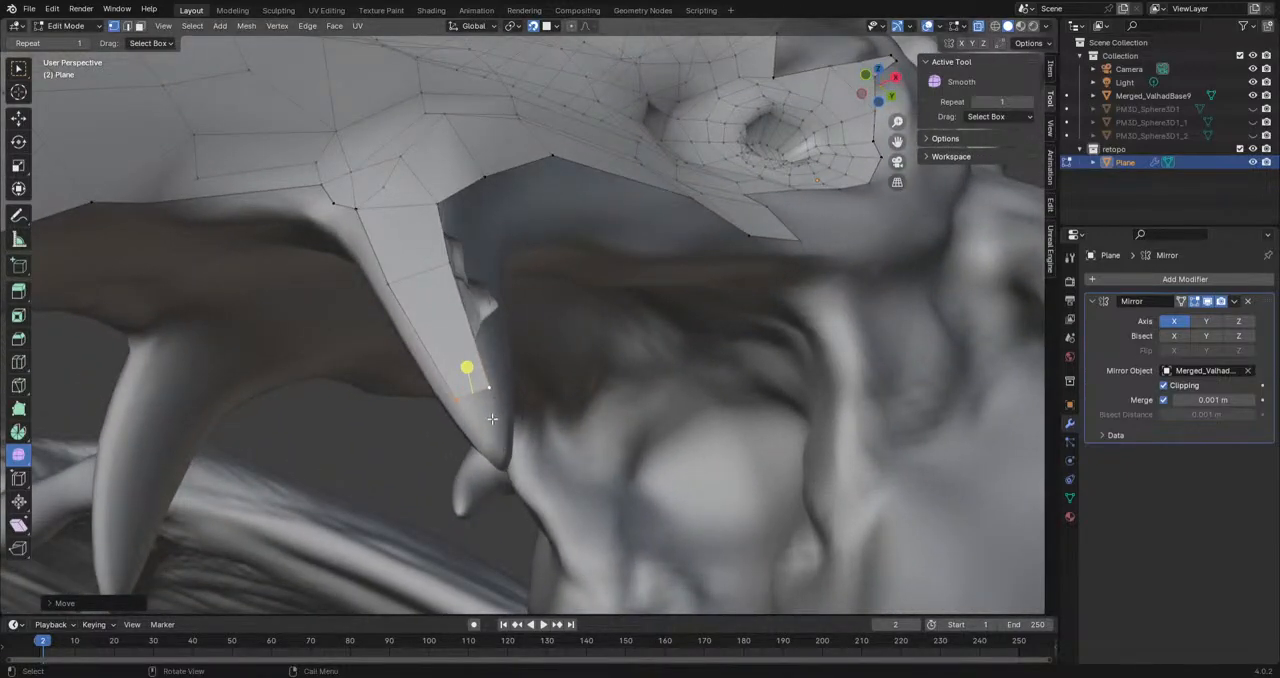
pyautogui.press('e')
pyautogui.click(501, 461)
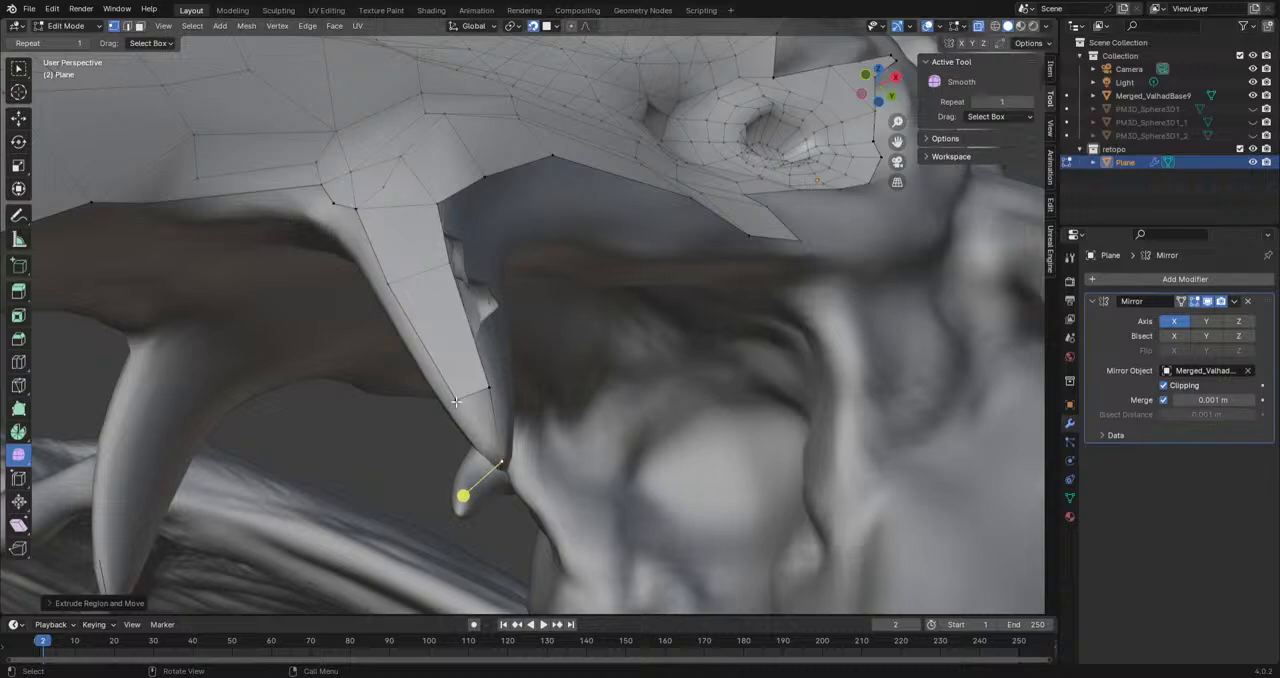
pyautogui.moveTo(460, 401); pyautogui.dragTo(477, 487, button='middle')
pyautogui.moveTo(499, 377); pyautogui.dragTo(435, 379, button='middle')
# Step: Even out the jaw strip's lower border by moving three of its vertices in the side view
pyautogui.keyDown('shift'); pyautogui.moveTo(544, 315); pyautogui.dragTo(575, 313, button='middle'); pyautogui.keyUp('shift')
pyautogui.keyDown('alt'); pyautogui.moveTo(575, 313); pyautogui.dragTo(577, 311, button='middle'); pyautogui.keyUp('alt')
pyautogui.click(663, 249)
pyautogui.press('g')
pyautogui.click(651, 233)
pyautogui.click(592, 262)
pyautogui.press('g')
pyautogui.click(574, 260)
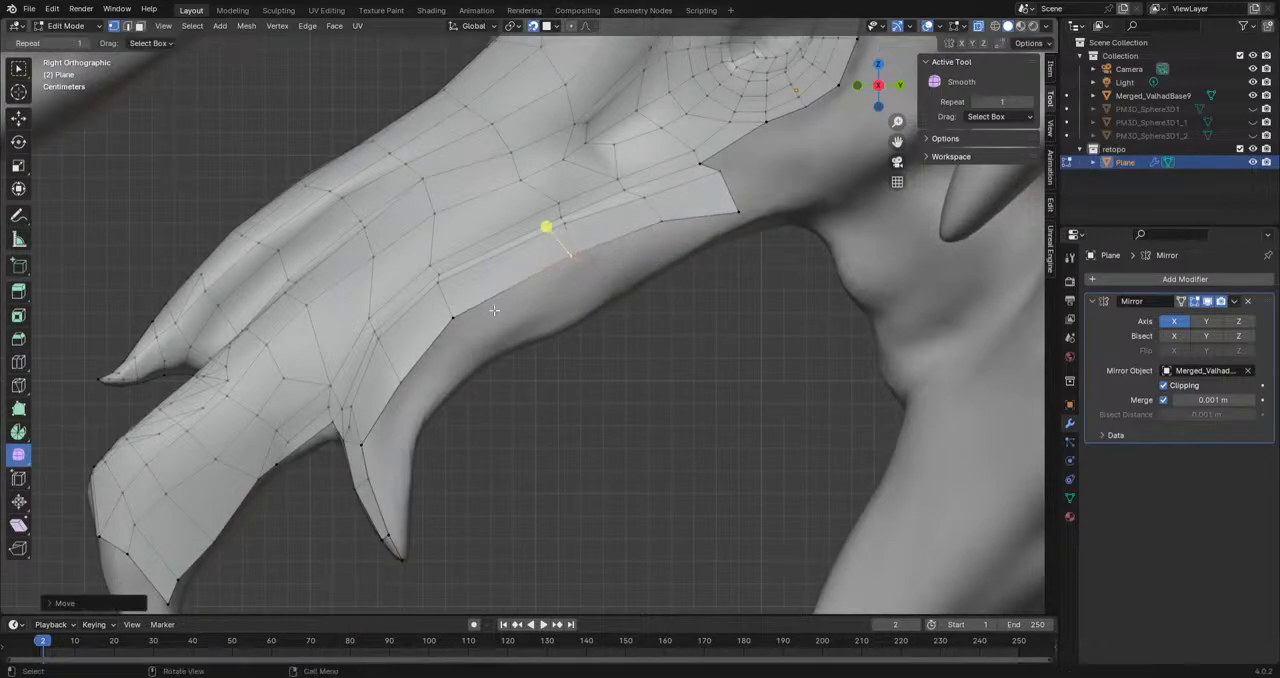
pyautogui.click(455, 321)
pyautogui.press('g')
pyautogui.click(465, 314)
# Step: Reposition the border vertices from the jaw's bend down onto the upper part of the fang
pyautogui.click(405, 382)
pyautogui.press('g')
pyautogui.click(402, 362)
pyautogui.click(361, 449)
pyautogui.press('g')
pyautogui.click(365, 435)
pyautogui.click(371, 478)
pyautogui.press('g')
pyautogui.click(372, 476)
# Step: Raise the jaw strip's rear corner, extrude its last border edge to the jaw's lower rim, and rotate and adjust it
pyautogui.click(742, 213)
pyautogui.press('g')
pyautogui.click(733, 194)
pyautogui.keyDown('shift'); pyautogui.click(665, 223); pyautogui.keyUp('shift')
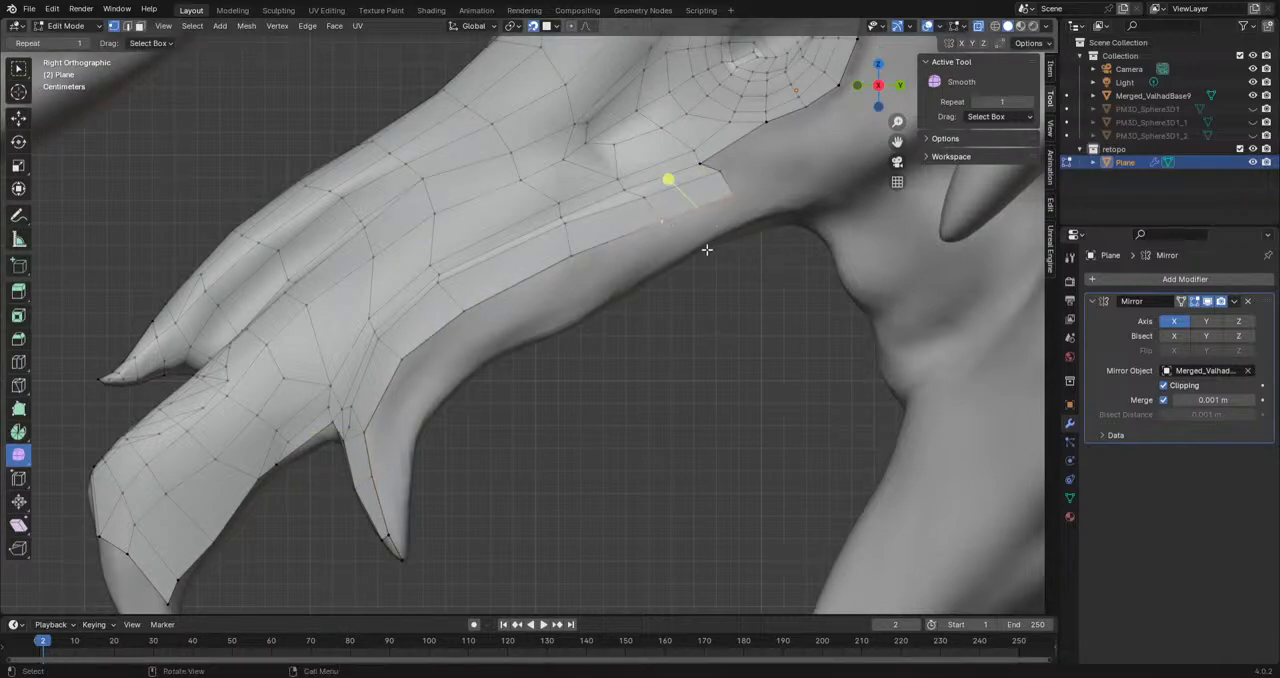
pyautogui.moveTo(708, 245); pyautogui.dragTo(714, 180, button='middle')
pyautogui.press('e')
pyautogui.click(799, 260)
pyautogui.press('r')
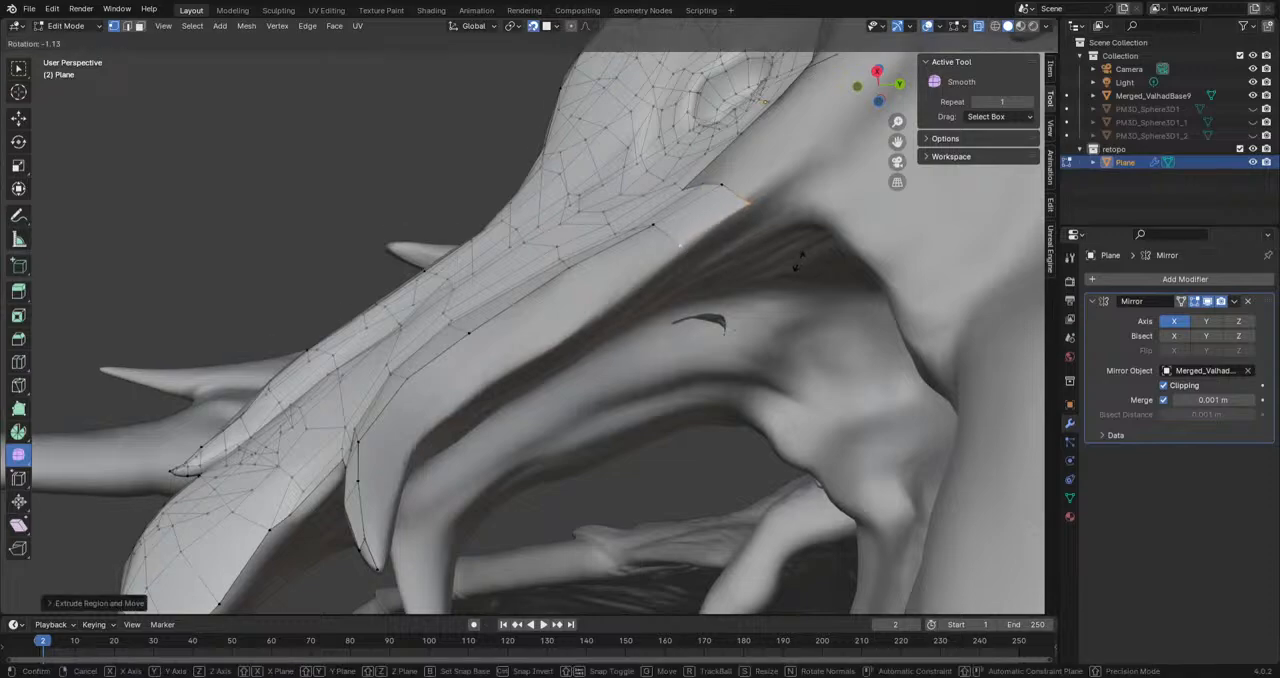
pyautogui.click(807, 242)
pyautogui.click(743, 199)
pyautogui.press('g')
pyautogui.click(742, 208)
pyautogui.click(686, 255)
pyautogui.press('g')
pyautogui.click(680, 254)
# Step: Extrude a chain of five vertices forward along the jaw's lower rim and down the back of the fang
pyautogui.press('e')
pyautogui.click(603, 311)
pyautogui.press('e')
pyautogui.click(506, 368)
pyautogui.press('e')
pyautogui.click(437, 410)
pyautogui.press('e')
pyautogui.click(397, 456)
pyautogui.press('e')
pyautogui.click(381, 502)
# Step: Reposition the chain's last three vertices around the back of the fang's base
pyautogui.click(398, 456)
pyautogui.press('g')
pyautogui.click(407, 446)
pyautogui.click(386, 499)
pyautogui.press('g')
pyautogui.click(400, 486)
pyautogui.click(442, 413)
pyautogui.press('g')
pyautogui.click(447, 417)
# Step: Fill the gap between the jaw strip and the lower rim's vertex chain with faces
pyautogui.moveTo(449, 417); pyautogui.dragTo(517, 471, button='middle')
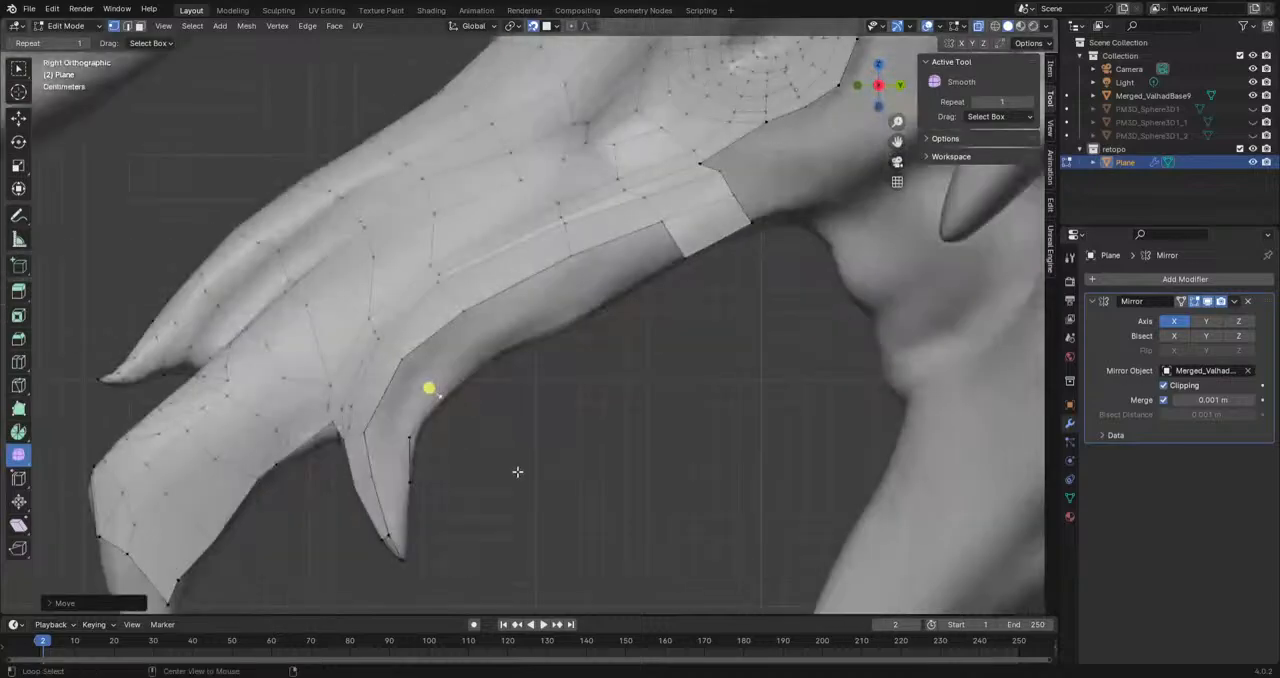
pyautogui.click(685, 256)
pyautogui.keyDown('shift'); pyautogui.click(664, 234); pyautogui.keyUp('shift')
pyautogui.press('f')
pyautogui.press('f')
pyautogui.press('f')
pyautogui.press('f')
pyautogui.press('f')
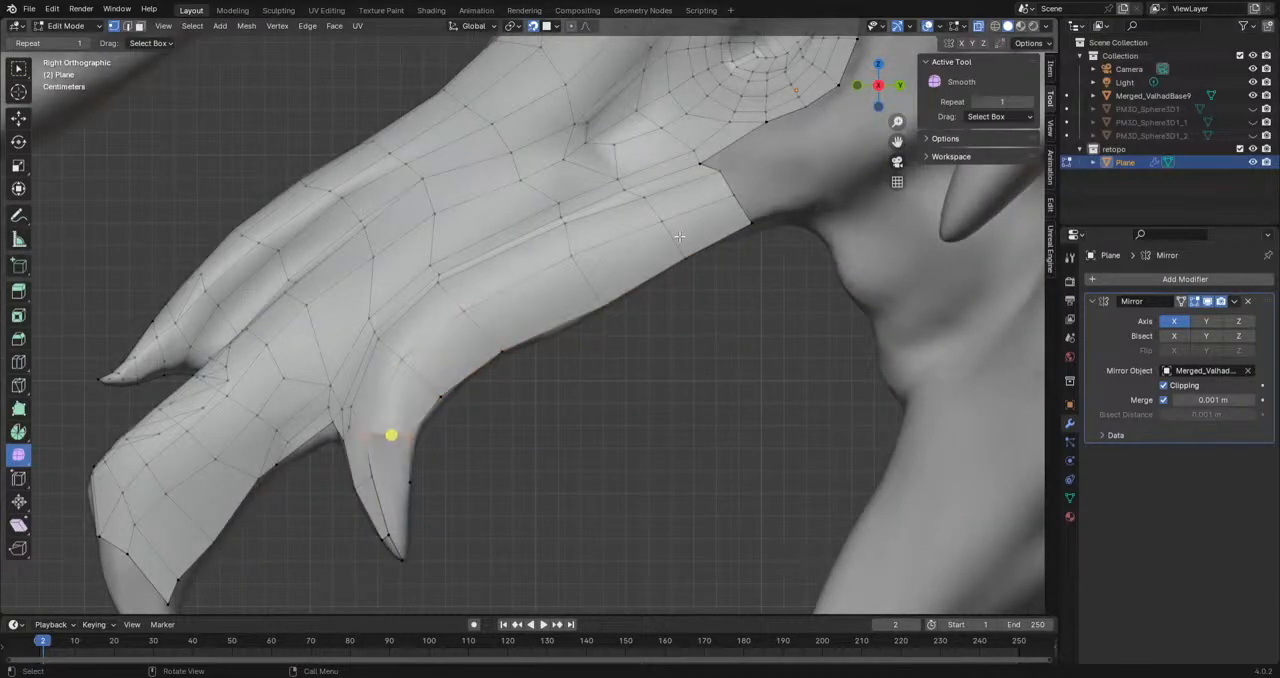
# Step: Extrude a vertex down the fang's back edge and fill the remaining faces around the fang's tip
pyautogui.keyDown('shift'); pyautogui.moveTo(562, 432); pyautogui.dragTo(597, 334, button='middle'); pyautogui.keyUp('shift')
pyautogui.scroll(2, 545, 435)
pyautogui.keyDown('shift'); pyautogui.moveTo(490, 464); pyautogui.dragTo(454, 340, button='middle'); pyautogui.keyUp('shift')
pyautogui.scroll(1, 454, 340)
pyautogui.click(485, 301)
pyautogui.press('e')
pyautogui.click(463, 382)
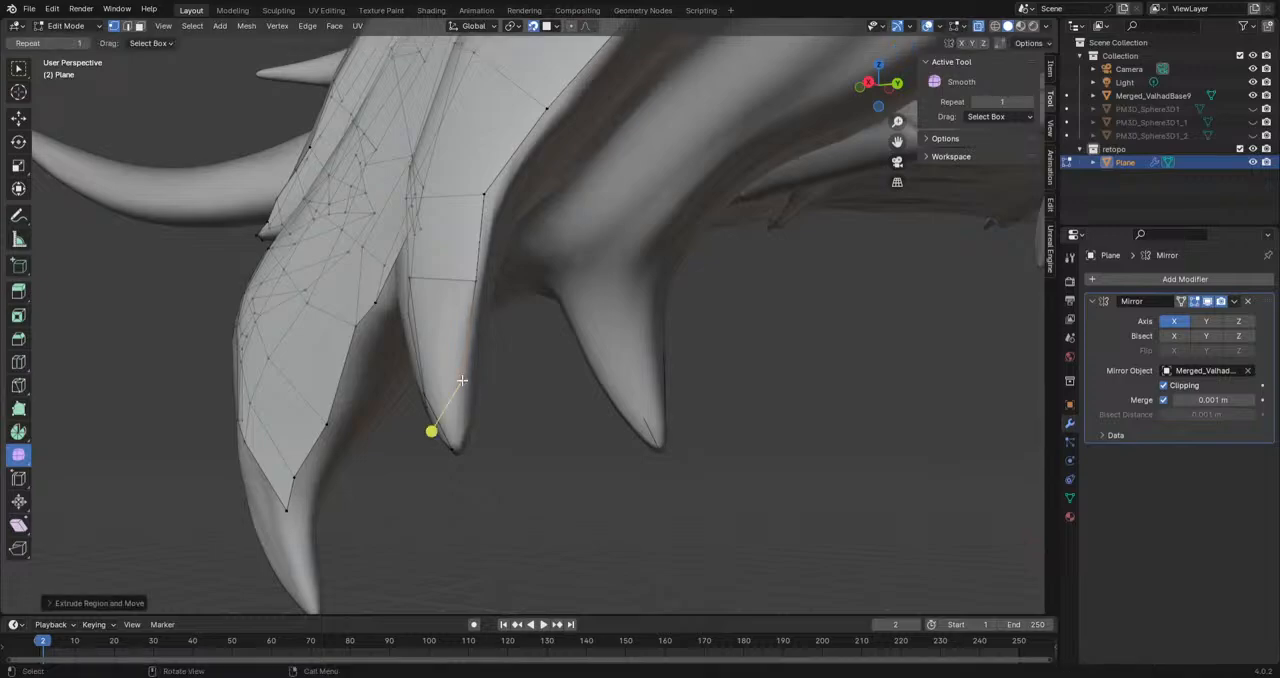
pyautogui.moveTo(466, 383); pyautogui.dragTo(500, 389, button='middle')
pyautogui.moveTo(380, 265); pyautogui.dragTo(450, 321, button='middle')
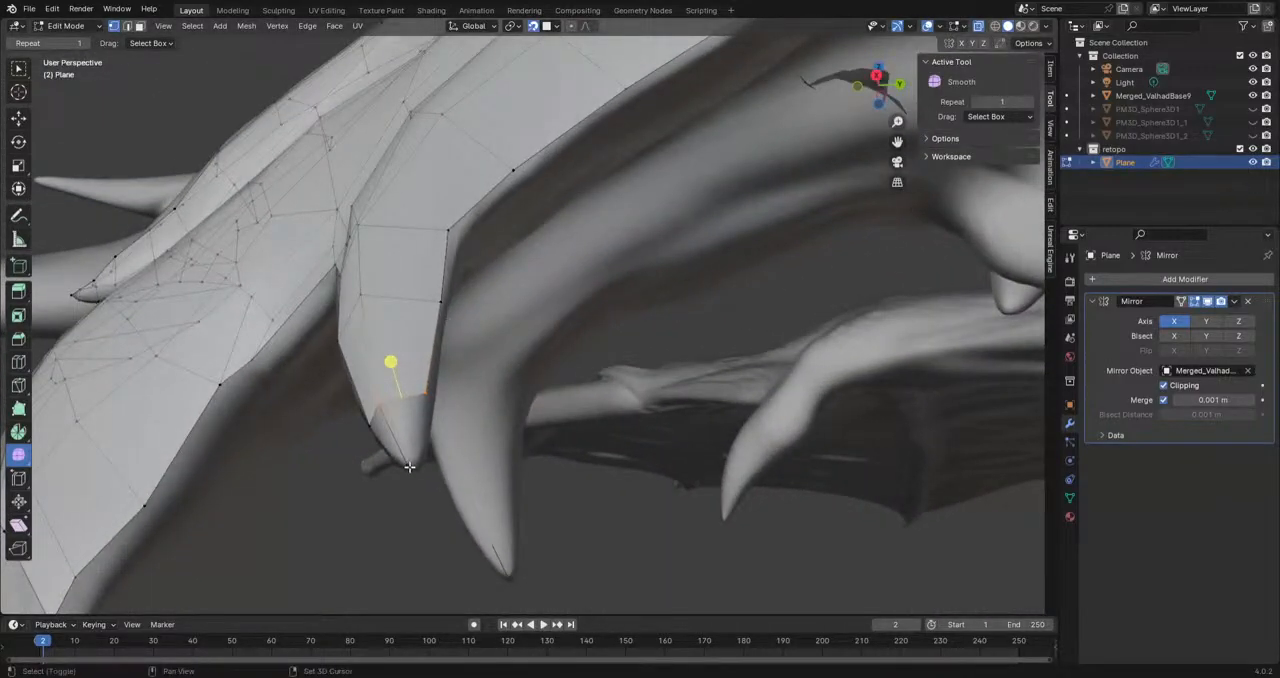
pyautogui.moveTo(409, 467); pyautogui.dragTo(489, 419, button='middle')
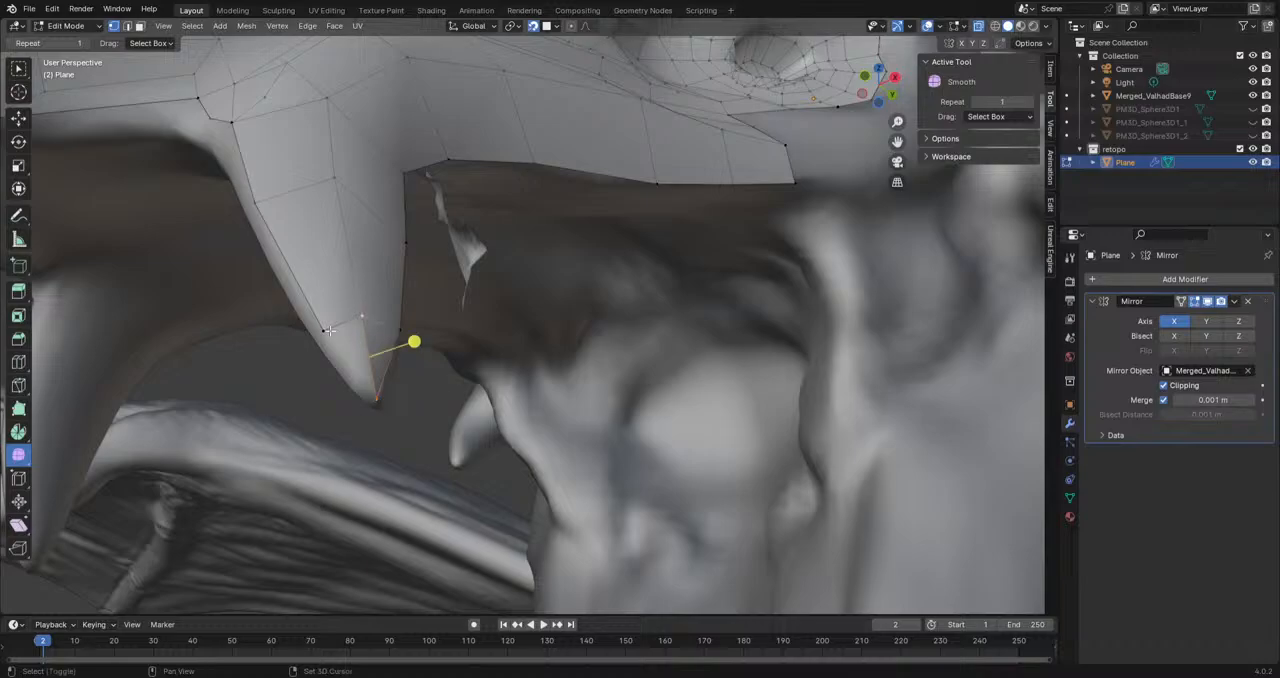
pyautogui.moveTo(350, 380); pyautogui.dragTo(386, 434, button='middle')
# Step: Adjust the rim vertices behind the fang to follow the sculpt's curve in the side view
pyautogui.scroll(-1, 574, 280)
pyautogui.keyDown('shift'); pyautogui.moveTo(574, 280); pyautogui.dragTo(433, 370, button='middle'); pyautogui.keyUp('shift')
pyautogui.scroll(4, 432, 370)
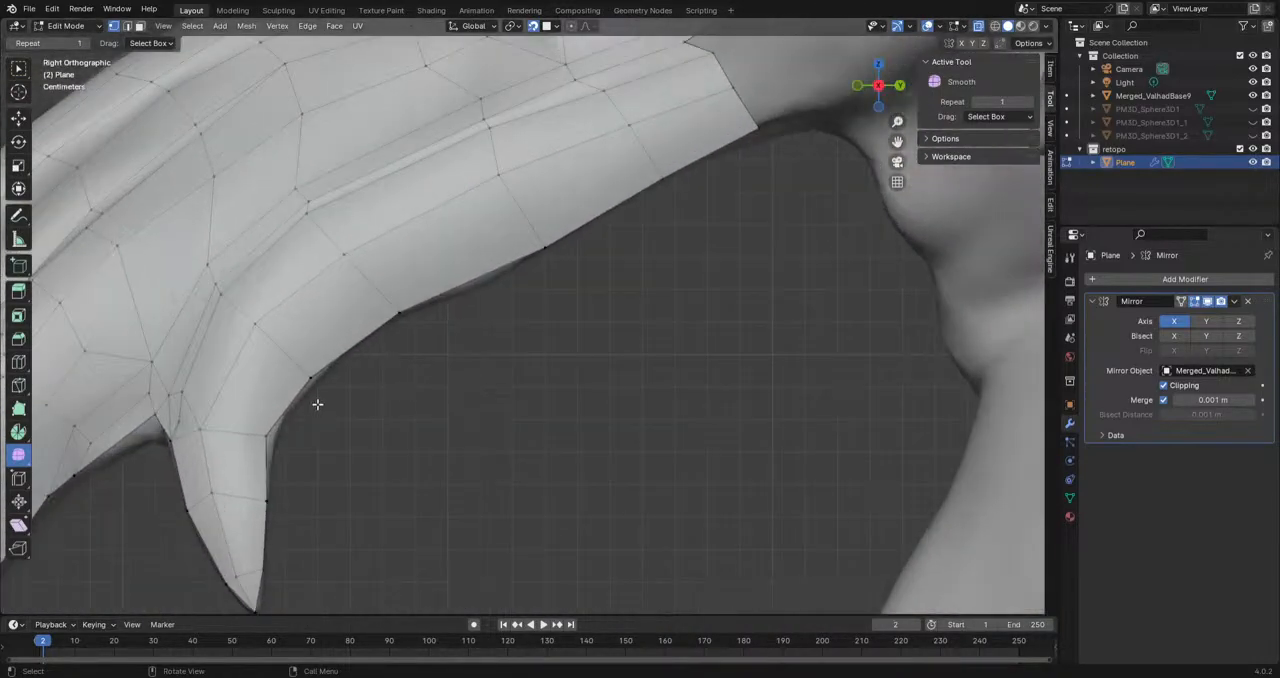
pyautogui.moveTo(273, 428); pyautogui.dragTo(269, 430)
pyautogui.click(314, 380)
pyautogui.press('g')
pyautogui.click(317, 381)
pyautogui.scroll(-2, 317, 381)
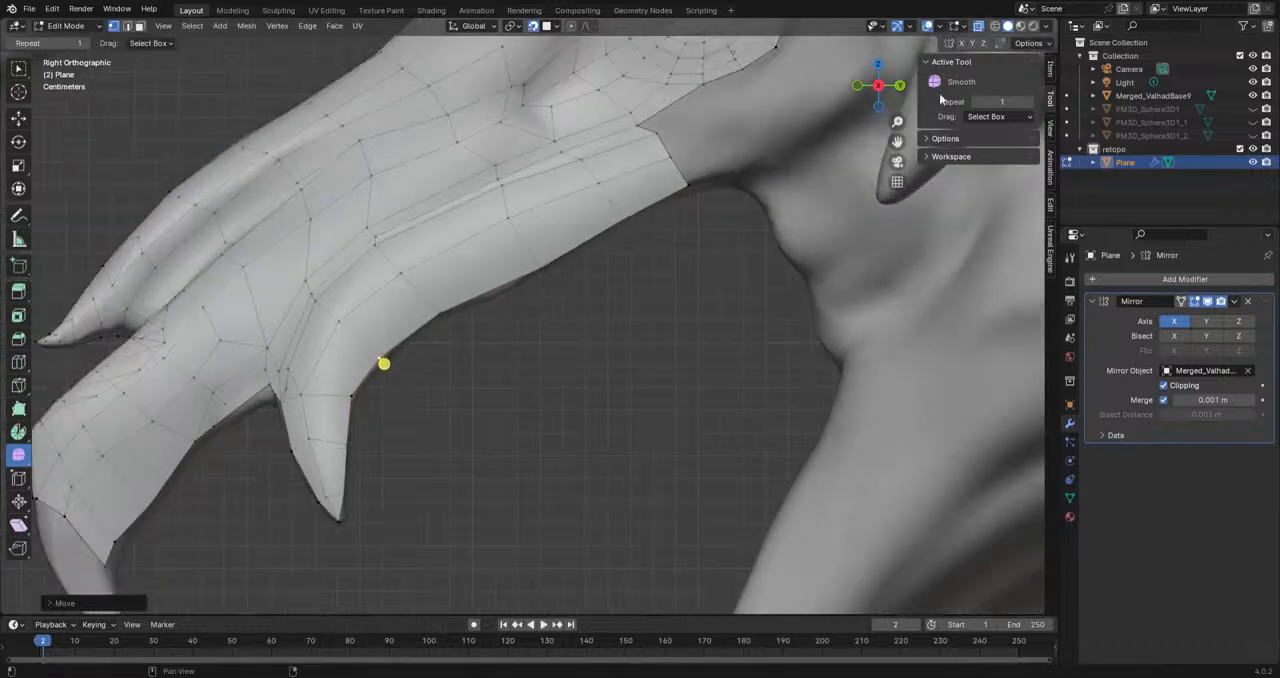
# Step: Hide the sculpt and viewport overlays to inspect the retopology mesh's shape, and show them again
pyautogui.click(1252, 96)
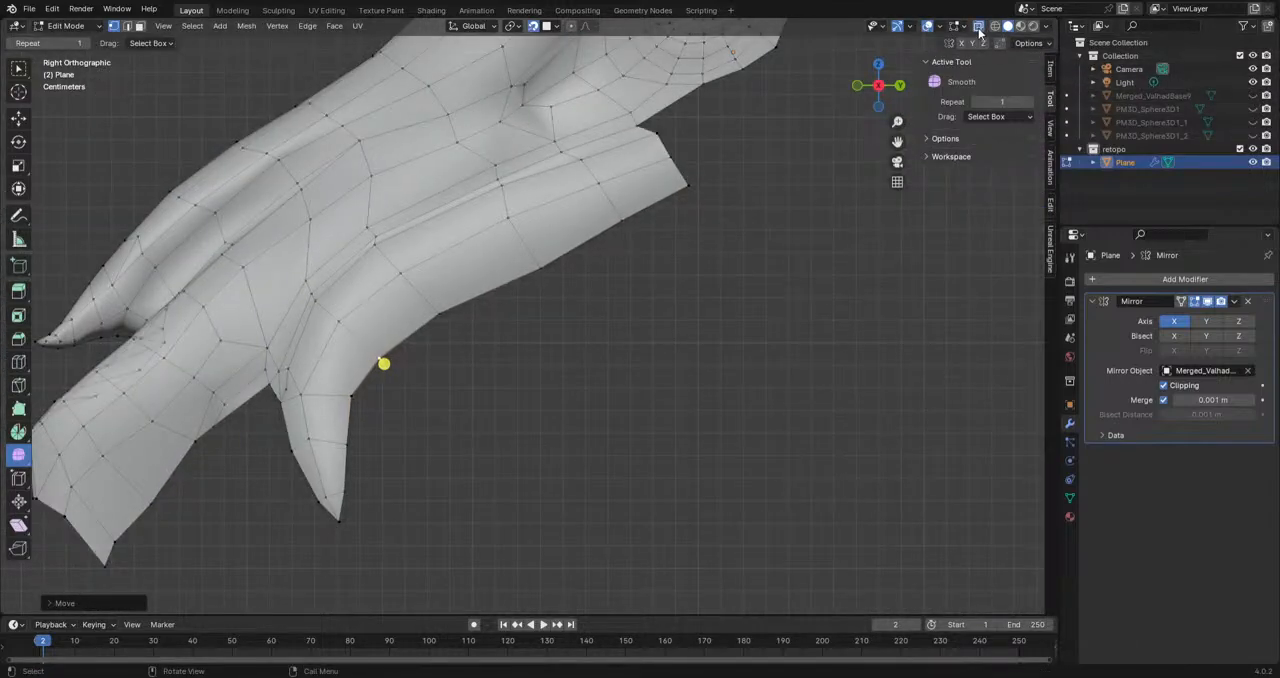
pyautogui.click(927, 25)
pyautogui.moveTo(711, 280); pyautogui.dragTo(654, 323, button='middle')
pyautogui.scroll(-4, 558, 357)
pyautogui.moveTo(558, 357); pyautogui.dragTo(530, 410, button='middle')
pyautogui.click(1255, 97)
pyautogui.keyDown('shift'); pyautogui.moveTo(432, 413); pyautogui.dragTo(500, 431, button='middle'); pyautogui.keyUp('shift')
pyautogui.scroll(9, 540, 340)
pyautogui.click(930, 25)
# Step: Align the mesh border across the base of the front fang by repositioning its vertices in the side view
pyautogui.press('KP_3')
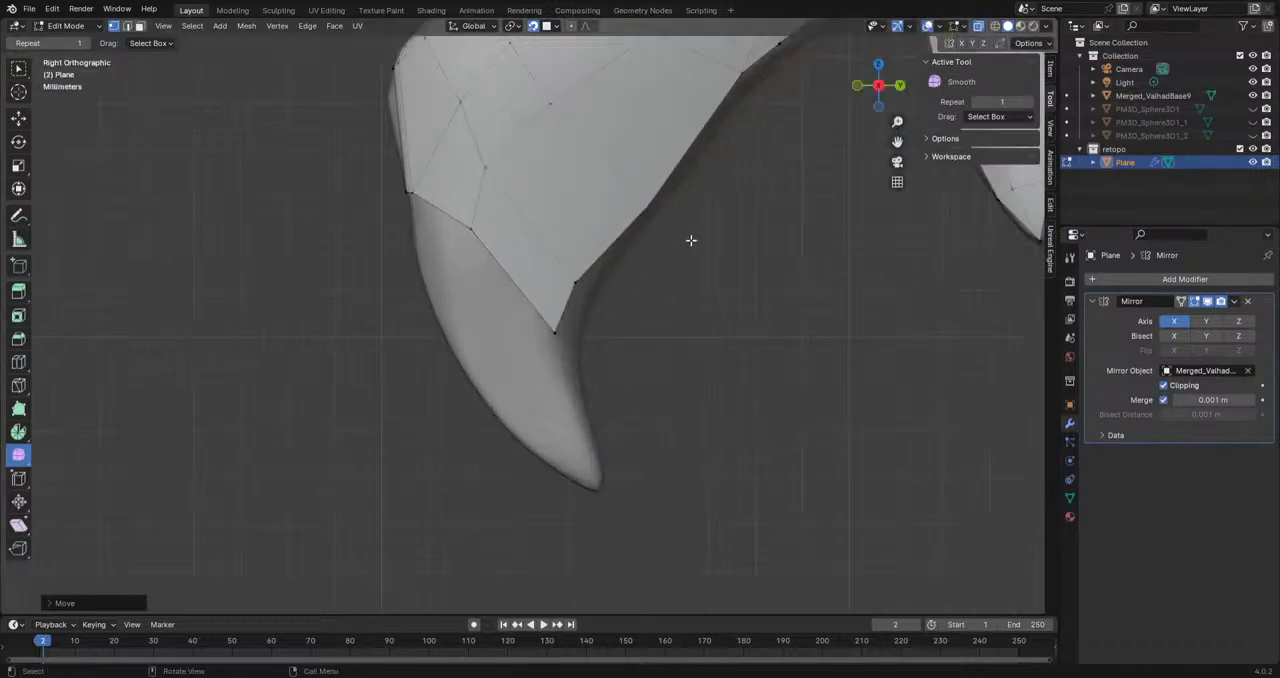
pyautogui.scroll(-3, 657, 275)
pyautogui.click(557, 294)
pyautogui.click(506, 234)
pyautogui.press('g')
pyautogui.click(503, 238)
pyautogui.click(557, 294)
pyautogui.press('g')
pyautogui.click(581, 274)
pyautogui.click(546, 327)
pyautogui.press('g')
pyautogui.click(563, 303)
# Step: Extrude a chain of four vertices from the border down the front fang to its tip
pyautogui.click(495, 266)
pyautogui.press('e')
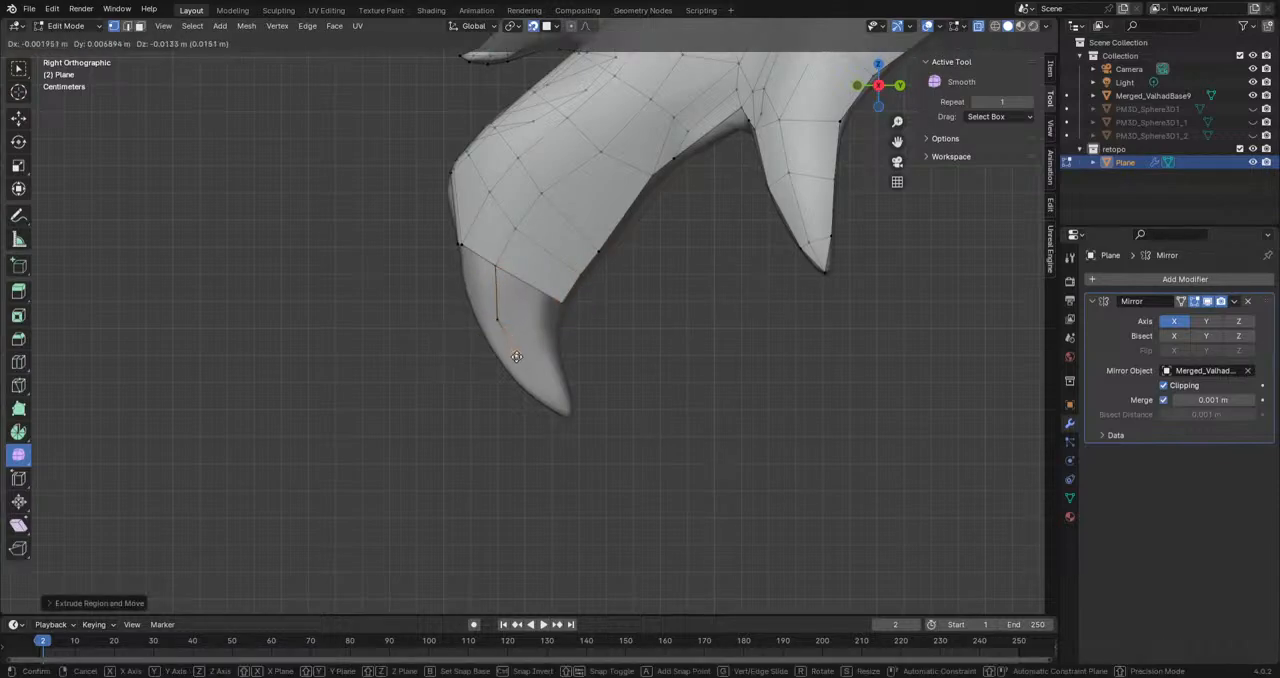
pyautogui.click(528, 370)
pyautogui.press('e')
pyautogui.click(547, 393)
pyautogui.press('e')
pyautogui.click(569, 416)
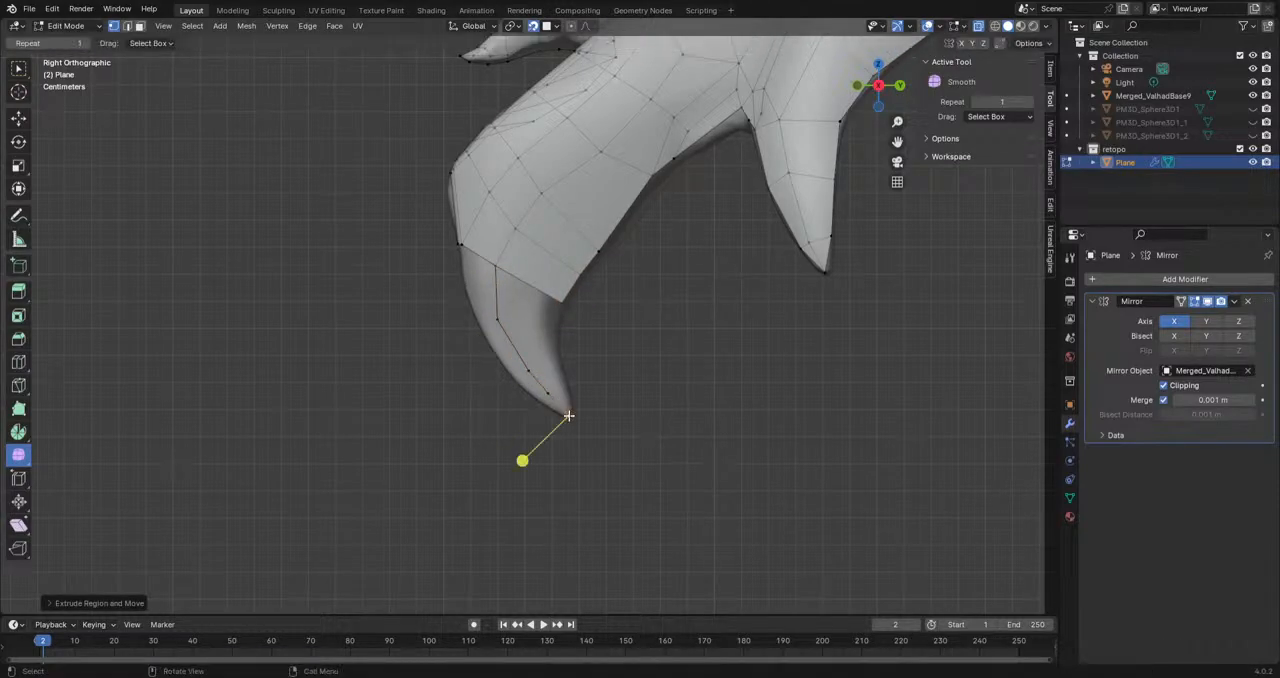
# Step: Extrude a chain of three vertices from the border's rear corner down the front fang's back edge
pyautogui.scroll(2, 577, 386)
pyautogui.press('g')
pyautogui.click(567, 325)
pyautogui.press('e')
pyautogui.click(572, 377)
pyautogui.press('e')
pyautogui.click(581, 414)
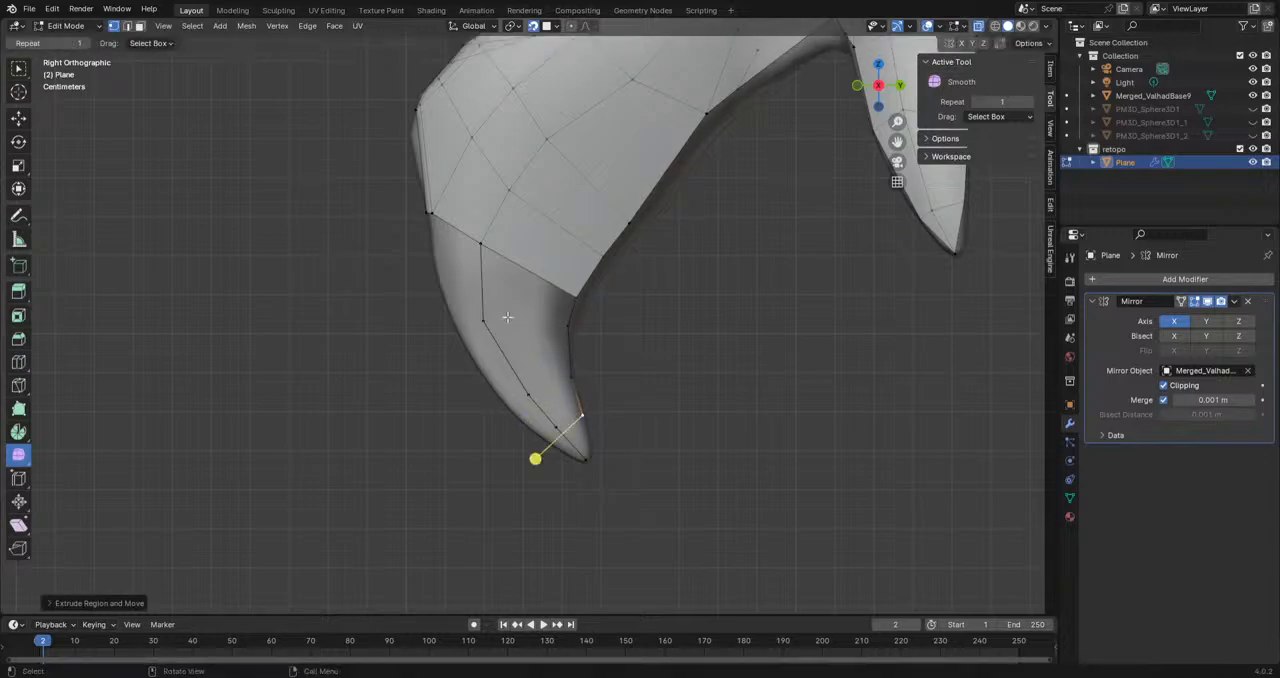
# Step: Fill faces between the two vertex chains down to the front fang's tip
pyautogui.click(484, 244)
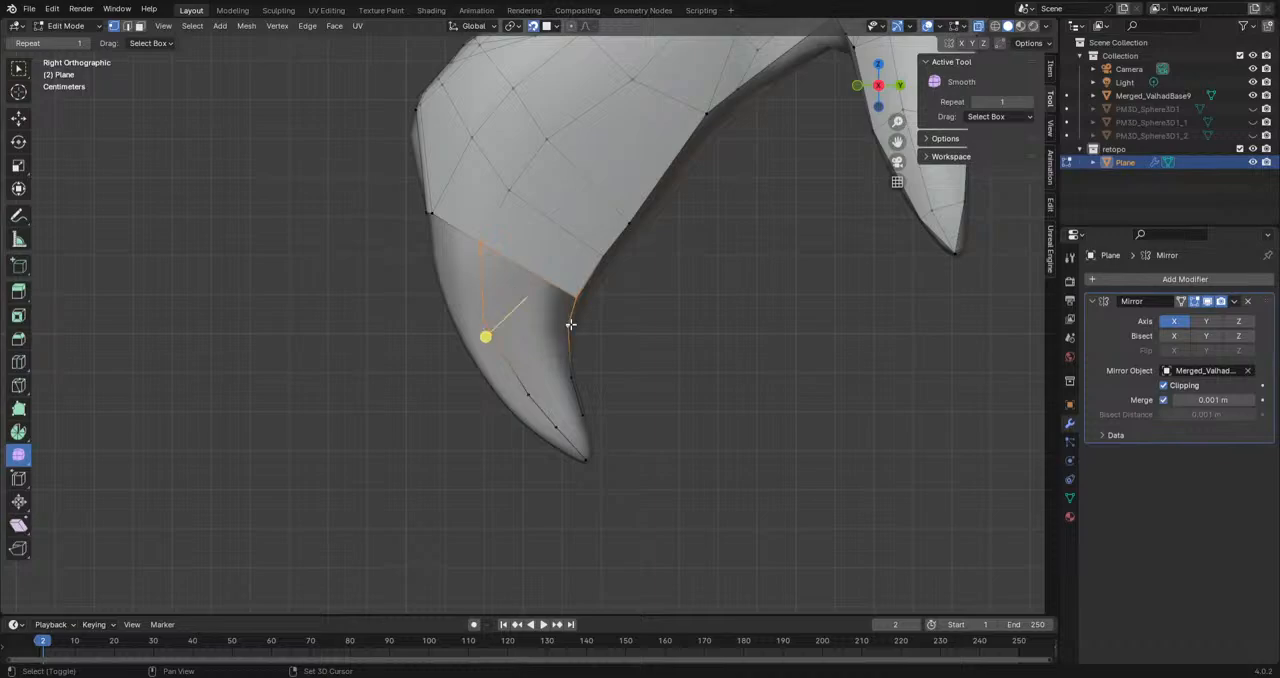
pyautogui.press('f')
pyautogui.press('f')
pyautogui.press('f')
pyautogui.moveTo(490, 322); pyautogui.dragTo(563, 401, button='middle')
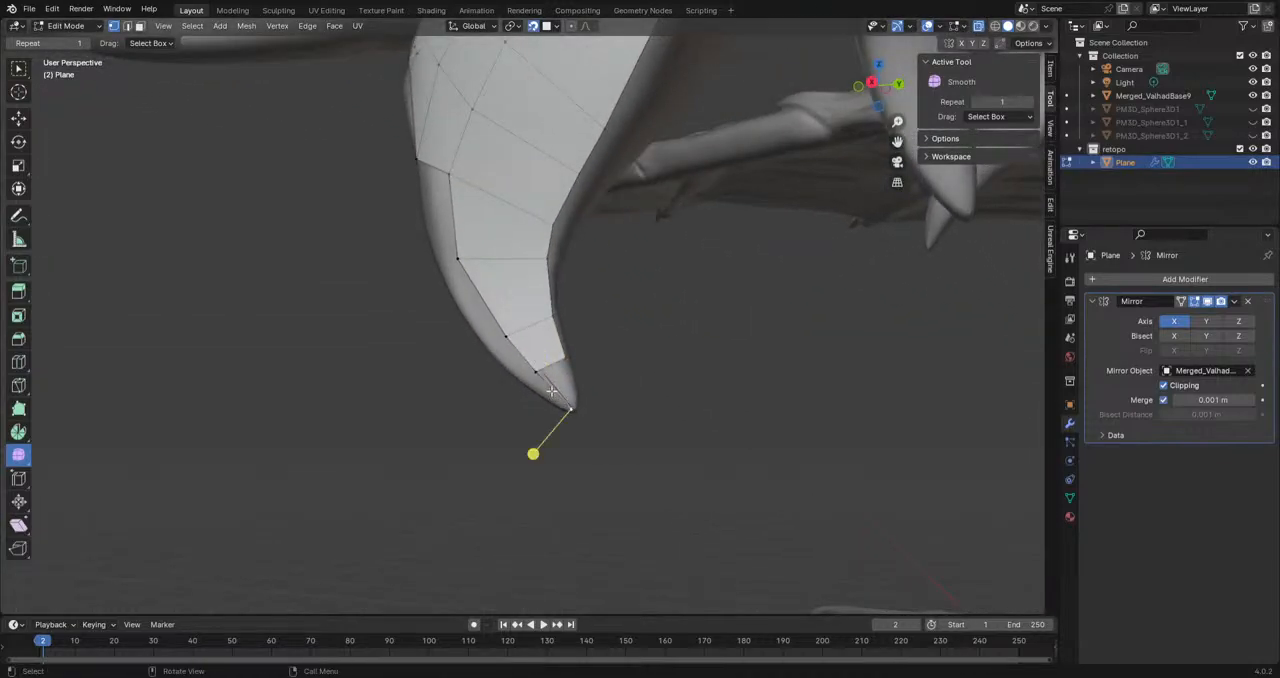
pyautogui.moveTo(566, 360); pyautogui.dragTo(588, 441, button='middle')
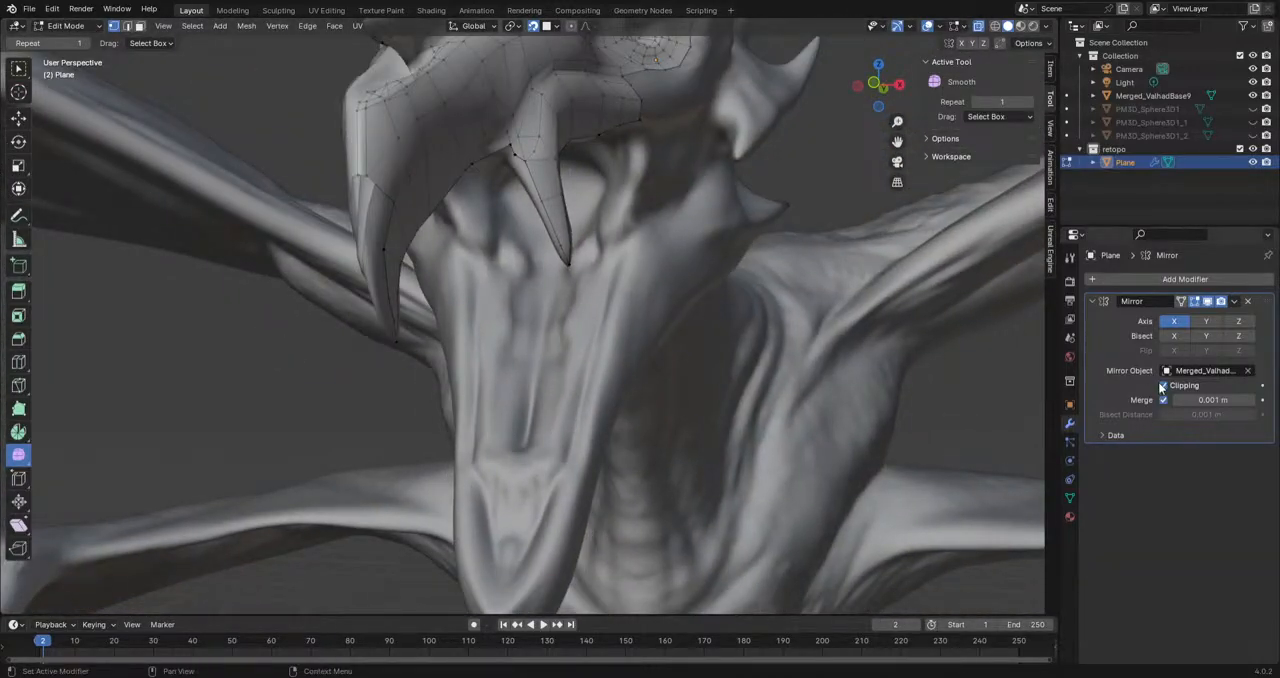
# Step: Reposition the vertices of the chain down the front fang to its tip, following the sculpt from the front
pyautogui.moveTo(690, 400); pyautogui.dragTo(708, 252, button='middle')
pyautogui.click(688, 274)
pyautogui.press('g')
pyautogui.click(681, 280)
pyautogui.click(691, 303)
pyautogui.press('g')
pyautogui.click(682, 320)
pyautogui.click(703, 360)
pyautogui.press('g')
pyautogui.click(694, 371)
pyautogui.click(705, 408)
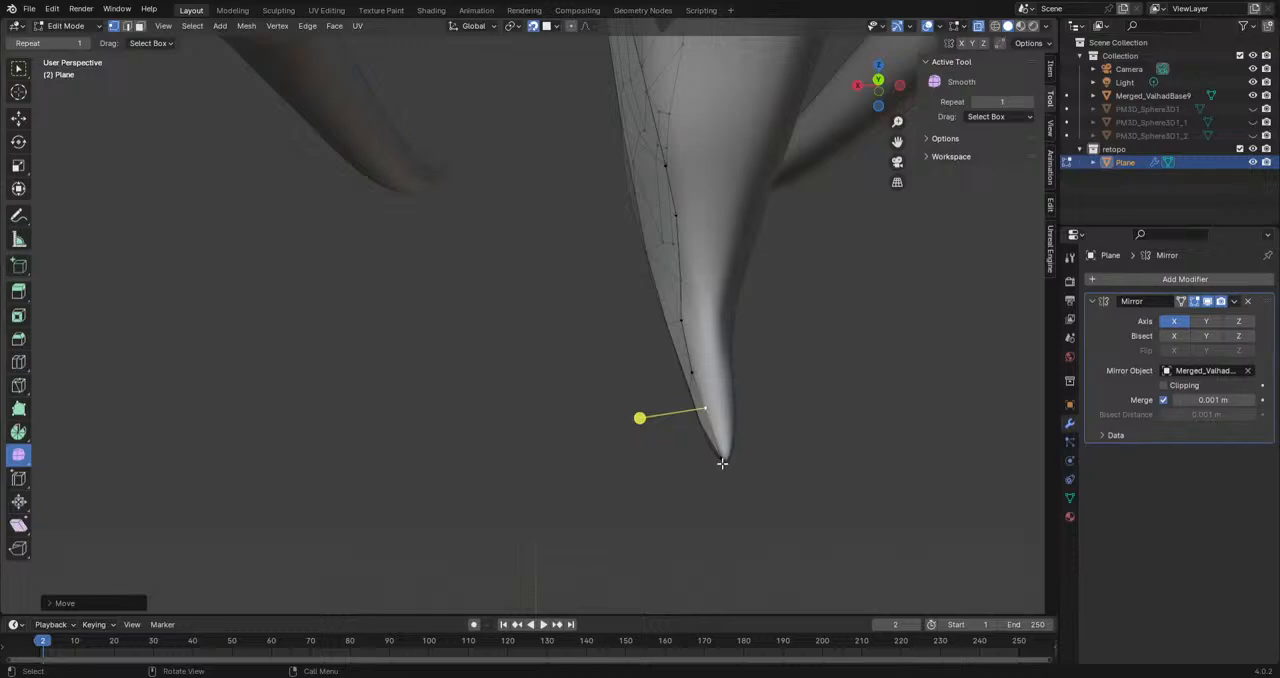
pyautogui.click(715, 446)
pyautogui.press('g')
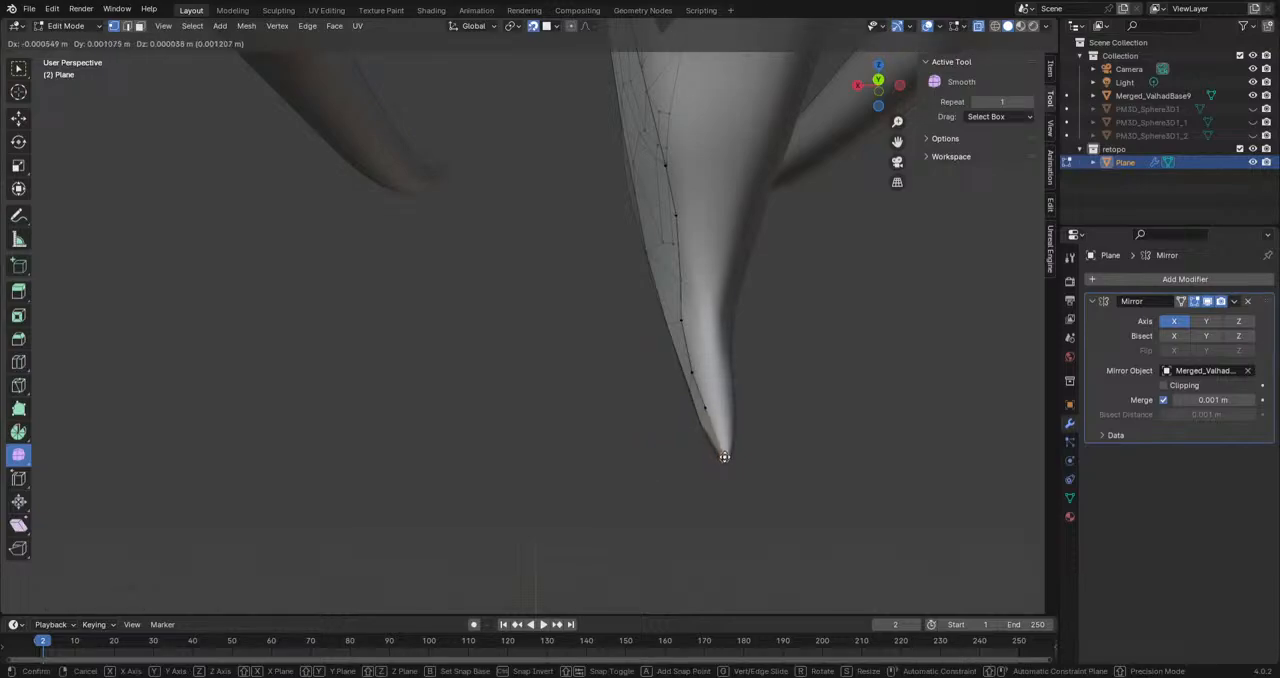
pyautogui.click(714, 449)
# Step: Refine the front fang's chain vertices from the side, working from just above the tip up to the base
pyautogui.moveTo(640, 443); pyautogui.dragTo(809, 443, button='middle')
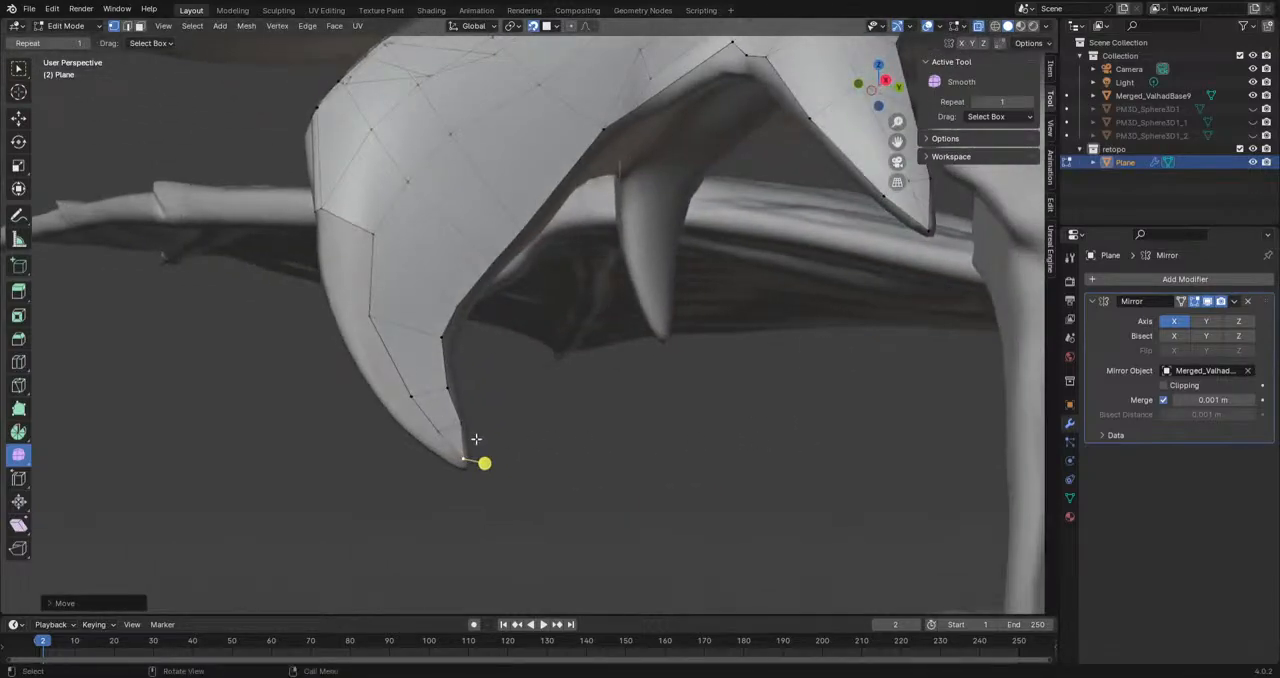
pyautogui.click(434, 433)
pyautogui.press('g')
pyautogui.click(437, 436)
pyautogui.click(406, 399)
pyautogui.press('g')
pyautogui.click(407, 398)
pyautogui.click(365, 316)
pyautogui.press('g')
pyautogui.click(382, 318)
pyautogui.click(377, 231)
pyautogui.press('g')
pyautogui.click(390, 241)
pyautogui.click(403, 174)
pyautogui.press('g')
pyautogui.click(410, 162)
# Step: Turn the Mirror modifier's clipping on and back off
pyautogui.moveTo(408, 187); pyautogui.dragTo(578, 288, button='middle')
pyautogui.click(634, 277)
pyautogui.click(634, 246)
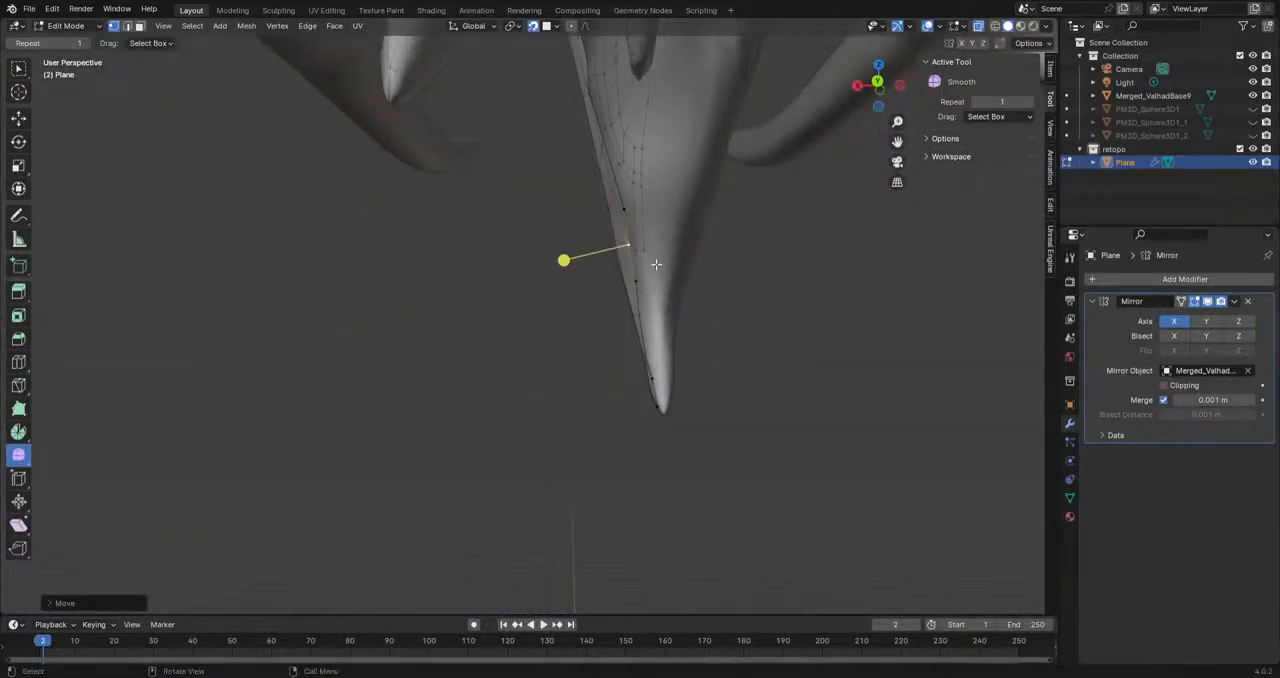
pyautogui.click(1163, 386)
pyautogui.moveTo(623, 409); pyautogui.dragTo(646, 360, button='middle')
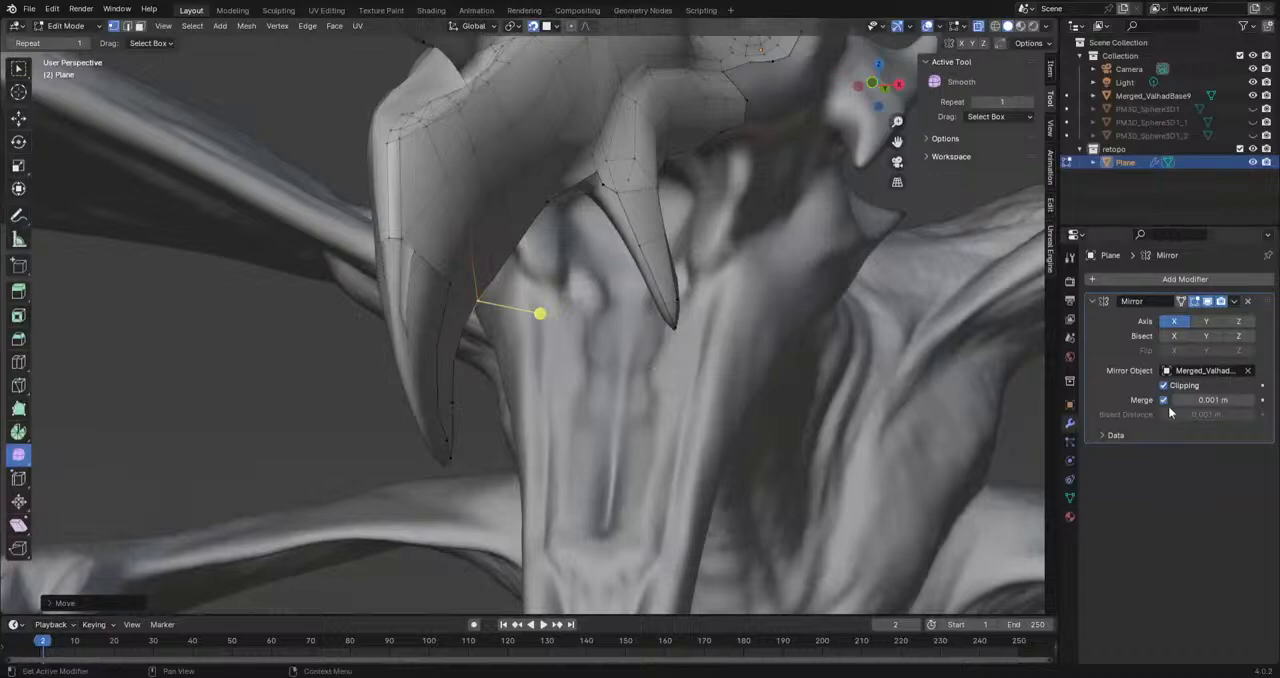
pyautogui.click(1163, 387)
# Step: Adjust the vertices midway down the front fang's leading edge to sit on the sculpt
pyautogui.moveTo(409, 257); pyautogui.dragTo(400, 331)
pyautogui.click(404, 339)
pyautogui.press('g')
pyautogui.click(411, 342)
pyautogui.click(418, 403)
pyautogui.moveTo(417, 403); pyautogui.dragTo(438, 450)
pyautogui.click(450, 281)
pyautogui.keyDown('shift'); pyautogui.click(403, 240); pyautogui.keyUp('shift')
pyautogui.press('f')
pyautogui.press('f')
pyautogui.hotkey('ctrl', 'z')
pyautogui.hotkey('ctrl', 'z')
pyautogui.moveTo(450, 330); pyautogui.dragTo(450, 338, button='middle')
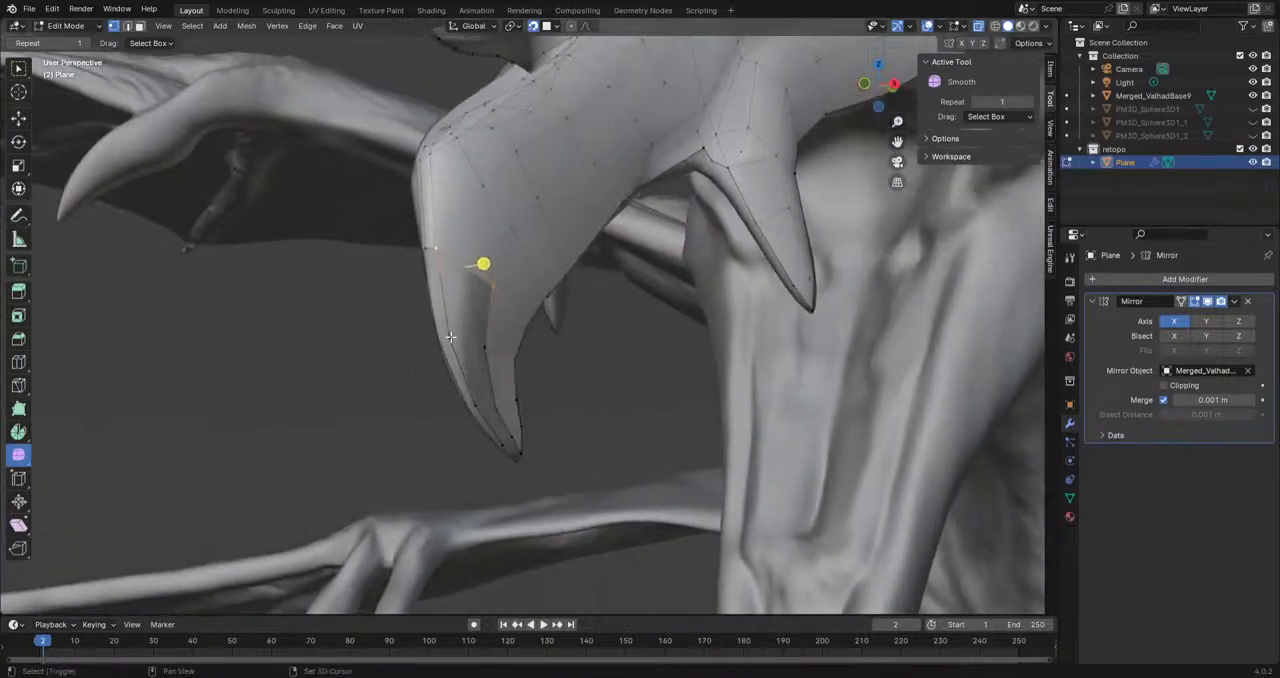
pyautogui.keyDown('ctrl'); pyautogui.click(485, 347); pyautogui.keyUp('ctrl')
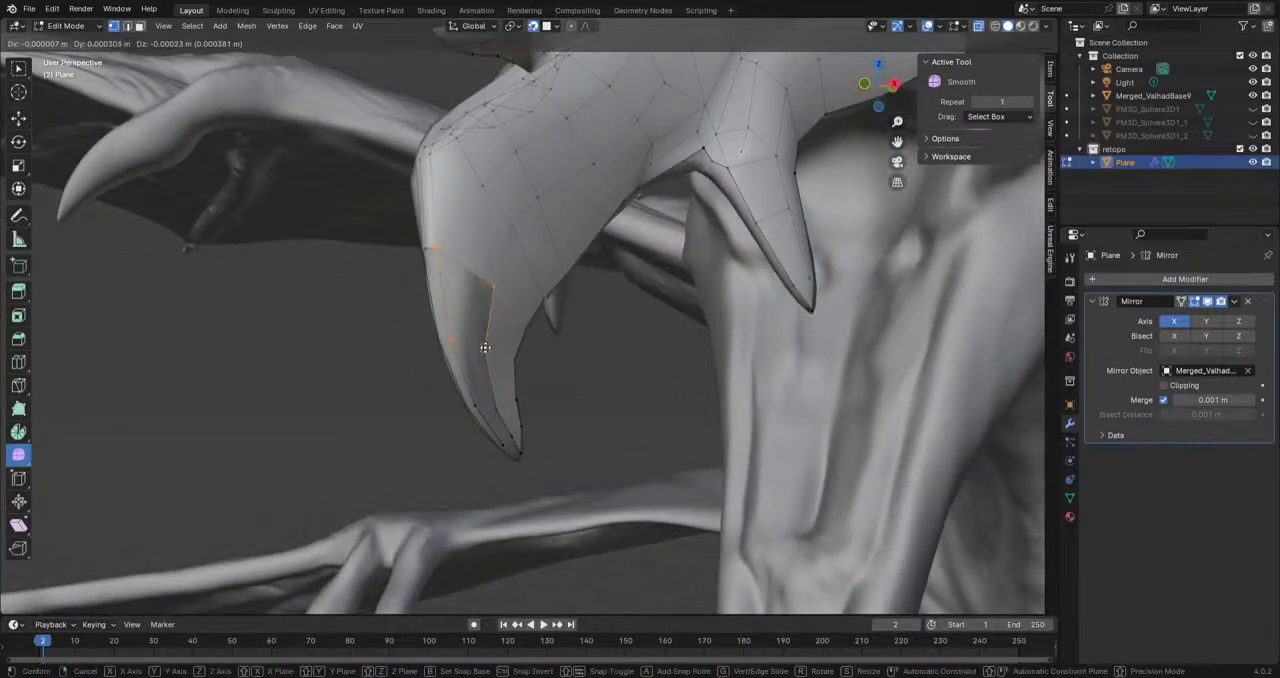
pyautogui.hotkey('ctrl', 'z')
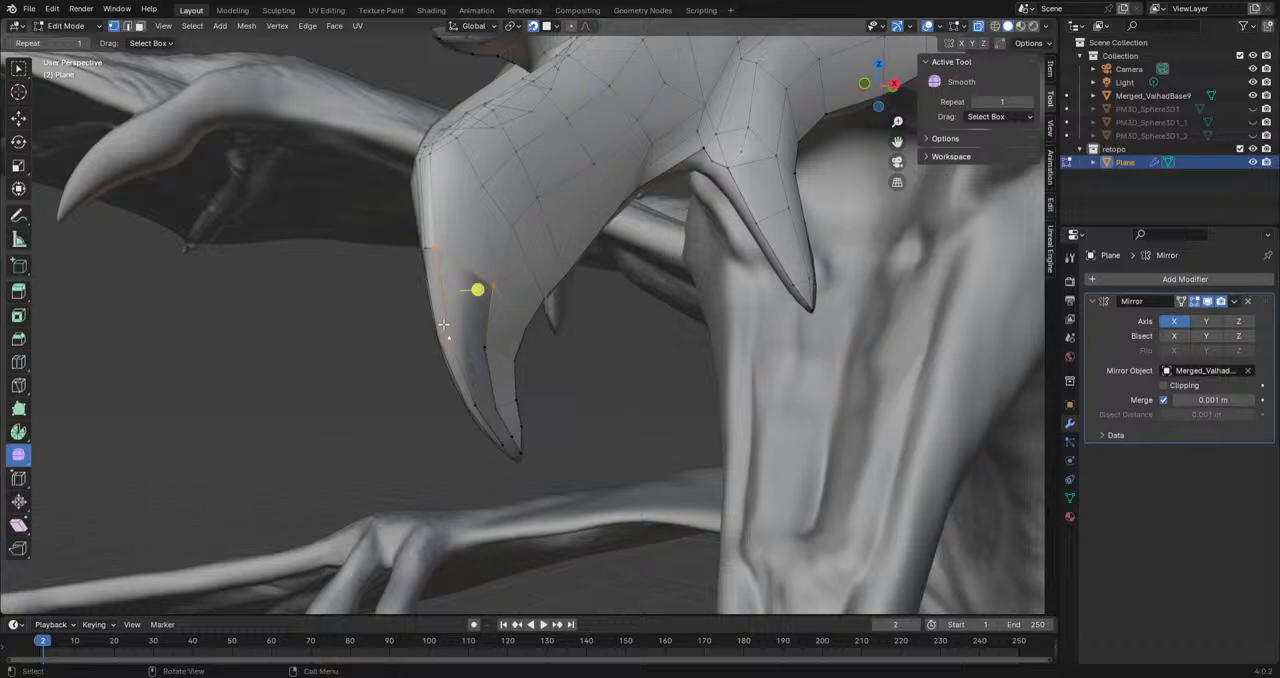
# Step: Fill the open faces between the front fang's vertex chains down to the tip
pyautogui.keyDown('shift'); pyautogui.click(491, 282); pyautogui.keyUp('shift')
pyautogui.press('f')
pyautogui.click(485, 346)
pyautogui.keyDown('shift'); pyautogui.click(453, 341); pyautogui.keyUp('shift')
pyautogui.press('f')
pyautogui.moveTo(566, 452); pyautogui.dragTo(524, 451, button='middle')
pyautogui.click(524, 451)
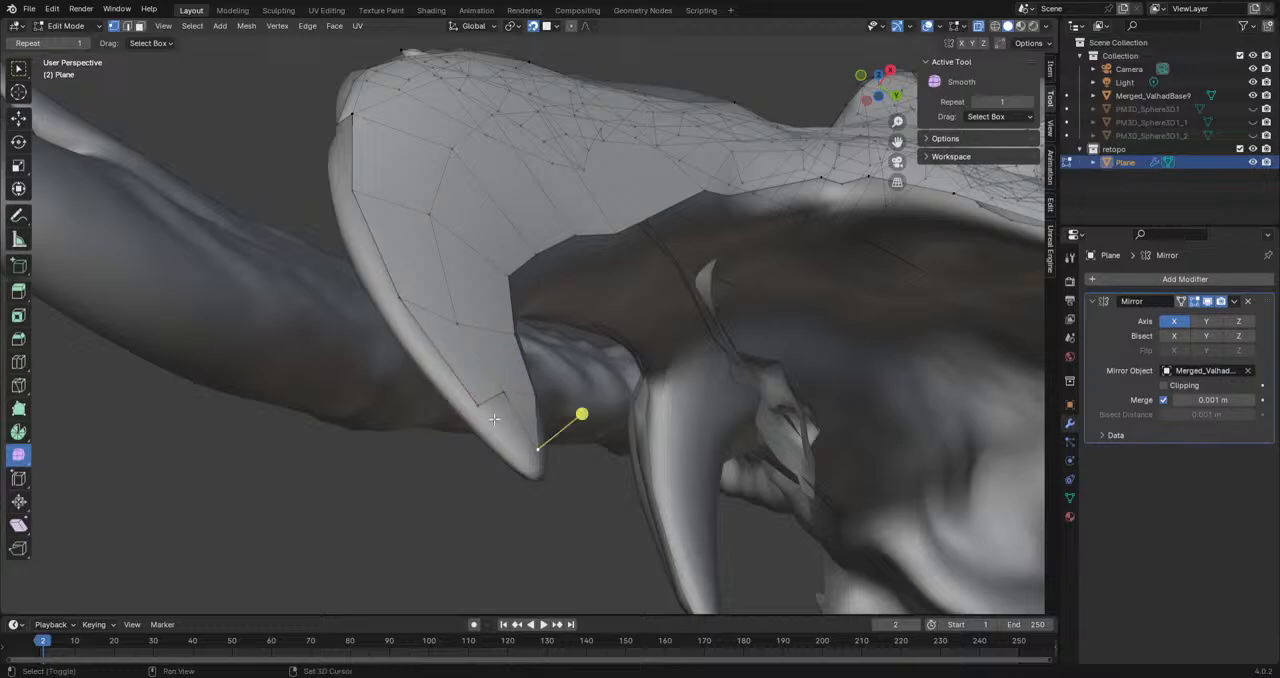
pyautogui.moveTo(509, 391); pyautogui.dragTo(489, 252, button='middle')
pyautogui.moveTo(524, 328); pyautogui.dragTo(428, 363, button='middle')
pyautogui.moveTo(446, 256); pyautogui.dragTo(440, 258, button='middle')
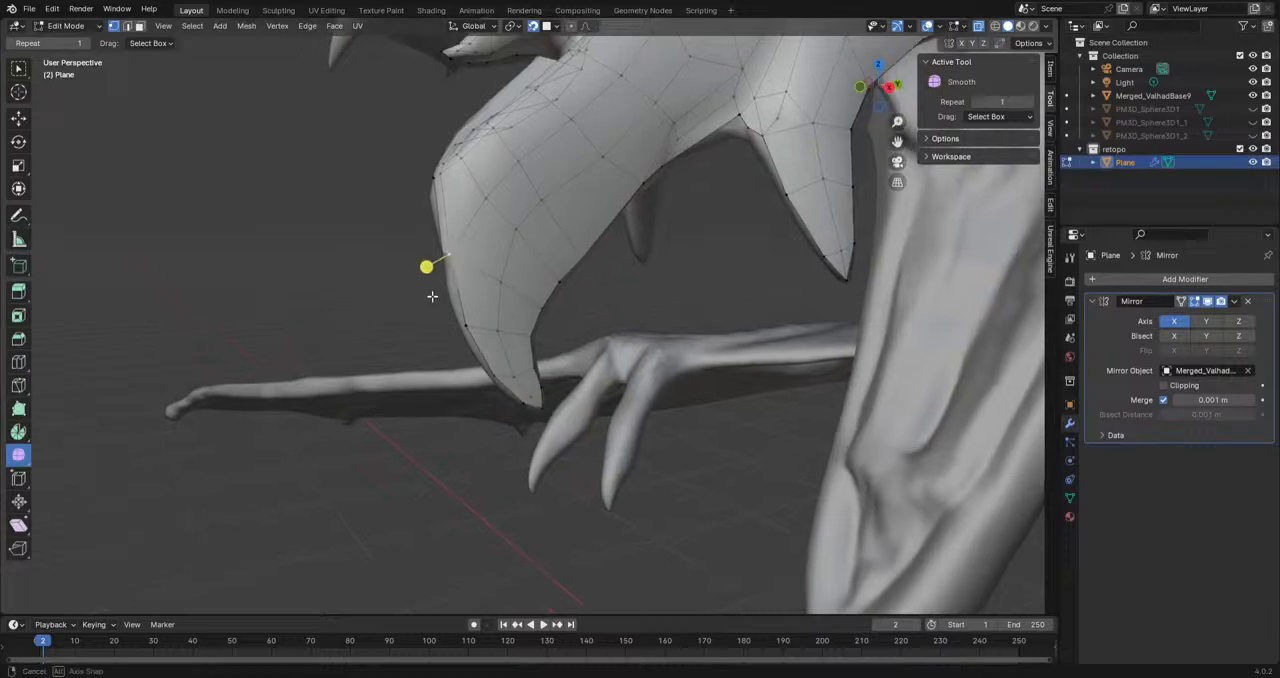
# Step: Extrude a chain of four vertices down the front fang's leading edge to its tip in the right side view
pyautogui.keyDown('alt'); pyautogui.moveTo(749, 383); pyautogui.dragTo(683, 378, button='middle'); pyautogui.keyUp('alt')
pyautogui.scroll(4, 683, 378)
pyautogui.press('e')
pyautogui.click(414, 388)
pyautogui.press('e')
pyautogui.click(463, 447)
pyautogui.press('e')
pyautogui.click(542, 520)
pyautogui.press('e')
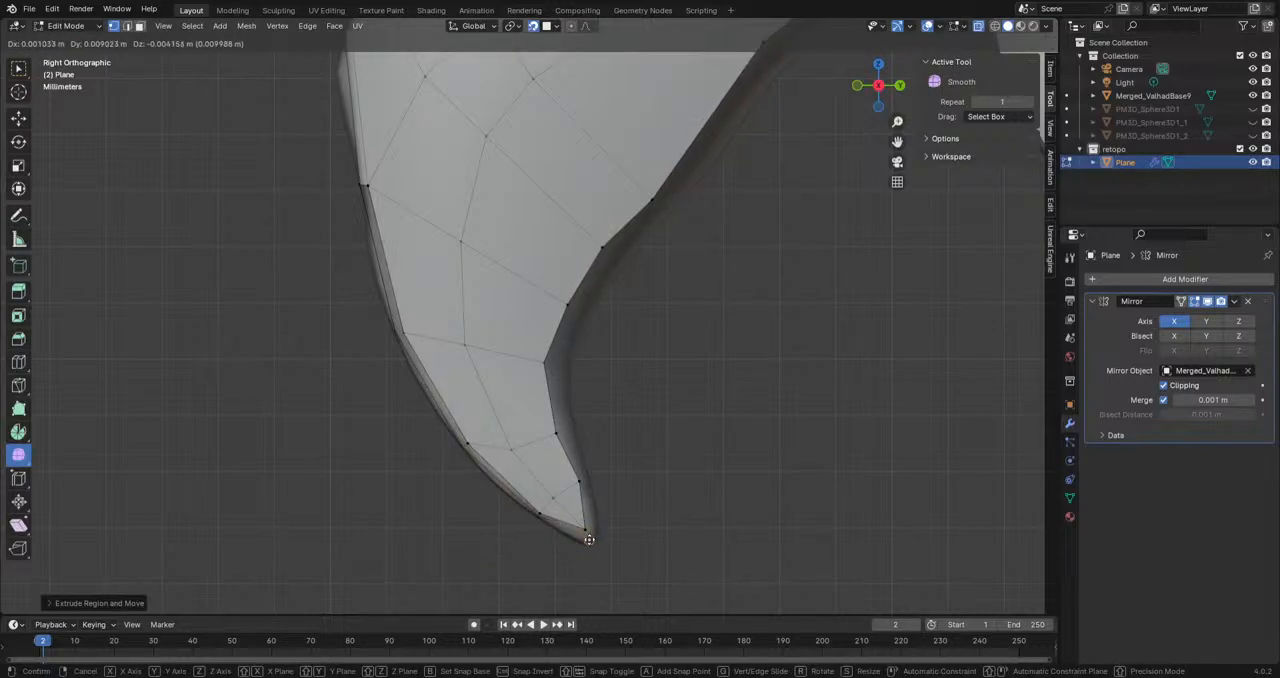
pyautogui.click(589, 540)
pyautogui.moveTo(589, 540); pyautogui.dragTo(511, 433, button='middle')
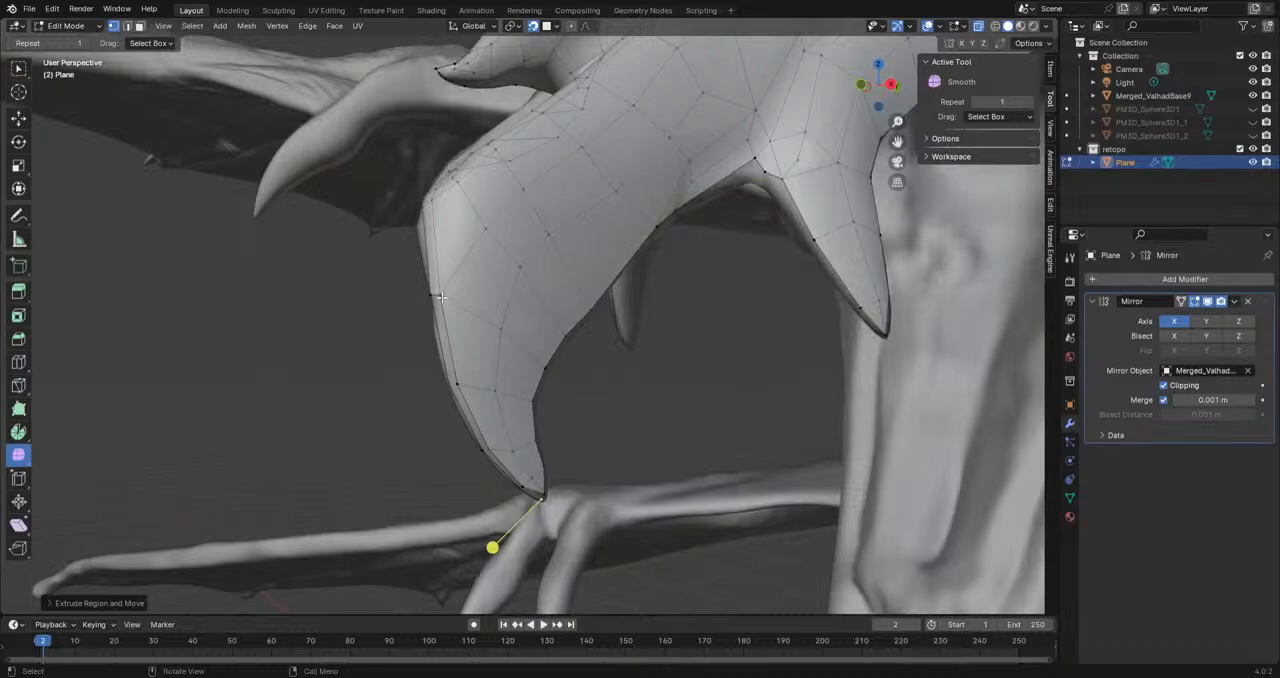
pyautogui.moveTo(490, 380); pyautogui.dragTo(452, 474, button='middle')
pyautogui.moveTo(465, 412); pyautogui.dragTo(478, 450, button='middle')
# Step: Inspect the retopology mesh's shape with overlays off and the high-poly sculpt temporarily hidden, then restore both
pyautogui.click(927, 27)
pyautogui.click(1252, 96)
pyautogui.scroll(-6, 497, 309)
pyautogui.moveTo(497, 309)
pyautogui.mouseDown(button='middle')
pyautogui.moveTo(663, 283)
pyautogui.moveTo(706, 197)
pyautogui.moveTo(706, 283)
pyautogui.moveTo(506, 334)
pyautogui.moveTo(431, 329)
pyautogui.moveTo(485, 314)
pyautogui.mouseUp(button='middle')
pyautogui.scroll(2, 566, 297)
pyautogui.keyDown('shift'); pyautogui.moveTo(566, 297); pyautogui.dragTo(468, 362, button='middle'); pyautogui.keyUp('shift')
pyautogui.click(1252, 96)
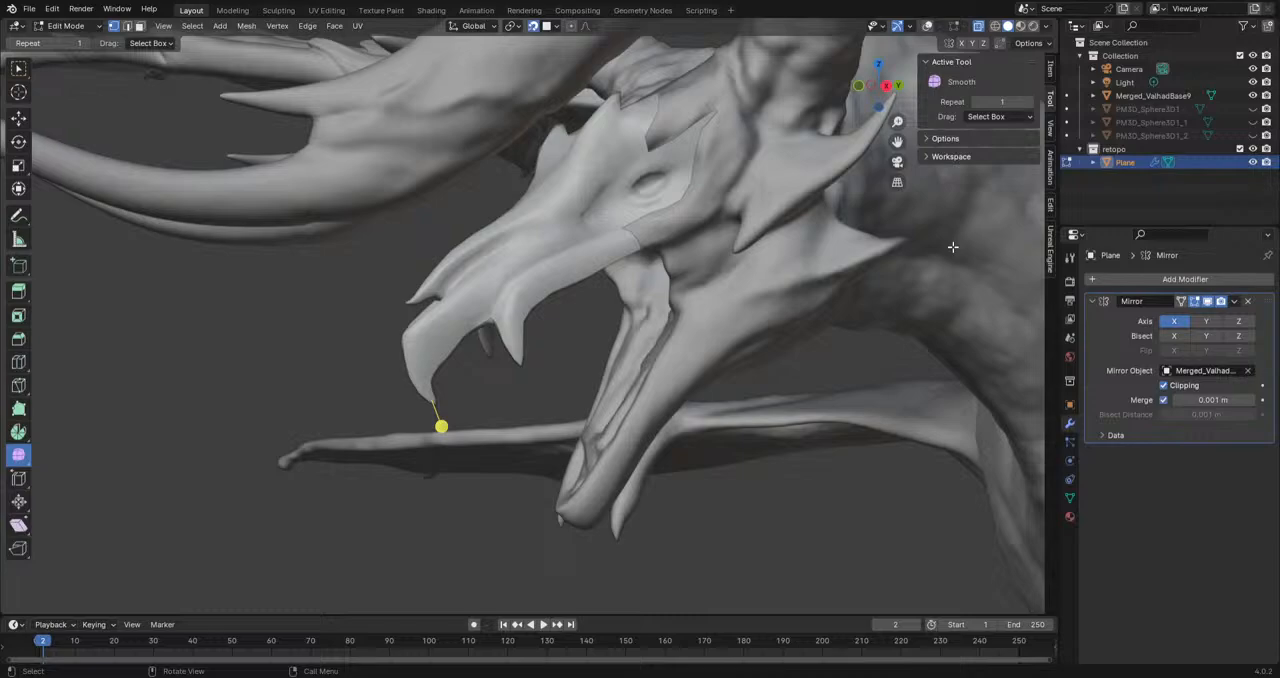
pyautogui.scroll(3, 953, 247)
pyautogui.keyDown('alt'); pyautogui.moveTo(745, 258); pyautogui.dragTo(574, 371, button='middle'); pyautogui.keyUp('alt')
pyautogui.click(927, 27)
# Step: Extrude a chain of three vertices from the border below the eye down to the upper jaw's lower edge
pyautogui.scroll(3, 719, 283)
pyautogui.keyDown('shift'); pyautogui.moveTo(720, 288); pyautogui.dragTo(572, 361, button='middle'); pyautogui.keyUp('shift')
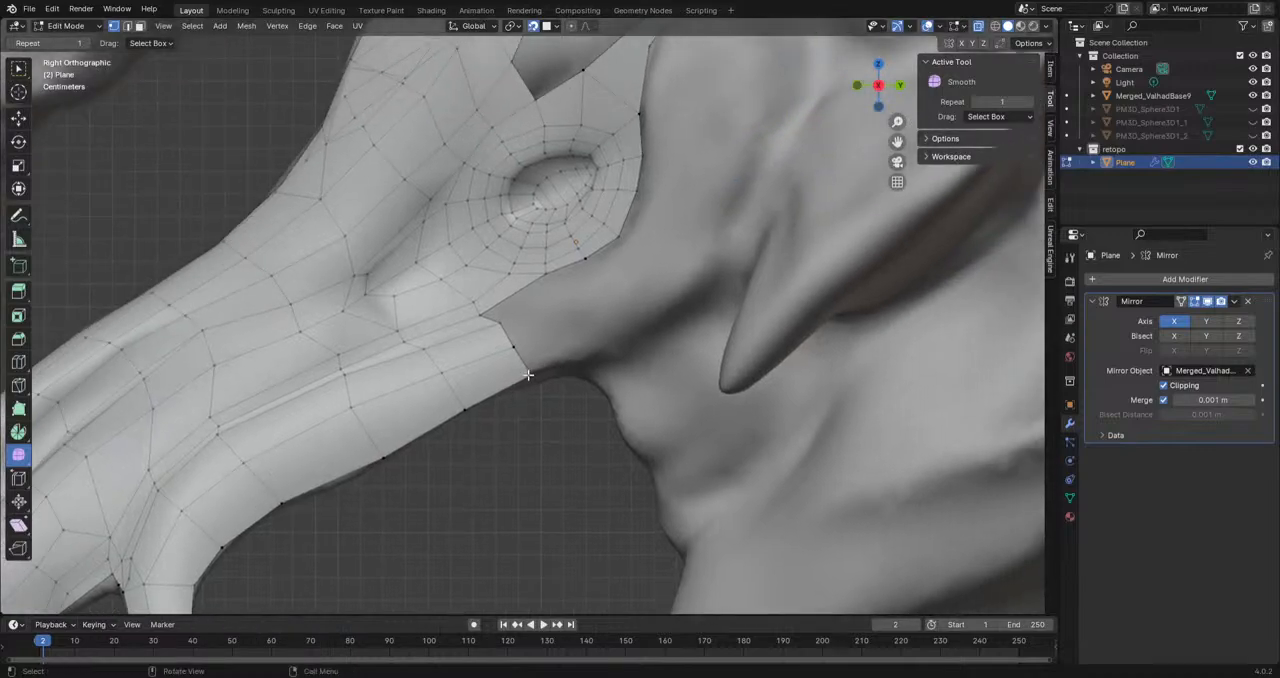
pyautogui.scroll(2, 526, 371)
pyautogui.press('e')
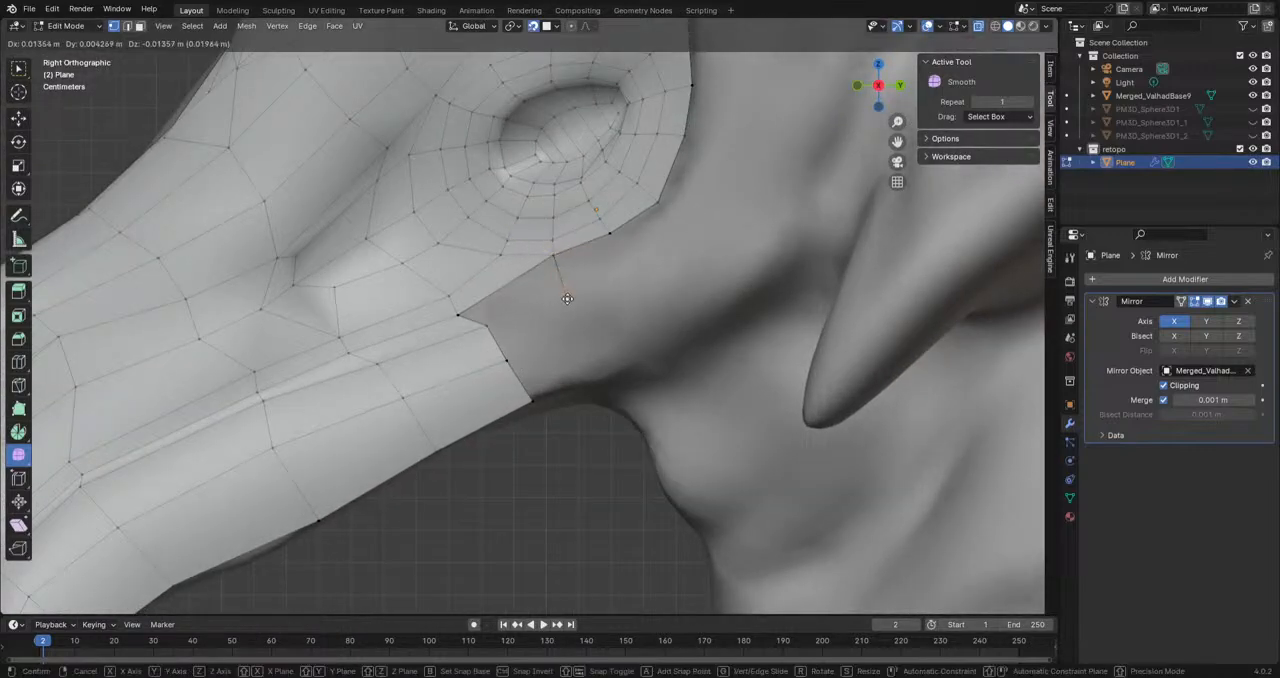
pyautogui.click(564, 288)
pyautogui.press('e')
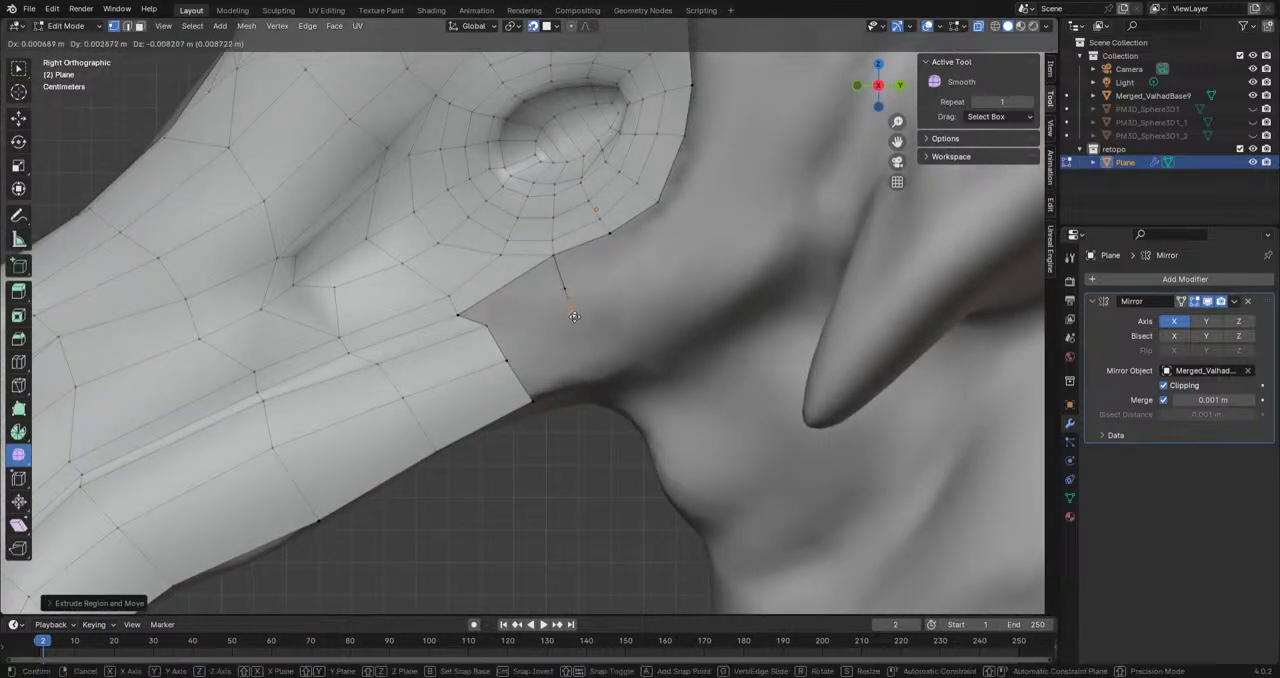
pyautogui.click(588, 338)
pyautogui.press('e')
pyautogui.click(614, 380)
# Step: Extrude a second chain of three vertices from the adjacent border vertex behind the first chain, down to the jaw edge
pyautogui.click(608, 235)
pyautogui.press('e')
pyautogui.click(635, 265)
pyautogui.press('e')
pyautogui.click(670, 311)
pyautogui.press('e')
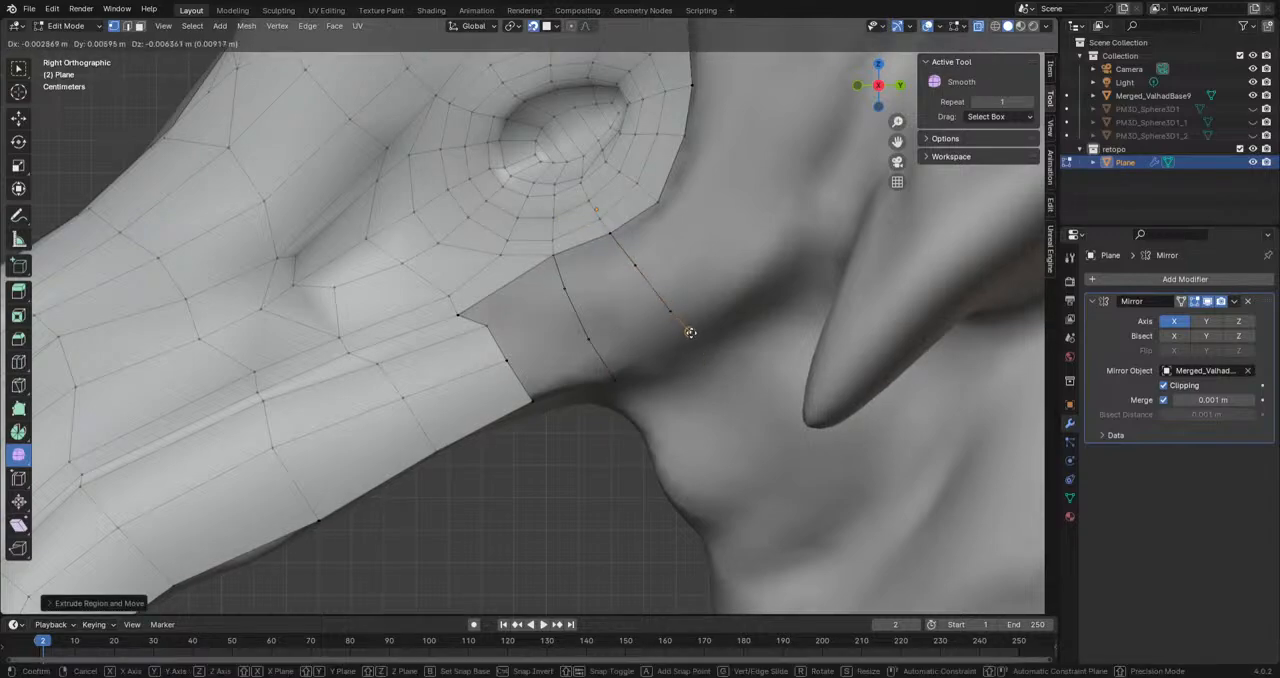
pyautogui.click(690, 331)
# Step: Extrude a third chain of three vertices from the border corner behind the eye toward the cheek spike
pyautogui.click(660, 205)
pyautogui.press('e')
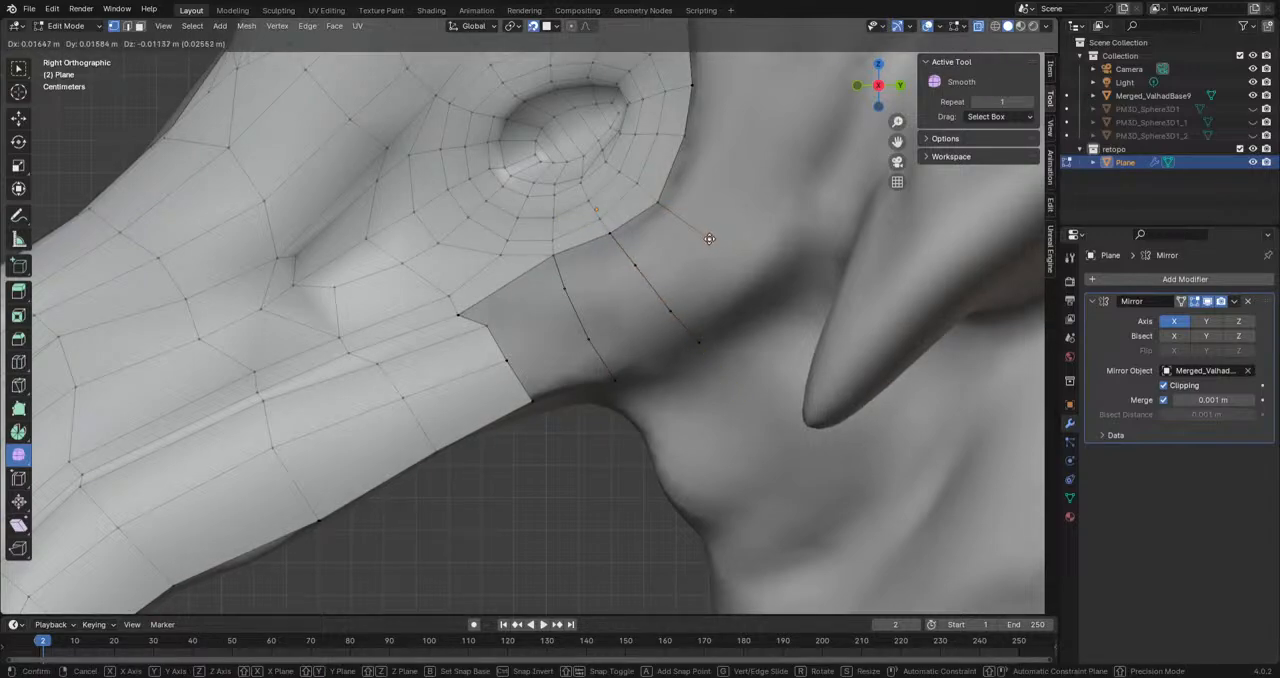
pyautogui.click(709, 238)
pyautogui.press('e')
pyautogui.click(756, 273)
pyautogui.press('e')
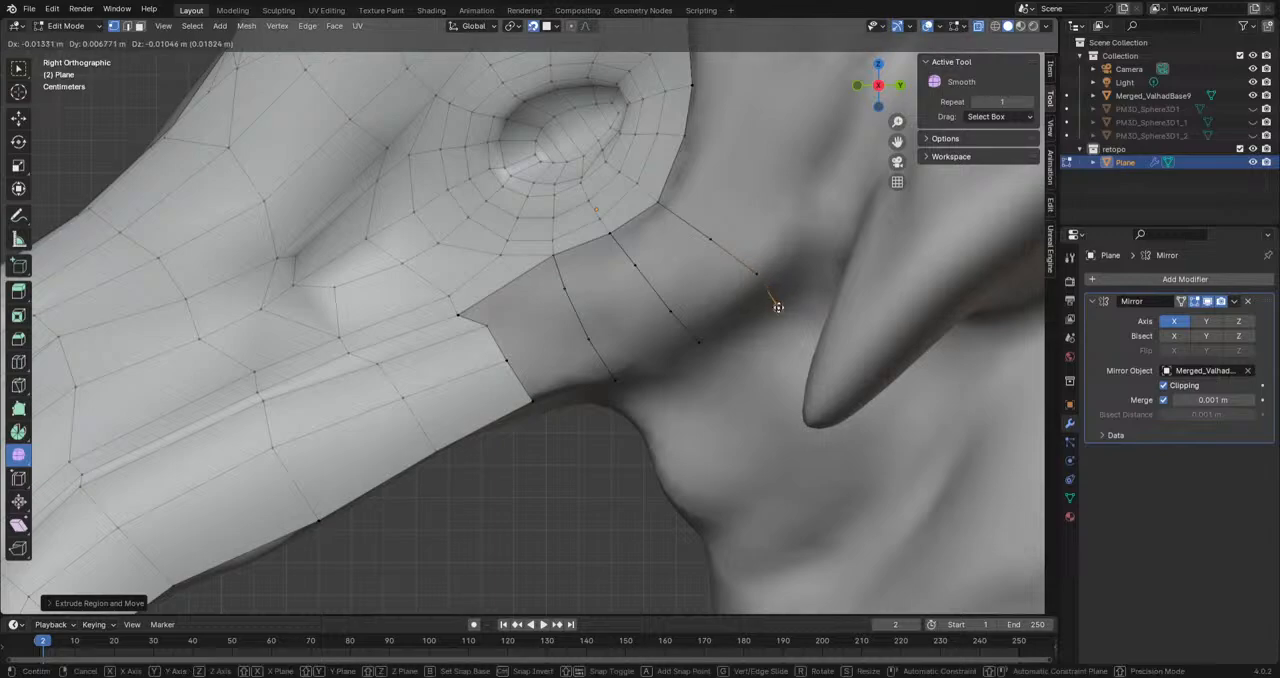
pyautogui.click(770, 300)
# Step: Fill the lowest row of faces across the three chains along the jaw edge
pyautogui.keyDown('shift'); pyautogui.click(531, 400); pyautogui.keyUp('shift')
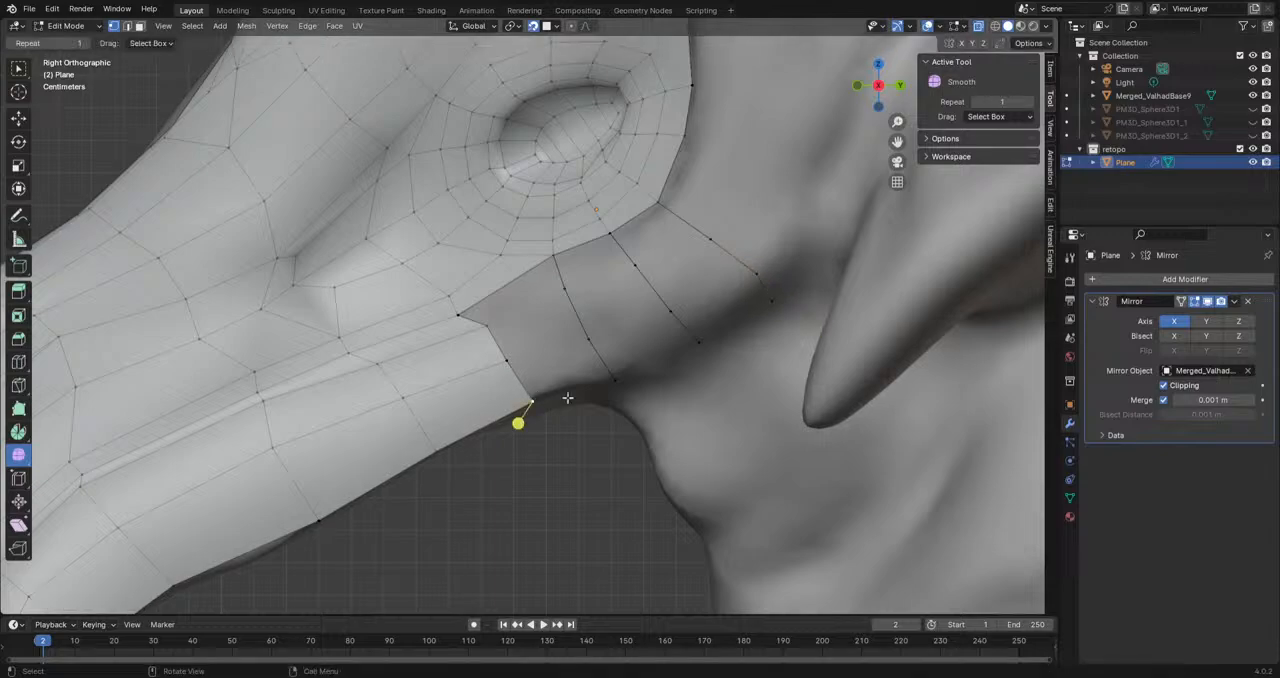
pyautogui.keyDown('shift'); pyautogui.click(508, 356); pyautogui.keyUp('shift')
pyautogui.press('f')
pyautogui.click(614, 381)
pyautogui.keyDown('shift'); pyautogui.click(589, 341); pyautogui.keyUp('shift')
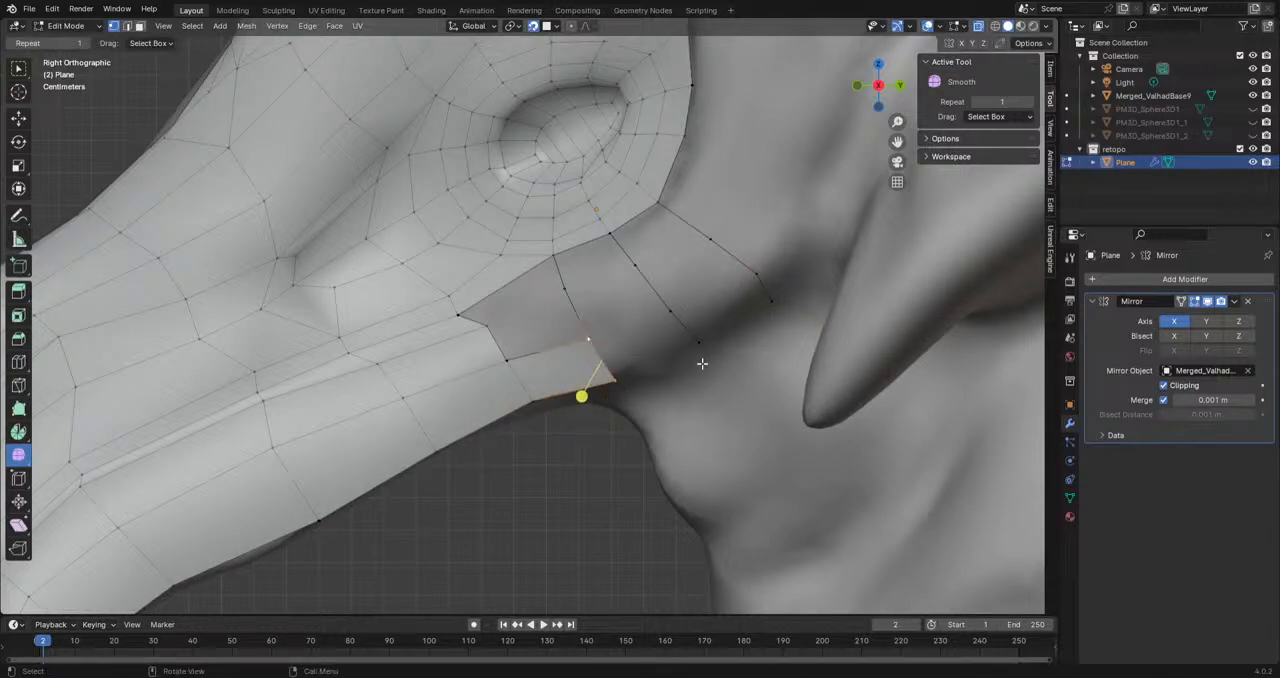
pyautogui.press('f')
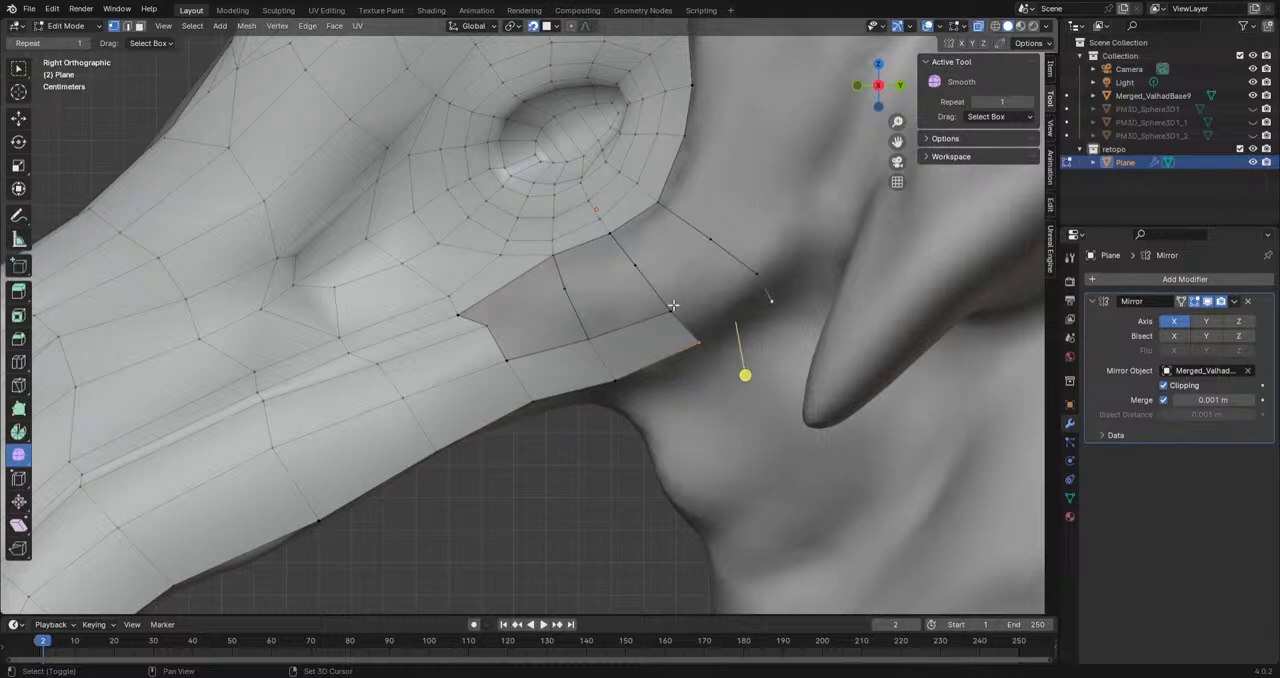
pyautogui.keyDown('shift'); pyautogui.click(748, 277); pyautogui.keyUp('shift')
pyautogui.press('f')
# Step: Fill the middle row of faces between the jaw border and the three chains
pyautogui.click(510, 357)
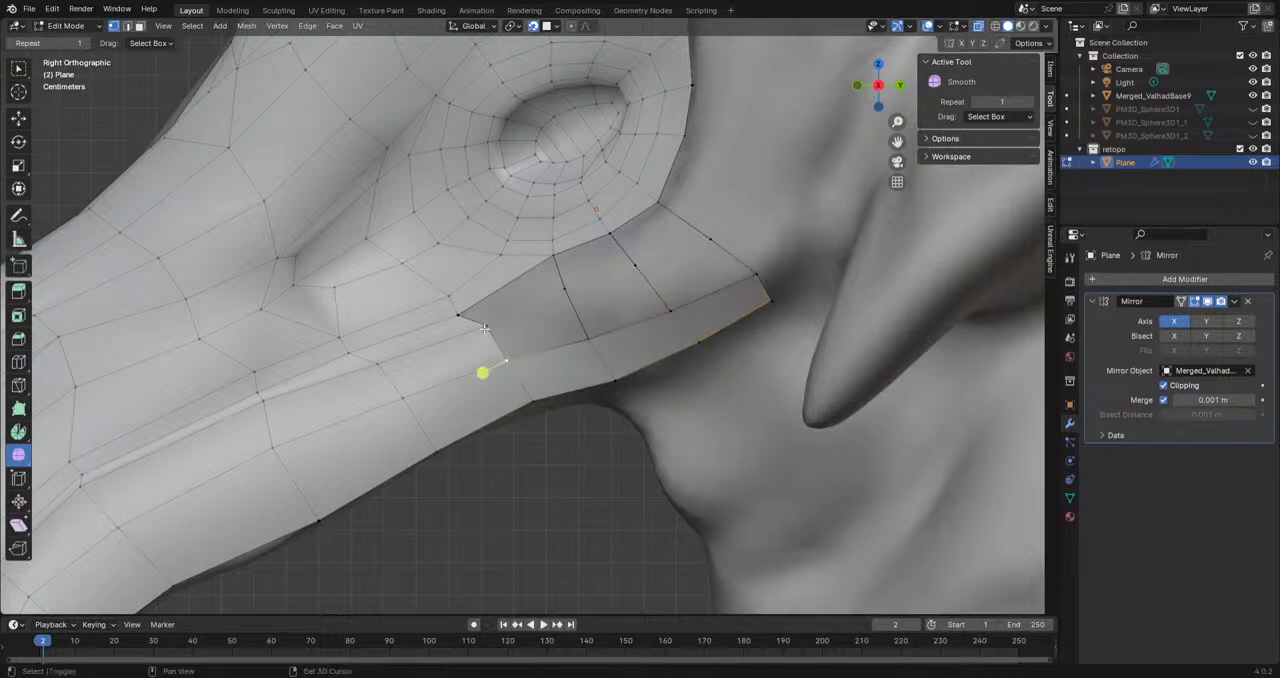
pyautogui.keyDown('shift'); pyautogui.click(587, 331); pyautogui.keyUp('shift')
pyautogui.press('f')
pyautogui.click(592, 342)
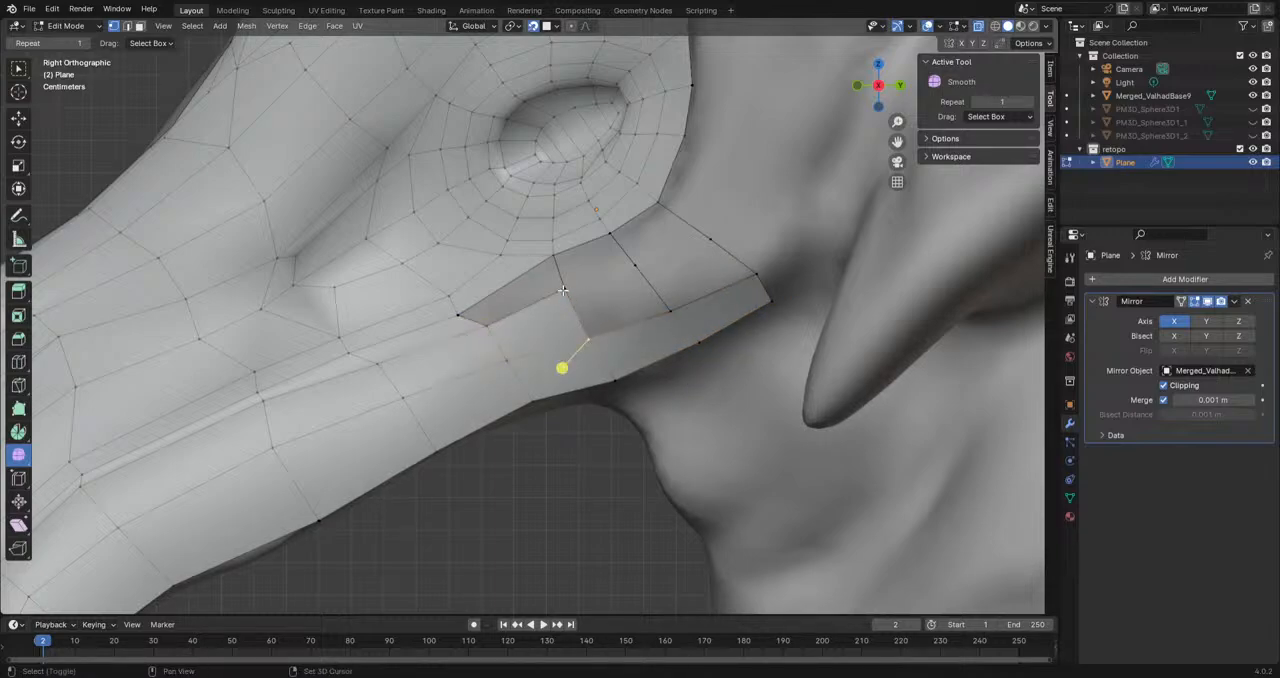
pyautogui.keyDown('shift'); pyautogui.click(677, 313); pyautogui.keyUp('shift')
pyautogui.press('f')
pyautogui.click(674, 311)
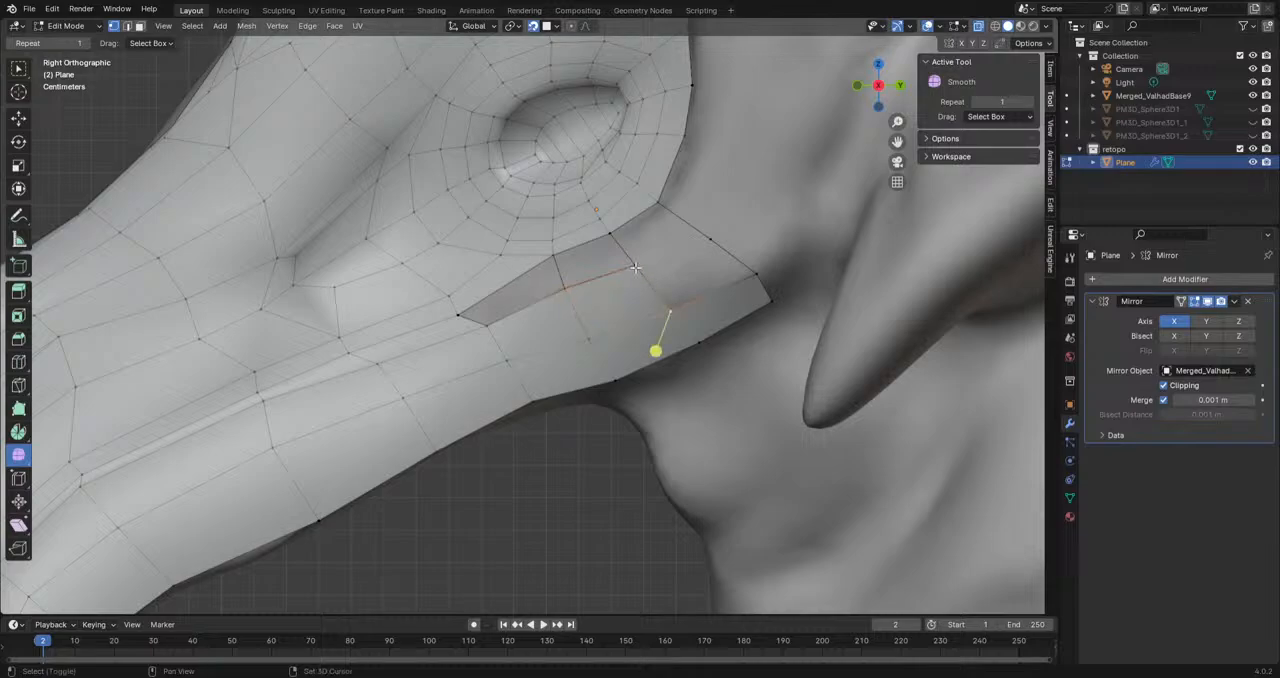
pyautogui.keyDown('shift'); pyautogui.click(627, 266); pyautogui.keyUp('shift')
pyautogui.press('f')
# Step: Fill the remaining top row of faces joining the new jaw strip to the eye loops
pyautogui.click(489, 327)
pyautogui.keyDown('shift'); pyautogui.click(463, 317); pyautogui.keyUp('shift')
pyautogui.press('f')
pyautogui.press('f')
# Step: Extrude a chain of three vertices upward behind the eye from the new strip's rear border
pyautogui.scroll(-8, 534, 489)
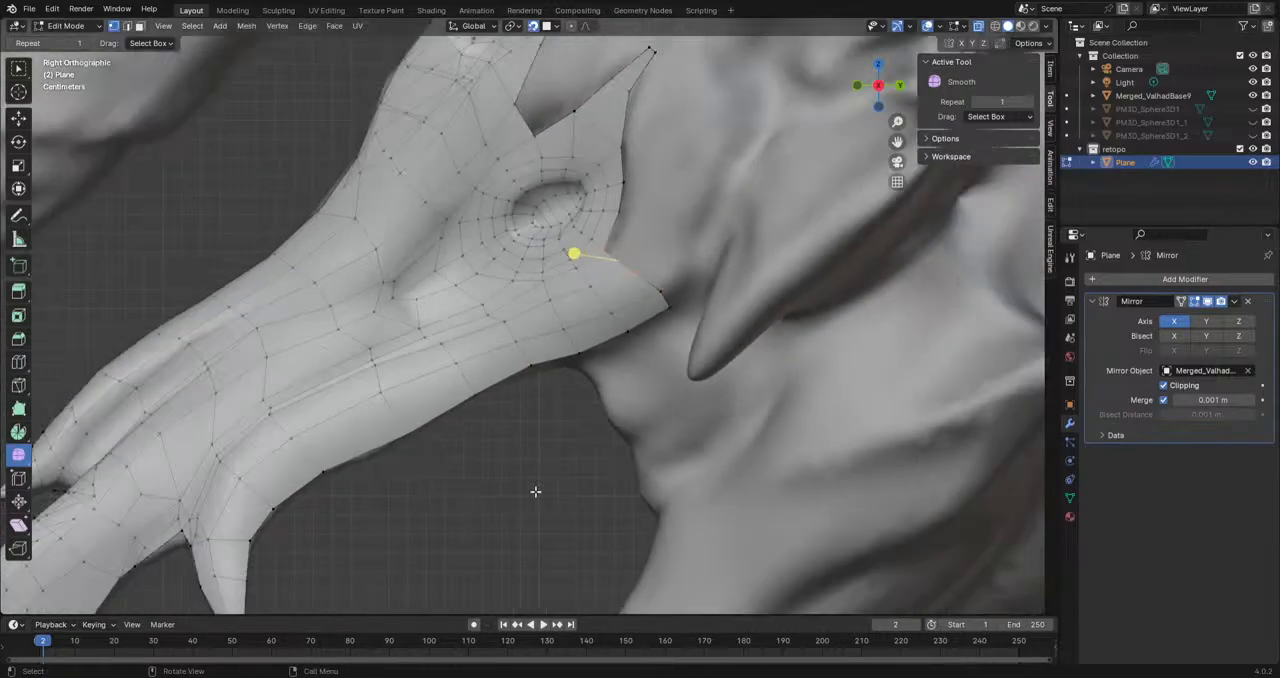
pyautogui.moveTo(517, 483); pyautogui.dragTo(515, 450, button='middle')
pyautogui.scroll(8, 600, 435)
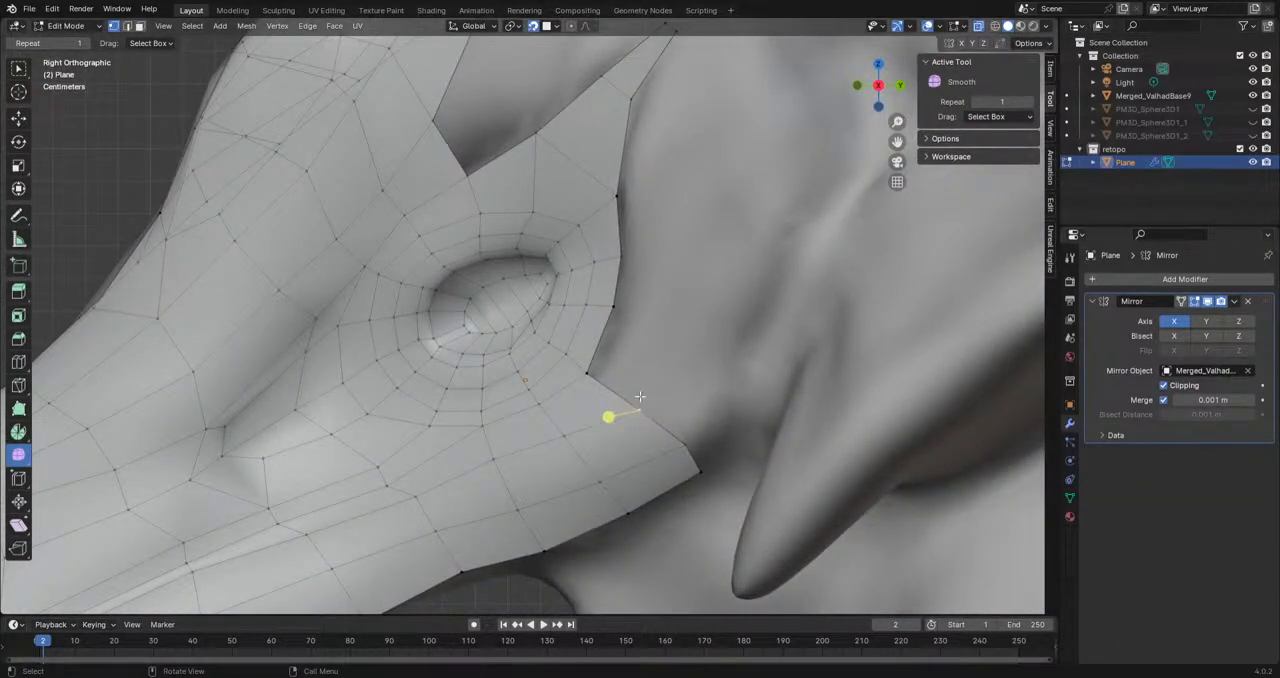
pyautogui.press('e')
pyautogui.click(651, 320)
pyautogui.press('e')
pyautogui.click(661, 260)
pyautogui.press('e')
pyautogui.click(655, 198)
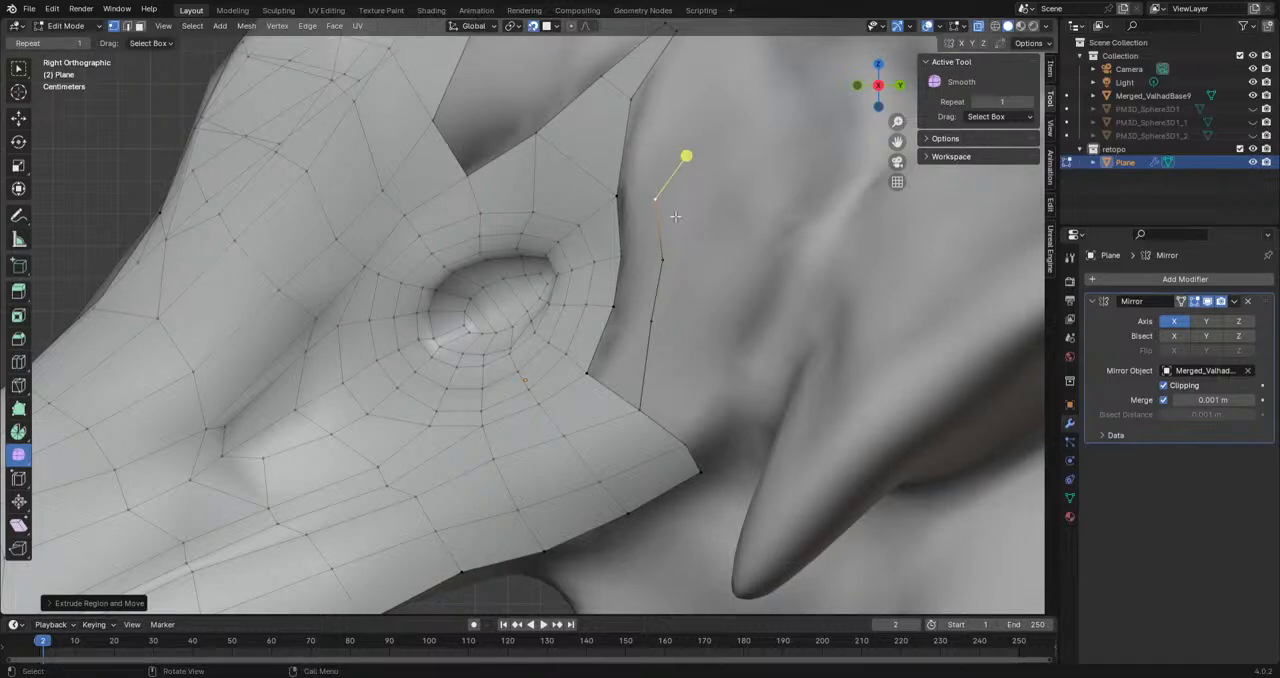
# Step: Fill three faces between the new chain and the mesh border behind the eye
pyautogui.keyDown('shift'); pyautogui.click(629, 408); pyautogui.keyUp('shift')
pyautogui.press('f')
pyautogui.press('f')
pyautogui.press('f')
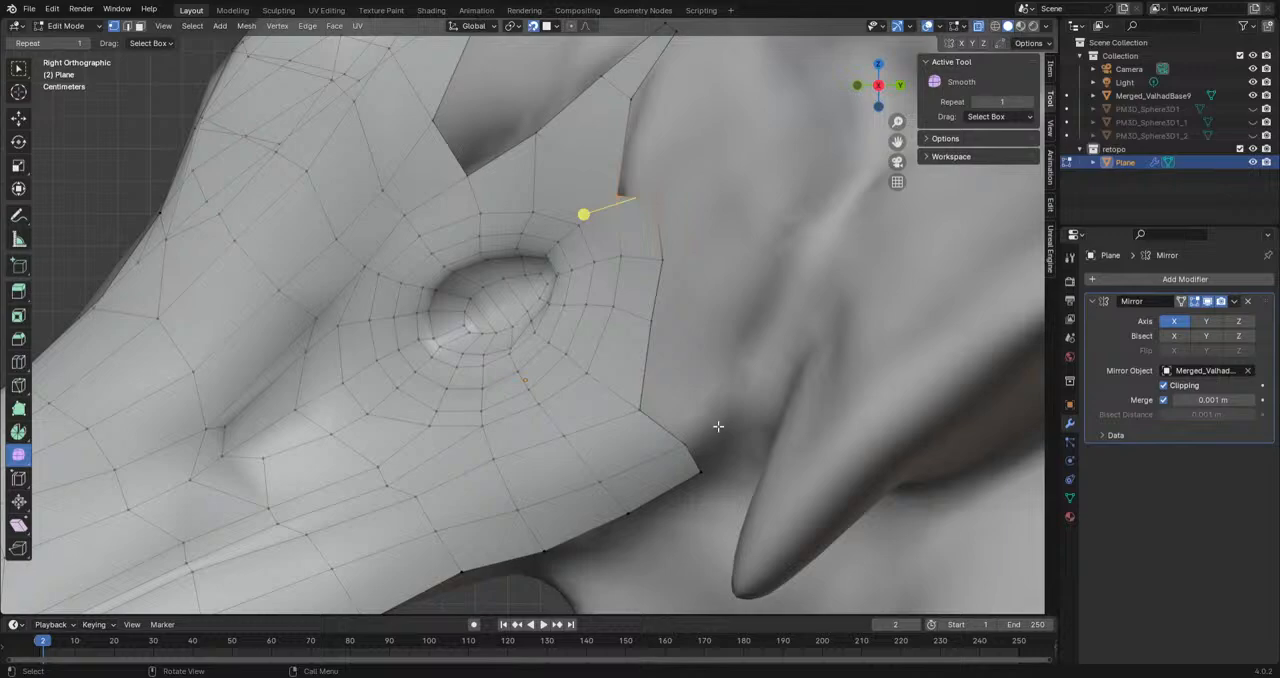
# Step: Reposition the rear border vertices at the jaw corner below and behind the eye
pyautogui.keyDown('shift'); pyautogui.click(699, 472); pyautogui.keyUp('shift')
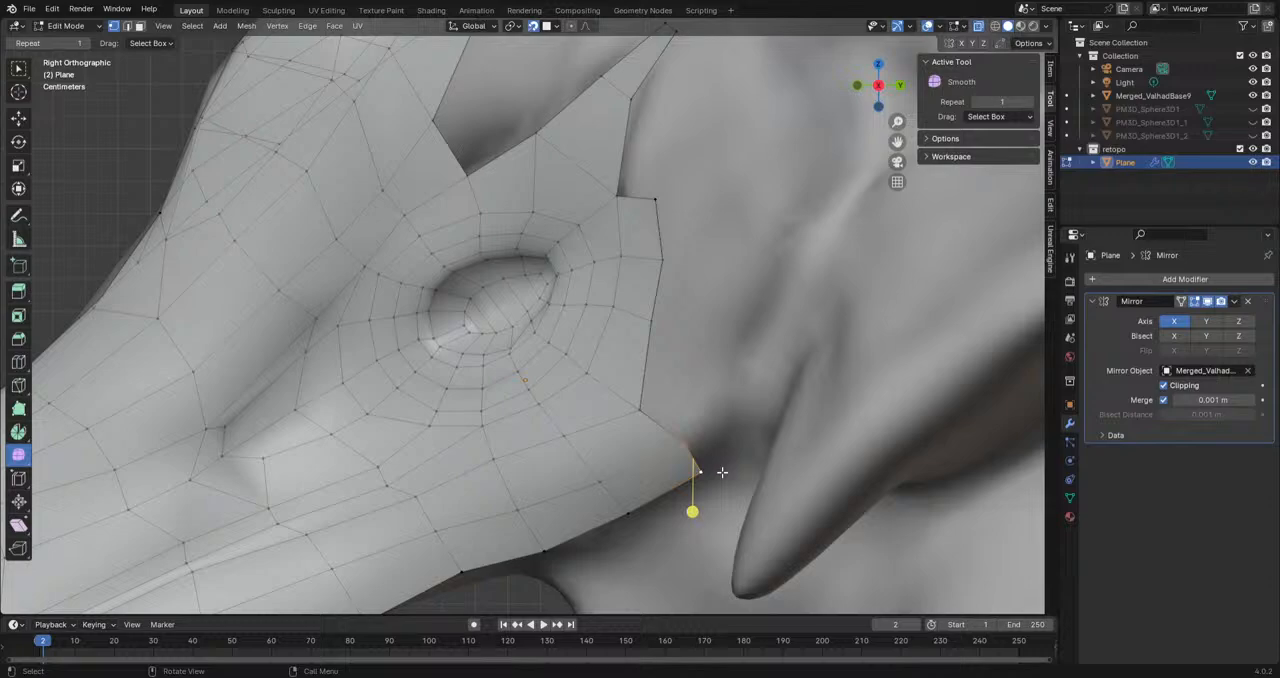
pyautogui.press('g')
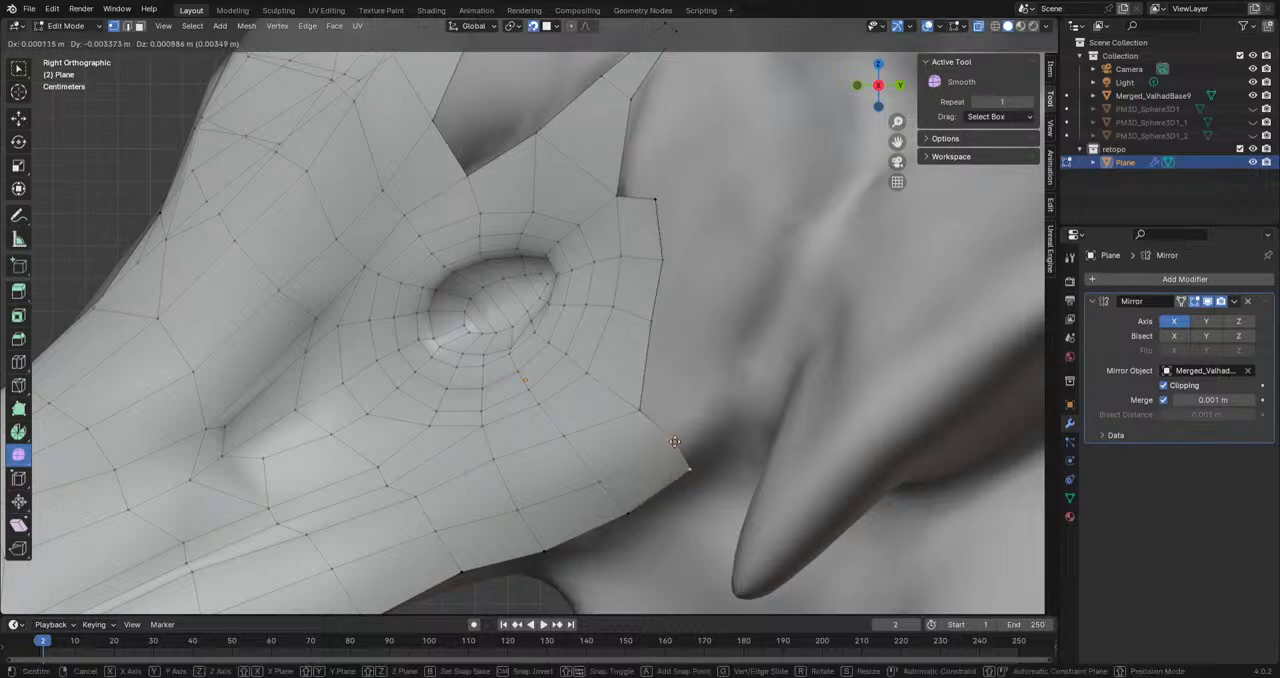
pyautogui.click(665, 440)
pyautogui.press('g')
pyautogui.click(643, 415)
pyautogui.press('g')
pyautogui.click(640, 402)
pyautogui.press('g')
pyautogui.click(677, 452)
# Step: Position, scale and rotate the jaw-corner border edge to line up with the base of the cheek horn
pyautogui.click(681, 474)
pyautogui.press('g')
pyautogui.click(712, 466)
pyautogui.moveTo(712, 466)
pyautogui.mouseDown(button='middle')
pyautogui.moveTo(700, 463)
pyautogui.moveTo(834, 460)
pyautogui.moveTo(661, 378)
pyautogui.moveTo(704, 444)
pyautogui.mouseUp(button='middle')
pyautogui.press('g')
pyautogui.click(708, 445)
pyautogui.press('s')
pyautogui.click(770, 474)
pyautogui.press('r')
pyautogui.click(792, 453)
# Step: Extrude the jaw-corner edge upward into a strip of faces along the front of the horn base
pyautogui.press('e')
pyautogui.click(742, 416)
pyautogui.moveTo(742, 416); pyautogui.dragTo(667, 385, button='middle')
pyautogui.press('e')
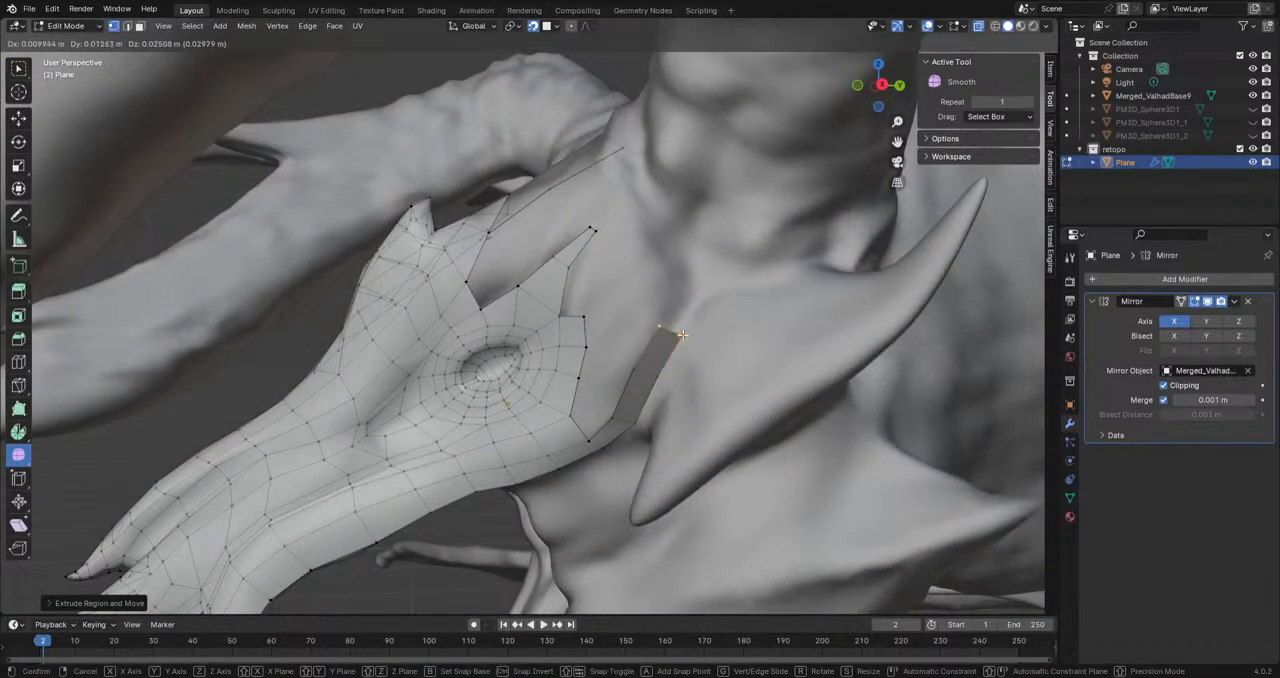
pyautogui.click(693, 342)
# Step: Adjust the vertices of the new strip to follow the front of the horn base
pyautogui.click(637, 377)
pyautogui.press('g')
pyautogui.click(630, 372)
pyautogui.click(614, 415)
pyautogui.press('g')
pyautogui.click(611, 411)
pyautogui.click(659, 327)
pyautogui.press('g')
pyautogui.click(660, 321)
pyautogui.click(682, 333)
pyautogui.press('g')
pyautogui.click(682, 333)
# Step: Fill the faces between the horn-base strip and the mesh border behind the eye, and even out the upper edge
pyautogui.moveTo(682, 335); pyautogui.dragTo(468, 477, button='middle')
pyautogui.click(420, 499)
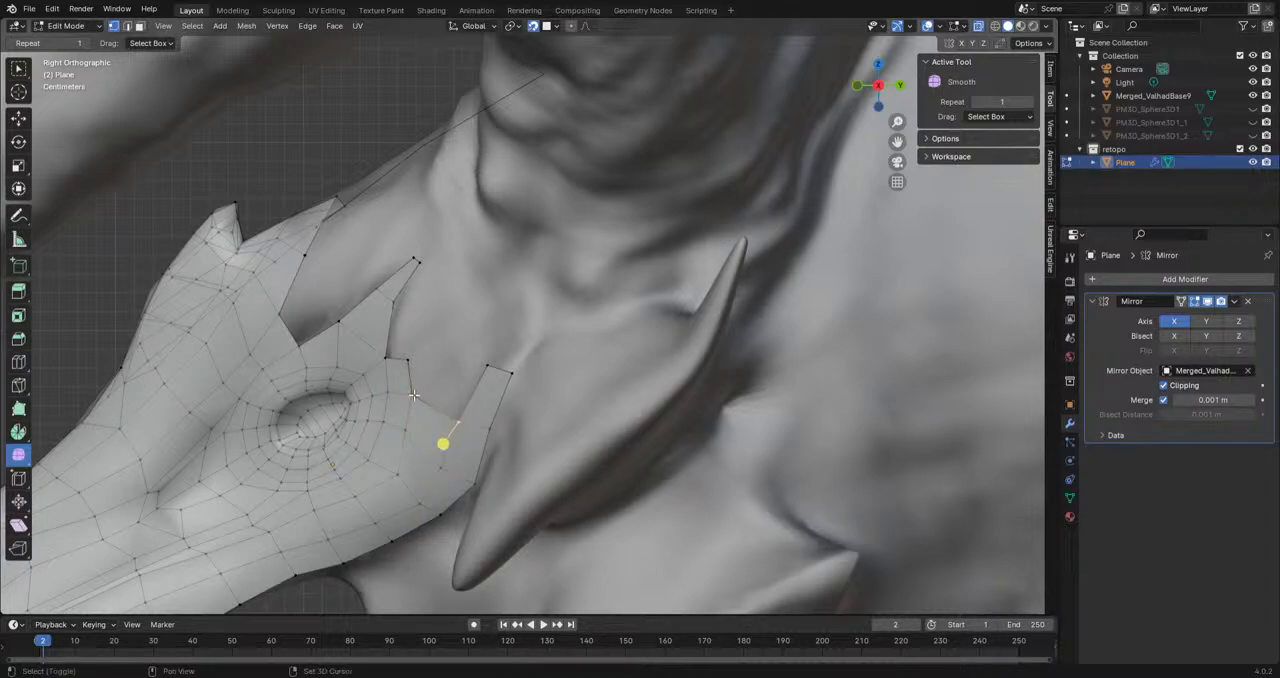
pyautogui.keyDown('shift'); pyautogui.click(414, 395); pyautogui.keyUp('shift')
pyautogui.press('f')
pyautogui.click(486, 370)
pyautogui.press('g')
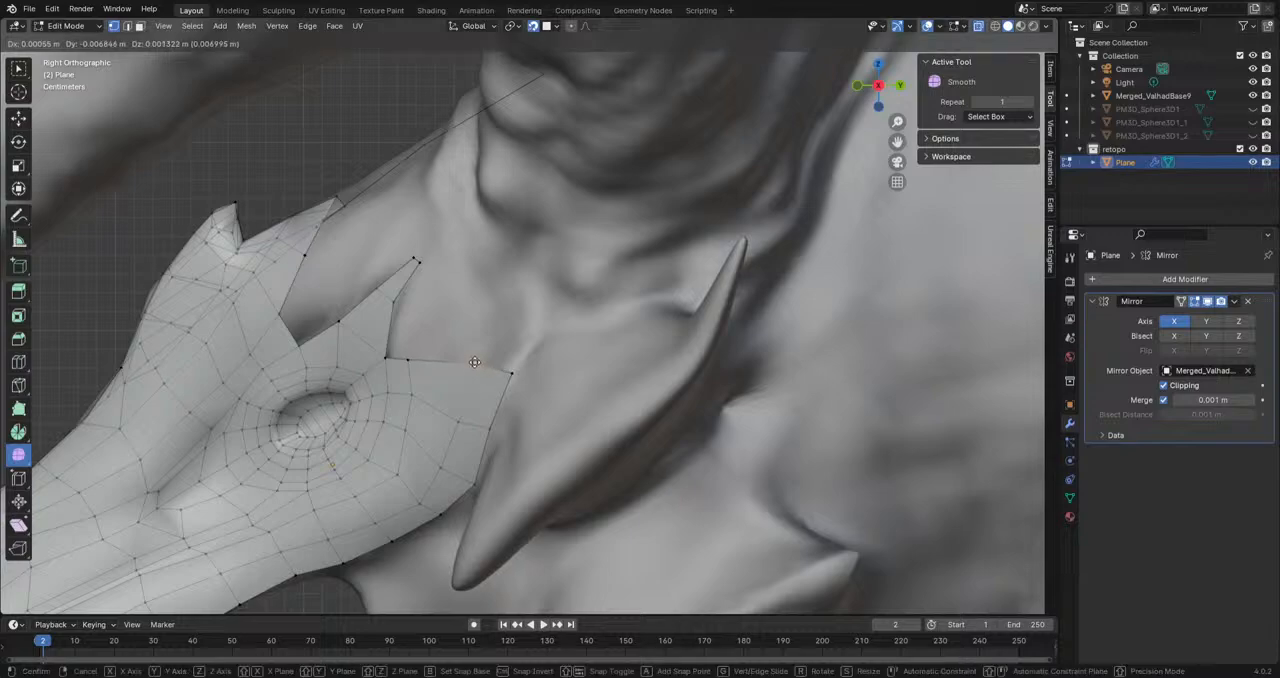
pyautogui.click(470, 366)
# Step: Shift two vertices below and behind the eye forward to even out the face spacing
pyautogui.click(403, 472)
pyautogui.press('g')
pyautogui.click(386, 474)
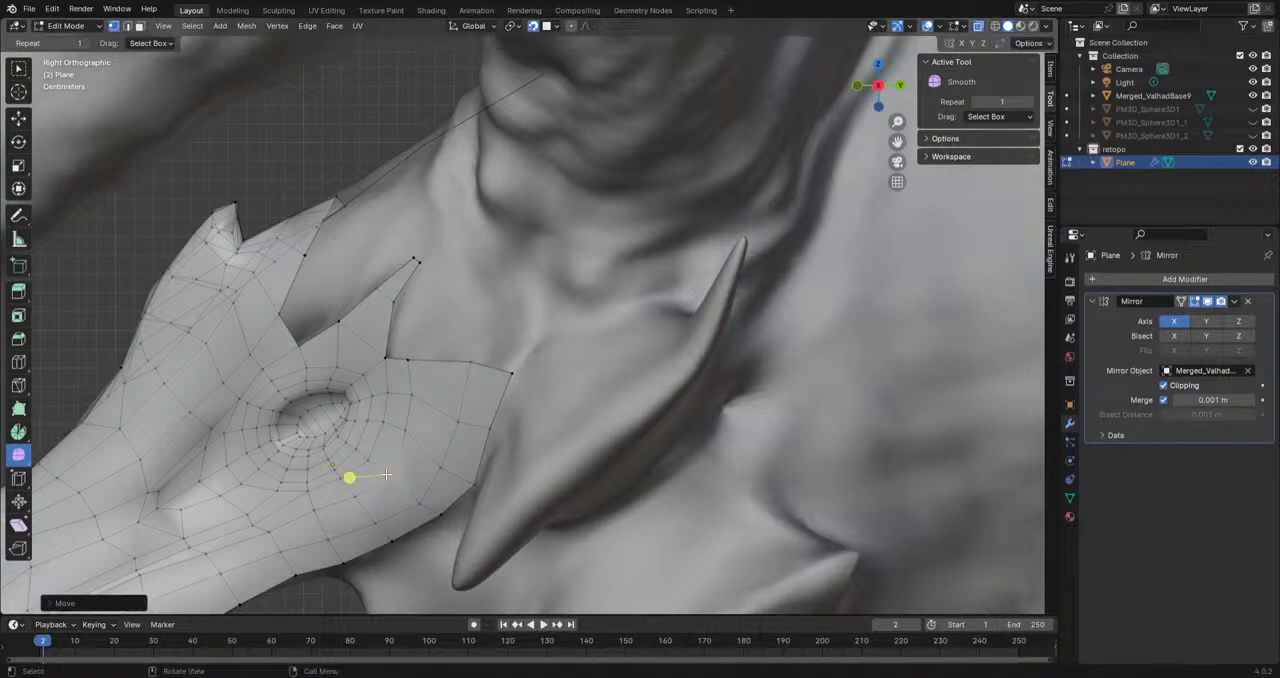
pyautogui.click(420, 505)
pyautogui.press('g')
pyautogui.click(411, 499)
# Step: Extrude the upper end of the horn-base strip backward over the horn's top, rotating the segments to follow its curve
pyautogui.scroll(-3, 468, 462)
pyautogui.moveTo(468, 462); pyautogui.dragTo(535, 392, button='middle')
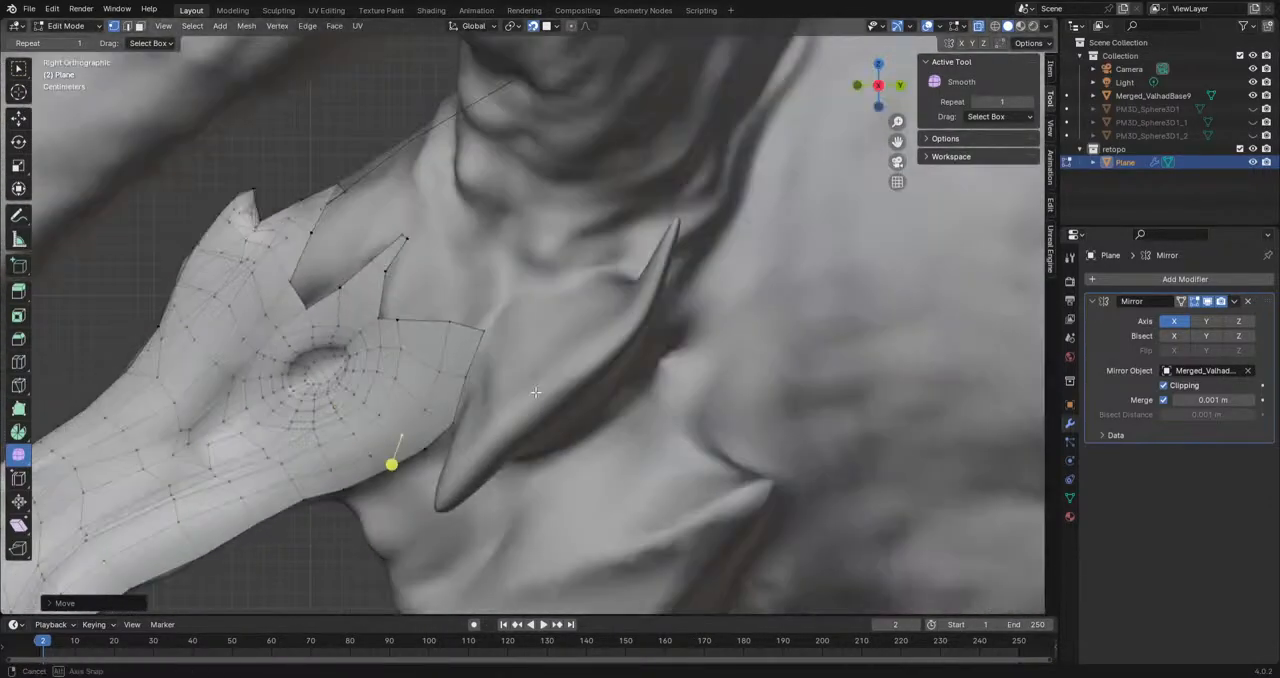
pyautogui.click(475, 340)
pyautogui.press('e')
pyautogui.click(476, 287)
pyautogui.press('r')
pyautogui.click(558, 323)
pyautogui.press('e')
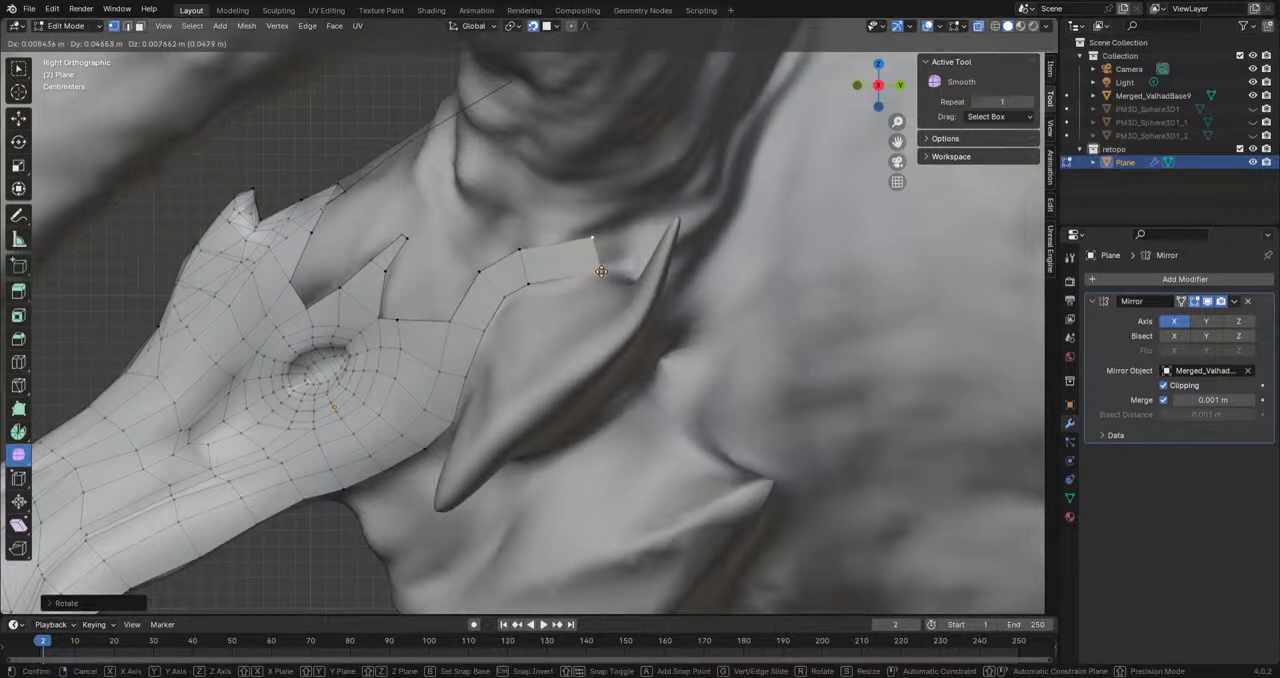
pyautogui.click(557, 266)
pyautogui.press('e')
pyautogui.click(634, 249)
pyautogui.press('r')
pyautogui.click(672, 289)
# Step: Extrude an edge of the horn-base strip outward onto the side of the cheek horn
pyautogui.moveTo(514, 443); pyautogui.dragTo(622, 348, button='middle')
pyautogui.moveTo(675, 283); pyautogui.dragTo(645, 354, button='middle')
pyautogui.click(675, 221)
pyautogui.keyDown('shift'); pyautogui.click(634, 292); pyautogui.keyUp('shift')
pyautogui.moveTo(634, 294); pyautogui.dragTo(738, 238, button='middle')
pyautogui.press('e')
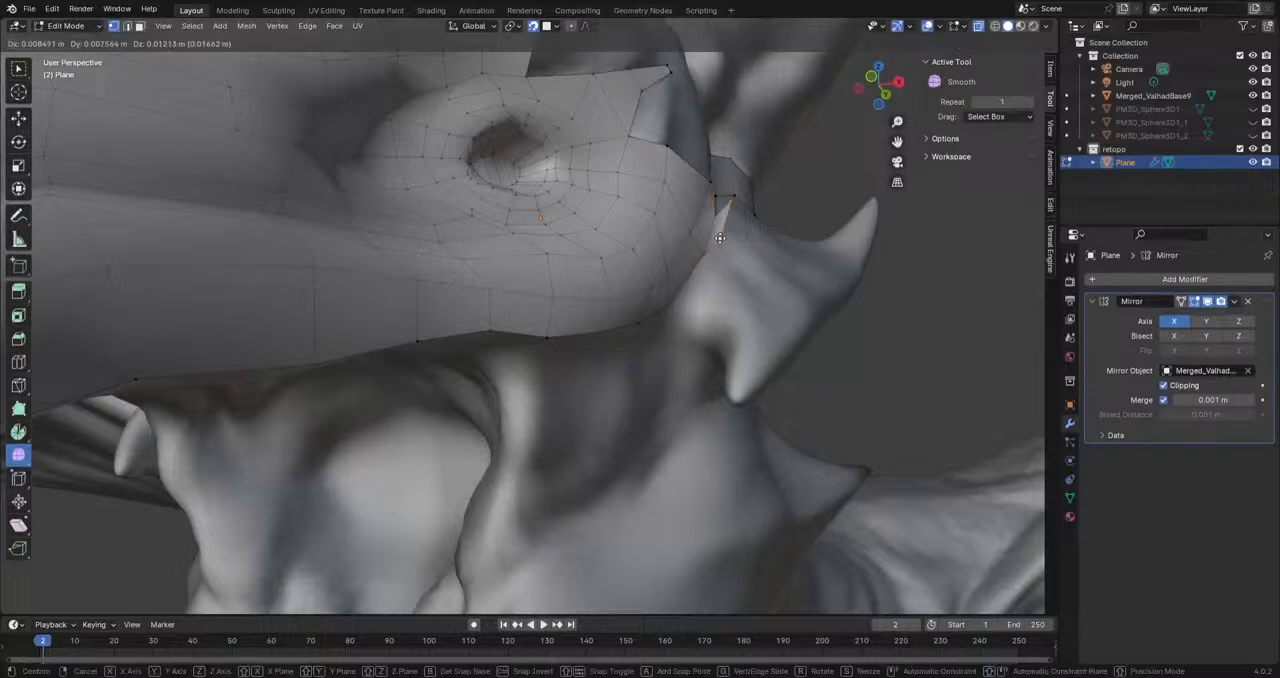
pyautogui.click(777, 194)
pyautogui.moveTo(763, 214); pyautogui.dragTo(683, 283, button='middle')
pyautogui.press('e')
pyautogui.click(685, 293)
pyautogui.keyDown('shift'); pyautogui.click(691, 268); pyautogui.keyUp('shift')
# Step: Extend the side strip by another face toward the horn's lower ridge and rotate and position its end edge
pyautogui.press('e')
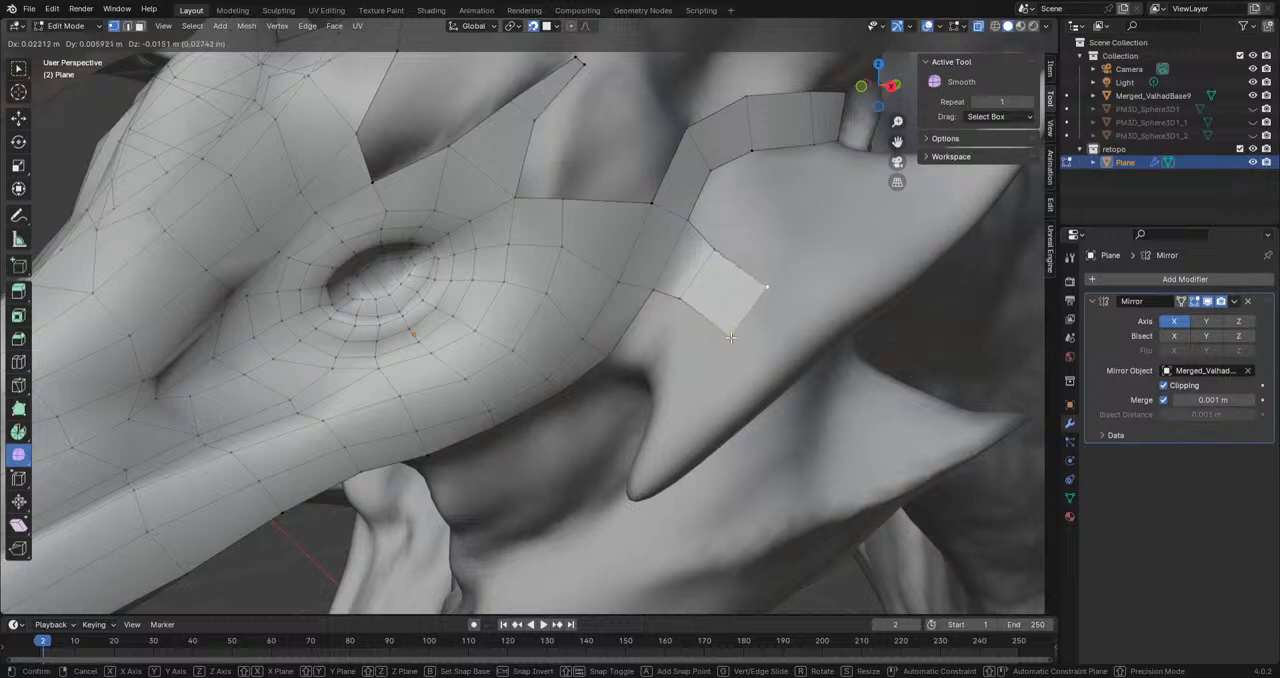
pyautogui.click(732, 336)
pyautogui.press('r')
pyautogui.click(842, 356)
pyautogui.press('g')
pyautogui.click(817, 349)
pyautogui.moveTo(855, 362); pyautogui.dragTo(816, 333, button='middle')
pyautogui.press('r')
pyautogui.click(812, 302)
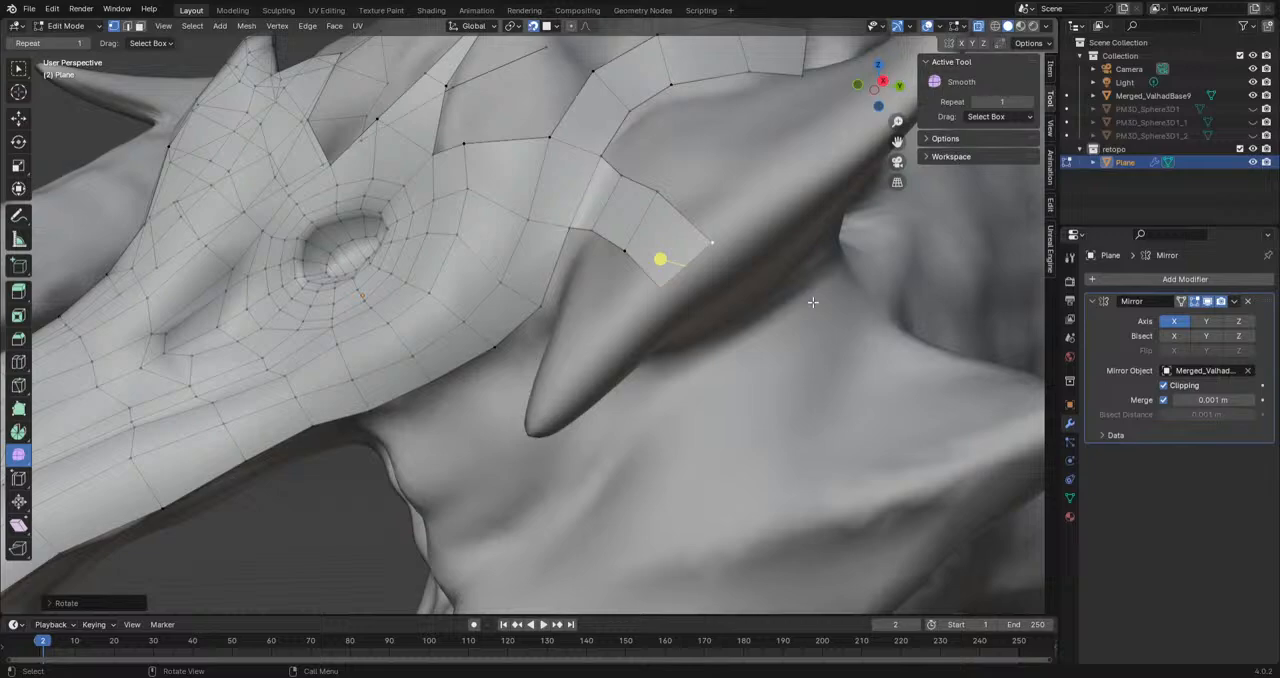
# Step: Extrude two parallel vertex chains from the jaw corner around the underside of the horn base
pyautogui.moveTo(786, 277)
pyautogui.mouseDown(button='middle')
pyautogui.moveTo(763, 329)
pyautogui.moveTo(688, 311)
pyautogui.mouseUp(button='middle')
pyautogui.click(704, 248)
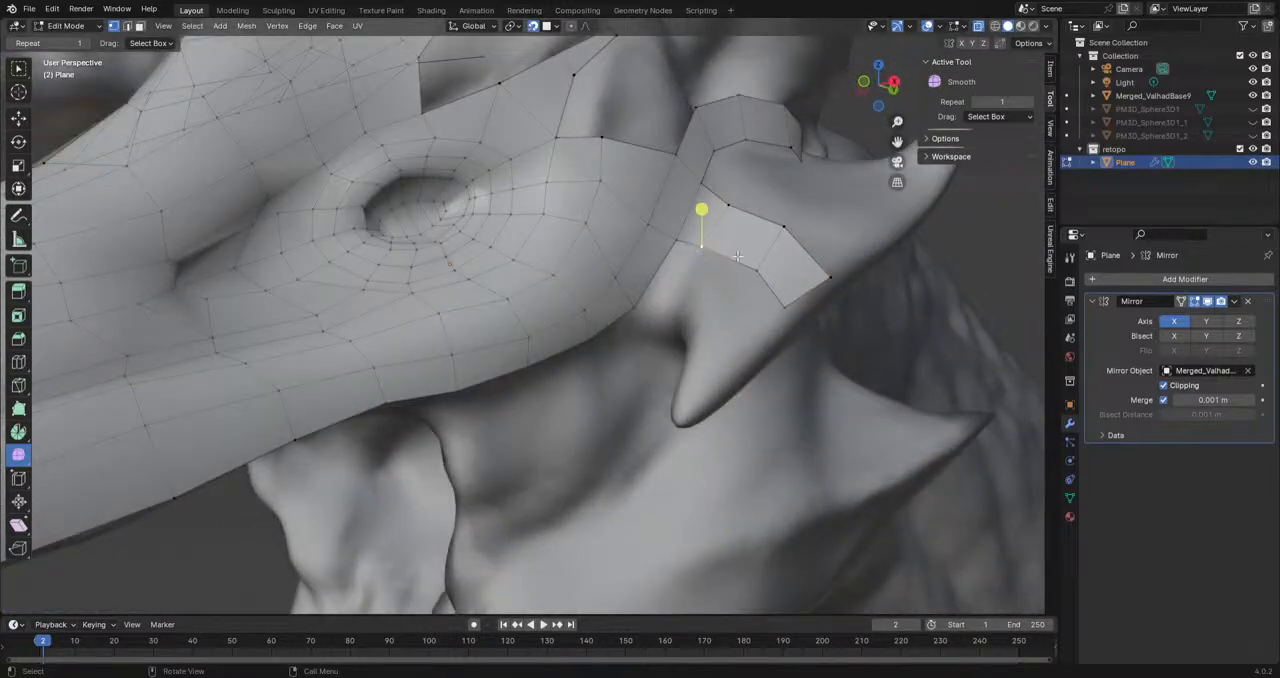
pyautogui.press('e')
pyautogui.click(665, 307)
pyautogui.moveTo(665, 307); pyautogui.dragTo(665, 304, button='middle')
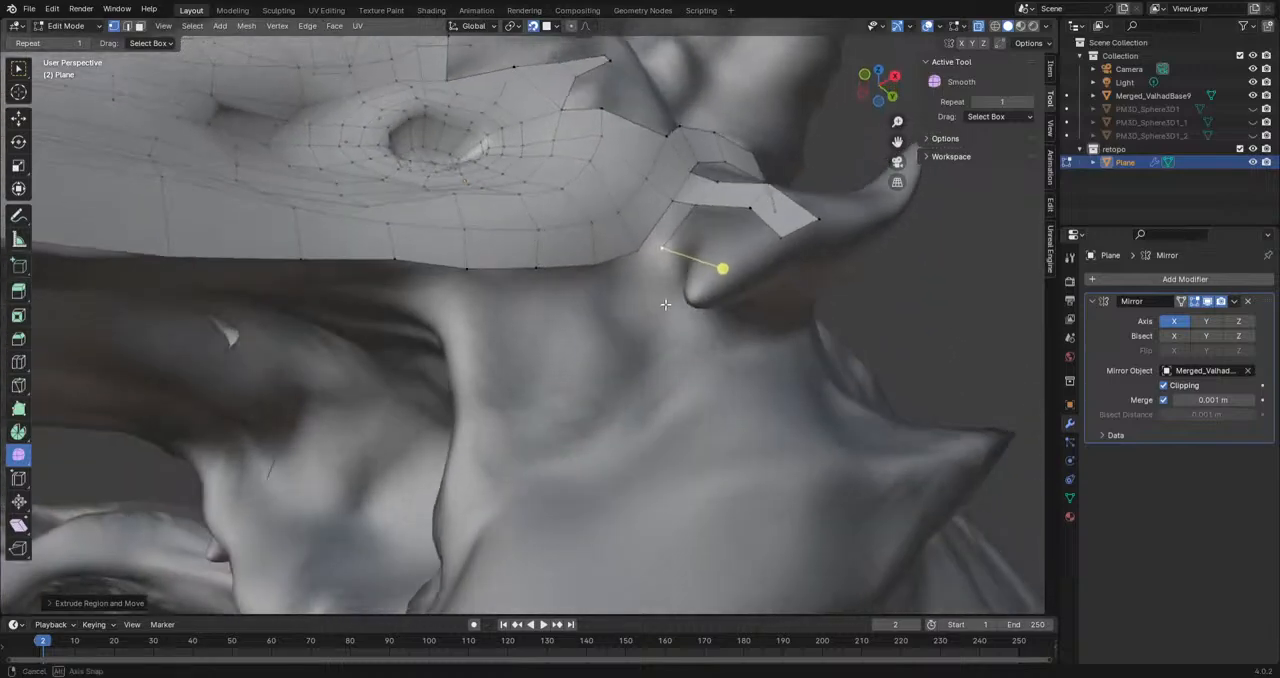
pyautogui.press('e')
pyautogui.click(672, 285)
pyautogui.moveTo(684, 338); pyautogui.dragTo(628, 208, button='middle')
pyautogui.press('e')
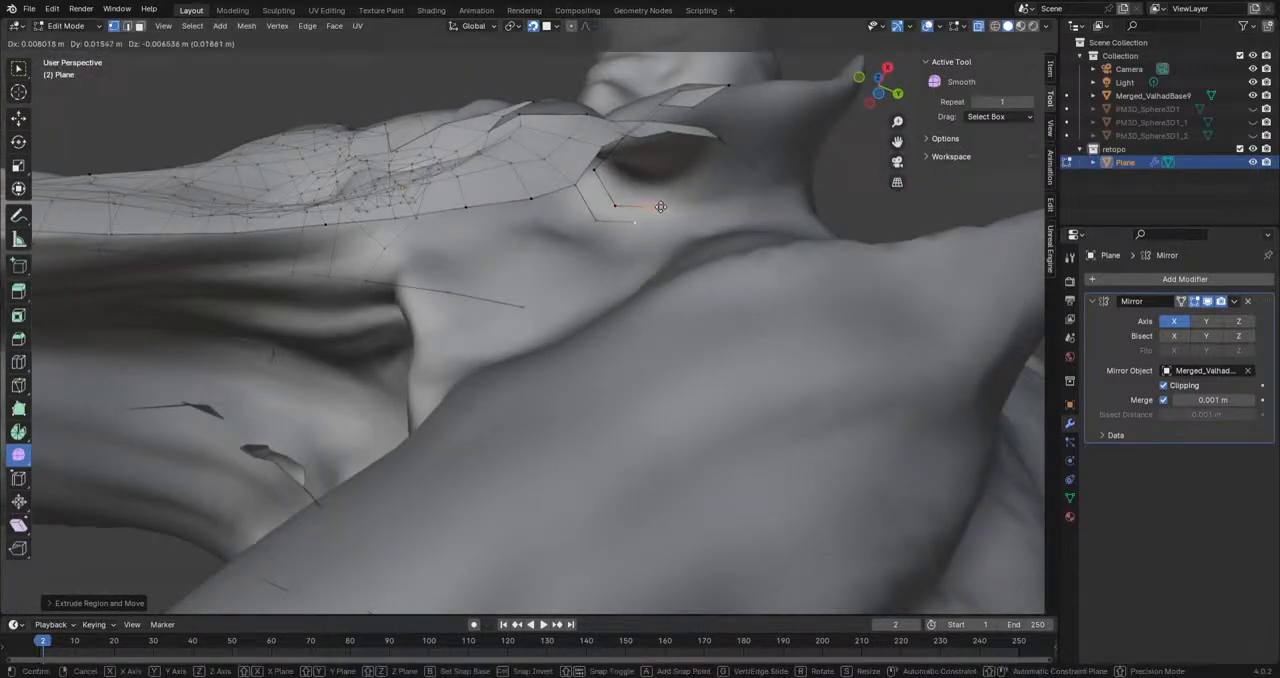
pyautogui.click(669, 208)
# Step: Reposition three vertices of the underside chains to fit the horn base
pyautogui.click(617, 204)
pyautogui.press('g')
pyautogui.click(624, 194)
pyautogui.click(659, 208)
pyautogui.press('g')
pyautogui.click(660, 190)
pyautogui.click(633, 227)
pyautogui.press('g')
pyautogui.click(638, 223)
# Step: Fill three faces between the two vertex chains around the underside of the horn base
pyautogui.moveTo(638, 223); pyautogui.dragTo(594, 336, button='middle')
pyautogui.click(549, 342)
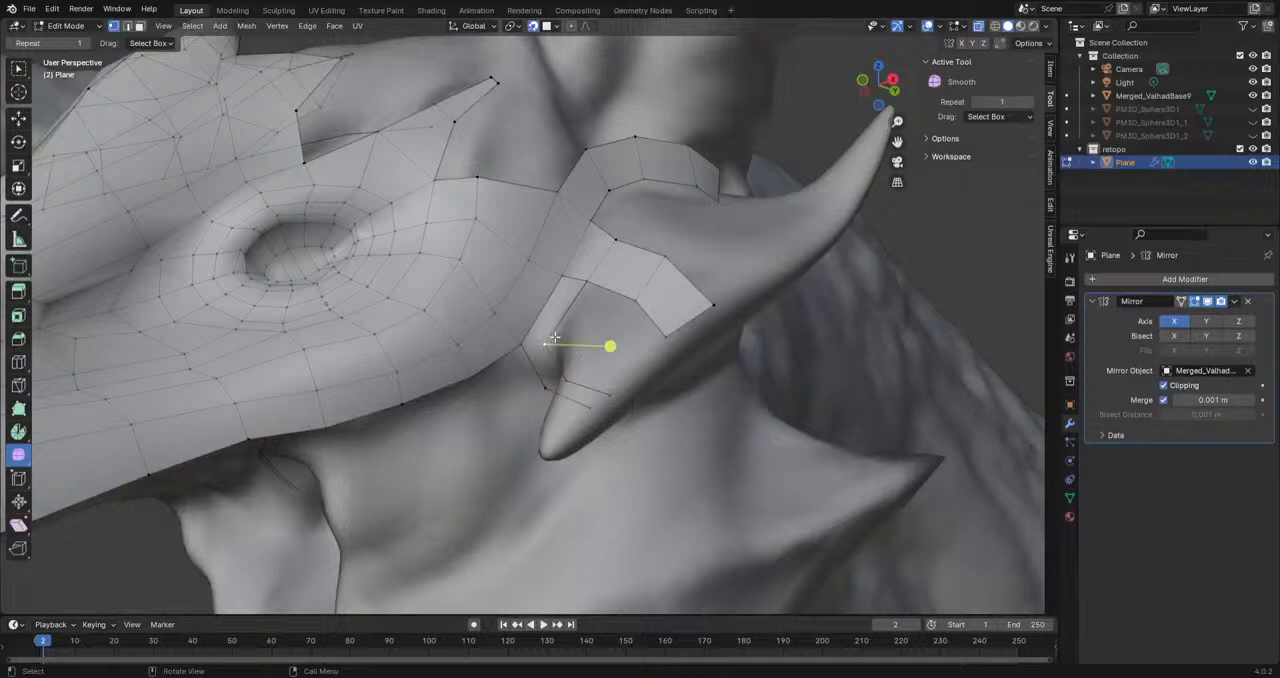
pyautogui.click(585, 284)
pyautogui.keyDown('shift'); pyautogui.click(570, 279); pyautogui.keyUp('shift')
pyautogui.press('f')
pyautogui.press('f')
pyautogui.press('f')
# Step: Extrude and place two short vertex chains inside the open area between the side strip and the underside strip
pyautogui.moveTo(633, 305); pyautogui.dragTo(660, 318, button='middle')
pyautogui.press('g')
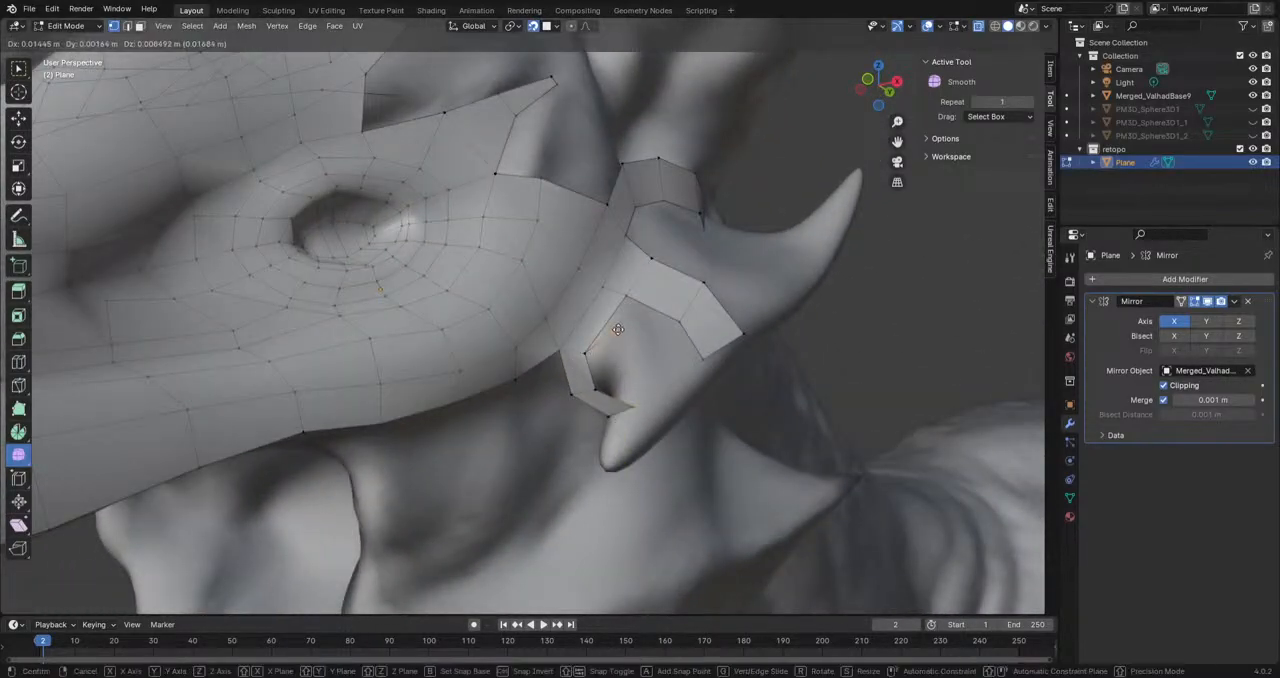
pyautogui.click(610, 341)
pyautogui.moveTo(650, 346)
pyautogui.mouseDown(button='middle')
pyautogui.moveTo(630, 365)
pyautogui.moveTo(647, 350)
pyautogui.mouseUp(button='middle')
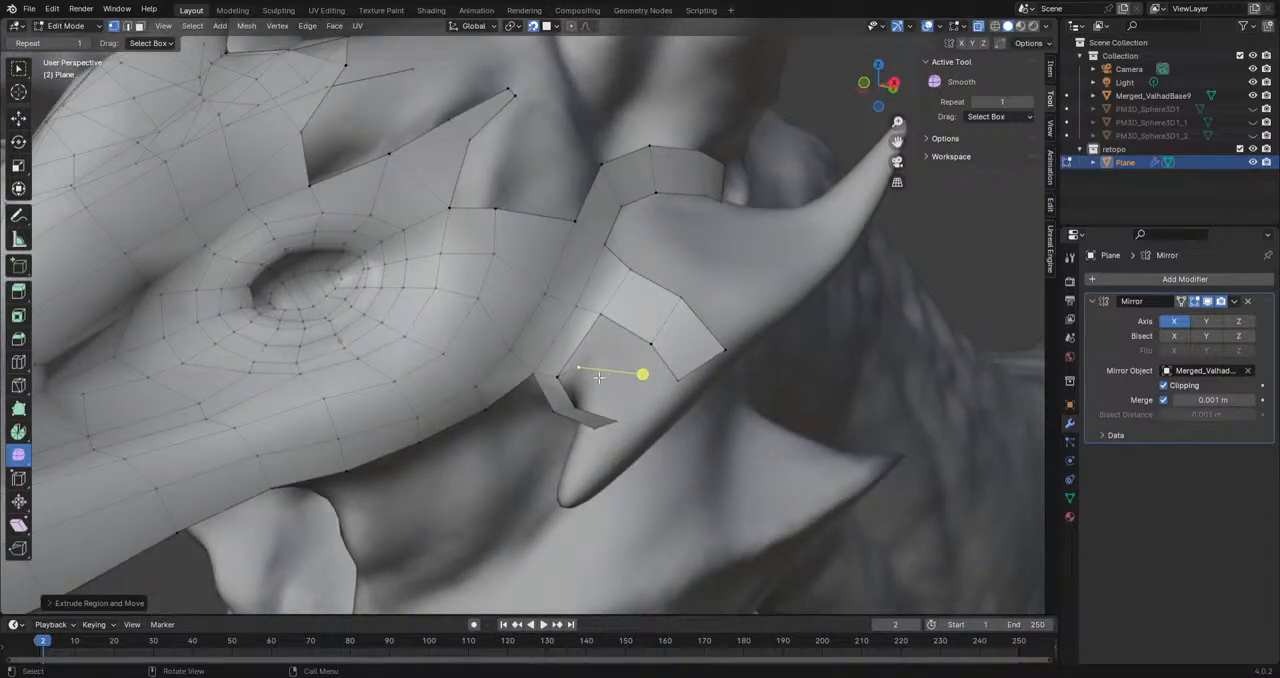
pyautogui.press('g')
pyautogui.click(598, 380)
pyautogui.press('g')
pyautogui.click(607, 338)
pyautogui.press('e')
pyautogui.click(638, 363)
pyautogui.press('e')
pyautogui.click(642, 405)
# Step: Fill faces between the inner vertex chains and the surrounding horn strips
pyautogui.click(602, 336)
pyautogui.keyDown('shift'); pyautogui.click(581, 365); pyautogui.keyUp('shift')
pyautogui.press('f')
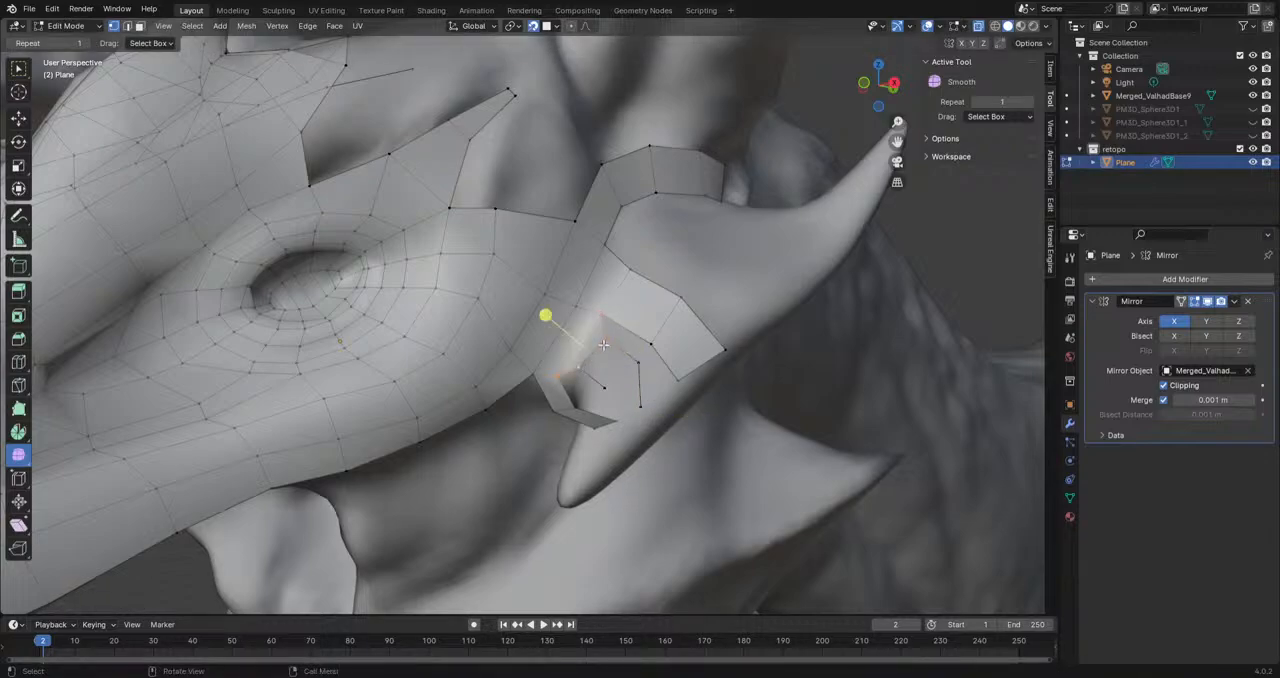
pyautogui.keyDown('shift'); pyautogui.click(604, 318); pyautogui.keyUp('shift')
pyautogui.press('f')
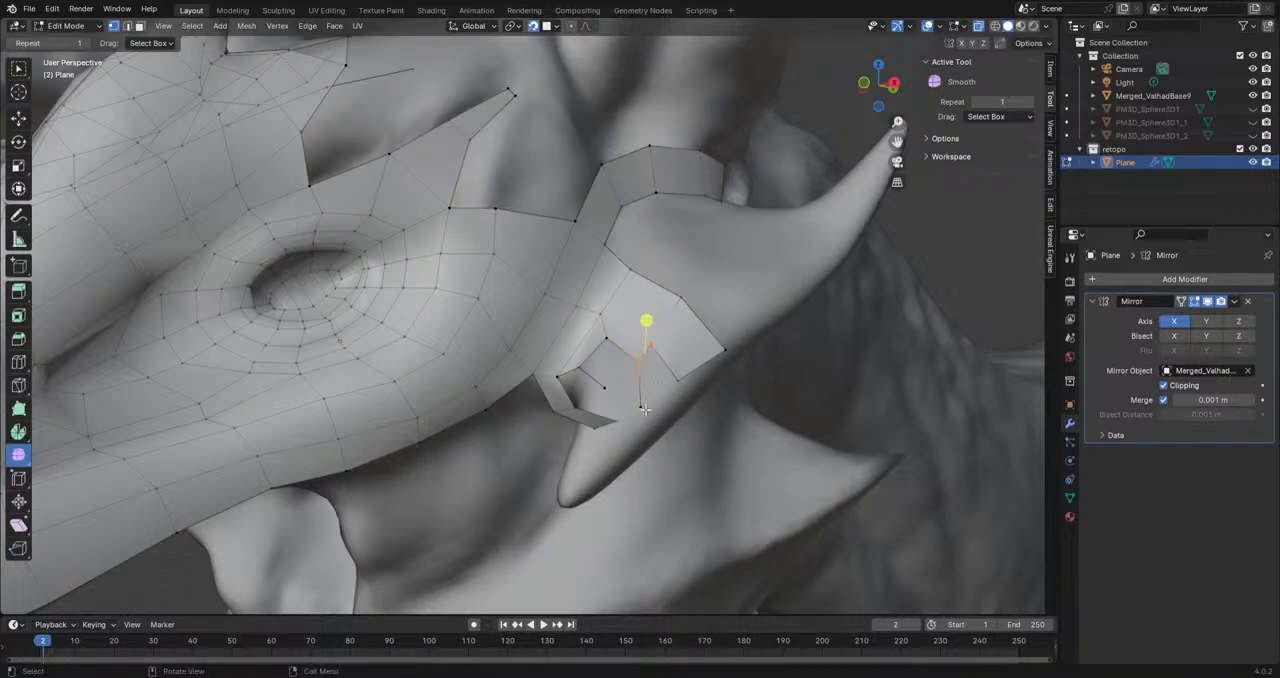
# Step: Reposition the inner chain vertices on the horn's side and fill the remaining faces beside the side strip
pyautogui.moveTo(645, 409); pyautogui.dragTo(666, 384, button='middle')
pyautogui.click(671, 367)
pyautogui.press('g')
pyautogui.click(691, 369)
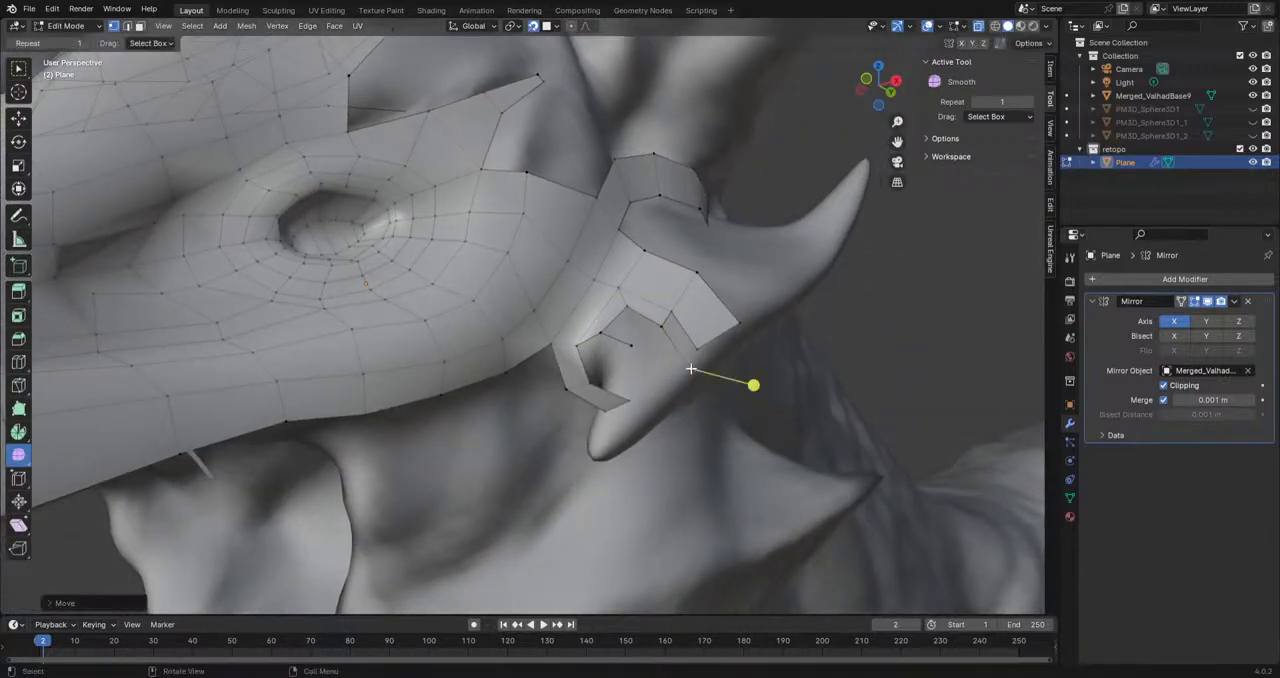
pyautogui.press('g')
pyautogui.click(613, 347)
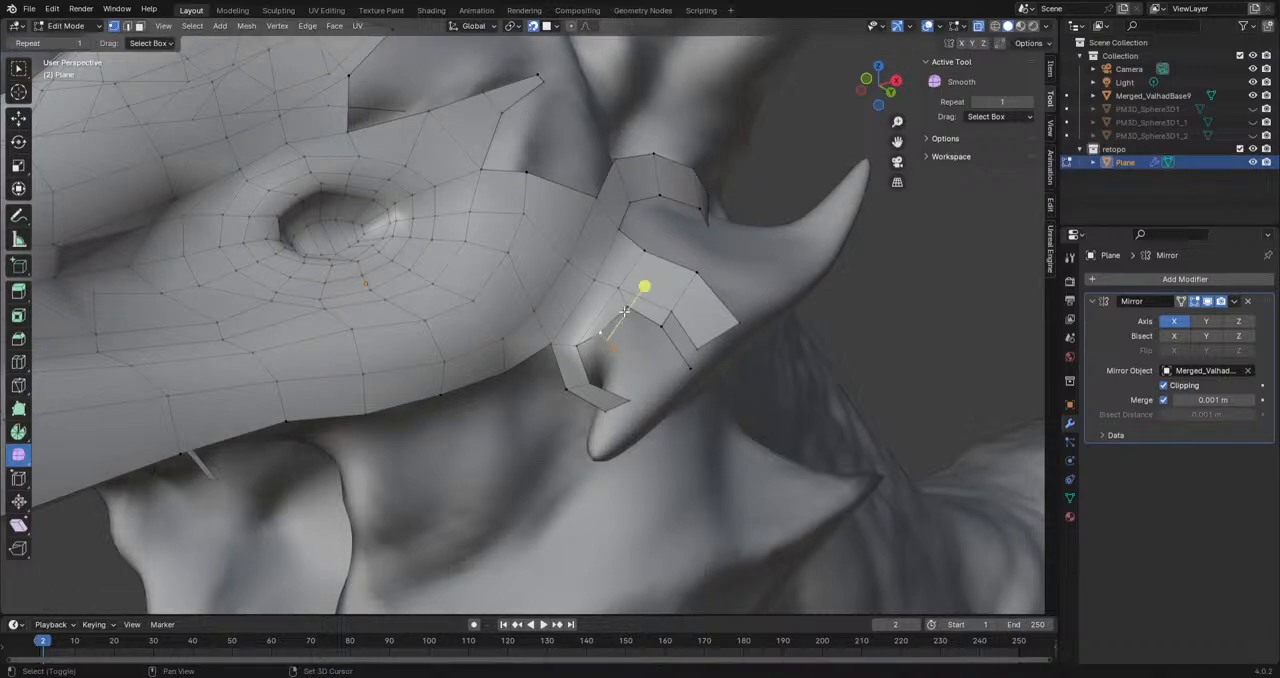
pyautogui.keyDown('shift'); pyautogui.click(670, 310); pyautogui.keyUp('shift')
pyautogui.press('f')
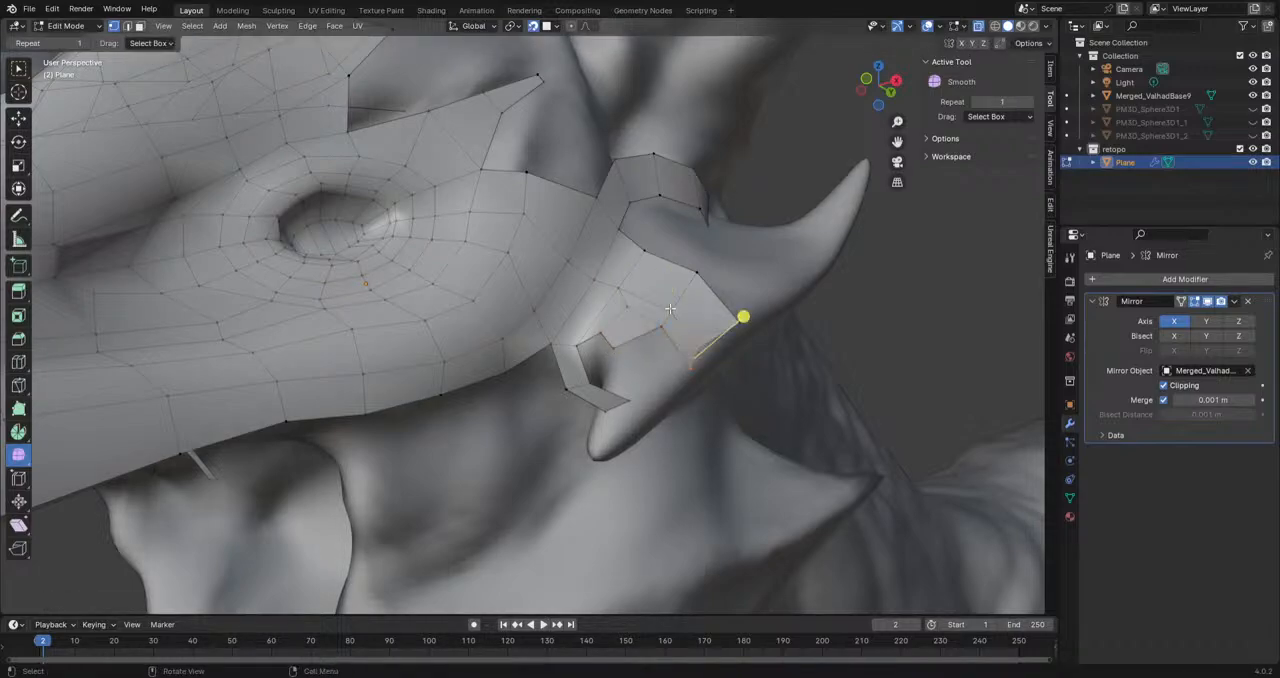
# Step: Extrude another inner vertex on the horn base and fill the adjoining face
pyautogui.click(618, 348)
pyautogui.press('e')
pyautogui.click(632, 388)
pyautogui.moveTo(632, 388); pyautogui.dragTo(664, 328, button='middle')
pyautogui.keyDown('shift'); pyautogui.click(664, 432); pyautogui.keyUp('shift')
pyautogui.keyDown('shift'); pyautogui.click(642, 383); pyautogui.keyUp('shift')
pyautogui.keyDown('shift'); pyautogui.click(592, 408); pyautogui.keyUp('shift')
pyautogui.press('f')
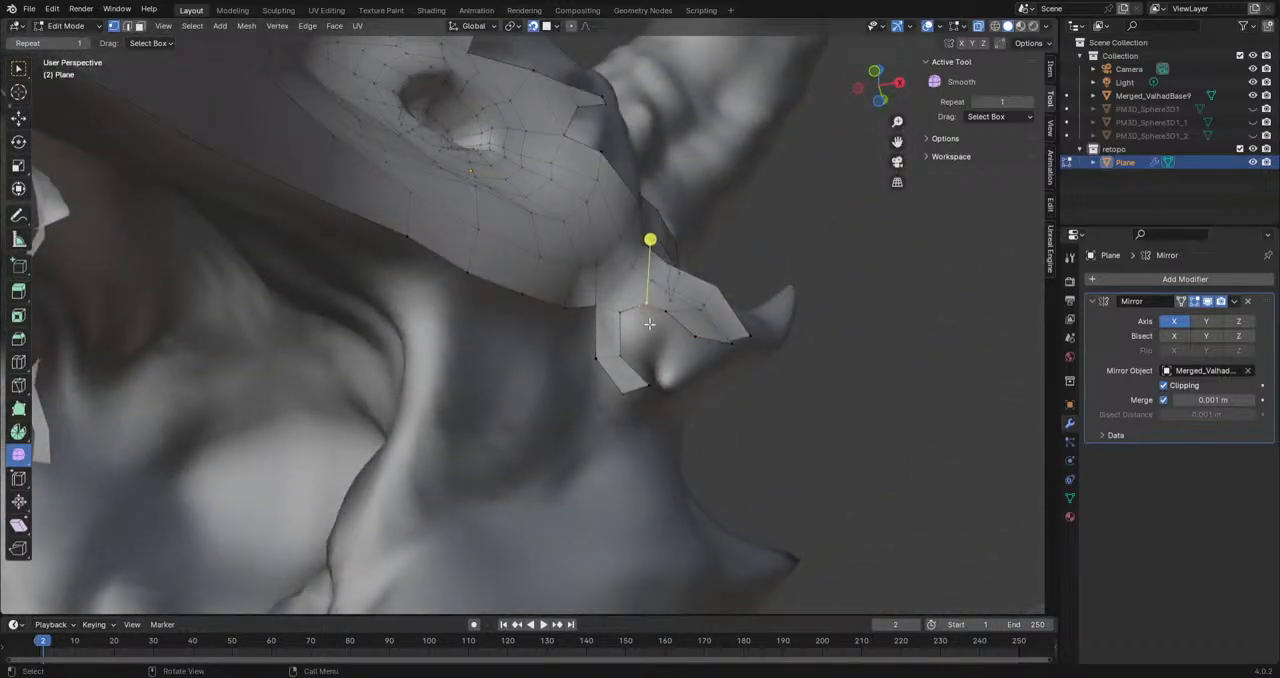
# Step: Extrude a vertex down the inner side of the horn base and fill the face beside the underside strip
pyautogui.press('e')
pyautogui.click(642, 353)
pyautogui.keyDown('shift'); pyautogui.click(624, 359); pyautogui.keyUp('shift')
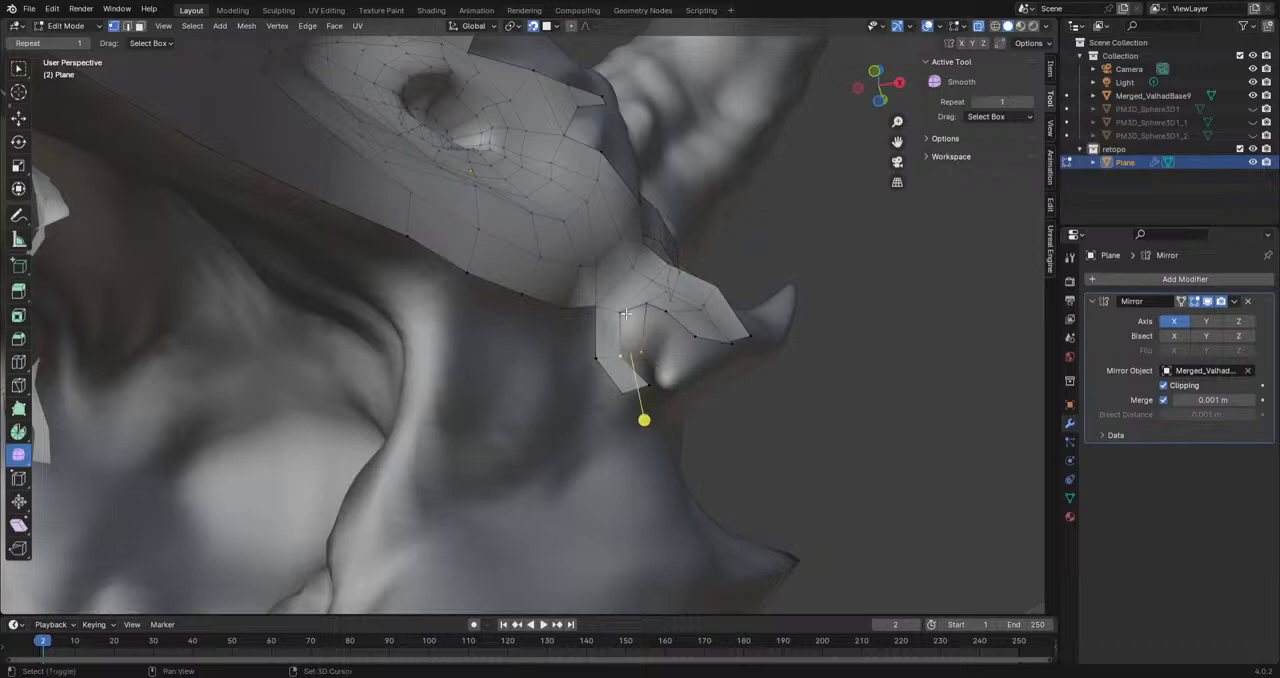
pyautogui.keyDown('shift'); pyautogui.click(648, 306); pyautogui.keyUp('shift')
pyautogui.press('f')
# Step: Extrude two vertices in a chain along the inner underside of the cheek horn toward its lower tip
pyautogui.moveTo(658, 312)
pyautogui.mouseDown(button='middle')
pyautogui.moveTo(700, 337)
pyautogui.moveTo(697, 318)
pyautogui.moveTo(712, 399)
pyautogui.moveTo(685, 421)
pyautogui.mouseUp(button='middle')
pyautogui.click(689, 352)
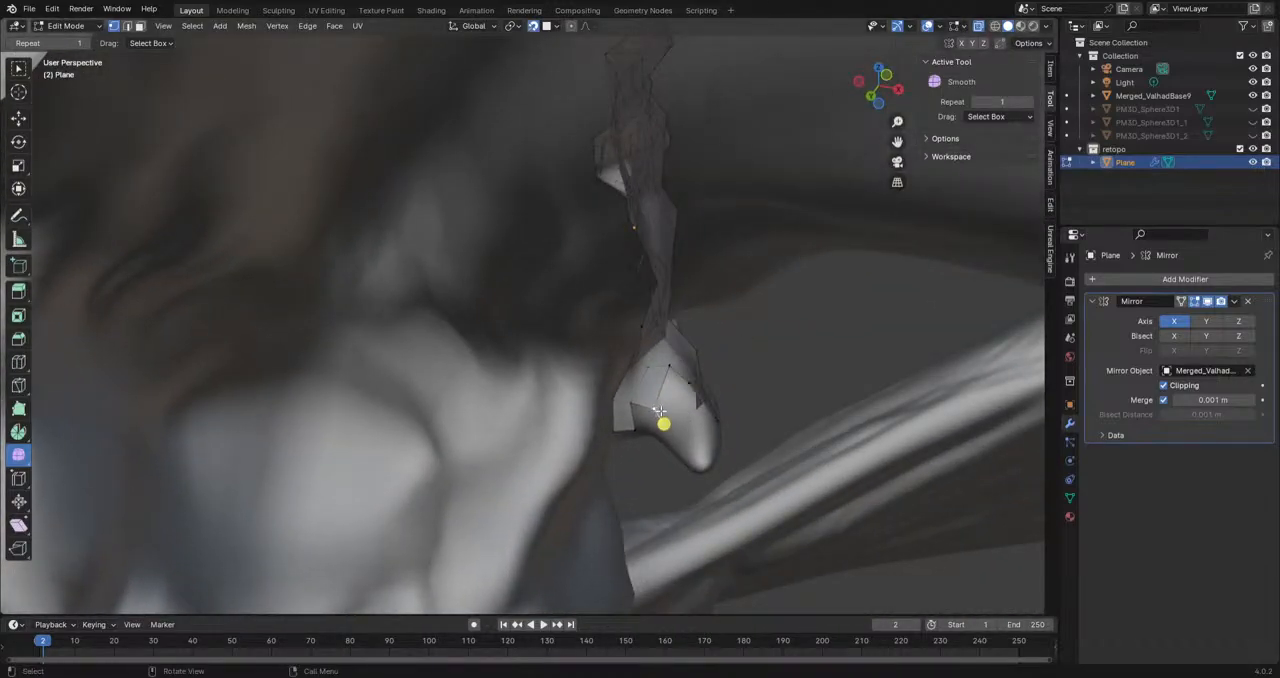
pyautogui.press('e')
pyautogui.click(673, 422)
pyautogui.press('e')
pyautogui.click(691, 453)
pyautogui.click(657, 410)
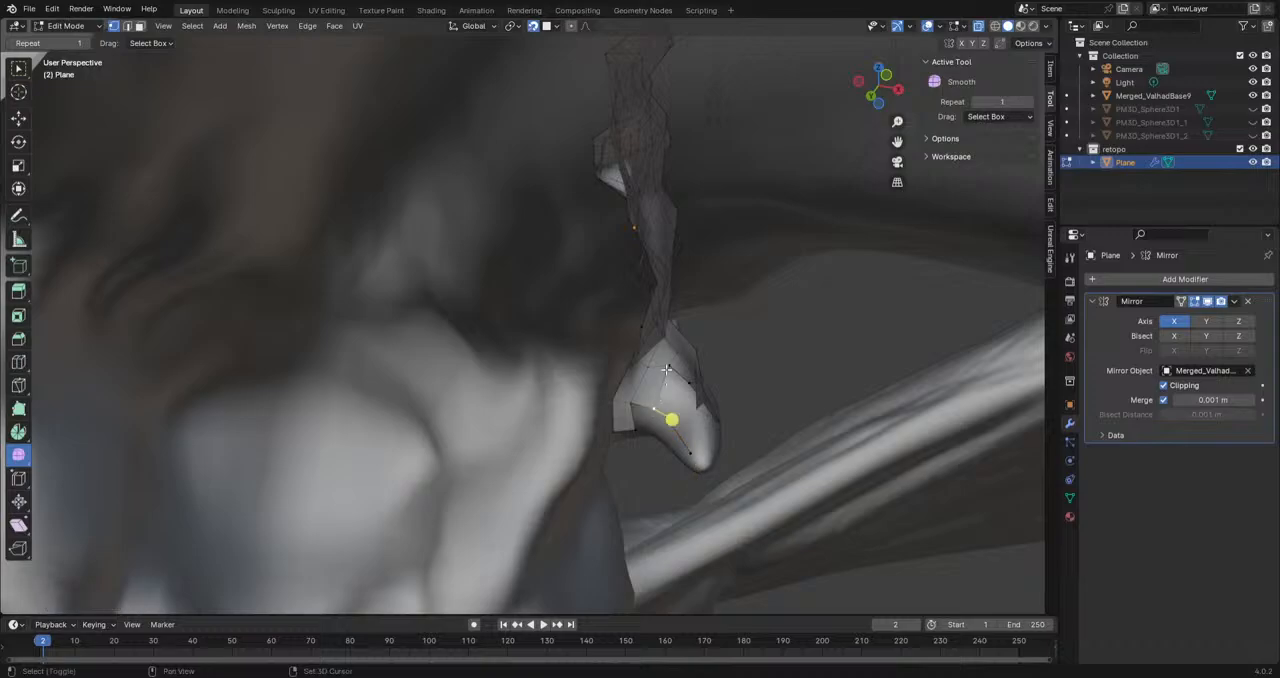
# Step: Reposition the vertices on the front side of the cheek horn's base, just behind the eye and jaw edge
pyautogui.moveTo(665, 365)
pyautogui.mouseDown(button='middle')
pyautogui.moveTo(605, 472)
pyautogui.moveTo(614, 487)
pyautogui.moveTo(626, 449)
pyautogui.moveTo(579, 436)
pyautogui.mouseUp(button='middle')
pyautogui.scroll(-3, 614, 487)
pyautogui.moveTo(575, 338); pyautogui.dragTo(600, 346, button='middle')
pyautogui.scroll(3, 613, 344)
pyautogui.press('g')
pyautogui.click(560, 396)
pyautogui.click(591, 383)
pyautogui.press('g')
pyautogui.click(577, 402)
pyautogui.click(636, 318)
pyautogui.press('g')
pyautogui.click(623, 319)
pyautogui.press('g')
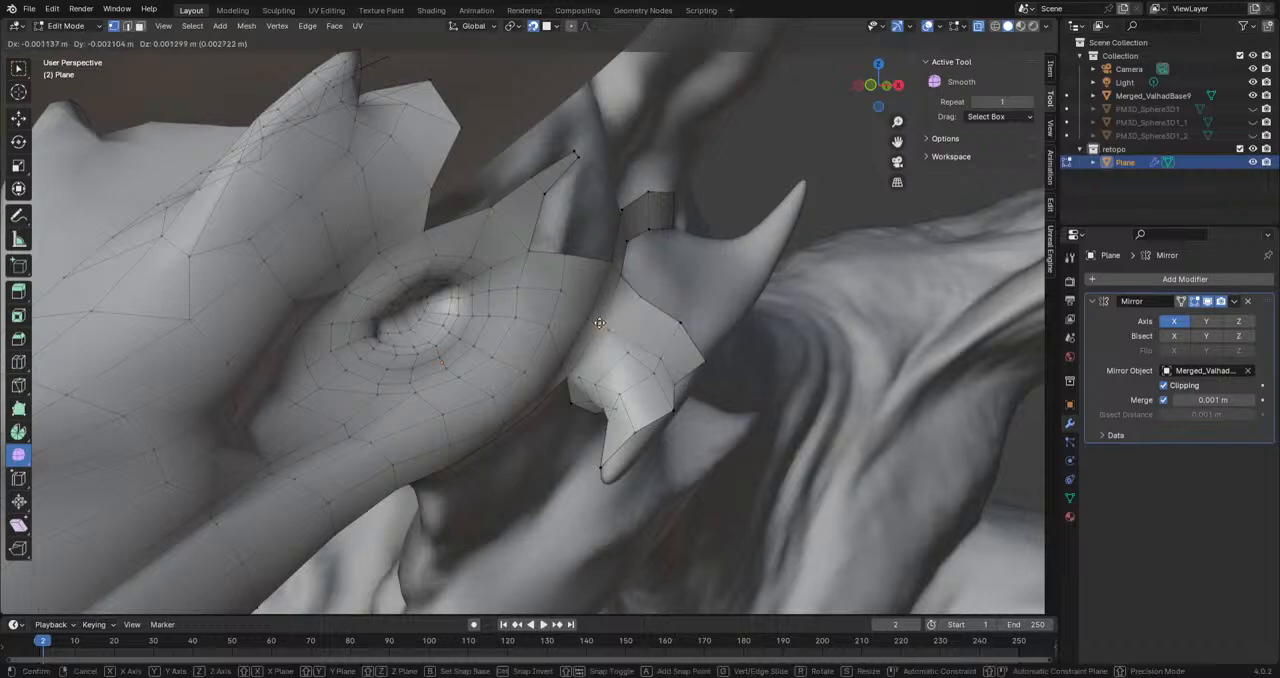
pyautogui.click(605, 323)
# Step: Spread the middle and outer vertices of the horn base patch by moving them up along the sculpt
pyautogui.click(655, 347)
pyautogui.press('g')
pyautogui.click(652, 333)
pyautogui.click(680, 320)
pyautogui.press('g')
pyautogui.click(682, 296)
pyautogui.click(654, 376)
pyautogui.press('g')
pyautogui.click(644, 363)
pyautogui.click(674, 384)
pyautogui.press('g')
pyautogui.click(669, 364)
# Step: Move the two outer edge vertices near the lower horn tip up toward the horn's base
pyautogui.click(671, 409)
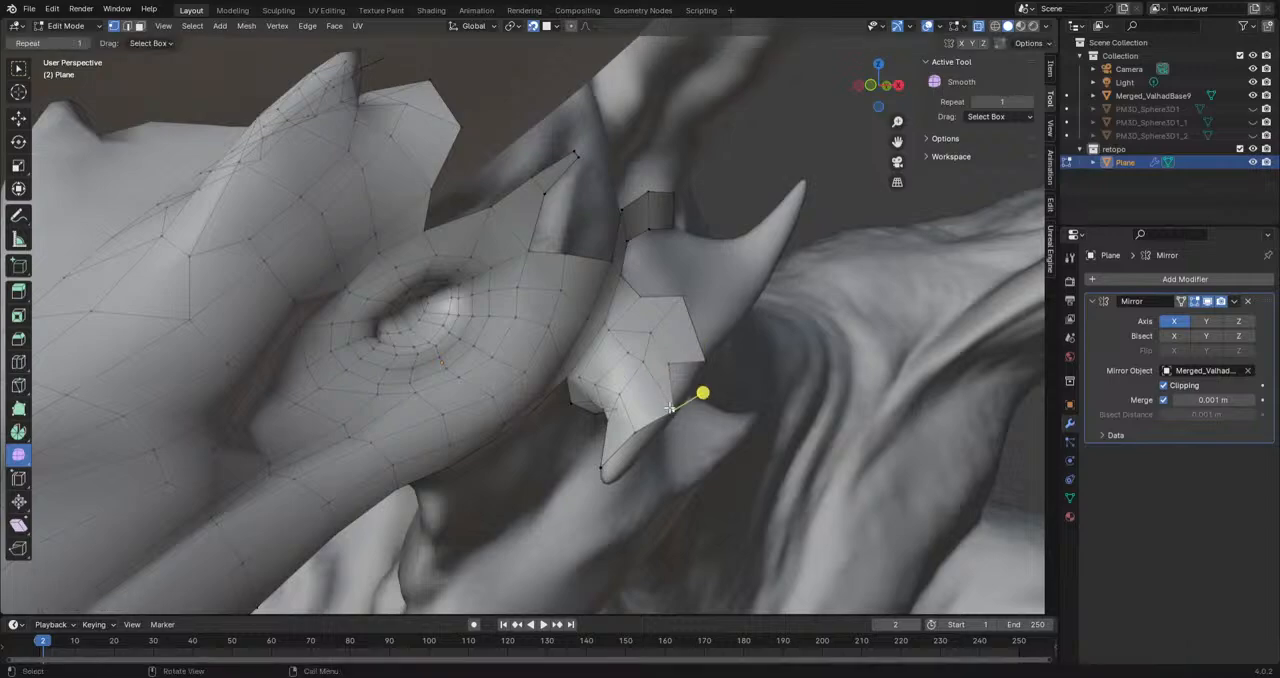
pyautogui.press('g')
pyautogui.click(654, 382)
pyautogui.click(638, 433)
pyautogui.press('g')
pyautogui.click(634, 406)
# Step: Reposition the lower vertices near the horn tip and extrude another vertex along the horn's underside
pyautogui.moveTo(634, 406); pyautogui.dragTo(718, 386, button='middle')
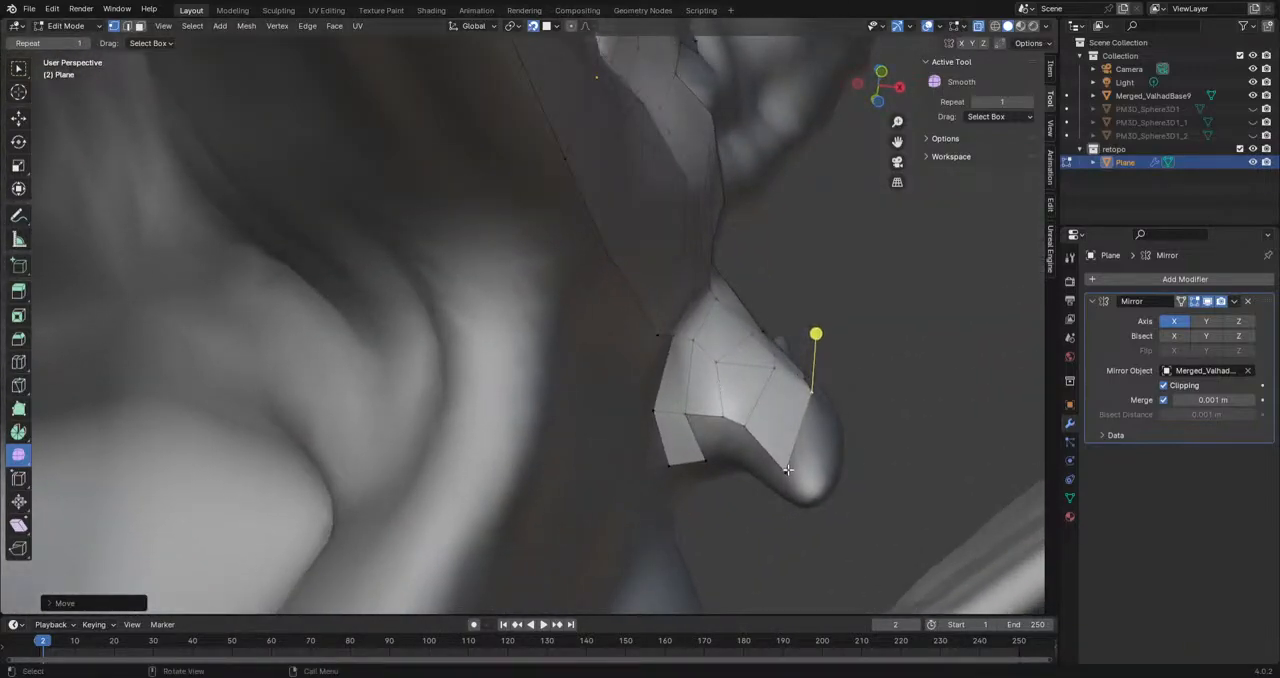
pyautogui.click(788, 466)
pyautogui.press('g')
pyautogui.click(714, 408)
pyautogui.moveTo(726, 455); pyautogui.dragTo(746, 408, button='middle')
pyautogui.click(745, 412)
pyautogui.press('g')
pyautogui.click(745, 400)
pyautogui.press('e')
pyautogui.click(776, 390)
# Step: Fill the row of faces between the horn's underside vertices and the existing side faces out to the tip
pyautogui.click(710, 425)
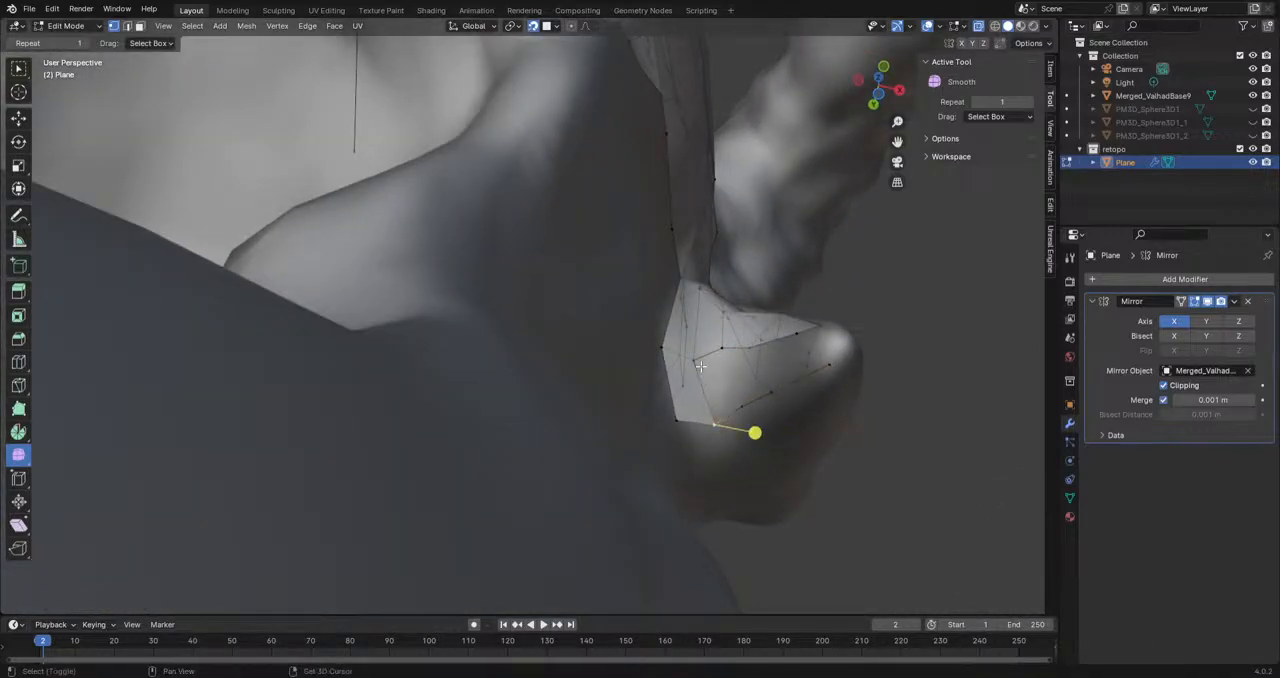
pyautogui.press('f')
pyautogui.click(740, 405)
pyautogui.keyDown('shift'); pyautogui.click(730, 351); pyautogui.keyUp('shift')
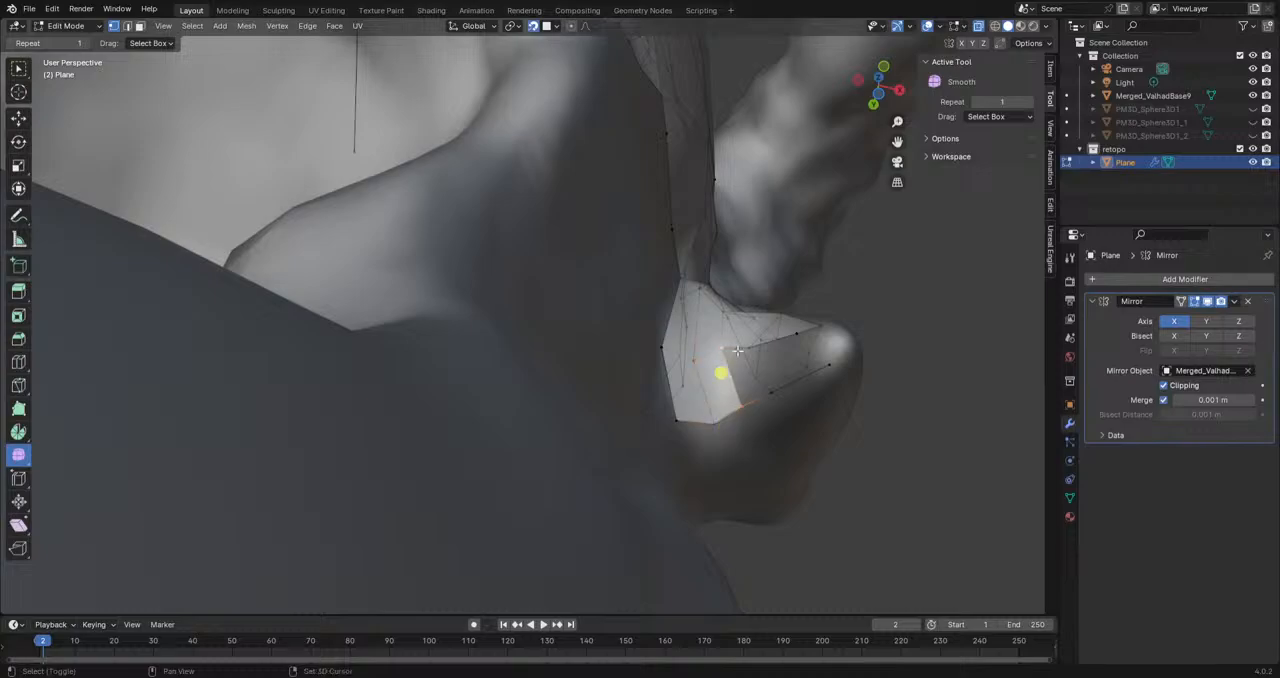
pyautogui.keyDown('shift'); pyautogui.click(768, 402); pyautogui.keyUp('shift')
pyautogui.press('f')
pyautogui.click(769, 398)
pyautogui.keyDown('shift'); pyautogui.click(752, 352); pyautogui.keyUp('shift')
pyautogui.press('f')
# Step: Turn off the viewport overlays and hide Merged_ValhadBase9 to inspect the retopology mesh on its own
pyautogui.moveTo(803, 420); pyautogui.dragTo(746, 391, button='middle')
pyautogui.scroll(-6, 630, 410)
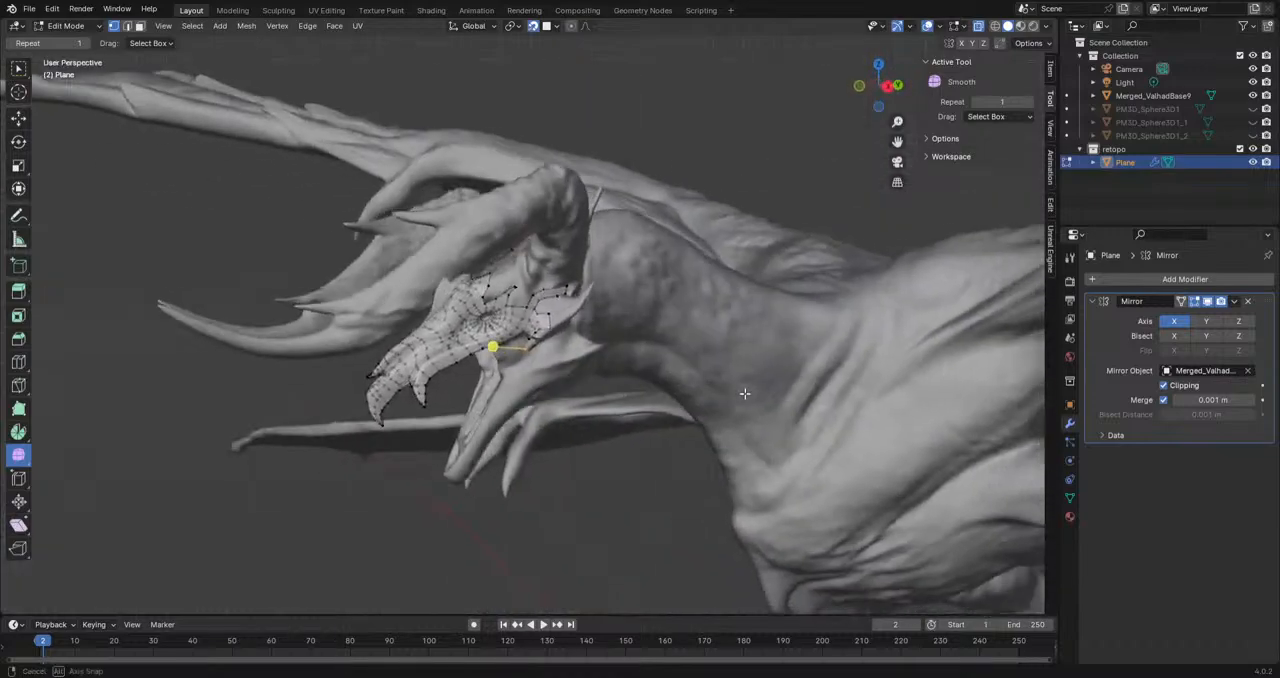
pyautogui.scroll(2, 746, 391)
pyautogui.click(927, 27)
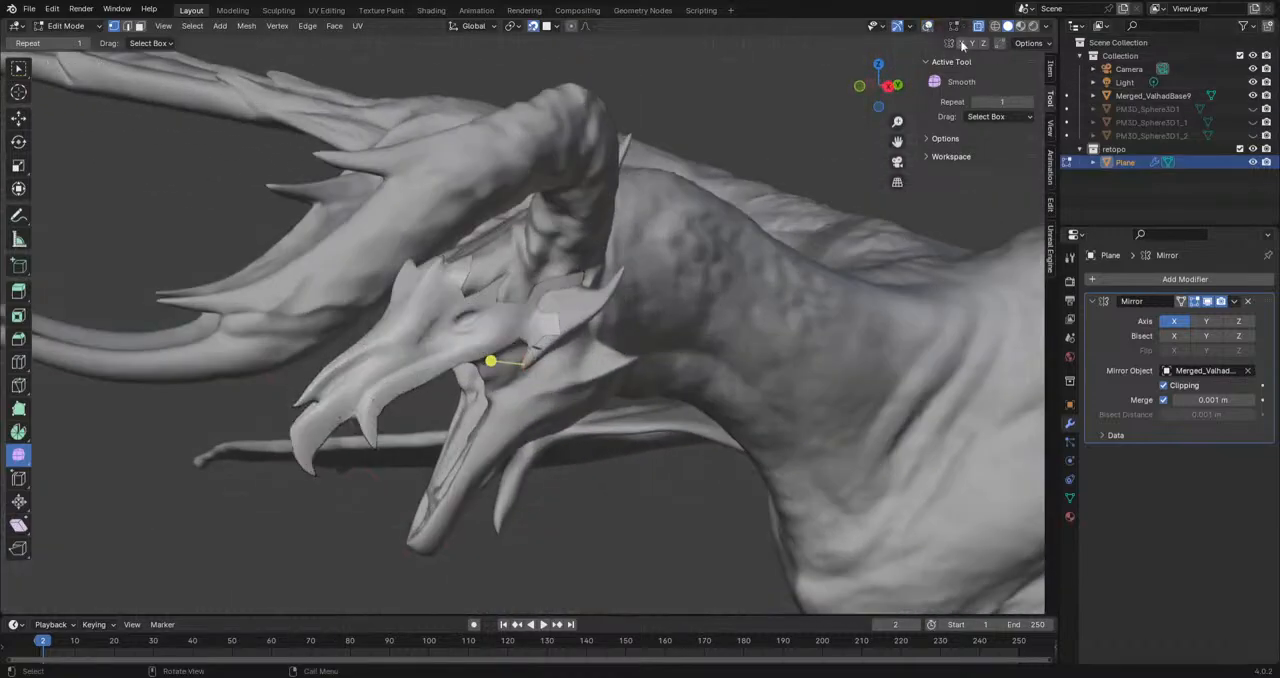
pyautogui.click(1252, 96)
pyautogui.moveTo(954, 316); pyautogui.dragTo(578, 320, button='middle')
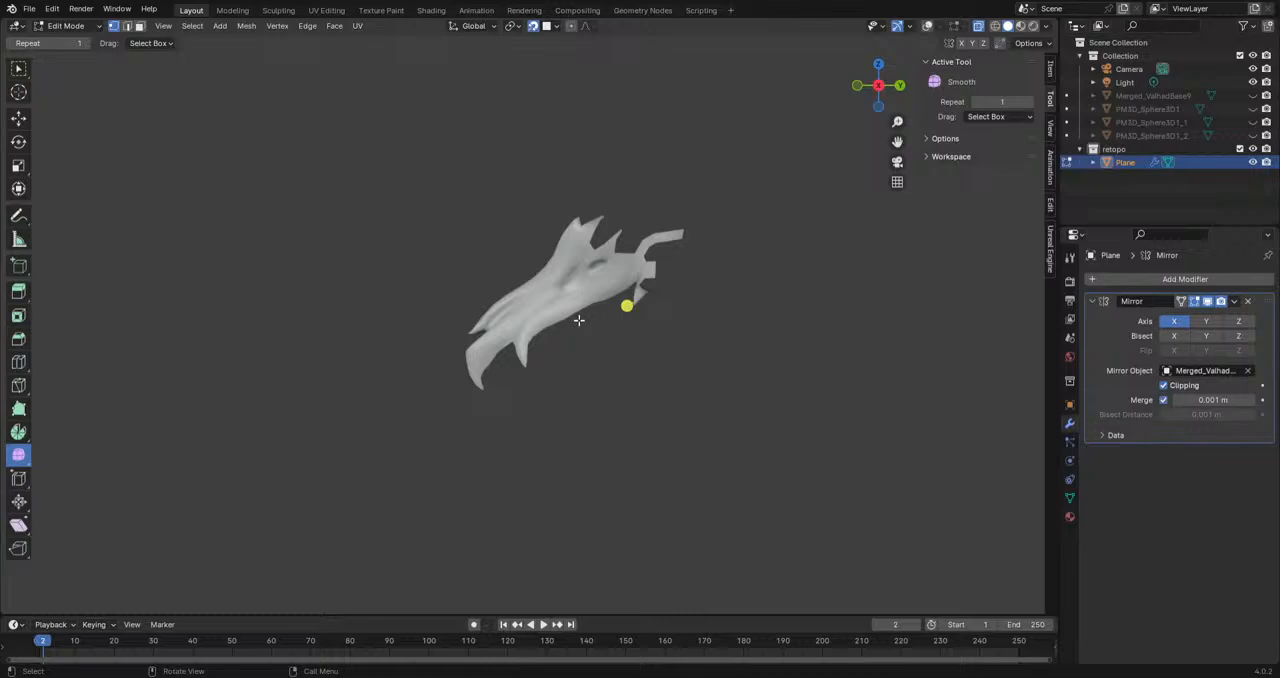
pyautogui.scroll(-6, 578, 320)
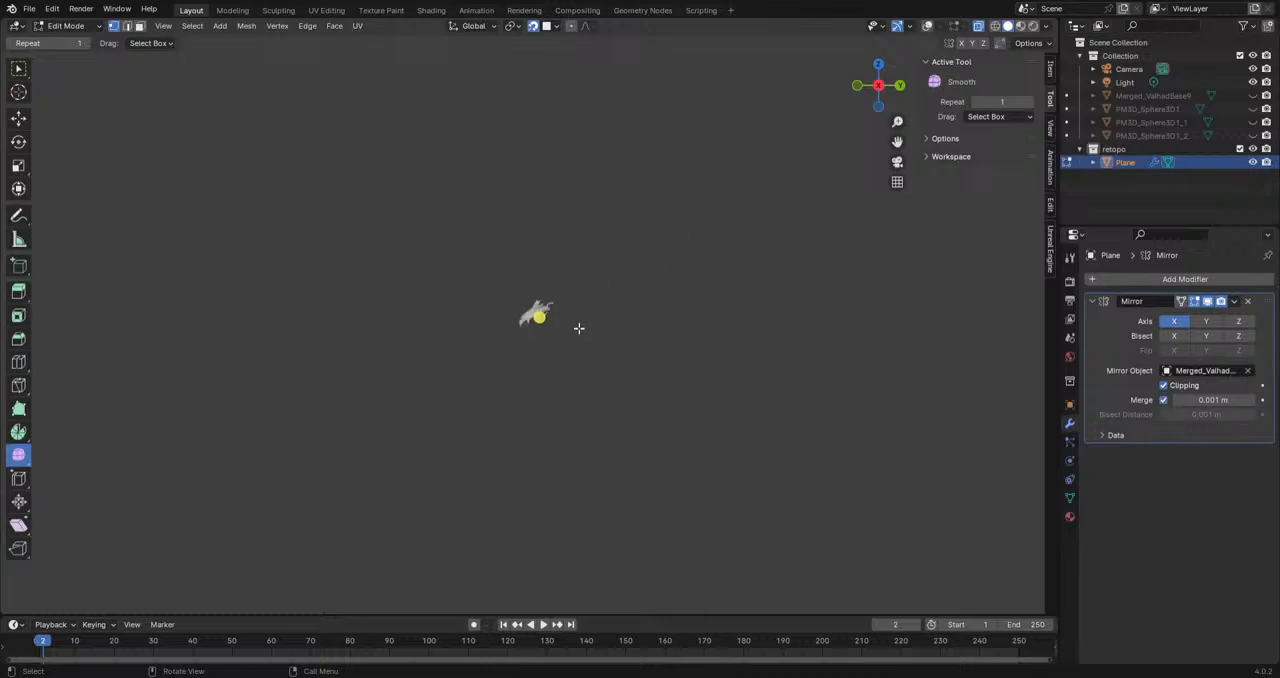
# Step: Show Merged_ValhadBase9 again, compare the head retopology with the full sculpt, and turn the viewport overlays back on
pyautogui.click(1253, 96)
pyautogui.moveTo(617, 286)
pyautogui.mouseDown(button='middle')
pyautogui.moveTo(671, 283)
pyautogui.moveTo(725, 390)
pyautogui.moveTo(632, 388)
pyautogui.moveTo(626, 260)
pyautogui.moveTo(624, 272)
pyautogui.mouseUp(button='middle')
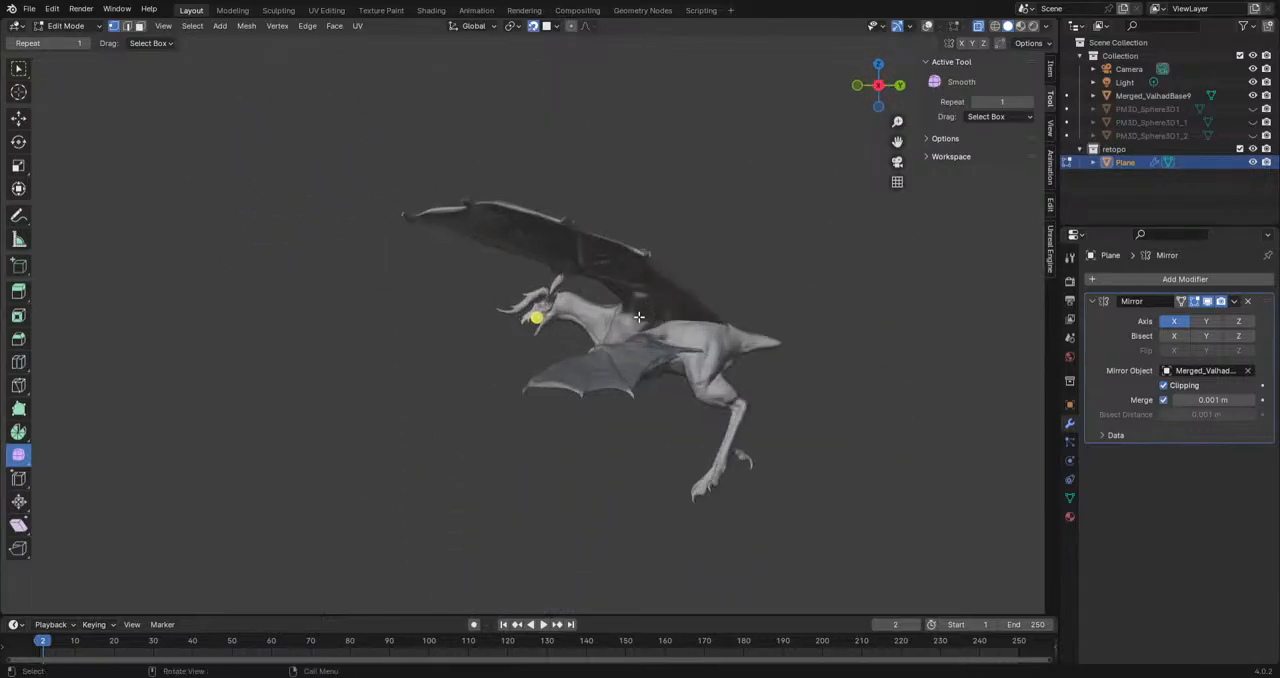
pyautogui.scroll(6, 624, 272)
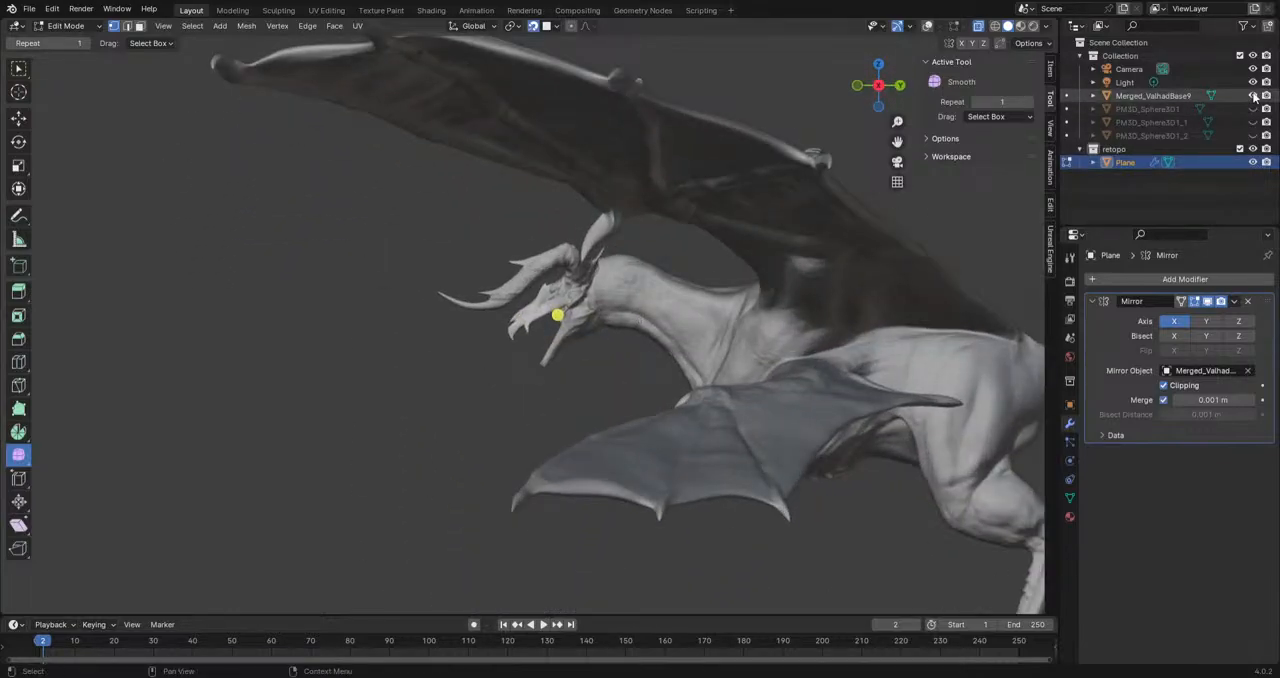
pyautogui.click(1254, 97)
pyautogui.click(1254, 97)
pyautogui.moveTo(618, 290)
pyautogui.mouseDown(button='middle')
pyautogui.moveTo(693, 292)
pyautogui.moveTo(604, 285)
pyautogui.mouseUp(button='middle')
pyautogui.scroll(11, 618, 287)
pyautogui.scroll(-6, 618, 287)
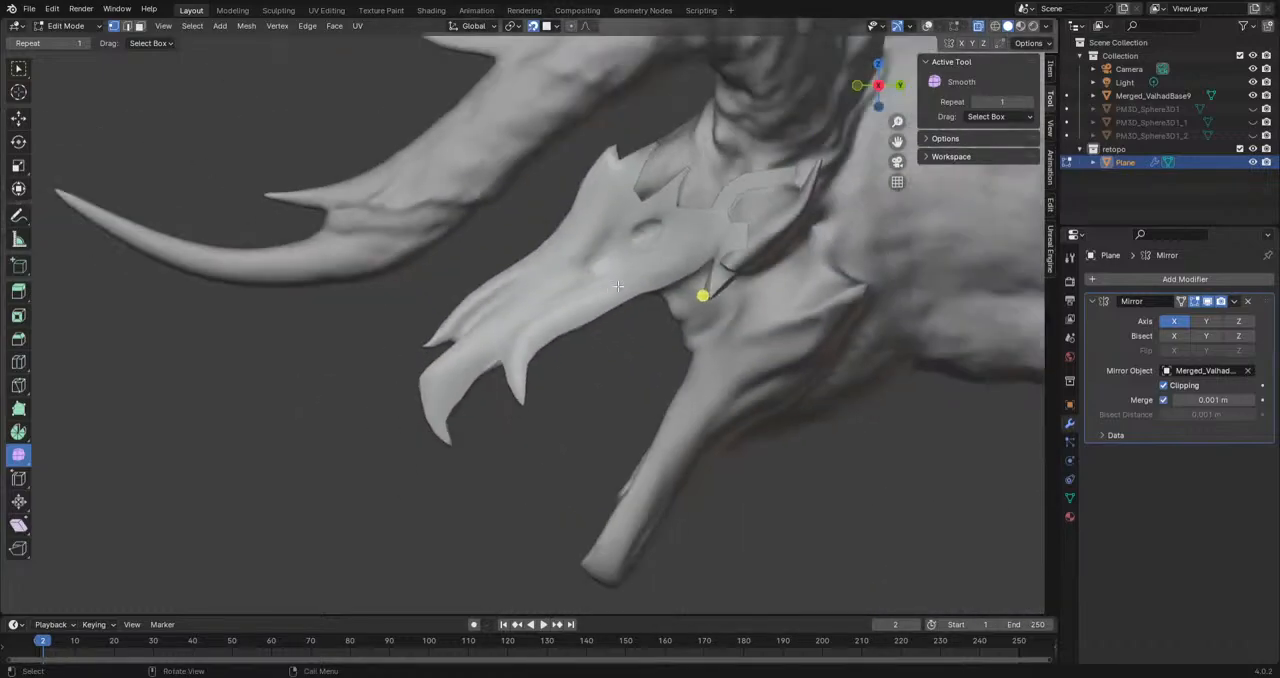
pyautogui.keyDown('shift'); pyautogui.moveTo(848, 318); pyautogui.dragTo(621, 297, button='middle'); pyautogui.keyUp('shift')
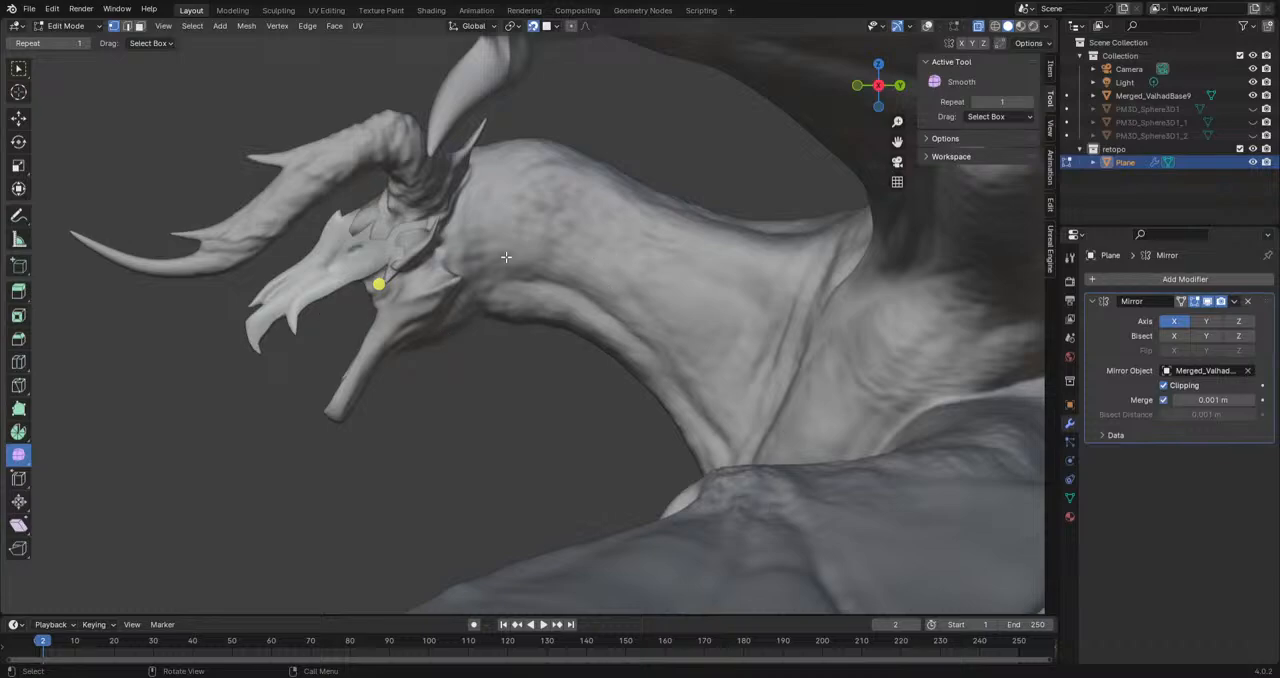
pyautogui.keyDown('shift'); pyautogui.moveTo(387, 388); pyautogui.dragTo(620, 374, button='middle'); pyautogui.keyUp('shift')
pyautogui.scroll(4, 549, 492)
pyautogui.click(927, 26)
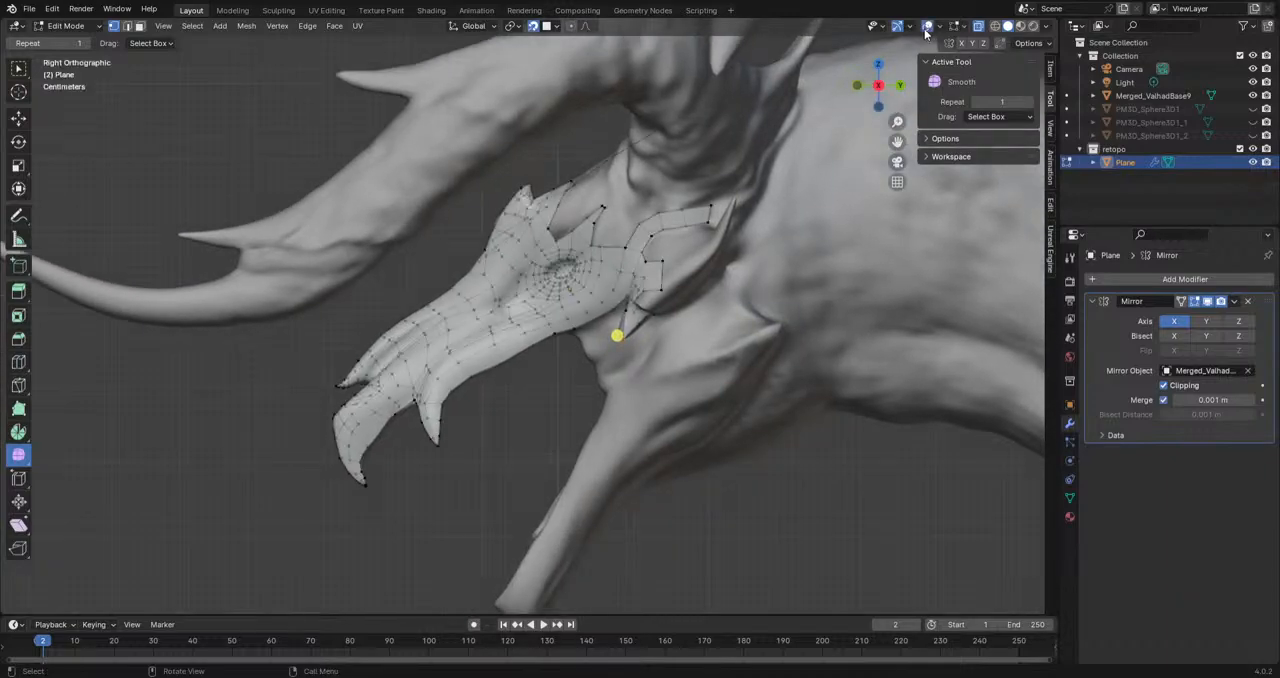
# Step: Examine the retopology wireframe from the snout to the cheek horn against the surrounding head and neck sculpt
pyautogui.scroll(3, 437, 418)
pyautogui.moveTo(437, 418); pyautogui.dragTo(440, 286, button='middle')
pyautogui.scroll(-14, 415, 362)
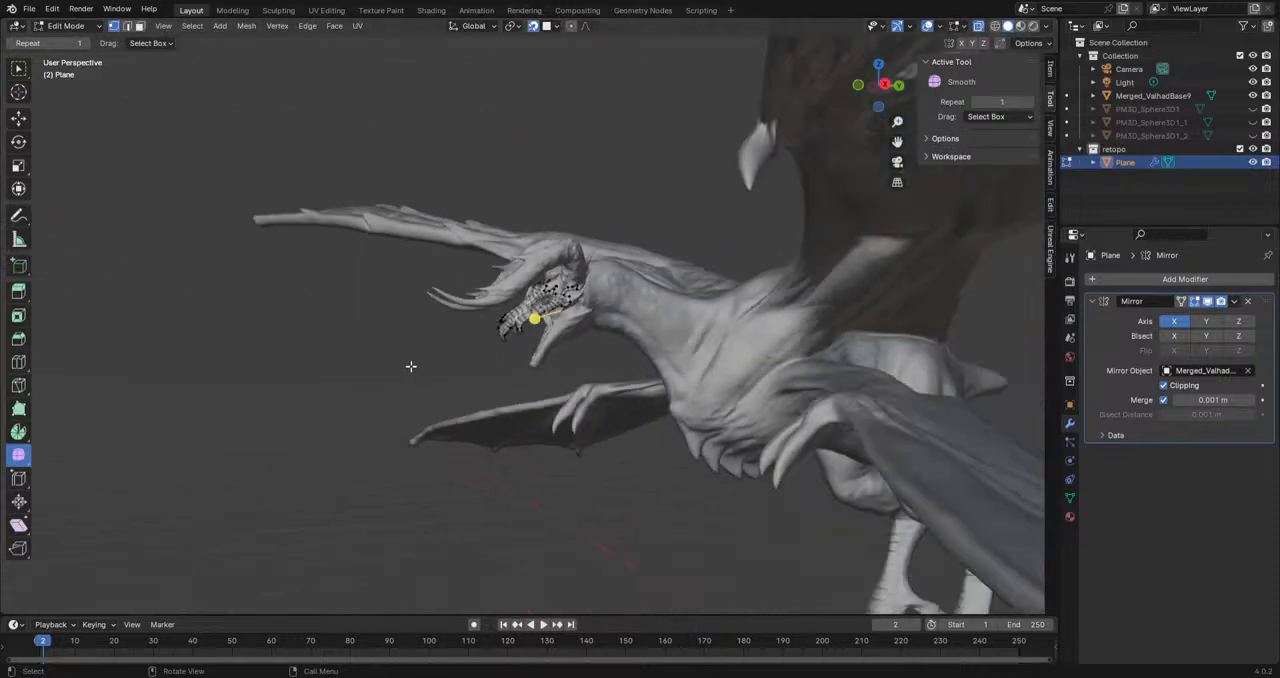
pyautogui.keyDown('shift'); pyautogui.moveTo(580, 388); pyautogui.dragTo(590, 344, button='middle'); pyautogui.keyUp('shift')
pyautogui.scroll(5, 590, 344)
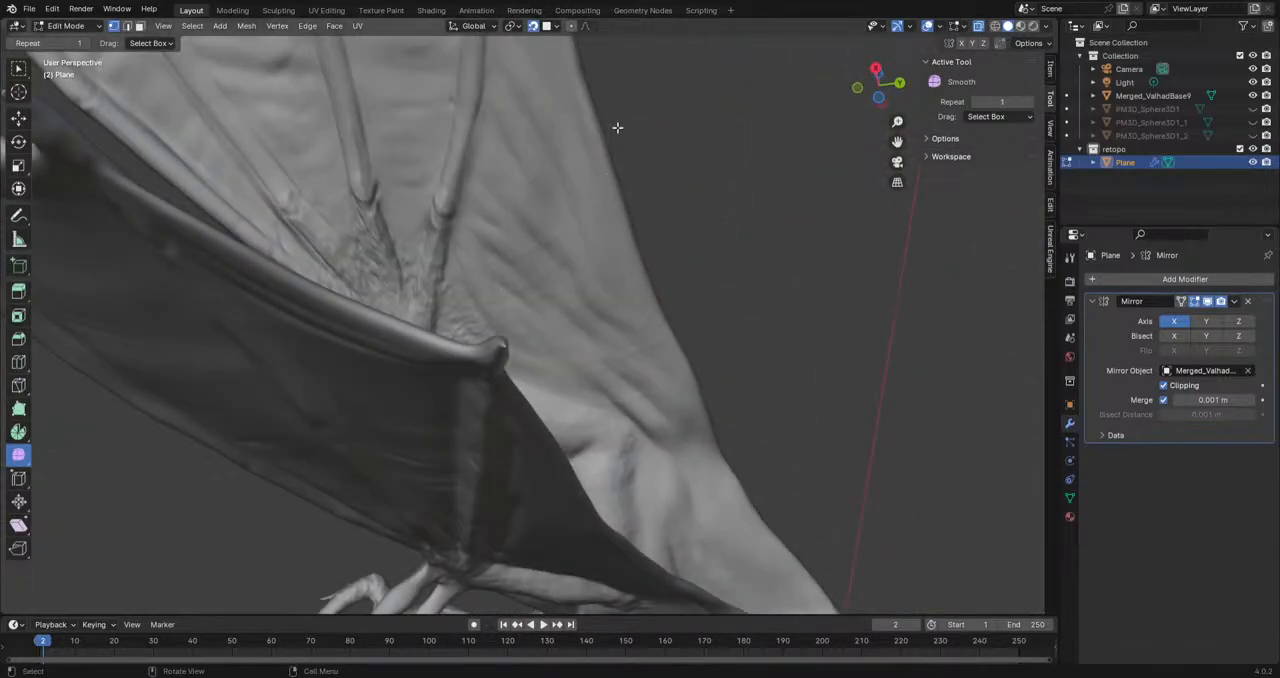
pyautogui.moveTo(700, 368); pyautogui.dragTo(618, 382, button='middle')
pyautogui.scroll(8, 618, 382)
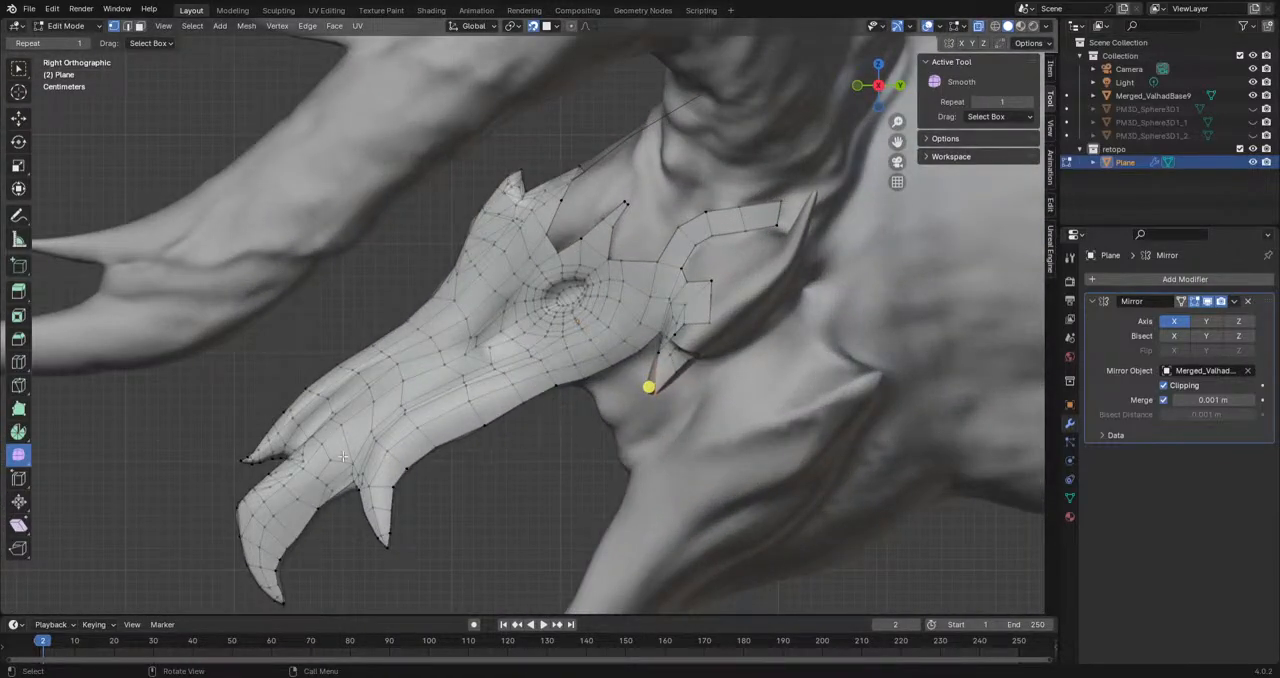
pyautogui.scroll(4, 505, 320)
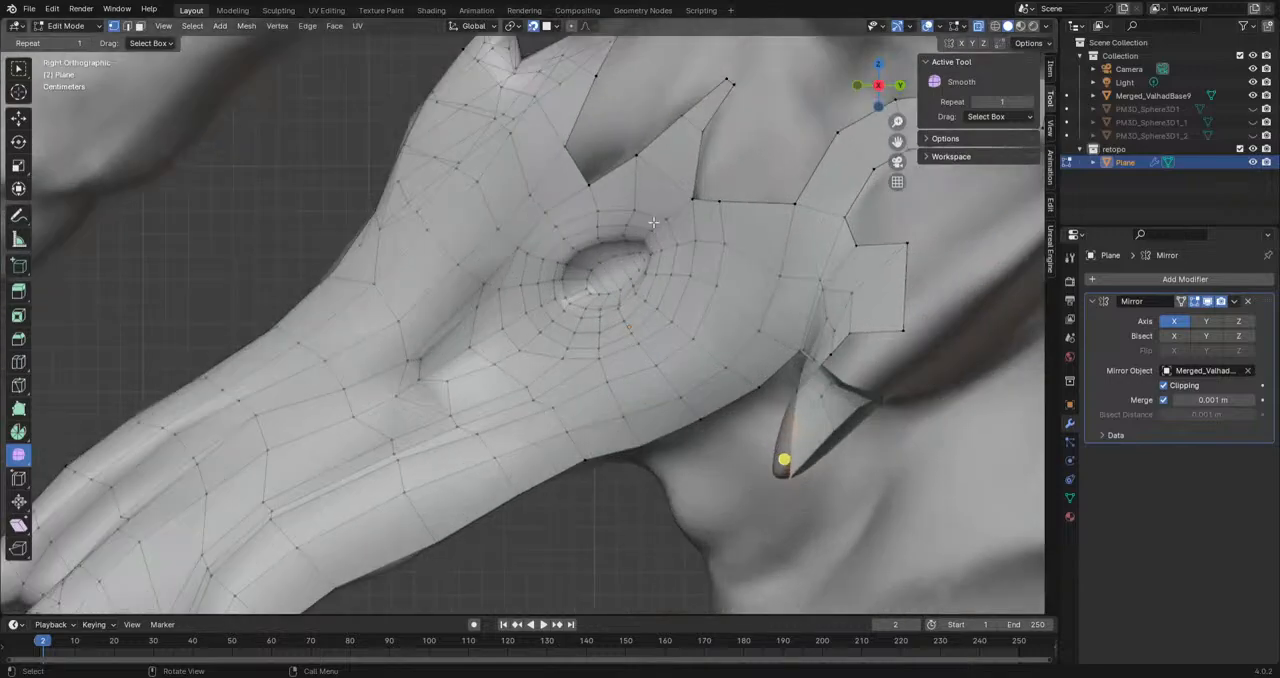
pyautogui.scroll(-4, 646, 256)
pyautogui.keyDown('shift'); pyautogui.moveTo(435, 317); pyautogui.dragTo(564, 196, button='middle'); pyautogui.keyUp('shift')
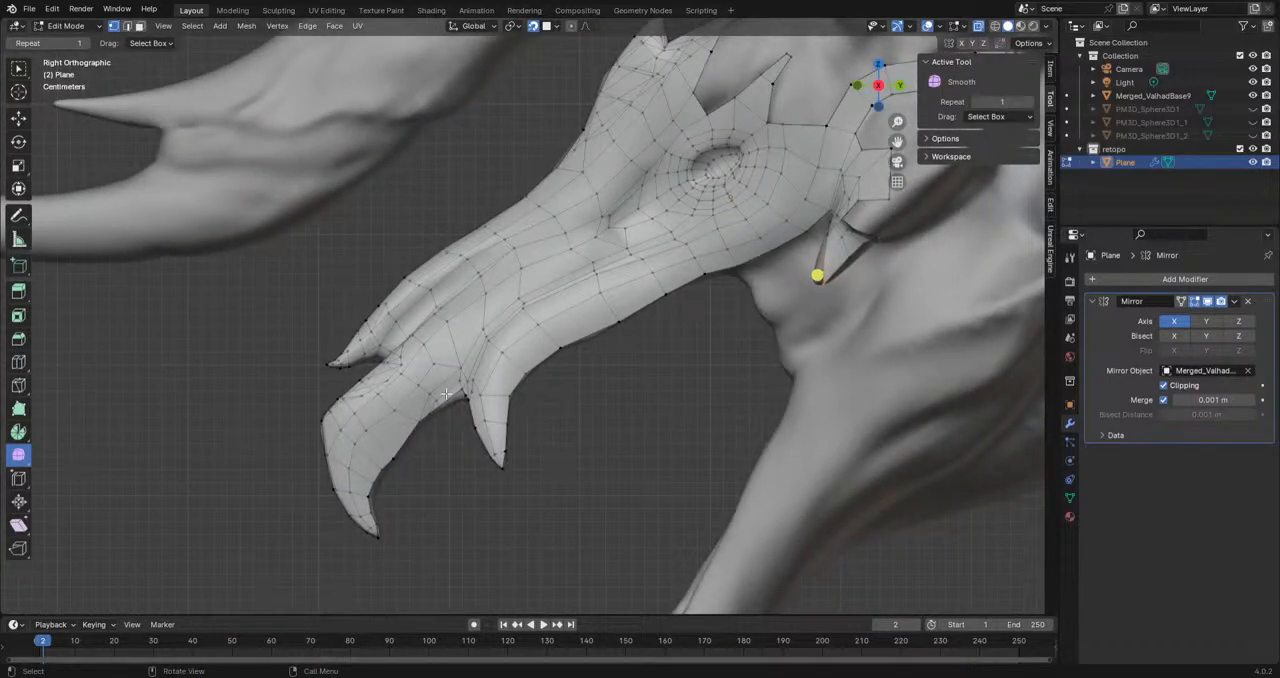
pyautogui.keyDown('shift'); pyautogui.moveTo(690, 329); pyautogui.dragTo(457, 366, button='middle'); pyautogui.keyUp('shift')
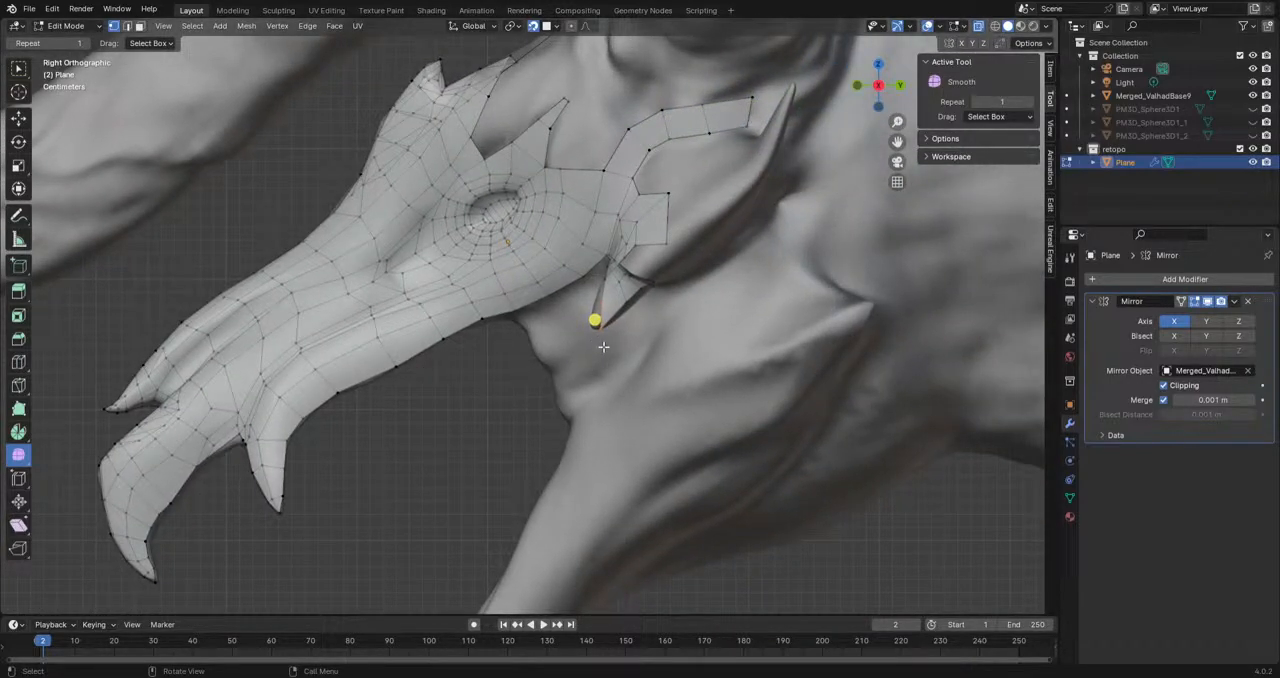
pyautogui.scroll(-2, 622, 356)
pyautogui.scroll(7, 528, 403)
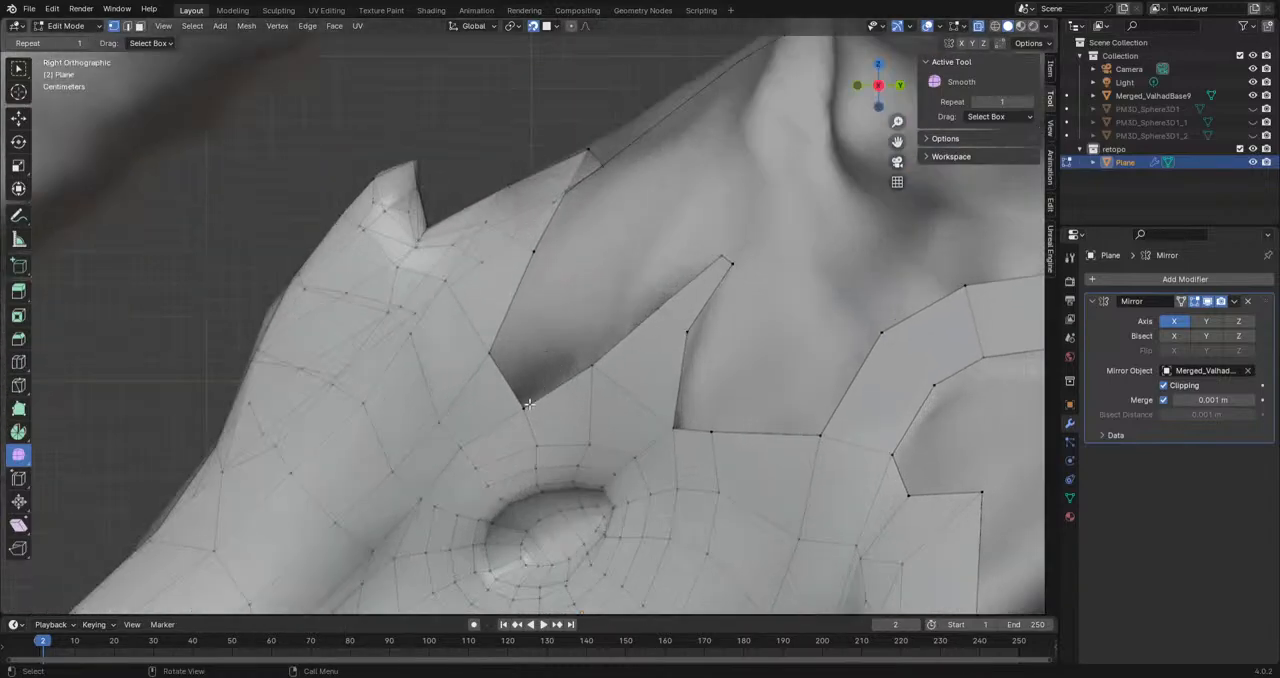
# Step: Fill the gap above the eye with a face joining the forehead edge to the brow spike
pyautogui.click(529, 404)
pyautogui.keyDown('shift'); pyautogui.click(506, 350); pyautogui.keyUp('shift')
pyautogui.keyDown('shift'); pyautogui.click(536, 268); pyautogui.keyUp('shift')
pyautogui.keyDown('shift'); pyautogui.click(583, 361); pyautogui.keyUp('shift')
pyautogui.press('f')
pyautogui.moveTo(590, 361); pyautogui.dragTo(647, 393)
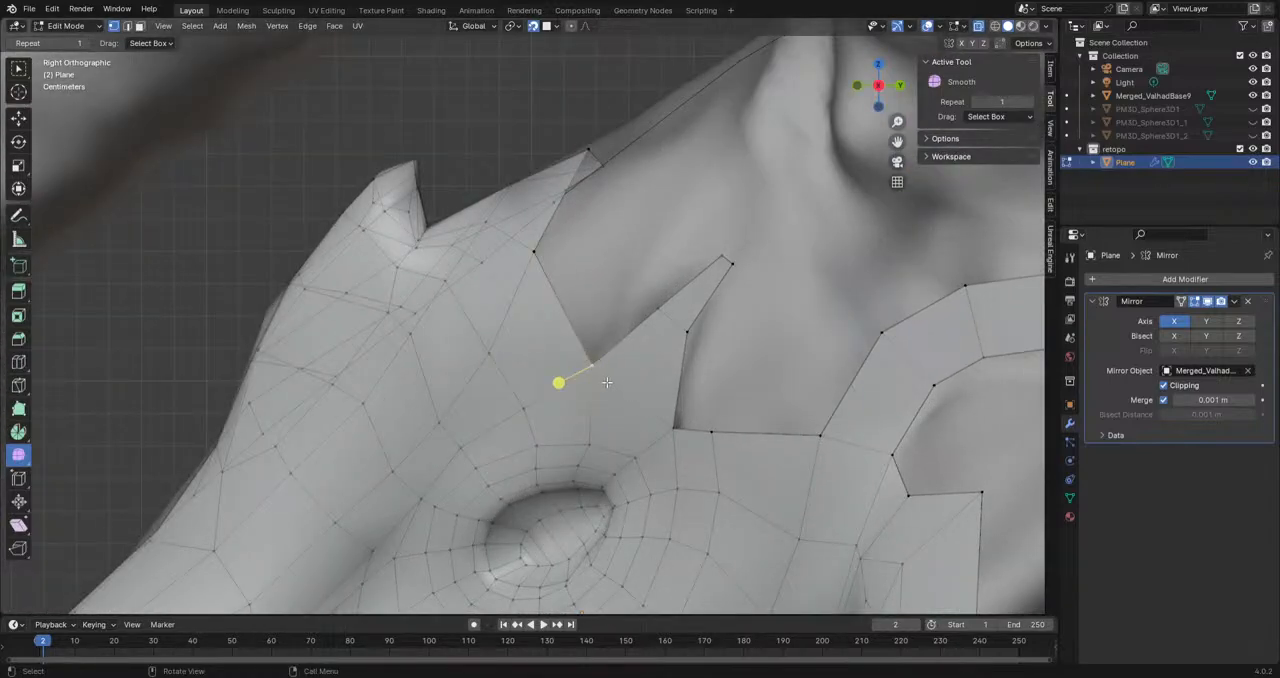
# Step: Move the new brow face's inner vertex and upper border vertex toward the back of the head
pyautogui.click(493, 358)
pyautogui.press('g')
pyautogui.click(513, 372)
pyautogui.click(534, 252)
pyautogui.press('g')
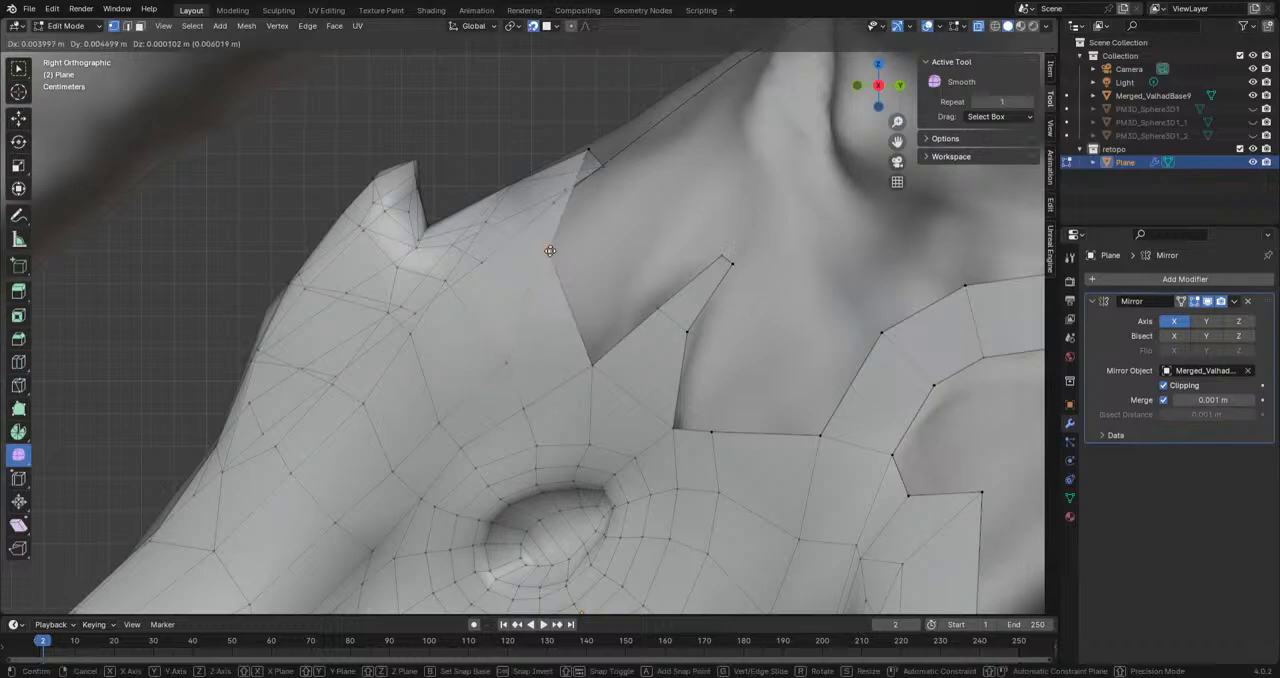
pyautogui.click(550, 253)
# Step: Examine the open mesh border across the forehead and brow from the front and side
pyautogui.scroll(-5, 534, 278)
pyautogui.moveTo(534, 278); pyautogui.dragTo(602, 380, button='middle')
pyautogui.scroll(-3, 725, 388)
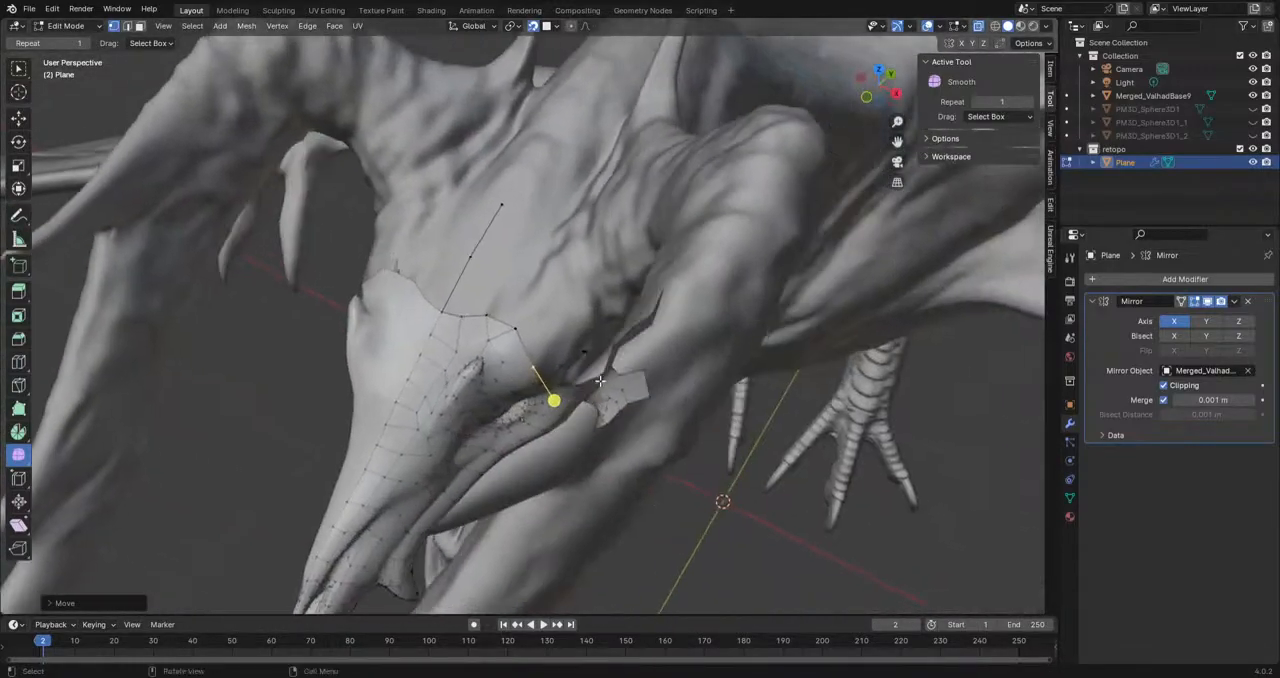
pyautogui.scroll(2, 434, 367)
pyautogui.moveTo(434, 367); pyautogui.dragTo(498, 377, button='middle')
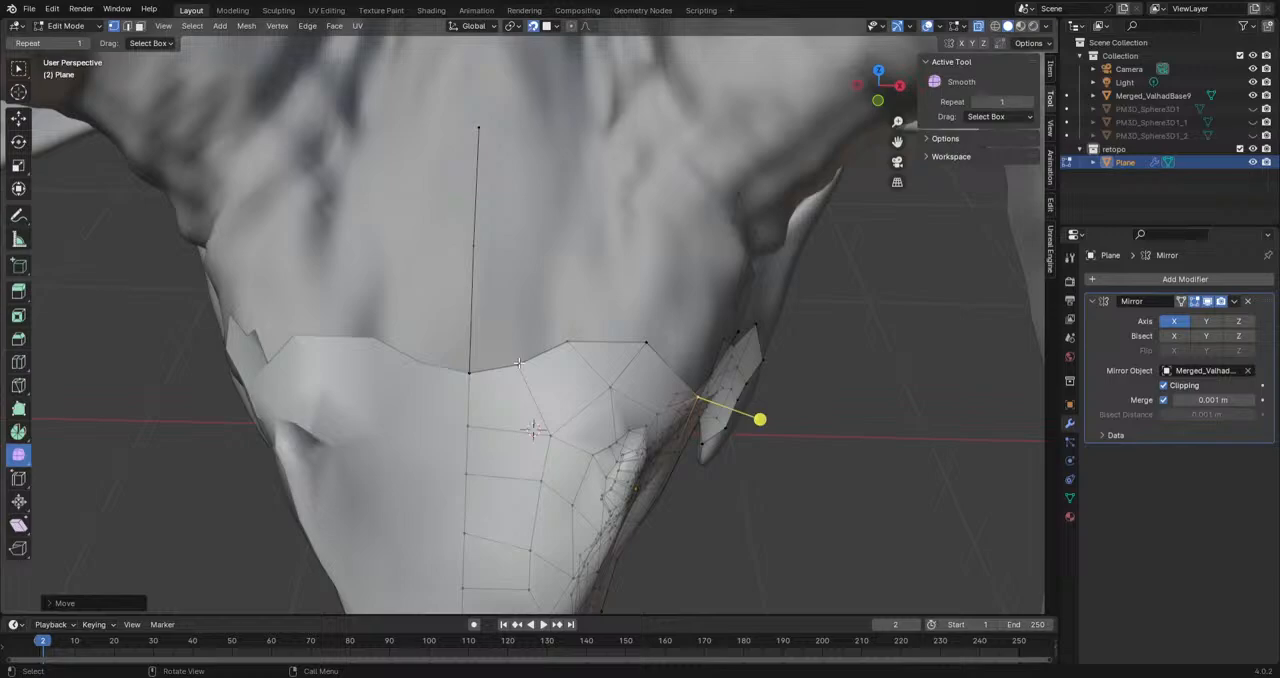
pyautogui.scroll(-3, 518, 362)
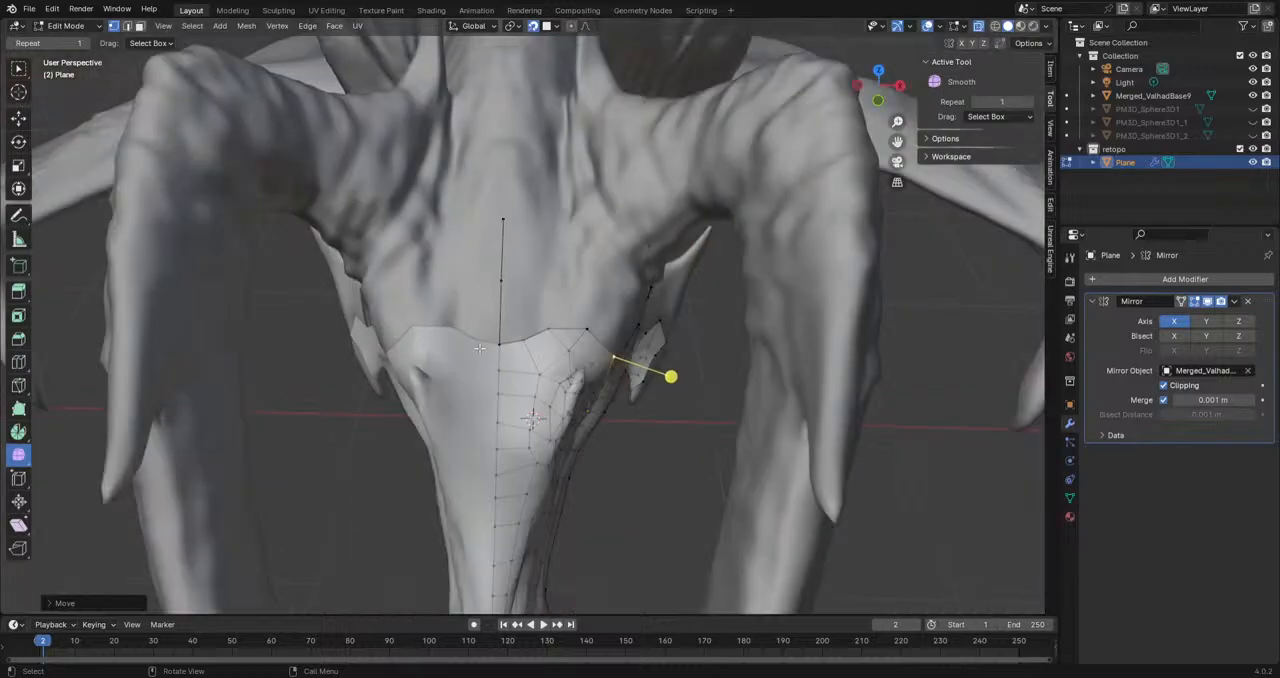
pyautogui.moveTo(585, 352); pyautogui.dragTo(427, 352, button='middle')
pyautogui.scroll(2, 476, 295)
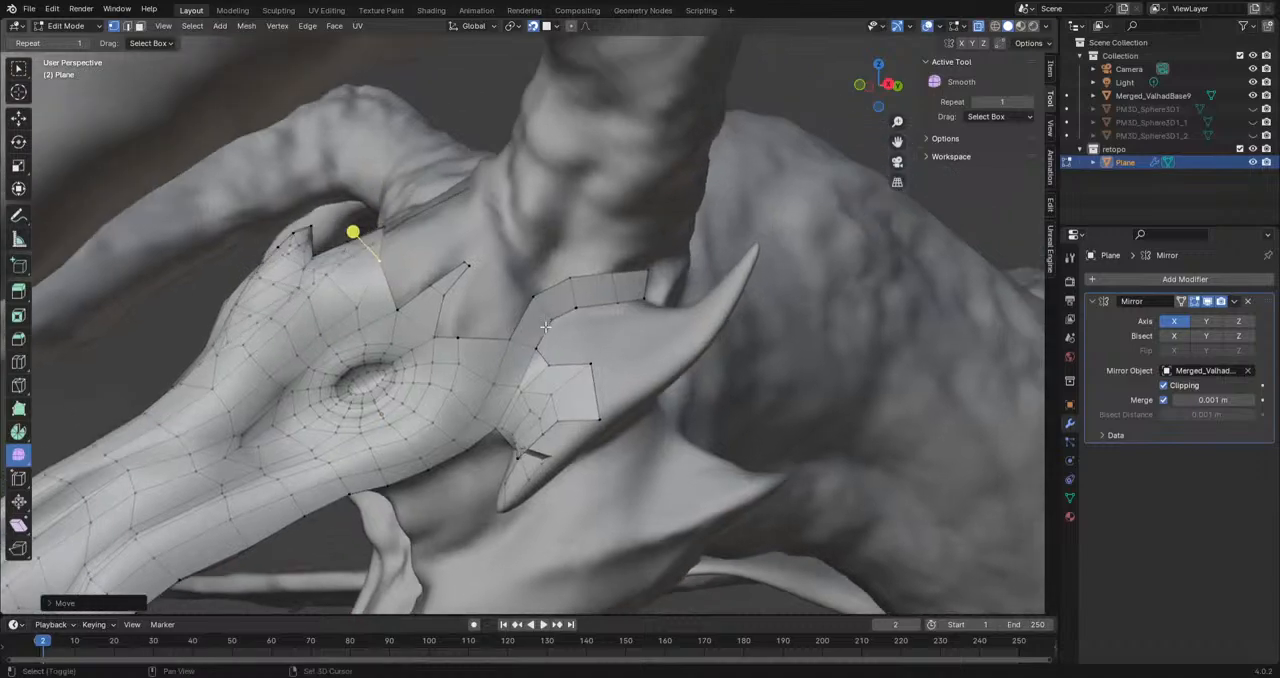
# Step: Extrude two vertices in a chain upward from the border behind the eye toward the large horn's base
pyautogui.scroll(2, 427, 352)
pyautogui.click(425, 352)
pyautogui.press('e')
pyautogui.click(429, 288)
pyautogui.press('e')
pyautogui.click(488, 243)
pyautogui.click(417, 221)
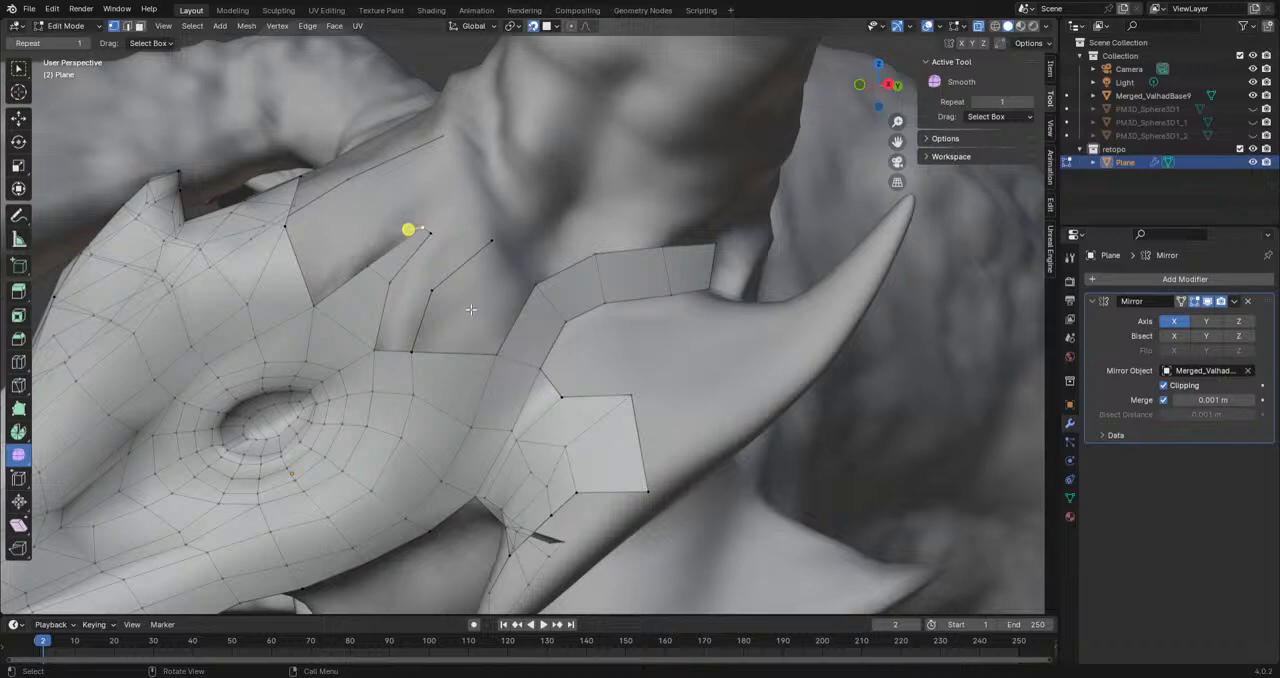
# Step: Reposition both vertices of the chain behind the eye to follow the sculpt below the large horn
pyautogui.click(438, 294)
pyautogui.press('g')
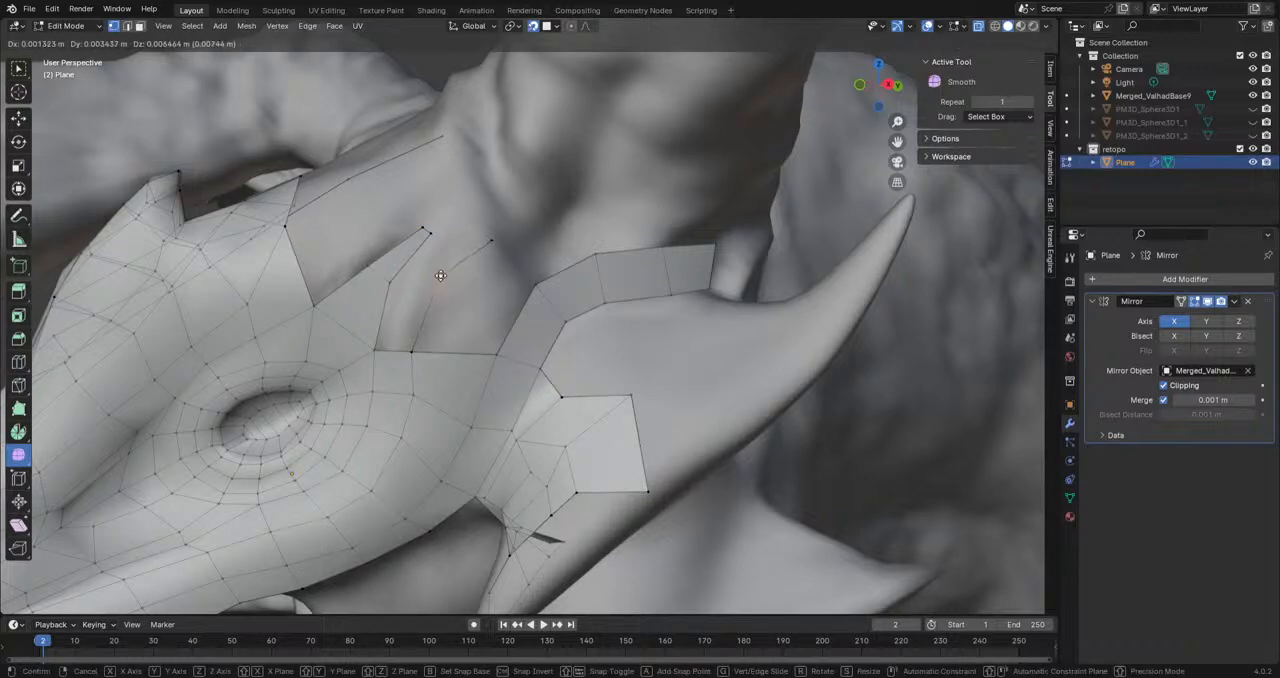
pyautogui.click(446, 279)
pyautogui.click(496, 241)
pyautogui.press('g')
pyautogui.click(497, 237)
# Step: Fill a face between the lower part of the chain behind the eye and the upper cheek horn strip
pyautogui.click(494, 358)
pyautogui.keyDown('shift'); pyautogui.click(415, 349); pyautogui.keyUp('shift')
pyautogui.keyDown('shift'); pyautogui.click(436, 281); pyautogui.keyUp('shift')
pyautogui.keyDown('shift'); pyautogui.click(535, 289); pyautogui.keyUp('shift')
pyautogui.press('f')
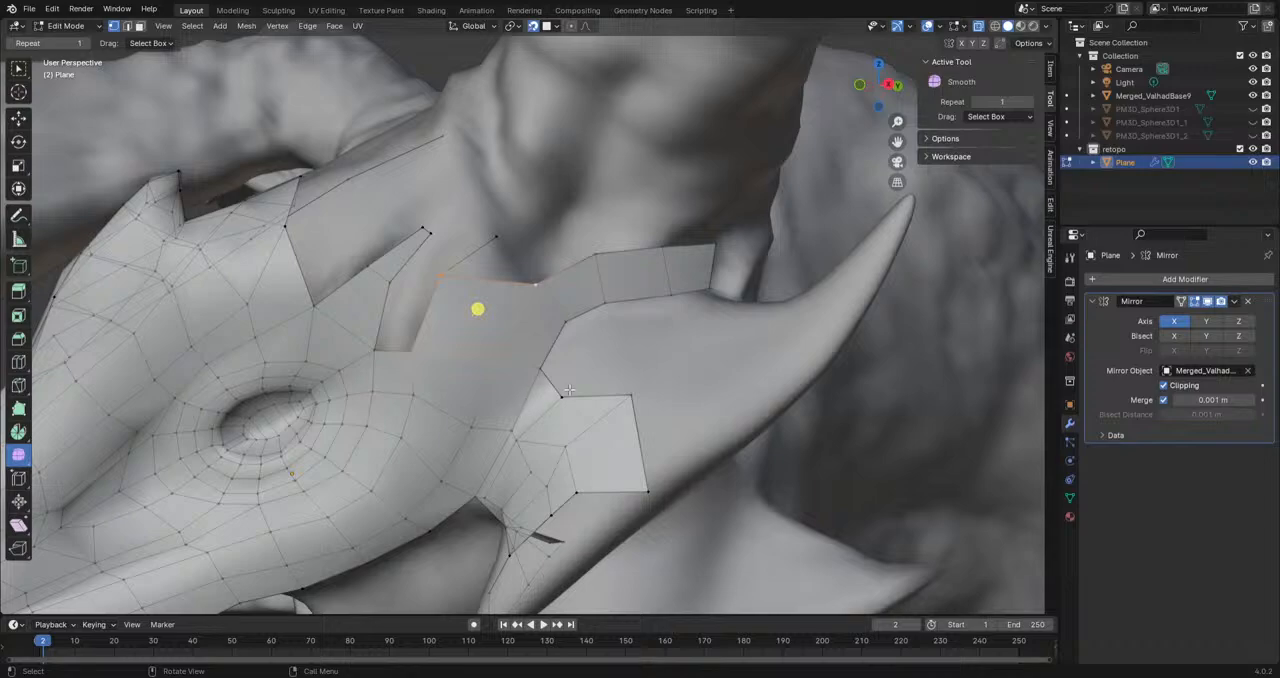
# Step: Move the border vertex at the notch of the cheek horn base upward to even out the edge
pyautogui.scroll(3, 569, 390)
pyautogui.keyDown('shift'); pyautogui.moveTo(569, 390); pyautogui.dragTo(498, 379, button='middle'); pyautogui.keyUp('shift')
pyautogui.click(519, 453)
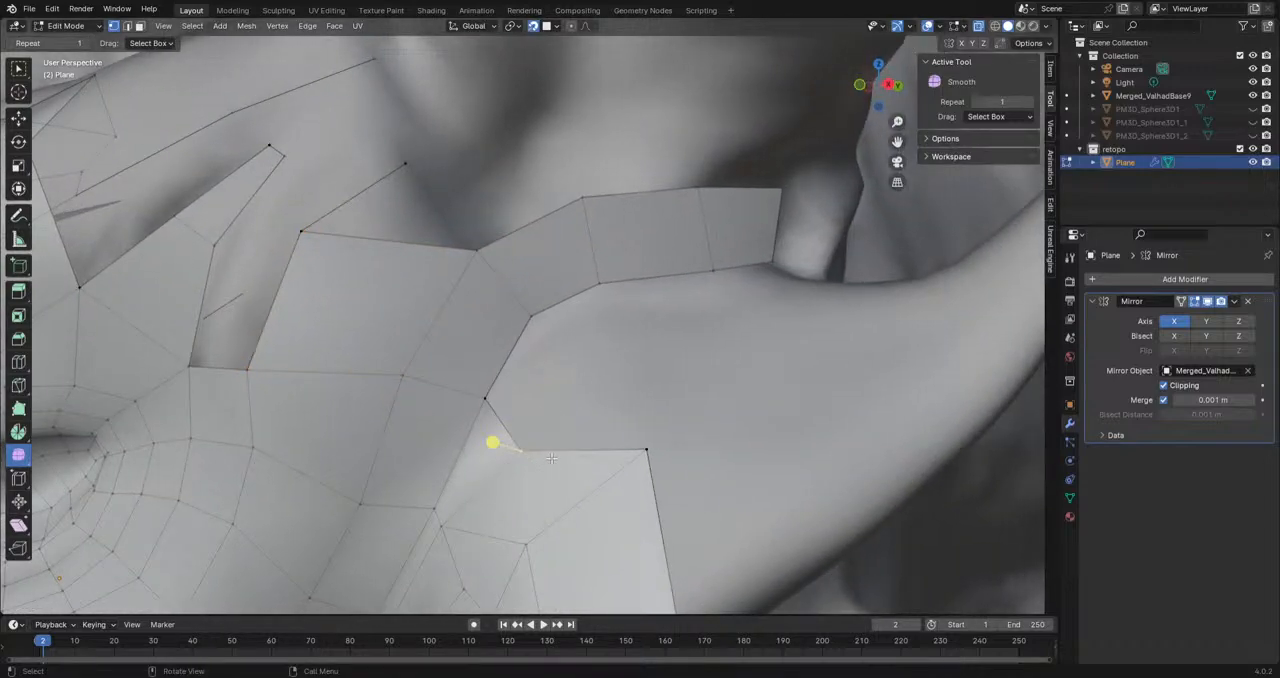
pyautogui.press('g')
pyautogui.click(534, 433)
pyautogui.click(646, 453)
# Step: Move the free end vertex of the chain behind the eye upward toward the large horn's base
pyautogui.scroll(-4, 647, 453)
pyautogui.moveTo(647, 453); pyautogui.dragTo(615, 432, button='middle')
pyautogui.scroll(3, 504, 317)
pyautogui.keyDown('shift'); pyautogui.moveTo(504, 317); pyautogui.dragTo(484, 373, button='middle'); pyautogui.keyUp('shift')
pyautogui.click(367, 306)
pyautogui.press('g')
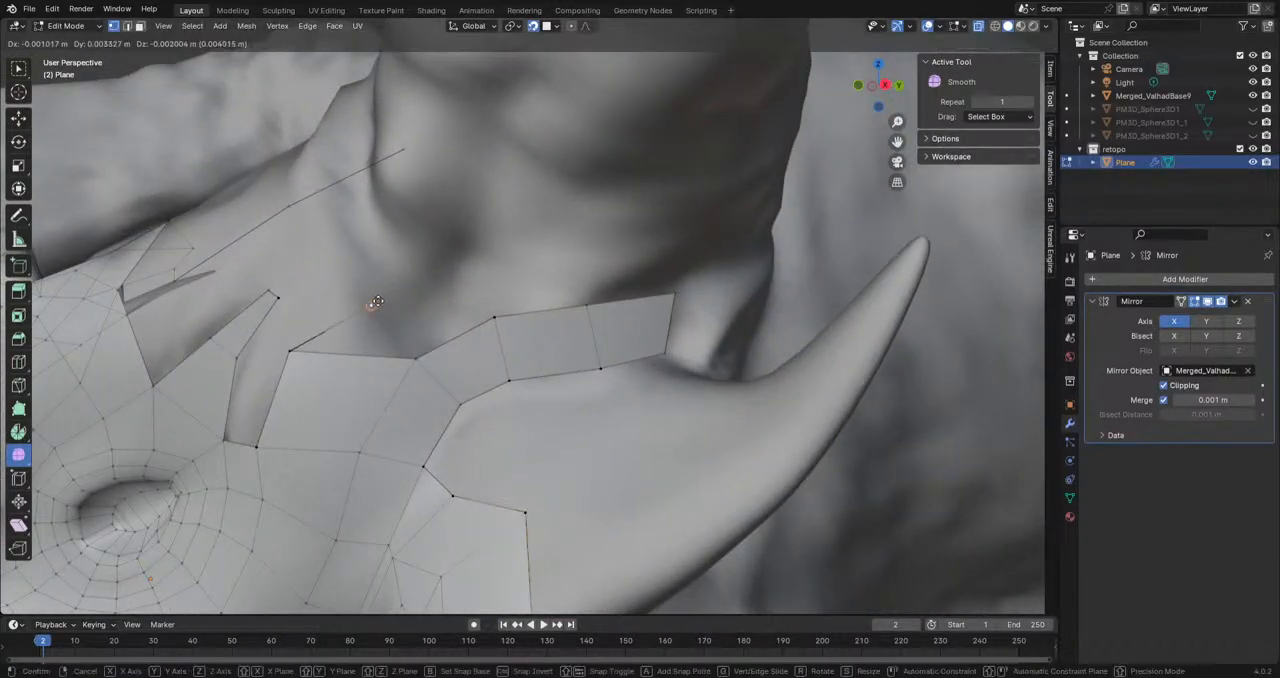
pyautogui.click(374, 302)
pyautogui.moveTo(368, 328); pyautogui.dragTo(486, 365, button='middle')
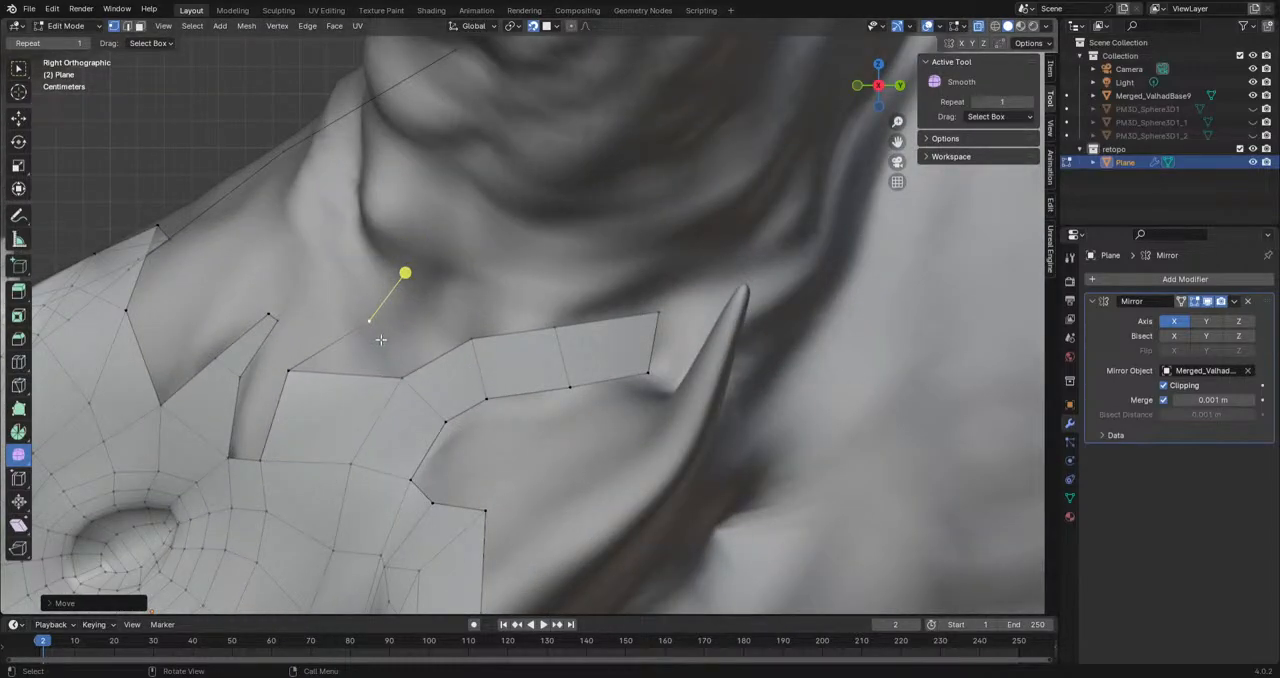
pyautogui.press('g')
pyautogui.click(392, 297)
# Step: Fill the face between the vertex chain and the upper cheek horn strip, and reposition the inner vertex below it
pyautogui.click(294, 373)
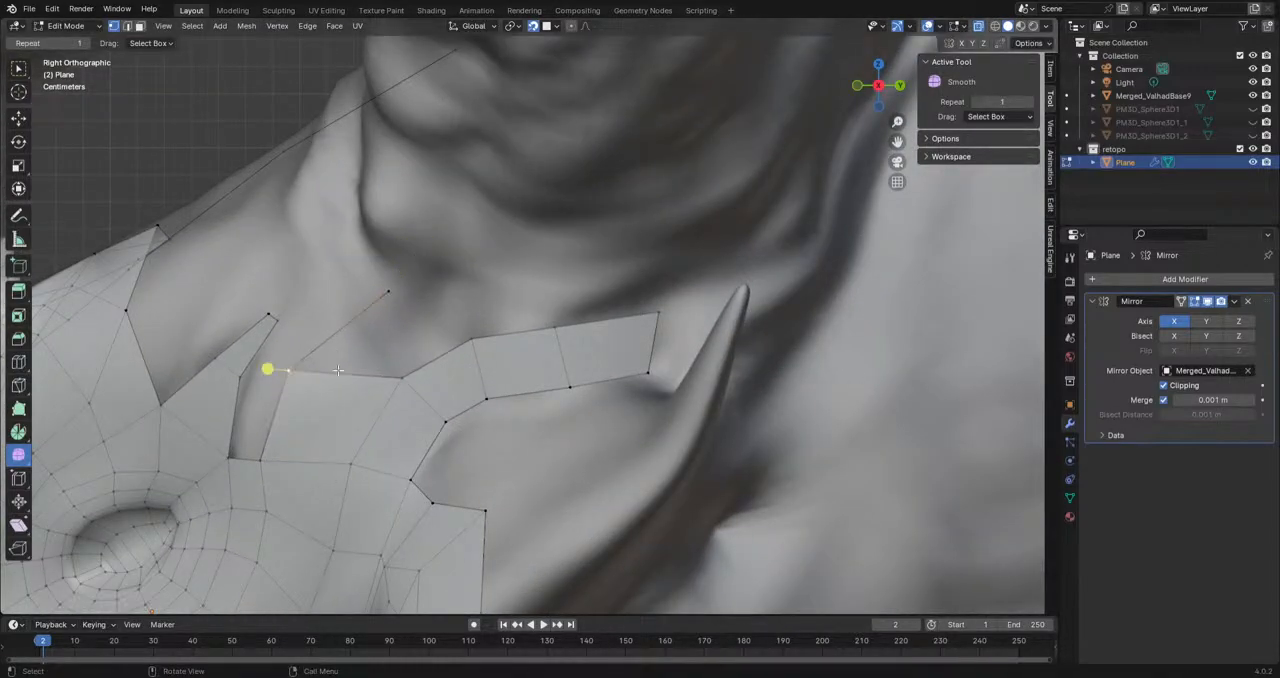
pyautogui.press('f')
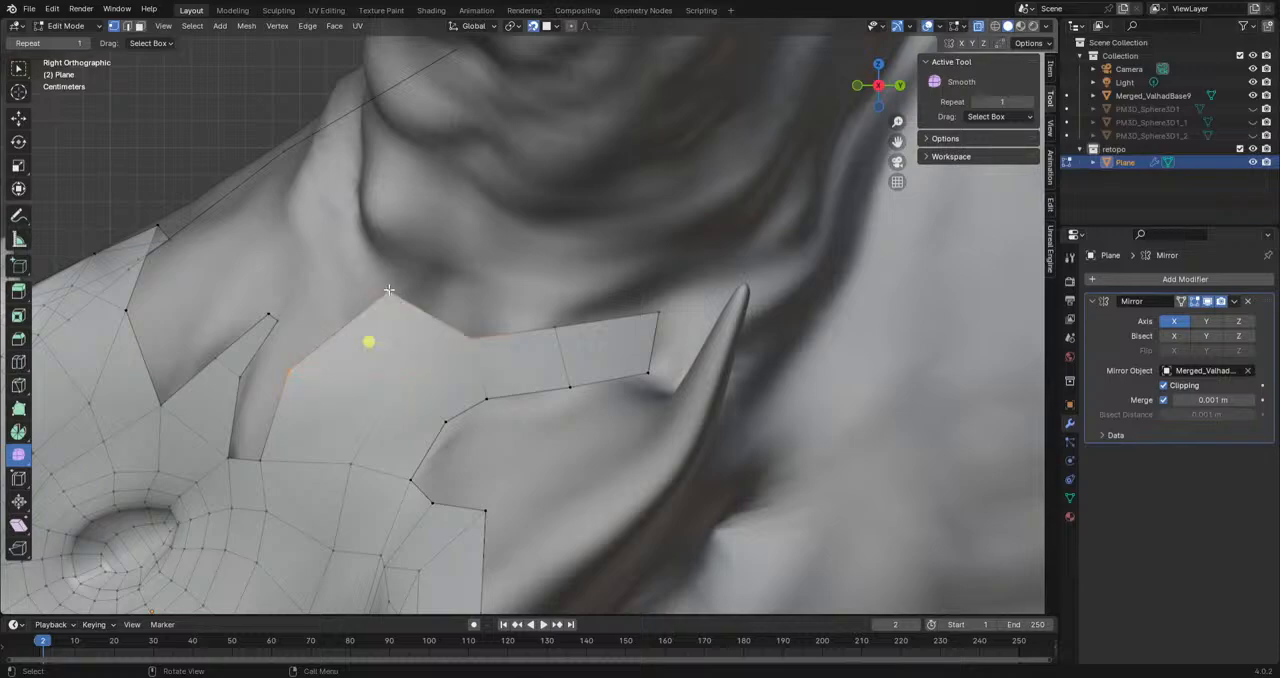
pyautogui.click(478, 341)
pyautogui.press('g')
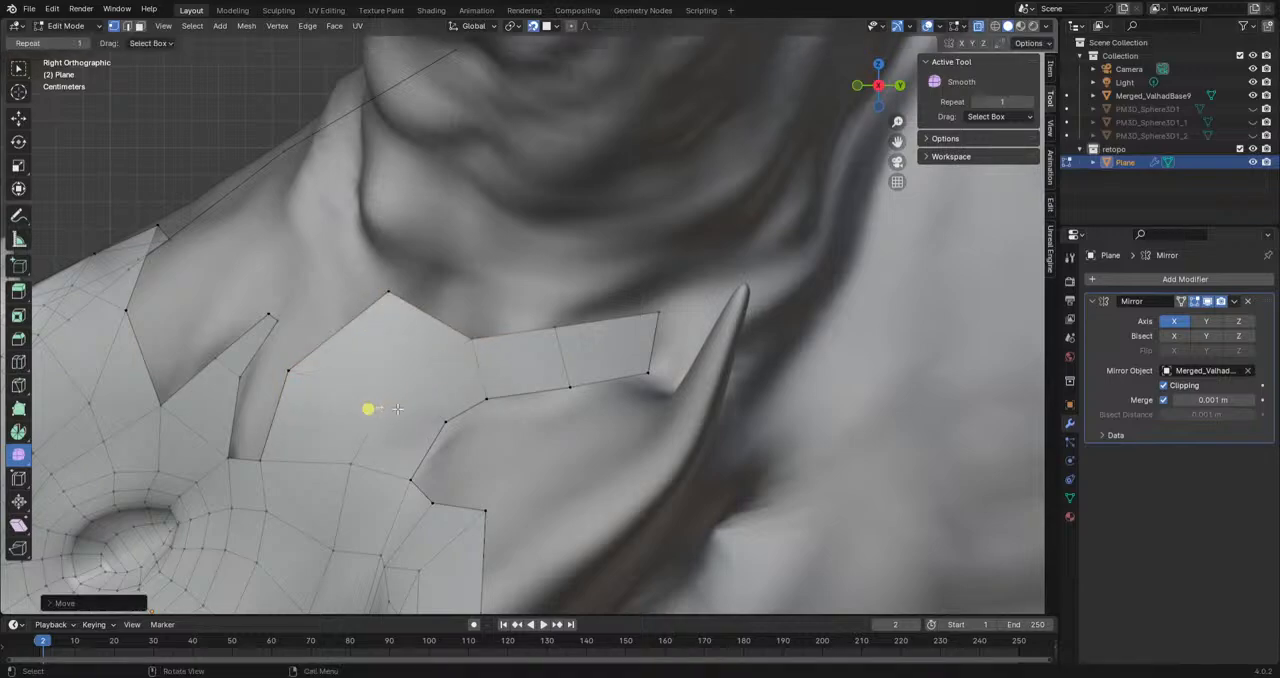
pyautogui.click(385, 389)
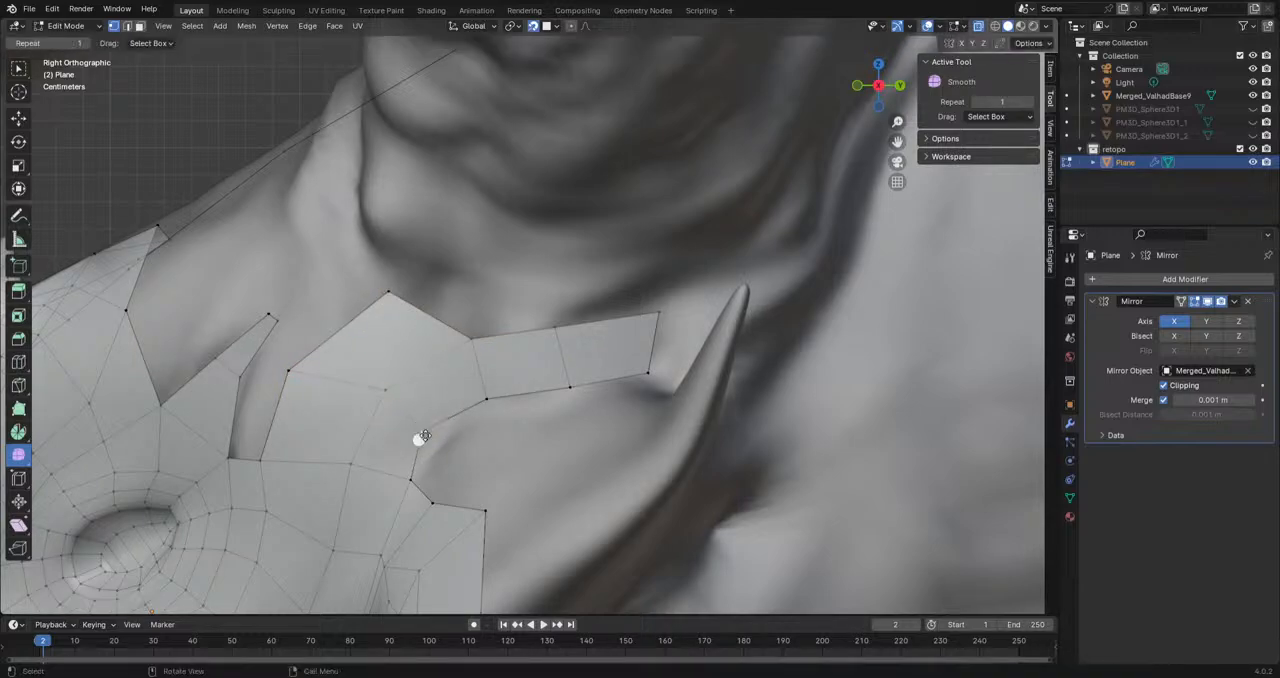
# Step: Fill the narrow gap behind the eye with faces up to the end of the vertex chain
pyautogui.keyDown('shift'); pyautogui.click(226, 460); pyautogui.keyUp('shift')
pyautogui.click(265, 462)
pyautogui.keyDown('shift'); pyautogui.click(234, 460); pyautogui.keyUp('shift')
pyautogui.press('f')
pyautogui.press('f')
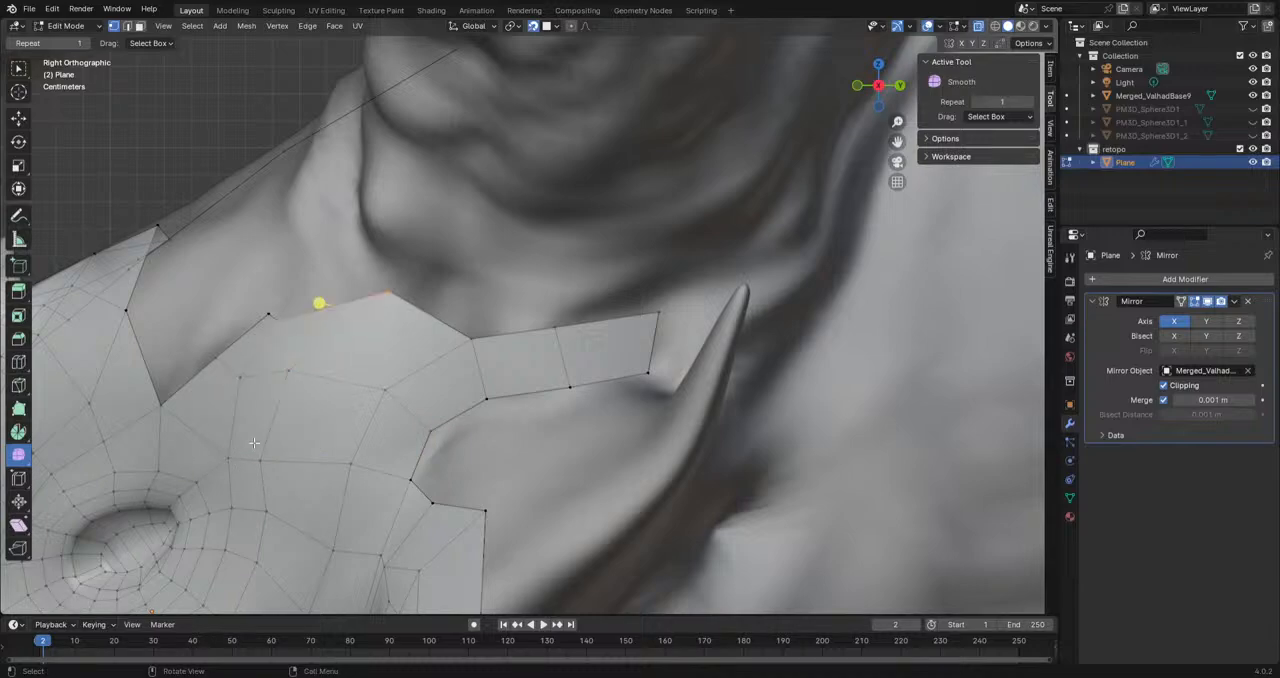
# Step: Extrude the upper corner vertex behind the eye toward the large horn and fill the small face beside it
pyautogui.click(304, 249)
pyautogui.keyDown('shift'); pyautogui.moveTo(262, 283); pyautogui.dragTo(374, 296, button='middle'); pyautogui.keyUp('shift')
pyautogui.click(388, 333)
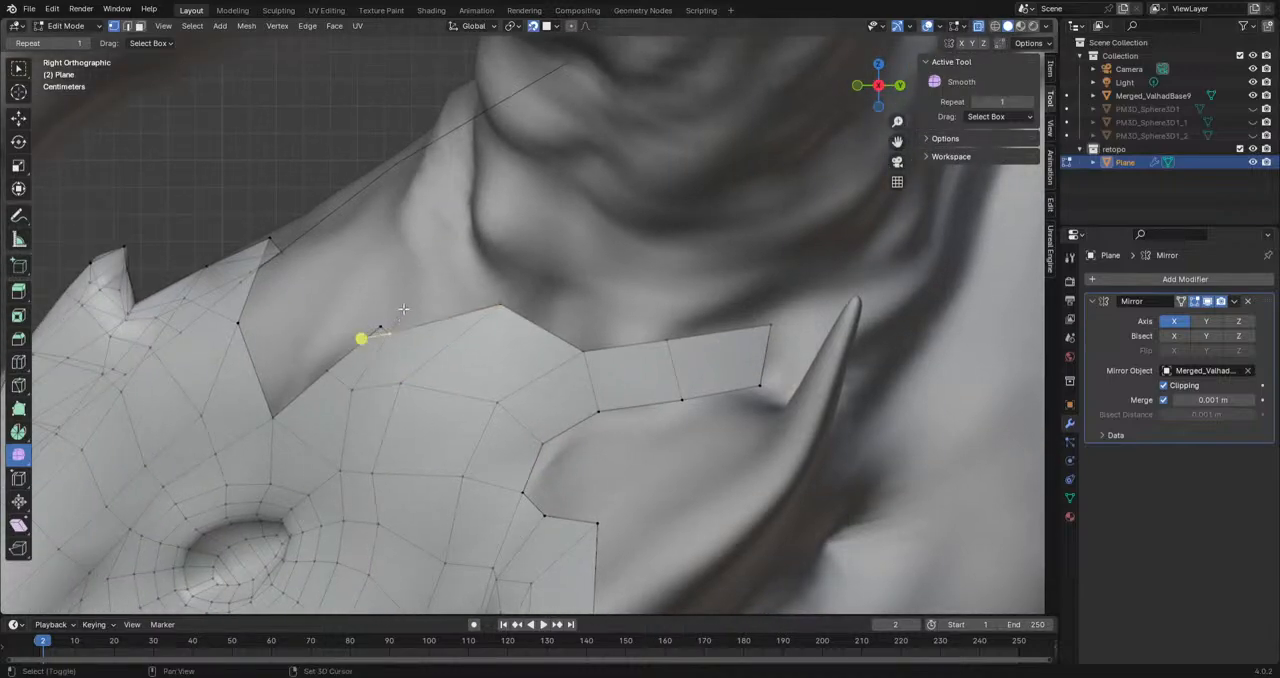
pyautogui.press('e')
pyautogui.click(427, 303)
pyautogui.keyDown('shift'); pyautogui.click(380, 327); pyautogui.keyUp('shift')
pyautogui.keyDown('shift'); pyautogui.click(393, 332); pyautogui.keyUp('shift')
pyautogui.press('f')
# Step: Extrude a further vertex along the large horn's base and fill the face between it and the border behind the eye
pyautogui.press('e')
pyautogui.click(481, 261)
pyautogui.click(502, 307)
pyautogui.keyDown('shift'); pyautogui.click(389, 336); pyautogui.keyUp('shift')
pyautogui.keyDown('shift'); pyautogui.click(425, 308); pyautogui.keyUp('shift')
pyautogui.press('f')
pyautogui.hotkey('ctrl', 'z')
pyautogui.keyDown('shift'); pyautogui.click(481, 262); pyautogui.keyUp('shift')
pyautogui.press('f')
pyautogui.click(503, 305)
# Step: Move the middle vertex of the new border edge below the large horn slightly upward
pyautogui.click(425, 305)
pyautogui.press('g')
pyautogui.click(421, 301)
pyautogui.keyDown('shift'); pyautogui.moveTo(347, 353); pyautogui.dragTo(384, 359, button='middle'); pyautogui.keyUp('shift')
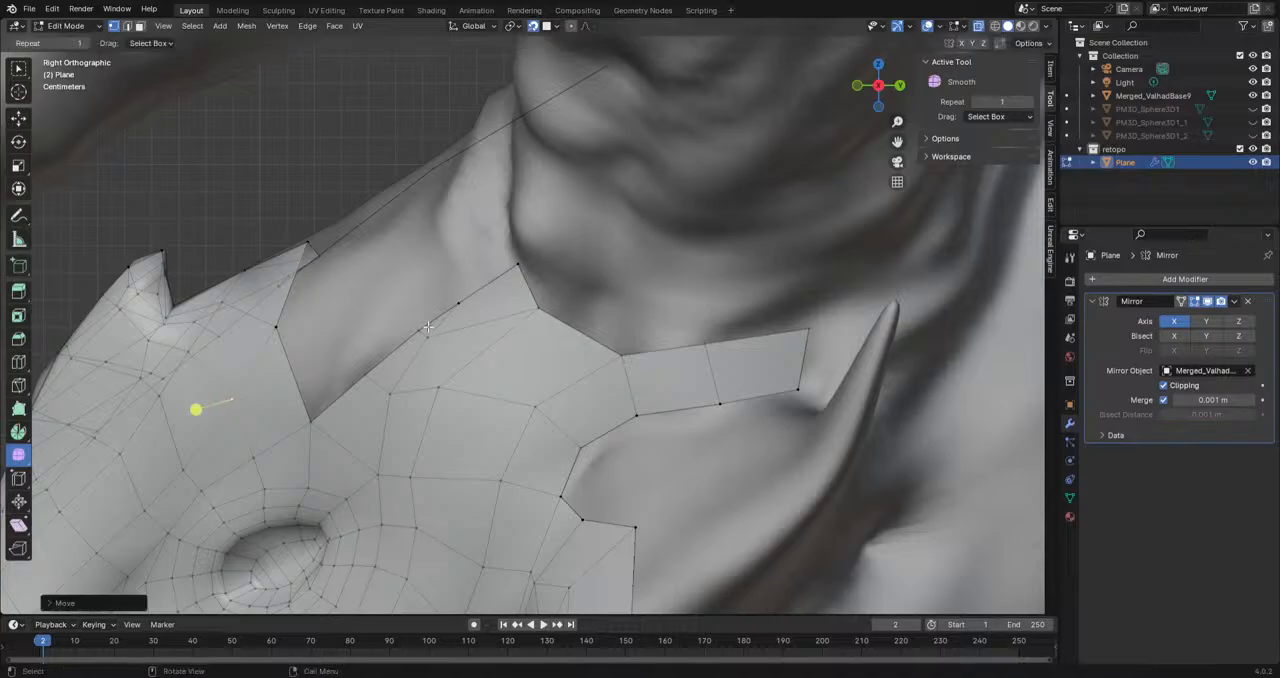
pyautogui.scroll(-2, 400, 293)
pyautogui.moveTo(400, 293); pyautogui.dragTo(477, 408, button='middle')
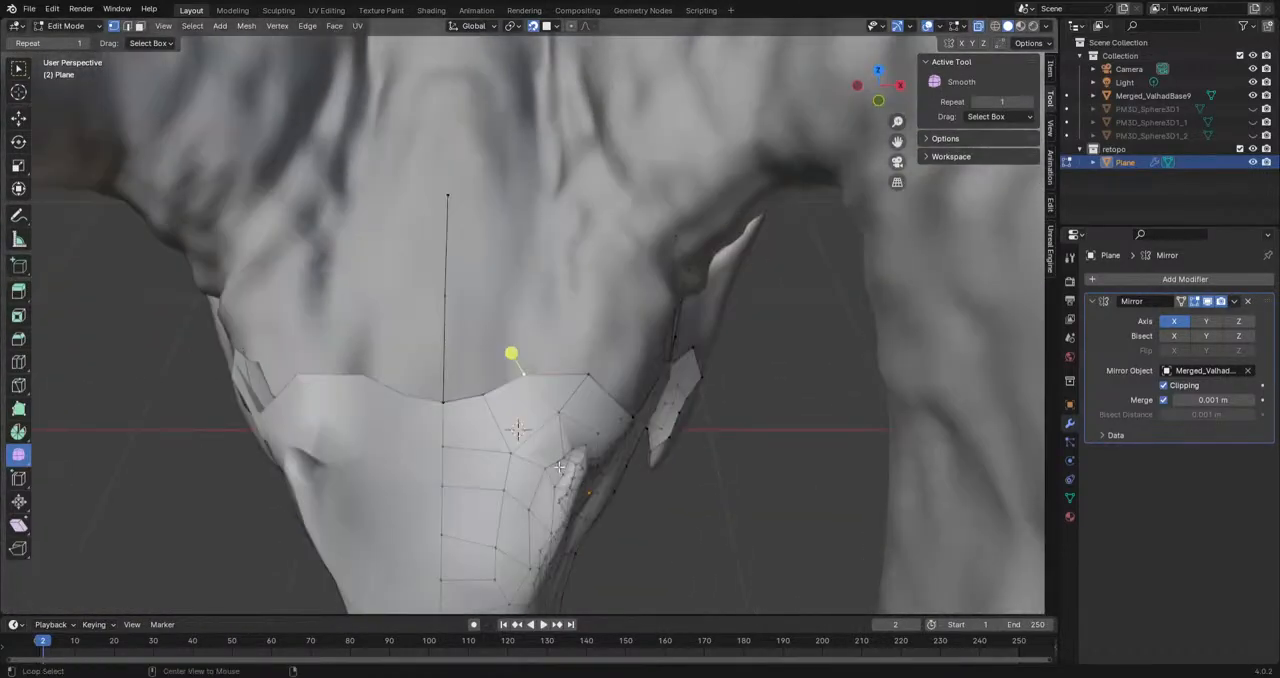
pyautogui.click(481, 397)
pyautogui.press('e')
pyautogui.click(488, 309)
pyautogui.click(527, 373)
pyautogui.press('e')
pyautogui.click(533, 308)
pyautogui.click(589, 374)
pyautogui.press('e')
pyautogui.click(592, 308)
pyautogui.hotkey('ctrl', 'z')
pyautogui.hotkey('ctrl', 'z')
pyautogui.hotkey('ctrl', 'z')
pyautogui.hotkey('ctrl', 'z')
pyautogui.hotkey('ctrl', 'z')
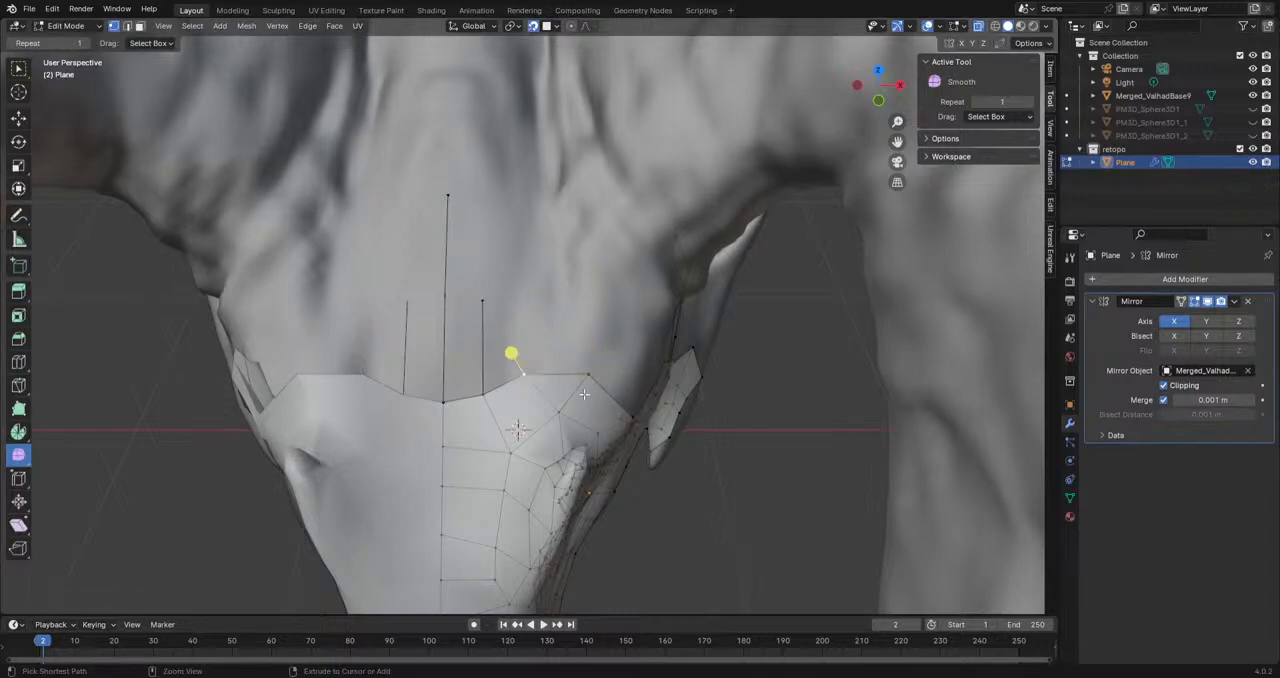
# Step: Extrude the outer forehead border edge twice upward into a strip of two faces running toward the large horns
pyautogui.click(588, 377)
pyautogui.keyDown('shift'); pyautogui.click(526, 375); pyautogui.keyUp('shift')
pyautogui.press('e')
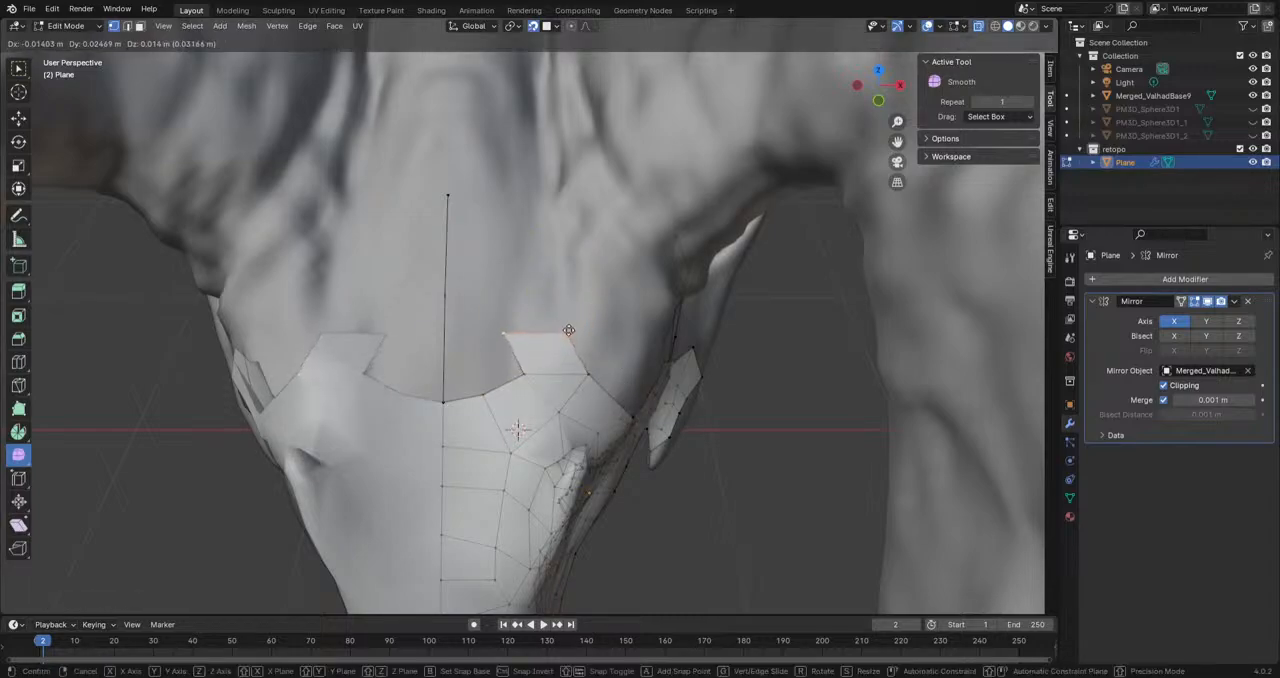
pyautogui.click(592, 308)
pyautogui.press('e')
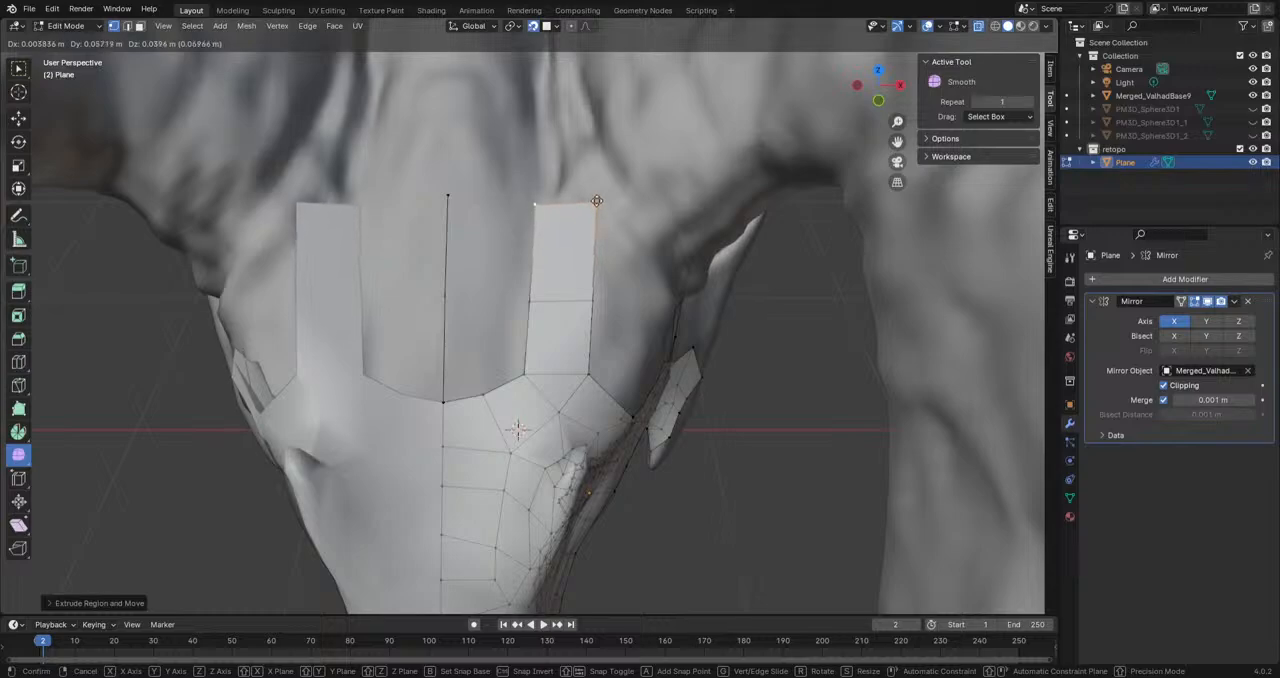
pyautogui.click(596, 205)
# Step: Shift the three inner vertices of the new forehead strip toward the head's centre line
pyautogui.scroll(-2, 596, 201)
pyautogui.scroll(-2, 596, 201)
pyautogui.press('g')
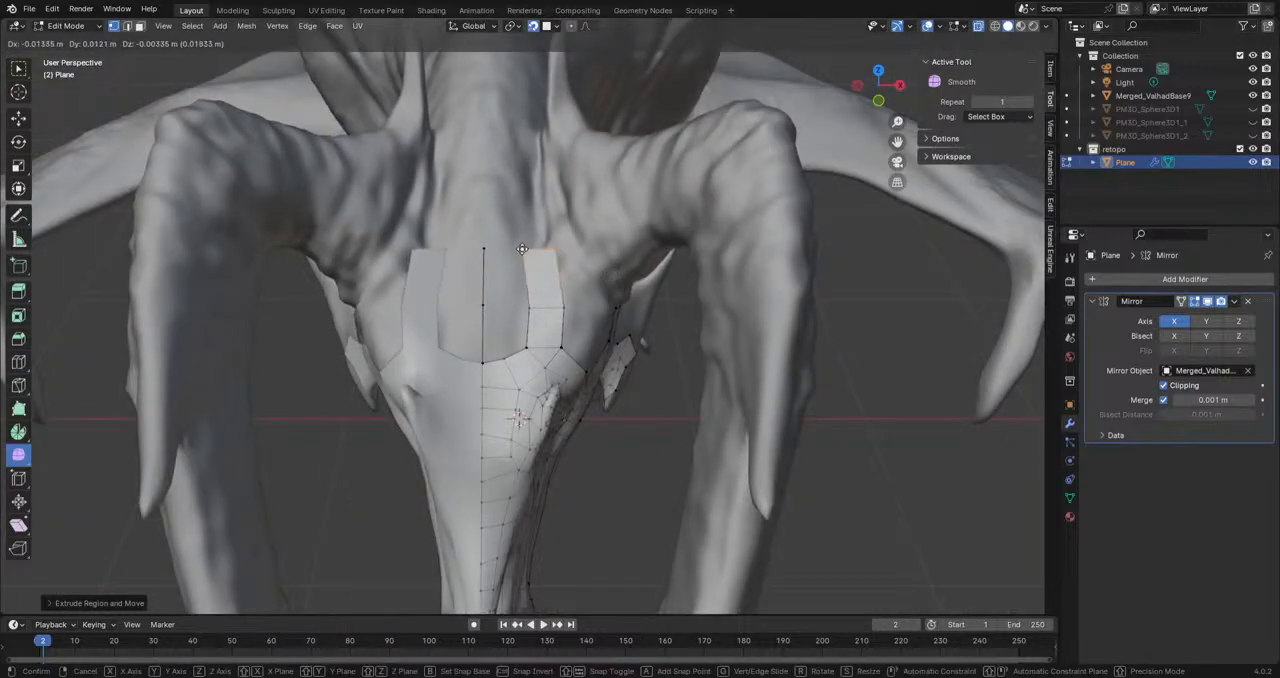
pyautogui.click(526, 246)
pyautogui.click(527, 308)
pyautogui.press('g')
pyautogui.click(523, 307)
pyautogui.click(527, 347)
pyautogui.press('g')
pyautogui.click(520, 346)
# Step: Extrude the forehead strip's end edge to the gap between the horns and pull its outer vertex inward
pyautogui.click(555, 249)
pyautogui.keyDown('shift'); pyautogui.click(532, 249); pyautogui.keyUp('shift')
pyautogui.keyDown('shift'); pyautogui.moveTo(541, 252); pyautogui.dragTo(552, 425, button='middle'); pyautogui.keyUp('shift')
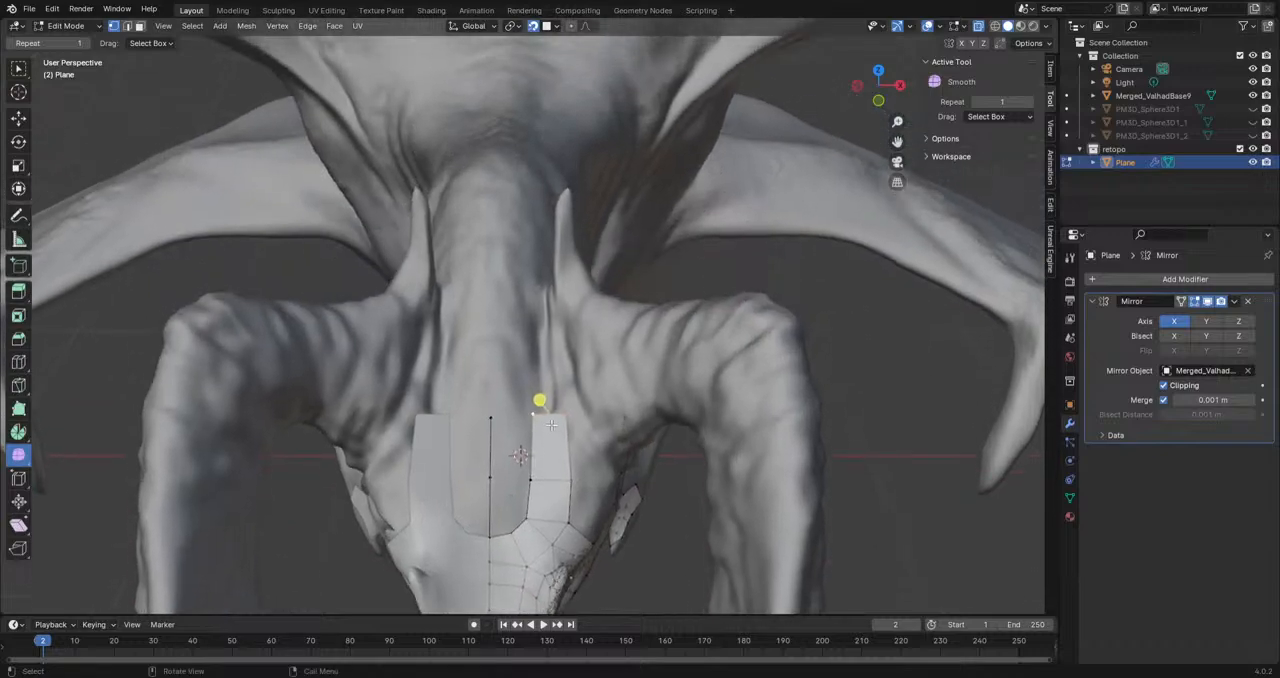
pyautogui.press('e')
pyautogui.click(519, 357)
pyautogui.click(551, 357)
pyautogui.press('g')
pyautogui.click(543, 356)
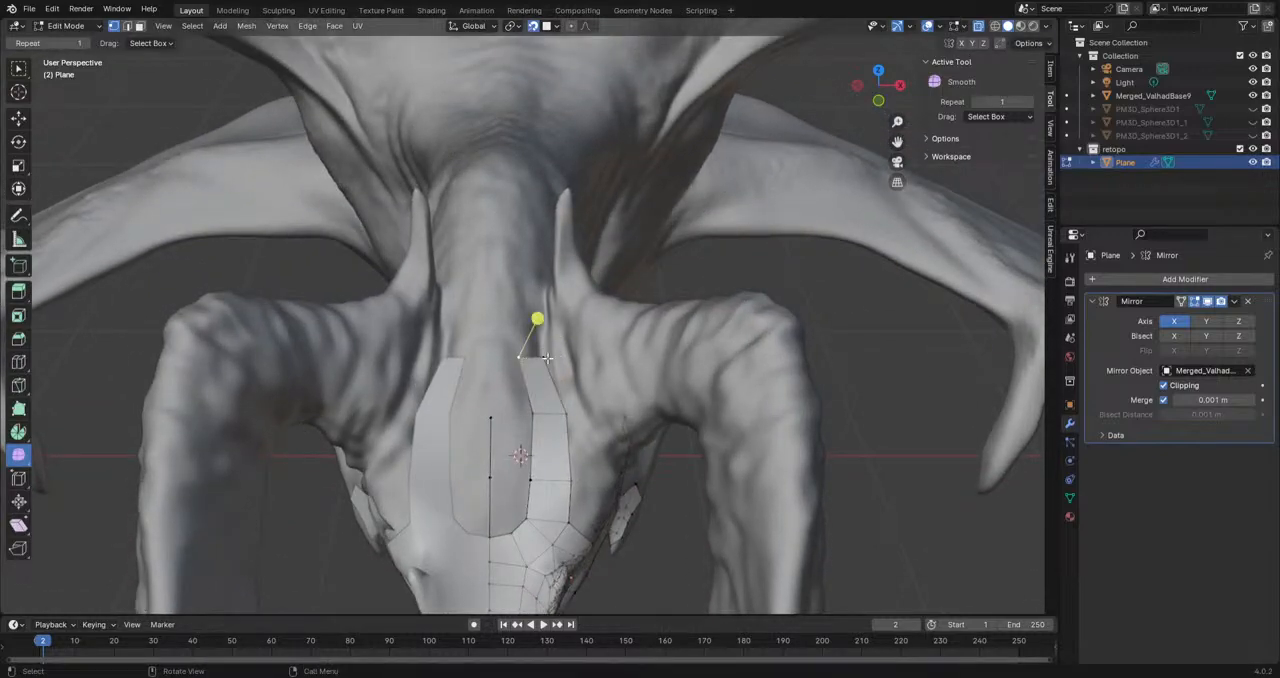
# Step: Extrude the strip further back between the small horns and adjust the new vertices to follow the sculpt
pyautogui.press('e')
pyautogui.click(541, 304)
pyautogui.press('g')
pyautogui.click(528, 279)
pyautogui.click(516, 301)
pyautogui.press('g')
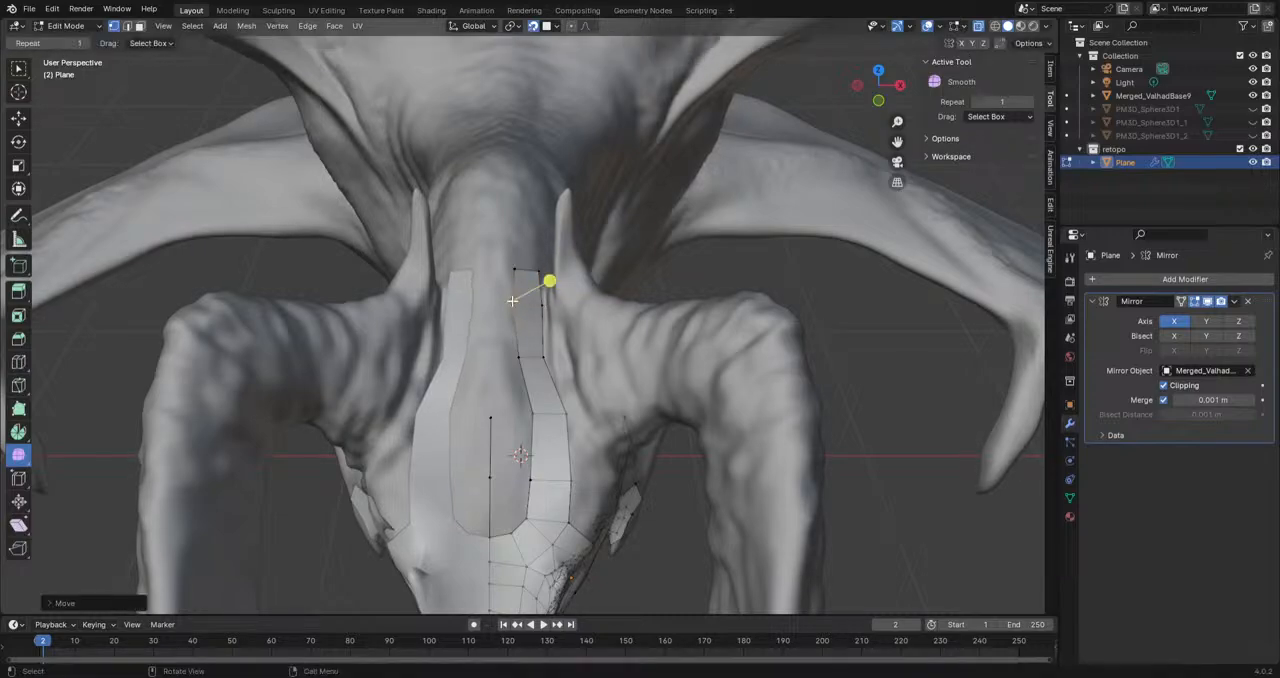
pyautogui.click(514, 300)
# Step: Fill the area between the curved forehead border, the side strip and the lowest free centre line segment
pyautogui.scroll(2, 514, 301)
pyautogui.keyDown('shift'); pyautogui.moveTo(512, 600); pyautogui.dragTo(509, 510, button='middle'); pyautogui.keyUp('shift')
pyautogui.click(508, 505)
pyautogui.click(529, 483)
pyautogui.keyDown('shift'); pyautogui.click(508, 505); pyautogui.keyUp('shift')
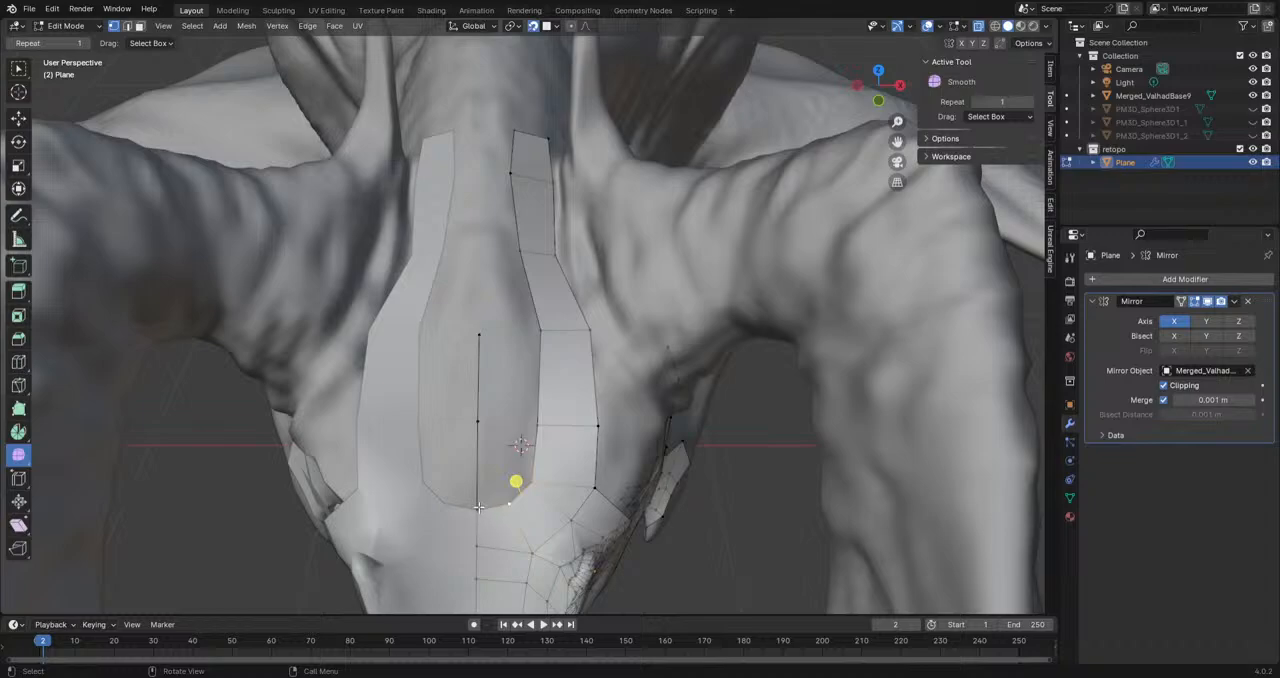
pyautogui.keyDown('shift'); pyautogui.click(480, 512); pyautogui.keyUp('shift')
pyautogui.keyDown('shift'); pyautogui.click(536, 425); pyautogui.keyUp('shift')
pyautogui.keyDown('shift'); pyautogui.click(477, 423); pyautogui.keyUp('shift')
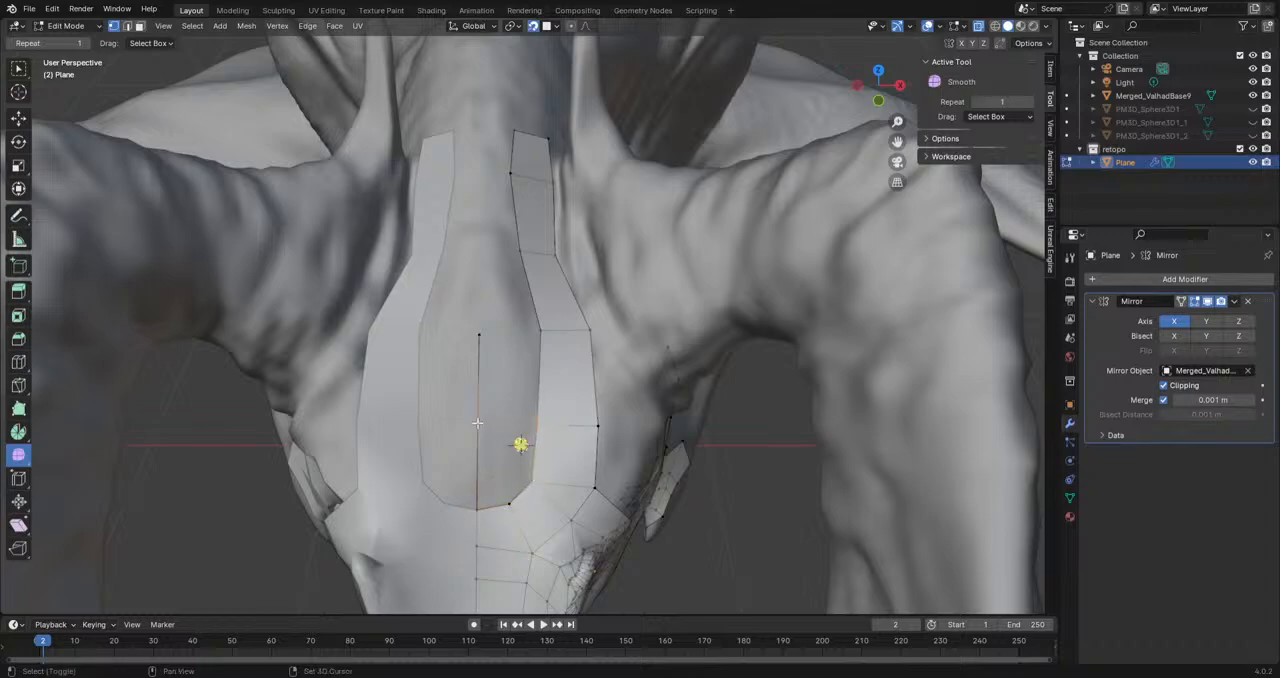
pyautogui.press('f')
pyautogui.click(510, 507)
pyautogui.keyDown('shift'); pyautogui.click(479, 510); pyautogui.keyUp('shift')
pyautogui.keyDown('shift'); pyautogui.click(480, 424); pyautogui.keyUp('shift')
pyautogui.press('m')
pyautogui.click(481, 484)
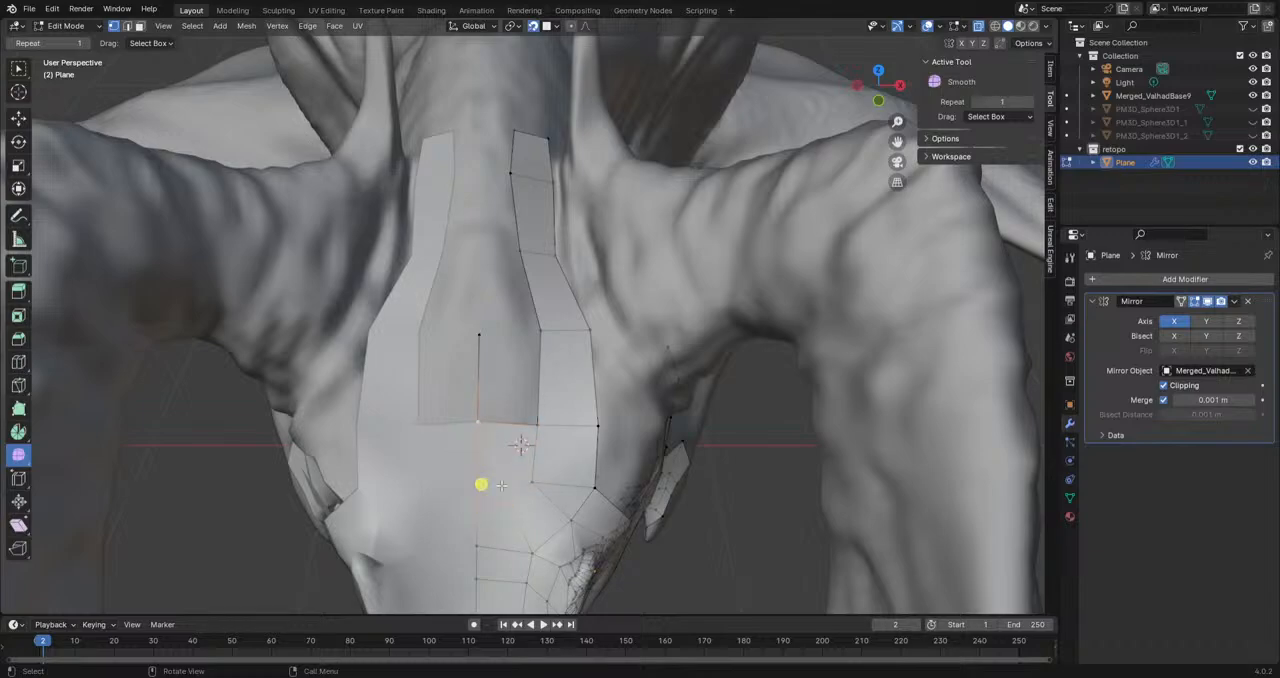
# Step: Reposition the three vertices where the forehead border meets the side strip to even out the new faces
pyautogui.click(509, 505)
pyautogui.press('g')
pyautogui.click(514, 503)
pyautogui.click(530, 484)
pyautogui.press('g')
pyautogui.click(542, 482)
pyautogui.click(532, 421)
pyautogui.press('g')
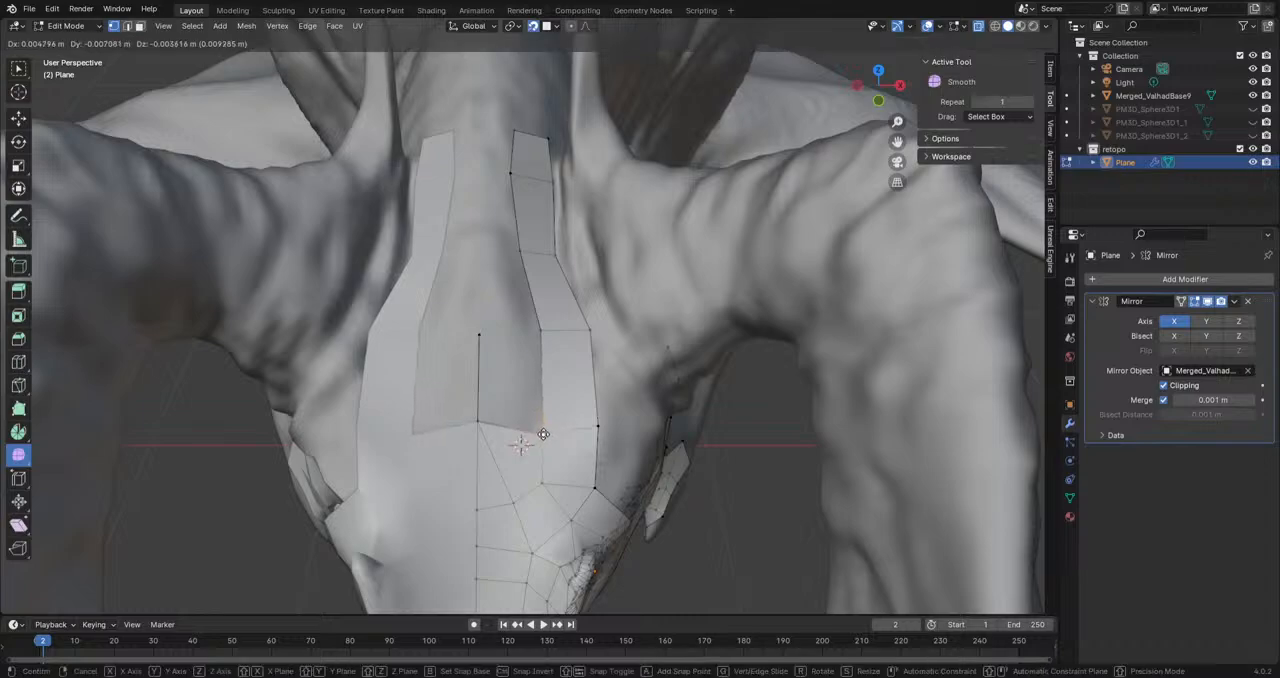
pyautogui.click(533, 418)
# Step: Fill a face between the side strip and the upper segment of the forehead's centre line
pyautogui.moveTo(549, 420); pyautogui.dragTo(537, 452, button='middle')
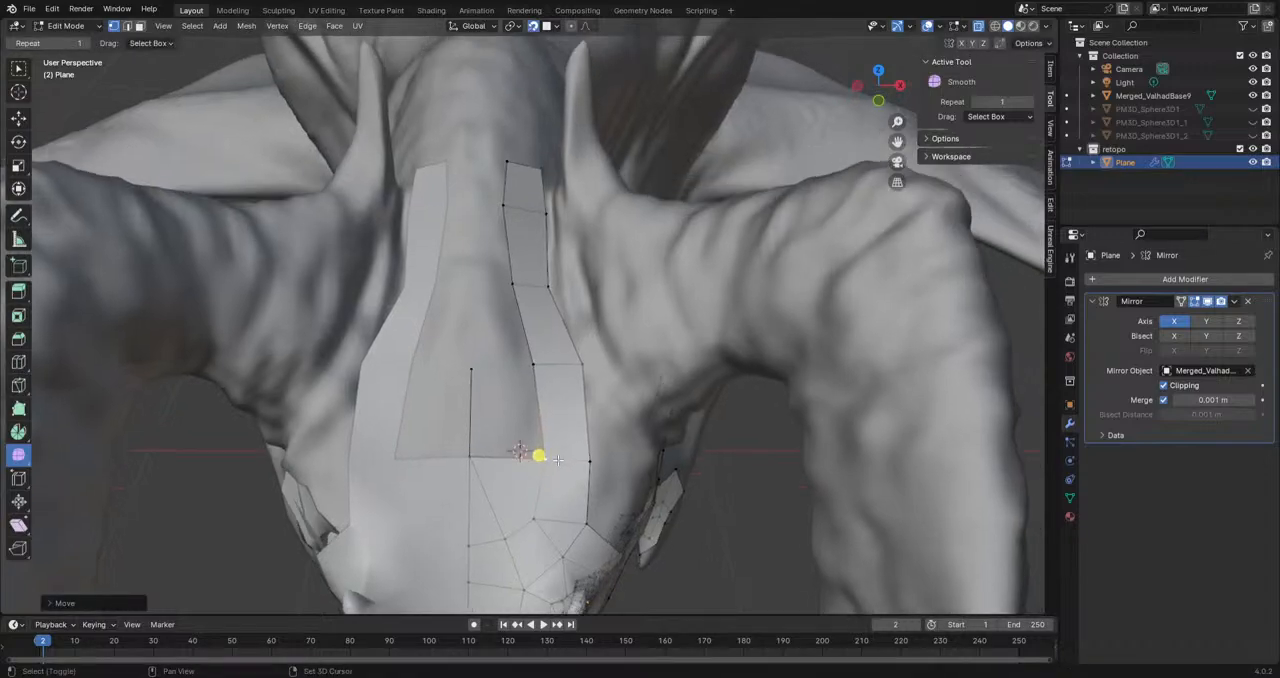
pyautogui.keyDown('shift'); pyautogui.click(538, 367); pyautogui.keyUp('shift')
pyautogui.keyDown('shift'); pyautogui.click(475, 371); pyautogui.keyUp('shift')
pyautogui.keyDown('shift'); pyautogui.click(475, 461); pyautogui.keyUp('shift')
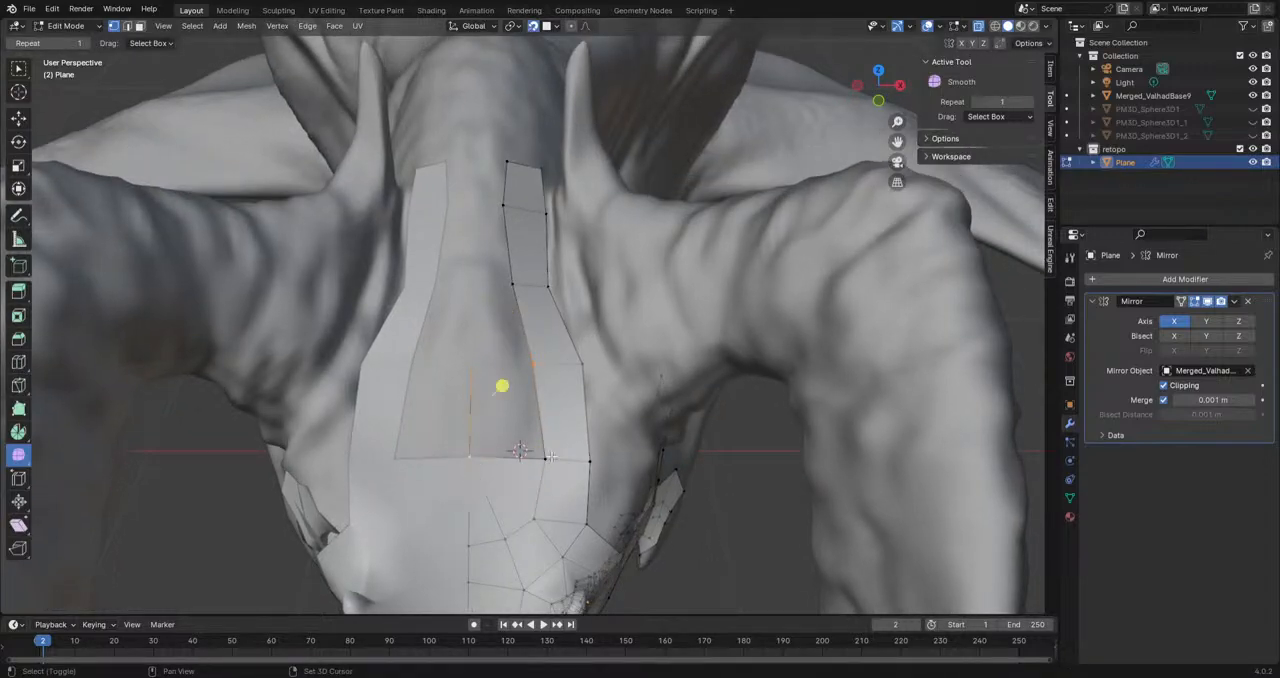
pyautogui.press('f')
# Step: Extend the centre line by extruding its top vertex repeatedly up to the end of the side strip
pyautogui.keyDown('shift'); pyautogui.moveTo(550, 454); pyautogui.dragTo(549, 533, button='middle'); pyautogui.keyUp('shift')
pyautogui.click(478, 448)
pyautogui.press('e')
pyautogui.click(479, 371)
pyautogui.press('e')
pyautogui.click(481, 239)
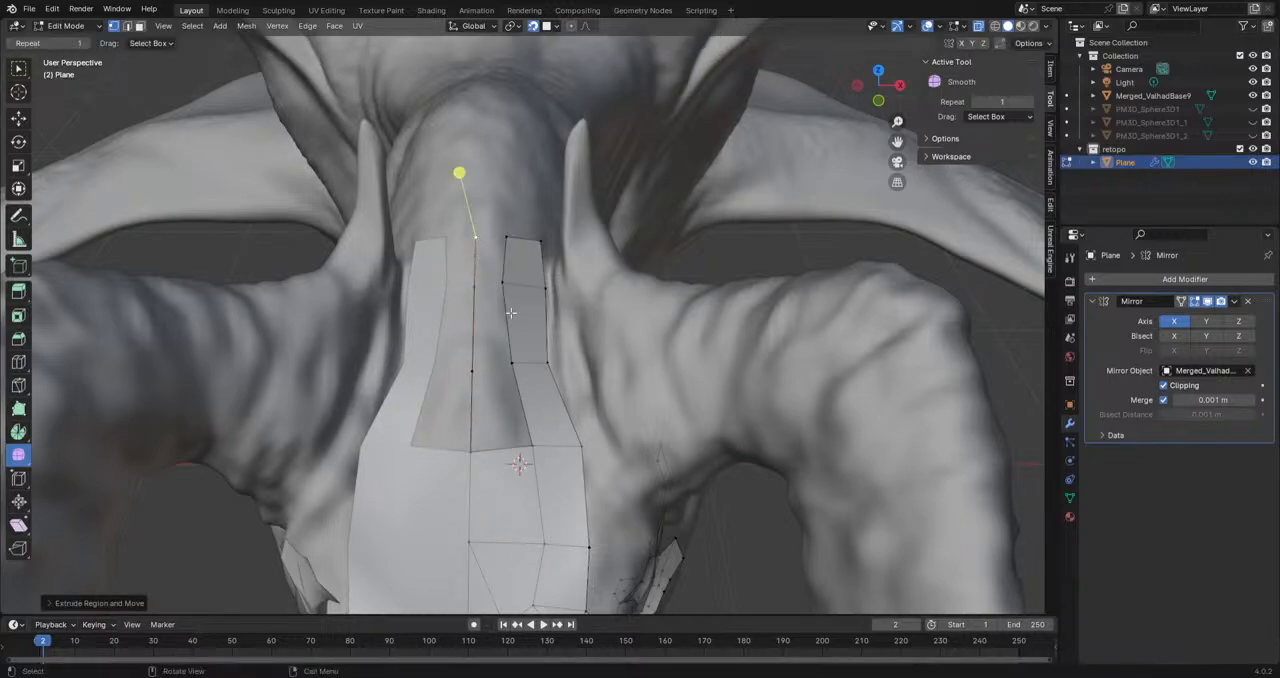
# Step: Fill the remaining faces between the extended centre line and the side strip up to its end between the horns
pyautogui.click(540, 451)
pyautogui.hotkey('alt', 'd')
pyautogui.click(478, 454)
pyautogui.click(585, 457)
pyautogui.press('g')
pyautogui.click(537, 445)
pyautogui.keyDown('shift'); pyautogui.click(476, 452); pyautogui.keyUp('shift')
pyautogui.press('f')
pyautogui.press('f')
pyautogui.press('f')
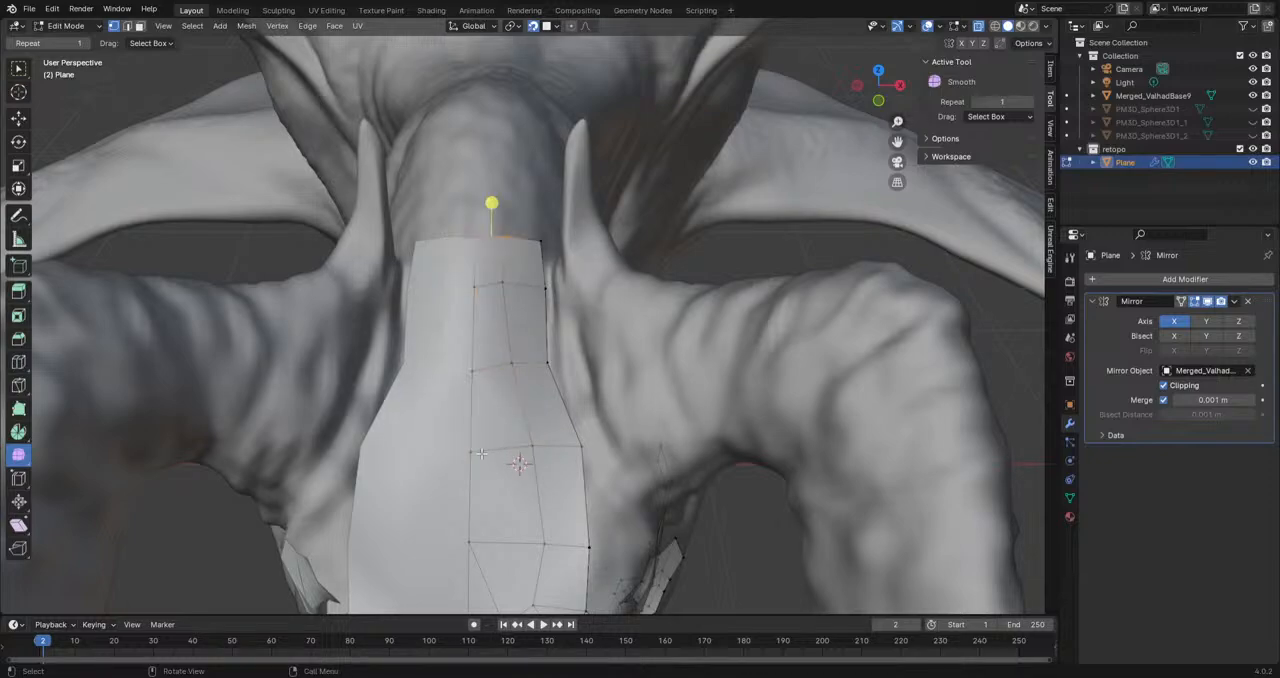
# Step: Disable clipping in the Mirror modifier and try moving a centre seam vertex on the forehead
pyautogui.scroll(-4, 481, 453)
pyautogui.moveTo(481, 453); pyautogui.dragTo(469, 416, button='middle')
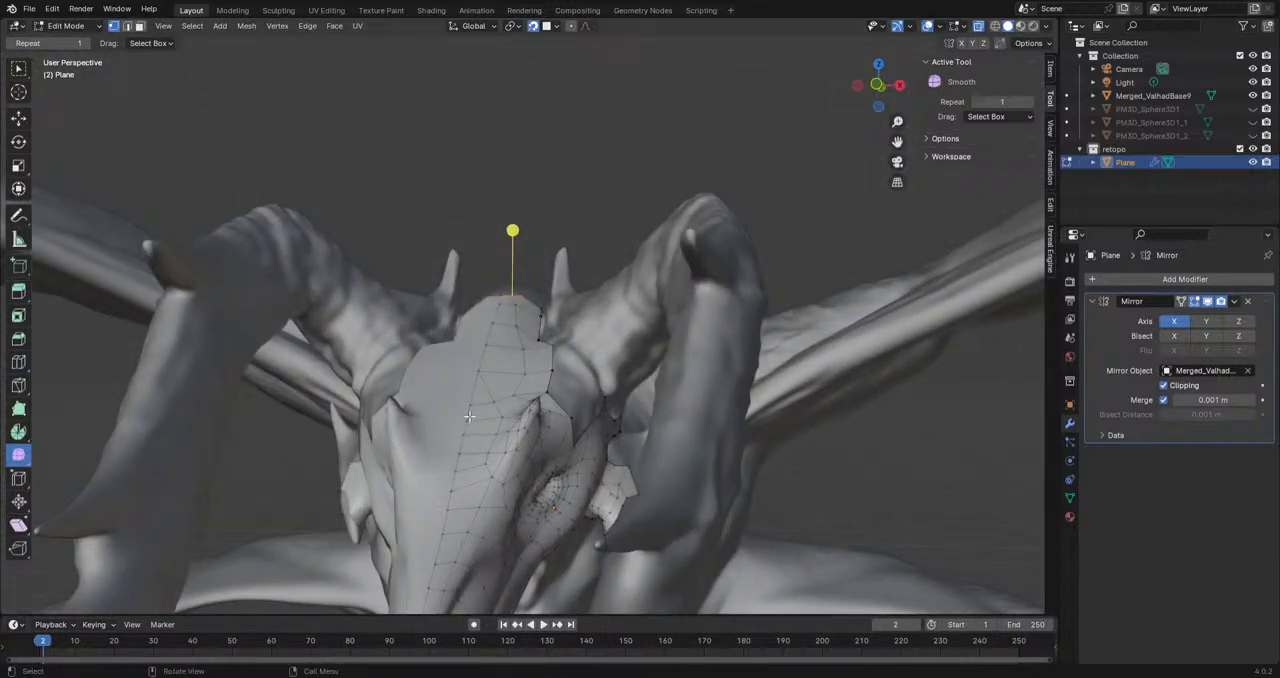
pyautogui.moveTo(483, 449); pyautogui.dragTo(486, 482, button='middle')
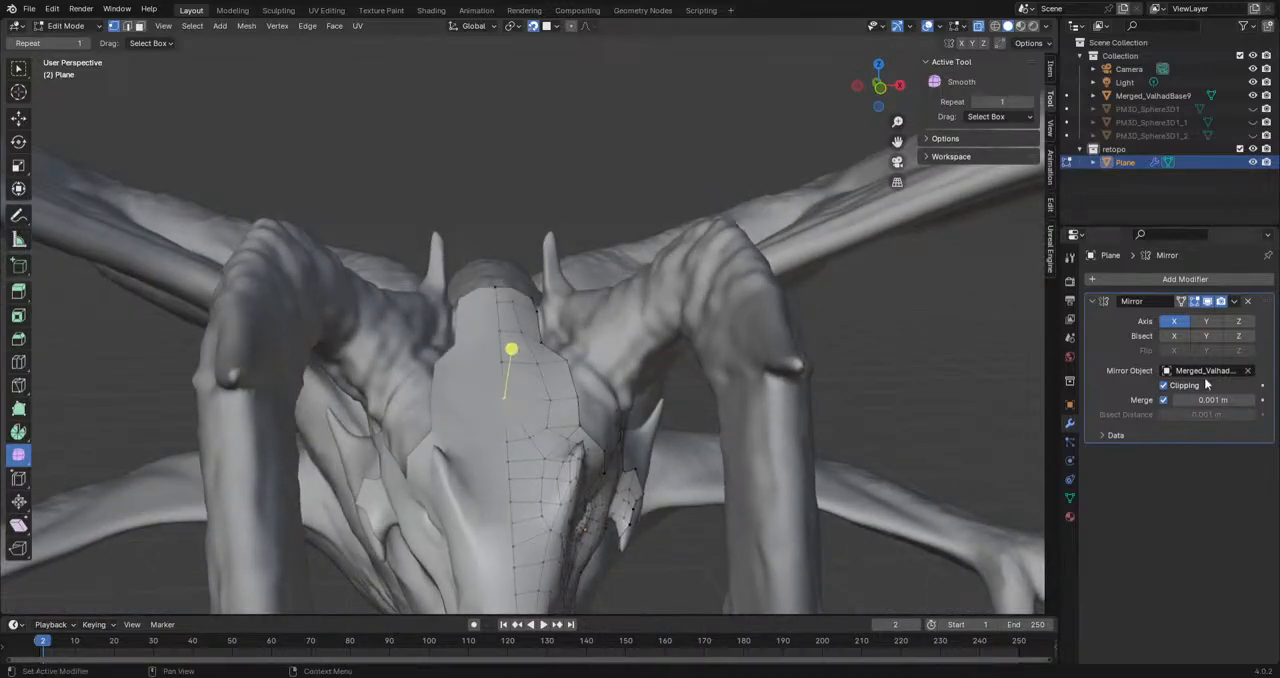
pyautogui.press('g')
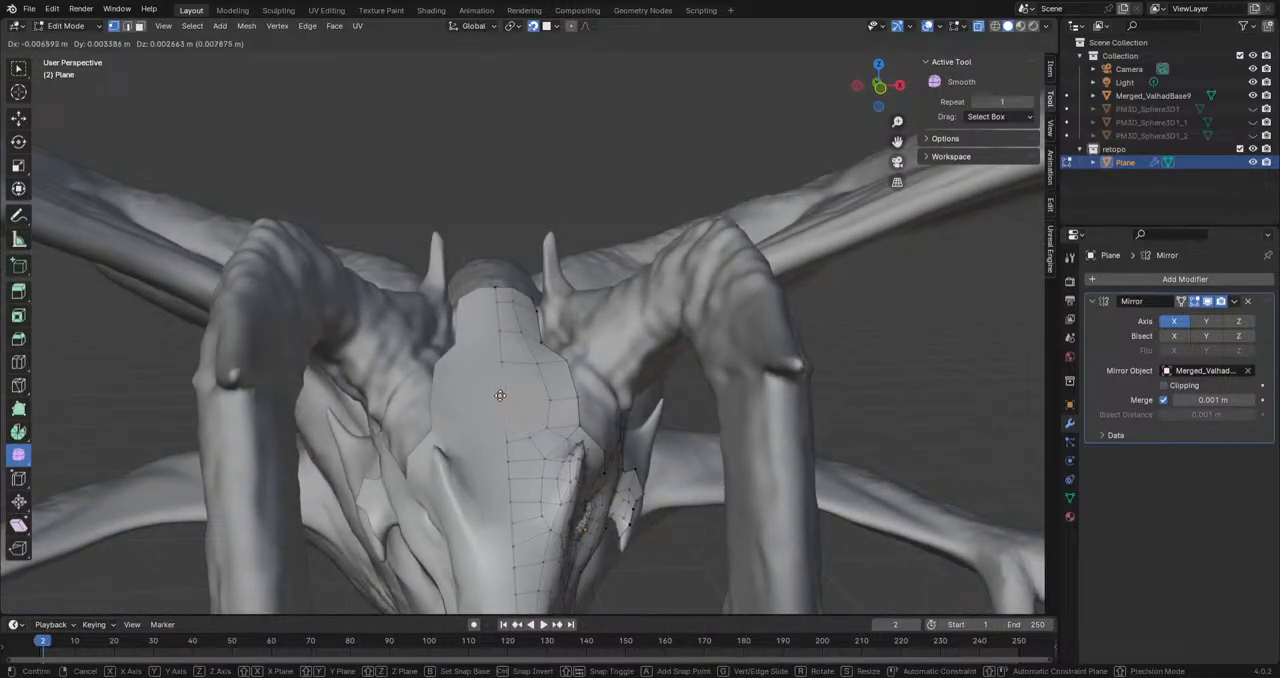
pyautogui.click(620, 413)
pyautogui.hotkey('ctrl', 'z')
pyautogui.keyDown('shift'); pyautogui.moveTo(602, 534); pyautogui.dragTo(598, 440, button='middle'); pyautogui.keyUp('shift')
pyautogui.press('g')
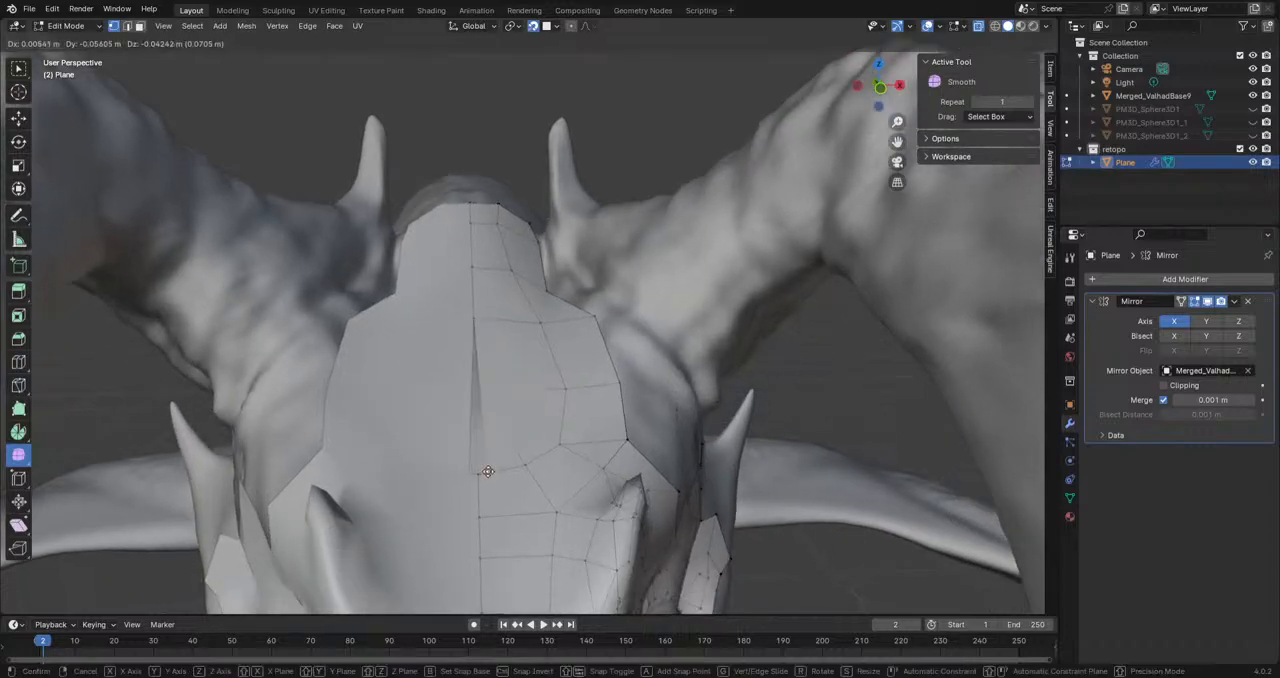
pyautogui.click(505, 383)
pyautogui.scroll(-8, 567, 401)
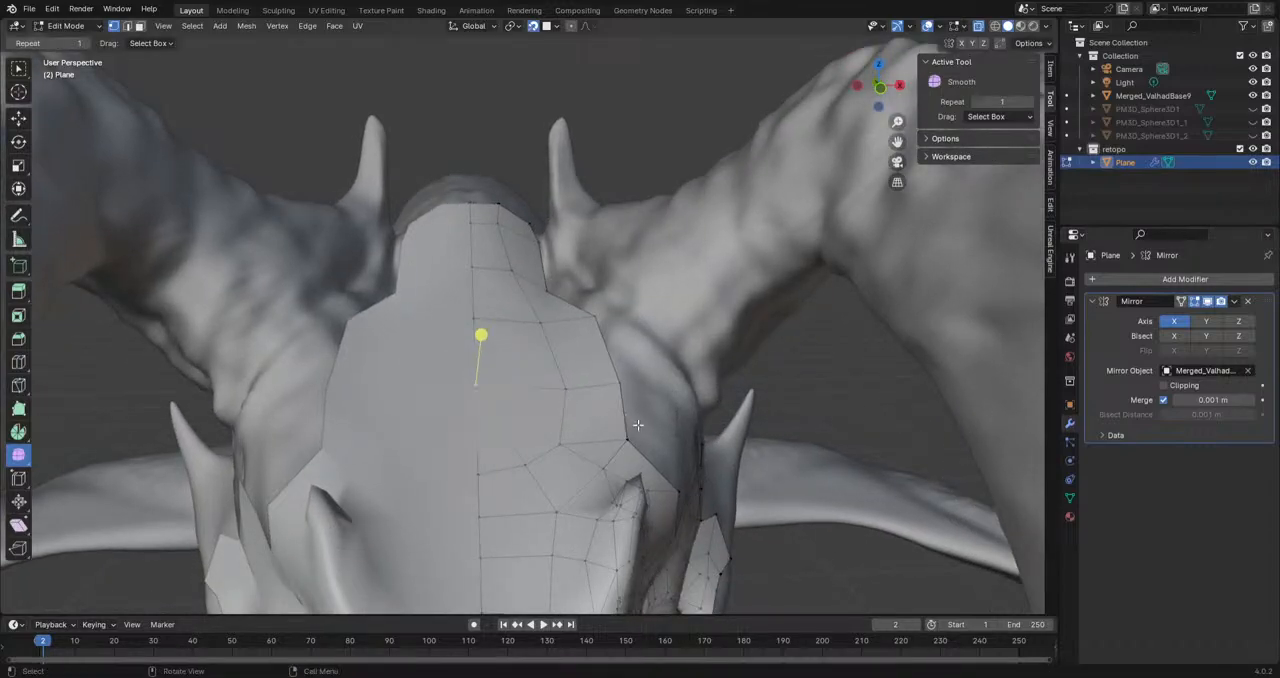
# Step: Examine the retopology mesh with overlays off and Merged_ValhadBase9 hidden, and restore the sculpt and overlays
pyautogui.moveTo(590, 355); pyautogui.dragTo(550, 480, button='middle')
pyautogui.scroll(5, 549, 367)
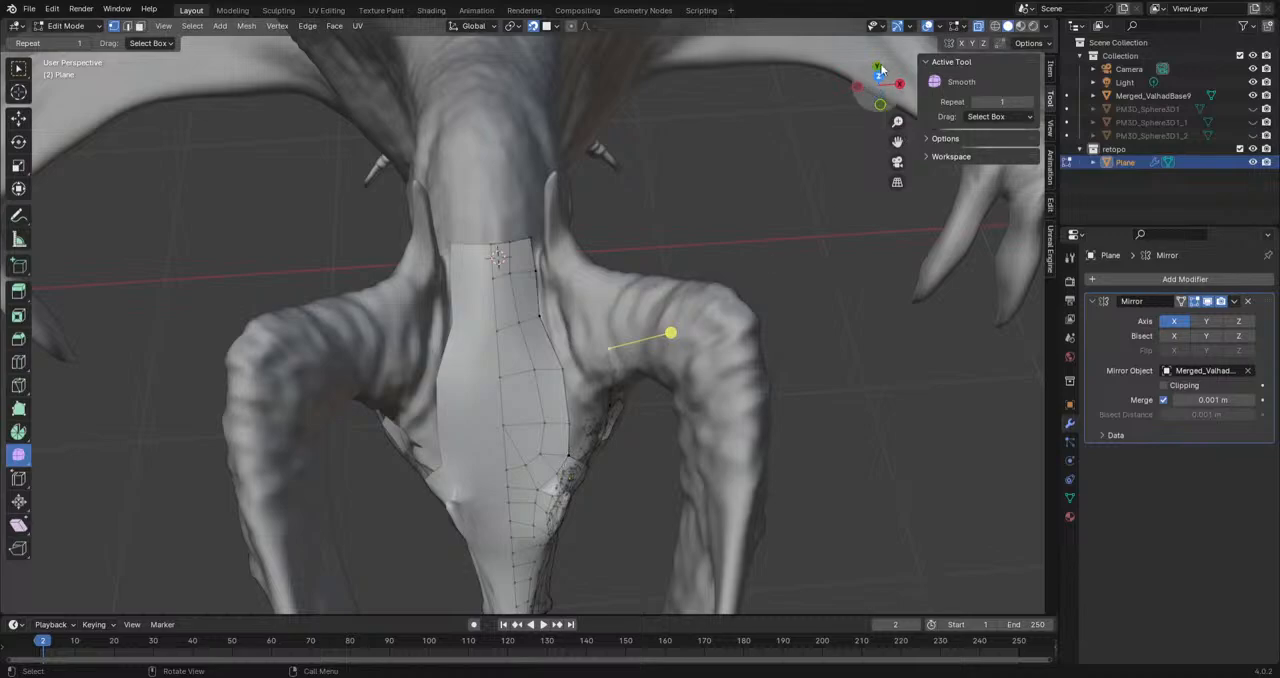
pyautogui.click(926, 28)
pyautogui.click(1253, 95)
pyautogui.moveTo(620, 380); pyautogui.dragTo(537, 414, button='middle')
pyautogui.scroll(-5, 552, 341)
pyautogui.scroll(5, 533, 415)
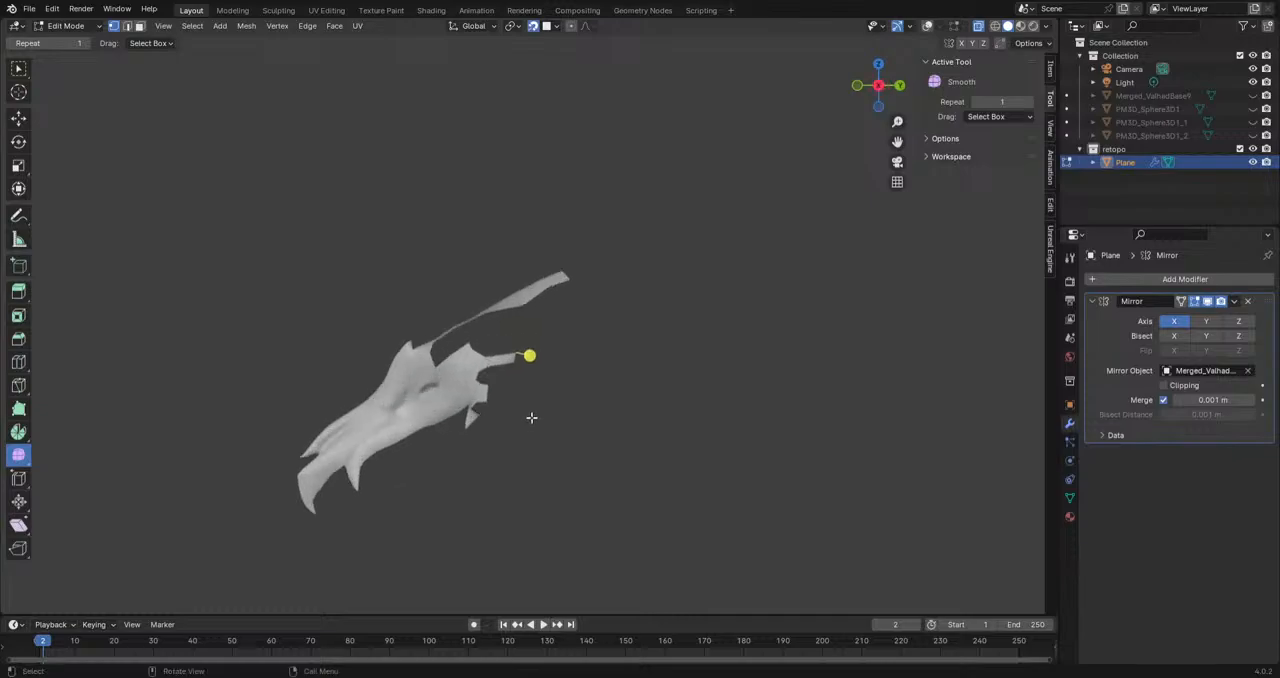
pyautogui.click(1254, 97)
pyautogui.keyDown('shift'); pyautogui.moveTo(607, 459); pyautogui.dragTo(715, 366, button='middle'); pyautogui.keyUp('shift')
pyautogui.scroll(-1, 715, 366)
pyautogui.scroll(6, 560, 392)
pyautogui.moveTo(554, 396); pyautogui.dragTo(754, 197, button='middle')
pyautogui.click(927, 27)
# Step: Extrude the brow mesh's upper corner vertex twice to lay an edge chain along the sculpt beside the forehead
pyautogui.moveTo(489, 347); pyautogui.dragTo(539, 389, button='middle')
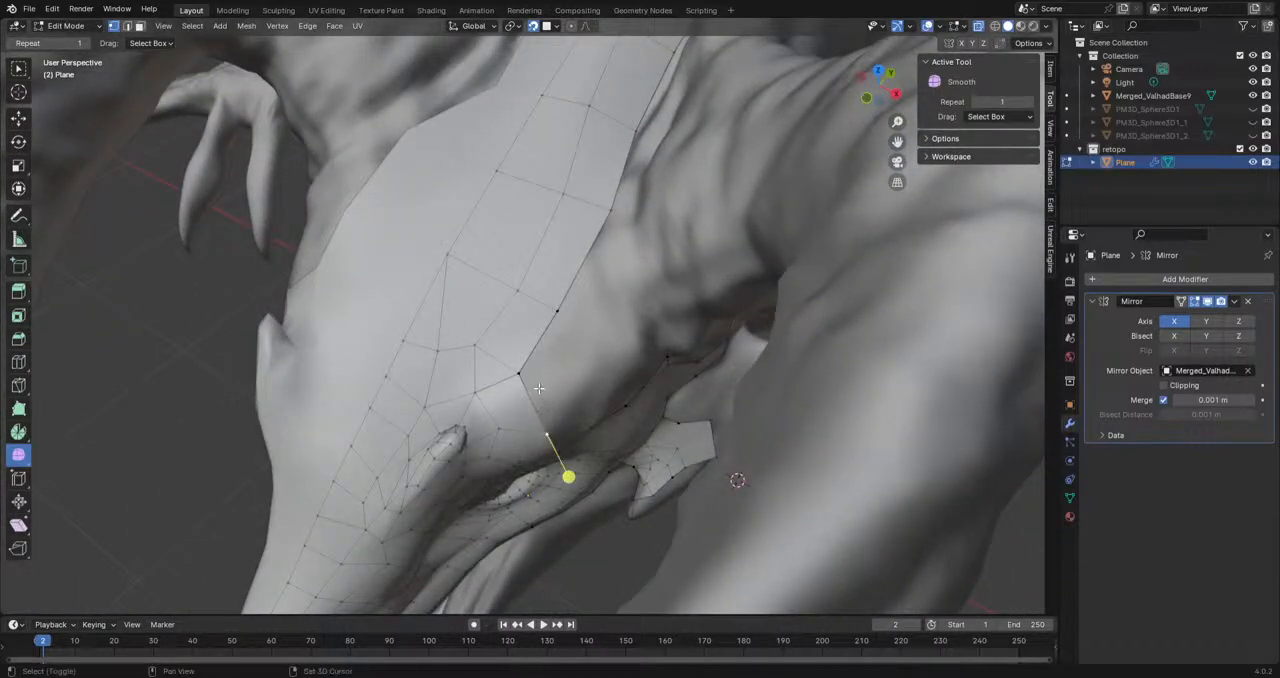
pyautogui.press('g')
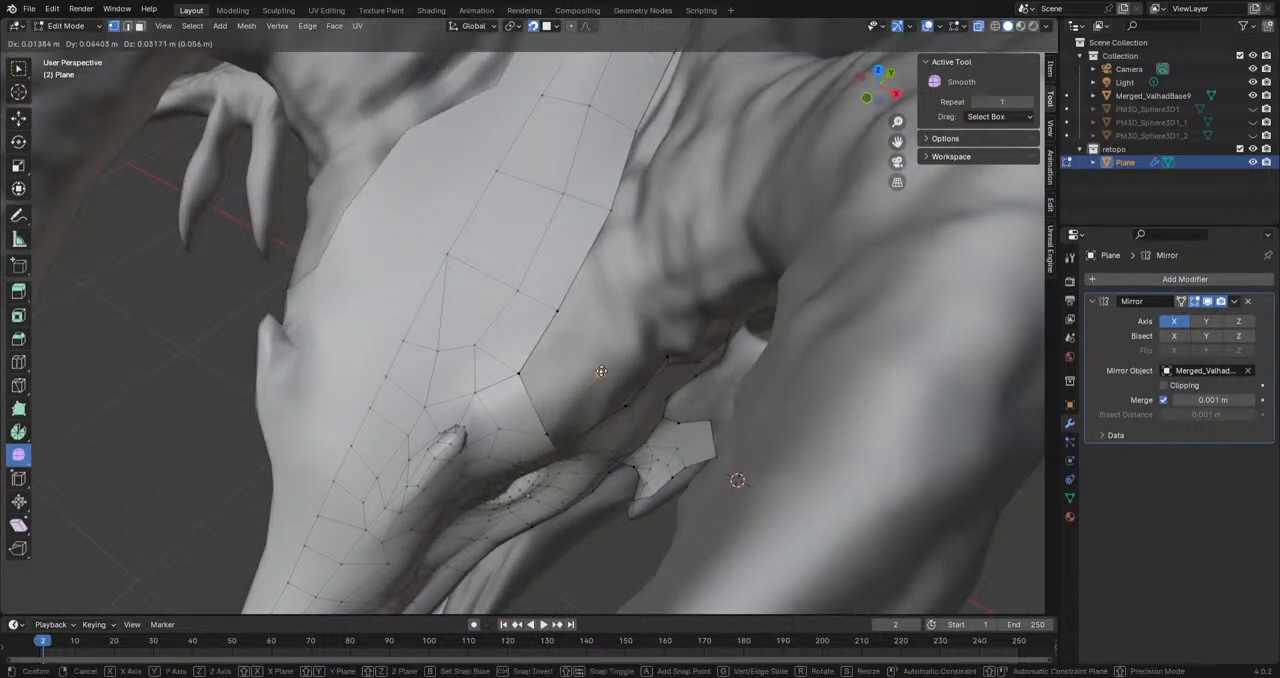
pyautogui.click(603, 374)
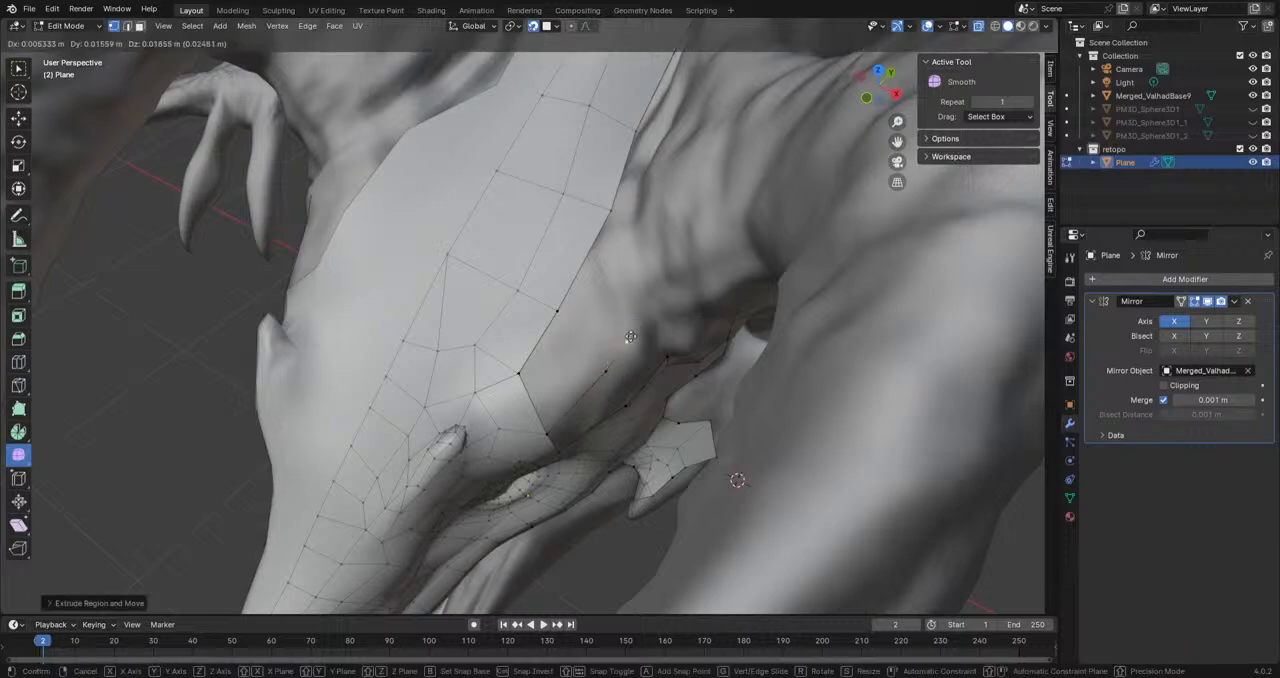
pyautogui.click(543, 431)
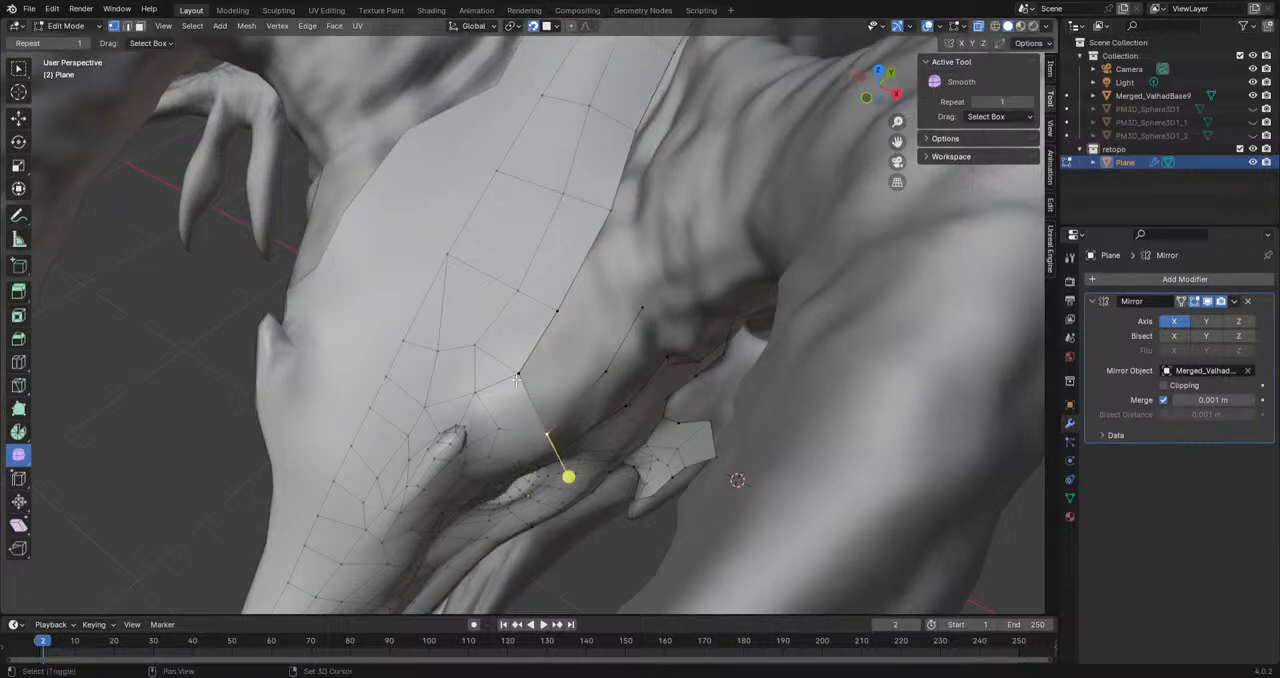
# Step: Try moving the forehead strip's lower corner vertex toward the new edge chain
pyautogui.hotkey('ctrl', 'z')
pyautogui.keyDown('shift'); pyautogui.click(605, 370); pyautogui.keyUp('shift')
pyautogui.click(605, 368)
pyautogui.click(558, 313)
pyautogui.click(517, 378)
pyautogui.press('g')
pyautogui.click(547, 403)
pyautogui.moveTo(547, 403)
pyautogui.mouseDown(button='middle')
pyautogui.moveTo(537, 334)
pyautogui.moveTo(623, 346)
pyautogui.moveTo(541, 411)
pyautogui.mouseUp(button='middle')
pyautogui.hotkey('ctrl', 'z')
# Step: Rip apart the corner vertex shared by the forehead strip and the brow, using the Rip Region tool
pyautogui.scroll(3, 535, 418)
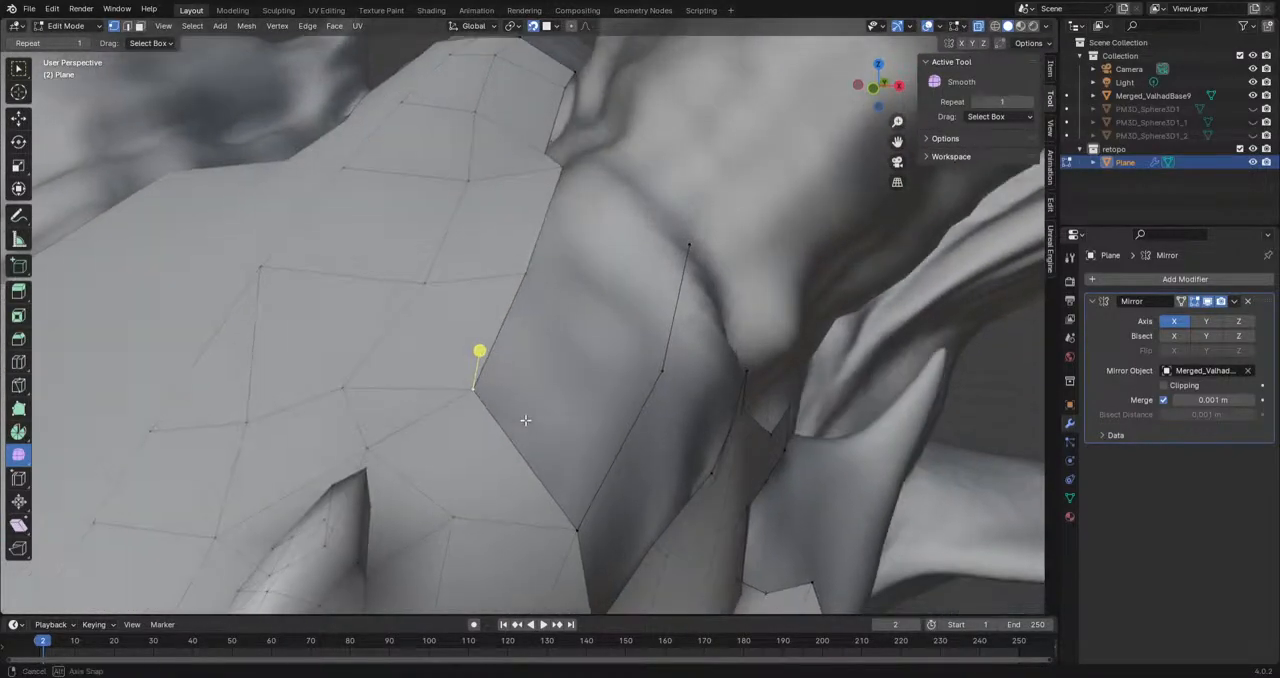
pyautogui.press('g')
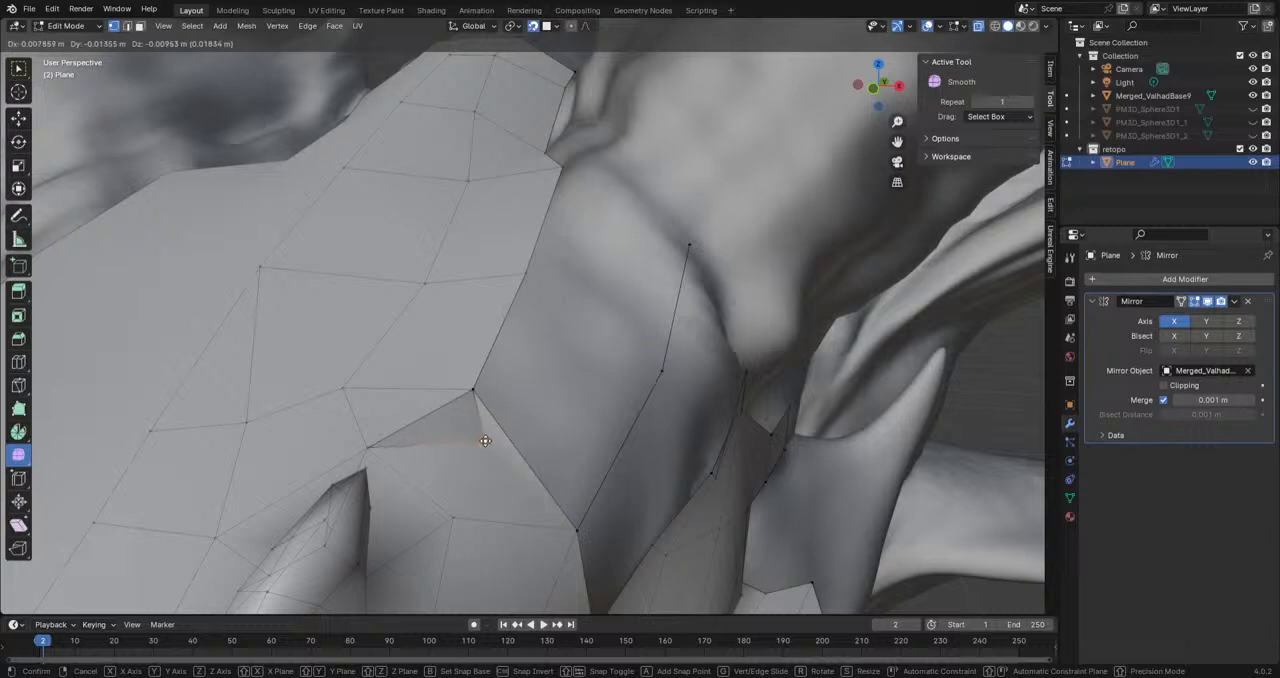
pyautogui.click(460, 440)
pyautogui.hotkey('ctrl', 'z')
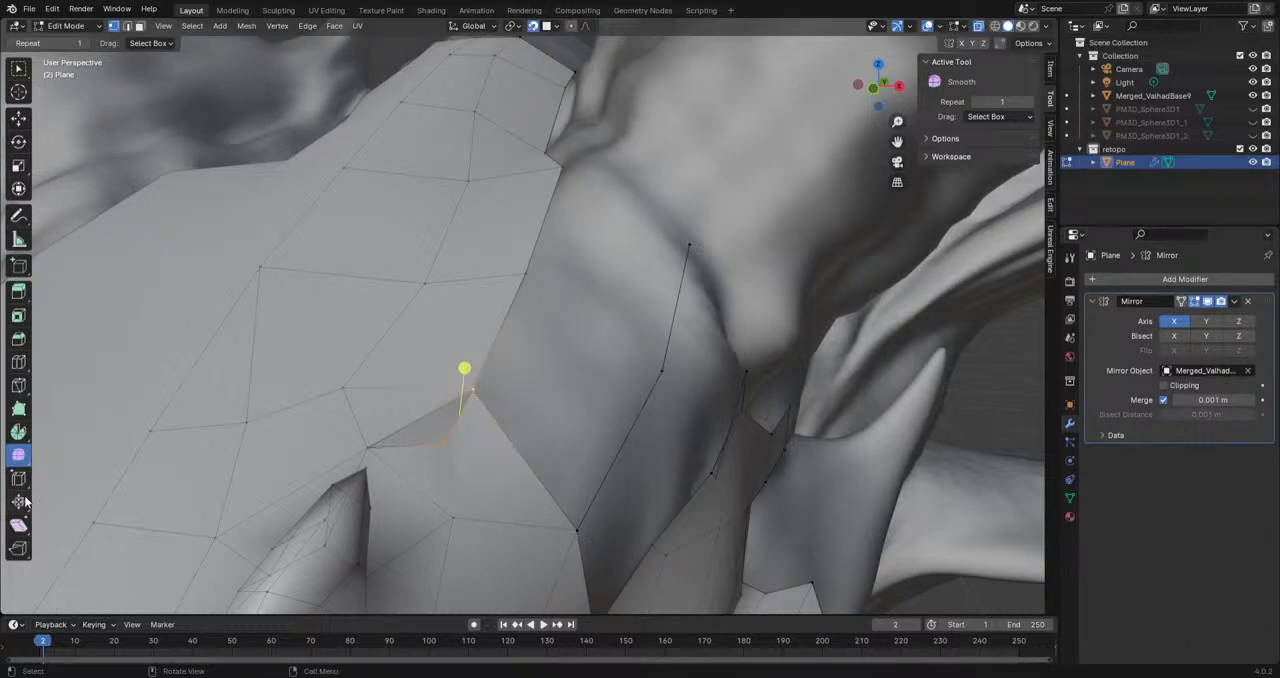
pyautogui.click(19, 481)
pyautogui.click(18, 547)
pyautogui.moveTo(479, 393); pyautogui.dragTo(502, 415)
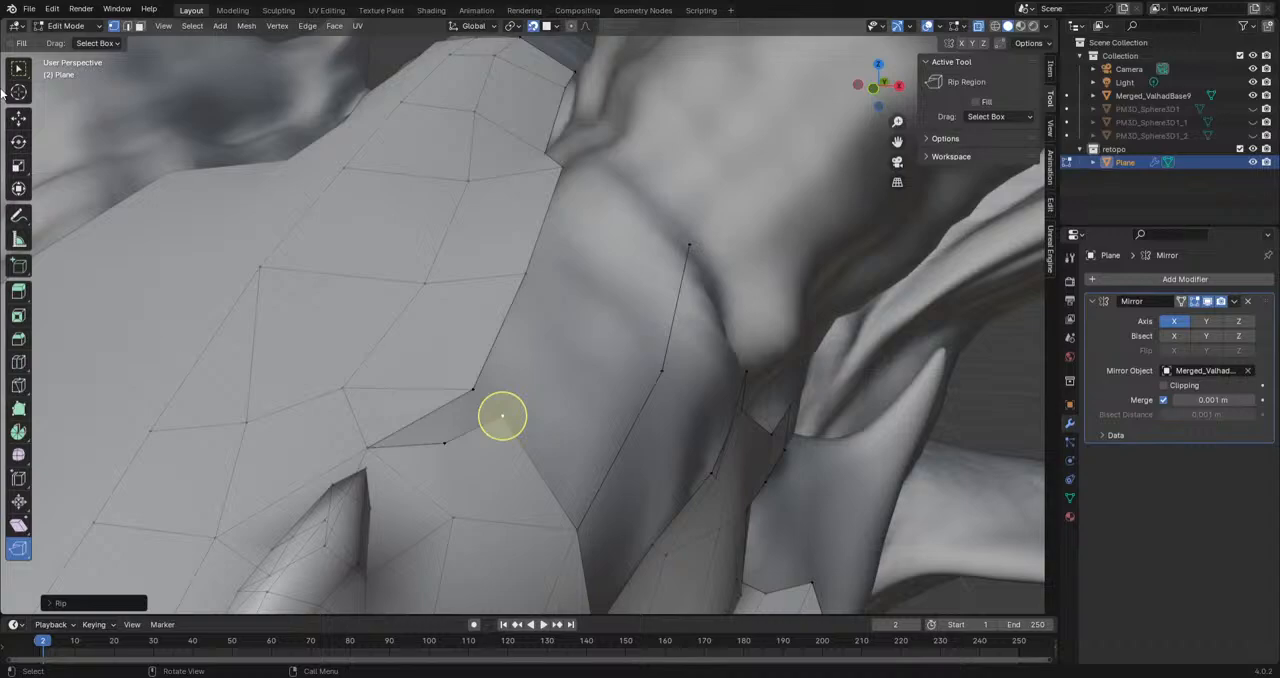
# Step: Delete the ripped brow face just below the forehead strip's corner
pyautogui.click(19, 68)
pyautogui.click(127, 26)
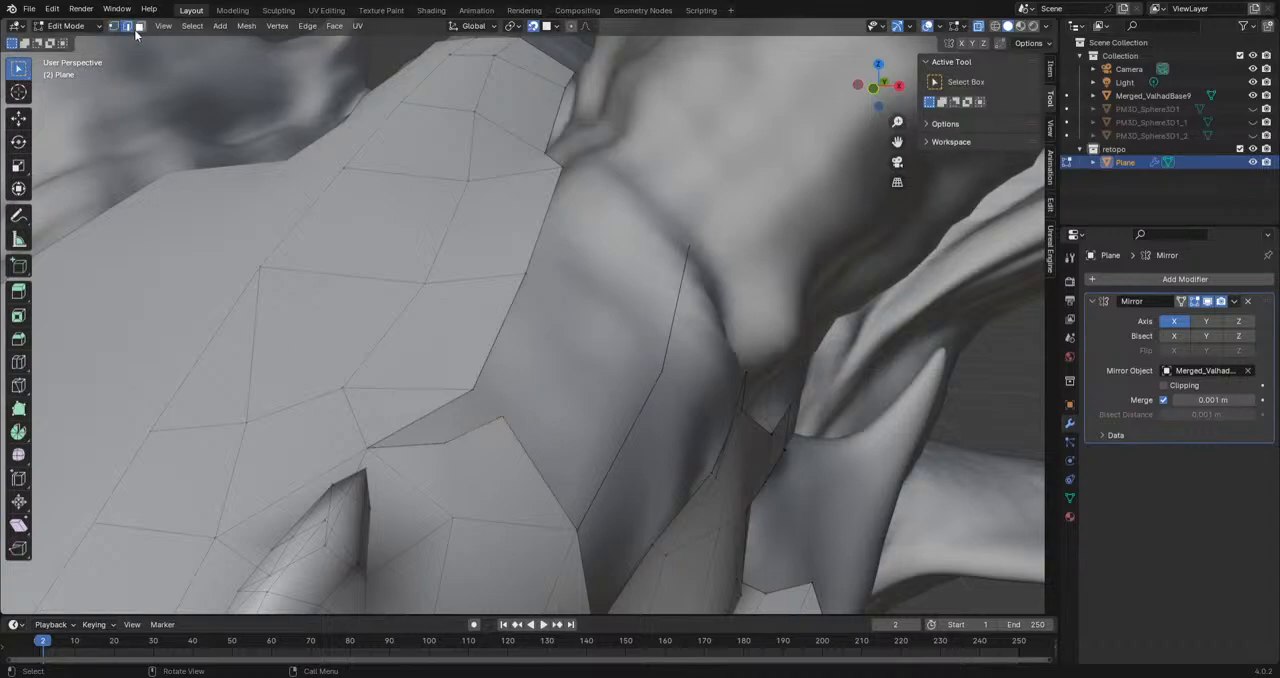
pyautogui.click(489, 481)
pyautogui.press('x')
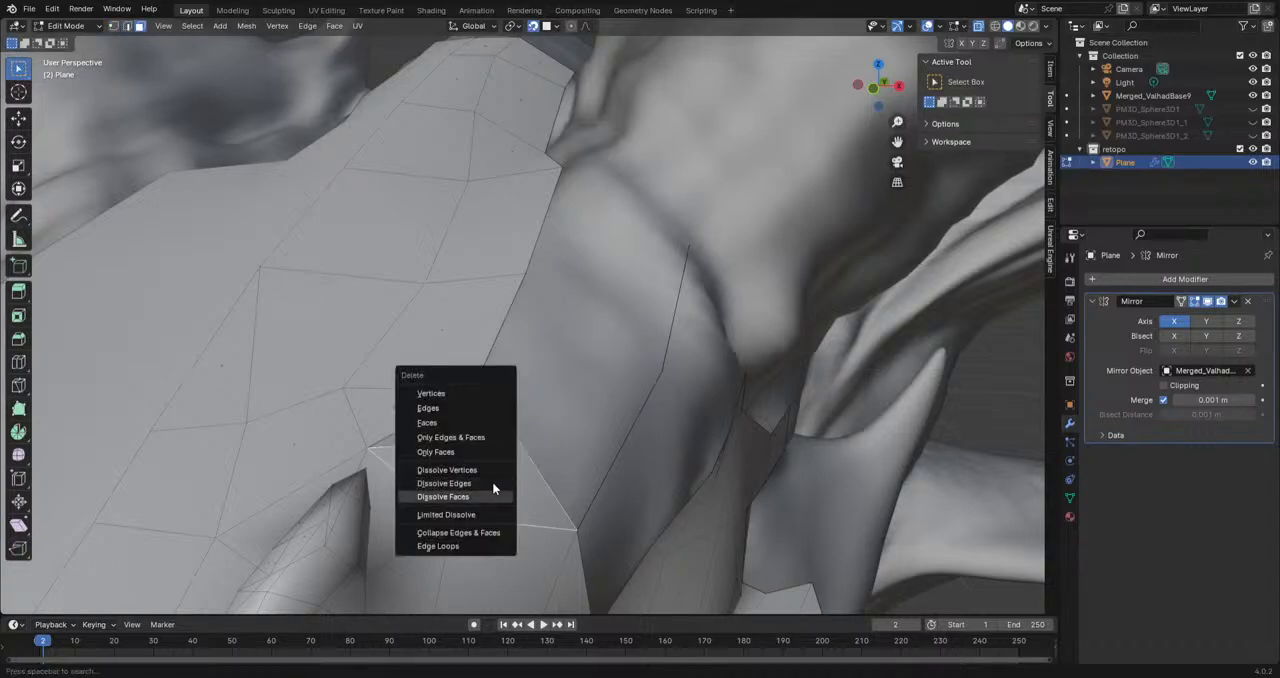
pyautogui.click(492, 496)
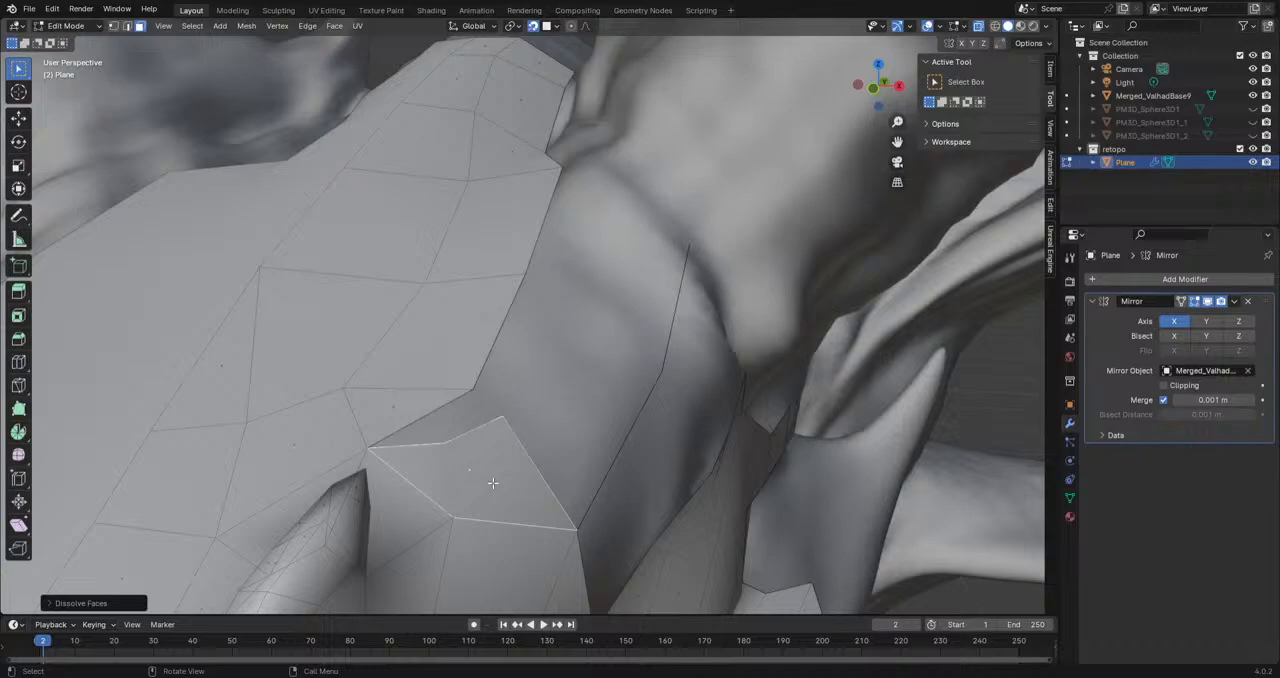
pyautogui.press('x')
pyautogui.press('Up')
pyautogui.press('Up')
pyautogui.press('Up')
pyautogui.press('Up')
pyautogui.press('Up')
pyautogui.press('Return')
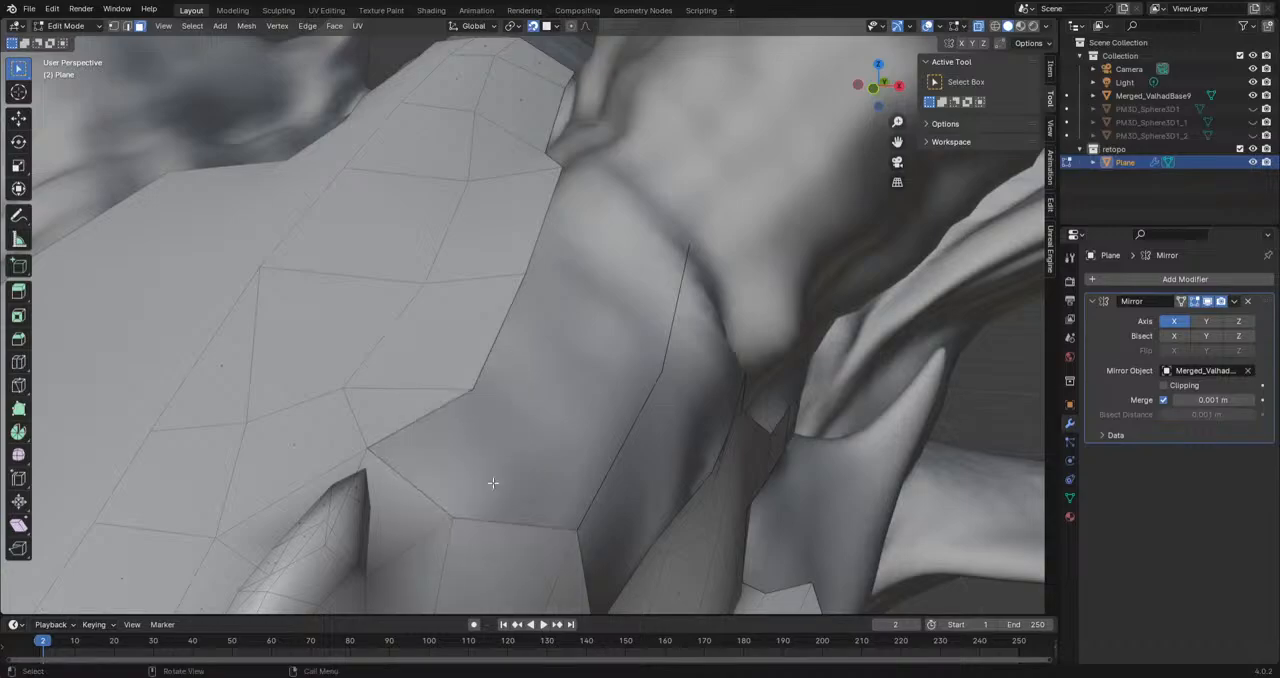
# Step: Delete the adjoining sliver face at the forehead strip's lower end and shift the strip's free corner vertex slightly inward
pyautogui.moveTo(492, 483); pyautogui.dragTo(517, 357, button='middle')
pyautogui.scroll(3, 529, 461)
pyautogui.click(405, 368)
pyautogui.press('x')
pyautogui.click(408, 369)
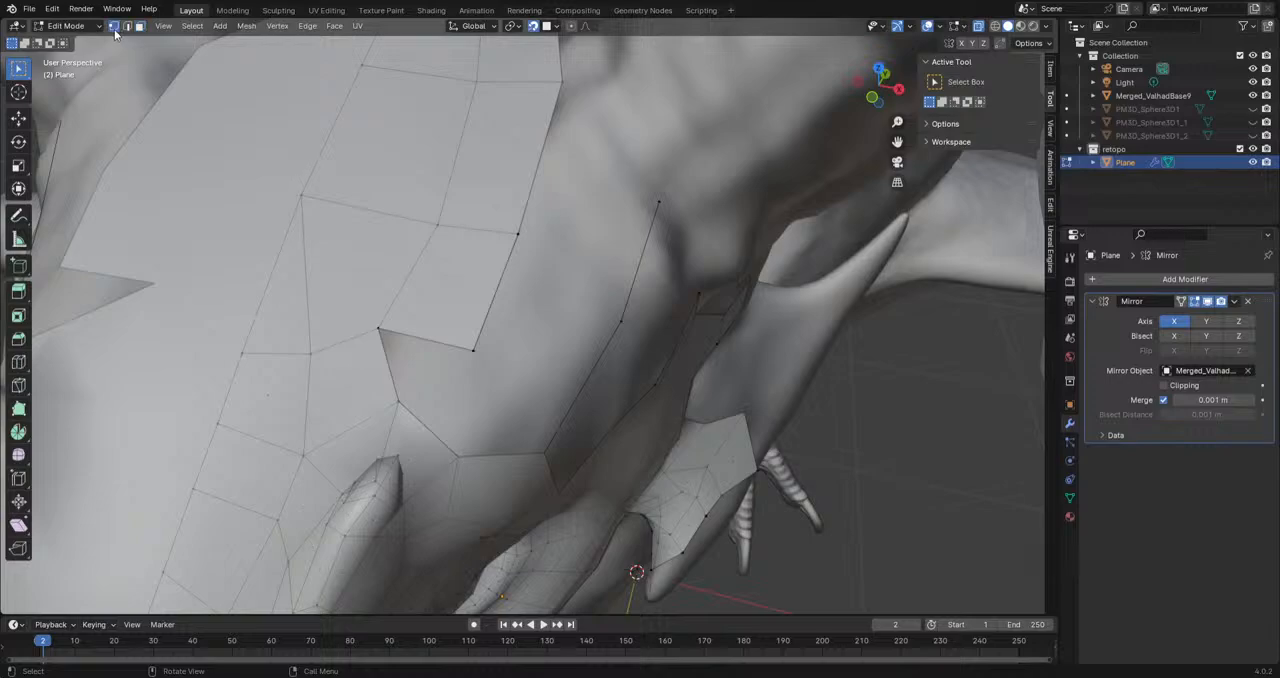
pyautogui.press('g')
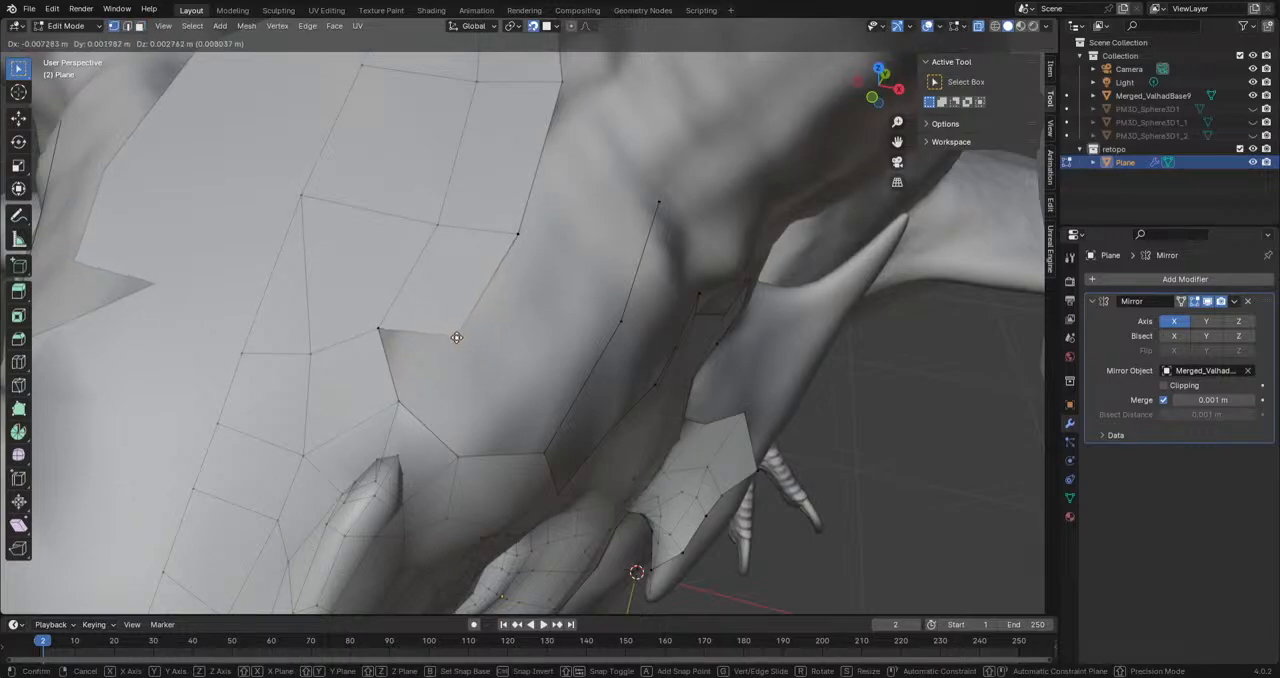
pyautogui.click(463, 338)
# Step: Fill the gap between the forehead strip's lower corner and the brow mesh with new faces
pyautogui.click(459, 449)
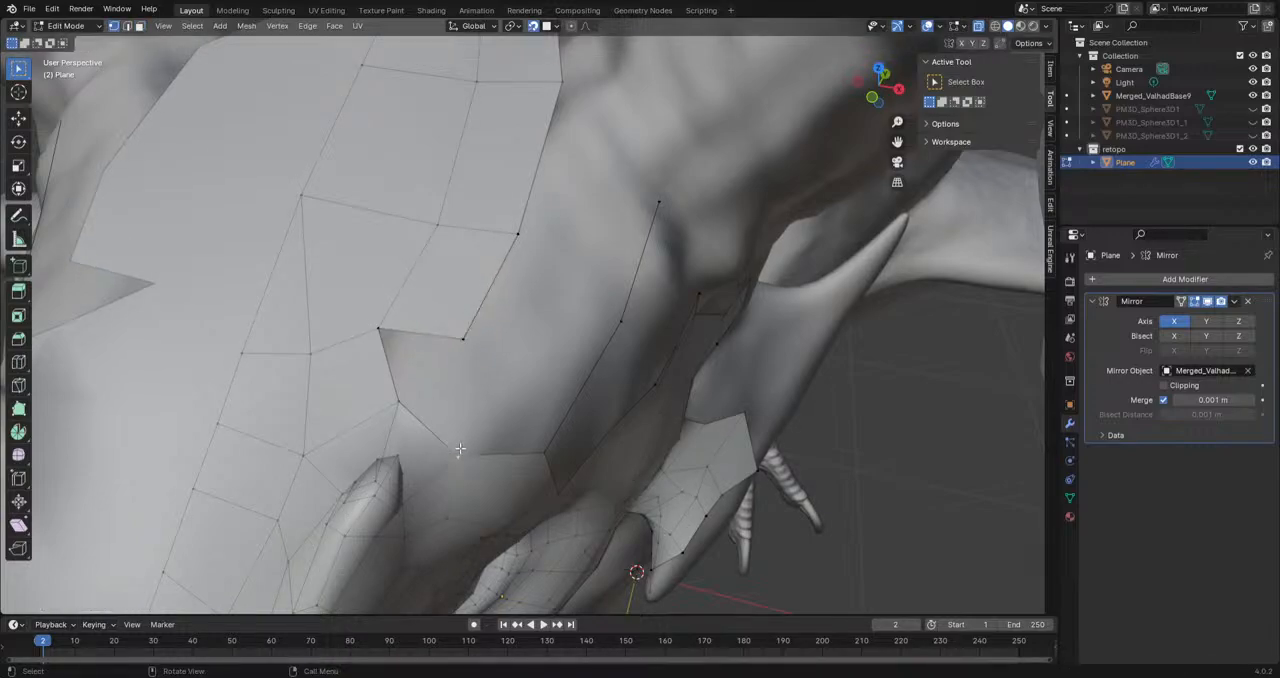
pyautogui.click(440, 341)
pyautogui.keyDown('shift'); pyautogui.click(382, 333); pyautogui.keyUp('shift')
pyautogui.keyDown('shift'); pyautogui.click(403, 401); pyautogui.keyUp('shift')
pyautogui.press('f')
pyautogui.moveTo(403, 401); pyautogui.dragTo(472, 412, button='middle')
pyautogui.hotkey('ctrl', 'z')
pyautogui.click(517, 360)
pyautogui.press('f')
pyautogui.click(541, 396)
pyautogui.moveTo(541, 396); pyautogui.dragTo(456, 426, button='middle')
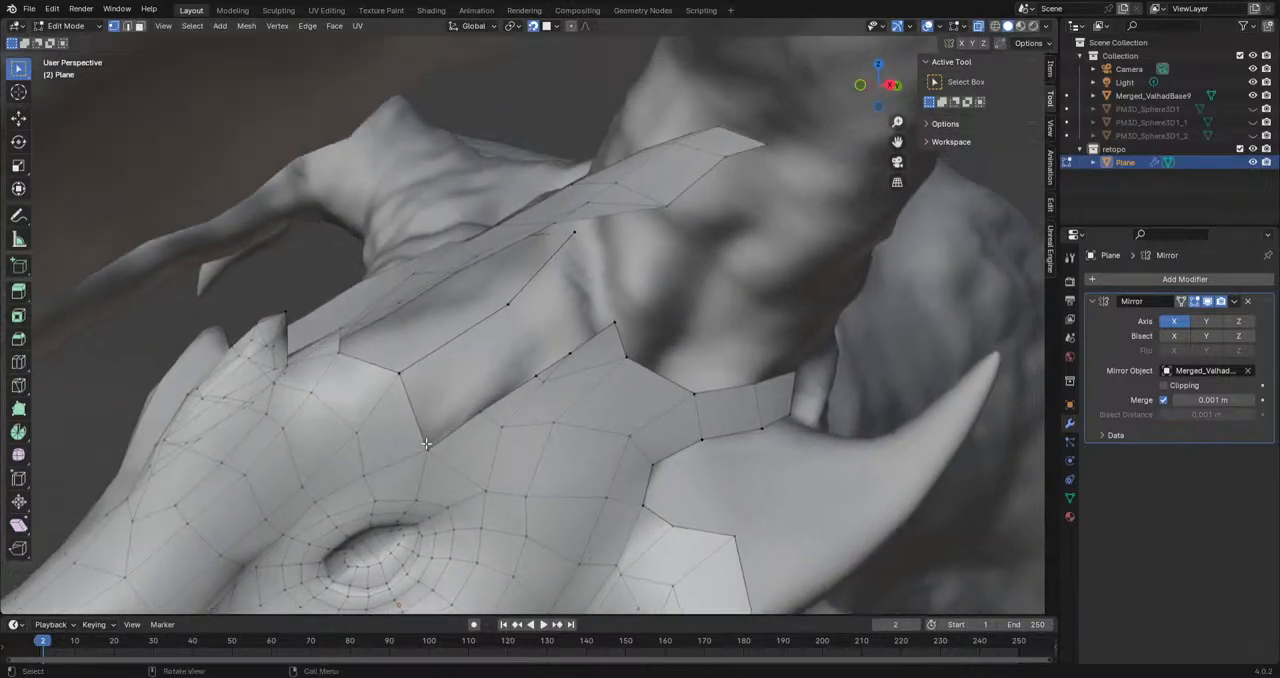
# Step: Fill a face between the edge chain's first segment and the brow edge, and pull its upper vertex closer to the brow
pyautogui.hotkey('ctrl', 'z')
pyautogui.keyDown('shift'); pyautogui.click(484, 410); pyautogui.keyUp('shift')
pyautogui.press('f')
pyautogui.press('g')
pyautogui.click(466, 329)
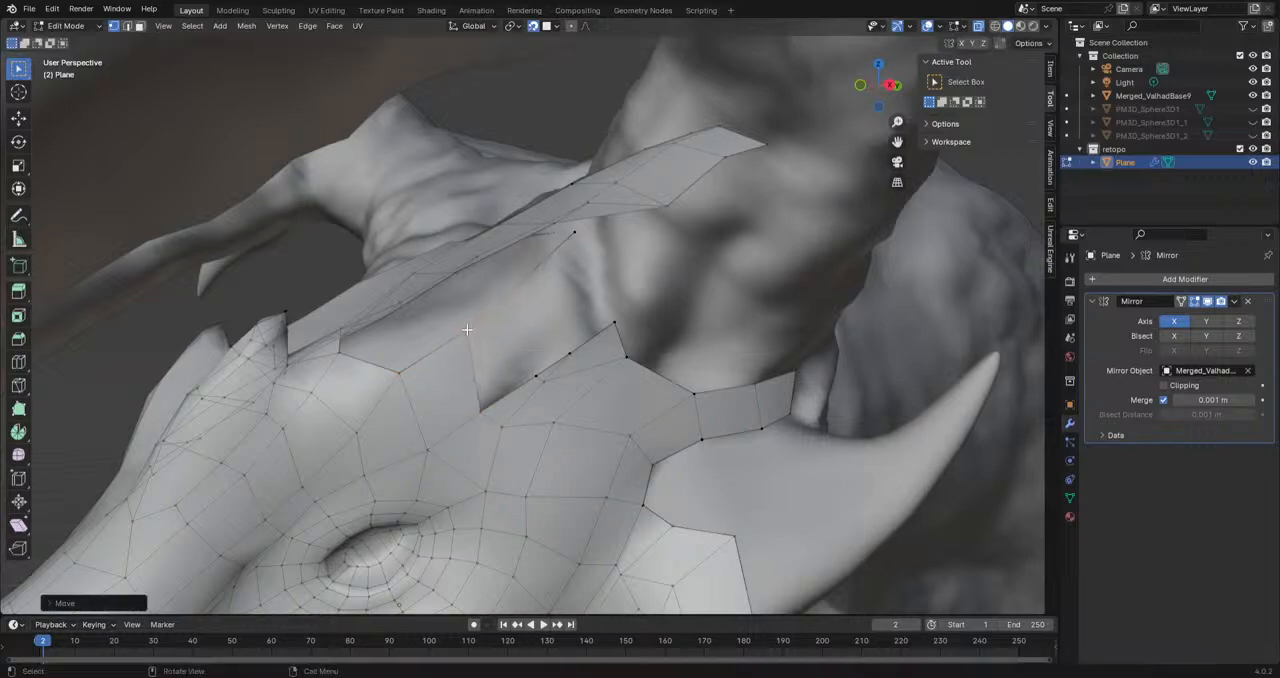
# Step: Reposition the edge chain's end vertex on the sculpt between the forehead strip and the brow
pyautogui.press('g')
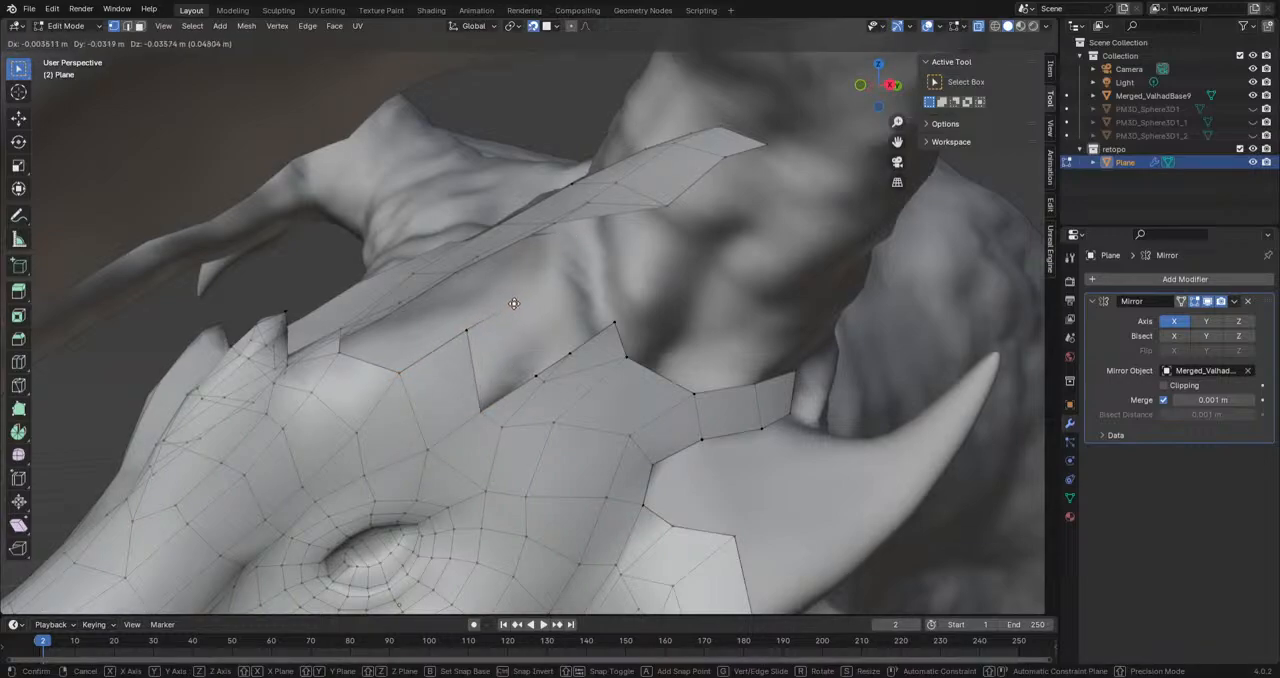
pyautogui.click(568, 352)
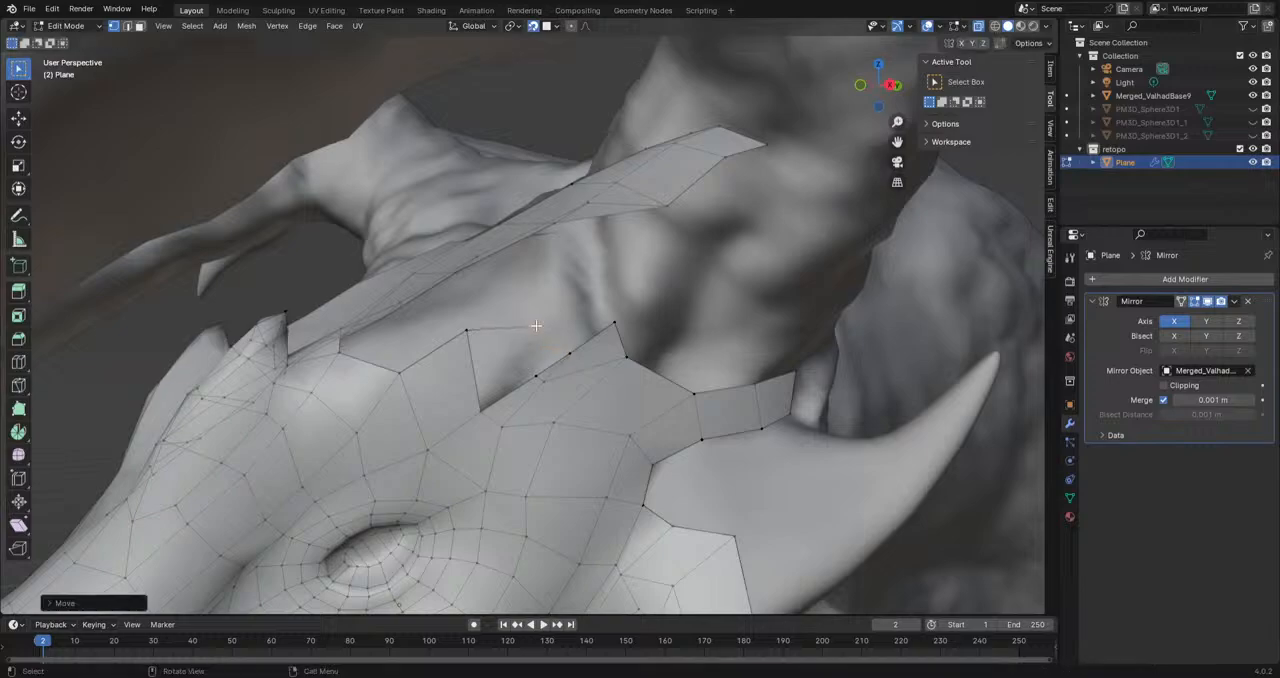
pyautogui.press('g')
pyautogui.click(546, 290)
# Step: Fill the next face between the edge chain and the brow edge, and lower the chain vertex at its corner
pyautogui.click(532, 379)
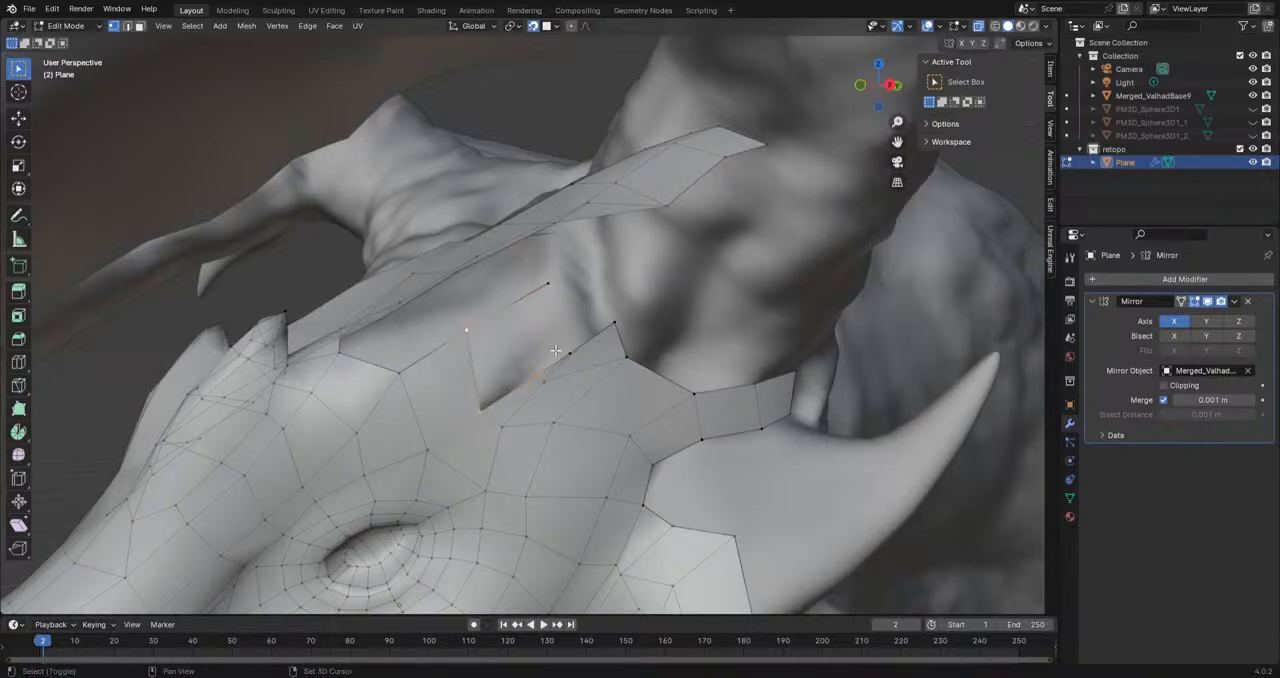
pyautogui.moveTo(560, 352); pyautogui.dragTo(507, 390, button='middle')
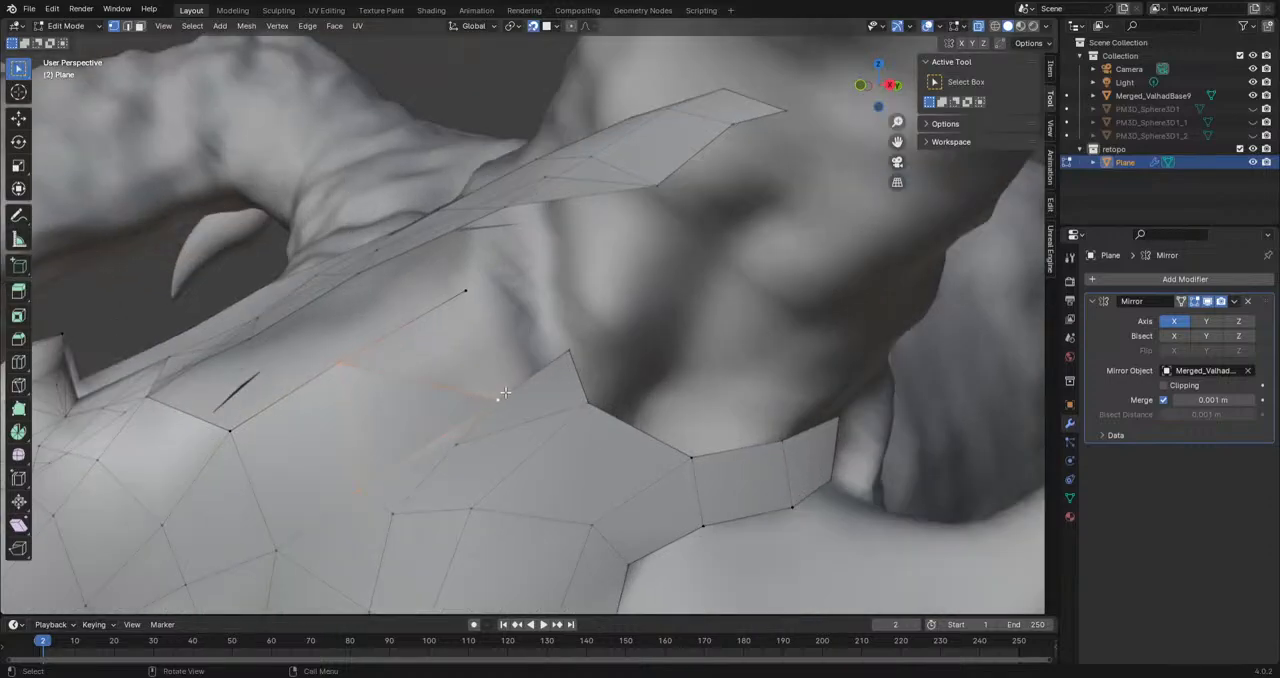
pyautogui.press('g')
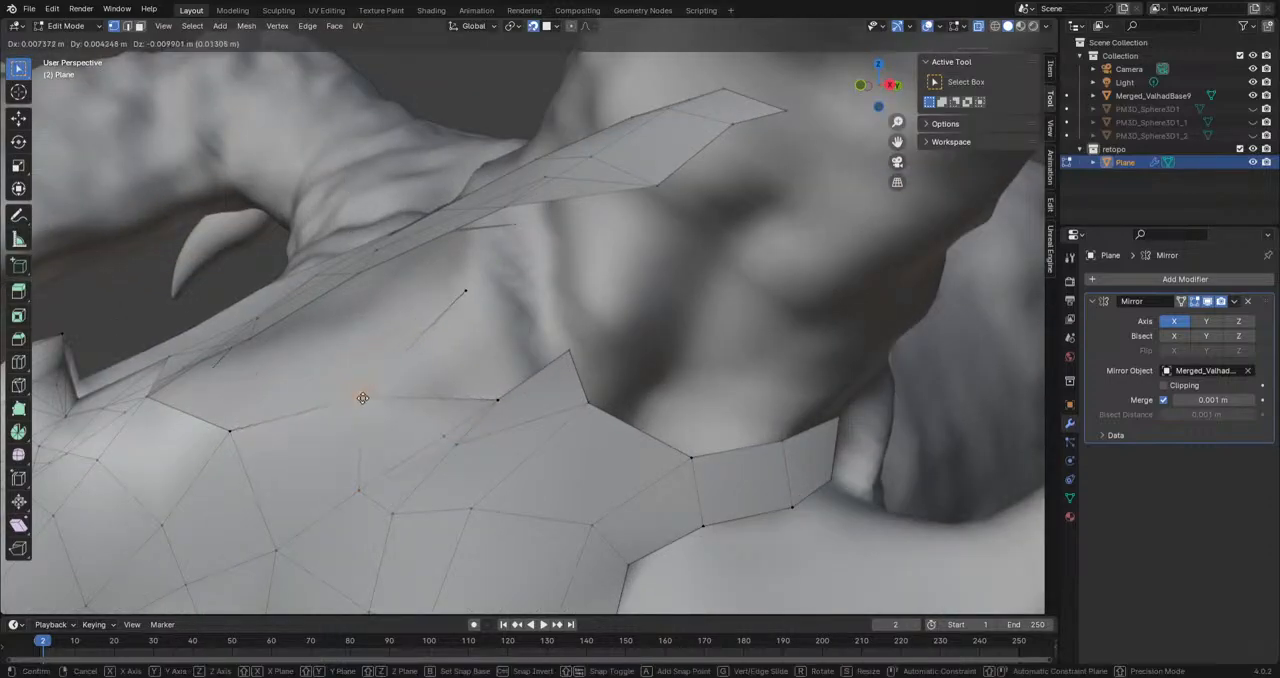
pyautogui.click(354, 384)
# Step: Move the edge chain's end vertex toward the horn base and fill the face between it and the brow's upper tip
pyautogui.click(474, 294)
pyautogui.press('g')
pyautogui.click(516, 295)
pyautogui.click(573, 351)
pyautogui.keyDown('shift'); pyautogui.click(496, 401); pyautogui.keyUp('shift')
pyautogui.keyDown('shift'); pyautogui.click(345, 389); pyautogui.keyUp('shift')
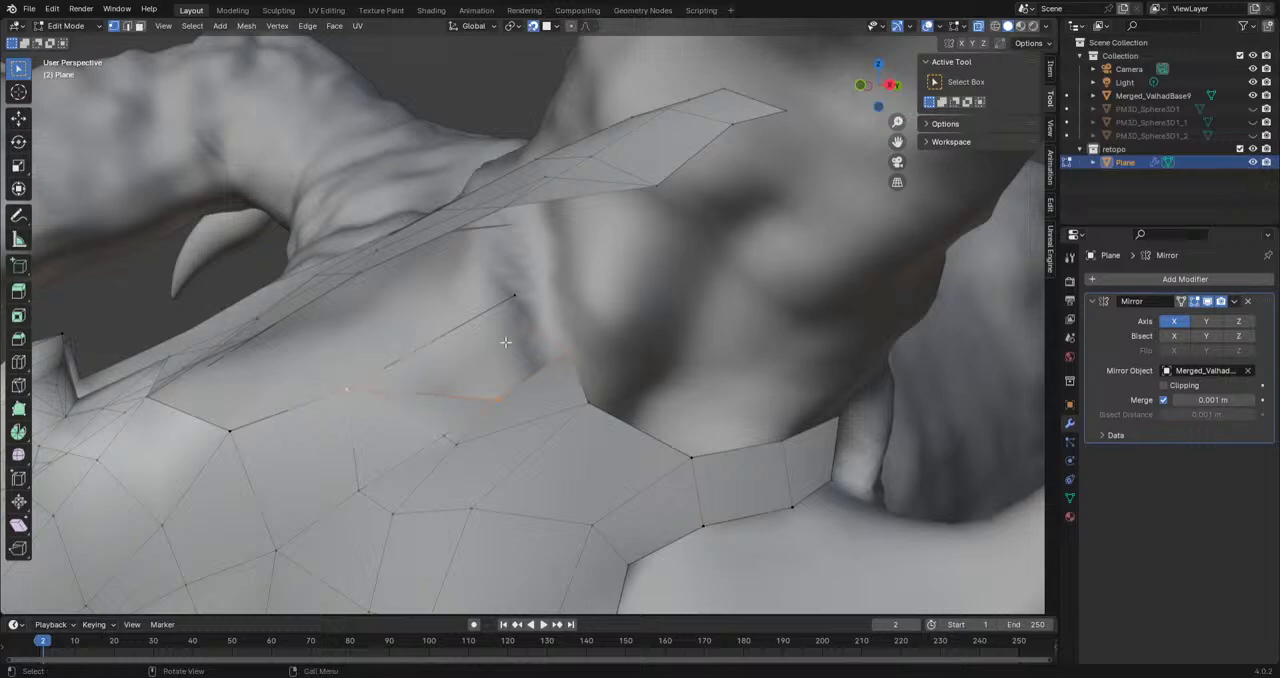
pyautogui.click(498, 397)
pyautogui.press('g')
pyautogui.click(484, 390)
pyautogui.hotkey('ctrl', 'z')
pyautogui.keyDown('shift'); pyautogui.click(357, 385); pyautogui.keyUp('shift')
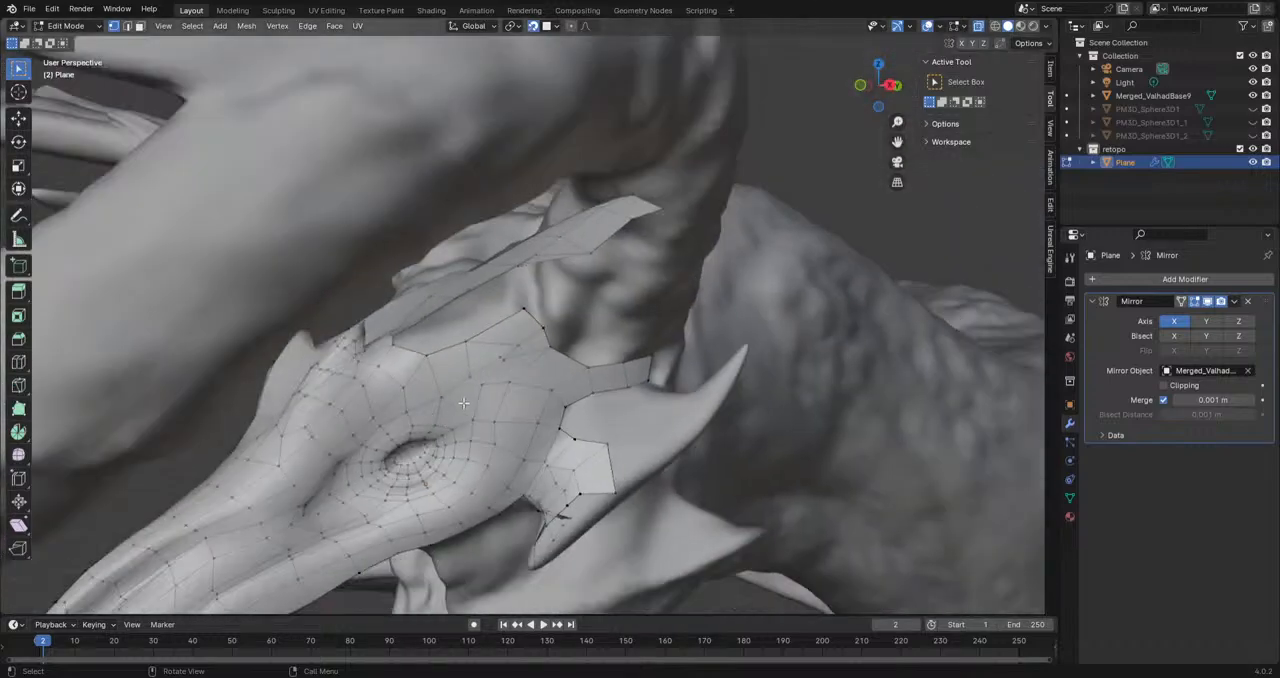
# Step: Delete the two uppermost faces between the edge chain and the brow edge
pyautogui.moveTo(463, 403); pyautogui.dragTo(529, 383, button='middle')
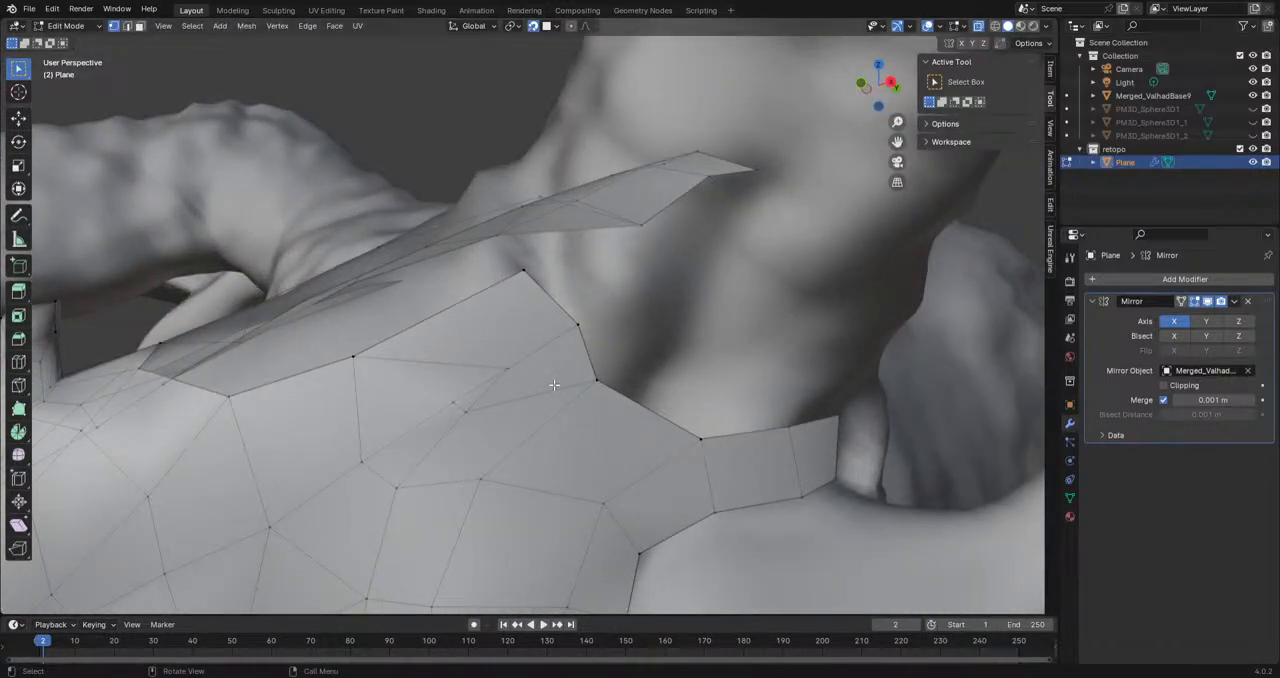
pyautogui.moveTo(554, 384); pyautogui.dragTo(520, 386, button='middle')
pyautogui.click(468, 317)
pyautogui.press('x')
pyautogui.click(469, 317)
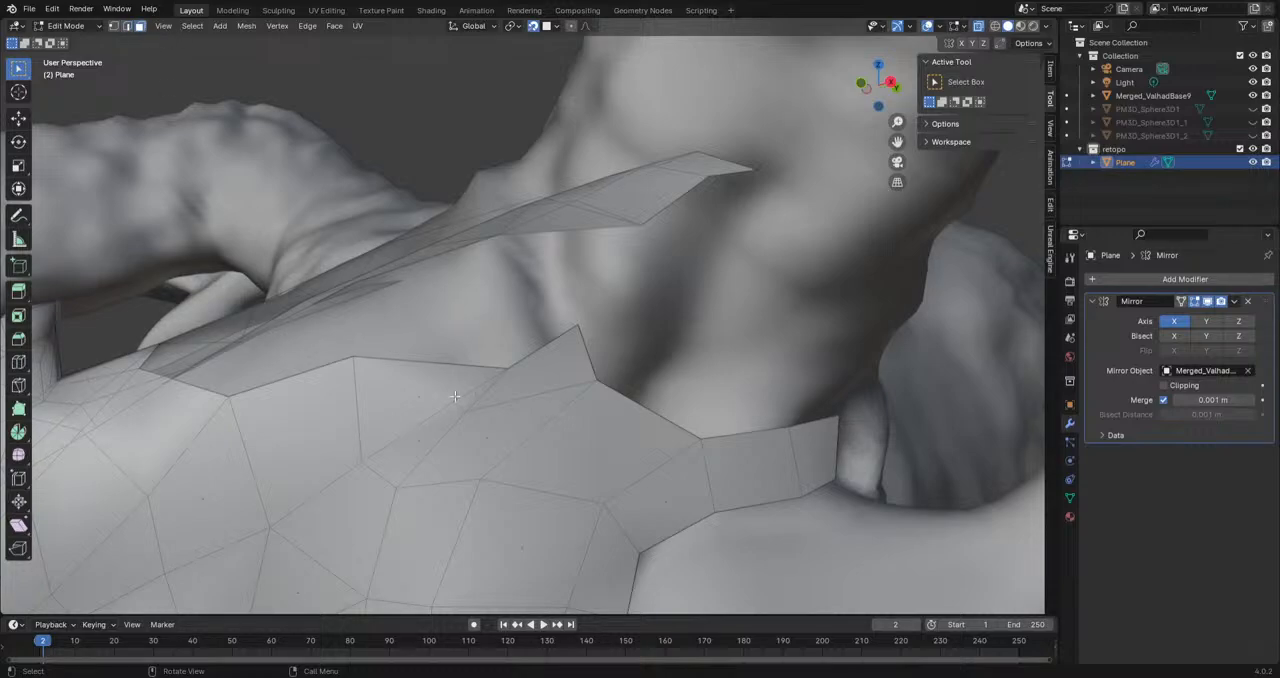
pyautogui.click(418, 395)
pyautogui.press('x')
pyautogui.click(409, 382)
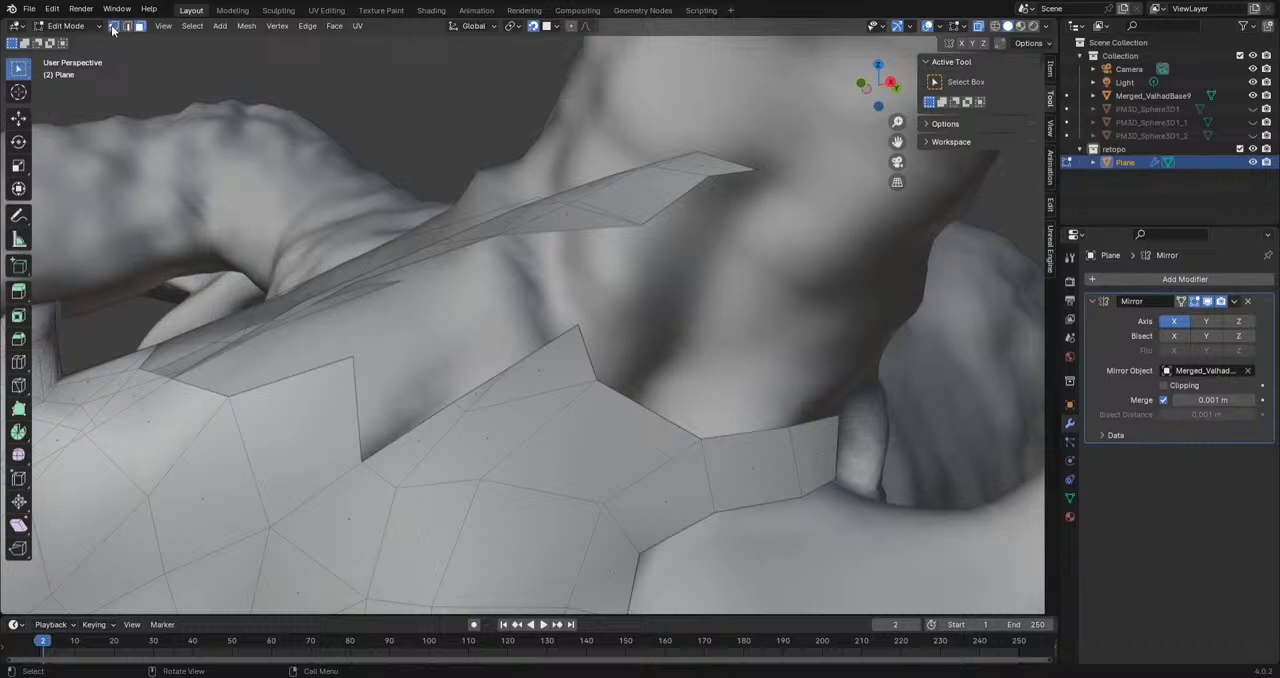
# Step: Rebuild the upper brow area with faces joining a new vertex near the horn base, the brow's upper tip and the chain corner
pyautogui.keyDown('shift'); pyautogui.click(578, 325); pyautogui.keyUp('shift')
pyautogui.press('f')
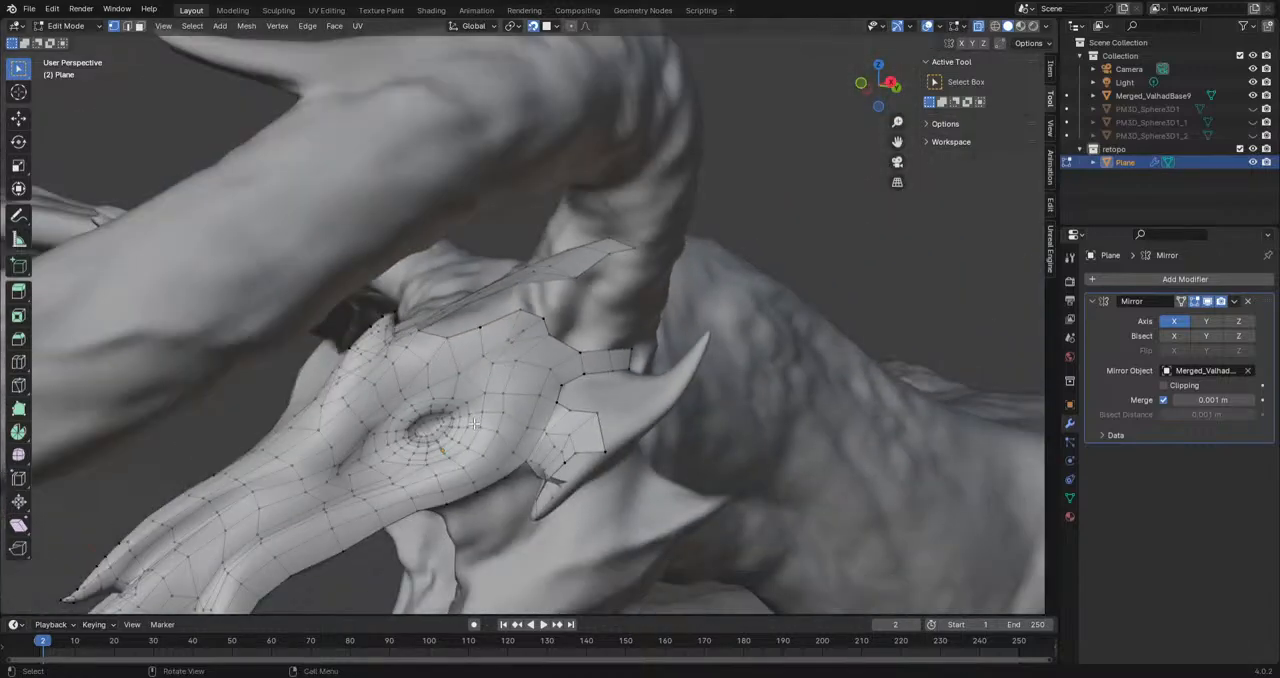
pyautogui.moveTo(474, 424); pyautogui.dragTo(460, 429, button='middle')
pyautogui.scroll(5, 569, 359)
pyautogui.scroll(1, 669, 428)
pyautogui.scroll(-2, 559, 417)
pyautogui.keyDown('shift'); pyautogui.moveTo(671, 431); pyautogui.dragTo(508, 407, button='middle'); pyautogui.keyUp('shift')
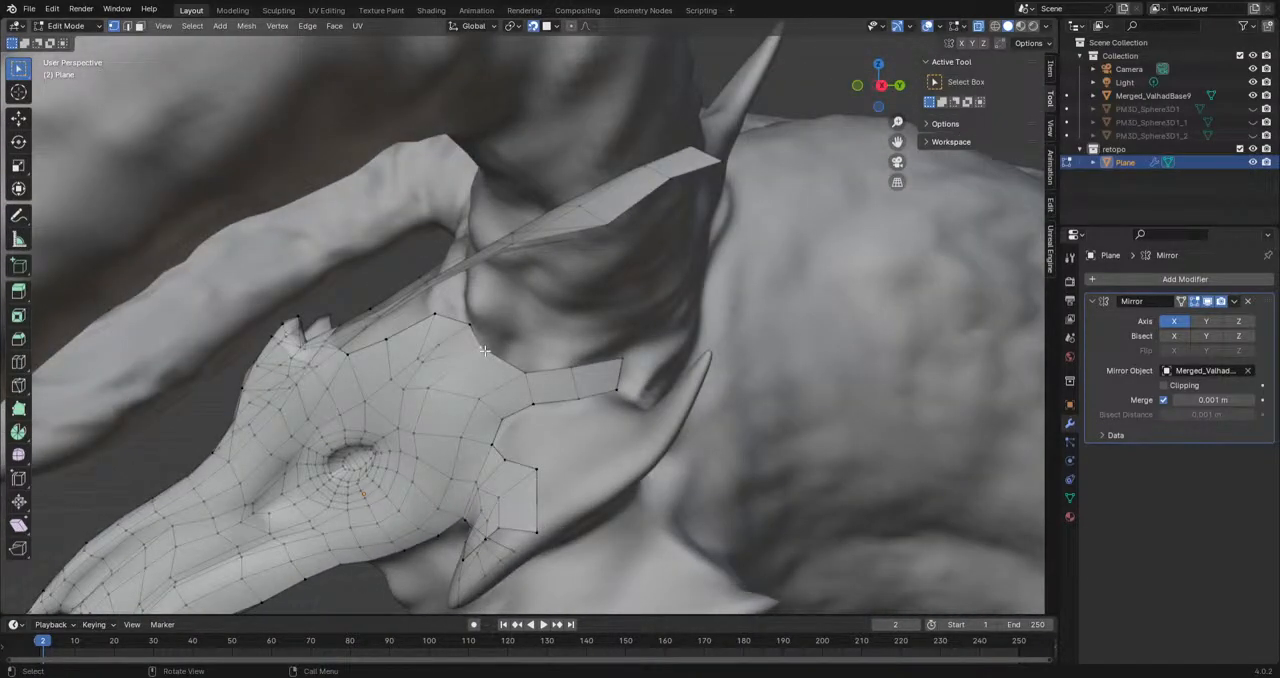
# Step: Extrude the open end of the brow's side strip repeatedly to carry it around behind the large horn's base
pyautogui.moveTo(560, 456); pyautogui.dragTo(568, 377, button='middle')
pyautogui.keyDown('shift'); pyautogui.click(498, 386); pyautogui.keyUp('shift')
pyautogui.press('e')
pyautogui.click(586, 394)
pyautogui.press('e')
pyautogui.click(610, 304)
pyautogui.press('e')
pyautogui.click(675, 310)
pyautogui.press('e')
pyautogui.click(687, 243)
# Step: Reposition the new strip's inner and outer vertices so it follows the curve behind the large horn's base
pyautogui.click(623, 329)
pyautogui.click(597, 318)
pyautogui.press('g')
pyautogui.click(603, 297)
pyautogui.click(543, 356)
pyautogui.press('g')
pyautogui.click(557, 338)
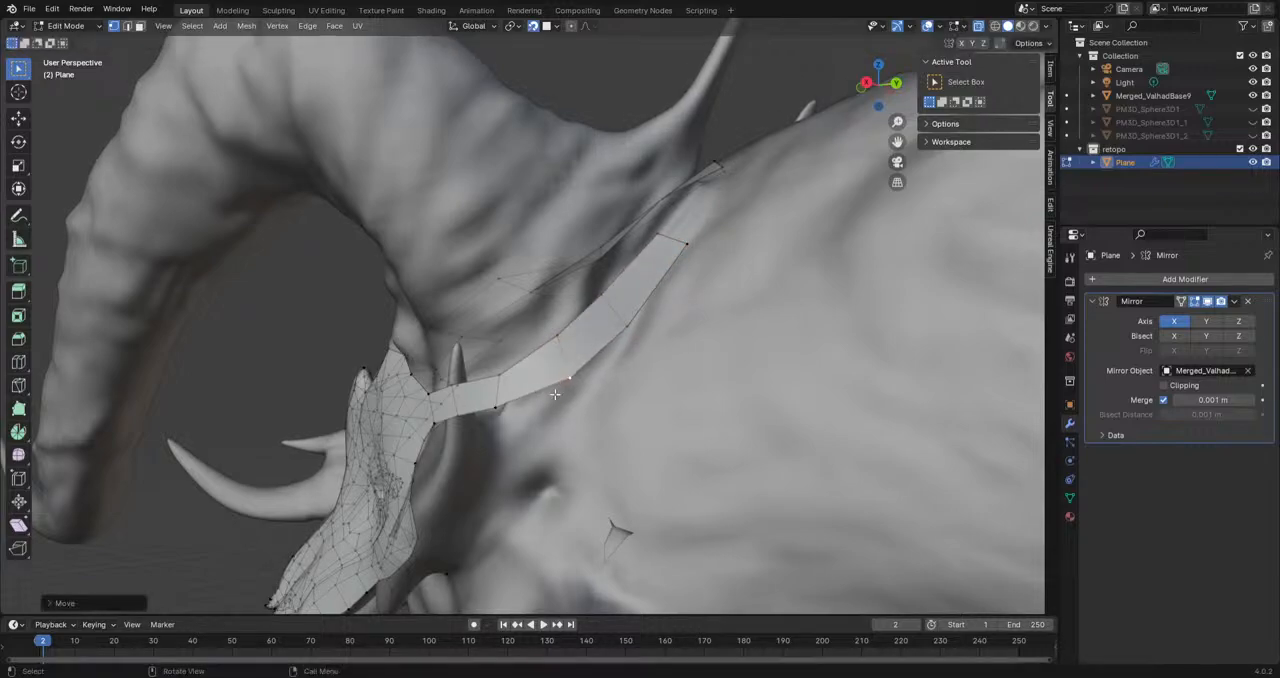
pyautogui.moveTo(550, 388); pyautogui.dragTo(492, 424, button='middle')
pyautogui.press('g')
pyautogui.click(492, 426)
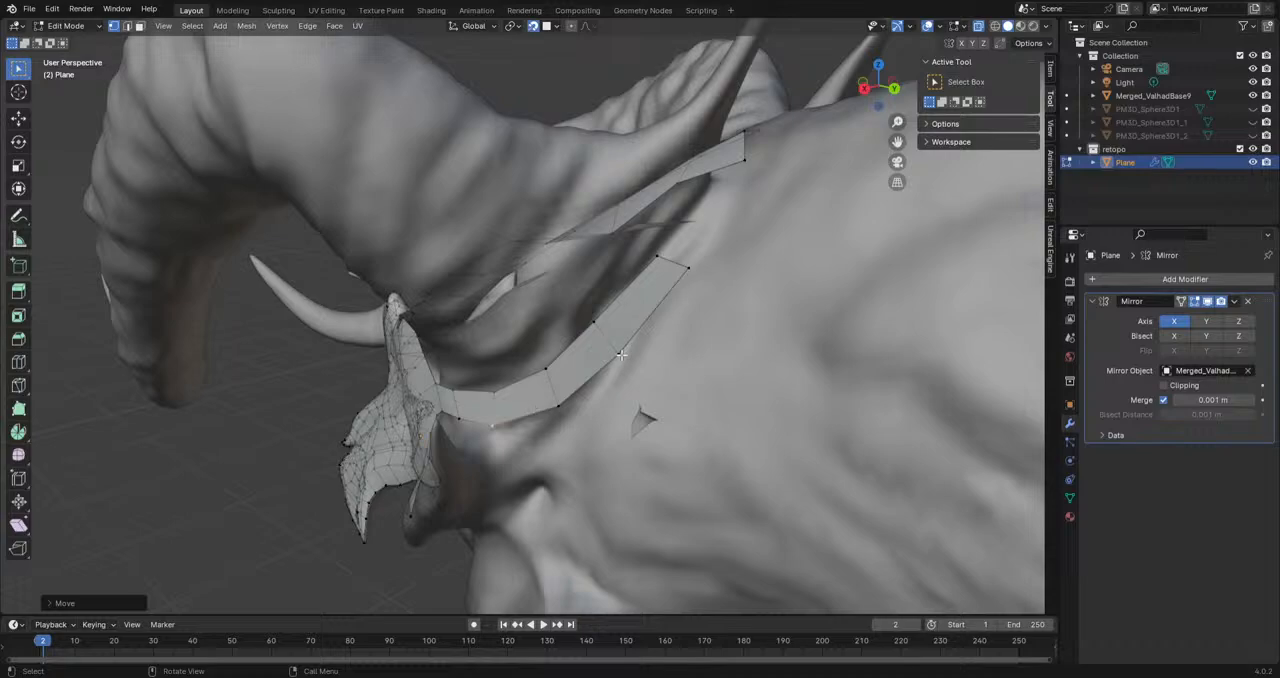
# Step: Move the two end vertices of the strip behind the horn to realign its open end
pyautogui.click(621, 354)
pyautogui.click(653, 261)
pyautogui.press('g')
pyautogui.click(638, 268)
pyautogui.click(687, 271)
pyautogui.press('g')
pyautogui.click(674, 285)
# Step: Extrude the end edge of the strip behind the horn one more segment toward the forehead mesh
pyautogui.moveTo(676, 284); pyautogui.dragTo(612, 456, button='middle')
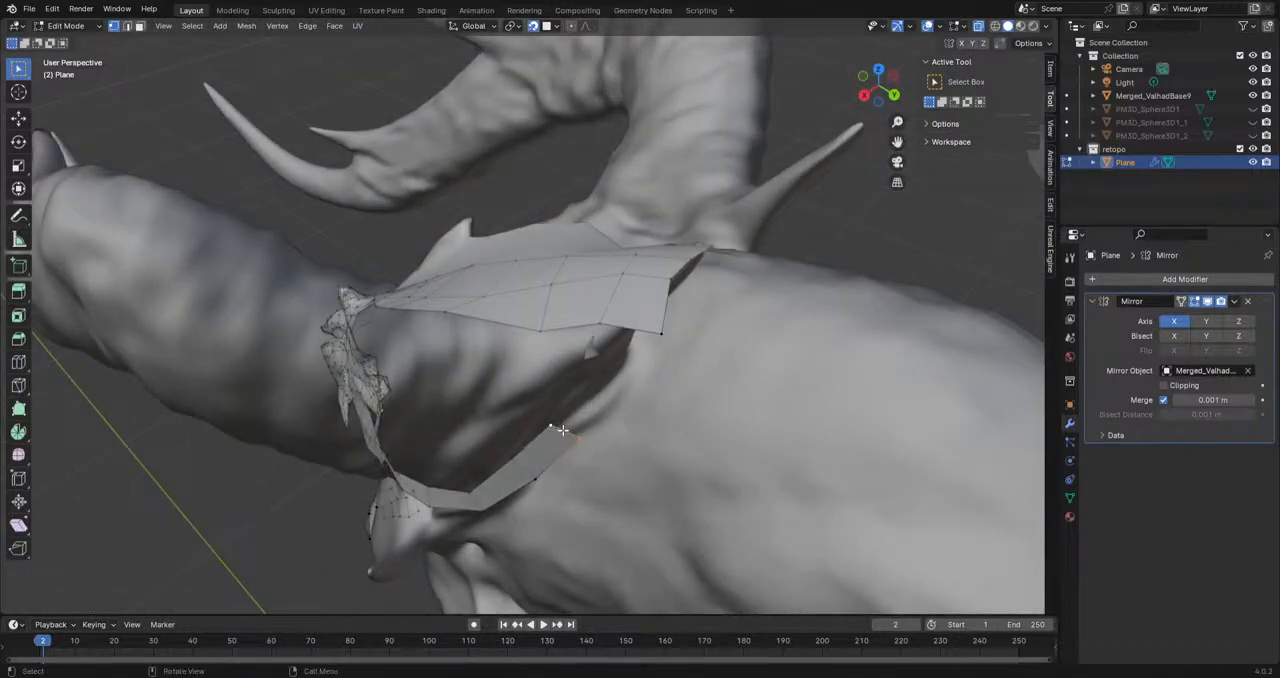
pyautogui.keyDown('shift'); pyautogui.click(555, 431); pyautogui.keyUp('shift')
pyautogui.press('e')
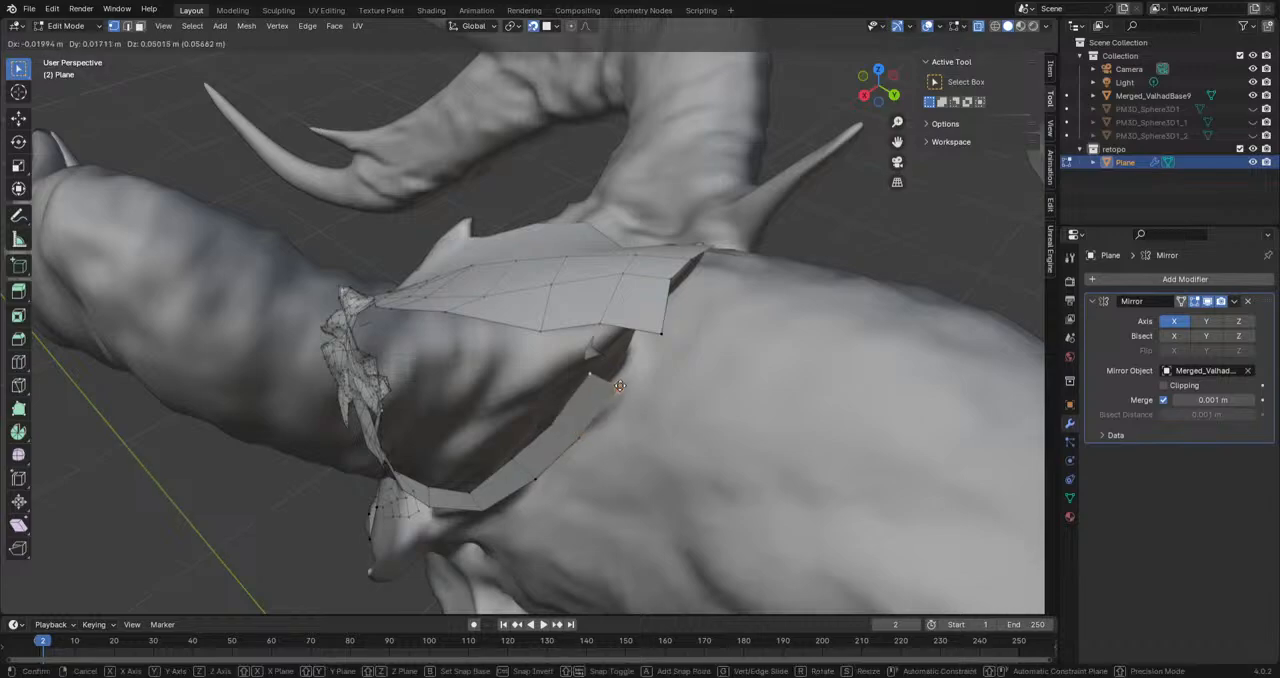
pyautogui.click(622, 392)
pyautogui.moveTo(620, 392)
pyautogui.mouseDown(button='middle')
pyautogui.moveTo(641, 400)
pyautogui.moveTo(555, 404)
pyautogui.mouseUp(button='middle')
# Step: Adjust the vertices along the strip's edges to even out its faces behind the large horn
pyautogui.moveTo(468, 386)
pyautogui.mouseDown(button='middle')
pyautogui.moveTo(443, 423)
pyautogui.moveTo(443, 384)
pyautogui.moveTo(579, 360)
pyautogui.mouseUp(button='middle')
pyautogui.press('g')
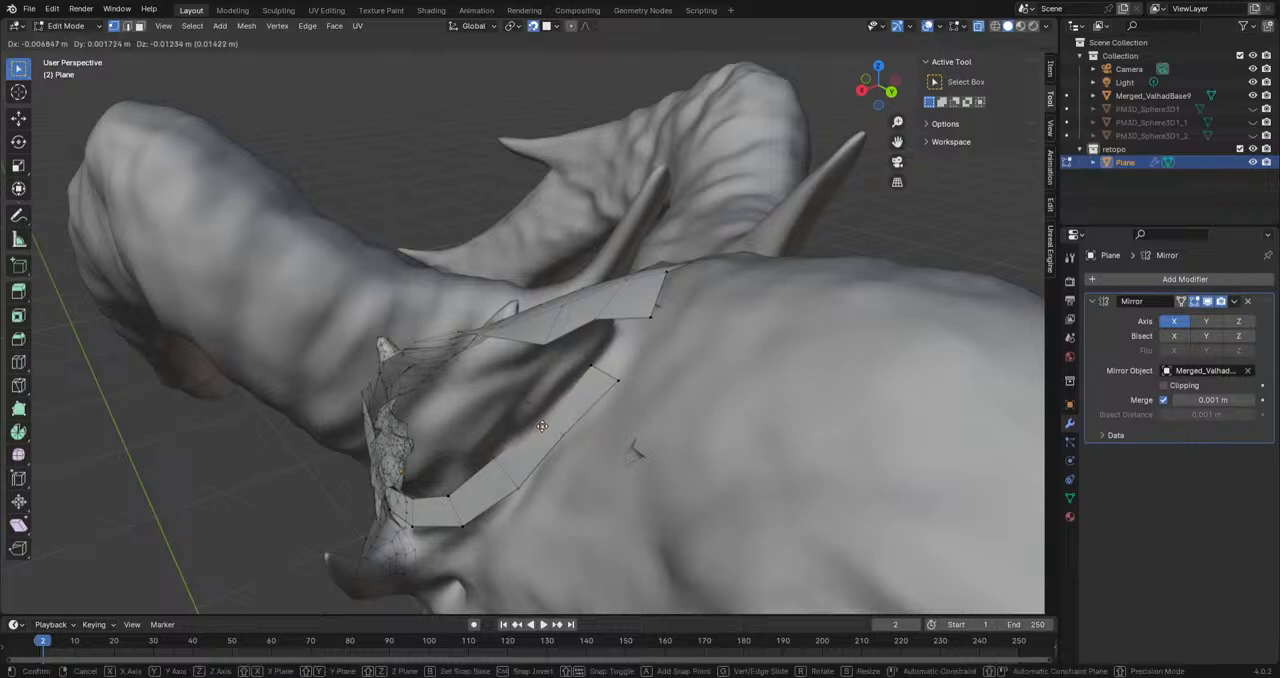
pyautogui.click(566, 432)
pyautogui.click(605, 376)
pyautogui.press('g')
pyautogui.click(617, 382)
pyautogui.click(574, 433)
pyautogui.press('g')
pyautogui.click(563, 440)
pyautogui.click(525, 488)
pyautogui.press('g')
pyautogui.click(519, 493)
# Step: Reposition the forehead mesh's rear border vertices beside the large horn to line them up with the strip behind it
pyautogui.moveTo(658, 398); pyautogui.dragTo(511, 398, button='middle')
pyautogui.click(500, 468)
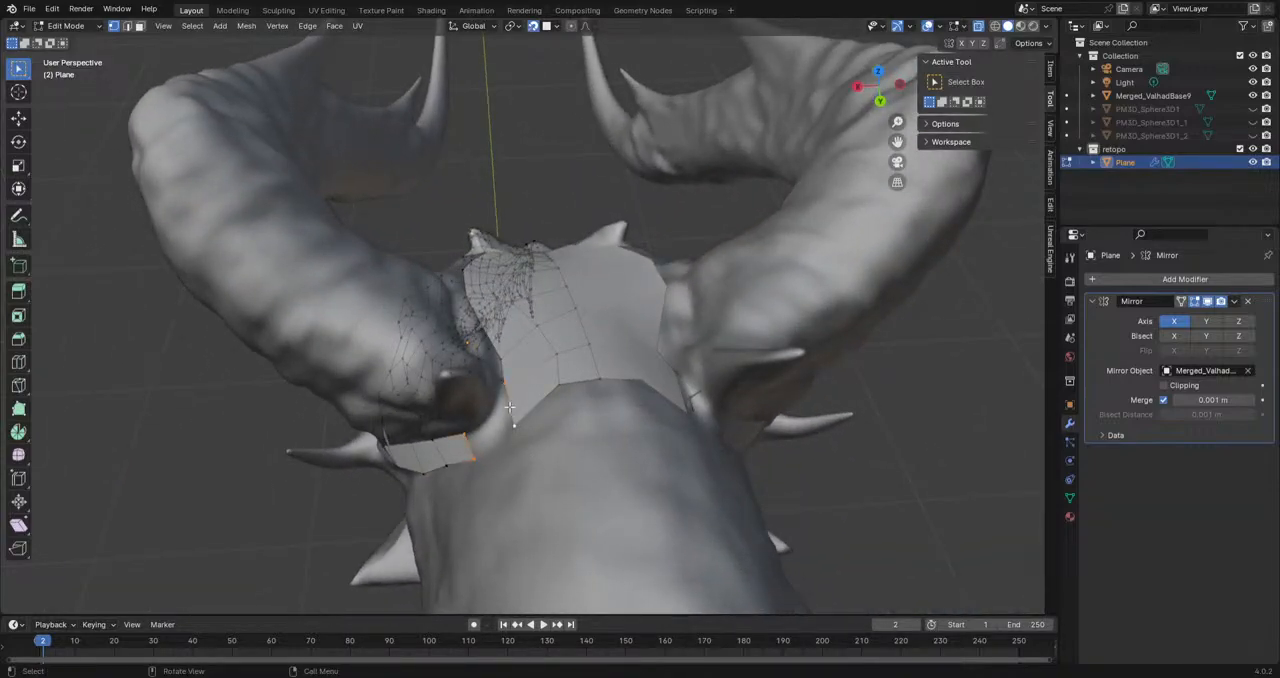
pyautogui.press('g')
pyautogui.click(538, 400)
pyautogui.click(503, 387)
pyautogui.press('g')
pyautogui.click(515, 384)
pyautogui.keyDown('shift'); pyautogui.click(536, 399); pyautogui.keyUp('shift')
# Step: Extrude the forehead mesh's rear corner toward the strip behind the horn and fill the remaining gap with a face
pyautogui.press('e')
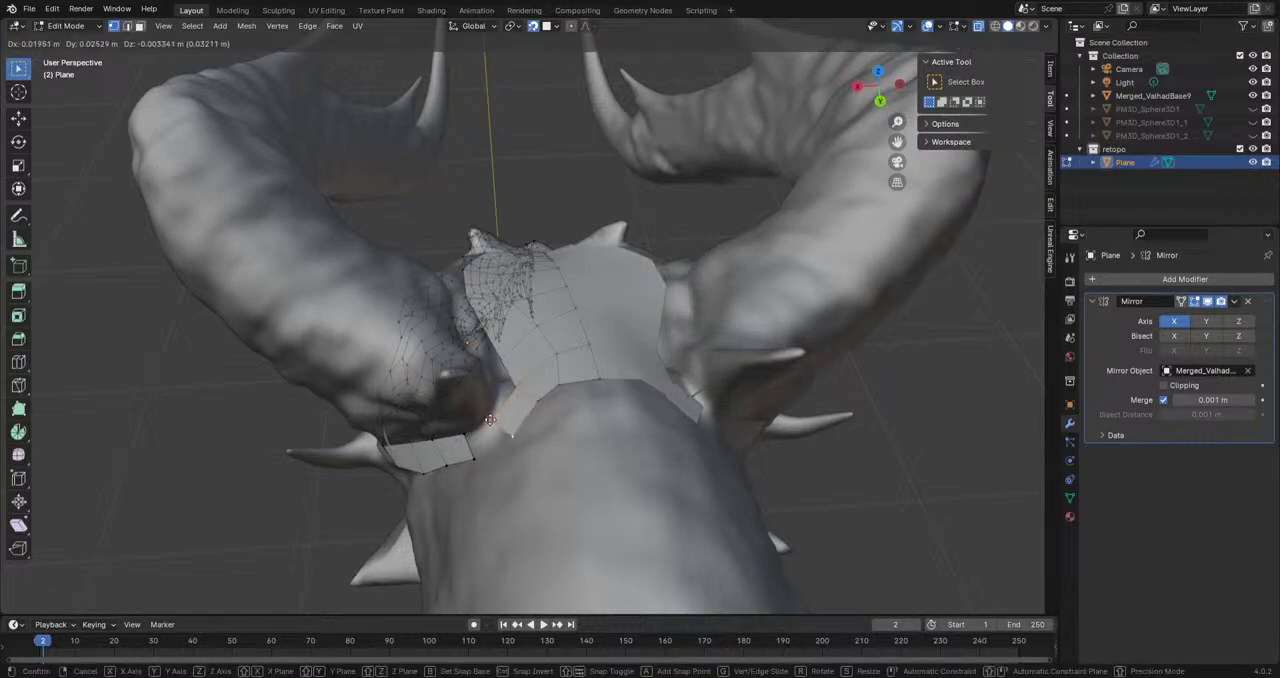
pyautogui.click(491, 420)
pyautogui.keyDown('shift'); pyautogui.click(475, 459); pyautogui.keyUp('shift')
pyautogui.keyDown('shift'); pyautogui.click(467, 432); pyautogui.keyUp('shift')
pyautogui.press('f')
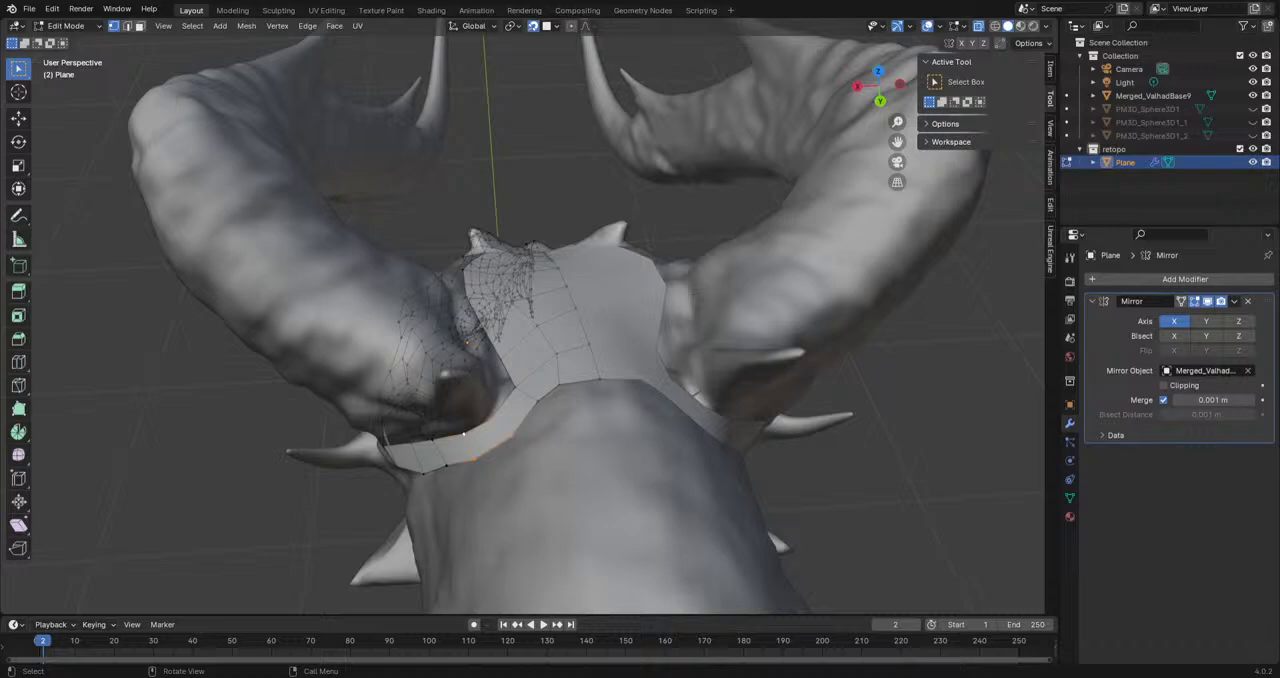
# Step: Adjust the inner border vertex where the horn strip joins the forehead mesh
pyautogui.moveTo(518, 392); pyautogui.dragTo(467, 392, button='middle')
pyautogui.scroll(3, 512, 420)
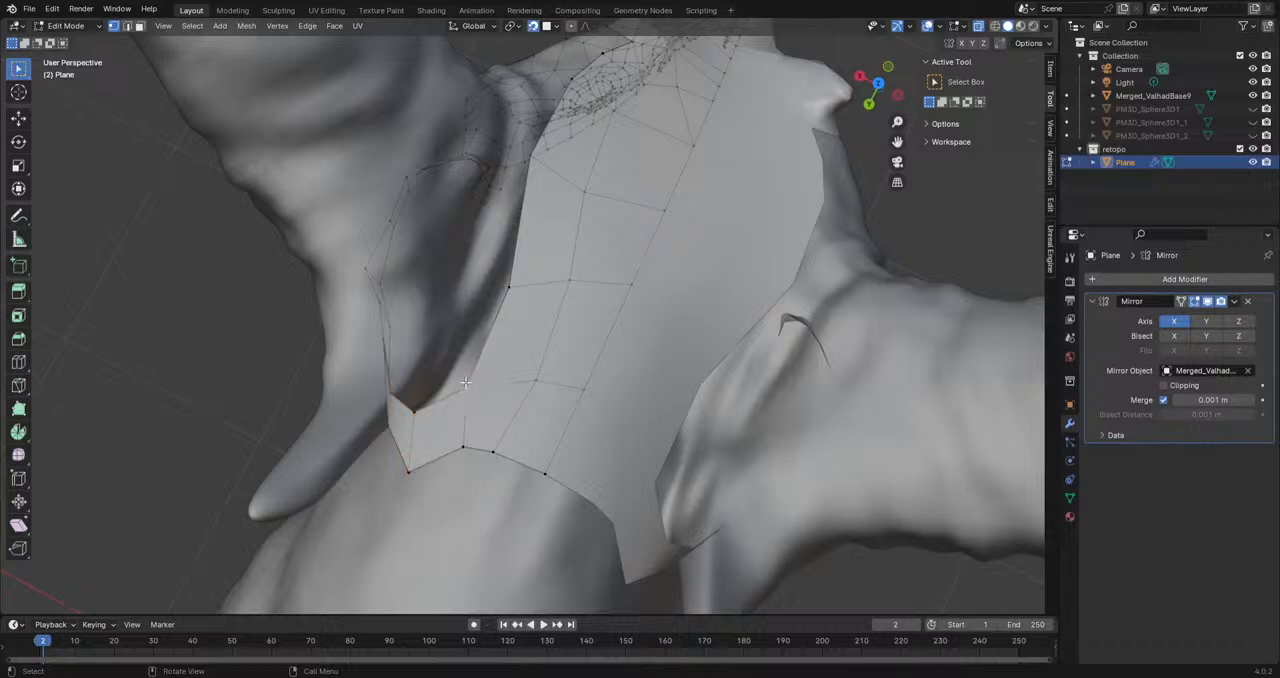
pyautogui.press('g')
pyautogui.click(467, 373)
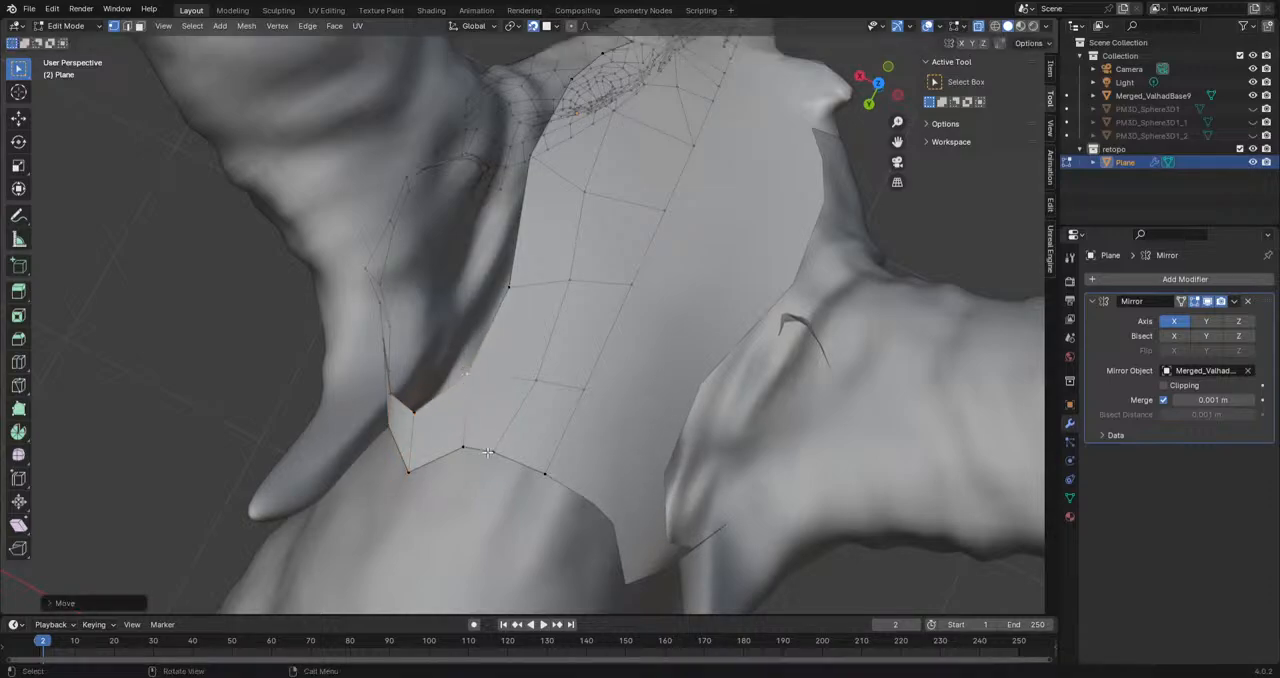
pyautogui.press('g')
pyautogui.click(475, 360)
# Step: Even out the forehead mesh's rear border vertices up to the centre line and enable Clipping on the Mirror modifier
pyautogui.click(476, 451)
pyautogui.click(492, 452)
pyautogui.press('g')
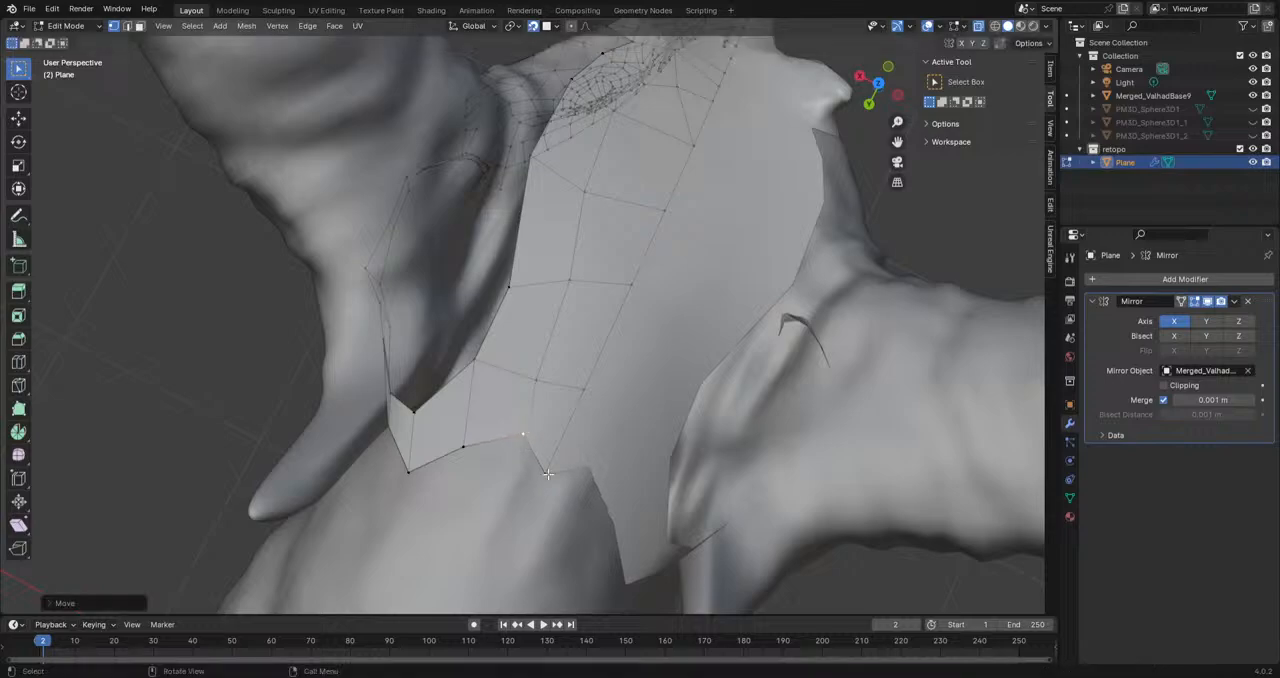
pyautogui.click(556, 445)
pyautogui.click(1163, 385)
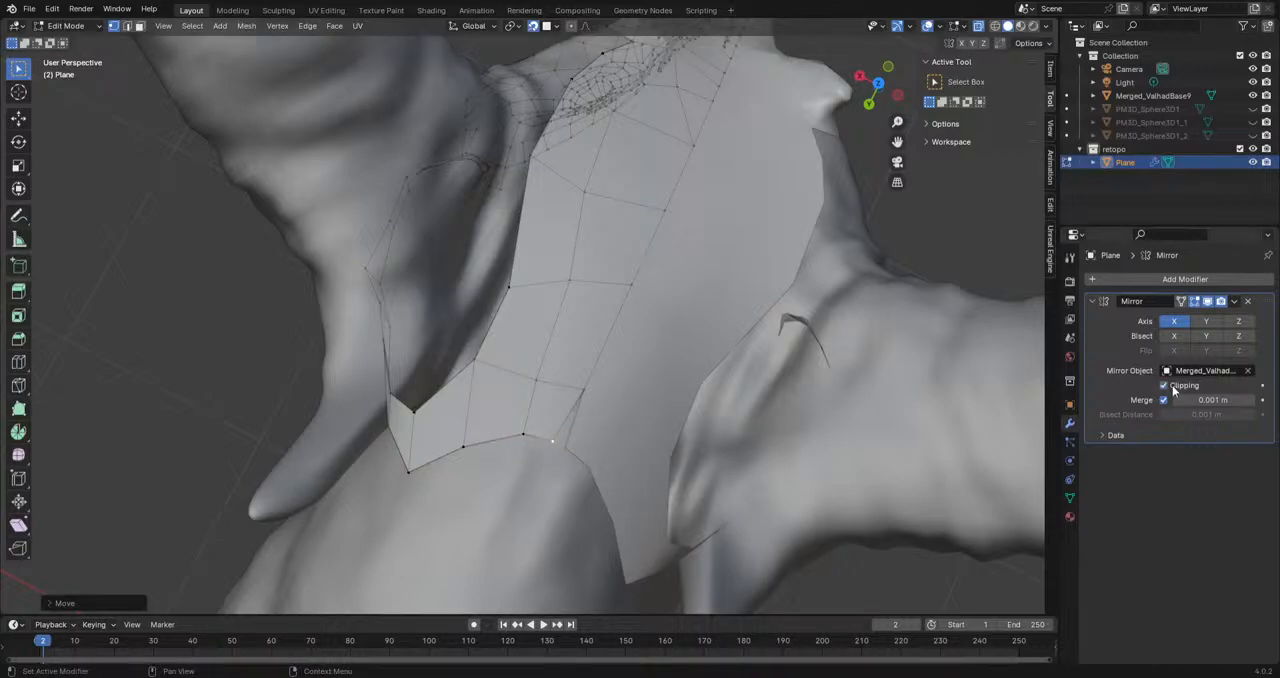
# Step: Extrude a chain of three vertices from the brow's upper border along the front of the large horn's base
pyautogui.moveTo(586, 450); pyautogui.dragTo(512, 308, button='middle')
pyautogui.keyDown('shift'); pyautogui.moveTo(343, 281); pyautogui.dragTo(410, 350, button='middle'); pyautogui.keyUp('shift')
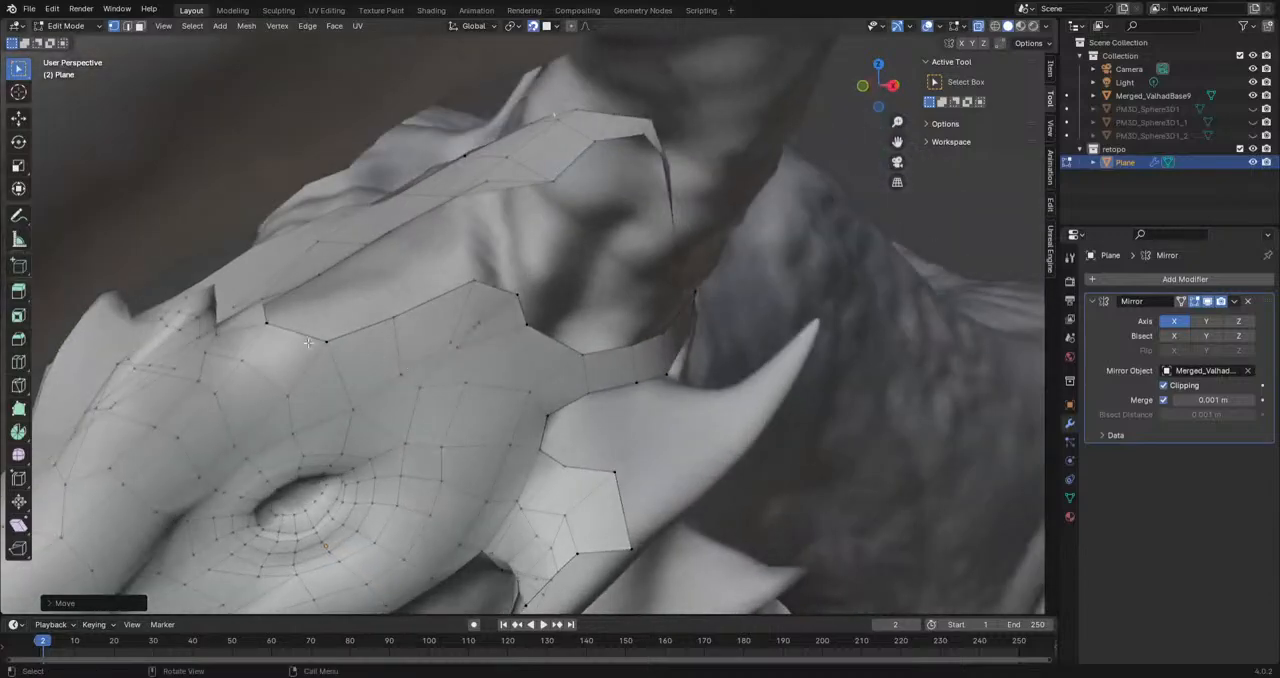
pyautogui.click(302, 331)
pyautogui.press('e')
pyautogui.click(341, 287)
pyautogui.press('e')
pyautogui.click(403, 250)
pyautogui.press('e')
pyautogui.click(462, 220)
# Step: Fill the gap between the forehead mesh and the brow border with faces using the extruded vertices
pyautogui.moveTo(462, 220); pyautogui.dragTo(448, 478, button='middle')
pyautogui.click(422, 536)
pyautogui.press('f')
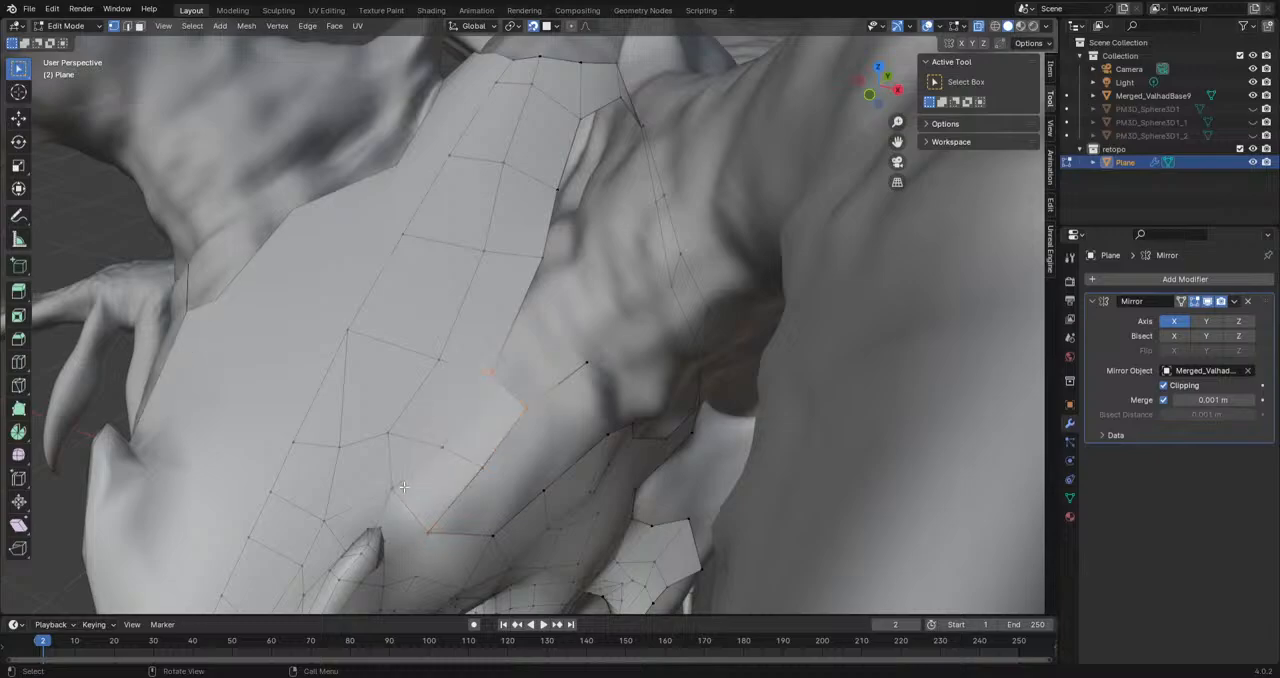
pyautogui.click(432, 530)
pyautogui.keyDown('shift'); pyautogui.click(494, 538); pyautogui.keyUp('shift')
pyautogui.press('f')
# Step: Try extending the forehead-brow corner toward the horn with two extruded vertices, and delete the loose vertices
pyautogui.moveTo(434, 534); pyautogui.dragTo(512, 500, button='middle')
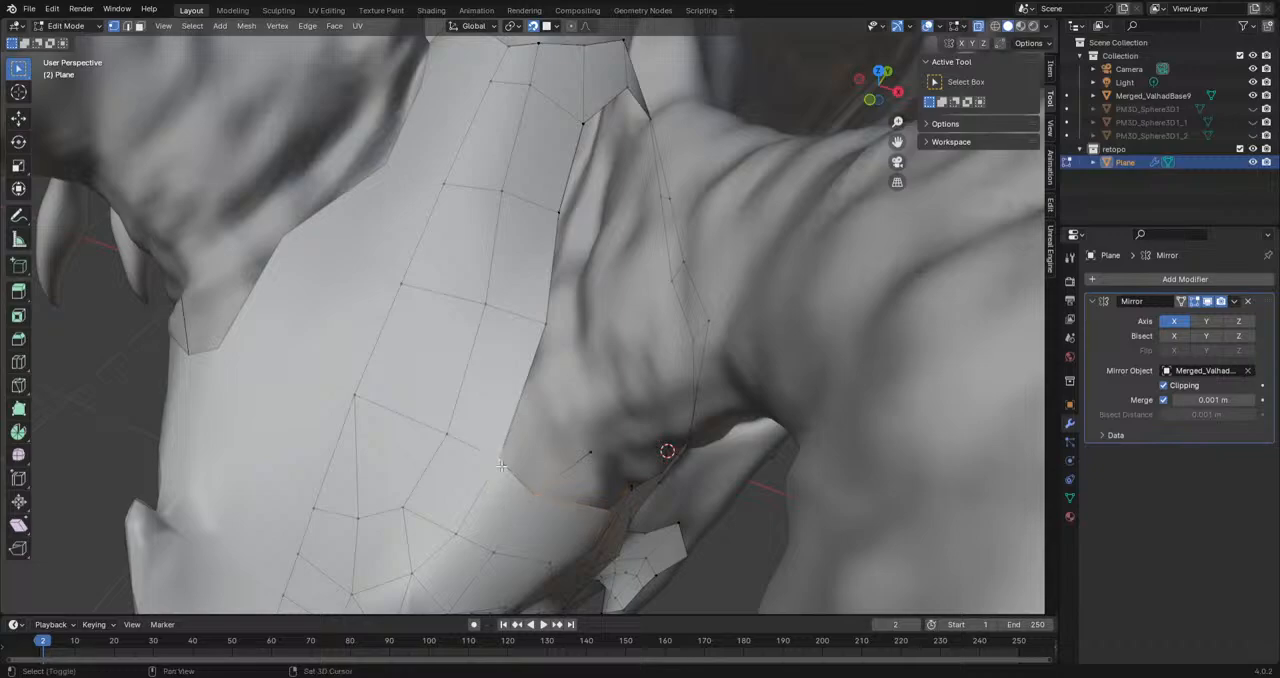
pyautogui.press('e')
pyautogui.click(565, 453)
pyautogui.press('e')
pyautogui.click(575, 370)
pyautogui.moveTo(575, 370); pyautogui.dragTo(594, 319, button='middle')
pyautogui.press('x')
pyautogui.press('Up')
pyautogui.press('Up')
pyautogui.press('Return')
# Step: Reposition the open border vertex in front of the large horn's base, between the forehead and brow
pyautogui.moveTo(594, 319); pyautogui.dragTo(631, 414, button='middle')
pyautogui.press('g')
pyautogui.click(497, 314)
pyautogui.scroll(-3, 412, 375)
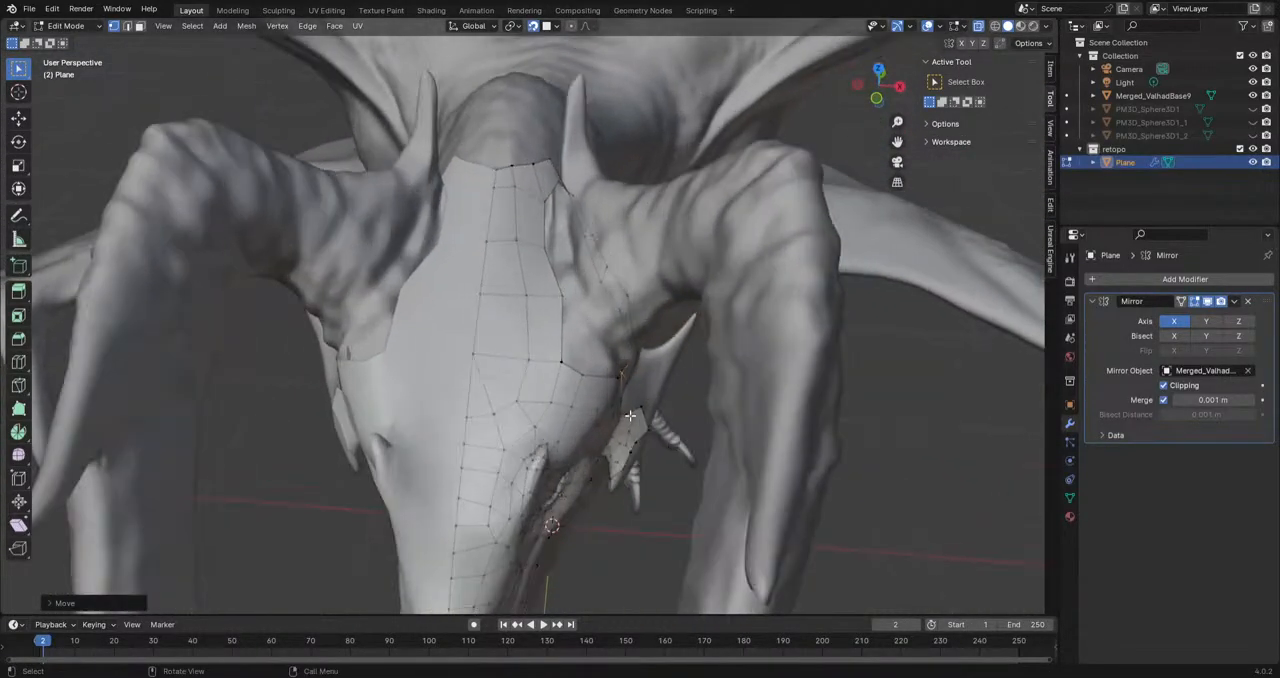
pyautogui.scroll(3, 632, 425)
# Step: Extrude the brow's border edge toward the horn's base, and rotate, move and scale the new edge to fit
pyautogui.click(129, 27)
pyautogui.moveTo(485, 430); pyautogui.dragTo(505, 465, button='middle')
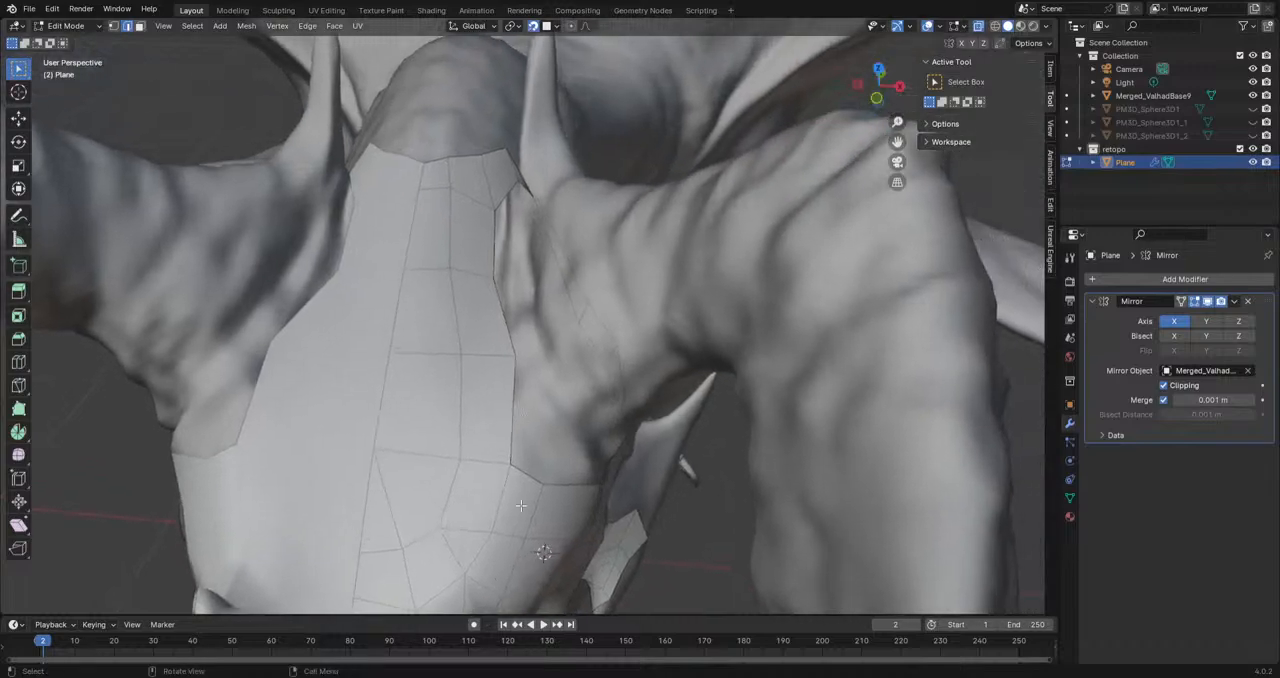
pyautogui.click(563, 491)
pyautogui.moveTo(590, 494); pyautogui.dragTo(506, 408, button='middle')
pyautogui.click(396, 320)
pyautogui.press('e')
pyautogui.click(428, 284)
pyautogui.press('r')
pyautogui.click(489, 352)
pyautogui.press('g')
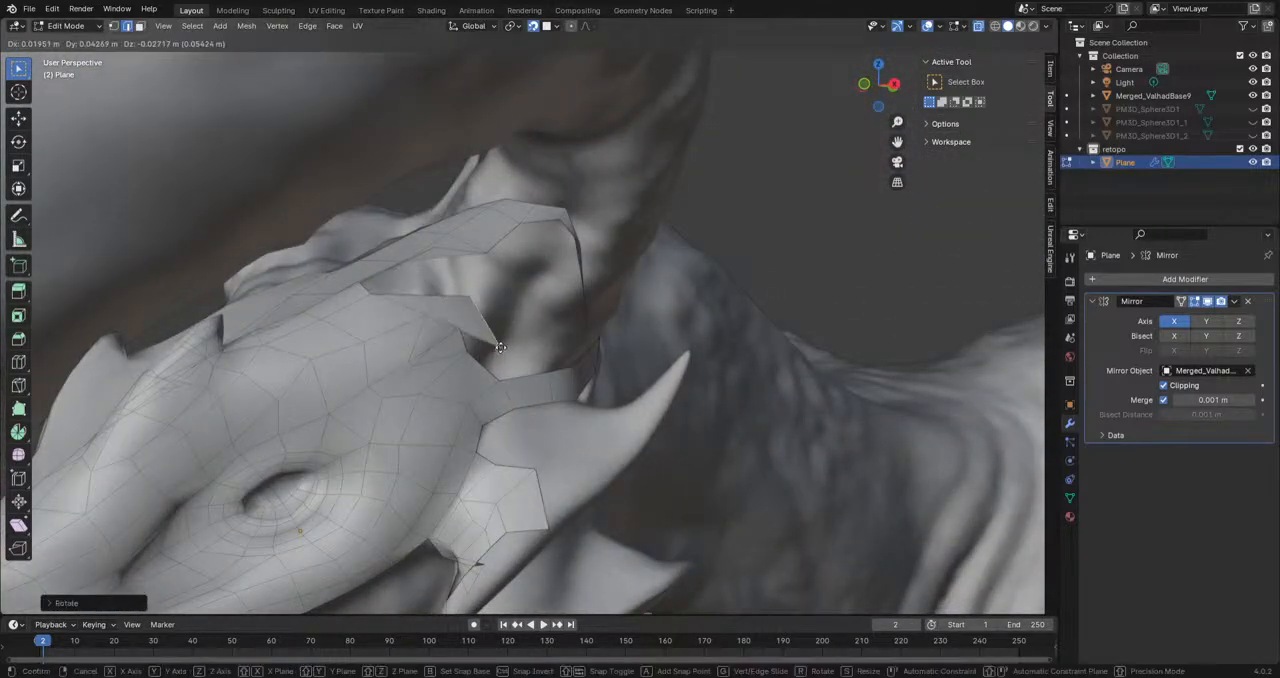
pyautogui.click(541, 308)
pyautogui.press('s')
pyautogui.click(529, 310)
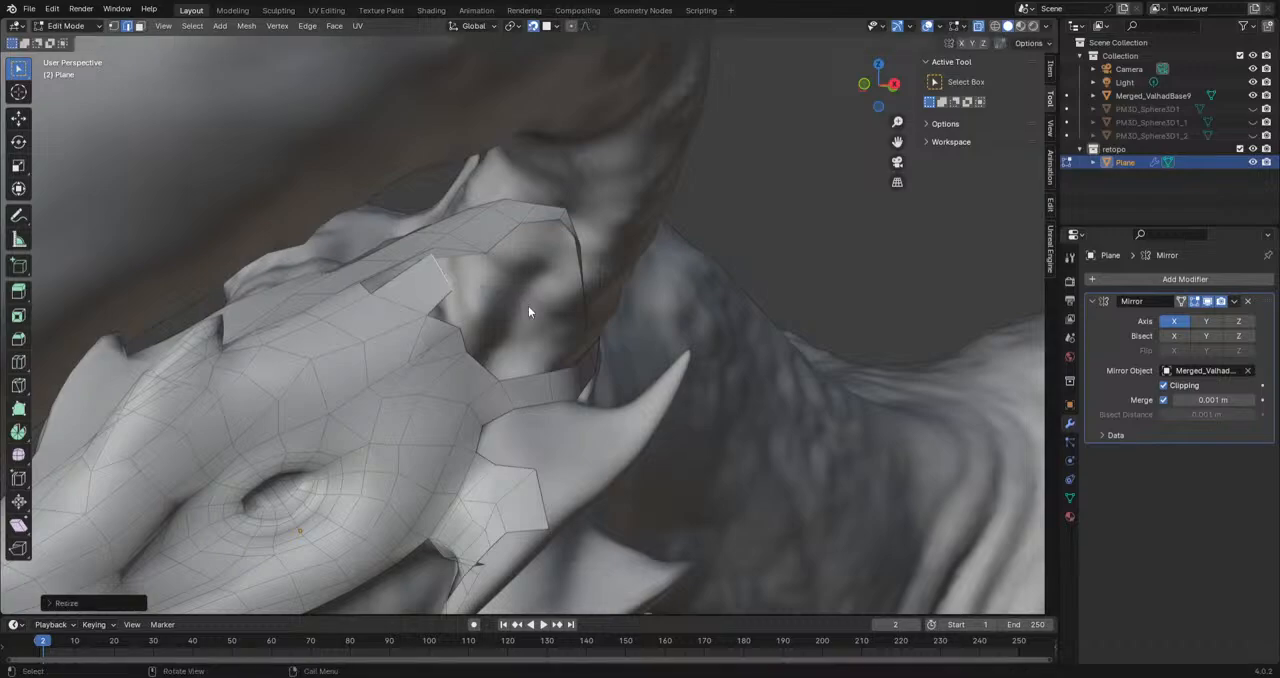
# Step: Move the extruded brow edge against the horn's base and fill the gap between it and the forehead mesh
pyautogui.moveTo(486, 331); pyautogui.dragTo(564, 474, button='middle')
pyautogui.scroll(-1, 560, 480)
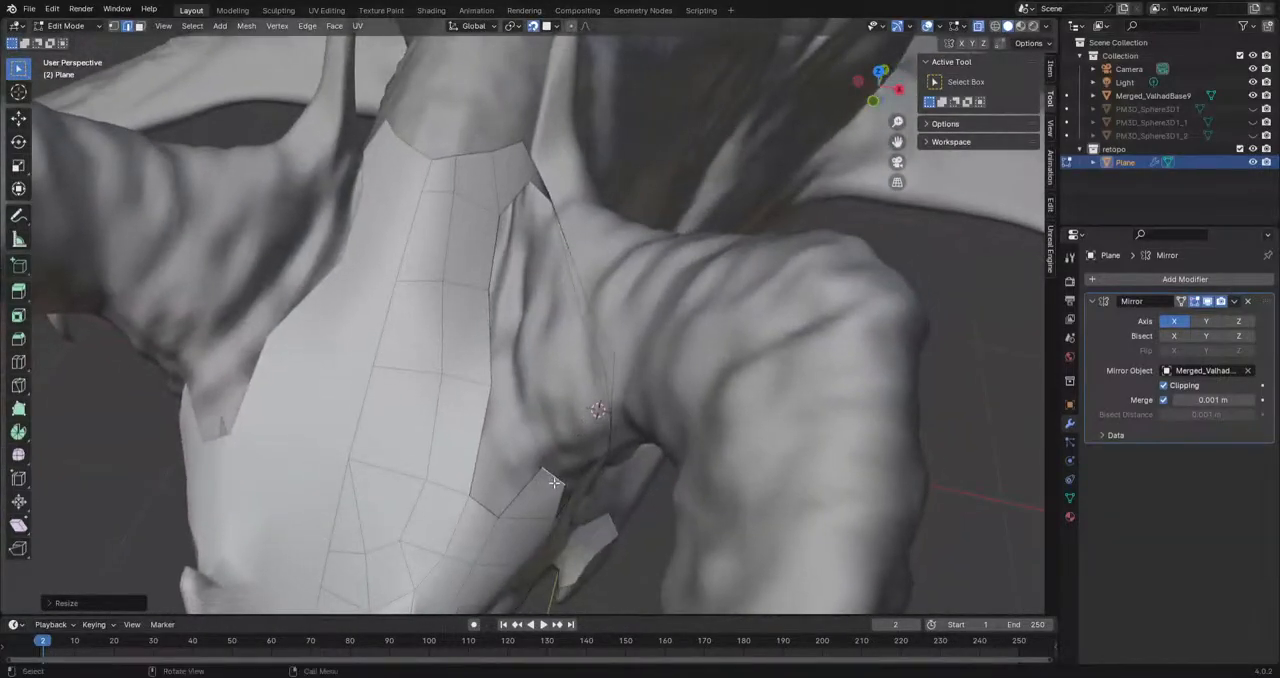
pyautogui.click(541, 474)
pyautogui.press('g')
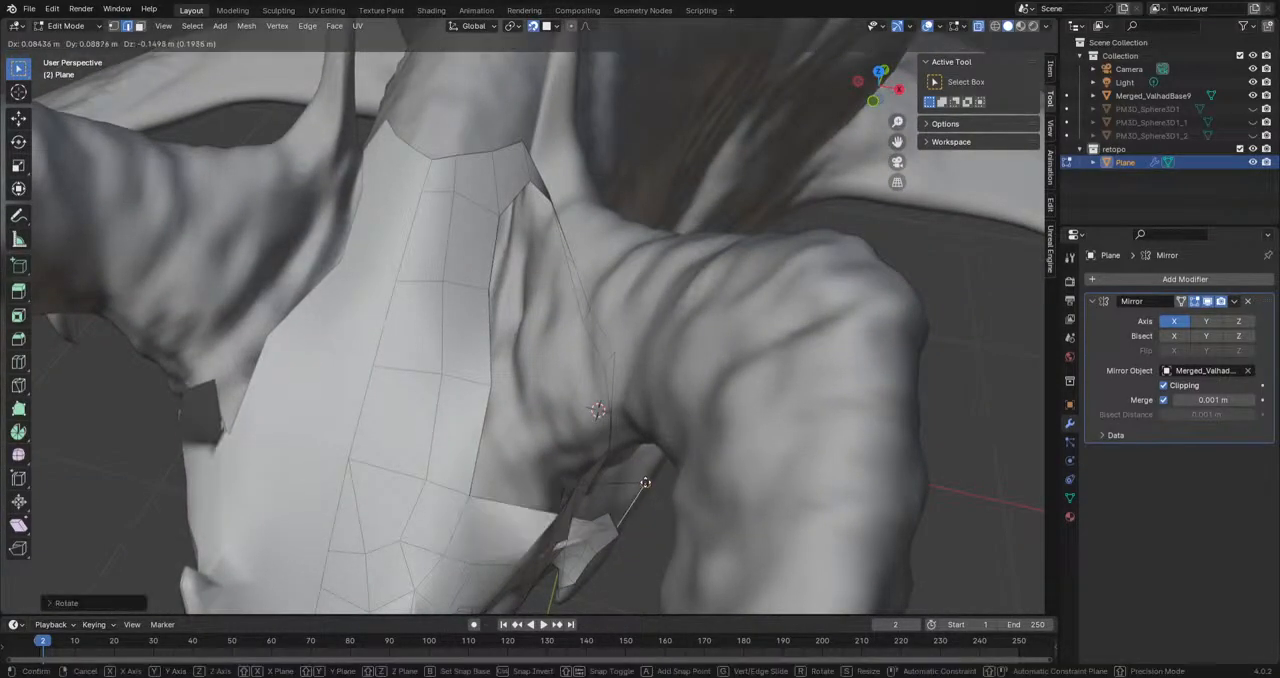
pyautogui.click(531, 462)
pyautogui.keyDown('shift'); pyautogui.click(477, 470); pyautogui.keyUp('shift')
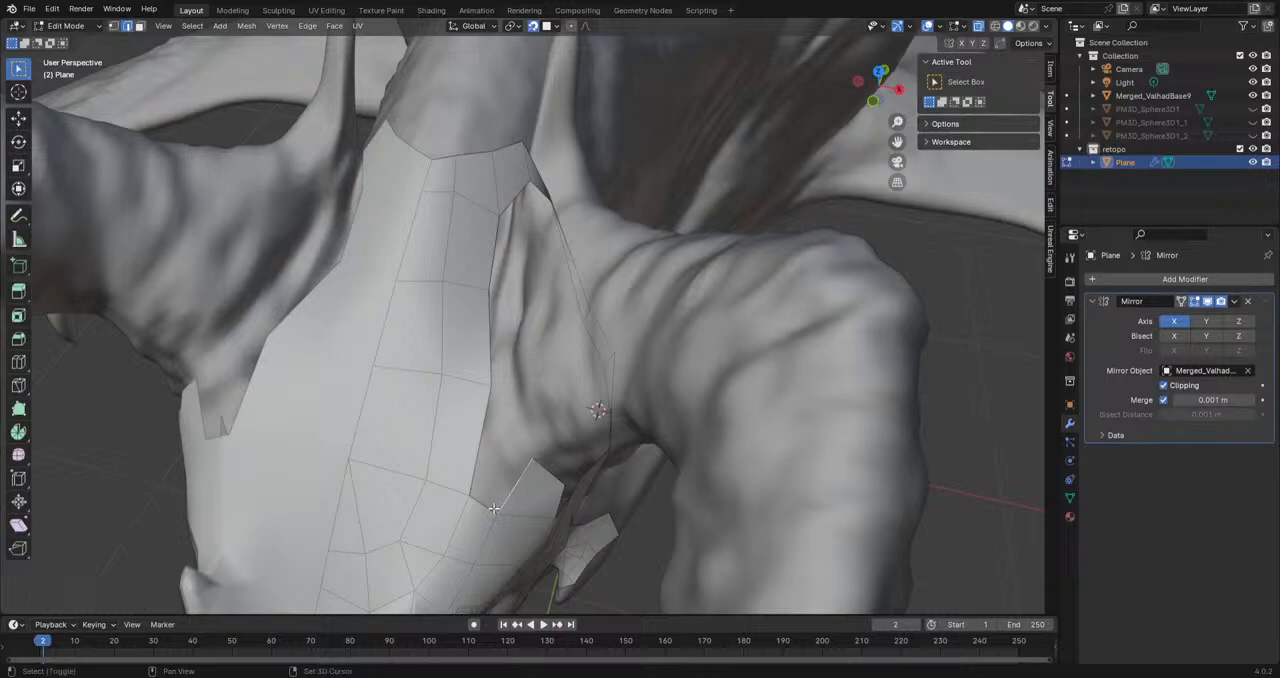
pyautogui.press('f')
# Step: Move the forehead mesh's side border edge along the inner side of the large horn's base
pyautogui.moveTo(531, 459); pyautogui.dragTo(498, 272, button='middle')
pyautogui.click(498, 272)
pyautogui.press('g')
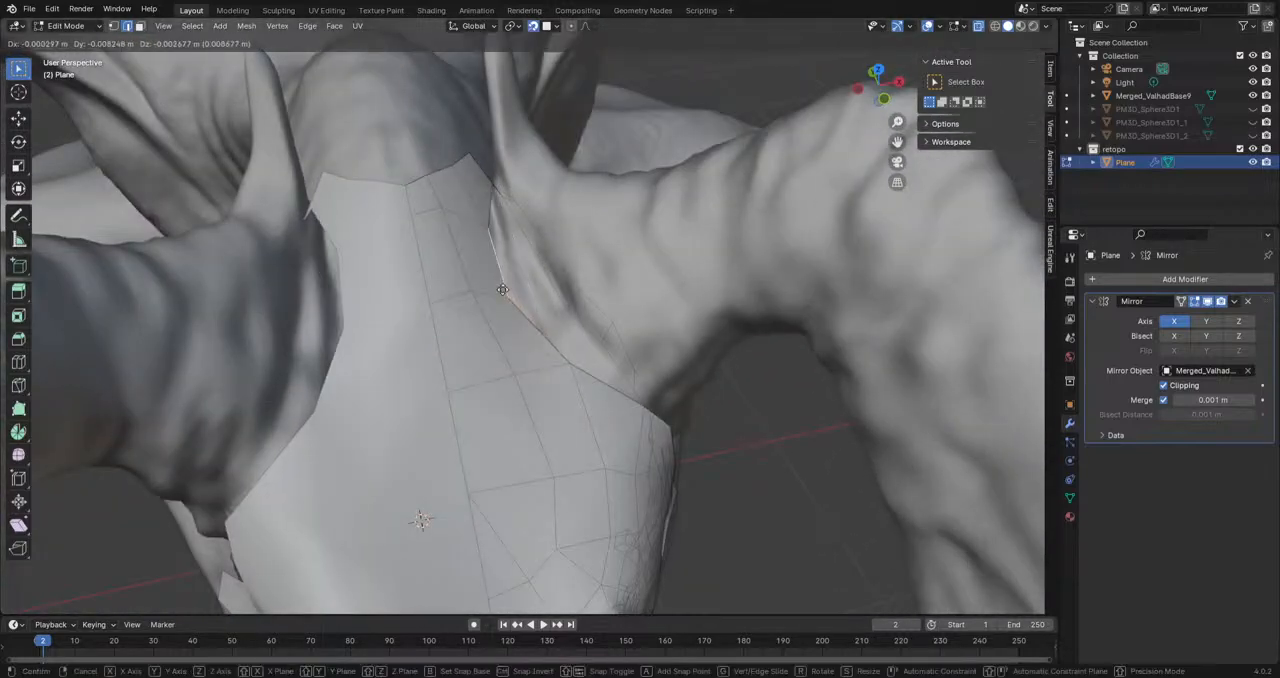
pyautogui.click(510, 290)
pyautogui.press('z')
pyautogui.click(523, 342)
pyautogui.rightClick(1010, 30)
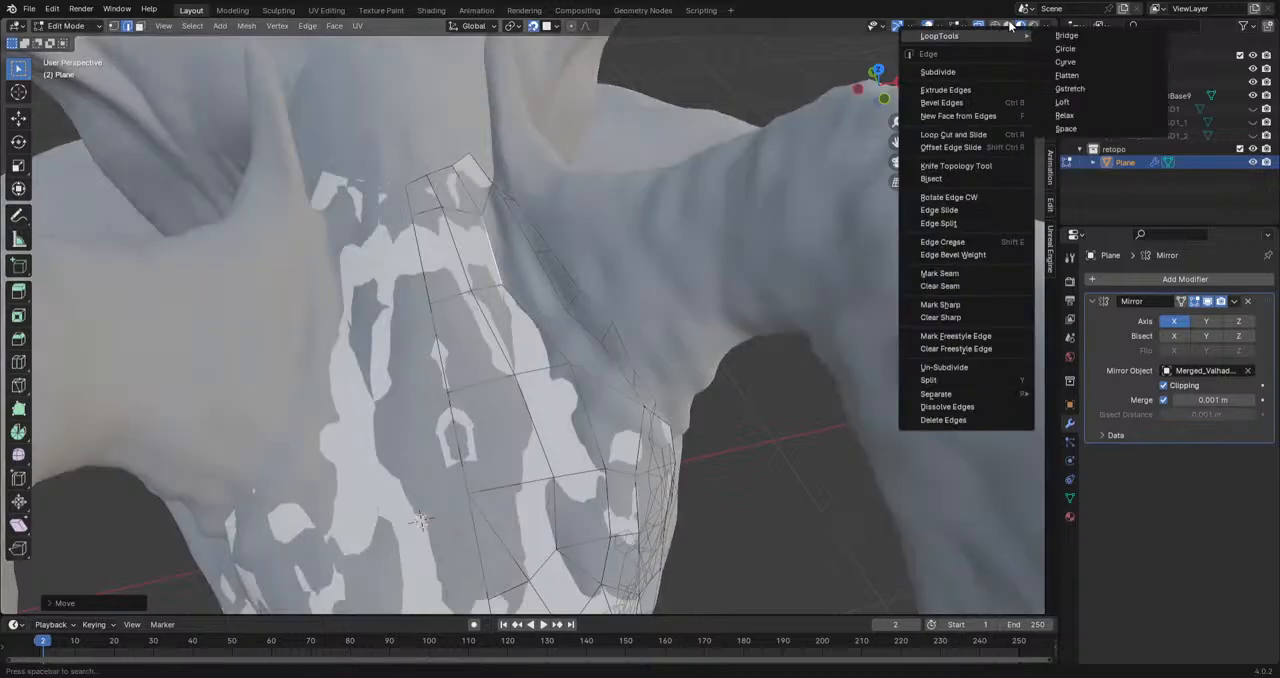
pyautogui.click(1013, 25)
pyautogui.click(1009, 26)
# Step: Shift the forehead's side border edge slightly closer to the crease at the horn's base
pyautogui.moveTo(636, 232); pyautogui.dragTo(613, 308, button='middle')
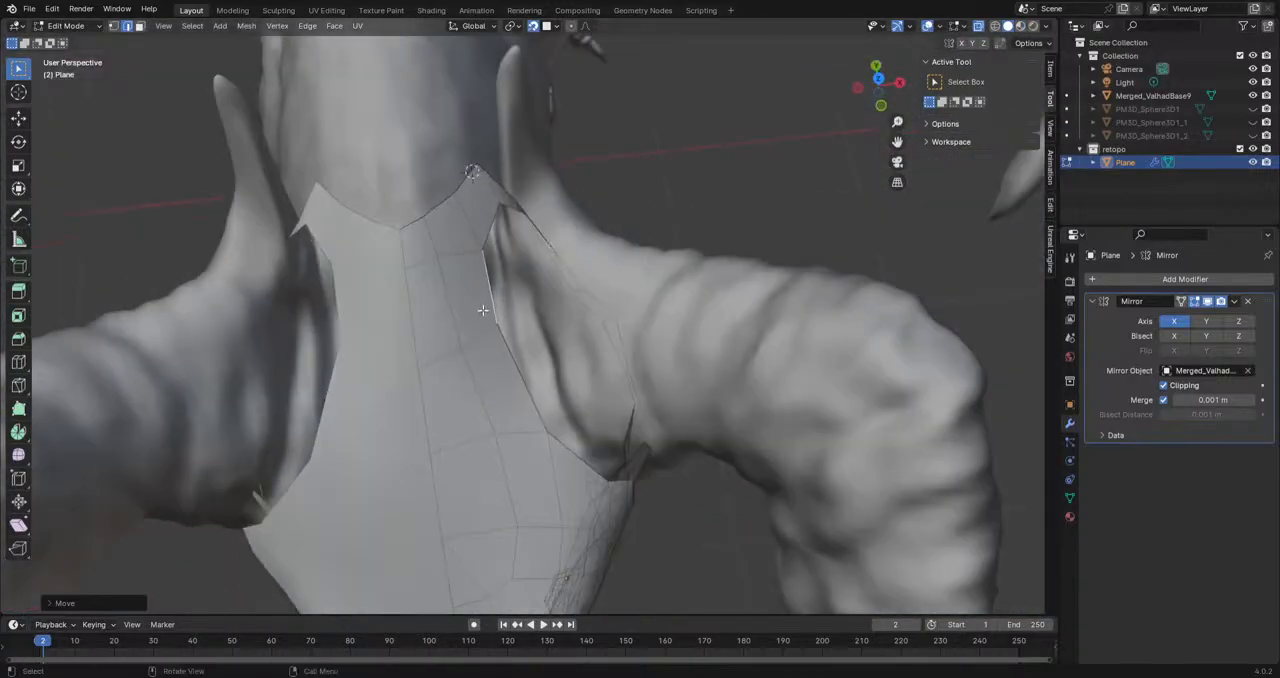
pyautogui.press('g')
pyautogui.click(506, 315)
# Step: Reposition the two brow border vertices in front of the horn's base to smooth the open border
pyautogui.moveTo(506, 315); pyautogui.dragTo(488, 276, button='middle')
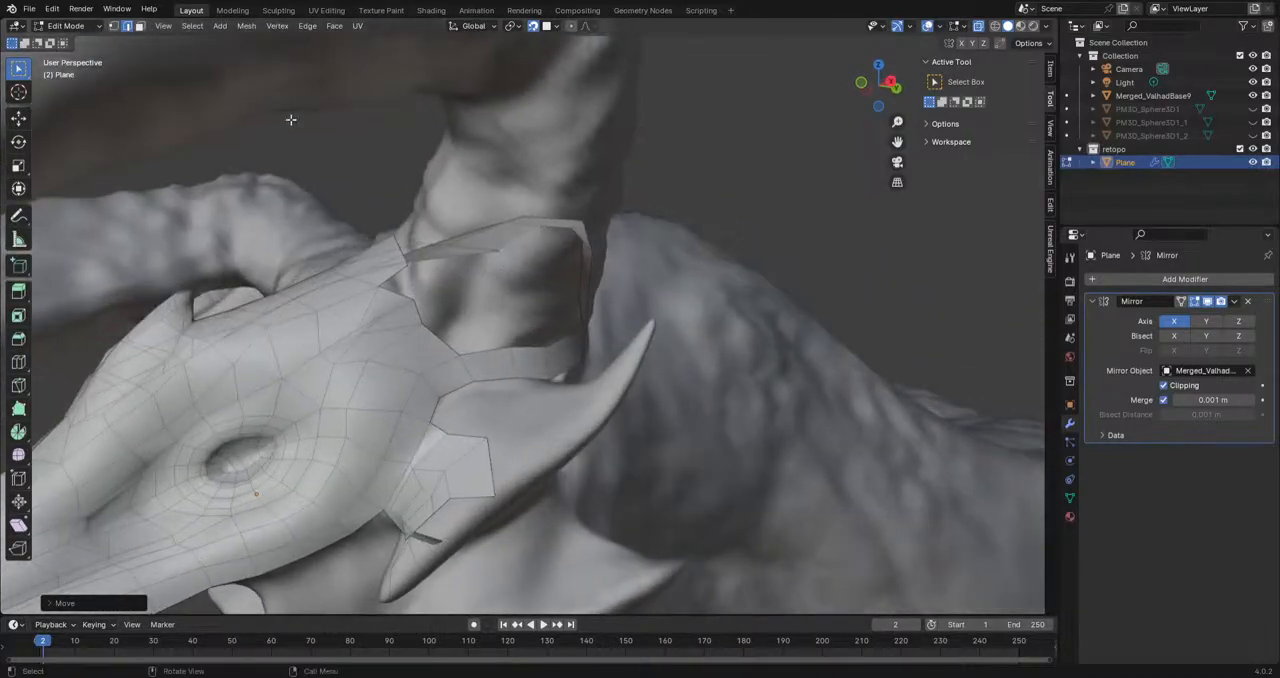
pyautogui.click(113, 27)
pyautogui.click(417, 303)
pyautogui.press('g')
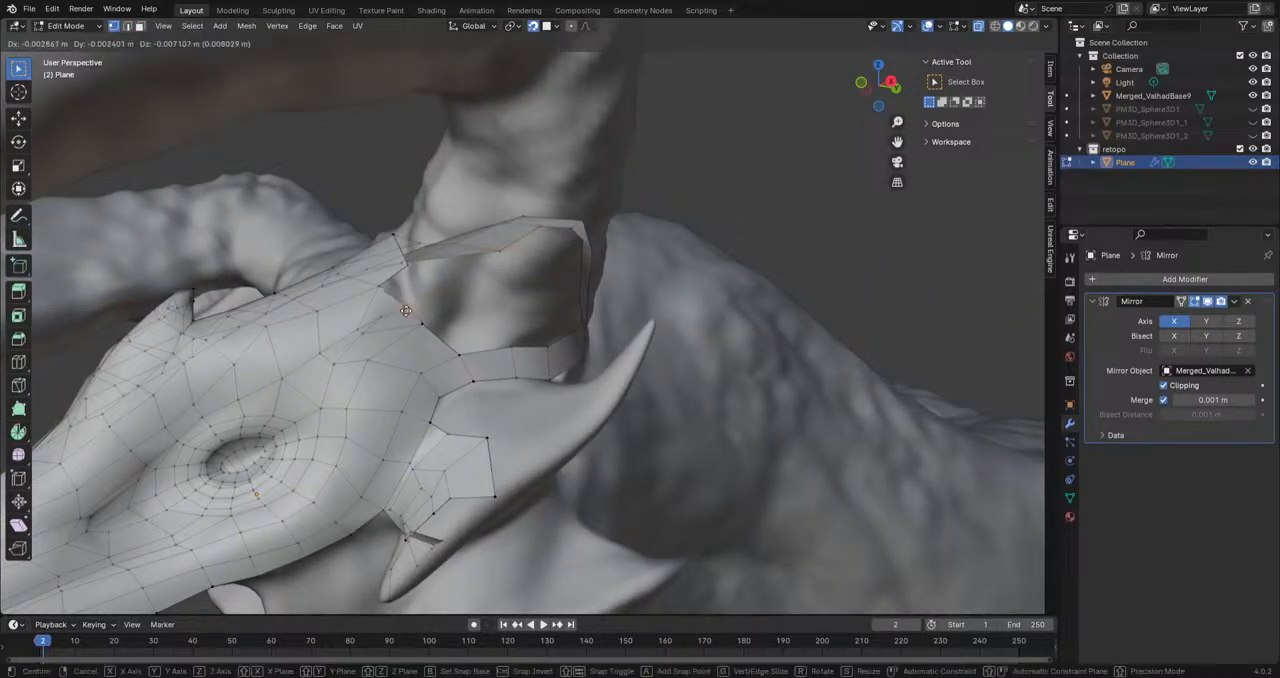
pyautogui.click(401, 306)
pyautogui.click(381, 288)
pyautogui.press('g')
pyautogui.click(394, 281)
# Step: Nudge the brow's inner vertices above and behind the eye to even out the face spacing
pyautogui.click(315, 314)
pyautogui.press('g')
pyautogui.click(325, 297)
pyautogui.click(374, 360)
pyautogui.press('g')
pyautogui.click(375, 360)
pyautogui.click(350, 437)
pyautogui.click(345, 410)
pyautogui.press('g')
pyautogui.click(352, 409)
pyautogui.moveTo(428, 390); pyautogui.dragTo(427, 423, button='middle')
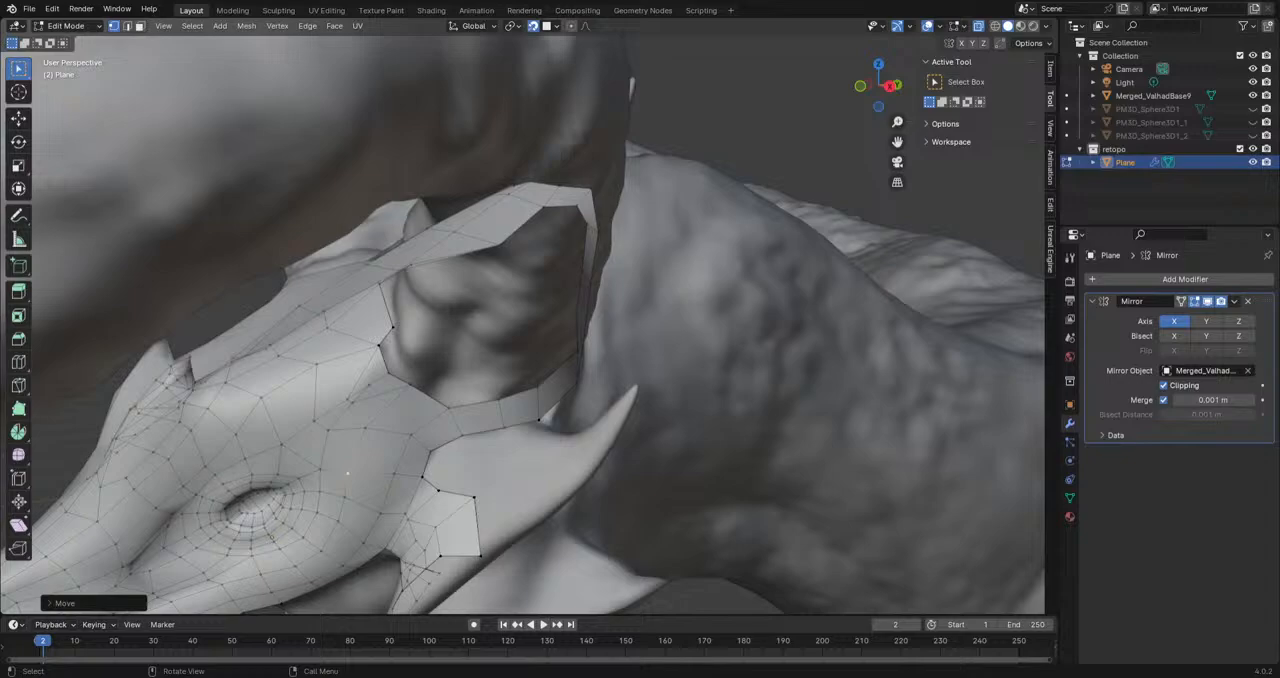
# Step: Extrude the forehead's side border edge toward the large horn's inner base, and rotate and move it along the crease
pyautogui.moveTo(505, 425); pyautogui.dragTo(462, 426, button='middle')
pyautogui.moveTo(448, 369); pyautogui.dragTo(381, 279, button='middle')
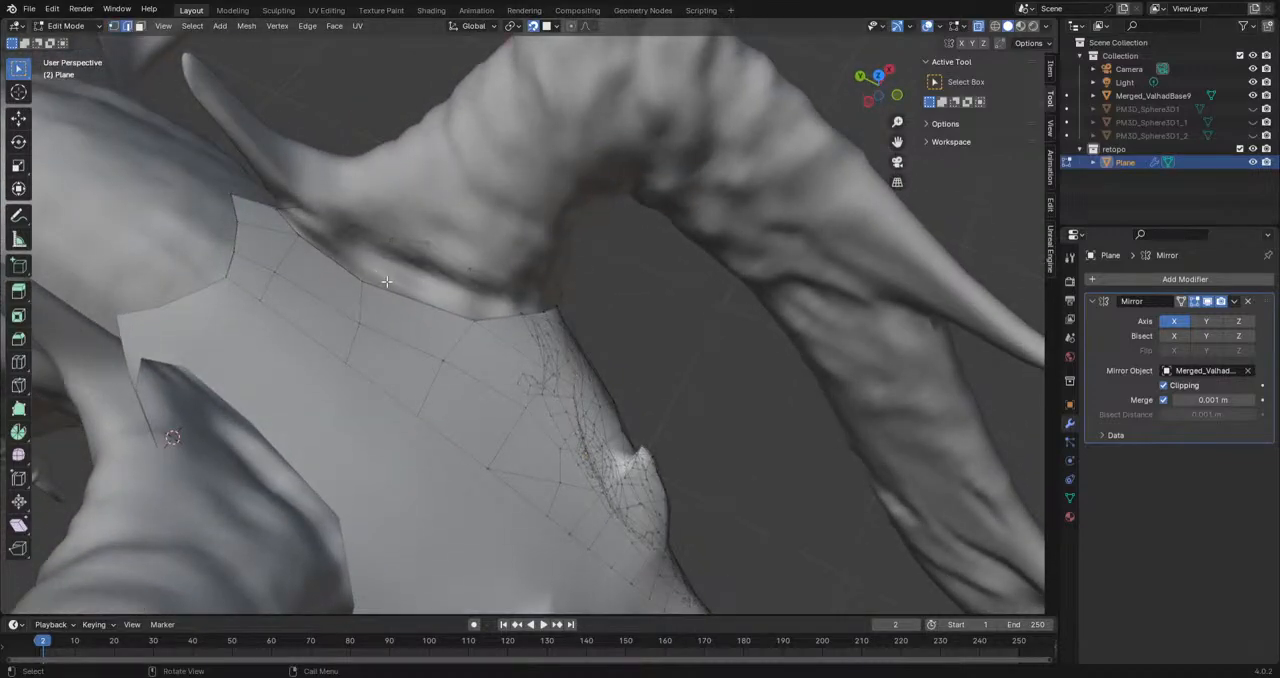
pyautogui.press('e')
pyautogui.click(446, 284)
pyautogui.press('r')
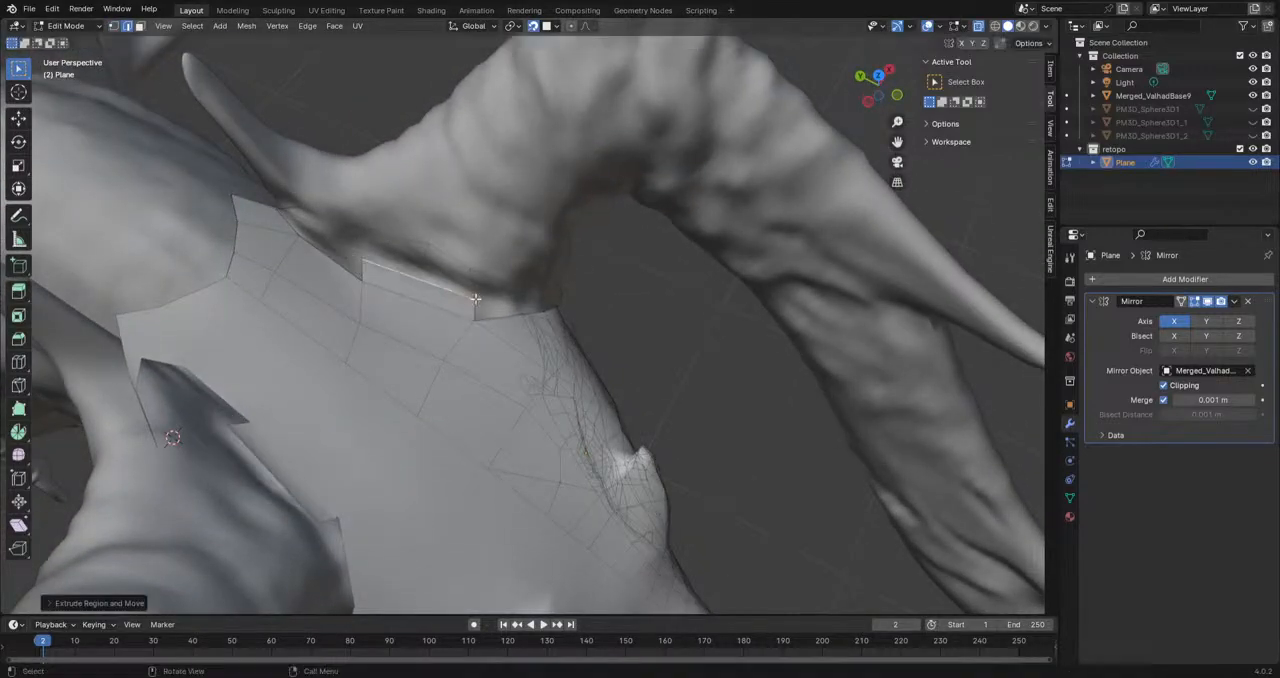
pyautogui.click(450, 293)
pyautogui.press('g')
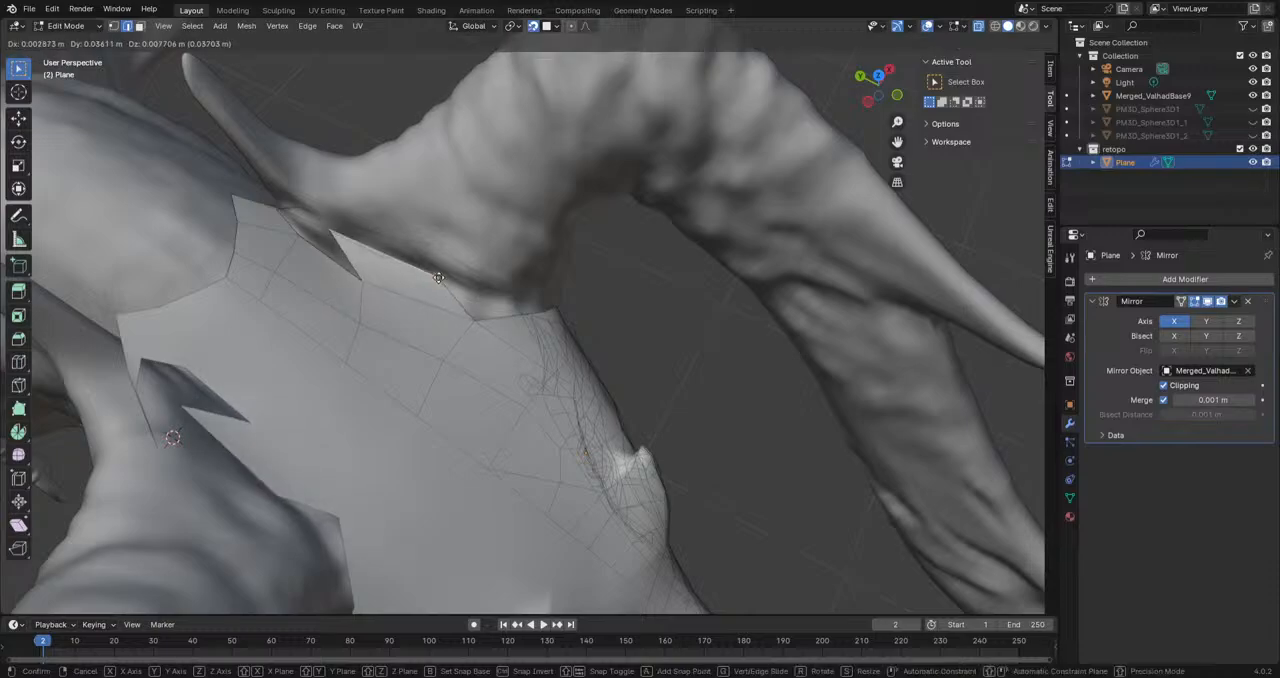
pyautogui.click(494, 313)
# Step: Try to extrude the new border edge further up the large horn with a rotated segment, and undo it
pyautogui.moveTo(494, 313)
pyautogui.mouseDown(button='middle')
pyautogui.moveTo(464, 382)
pyautogui.moveTo(465, 360)
pyautogui.mouseUp(button='middle')
pyautogui.press('g')
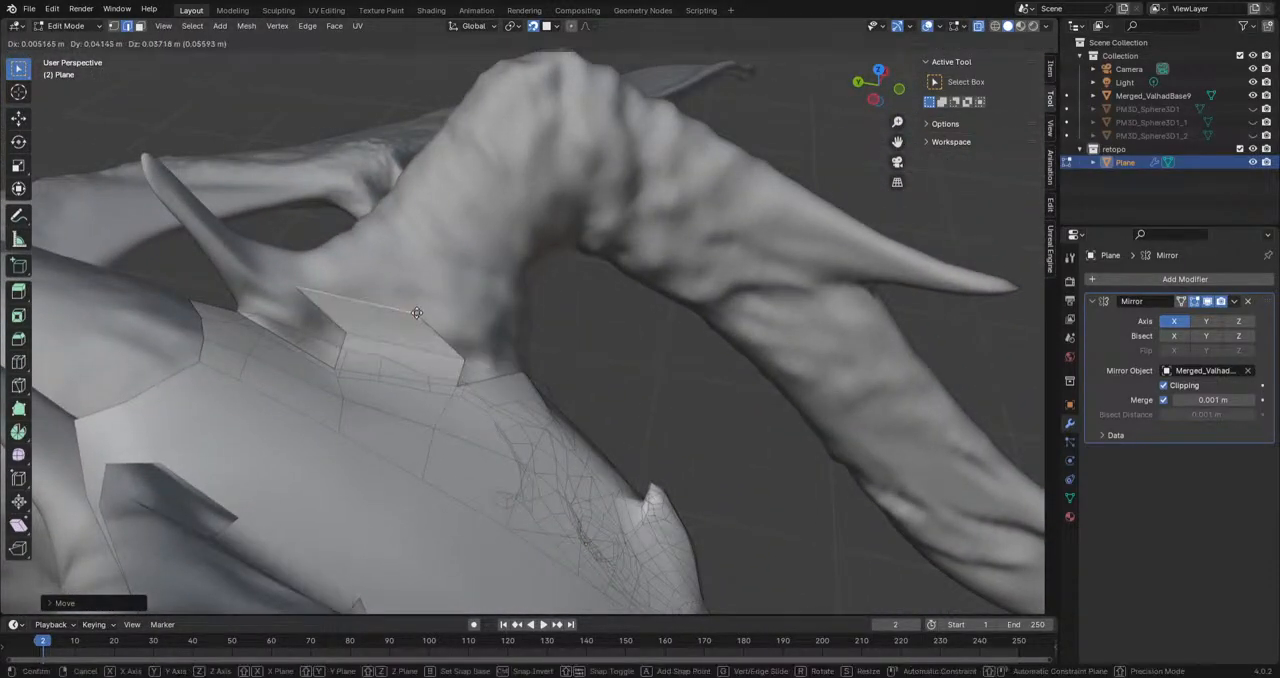
pyautogui.press('r')
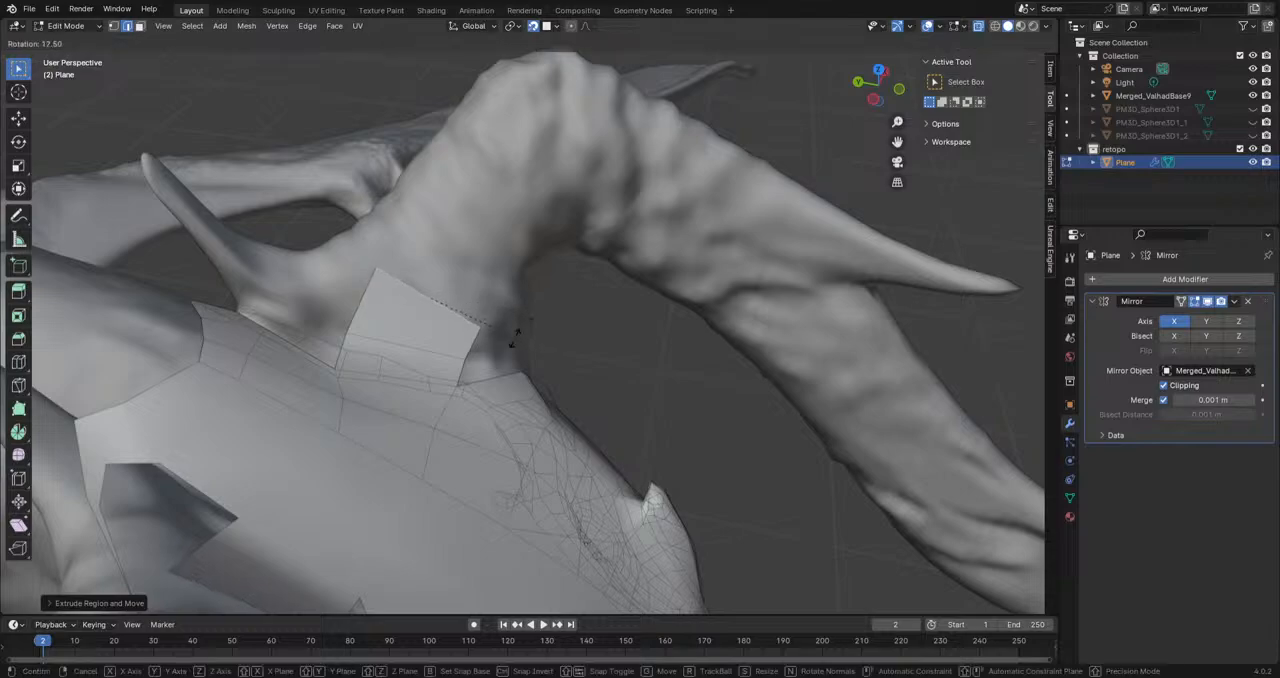
pyautogui.click(452, 311)
pyautogui.click(445, 285)
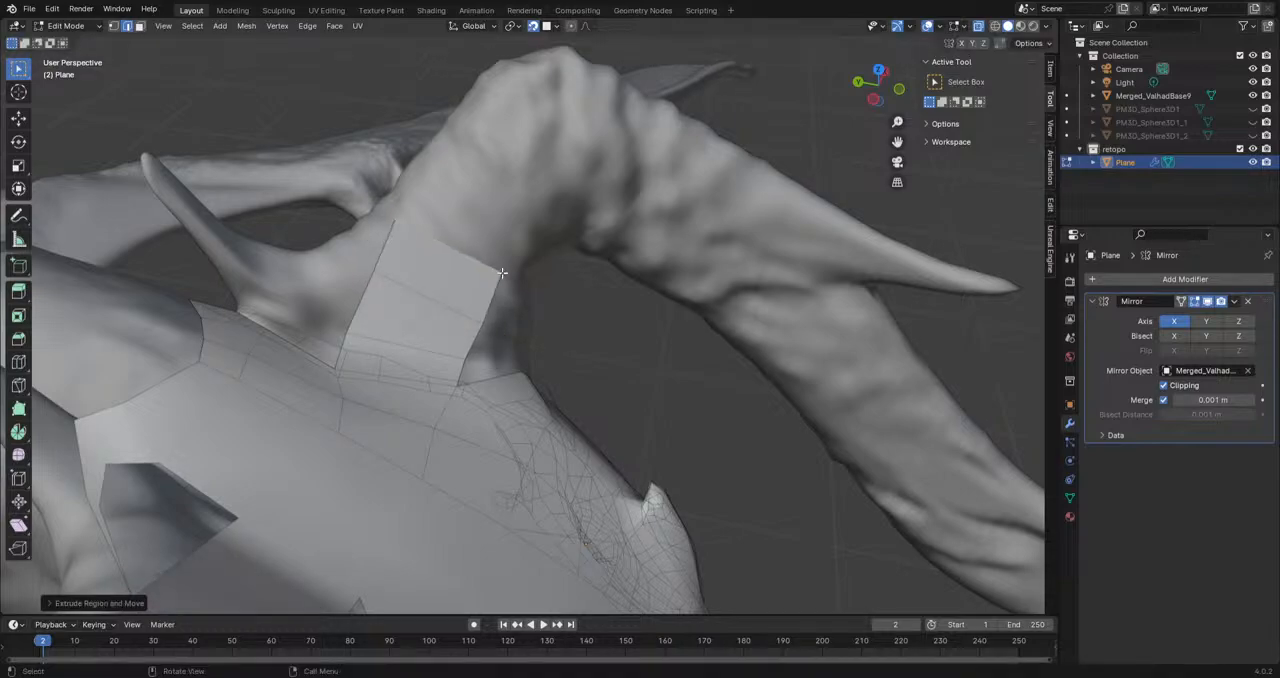
pyautogui.moveTo(552, 373); pyautogui.dragTo(585, 300, button='middle')
pyautogui.hotkey('ctrl', 'z')
# Step: Reposition the two outer vertices of the new face along the crease at the large horn's inner base
pyautogui.scroll(5, 491, 289)
pyautogui.keyDown('shift'); pyautogui.moveTo(585, 300); pyautogui.dragTo(579, 347, button='middle'); pyautogui.keyUp('shift')
pyautogui.click(116, 29)
pyautogui.click(552, 394)
pyautogui.moveTo(552, 394); pyautogui.dragTo(495, 364, button='middle')
pyautogui.press('g')
pyautogui.click(515, 363)
pyautogui.click(394, 320)
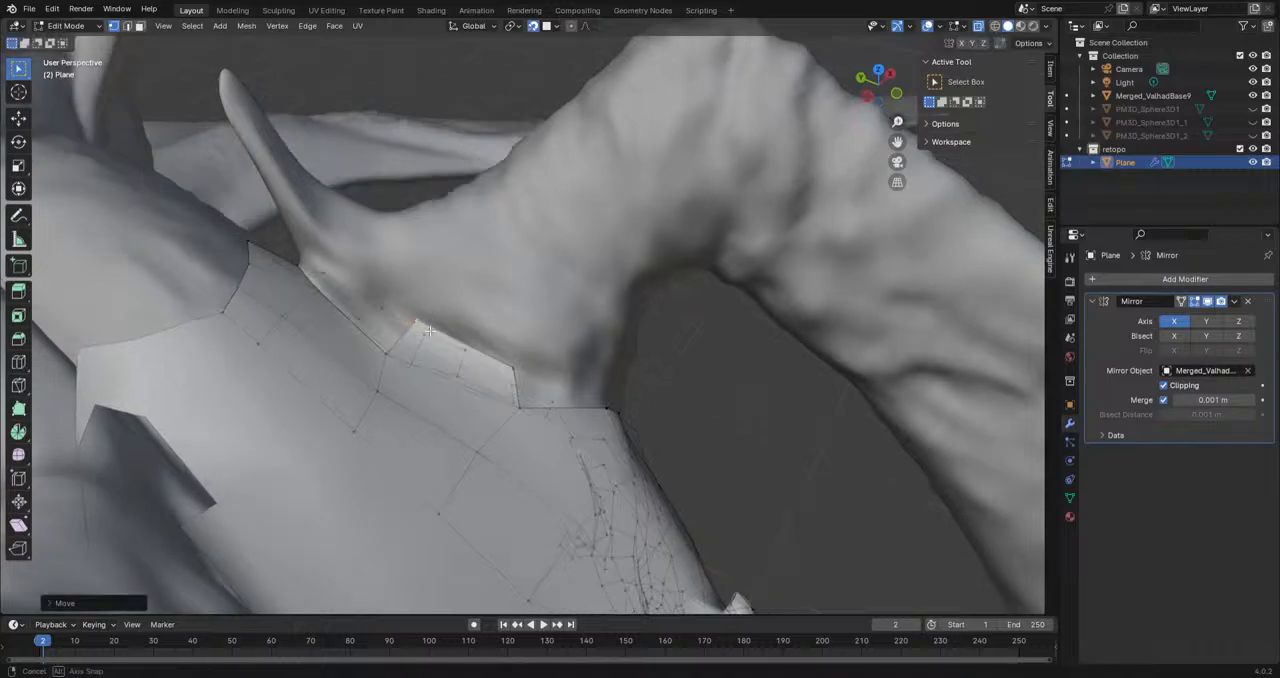
pyautogui.moveTo(394, 320); pyautogui.dragTo(410, 350, button='middle')
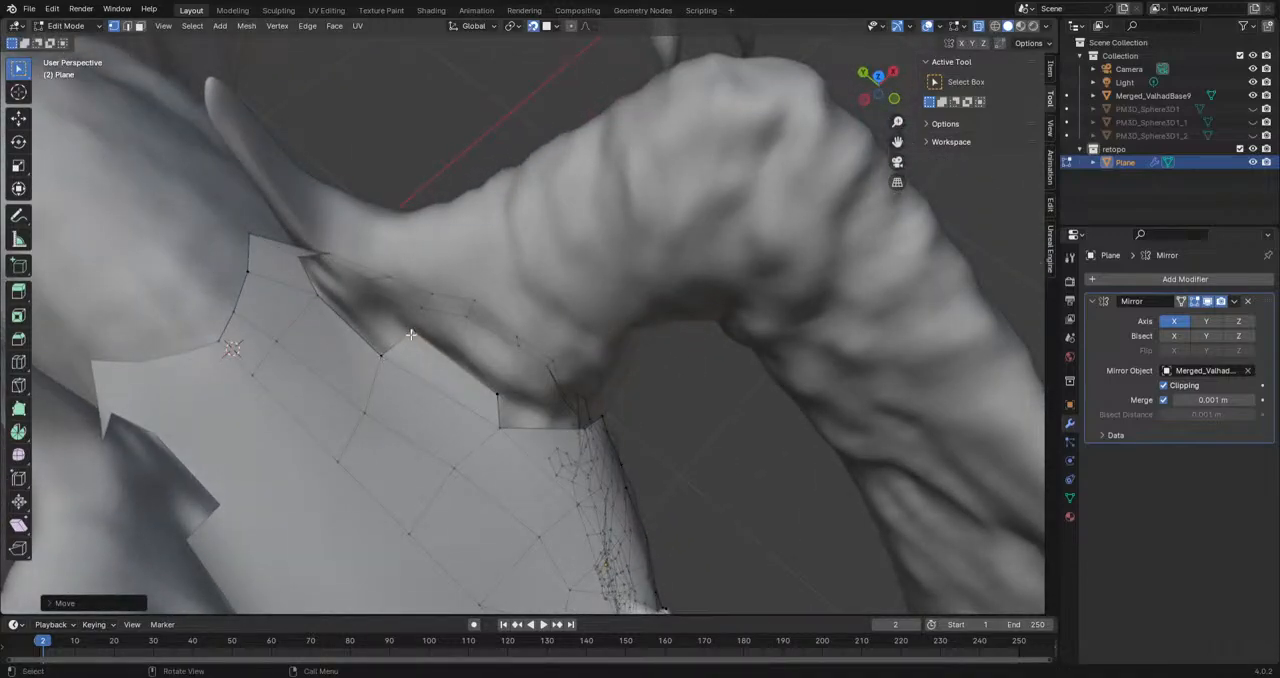
# Step: Extrude the new face's upper corner along the crease, fill the adjoining gap, and adjust the shared vertices
pyautogui.press('g')
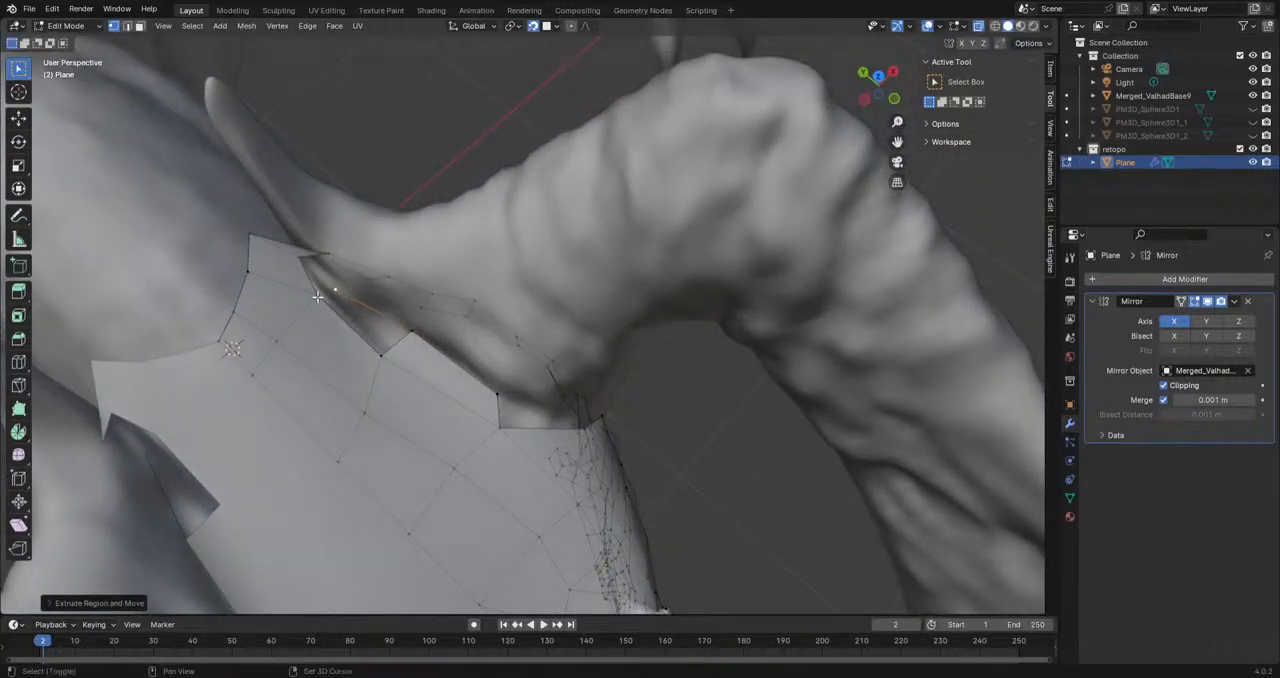
pyautogui.keyDown('shift'); pyautogui.click(317, 297); pyautogui.keyUp('shift')
pyautogui.press('f')
pyautogui.press('g')
pyautogui.click(396, 363)
pyautogui.press('g')
pyautogui.click(404, 346)
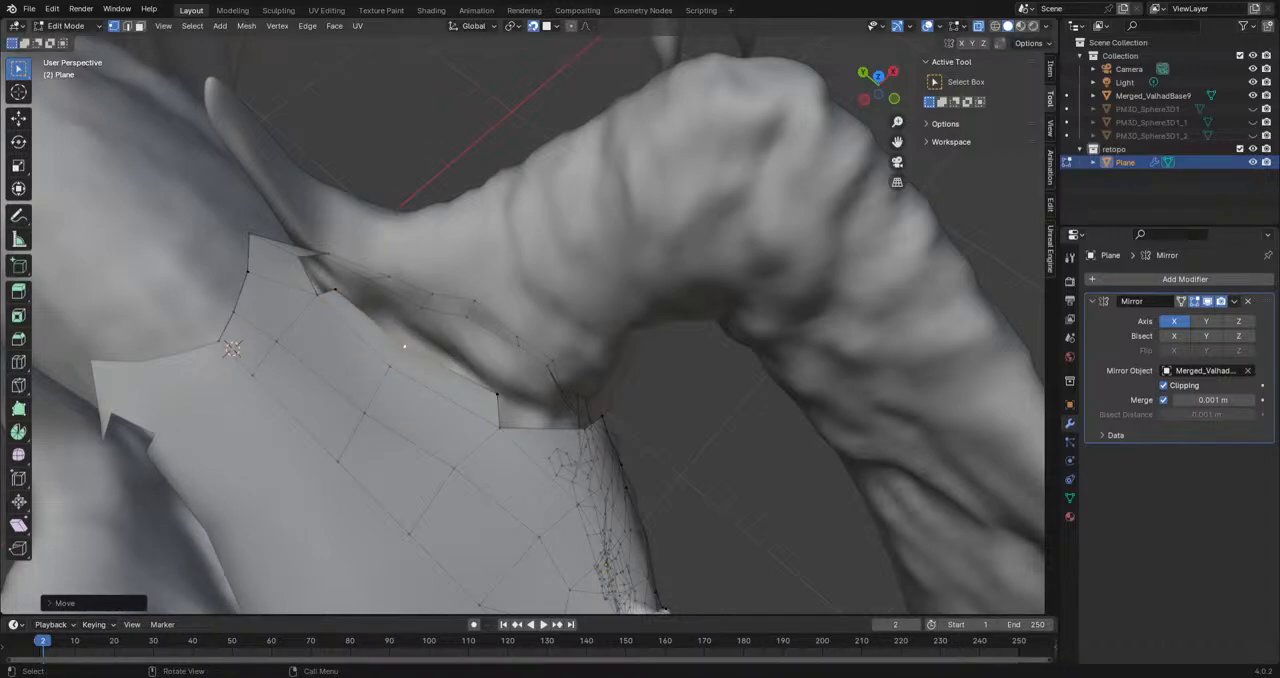
# Step: Reposition the strip's lower vertices so its border follows the front of the large horn's base
pyautogui.moveTo(470, 429); pyautogui.dragTo(466, 367, button='middle')
pyautogui.press('h')
pyautogui.hotkey('ctrl', 'z')
pyautogui.press('g')
pyautogui.click(479, 367)
pyautogui.moveTo(526, 390); pyautogui.dragTo(495, 405, button='middle')
pyautogui.press('g')
pyautogui.click(480, 407)
# Step: Extrude a chain of vertices from the forehead border down the front side of the large horn's base
pyautogui.press('e')
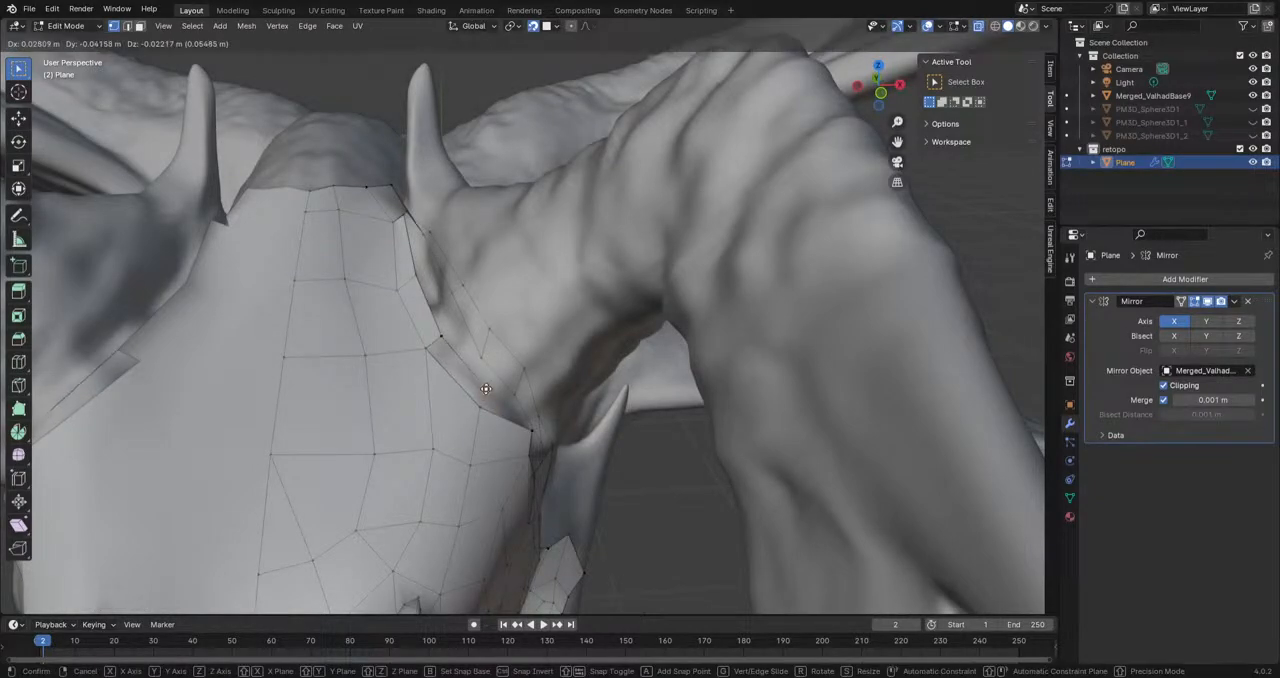
pyautogui.press('e')
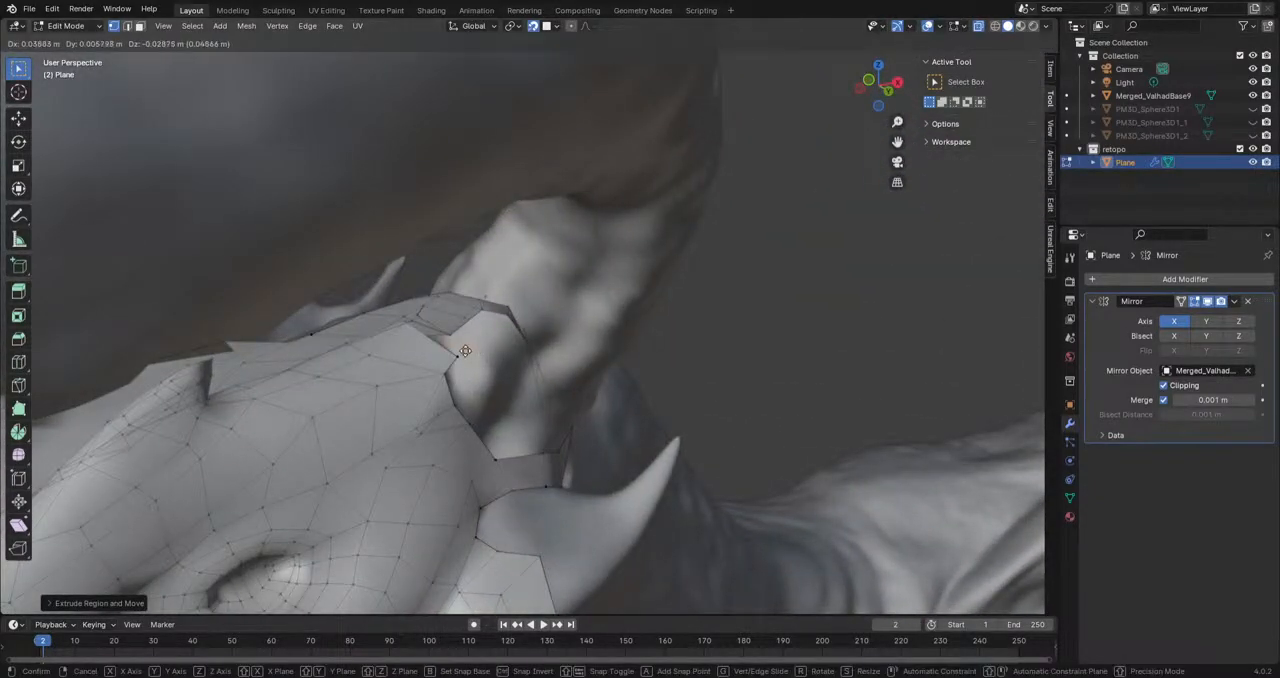
pyautogui.click(449, 352)
pyautogui.press('e')
pyautogui.click(459, 378)
pyautogui.press('e')
pyautogui.click(465, 403)
pyautogui.press('e')
pyautogui.click(500, 440)
# Step: Continue the vertex chain with two more extrusions along the outer side of the large horn's base
pyautogui.moveTo(500, 440); pyautogui.dragTo(558, 440, button='middle')
pyautogui.press('e')
pyautogui.click(515, 447)
pyautogui.press('e')
pyautogui.click(571, 435)
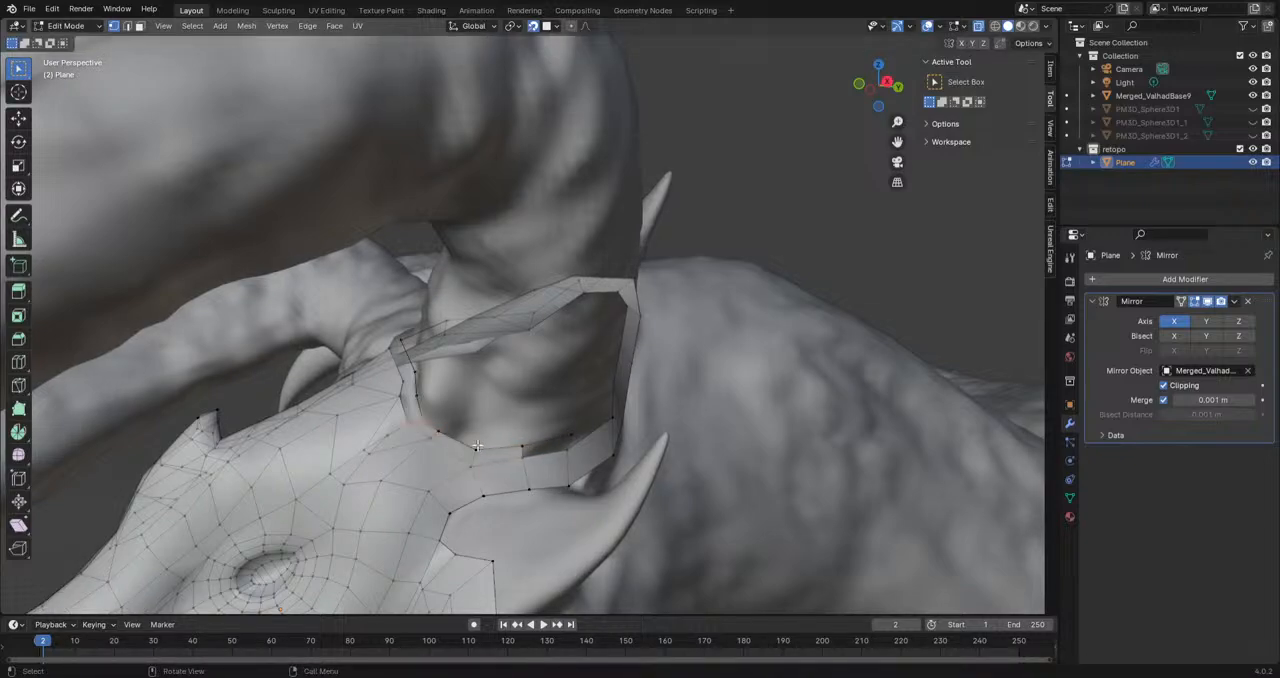
# Step: Hide the Merged_ValhadBase9 sculpt to inspect the retopologized head alone from several angles, and show the sculpt again
pyautogui.moveTo(469, 406); pyautogui.dragTo(517, 481, button='middle')
pyautogui.moveTo(342, 417); pyautogui.dragTo(440, 385, button='middle')
pyautogui.scroll(-6, 510, 447)
pyautogui.click(1253, 95)
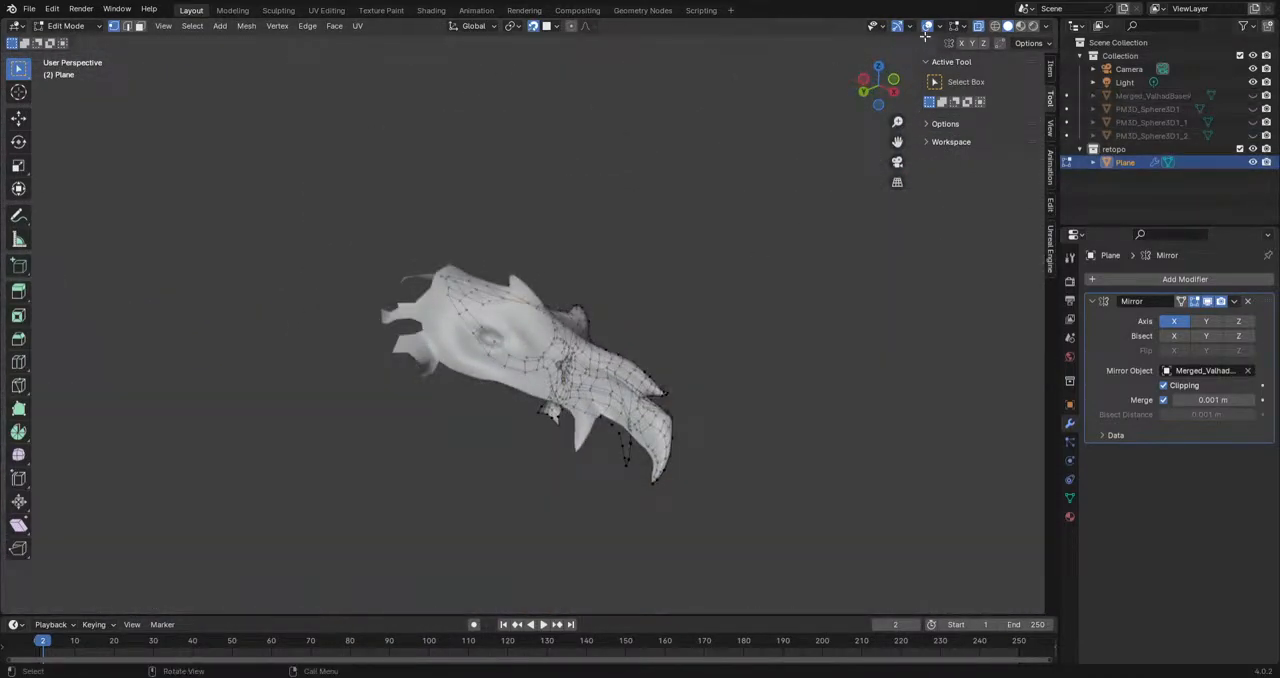
pyautogui.moveTo(590, 330); pyautogui.dragTo(460, 420, button='middle')
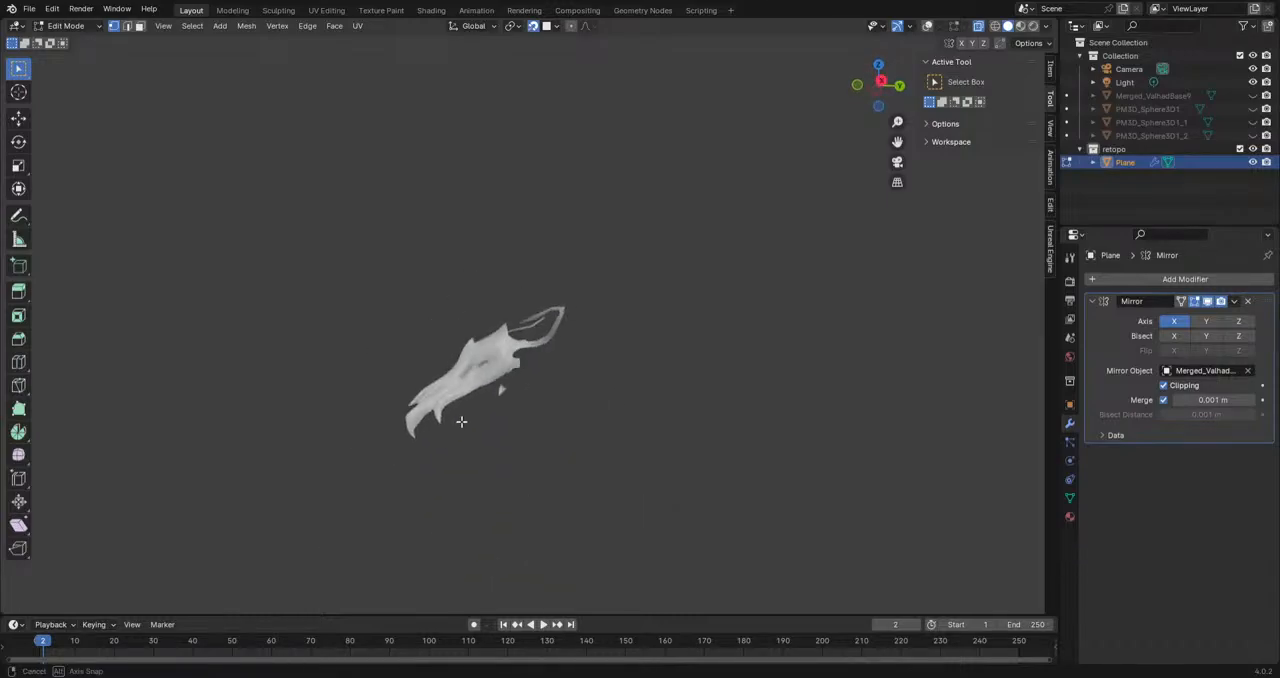
pyautogui.click(1253, 95)
pyautogui.moveTo(640, 330); pyautogui.dragTo(610, 375, button='middle')
pyautogui.scroll(4, 610, 375)
pyautogui.click(927, 29)
pyautogui.scroll(6, 575, 490)
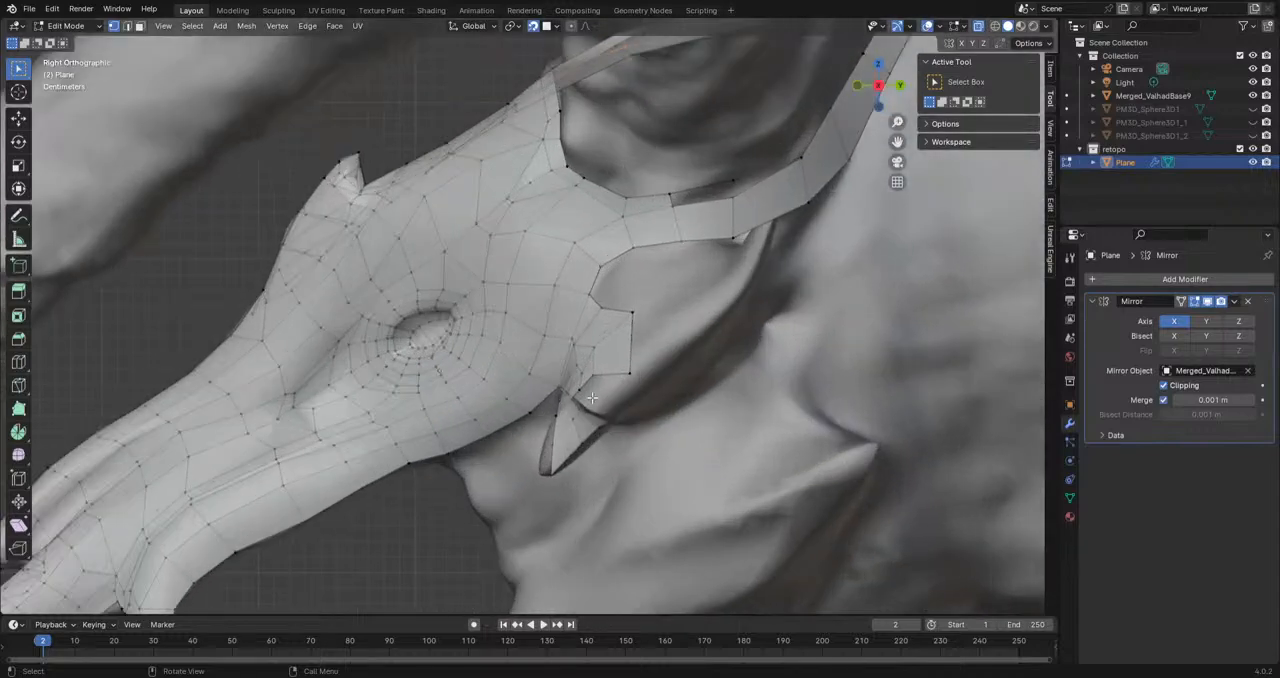
# Step: Extrude the lower cheek border edges behind the mouth into a first row of faces and reposition it
pyautogui.keyDown('shift'); pyautogui.moveTo(553, 530); pyautogui.dragTo(603, 283, button='middle'); pyautogui.keyUp('shift')
pyautogui.scroll(2, 600, 284)
pyautogui.keyDown('shift'); pyautogui.moveTo(520, 217); pyautogui.dragTo(553, 176, button='middle'); pyautogui.keyUp('shift')
pyautogui.click(126, 28)
pyautogui.press('e')
pyautogui.click(531, 231)
pyautogui.moveTo(546, 251); pyautogui.dragTo(558, 250, button='middle')
pyautogui.press('g')
pyautogui.click(532, 239)
# Step: Extrude two more rows of faces down the cheek beside the mouth opening
pyautogui.press('e')
pyautogui.click(562, 299)
pyautogui.press('g')
pyautogui.click(564, 300)
pyautogui.press('e')
pyautogui.click(587, 357)
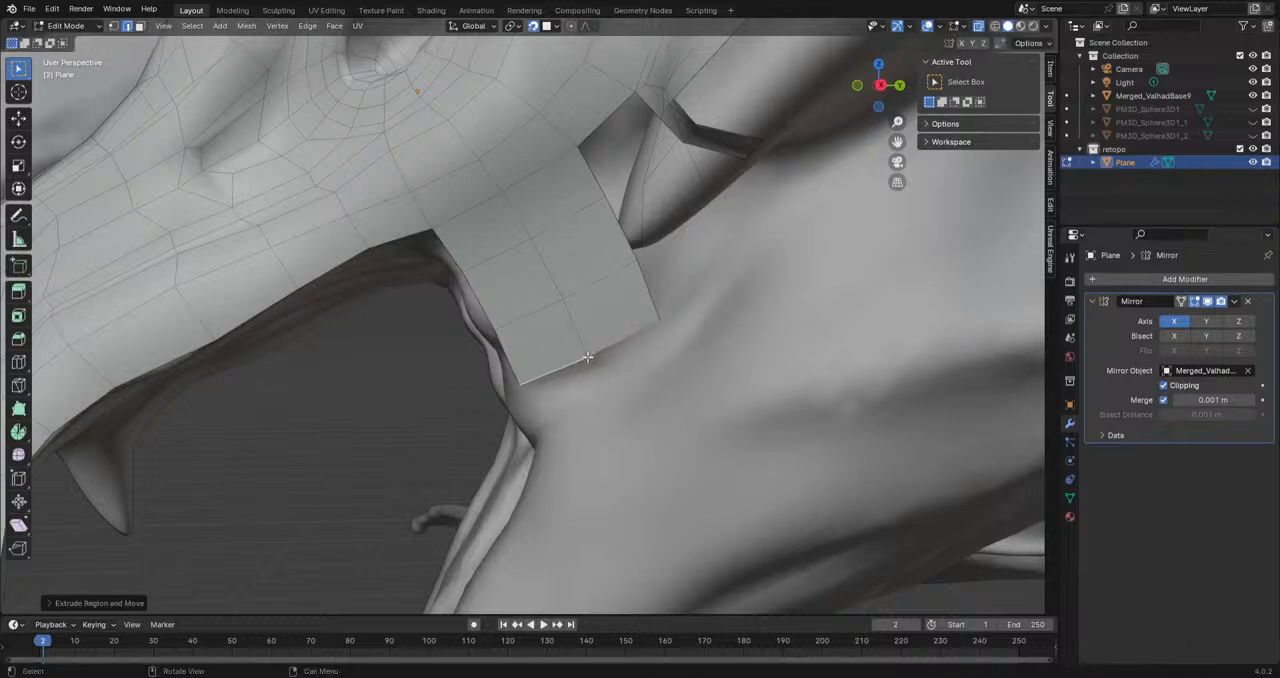
# Step: Extrude a further cheek row toward the mouth corner, and rotate and move it to follow the jaw
pyautogui.press('e')
pyautogui.click(605, 400)
pyautogui.press('r')
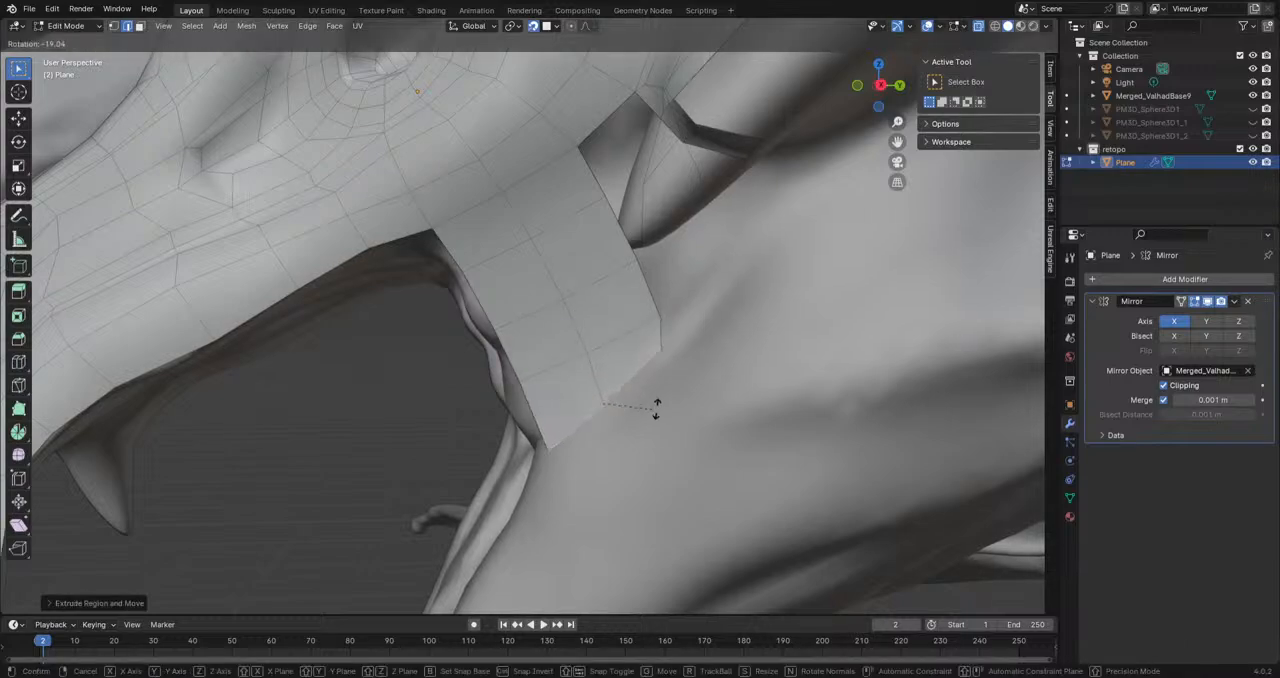
pyautogui.click(667, 412)
pyautogui.press('g')
pyautogui.click(675, 402)
pyautogui.press('g')
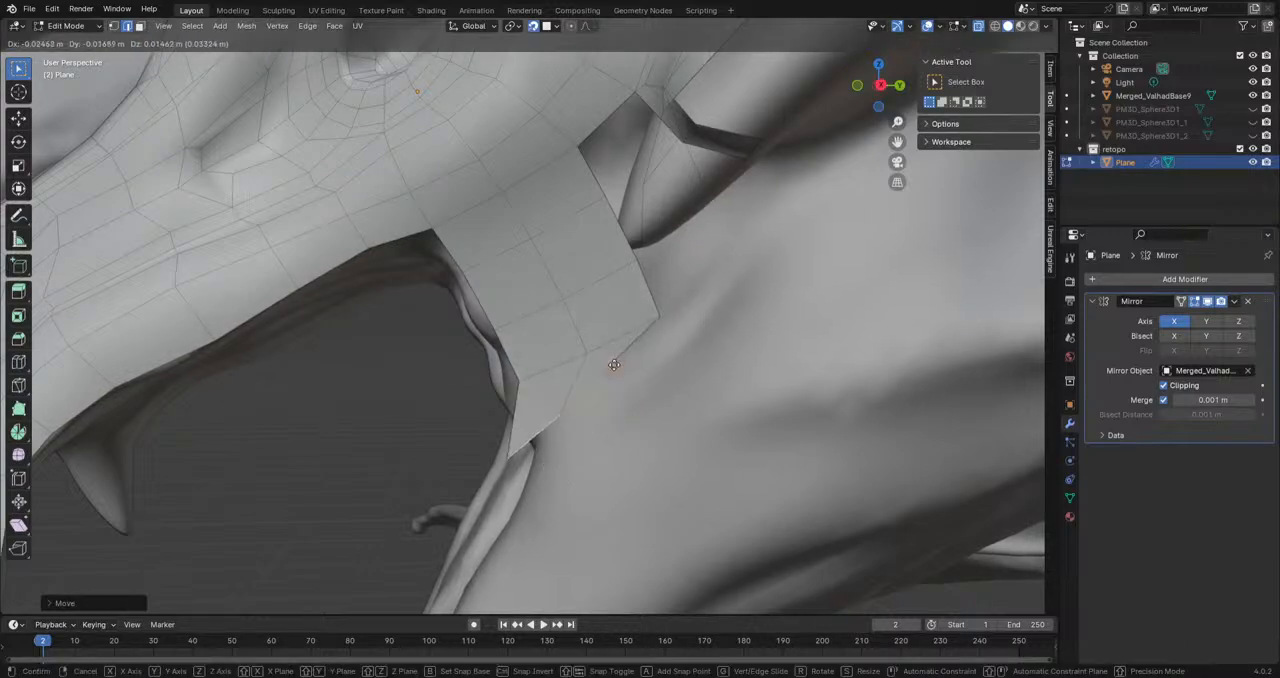
pyautogui.click(662, 311)
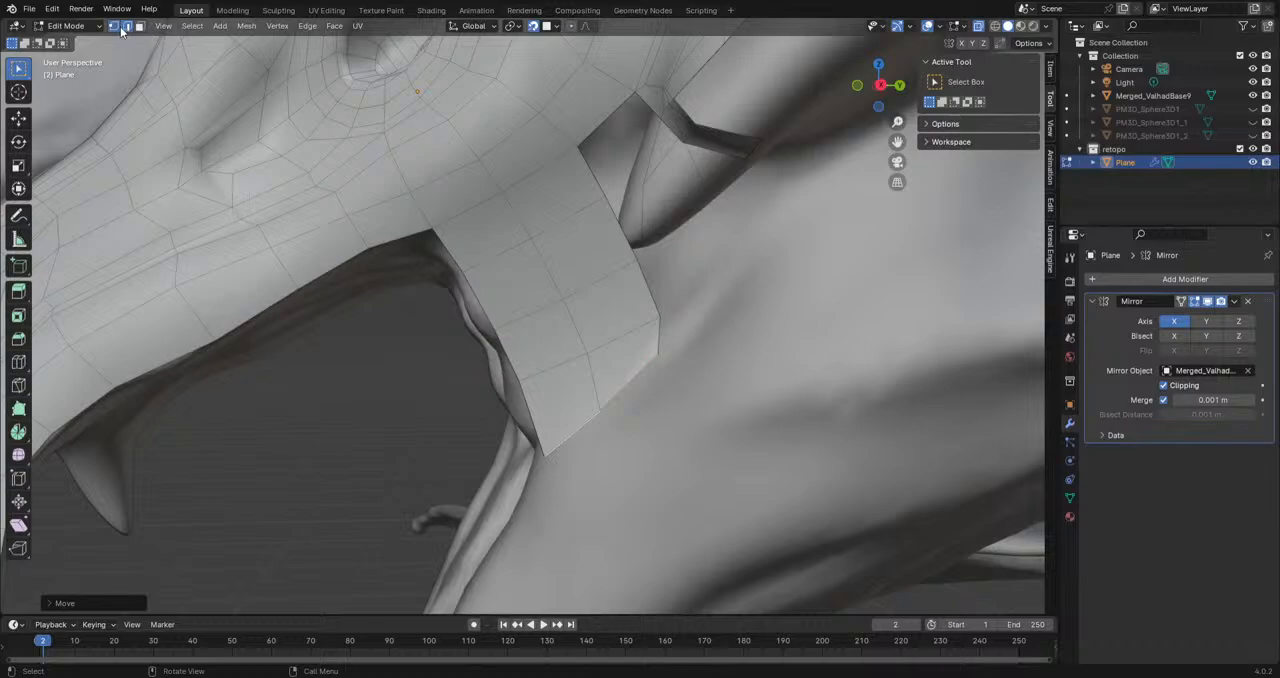
# Step: Move the cheek strip's lower side vertices to even its rear border and mouth-side border
pyautogui.click(114, 26)
pyautogui.press('g')
pyautogui.click(678, 348)
pyautogui.click(665, 316)
pyautogui.press('g')
pyautogui.click(661, 290)
pyautogui.click(516, 376)
pyautogui.press('g')
pyautogui.click(527, 405)
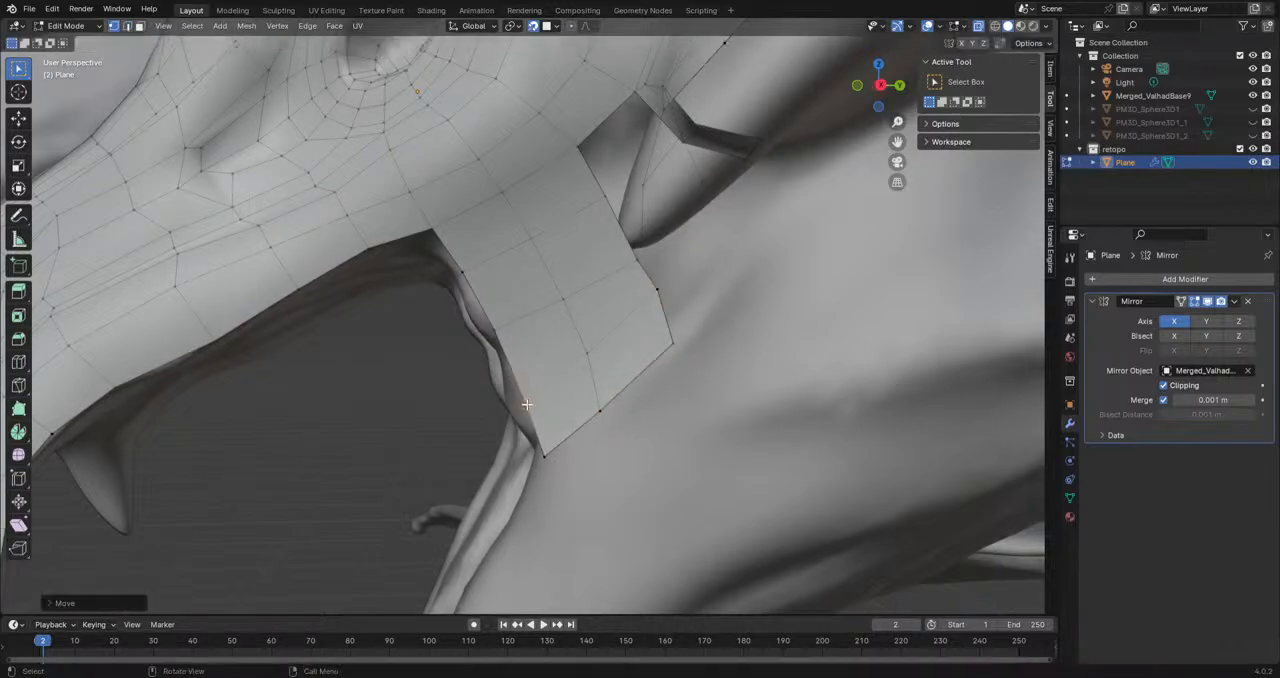
# Step: Shift the cheek strip's upper rear and inner vertices to even out the face spacing
pyautogui.click(604, 186)
pyautogui.press('g')
pyautogui.click(599, 172)
pyautogui.click(532, 242)
pyautogui.press('g')
pyautogui.click(523, 229)
pyautogui.click(633, 248)
pyautogui.moveTo(633, 248); pyautogui.dragTo(629, 266, button='middle')
pyautogui.press('g')
pyautogui.click(550, 290)
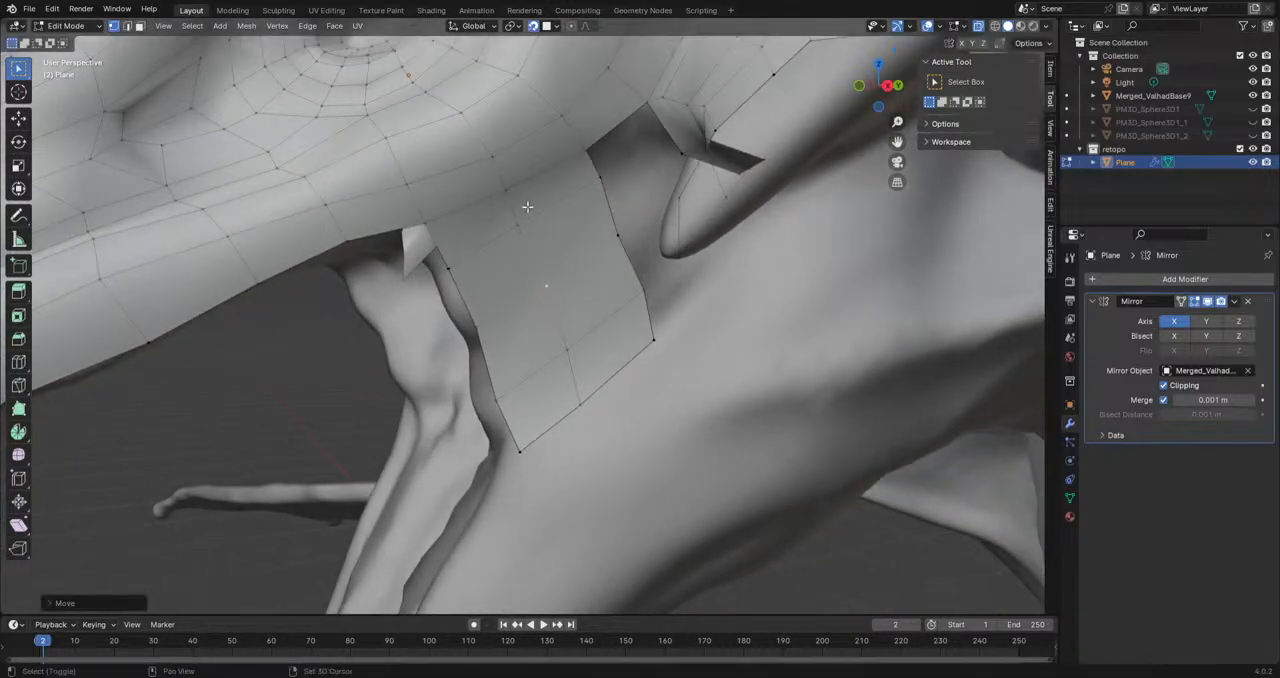
# Step: Adjust the cheek strip's upper vertices row by row from the rear border across to the mouth opening
pyautogui.moveTo(550, 290); pyautogui.dragTo(574, 349, button='middle')
pyautogui.click(601, 323)
pyautogui.press('g')
pyautogui.click(597, 320)
pyautogui.click(520, 363)
pyautogui.press('g')
pyautogui.click(514, 353)
pyautogui.click(461, 397)
pyautogui.press('g')
pyautogui.click(470, 418)
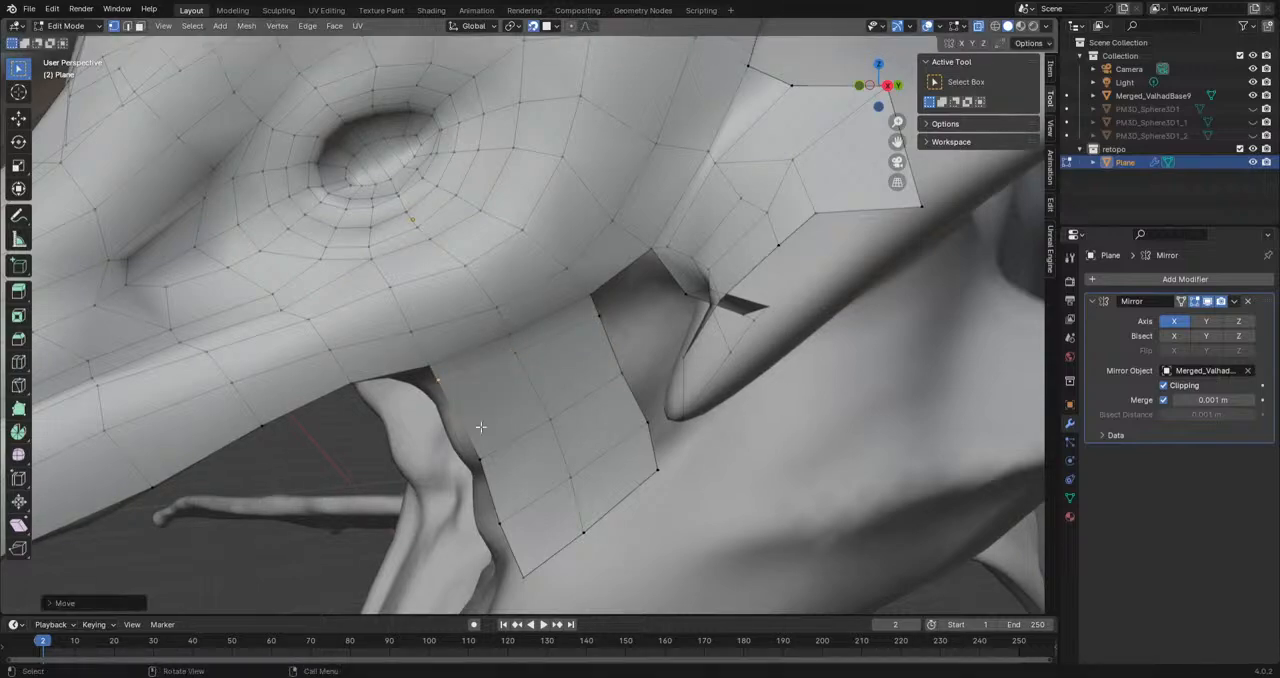
# Step: Pull the cheek strip's bottom border vertices up and nudge the rear vertex above them inward
pyautogui.click(656, 470)
pyautogui.press('g')
pyautogui.click(644, 424)
pyautogui.click(585, 530)
pyautogui.press('g')
pyautogui.click(570, 538)
pyautogui.click(522, 575)
pyautogui.press('g')
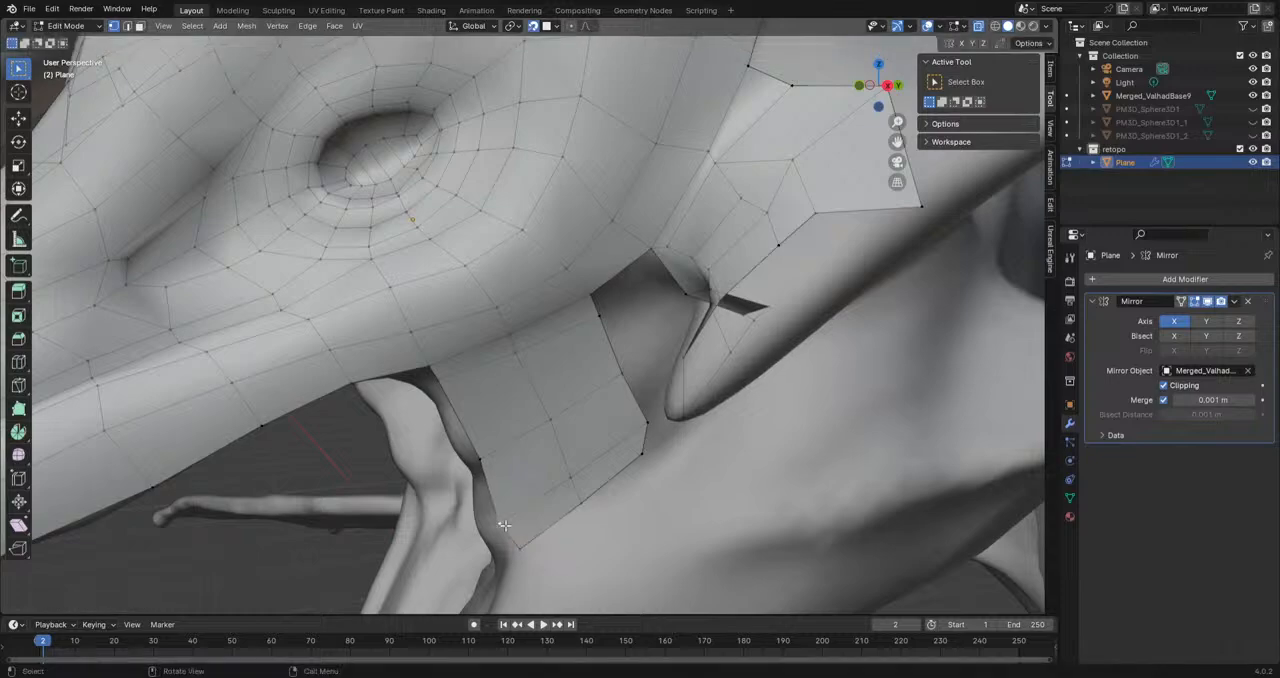
pyautogui.click(502, 530)
pyautogui.click(646, 423)
pyautogui.press('g')
pyautogui.click(635, 419)
# Step: Extrude the cheek strip's top rear edge toward the small cheek horn, then scale and reposition it
pyautogui.moveTo(682, 430); pyautogui.dragTo(714, 379, button='middle')
pyautogui.click(664, 321)
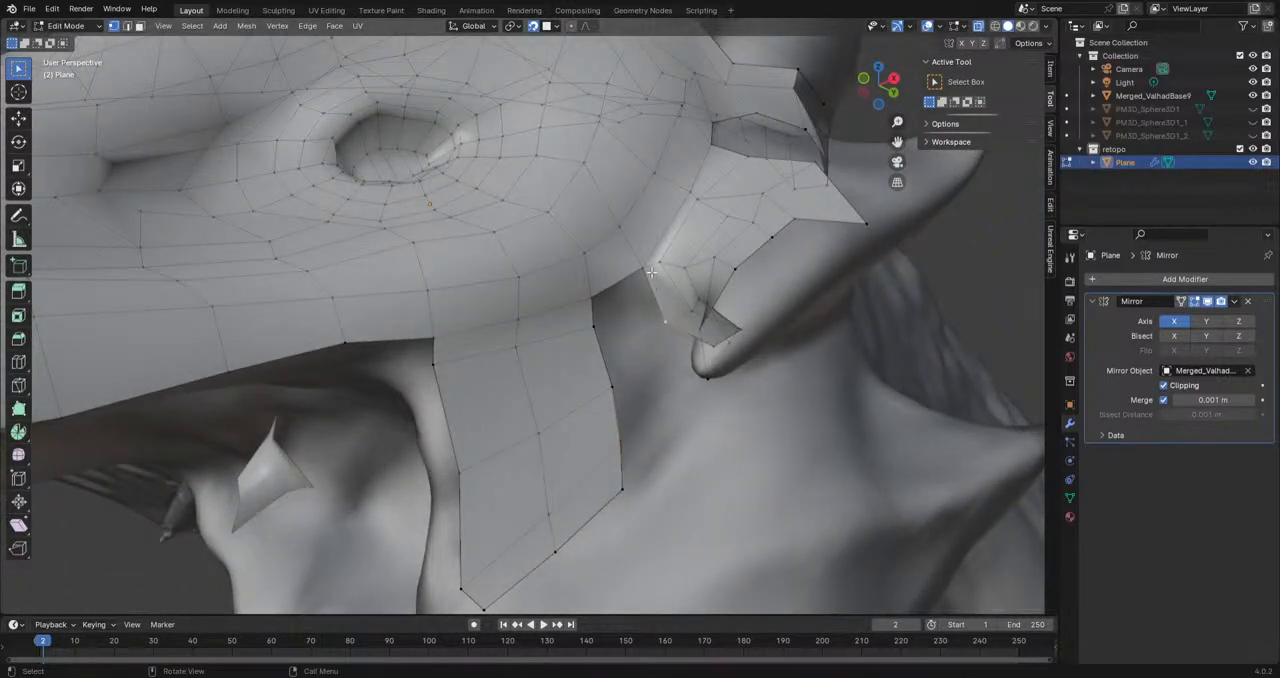
pyautogui.keyDown('shift'); pyautogui.click(597, 303); pyautogui.keyUp('shift')
pyautogui.press('e')
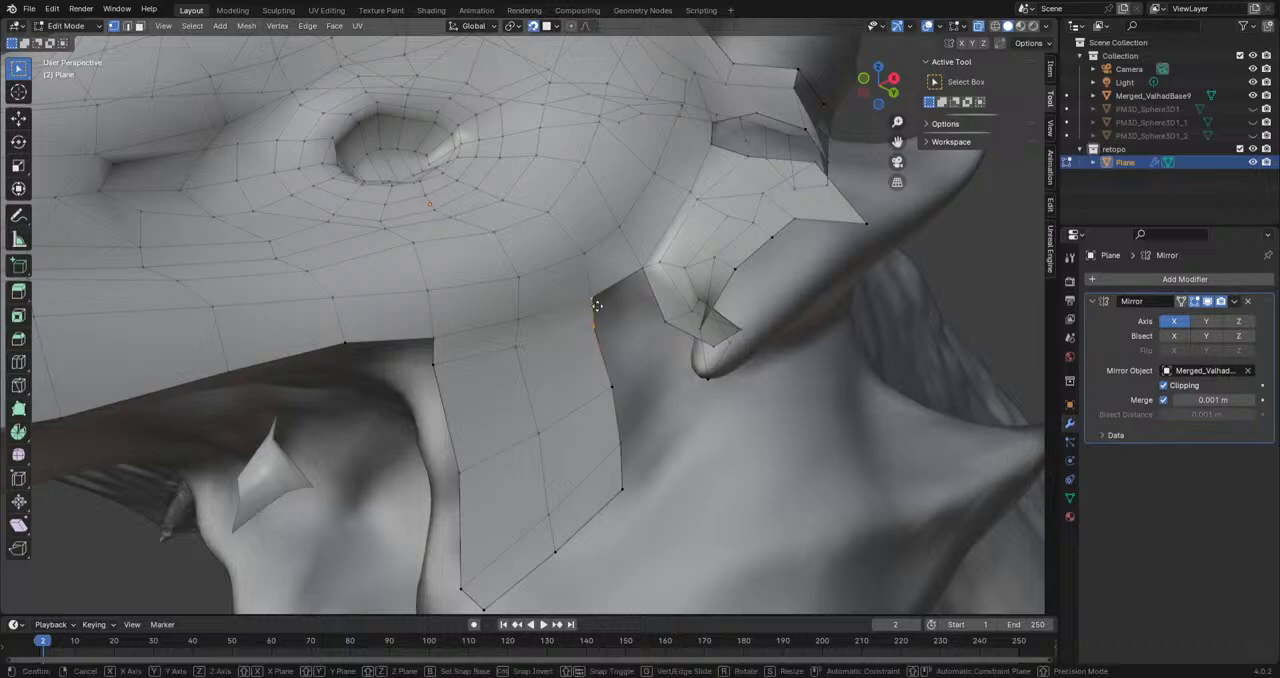
pyautogui.click(642, 302)
pyautogui.press('s')
pyautogui.click(674, 305)
pyautogui.moveTo(674, 300); pyautogui.dragTo(634, 296, button='middle')
pyautogui.press('g')
pyautogui.click(602, 301)
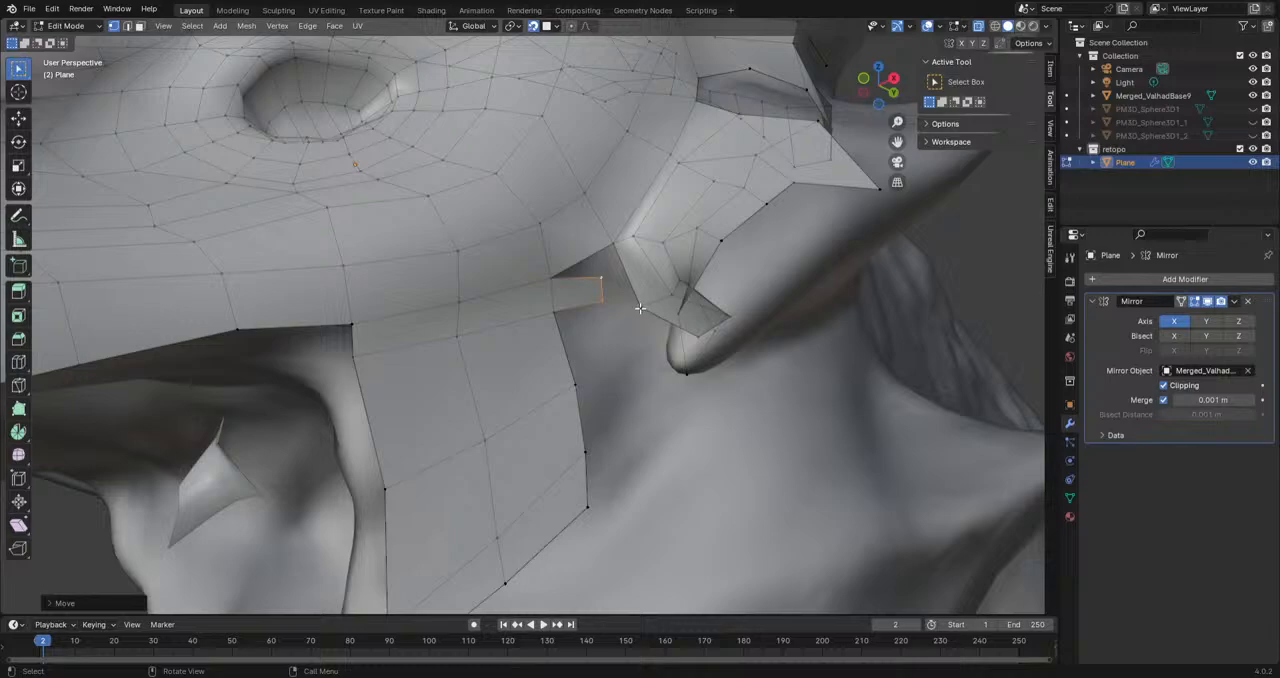
# Step: Move the cheek horn mesh's border vertex and the extruded face's corner to align across the gap
pyautogui.scroll(2, 639, 308)
pyautogui.moveTo(704, 304); pyautogui.dragTo(679, 337, button='middle')
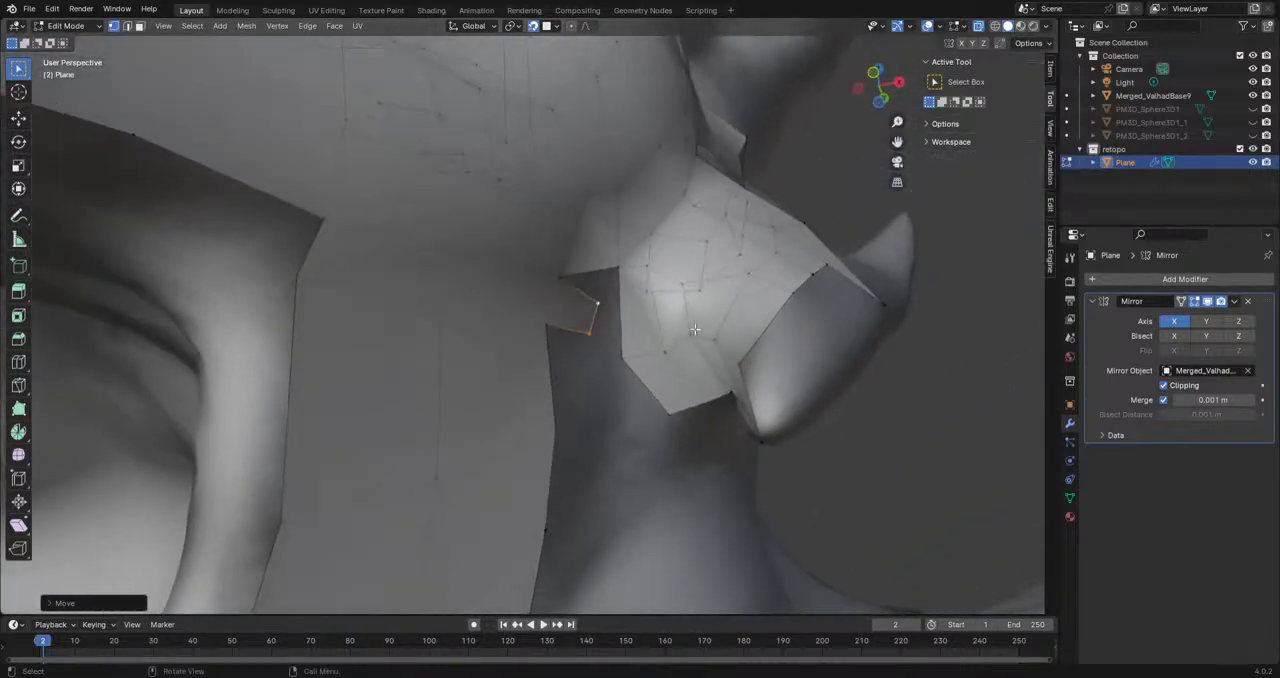
pyautogui.press('g')
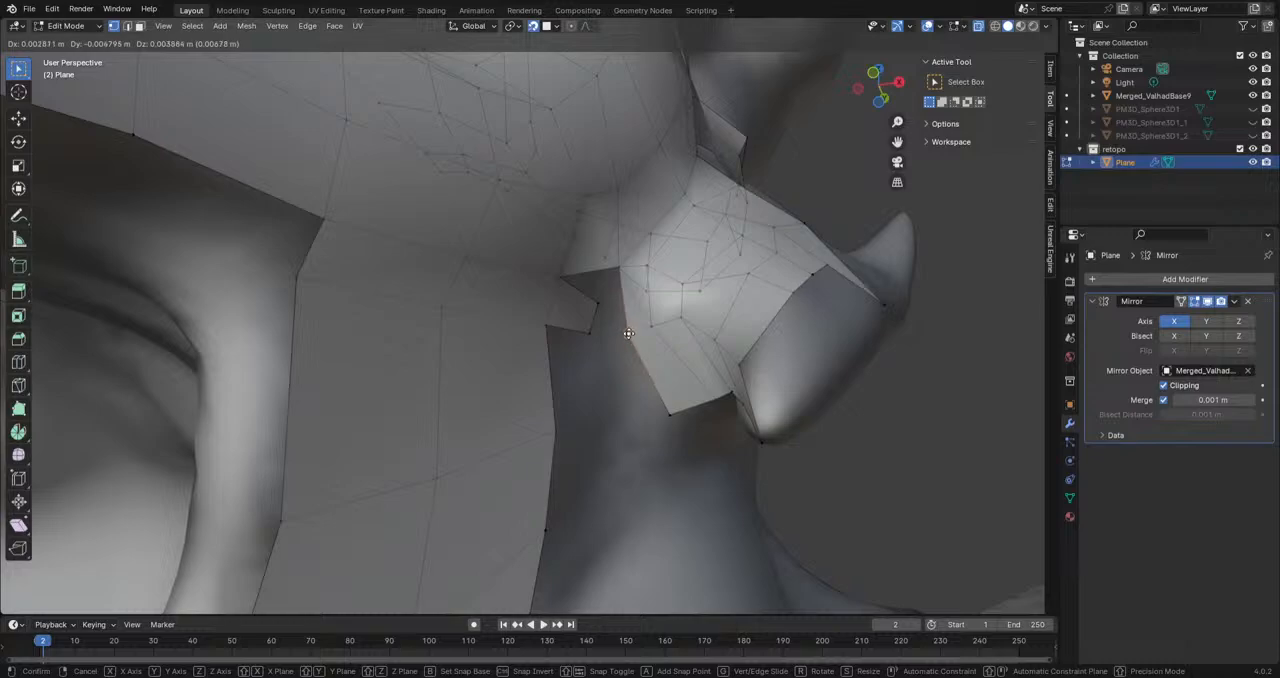
pyautogui.click(626, 323)
pyautogui.click(598, 305)
pyautogui.press('g')
pyautogui.click(586, 313)
# Step: Extrude the cheek horn mesh's border vertex downward and fill a face joining it to the cheek extension
pyautogui.keyDown('shift'); pyautogui.click(619, 321); pyautogui.keyUp('shift')
pyautogui.moveTo(629, 371); pyautogui.dragTo(622, 388, button='middle')
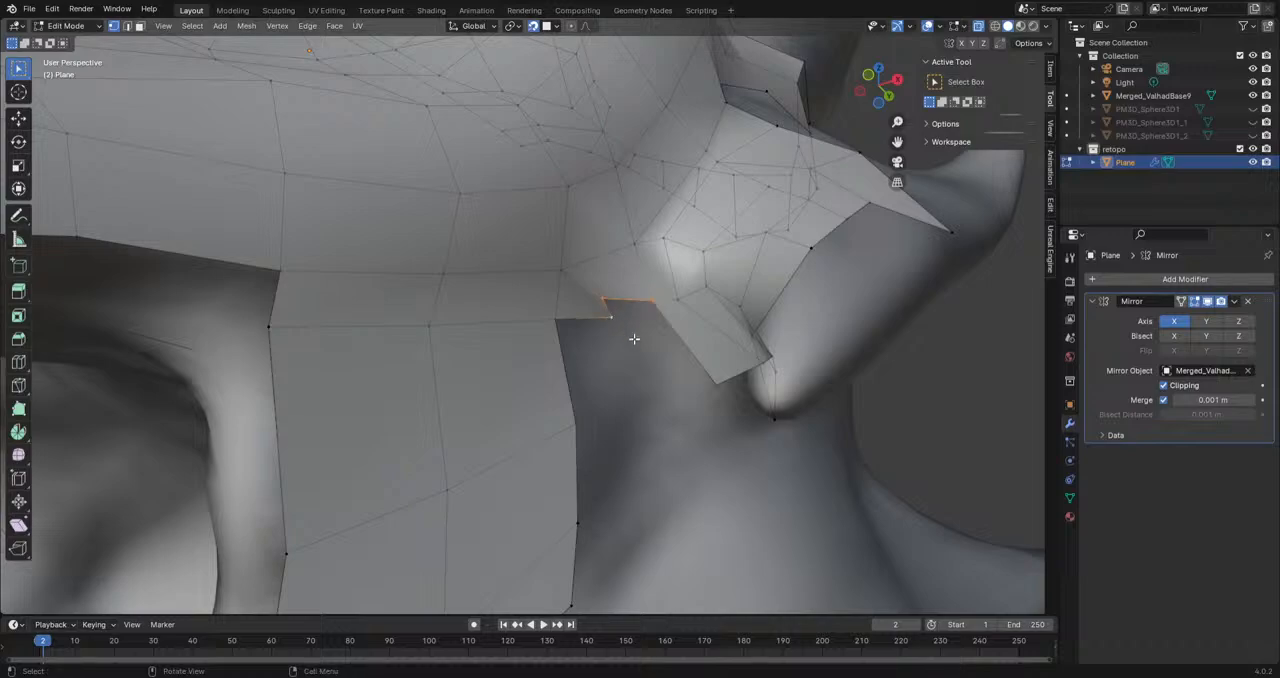
pyautogui.press('e')
pyautogui.click(659, 388)
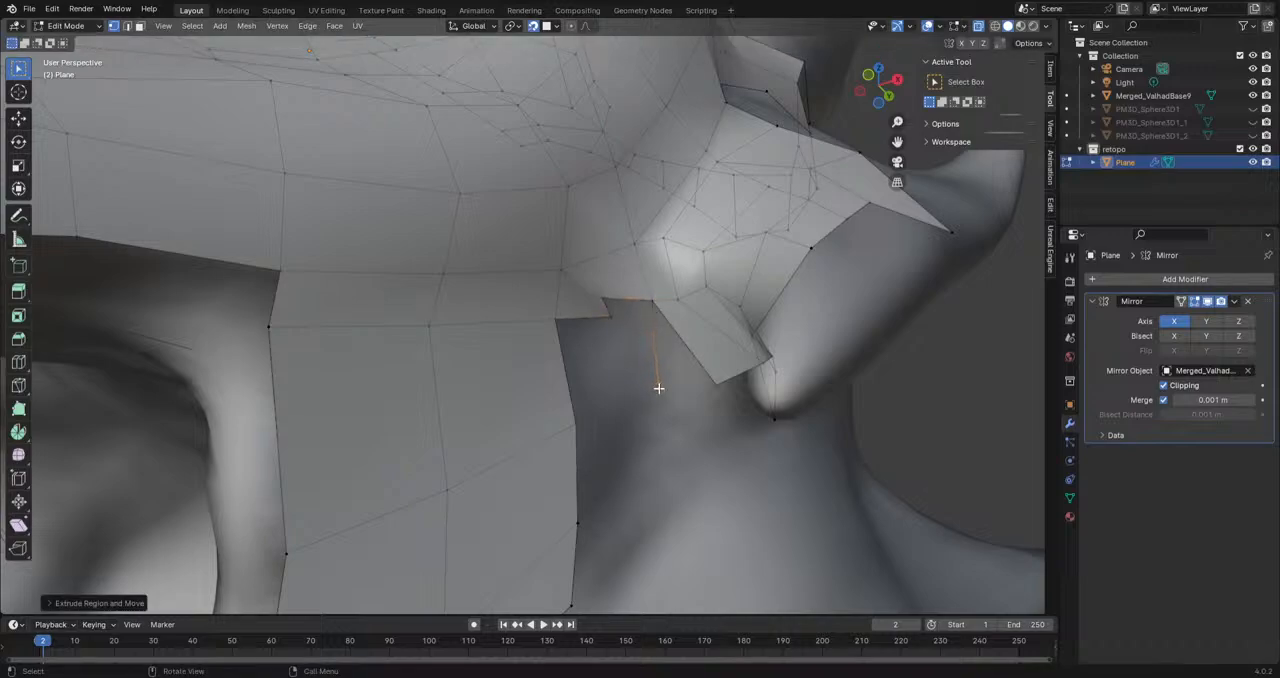
pyautogui.click(601, 299)
pyautogui.press('f')
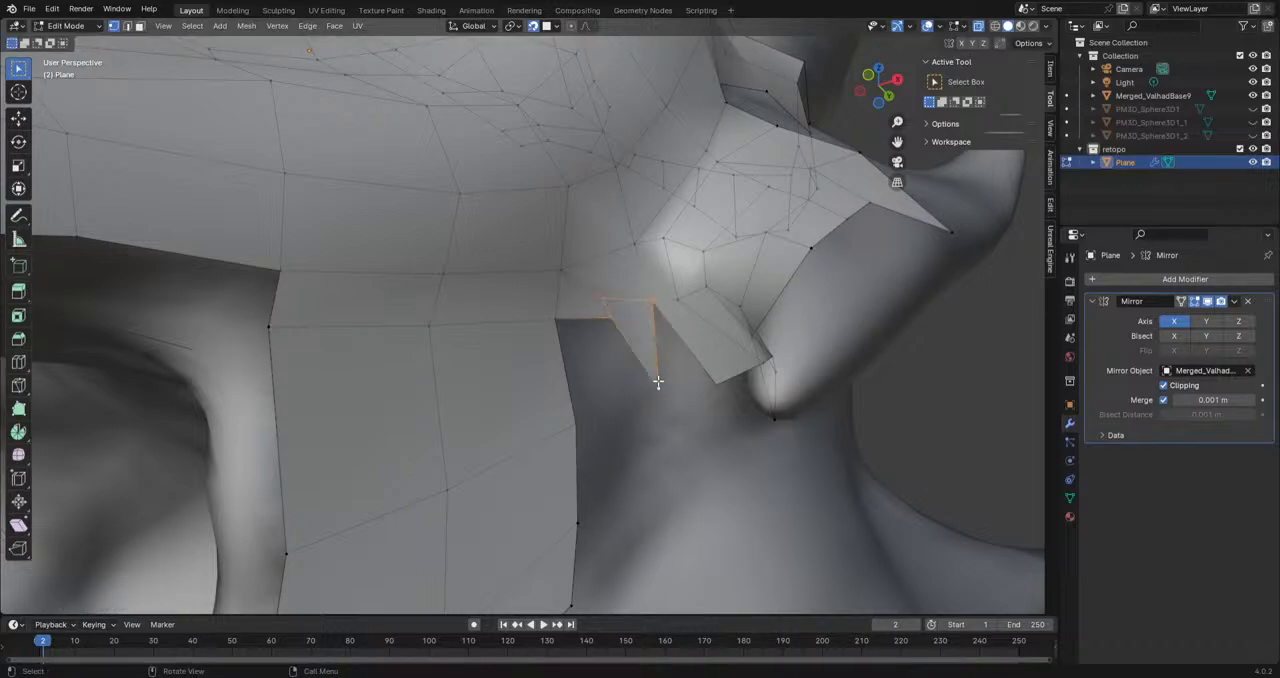
# Step: Pull the joining face's bottom border vertices into a smoother line between the cheek strip and the cheek horn
pyautogui.click(606, 322)
pyautogui.press('g')
pyautogui.click(606, 344)
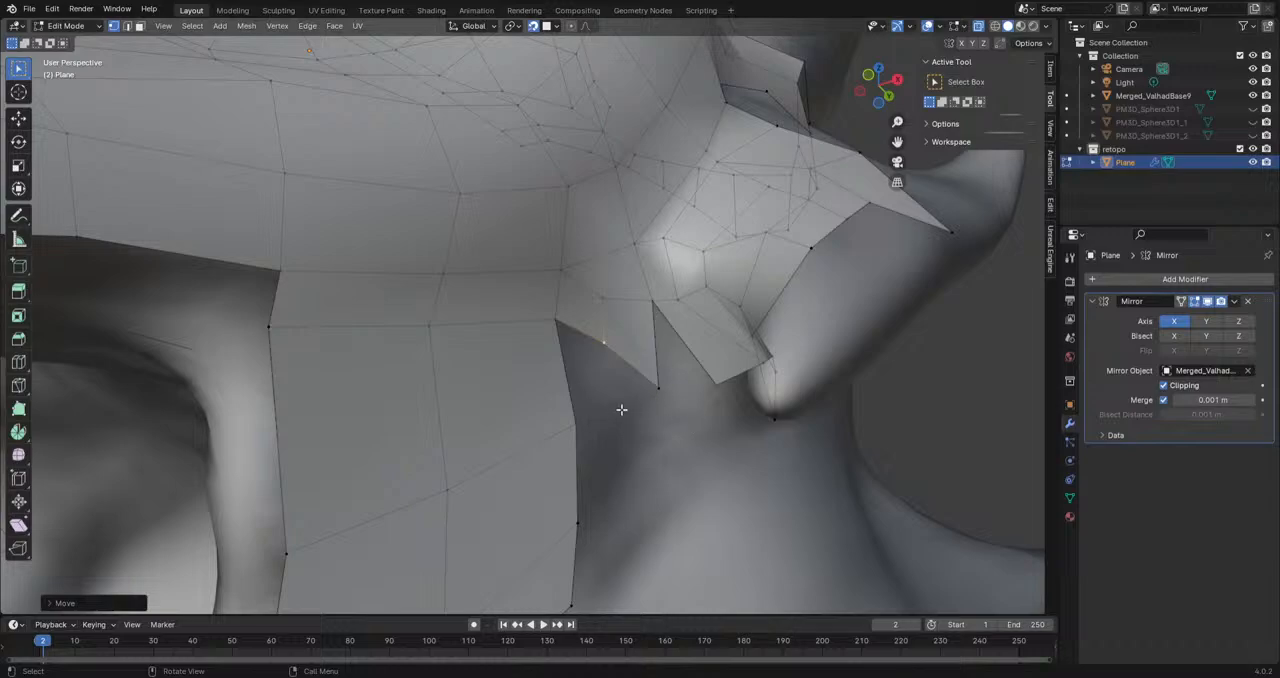
pyautogui.click(607, 348)
pyautogui.press('g')
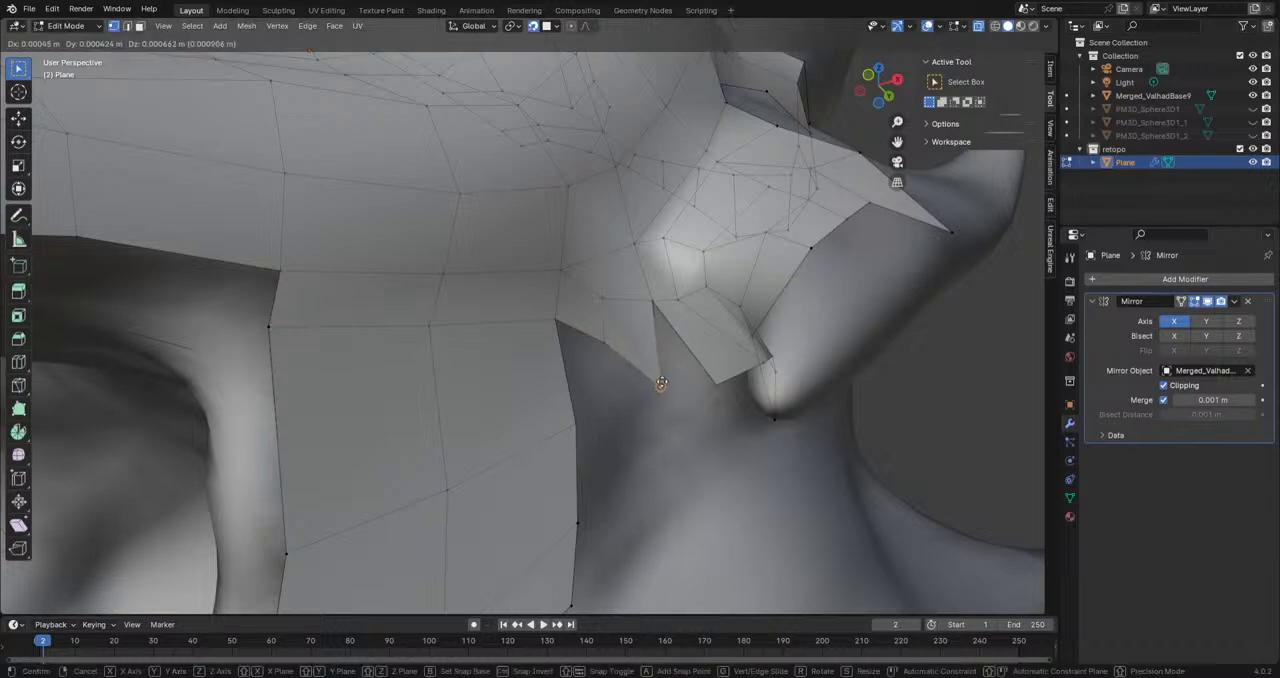
pyautogui.click(660, 370)
# Step: Merge the joining face's lower corner with the neighbouring corner of the cheek horn mesh to close the gap
pyautogui.keyDown('shift'); pyautogui.click(717, 383); pyautogui.keyUp('shift')
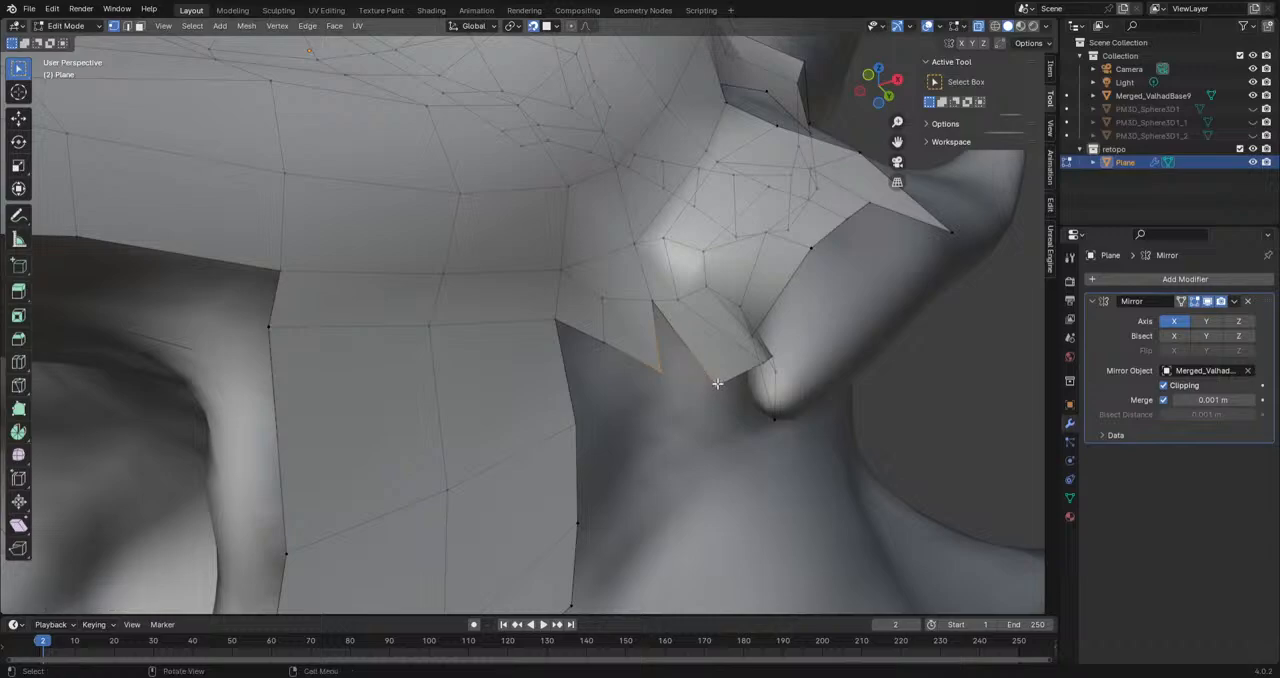
pyautogui.press('n')
pyautogui.press('m')
pyautogui.click(717, 384)
# Step: Even out the bottom and middle vertices of the faces joining the cheek strip to the cheek horn
pyautogui.click(605, 351)
pyautogui.press('g')
pyautogui.click(638, 358)
pyautogui.click(654, 305)
pyautogui.press('g')
pyautogui.click(657, 303)
pyautogui.click(606, 301)
pyautogui.press('g')
pyautogui.click(630, 304)
# Step: Extrude a chain of three vertices down beside the cheek strip and fill faces between the chain and the strip
pyautogui.click(637, 357)
pyautogui.moveTo(637, 357); pyautogui.dragTo(579, 345, button='middle')
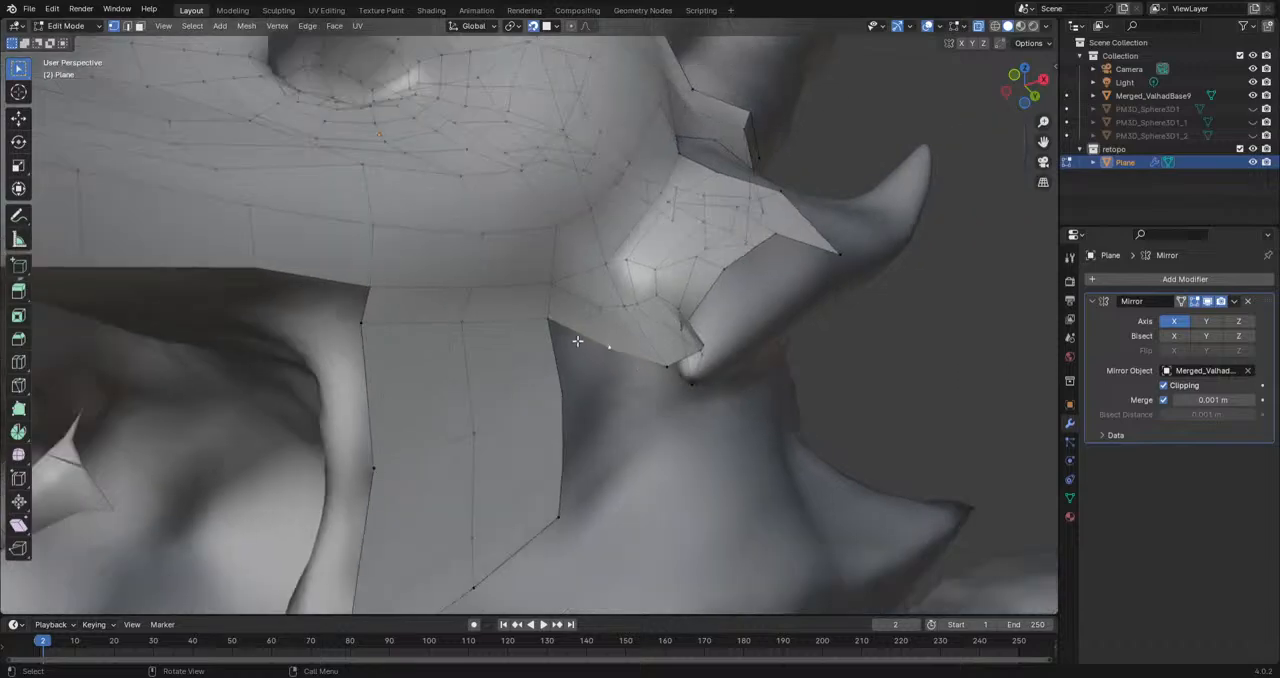
pyautogui.press('g')
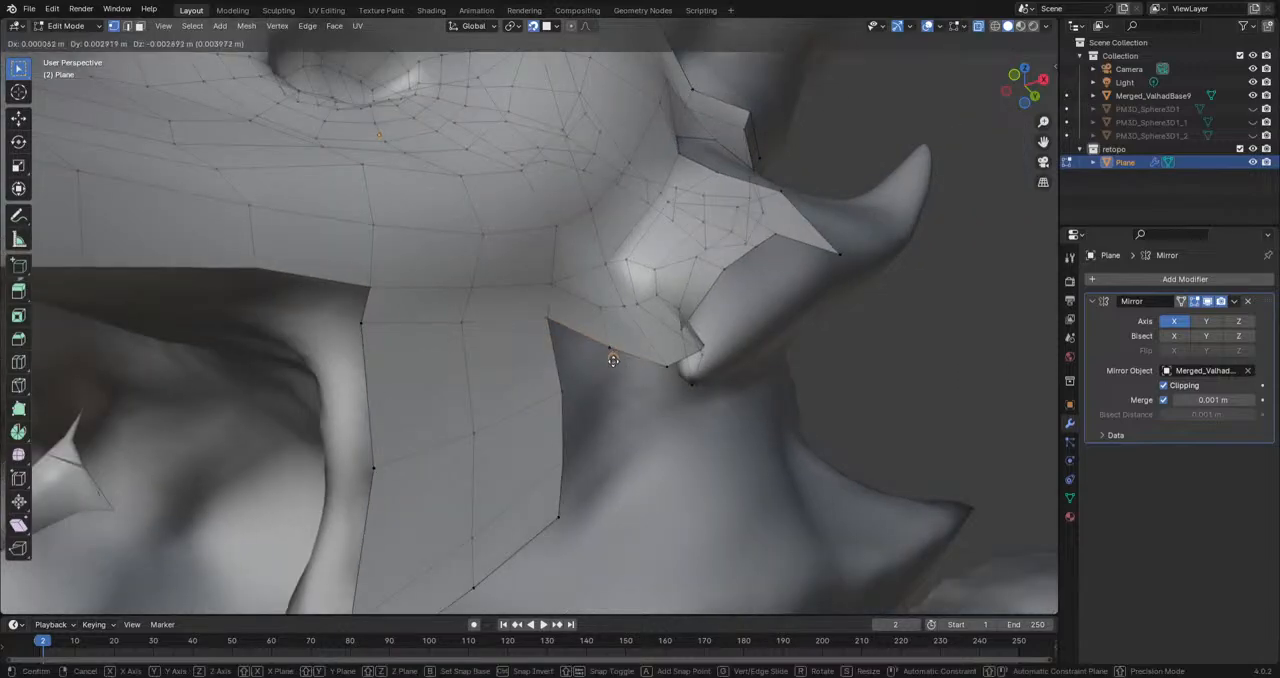
pyautogui.click(614, 388)
pyautogui.press('e')
pyautogui.click(609, 437)
pyautogui.press('e')
pyautogui.click(582, 500)
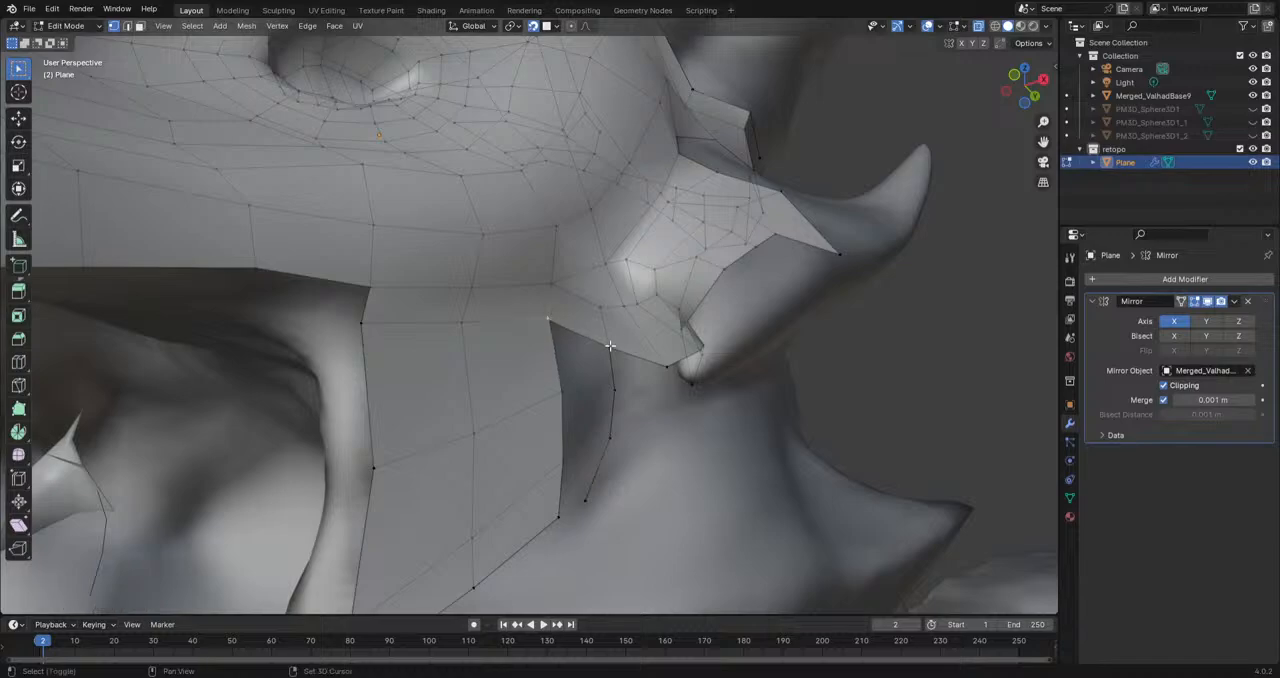
pyautogui.press('f')
pyautogui.press('f')
pyautogui.press('f')
# Step: Adjust the corner vertex beside the cheek horn's base and extrude three vertices down from it along the jaw
pyautogui.moveTo(655, 374)
pyautogui.mouseDown(button='middle')
pyautogui.moveTo(663, 434)
pyautogui.moveTo(664, 388)
pyautogui.mouseUp(button='middle')
pyautogui.press('g')
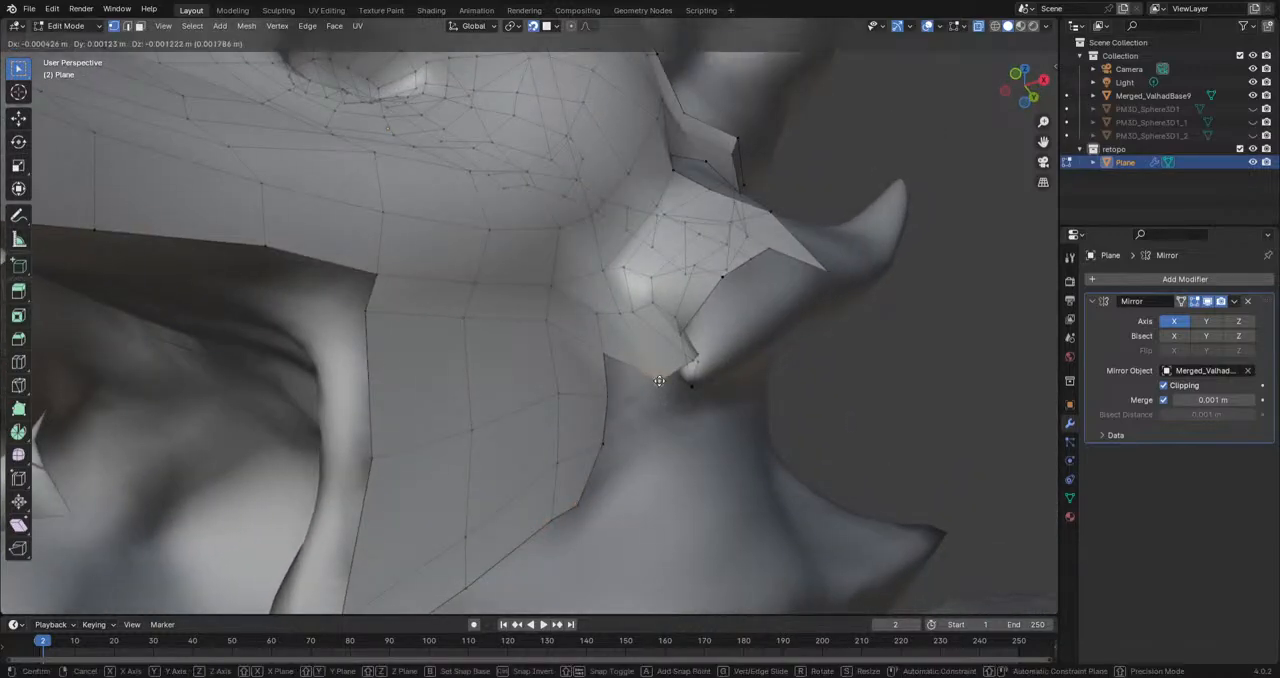
pyautogui.click(655, 368)
pyautogui.press('e')
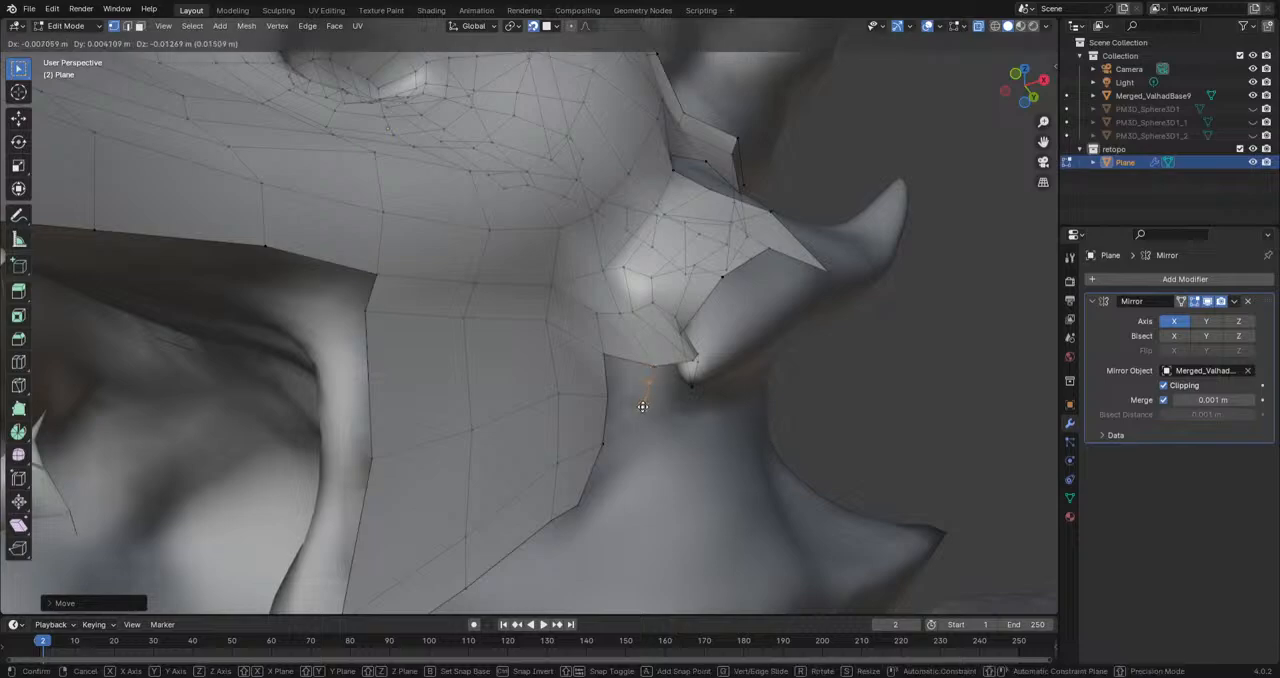
pyautogui.click(645, 400)
pyautogui.press('e')
pyautogui.click(634, 440)
pyautogui.press('e')
pyautogui.click(626, 466)
# Step: Fill the faces between the new vertex chain and the cheek strip and reposition the strip's lower border vertex
pyautogui.click(651, 367)
pyautogui.keyDown('shift'); pyautogui.click(612, 356); pyautogui.keyUp('shift')
pyautogui.press('f')
pyautogui.press('f')
pyautogui.press('f')
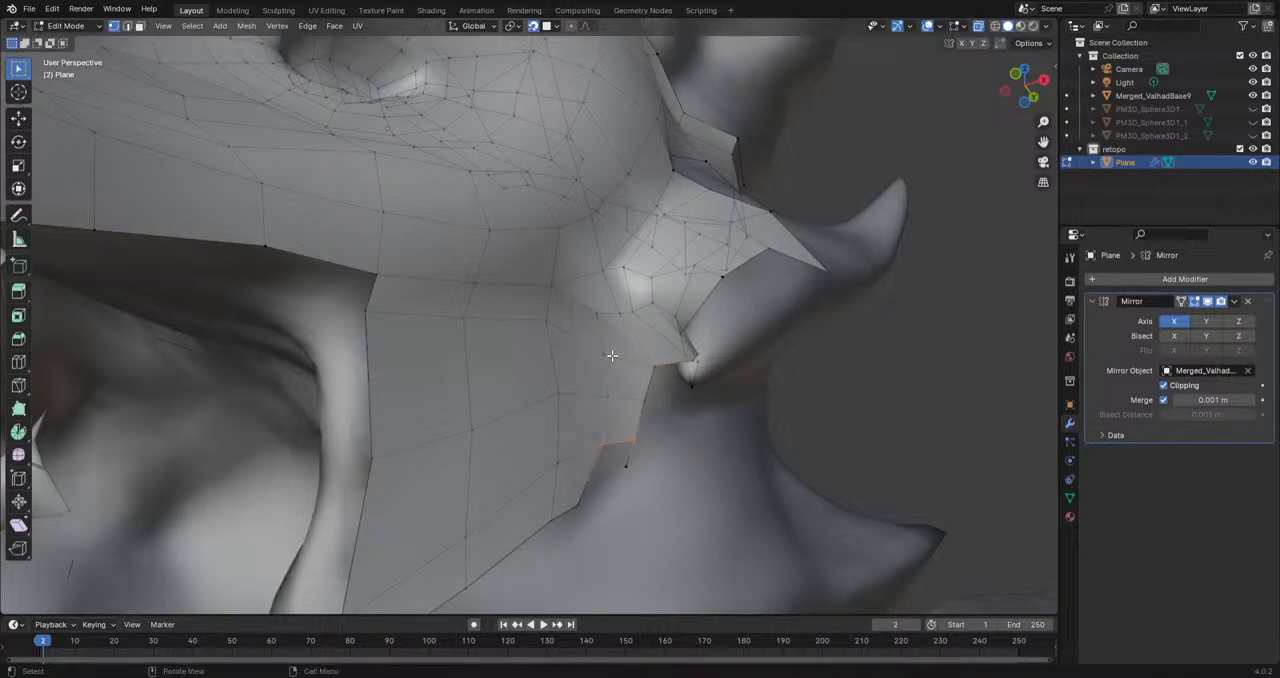
pyautogui.press('g')
pyautogui.click(585, 480)
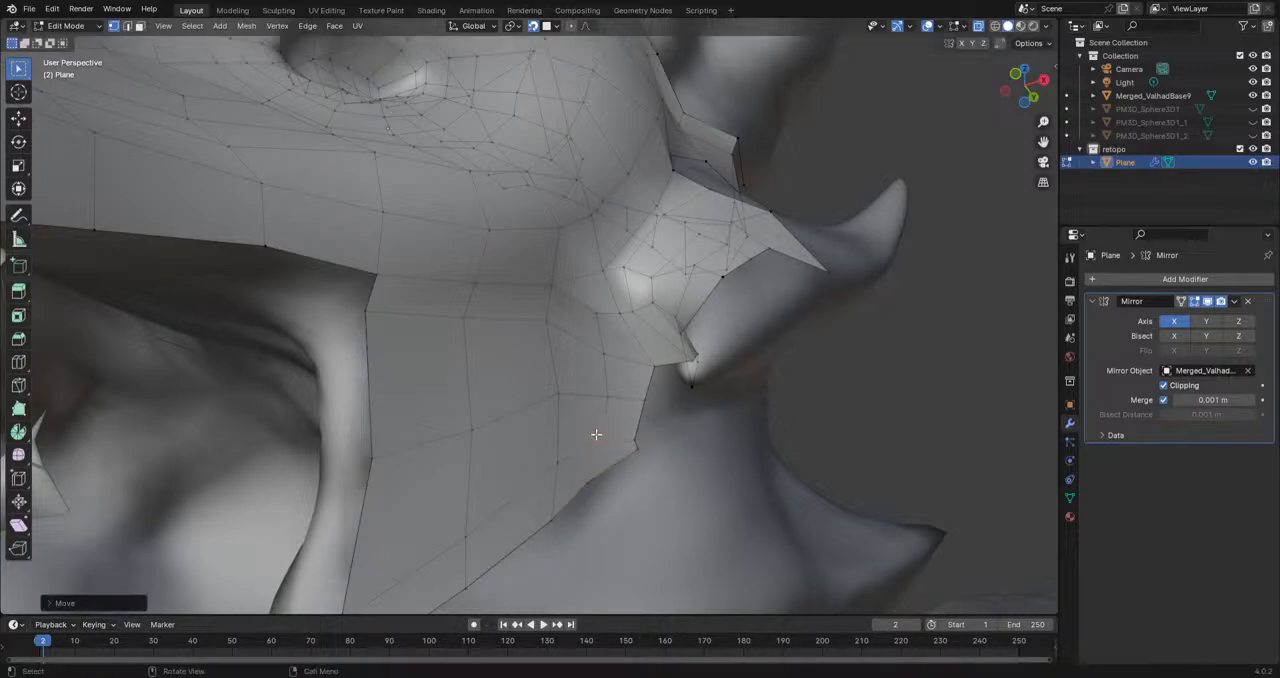
# Step: Extrude a chain of three vertices along the inner edge of the upper lip toward the side fang
pyautogui.scroll(-8, 547, 396)
pyautogui.moveTo(547, 396); pyautogui.dragTo(624, 344, button='middle')
pyautogui.scroll(6, 482, 424)
pyautogui.scroll(3, 607, 354)
pyautogui.click(651, 314)
pyautogui.press('e')
pyautogui.click(544, 359)
pyautogui.press('e')
pyautogui.click(449, 387)
pyautogui.press('e')
pyautogui.click(334, 446)
# Step: Continue the inner vertex chain with four more extrusions onto the back of the side fang
pyautogui.moveTo(334, 446); pyautogui.dragTo(486, 428, button='middle')
pyautogui.press('e')
pyautogui.click(341, 479)
pyautogui.press('e')
pyautogui.click(214, 532)
pyautogui.moveTo(214, 532); pyautogui.dragTo(571, 257, button='middle')
pyautogui.press('e')
pyautogui.click(523, 329)
pyautogui.press('e')
pyautogui.click(493, 400)
# Step: Extrude the chain's last vertex toward the side fang's tip and select it together with the tip vertex
pyautogui.moveTo(500, 400); pyautogui.dragTo(491, 455, button='middle')
pyautogui.moveTo(515, 516); pyautogui.dragTo(429, 506, button='middle')
pyautogui.press('e')
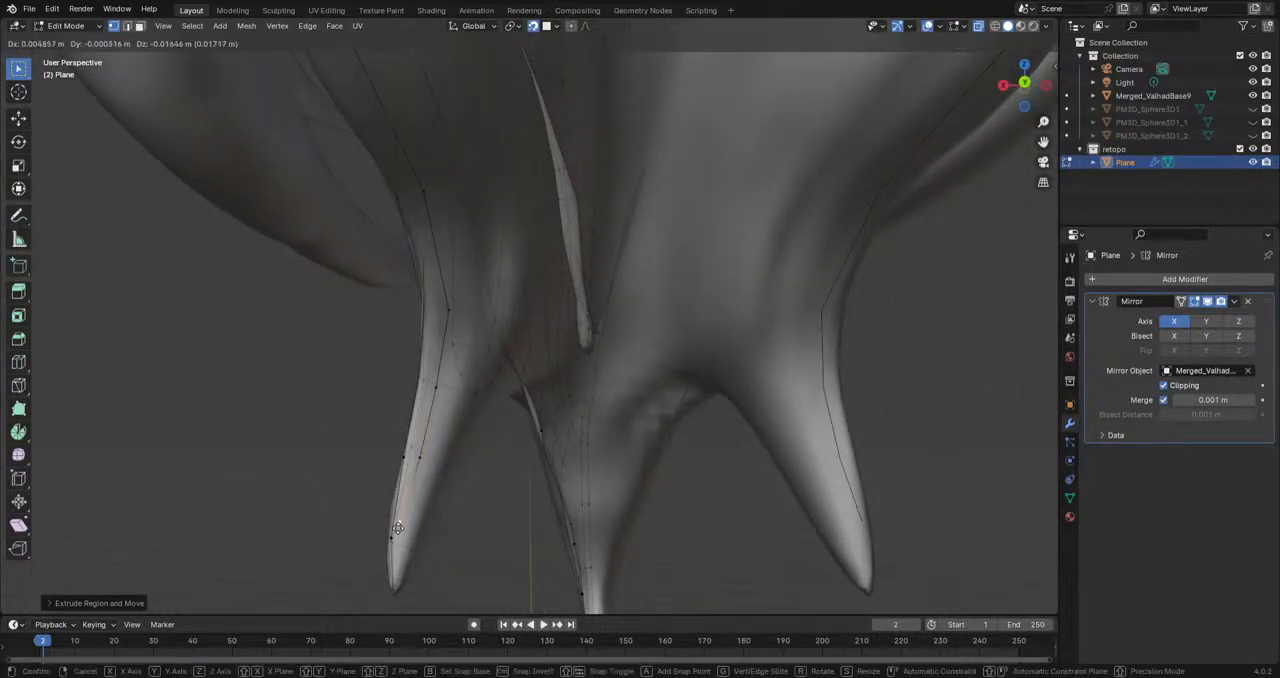
pyautogui.click(399, 540)
pyautogui.moveTo(433, 548); pyautogui.dragTo(398, 471, button='middle')
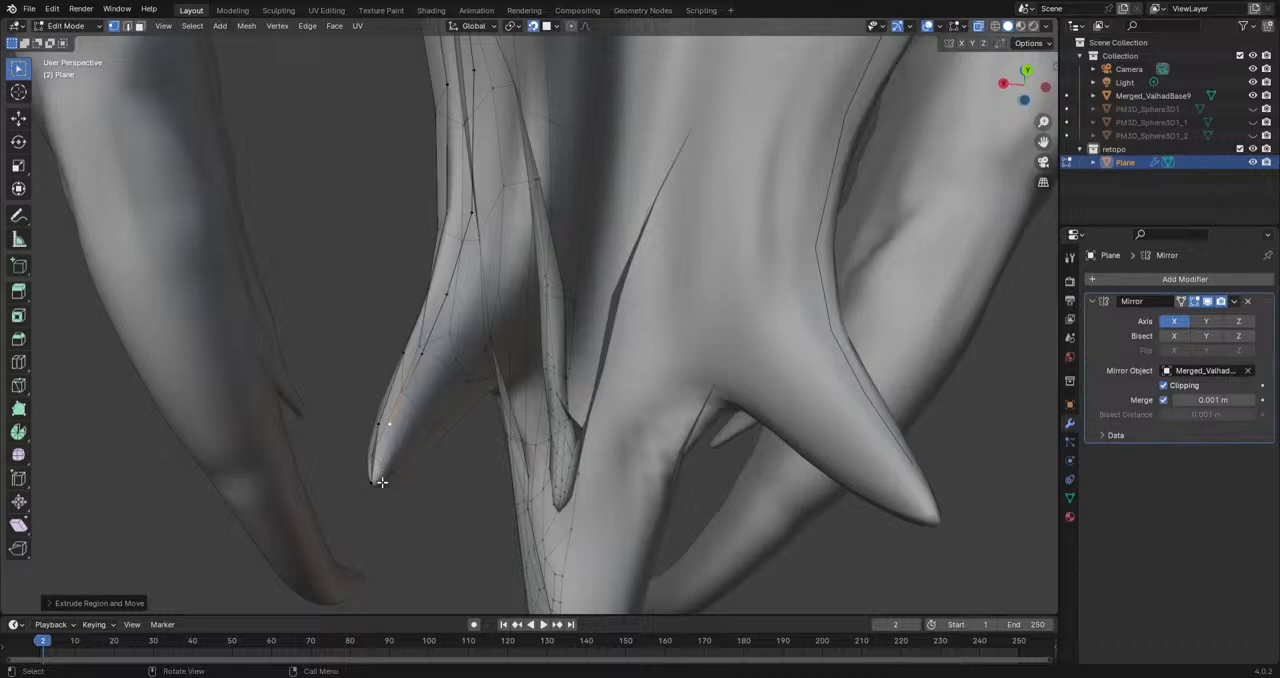
pyautogui.click(371, 483)
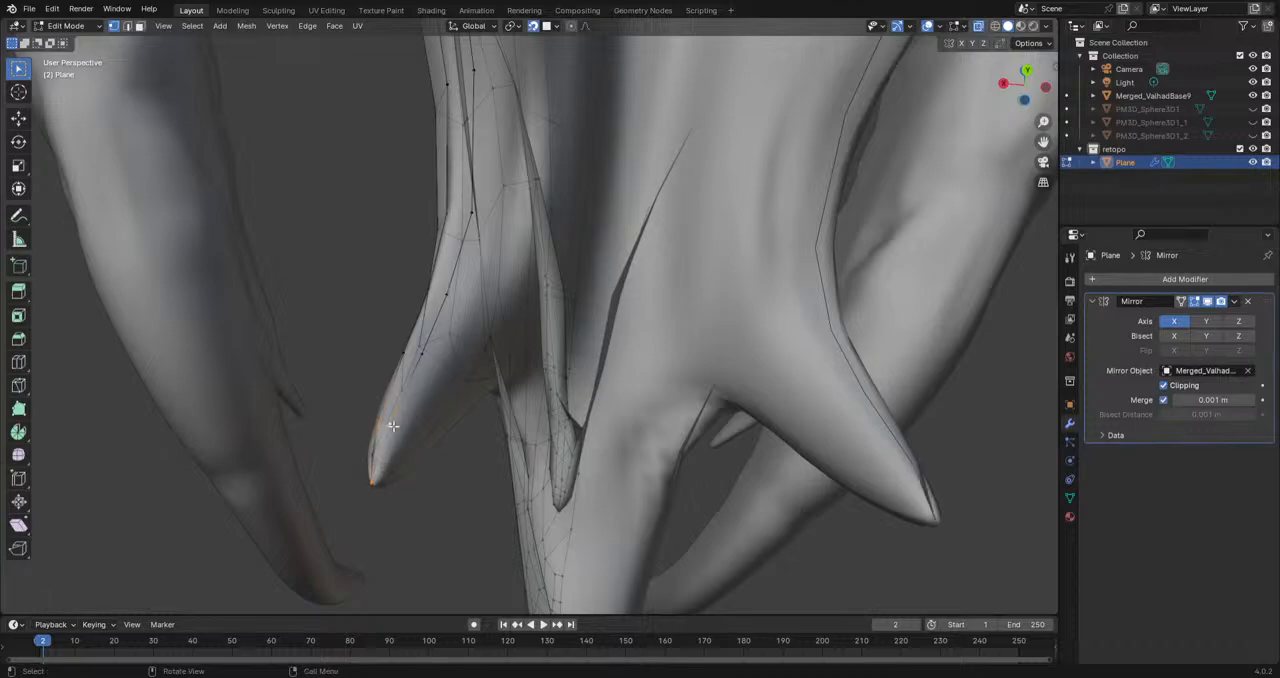
pyautogui.moveTo(408, 404); pyautogui.dragTo(397, 453, button='middle')
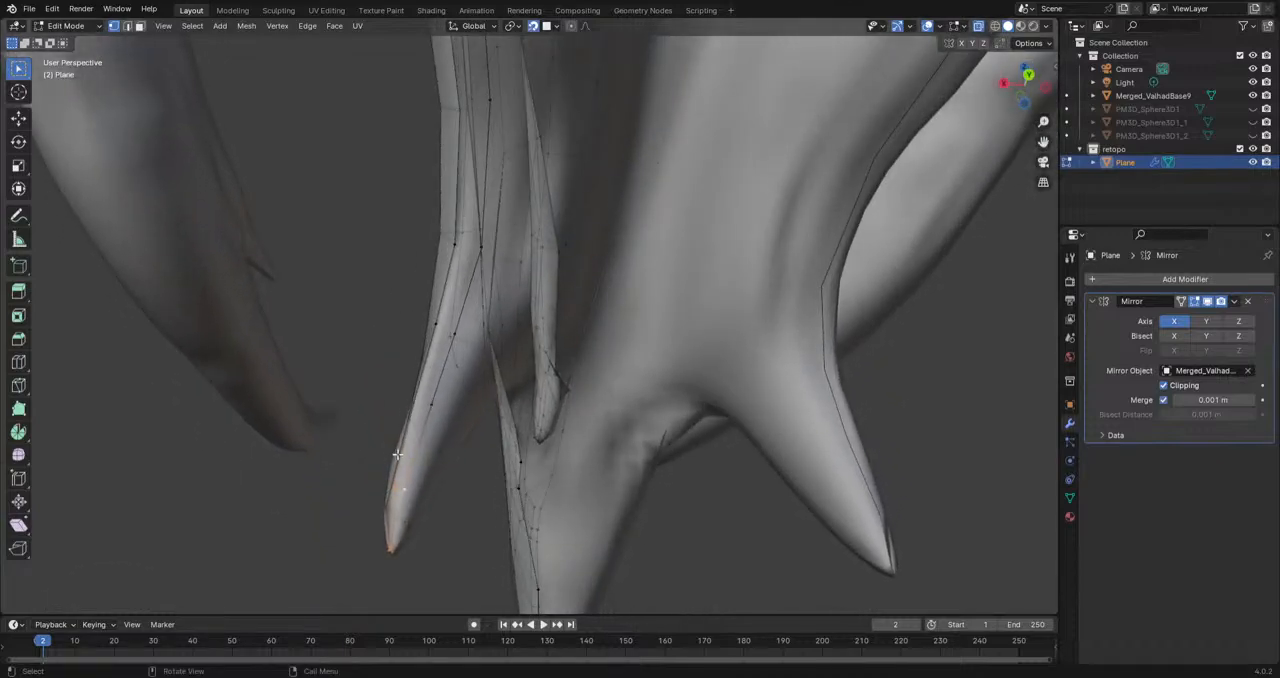
# Step: Move the side fang's tip vertex onto the sculpted tip and adjust the vertex behind it
pyautogui.moveTo(448, 487); pyautogui.dragTo(688, 361, button='middle')
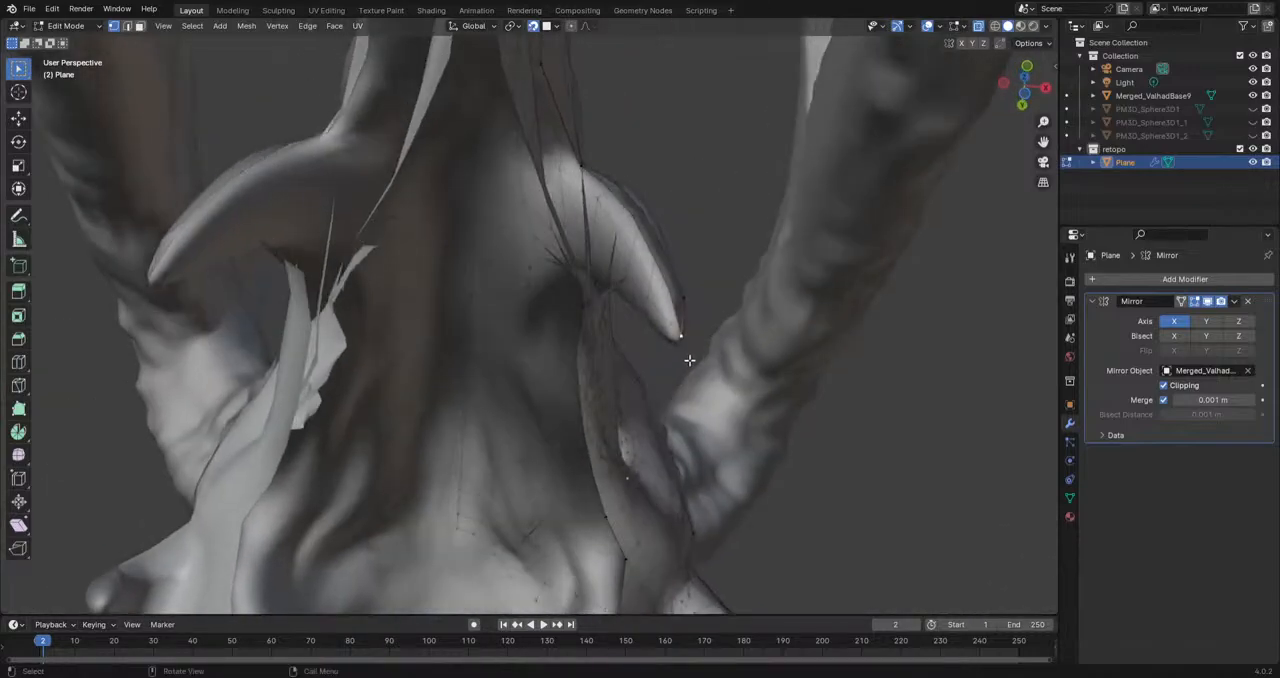
pyautogui.press('g')
pyautogui.click(680, 340)
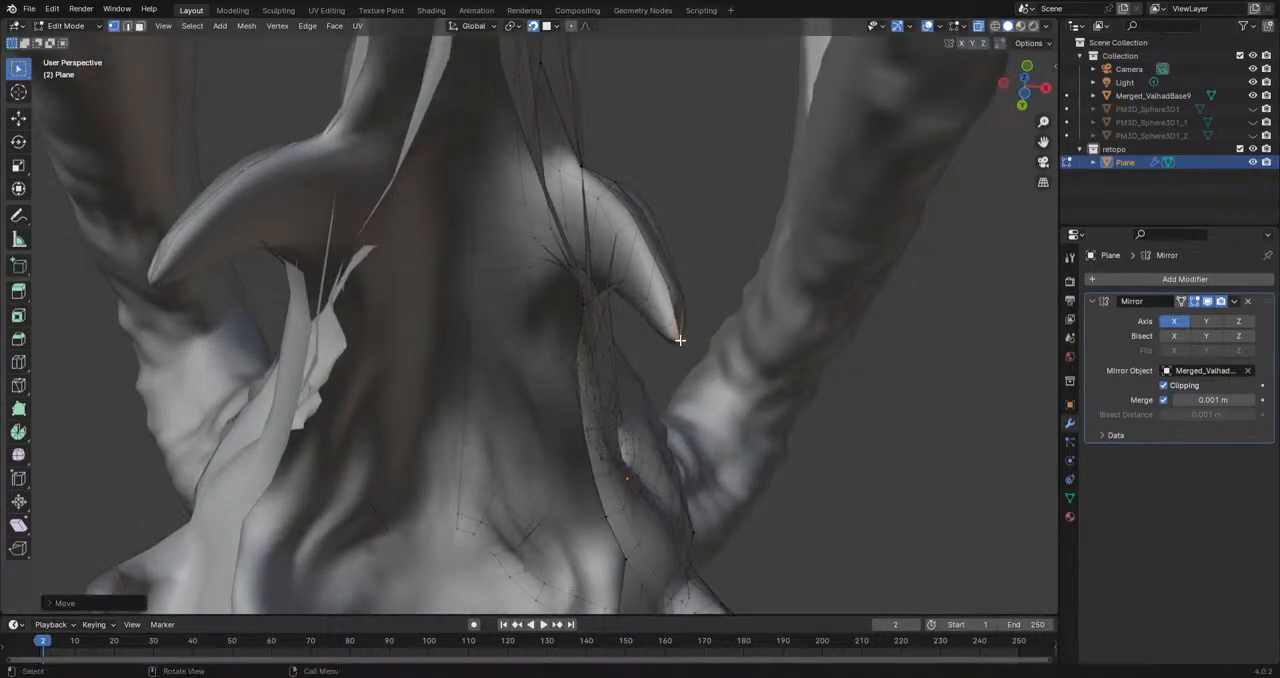
pyautogui.press('g')
pyautogui.click(660, 298)
# Step: Extrude a chain of three vertices from the side fang's base forward along the inner upper lip
pyautogui.moveTo(630, 287); pyautogui.dragTo(701, 290, button='middle')
pyautogui.press('e')
pyautogui.click(472, 281)
pyautogui.press('e')
pyautogui.click(497, 295)
pyautogui.moveTo(510, 306); pyautogui.dragTo(551, 289, button='middle')
pyautogui.press('e')
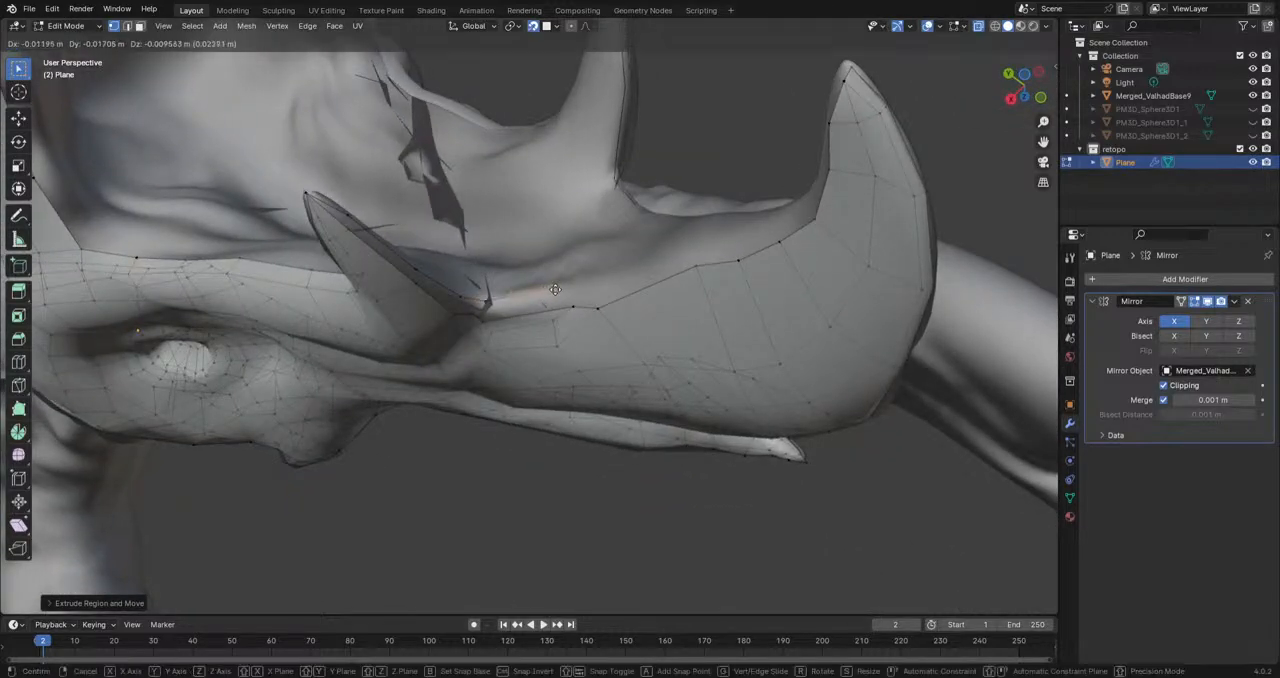
pyautogui.click(612, 281)
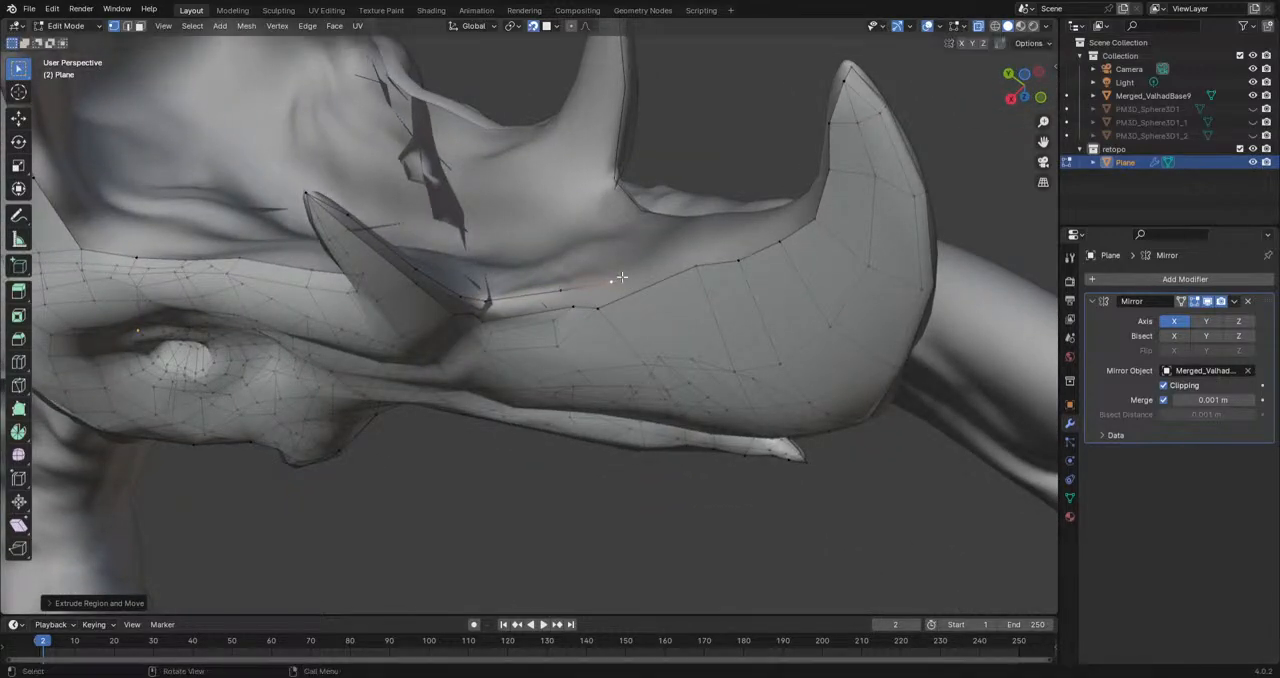
# Step: Extend the inner lip chain forward to the beak's hook and reposition its end vertex
pyautogui.moveTo(677, 288); pyautogui.dragTo(644, 245, button='middle')
pyautogui.click(685, 209)
pyautogui.moveTo(686, 209); pyautogui.dragTo(708, 256, button='middle')
pyautogui.press('e')
pyautogui.click(684, 138)
pyautogui.press('g')
pyautogui.click(648, 104)
# Step: Fill faces between the inner lip chain and the outer lip border from the beak back to the side fang
pyautogui.moveTo(656, 167); pyautogui.dragTo(619, 144, button='middle')
pyautogui.click(671, 177)
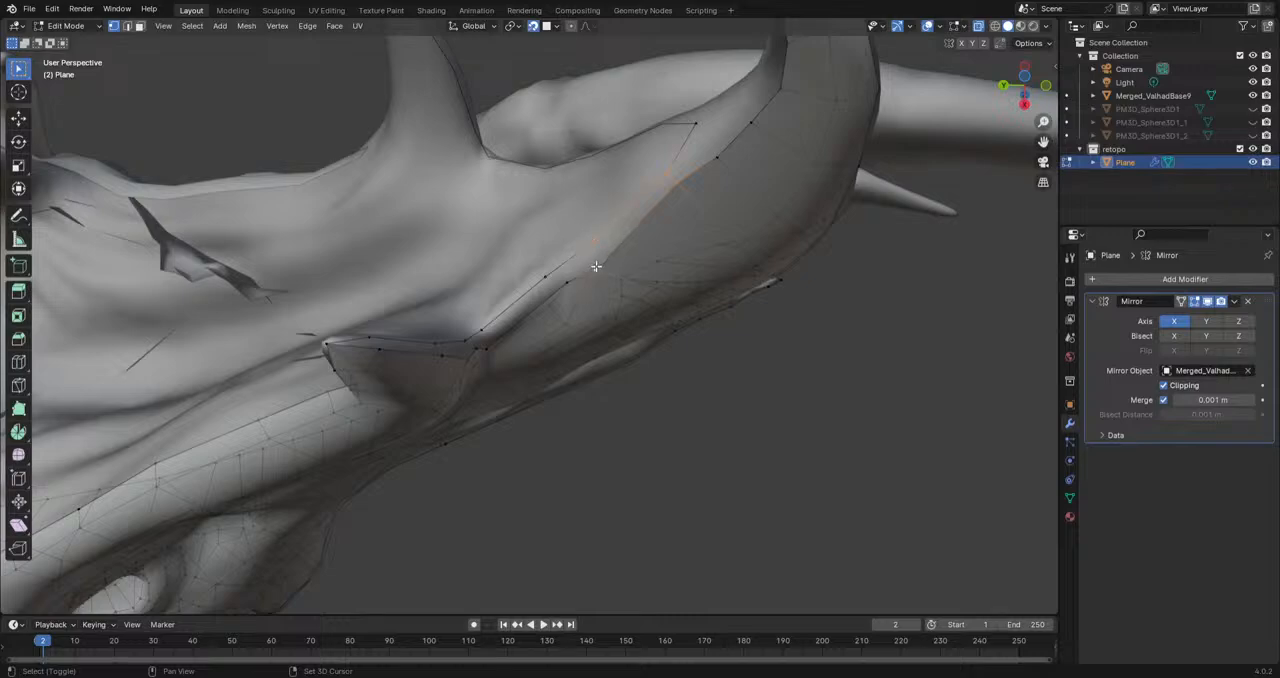
pyautogui.press('f')
pyautogui.moveTo(595, 244)
pyautogui.mouseDown(button='middle')
pyautogui.moveTo(567, 291)
pyautogui.moveTo(589, 403)
pyautogui.moveTo(553, 438)
pyautogui.moveTo(529, 430)
pyautogui.moveTo(540, 458)
pyautogui.moveTo(604, 484)
pyautogui.moveTo(623, 508)
pyautogui.moveTo(455, 375)
pyautogui.mouseUp(button='middle')
pyautogui.keyDown('shift'); pyautogui.click(434, 341); pyautogui.keyUp('shift')
pyautogui.press('f')
# Step: Fill the faces along the side fang from its tip down to its base
pyautogui.click(451, 369)
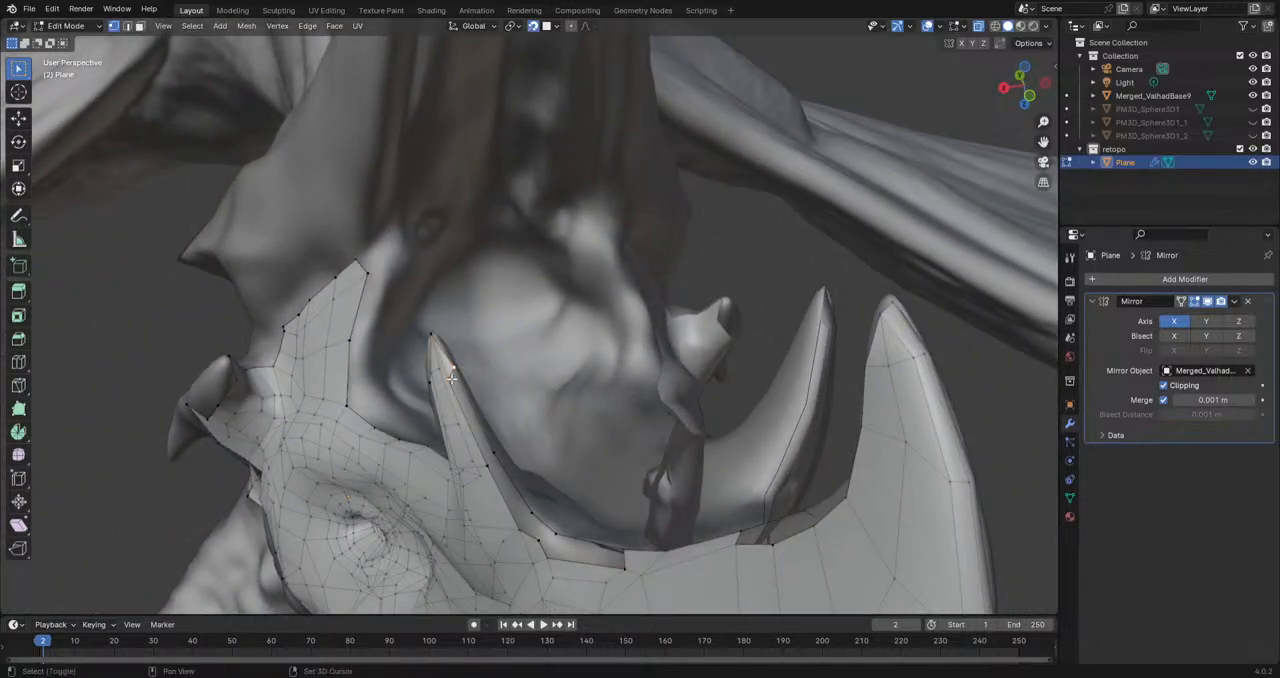
pyautogui.keyDown('shift'); pyautogui.click(450, 381); pyautogui.keyUp('shift')
pyautogui.press('f')
pyautogui.press('f')
pyautogui.press('f')
# Step: Fill the face at the base of the beak's hook, extrude its next border vertex across and fill another face
pyautogui.moveTo(658, 552)
pyautogui.mouseDown(button='middle')
pyautogui.moveTo(679, 445)
pyautogui.moveTo(697, 473)
pyautogui.moveTo(631, 486)
pyautogui.moveTo(689, 437)
pyautogui.moveTo(645, 421)
pyautogui.moveTo(772, 241)
pyautogui.moveTo(614, 302)
pyautogui.moveTo(690, 350)
pyautogui.moveTo(711, 326)
pyautogui.moveTo(640, 300)
pyautogui.moveTo(585, 348)
pyautogui.mouseUp(button='middle')
pyautogui.press('f')
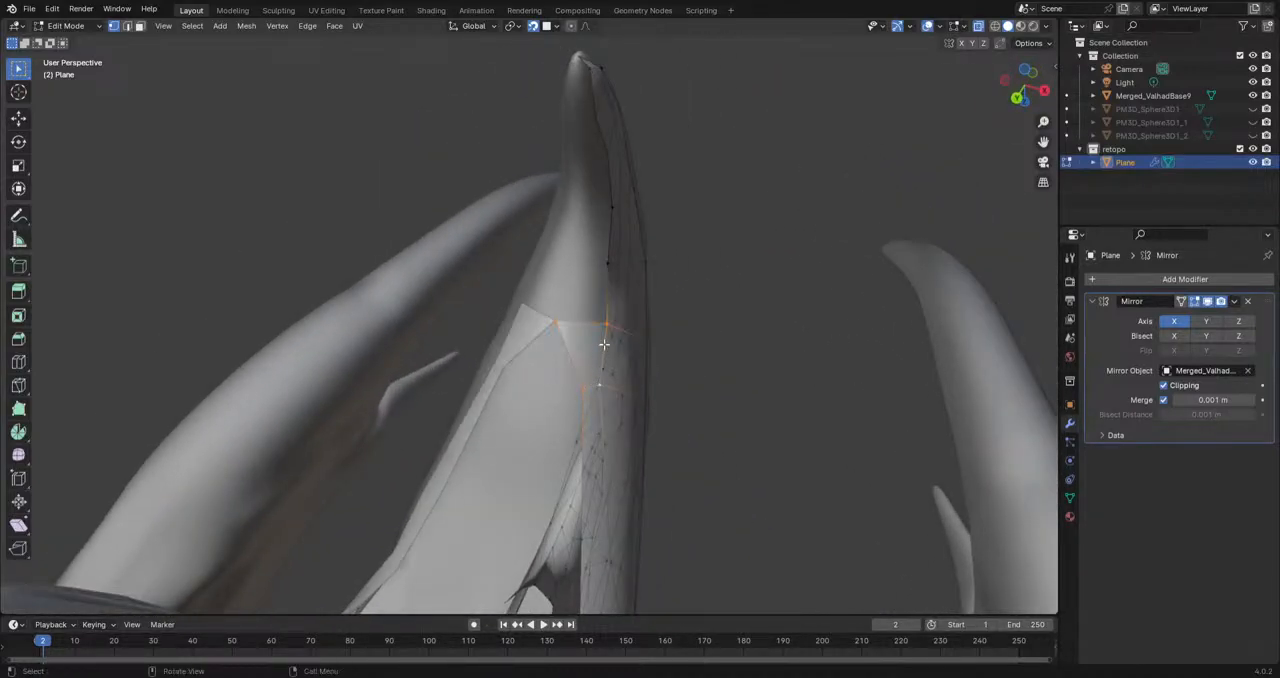
pyautogui.click(608, 266)
pyautogui.press('e')
pyautogui.click(564, 264)
pyautogui.keyDown('shift'); pyautogui.click(556, 319); pyautogui.keyUp('shift')
pyautogui.press('f')
# Step: Adjust the vertex on the hook's inner curve and extrude further vertices along the curve toward the beak tip
pyautogui.moveTo(634, 337); pyautogui.dragTo(487, 408, button='middle')
pyautogui.click(544, 412)
pyautogui.press('g')
pyautogui.click(534, 405)
pyautogui.press('e')
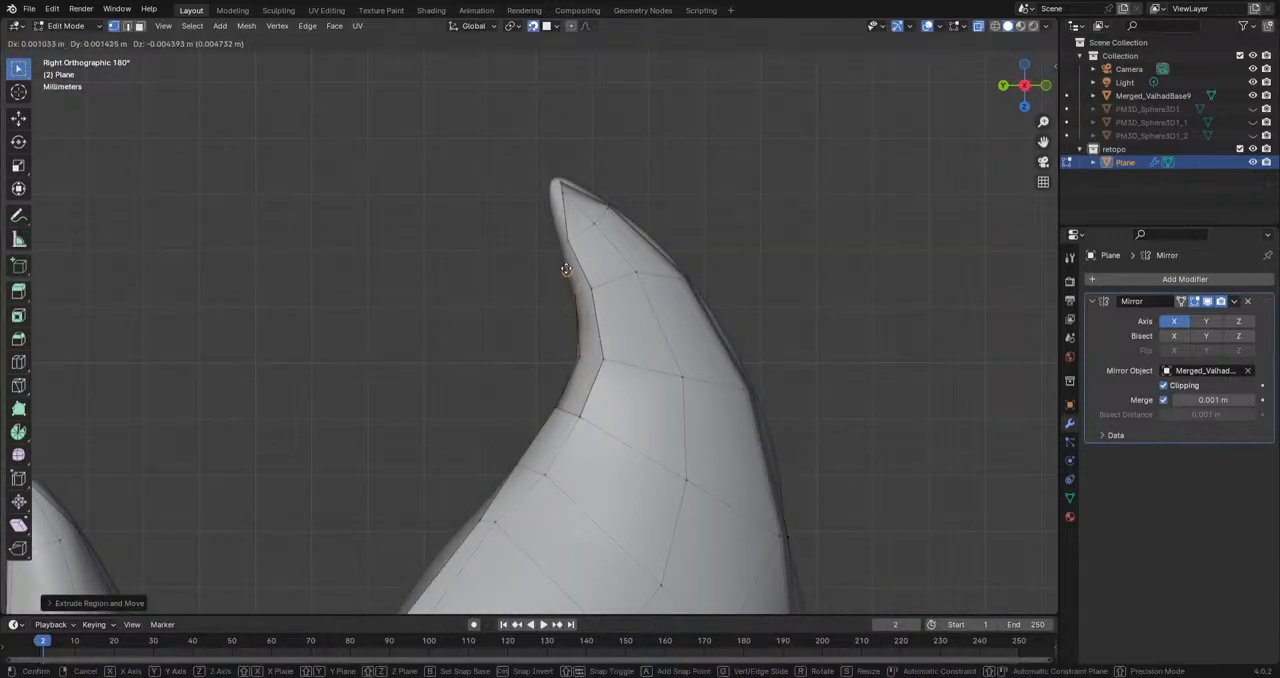
pyautogui.click(562, 246)
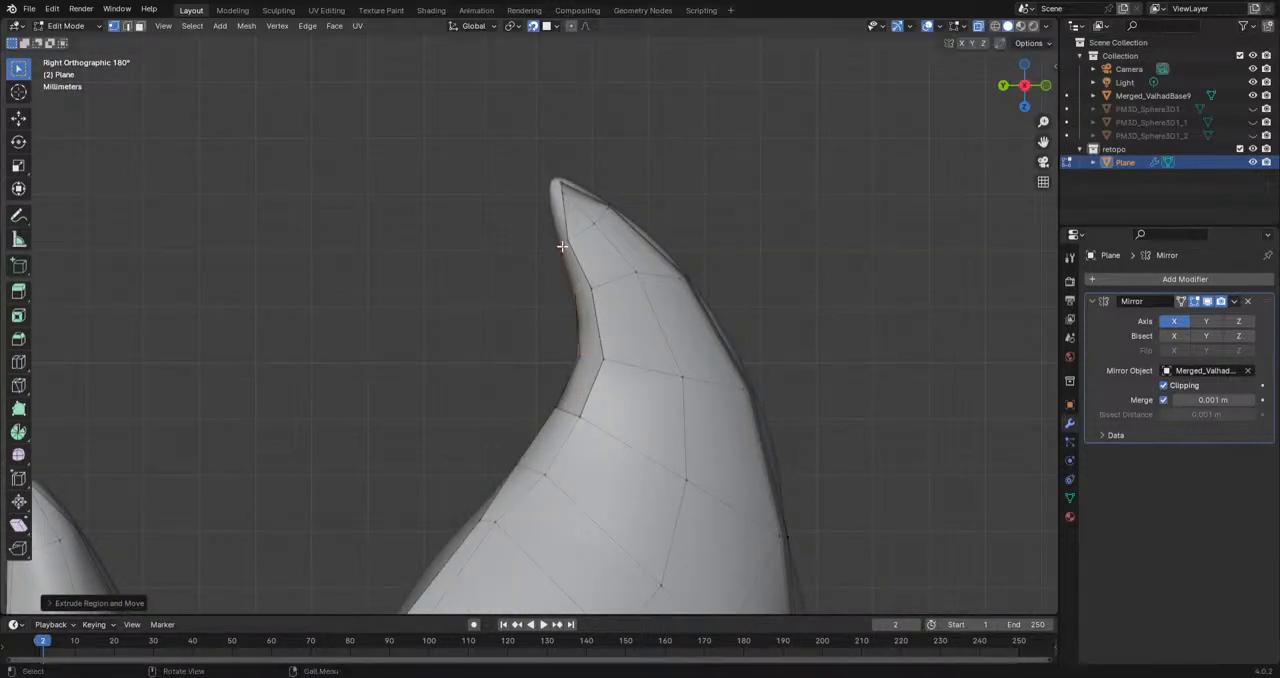
# Step: Fill three faces between the hook's inner curve chain and the mesh border
pyautogui.click(577, 419)
pyautogui.keyDown('shift'); pyautogui.click(557, 409); pyautogui.keyUp('shift')
pyautogui.press('f')
pyautogui.press('f')
pyautogui.press('f')
# Step: Extrude the inner curve's last vertex close to the beak tip and fill the face beside it
pyautogui.moveTo(578, 331); pyautogui.dragTo(466, 420, button='middle')
pyautogui.press('e')
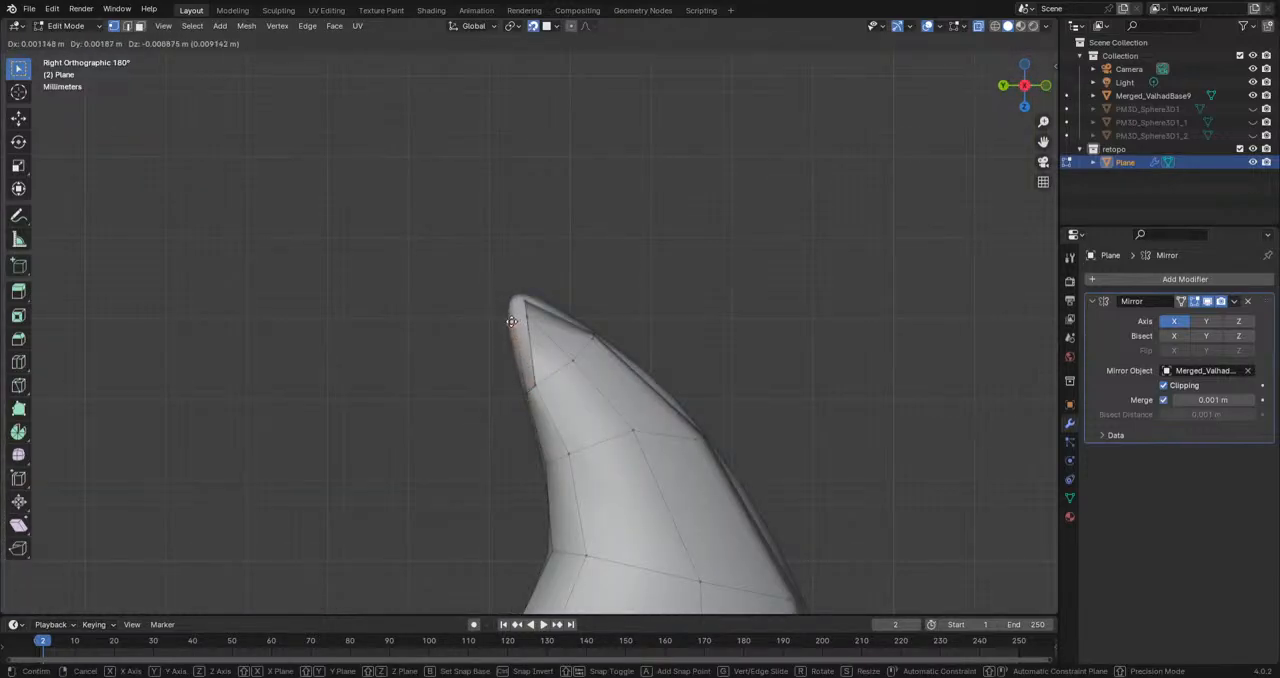
pyautogui.click(510, 323)
pyautogui.keyDown('shift'); pyautogui.click(531, 391); pyautogui.keyUp('shift')
pyautogui.press('f')
# Step: Merge the vertices at the beak tip into one and move it onto the sculpt's tip
pyautogui.keyDown('shift'); pyautogui.moveTo(510, 323); pyautogui.dragTo(591, 463, button='middle'); pyautogui.keyUp('shift')
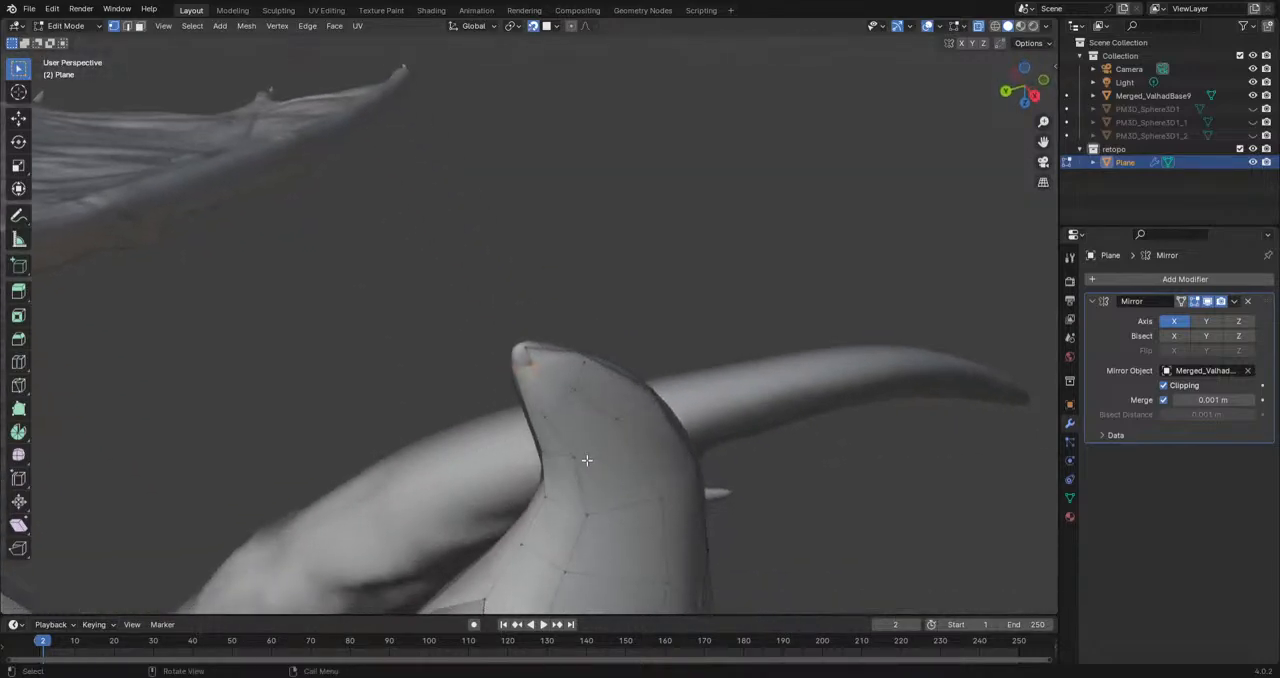
pyautogui.moveTo(520, 372); pyautogui.dragTo(494, 360, button='middle')
pyautogui.scroll(3, 525, 394)
pyautogui.keyDown('shift'); pyautogui.click(529, 398); pyautogui.keyUp('shift')
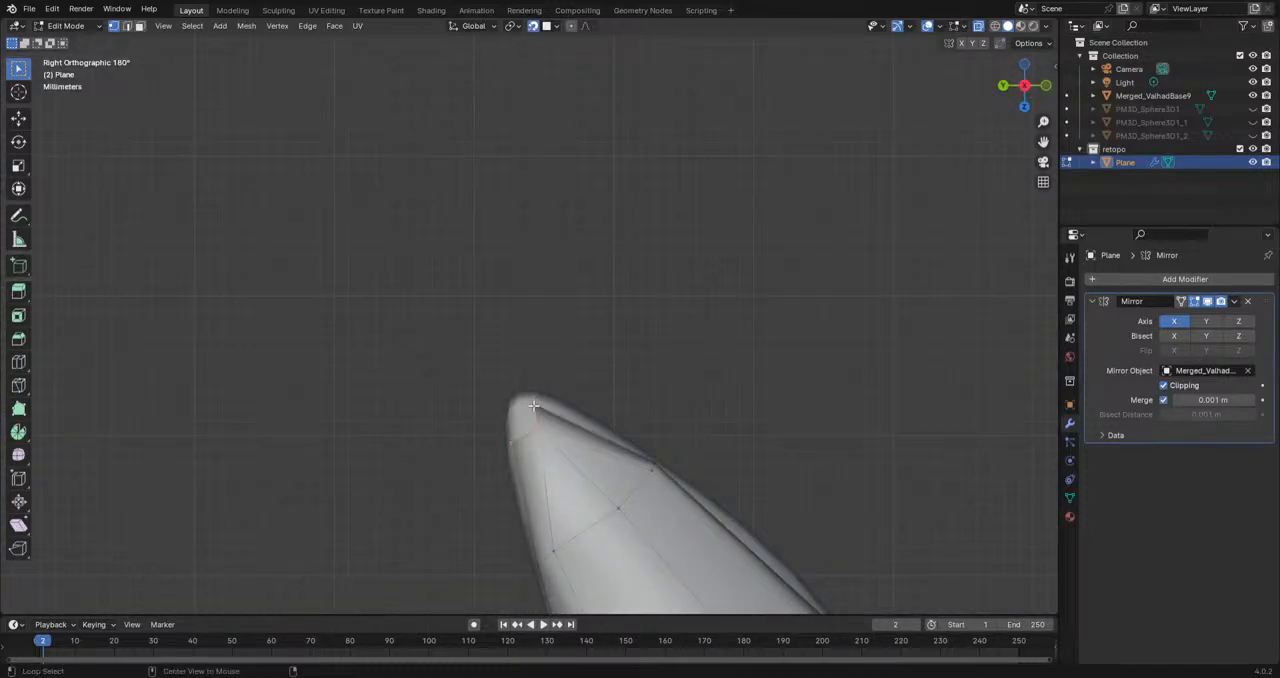
pyautogui.press('m')
pyautogui.click(533, 405)
pyautogui.press('g')
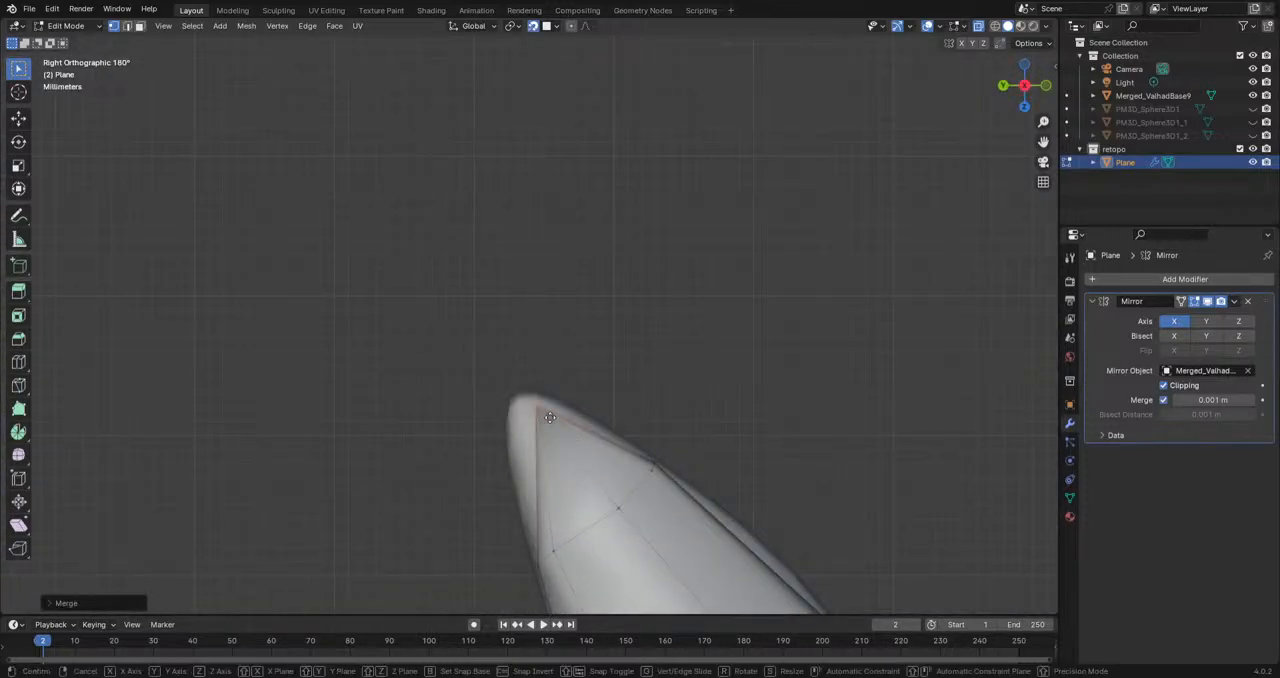
pyautogui.click(529, 402)
# Step: Examine the retopologized head's shape with the Merged_ValhadBase9 sculpt and viewport overlays hidden, and show both again
pyautogui.moveTo(745, 400)
pyautogui.mouseDown(button='middle')
pyautogui.moveTo(634, 414)
pyautogui.moveTo(654, 469)
pyautogui.moveTo(755, 405)
pyautogui.mouseUp(button='middle')
pyautogui.moveTo(1252, 94); pyautogui.dragTo(1252, 82)
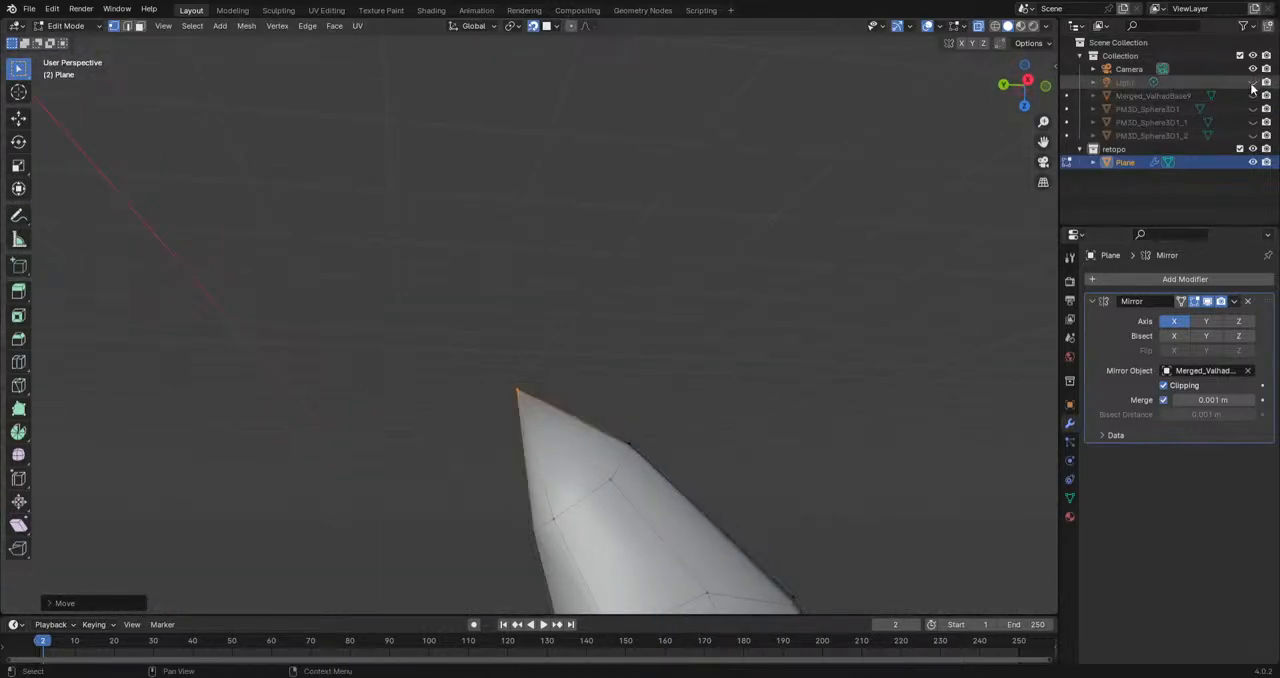
pyautogui.click(930, 27)
pyautogui.scroll(-15, 961, 248)
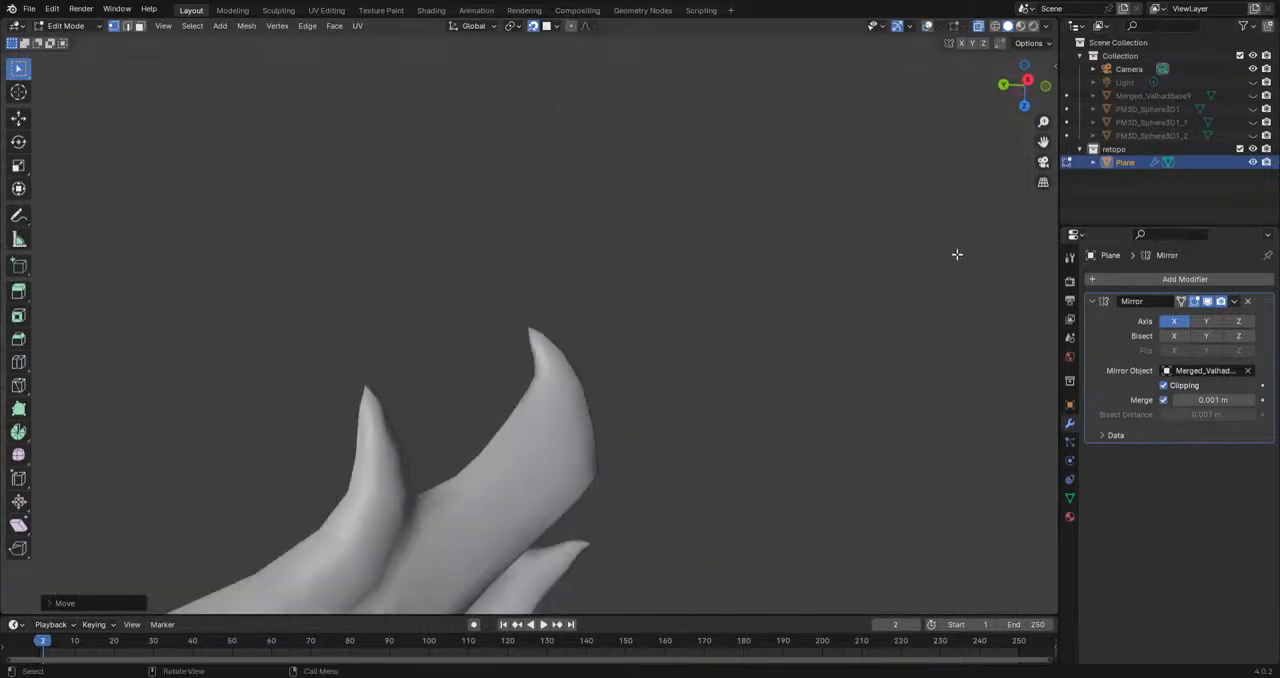
pyautogui.moveTo(651, 457); pyautogui.dragTo(784, 286, button='middle')
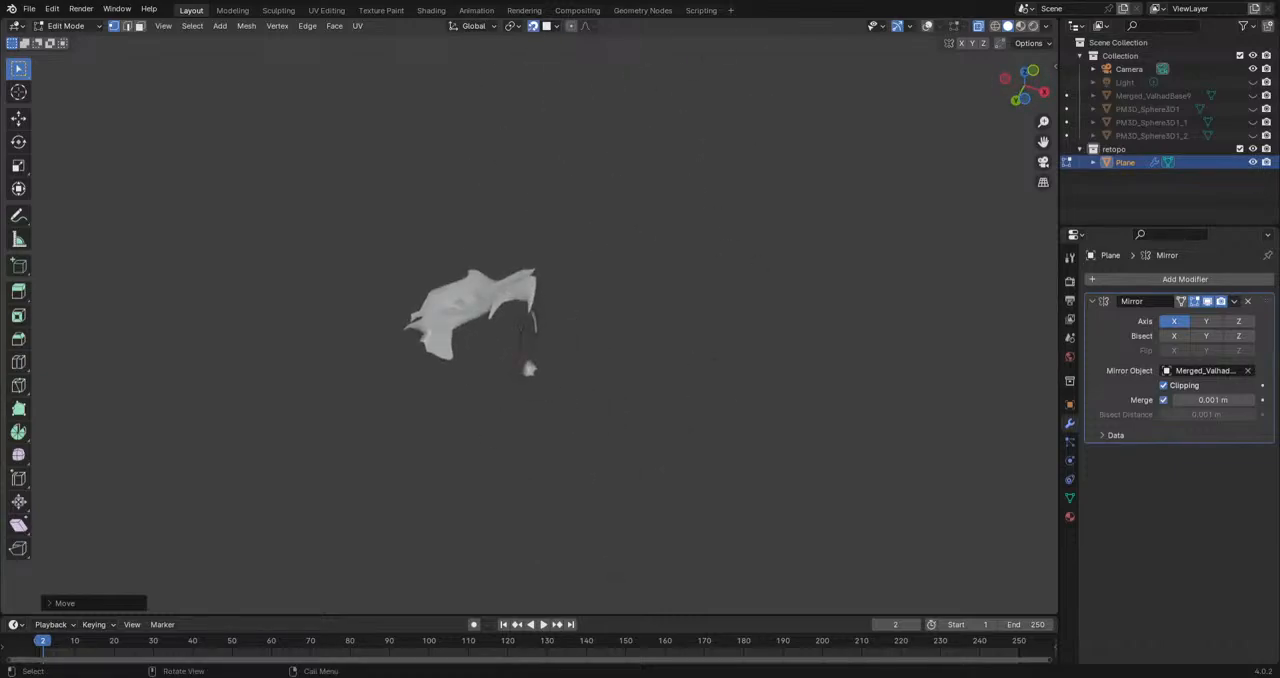
pyautogui.scroll(3, 634, 387)
pyautogui.moveTo(634, 387); pyautogui.dragTo(589, 403, button='middle')
pyautogui.moveTo(386, 237); pyautogui.dragTo(606, 384, button='middle')
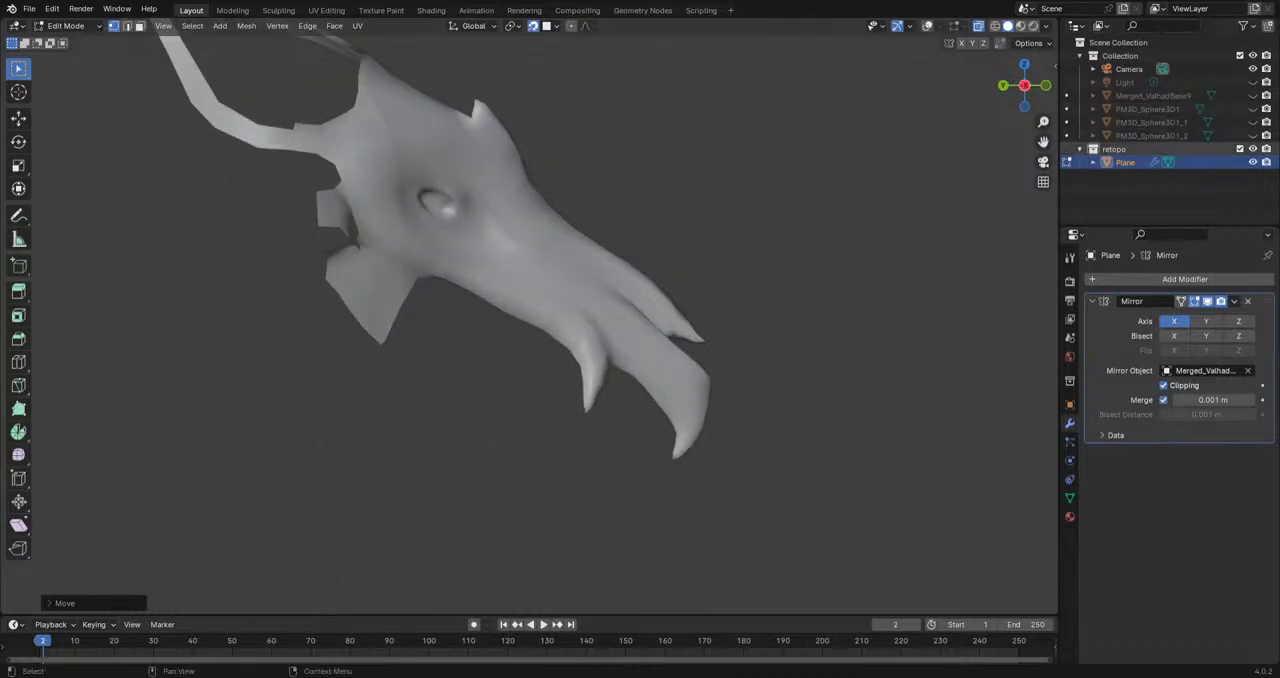
pyautogui.click(1253, 95)
pyautogui.moveTo(600, 418); pyautogui.dragTo(138, 66, button='middle')
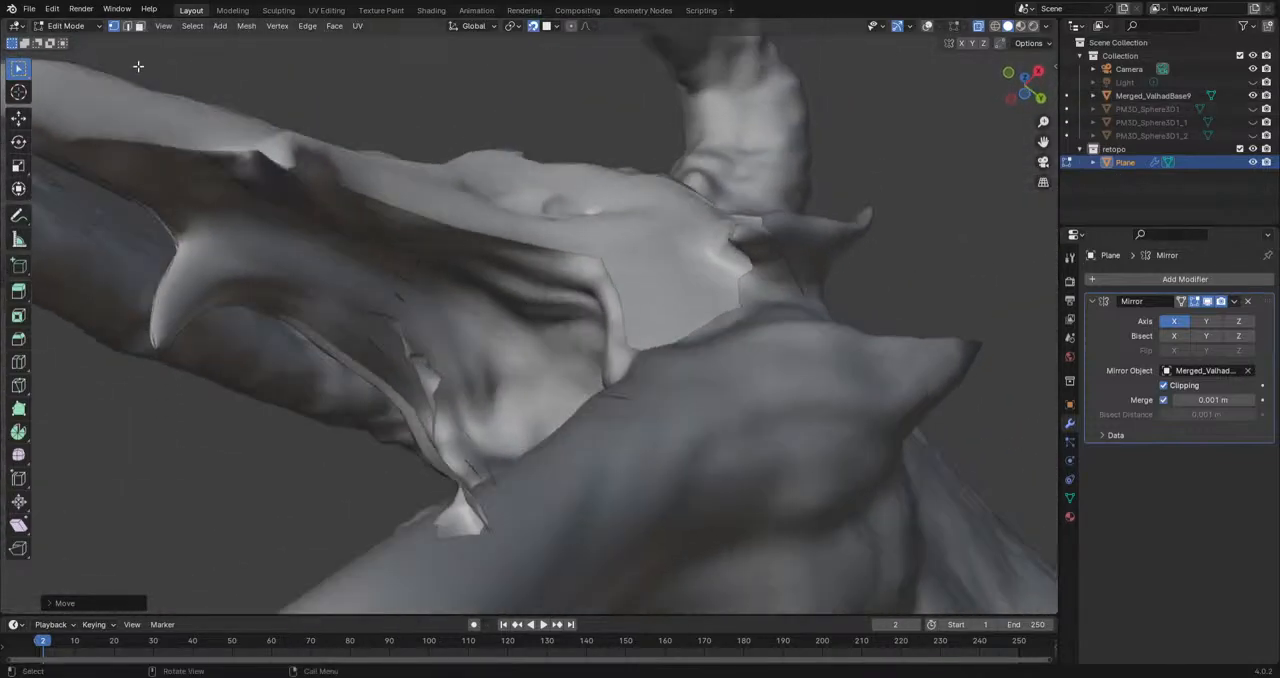
pyautogui.click(927, 26)
# Step: Reposition two border vertices where the upper lip meets the top of the cheek strip
pyautogui.scroll(2, 585, 315)
pyautogui.moveTo(585, 315); pyautogui.dragTo(604, 390, button='middle')
pyautogui.click(674, 377)
pyautogui.press('g')
pyautogui.click(663, 387)
pyautogui.click(620, 366)
pyautogui.press('g')
pyautogui.click(613, 371)
# Step: Extrude the lowest corner of the cheek mesh down toward the lower jaw's rim
pyautogui.moveTo(688, 485); pyautogui.dragTo(602, 360, button='middle')
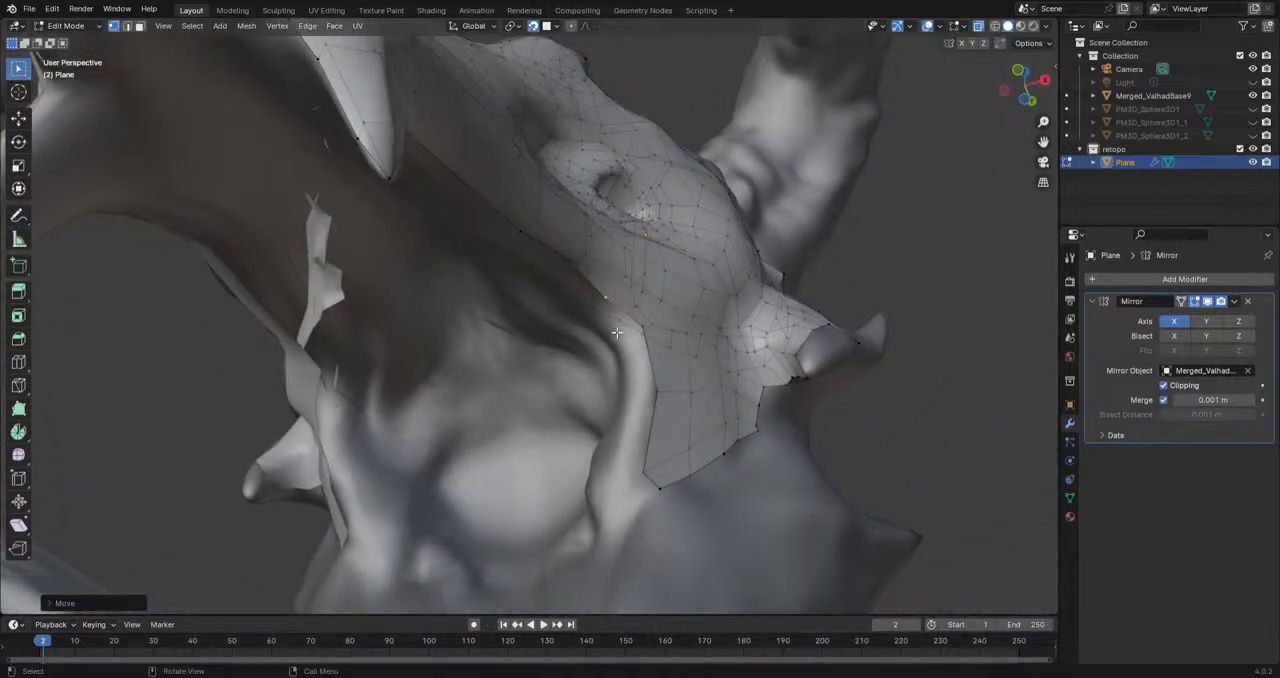
pyautogui.moveTo(645, 345)
pyautogui.mouseDown(button='middle')
pyautogui.moveTo(668, 526)
pyautogui.moveTo(626, 393)
pyautogui.moveTo(646, 374)
pyautogui.moveTo(622, 349)
pyautogui.mouseUp(button='middle')
pyautogui.click(632, 330)
pyautogui.press('e')
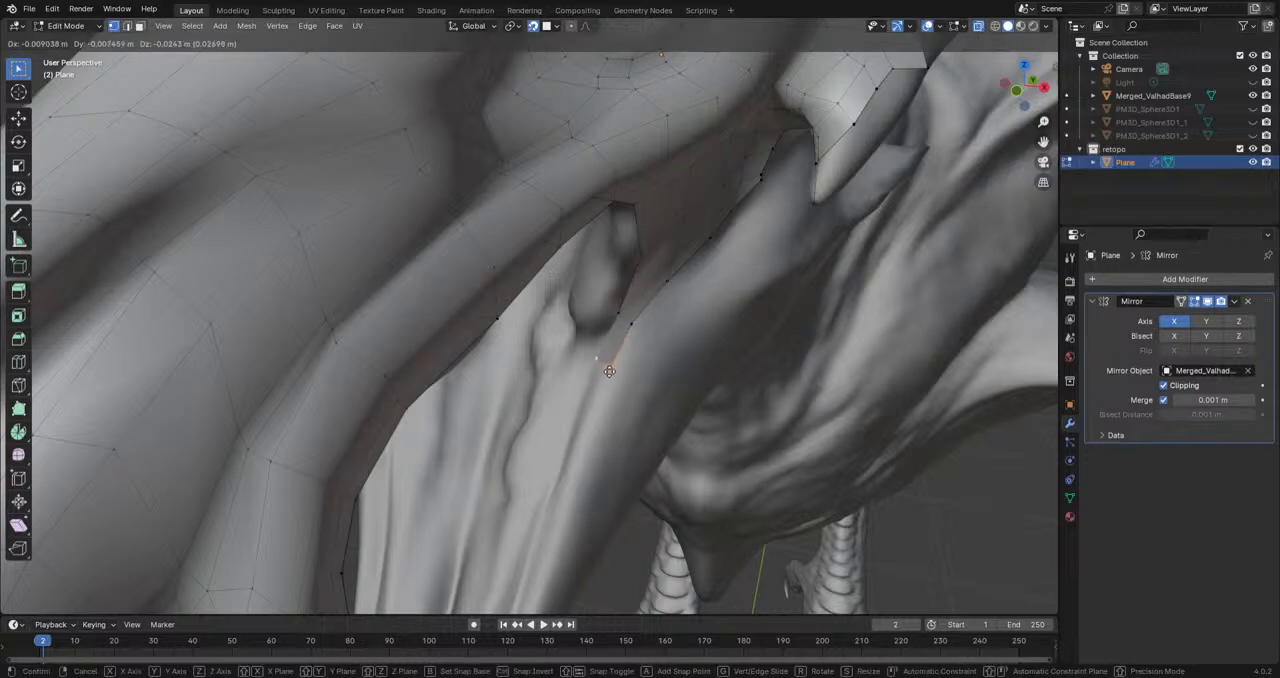
pyautogui.click(663, 389)
pyautogui.moveTo(656, 438); pyautogui.dragTo(662, 255, button='middle')
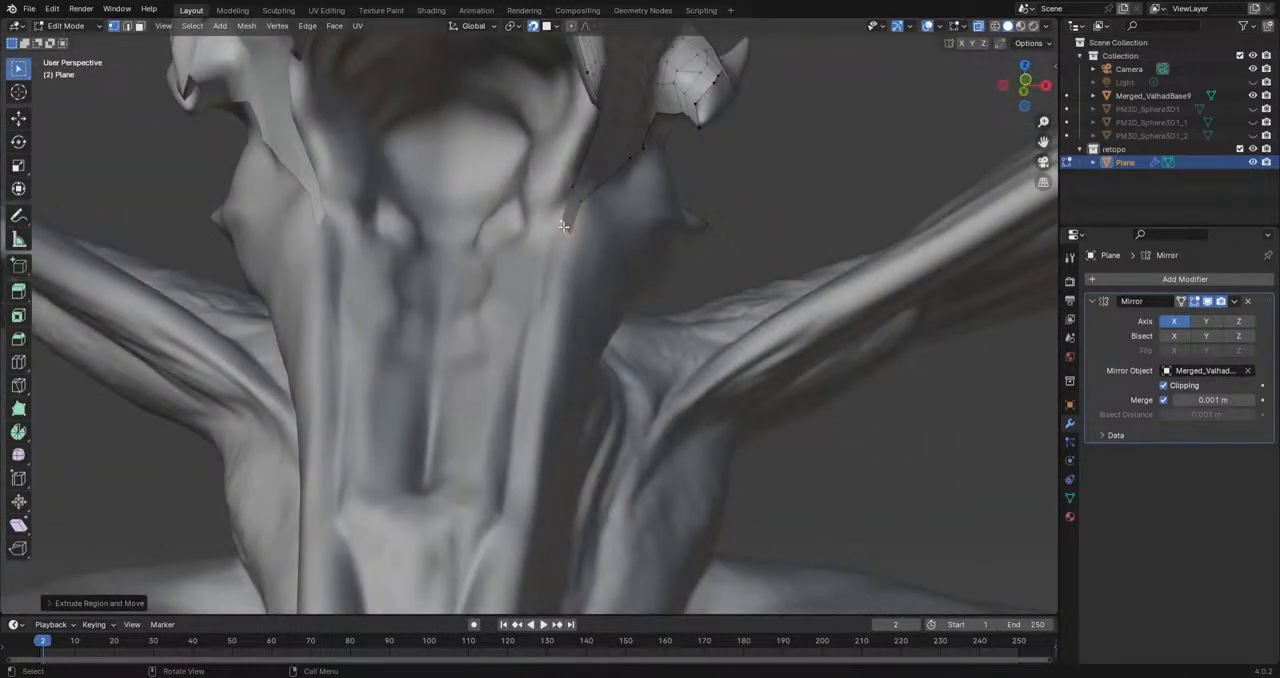
# Step: Extrude another vertex at the top of the lower jaw and reposition the strip's end vertices on the sculpt
pyautogui.press('e')
pyautogui.click(571, 232)
pyautogui.press('g')
pyautogui.click(575, 223)
pyautogui.click(561, 231)
pyautogui.press('g')
pyautogui.click(563, 223)
pyautogui.keyDown('shift'); pyautogui.click(576, 224); pyautogui.keyUp('shift')
# Step: Extrude the strip's end edge down the lower jaw in two segments, rotating the edge to follow the rim
pyautogui.press('e')
pyautogui.click(567, 278)
pyautogui.press('r')
pyautogui.click(620, 302)
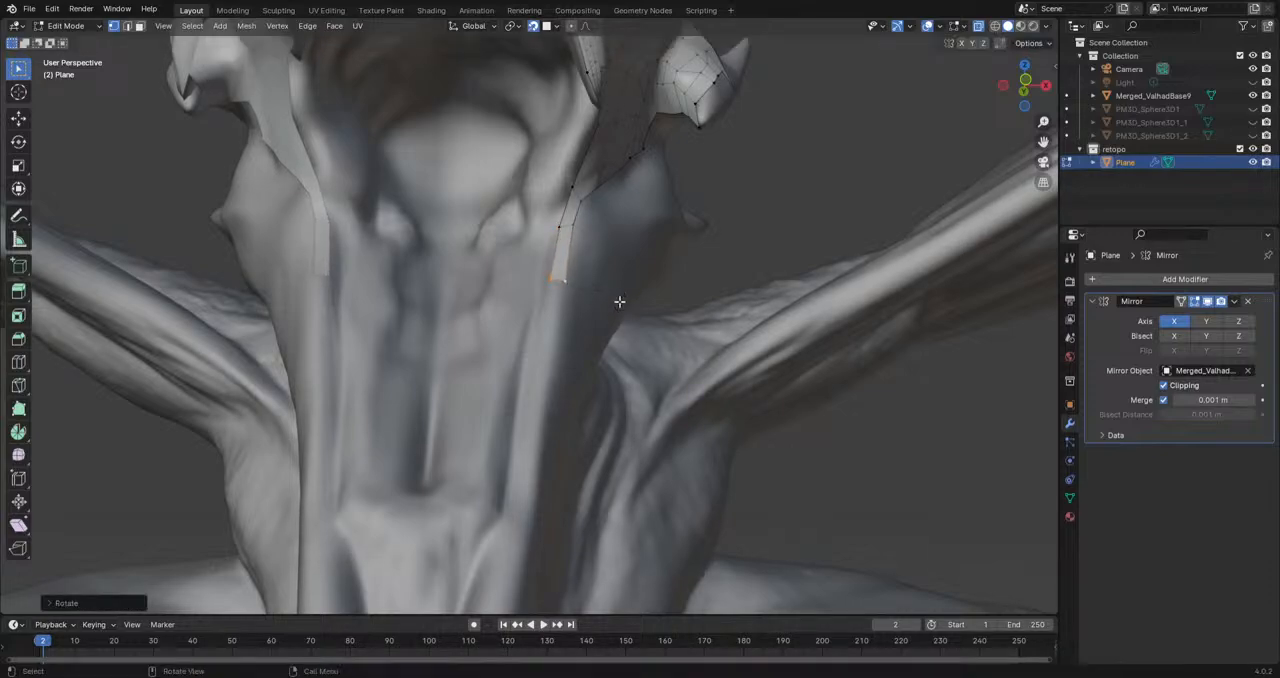
pyautogui.press('e')
pyautogui.click(556, 369)
# Step: Continue extruding the strip's end edge segment by segment along the lower jaw's rim toward its front
pyautogui.keyDown('shift'); pyautogui.moveTo(561, 370); pyautogui.dragTo(567, 284, button='middle'); pyautogui.keyUp('shift')
pyautogui.press('e')
pyautogui.click(541, 268)
pyautogui.press('e')
pyautogui.click(537, 358)
pyautogui.press('e')
pyautogui.click(512, 428)
pyautogui.press('e')
pyautogui.click(476, 492)
pyautogui.press('e')
pyautogui.click(472, 465)
pyautogui.press('e')
pyautogui.click(482, 495)
pyautogui.moveTo(473, 467); pyautogui.dragTo(453, 493, button='middle')
pyautogui.press('e')
pyautogui.click(445, 515)
pyautogui.press('e')
pyautogui.click(428, 520)
# Step: Reposition the vertices along the front part of the jaw strip so they follow the sculpted rim
pyautogui.press('g')
pyautogui.click(426, 536)
pyautogui.press('g')
pyautogui.click(432, 486)
pyautogui.click(441, 481)
pyautogui.press('g')
pyautogui.click(457, 466)
pyautogui.click(485, 438)
pyautogui.press('g')
pyautogui.click(482, 437)
pyautogui.click(504, 399)
pyautogui.press('g')
pyautogui.click(499, 390)
pyautogui.click(528, 315)
pyautogui.press('g')
pyautogui.click(522, 318)
# Step: Adjust two vertices in the upper part of the jaw strip to sit on the rim
pyautogui.moveTo(522, 318); pyautogui.dragTo(688, 215, button='middle')
pyautogui.click(678, 203)
pyautogui.press('g')
pyautogui.click(678, 203)
pyautogui.click(660, 277)
pyautogui.press('g')
pyautogui.click(658, 280)
# Step: Reposition the jaw strip vertex just below the cheek's lower corner
pyautogui.moveTo(794, 228); pyautogui.dragTo(605, 378, button='middle')
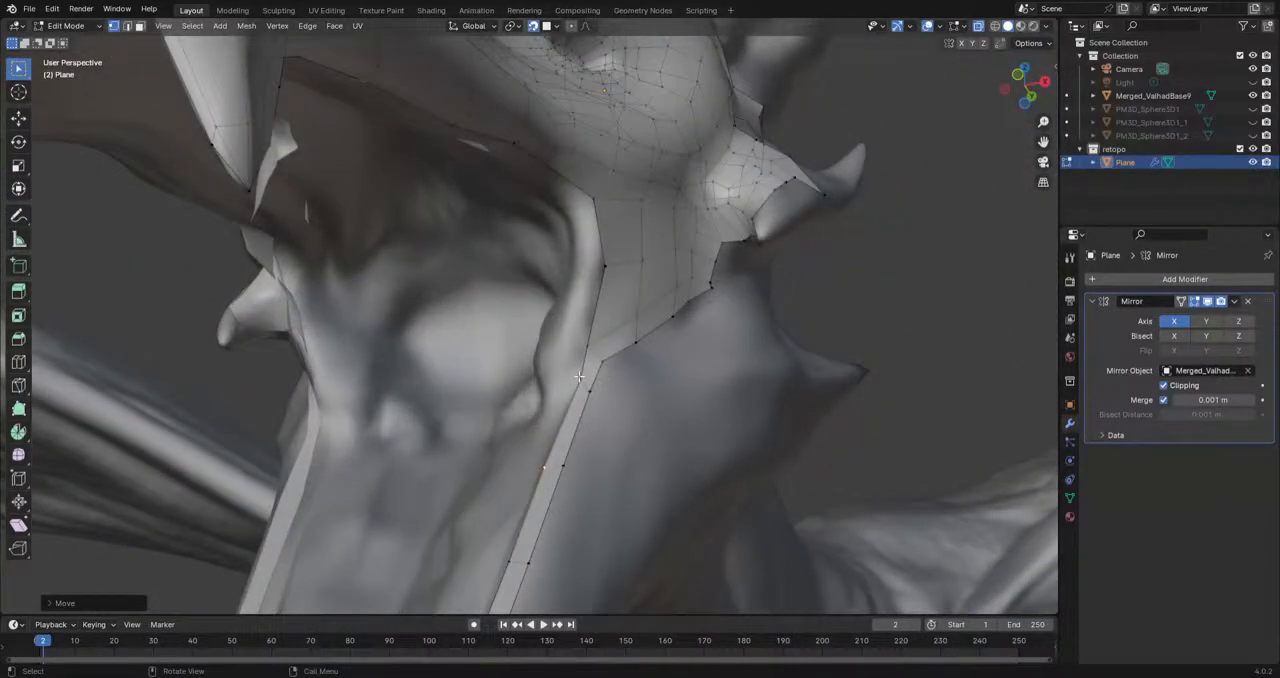
pyautogui.moveTo(657, 329); pyautogui.dragTo(806, 440, button='middle')
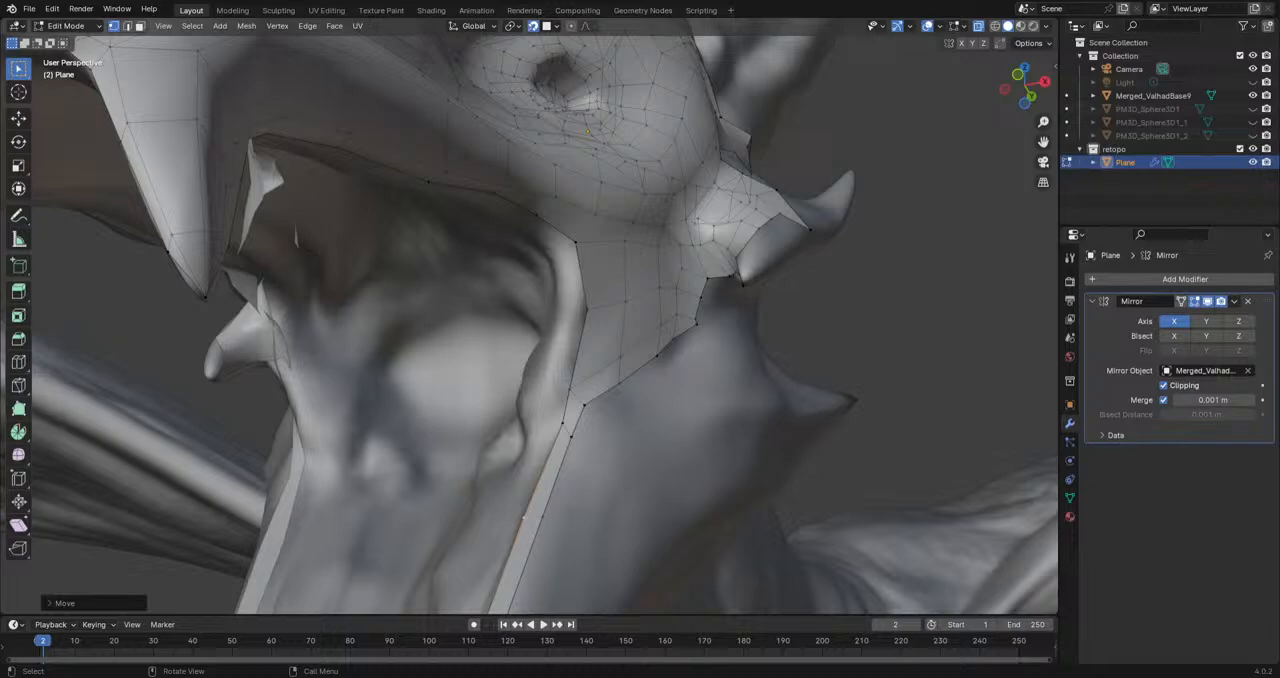
pyautogui.moveTo(764, 408); pyautogui.dragTo(597, 354, button='middle')
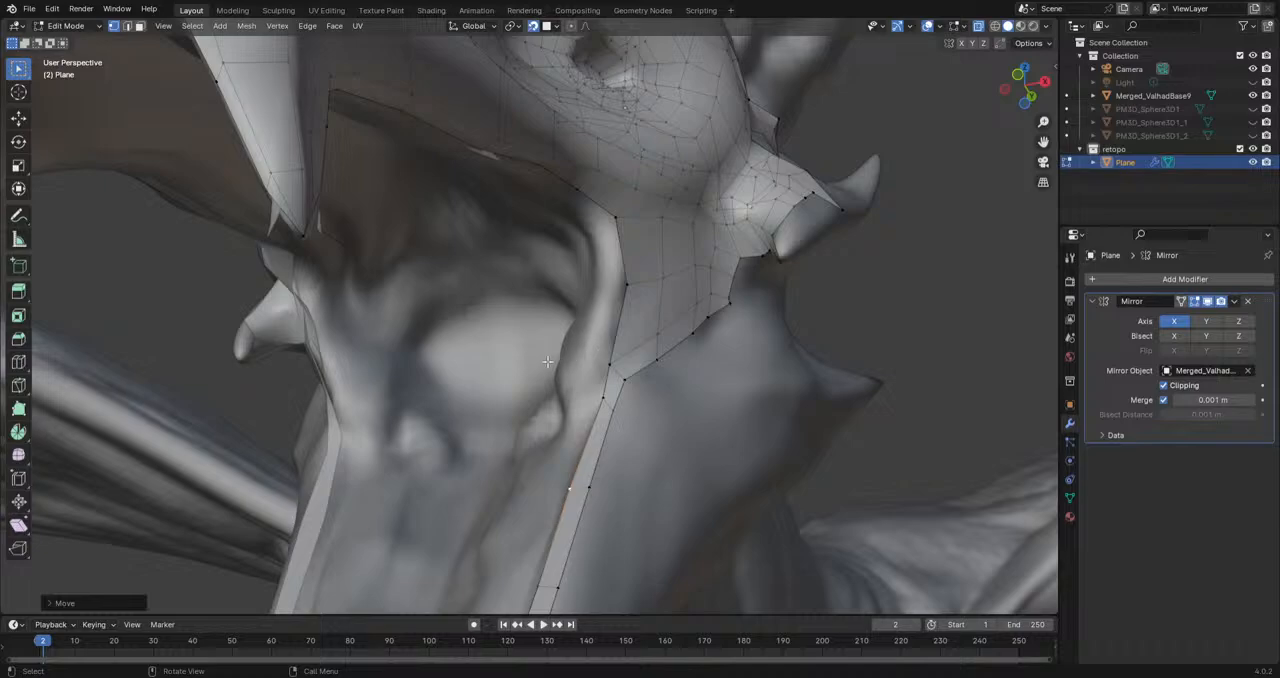
pyautogui.moveTo(514, 375)
pyautogui.mouseDown(button='middle')
pyautogui.moveTo(669, 313)
pyautogui.moveTo(737, 374)
pyautogui.moveTo(737, 349)
pyautogui.moveTo(714, 400)
pyautogui.moveTo(694, 397)
pyautogui.moveTo(667, 439)
pyautogui.moveTo(751, 431)
pyautogui.moveTo(662, 419)
pyautogui.moveTo(652, 377)
pyautogui.mouseUp(button='middle')
pyautogui.click(667, 256)
pyautogui.press('g')
pyautogui.click(661, 258)
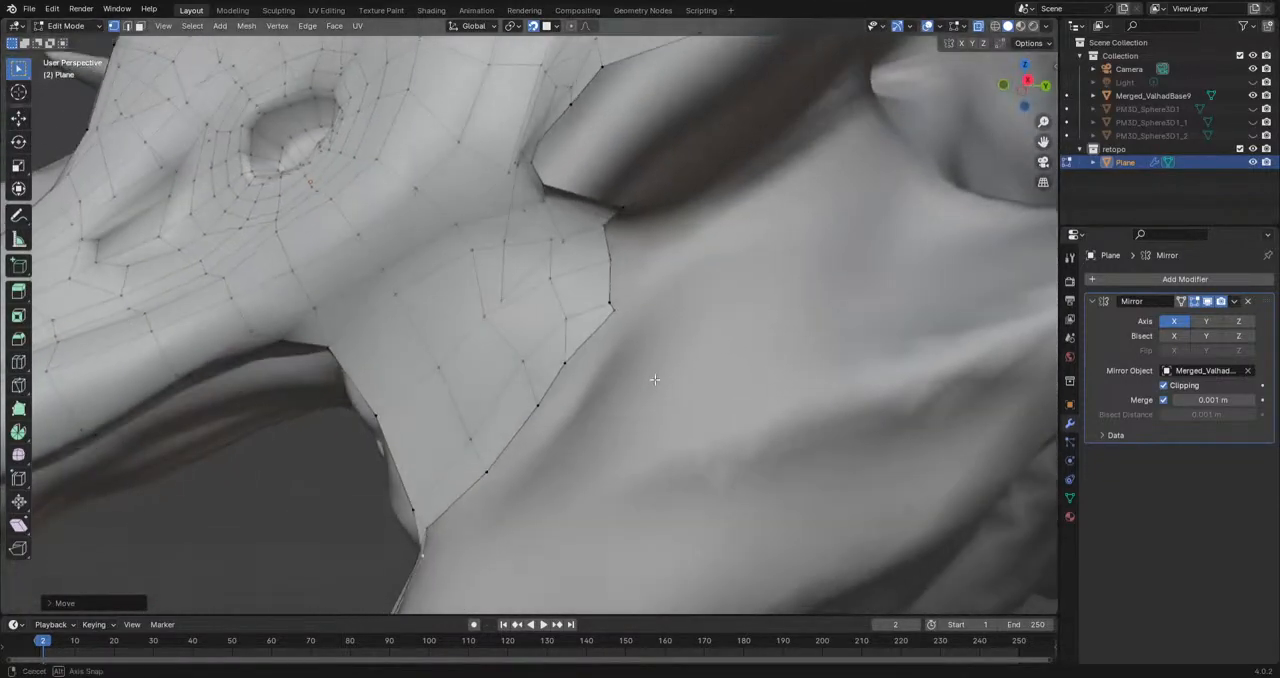
# Step: Extrude a vertex backward from the cheek's rear border and fill the faces around it below the cheek horn
pyautogui.click(611, 260)
pyautogui.press('e')
pyautogui.click(662, 236)
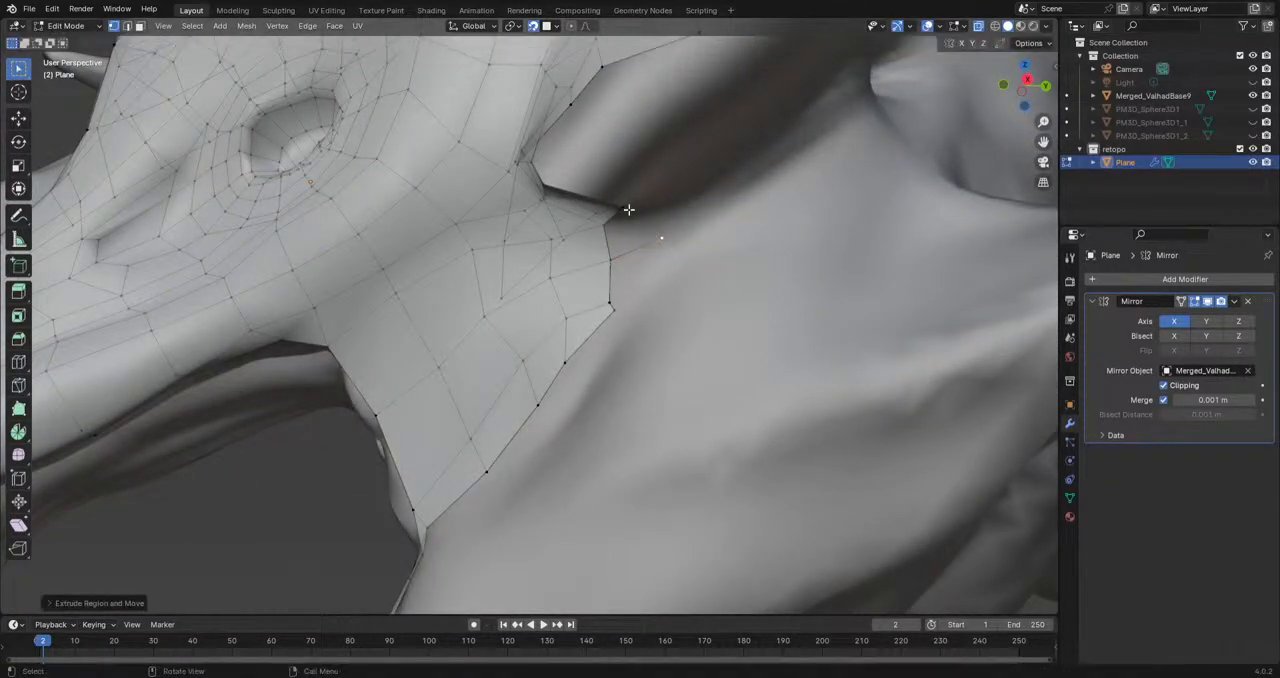
pyautogui.keyDown('shift'); pyautogui.click(611, 256); pyautogui.keyUp('shift')
pyautogui.press('f')
pyautogui.click(663, 240)
pyautogui.keyDown('shift'); pyautogui.click(614, 259); pyautogui.keyUp('shift')
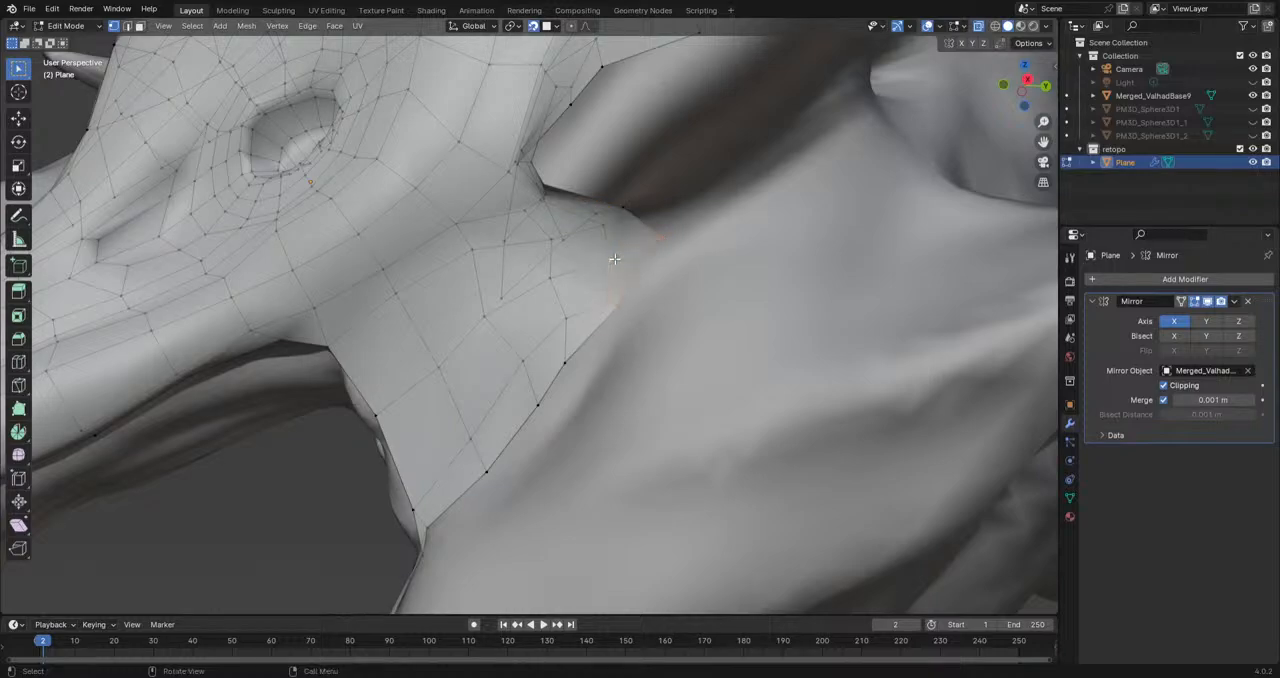
# Step: Reposition the vertices on the cheek's rear border to even out its outline
pyautogui.scroll(-5, 680, 298)
pyautogui.press('g')
pyautogui.click(573, 305)
pyautogui.press('g')
pyautogui.click(566, 301)
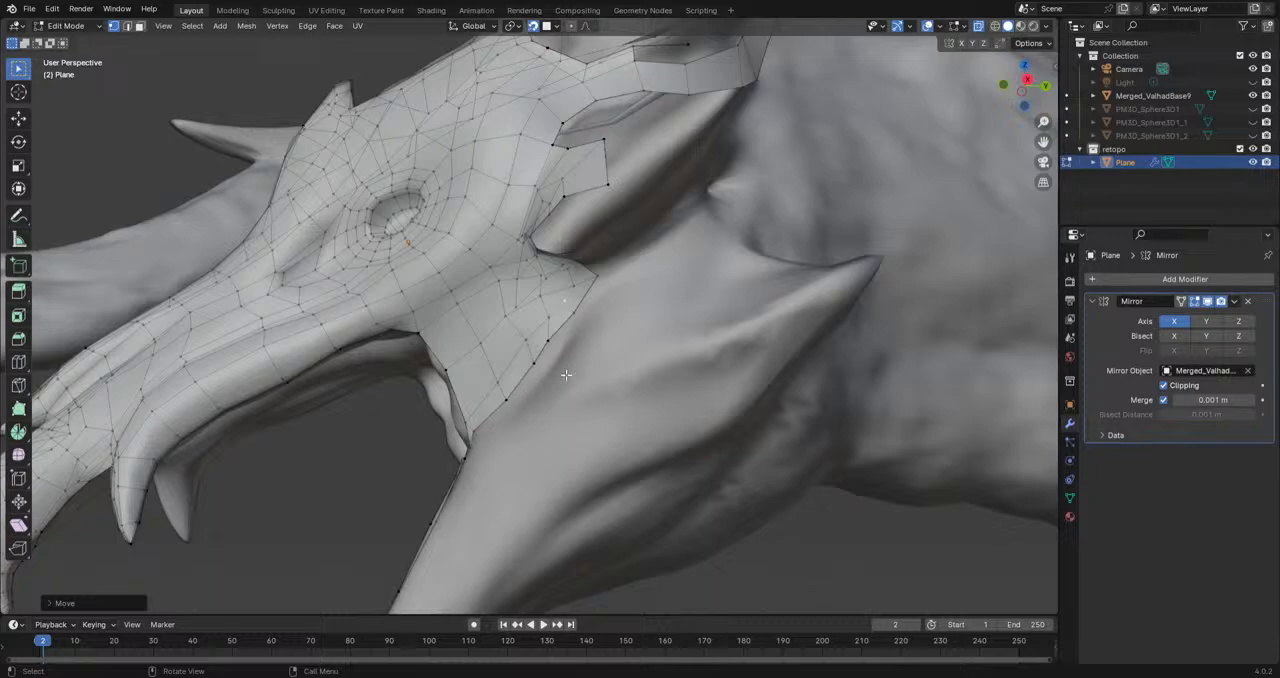
# Step: Move a border vertex above the cheek horn's base and fill the face between it and the strip behind the eye
pyautogui.moveTo(566, 375); pyautogui.dragTo(529, 589, button='middle')
pyautogui.moveTo(640, 388); pyautogui.dragTo(598, 396, button='middle')
pyautogui.scroll(3, 598, 396)
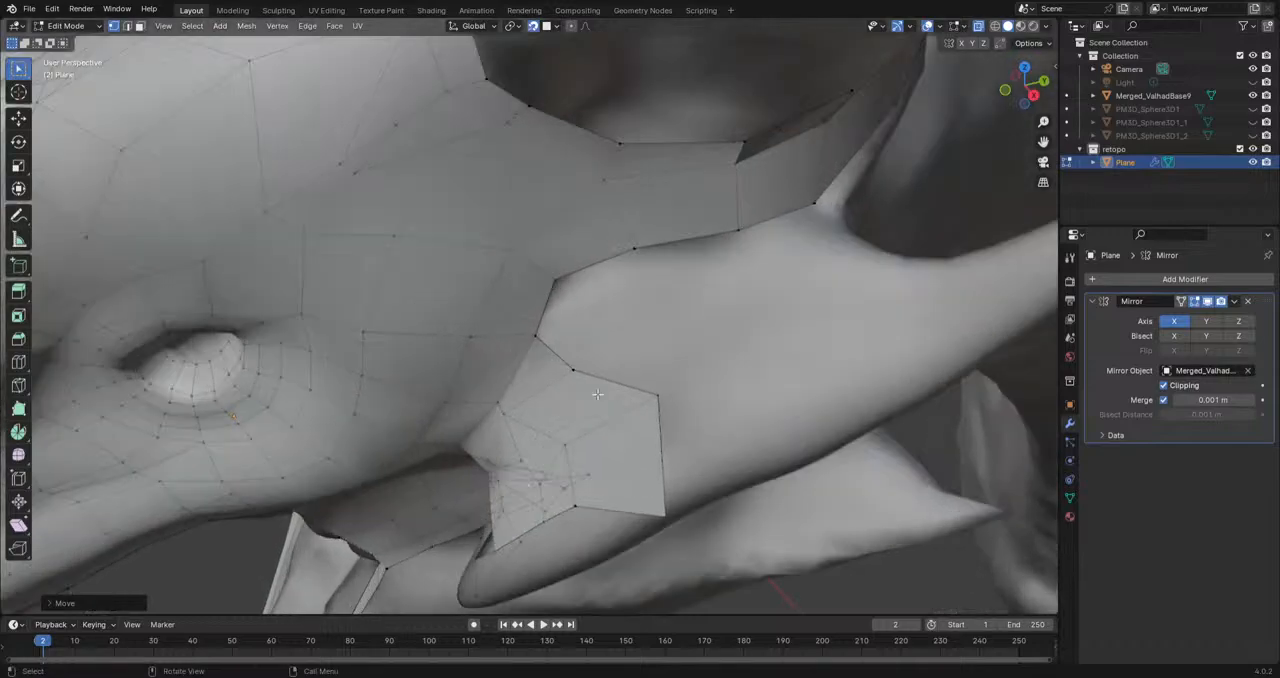
pyautogui.click(559, 295)
pyautogui.press('g')
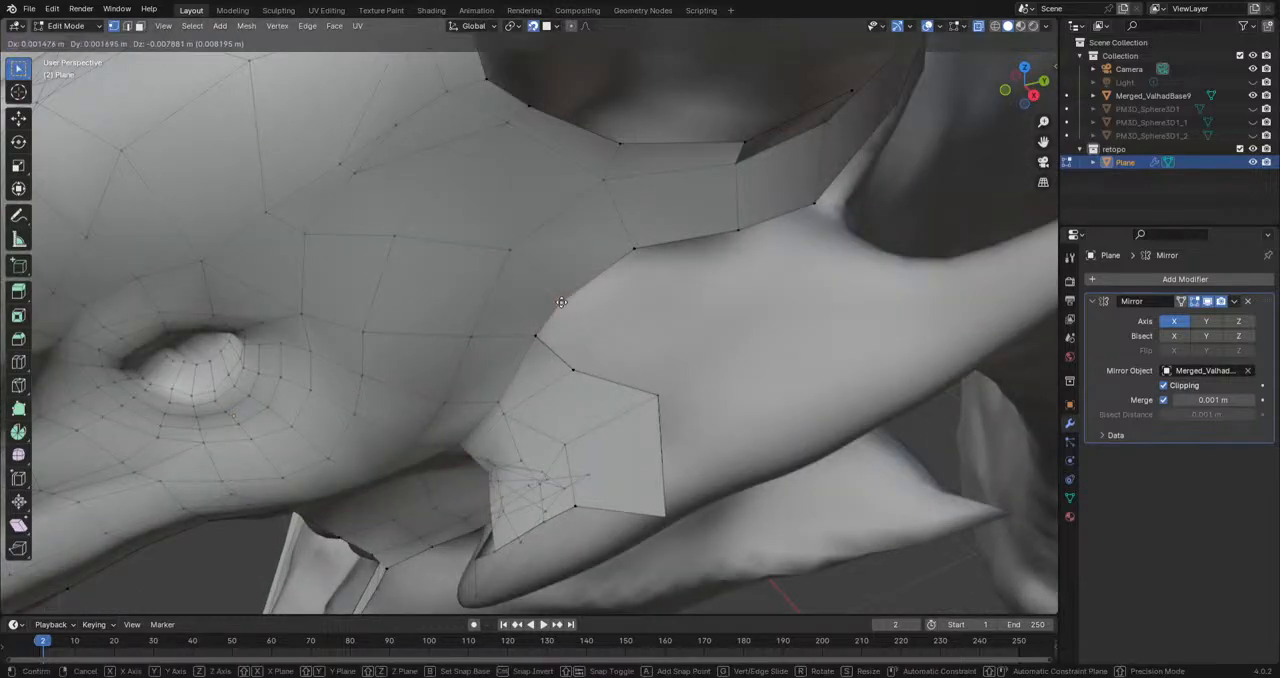
pyautogui.click(561, 287)
pyautogui.keyDown('shift'); pyautogui.click(575, 364); pyautogui.keyUp('shift')
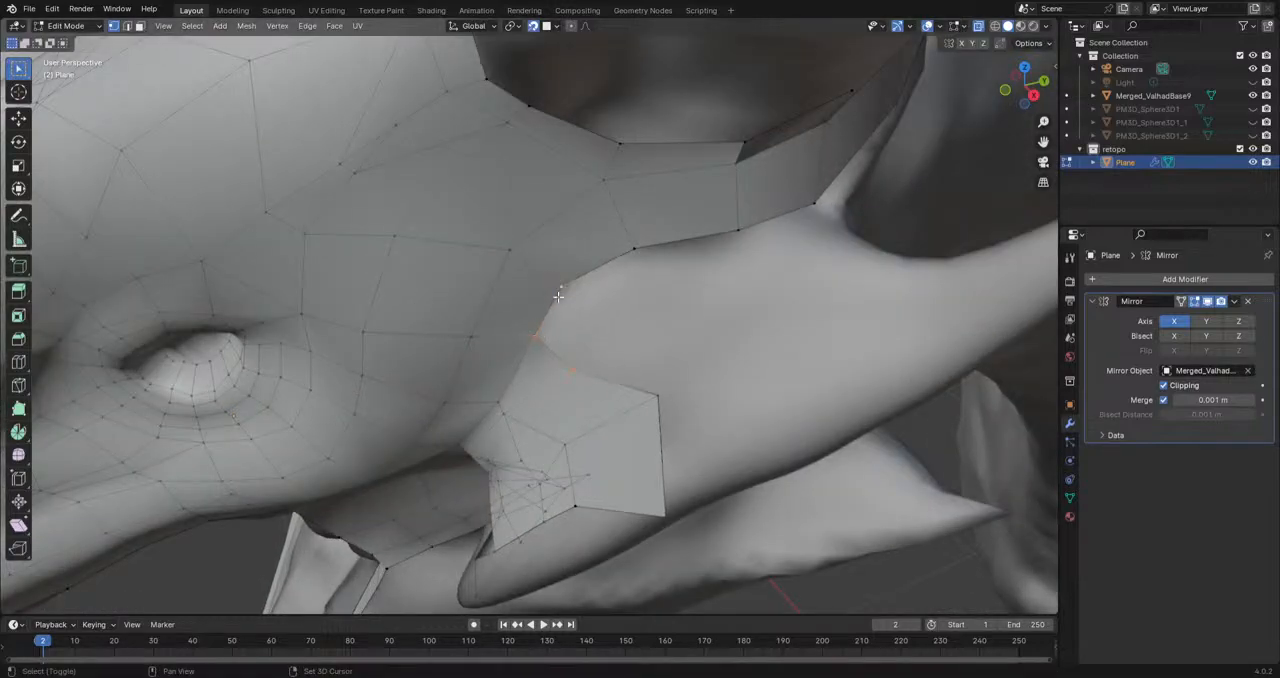
pyautogui.keyDown('shift'); pyautogui.click(628, 257); pyautogui.keyUp('shift')
pyautogui.press('f')
pyautogui.hotkey('alt', 'a')
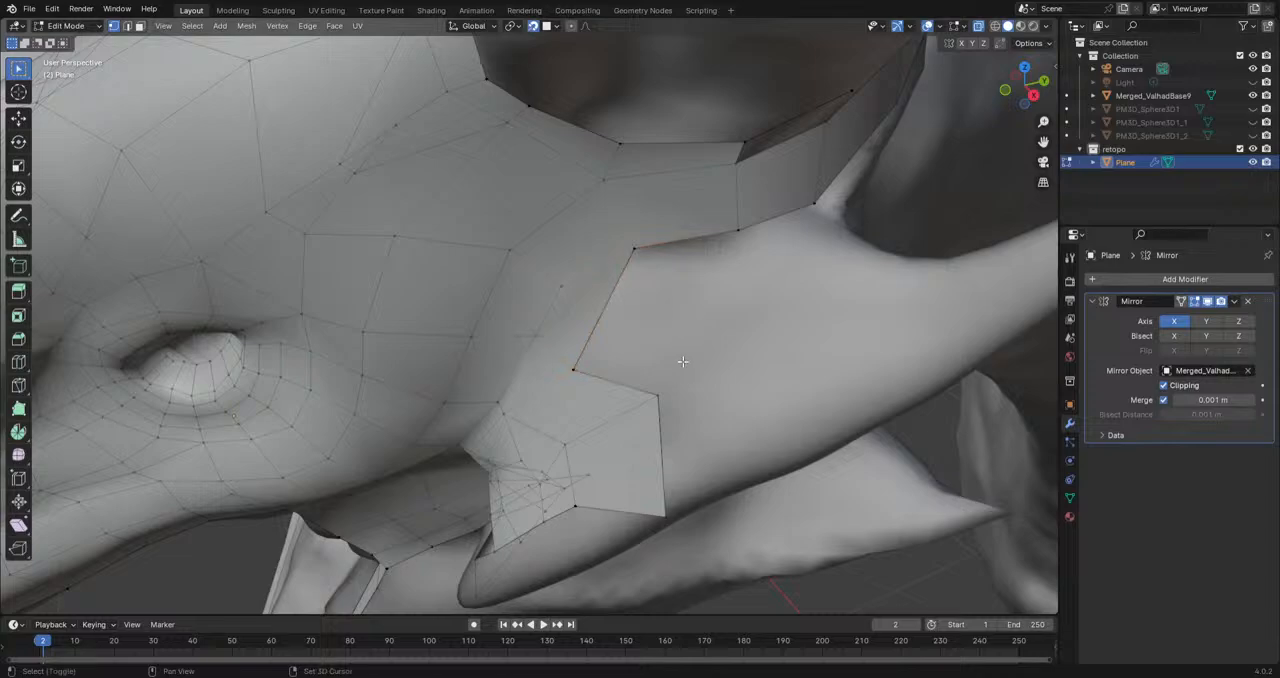
# Step: Adjust three vertices around the newly filled face at the cheek horn's base
pyautogui.keyDown('shift'); pyautogui.moveTo(677, 363); pyautogui.dragTo(445, 414, button='middle'); pyautogui.keyUp('shift')
pyautogui.click(373, 411)
pyautogui.press('g')
pyautogui.click(377, 377)
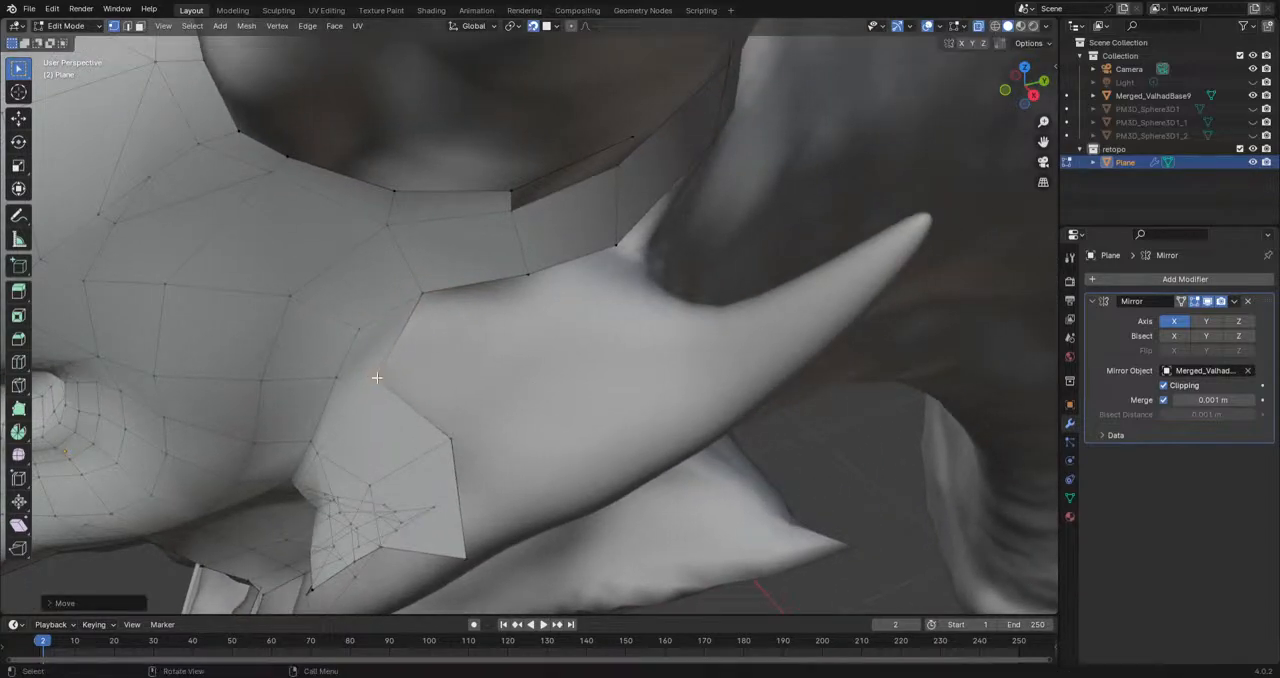
pyautogui.click(419, 297)
pyautogui.press('g')
pyautogui.click(396, 310)
pyautogui.click(357, 331)
pyautogui.press('g')
pyautogui.click(361, 341)
# Step: Fill a face along the upper edge of the strip beneath the large horn
pyautogui.moveTo(488, 342); pyautogui.dragTo(449, 351, button='middle')
pyautogui.keyDown('shift'); pyautogui.moveTo(452, 275); pyautogui.dragTo(472, 338, button='middle'); pyautogui.keyUp('shift')
pyautogui.keyDown('shift'); pyautogui.click(382, 267); pyautogui.keyUp('shift')
pyautogui.click(395, 285)
pyautogui.press('f')
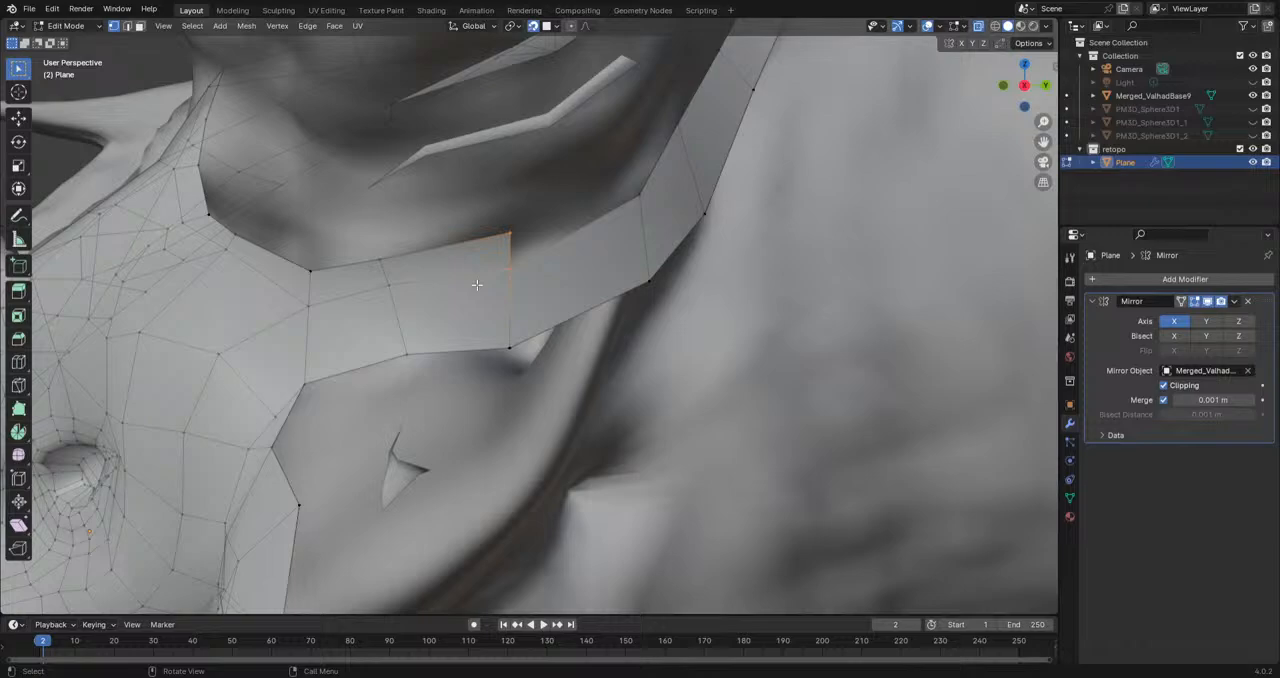
# Step: Examine the topology of the cheek and horn bases from the side
pyautogui.scroll(-7, 477, 285)
pyautogui.keyDown('shift'); pyautogui.moveTo(462, 485); pyautogui.dragTo(540, 410, button='middle'); pyautogui.keyUp('shift')
pyautogui.scroll(5, 594, 478)
pyautogui.keyDown('shift'); pyautogui.moveTo(596, 480); pyautogui.dragTo(606, 381, button='middle'); pyautogui.keyUp('shift')
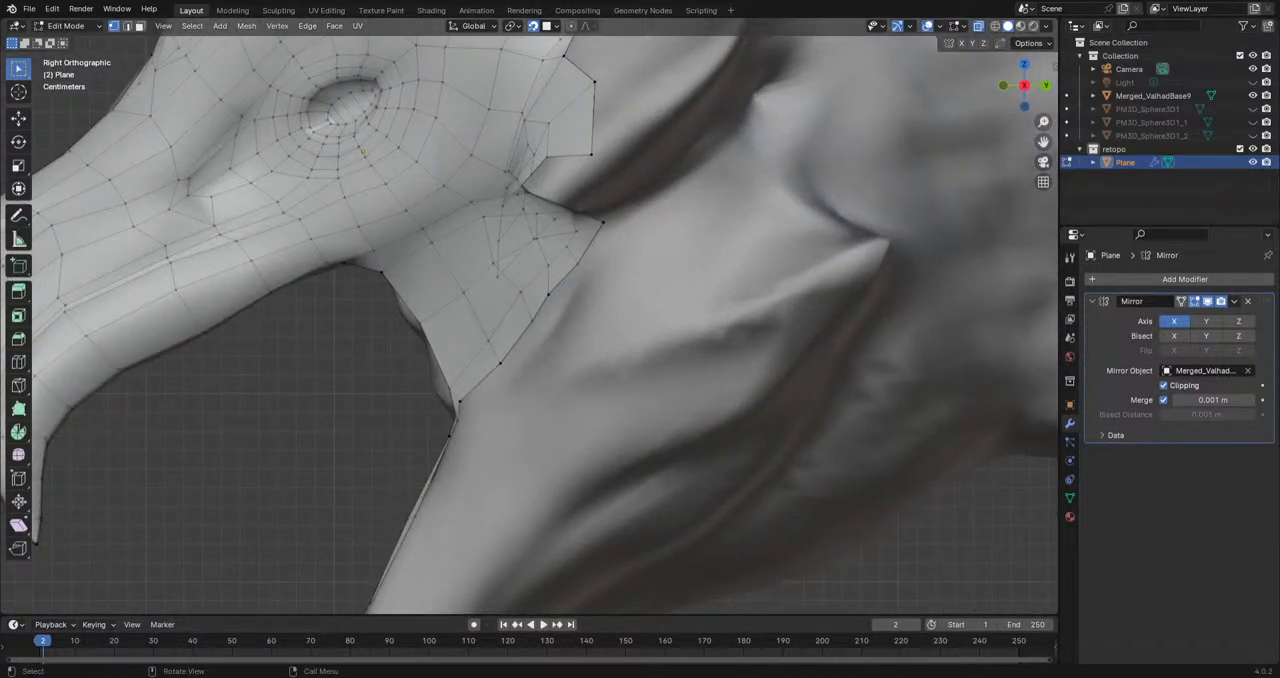
pyautogui.scroll(-2, 606, 381)
pyautogui.keyDown('shift'); pyautogui.moveTo(601, 385); pyautogui.dragTo(560, 424, button='middle'); pyautogui.keyUp('shift')
pyautogui.scroll(3, 560, 424)
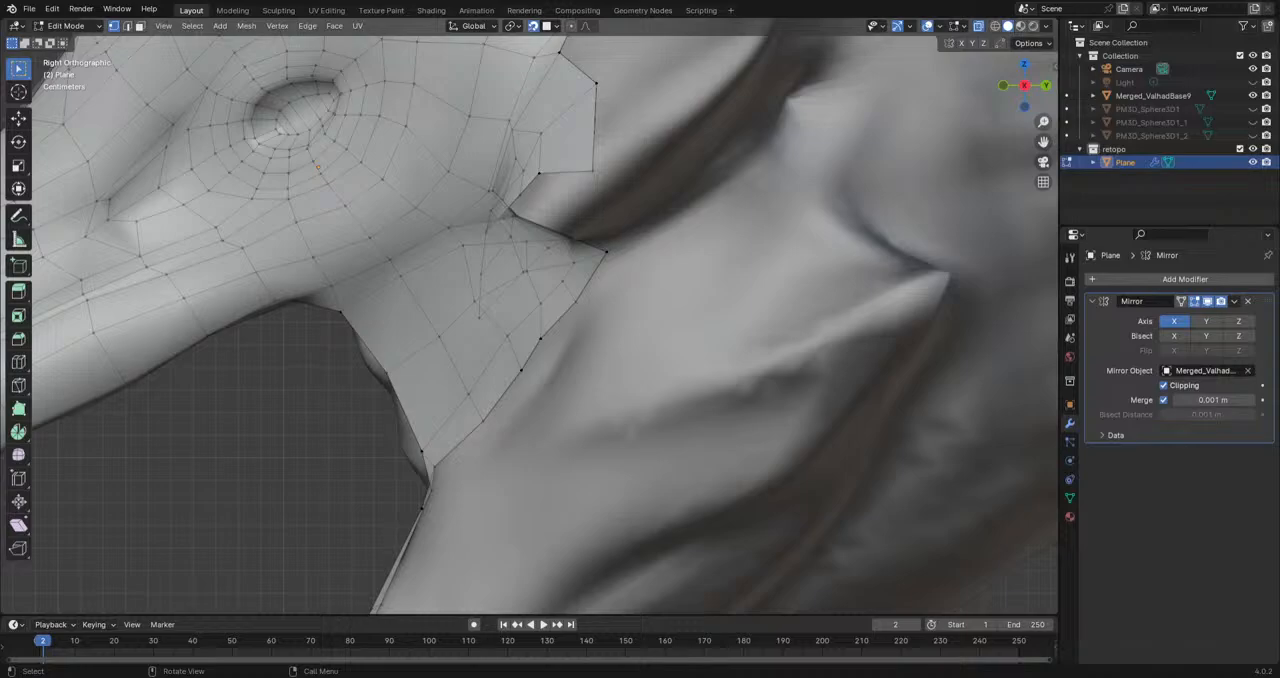
pyautogui.moveTo(662, 510); pyautogui.dragTo(600, 385, button='middle')
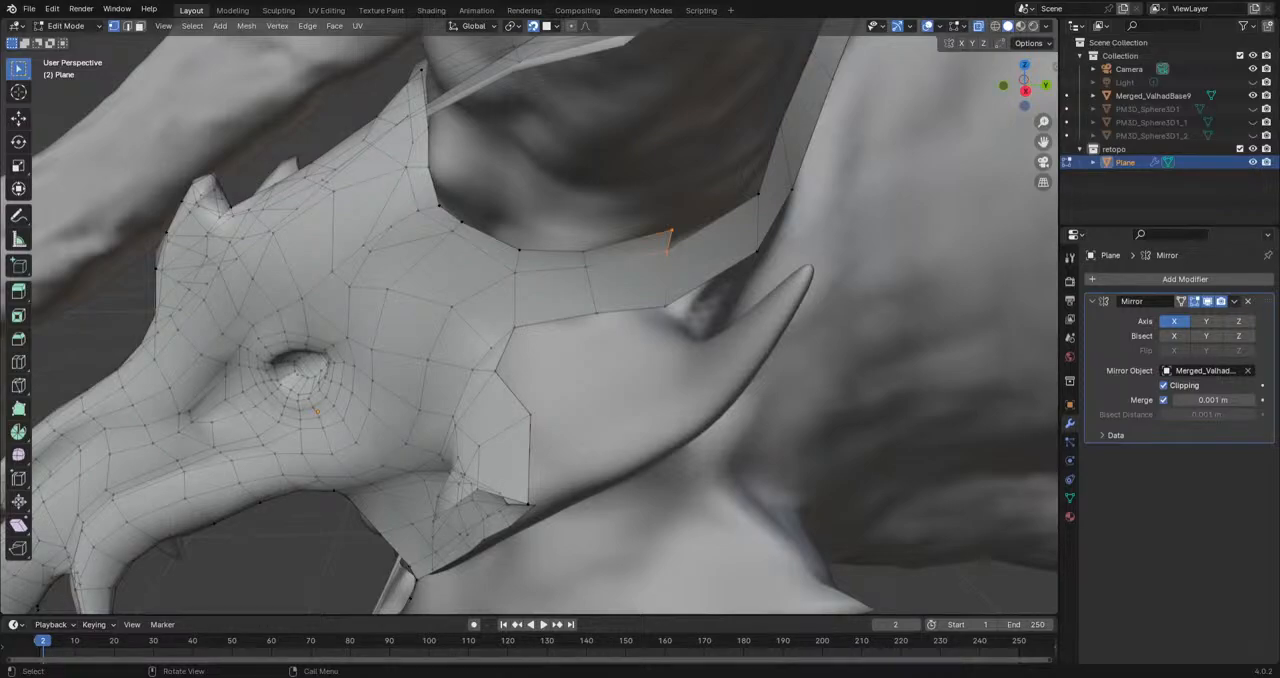
# Step: Extrude a vertex from the strip's upper edge below the large horn and fill the face next to it
pyautogui.moveTo(655, 388); pyautogui.dragTo(627, 397, button='middle')
pyautogui.click(506, 480)
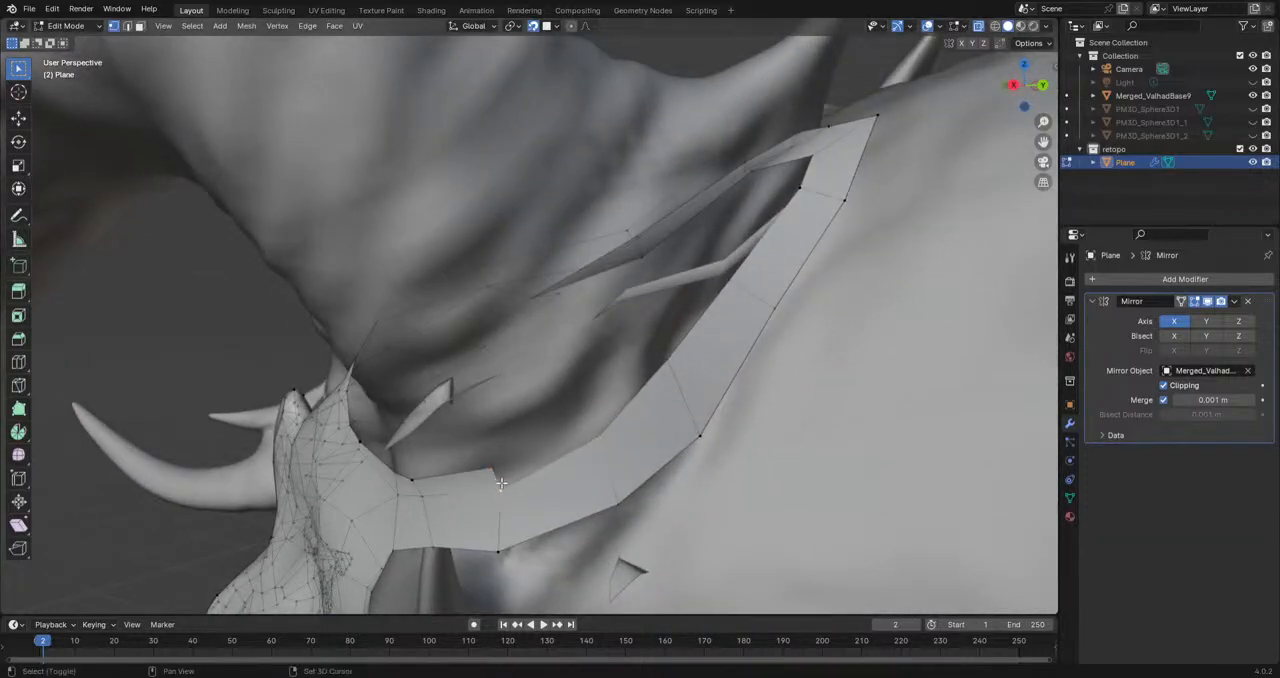
pyautogui.moveTo(596, 443); pyautogui.dragTo(578, 434, button='middle')
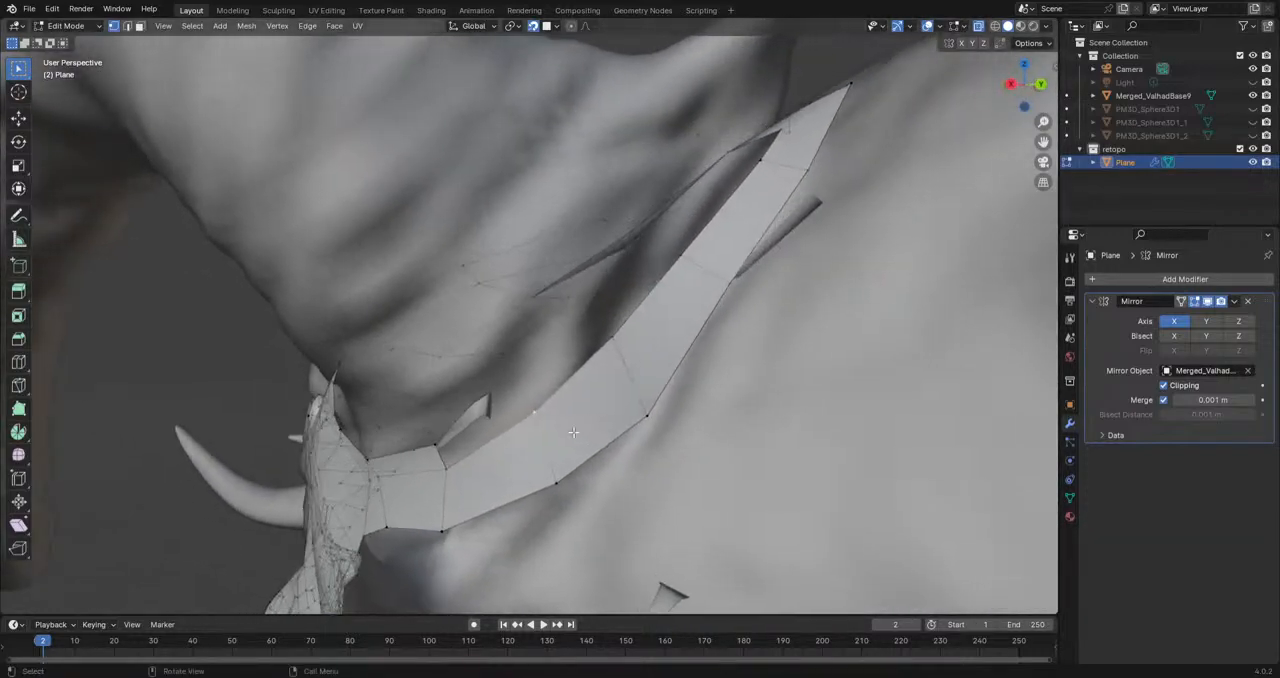
pyautogui.press('e')
pyautogui.click(522, 393)
pyautogui.keyDown('shift'); pyautogui.click(445, 449); pyautogui.keyUp('shift')
pyautogui.keyDown('shift'); pyautogui.click(532, 416); pyautogui.keyUp('shift')
pyautogui.keyDown('shift'); pyautogui.click(528, 396); pyautogui.keyUp('shift')
pyautogui.press('f')
pyautogui.scroll(-3, 528, 396)
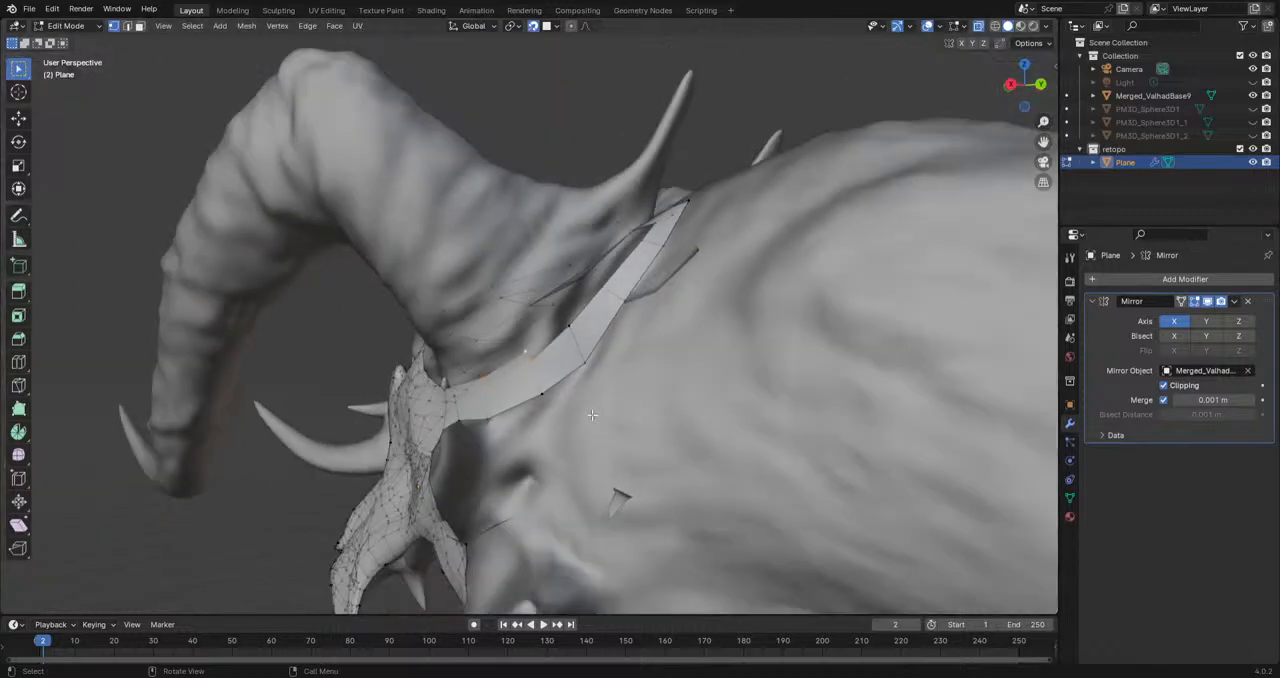
# Step: Extrude the large horn's border row farther back along the strip and fill the next face
pyautogui.moveTo(528, 396); pyautogui.dragTo(584, 443, button='middle')
pyautogui.scroll(2, 586, 445)
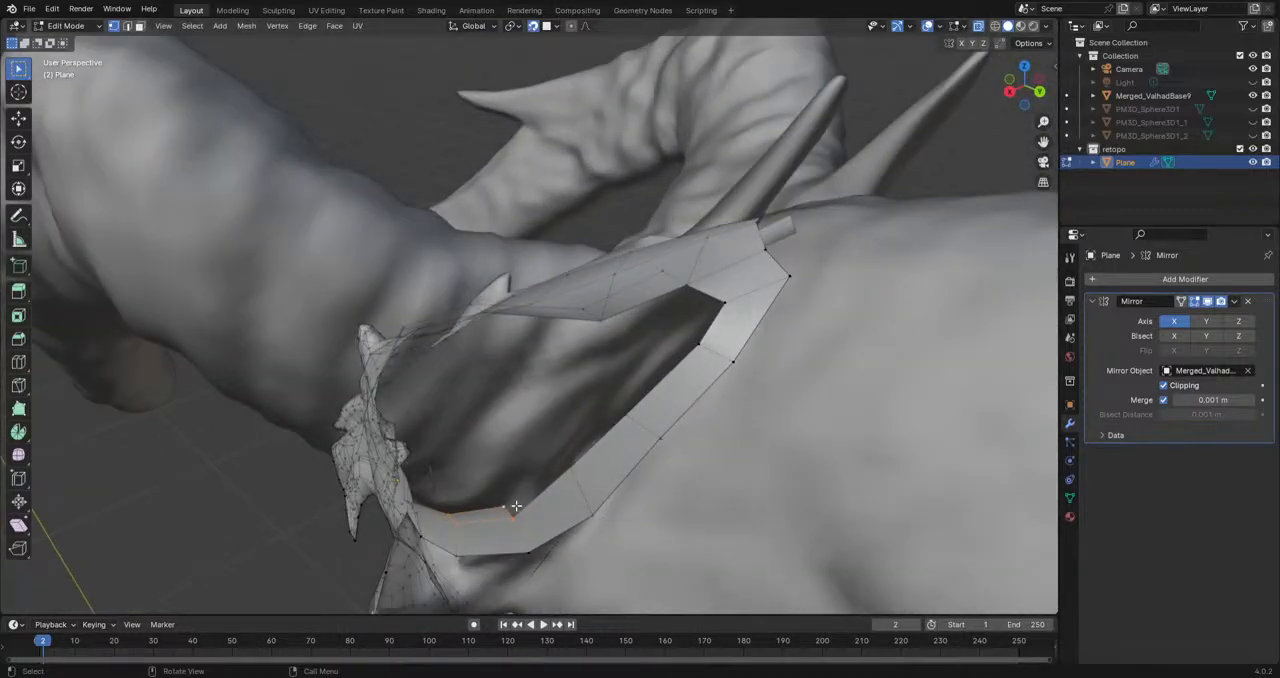
pyautogui.press('e')
pyautogui.click(563, 457)
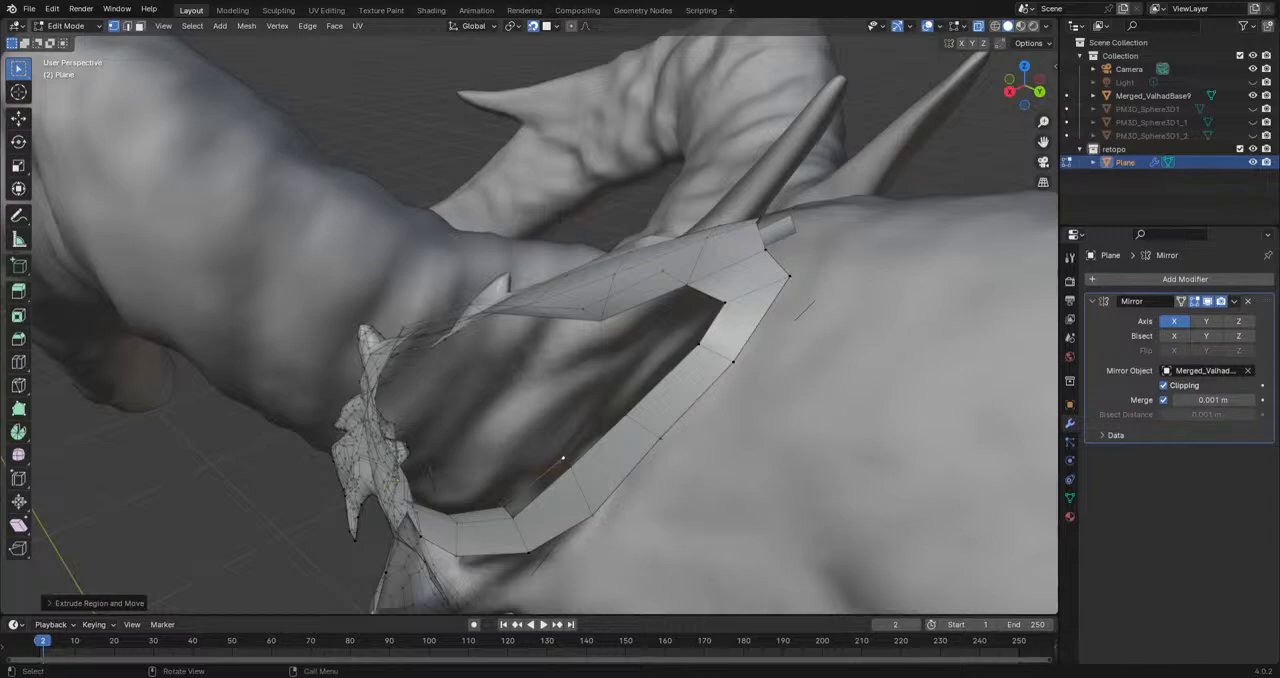
pyautogui.moveTo(563, 459)
pyautogui.mouseDown(button='middle')
pyautogui.moveTo(495, 430)
pyautogui.moveTo(500, 457)
pyautogui.mouseUp(button='middle')
pyautogui.press('e')
pyautogui.click(572, 404)
pyautogui.click(584, 406)
pyautogui.keyDown('shift'); pyautogui.click(573, 406); pyautogui.keyUp('shift')
pyautogui.press('f')
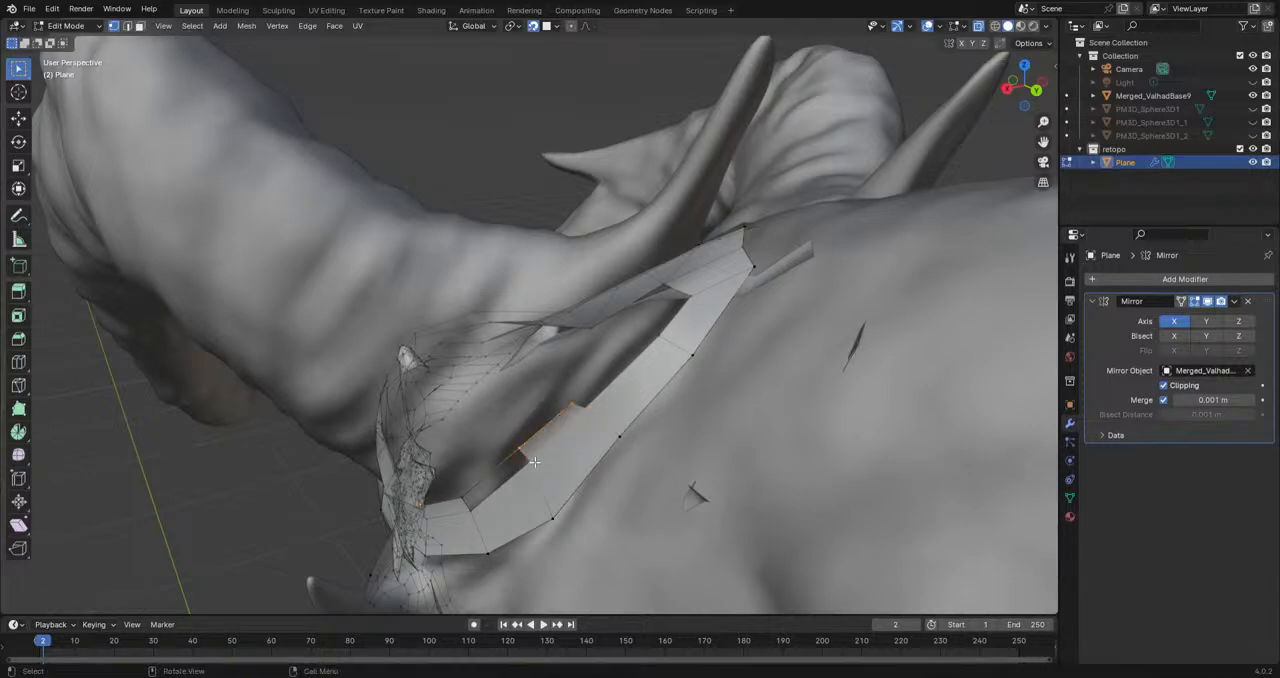
# Step: Continue the border row around the large horn's base toward the strip's rear end, extruding and adjusting its vertices
pyautogui.press('e')
pyautogui.click(474, 491)
pyautogui.moveTo(466, 495); pyautogui.dragTo(484, 443, button='middle')
pyautogui.click(484, 443)
pyautogui.press('r')
pyautogui.click(543, 388)
pyautogui.press('e')
pyautogui.click(551, 374)
pyautogui.moveTo(551, 374); pyautogui.dragTo(486, 423, button='middle')
pyautogui.press('g')
pyautogui.click(504, 378)
pyautogui.moveTo(504, 378); pyautogui.dragTo(399, 393, button='middle')
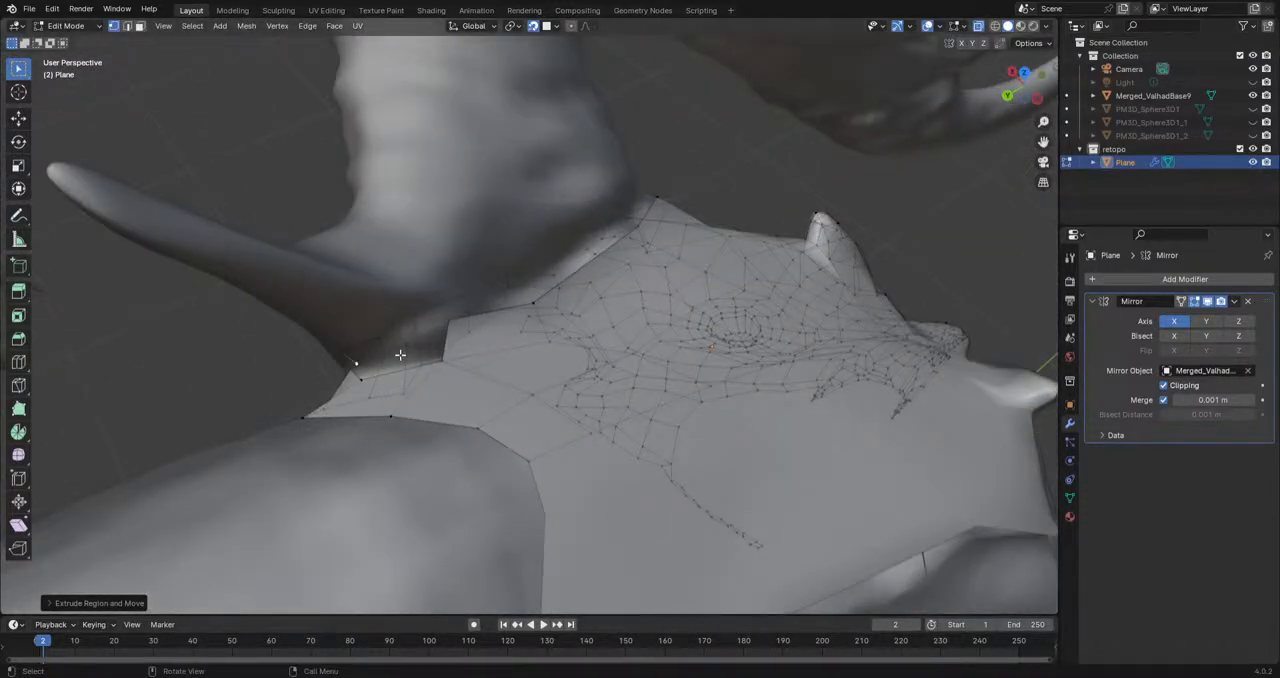
# Step: Move the extruded vertex against the small horn's base and fill the faces closing the strip's rear end
pyautogui.press('g')
pyautogui.click(443, 341)
pyautogui.moveTo(443, 341); pyautogui.dragTo(492, 432, button='middle')
pyautogui.click(434, 502)
pyautogui.press('f')
pyautogui.press('f')
pyautogui.press('f')
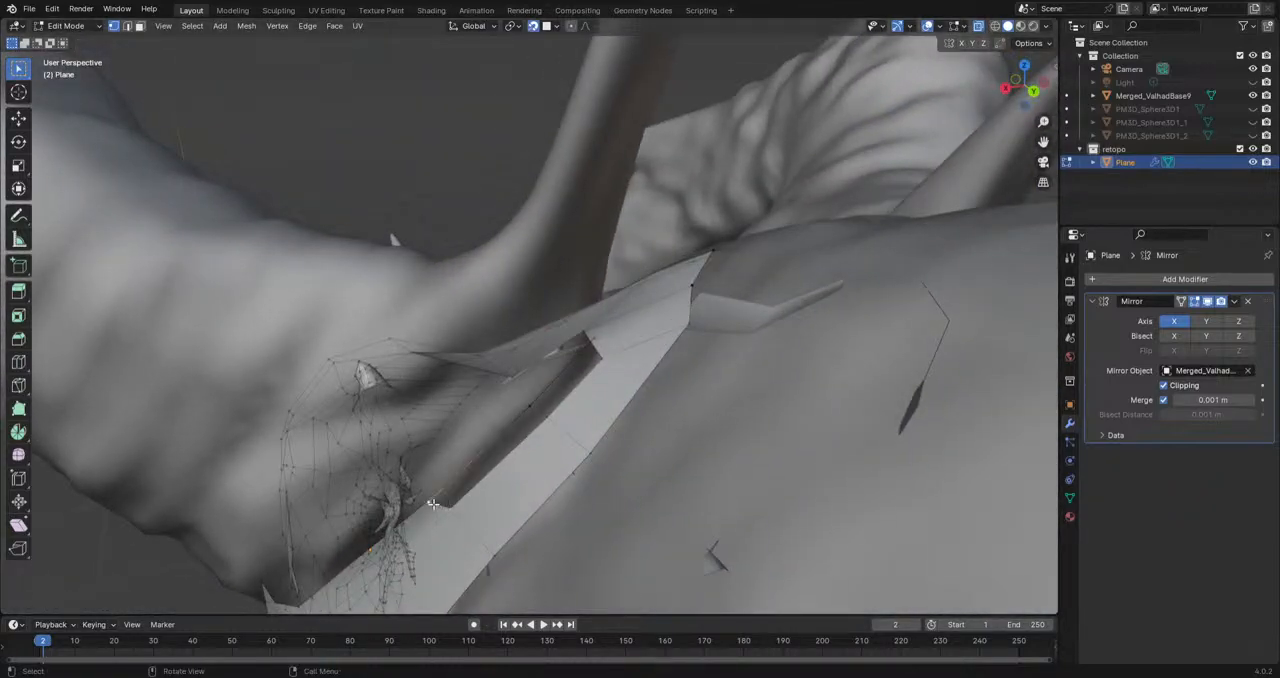
# Step: Add a loop cut across the strip's rear end face and move the new loop outward to round the border
pyautogui.moveTo(566, 360); pyautogui.dragTo(137, 423, button='middle')
pyautogui.click(18, 362)
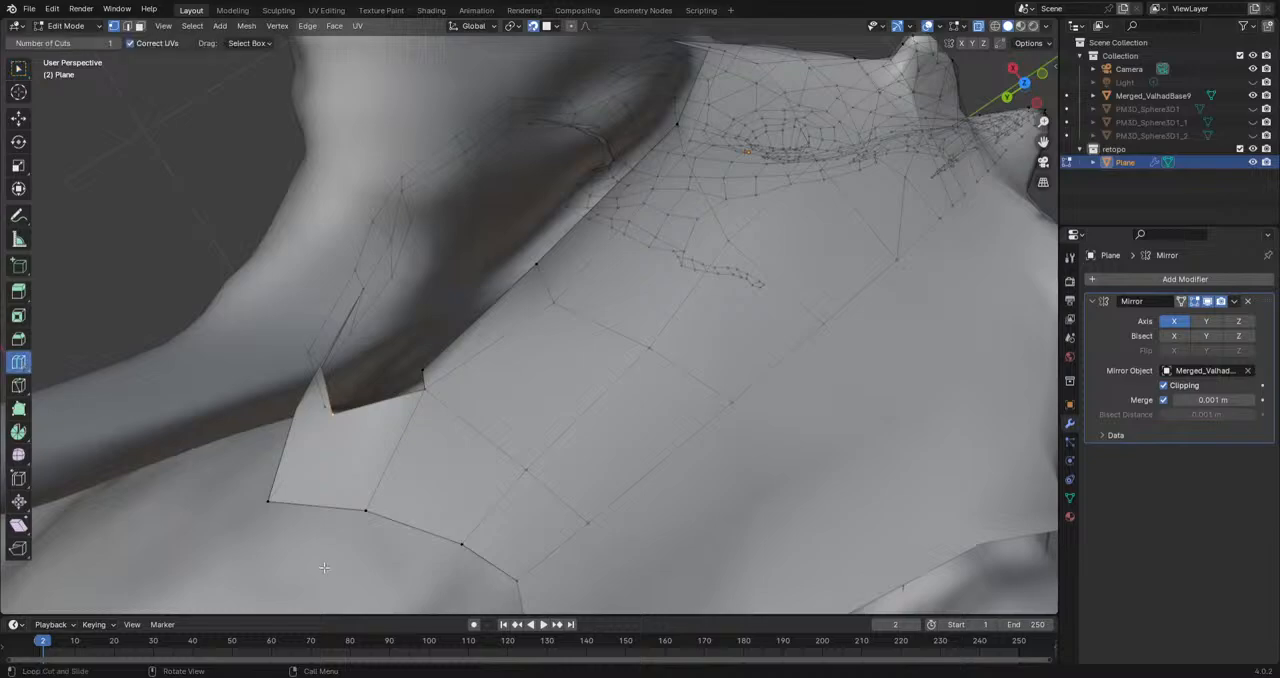
pyautogui.click(343, 516)
pyautogui.press('g')
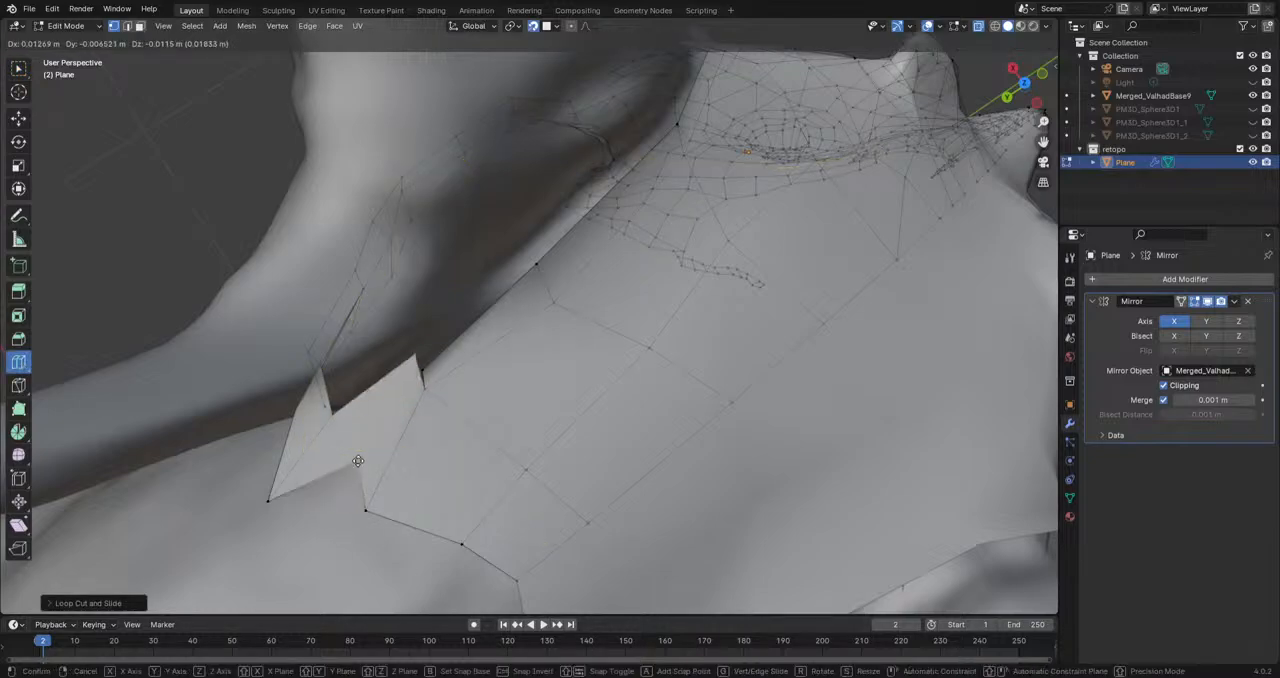
pyautogui.click(305, 535)
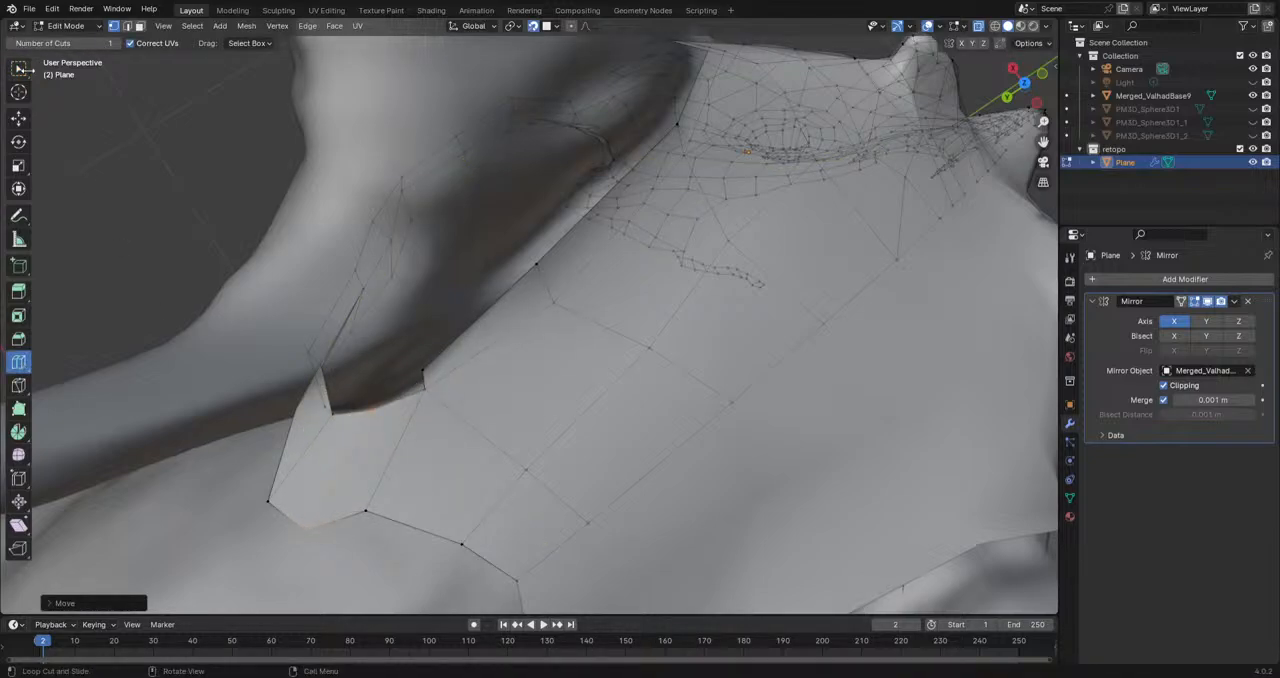
# Step: Extrude the strip's inner border edge at the horn base and fill the faces between it and the rear end
pyautogui.click(20, 69)
pyautogui.click(422, 375)
pyautogui.moveTo(422, 376); pyautogui.dragTo(404, 355, button='middle')
pyautogui.press('e')
pyautogui.click(354, 361)
pyautogui.keyDown('shift'); pyautogui.click(316, 369); pyautogui.keyUp('shift')
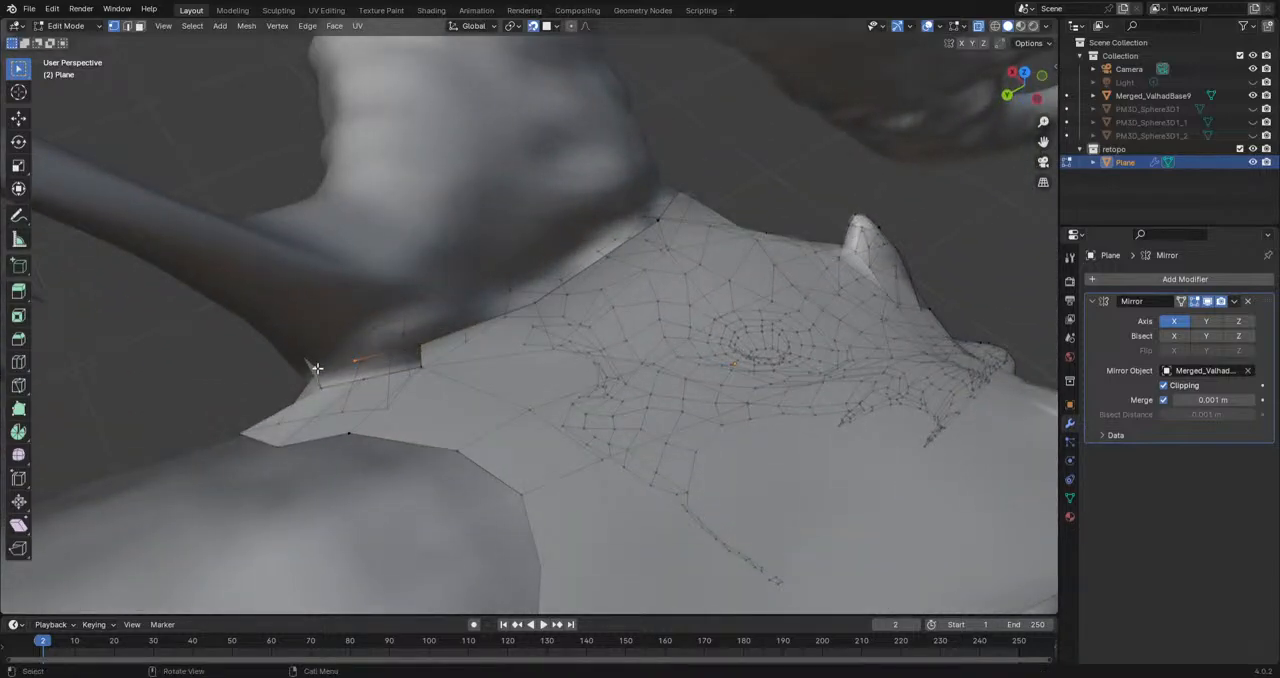
pyautogui.press('f')
pyautogui.click(424, 366)
pyautogui.keyDown('shift'); pyautogui.click(422, 348); pyautogui.keyUp('shift')
pyautogui.press('f')
pyautogui.press('f')
# Step: Reposition the rear border vertex behind the horn in top view to smooth the strip's outline
pyautogui.moveTo(368, 418); pyautogui.dragTo(334, 517, button='middle')
pyautogui.click(359, 490)
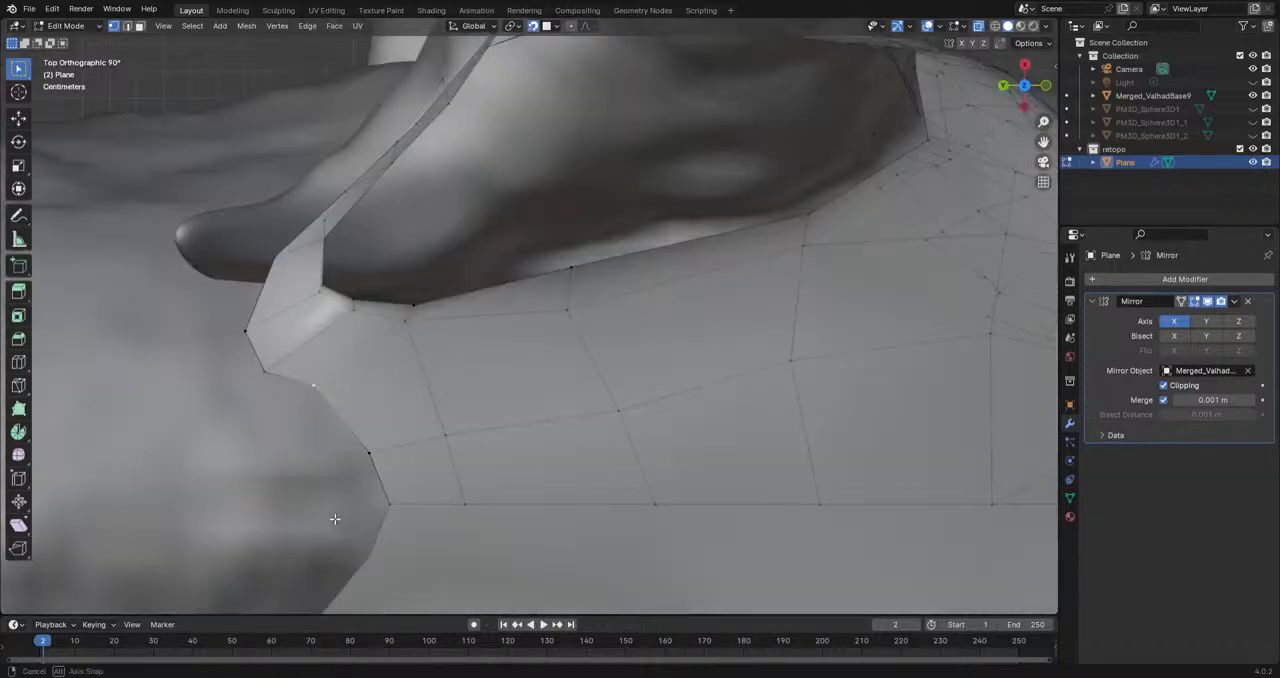
pyautogui.scroll(-2, 383, 406)
pyautogui.press('g')
pyautogui.click(386, 381)
# Step: Move three vertices on the strip's outer edge behind the large horn outward onto the head surface
pyautogui.moveTo(386, 381); pyautogui.dragTo(593, 344, button='middle')
pyautogui.click(625, 351)
pyautogui.press('g')
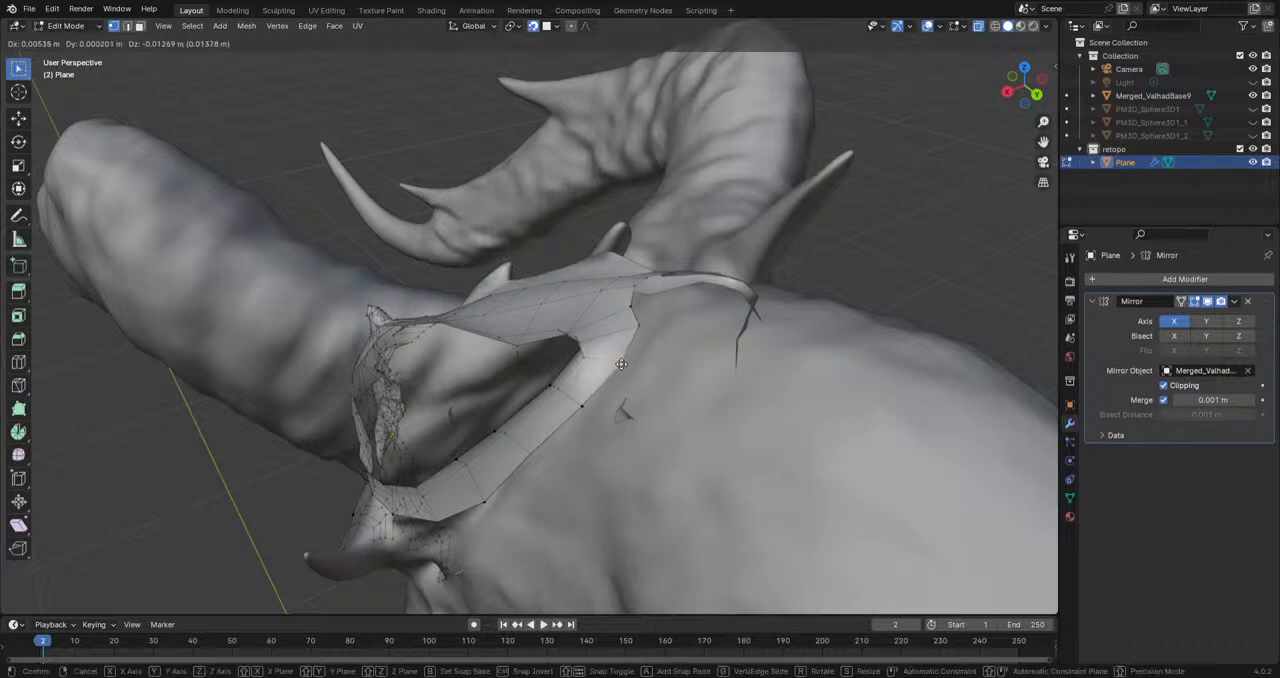
pyautogui.click(619, 370)
pyautogui.click(579, 411)
pyautogui.press('g')
pyautogui.click(580, 421)
pyautogui.click(542, 455)
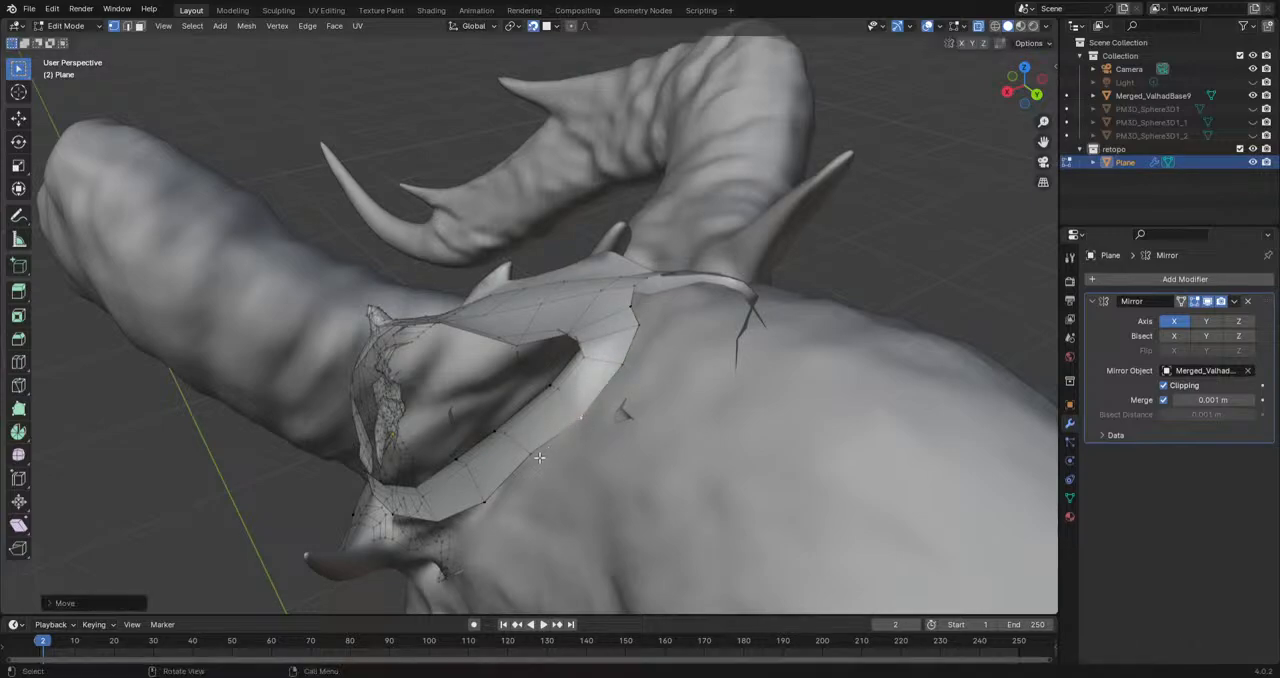
pyautogui.press('g')
pyautogui.click(547, 465)
pyautogui.keyDown('alt'); pyautogui.moveTo(544, 460); pyautogui.dragTo(606, 400, button='middle'); pyautogui.keyUp('alt')
# Step: Adjust the vertices on the strip's inner edge along the horn base in side view
pyautogui.scroll(4, 590, 380)
pyautogui.click(558, 332)
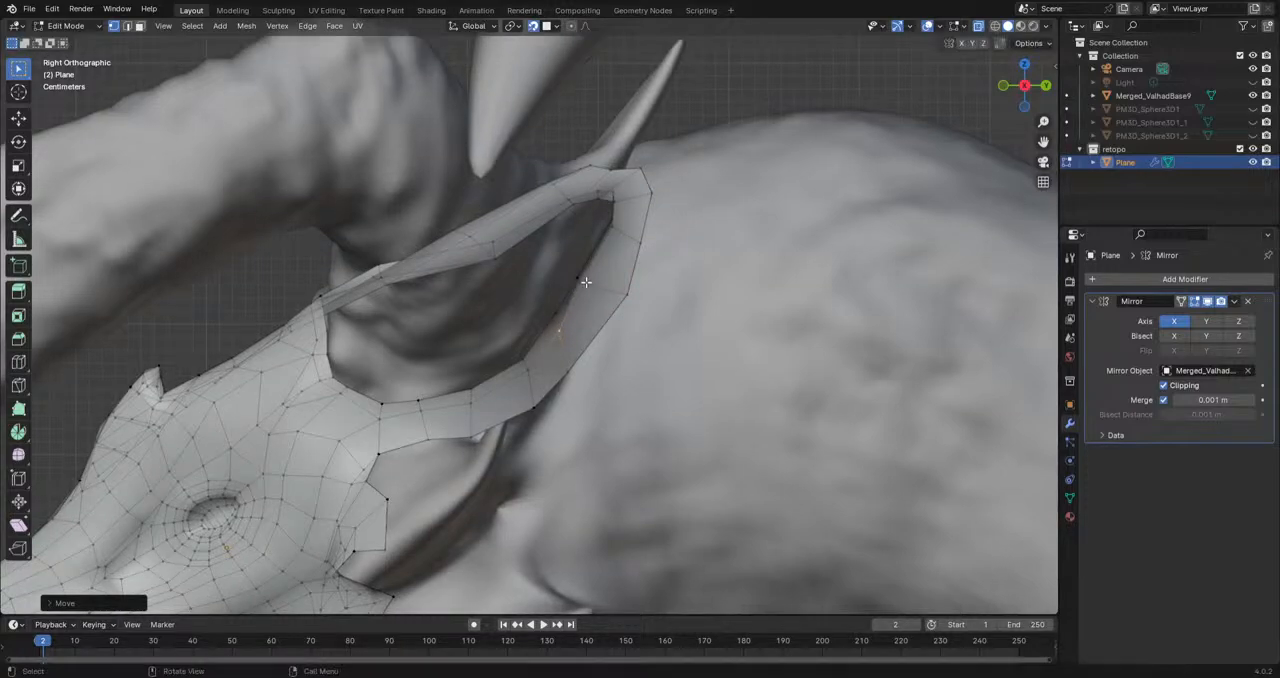
pyautogui.click(580, 282)
pyautogui.click(562, 335)
pyautogui.press('g')
pyautogui.click(557, 336)
pyautogui.click(532, 368)
pyautogui.press('g')
pyautogui.click(535, 371)
# Step: Move two lower vertices on the strip's outer edge backward to widen its faces evenly
pyautogui.click(560, 370)
pyautogui.press('g')
pyautogui.click(584, 358)
pyautogui.click(538, 406)
pyautogui.press('g')
pyautogui.click(554, 400)
# Step: Extrude an edge near the rear of the lower jaw strip's inner side toward the middle of the jaw
pyautogui.keyDown('shift'); pyautogui.moveTo(500, 515); pyautogui.dragTo(640, 306, button='middle'); pyautogui.keyUp('shift')
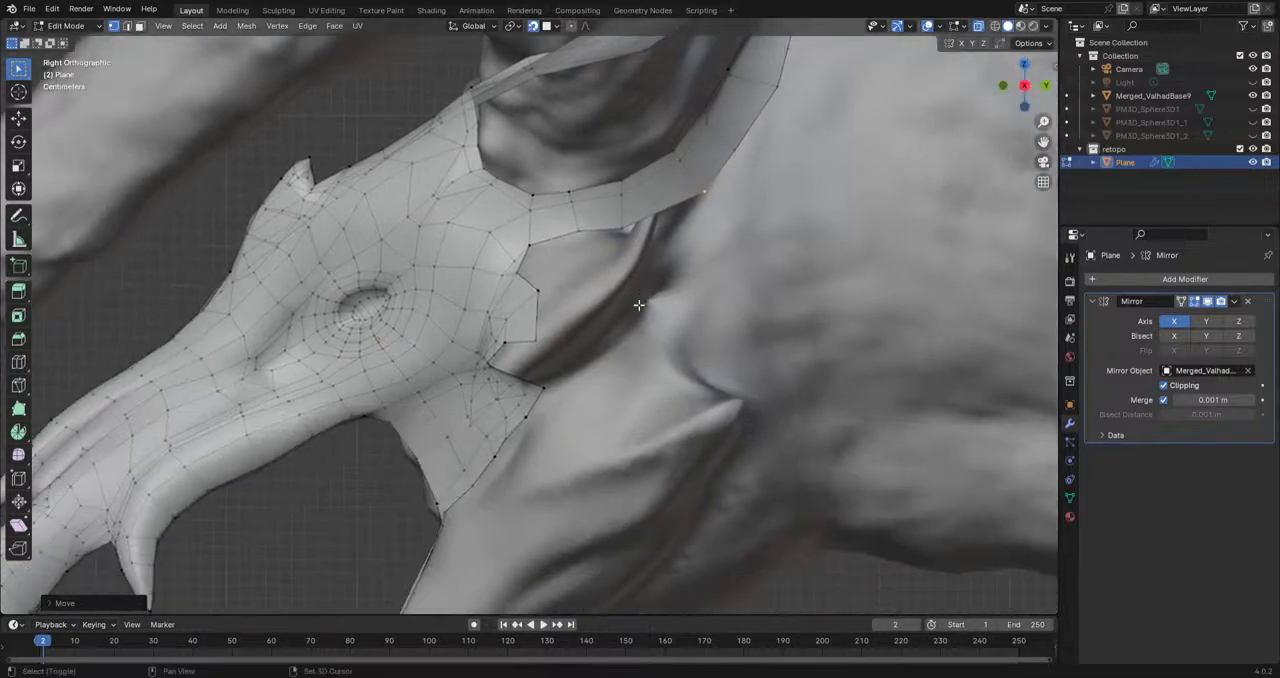
pyautogui.scroll(-4, 606, 356)
pyautogui.keyDown('shift'); pyautogui.moveTo(606, 370); pyautogui.dragTo(660, 225, button='middle'); pyautogui.keyUp('shift')
pyautogui.moveTo(617, 284); pyautogui.dragTo(583, 323, button='middle')
pyautogui.keyDown('shift'); pyautogui.moveTo(680, 262); pyautogui.dragTo(657, 324, button='middle'); pyautogui.keyUp('shift')
pyautogui.scroll(4, 657, 324)
pyautogui.moveTo(580, 420); pyautogui.dragTo(660, 306, button='middle')
pyautogui.scroll(3, 594, 172)
pyautogui.scroll(1, 598, 185)
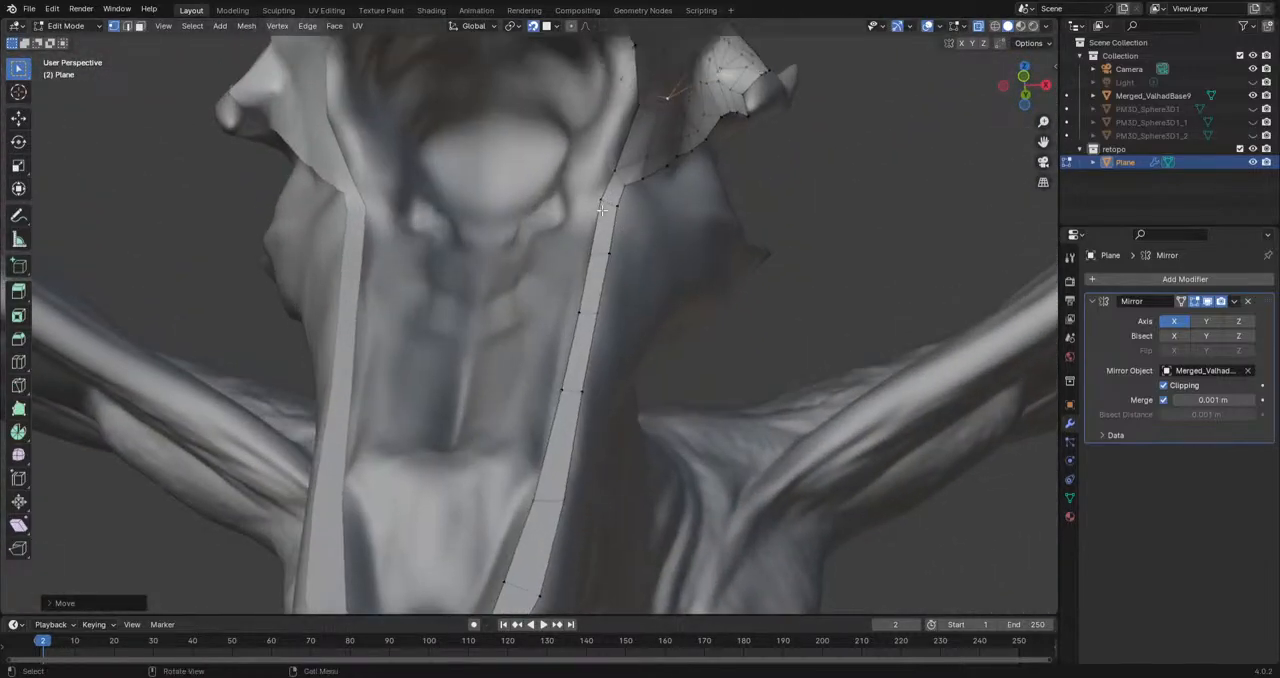
pyautogui.click(600, 205)
pyautogui.keyDown('shift'); pyautogui.click(592, 255); pyautogui.keyUp('shift')
pyautogui.moveTo(637, 262); pyautogui.dragTo(584, 260, button='middle')
pyautogui.press('e')
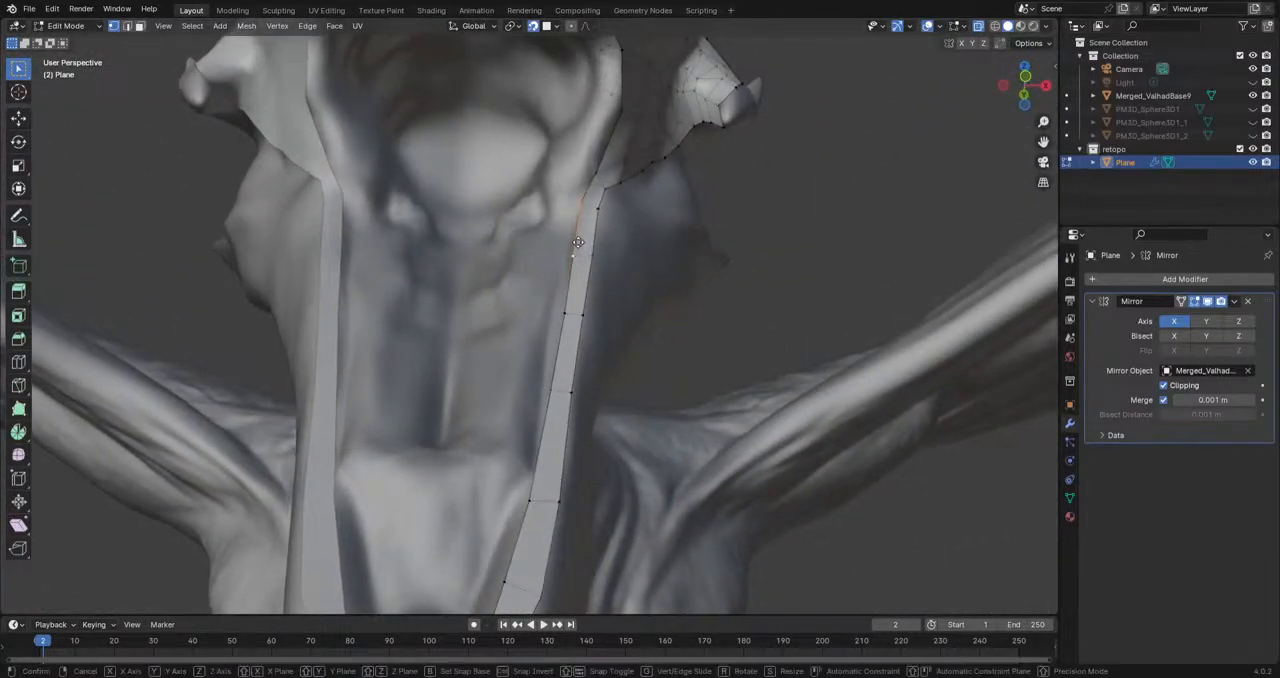
pyautogui.click(557, 256)
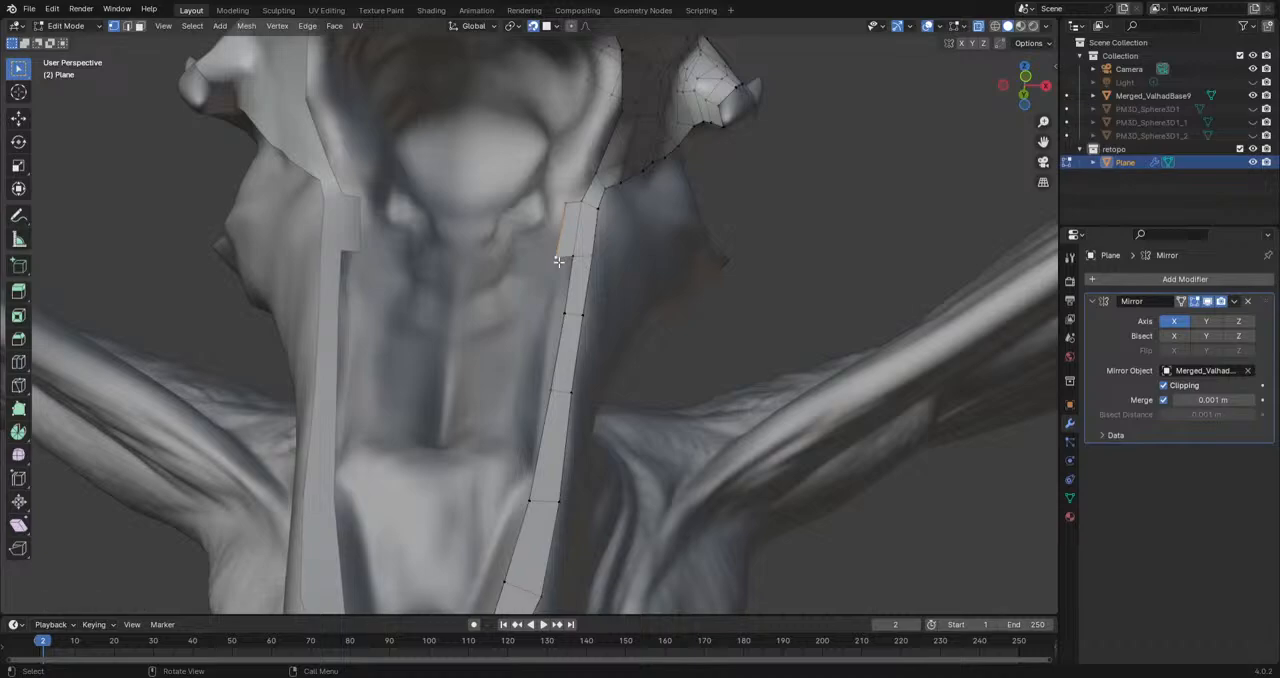
# Step: Extrude a chain of vertices from the new face along the jaw strip's inner side to the chin's centre line
pyautogui.press('e')
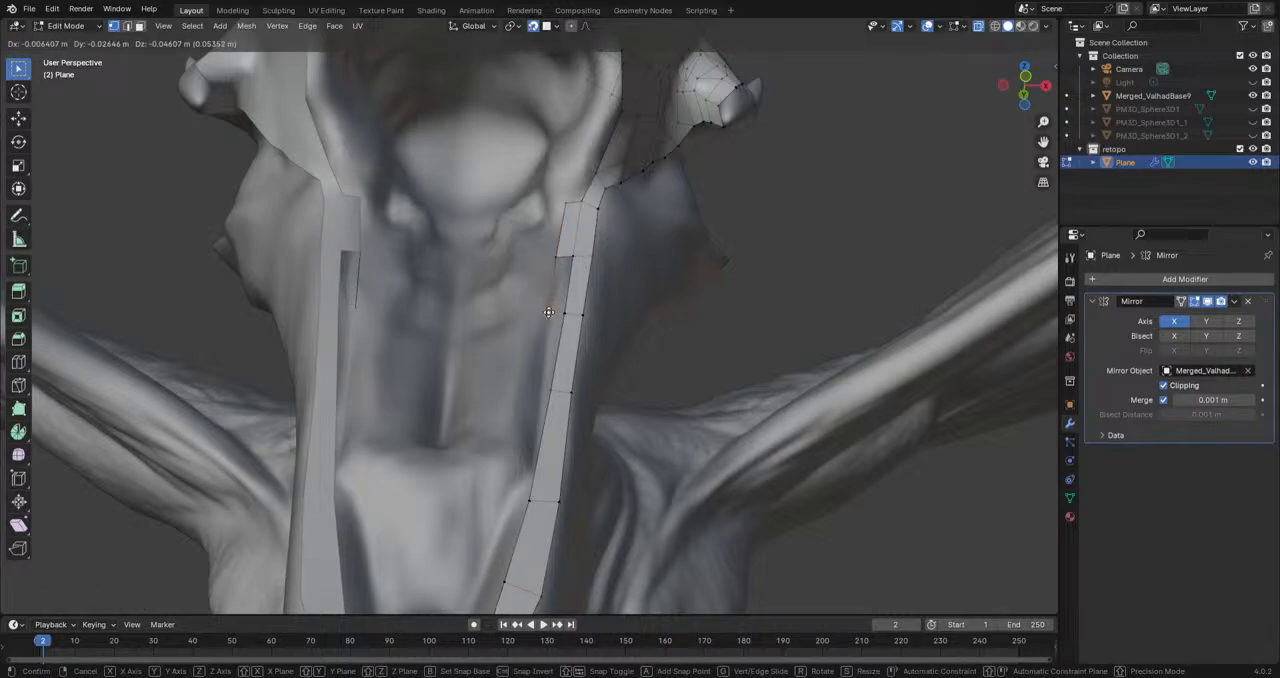
pyautogui.click(548, 316)
pyautogui.press('e')
pyautogui.click(540, 395)
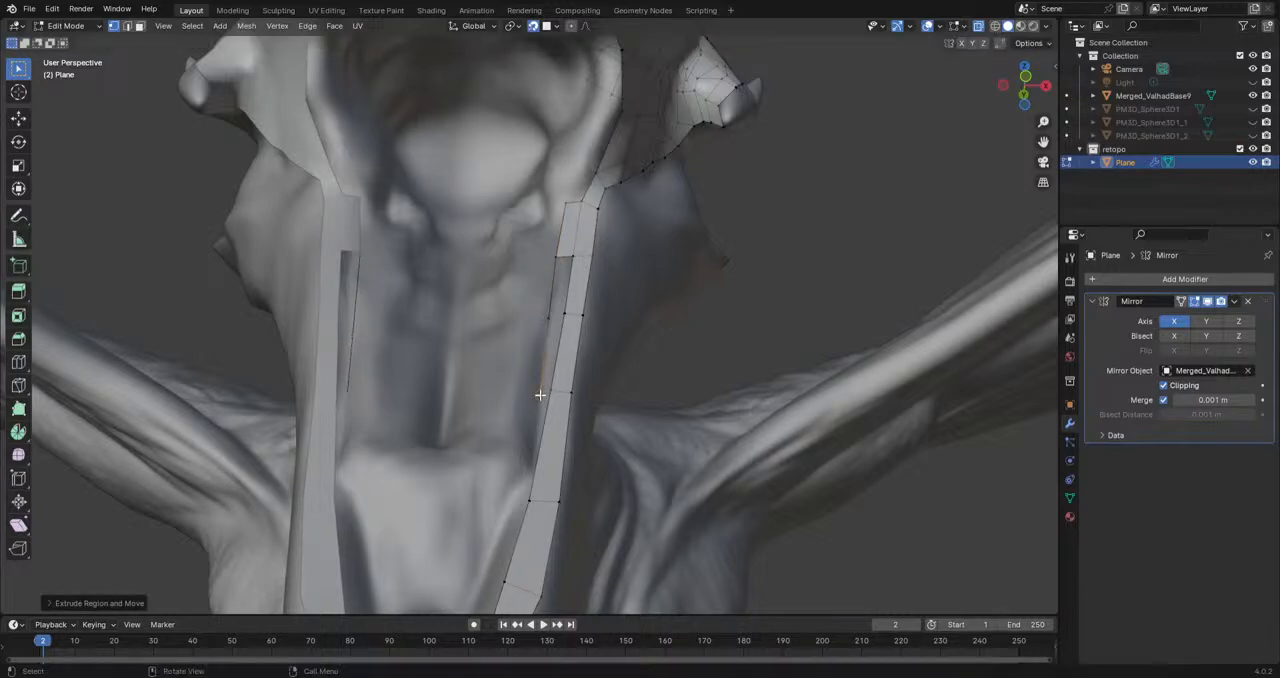
pyautogui.moveTo(544, 394); pyautogui.dragTo(620, 316, button='middle')
pyautogui.press('e')
pyautogui.click(586, 370)
pyautogui.moveTo(586, 370); pyautogui.dragTo(588, 392, button='middle')
pyautogui.press('e')
pyautogui.click(564, 450)
pyautogui.press('e')
pyautogui.click(538, 480)
pyautogui.press('e')
pyautogui.click(514, 482)
# Step: Fill the faces between the new vertex chain and the jaw strip, starting at the chin tip
pyautogui.keyDown('shift'); pyautogui.click(540, 494); pyautogui.keyUp('shift')
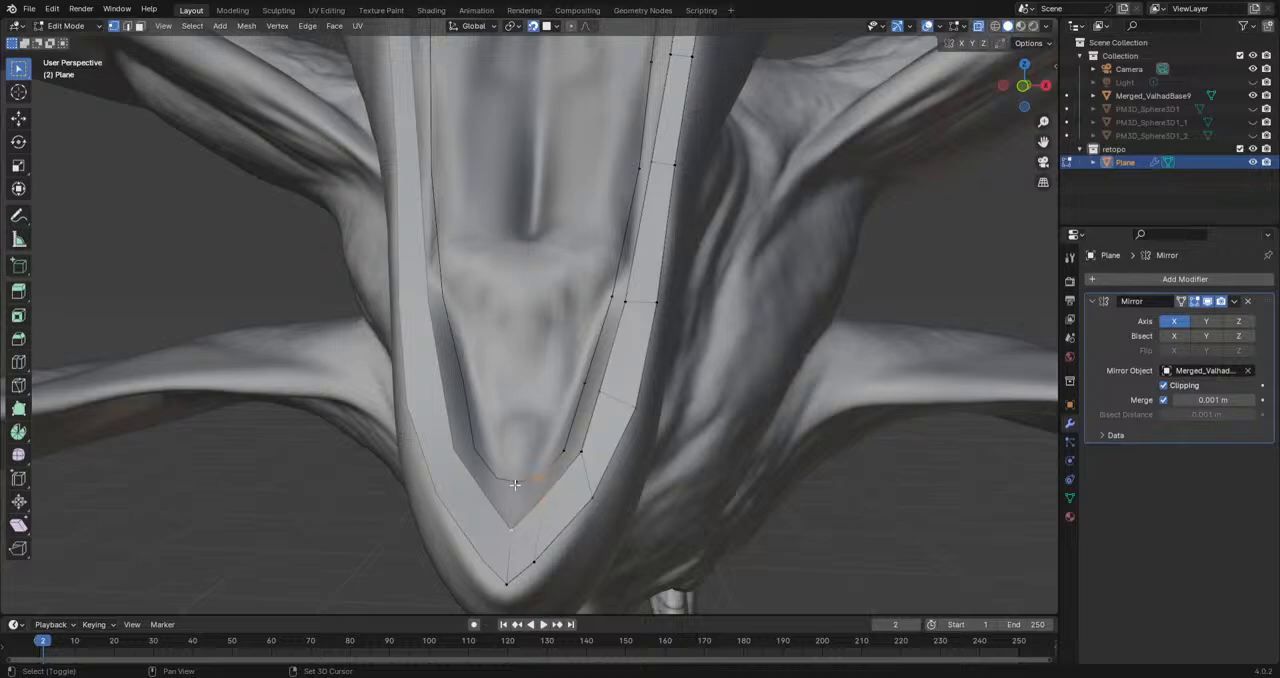
pyautogui.press('f')
pyautogui.press('f')
pyautogui.press('f')
pyautogui.press('f')
pyautogui.press('f')
pyautogui.moveTo(575, 442); pyautogui.dragTo(618, 503, button='middle')
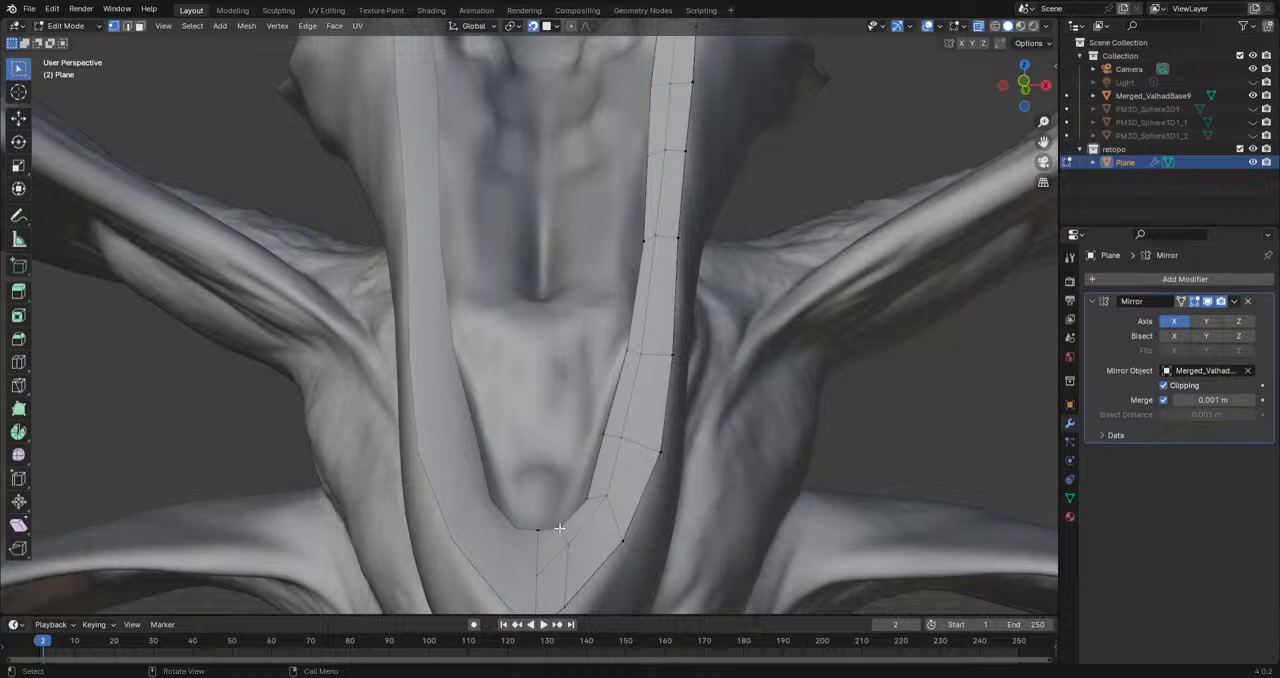
# Step: Reposition the inner edge vertices around the chin so the new row follows the jaw's curve evenly
pyautogui.moveTo(559, 528); pyautogui.dragTo(556, 550, button='middle')
pyautogui.press('g')
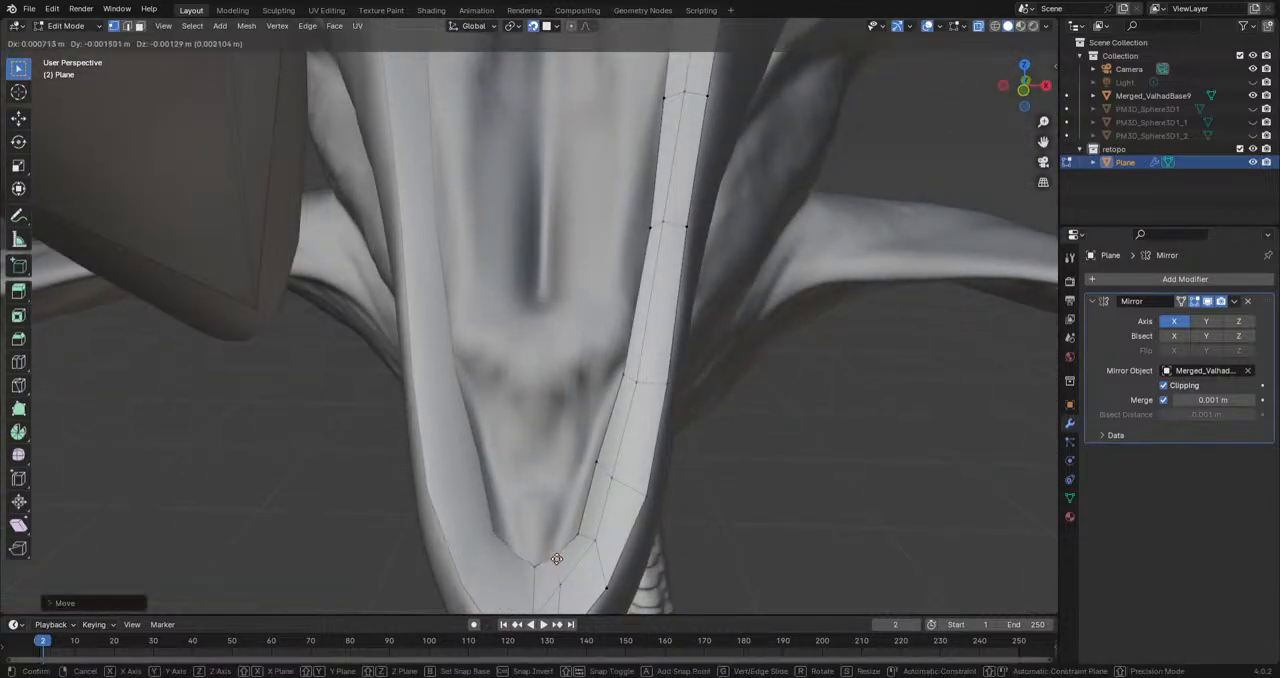
pyautogui.click(556, 559)
pyautogui.click(577, 540)
pyautogui.press('g')
pyautogui.click(577, 520)
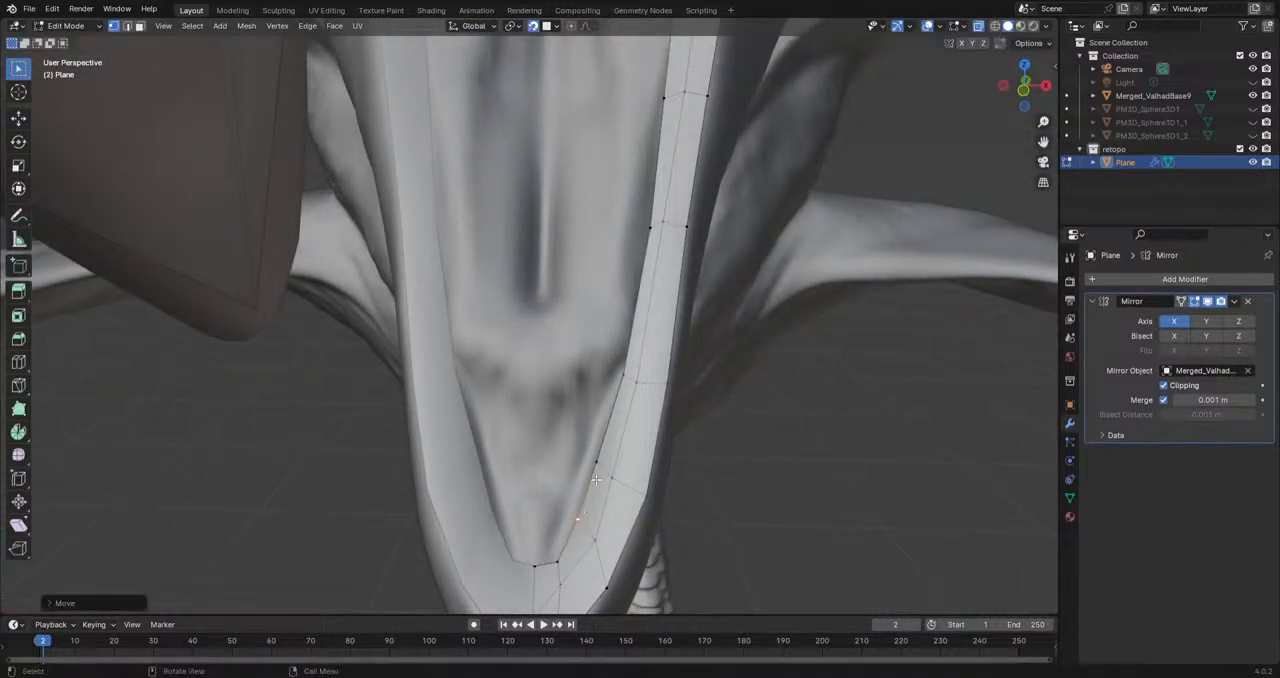
pyautogui.click(625, 371)
pyautogui.press('g')
pyautogui.click(615, 382)
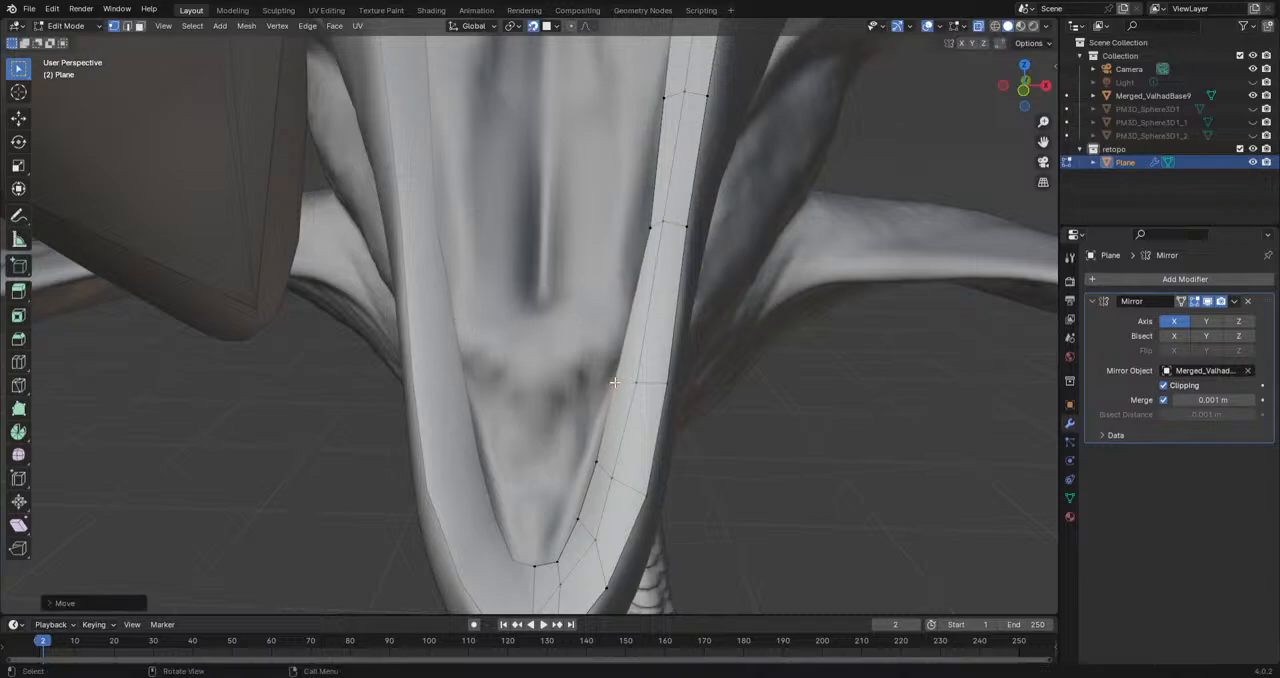
pyautogui.click(598, 460)
pyautogui.press('g')
pyautogui.click(597, 456)
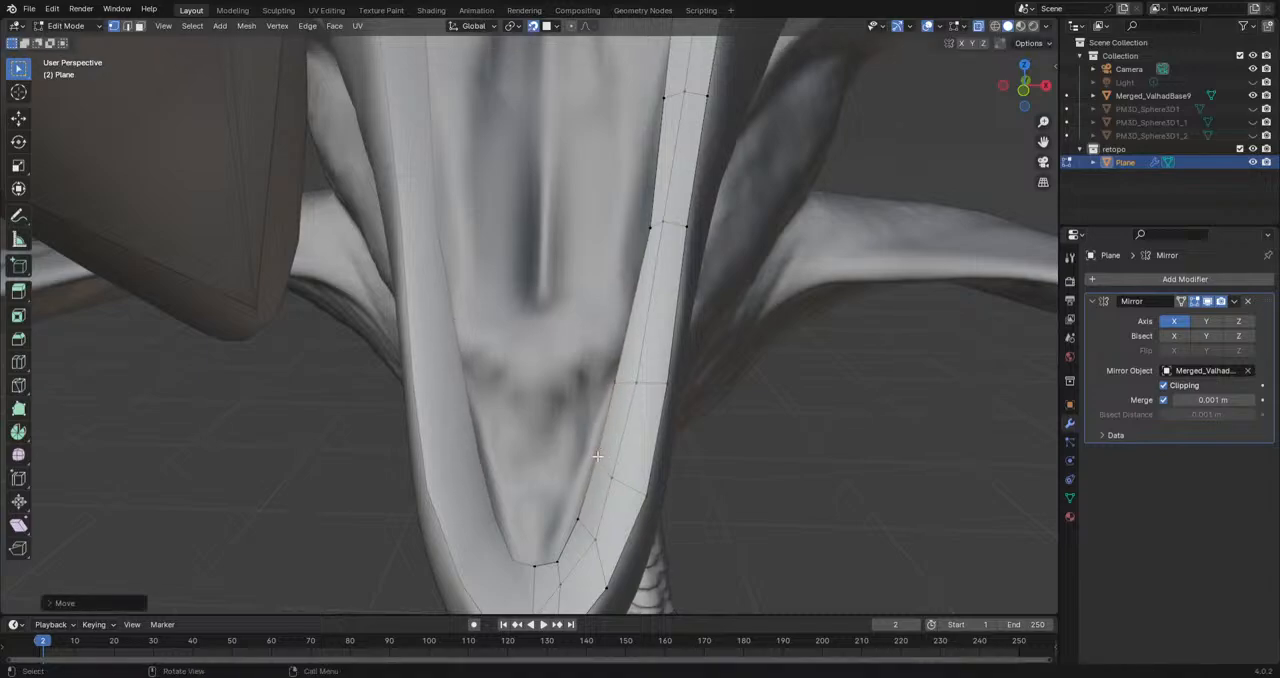
# Step: Extrude the chin's inner centre edge inward and continue a vertex chain up along the inner jaw row
pyautogui.click(561, 558)
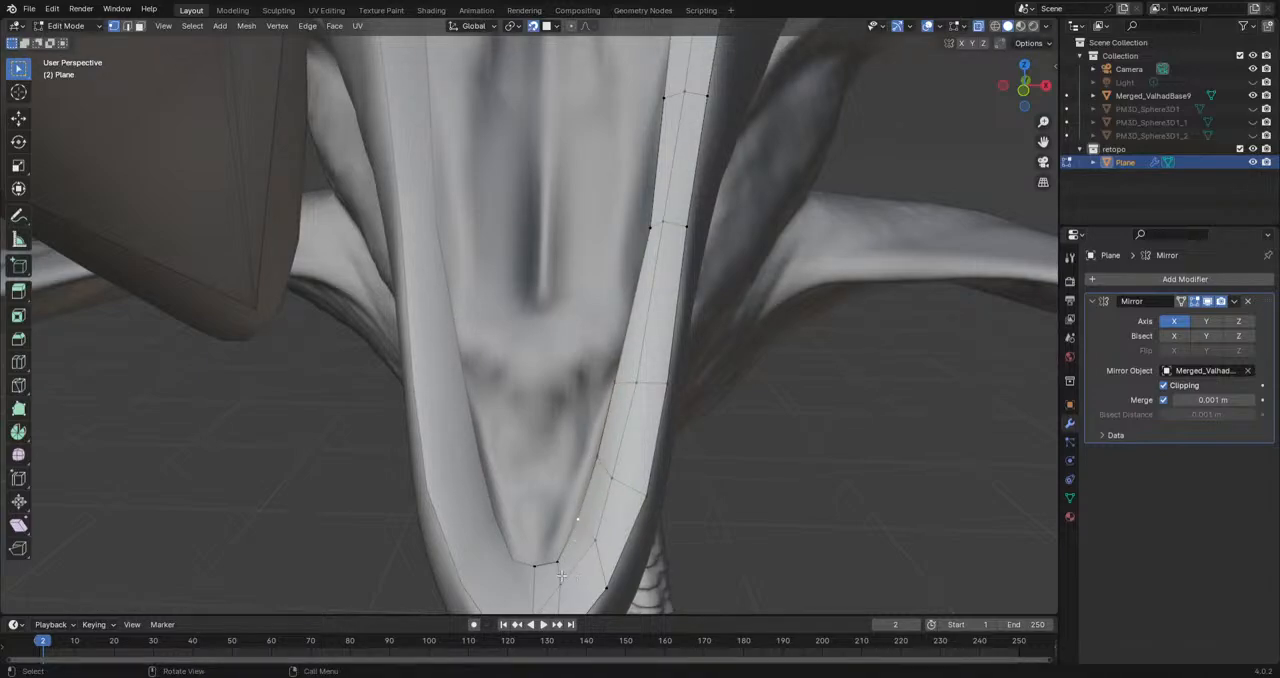
pyautogui.press('g')
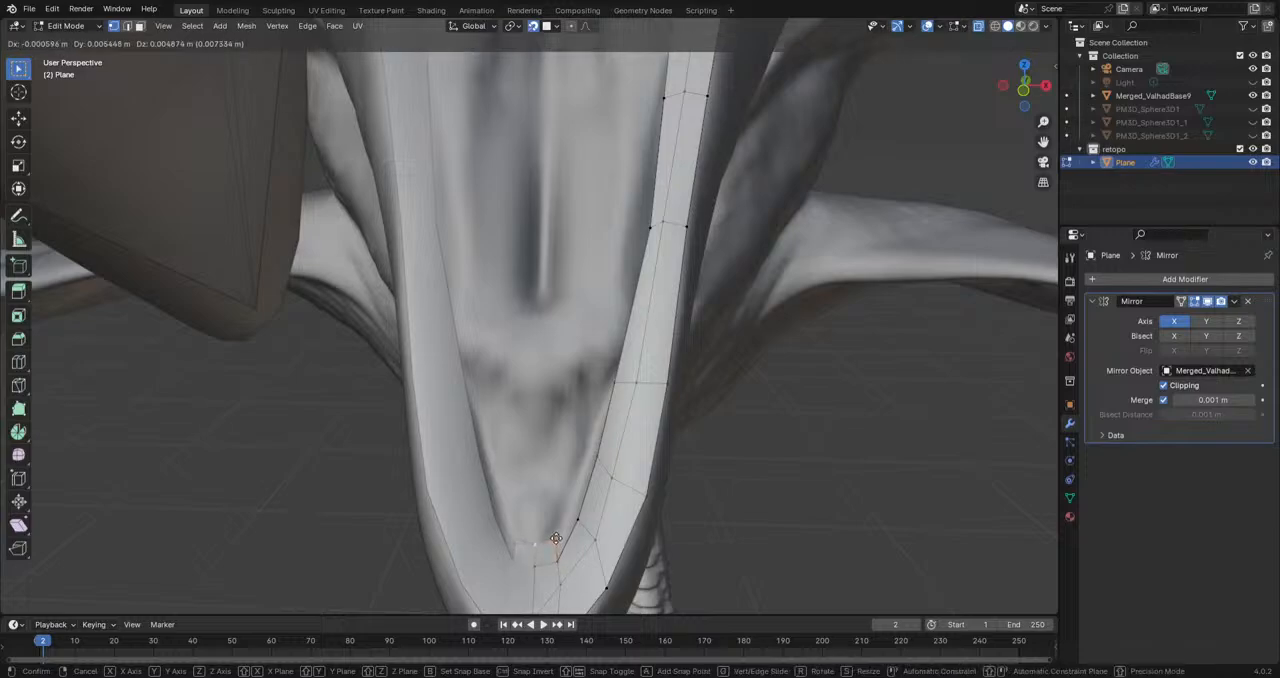
pyautogui.click(556, 533)
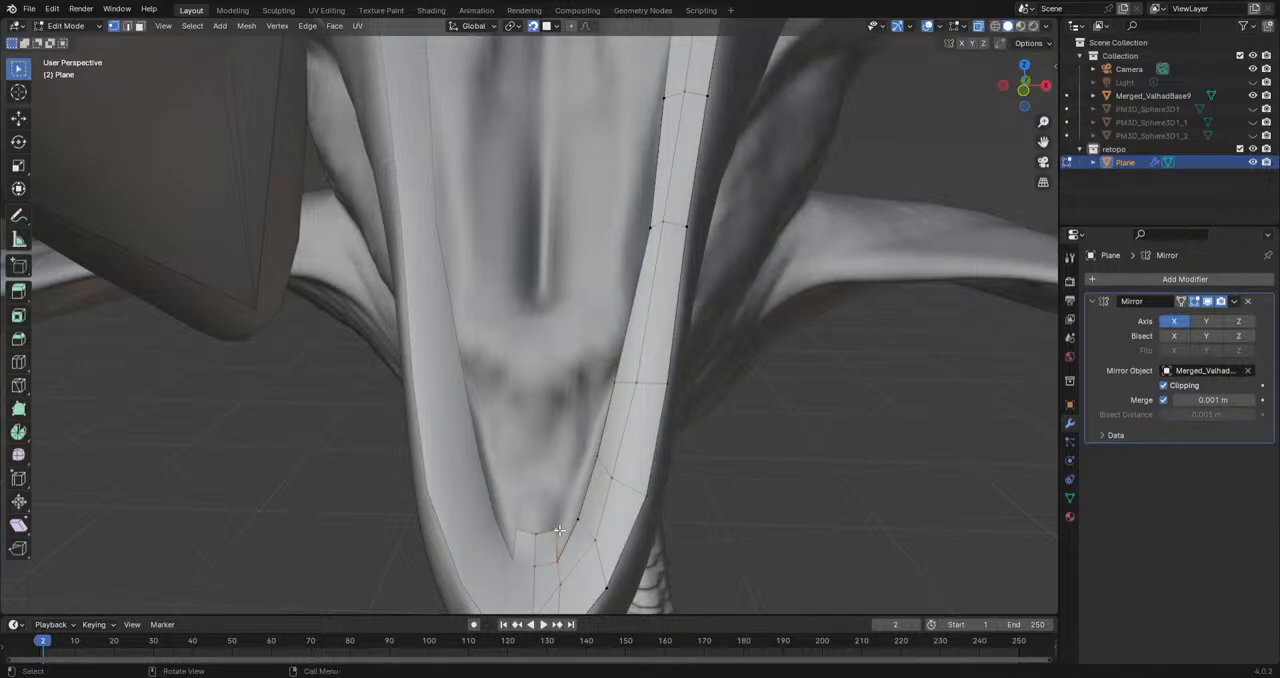
pyautogui.press('e')
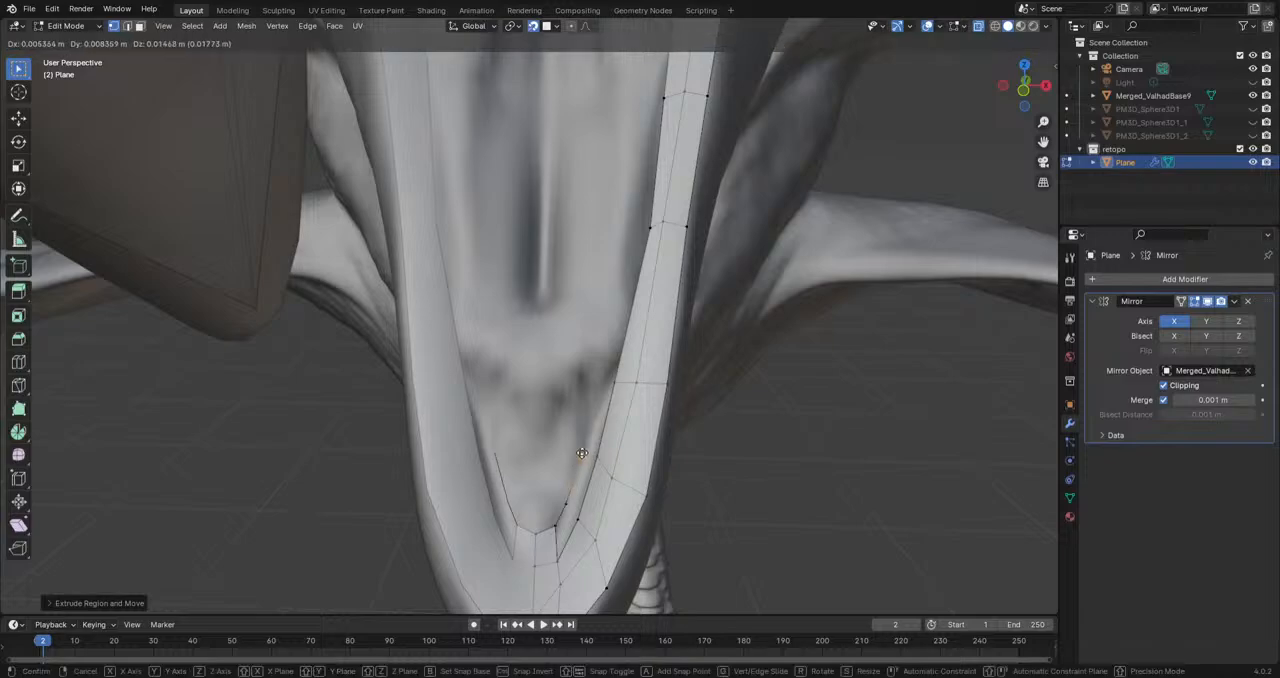
pyautogui.click(601, 390)
# Step: Fill the faces between the new inner vertex chain and the neighbouring jaw row
pyautogui.click(559, 562)
pyautogui.keyDown('shift'); pyautogui.click(560, 526); pyautogui.keyUp('shift')
pyautogui.press('f')
pyautogui.press('f')
pyautogui.press('f')
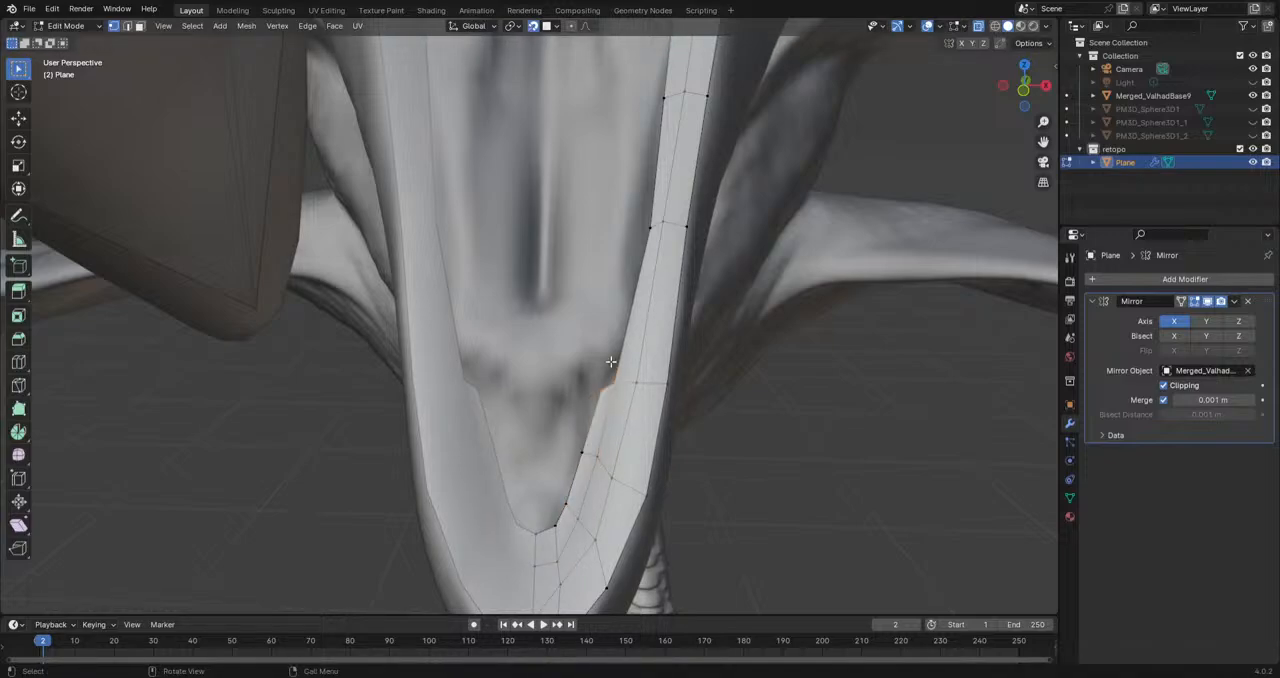
# Step: Adjust the vertices at the upper end of the newest inner jaw row, widening its last face inward
pyautogui.press('g')
pyautogui.click(608, 372)
pyautogui.click(615, 387)
pyautogui.press('g')
pyautogui.click(620, 385)
pyautogui.click(610, 375)
pyautogui.press('g')
pyautogui.click(598, 390)
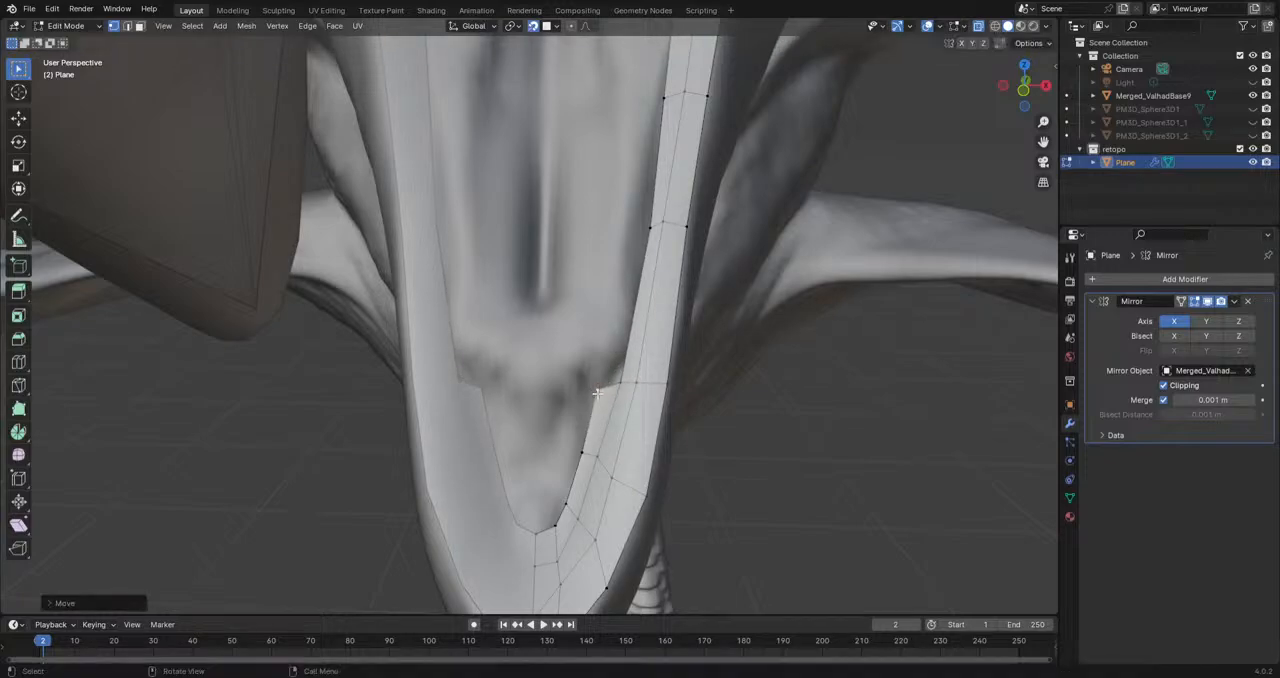
pyautogui.moveTo(613, 484); pyautogui.dragTo(600, 442, button='middle')
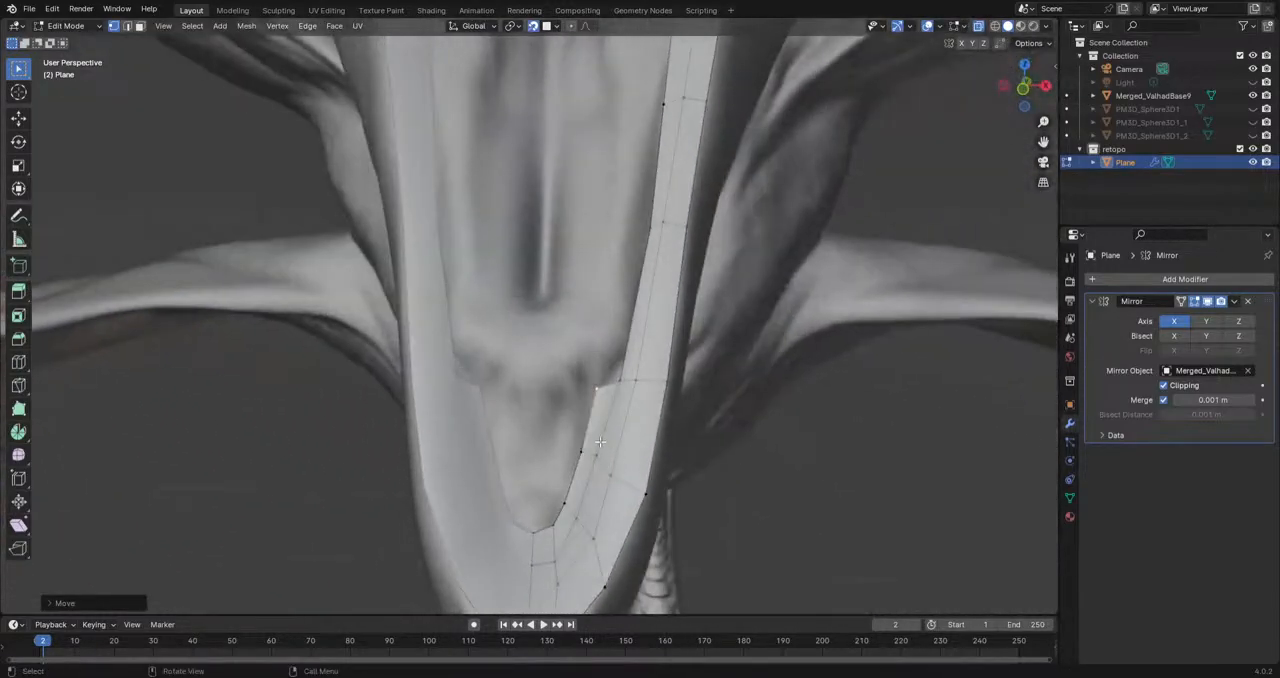
pyautogui.press('g')
pyautogui.click(586, 396)
# Step: Extend the chin's centre line vertex inward and fill the face next to it
pyautogui.click(535, 533)
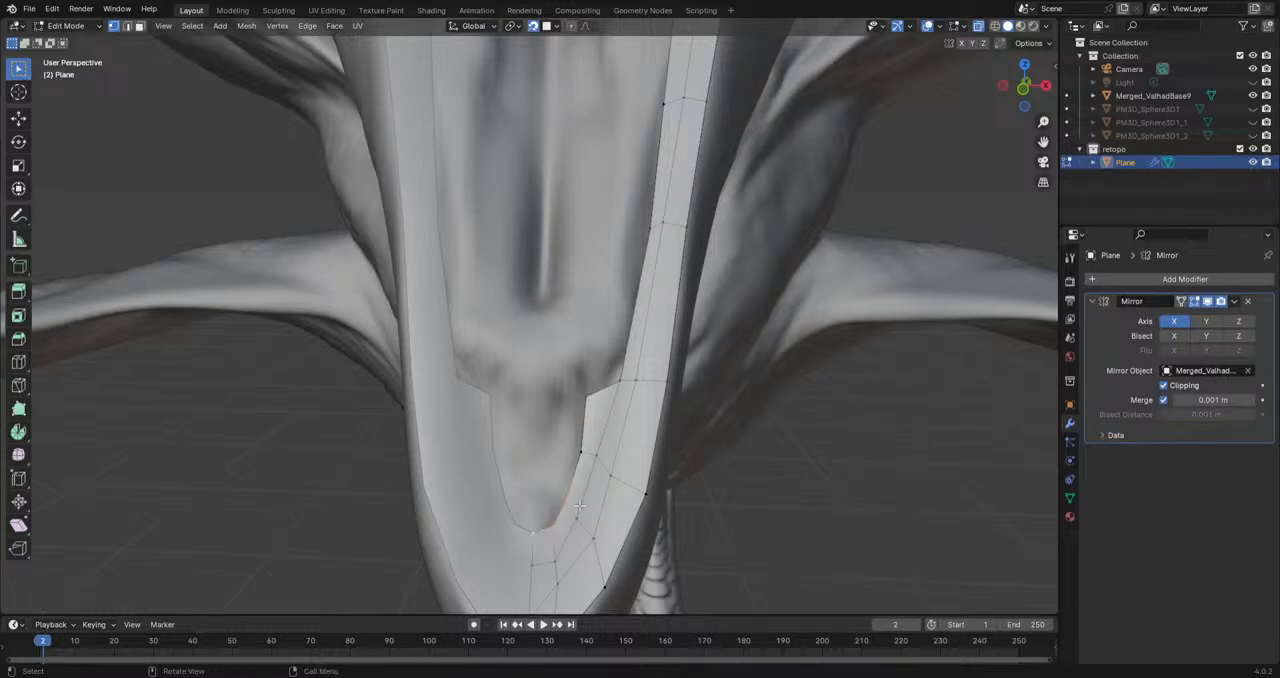
pyautogui.press('g')
pyautogui.click(536, 504)
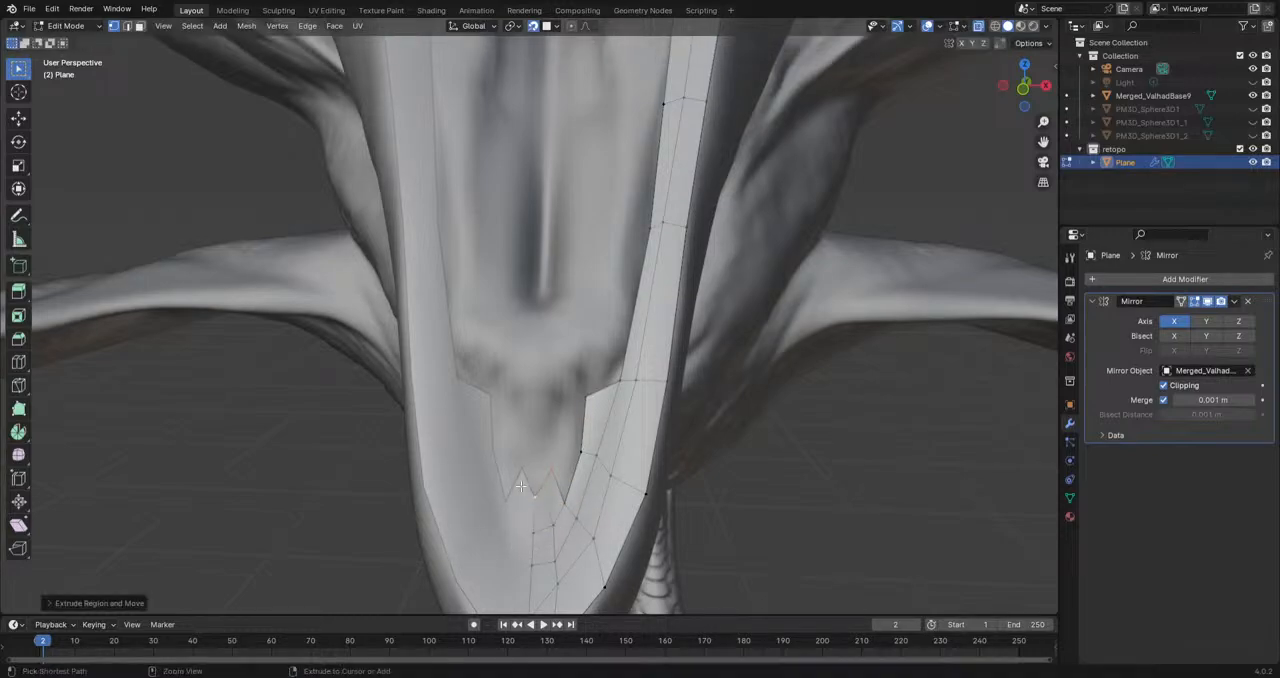
pyautogui.press('e')
pyautogui.click(530, 526)
pyautogui.press('f')
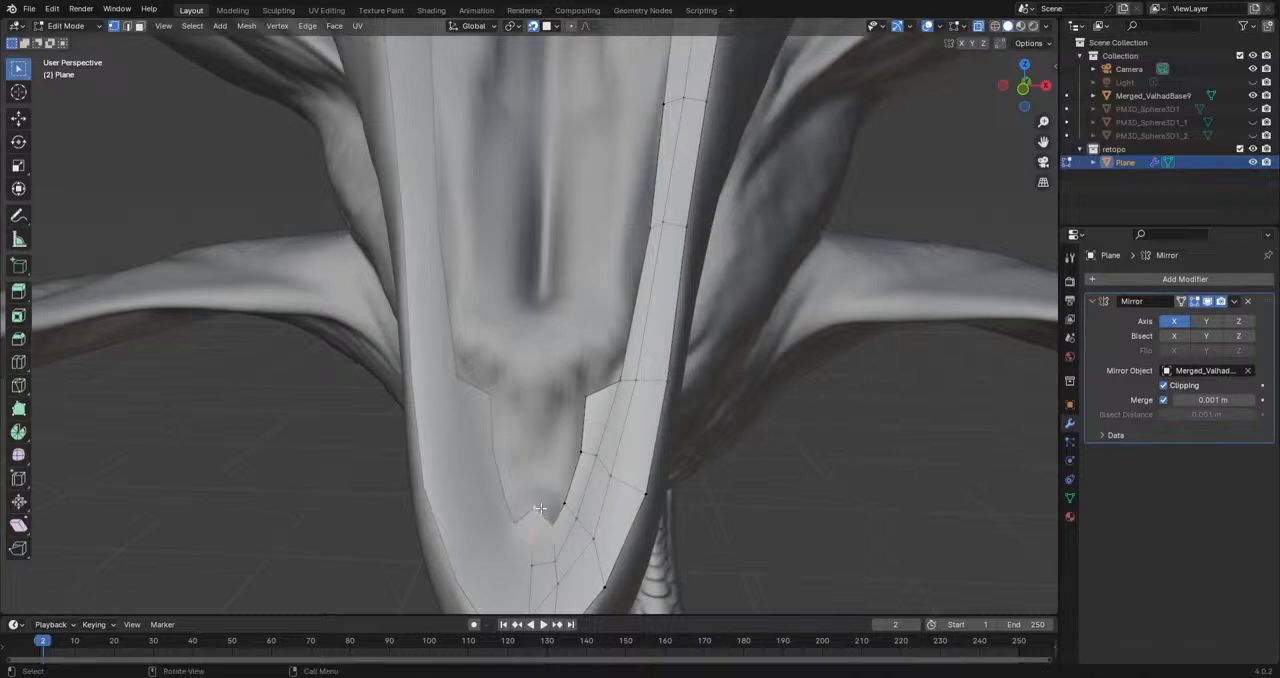
# Step: Extrude another vertex up the chin's centre line and fill the quad beside it
pyautogui.press('e')
pyautogui.click(535, 492)
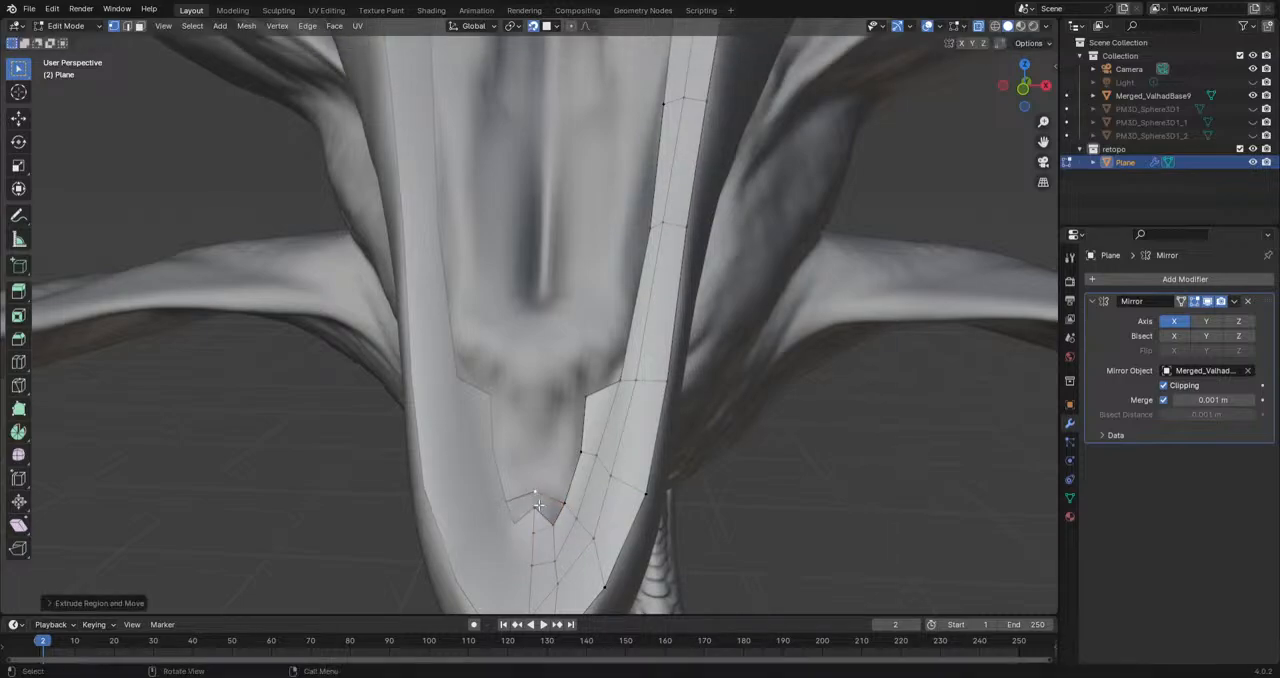
pyautogui.keyDown('shift'); pyautogui.click(535, 507); pyautogui.keyUp('shift')
pyautogui.keyDown('shift'); pyautogui.click(554, 524); pyautogui.keyUp('shift')
pyautogui.press('f')
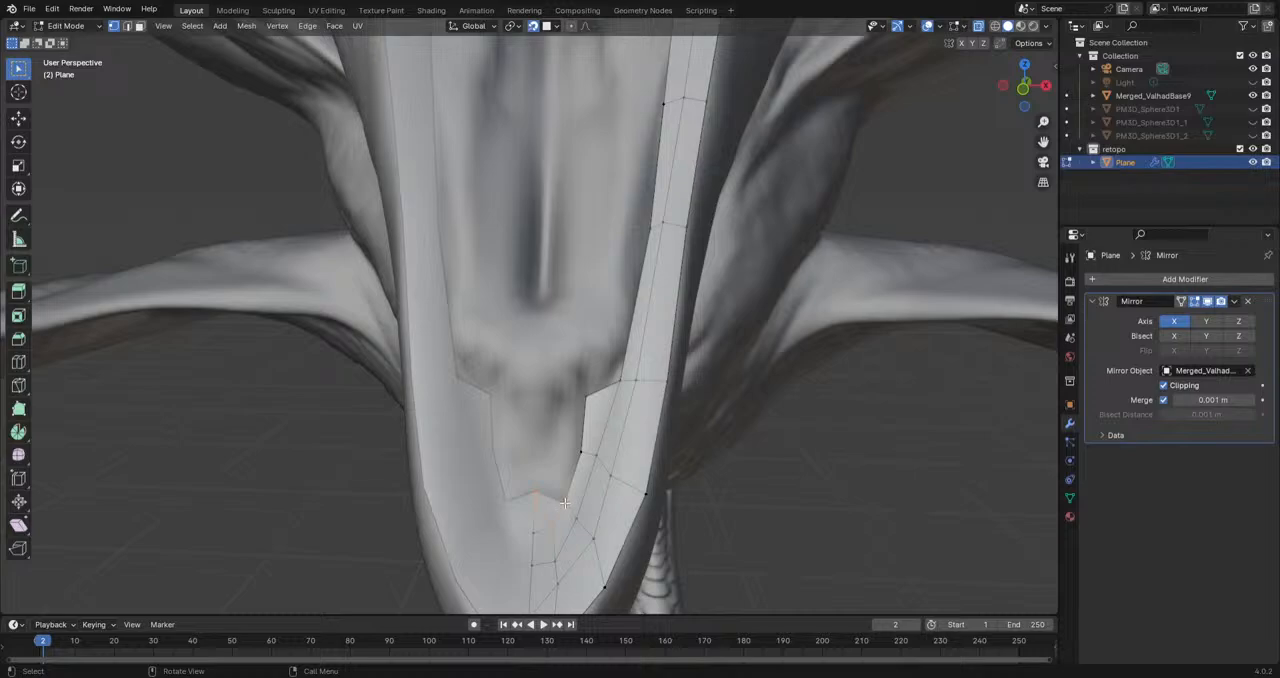
# Step: Reposition the inner border vertices beside the chin's centre line to even out the face shapes
pyautogui.press('g')
pyautogui.click(567, 490)
pyautogui.click(582, 457)
pyautogui.press('g')
pyautogui.click(573, 458)
pyautogui.click(570, 488)
pyautogui.press('g')
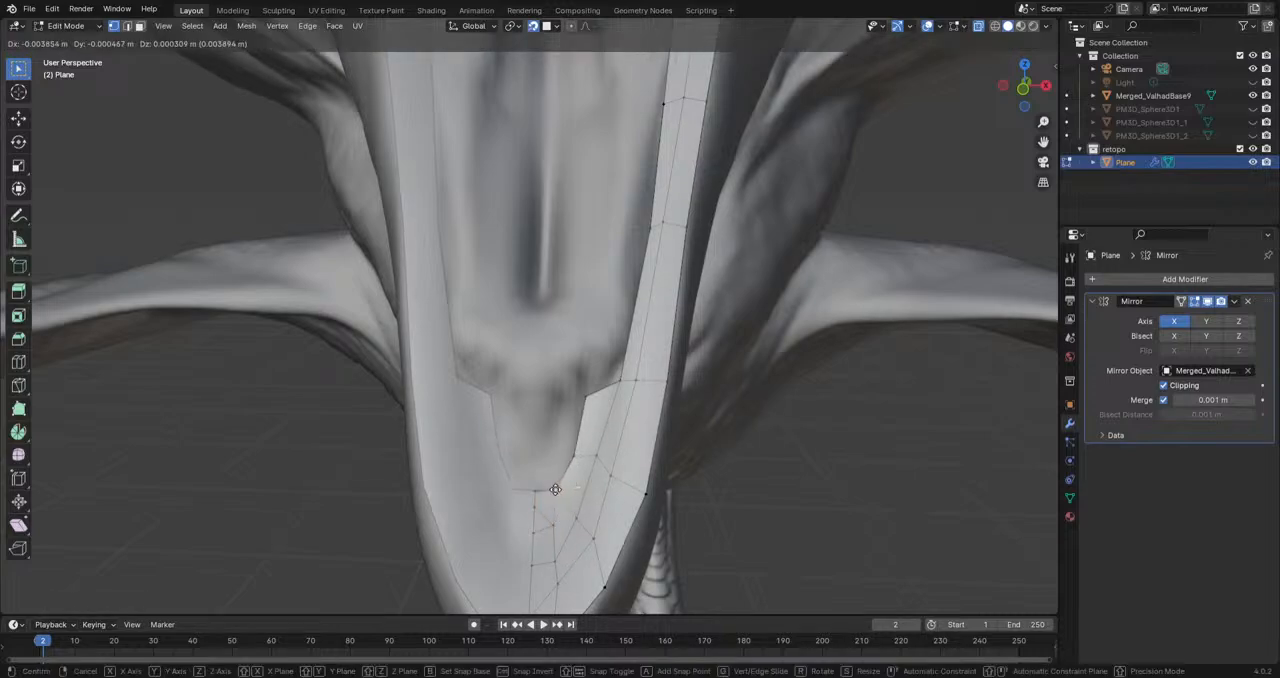
pyautogui.click(556, 489)
pyautogui.press('g')
pyautogui.click(564, 501)
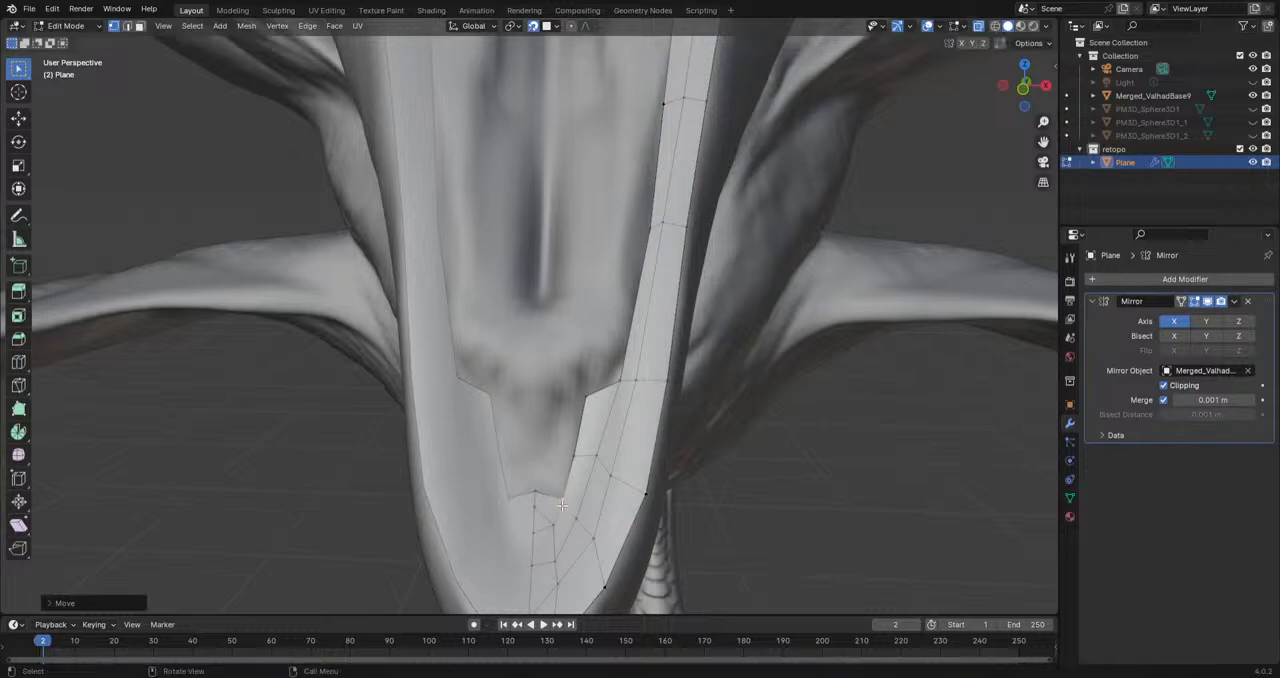
# Step: Extrude two vertices from the inner jaw border near the chin across to the centre line
pyautogui.press('e')
pyautogui.click(527, 458)
pyautogui.click(586, 399)
pyautogui.press('e')
pyautogui.click(538, 414)
pyautogui.keyDown('shift'); pyautogui.click(535, 463); pyautogui.keyUp('shift')
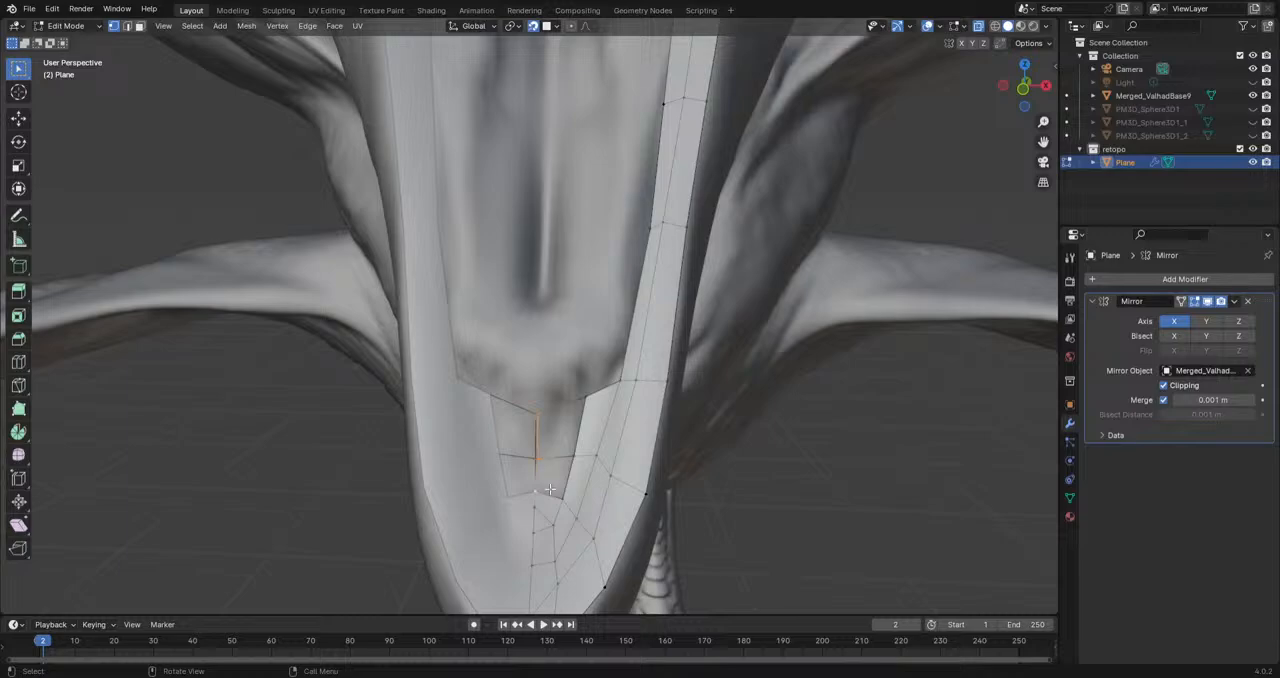
# Step: Reposition the upper centre line vertex of the new chin edges to fit the sculpt's surface
pyautogui.moveTo(573, 494); pyautogui.dragTo(523, 503, button='middle')
pyautogui.click(503, 458)
pyautogui.keyDown('shift'); pyautogui.click(505, 421); pyautogui.keyUp('shift')
pyautogui.press('f')
pyautogui.moveTo(506, 474); pyautogui.dragTo(570, 425, button='middle')
pyautogui.keyDown('shift'); pyautogui.click(495, 415); pyautogui.keyUp('shift')
pyautogui.scroll(4, 715, 432)
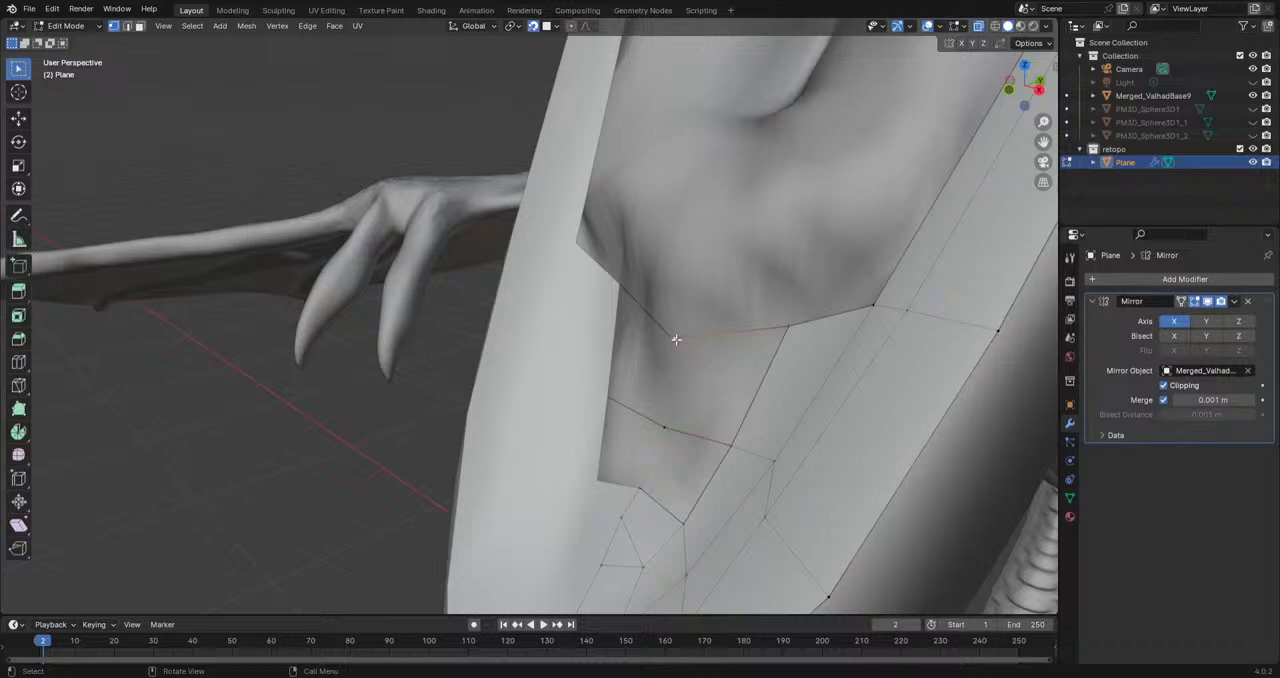
pyautogui.moveTo(676, 340); pyautogui.dragTo(675, 312, button='middle')
pyautogui.press('g')
pyautogui.click(677, 319)
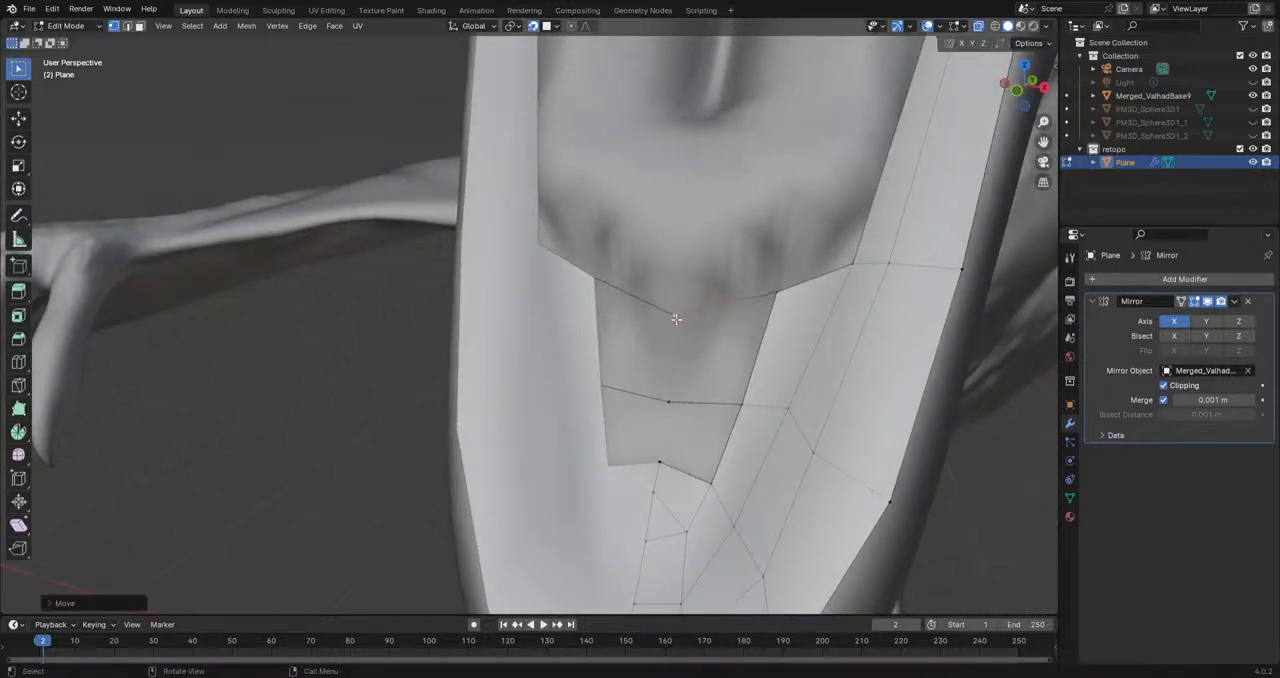
# Step: Fill the two quads between the chin's centre line and the inner jaw border
pyautogui.click(672, 401)
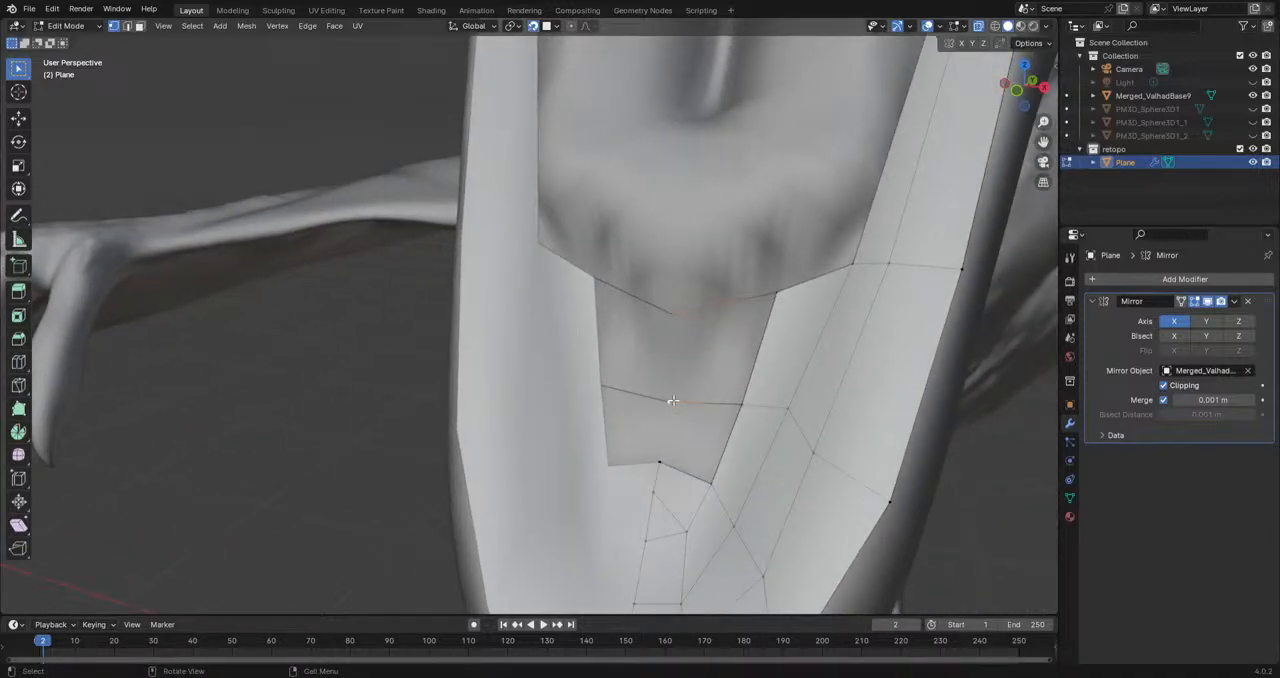
pyautogui.keyDown('shift'); pyautogui.click(660, 465); pyautogui.keyUp('shift')
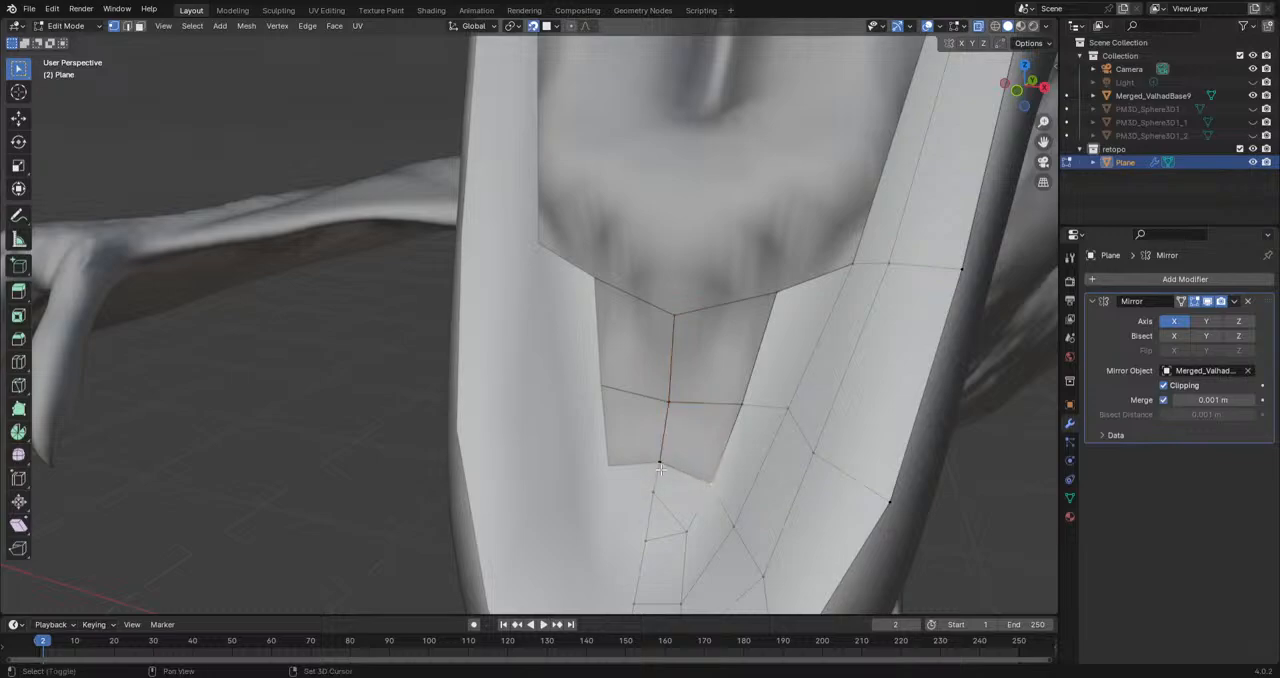
pyautogui.keyDown('shift'); pyautogui.click(744, 406); pyautogui.keyUp('shift')
pyautogui.keyDown('shift'); pyautogui.click(712, 481); pyautogui.keyUp('shift')
pyautogui.press('f')
pyautogui.click(742, 406)
pyautogui.keyDown('shift'); pyautogui.click(670, 404); pyautogui.keyUp('shift')
pyautogui.press('f')
pyautogui.scroll(-5, 357, 457)
pyautogui.moveTo(357, 457); pyautogui.dragTo(300, 480, button='middle')
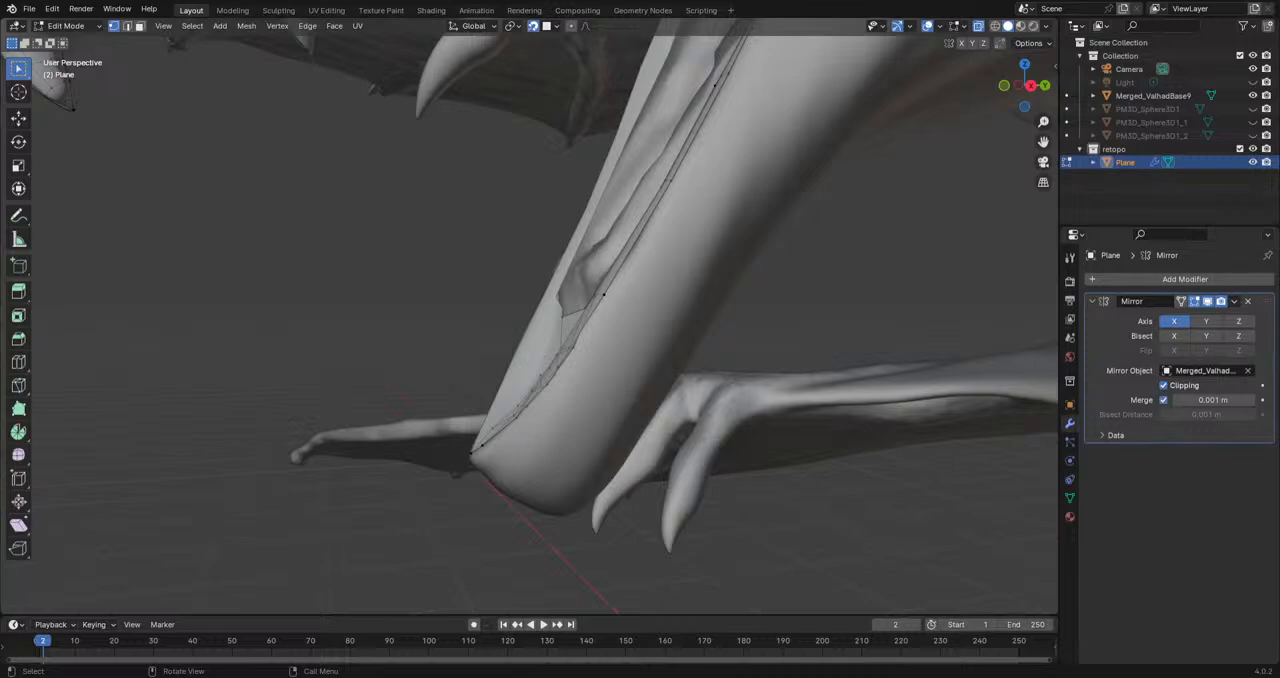
# Step: Extrude a narrow row of faces from the chin patch's upper border to the centre line and fill the gap at its outer end
pyautogui.moveTo(767, 435); pyautogui.dragTo(593, 350, button='middle')
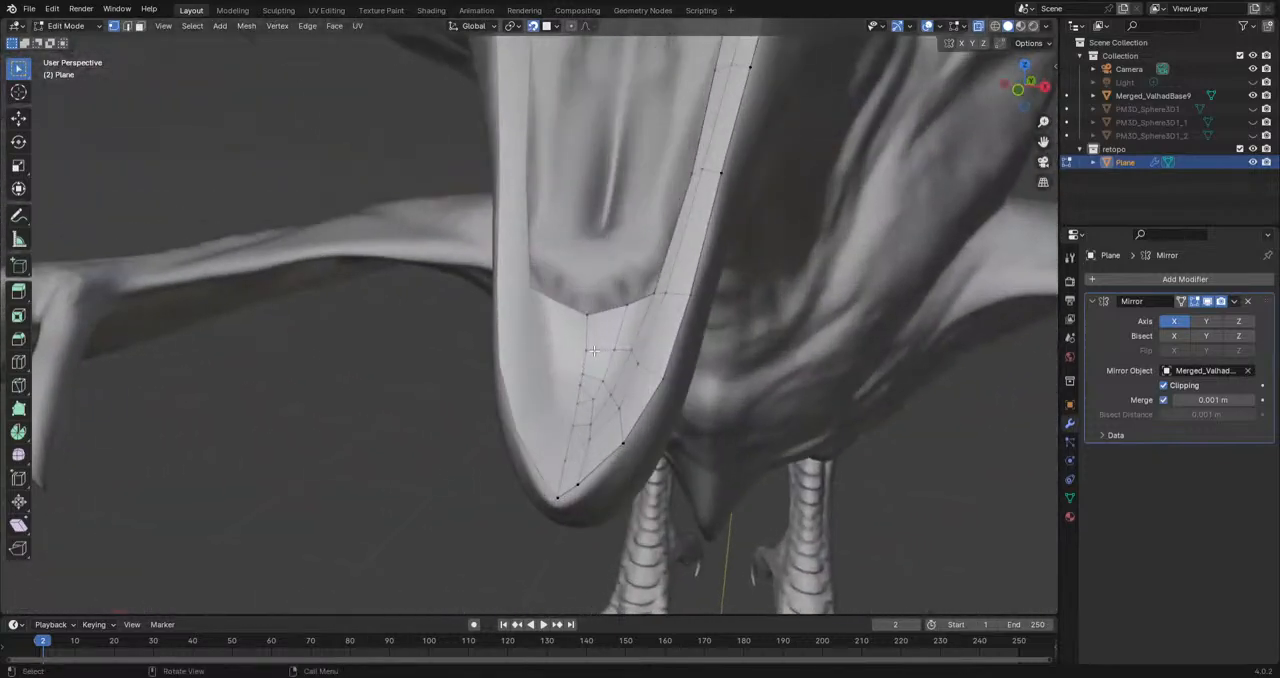
pyautogui.press('e')
pyautogui.click(612, 290)
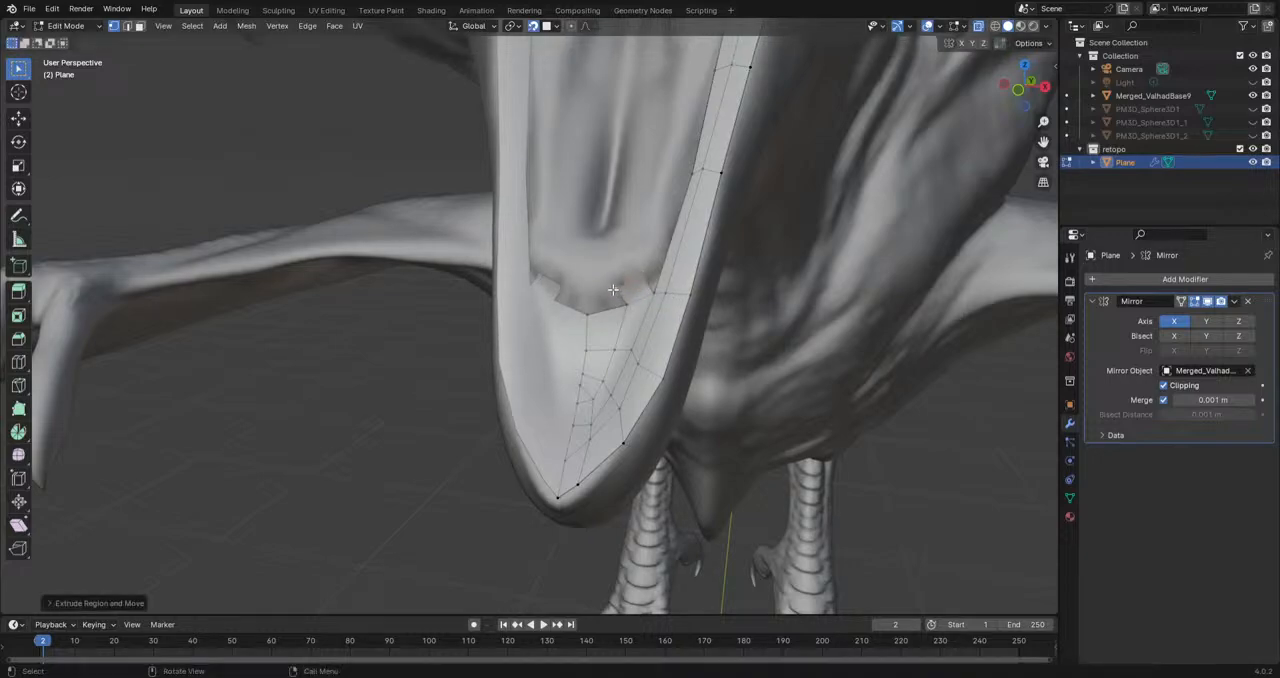
pyautogui.press('g')
pyautogui.click(578, 294)
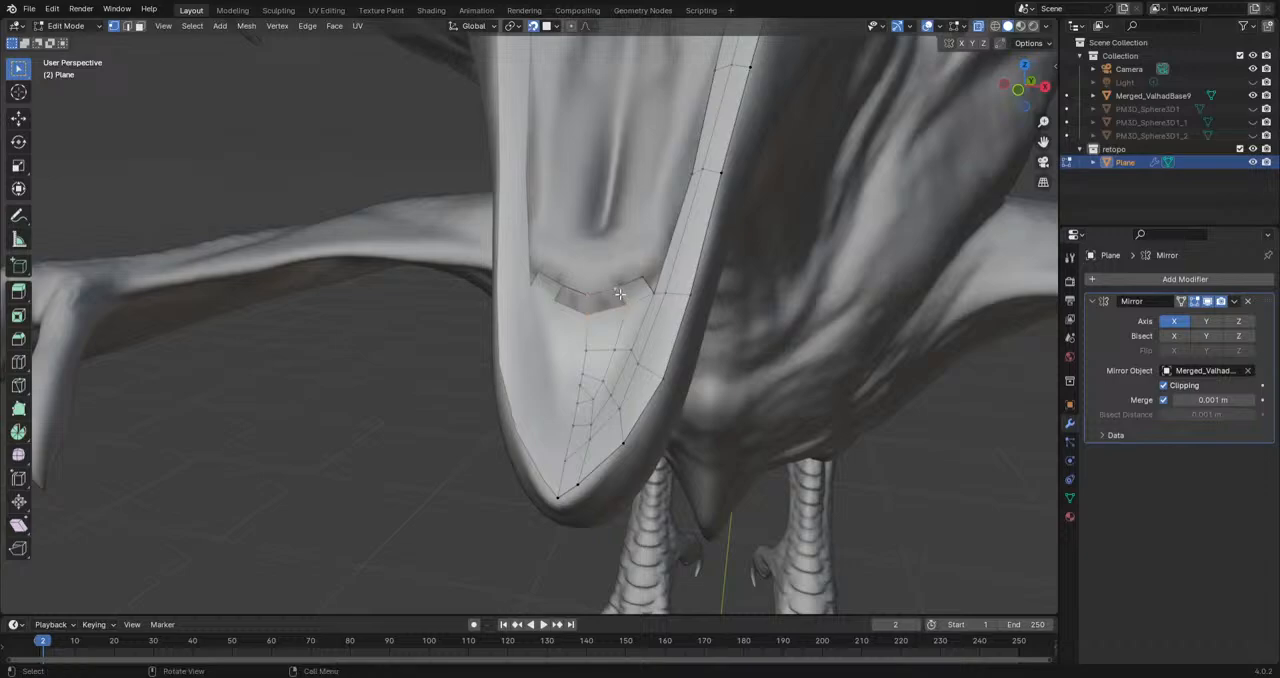
pyautogui.moveTo(622, 318); pyautogui.dragTo(618, 428, button='middle')
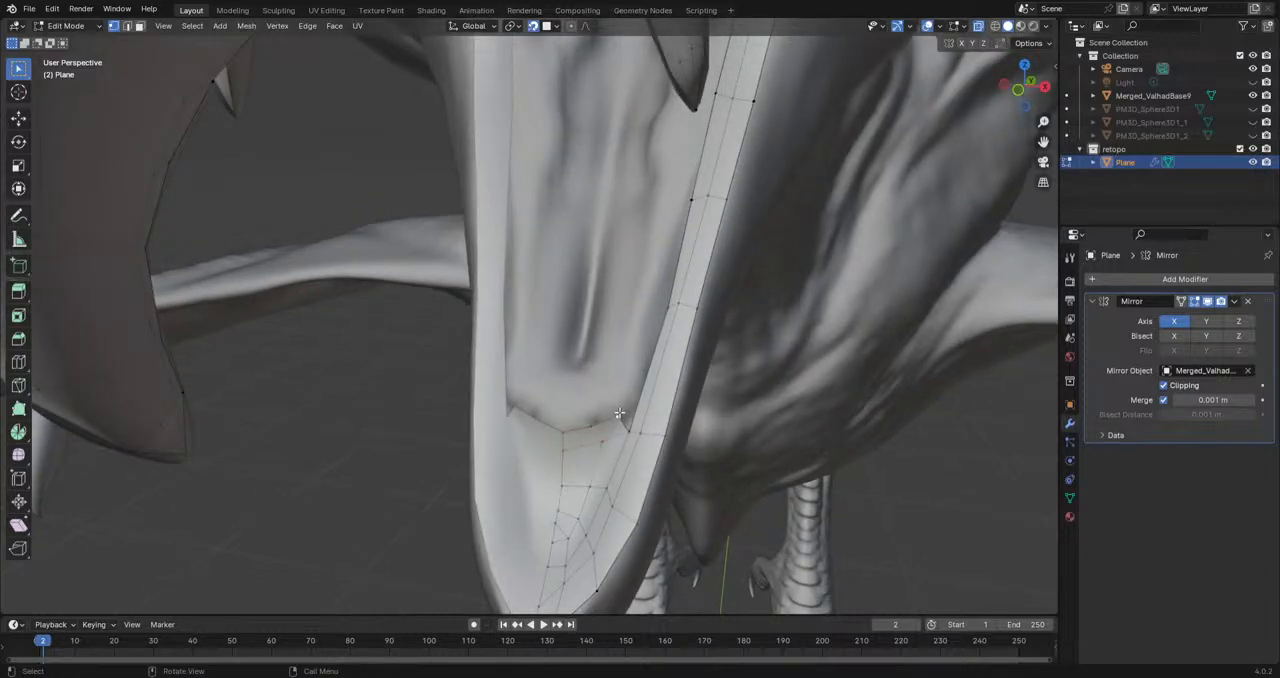
pyautogui.keyDown('shift'); pyautogui.click(628, 431); pyautogui.keyUp('shift')
pyautogui.press('f')
pyautogui.click(607, 441)
# Step: Examine the retopology surface of the jaw with overlays off and the sculpt hidden, then restore both
pyautogui.moveTo(574, 537); pyautogui.dragTo(496, 534, button='middle')
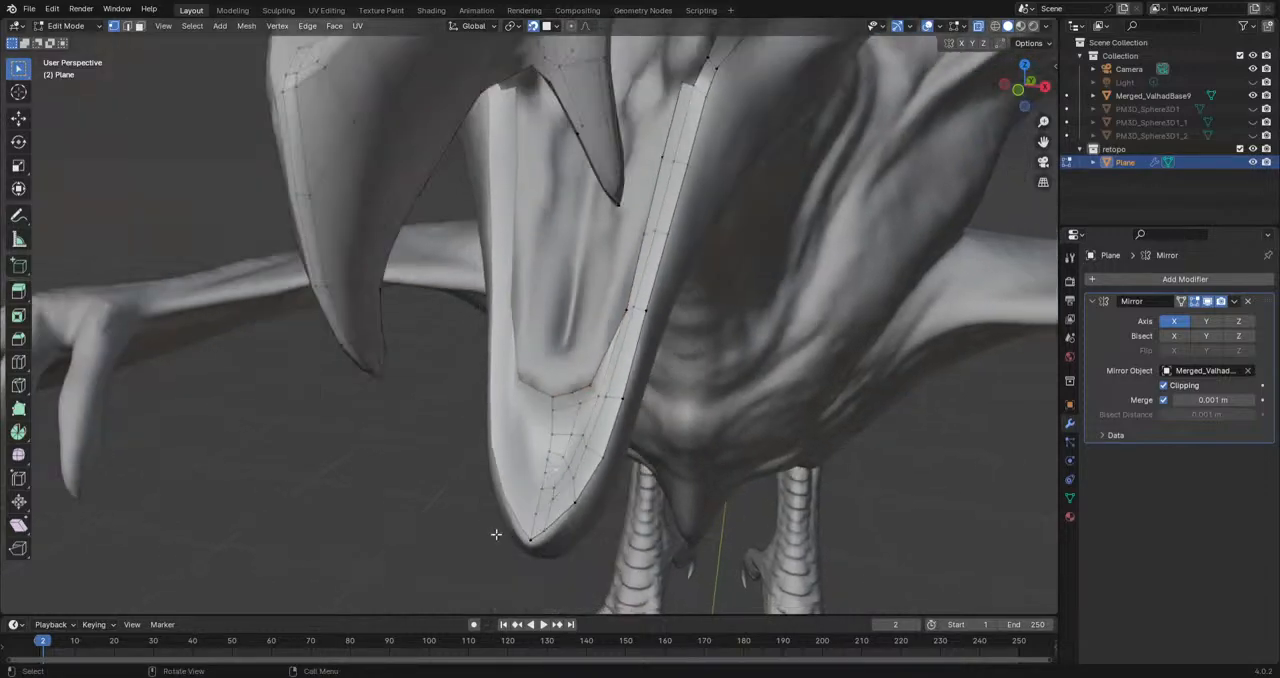
pyautogui.click(928, 28)
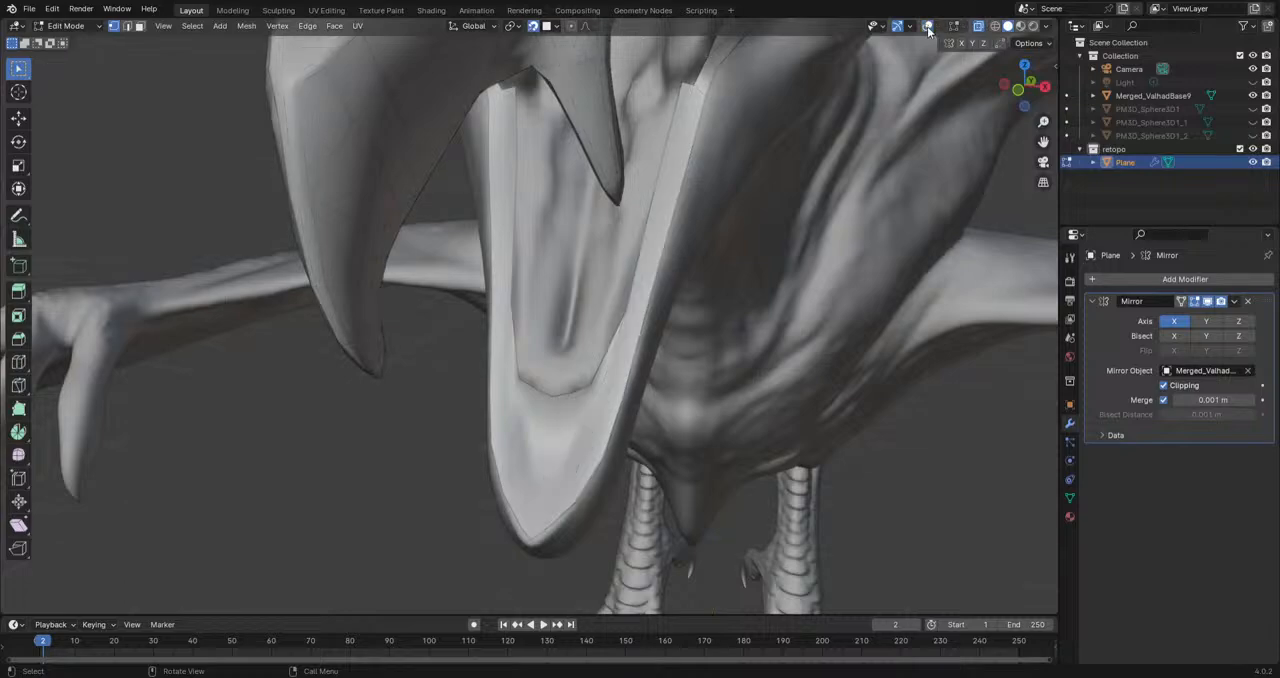
pyautogui.click(1253, 96)
pyautogui.scroll(-5, 456, 504)
pyautogui.moveTo(454, 506); pyautogui.dragTo(560, 366, button='middle')
pyautogui.scroll(-3, 391, 496)
pyautogui.scroll(4, 600, 330)
pyautogui.moveTo(626, 297); pyautogui.dragTo(700, 266, button='middle')
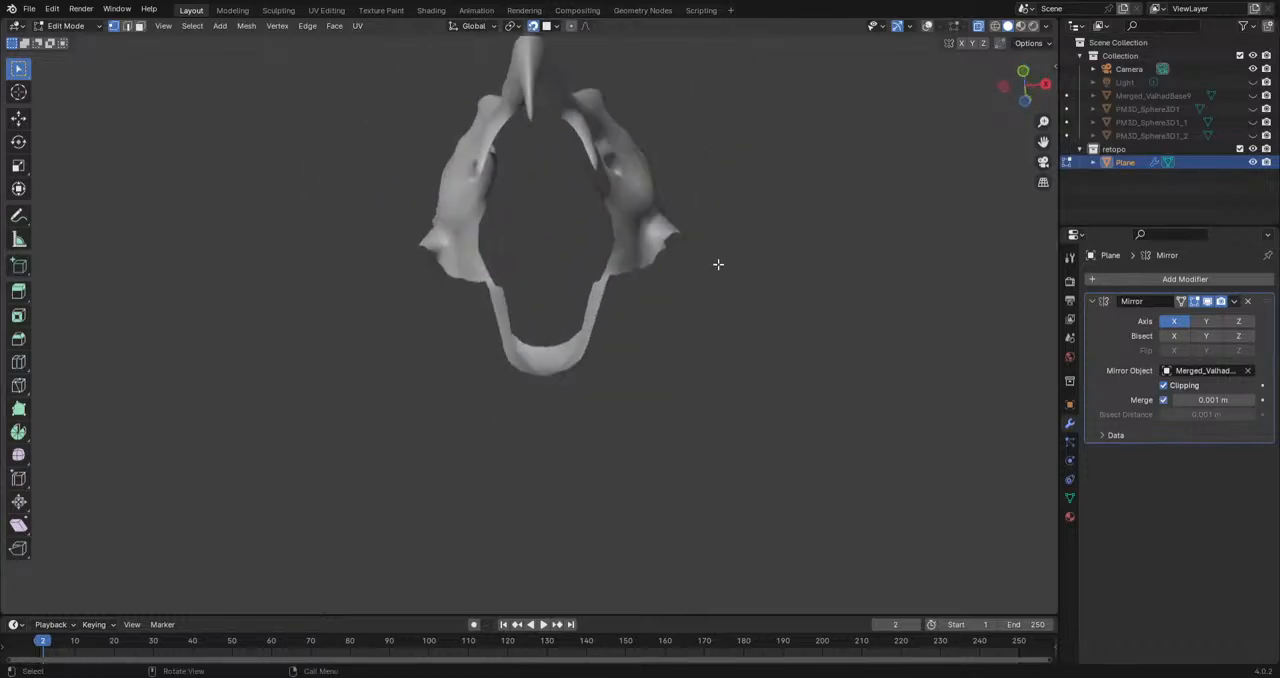
pyautogui.click(1253, 97)
pyautogui.moveTo(671, 303); pyautogui.dragTo(594, 476, button='middle')
pyautogui.moveTo(638, 350); pyautogui.dragTo(677, 265, button='middle')
pyautogui.scroll(1, 678, 264)
pyautogui.click(928, 26)
pyautogui.moveTo(600, 350); pyautogui.dragTo(555, 505, button='middle')
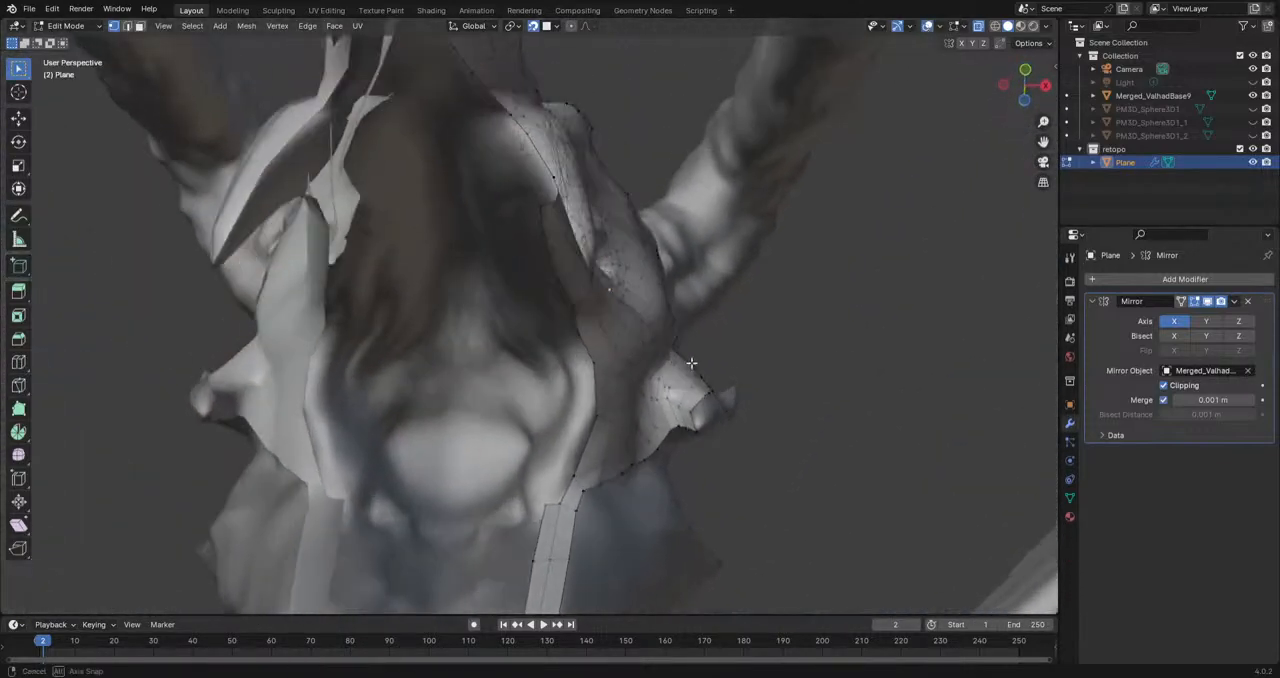
# Step: Extrude a chain of vertices from the inner jaw strip's upper end up around the mouth corner
pyautogui.press('e')
pyautogui.click(563, 467)
pyautogui.press('e')
pyautogui.click(584, 414)
pyautogui.moveTo(586, 412); pyautogui.dragTo(634, 374, button='middle')
pyautogui.press('e')
pyautogui.click(607, 359)
pyautogui.press('e')
pyautogui.click(573, 308)
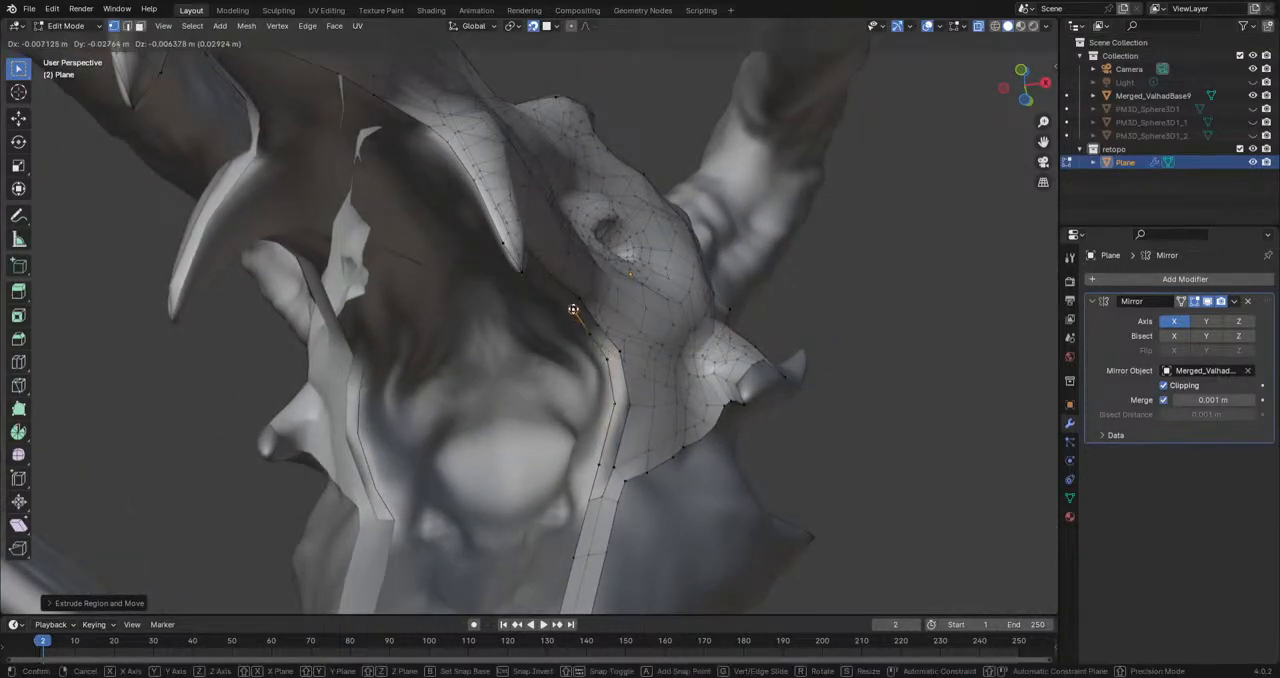
# Step: Fill the faces between the new vertex chain and the existing border at the mouth corner
pyautogui.click(603, 497)
pyautogui.keyDown('shift'); pyautogui.click(590, 499); pyautogui.keyUp('shift')
pyautogui.press('f')
pyautogui.press('f')
pyautogui.press('f')
pyautogui.press('f')
pyautogui.press('f')
# Step: Extrude an inner edge of the jaw strip in three faces across the mouth floor to the centre line
pyautogui.moveTo(567, 440); pyautogui.dragTo(637, 374, button='middle')
pyautogui.moveTo(644, 328); pyautogui.dragTo(628, 440, button='middle')
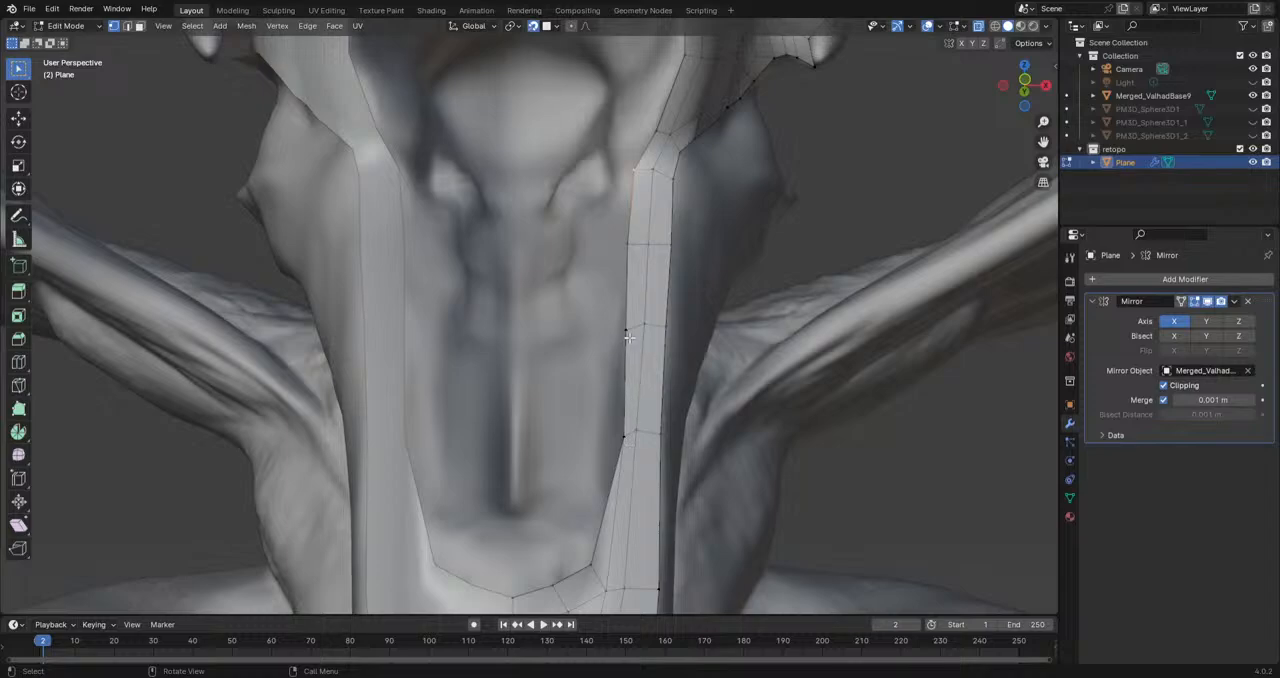
pyautogui.click(627, 380)
pyautogui.press('e')
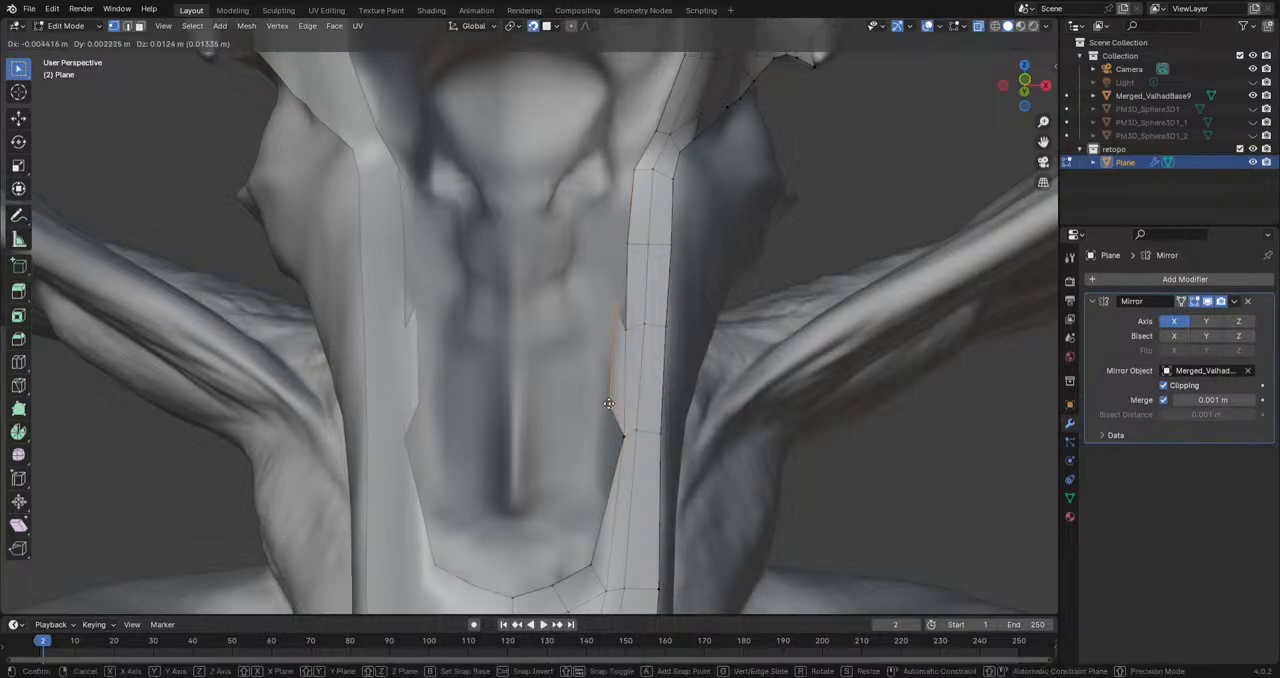
pyautogui.click(598, 445)
pyautogui.press('e')
pyautogui.click(561, 462)
pyautogui.press('e')
pyautogui.click(513, 460)
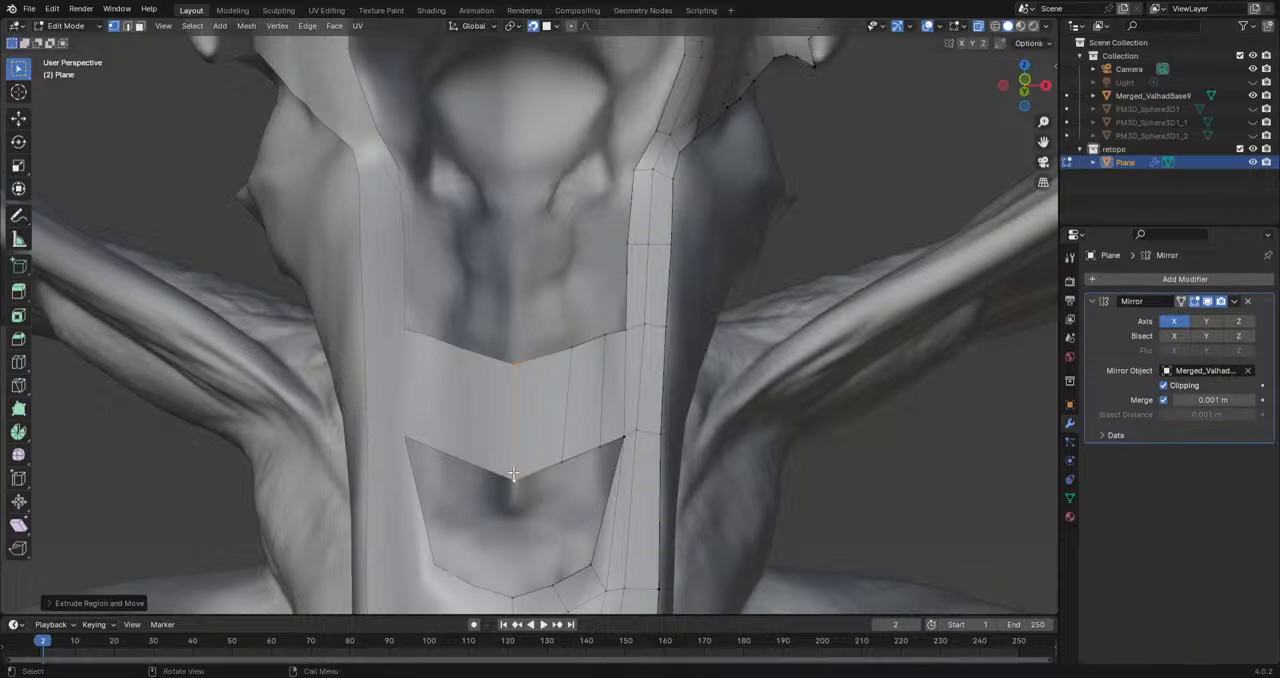
# Step: Reposition the vertices along both borders of the band across the mouth floor to smooth its curve and spacing
pyautogui.click(516, 363)
pyautogui.press('g')
pyautogui.click(516, 366)
pyautogui.click(571, 348)
pyautogui.press('g')
pyautogui.click(577, 351)
pyautogui.click(563, 461)
pyautogui.press('g')
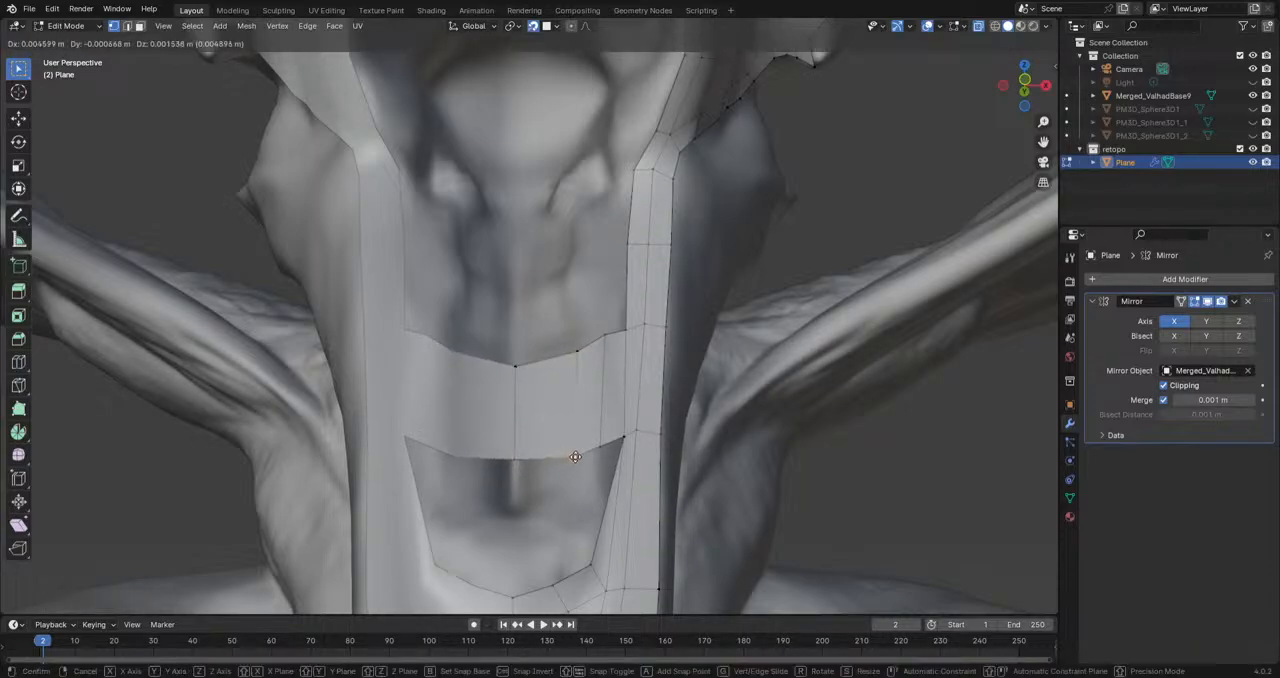
pyautogui.click(578, 457)
pyautogui.click(602, 444)
pyautogui.press('g')
pyautogui.click(592, 447)
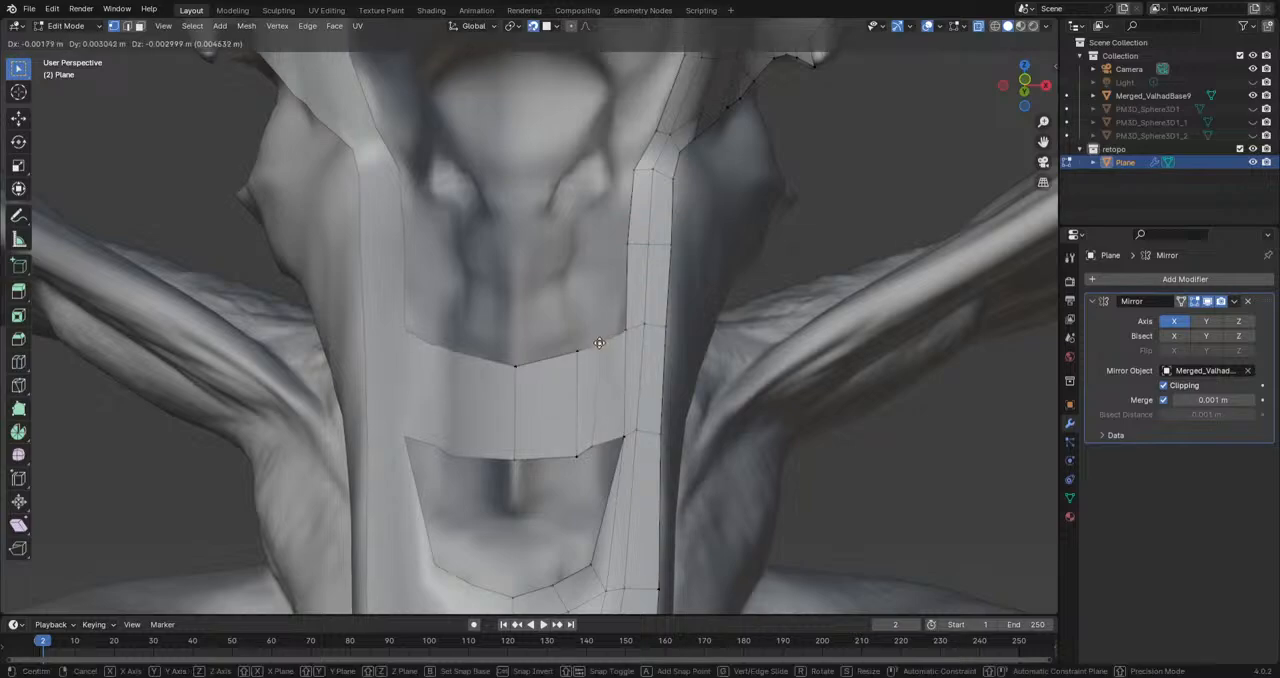
# Step: Extrude a strip from the band's lower border toward the chin and curve it in to the centre line
pyautogui.moveTo(609, 343); pyautogui.dragTo(649, 290, button='middle')
pyautogui.keyDown('shift'); pyautogui.click(649, 290); pyautogui.keyUp('shift')
pyautogui.press('e')
pyautogui.click(621, 380)
pyautogui.press('r')
pyautogui.click(631, 416)
pyautogui.press('g')
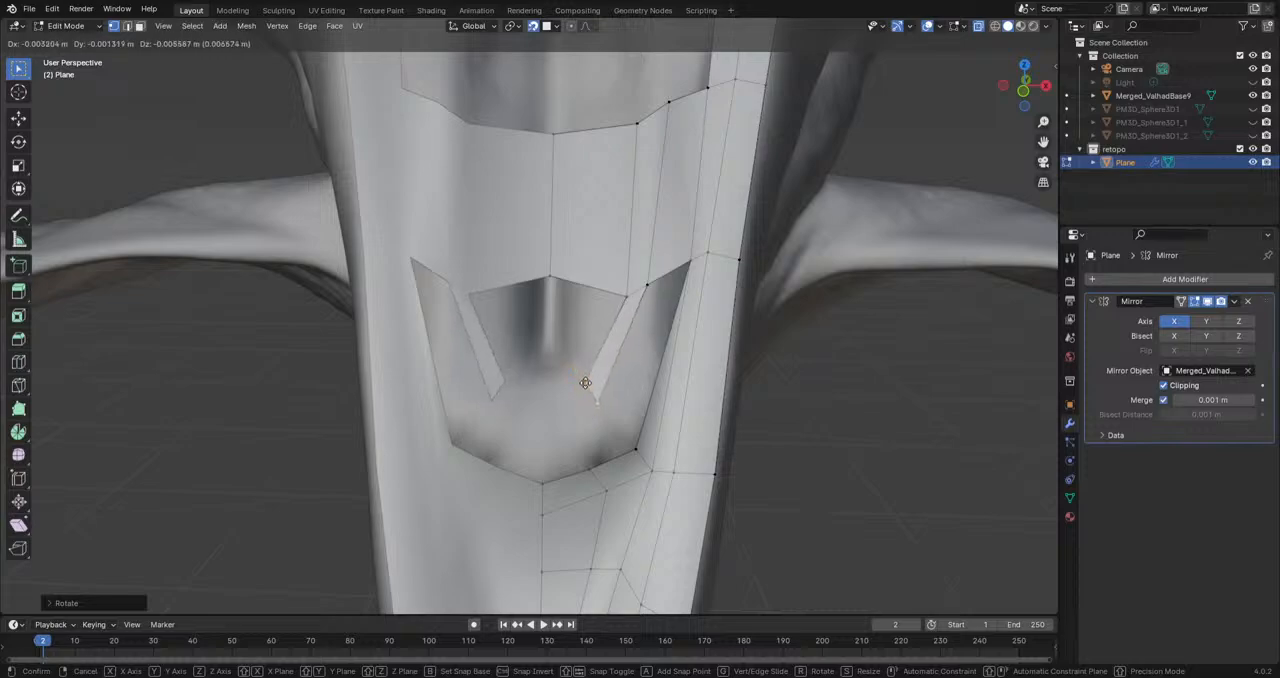
pyautogui.click(580, 373)
pyautogui.press('e')
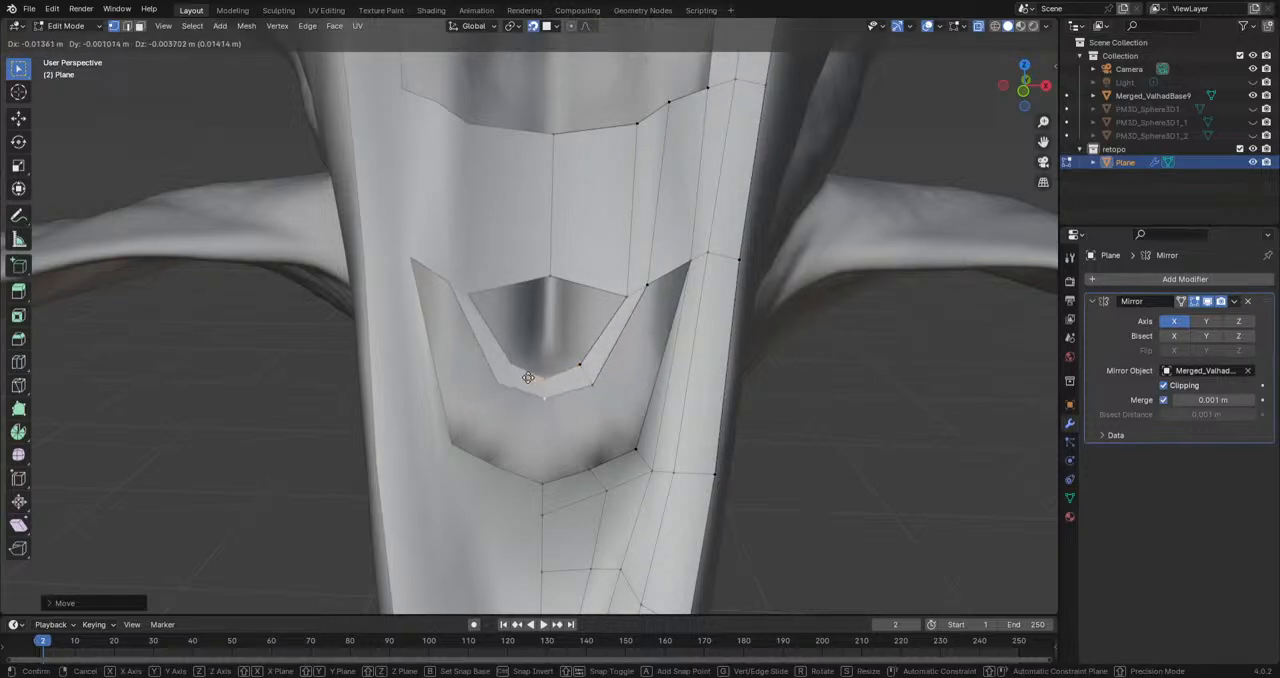
pyautogui.click(575, 365)
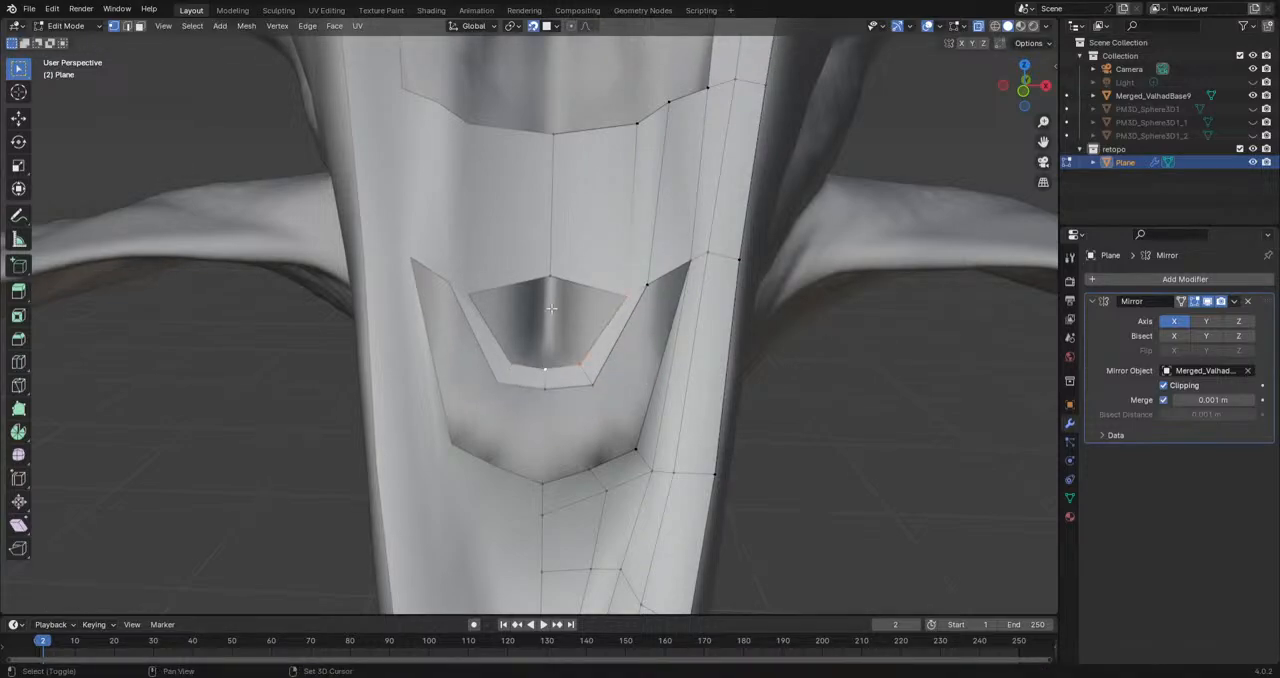
# Step: Fill the gap enclosed by the curved strip and reposition its two centre line vertices
pyautogui.press('f')
pyautogui.click(546, 365)
pyautogui.press('g')
pyautogui.click(546, 360)
pyautogui.click(546, 388)
pyautogui.press('g')
pyautogui.click(548, 398)
# Step: Fill the remaining faces between the curved strip, the jaw strip and the chin patch
pyautogui.click(595, 468)
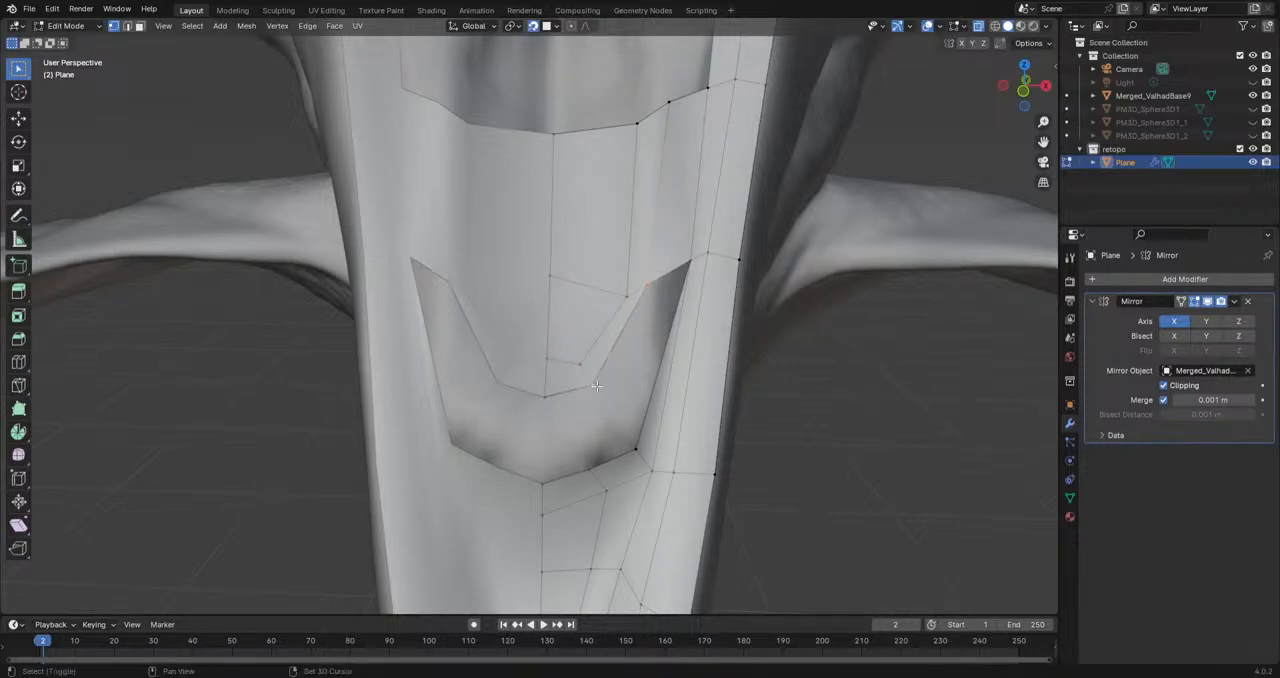
pyautogui.keyDown('shift'); pyautogui.click(686, 266); pyautogui.keyUp('shift')
pyautogui.press('f')
pyautogui.keyDown('shift'); pyautogui.click(633, 448); pyautogui.keyUp('shift')
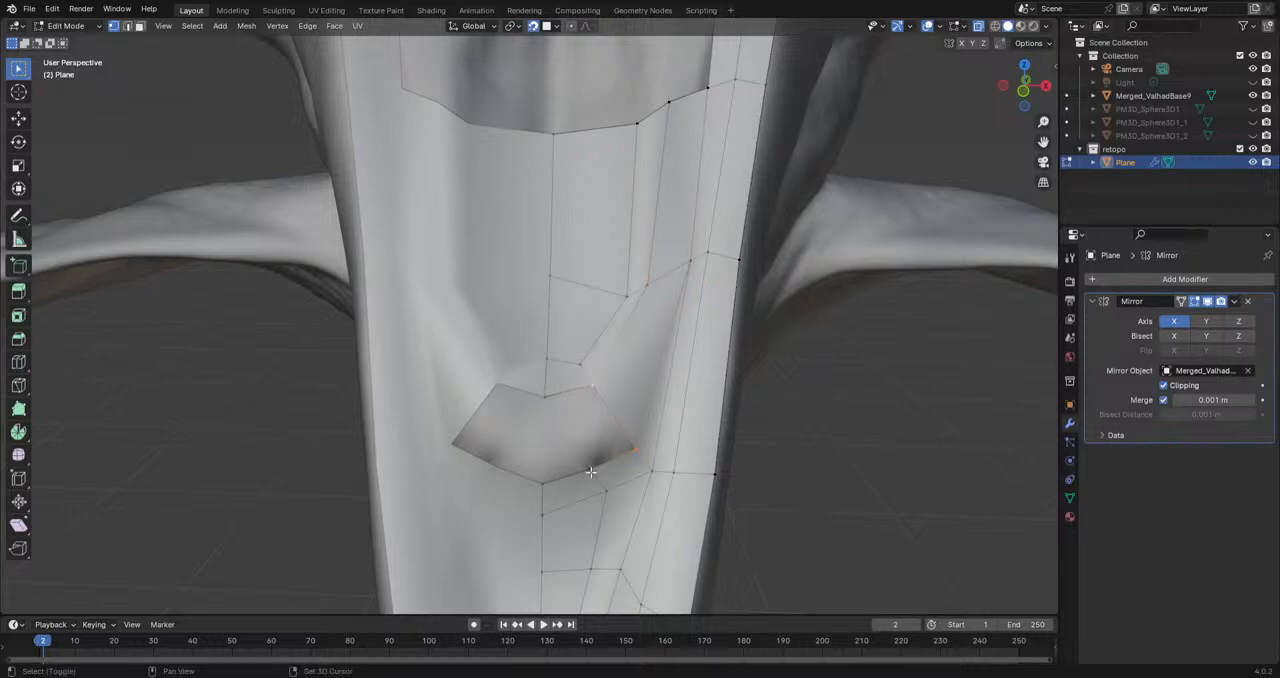
pyautogui.press('f')
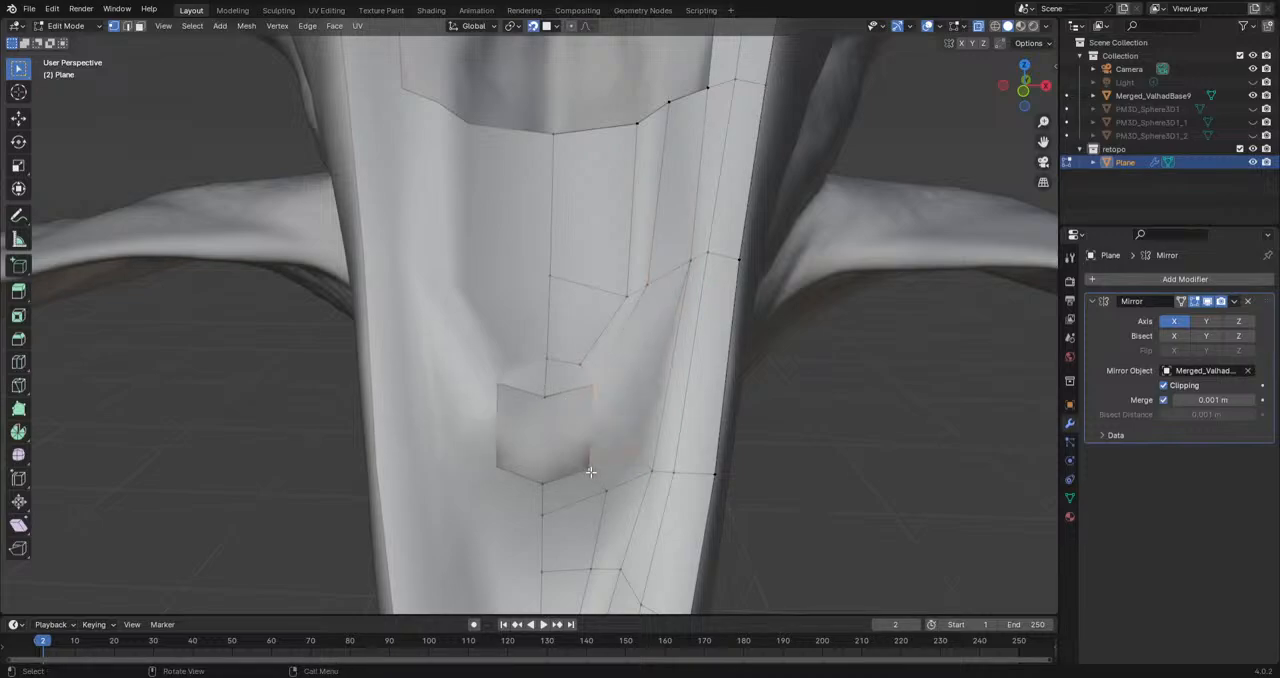
pyautogui.click(591, 472)
pyautogui.keyDown('shift'); pyautogui.click(594, 389); pyautogui.keyUp('shift')
pyautogui.press('f')
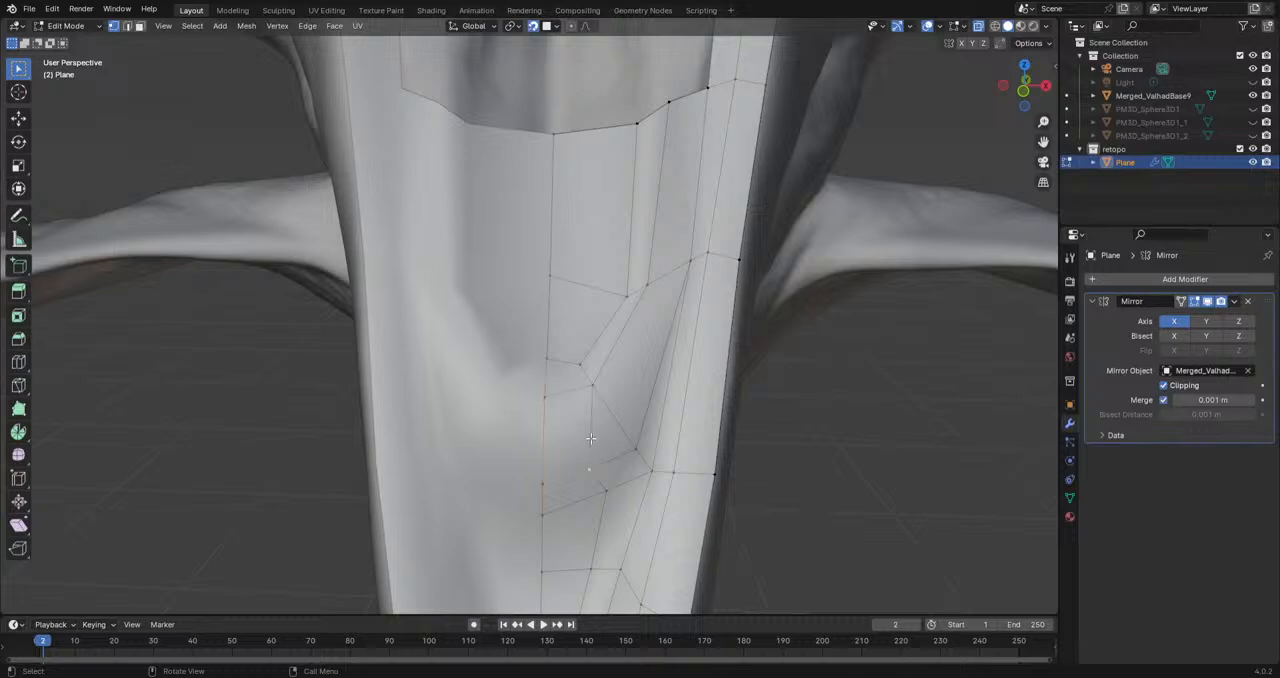
# Step: Reposition the mouth floor vertices around the curved strip and on the band's borders to even out the faces
pyautogui.click(595, 385)
pyautogui.press('g')
pyautogui.click(589, 387)
pyautogui.click(555, 364)
pyautogui.press('g')
pyautogui.click(553, 377)
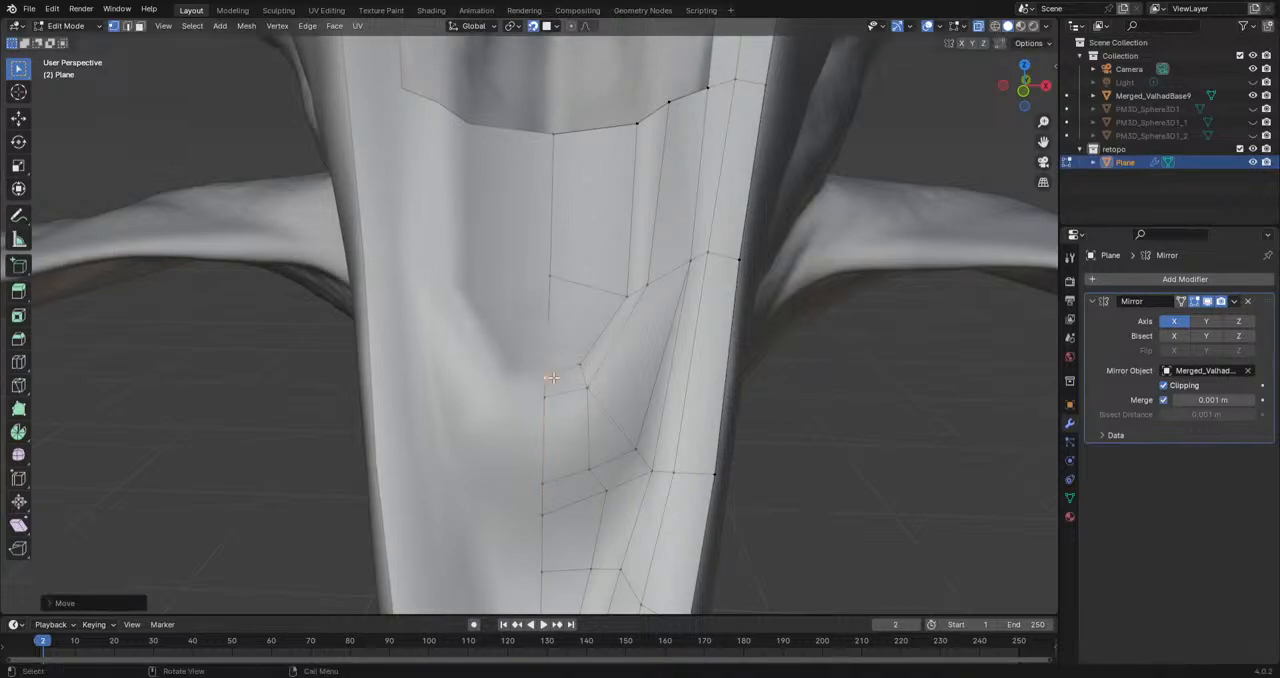
pyautogui.click(625, 296)
pyautogui.press('g')
pyautogui.click(604, 296)
pyautogui.click(636, 124)
pyautogui.press('g')
pyautogui.click(624, 123)
# Step: Examine the filled mouth floor with overlays off and the sculpt hidden, then show the sculpt again
pyautogui.scroll(-5, 618, 180)
pyautogui.moveTo(610, 220); pyautogui.dragTo(673, 216, button='middle')
pyautogui.click(928, 26)
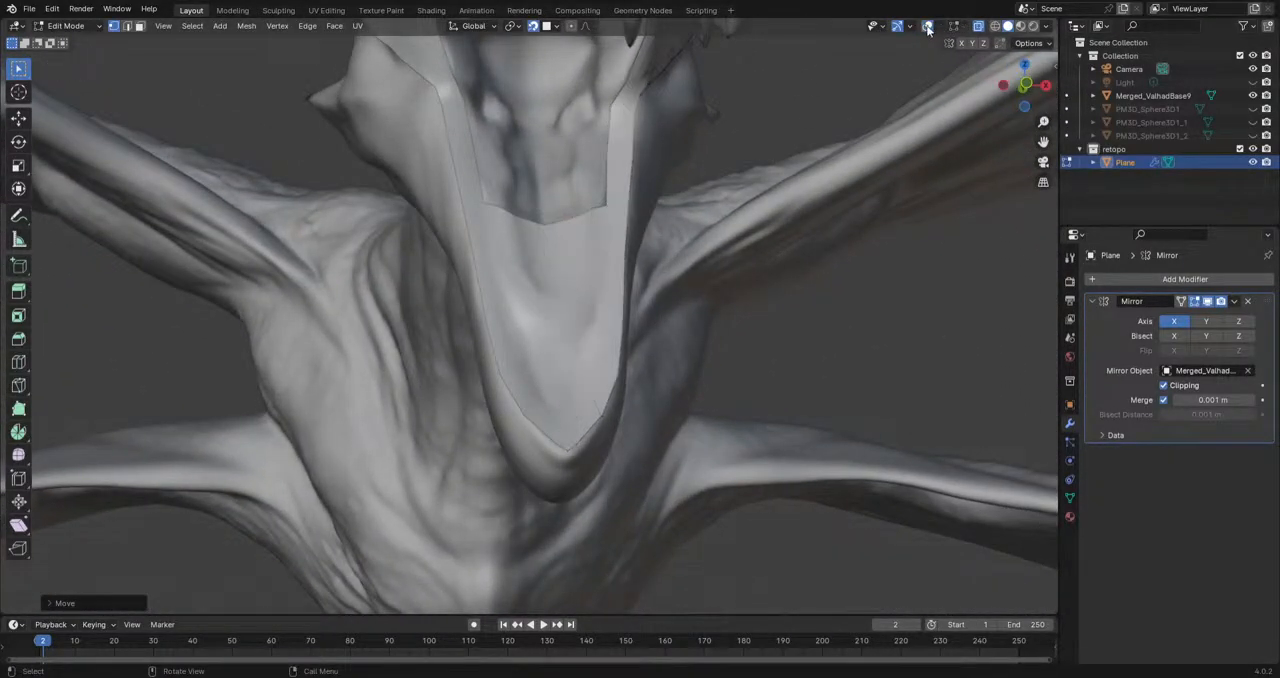
pyautogui.click(1252, 96)
pyautogui.moveTo(600, 342)
pyautogui.mouseDown(button='middle')
pyautogui.moveTo(666, 350)
pyautogui.moveTo(549, 366)
pyautogui.moveTo(486, 417)
pyautogui.moveTo(499, 395)
pyautogui.moveTo(549, 374)
pyautogui.mouseUp(button='middle')
pyautogui.click(1253, 96)
pyautogui.moveTo(591, 300); pyautogui.dragTo(668, 300, button='middle')
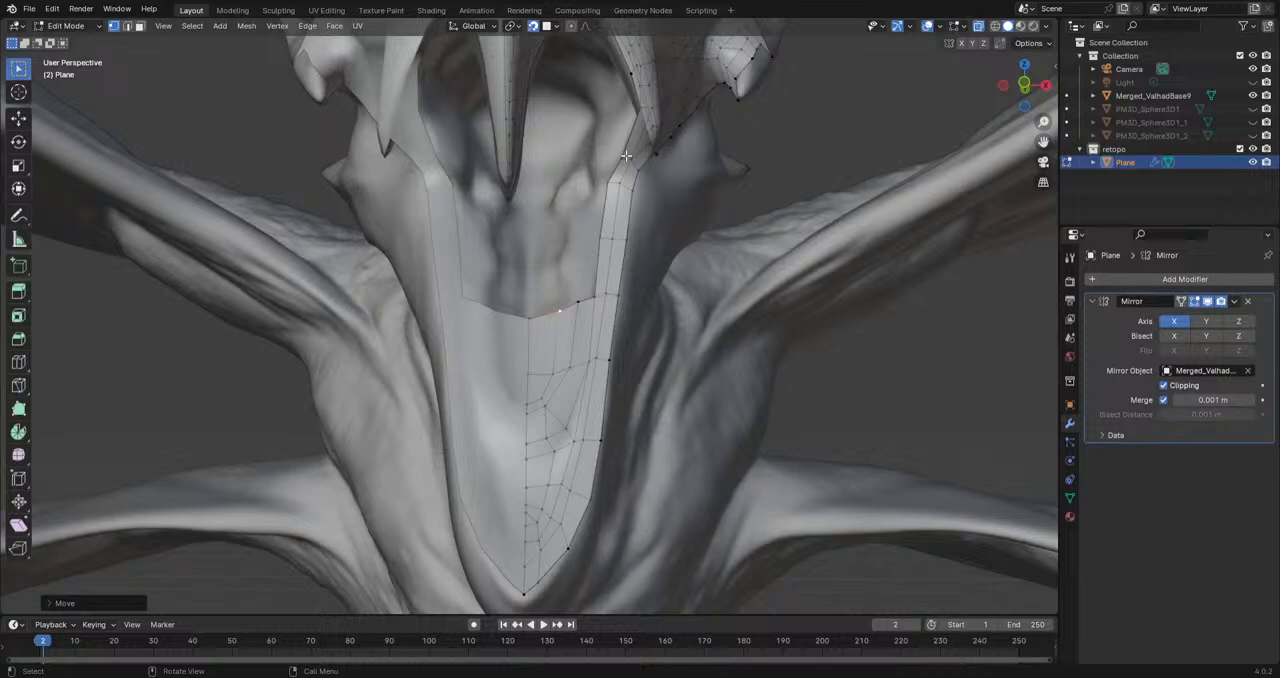
# Step: Extrude an edge of the band's upper border in three faces along the mouth floor toward the throat
pyautogui.moveTo(626, 156); pyautogui.dragTo(567, 487, button='middle')
pyautogui.click(597, 262)
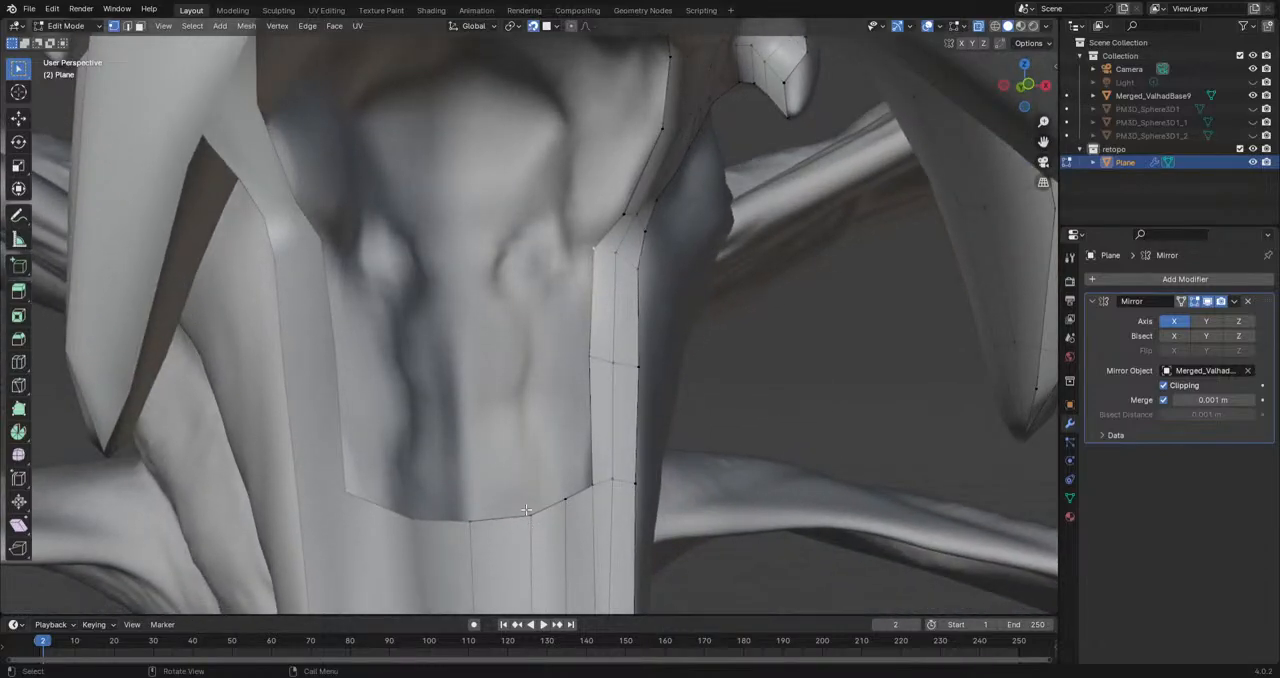
pyautogui.click(469, 521)
pyautogui.press('e')
pyautogui.click(545, 386)
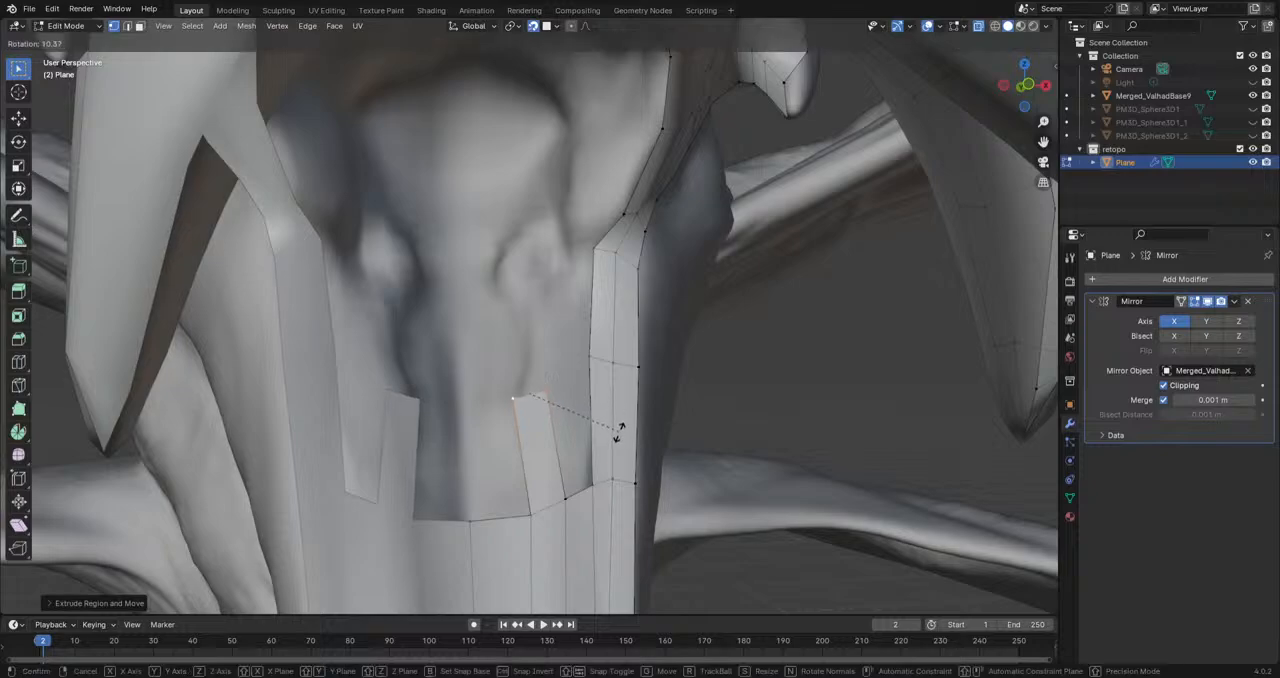
pyautogui.press('e')
pyautogui.click(533, 310)
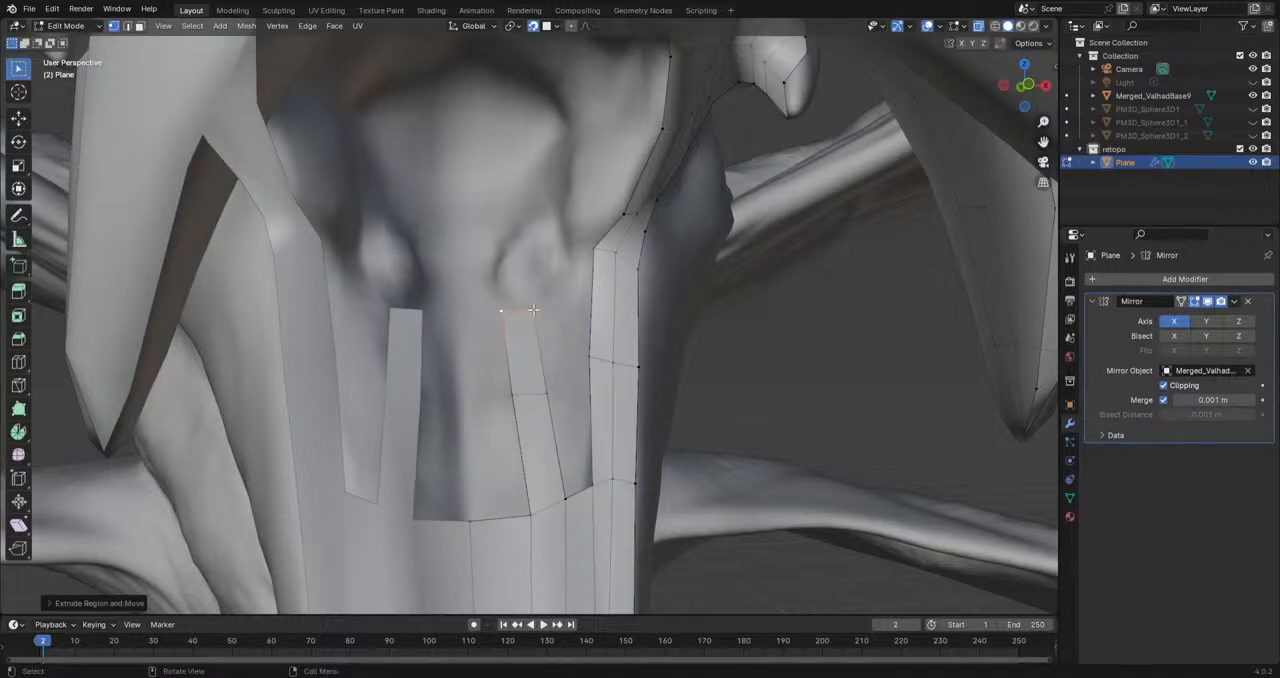
pyautogui.press('e')
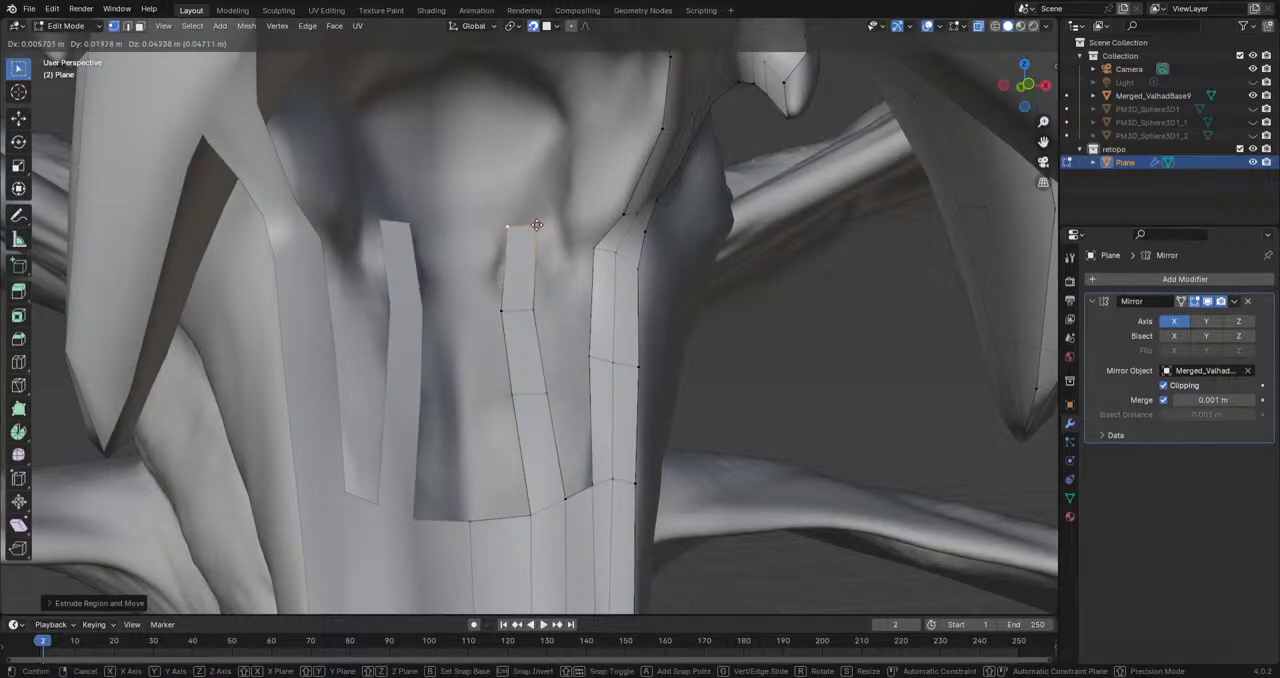
pyautogui.click(538, 225)
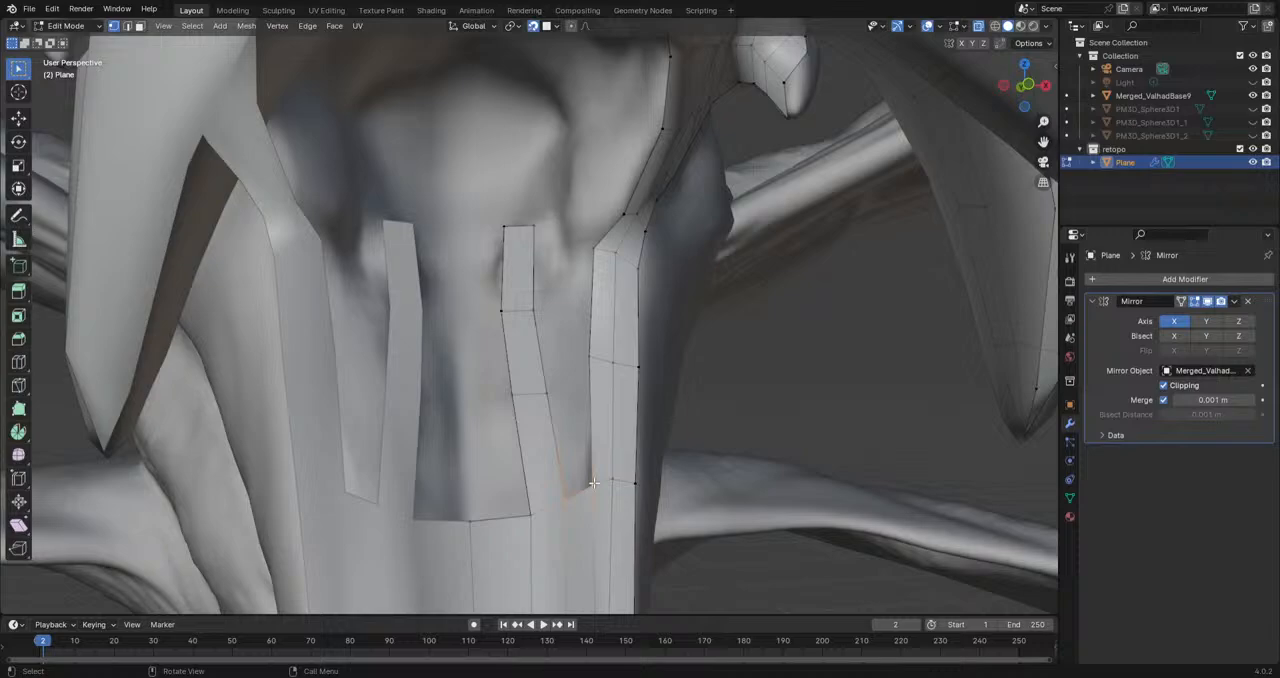
# Step: Extrude the throat end of the jaw-side strip in two faces that curve inward toward the midline
pyautogui.moveTo(594, 483); pyautogui.dragTo(652, 321, button='middle')
pyautogui.press('e')
pyautogui.click(615, 335)
pyautogui.moveTo(698, 363); pyautogui.dragTo(686, 360, button='middle')
pyautogui.press('g')
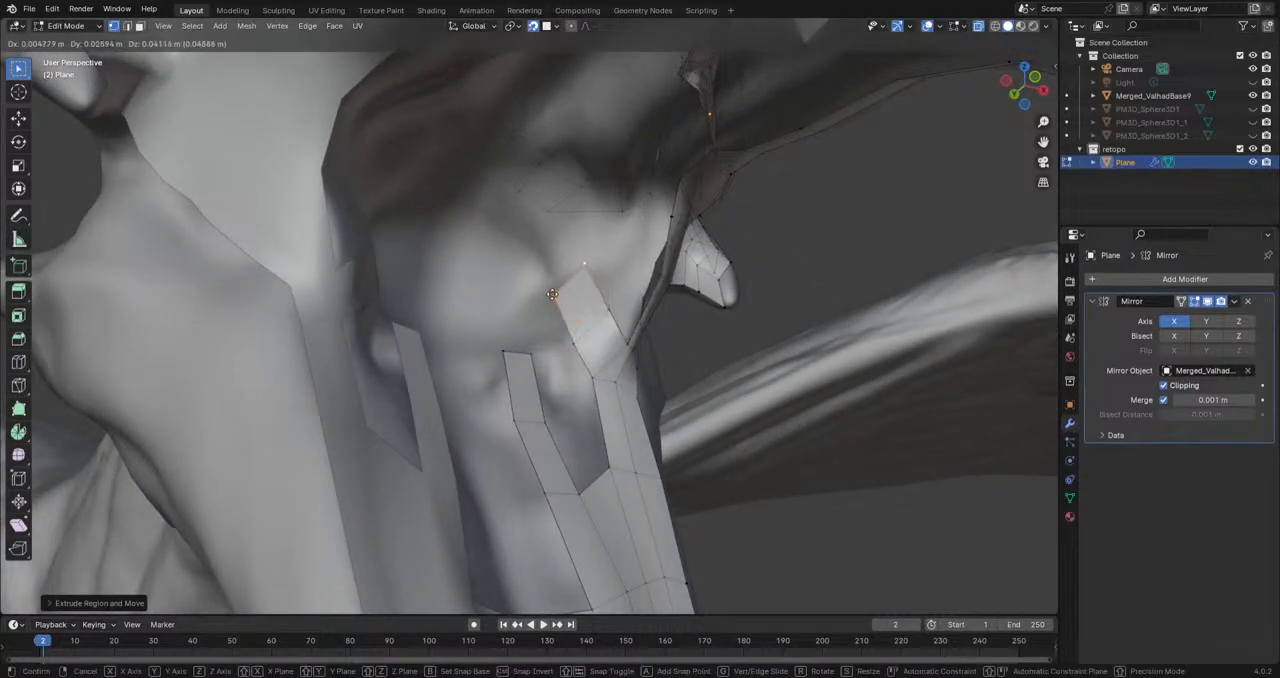
pyautogui.click(539, 281)
pyautogui.click(575, 273)
pyautogui.press('g')
pyautogui.click(553, 253)
pyautogui.press('e')
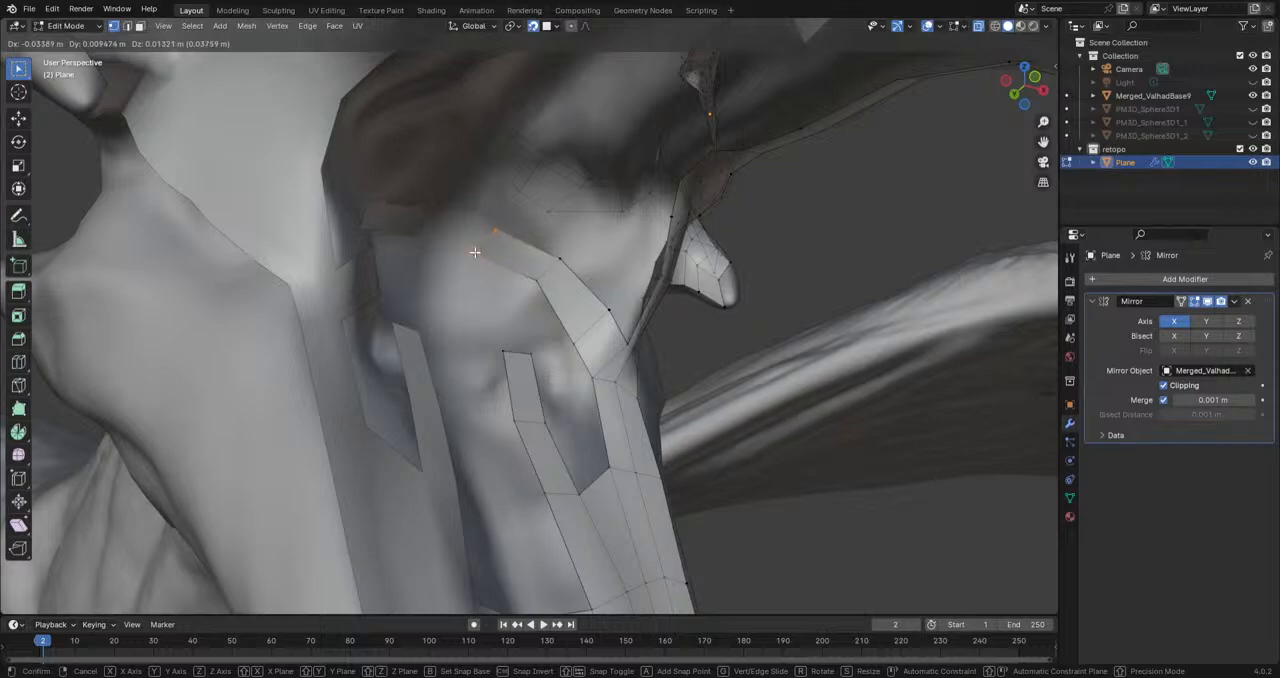
pyautogui.click(474, 252)
# Step: Extend the curved strip to the mirror midline and reposition its border vertices into an arch across the throat
pyautogui.moveTo(582, 325); pyautogui.dragTo(510, 326, button='middle')
pyautogui.click(533, 257)
pyautogui.press('g')
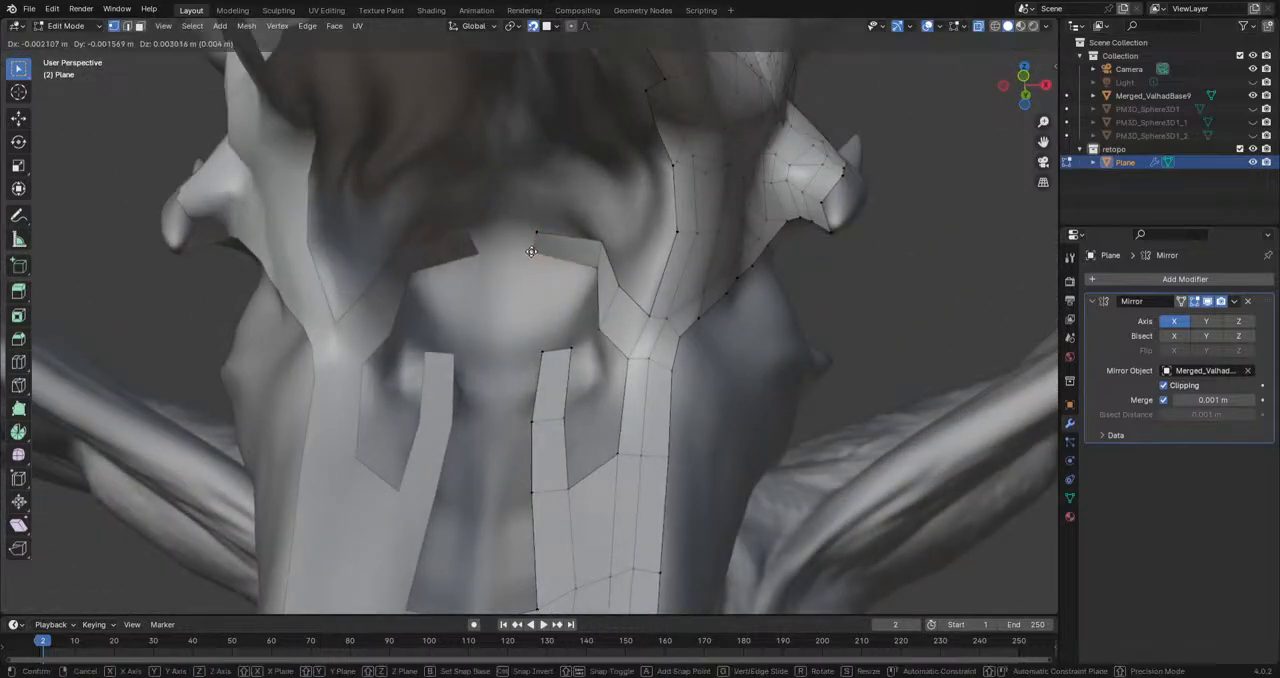
pyautogui.click(502, 243)
pyautogui.click(533, 228)
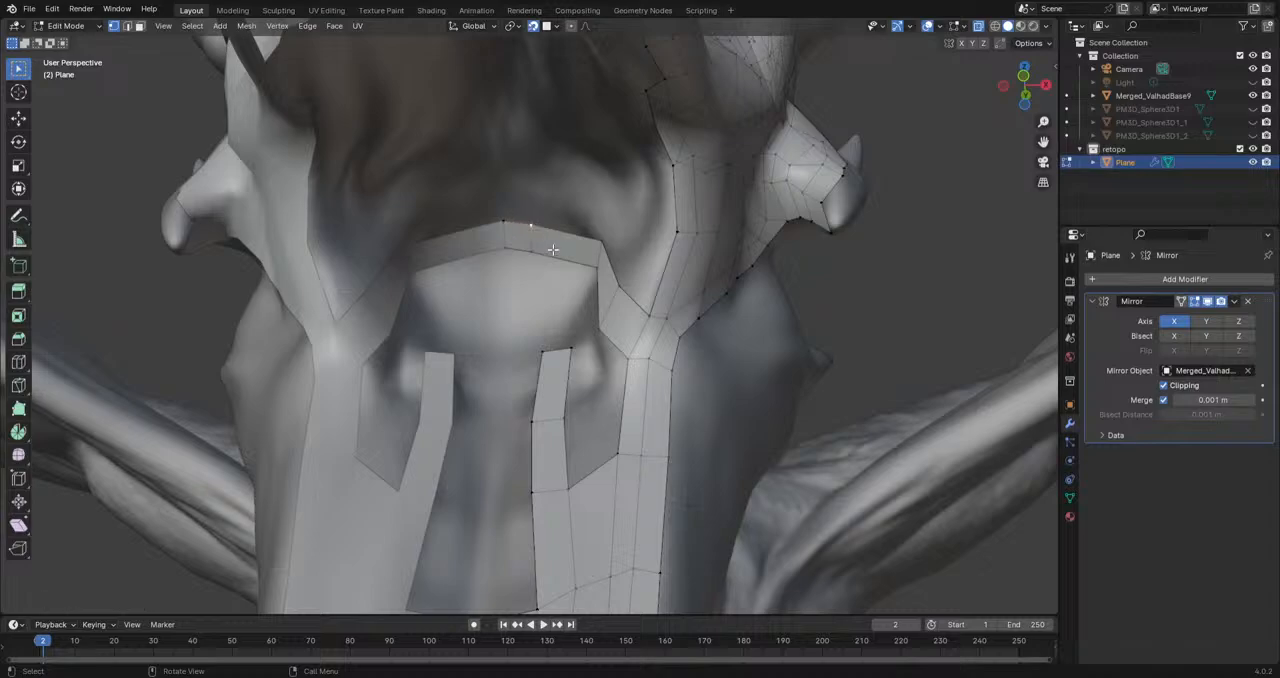
pyautogui.moveTo(551, 247); pyautogui.dragTo(562, 262, button='middle')
pyautogui.press('g')
pyautogui.click(542, 228)
pyautogui.click(525, 258)
pyautogui.press('g')
pyautogui.click(540, 266)
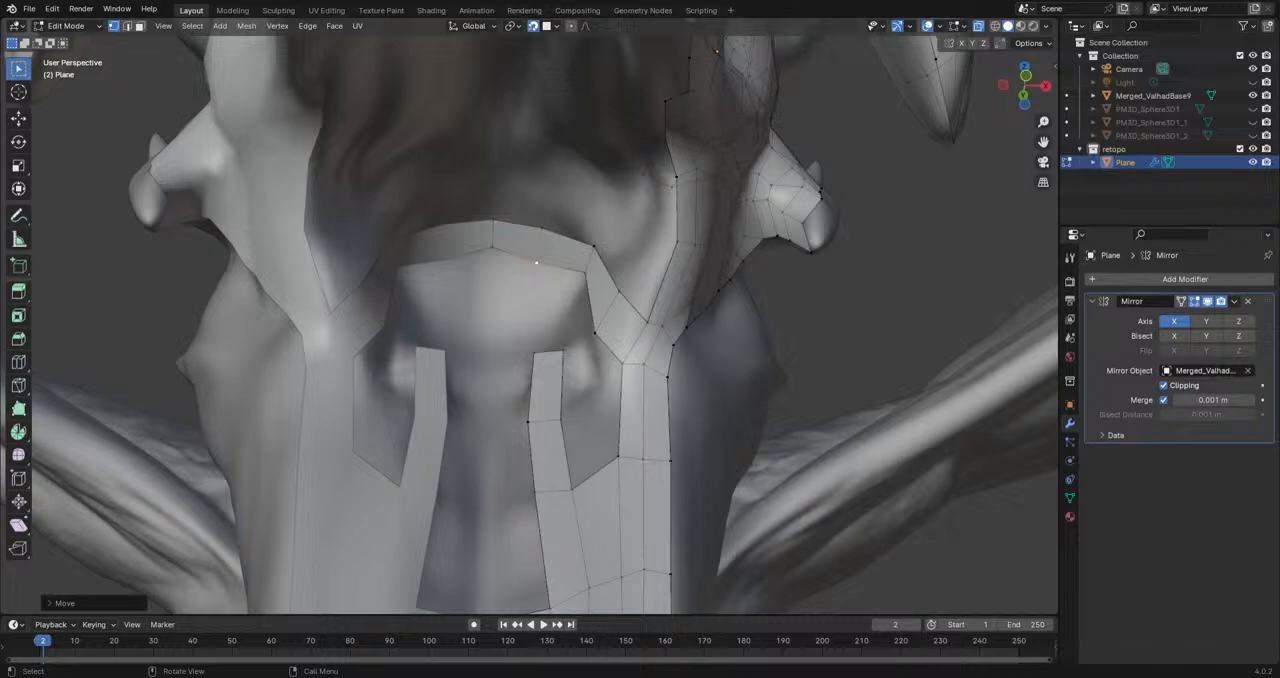
# Step: Extrude an edge from the arch's inner corner and fill a face joining the arch to the narrow mouth floor strip's end
pyautogui.moveTo(607, 329)
pyautogui.keyDown('shift'); pyautogui.mouseDown(button='middle')
pyautogui.moveTo(614, 369)
pyautogui.moveTo(616, 339)
pyautogui.mouseUp(button='middle'); pyautogui.keyUp('shift')
pyautogui.scroll(2, 614, 385)
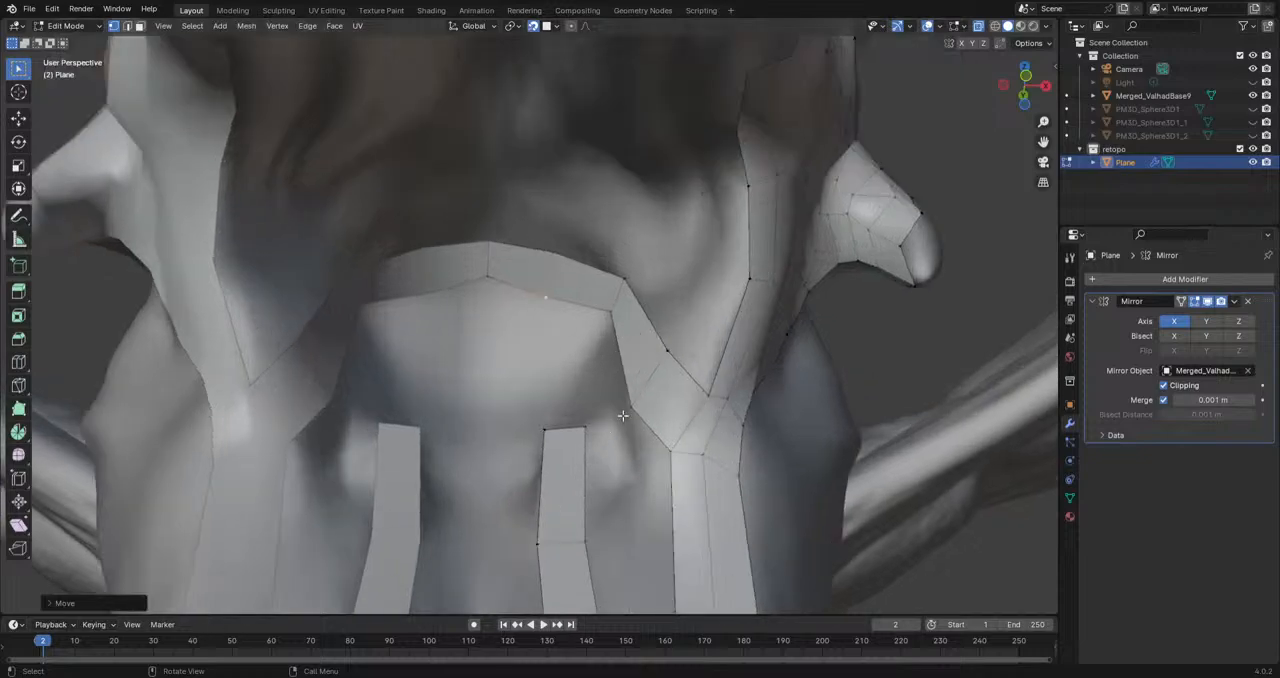
pyautogui.click(632, 410)
pyautogui.press('e')
pyautogui.click(573, 373)
pyautogui.press('e')
pyautogui.click(586, 424)
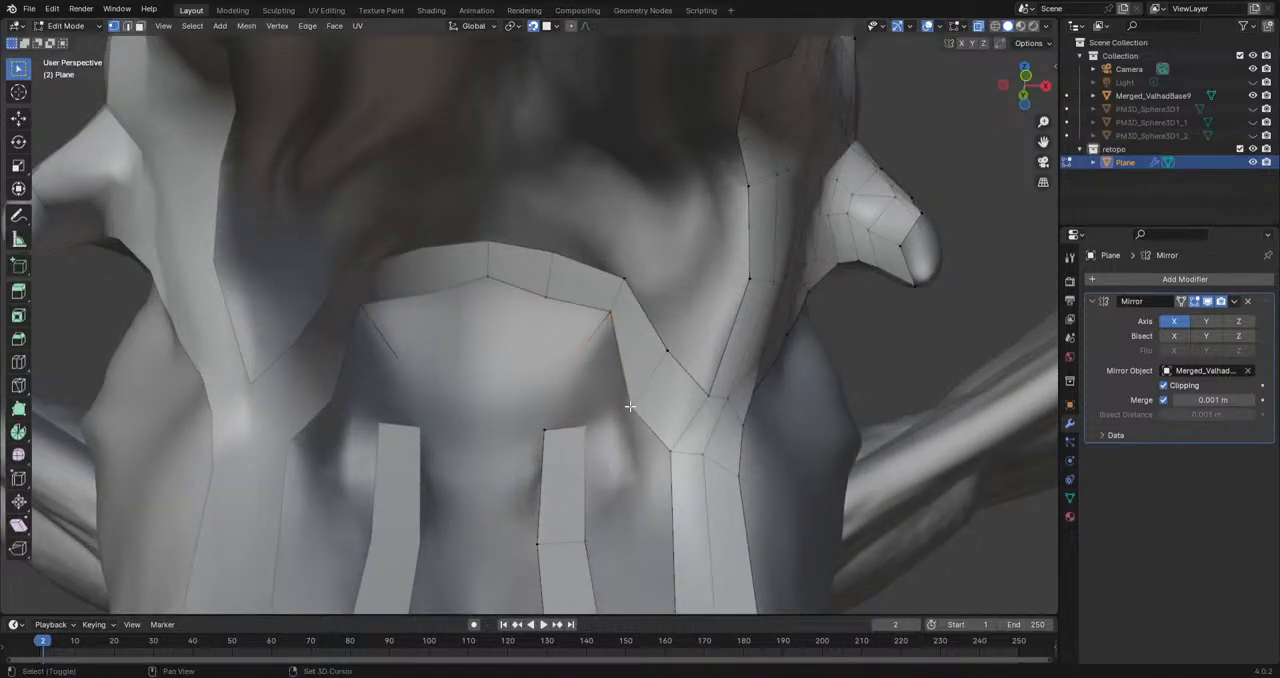
pyautogui.press('f')
pyautogui.hotkey('ctrl', 'z')
pyautogui.hotkey('ctrl', 'z')
pyautogui.press('e')
pyautogui.click(589, 425)
pyautogui.press('f')
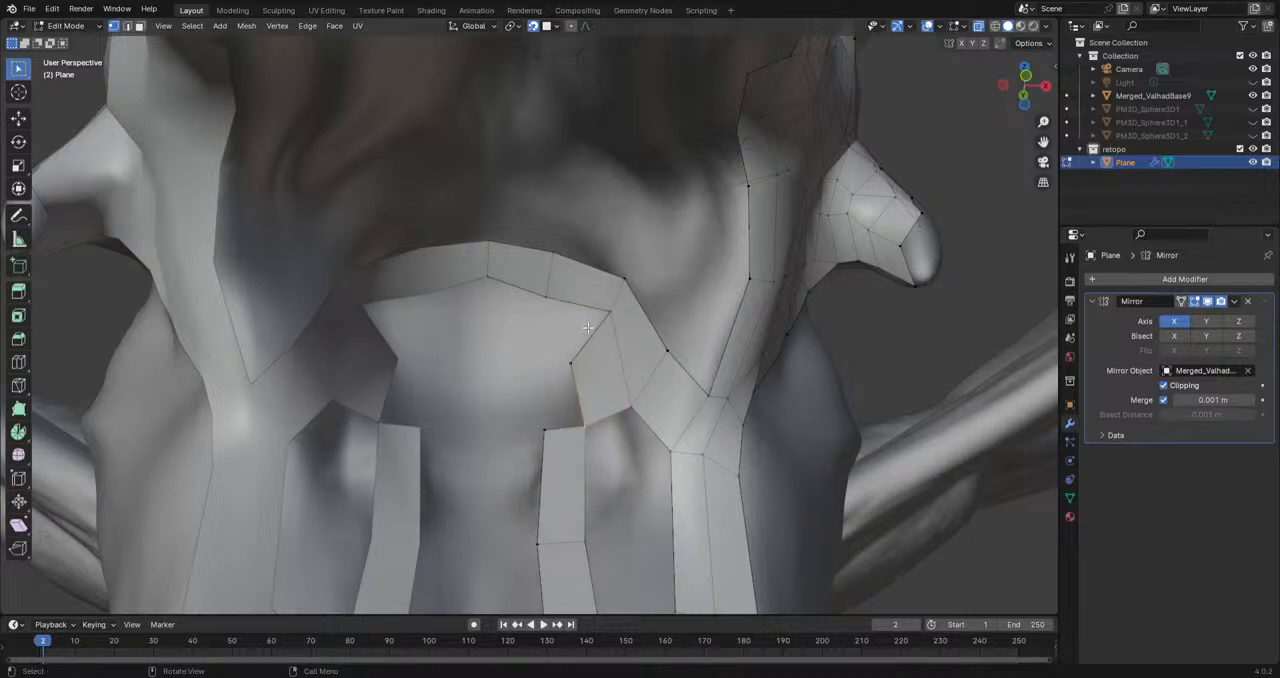
pyautogui.click(555, 254)
pyautogui.click(496, 244)
pyautogui.press('g')
pyautogui.click(497, 226)
pyautogui.hotkey('ctrl', 'z')
# Step: Move the arch's outer border vertices at and beside the midline farther toward the throat to widen its faces
pyautogui.scroll(3, 534, 284)
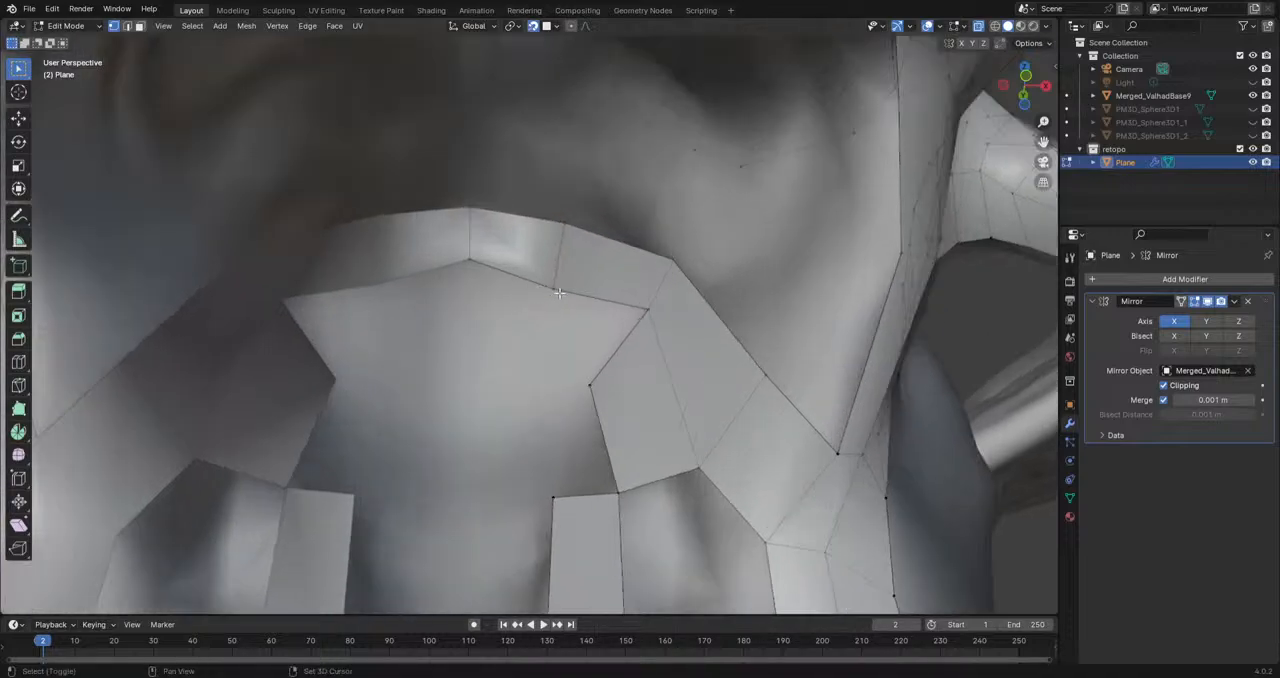
pyautogui.click(468, 230)
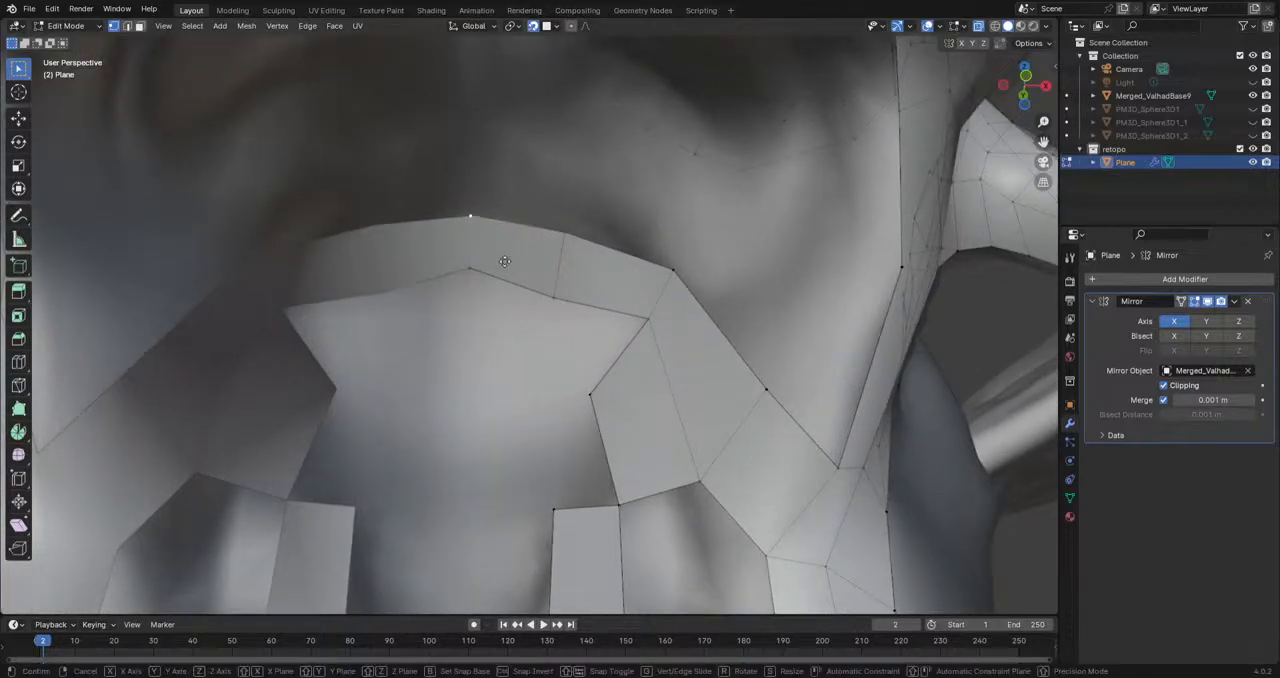
pyautogui.press('g')
pyautogui.click(551, 226)
pyautogui.click(558, 231)
pyautogui.press('g')
pyautogui.click(565, 208)
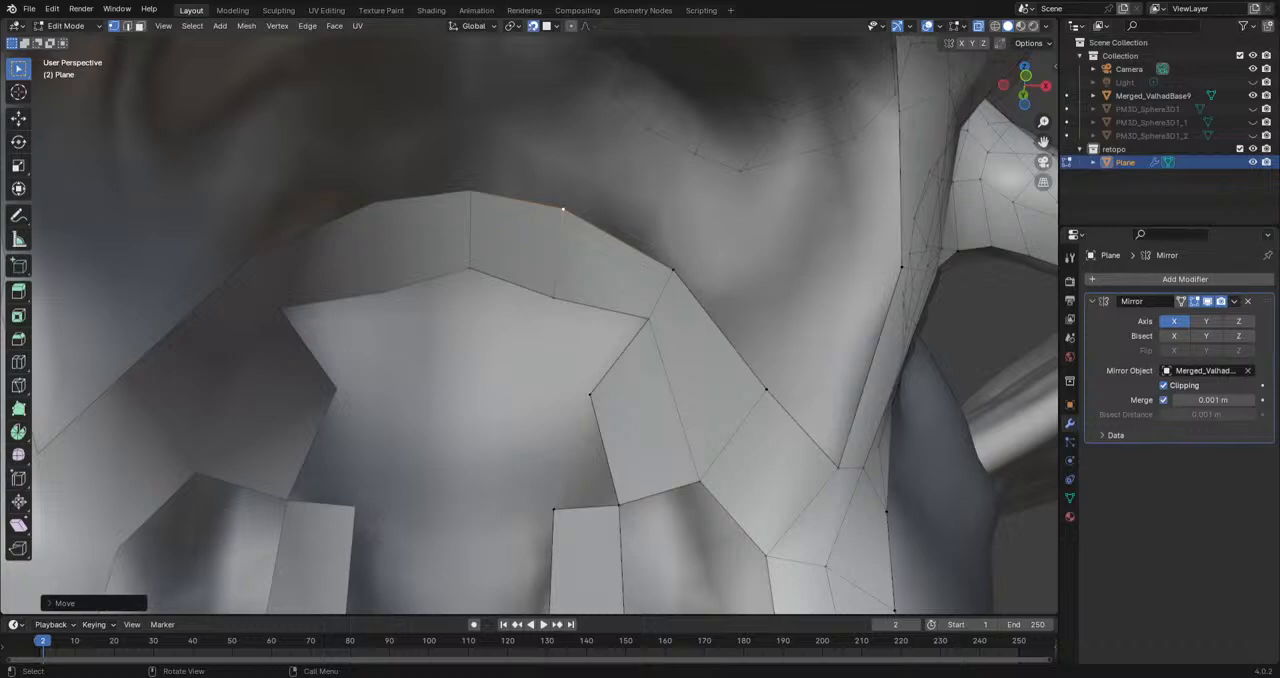
# Step: Reposition the arch's inner border vertices into an even curve
pyautogui.keyDown('shift'); pyautogui.moveTo(660, 294); pyautogui.dragTo(688, 256, button='middle'); pyautogui.keyUp('shift')
pyautogui.click(577, 264)
pyautogui.press('g')
pyautogui.click(584, 255)
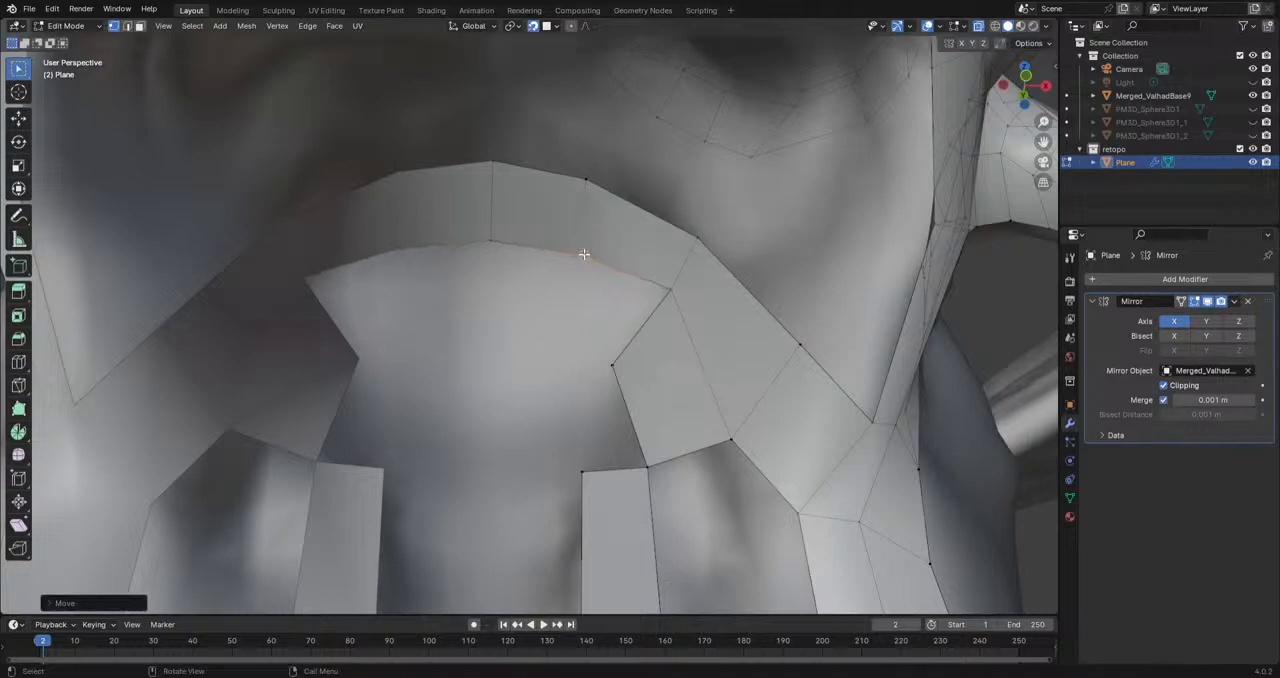
pyautogui.click(663, 291)
pyautogui.press('g')
pyautogui.click(648, 306)
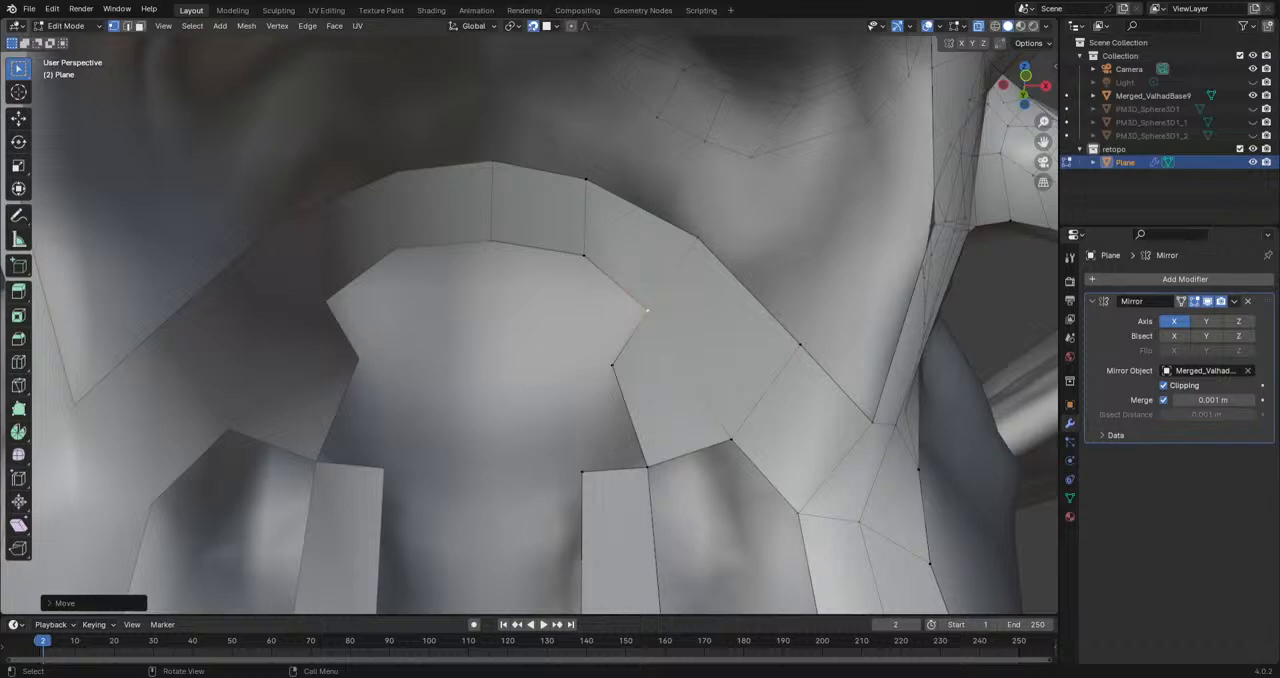
pyautogui.scroll(-4, 626, 310)
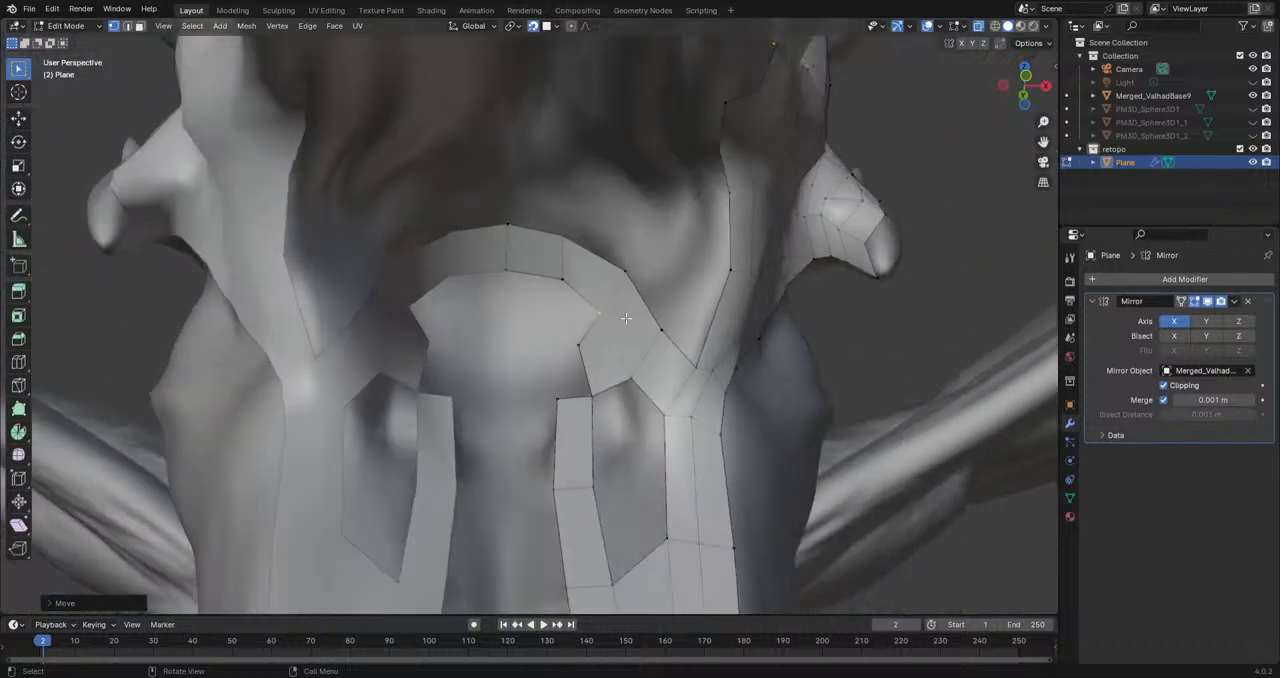
# Step: Fill the gap between the narrow mouth floor strip and the jaw-side strip with quads
pyautogui.keyDown('shift'); pyautogui.moveTo(626, 310); pyautogui.dragTo(663, 236, button='middle'); pyautogui.keyUp('shift')
pyautogui.scroll(2, 680, 400)
pyautogui.keyDown('shift'); pyautogui.moveTo(705, 431); pyautogui.dragTo(674, 400, button='middle'); pyautogui.keyUp('shift')
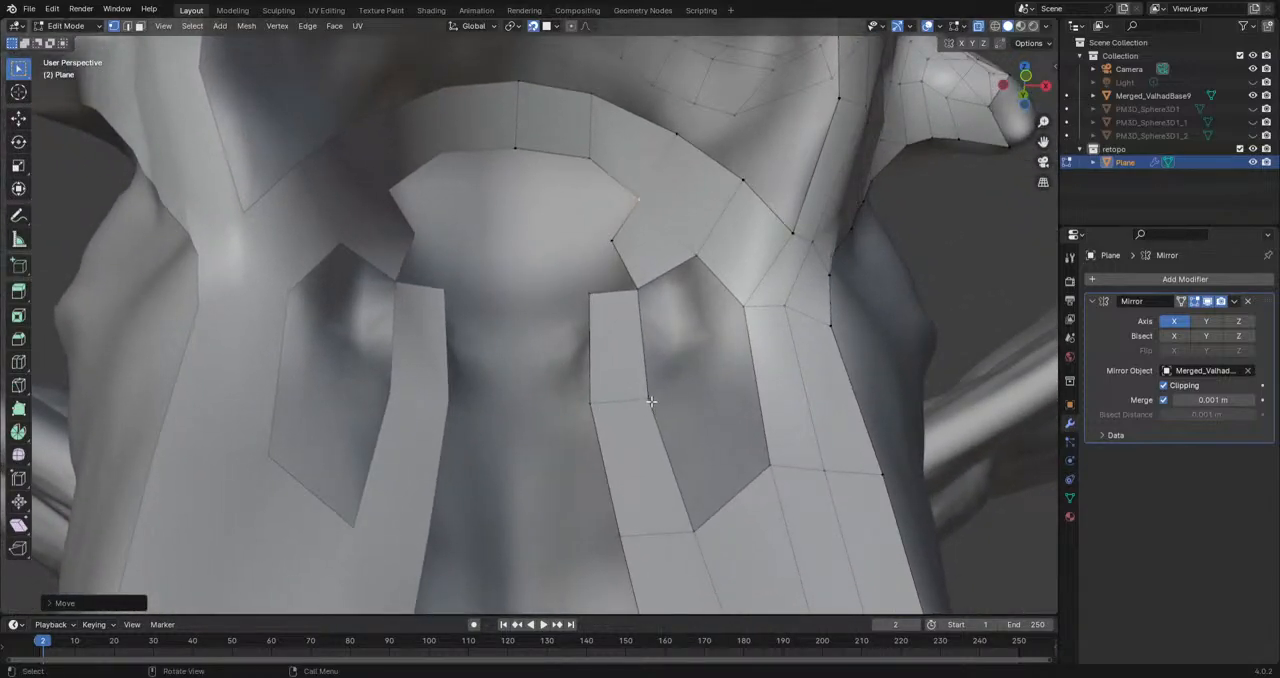
pyautogui.click(651, 405)
pyautogui.keyDown('shift'); pyautogui.click(741, 308); pyautogui.keyUp('shift')
pyautogui.keyDown('shift'); pyautogui.click(695, 263); pyautogui.keyUp('shift')
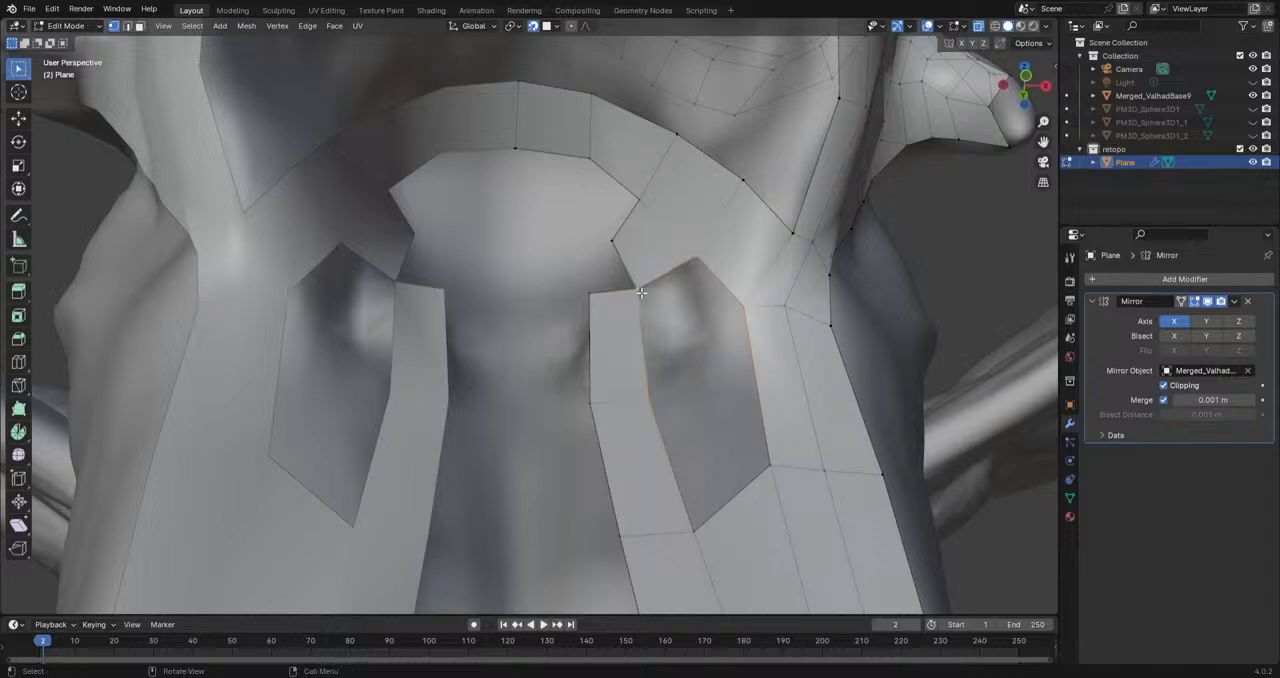
pyautogui.press('f')
pyautogui.keyDown('shift'); pyautogui.moveTo(635, 475); pyautogui.dragTo(553, 468, button='middle'); pyautogui.keyUp('shift')
pyautogui.click(570, 397)
pyautogui.keyDown('shift'); pyautogui.click(563, 289); pyautogui.keyUp('shift')
pyautogui.press('f')
# Step: Extrude the chin-side midline vertex in three segments toward the throat and fill the faces across to the narrow strip
pyautogui.scroll(-3, 600, 430)
pyautogui.scroll(-3, 642, 448)
pyautogui.scroll(2, 642, 448)
pyautogui.click(540, 515)
pyautogui.moveTo(540, 515)
pyautogui.mouseDown(button='middle')
pyautogui.moveTo(532, 507)
pyautogui.moveTo(554, 514)
pyautogui.mouseUp(button='middle')
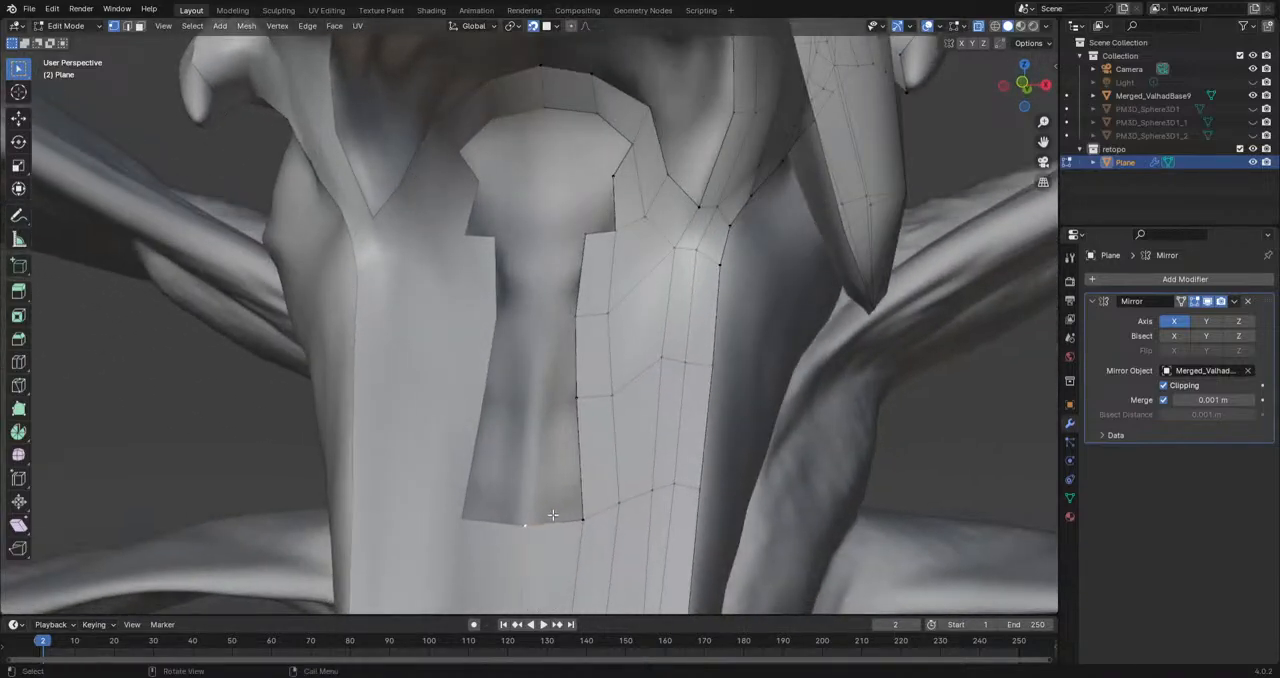
pyautogui.press('e')
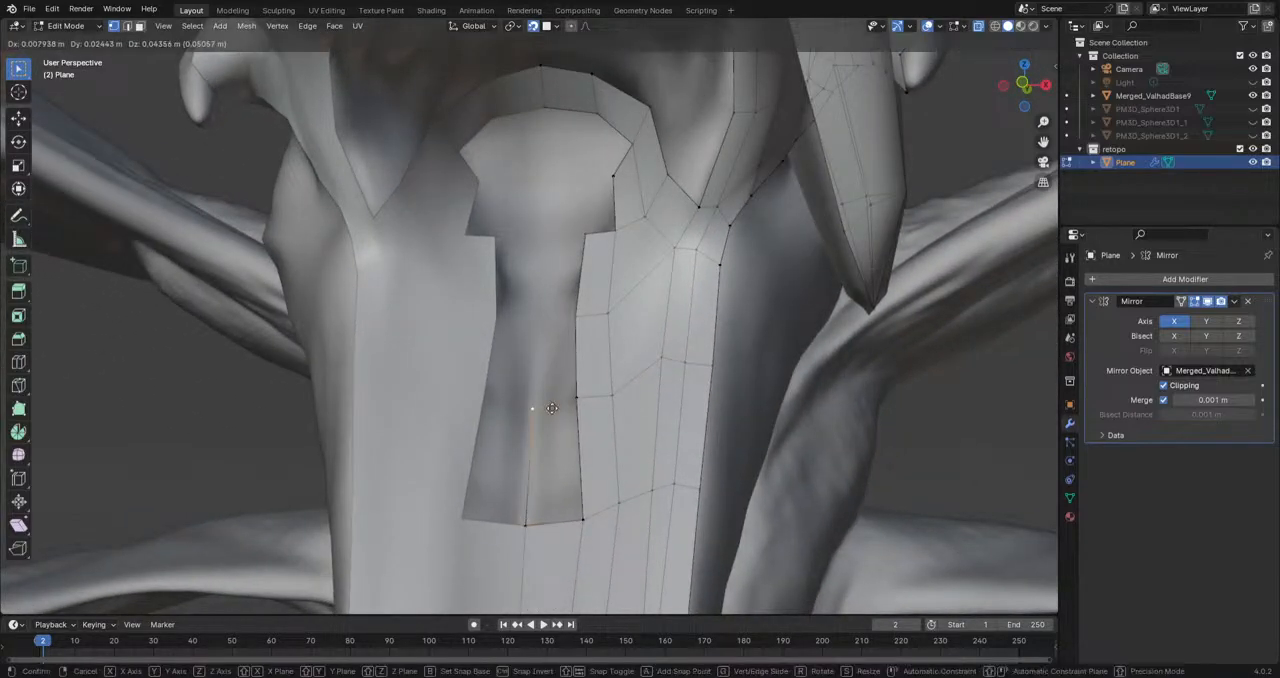
pyautogui.click(546, 240)
pyautogui.click(583, 520)
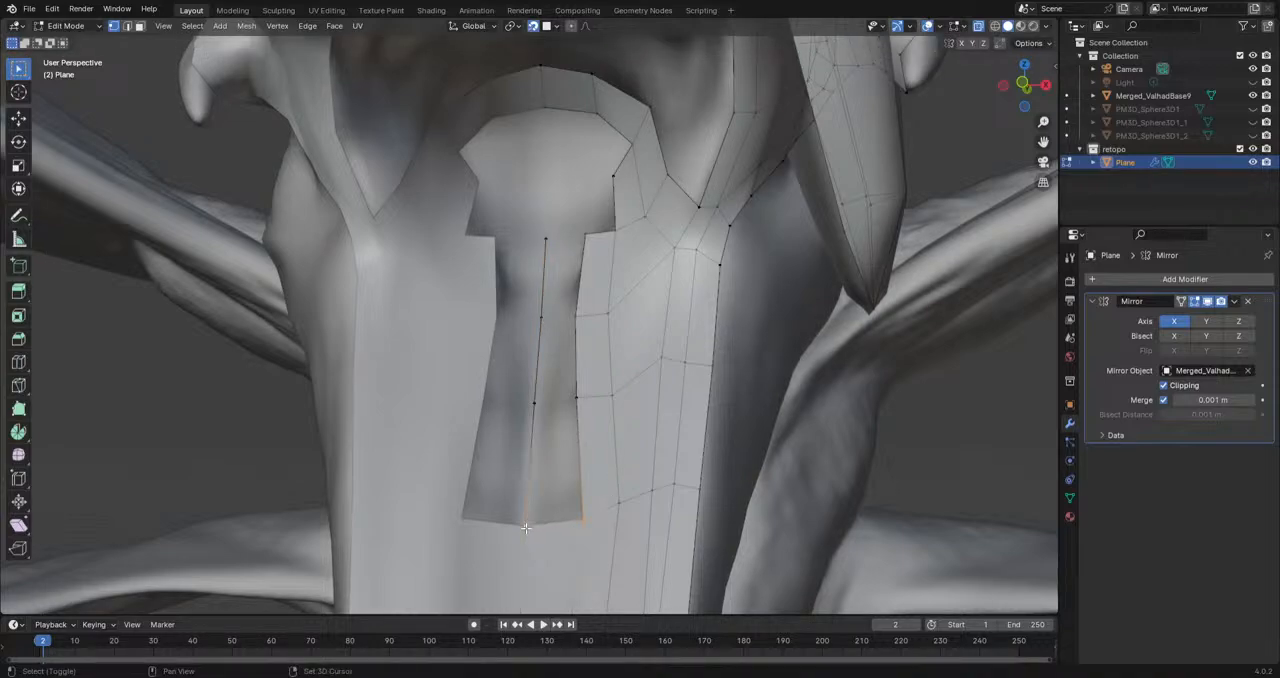
pyautogui.press('f')
pyautogui.press('f')
pyautogui.press('f')
# Step: Extrude the free corner vertex beneath the arch to the midline and fill the row of faces along the arch's inner border
pyautogui.moveTo(526, 530); pyautogui.dragTo(616, 314, button='middle')
pyautogui.click(649, 382)
pyautogui.press('g')
pyautogui.click(606, 352)
pyautogui.press('e')
pyautogui.click(525, 355)
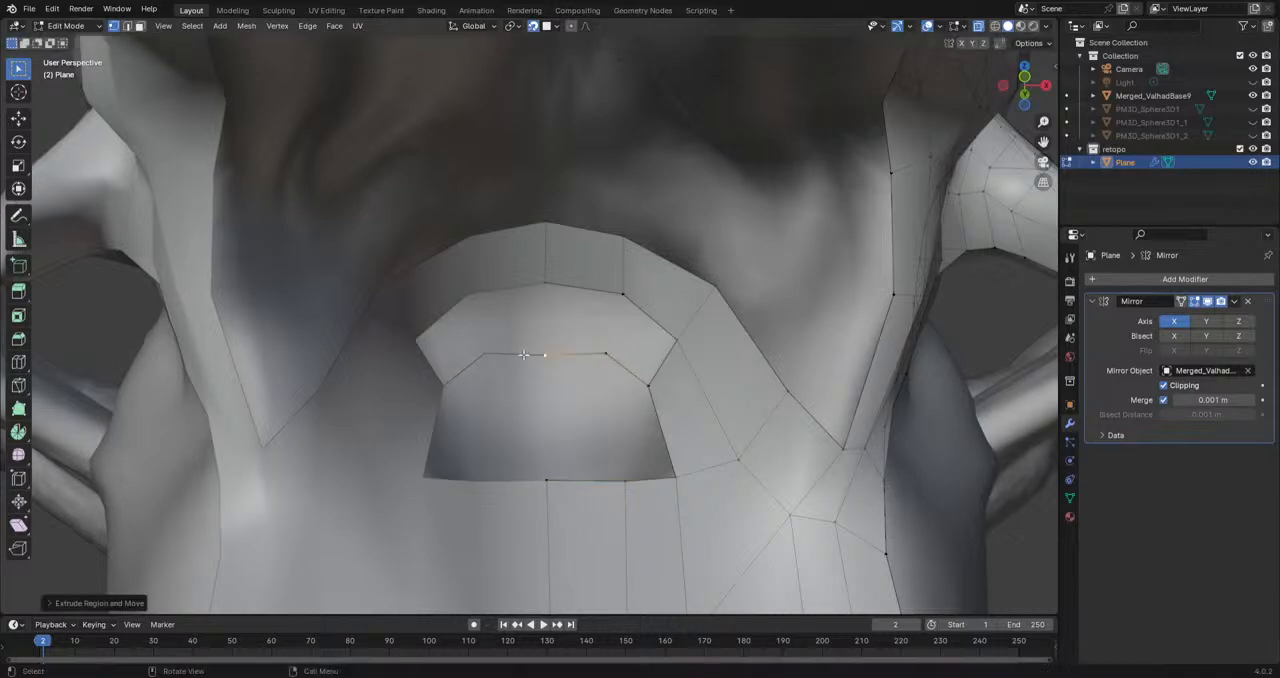
pyautogui.click(650, 385)
pyautogui.keyDown('shift'); pyautogui.click(679, 338); pyautogui.keyUp('shift')
pyautogui.press('f')
pyautogui.press('f')
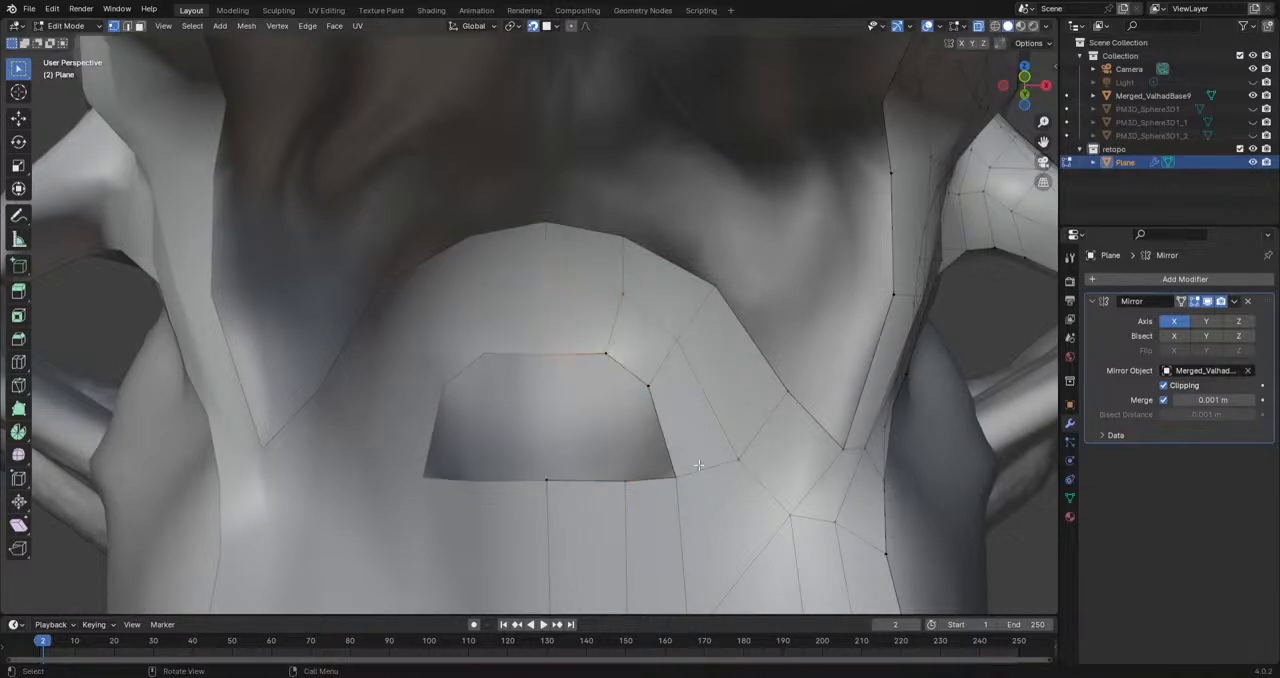
# Step: Reposition the border vertices at and beside the midline to round off the remaining throat hole
pyautogui.click(629, 484)
pyautogui.press('g')
pyautogui.click(622, 498)
pyautogui.click(540, 489)
pyautogui.press('g')
pyautogui.click(541, 516)
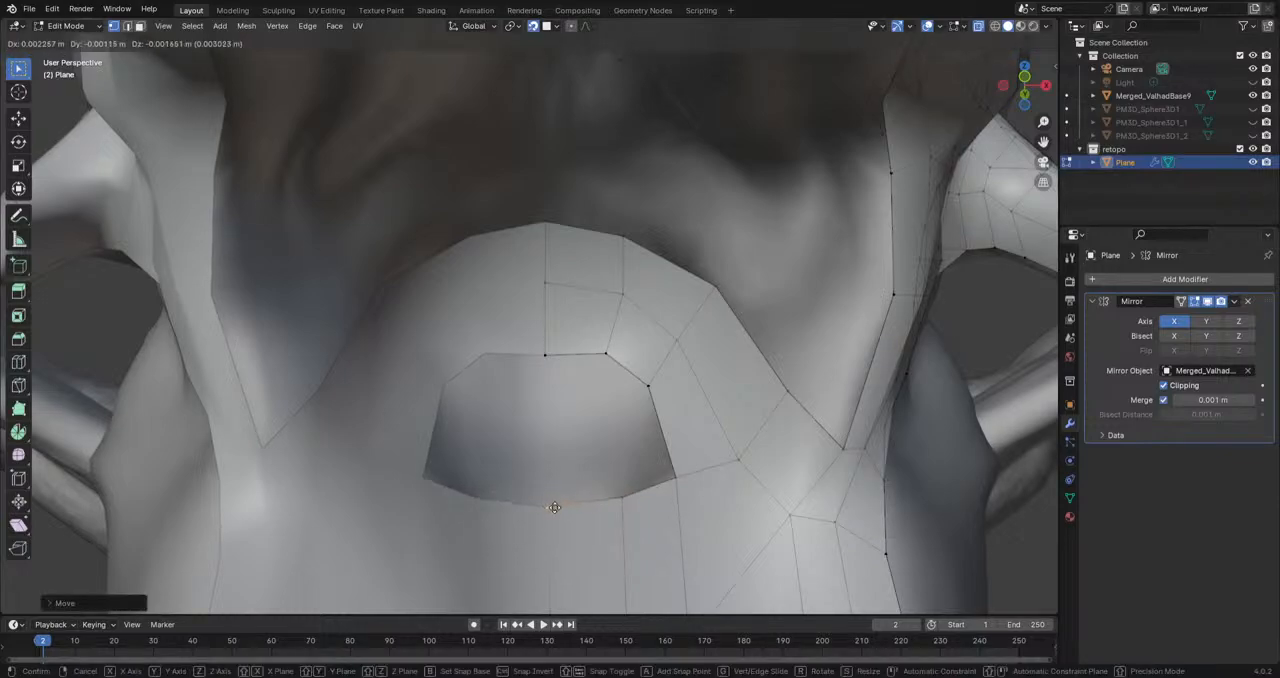
pyautogui.click(544, 354)
pyautogui.press('g')
pyautogui.click(542, 342)
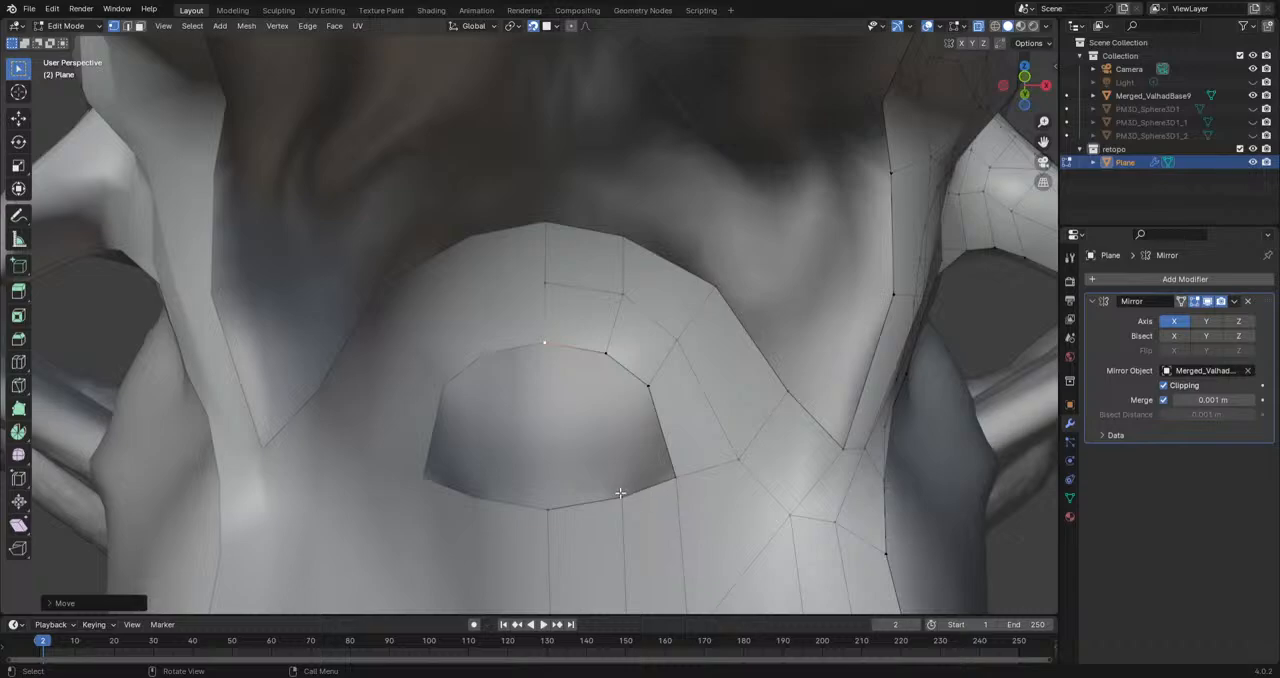
# Step: Extrude short edges inward from the vertices on the throat-side and chin-side borders of the remaining hole
pyautogui.press('e')
pyautogui.click(545, 395)
pyautogui.click(605, 354)
pyautogui.press('e')
pyautogui.click(587, 402)
pyautogui.click(649, 386)
pyautogui.press('e')
pyautogui.click(616, 423)
pyautogui.click(605, 458)
pyautogui.click(547, 508)
pyautogui.press('e')
pyautogui.click(546, 464)
pyautogui.keyDown('shift'); pyautogui.click(609, 462); pyautogui.keyUp('shift')
# Step: Fill the face between the two short edges on the hole's chin-side border
pyautogui.keyDown('shift'); pyautogui.click(624, 497); pyautogui.keyUp('shift')
pyautogui.keyDown('shift'); pyautogui.click(546, 511); pyautogui.keyUp('shift')
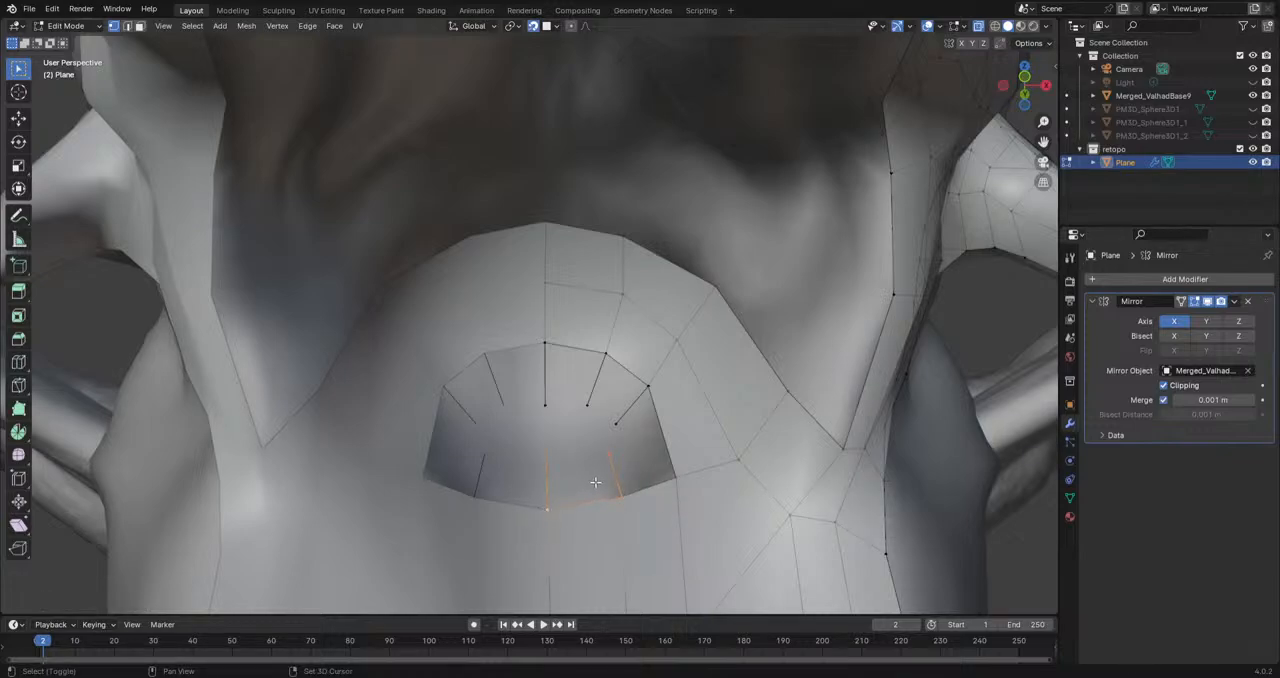
pyautogui.press('f')
pyautogui.click(625, 496)
pyautogui.keyDown('shift'); pyautogui.click(610, 456); pyautogui.keyUp('shift')
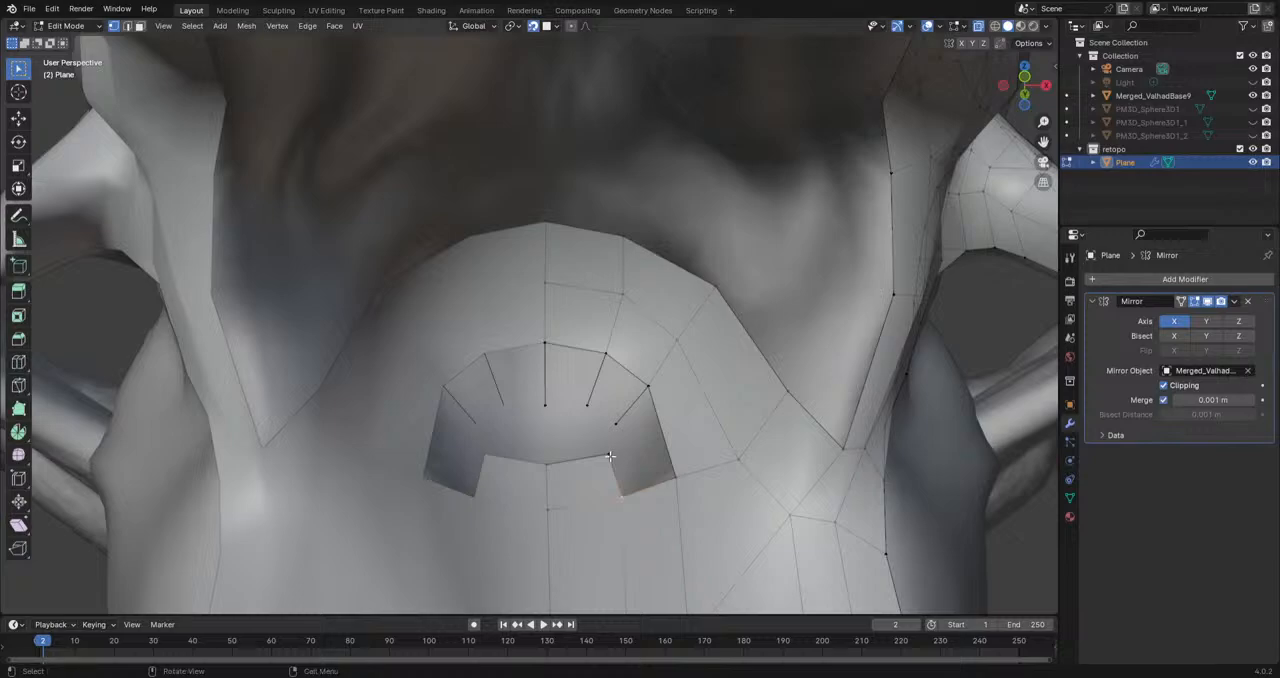
pyautogui.keyDown('shift'); pyautogui.click(617, 424); pyautogui.keyUp('shift')
pyautogui.keyDown('shift'); pyautogui.click(653, 401); pyautogui.keyUp('shift')
pyautogui.keyDown('shift'); pyautogui.click(687, 490); pyautogui.keyUp('shift')
pyautogui.press('f')
pyautogui.hotkey('ctrl', 'z')
# Step: Fill the faces between the short edges along the hole's throat-side border
pyautogui.click(614, 425)
pyautogui.click(604, 354)
pyautogui.keyDown('shift'); pyautogui.click(544, 342); pyautogui.keyUp('shift')
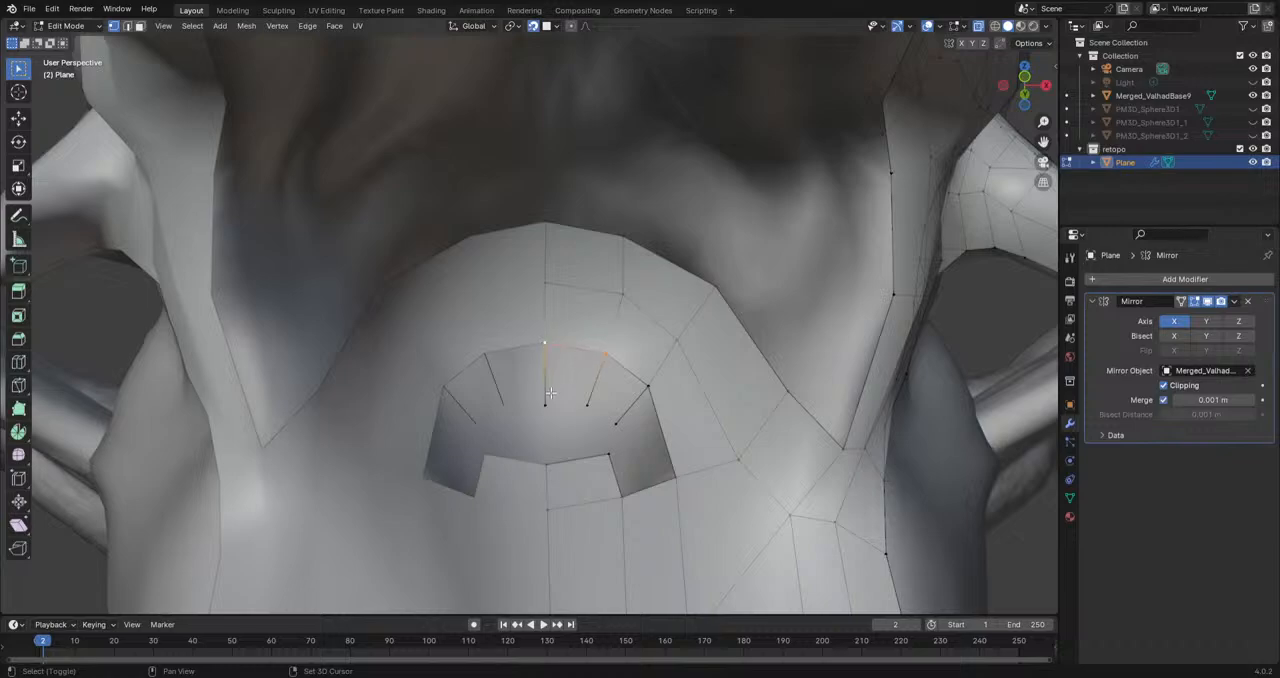
pyautogui.press('f')
pyautogui.click(585, 406)
pyautogui.keyDown('shift'); pyautogui.click(618, 415); pyautogui.keyUp('shift')
pyautogui.keyDown('shift'); pyautogui.click(654, 387); pyautogui.keyUp('shift')
pyautogui.keyDown('shift'); pyautogui.click(593, 352); pyautogui.keyUp('shift')
pyautogui.press('f')
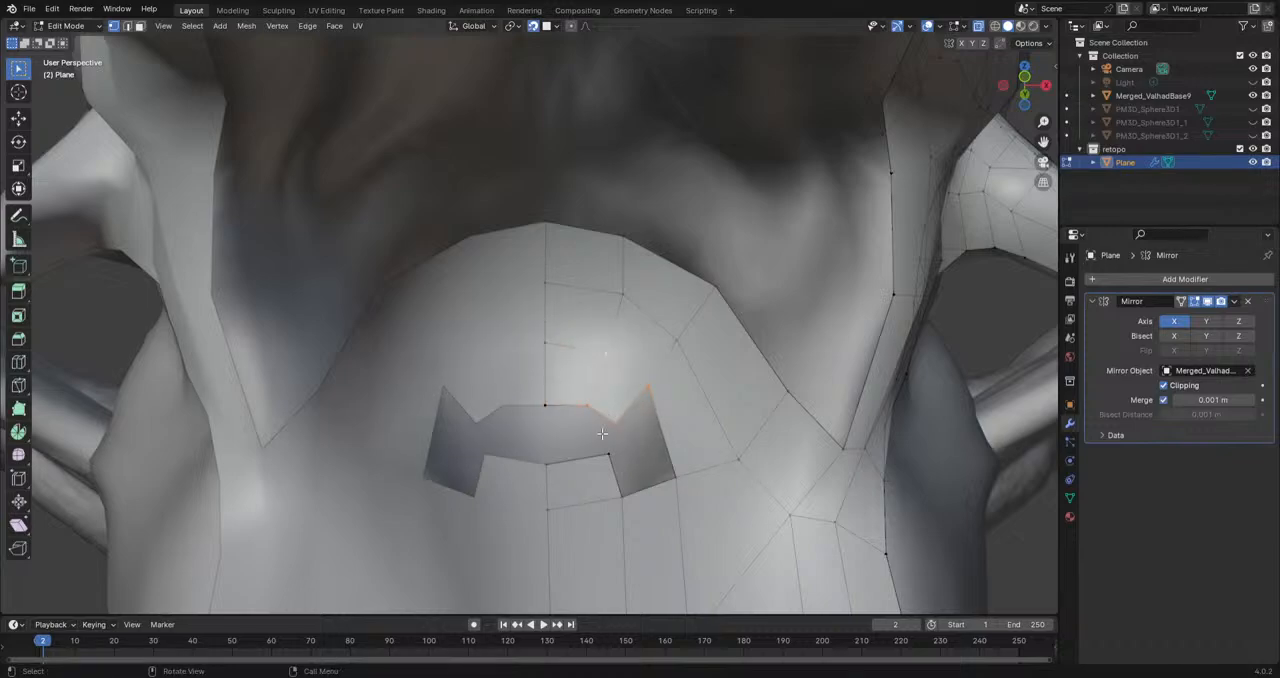
# Step: Fill the central quad beside the midline between the throat-side and chin-side faces
pyautogui.click(587, 405)
pyautogui.keyDown('shift'); pyautogui.click(609, 452); pyautogui.keyUp('shift')
pyautogui.keyDown('shift'); pyautogui.click(546, 464); pyautogui.keyUp('shift')
pyautogui.keyDown('shift'); pyautogui.click(547, 404); pyautogui.keyUp('shift')
pyautogui.press('f')
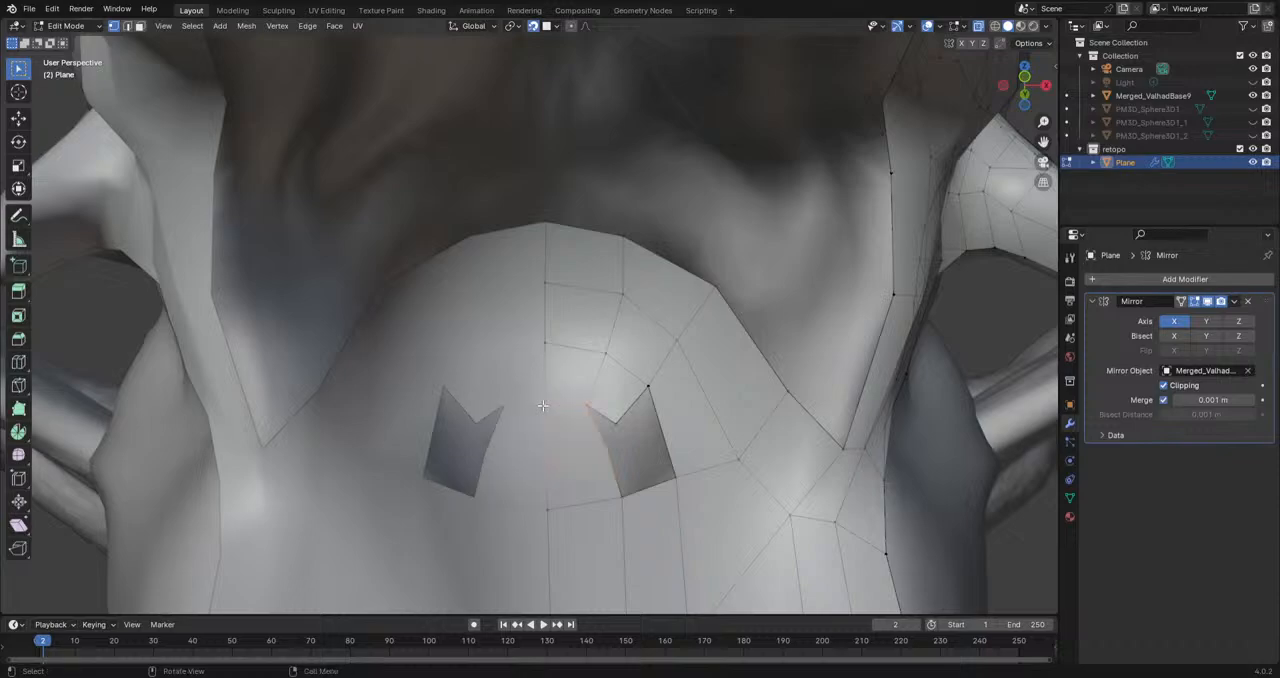
# Step: Reposition the inner border vertices of the remaining side hole to even out its throat end
pyautogui.click(617, 424)
pyautogui.press('g')
pyautogui.click(622, 401)
pyautogui.click(589, 407)
pyautogui.press('g')
pyautogui.click(632, 413)
pyautogui.click(632, 416)
pyautogui.press('g')
pyautogui.click(626, 404)
pyautogui.hotkey('ctrl', 'z')
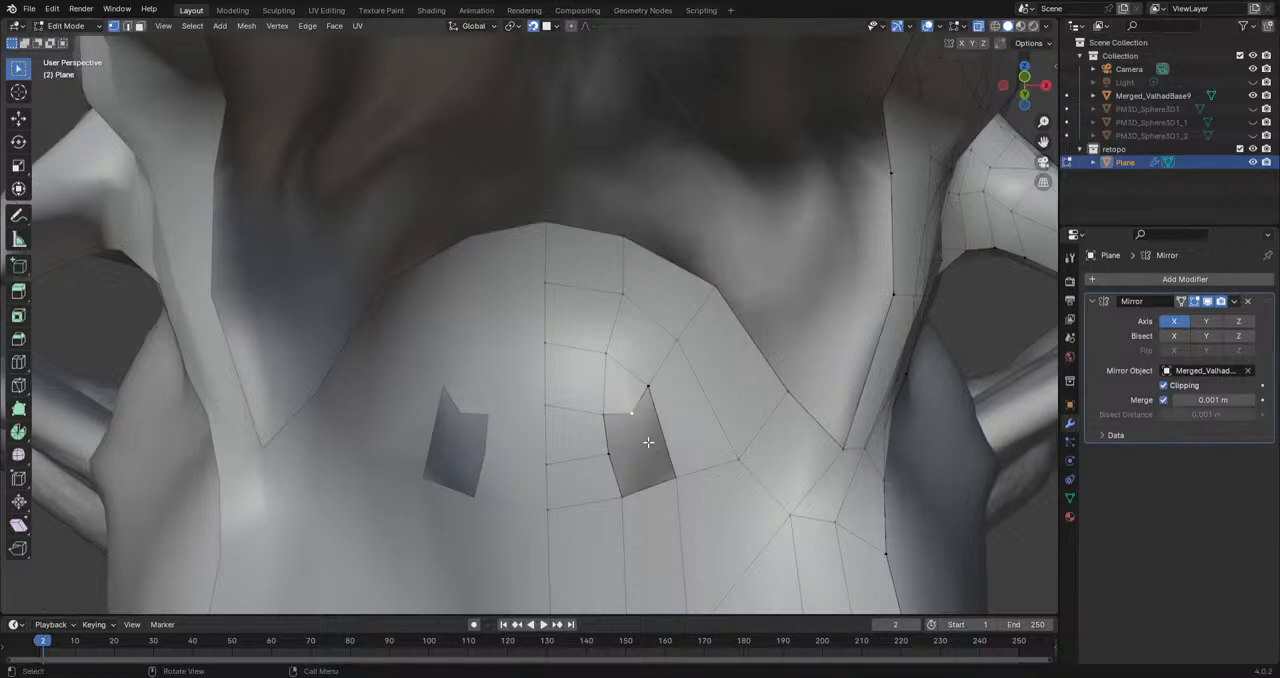
pyautogui.press('g')
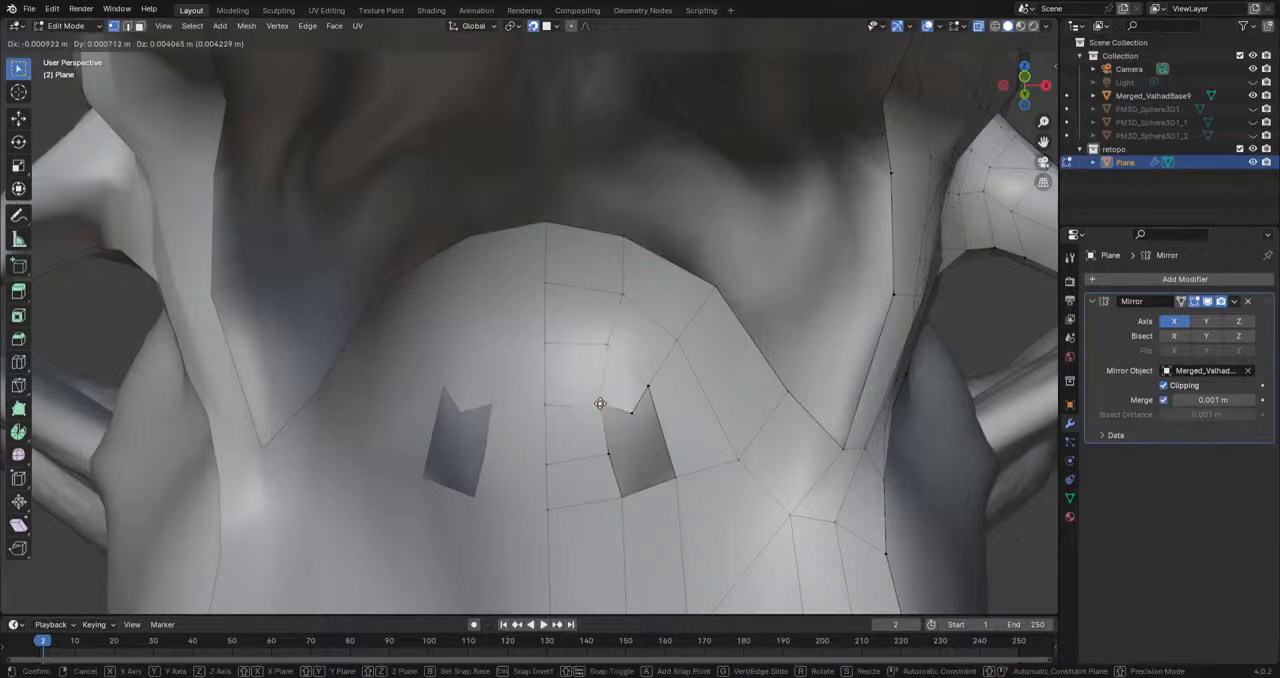
pyautogui.click(617, 388)
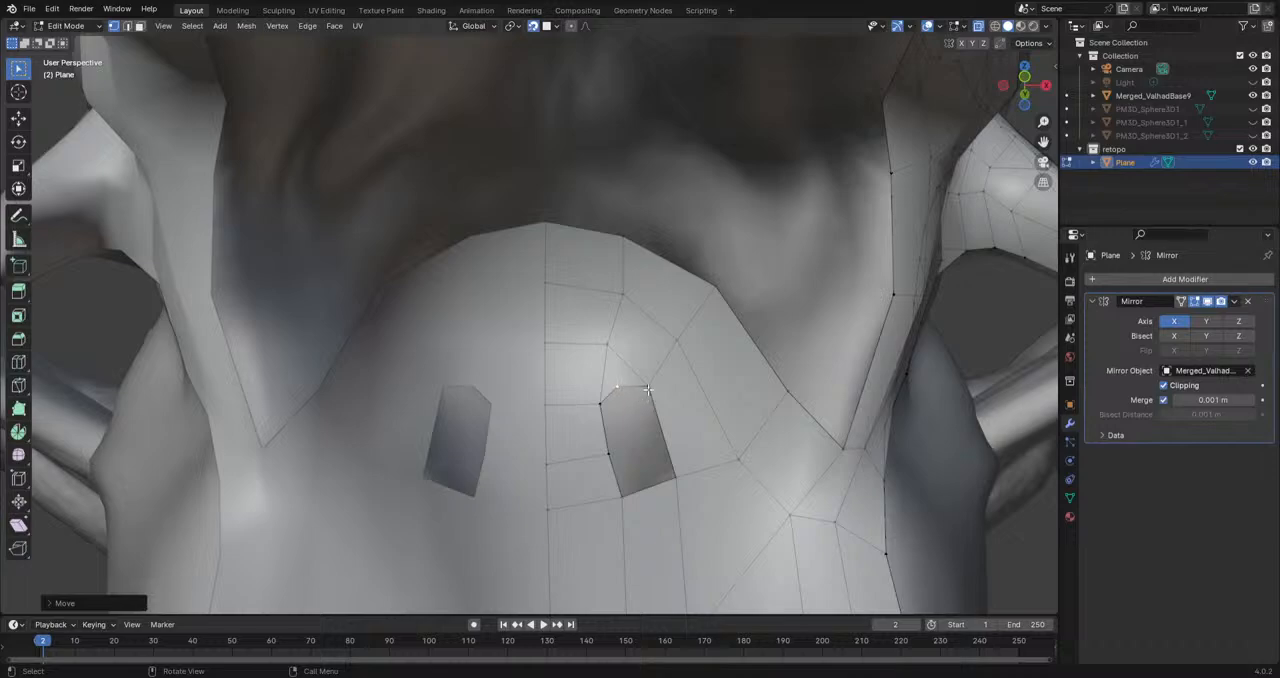
# Step: Fill the remaining side hole with two faces to close the mouth floor
pyautogui.click(648, 388)
pyautogui.keyDown('shift'); pyautogui.click(611, 454); pyautogui.keyUp('shift')
pyautogui.press('f')
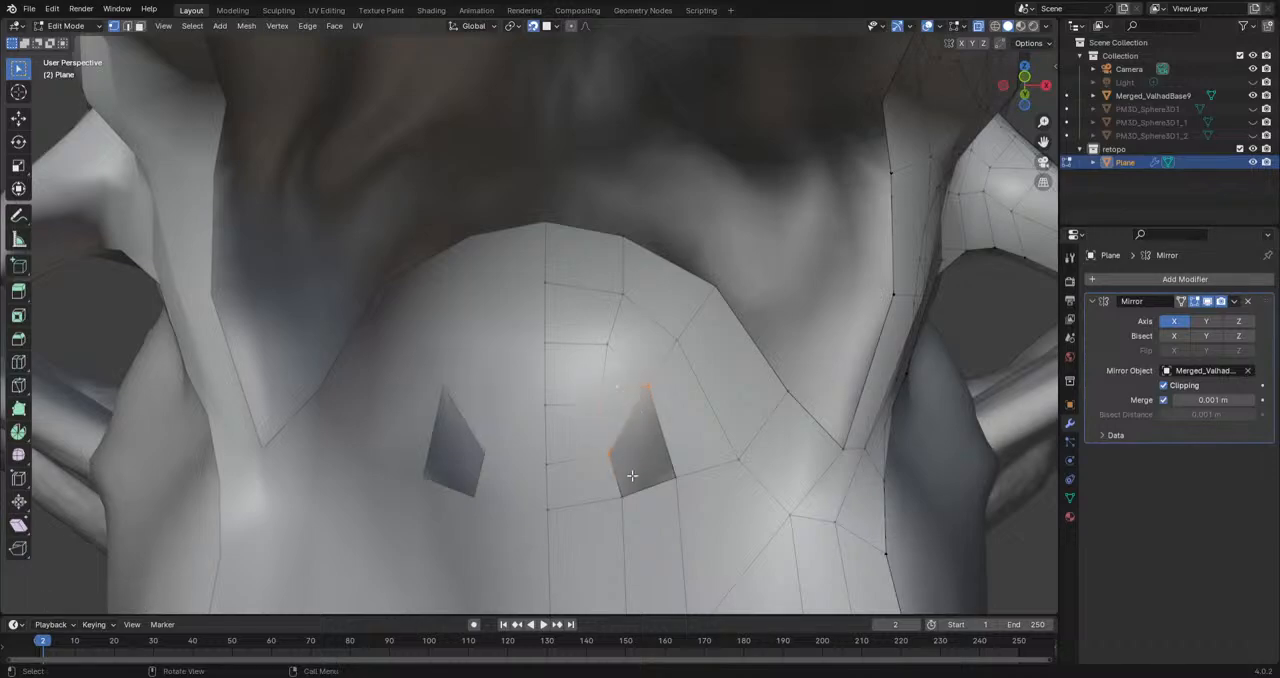
pyautogui.keyDown('shift'); pyautogui.click(666, 479); pyautogui.keyUp('shift')
pyautogui.press('f')
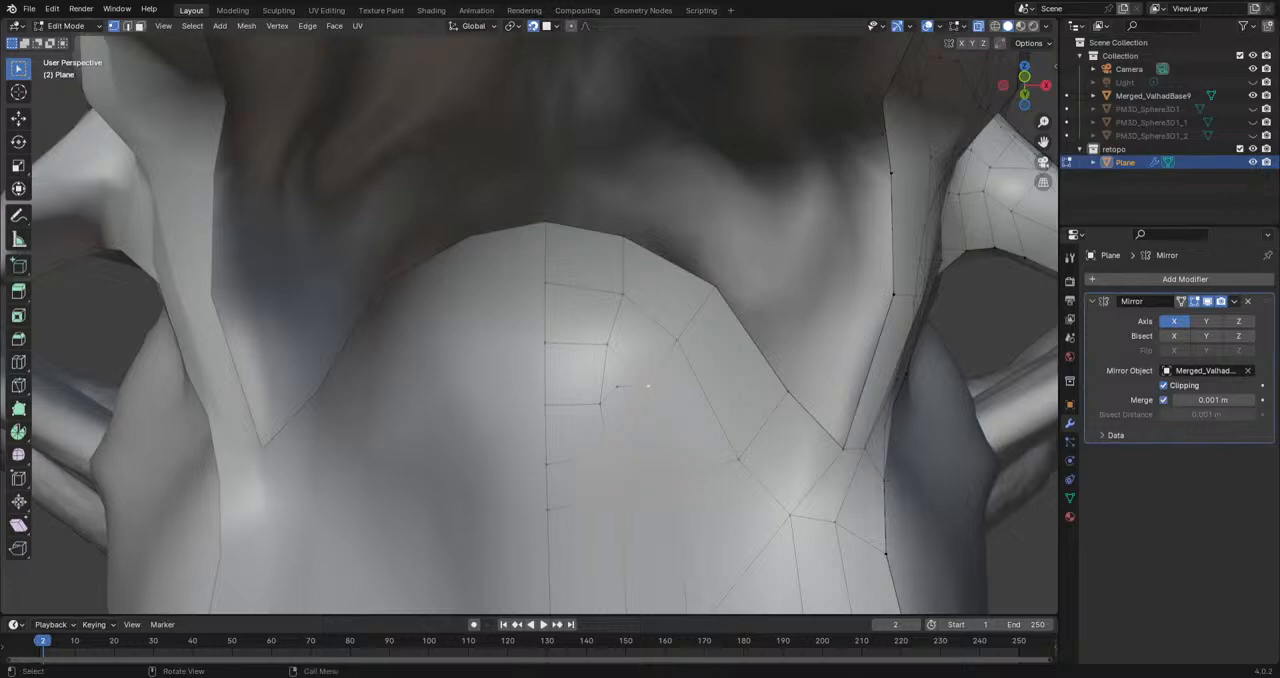
# Step: Reposition the interior mouth-floor vertices beside the midline to even out the quads below the throat arch
pyautogui.click(645, 385)
pyautogui.press('g')
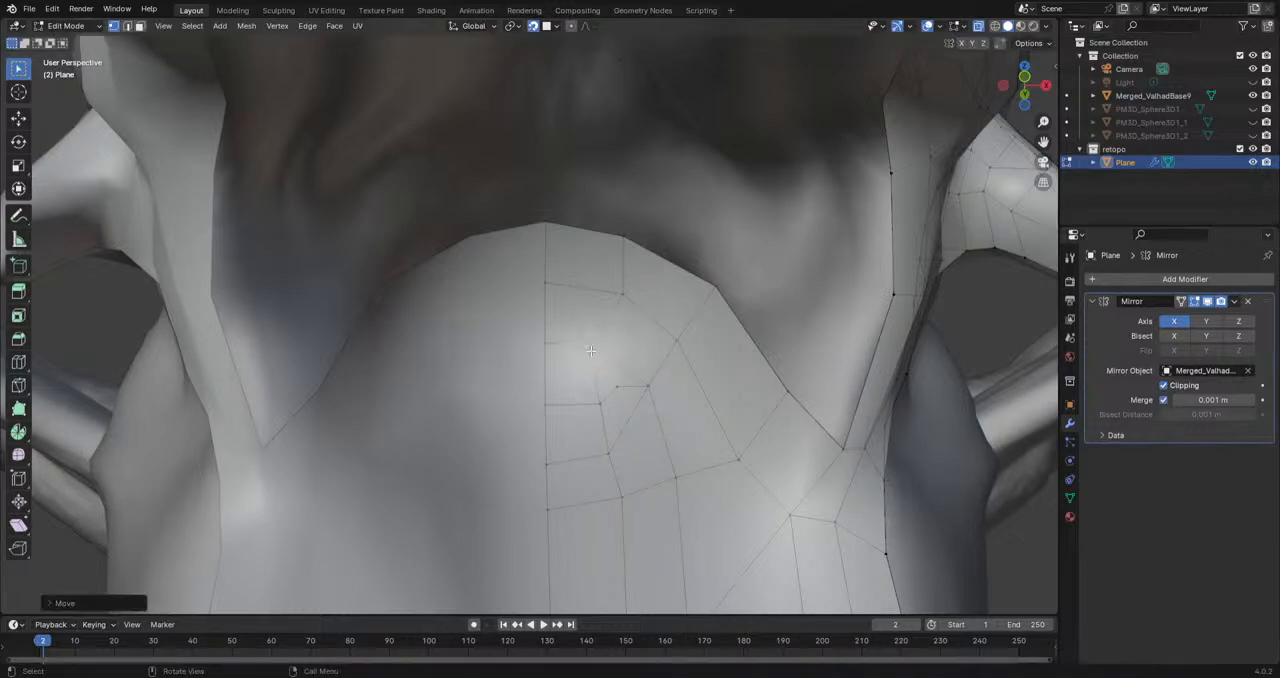
pyautogui.click(548, 334)
pyautogui.click(608, 458)
pyautogui.press('g')
pyautogui.click(609, 473)
# Step: Slide the lower midline vertex and adjust the neighbouring mouth-floor vertices for smoother edge flow toward the arch
pyautogui.click(545, 465)
pyautogui.press('g')
pyautogui.click(546, 482)
pyautogui.click(597, 405)
pyautogui.press('g')
pyautogui.click(585, 394)
pyautogui.moveTo(586, 395); pyautogui.dragTo(596, 406)
pyautogui.moveTo(624, 295)
pyautogui.mouseDown()
pyautogui.moveTo(611, 292)
pyautogui.moveTo(631, 298)
pyautogui.mouseUp()
# Step: Even out the vertex spacing along the strip of quads running down the side of the lower jaw
pyautogui.scroll(-6, 632, 299)
pyautogui.moveTo(660, 385); pyautogui.dragTo(540, 291, button='middle')
pyautogui.scroll(6, 629, 403)
pyautogui.moveTo(551, 309); pyautogui.dragTo(556, 341)
pyautogui.moveTo(490, 317); pyautogui.dragTo(491, 367)
pyautogui.moveTo(388, 390); pyautogui.dragTo(462, 393, button='middle')
pyautogui.moveTo(485, 302); pyautogui.dragTo(483, 352)
pyautogui.moveTo(480, 410); pyautogui.dragTo(477, 486)
pyautogui.moveTo(530, 441); pyautogui.dragTo(537, 465)
pyautogui.moveTo(575, 442); pyautogui.dragTo(589, 454)
pyautogui.moveTo(589, 454); pyautogui.dragTo(900, 290, button='middle')
pyautogui.scroll(2, 471, 263)
pyautogui.moveTo(473, 263); pyautogui.dragTo(484, 292)
pyautogui.moveTo(541, 264); pyautogui.dragTo(533, 272)
pyautogui.moveTo(533, 272); pyautogui.dragTo(569, 293, button='middle')
pyautogui.moveTo(573, 262); pyautogui.dragTo(578, 248)
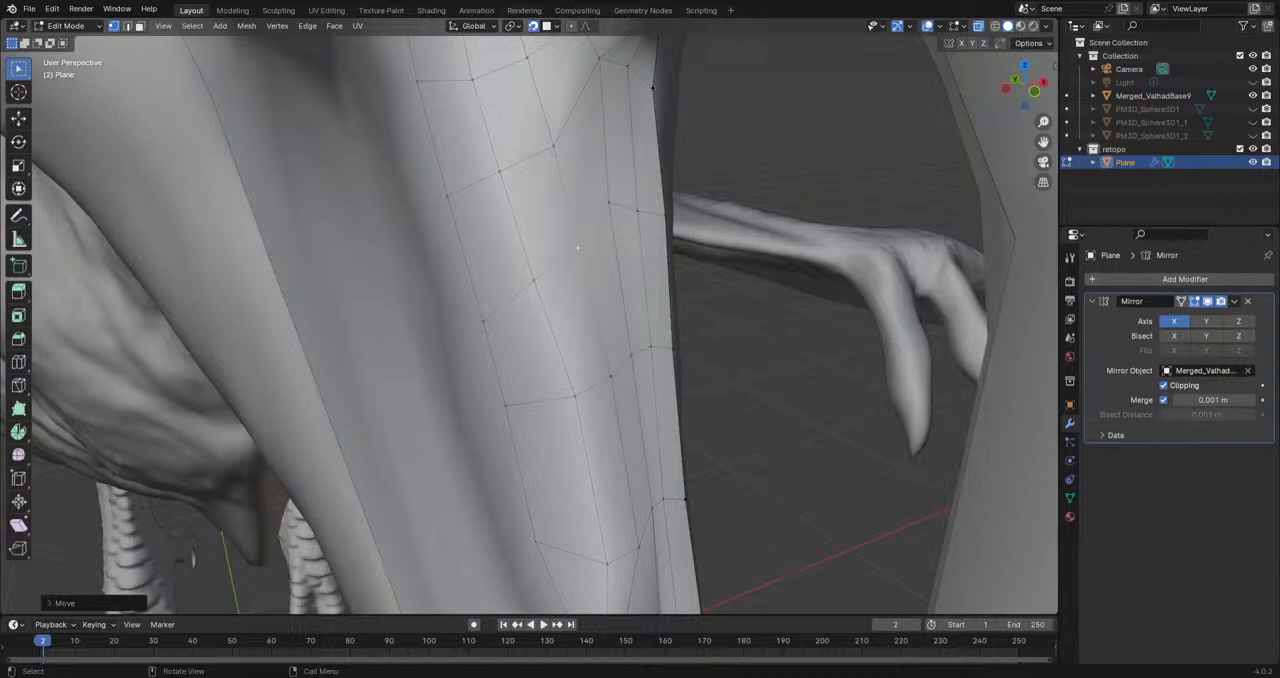
# Step: Shift the vertex in the middle of the jaw's side strip slightly to straighten its edge loop
pyautogui.scroll(-5, 603, 456)
pyautogui.moveTo(601, 452); pyautogui.dragTo(567, 402, button='middle')
pyautogui.scroll(3, 531, 472)
pyautogui.scroll(-5, 550, 412)
pyautogui.scroll(4, 550, 412)
pyautogui.scroll(3, 567, 402)
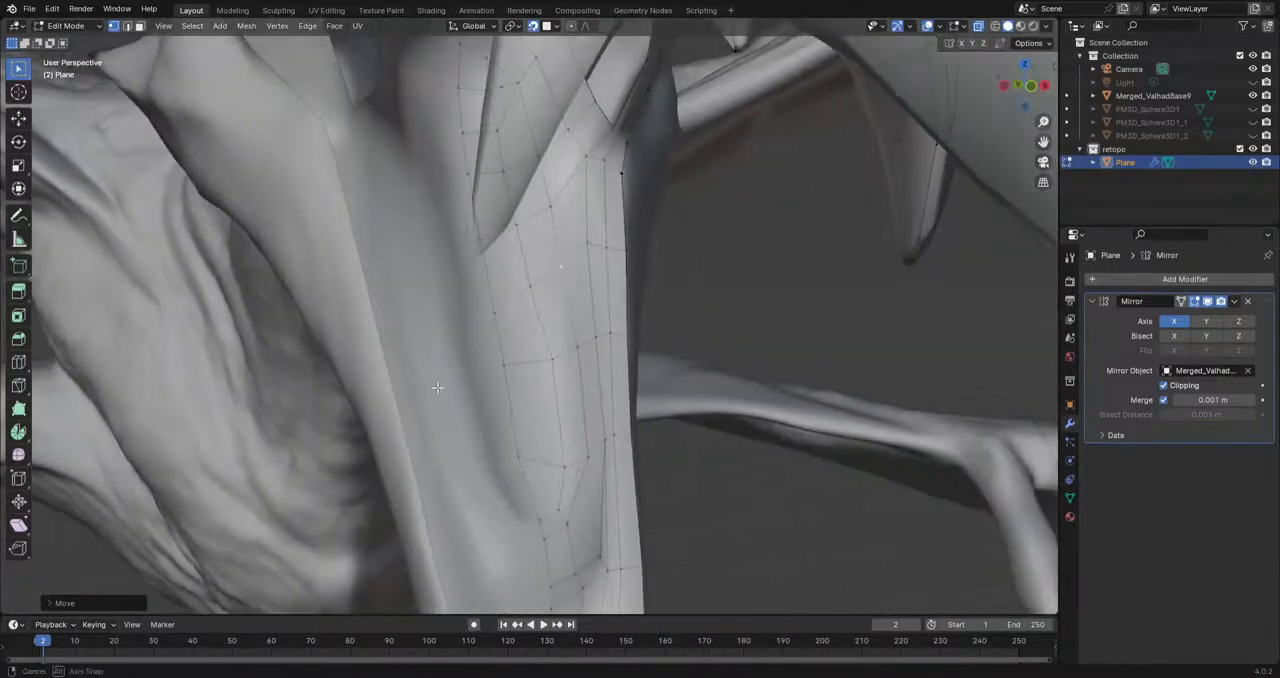
pyautogui.press('g')
pyautogui.click(545, 362)
pyautogui.moveTo(545, 362); pyautogui.dragTo(580, 429, button='middle')
# Step: Reposition the border vertex on the outer part of the throat arch
pyautogui.scroll(-3, 507, 365)
pyautogui.scroll(5, 612, 325)
pyautogui.scroll(2, 612, 325)
pyautogui.scroll(-2, 580, 429)
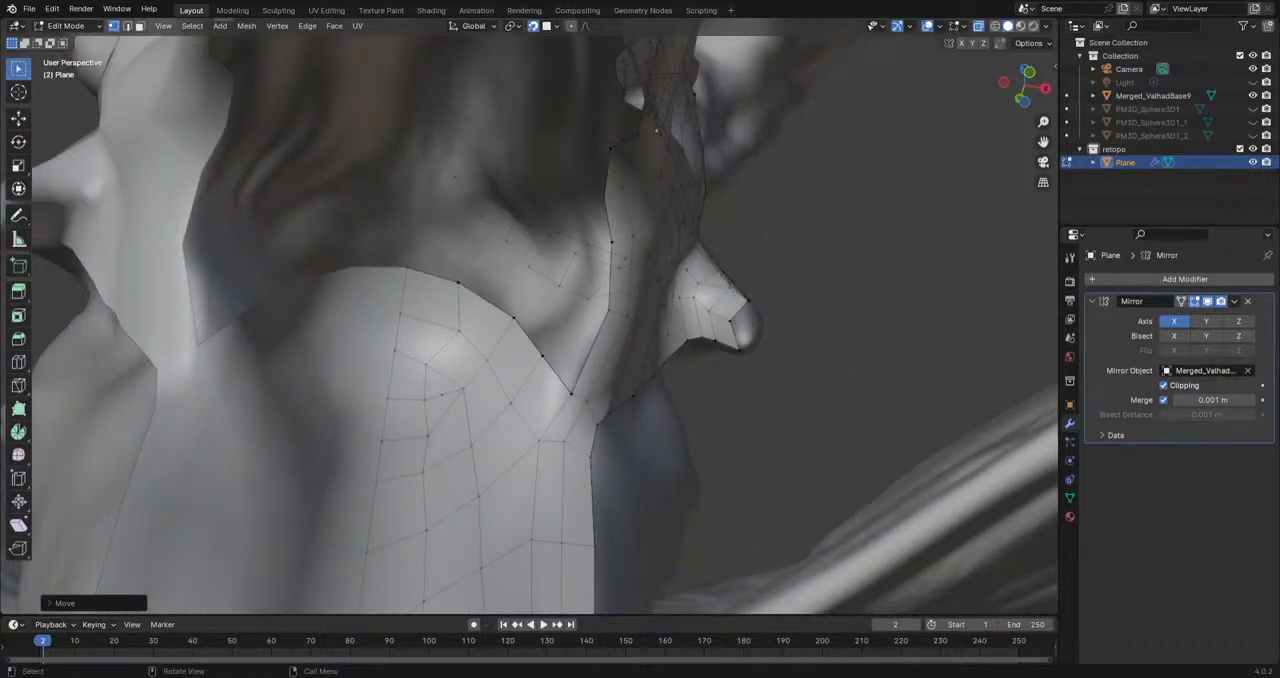
pyautogui.moveTo(582, 352); pyautogui.dragTo(597, 315, button='middle')
pyautogui.click(543, 420)
pyautogui.moveTo(543, 420); pyautogui.dragTo(602, 289, button='middle')
pyautogui.press('g')
pyautogui.click(553, 360)
# Step: Extrude the edge beside the throat opening twice toward the midline and adjust the new strip's end vertices
pyautogui.keyDown('shift'); pyautogui.click(610, 265); pyautogui.keyUp('shift')
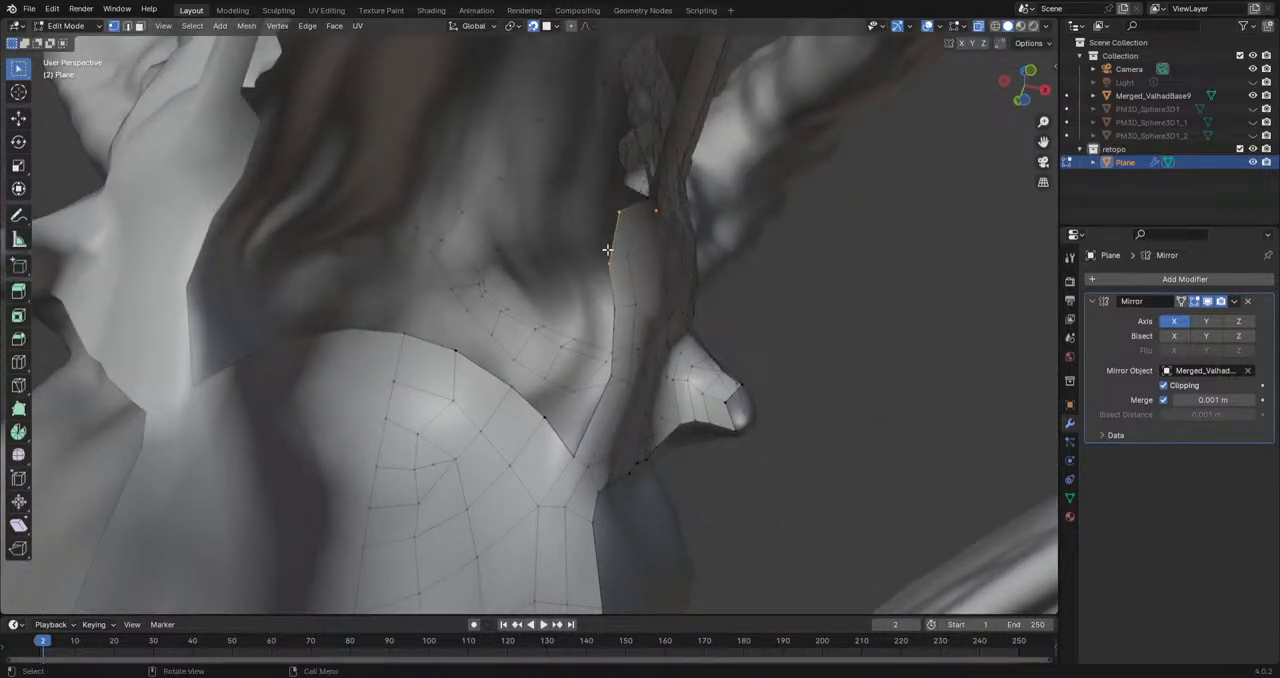
pyautogui.press('e')
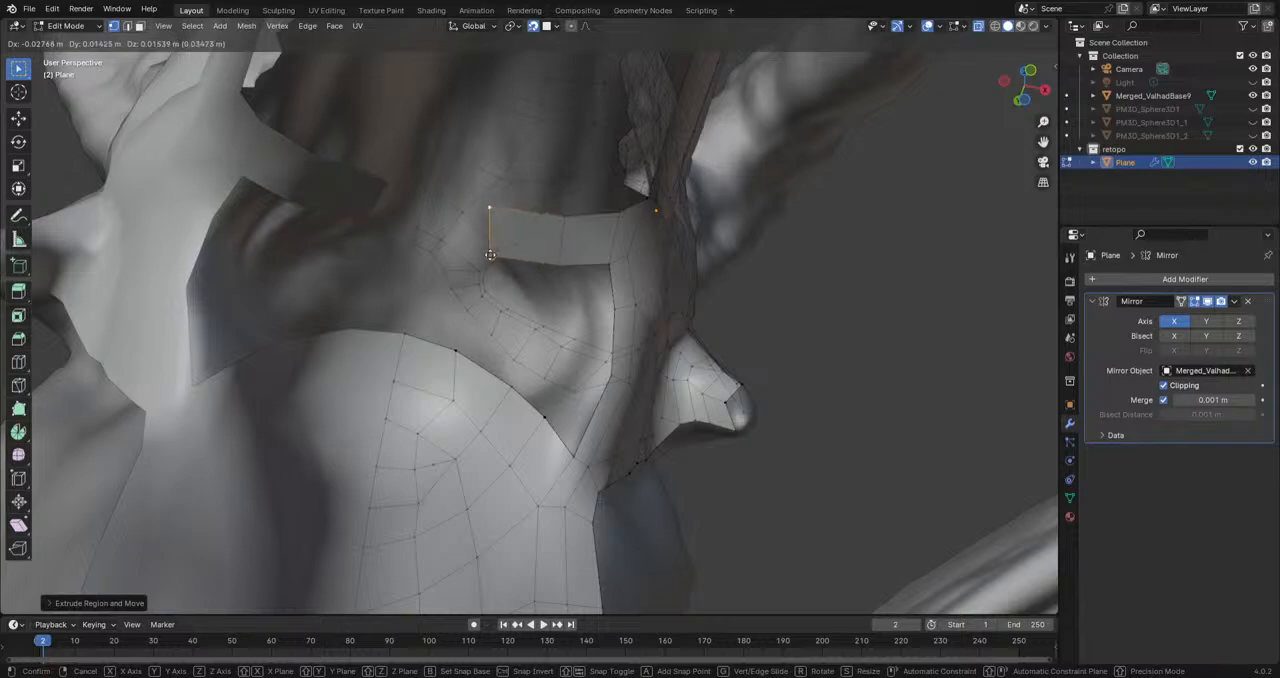
pyautogui.click(507, 242)
pyautogui.press('g')
pyautogui.click(516, 213)
pyautogui.click(513, 240)
pyautogui.press('g')
pyautogui.click(499, 235)
pyautogui.click(514, 209)
pyautogui.press('g')
pyautogui.click(516, 204)
# Step: Extrude the strip's end edge across the back of the mouth until it reaches the midline
pyautogui.keyDown('shift'); pyautogui.click(502, 235); pyautogui.keyUp('shift')
pyautogui.press('e')
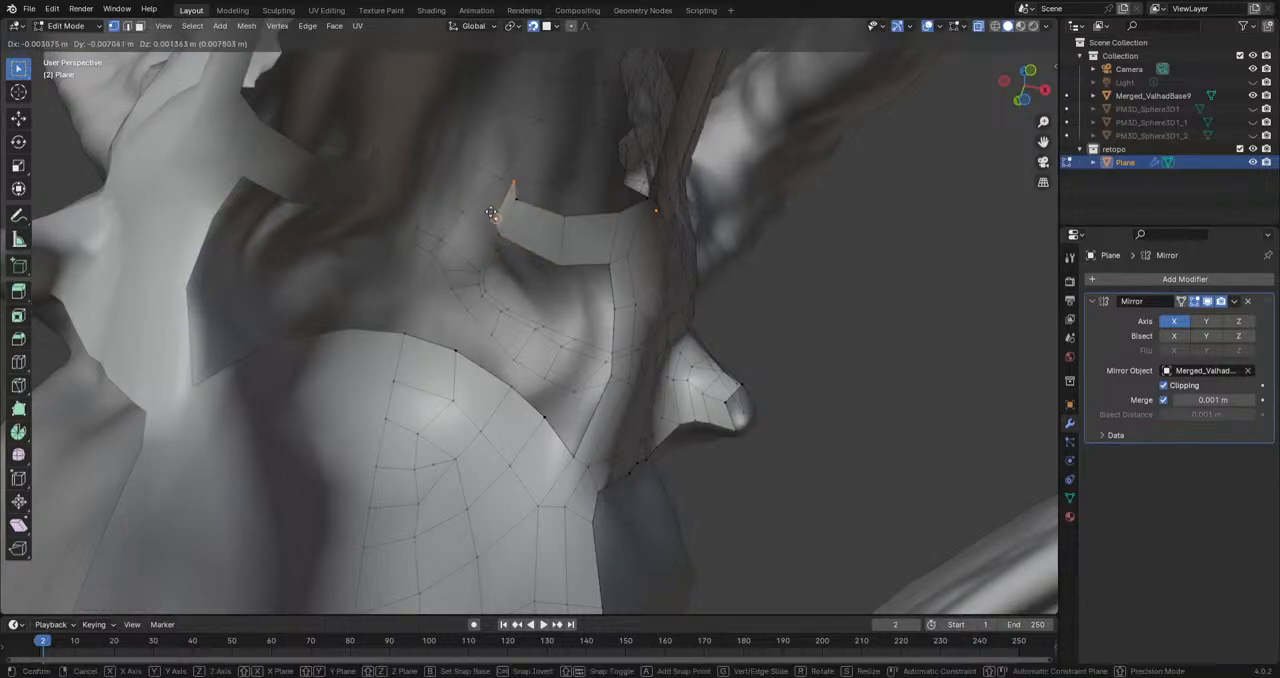
pyautogui.click(460, 210)
pyautogui.press('e')
pyautogui.click(433, 190)
# Step: Adjust the strip's two end vertices at the midline
pyautogui.click(435, 192)
pyautogui.press('g')
pyautogui.click(435, 195)
pyautogui.click(448, 159)
pyautogui.press('g')
pyautogui.click(449, 161)
# Step: Reposition the upper border vertices of the new strip from the midline out to the jaw's side to smooth its curve
pyautogui.click(477, 176)
pyautogui.press('g')
pyautogui.click(483, 171)
pyautogui.click(516, 199)
pyautogui.press('g')
pyautogui.click(529, 190)
pyautogui.click(566, 215)
pyautogui.press('g')
pyautogui.click(569, 205)
pyautogui.click(617, 212)
pyautogui.press('g')
pyautogui.click(618, 205)
pyautogui.moveTo(618, 205); pyautogui.dragTo(643, 330, button='middle')
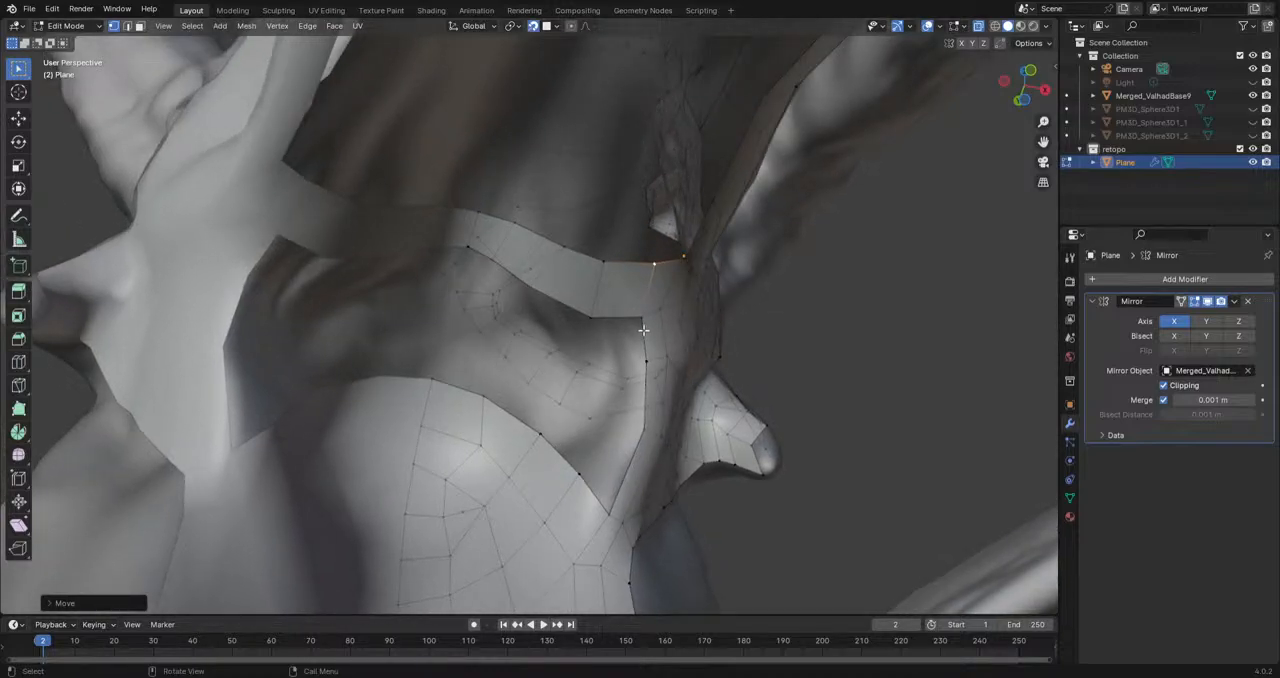
pyautogui.moveTo(602, 373); pyautogui.dragTo(568, 382, button='middle')
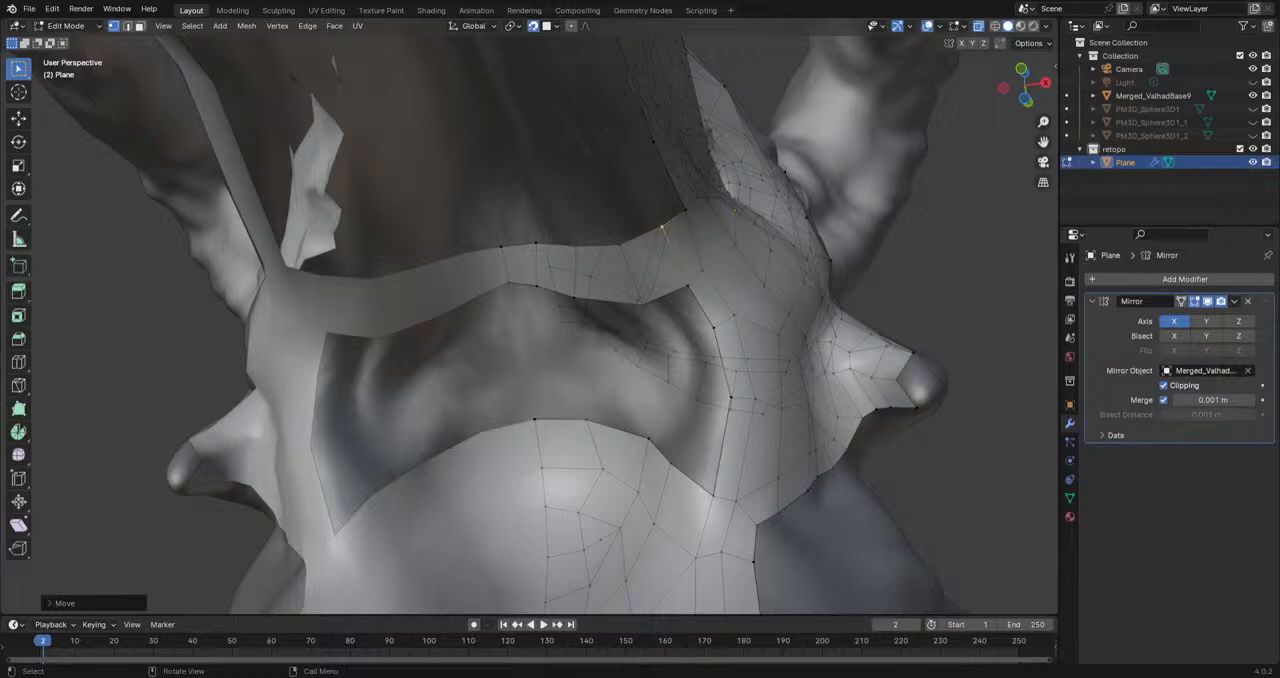
# Step: Extrude a row of vertices across the upper part of the gap between jaw and throat, from its outer edge to the mirror centre
pyautogui.moveTo(694, 268); pyautogui.dragTo(640, 326, button='middle')
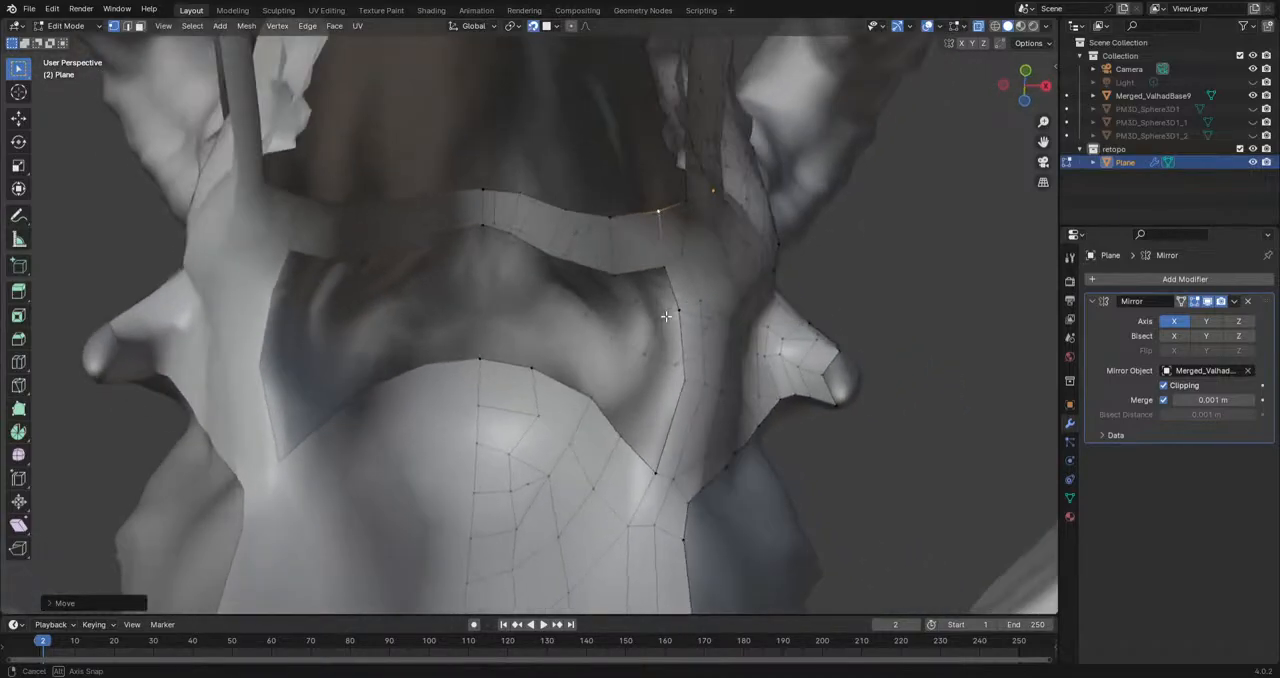
pyautogui.press('g')
pyautogui.click(618, 321)
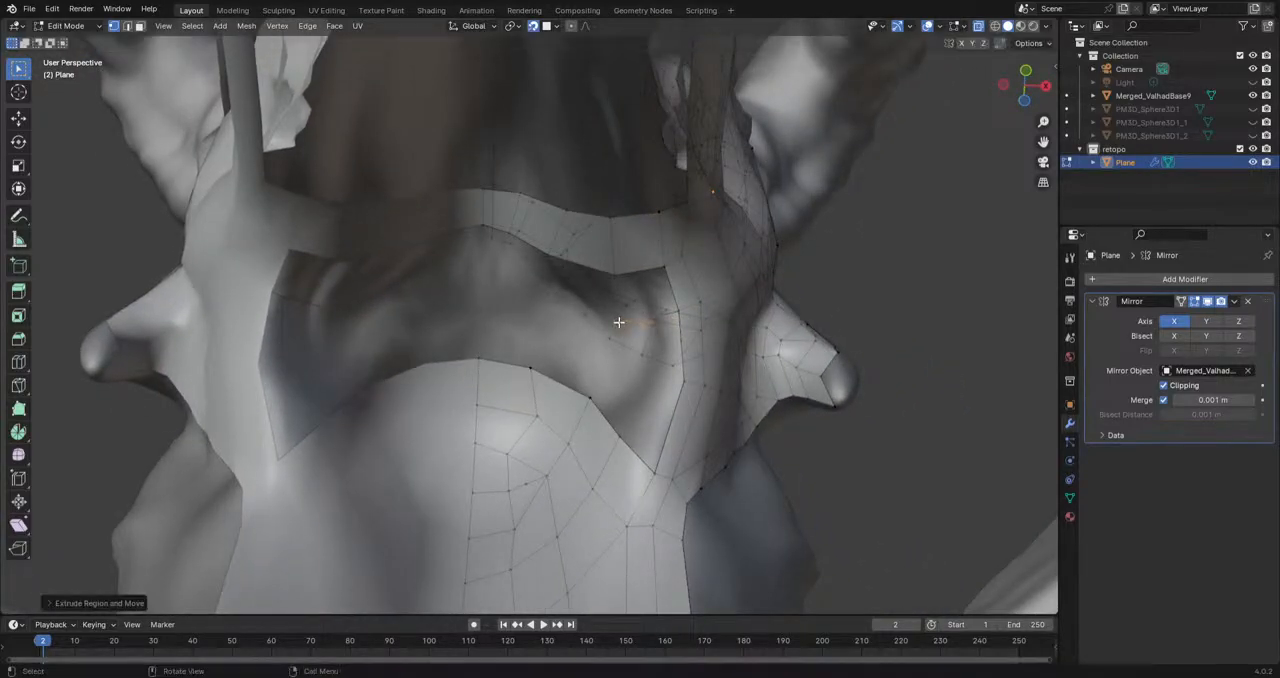
pyautogui.press('e')
pyautogui.click(544, 305)
pyautogui.press('e')
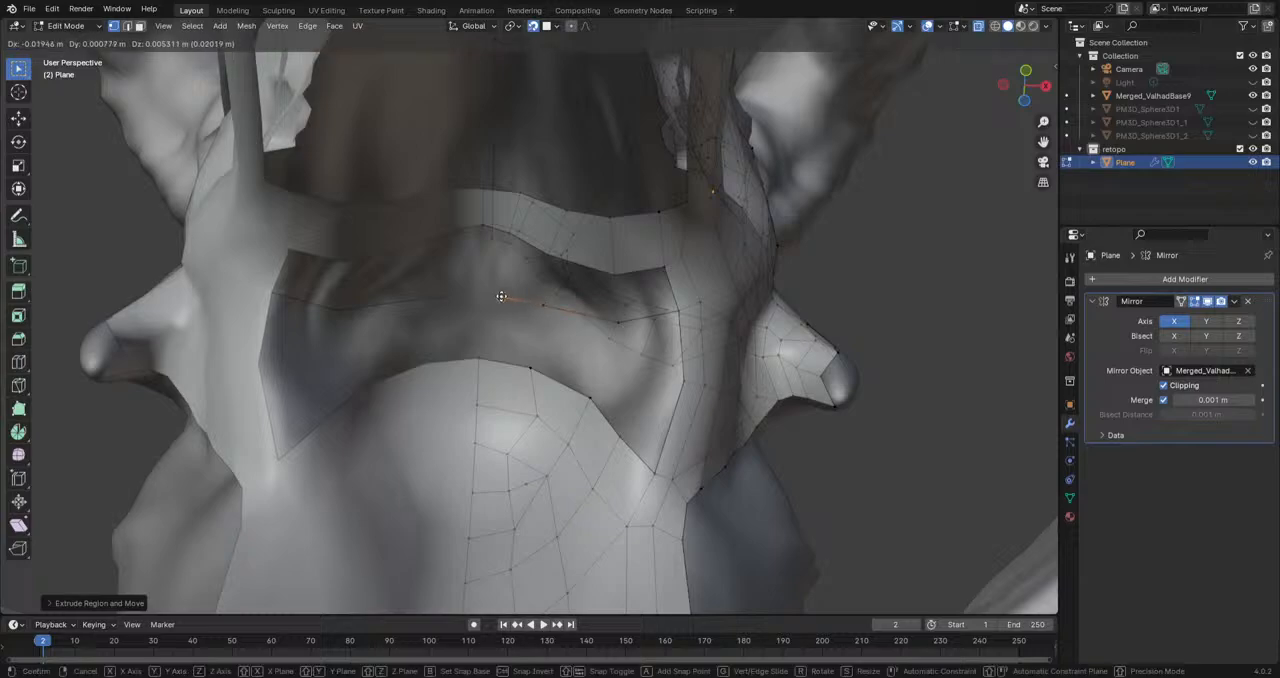
pyautogui.click(480, 292)
# Step: Extrude a second row of vertices across the gap below the first, from the outer edge to the mirror centre
pyautogui.moveTo(616, 424); pyautogui.dragTo(662, 387, button='middle')
pyautogui.press('g')
pyautogui.click(620, 356)
pyautogui.press('e')
pyautogui.click(503, 319)
pyautogui.press('e')
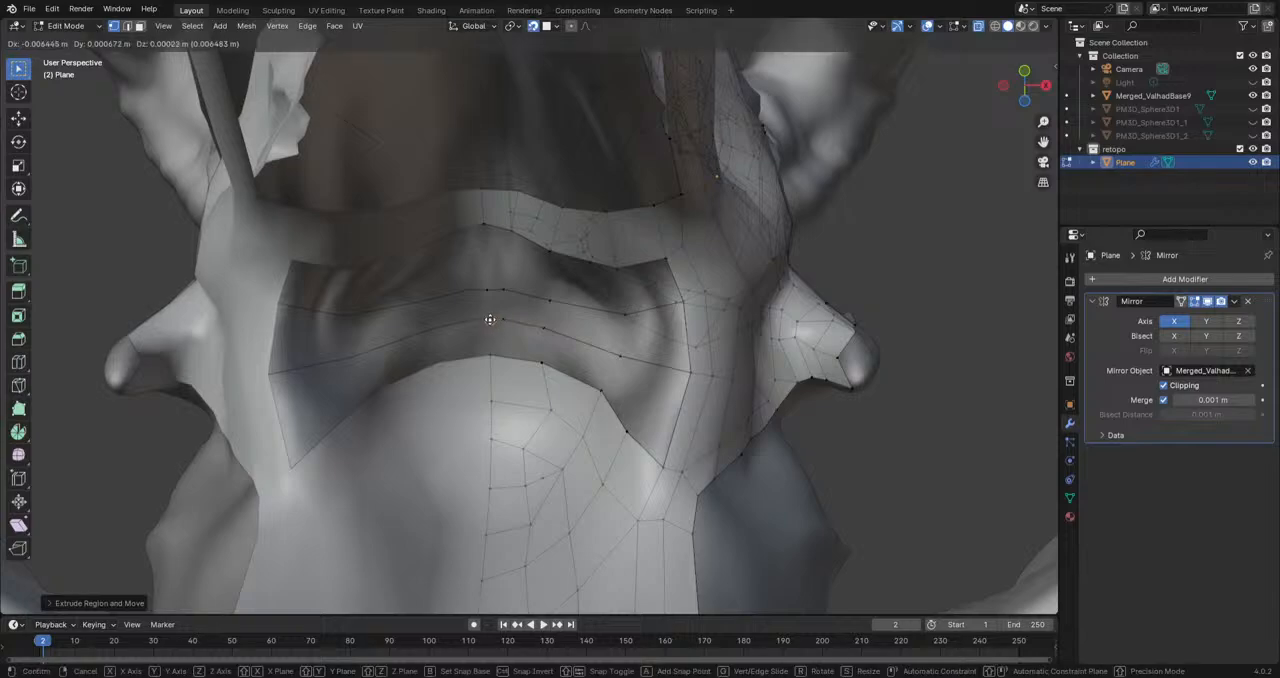
pyautogui.click(489, 320)
# Step: Fill the face between the lower row and the gap's lower border at the centre, and snap its centre vertex onto the mirror line
pyautogui.click(490, 354)
pyautogui.keyDown('shift'); pyautogui.click(486, 322); pyautogui.keyUp('shift')
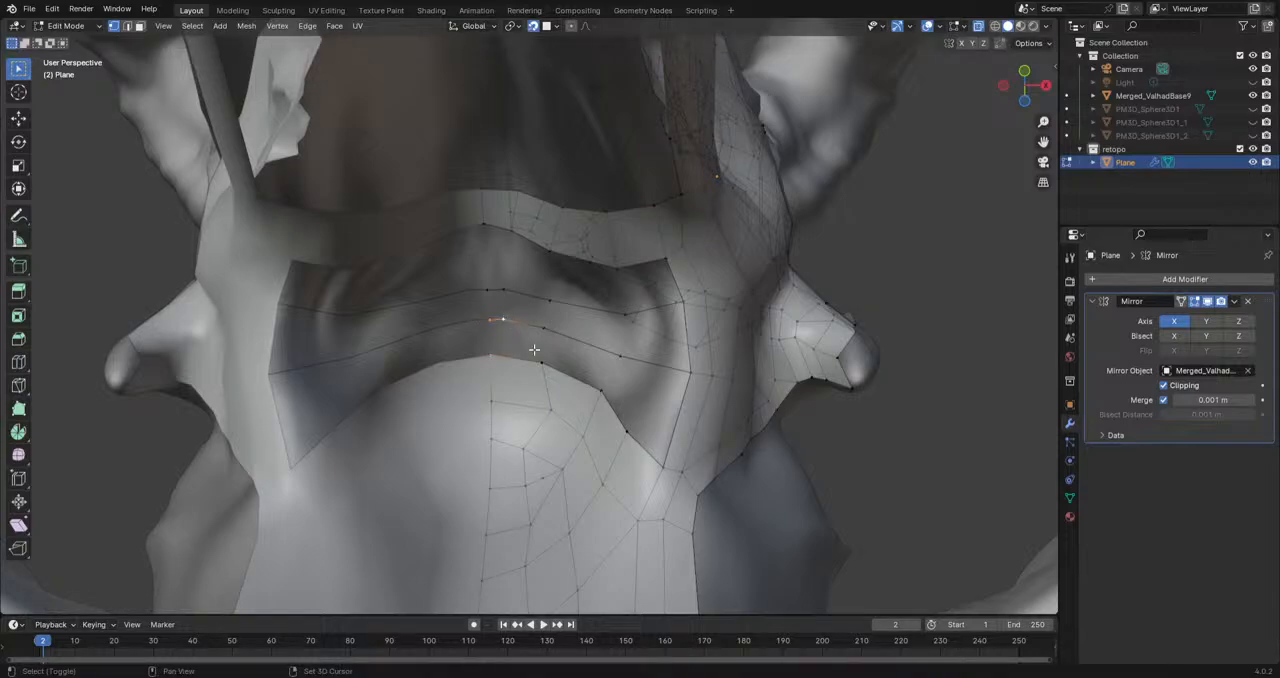
pyautogui.press('f')
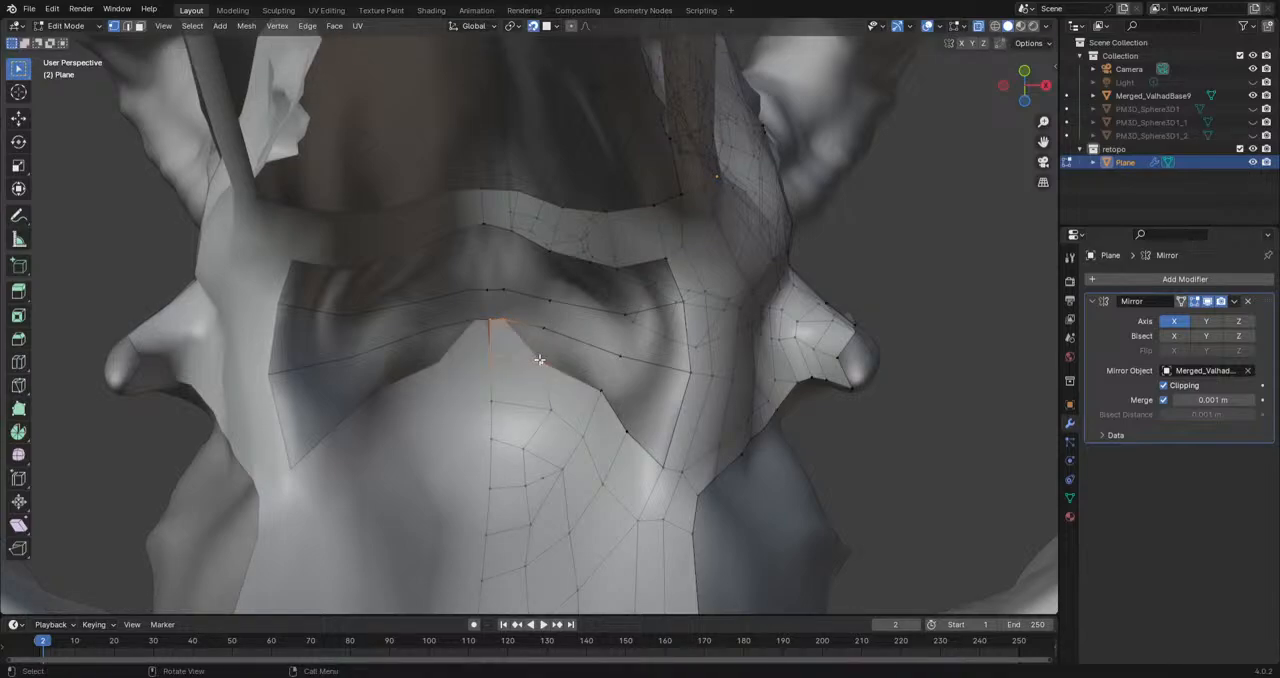
pyautogui.scroll(5, 560, 366)
pyautogui.click(438, 326)
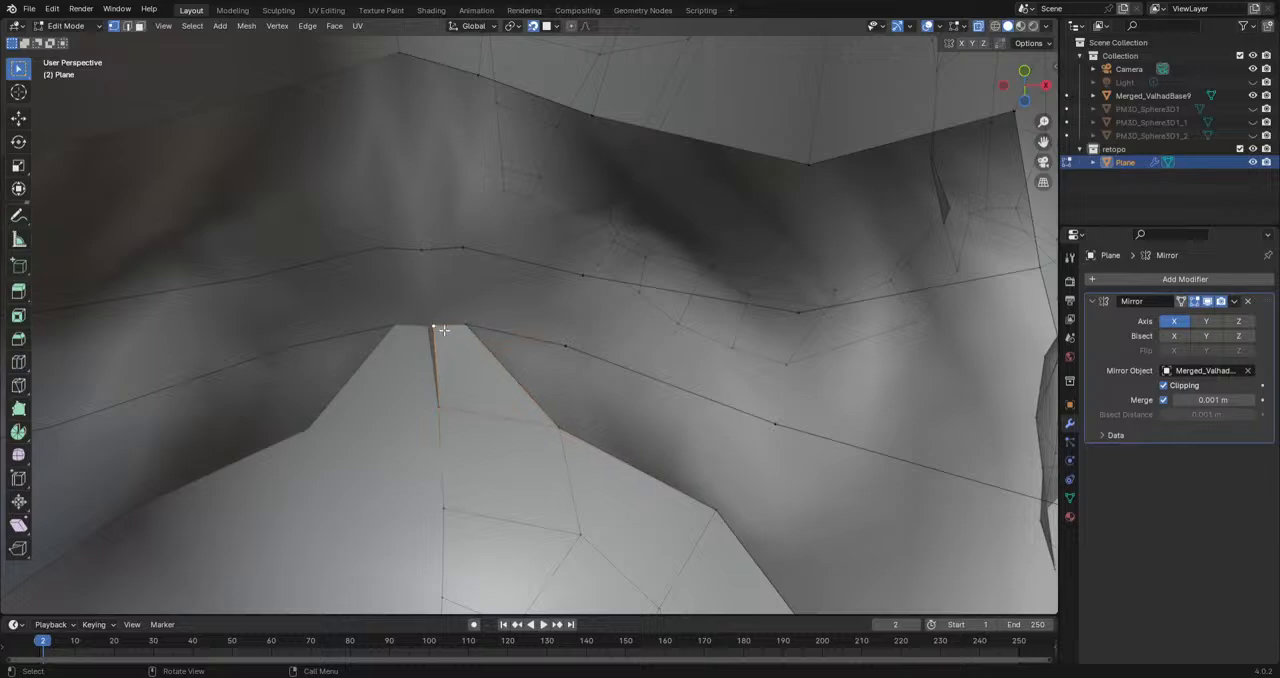
pyautogui.press('g')
pyautogui.click(435, 332)
pyautogui.press('g')
pyautogui.click(432, 323)
# Step: Move the two innermost off-centre vertices of the lower row outward from the mirror line
pyautogui.click(470, 325)
pyautogui.press('g')
pyautogui.click(524, 330)
pyautogui.click(565, 347)
pyautogui.press('g')
pyautogui.click(651, 357)
# Step: Reposition the inner vertices of the upper row to widen the strip beside the mirror line
pyautogui.click(578, 274)
pyautogui.press('g')
pyautogui.click(591, 266)
pyautogui.click(466, 250)
pyautogui.press('g')
pyautogui.click(524, 245)
# Step: Fill the centre faces between the two rows and from the upper row to the gap's upper border
pyautogui.click(524, 314)
pyautogui.keyDown('shift'); pyautogui.click(527, 246); pyautogui.keyUp('shift')
pyautogui.keyDown('shift'); pyautogui.click(431, 250); pyautogui.keyUp('shift')
pyautogui.keyDown('shift'); pyautogui.click(428, 297); pyautogui.keyUp('shift')
pyautogui.press('f')
pyautogui.moveTo(429, 291); pyautogui.dragTo(449, 371, button='middle')
pyautogui.keyDown('shift'); pyautogui.click(452, 277); pyautogui.keyUp('shift')
pyautogui.keyDown('shift'); pyautogui.click(499, 285); pyautogui.keyUp('shift')
pyautogui.scroll(-5, 532, 391)
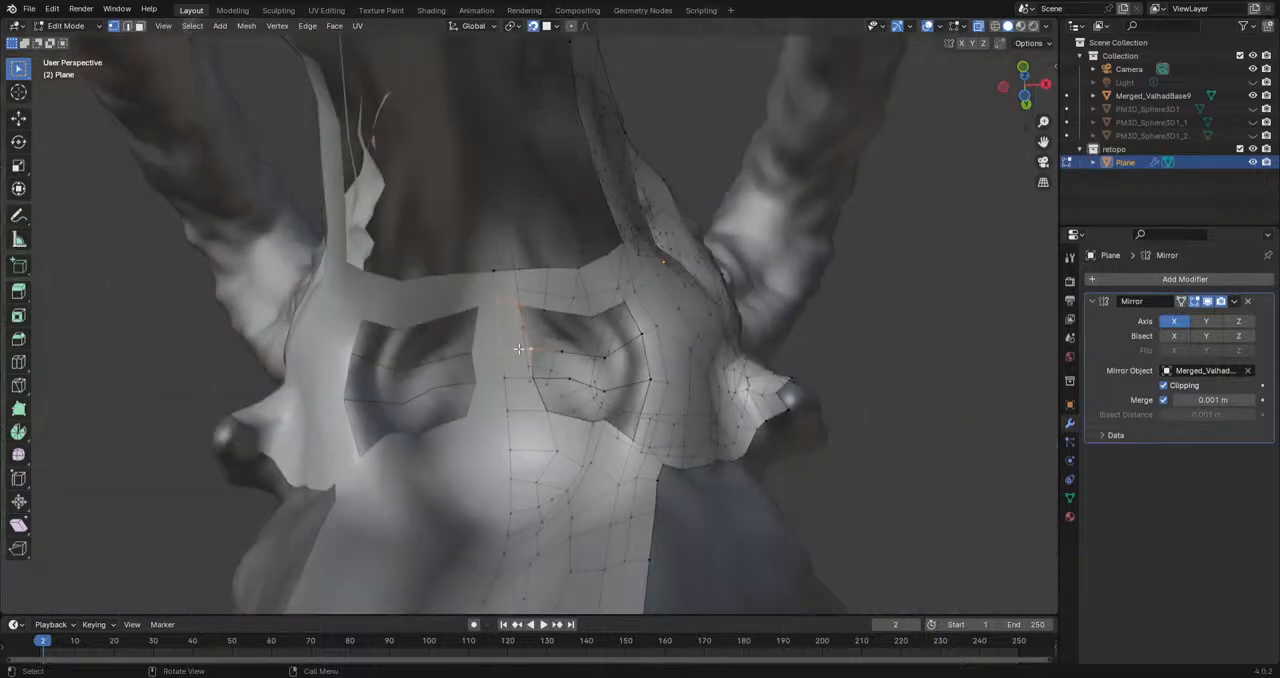
# Step: Reposition the vertex on the gap's upper border beside the filled centre strip
pyautogui.scroll(5, 532, 391)
pyautogui.press('g')
pyautogui.click(528, 302)
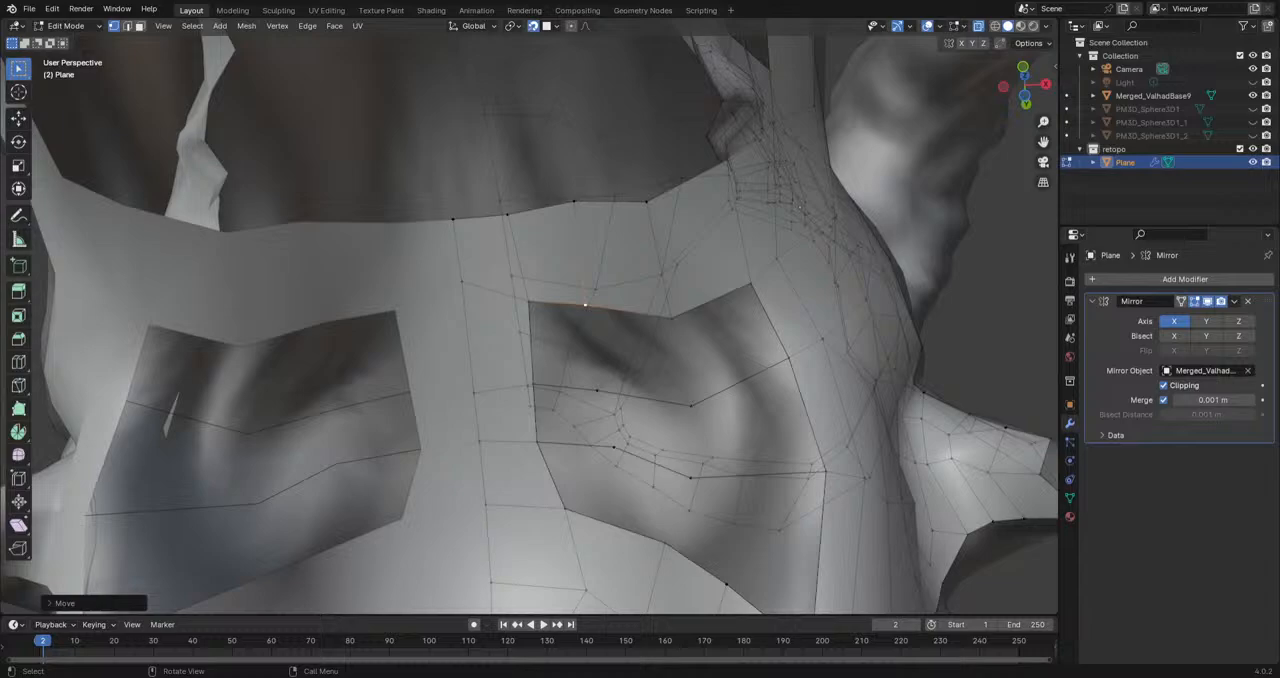
# Step: Fill the upper and middle faces directly beside the centre strip
pyautogui.scroll(-2, 576, 390)
pyautogui.keyDown('shift'); pyautogui.moveTo(578, 388); pyautogui.dragTo(546, 395, button='middle'); pyautogui.keyUp('shift')
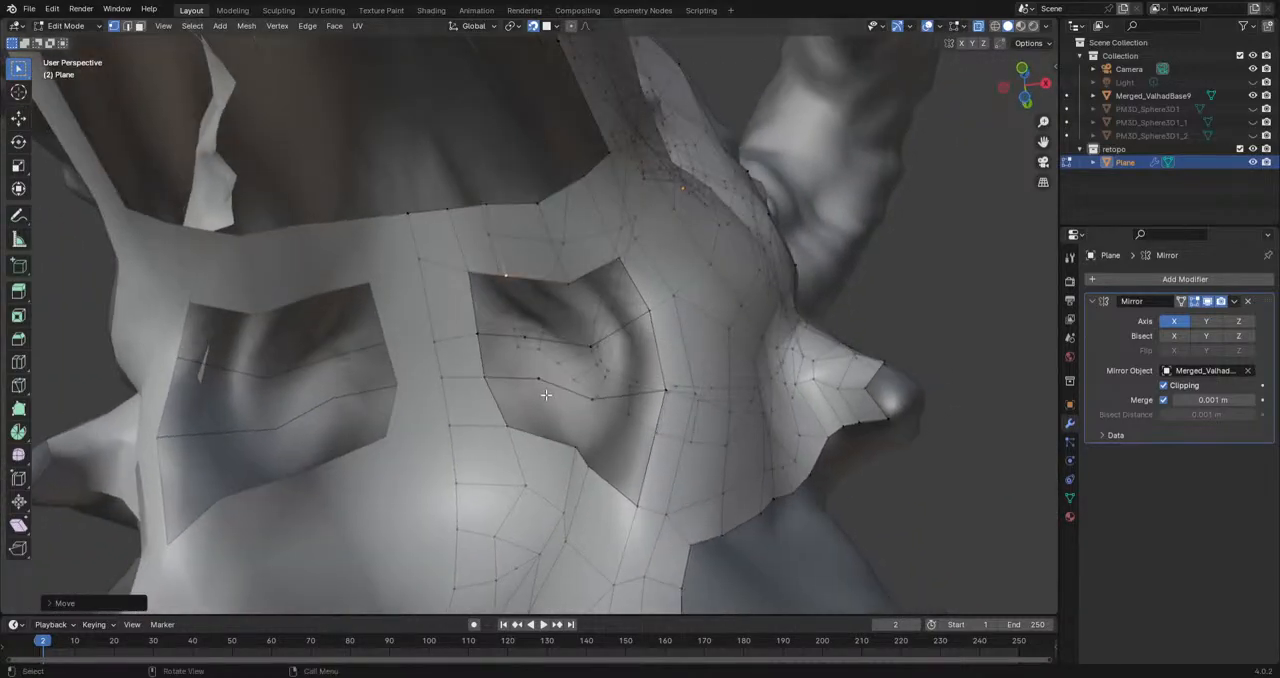
pyautogui.click(526, 338)
pyautogui.keyDown('shift'); pyautogui.click(479, 336); pyautogui.keyUp('shift')
pyautogui.keyDown('shift'); pyautogui.click(466, 280); pyautogui.keyUp('shift')
pyautogui.keyDown('shift'); pyautogui.click(504, 286); pyautogui.keyUp('shift')
pyautogui.moveTo(555, 332); pyautogui.dragTo(517, 329, button='middle')
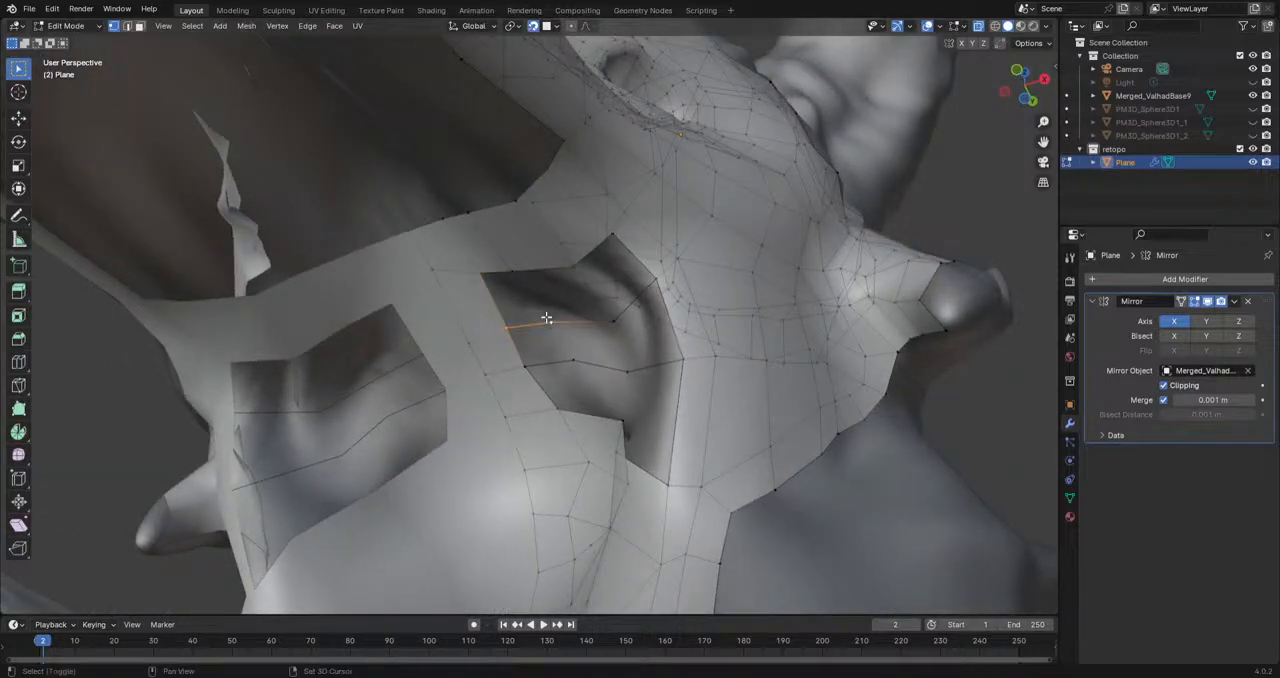
pyautogui.press('f')
pyautogui.press('g')
pyautogui.click(561, 353)
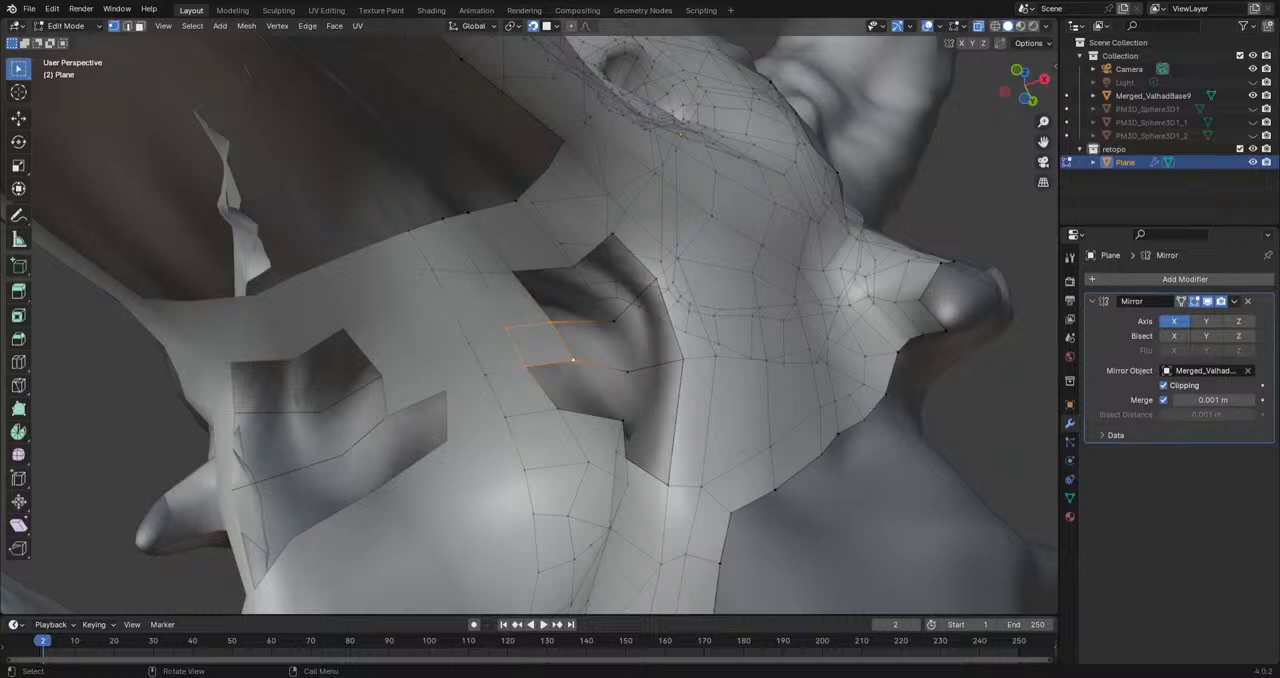
# Step: Fill the next face outward between the gap's upper border and the upper row
pyautogui.moveTo(588, 399); pyautogui.dragTo(603, 388, button='middle')
pyautogui.click(533, 402)
pyautogui.click(548, 289)
pyautogui.click(504, 268)
pyautogui.click(511, 324)
pyautogui.keyDown('shift'); pyautogui.click(568, 340); pyautogui.keyUp('shift')
pyautogui.keyDown('shift'); pyautogui.click(562, 283); pyautogui.keyUp('shift')
pyautogui.keyDown('shift'); pyautogui.click(509, 269); pyautogui.keyUp('shift')
pyautogui.moveTo(511, 290); pyautogui.dragTo(534, 326, button='middle')
pyautogui.press('f')
# Step: Fill the outermost face between the gap's upper border and the upper row
pyautogui.click(591, 331)
pyautogui.keyDown('shift'); pyautogui.click(651, 298); pyautogui.keyUp('shift')
pyautogui.keyDown('shift'); pyautogui.click(620, 254); pyautogui.keyUp('shift')
pyautogui.keyDown('shift'); pyautogui.click(567, 273); pyautogui.keyUp('shift')
pyautogui.press('f')
# Step: Fill the two faces along the gap's outer edge, between the rows and down to the lower border
pyautogui.click(597, 378)
pyautogui.keyDown('shift'); pyautogui.click(665, 382); pyautogui.keyUp('shift')
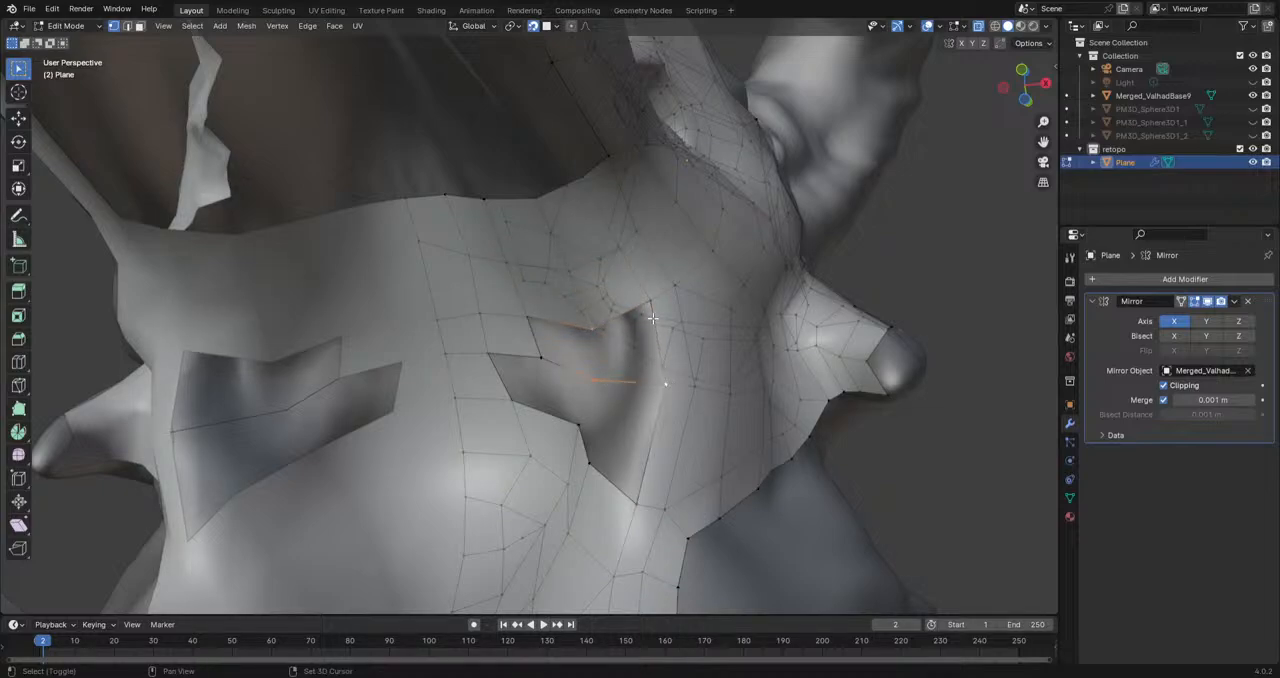
pyautogui.keyDown('shift'); pyautogui.click(651, 302); pyautogui.keyUp('shift')
pyautogui.press('f')
pyautogui.click(637, 502)
pyautogui.keyDown('shift'); pyautogui.click(592, 466); pyautogui.keyUp('shift')
pyautogui.keyDown('shift'); pyautogui.click(597, 384); pyautogui.keyUp('shift')
pyautogui.keyDown('shift'); pyautogui.click(665, 383); pyautogui.keyUp('shift')
pyautogui.press('f')
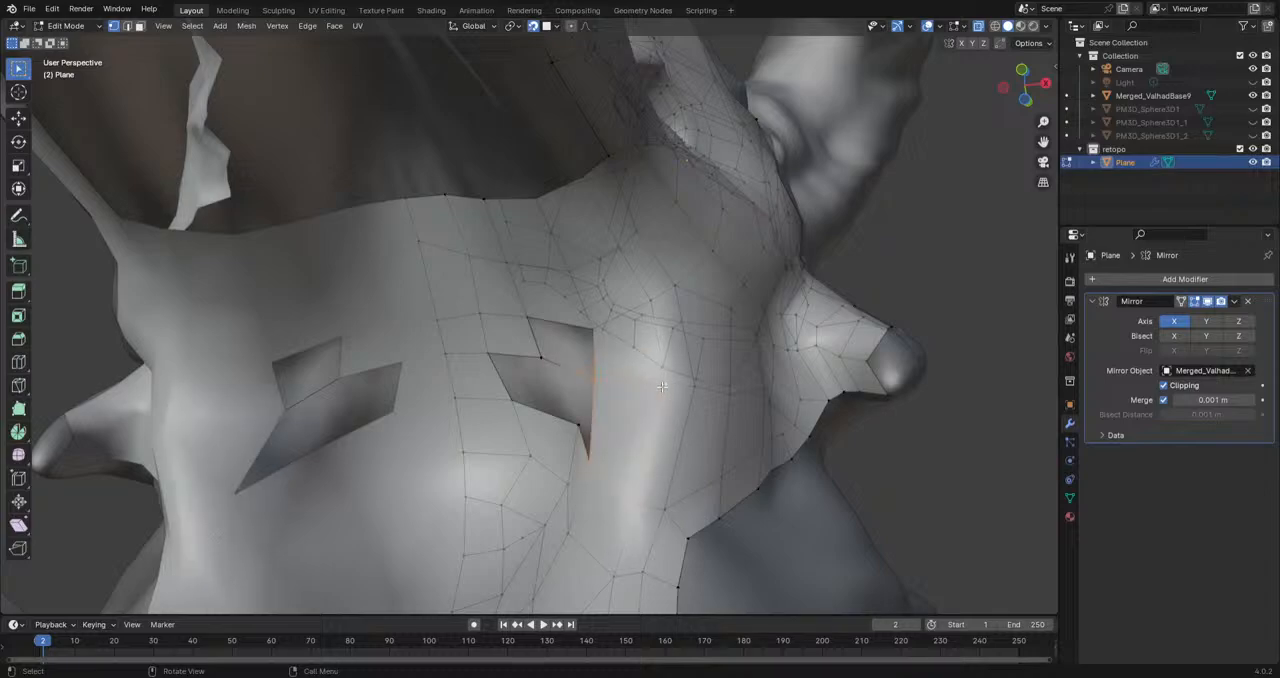
# Step: Adjust a vertex at the remaining hole and fill the last open face between the two rows
pyautogui.moveTo(665, 384); pyautogui.dragTo(722, 393, button='middle')
pyautogui.click(454, 415)
pyautogui.press('g')
pyautogui.click(452, 411)
pyautogui.click(497, 381)
pyautogui.keyDown('shift'); pyautogui.click(520, 337); pyautogui.keyUp('shift')
pyautogui.moveTo(458, 340); pyautogui.dragTo(480, 436, button='middle')
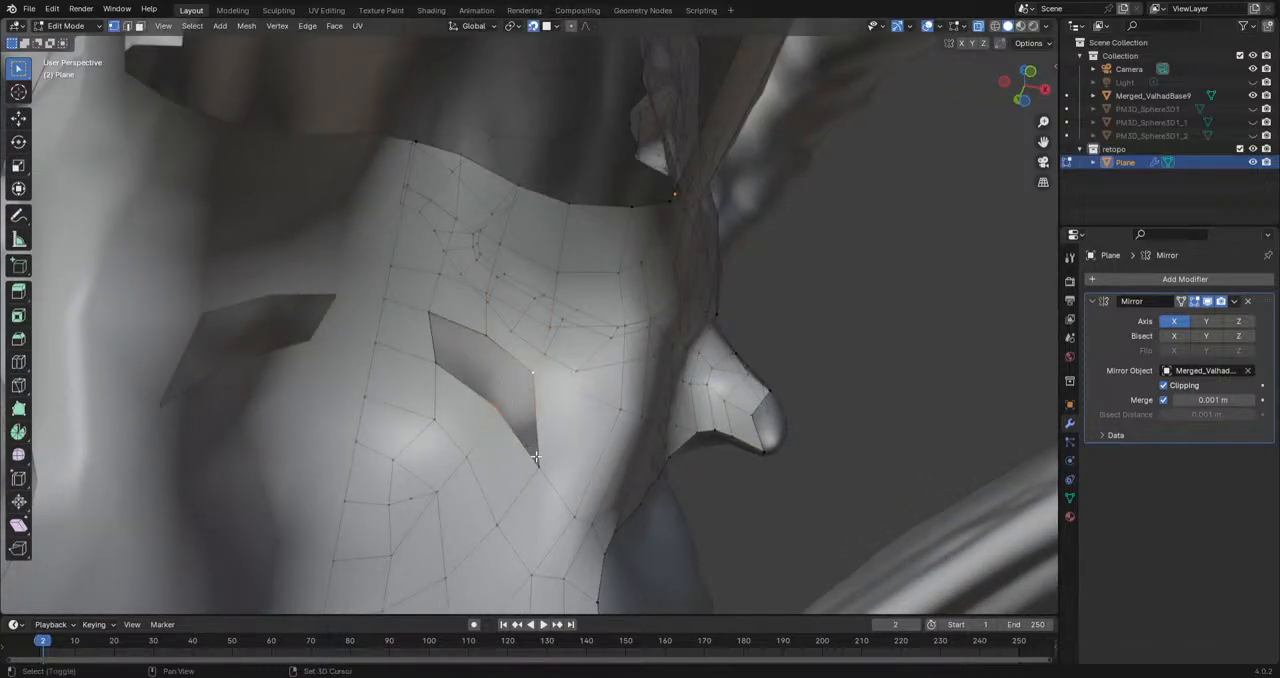
# Step: Fill the last two faces between the lower row and the lower border to close the gap
pyautogui.click(486, 336)
pyautogui.keyDown('shift'); pyautogui.click(437, 364); pyautogui.keyUp('shift')
pyautogui.keyDown('shift'); pyautogui.click(430, 314); pyautogui.keyUp('shift')
pyautogui.press('f')
pyautogui.click(495, 406)
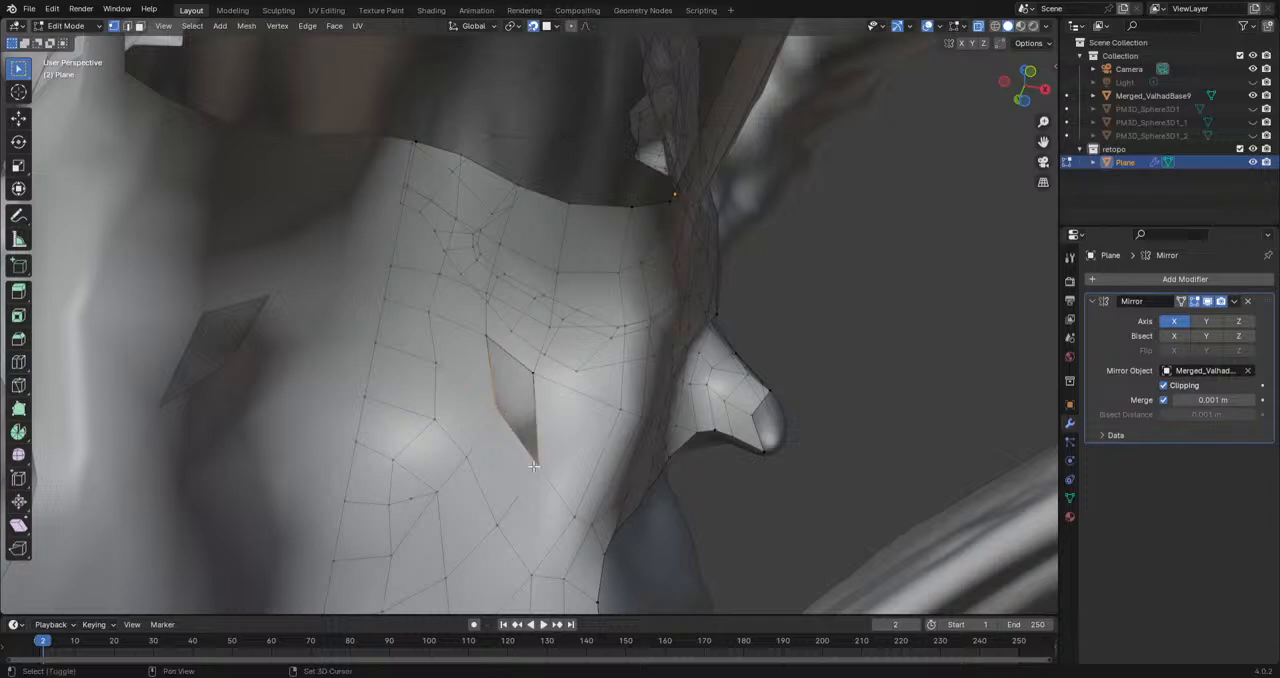
pyautogui.press('f')
# Step: Reposition three vertices in the newly filled patch to even out its faces
pyautogui.moveTo(536, 465); pyautogui.dragTo(479, 384, button='middle')
pyautogui.click(480, 383)
pyautogui.press('g')
pyautogui.click(475, 385)
pyautogui.click(484, 421)
pyautogui.press('g')
pyautogui.click(493, 418)
pyautogui.click(471, 339)
pyautogui.press('g')
pyautogui.click(477, 341)
# Step: Reposition four more vertices in and around the patch to smooth the spacing of its edges
pyautogui.click(473, 309)
pyautogui.click(442, 307)
pyautogui.press('g')
pyautogui.click(440, 285)
pyautogui.click(509, 319)
pyautogui.press('g')
pyautogui.click(505, 323)
pyautogui.click(528, 403)
pyautogui.press('g')
pyautogui.click(524, 400)
pyautogui.click(490, 421)
pyautogui.press('g')
pyautogui.click(471, 417)
# Step: Extrude a chain of three vertices from the mesh border at the rear corner of the mouth along the inside of the jaw
pyautogui.keyDown('shift'); pyautogui.moveTo(501, 378); pyautogui.dragTo(440, 483, button='middle'); pyautogui.keyUp('shift')
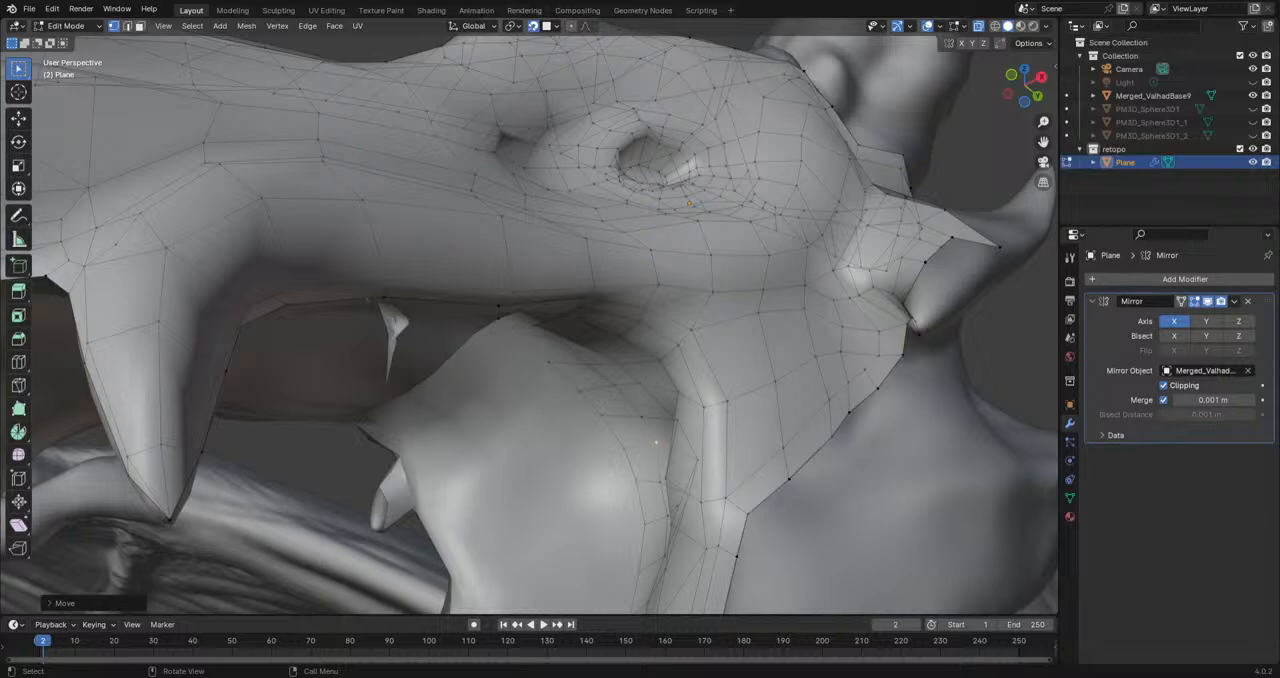
pyautogui.scroll(-5, 607, 431)
pyautogui.moveTo(607, 431); pyautogui.dragTo(631, 371, button='middle')
pyautogui.scroll(5, 631, 371)
pyautogui.moveTo(518, 378); pyautogui.dragTo(598, 487, button='middle')
pyautogui.scroll(2, 573, 459)
pyautogui.scroll(2, 600, 480)
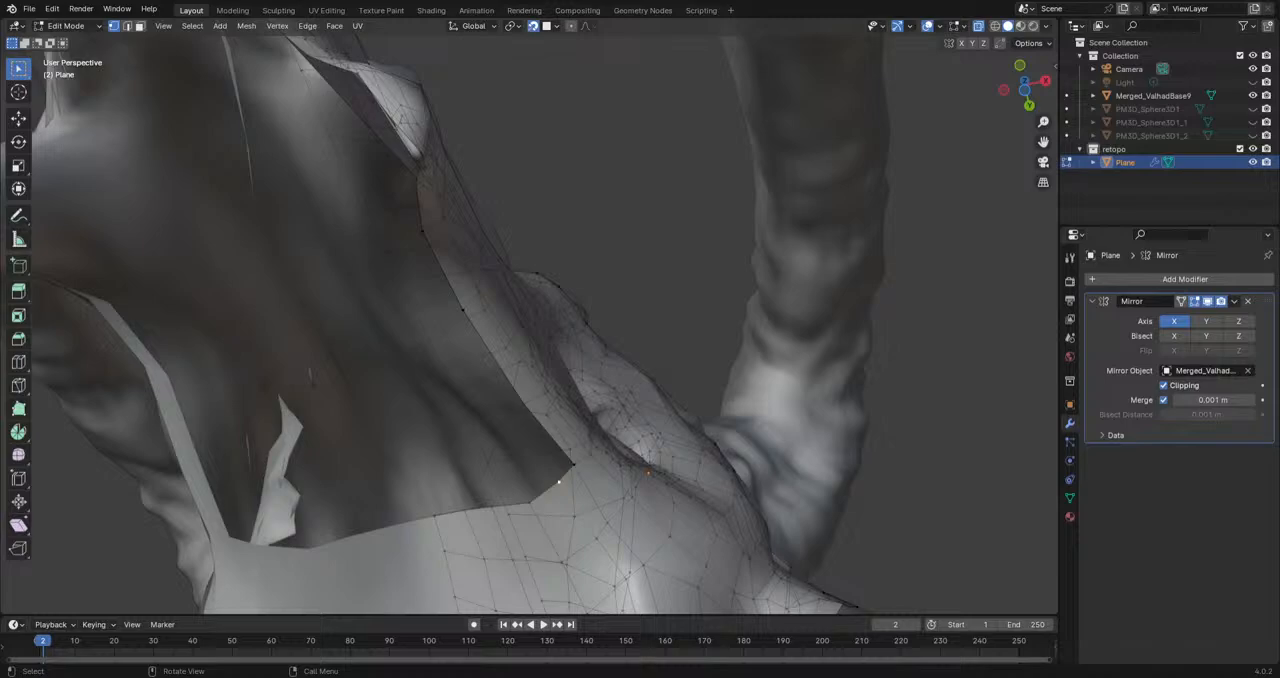
pyautogui.moveTo(541, 452); pyautogui.dragTo(540, 521, button='middle')
pyautogui.press('e')
pyautogui.click(496, 382)
pyautogui.press('e')
pyautogui.click(473, 296)
pyautogui.moveTo(524, 341); pyautogui.dragTo(492, 421, button='middle')
pyautogui.press('e')
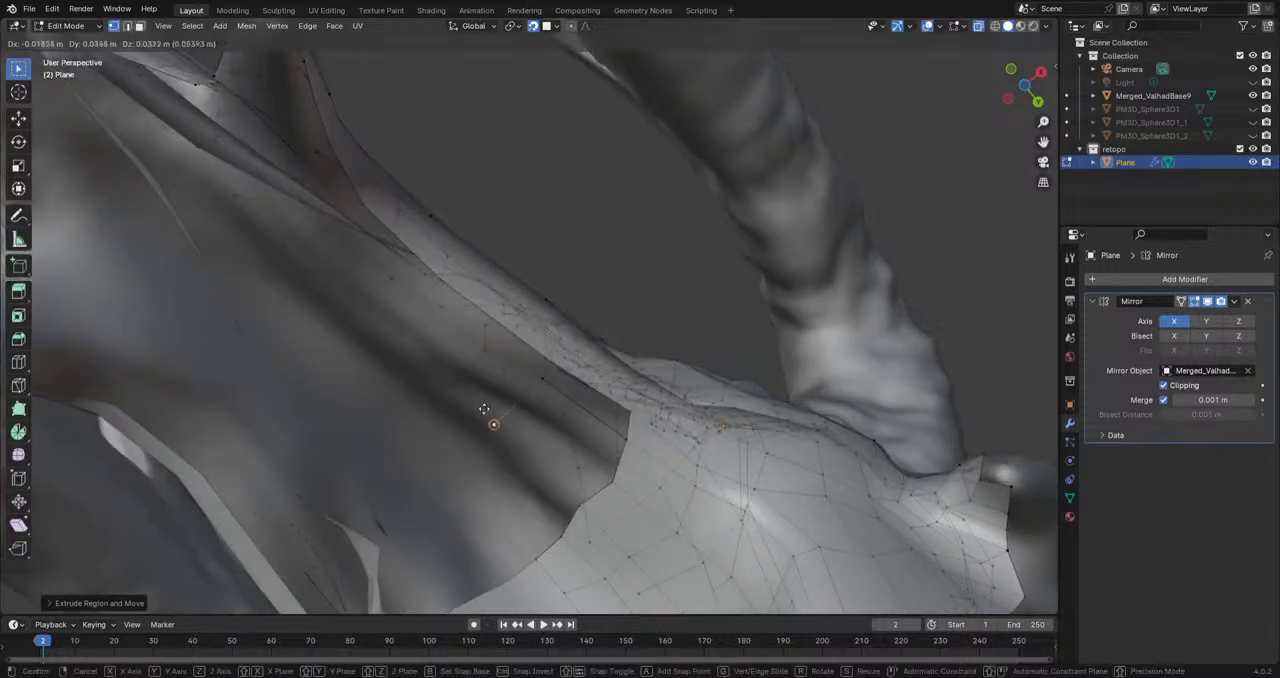
pyautogui.click(434, 309)
# Step: Reposition the chain's end vertex and extrude two more vertices toward the base of the middle tooth
pyautogui.keyDown('shift'); pyautogui.moveTo(457, 329); pyautogui.dragTo(569, 534, button='middle'); pyautogui.keyUp('shift')
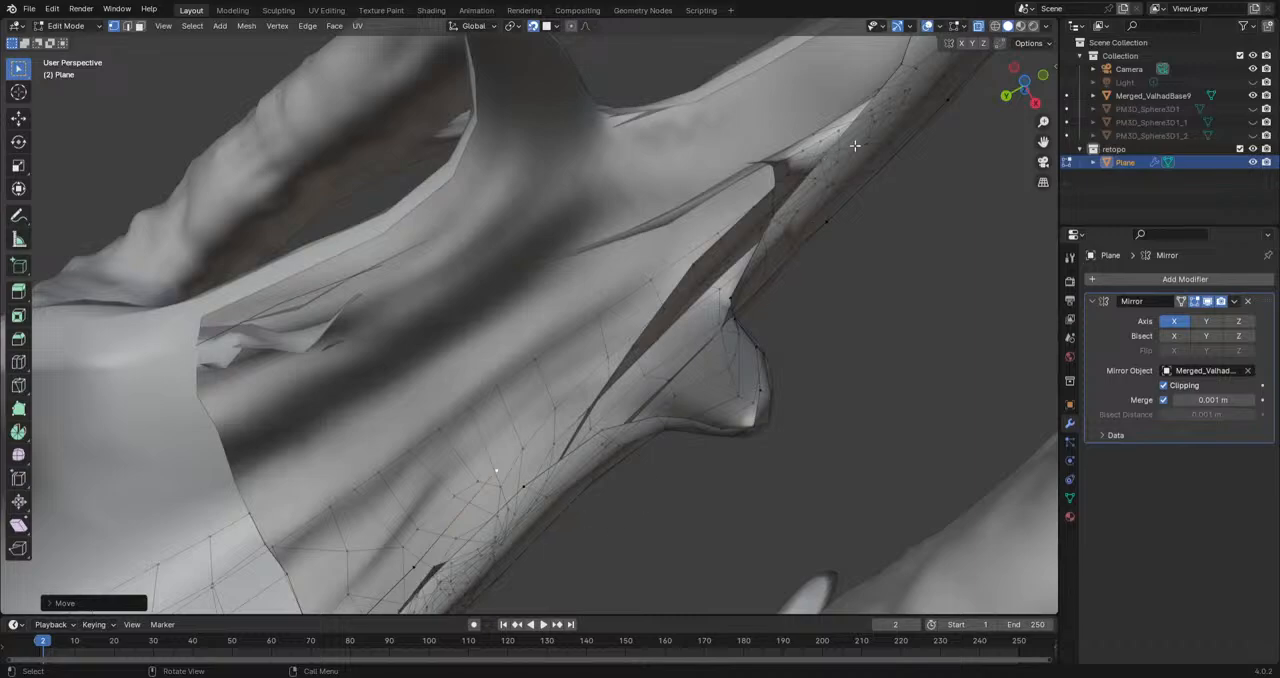
pyautogui.click(928, 27)
pyautogui.click(928, 27)
pyautogui.moveTo(800, 457); pyautogui.dragTo(474, 495, button='middle')
pyautogui.scroll(4, 660, 385)
pyautogui.keyDown('shift'); pyautogui.moveTo(474, 495); pyautogui.dragTo(680, 486, button='middle'); pyautogui.keyUp('shift')
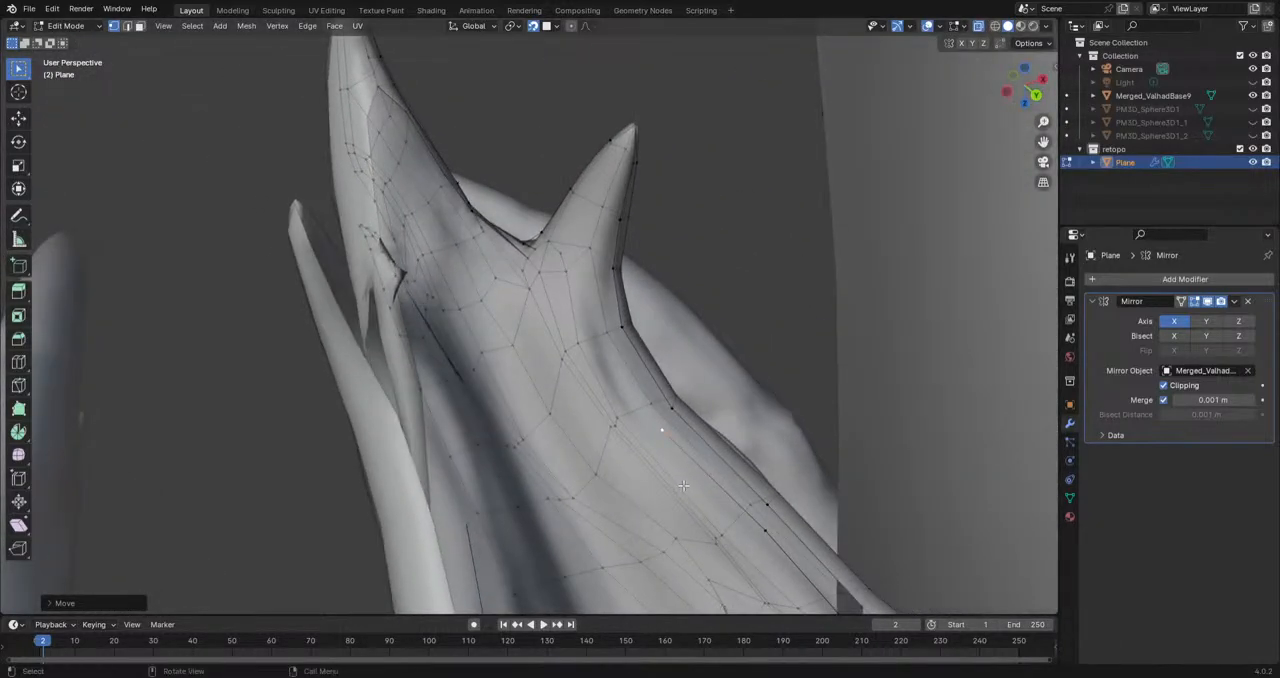
pyautogui.press('g')
pyautogui.click(658, 424)
pyautogui.press('e')
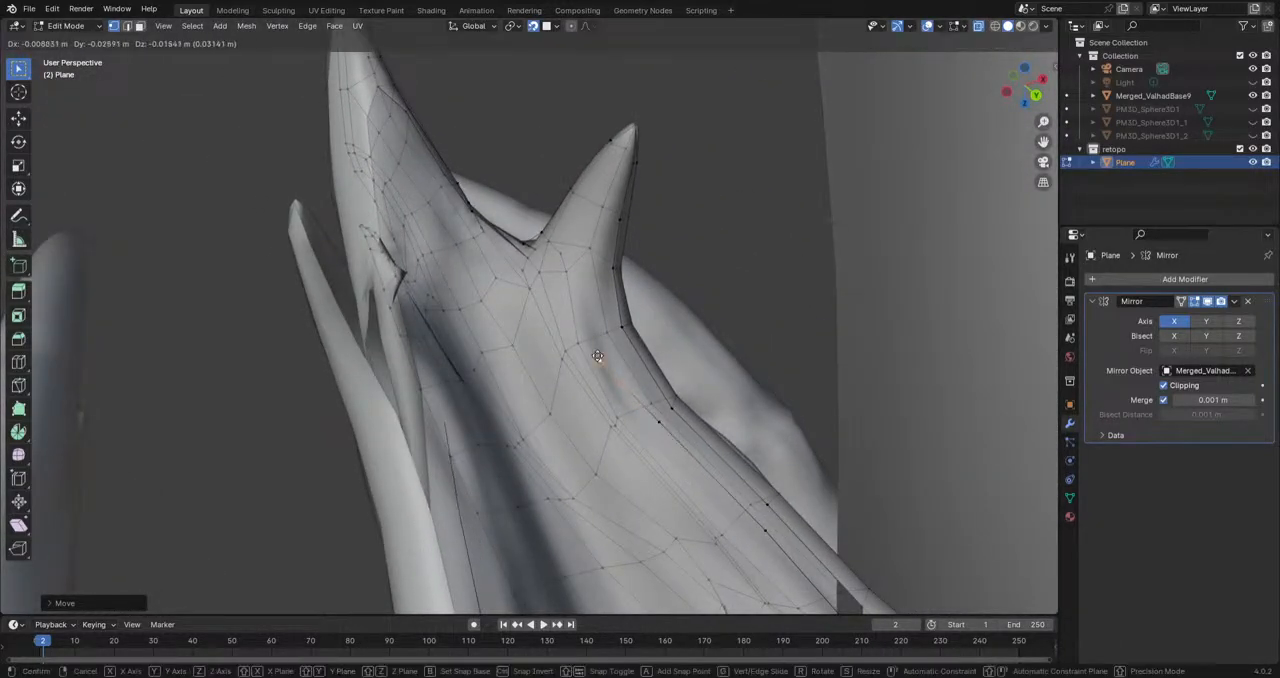
pyautogui.click(598, 348)
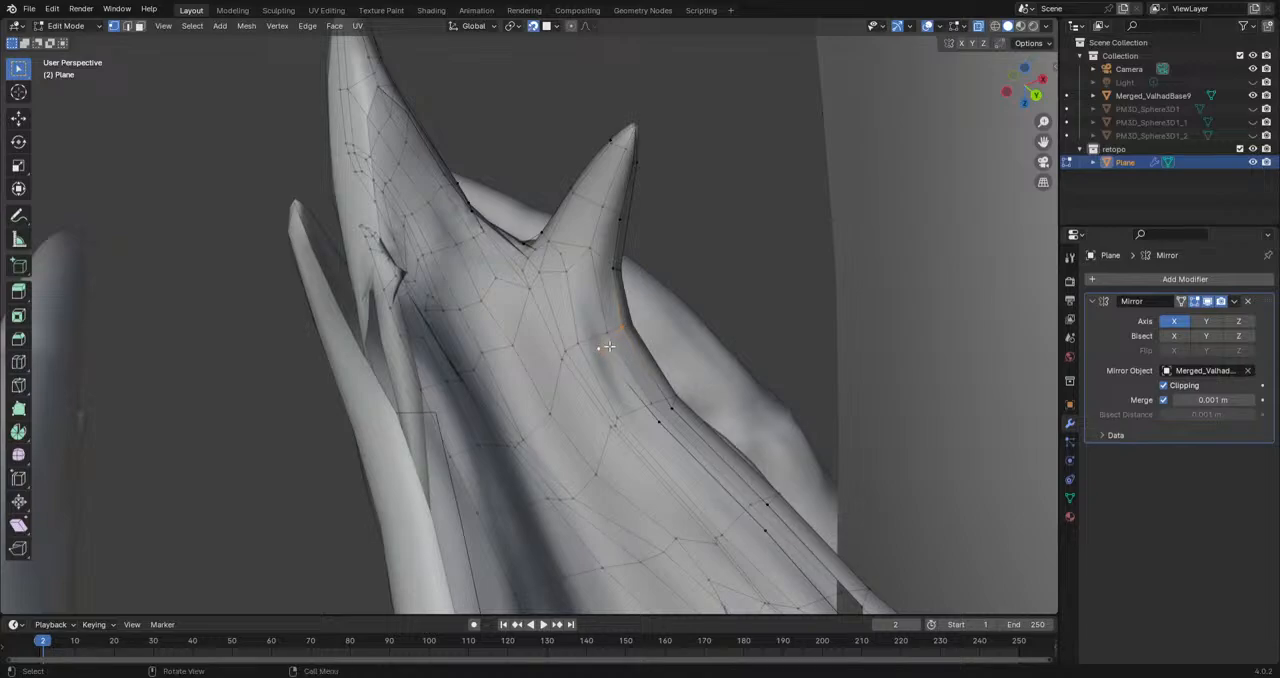
pyautogui.press('e')
pyautogui.click(558, 317)
# Step: Extrude another vertex around the inner base of the middle tooth, and reposition it and a neighbouring chain vertex
pyautogui.moveTo(558, 317); pyautogui.dragTo(620, 286, button='middle')
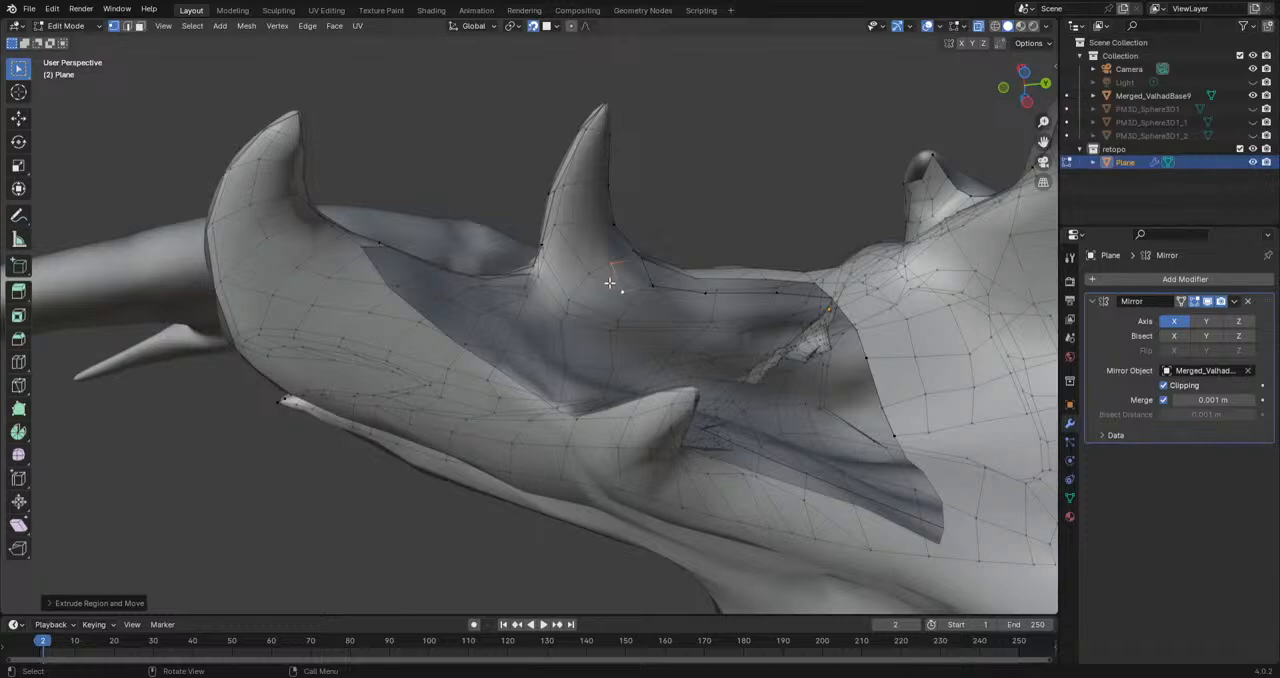
pyautogui.press('e')
pyautogui.click(583, 266)
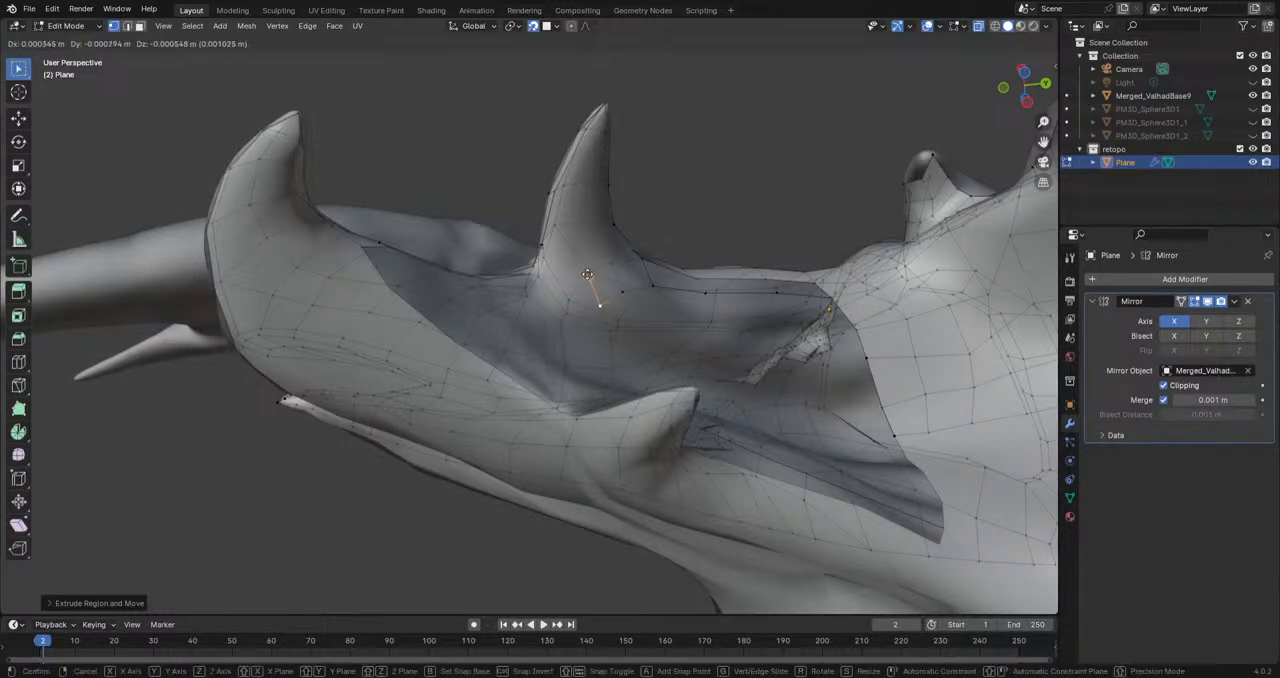
pyautogui.press('g')
pyautogui.click(574, 300)
pyautogui.click(626, 294)
pyautogui.press('g')
pyautogui.click(624, 310)
# Step: Try to fill from the new vertex chain to the border vertex at the rear of the mouth
pyautogui.moveTo(666, 294); pyautogui.dragTo(846, 349, button='middle')
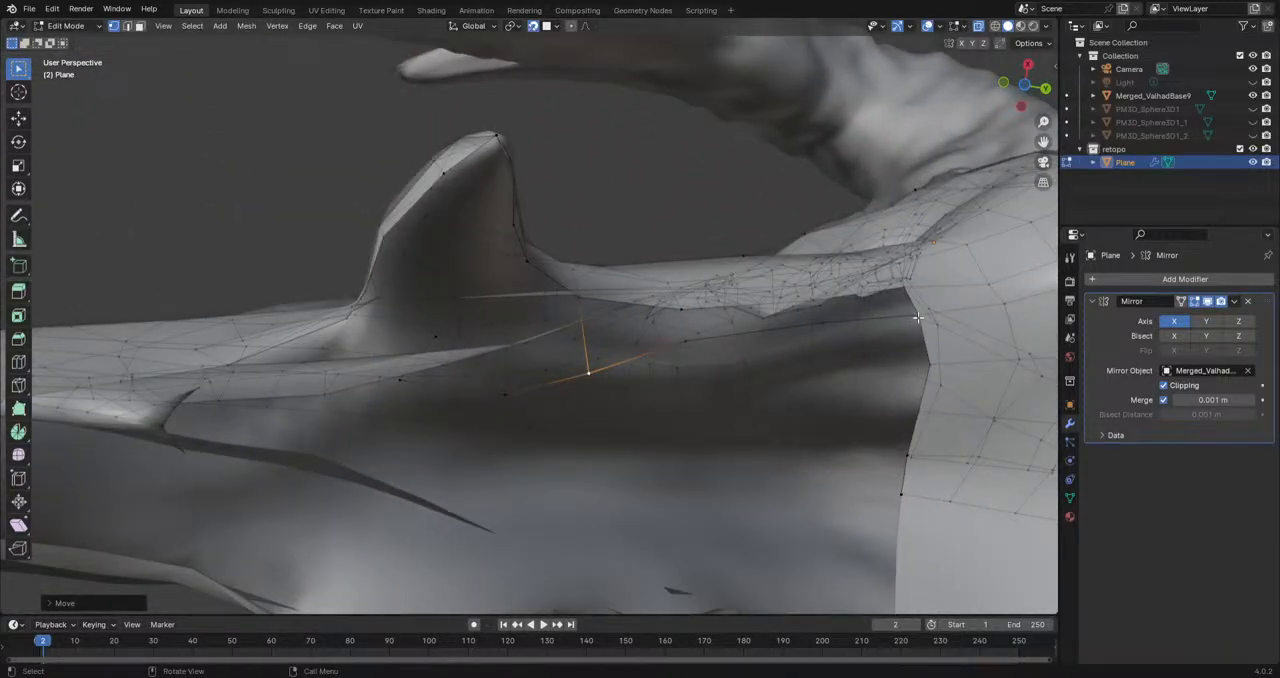
pyautogui.click(915, 313)
pyautogui.press('f')
pyautogui.hotkey('ctrl', 'z')
# Step: Fill faces between the inner jaw vertex chain and the mesh border, from the mouth's rear corner to the middle tooth
pyautogui.moveTo(934, 380); pyautogui.dragTo(818, 362, button='middle')
pyautogui.keyDown('shift'); pyautogui.click(825, 340); pyautogui.keyUp('shift')
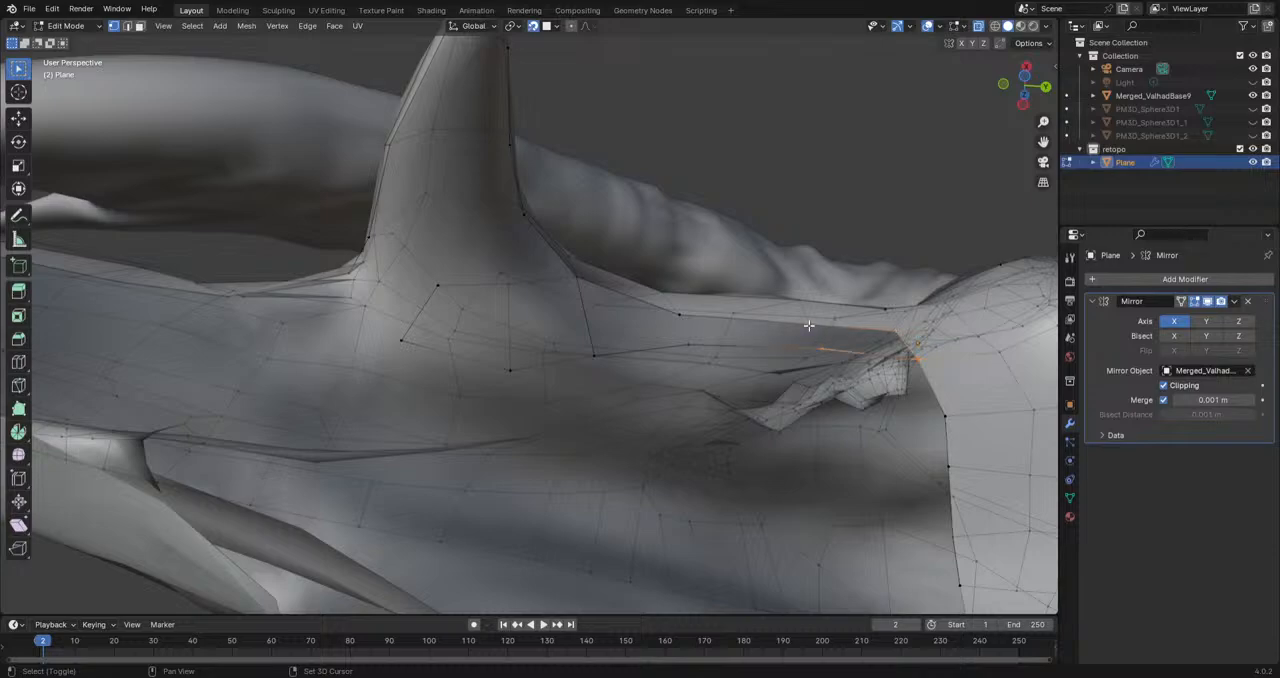
pyautogui.press('f')
pyautogui.keyDown('shift'); pyautogui.click(813, 331); pyautogui.keyUp('shift')
pyautogui.press('f')
pyautogui.press('f')
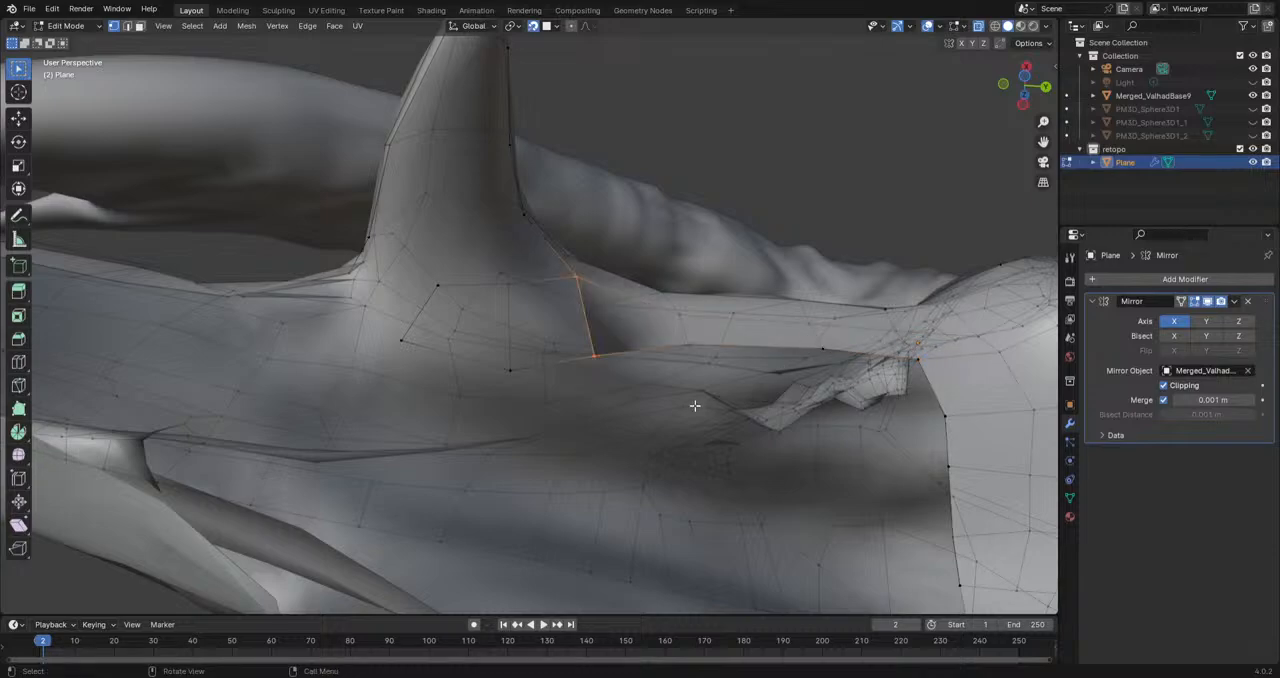
# Step: Continue the face strip around the middle tooth's inner base and reposition the adjacent chain vertex
pyautogui.moveTo(614, 384); pyautogui.dragTo(530, 335, button='middle')
pyautogui.click(575, 351)
pyautogui.keyDown('shift'); pyautogui.click(583, 277); pyautogui.keyUp('shift')
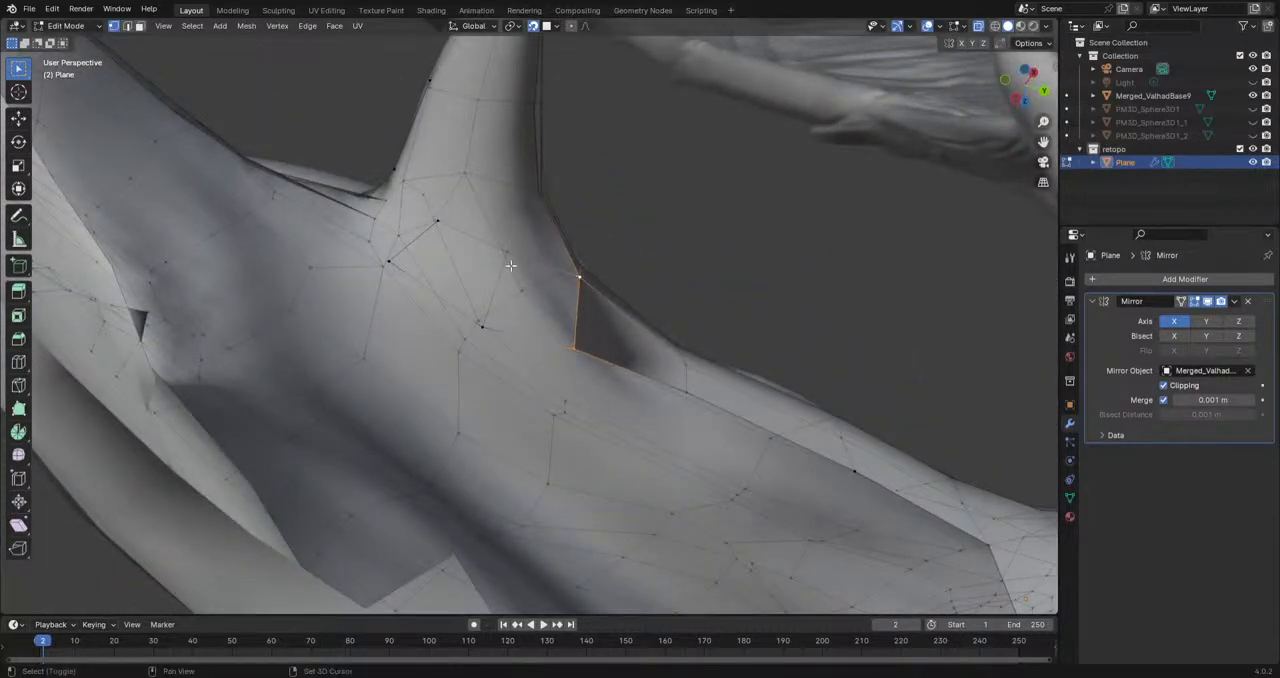
pyautogui.click(483, 328)
pyautogui.moveTo(551, 374); pyautogui.dragTo(518, 298, button='middle')
pyautogui.press('g')
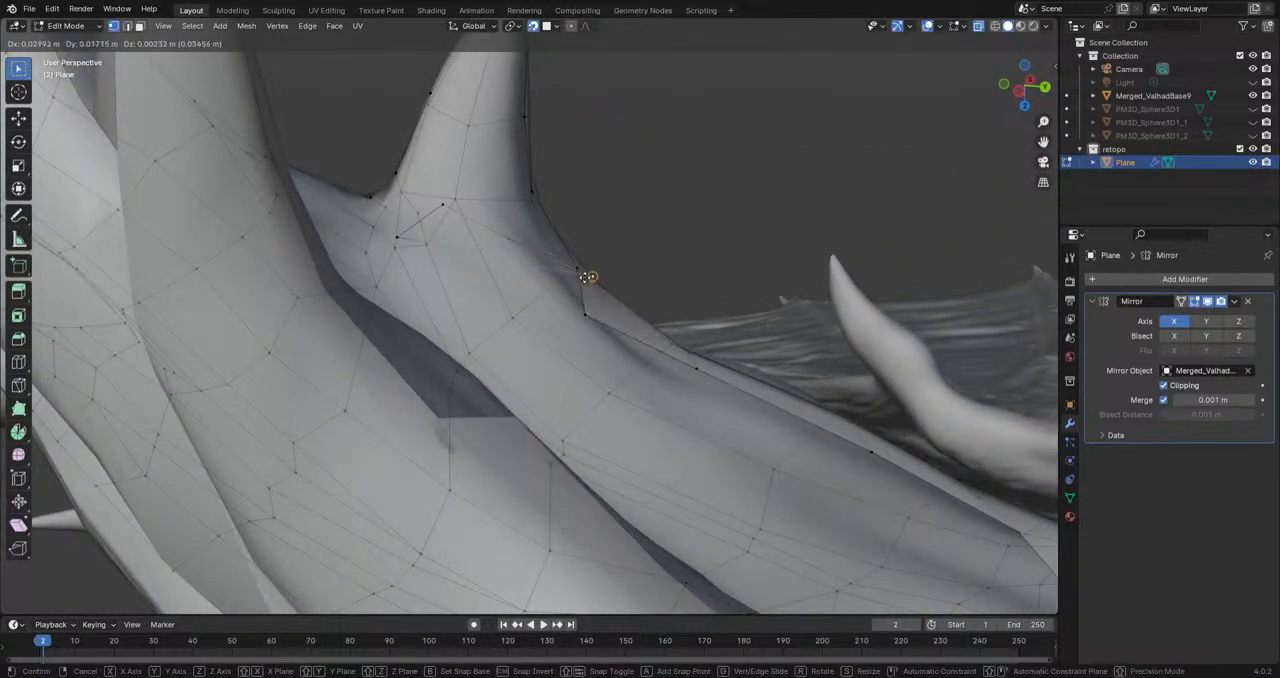
pyautogui.click(590, 254)
# Step: Recalculate the normals of the entire retopology mesh to the outside
pyautogui.press('a')
pyautogui.click(88, 26)
pyautogui.click(246, 26)
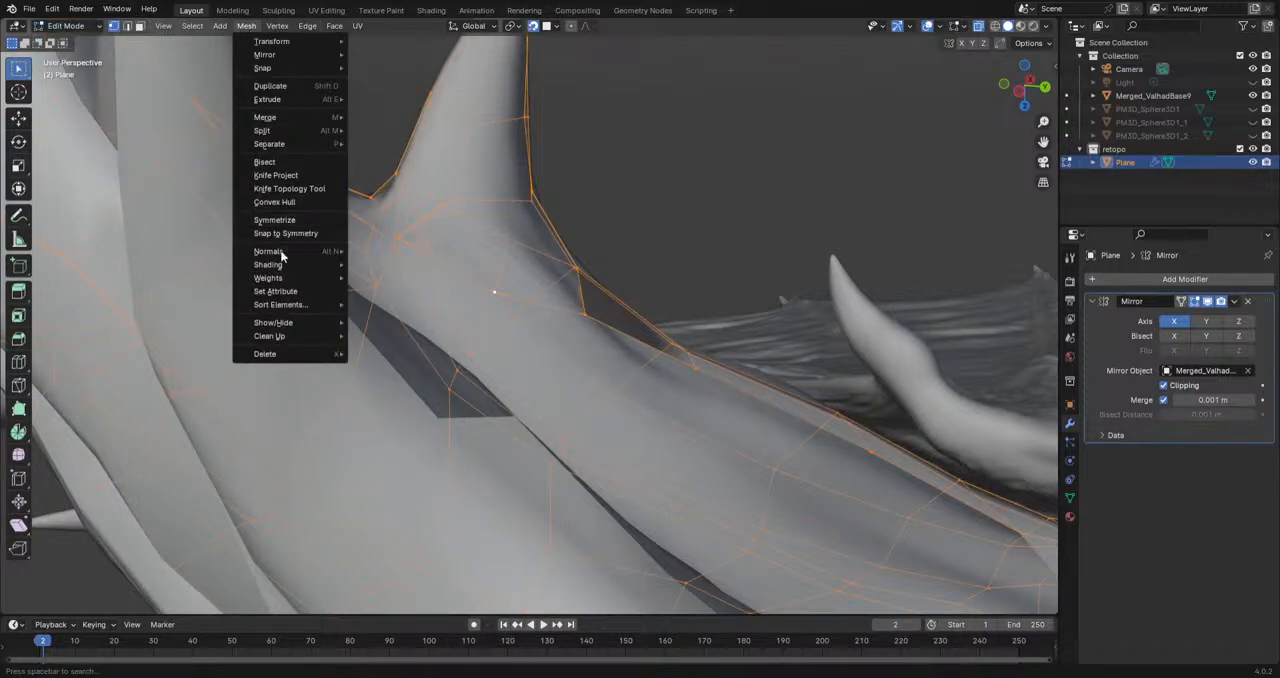
pyautogui.moveTo(280, 253)
pyautogui.click(403, 264)
# Step: Flip the normals of the entire retopology mesh
pyautogui.moveTo(513, 257)
pyautogui.mouseDown(button='middle')
pyautogui.moveTo(331, 240)
pyautogui.moveTo(420, 94)
pyautogui.mouseUp(button='middle')
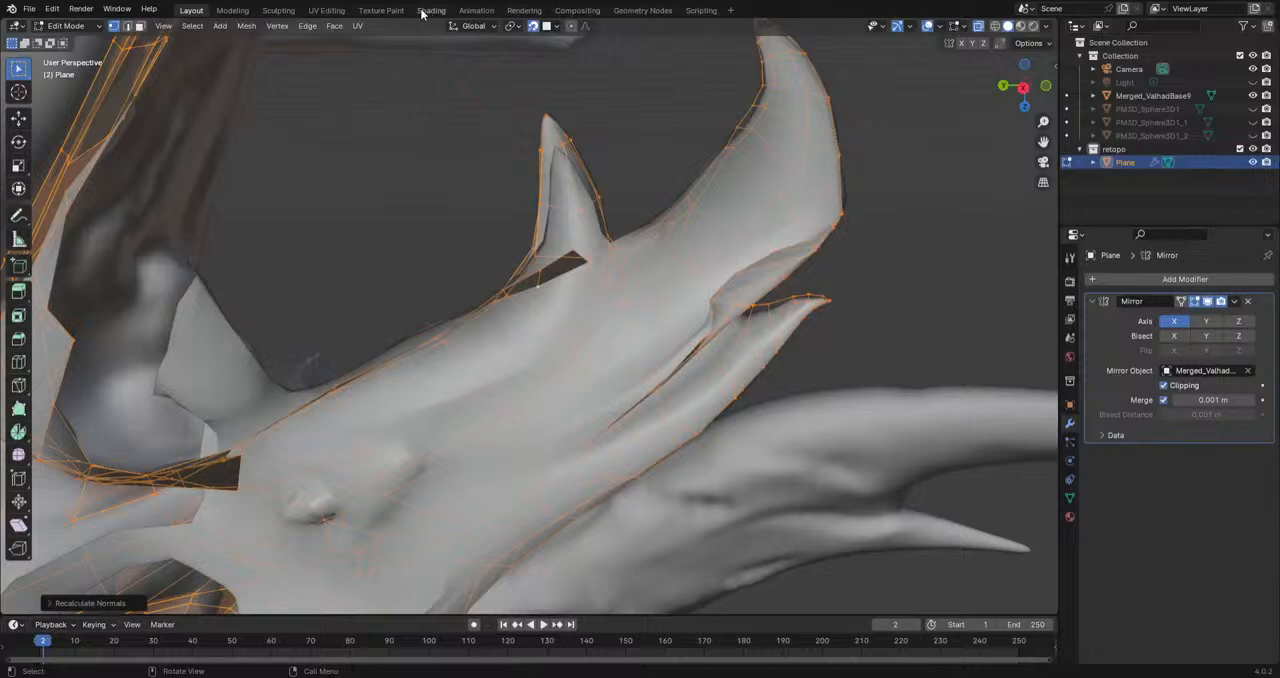
pyautogui.click(356, 26)
pyautogui.moveTo(329, 31)
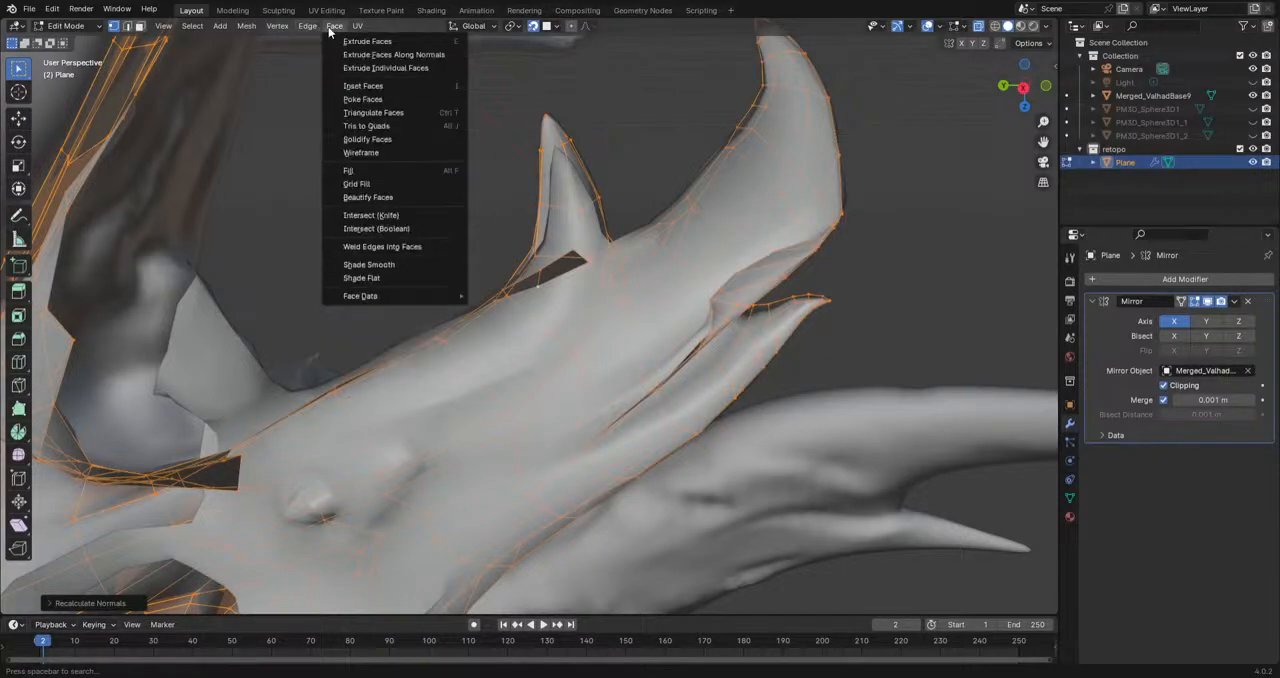
pyautogui.moveTo(246, 26)
pyautogui.moveTo(285, 251)
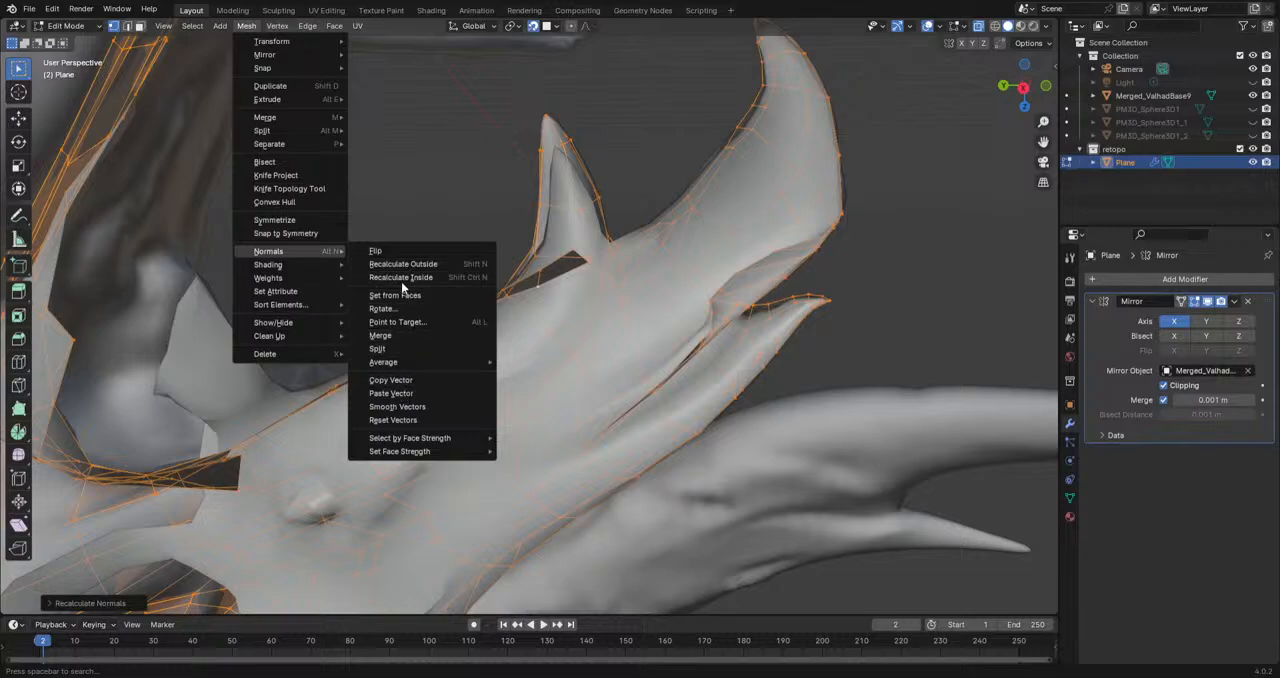
pyautogui.click(397, 252)
pyautogui.moveTo(540, 443); pyautogui.dragTo(645, 398, button='middle')
pyautogui.scroll(3, 571, 354)
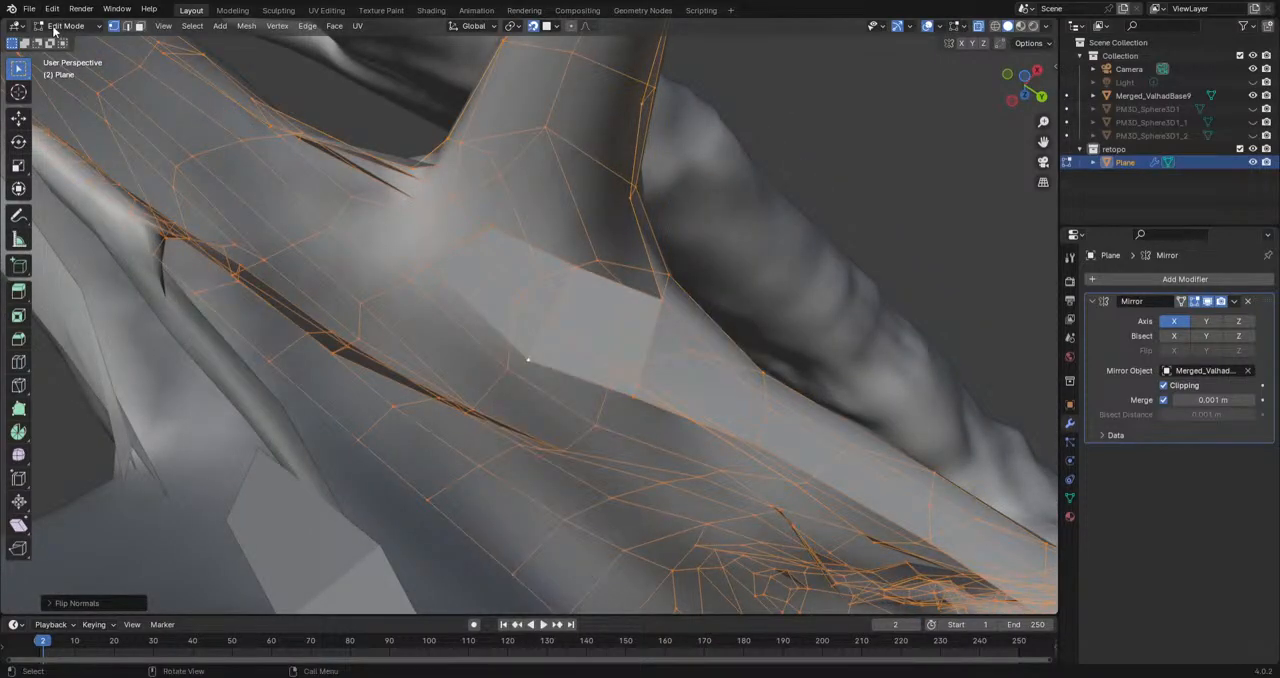
# Step: Apply smooth shading to the retopology mesh in Object Mode and return to Edit Mode
pyautogui.press('Tab')
pyautogui.rightClick(535, 327)
pyautogui.click(535, 327)
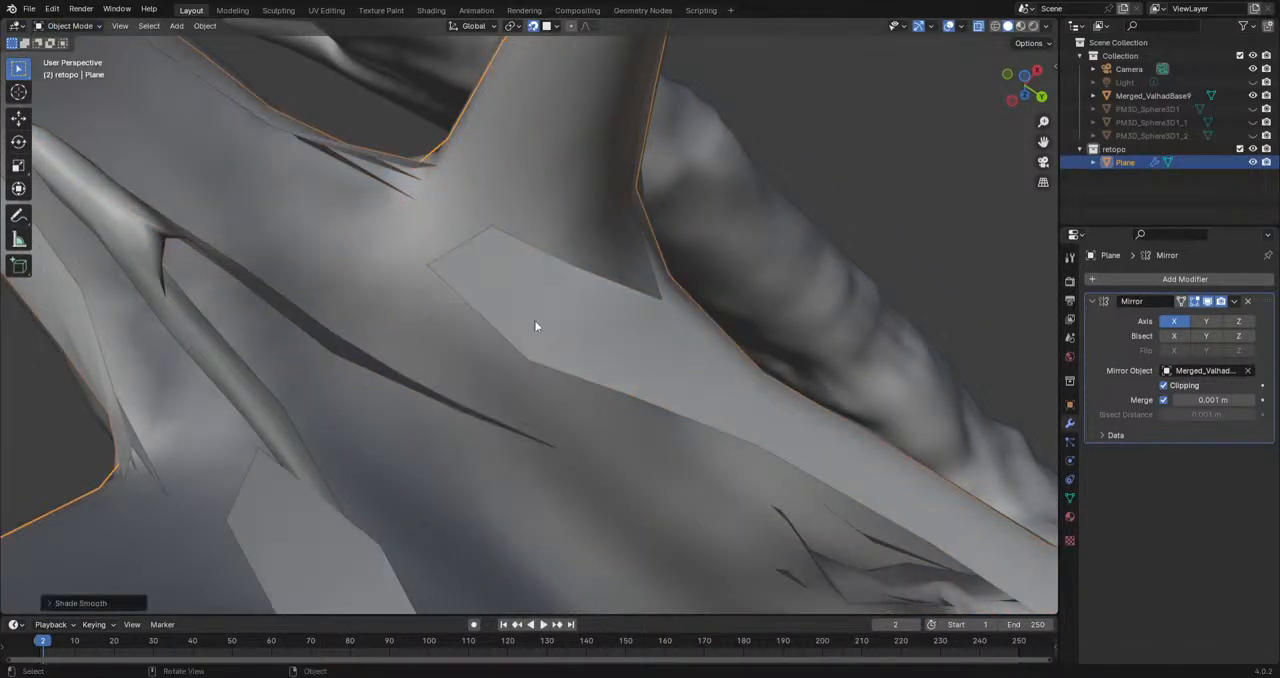
pyautogui.click(90, 27)
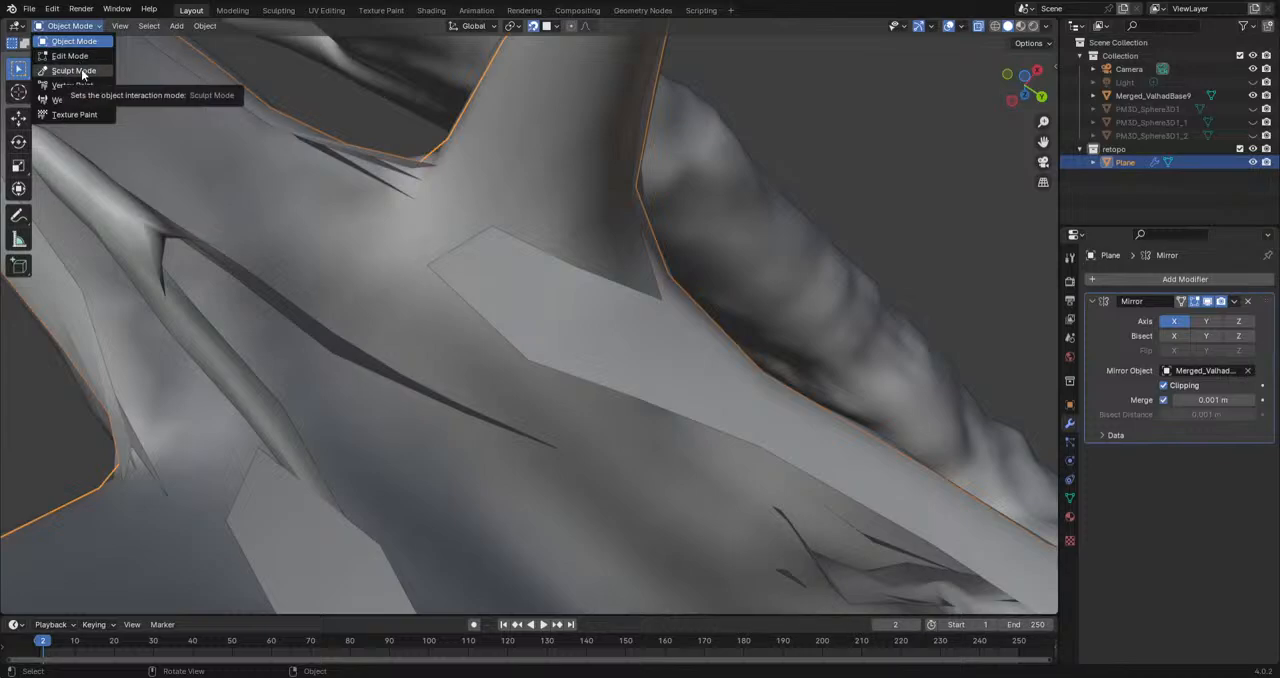
pyautogui.click(72, 56)
# Step: Reposition the two end vertices of the new face strip at the middle tooth's inner base
pyautogui.click(437, 267)
pyautogui.press('g')
pyautogui.click(442, 285)
pyautogui.click(498, 230)
pyautogui.press('g')
pyautogui.click(487, 236)
# Step: Extrude two vertices from the strip's end around the front of the middle tooth's base
pyautogui.moveTo(514, 245); pyautogui.dragTo(655, 359, button='middle')
pyautogui.press('e')
pyautogui.click(596, 323)
pyautogui.click(641, 388)
pyautogui.press('e')
pyautogui.click(578, 376)
# Step: Fill the faces that join the extruded vertices to the mesh border at the front of the tooth's base
pyautogui.moveTo(578, 376); pyautogui.dragTo(640, 384, button='middle')
pyautogui.moveTo(602, 343); pyautogui.dragTo(577, 289, button='middle')
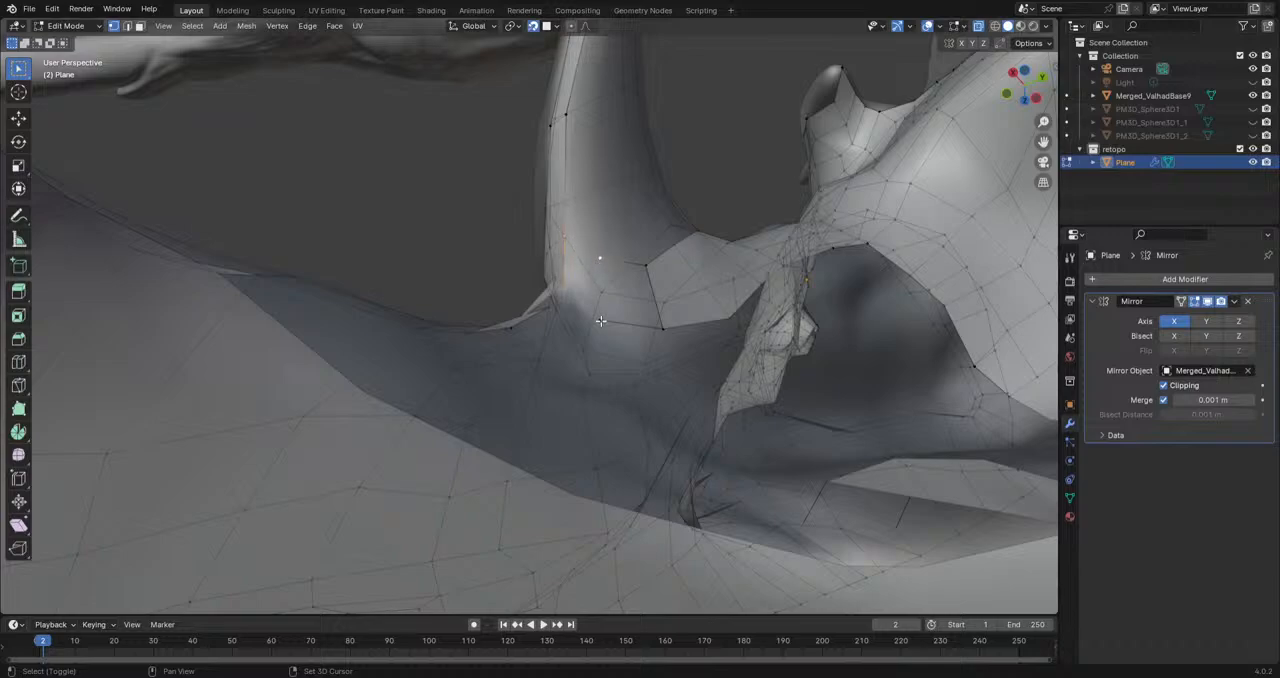
pyautogui.keyDown('shift'); pyautogui.click(600, 320); pyautogui.keyUp('shift')
pyautogui.press('f')
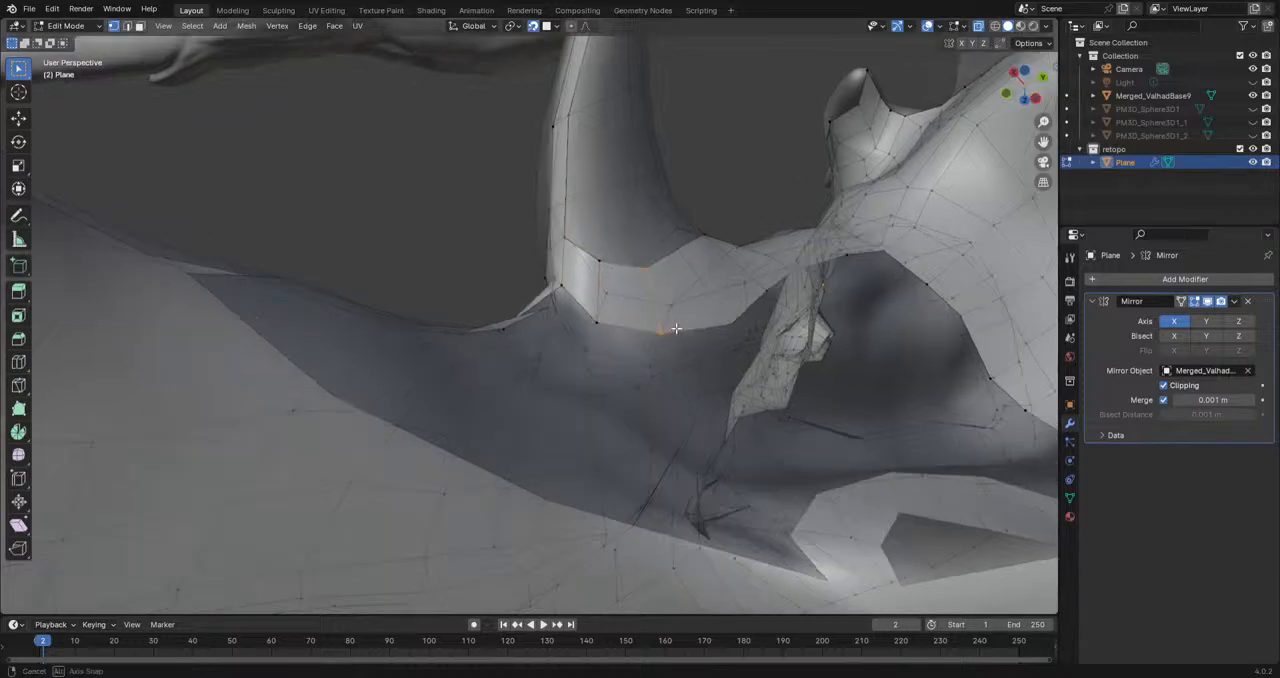
# Step: Reposition two vertices on the lower edge of the face strip around the middle tooth's base
pyautogui.moveTo(600, 319); pyautogui.dragTo(615, 371, button='middle')
pyautogui.press('g')
pyautogui.click(592, 318)
pyautogui.click(520, 359)
pyautogui.press('g')
pyautogui.click(550, 384)
# Step: Extrude two vertices from the upper edge of the face strip onto the inner side of the middle tooth
pyautogui.moveTo(627, 432); pyautogui.dragTo(676, 293, button='middle')
pyautogui.press('e')
pyautogui.click(627, 262)
pyautogui.press('e')
pyautogui.click(614, 252)
pyautogui.moveTo(614, 252); pyautogui.dragTo(668, 264, button='middle')
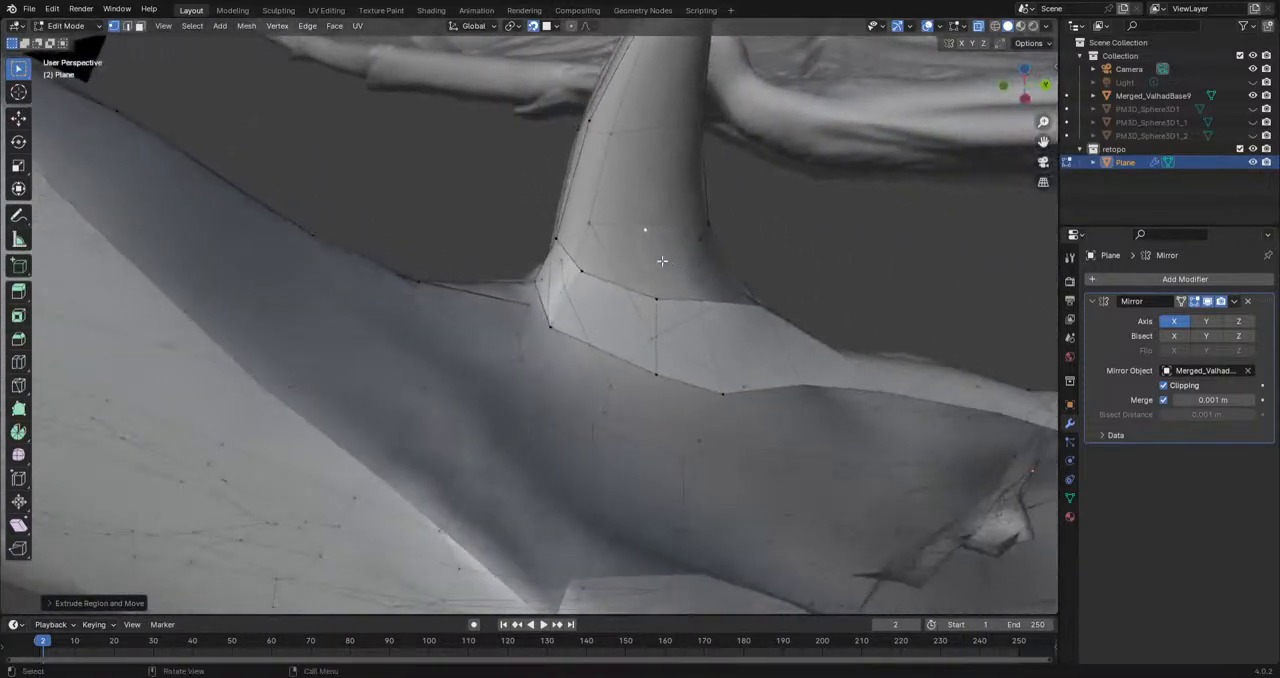
pyautogui.press('e')
pyautogui.click(590, 197)
pyautogui.hotkey('ctrl', 'z')
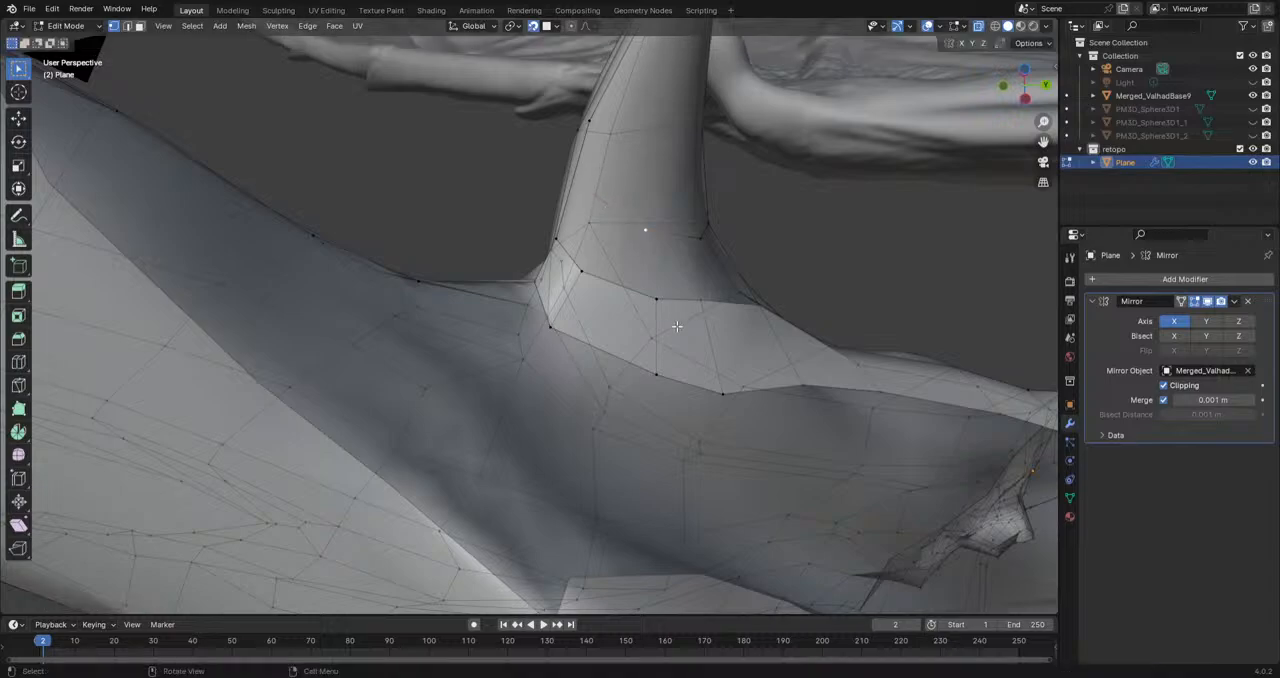
# Step: Fill a face from the extruded tooth vertices to the tooth's rear border and reposition the two vertices
pyautogui.moveTo(678, 326); pyautogui.dragTo(730, 418, button='middle')
pyautogui.keyDown('shift'); pyautogui.click(748, 449); pyautogui.keyUp('shift')
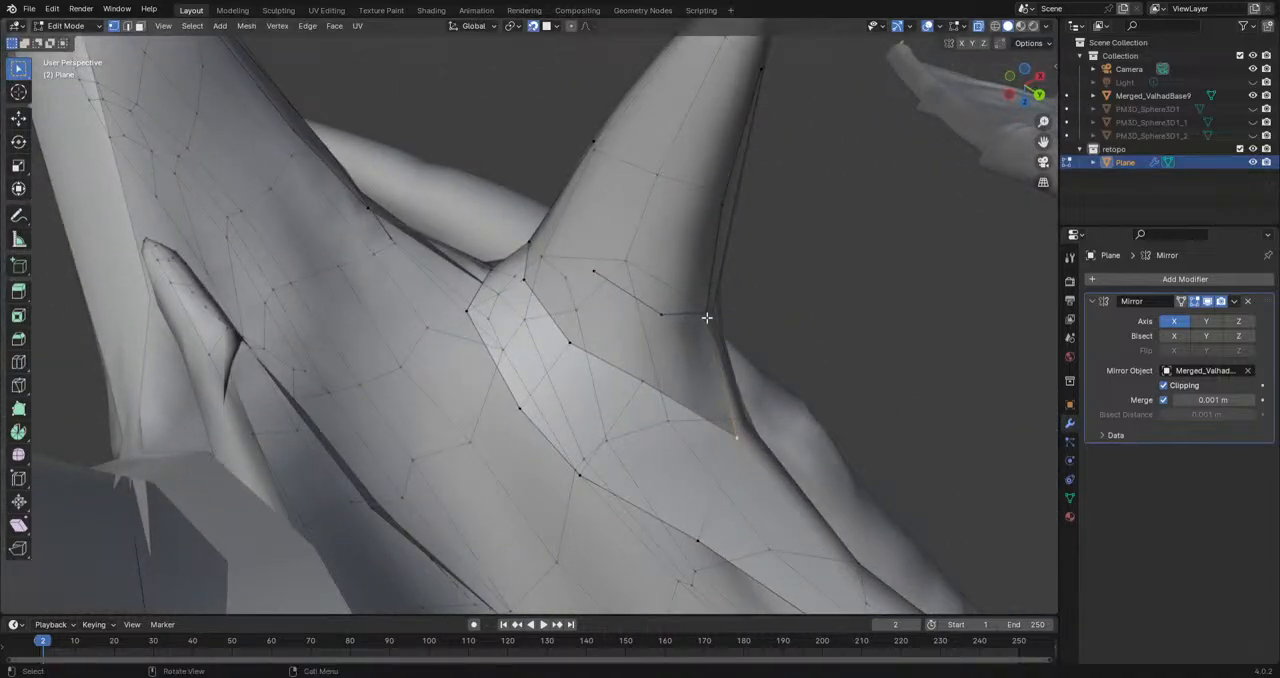
pyautogui.press('f')
pyautogui.press('g')
pyautogui.click(685, 305)
pyautogui.click(608, 270)
pyautogui.press('g')
pyautogui.click(614, 232)
pyautogui.keyDown('shift'); pyautogui.moveTo(614, 232); pyautogui.dragTo(590, 350, button='middle'); pyautogui.keyUp('shift')
# Step: Extend a strip vertex up the inner side of the middle tooth and fill the face beside it
pyautogui.moveTo(590, 350); pyautogui.dragTo(734, 405, button='middle')
pyautogui.click(663, 382)
pyautogui.press('g')
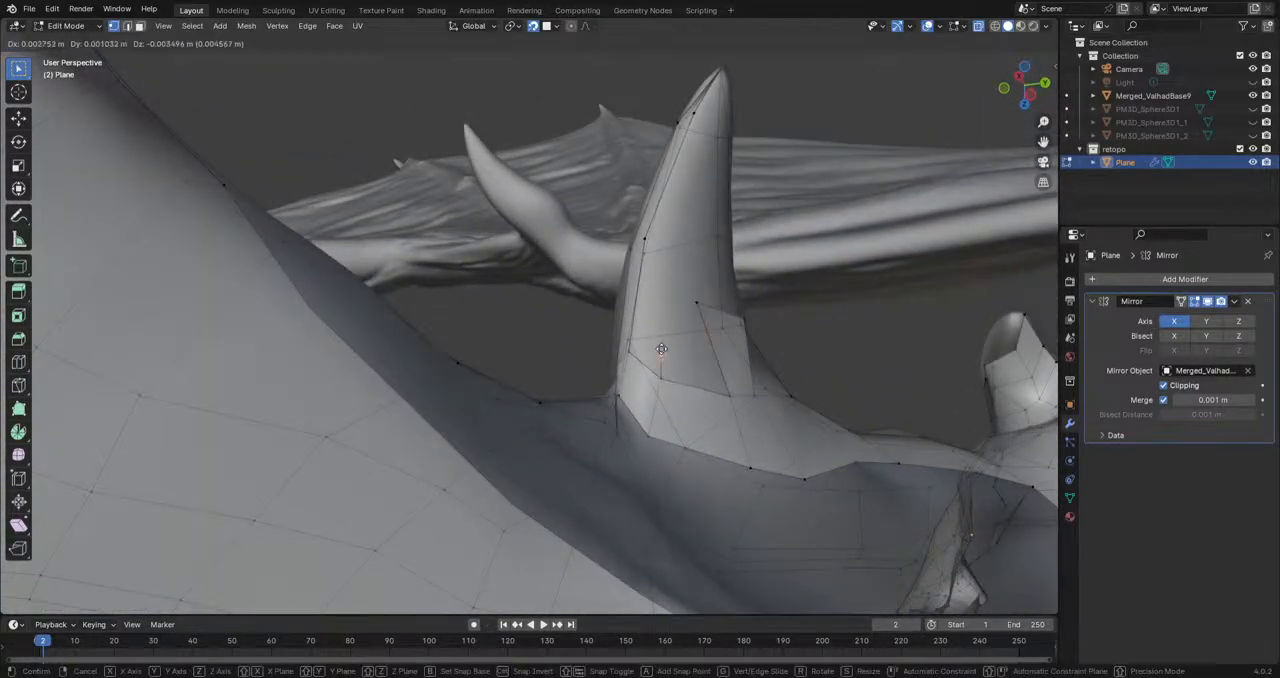
pyautogui.click(661, 292)
pyautogui.click(704, 306)
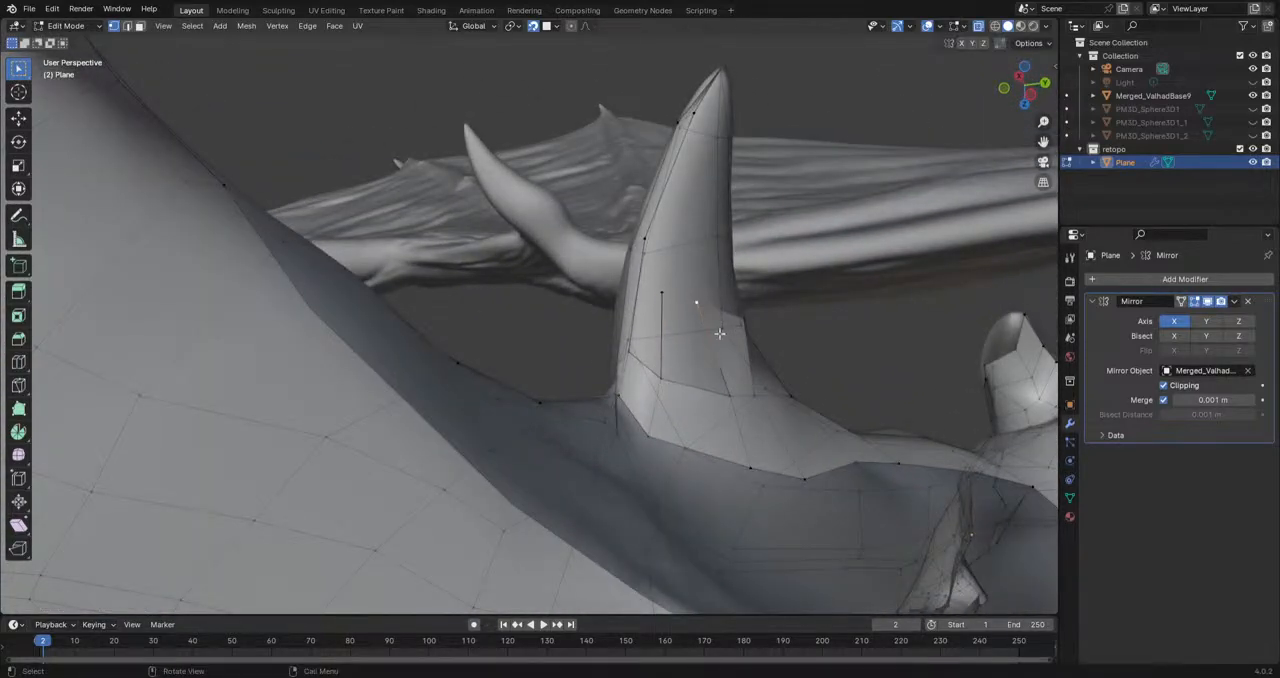
pyautogui.keyDown('shift'); pyautogui.click(665, 380); pyautogui.keyUp('shift')
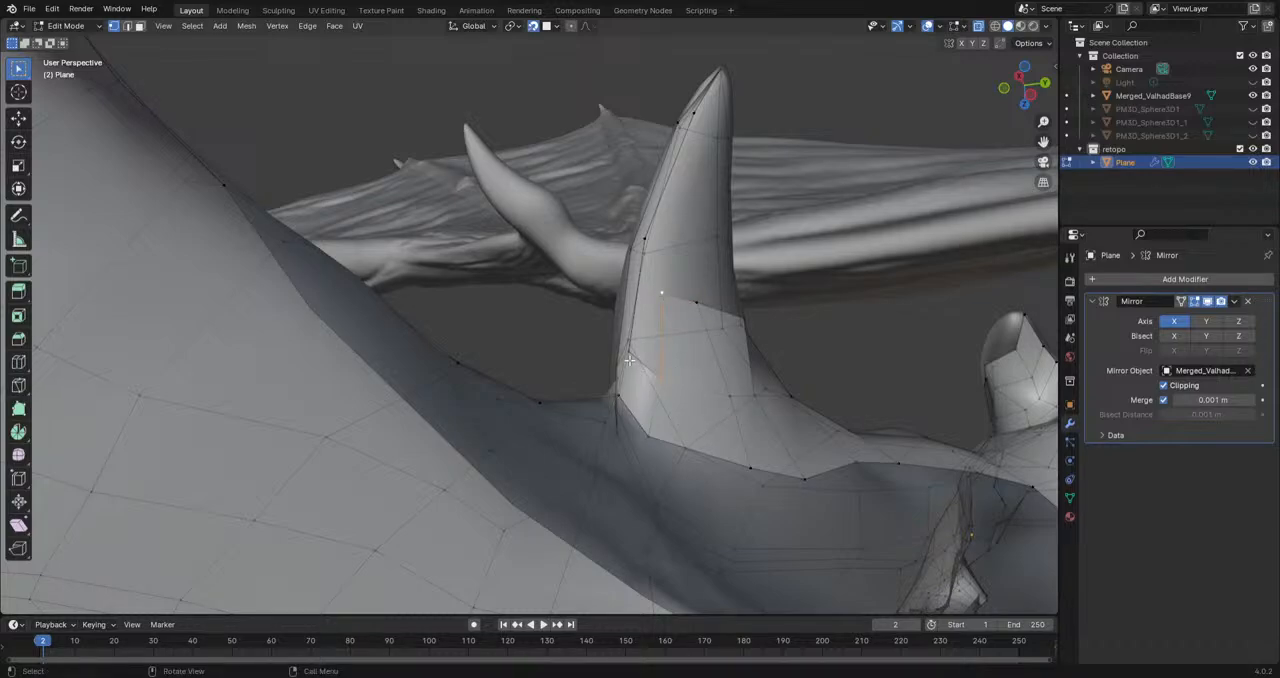
pyautogui.moveTo(654, 375); pyautogui.dragTo(664, 345, button='middle')
# Step: Fit the new vertices on the inner side of the middle tooth to the sculpt's surface
pyautogui.click(641, 351)
pyautogui.press('g')
pyautogui.click(661, 339)
pyautogui.click(678, 355)
pyautogui.press('g')
pyautogui.click(683, 350)
pyautogui.click(664, 345)
# Step: Extend the upper edge of the inner tooth faces toward the tip, scale it down and position it
pyautogui.press('g')
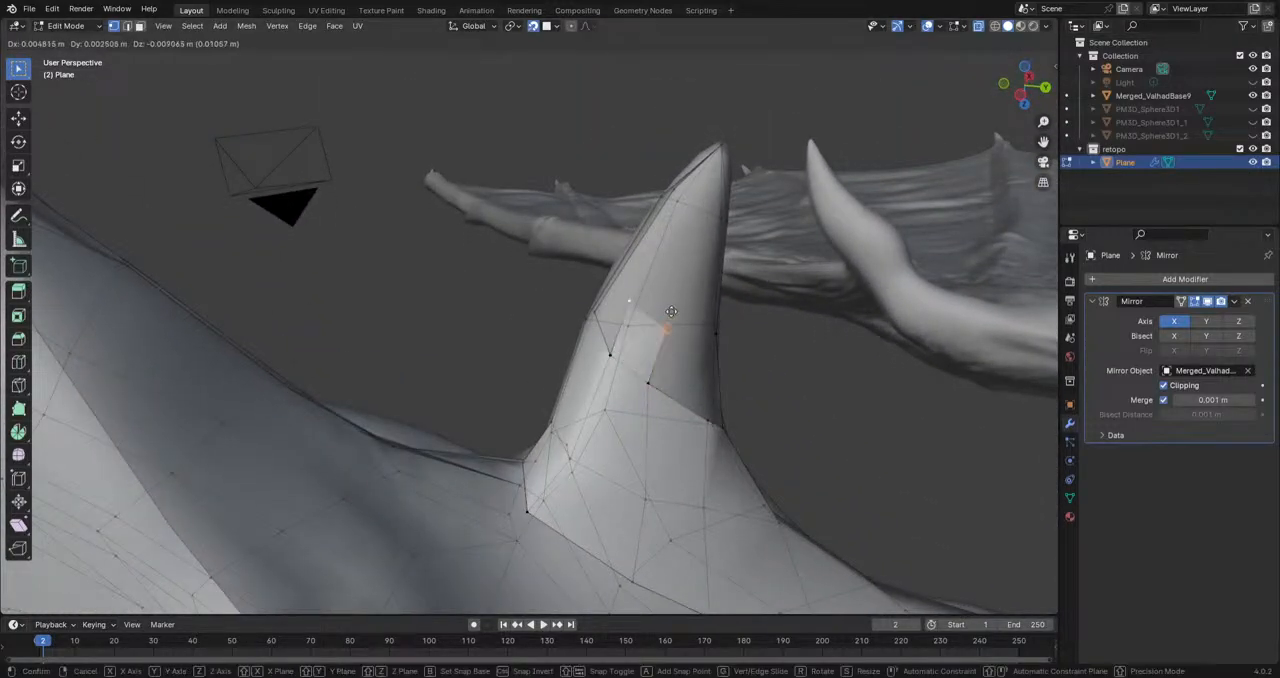
pyautogui.click(714, 232)
pyautogui.press('s')
pyautogui.click(726, 290)
pyautogui.press('g')
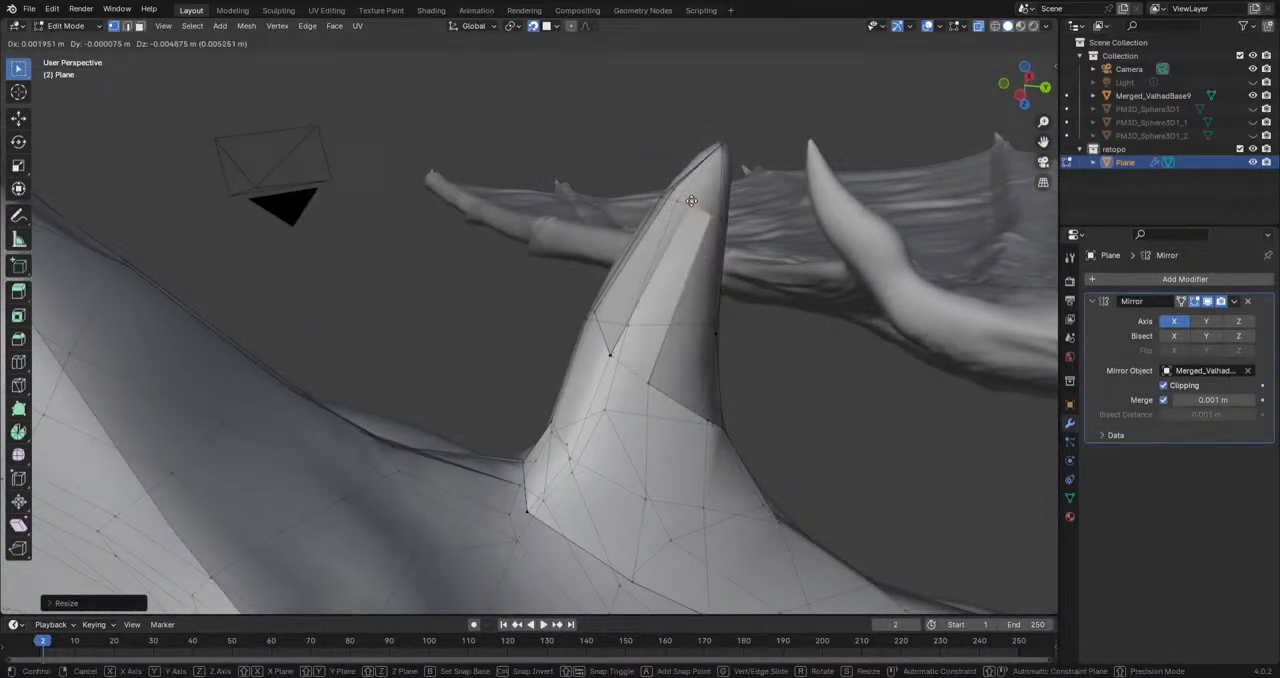
pyautogui.click(691, 201)
# Step: Extrude another vertex from the inner tooth faces toward the tip of the middle tooth
pyautogui.click(622, 348)
pyautogui.moveTo(596, 311); pyautogui.dragTo(518, 438, button='middle')
pyautogui.press('e')
pyautogui.click(549, 241)
pyautogui.click(543, 460)
pyautogui.keyDown('shift'); pyautogui.click(502, 429); pyautogui.keyUp('shift')
pyautogui.press('f')
# Step: Fill the remaining faces between the inner tooth vertices and the tooth's border near the tip
pyautogui.press('f')
pyautogui.hotkey('ctrl', 'z')
pyautogui.hotkey('ctrl', 'z')
pyautogui.moveTo(587, 400)
pyautogui.mouseDown(button='middle')
pyautogui.moveTo(571, 371)
pyautogui.moveTo(574, 397)
pyautogui.mouseUp(button='middle')
pyautogui.press('f')
pyautogui.click(551, 265)
pyautogui.keyDown('shift'); pyautogui.click(577, 270); pyautogui.keyUp('shift')
pyautogui.press('f')
pyautogui.keyDown('shift'); pyautogui.click(473, 302); pyautogui.keyUp('shift')
pyautogui.press('f')
# Step: Reposition a vertex on the inner side of the middle tooth just below the tip
pyautogui.keyDown('shift'); pyautogui.moveTo(537, 308); pyautogui.dragTo(541, 385, button='middle'); pyautogui.keyUp('shift')
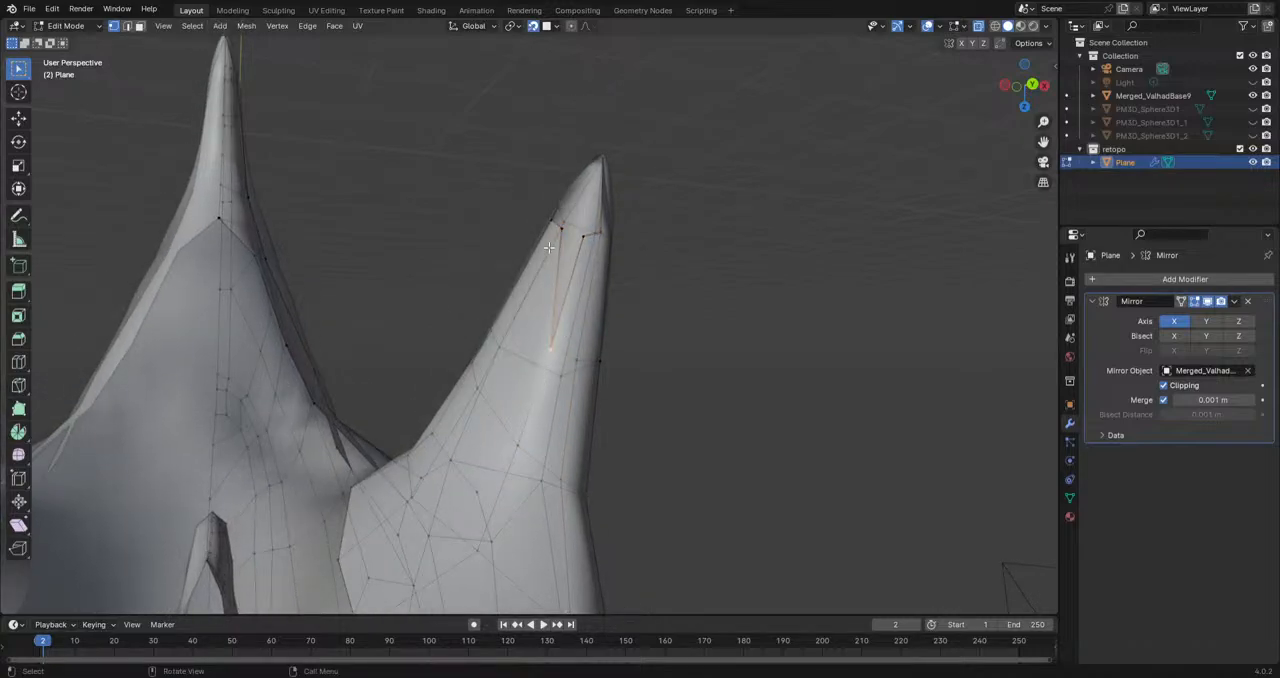
pyautogui.moveTo(569, 244); pyautogui.dragTo(638, 297, button='middle')
pyautogui.press('g')
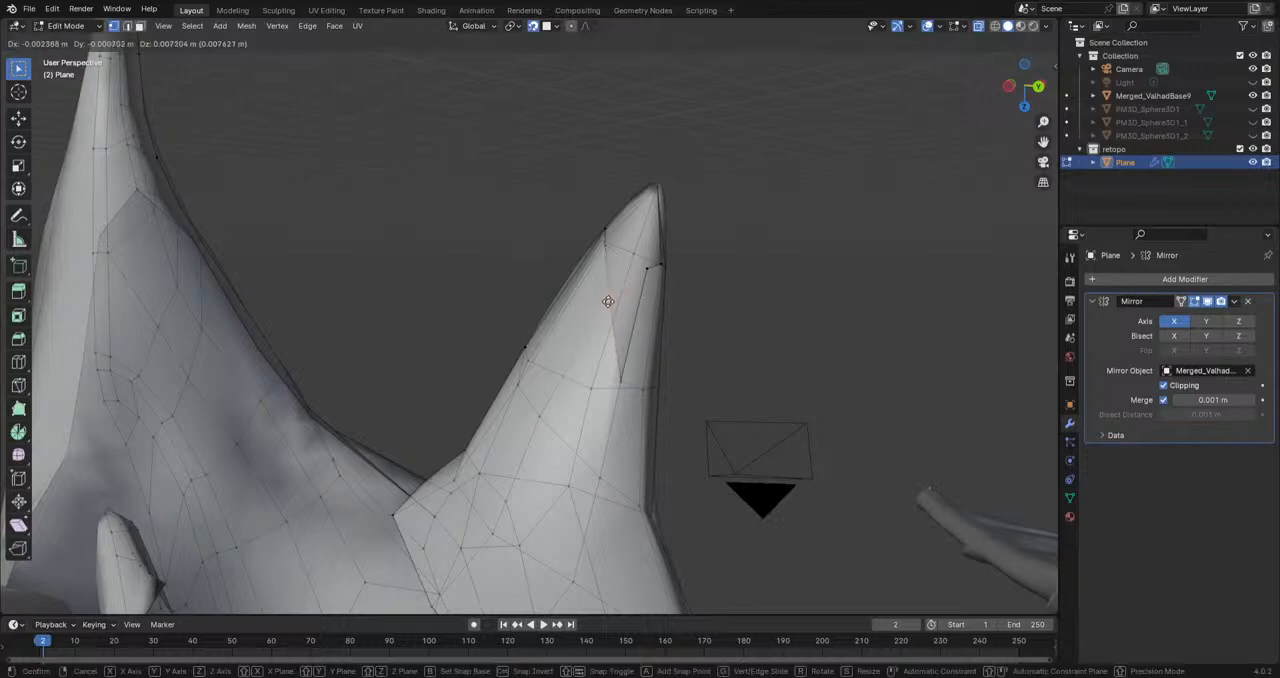
pyautogui.click(597, 326)
# Step: Reposition two border vertices on the inner rim of the jaw near the rear of the mouth
pyautogui.moveTo(604, 241); pyautogui.dragTo(643, 420, button='middle')
pyautogui.scroll(-14, 643, 420)
pyautogui.moveTo(777, 400); pyautogui.dragTo(875, 458, button='middle')
pyautogui.scroll(8, 738, 362)
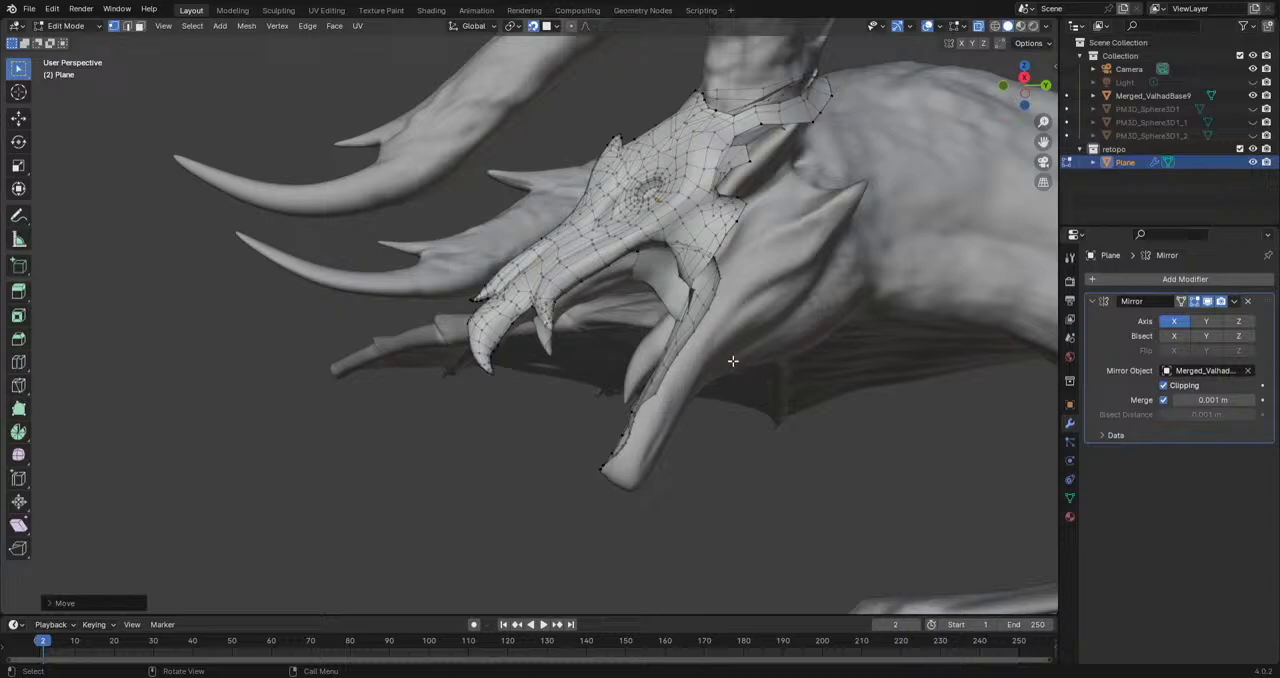
pyautogui.scroll(6, 735, 358)
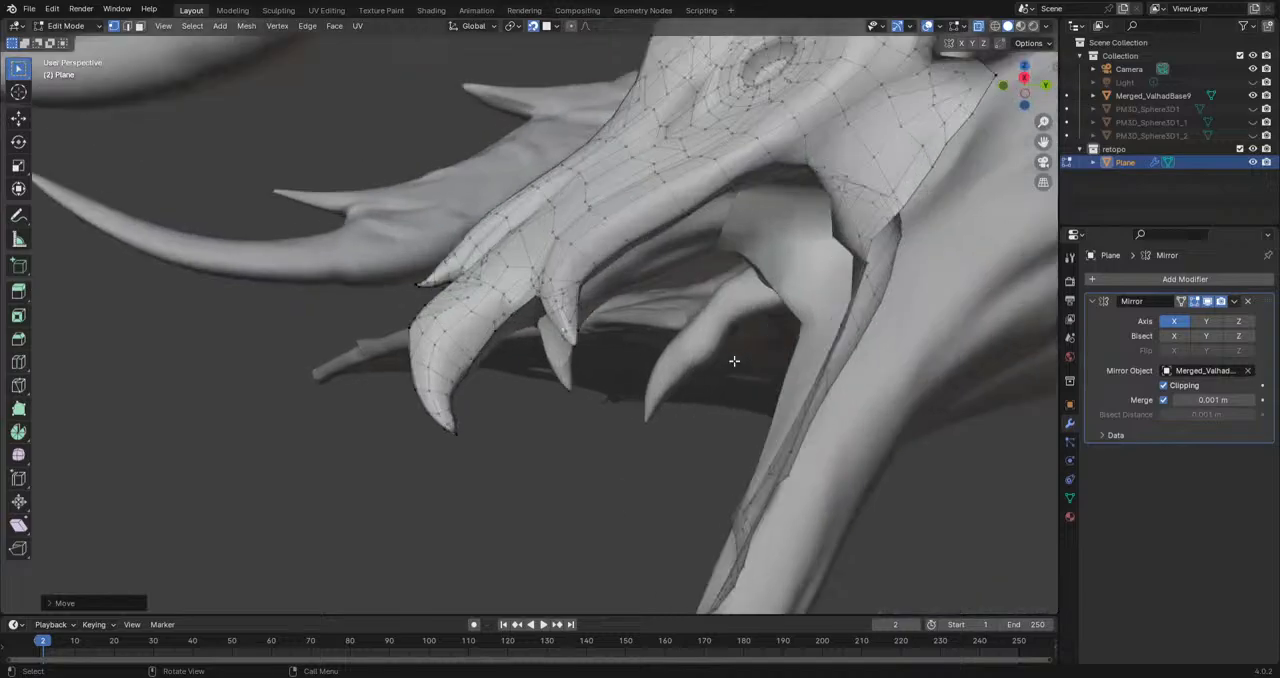
pyautogui.moveTo(737, 358); pyautogui.dragTo(527, 430, button='middle')
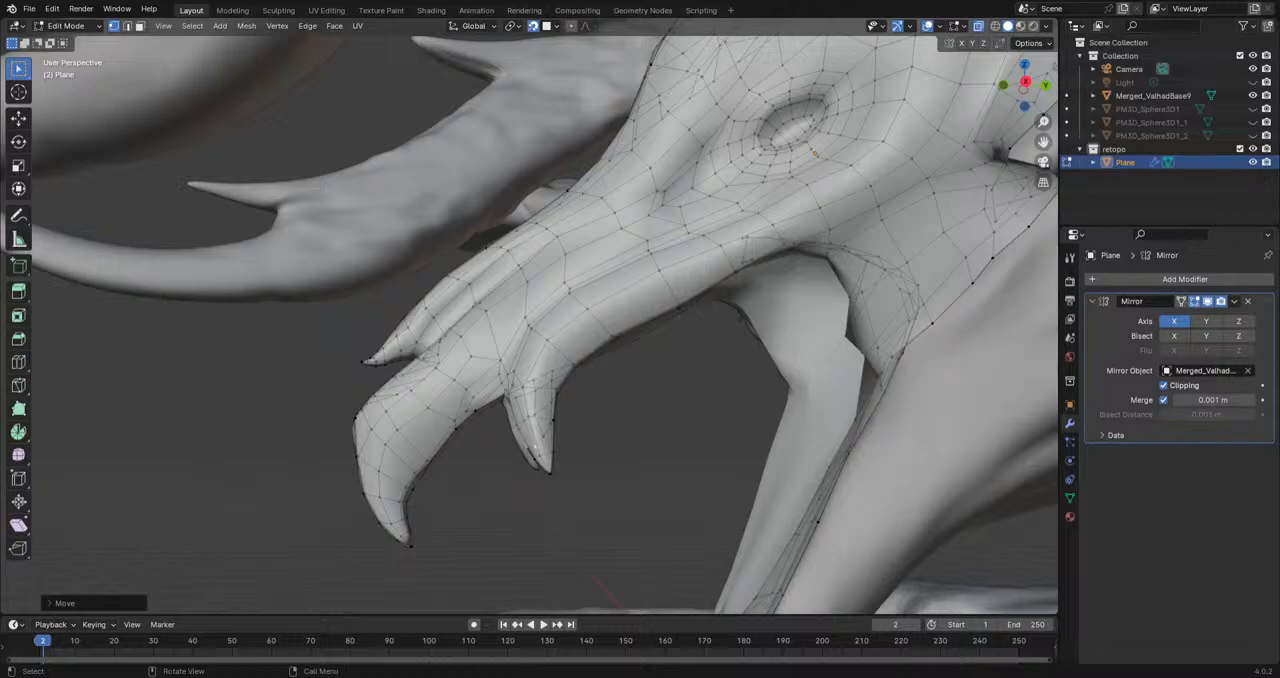
pyautogui.moveTo(597, 401); pyautogui.dragTo(622, 337, button='middle')
pyautogui.click(621, 338)
pyautogui.press('g')
pyautogui.click(623, 313)
pyautogui.click(521, 366)
pyautogui.press('g')
pyautogui.click(516, 336)
# Step: Adjust the border vertices around the open notch at the rear inside of the mouth
pyautogui.click(419, 364)
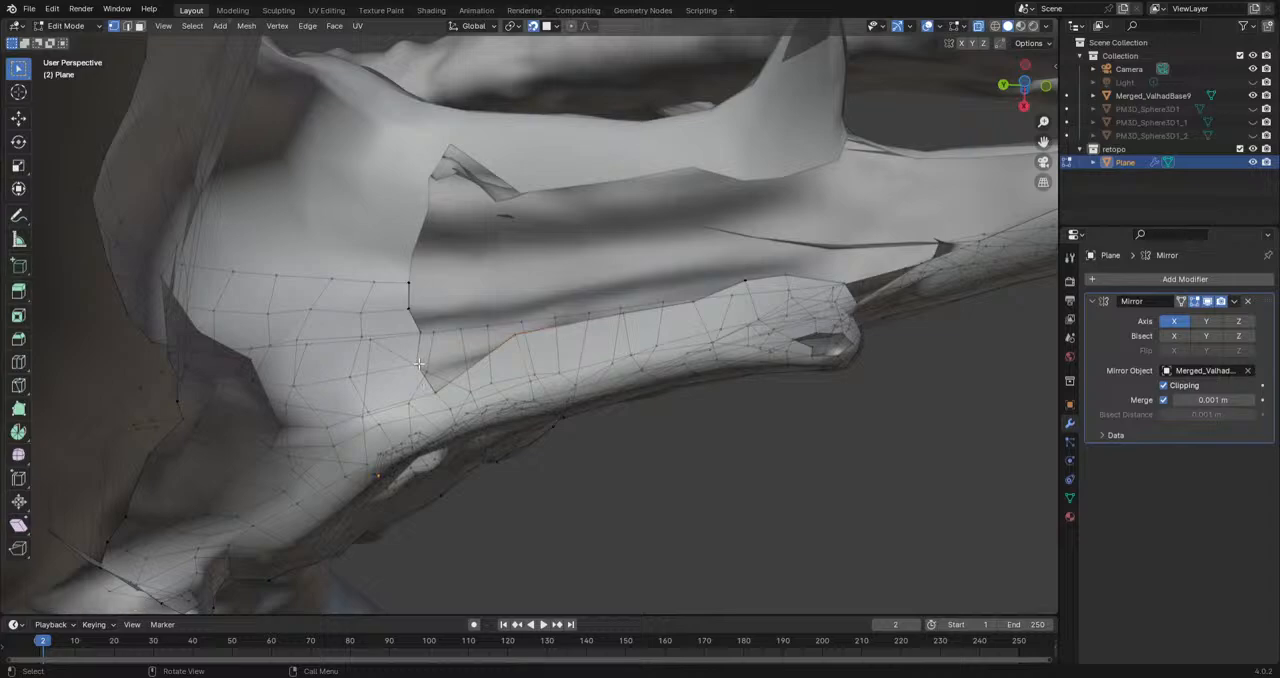
pyautogui.moveTo(425, 344); pyautogui.dragTo(360, 363, button='middle')
pyautogui.click(465, 216)
pyautogui.press('g')
pyautogui.click(488, 237)
pyautogui.press('g')
pyautogui.click(487, 238)
pyautogui.click(487, 237)
pyautogui.press('g')
pyautogui.click(467, 246)
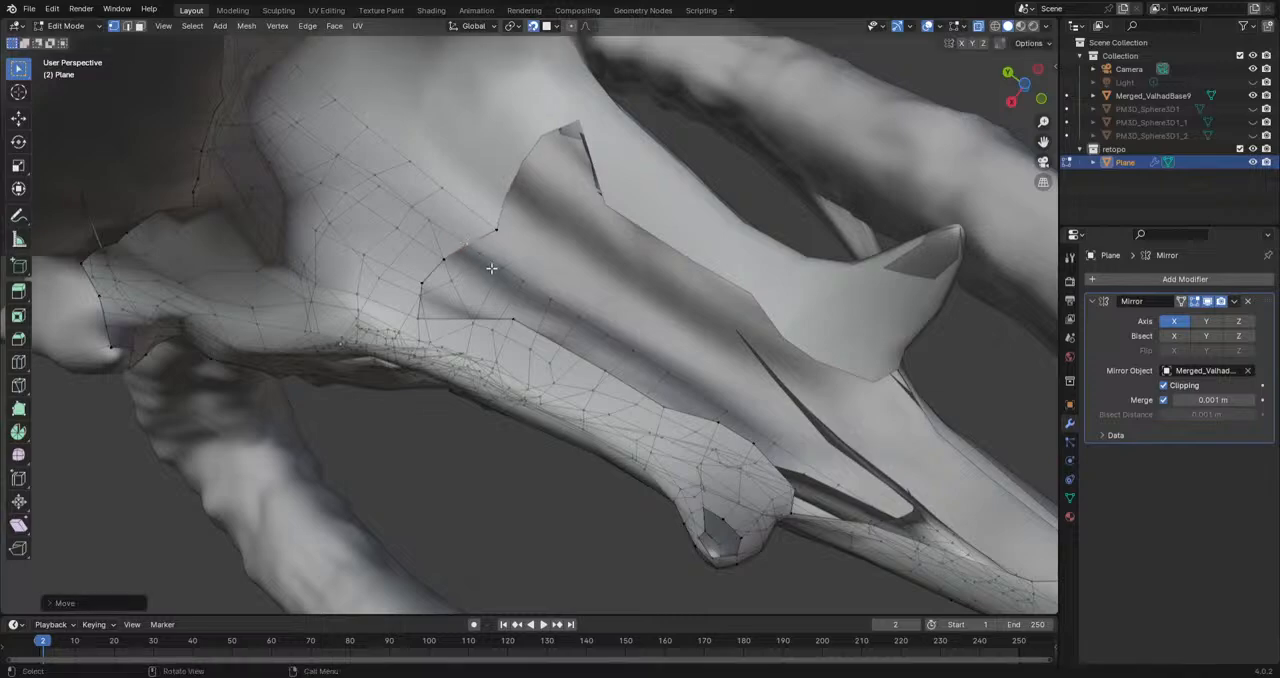
# Step: Extrude a vertex from the rear mouth border along the inner surface and fill a face to the neighbouring border vertices
pyautogui.moveTo(495, 258)
pyautogui.mouseDown(button='middle')
pyautogui.moveTo(552, 262)
pyautogui.moveTo(512, 309)
pyautogui.moveTo(515, 250)
pyautogui.mouseUp(button='middle')
pyautogui.scroll(4, 507, 321)
pyautogui.press('e')
pyautogui.click(519, 240)
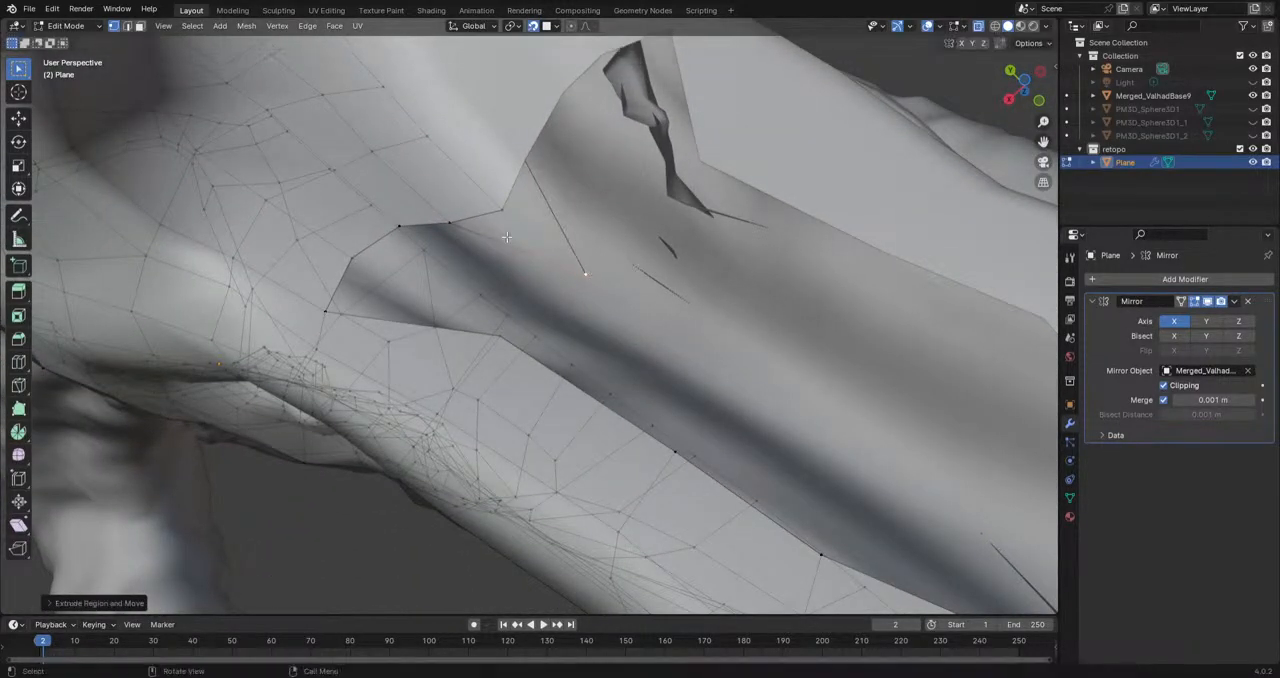
pyautogui.keyDown('shift'); pyautogui.click(507, 213); pyautogui.keyUp('shift')
pyautogui.keyDown('shift'); pyautogui.click(450, 224); pyautogui.keyUp('shift')
pyautogui.press('f')
# Step: Reposition the extruded vertex on the inner surface of the mouth
pyautogui.moveTo(448, 224); pyautogui.dragTo(529, 333, button='middle')
pyautogui.click(597, 338)
pyautogui.press('g')
pyautogui.click(643, 347)
# Step: Fill the face between the jaw's inner rim and the border vertices at the corner of the rear notch
pyautogui.moveTo(661, 381); pyautogui.dragTo(666, 312, button='middle')
pyautogui.click(680, 298)
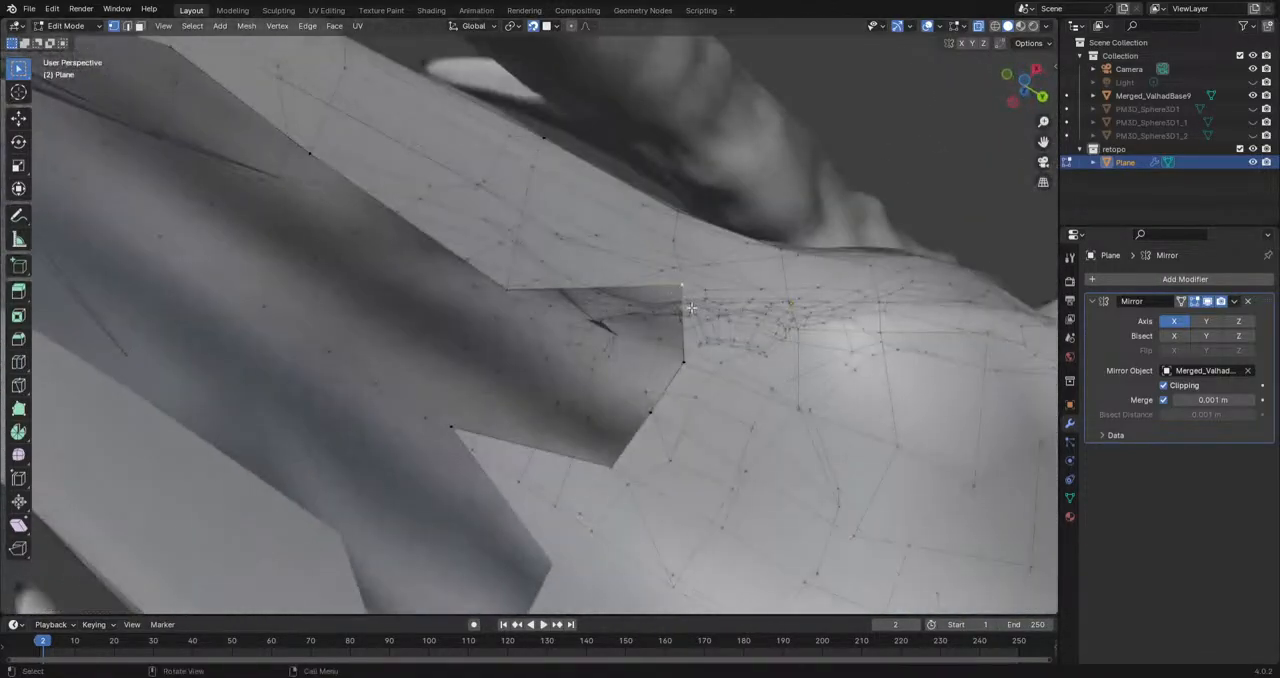
pyautogui.keyDown('shift'); pyautogui.click(508, 293); pyautogui.keyUp('shift')
pyautogui.press('g')
pyautogui.rightClick(591, 354)
pyautogui.press('f')
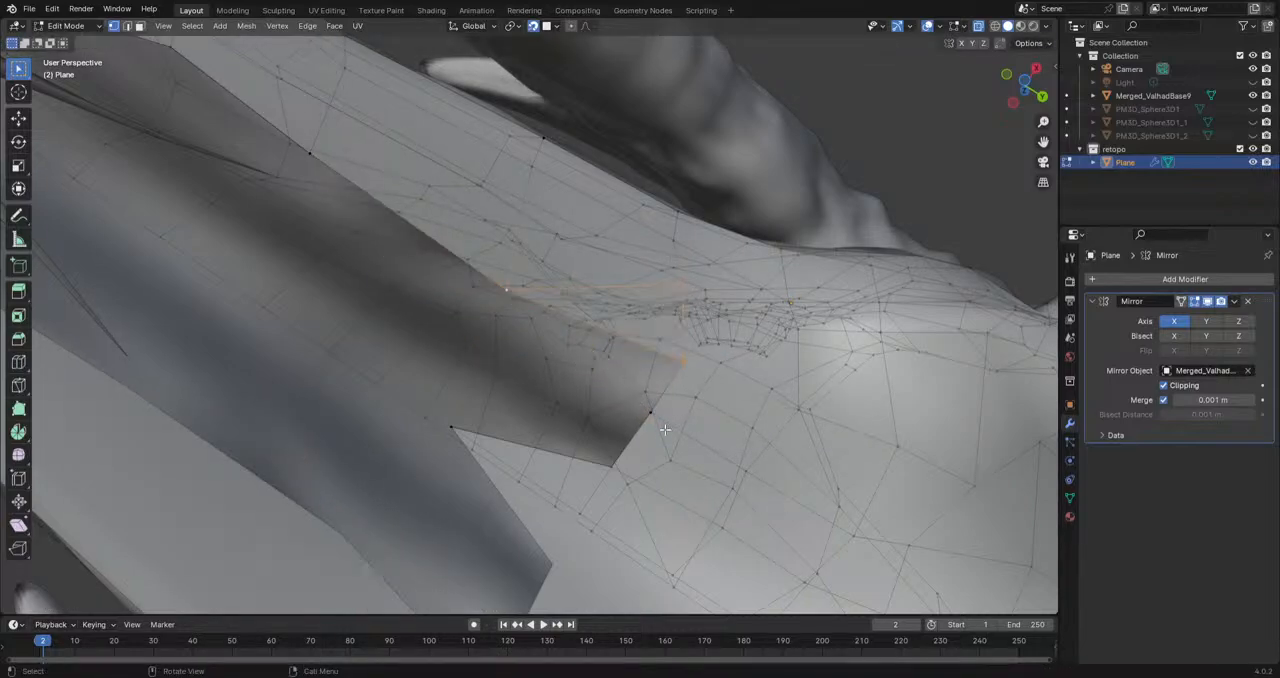
# Step: Extrude a vertex from the rear mouth border along the inner surface and fill the face between it and the neighbouring border vertices
pyautogui.press('e')
pyautogui.click(491, 337)
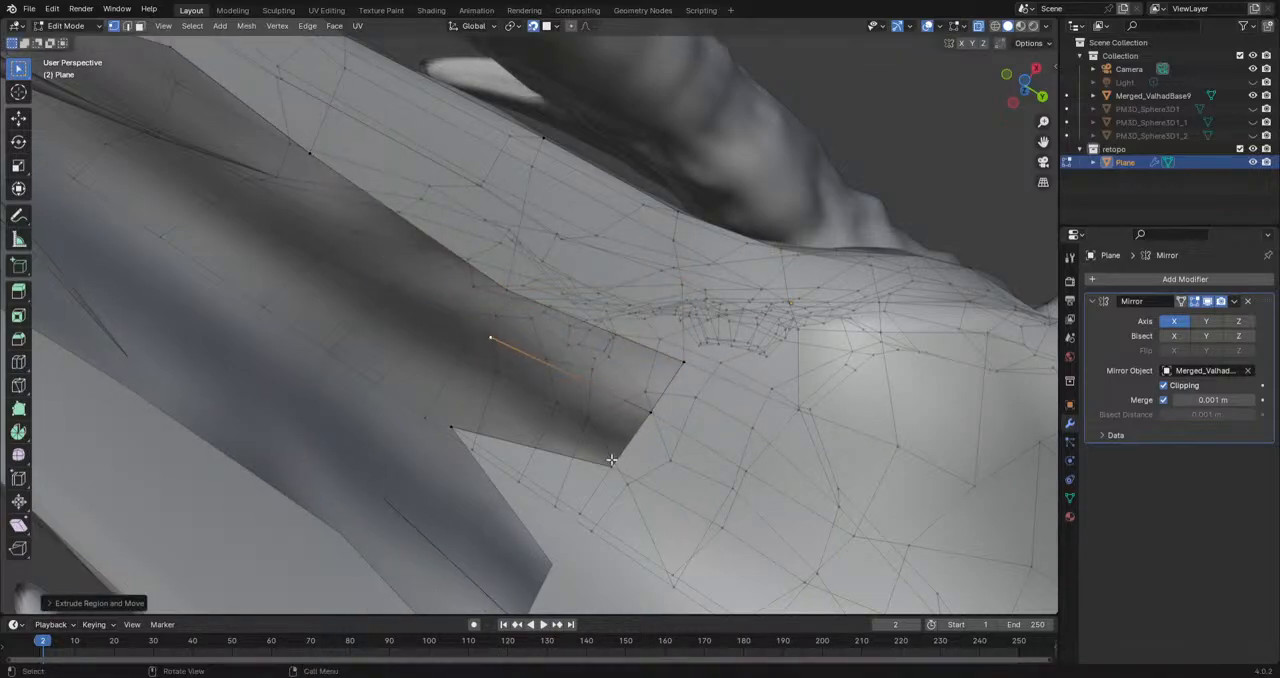
pyautogui.click(650, 412)
pyautogui.press('f')
pyautogui.click(651, 413)
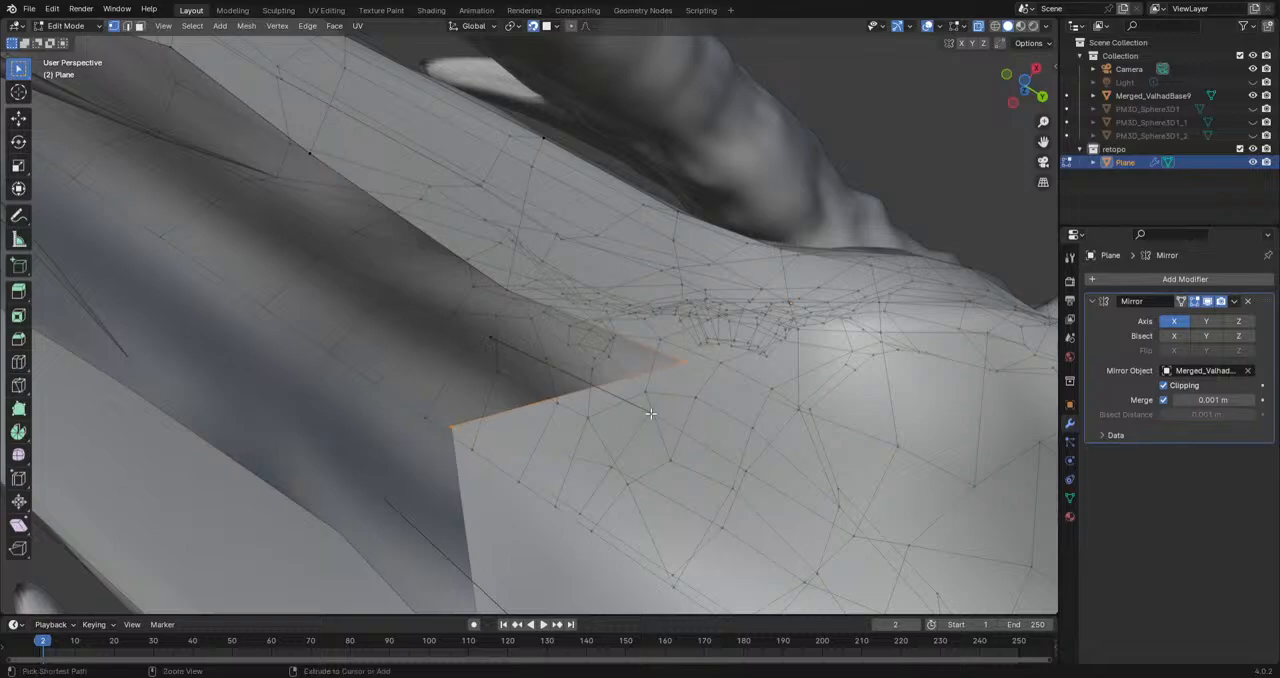
pyautogui.hotkey('ctrl', 'z')
pyautogui.hotkey('ctrl', 'z')
pyautogui.keyDown('shift'); pyautogui.click(455, 423); pyautogui.keyUp('shift')
pyautogui.press('f')
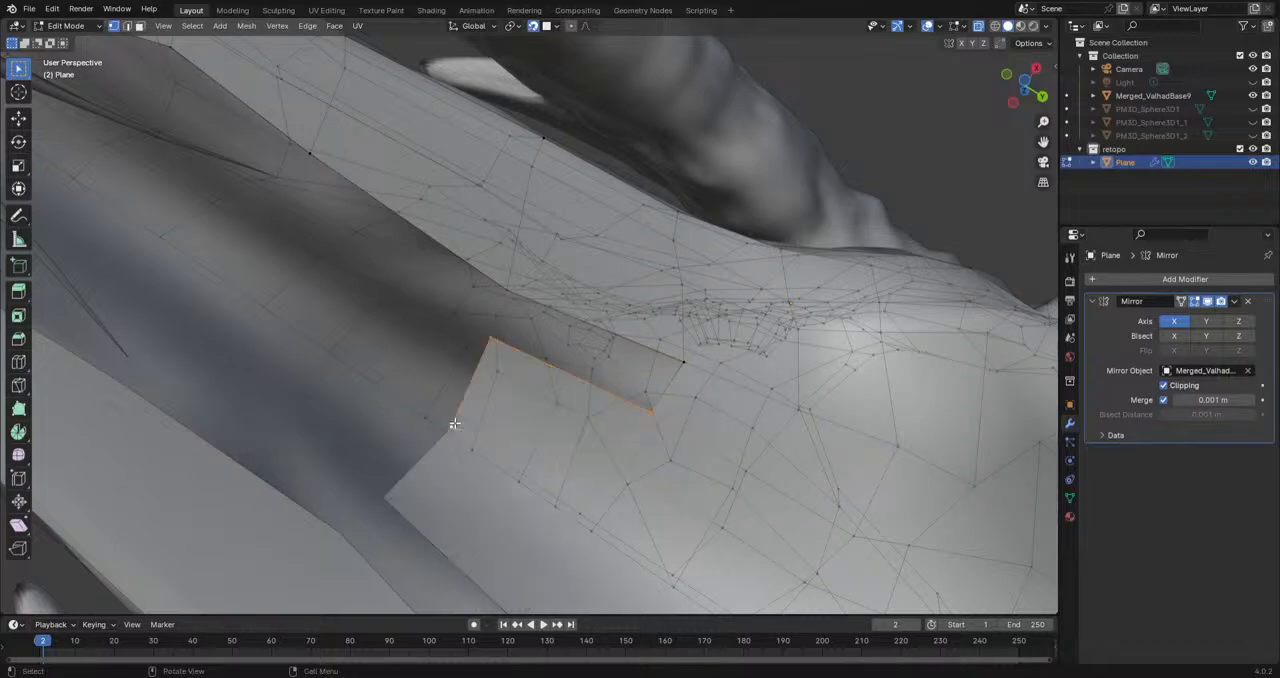
pyautogui.moveTo(692, 361); pyautogui.dragTo(697, 400, button='middle')
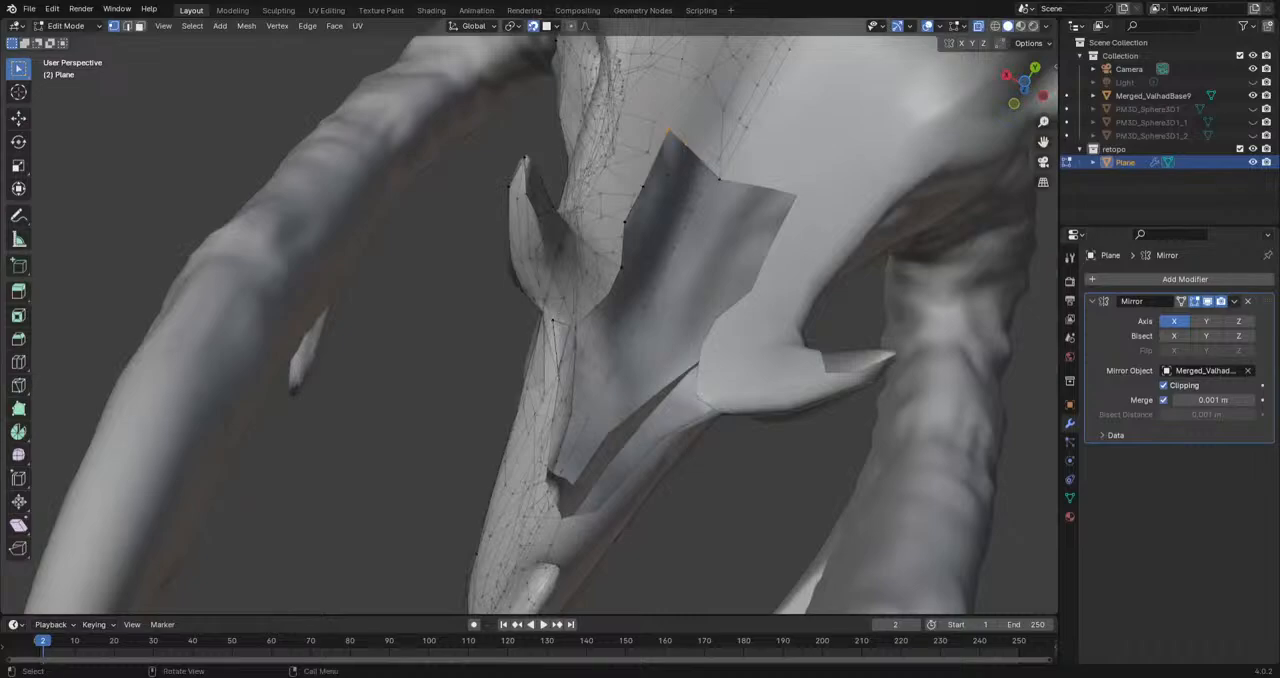
# Step: Extrude a row of vertices from the inner tooth base along the mouth border to the border corner at the front
pyautogui.moveTo(690, 390); pyautogui.dragTo(560, 512, button='middle')
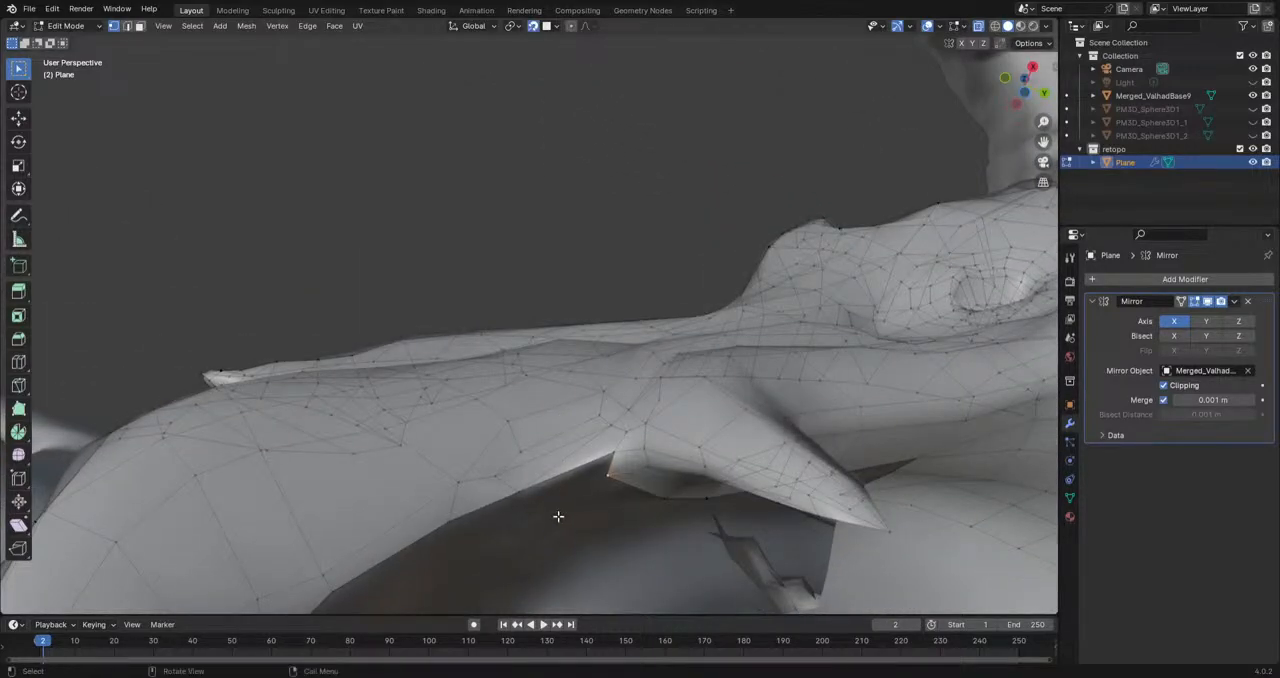
pyautogui.keyDown('shift'); pyautogui.click(615, 457); pyautogui.keyUp('shift')
pyautogui.moveTo(615, 462); pyautogui.dragTo(613, 440, button='middle')
pyautogui.press('e')
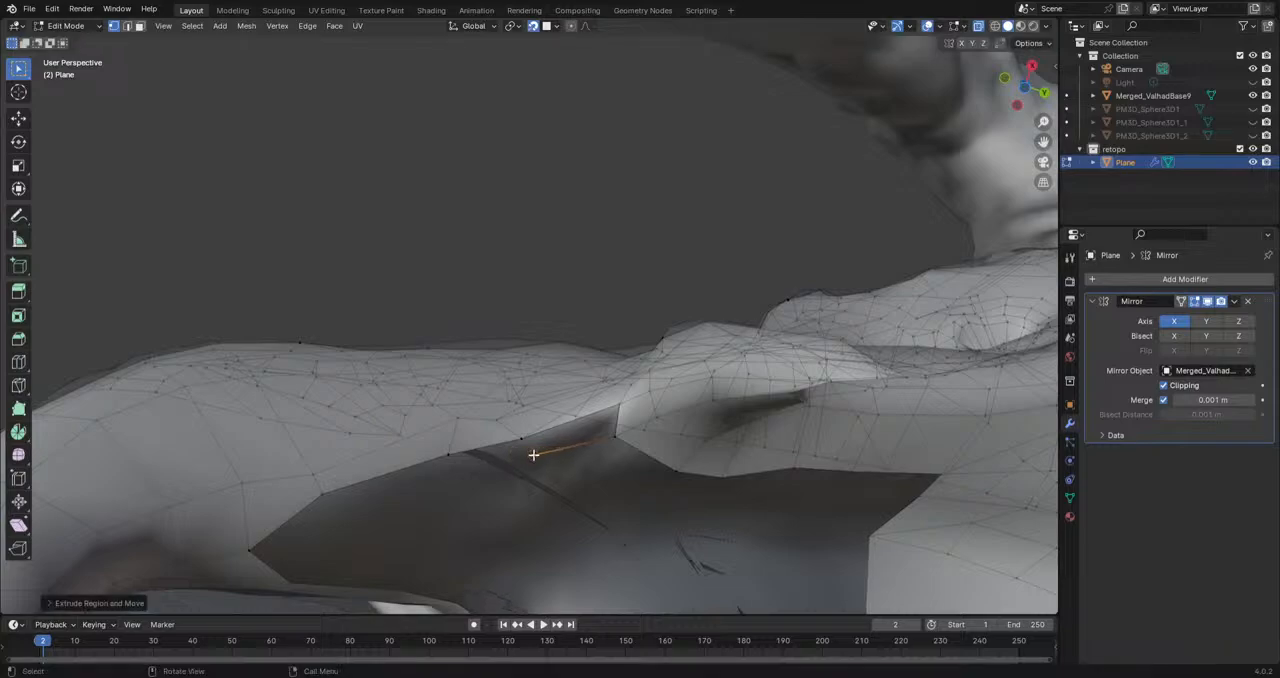
pyautogui.click(332, 515)
pyautogui.press('e')
pyautogui.click(299, 542)
pyautogui.press('e')
pyautogui.click(249, 550)
pyautogui.keyDown('shift'); pyautogui.click(327, 512); pyautogui.keyUp('shift')
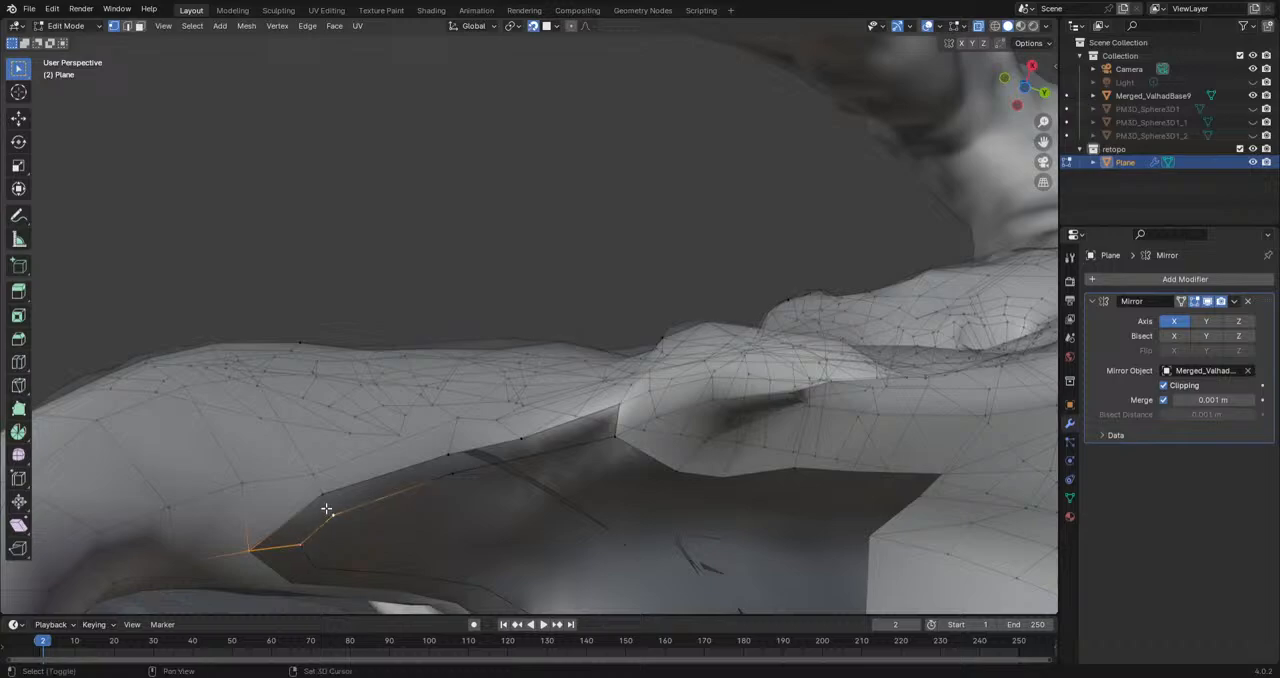
# Step: Fill the strip of faces between the newly extruded vertex row and the jaw's border in front of the tooth
pyautogui.press('f')
pyautogui.click(324, 498)
pyautogui.keyDown('shift'); pyautogui.click(334, 517); pyautogui.keyUp('shift')
pyautogui.moveTo(334, 517); pyautogui.dragTo(554, 386, button='middle')
pyautogui.moveTo(636, 371); pyautogui.dragTo(652, 401, button='middle')
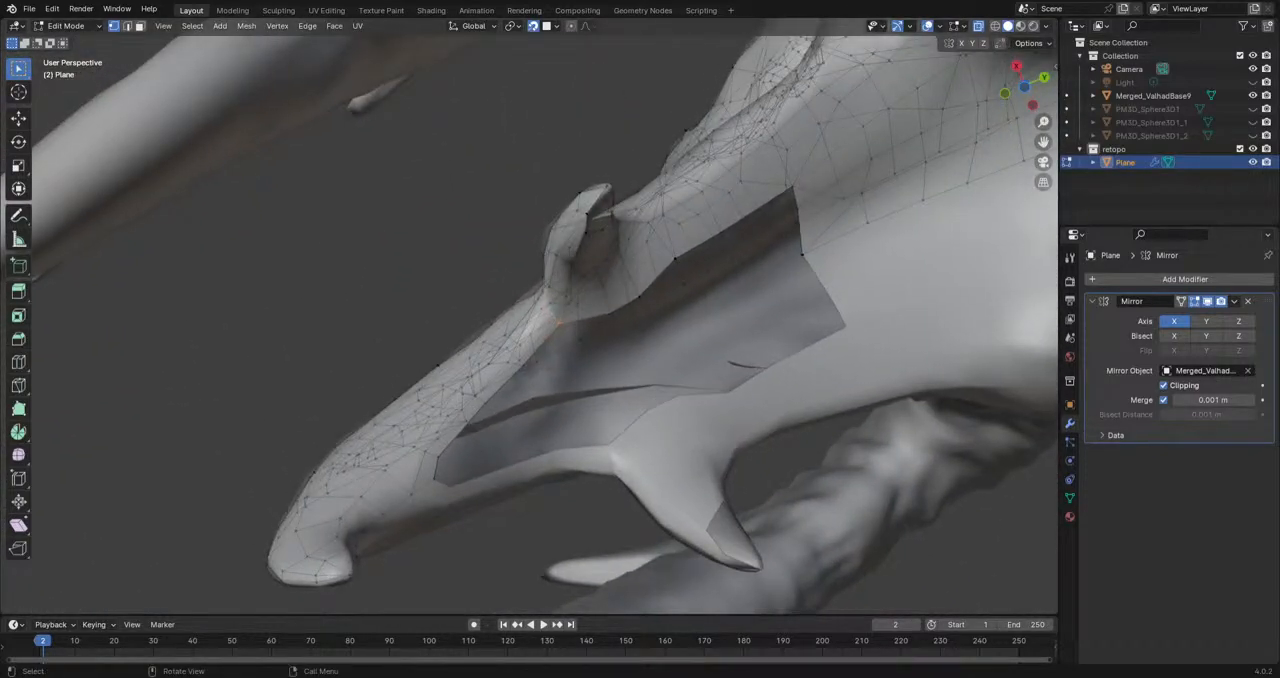
pyautogui.moveTo(659, 261); pyautogui.dragTo(696, 293, button='middle')
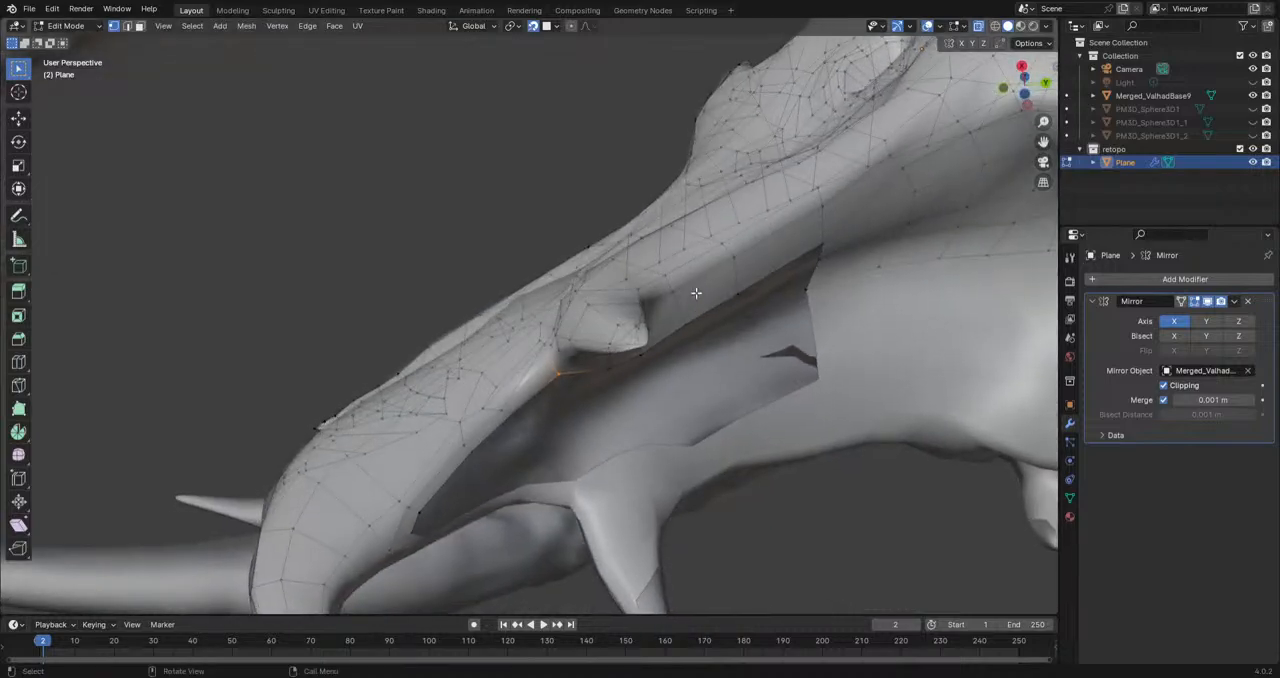
# Step: Check the mesh in Object Mode and return to Edit Mode with vertex selection
pyautogui.click(66, 25)
pyautogui.click(64, 53)
pyautogui.click(66, 25)
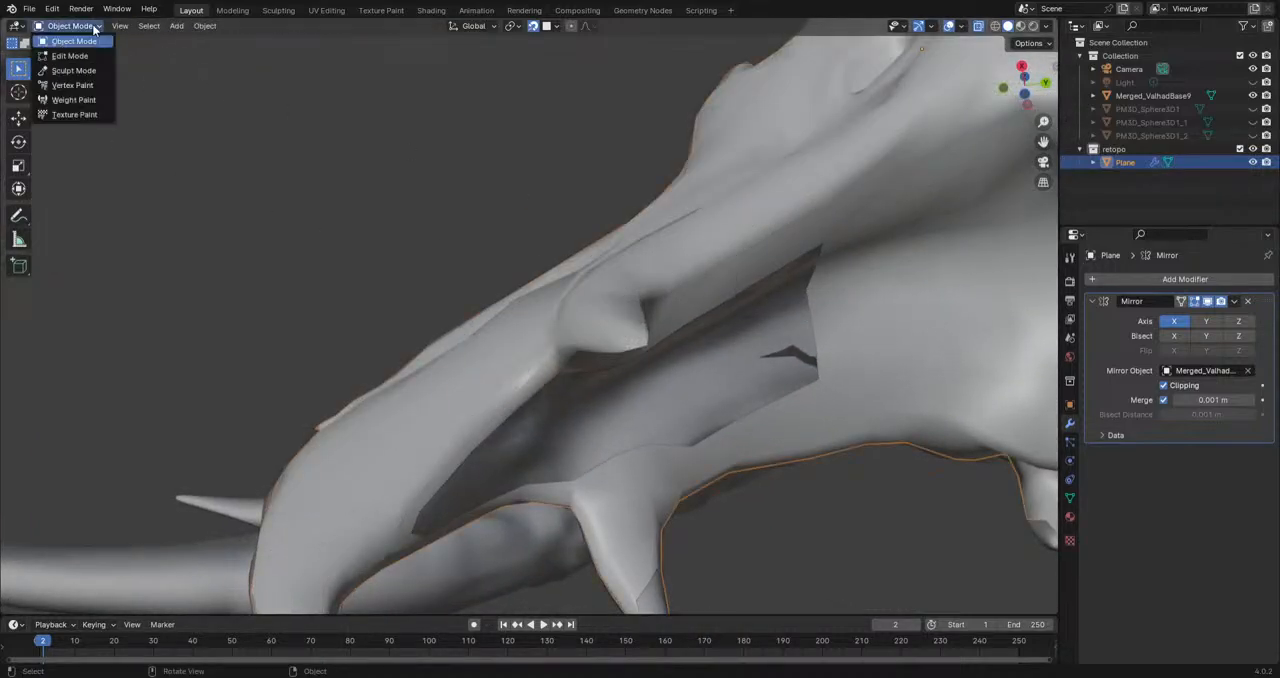
pyautogui.click(86, 53)
pyautogui.moveTo(615, 324); pyautogui.dragTo(650, 298, button='middle')
pyautogui.scroll(3, 650, 298)
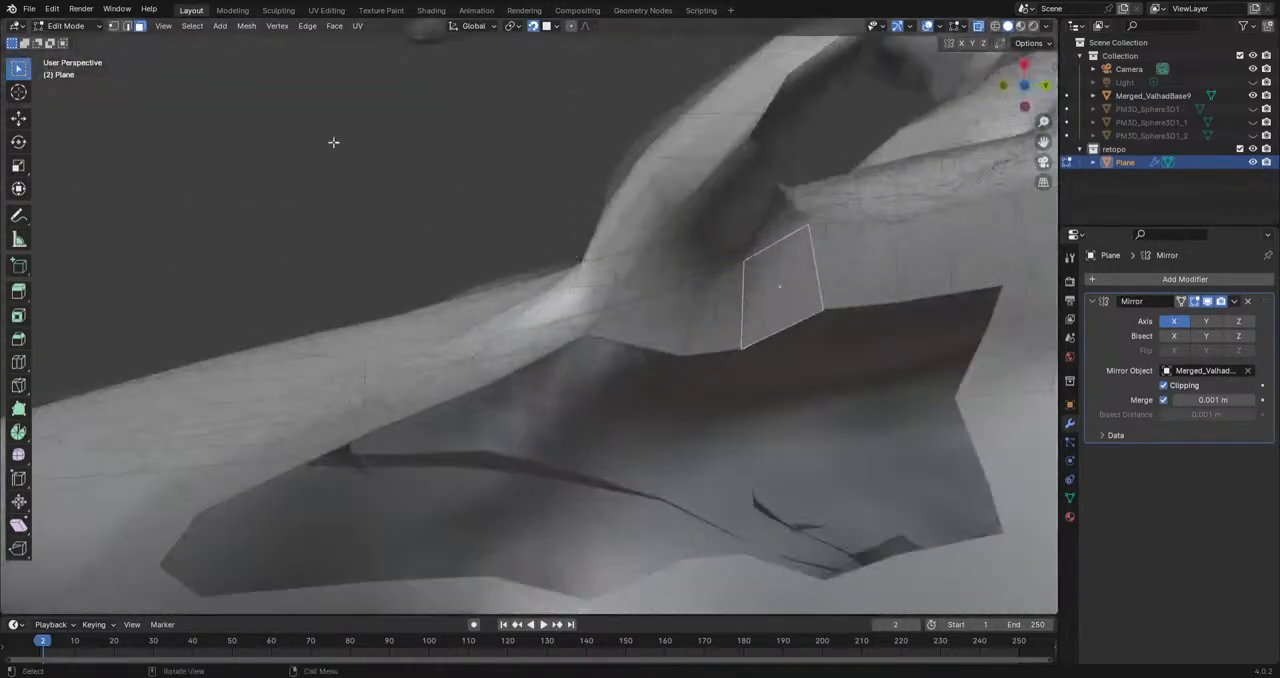
pyautogui.click(113, 25)
# Step: Extrude a row of four vertices from the rear border of the mouth opening forward along the inner surface
pyautogui.moveTo(600, 390); pyautogui.dragTo(627, 415, button='middle')
pyautogui.moveTo(661, 332); pyautogui.dragTo(730, 379, button='middle')
pyautogui.moveTo(523, 375); pyautogui.dragTo(630, 246, button='middle')
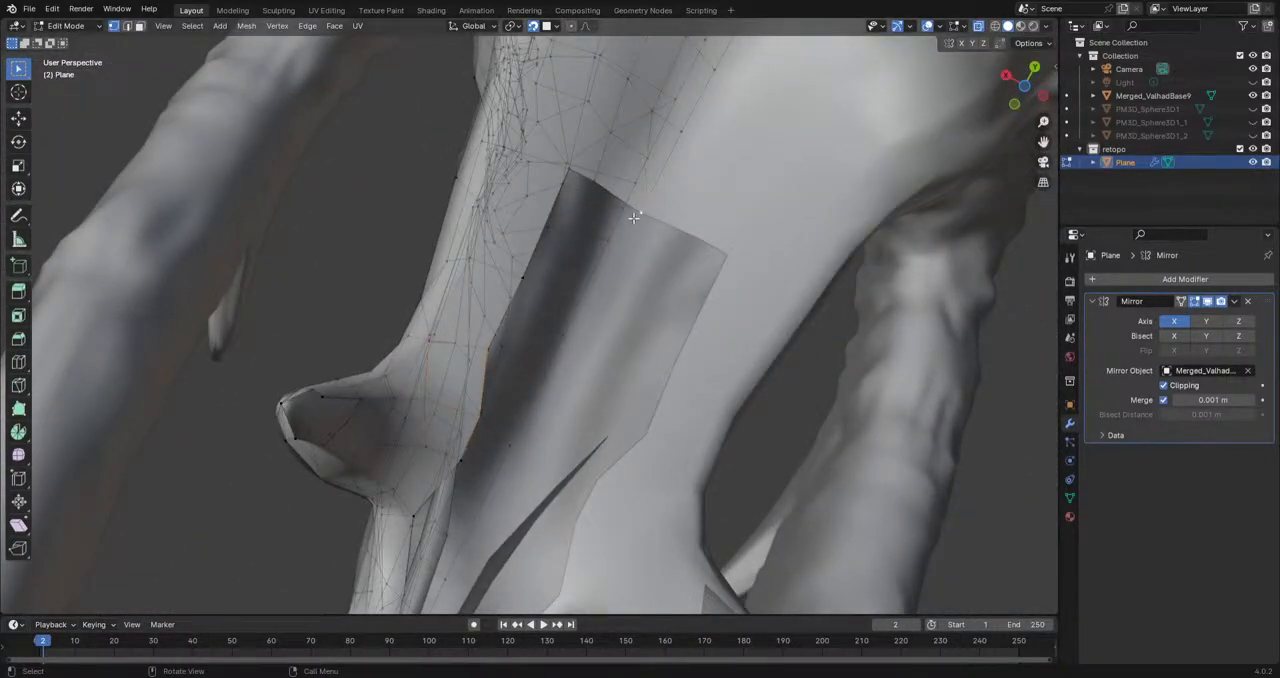
pyautogui.press('e')
pyautogui.click(606, 291)
pyautogui.press('e')
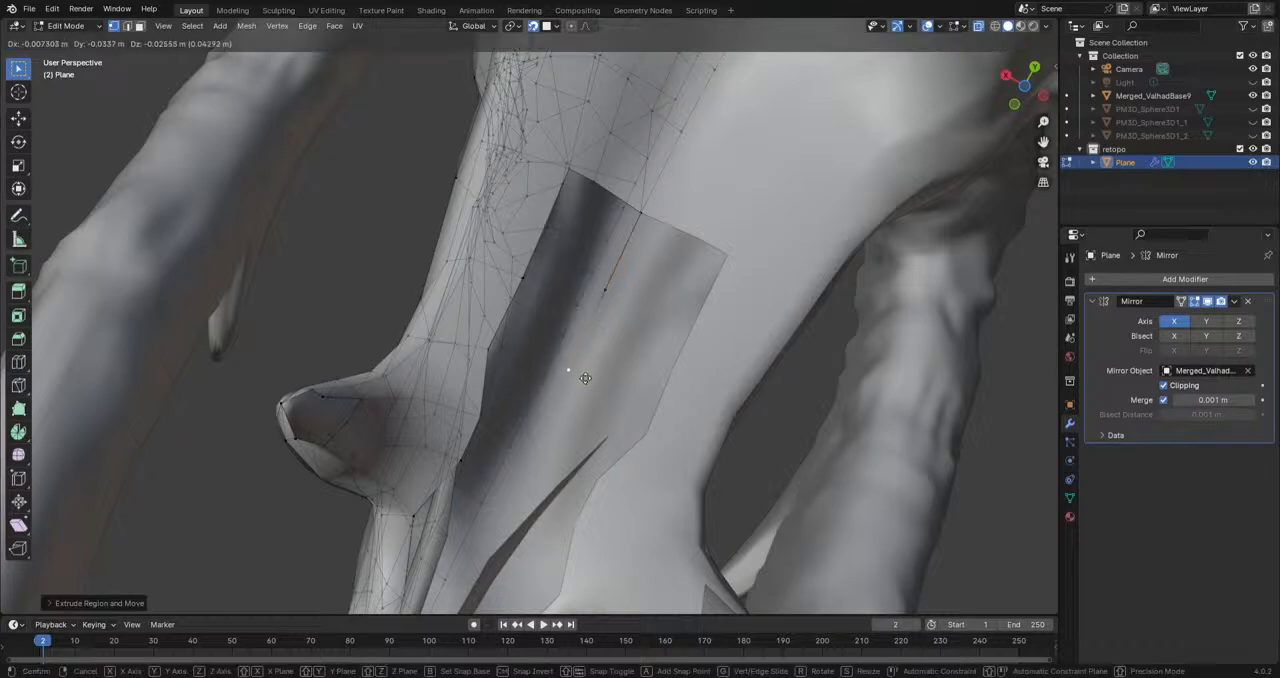
pyautogui.click(543, 439)
pyautogui.moveTo(543, 439); pyautogui.dragTo(586, 352, button='middle')
pyautogui.press('e')
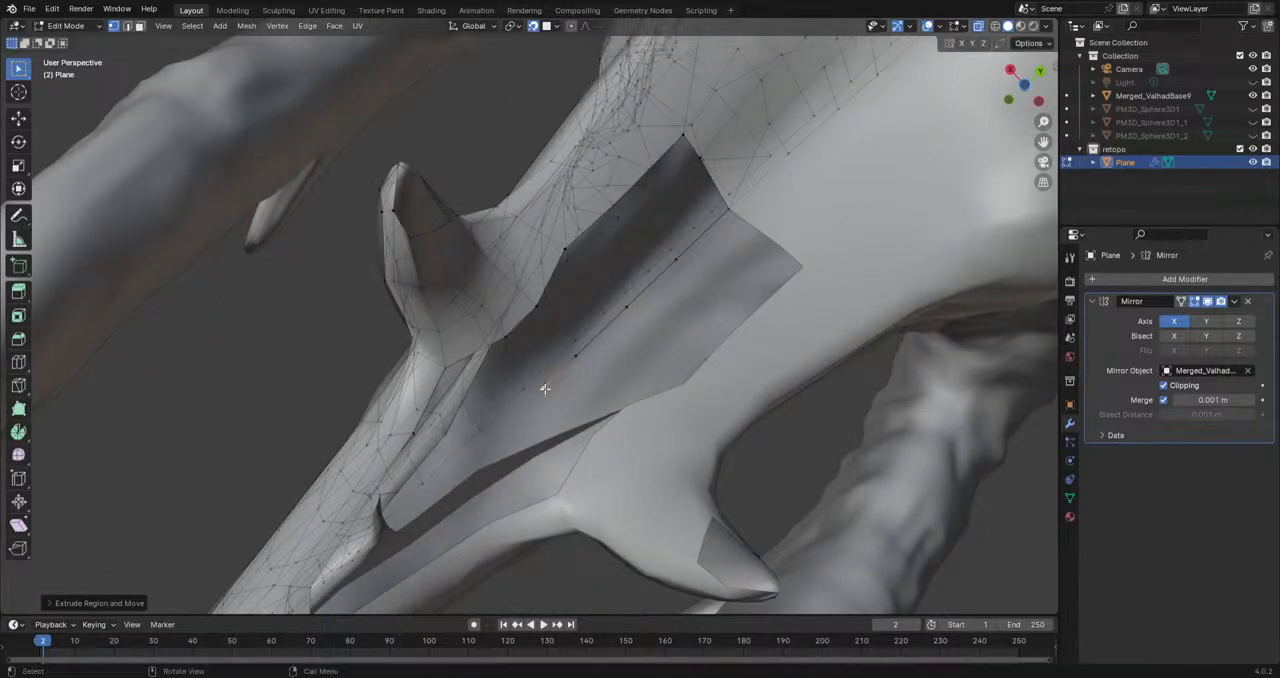
pyautogui.click(468, 444)
# Step: Extrude a second row of vertices from the rear border along the inner surface, between the first row and the jaw border
pyautogui.click(707, 166)
pyautogui.moveTo(707, 166); pyautogui.dragTo(794, 150, button='middle')
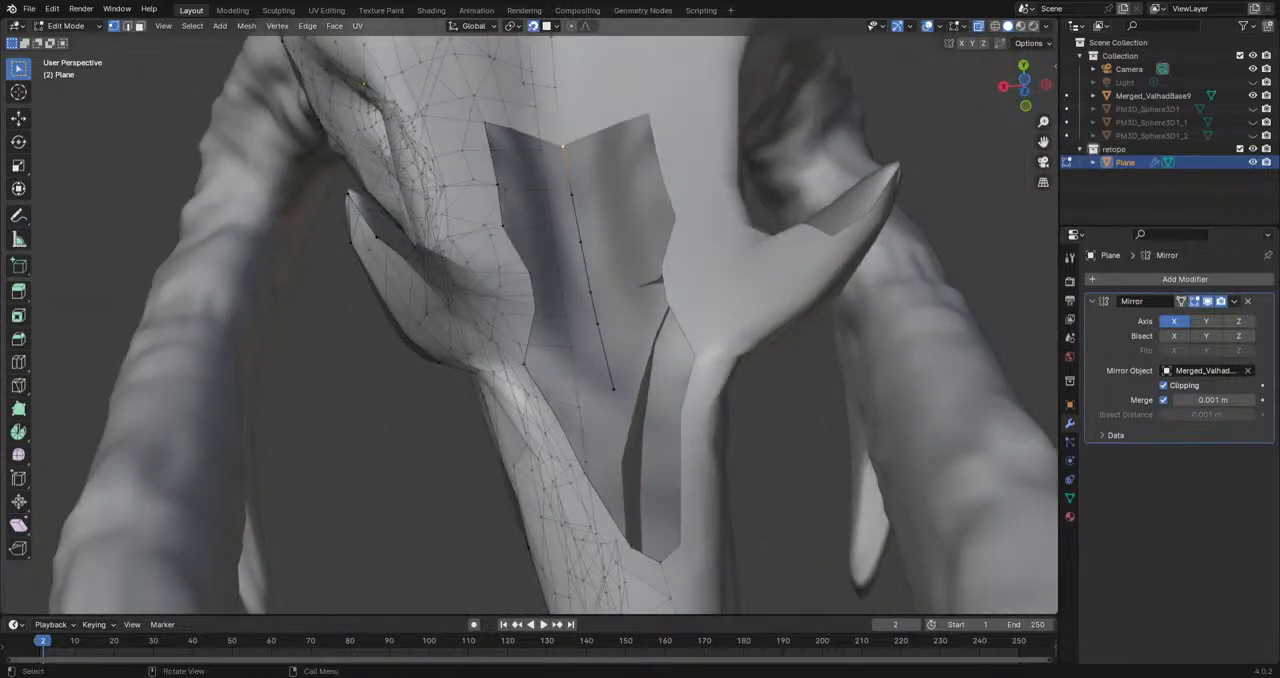
pyautogui.moveTo(586, 244); pyautogui.dragTo(693, 464, button='middle')
pyautogui.moveTo(593, 400)
pyautogui.mouseDown(button='middle')
pyautogui.moveTo(600, 430)
pyautogui.moveTo(585, 413)
pyautogui.mouseUp(button='middle')
pyautogui.press('e')
pyautogui.click(558, 373)
pyautogui.press('e')
pyautogui.click(499, 287)
# Step: Fill the rear face between the second vertex row and the adjoining jaw border
pyautogui.click(680, 517)
pyautogui.keyDown('shift'); pyautogui.click(701, 476); pyautogui.keyUp('shift')
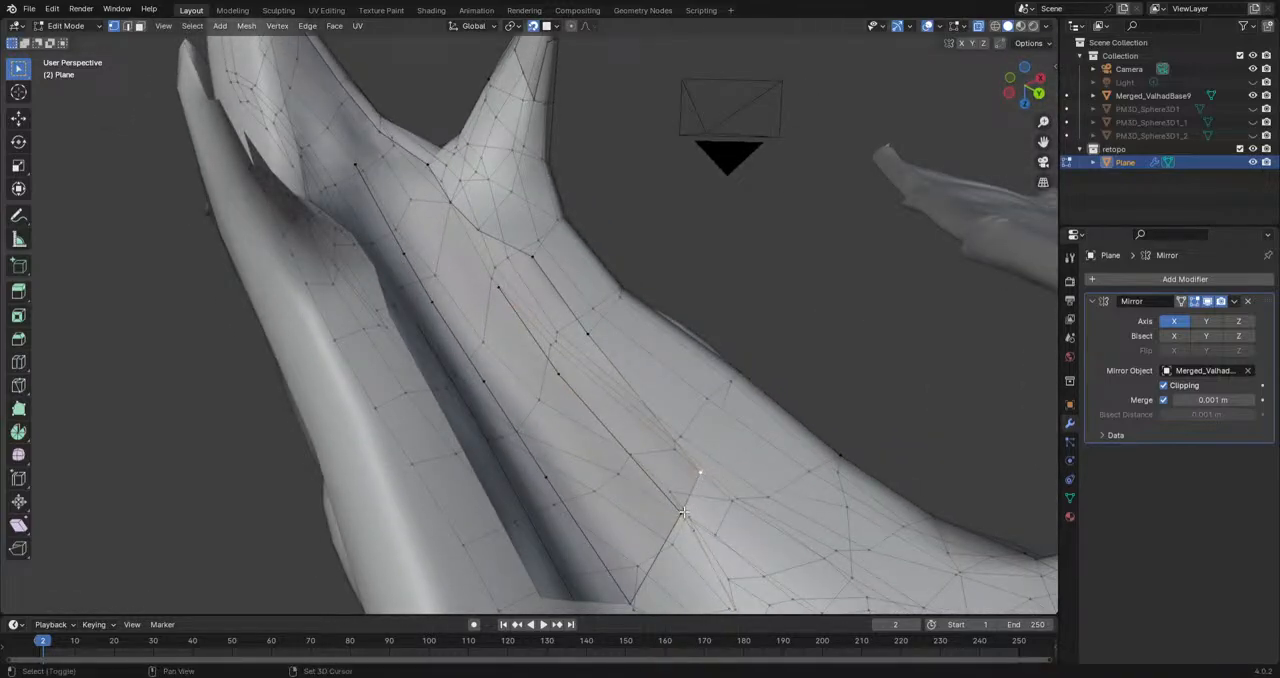
pyautogui.keyDown('shift'); pyautogui.click(682, 512); pyautogui.keyUp('shift')
pyautogui.press('f')
pyautogui.moveTo(690, 492); pyautogui.dragTo(646, 509, button='middle')
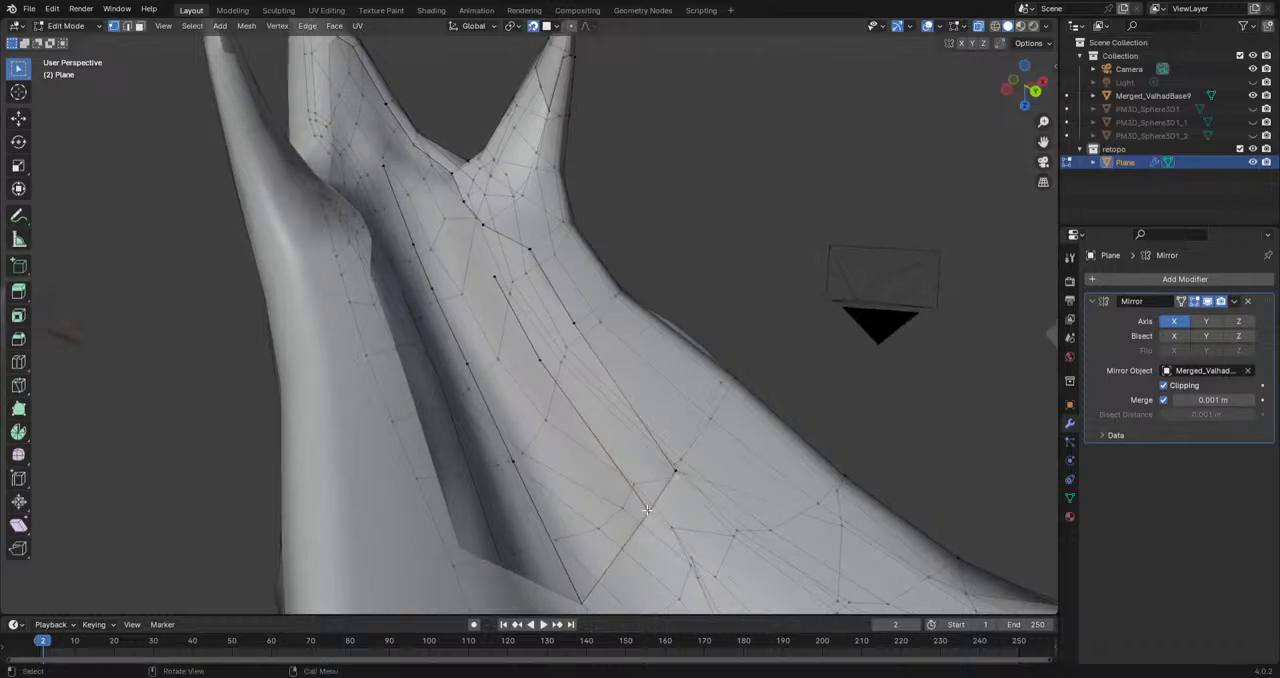
pyautogui.moveTo(676, 467); pyautogui.dragTo(605, 484, button='middle')
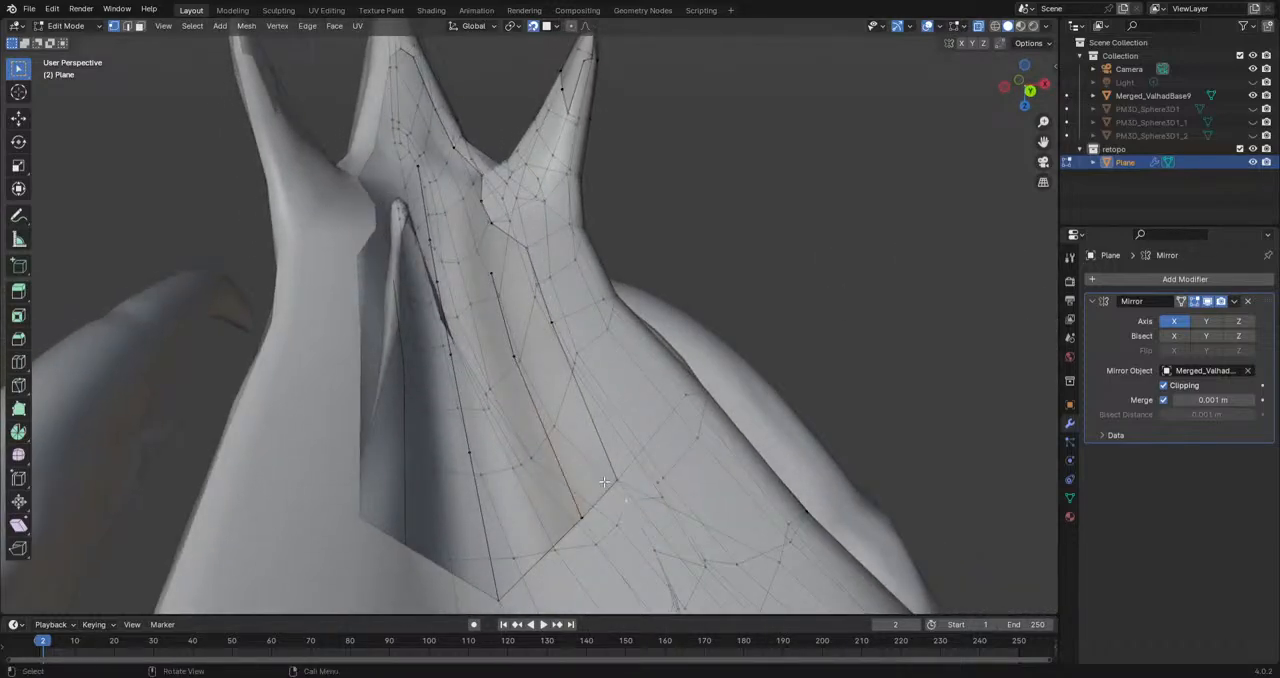
pyautogui.click(582, 516)
pyautogui.press('f')
pyautogui.moveTo(646, 511); pyautogui.dragTo(686, 510, button='middle')
pyautogui.hotkey('ctrl', 'z')
# Step: Fill the following faces toward the tooth between the second vertex row and the jaw border
pyautogui.keyDown('shift'); pyautogui.click(540, 360); pyautogui.keyUp('shift')
pyautogui.keyDown('shift'); pyautogui.click(573, 322); pyautogui.keyUp('shift')
pyautogui.press('f')
pyautogui.click(571, 324)
pyautogui.keyDown('shift'); pyautogui.click(546, 359); pyautogui.keyUp('shift')
pyautogui.press('f')
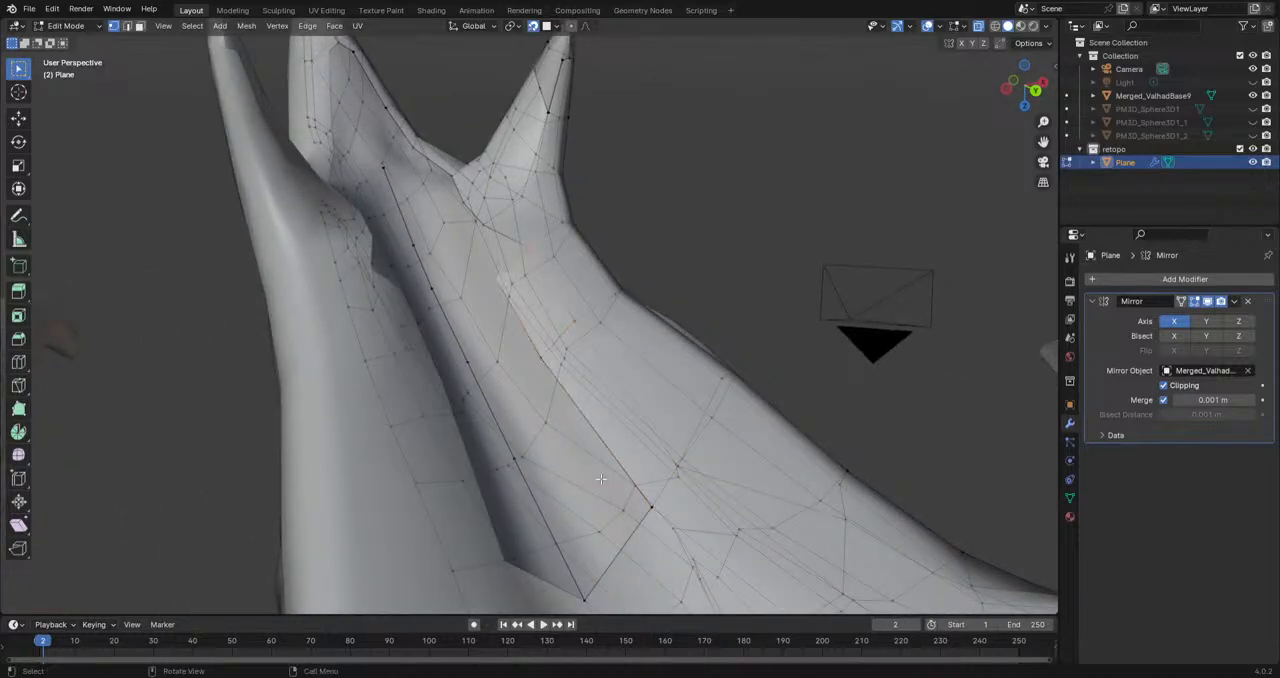
# Step: Fill the faces between the two extruded vertex rows at the rear of the mouth opening
pyautogui.click(584, 599)
pyautogui.keyDown('shift'); pyautogui.click(650, 511); pyautogui.keyUp('shift')
pyautogui.press('f')
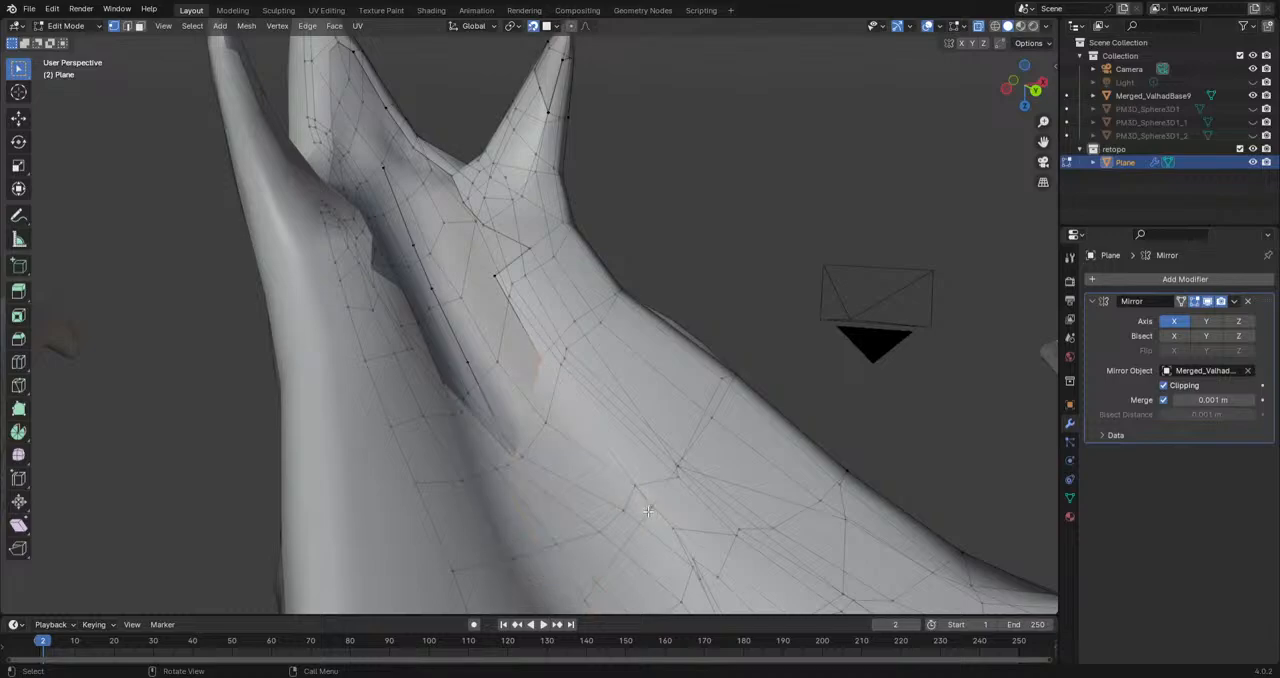
pyautogui.moveTo(493, 452)
pyautogui.mouseDown(button='middle')
pyautogui.moveTo(520, 448)
pyautogui.moveTo(470, 442)
pyautogui.moveTo(482, 437)
pyautogui.mouseUp(button='middle')
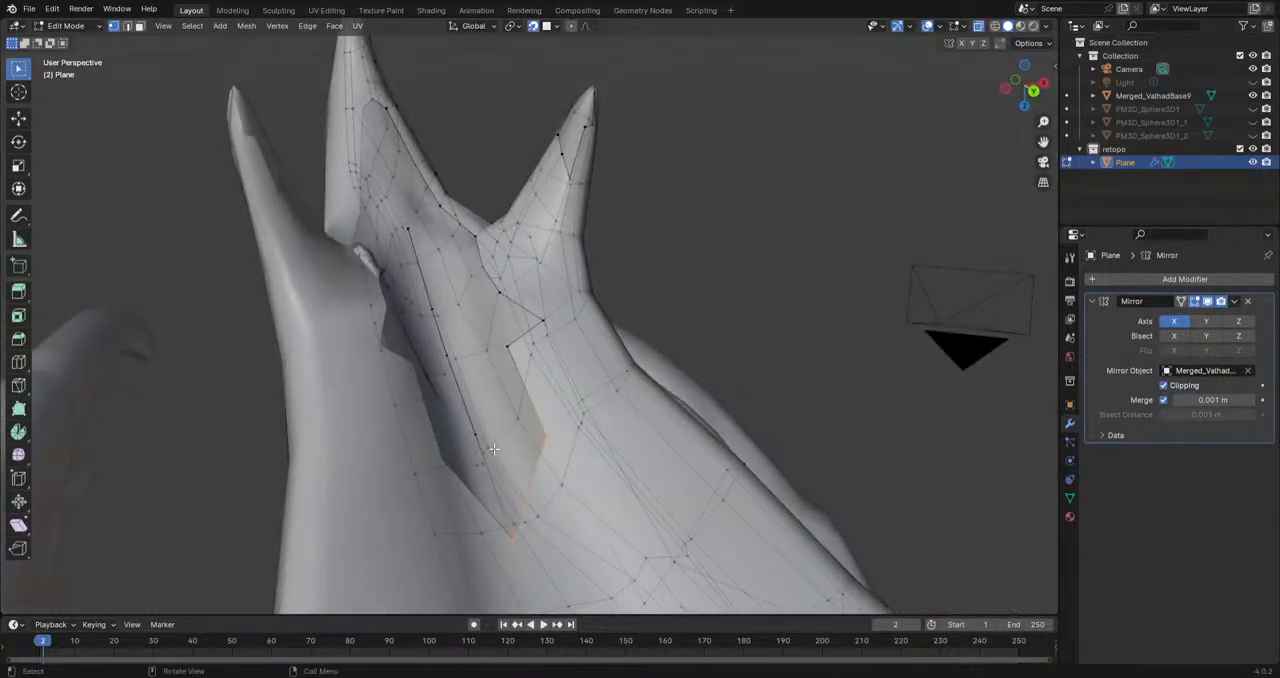
# Step: Extrude a row of three vertices from the edge of the filled area forward along the inner surface toward the beak tip
pyautogui.moveTo(516, 361); pyautogui.dragTo(563, 508, button='middle')
pyautogui.click(544, 414)
pyautogui.press('e')
pyautogui.click(517, 386)
pyautogui.press('e')
pyautogui.click(491, 344)
pyautogui.press('e')
pyautogui.click(459, 294)
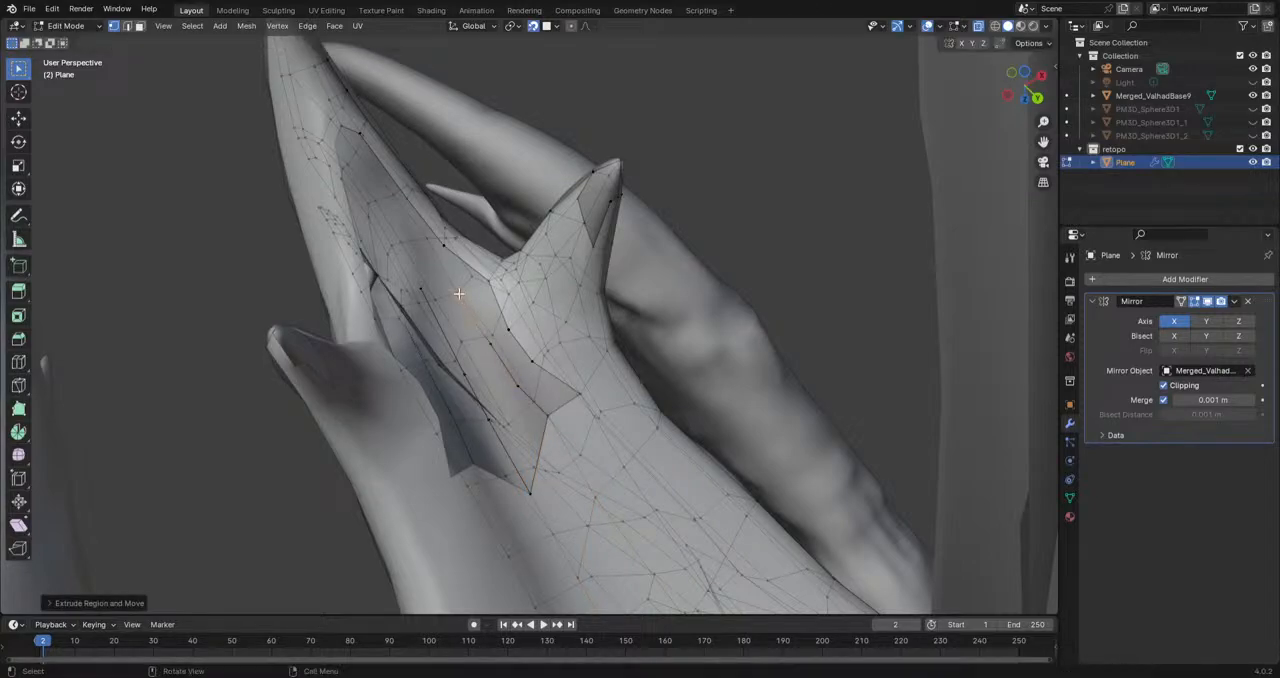
# Step: Fill the faces between the new vertex row and the neighbouring row beside the inner tooth base
pyautogui.click(526, 482)
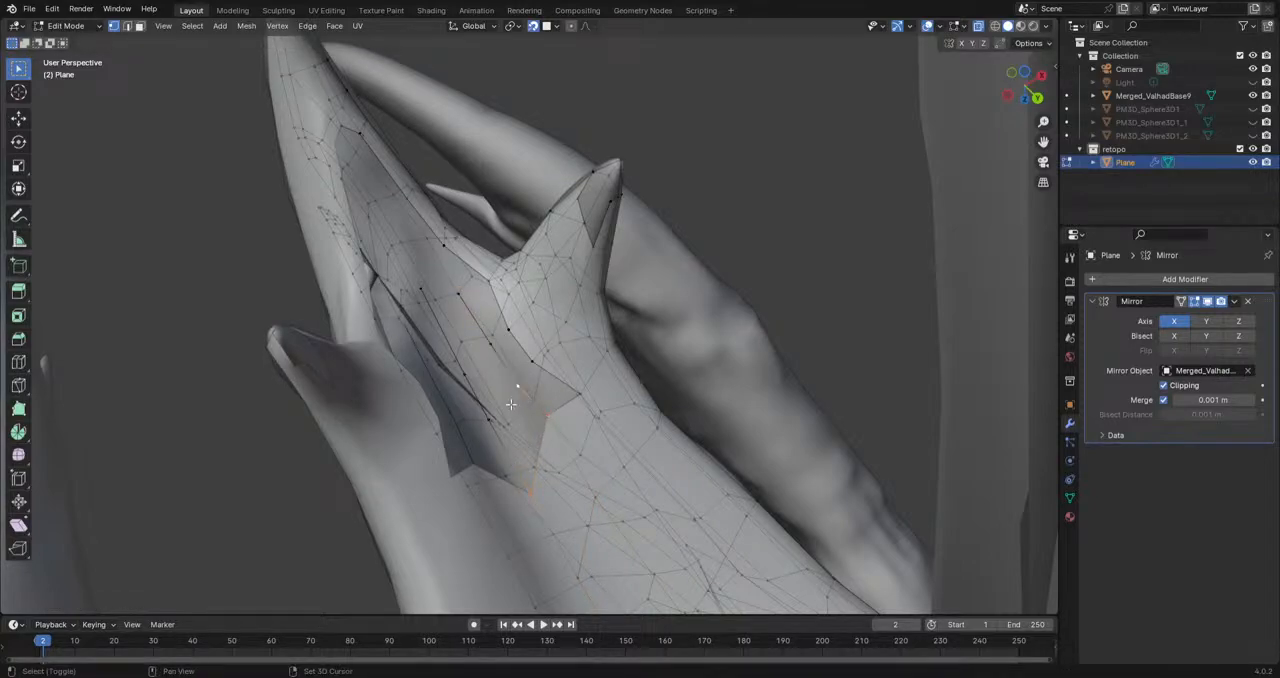
pyautogui.moveTo(492, 418); pyautogui.dragTo(504, 456, button='middle')
pyautogui.keyDown('shift'); pyautogui.click(455, 457); pyautogui.keyUp('shift')
pyautogui.keyDown('shift'); pyautogui.click(502, 455); pyautogui.keyUp('shift')
pyautogui.keyDown('shift'); pyautogui.click(525, 391); pyautogui.keyUp('shift')
pyautogui.press('f')
pyautogui.click(525, 391)
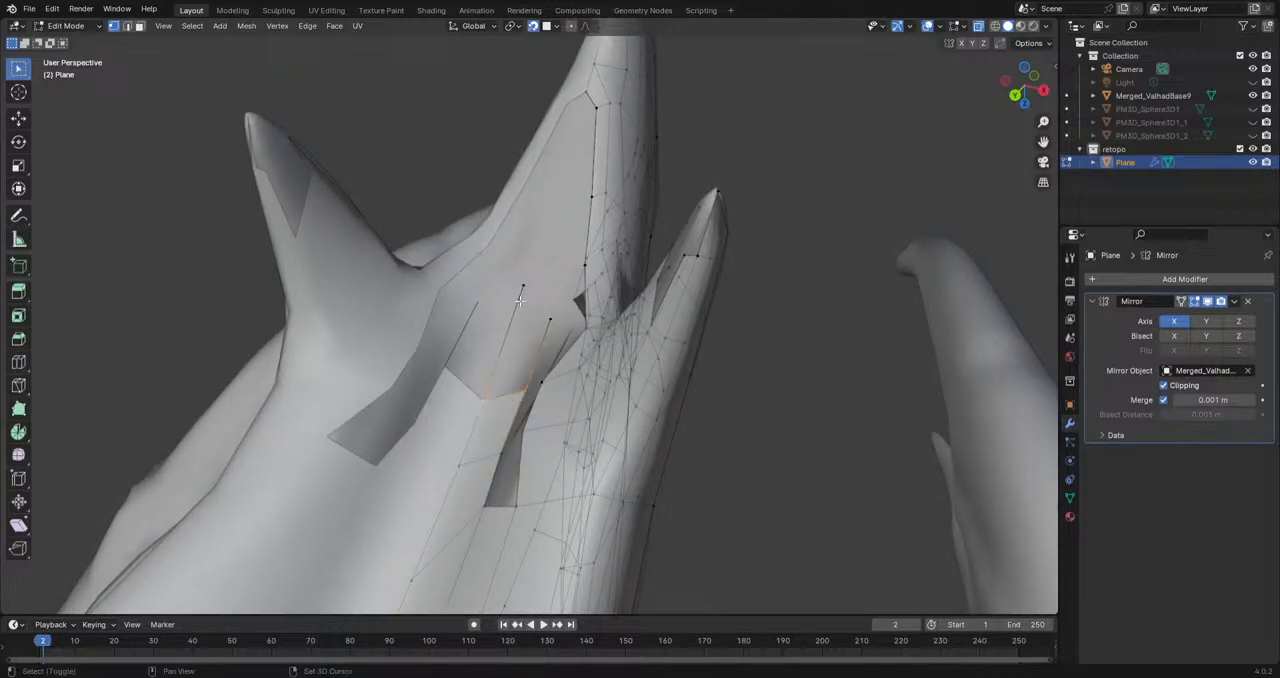
# Step: Extrude two vertices from the hole's rear corner along the inner surface up to the beak tip
pyautogui.moveTo(543, 314); pyautogui.dragTo(476, 471, button='middle')
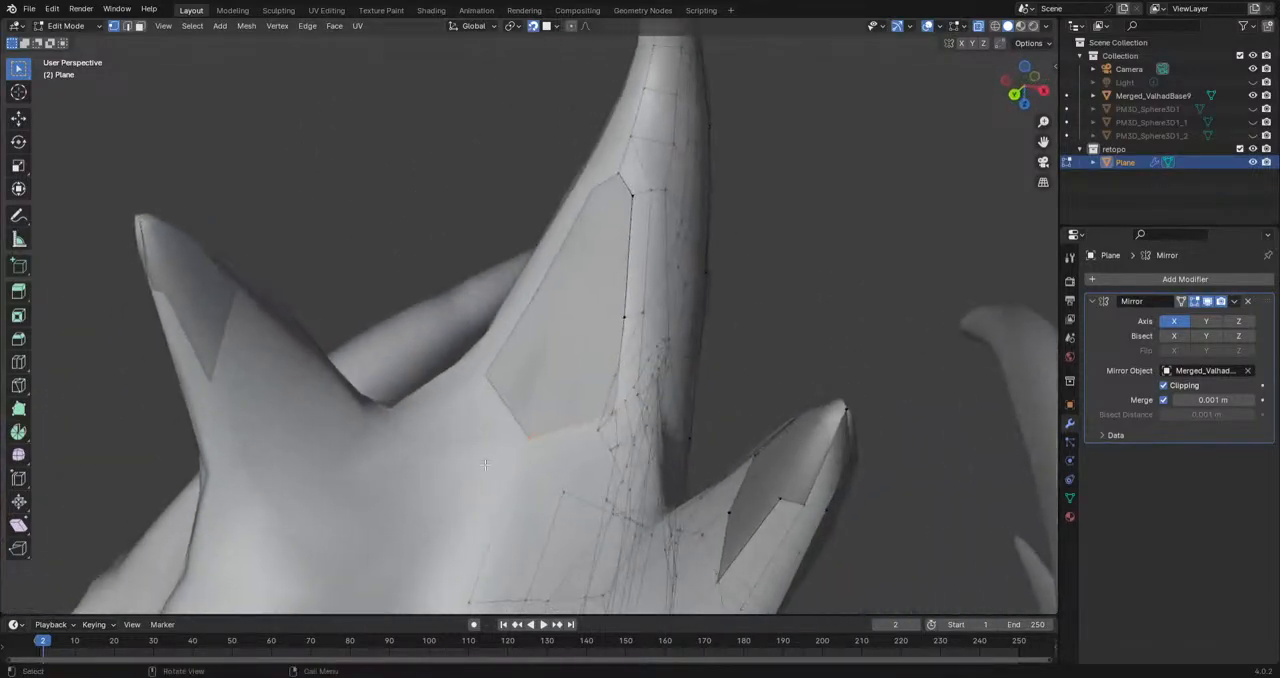
pyautogui.press('e')
pyautogui.click(574, 314)
pyautogui.press('e')
pyautogui.click(607, 212)
# Step: Fill the faces between the extruded vertices and the border to close the remaining hole at the beak tip
pyautogui.keyDown('shift'); pyautogui.click(633, 197); pyautogui.keyUp('shift')
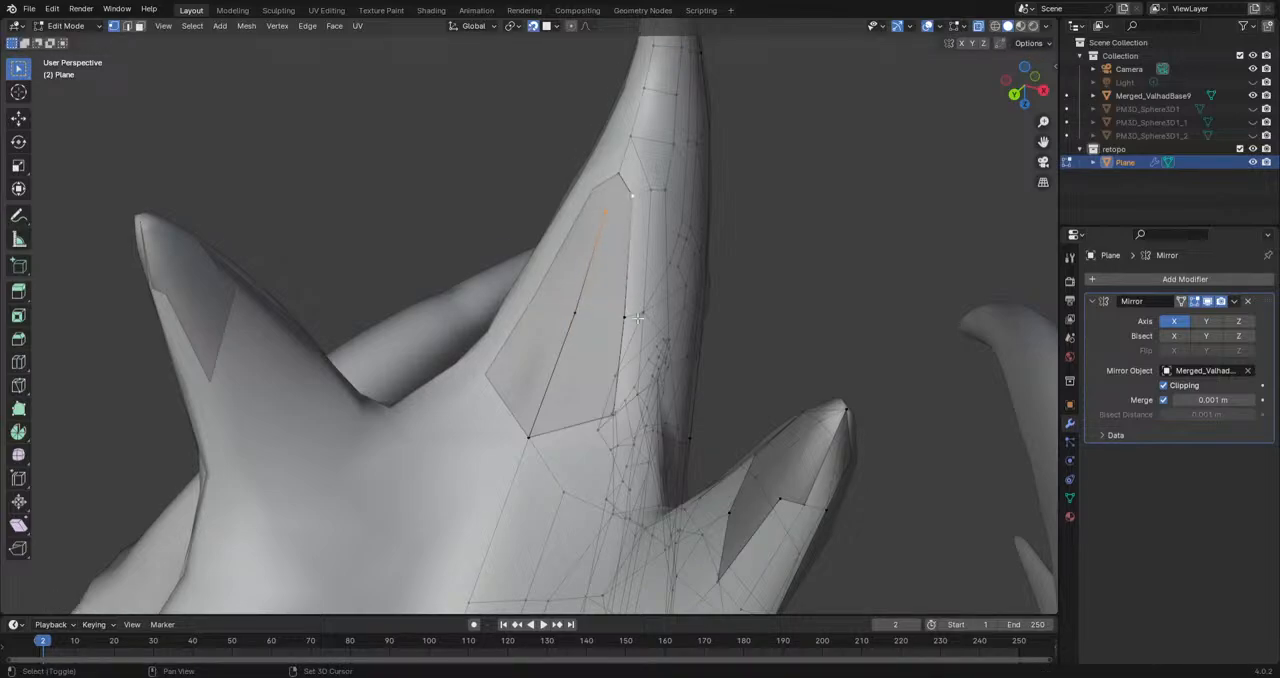
pyautogui.keyDown('shift'); pyautogui.click(576, 317); pyautogui.keyUp('shift')
pyautogui.press('f')
pyautogui.hotkey('ctrl', 'z')
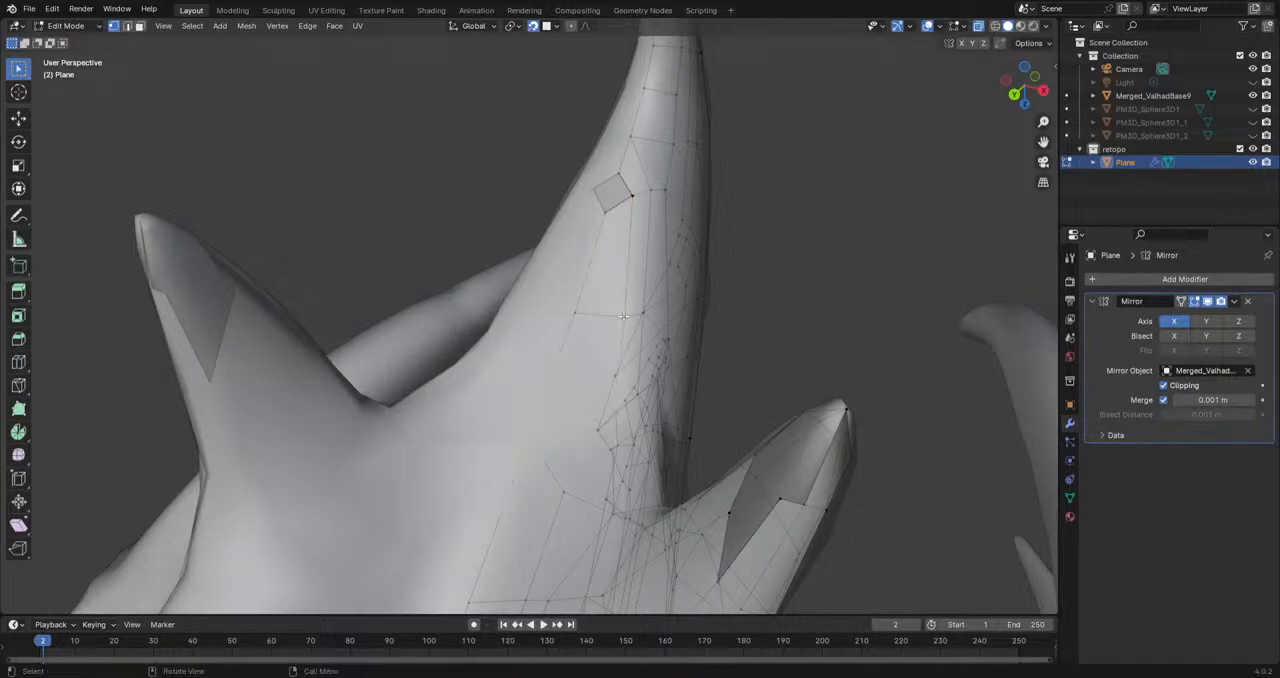
pyautogui.click(606, 216)
pyautogui.press('e')
pyautogui.click(621, 175)
pyautogui.hotkey('ctrl', 'z')
pyautogui.hotkey('ctrl', 'z')
# Step: Cut a short edge with the Knife tool across the inner surface behind the beak tip and switch back to the Select tool
pyautogui.moveTo(867, 287); pyautogui.dragTo(553, 398, button='middle')
pyautogui.press('k')
pyautogui.click(537, 458)
pyautogui.press('Return')
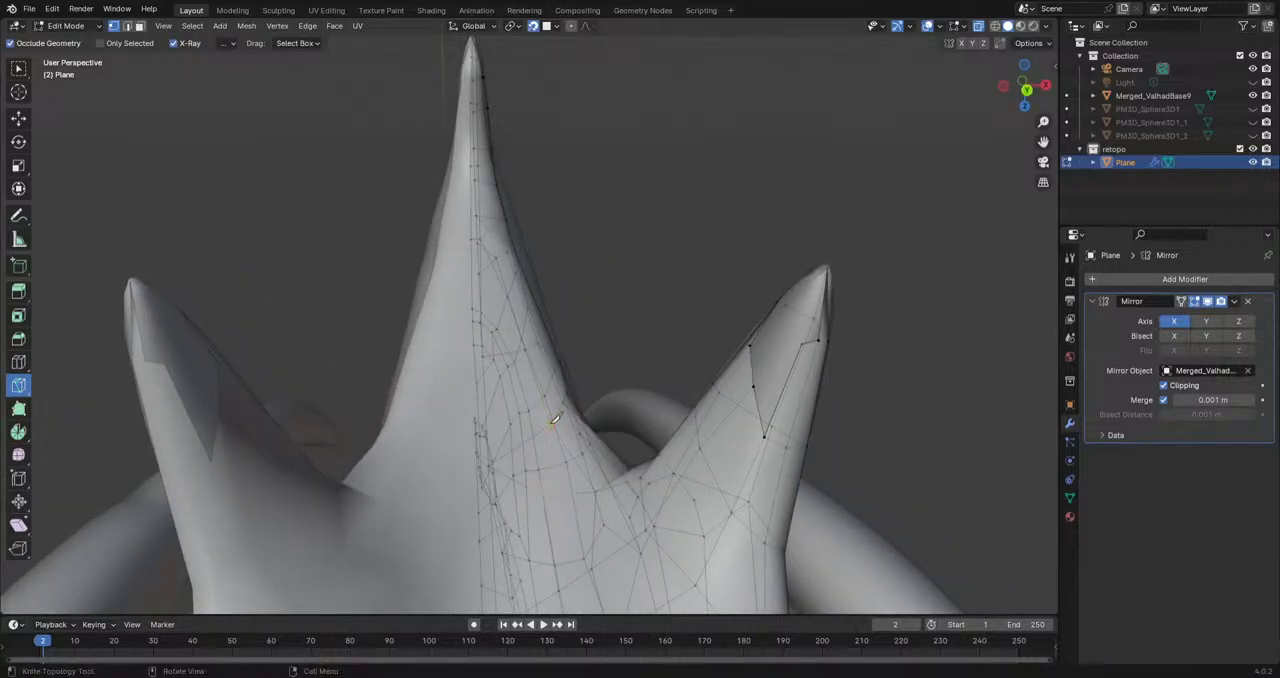
pyautogui.moveTo(444, 463); pyautogui.dragTo(508, 457, button='middle')
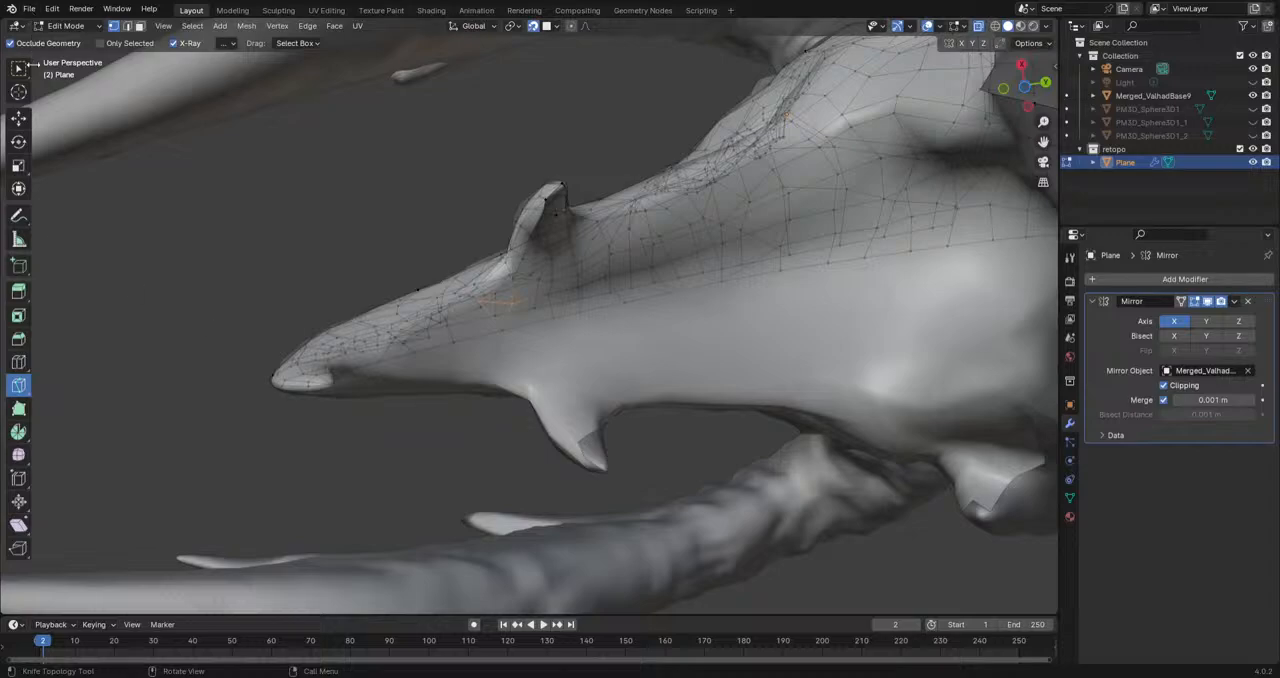
pyautogui.click(19, 67)
# Step: Inspect the retopologized head without overlays and with the sculpt Merged_ValhadBase9 hidden, and restore the sculpt and overlays
pyautogui.click(928, 25)
pyautogui.moveTo(610, 220); pyautogui.dragTo(588, 360, button='middle')
pyautogui.click(1252, 95)
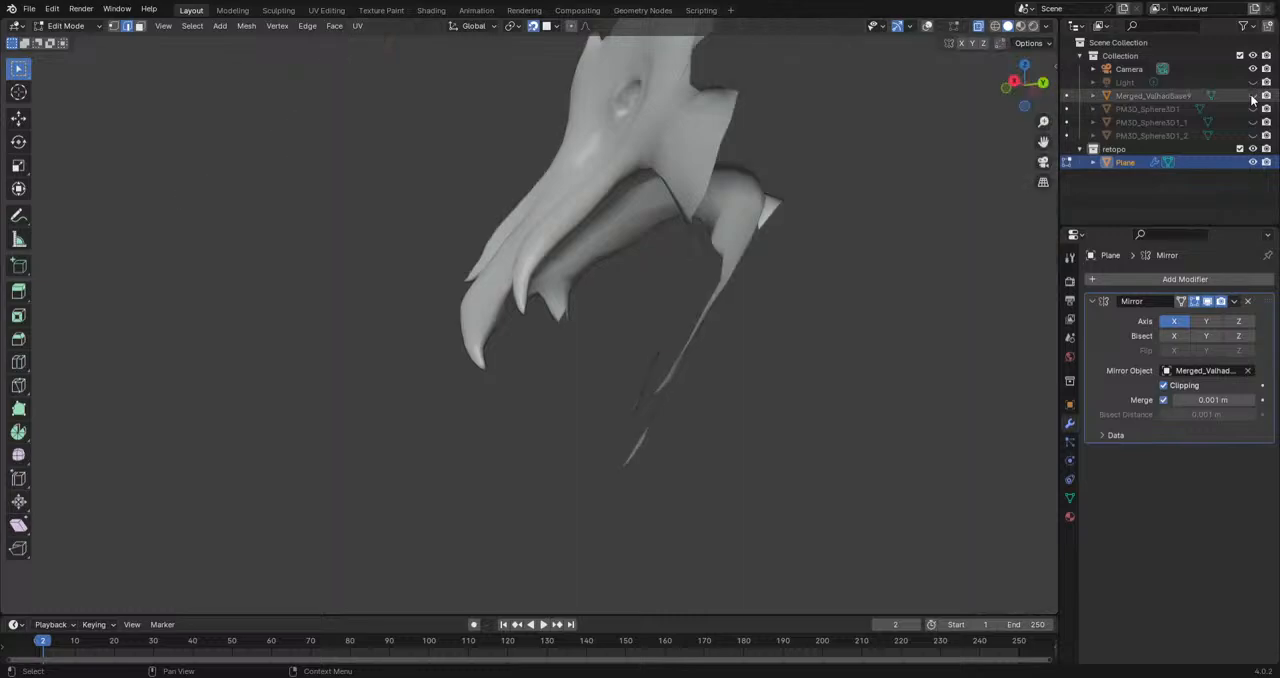
pyautogui.moveTo(829, 186); pyautogui.dragTo(683, 380, button='middle')
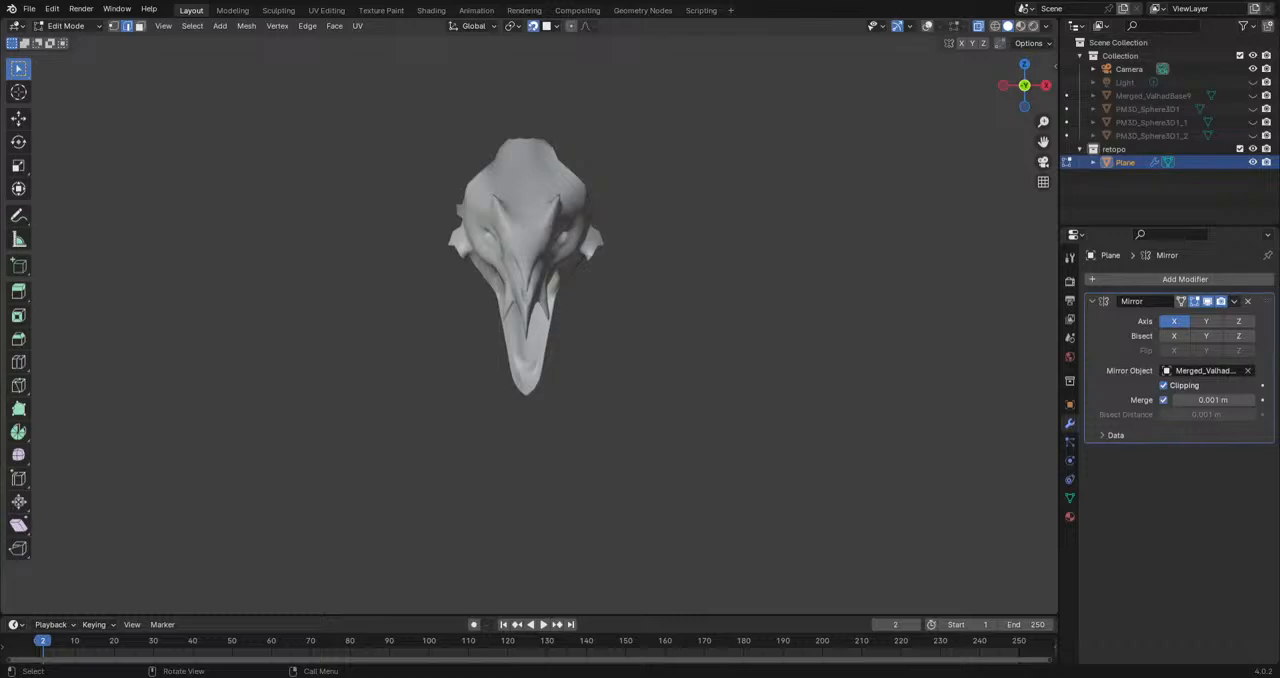
pyautogui.scroll(5, 591, 346)
pyautogui.moveTo(591, 346); pyautogui.dragTo(383, 324, button='middle')
pyautogui.click(1253, 96)
pyautogui.scroll(5, 656, 338)
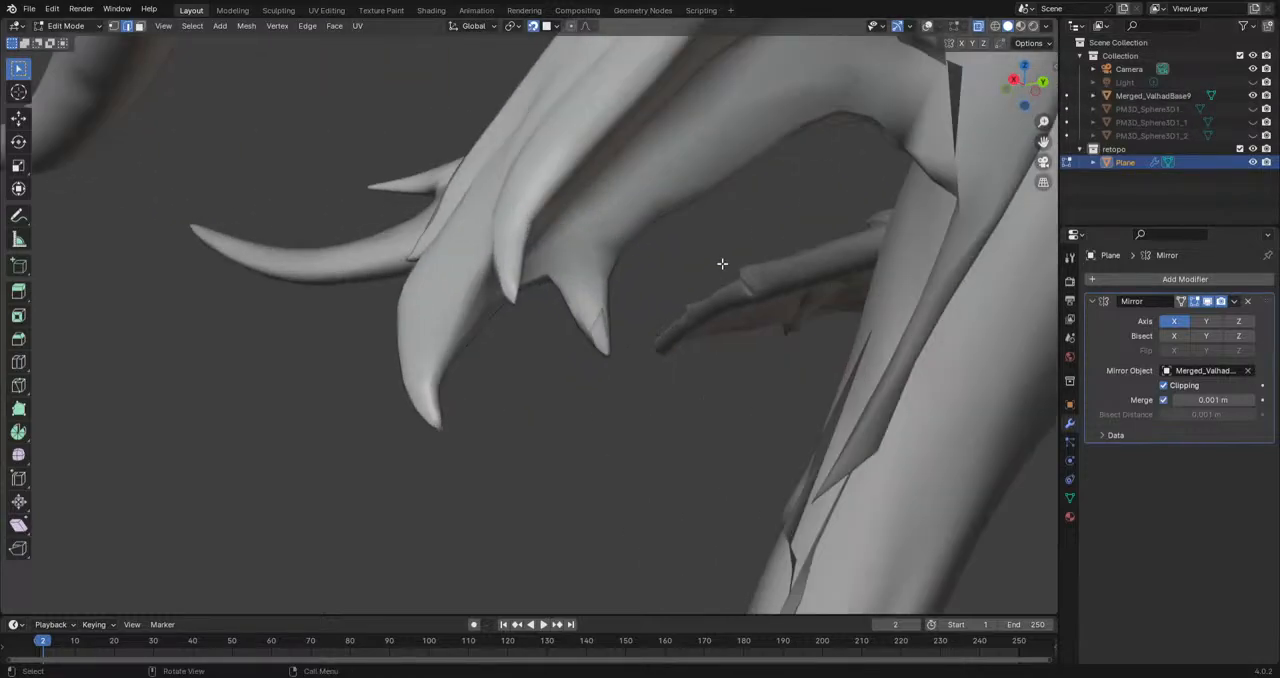
pyautogui.scroll(1, 722, 263)
pyautogui.click(927, 27)
# Step: Switch to vertex selection and move the border vertex of the tooth's open patch to even out the hole's outline
pyautogui.scroll(3, 694, 266)
pyautogui.moveTo(694, 266); pyautogui.dragTo(440, 322, button='middle')
pyautogui.keyDown('shift'); pyautogui.moveTo(440, 322); pyautogui.dragTo(632, 280, button='middle'); pyautogui.keyUp('shift')
pyautogui.scroll(4, 652, 325)
pyautogui.keyDown('shift'); pyautogui.moveTo(757, 354); pyautogui.dragTo(568, 265, button='middle'); pyautogui.keyUp('shift')
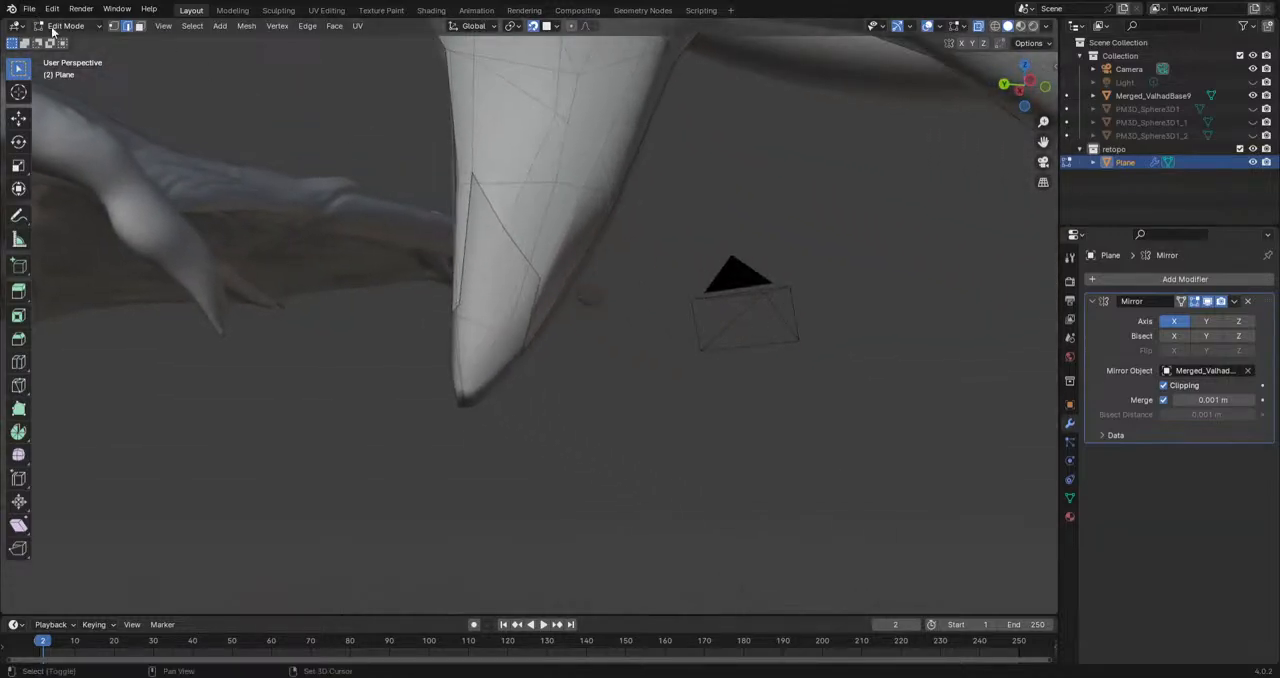
pyautogui.click(113, 27)
pyautogui.moveTo(517, 219)
pyautogui.keyDown('shift'); pyautogui.mouseDown(button='middle')
pyautogui.moveTo(529, 218)
pyautogui.moveTo(520, 233)
pyautogui.mouseUp(button='middle'); pyautogui.keyUp('shift')
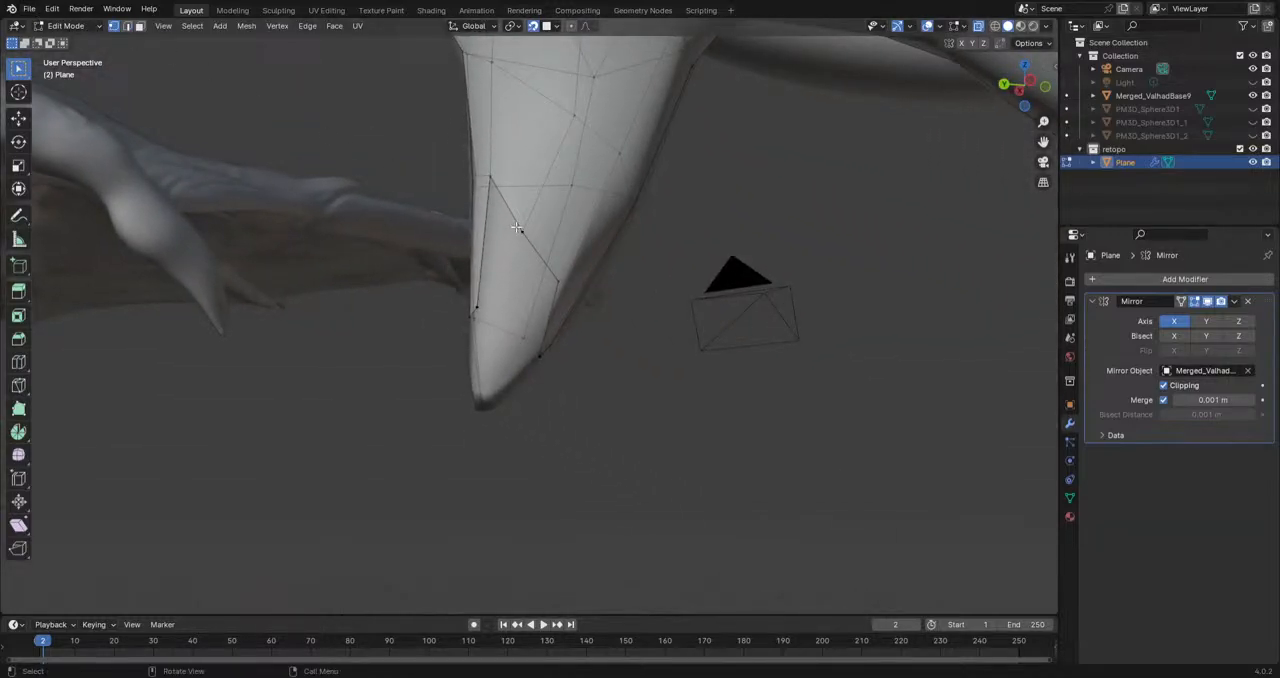
pyautogui.press('g')
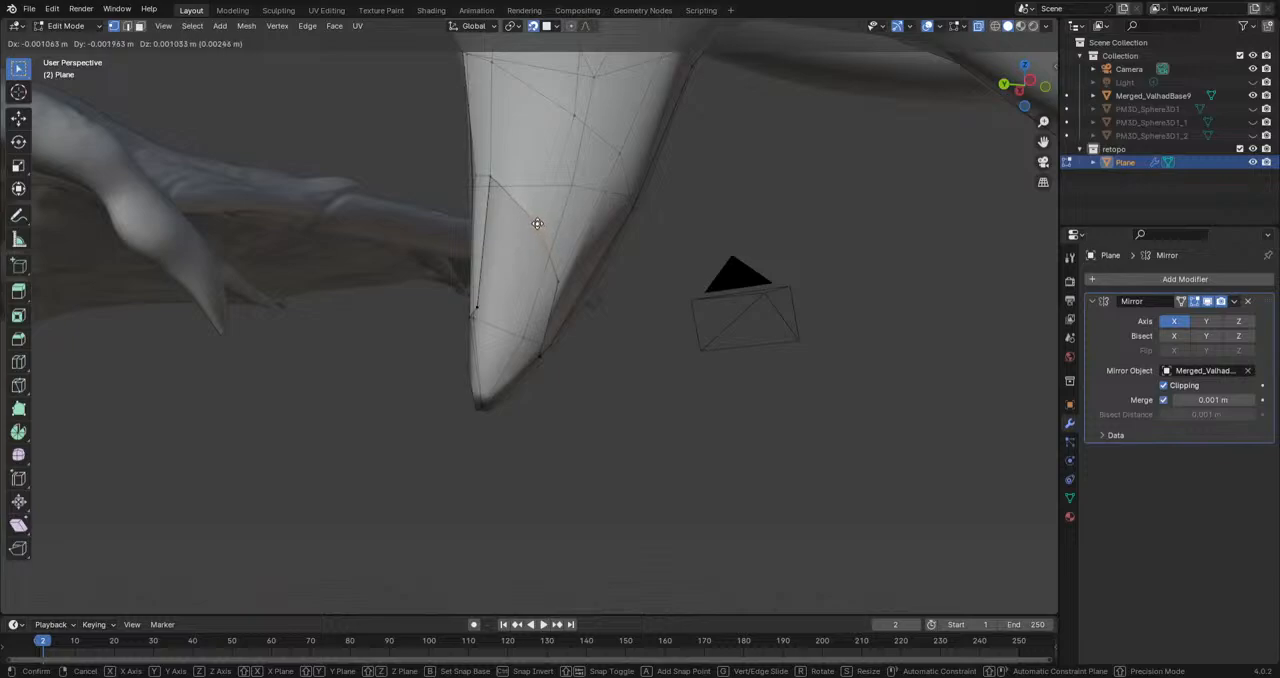
pyautogui.click(515, 314)
# Step: Fill the open patch on the side of the tooth between its border vertices
pyautogui.keyDown('shift'); pyautogui.click(478, 307); pyautogui.keyUp('shift')
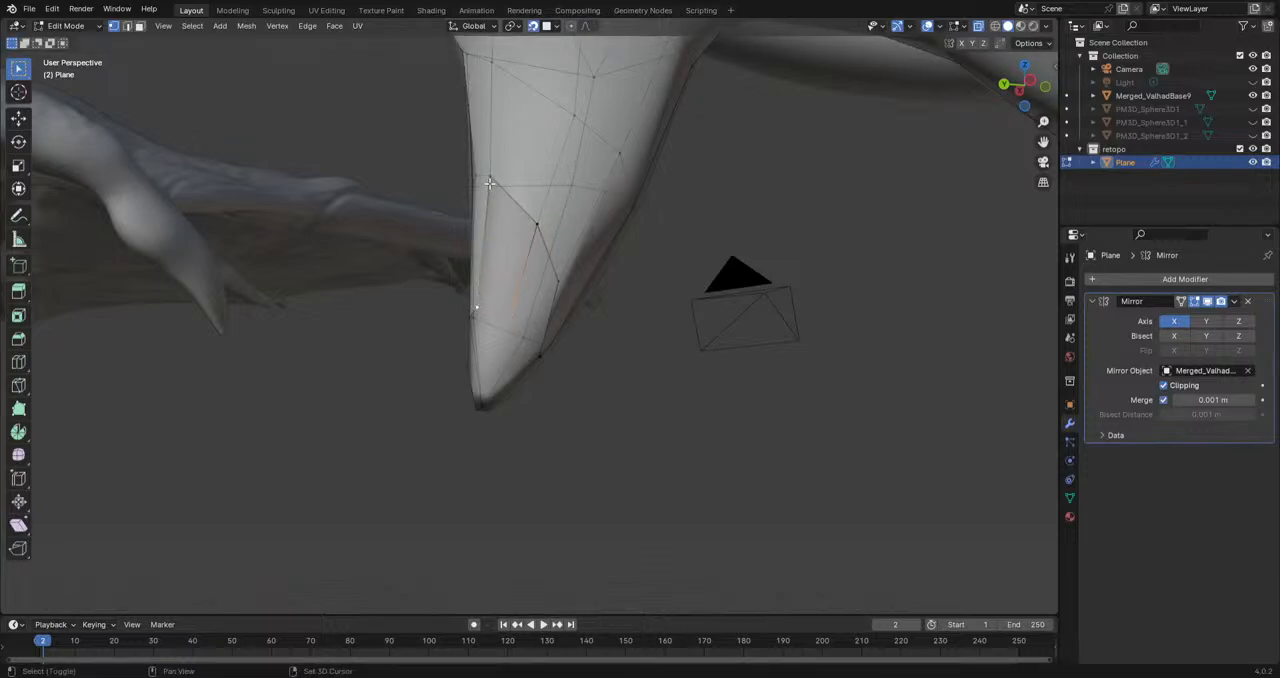
pyautogui.keyDown('shift'); pyautogui.click(541, 233); pyautogui.keyUp('shift')
pyautogui.moveTo(541, 233); pyautogui.dragTo(527, 277, button='middle')
pyautogui.keyDown('shift'); pyautogui.click(602, 350); pyautogui.keyUp('shift')
pyautogui.keyDown('shift'); pyautogui.click(617, 260); pyautogui.keyUp('shift')
pyautogui.moveTo(617, 260); pyautogui.dragTo(645, 472, button='middle')
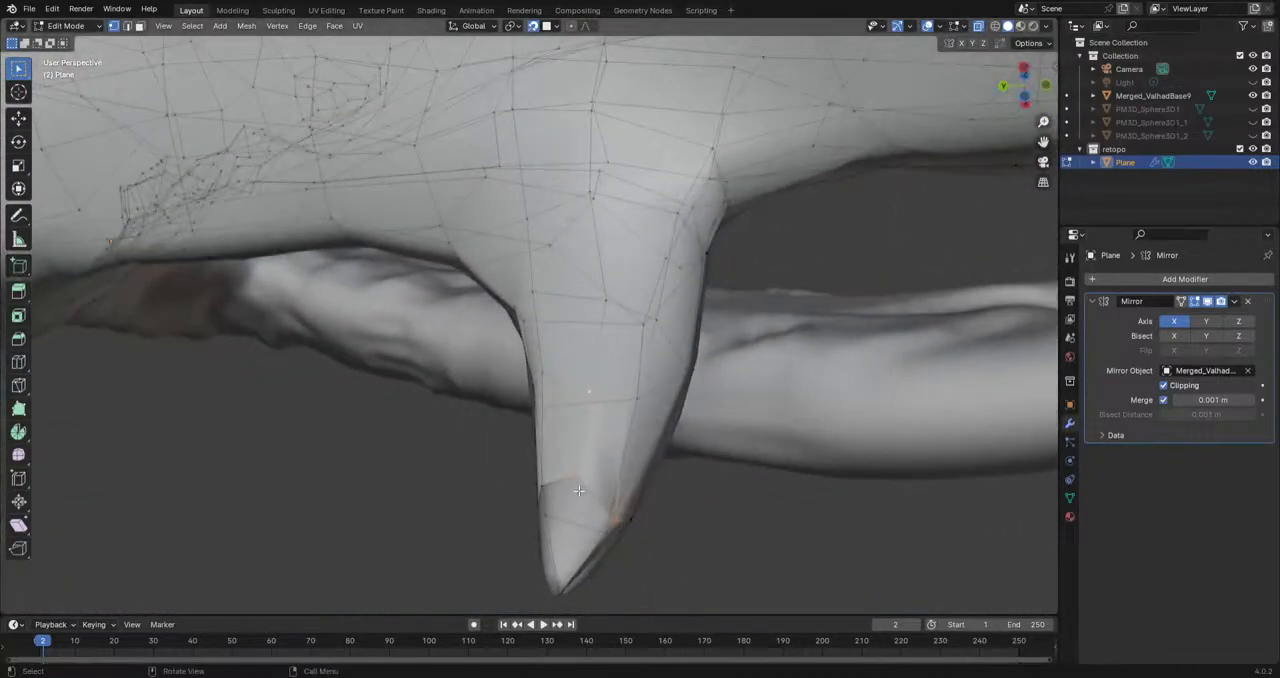
# Step: Fill the remaining faces on the back of the tooth down to its tip
pyautogui.keyDown('shift'); pyautogui.click(617, 520); pyautogui.keyUp('shift')
pyautogui.keyDown('shift'); pyautogui.click(563, 590); pyautogui.keyUp('shift')
pyautogui.moveTo(563, 590); pyautogui.dragTo(365, 330, button='middle')
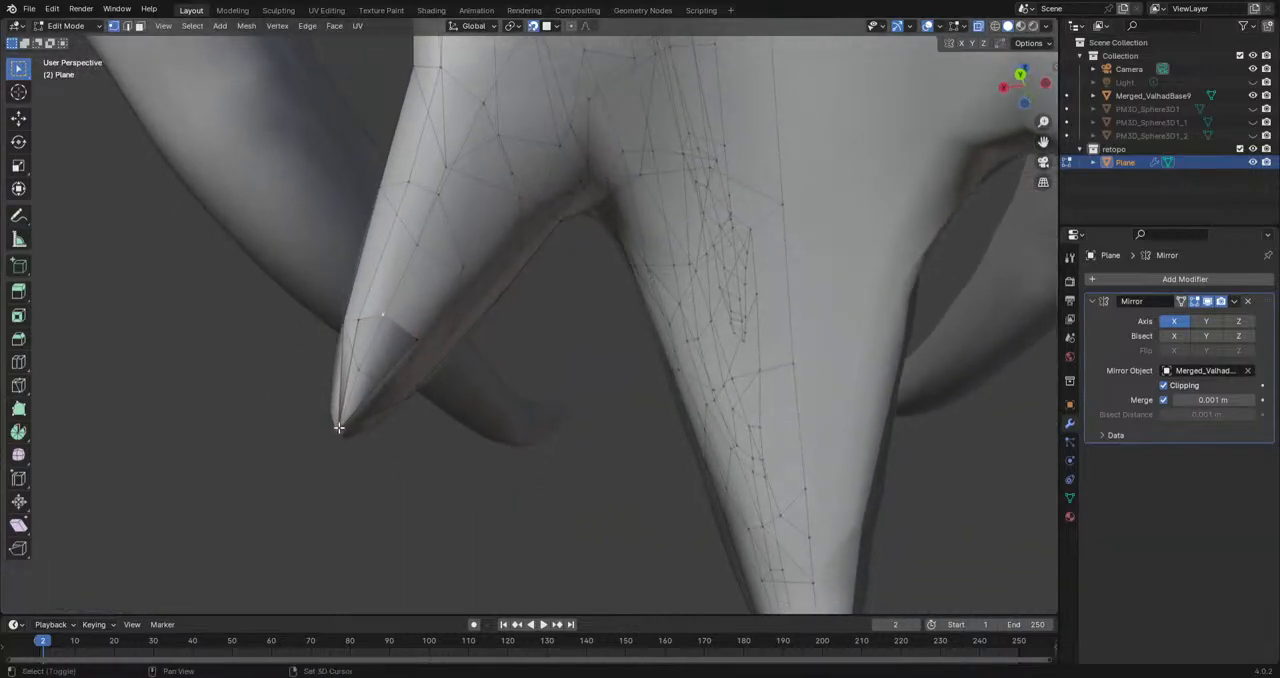
pyautogui.keyDown('shift'); pyautogui.click(359, 322); pyautogui.keyUp('shift')
pyautogui.click(385, 318)
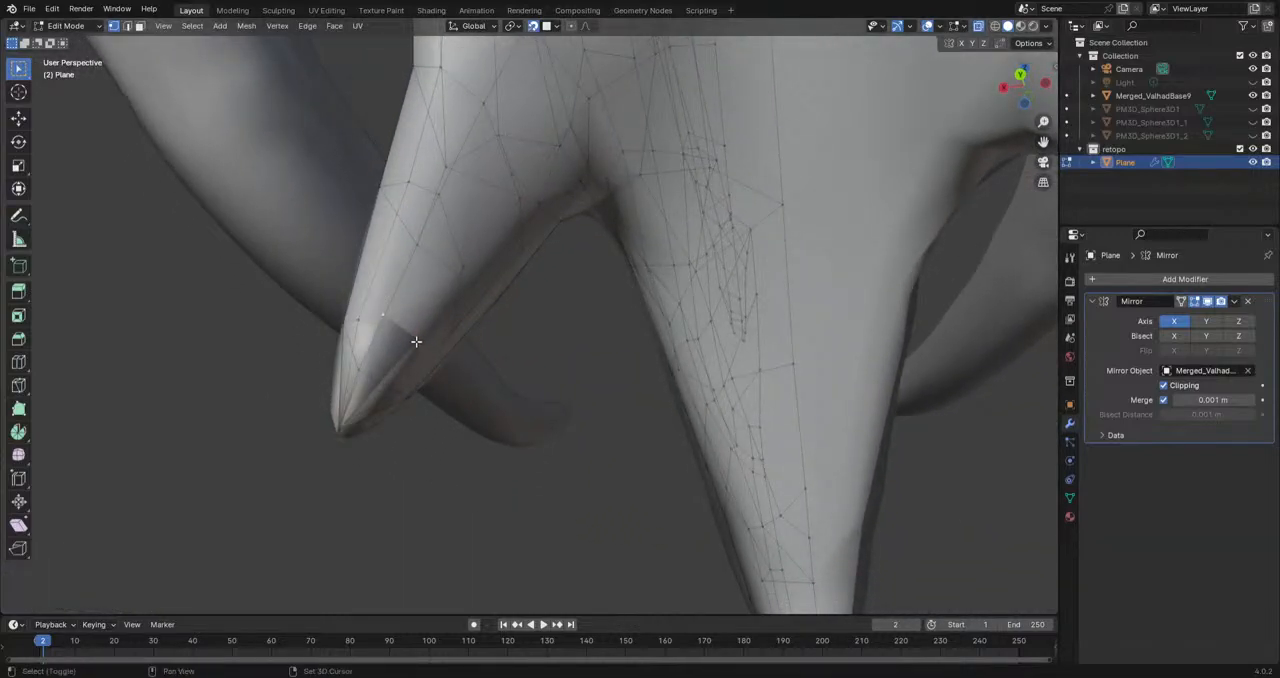
pyautogui.keyDown('shift'); pyautogui.click(338, 424); pyautogui.keyUp('shift')
pyautogui.press('f')
pyautogui.moveTo(414, 429); pyautogui.dragTo(429, 326, button='middle')
pyautogui.click(472, 475)
# Step: Inspect the retopologized head from several angles with the overlays hidden, and restore the overlays
pyautogui.scroll(-4, 474, 477)
pyautogui.scroll(-5, 601, 460)
pyautogui.scroll(-3, 437, 331)
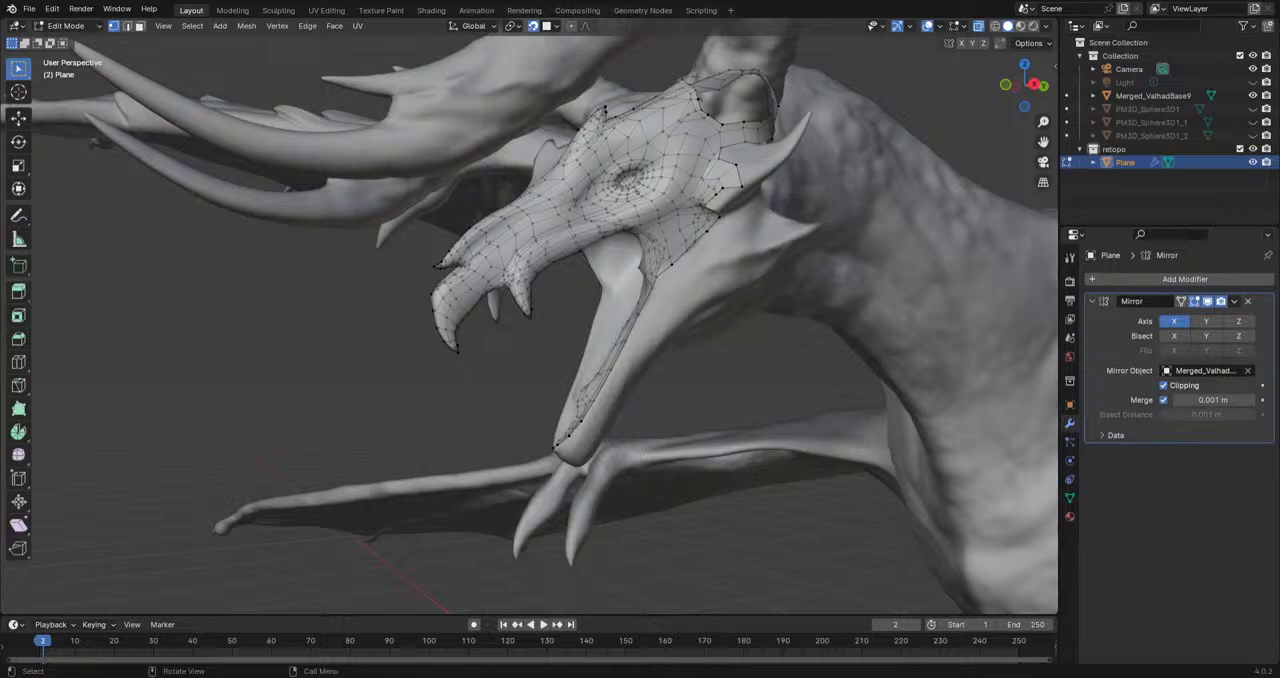
pyautogui.scroll(-2, 530, 343)
pyautogui.moveTo(530, 343)
pyautogui.mouseDown(button='middle')
pyautogui.moveTo(614, 329)
pyautogui.moveTo(530, 336)
pyautogui.mouseUp(button='middle')
pyautogui.scroll(2, 530, 336)
pyautogui.click(929, 26)
pyautogui.moveTo(720, 230); pyautogui.dragTo(609, 214, button='middle')
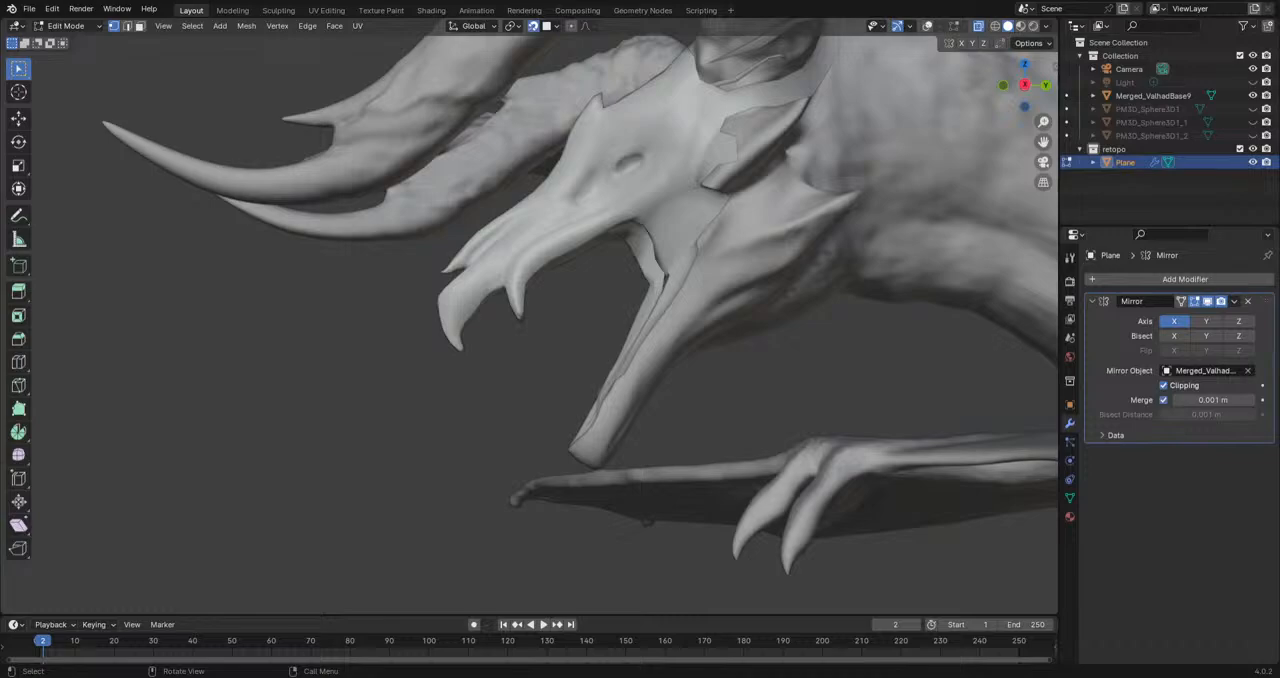
pyautogui.moveTo(609, 214); pyautogui.dragTo(726, 355, button='middle')
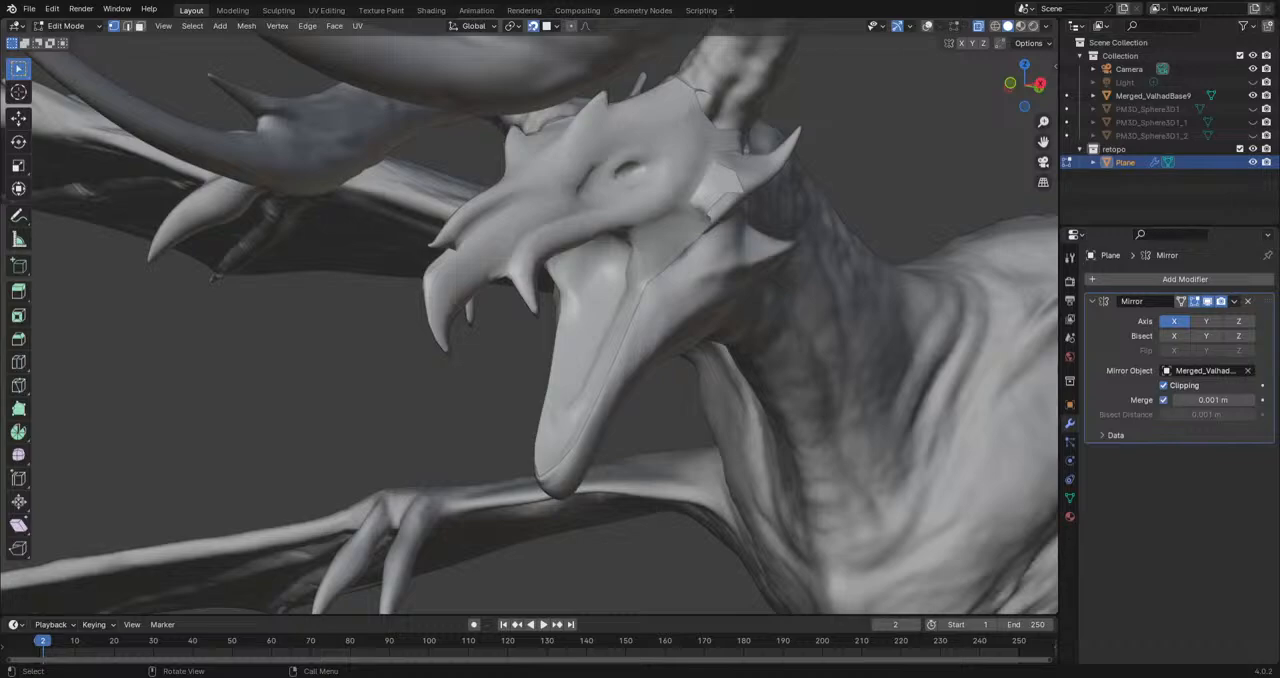
pyautogui.scroll(3, 634, 362)
pyautogui.click(925, 26)
# Step: Extrude the border edge behind the mouth corner three times down the cheek, rotating it to follow the jaw
pyautogui.moveTo(782, 313); pyautogui.dragTo(603, 340, button='middle')
pyautogui.keyDown('shift'); pyautogui.moveTo(788, 266); pyautogui.dragTo(735, 312, button='middle'); pyautogui.keyUp('shift')
pyautogui.moveTo(720, 314); pyautogui.dragTo(622, 301, button='middle')
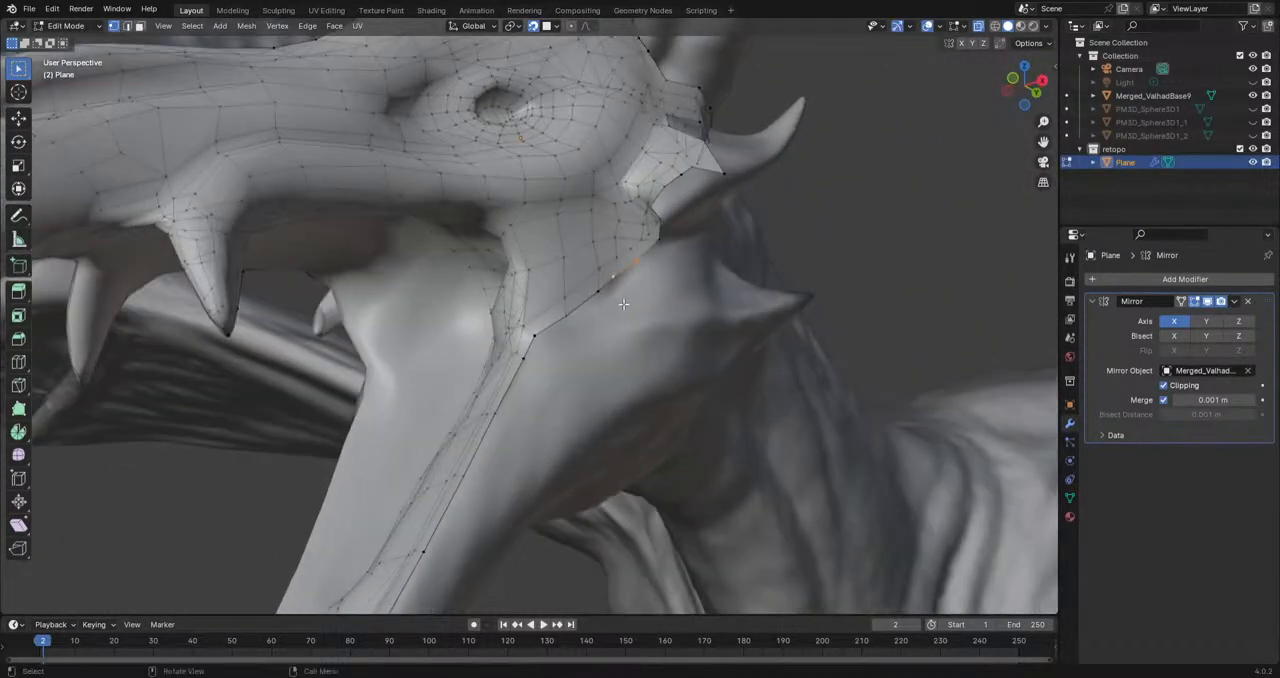
pyautogui.press('g')
pyautogui.click(636, 302)
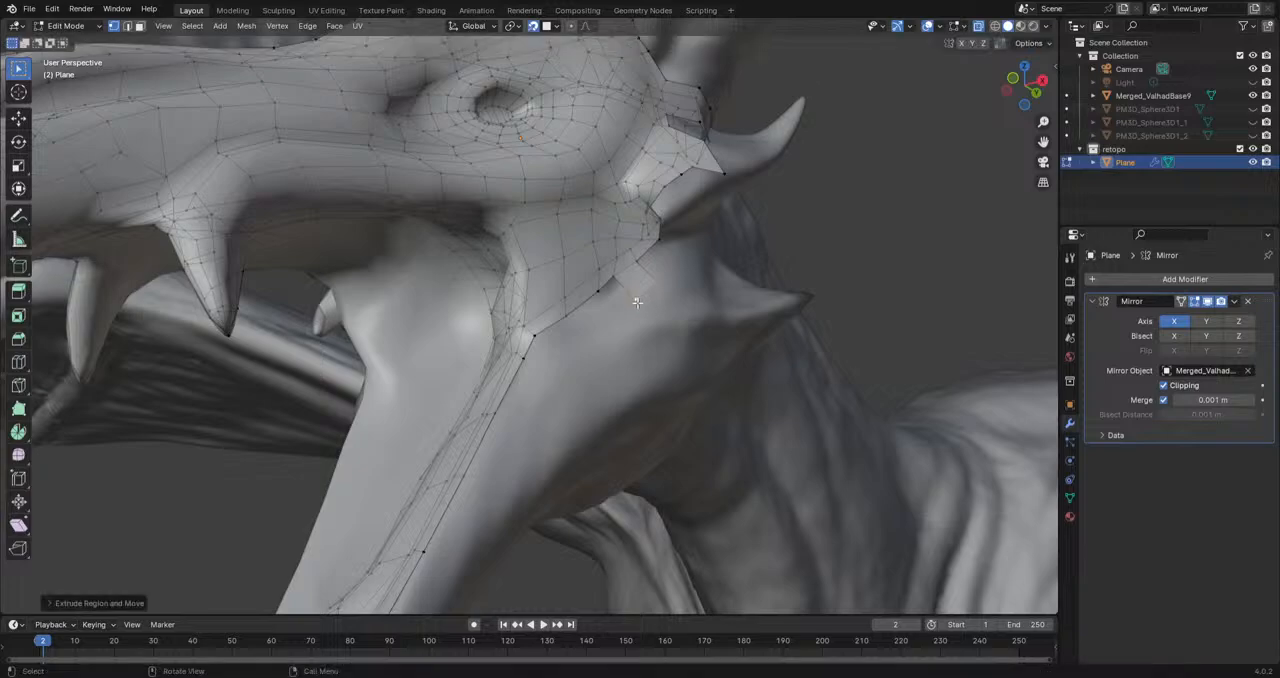
pyautogui.press('e')
pyautogui.click(692, 316)
pyautogui.press('r')
pyautogui.click(727, 346)
pyautogui.press('e')
pyautogui.click(688, 376)
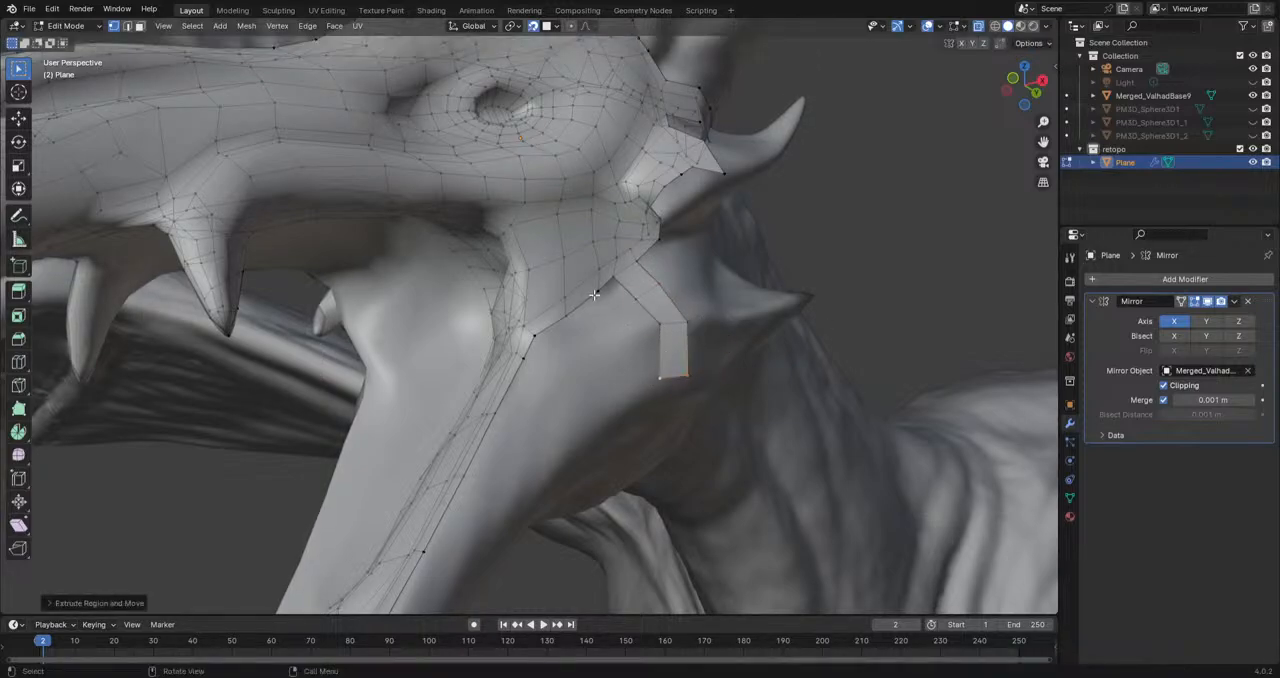
# Step: Extrude a chain of three vertices down the cheek from the border vertex beside the new strip
pyautogui.click(600, 293)
pyautogui.press('e')
pyautogui.click(620, 318)
pyautogui.press('e')
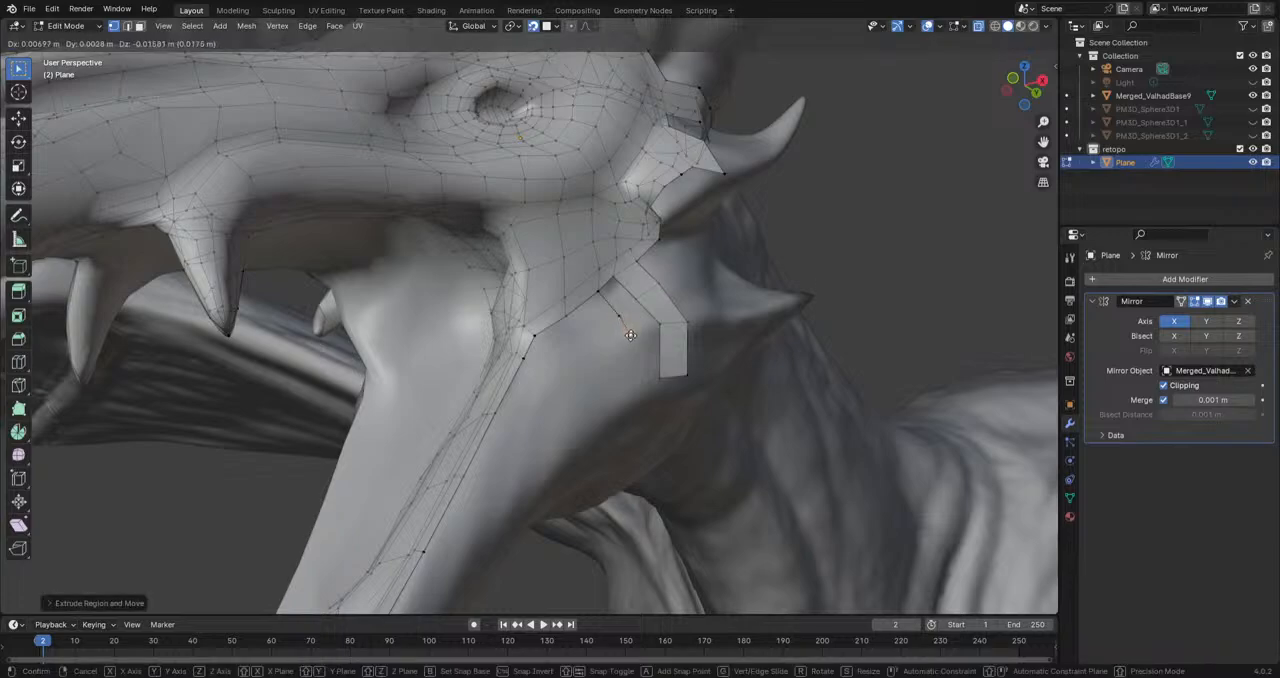
pyautogui.click(631, 396)
# Step: Extrude the border edge at the mouth corner three times down the cheek, rotating and moving it to follow the surface
pyautogui.click(534, 337)
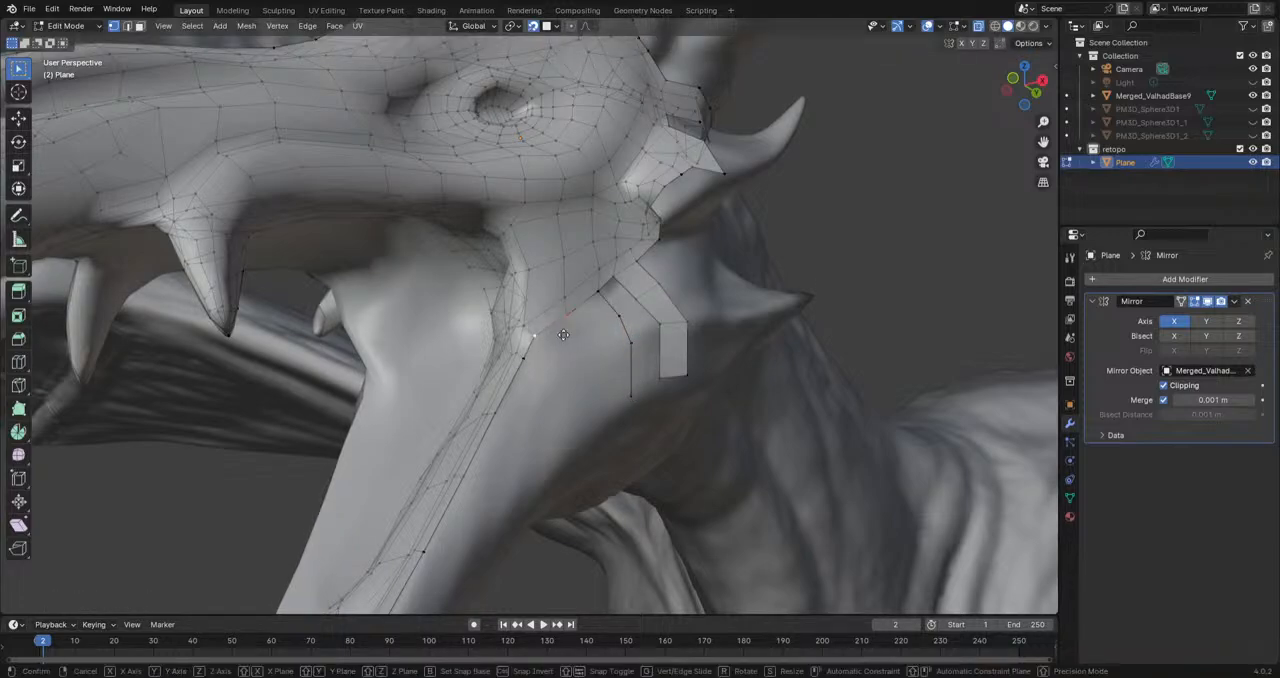
pyautogui.press('e')
pyautogui.click(606, 341)
pyautogui.press('e')
pyautogui.click(609, 386)
pyautogui.press('r')
pyautogui.click(620, 419)
pyautogui.press('g')
pyautogui.click(599, 363)
pyautogui.press('r')
pyautogui.click(638, 347)
pyautogui.press('e')
pyautogui.click(618, 401)
pyautogui.press('r')
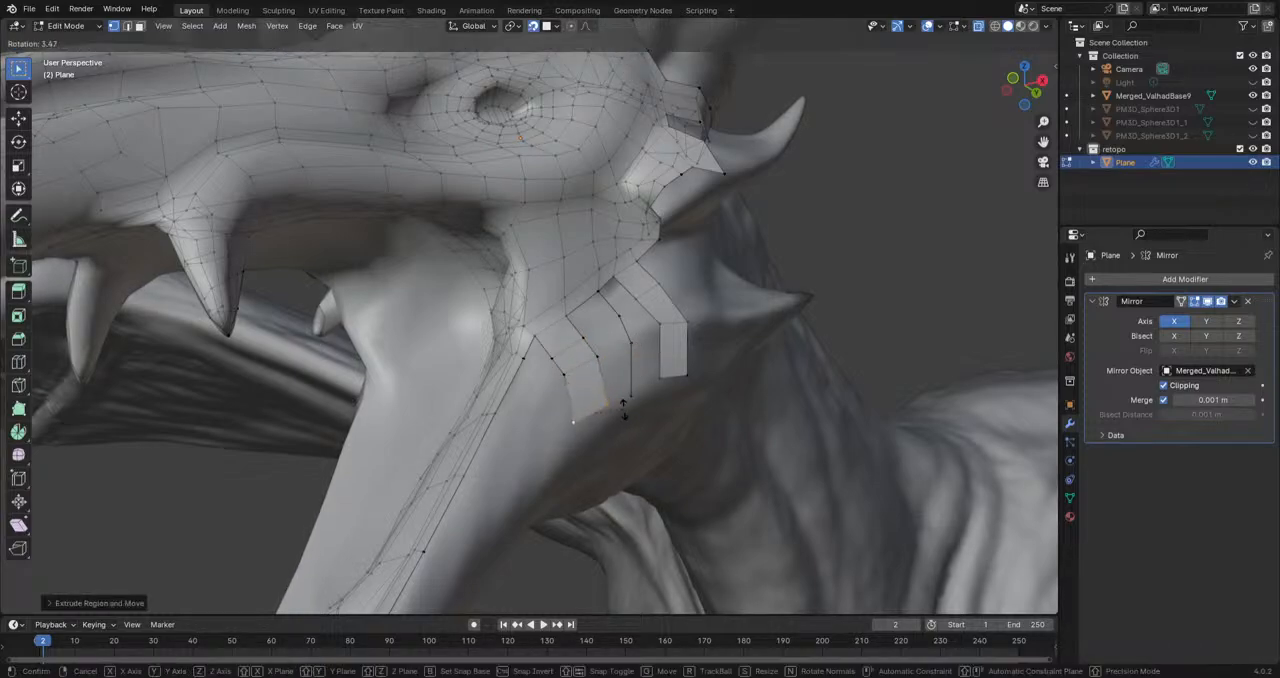
pyautogui.click(622, 406)
pyautogui.moveTo(622, 406); pyautogui.dragTo(607, 366, button='middle')
# Step: Fill the faces between the extruded strips and the vertex chain to close the cheek patch
pyautogui.click(565, 321)
pyautogui.keyDown('shift'); pyautogui.click(580, 335); pyautogui.keyUp('shift')
pyautogui.keyDown('shift'); pyautogui.click(614, 313); pyautogui.keyUp('shift')
pyautogui.keyDown('shift'); pyautogui.click(598, 291); pyautogui.keyUp('shift')
pyautogui.press('f')
pyautogui.click(600, 289)
pyautogui.keyDown('shift'); pyautogui.click(611, 276); pyautogui.keyUp('shift')
pyautogui.press('f')
pyautogui.press('f')
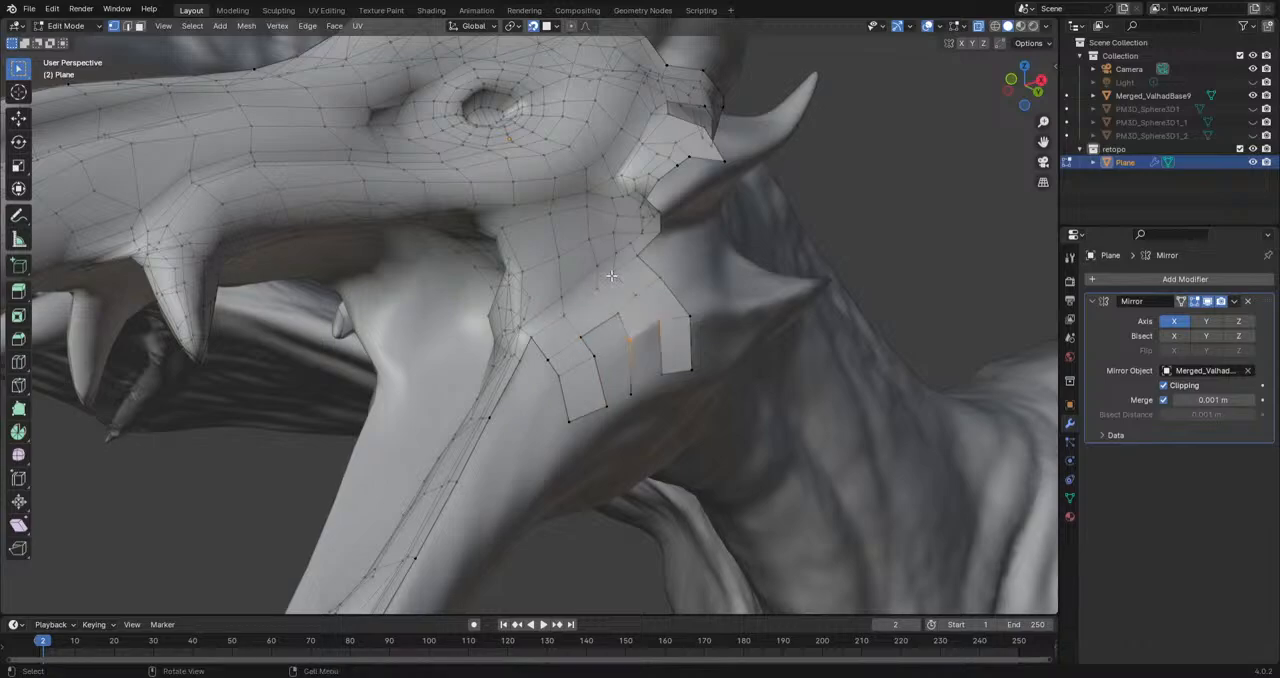
pyautogui.press('f')
pyautogui.moveTo(580, 341)
pyautogui.mouseDown(button='middle')
pyautogui.moveTo(670, 364)
pyautogui.moveTo(598, 324)
pyautogui.mouseUp(button='middle')
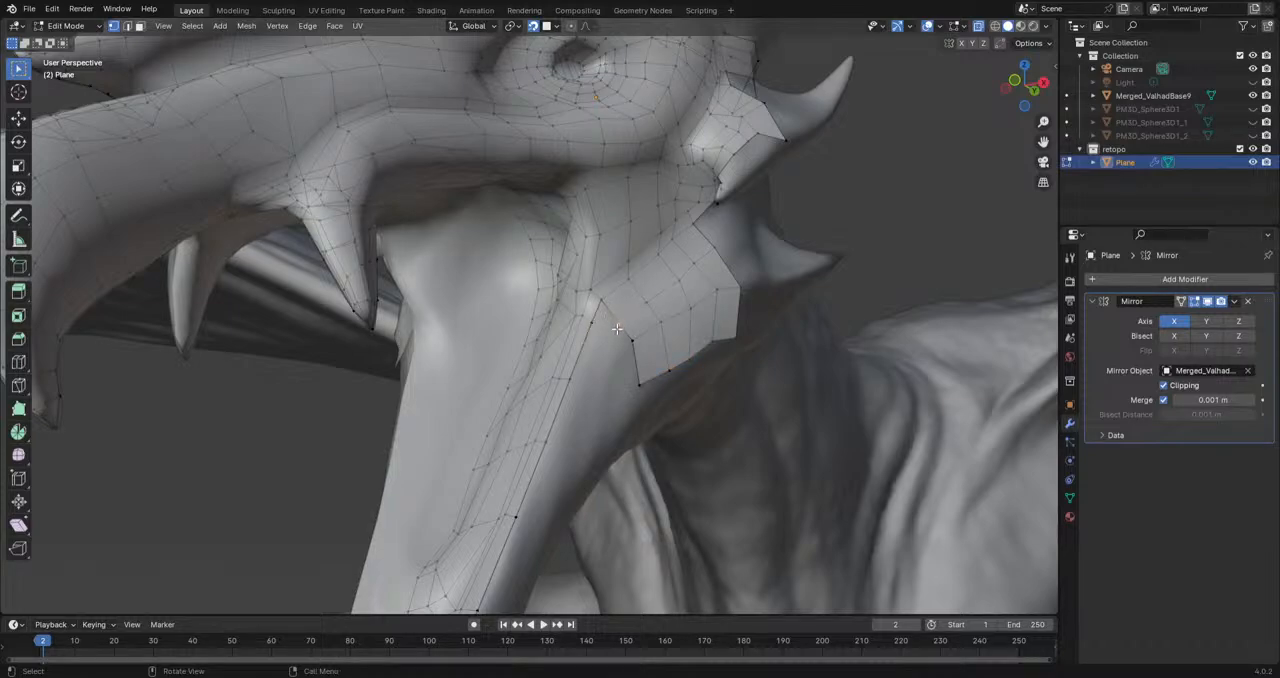
pyautogui.keyDown('shift'); pyautogui.click(616, 321); pyautogui.keyUp('shift')
pyautogui.keyDown('shift'); pyautogui.click(602, 301); pyautogui.keyUp('shift')
pyautogui.press('f')
# Step: Extrude a chain of vertices from the mouth corner down the lower jaw's edge towards the chin
pyautogui.click(631, 341)
pyautogui.keyDown('shift'); pyautogui.click(571, 380); pyautogui.keyUp('shift')
pyautogui.press('z')
pyautogui.click(621, 325)
pyautogui.press('e')
pyautogui.click(595, 378)
pyautogui.moveTo(639, 404); pyautogui.dragTo(644, 310, button='middle')
pyautogui.press('e')
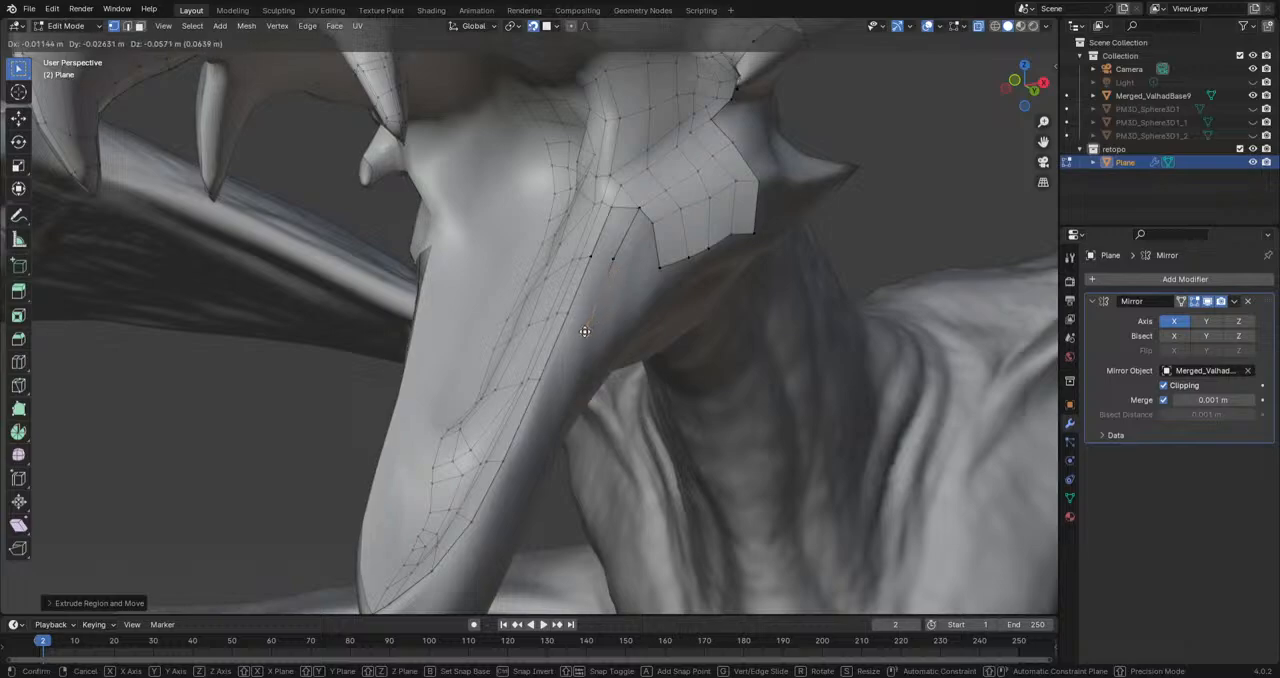
pyautogui.click(551, 391)
pyautogui.press('e')
pyautogui.click(516, 467)
pyautogui.press('e')
pyautogui.click(486, 526)
pyautogui.press('e')
pyautogui.click(444, 580)
# Step: Extend the vertex chain around the front of the lower jaw to the chin's midline
pyautogui.moveTo(444, 580); pyautogui.dragTo(646, 434, button='middle')
pyautogui.press('e')
pyautogui.click(606, 468)
pyautogui.press('e')
pyautogui.click(590, 474)
# Step: Fill the faces between the vertex chain and the lower jaw's border, from the chin up to the mouth corner
pyautogui.keyDown('shift'); pyautogui.click(606, 467); pyautogui.keyUp('shift')
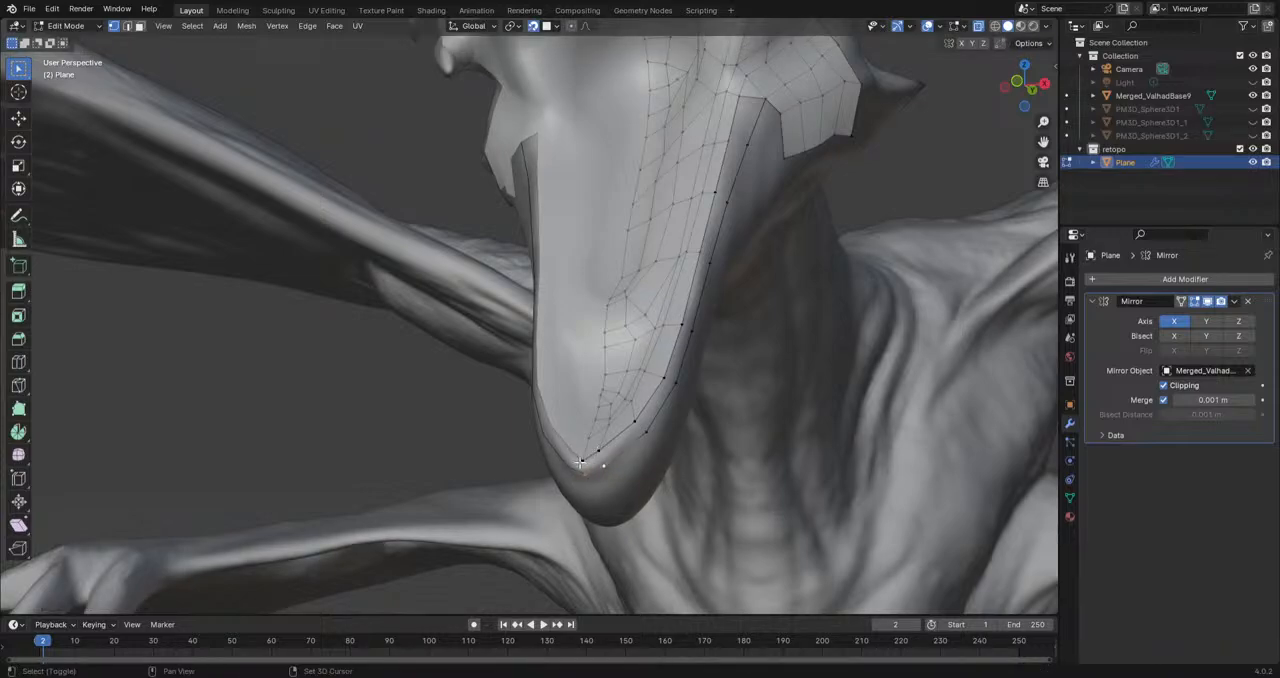
pyautogui.press('f')
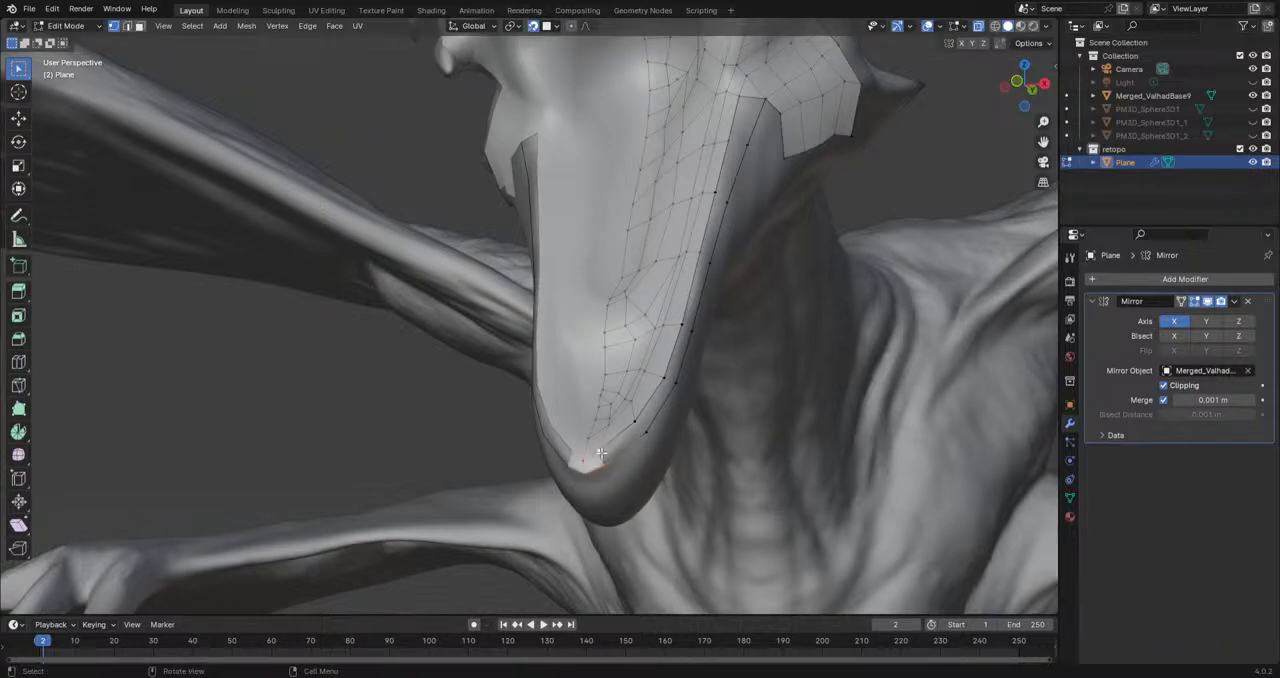
pyautogui.press('f')
pyautogui.press('f')
pyautogui.press('f')
pyautogui.press('f')
pyautogui.press('f')
pyautogui.press('f')
pyautogui.press('f')
pyautogui.press('f')
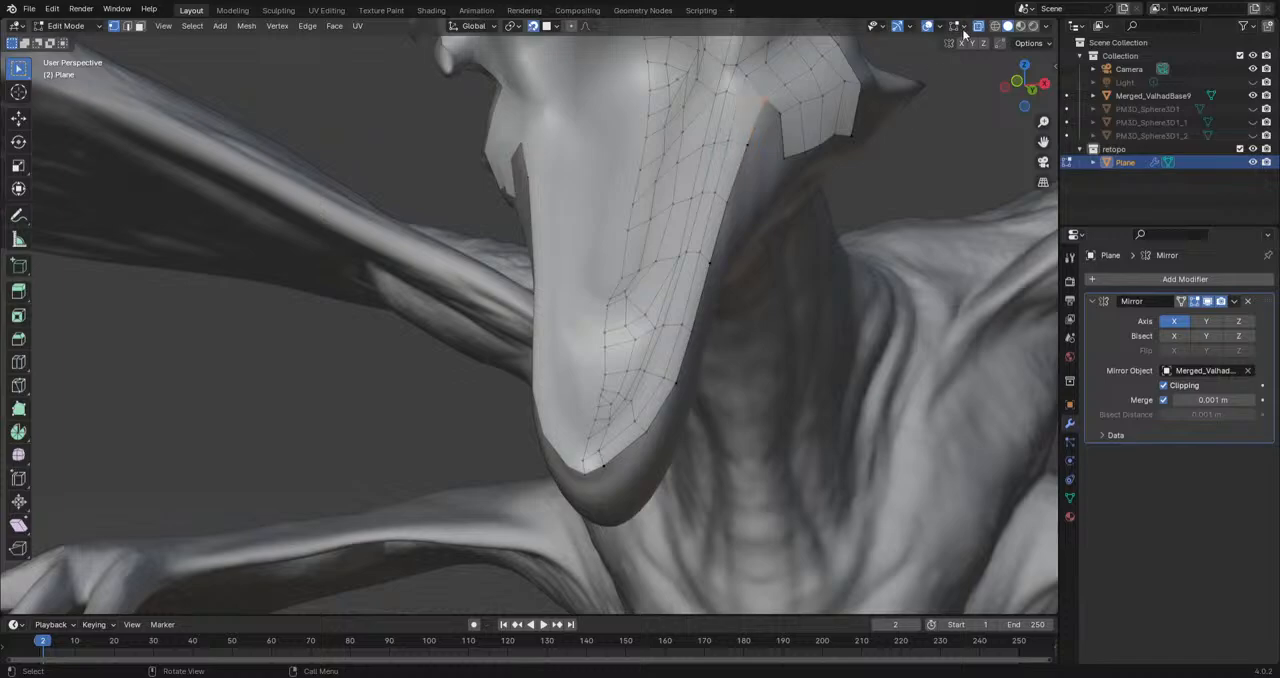
# Step: Inspect the lower jaw's new strip from the front and side with the overlays hidden, and restore the overlays
pyautogui.moveTo(600, 453); pyautogui.dragTo(795, 305, button='middle')
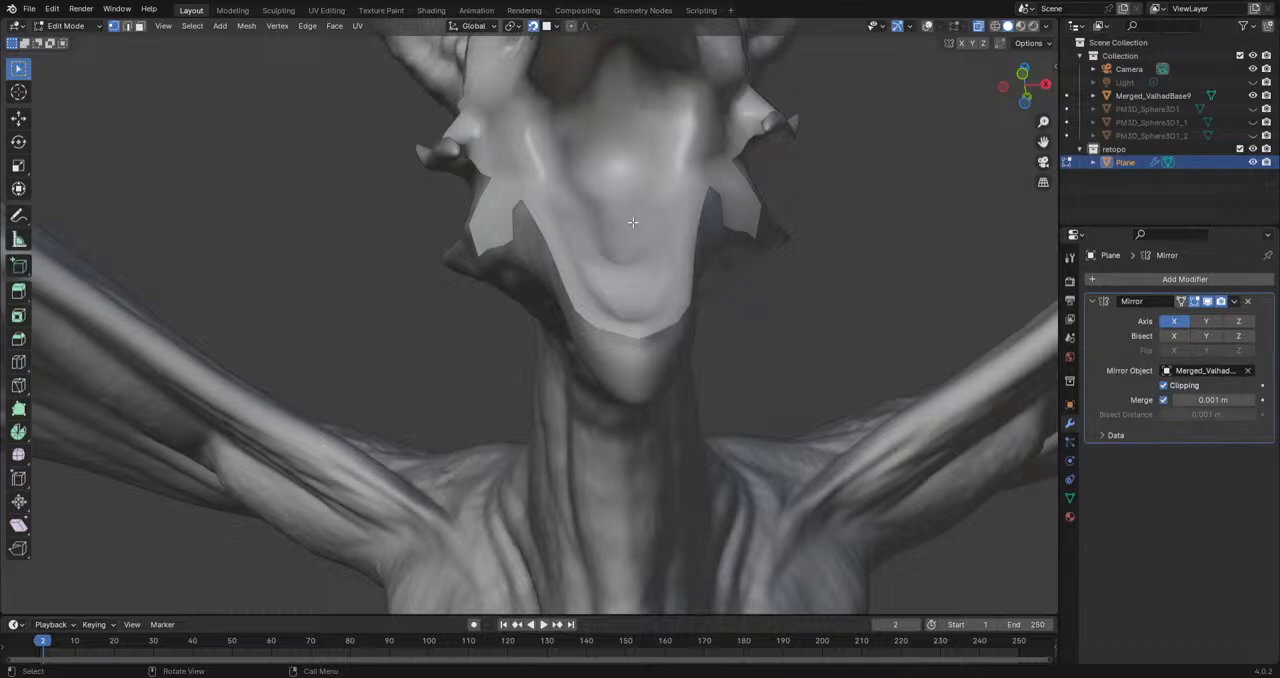
pyautogui.scroll(-3, 626, 282)
pyautogui.moveTo(658, 293); pyautogui.dragTo(489, 332, button='middle')
pyautogui.scroll(4, 489, 332)
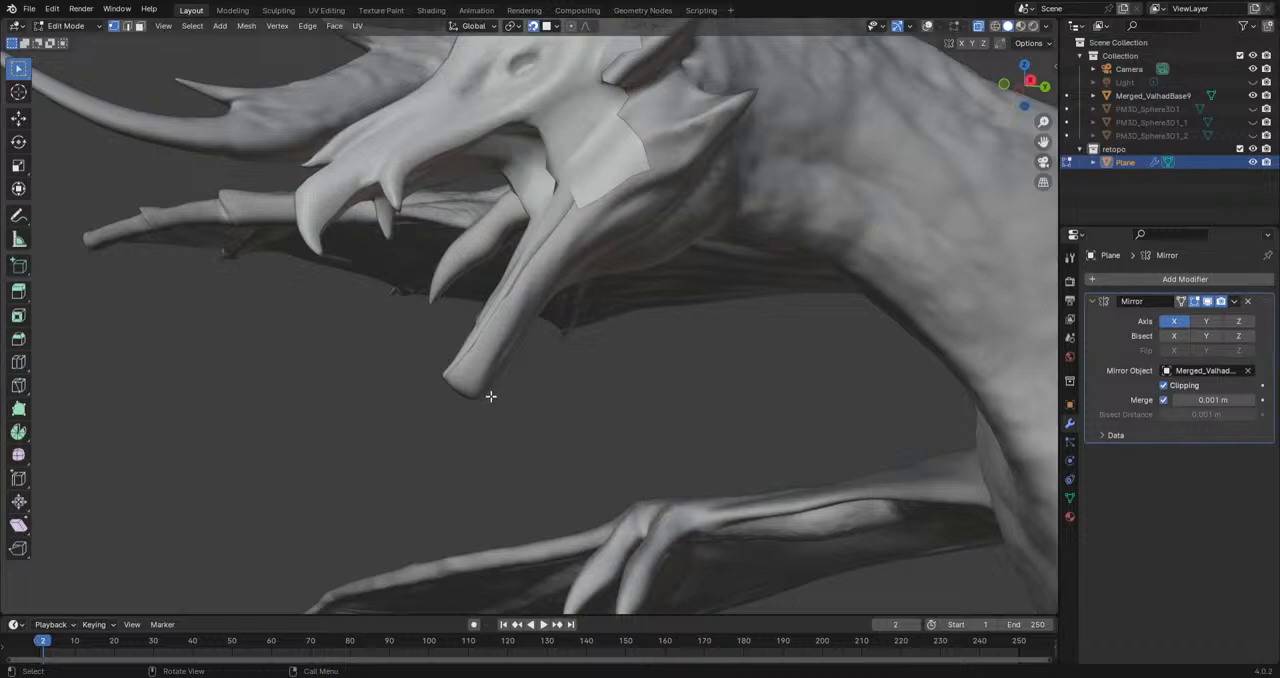
pyautogui.scroll(1, 424, 379)
pyautogui.moveTo(414, 377); pyautogui.dragTo(577, 431, button='middle')
pyautogui.scroll(3, 908, 156)
pyautogui.click(929, 26)
# Step: Close the gap beside the mouth corner and extrude a chain of five vertices down the lower jaw's outer side
pyautogui.moveTo(786, 246); pyautogui.dragTo(657, 260, button='middle')
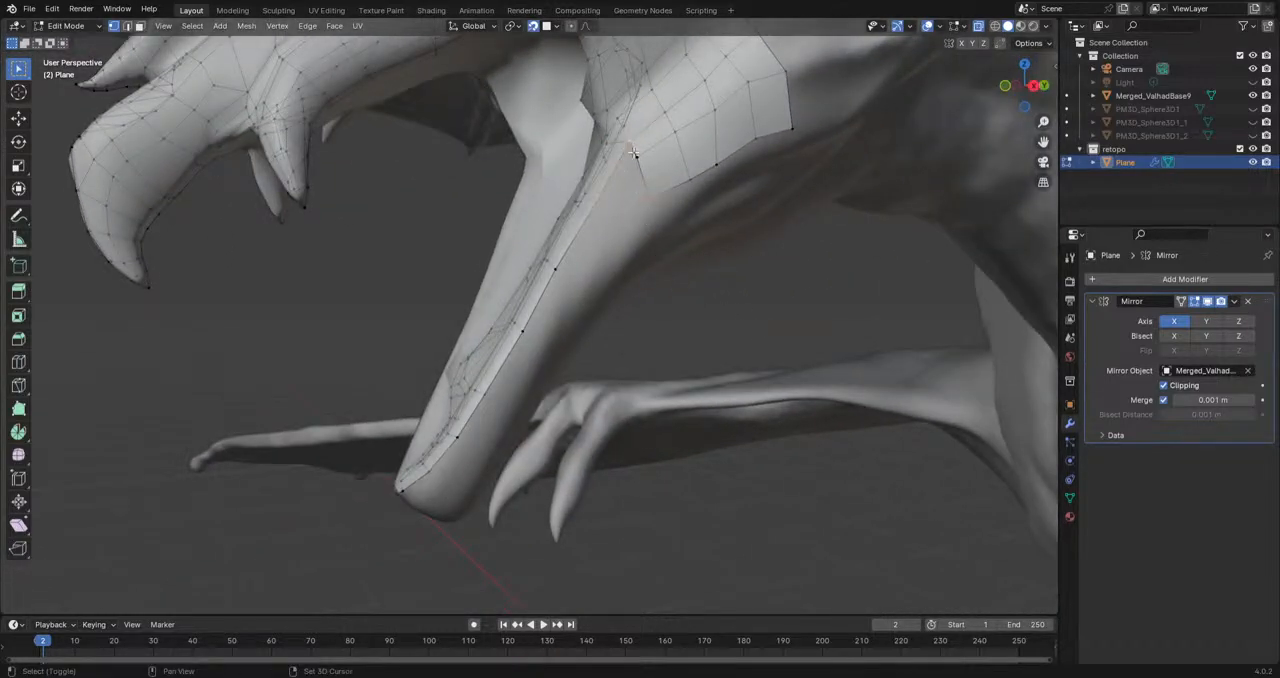
pyautogui.moveTo(637, 160); pyautogui.dragTo(663, 266, button='middle')
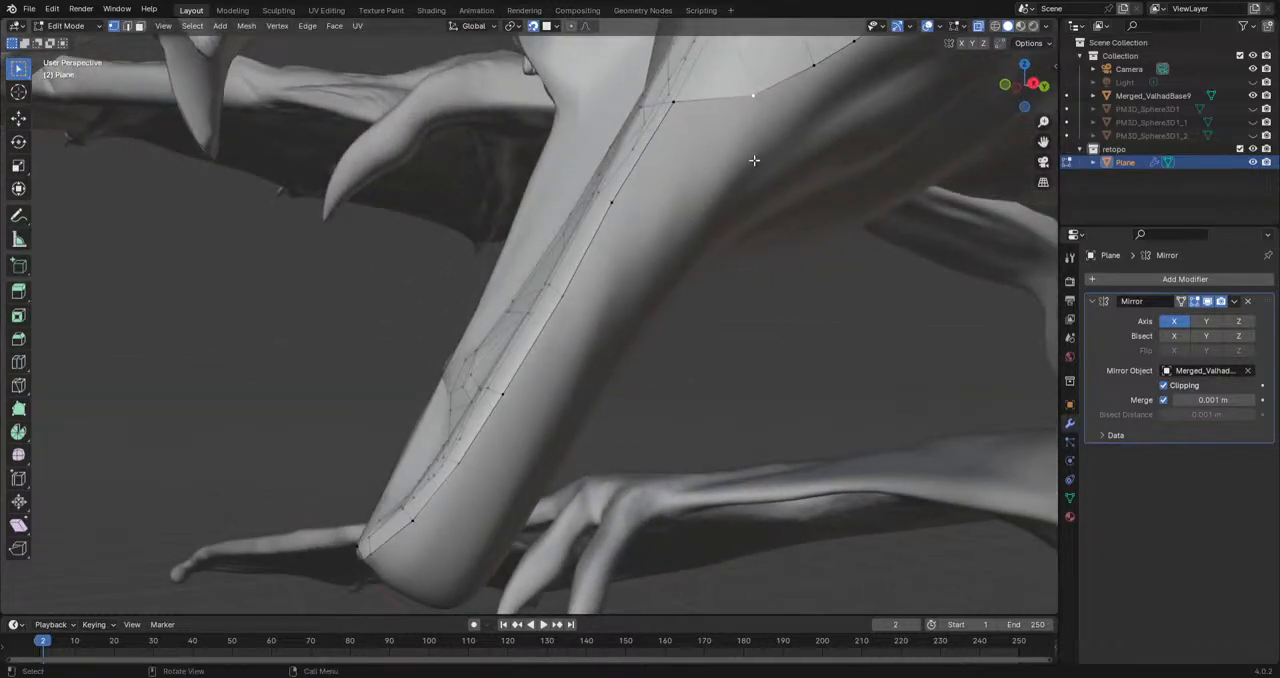
pyautogui.press('e')
pyautogui.click(663, 262)
pyautogui.press('e')
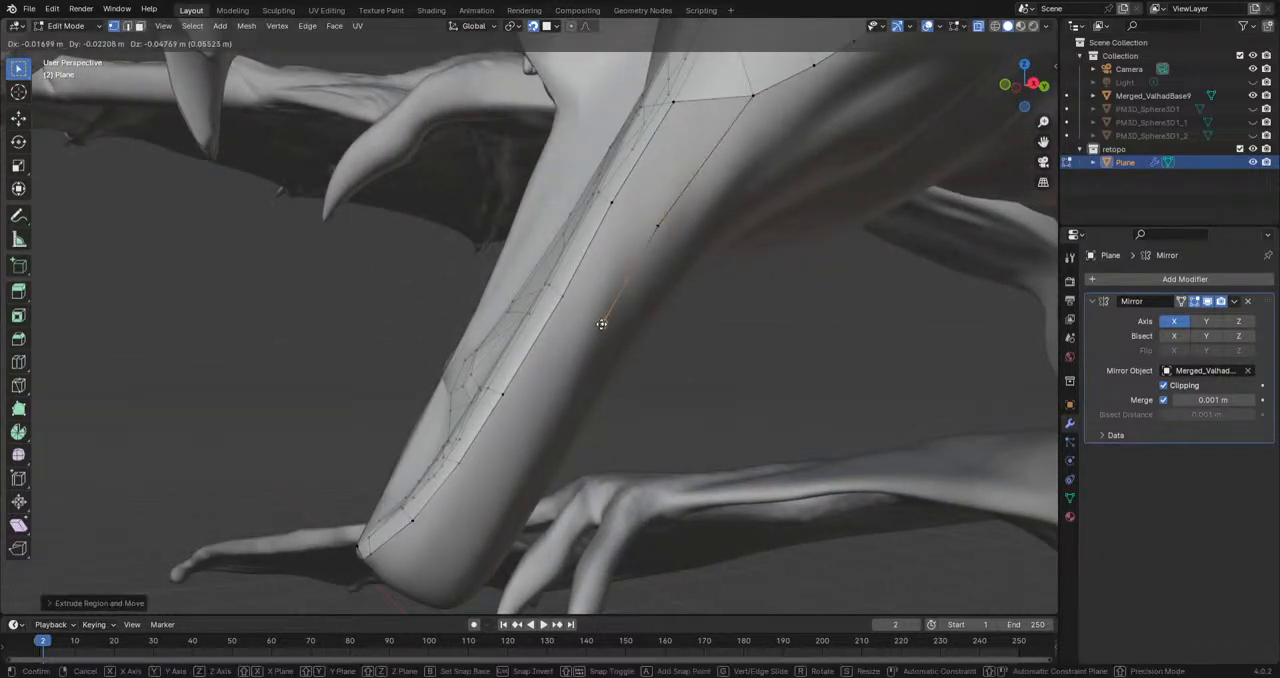
pyautogui.click(542, 415)
pyautogui.press('e')
pyautogui.click(489, 496)
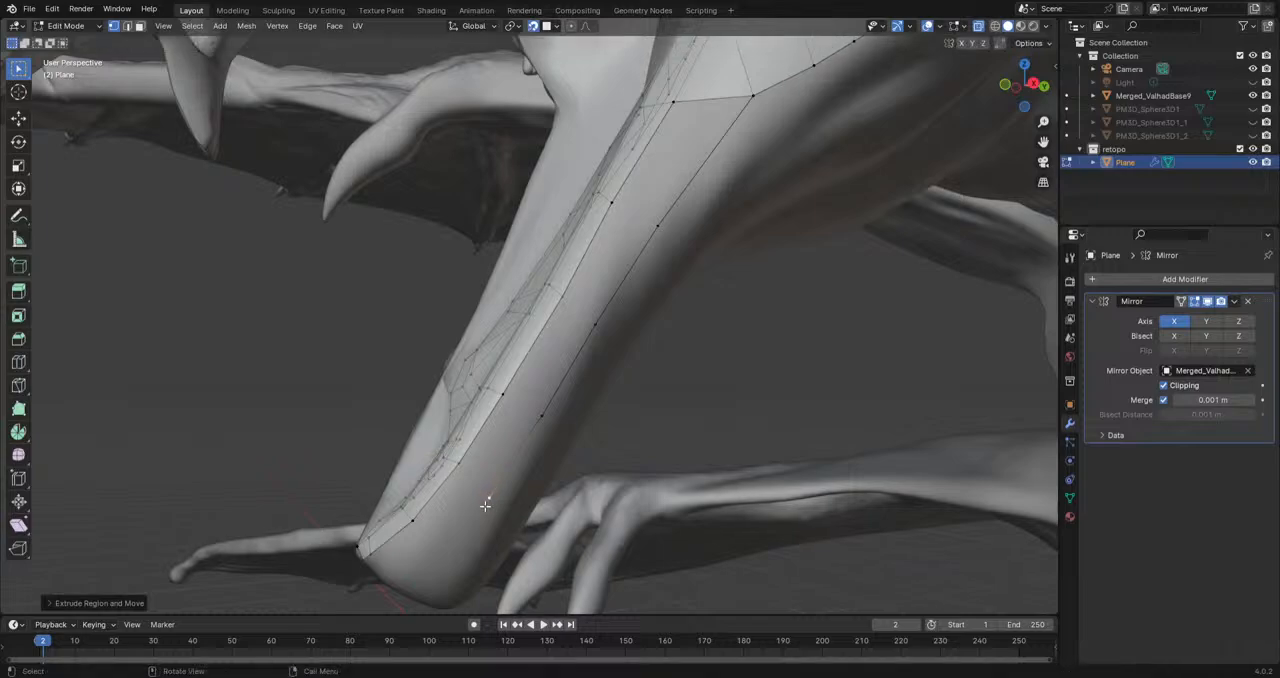
pyautogui.press('e')
pyautogui.click(441, 549)
# Step: Fill the faces between the outer vertex chain and the lower jaw's existing strip
pyautogui.click(753, 101)
pyautogui.press('f')
pyautogui.press('f')
pyautogui.press('f')
pyautogui.press('f')
pyautogui.press('f')
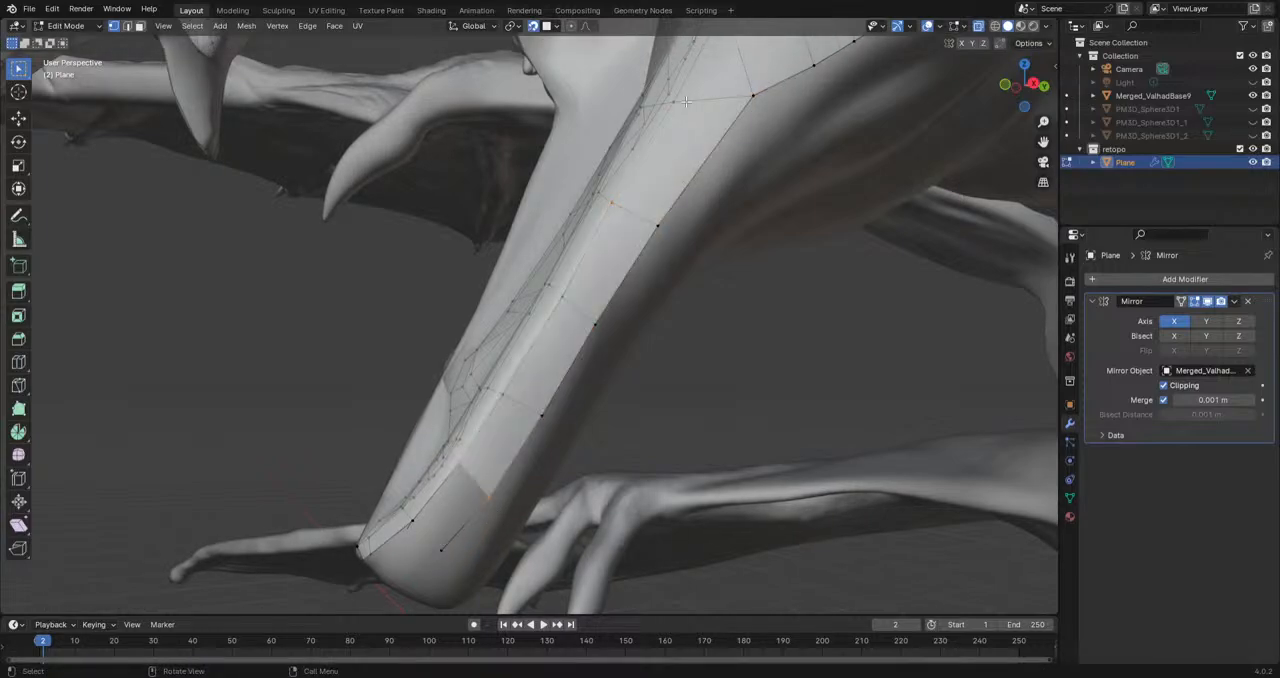
# Step: Extend the outer vertex chain to the chin's midline and fill the remaining faces at the jaw's tip
pyautogui.moveTo(535, 437); pyautogui.dragTo(653, 303, button='middle')
pyautogui.press('e')
pyautogui.click(604, 337)
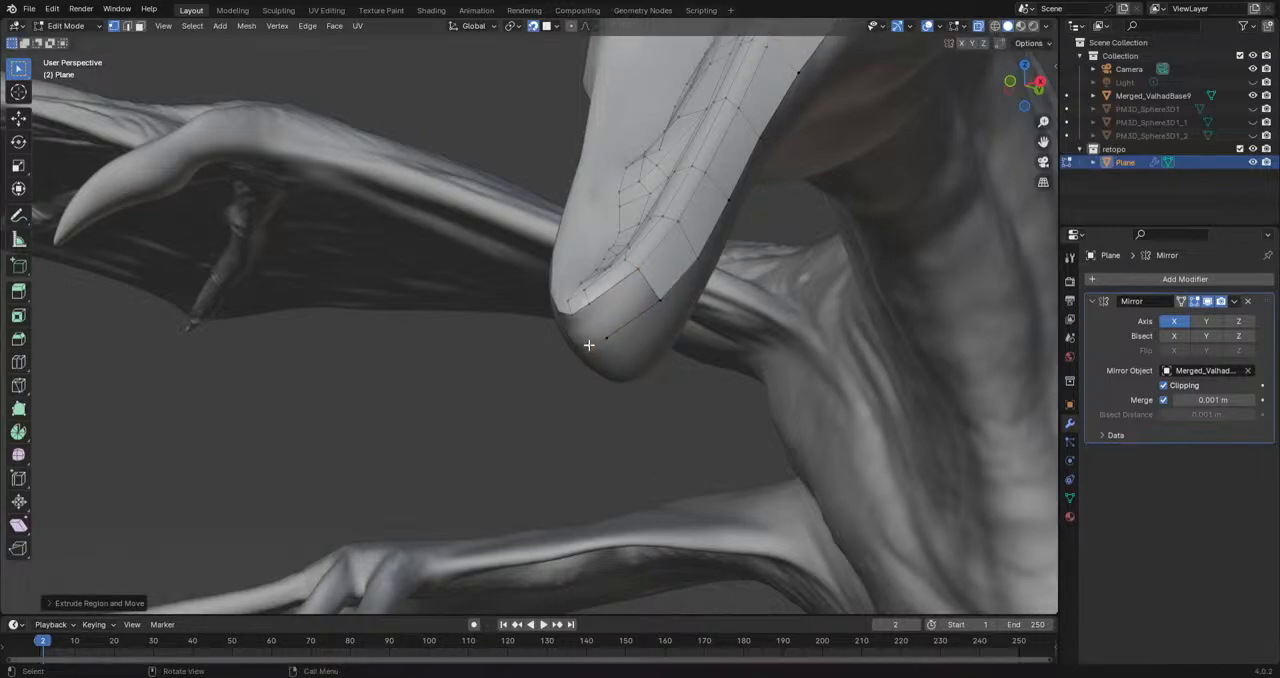
pyautogui.click(663, 299)
pyautogui.keyDown('shift'); pyautogui.click(635, 274); pyautogui.keyUp('shift')
pyautogui.press('f')
pyautogui.press('f')
# Step: Reposition the border vertices of the new strip around the chin
pyautogui.moveTo(606, 411); pyautogui.dragTo(653, 314, button='middle')
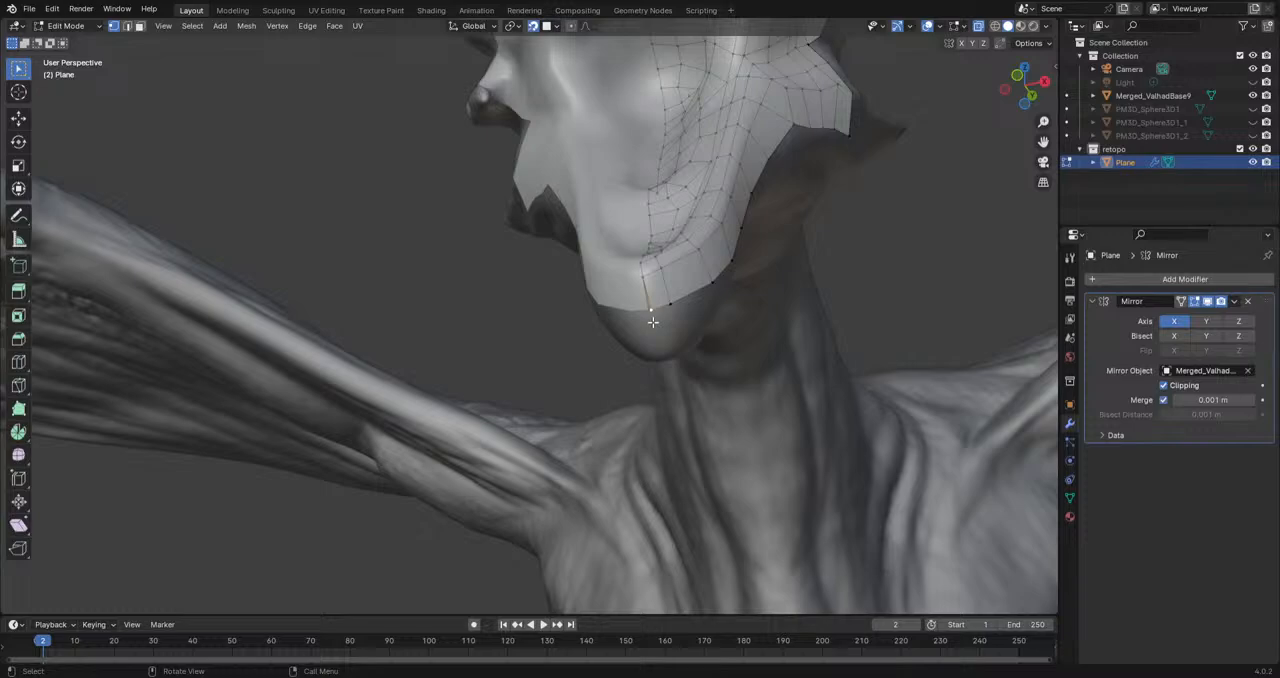
pyautogui.press('g')
pyautogui.click(660, 311)
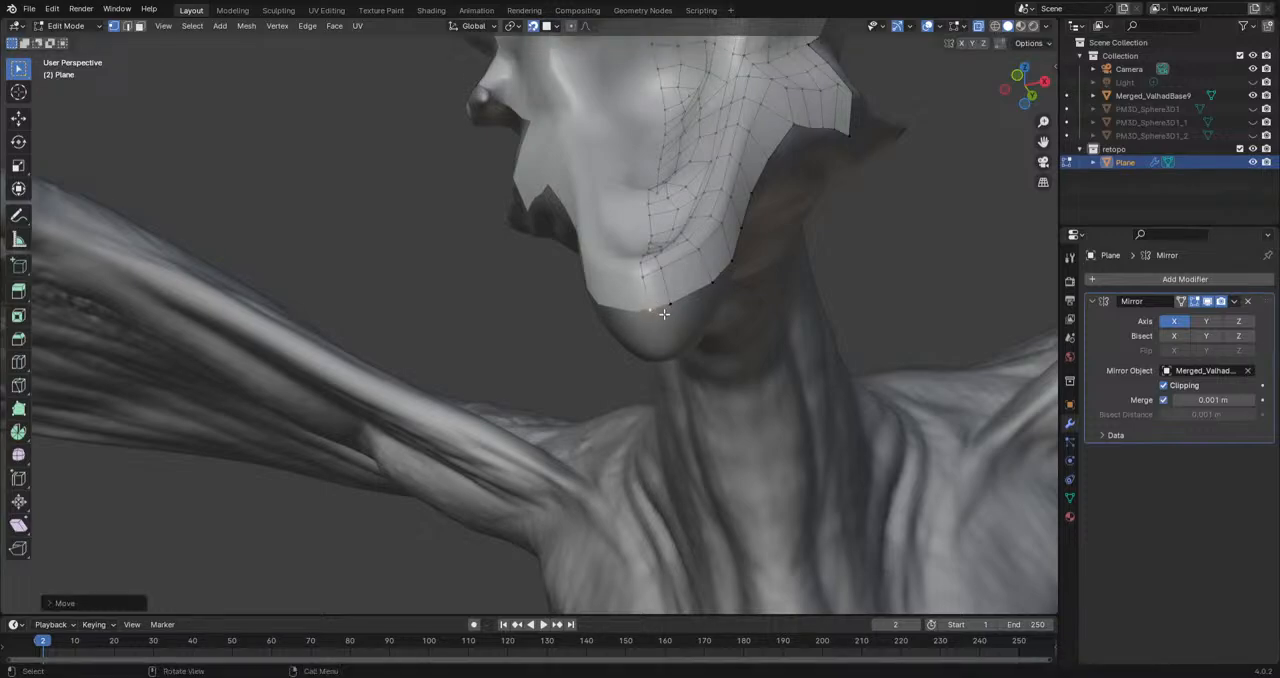
pyautogui.press('g')
pyautogui.click(666, 311)
pyautogui.press('g')
pyautogui.click(700, 301)
# Step: Reposition the inner mesh vertices between the mouth corner and the rear edge of the jaw corner
pyautogui.press('KP_3')
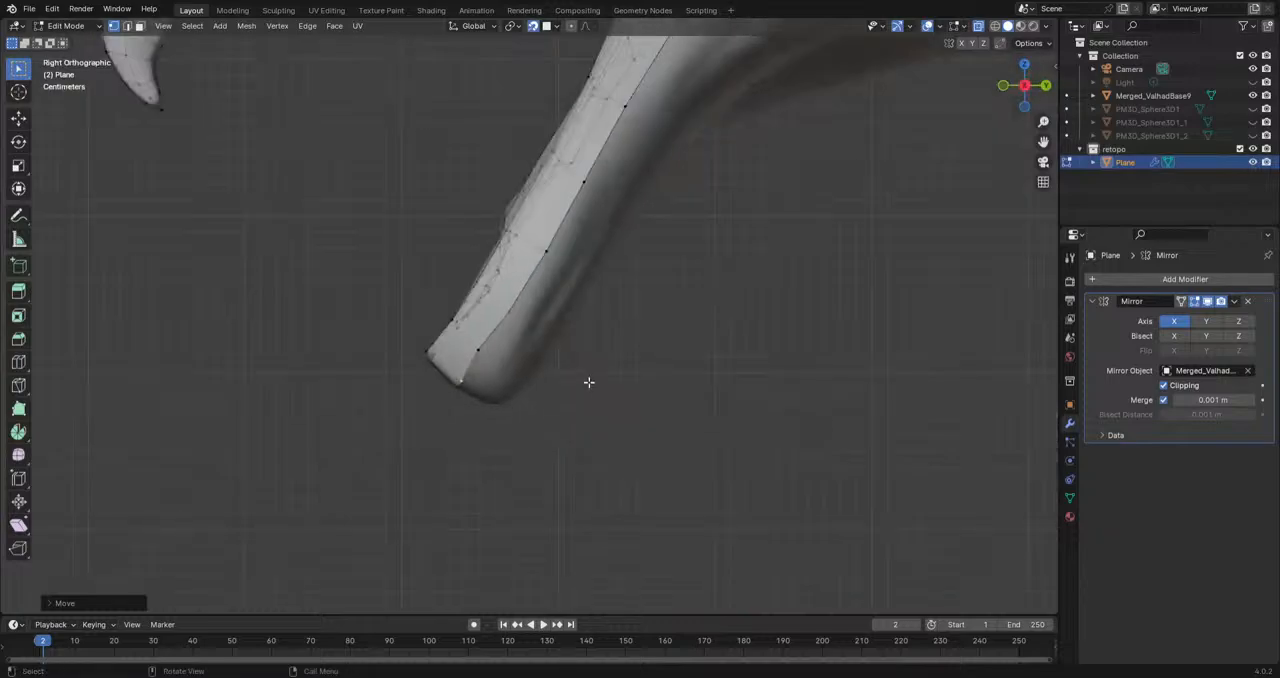
pyautogui.scroll(-3, 495, 360)
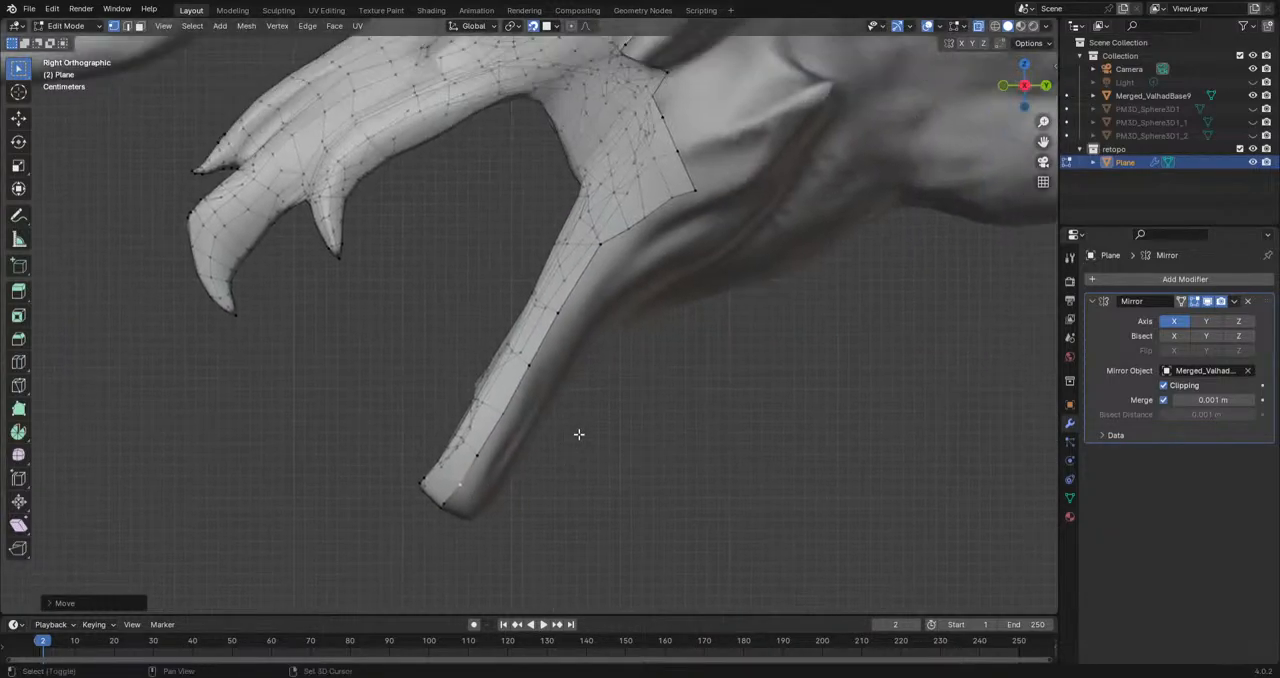
pyautogui.moveTo(694, 254); pyautogui.dragTo(685, 218, button='middle')
pyautogui.click(692, 225)
pyautogui.press('g')
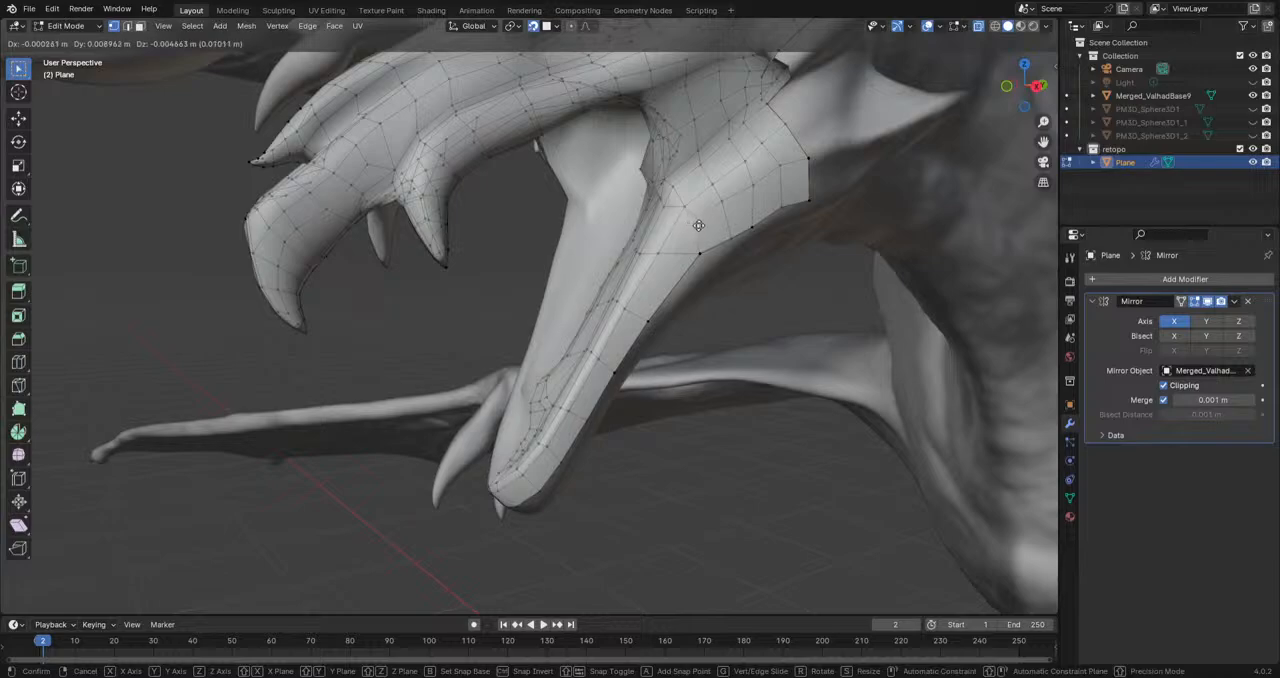
pyautogui.click(699, 225)
pyautogui.click(720, 205)
pyautogui.press('g')
pyautogui.click(725, 208)
# Step: Spread the vertices toward the rear border of the cheek and the lower edge of the jaw corner
pyautogui.click(764, 179)
pyautogui.press('g')
pyautogui.click(793, 168)
pyautogui.click(809, 160)
pyautogui.press('g')
pyautogui.click(812, 161)
pyautogui.click(777, 212)
pyautogui.press('g')
pyautogui.click(780, 219)
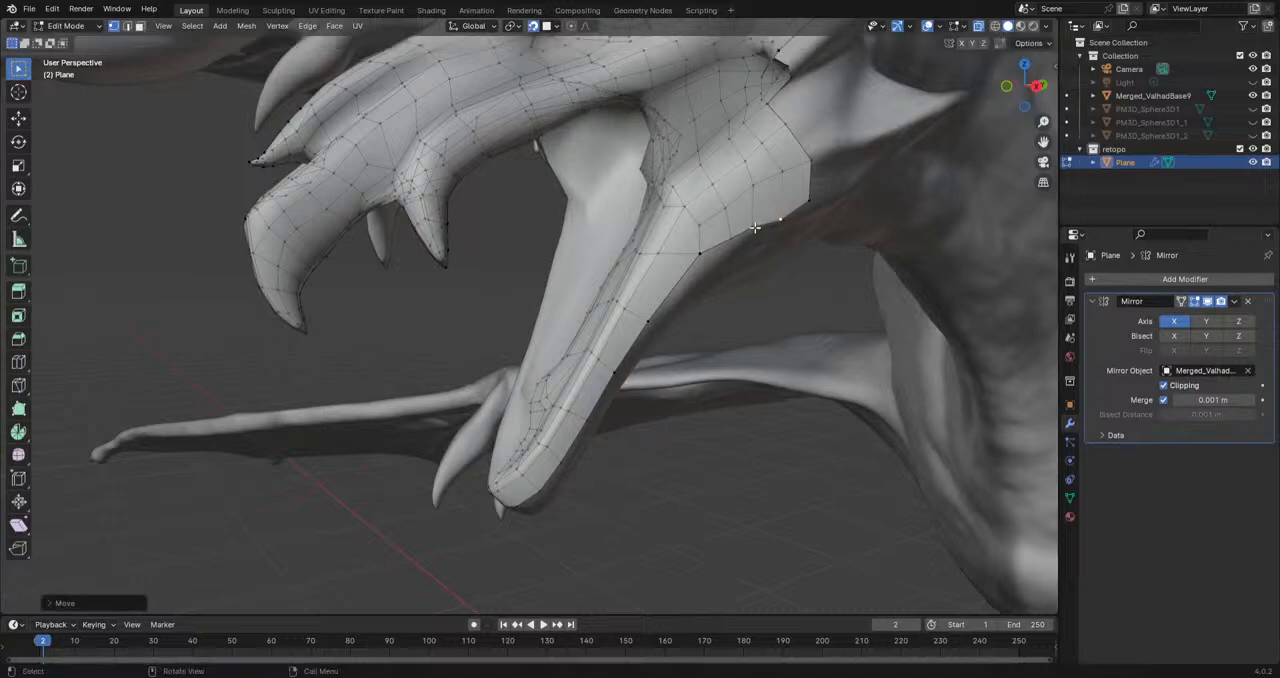
# Step: Shift the border vertices along the jaw corner's underside slightly down and back over the sculpt
pyautogui.moveTo(740, 236); pyautogui.dragTo(663, 303, button='middle')
pyautogui.press('g')
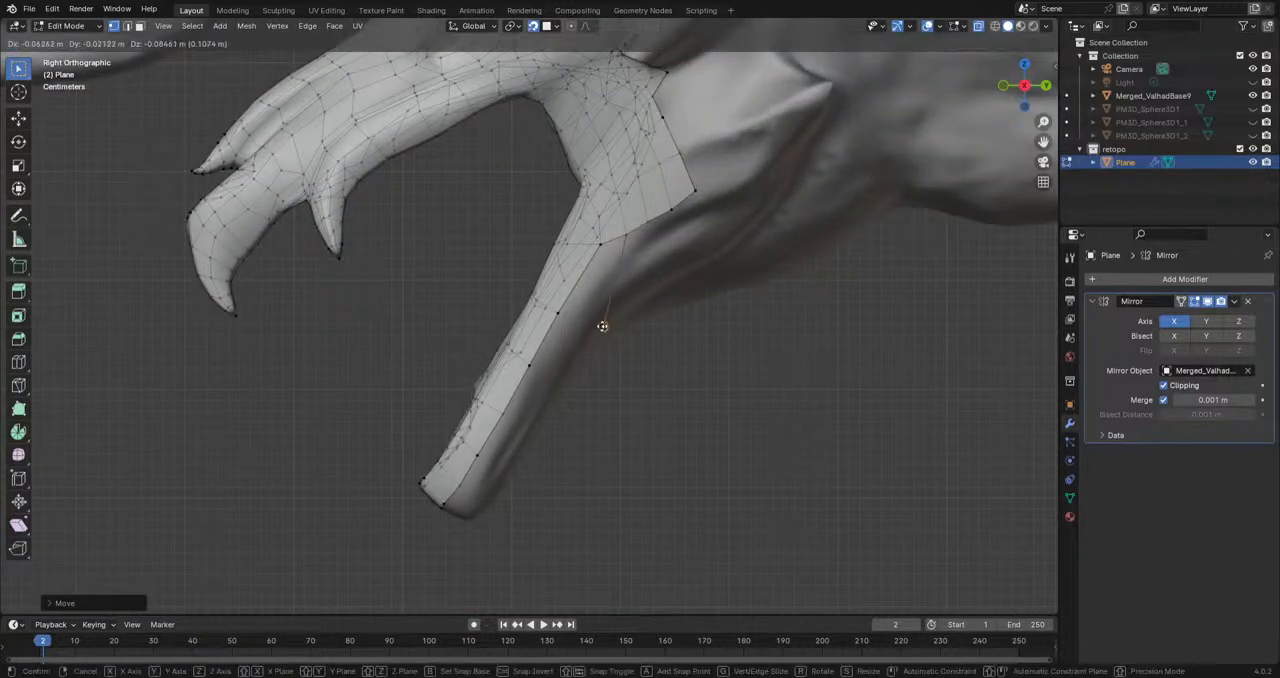
pyautogui.click(588, 310)
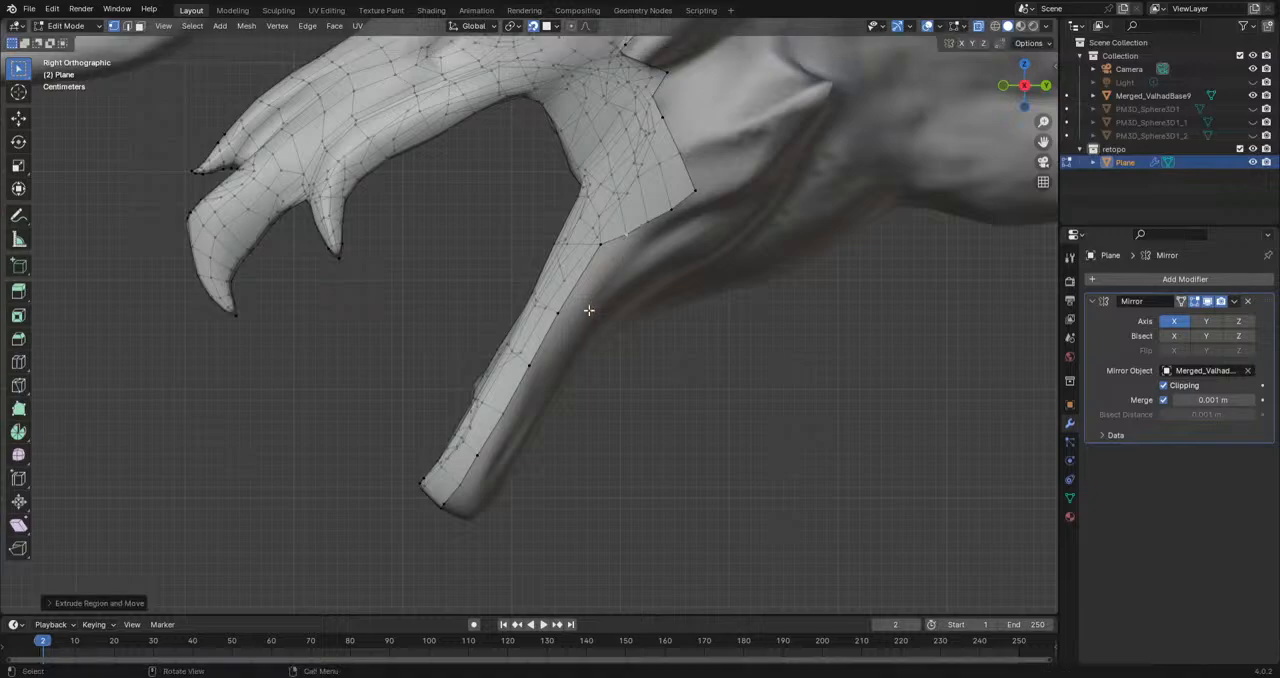
pyautogui.press('g')
pyautogui.click(704, 206)
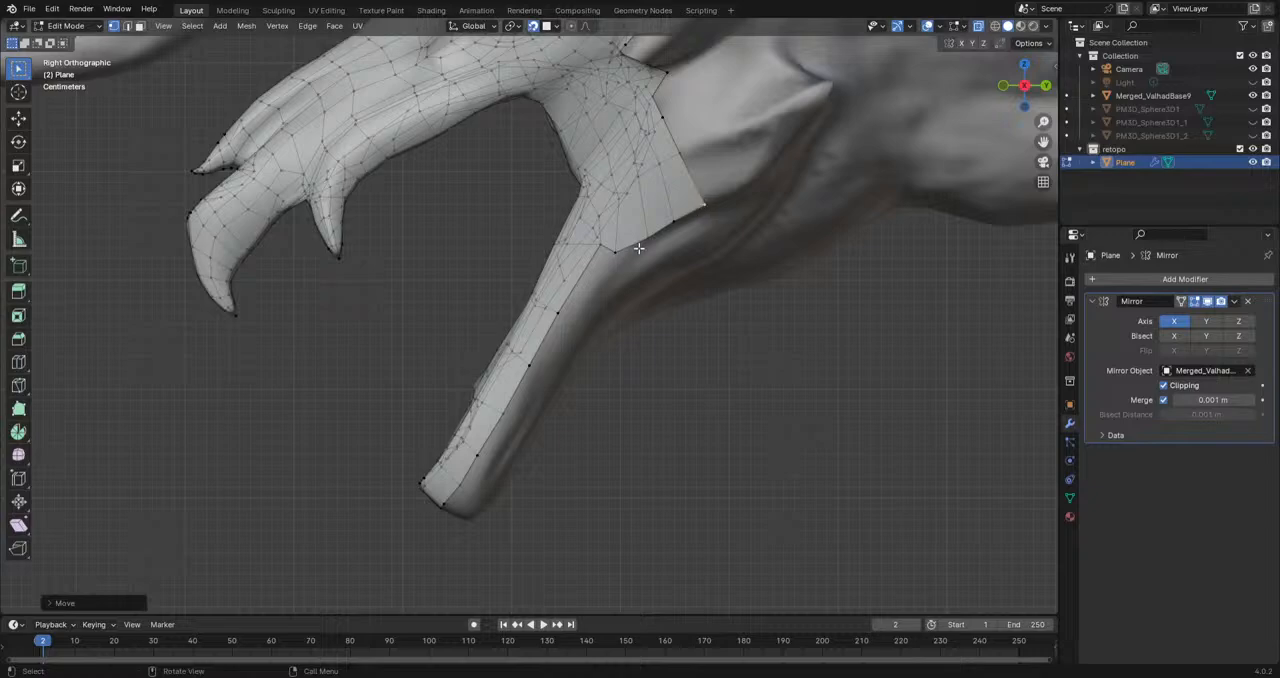
# Step: Extrude a chain of four vertices from the jaw corner down the underside of the lower jaw
pyautogui.press('e')
pyautogui.click(586, 318)
pyautogui.press('e')
pyautogui.click(546, 391)
pyautogui.press('e')
pyautogui.click(518, 424)
pyautogui.press('e')
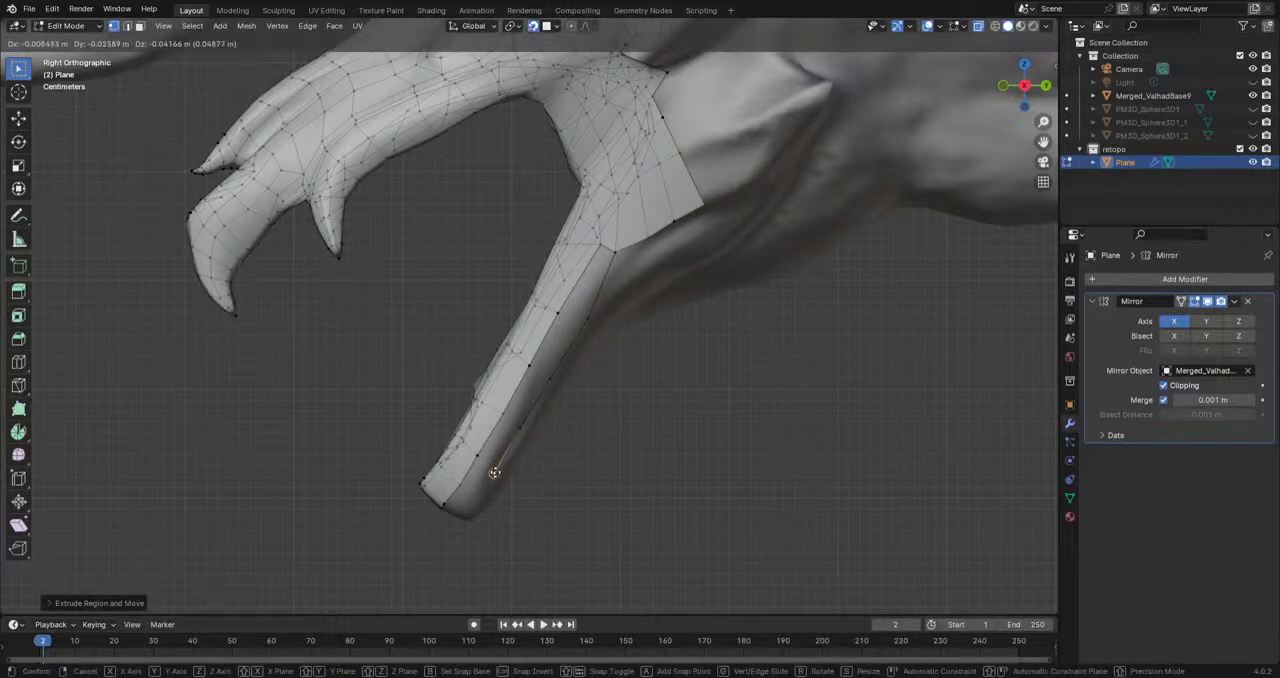
pyautogui.click(499, 469)
# Step: Extend the underside vertex chain to the tip of the chin
pyautogui.moveTo(499, 469); pyautogui.dragTo(531, 466, button='middle')
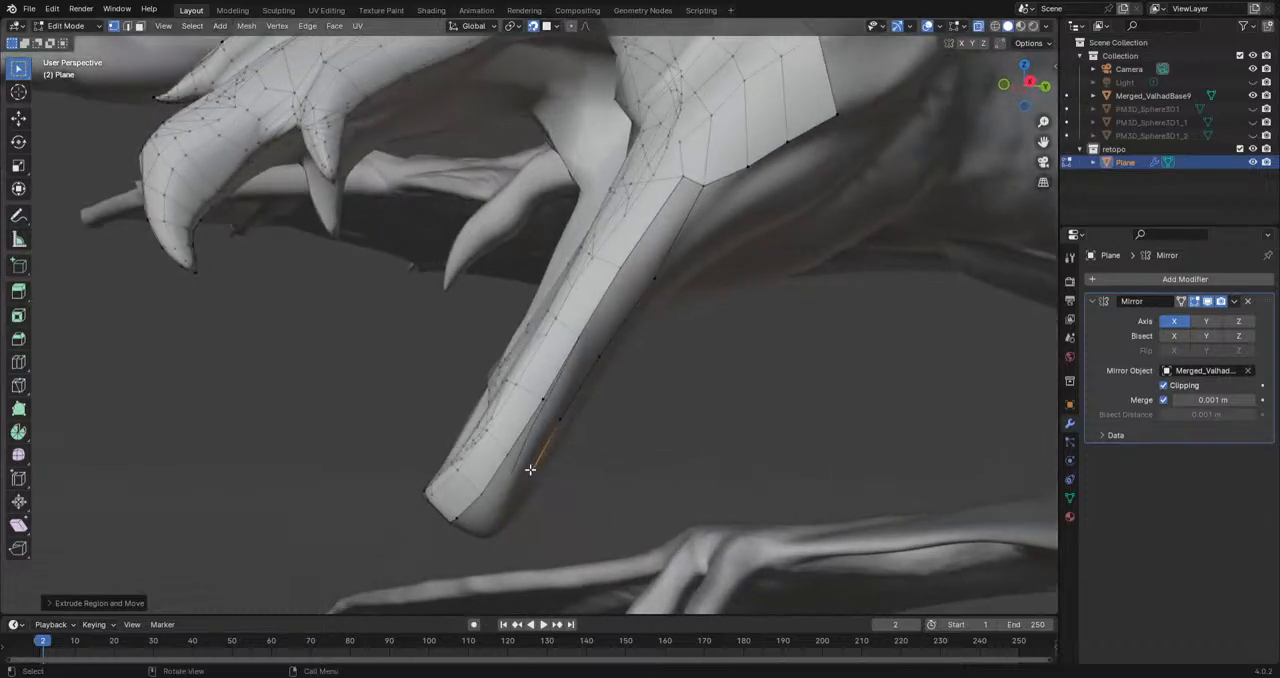
pyautogui.press('e')
pyautogui.moveTo(505, 510); pyautogui.dragTo(586, 354, button='middle')
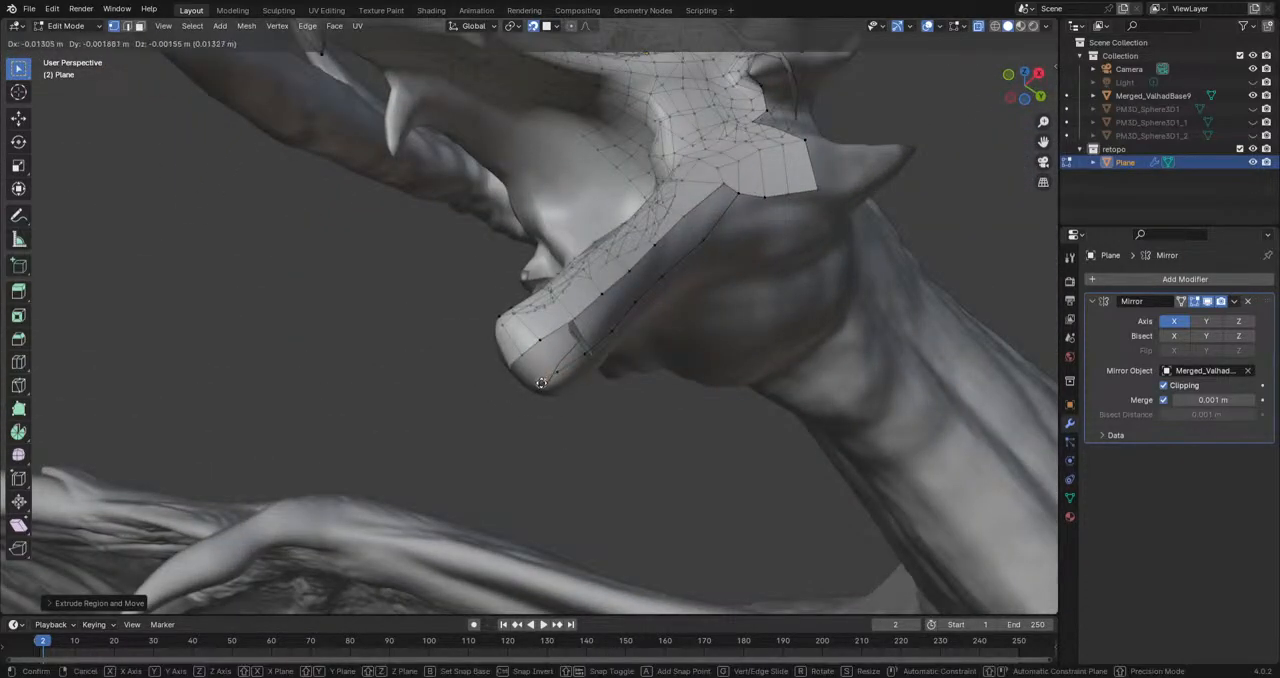
pyautogui.click(548, 379)
# Step: Fill the faces between the underside chain and the lower jaw's strip, and adjust the vertex at the jaw corner
pyautogui.keyDown('shift'); pyautogui.click(556, 375); pyautogui.keyUp('shift')
pyautogui.keyDown('shift'); pyautogui.click(543, 345); pyautogui.keyUp('shift')
pyautogui.keyDown('shift'); pyautogui.click(526, 356); pyautogui.keyUp('shift')
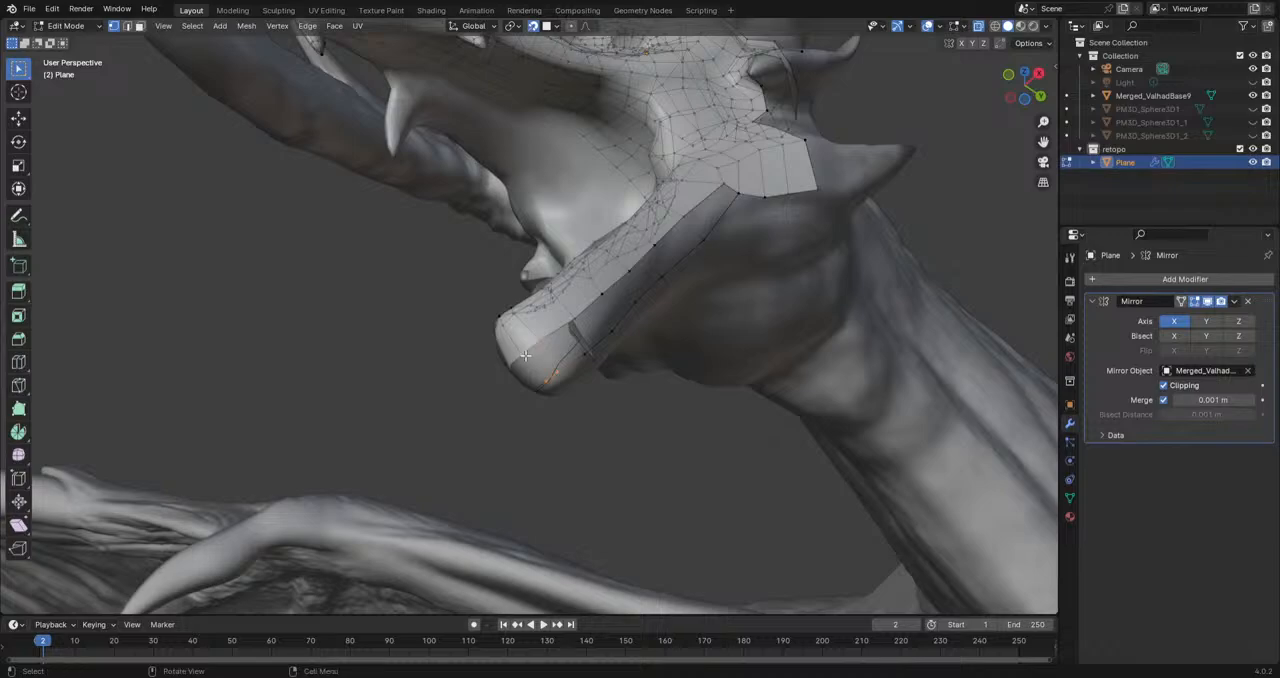
pyautogui.press('f')
pyautogui.moveTo(546, 365); pyautogui.dragTo(551, 397, button='middle')
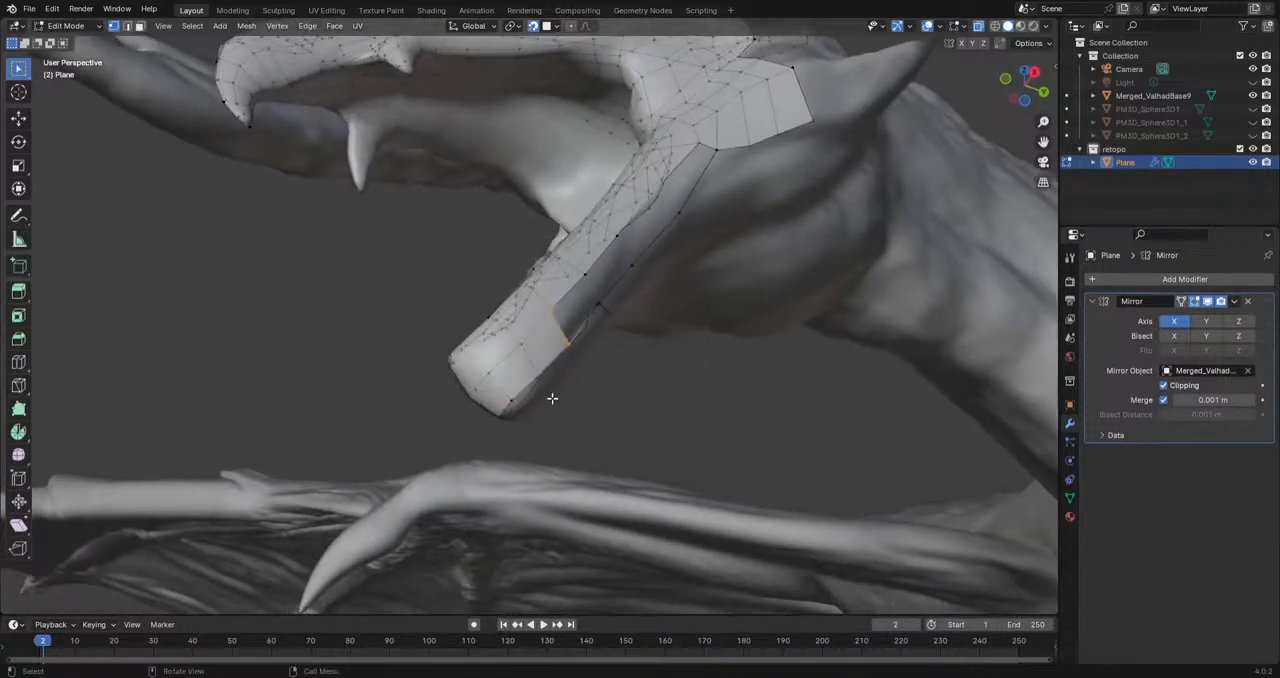
pyautogui.press('f')
pyautogui.press('f')
pyautogui.press('g')
pyautogui.click(730, 158)
# Step: Reposition the cheek vertices along the upper rear border and just behind the mouth corner
pyautogui.moveTo(753, 313); pyautogui.dragTo(660, 320, button='middle')
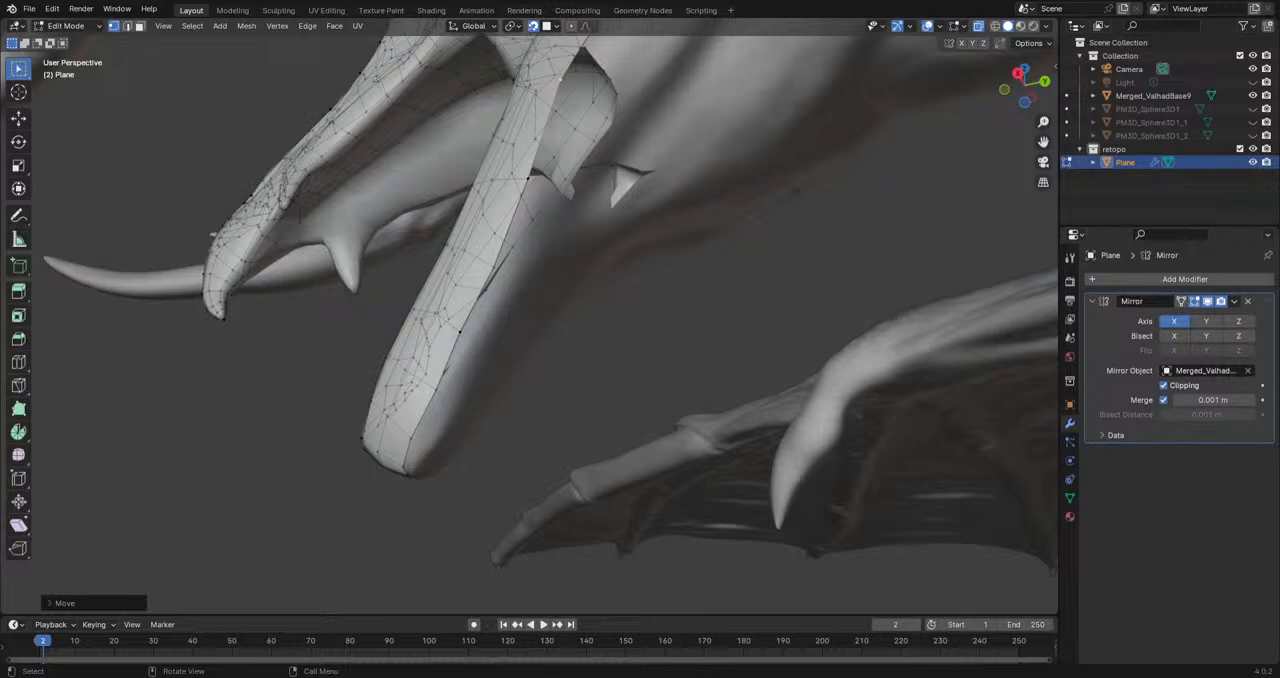
pyautogui.moveTo(558, 372); pyautogui.dragTo(665, 415, button='middle')
pyautogui.press('KP_3')
pyautogui.scroll(1, 680, 366)
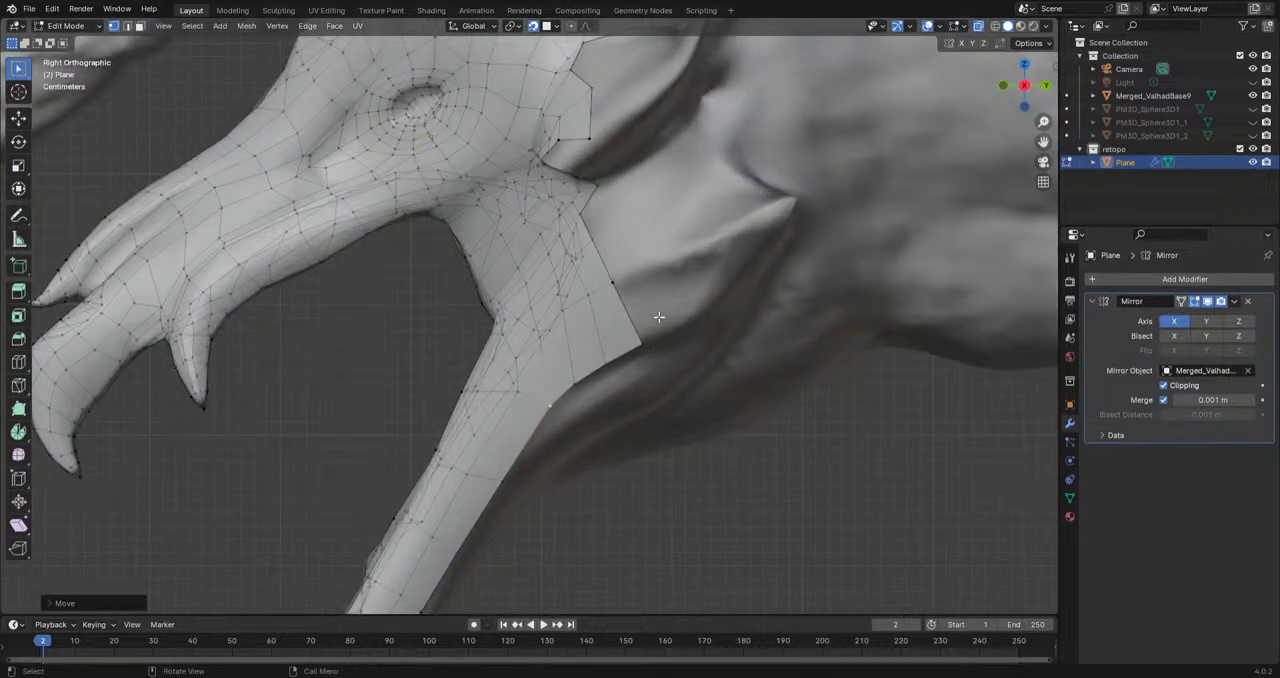
pyautogui.moveTo(632, 279); pyautogui.dragTo(754, 242, button='middle')
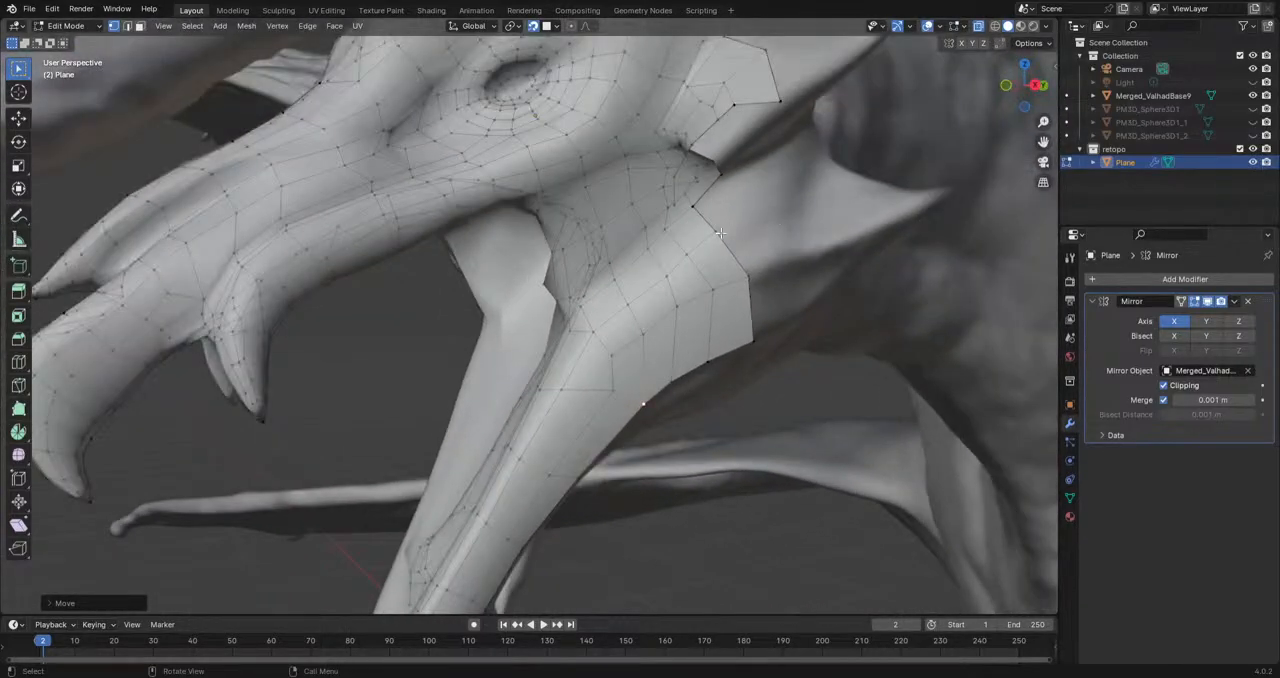
pyautogui.click(696, 207)
pyautogui.press('g')
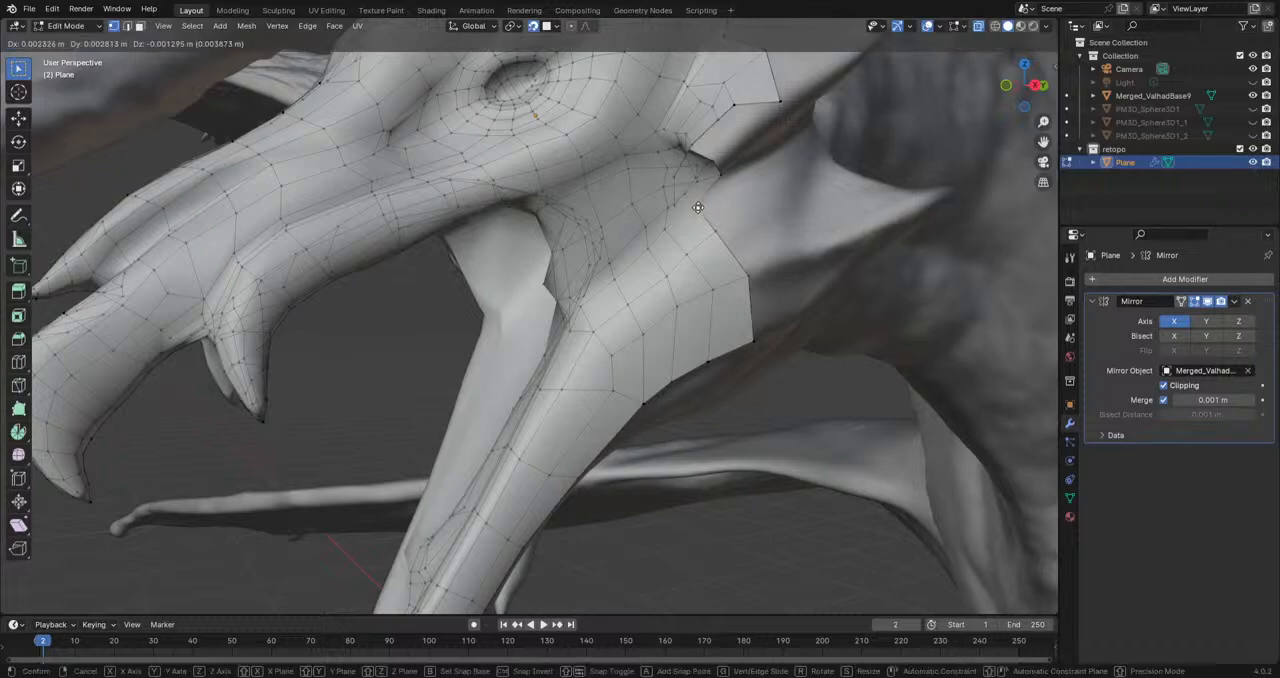
pyautogui.click(699, 208)
pyautogui.click(722, 237)
pyautogui.press('g')
pyautogui.click(659, 284)
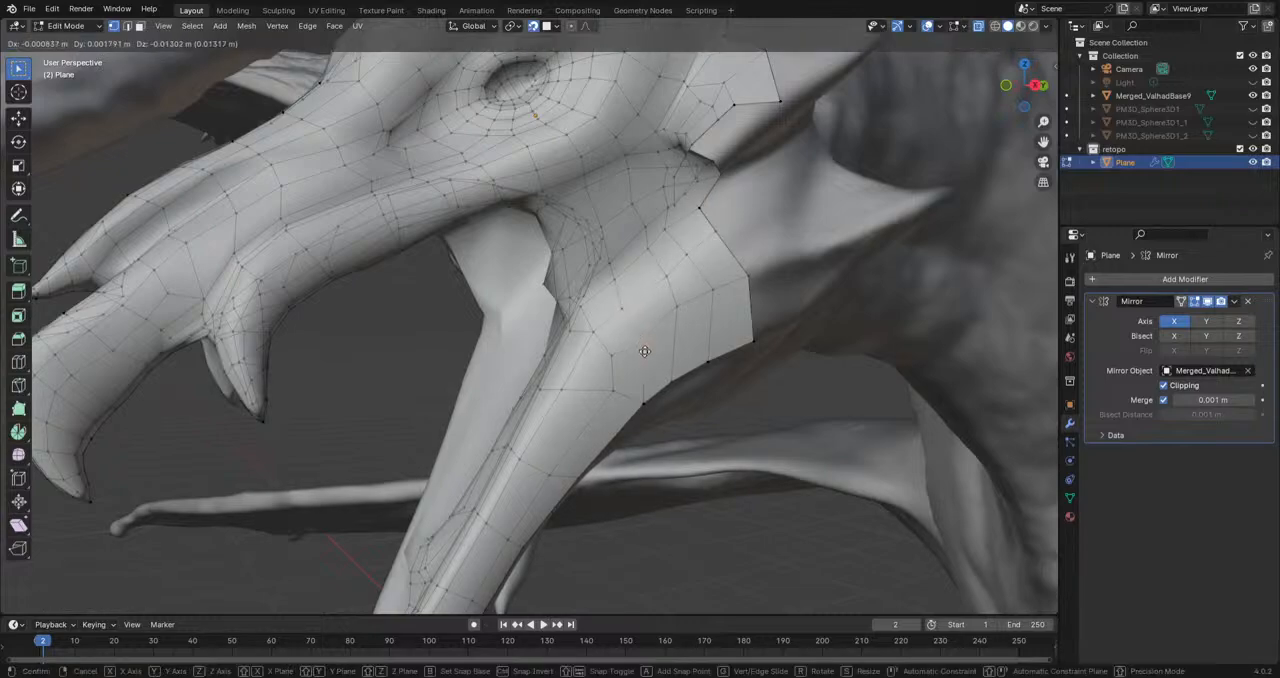
# Step: Even out the vertex spacing across the rear cheek and its back border above the jaw corner
pyautogui.click(700, 304)
pyautogui.press('g')
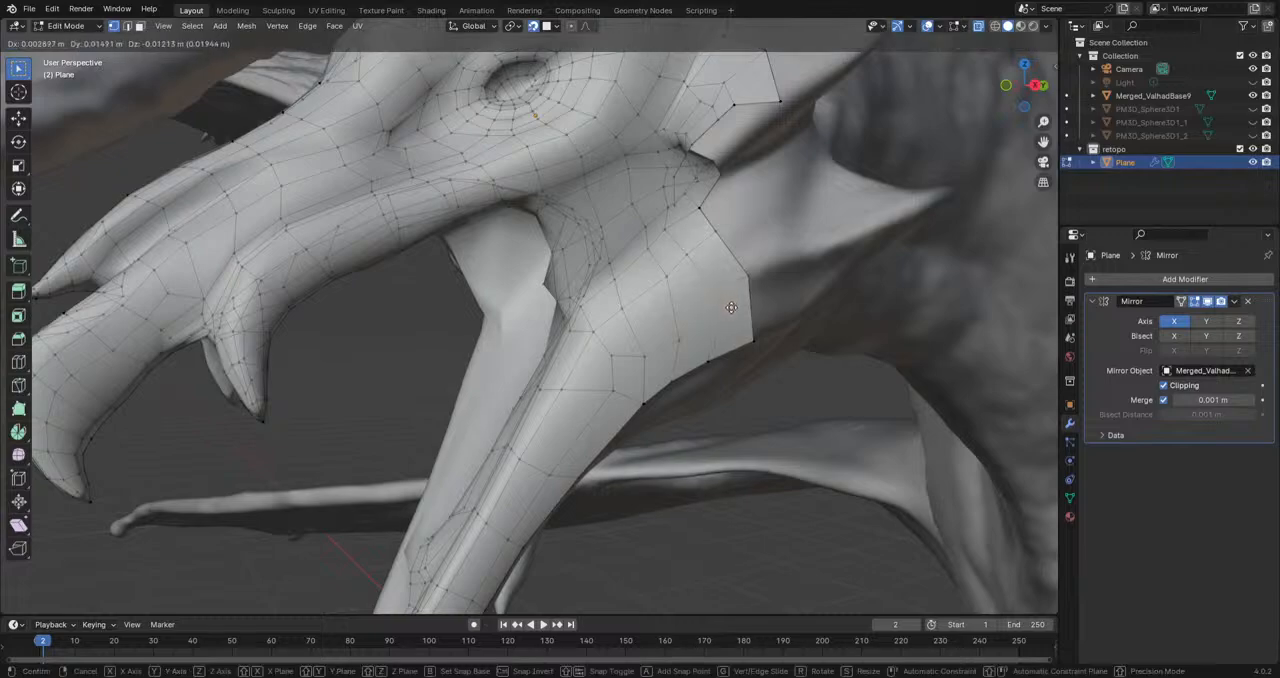
pyautogui.click(669, 282)
pyautogui.press('g')
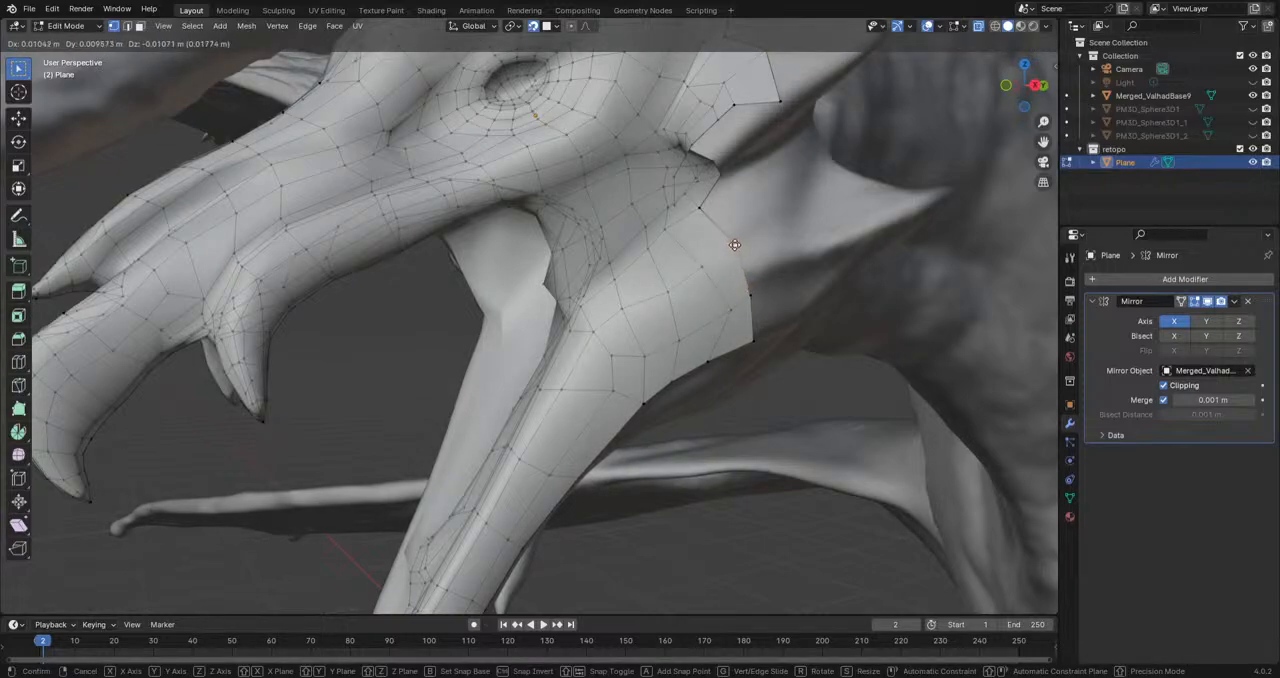
pyautogui.click(729, 252)
pyautogui.moveTo(729, 252); pyautogui.dragTo(677, 260, button='middle')
pyautogui.click(676, 259)
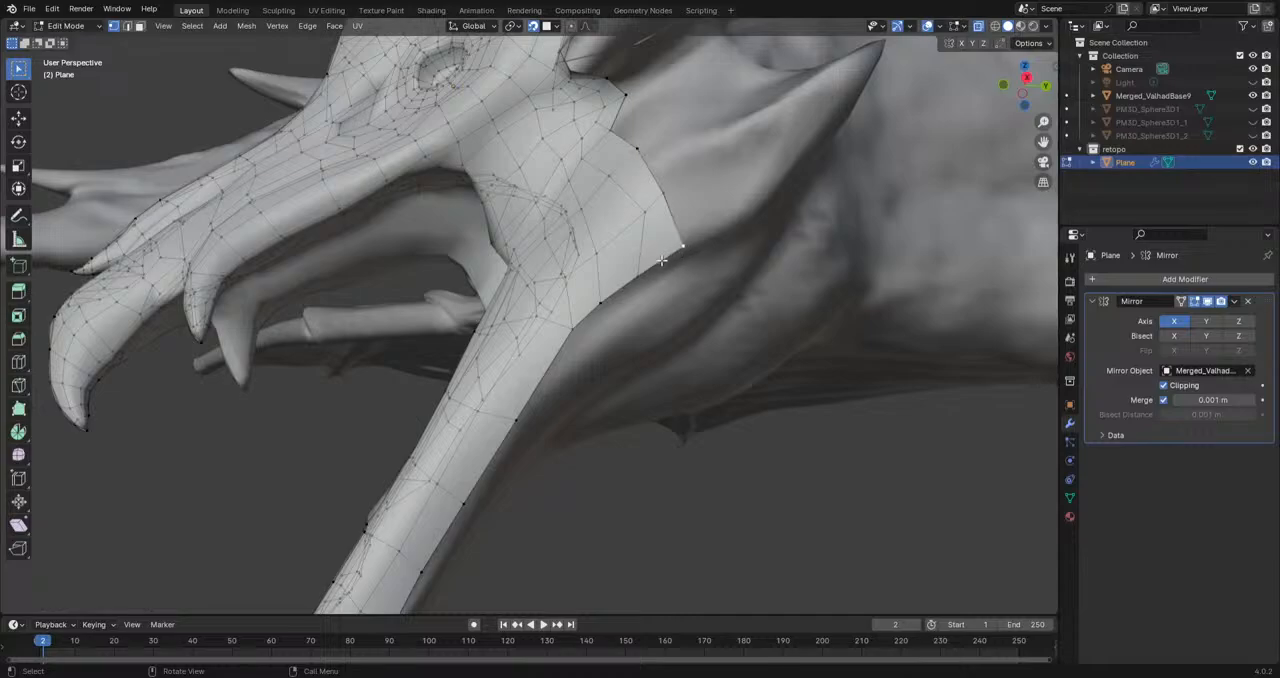
pyautogui.press('g')
pyautogui.click(635, 226)
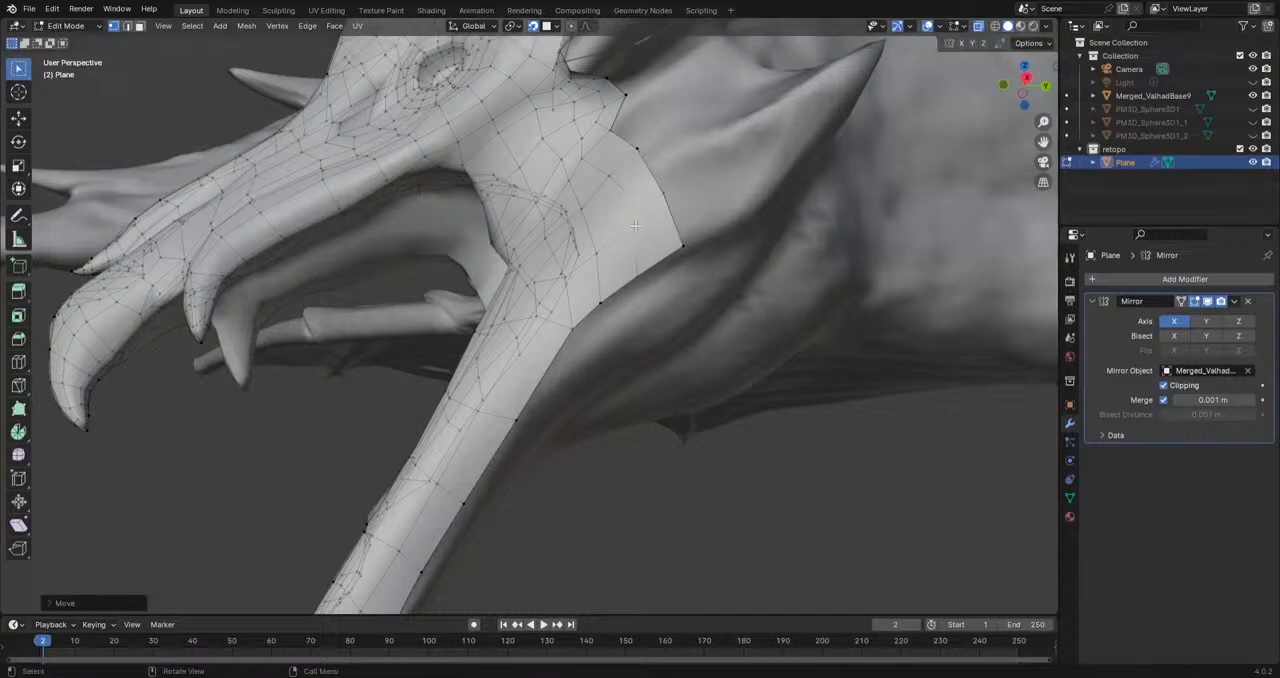
# Step: Extrude a vertex from the cheek's rear border and fill the face joining it to the mesh below the horn
pyautogui.click(600, 304)
pyautogui.keyDown('shift'); pyautogui.moveTo(689, 229); pyautogui.dragTo(583, 297, button='middle'); pyautogui.keyUp('shift')
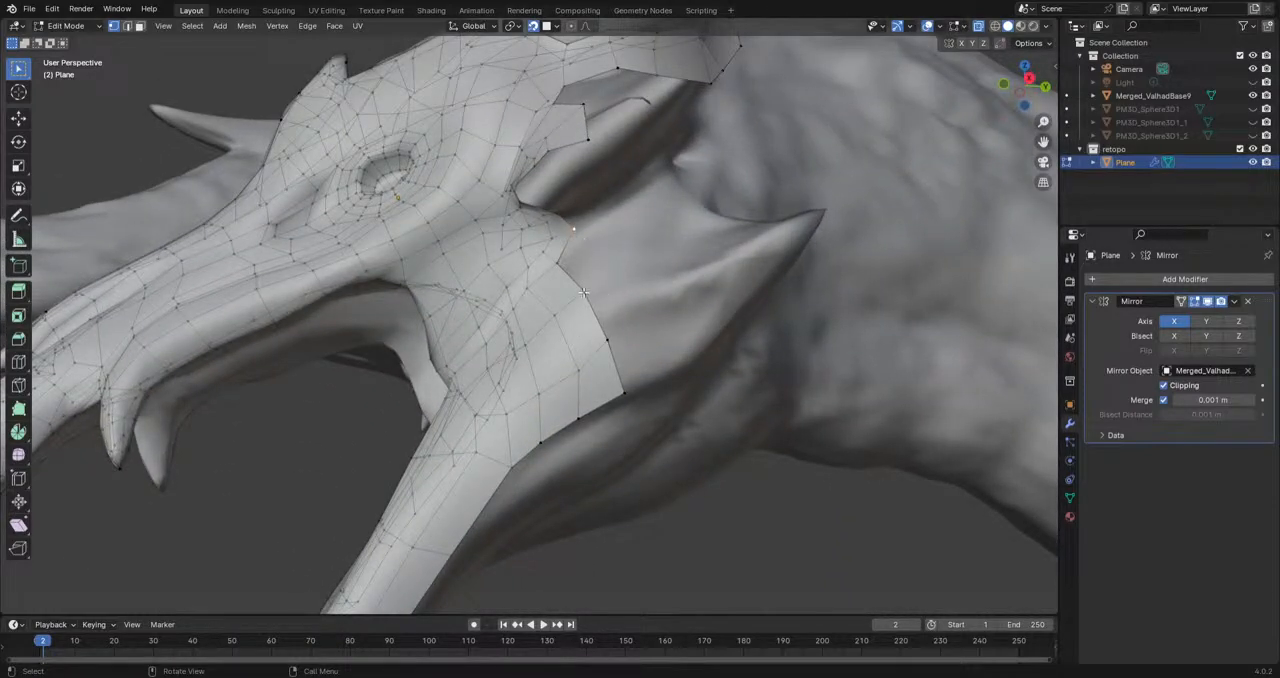
pyautogui.press('e')
pyautogui.click(605, 247)
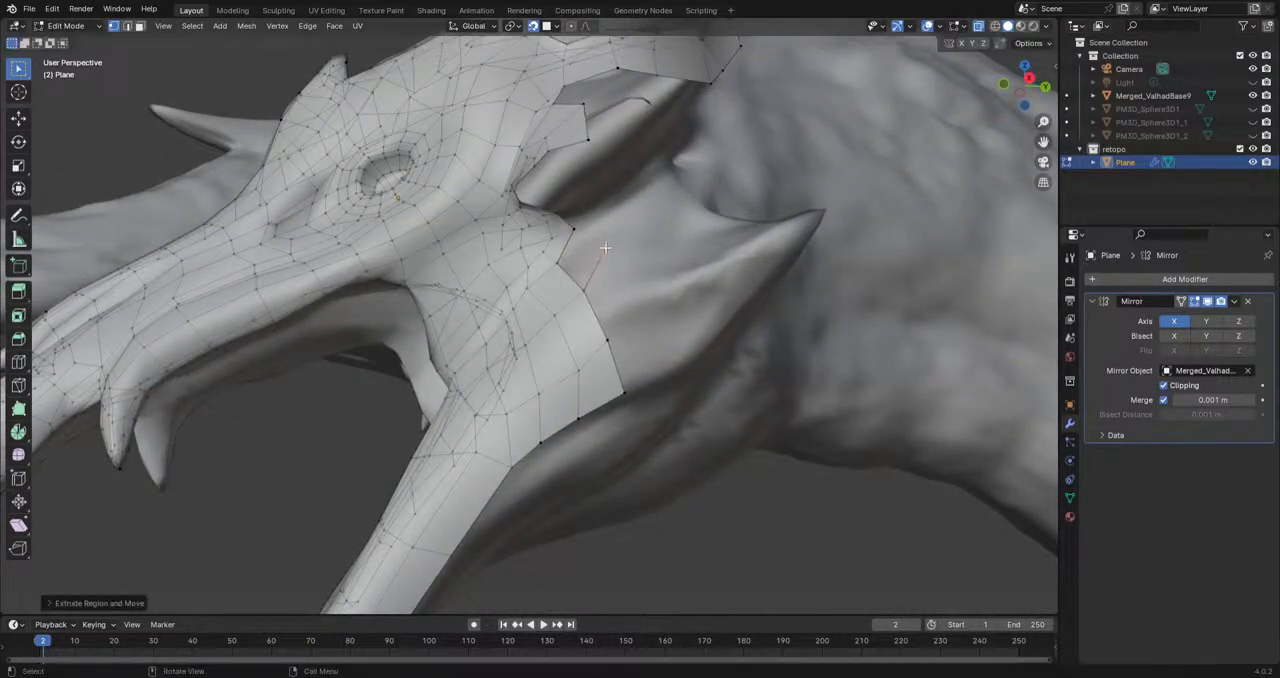
pyautogui.press('e')
pyautogui.click(574, 228)
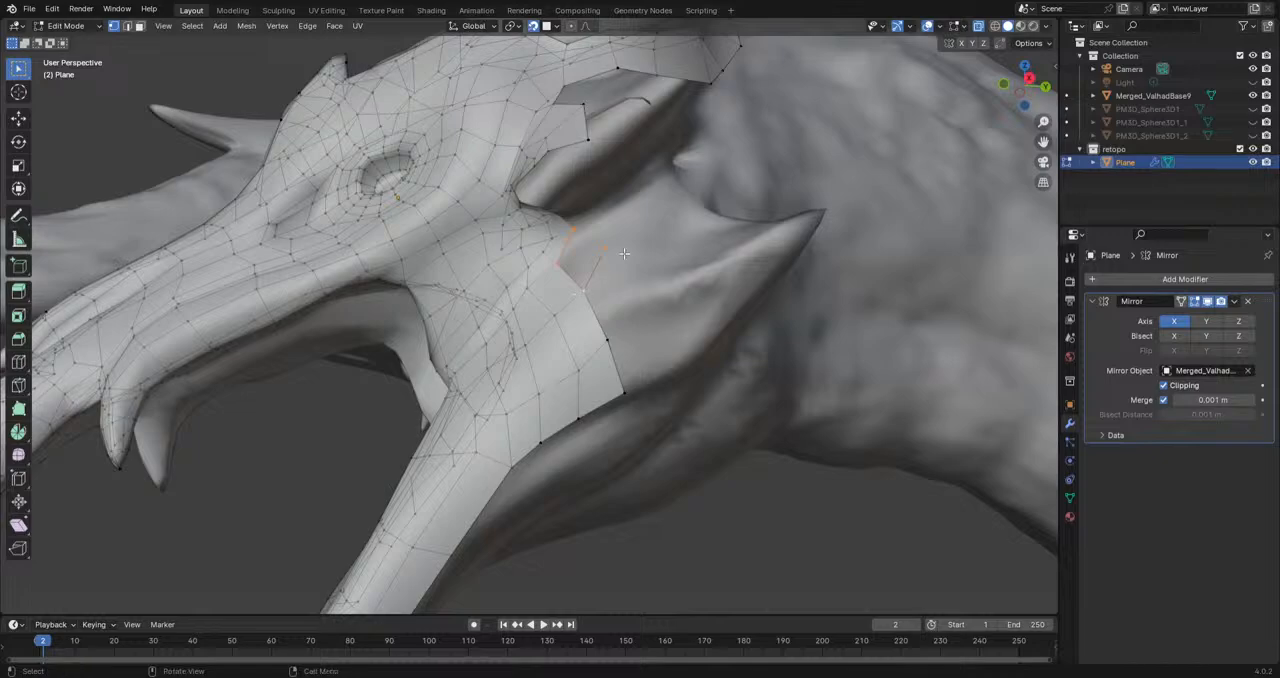
pyautogui.press('f')
# Step: Extrude two parallel chains of three vertices each from the upper cheek back along the ridge beneath the horn
pyautogui.press('e')
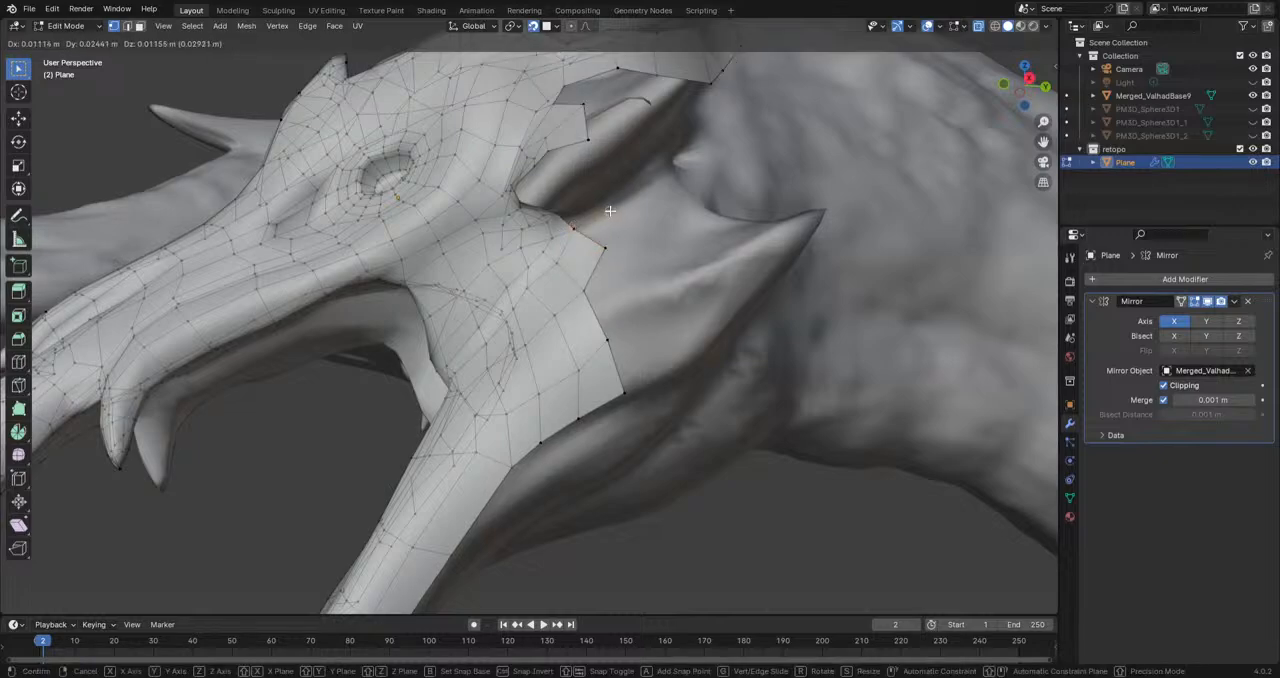
pyautogui.click(672, 176)
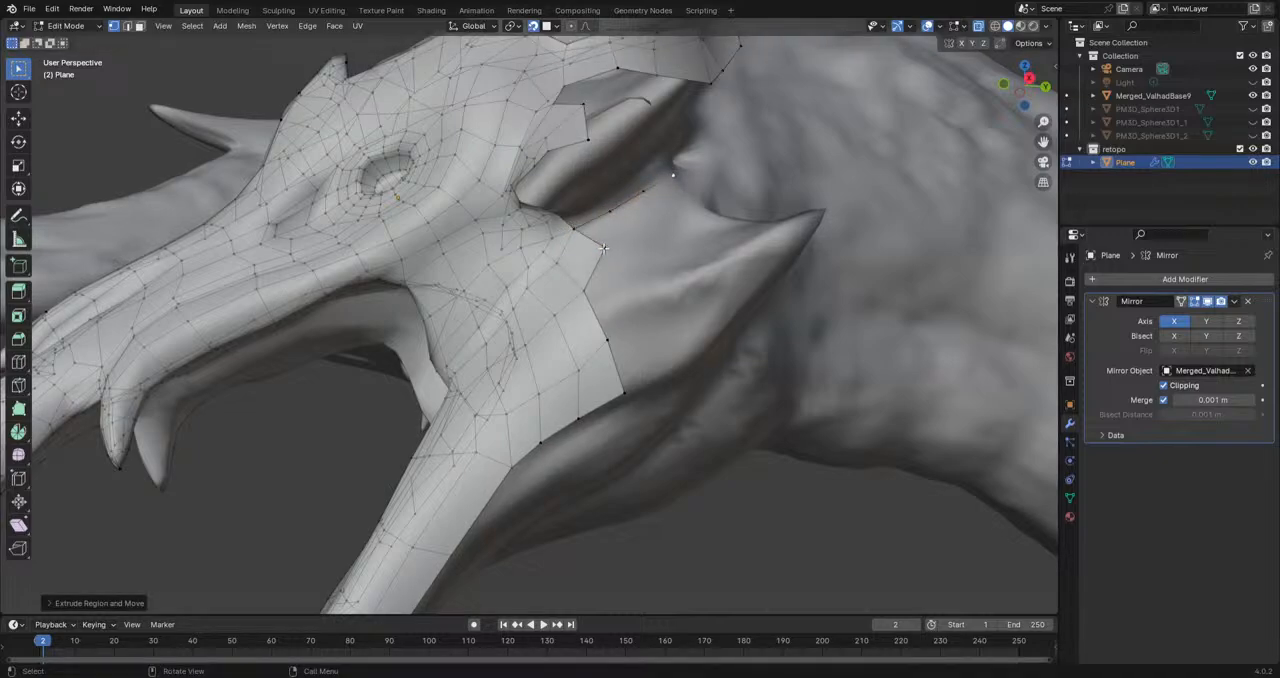
pyautogui.click(604, 248)
pyautogui.press('e')
pyautogui.click(631, 234)
pyautogui.press('e')
pyautogui.click(660, 217)
pyautogui.press('e')
pyautogui.click(683, 212)
# Step: Fill three faces between the two parallel vertex chains beneath the horn
pyautogui.click(605, 248)
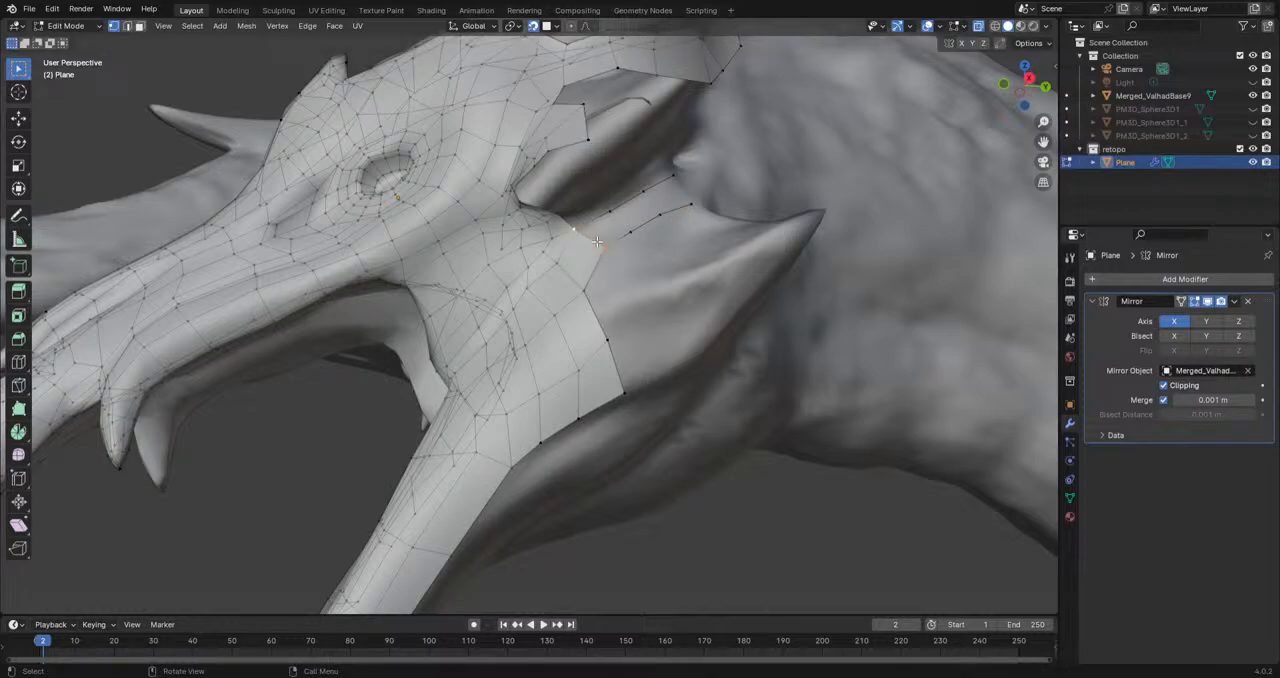
pyautogui.press('f')
pyautogui.press('f')
pyautogui.press('f')
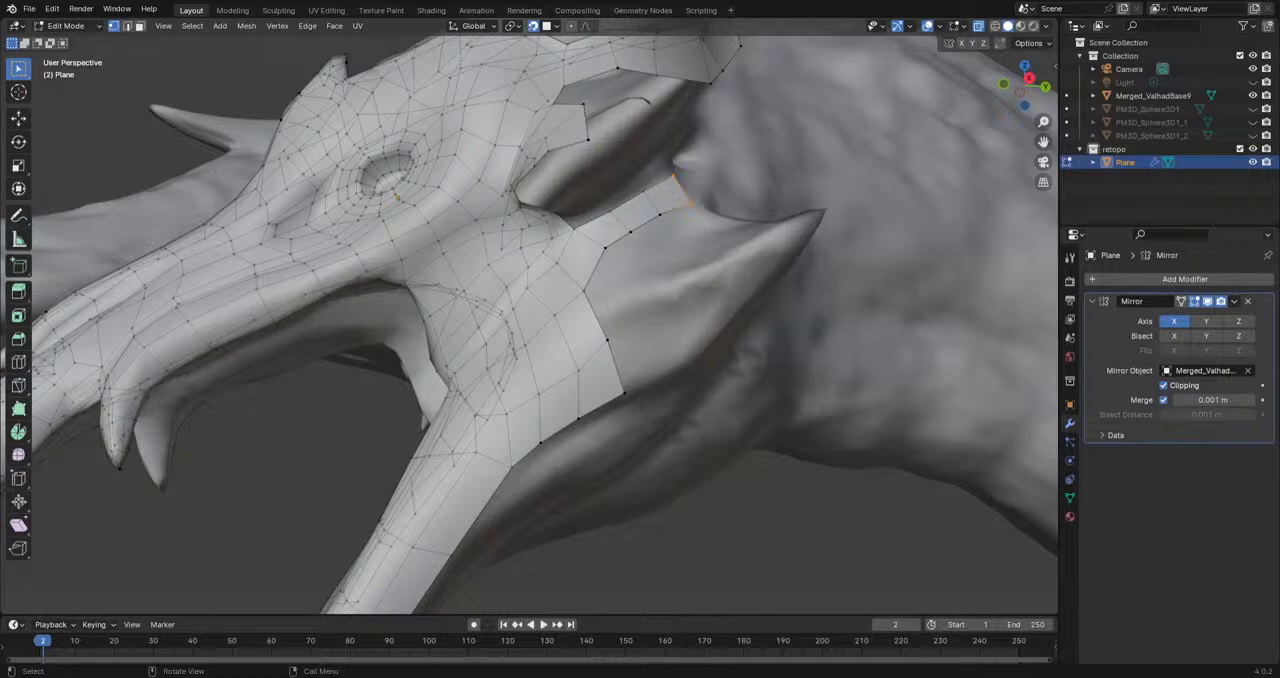
# Step: Add a loop cut across the upper strip behind the horn, and move and rotate the new edge to fit
pyautogui.moveTo(597, 242); pyautogui.dragTo(596, 276, button='middle')
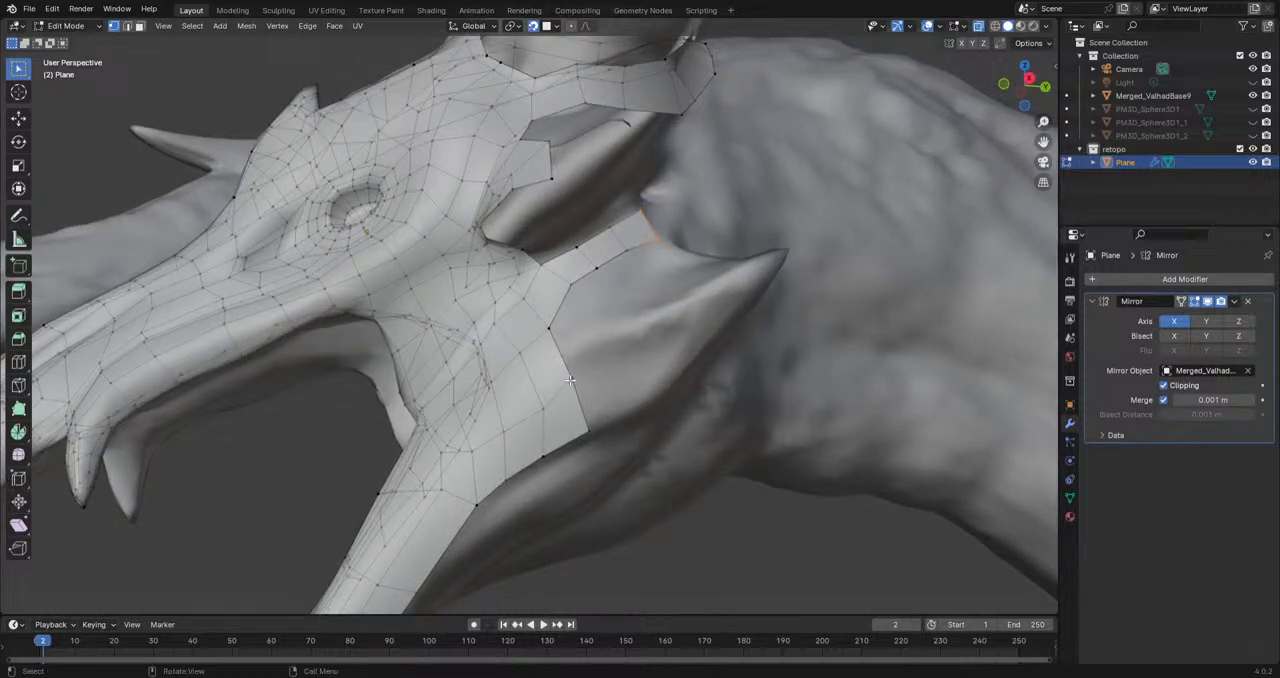
pyautogui.moveTo(533, 358); pyautogui.dragTo(578, 261, button='middle')
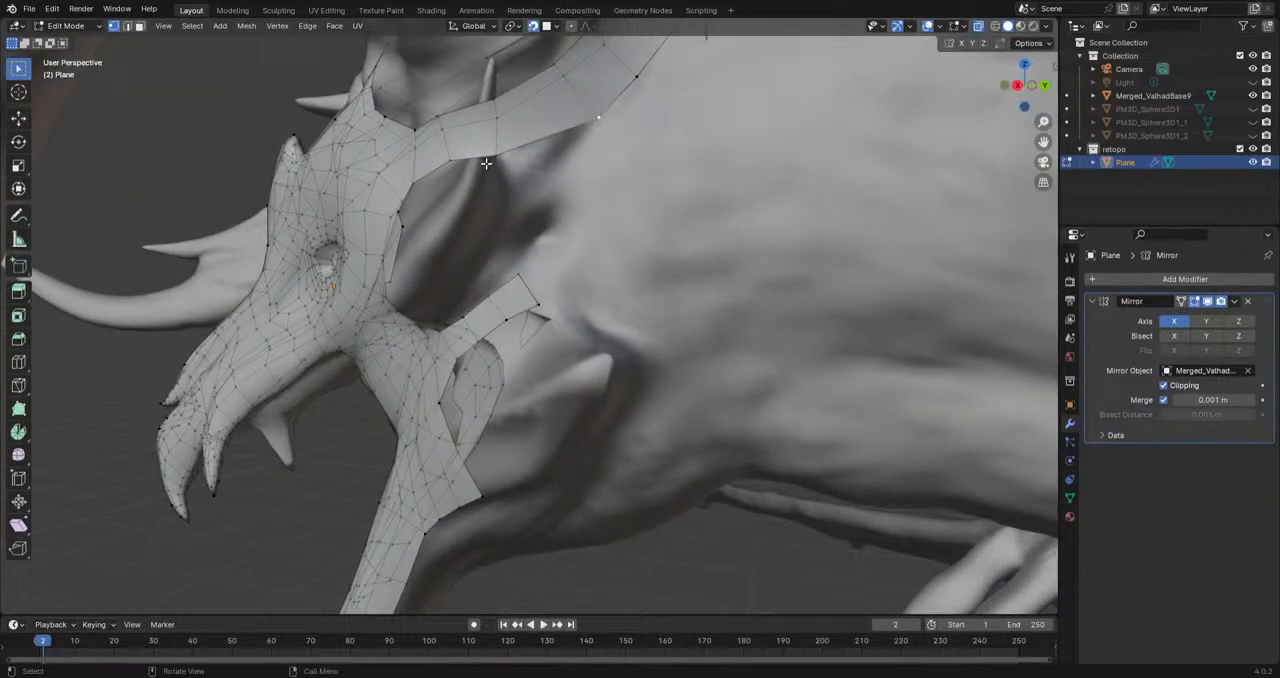
pyautogui.click(24, 363)
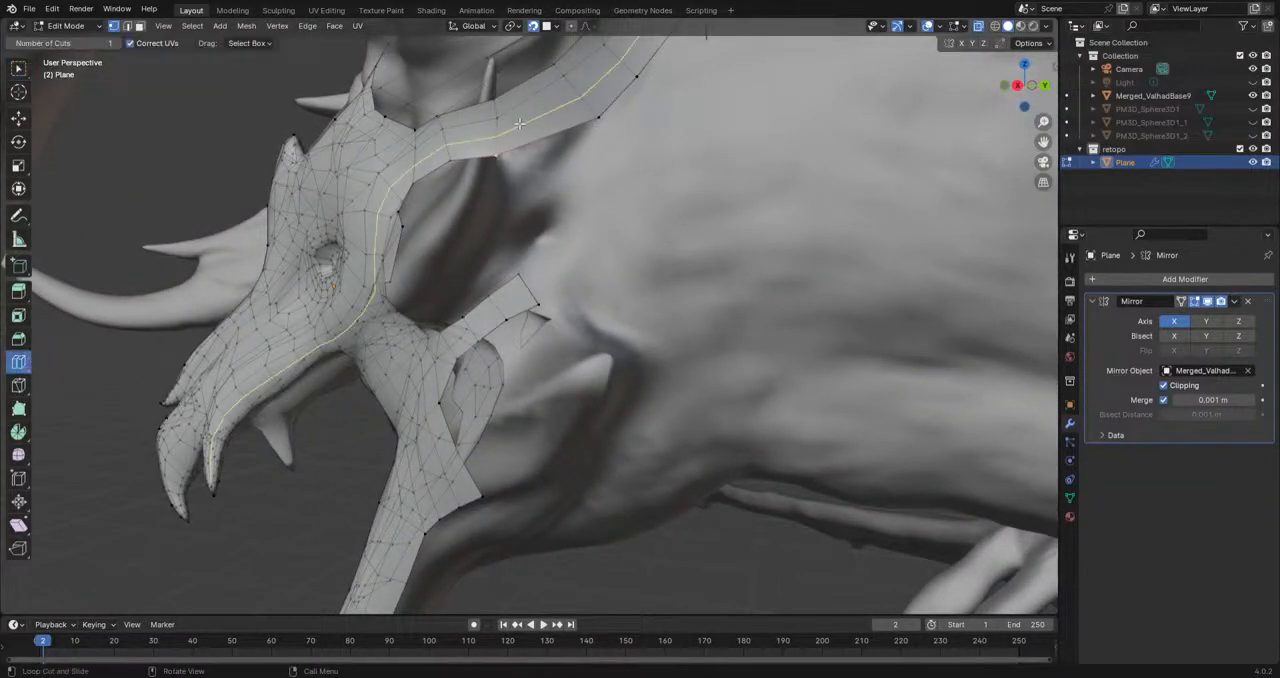
pyautogui.click(527, 124)
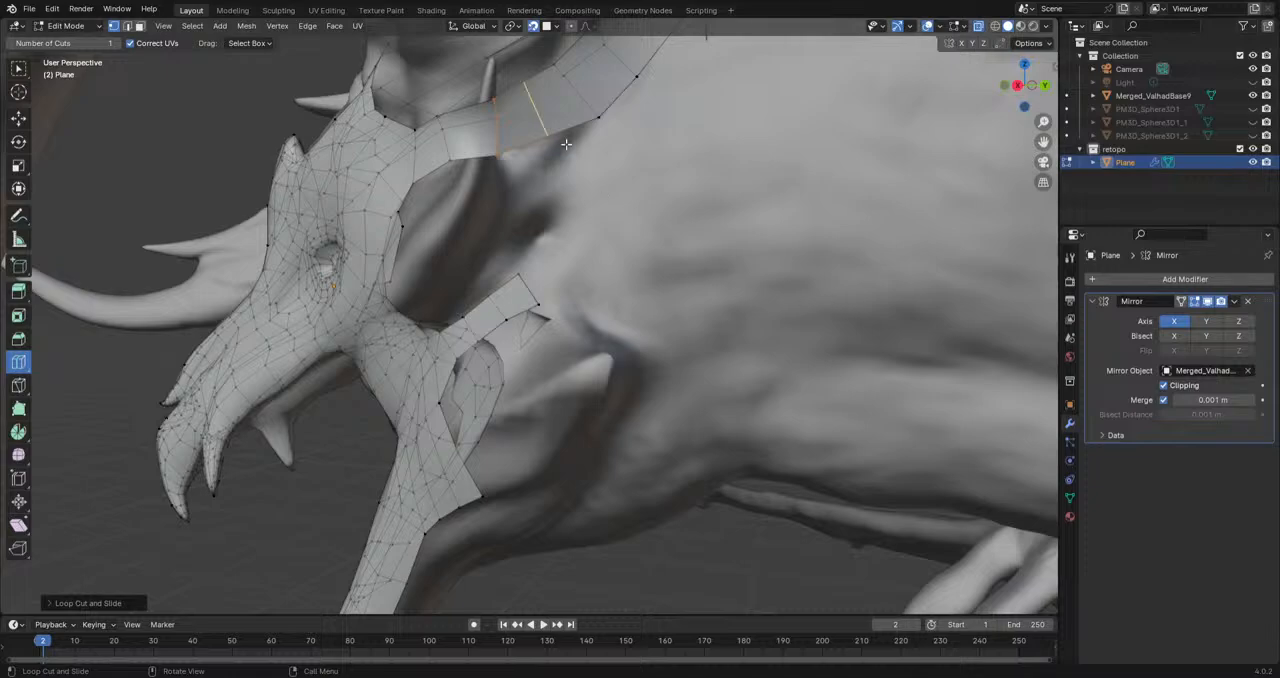
pyautogui.press('g')
pyautogui.click(552, 164)
pyautogui.press('r')
pyautogui.click(734, 186)
pyautogui.press('g')
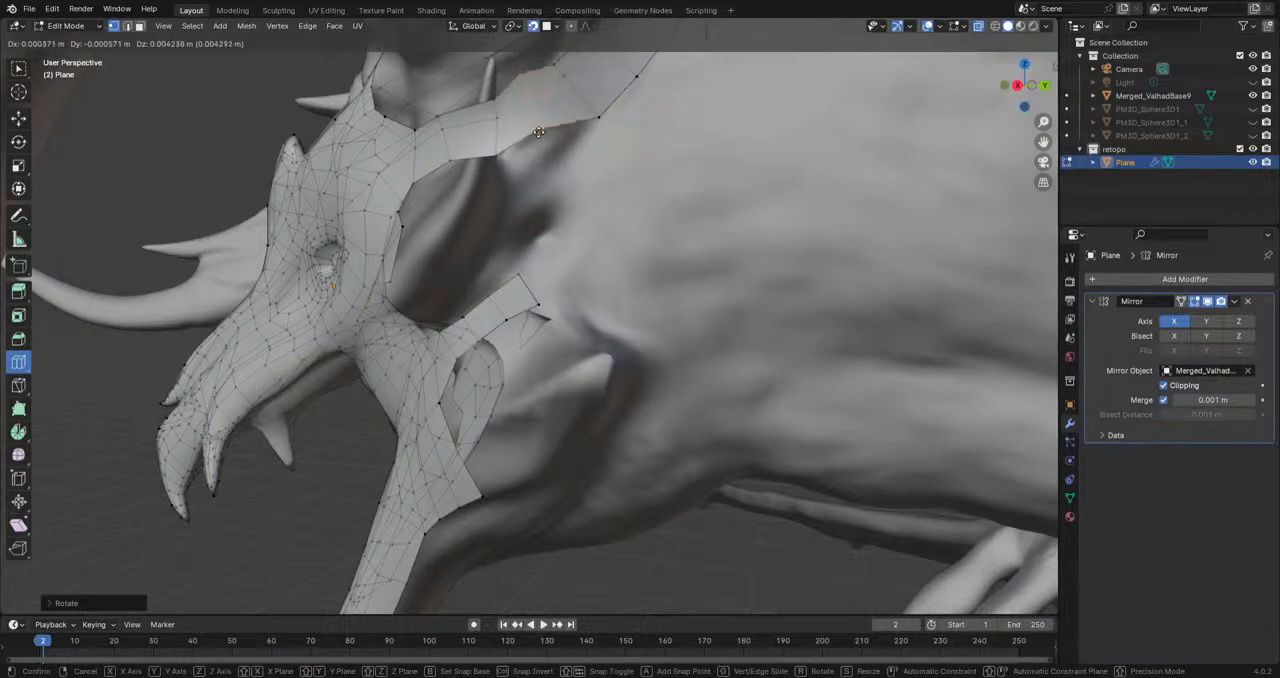
pyautogui.click(543, 137)
# Step: Extrude an edge from the underside of the upper strip behind the horn downward as a narrowing branch, scaling and moving its end edge
pyautogui.click(17, 68)
pyautogui.press('2')
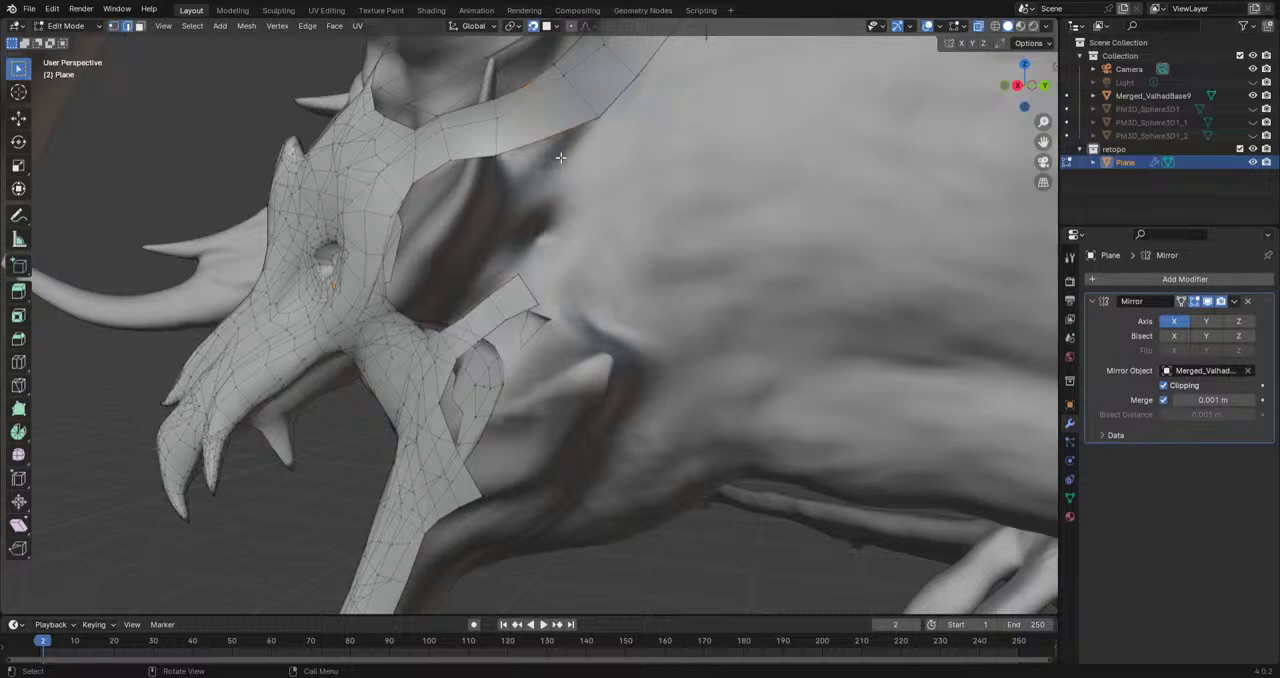
pyautogui.press('e')
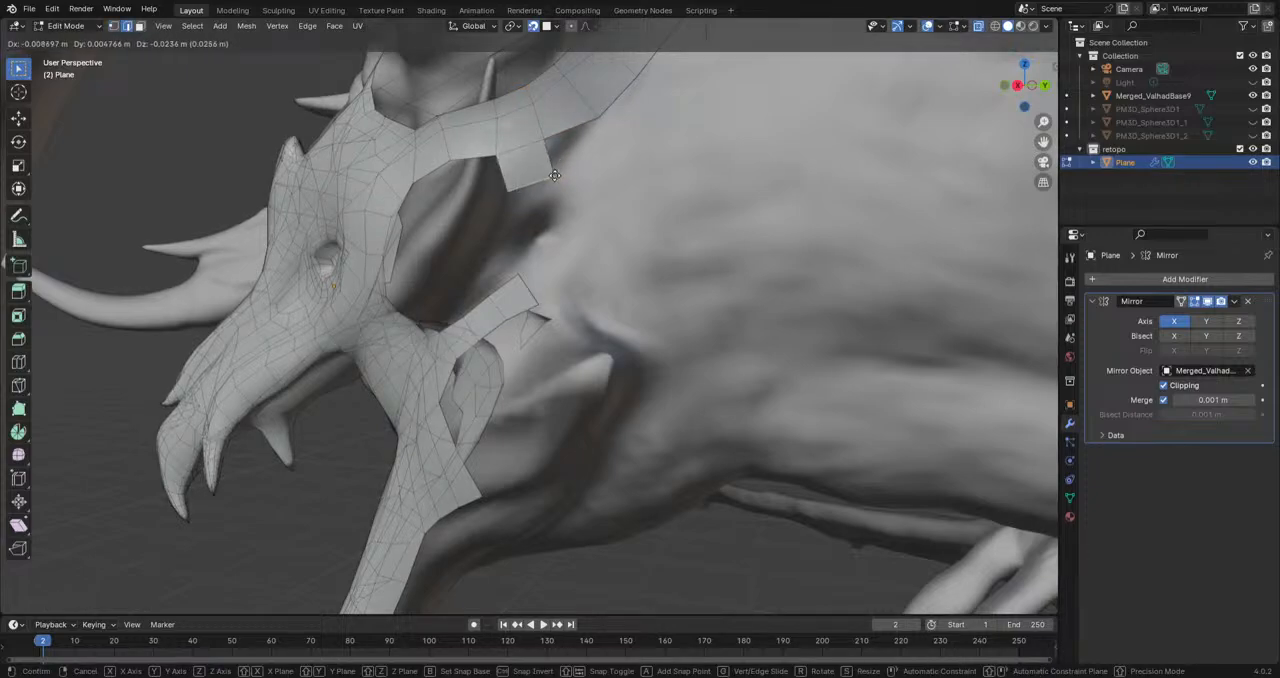
pyautogui.click(548, 186)
pyautogui.press('s')
pyautogui.click(562, 194)
pyautogui.press('g')
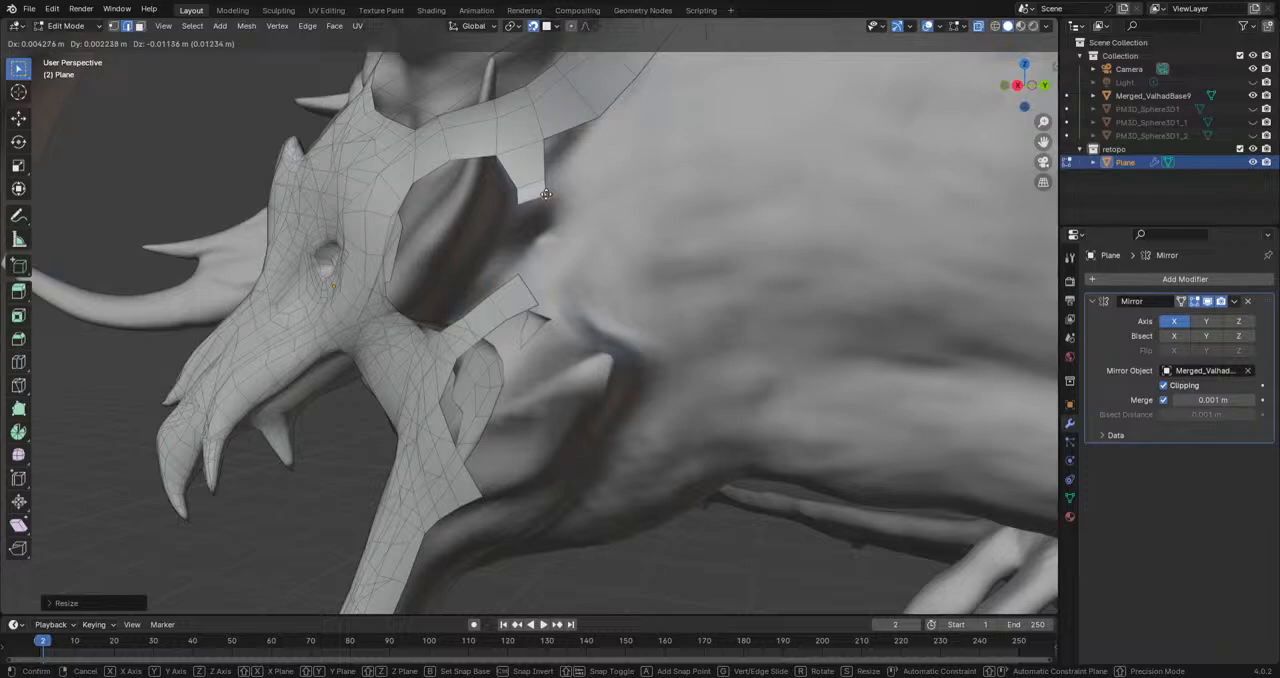
pyautogui.click(547, 195)
# Step: Try to extrude the branch's end edge once more with scaling, rotation and a move, and undo it
pyautogui.scroll(4, 547, 195)
pyautogui.keyDown('shift'); pyautogui.moveTo(556, 190); pyautogui.dragTo(562, 295, button='middle'); pyautogui.keyUp('shift')
pyautogui.click(526, 186)
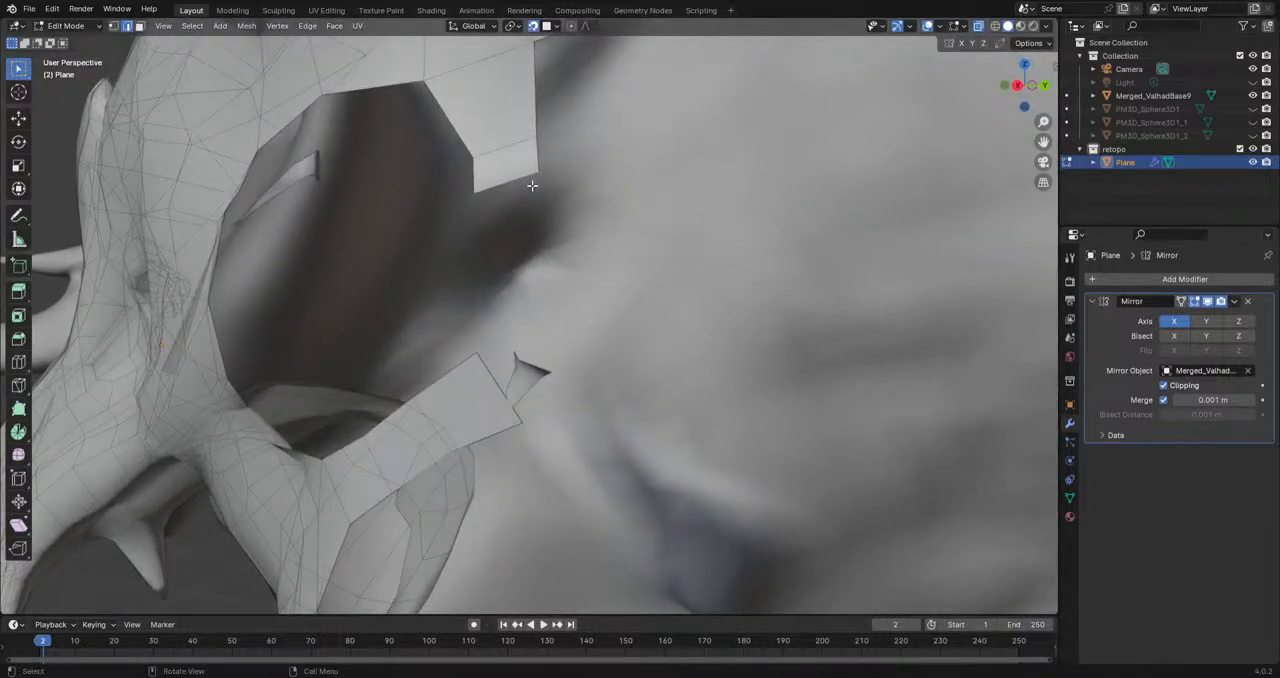
pyautogui.press('e')
pyautogui.click(500, 211)
pyautogui.press('s')
pyautogui.click(573, 196)
pyautogui.press('r')
pyautogui.click(617, 161)
pyautogui.press('g')
pyautogui.click(568, 177)
pyautogui.hotkey('ctrl', 'z')
pyautogui.hotkey('ctrl', 'z')
pyautogui.scroll(-4, 511, 157)
pyautogui.scroll(2, 551, 210)
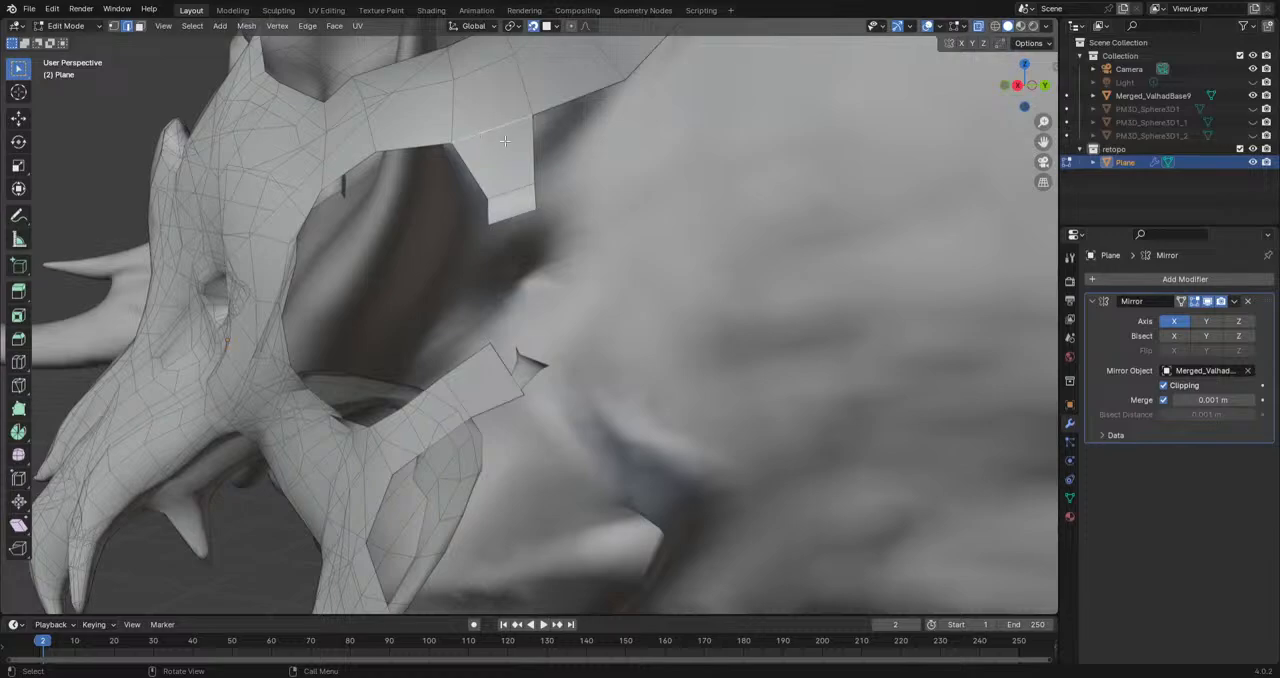
# Step: Scale the branch's upper edge, move its middle and end edges, and rotate the end edge to follow the sculpt
pyautogui.press('s')
pyautogui.click(544, 168)
pyautogui.moveTo(519, 197); pyautogui.dragTo(549, 241, button='middle')
pyautogui.click(462, 212)
pyautogui.press('g')
pyautogui.click(453, 211)
pyautogui.click(470, 235)
pyautogui.press('g')
pyautogui.click(456, 242)
pyautogui.press('r')
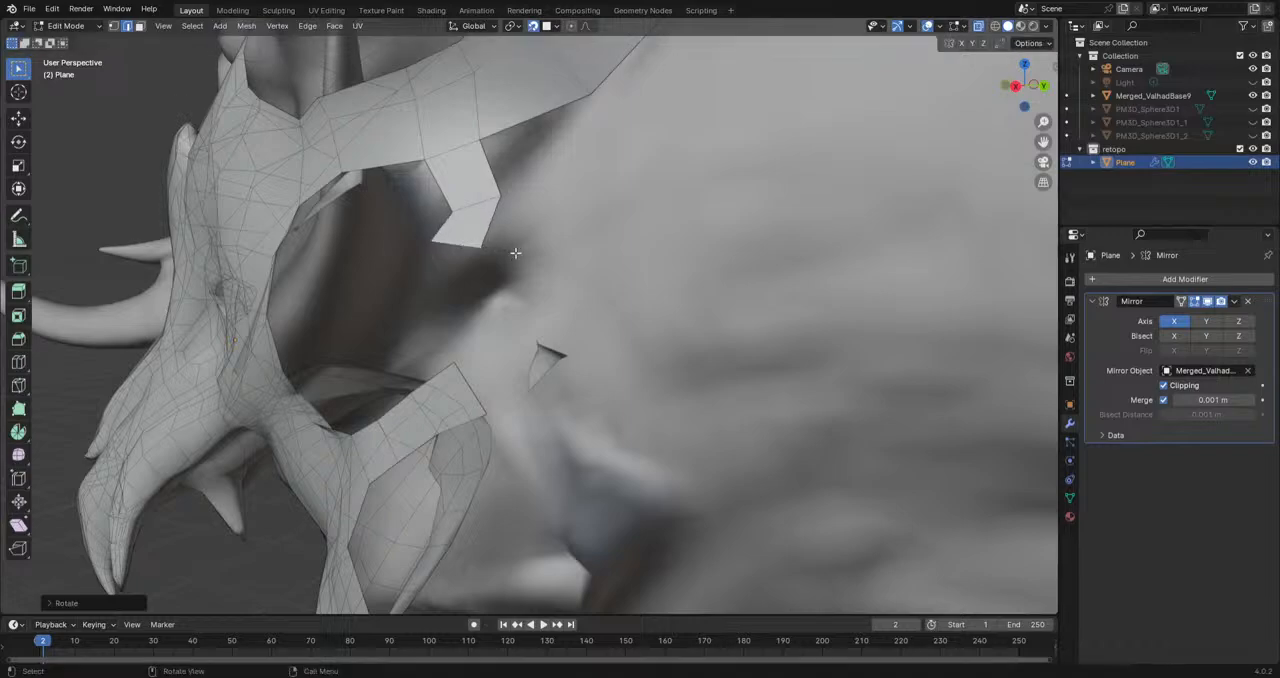
pyautogui.click(514, 252)
# Step: Move and rotate the branch's middle edge and scale its end edge to even out the strip
pyautogui.click(469, 204)
pyautogui.press('g')
pyautogui.click(428, 210)
pyautogui.press('r')
pyautogui.click(516, 200)
pyautogui.click(453, 243)
pyautogui.press('s')
pyautogui.click(570, 260)
# Step: Extrude the branch's end edge down to the cheek ridge, rotate and move it, and fill the face joining it to the ridge strip
pyautogui.press('e')
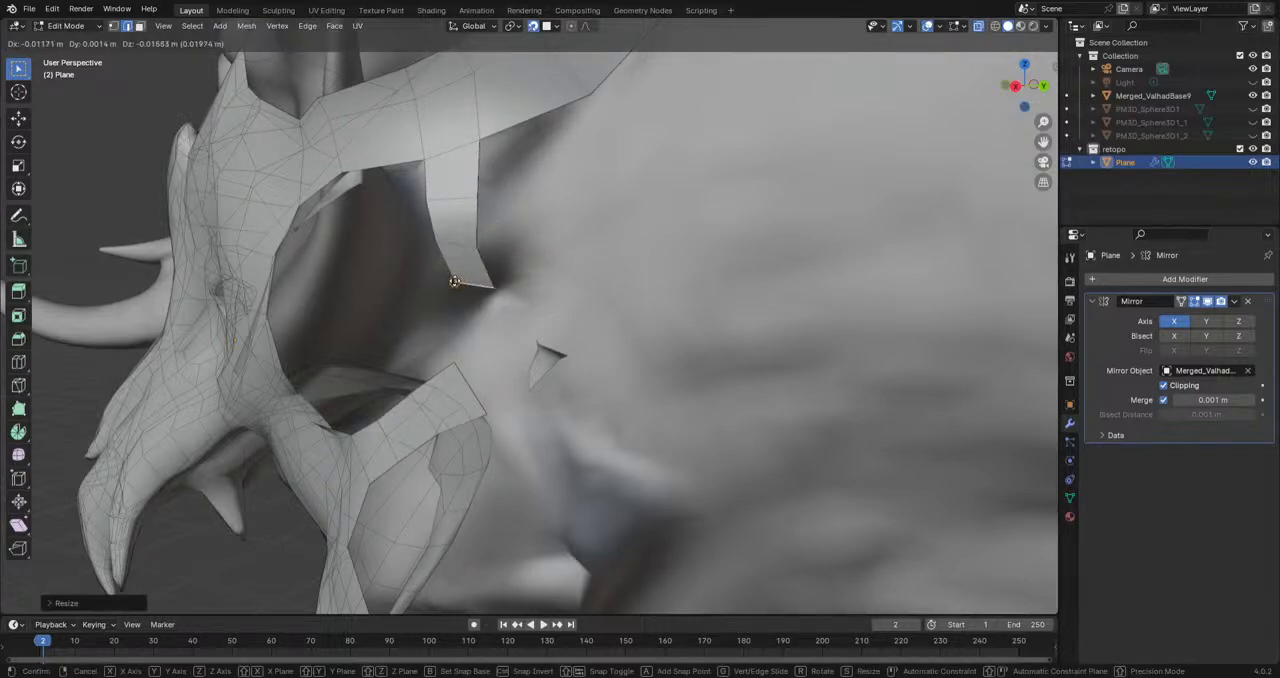
pyautogui.click(421, 272)
pyautogui.moveTo(490, 312); pyautogui.dragTo(515, 296, button='middle')
pyautogui.moveTo(538, 219); pyautogui.dragTo(499, 171, button='middle')
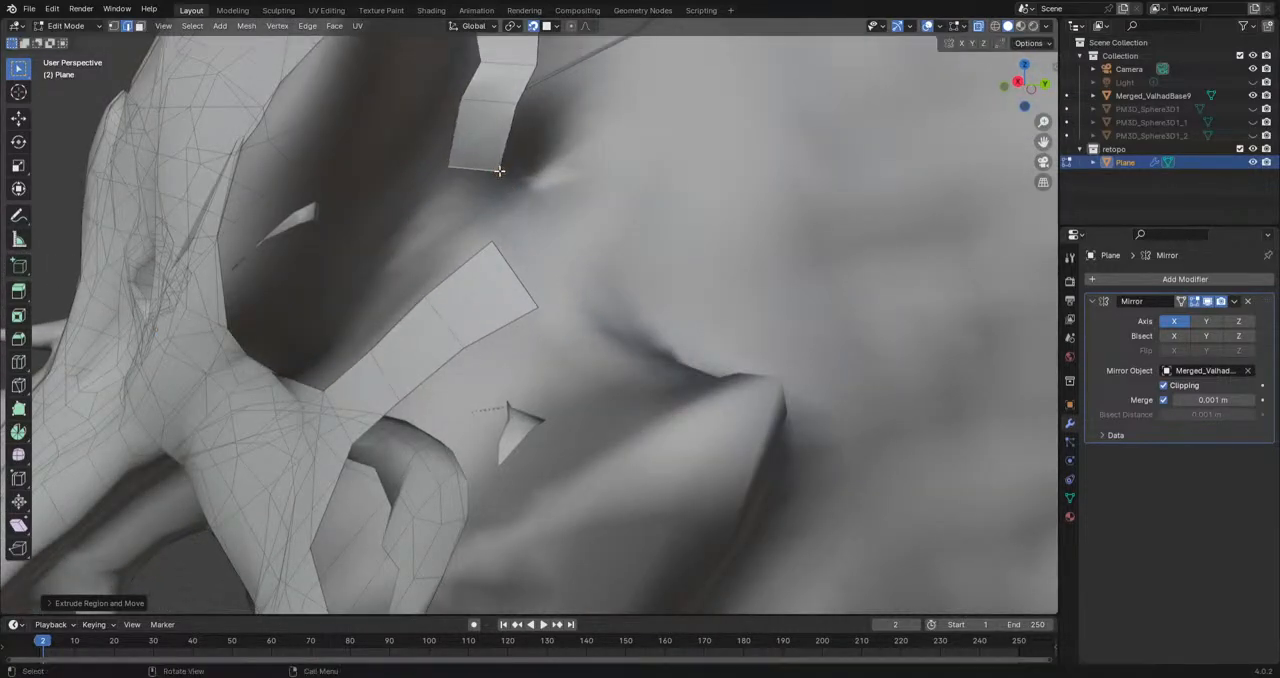
pyautogui.press('r')
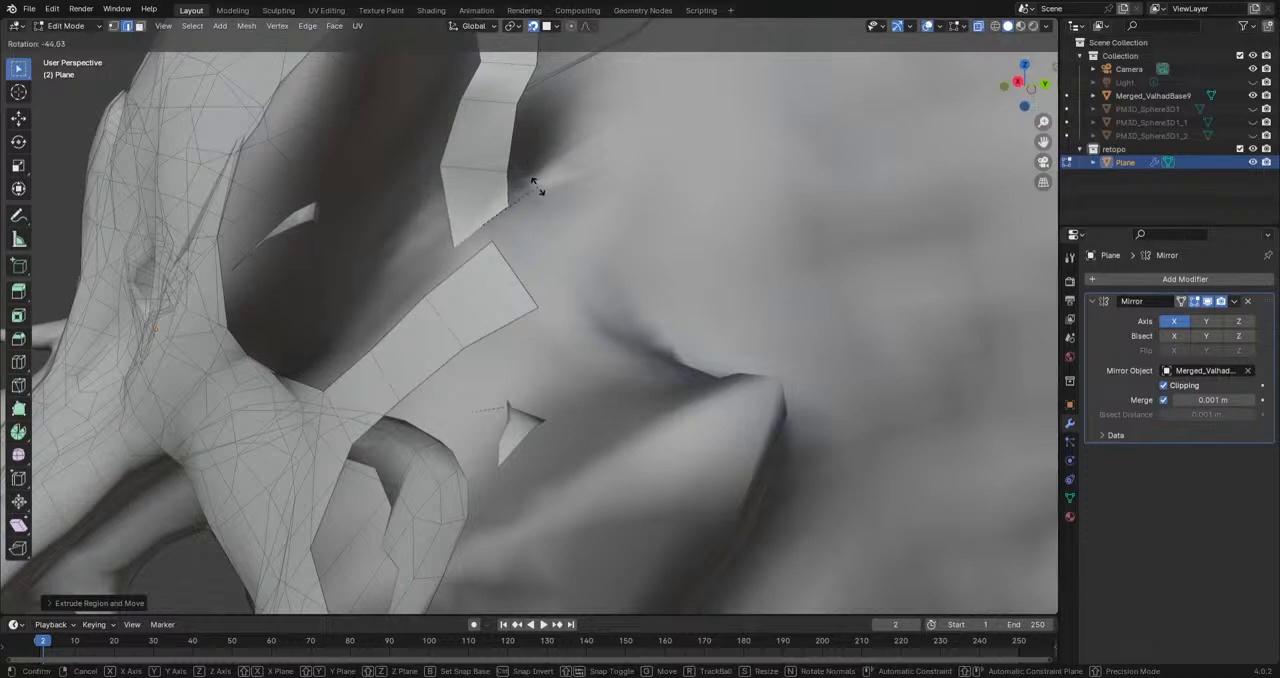
pyautogui.click(593, 175)
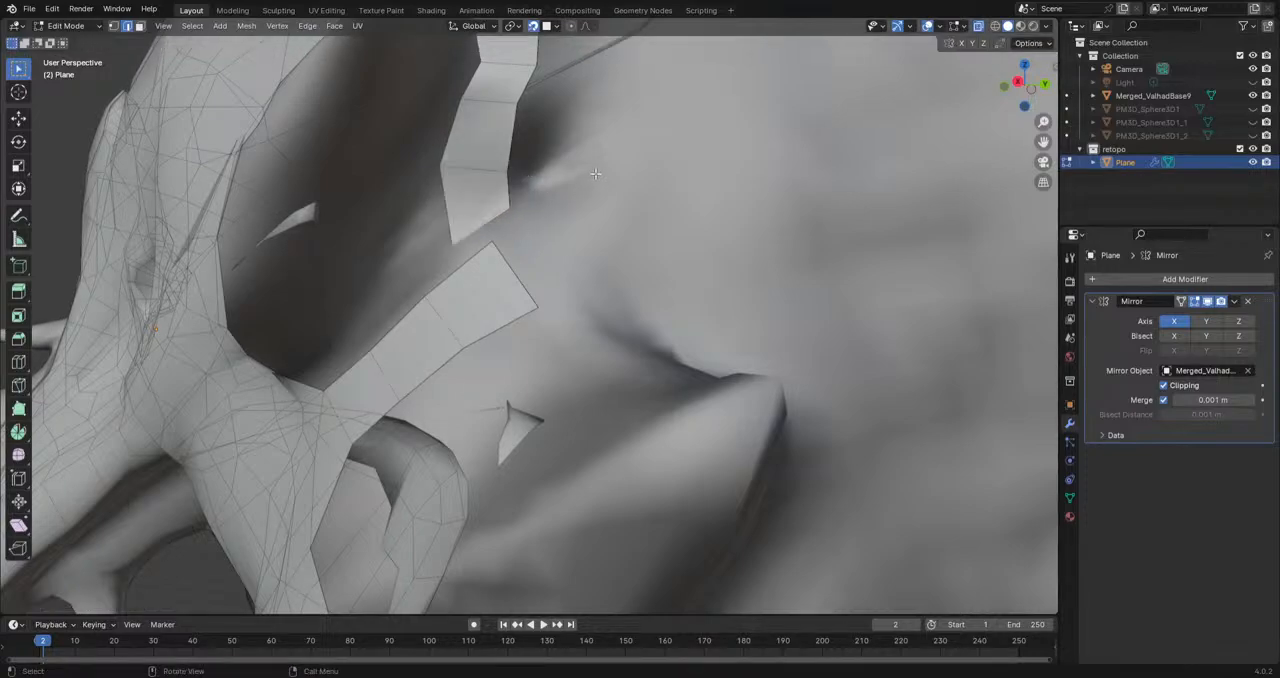
pyautogui.press('g')
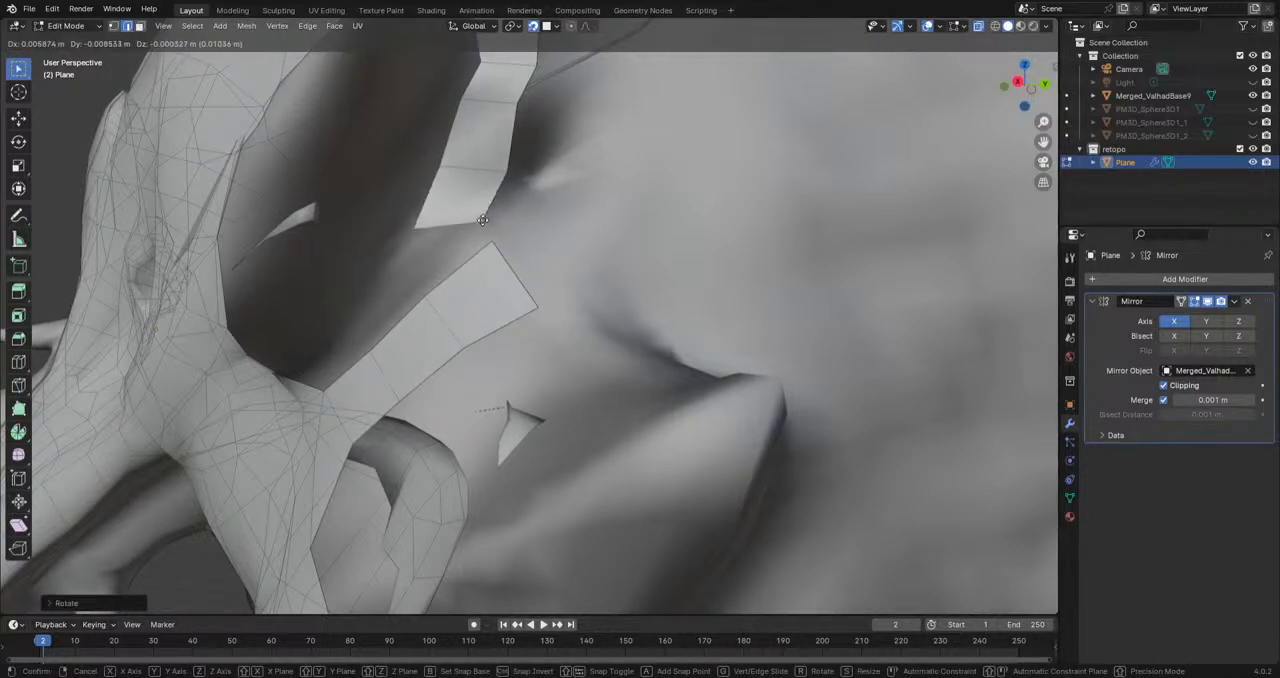
pyautogui.click(483, 220)
pyautogui.press('f')
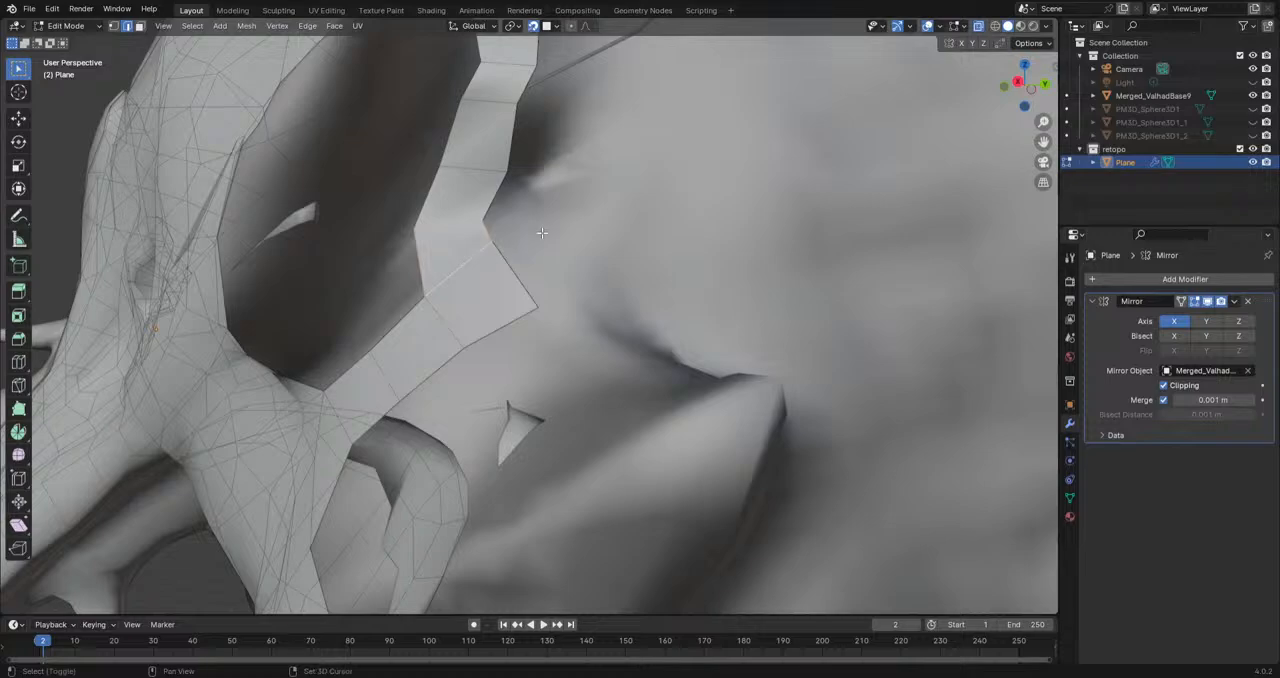
# Step: Move and scale a cross edge partway down the connecting branch to fit the sculpted surface
pyautogui.keyDown('shift'); pyautogui.moveTo(541, 233); pyautogui.dragTo(543, 318, button='middle'); pyautogui.keyUp('shift')
pyautogui.click(515, 233)
pyautogui.press('g')
pyautogui.click(503, 250)
pyautogui.press('s')
pyautogui.click(592, 246)
# Step: Extrude the rear edge beside the small hollow outward, and rotate, scale and move it above the hollow
pyautogui.click(538, 144)
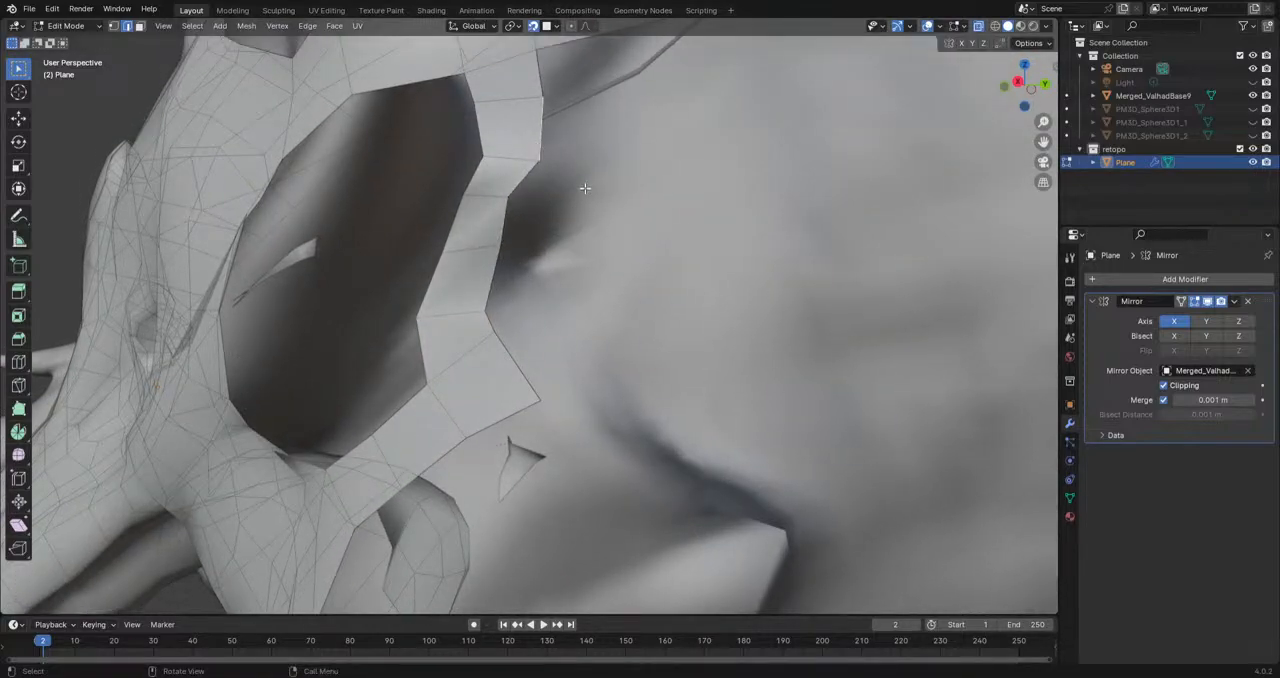
pyautogui.press('e')
pyautogui.click(615, 196)
pyautogui.press('r')
pyautogui.click(645, 203)
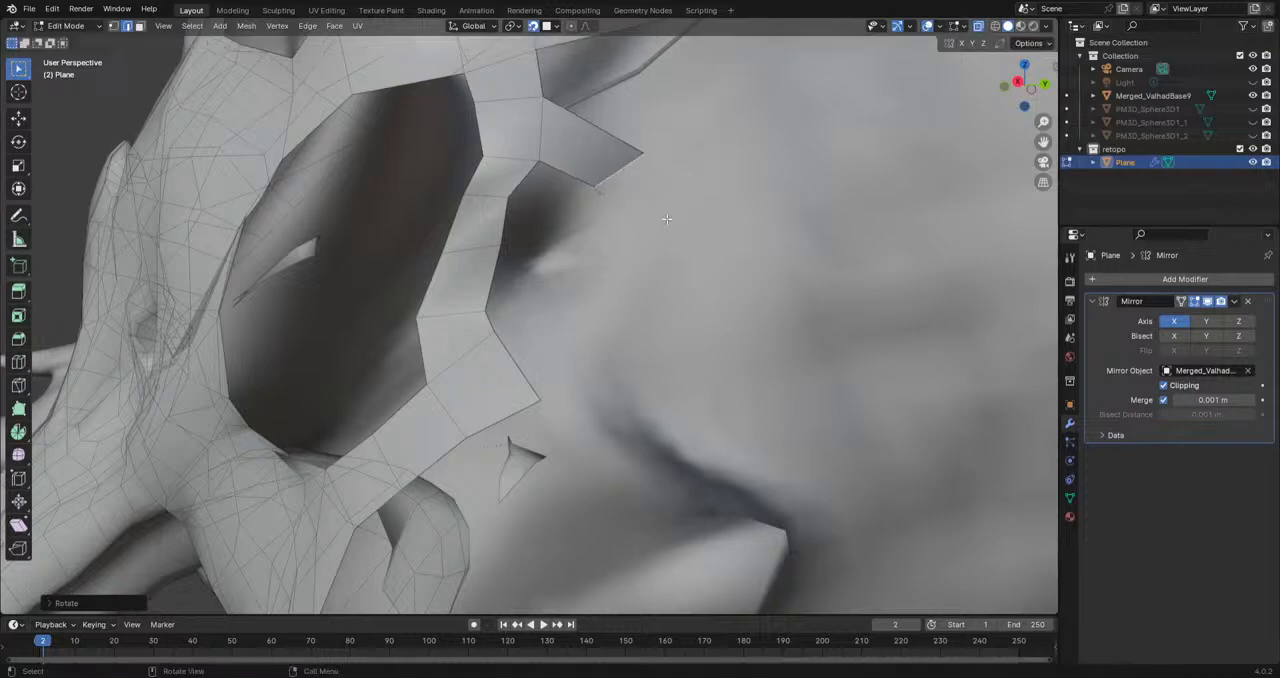
pyautogui.press('s')
pyautogui.click(653, 203)
pyautogui.press('g')
pyautogui.click(612, 191)
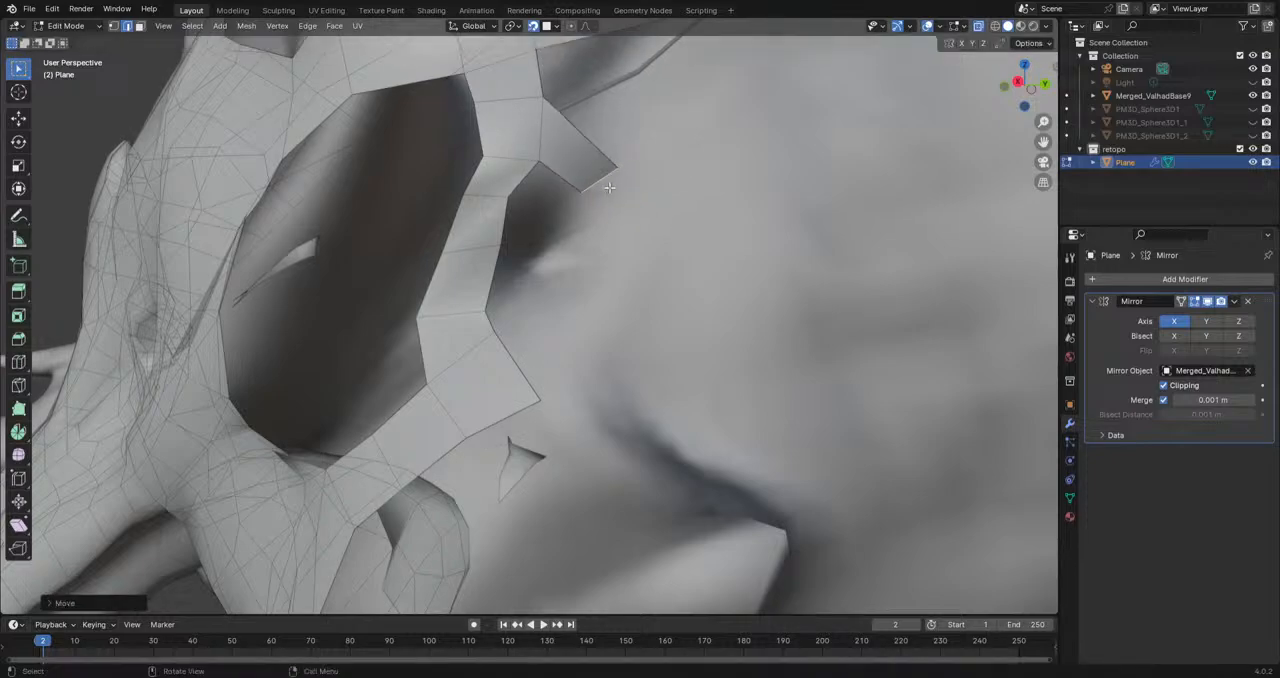
# Step: Extrude two more segments curving down around the back of the small hollow, rotating each end edge
pyautogui.press('e')
pyautogui.click(614, 225)
pyautogui.press('r')
pyautogui.click(651, 260)
pyautogui.press('e')
pyautogui.click(586, 276)
pyautogui.press('r')
pyautogui.click(640, 288)
# Step: Extrude the strip forward beneath the small hollow and fill the face that closes the loop against the connecting branch
pyautogui.press('e')
pyautogui.click(555, 318)
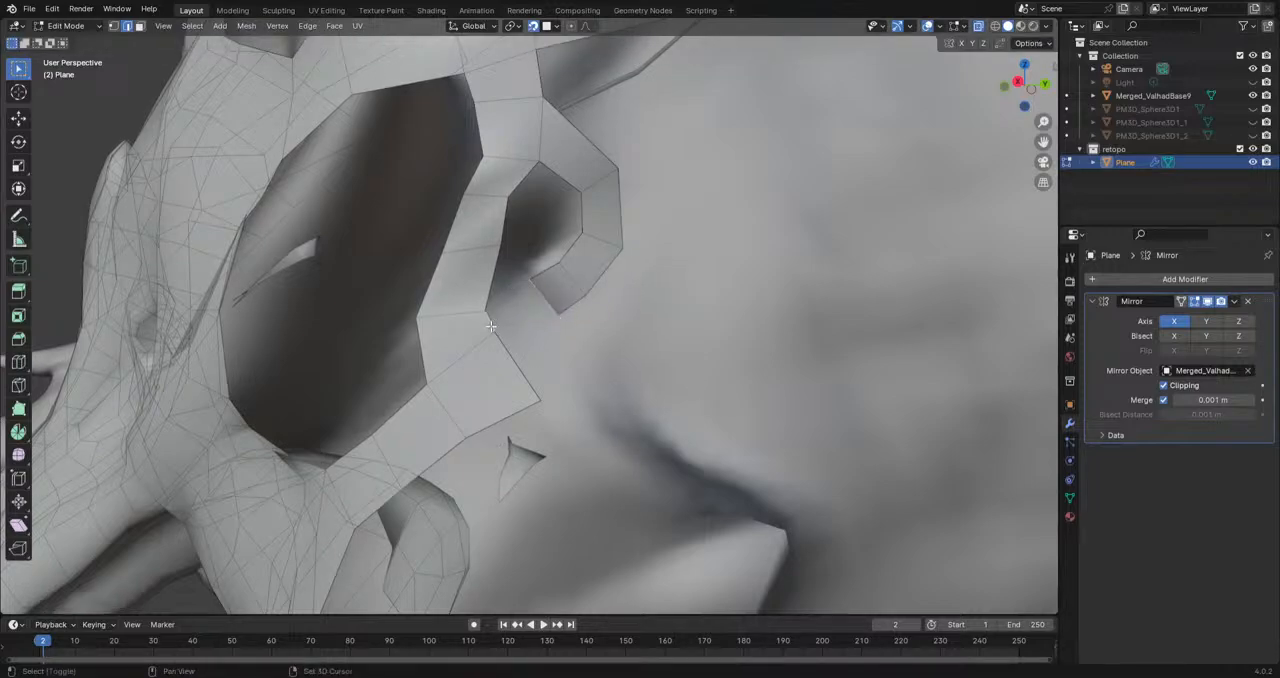
pyautogui.press('r')
pyautogui.click(557, 323)
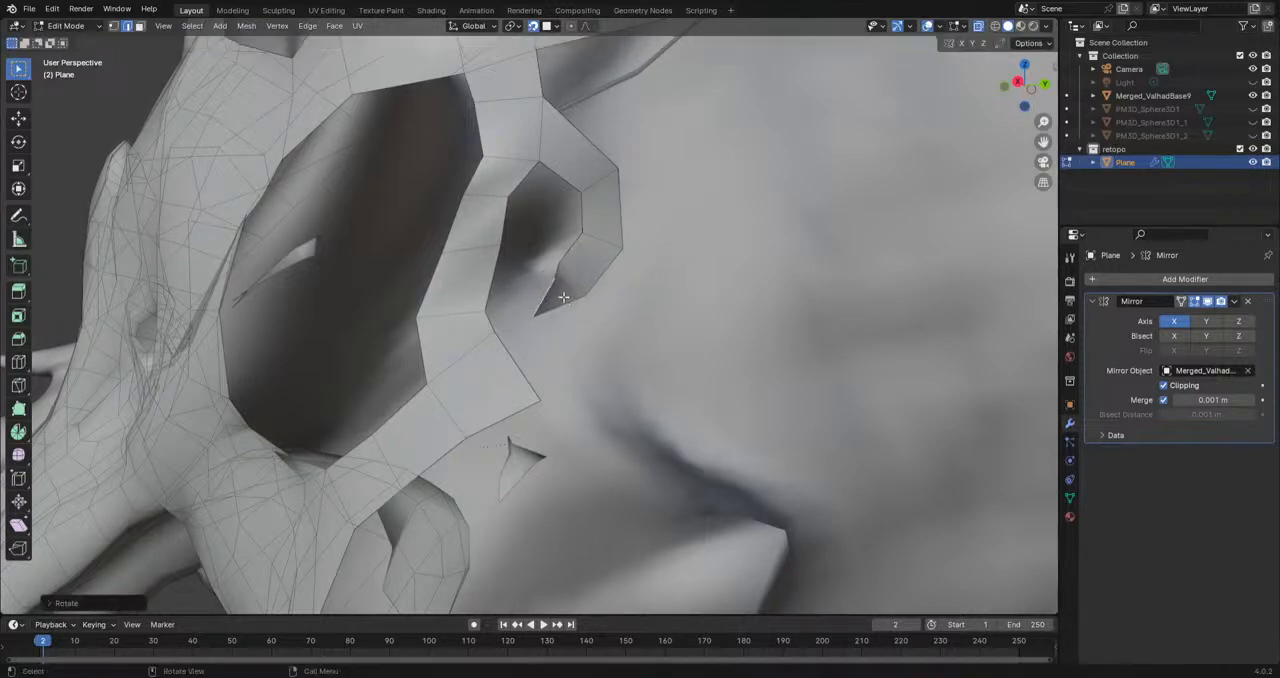
pyautogui.press('e')
pyautogui.click(506, 309)
pyautogui.keyDown('shift'); pyautogui.click(488, 287); pyautogui.keyUp('shift')
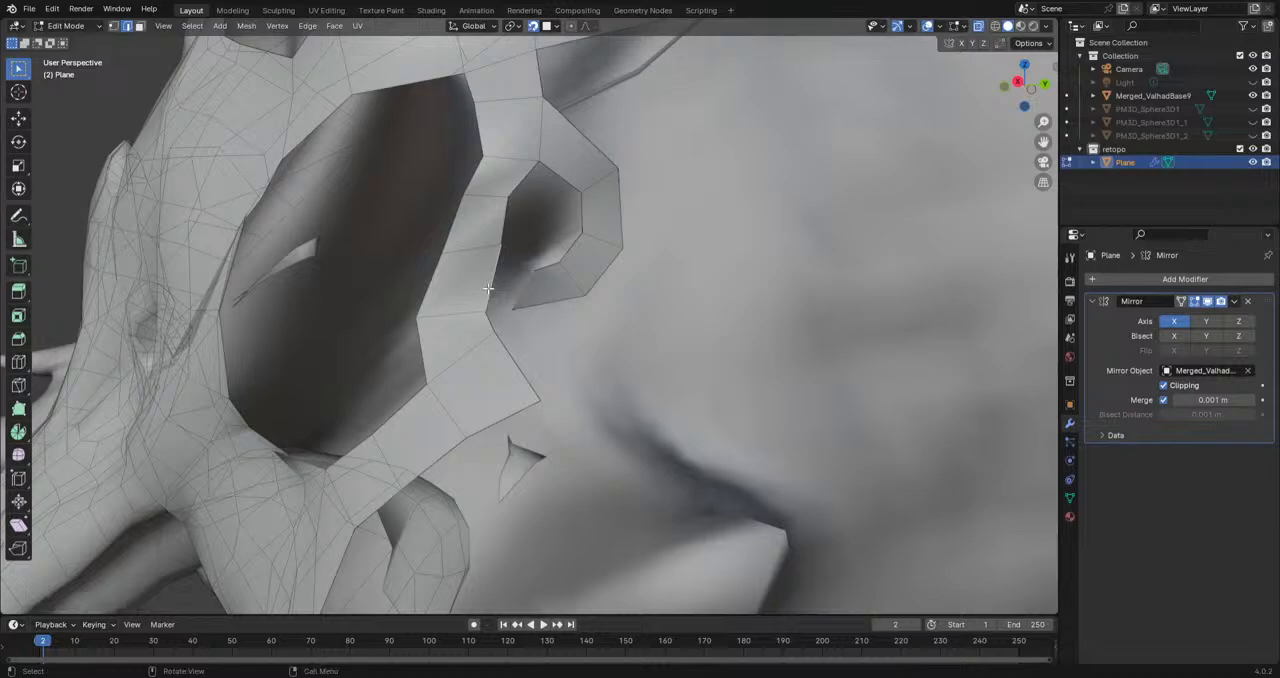
pyautogui.press('f')
# Step: Fill the face between the underside of the new loop and the adjoining cheek ridge strip
pyautogui.moveTo(609, 393); pyautogui.dragTo(590, 397, button='middle')
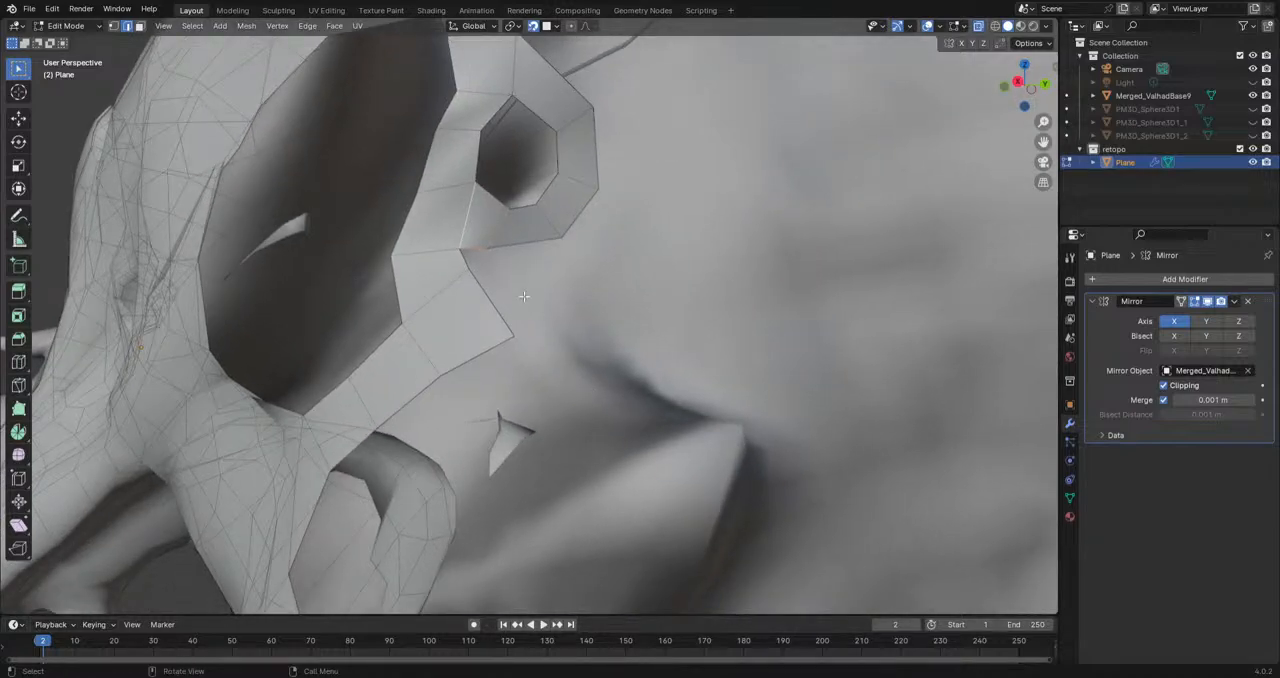
pyautogui.moveTo(440, 283); pyautogui.dragTo(512, 320, button='middle')
pyautogui.moveTo(610, 340); pyautogui.dragTo(542, 340, button='middle')
pyautogui.click(519, 318)
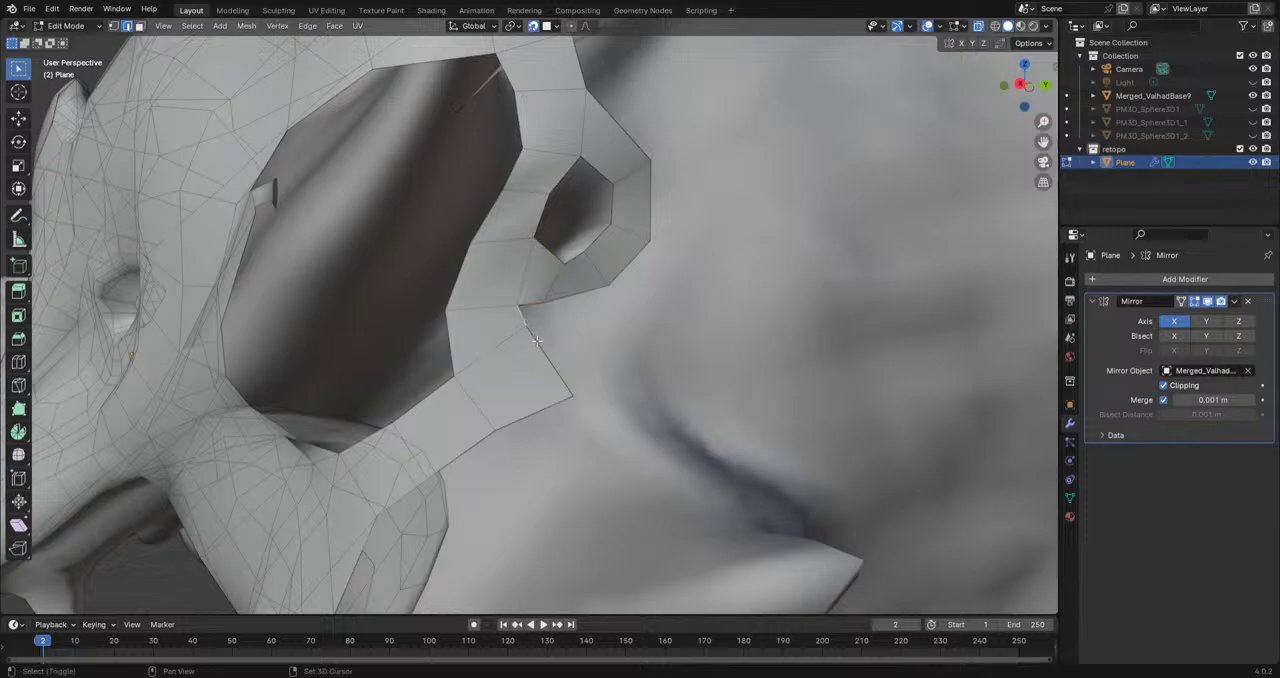
pyautogui.keyDown('shift'); pyautogui.click(559, 304); pyautogui.keyUp('shift')
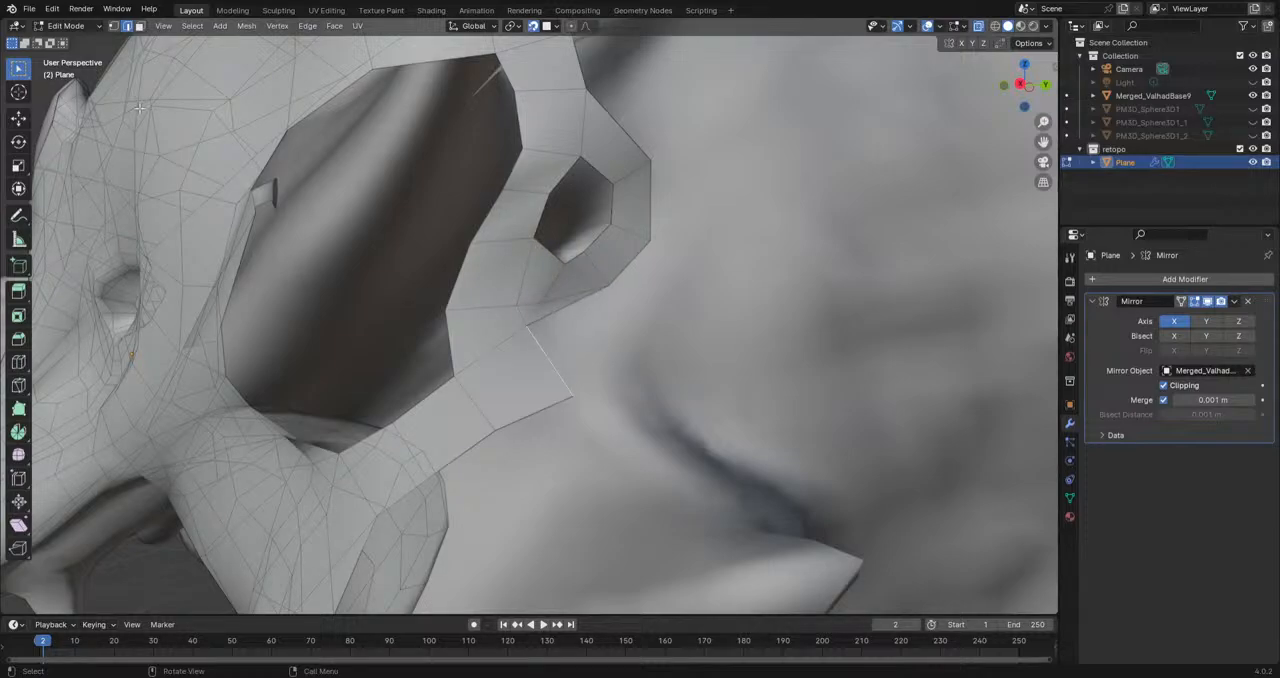
# Step: Reposition the vertices along the lower side of the loop around the small hollow to even out its faces
pyautogui.press('g')
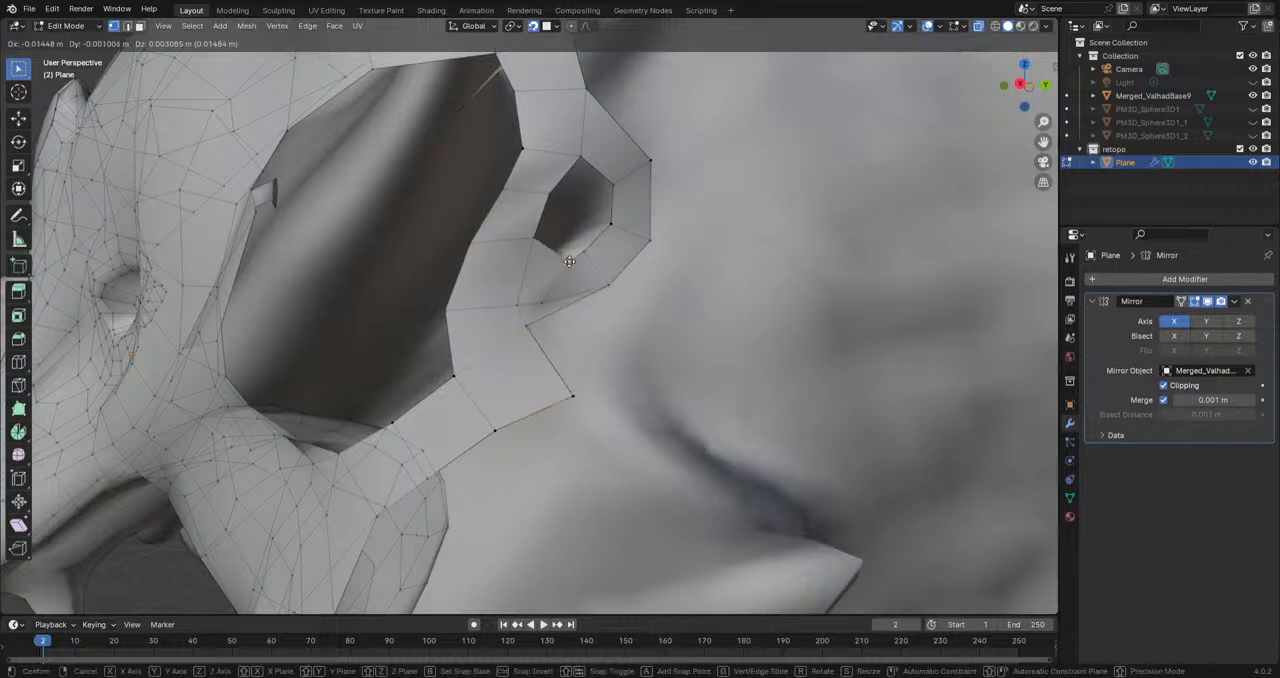
pyautogui.click(540, 241)
pyautogui.click(607, 288)
pyautogui.press('g')
pyautogui.click(597, 302)
pyautogui.click(540, 303)
pyautogui.press('g')
pyautogui.click(554, 305)
pyautogui.click(519, 306)
pyautogui.press('g')
pyautogui.click(532, 309)
# Step: Move the two rear corner vertices of the cheek ridge strip below the loop
pyautogui.click(528, 328)
pyautogui.press('g')
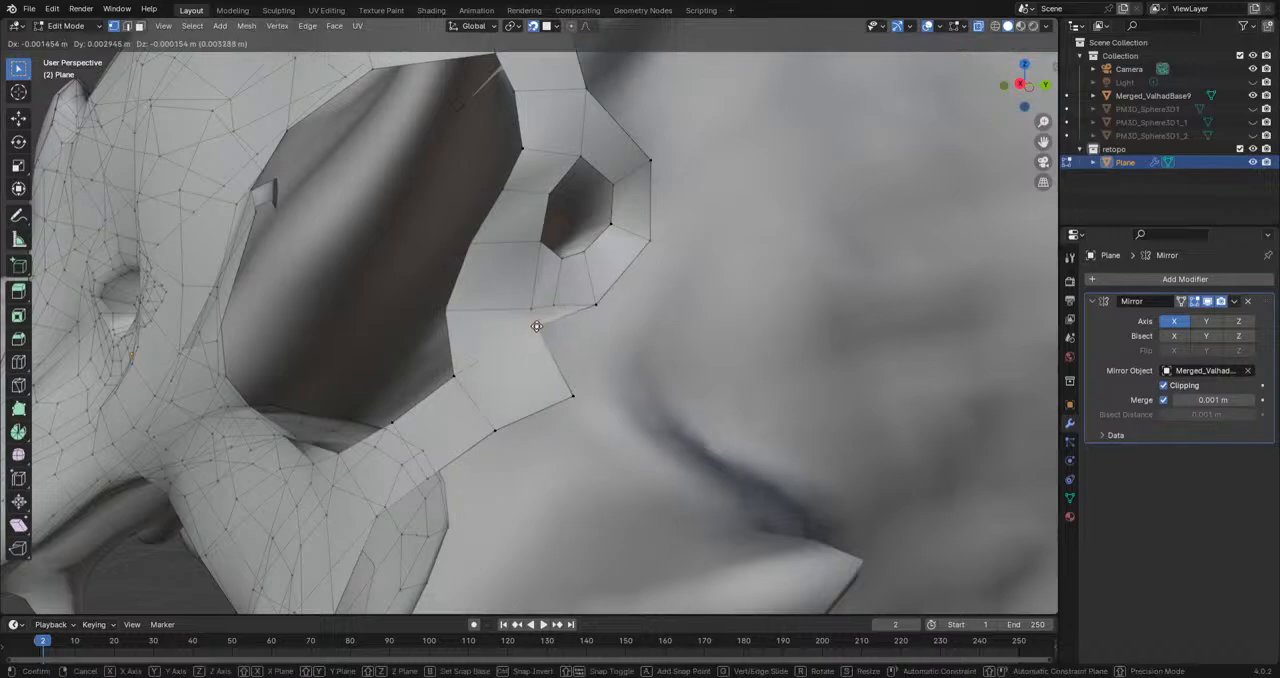
pyautogui.click(558, 312)
pyautogui.click(576, 393)
pyautogui.press('g')
pyautogui.click(564, 391)
# Step: Extrude the strip's lower rear corner vertex backward and fill the face beneath the loop
pyautogui.press('e')
pyautogui.click(620, 366)
pyautogui.click(543, 333)
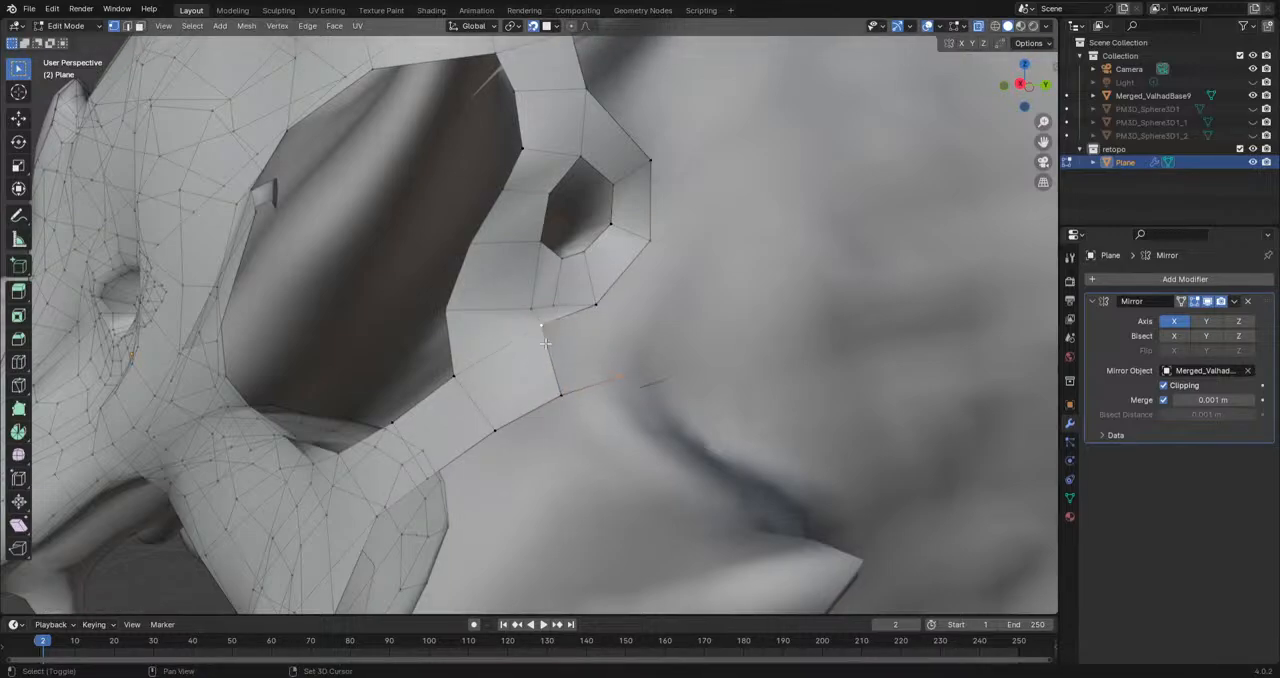
pyautogui.moveTo(605, 314)
pyautogui.mouseDown(button='middle')
pyautogui.moveTo(657, 363)
pyautogui.moveTo(682, 326)
pyautogui.mouseUp(button='middle')
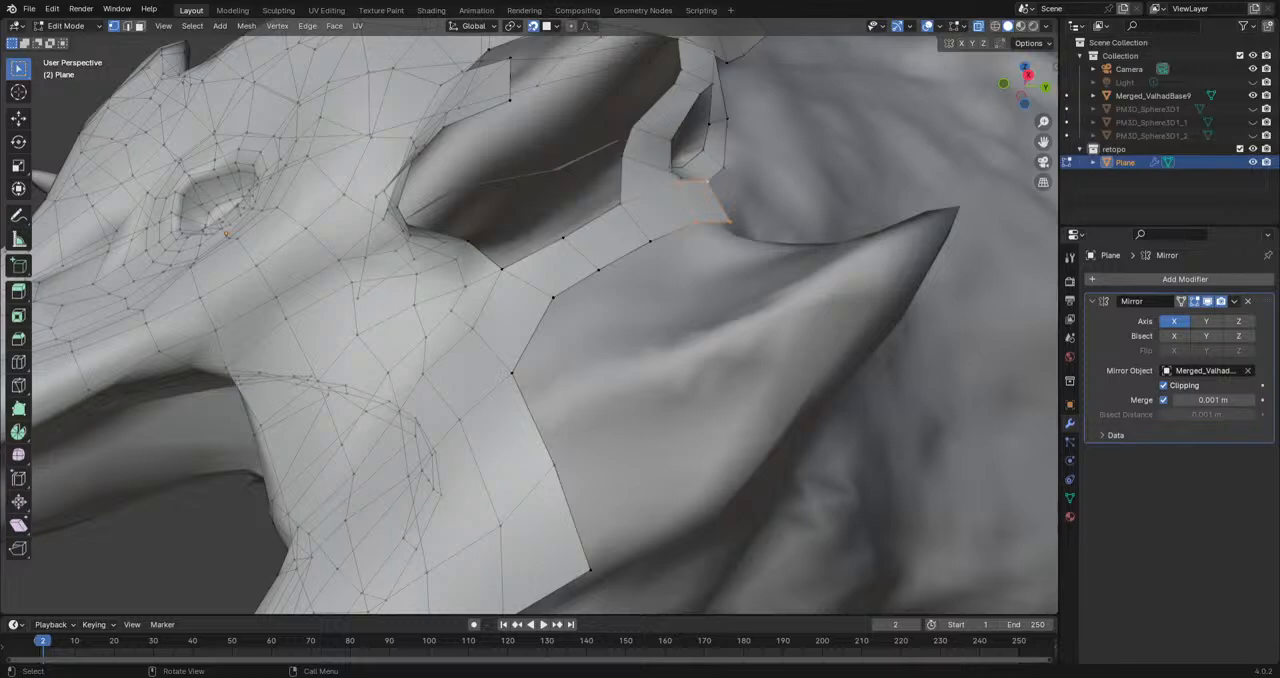
# Step: Move the vertex at the inner bend of the branch and extrude vertices forward along the large hollow's lower border
pyautogui.scroll(1, 640, 170)
pyautogui.keyDown('shift'); pyautogui.moveTo(650, 152); pyautogui.dragTo(558, 168, button='middle'); pyautogui.keyUp('shift')
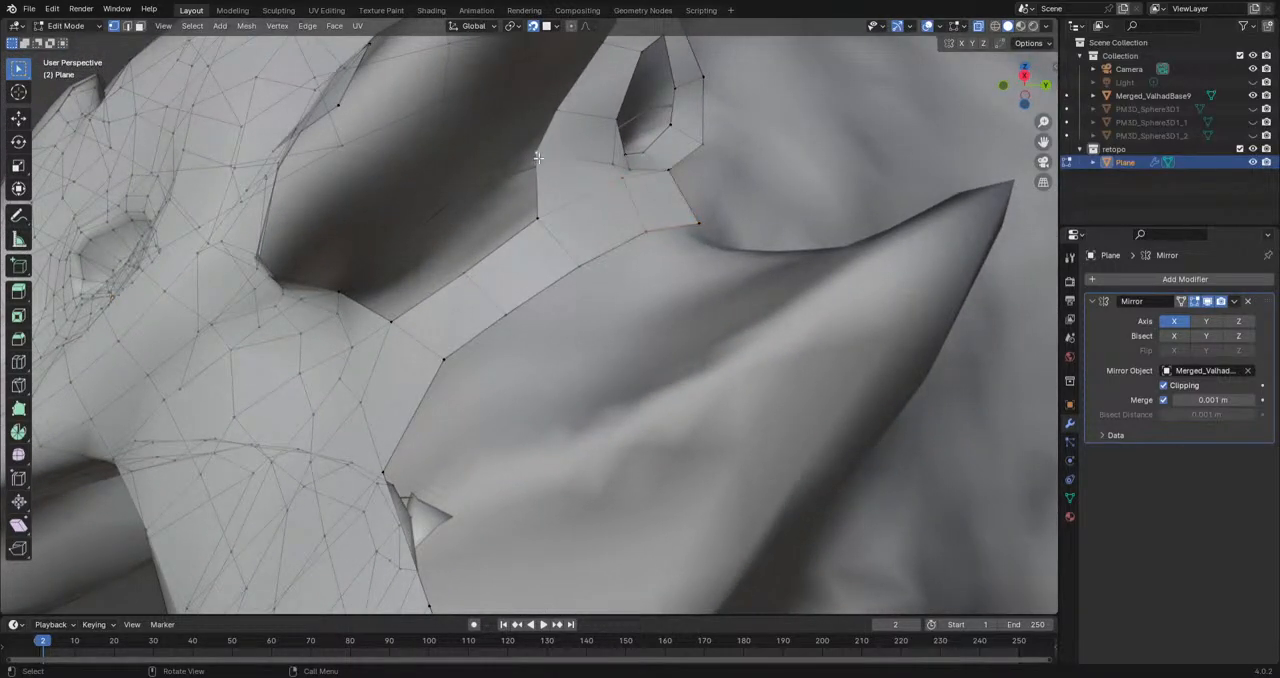
pyautogui.click(538, 158)
pyautogui.press('g')
pyautogui.click(557, 175)
pyautogui.press('e')
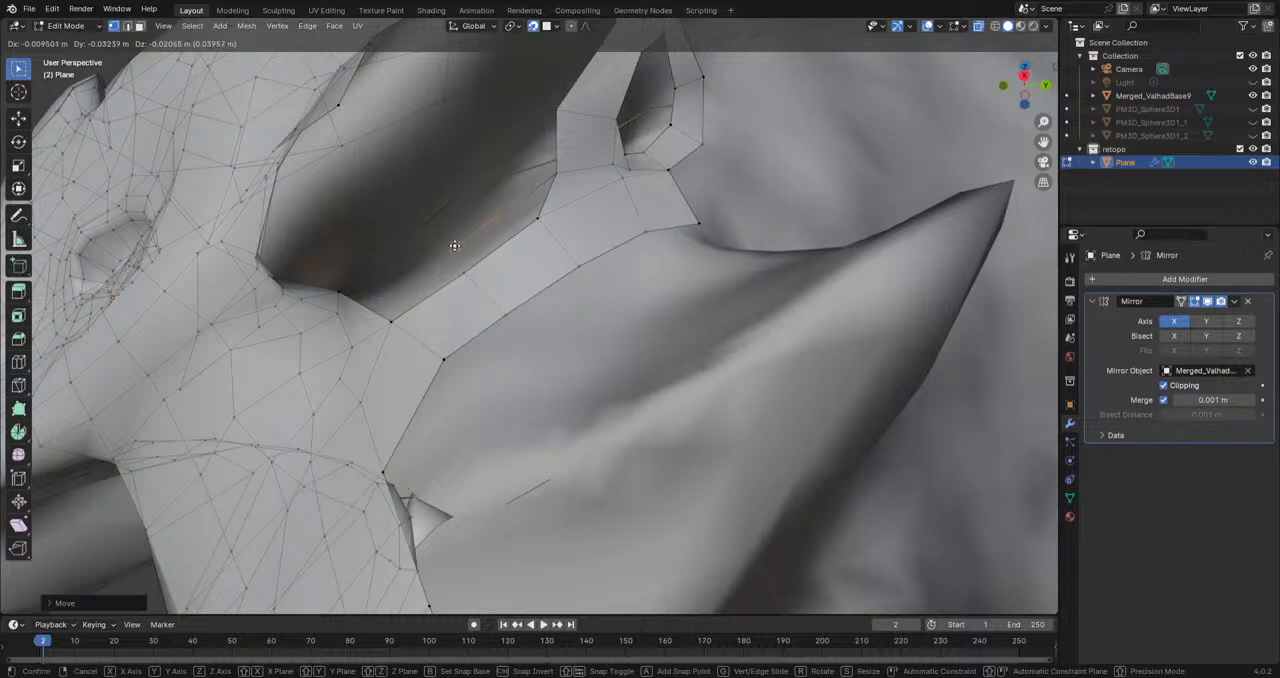
pyautogui.click(397, 286)
# Step: Fill the faces between the new vertex chain and the cheek ridge strip
pyautogui.moveTo(397, 286); pyautogui.dragTo(432, 287, button='middle')
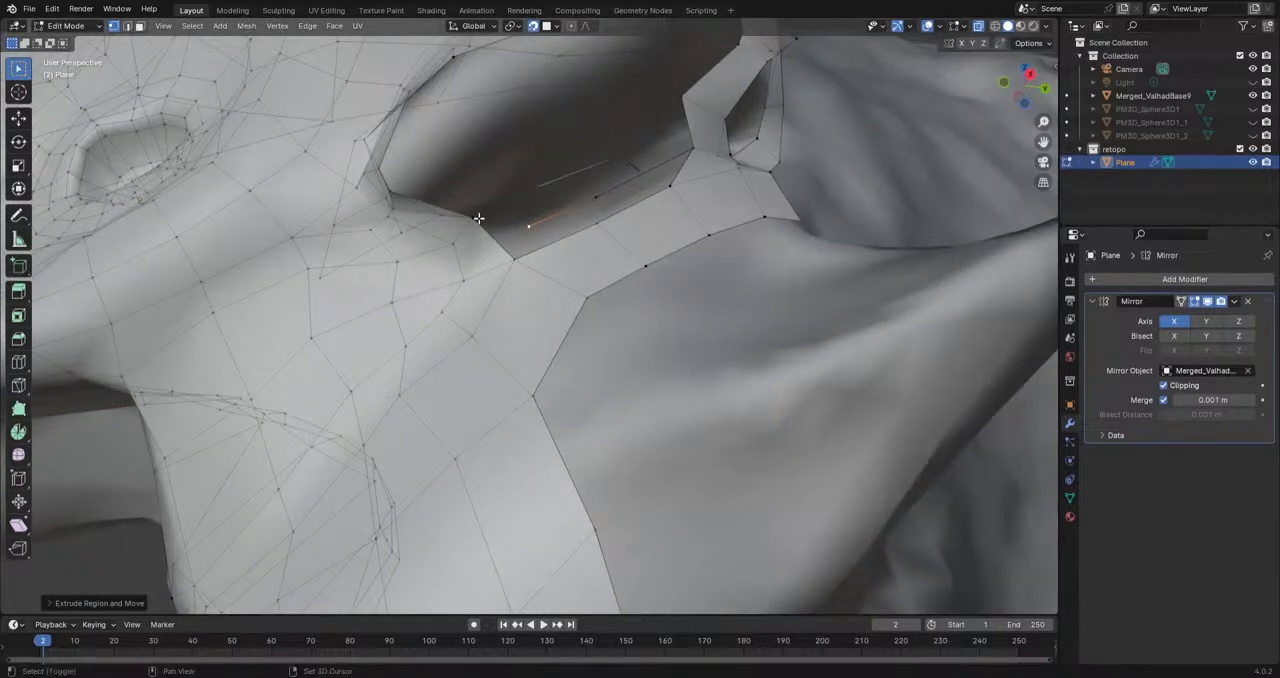
pyautogui.keyDown('shift'); pyautogui.moveTo(478, 220); pyautogui.dragTo(633, 228, button='middle'); pyautogui.keyUp('shift')
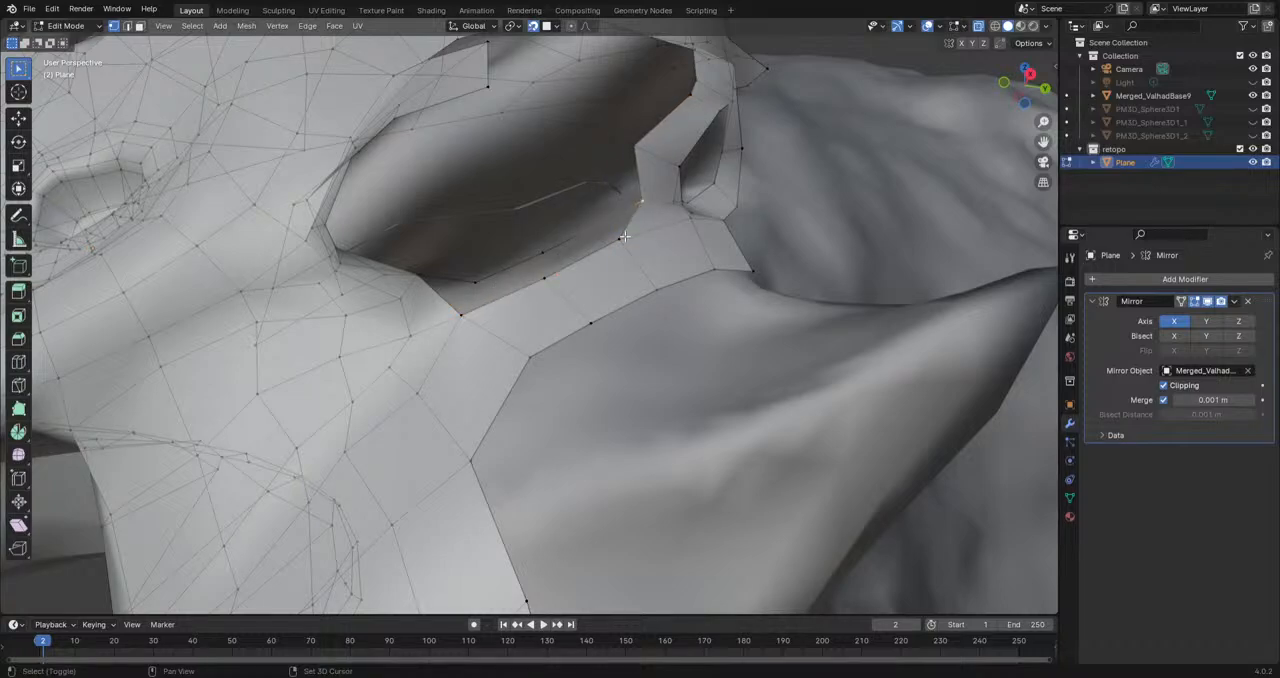
pyautogui.press('f')
pyautogui.press('f')
# Step: Fill the remaining gap at the front end of the ridge's inner border and adjust the adjoining border vertex
pyautogui.keyDown('shift'); pyautogui.moveTo(474, 291); pyautogui.dragTo(516, 314, button='middle'); pyautogui.keyUp('shift')
pyautogui.scroll(-4, 516, 314)
pyautogui.scroll(-4, 516, 314)
pyautogui.moveTo(167, 234); pyautogui.dragTo(180, 260, button='middle')
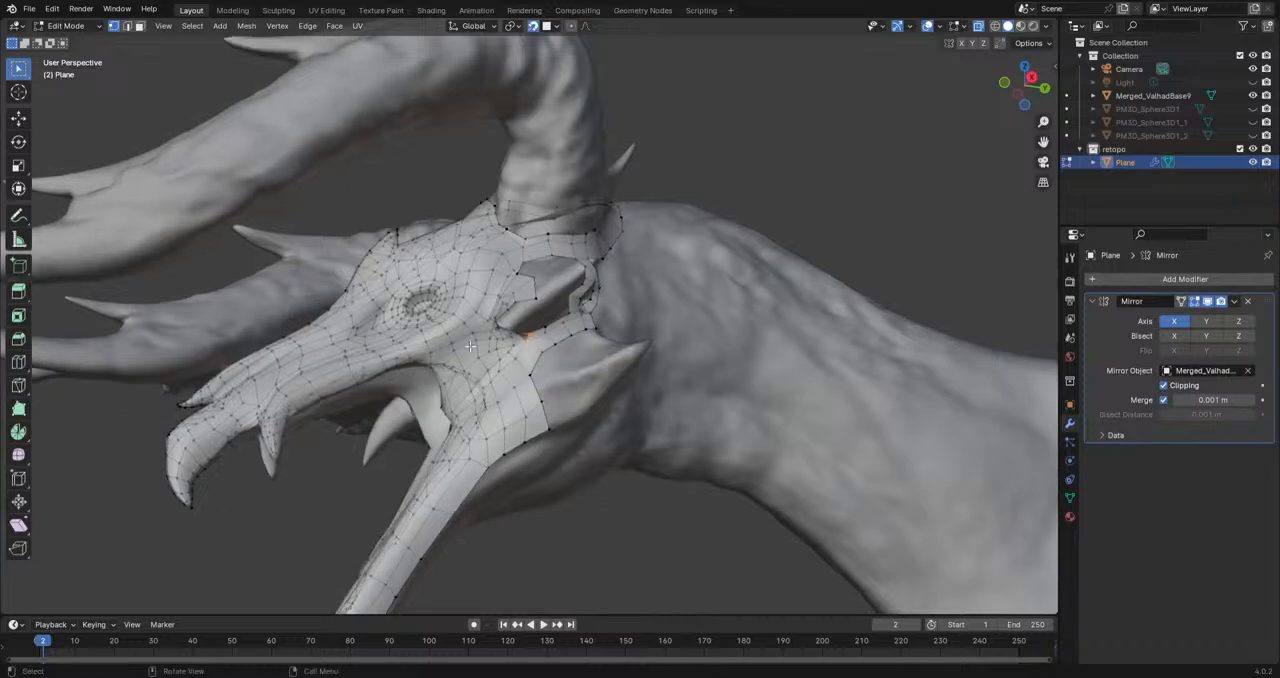
pyautogui.keyDown('shift'); pyautogui.moveTo(466, 342); pyautogui.dragTo(536, 305, button='middle'); pyautogui.keyUp('shift')
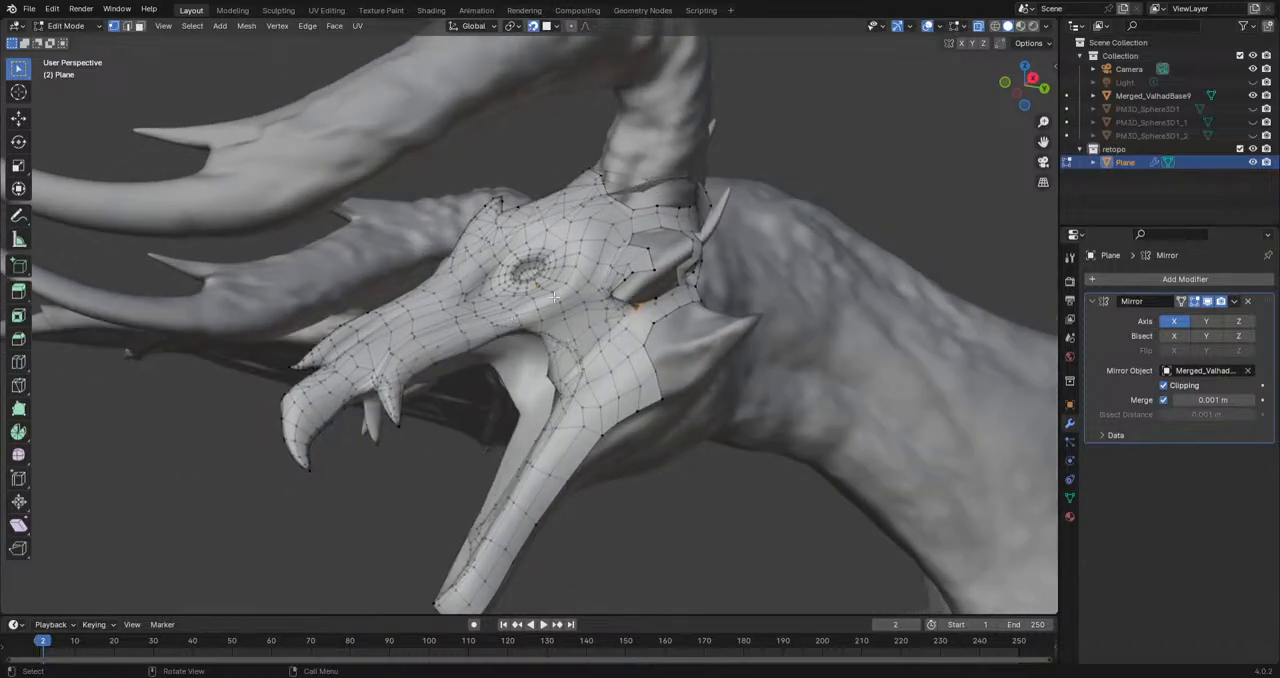
pyautogui.moveTo(620, 296); pyautogui.dragTo(470, 357, button='middle')
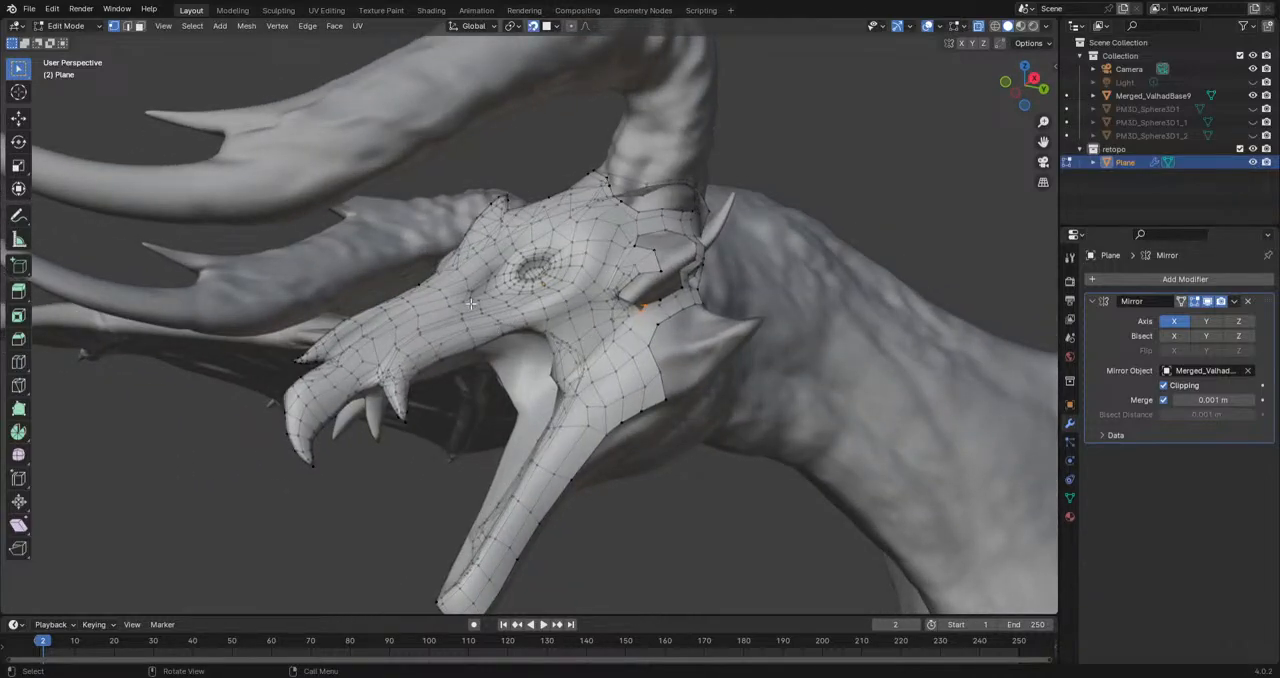
pyautogui.scroll(5, 469, 301)
pyautogui.keyDown('shift'); pyautogui.moveTo(850, 325); pyautogui.dragTo(735, 285, button='middle'); pyautogui.keyUp('shift')
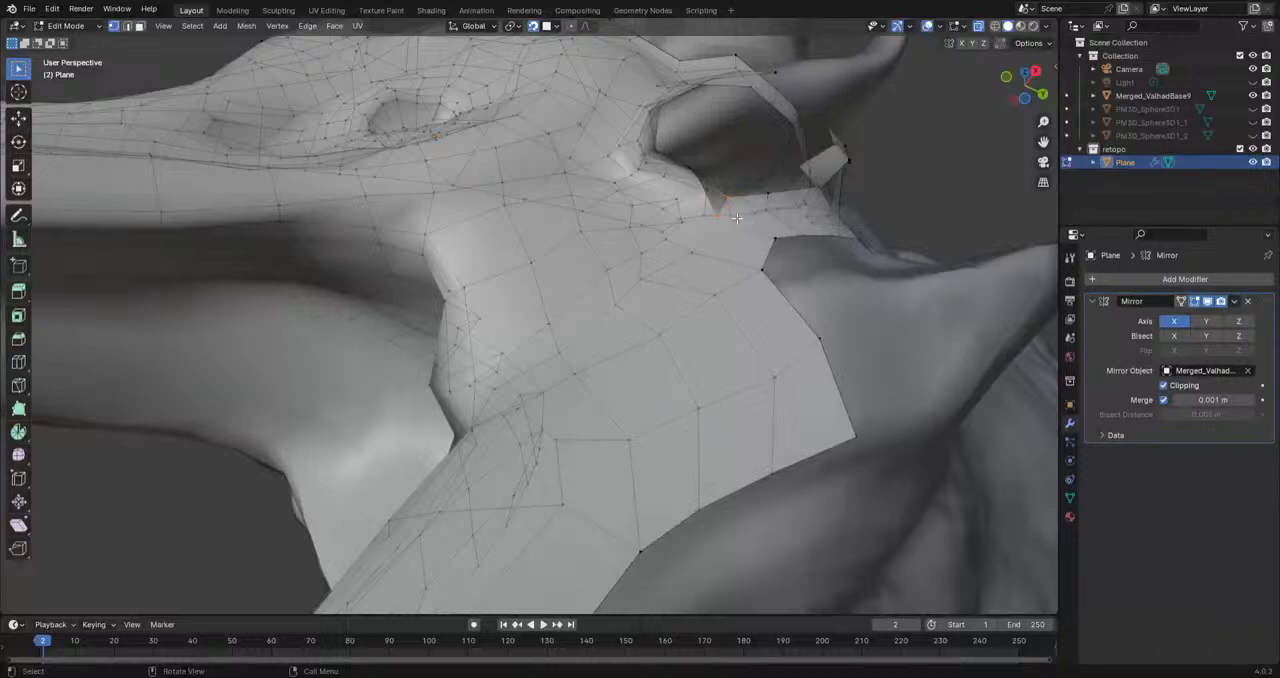
pyautogui.scroll(3, 737, 217)
pyautogui.keyDown('shift'); pyautogui.moveTo(717, 203); pyautogui.dragTo(596, 316, button='middle'); pyautogui.keyUp('shift')
pyautogui.keyDown('shift'); pyautogui.click(718, 174); pyautogui.keyUp('shift')
pyautogui.press('f')
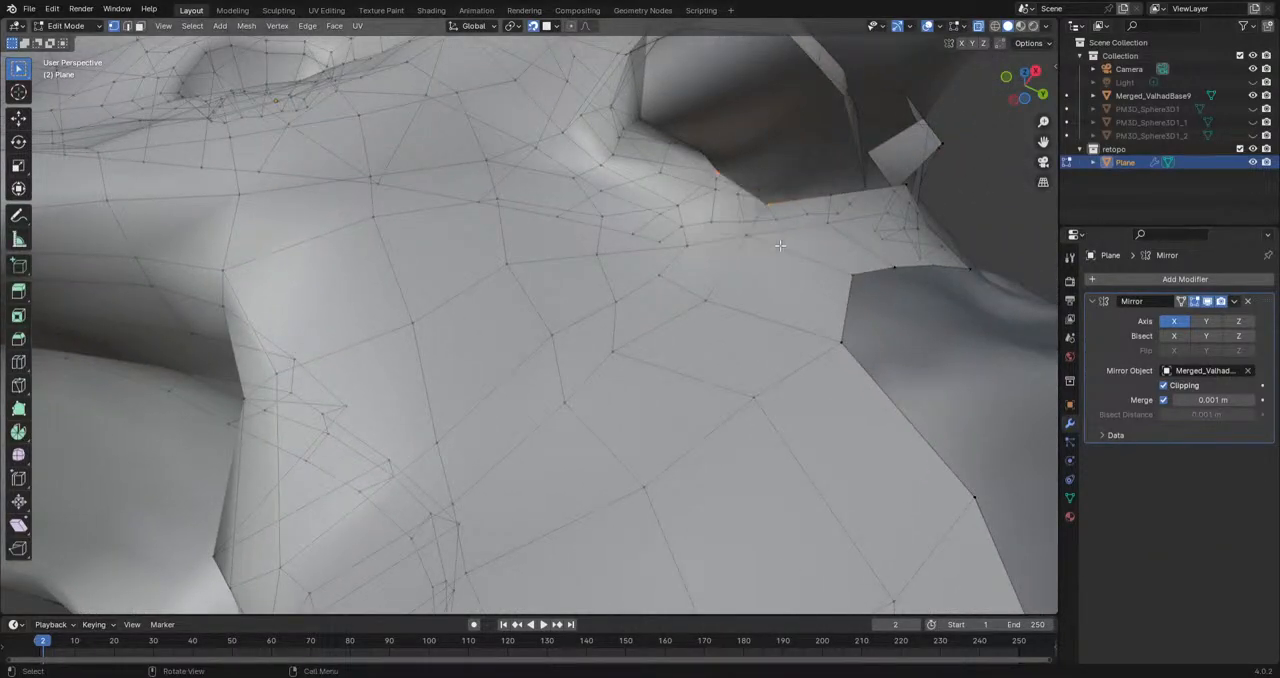
pyautogui.click(768, 206)
pyautogui.press('g')
pyautogui.click(757, 206)
# Step: Extrude the inner border loop of the small hollow inward, scale it down and move it into the recess
pyautogui.scroll(-2, 743, 206)
pyautogui.moveTo(743, 206)
pyautogui.mouseDown(button='middle')
pyautogui.moveTo(803, 207)
pyautogui.moveTo(750, 259)
pyautogui.moveTo(613, 291)
pyautogui.moveTo(590, 272)
pyautogui.mouseUp(button='middle')
pyautogui.keyDown('alt'); pyautogui.click(589, 271); pyautogui.keyUp('alt')
pyautogui.press('e')
pyautogui.click(611, 243)
pyautogui.press('s')
pyautogui.click(620, 241)
pyautogui.press('g')
pyautogui.click(608, 243)
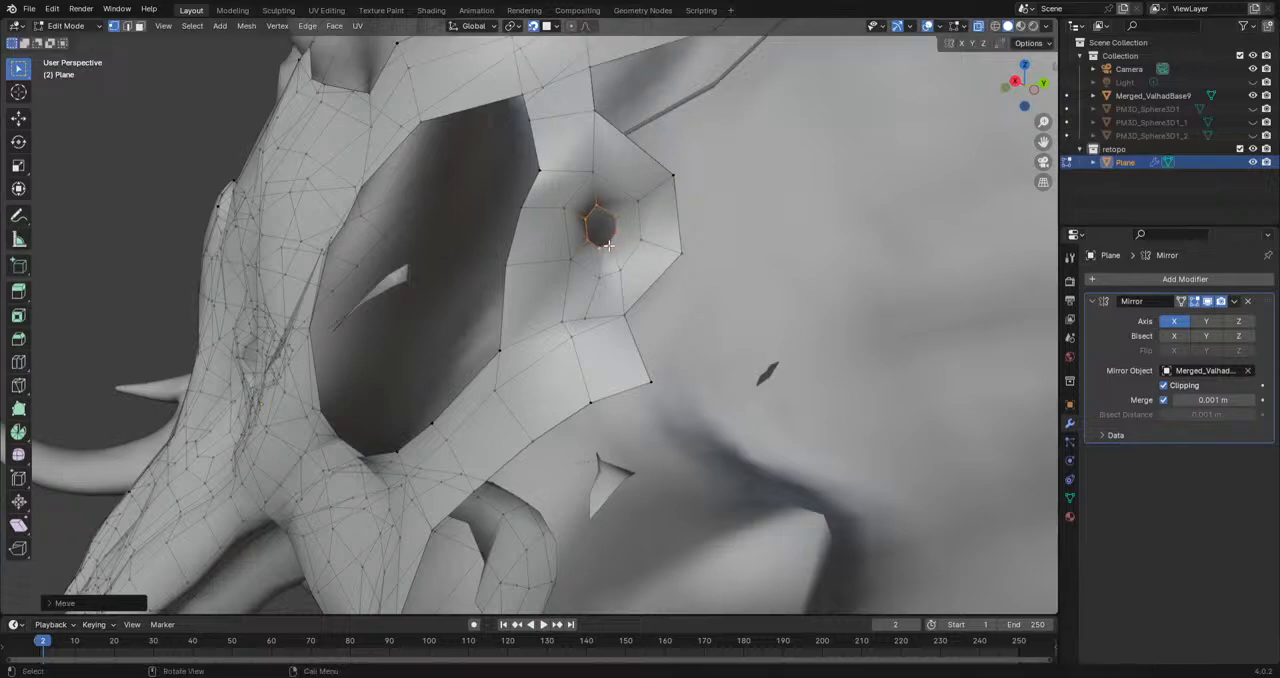
# Step: Adjust the individual vertices of the small hollow's innermost loop to even out its outline
pyautogui.click(613, 236)
pyautogui.press('g')
pyautogui.click(613, 234)
pyautogui.click(601, 248)
pyautogui.press('g')
pyautogui.click(601, 249)
pyautogui.click(586, 237)
pyautogui.press('g')
pyautogui.click(586, 226)
pyautogui.press('g')
pyautogui.click(585, 216)
# Step: Extrude the small hollow's innermost loop deeper, scale it down and merge its vertices into one point
pyautogui.moveTo(628, 294); pyautogui.dragTo(511, 246, button='middle')
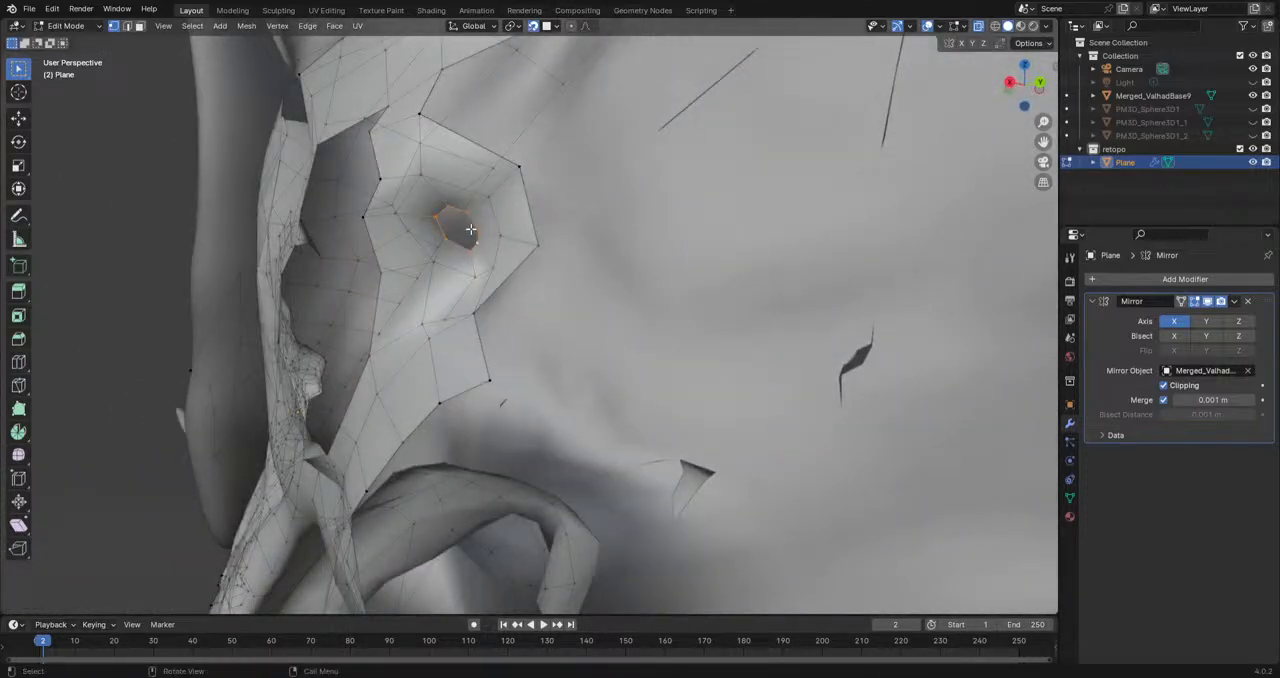
pyautogui.press('e')
pyautogui.click(468, 228)
pyautogui.press('s')
pyautogui.click(459, 229)
pyautogui.press('g')
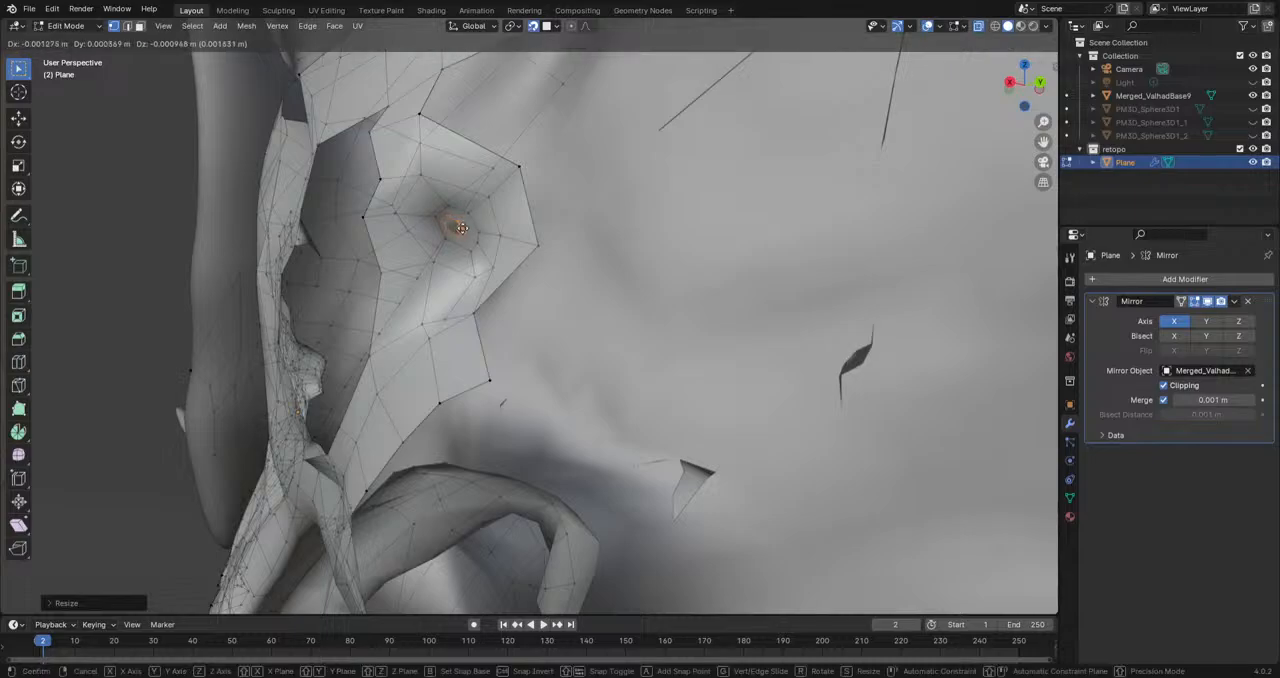
pyautogui.click(462, 228)
pyautogui.press('m')
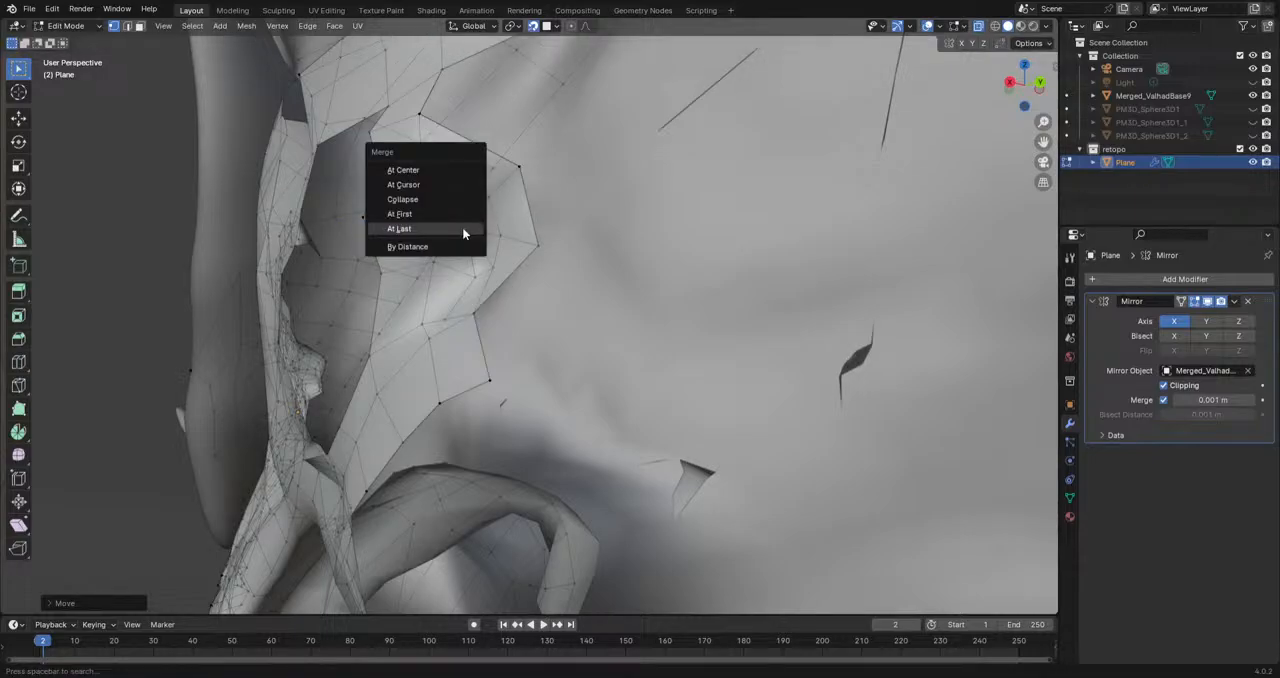
pyautogui.click(462, 229)
# Step: Move the merged vertex into the deepest point of the small hollow
pyautogui.moveTo(506, 319); pyautogui.dragTo(586, 299, button='middle')
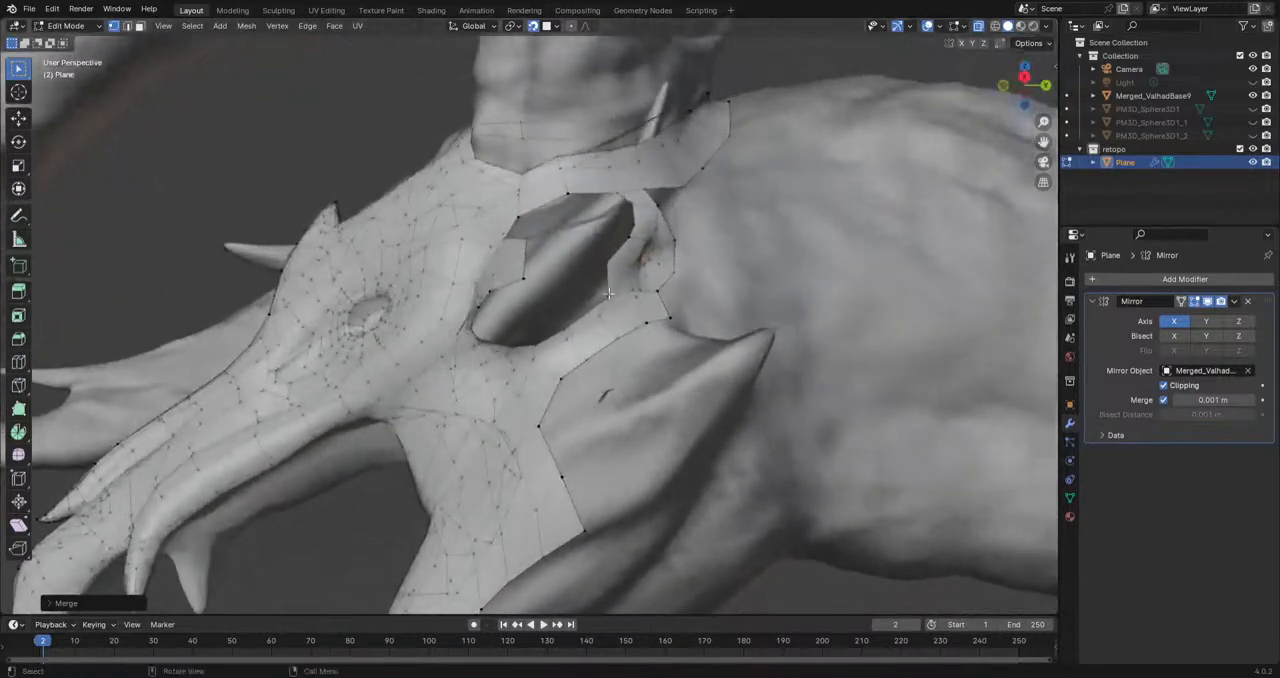
pyautogui.moveTo(766, 171); pyautogui.dragTo(543, 428, button='middle')
pyautogui.scroll(3, 357, 403)
pyautogui.press('g')
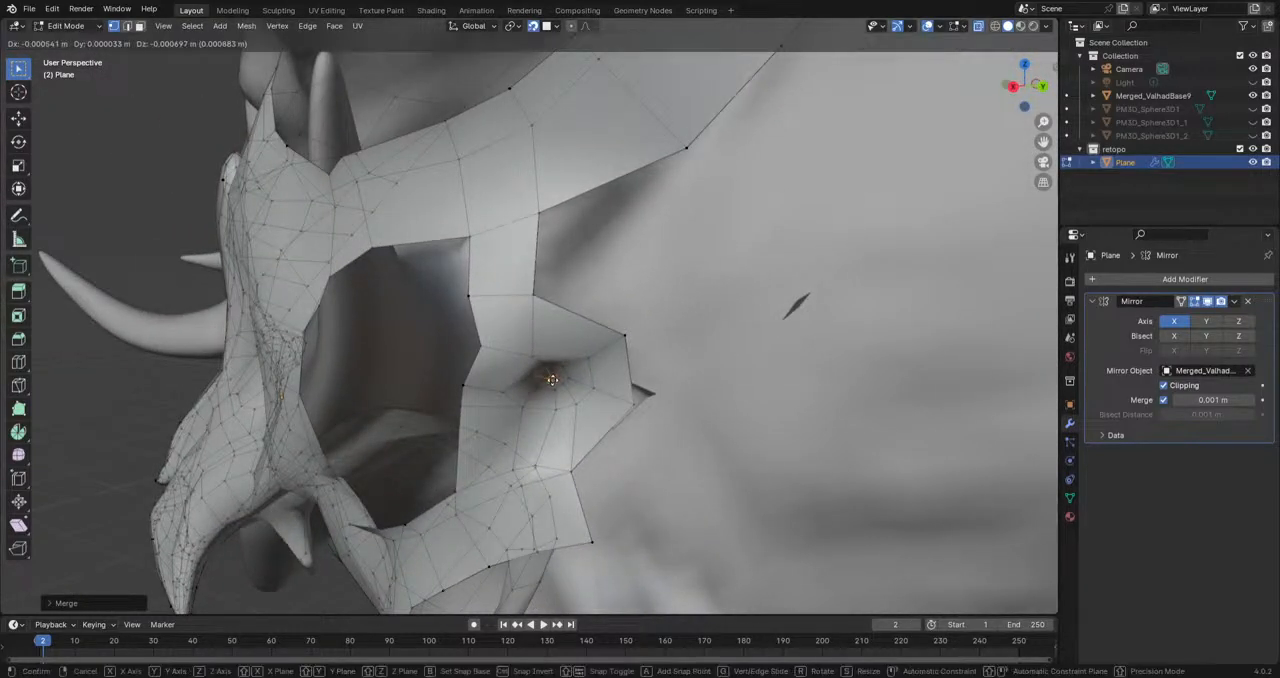
pyautogui.click(549, 373)
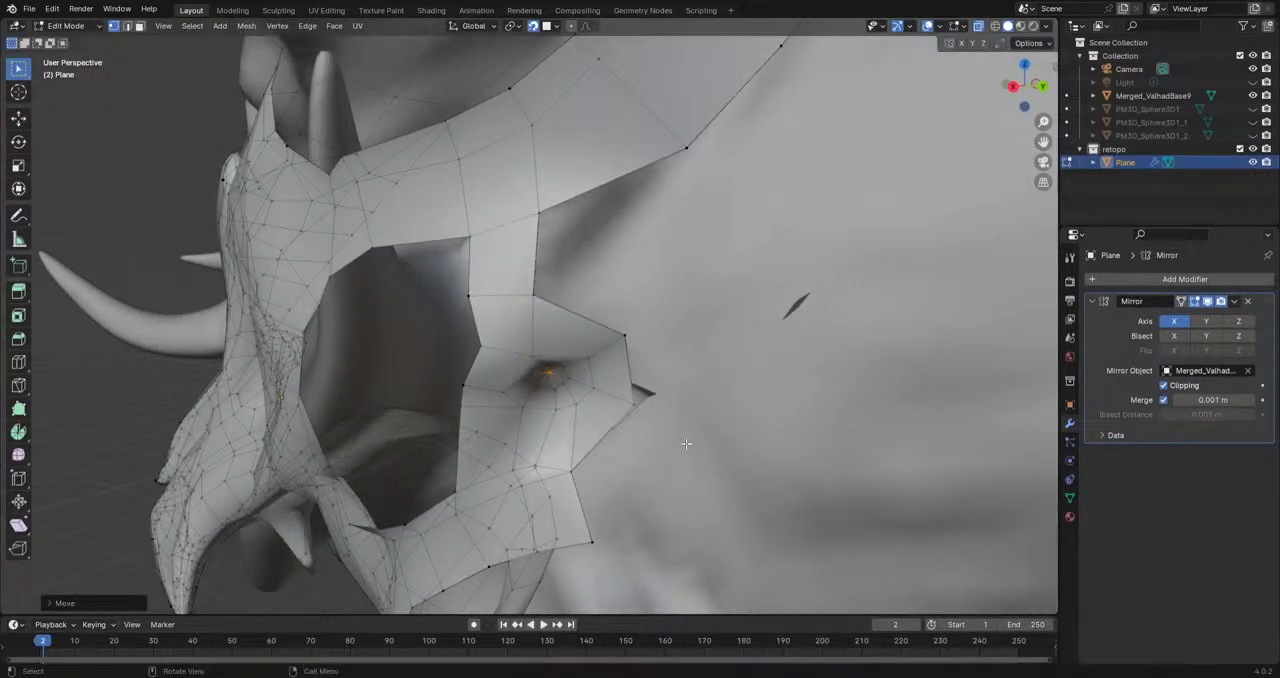
# Step: Examine the retopology mesh from several sides without overlays, both with the sculpt hidden and with it shown
pyautogui.click(929, 26)
pyautogui.scroll(-8, 686, 363)
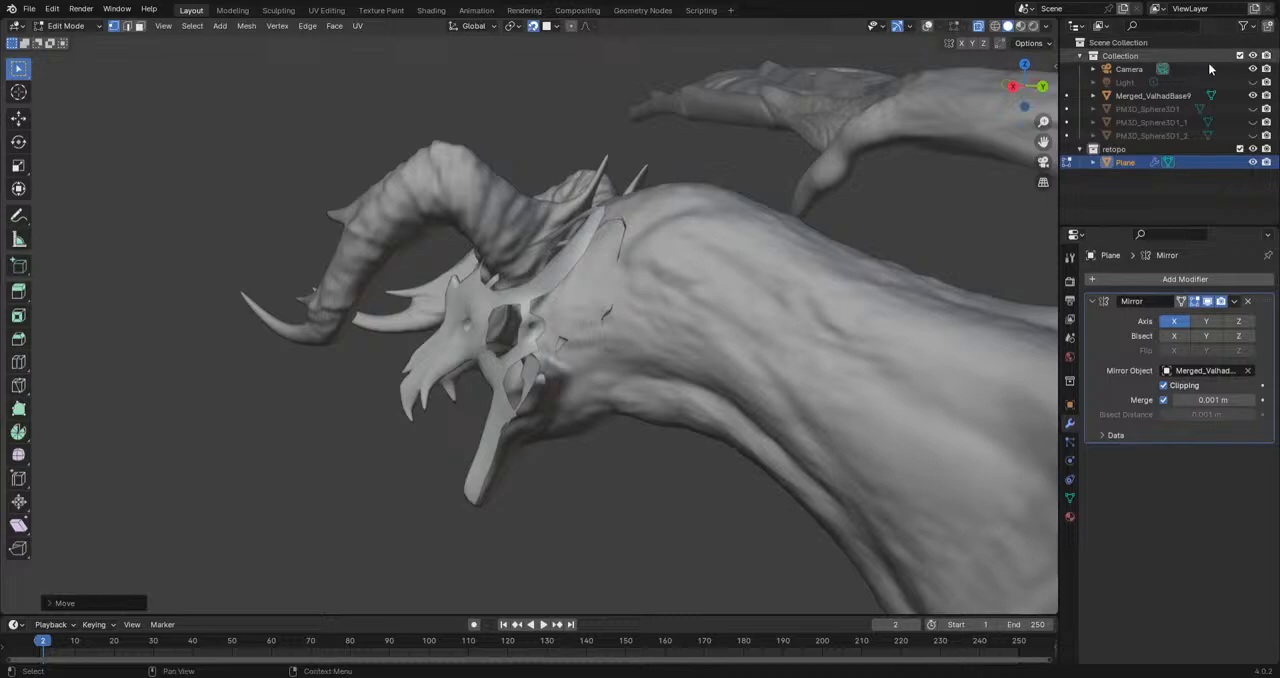
pyautogui.click(1253, 95)
pyautogui.moveTo(680, 440); pyautogui.dragTo(951, 409, button='middle')
pyautogui.moveTo(505, 461); pyautogui.dragTo(479, 364, button='middle')
pyautogui.moveTo(398, 375); pyautogui.dragTo(627, 444, button='middle')
pyautogui.scroll(-3, 627, 444)
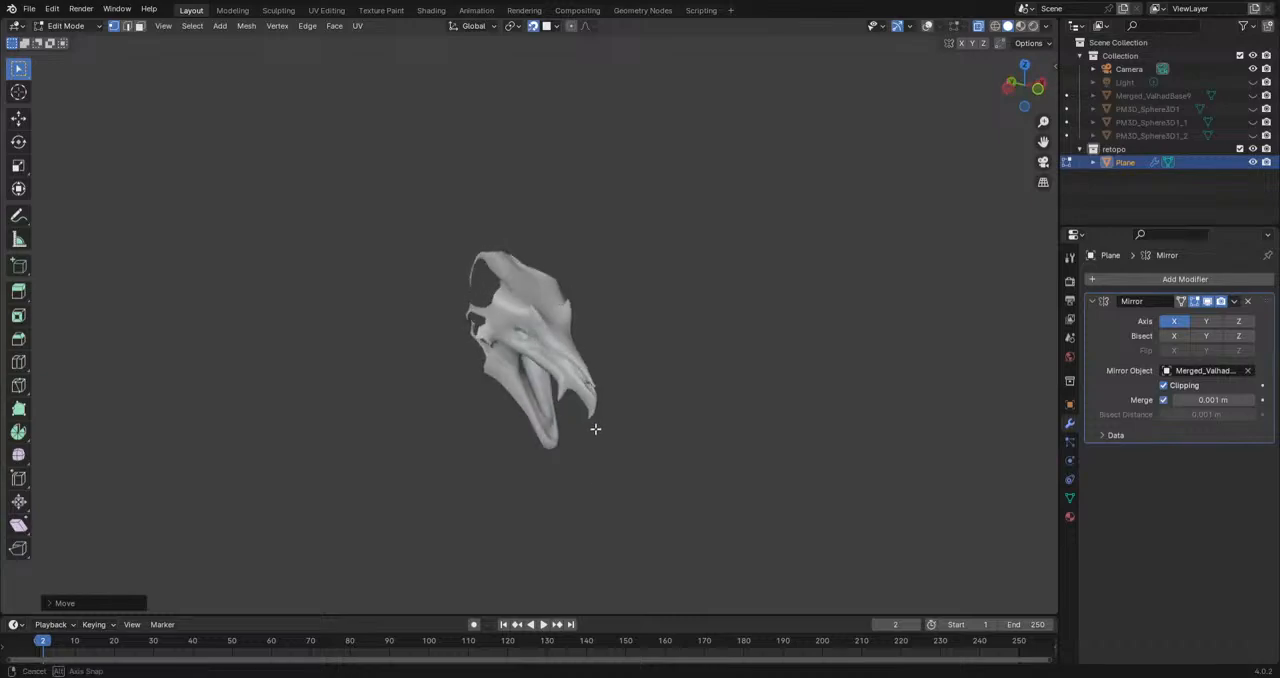
pyautogui.moveTo(442, 447); pyautogui.dragTo(392, 396, button='middle')
pyautogui.click(1253, 96)
pyautogui.moveTo(662, 391); pyautogui.dragTo(643, 394, button='middle')
pyautogui.scroll(6, 643, 394)
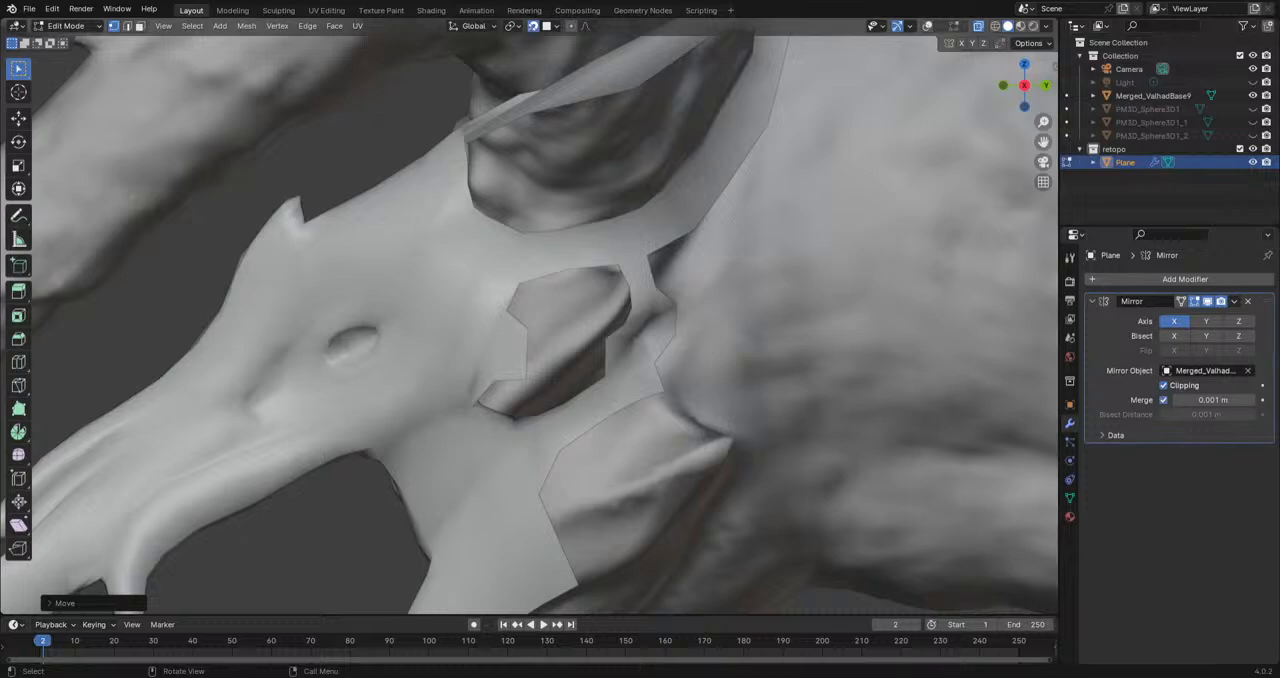
pyautogui.moveTo(645, 398); pyautogui.dragTo(616, 343, button='middle')
pyautogui.moveTo(733, 325); pyautogui.dragTo(469, 597, button='middle')
pyautogui.moveTo(634, 564); pyautogui.dragTo(656, 395, button='middle')
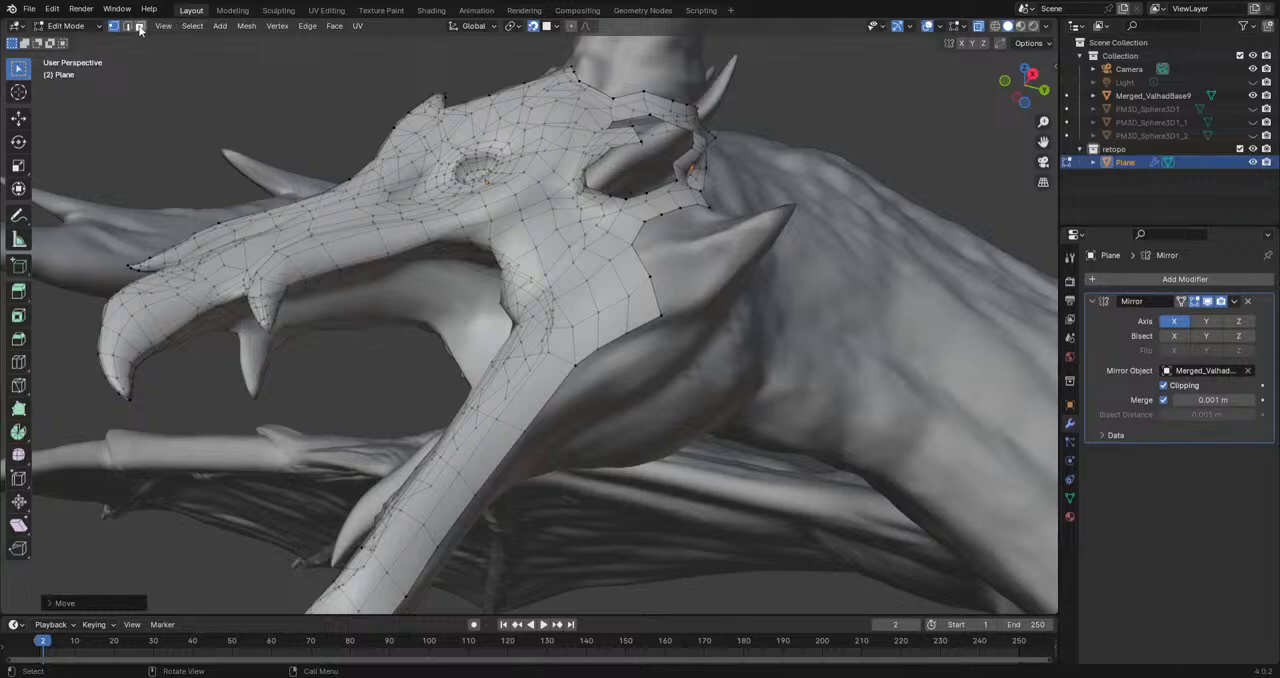
# Step: Extrude the lower rear edge of the cheek patch down behind the jaw hinge, then rotate and position it
pyautogui.press('2')
pyautogui.moveTo(630, 431); pyautogui.dragTo(674, 398, button='middle')
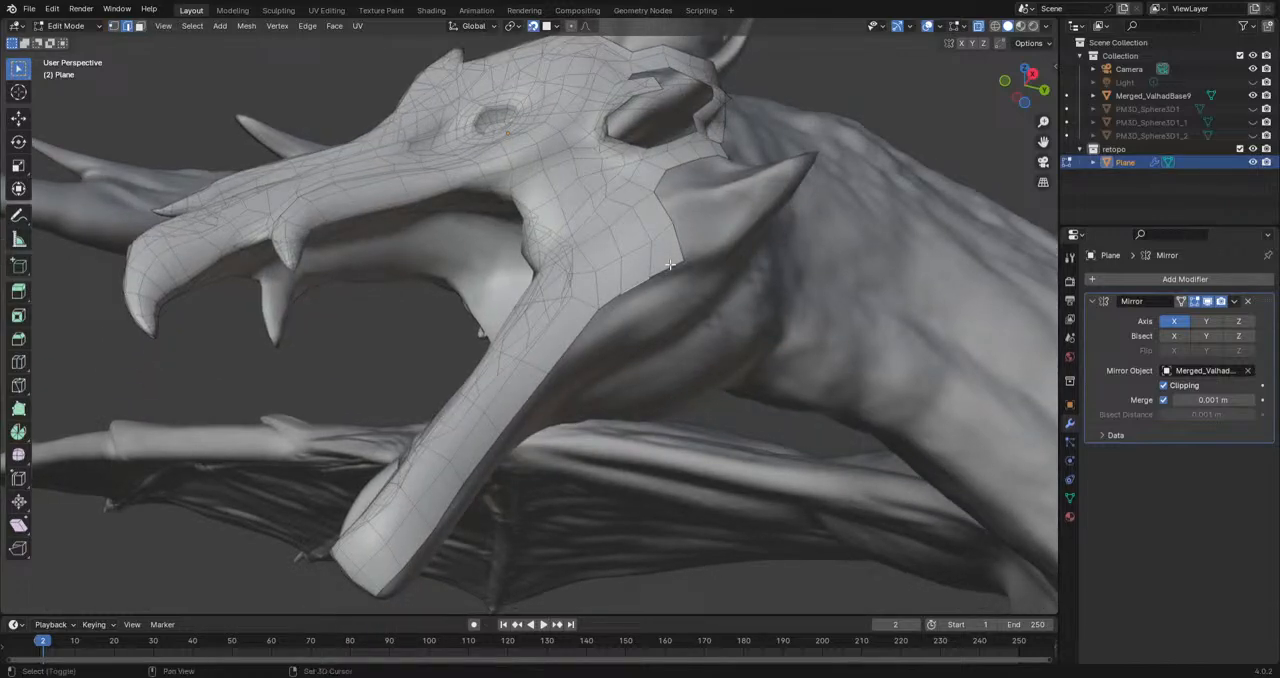
pyautogui.press('e')
pyautogui.click(702, 310)
pyautogui.press('r')
pyautogui.click(741, 305)
pyautogui.press('g')
pyautogui.click(643, 326)
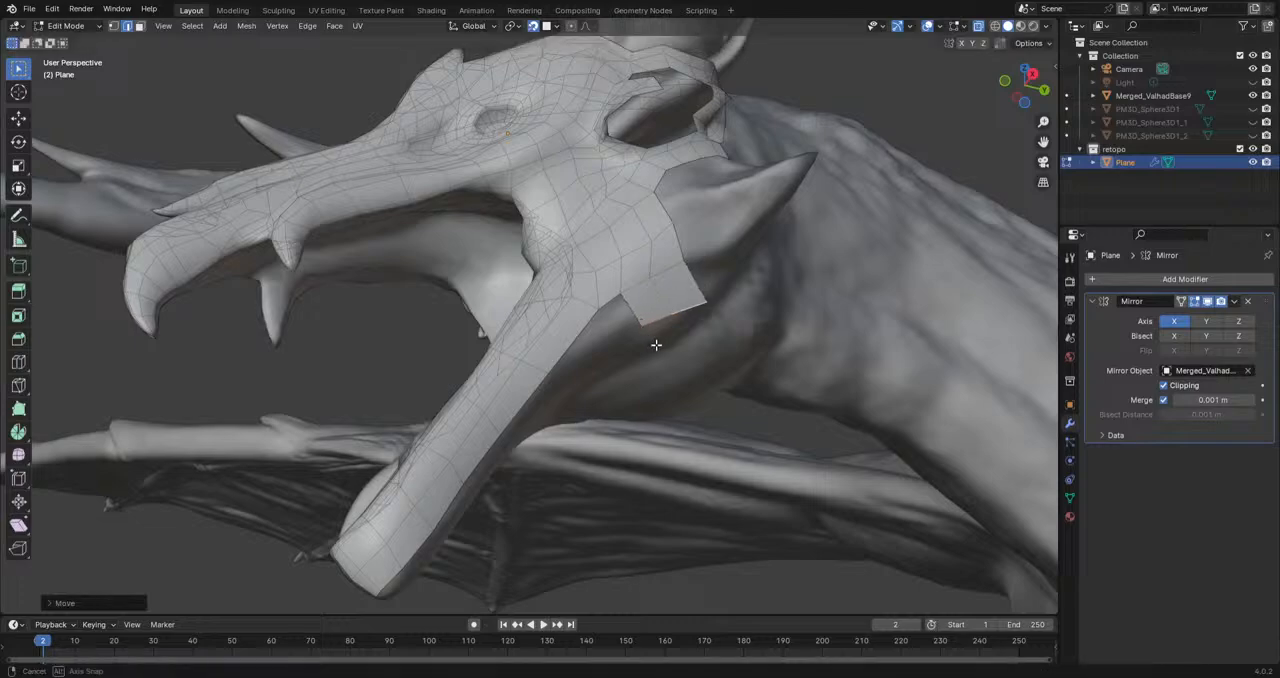
# Step: Reposition the extruded edge on the underside of the jaw hinge and rotate it toward the lower jaw
pyautogui.moveTo(656, 345); pyautogui.dragTo(612, 314, button='middle')
pyautogui.press('g')
pyautogui.click(648, 280)
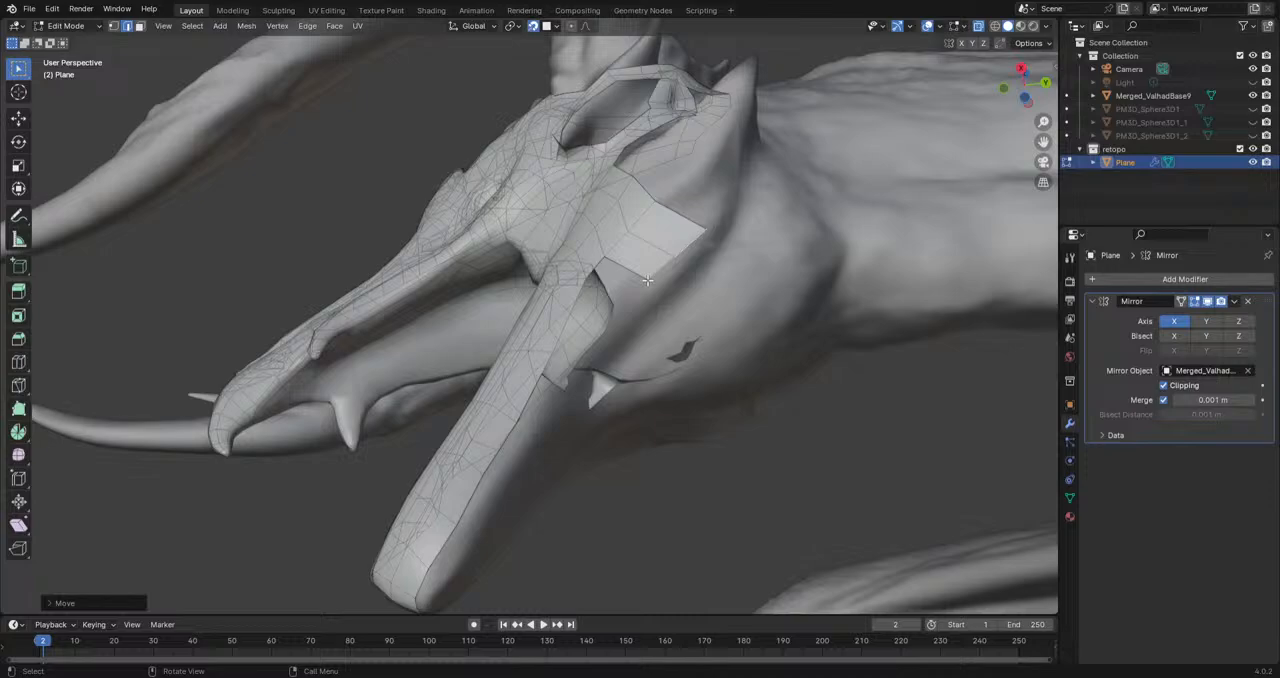
pyautogui.moveTo(659, 283)
pyautogui.mouseDown(button='middle')
pyautogui.moveTo(706, 310)
pyautogui.moveTo(671, 303)
pyautogui.mouseUp(button='middle')
pyautogui.scroll(1, 672, 304)
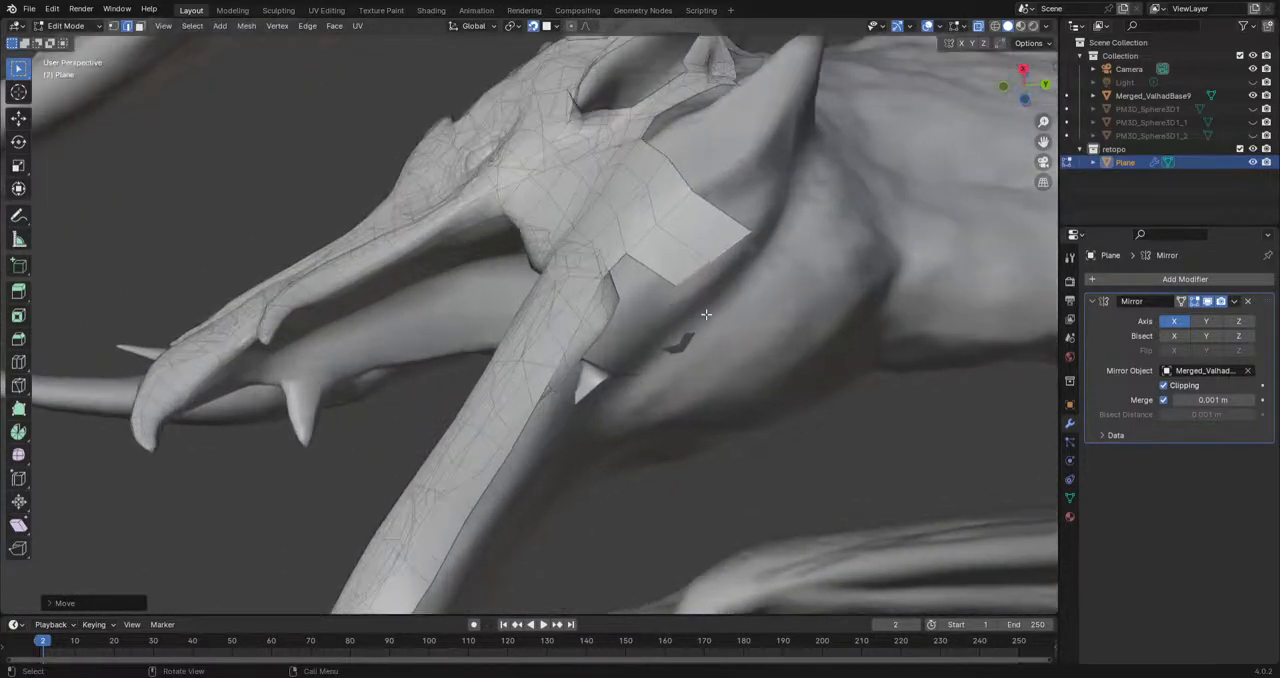
pyautogui.click(691, 276)
pyautogui.press('g')
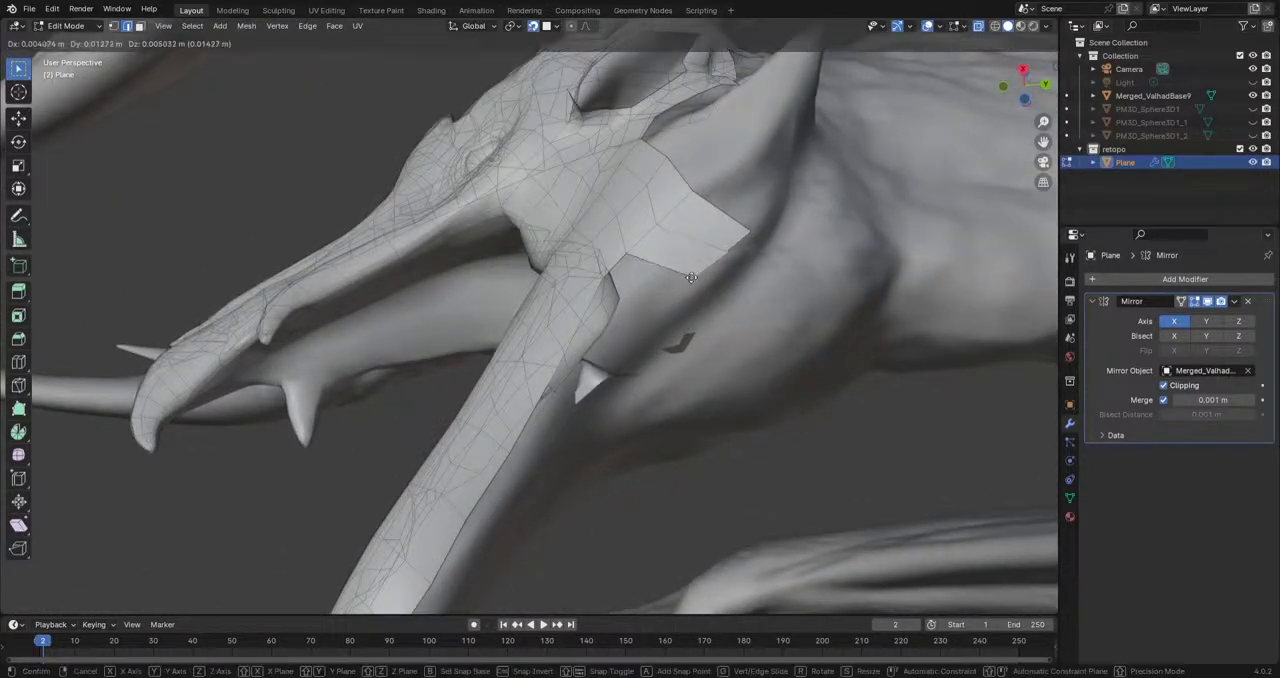
pyautogui.click(645, 305)
pyautogui.press('r')
pyautogui.click(729, 295)
pyautogui.moveTo(729, 295); pyautogui.dragTo(571, 280, button='middle')
# Step: Extrude and rotate another strip segment below the jaw hinge and check its fit with overlays hidden
pyautogui.click(672, 316)
pyautogui.press('e')
pyautogui.click(680, 298)
pyautogui.press('r')
pyautogui.click(681, 298)
pyautogui.click(929, 27)
pyautogui.moveTo(545, 345); pyautogui.dragTo(513, 333, button='middle')
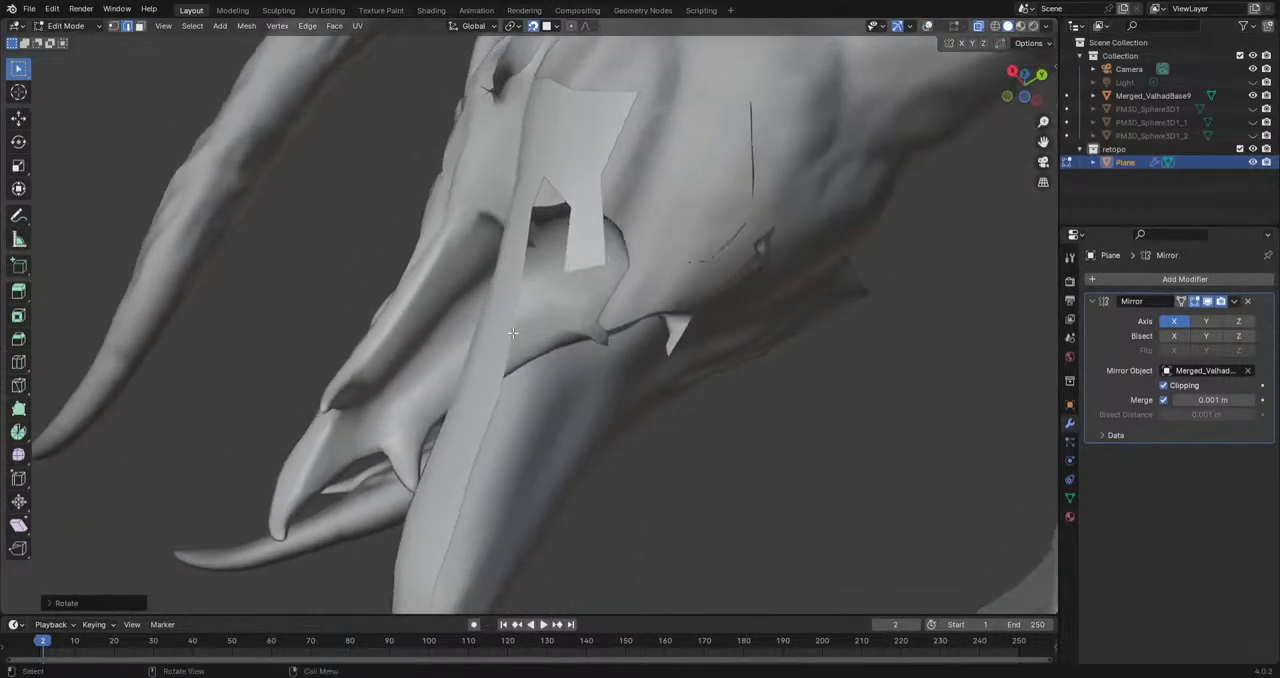
pyautogui.moveTo(685, 345); pyautogui.dragTo(601, 200, button='middle')
pyautogui.click(926, 27)
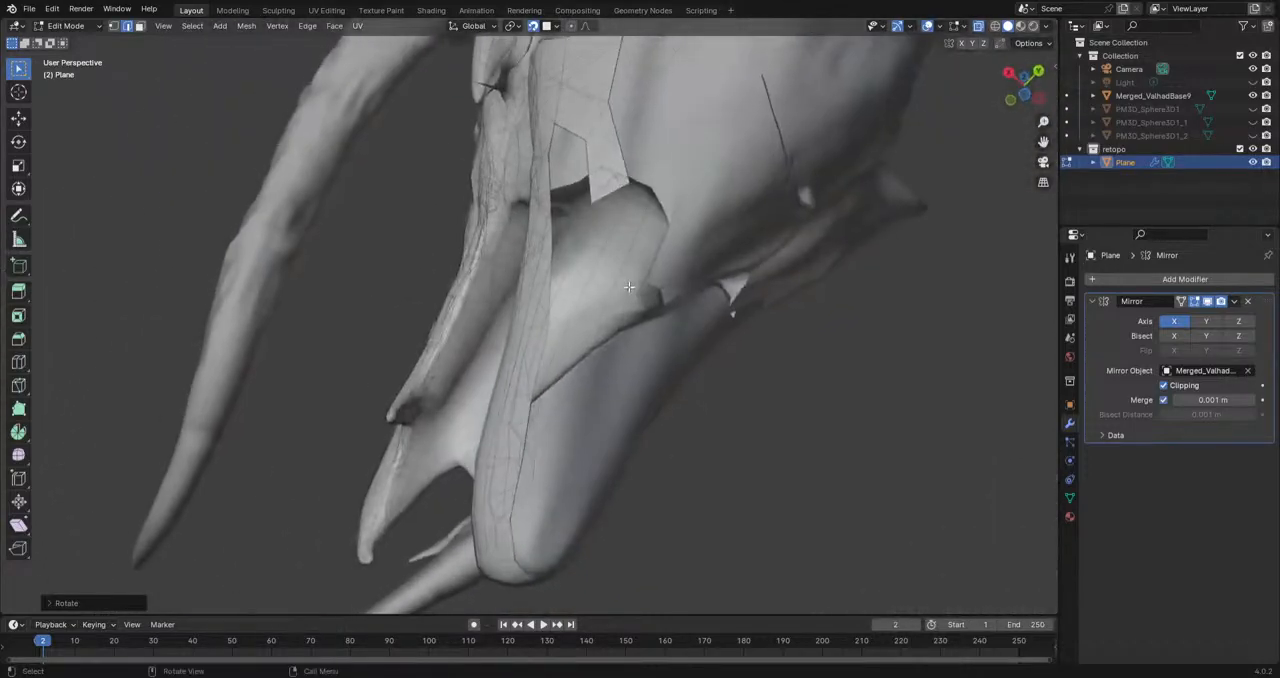
# Step: Extend the strip forward along the lower jaw's inner underside, rotating its end edge and scaling it down
pyautogui.press('g')
pyautogui.click(615, 307)
pyautogui.press('r')
pyautogui.click(641, 313)
pyautogui.press('g')
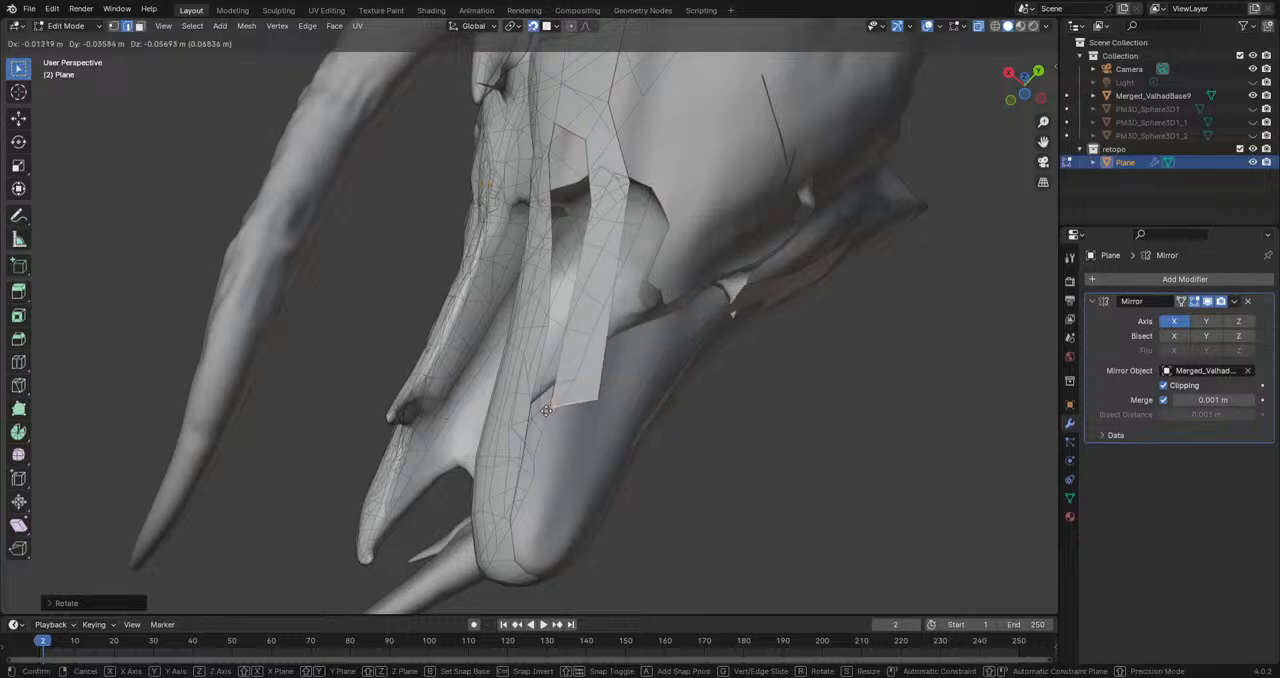
pyautogui.click(674, 395)
pyautogui.press('s')
pyautogui.click(676, 395)
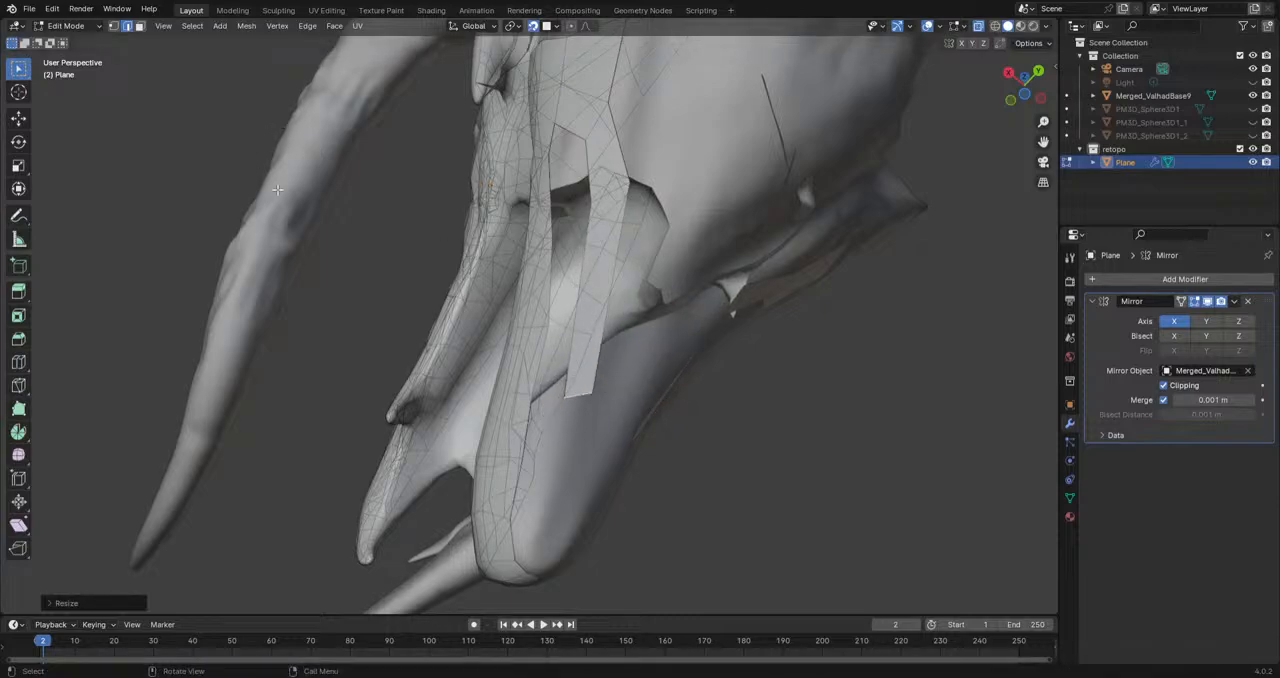
# Step: Extrude the strip's end edge in several segments forward toward the tip of the lower jaw
pyautogui.press('e')
pyautogui.click(637, 457)
pyautogui.press('s')
pyautogui.press('r')
pyautogui.click(623, 479)
pyautogui.press('e')
pyautogui.click(543, 508)
pyautogui.press('e')
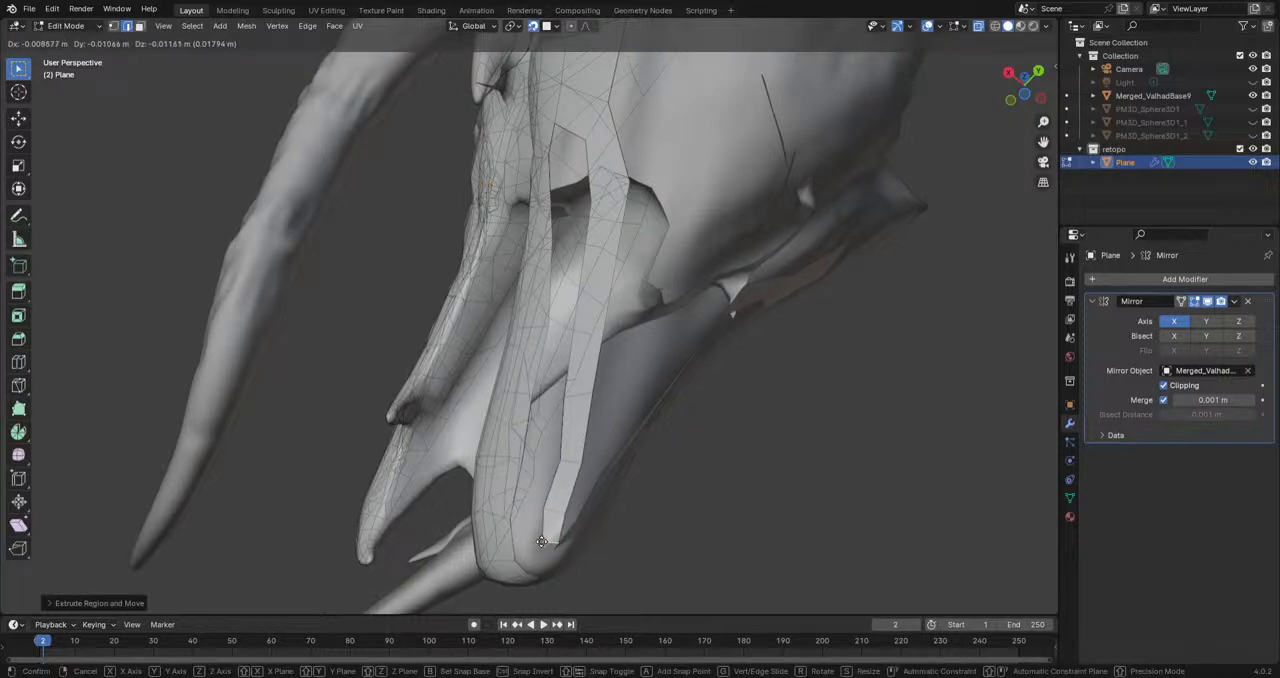
pyautogui.click(545, 553)
# Step: Move an end vertex of the jaw strip and try to fill a face across its folded front end
pyautogui.keyDown('shift'); pyautogui.moveTo(545, 556); pyautogui.dragTo(574, 390, button='middle'); pyautogui.keyUp('shift')
pyautogui.click(115, 26)
pyautogui.press('g')
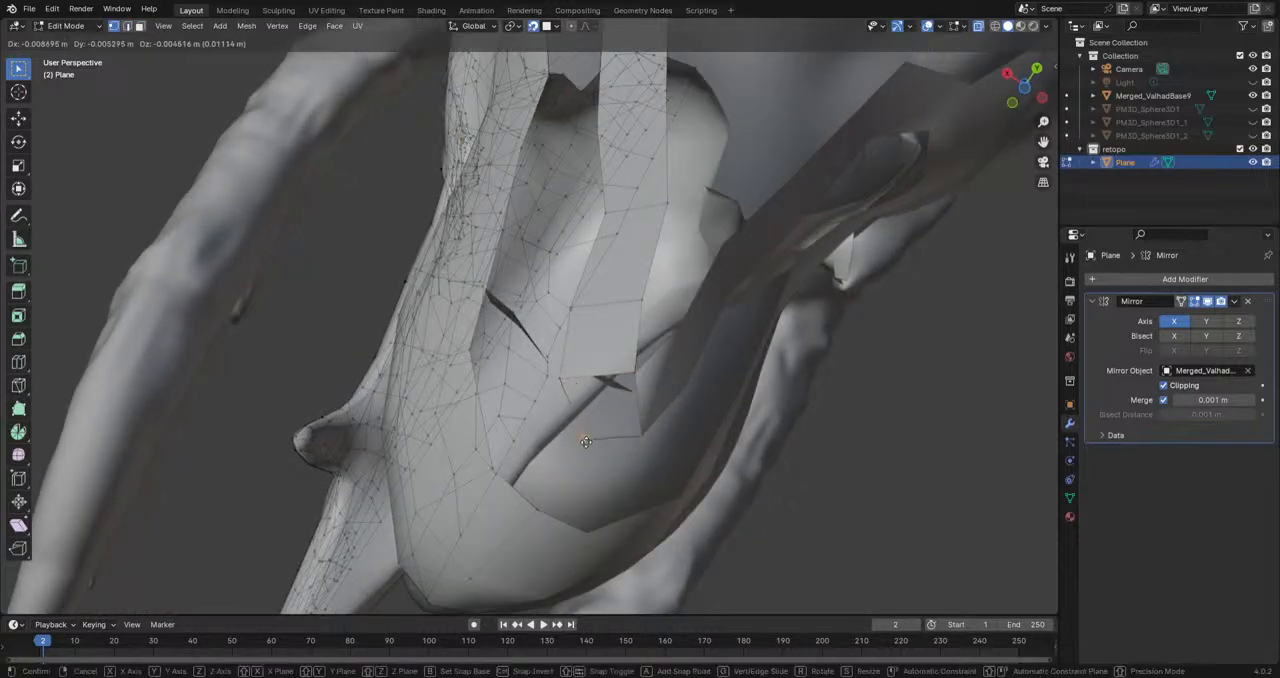
pyautogui.click(651, 434)
pyautogui.keyDown('shift'); pyautogui.click(635, 375); pyautogui.keyUp('shift')
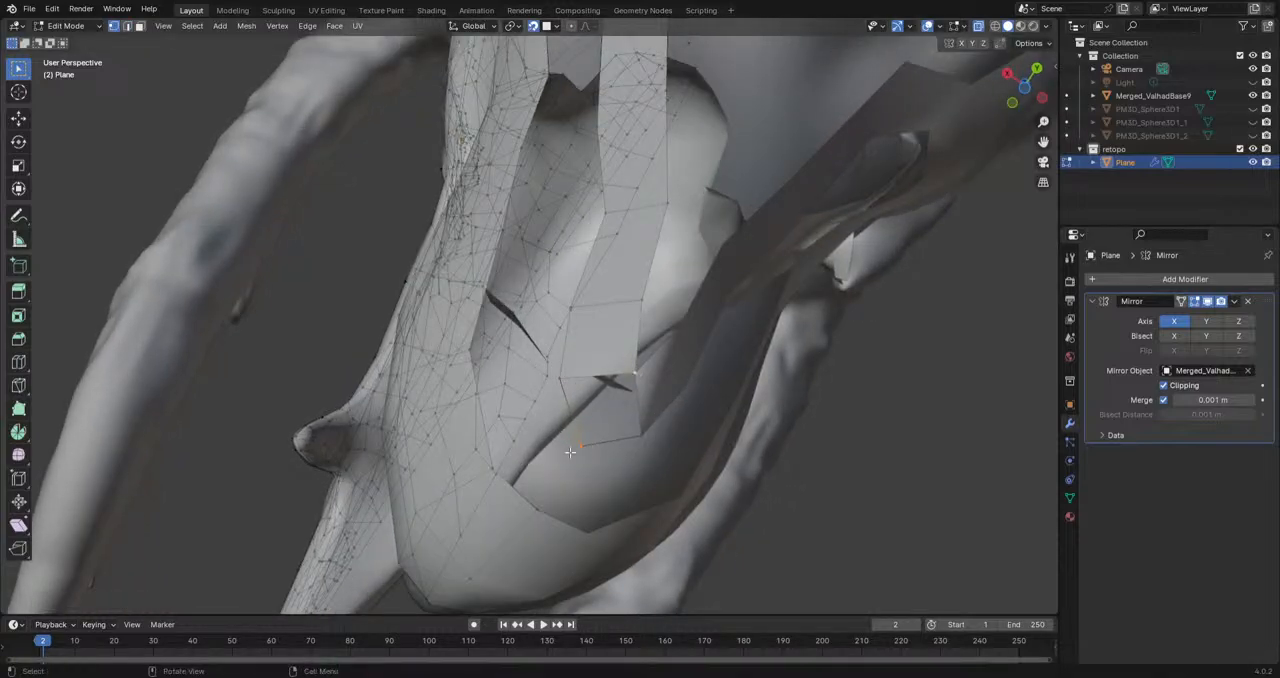
pyautogui.click(581, 448)
pyautogui.press('f')
pyautogui.hotkey('ctrl', 'z')
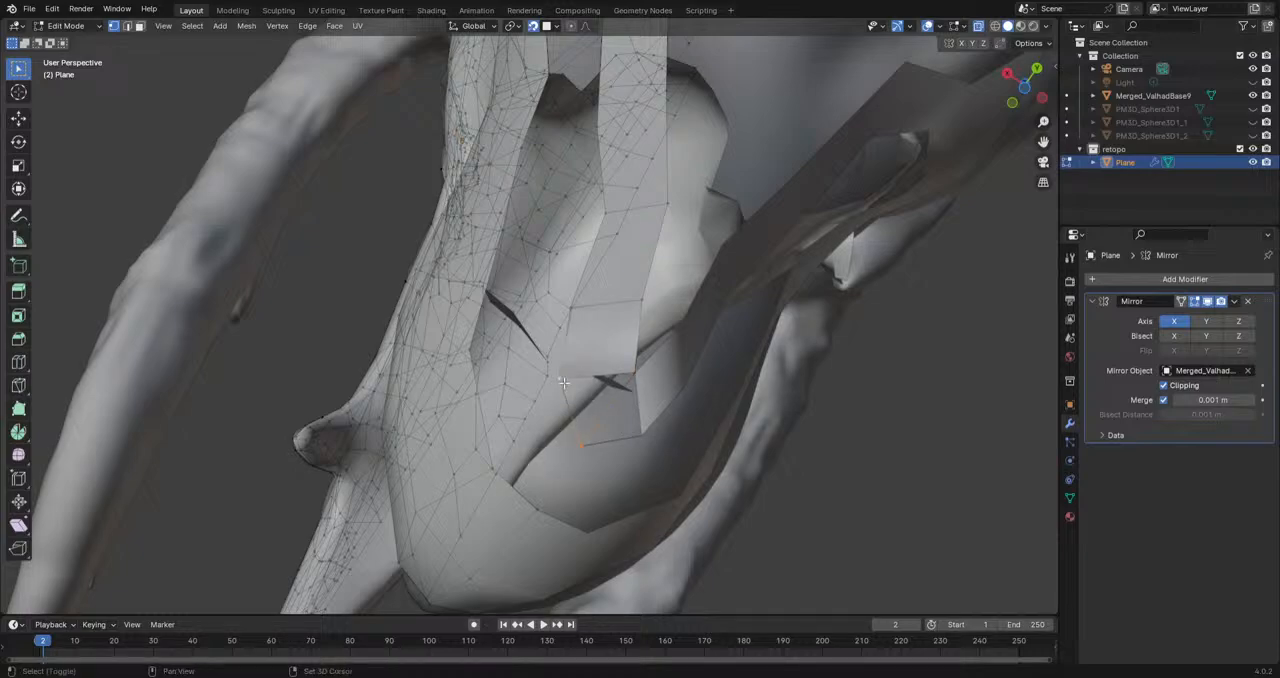
pyautogui.keyDown('shift'); pyautogui.click(633, 376); pyautogui.keyUp('shift')
pyautogui.press('f')
pyautogui.moveTo(650, 400); pyautogui.dragTo(618, 430, button='middle')
pyautogui.hotkey('ctrl', 'z')
pyautogui.hotkey('ctrl', 'z')
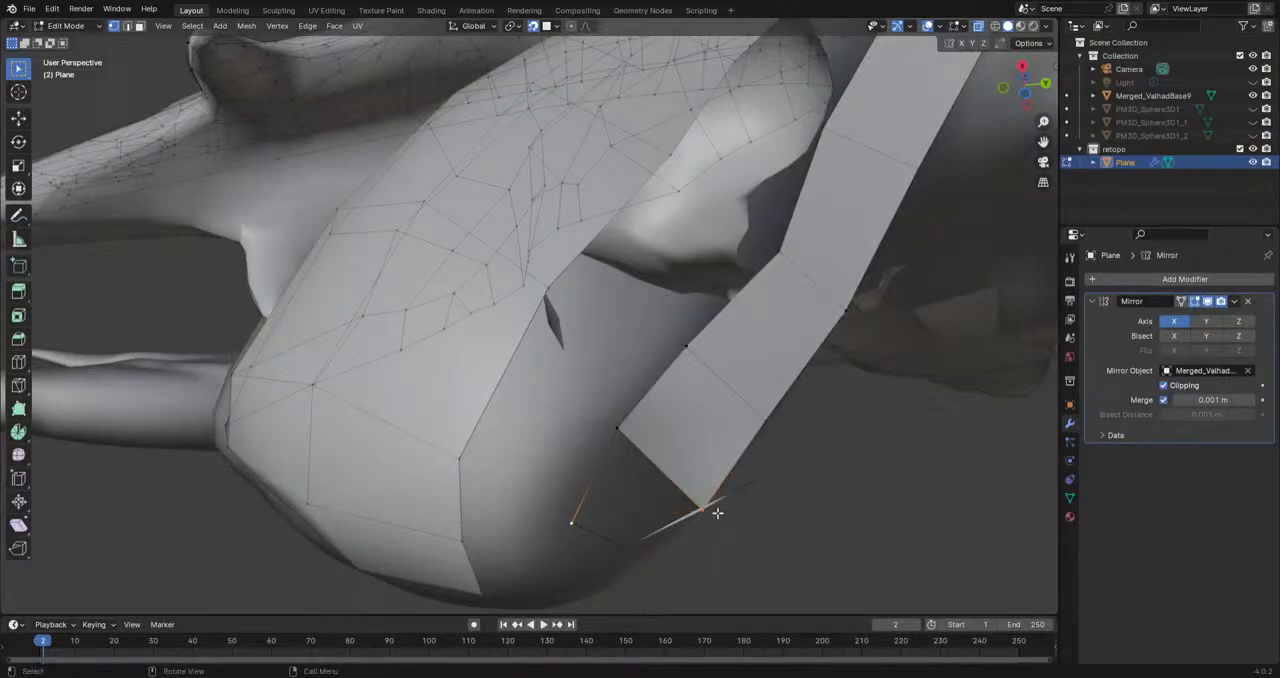
# Step: Try filling the strip's front end from another vertex, then undo the fill and the folded end segment
pyautogui.keyDown('shift'); pyautogui.click(623, 432); pyautogui.keyUp('shift')
pyautogui.press('f')
pyautogui.click(598, 415)
pyautogui.moveTo(598, 417); pyautogui.dragTo(555, 443, button='middle')
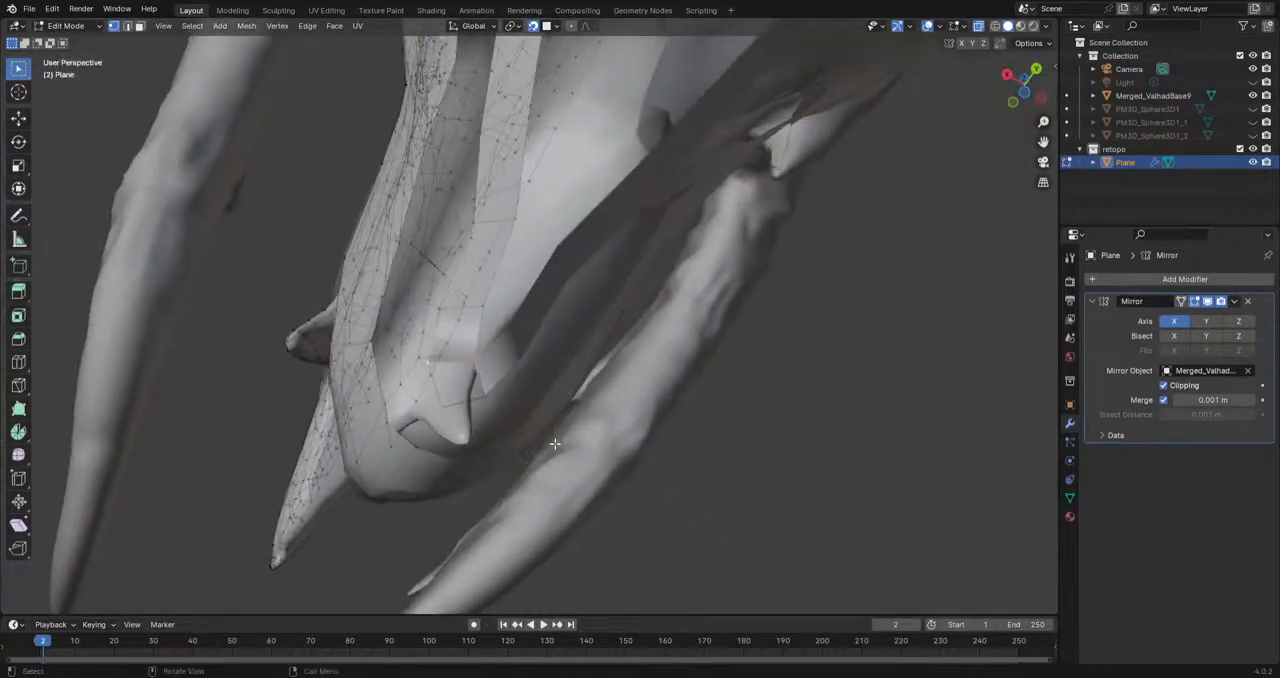
pyautogui.hotkey('ctrl', 'z')
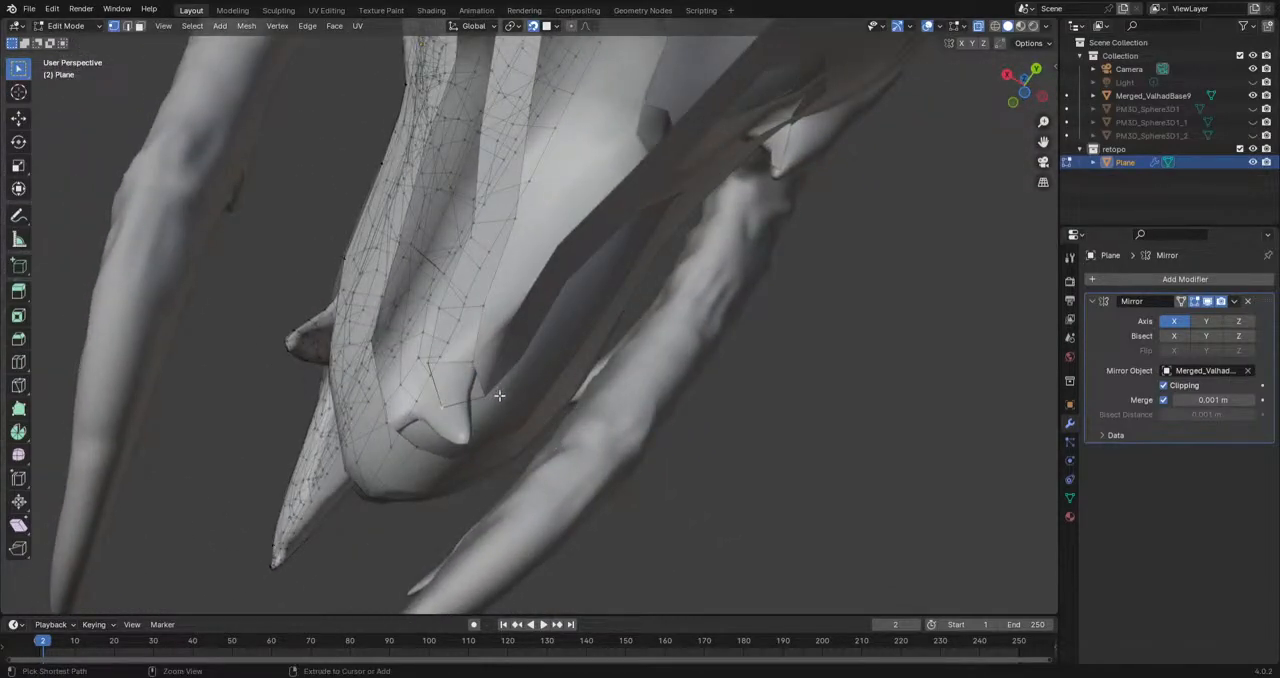
pyautogui.moveTo(499, 395); pyautogui.dragTo(577, 439, button='middle')
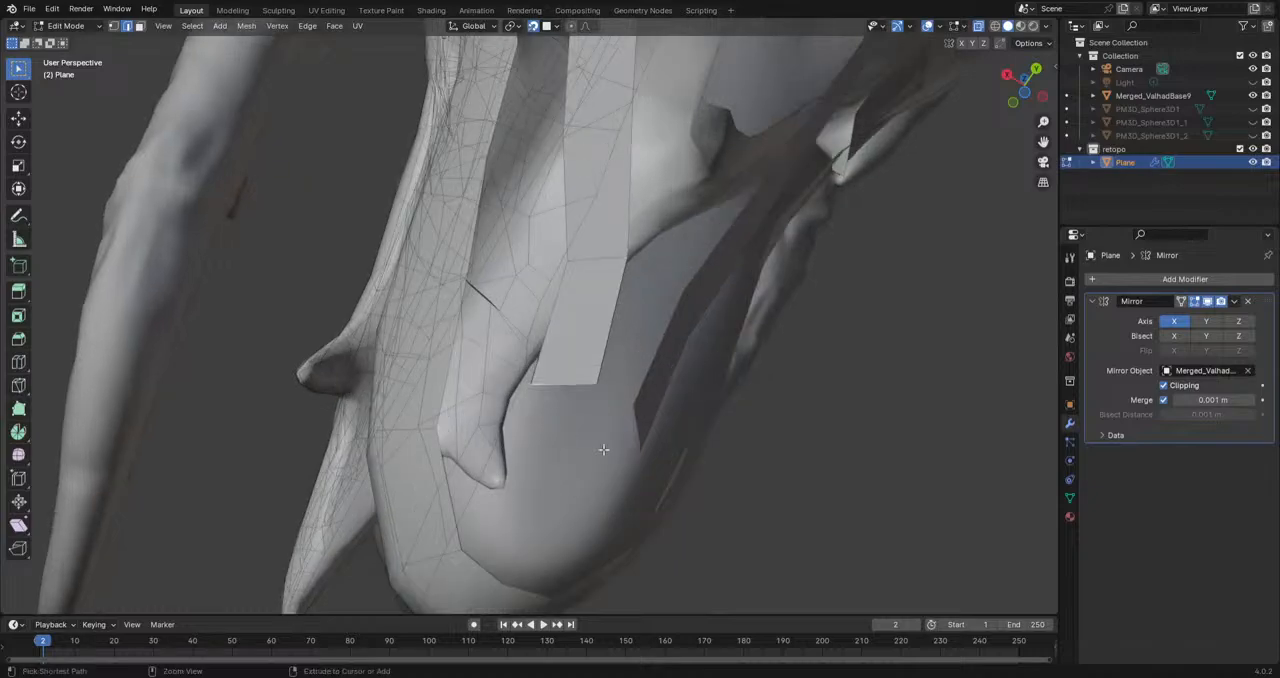
pyautogui.moveTo(579, 390); pyautogui.dragTo(551, 286, button='middle')
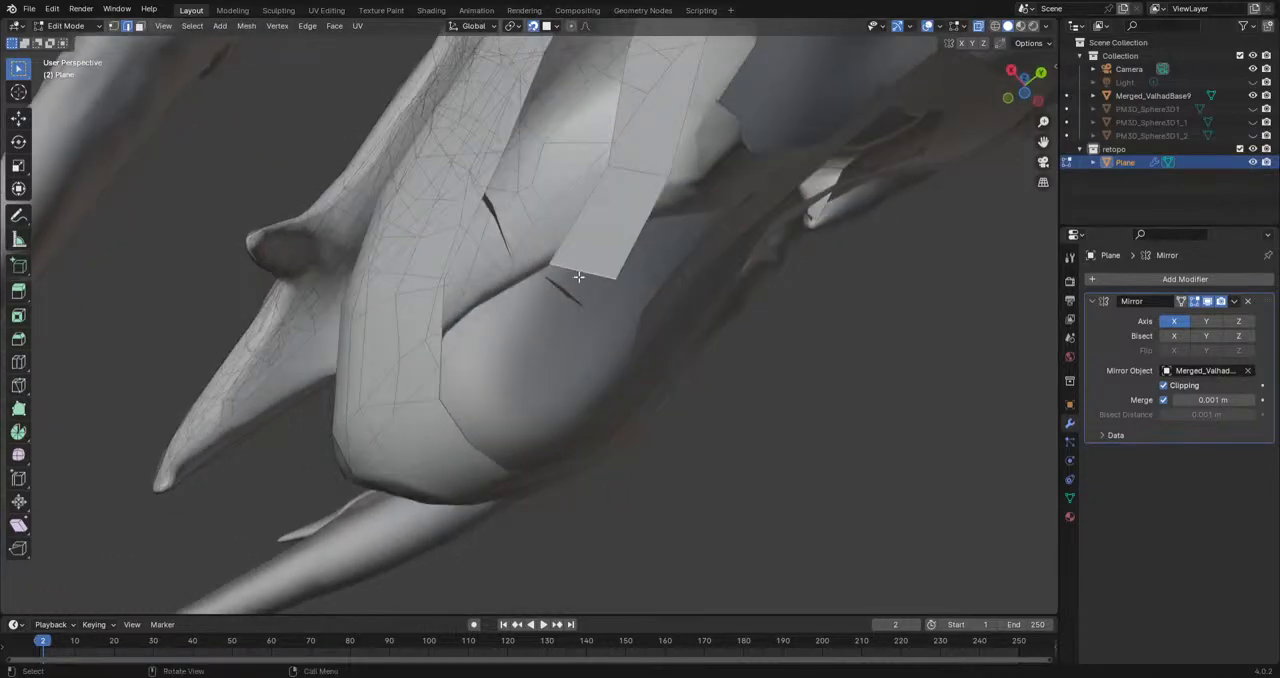
# Step: Turn off Clipping in the Mirror modifier and extrude the strip's end edge forward under the jaw tip
pyautogui.press('g')
pyautogui.press('Escape')
pyautogui.click(1163, 385)
pyautogui.press('e')
pyautogui.click(530, 335)
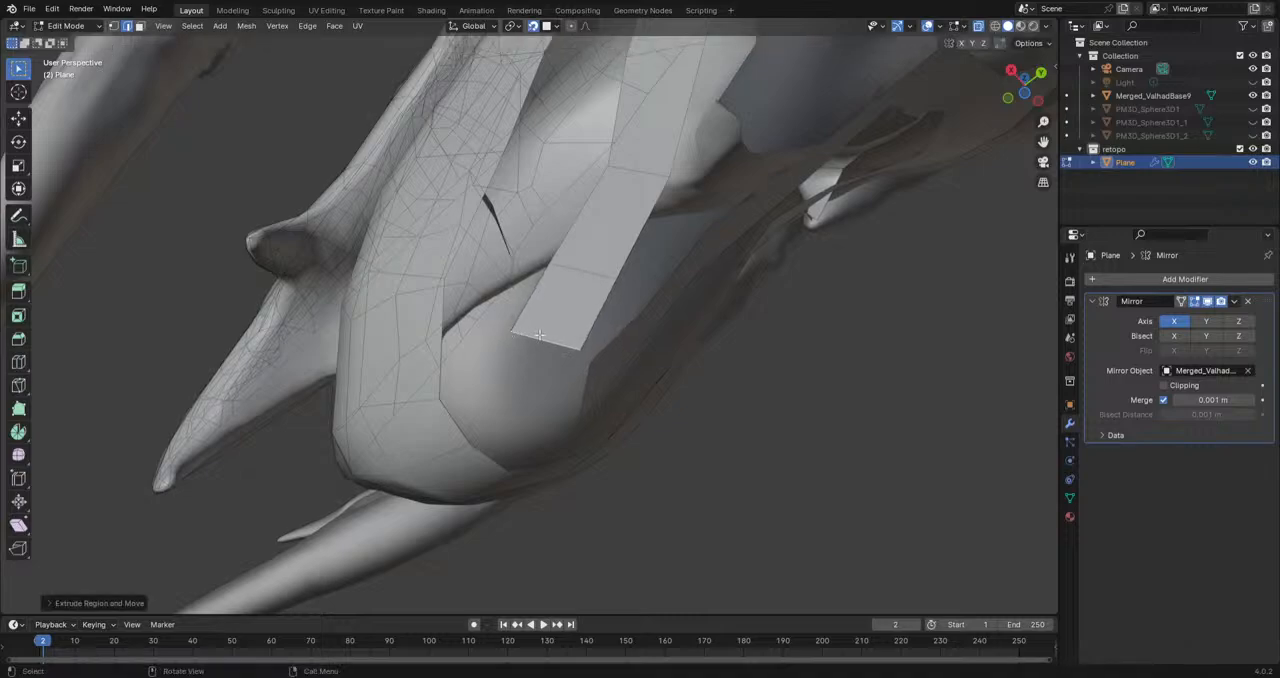
pyautogui.click(1165, 399)
pyautogui.scroll(1, 646, 397)
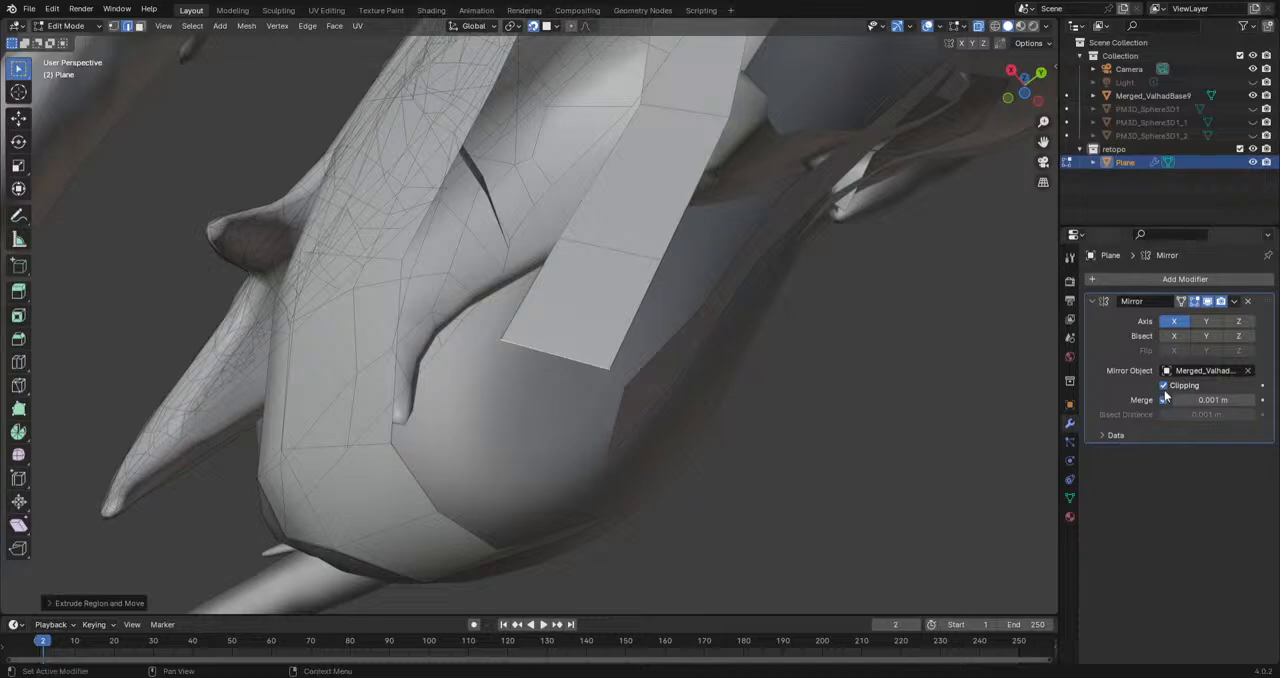
# Step: Rotate the strip's end edge and move it toward the jaw's centreline
pyautogui.moveTo(640, 434); pyautogui.dragTo(548, 427, button='middle')
pyautogui.press('r')
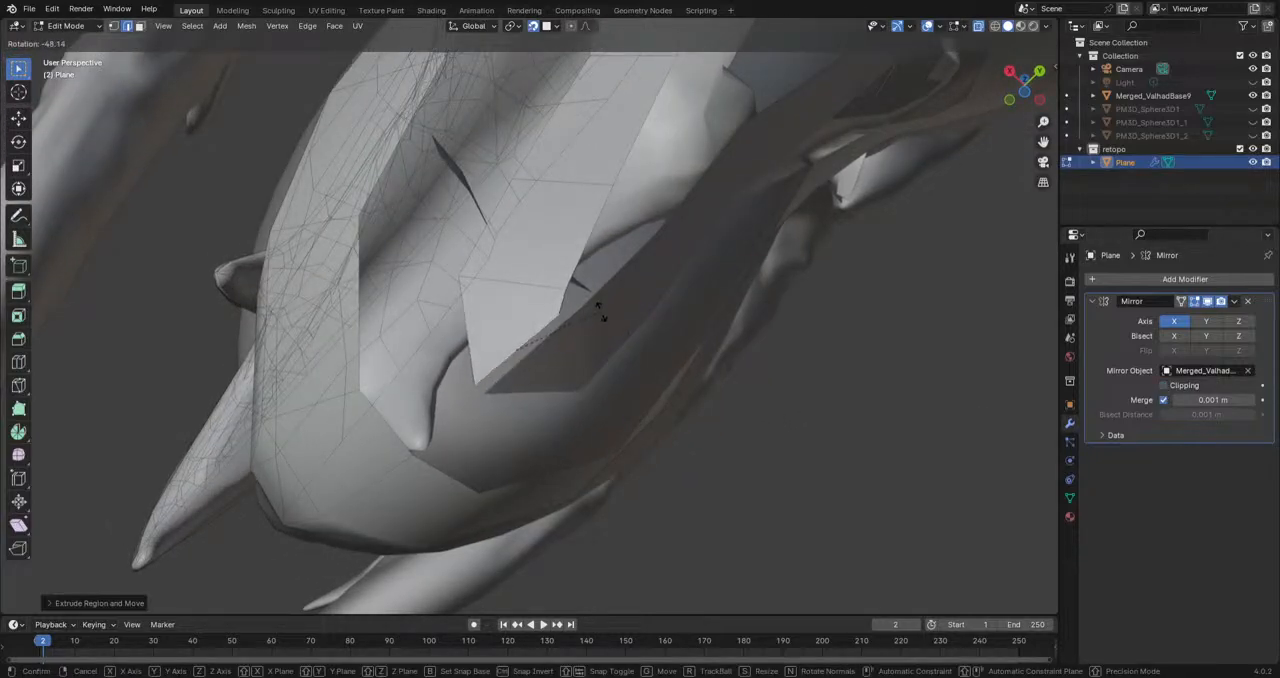
pyautogui.click(600, 310)
pyautogui.press('g')
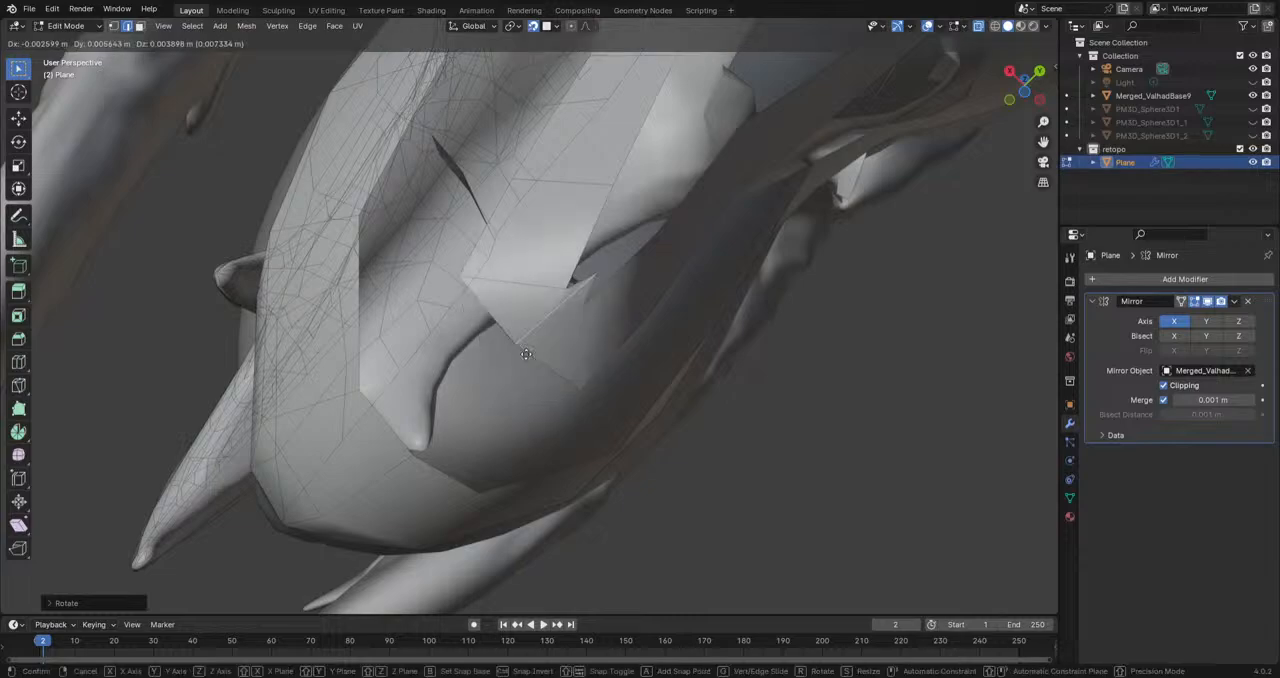
pyautogui.click(492, 407)
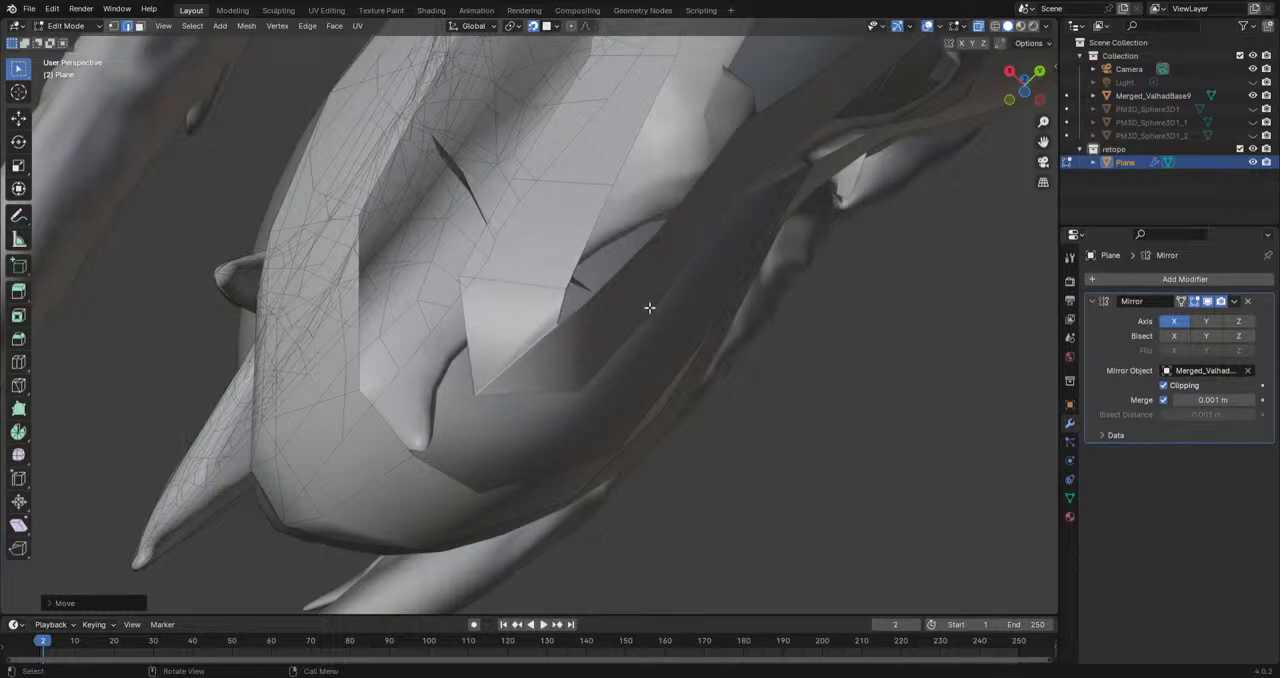
pyautogui.hotkey('ctrl', 'z')
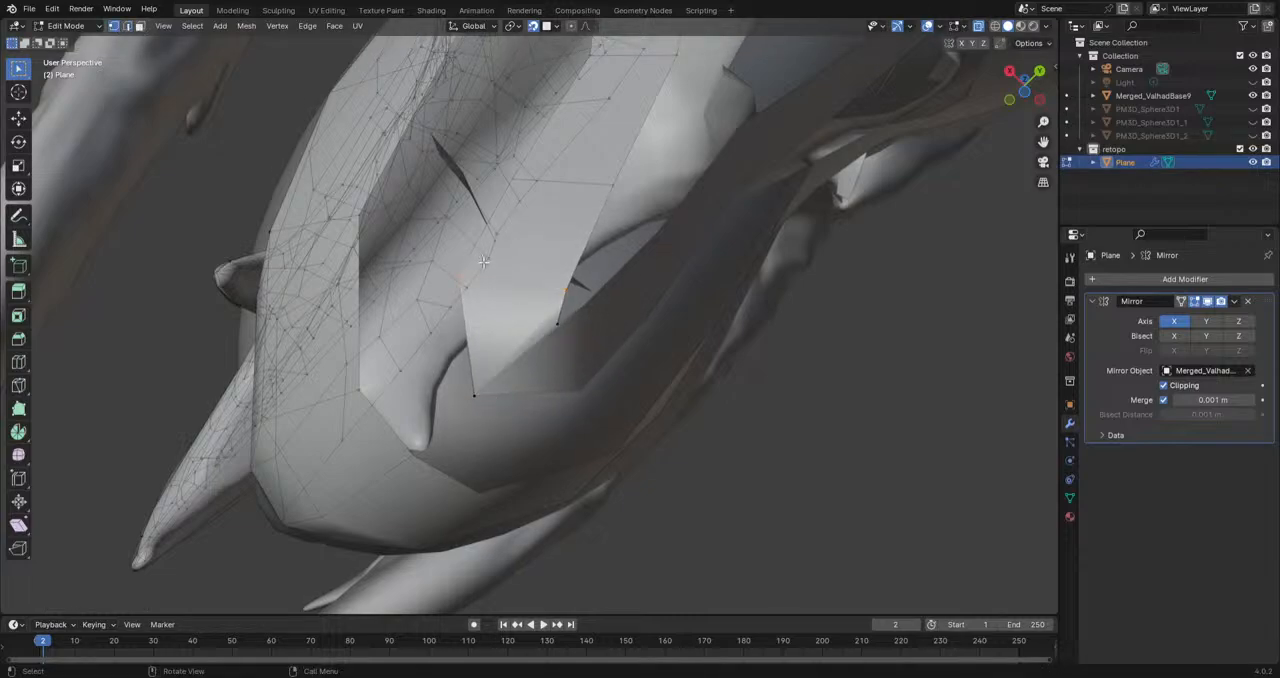
# Step: Reposition the side vertex just behind the jaw strip's front end, drawing it inward and redoing the first placement
pyautogui.click(572, 291)
pyautogui.press('g')
pyautogui.click(560, 282)
pyautogui.hotkey('ctrl', 'z')
pyautogui.press('g')
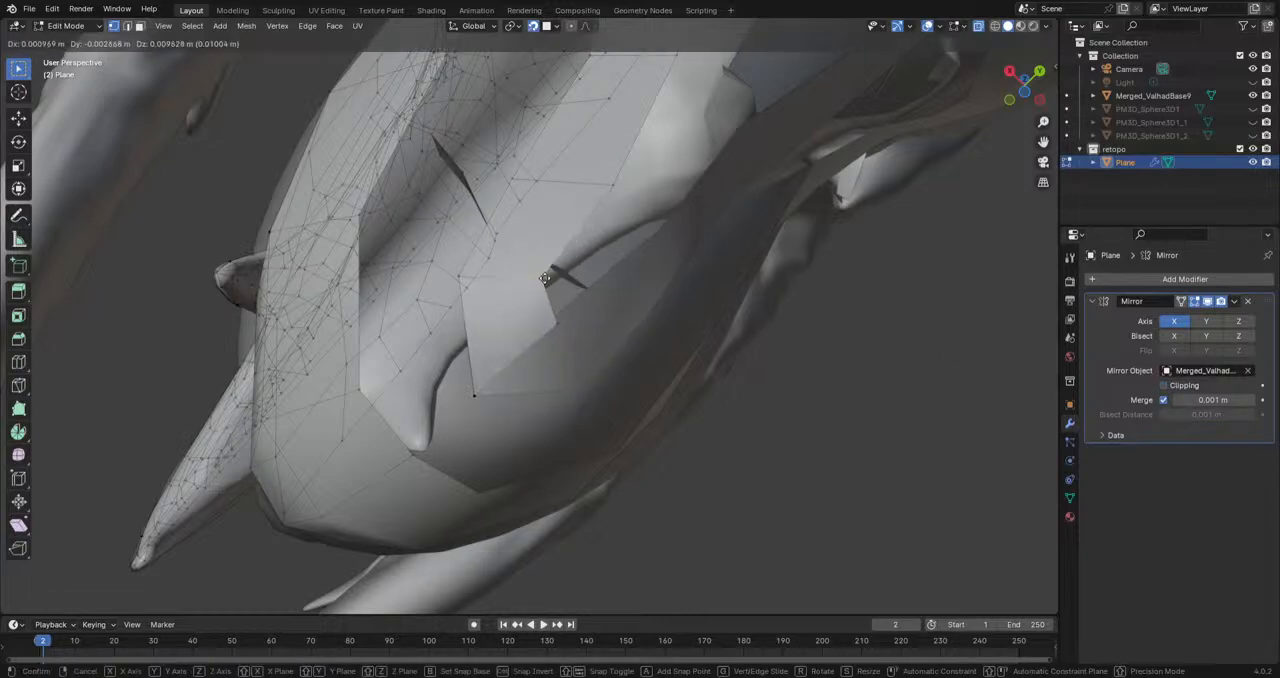
pyautogui.click(546, 277)
# Step: Adjust the vertices at the jaw strip's front end from below so they follow the underside of the jaw tip
pyautogui.moveTo(670, 340)
pyautogui.mouseDown(button='middle')
pyautogui.moveTo(611, 379)
pyautogui.moveTo(669, 331)
pyautogui.moveTo(611, 452)
pyautogui.mouseUp(button='middle')
pyautogui.press('g')
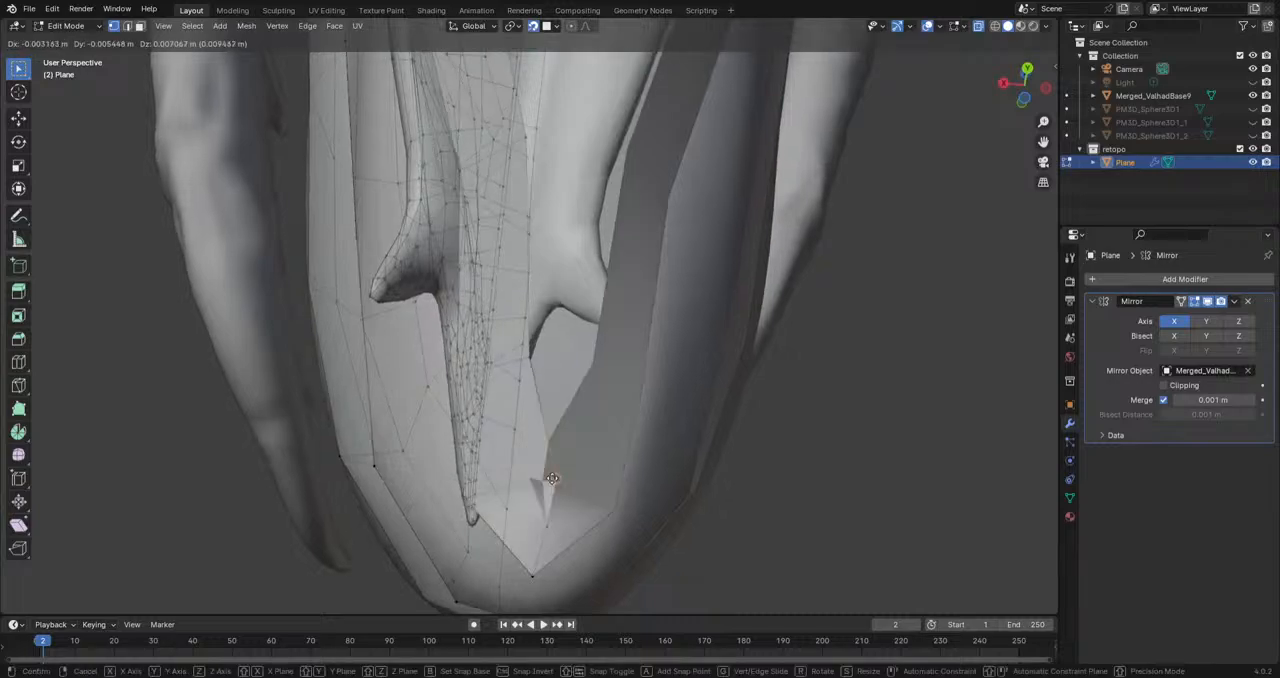
pyautogui.click(527, 485)
pyautogui.moveTo(527, 485)
pyautogui.mouseDown(button='middle')
pyautogui.moveTo(835, 541)
pyautogui.moveTo(749, 438)
pyautogui.moveTo(713, 321)
pyautogui.moveTo(731, 391)
pyautogui.moveTo(618, 562)
pyautogui.moveTo(620, 586)
pyautogui.moveTo(609, 443)
pyautogui.moveTo(625, 474)
pyautogui.moveTo(672, 481)
pyautogui.moveTo(646, 481)
pyautogui.mouseUp(button='middle')
pyautogui.press('g')
pyautogui.click(540, 500)
pyautogui.press('g')
pyautogui.click(546, 492)
# Step: Move the front upper-edge vertices of the jaw strip one by one toward the jaw's side, finishing in the right orthographic view
pyautogui.click(567, 474)
pyautogui.press('g')
pyautogui.click(574, 458)
pyautogui.click(611, 428)
pyautogui.press('g')
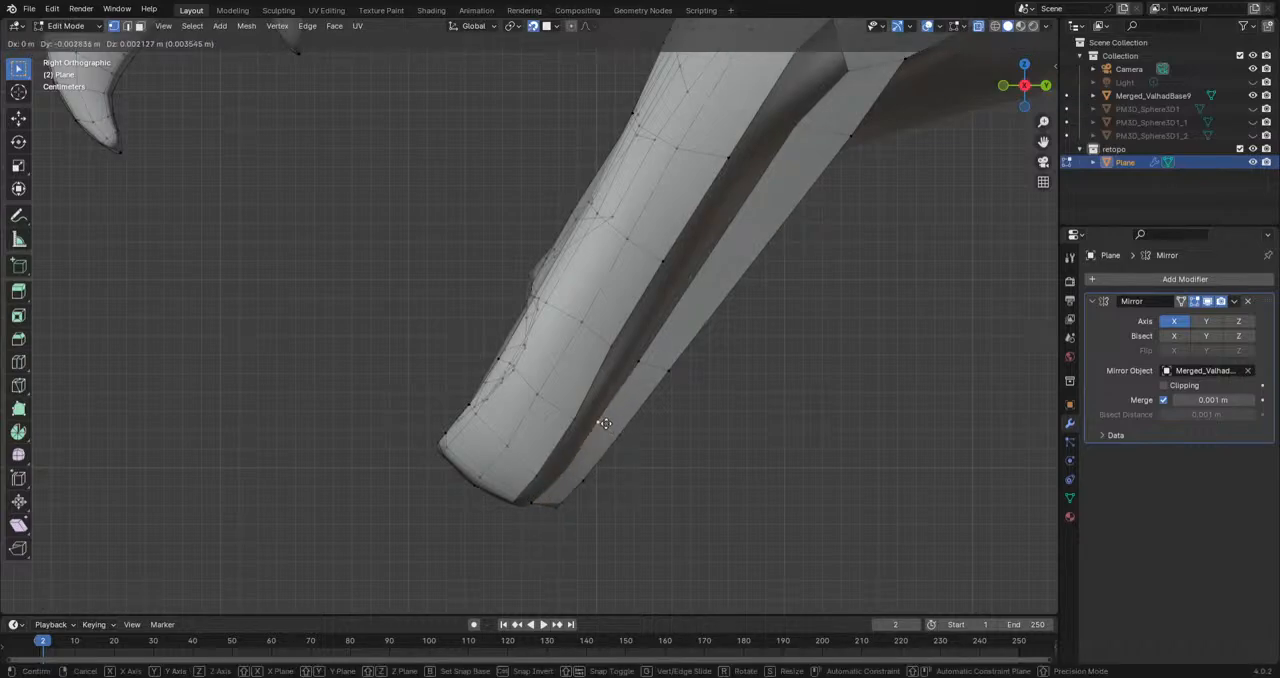
pyautogui.click(598, 420)
pyautogui.click(637, 359)
pyautogui.press('g')
pyautogui.click(635, 357)
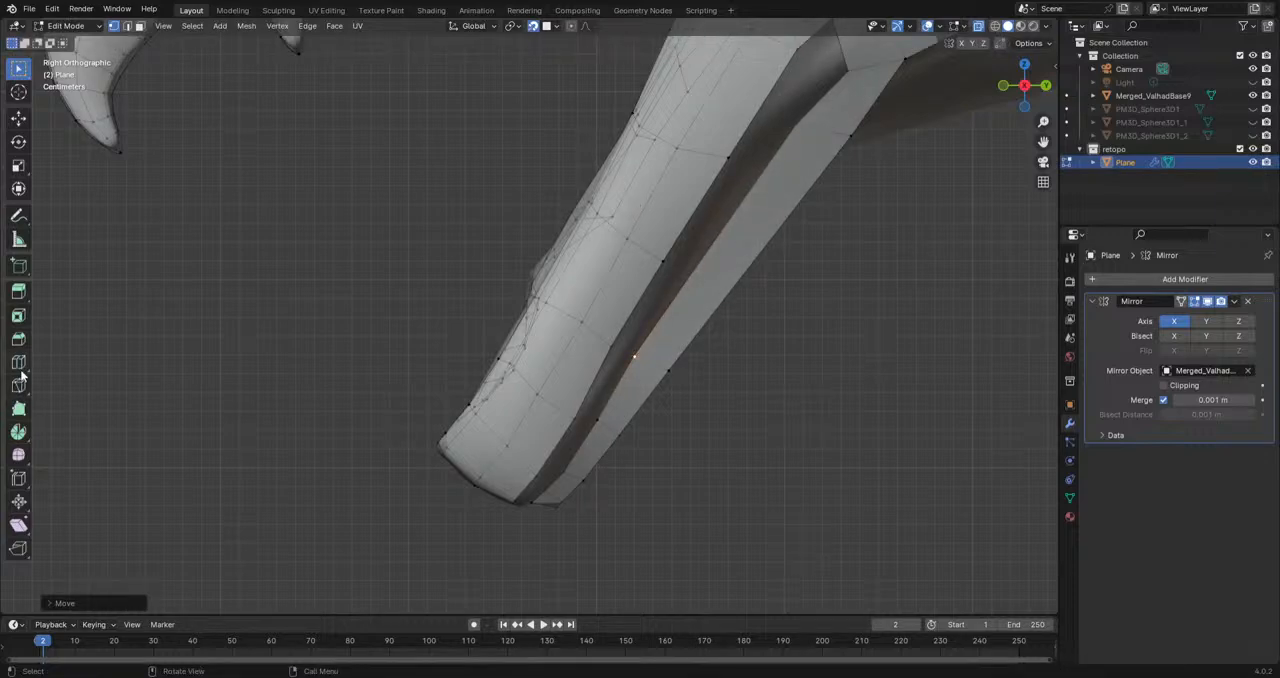
# Step: Cut two edge loops across the long rear section of the jaw strip
pyautogui.click(18, 366)
pyautogui.moveTo(694, 301); pyautogui.dragTo(665, 348)
pyautogui.moveTo(798, 197); pyautogui.dragTo(797, 164)
pyautogui.click(19, 70)
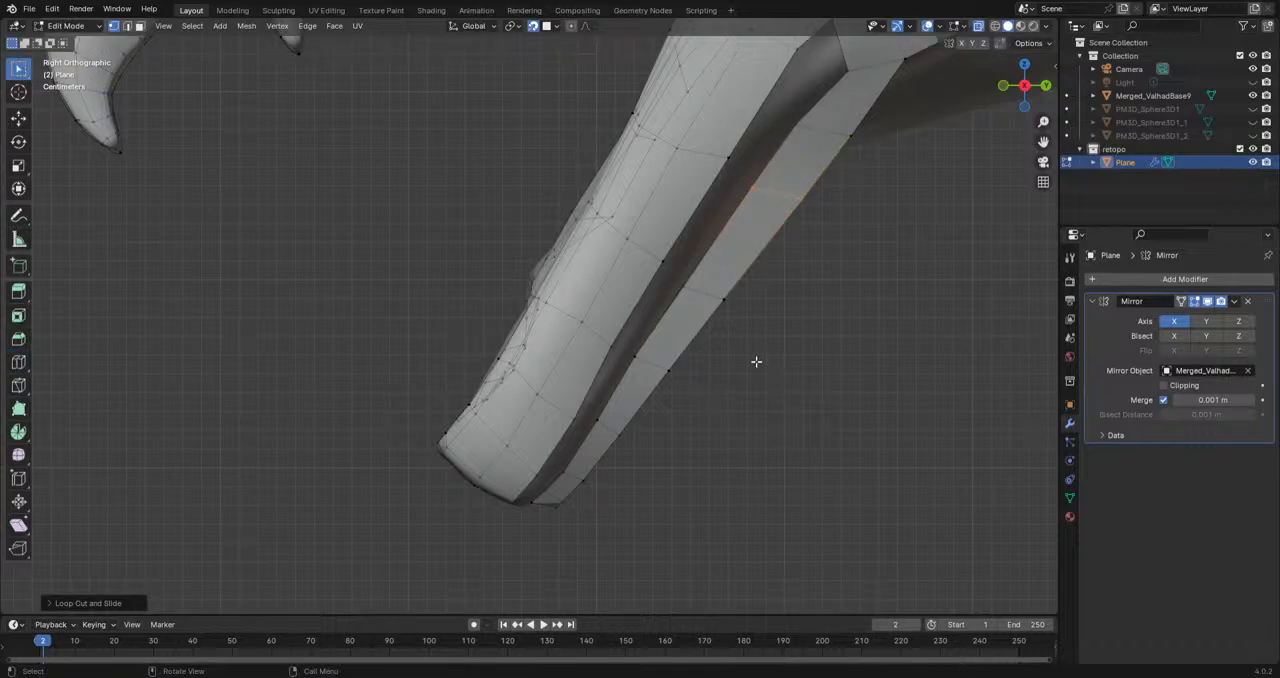
# Step: Move the upper-edge vertices of the new loops and of the loop behind them to even out the gap along the jaw
pyautogui.click(683, 294)
pyautogui.press('g')
pyautogui.click(689, 294)
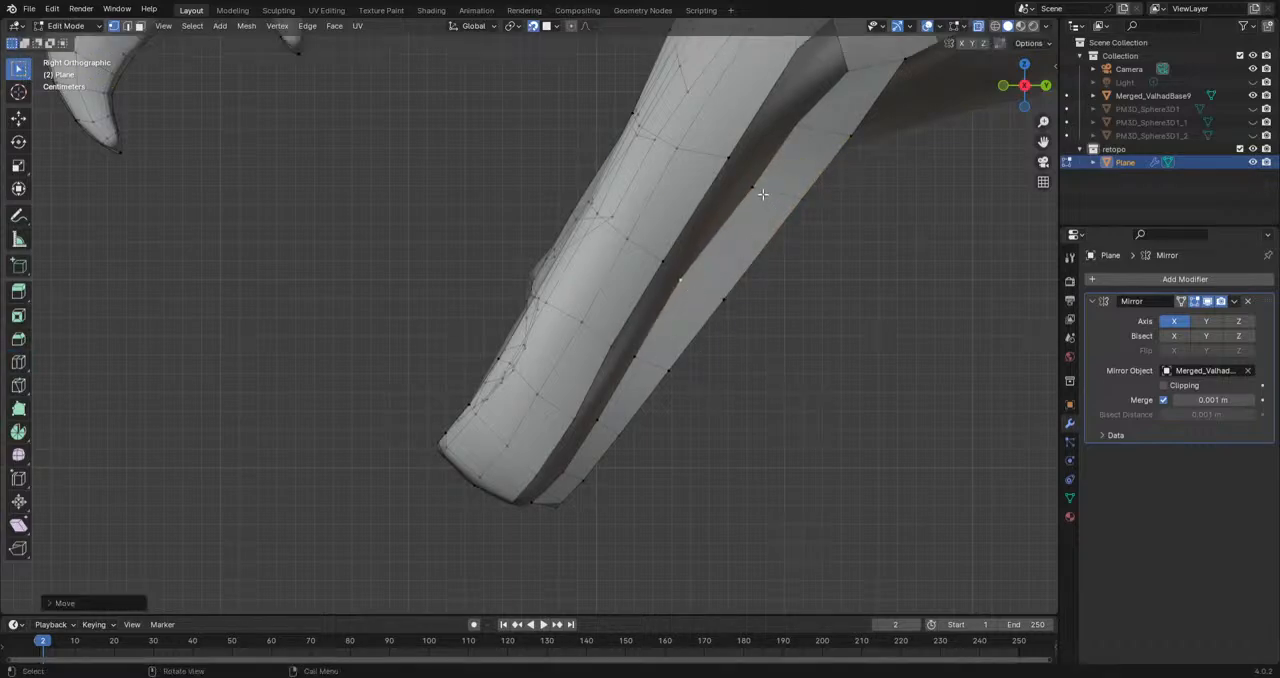
pyautogui.click(756, 190)
pyautogui.press('g')
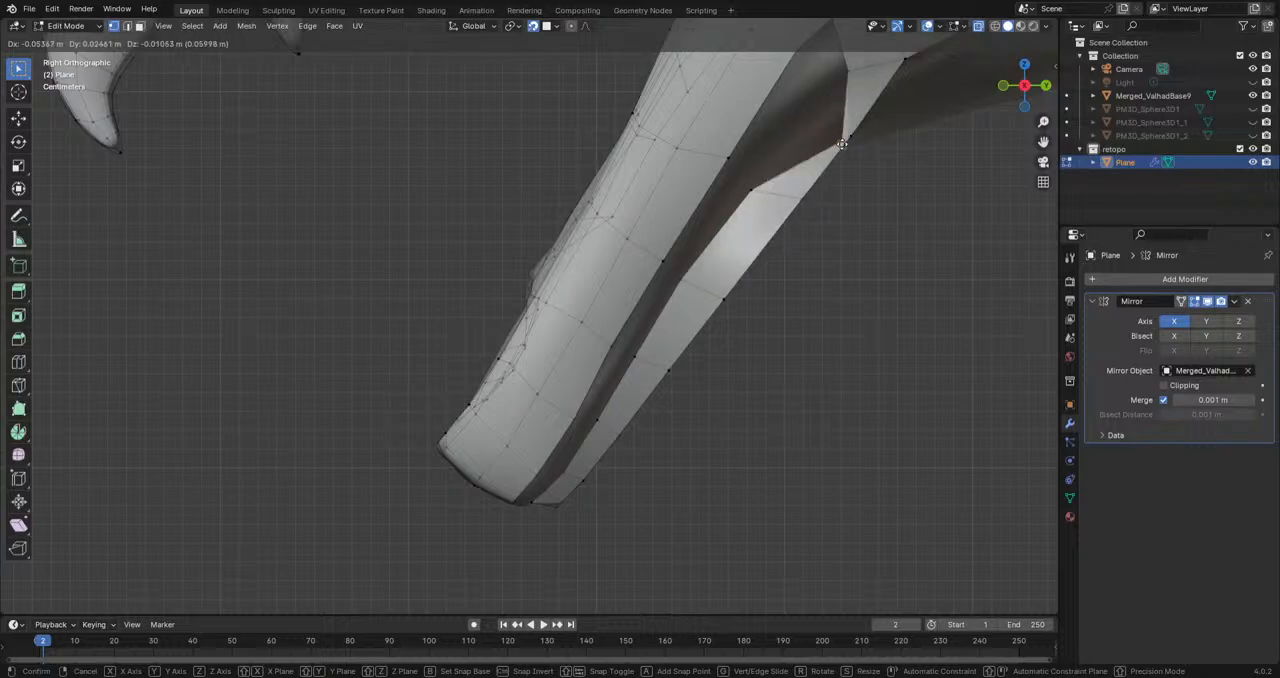
pyautogui.click(807, 128)
pyautogui.keyDown('shift'); pyautogui.moveTo(871, 194); pyautogui.dragTo(821, 266, button='middle'); pyautogui.keyUp('shift')
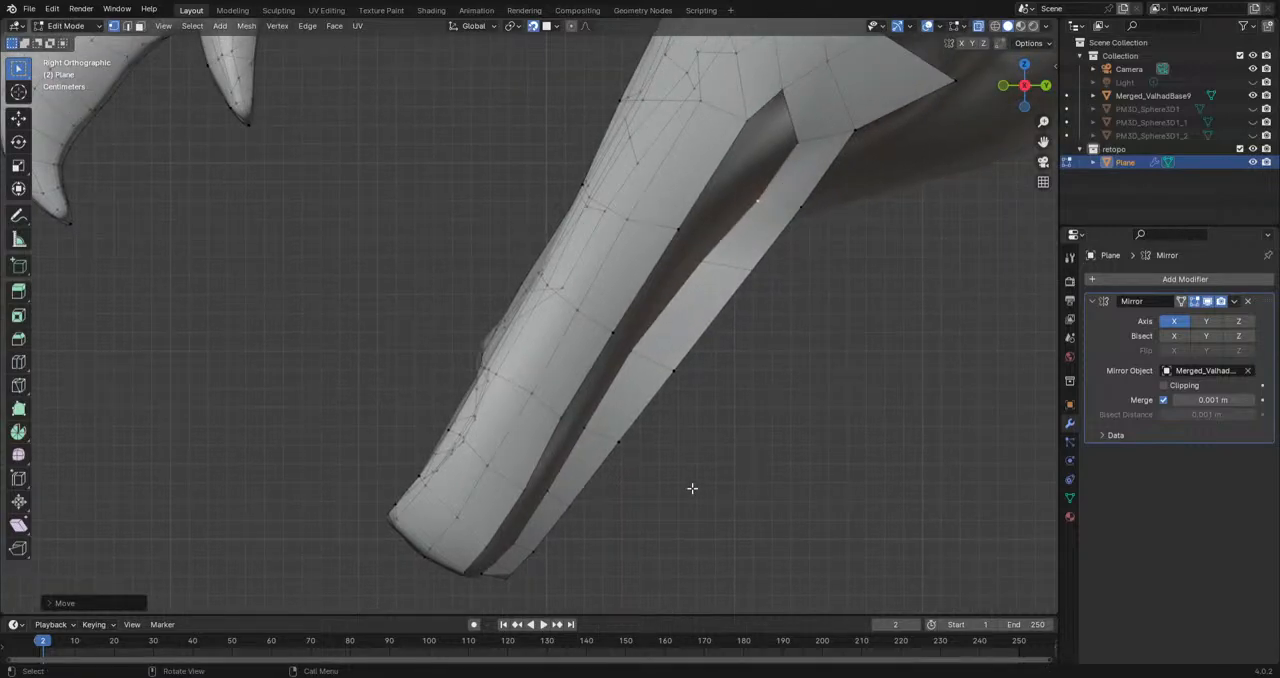
# Step: Toggle Clipping in the Mirror modifier and move the strip's lower-edge vertices near the jaw tip onto the underside
pyautogui.moveTo(645, 574); pyautogui.dragTo(582, 365, button='middle')
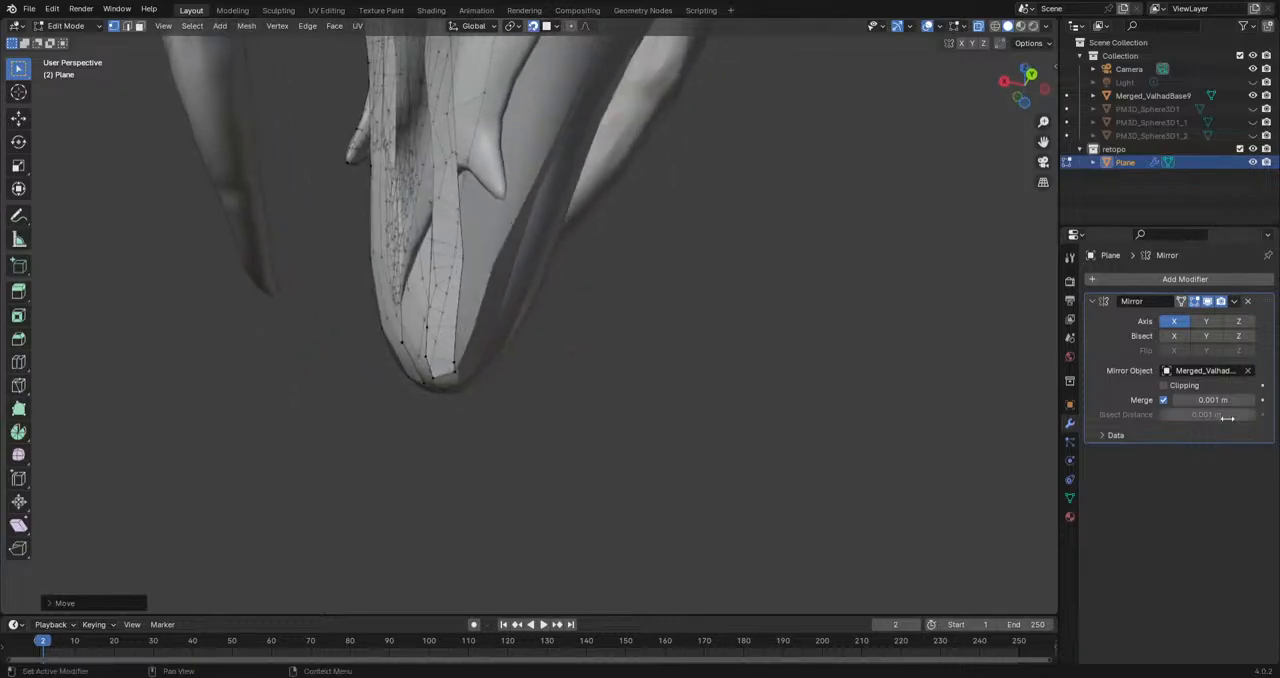
pyautogui.click(1166, 386)
pyautogui.moveTo(580, 480); pyautogui.dragTo(536, 381, button='middle')
pyautogui.moveTo(532, 304); pyautogui.dragTo(557, 411, button='middle')
pyautogui.press('g')
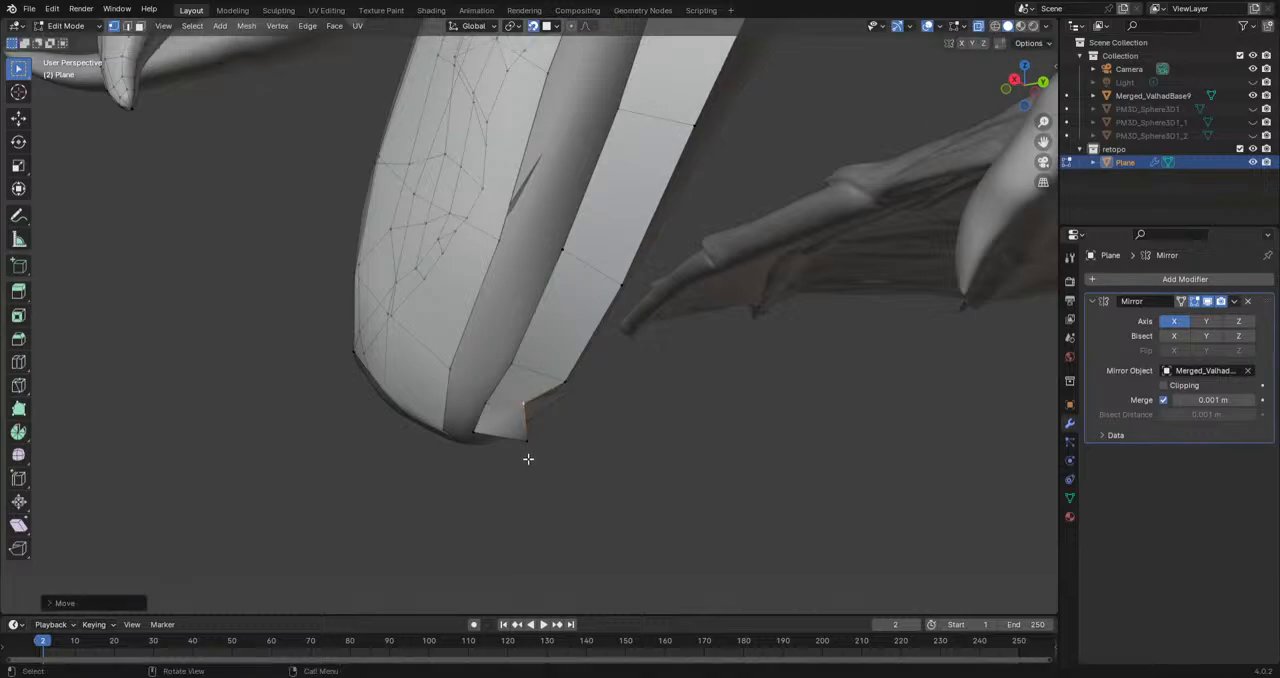
pyautogui.click(502, 395)
pyautogui.press('g')
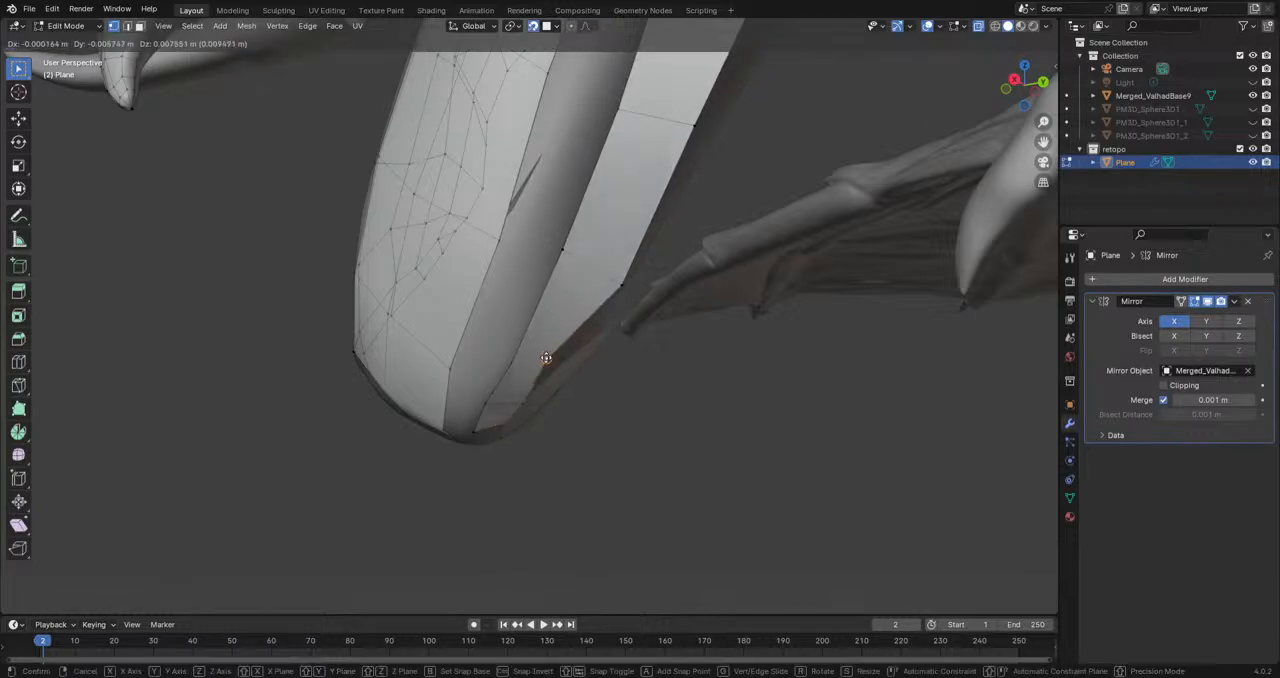
pyautogui.click(586, 277)
# Step: Move the next two lower-edge vertices behind the jaw tip inward along the underside
pyautogui.moveTo(586, 277); pyautogui.dragTo(619, 242, button='middle')
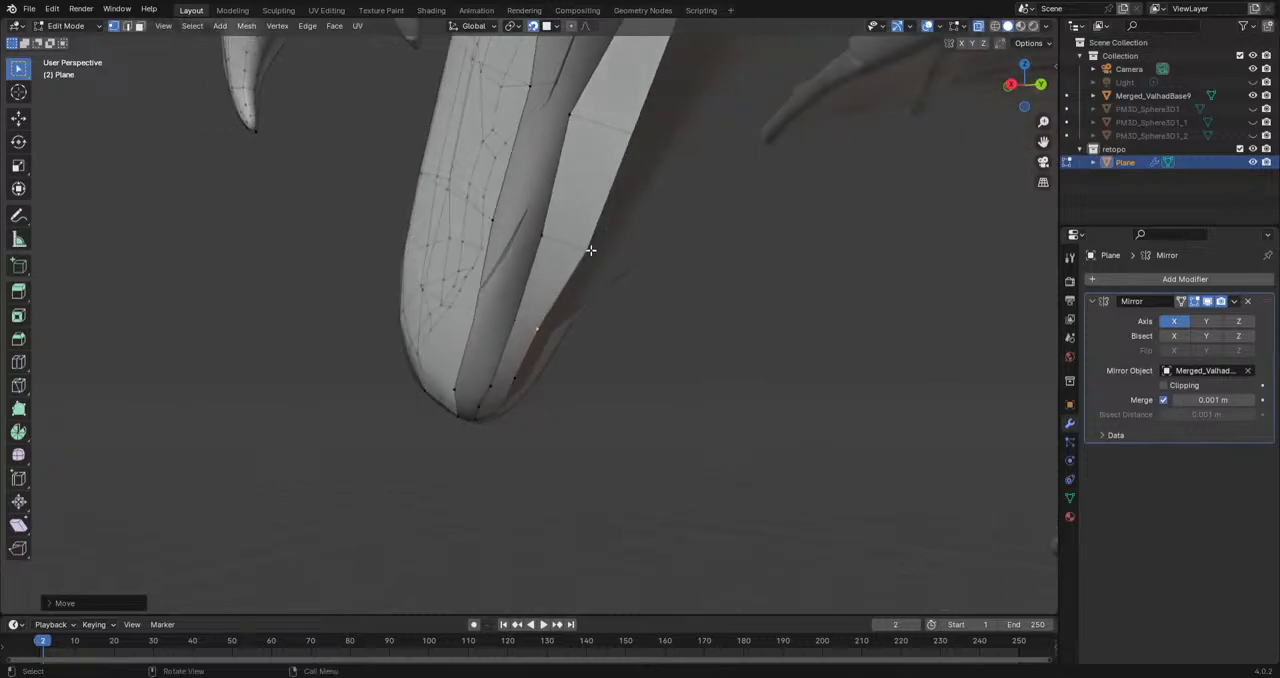
pyautogui.click(591, 250)
pyautogui.press('g')
pyautogui.click(577, 237)
pyautogui.click(636, 142)
pyautogui.press('g')
pyautogui.click(614, 127)
# Step: Adjust the lower-edge vertices of the strip's rear section to follow the jaw's underside toward the throat
pyautogui.moveTo(614, 127); pyautogui.dragTo(757, 297, button='middle')
pyautogui.click(712, 293)
pyautogui.press('g')
pyautogui.click(713, 292)
pyautogui.click(817, 185)
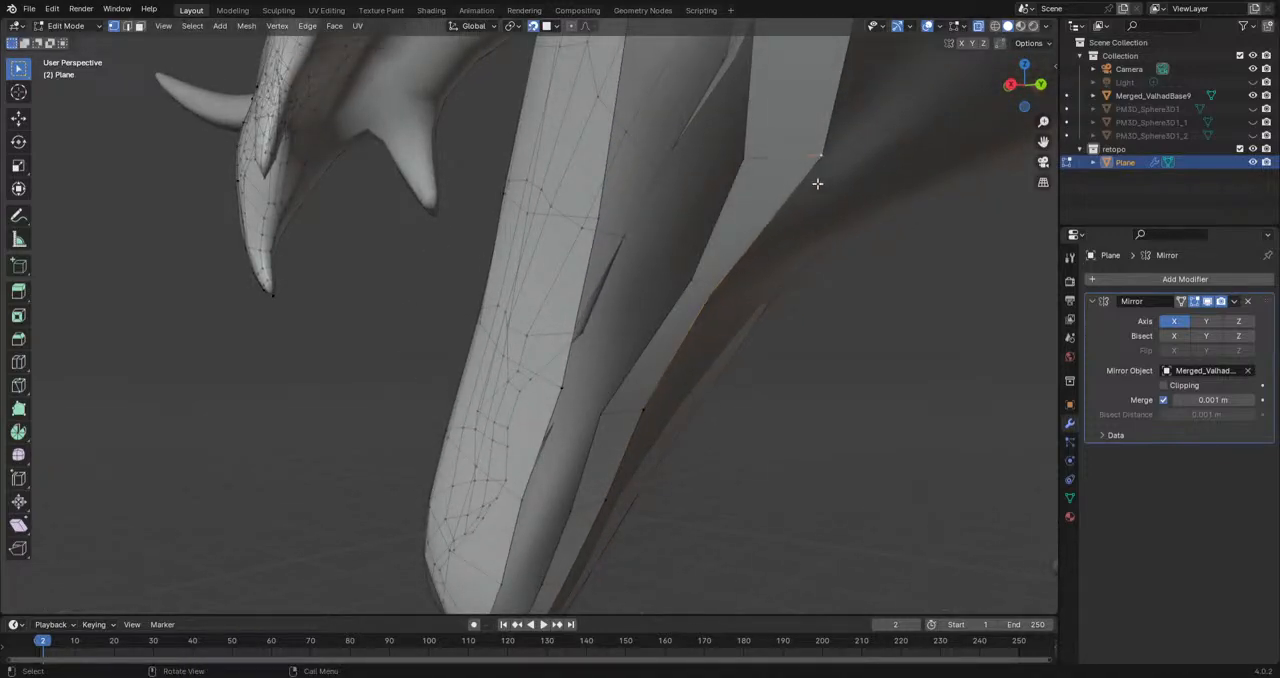
pyautogui.press('g')
pyautogui.click(797, 166)
# Step: Move two inner-edge vertices of the strip's front end closer to the jaw's centreline, viewed from below
pyautogui.scroll(-1, 818, 214)
pyautogui.moveTo(820, 220); pyautogui.dragTo(795, 268, button='middle')
pyautogui.moveTo(599, 318); pyautogui.dragTo(480, 338, button='middle')
pyautogui.moveTo(621, 469); pyautogui.dragTo(712, 327, button='middle')
pyautogui.moveTo(790, 470); pyautogui.dragTo(705, 356, button='middle')
pyautogui.click(704, 321)
pyautogui.press('g')
pyautogui.click(692, 322)
pyautogui.click(707, 348)
pyautogui.press('g')
pyautogui.click(694, 355)
# Step: Extrude the strip's front inner vertex to the centreline and fill a face across the jaw tip
pyautogui.moveTo(705, 365)
pyautogui.mouseDown(button='middle')
pyautogui.moveTo(745, 372)
pyautogui.moveTo(712, 368)
pyautogui.mouseUp(button='middle')
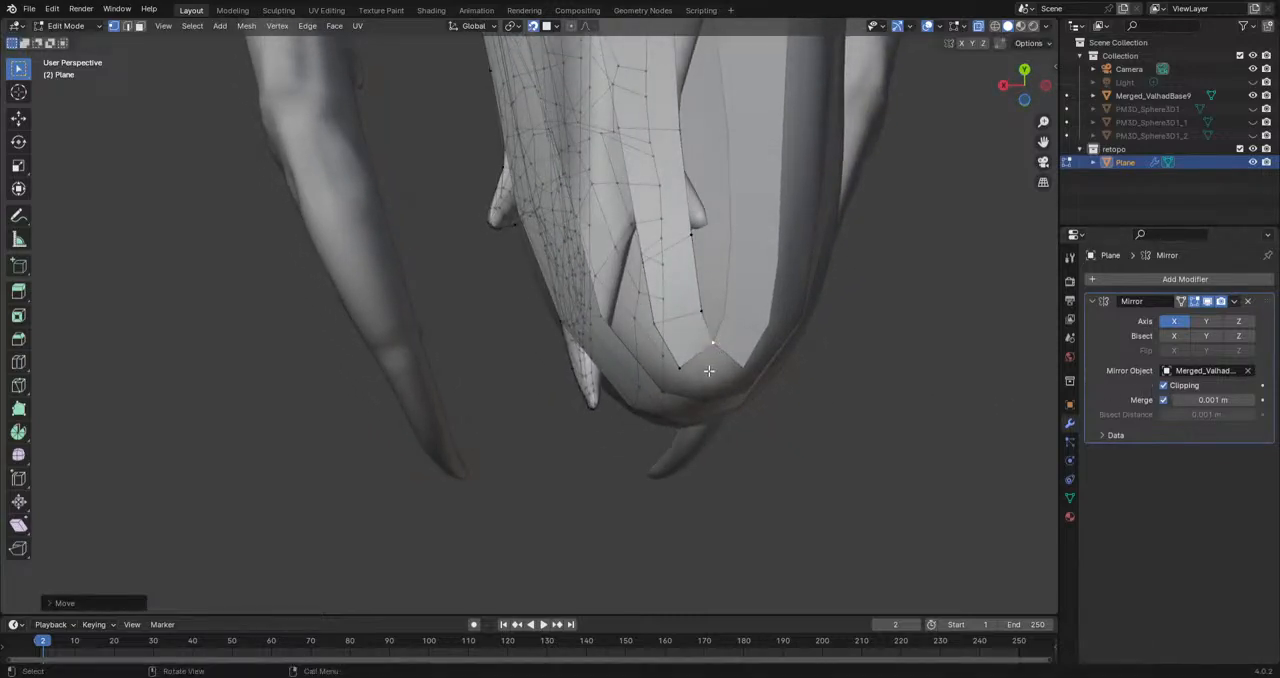
pyautogui.press('e')
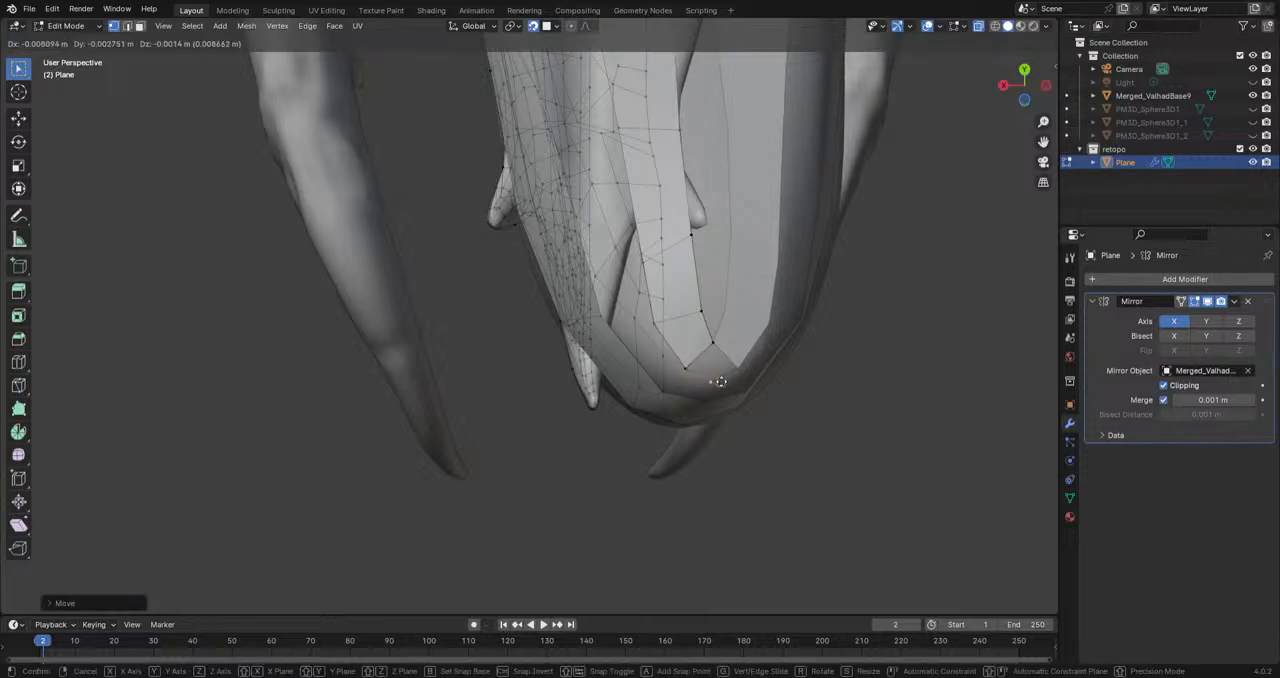
pyautogui.click(695, 373)
pyautogui.keyDown('shift'); pyautogui.click(685, 367); pyautogui.keyUp('shift')
pyautogui.keyDown('shift'); pyautogui.click(714, 346); pyautogui.keyUp('shift')
pyautogui.press('f')
# Step: Extrude the next inner-edge vertex behind the tip across to the jaw's centreline
pyautogui.moveTo(872, 441); pyautogui.dragTo(680, 498, button='middle')
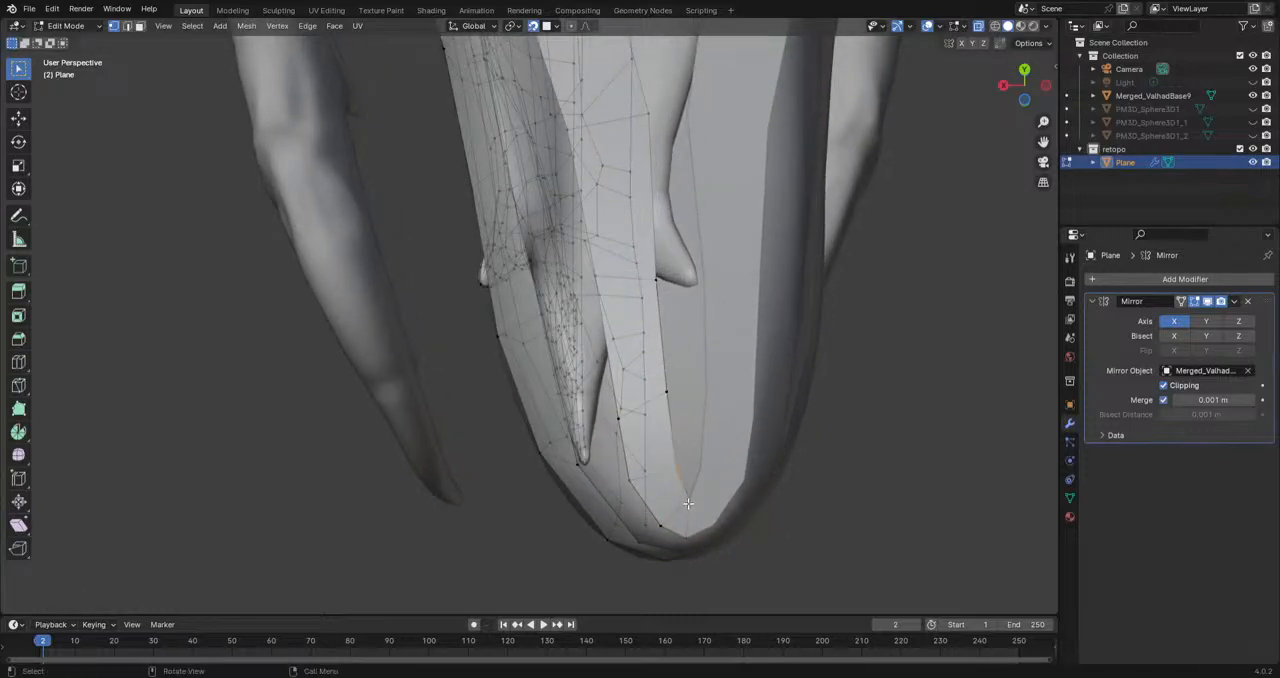
pyautogui.click(694, 501)
pyautogui.click(680, 471)
pyautogui.press('e')
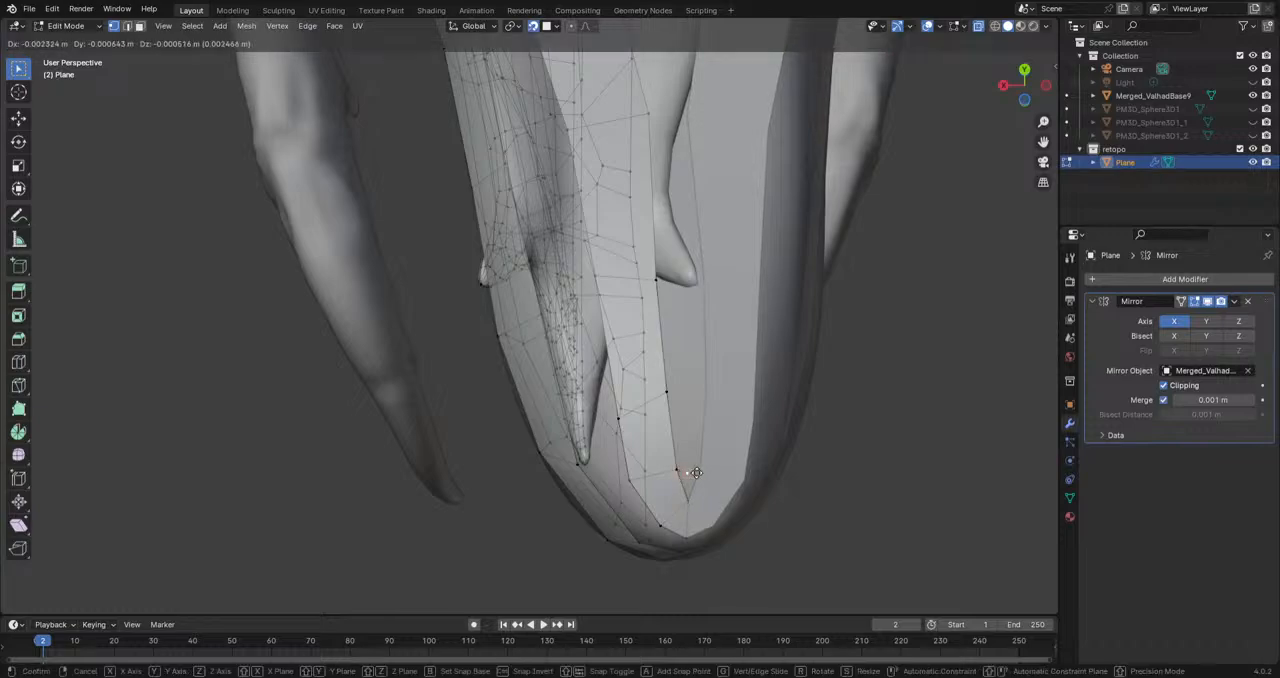
pyautogui.click(690, 472)
# Step: Extrude a chain of vertices backward along the centreline of the jaw's underside toward the throat
pyautogui.keyDown('shift'); pyautogui.click(687, 501); pyautogui.keyUp('shift')
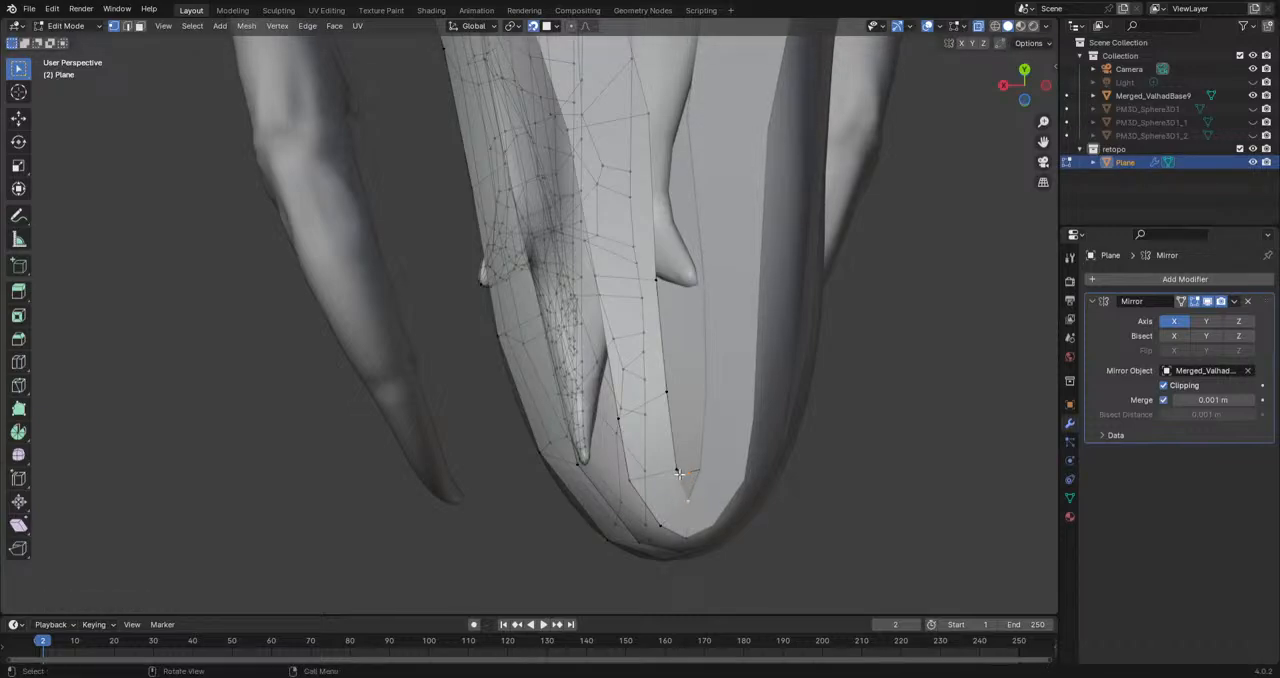
pyautogui.moveTo(883, 556); pyautogui.dragTo(712, 478, button='middle')
pyautogui.press('e')
pyautogui.click(712, 421)
pyautogui.press('e')
pyautogui.click(729, 345)
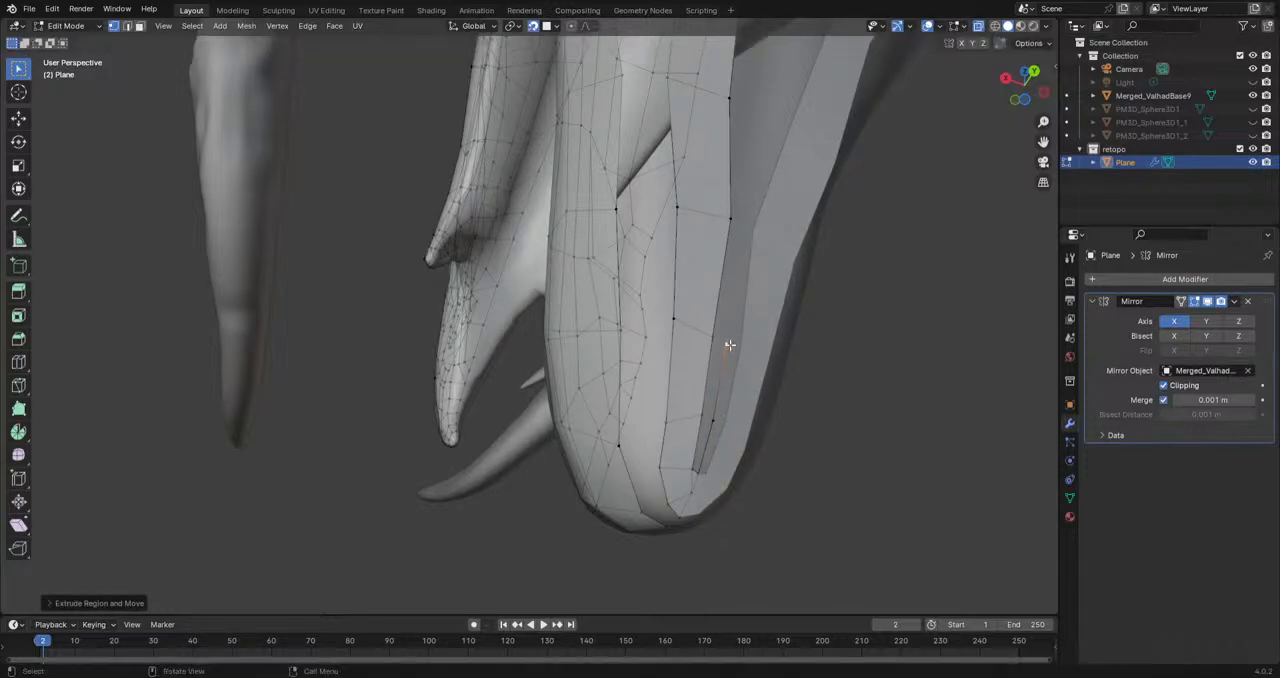
pyautogui.moveTo(730, 345); pyautogui.dragTo(724, 347, button='middle')
pyautogui.press('e')
pyautogui.click(743, 226)
# Step: Fill faces between the strip's inner edge and the centreline chain, from the jaw tip backward
pyautogui.keyDown('shift'); pyautogui.moveTo(743, 226); pyautogui.dragTo(709, 363, button='middle'); pyautogui.keyUp('shift')
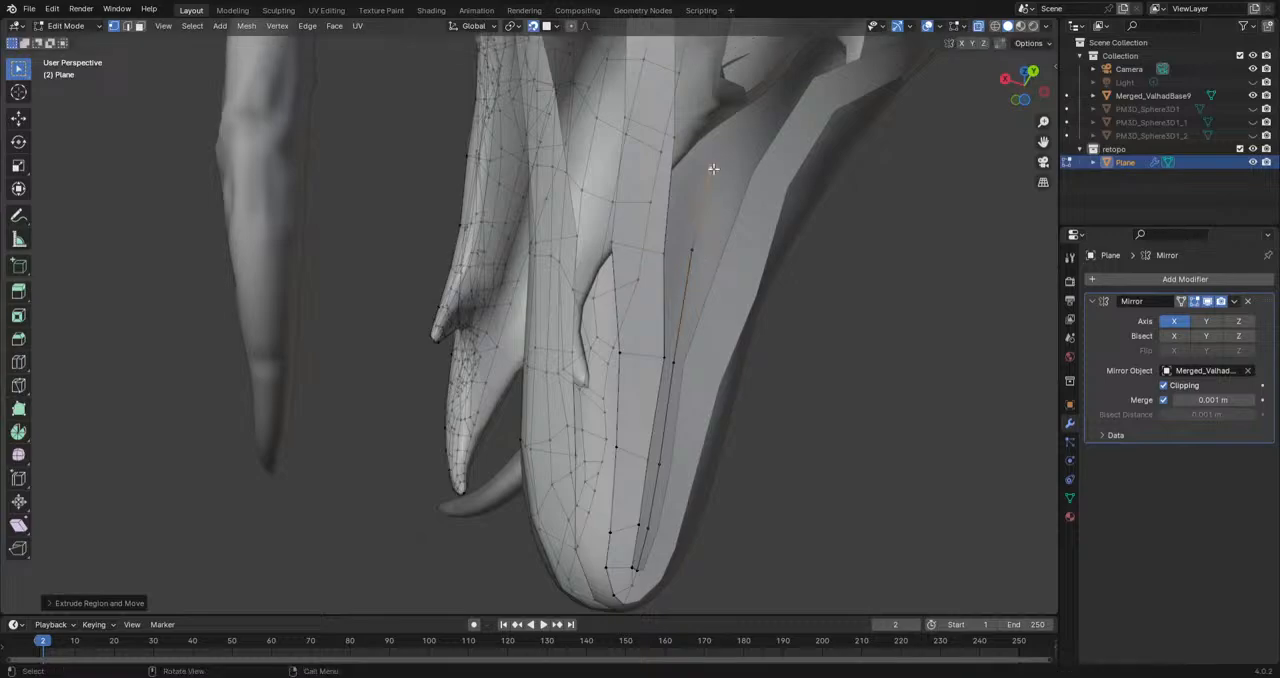
pyautogui.click(638, 569)
pyautogui.keyDown('shift'); pyautogui.click(633, 568); pyautogui.keyUp('shift')
pyautogui.press('f')
pyautogui.press('f')
pyautogui.press('f')
pyautogui.press('f')
pyautogui.press('f')
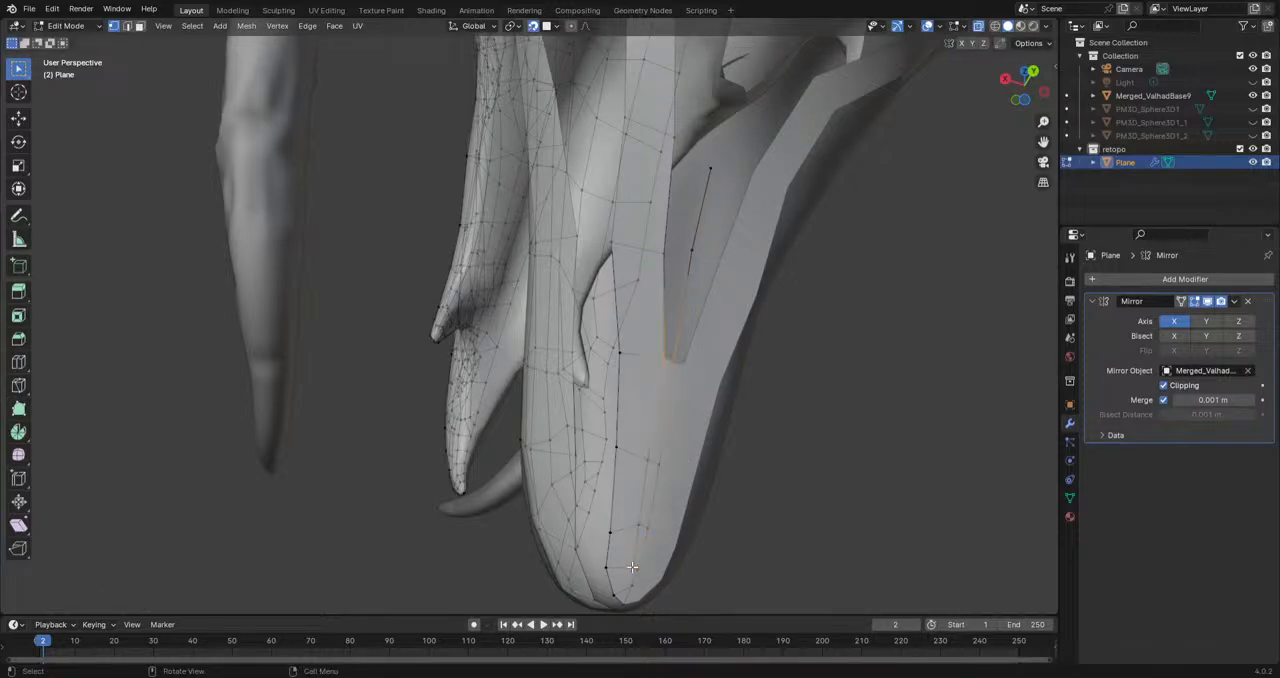
# Step: Reposition the vertices at the rear end of the filled jaw underside
pyautogui.moveTo(720, 324); pyautogui.dragTo(634, 291, button='middle')
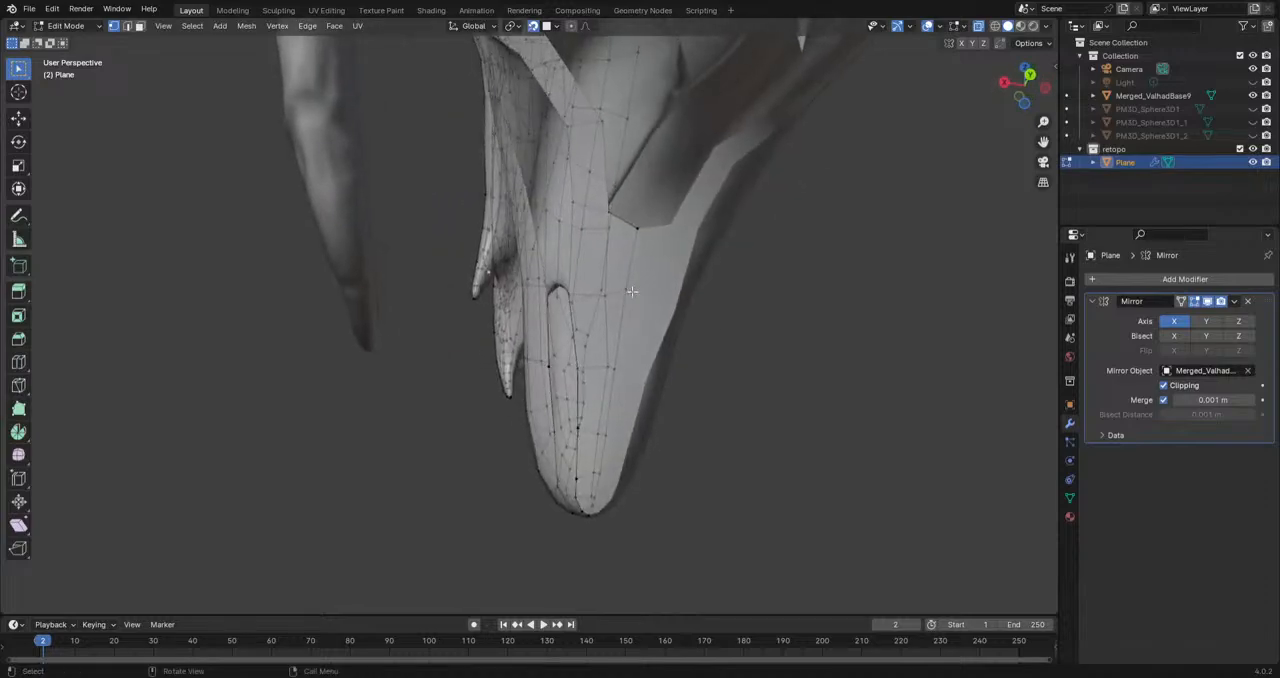
pyautogui.moveTo(646, 222); pyautogui.dragTo(598, 401, button='middle')
pyautogui.press('g')
pyautogui.click(717, 354)
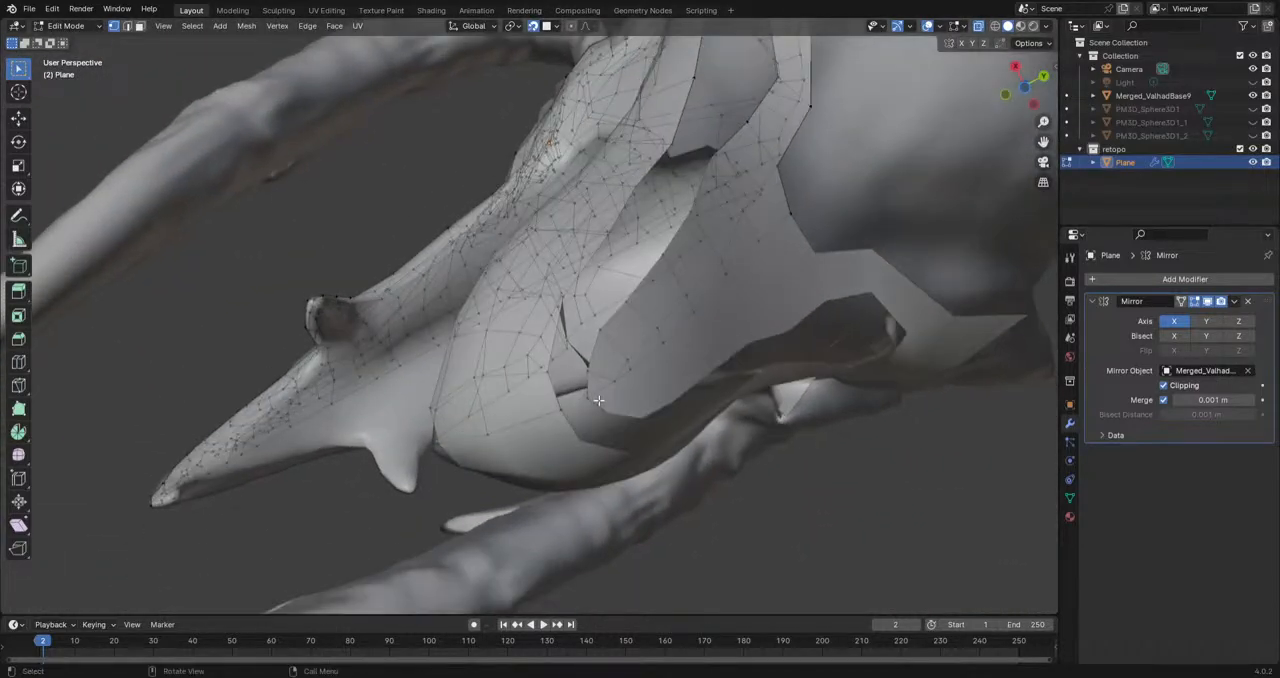
# Step: Try filling a face across the gap between the jaw's side and the underside strip, then undo it
pyautogui.press('f')
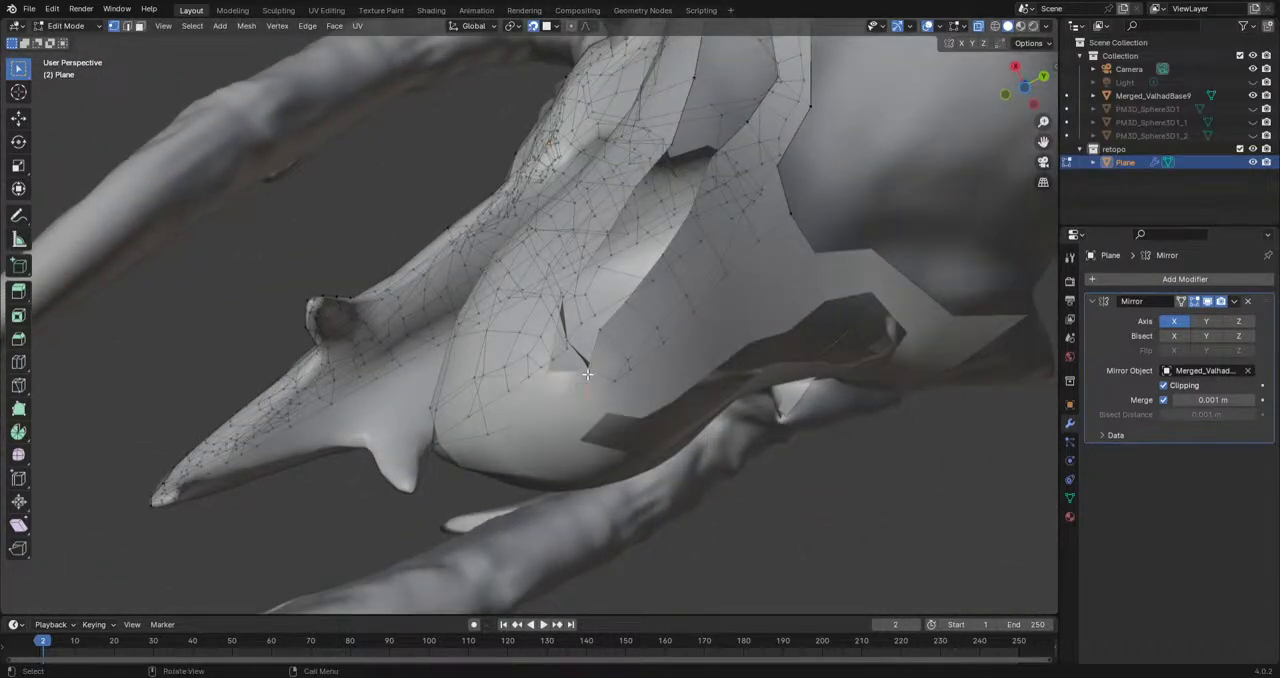
pyautogui.moveTo(547, 375); pyautogui.dragTo(658, 397, button='middle')
pyautogui.hotkey('ctrl', 'z')
# Step: Fill the gap between the jaw's side and the underside strip with faces, from the jaw's rear corner to the tip
pyautogui.click(626, 213)
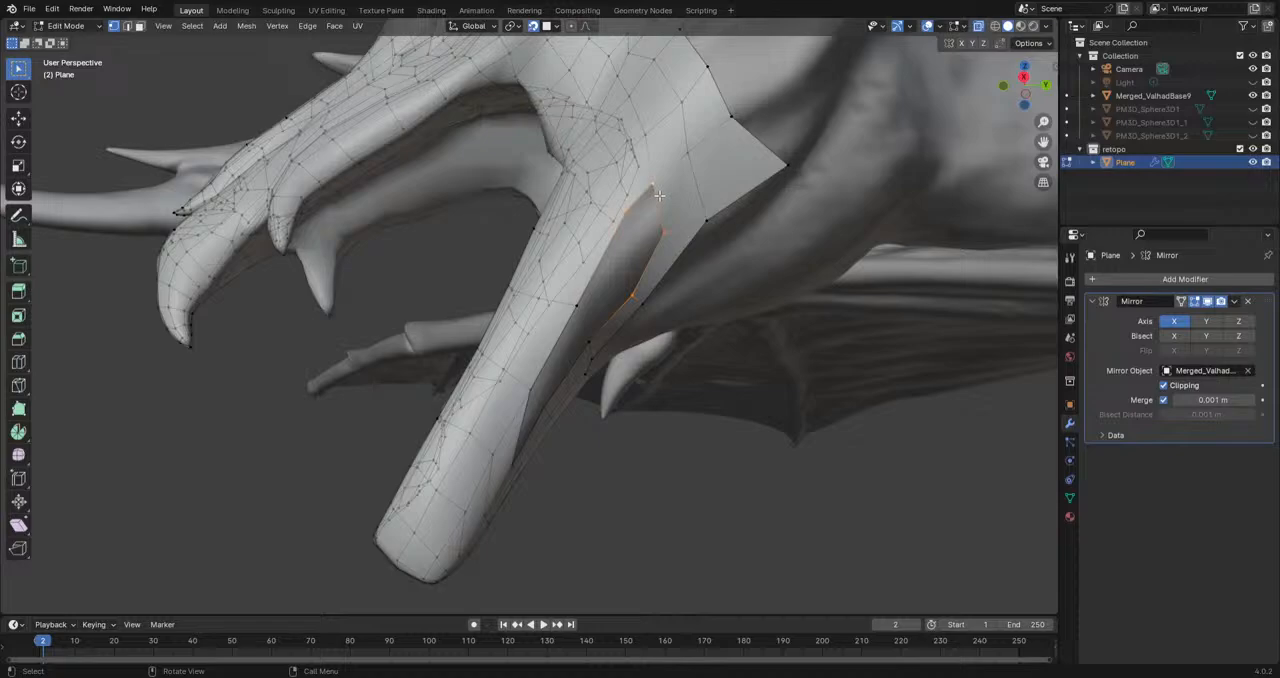
pyautogui.press('f')
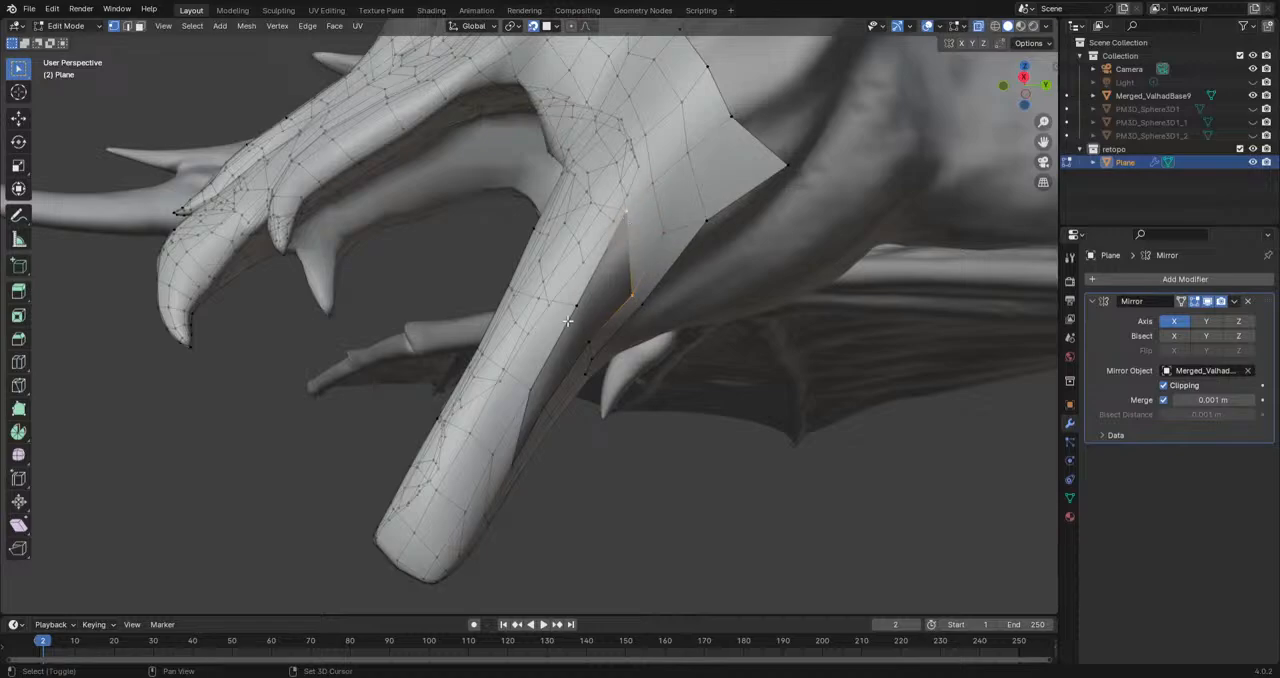
pyautogui.press('f')
pyautogui.press('f')
pyautogui.press('f')
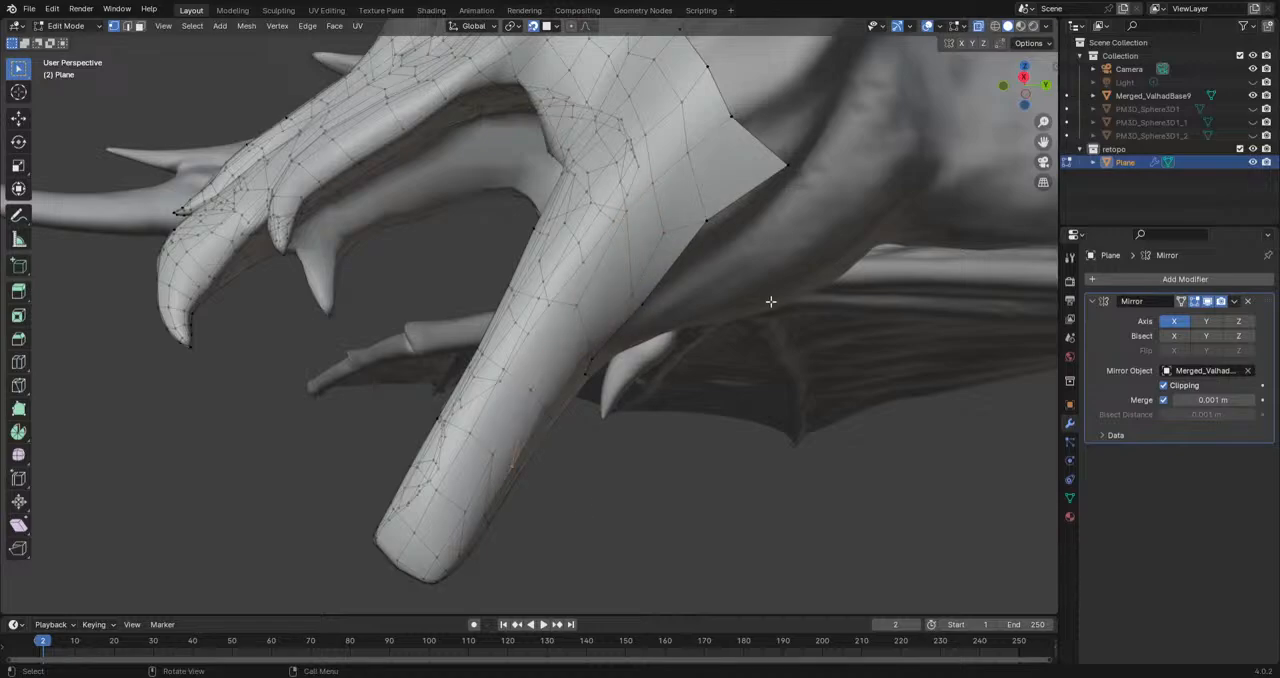
# Step: Check the surface without overlays, and move two vertices on the filled lower side of the jaw
pyautogui.click(927, 27)
pyautogui.click(927, 27)
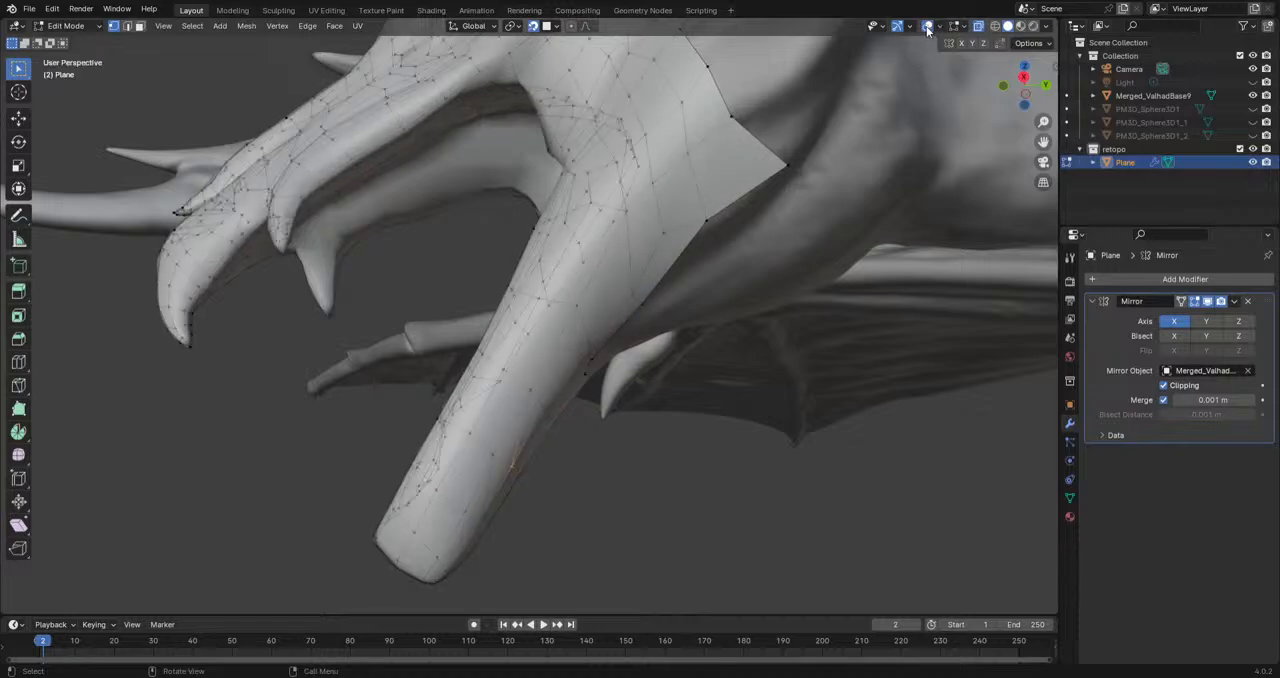
pyautogui.click(493, 455)
pyautogui.press('g')
pyautogui.click(489, 461)
pyautogui.click(487, 510)
pyautogui.press('g')
pyautogui.click(492, 502)
# Step: Adjust the vertices along the lower side of the jaw tip to smooth the newly filled faces
pyautogui.click(462, 552)
pyautogui.keyDown('shift'); pyautogui.moveTo(462, 553); pyautogui.dragTo(574, 384, button='middle'); pyautogui.keyUp('shift')
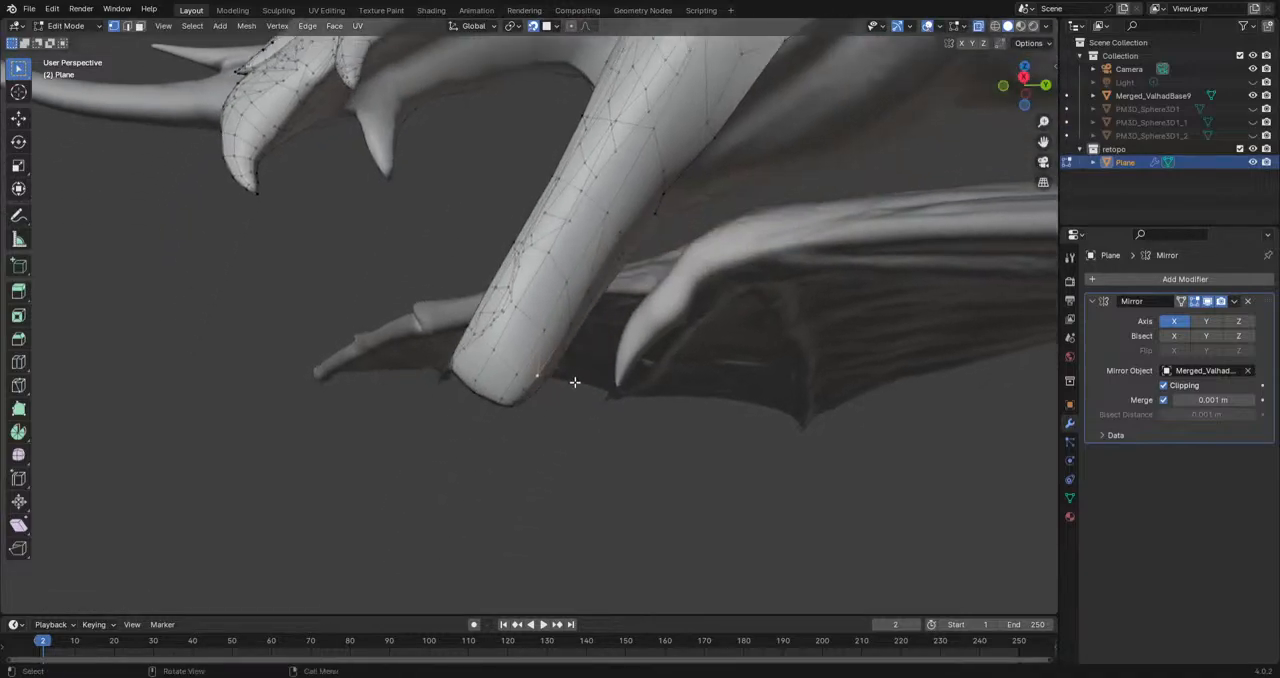
pyautogui.scroll(5, 574, 391)
pyautogui.moveTo(561, 524); pyautogui.dragTo(527, 497, button='middle')
pyautogui.press('g')
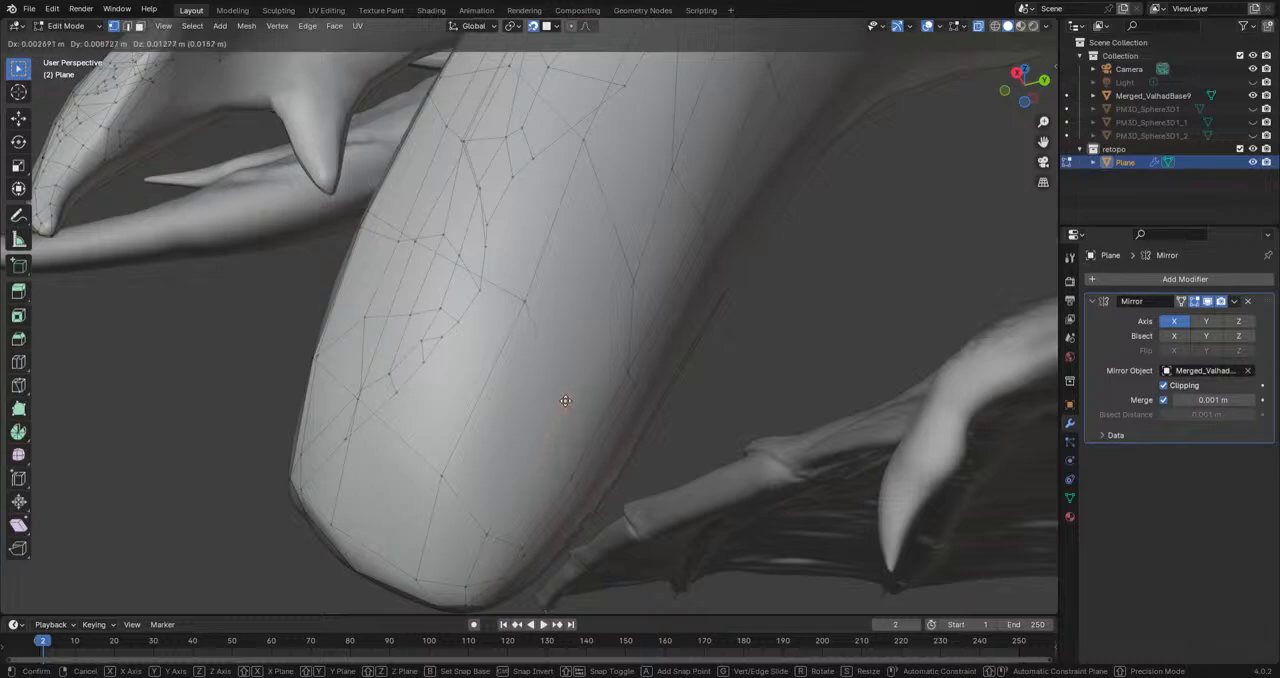
pyautogui.click(638, 279)
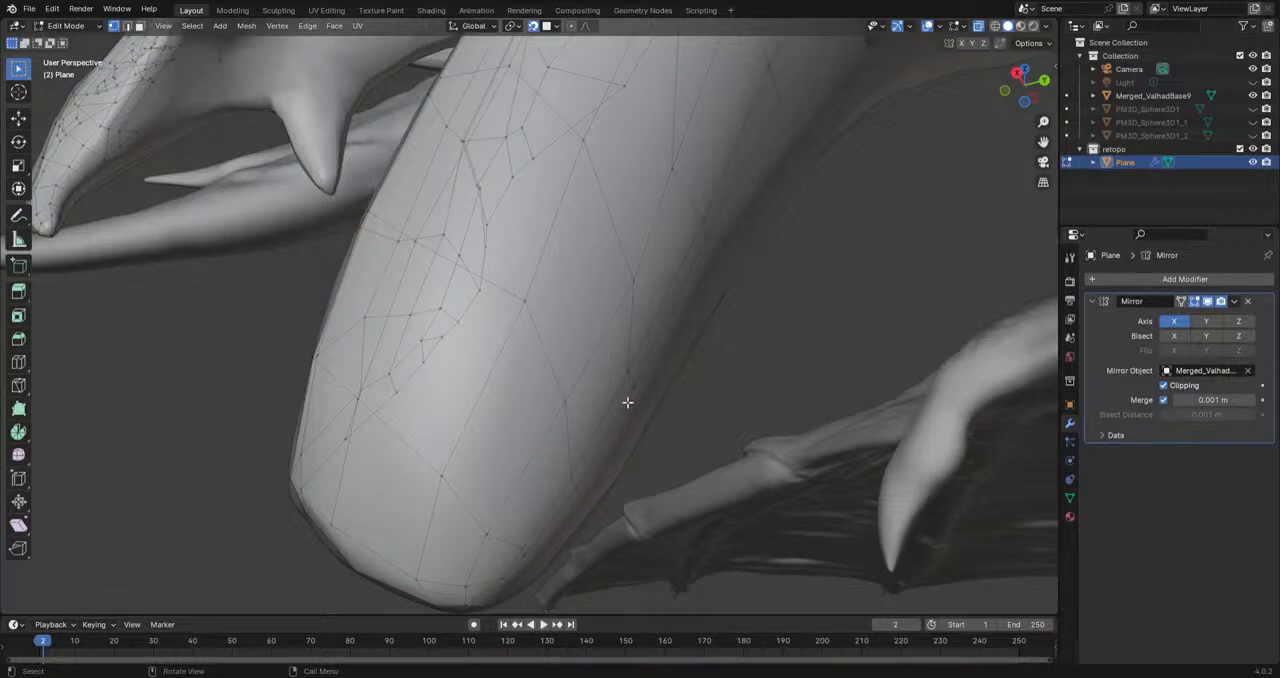
pyautogui.press('g')
pyautogui.click(559, 531)
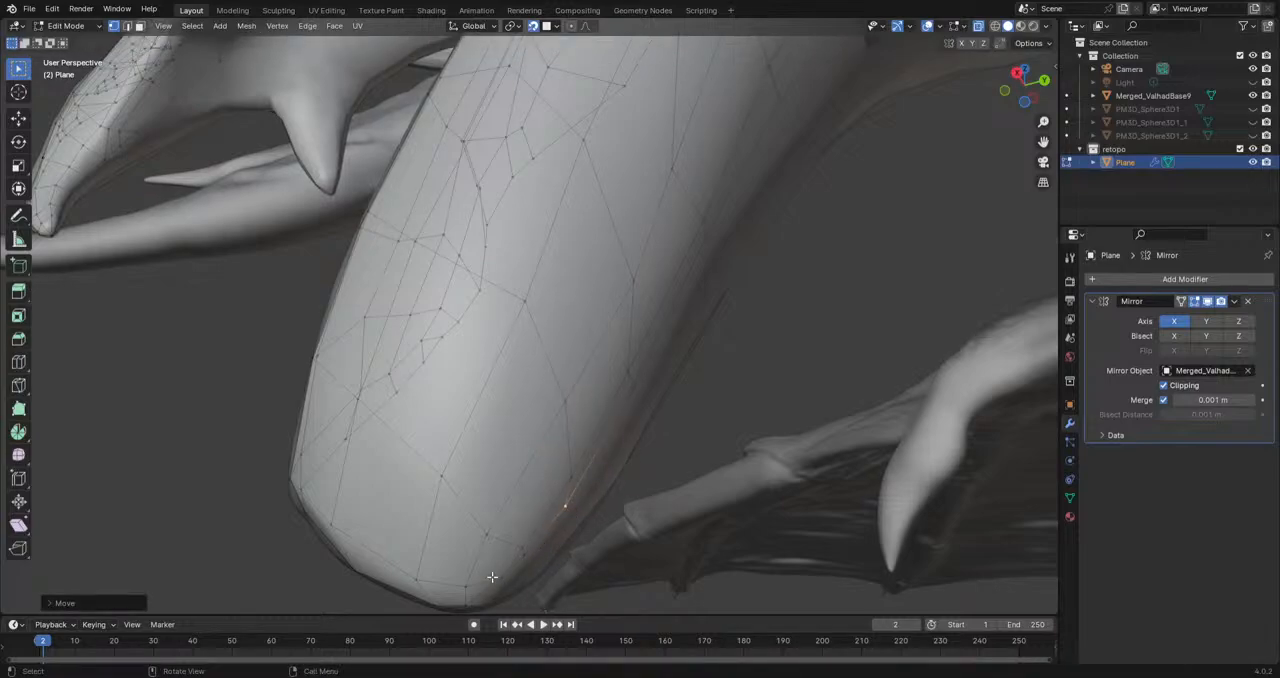
# Step: Shift two vertices farther back along the jaw's lower side to even out the faces
pyautogui.scroll(-1, 540, 491)
pyautogui.keyDown('shift'); pyautogui.moveTo(571, 405); pyautogui.dragTo(543, 497, button='middle'); pyautogui.keyUp('shift')
pyautogui.click(577, 324)
pyautogui.press('g')
pyautogui.click(600, 305)
pyautogui.click(635, 166)
pyautogui.press('g')
pyautogui.click(667, 149)
# Step: Move two boundary vertices at the rear of the filled jaw underside to straighten the open edge
pyautogui.scroll(-2, 697, 236)
pyautogui.keyDown('shift'); pyautogui.moveTo(700, 243); pyautogui.dragTo(643, 302, button='middle'); pyautogui.keyUp('shift')
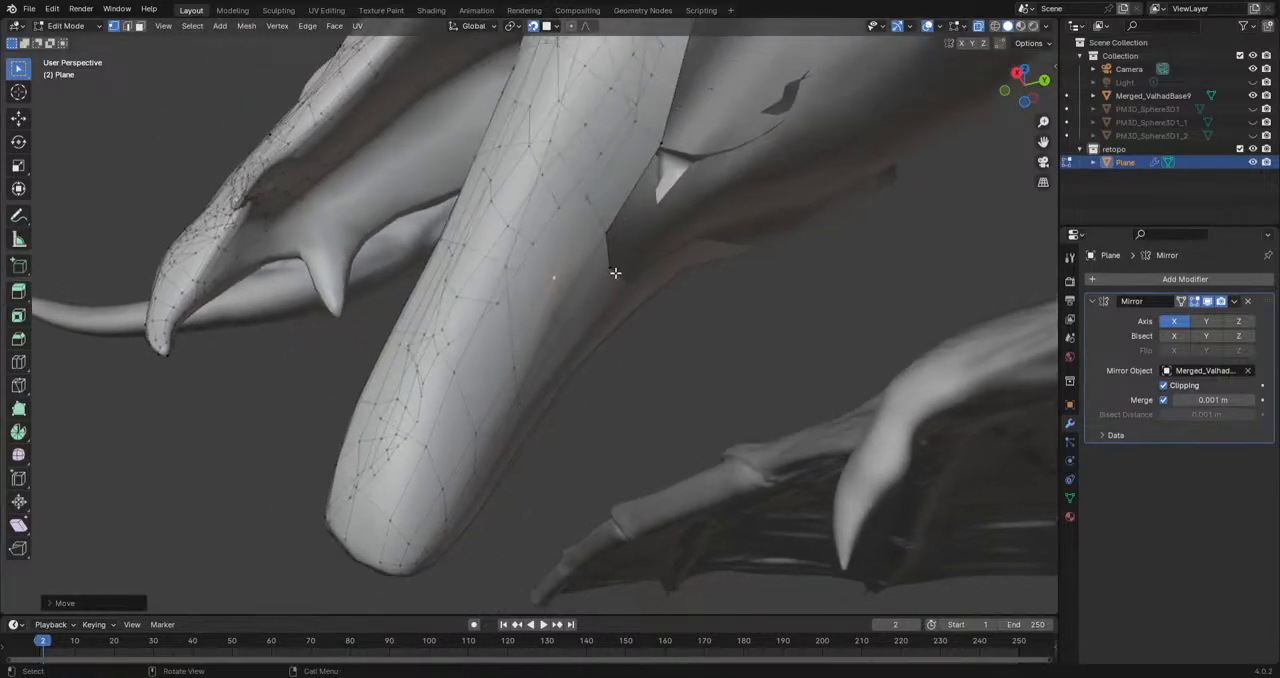
pyautogui.click(618, 274)
pyautogui.press('g')
pyautogui.click(617, 262)
pyautogui.click(606, 231)
pyautogui.press('g')
pyautogui.click(621, 223)
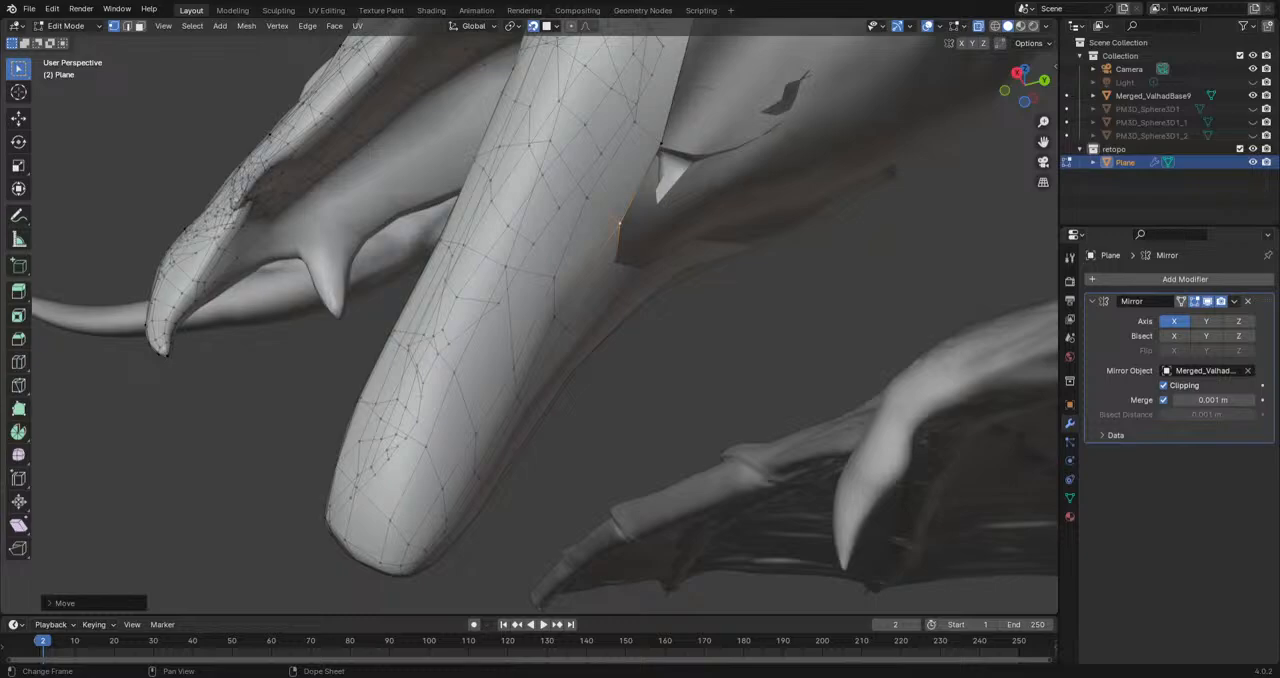
# Step: Hide the overlays and the Merged_ValhadBase9 sculpt to inspect the retopology mesh on its own
pyautogui.click(928, 26)
pyautogui.moveTo(575, 410); pyautogui.dragTo(645, 478, button='middle')
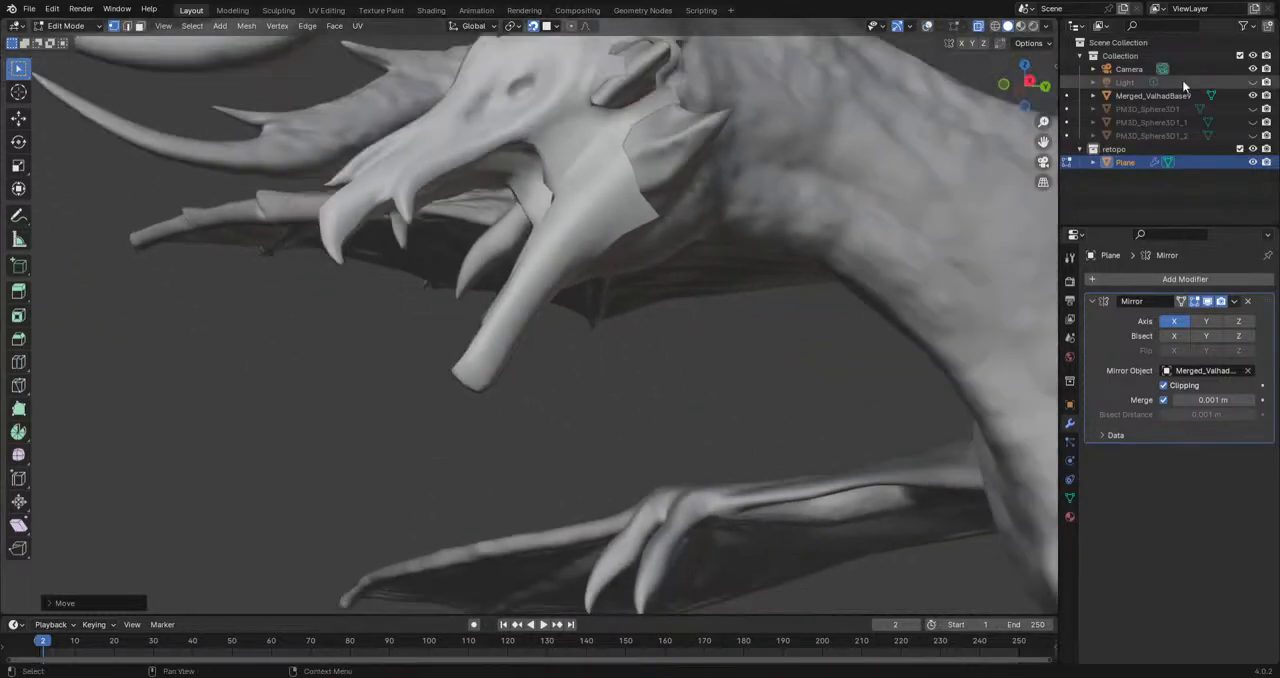
pyautogui.click(1253, 95)
pyautogui.moveTo(800, 180); pyautogui.dragTo(466, 352, button='middle')
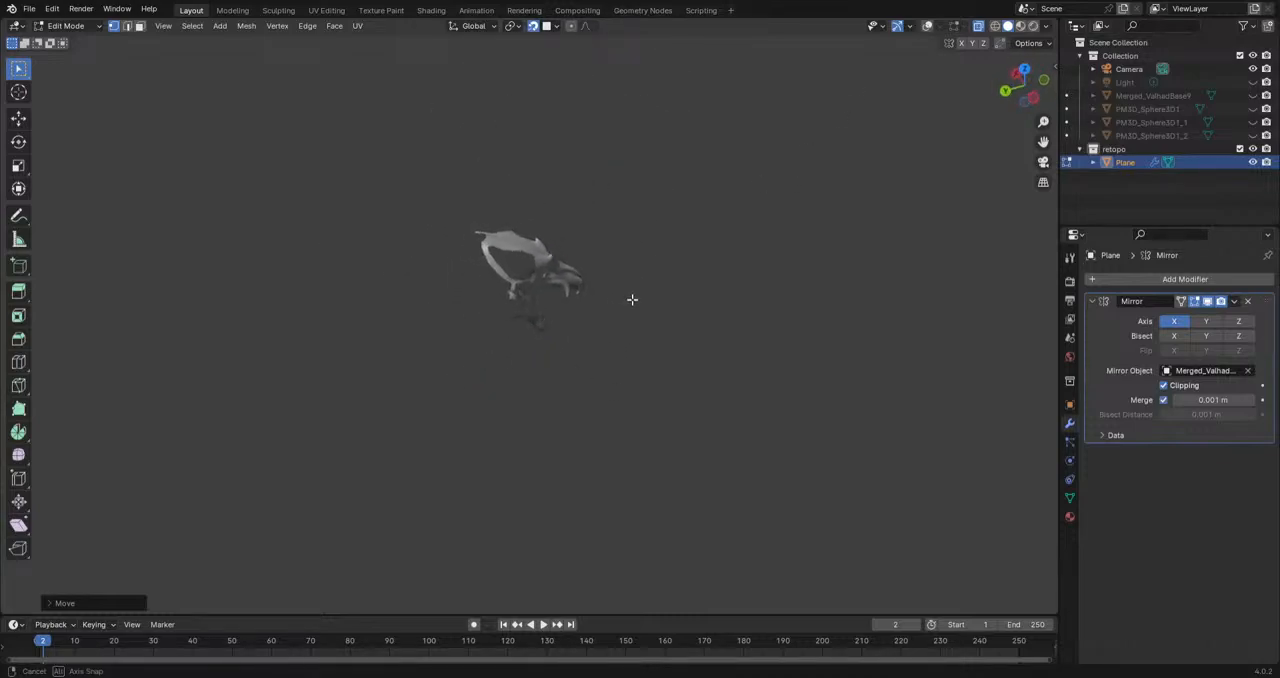
# Step: Inspect the retopology mesh from the side, and show the overlays and the Merged_ValhadBase9 sculpt again
pyautogui.moveTo(436, 272); pyautogui.dragTo(514, 458, button='middle')
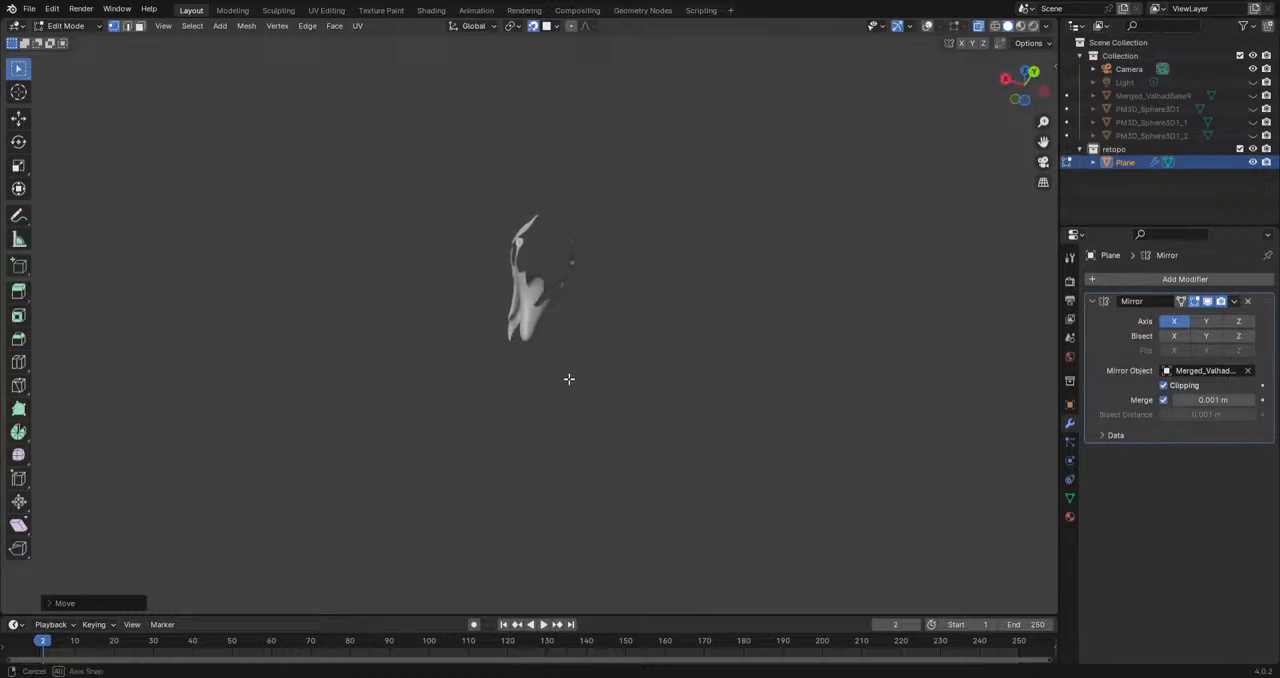
pyautogui.scroll(4, 851, 260)
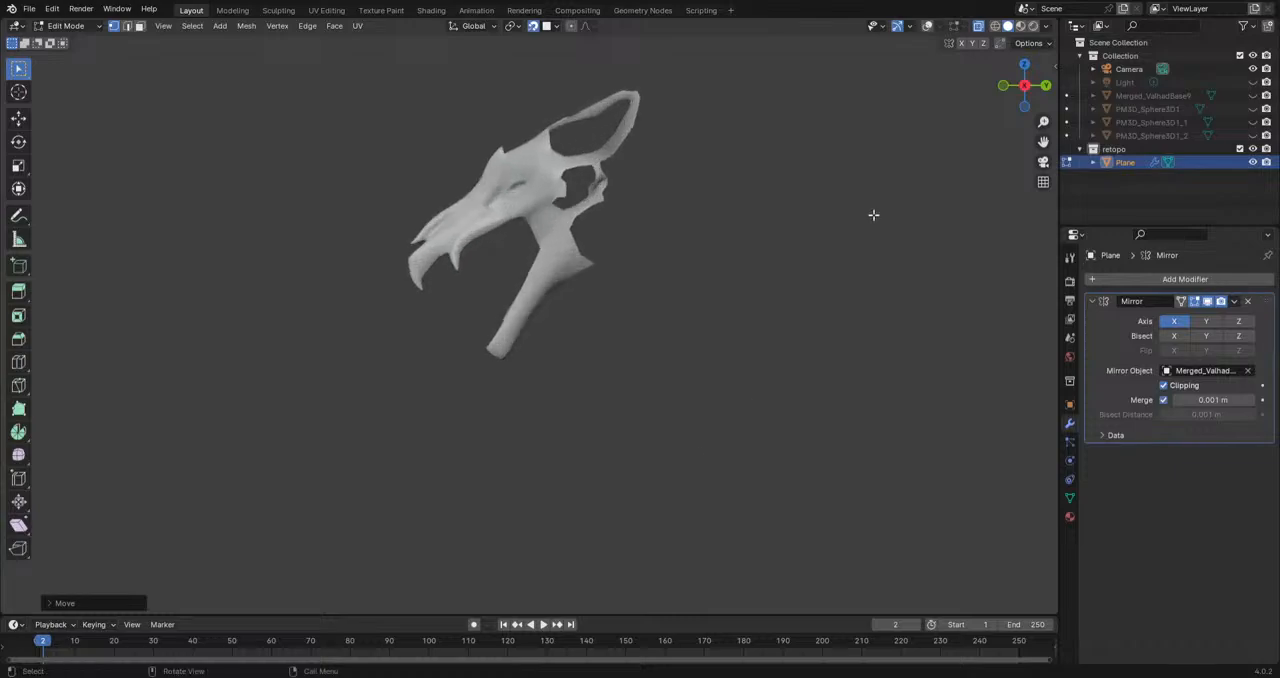
pyautogui.click(928, 26)
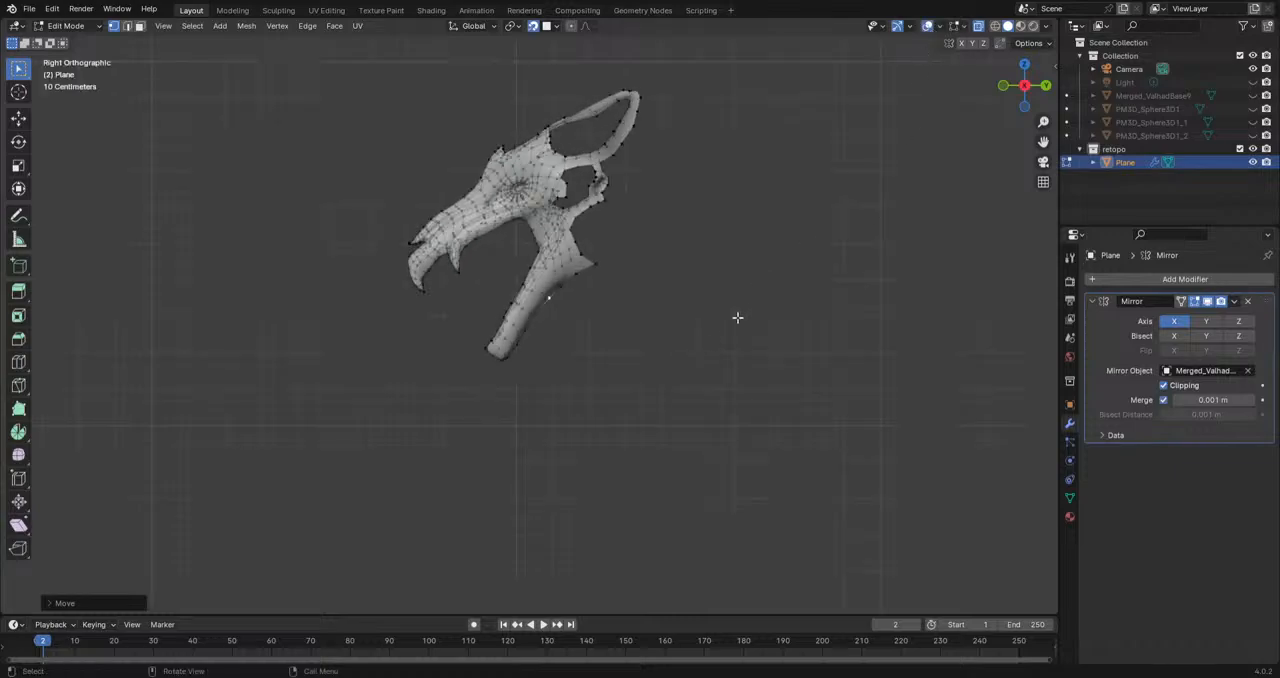
pyautogui.click(1253, 95)
# Step: Extrude a chain of five vertices from the rear corner of the jaw underside backward along the throat's lower contour
pyautogui.moveTo(720, 320)
pyautogui.mouseDown(button='middle')
pyautogui.moveTo(623, 440)
pyautogui.moveTo(541, 358)
pyautogui.moveTo(566, 352)
pyautogui.moveTo(512, 380)
pyautogui.moveTo(566, 446)
pyautogui.moveTo(504, 410)
pyautogui.mouseUp(button='middle')
pyautogui.press('e')
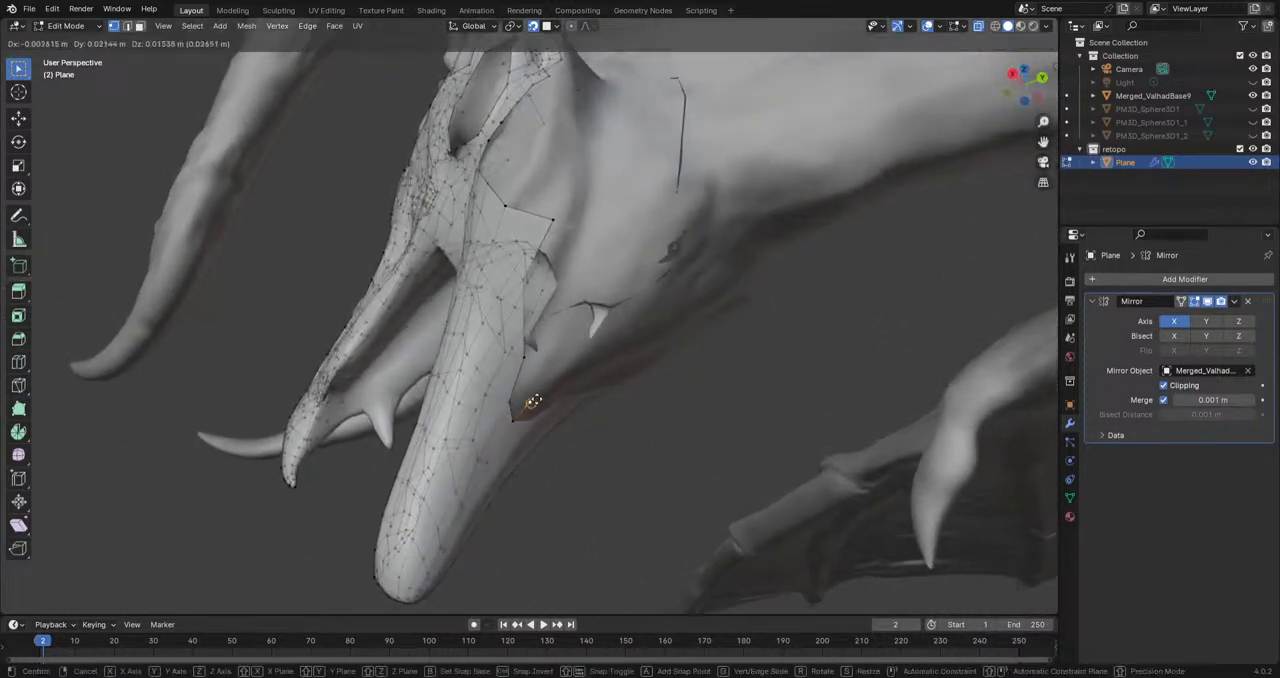
pyautogui.click(549, 386)
pyautogui.press('e')
pyautogui.click(592, 353)
pyautogui.press('e')
pyautogui.click(636, 326)
pyautogui.press('e')
pyautogui.click(688, 289)
pyautogui.moveTo(700, 271); pyautogui.dragTo(719, 289, button='middle')
pyautogui.press('e')
pyautogui.click(744, 267)
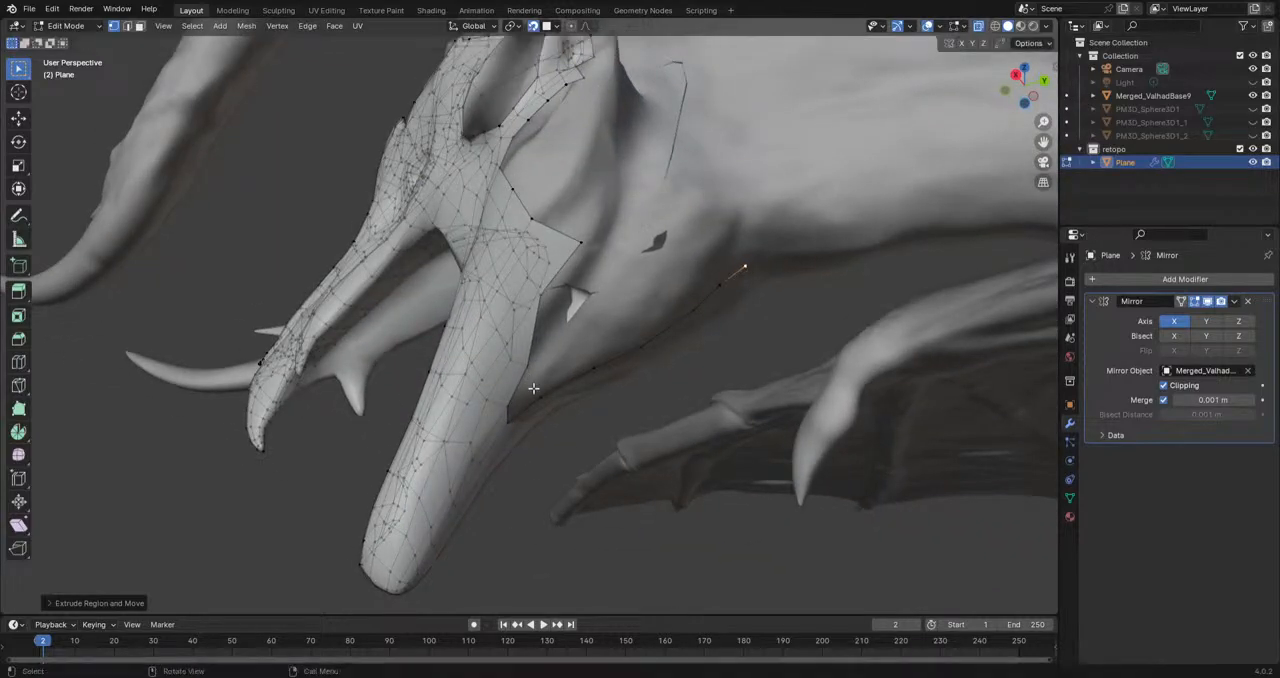
# Step: Pull the protruding boundary vertex behind the jaw inward and adjust the neighbouring vertex below it
pyautogui.scroll(2, 533, 388)
pyautogui.moveTo(533, 388); pyautogui.dragTo(631, 427, button='middle')
pyautogui.scroll(1, 641, 386)
pyautogui.press('g')
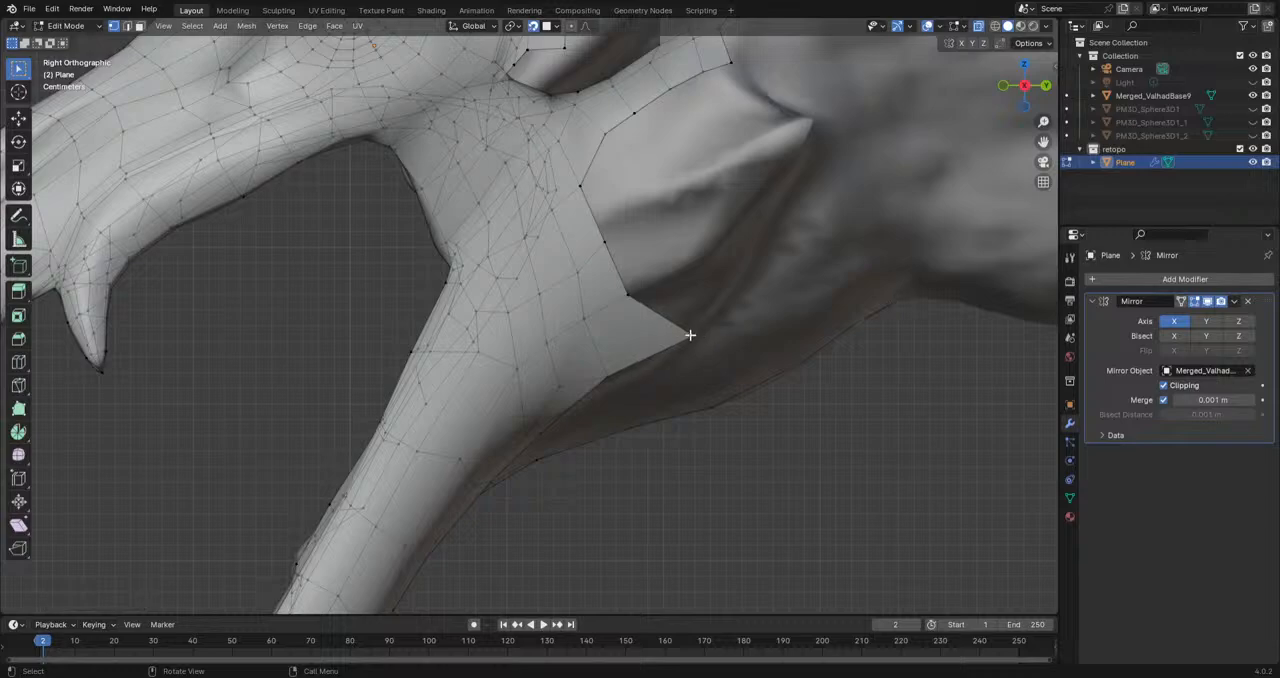
pyautogui.click(636, 362)
pyautogui.click(608, 378)
pyautogui.press('g')
pyautogui.click(609, 383)
# Step: Reposition four vertices on the rear side of the jaw to even out the face spacing
pyautogui.click(557, 391)
pyautogui.press('g')
pyautogui.click(562, 400)
pyautogui.click(555, 343)
pyautogui.press('g')
pyautogui.click(568, 342)
pyautogui.click(543, 294)
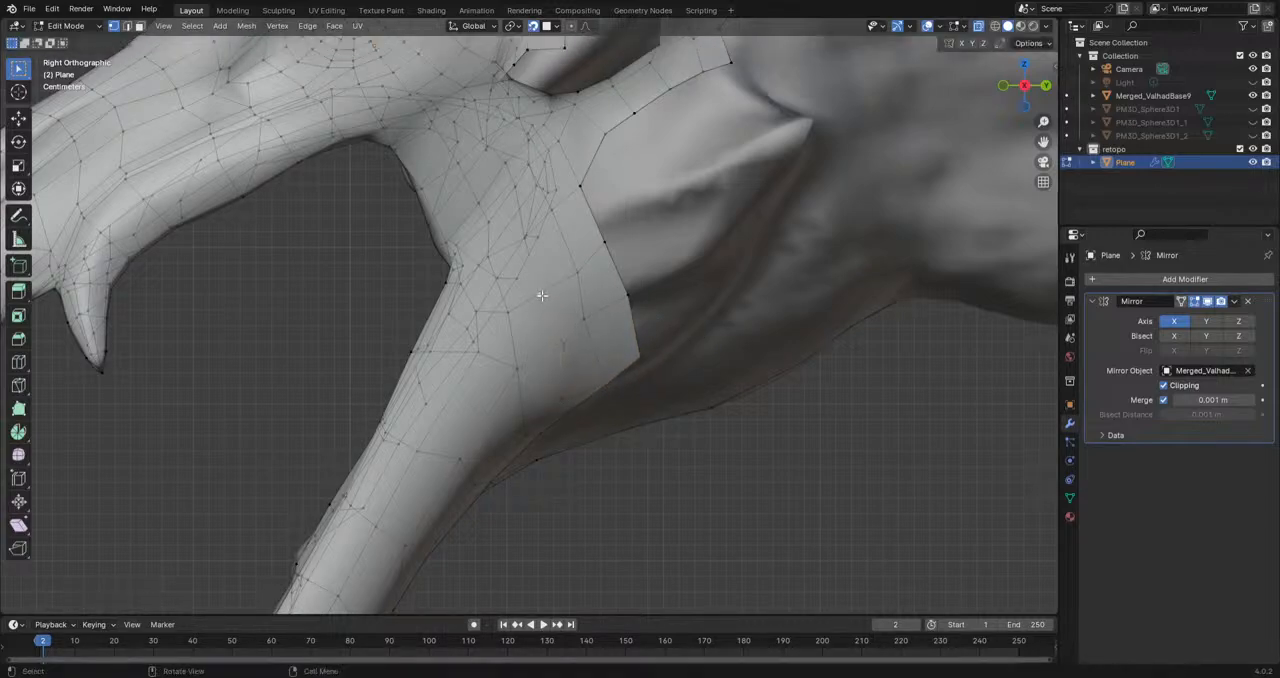
pyautogui.press('g')
pyautogui.click(549, 295)
pyautogui.click(586, 273)
pyautogui.press('g')
pyautogui.click(609, 328)
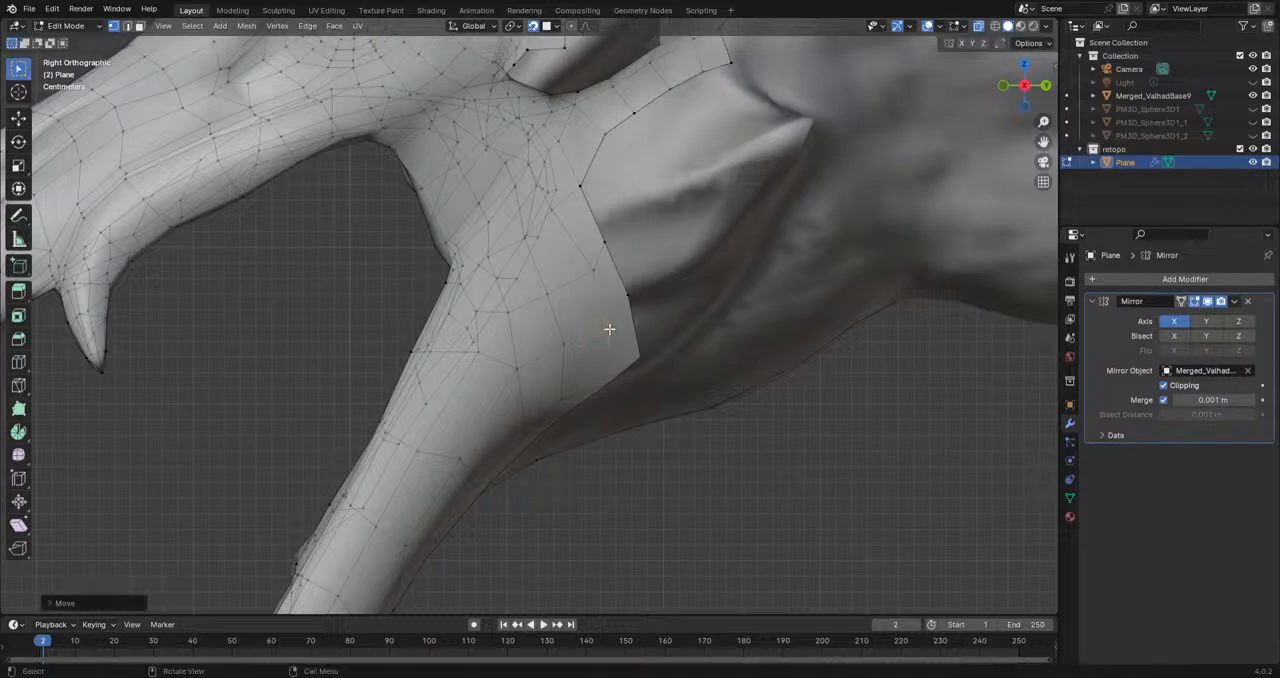
# Step: Adjust four vertices along the open rear edge of the jaw to space them evenly down toward the throat
pyautogui.click(605, 242)
pyautogui.press('g')
pyautogui.click(604, 231)
pyautogui.click(631, 292)
pyautogui.press('g')
pyautogui.click(644, 302)
pyautogui.click(638, 357)
pyautogui.press('g')
pyautogui.click(637, 367)
pyautogui.click(605, 388)
pyautogui.press('g')
pyautogui.click(605, 391)
pyautogui.keyDown('shift'); pyautogui.moveTo(692, 254); pyautogui.dragTo(638, 380, button='middle'); pyautogui.keyUp('shift')
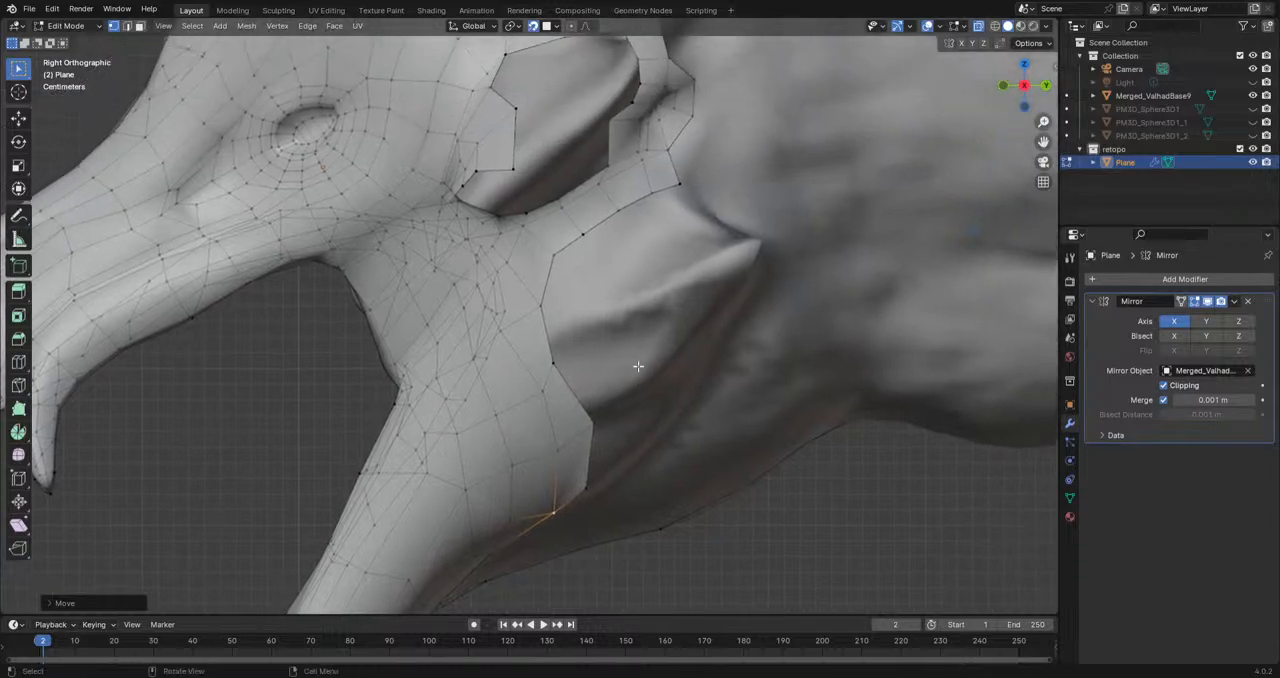
pyautogui.keyDown('shift'); pyautogui.moveTo(657, 302); pyautogui.dragTo(575, 382, button='middle'); pyautogui.keyUp('shift')
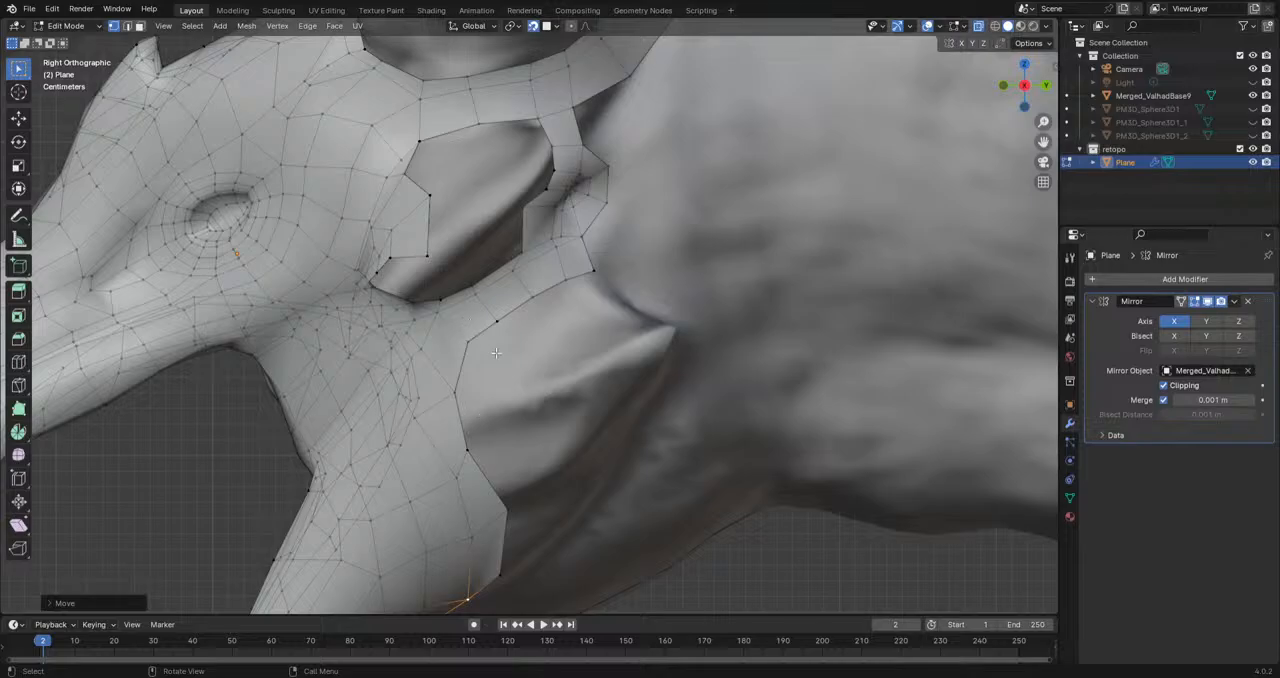
# Step: Reposition the open boundary vertex at the base of the cheek spike behind the eye
pyautogui.moveTo(494, 343); pyautogui.dragTo(684, 335, button='middle')
pyautogui.moveTo(880, 384); pyautogui.dragTo(654, 317, button='middle')
pyautogui.scroll(4, 691, 354)
pyautogui.click(634, 354)
pyautogui.press('g')
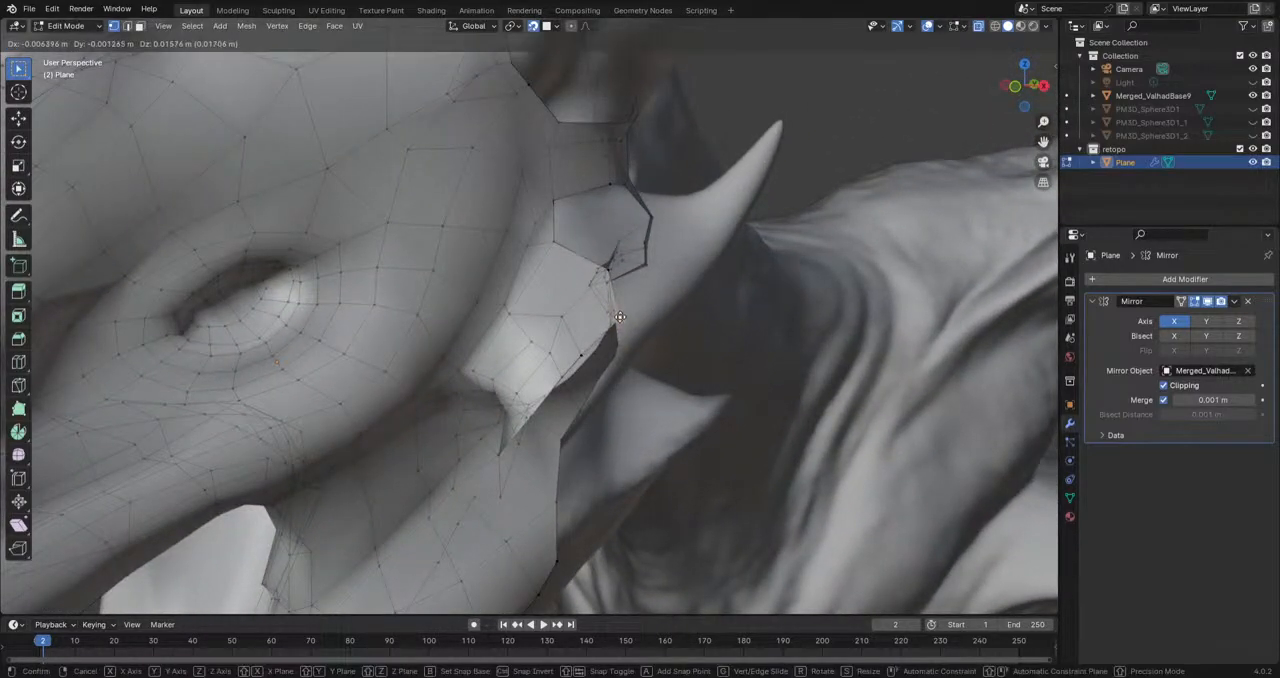
pyautogui.click(620, 322)
# Step: Extend the mesh edge at the cheek spike's base outward onto the spike, rotating and moving it to follow the spike's direction
pyautogui.keyDown('shift'); pyautogui.click(615, 275); pyautogui.keyUp('shift')
pyautogui.moveTo(643, 303)
pyautogui.mouseDown(button='middle')
pyautogui.moveTo(650, 280)
pyautogui.moveTo(645, 306)
pyautogui.mouseUp(button='middle')
pyautogui.press('r')
pyautogui.click(675, 255)
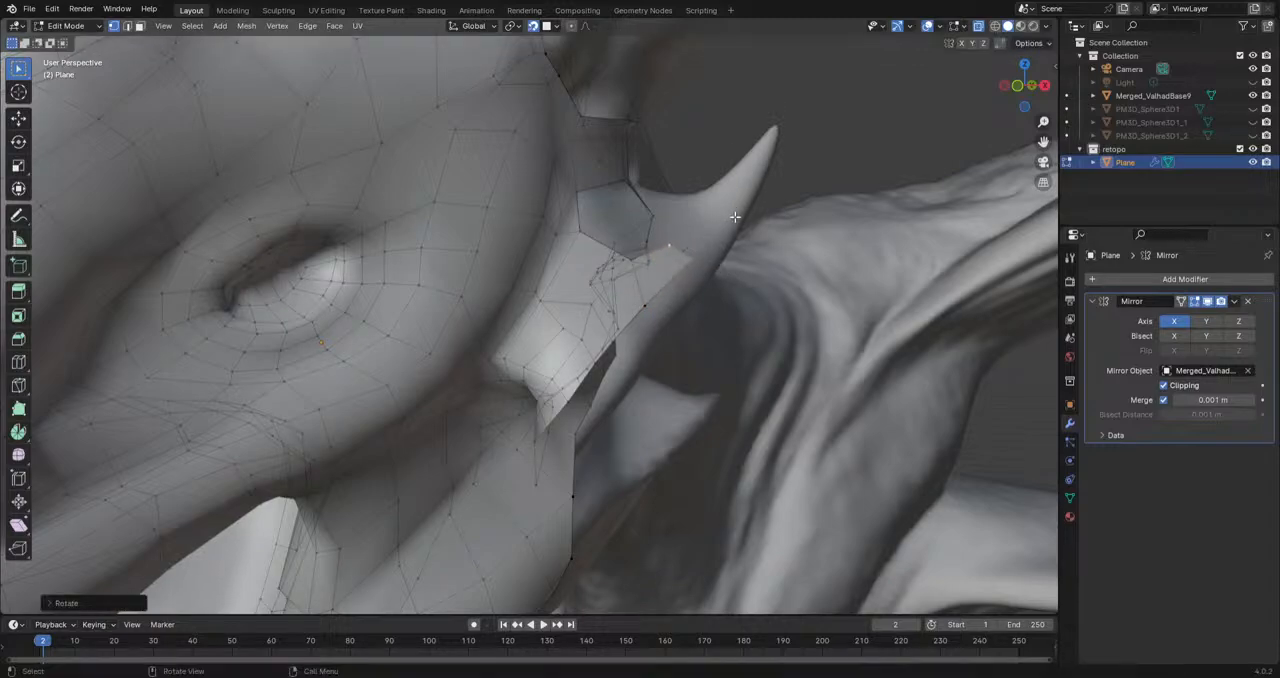
pyautogui.press('g')
pyautogui.click(712, 268)
pyautogui.moveTo(712, 268); pyautogui.dragTo(614, 312, button='middle')
# Step: Extrude the strip's end edge two more segments up the cheek spike, scaling each to match the taper
pyautogui.press('e')
pyautogui.click(664, 266)
pyautogui.press('s')
pyautogui.click(704, 289)
pyautogui.scroll(1, 655, 275)
pyautogui.press('e')
pyautogui.click(716, 215)
pyautogui.press('s')
pyautogui.click(755, 236)
# Step: Move three vertices along the strip's outer edge so they follow the cheek spike's outer contour
pyautogui.moveTo(718, 234); pyautogui.dragTo(726, 241, button='middle')
pyautogui.click(722, 227)
pyautogui.press('g')
pyautogui.click(712, 244)
pyautogui.click(680, 268)
pyautogui.press('g')
pyautogui.click(674, 288)
pyautogui.click(643, 322)
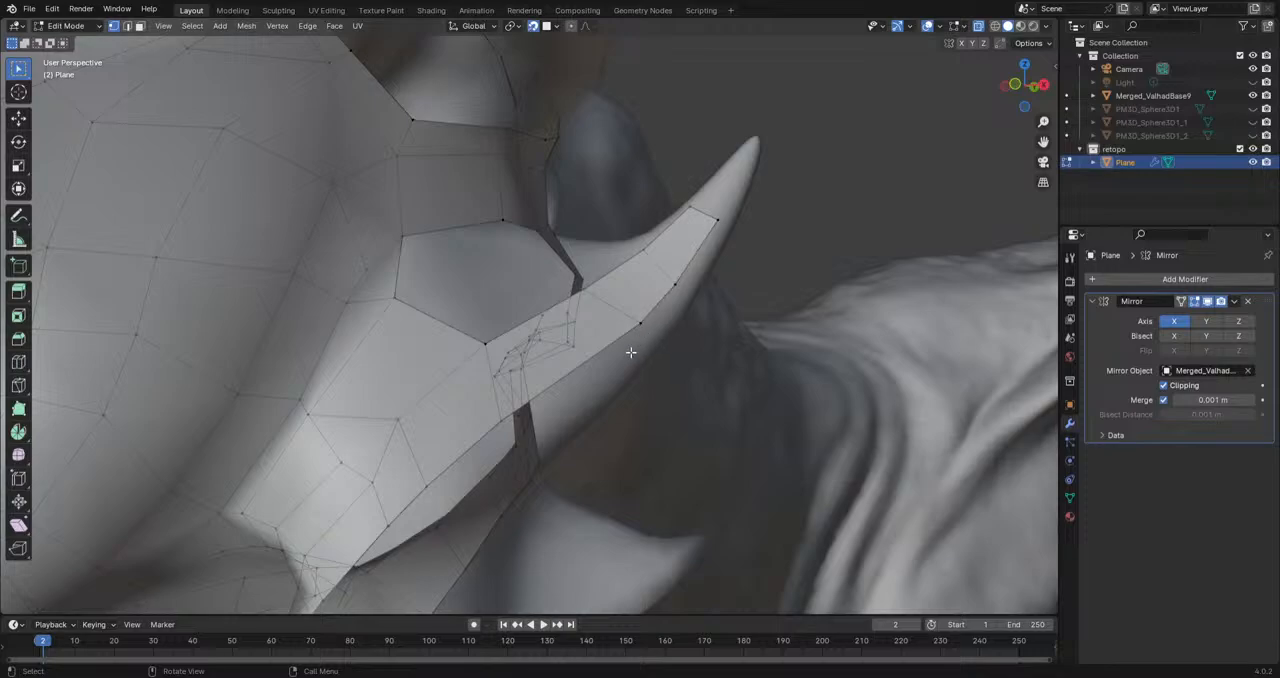
pyautogui.press('g')
pyautogui.click(630, 352)
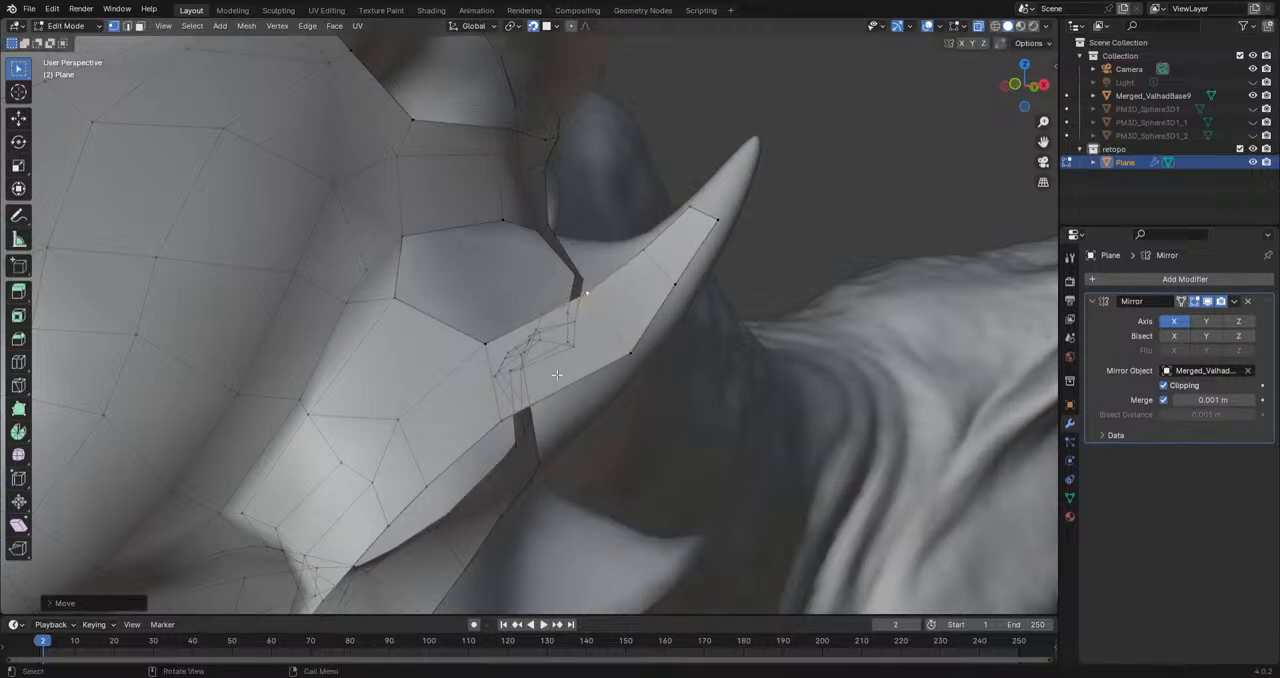
# Step: Shift the lower edge vertex near the cheek spike's base outward, undoing the last move
pyautogui.click(514, 433)
pyautogui.moveTo(514, 433); pyautogui.dragTo(634, 452, button='middle')
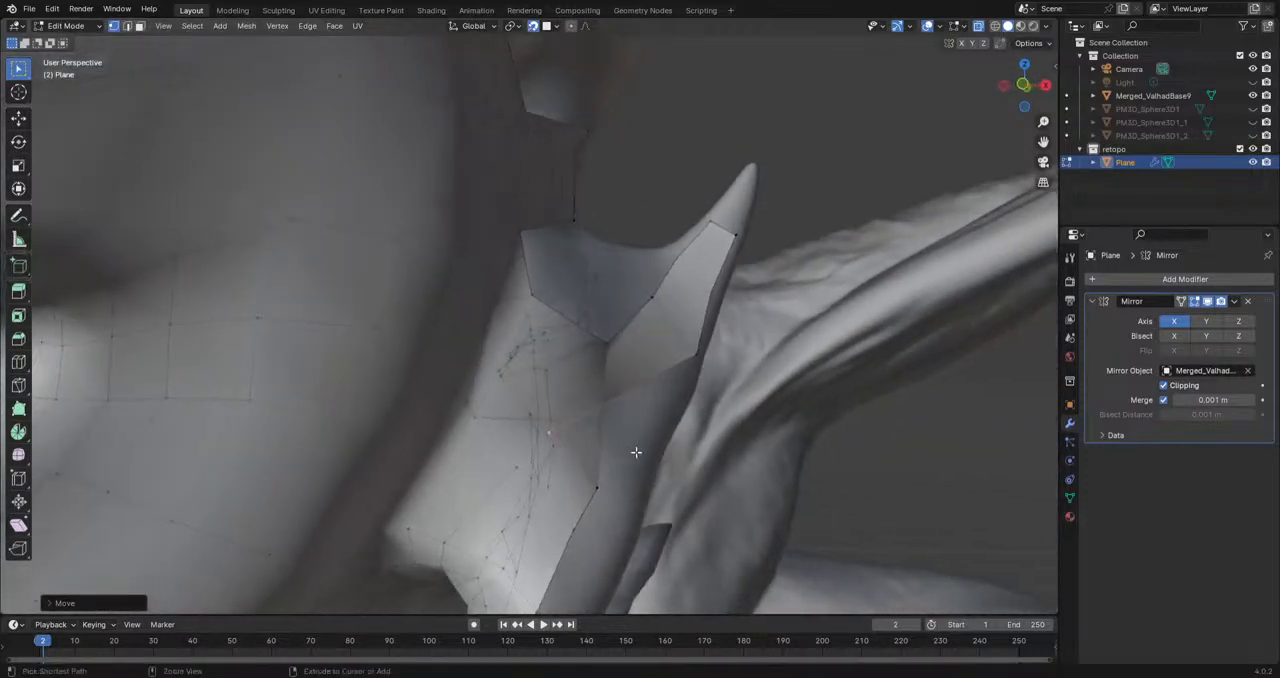
pyautogui.press('g')
pyautogui.click(645, 449)
pyautogui.press('g')
pyautogui.click(596, 487)
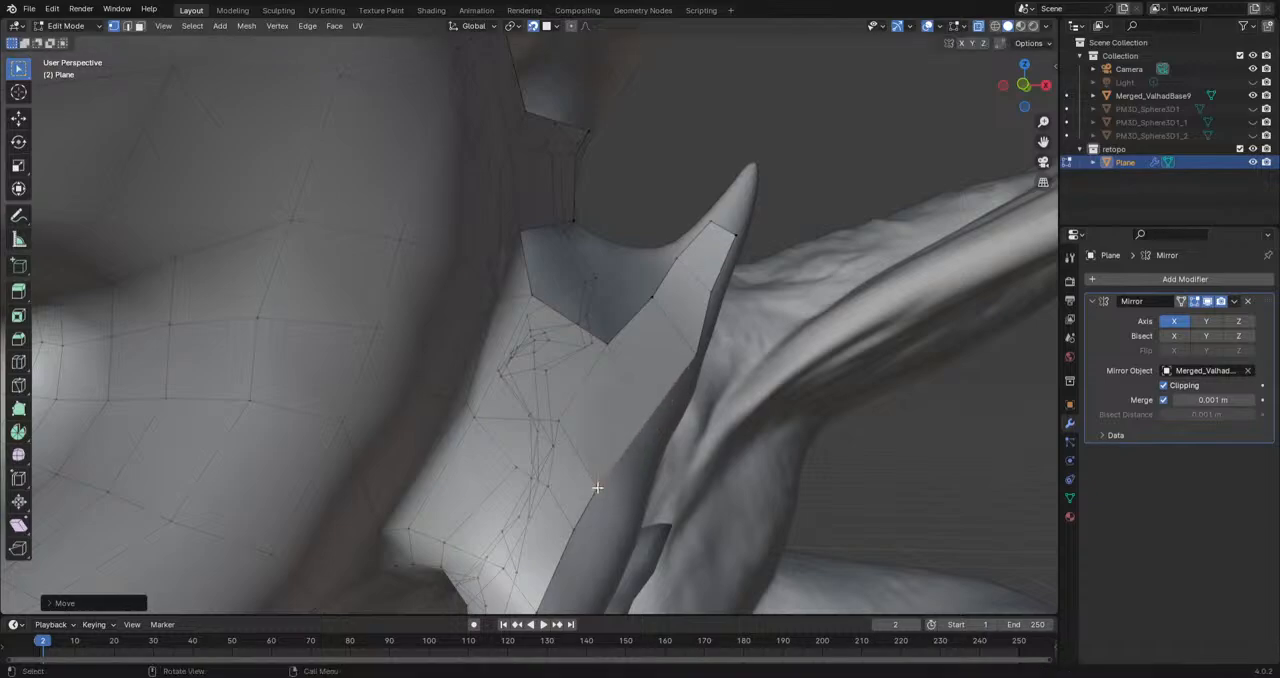
pyautogui.hotkey('ctrl', 'z')
# Step: Pull two vertices below the cheek spike's base outward and nudge one vertex on the strip's outer edge
pyautogui.click(600, 489)
pyautogui.press('g')
pyautogui.click(619, 498)
pyautogui.click(578, 525)
pyautogui.press('g')
pyautogui.click(596, 543)
pyautogui.keyDown('shift'); pyautogui.moveTo(706, 375); pyautogui.dragTo(605, 452, button='middle'); pyautogui.keyUp('shift')
pyautogui.click(629, 350)
pyautogui.press('g')
pyautogui.click(637, 348)
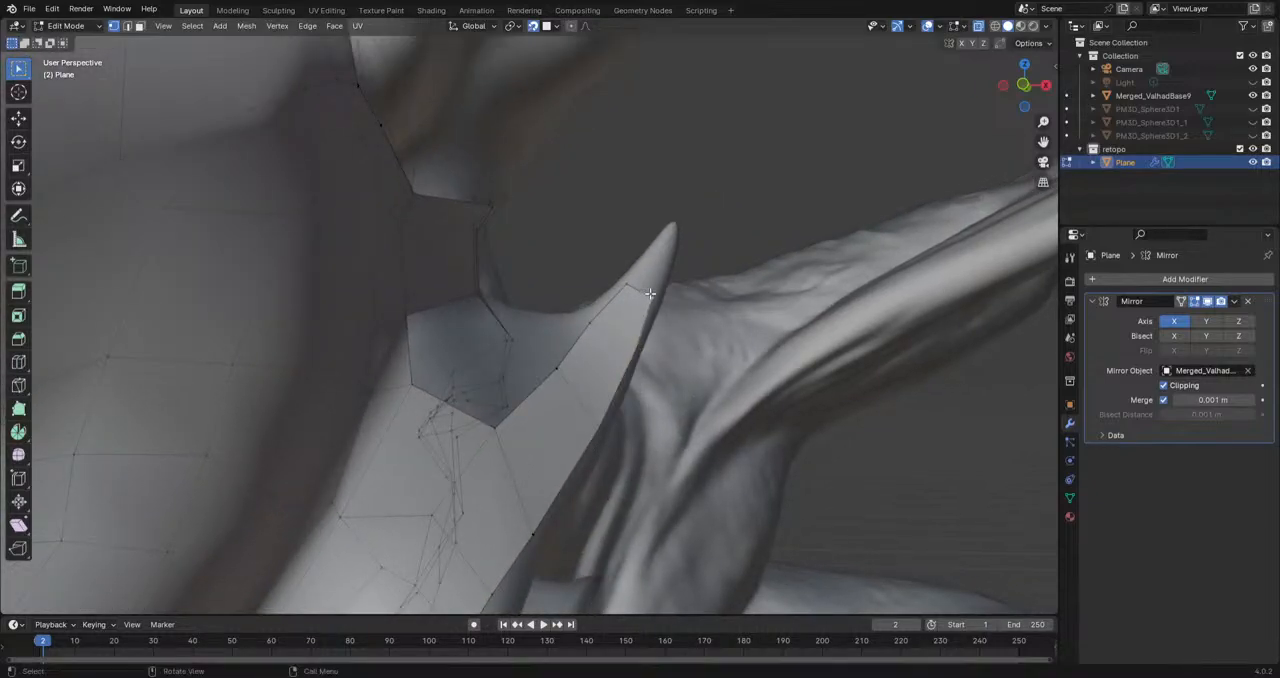
# Step: Fine-tune four vertices along the strip's inner edge from near the spike's tip down to its base
pyautogui.click(634, 283)
pyautogui.press('g')
pyautogui.click(634, 281)
pyautogui.click(591, 323)
pyautogui.press('g')
pyautogui.click(593, 320)
pyautogui.click(557, 369)
pyautogui.press('g')
pyautogui.click(557, 370)
pyautogui.click(497, 427)
pyautogui.press('g')
pyautogui.click(494, 426)
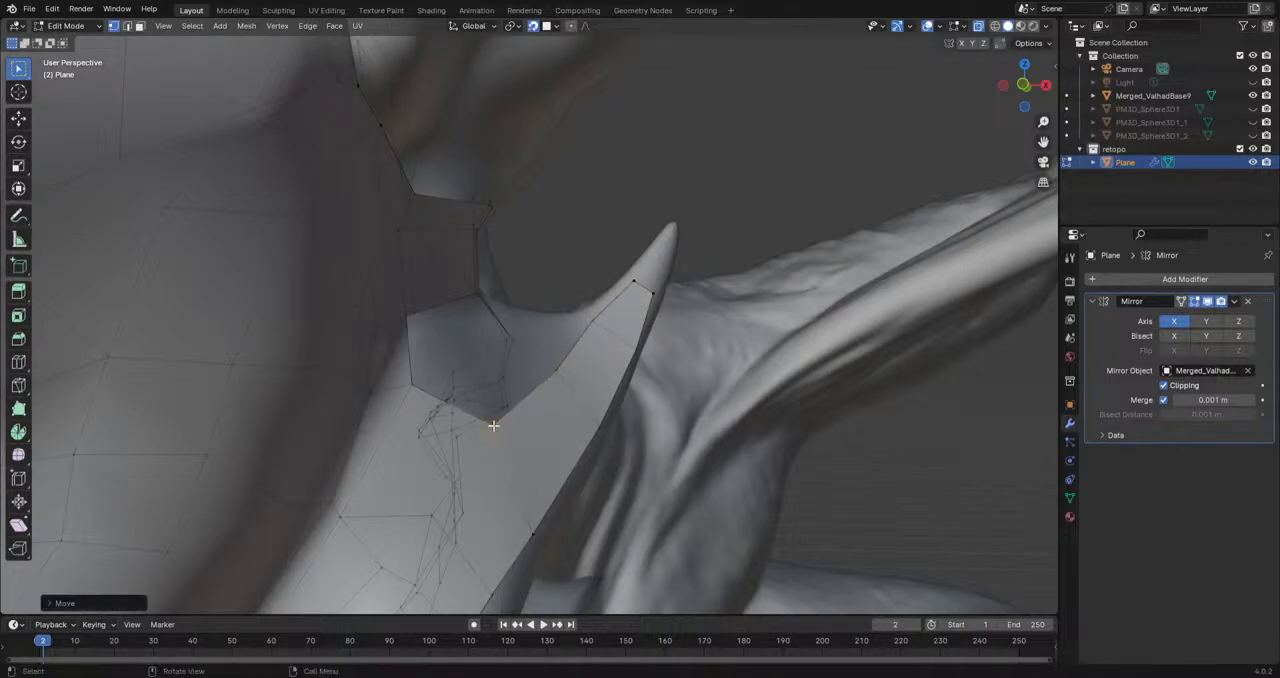
# Step: Extrude the strip's end edge further up the cheek spike, fit it to the surface and extend it to the tip
pyautogui.moveTo(538, 410); pyautogui.dragTo(488, 419, button='middle')
pyautogui.click(600, 288)
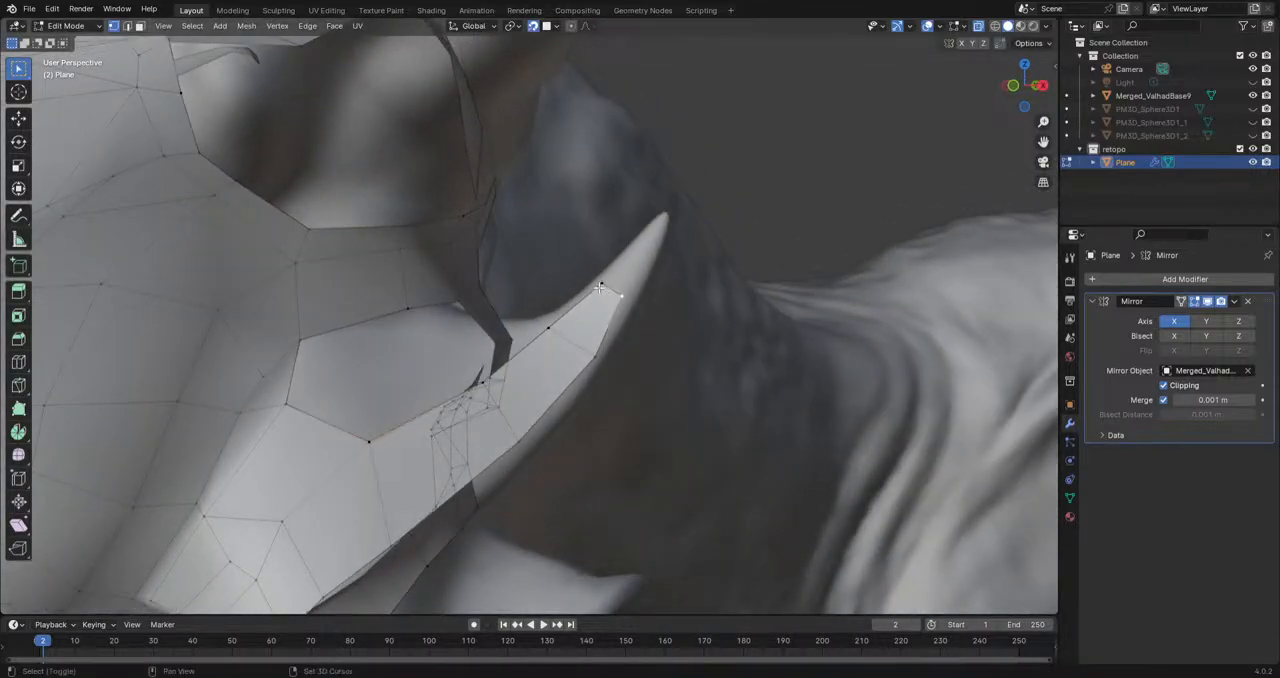
pyautogui.scroll(3, 630, 279)
pyautogui.press('g')
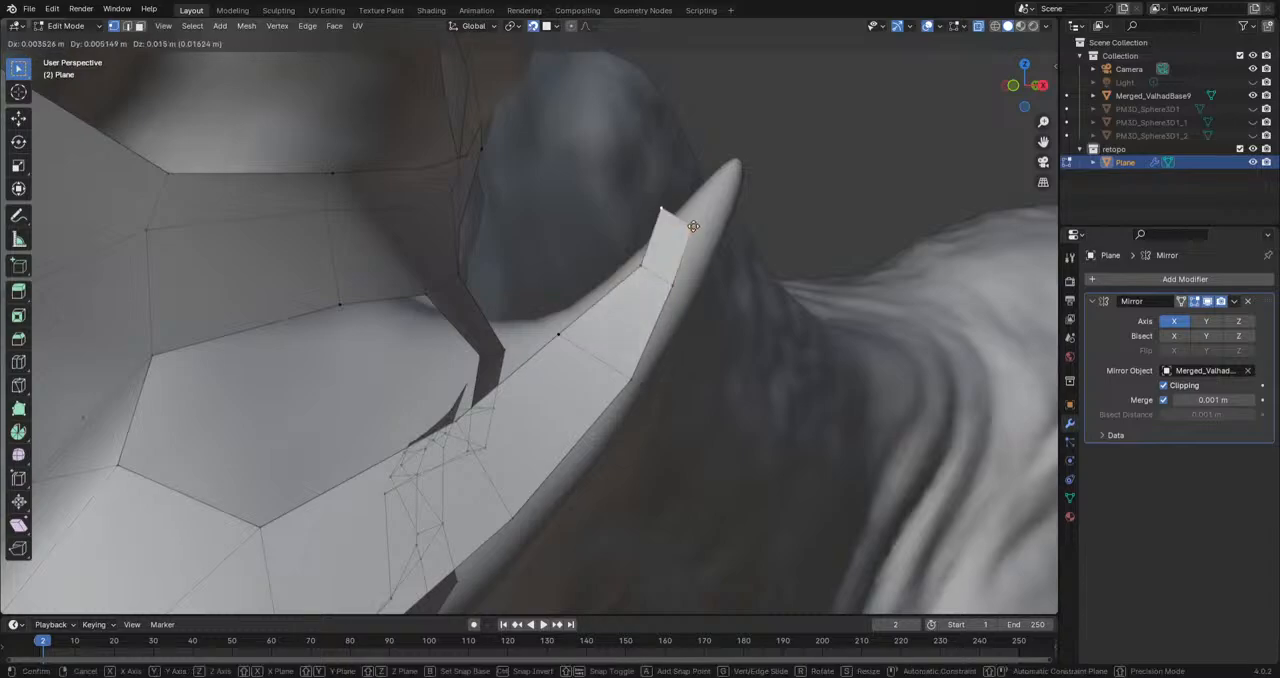
pyautogui.click(662, 222)
pyautogui.press('g')
pyautogui.click(711, 190)
pyautogui.press('e')
pyautogui.click(736, 165)
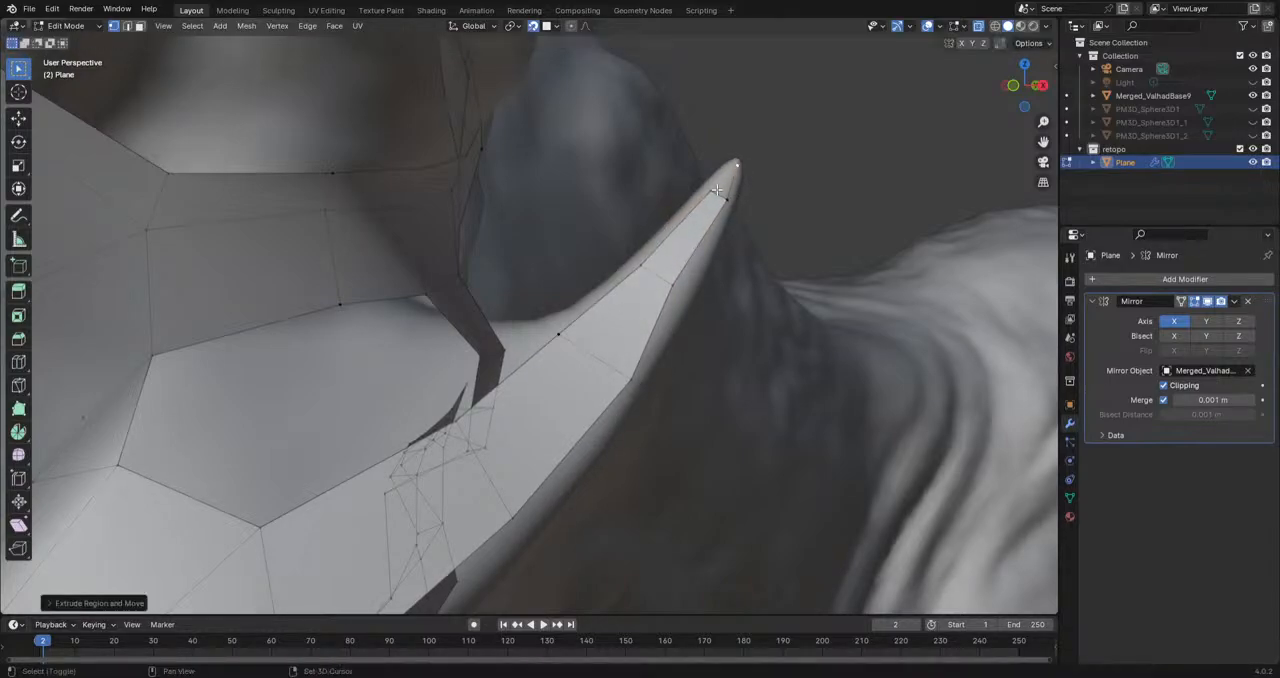
pyautogui.moveTo(727, 201); pyautogui.dragTo(529, 340, button='middle')
pyautogui.press('g')
pyautogui.click(622, 196)
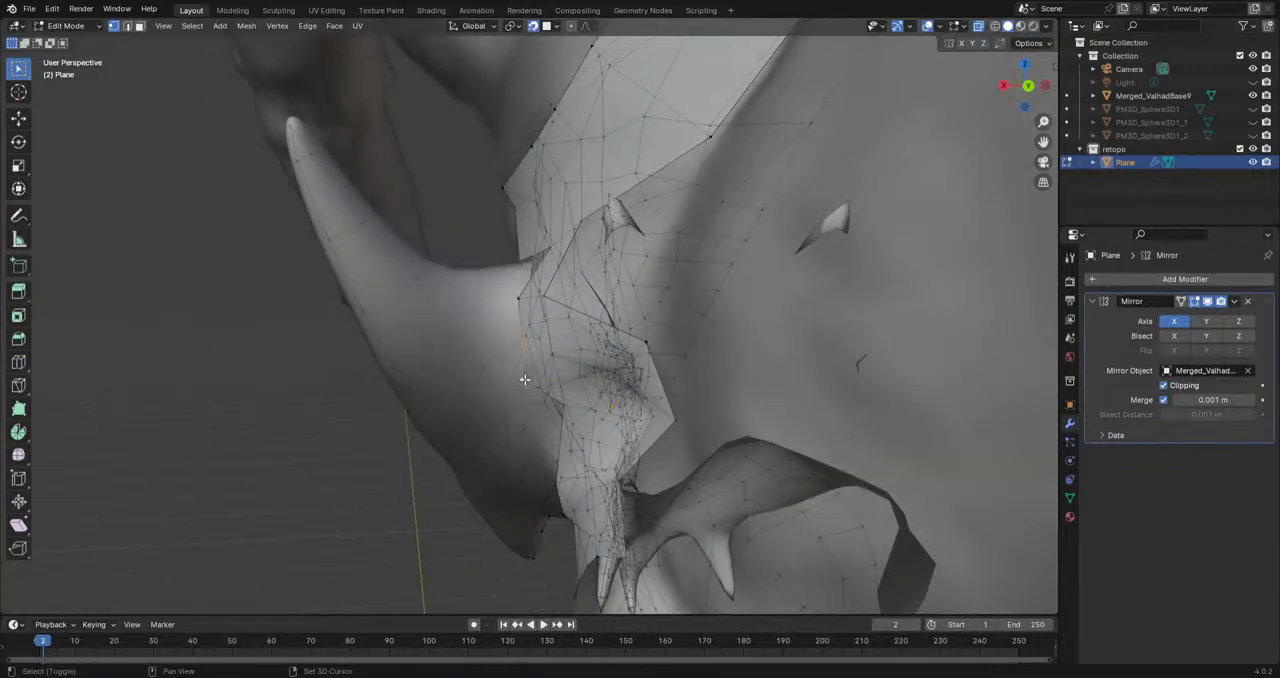
# Step: Extrude two segments from the boundary edge behind the cheek across the spike's rear base and rotate the end edge
pyautogui.press('e')
pyautogui.click(470, 344)
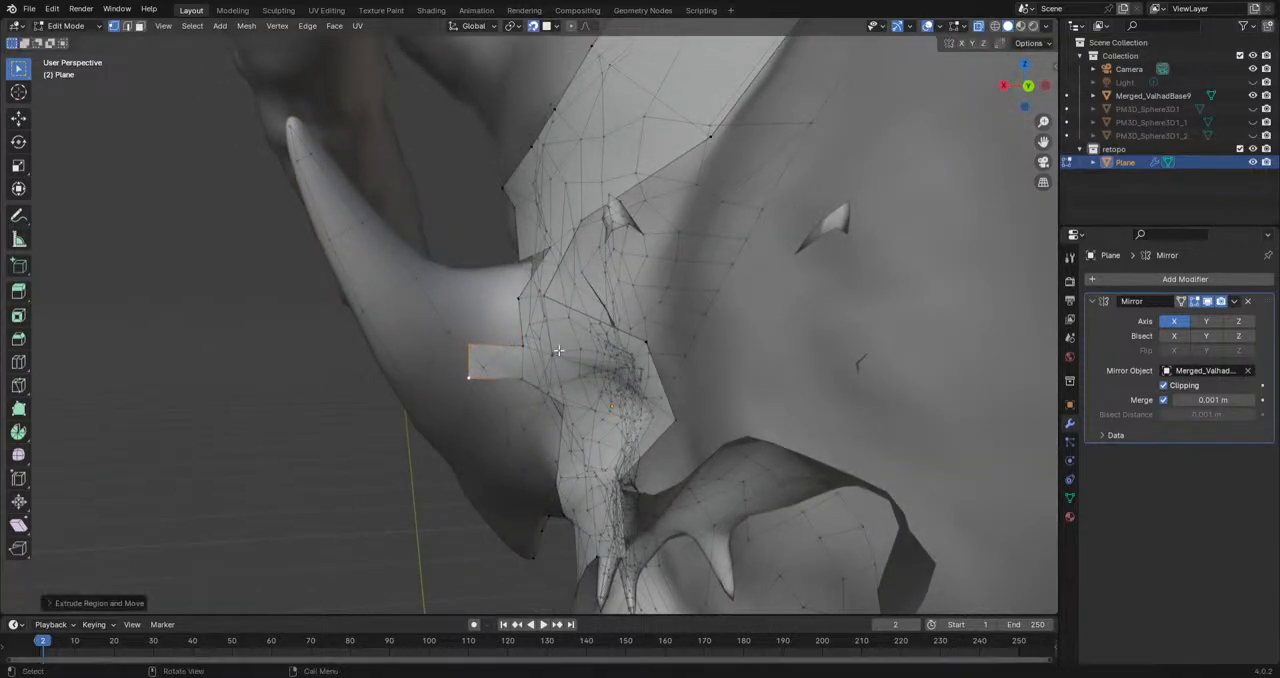
pyautogui.press('e')
pyautogui.click(474, 407)
pyautogui.press('r')
pyautogui.click(531, 376)
# Step: Extrude the upper edge of the rear segment up the back of the cheek spike and adjust its two end vertices
pyautogui.click(462, 344)
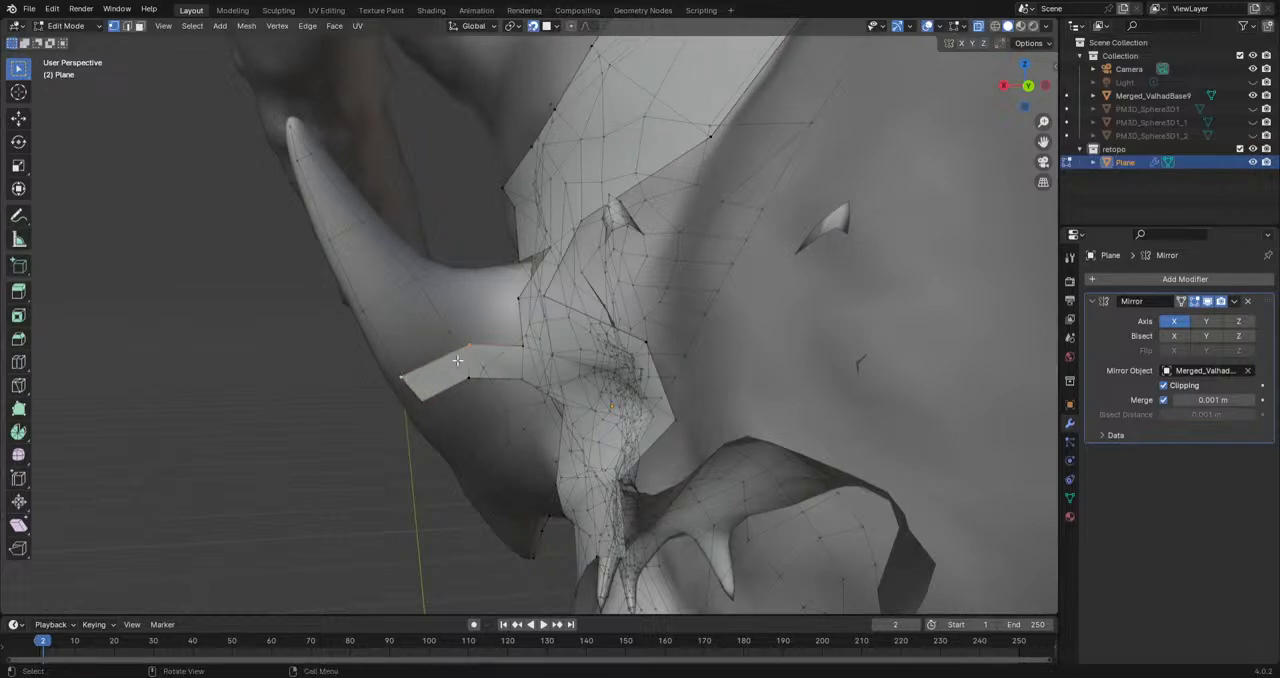
pyautogui.press('e')
pyautogui.click(418, 282)
pyautogui.moveTo(416, 285); pyautogui.dragTo(426, 273, button='middle')
pyautogui.press('g')
pyautogui.click(422, 268)
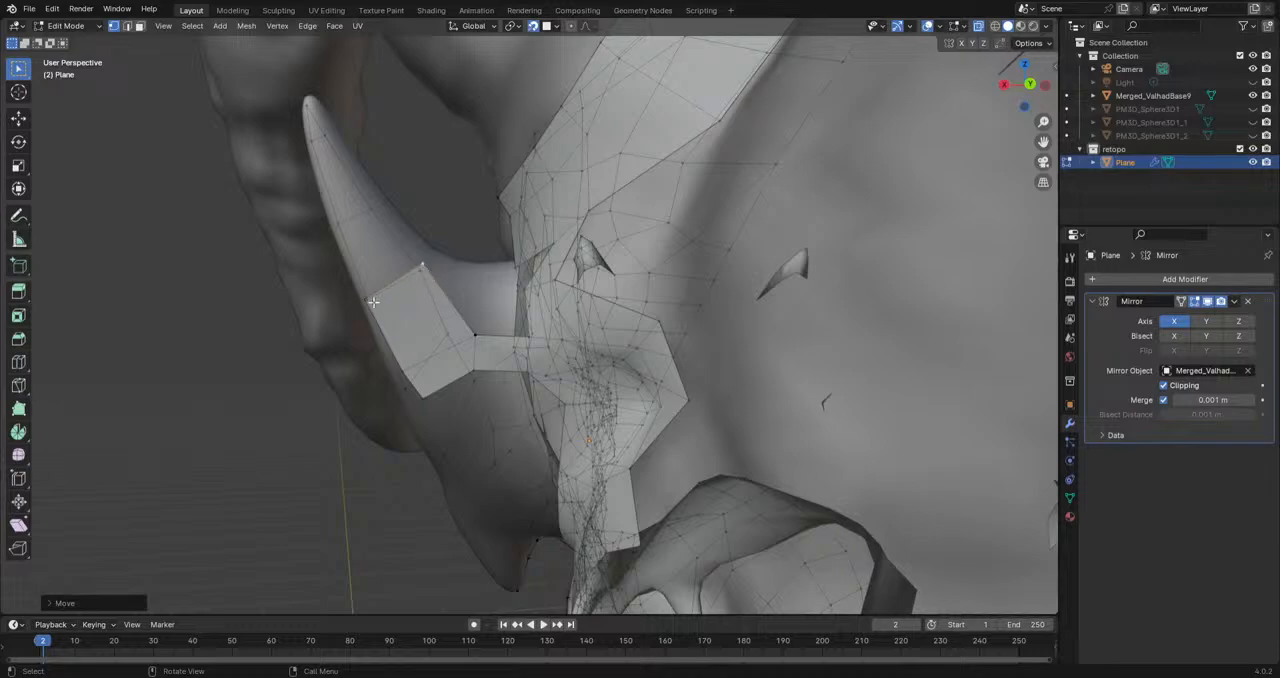
pyautogui.click(371, 302)
pyautogui.press('g')
pyautogui.click(363, 291)
# Step: Extrude another segment up the back of the cheek spike, scale its end edge and fit its vertices to the spike's width
pyautogui.click(422, 265)
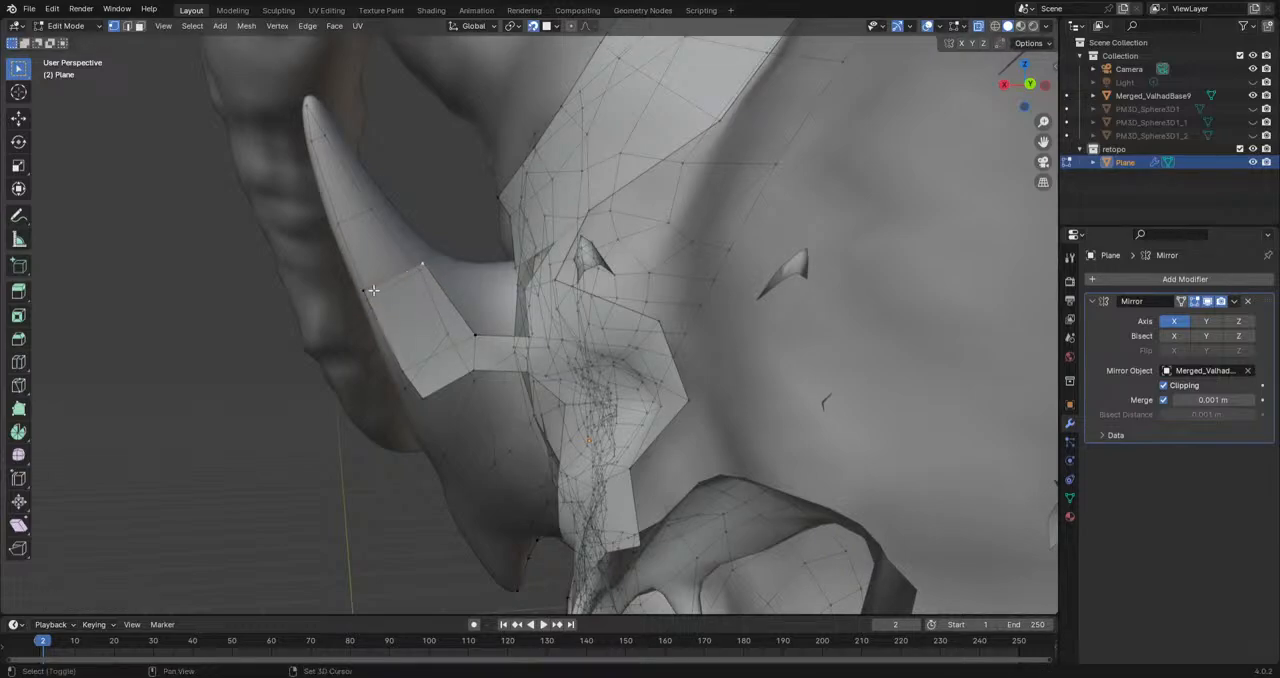
pyautogui.press('e')
pyautogui.click(379, 226)
pyautogui.press('s')
pyautogui.click(383, 222)
pyautogui.press('g')
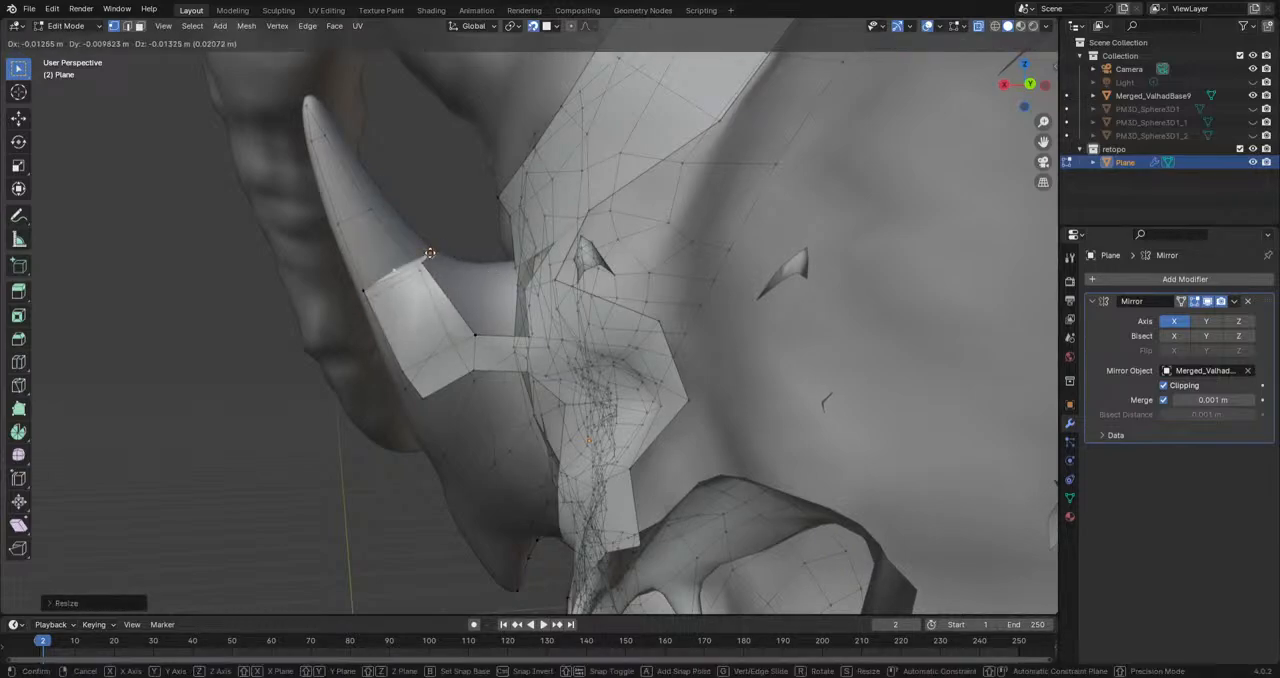
pyautogui.click(396, 205)
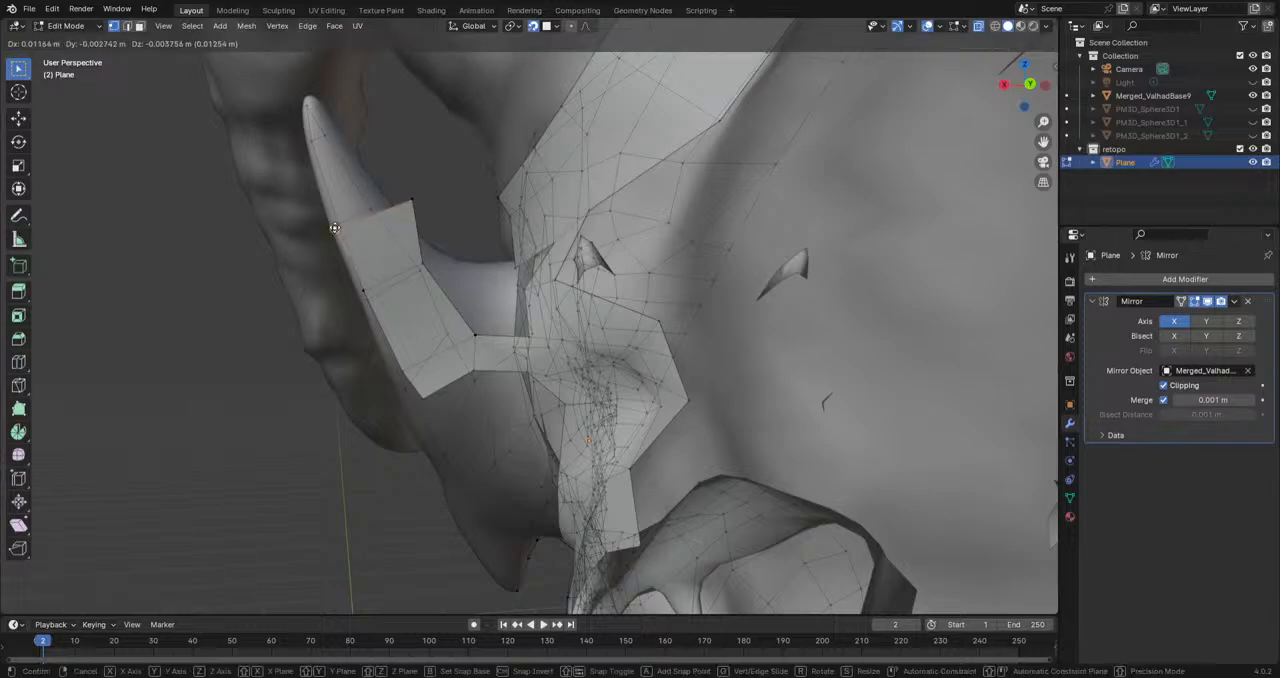
pyautogui.click(417, 200)
pyautogui.press('g')
pyautogui.click(380, 207)
# Step: Examine the retopologized head against the whole creature with overlays hidden, toggling the sculpt's visibility
pyautogui.keyDown('shift'); pyautogui.moveTo(383, 212); pyautogui.dragTo(648, 349, button='middle'); pyautogui.keyUp('shift')
pyautogui.scroll(-6, 438, 307)
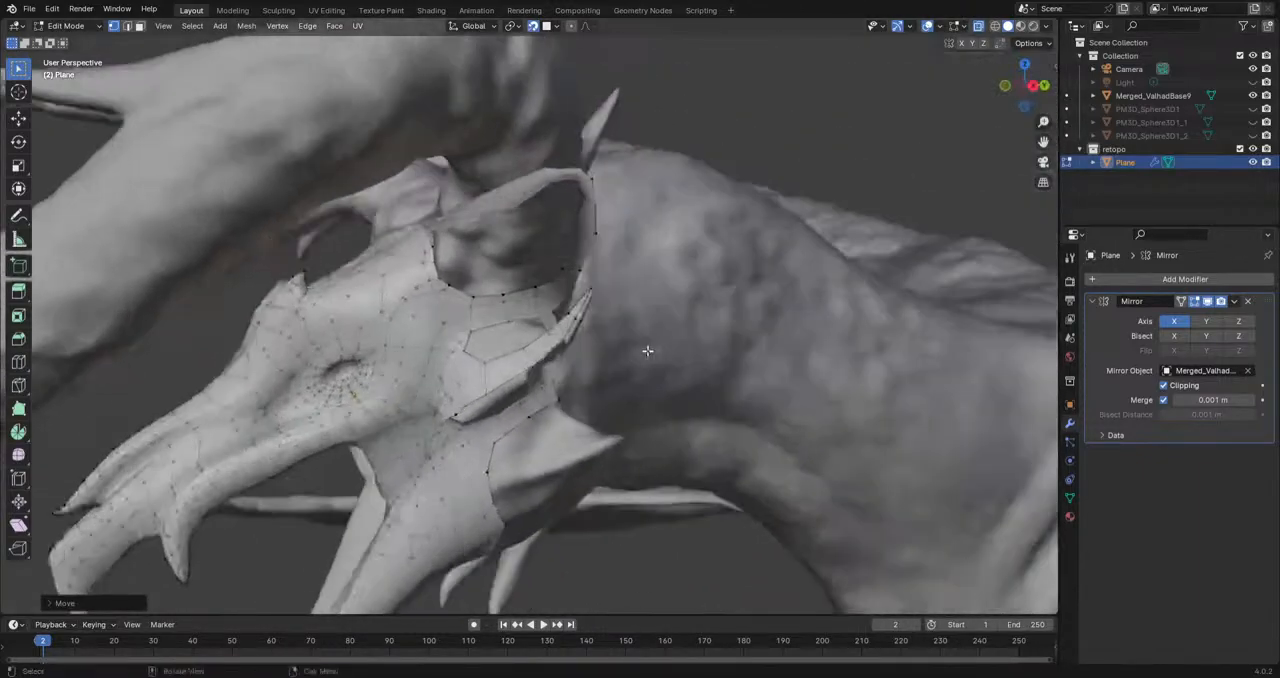
pyautogui.scroll(-5, 648, 349)
pyautogui.click(929, 28)
pyautogui.moveTo(409, 276); pyautogui.dragTo(730, 302, button='middle')
pyautogui.click(1253, 95)
pyautogui.moveTo(820, 430); pyautogui.dragTo(550, 295, button='middle')
pyautogui.click(1253, 95)
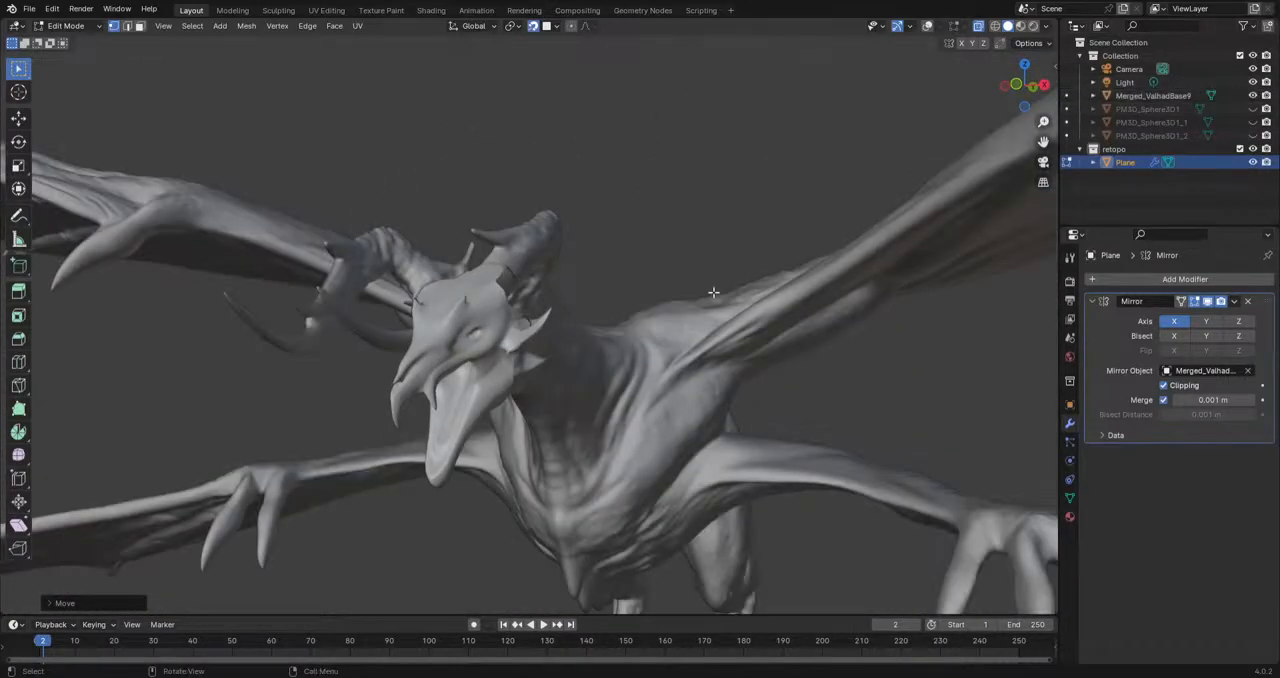
pyautogui.scroll(-3, 682, 289)
pyautogui.moveTo(682, 289); pyautogui.dragTo(510, 280, button='middle')
pyautogui.scroll(7, 691, 461)
pyautogui.moveTo(690, 460); pyautogui.dragTo(804, 566, button='middle')
pyautogui.moveTo(769, 520); pyautogui.dragTo(661, 413, button='middle')
pyautogui.scroll(2, 667, 405)
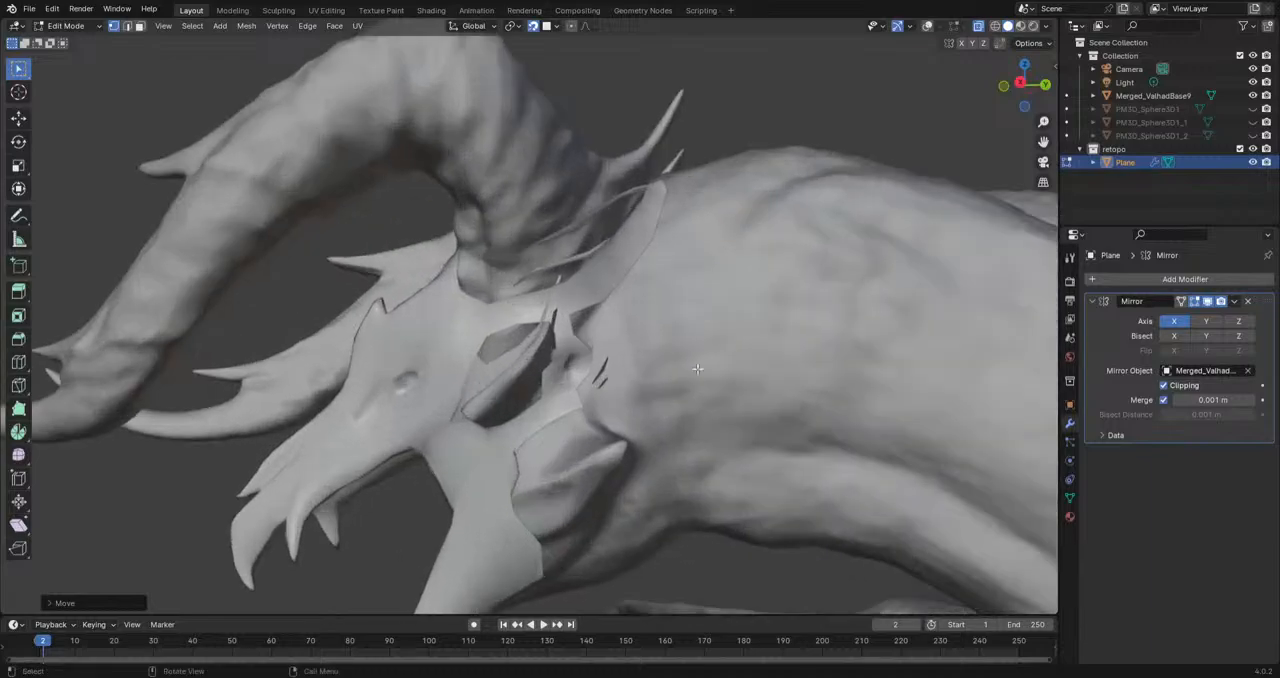
# Step: Examine the head mesh and the creature's body from several sides, with overlays on and off
pyautogui.click(927, 27)
pyautogui.moveTo(676, 232); pyautogui.dragTo(631, 259, button='middle')
pyautogui.keyDown('alt'); pyautogui.scroll(-1, 630, 260); pyautogui.keyUp('alt')
pyautogui.scroll(4, 630, 260)
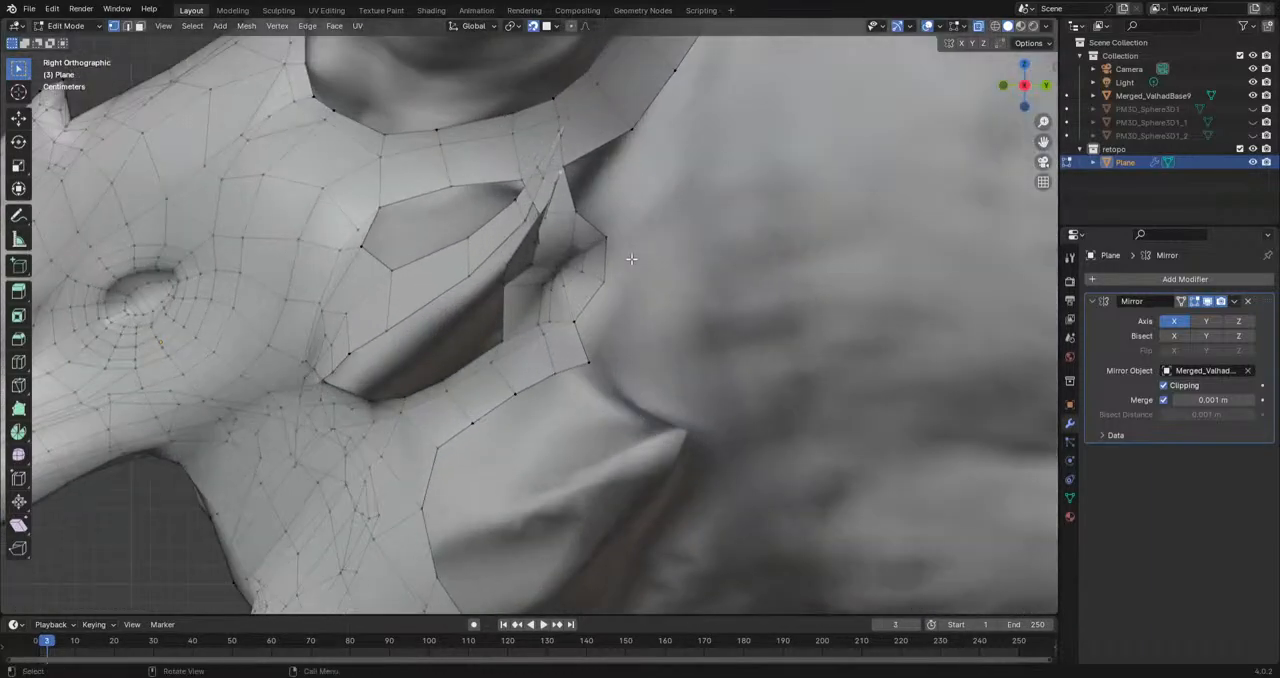
pyautogui.scroll(-7, 626, 262)
pyautogui.scroll(-6, 626, 262)
pyautogui.keyDown('shift'); pyautogui.moveTo(868, 525); pyautogui.dragTo(434, 302, button='middle'); pyautogui.keyUp('shift')
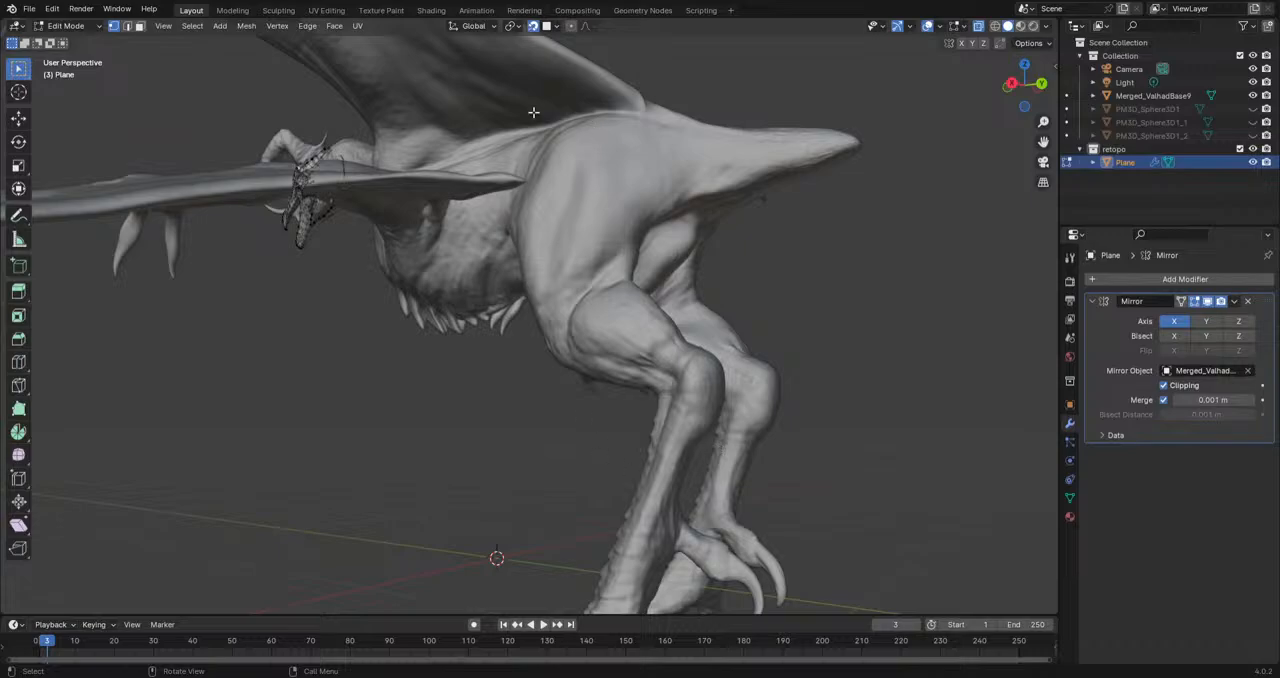
pyautogui.moveTo(537, 145); pyautogui.dragTo(533, 401, button='middle')
pyautogui.scroll(5, 463, 361)
pyautogui.scroll(5, 533, 401)
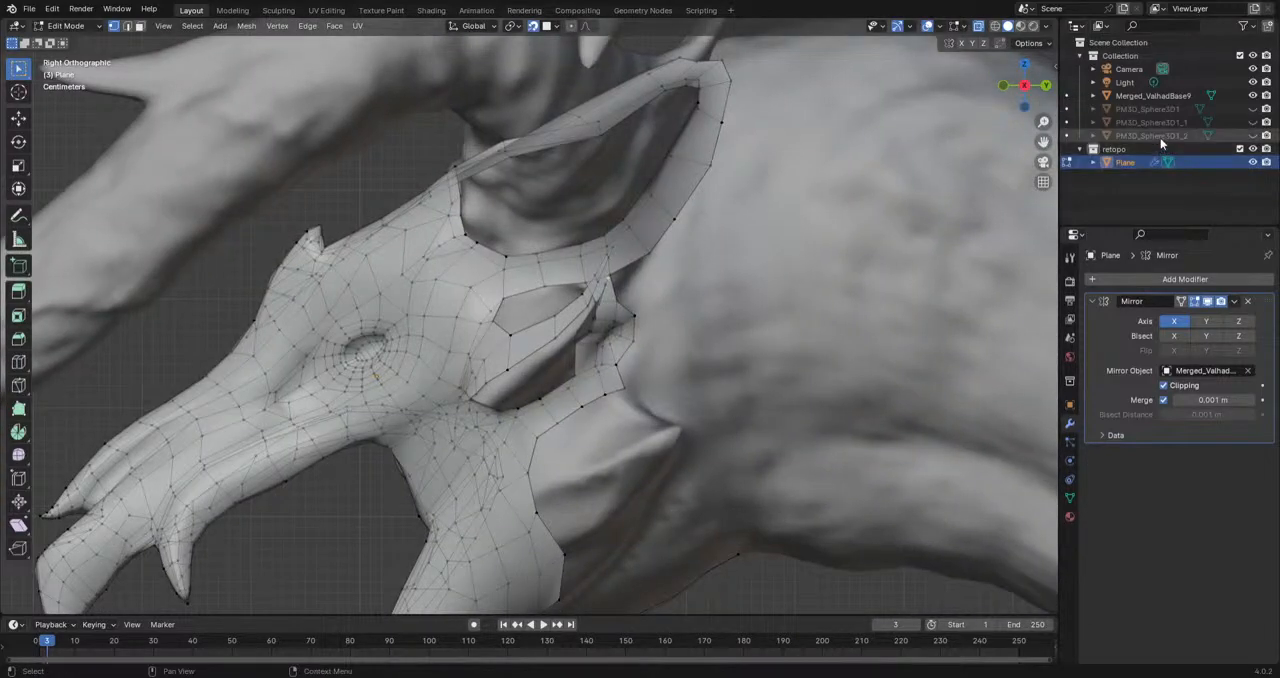
pyautogui.click(928, 27)
pyautogui.moveTo(608, 280); pyautogui.dragTo(495, 344, button='middle')
pyautogui.scroll(-3, 639, 305)
pyautogui.click(928, 27)
# Step: Extrude the end edge of the rear strip further up toward the cheek spike's tip
pyautogui.moveTo(700, 300); pyautogui.dragTo(545, 388, button='middle')
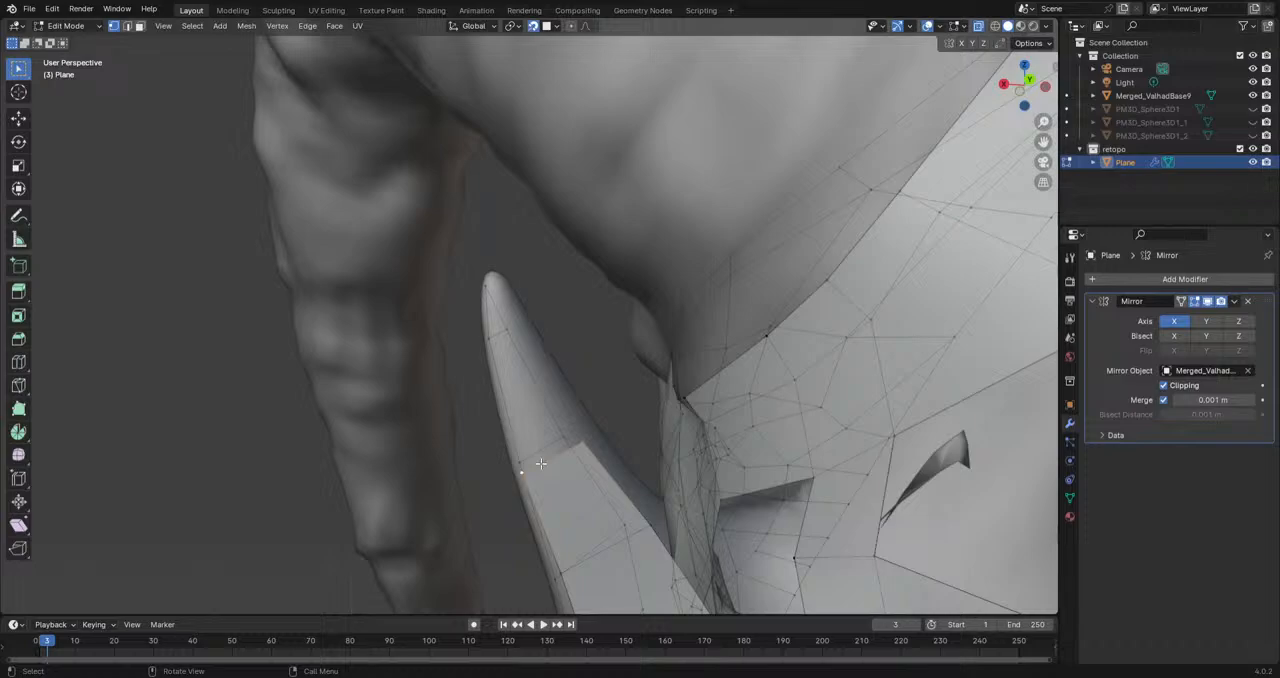
pyautogui.press('s')
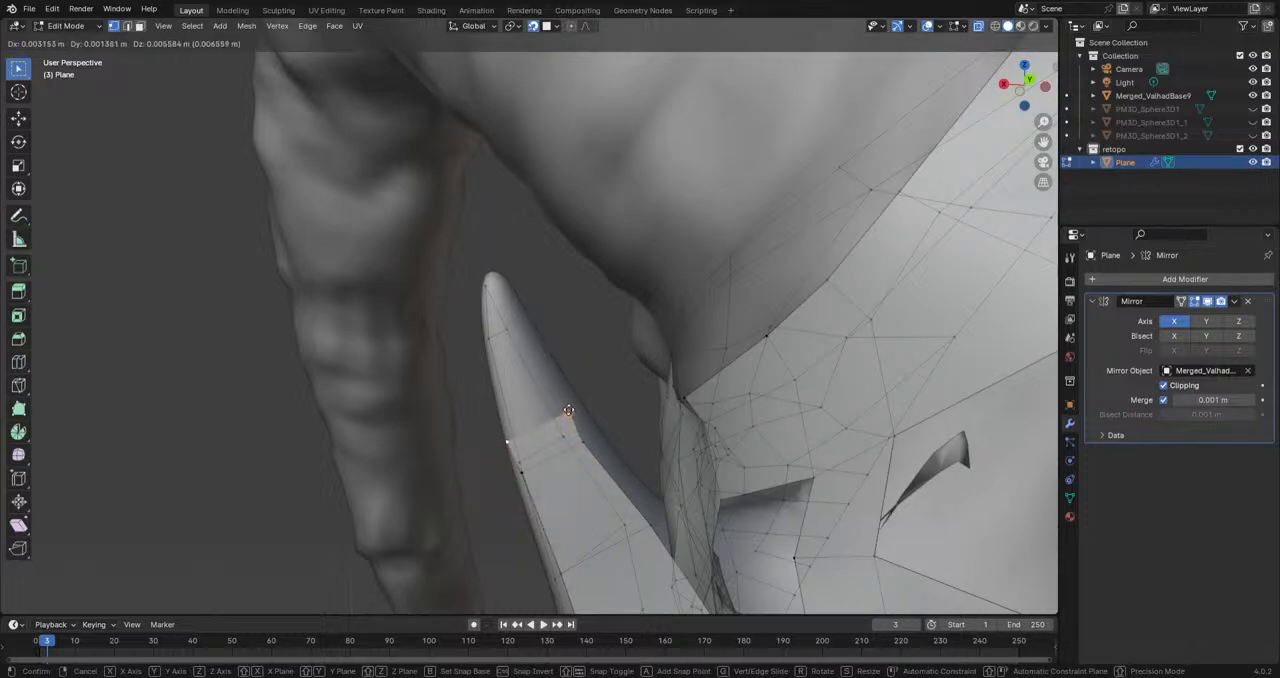
pyautogui.click(578, 445)
pyautogui.press('g')
pyautogui.click(548, 368)
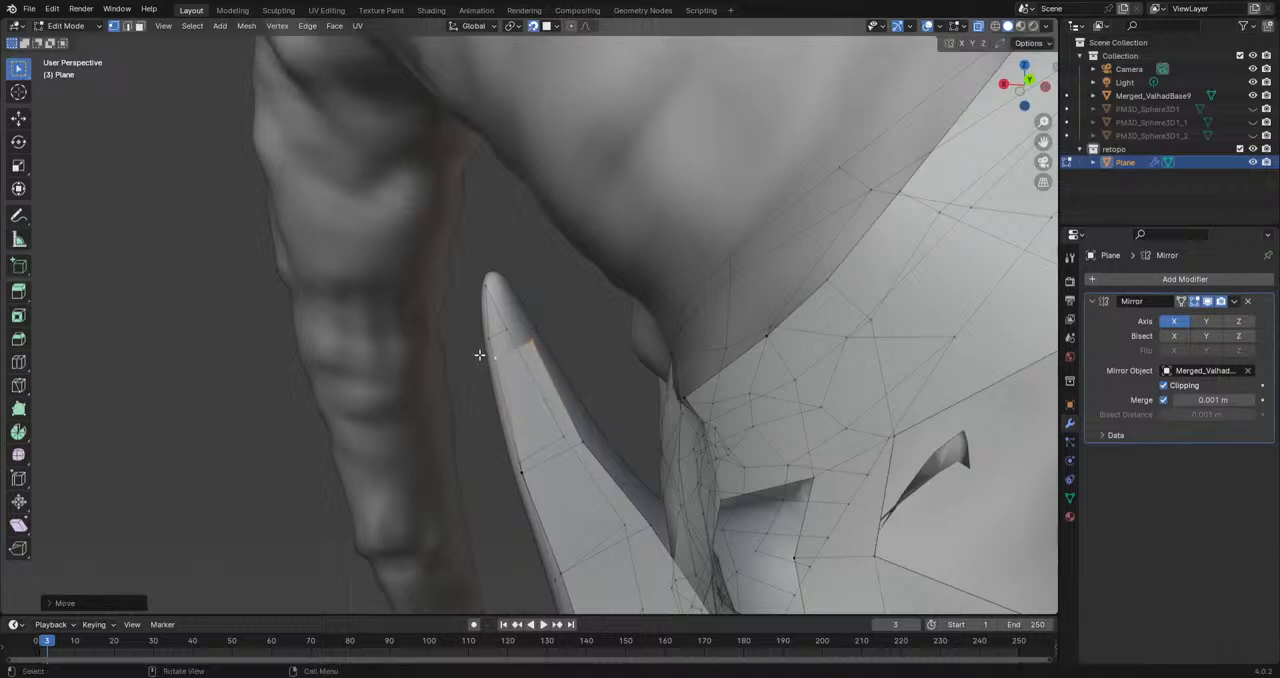
# Step: Fit the rear strip's two end vertices to the cheek spike and extrude the strip to the tip
pyautogui.click(485, 355)
pyautogui.press('g')
pyautogui.click(495, 343)
pyautogui.click(531, 343)
pyautogui.press('g')
pyautogui.click(519, 334)
pyautogui.press('e')
pyautogui.click(499, 311)
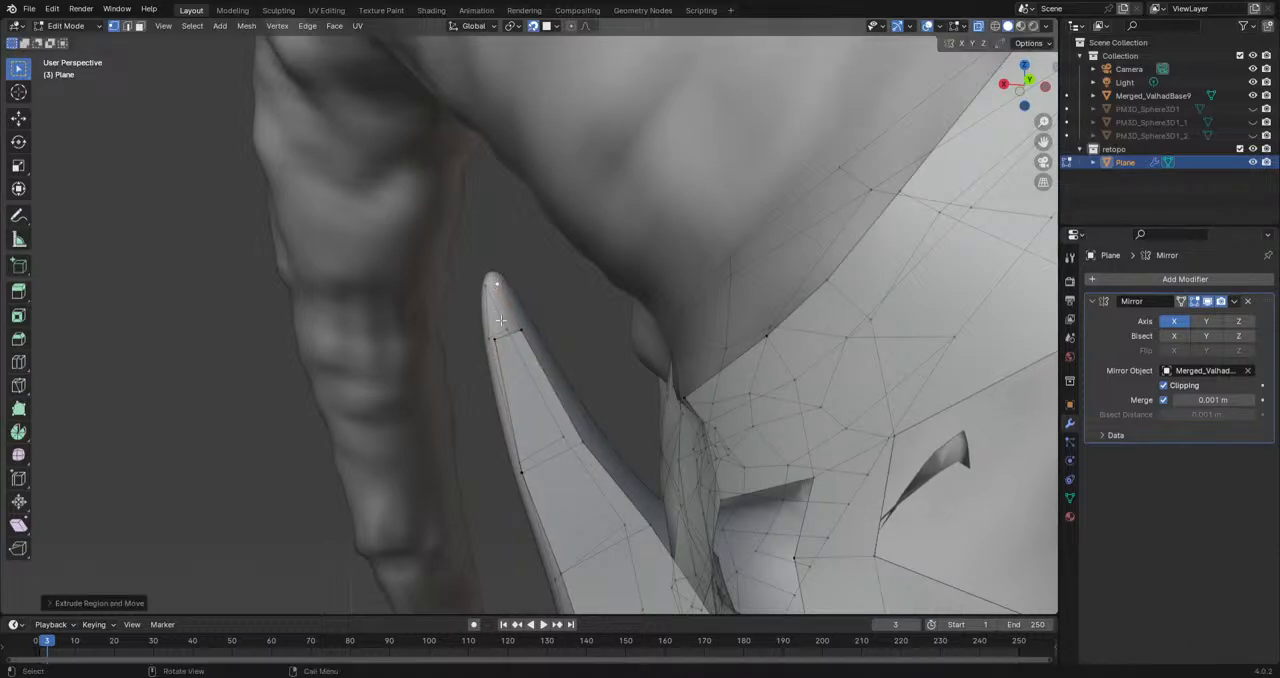
pyautogui.moveTo(524, 330); pyautogui.dragTo(730, 370, button='middle')
# Step: Extrude a chain of three vertices from the cheek spike's base down along the inside of the opening beneath it
pyautogui.moveTo(599, 360); pyautogui.dragTo(637, 487, button='middle')
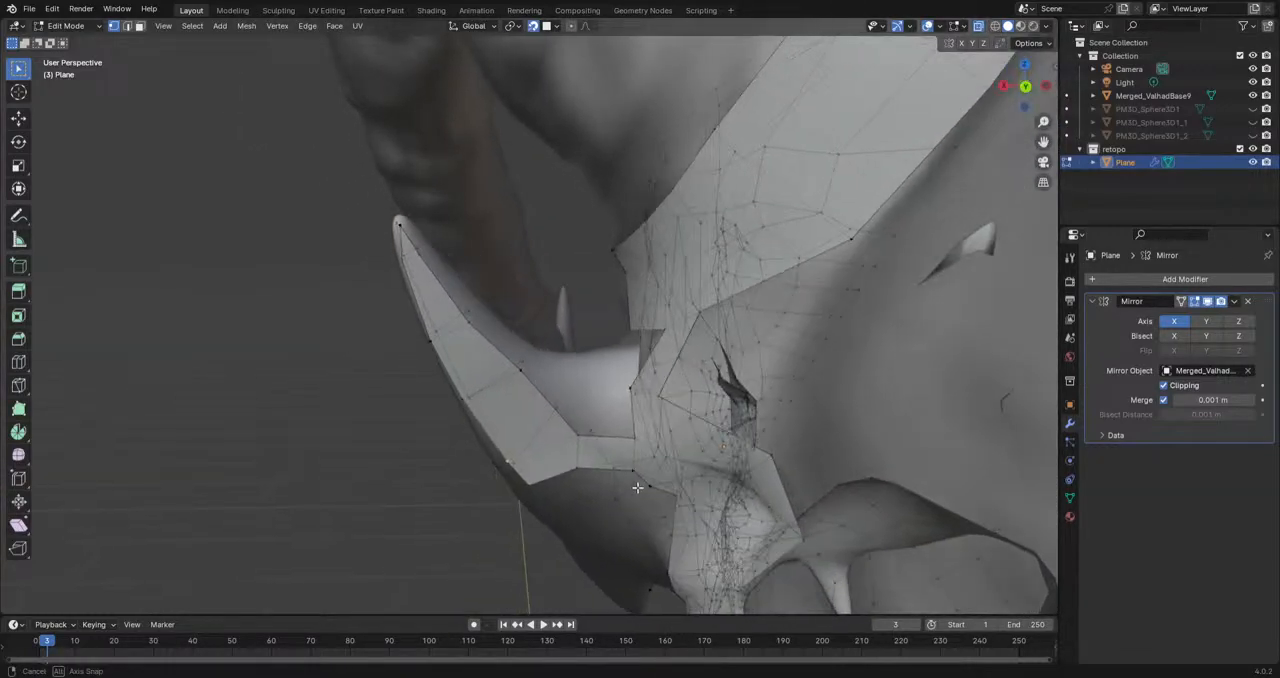
pyautogui.moveTo(536, 377); pyautogui.dragTo(774, 184, button='middle')
pyautogui.press('e')
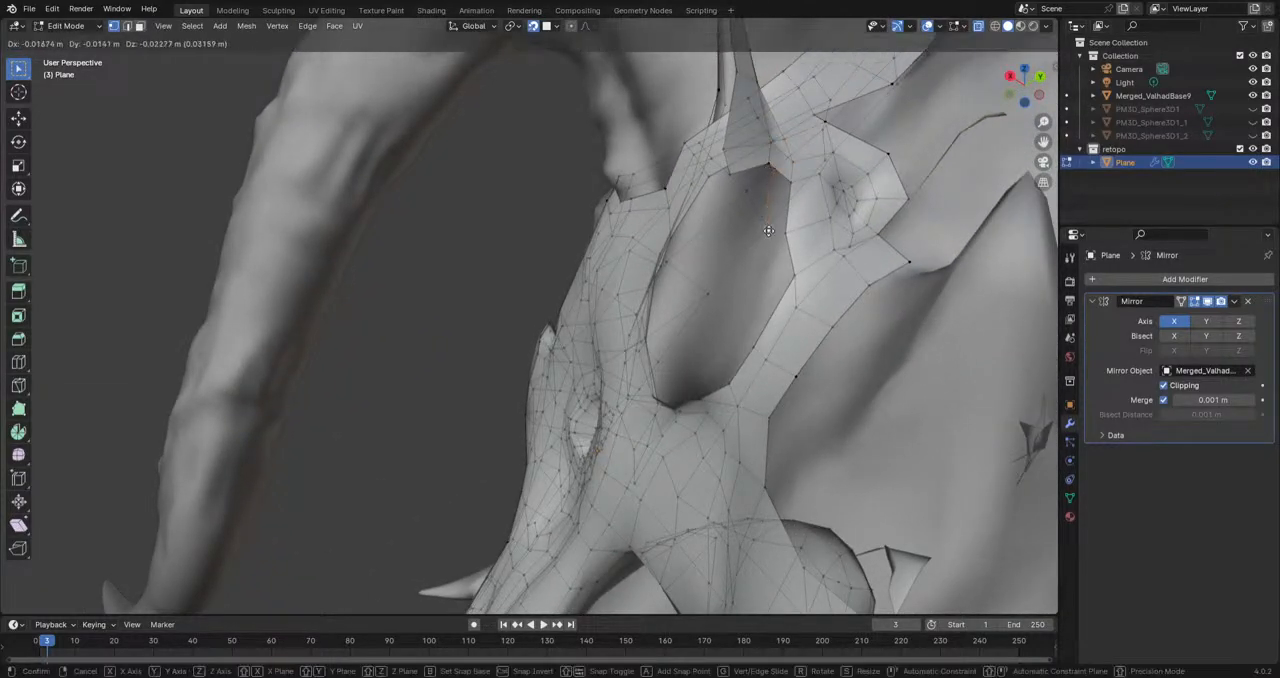
pyautogui.click(764, 231)
pyautogui.press('e')
pyautogui.click(727, 352)
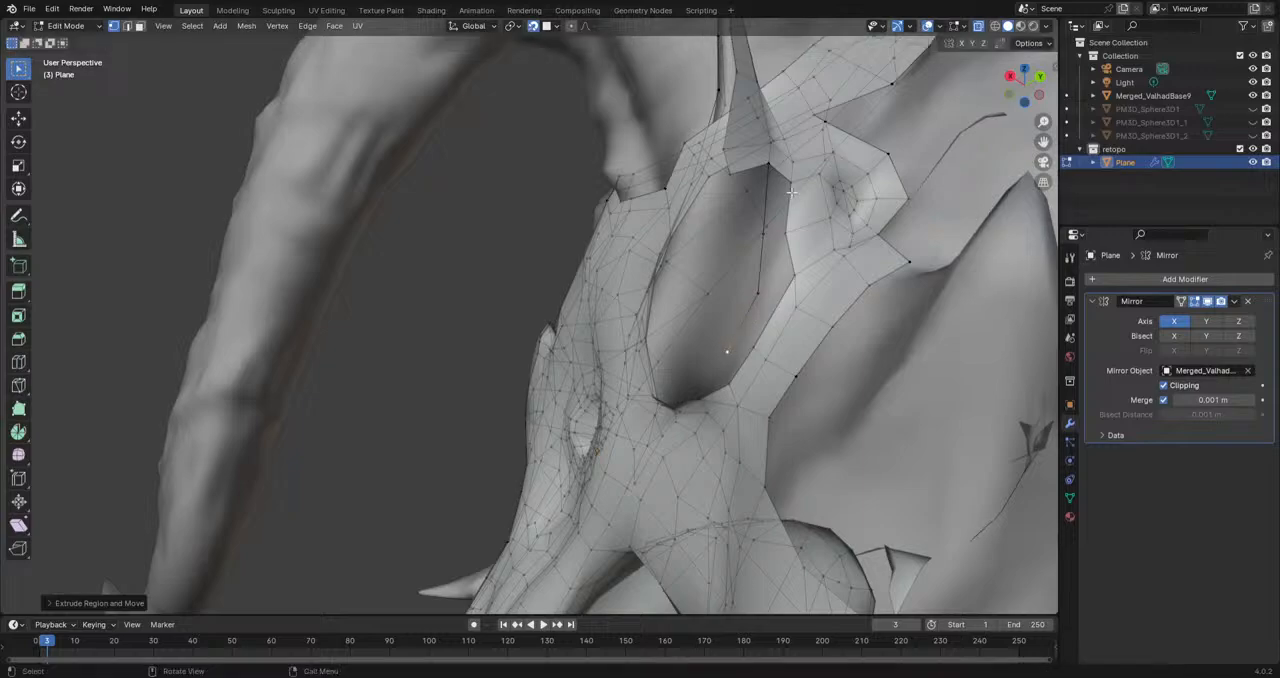
# Step: Fill faces between the new vertex chain and the rim of the opening beneath the cheek spike
pyautogui.click(770, 163)
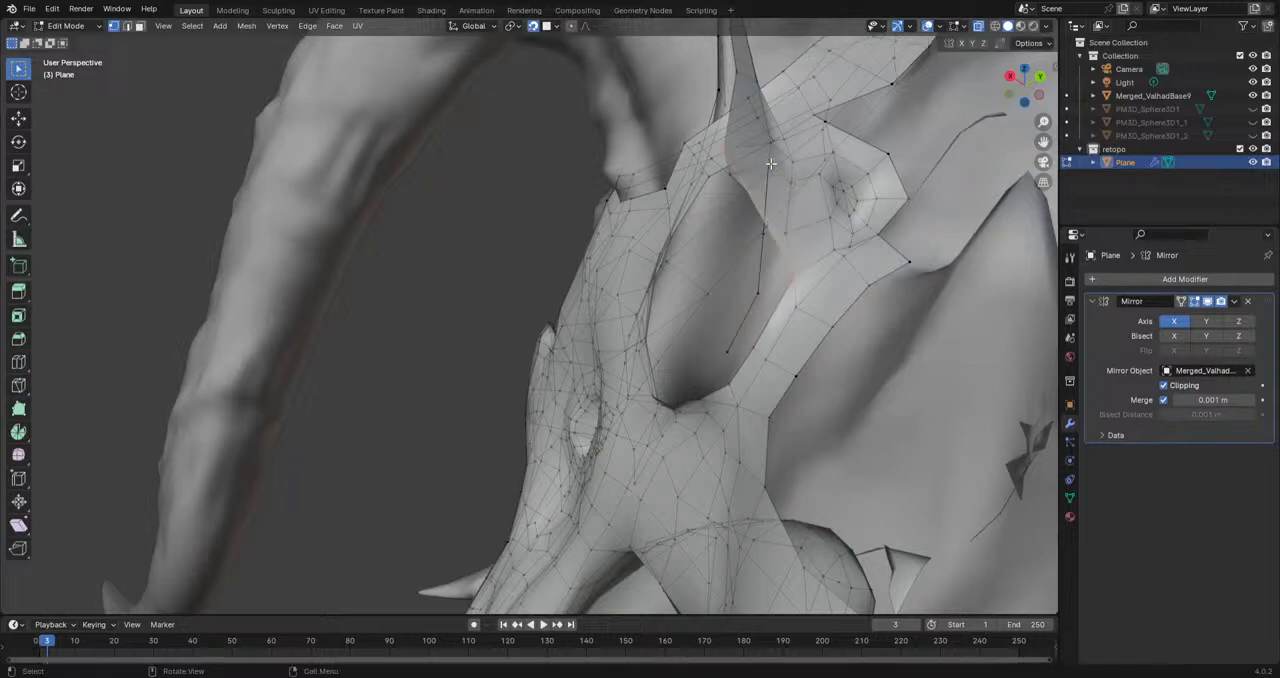
pyautogui.keyDown('shift'); pyautogui.click(764, 231); pyautogui.keyUp('shift')
pyautogui.moveTo(727, 355); pyautogui.dragTo(761, 228, button='middle')
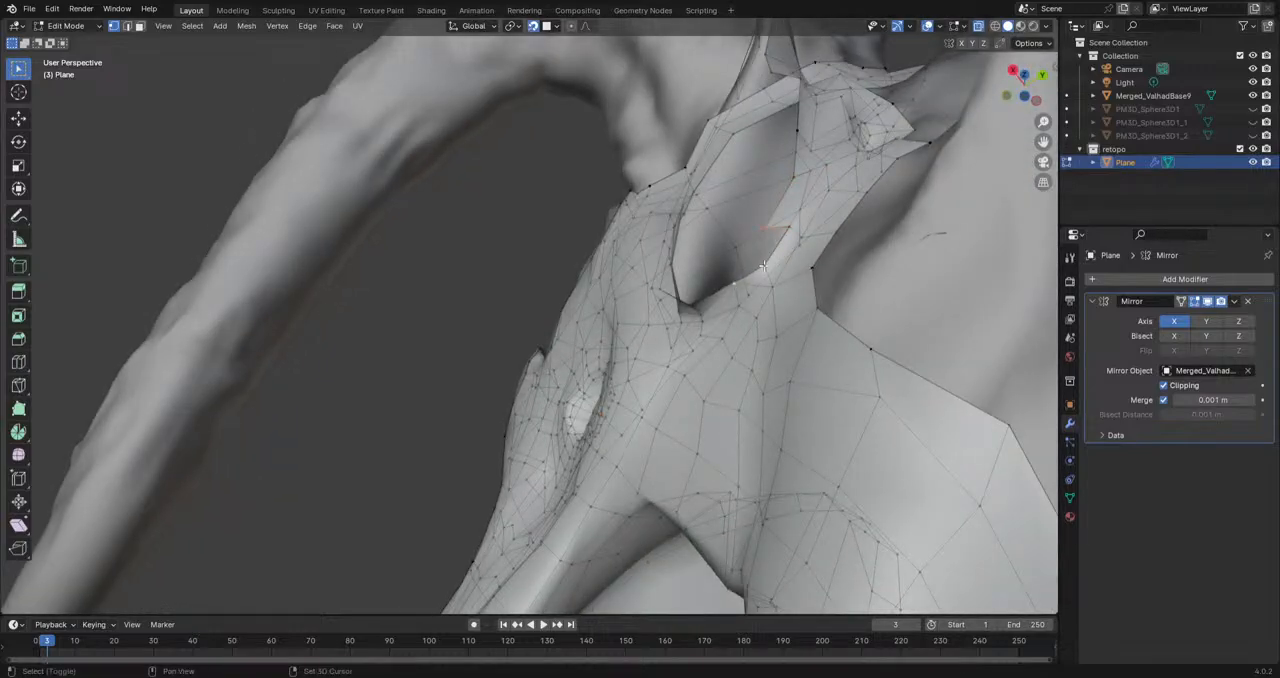
pyautogui.moveTo(746, 231); pyautogui.dragTo(790, 395, button='middle')
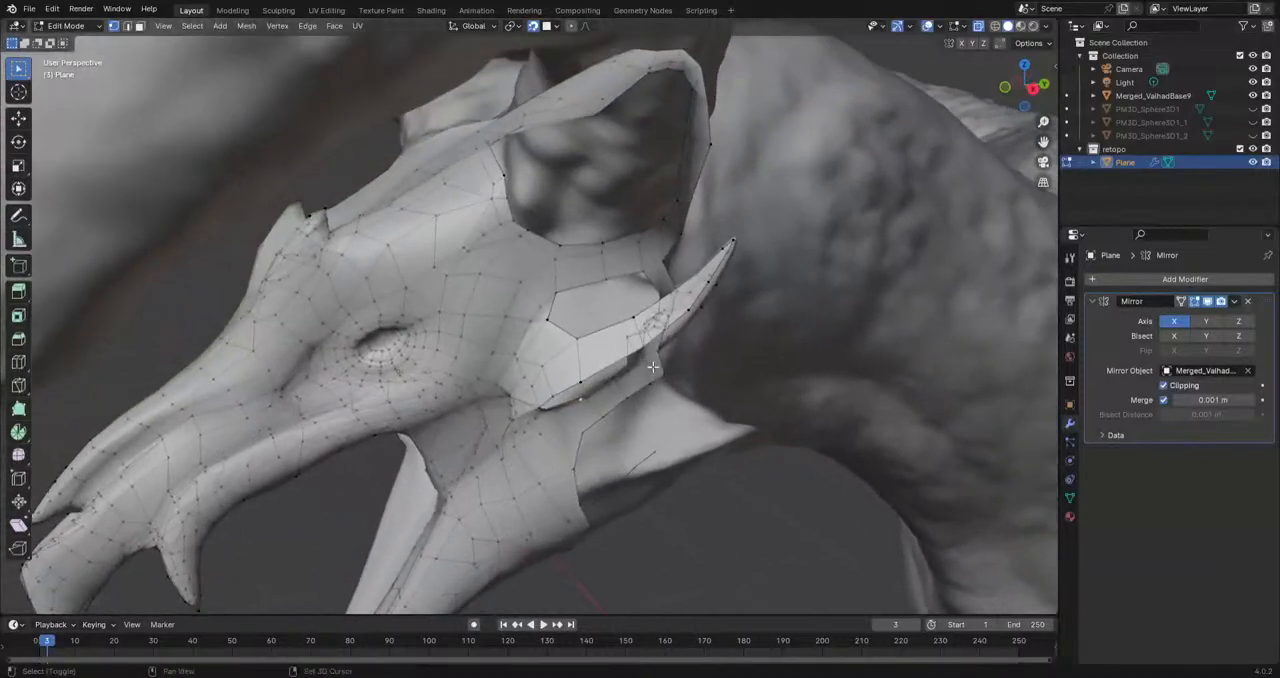
# Step: Try to extrude a vertex from the front corner of the opening above the cheek spike across the gap
pyautogui.scroll(5, 564, 326)
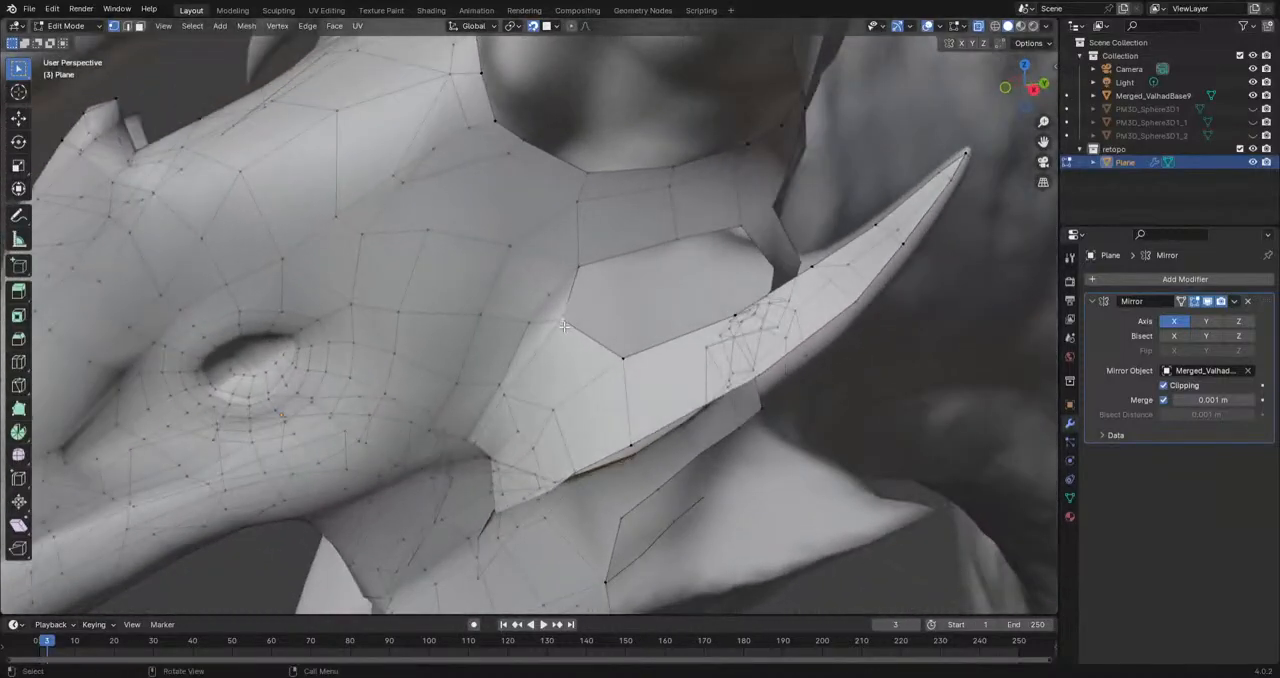
pyautogui.moveTo(564, 326); pyautogui.dragTo(672, 283)
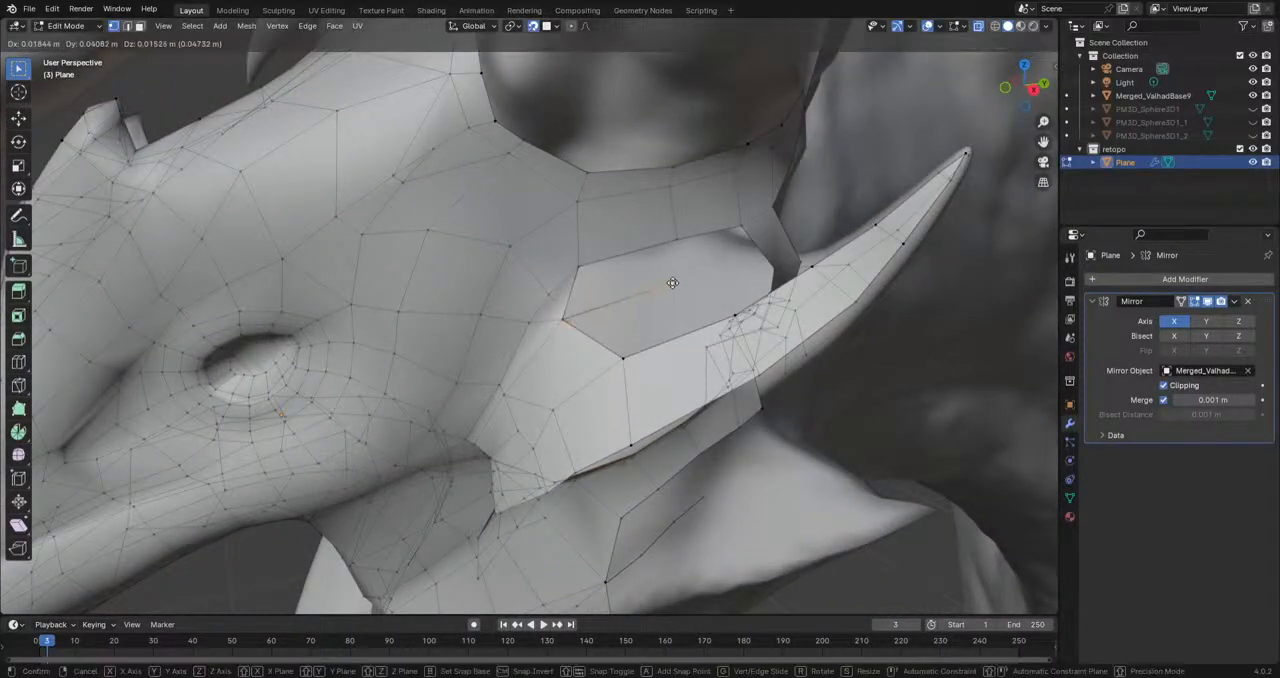
pyautogui.click(675, 271)
pyautogui.hotkey('ctrl', 'z')
pyautogui.keyDown('shift'); pyautogui.moveTo(947, 519); pyautogui.dragTo(924, 548, button='middle'); pyautogui.keyUp('shift')
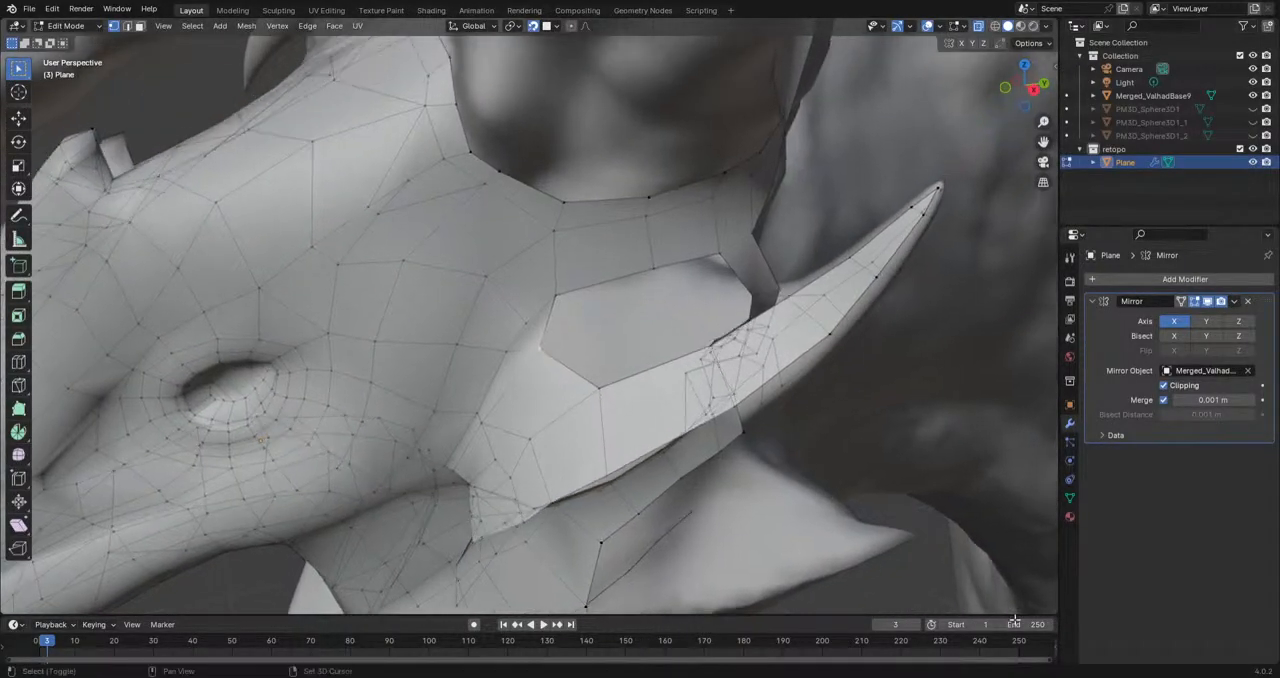
# Step: Move and rotate the selected mesh edge midway along the cheek spike to follow the sculpt
pyautogui.moveTo(812, 372); pyautogui.dragTo(759, 416, button='middle')
pyautogui.moveTo(759, 416); pyautogui.dragTo(722, 438)
pyautogui.moveTo(722, 438); pyautogui.dragTo(806, 330, button='middle')
pyautogui.keyDown('shift'); pyautogui.click(771, 301); pyautogui.keyUp('shift')
pyautogui.press('g')
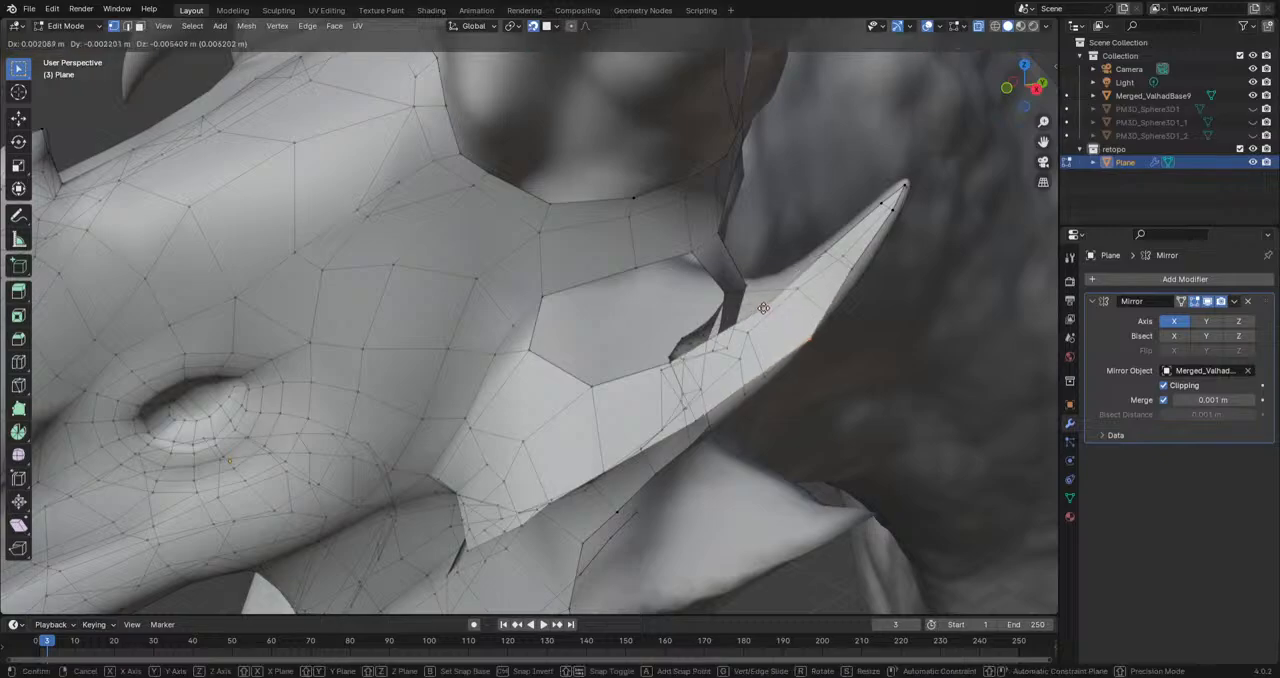
pyautogui.click(750, 322)
pyautogui.press('r')
pyautogui.click(911, 363)
# Step: Extrude from the cheek spike strip on its underside and move the neighbouring vertices onto the sculpted surface
pyautogui.moveTo(714, 382); pyautogui.dragTo(675, 467, button='middle')
pyautogui.moveTo(609, 502); pyautogui.dragTo(546, 438, button='middle')
pyautogui.press('e')
pyautogui.click(537, 455)
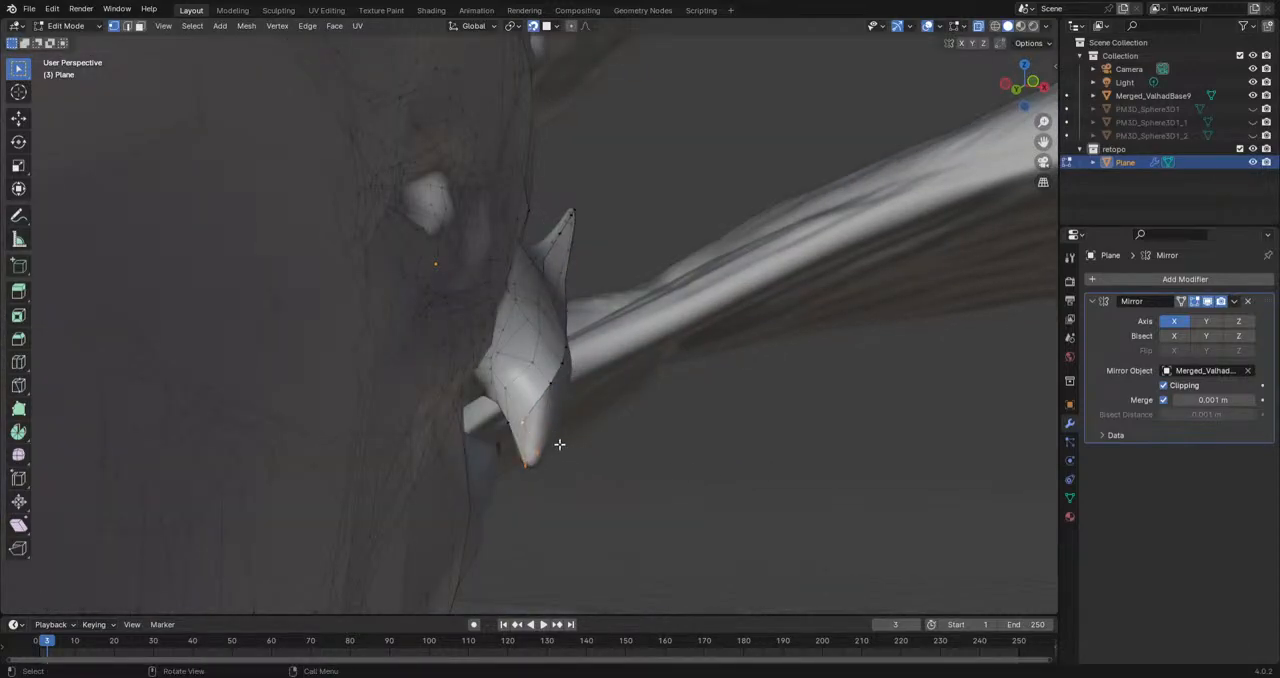
pyautogui.moveTo(614, 460); pyautogui.dragTo(455, 425, button='middle')
pyautogui.press('g')
pyautogui.click(503, 391)
pyautogui.click(540, 386)
pyautogui.press('g')
pyautogui.click(541, 391)
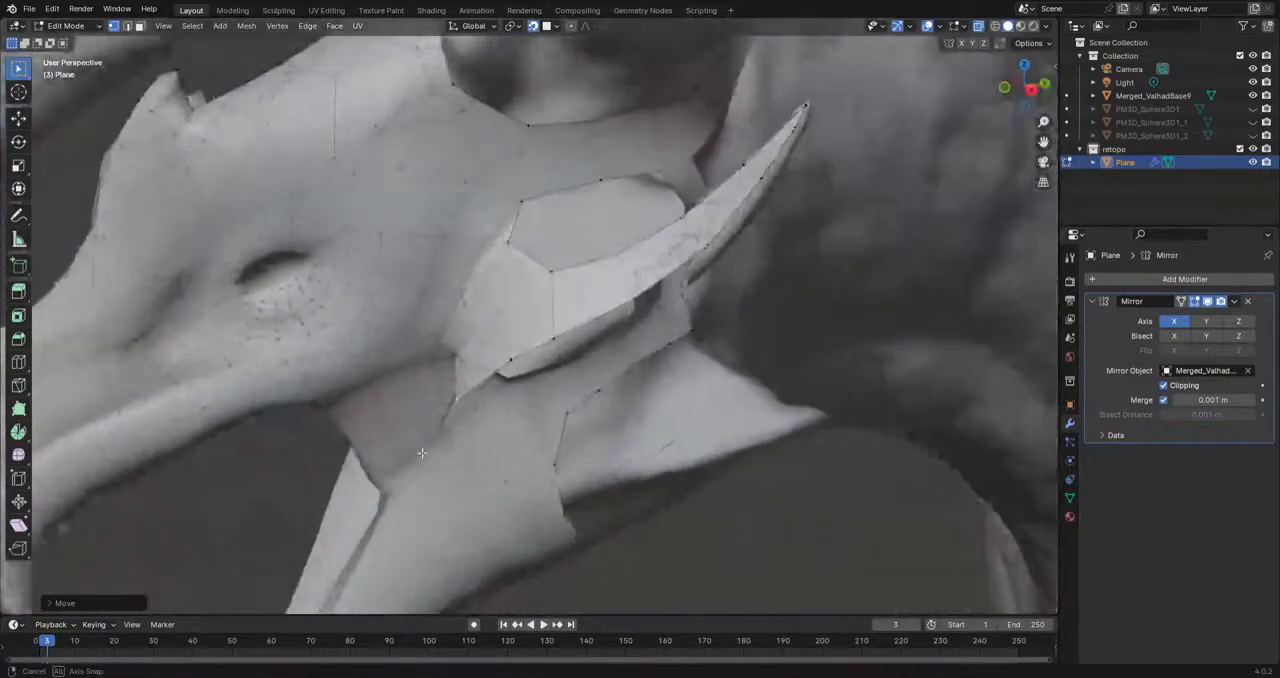
# Step: Extrude a vertex across the opening above the cheek spike and fill faces to close the gap
pyautogui.moveTo(590, 280); pyautogui.dragTo(498, 302, button='middle')
pyautogui.click(503, 300)
pyautogui.press('e')
pyautogui.click(557, 289)
pyautogui.hotkey('ctrl', 'z')
pyautogui.press('g')
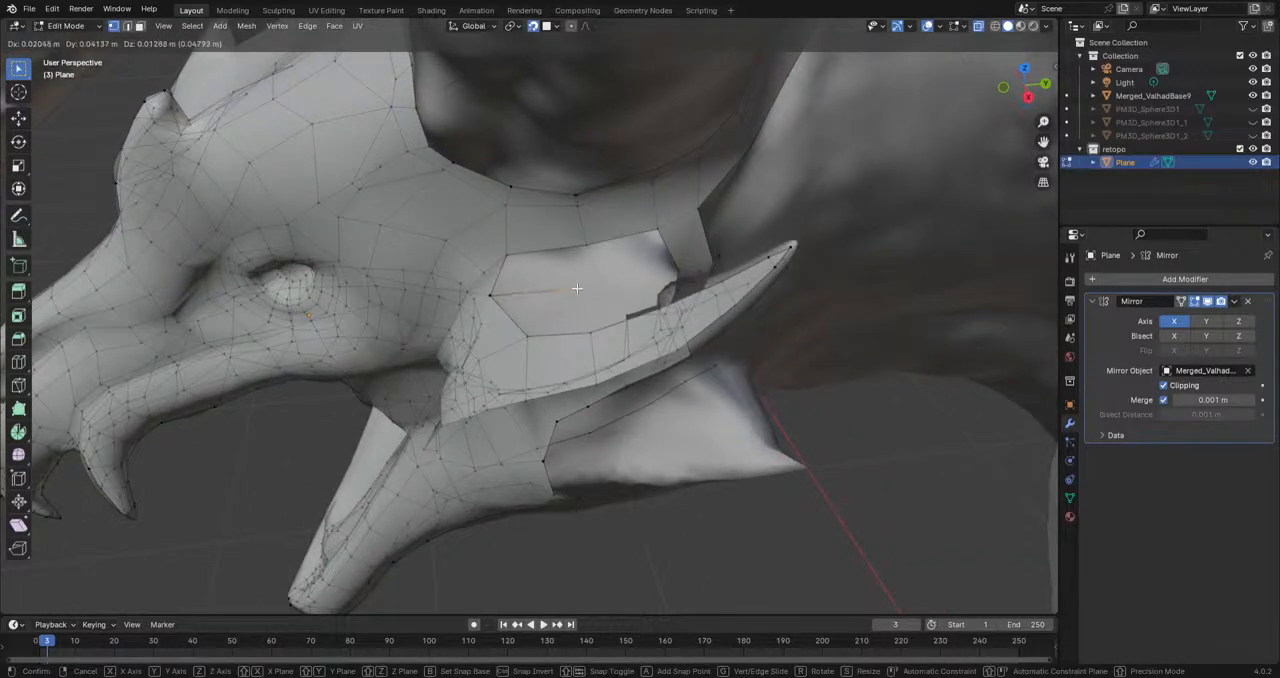
pyautogui.click(644, 274)
pyautogui.press('f')
pyautogui.press('f')
# Step: Extrude a chain of vertices along the rear ridge of the cheek spike from its base toward the tip
pyautogui.moveTo(511, 256); pyautogui.dragTo(441, 385, button='middle')
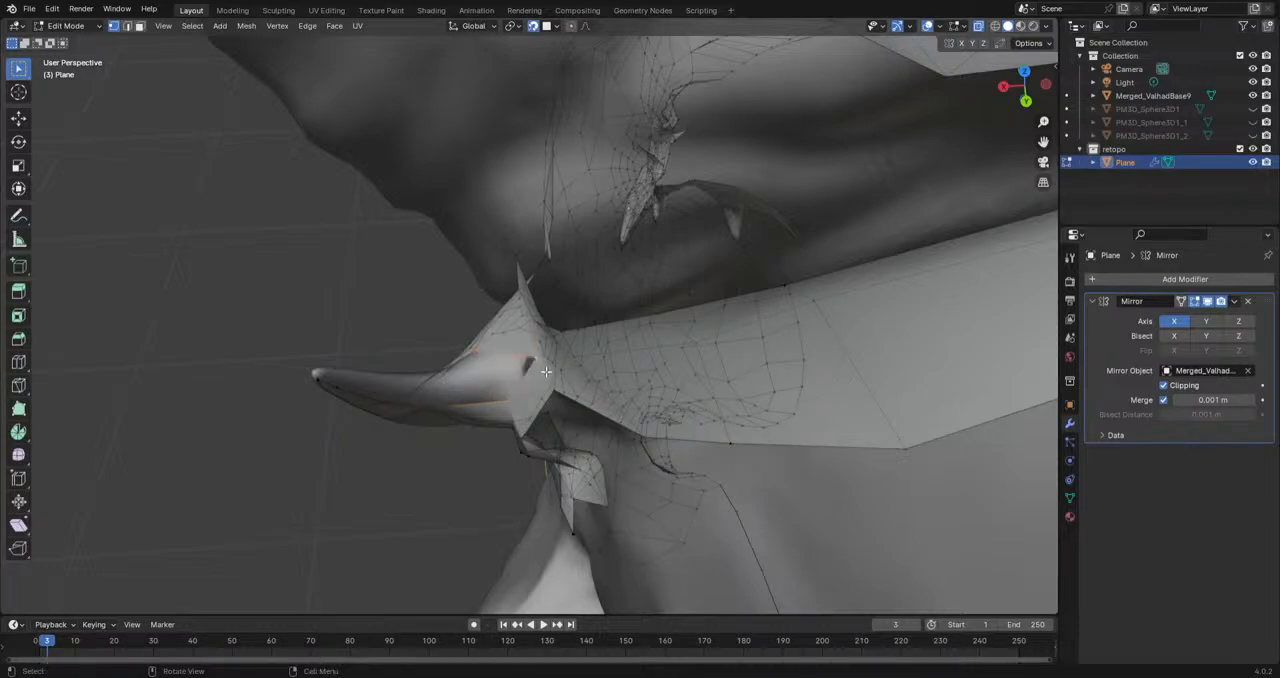
pyautogui.press('e')
pyautogui.click(480, 372)
pyautogui.press('e')
pyautogui.click(427, 386)
pyautogui.moveTo(426, 386); pyautogui.dragTo(396, 338, button='middle')
pyautogui.press('e')
pyautogui.click(422, 307)
pyautogui.press('e')
pyautogui.click(343, 317)
pyautogui.press('e')
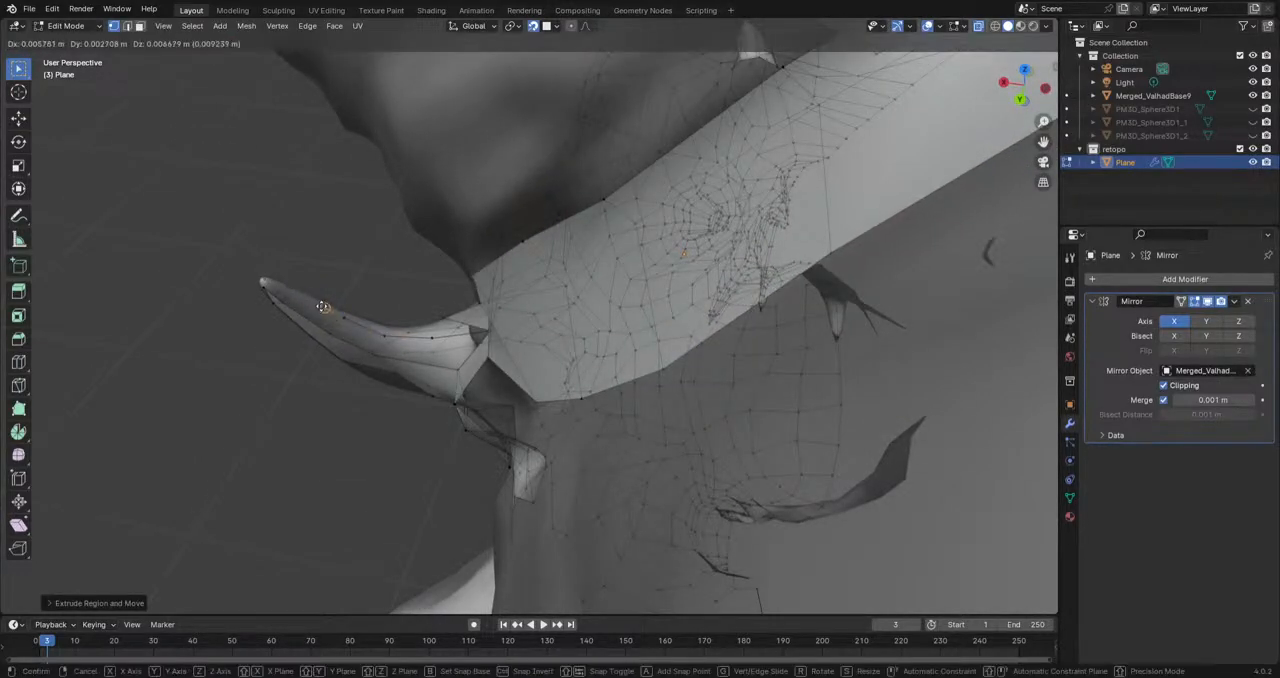
pyautogui.click(297, 294)
# Step: Examine the rear of the cheek spike and the mesh around its base from several sides
pyautogui.moveTo(442, 370); pyautogui.dragTo(472, 369, button='middle')
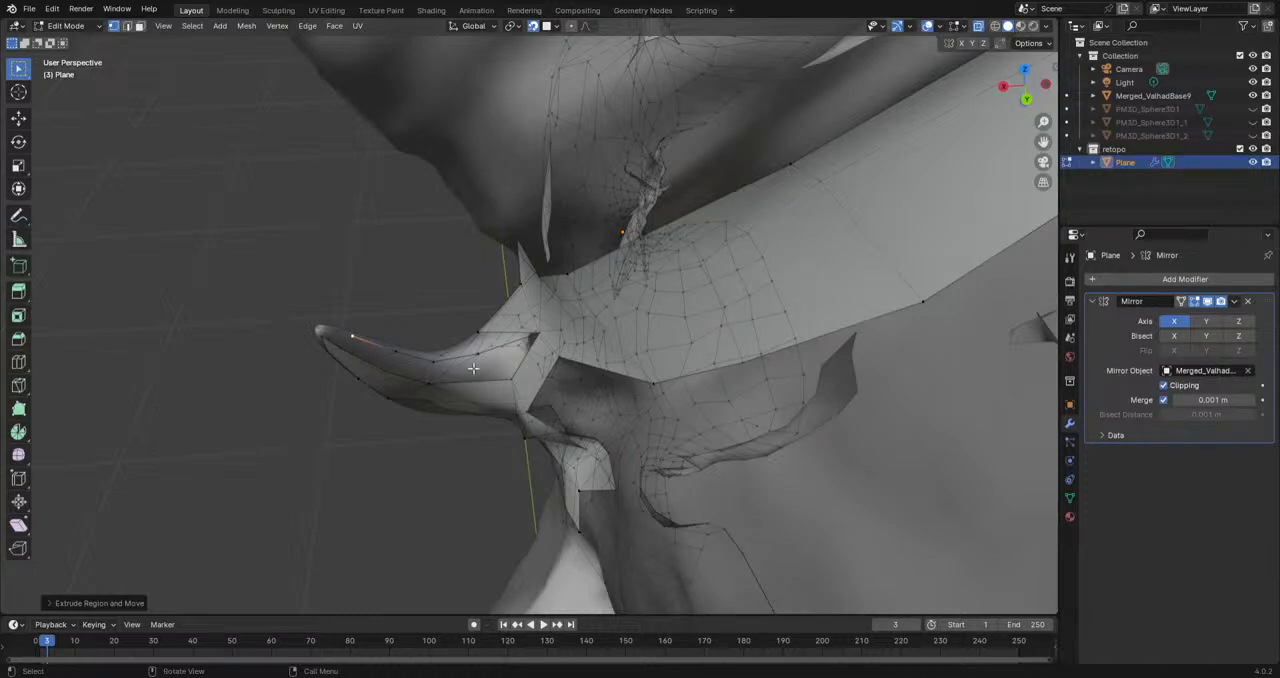
pyautogui.scroll(-4, 511, 387)
pyautogui.moveTo(511, 387); pyautogui.dragTo(687, 411, button='middle')
pyautogui.scroll(-4, 687, 411)
pyautogui.moveTo(357, 206)
pyautogui.mouseDown(button='middle')
pyautogui.moveTo(392, 250)
pyautogui.moveTo(355, 228)
pyautogui.mouseUp(button='middle')
pyautogui.scroll(-5, 392, 250)
pyautogui.scroll(9, 500, 340)
pyautogui.moveTo(546, 354); pyautogui.dragTo(550, 398, button='middle')
pyautogui.moveTo(510, 352); pyautogui.dragTo(551, 336, button='middle')
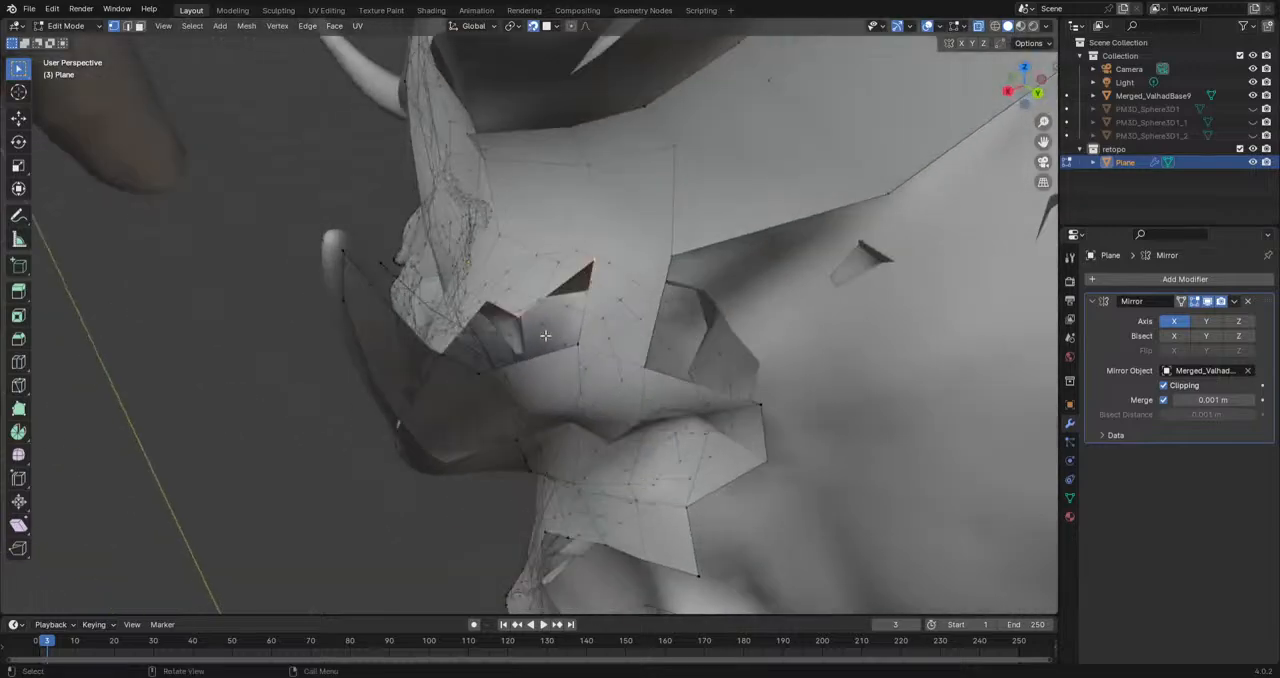
pyautogui.moveTo(616, 308); pyautogui.dragTo(602, 400, button='middle')
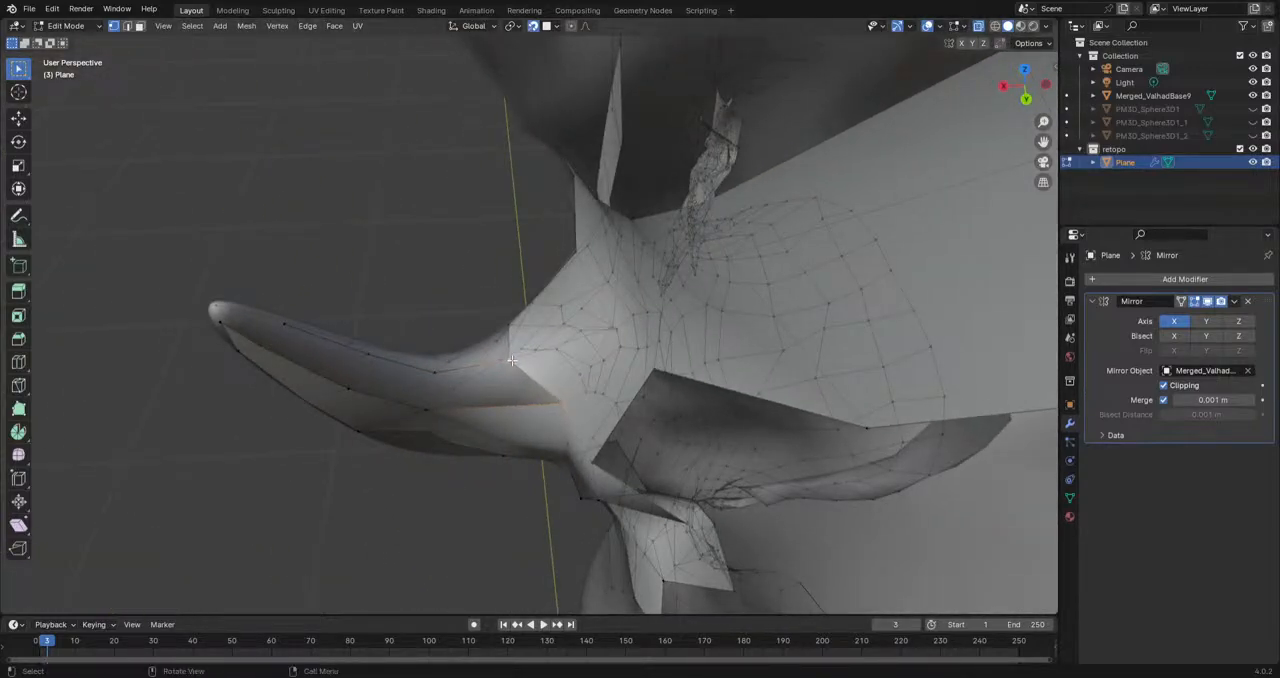
# Step: Fill faces between the rear vertex chain and the existing strip along the back of the cheek spike
pyautogui.hotkey('ctrl', 'z')
pyautogui.hotkey('ctrl', 'z')
pyautogui.hotkey('ctrl', 'shift', 'z')
pyautogui.hotkey('ctrl', 'shift', 'z')
pyautogui.keyDown('shift'); pyautogui.moveTo(561, 399); pyautogui.dragTo(466, 389, button='middle'); pyautogui.keyUp('shift')
pyautogui.keyDown('shift'); pyautogui.click(466, 388); pyautogui.keyUp('shift')
pyautogui.hotkey('ctrl', 'z')
pyautogui.hotkey('ctrl', 'z')
pyautogui.click(480, 354)
pyautogui.press('f')
pyautogui.press('f')
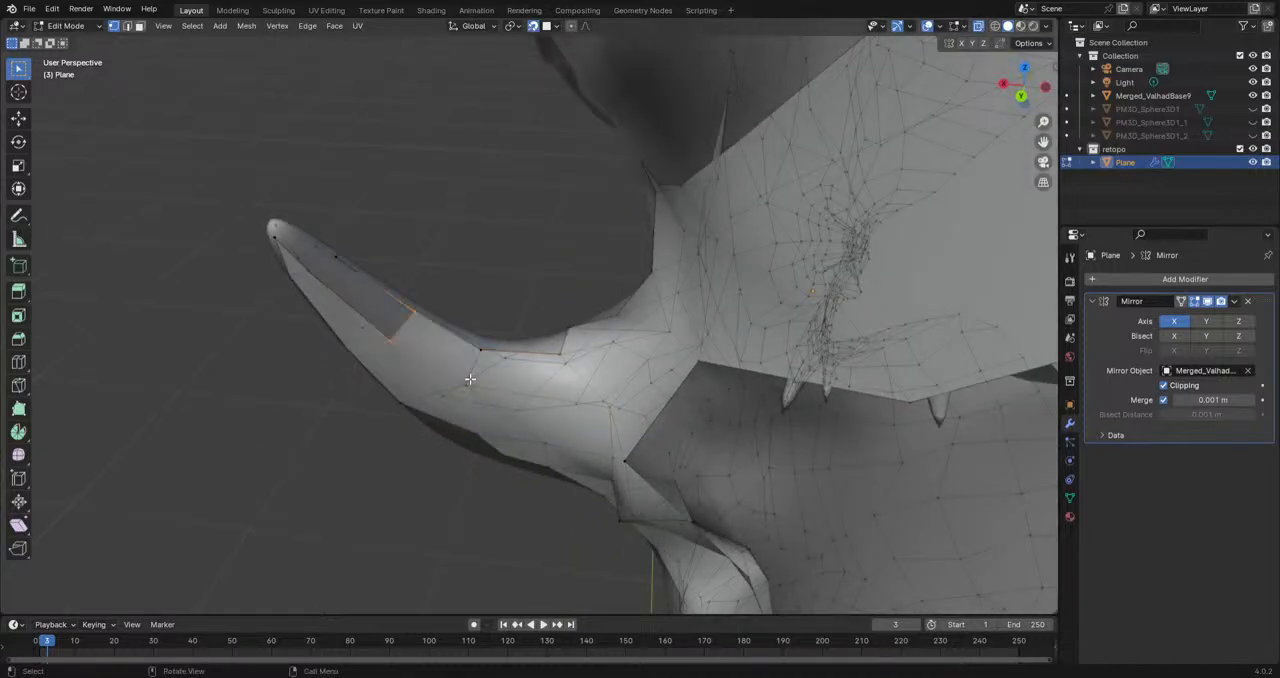
# Step: Fill the remaining four-sided hole above the cheek spike's base with a face
pyautogui.moveTo(556, 350); pyautogui.dragTo(515, 378, button='middle')
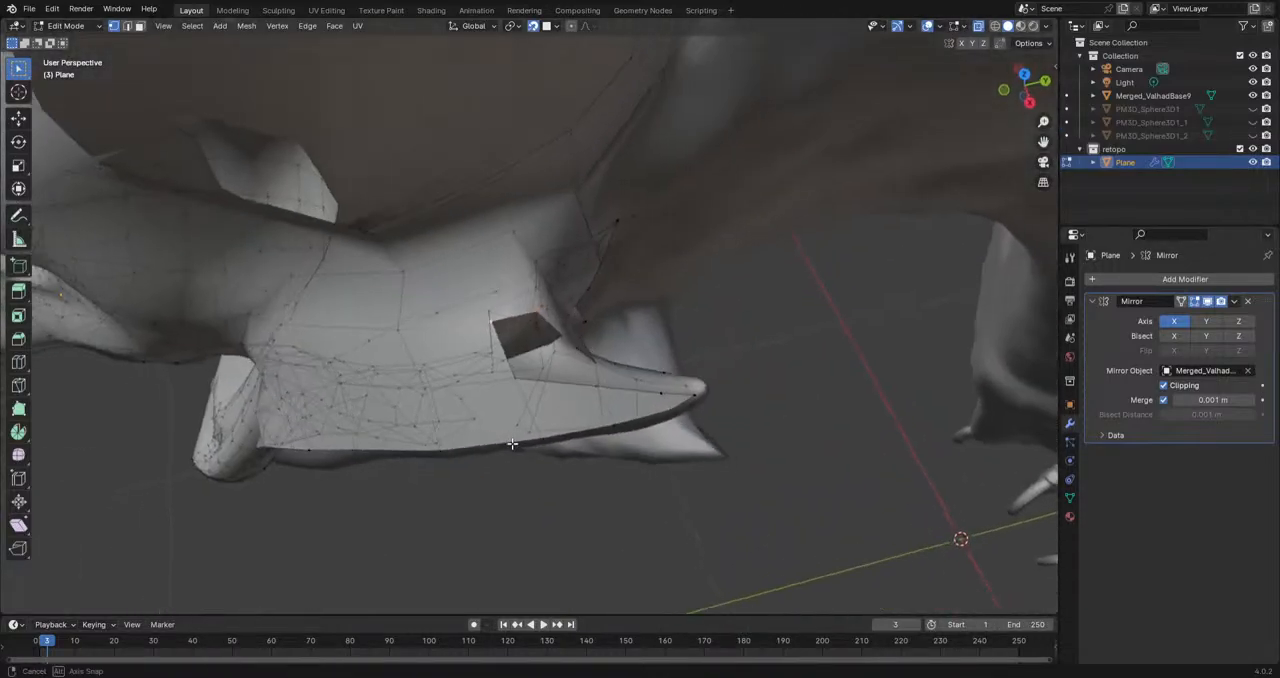
pyautogui.keyDown('shift'); pyautogui.click(514, 384); pyautogui.keyUp('shift')
pyautogui.press('f')
pyautogui.scroll(-3, 583, 450)
pyautogui.scroll(-2, 575, 453)
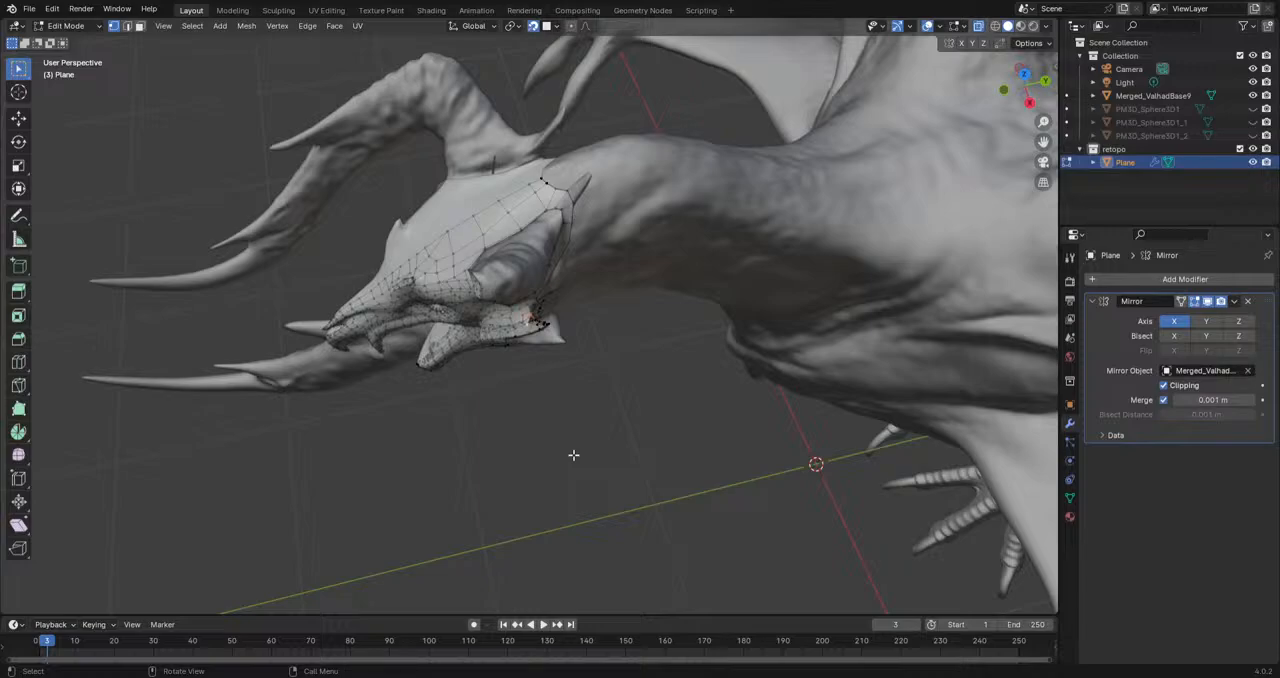
# Step: Extrude two vertices through the opening beneath the cheek spike, running from its front corner toward the spike's base
pyautogui.scroll(3, 574, 455)
pyautogui.scroll(1, 629, 343)
pyautogui.moveTo(629, 343); pyautogui.dragTo(449, 417, button='middle')
pyautogui.scroll(-1, 612, 323)
pyautogui.scroll(3, 612, 323)
pyautogui.click(634, 346)
pyautogui.press('e')
pyautogui.click(551, 420)
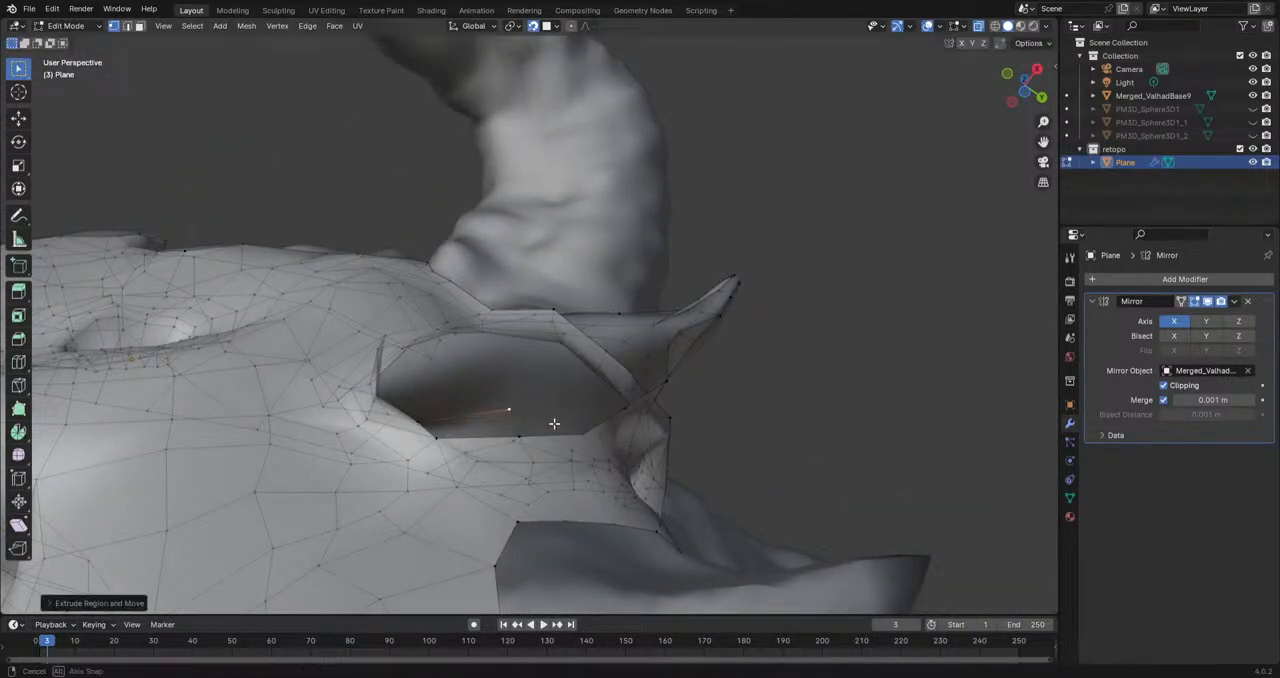
pyautogui.moveTo(551, 420); pyautogui.dragTo(471, 455, button='middle')
pyautogui.press('e')
pyautogui.click(637, 351)
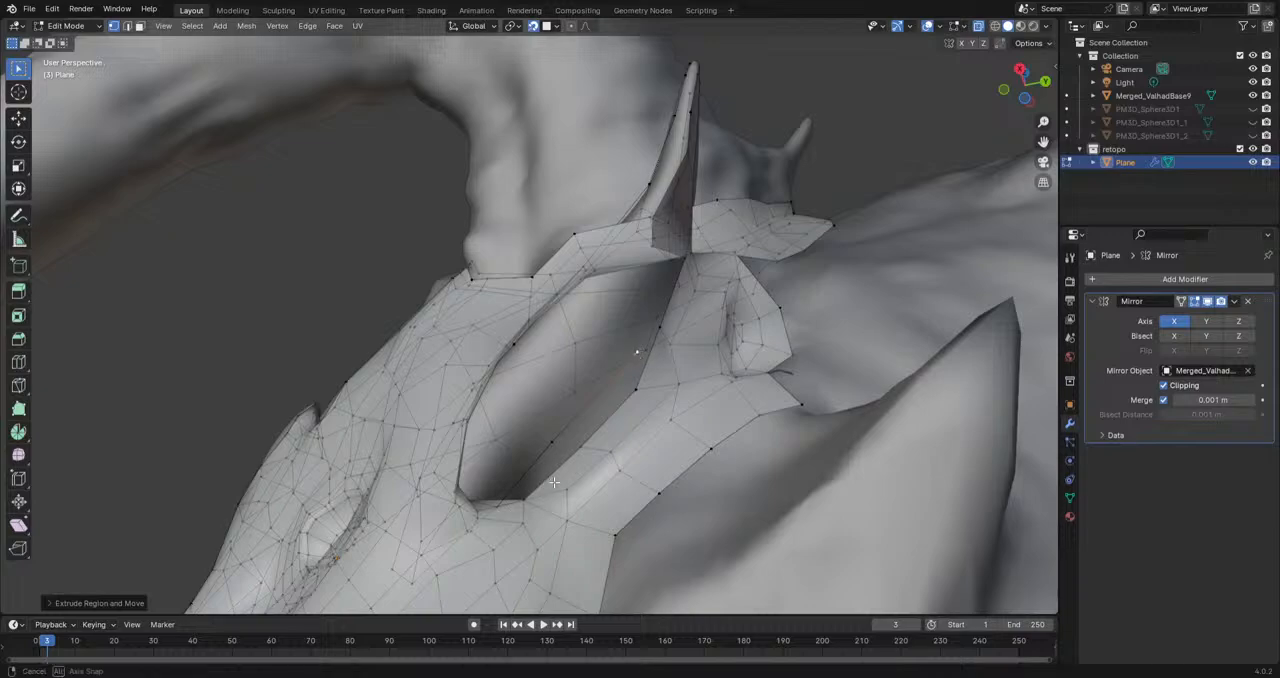
# Step: Fill faces along the lower rim of the opening beneath the cheek spike and move the patch's vertices onto the sculpt
pyautogui.moveTo(551, 484); pyautogui.dragTo(538, 453, button='middle')
pyautogui.click(459, 459)
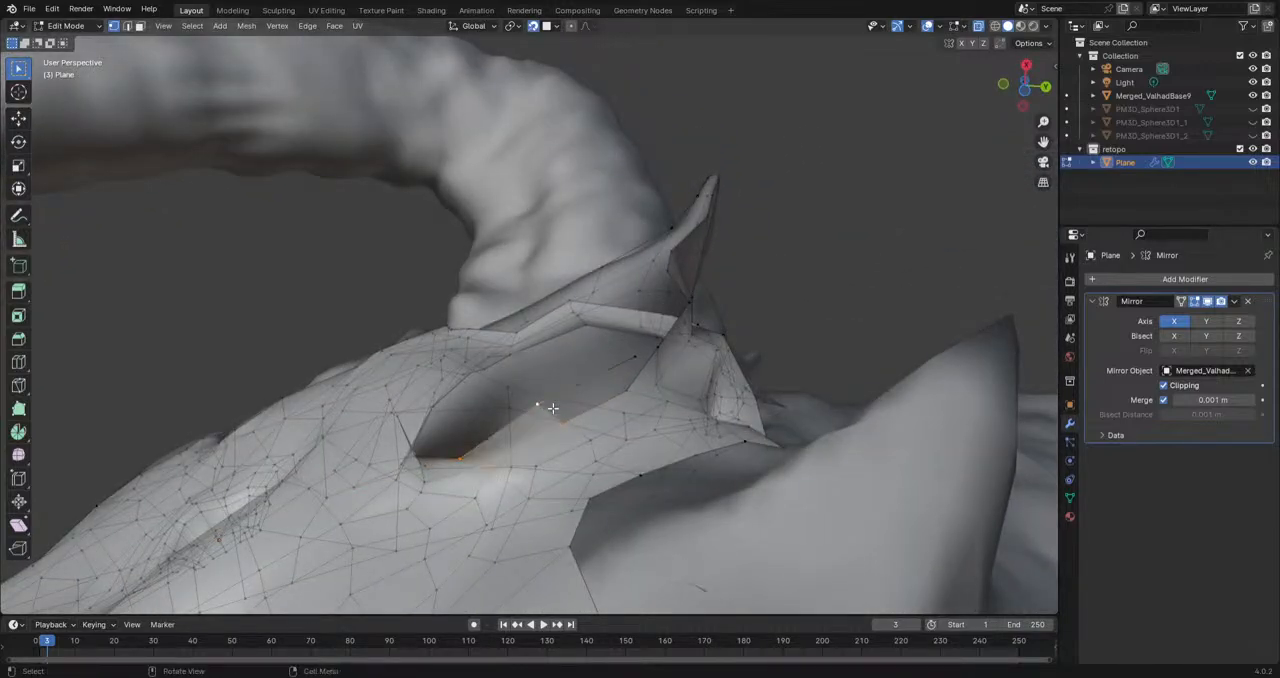
pyautogui.moveTo(545, 405); pyautogui.dragTo(608, 311, button='middle')
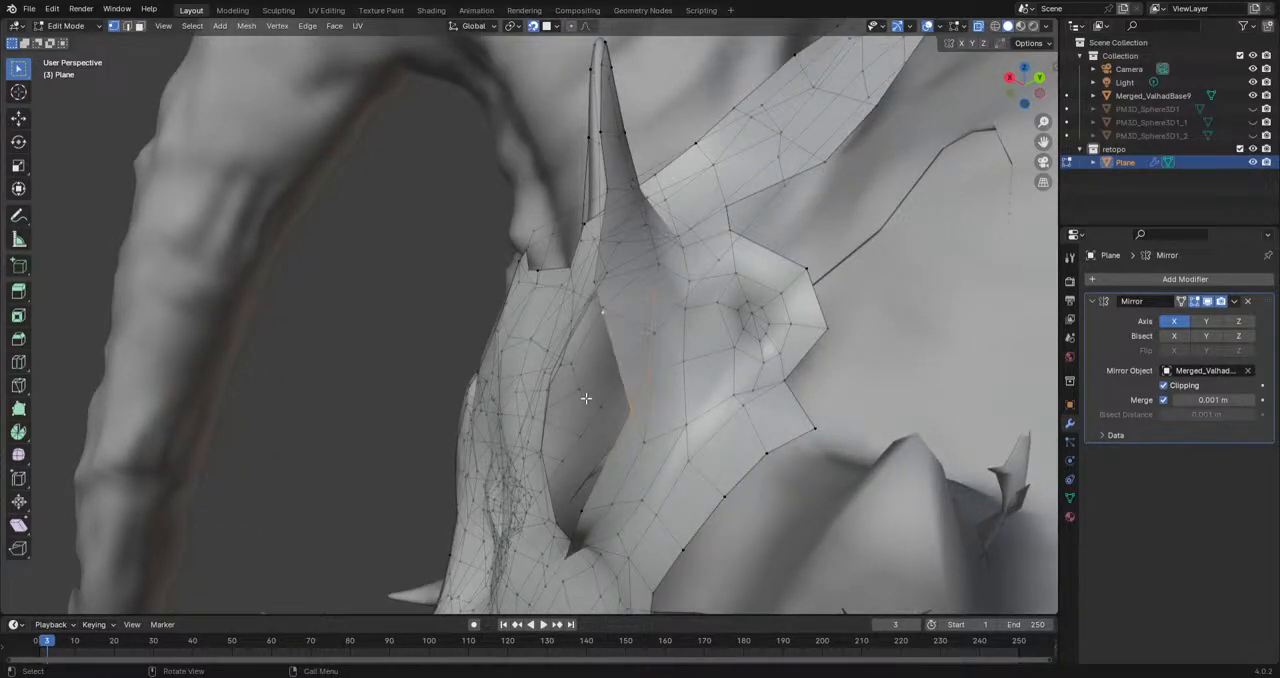
pyautogui.press('g')
pyautogui.click(614, 406)
pyautogui.moveTo(614, 406)
pyautogui.mouseDown(button='middle')
pyautogui.moveTo(586, 435)
pyautogui.moveTo(606, 429)
pyautogui.moveTo(643, 326)
pyautogui.moveTo(608, 296)
pyautogui.moveTo(582, 284)
pyautogui.moveTo(525, 346)
pyautogui.moveTo(412, 276)
pyautogui.moveTo(549, 297)
pyautogui.moveTo(661, 285)
pyautogui.moveTo(592, 412)
pyautogui.mouseUp(button='middle')
pyautogui.click(652, 308)
pyautogui.press('g')
pyautogui.click(410, 273)
pyautogui.keyDown('shift'); pyautogui.click(661, 285); pyautogui.keyUp('shift')
# Step: Fill the open gap on the side of the cheek spike with faces up to its tip
pyautogui.moveTo(592, 412); pyautogui.dragTo(585, 378, button='middle')
pyautogui.keyDown('shift'); pyautogui.click(612, 346); pyautogui.keyUp('shift')
pyautogui.press('f')
pyautogui.click(632, 250)
pyautogui.keyDown('shift'); pyautogui.click(620, 248); pyautogui.keyUp('shift')
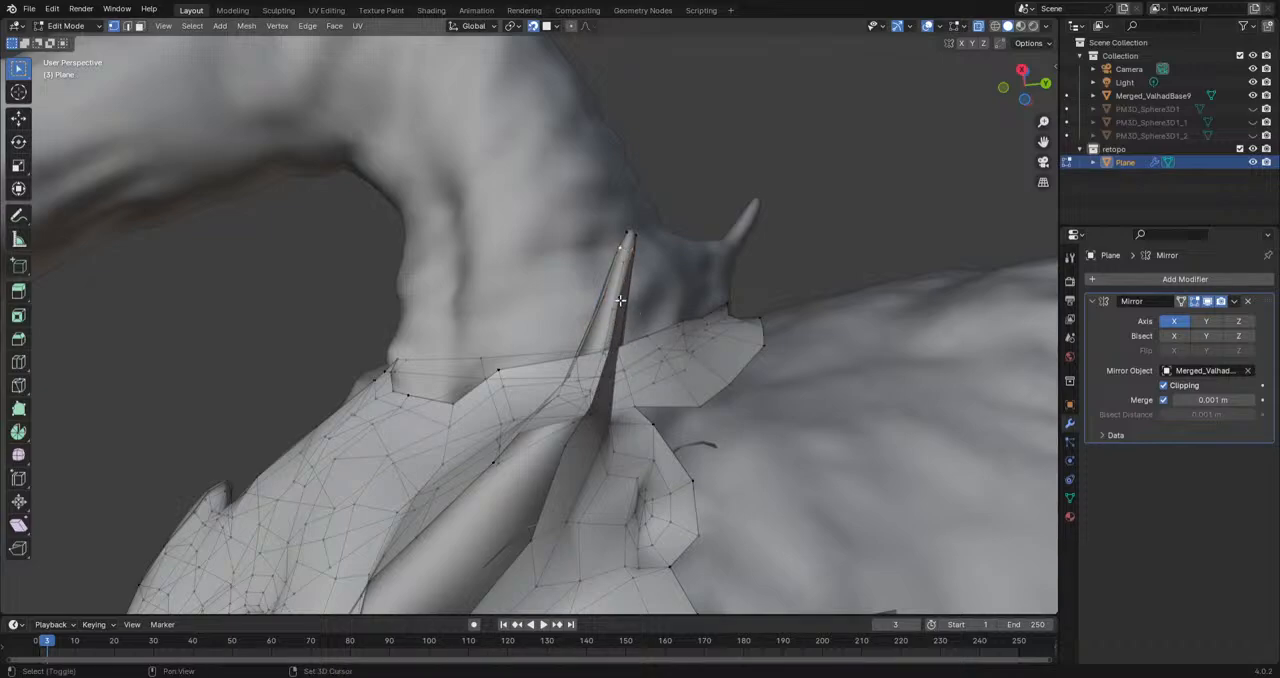
pyautogui.moveTo(600, 298); pyautogui.dragTo(605, 357, button='middle')
pyautogui.keyDown('shift'); pyautogui.click(617, 339); pyautogui.keyUp('shift')
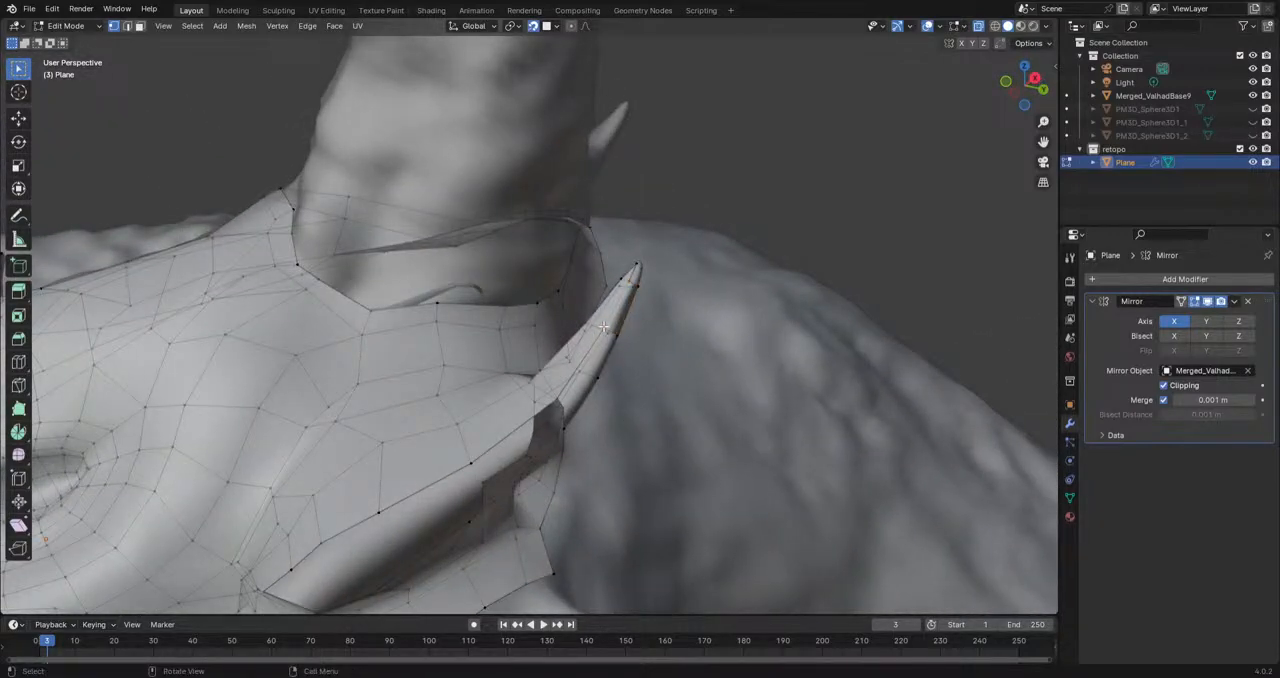
pyautogui.moveTo(628, 348); pyautogui.dragTo(551, 406, button='middle')
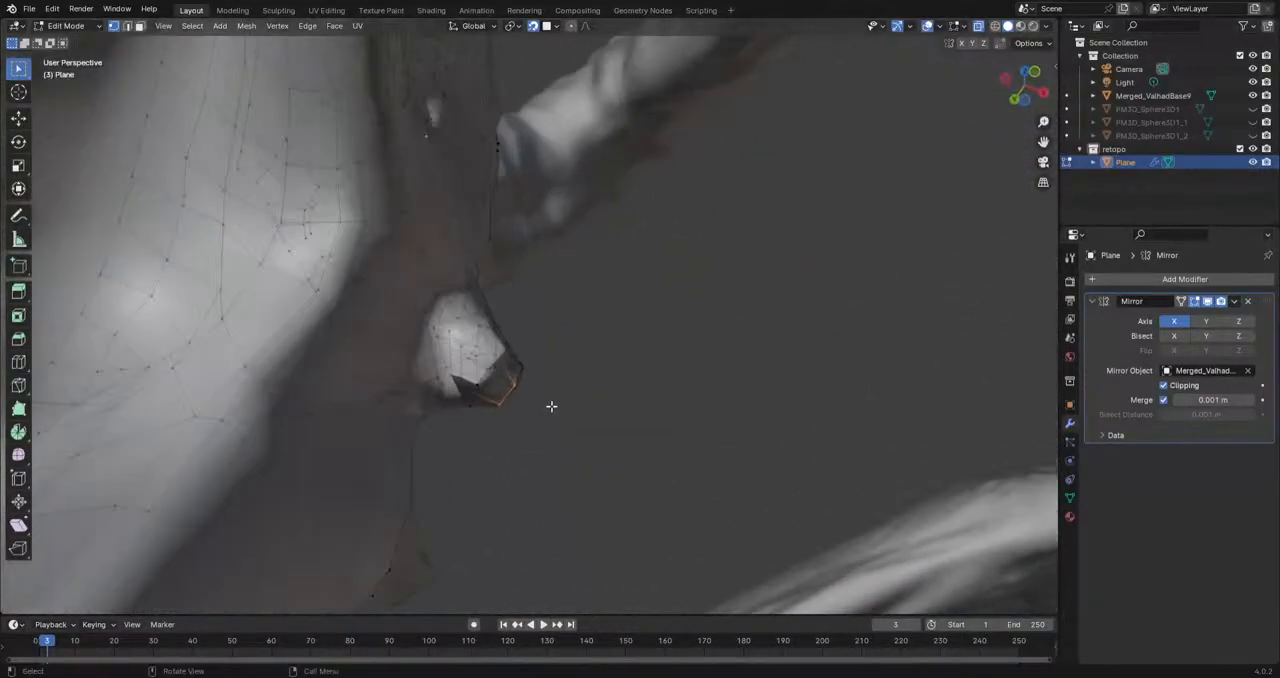
# Step: Extrude the end edge of the cheek spike's underside three times along the spike toward the front of its base
pyautogui.moveTo(495, 378); pyautogui.dragTo(455, 345, button='middle')
pyautogui.press('e')
pyautogui.click(469, 453)
pyautogui.press('e')
pyautogui.click(500, 312)
pyautogui.press('e')
pyautogui.click(571, 311)
# Step: Fill a face between the underside strip and the lower edge of the cheek spike's base
pyautogui.moveTo(571, 311); pyautogui.dragTo(497, 462, button='middle')
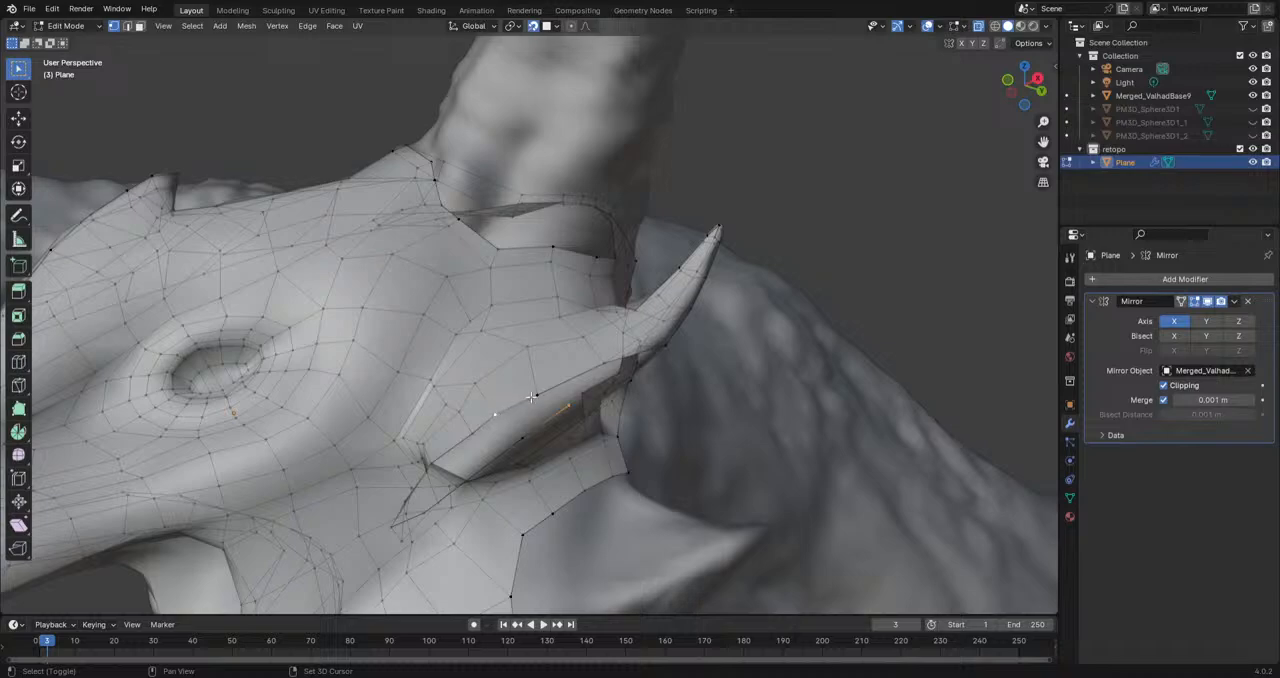
pyautogui.keyDown('shift'); pyautogui.click(520, 433); pyautogui.keyUp('shift')
pyautogui.press('f')
pyautogui.moveTo(496, 445); pyautogui.dragTo(556, 375, button='middle')
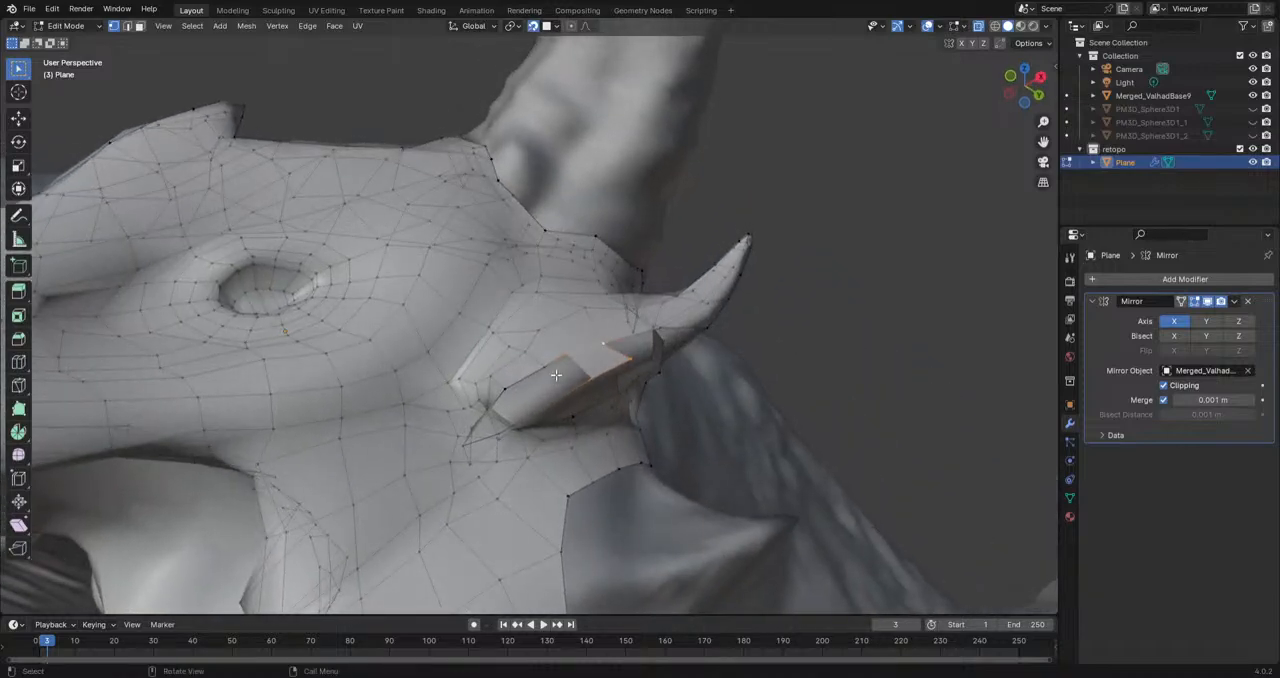
# Step: Add a loop cut with one cut across the underside strip below the cheek spike
pyautogui.click(18, 362)
pyautogui.click(536, 400)
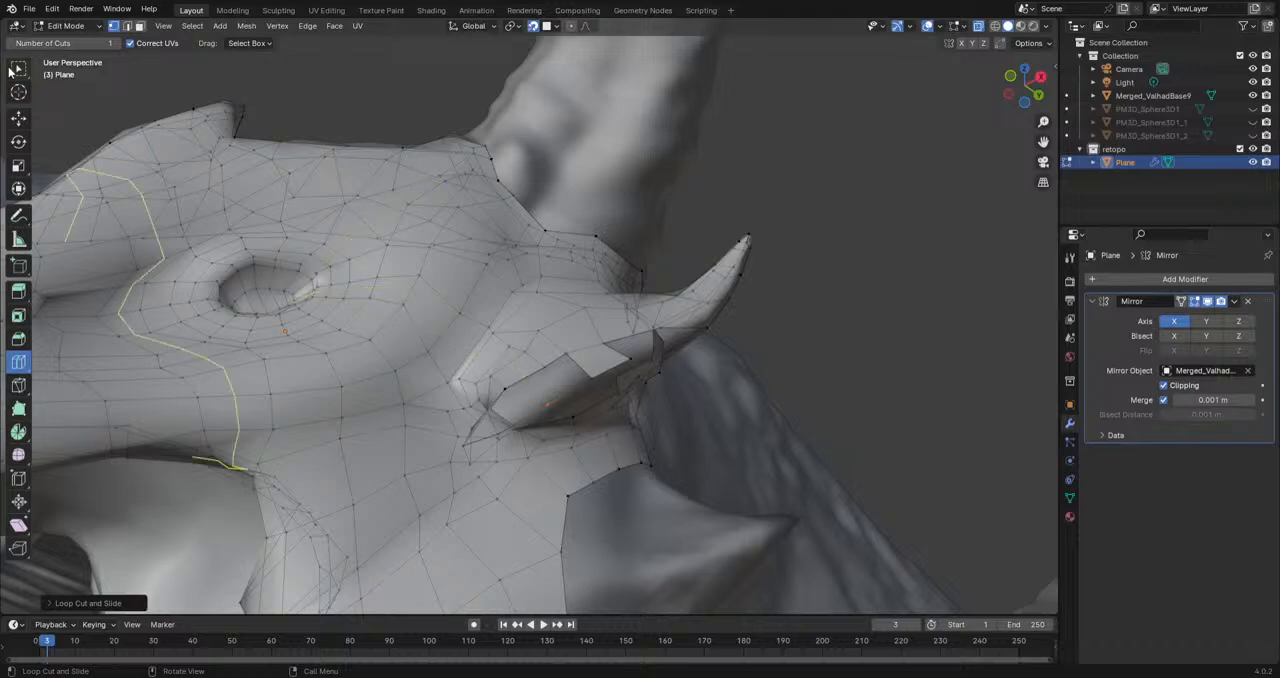
pyautogui.press('w')
pyautogui.click(563, 355)
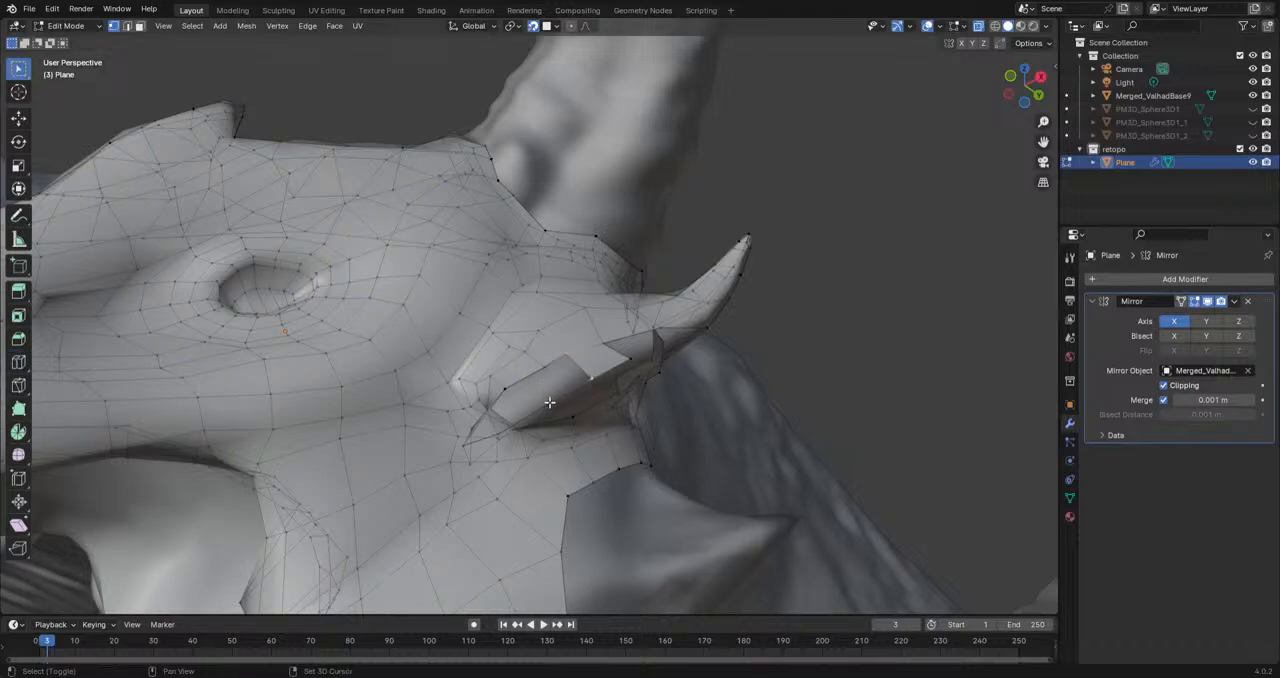
# Step: Fill the remaining gaps between the underside strip and the front of the cheek spike's base with faces
pyautogui.scroll(3, 568, 323)
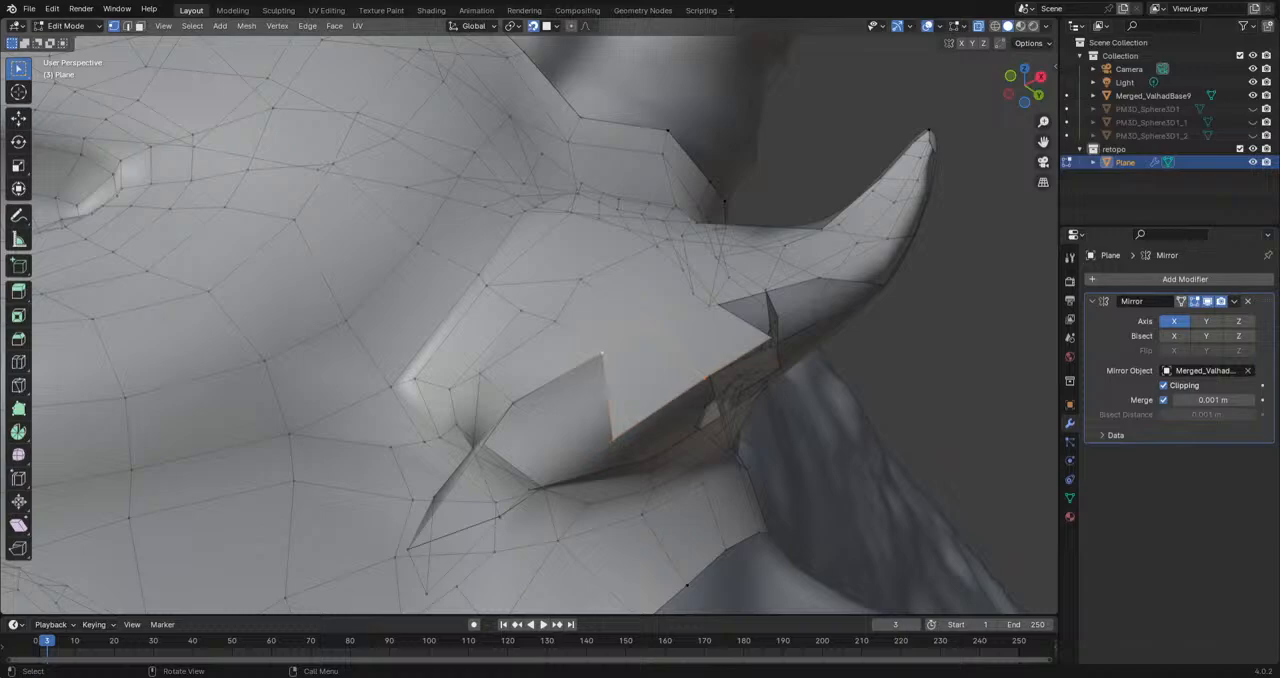
pyautogui.moveTo(593, 423); pyautogui.dragTo(547, 427, button='middle')
pyautogui.scroll(-2, 597, 363)
pyautogui.scroll(2, 547, 427)
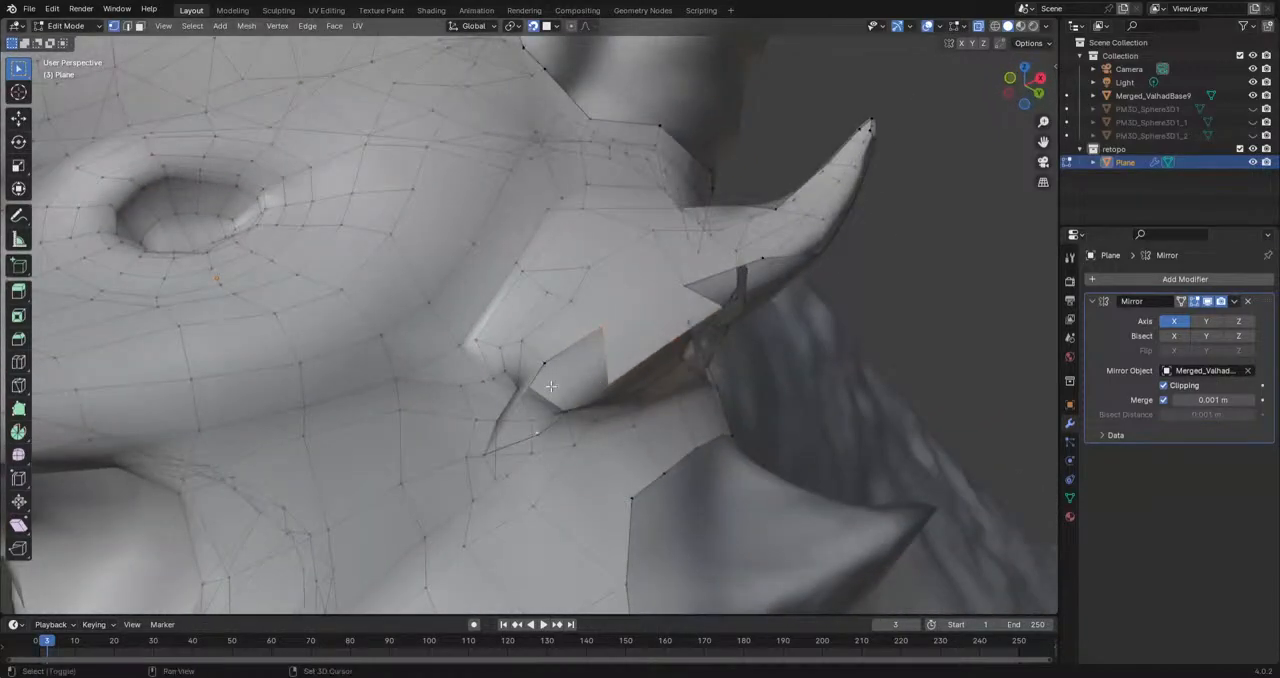
pyautogui.press('f')
pyautogui.moveTo(596, 342); pyautogui.dragTo(591, 366, button='middle')
pyautogui.hotkey('ctrl', 'z')
pyautogui.keyDown('shift'); pyautogui.click(553, 426); pyautogui.keyUp('shift')
pyautogui.press('f')
pyautogui.moveTo(574, 374); pyautogui.dragTo(592, 338, button='middle')
pyautogui.click(567, 421)
pyautogui.keyDown('shift'); pyautogui.click(578, 361); pyautogui.keyUp('shift')
pyautogui.press('f')
# Step: Move four vertices on the cheek spike's underside to fit the shape of the sculpt
pyautogui.click(591, 457)
pyautogui.press('g')
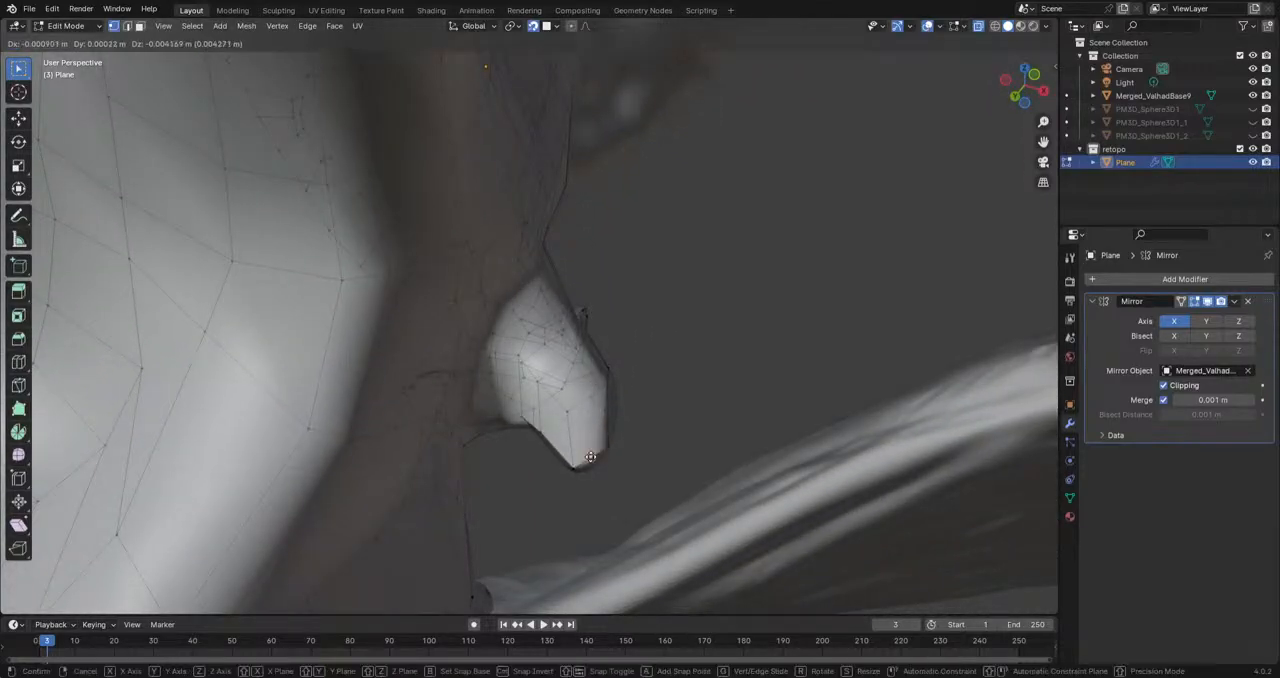
pyautogui.click(590, 460)
pyautogui.moveTo(590, 460)
pyautogui.mouseDown(button='middle')
pyautogui.moveTo(569, 334)
pyautogui.moveTo(581, 336)
pyautogui.moveTo(535, 425)
pyautogui.moveTo(566, 467)
pyautogui.mouseUp(button='middle')
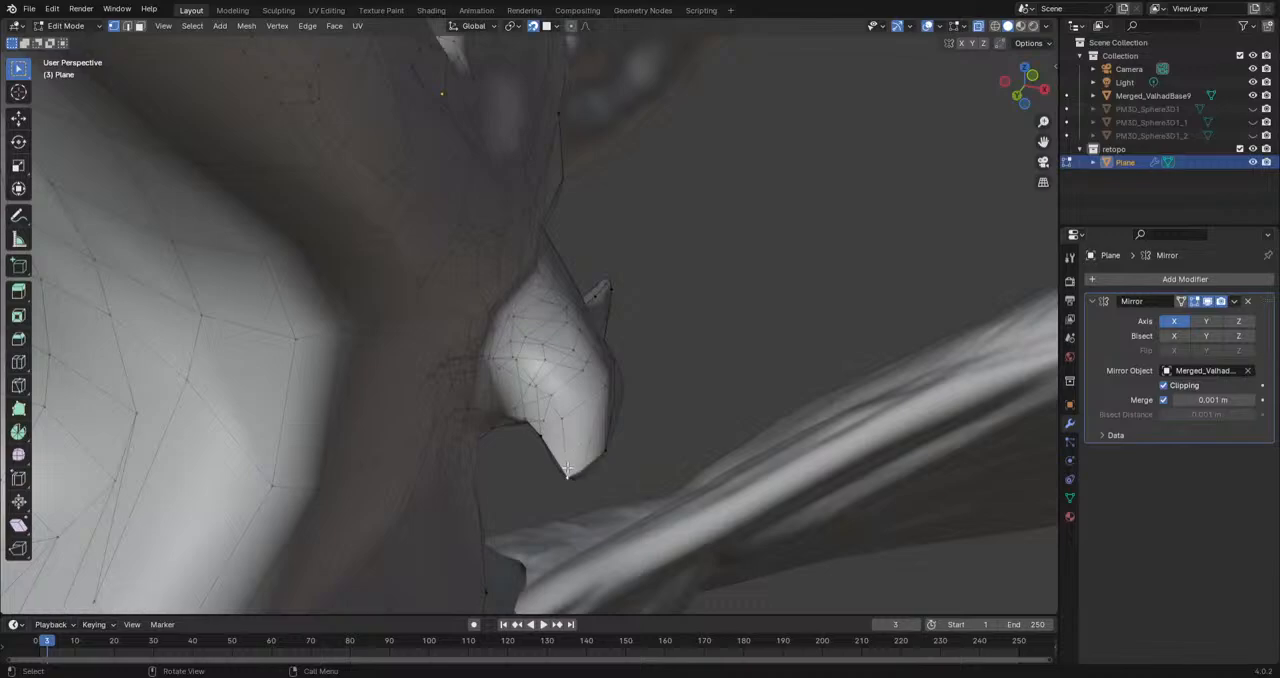
pyautogui.press('g')
pyautogui.click(568, 469)
pyautogui.moveTo(568, 469); pyautogui.dragTo(640, 420, button='middle')
pyautogui.click(582, 398)
pyautogui.press('g')
pyautogui.click(578, 404)
pyautogui.click(592, 426)
pyautogui.press('g')
pyautogui.click(570, 442)
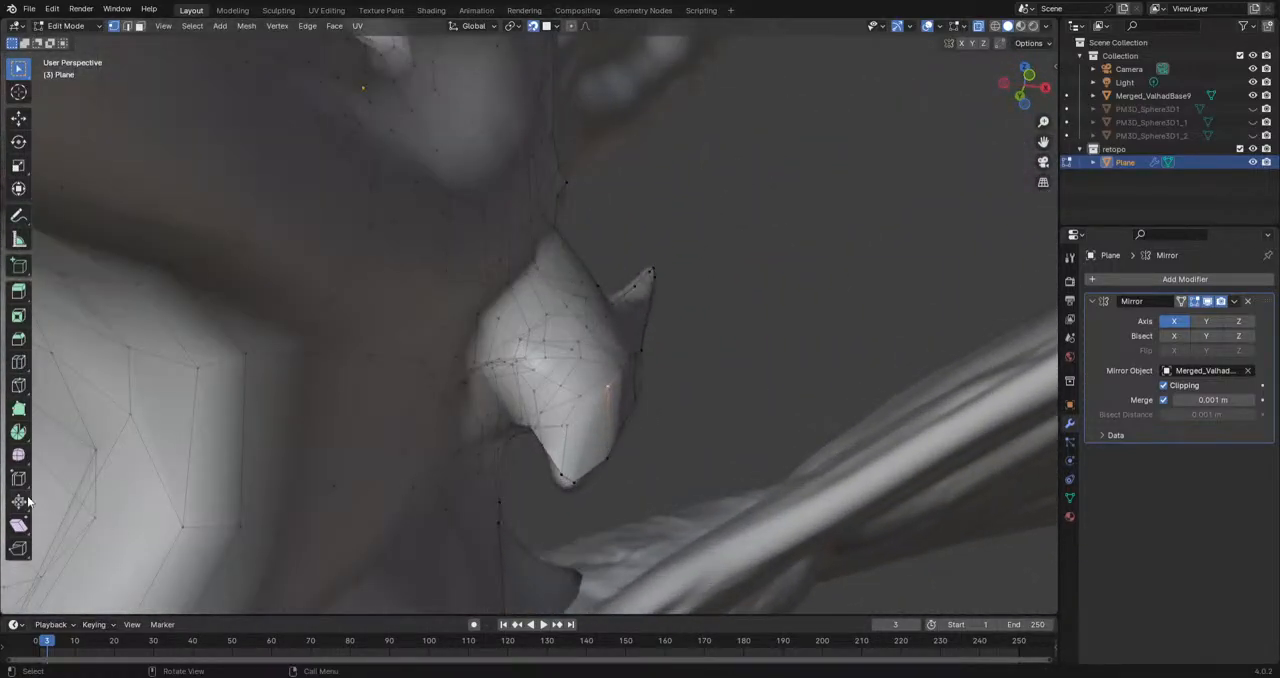
pyautogui.moveTo(335, 413); pyautogui.dragTo(240, 459, button='middle')
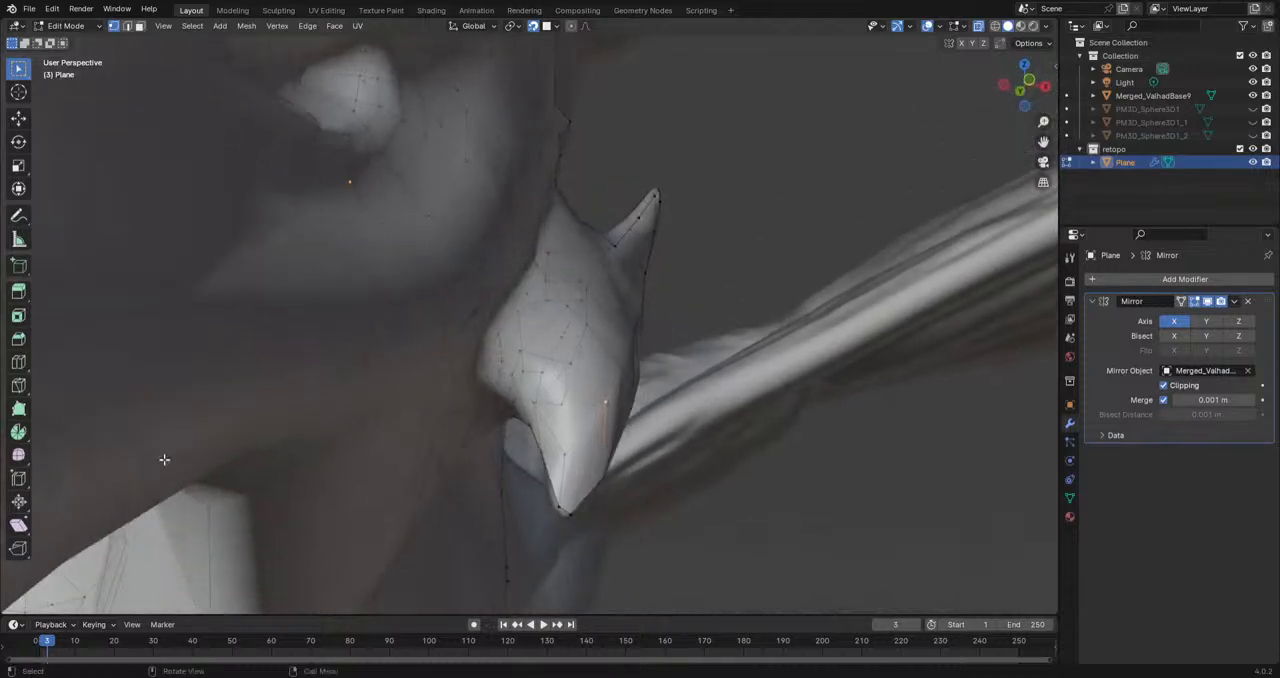
# Step: Cut a new edge with the Knife along the cheek spike, from its base toward the vertex nearer the tip
pyautogui.click(18, 386)
pyautogui.click(520, 351)
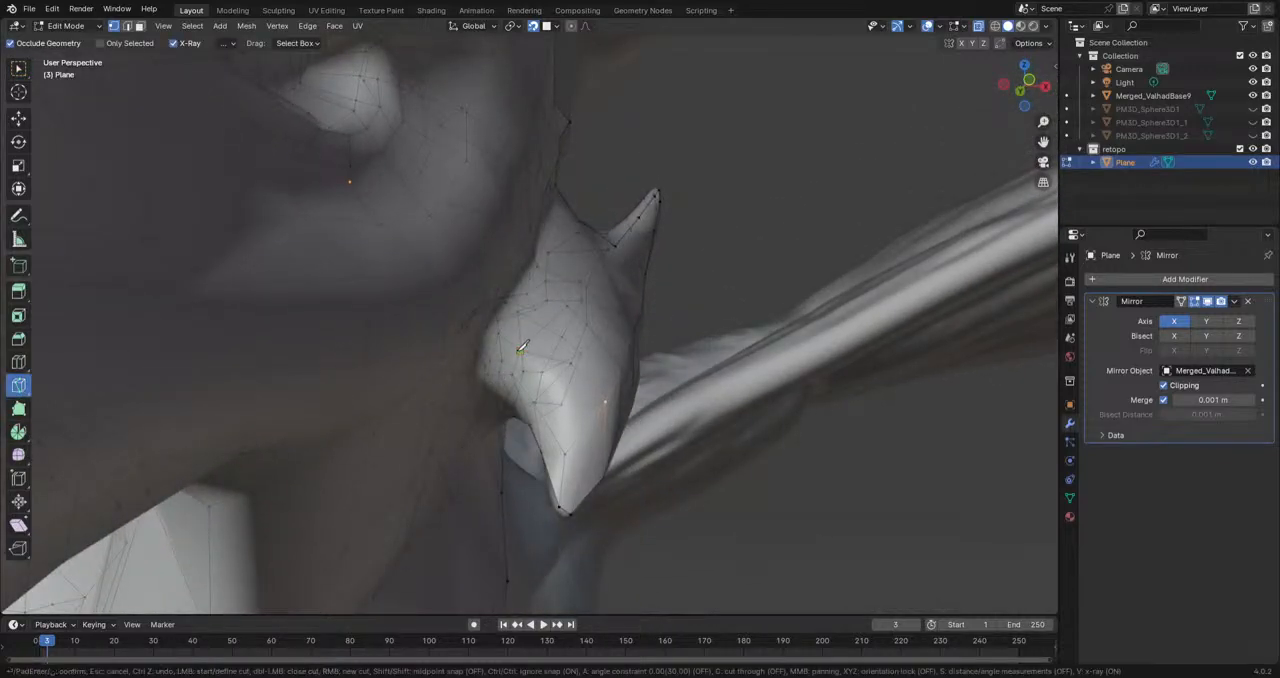
pyautogui.click(566, 454)
pyautogui.press('Return')
pyautogui.scroll(-2, 565, 452)
pyautogui.scroll(2, 565, 452)
pyautogui.moveTo(565, 452); pyautogui.dragTo(285, 361, button='middle')
pyautogui.click(19, 71)
# Step: Reposition the vertices around the new cut at the cheek spike's base to even out the topology on the sculpt
pyautogui.scroll(2, 421, 290)
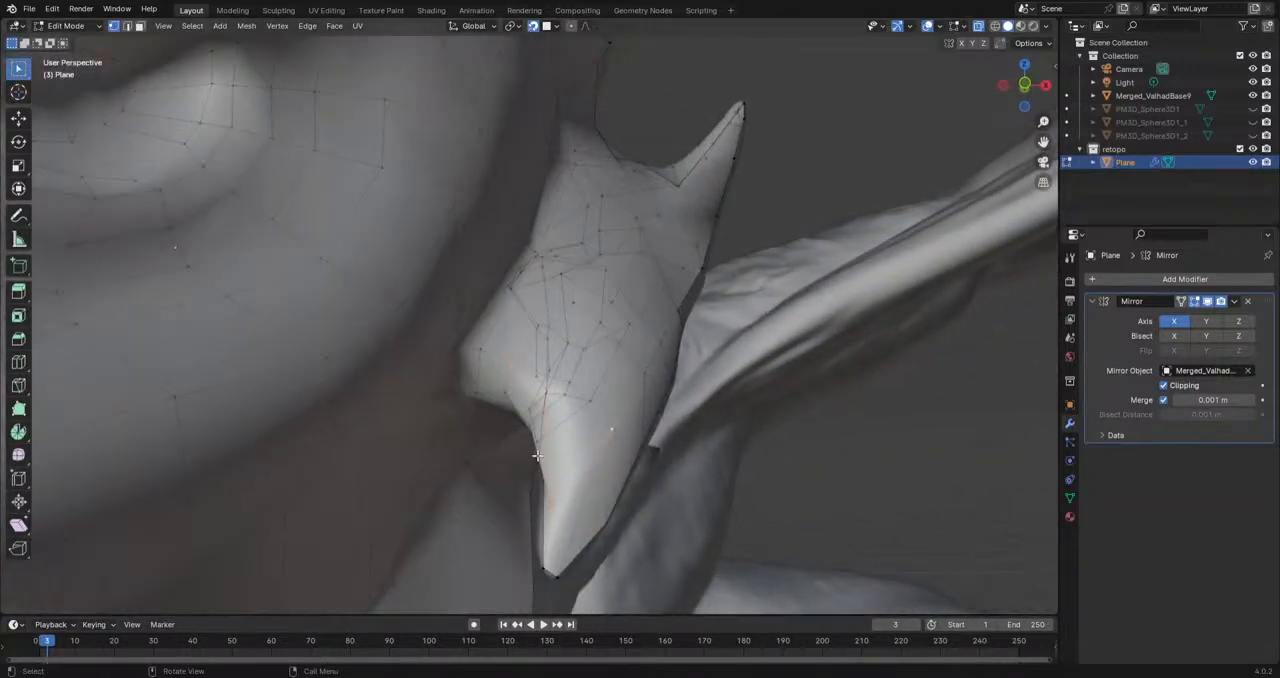
pyautogui.moveTo(545, 410); pyautogui.dragTo(512, 468, button='middle')
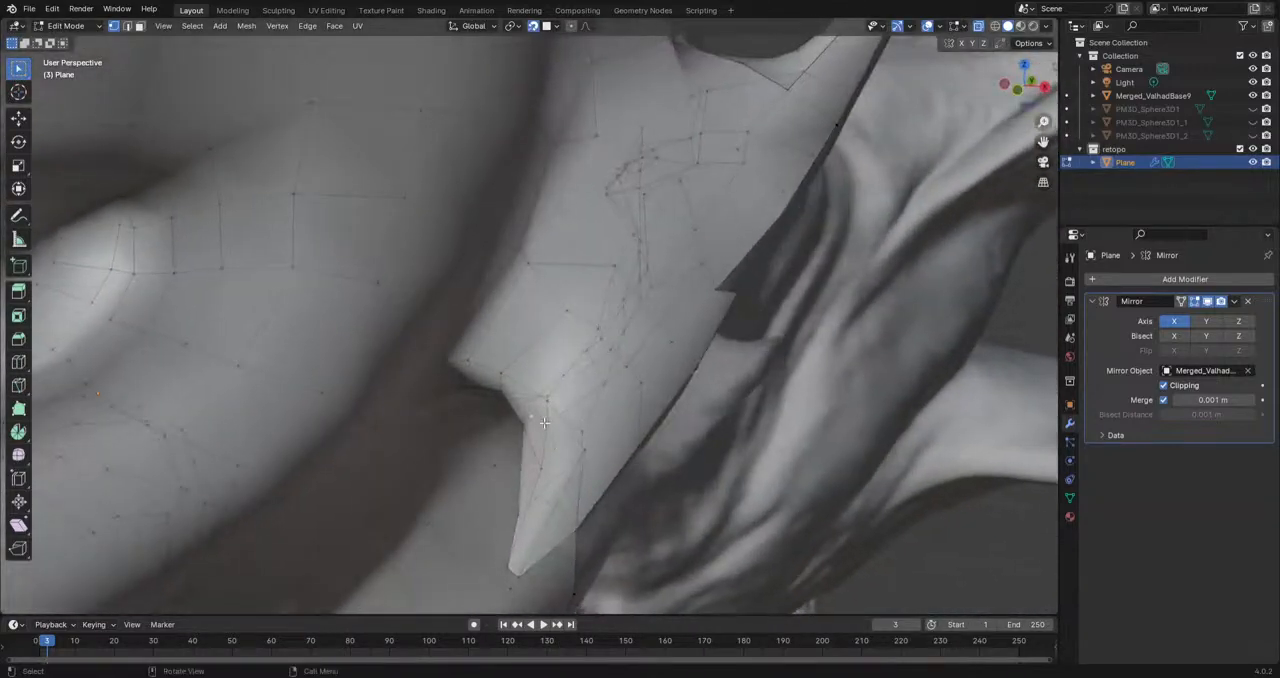
pyautogui.click(545, 424)
pyautogui.press('g')
pyautogui.click(527, 420)
pyautogui.moveTo(540, 420); pyautogui.dragTo(664, 328, button='middle')
pyautogui.press('g')
pyautogui.click(585, 379)
pyautogui.moveTo(585, 379); pyautogui.dragTo(559, 388, button='middle')
pyautogui.press('g')
pyautogui.click(606, 376)
pyautogui.press('g')
pyautogui.click(564, 412)
# Step: Adjust the vertices along the cheek spike's outer ridge so the mesh follows the sculpt
pyautogui.moveTo(479, 484); pyautogui.dragTo(507, 414, button='middle')
pyautogui.moveTo(562, 457); pyautogui.dragTo(480, 382, button='middle')
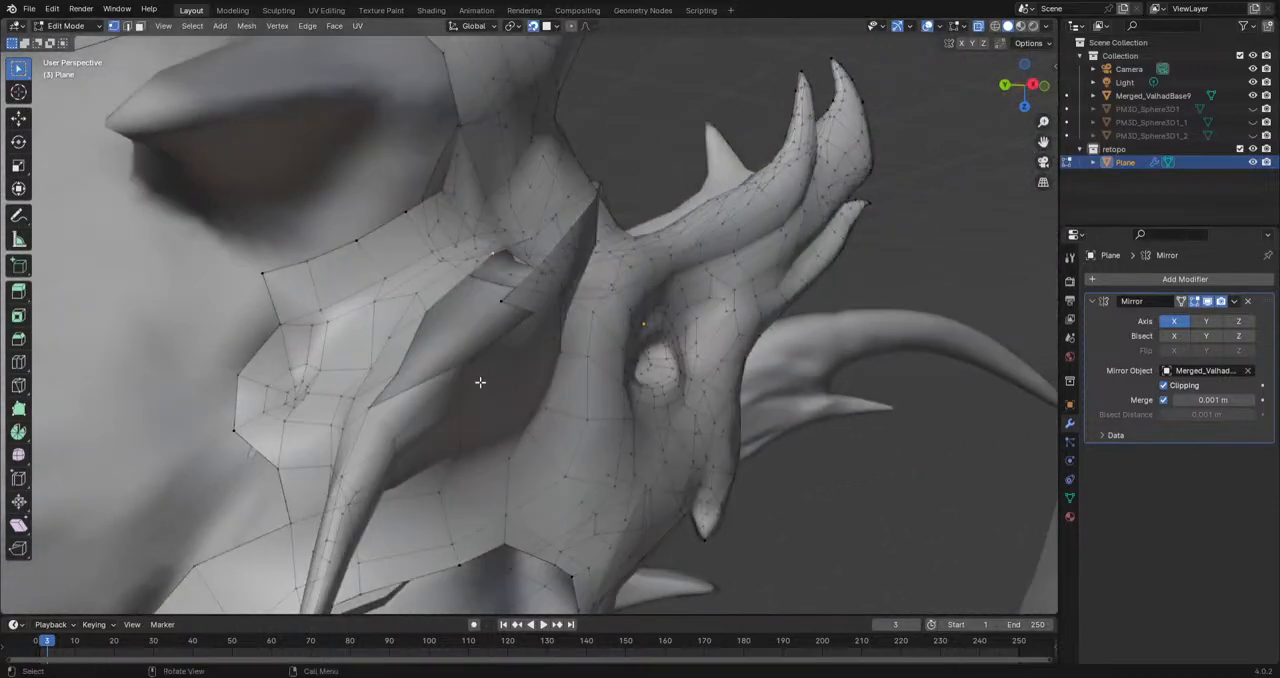
pyautogui.click(501, 304)
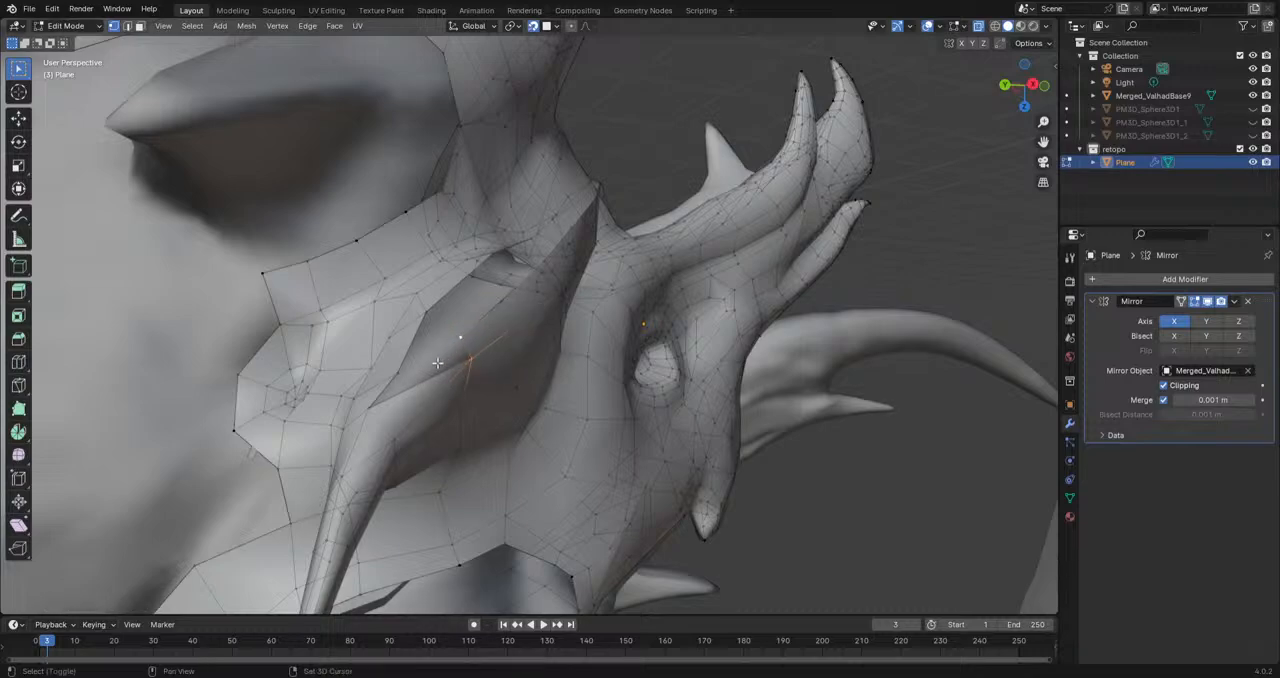
pyautogui.moveTo(384, 401); pyautogui.dragTo(409, 432, button='middle')
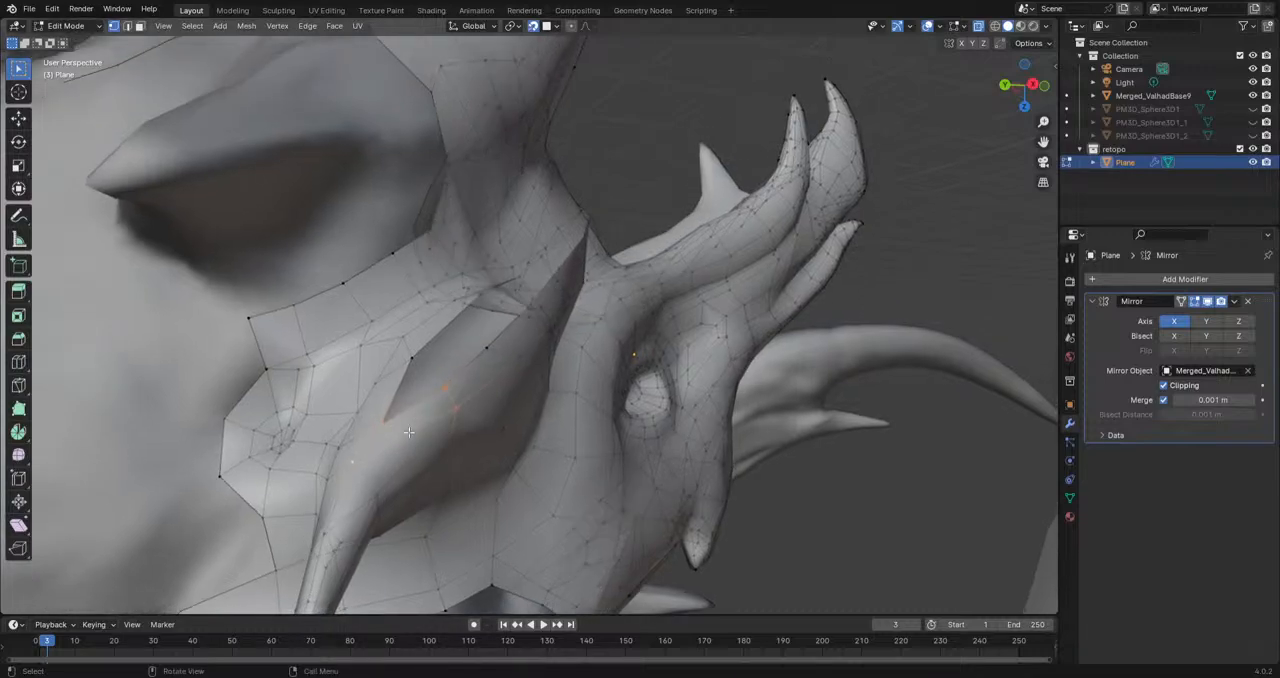
pyautogui.click(356, 464)
pyautogui.moveTo(356, 464); pyautogui.dragTo(349, 390, button='middle')
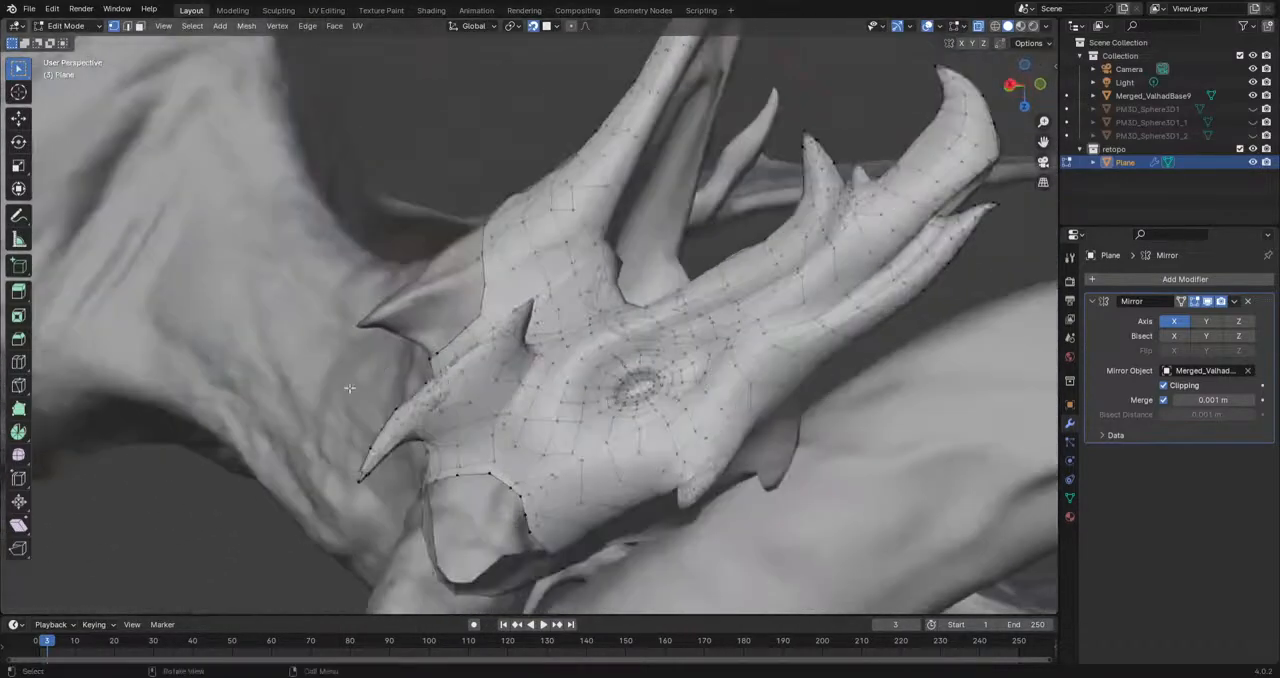
# Step: Hide the overlays and the Merged_ValhadBase9 sculpt, and examine the retopology mesh's shape around the cheek spike
pyautogui.moveTo(473, 376); pyautogui.dragTo(320, 471, button='middle')
pyautogui.scroll(4, 482, 390)
pyautogui.moveTo(482, 390); pyautogui.dragTo(519, 384, button='middle')
pyautogui.moveTo(413, 510); pyautogui.dragTo(522, 268, button='middle')
pyautogui.moveTo(523, 346); pyautogui.dragTo(951, 245, button='middle')
pyautogui.click(929, 26)
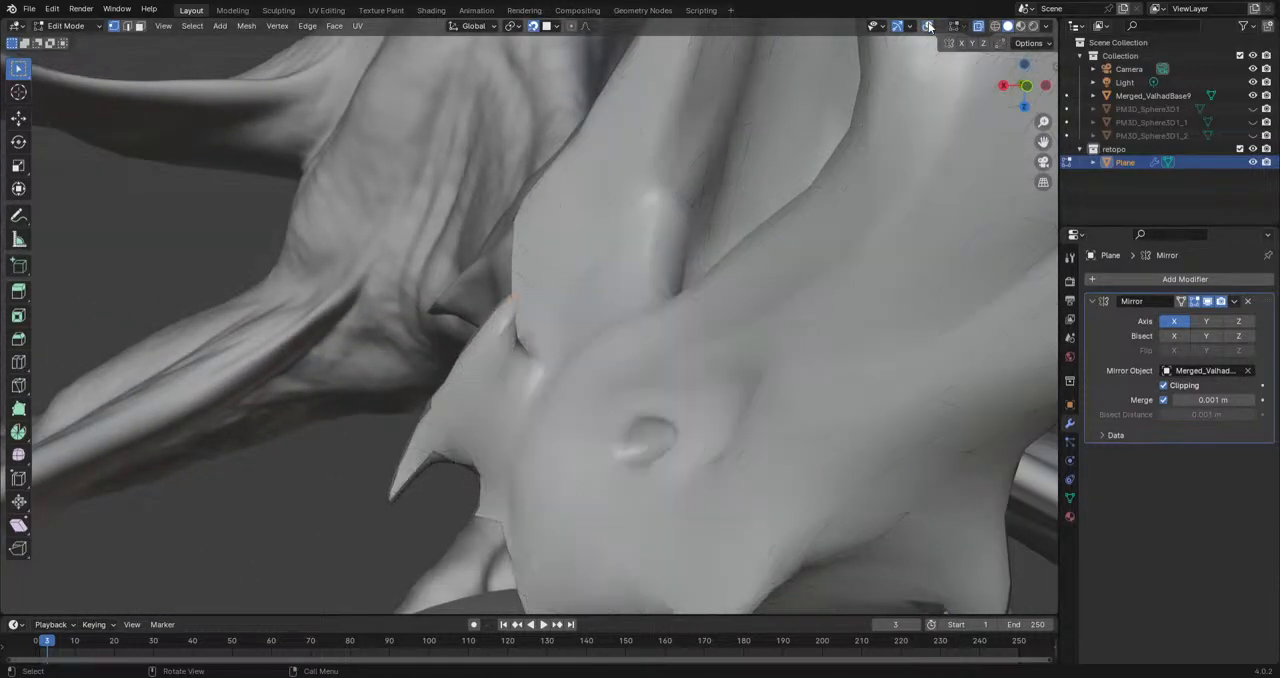
pyautogui.click(1253, 96)
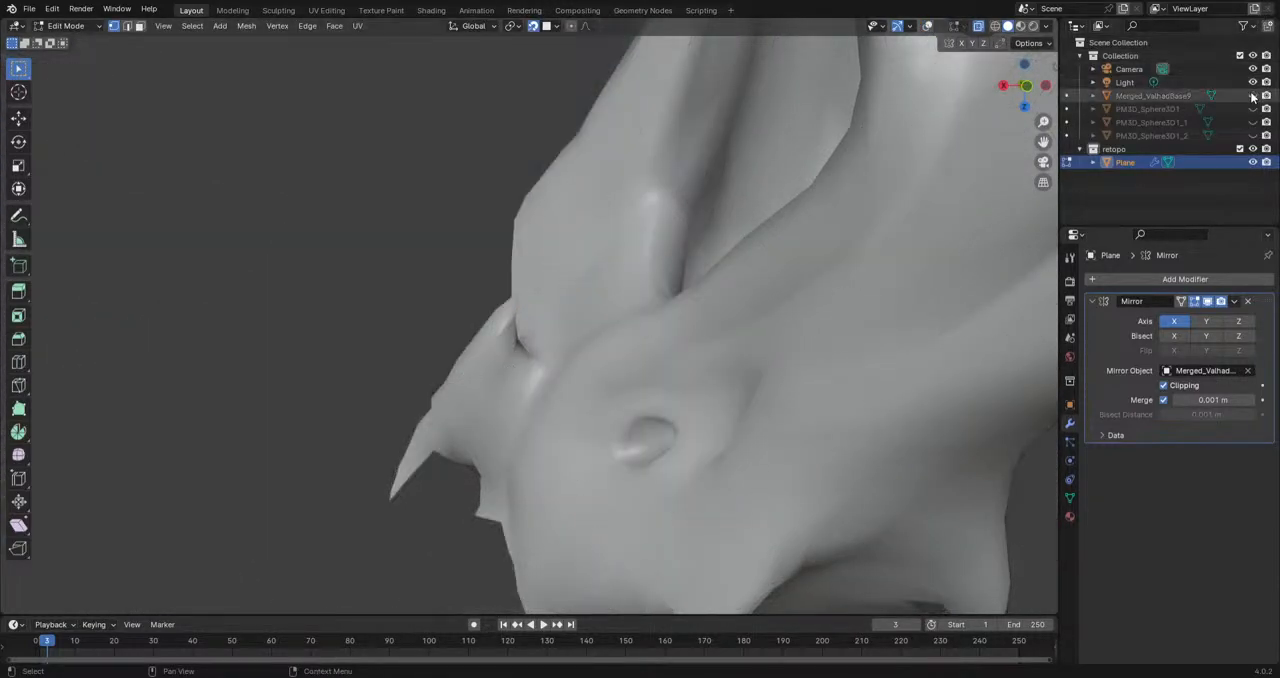
pyautogui.scroll(-3, 545, 390)
pyautogui.moveTo(473, 391); pyautogui.dragTo(805, 435, button='middle')
# Step: In Sculpt Mode, reshape the cheek spike's outer contour with the Grab brush at a 241 px radius, undoing the last change
pyautogui.click(65, 25)
pyautogui.click(73, 70)
pyautogui.moveTo(565, 388)
pyautogui.mouseDown(button='middle')
pyautogui.moveTo(587, 398)
pyautogui.moveTo(581, 370)
pyautogui.moveTo(610, 368)
pyautogui.mouseUp(button='middle')
pyautogui.press('f')
pyautogui.click(575, 370)
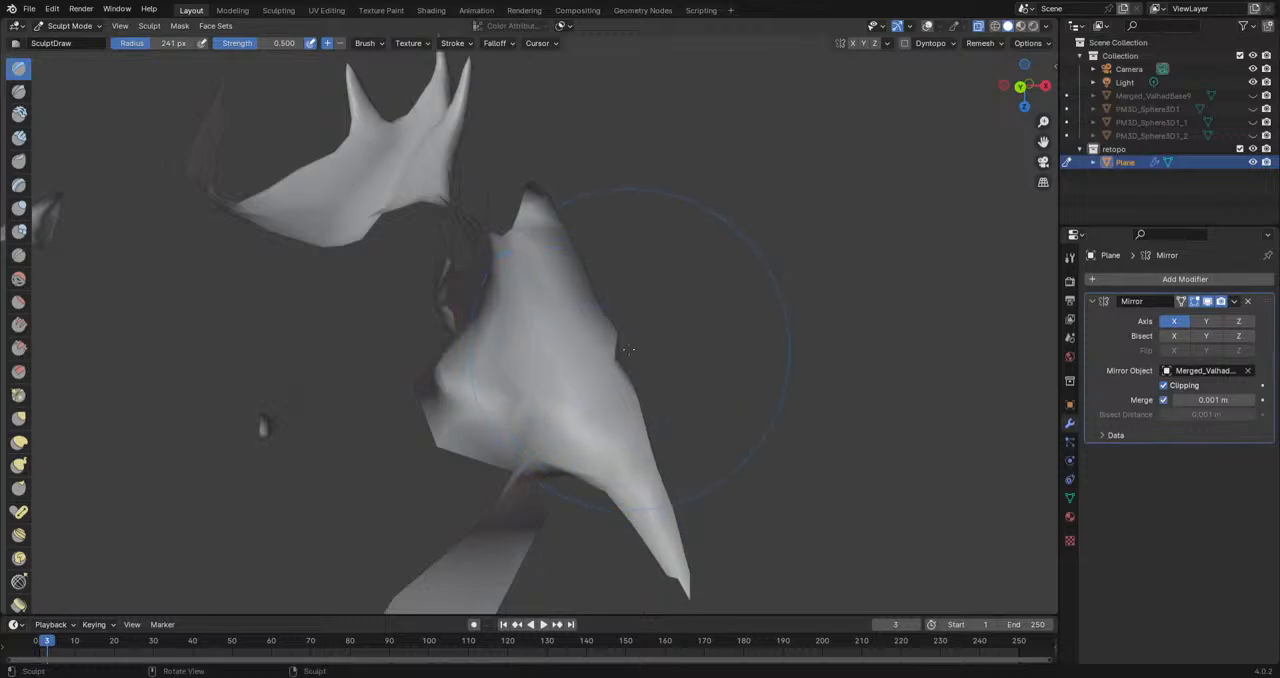
pyautogui.click(22, 420)
pyautogui.moveTo(594, 376); pyautogui.dragTo(909, 351)
pyautogui.hotkey('ctrl', 'z')
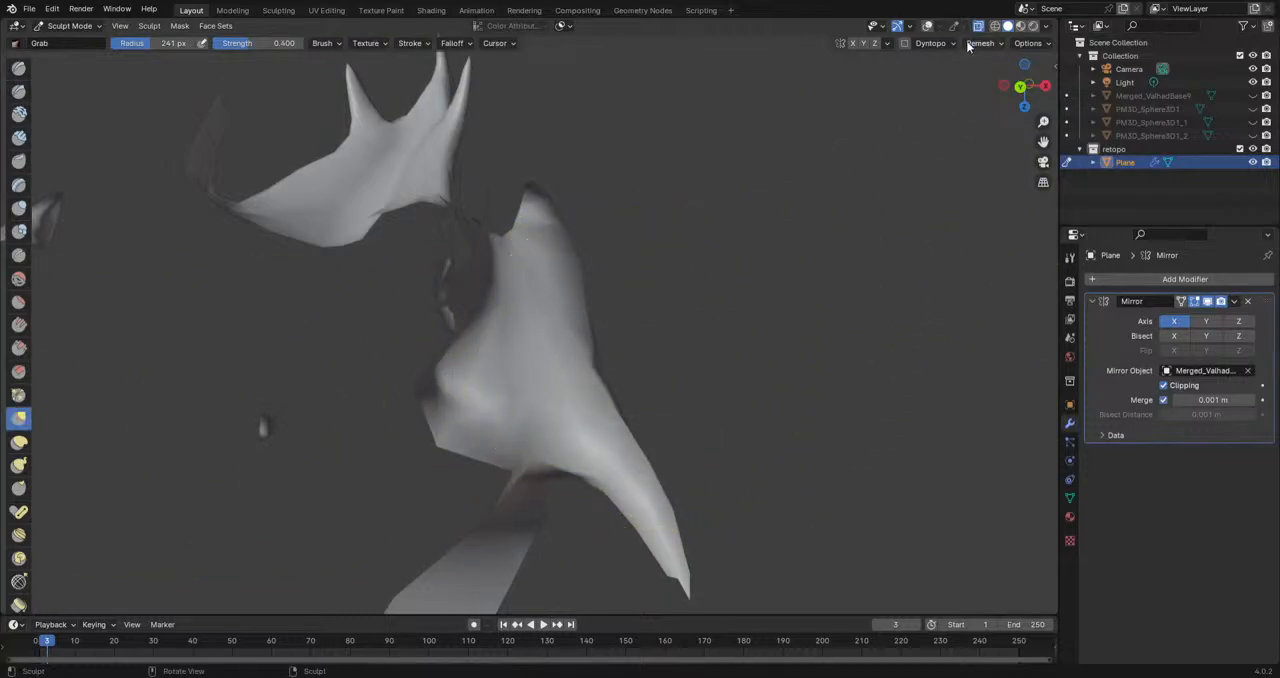
# Step: Show the Merged_ValhadBase9 sculpt again and compare the cheek spike's retopology with it from several angles
pyautogui.click(1253, 96)
pyautogui.moveTo(742, 338); pyautogui.dragTo(644, 341, button='middle')
pyautogui.scroll(-6, 722, 252)
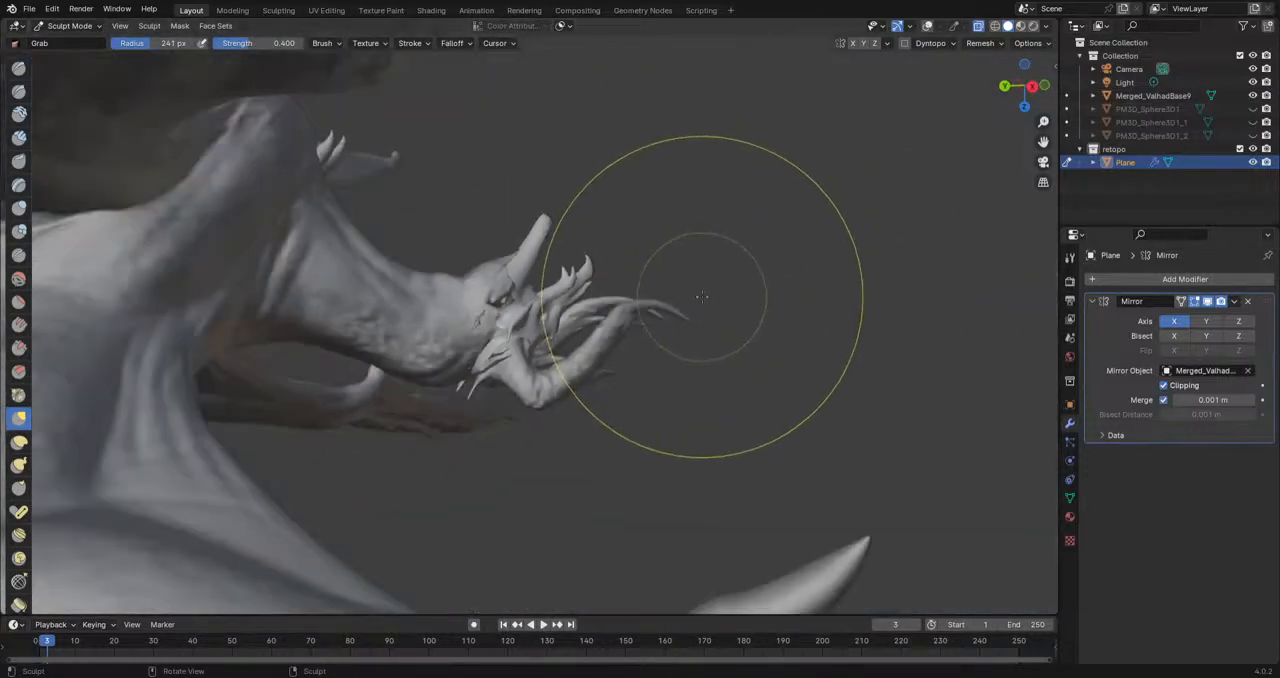
pyautogui.moveTo(702, 296); pyautogui.dragTo(616, 360, button='middle')
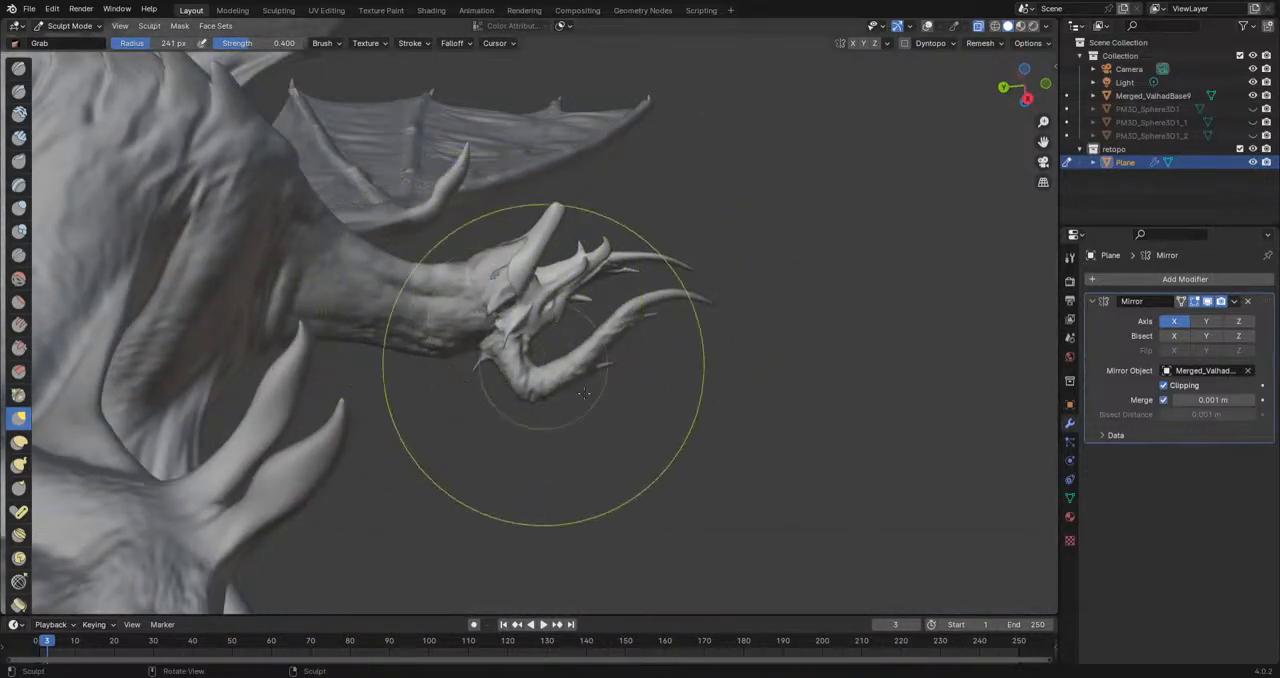
pyautogui.moveTo(637, 403); pyautogui.dragTo(617, 474, button='middle')
pyautogui.scroll(5, 541, 349)
pyautogui.moveTo(481, 163); pyautogui.dragTo(488, 245, button='middle')
pyautogui.scroll(5, 497, 183)
pyautogui.scroll(1, 470, 280)
pyautogui.moveTo(454, 313)
pyautogui.mouseDown(button='middle')
pyautogui.moveTo(548, 262)
pyautogui.moveTo(513, 256)
pyautogui.mouseUp(button='middle')
# Step: Return to Edit Mode and turn the viewport overlays back on
pyautogui.click(70, 25)
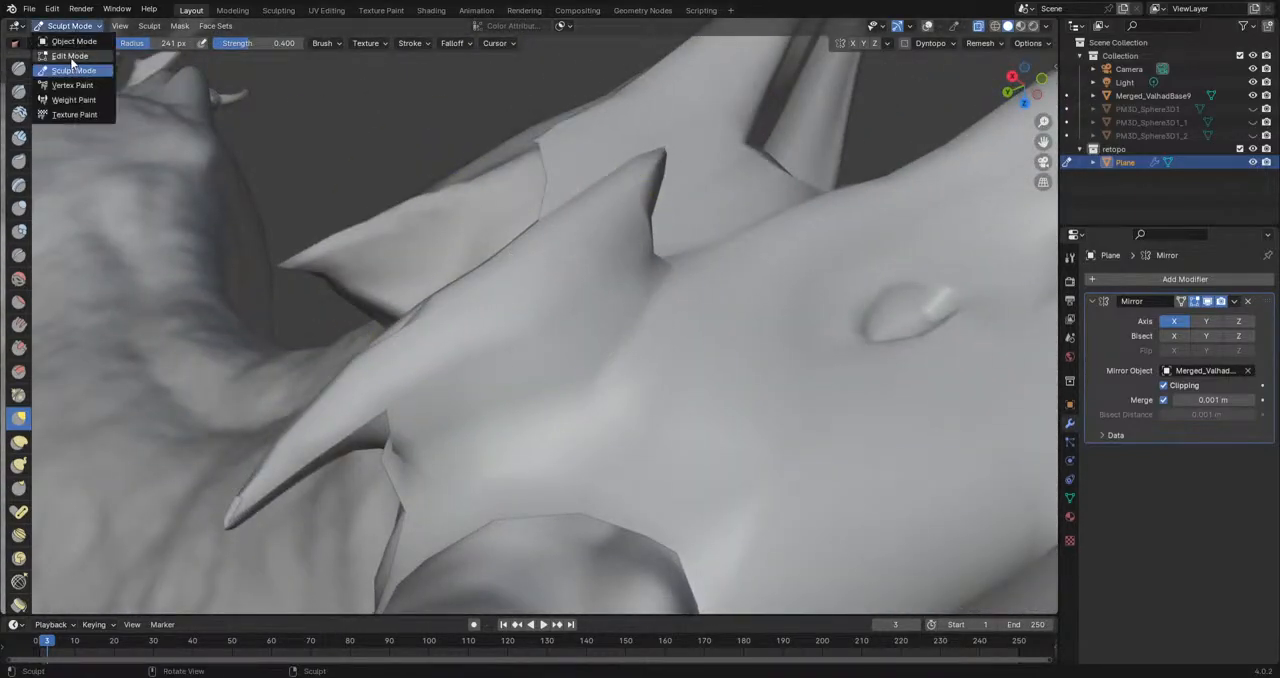
pyautogui.click(80, 54)
pyautogui.moveTo(501, 287); pyautogui.dragTo(467, 323, button='middle')
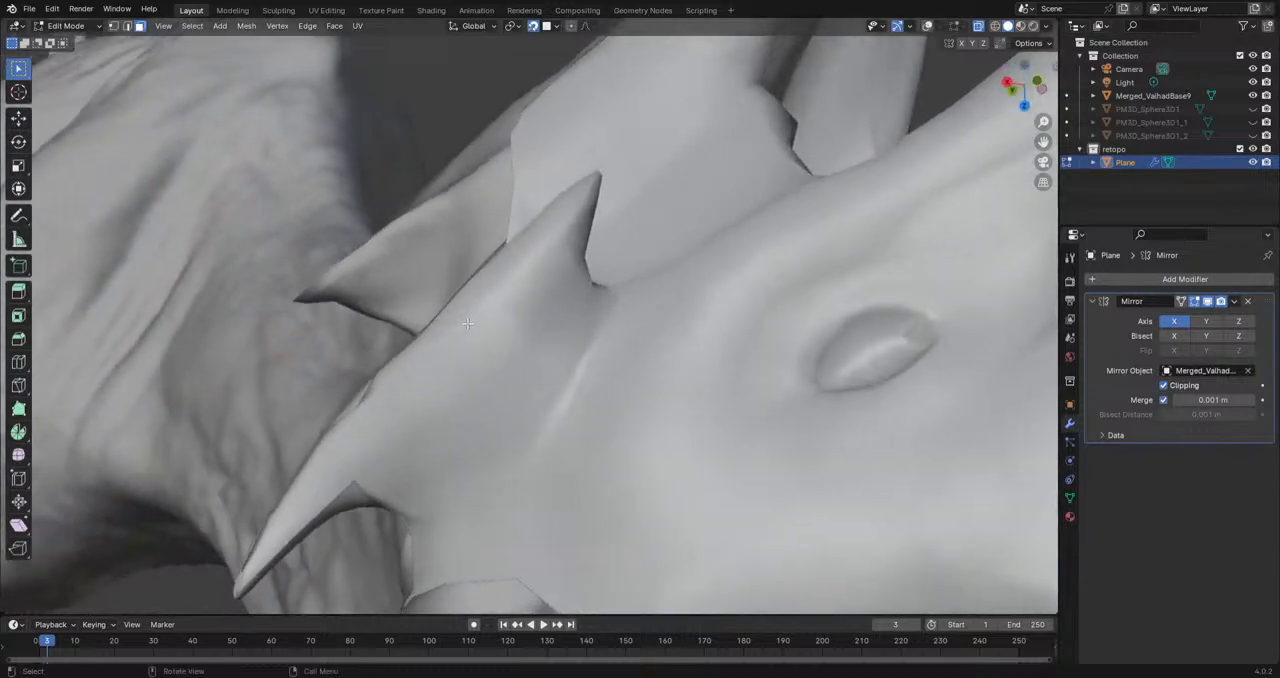
pyautogui.click(929, 28)
# Step: Select the faces around the cheek spike's rear point and relax them with the Smooth tool
pyautogui.scroll(-3, 520, 310)
pyautogui.moveTo(468, 375); pyautogui.dragTo(415, 455, button='middle')
pyautogui.moveTo(351, 493); pyautogui.dragTo(468, 368)
pyautogui.moveTo(471, 385); pyautogui.dragTo(514, 415, button='middle')
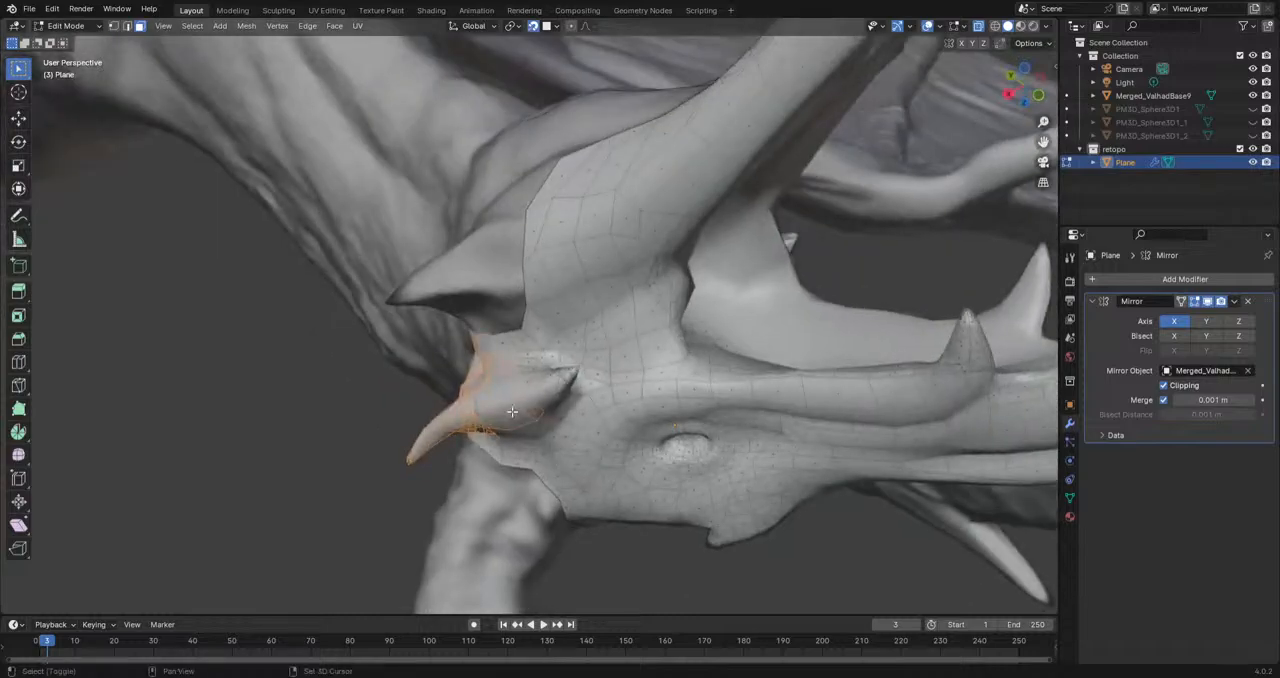
pyautogui.moveTo(445, 447); pyautogui.dragTo(247, 457, button='middle')
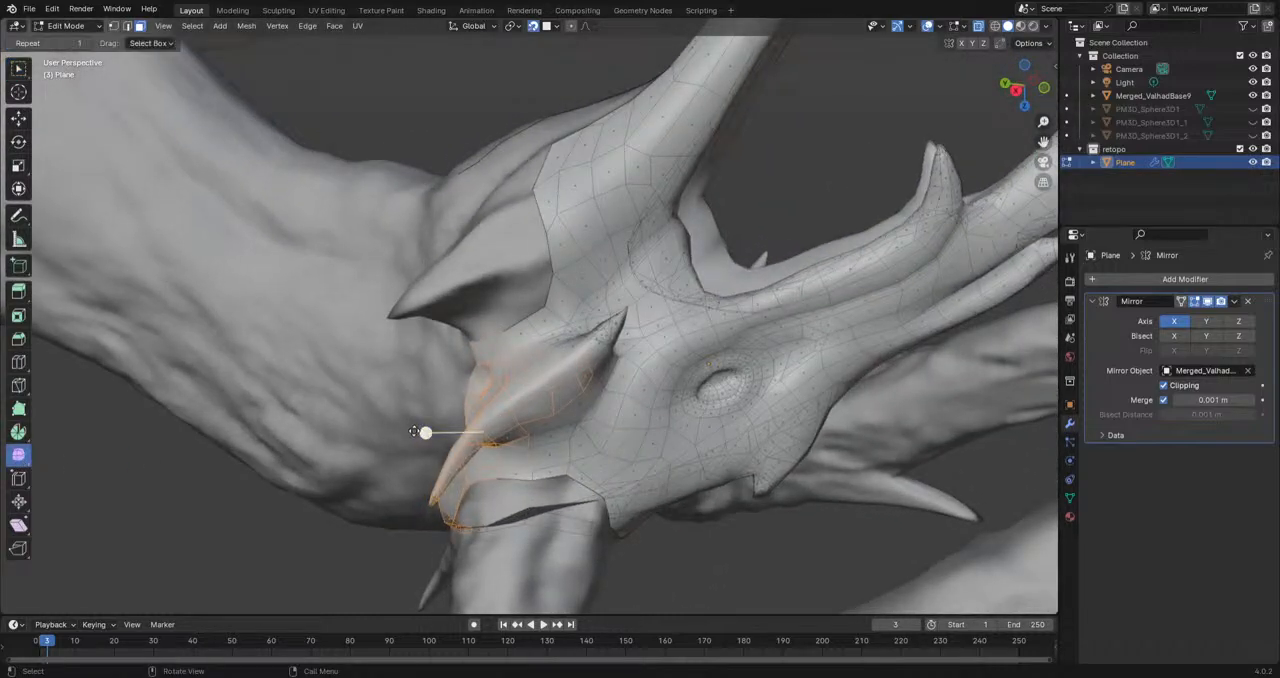
pyautogui.keyDown('ctrl'); pyautogui.moveTo(376, 556); pyautogui.dragTo(464, 479); pyautogui.keyUp('ctrl')
pyautogui.moveTo(468, 476); pyautogui.dragTo(390, 448, button='middle')
pyautogui.keyDown('ctrl'); pyautogui.moveTo(380, 487); pyautogui.dragTo(390, 471); pyautogui.keyUp('ctrl')
pyautogui.press('s')
pyautogui.moveTo(488, 398); pyautogui.dragTo(488, 398)
pyautogui.moveTo(488, 398); pyautogui.dragTo(540, 410, button='middle')
pyautogui.keyDown('ctrl'); pyautogui.moveTo(481, 420); pyautogui.dragTo(481, 420); pyautogui.keyUp('ctrl')
pyautogui.moveTo(481, 420); pyautogui.dragTo(453, 355, button='middle')
# Step: Smooth the faces around the cheek spike's upper point and check the surface with the overlays hidden
pyautogui.moveTo(375, 348); pyautogui.dragTo(458, 296, button='middle')
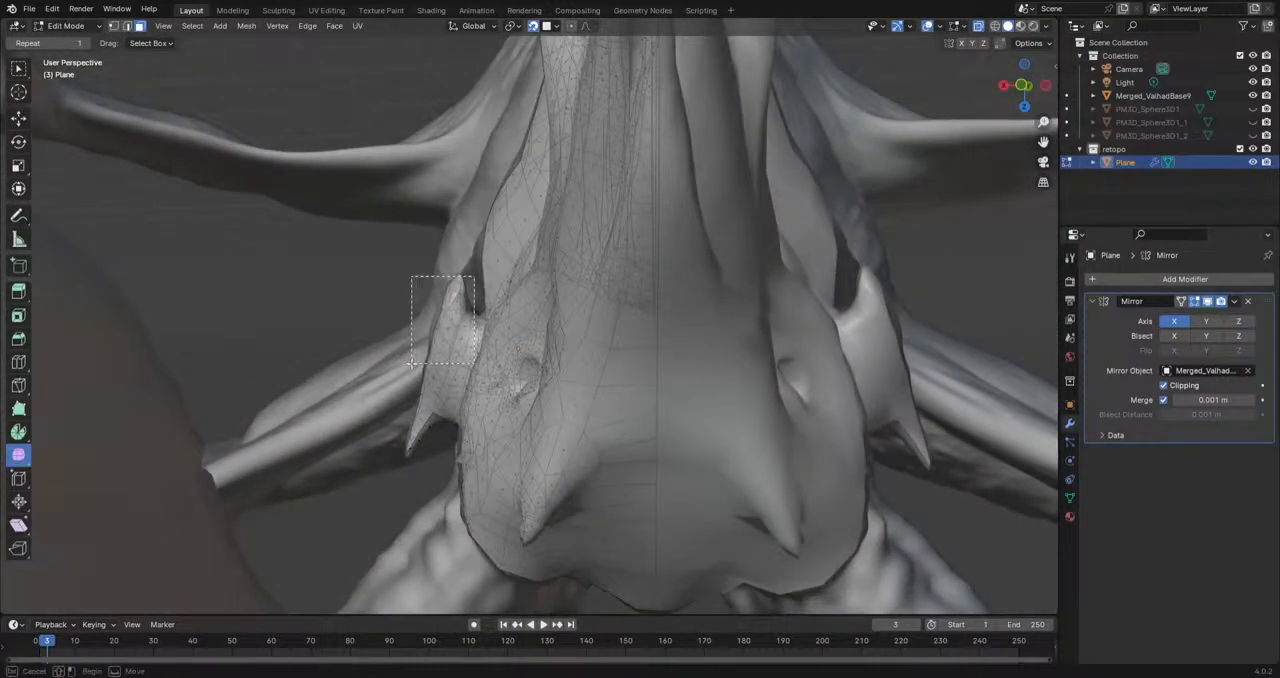
pyautogui.moveTo(420, 355); pyautogui.dragTo(480, 302)
pyautogui.scroll(4, 480, 302)
pyautogui.moveTo(478, 310); pyautogui.dragTo(482, 361, button='middle')
pyautogui.moveTo(362, 322); pyautogui.dragTo(534, 350, button='middle')
pyautogui.scroll(-4, 534, 350)
pyautogui.click(929, 26)
pyautogui.scroll(-5, 620, 372)
pyautogui.moveTo(620, 374); pyautogui.dragTo(460, 353, button='middle')
pyautogui.scroll(5, 715, 352)
pyautogui.scroll(1, 460, 353)
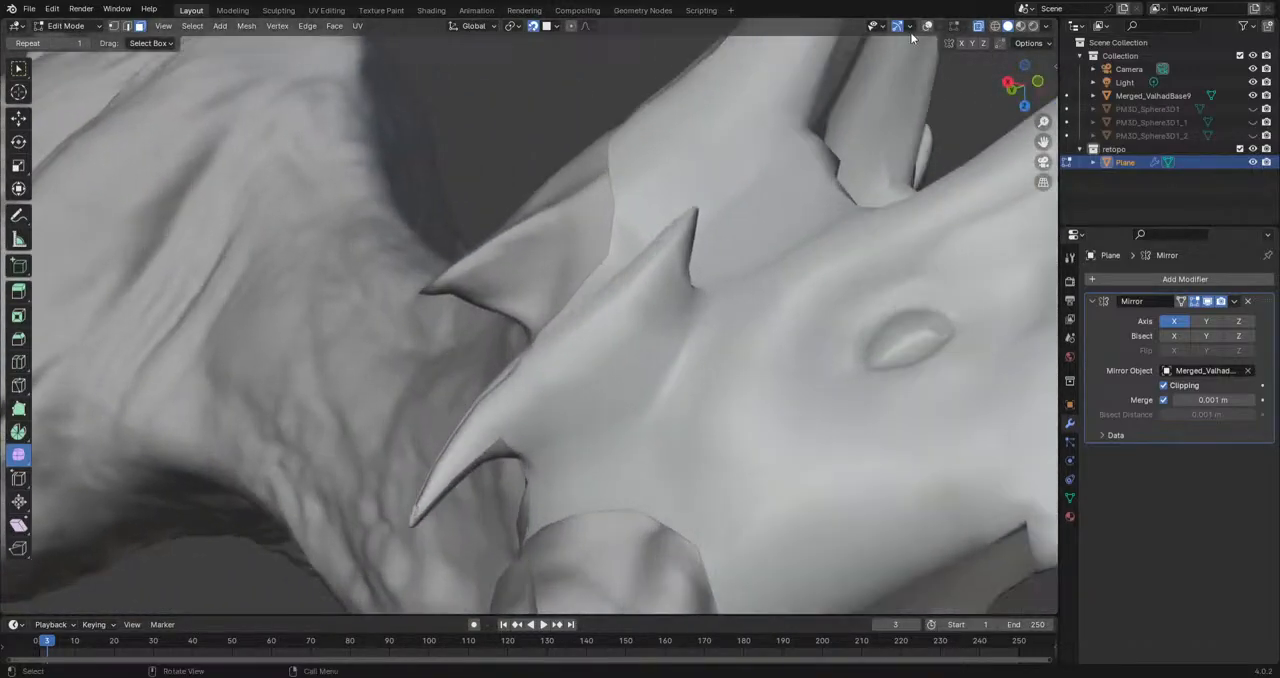
pyautogui.scroll(2, 746, 214)
# Step: Show the overlays again and make a Knife cut near the base of the cheek spike's rear point
pyautogui.moveTo(640, 300); pyautogui.dragTo(485, 315, button='middle')
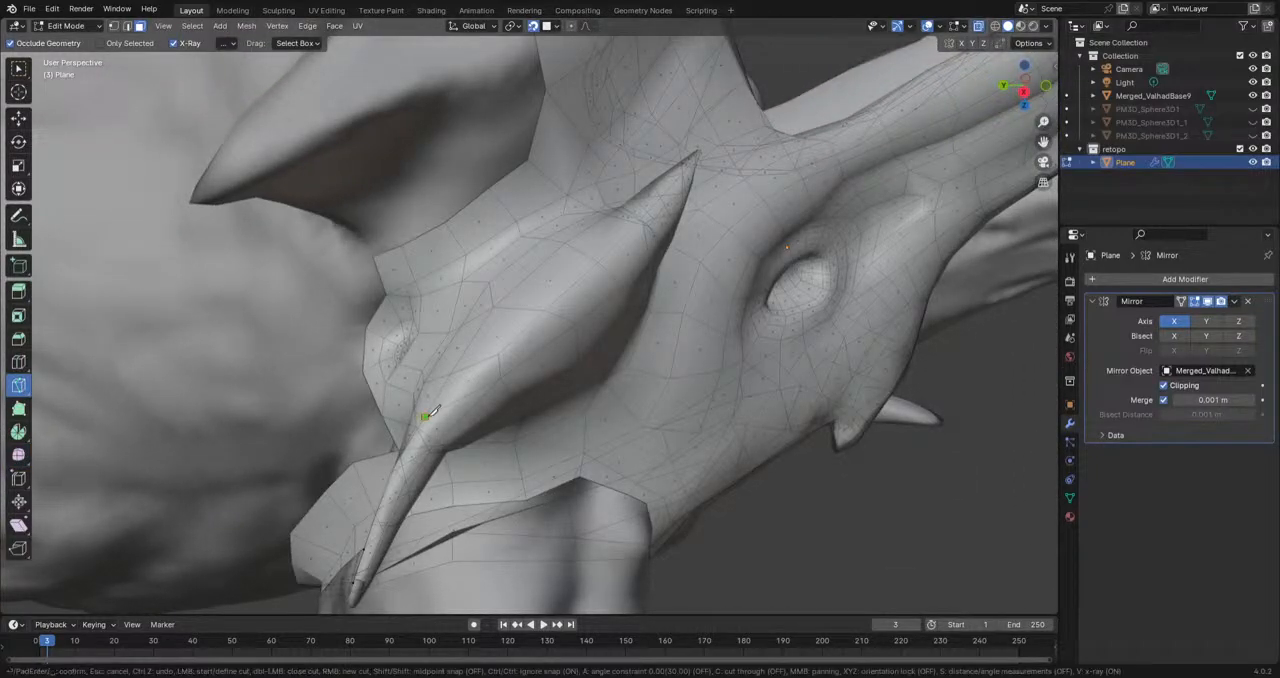
pyautogui.press('Return')
pyautogui.moveTo(506, 352); pyautogui.dragTo(569, 345, button='middle')
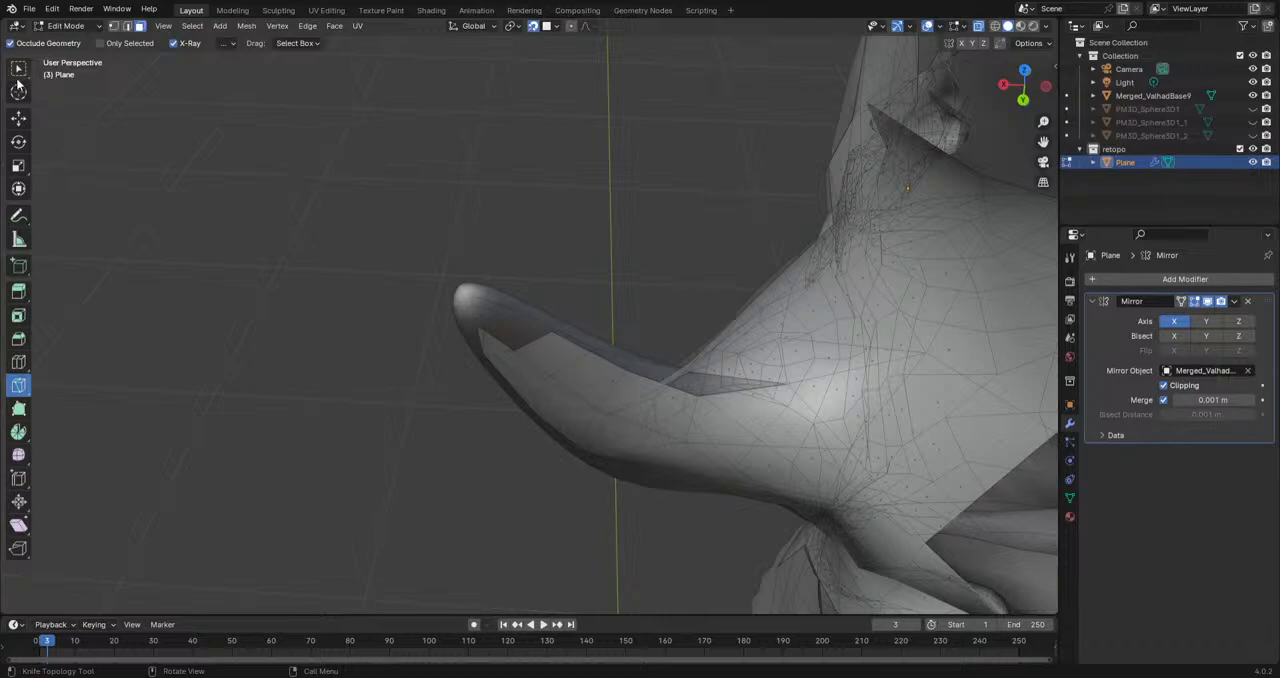
# Step: Extrude the open end of the cheek spike's mesh toward the uncovered tip of its rear point
pyautogui.moveTo(324, 175); pyautogui.dragTo(610, 273, button='middle')
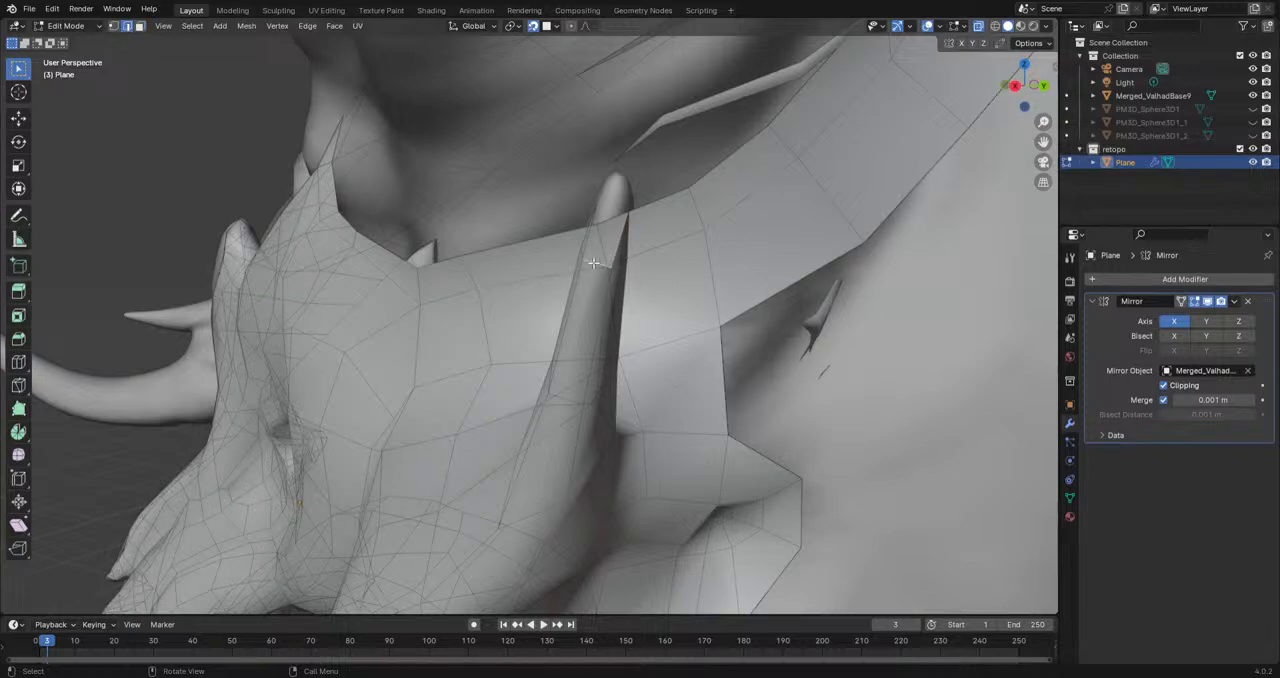
pyautogui.moveTo(593, 263); pyautogui.dragTo(534, 301, button='middle')
pyautogui.scroll(3, 534, 301)
pyautogui.keyDown('shift'); pyautogui.moveTo(560, 220); pyautogui.dragTo(422, 293, button='middle'); pyautogui.keyUp('shift')
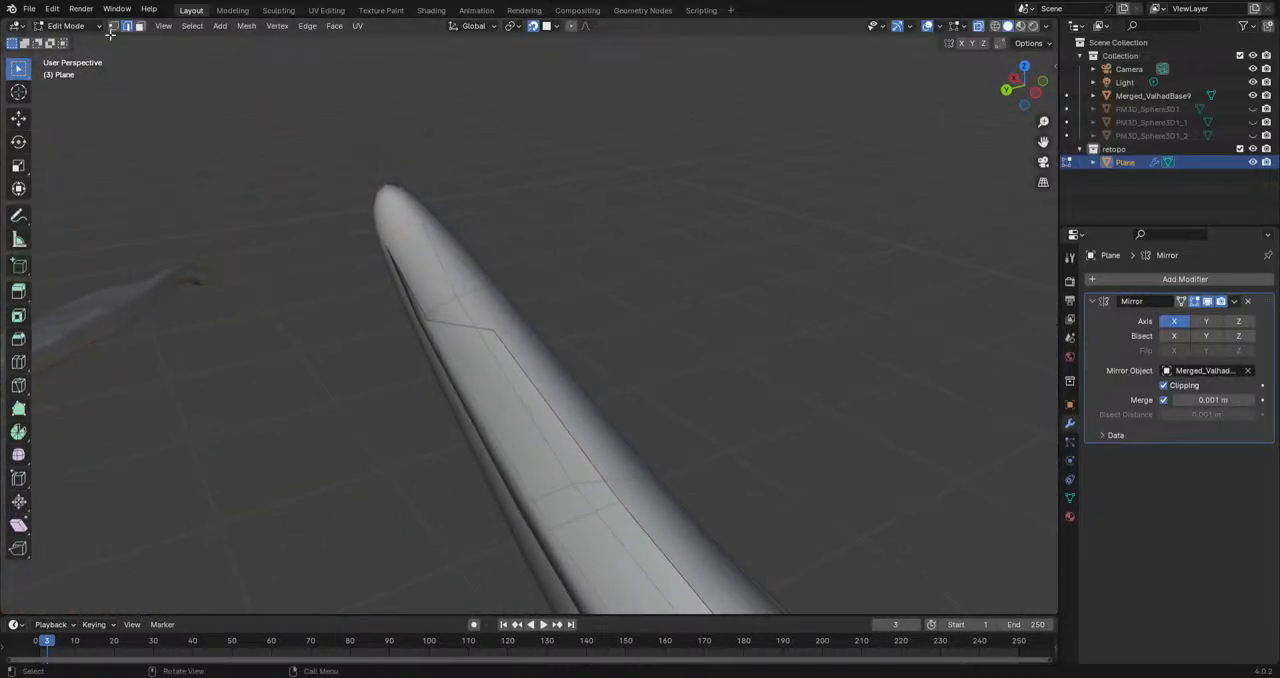
pyautogui.press('e')
pyautogui.click(419, 236)
pyautogui.moveTo(490, 327); pyautogui.dragTo(449, 267, button='middle')
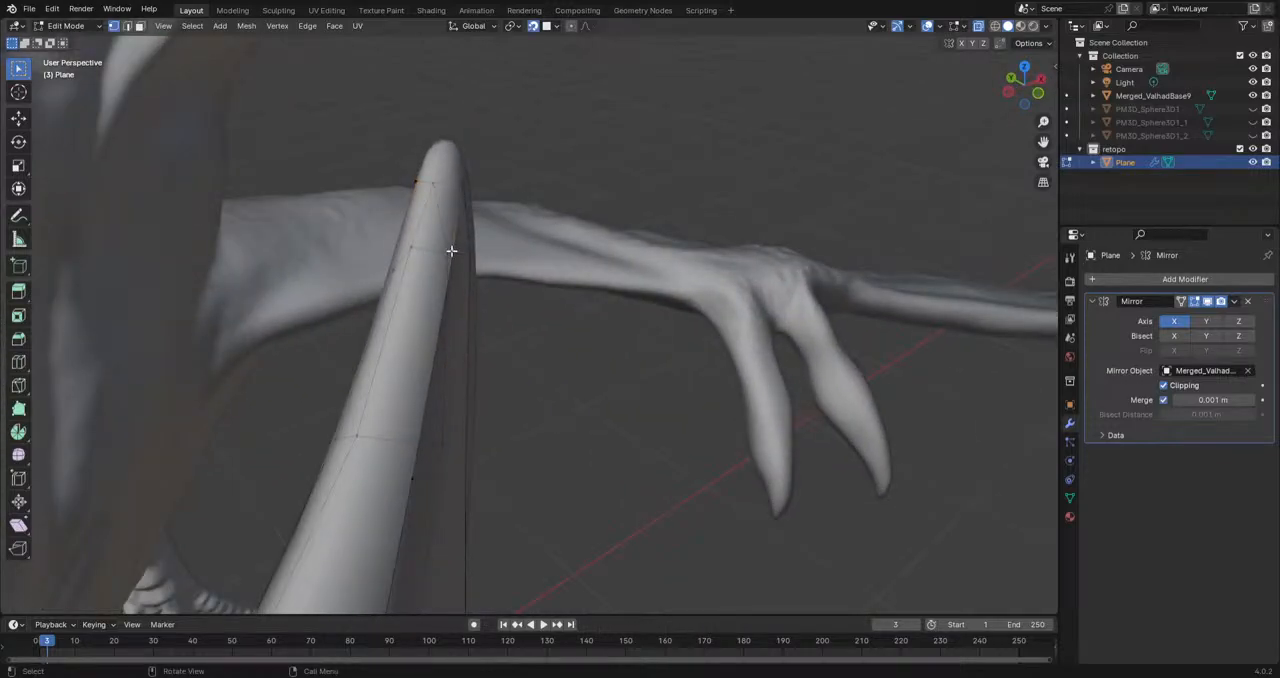
# Step: Position the extruded vertices around the spike's rear point and fill the gaps between them with faces
pyautogui.moveTo(467, 194); pyautogui.dragTo(529, 343, button='middle')
pyautogui.press('g')
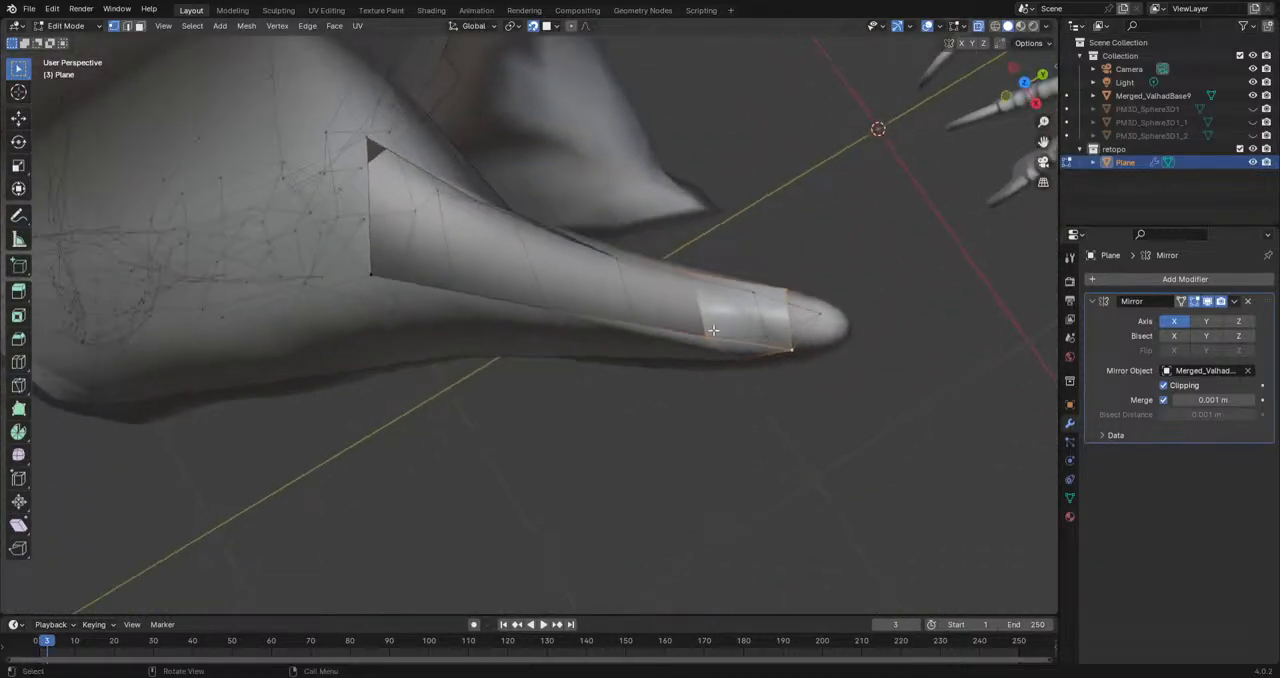
pyautogui.press('f')
pyautogui.press('f')
pyautogui.press('f')
pyautogui.press('f')
pyautogui.keyDown('shift'); pyautogui.moveTo(945, 424); pyautogui.dragTo(815, 411, button='middle'); pyautogui.keyUp('shift')
# Step: Merge the end vertices at the spike's rear tip and move the tip vertices onto the end of the sculpted spike
pyautogui.moveTo(720, 369); pyautogui.dragTo(698, 185, button='middle')
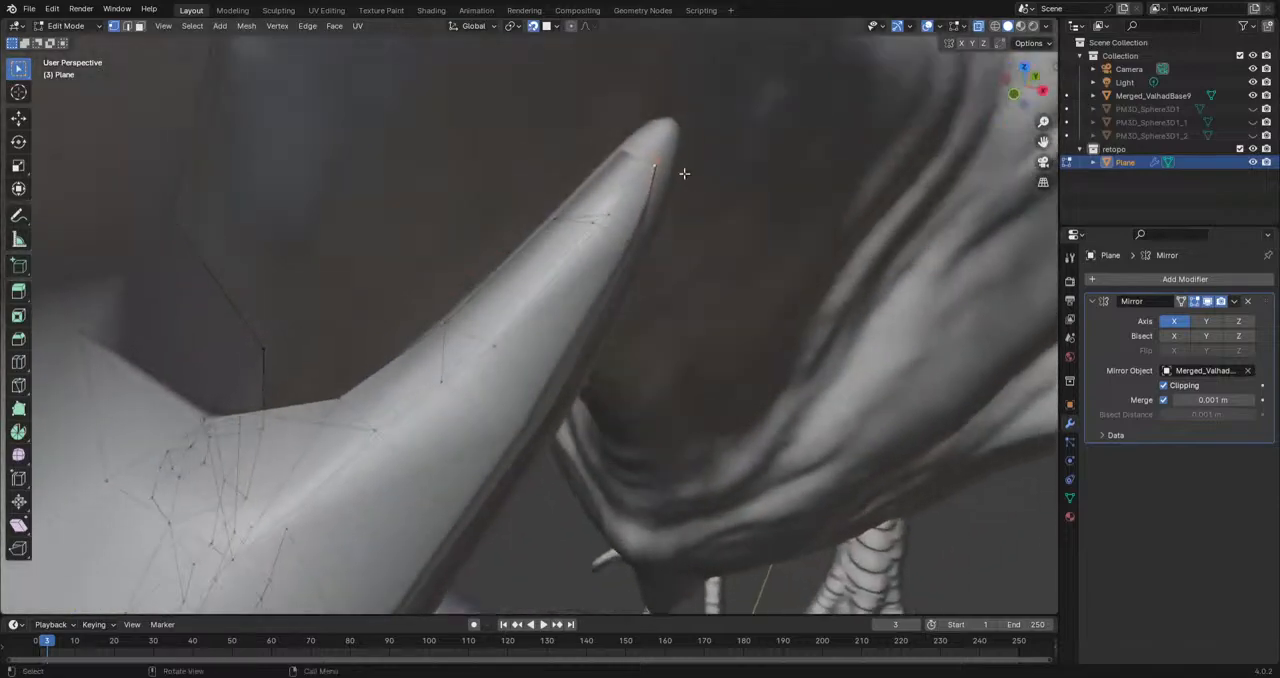
pyautogui.press('g')
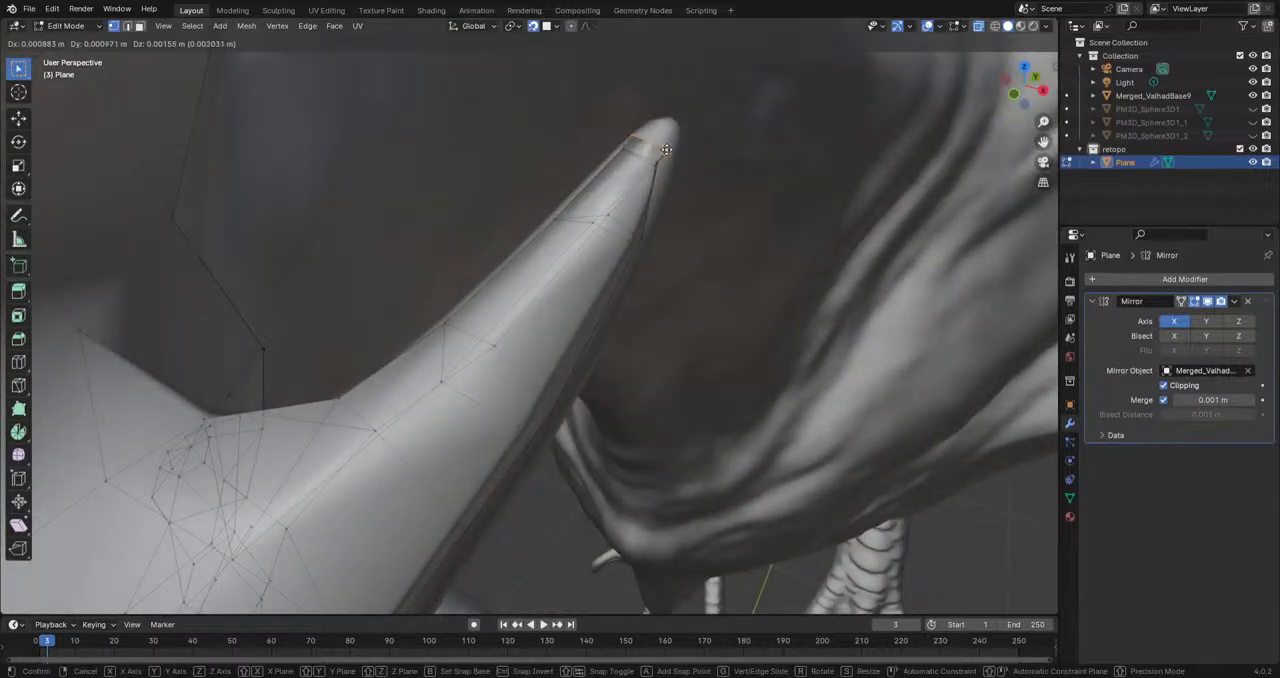
pyautogui.click(666, 149)
pyautogui.press('m')
pyautogui.click(666, 148)
pyautogui.press('g')
pyautogui.click(668, 135)
pyautogui.moveTo(668, 135); pyautogui.dragTo(795, 258, button='middle')
pyautogui.press('g')
pyautogui.click(640, 120)
pyautogui.scroll(-5, 682, 184)
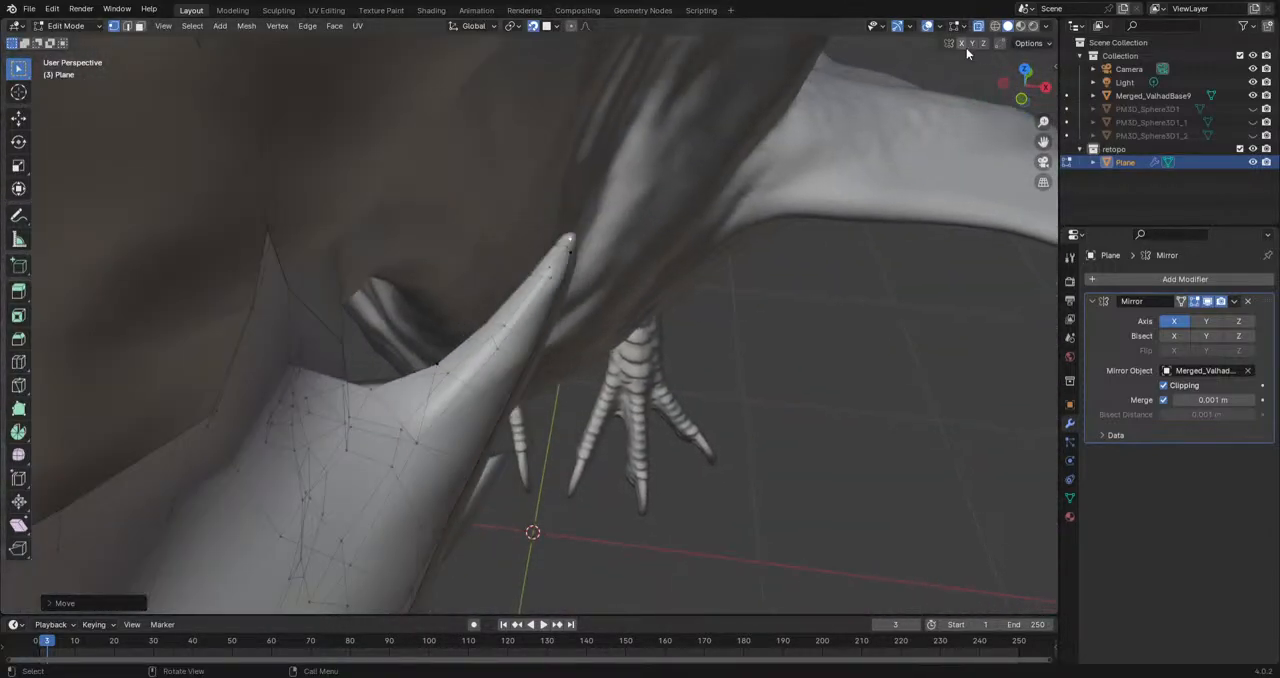
# Step: Hide the Merged_ValhadBase9 sculpt and examine the whole retopology mesh of the head from all sides
pyautogui.scroll(-3, 848, 267)
pyautogui.click(1252, 96)
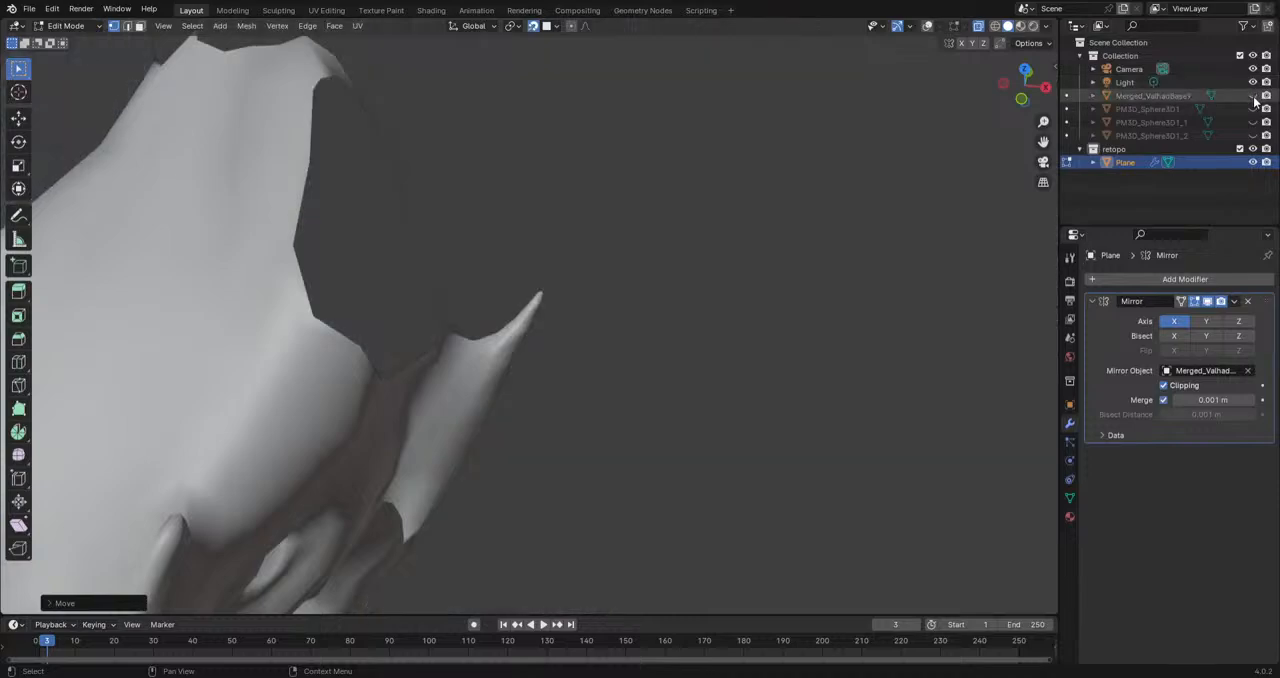
pyautogui.scroll(-5, 694, 354)
pyautogui.moveTo(694, 354); pyautogui.dragTo(565, 360, button='middle')
pyautogui.scroll(-4, 566, 257)
pyautogui.moveTo(631, 389); pyautogui.dragTo(679, 384, button='middle')
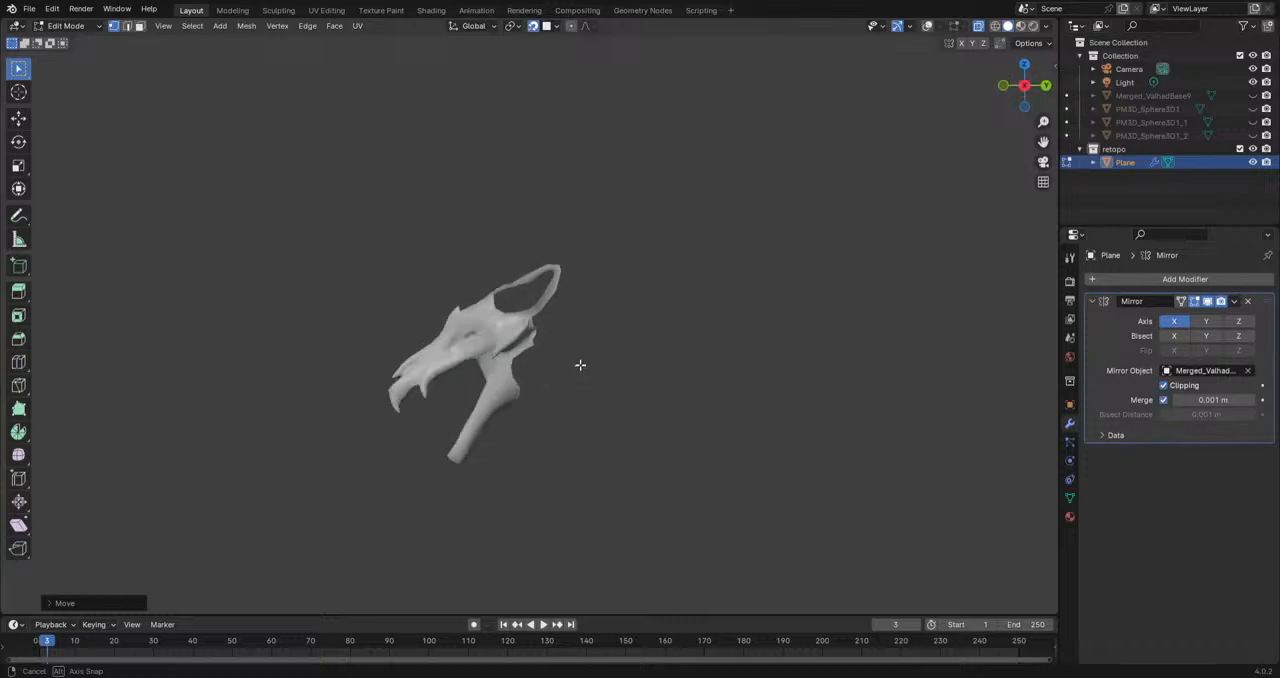
pyautogui.moveTo(702, 371); pyautogui.dragTo(545, 401, button='middle')
pyautogui.scroll(4, 740, 368)
pyautogui.scroll(5, 607, 434)
pyautogui.scroll(-6, 607, 435)
pyautogui.scroll(4, 607, 435)
pyautogui.scroll(-4, 607, 436)
# Step: Show the overlays and the Merged_ValhadBase9 sculpt again, and adjust a vertex on the rear border of the jaw hinge
pyautogui.click(929, 25)
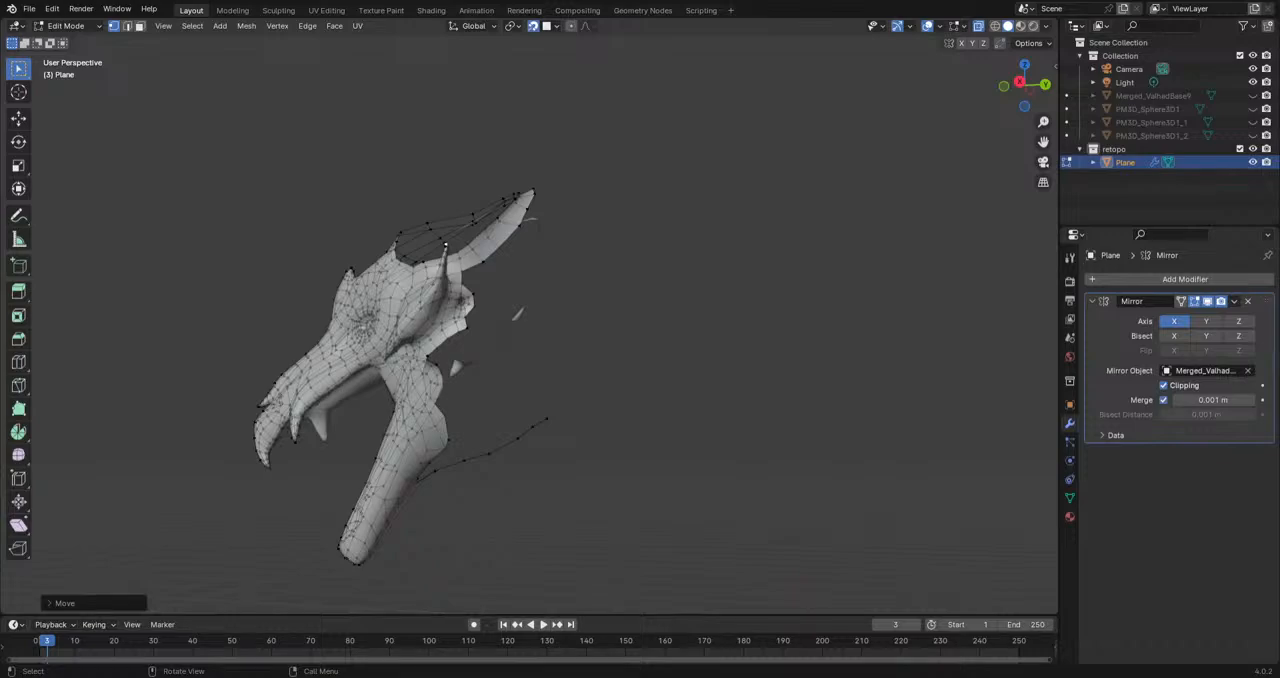
pyautogui.press('KP_3')
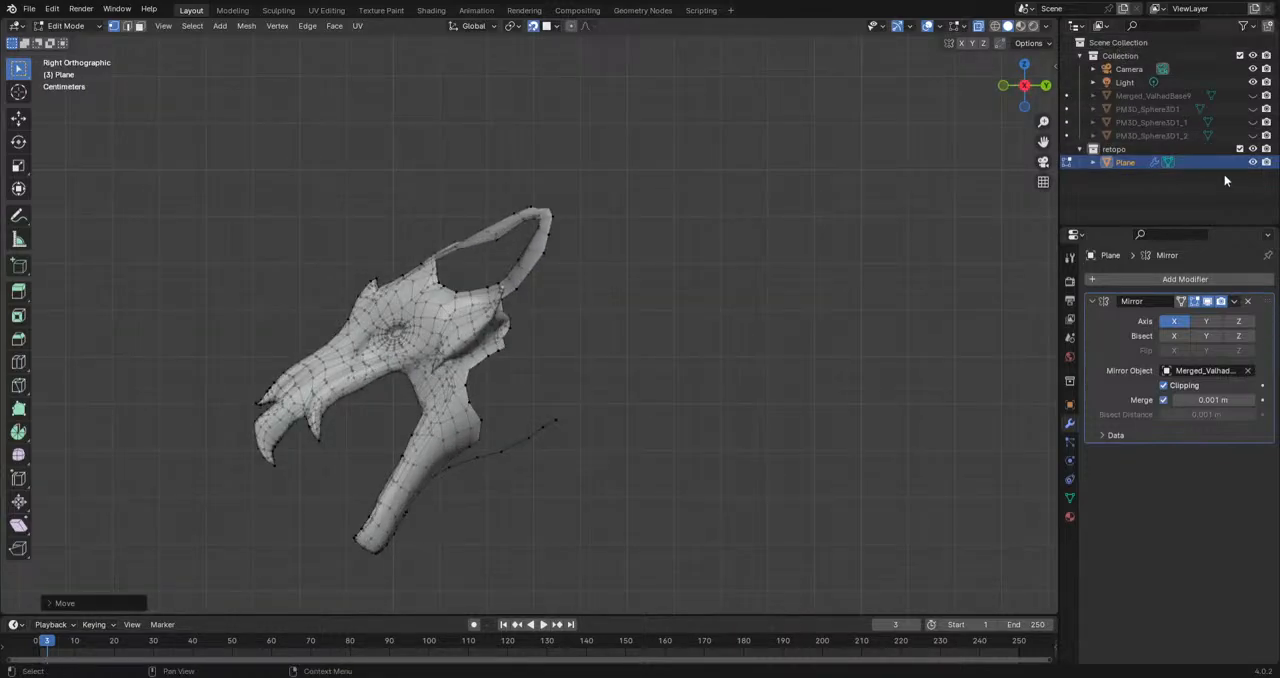
pyautogui.click(1253, 95)
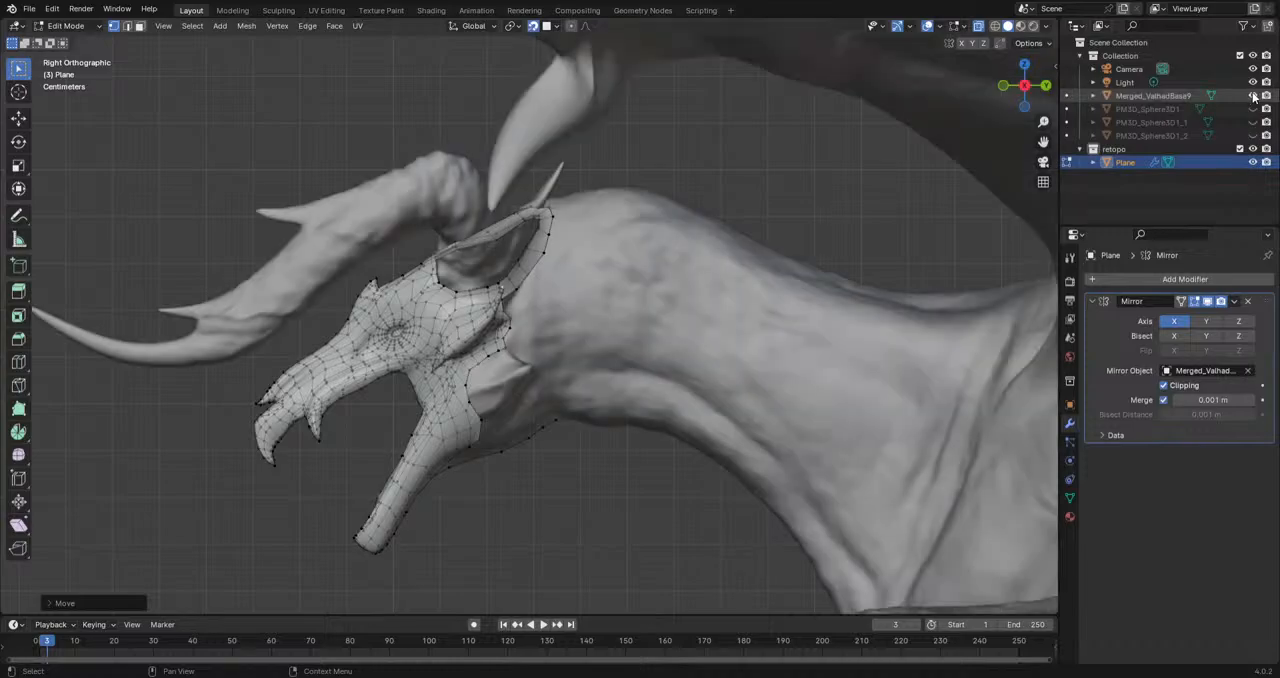
pyautogui.scroll(4, 617, 369)
pyautogui.moveTo(617, 369)
pyautogui.mouseDown(button='middle')
pyautogui.moveTo(555, 456)
pyautogui.moveTo(702, 353)
pyautogui.mouseUp(button='middle')
pyautogui.moveTo(781, 323); pyautogui.dragTo(593, 365, button='middle')
pyautogui.click(594, 338)
pyautogui.press('g')
pyautogui.click(602, 343)
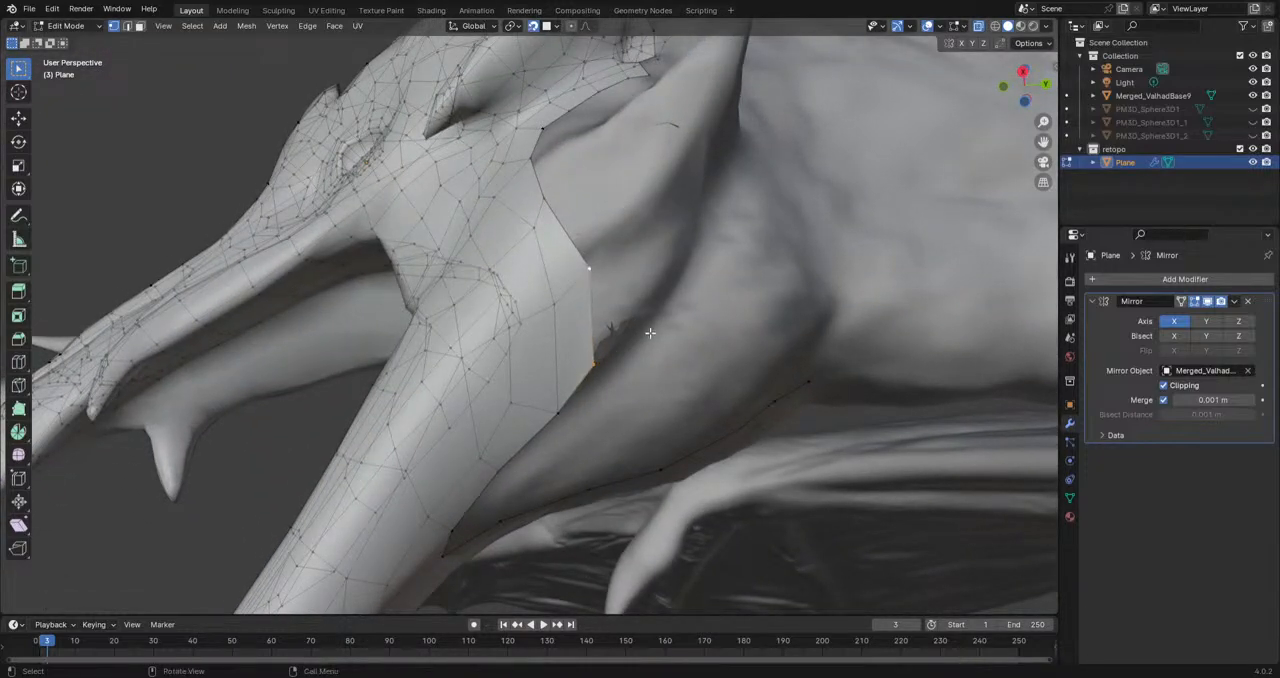
# Step: Extrude the jaw hinge's rear border edge back toward the neck, then rotate and scale the new edge
pyautogui.press('e')
pyautogui.click(694, 277)
pyautogui.press('r')
pyautogui.click(740, 231)
pyautogui.press('s')
pyautogui.click(699, 237)
# Step: Move the two outer vertices of the extruded jaw hinge face to fit the sculpt's surface
pyautogui.click(675, 290)
pyautogui.press('g')
pyautogui.click(660, 294)
pyautogui.click(628, 252)
pyautogui.press('g')
pyautogui.click(618, 260)
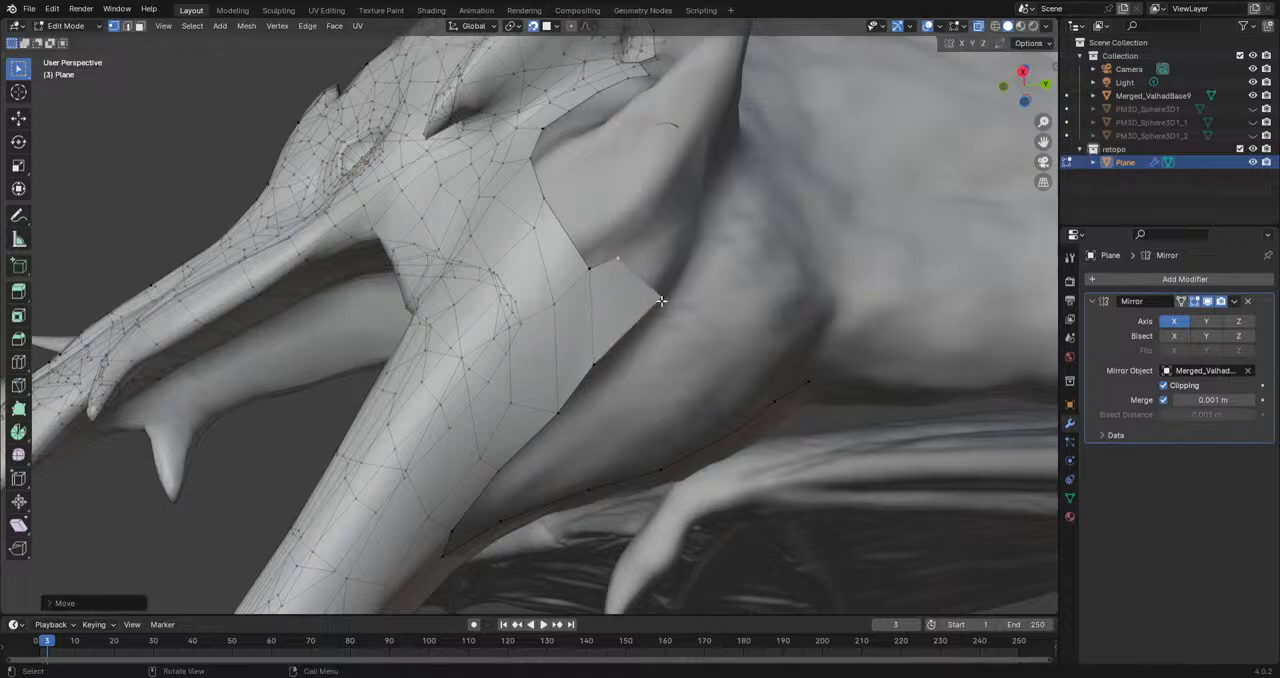
# Step: Extrude a chain of vertices from the jaw hinge's outer corner around the rear jaw spike's base toward the cheek border
pyautogui.press('e')
pyautogui.click(703, 218)
pyautogui.moveTo(725, 236); pyautogui.dragTo(625, 387, button='middle')
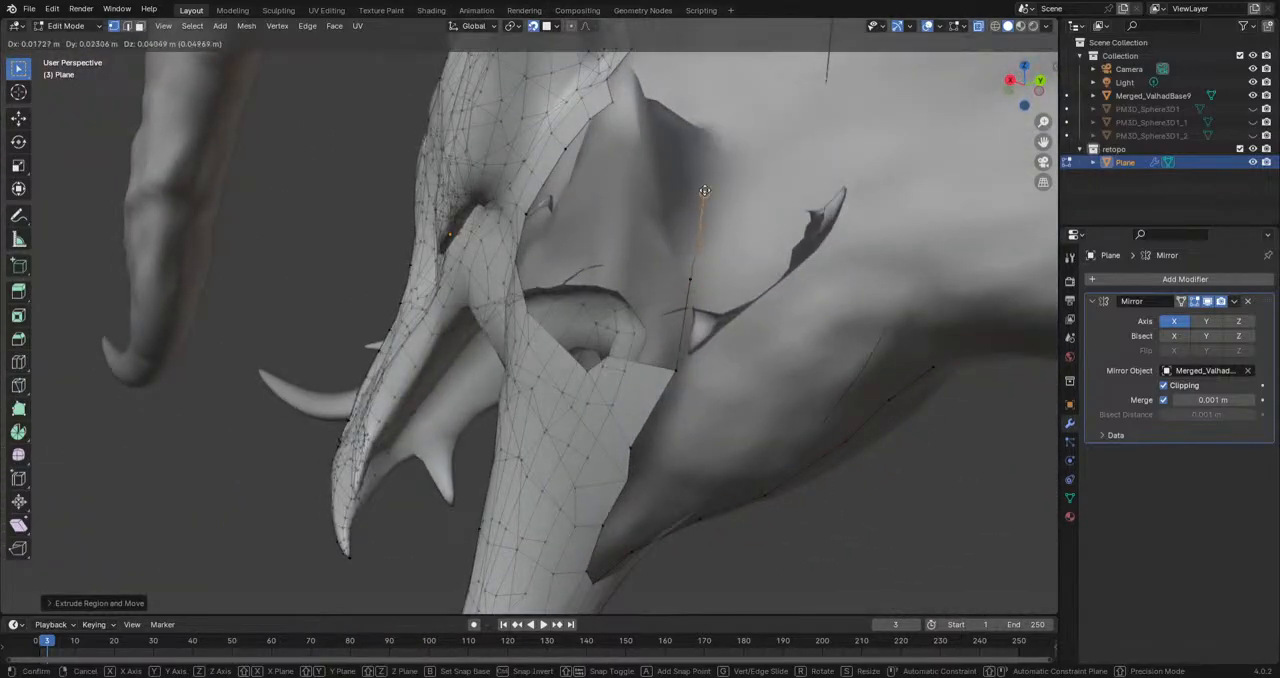
pyautogui.moveTo(702, 205); pyautogui.dragTo(720, 304, button='middle')
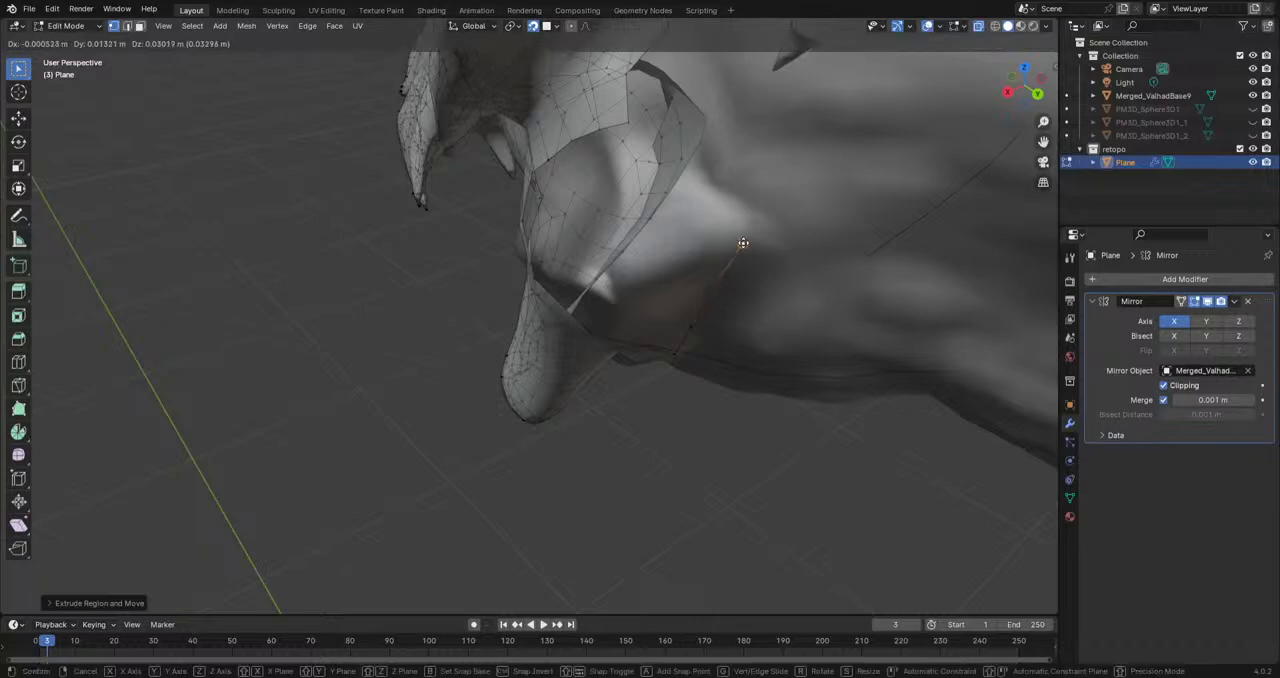
pyautogui.moveTo(737, 240); pyautogui.dragTo(766, 277, button='middle')
pyautogui.press('g')
pyautogui.moveTo(738, 209); pyautogui.dragTo(712, 140, button='middle')
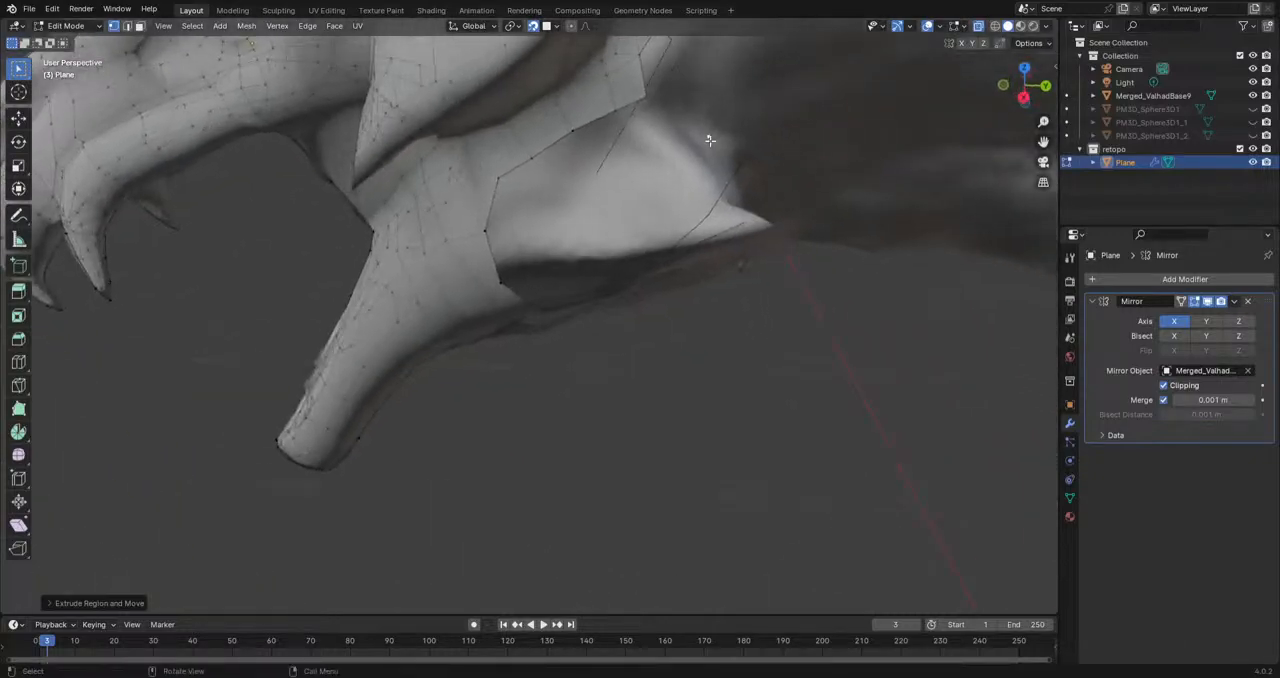
pyautogui.click(664, 111)
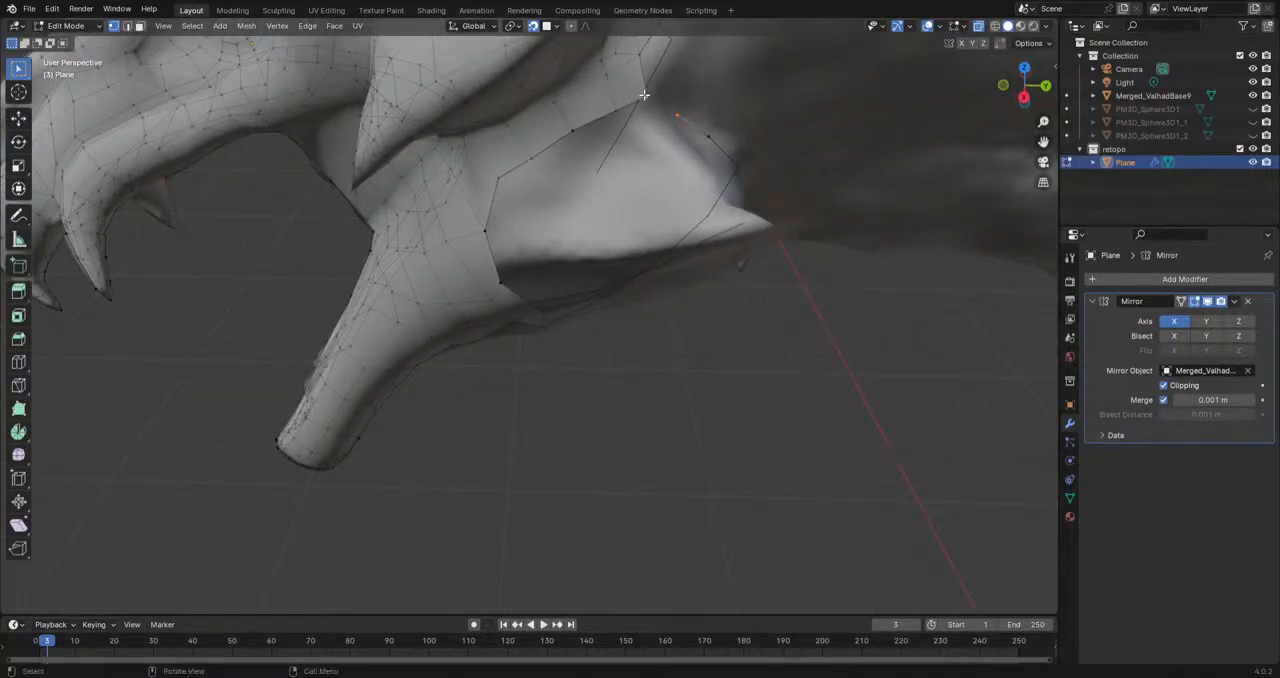
# Step: Extrude the edge in the middle of the cheek's rear border out over the rear jaw spike
pyautogui.moveTo(652, 186); pyautogui.dragTo(630, 104, button='middle')
pyautogui.scroll(1, 614, 309)
pyautogui.keyDown('shift'); pyautogui.moveTo(614, 309); pyautogui.dragTo(580, 378, button='middle'); pyautogui.keyUp('shift')
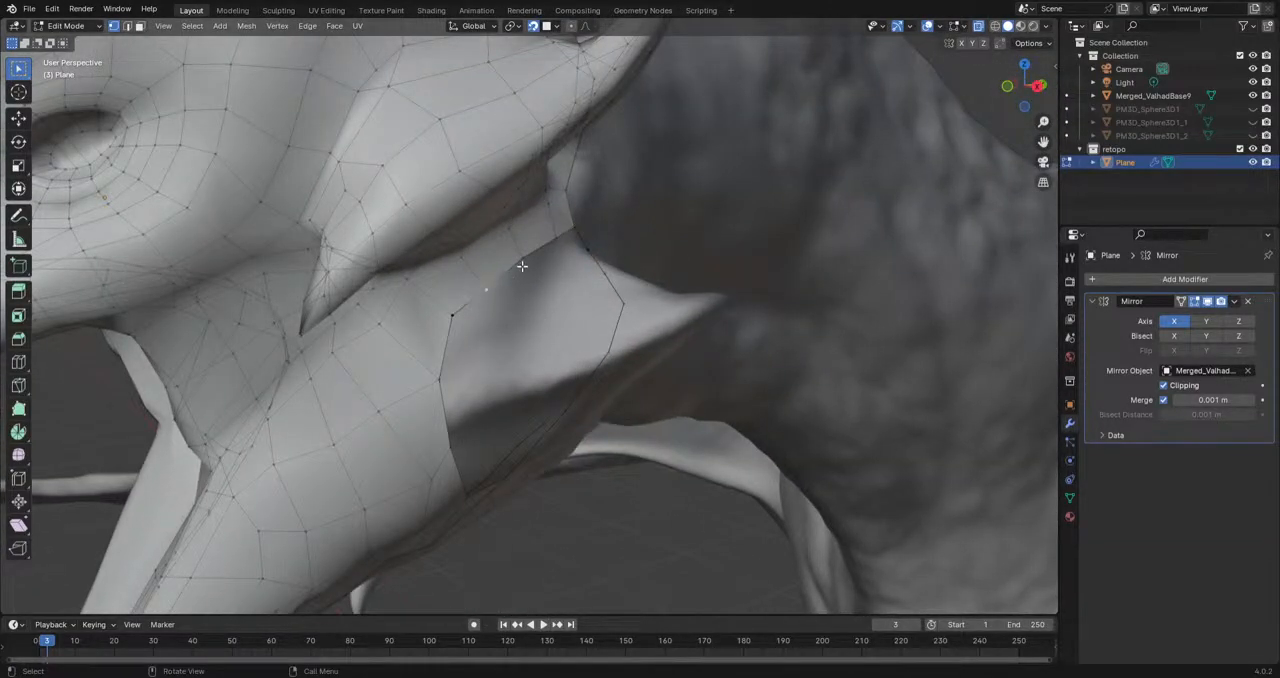
pyautogui.click(524, 262)
pyautogui.keyDown('shift'); pyautogui.click(487, 290); pyautogui.keyUp('shift')
pyautogui.press('e')
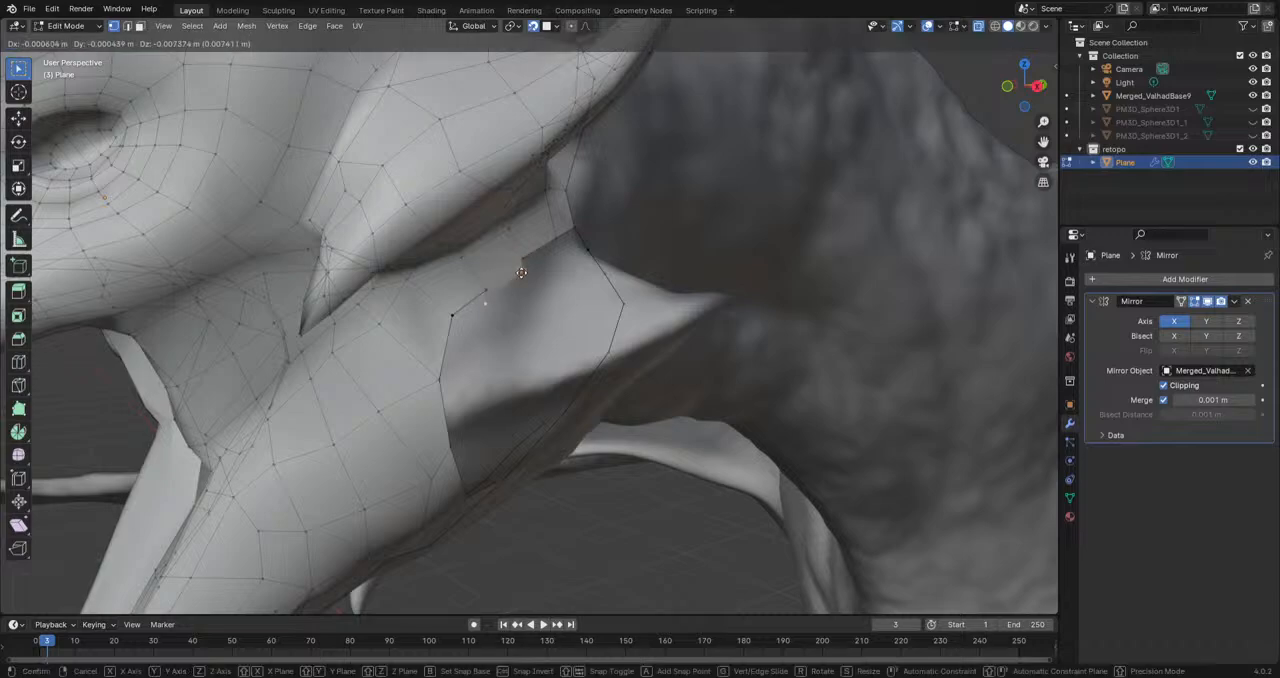
pyautogui.click(564, 313)
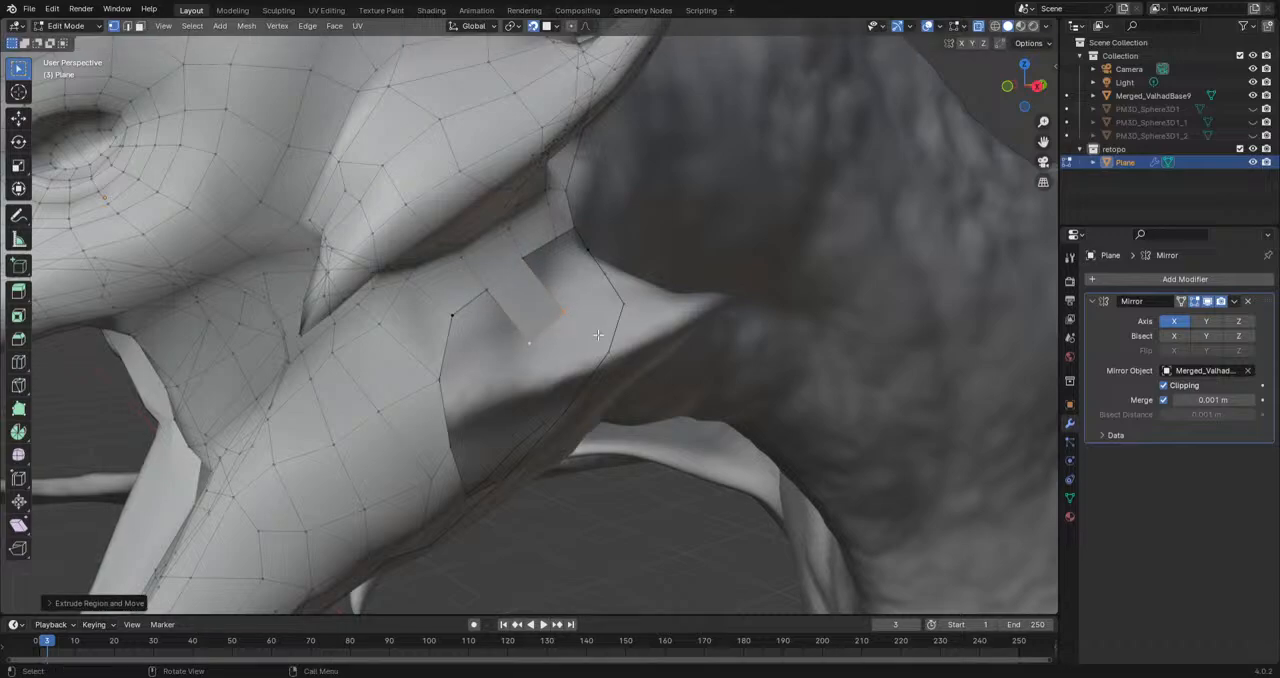
# Step: Extrude farther along the rear jaw spike and move the new vertices to fit the sculpt's surface
pyautogui.moveTo(596, 330); pyautogui.dragTo(596, 368, button='middle')
pyautogui.press('e')
pyautogui.click(595, 308)
pyautogui.click(600, 302)
pyautogui.press('g')
pyautogui.click(630, 311)
pyautogui.click(570, 334)
pyautogui.press('g')
pyautogui.click(545, 336)
# Step: Fill the gap between the extruded strip on the rear jaw spike and the cheek border with faces
pyautogui.moveTo(545, 336); pyautogui.dragTo(575, 320, button='middle')
pyautogui.click(499, 270)
pyautogui.keyDown('shift'); pyautogui.click(467, 292); pyautogui.keyUp('shift')
pyautogui.press('f')
pyautogui.press('f')
# Step: Move two vertices around the upper base of the rear jaw spike to follow the sculpt
pyautogui.moveTo(598, 226); pyautogui.dragTo(542, 320, button='middle')
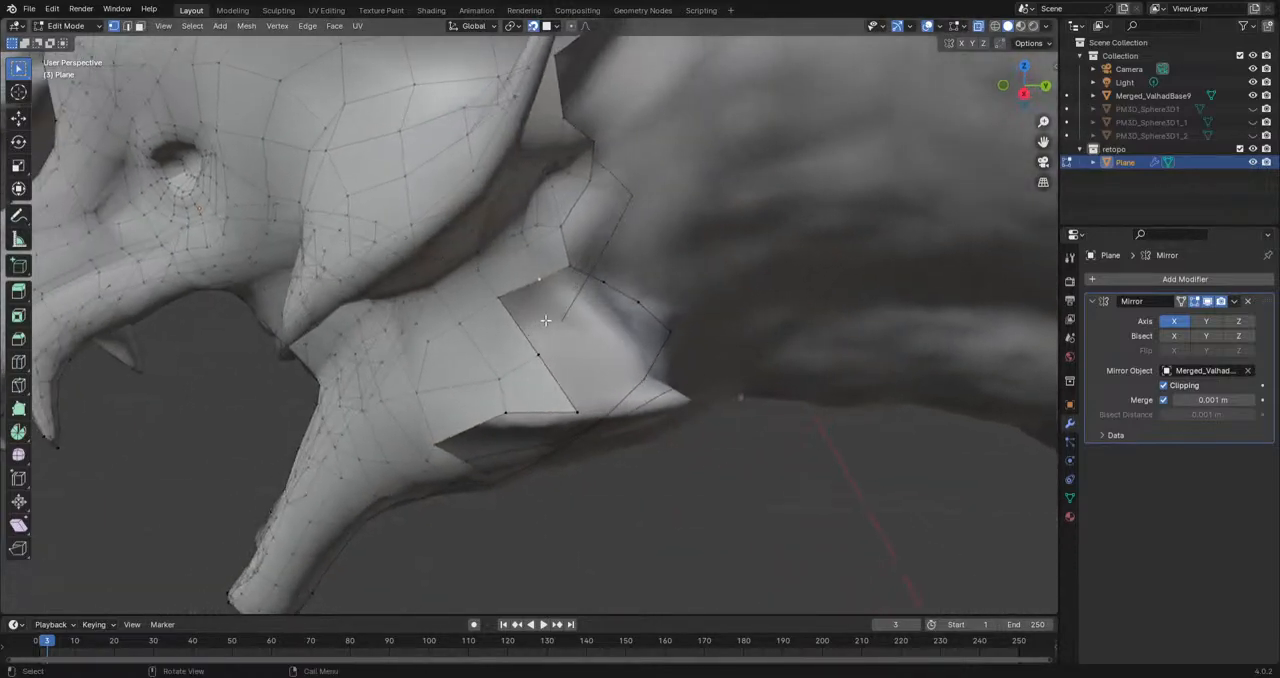
pyautogui.press('g')
pyautogui.click(569, 249)
pyautogui.click(604, 283)
pyautogui.press('g')
pyautogui.click(612, 281)
# Step: Extrude a chain of two vertices from the upper cheek border along the rear jaw spike toward its tip
pyautogui.click(542, 281)
pyautogui.moveTo(583, 307); pyautogui.dragTo(572, 296, button='middle')
pyautogui.press('g')
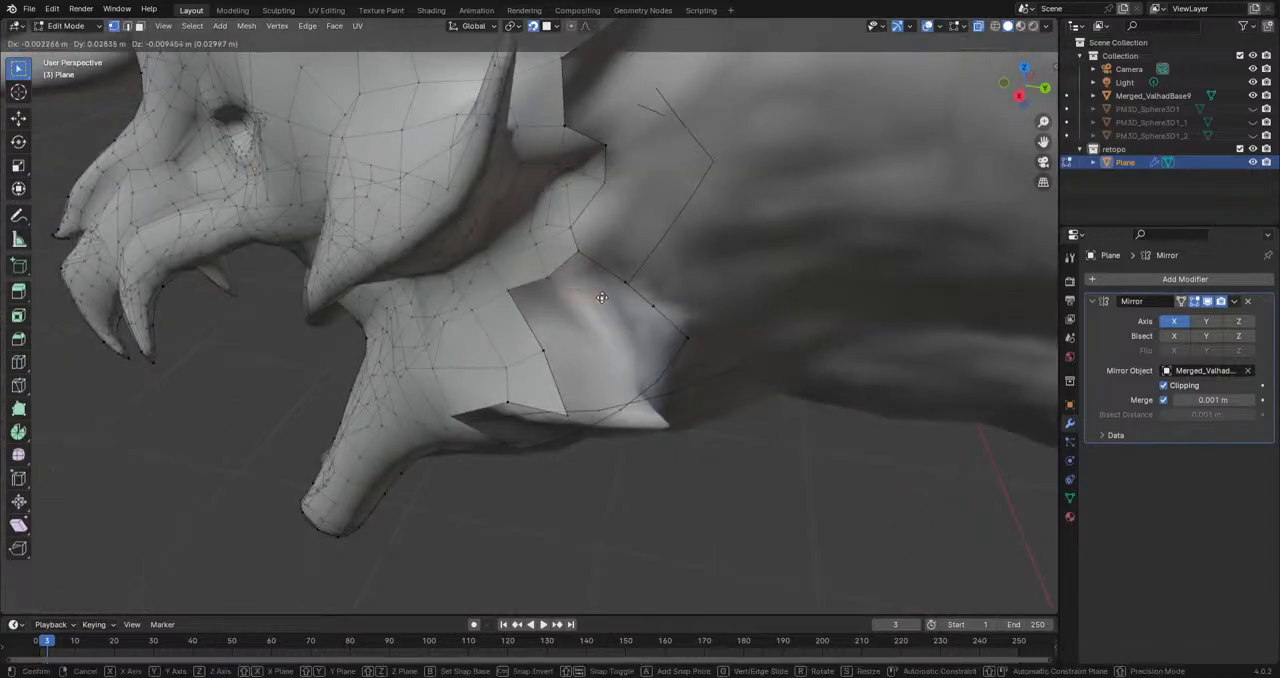
pyautogui.click(604, 296)
pyautogui.hotkey('ctrl', 'z')
pyautogui.press('e')
pyautogui.click(592, 330)
pyautogui.press('e')
pyautogui.click(627, 407)
# Step: Fill the gap between the cheek border and the extruded two-vertex chain with faces, undoing misplaced fills
pyautogui.click(509, 290)
pyautogui.keyDown('shift'); pyautogui.click(547, 280); pyautogui.keyUp('shift')
pyautogui.press('f')
pyautogui.press('f')
pyautogui.hotkey('ctrl', 'z')
pyautogui.hotkey('ctrl', 'z')
pyautogui.press('f')
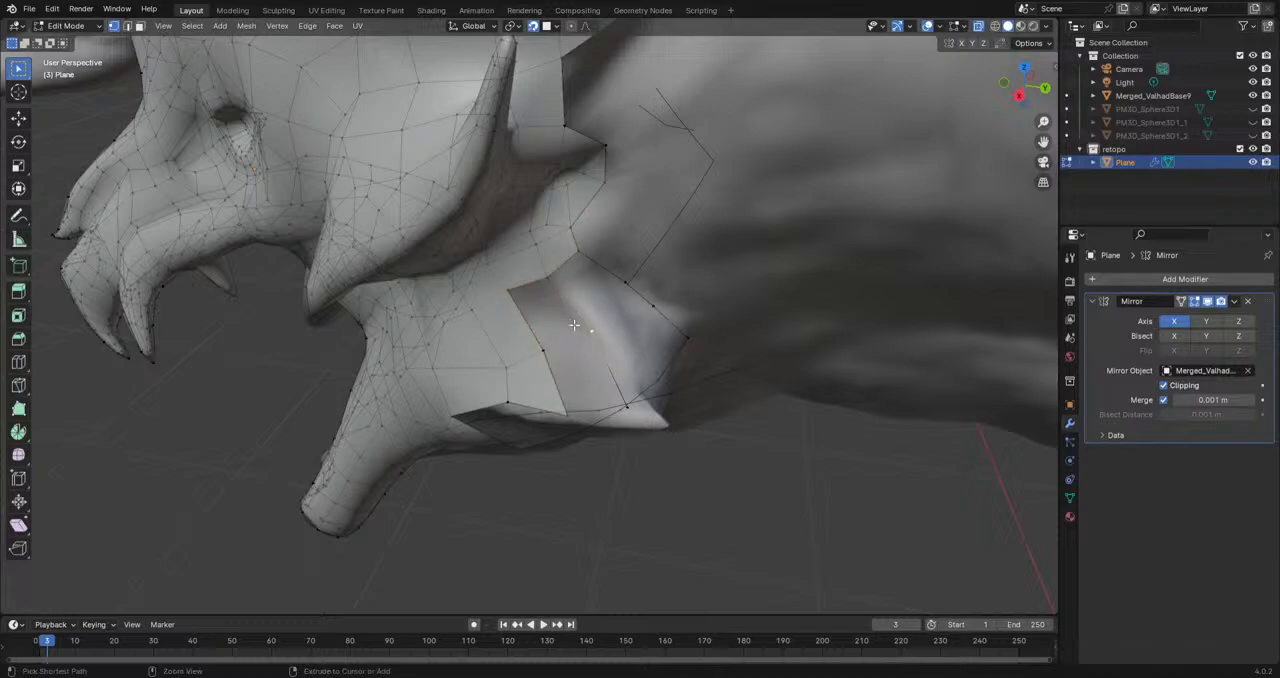
pyautogui.press('f')
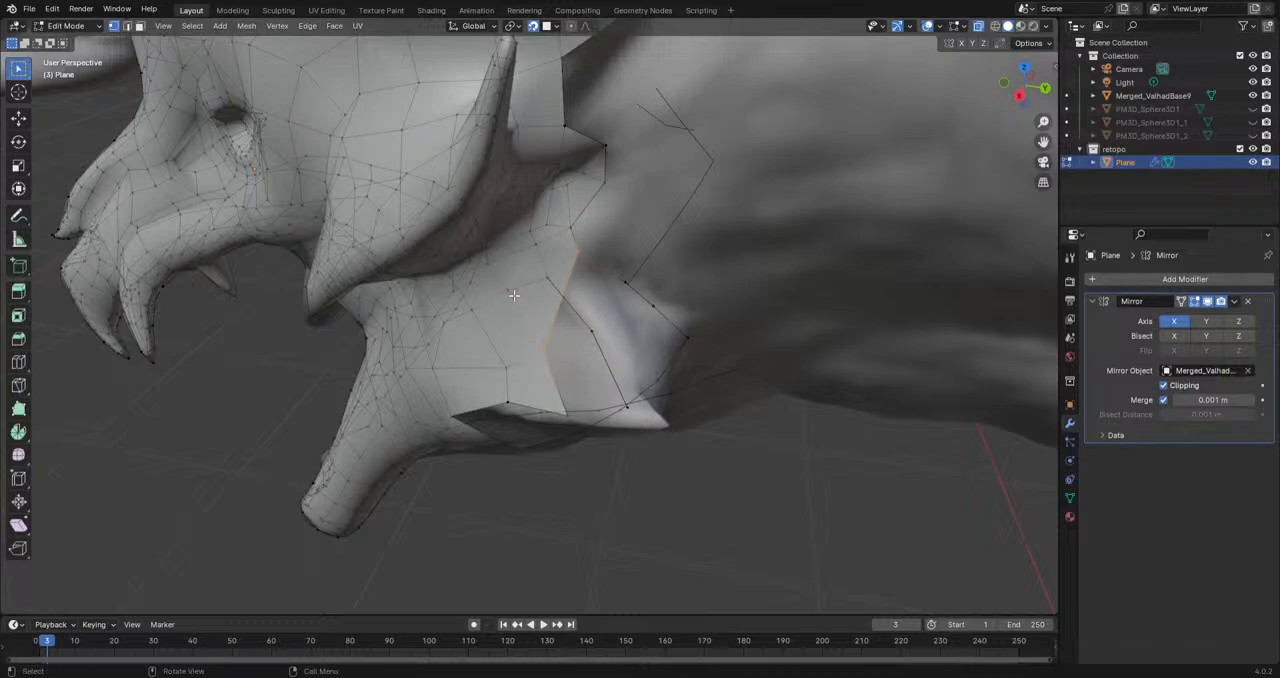
pyautogui.hotkey('ctrl', 'z')
pyautogui.hotkey('ctrl', 'z')
# Step: Extrude a vertex toward the back of the rear jaw spike and fill the faces connecting it to the cheek border
pyautogui.moveTo(572, 326); pyautogui.dragTo(595, 264, button='middle')
pyautogui.moveTo(656, 375); pyautogui.dragTo(604, 282, button='middle')
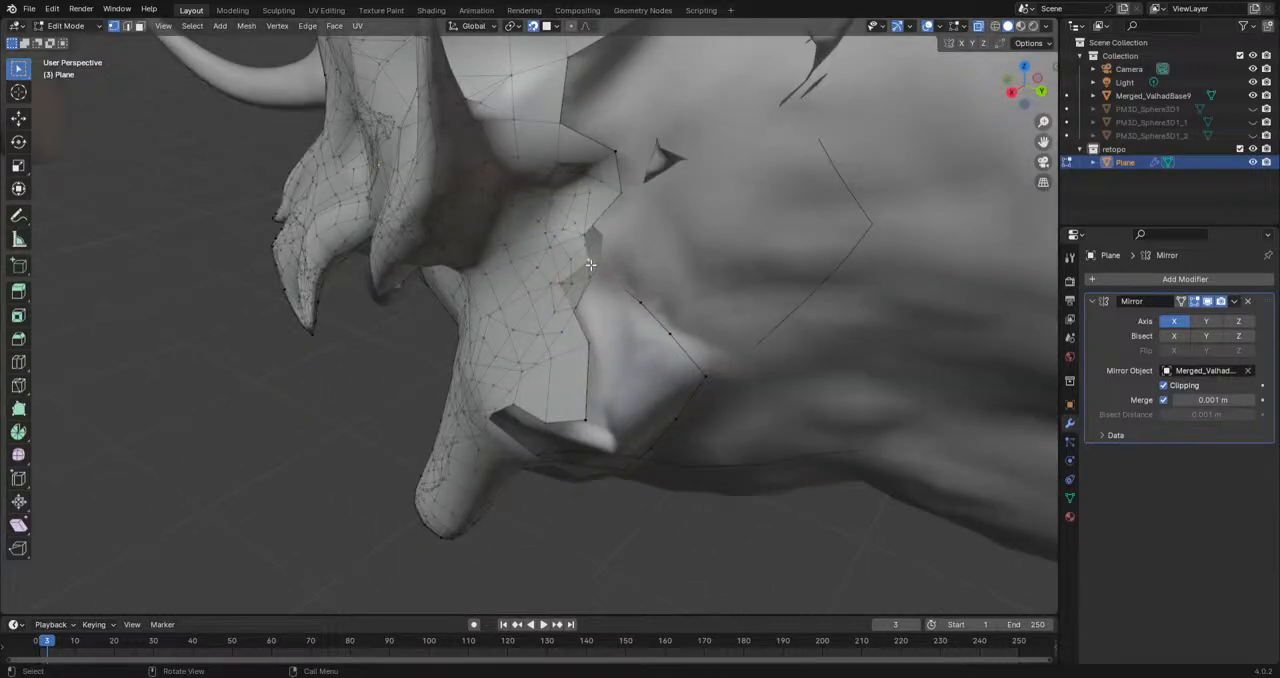
pyautogui.press('e')
pyautogui.click(632, 325)
pyautogui.click(577, 304)
pyautogui.moveTo(577, 304); pyautogui.dragTo(610, 314, button='middle')
pyautogui.keyDown('shift'); pyautogui.click(583, 256); pyautogui.keyUp('shift')
pyautogui.press('f')
pyautogui.press('f')
pyautogui.press('f')
# Step: Move three vertices of the new faces near the rear jaw spike's tip to fit the sculpt
pyautogui.click(590, 332)
pyautogui.moveTo(624, 314); pyautogui.dragTo(568, 373, button='middle')
pyautogui.press('g')
pyautogui.click(545, 436)
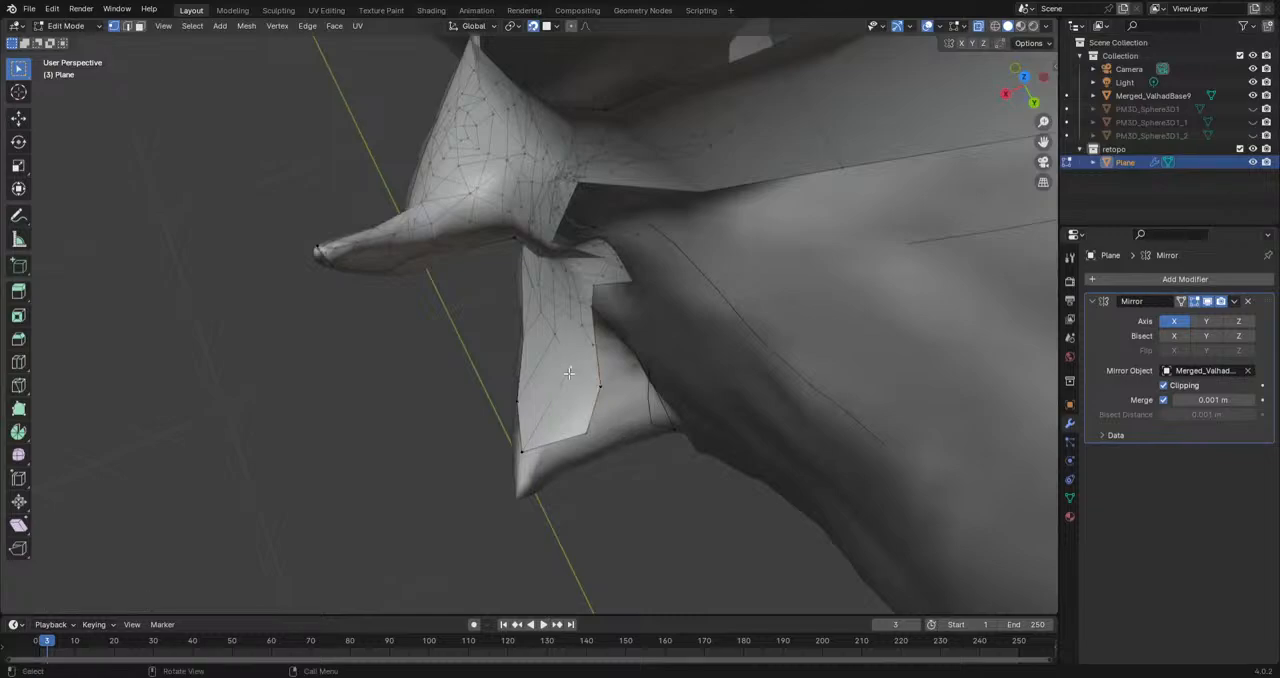
pyautogui.click(554, 338)
pyautogui.press('g')
pyautogui.click(544, 340)
pyautogui.click(538, 318)
pyautogui.press('g')
pyautogui.click(538, 320)
# Step: Reposition four vertices across the front surface of the rear jaw spike to even out its faces
pyautogui.moveTo(538, 320); pyautogui.dragTo(602, 363, button='middle')
pyautogui.press('g')
pyautogui.click(512, 392)
pyautogui.click(519, 386)
pyautogui.press('g')
pyautogui.click(516, 363)
pyautogui.click(521, 358)
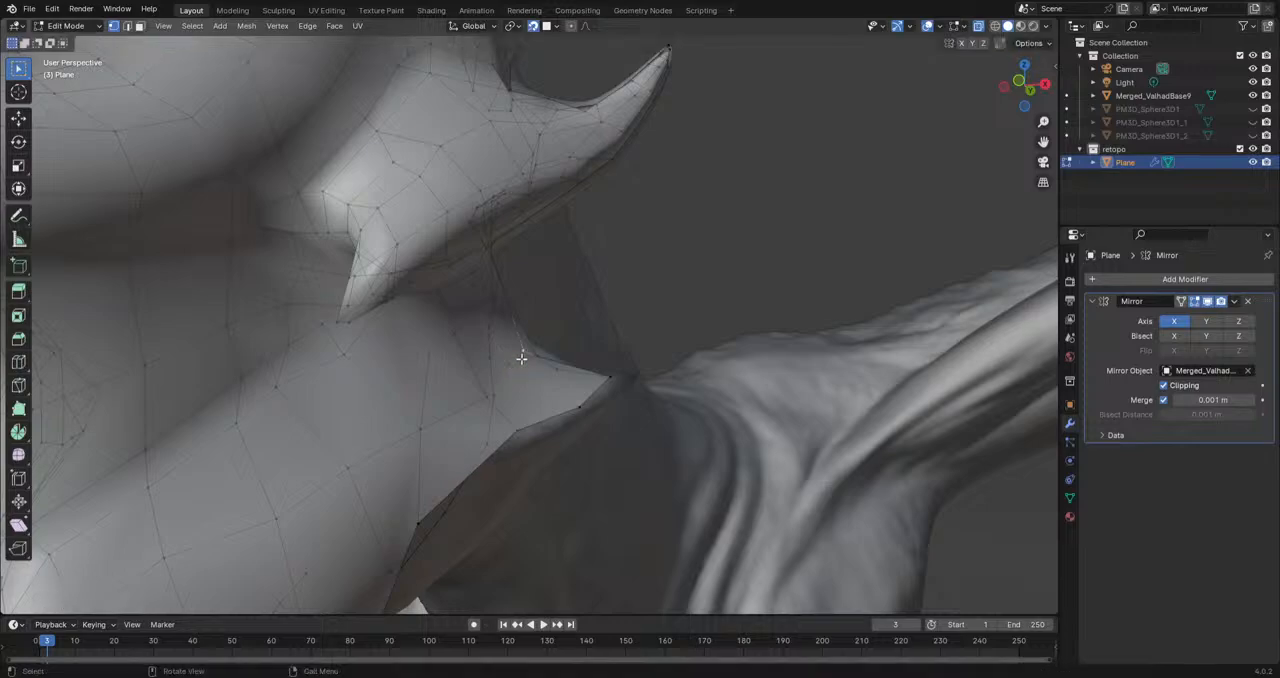
pyautogui.press('g')
pyautogui.click(518, 414)
pyautogui.click(511, 434)
pyautogui.press('g')
pyautogui.click(520, 437)
# Step: Adjust two more vertices below the previously moved ones at the spike's base
pyautogui.moveTo(520, 437); pyautogui.dragTo(466, 464, button='middle')
pyautogui.click(459, 460)
pyautogui.press('g')
pyautogui.click(453, 458)
pyautogui.click(484, 453)
pyautogui.press('g')
pyautogui.click(494, 451)
# Step: Extrude a chain of vertices from the jaw hinge's rear border up along the back side of the rear jaw spike
pyautogui.moveTo(538, 425); pyautogui.dragTo(481, 433, button='middle')
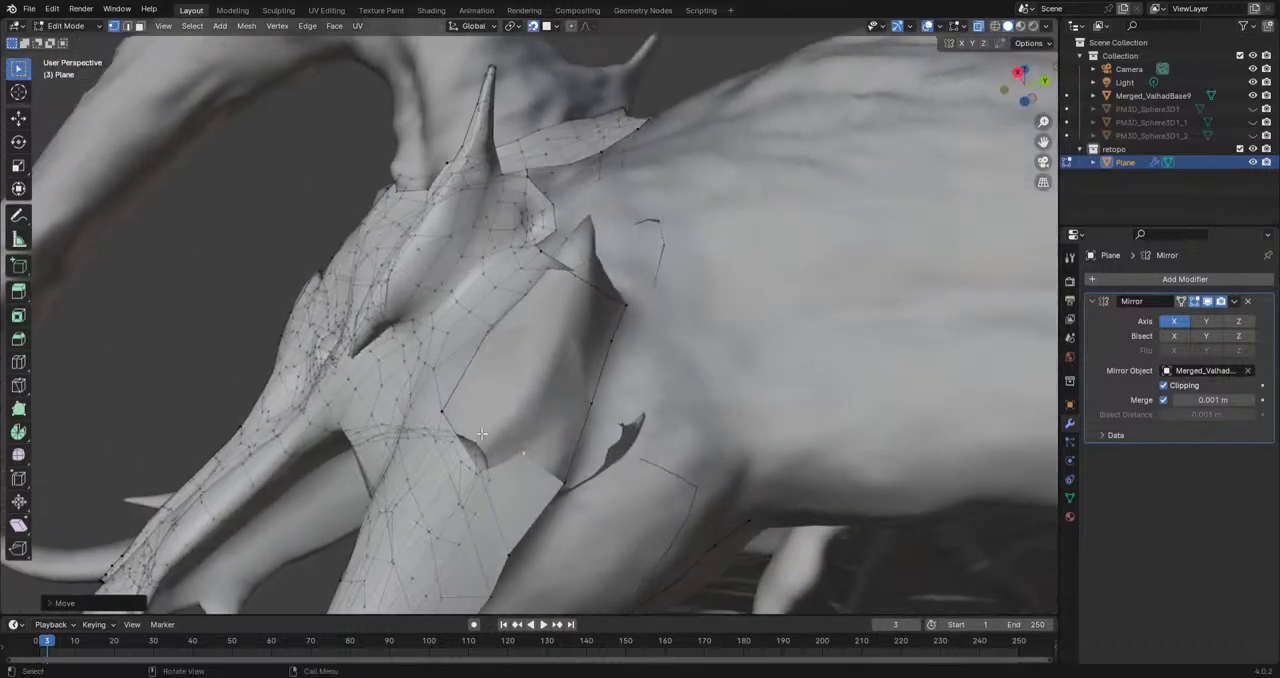
pyautogui.click(563, 486)
pyautogui.press('e')
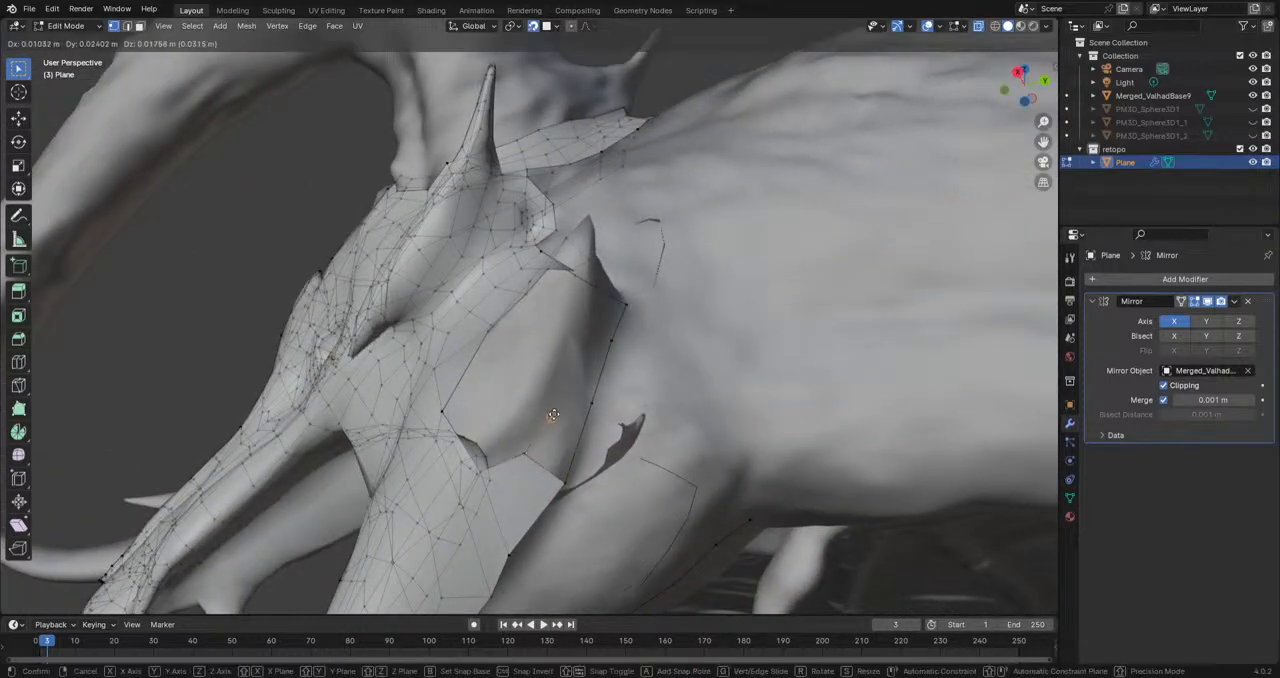
pyautogui.click(569, 394)
pyautogui.moveTo(569, 394); pyautogui.dragTo(560, 415, button='middle')
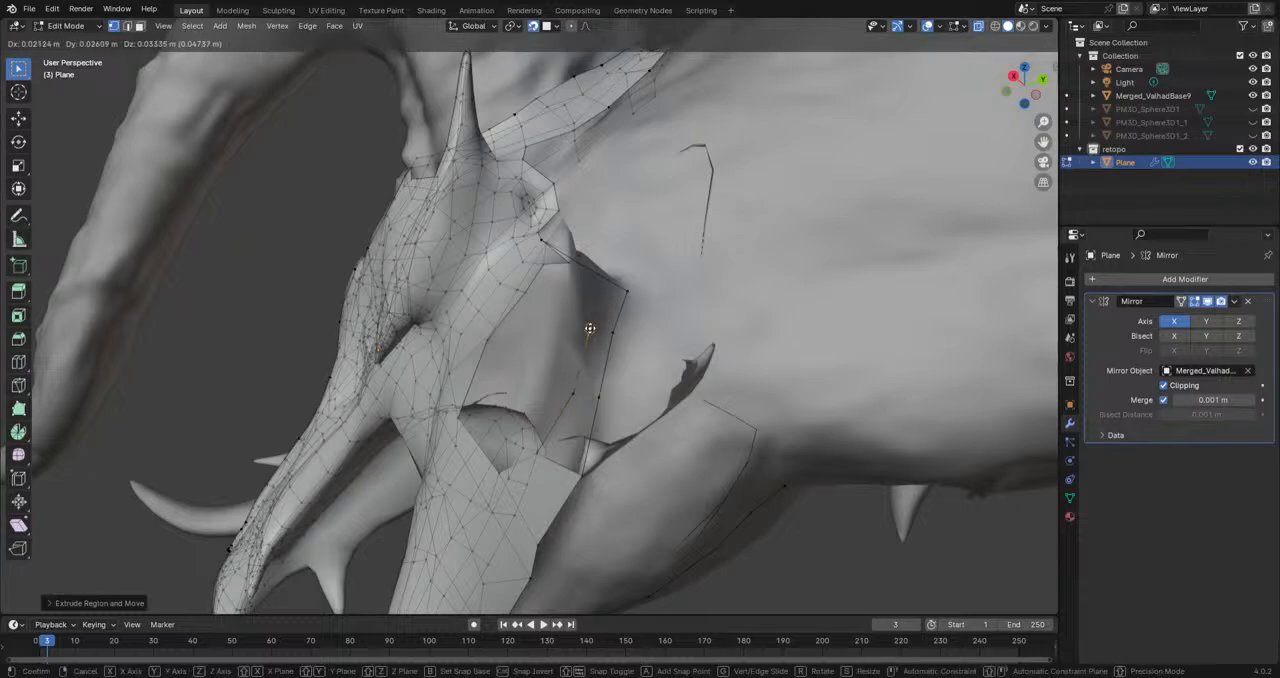
pyautogui.moveTo(590, 329); pyautogui.dragTo(601, 283, button='middle')
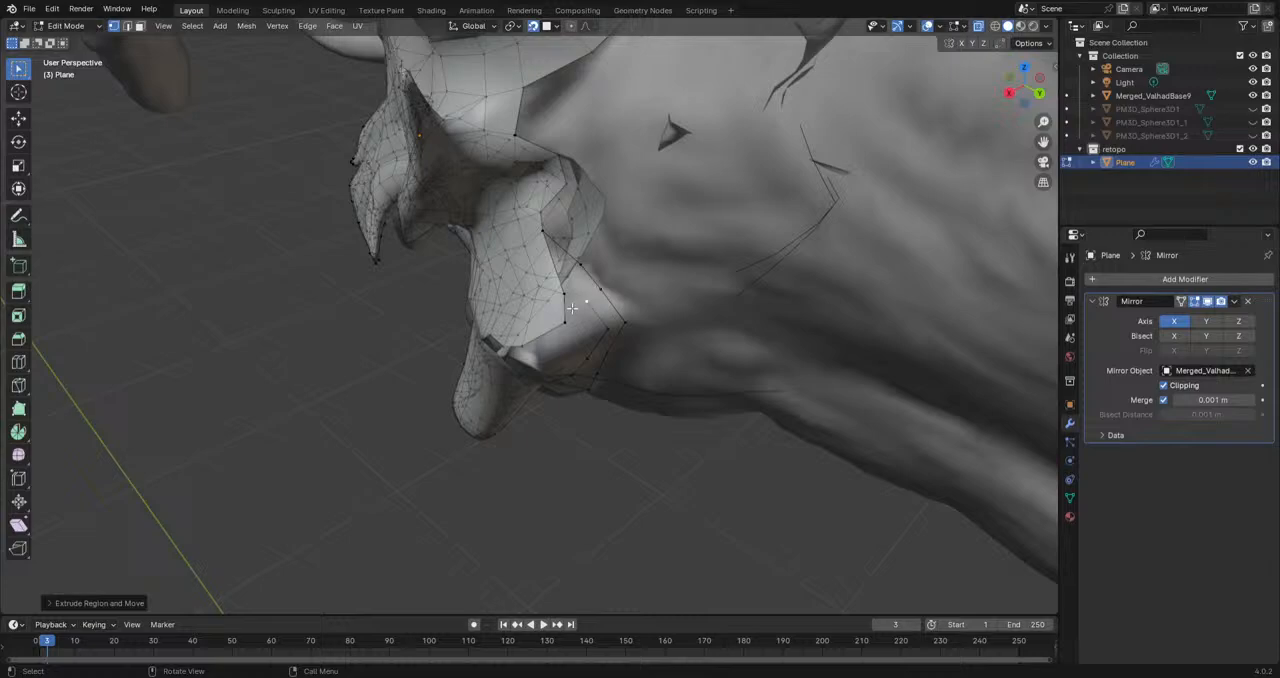
# Step: Fill faces between the upper end of the new chain and the outer vertices behind the rear jaw spike
pyautogui.keyDown('shift'); pyautogui.click(572, 299); pyautogui.keyUp('shift')
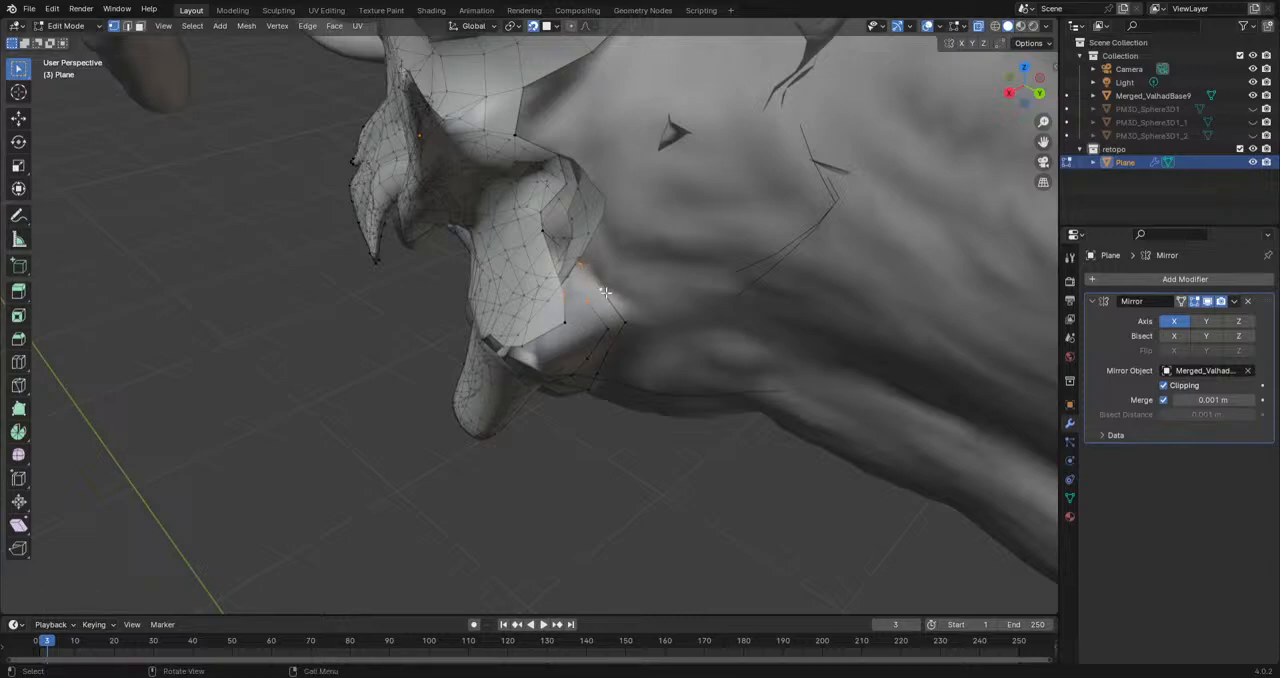
pyautogui.moveTo(591, 288); pyautogui.dragTo(606, 330, button='middle')
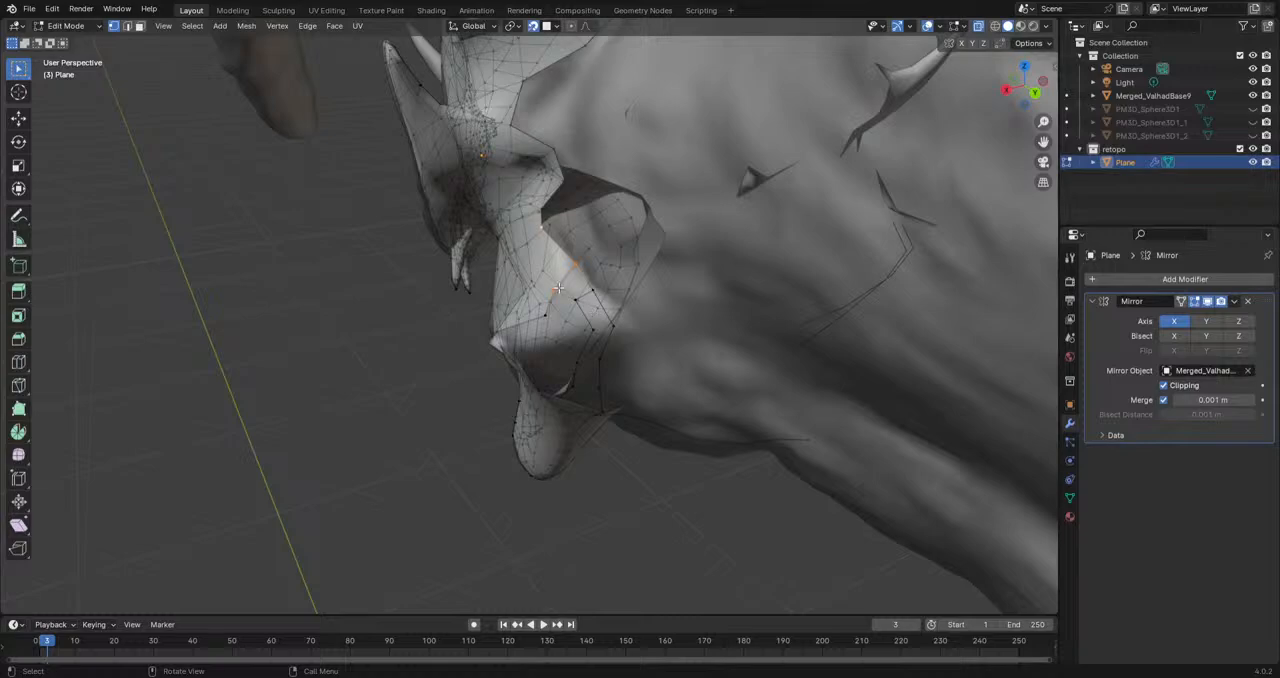
pyautogui.moveTo(596, 289); pyautogui.dragTo(637, 340, button='middle')
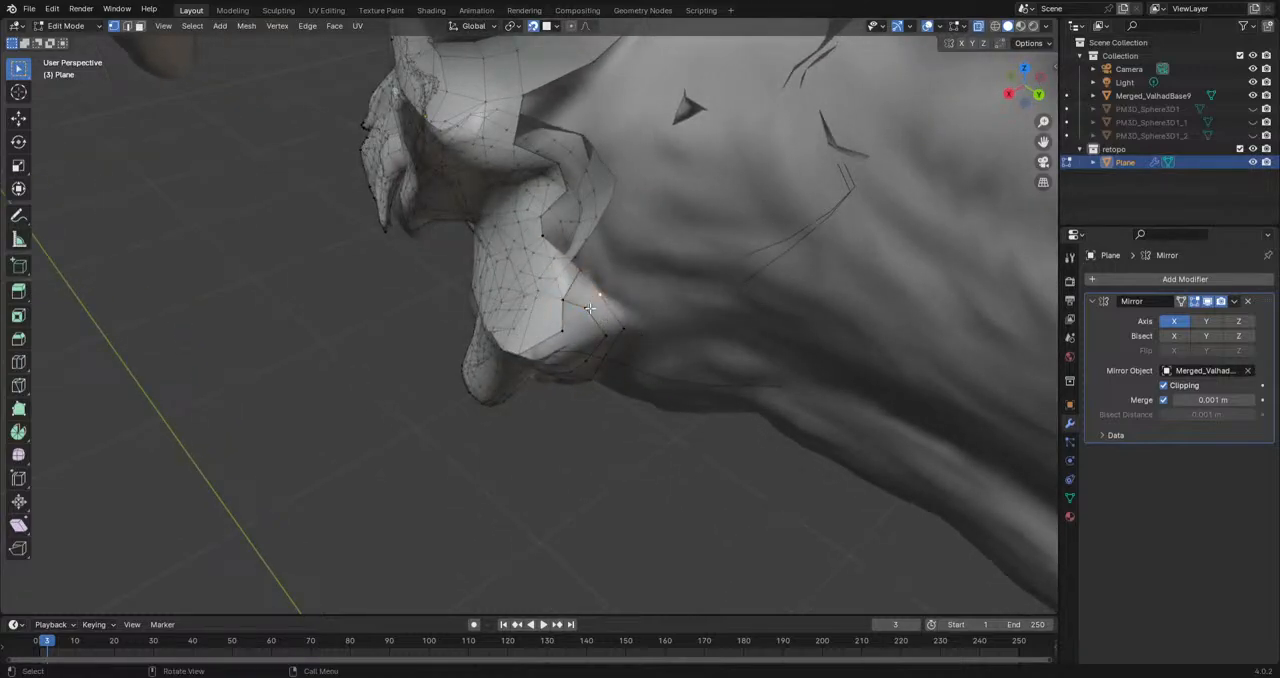
pyautogui.moveTo(631, 357); pyautogui.dragTo(648, 271, button='middle')
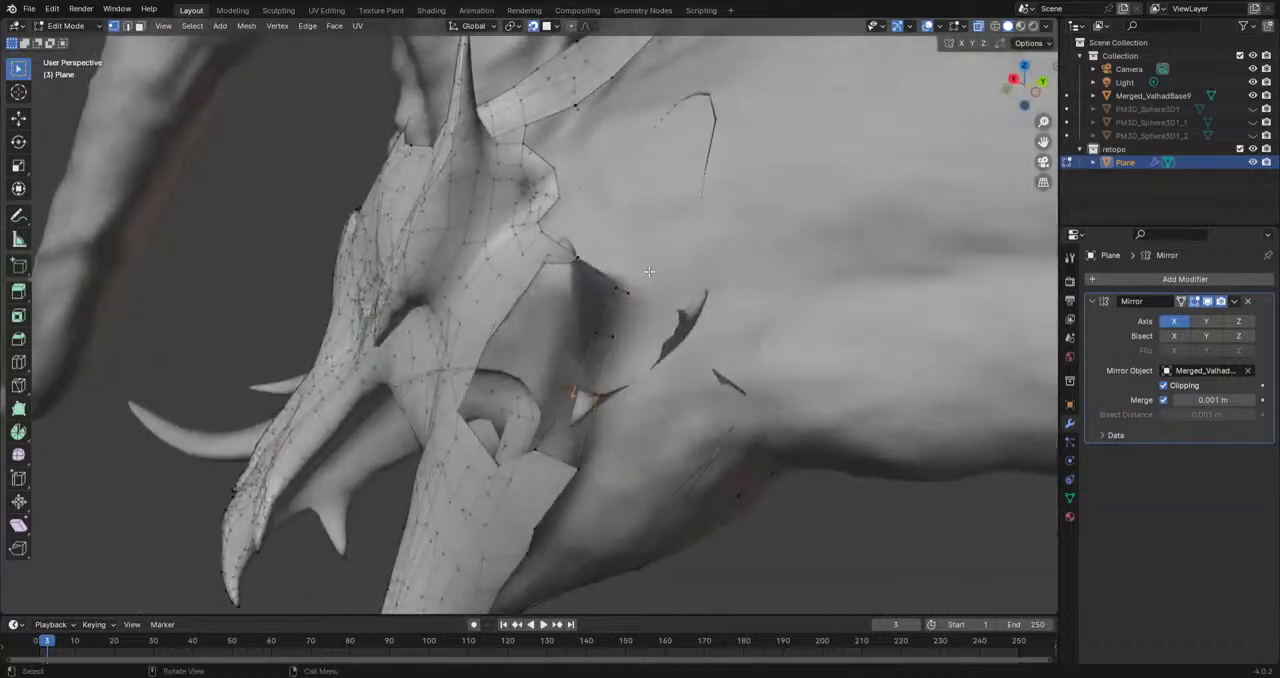
pyautogui.hotkey('ctrl', 'z')
pyautogui.hotkey('ctrl', 'z')
pyautogui.keyDown('shift'); pyautogui.click(534, 450); pyautogui.keyUp('shift')
pyautogui.moveTo(577, 470); pyautogui.dragTo(617, 407, button='middle')
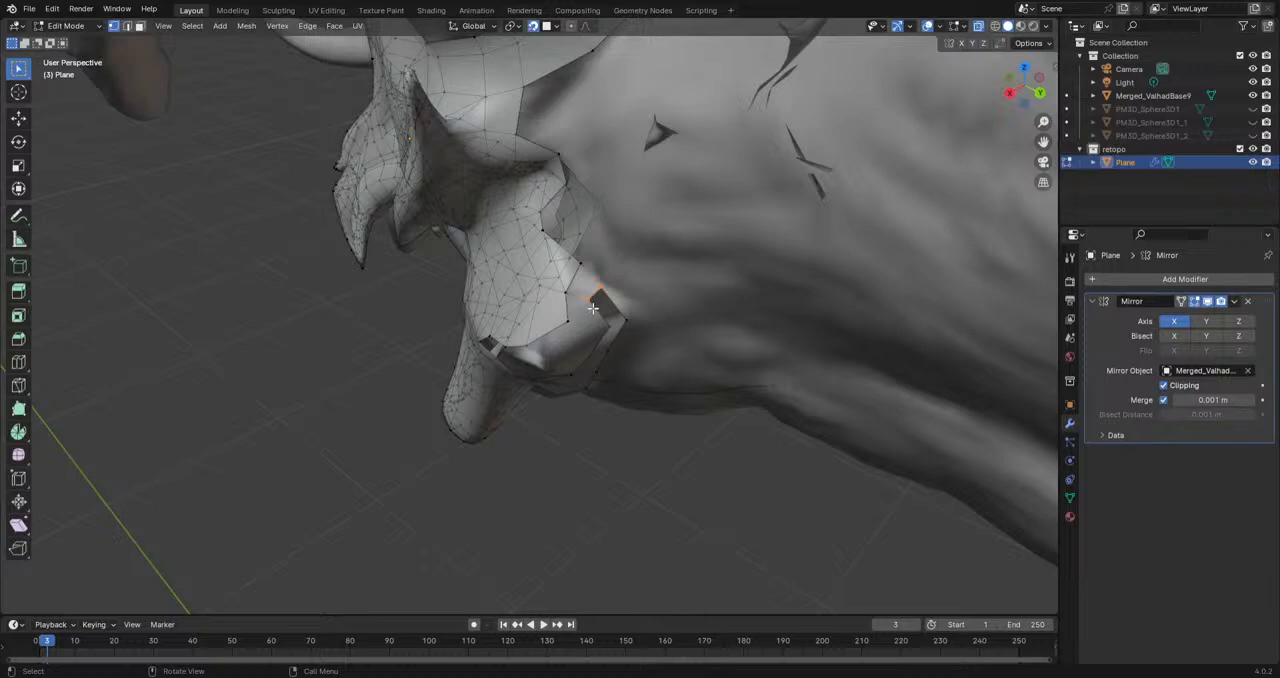
pyautogui.scroll(1, 593, 308)
# Step: Select the whole linked mesh and recalculate its normals
pyautogui.hotkey('ctrl', 'l')
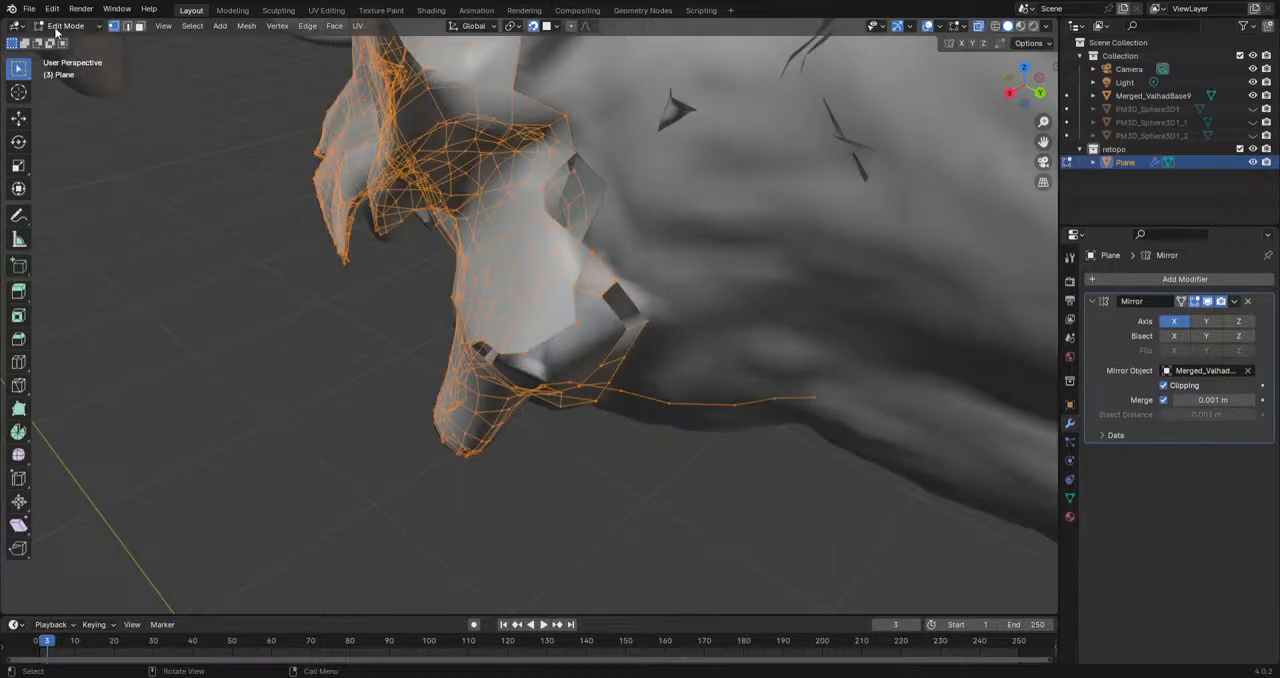
pyautogui.click(245, 26)
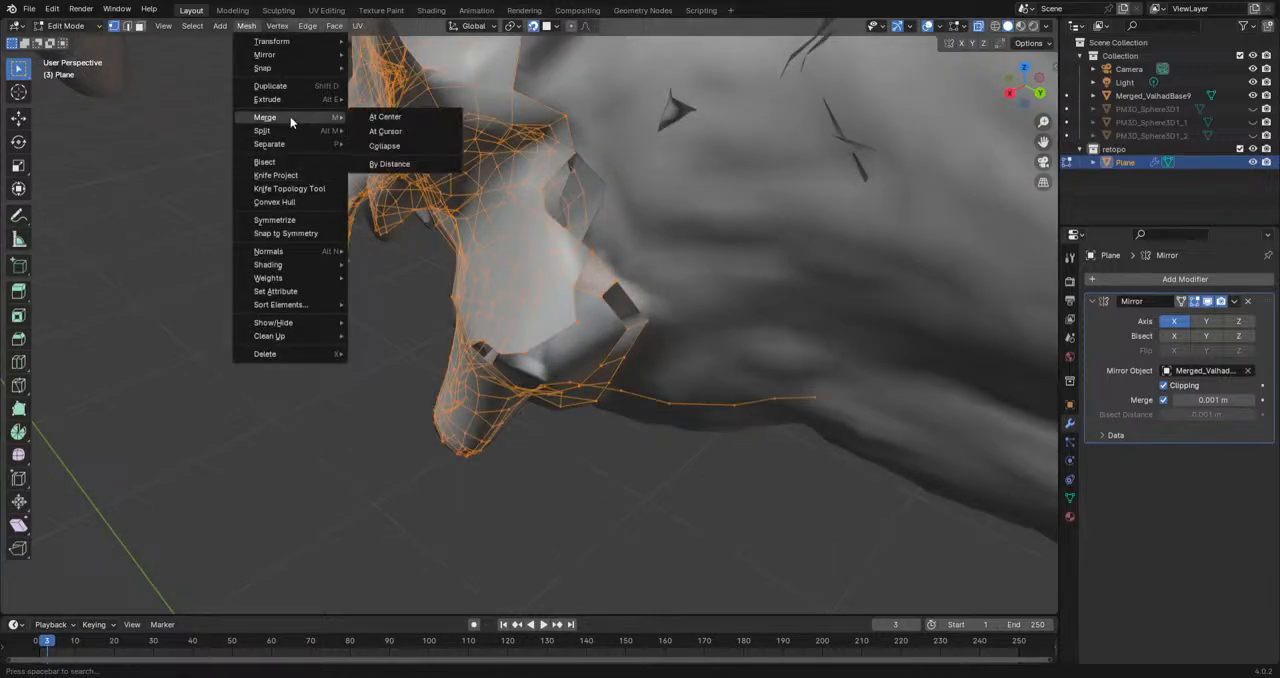
pyautogui.moveTo(300, 251)
pyautogui.click(385, 257)
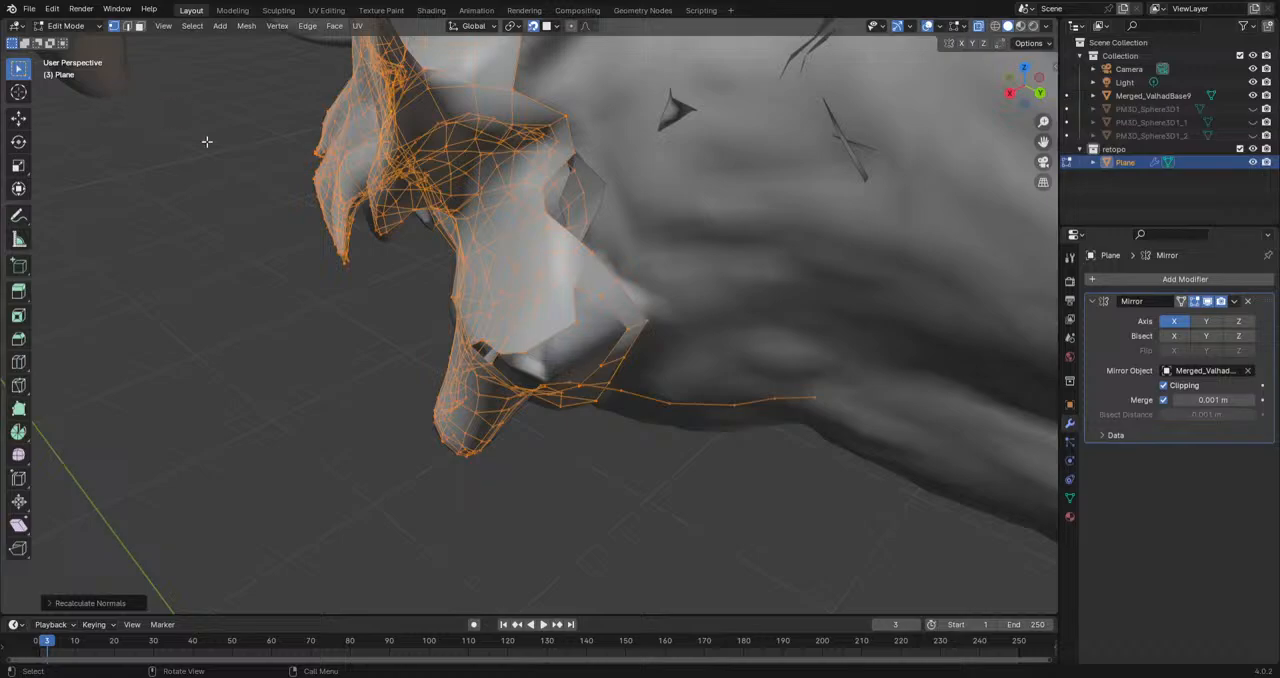
# Step: Fill a face on the back side of the rear jaw spike and extrude one more vertex beside it
pyautogui.moveTo(462, 456); pyautogui.dragTo(519, 364, button='middle')
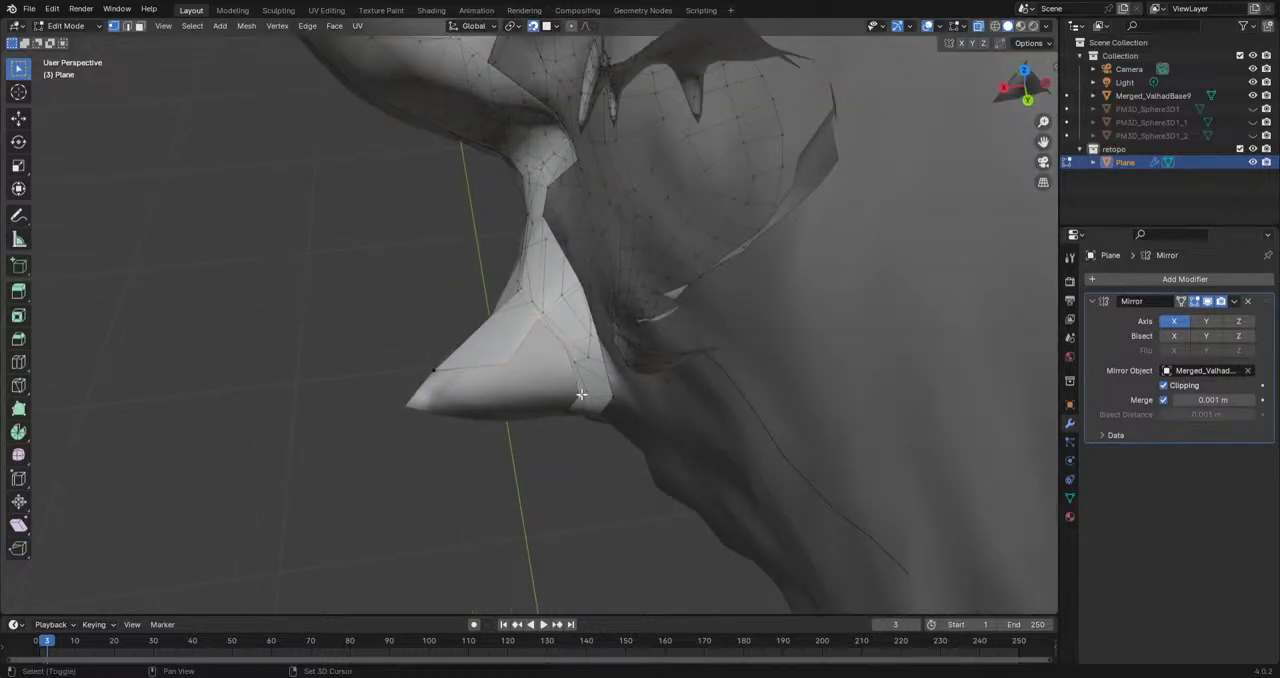
pyautogui.keyDown('shift'); pyautogui.click(581, 395); pyautogui.keyUp('shift')
pyautogui.press('f')
pyautogui.moveTo(576, 356); pyautogui.dragTo(562, 318, button='middle')
pyautogui.click(575, 345)
pyautogui.press('e')
pyautogui.click(583, 380)
# Step: Move the vertex on the cheek border at the rear jaw spike's front base closer to the spike
pyautogui.moveTo(586, 388); pyautogui.dragTo(561, 420, button='middle')
pyautogui.moveTo(535, 514); pyautogui.dragTo(598, 450, button='middle')
pyautogui.moveTo(603, 222); pyautogui.dragTo(439, 447, button='middle')
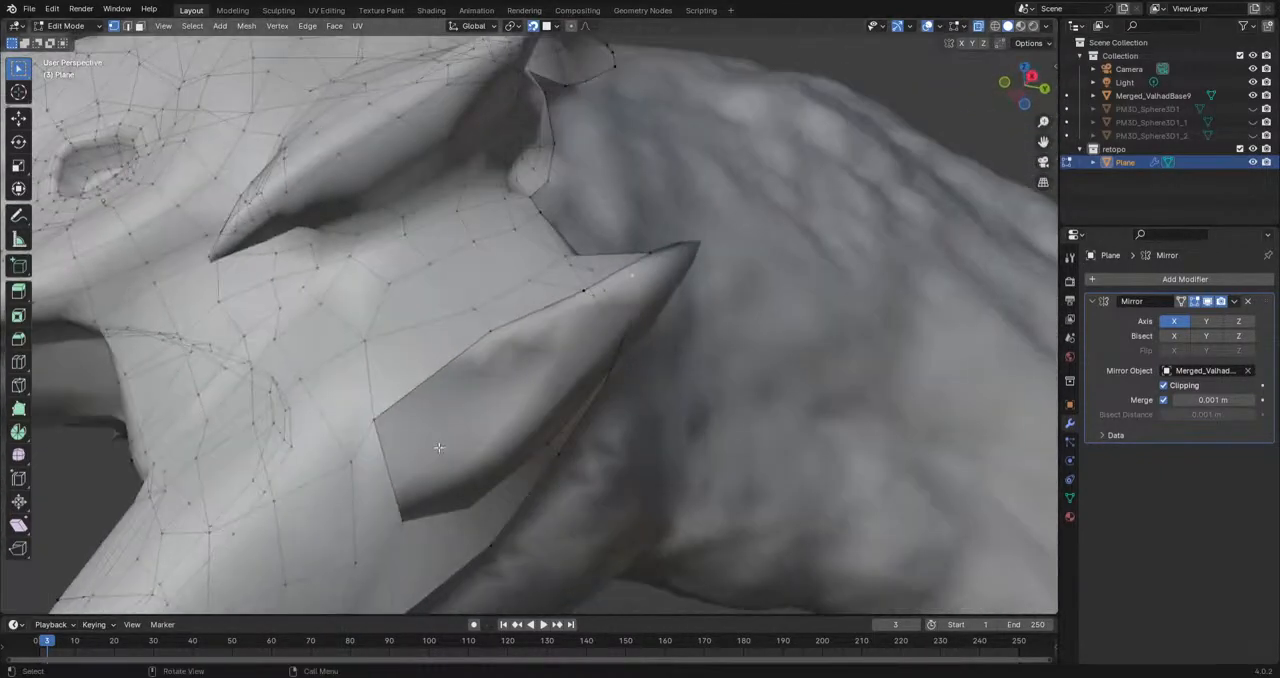
pyautogui.press('g')
pyautogui.click(389, 425)
pyautogui.hotkey('ctrl', 'z')
pyautogui.click(380, 440)
pyautogui.press('g')
pyautogui.click(396, 441)
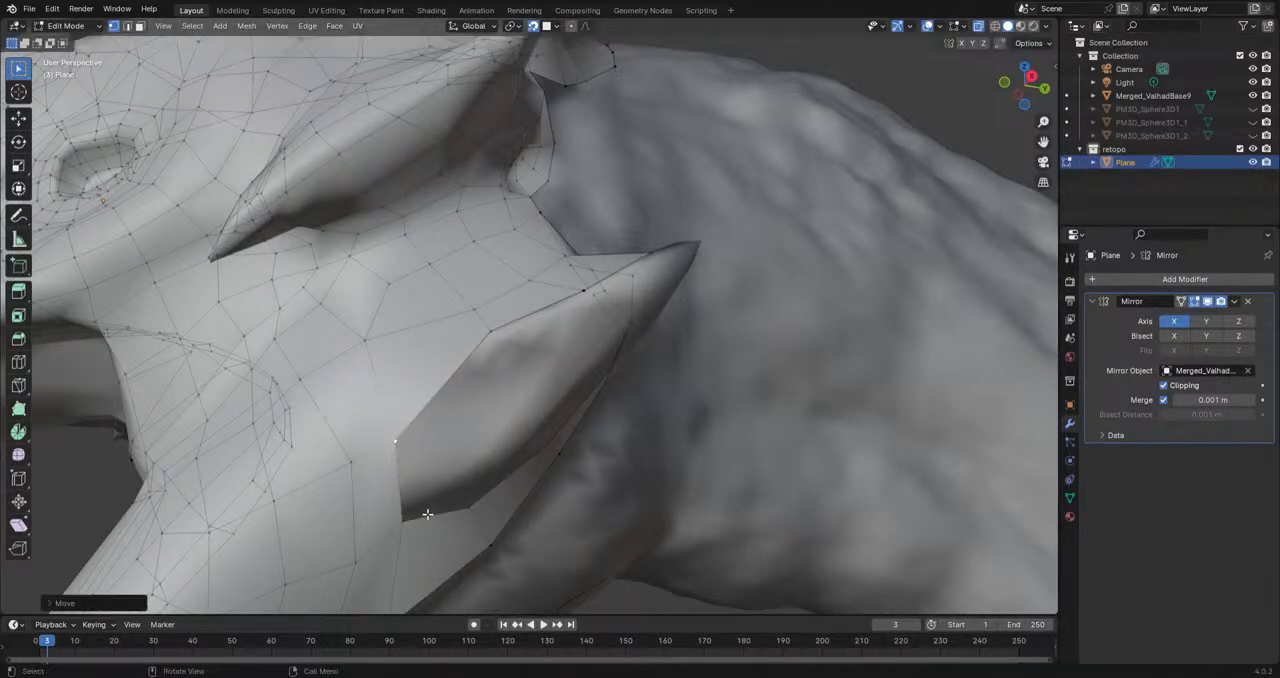
# Step: Extrude a vertex chain along the rear jaw spike's outer side and fill faces between it and the cheek border
pyautogui.press('e')
pyautogui.click(617, 316)
pyautogui.click(399, 519)
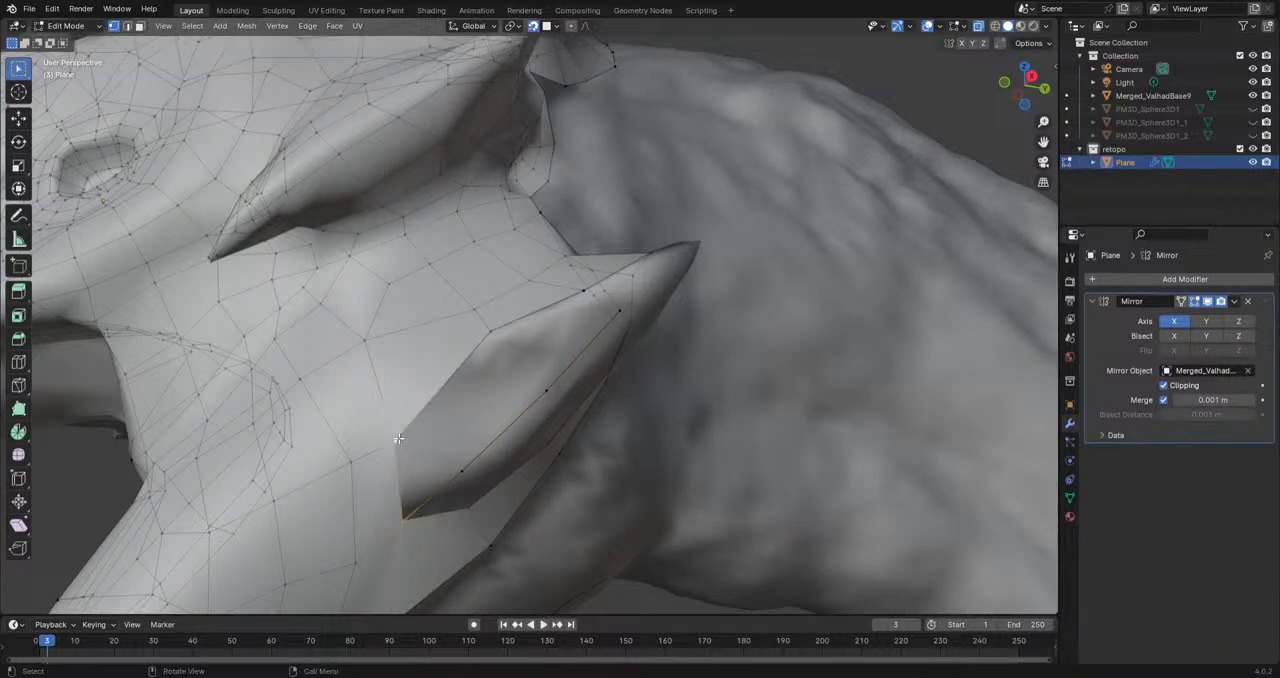
pyautogui.press('f')
pyautogui.press('f')
pyautogui.press('f')
# Step: Try to fill a face at the lower front corner of the rear jaw spike and move its vertex
pyautogui.moveTo(500, 410); pyautogui.dragTo(514, 471, button='middle')
pyautogui.hotkey('ctrl', 'z')
pyautogui.moveTo(557, 327); pyautogui.dragTo(544, 235, button='middle')
pyautogui.click(370, 477)
pyautogui.press('f')
pyautogui.press('g')
pyautogui.rightClick(463, 428)
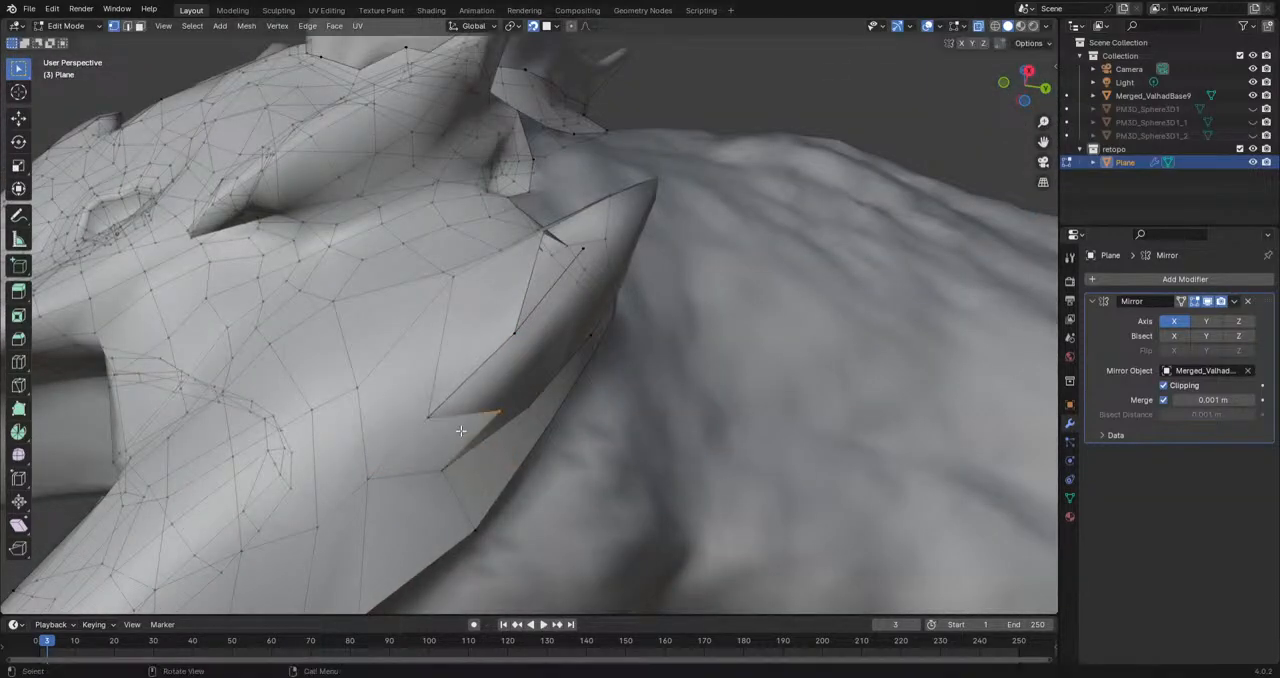
pyautogui.hotkey('ctrl', 'z')
# Step: Rework the corner vertex at the rear jaw spike's front base and close the corner gap with a face
pyautogui.moveTo(450, 482); pyautogui.dragTo(388, 485, button='middle')
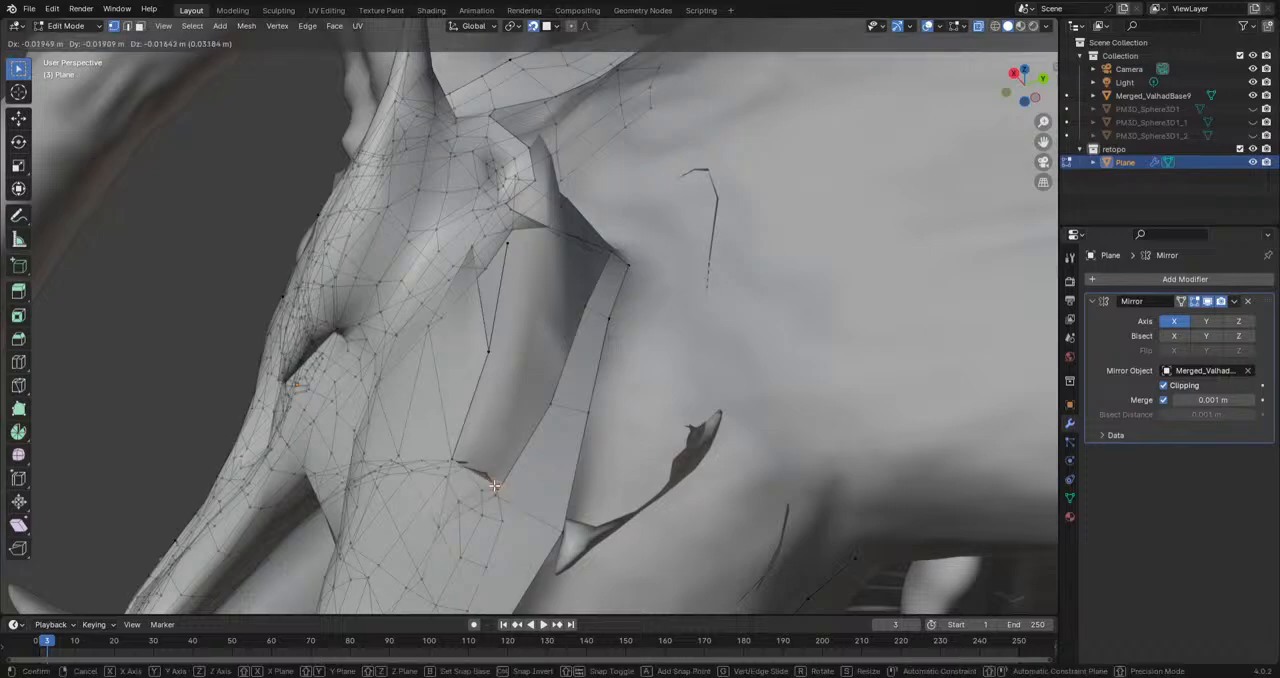
pyautogui.moveTo(484, 475); pyautogui.dragTo(547, 458, button='middle')
pyautogui.moveTo(509, 427); pyautogui.dragTo(443, 459)
pyautogui.click(460, 482)
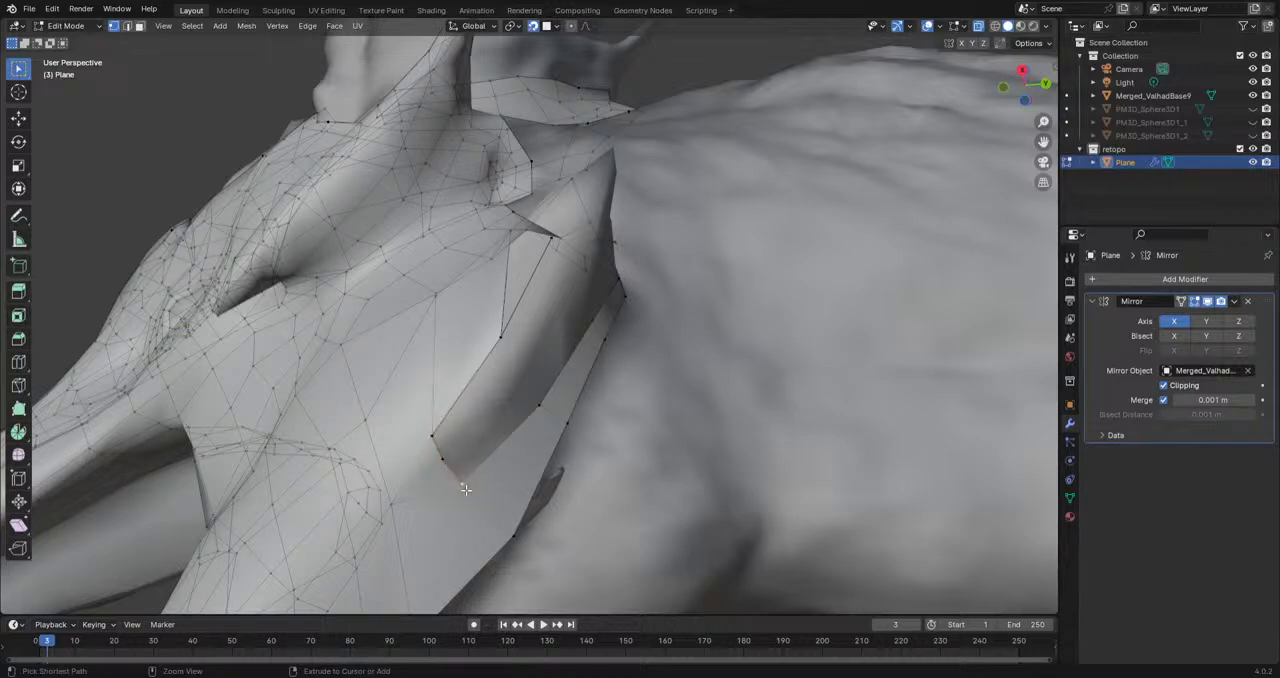
pyautogui.keyDown('ctrl'); pyautogui.rightClick(390, 503); pyautogui.keyUp('ctrl')
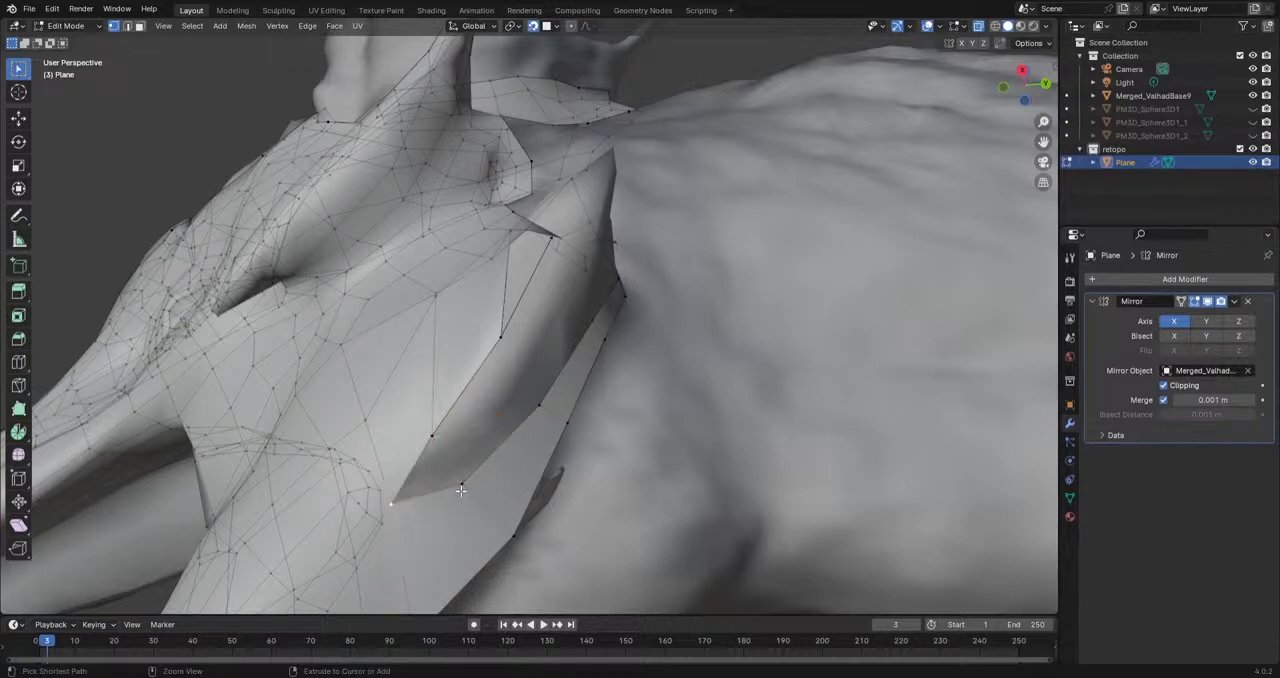
pyautogui.hotkey('ctrl', 'z')
pyautogui.keyDown('shift'); pyautogui.click(438, 440); pyautogui.keyUp('shift')
pyautogui.keyDown('shift'); pyautogui.click(438, 440); pyautogui.keyUp('shift')
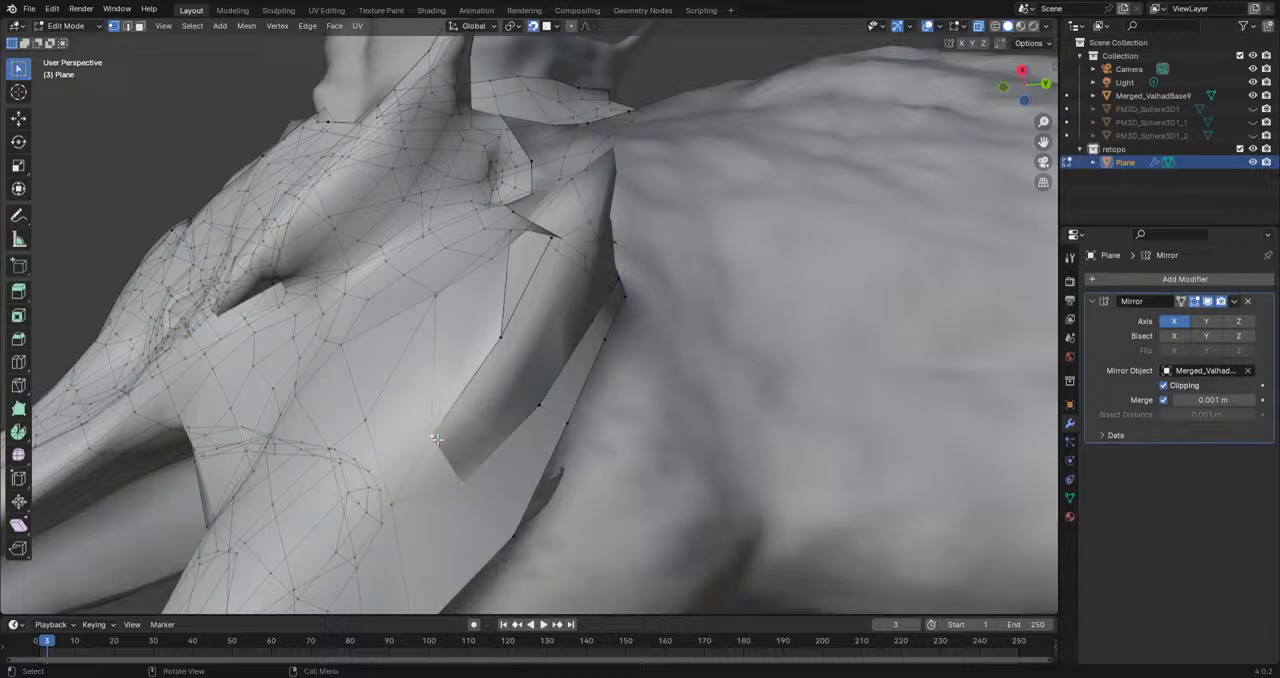
# Step: Fill two faces at the rear jaw spike's front base and reposition the adjoining border vertex on the sculpt
pyautogui.press('f')
pyautogui.moveTo(538, 412); pyautogui.dragTo(646, 345, button='middle')
pyautogui.press('f')
pyautogui.press('g')
pyautogui.click(519, 358)
pyautogui.moveTo(538, 311); pyautogui.dragTo(543, 426, button='middle')
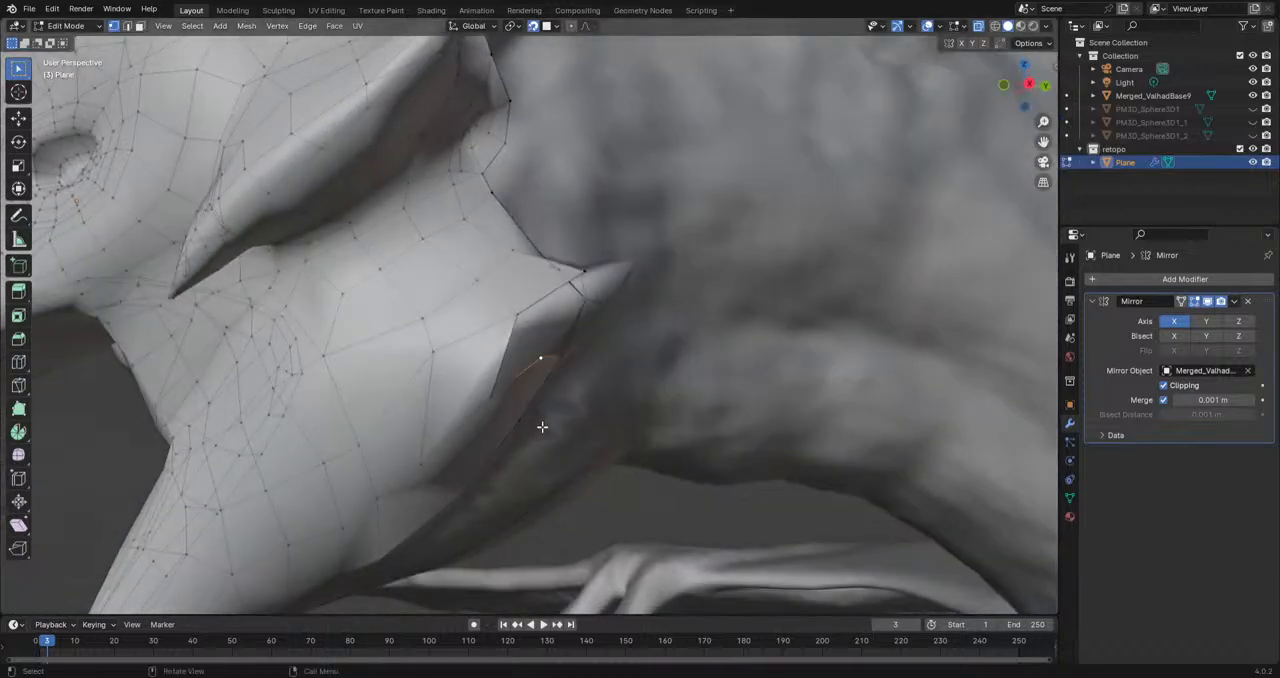
# Step: Try to extrude the open border on the rear jaw spike's lower side toward its tip and undo it
pyautogui.keyDown('shift'); pyautogui.click(545, 321); pyautogui.keyUp('shift')
pyautogui.moveTo(543, 349); pyautogui.dragTo(491, 383, button='middle')
pyautogui.press('e')
pyautogui.click(527, 335)
pyautogui.keyDown('shift'); pyautogui.click(527, 334); pyautogui.keyUp('shift')
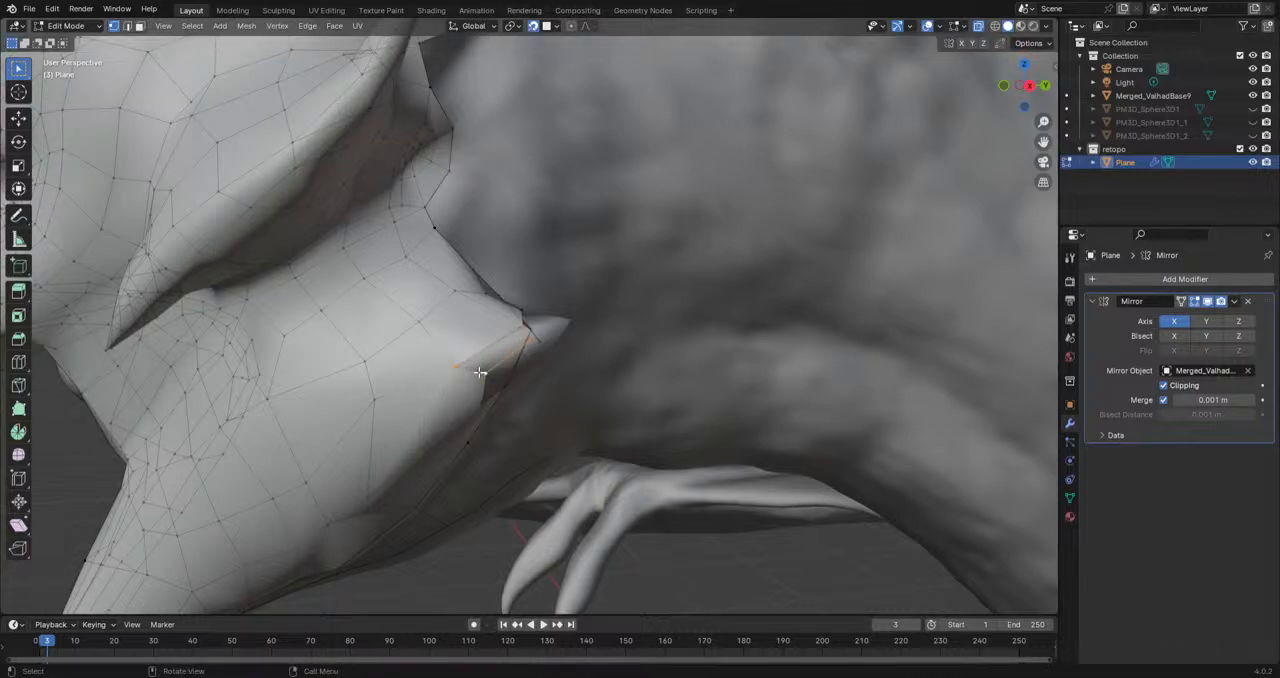
pyautogui.hotkey('ctrl', 'z')
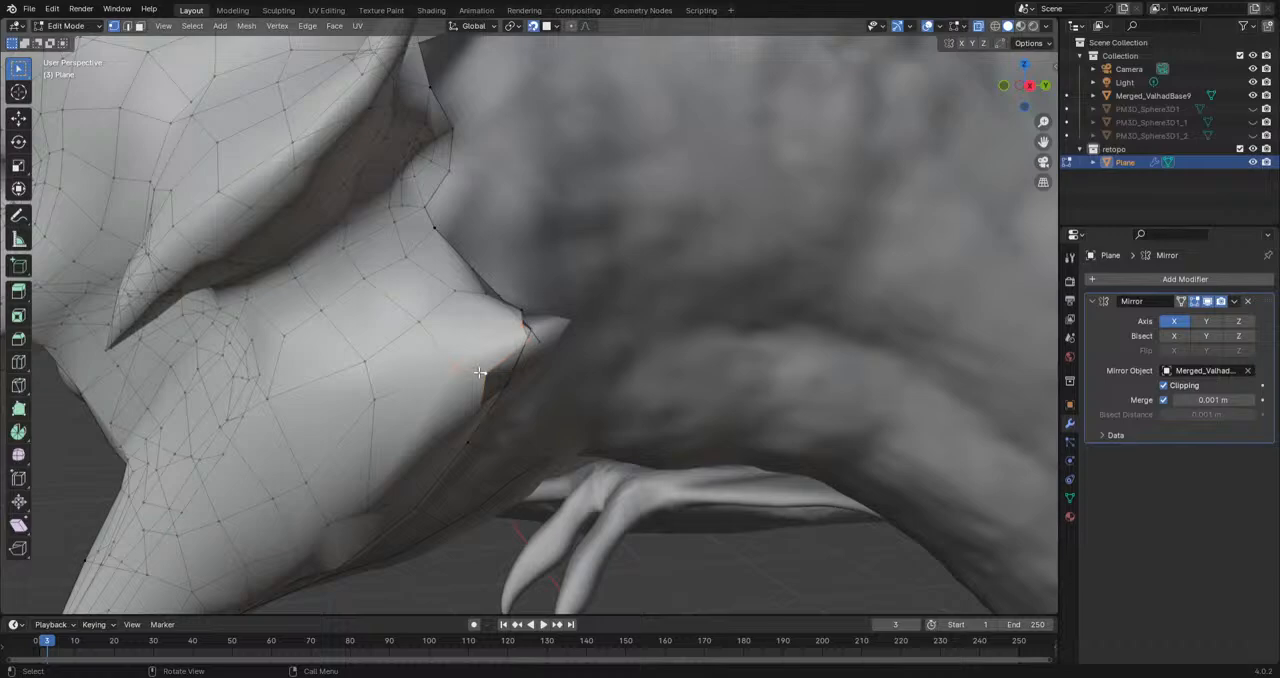
# Step: Reposition the border vertex on the rear jaw spike's lower side to follow the sculpted surface
pyautogui.scroll(-5, 479, 372)
pyautogui.moveTo(479, 372); pyautogui.dragTo(526, 335, button='middle')
pyautogui.scroll(4, 508, 366)
pyautogui.click(497, 360)
pyautogui.press('g')
pyautogui.click(489, 333)
pyautogui.press('g')
# Step: Extrude two new vertices from the rear jaw spike's lower border toward the spike tip
pyautogui.press('e')
pyautogui.click(543, 346)
pyautogui.press('e')
pyautogui.click(557, 354)
pyautogui.moveTo(614, 386); pyautogui.dragTo(637, 375, button='middle')
pyautogui.rightClick(634, 411)
pyautogui.press('Escape')
pyautogui.click(602, 413)
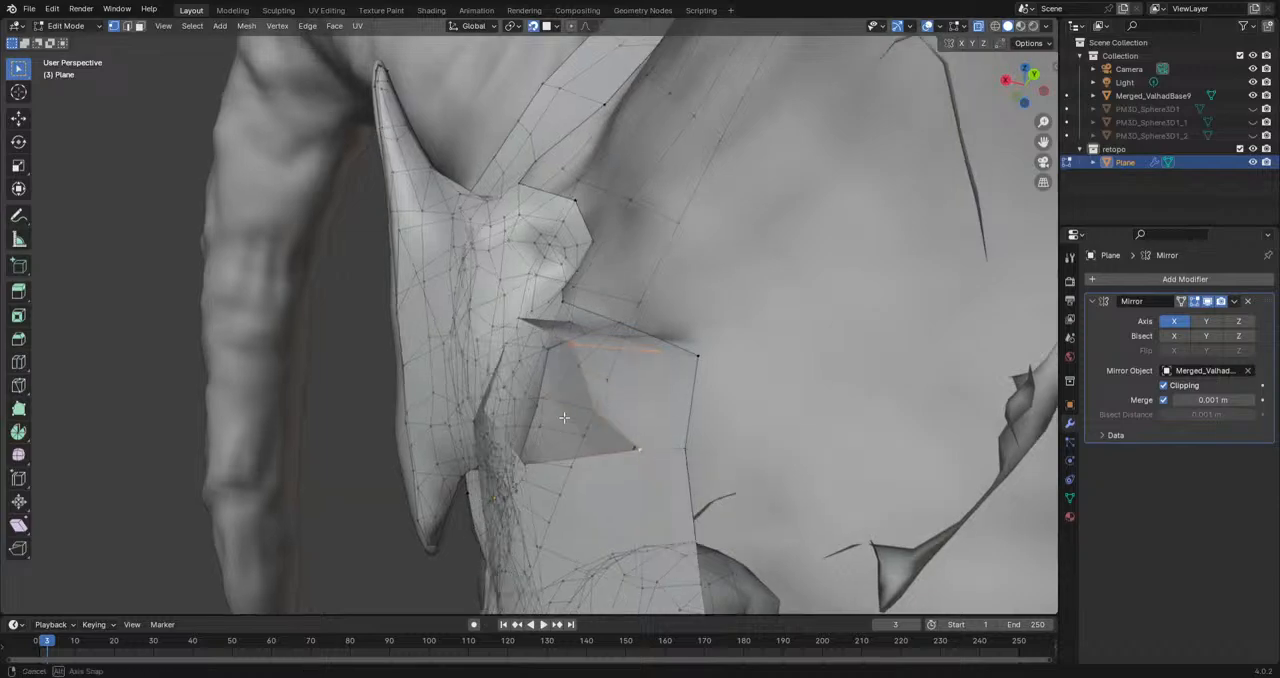
# Step: Move the border vertex on the rear jaw spike's outer side and fill a face beside it
pyautogui.moveTo(563, 423); pyautogui.dragTo(580, 500, button='middle')
pyautogui.moveTo(566, 422); pyautogui.dragTo(509, 445, button='middle')
pyautogui.press('g')
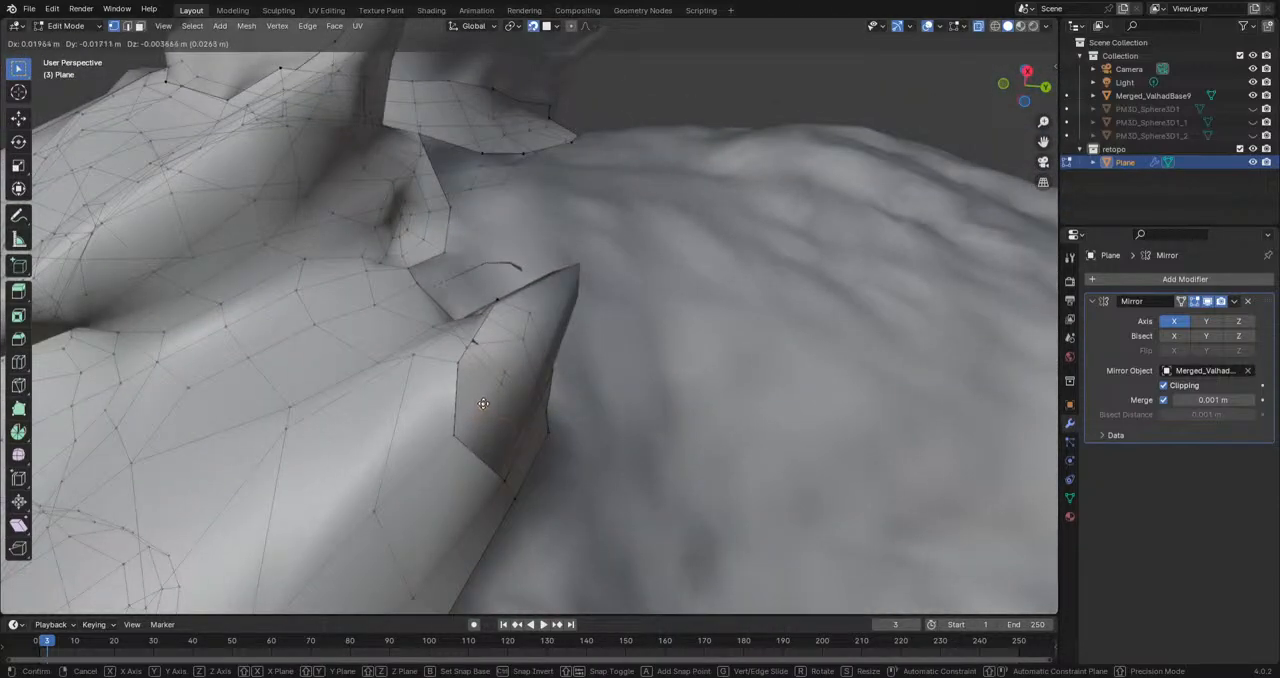
pyautogui.click(480, 401)
pyautogui.click(482, 405)
pyautogui.keyDown('shift'); pyautogui.click(463, 435); pyautogui.keyUp('shift')
pyautogui.keyDown('shift'); pyautogui.click(462, 359); pyautogui.keyUp('shift')
pyautogui.press('f')
# Step: Fill the adjacent gap between the rear jaw spike's outer border and the cheek with another face
pyautogui.moveTo(496, 438); pyautogui.dragTo(474, 446, button='middle')
pyautogui.click(474, 446)
pyautogui.keyDown('shift'); pyautogui.click(497, 414); pyautogui.keyUp('shift')
pyautogui.press('f')
pyautogui.moveTo(562, 422)
pyautogui.mouseDown(button='middle')
pyautogui.moveTo(518, 403)
pyautogui.moveTo(546, 429)
pyautogui.mouseUp(button='middle')
pyautogui.click(481, 394)
pyautogui.moveTo(420, 477); pyautogui.dragTo(489, 401, button='middle')
# Step: Extrude from the spike's outer border and reposition the vertices where the cheek meets the rear jaw spike
pyautogui.press('e')
pyautogui.click(537, 367)
pyautogui.press('g')
pyautogui.click(482, 356)
pyautogui.click(477, 392)
pyautogui.press('e')
pyautogui.click(486, 389)
pyautogui.click(484, 394)
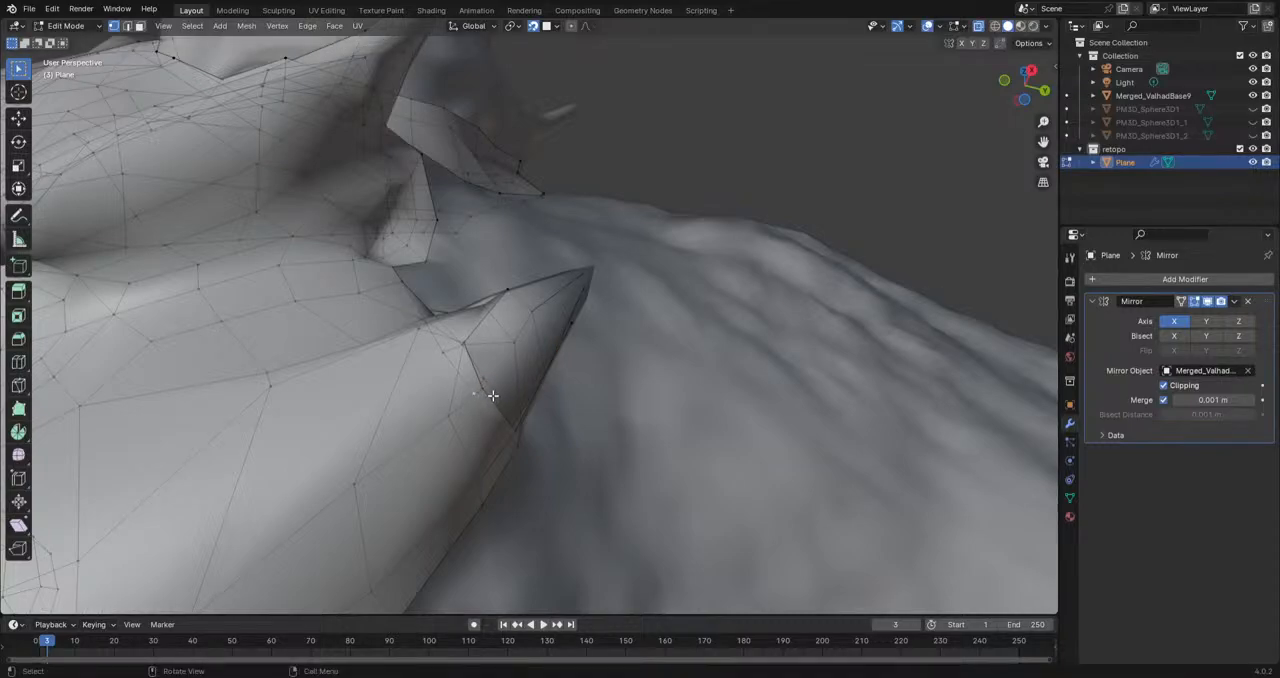
# Step: Extrude the rear jaw spike's outer border edges further toward the spike tip
pyautogui.press('e')
pyautogui.click(543, 317)
pyautogui.moveTo(543, 340); pyautogui.dragTo(569, 403, button='middle')
pyautogui.click(536, 339)
pyautogui.moveTo(536, 341); pyautogui.dragTo(466, 385, button='middle')
pyautogui.press('e')
pyautogui.click(580, 348)
pyautogui.click(464, 383)
pyautogui.moveTo(538, 331); pyautogui.dragTo(580, 405, button='middle')
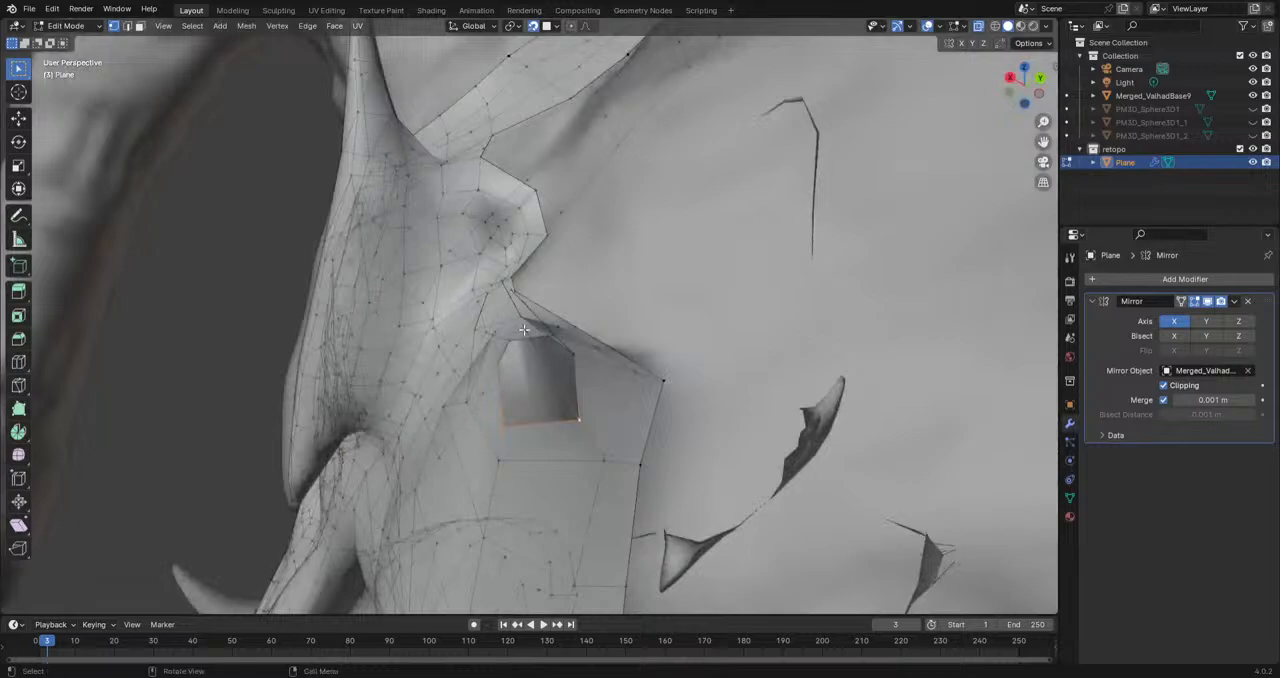
# Step: Select the open vertices on the rear jaw spike's inner side near the tip and fill a face between them
pyautogui.moveTo(510, 433); pyautogui.dragTo(491, 375, button='middle')
pyautogui.keyDown('shift'); pyautogui.click(467, 337); pyautogui.keyUp('shift')
pyautogui.keyDown('shift'); pyautogui.click(594, 406); pyautogui.keyUp('shift')
pyautogui.moveTo(567, 362); pyautogui.dragTo(461, 347, button='middle')
pyautogui.keyDown('shift'); pyautogui.click(472, 354); pyautogui.keyUp('shift')
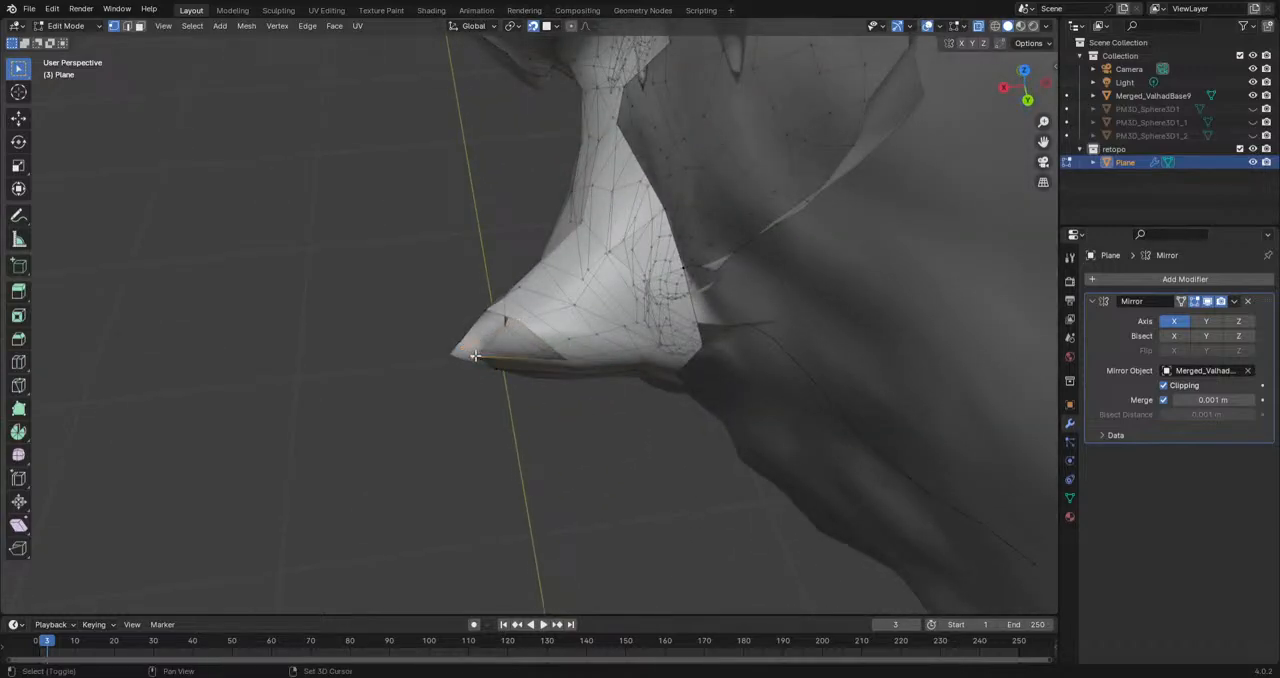
pyautogui.keyDown('shift'); pyautogui.click(561, 360); pyautogui.keyUp('shift')
pyautogui.press('f')
# Step: Fill the open gap on the rear jaw spike's underside near the tip with a face
pyautogui.moveTo(565, 361); pyautogui.dragTo(605, 324, button='middle')
pyautogui.click(493, 354)
pyautogui.keyDown('shift'); pyautogui.click(531, 331); pyautogui.keyUp('shift')
pyautogui.keyDown('shift'); pyautogui.click(552, 361); pyautogui.keyUp('shift')
pyautogui.keyDown('shift'); pyautogui.click(535, 368); pyautogui.keyUp('shift')
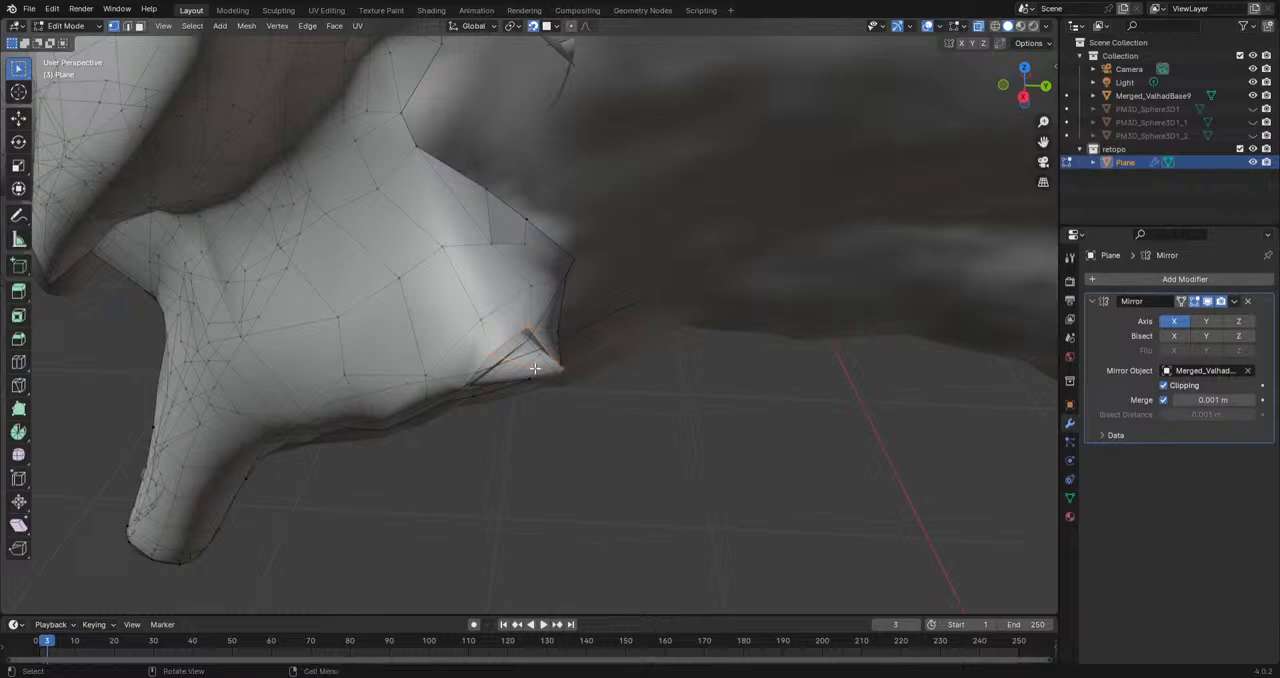
pyautogui.press('f')
# Step: Select the four vertices around the remaining gap on the spike's outer side and fill it with a face
pyautogui.moveTo(537, 406); pyautogui.dragTo(588, 333, button='middle')
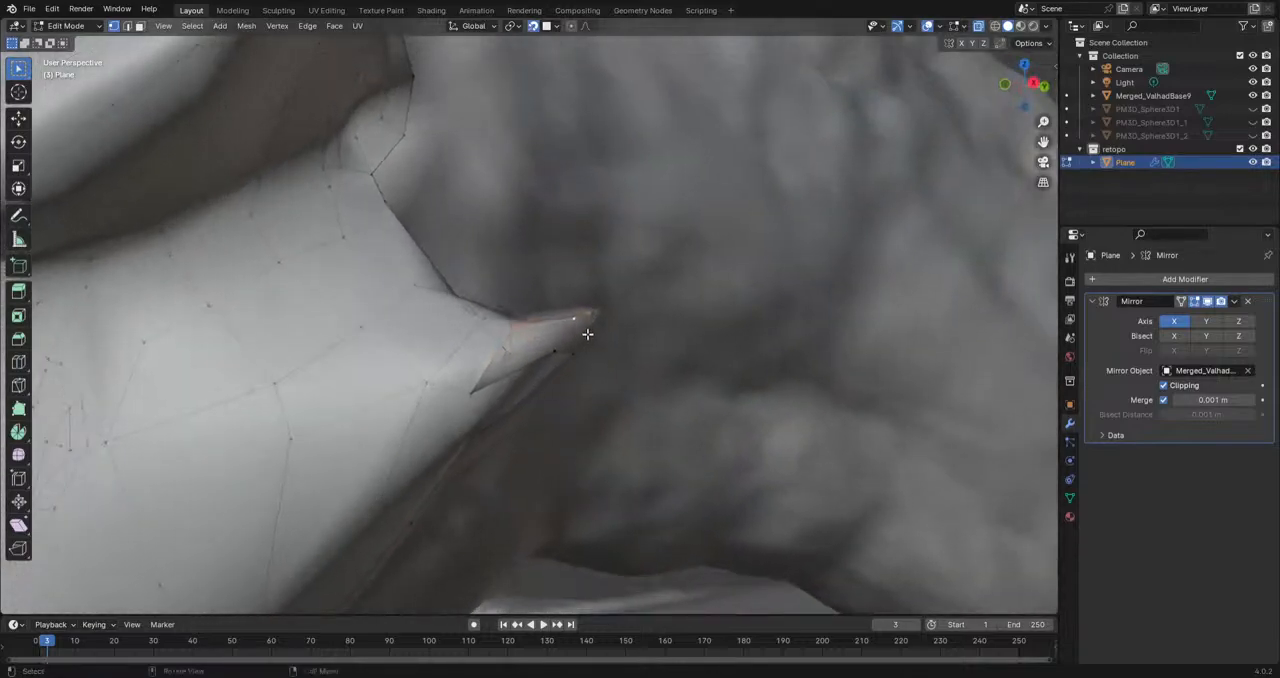
pyautogui.click(553, 349)
pyautogui.keyDown('shift'); pyautogui.click(469, 389); pyautogui.keyUp('shift')
pyautogui.keyDown('shift'); pyautogui.click(511, 334); pyautogui.keyUp('shift')
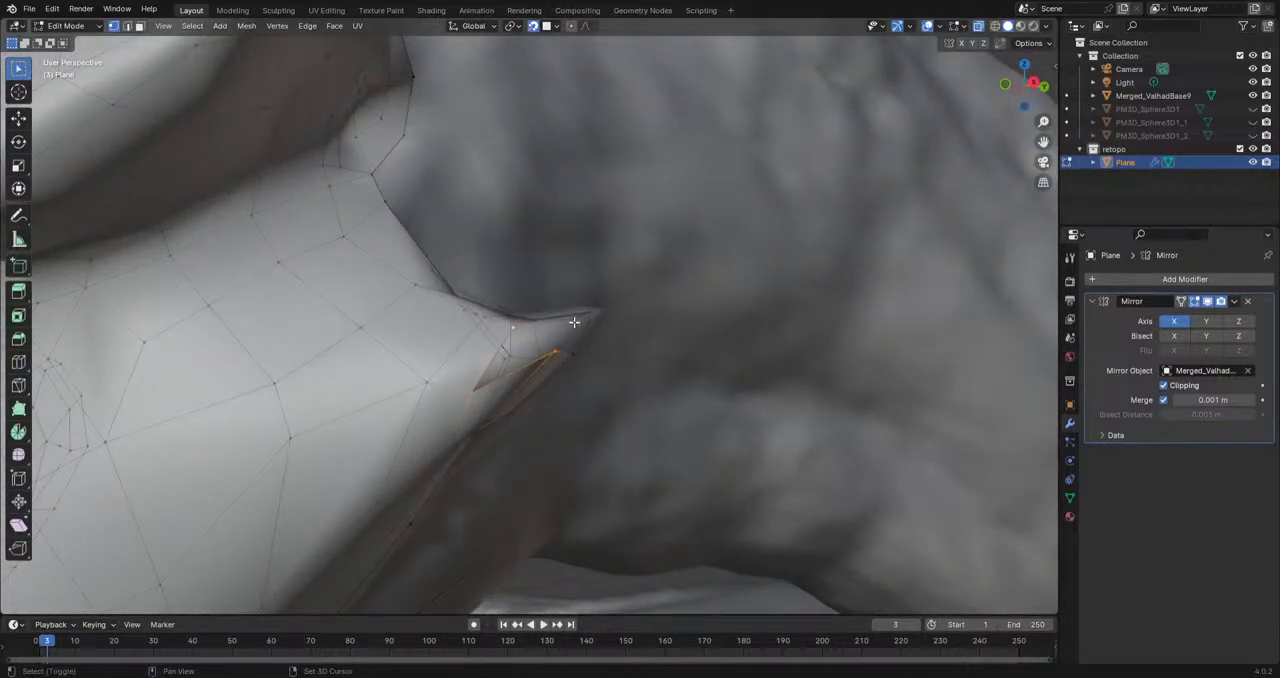
pyautogui.keyDown('shift'); pyautogui.click(575, 321); pyautogui.keyUp('shift')
pyautogui.press('f')
# Step: Extrude the open edge ring at the rear jaw spike's end, scale it down and move it toward the tip
pyautogui.click(558, 300)
pyautogui.moveTo(577, 325); pyautogui.dragTo(561, 272, button='middle')
pyautogui.click(550, 333)
pyautogui.keyDown('alt'); pyautogui.click(549, 315); pyautogui.keyUp('alt')
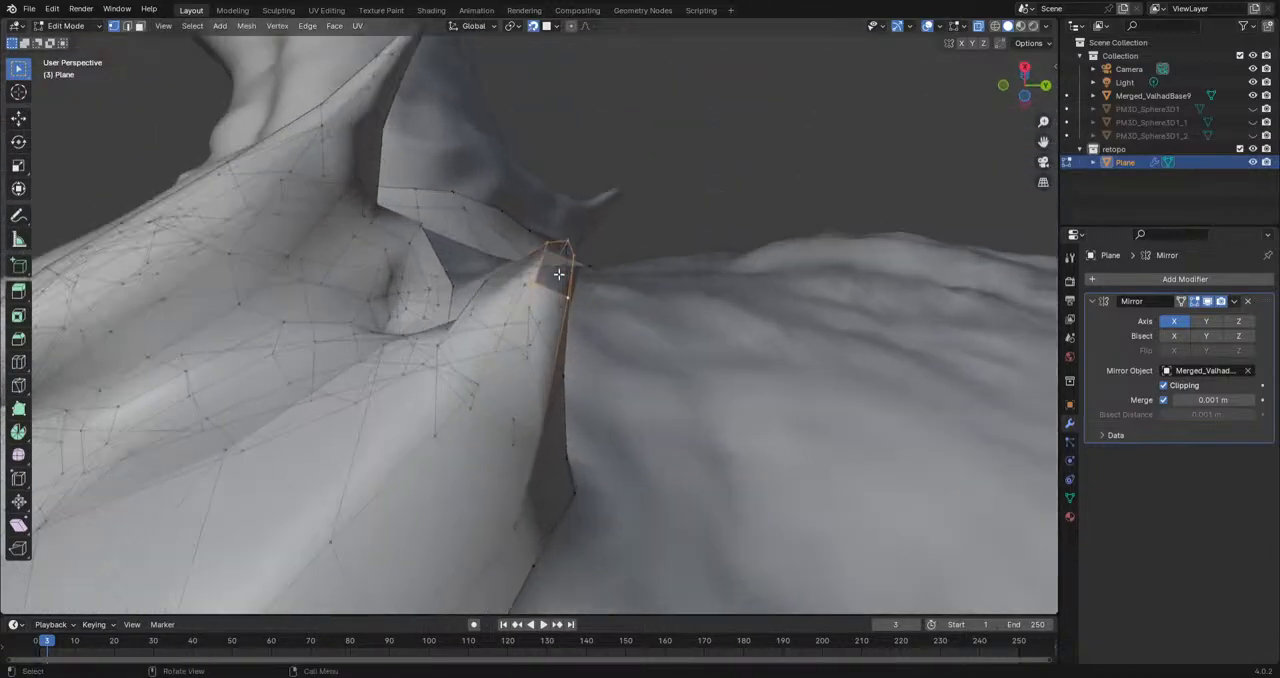
pyautogui.scroll(3, 561, 273)
pyautogui.press('e')
pyautogui.click(628, 228)
pyautogui.press('s')
pyautogui.click(632, 218)
pyautogui.press('g')
pyautogui.click(597, 187)
# Step: Merge the spike's end ring into a single vertex and move it onto the sculpted tip
pyautogui.press('m')
pyautogui.click(602, 206)
pyautogui.press('g')
pyautogui.click(614, 163)
pyautogui.moveTo(614, 165); pyautogui.dragTo(427, 317, button='middle')
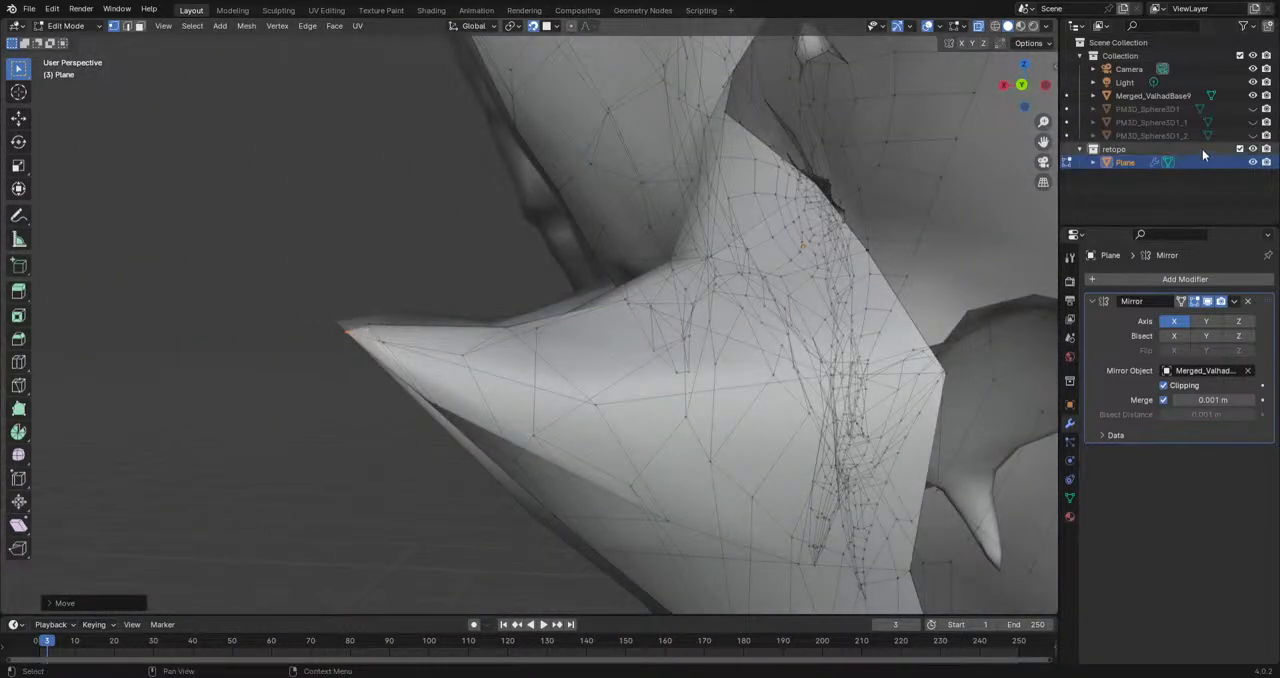
# Step: Hide the Merged_ValhadBase9 sculpt and the viewport overlays and examine the retopologized head from several sides
pyautogui.click(1250, 96)
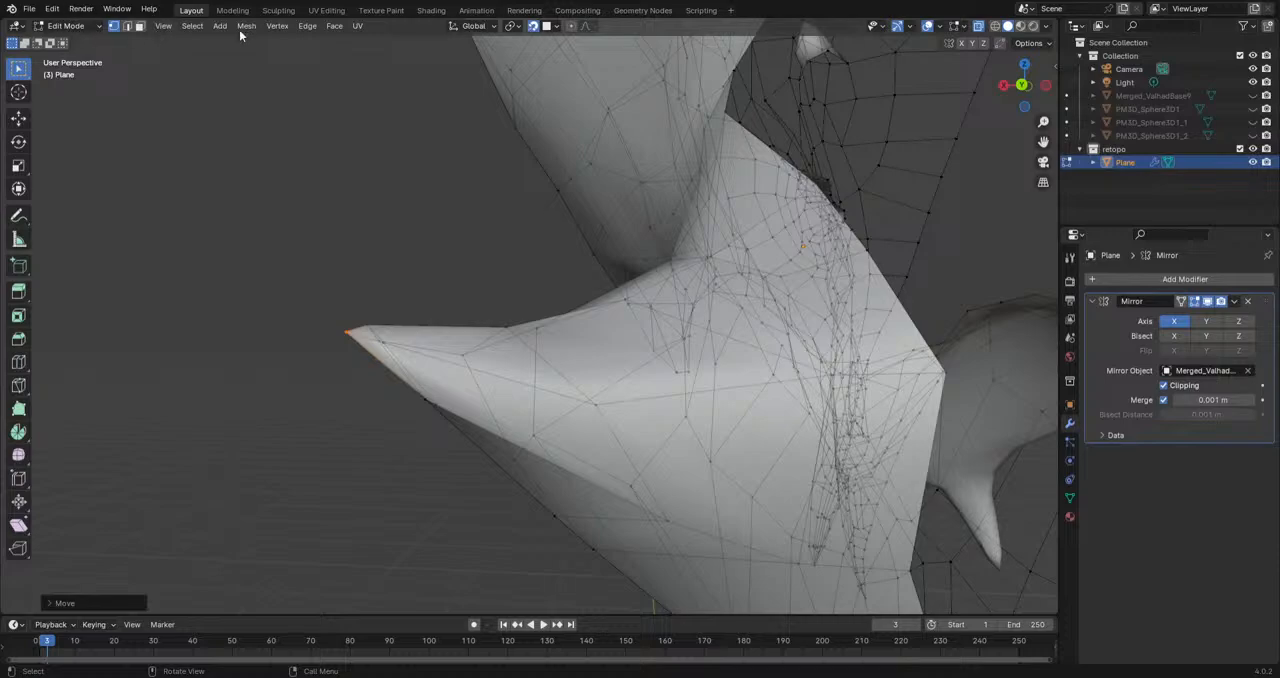
pyautogui.click(927, 27)
pyautogui.scroll(-6, 515, 299)
pyautogui.scroll(-5, 515, 299)
pyautogui.moveTo(451, 377); pyautogui.dragTo(671, 394, button='middle')
pyautogui.scroll(-4, 631, 385)
pyautogui.moveTo(494, 434); pyautogui.dragTo(631, 422, button='middle')
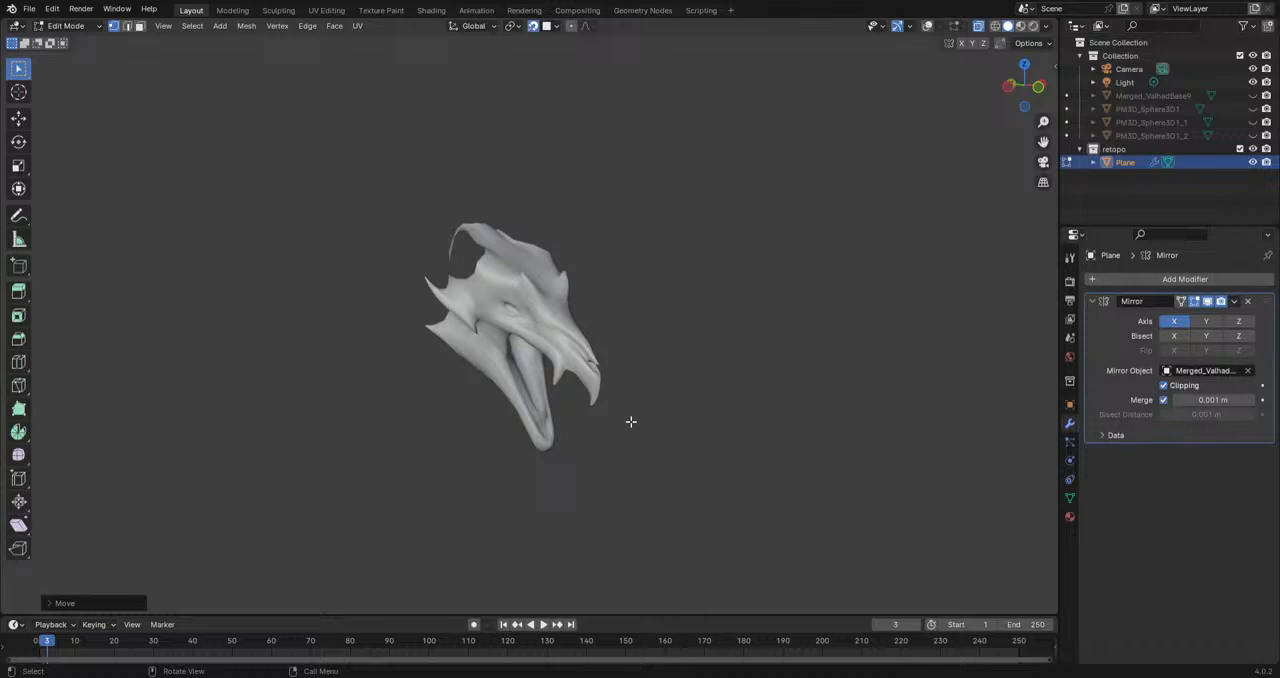
pyautogui.moveTo(630, 421); pyautogui.dragTo(486, 393, button='middle')
# Step: Check the head's wireframe up close, show the Merged_ValhadBase9 sculpt again and compare both without overlays
pyautogui.click(928, 27)
pyautogui.scroll(6, 520, 306)
pyautogui.moveTo(514, 308); pyautogui.dragTo(905, 90, button='middle')
pyautogui.scroll(-8, 523, 357)
pyautogui.click(1253, 95)
pyautogui.click(928, 27)
pyautogui.moveTo(600, 260); pyautogui.dragTo(451, 431, button='middle')
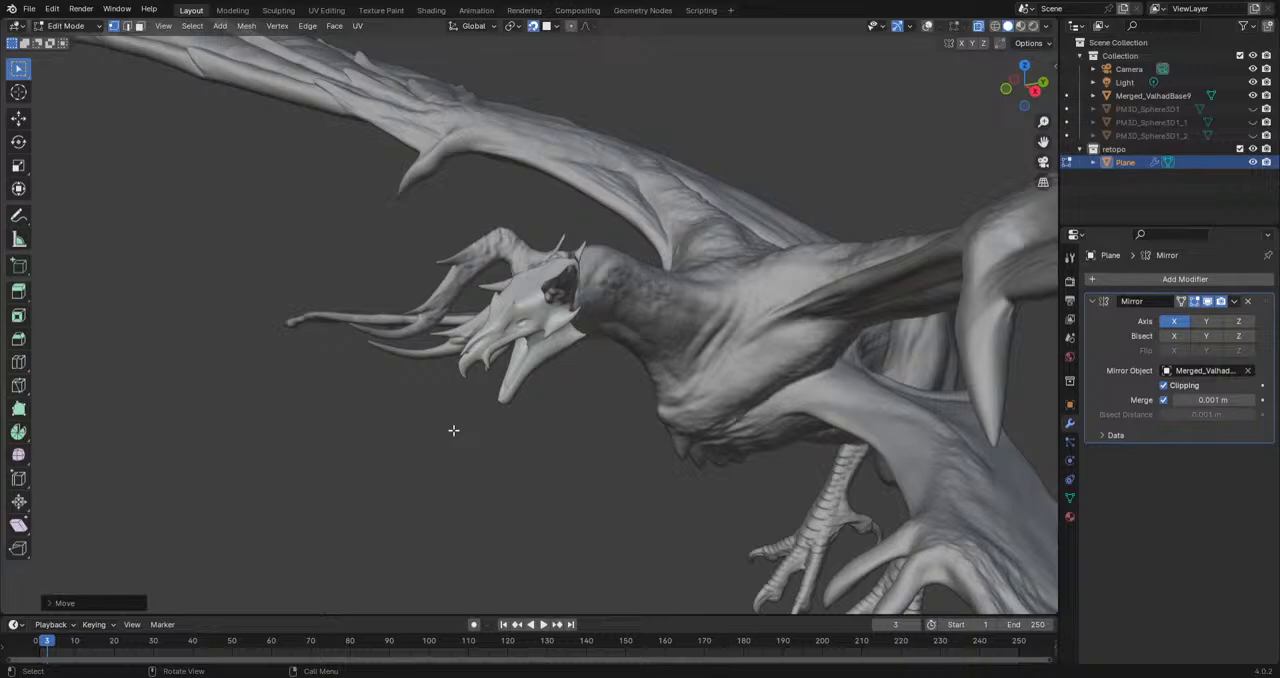
pyautogui.moveTo(478, 380); pyautogui.dragTo(578, 413, button='middle')
pyautogui.moveTo(538, 358); pyautogui.dragTo(459, 412, button='middle')
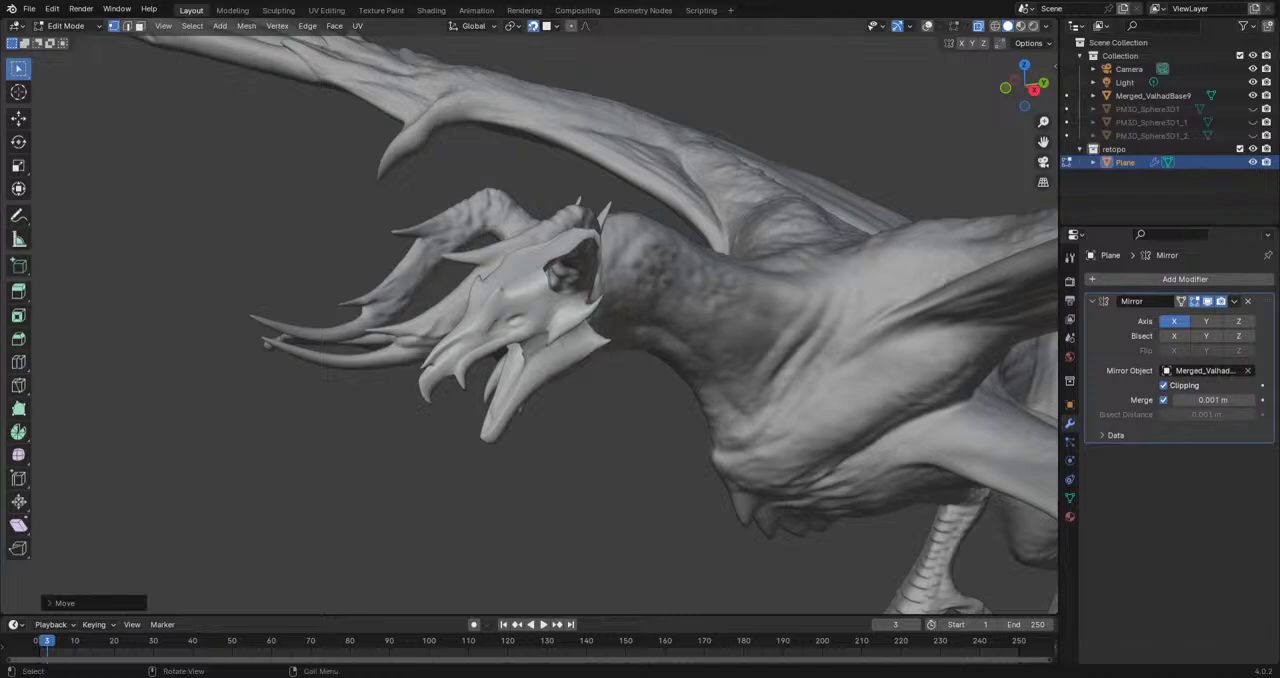
# Step: Save the file and examine the retopologized head on the full creature sculpt
pyautogui.click(29, 8)
pyautogui.hotkey('ctrl', 's')
pyautogui.moveTo(456, 510); pyautogui.dragTo(631, 474, button='middle')
pyautogui.scroll(-7, 540, 480)
pyautogui.moveTo(494, 443); pyautogui.dragTo(397, 461, button='middle')
pyautogui.scroll(5, 491, 466)
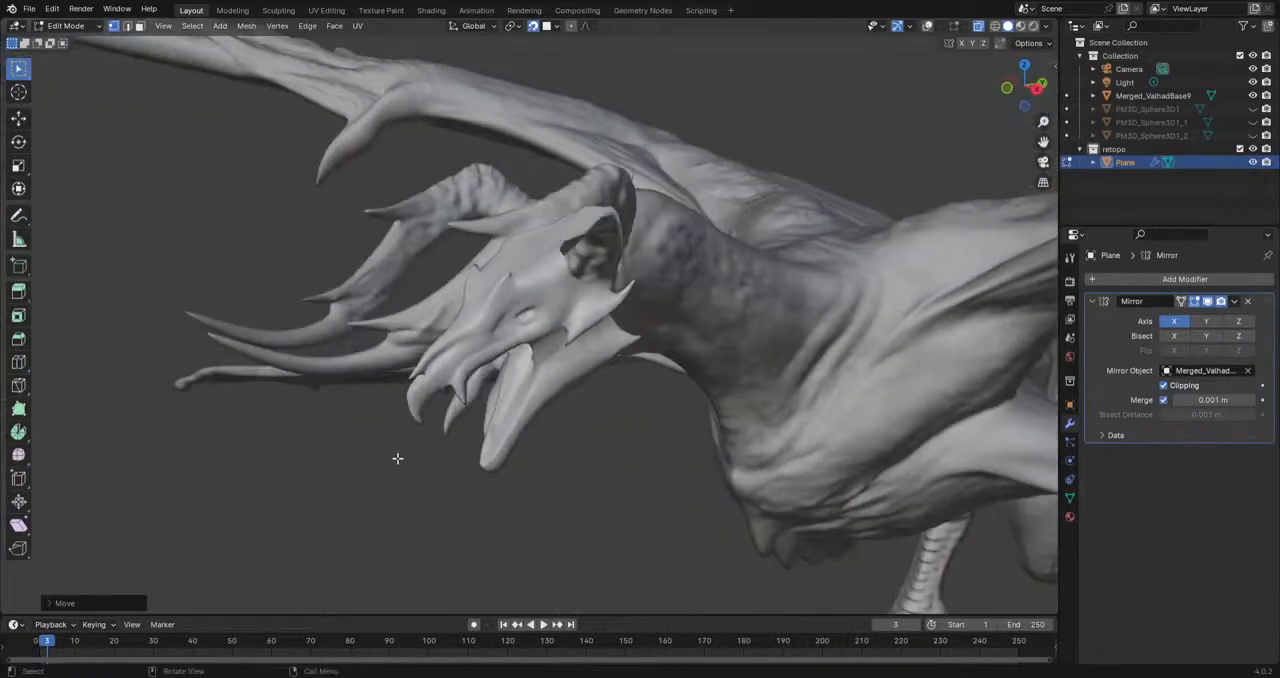